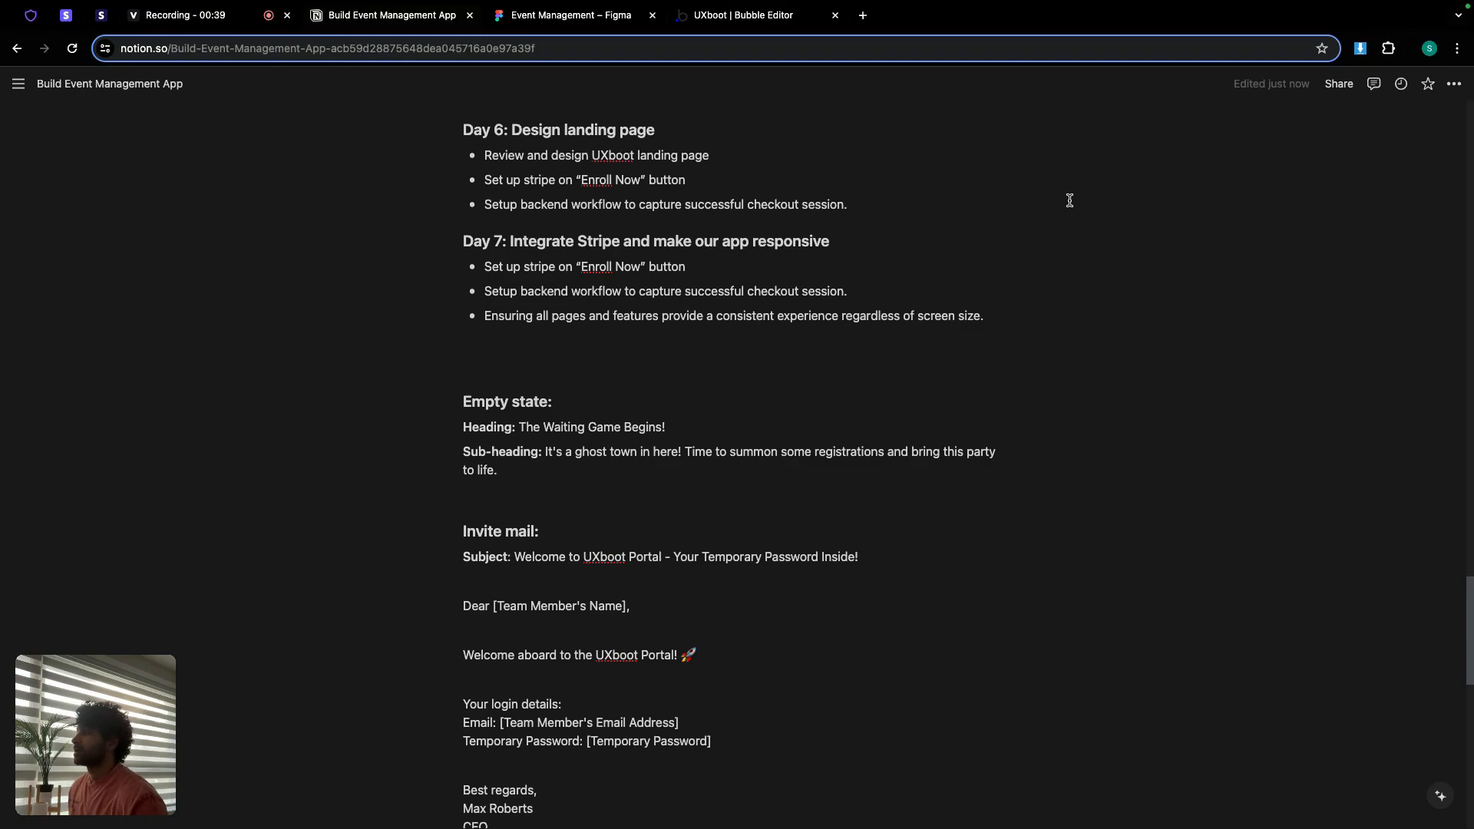
# Step: Switch from the Notion project notes to the Event Management design file in Figma
pyautogui.click(589, 20)
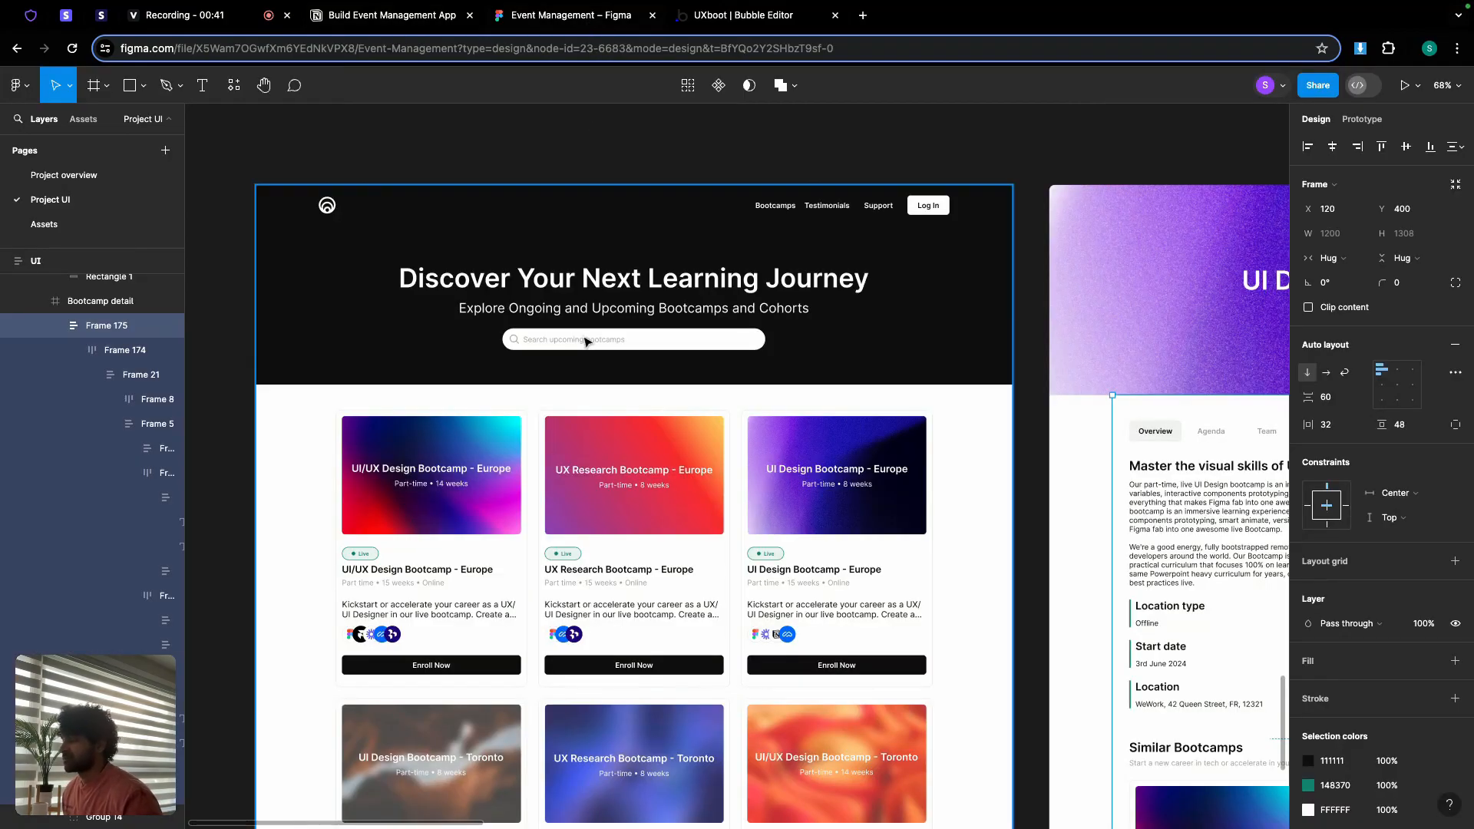
# Step: Review the Figma landing page and bootcamp detail frames, then go to the UXboot Bubble editor
pyautogui.scroll(-1, 586, 341)
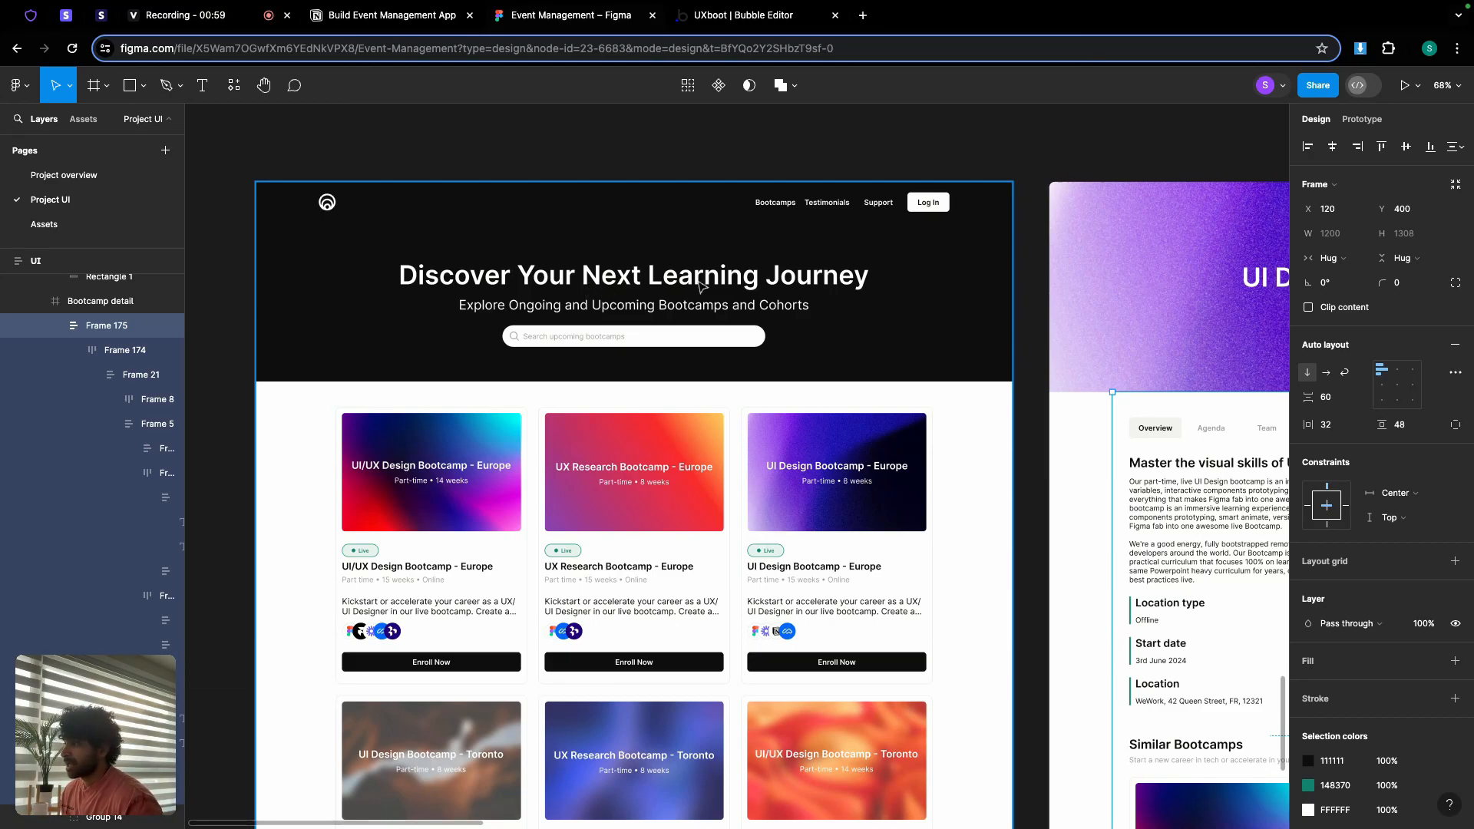
pyautogui.scroll(5, 813, 208)
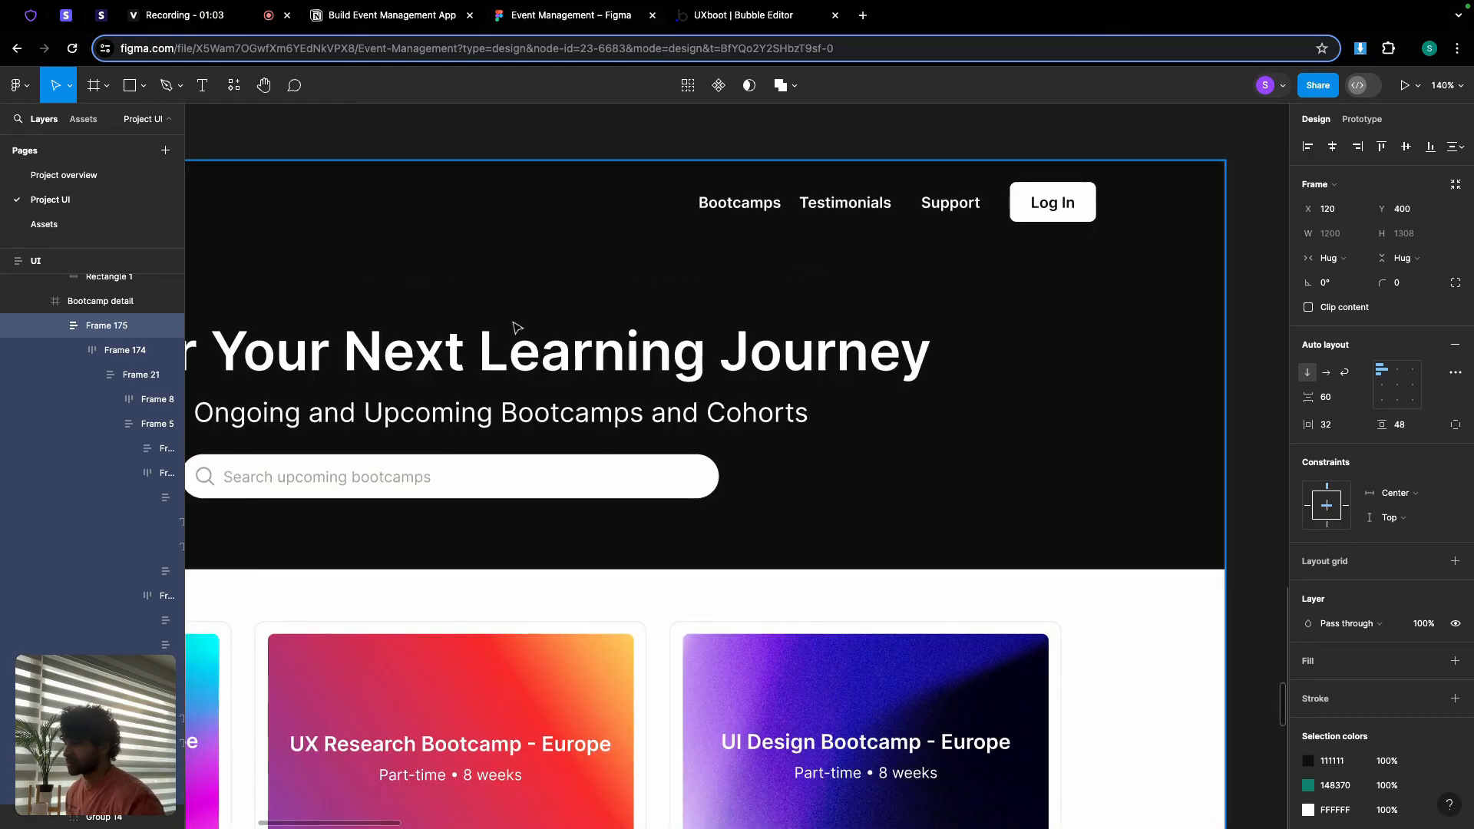
pyautogui.scroll(-5, 511, 338)
pyautogui.hscroll(6, 507, 336)
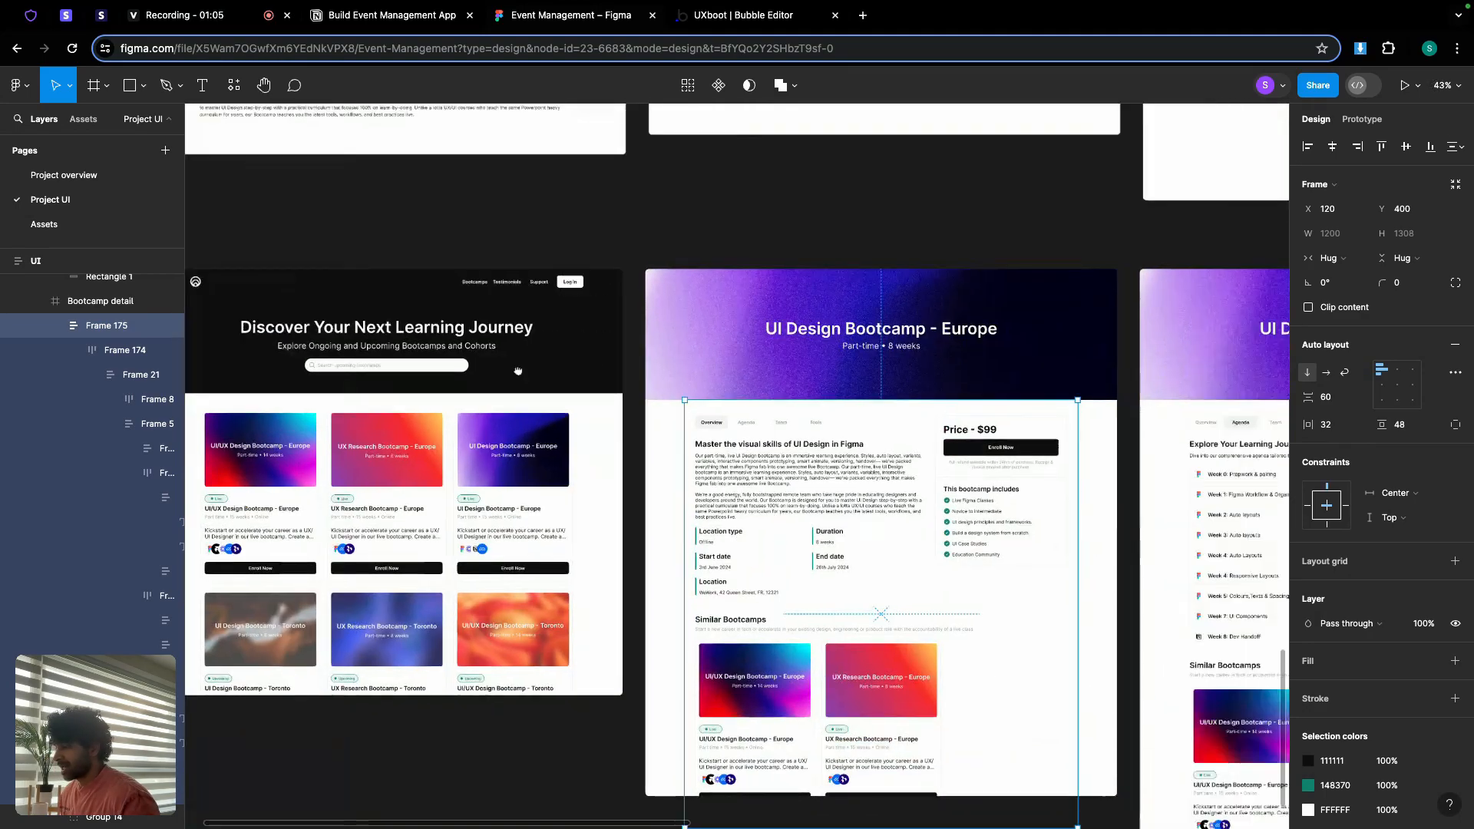
pyautogui.scroll(2, 543, 398)
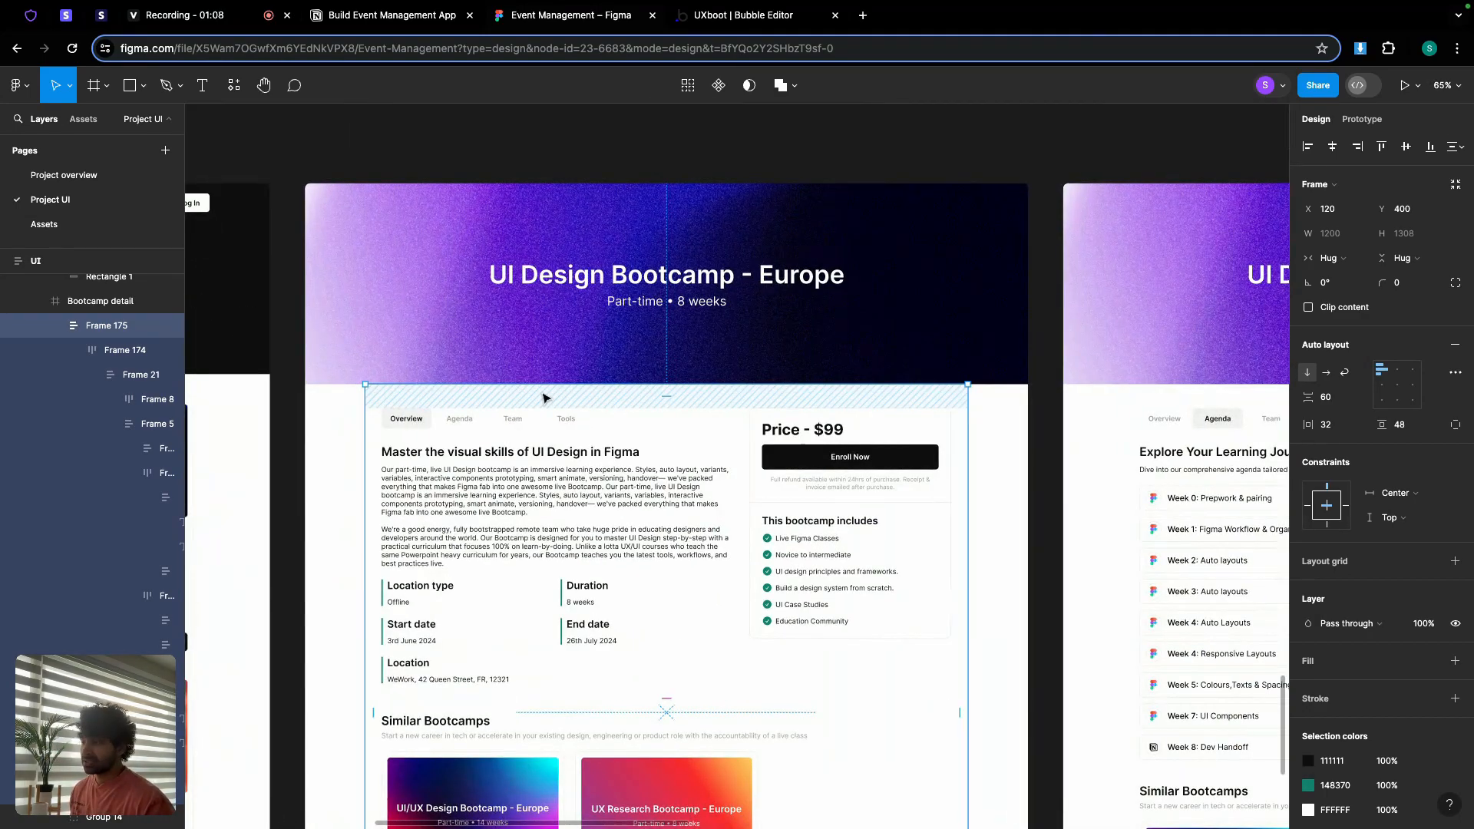
pyautogui.scroll(-3, 617, 421)
pyautogui.hscroll(10, 804, 432)
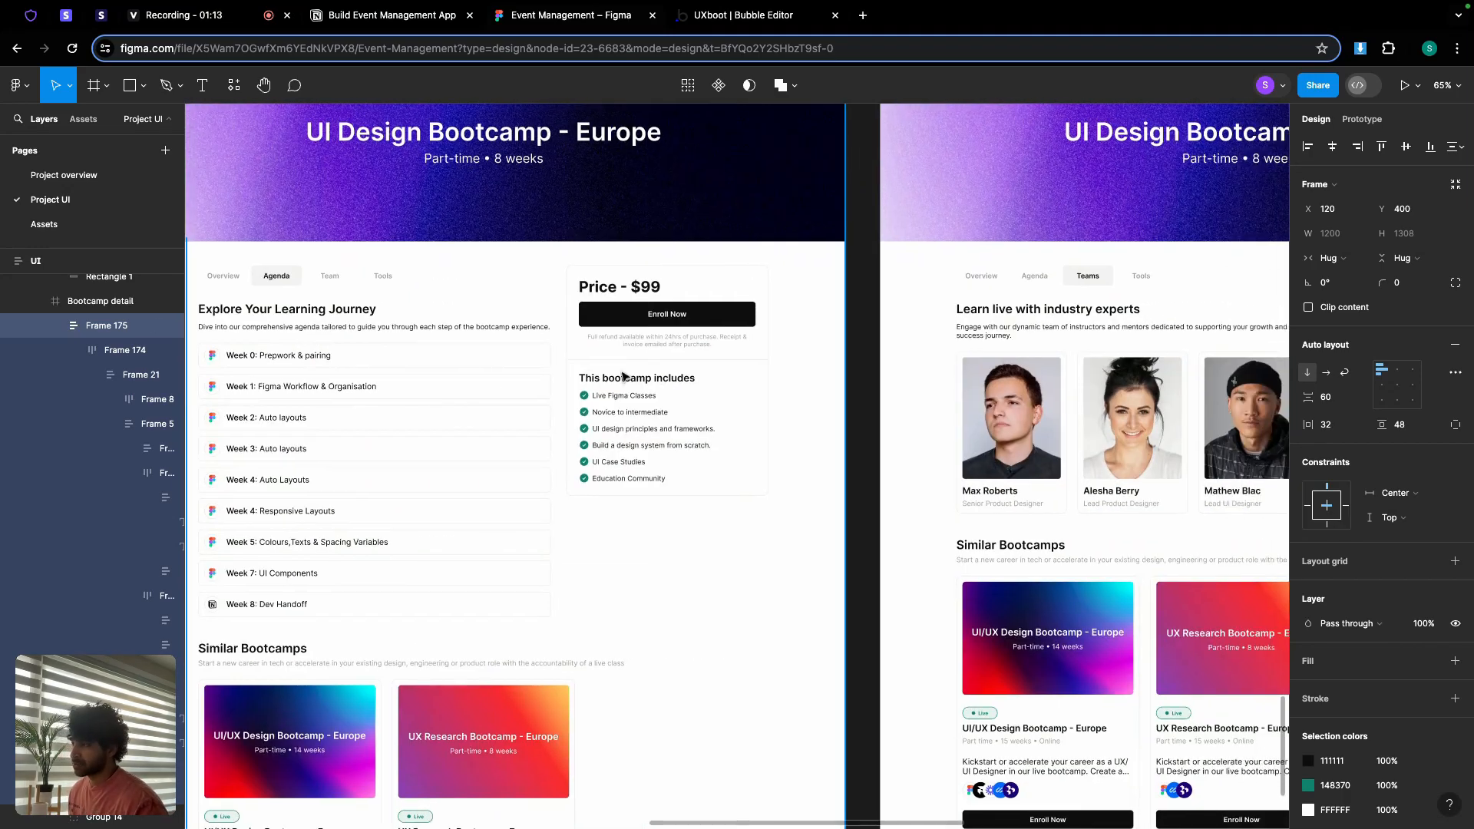
pyautogui.hscroll(3, 624, 376)
pyautogui.scroll(-5, 733, 388)
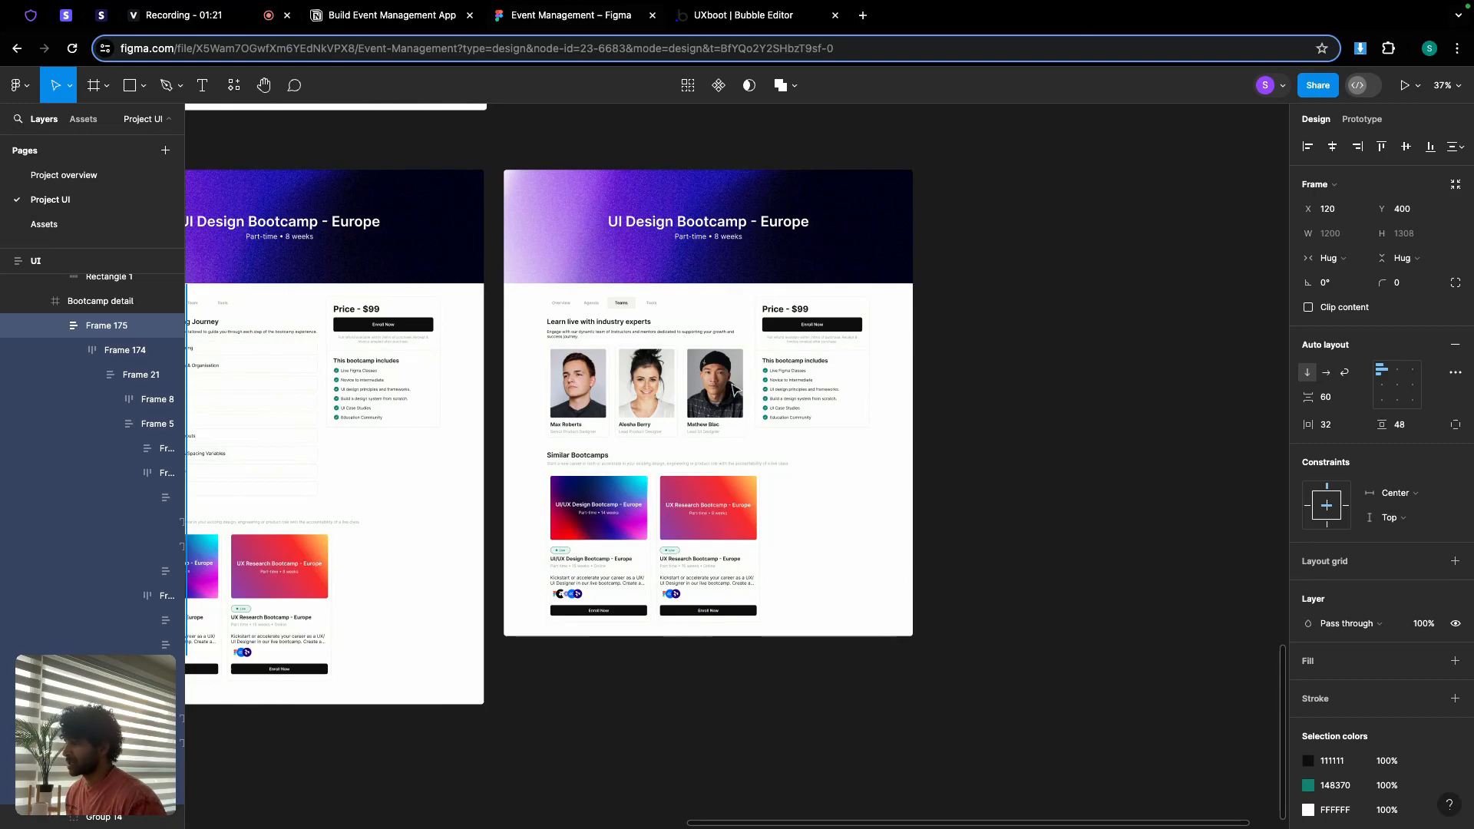
pyautogui.hscroll(-10, 556, 374)
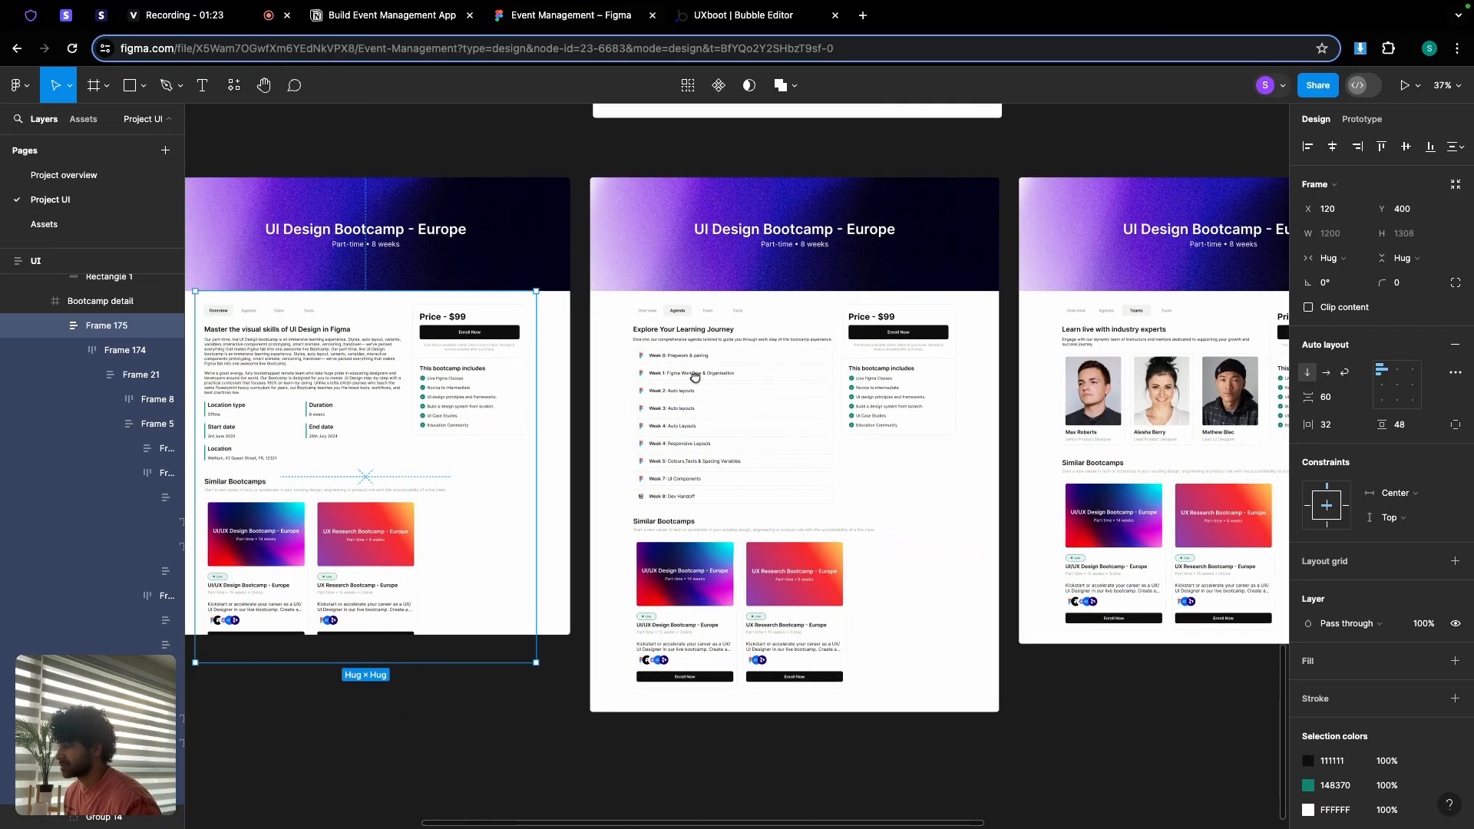
pyautogui.hscroll(-7, 555, 374)
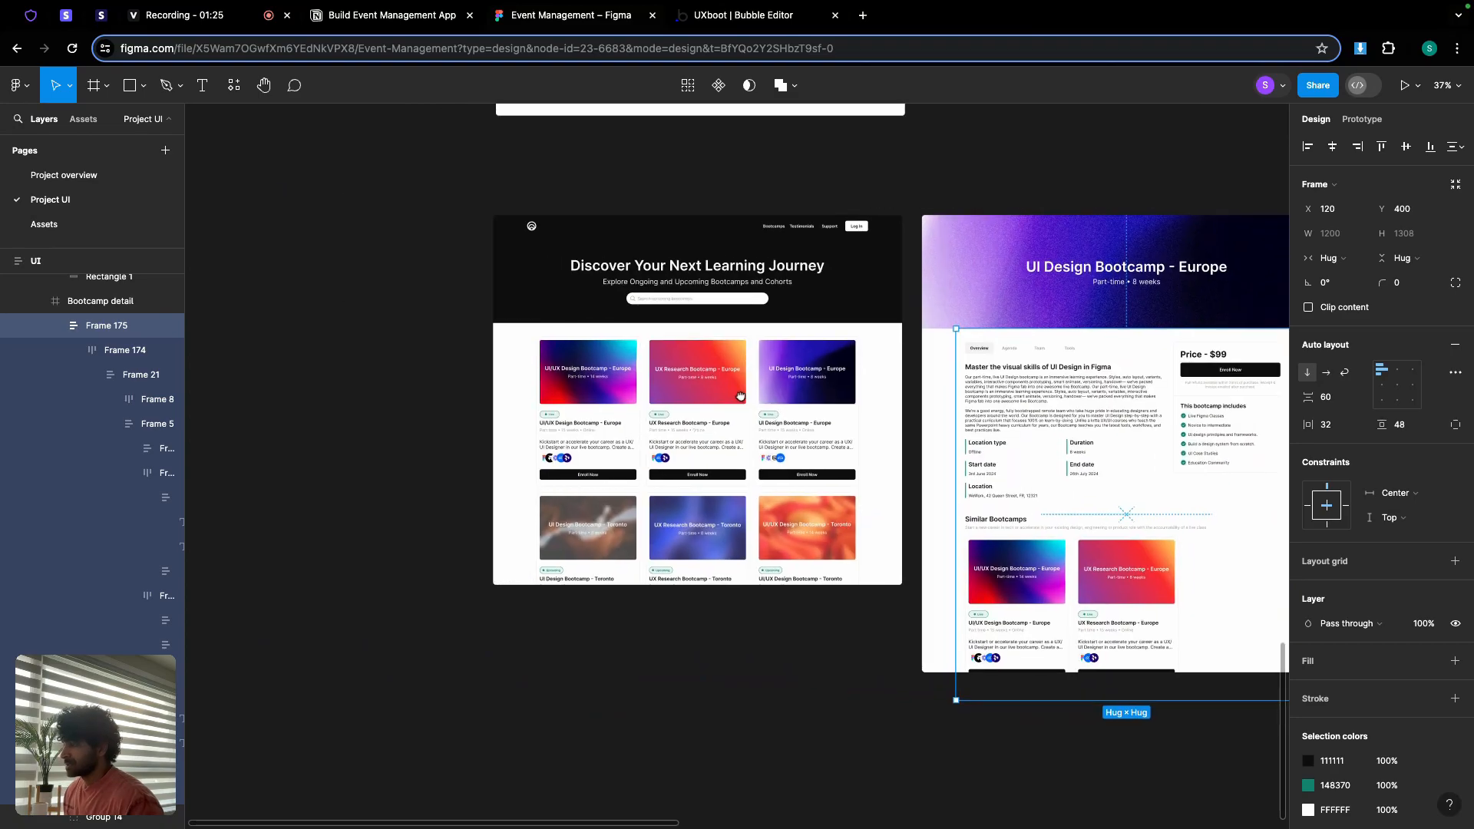
pyautogui.scroll(5, 682, 361)
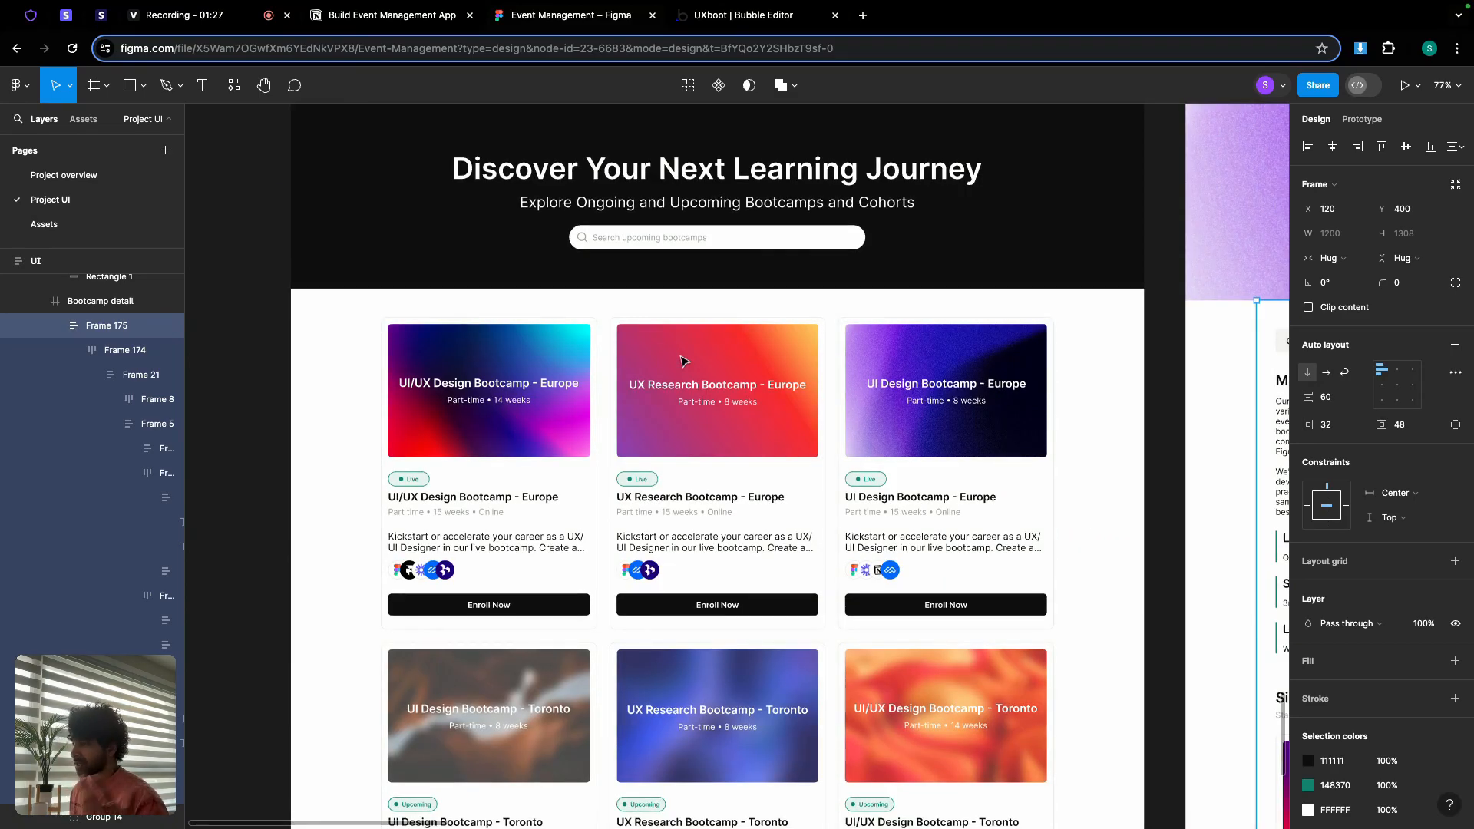
pyautogui.scroll(4, 694, 329)
pyautogui.hscroll(2, 694, 329)
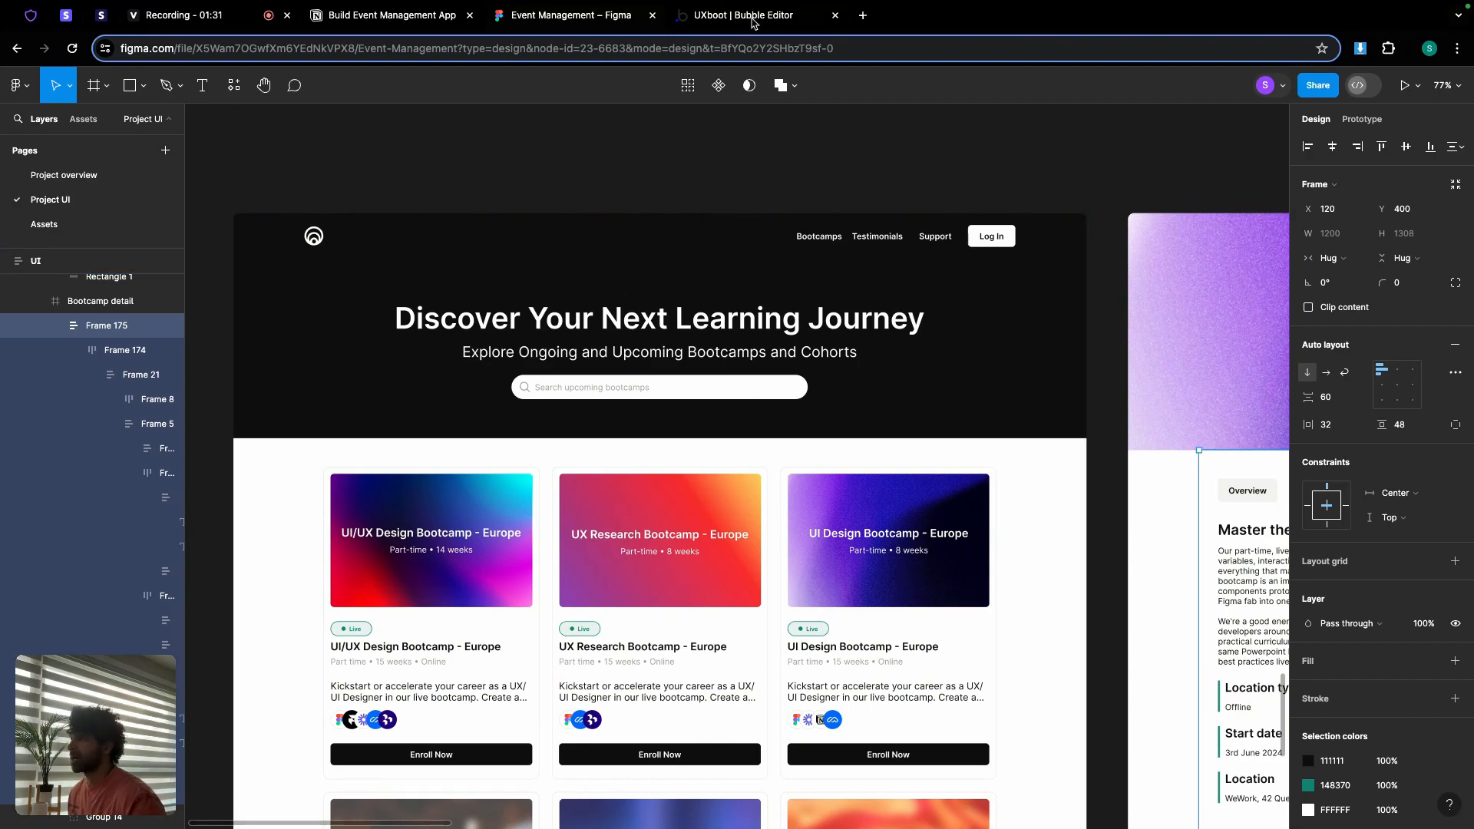
pyautogui.click(751, 19)
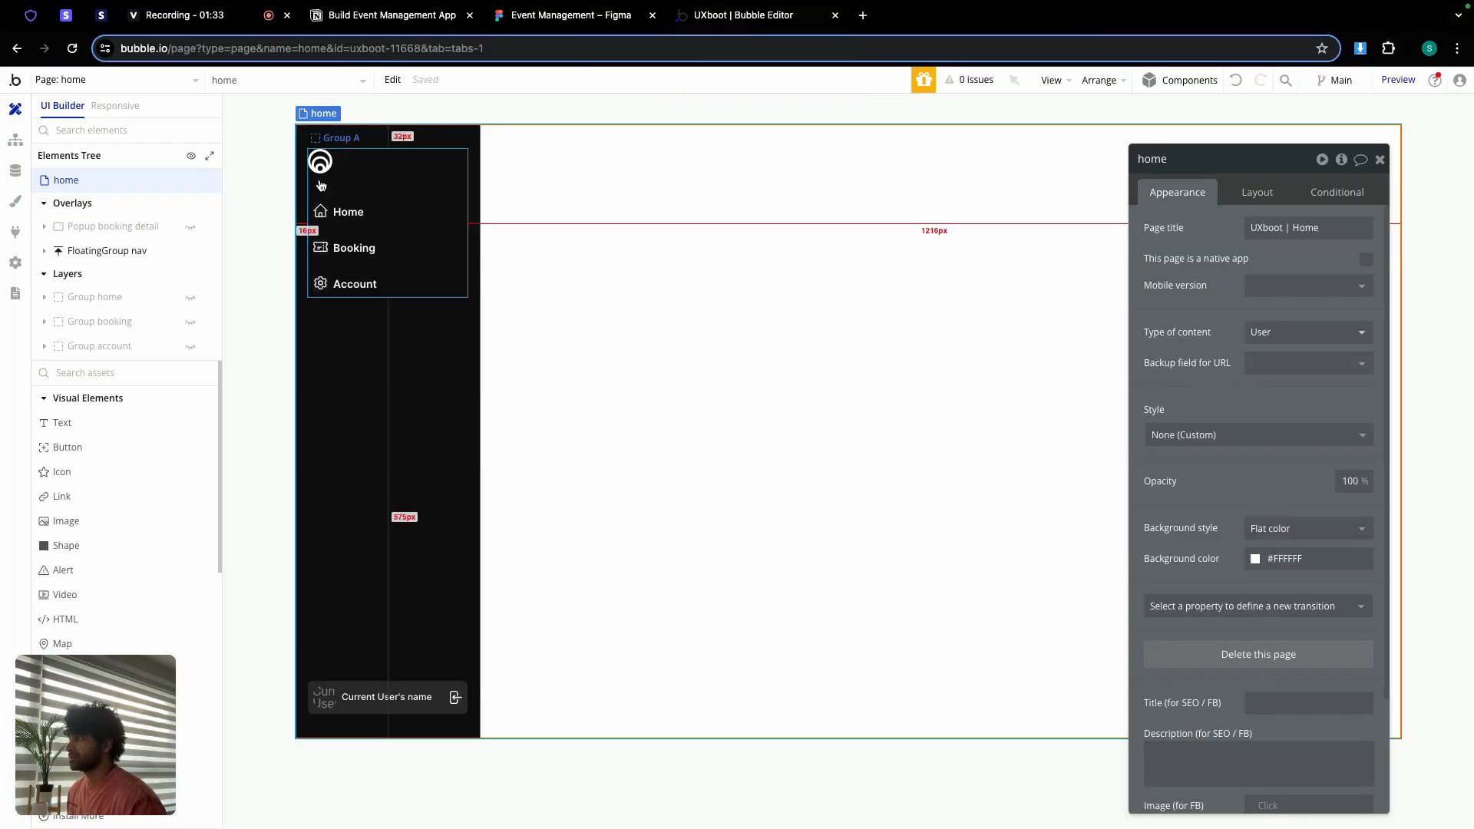
# Step: Add a new blank Bubble page named 'uxboot'
pyautogui.click(190, 85)
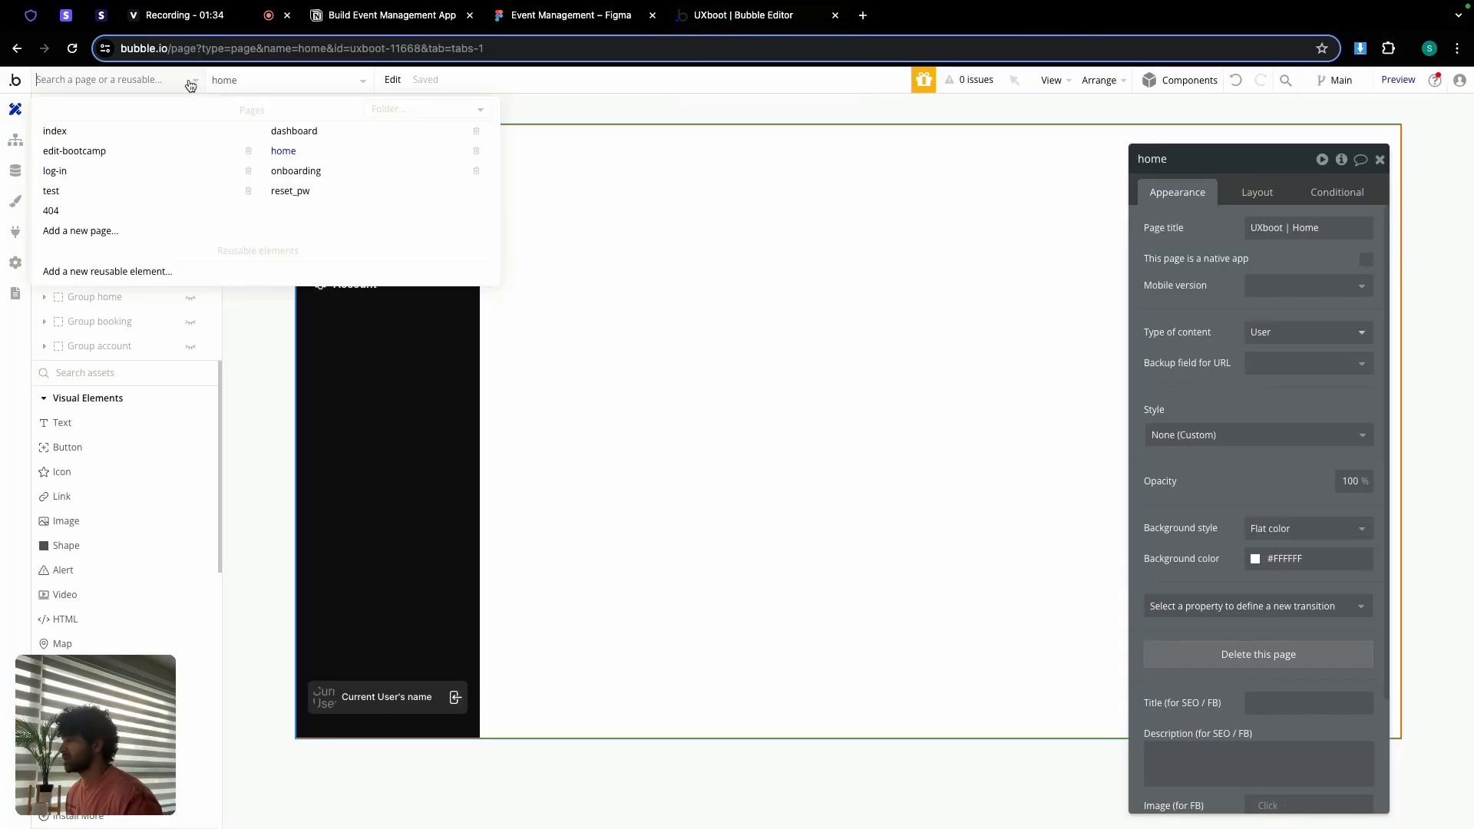
pyautogui.click(102, 230)
pyautogui.click(742, 181)
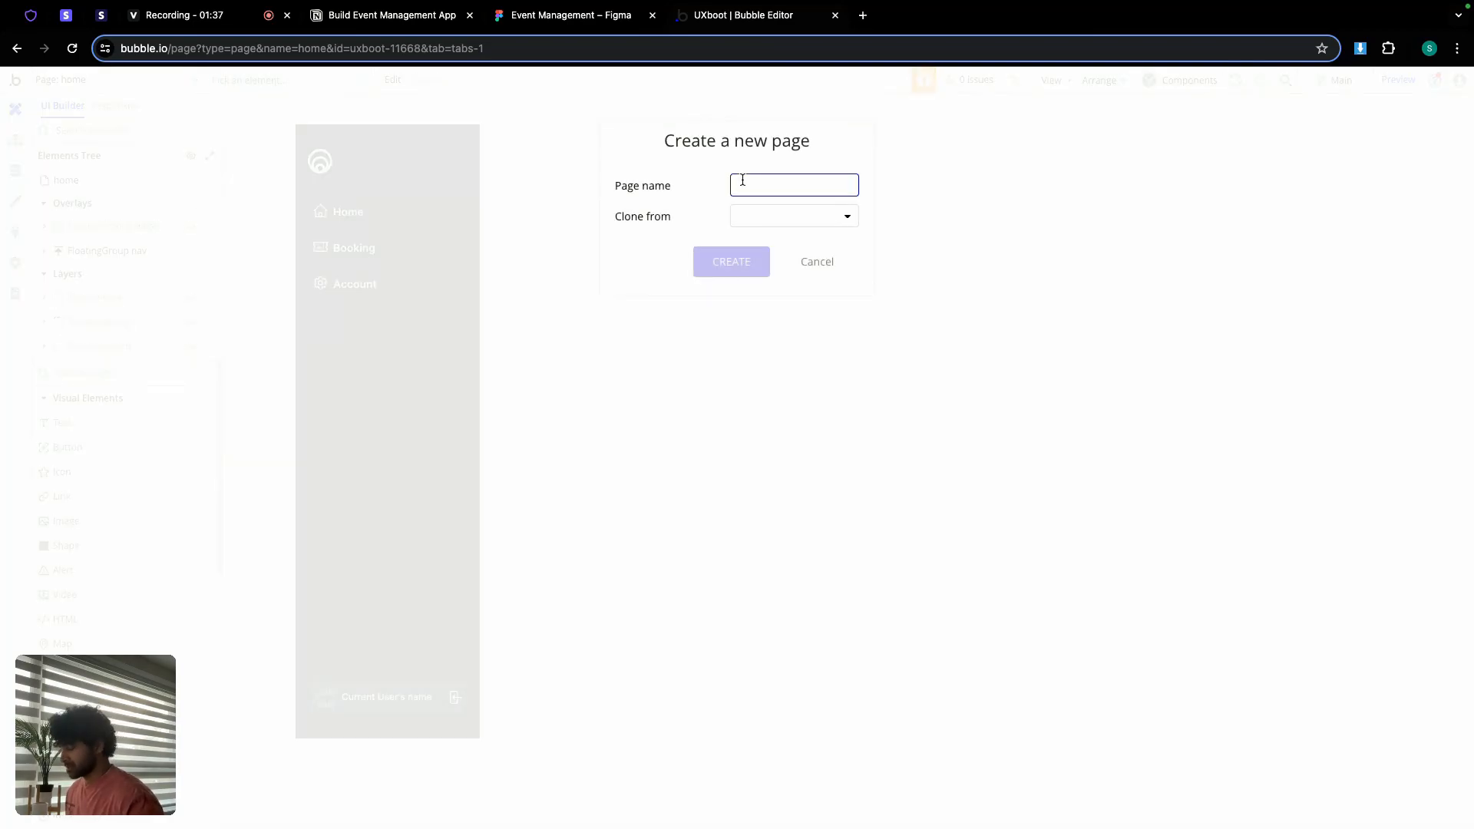
pyautogui.write('uxboot')
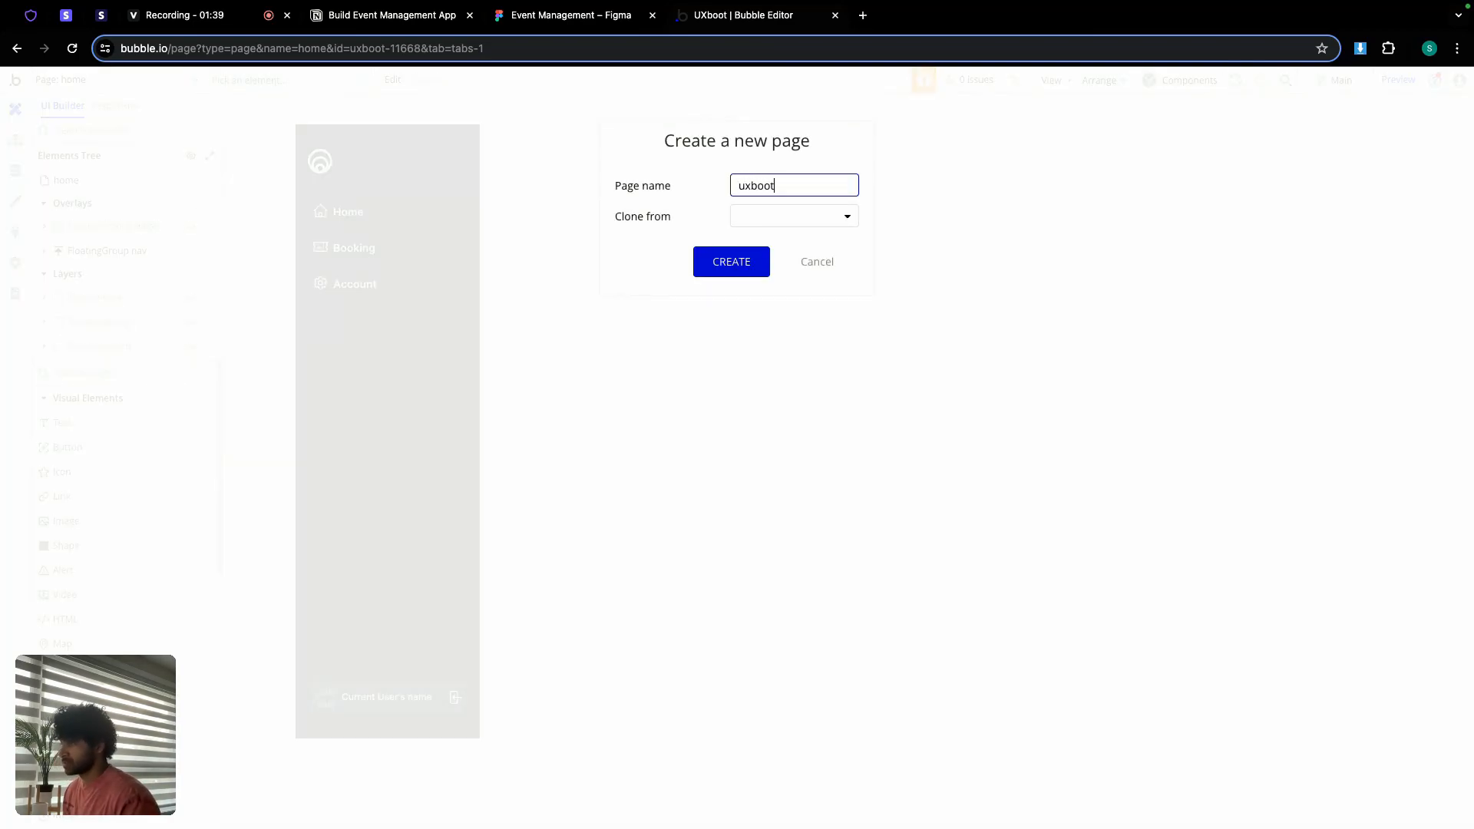
pyautogui.click(754, 264)
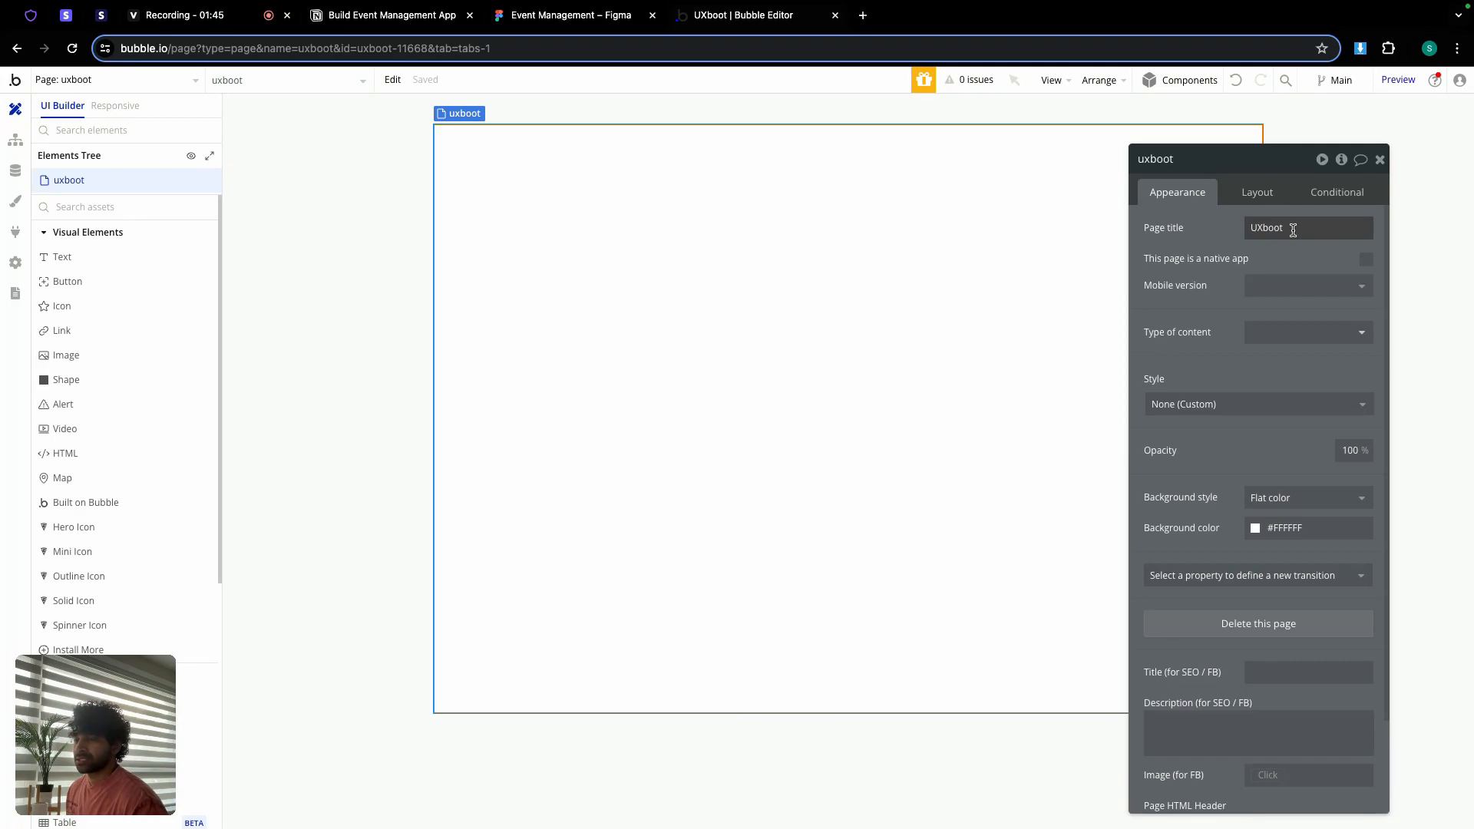
# Step: Give the uxboot page a Column layout, 1440 default builder width and 900 minimum height
pyautogui.doubleClick(1293, 230)
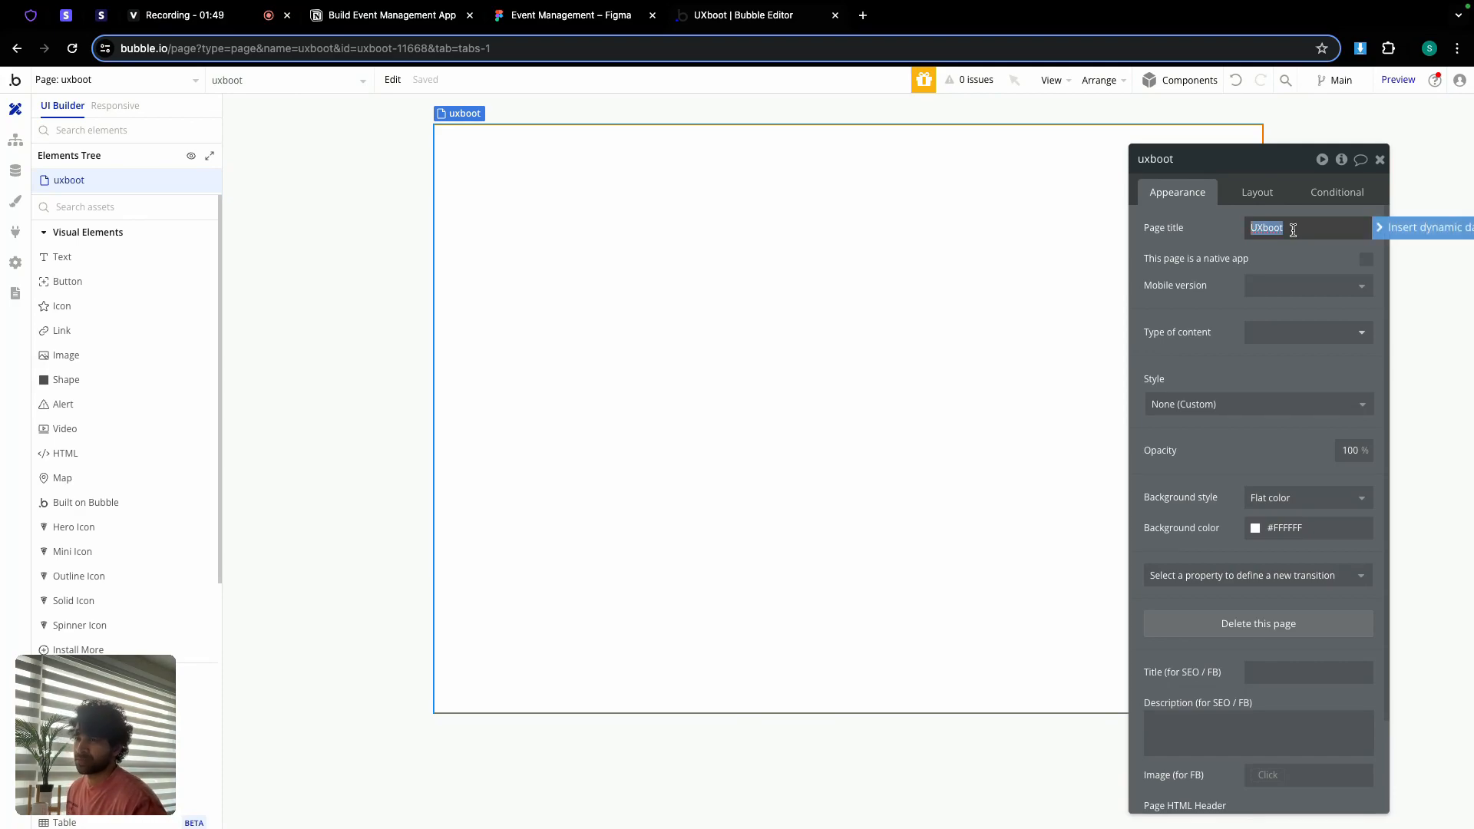
pyautogui.click(1257, 194)
pyautogui.click(1274, 228)
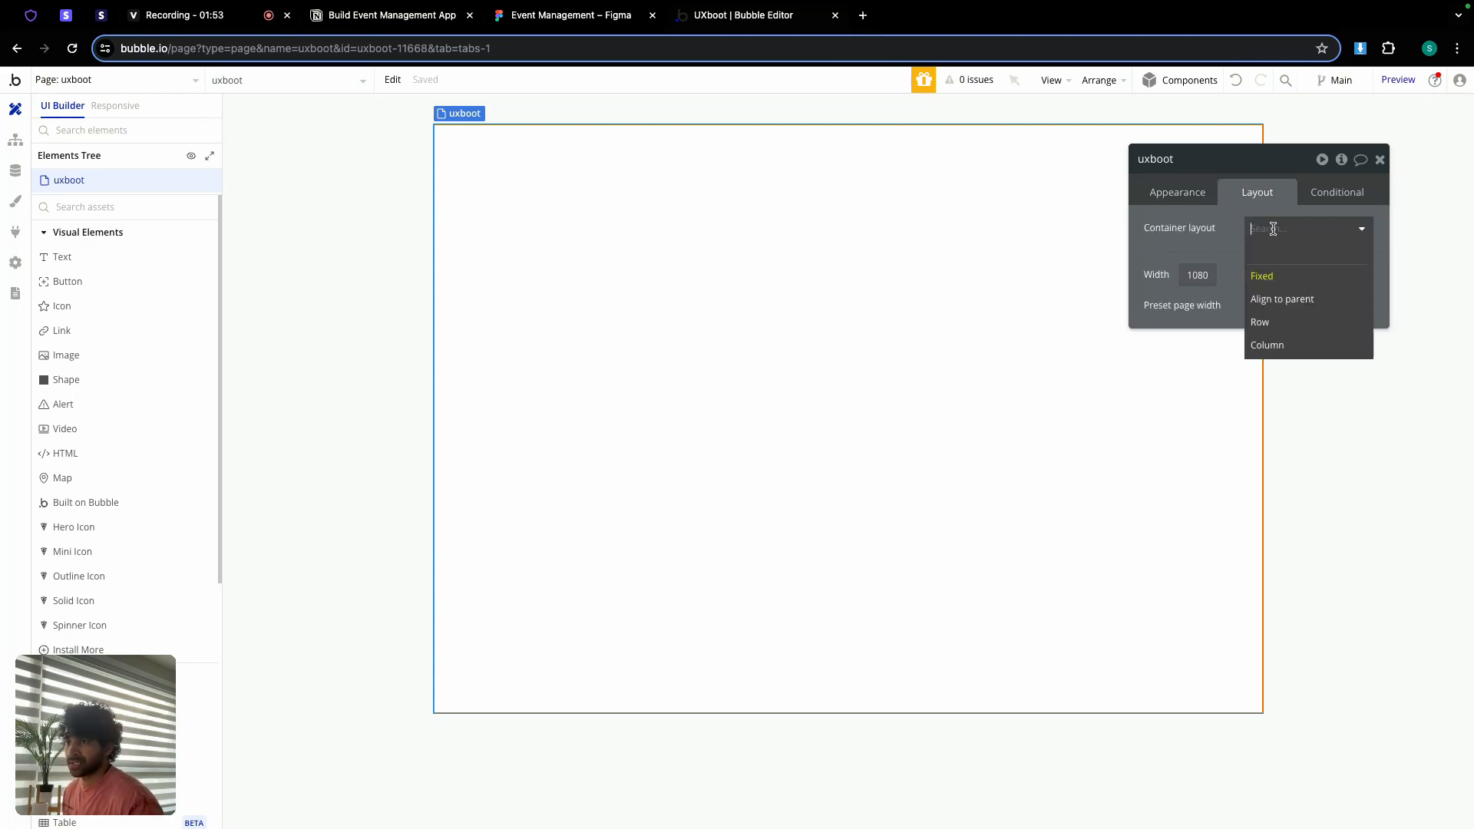
pyautogui.click(1275, 345)
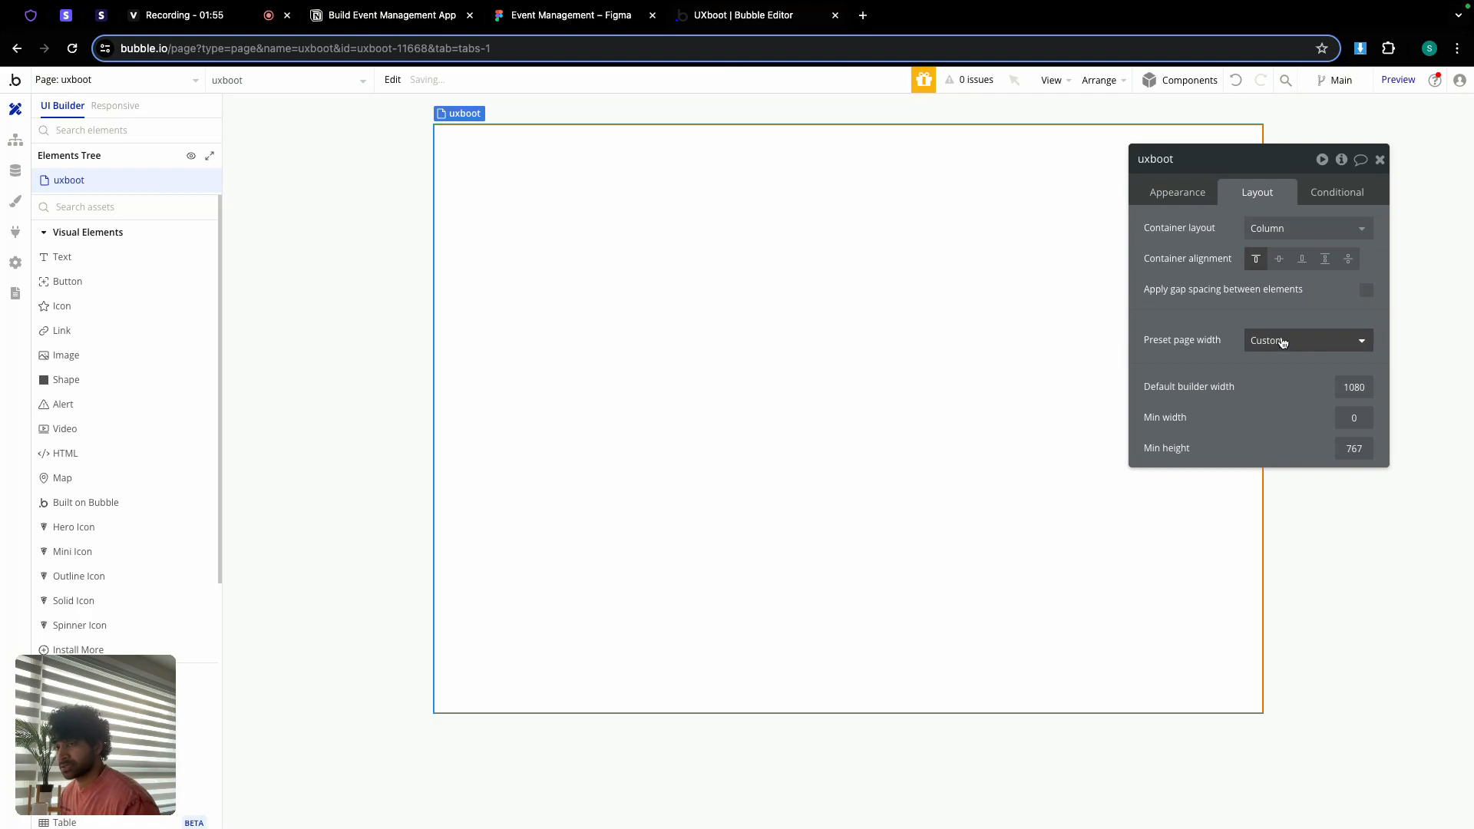
pyautogui.doubleClick(1347, 386)
pyautogui.write('1440')
pyautogui.press('Return')
pyautogui.click(1352, 450)
pyautogui.doubleClick(1353, 451)
pyautogui.write('900')
pyautogui.press('Return')
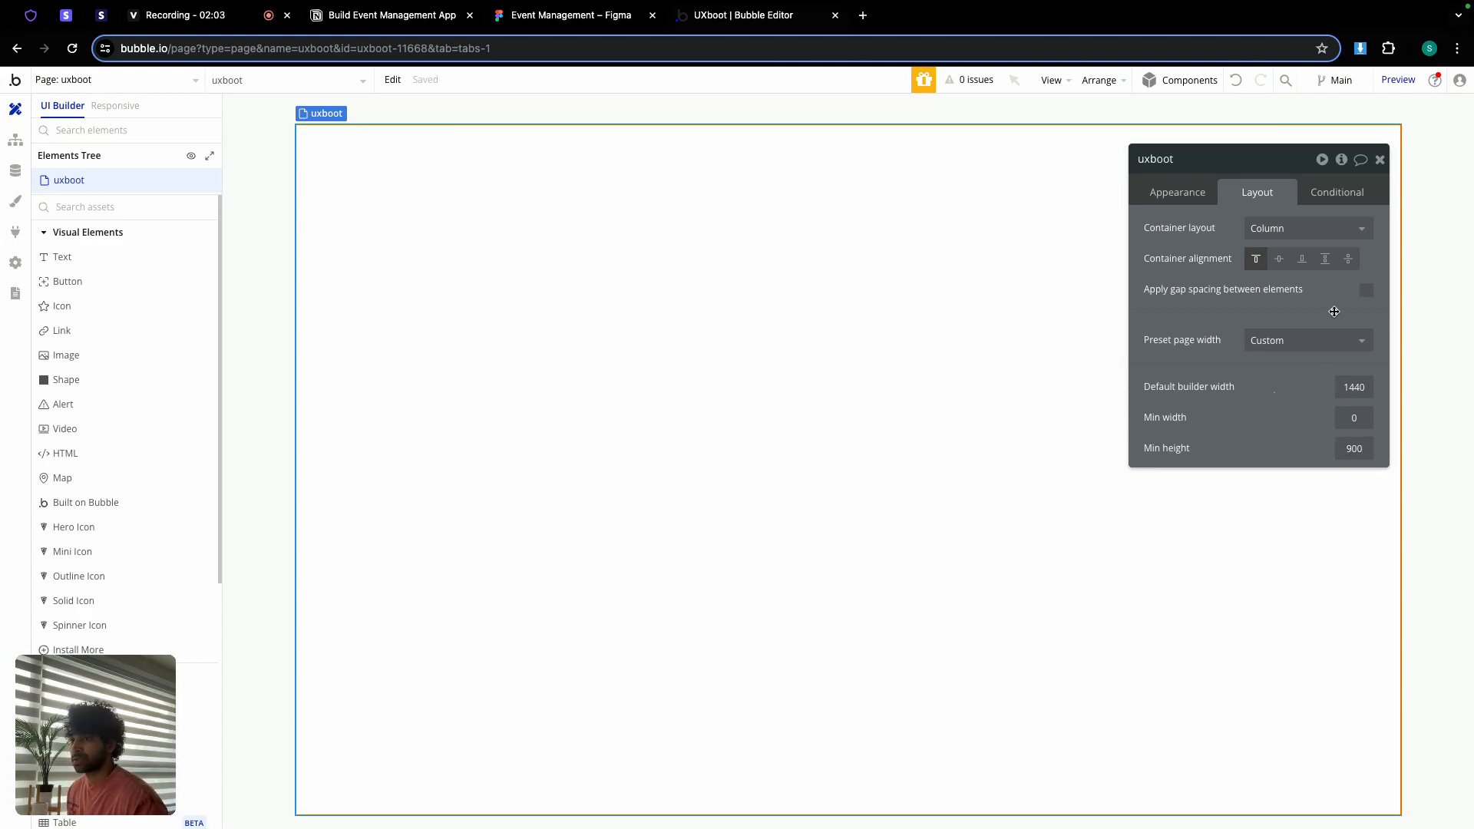
pyautogui.click(1380, 160)
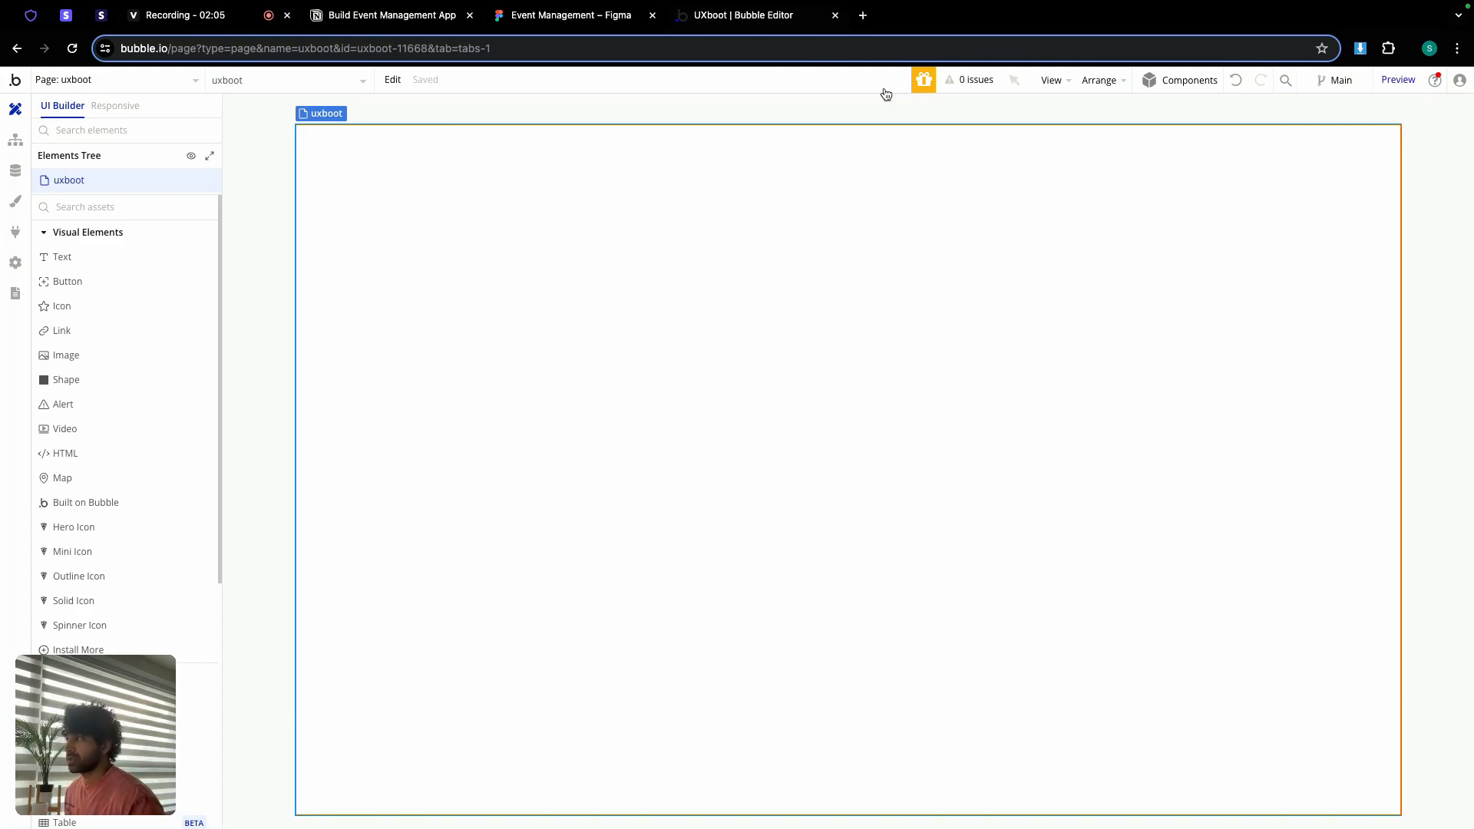
pyautogui.click(507, 18)
pyautogui.click(544, 234)
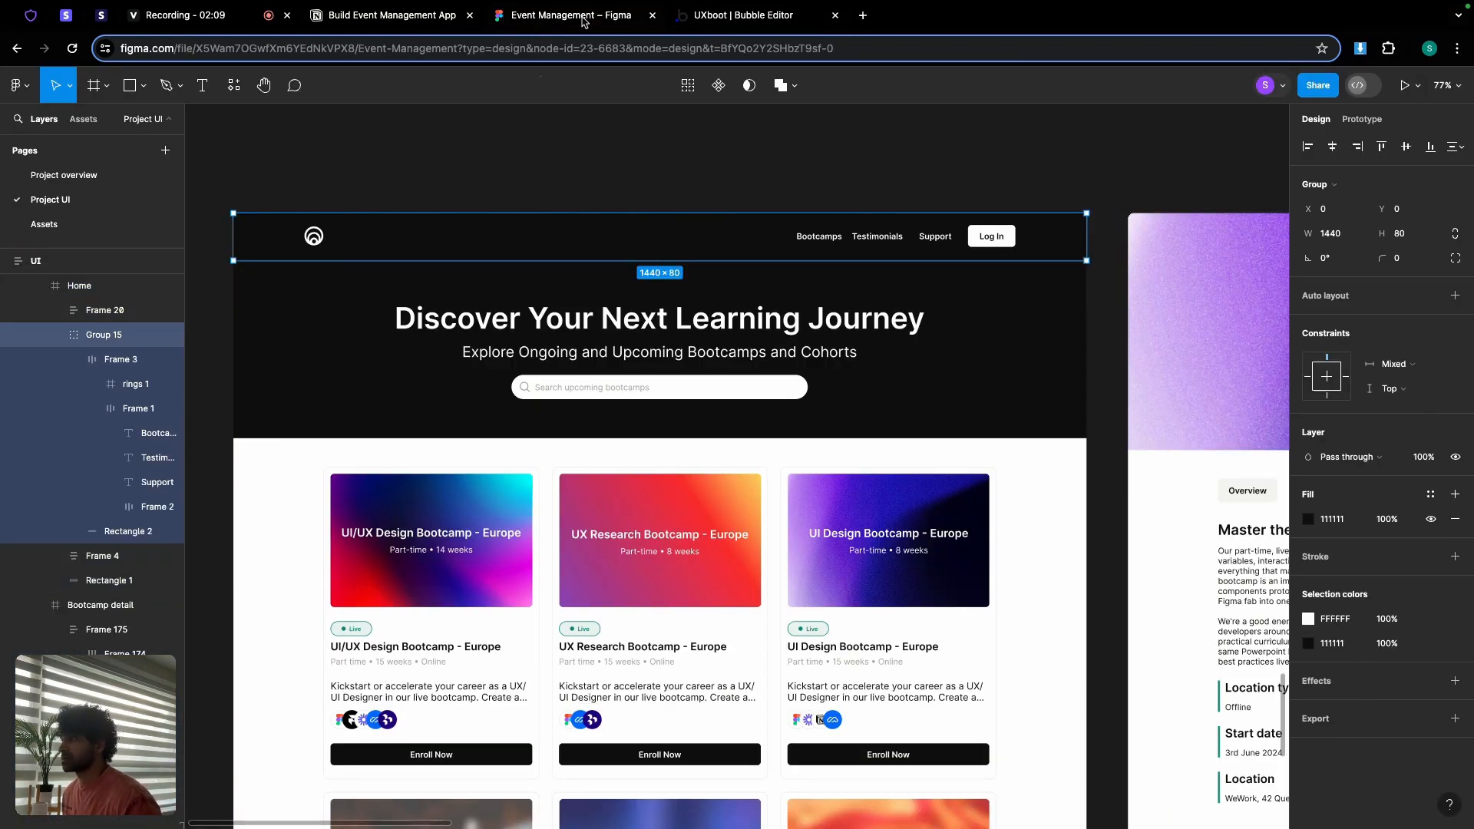
pyautogui.click(710, 17)
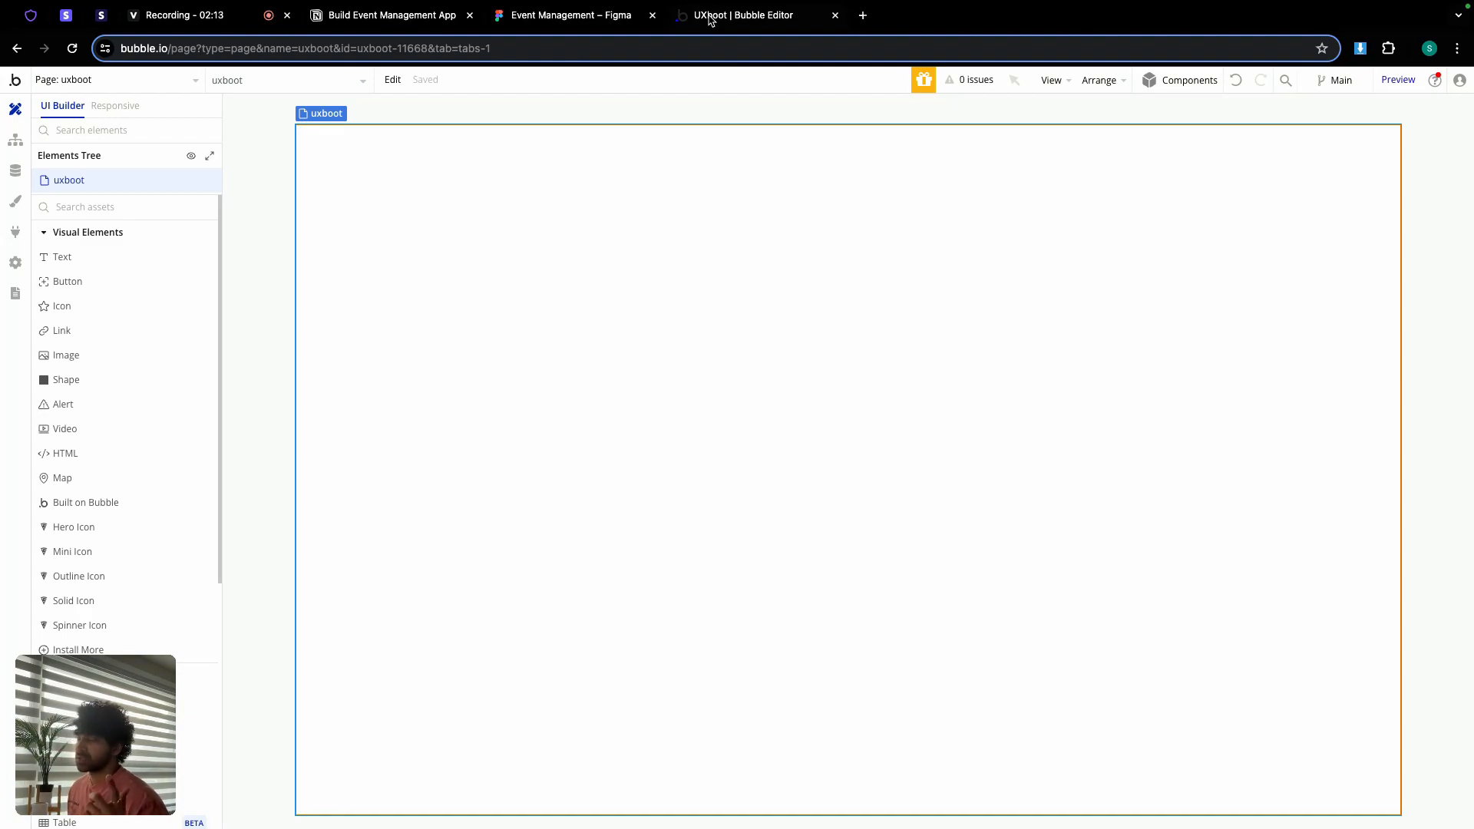
pyautogui.click(157, 80)
pyautogui.click(157, 80)
pyautogui.click(157, 81)
# Step: Copy the index page's FloatingGroup header and paste it onto the uxboot page
pyautogui.click(114, 131)
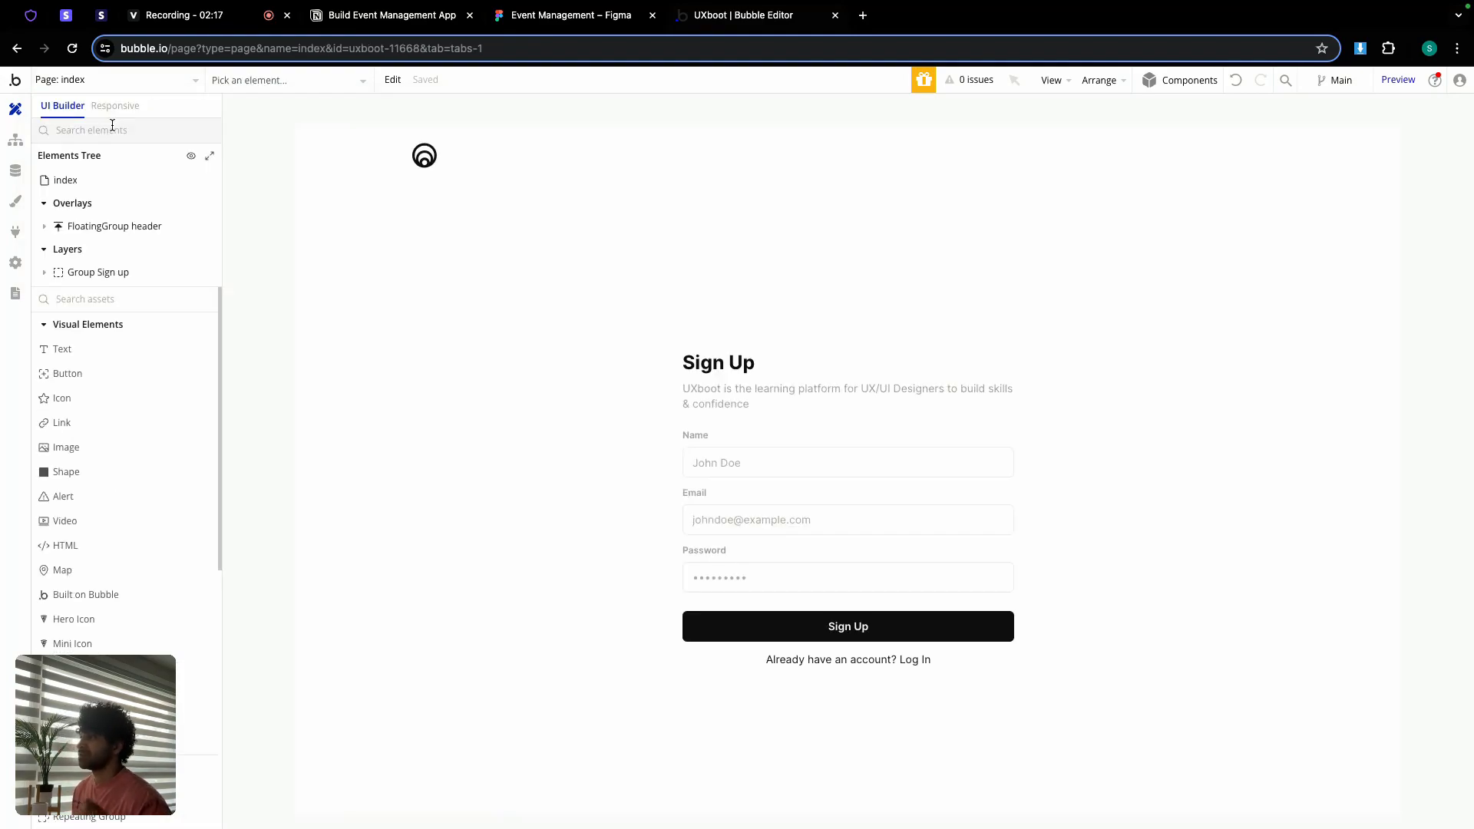
pyautogui.click(310, 159)
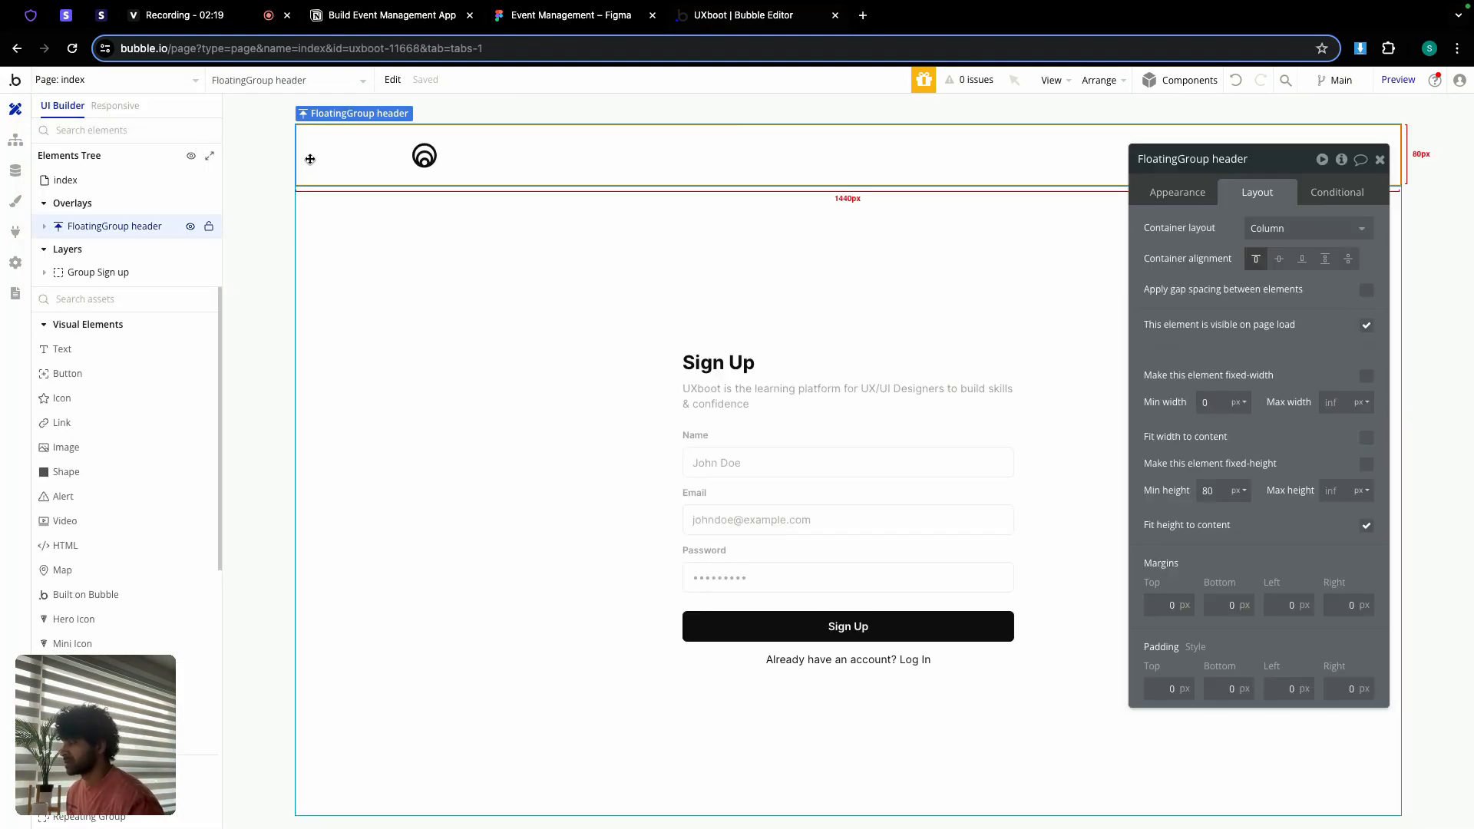
pyautogui.rightClick(310, 159)
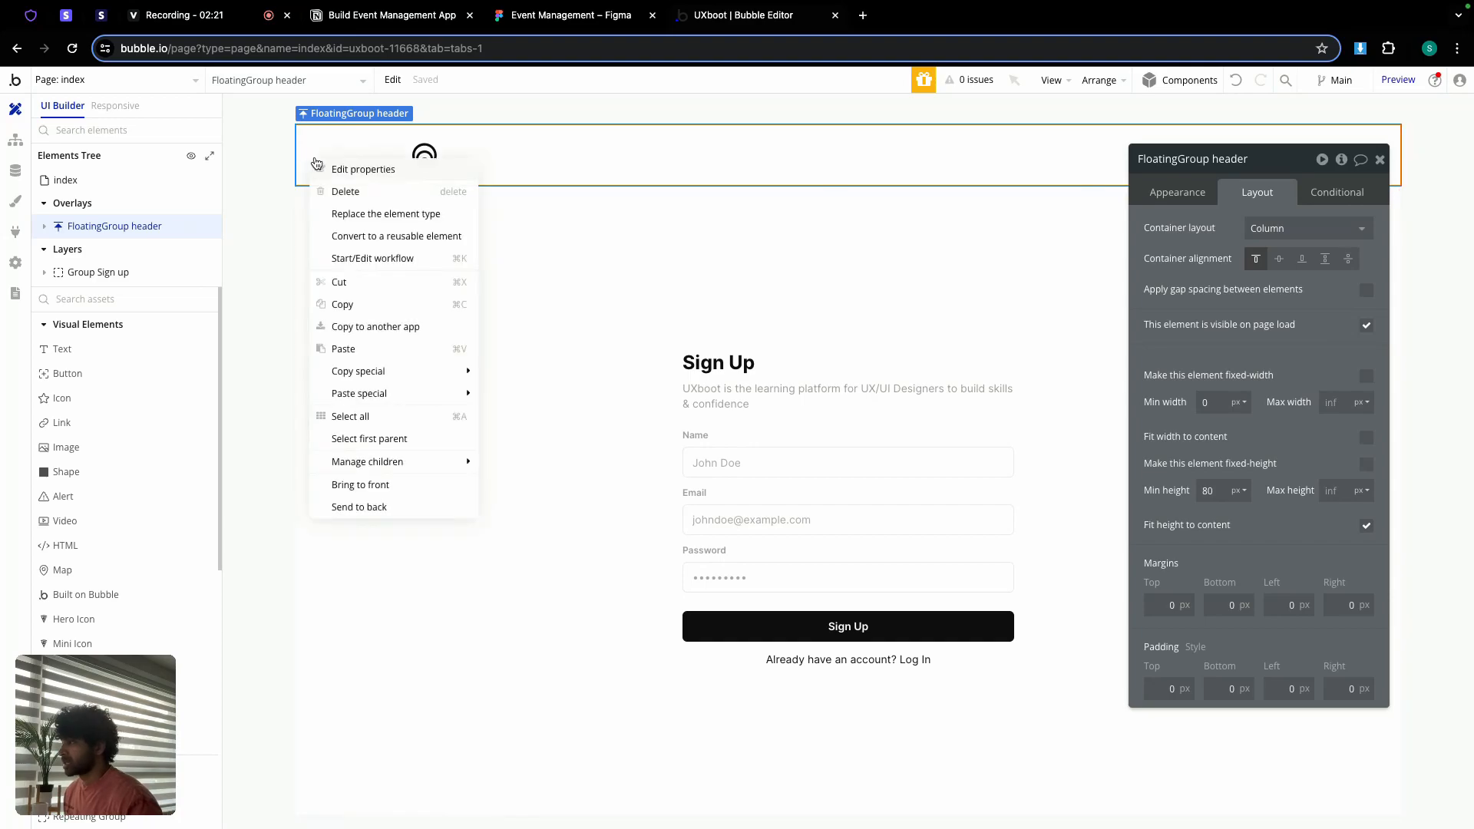
pyautogui.click(345, 300)
pyautogui.click(115, 80)
pyautogui.click(295, 191)
pyautogui.rightClick(376, 167)
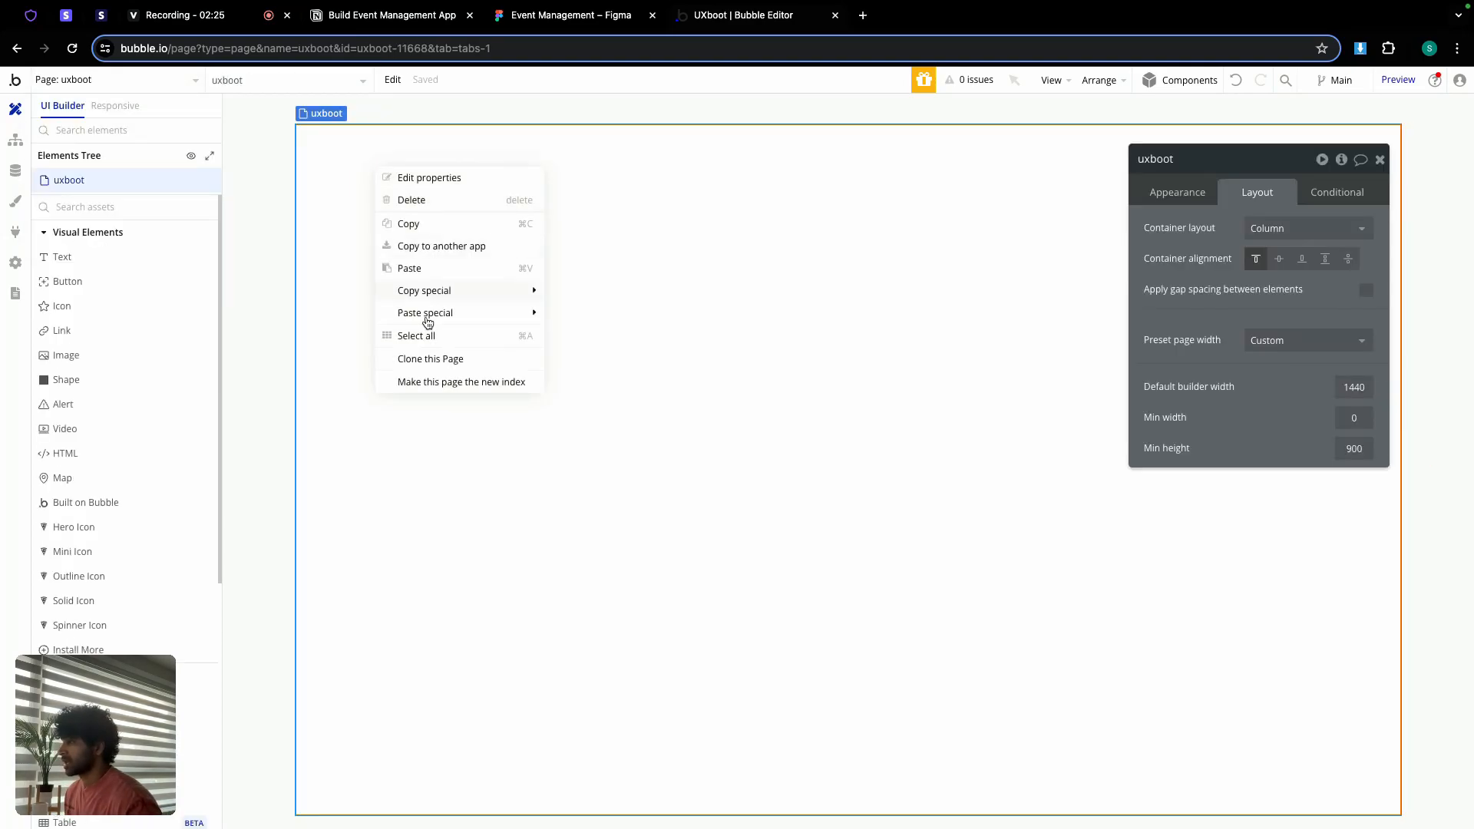
pyautogui.click(414, 265)
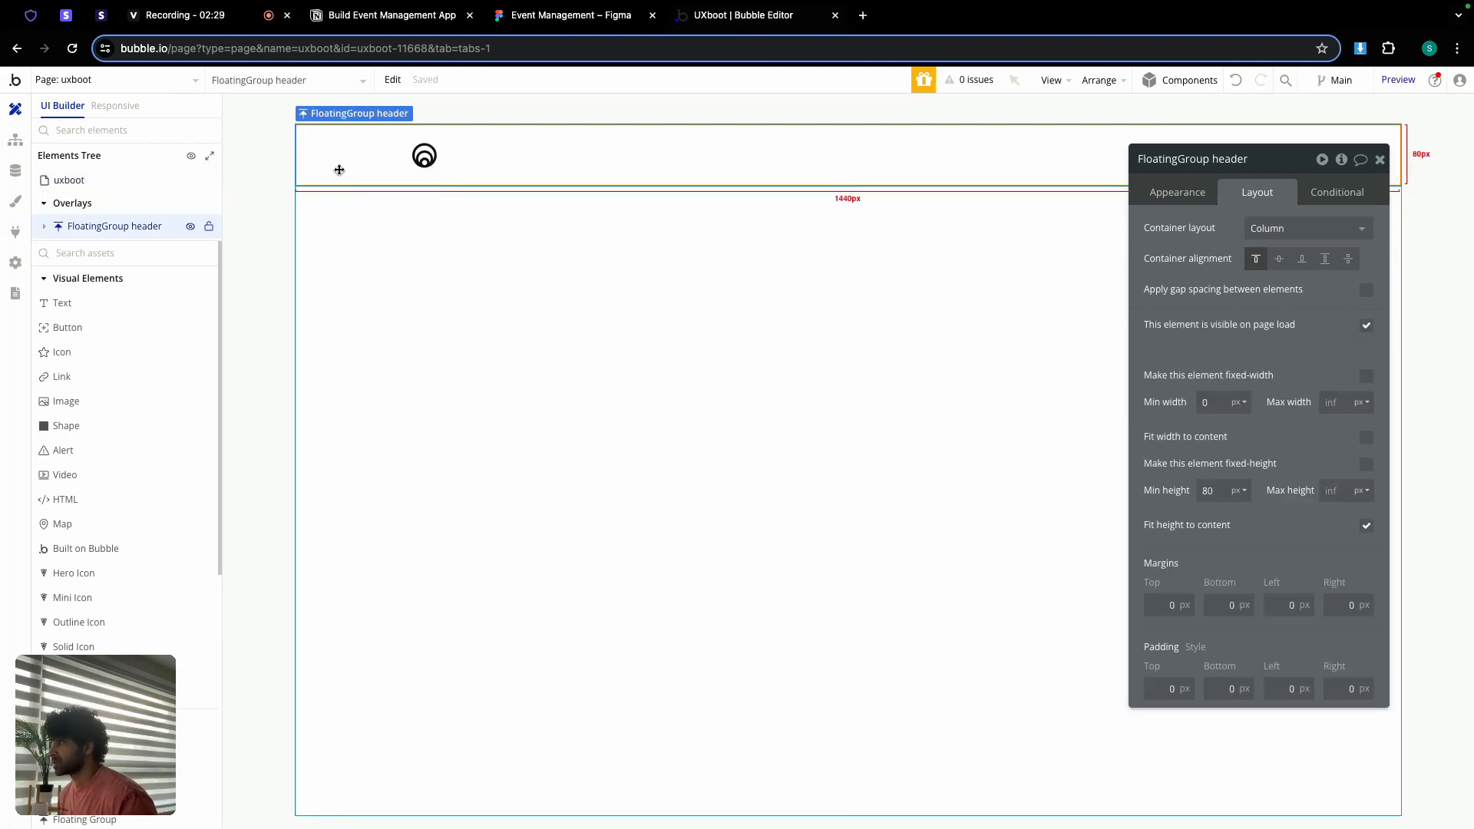
# Step: Check the Figma design and make the header background black
pyautogui.click(519, 17)
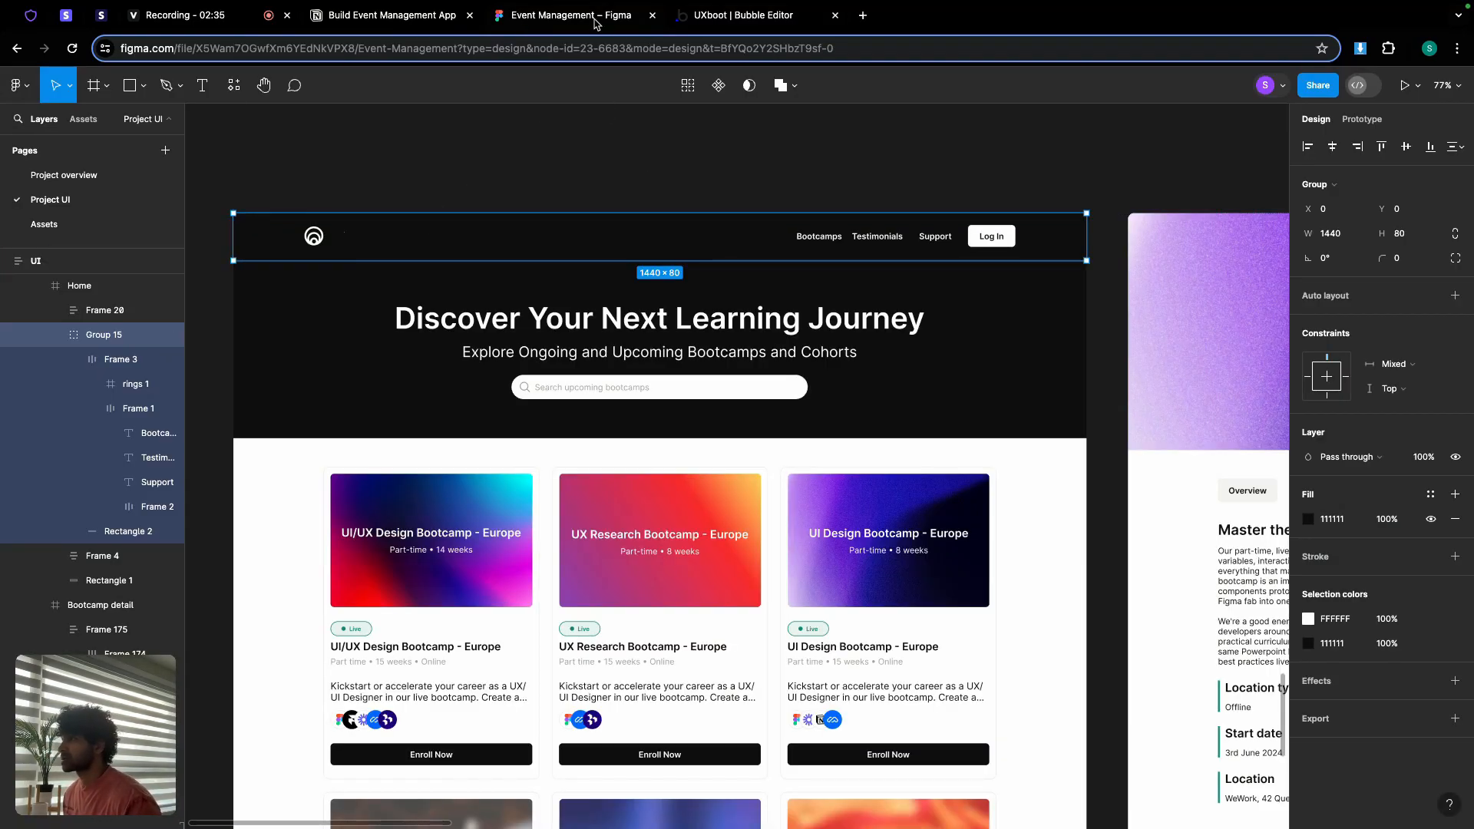
pyautogui.click(700, 17)
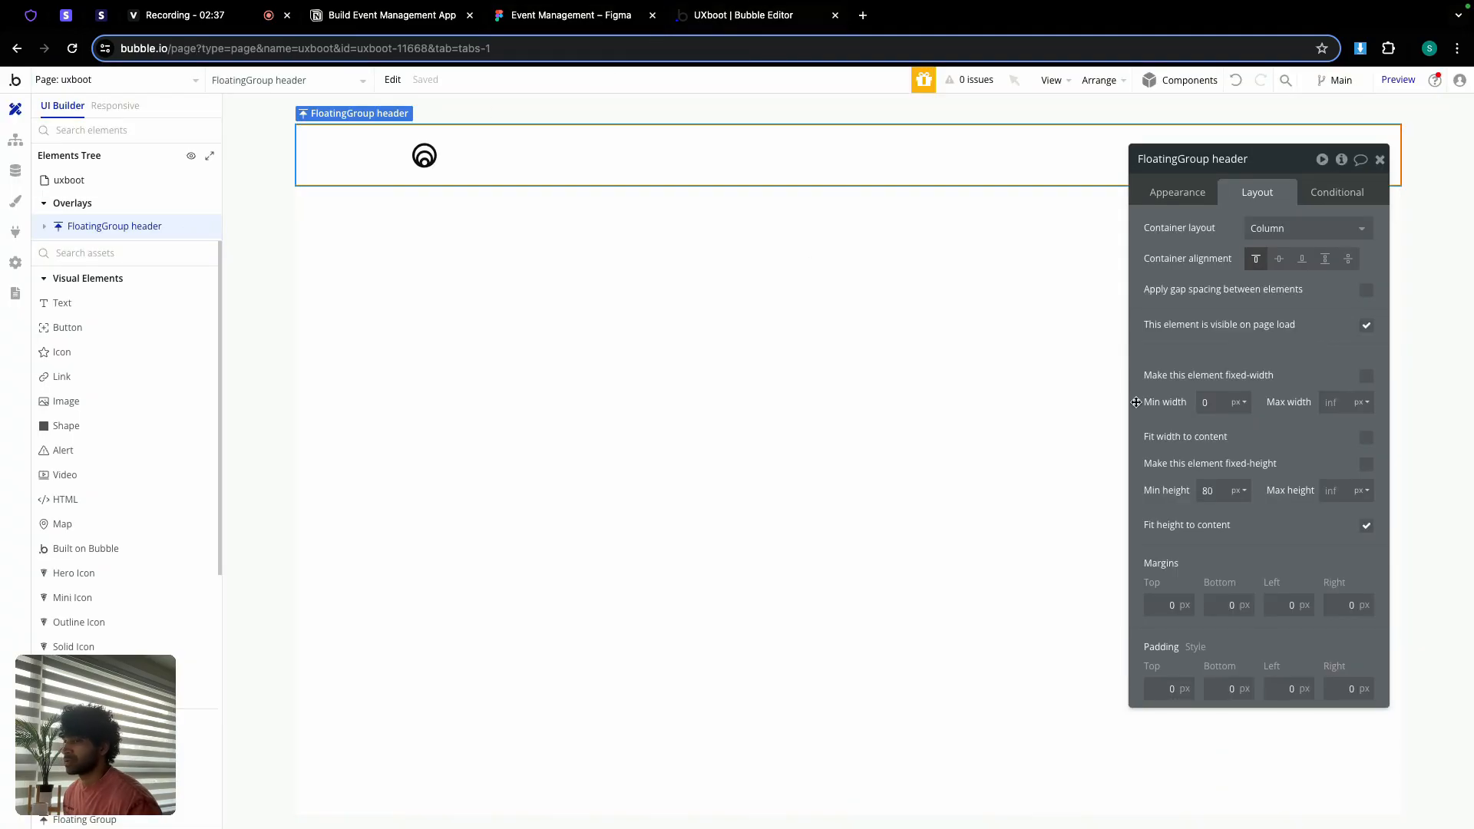
pyautogui.click(1174, 193)
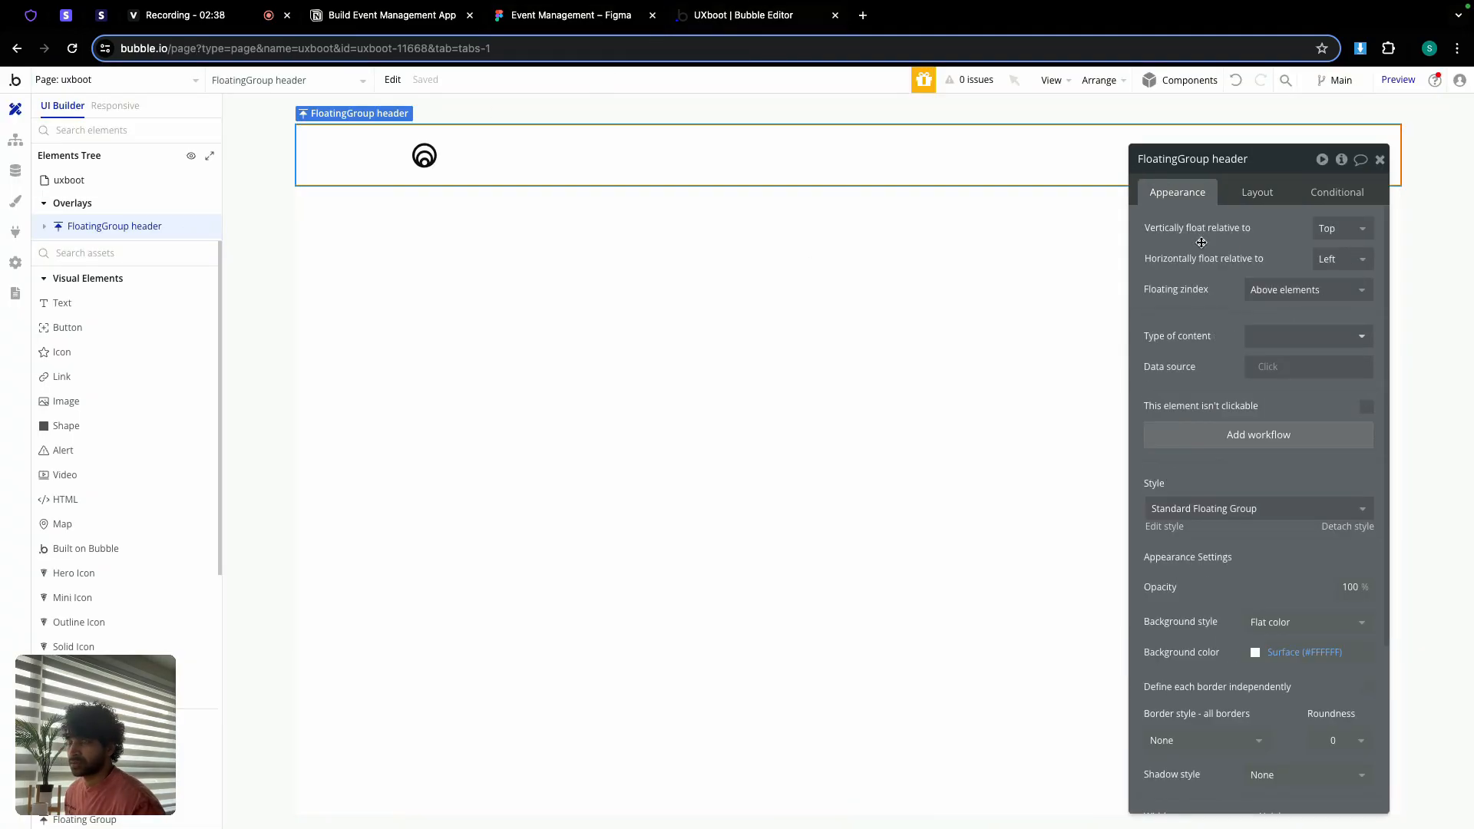
pyautogui.click(1266, 651)
pyautogui.click(1296, 801)
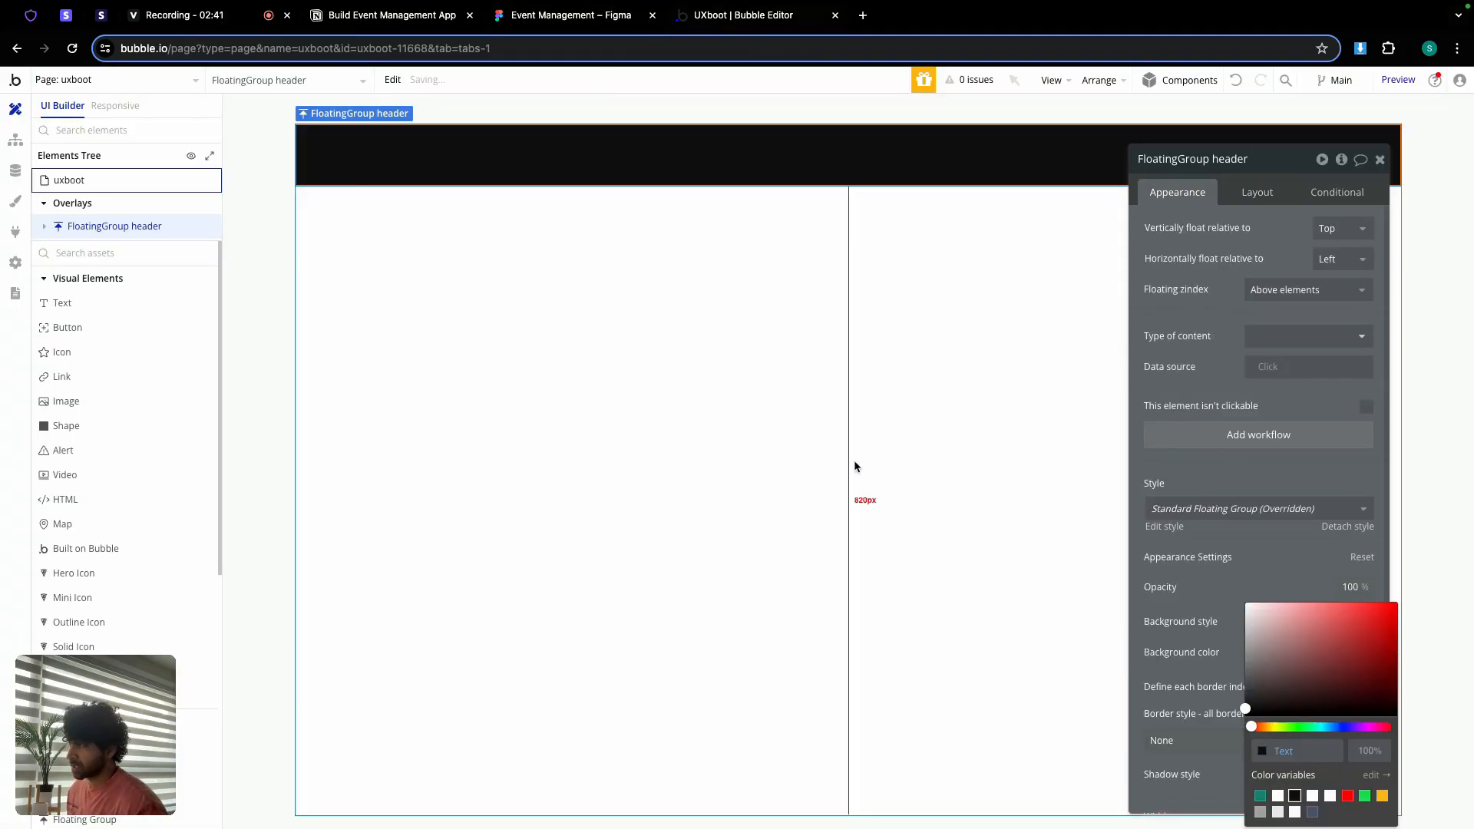
# Step: Replace the header logo's image with Logo White.png
pyautogui.click(427, 147)
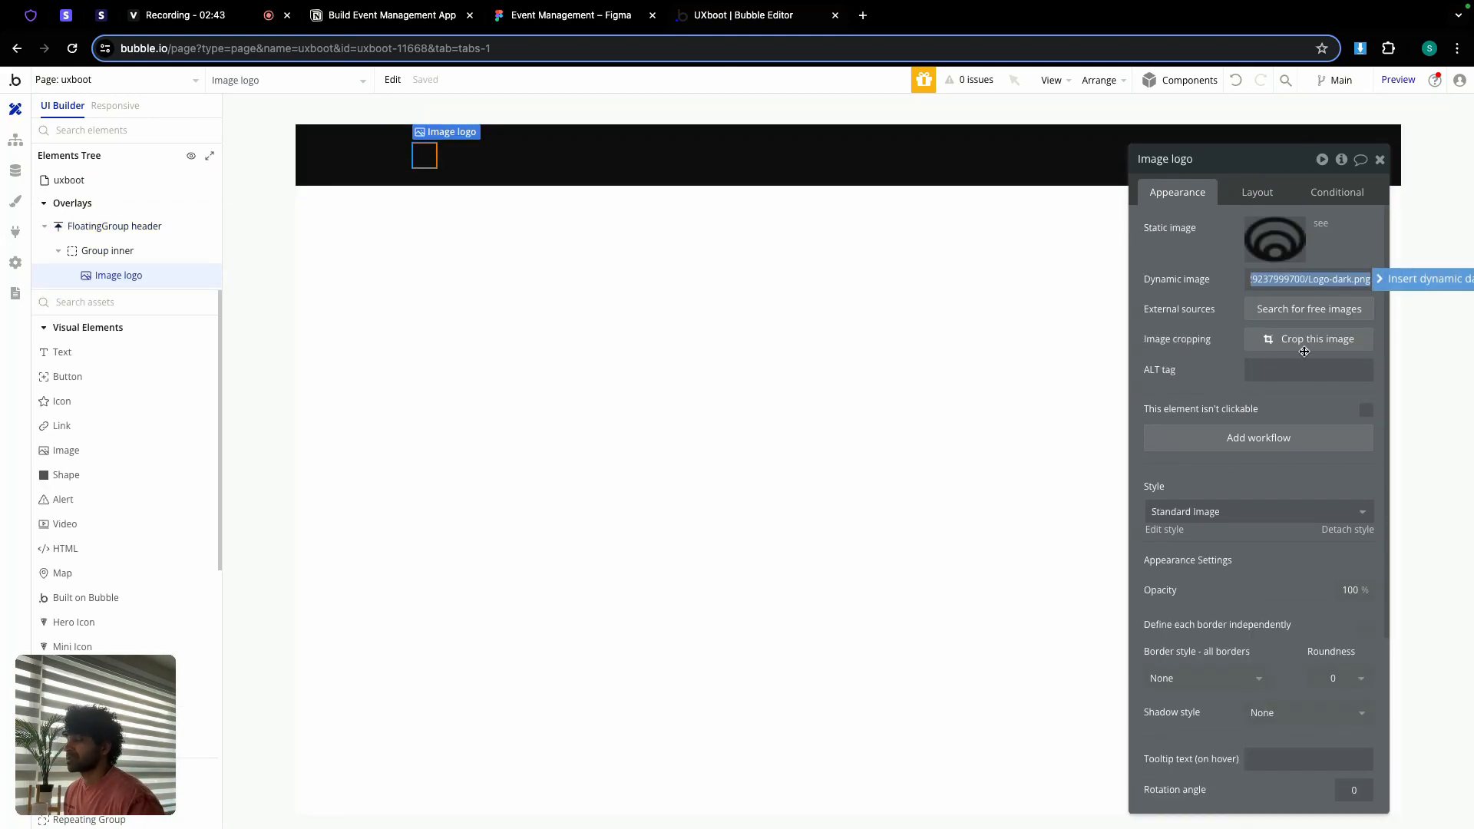
pyautogui.click(1272, 255)
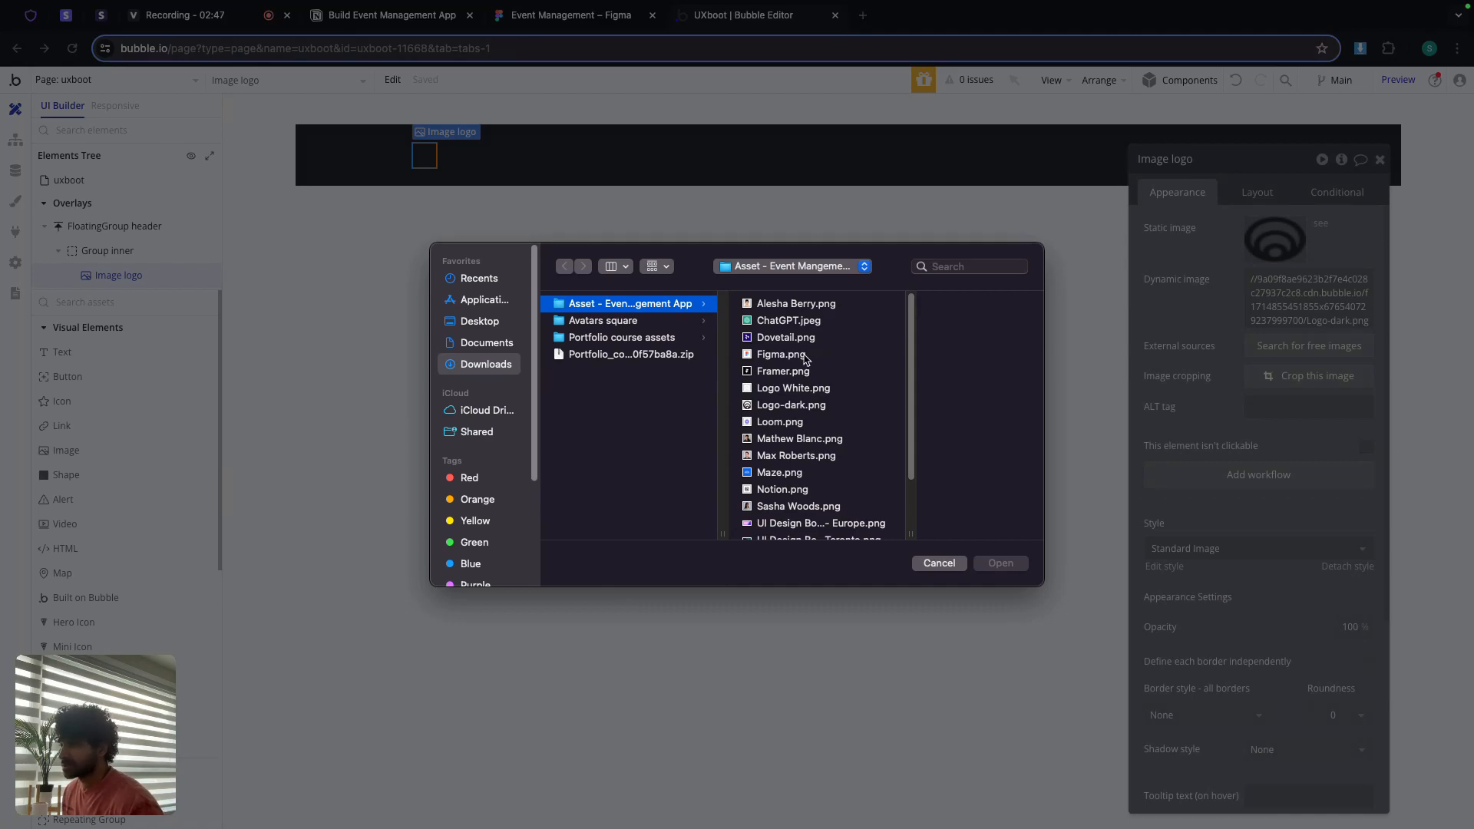
pyautogui.doubleClick(772, 392)
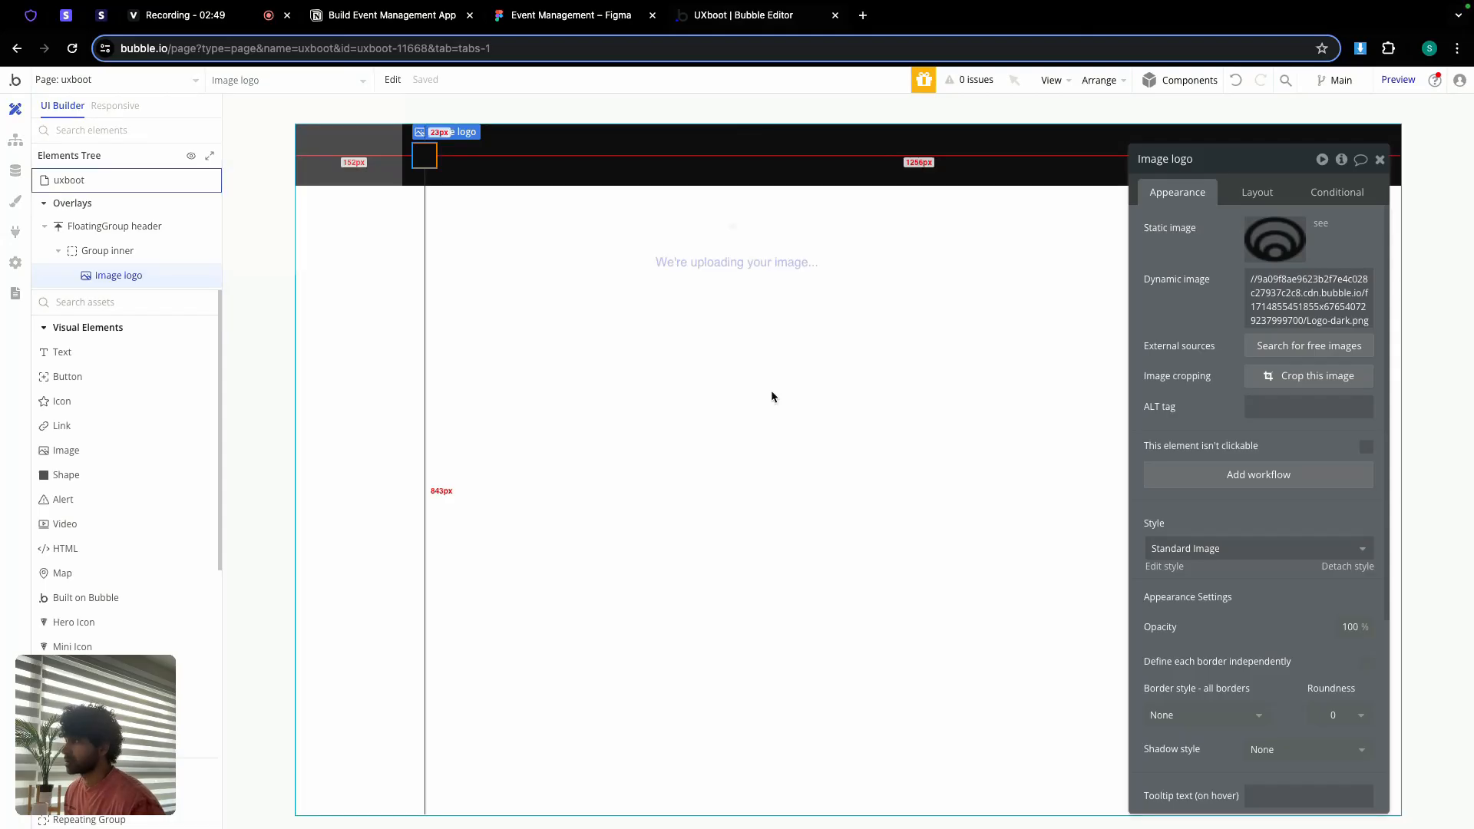
# Step: Set Group inner's container alignment to Space between
pyautogui.click(1379, 159)
pyautogui.doubleClick(1128, 156)
pyautogui.moveTo(1269, 160); pyautogui.dragTo(1189, 281)
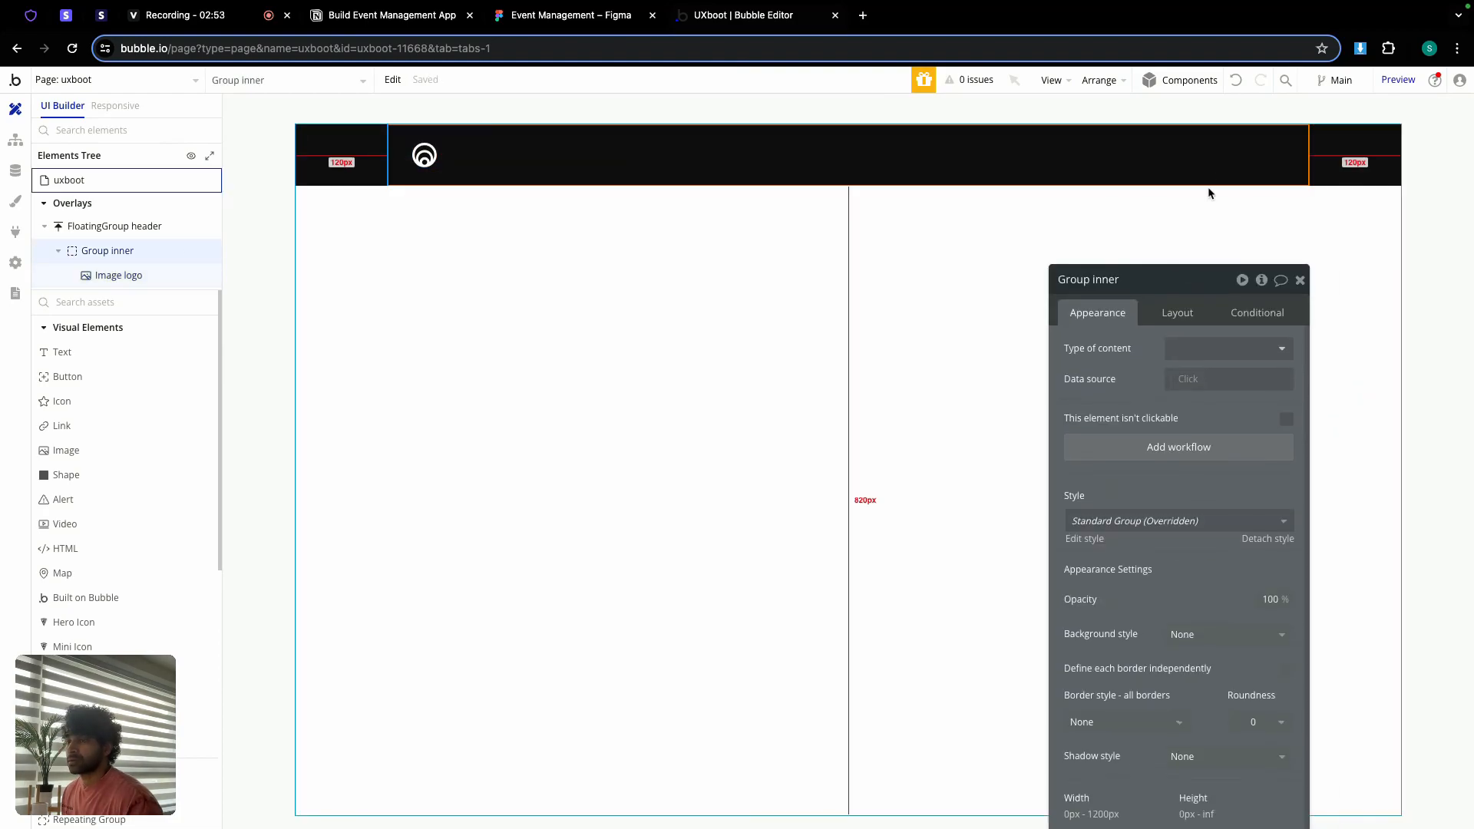
pyautogui.click(1178, 313)
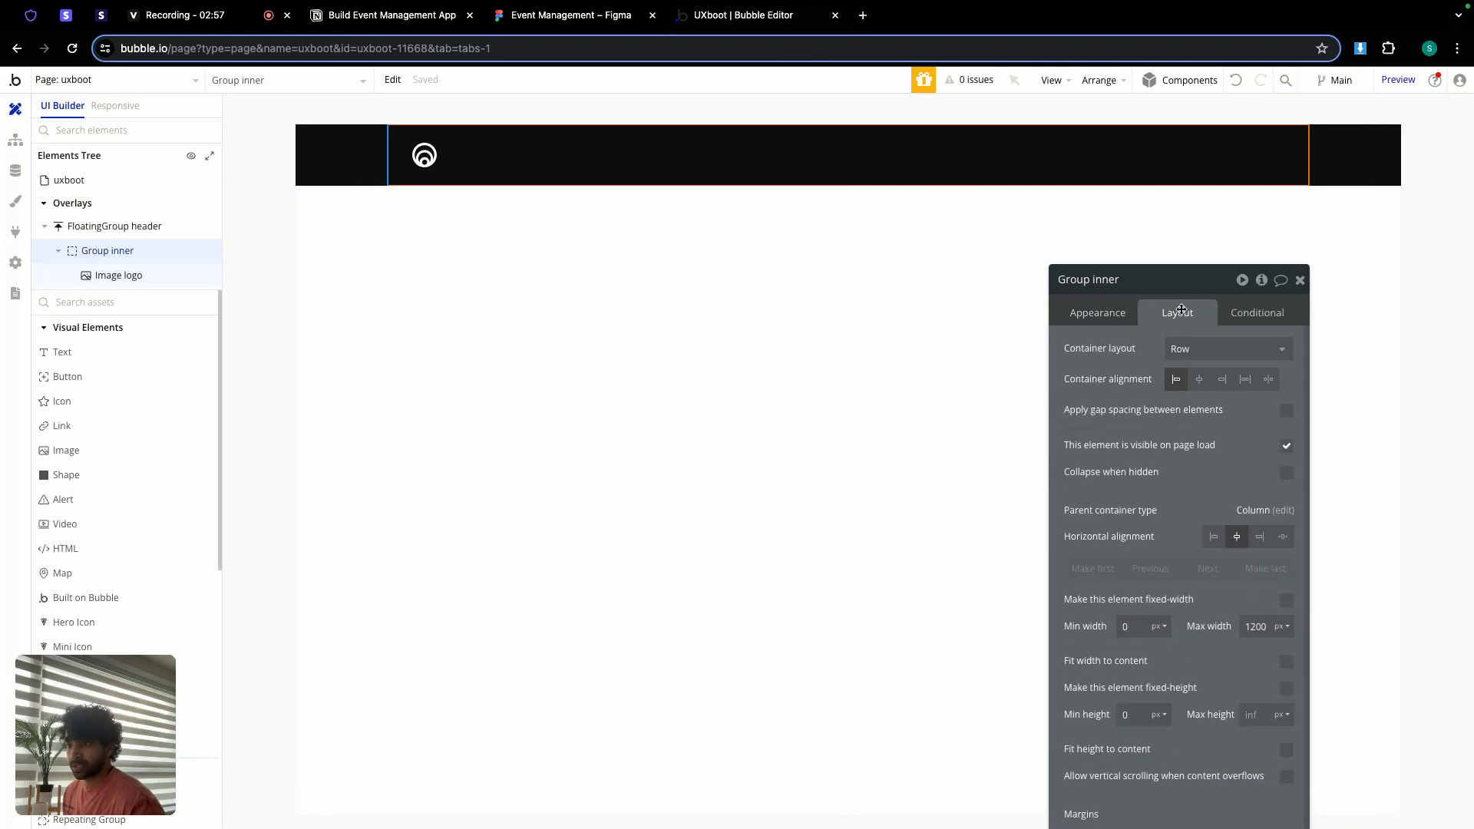
pyautogui.click(1268, 379)
pyautogui.click(1300, 279)
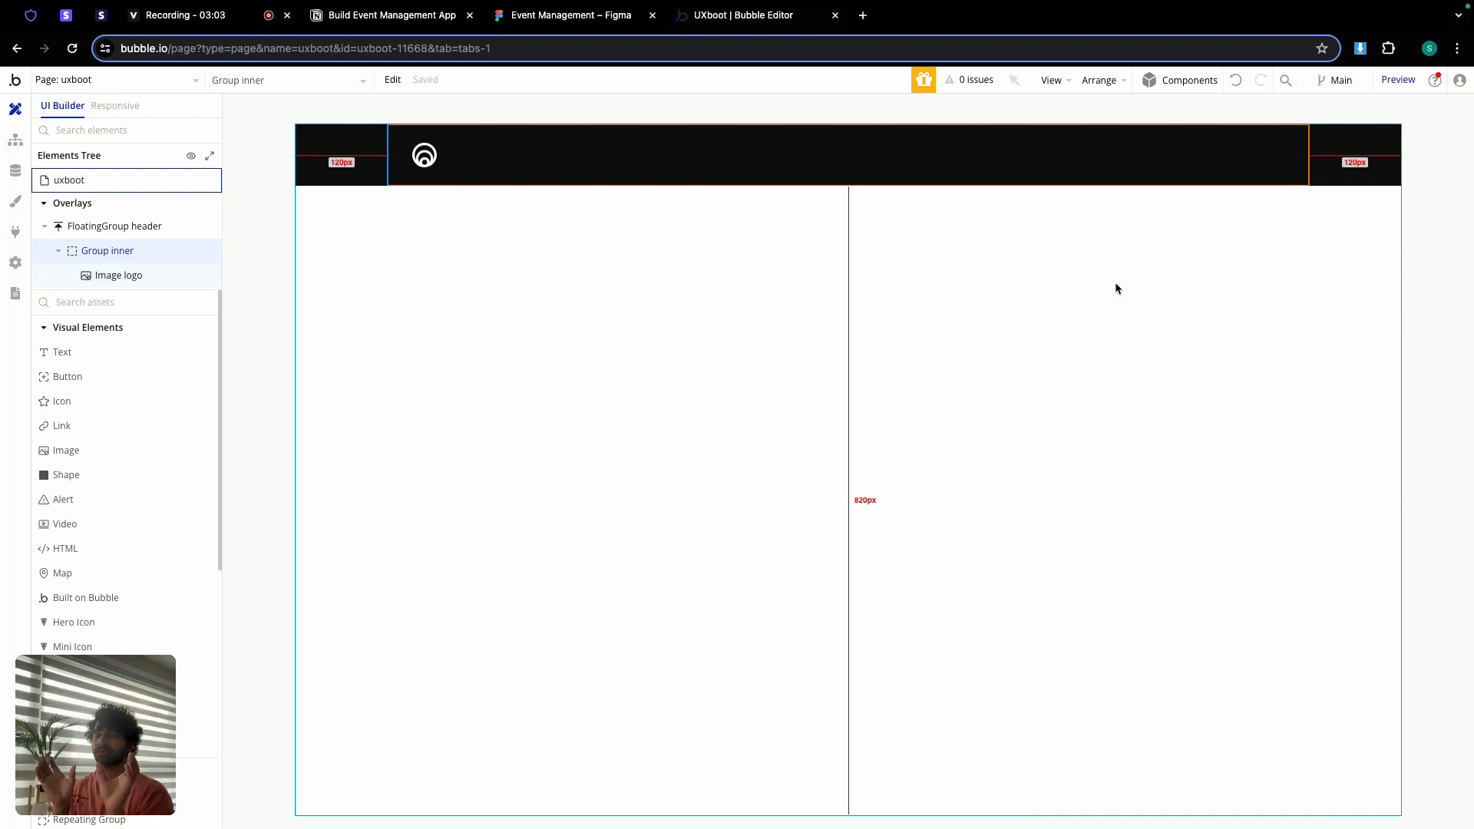
pyautogui.click(583, 15)
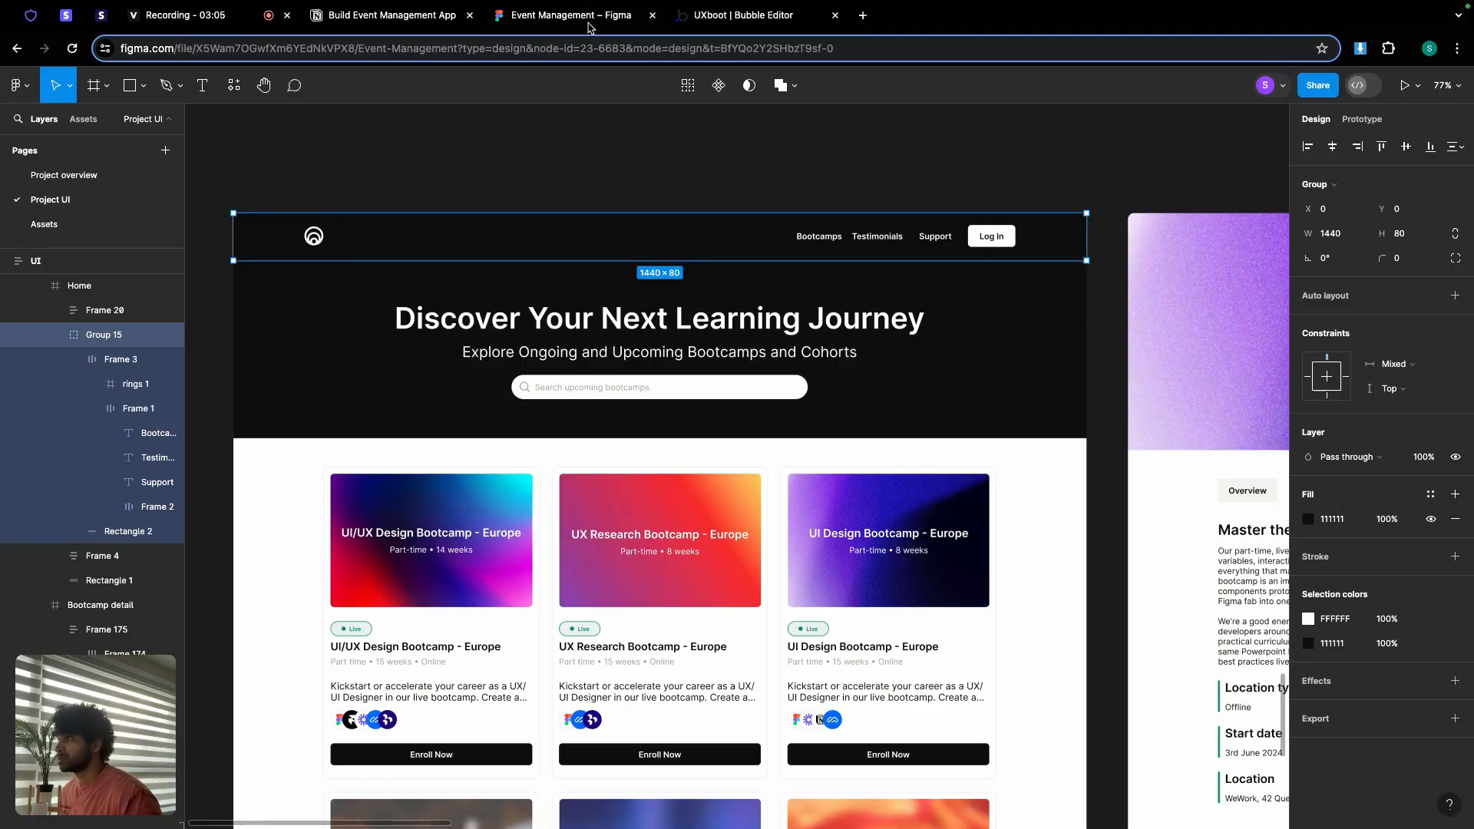
pyautogui.scroll(5, 319, 247)
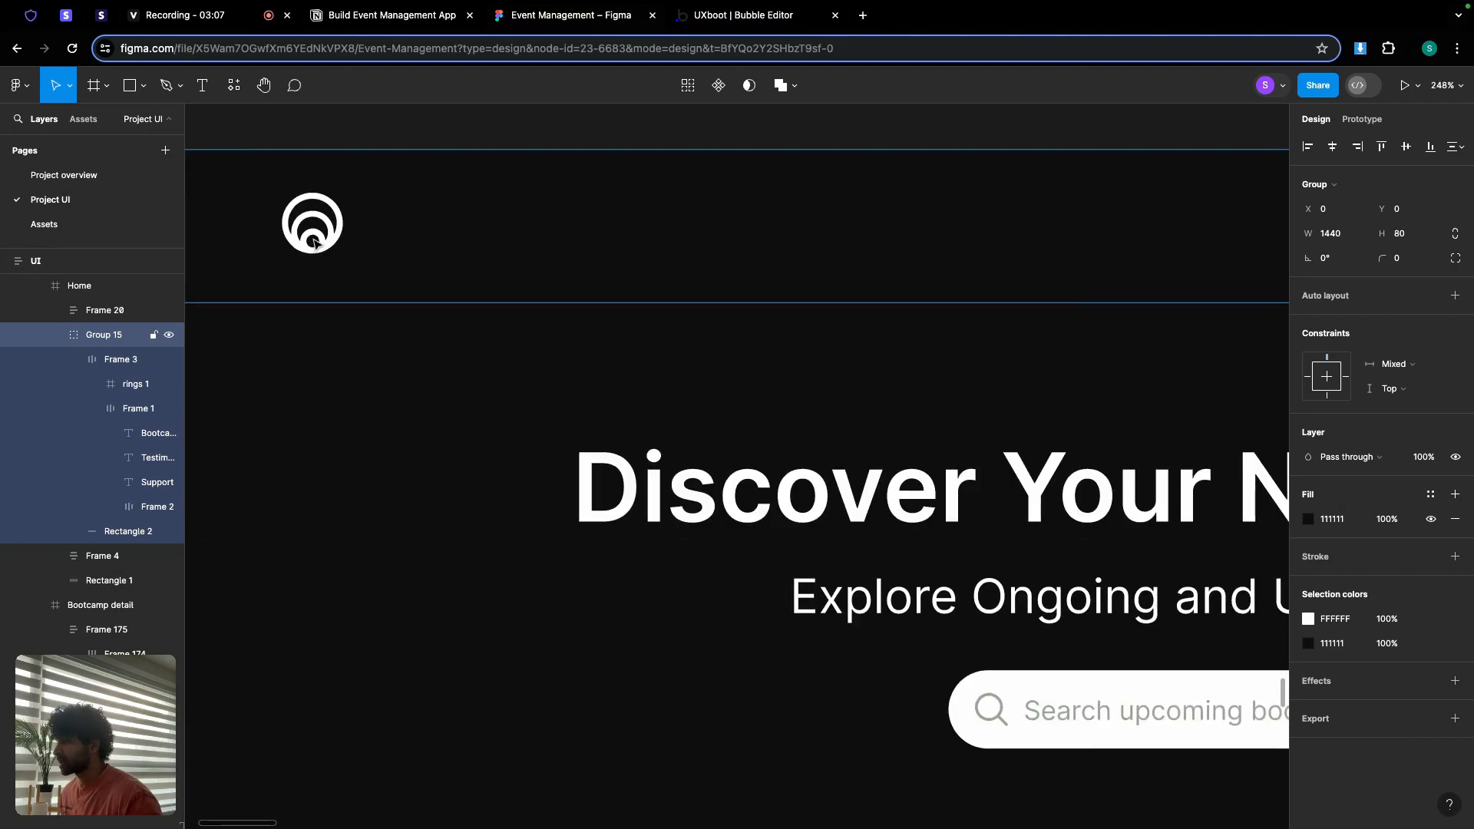
pyautogui.doubleClick(315, 244)
pyautogui.doubleClick(315, 244)
pyautogui.hscroll(10, 346, 223)
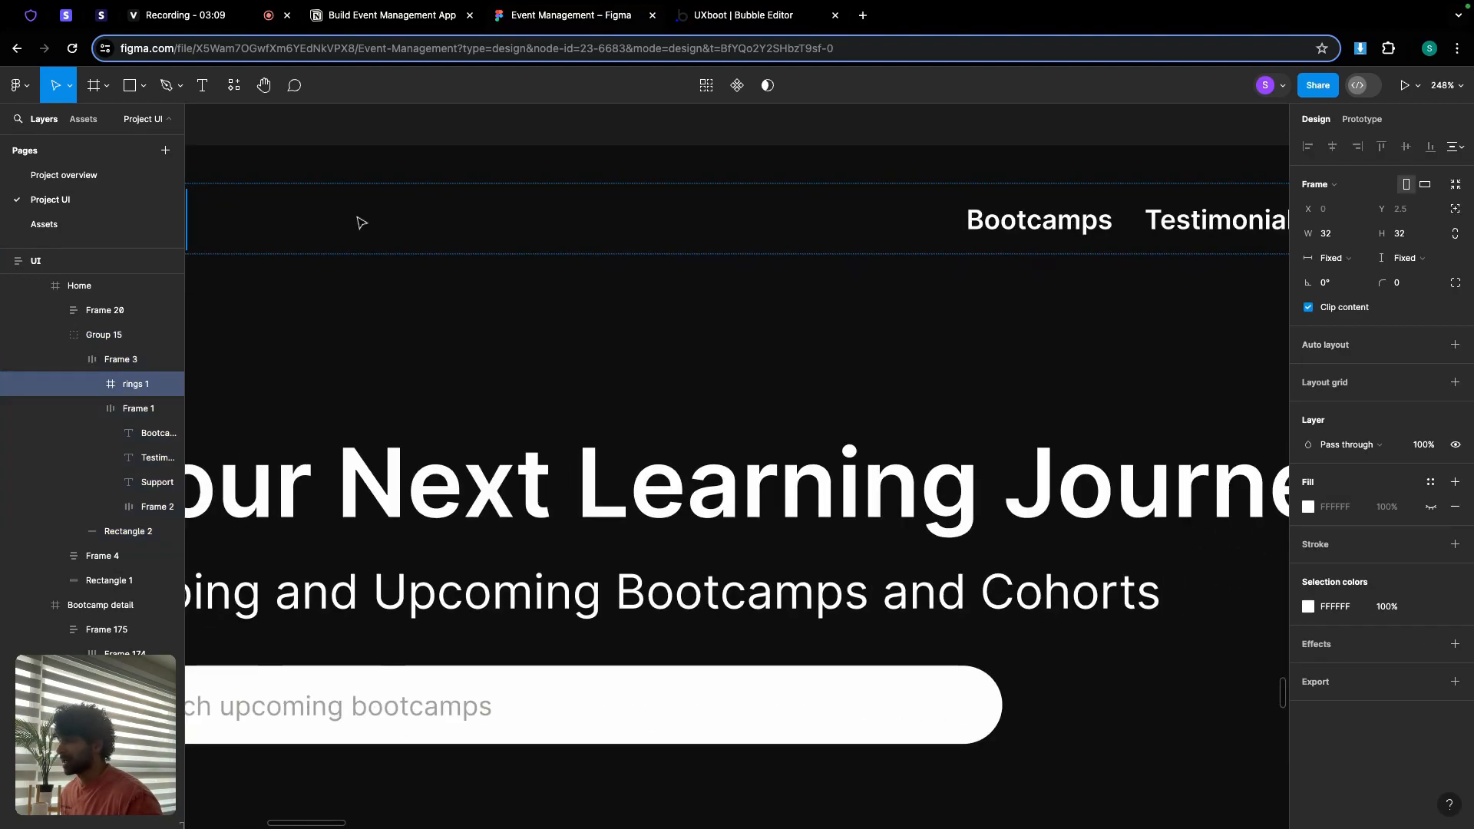
pyautogui.hscroll(5, 338, 215)
pyautogui.click(904, 192)
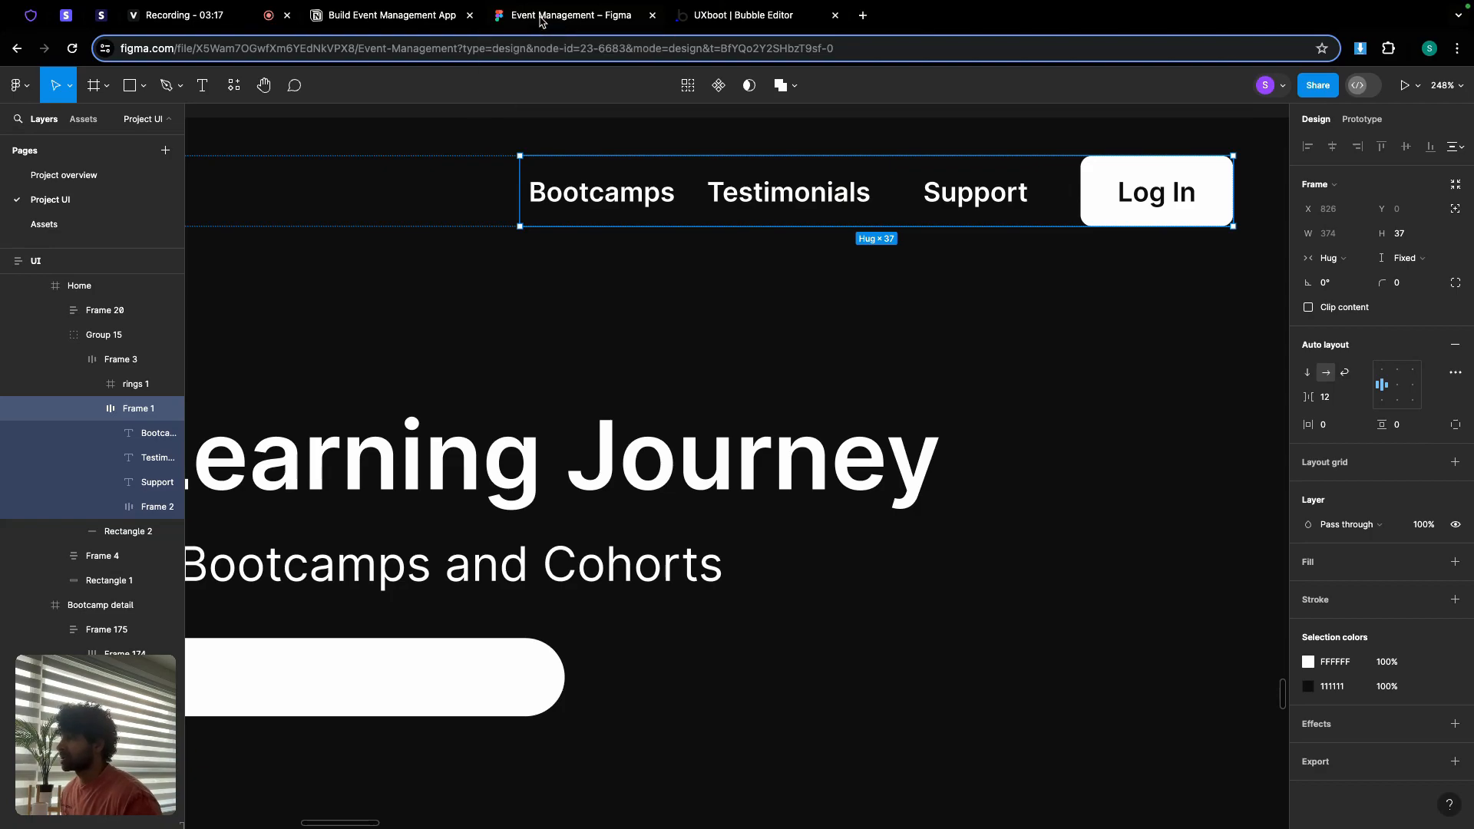
pyautogui.click(731, 17)
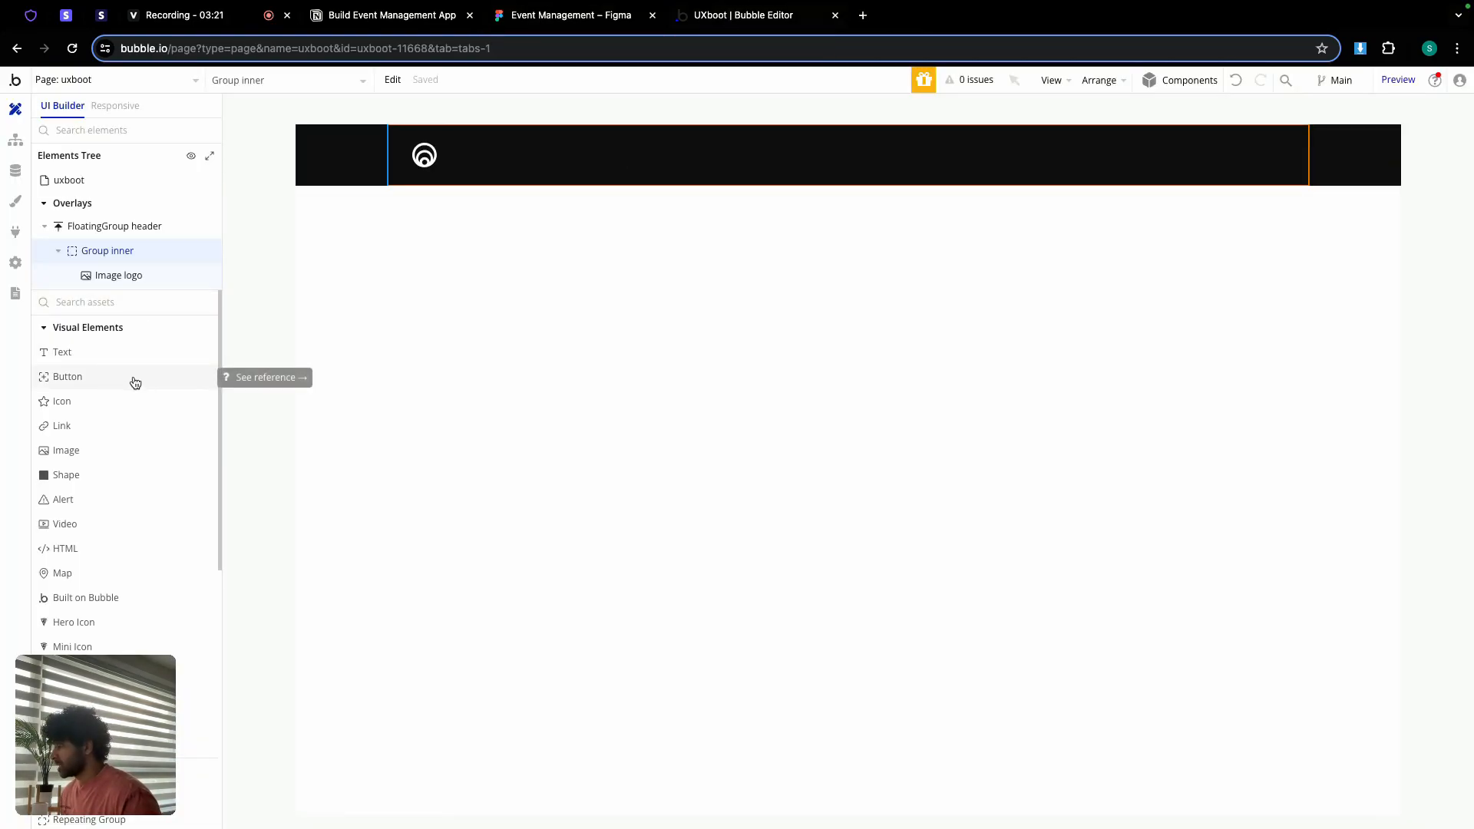
# Step: Add a text element to the header, vertically centred with minimum width and height 0
pyautogui.click(125, 354)
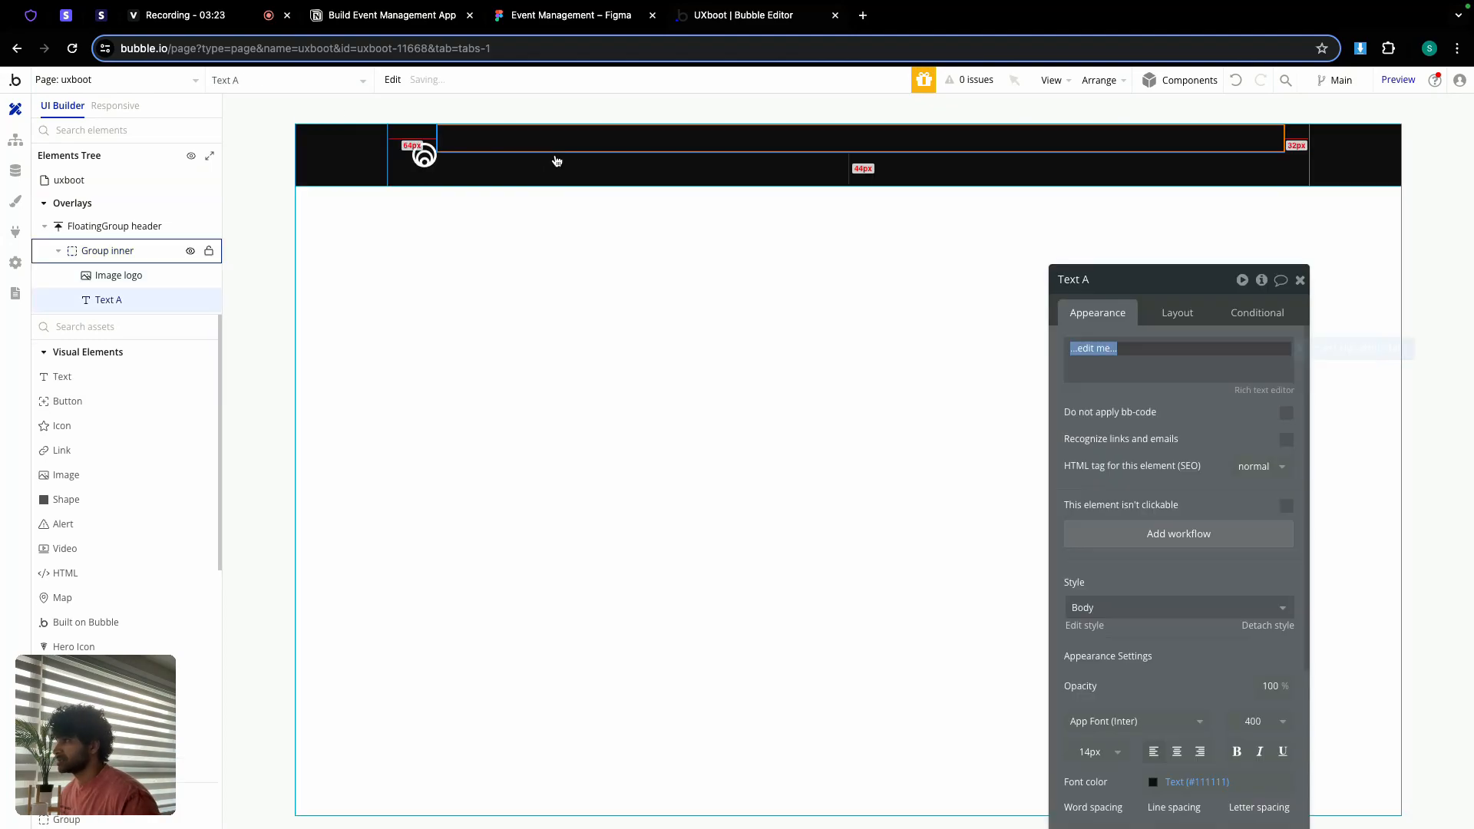
pyautogui.click(554, 157)
pyautogui.click(1179, 315)
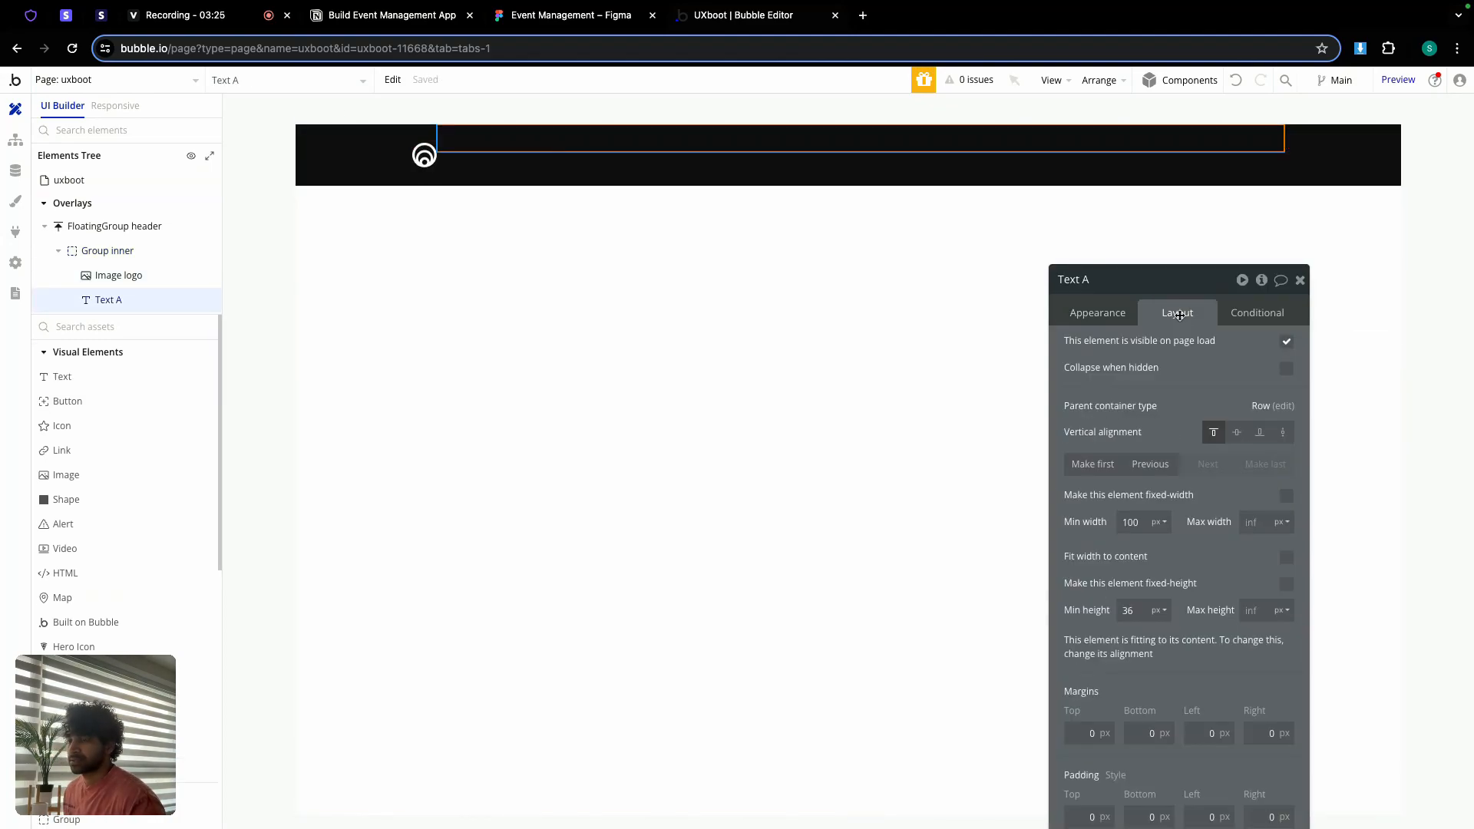
pyautogui.click(1236, 434)
pyautogui.doubleClick(1129, 521)
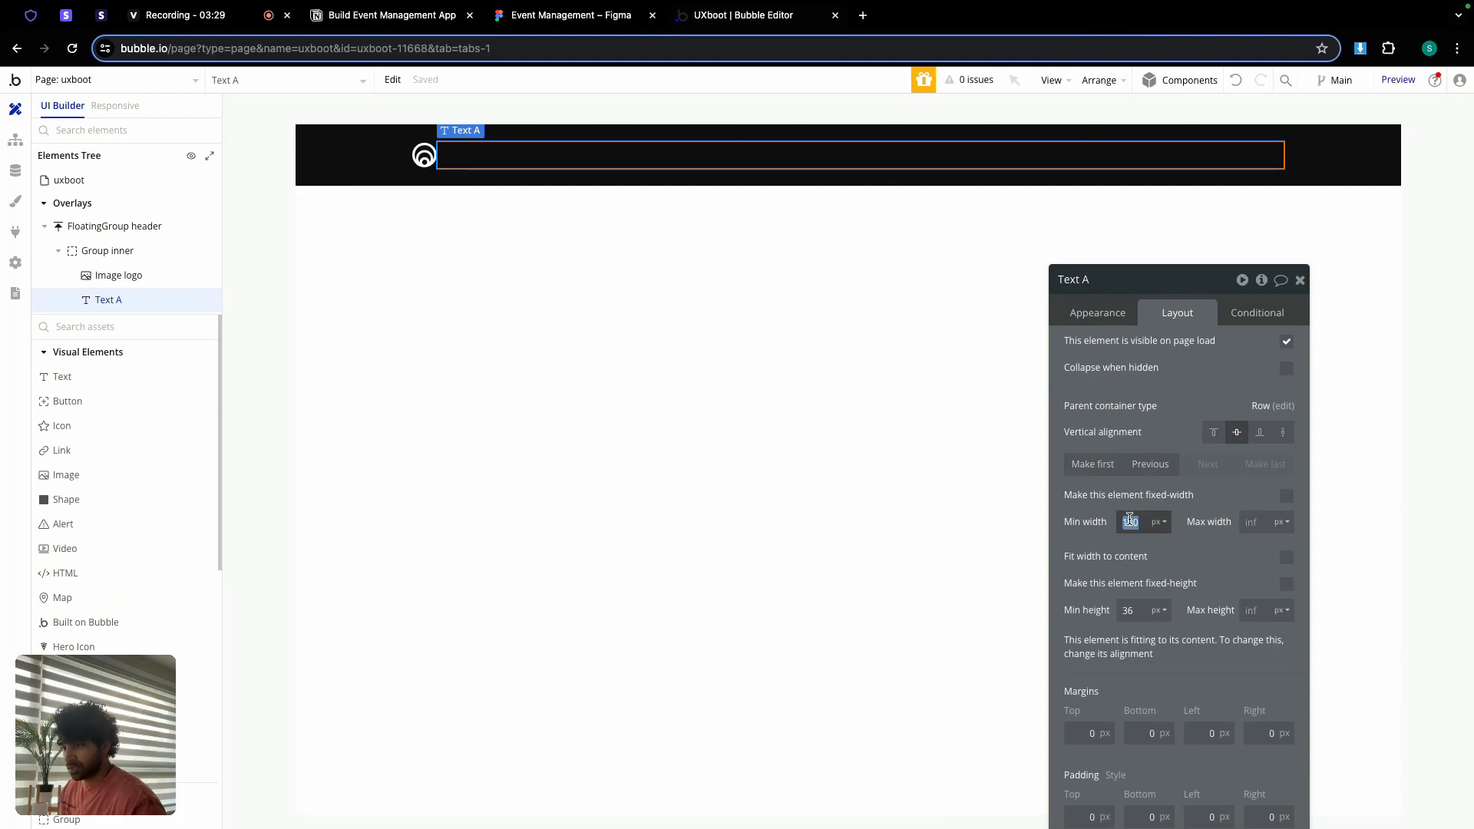
pyautogui.write('0')
pyautogui.doubleClick(1140, 611)
pyautogui.write('0')
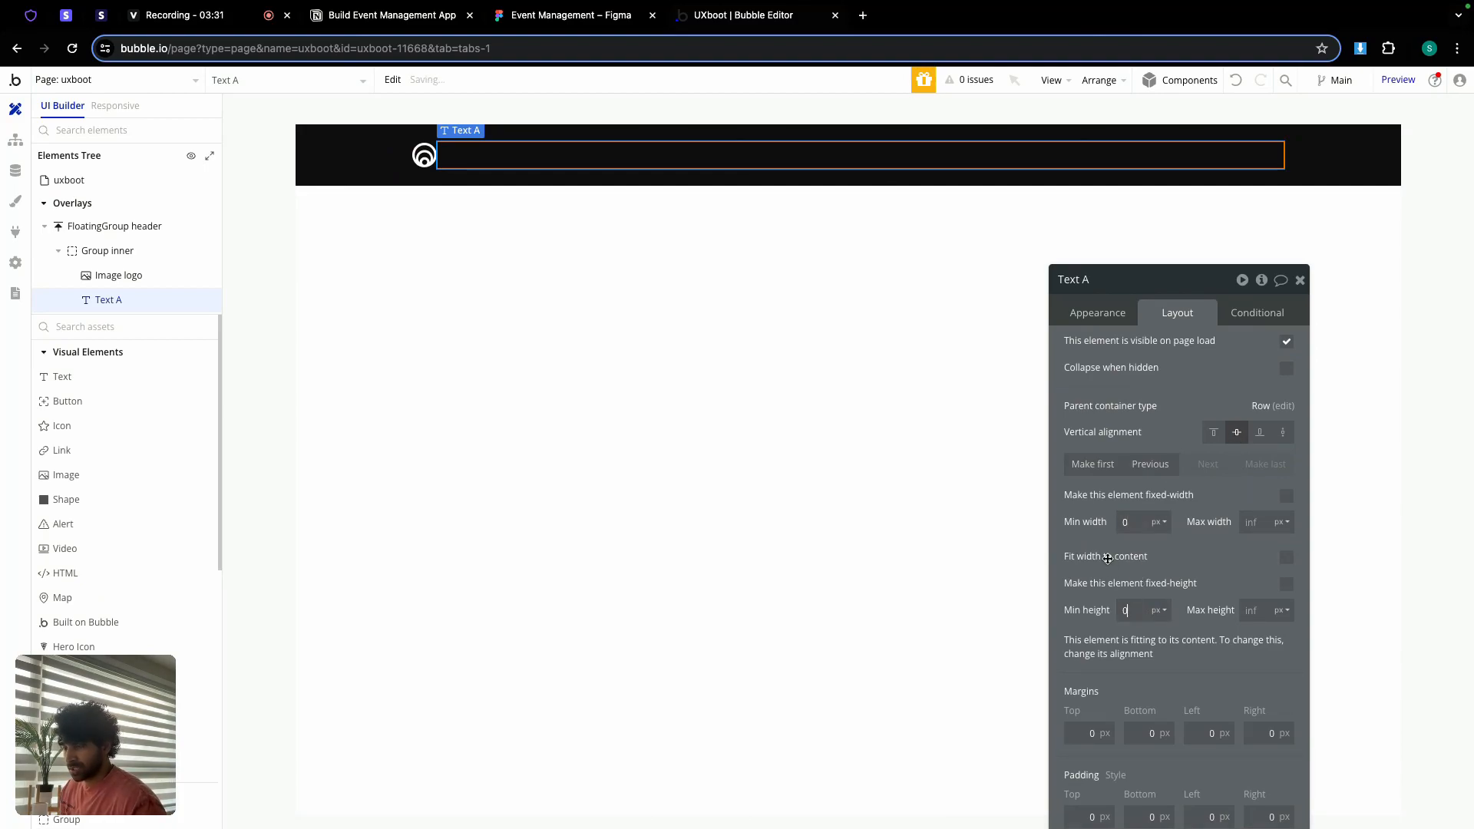
# Step: Make the text white, weight 600 and centre-aligned
pyautogui.click(1098, 314)
pyautogui.scroll(-1, 1178, 592)
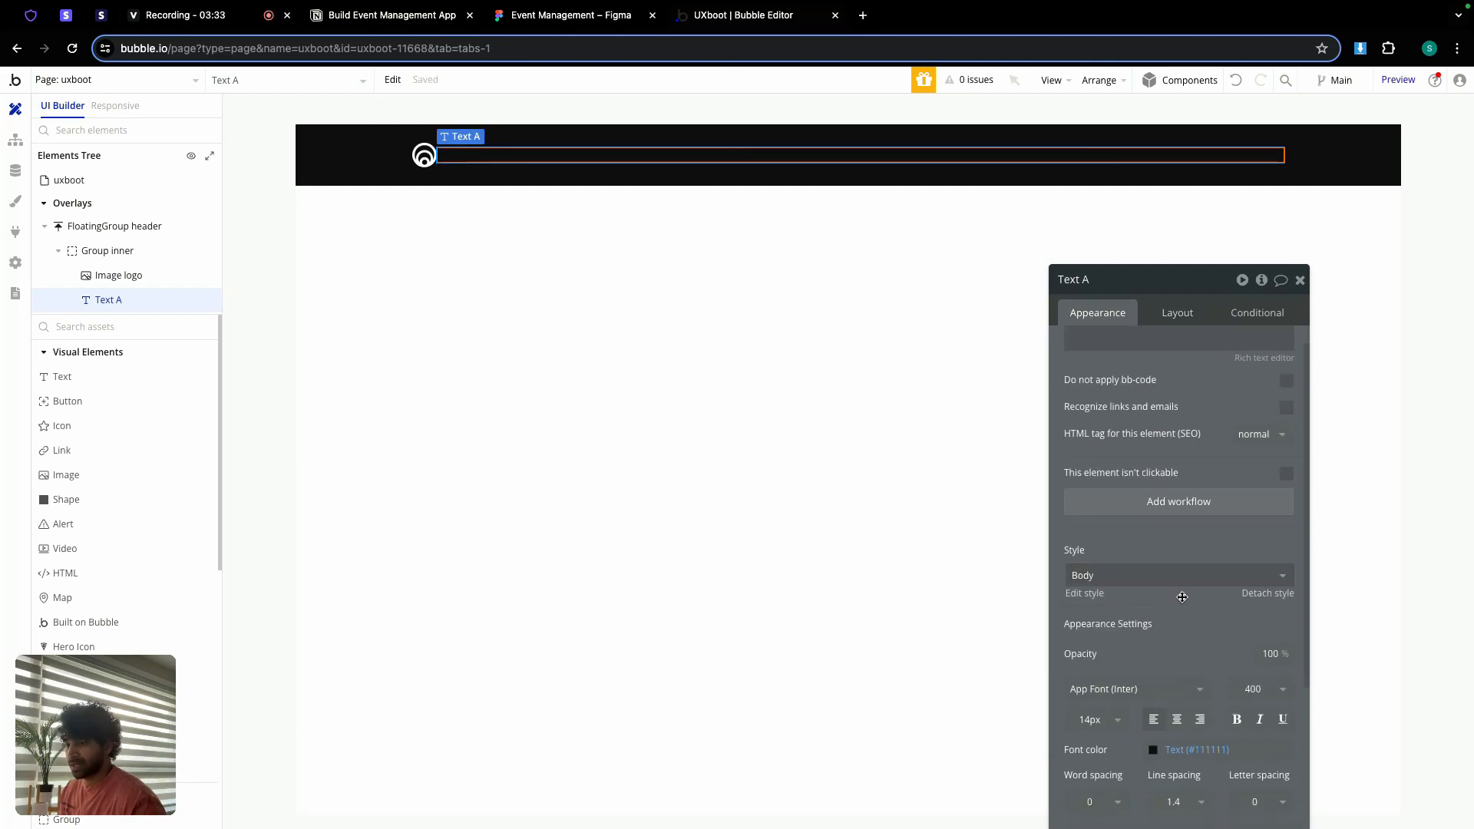
pyautogui.scroll(-3, 1202, 749)
pyautogui.click(1201, 598)
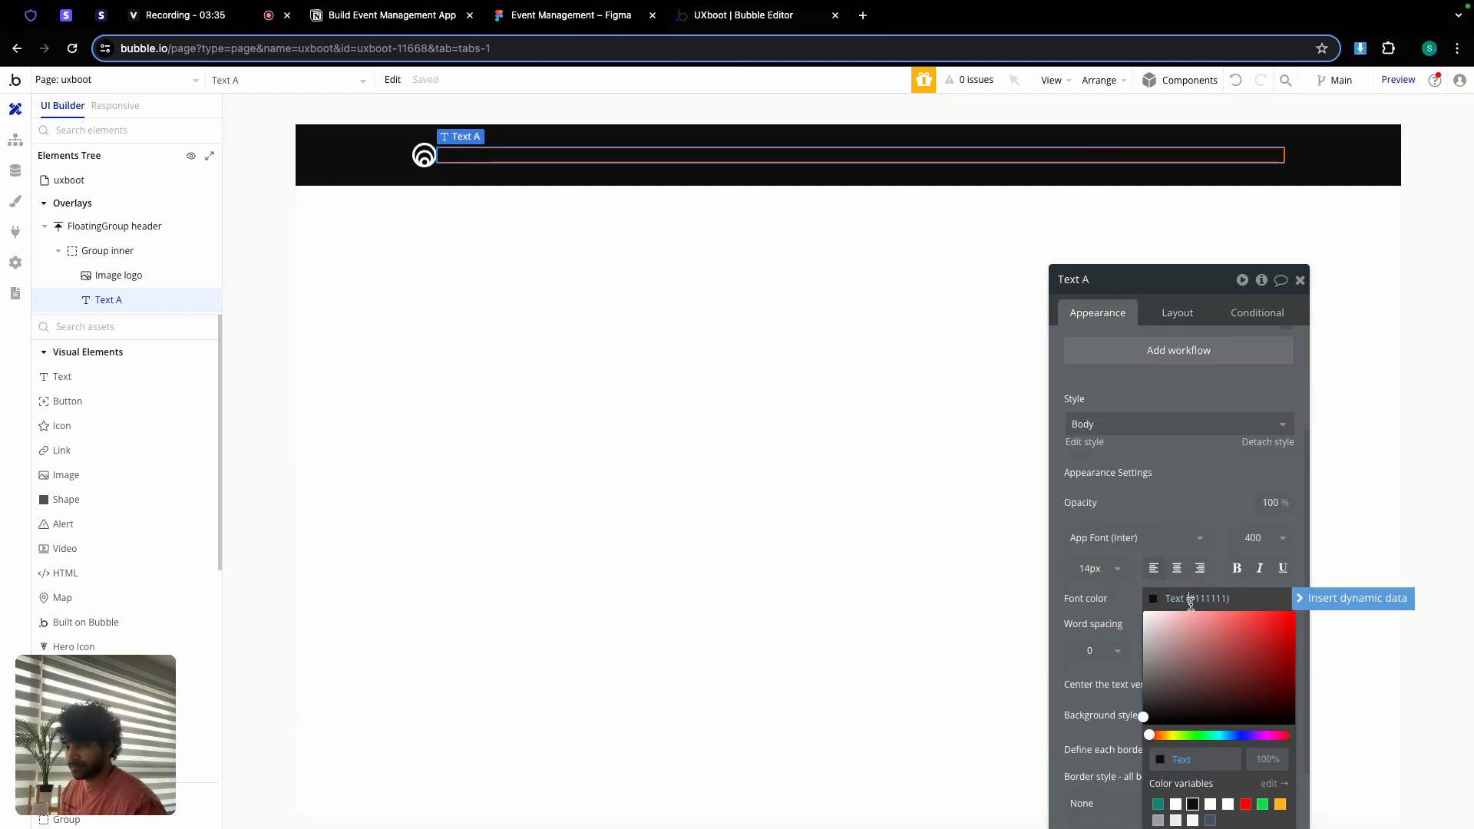
pyautogui.click(1177, 806)
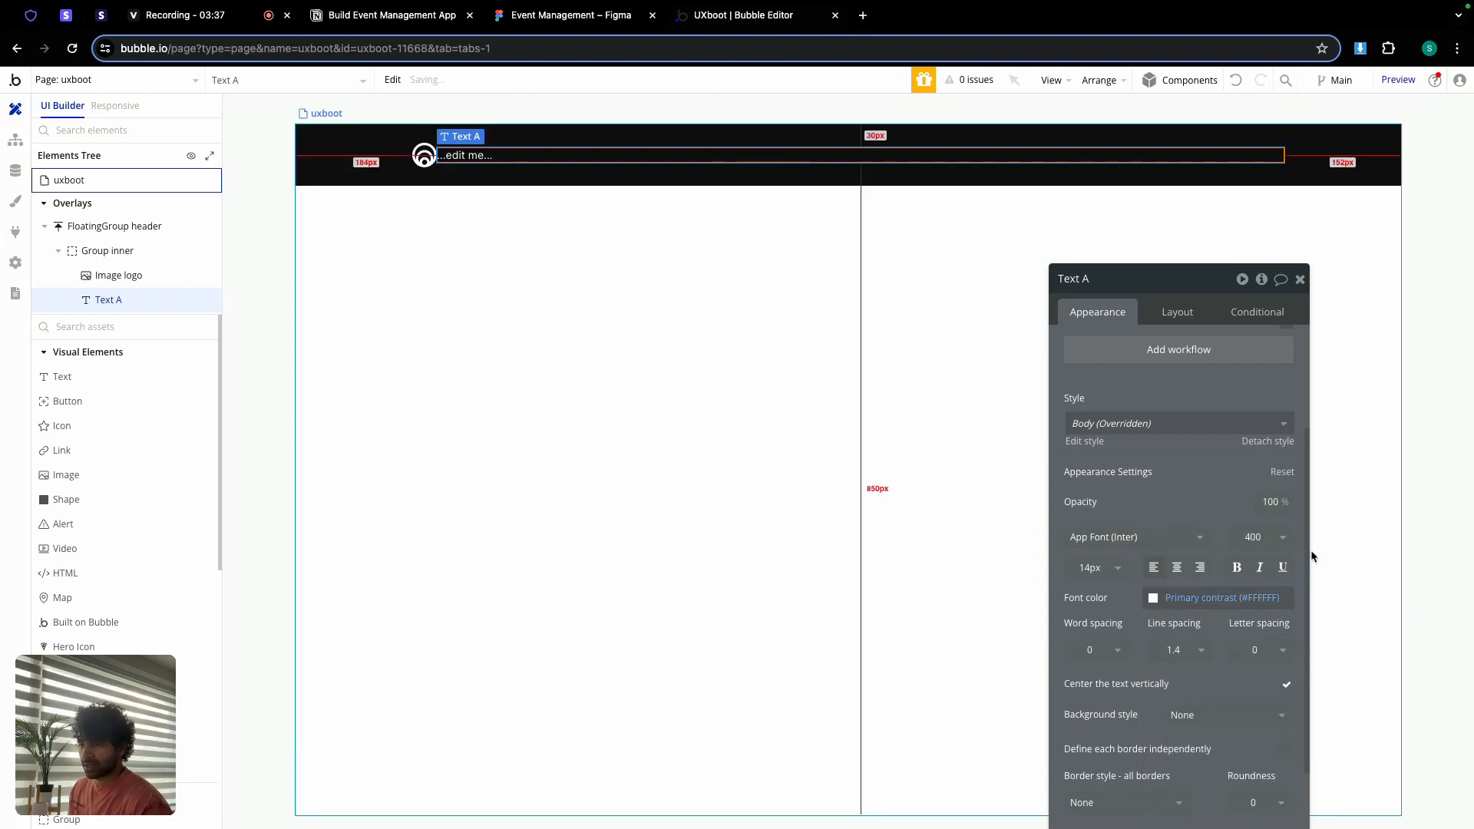
pyautogui.click(1274, 537)
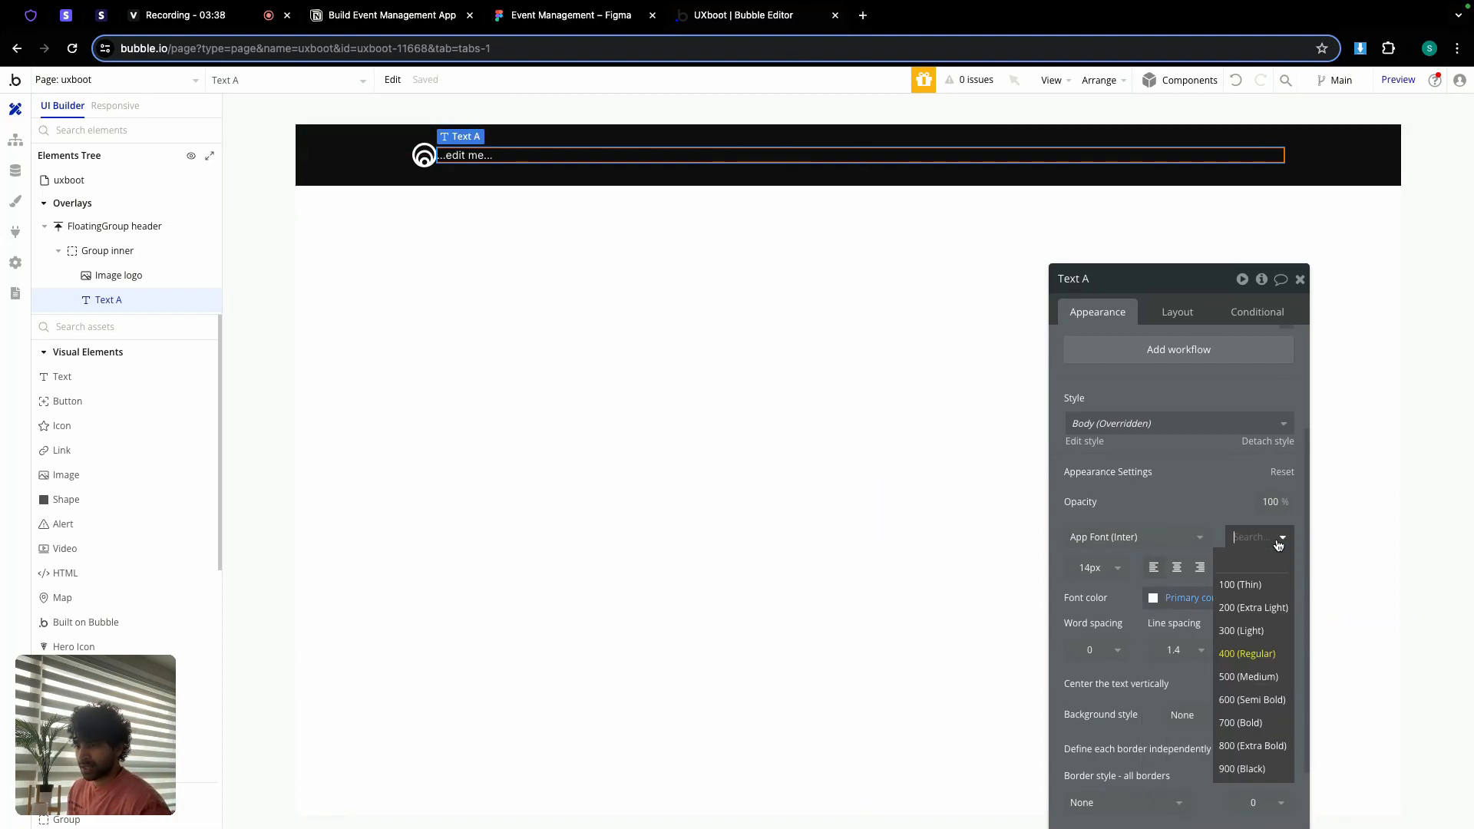
pyautogui.click(1252, 699)
pyautogui.click(1177, 568)
# Step: Change the text to 'Bootcamps' and give it a fixed 100 px width
pyautogui.scroll(3, 1146, 480)
pyautogui.scroll(2, 1146, 480)
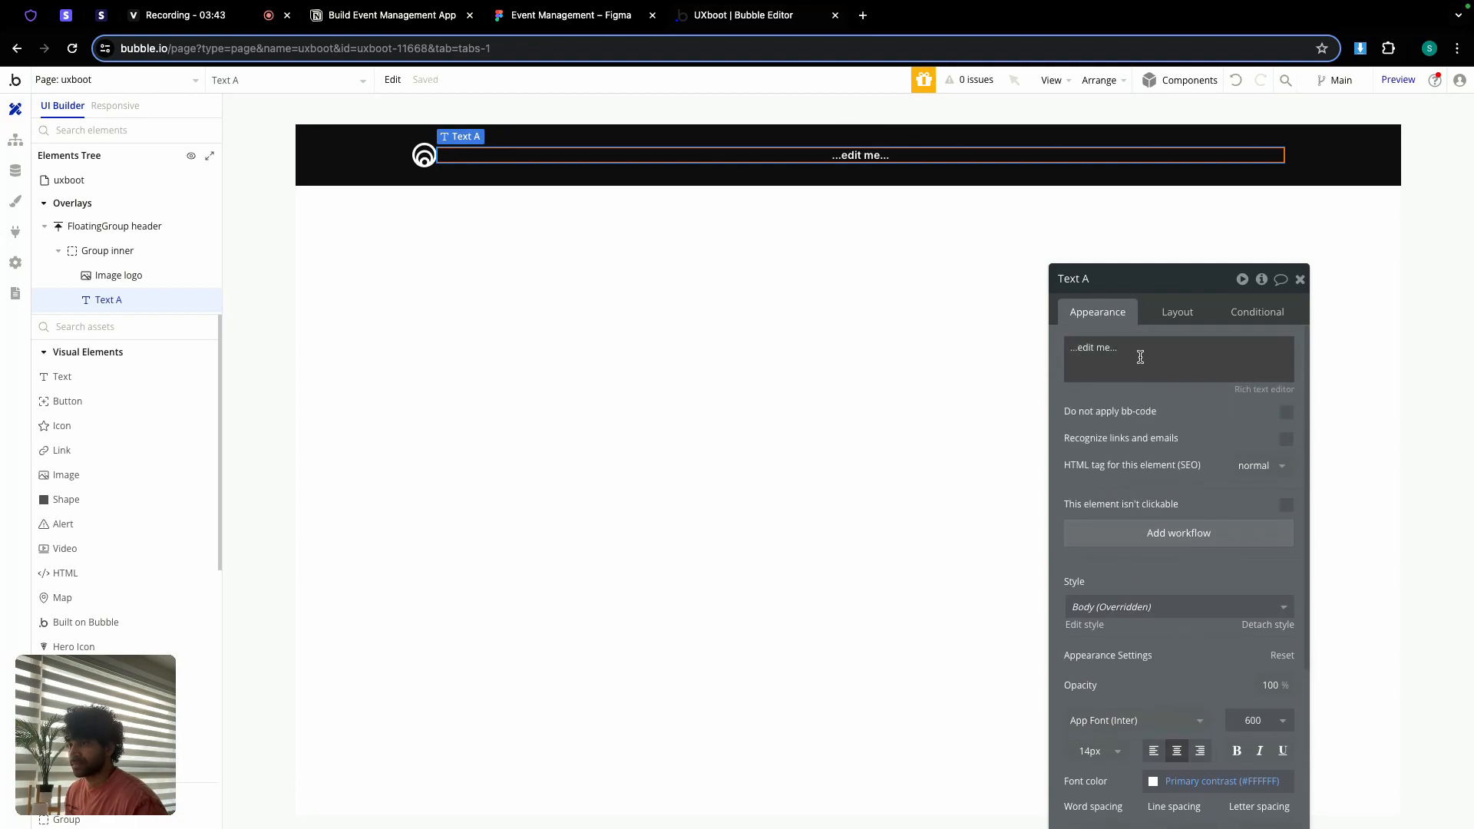
pyautogui.tripleClick(1140, 354)
pyautogui.write('Bootcamps')
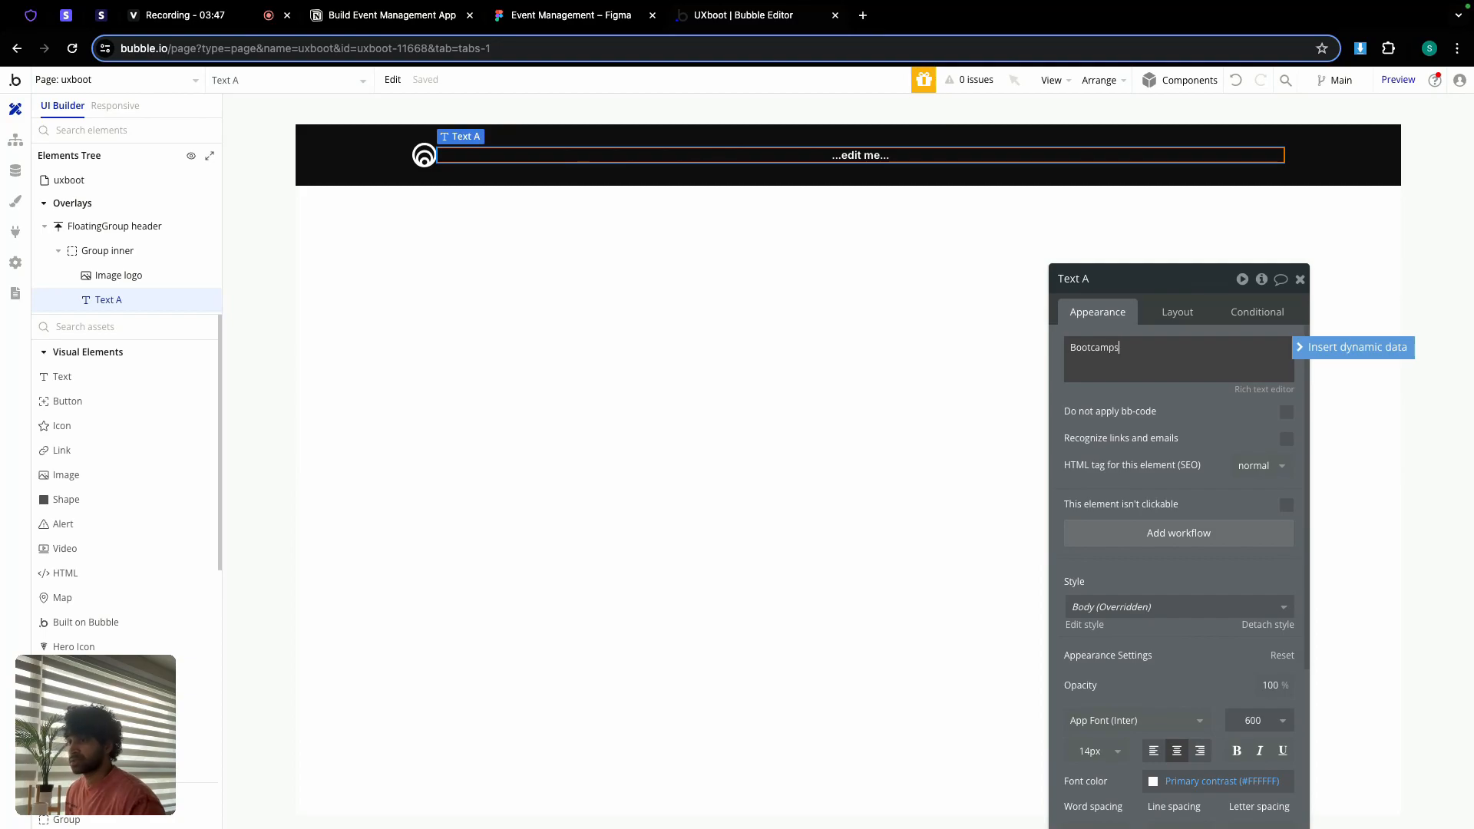
pyautogui.click(1172, 313)
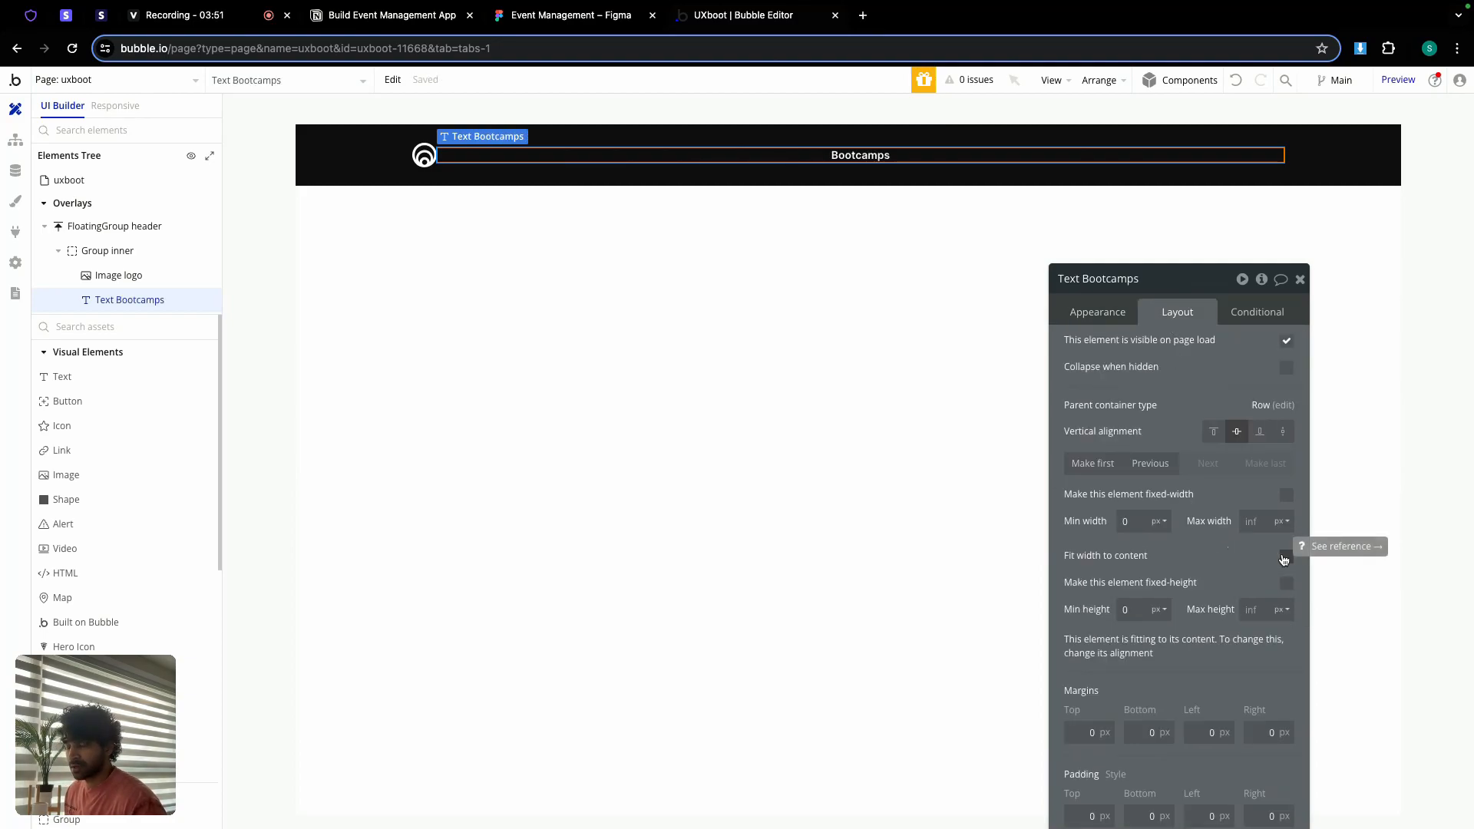
pyautogui.doubleClick(1132, 523)
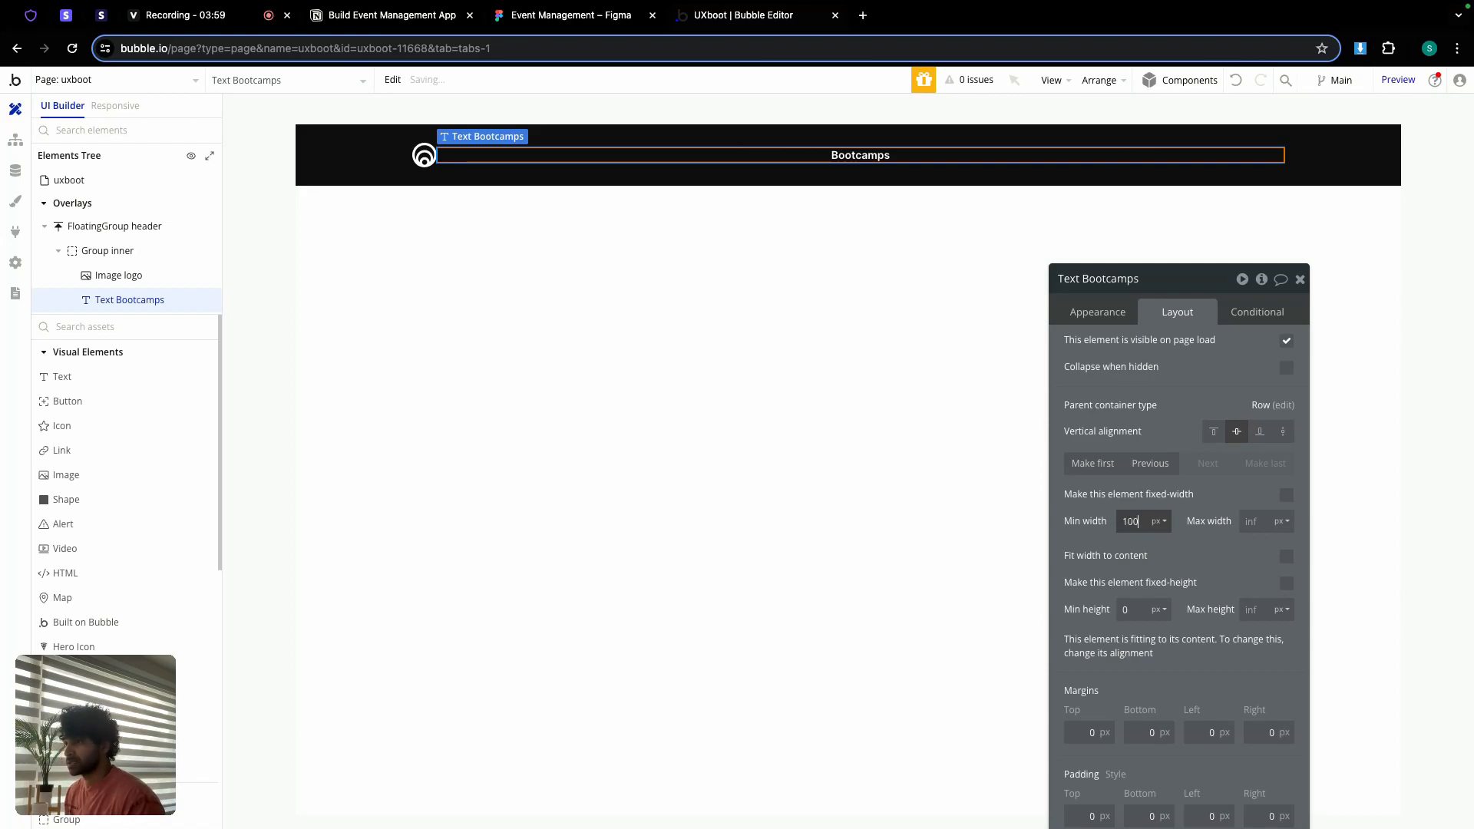
pyautogui.click(1287, 496)
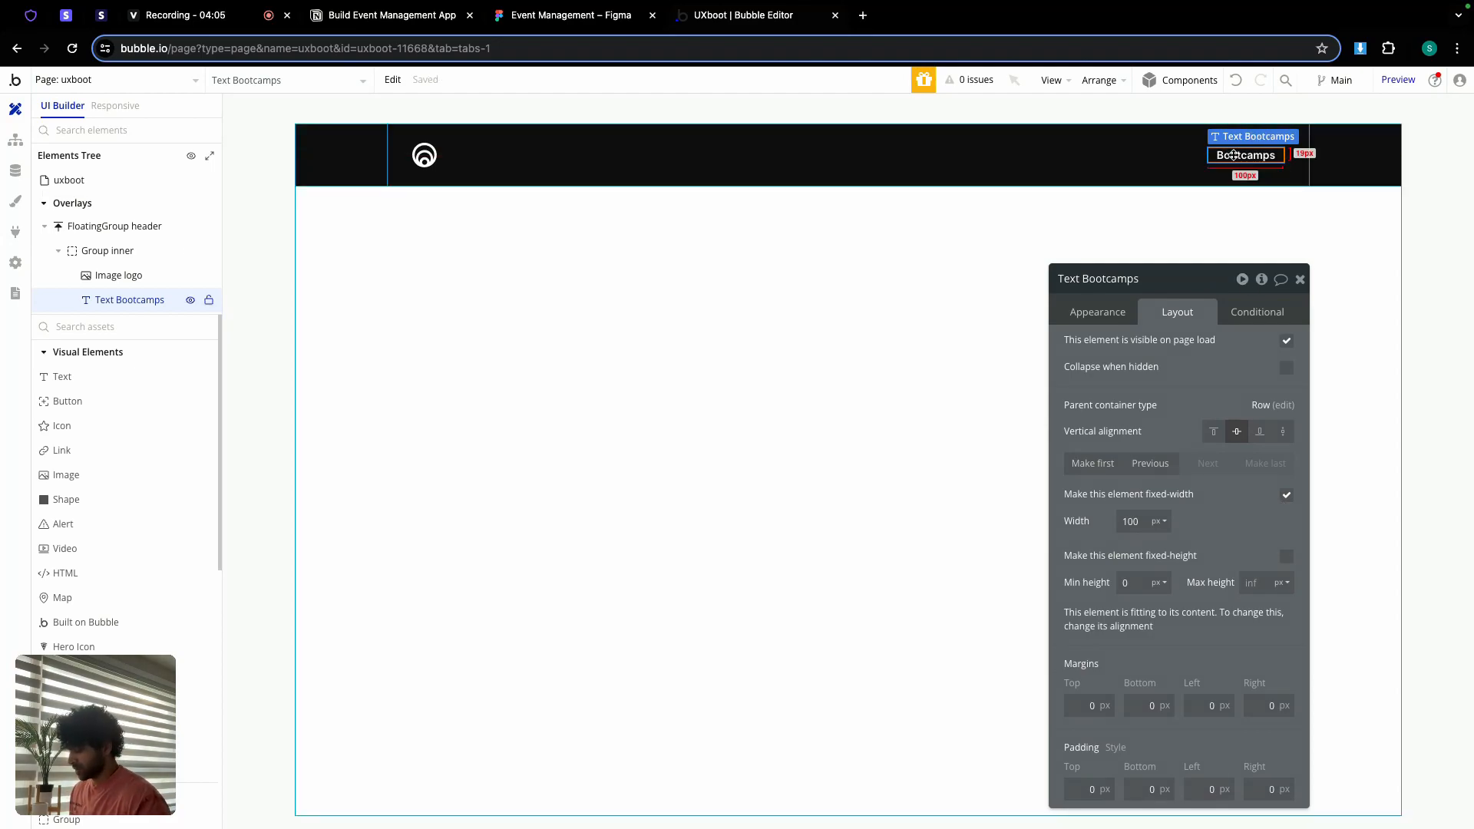
# Step: Duplicate the Bootcamps text and relabel it 'Testimonials' using the wording from Figma
pyautogui.press('super+v')
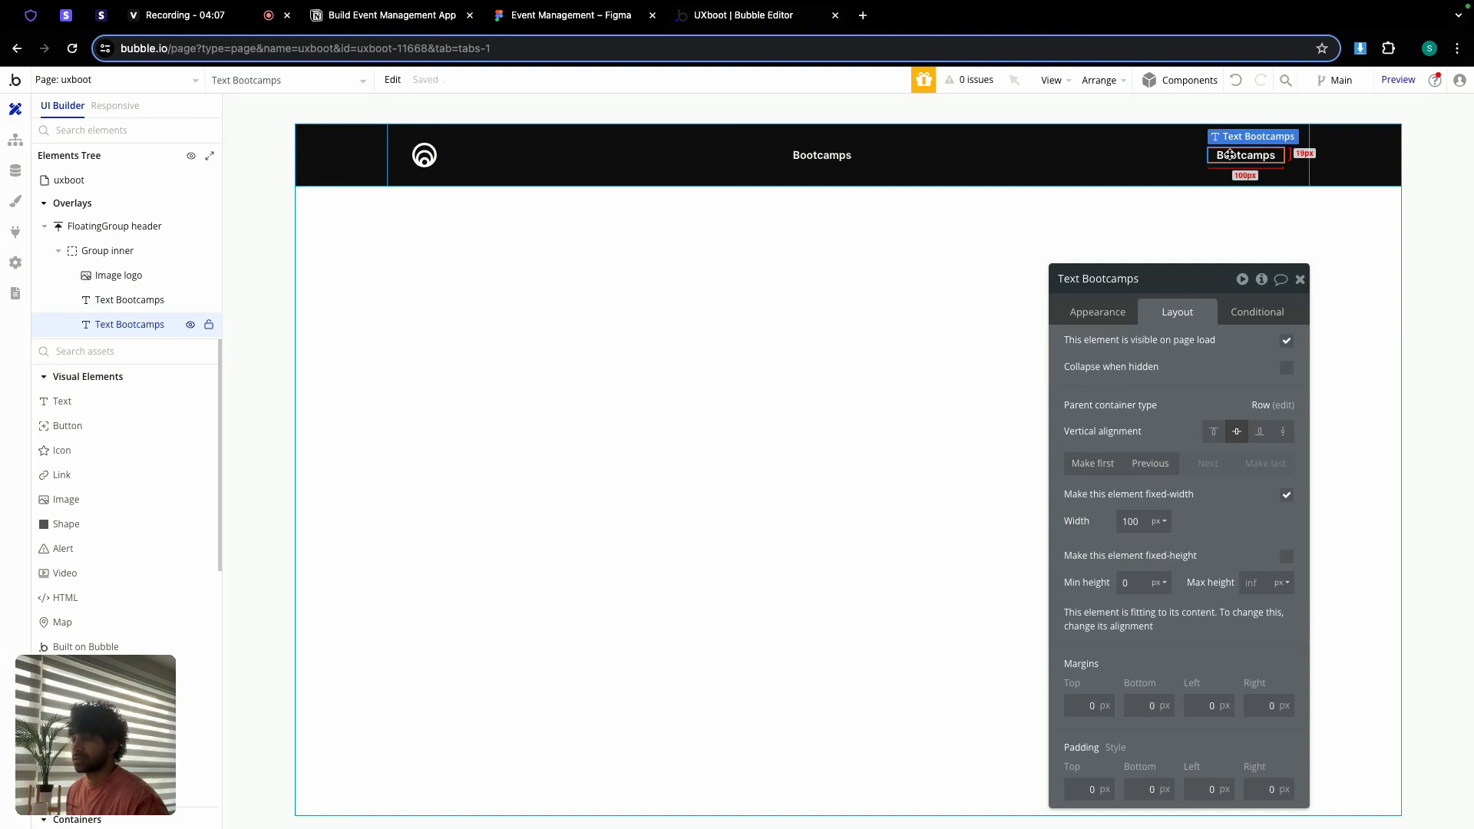
pyautogui.doubleClick(1231, 154)
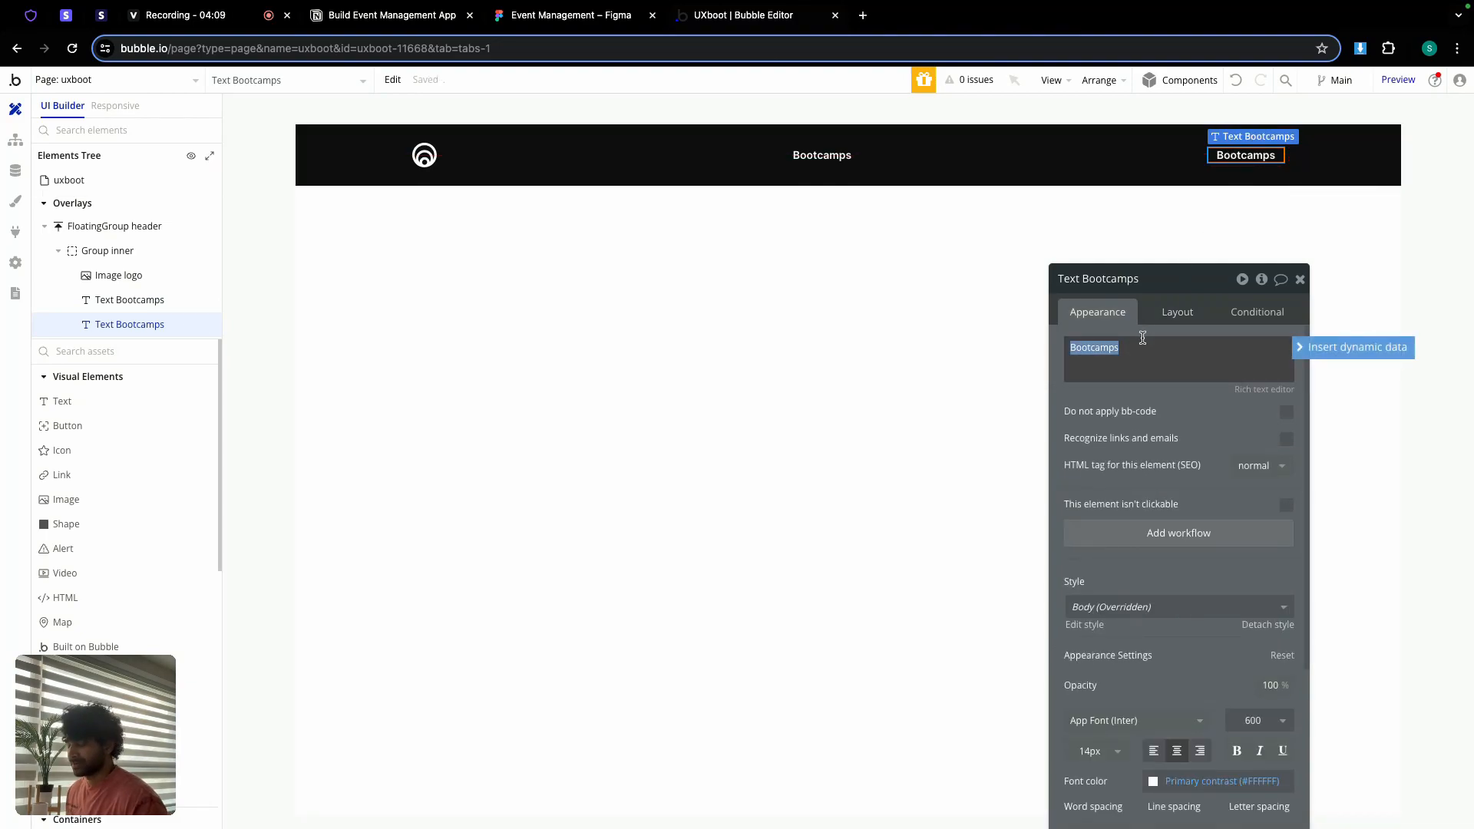
pyautogui.write('T')
pyautogui.click(575, 15)
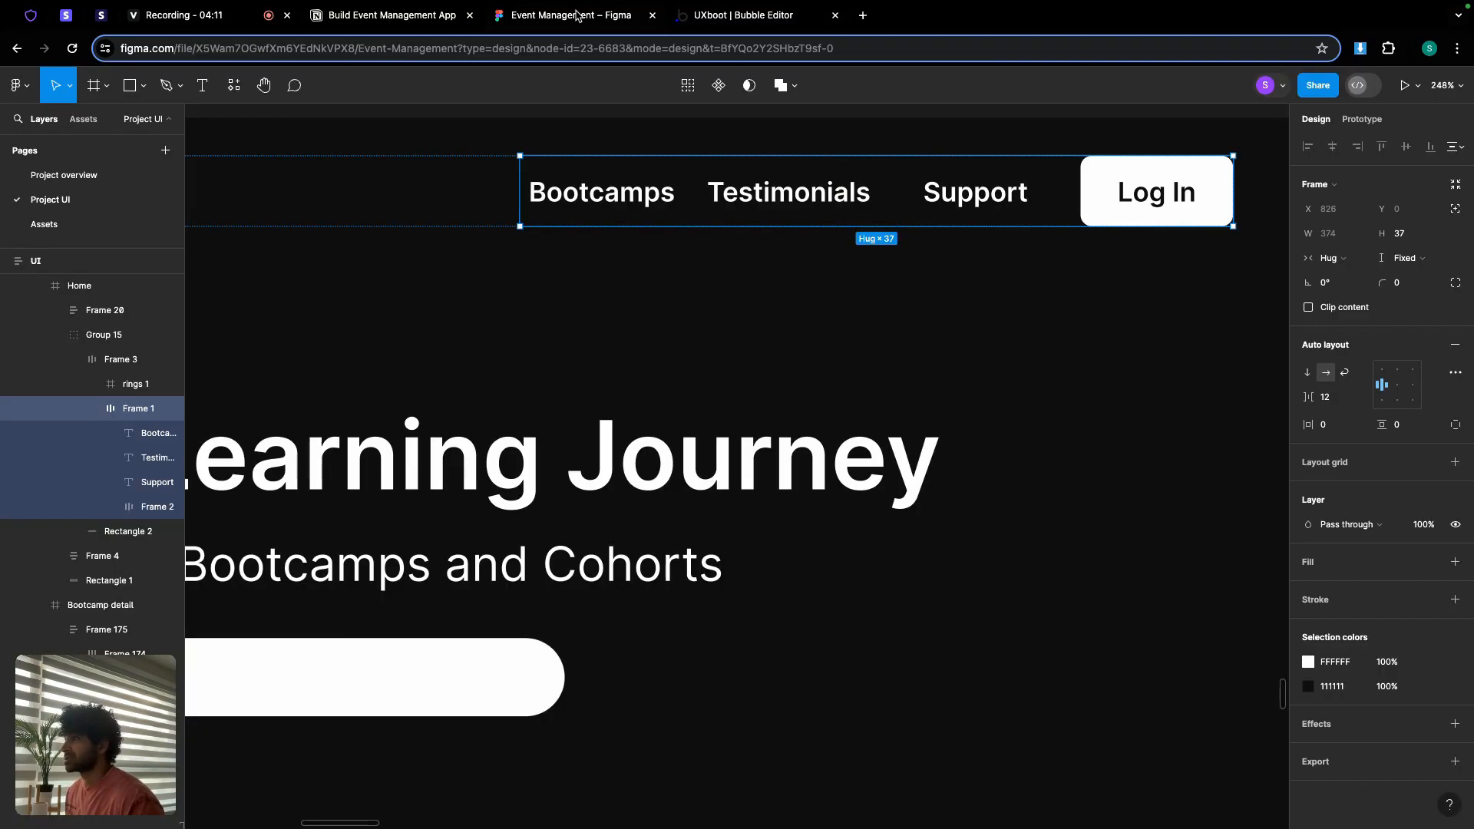
pyautogui.click(796, 203)
pyautogui.doubleClick(793, 197)
pyautogui.hotkey('ctrl', 'c')
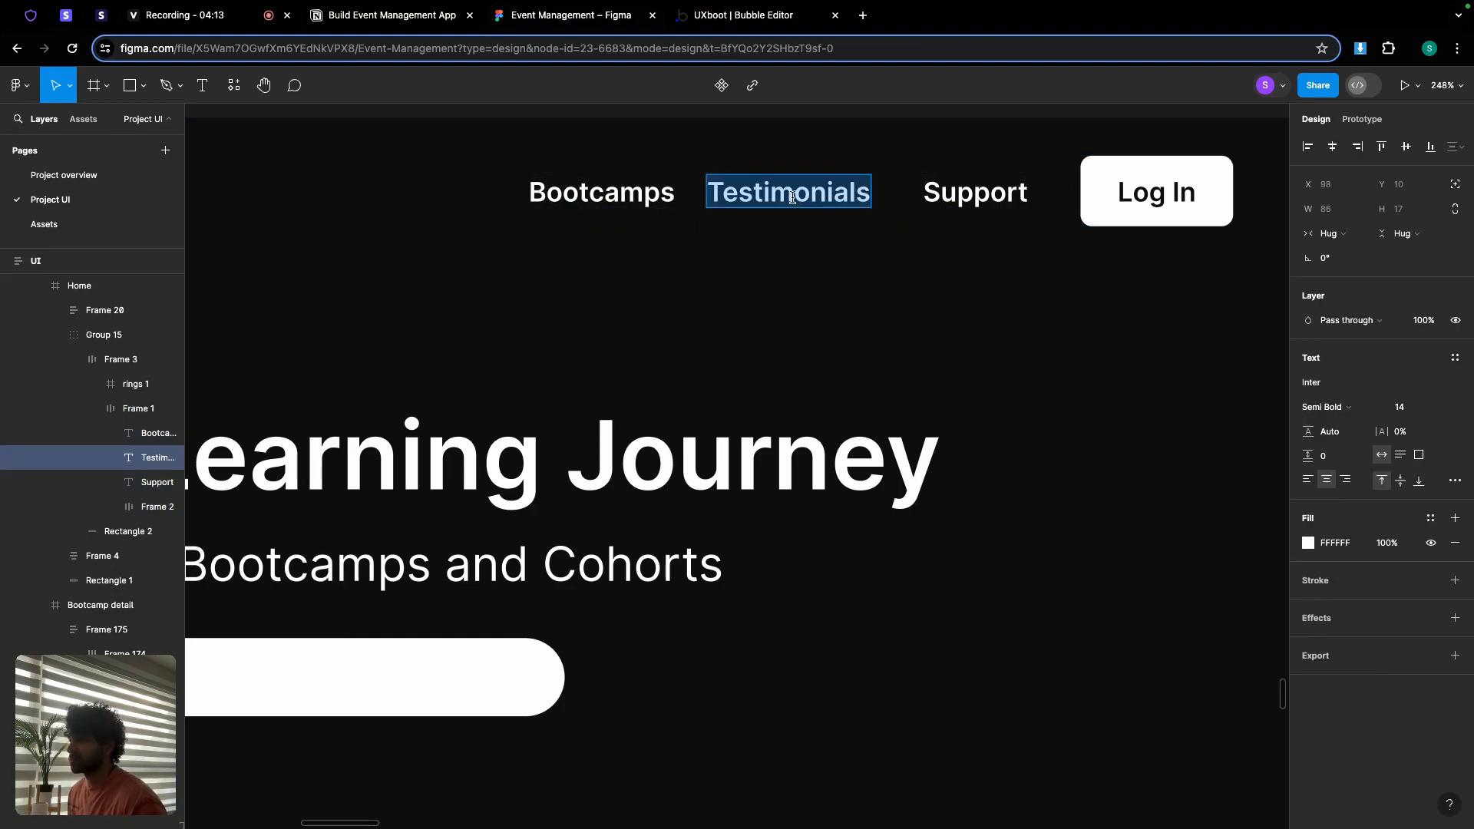
pyautogui.click(686, 23)
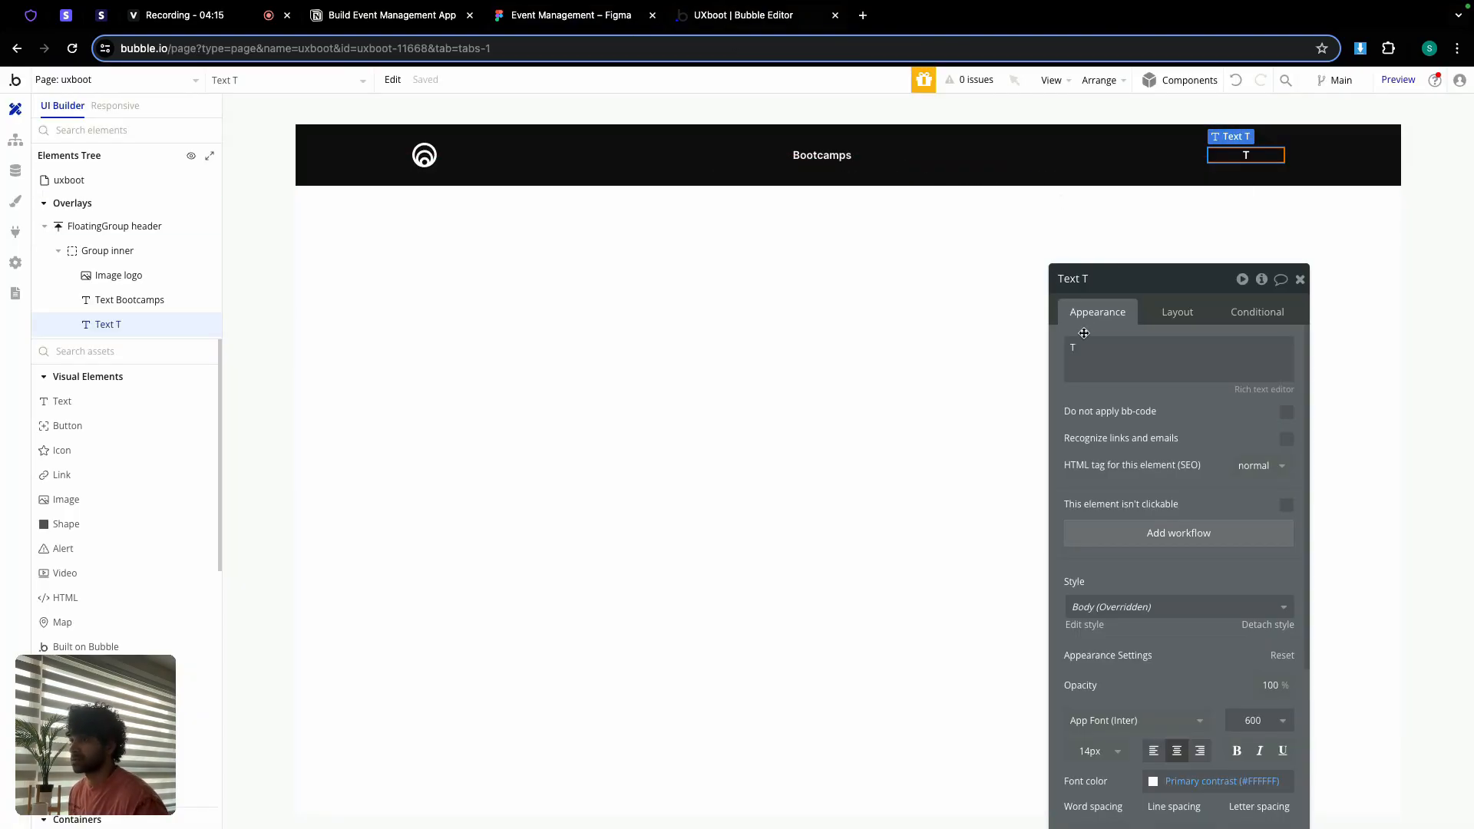
pyautogui.doubleClick(1096, 359)
pyautogui.hotkey('ctrl', 'v')
pyautogui.click(1137, 229)
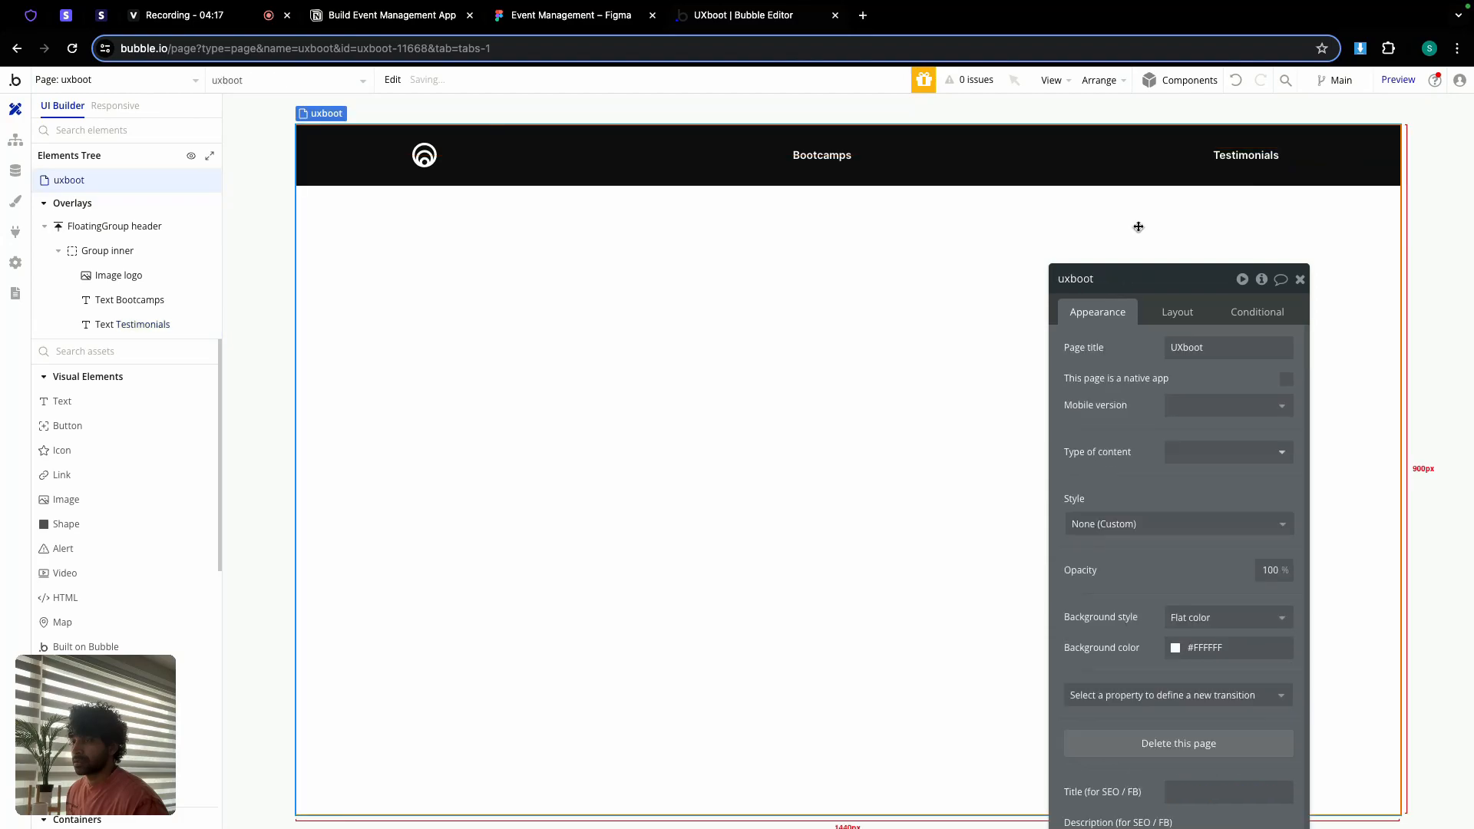
# Step: Duplicate the Testimonials text and relabel the copy 'Support'
pyautogui.click(1242, 153)
pyautogui.hotkey('ctrl', 'c')
pyautogui.hotkey('ctrl', 'v')
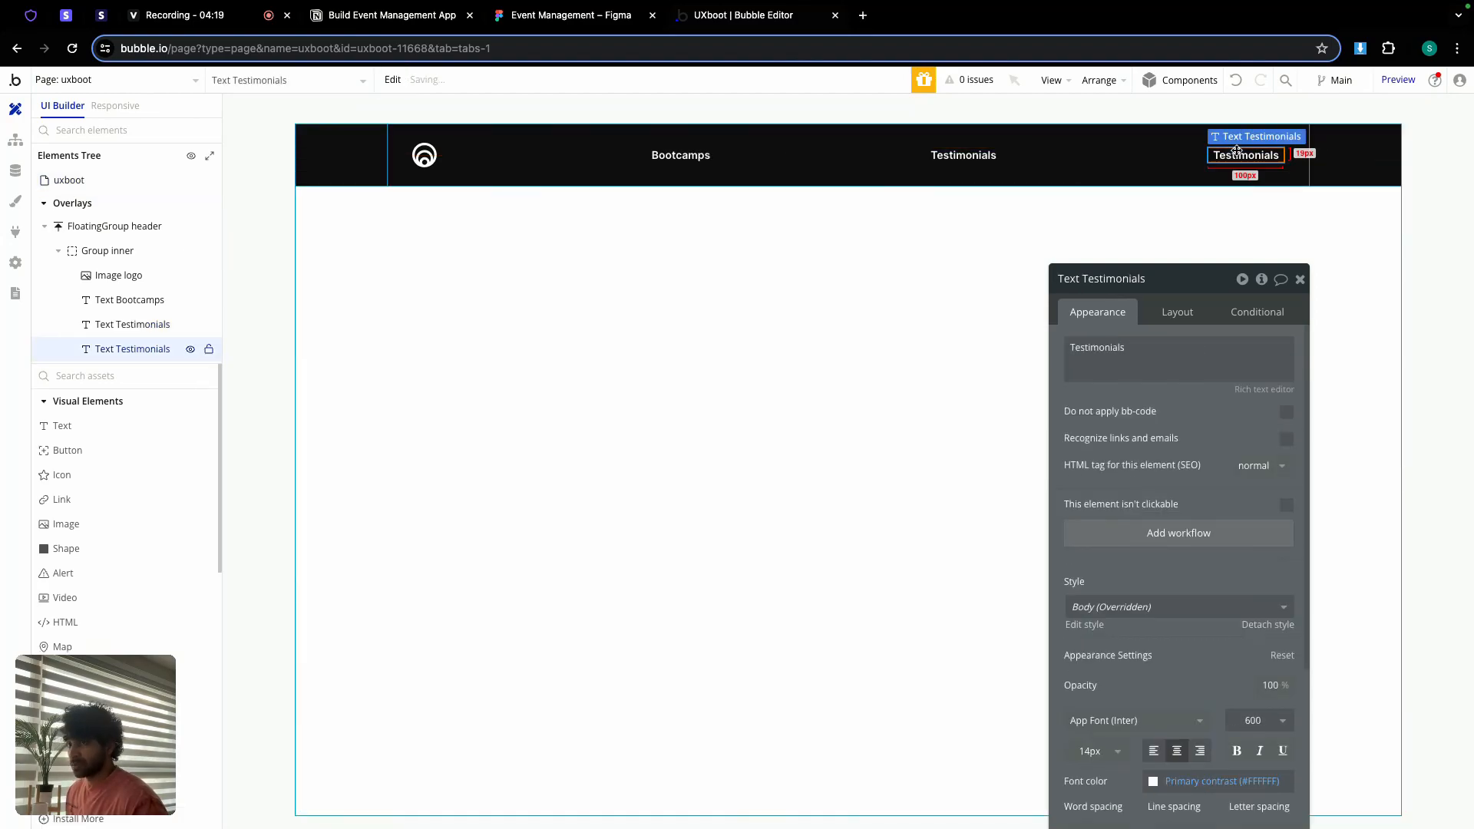
pyautogui.doubleClick(1126, 347)
pyautogui.write('Support')
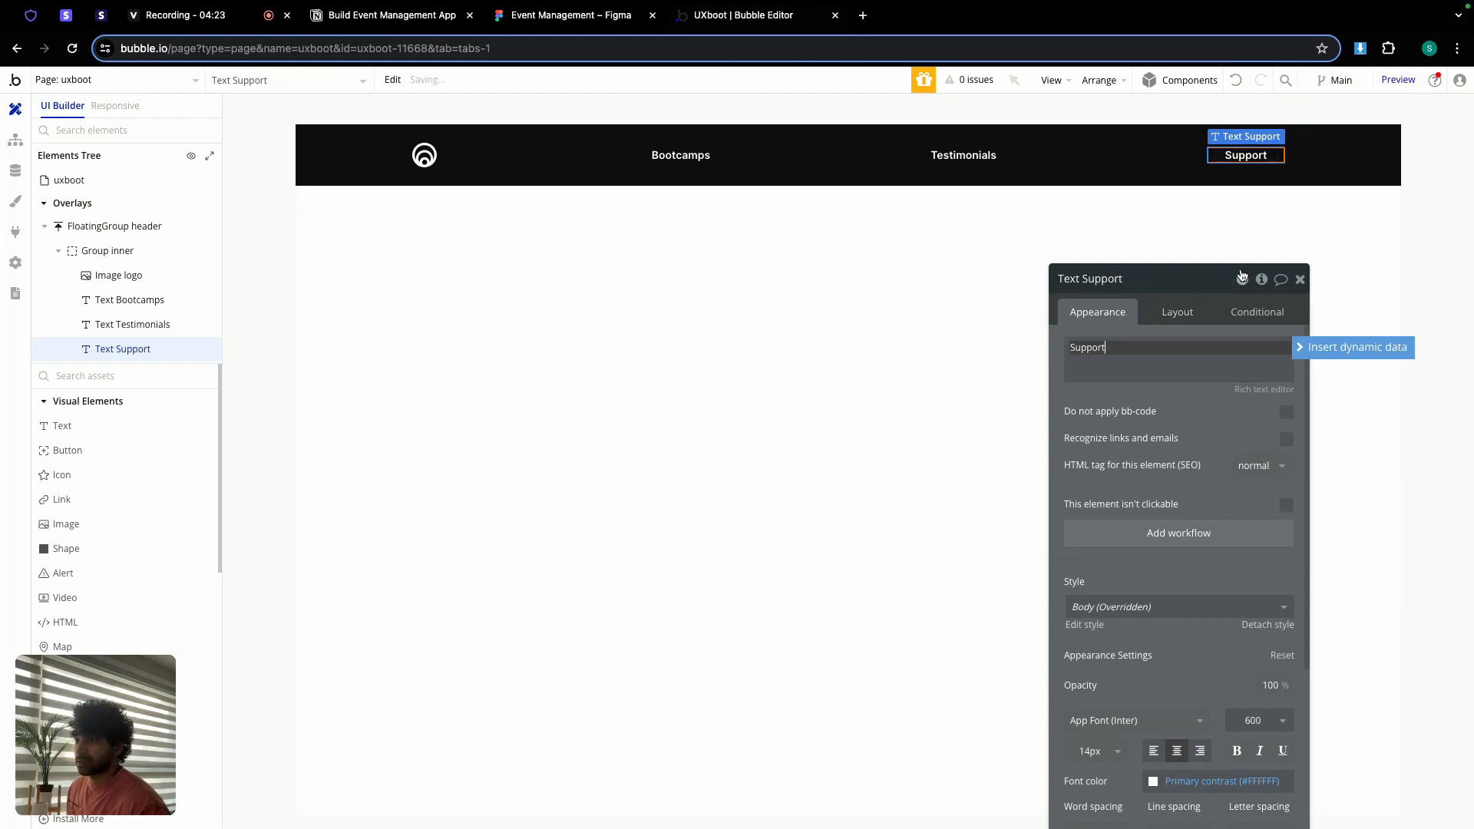
pyautogui.click(1300, 280)
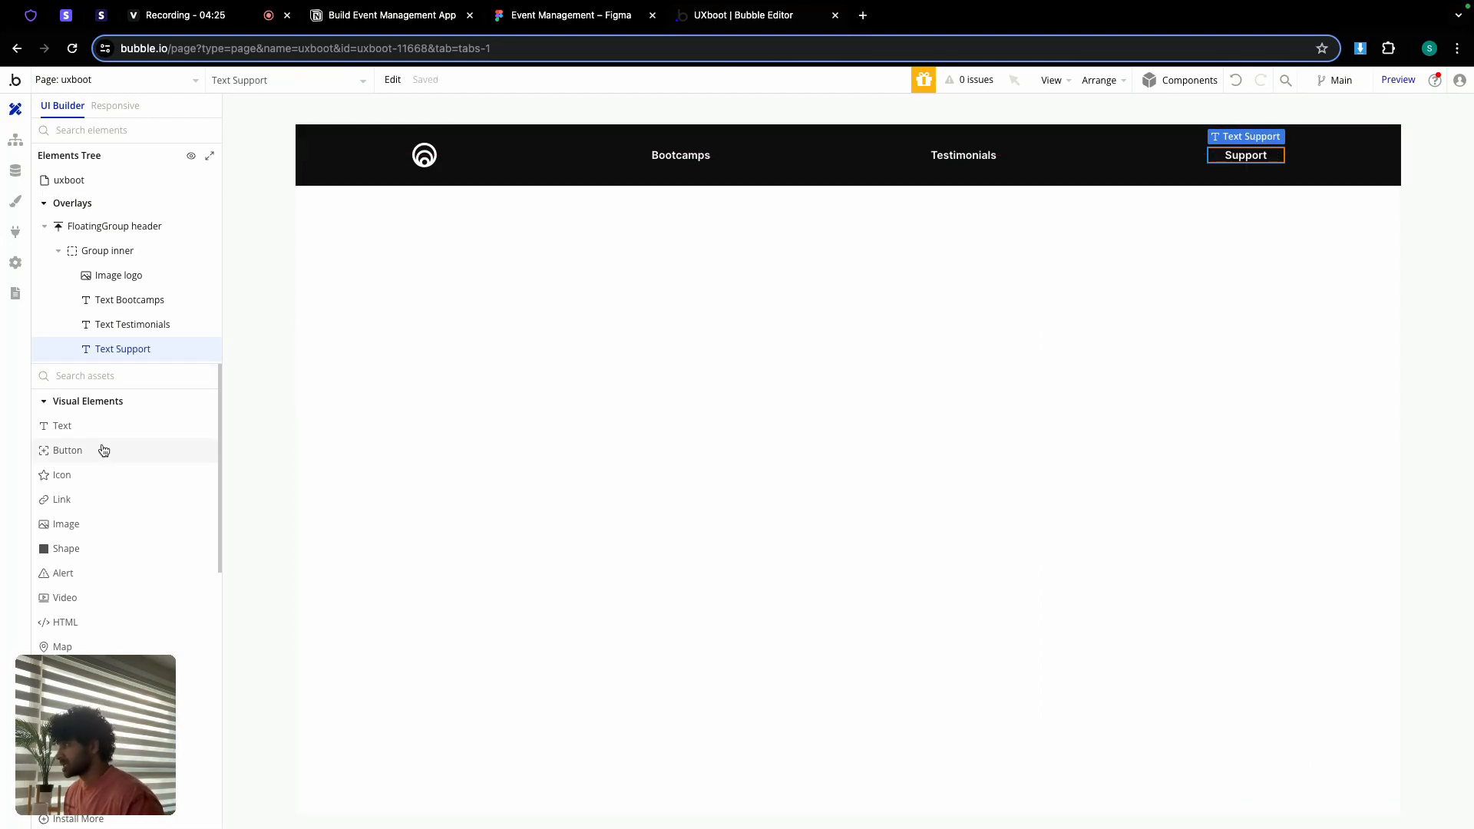
# Step: Add a vertically centred button to the header, non-fixed width, minimum height 40, fitting its content
pyautogui.click(67, 450)
pyautogui.click(745, 161)
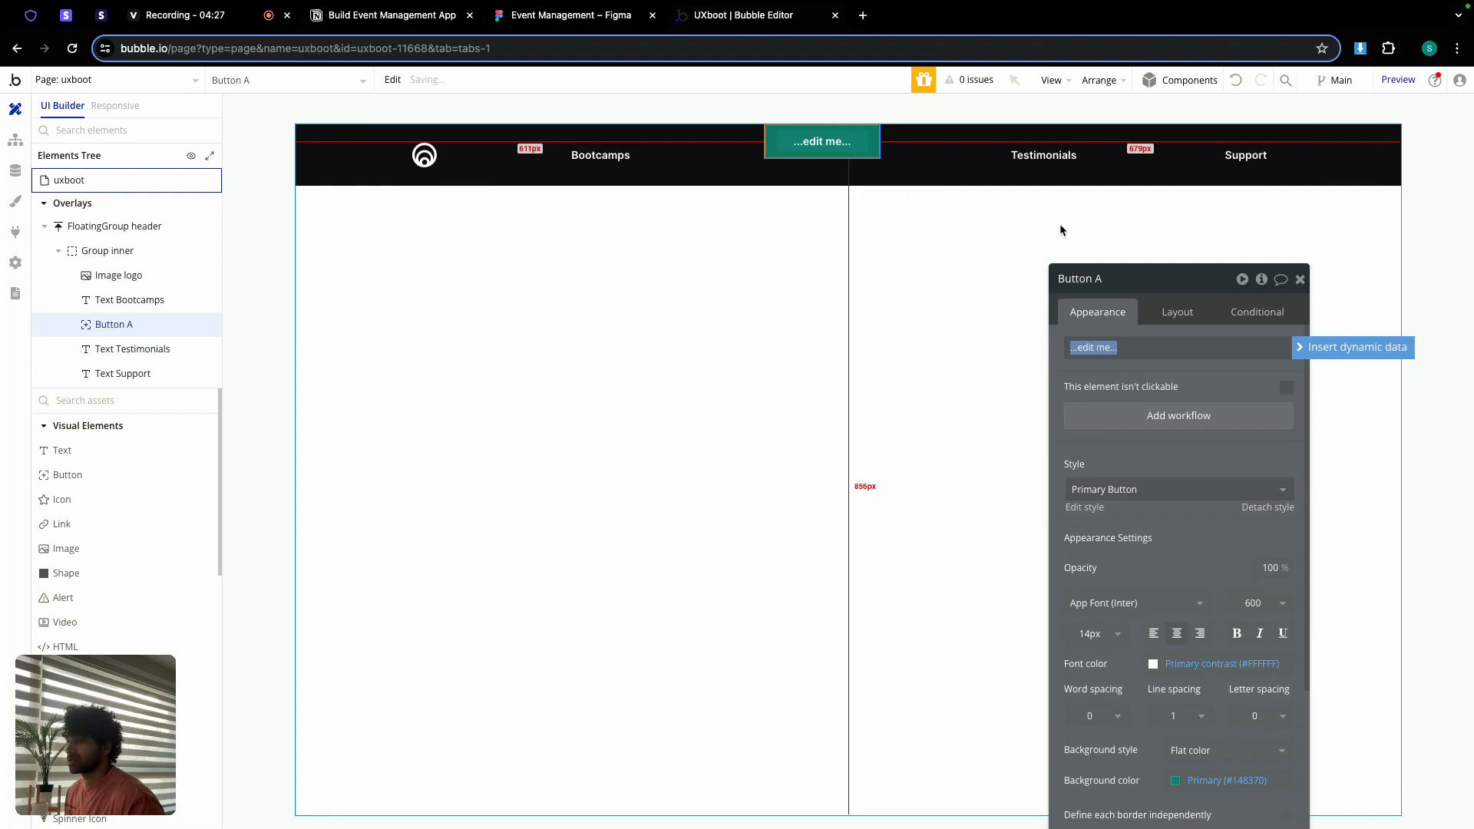
pyautogui.click(1177, 312)
pyautogui.click(1237, 432)
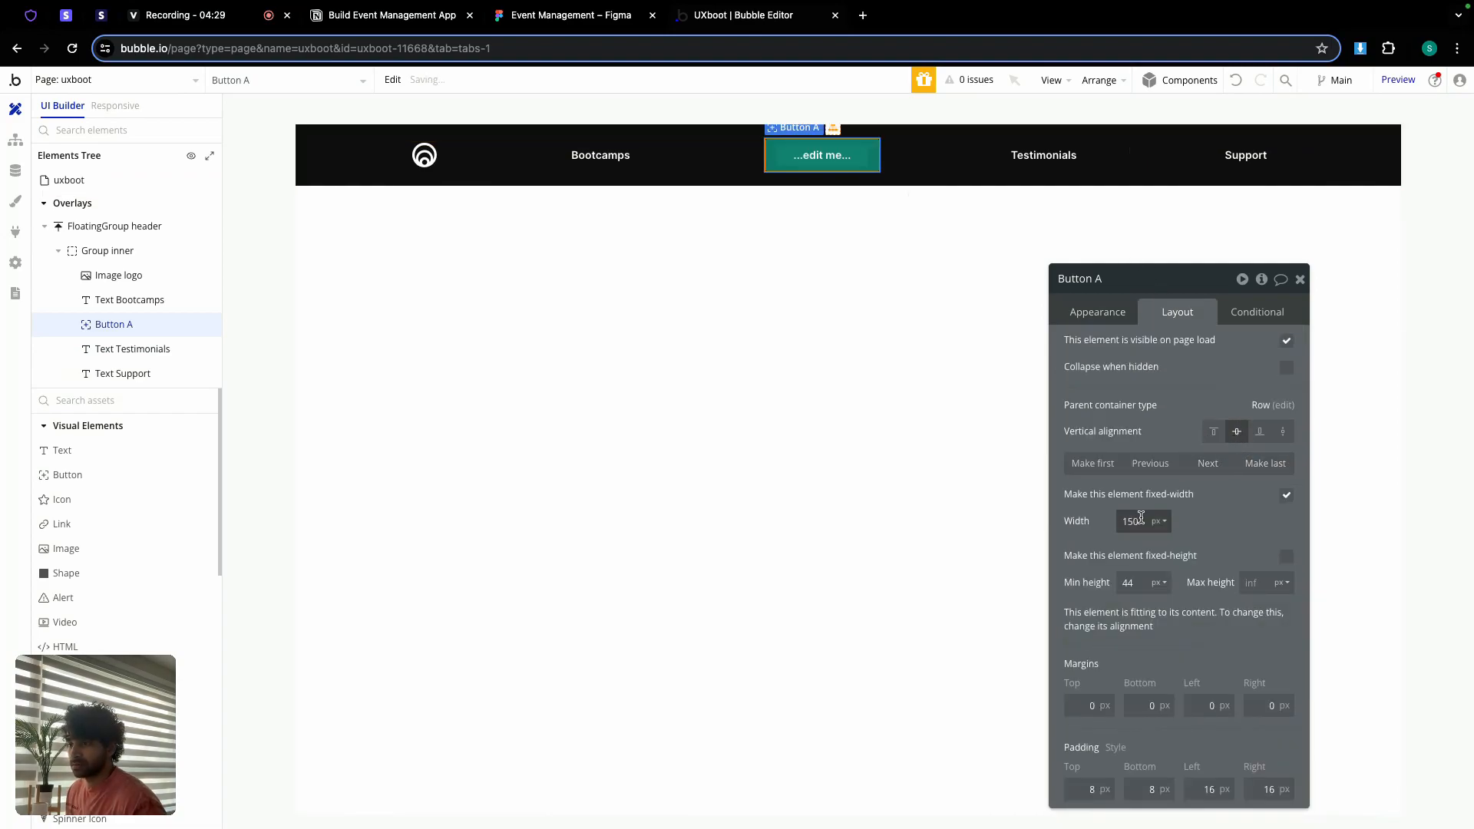
pyautogui.doubleClick(1142, 519)
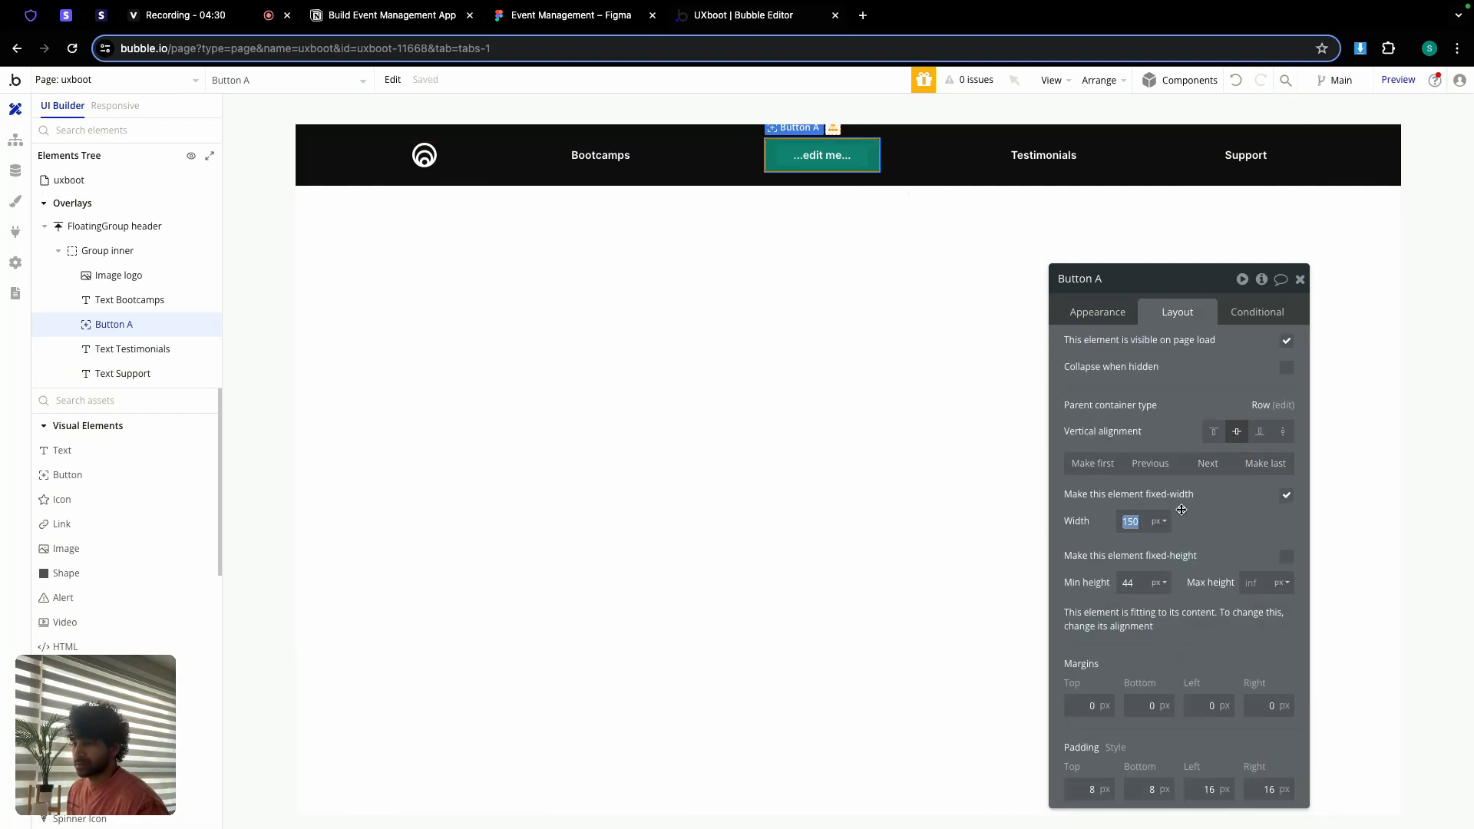
pyautogui.click(1286, 495)
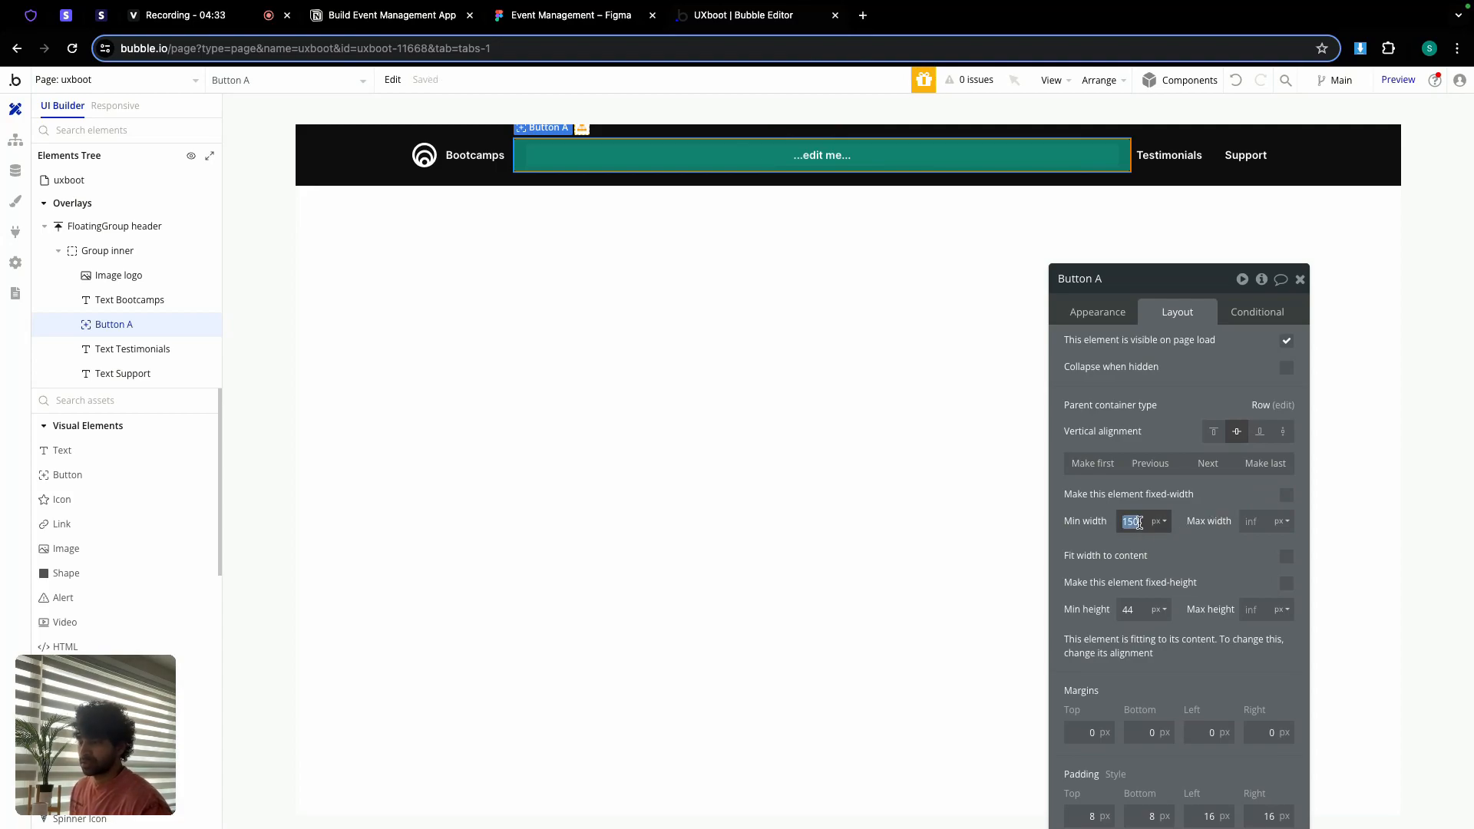
pyautogui.write('0')
pyautogui.doubleClick(1131, 608)
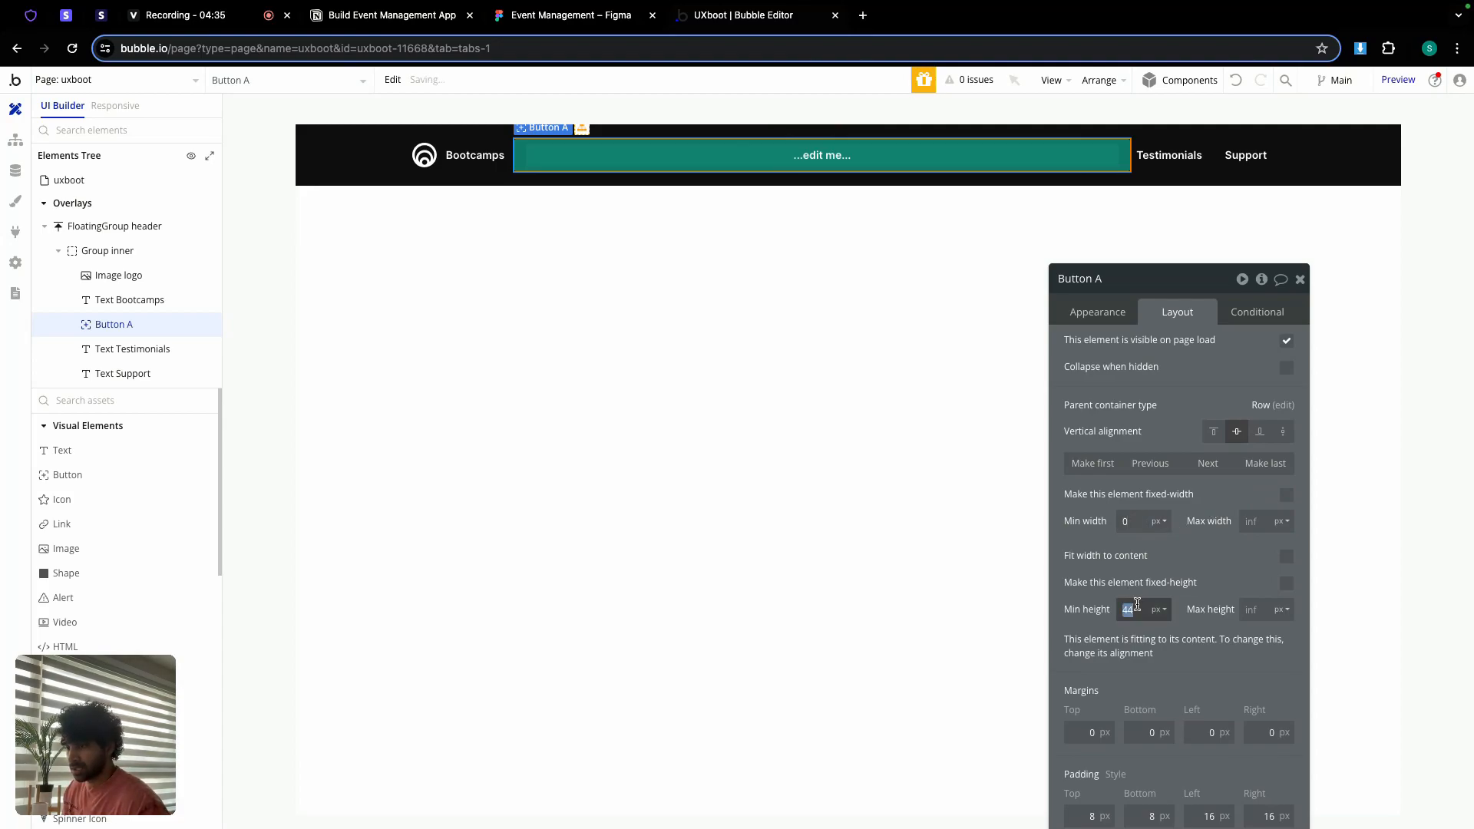
pyautogui.write('40')
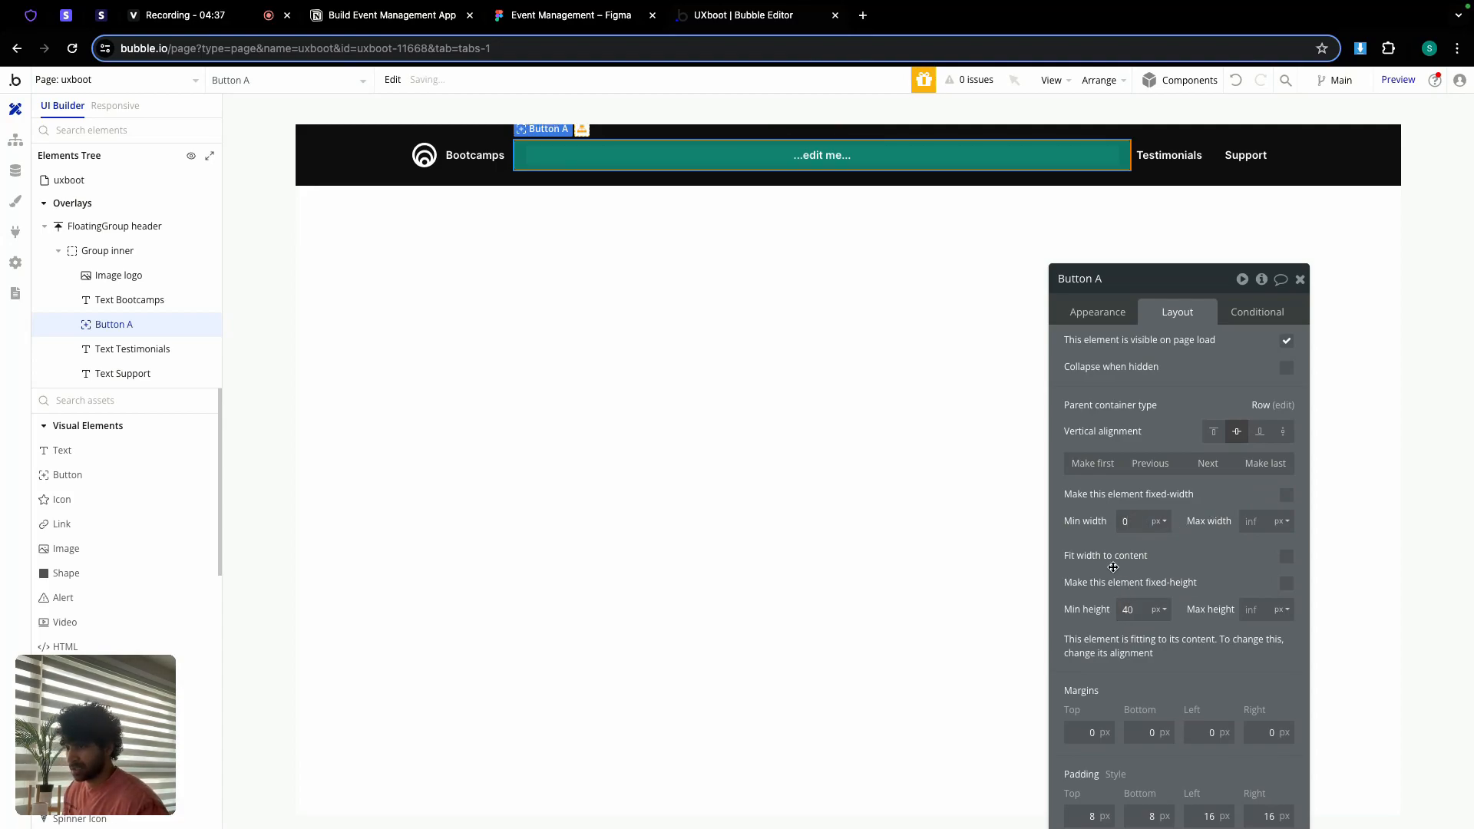
pyautogui.click(1287, 556)
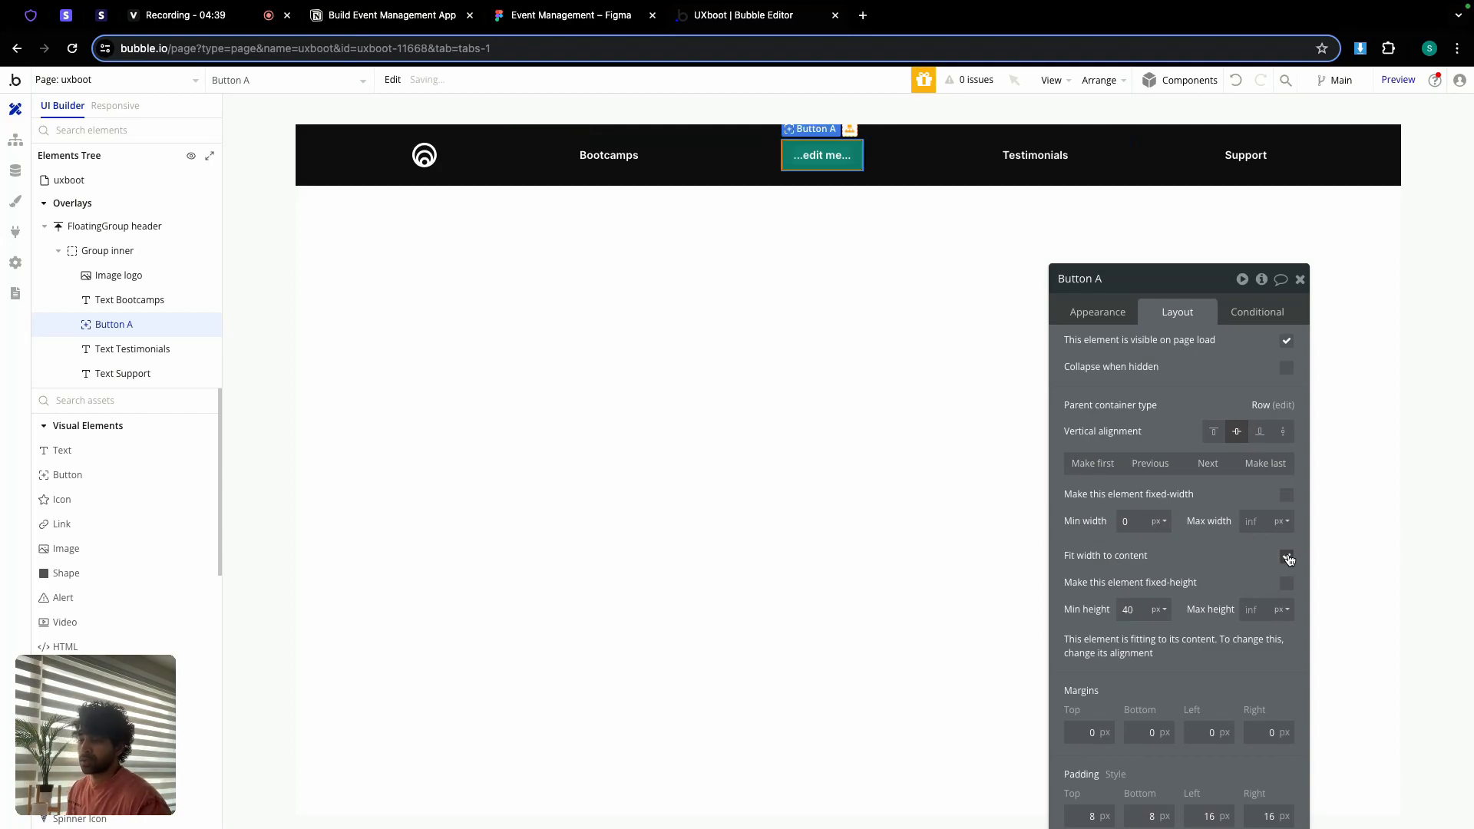
# Step: Label the button 'Log In' and apply the Ghost Button style
pyautogui.click(1096, 320)
pyautogui.click(1164, 347)
pyautogui.write('Log In')
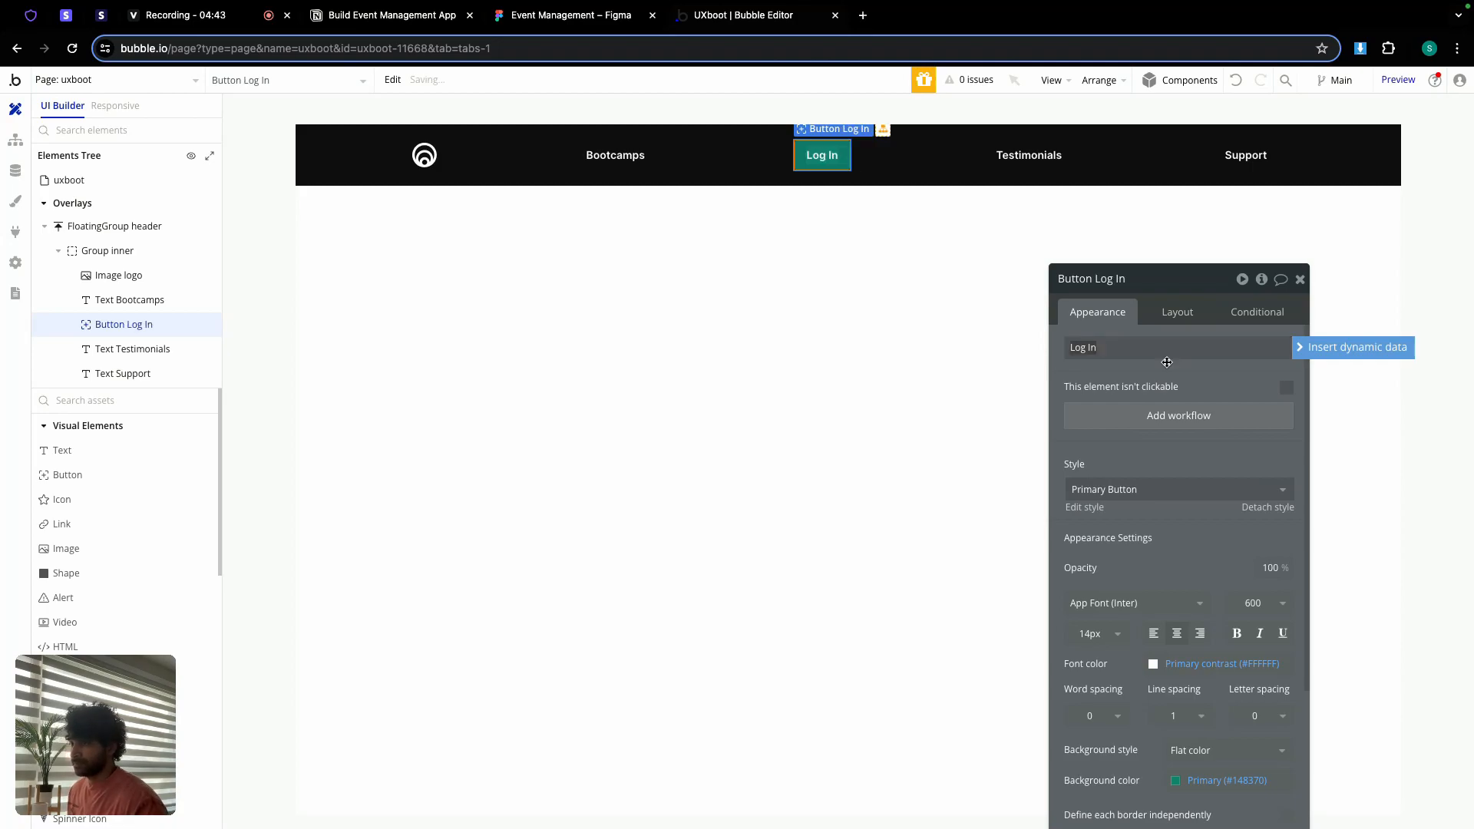
pyautogui.click(1164, 489)
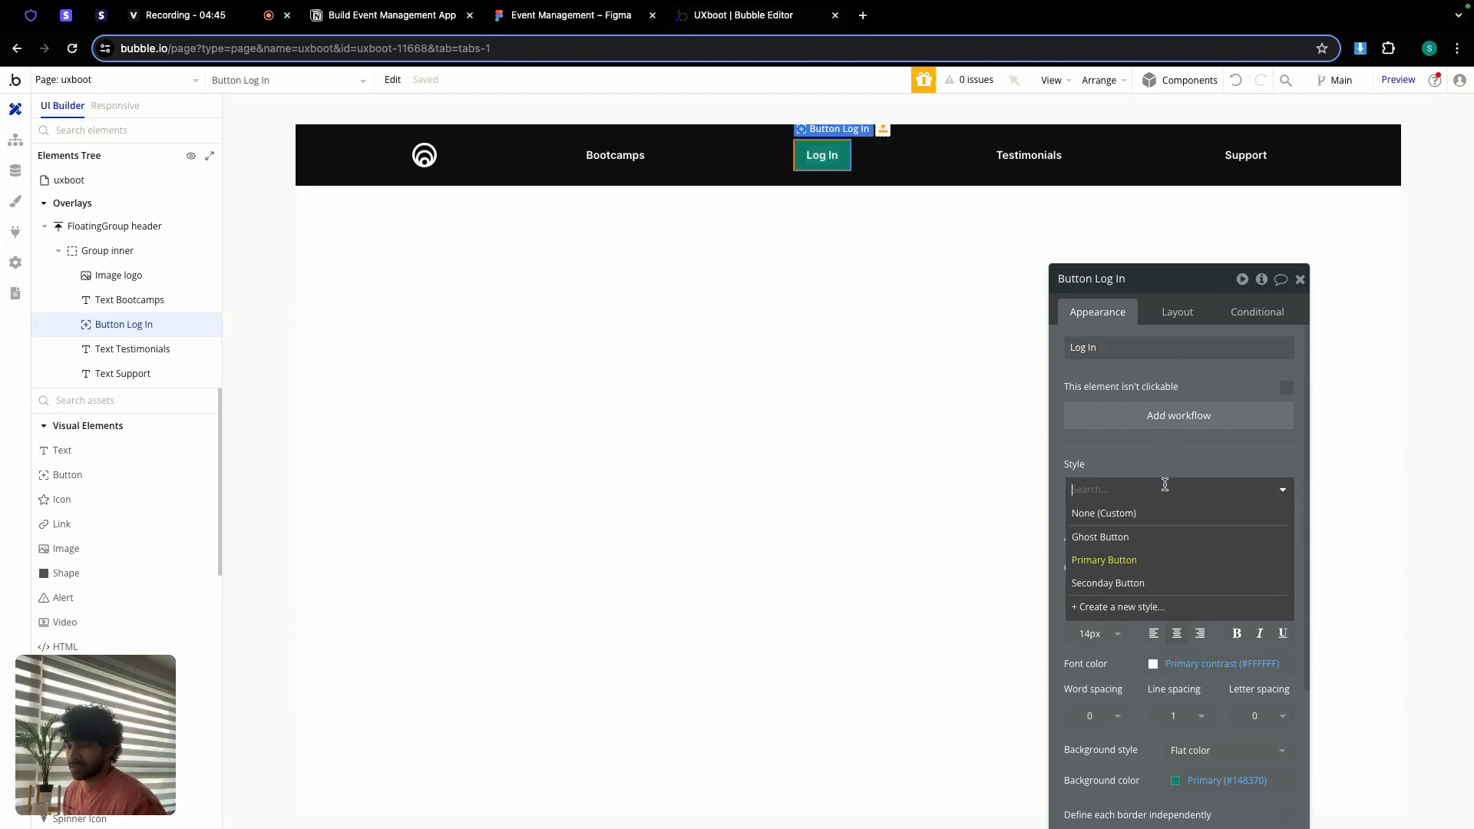
pyautogui.click(1120, 537)
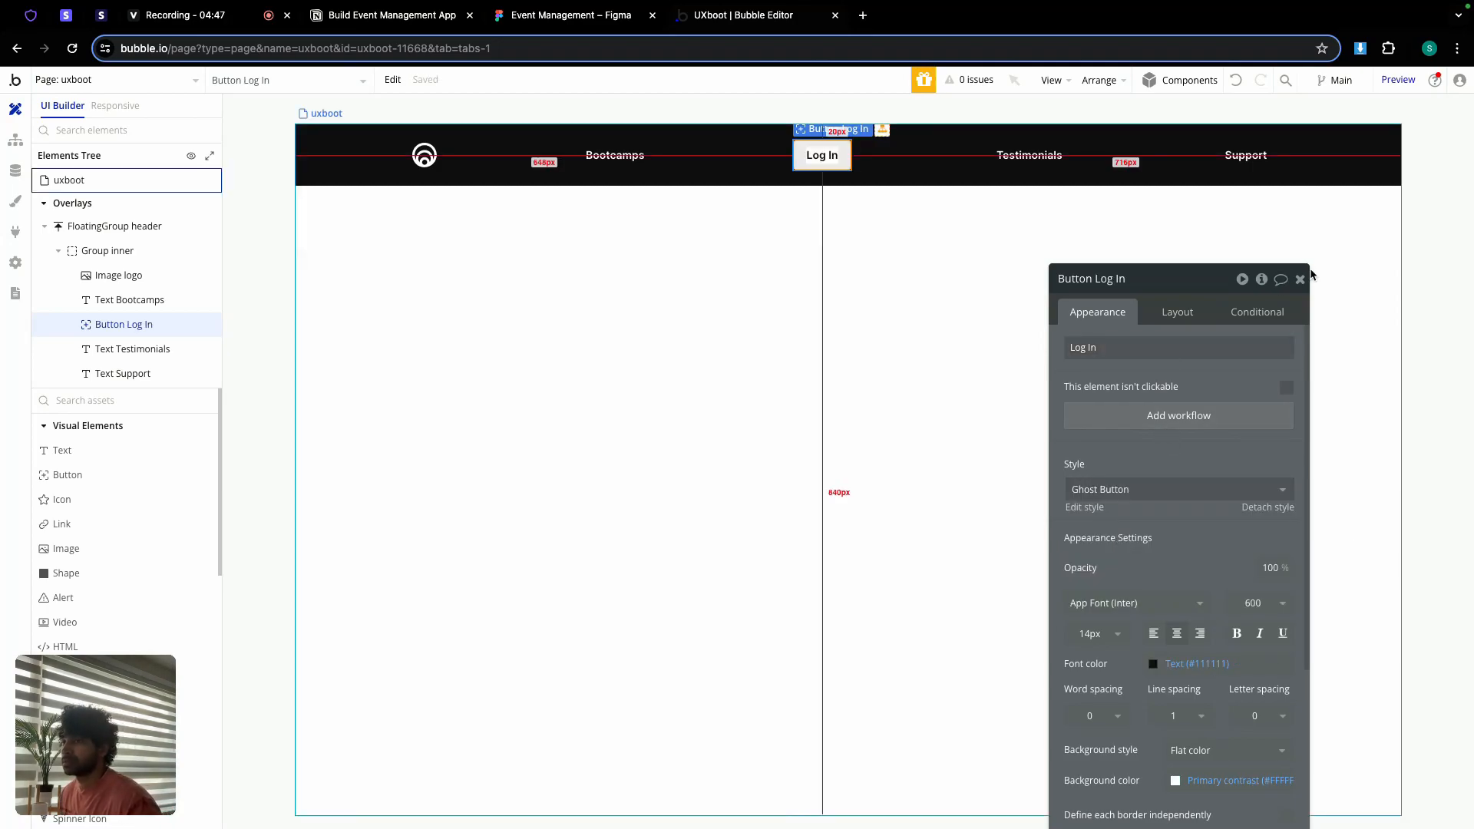
pyautogui.click(1300, 279)
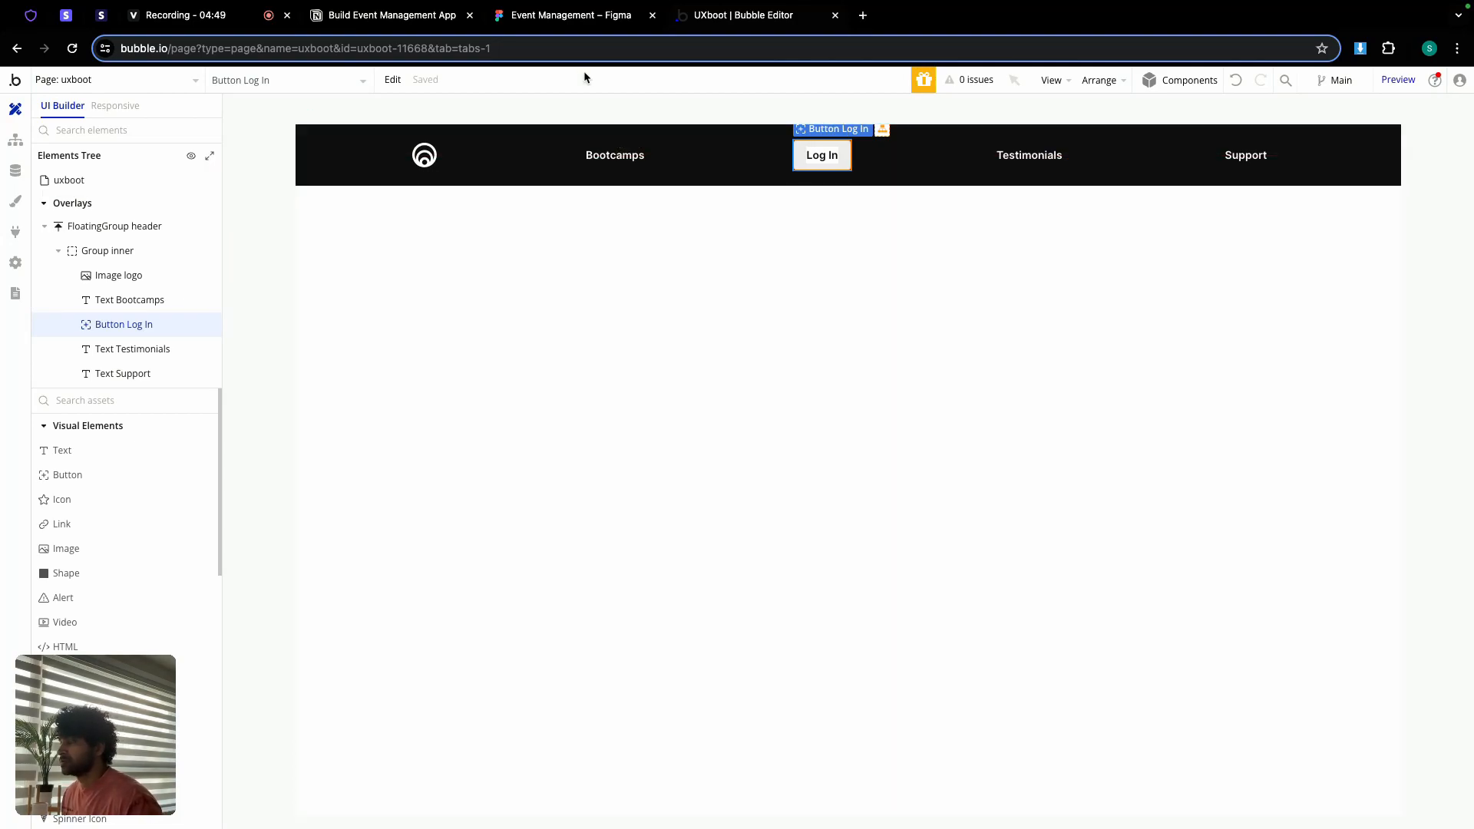
# Step: Check the nav spacing in Figma, then group the four nav items in a row container
pyautogui.click(572, 19)
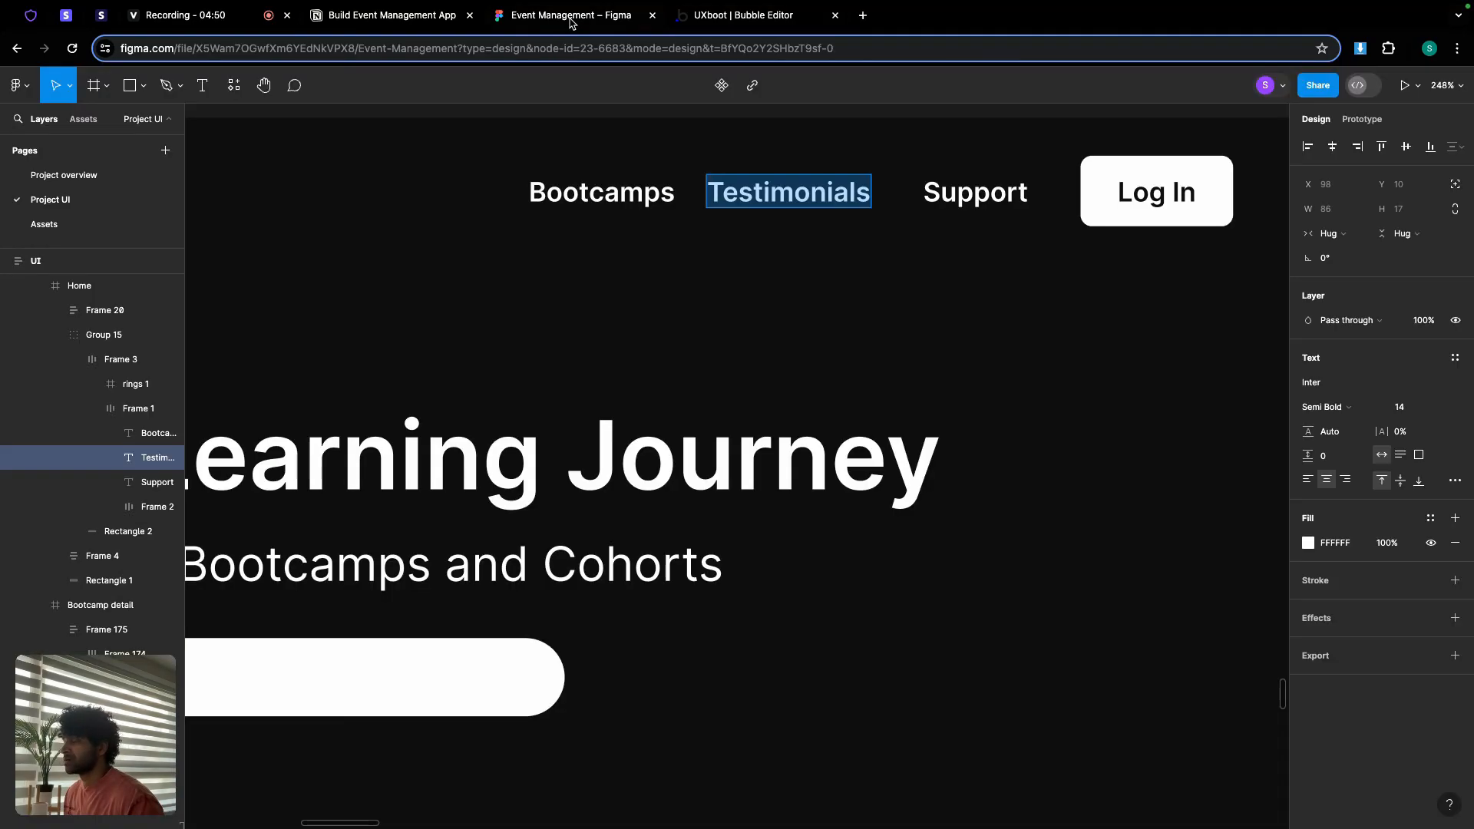
pyautogui.click(883, 192)
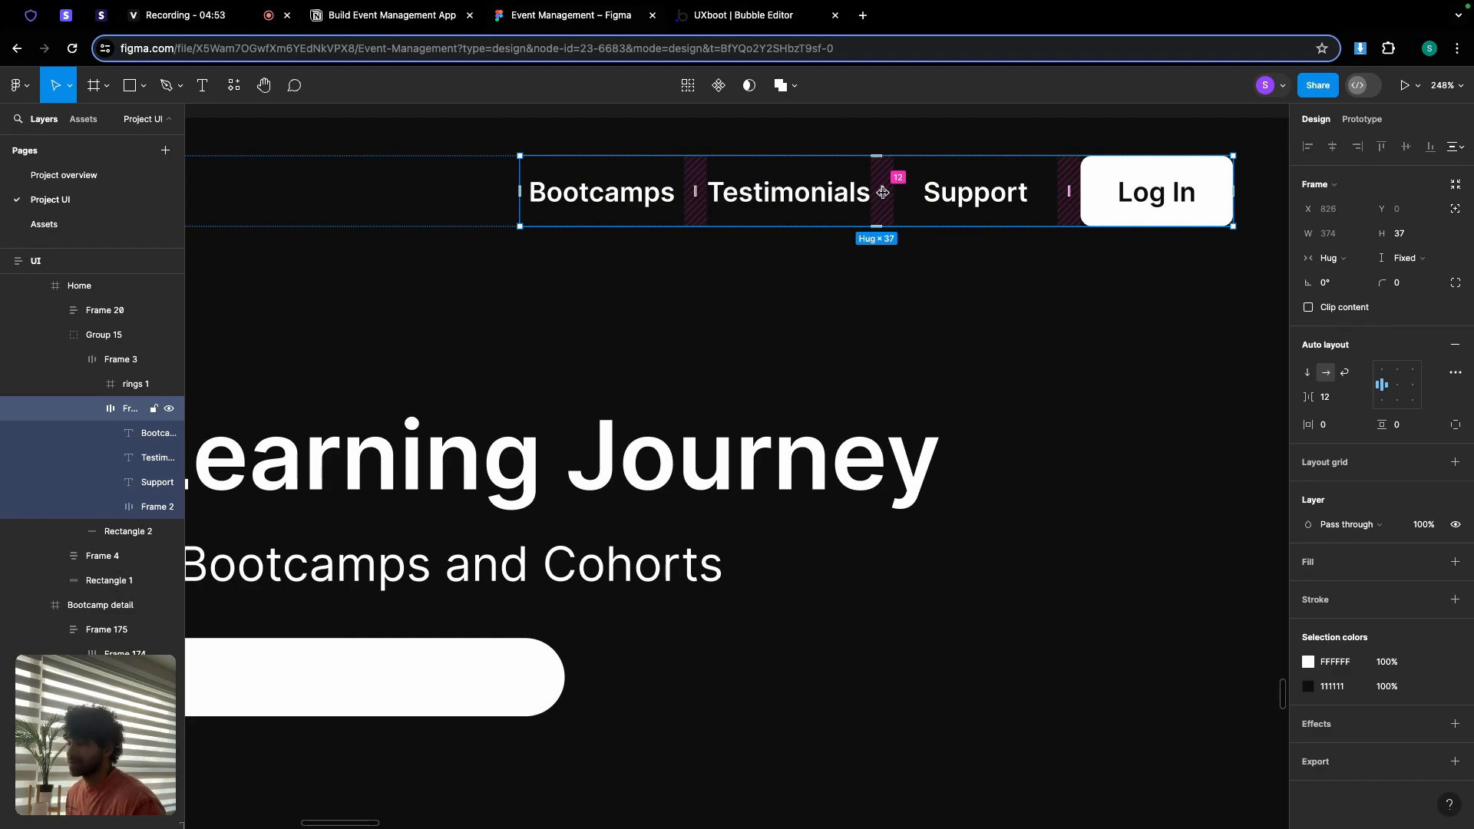
pyautogui.click(729, 19)
pyautogui.click(643, 154)
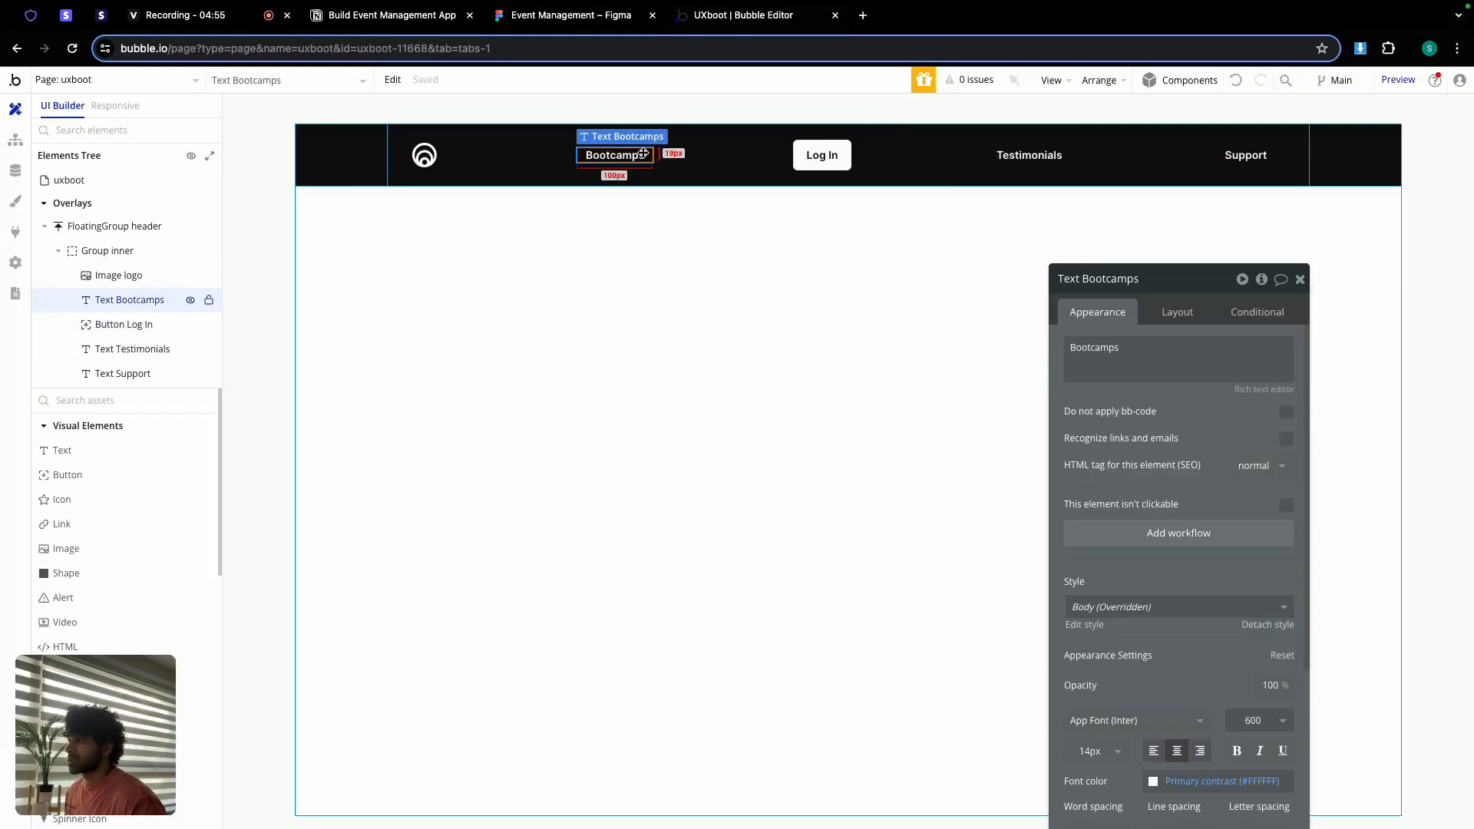
pyautogui.keyDown('shift'); pyautogui.click(817, 164); pyautogui.keyUp('shift')
pyautogui.keyDown('shift'); pyautogui.click(1029, 155); pyautogui.keyUp('shift')
pyautogui.keyDown('shift'); pyautogui.click(1245, 155); pyautogui.keyUp('shift')
pyautogui.rightClick(1248, 158)
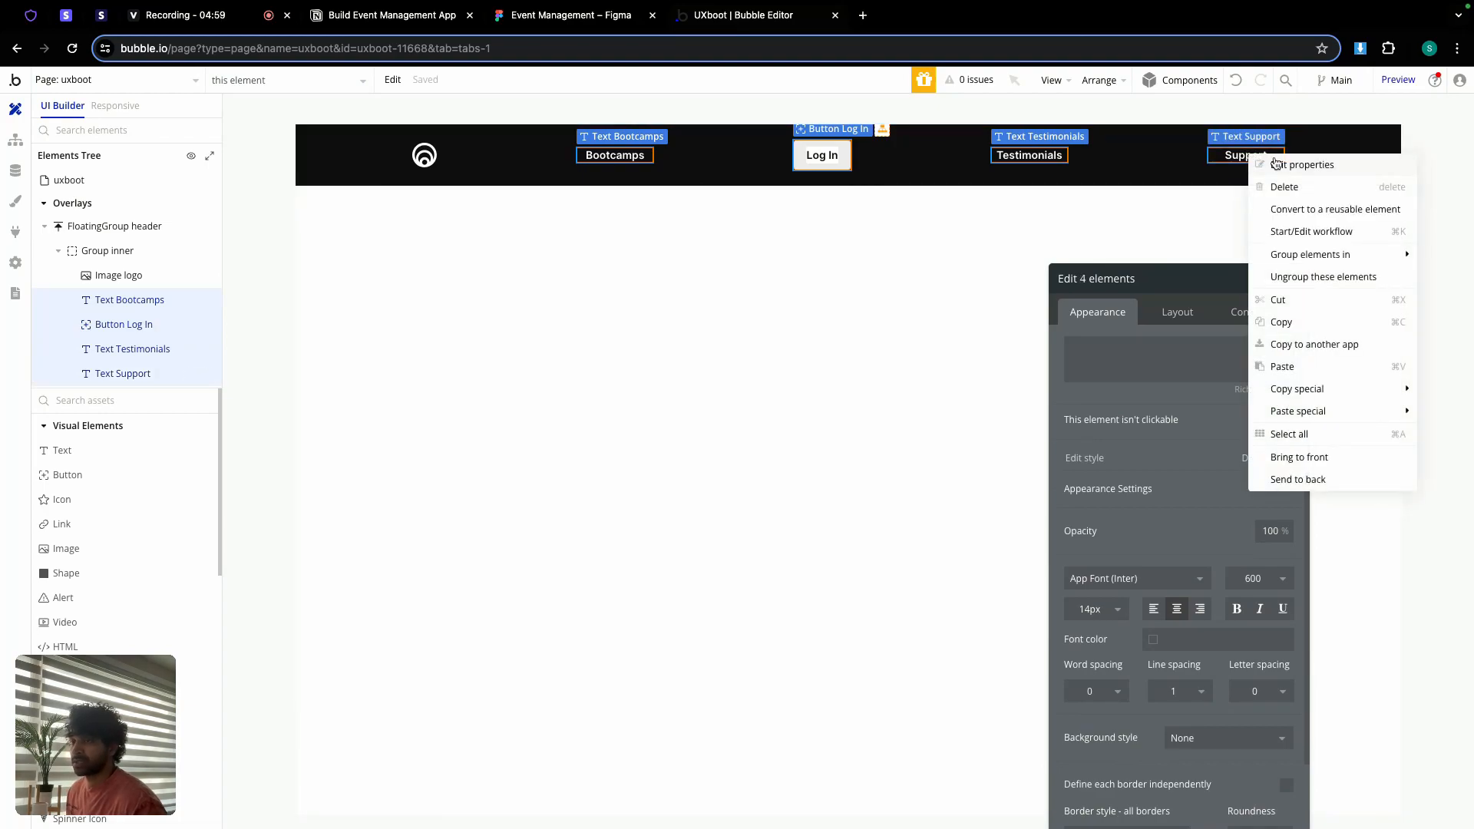
pyautogui.moveTo(1318, 254)
pyautogui.click(1130, 277)
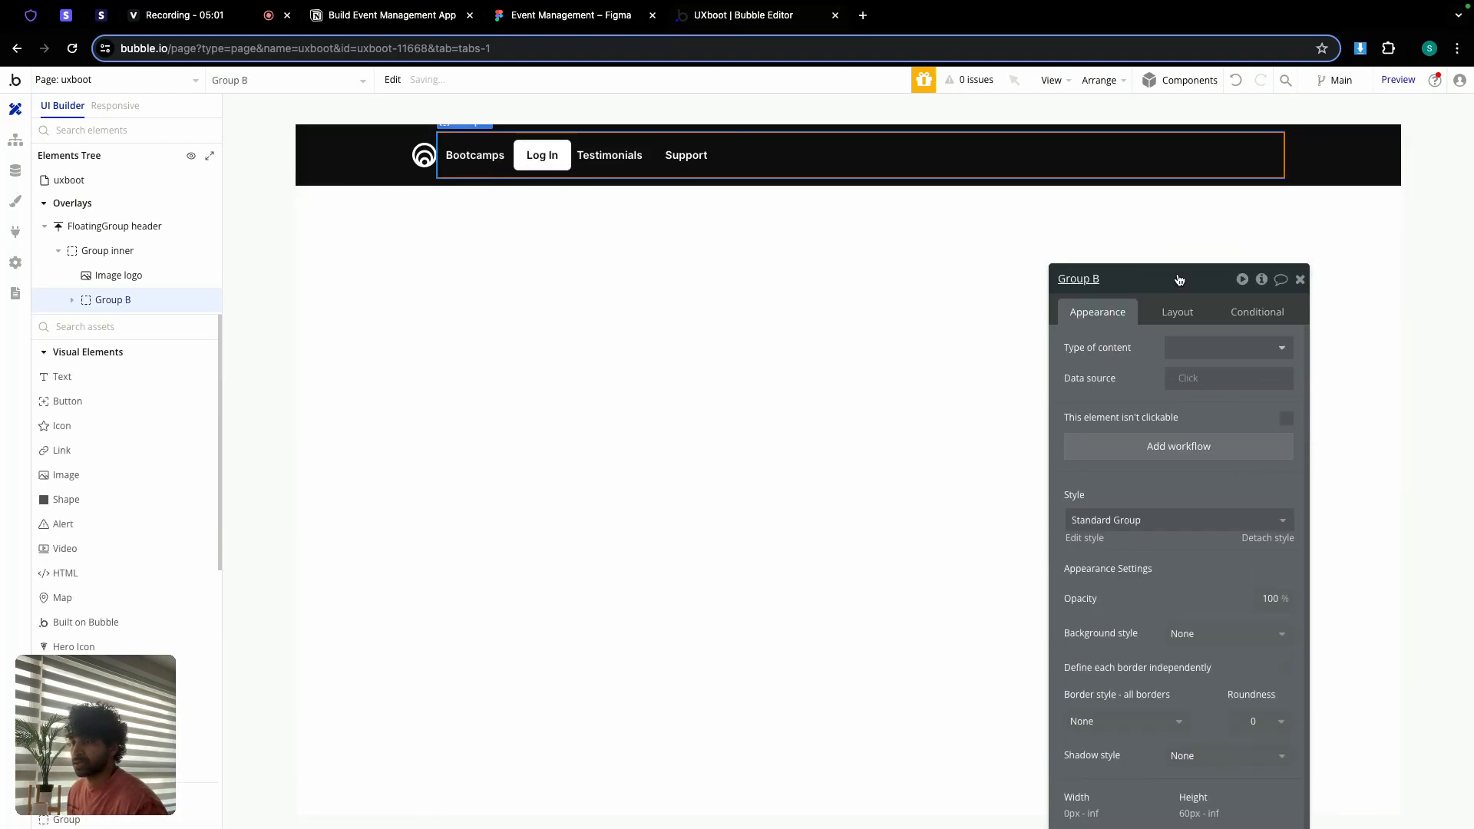
# Step: Rename the group 'Group right' with column gap 6, content-fit width and minimum height 0
pyautogui.doubleClick(1172, 278)
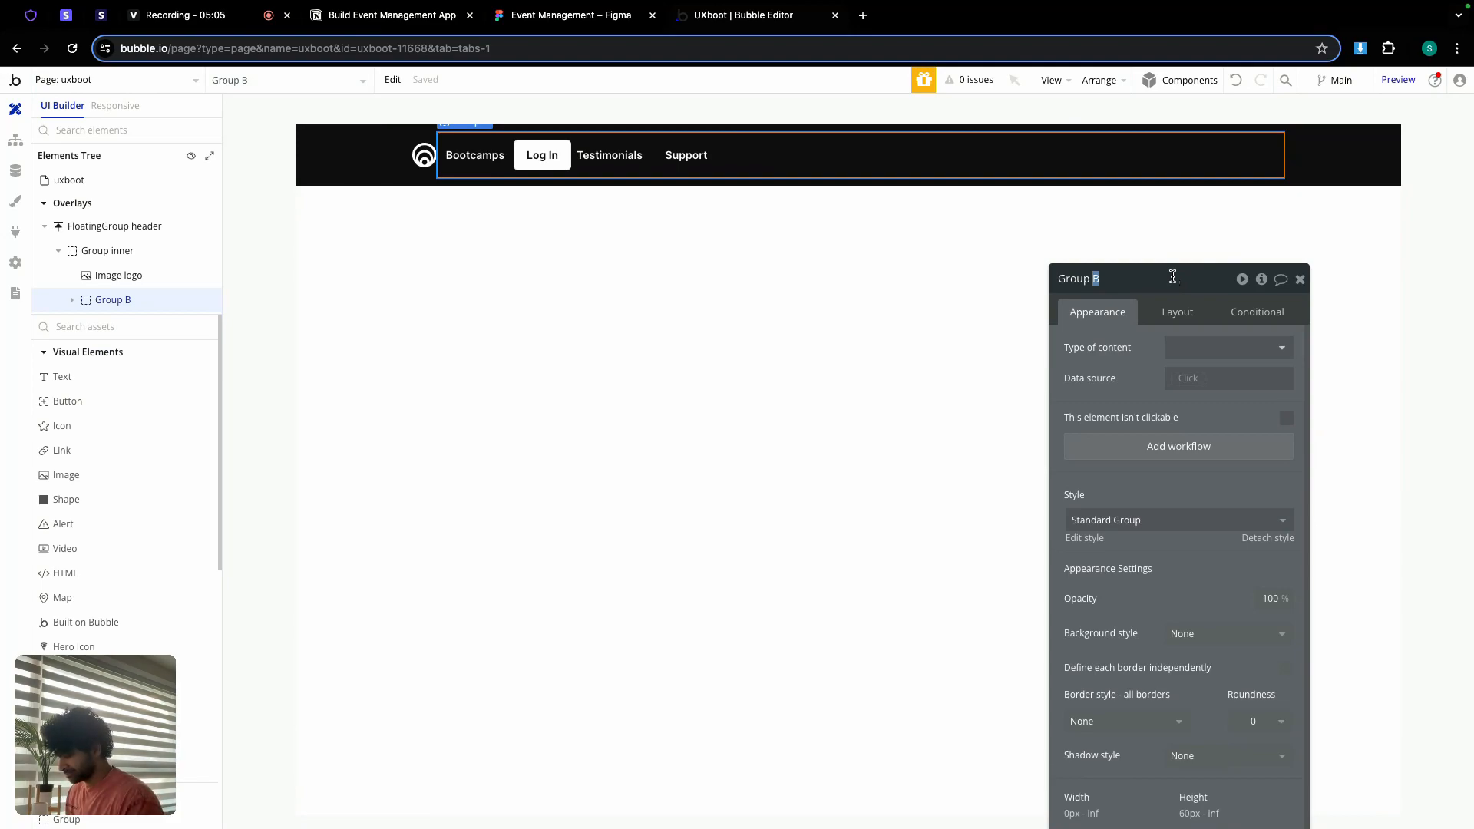
pyautogui.write('right')
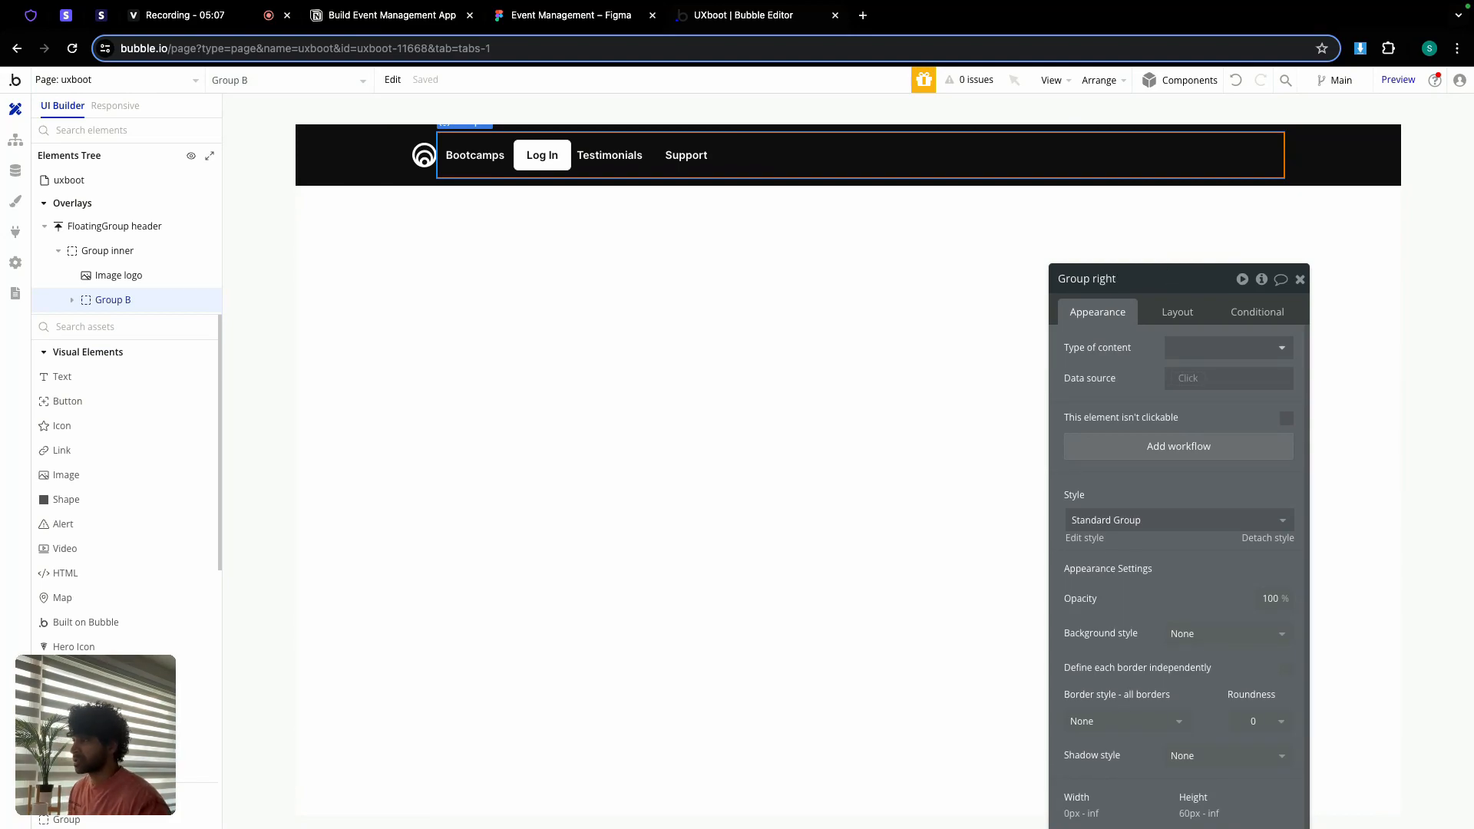
pyautogui.click(1179, 316)
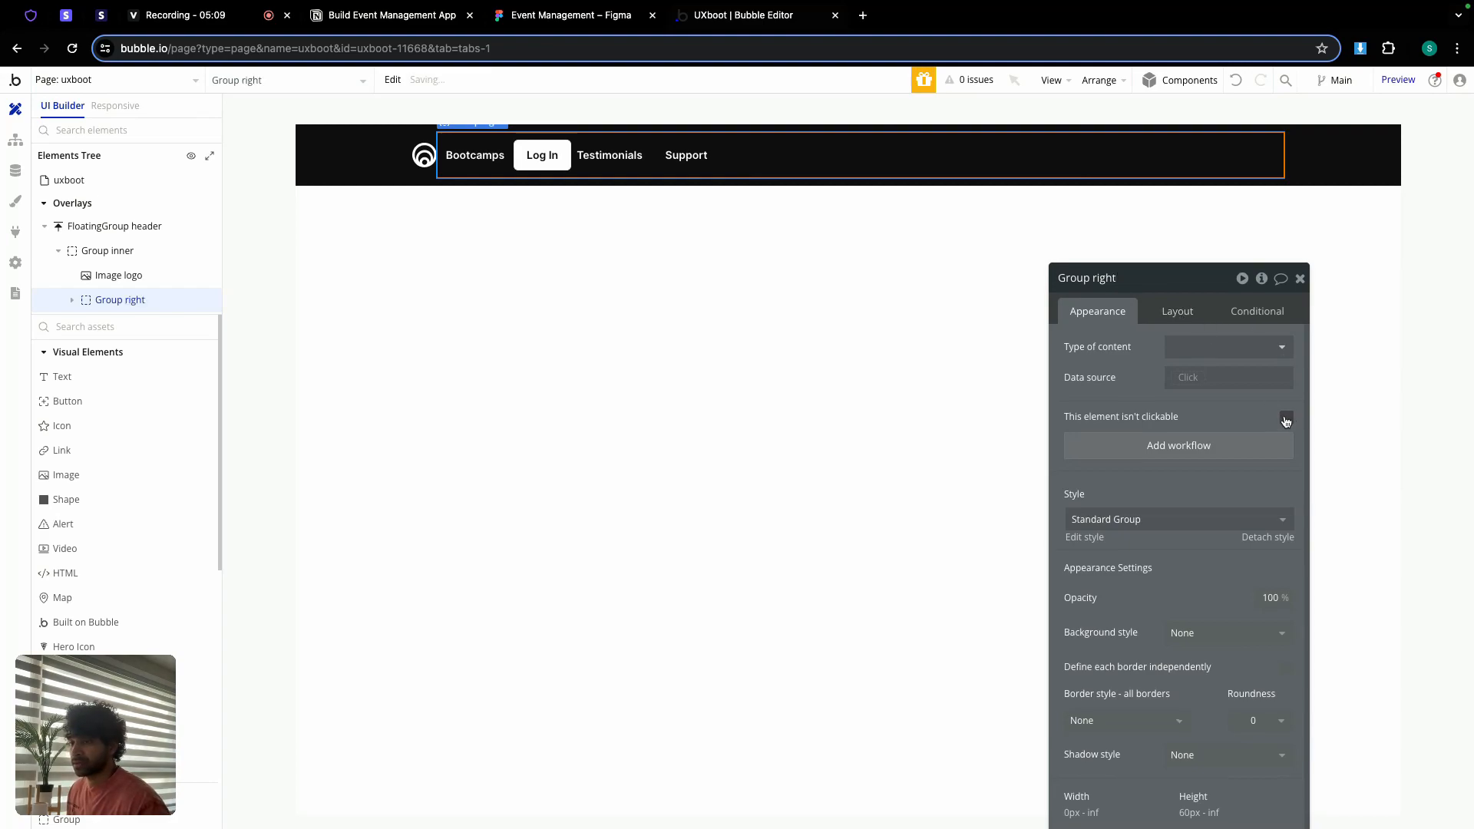
pyautogui.click(1178, 314)
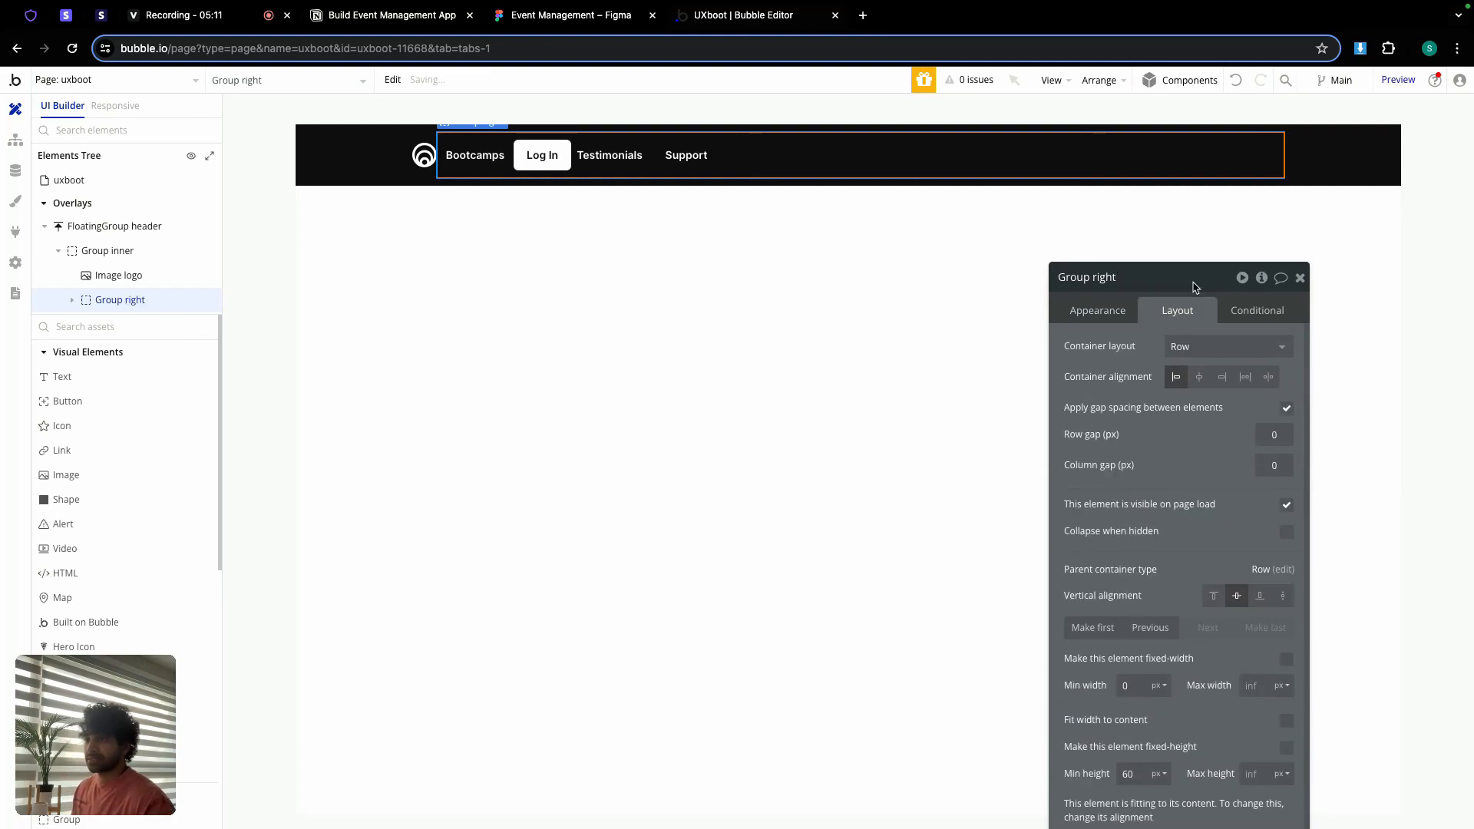
pyautogui.moveTo(1194, 288); pyautogui.dragTo(1125, 197)
pyautogui.click(1213, 374)
pyautogui.write('6')
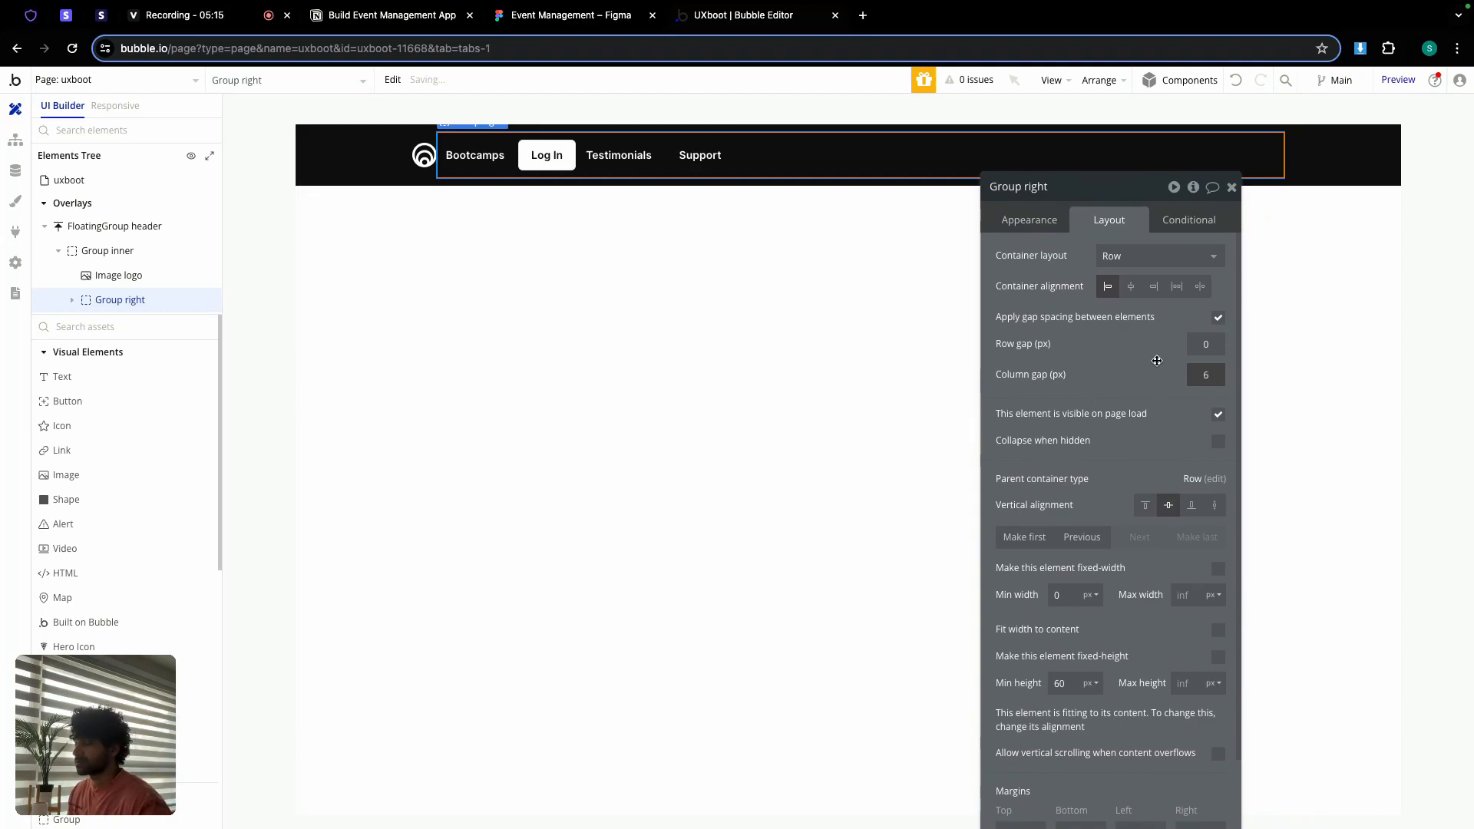
pyautogui.scroll(-1, 1074, 591)
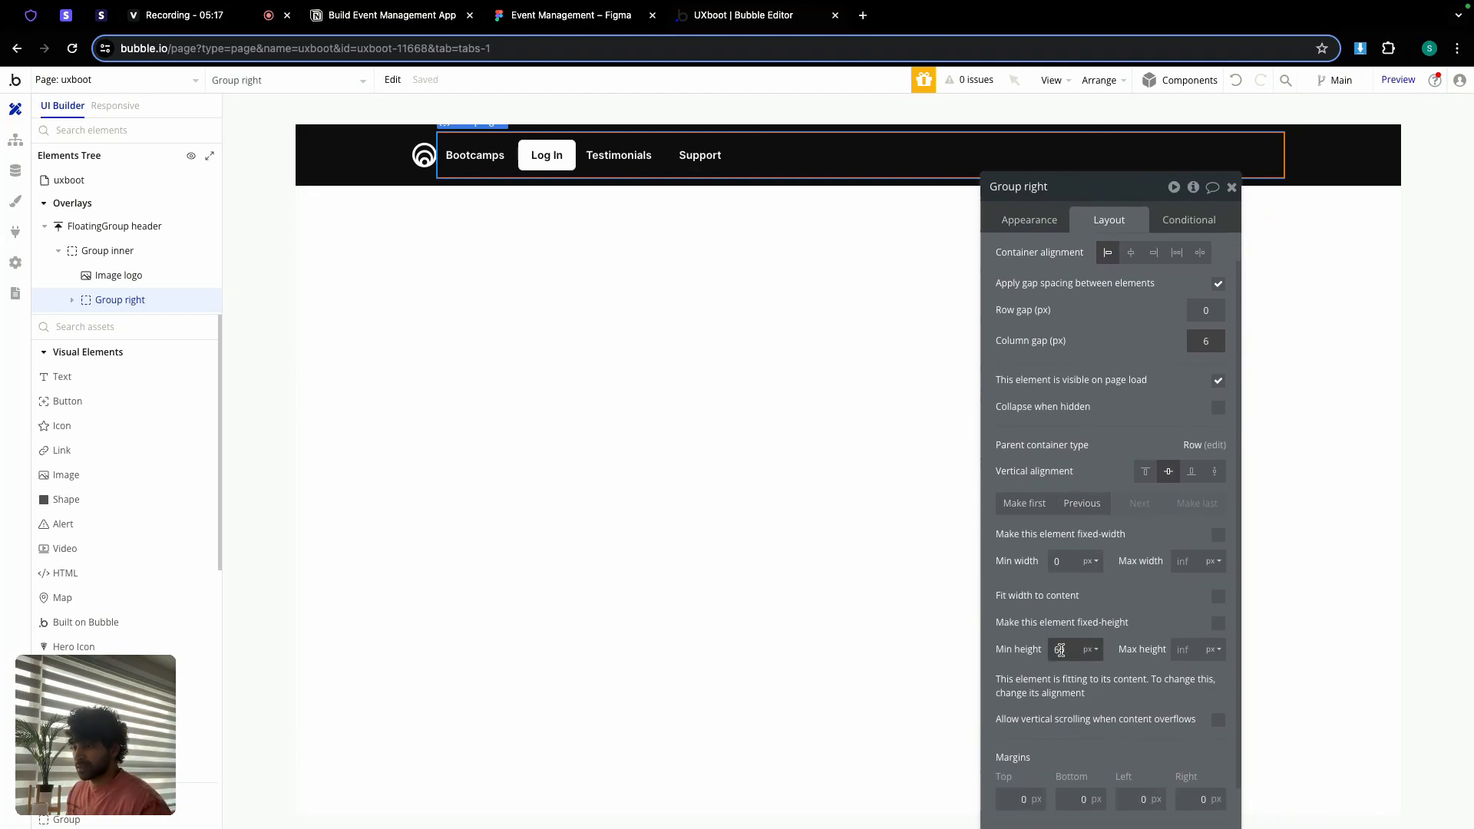
pyautogui.click(1218, 596)
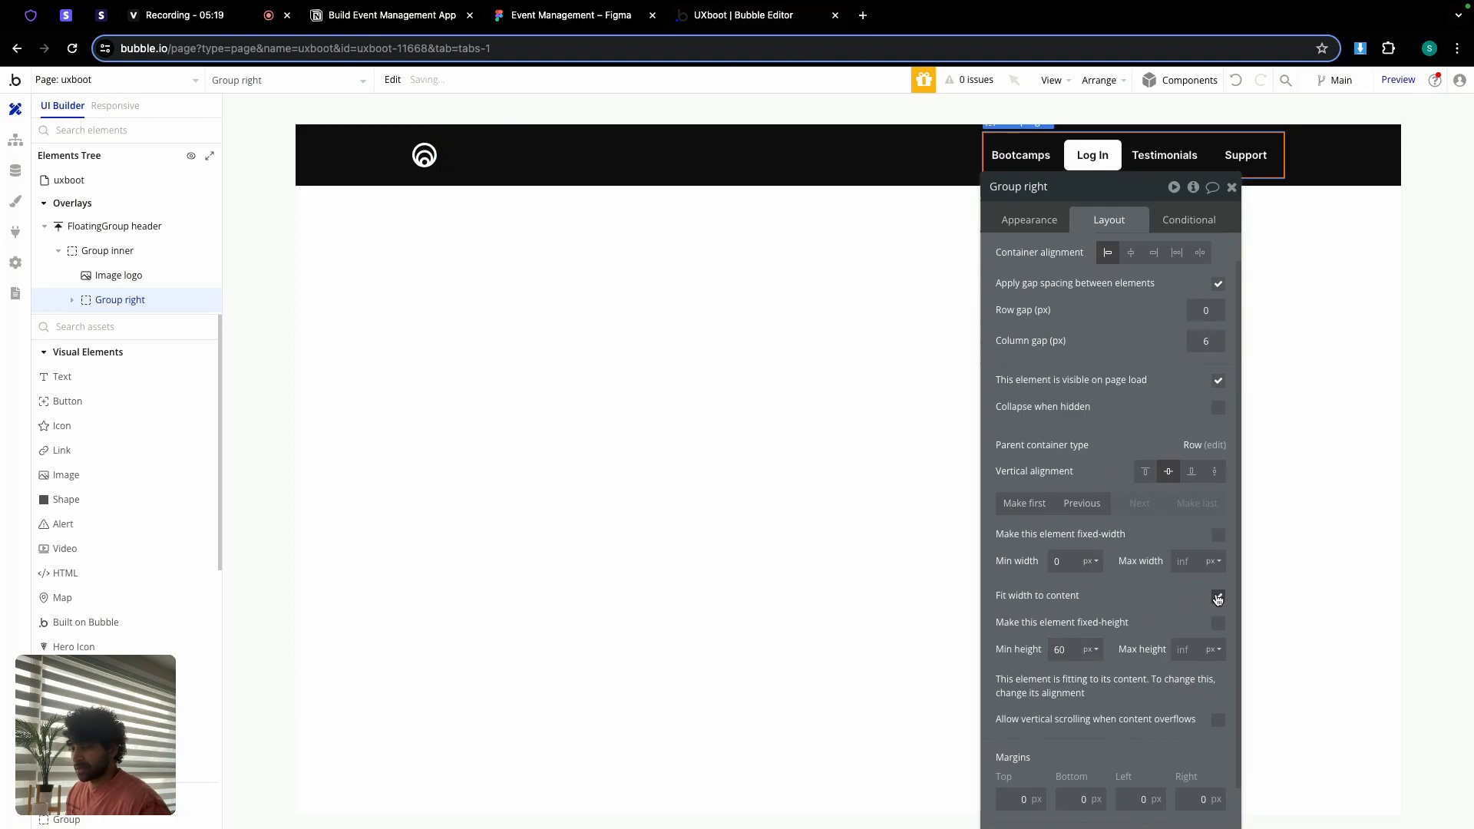
pyautogui.doubleClick(1064, 651)
pyautogui.write('0')
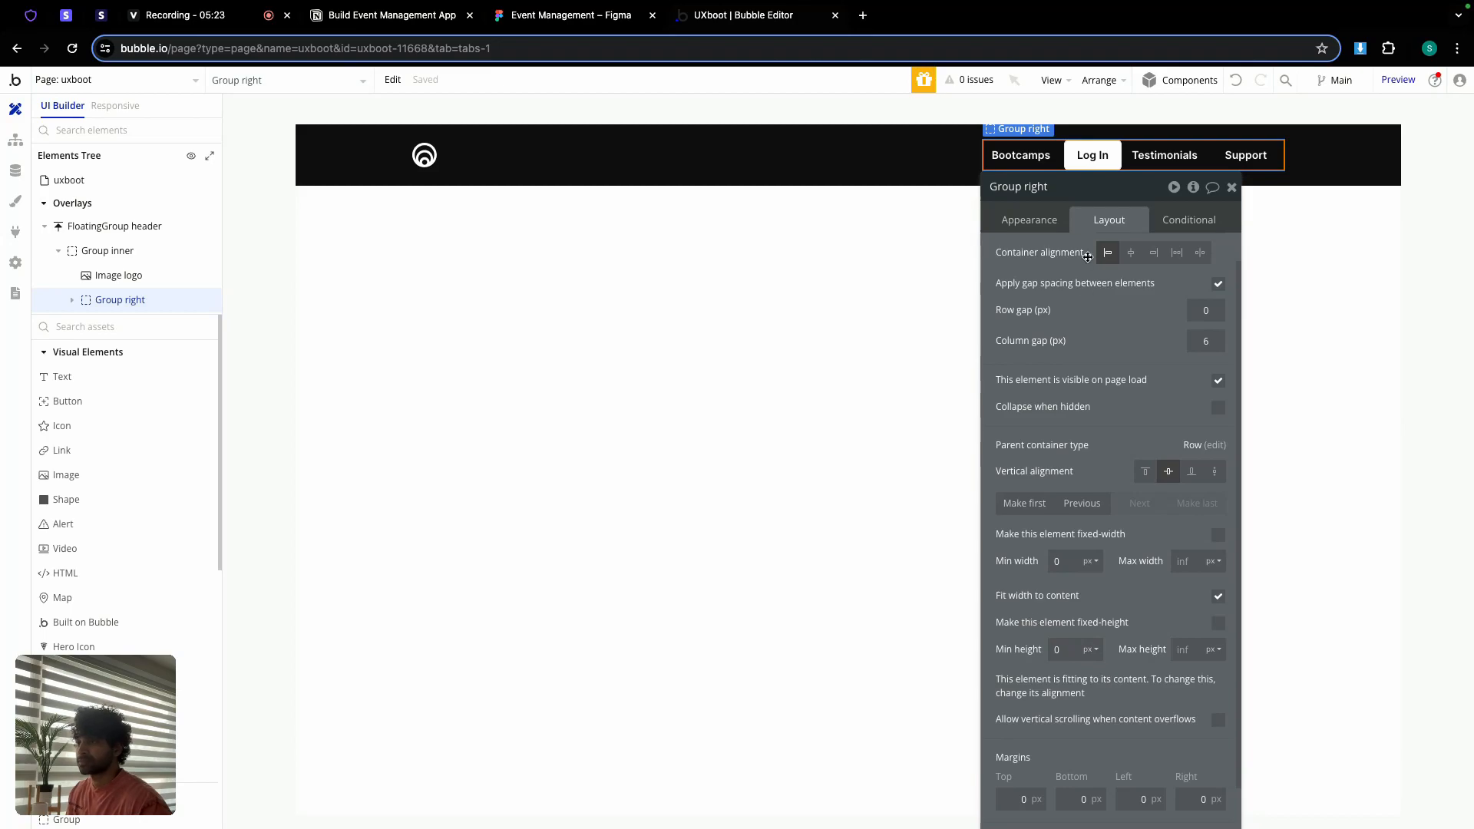
# Step: Move the Log In button to the end of the nav group
pyautogui.click(1089, 162)
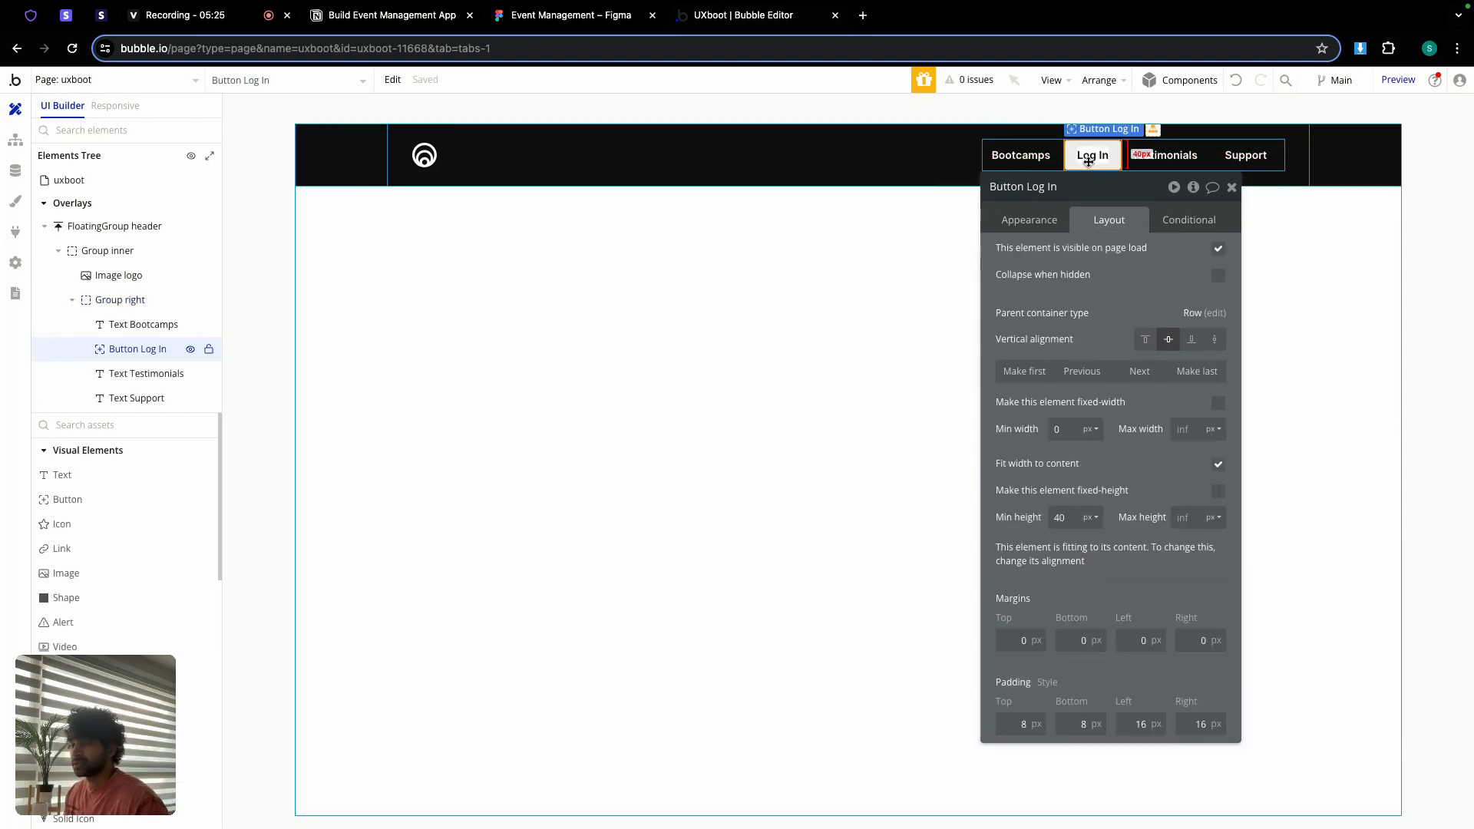
pyautogui.click(1190, 383)
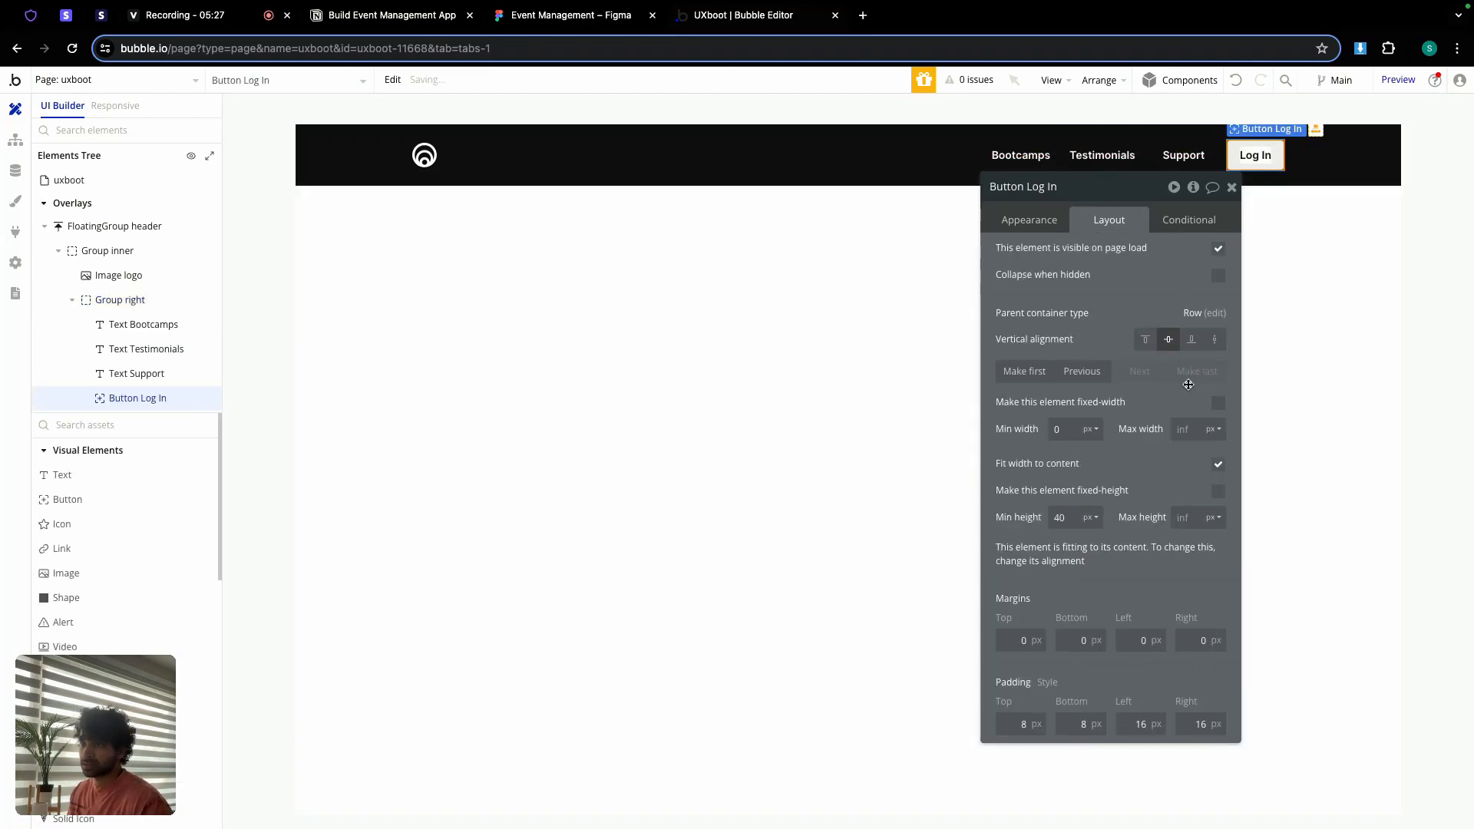
pyautogui.click(1231, 186)
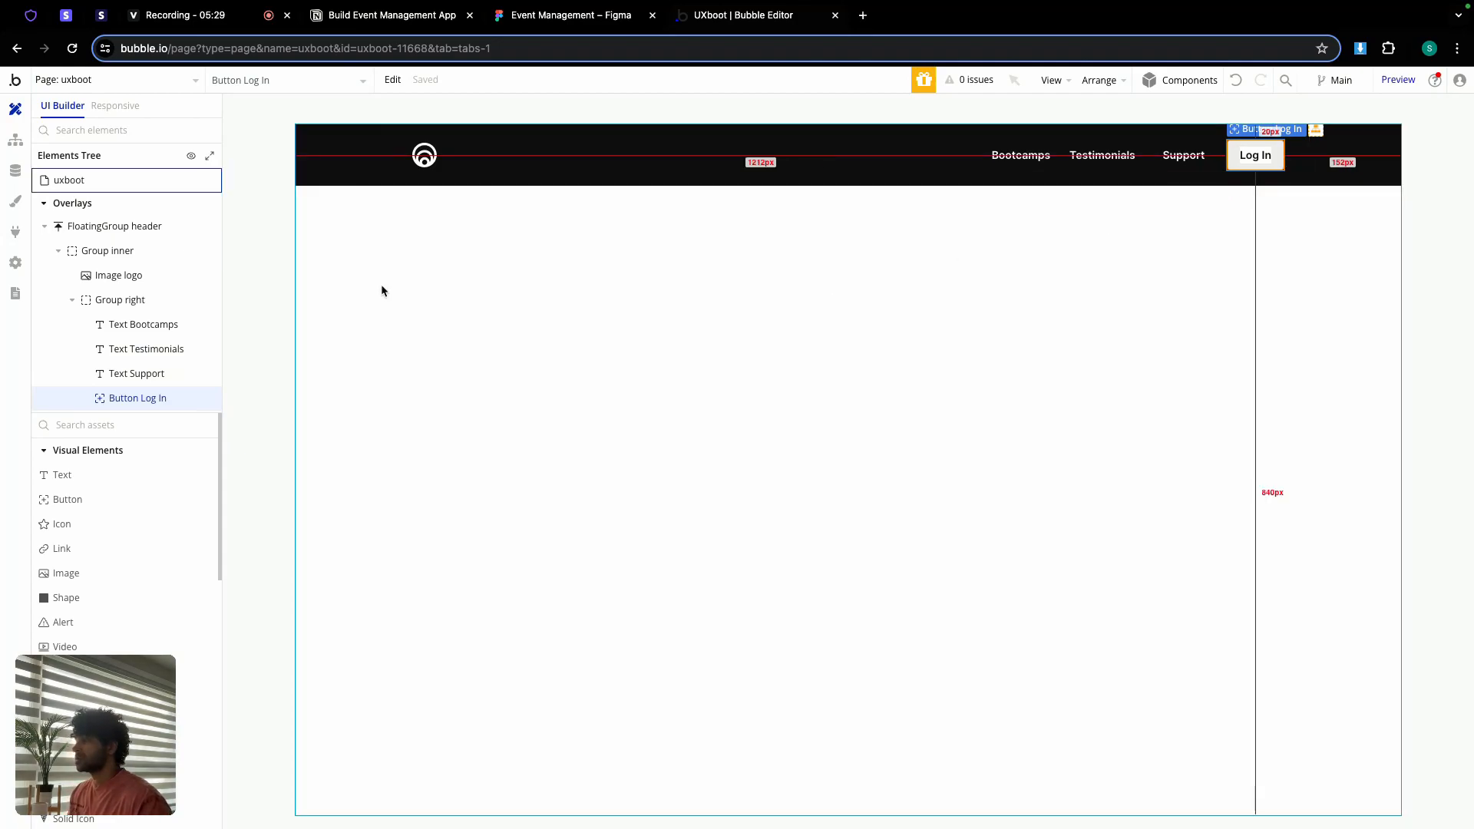
# Step: Draw a new group below the header and rename it Group banner
pyautogui.scroll(-2, 109, 626)
pyautogui.scroll(-3, 109, 630)
pyautogui.click(109, 737)
pyautogui.moveTo(325, 201); pyautogui.dragTo(725, 542)
pyautogui.doubleClick(1046, 193)
pyautogui.write('banner')
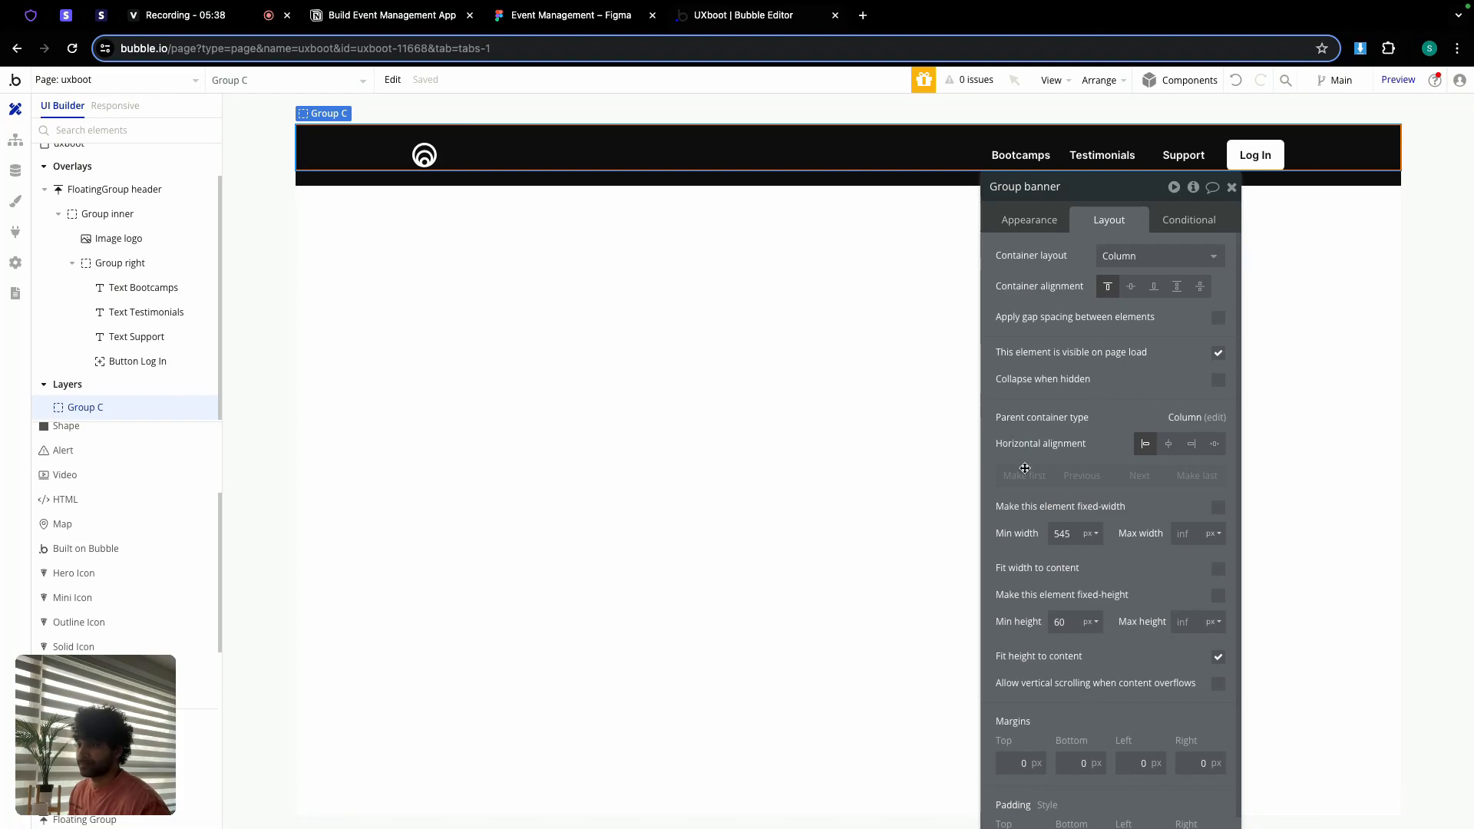
# Step: Set its minimum width to 0 and minimum height to 300, matching Figma's 1440×300 hero rectangle
pyautogui.doubleClick(1062, 534)
pyautogui.write('0')
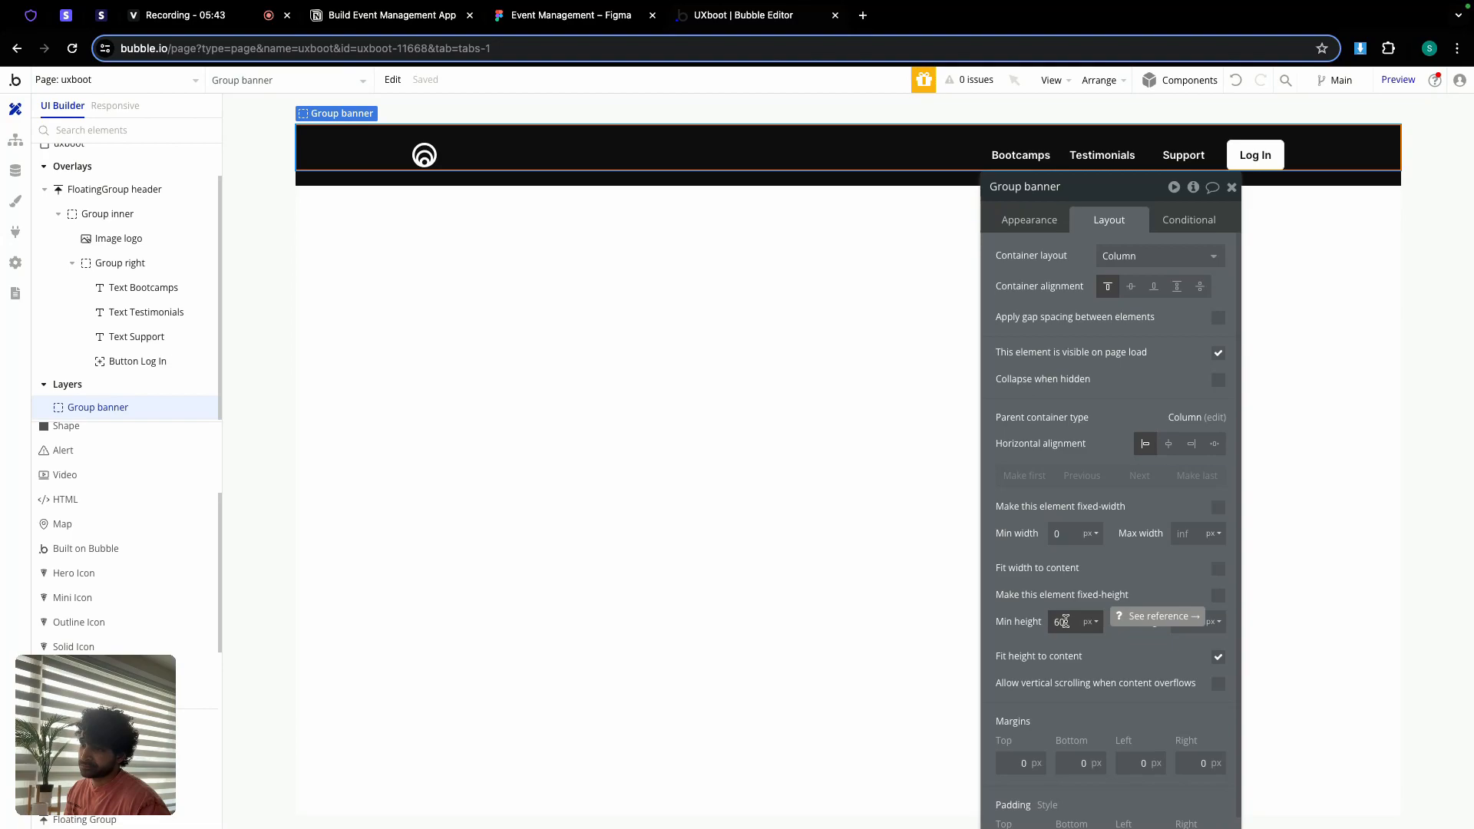
pyautogui.doubleClick(1061, 621)
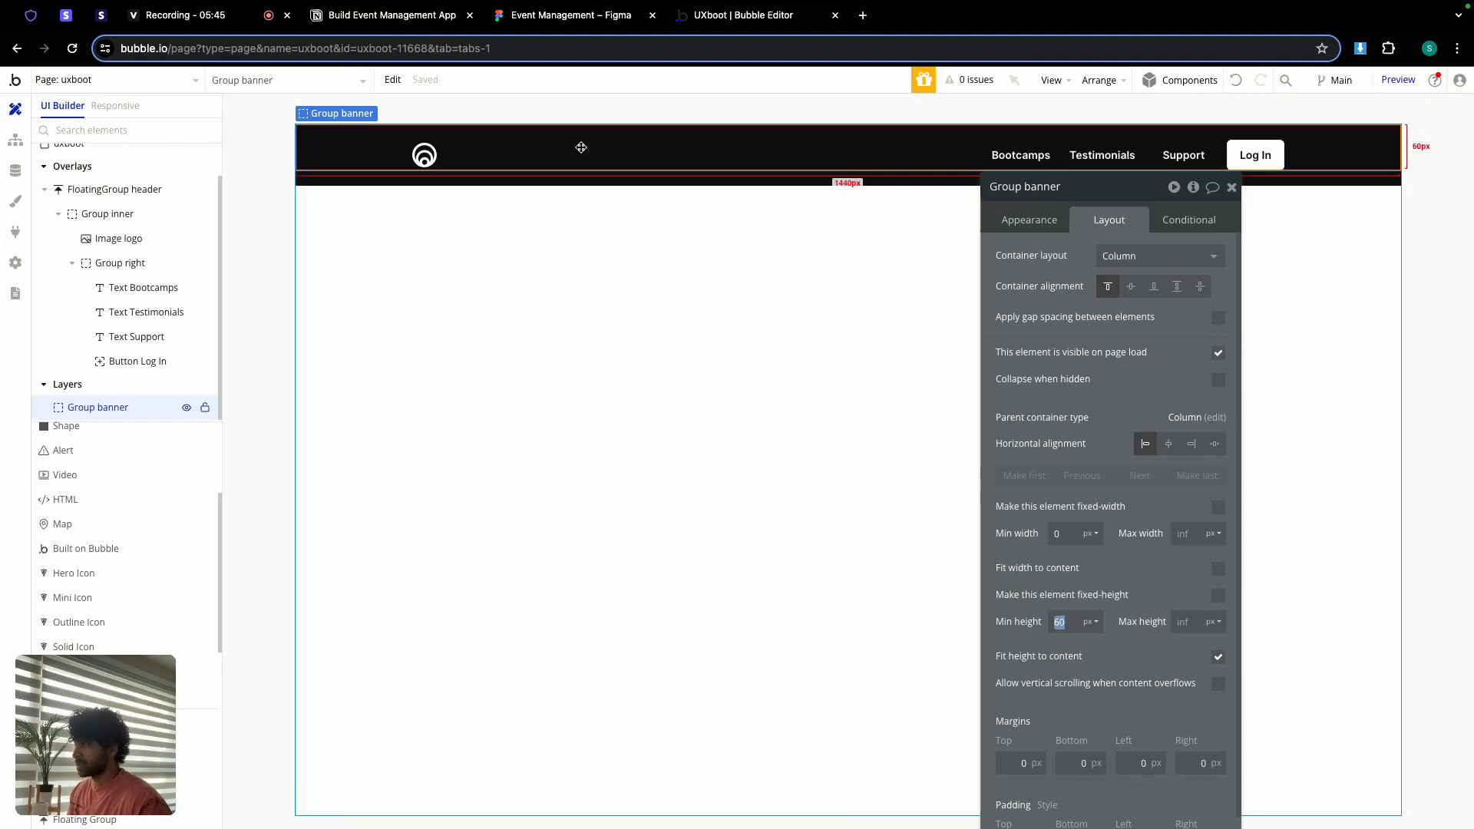
pyautogui.click(543, 15)
pyautogui.scroll(-5, 619, 270)
pyautogui.click(705, 363)
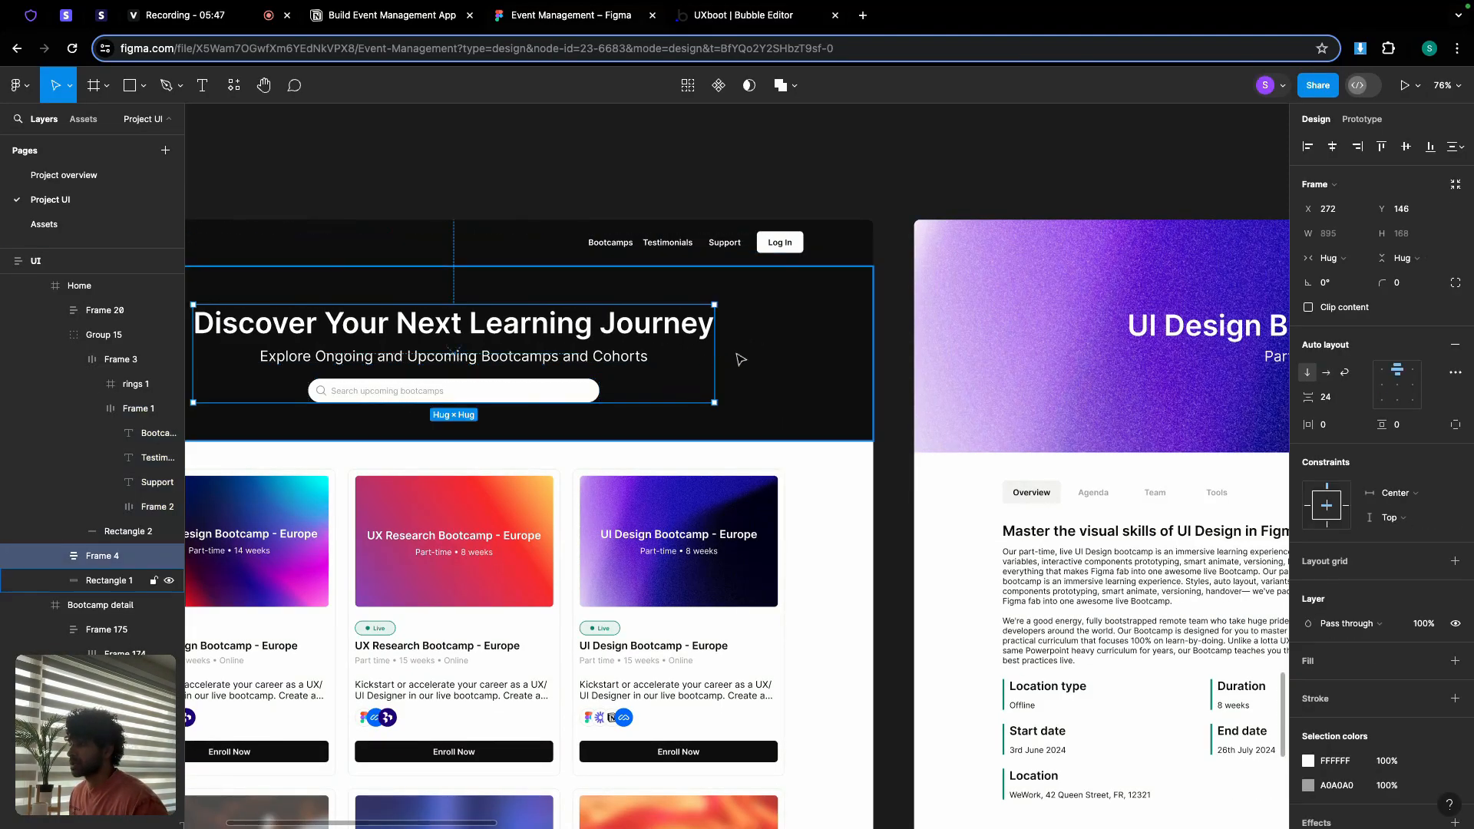
pyautogui.click(749, 355)
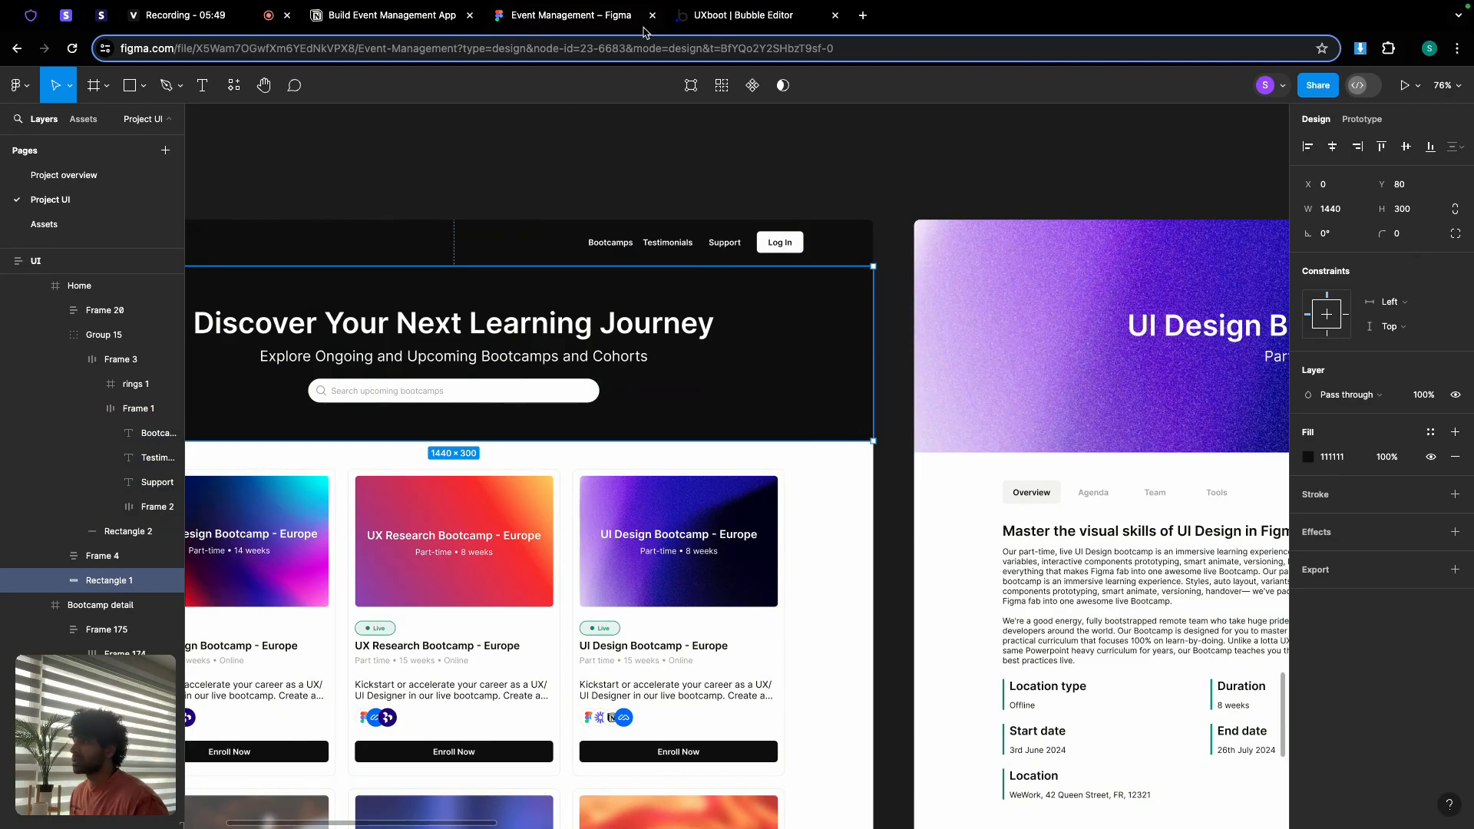
pyautogui.click(721, 19)
pyautogui.write('300')
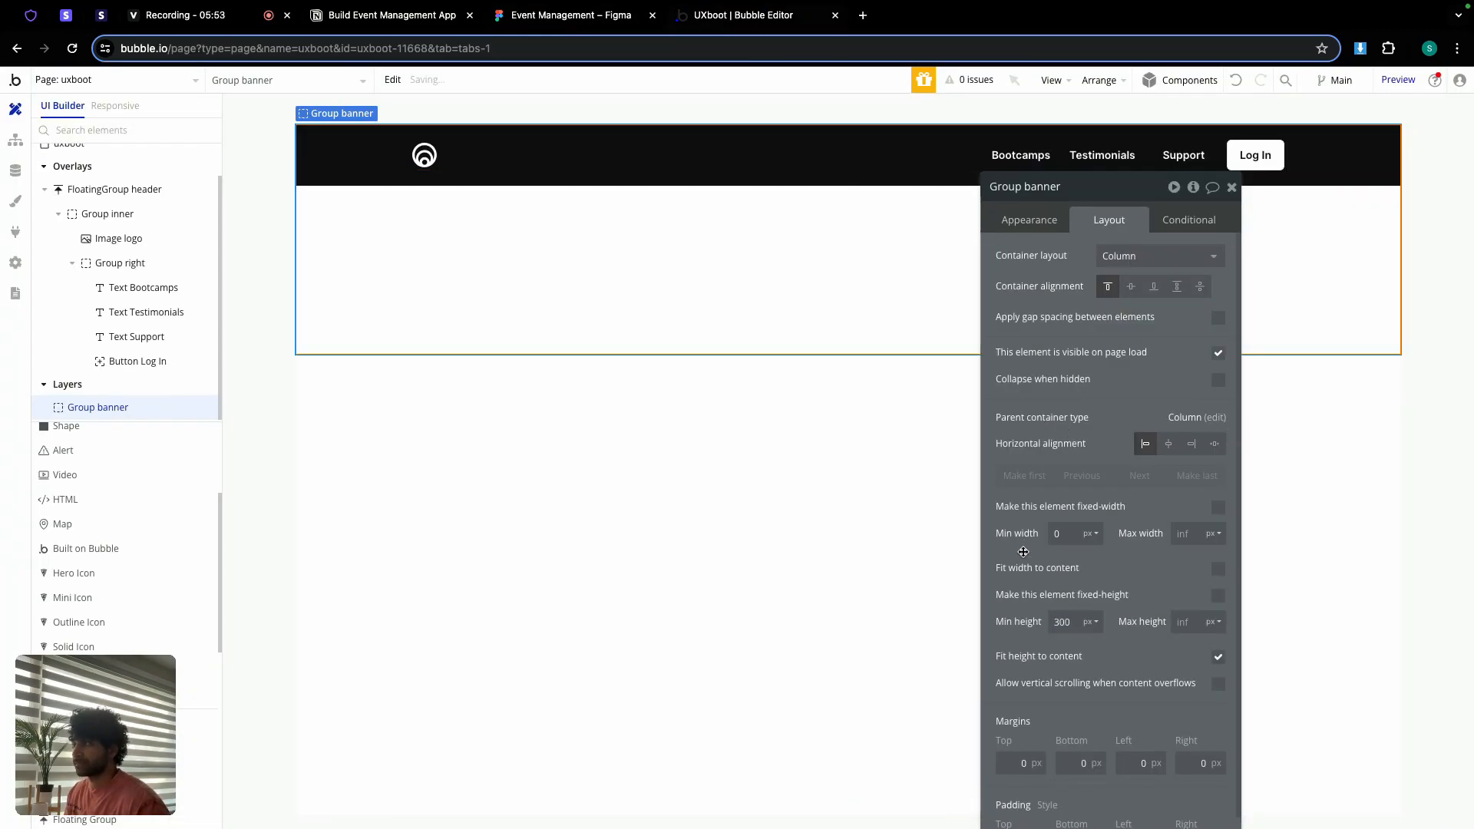
# Step: Give Group banner an 80 px top margin
pyautogui.scroll(-2, 1051, 546)
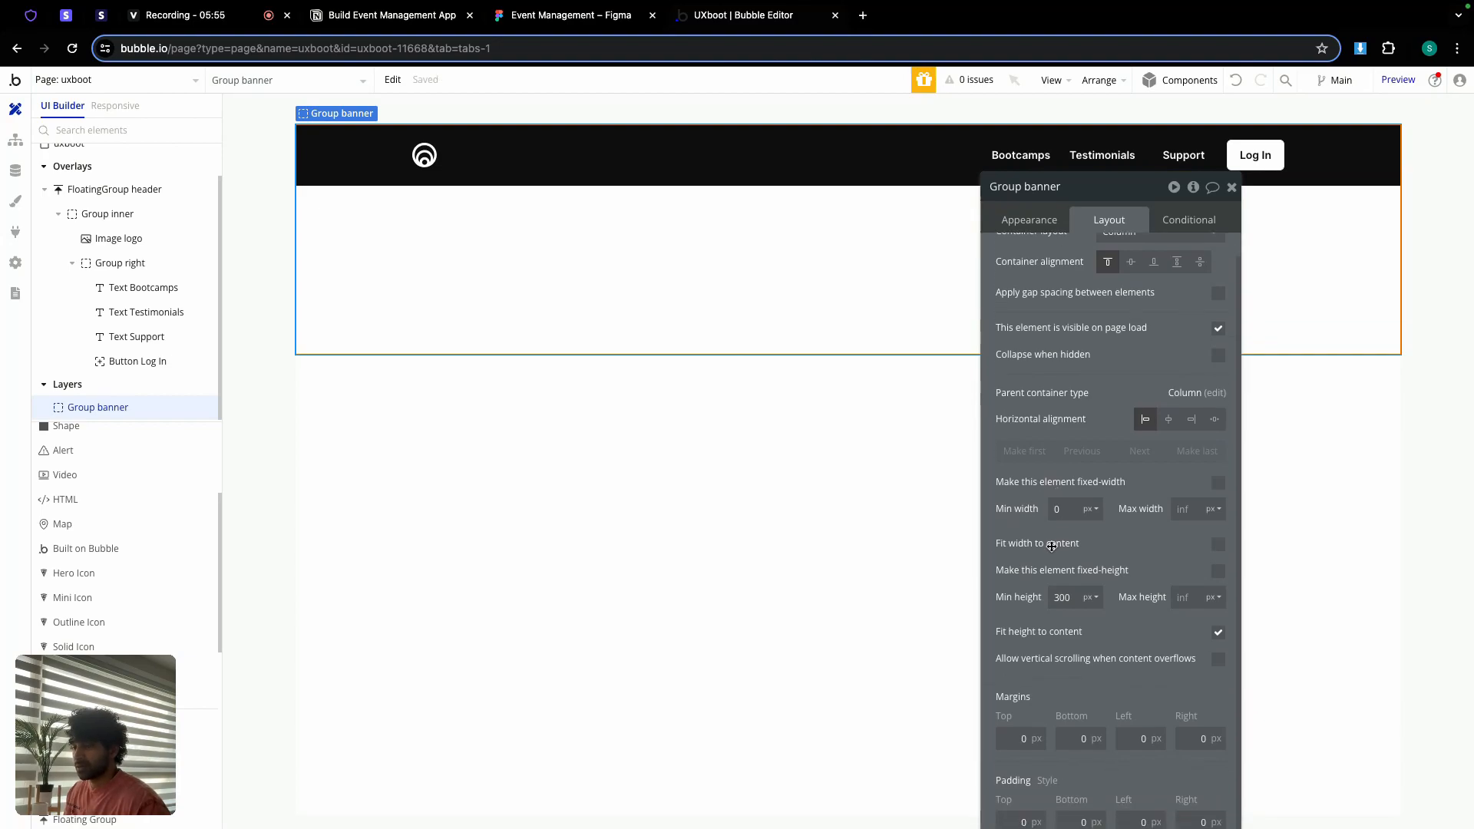
pyautogui.click(1000, 732)
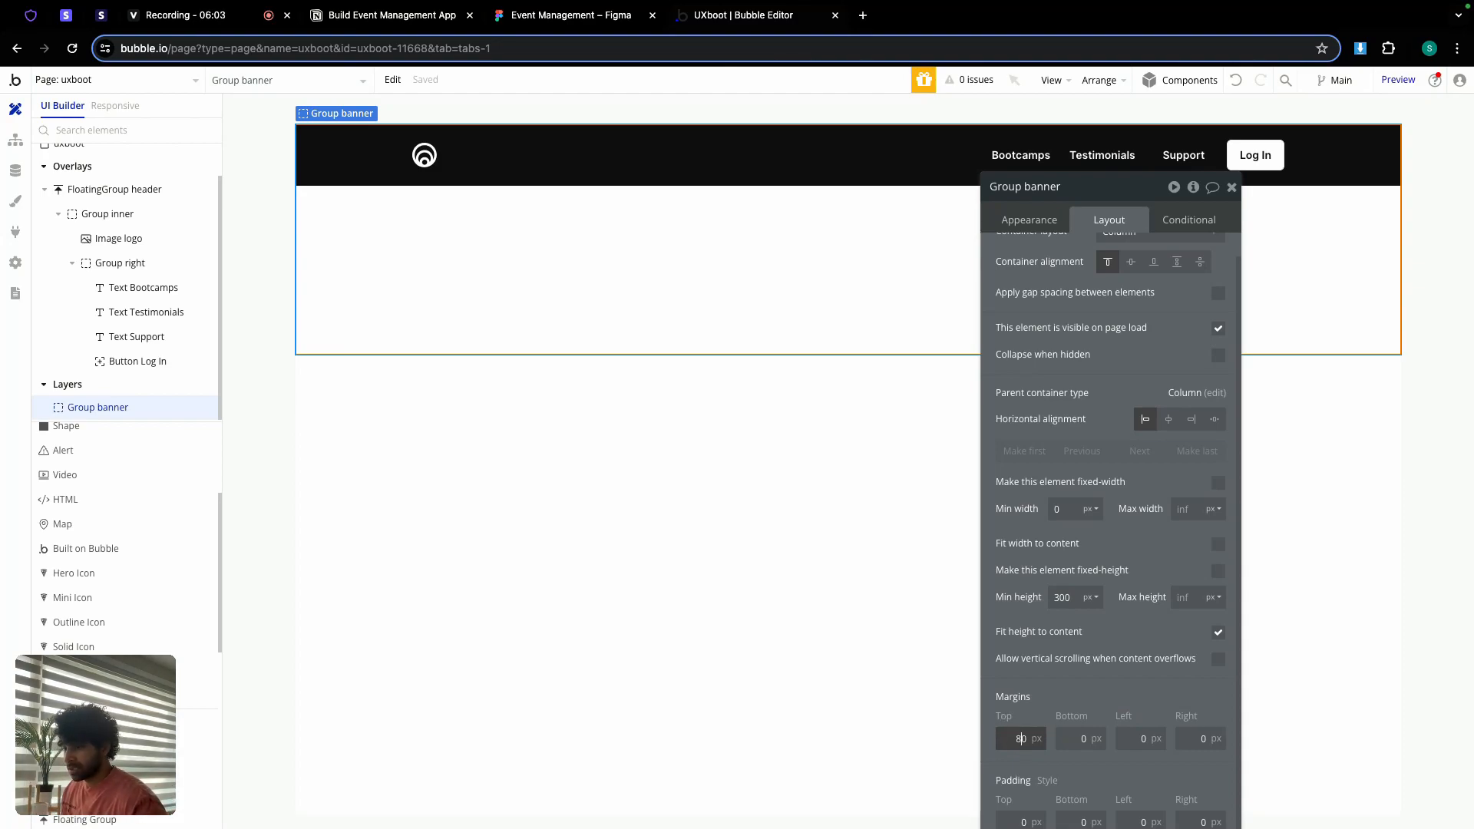
pyautogui.write('8')
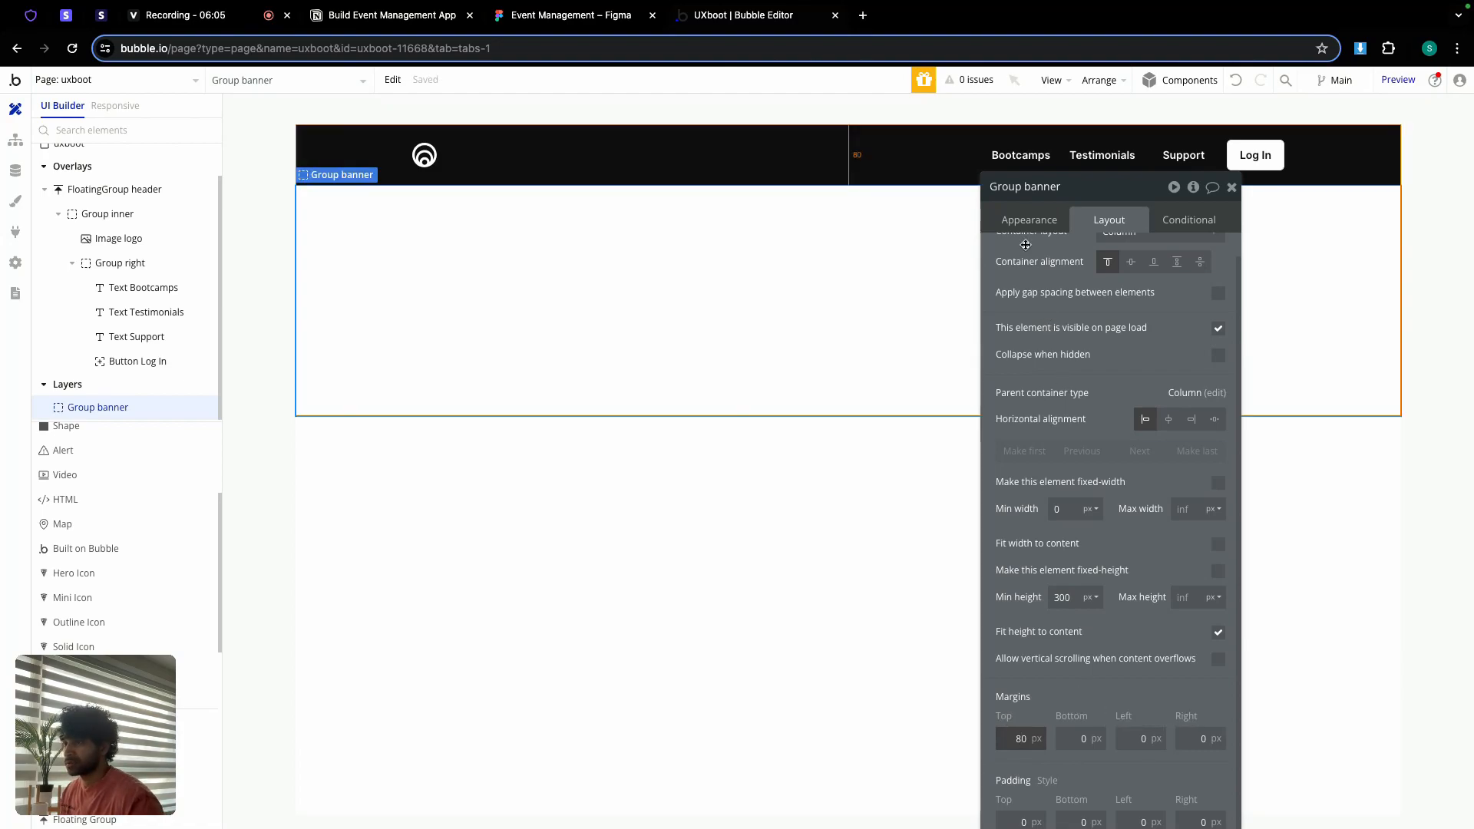
pyautogui.scroll(1, 1074, 261)
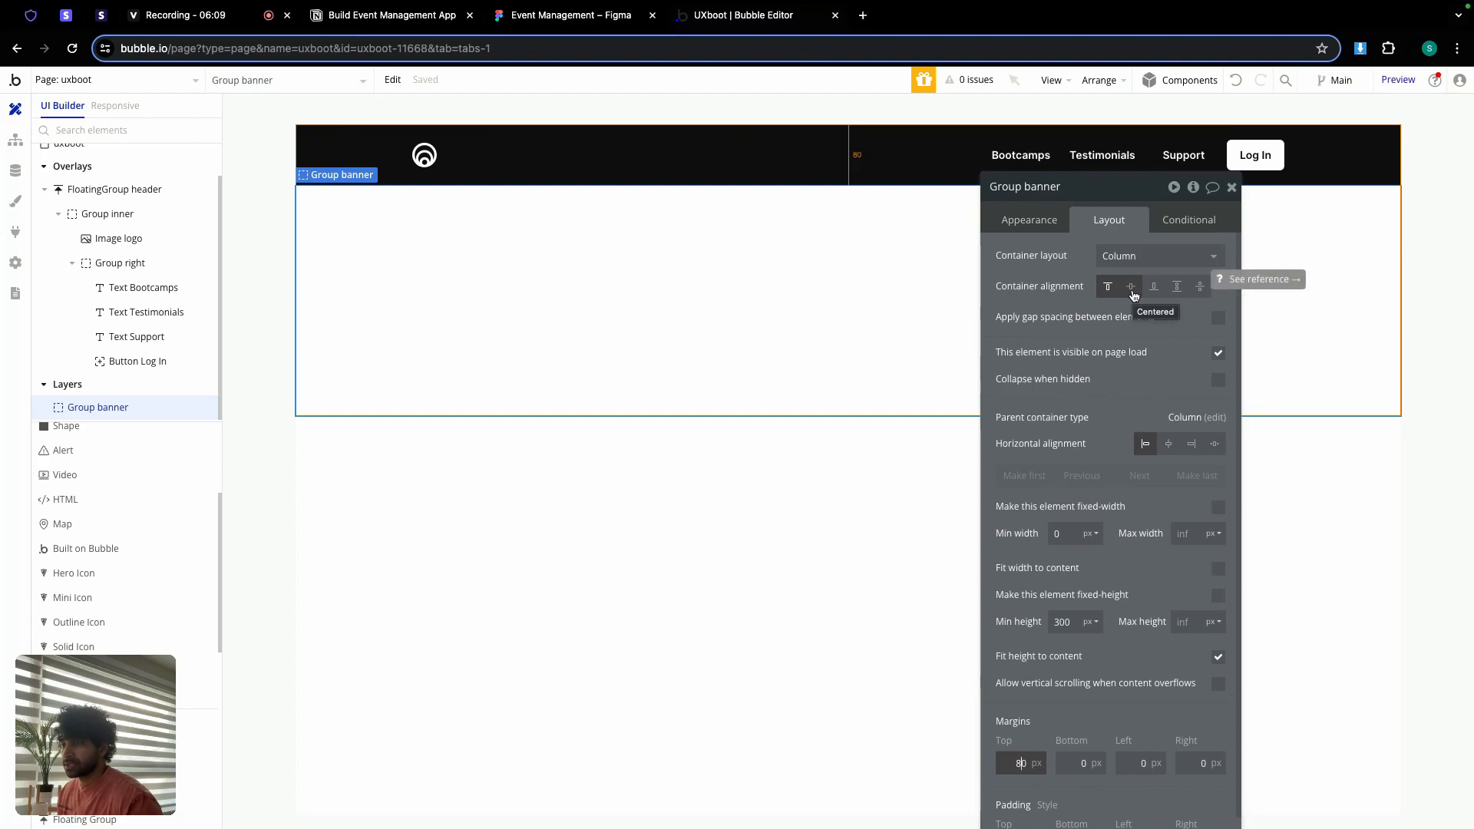
# Step: Give the group a dark flat-colour background
pyautogui.click(1051, 221)
pyautogui.scroll(-3, 1085, 507)
pyautogui.scroll(3, 1096, 463)
pyautogui.scroll(-3, 1105, 461)
pyautogui.click(1125, 451)
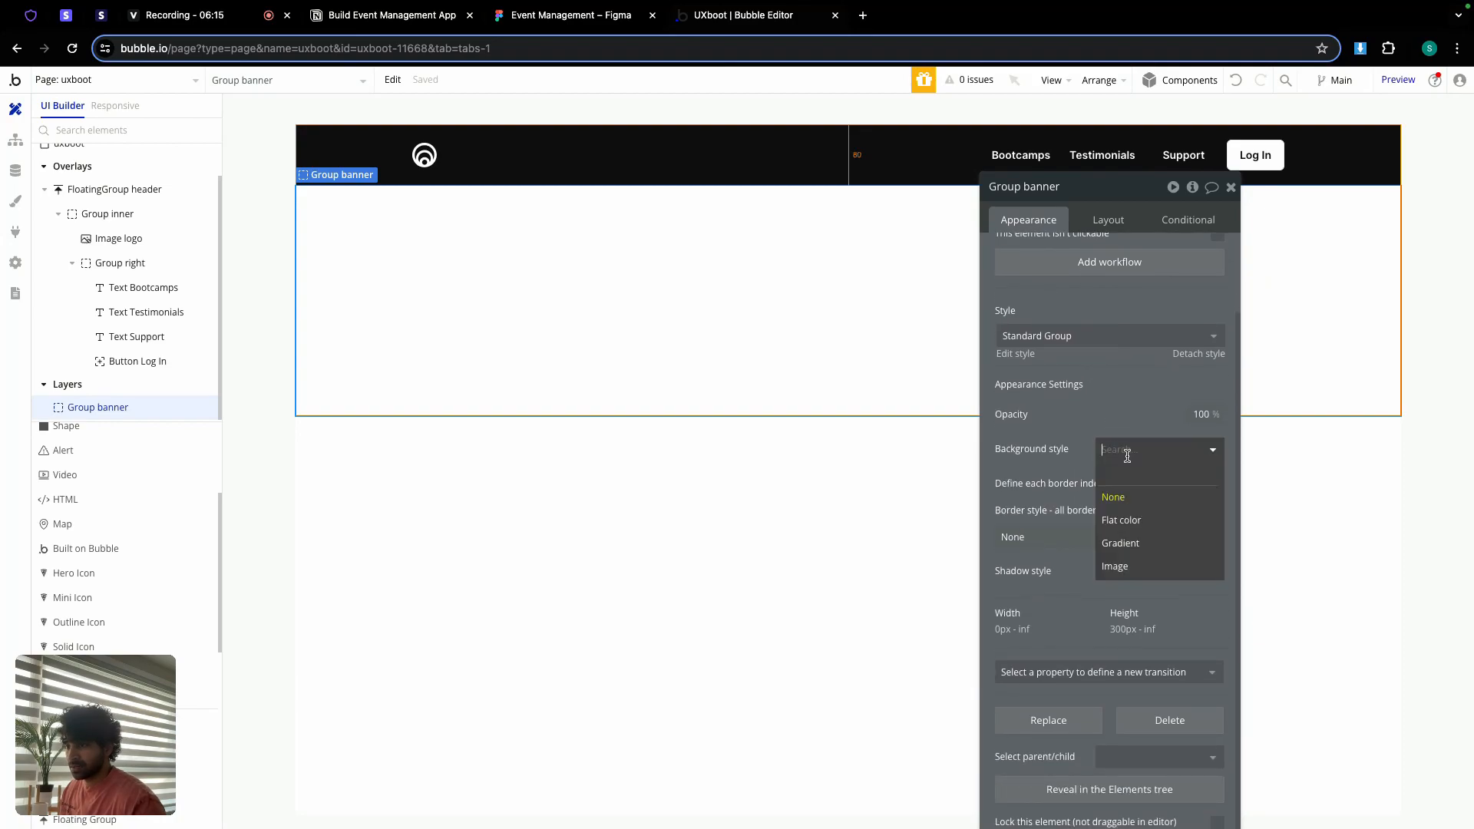
pyautogui.click(1121, 520)
pyautogui.click(1140, 480)
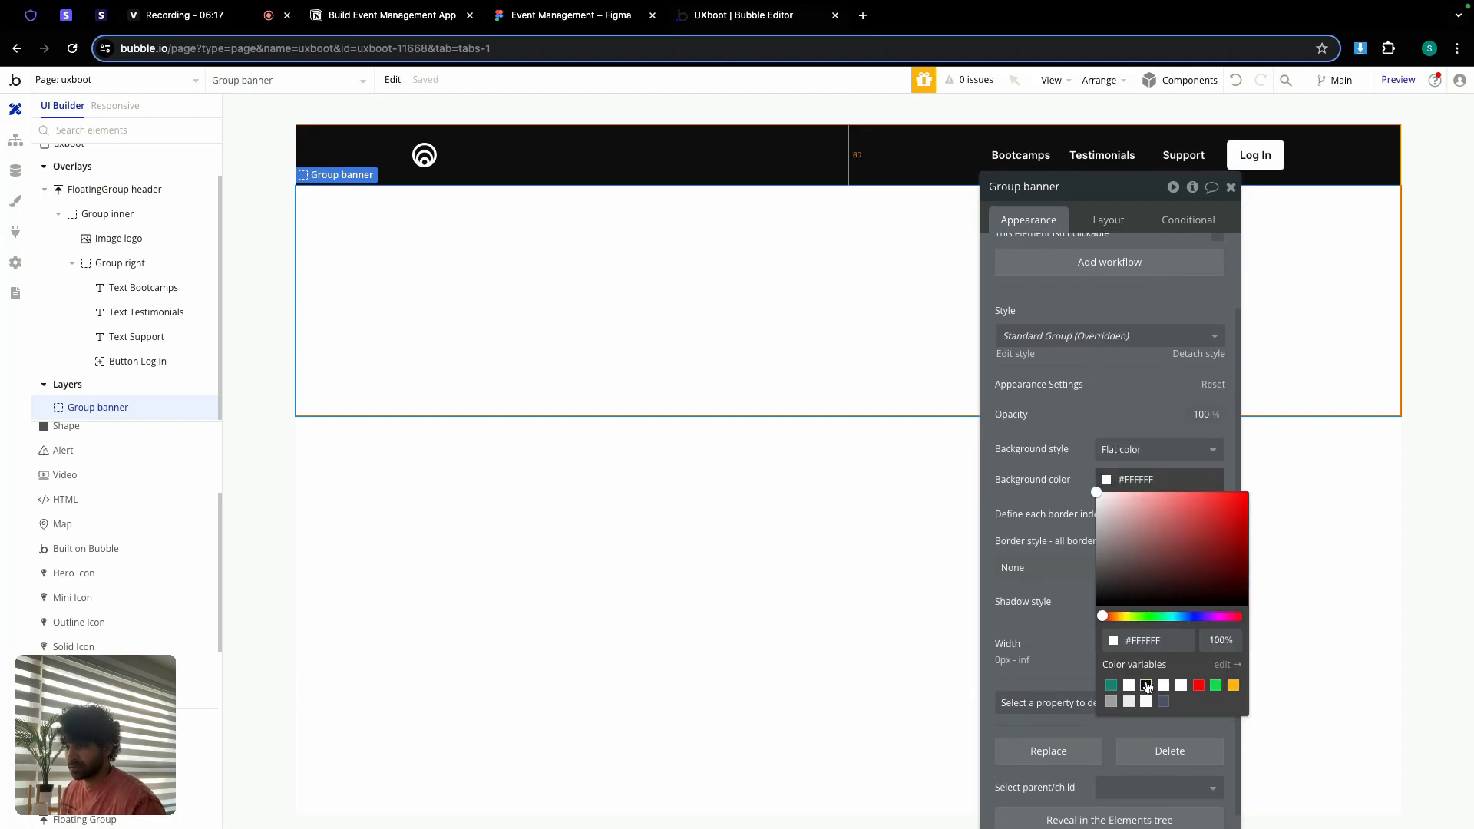
pyautogui.click(1147, 685)
# Step: Enter 32 px padding on the group's top, bottom, left and right
pyautogui.click(1105, 220)
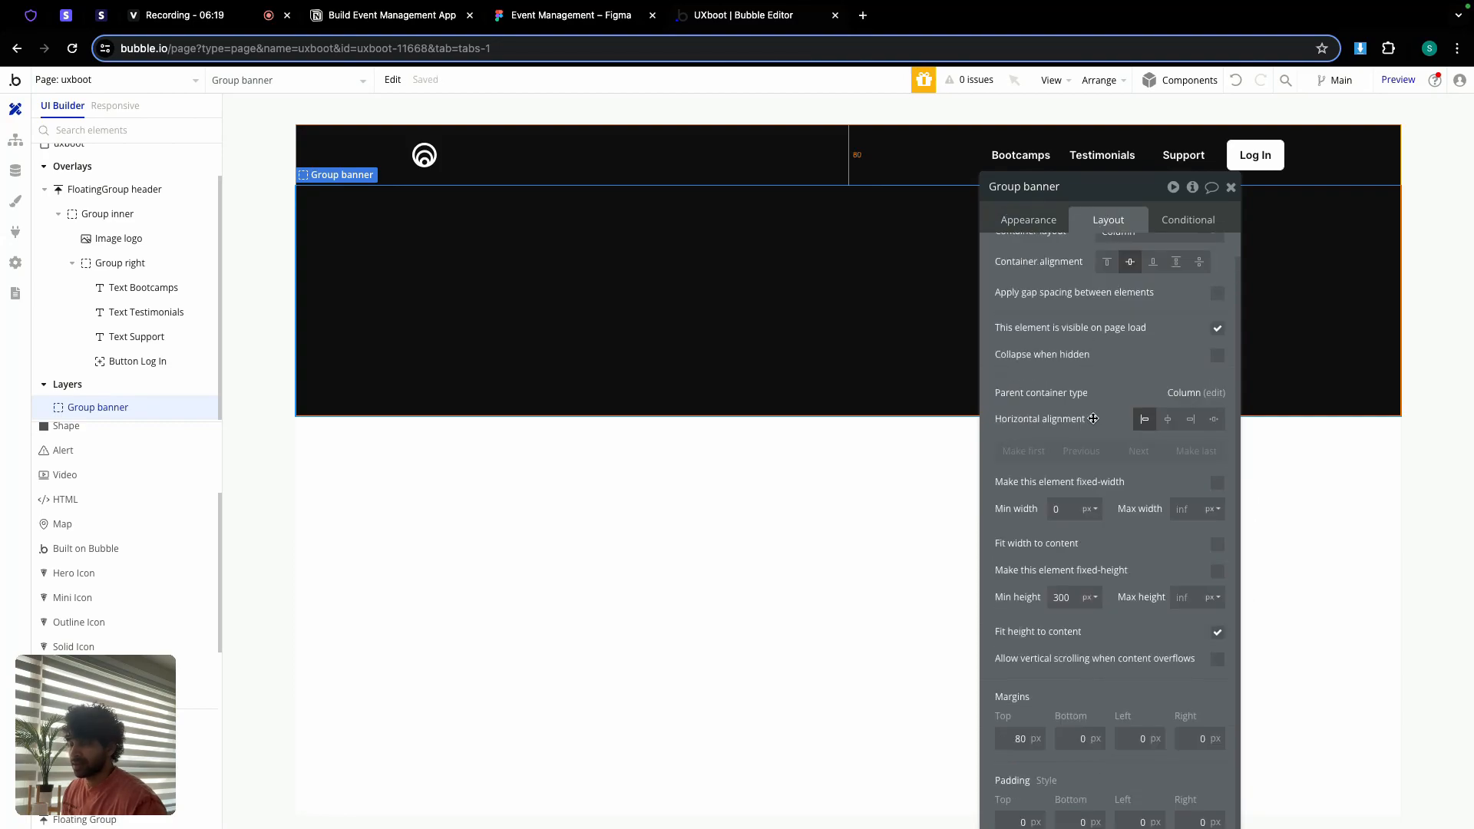
pyautogui.moveTo(1099, 191); pyautogui.dragTo(959, 49)
pyautogui.click(873, 680)
pyautogui.write('32')
pyautogui.click(940, 679)
pyautogui.write('32')
pyautogui.press('Tab')
pyautogui.write('32')
pyautogui.press('Tab')
pyautogui.write('32')
# Step: Change all four paddings to 24 px and close the property editor
pyautogui.doubleClick(1038, 680)
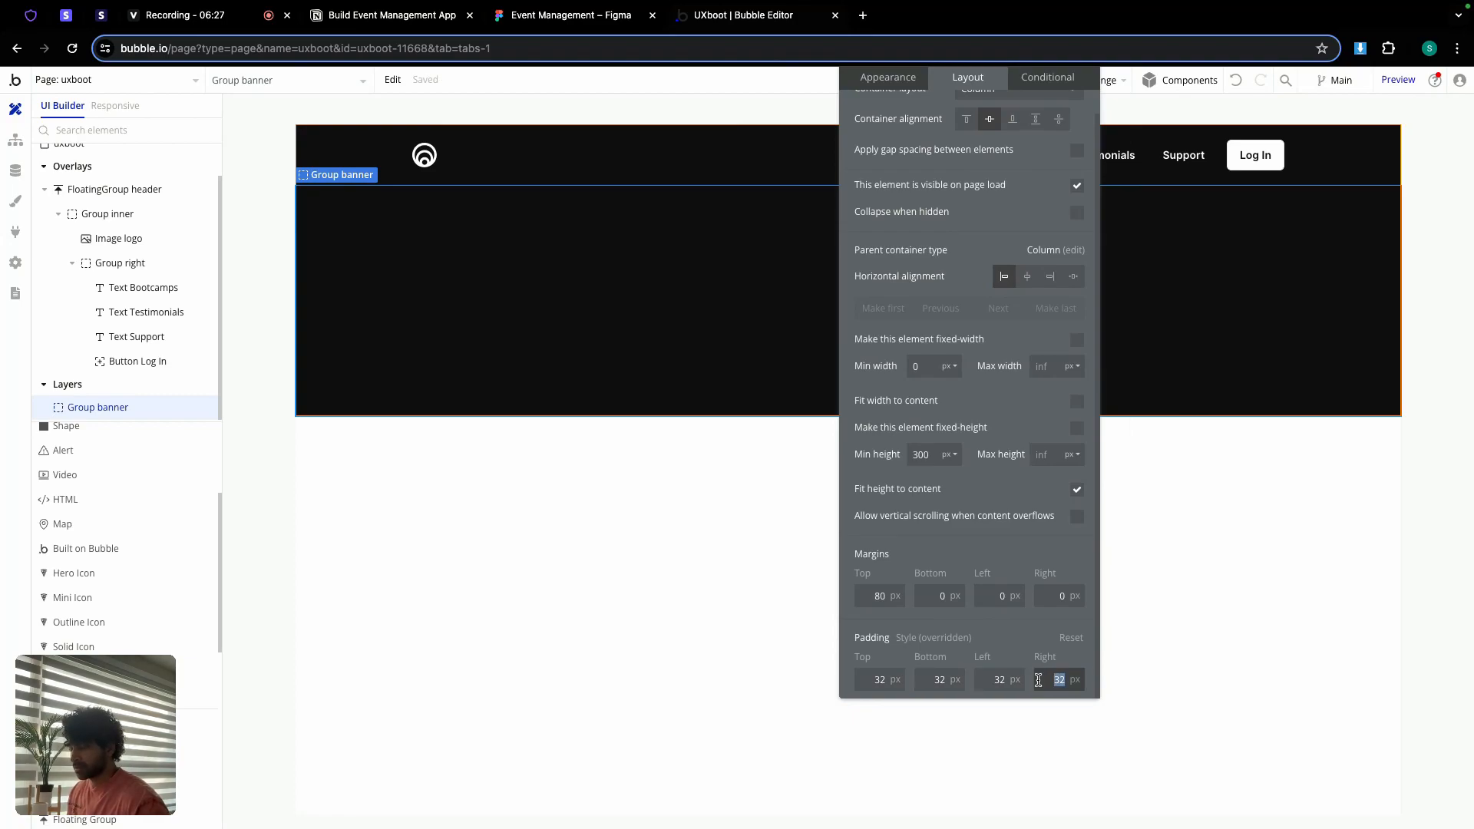
pyautogui.write('24')
pyautogui.hotkey('shift', 'Tab')
pyautogui.write('24')
pyautogui.hotkey('shift', 'Tab')
pyautogui.write('24')
pyautogui.hotkey('shift', 'Tab')
pyautogui.write('24')
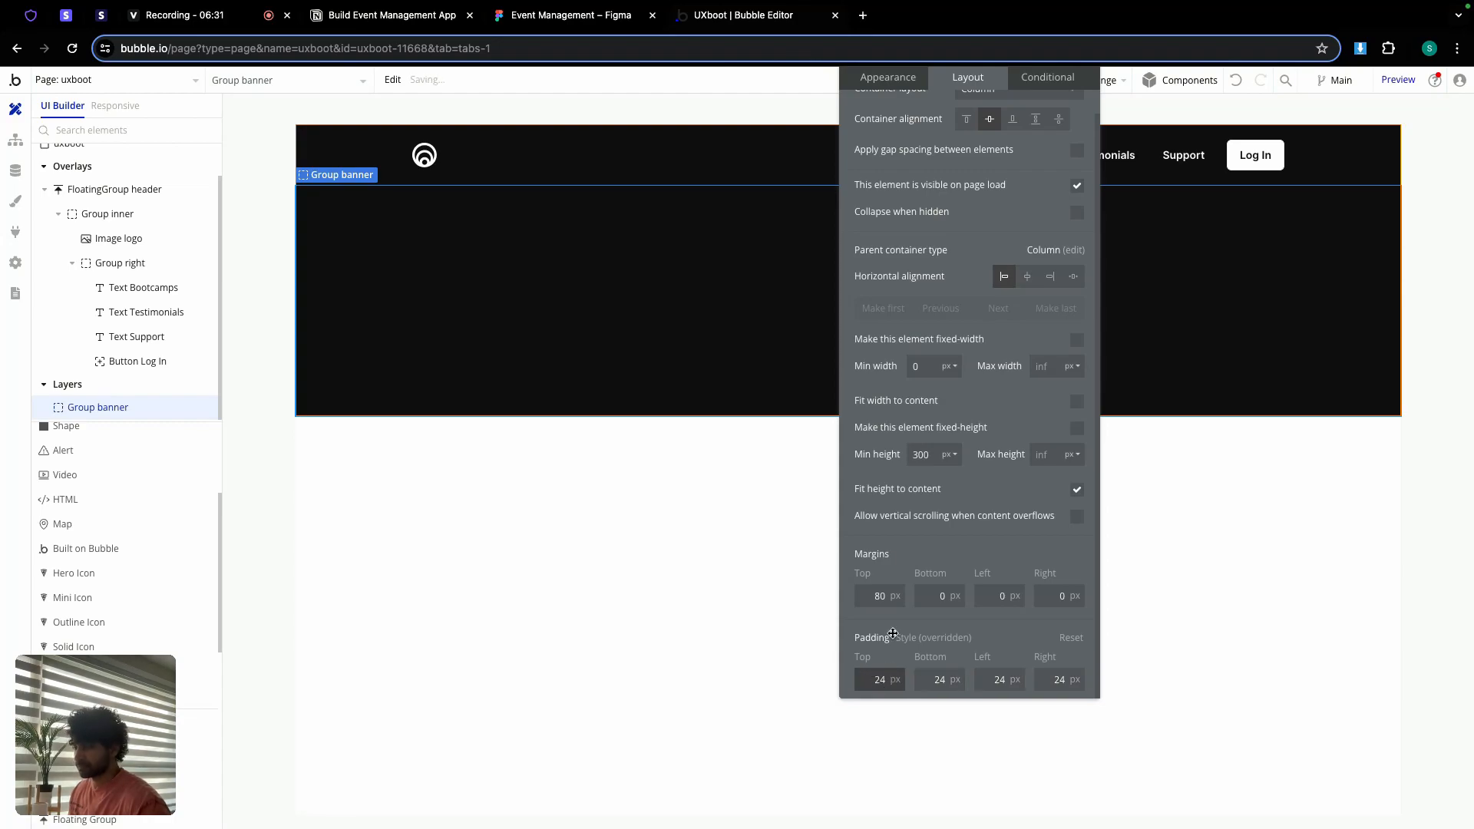
pyautogui.scroll(1, 1008, 208)
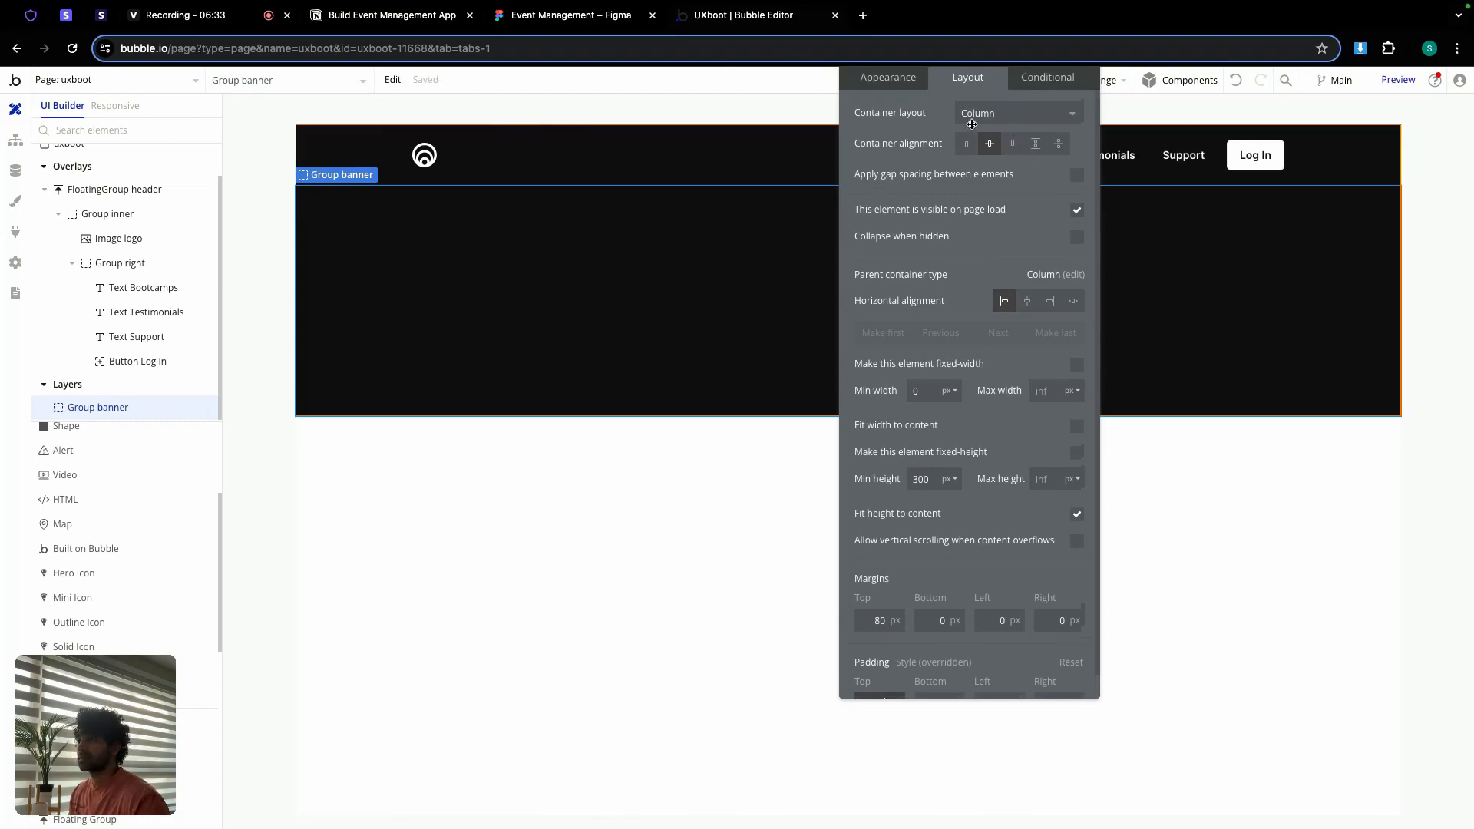
pyautogui.moveTo(927, 105); pyautogui.dragTo(906, 227)
pyautogui.click(1069, 169)
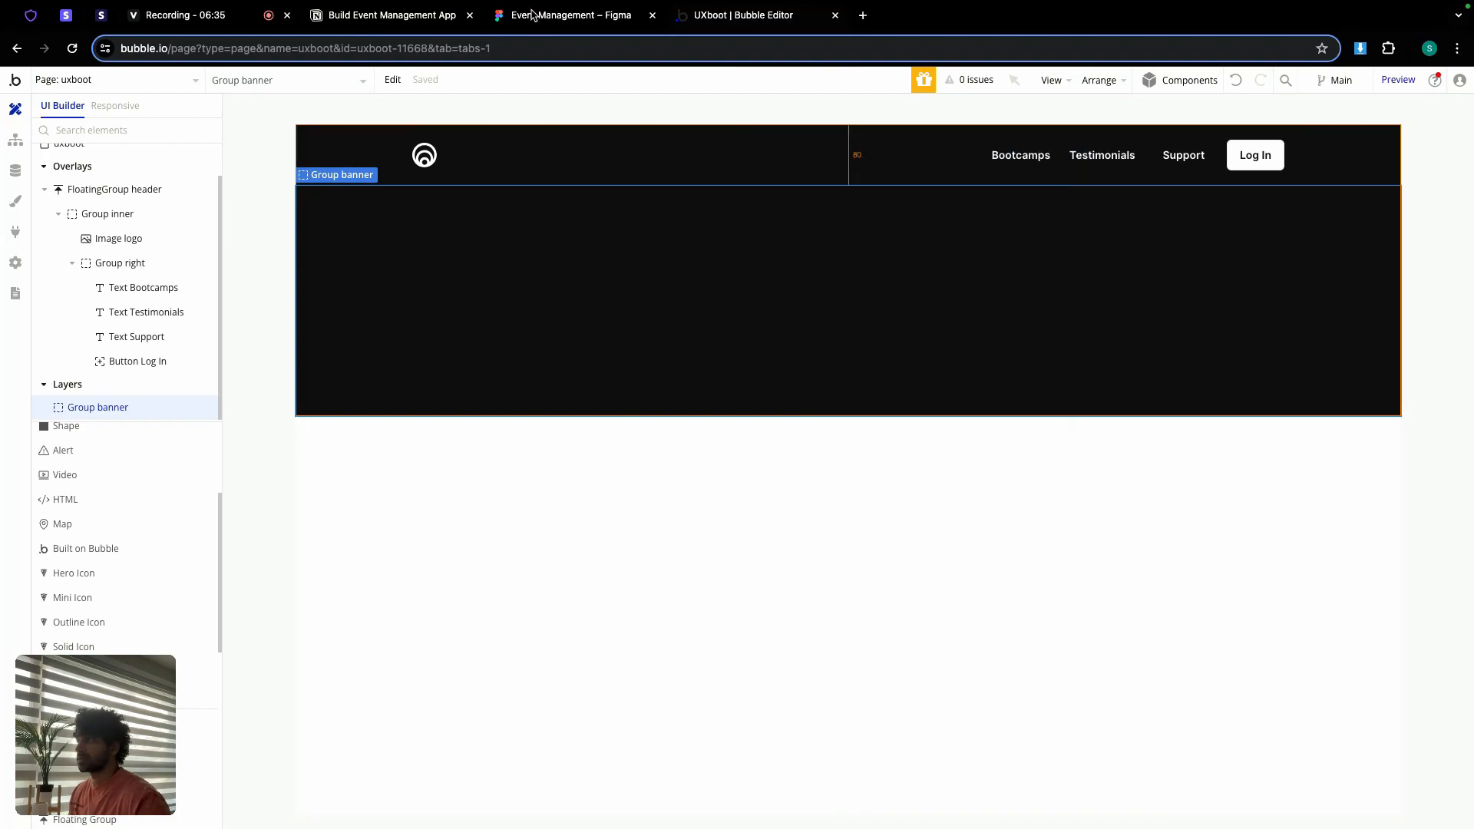
pyautogui.click(532, 13)
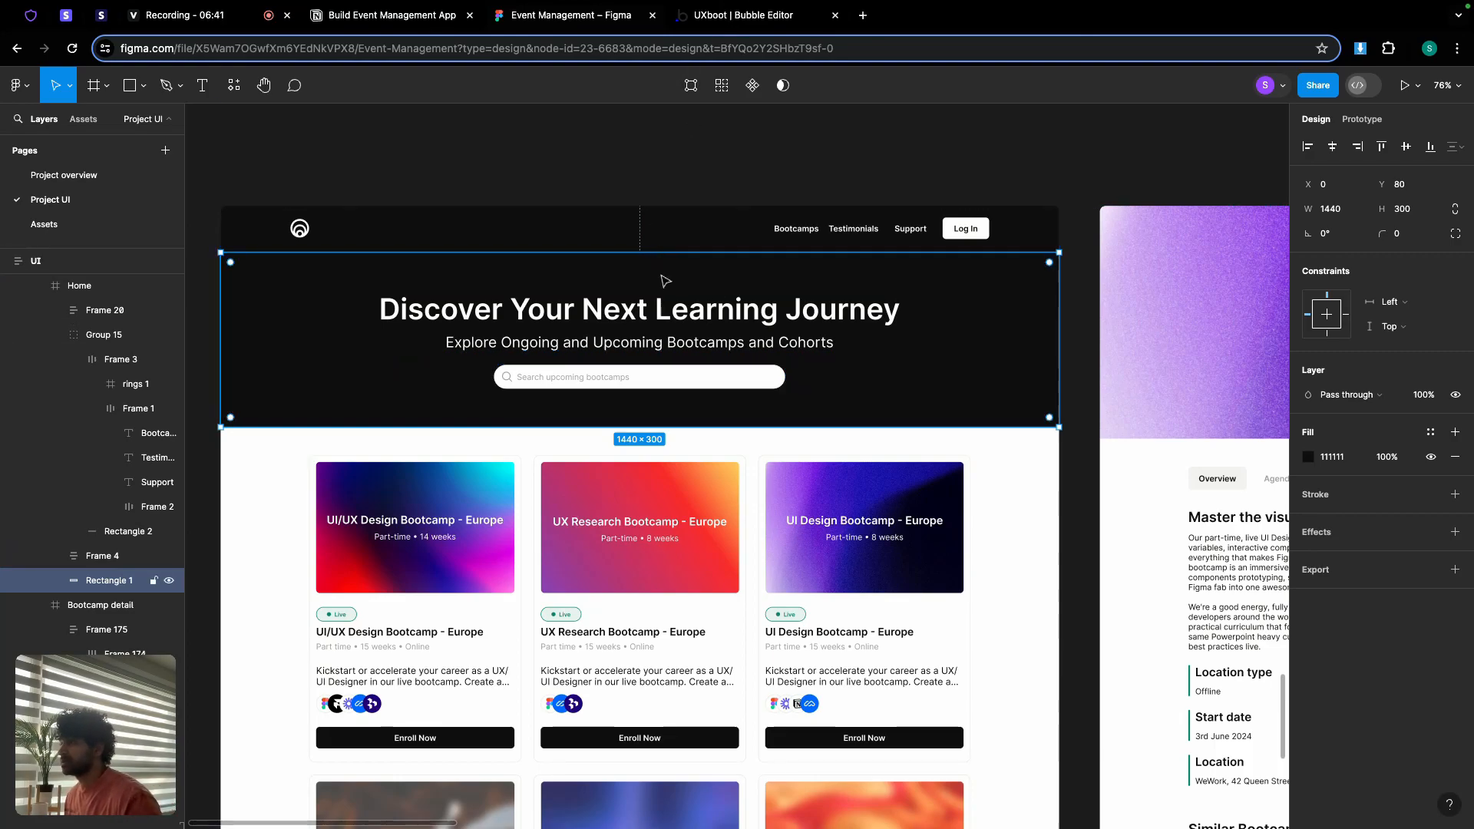
pyautogui.click(662, 310)
pyautogui.doubleClick(662, 310)
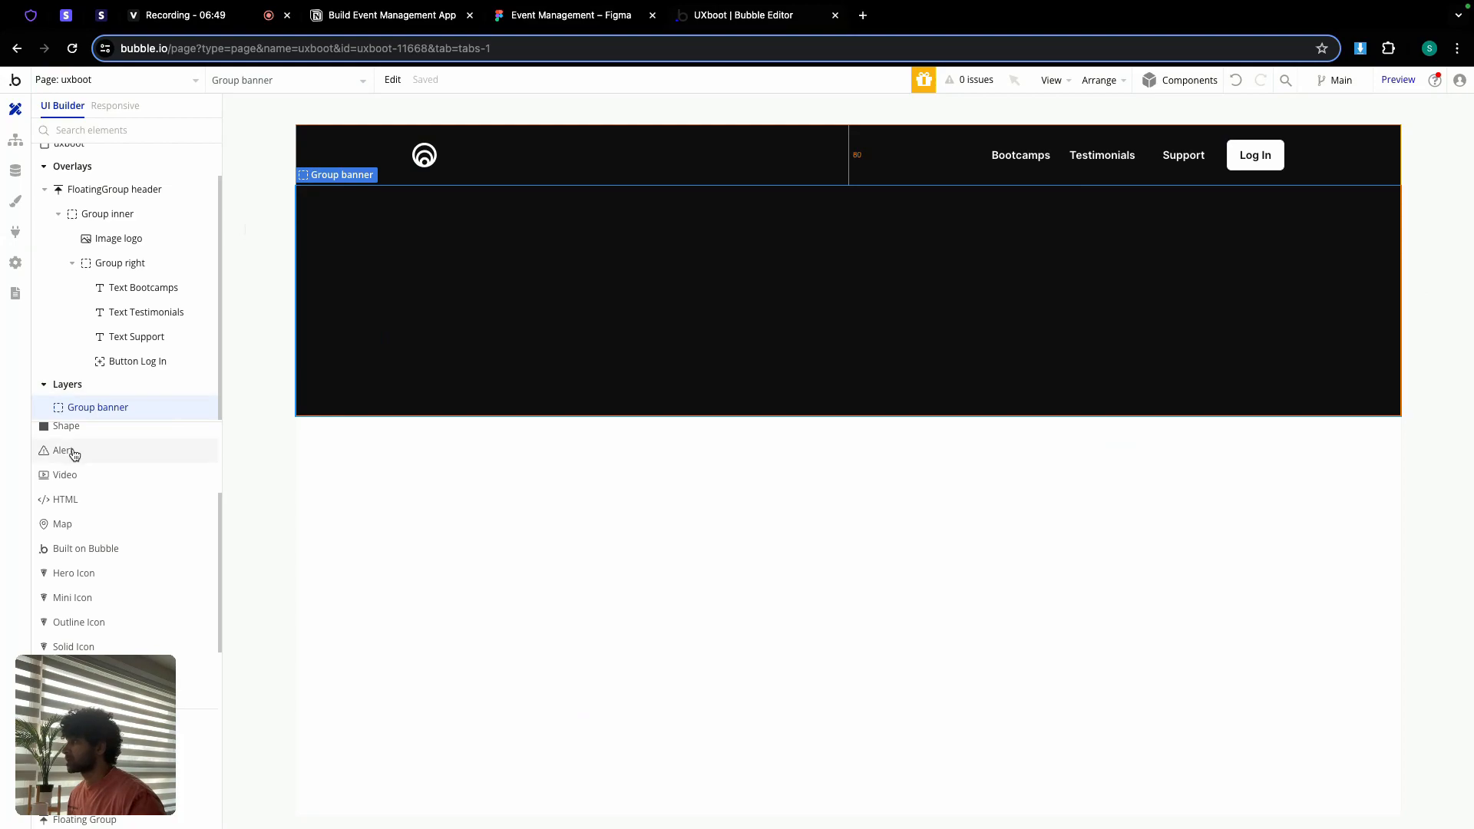
pyautogui.scroll(3, 76, 460)
# Step: Add a text element to Group banner holding the Figma heading 'Discover Your Next Learning Journey'
pyautogui.click(70, 485)
pyautogui.click(620, 317)
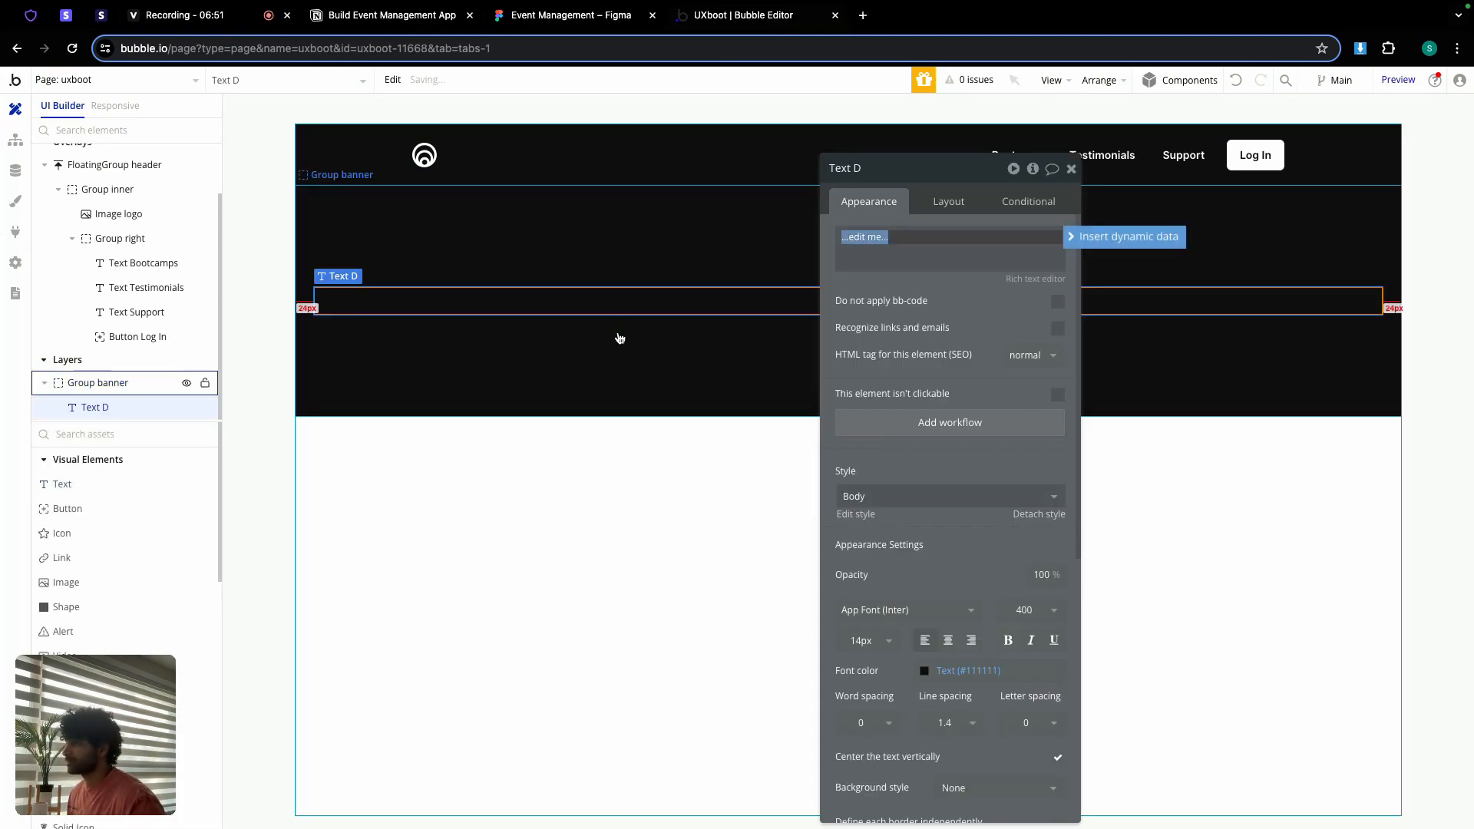
pyautogui.hotkey('ctrl', 'shift', 'Tab')
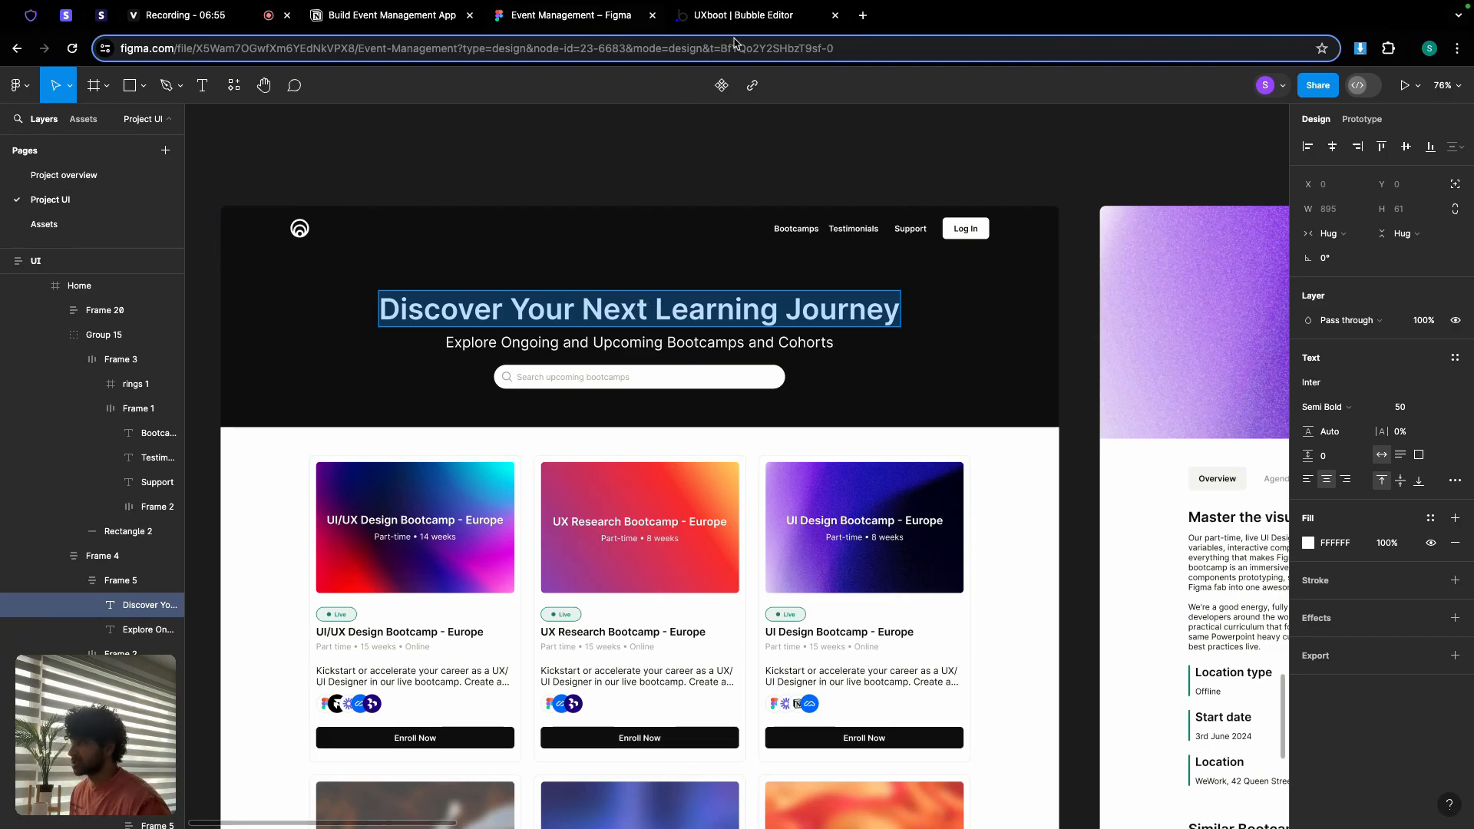
pyautogui.hotkey('ctrl', 'Tab')
pyautogui.click(981, 231)
pyautogui.write('Discover Your Next Learning Journey')
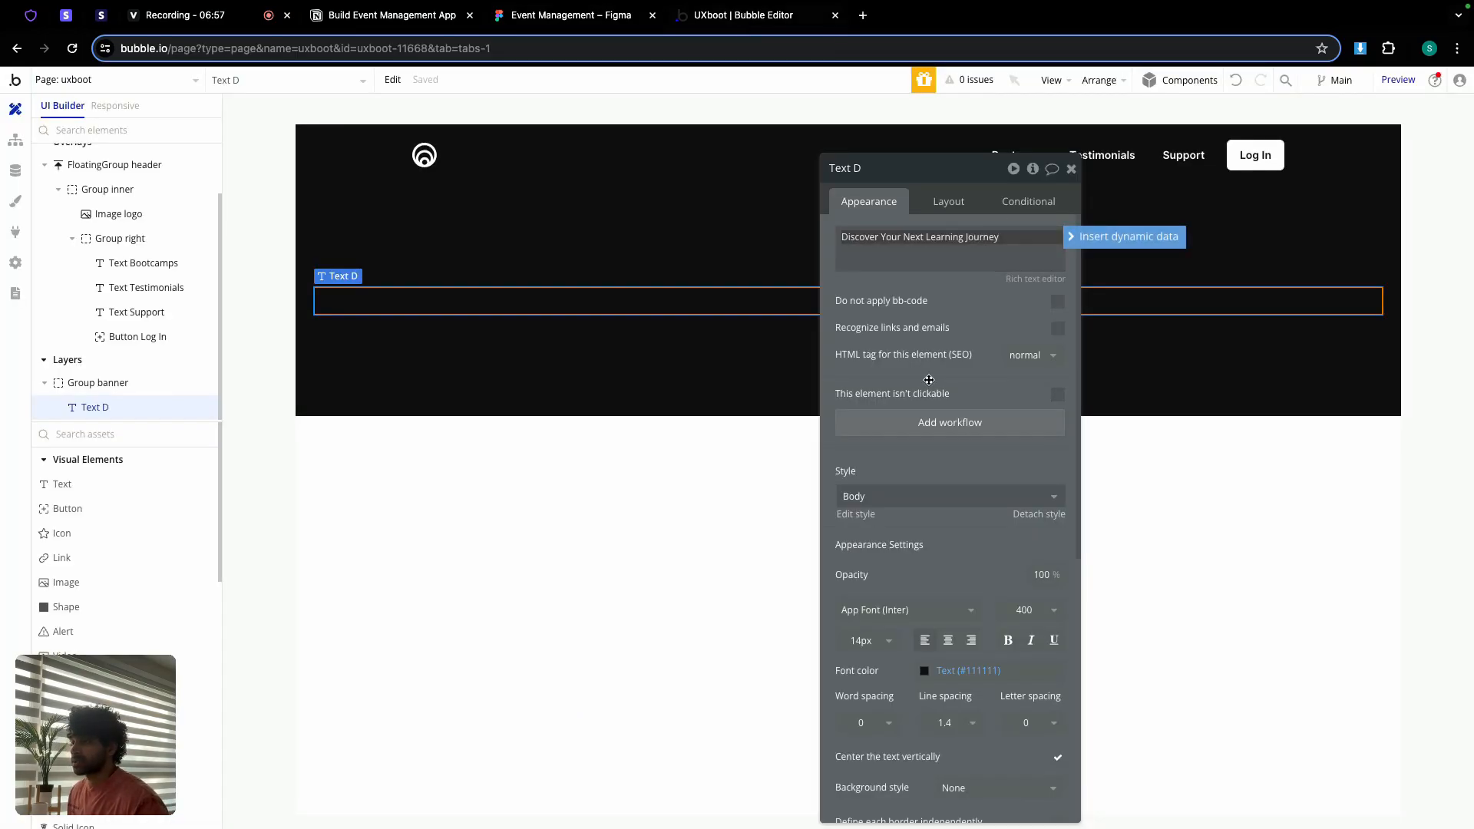
# Step: Style the heading centred, white, weight 600, 50 px
pyautogui.scroll(-2, 921, 553)
pyautogui.click(949, 605)
pyautogui.click(969, 636)
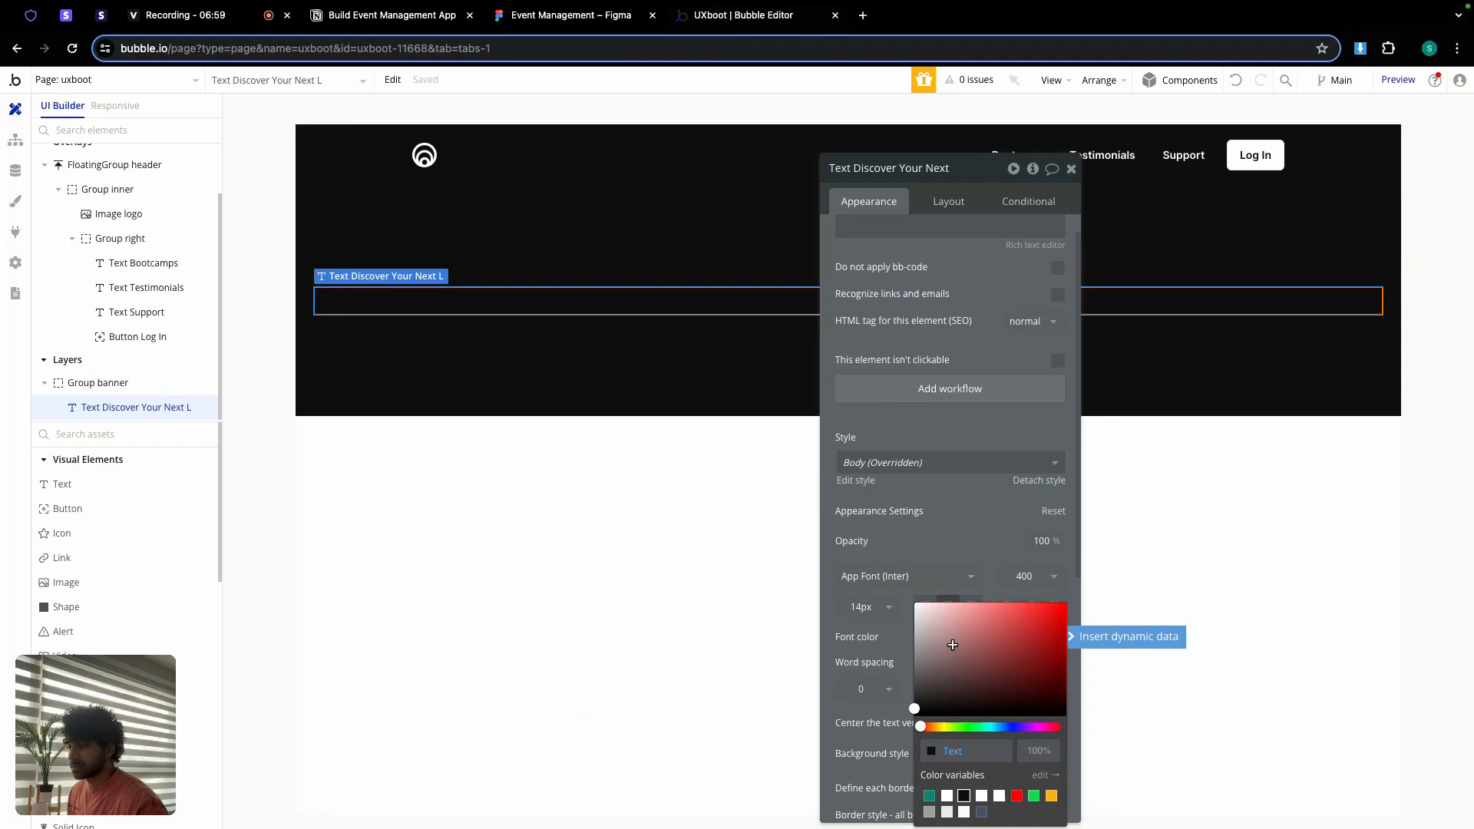
pyautogui.click(948, 797)
pyautogui.click(960, 557)
pyautogui.click(1012, 578)
pyautogui.click(1020, 742)
pyautogui.click(863, 608)
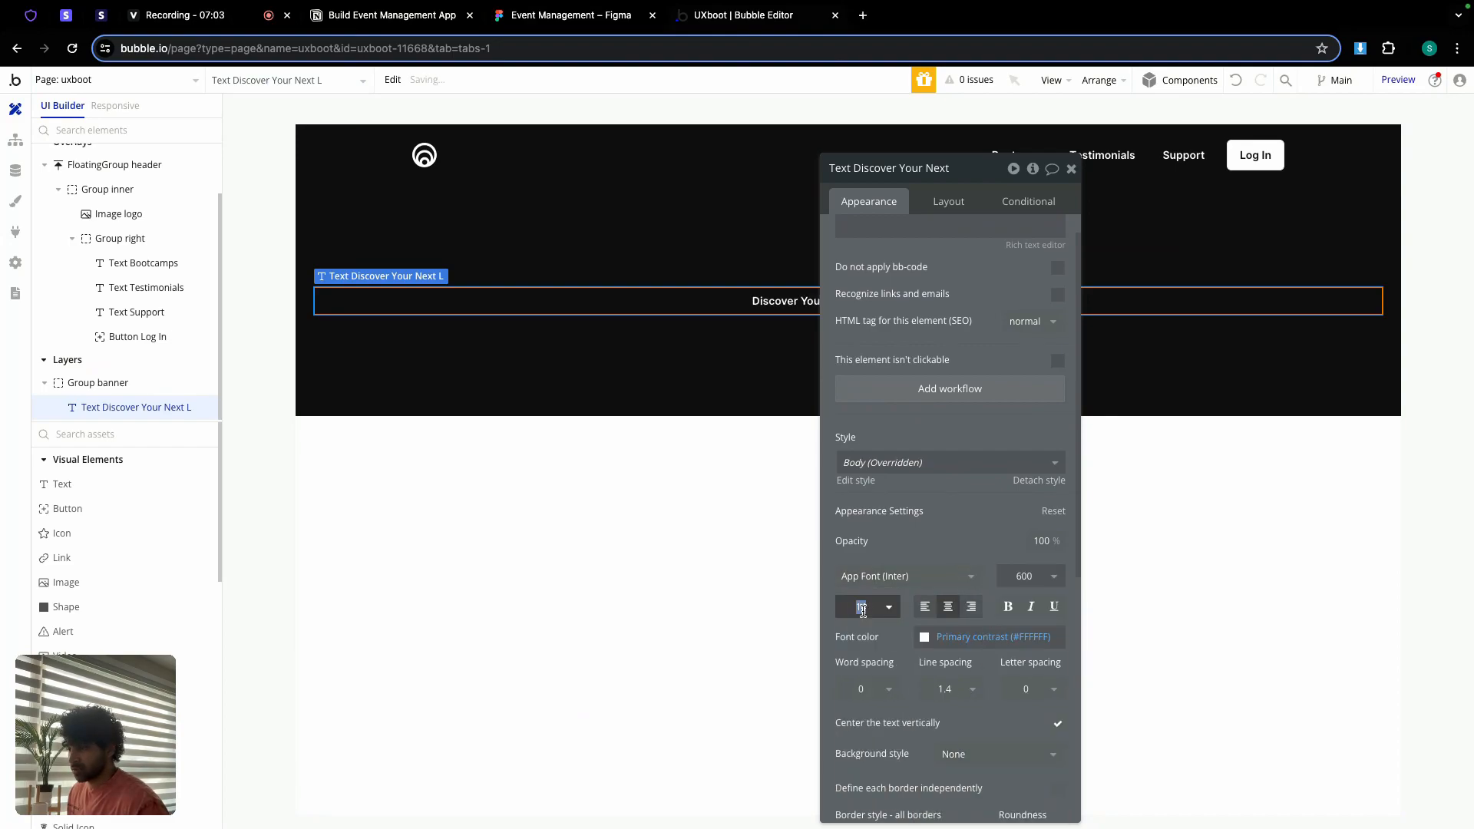
pyautogui.write('50')
pyautogui.press('Return')
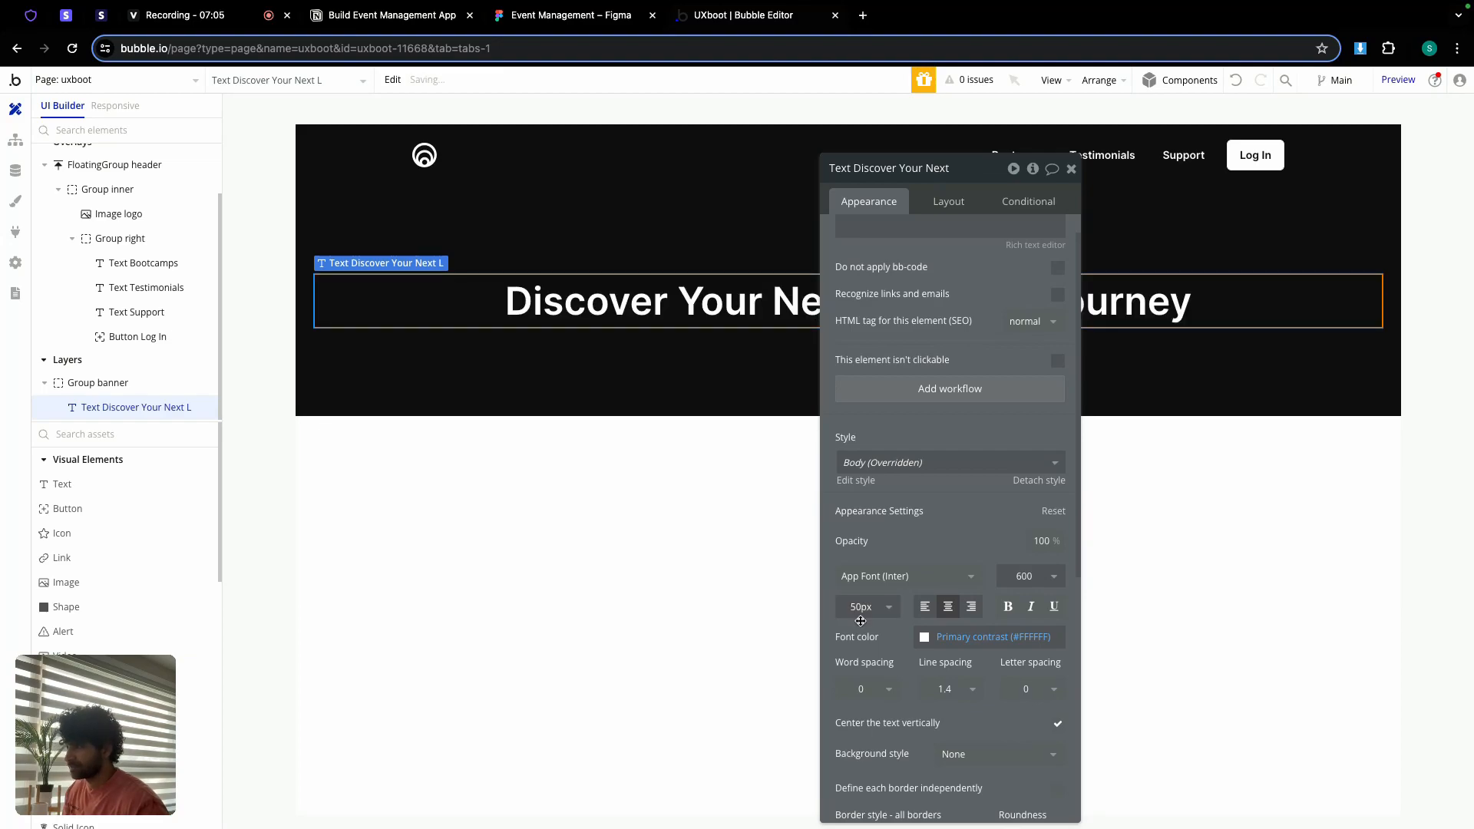
# Step: Set the heading's minimum width and height to 0
pyautogui.click(950, 207)
pyautogui.write('0')
pyautogui.press('Tab')
pyautogui.write('0')
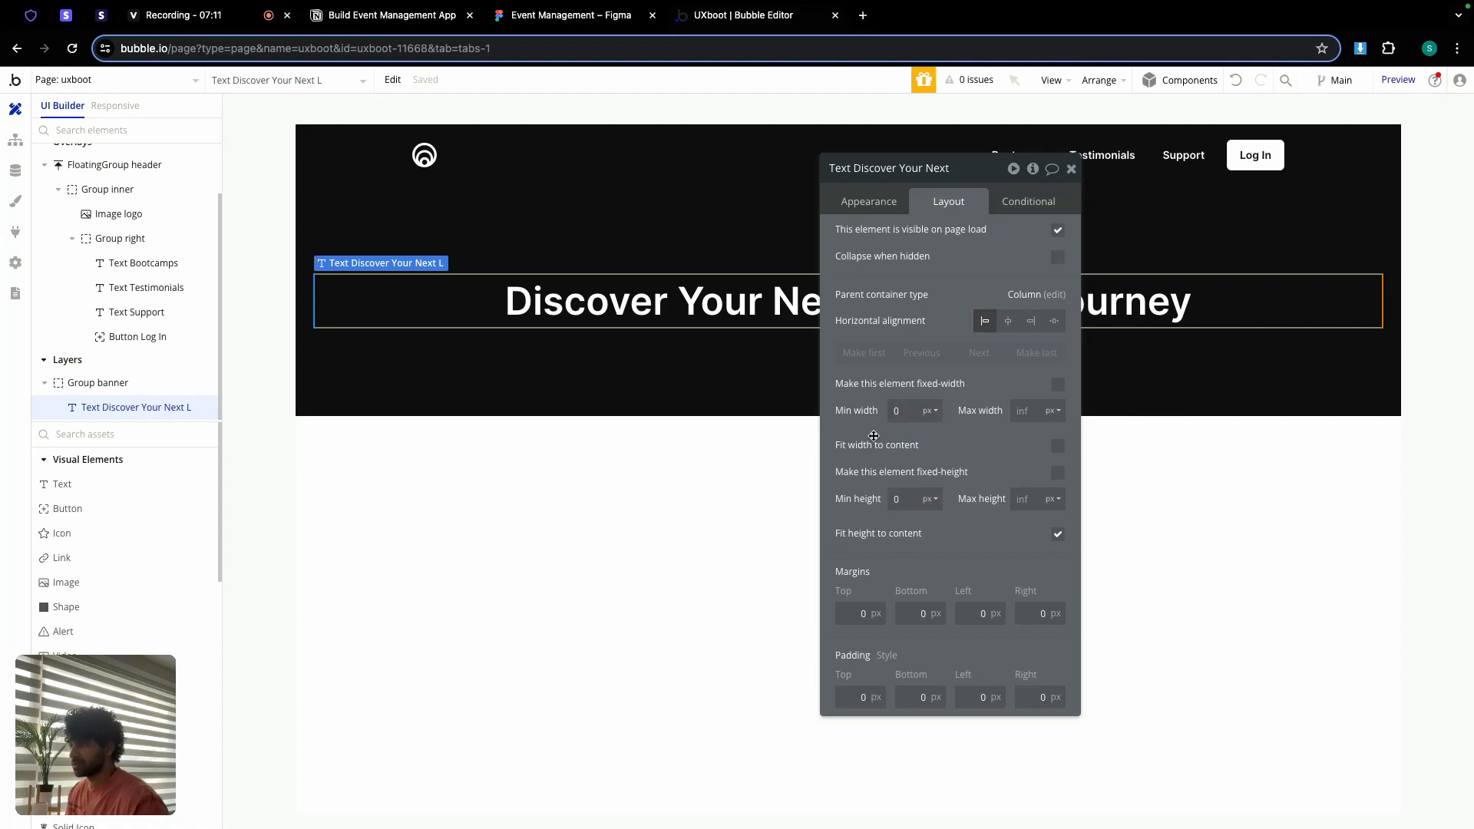
pyautogui.click(1071, 168)
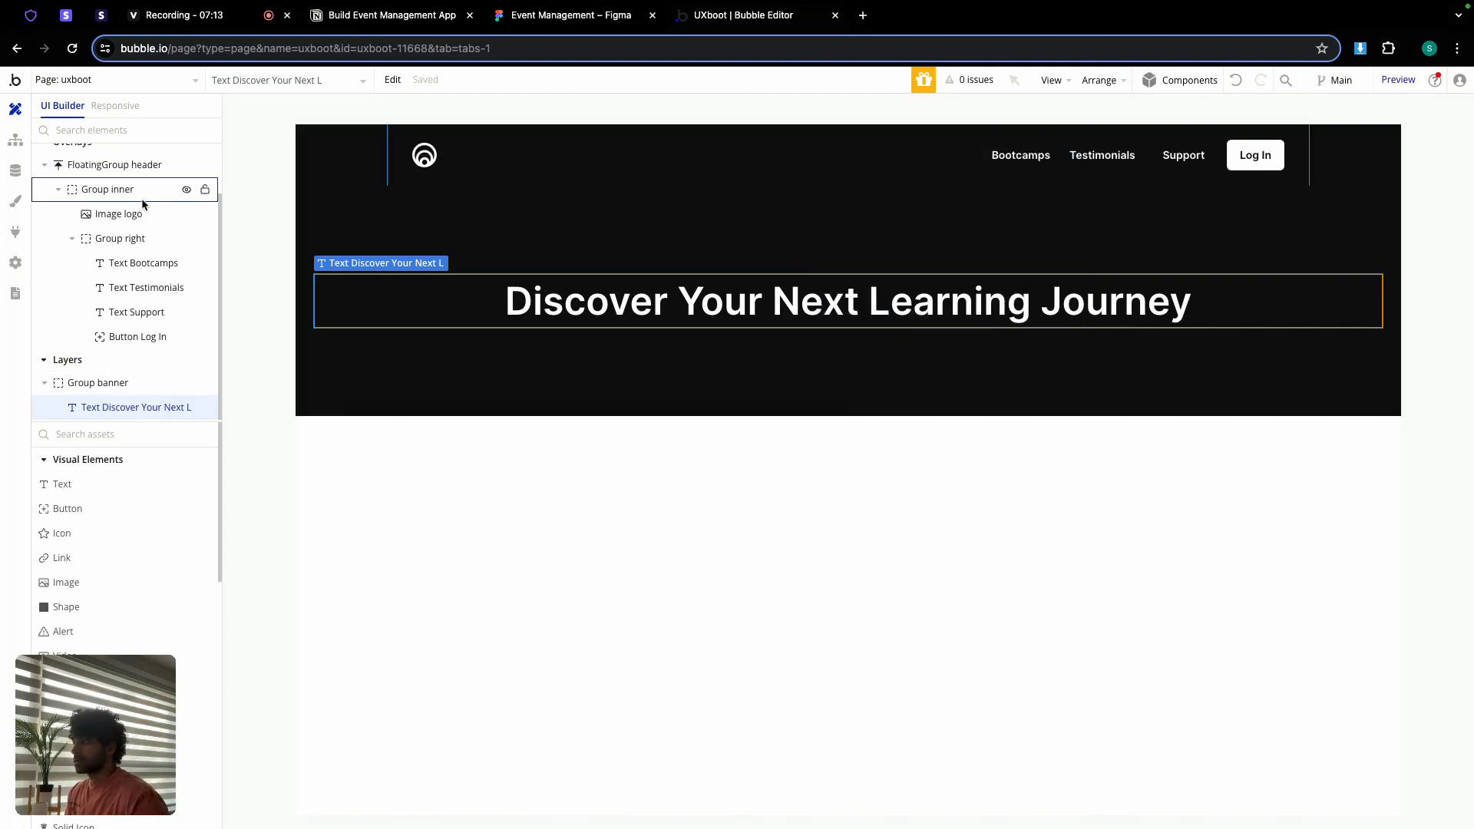
# Step: Remove an extra text element that was added by mistake
pyautogui.click(62, 483)
pyautogui.click(543, 354)
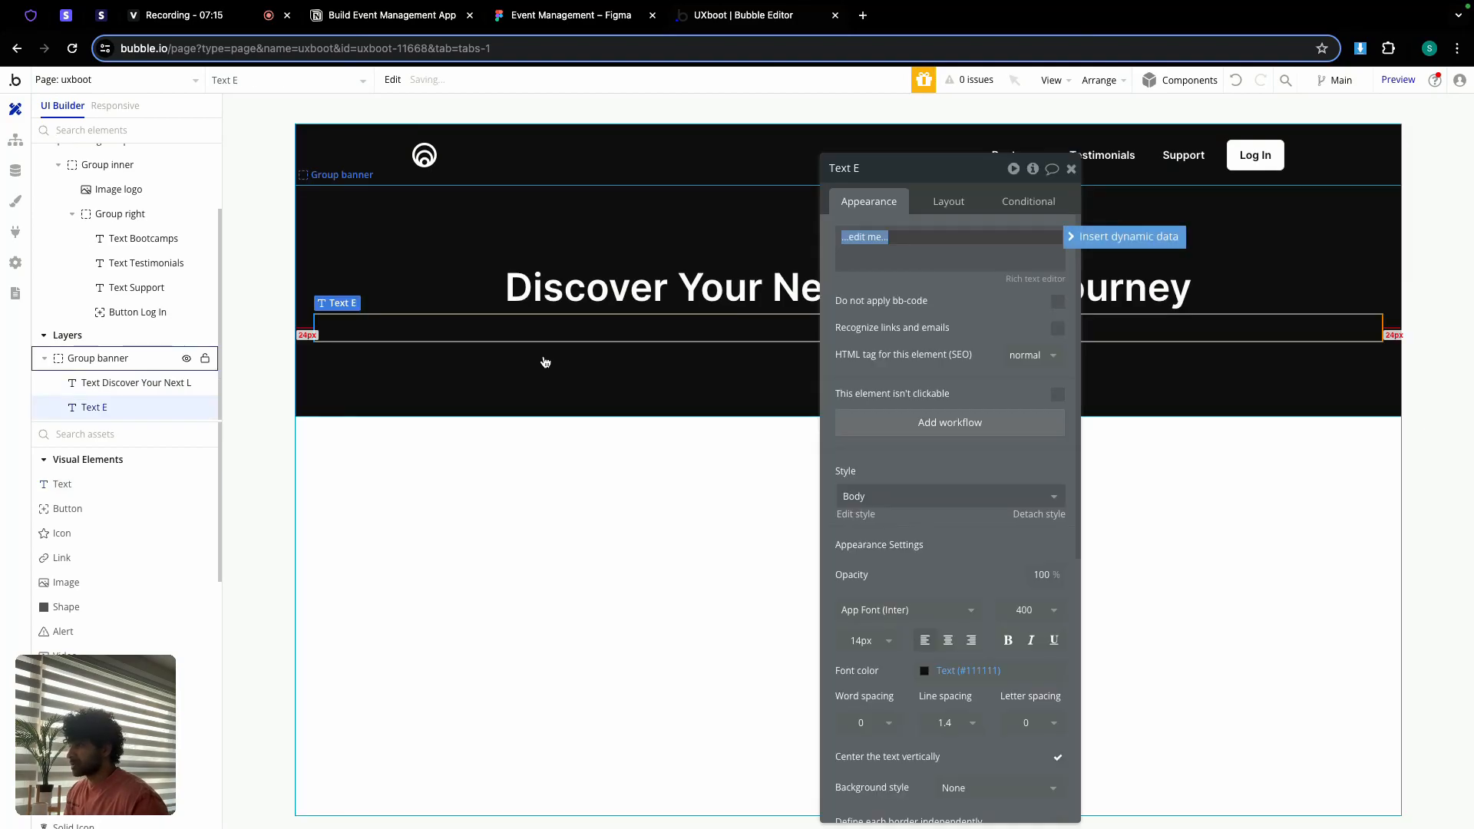
pyautogui.click(1070, 168)
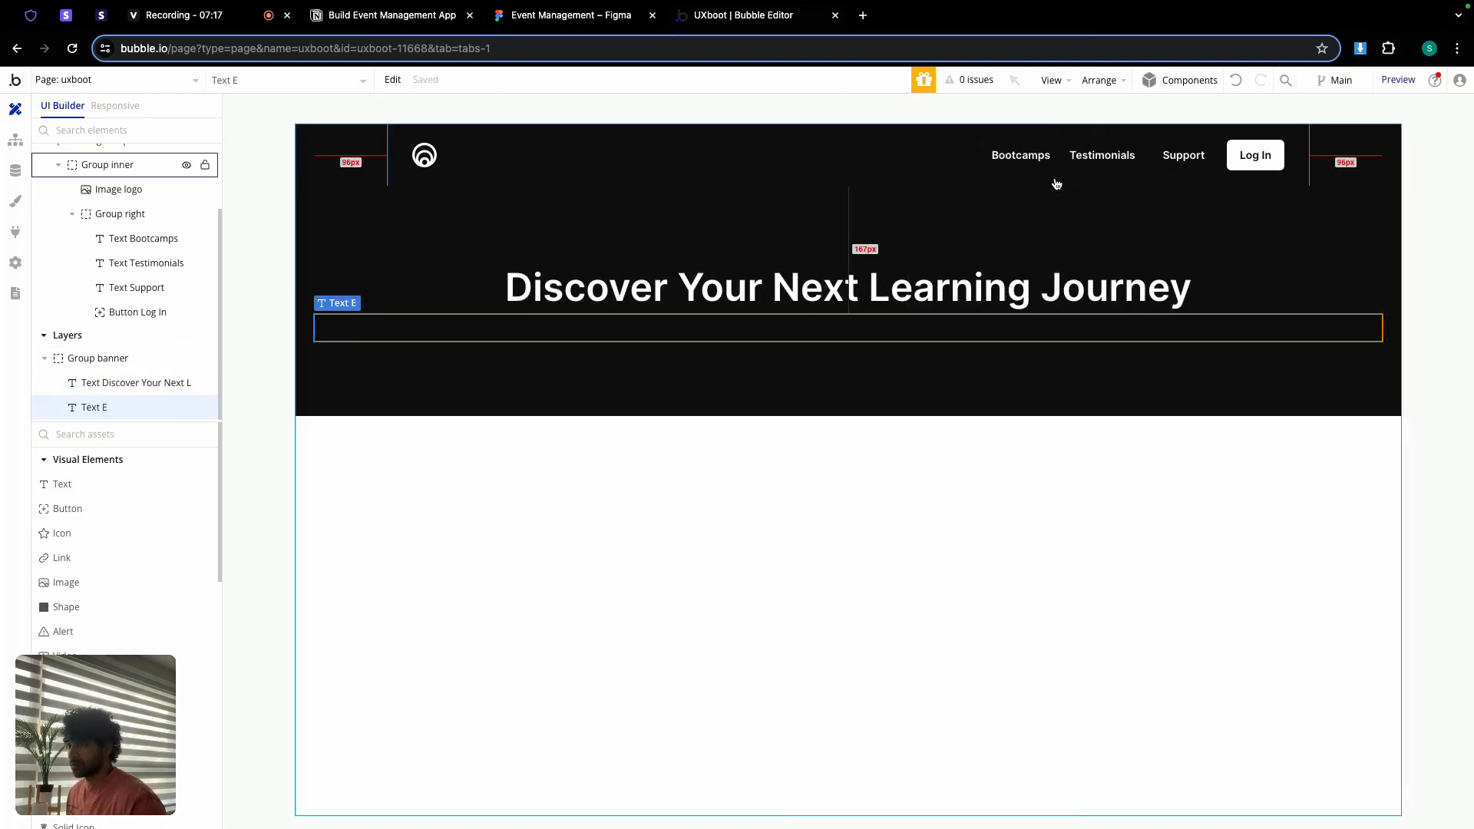
pyautogui.doubleClick(790, 347)
pyautogui.press('Delete')
# Step: Duplicate the heading with copy and paste
pyautogui.doubleClick(790, 305)
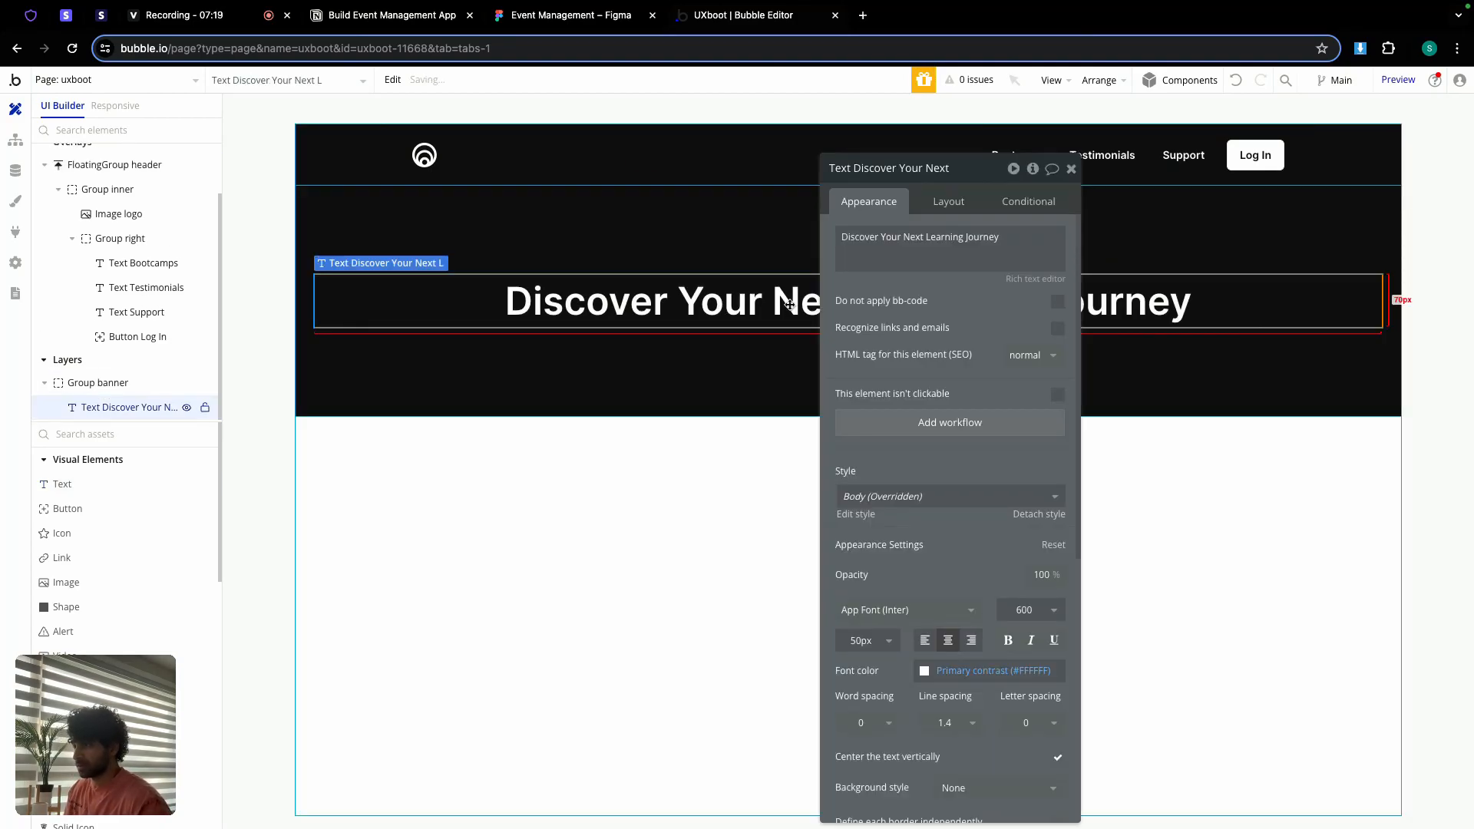
pyautogui.hotkey('ctrl', 'c')
pyautogui.hotkey('ctrl', 'v')
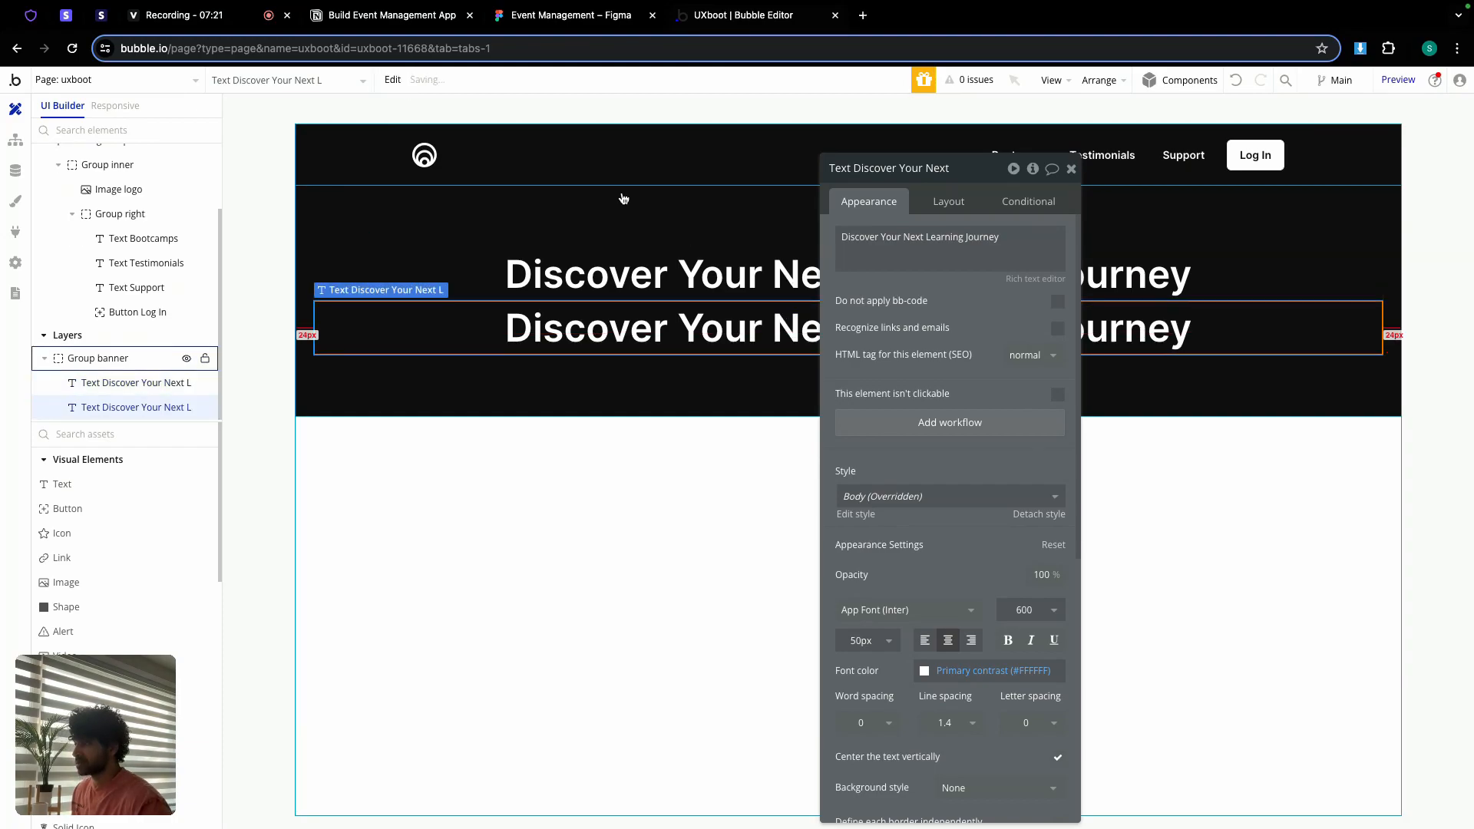
# Step: Check the Figma subtitle 'Explore Ongoing and Upcoming Bootcamps and Cohorts' styling: Inter Regular, 25
pyautogui.click(584, 16)
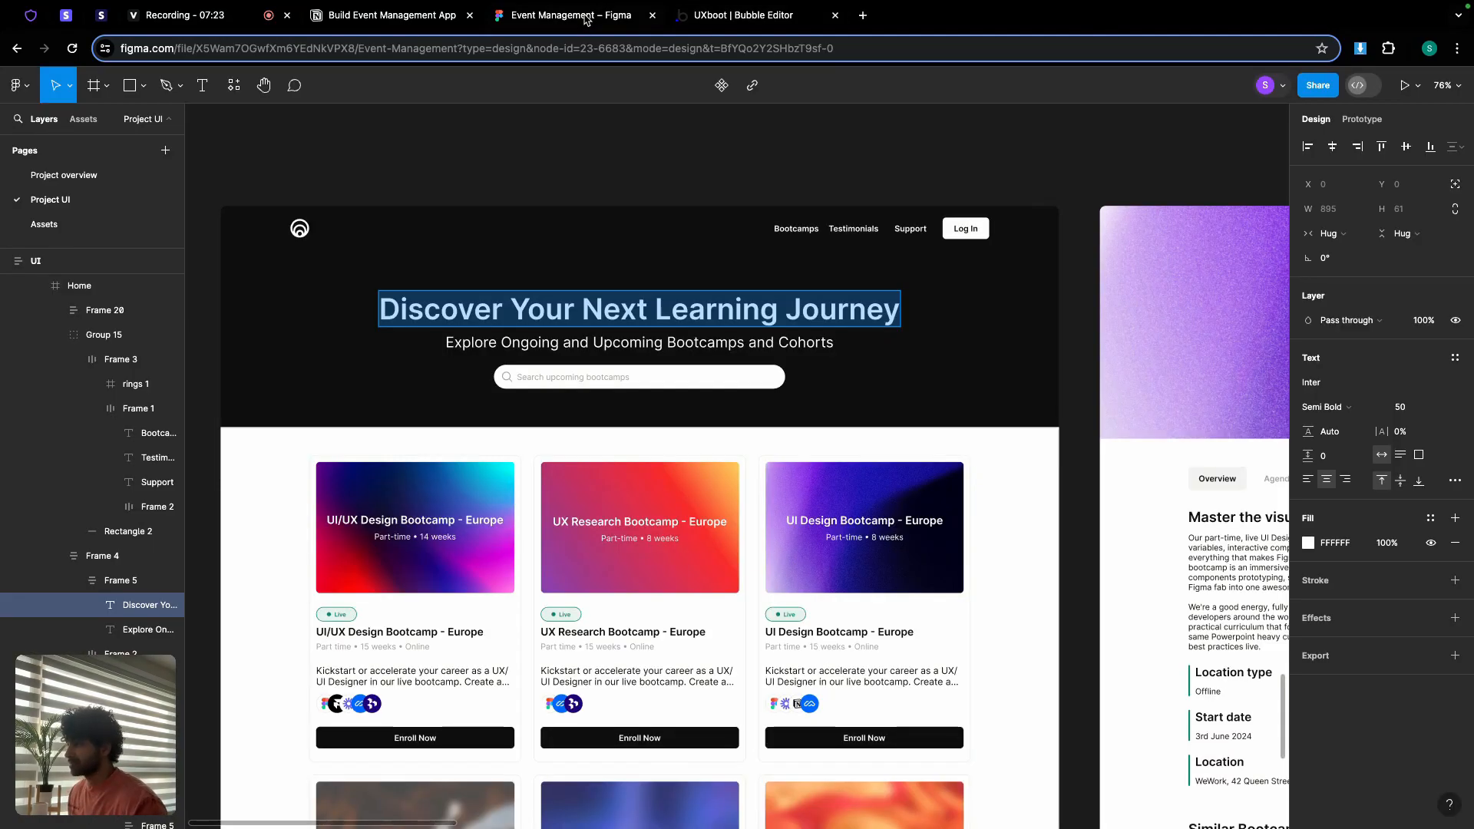
pyautogui.click(688, 343)
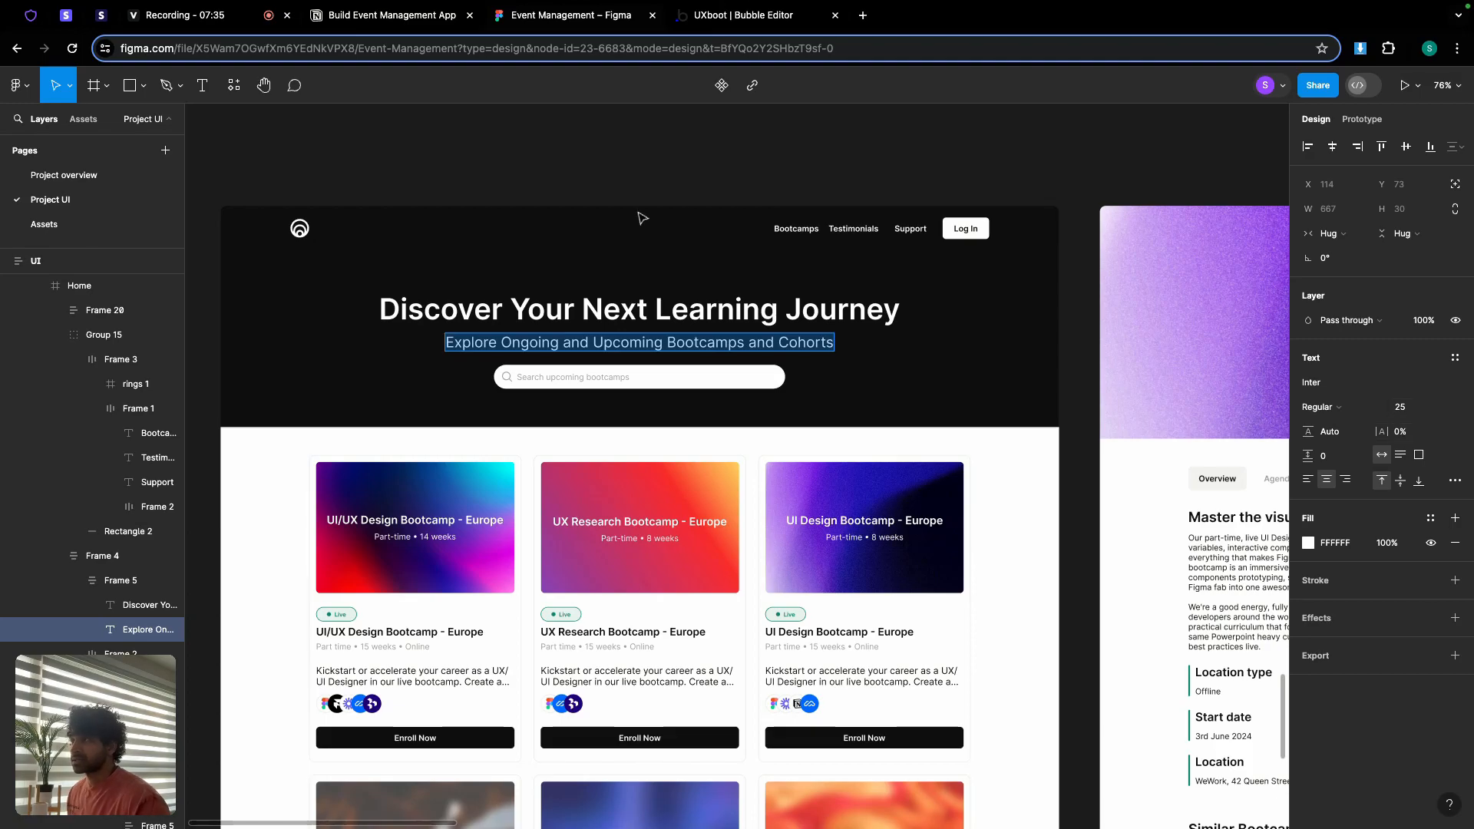
pyautogui.click(729, 15)
# Step: Replace the duplicate's text with the subtitle and set it to 25 px, weight 400
pyautogui.click(891, 245)
pyautogui.hotkey('ctrl', 'a')
pyautogui.hotkey('ctrl', 'v')
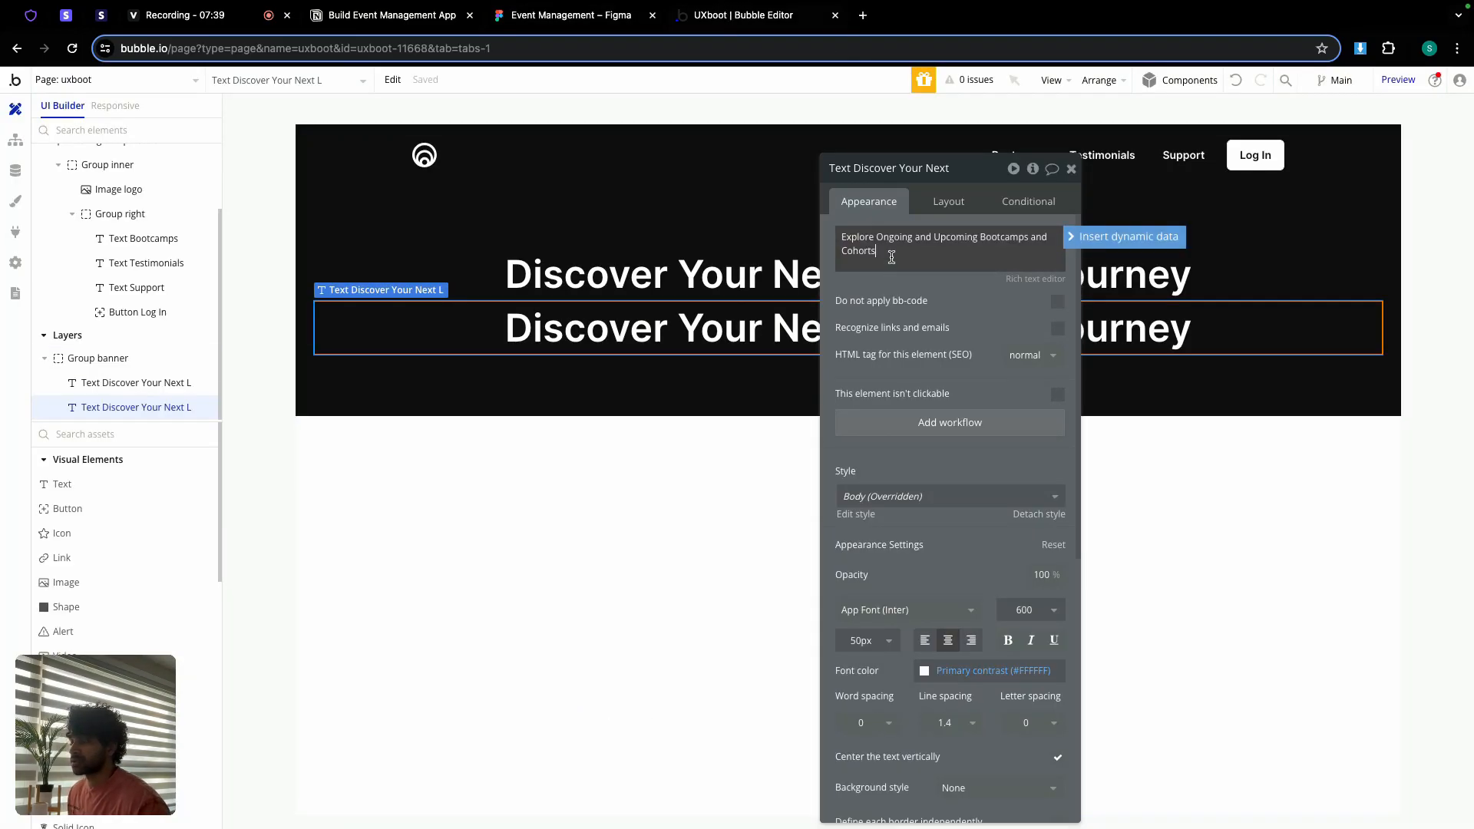
pyautogui.click(859, 639)
pyautogui.write('25')
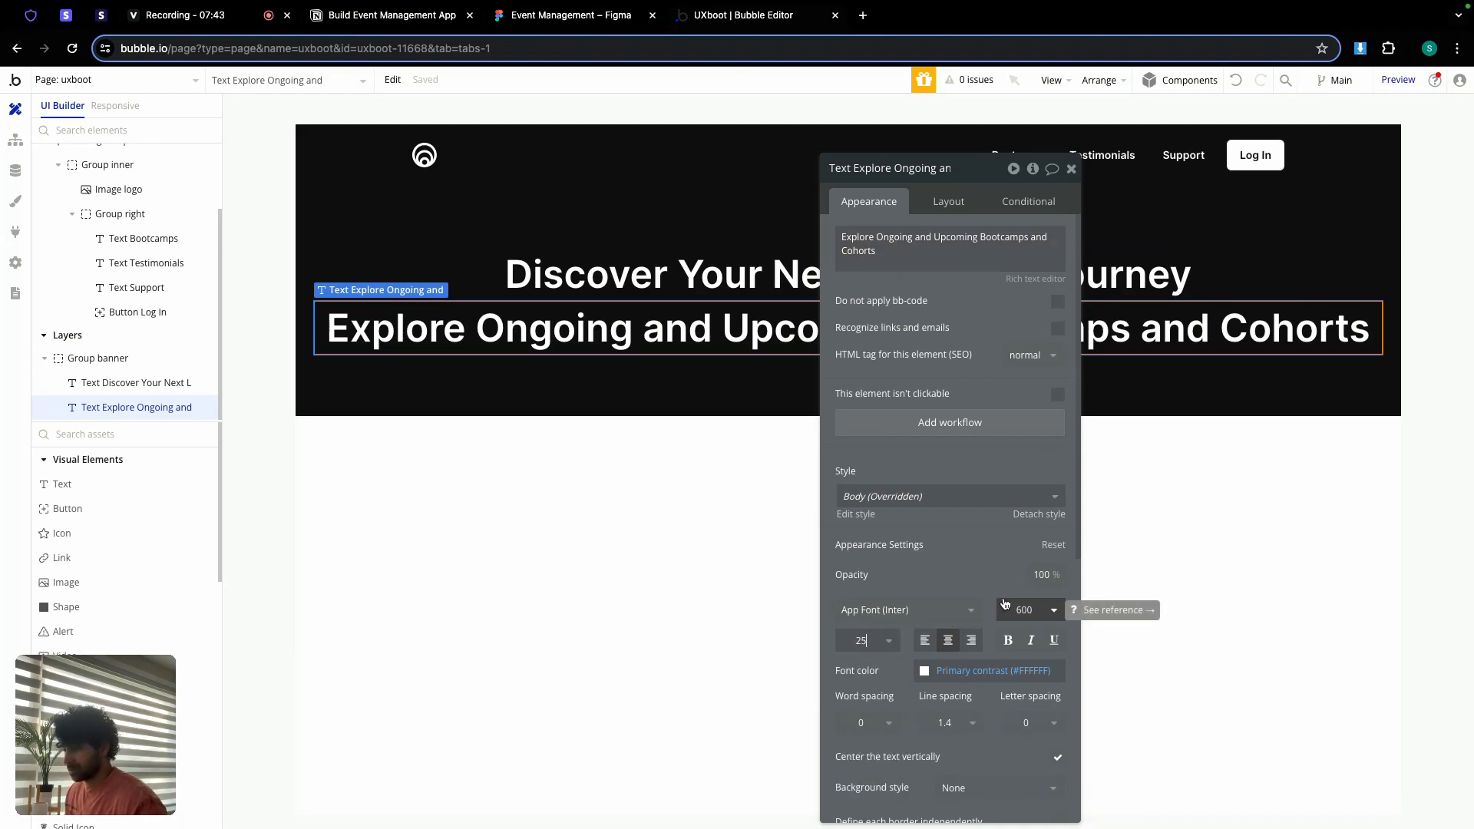
pyautogui.click(1029, 610)
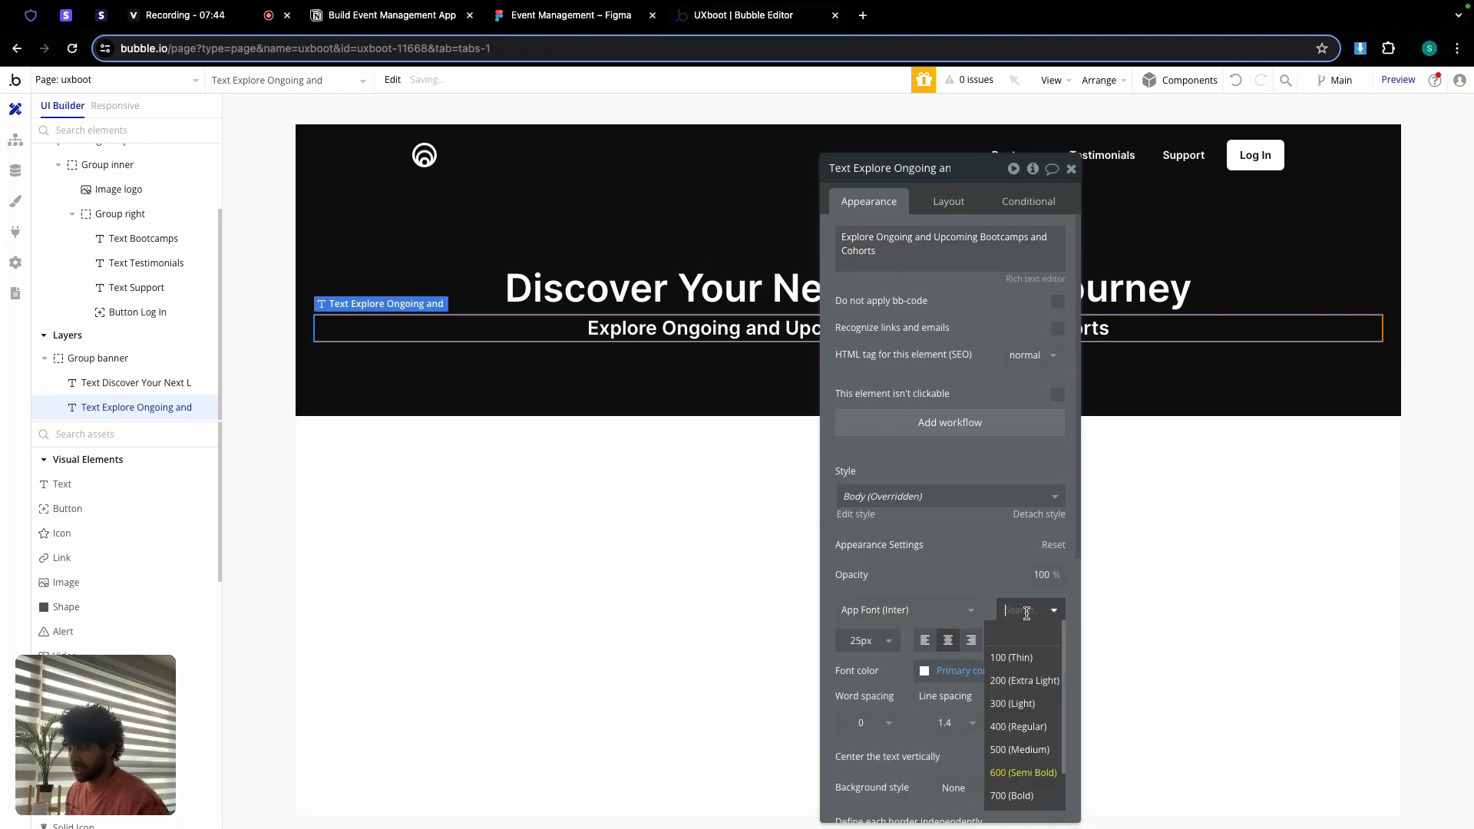
pyautogui.click(1028, 728)
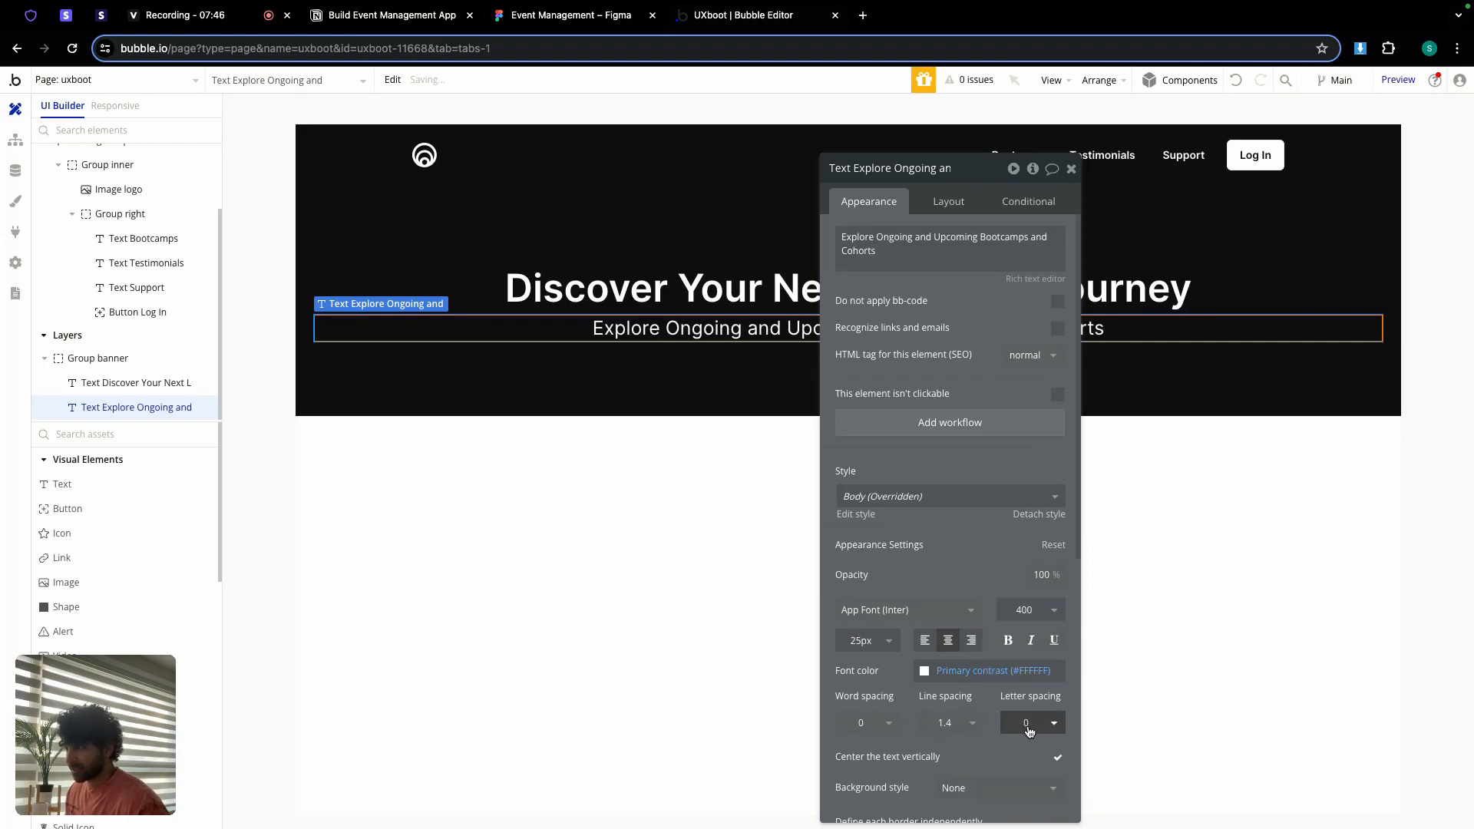
pyautogui.click(948, 201)
pyautogui.click(1070, 169)
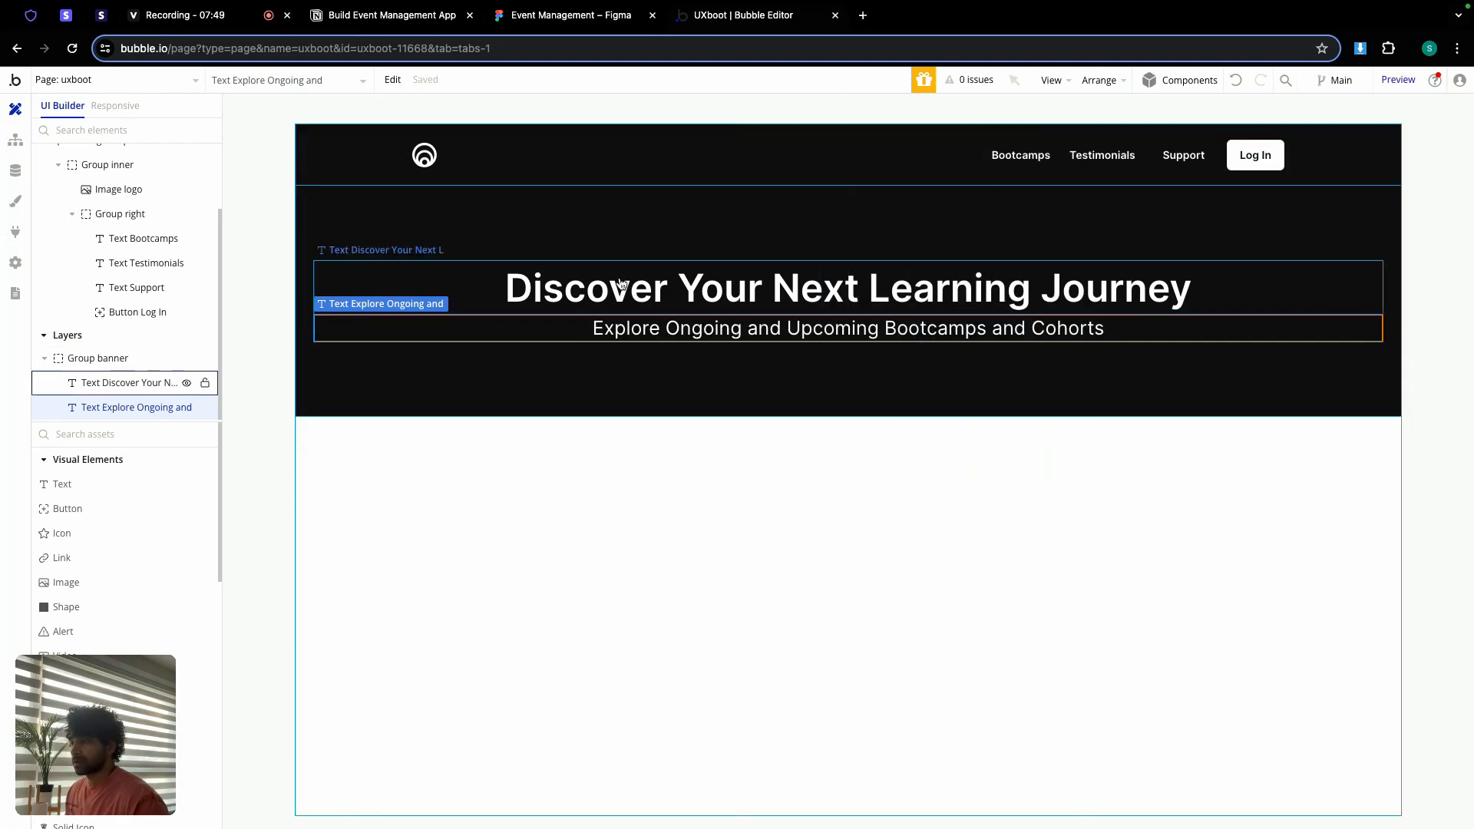
pyautogui.scroll(-5, 108, 560)
pyautogui.scroll(-3, 112, 562)
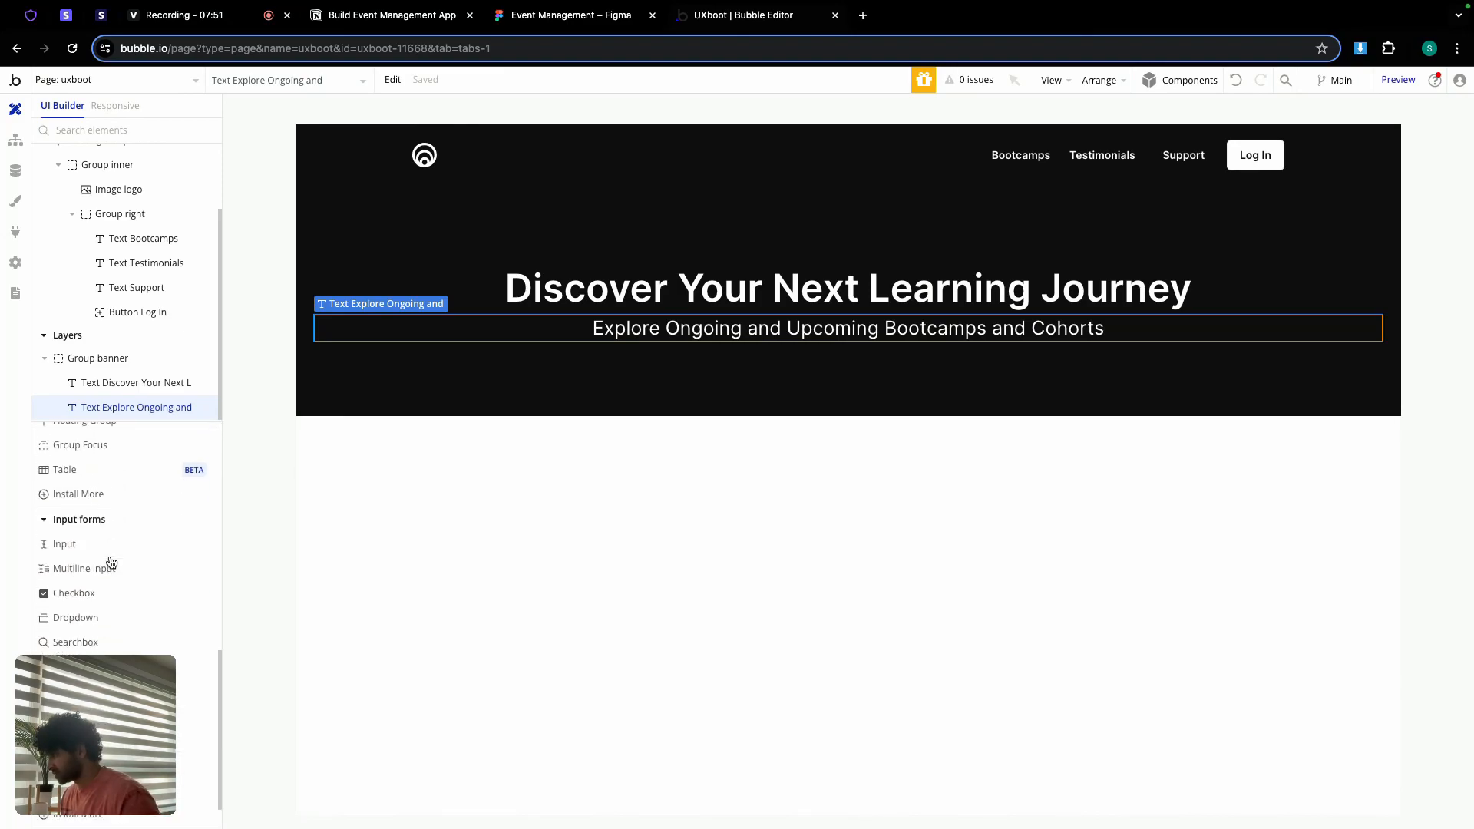
# Step: Drop a search box into Group banner under the subtitle and name it SearchBox bootcamp
pyautogui.moveTo(72, 633); pyautogui.dragTo(625, 360)
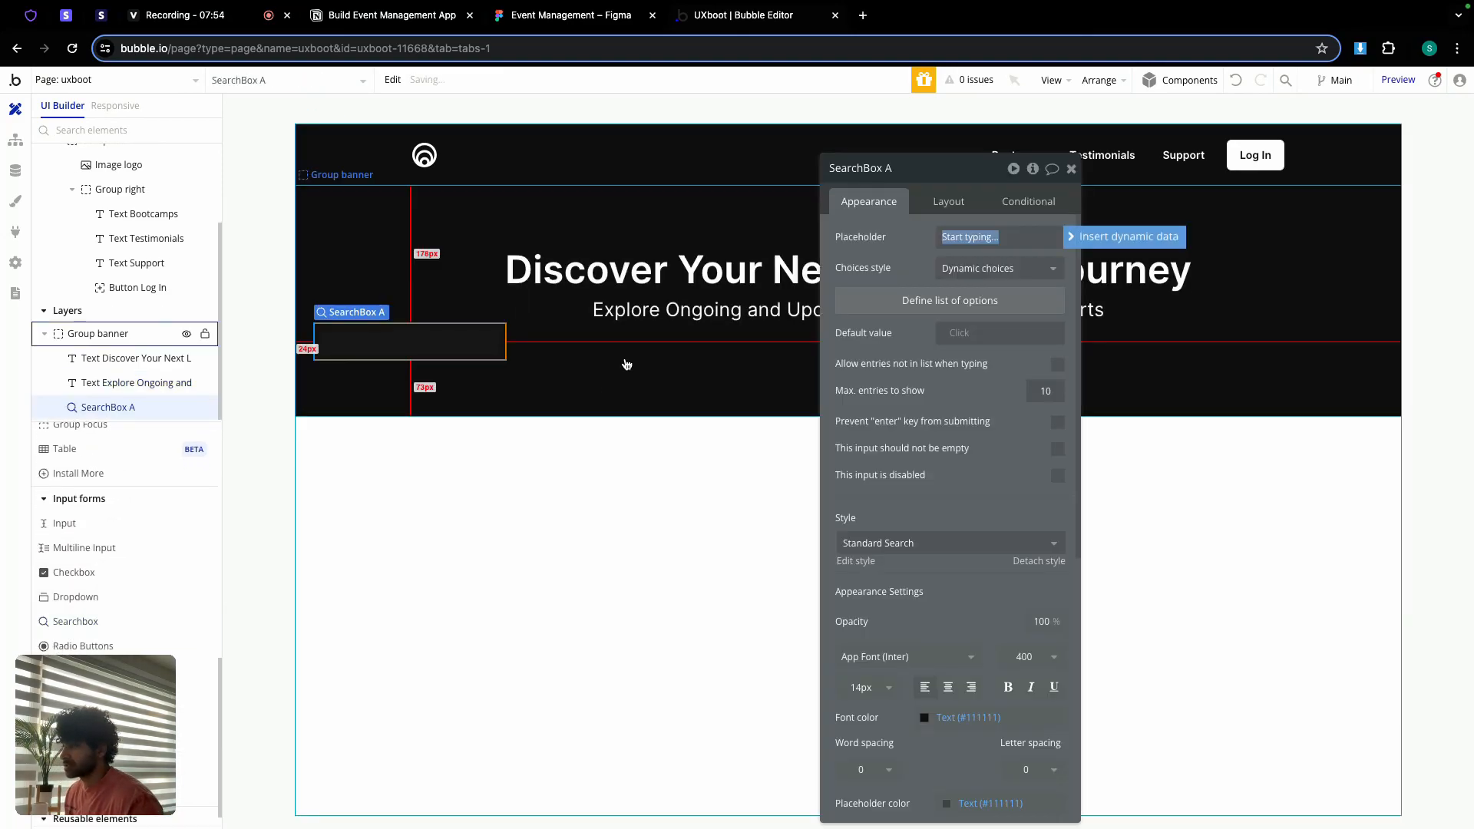
pyautogui.click(935, 170)
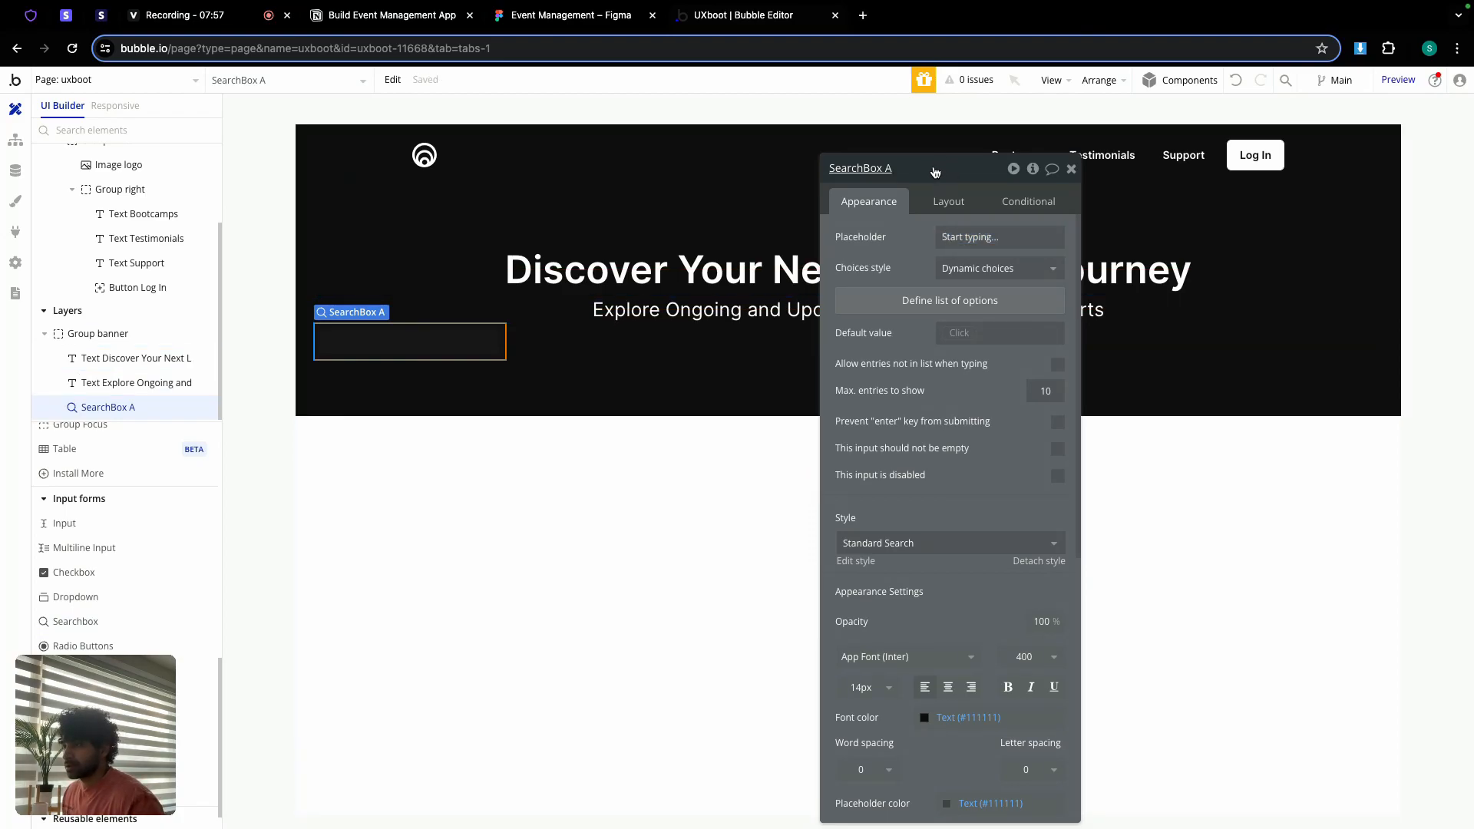
pyautogui.press('BackSpace')
pyautogui.write('bootcamp')
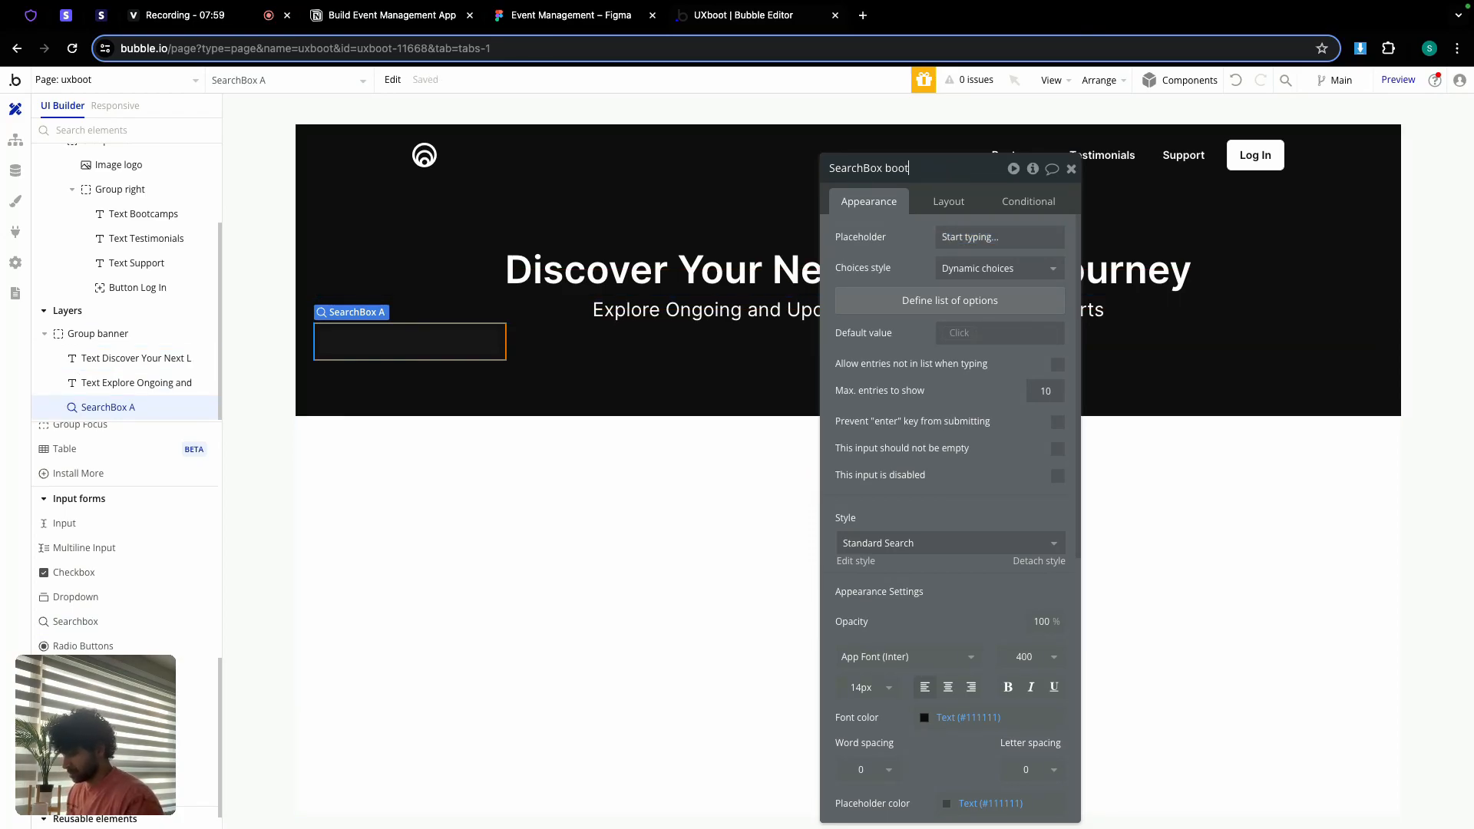
pyautogui.click(979, 268)
# Step: Switch the search box to dynamic choices from a search for Bootcamp
pyautogui.click(977, 339)
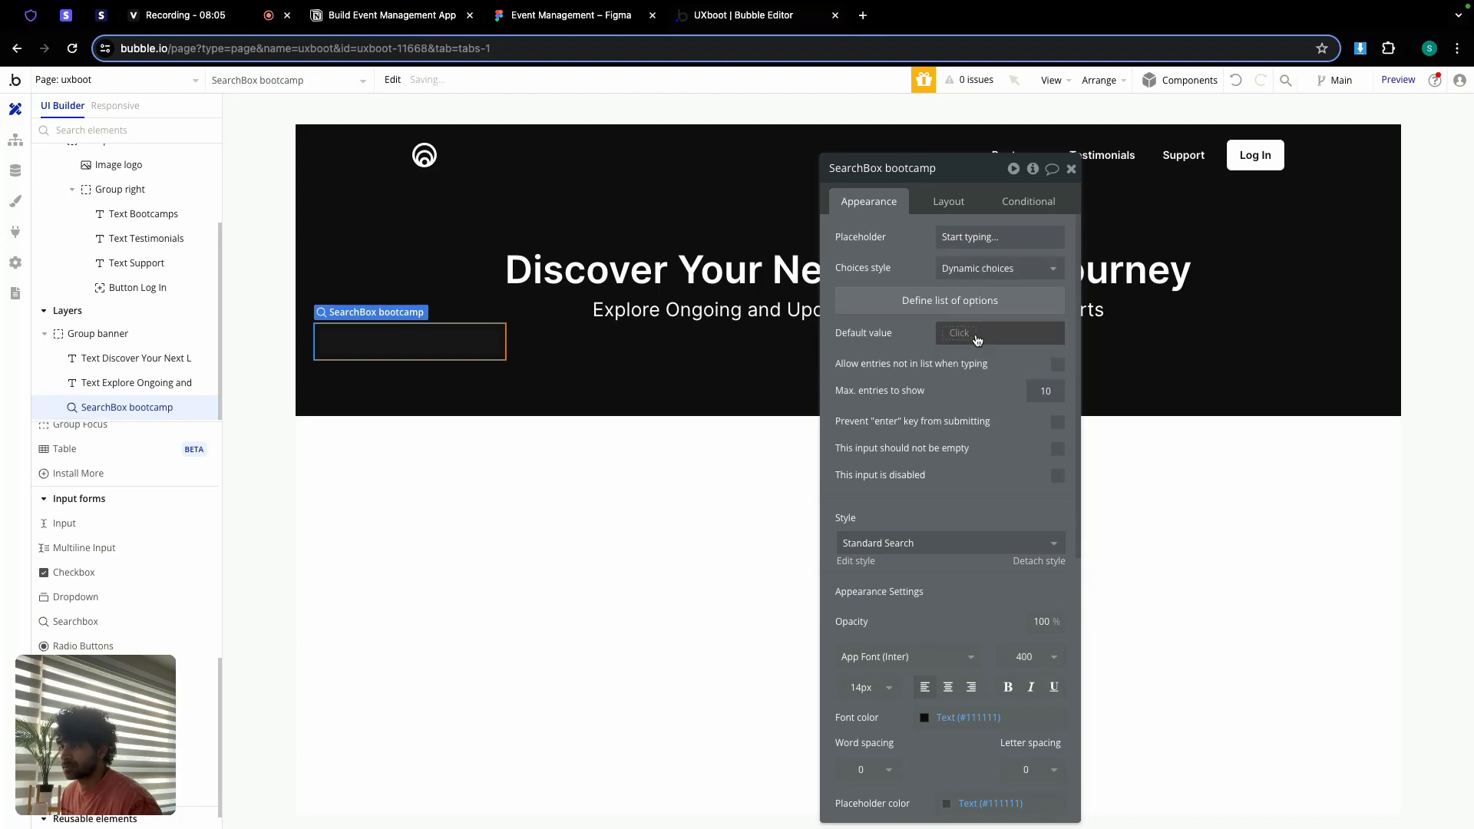
pyautogui.click(955, 305)
pyautogui.click(734, 208)
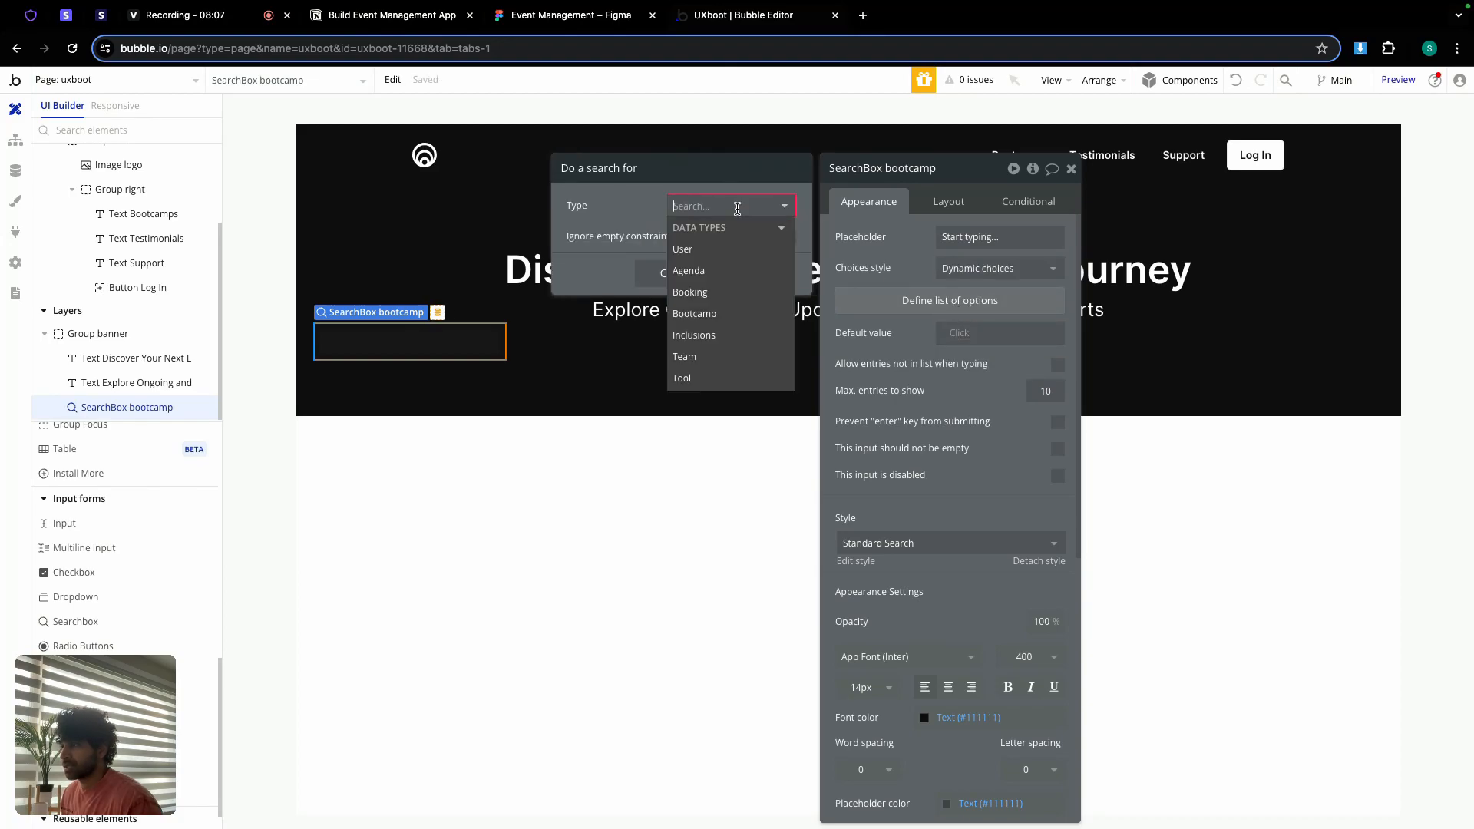
pyautogui.click(708, 315)
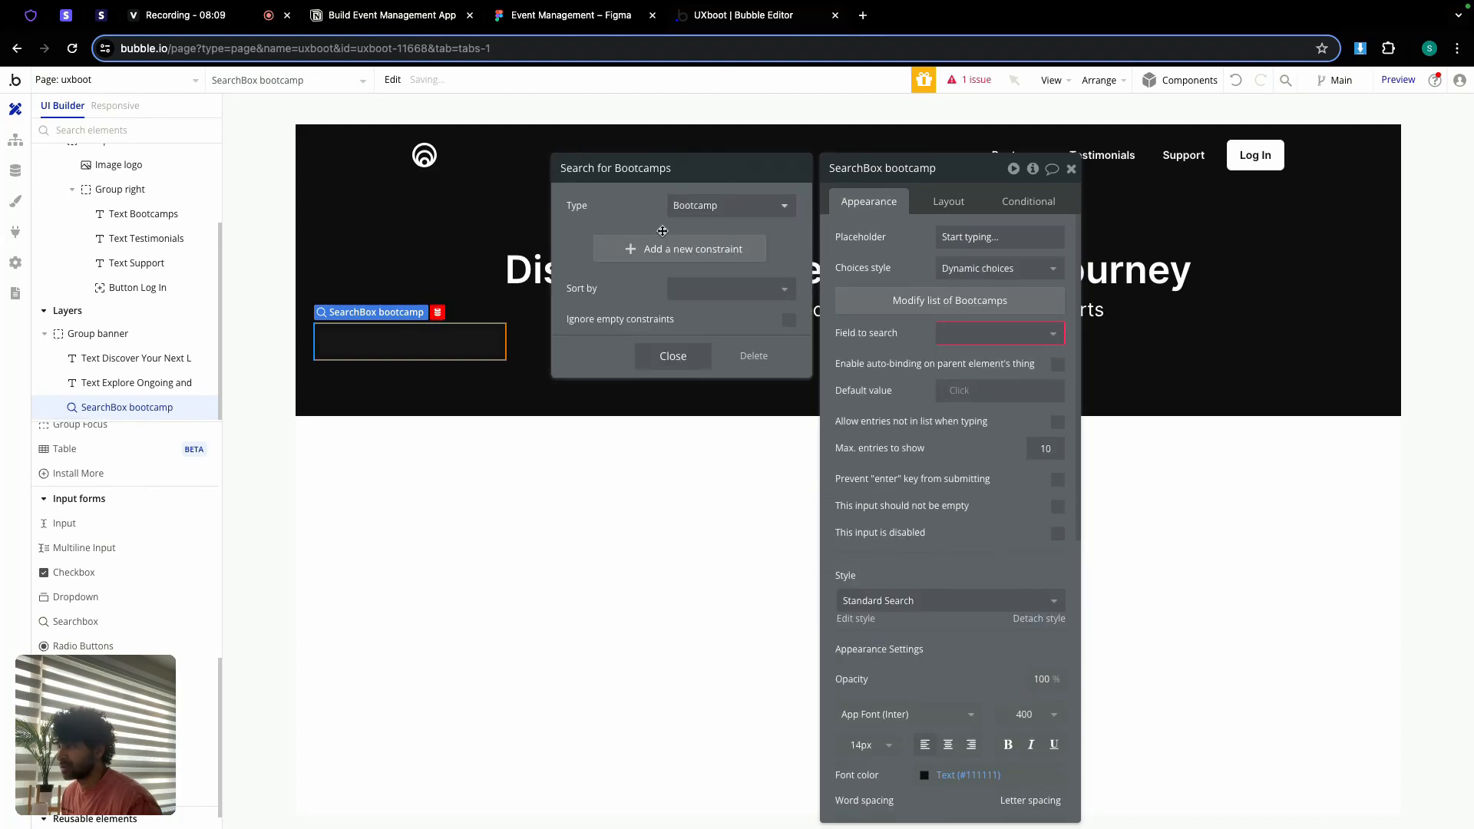
# Step: Constrain the Bootcamp search to status = Upcoming, discarding an empty second constraint
pyautogui.click(666, 247)
pyautogui.click(584, 243)
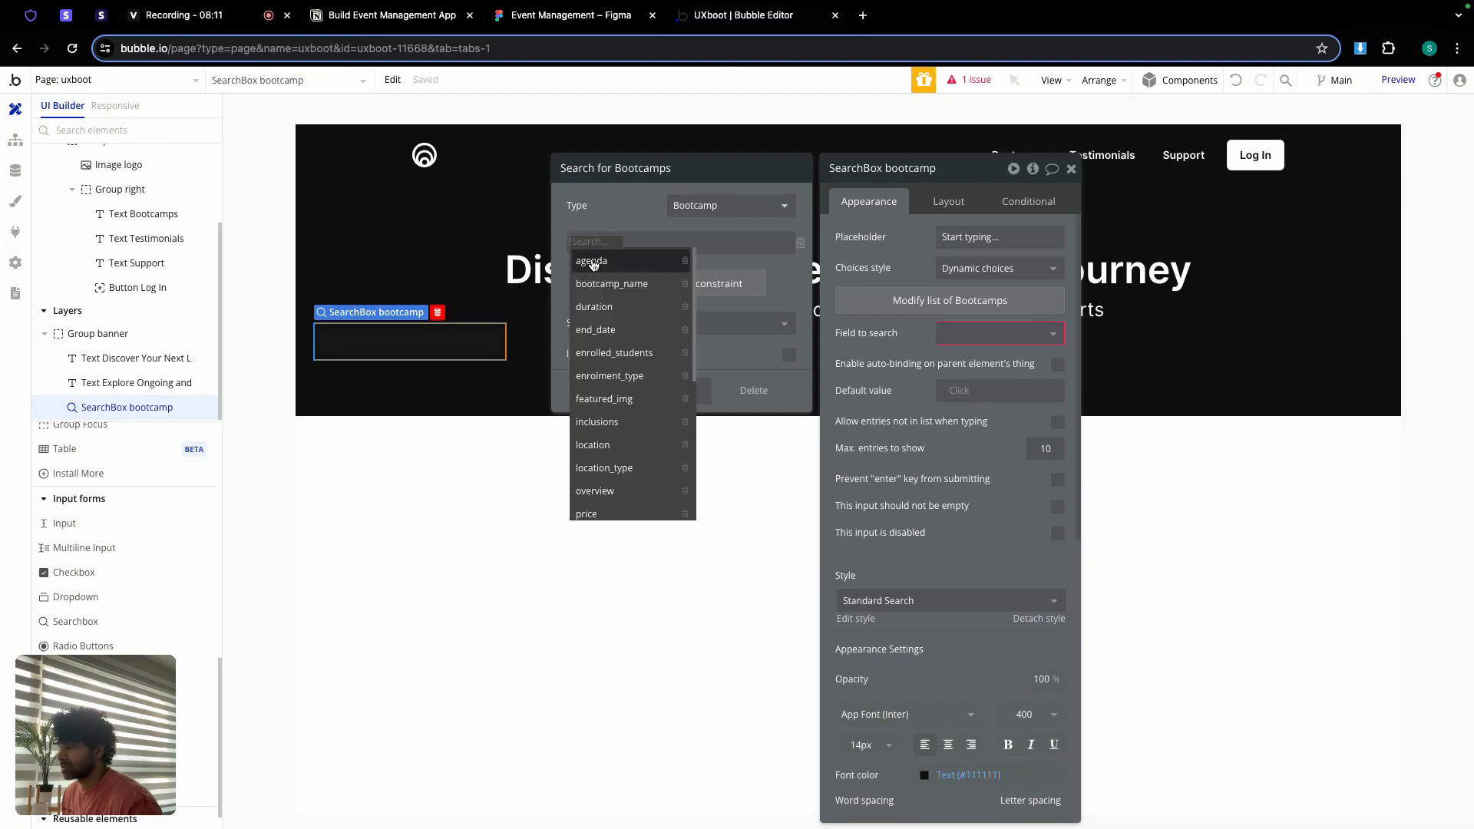
pyautogui.scroll(-5, 617, 388)
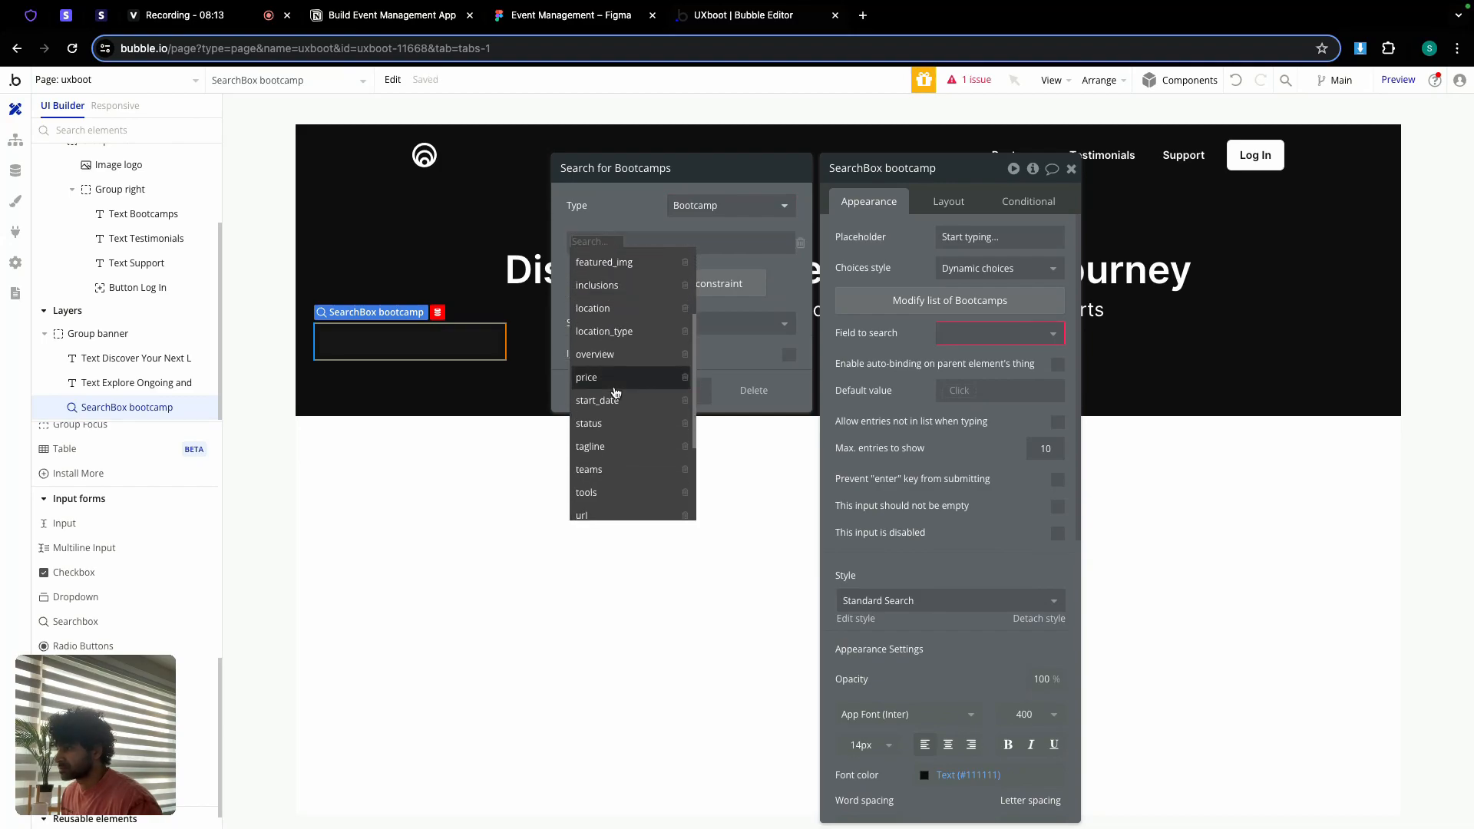
pyautogui.click(605, 398)
pyautogui.click(611, 242)
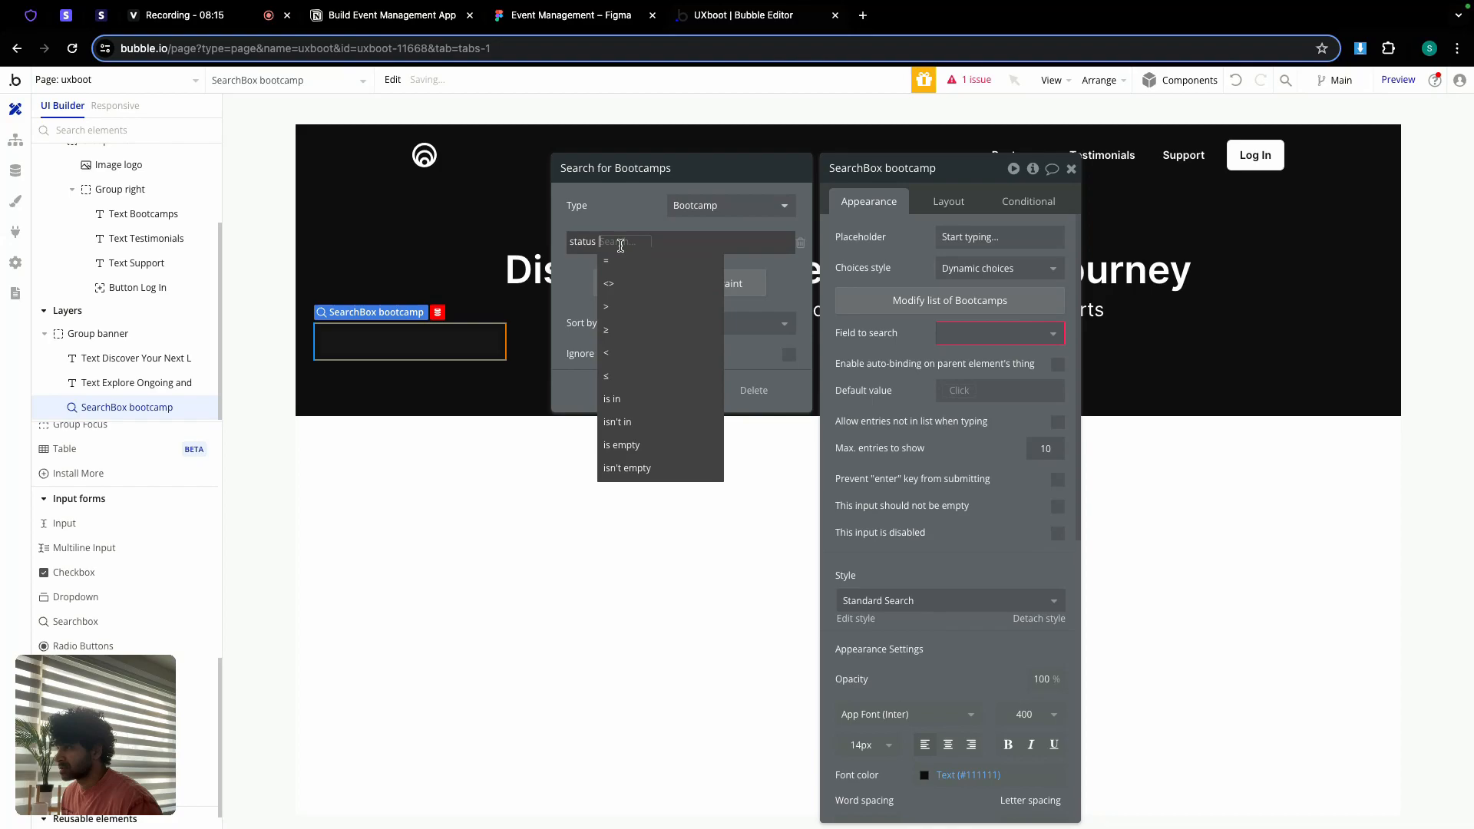
pyautogui.click(615, 263)
pyautogui.click(643, 242)
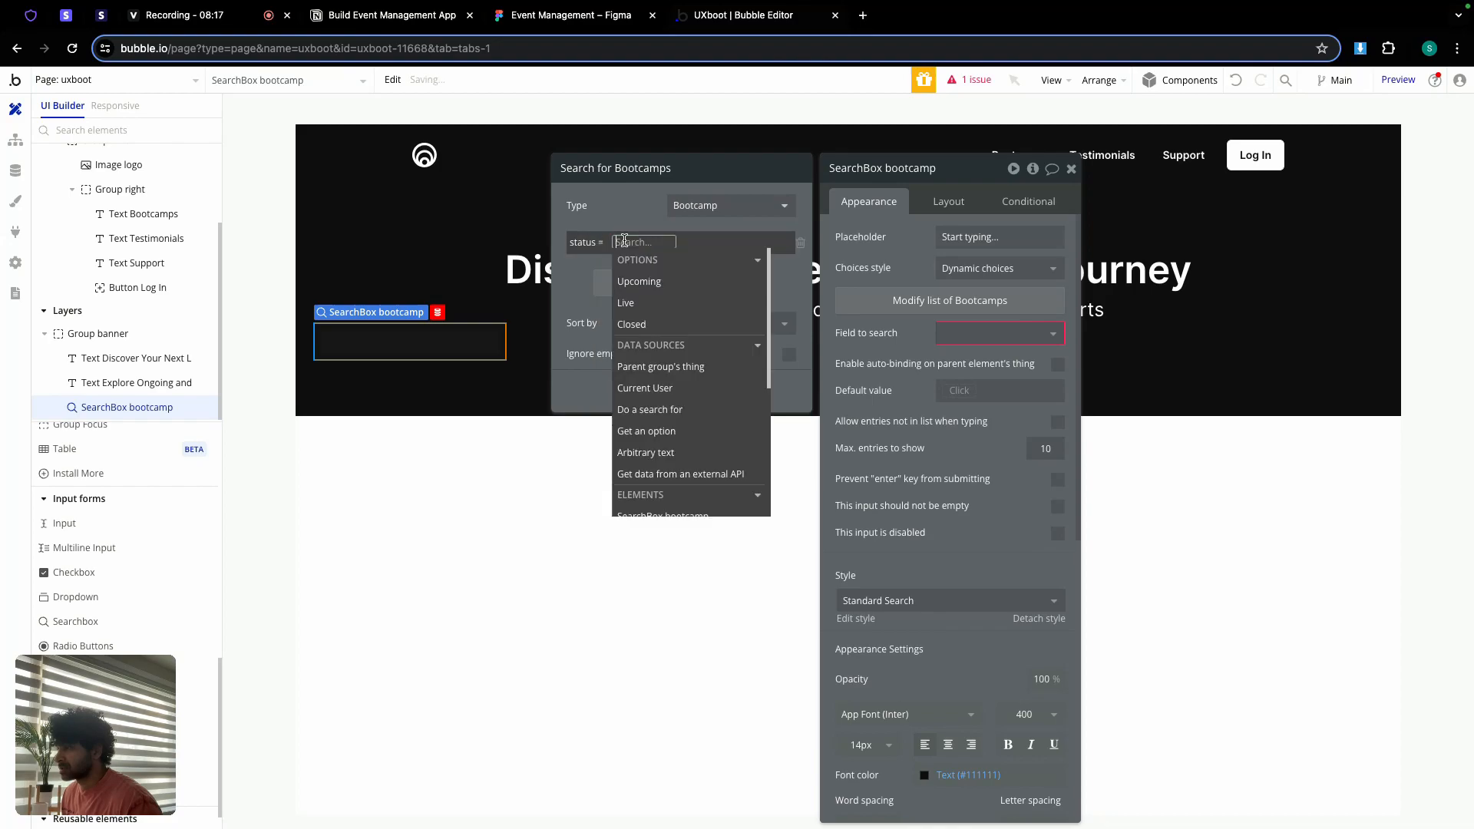
pyautogui.click(700, 282)
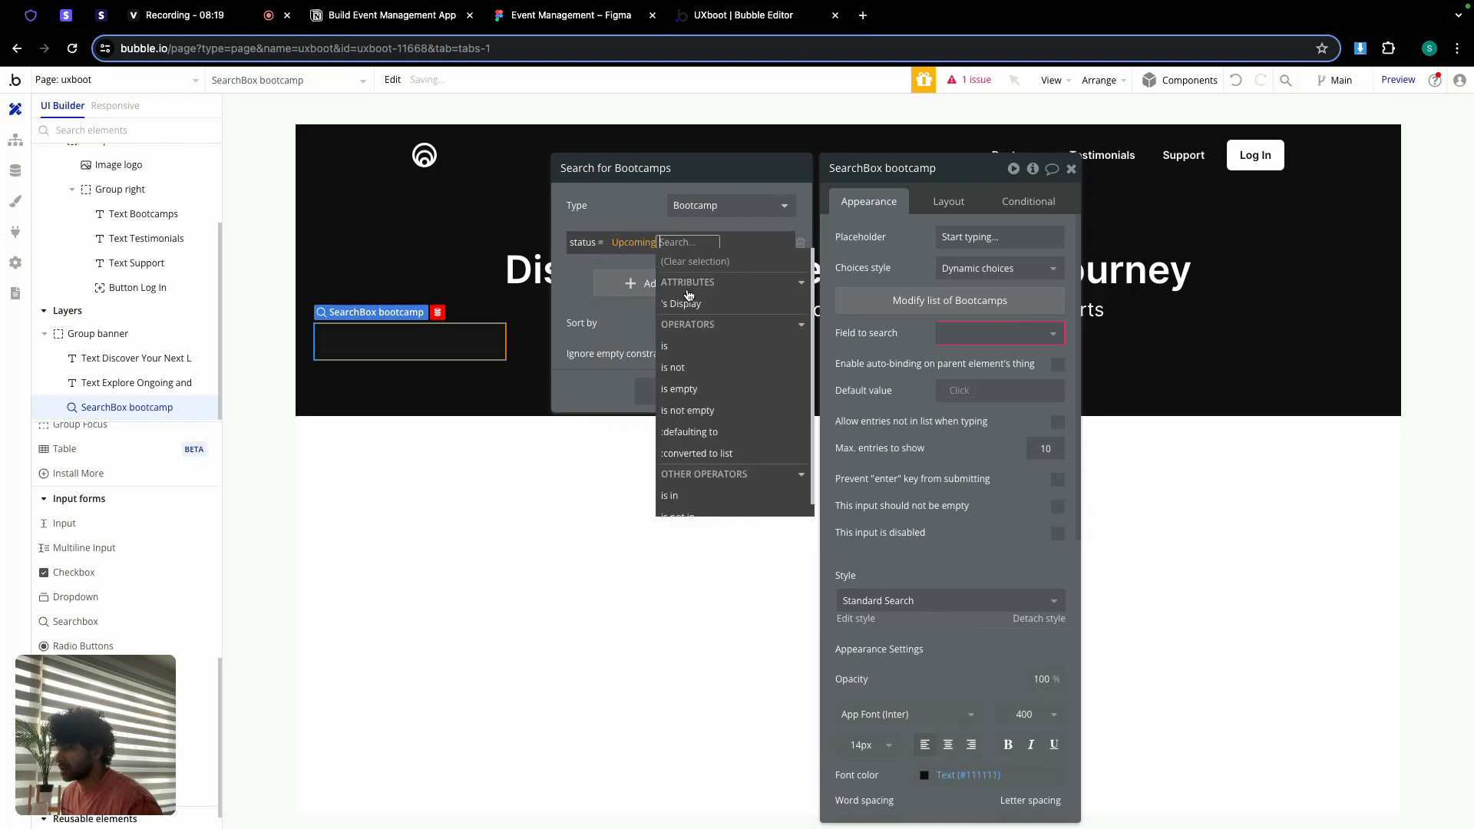
pyautogui.click(639, 222)
pyautogui.click(674, 286)
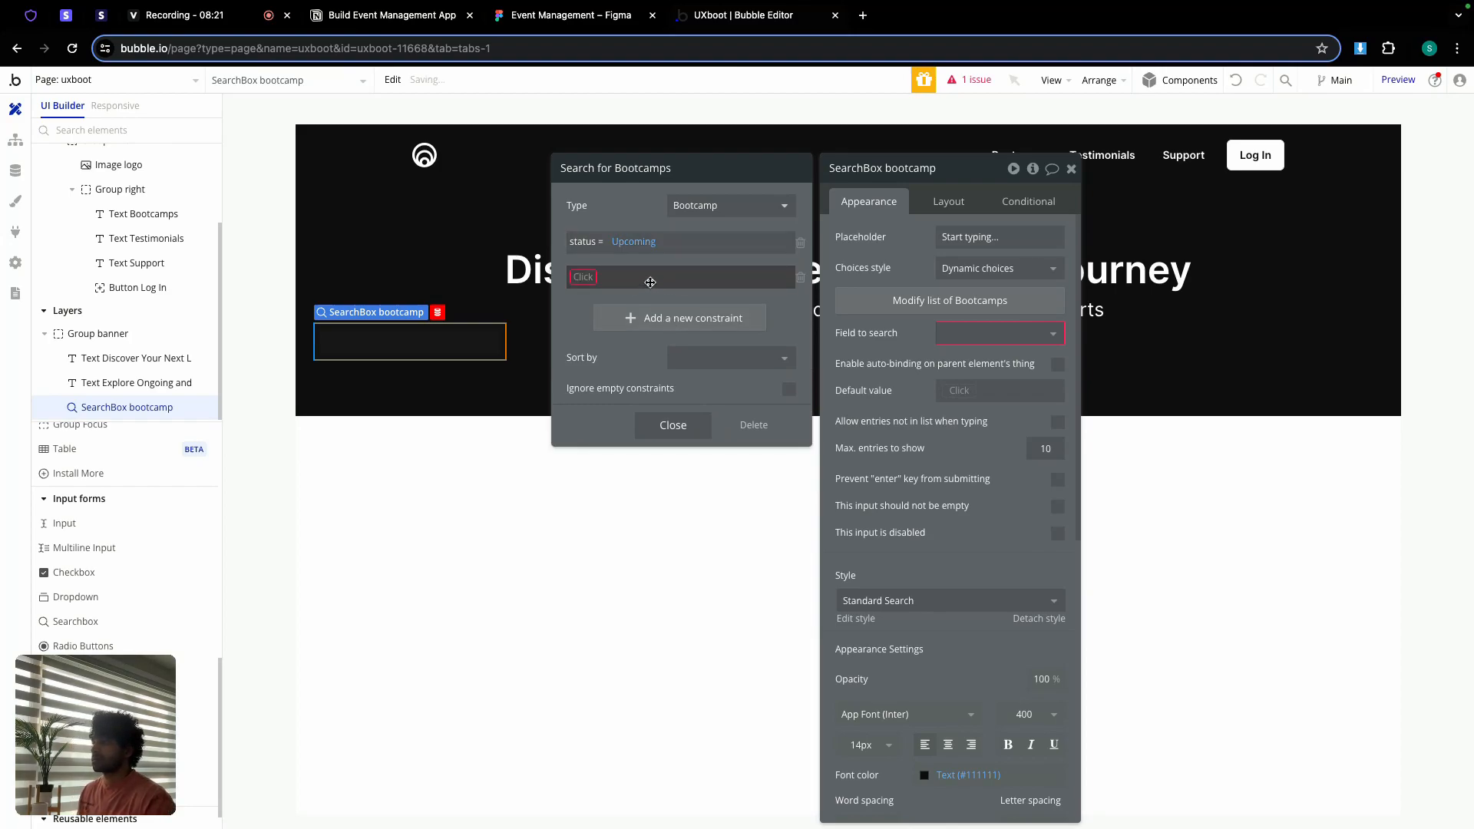
pyautogui.click(590, 275)
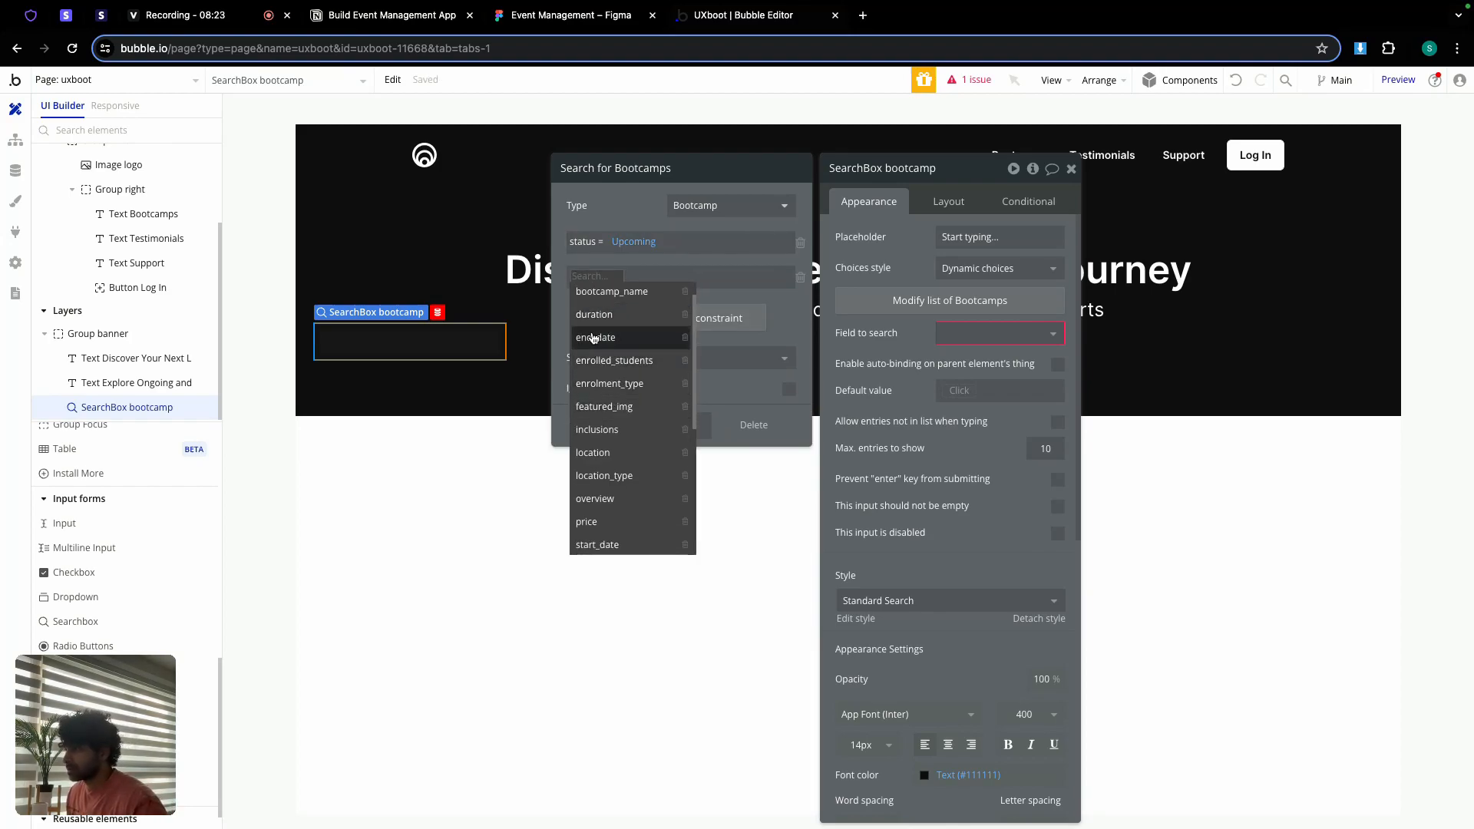
pyautogui.scroll(1, 611, 336)
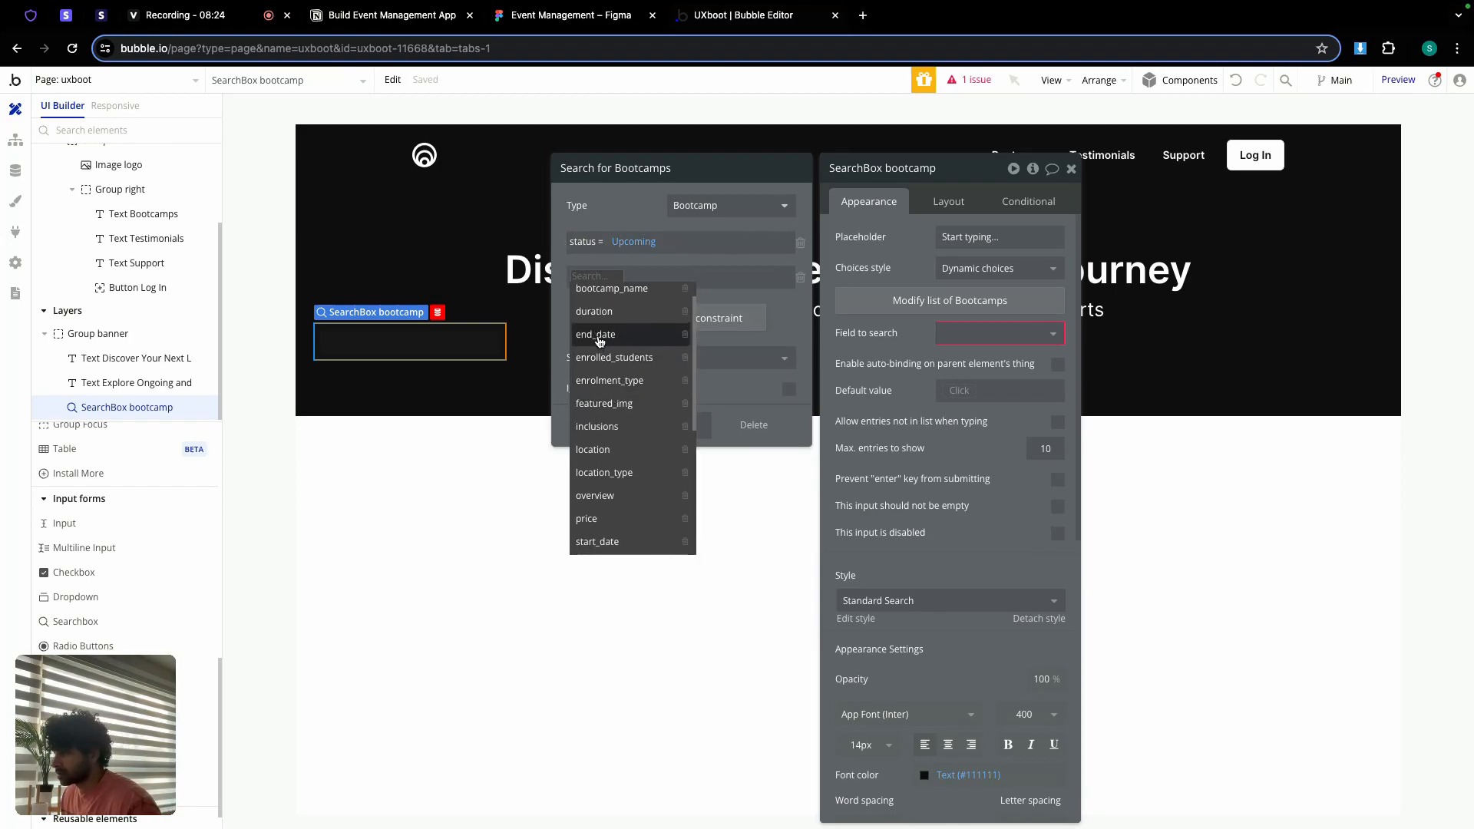
pyautogui.click(803, 279)
pyautogui.click(801, 278)
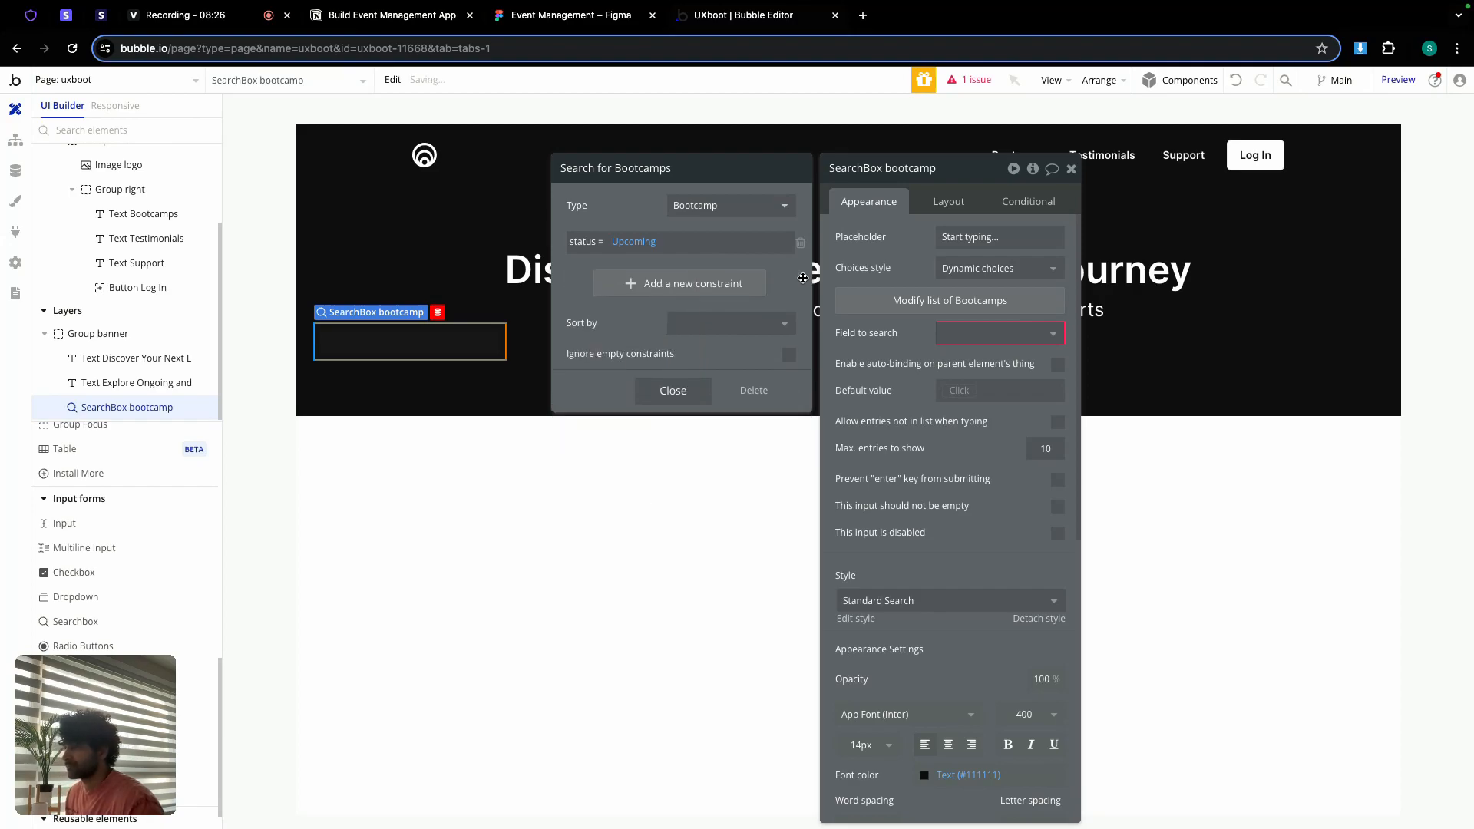
pyautogui.click(673, 392)
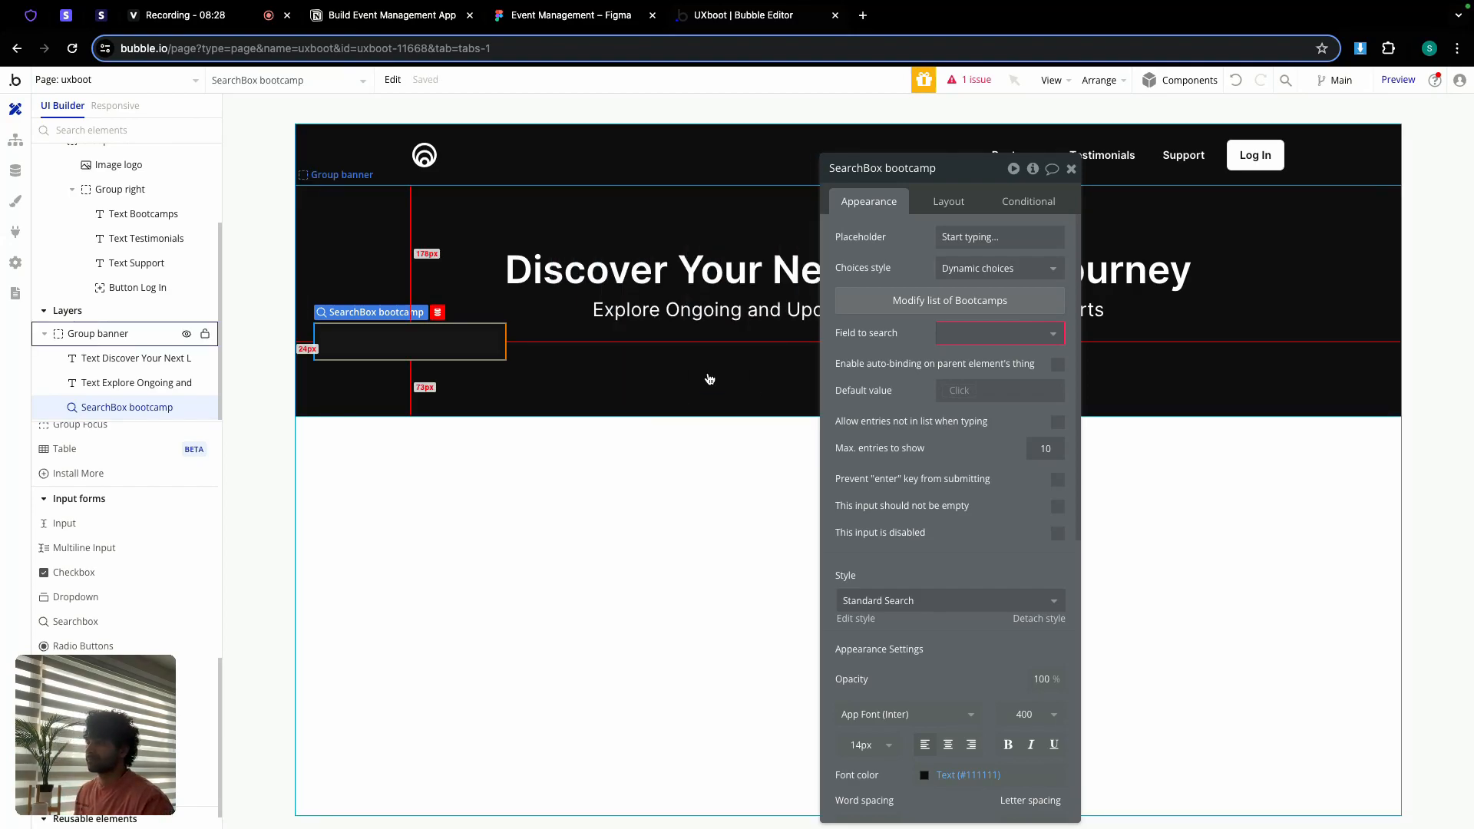
# Step: Change the status constraint to not equal Closed
pyautogui.click(961, 278)
pyautogui.click(972, 338)
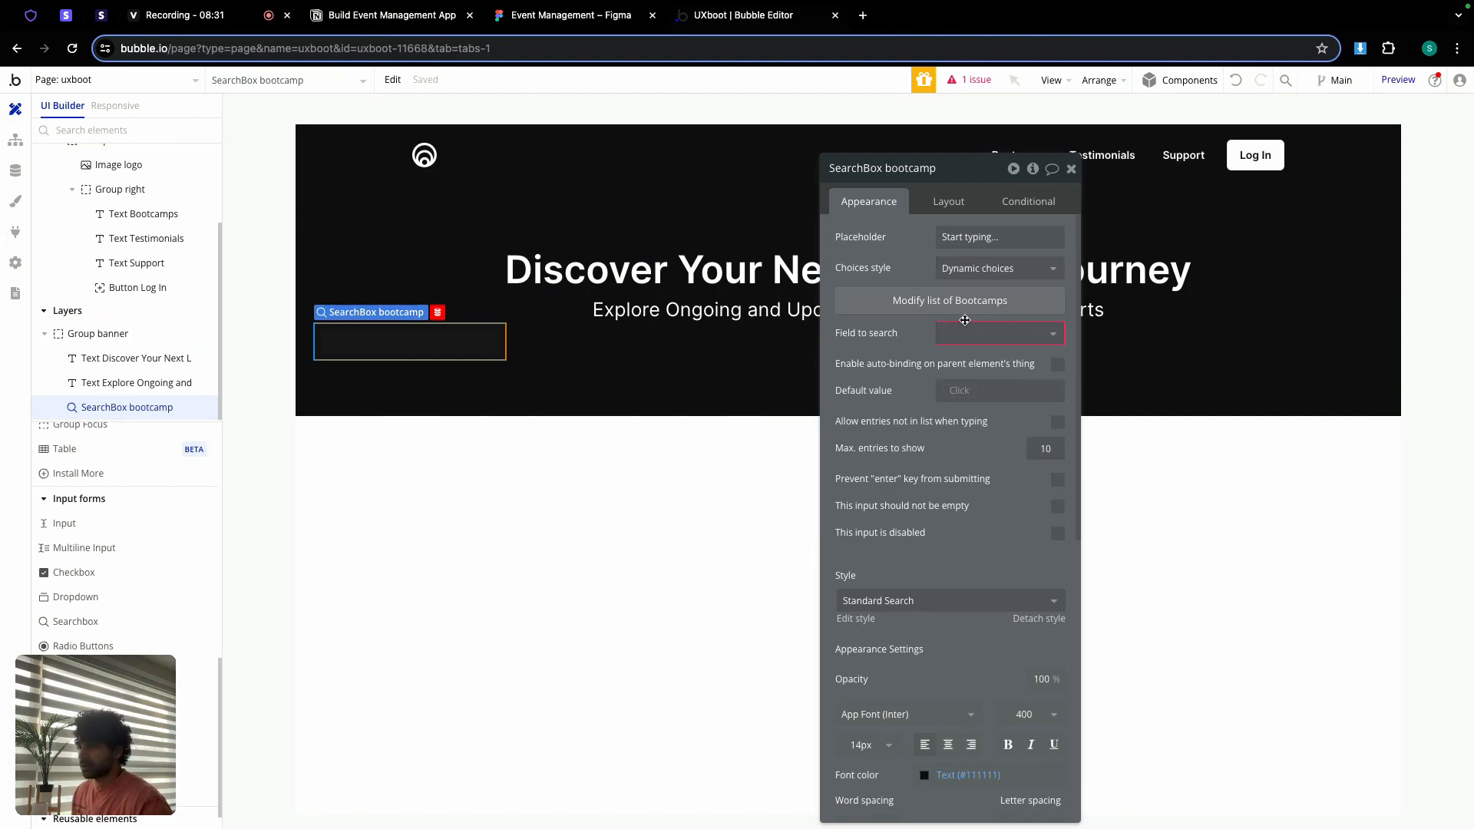
pyautogui.click(929, 302)
pyautogui.click(611, 241)
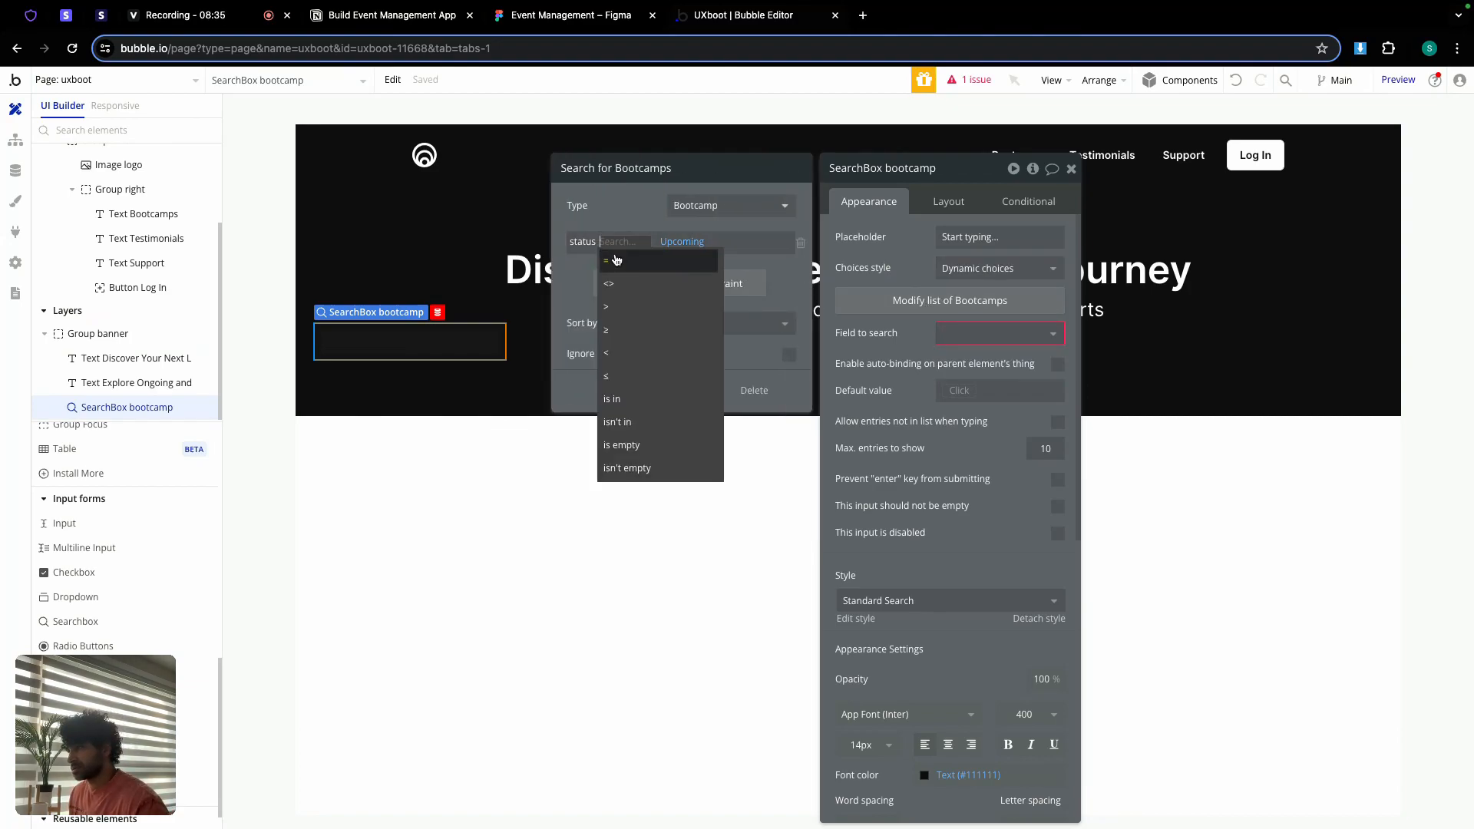
pyautogui.click(620, 288)
pyautogui.click(635, 241)
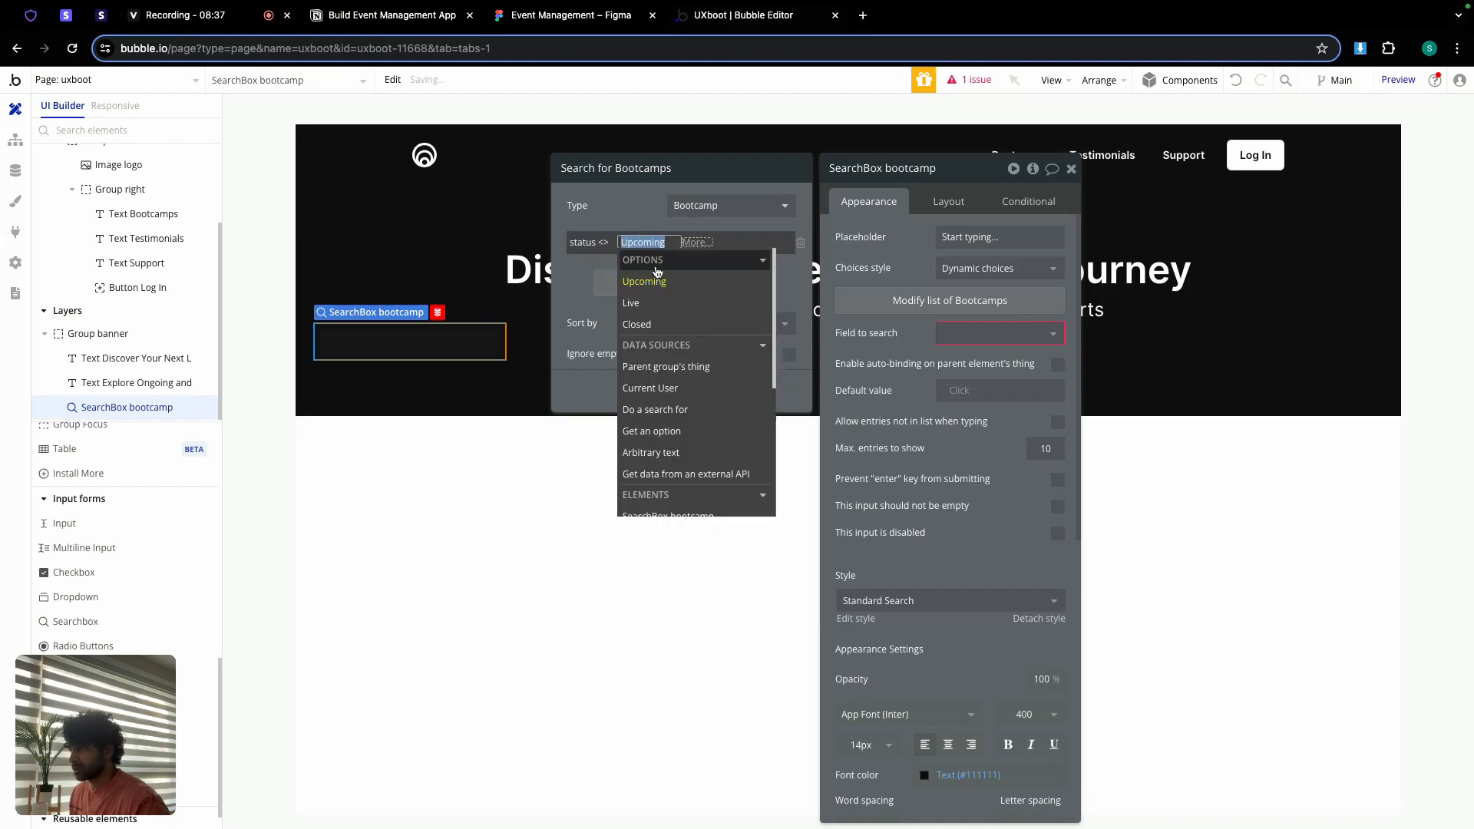
pyautogui.click(641, 324)
pyautogui.click(623, 179)
pyautogui.moveTo(623, 179); pyautogui.dragTo(877, 248)
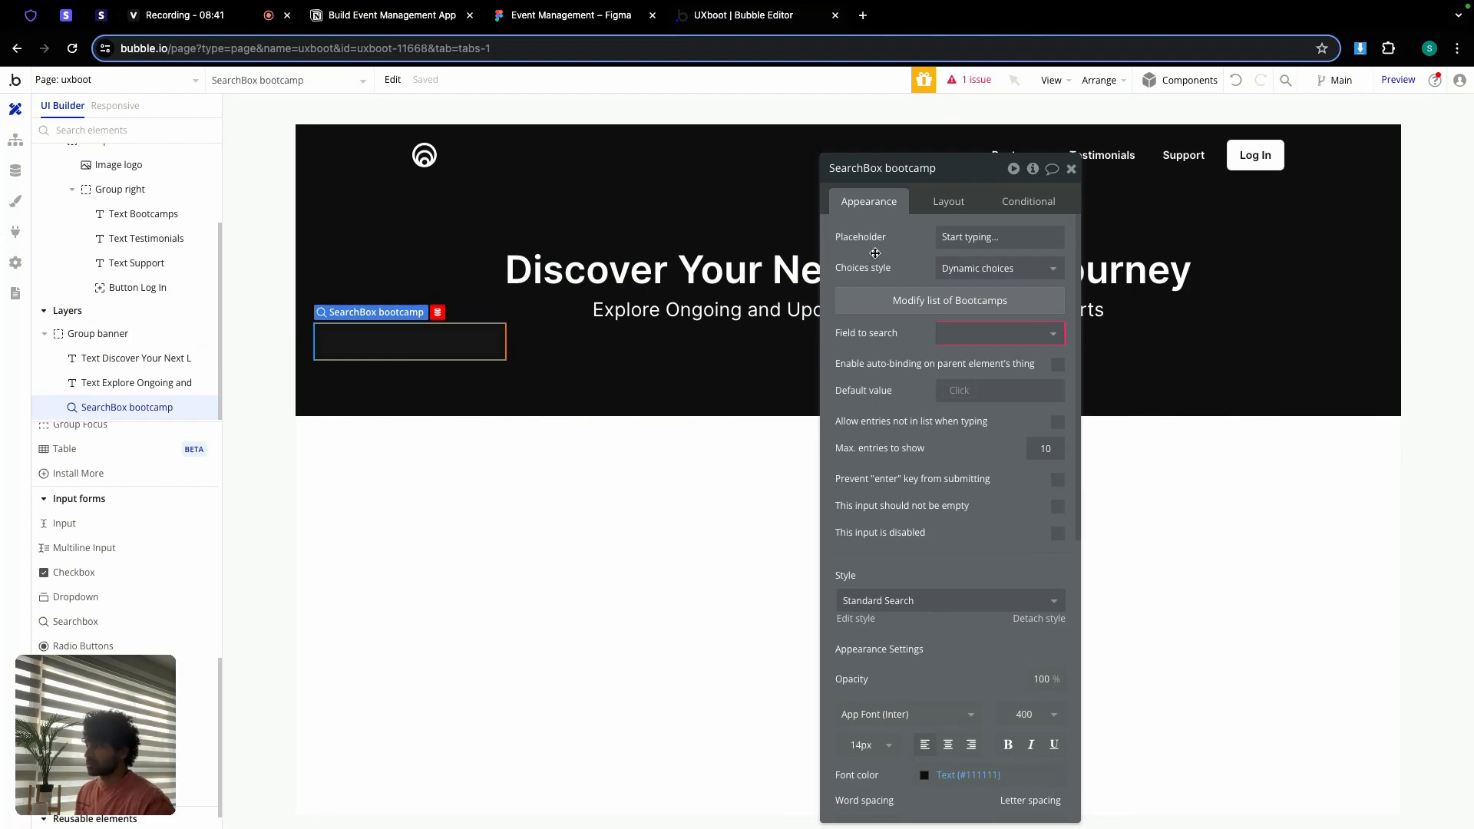
# Step: Give the search box a flat #FFFFFF background and roundness 0
pyautogui.scroll(-5, 960, 484)
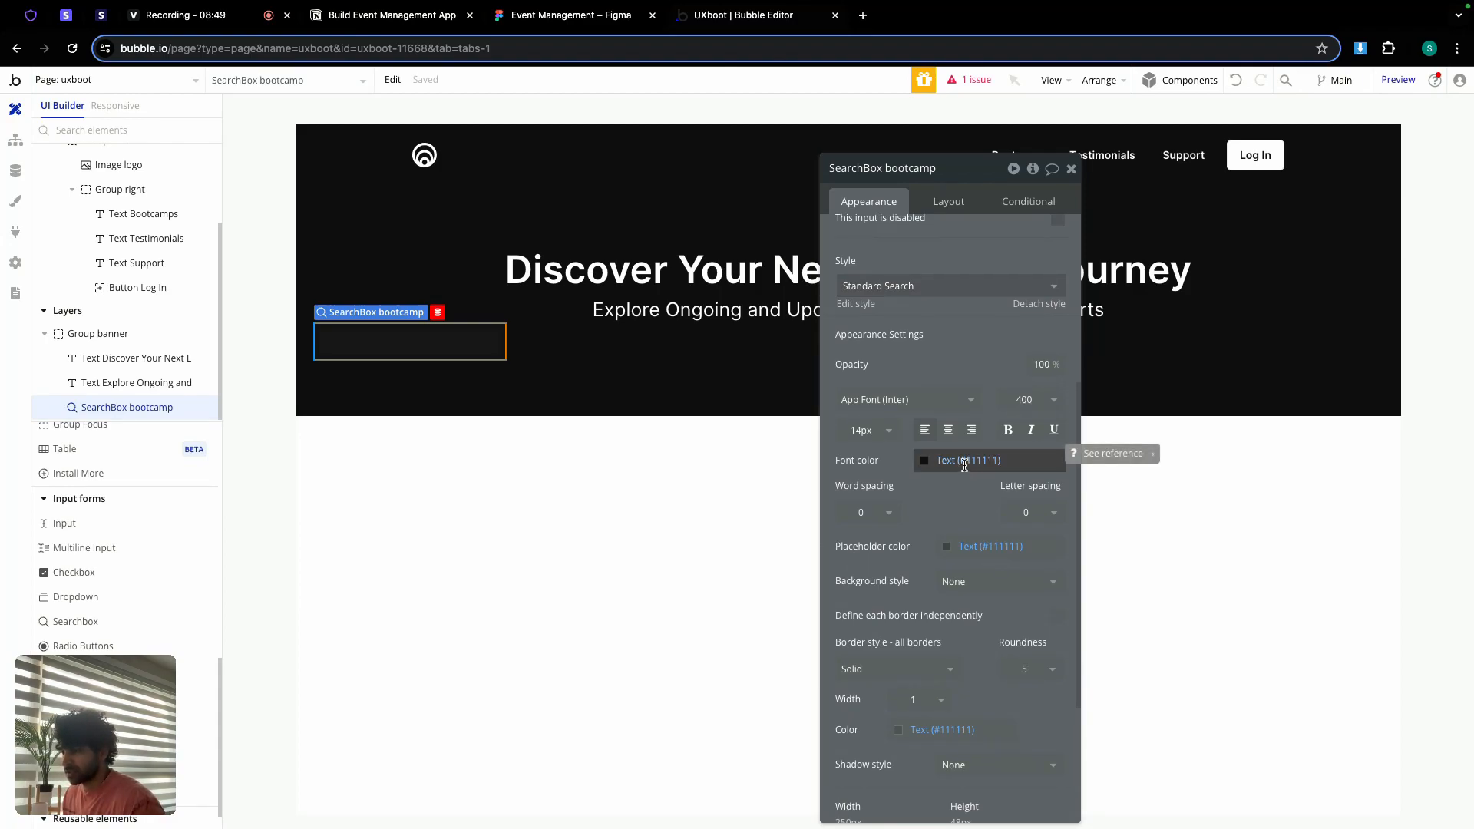
pyautogui.scroll(-1, 949, 499)
pyautogui.click(959, 556)
pyautogui.click(979, 629)
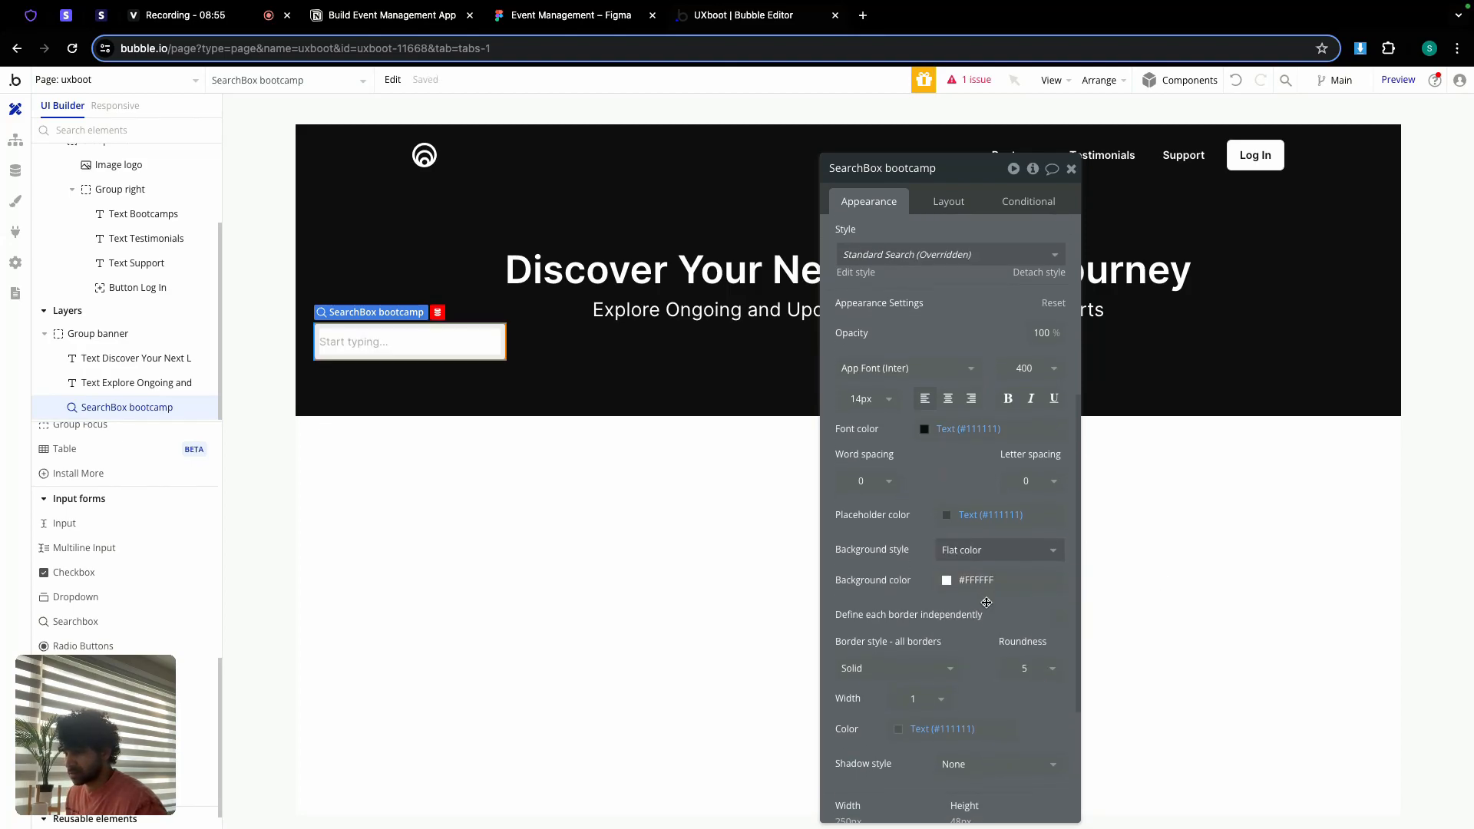
pyautogui.scroll(-1, 1059, 614)
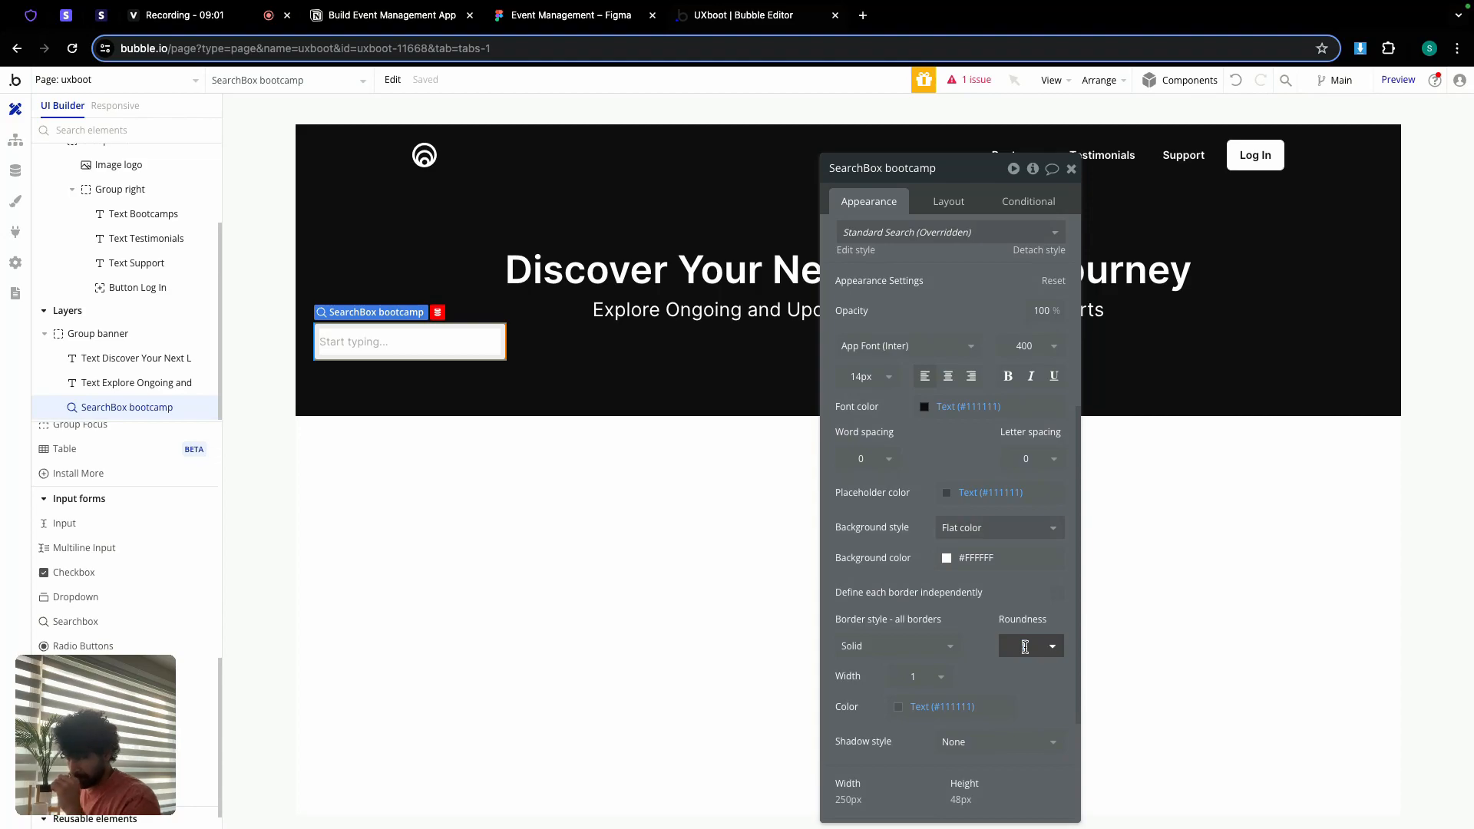
pyautogui.write('0')
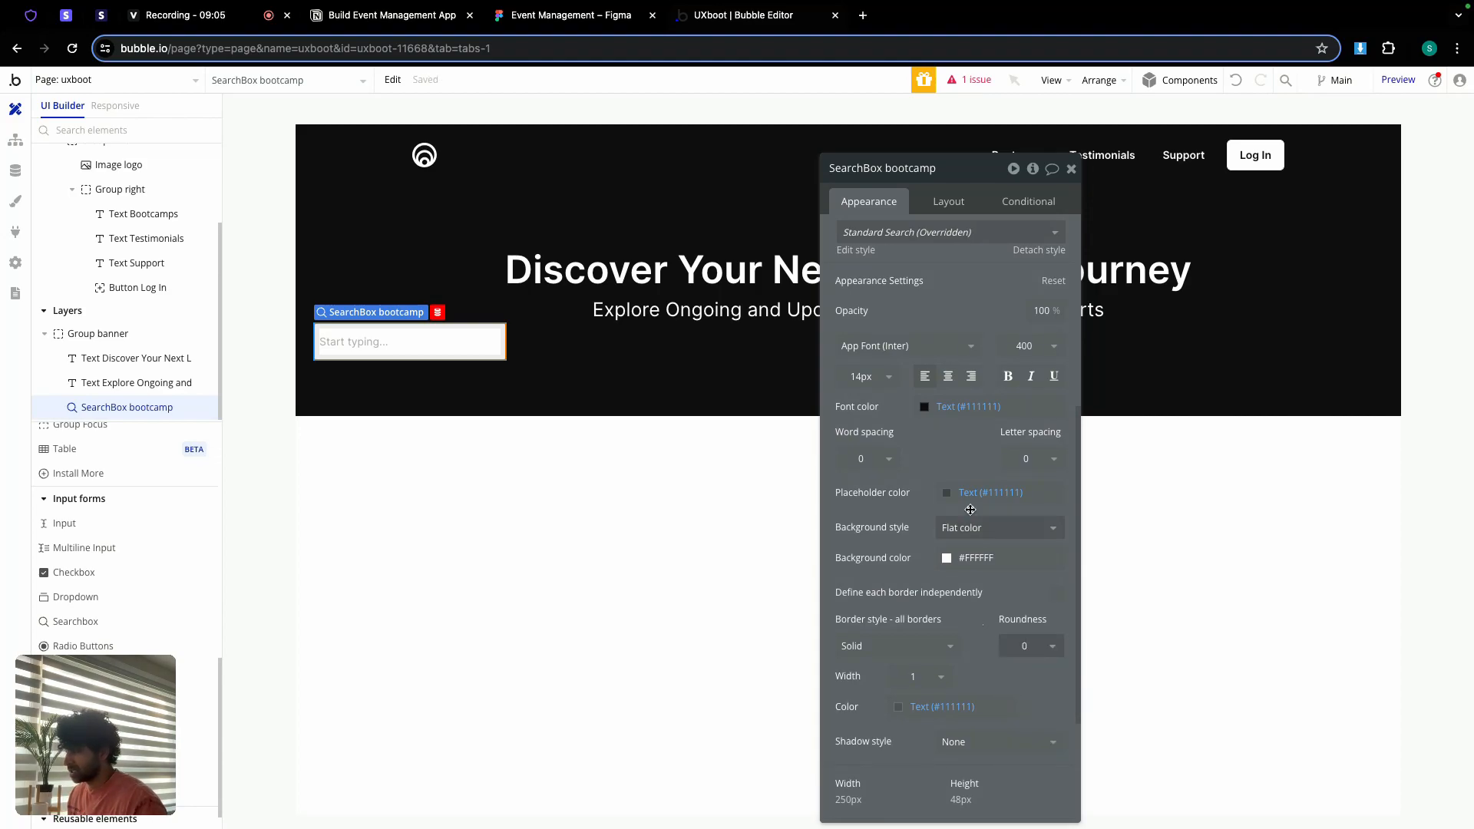
# Step: Set SearchBox bootcamp's height to 40 px and width to 350 px
pyautogui.click(949, 201)
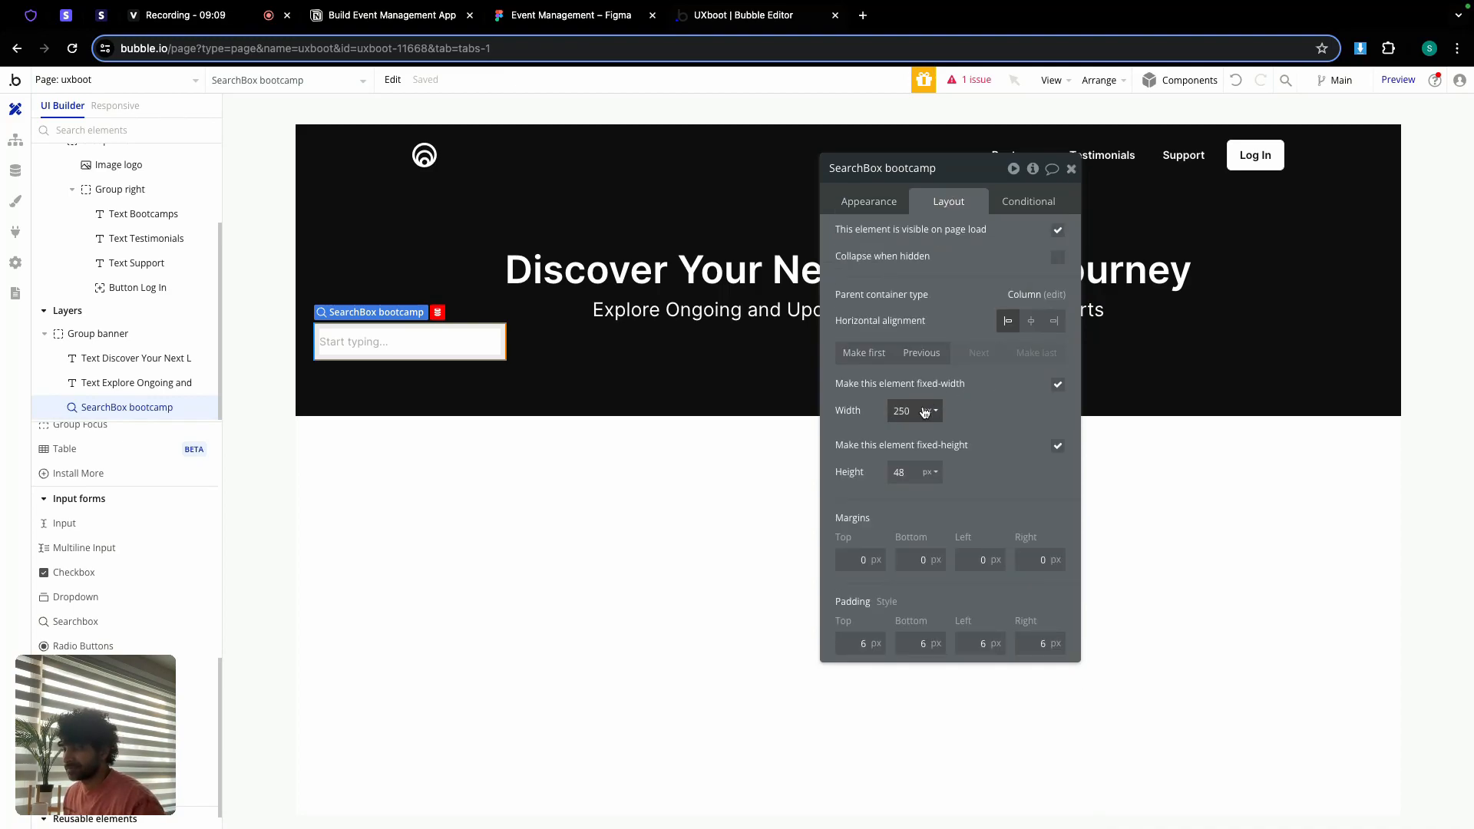
pyautogui.write('4')
pyautogui.press('Return')
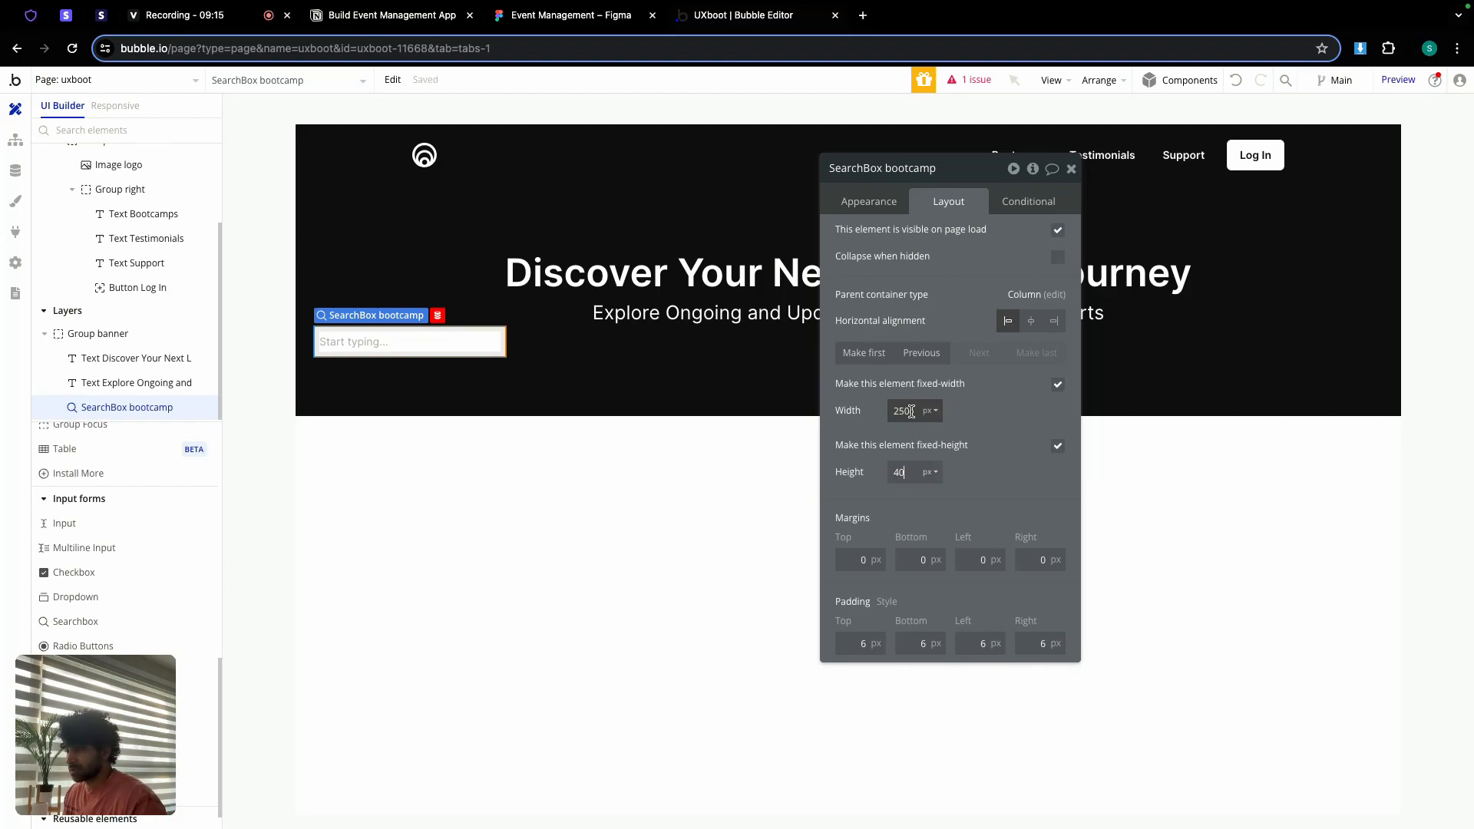
pyautogui.click(911, 412)
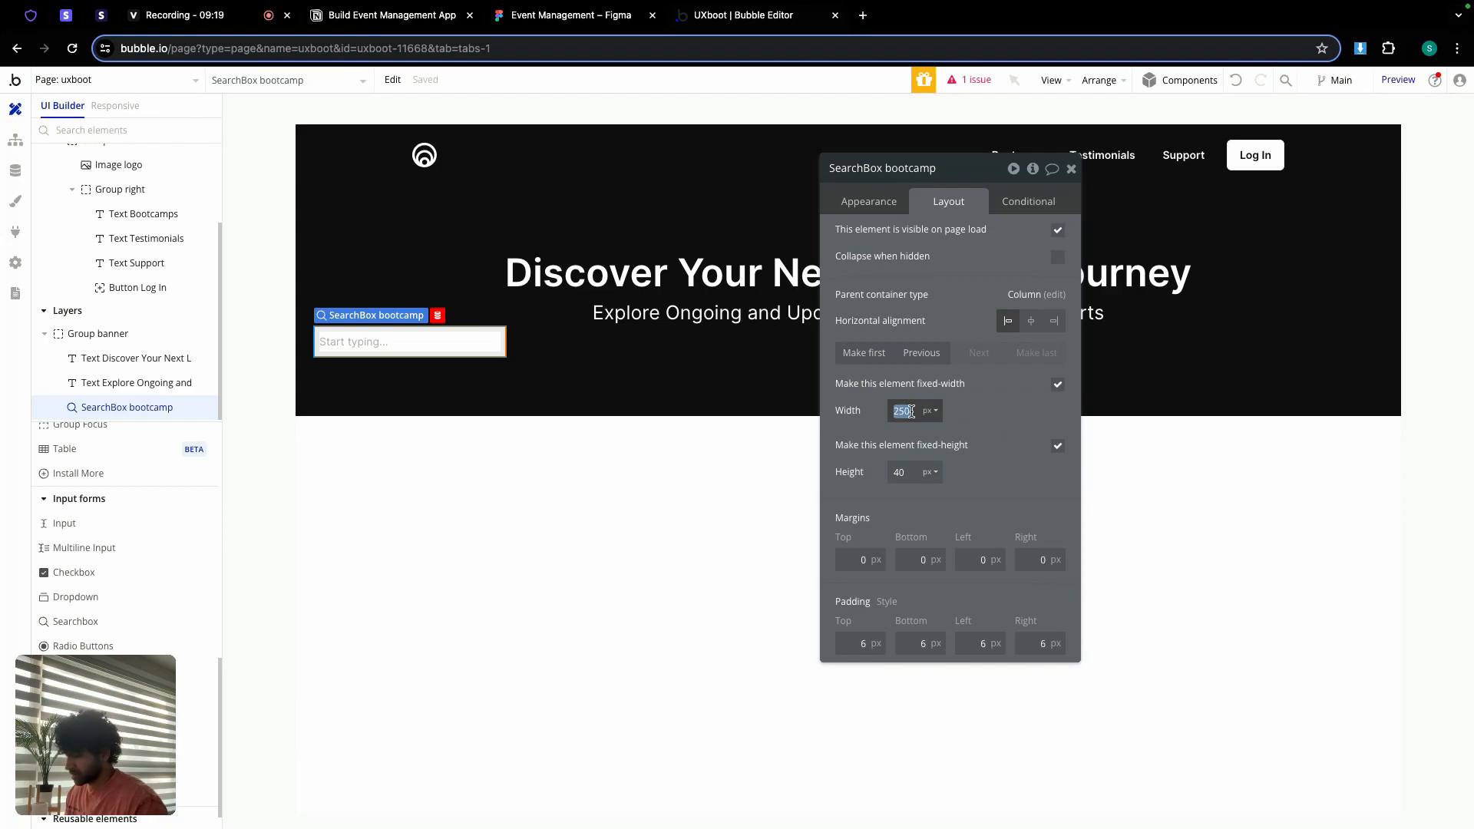
pyautogui.write('3')
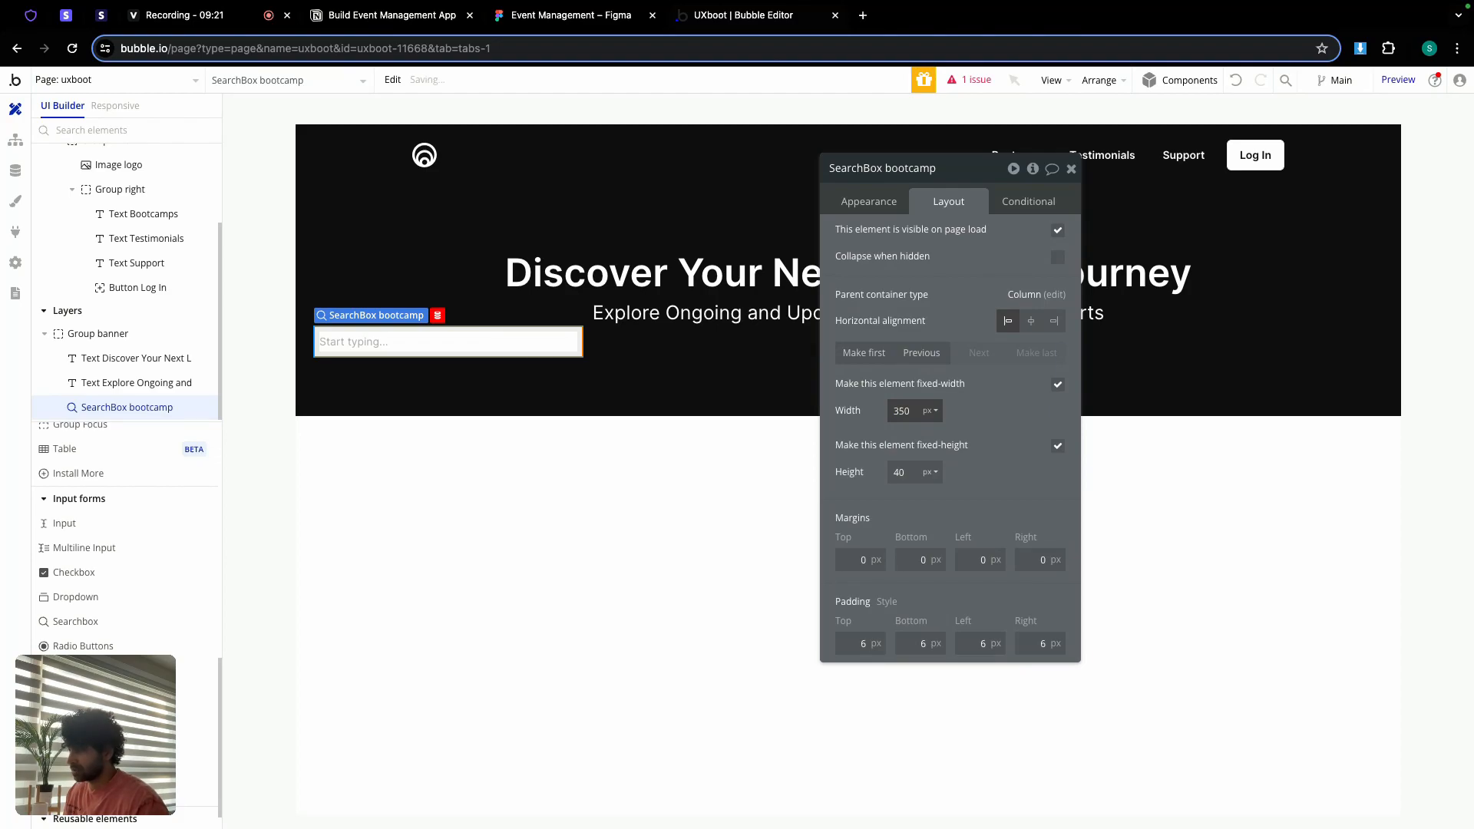
pyautogui.click(872, 204)
pyautogui.click(969, 237)
# Step: Give the search box the placeholder 'Search bootcamps....' and corner roundness 100
pyautogui.write('Search bootc')
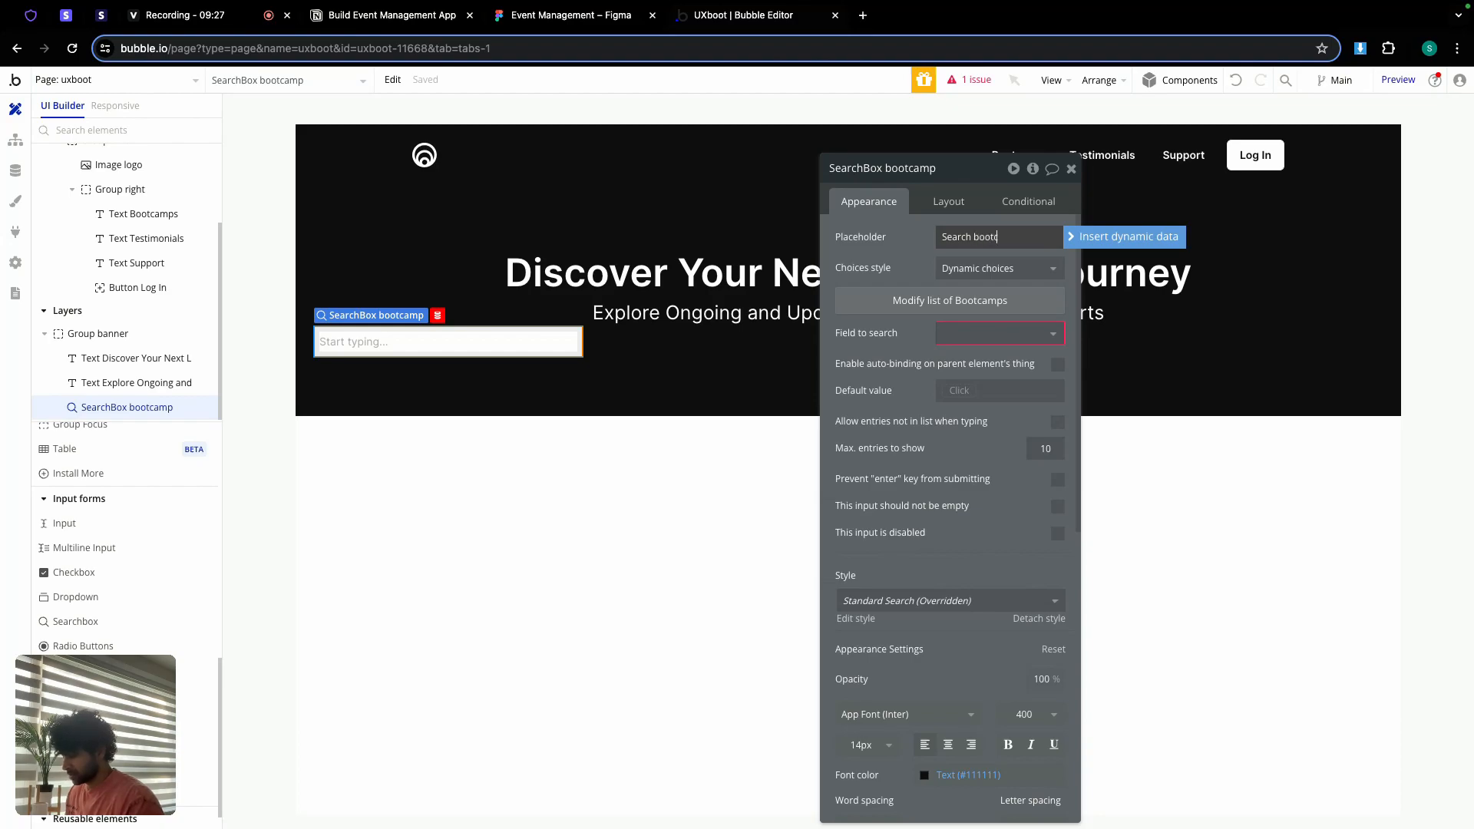
pyautogui.write('amps')
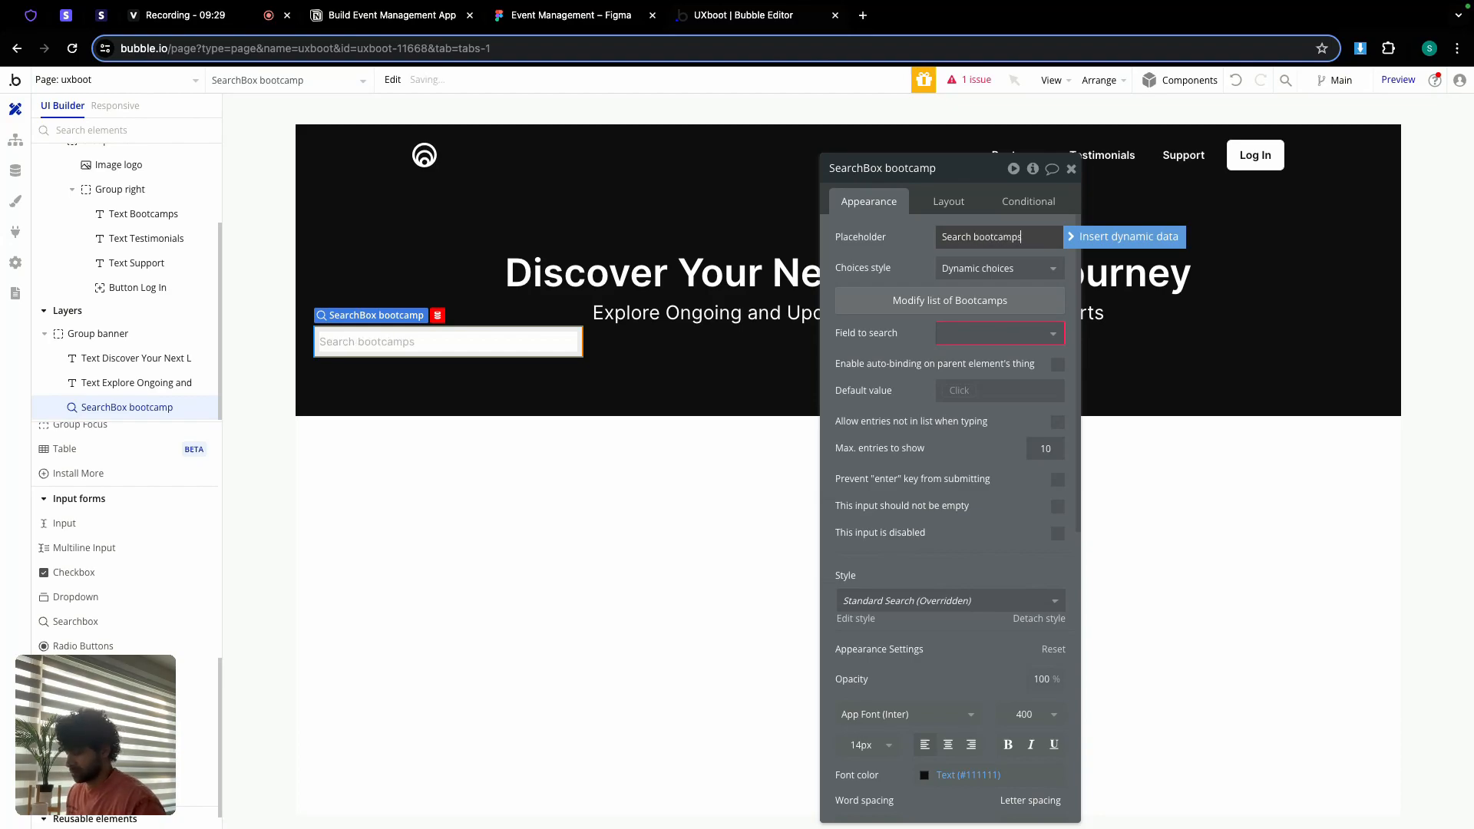
pyautogui.write('....')
pyautogui.scroll(-7, 1018, 492)
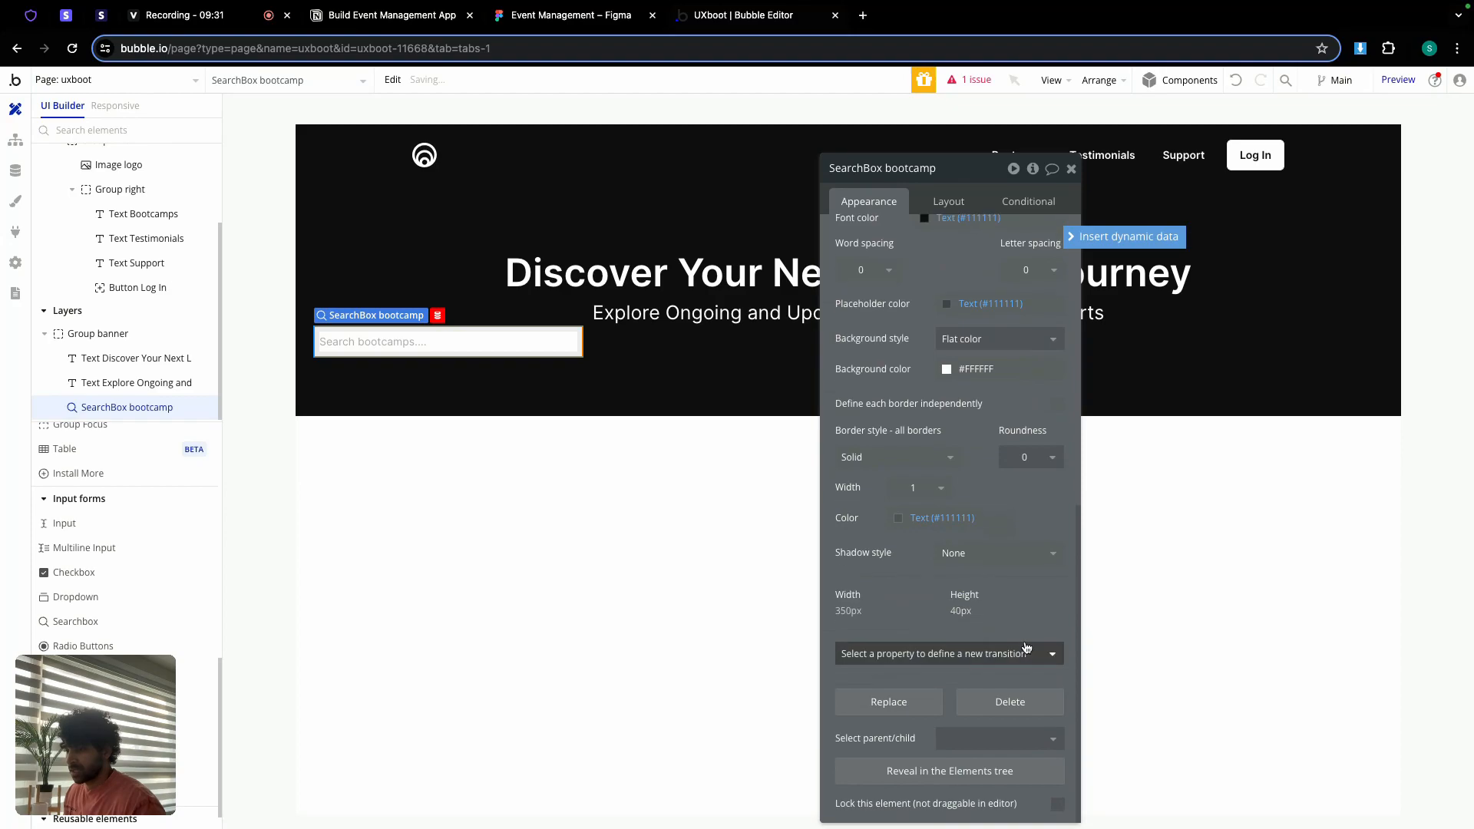
pyautogui.click(1022, 464)
pyautogui.doubleClick(1023, 464)
pyautogui.doubleClick(1025, 457)
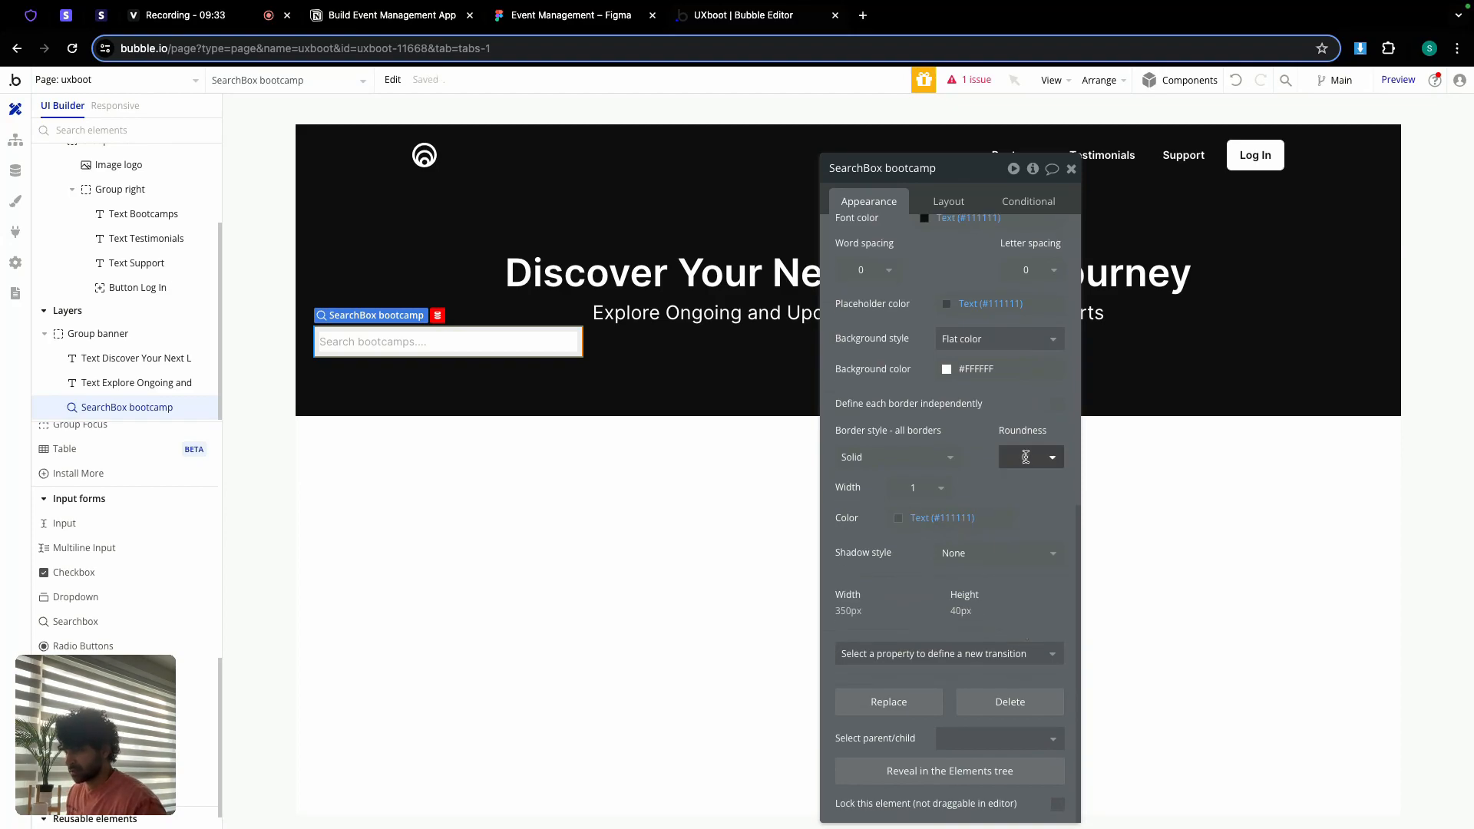
pyautogui.write('100')
pyautogui.press('Return')
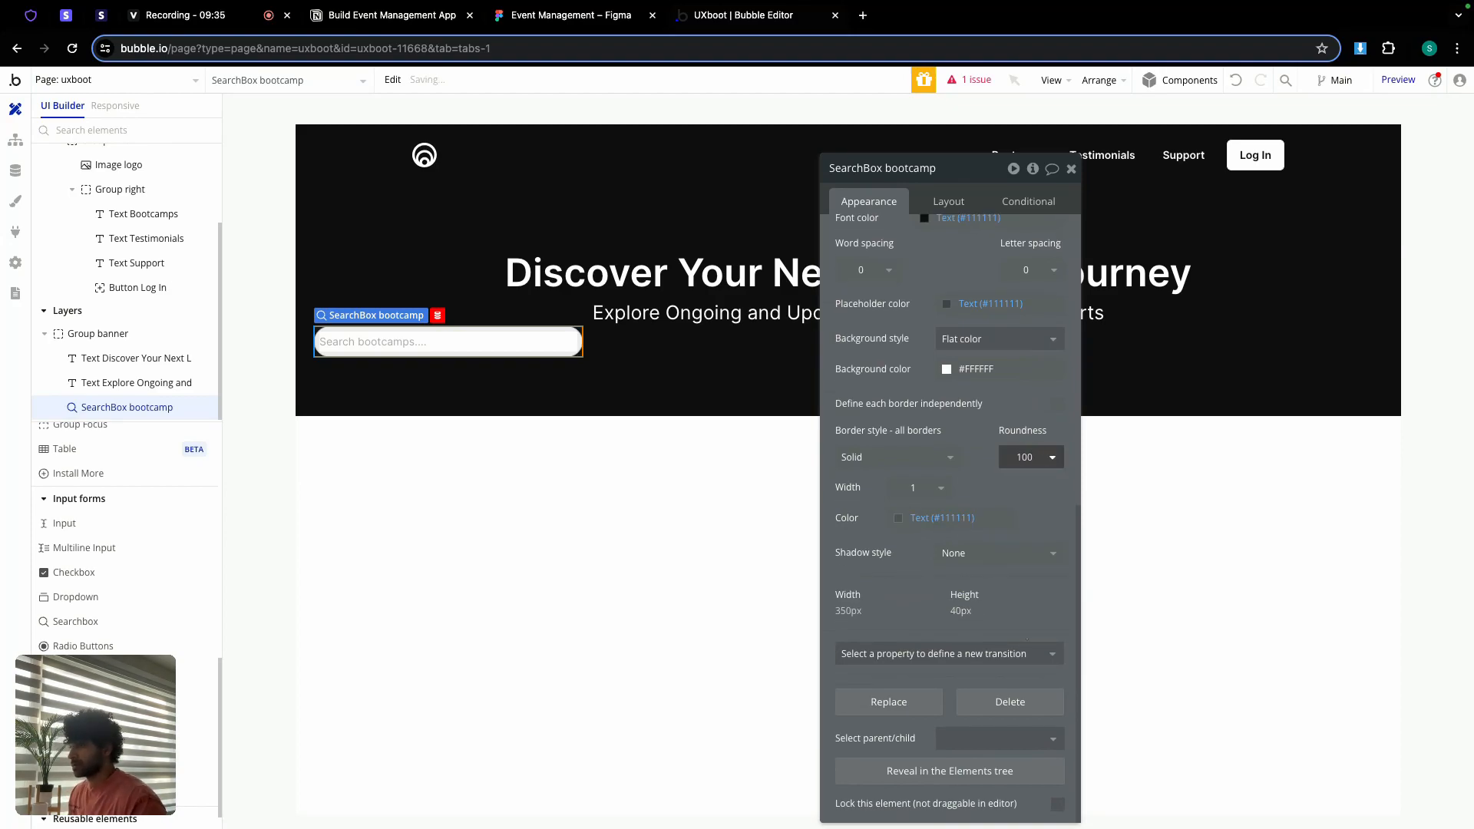
# Step: Center the search box horizontally in the hero banner
pyautogui.click(949, 201)
pyautogui.click(1029, 329)
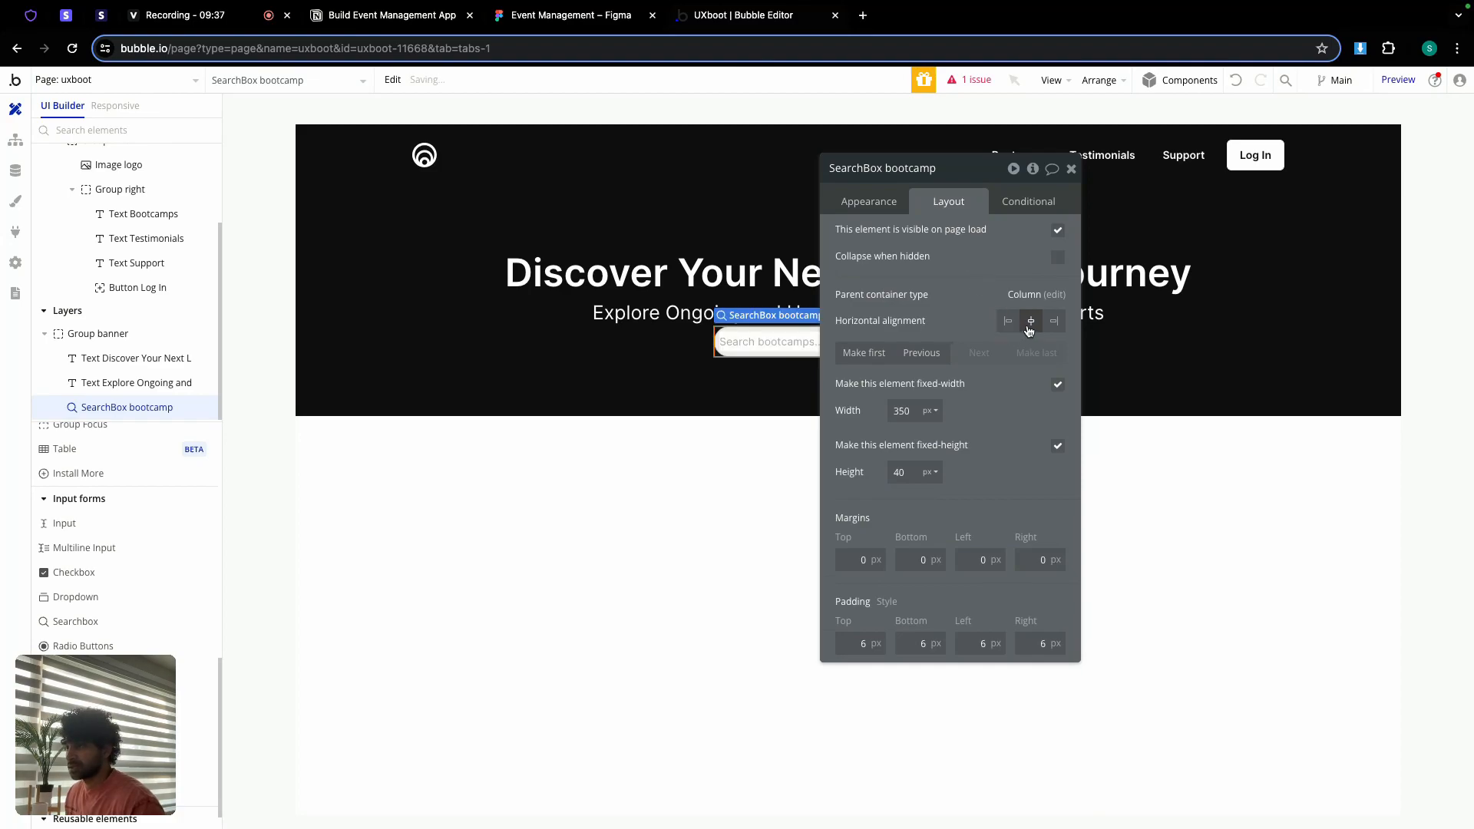
pyautogui.click(1071, 169)
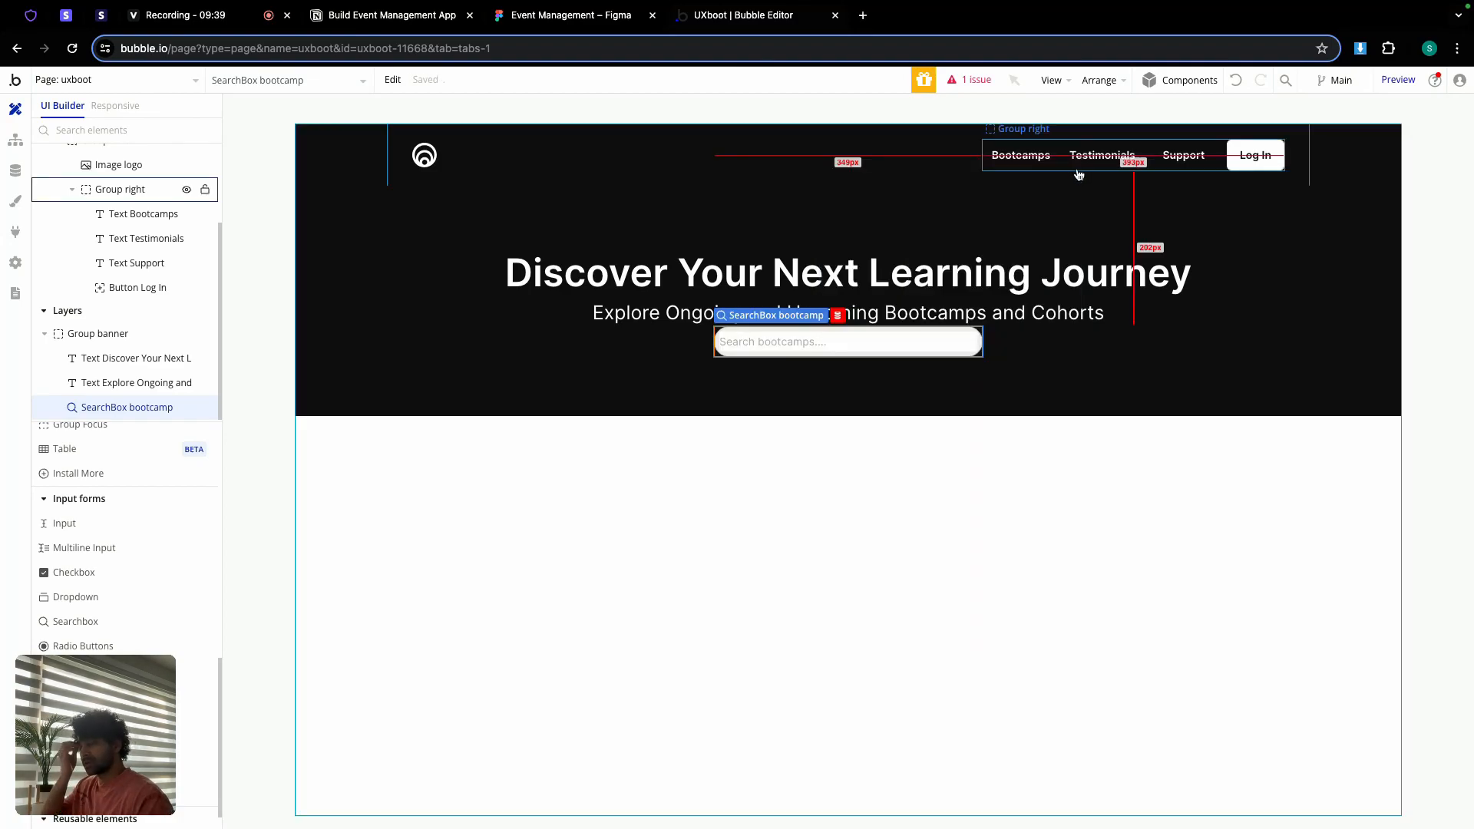
# Step: Group the hero heading and subtitle into a column container with gap spacing on
pyautogui.doubleClick(984, 275)
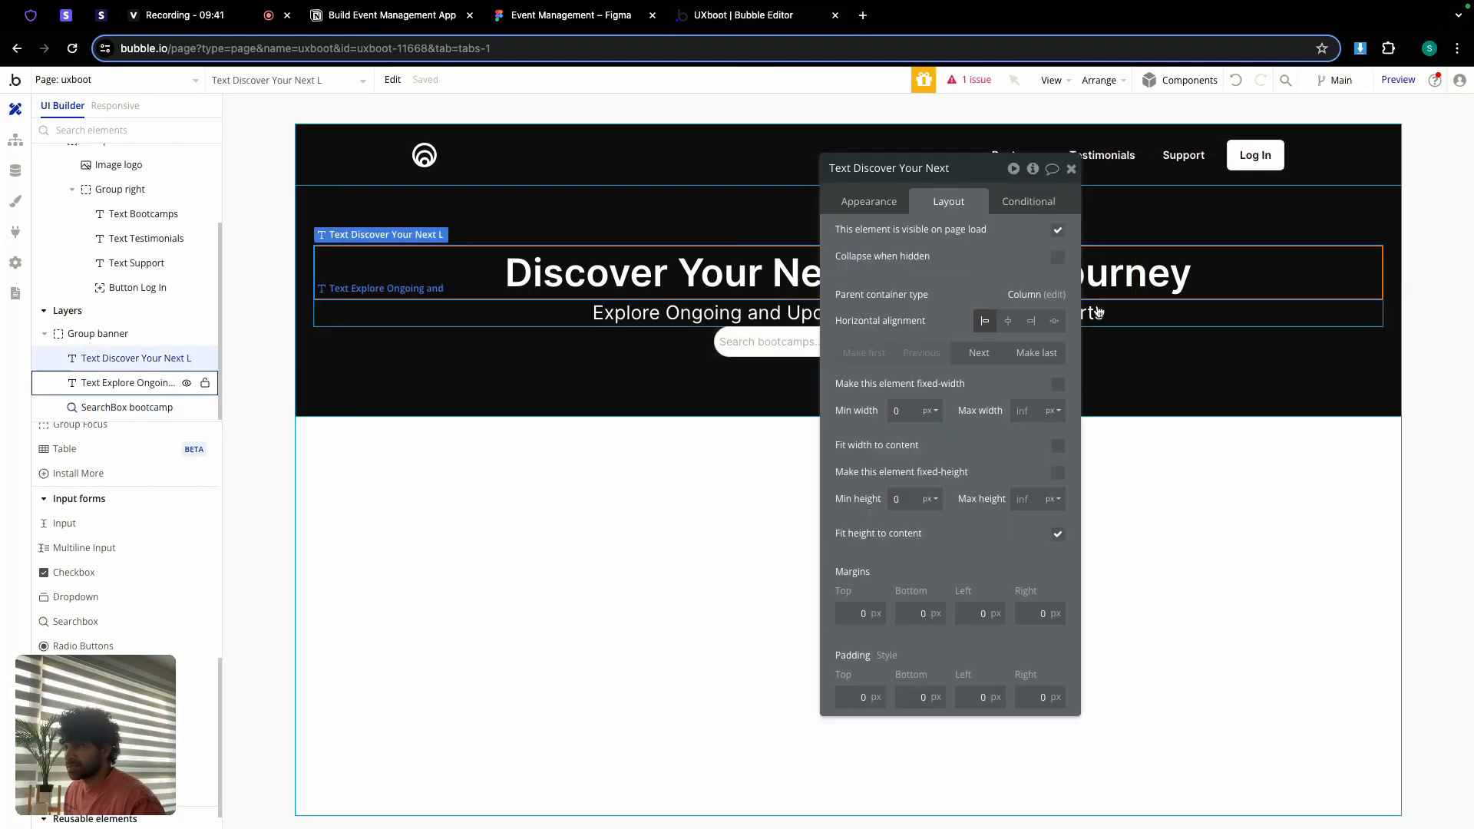
pyautogui.moveTo(991, 164); pyautogui.dragTo(1344, 216)
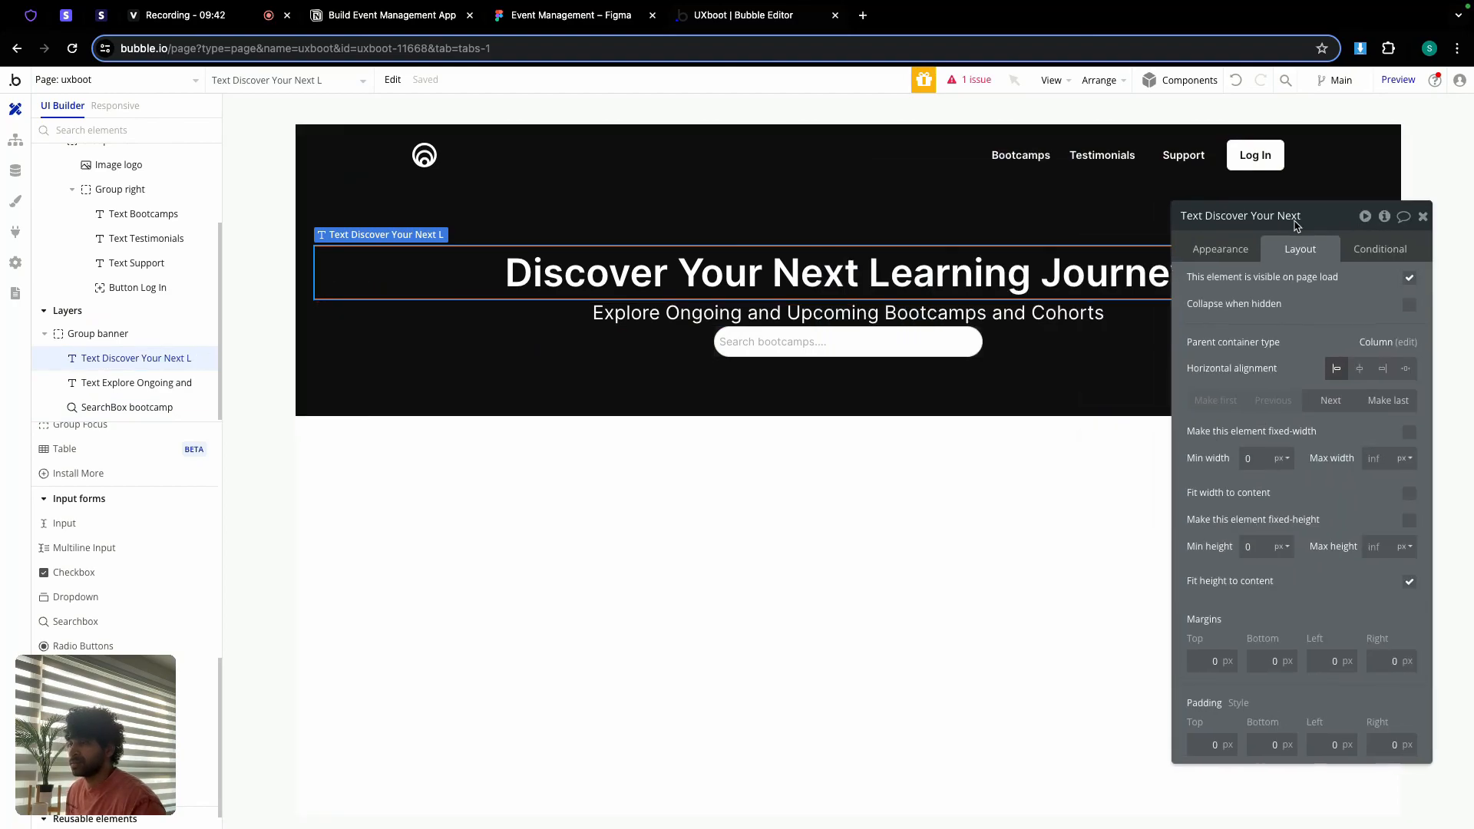
pyautogui.keyDown('shift'); pyautogui.click(580, 310); pyautogui.keyUp('shift')
pyautogui.rightClick(580, 310)
pyautogui.moveTo(677, 412)
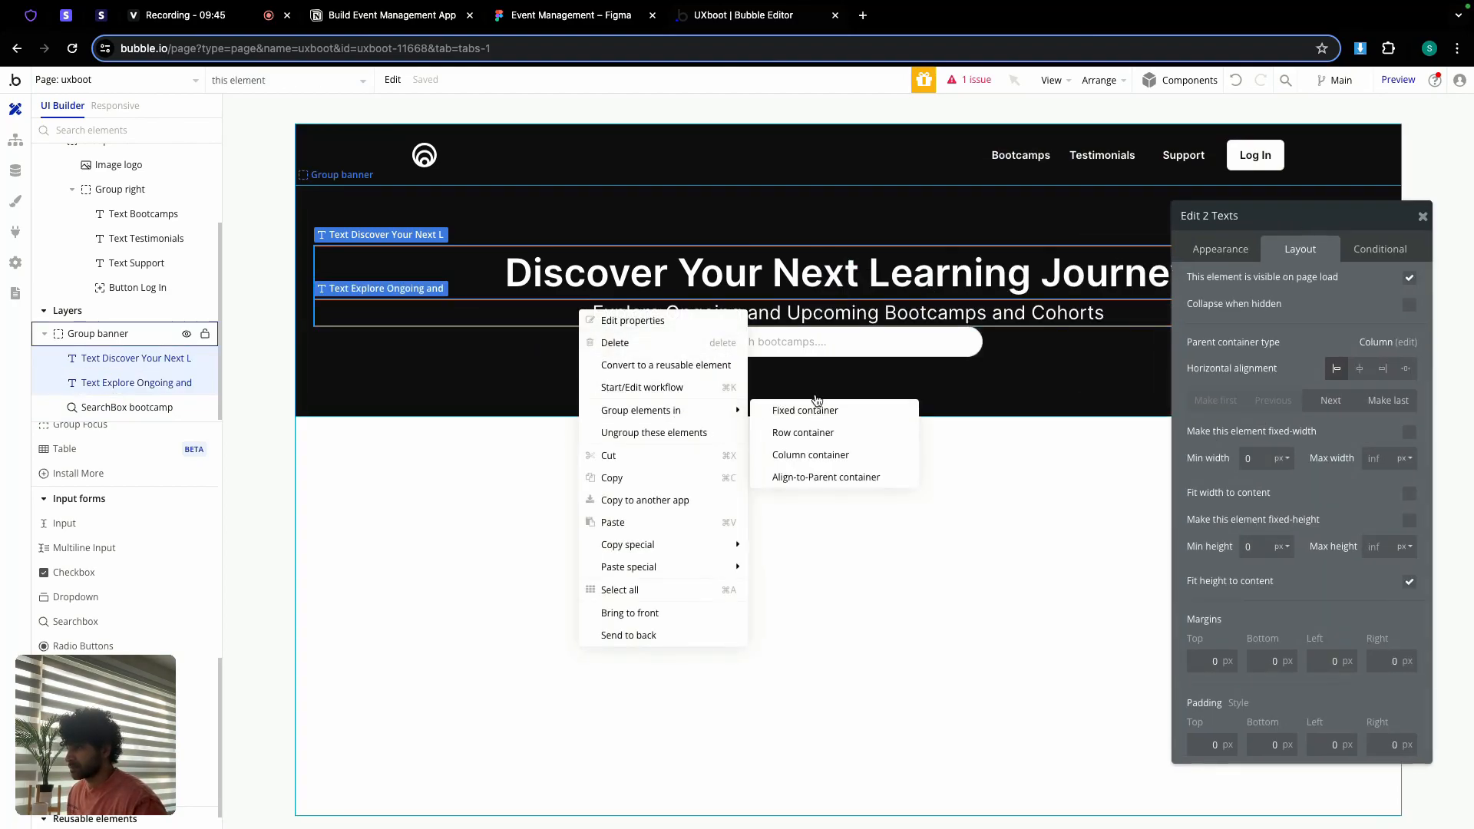
pyautogui.click(803, 455)
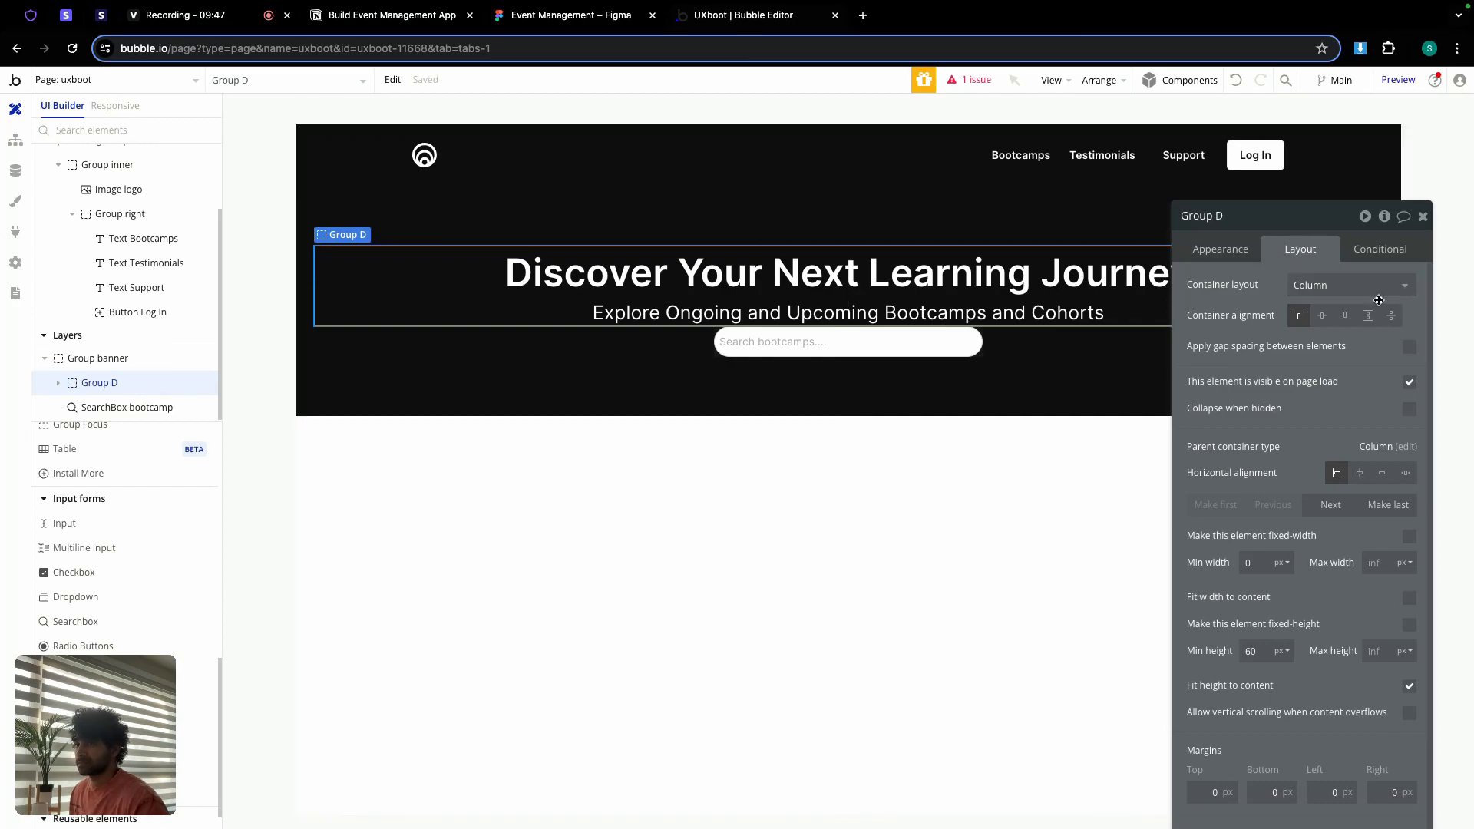
pyautogui.click(1407, 351)
# Step: In Figma, check the 12 px auto layout gap of the hero text frame
pyautogui.click(572, 16)
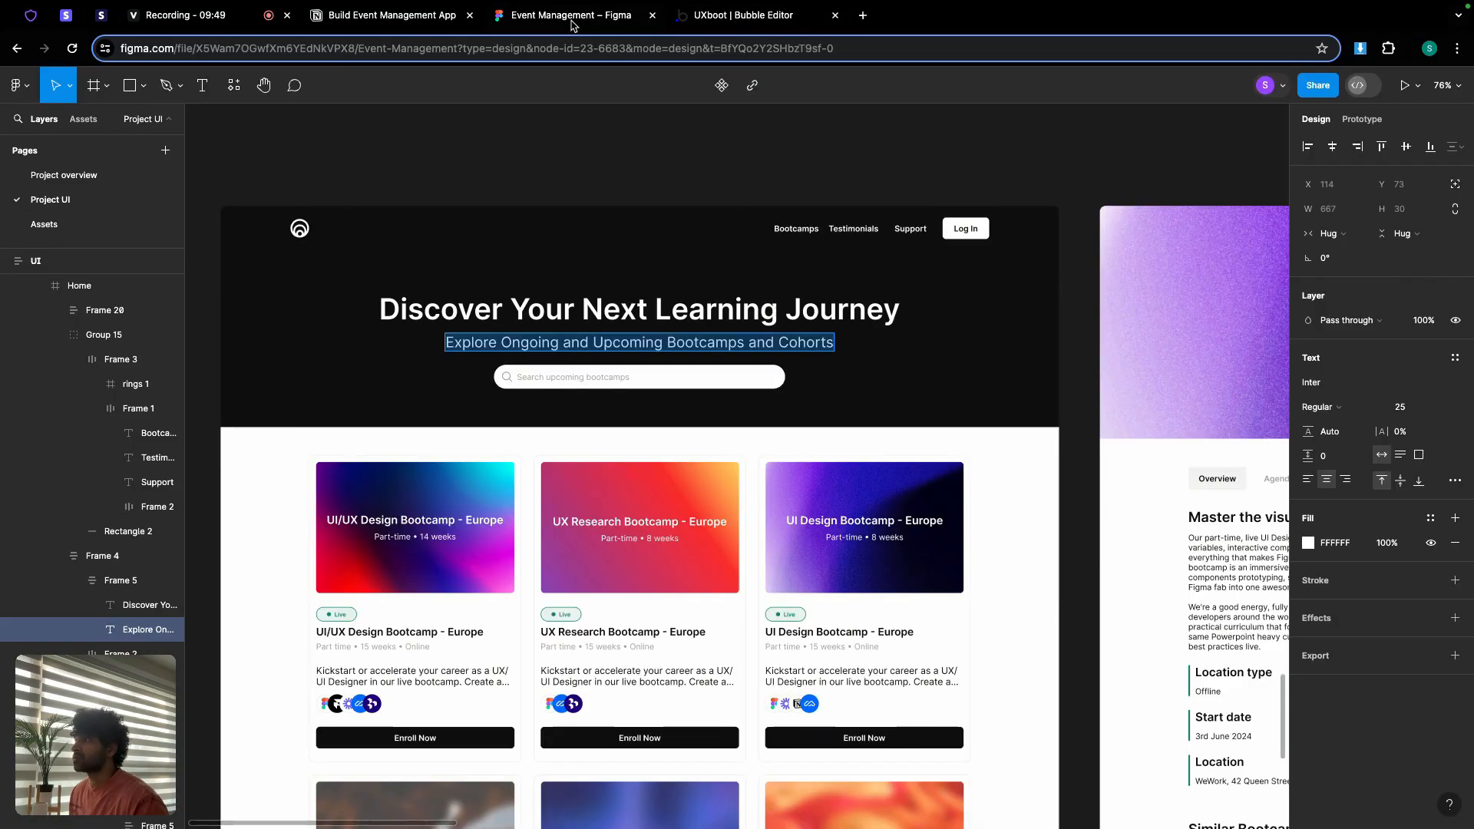
pyautogui.click(931, 316)
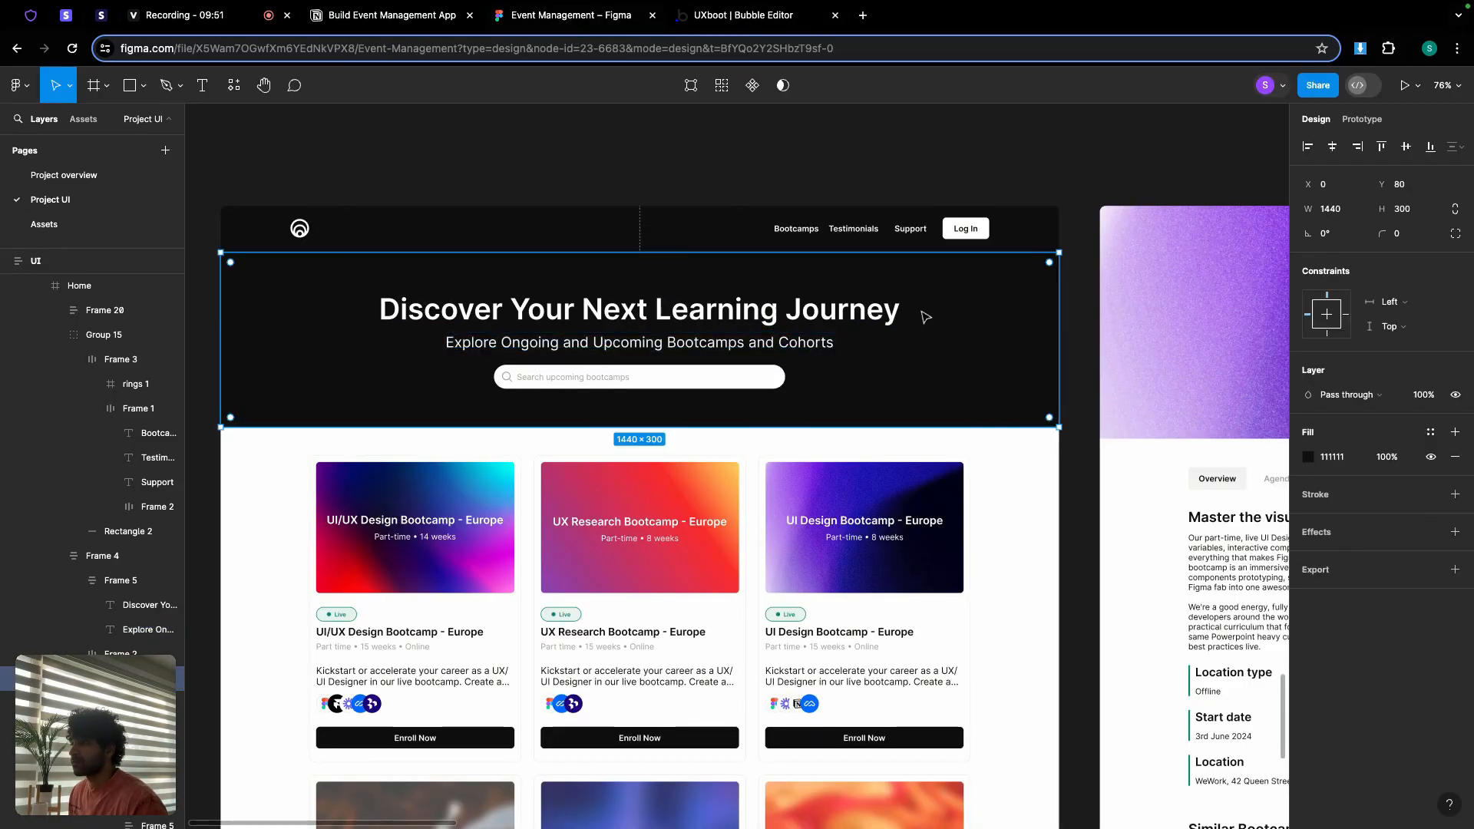
pyautogui.doubleClick(651, 335)
pyautogui.click(654, 328)
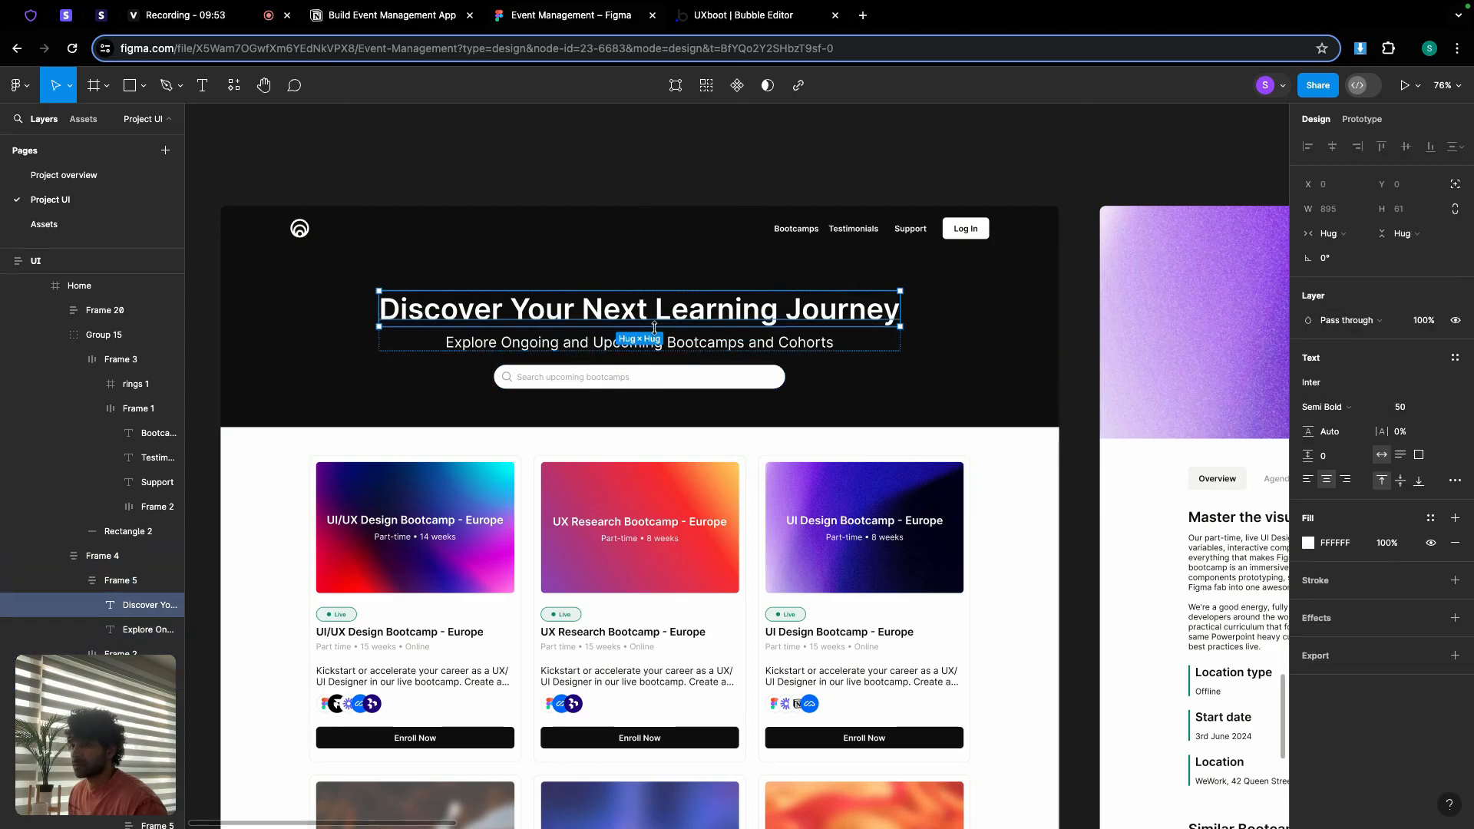
pyautogui.click(867, 345)
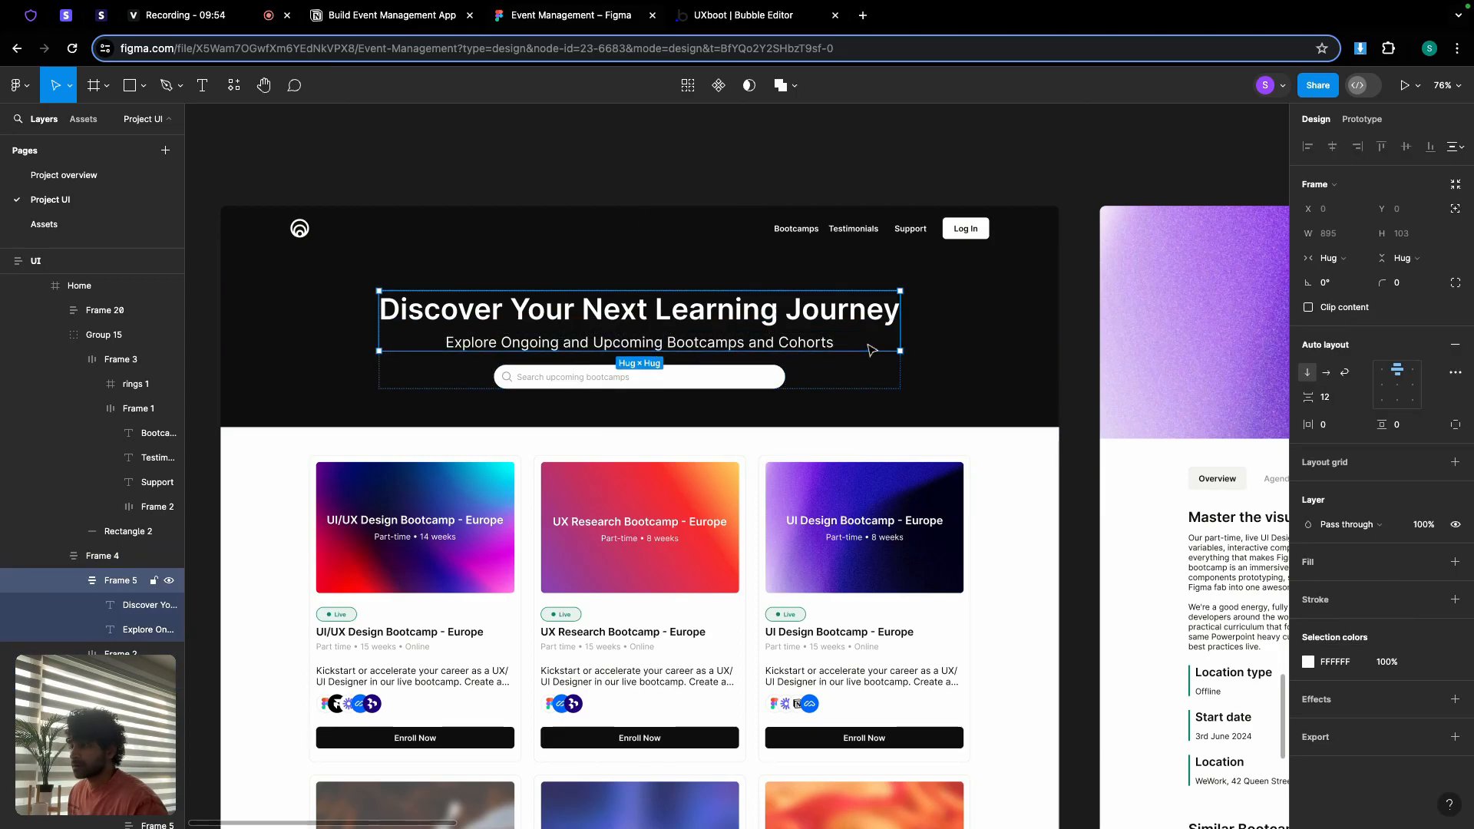
# Step: Give Group D a 12 px row gap and a minimum height of 0
pyautogui.click(758, 17)
pyautogui.click(1394, 371)
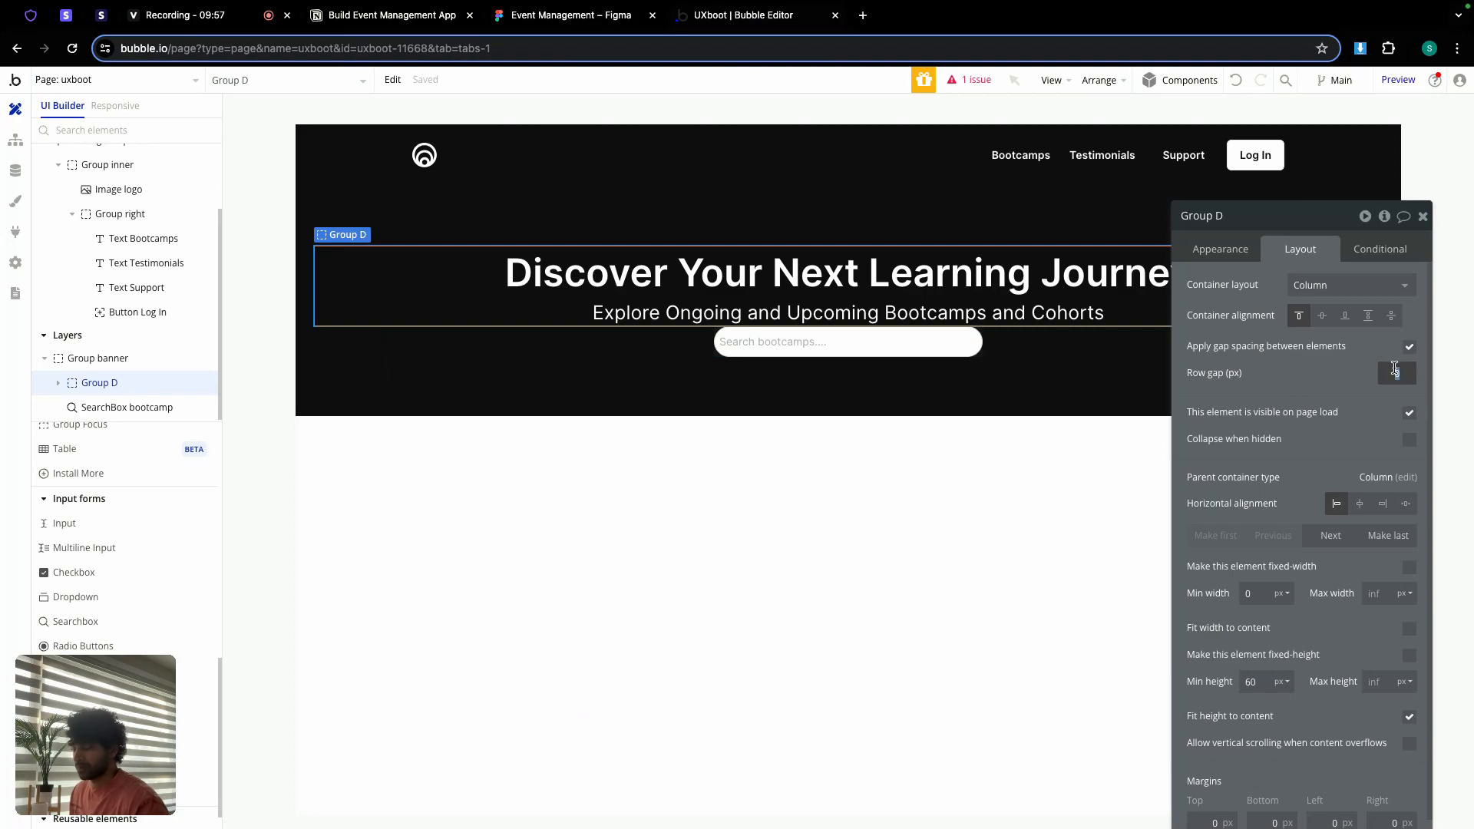
pyautogui.press('Return')
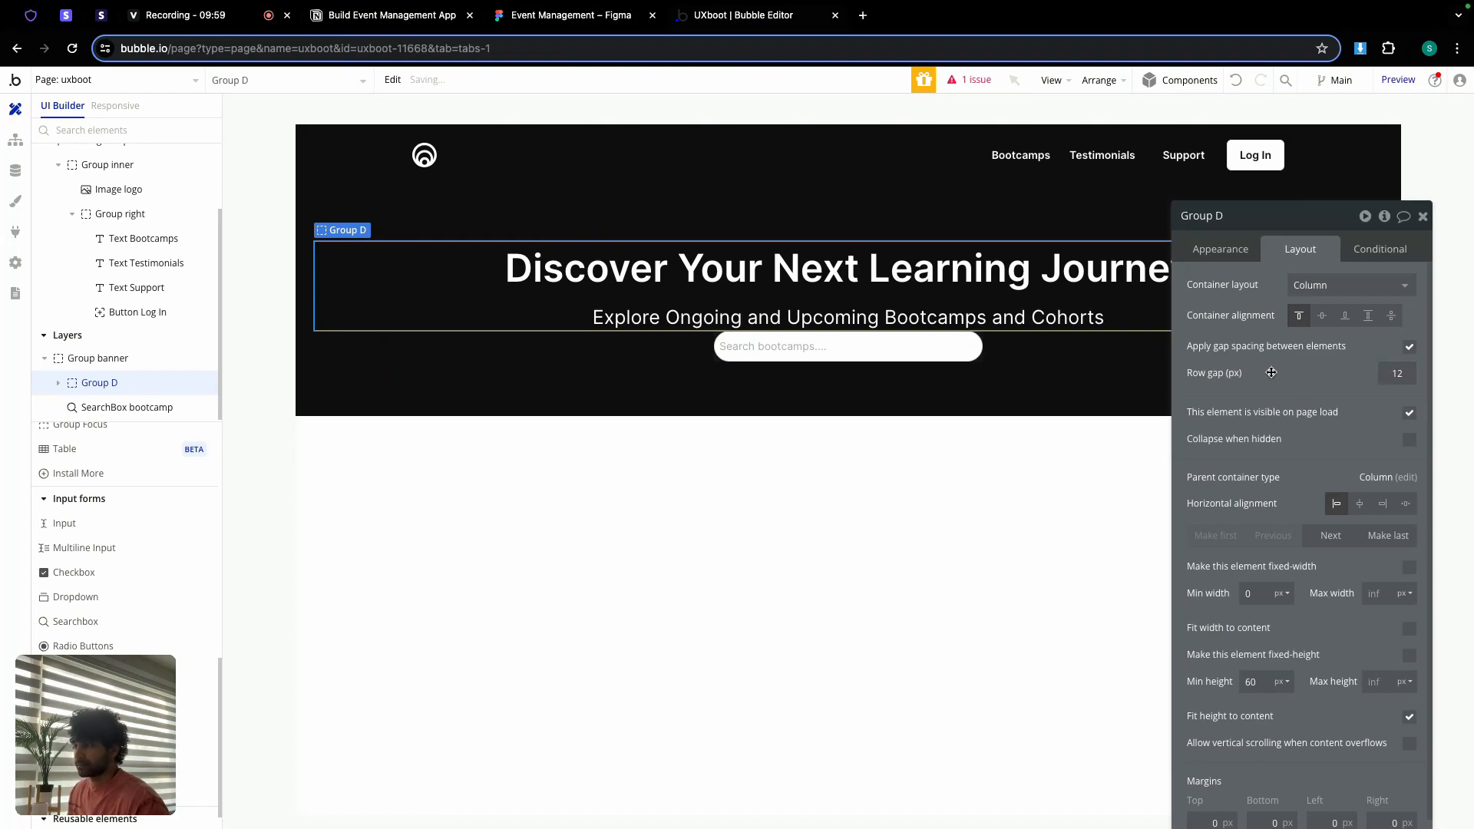
pyautogui.write('0')
pyautogui.press('Return')
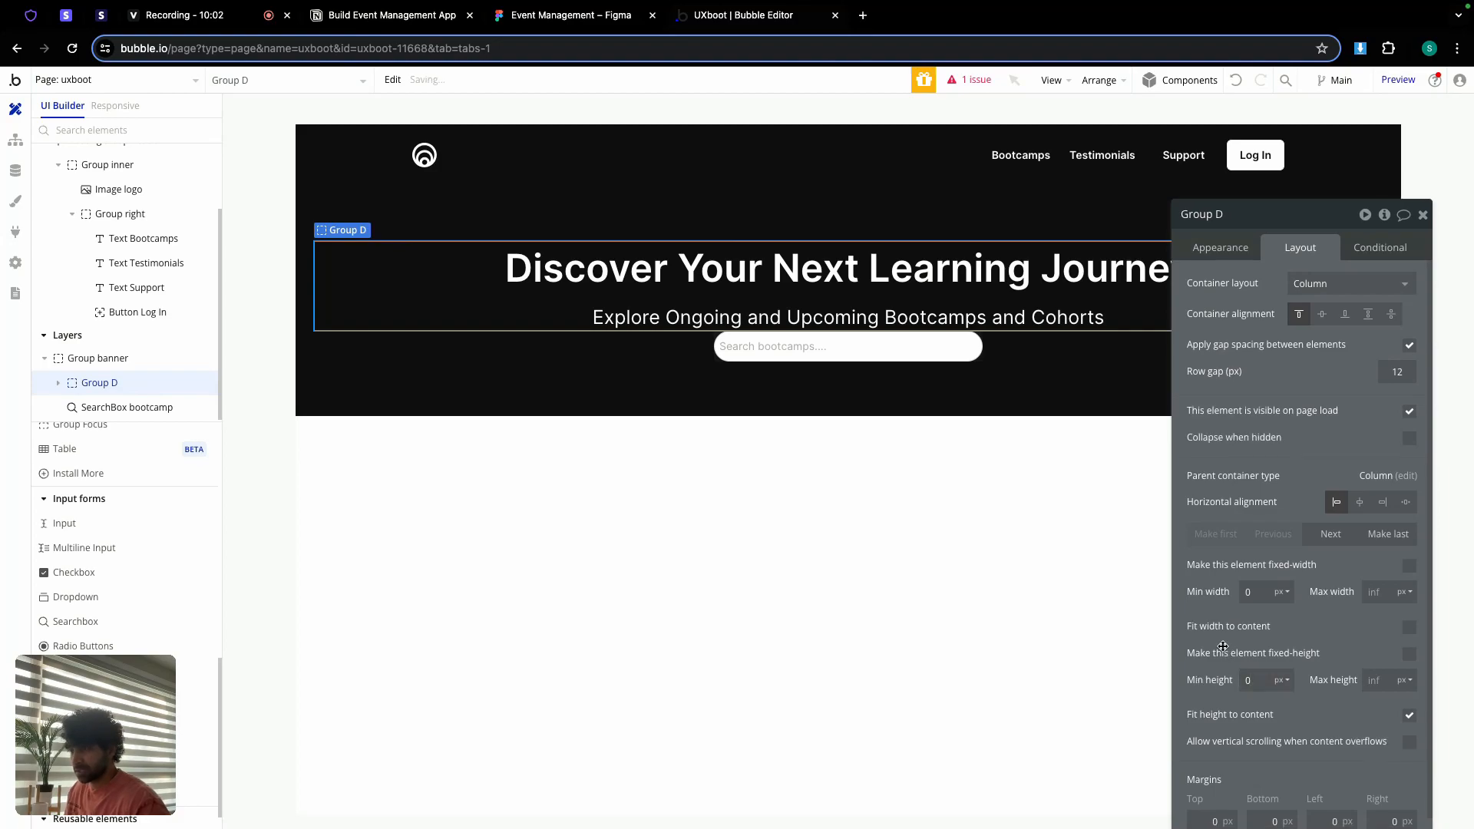
pyautogui.click(557, 20)
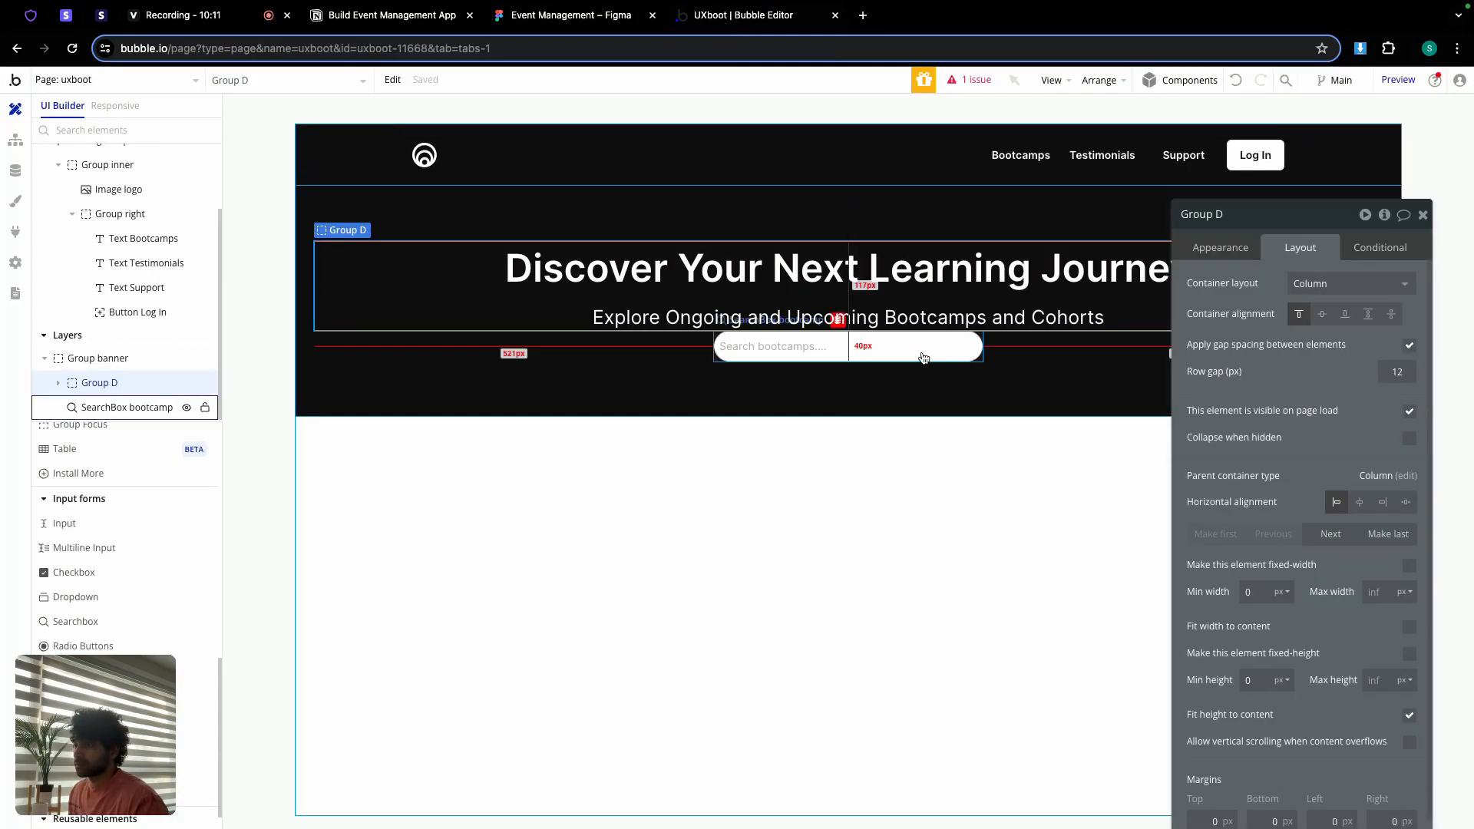
# Step: Group the search box and Group D into a new column container
pyautogui.click(924, 358)
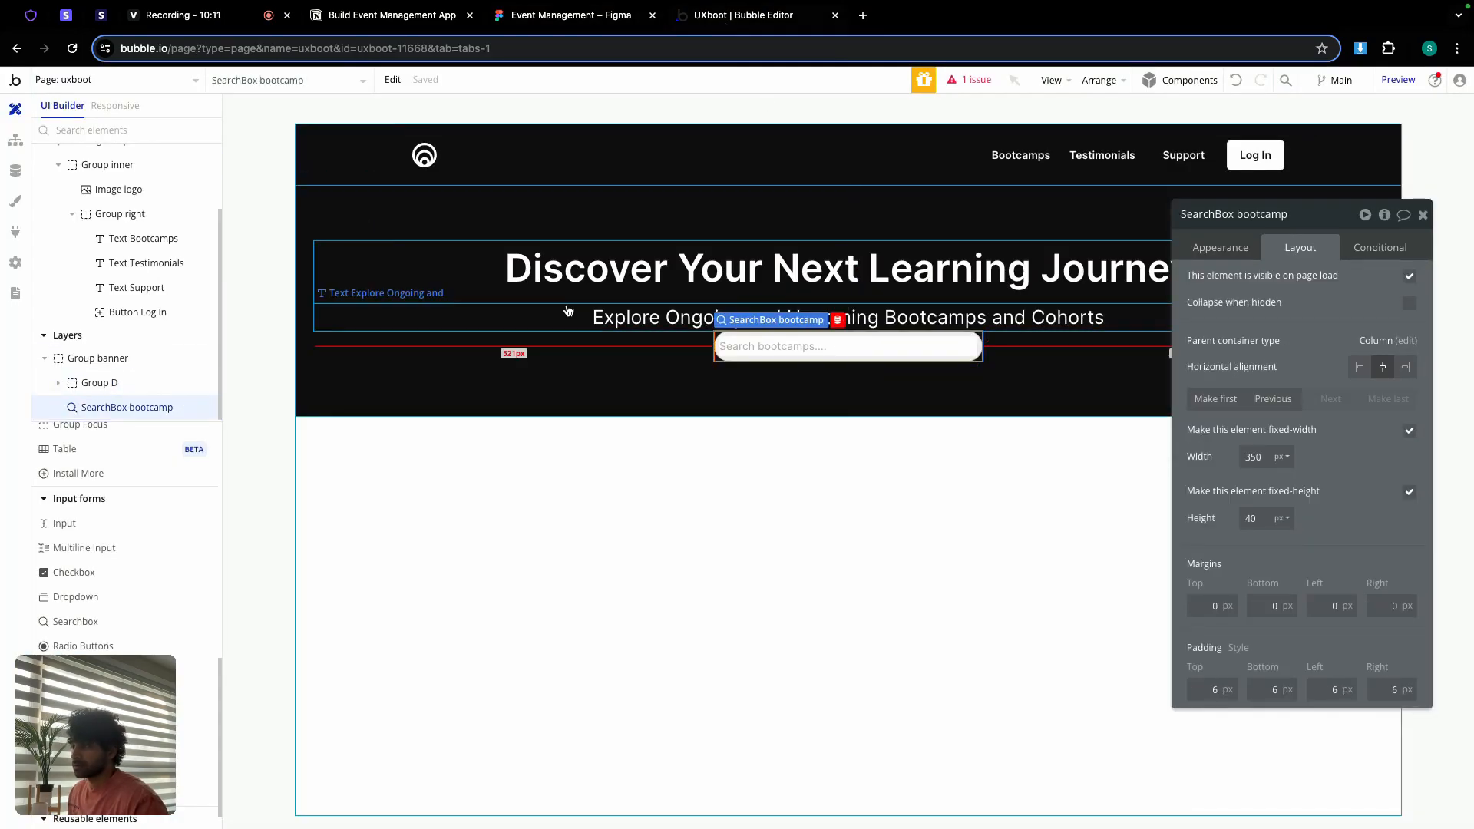
pyautogui.keyDown('shift'); pyautogui.click(457, 306); pyautogui.keyUp('shift')
pyautogui.rightClick(456, 301)
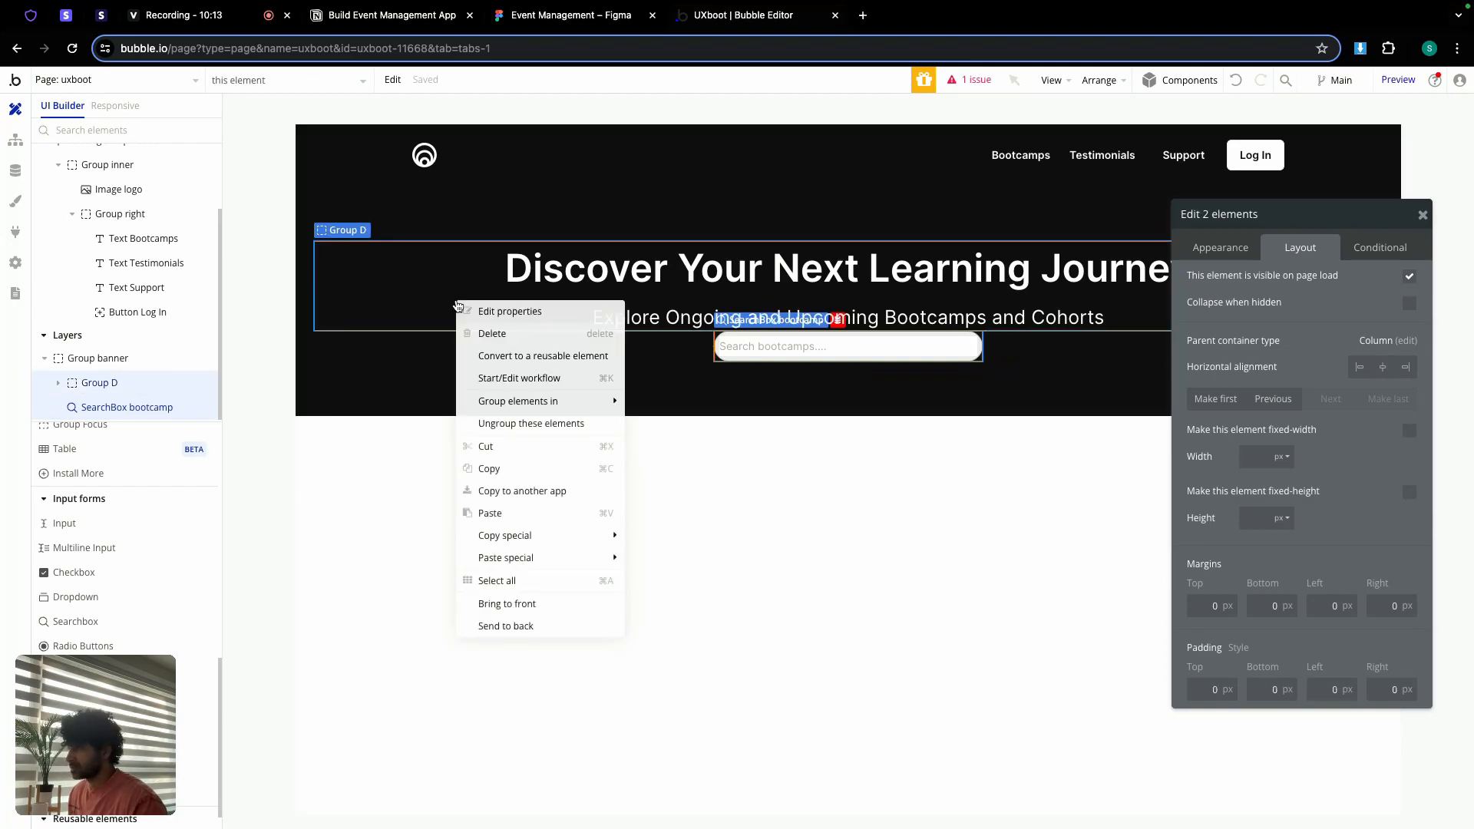
pyautogui.moveTo(566, 407)
pyautogui.click(688, 446)
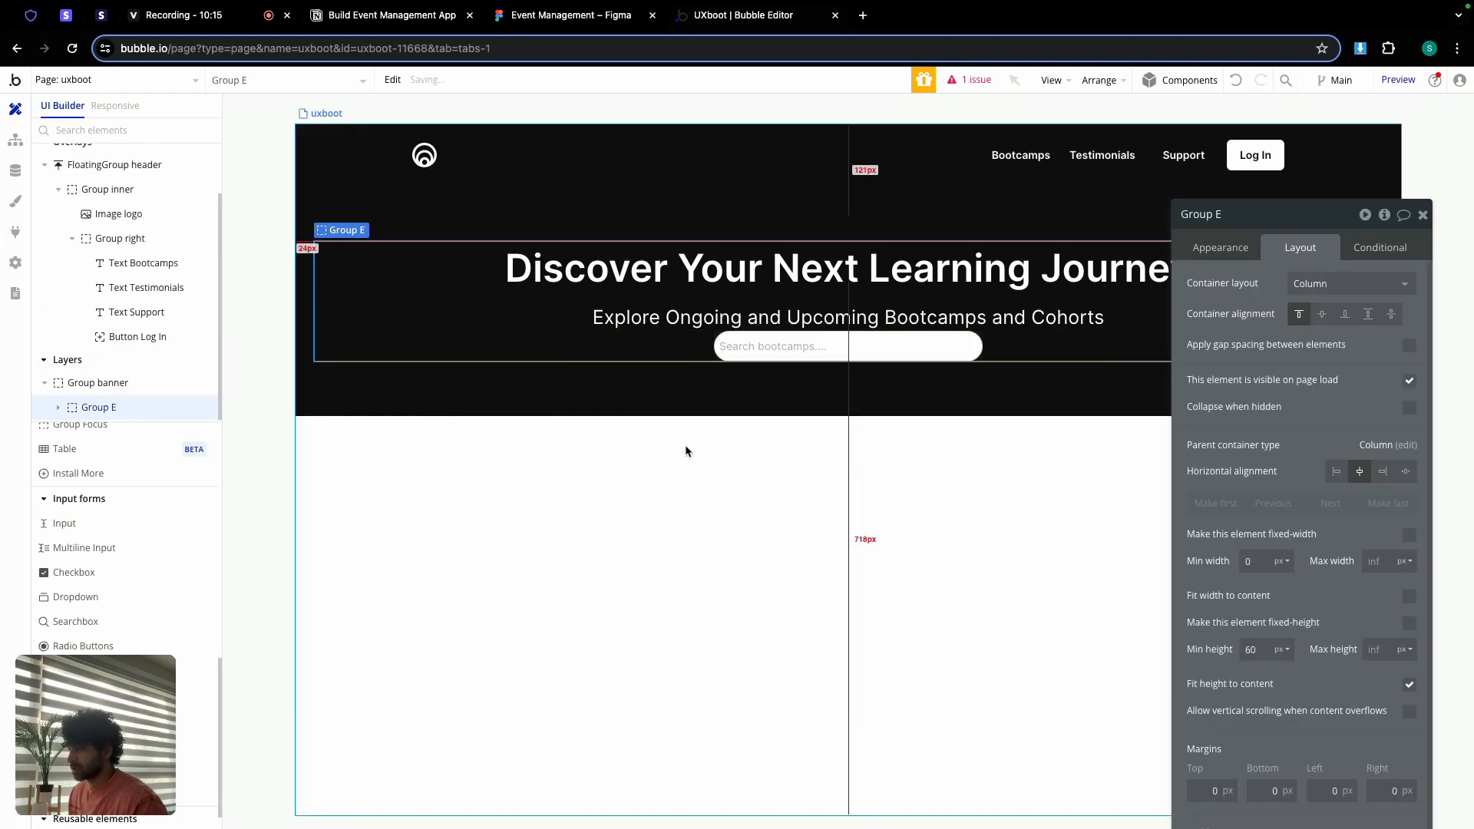
# Step: Turn on gap spacing with 24 px row gap, 0 min height, and rename it Group banner content
pyautogui.click(1411, 345)
pyautogui.write('24')
pyautogui.click(1321, 373)
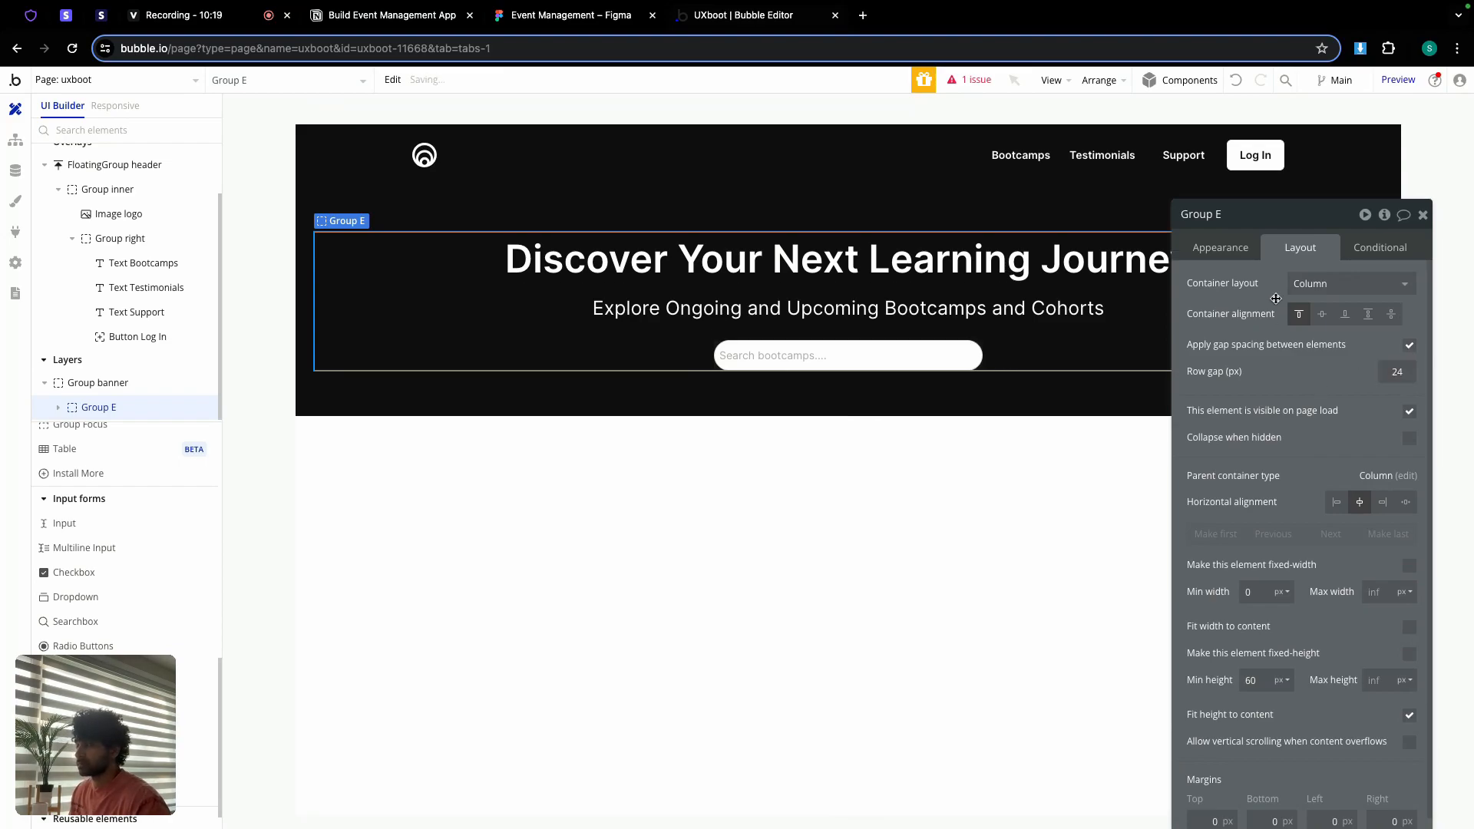
pyautogui.write('0')
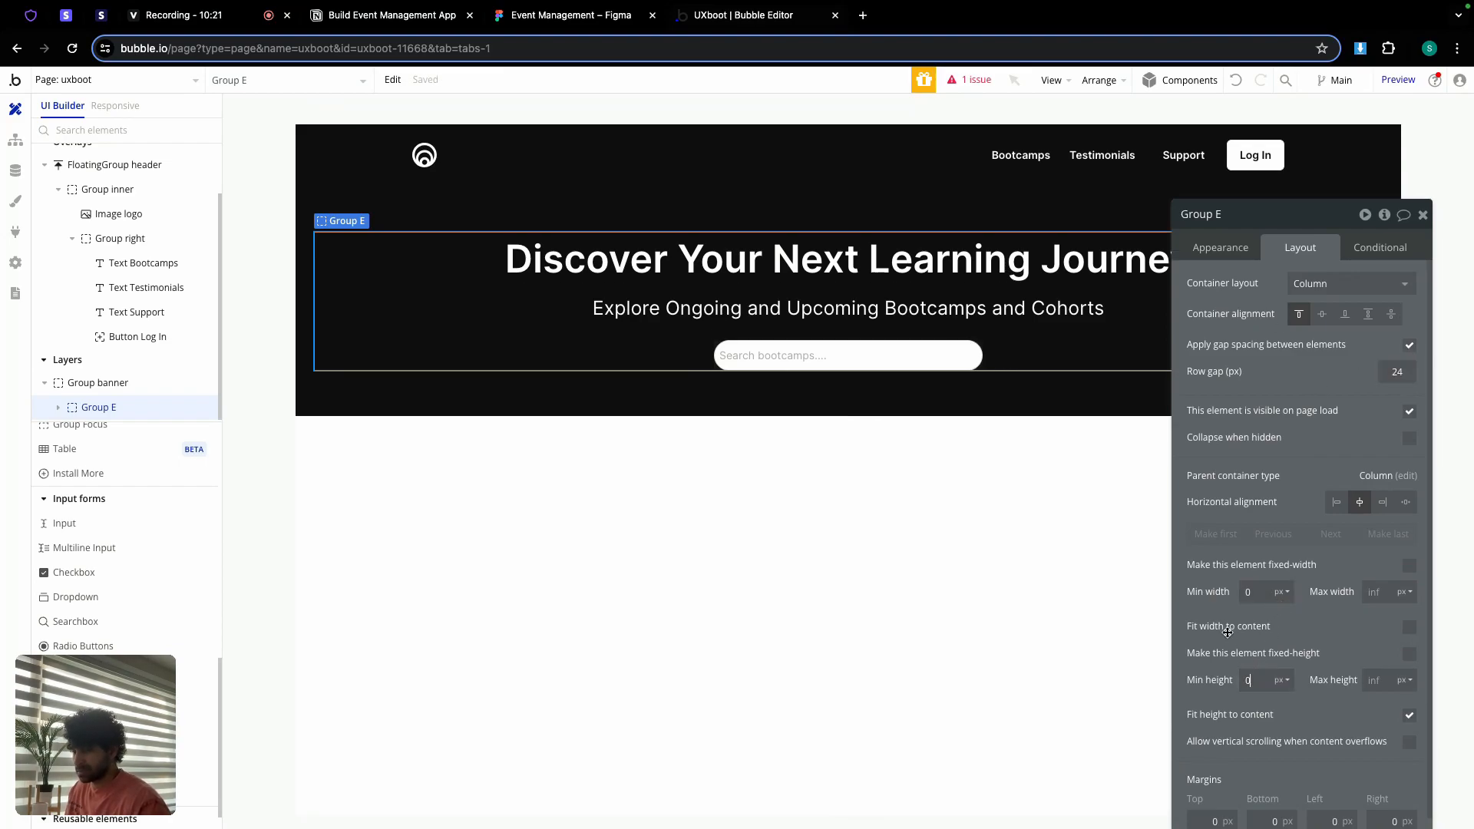
pyautogui.doubleClick(1231, 212)
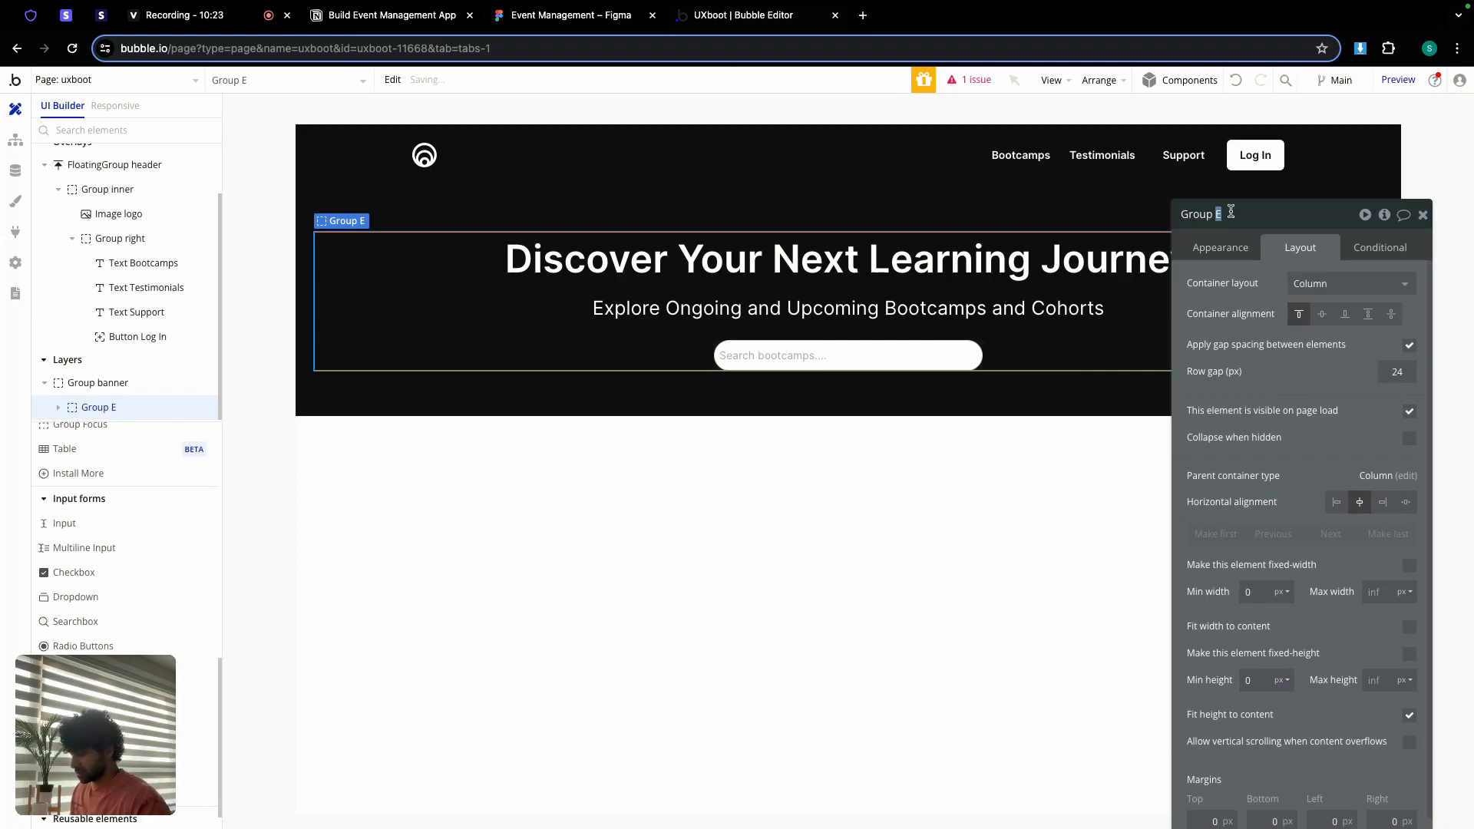
pyautogui.write('banner content')
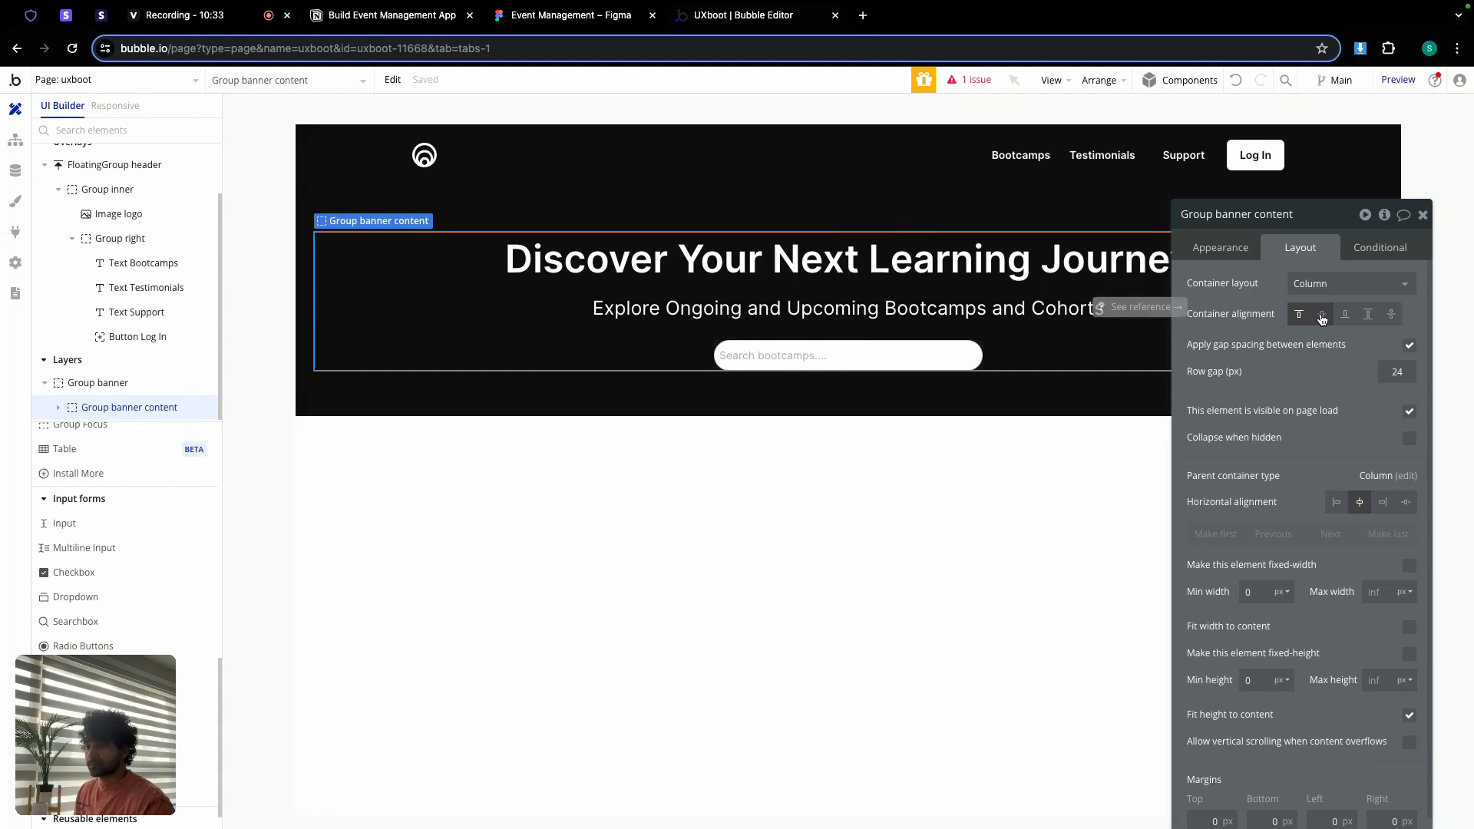
# Step: Set the search box's left and right padding to 12 px
pyautogui.click(936, 210)
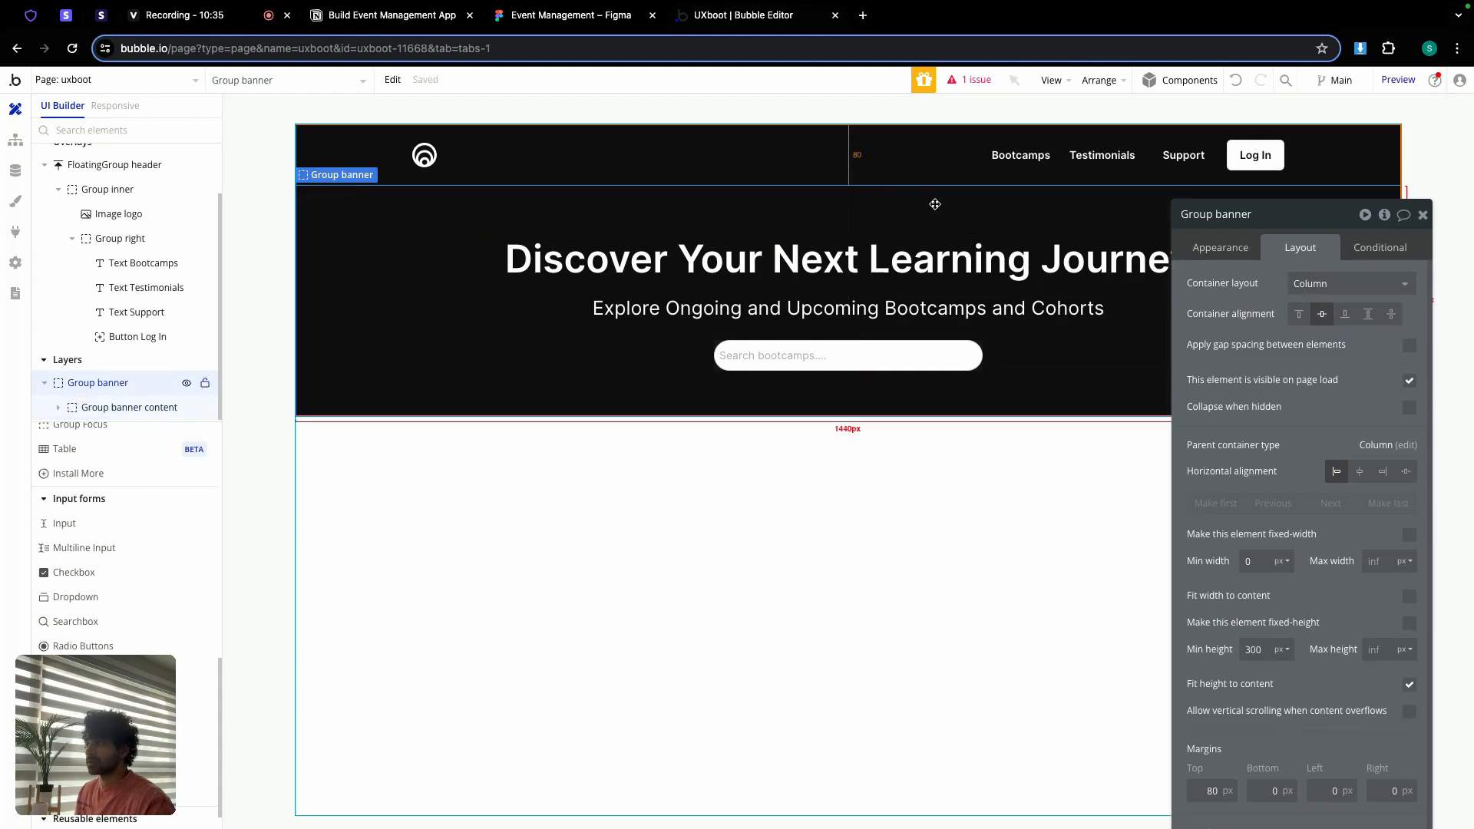
pyautogui.click(922, 358)
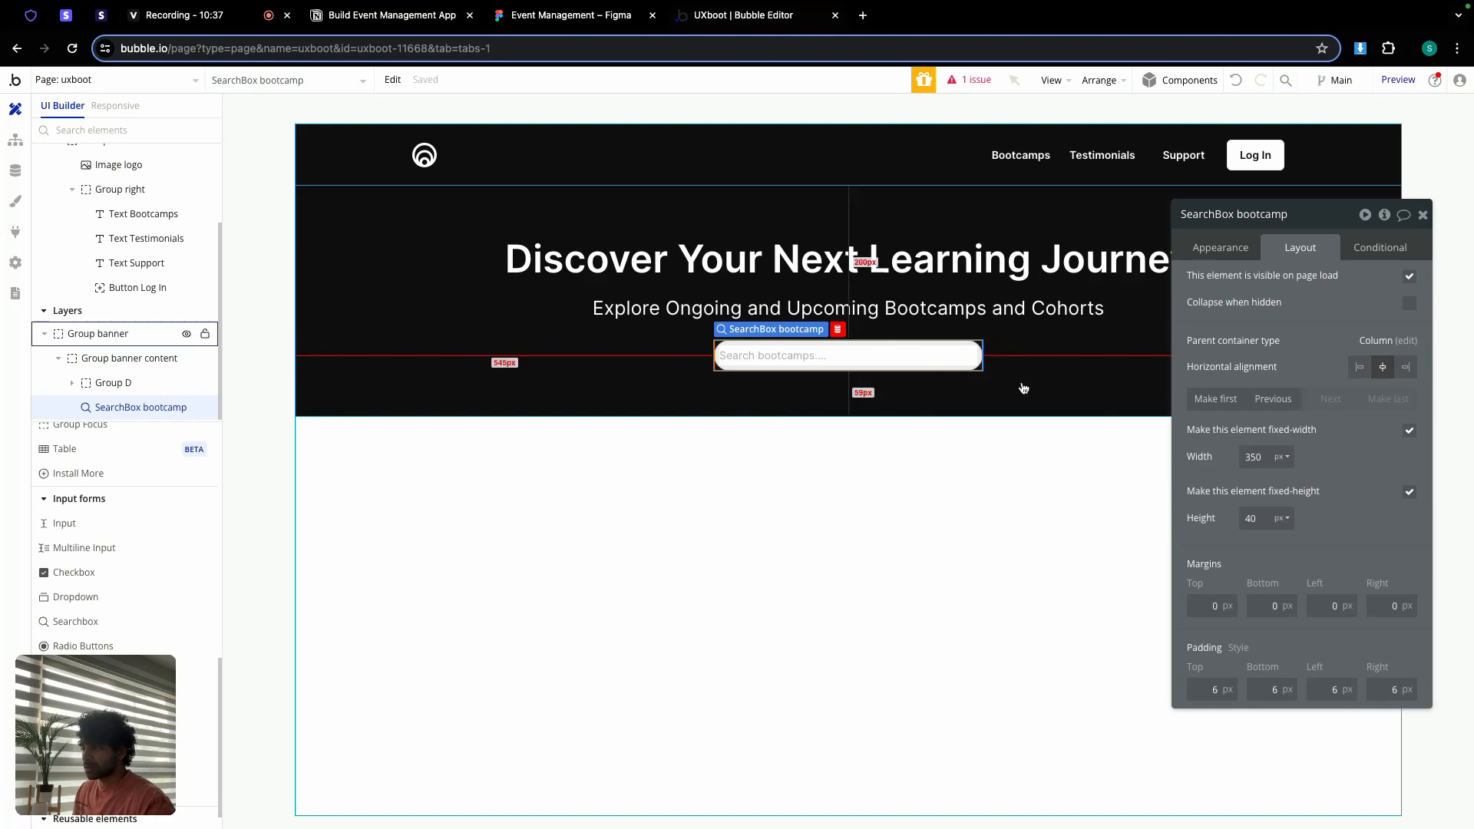
pyautogui.click(1312, 688)
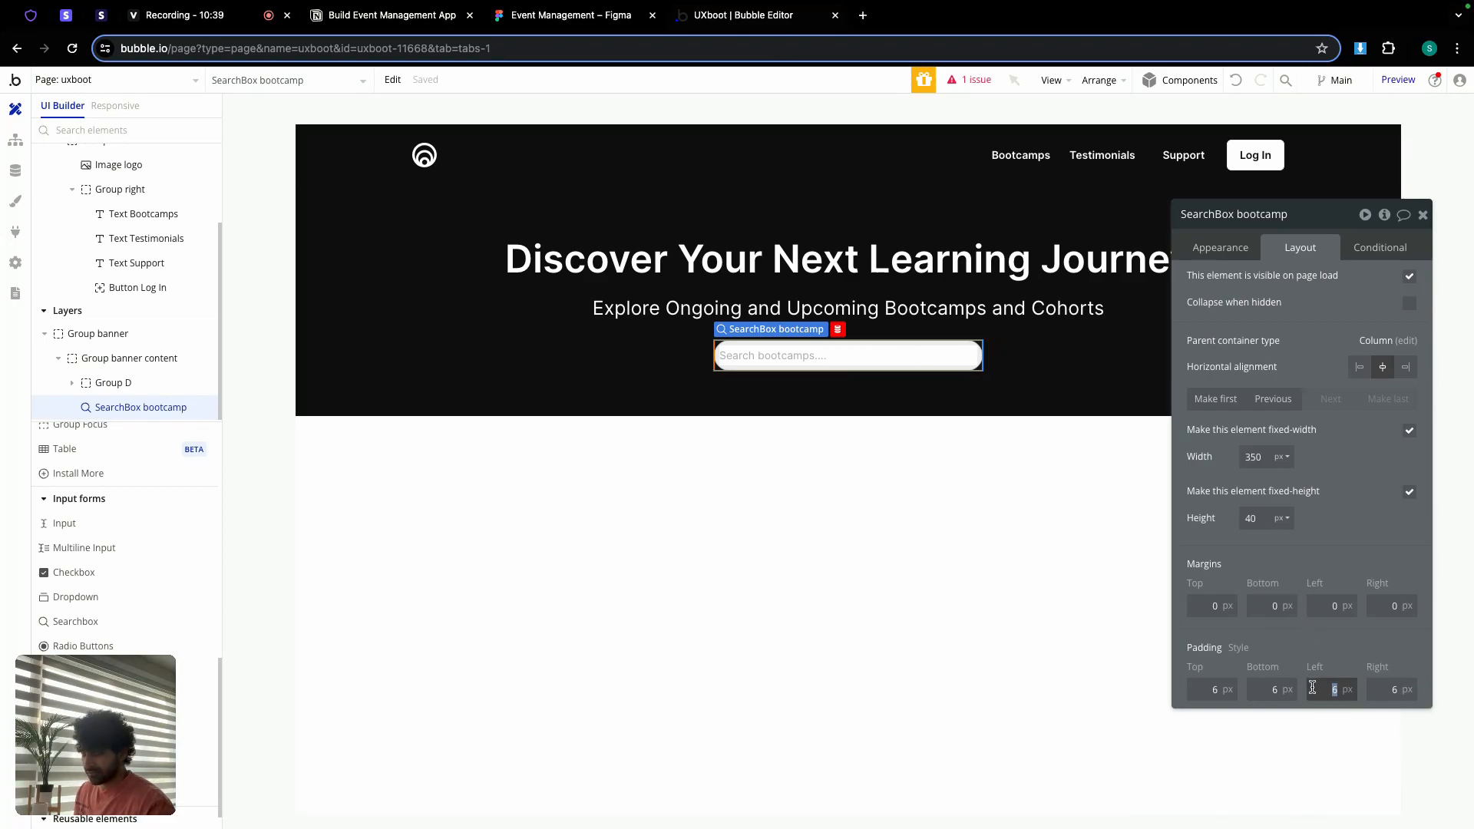
pyautogui.write('12')
pyautogui.doubleClick(1382, 688)
pyautogui.write('12')
pyautogui.click(1346, 643)
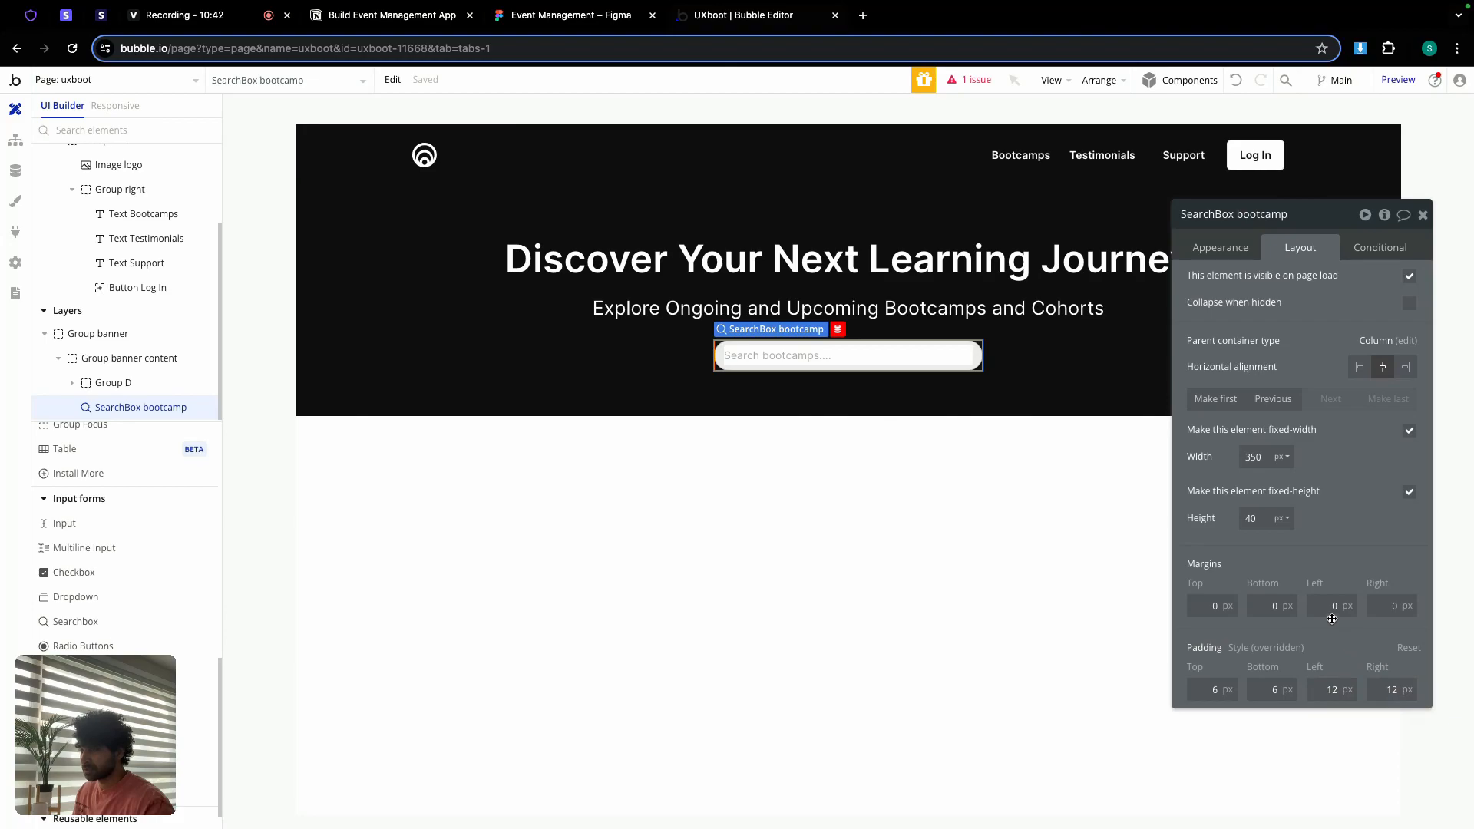
pyautogui.click(1422, 215)
pyautogui.doubleClick(1071, 503)
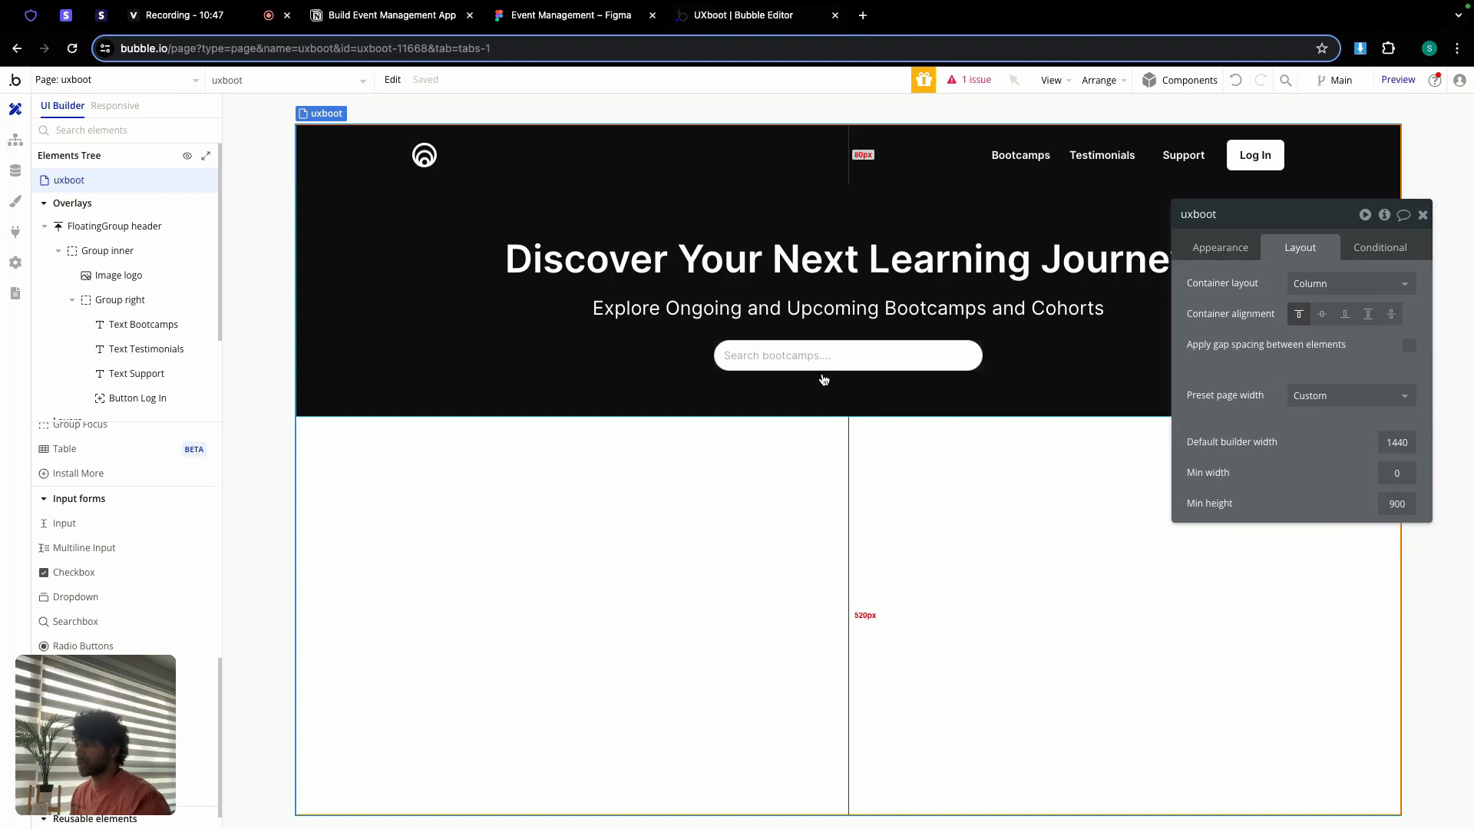
pyautogui.click(1423, 216)
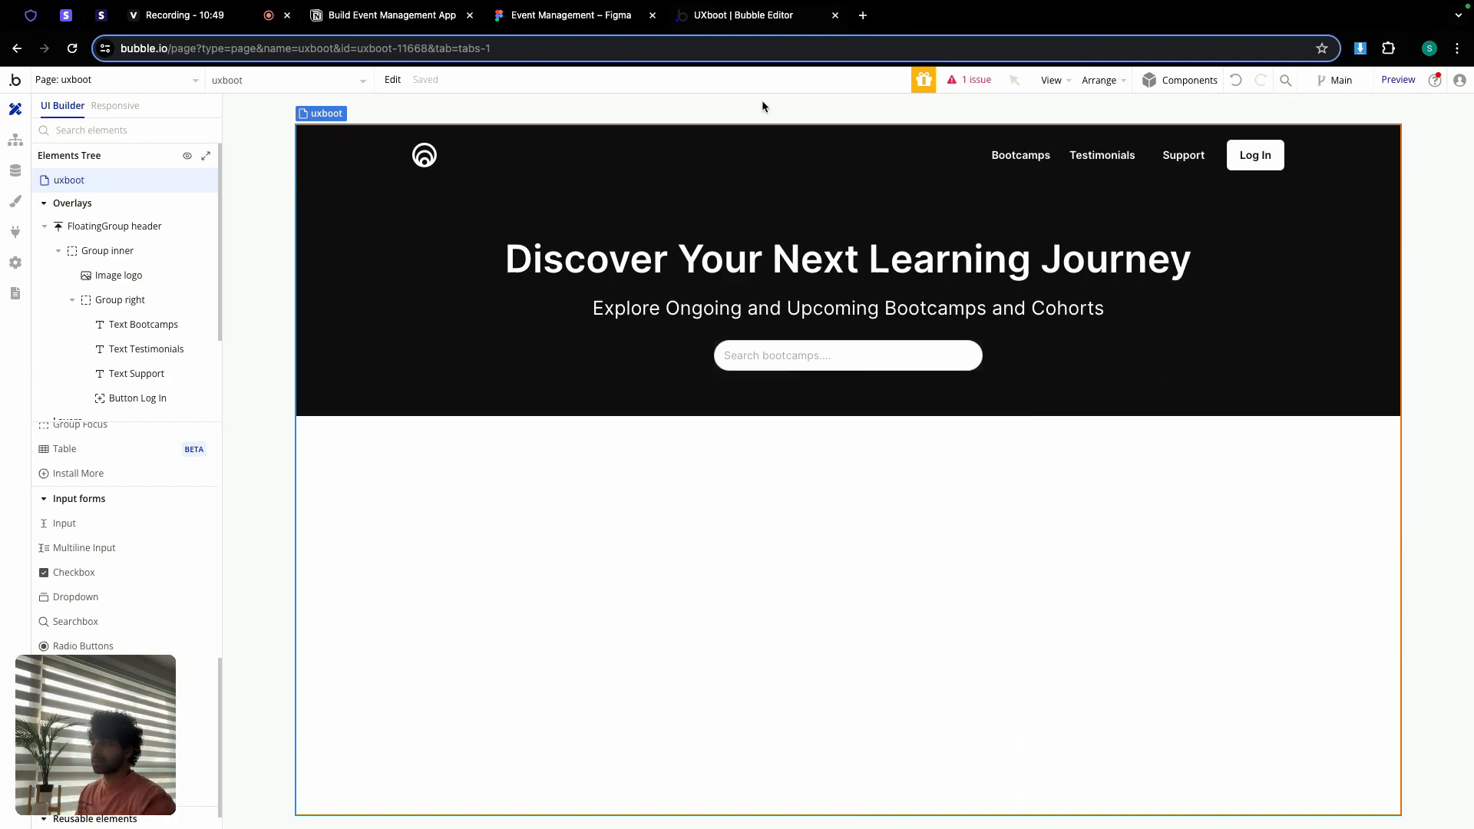
# Step: In Figma, inspect the bootcamp cards frame's 1200 px width and padding
pyautogui.click(591, 18)
pyautogui.click(569, 459)
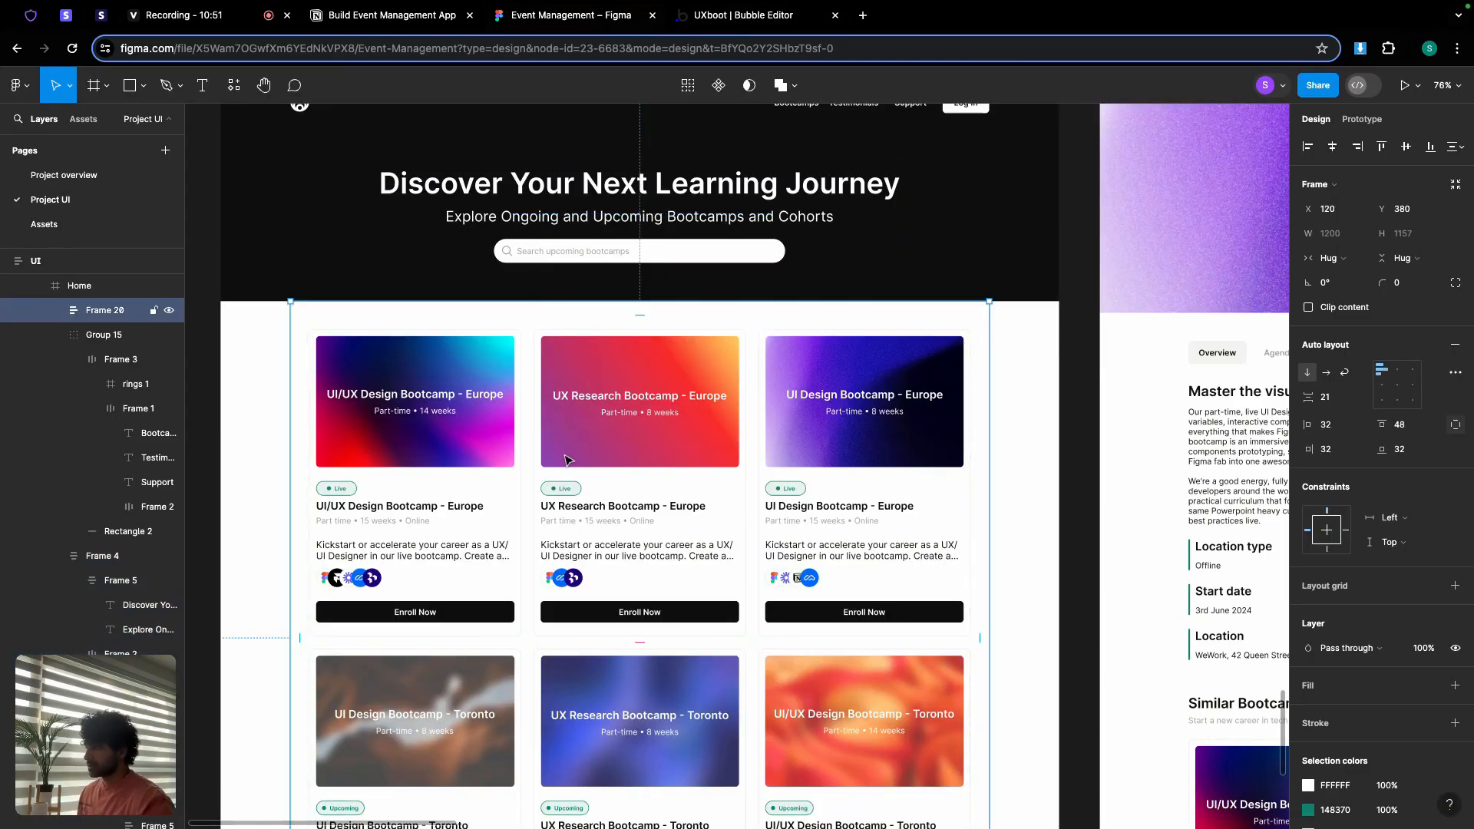
pyautogui.scroll(2, 637, 311)
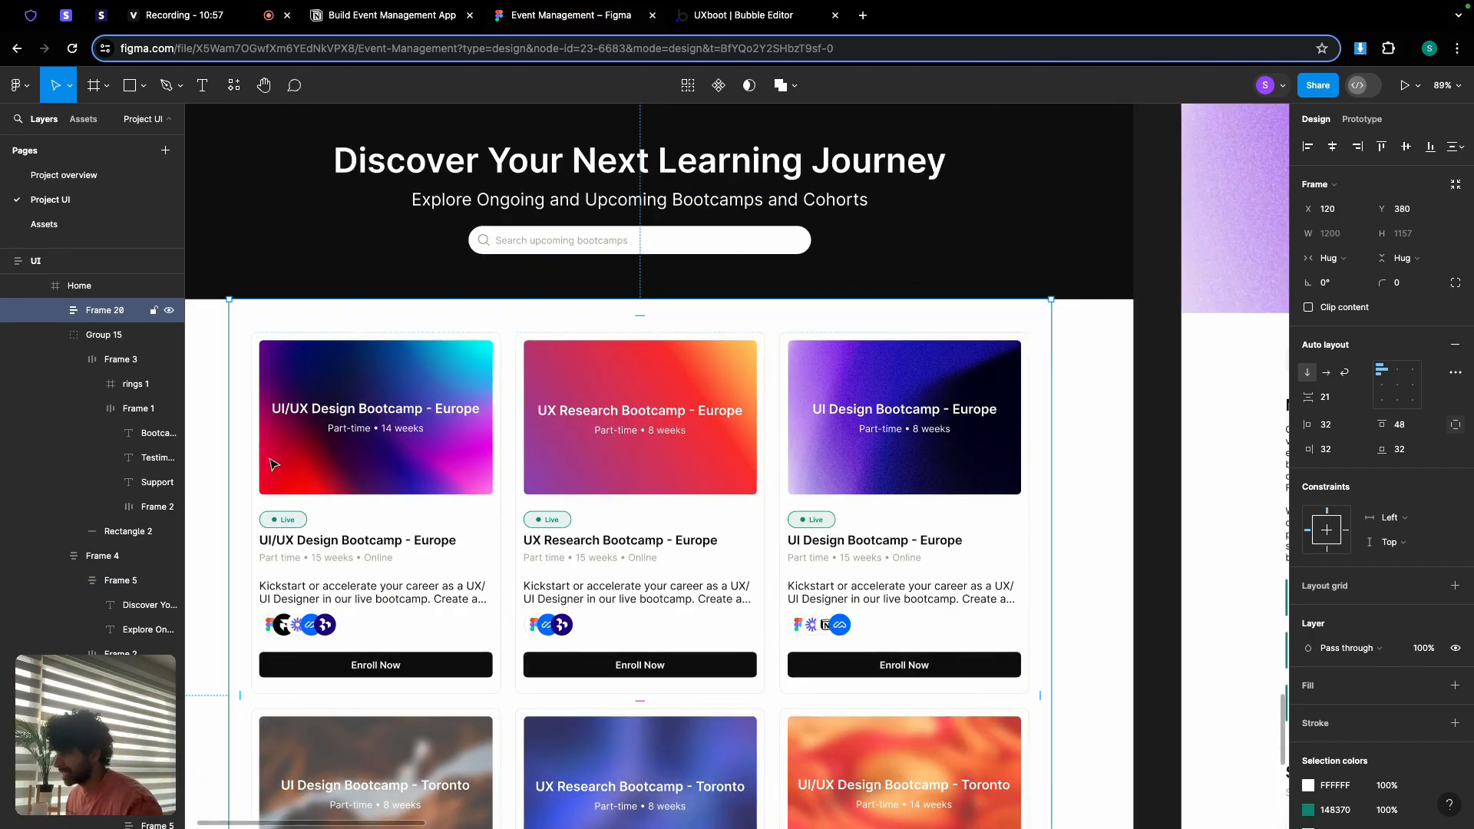
pyautogui.scroll(-3, 245, 478)
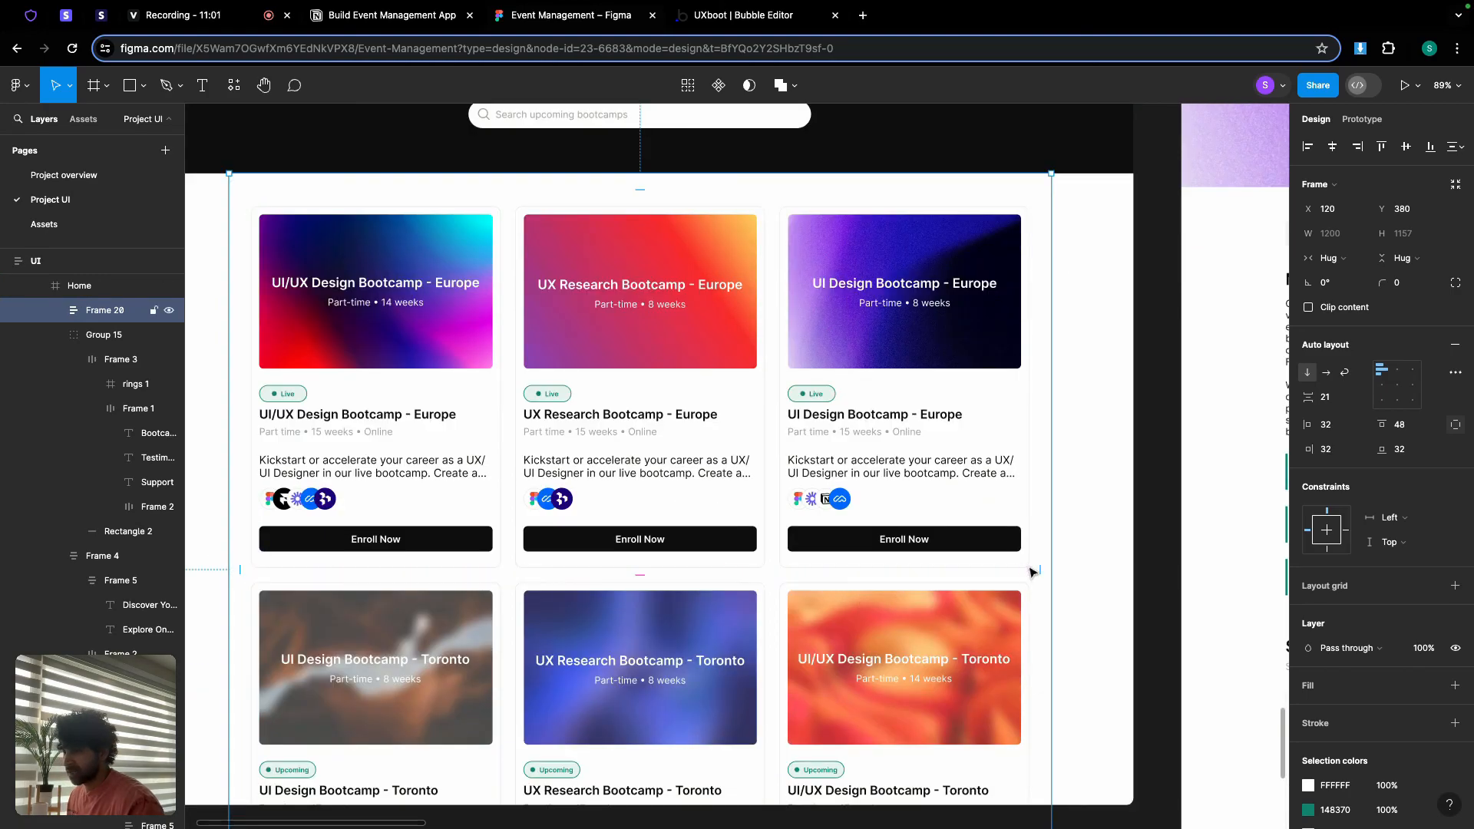
# Step: Add a new group below the hero banner named Group bootcamp container
pyautogui.click(743, 15)
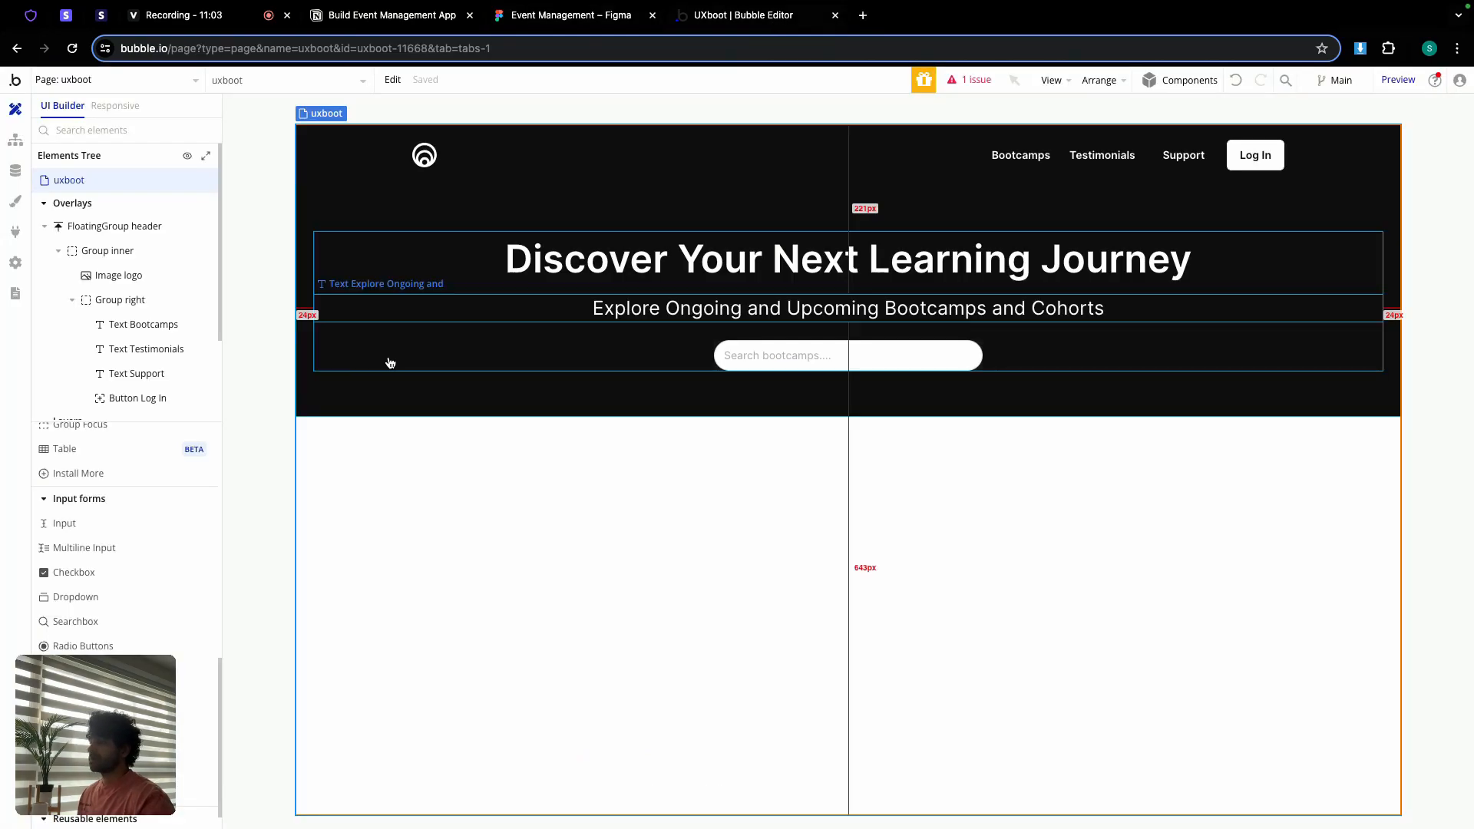
pyautogui.scroll(-1, 119, 629)
pyautogui.scroll(5, 100, 626)
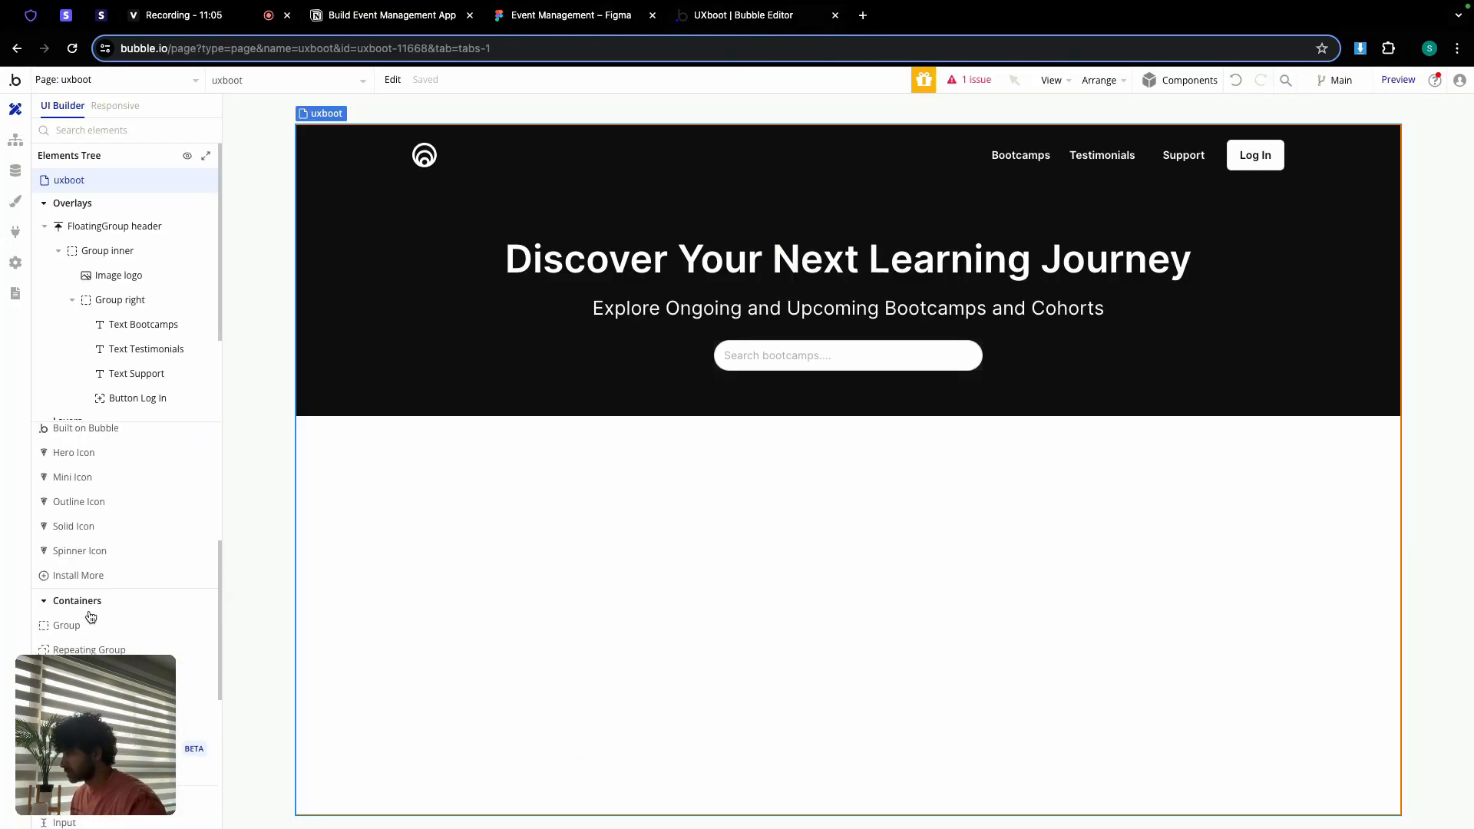
pyautogui.click(73, 589)
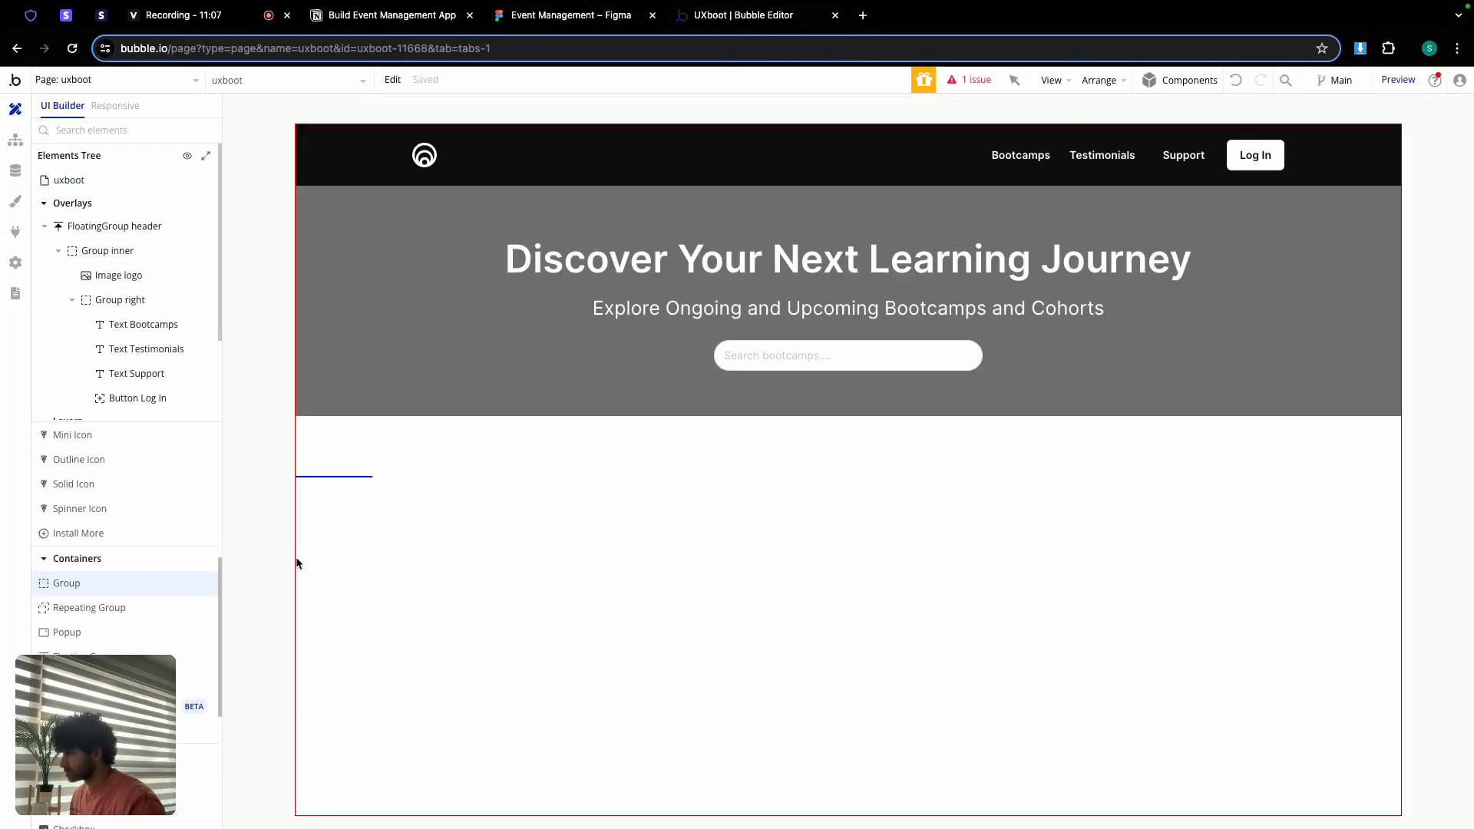
pyautogui.click(505, 509)
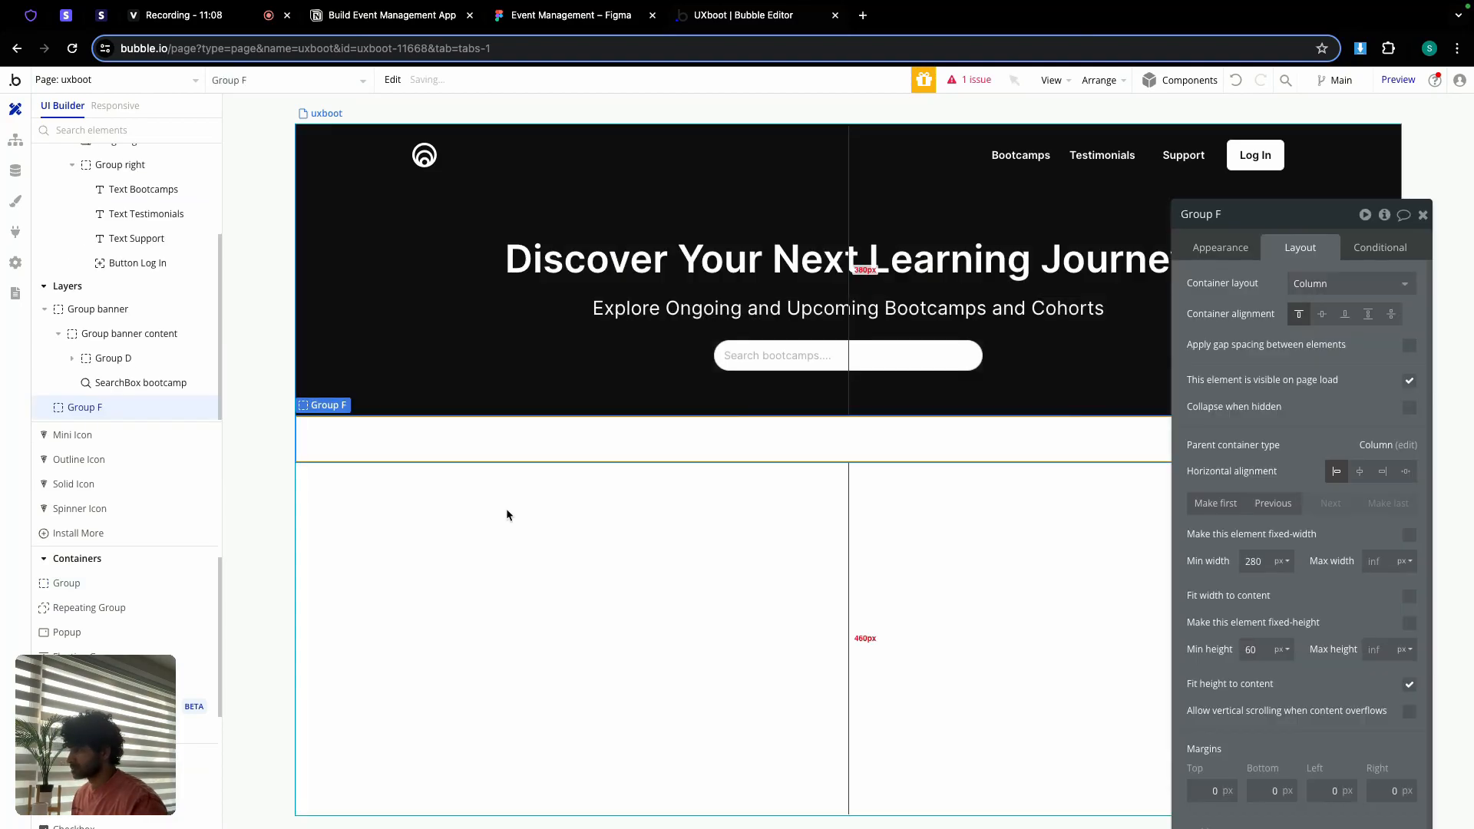
pyautogui.click(1232, 214)
pyautogui.press('BackSpace')
pyautogui.write('bootc')
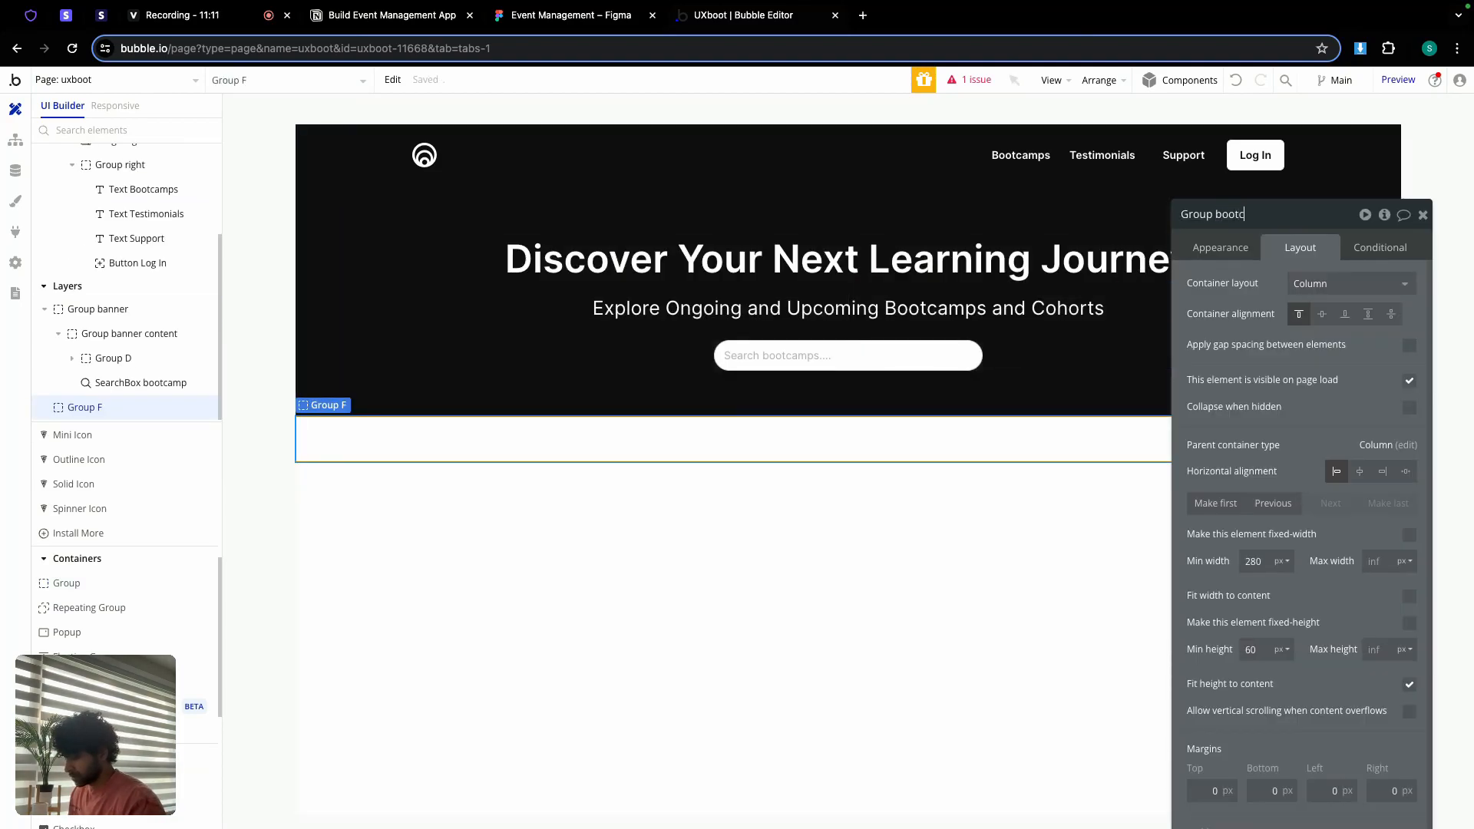
pyautogui.write('amp container')
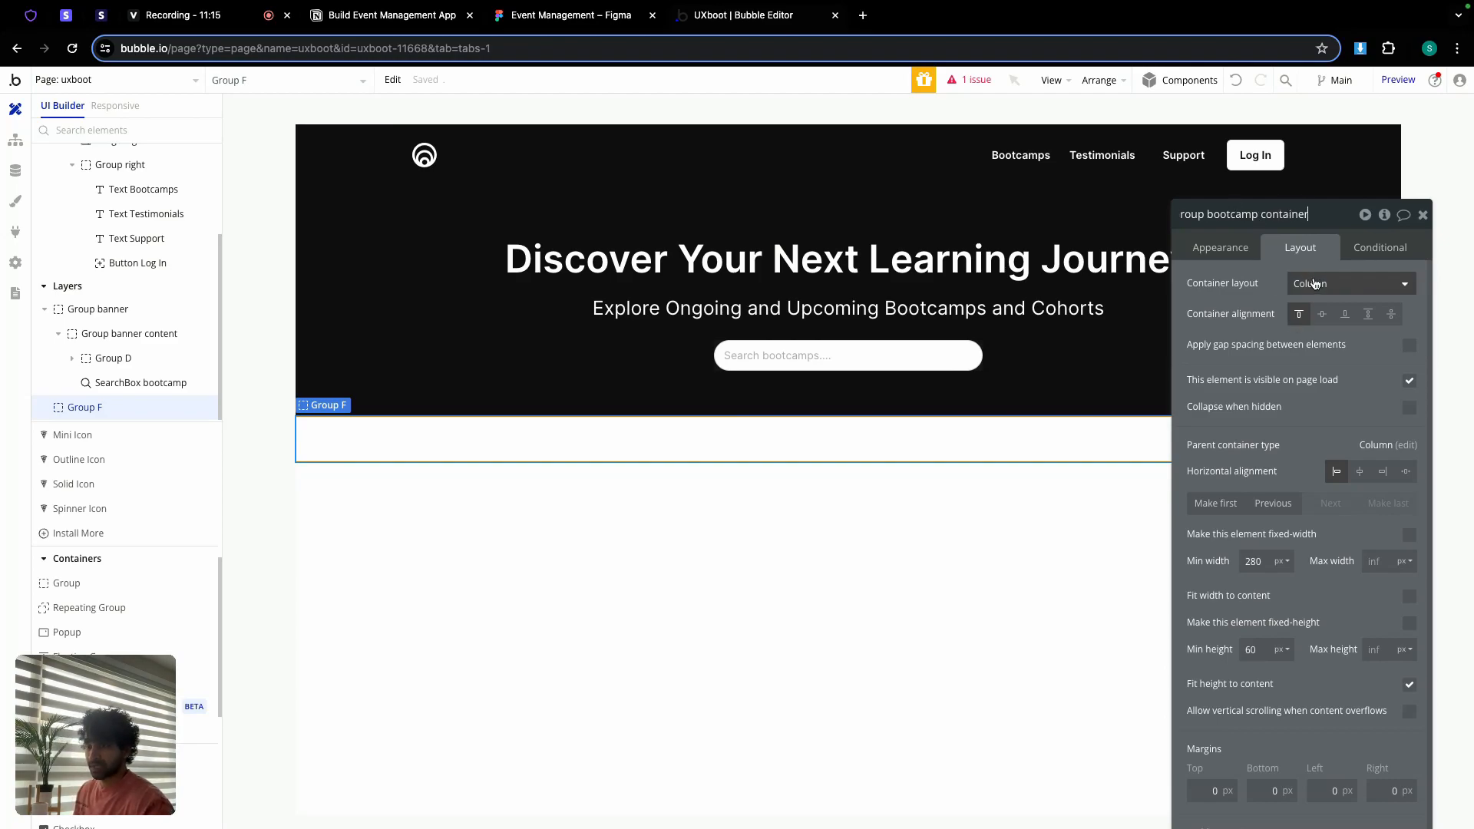
# Step: Center the container horizontally with 0 min width and 0 min height, not fitting content height
pyautogui.click(1266, 561)
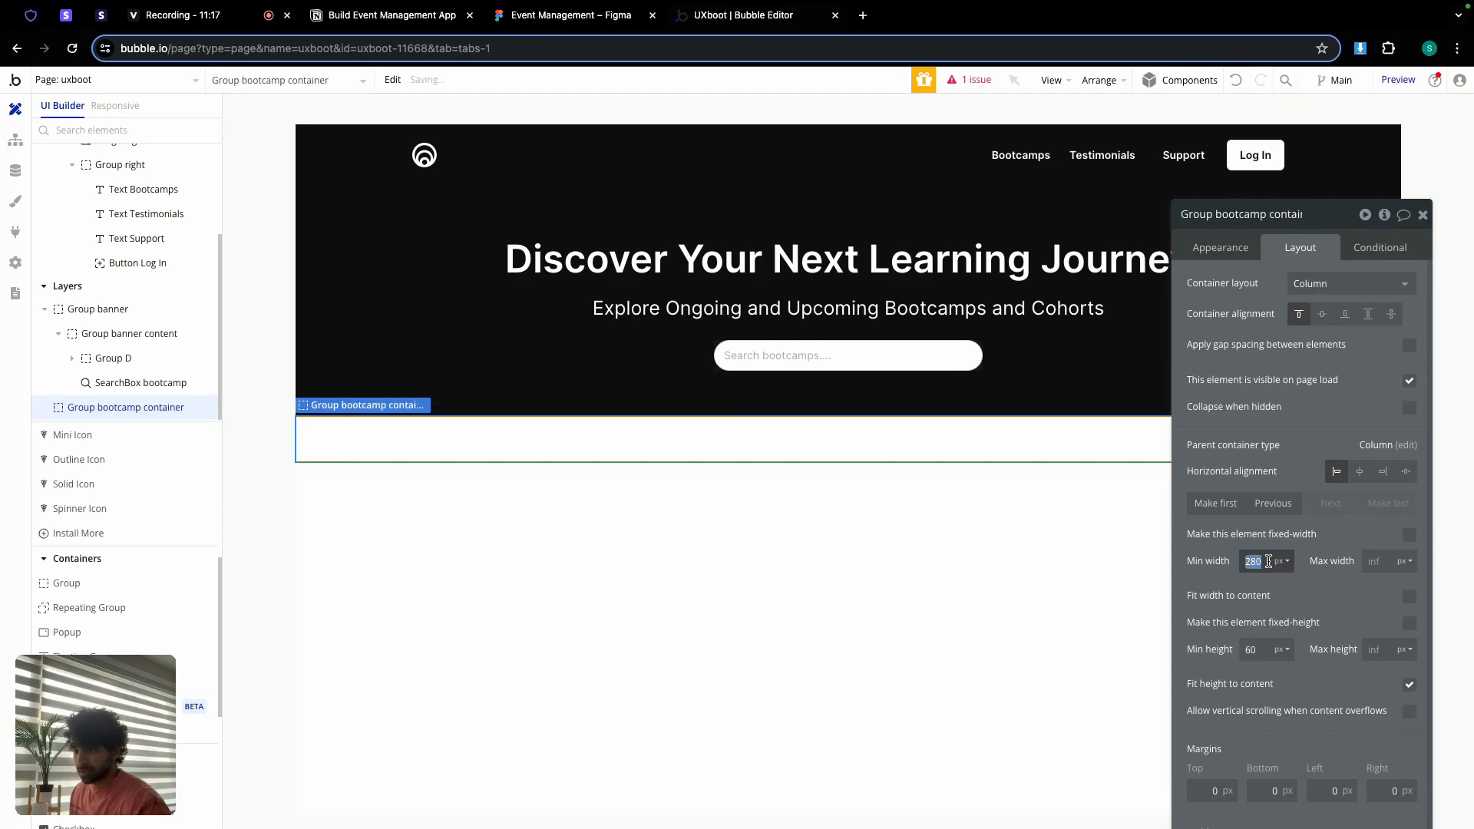
pyautogui.write('0')
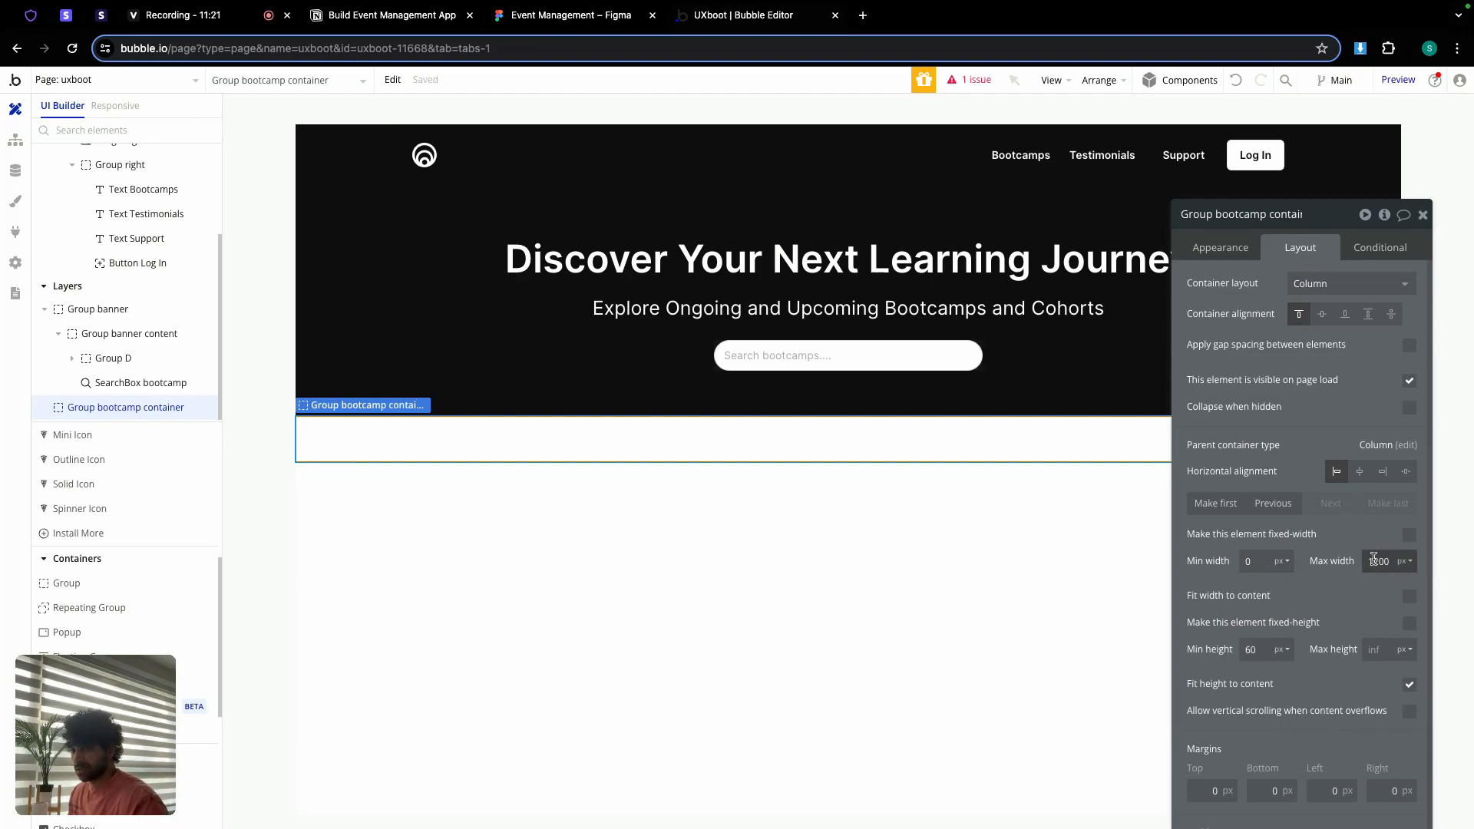
pyautogui.click(1360, 473)
pyautogui.click(1259, 649)
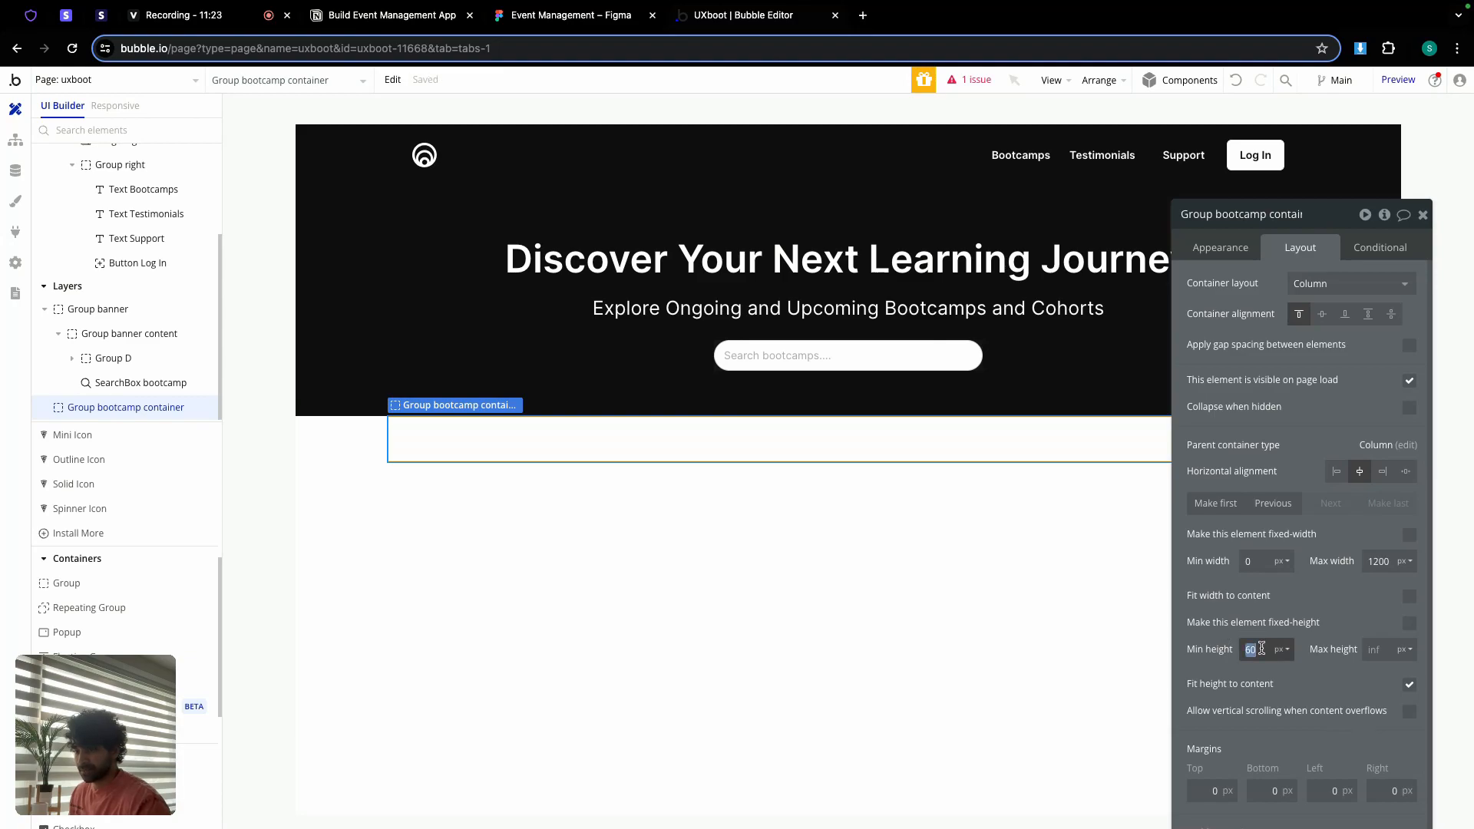
pyautogui.write('0')
pyautogui.click(1409, 684)
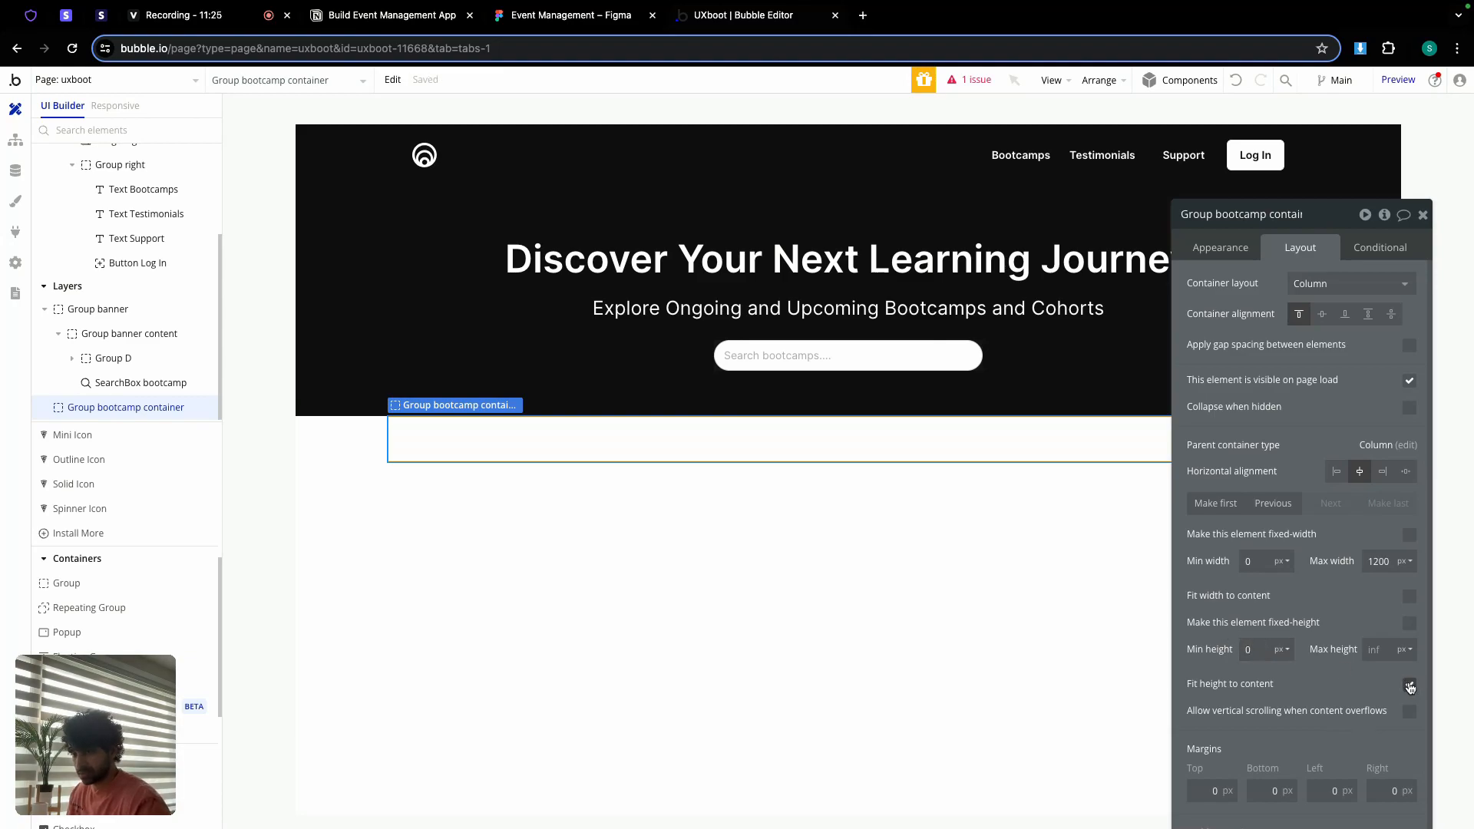
pyautogui.scroll(-1, 1282, 651)
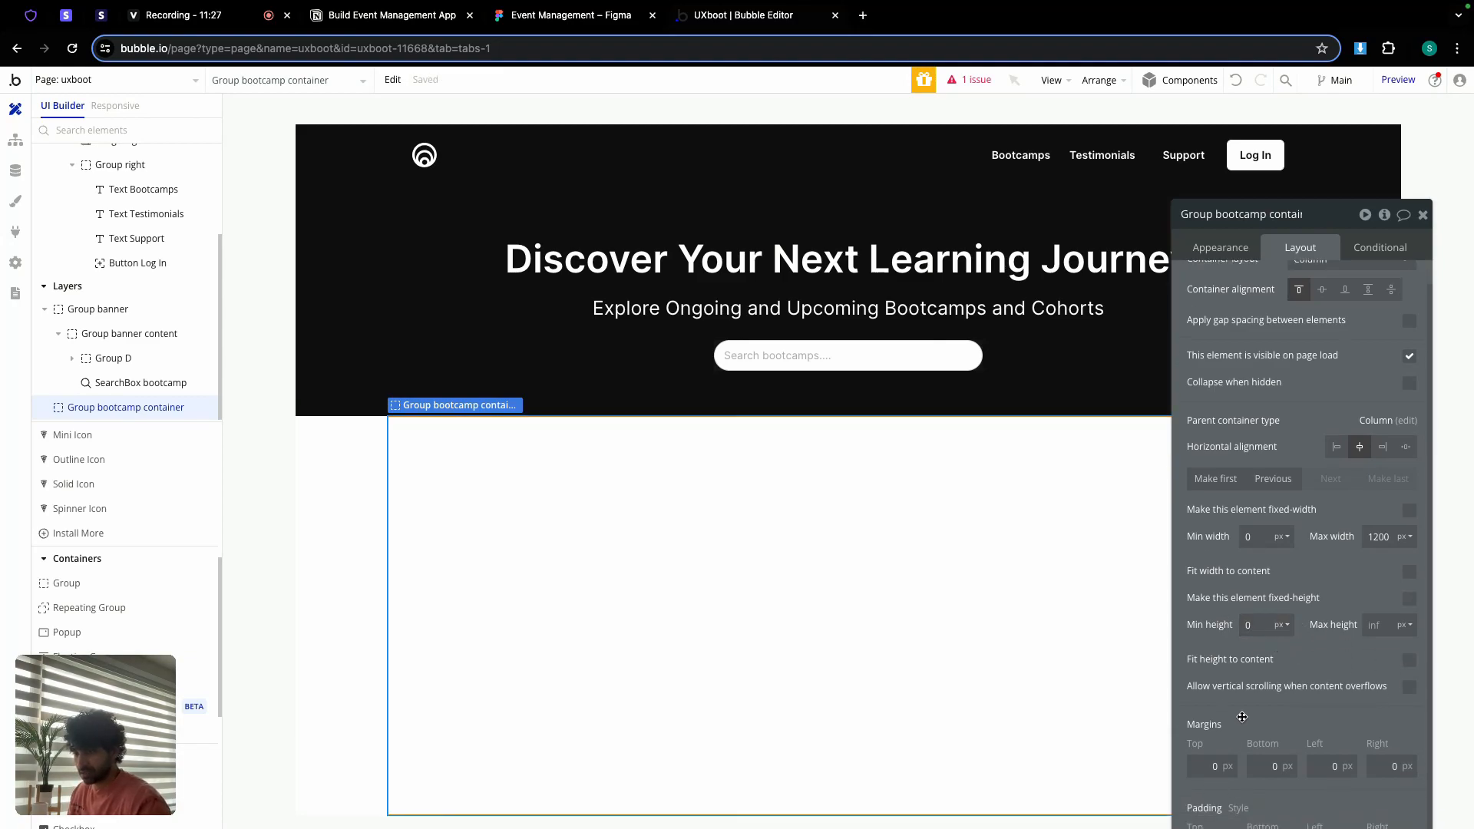
pyautogui.moveTo(1345, 222); pyautogui.dragTo(1221, 126)
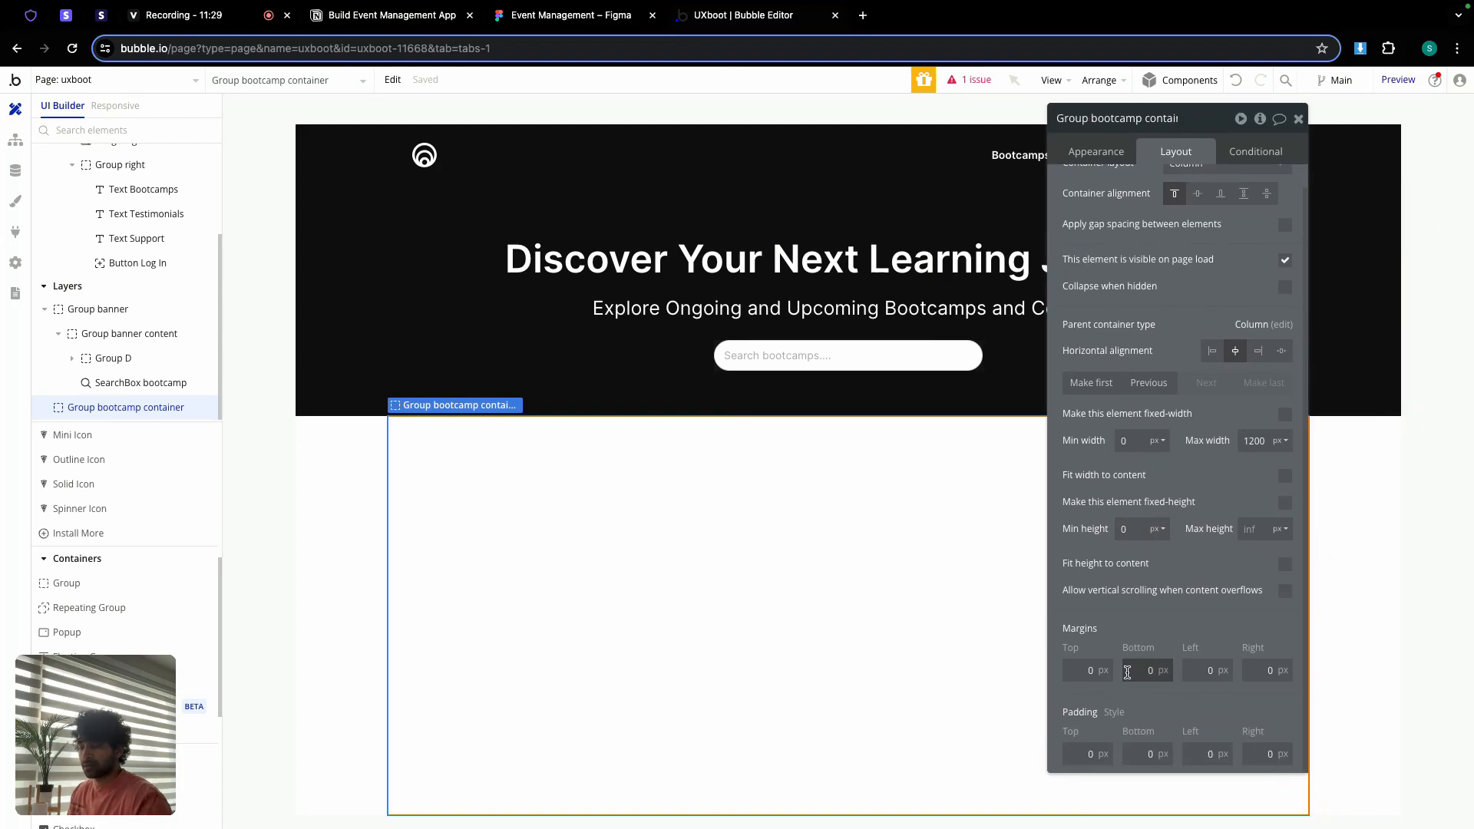
# Step: Give the bootcamp container padding of 48 px top and 32 px bottom, left and right
pyautogui.click(1082, 745)
pyautogui.write('48')
pyautogui.click(1134, 753)
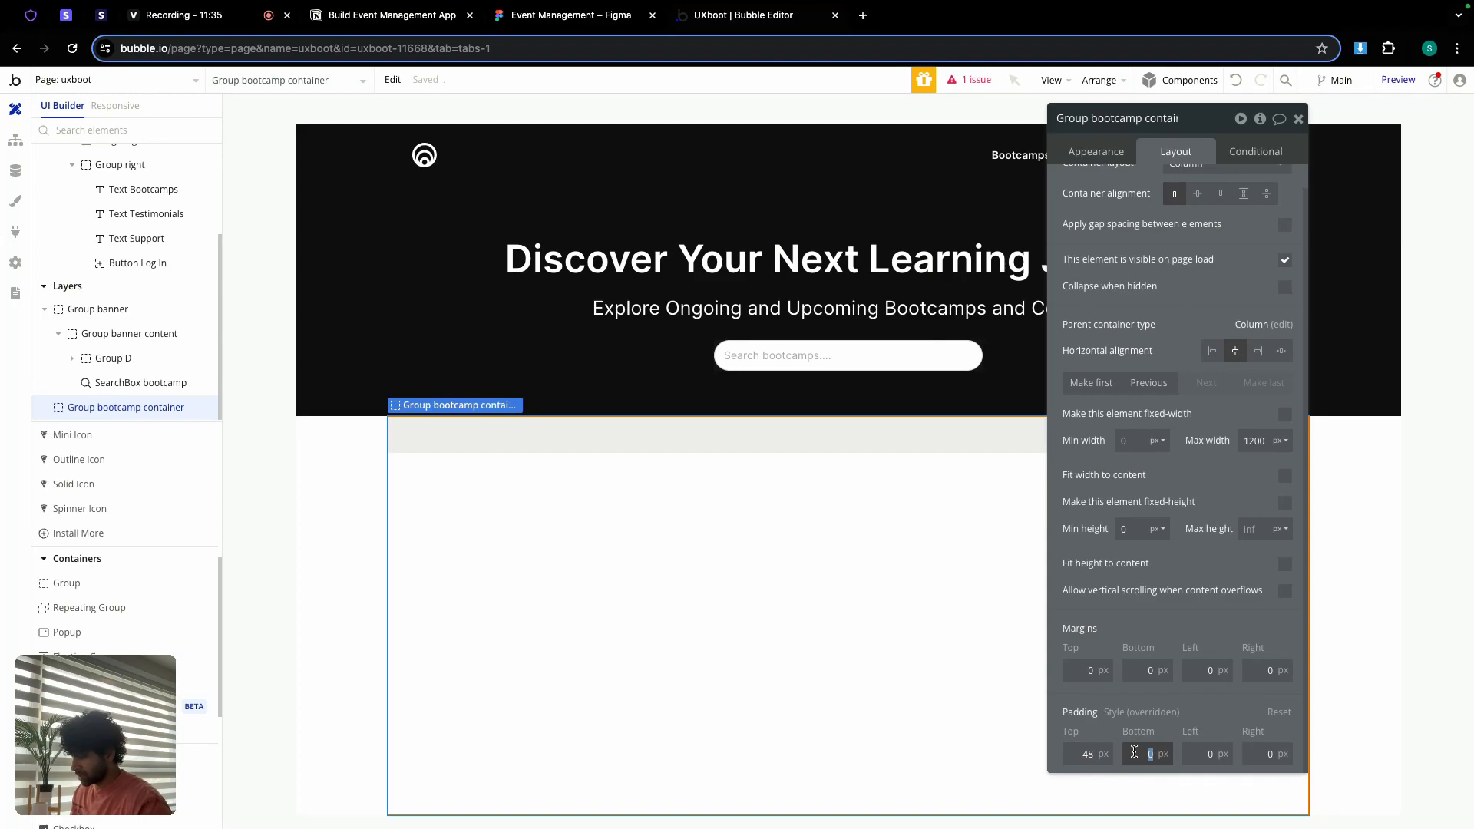
pyautogui.write('32')
pyautogui.click(1192, 754)
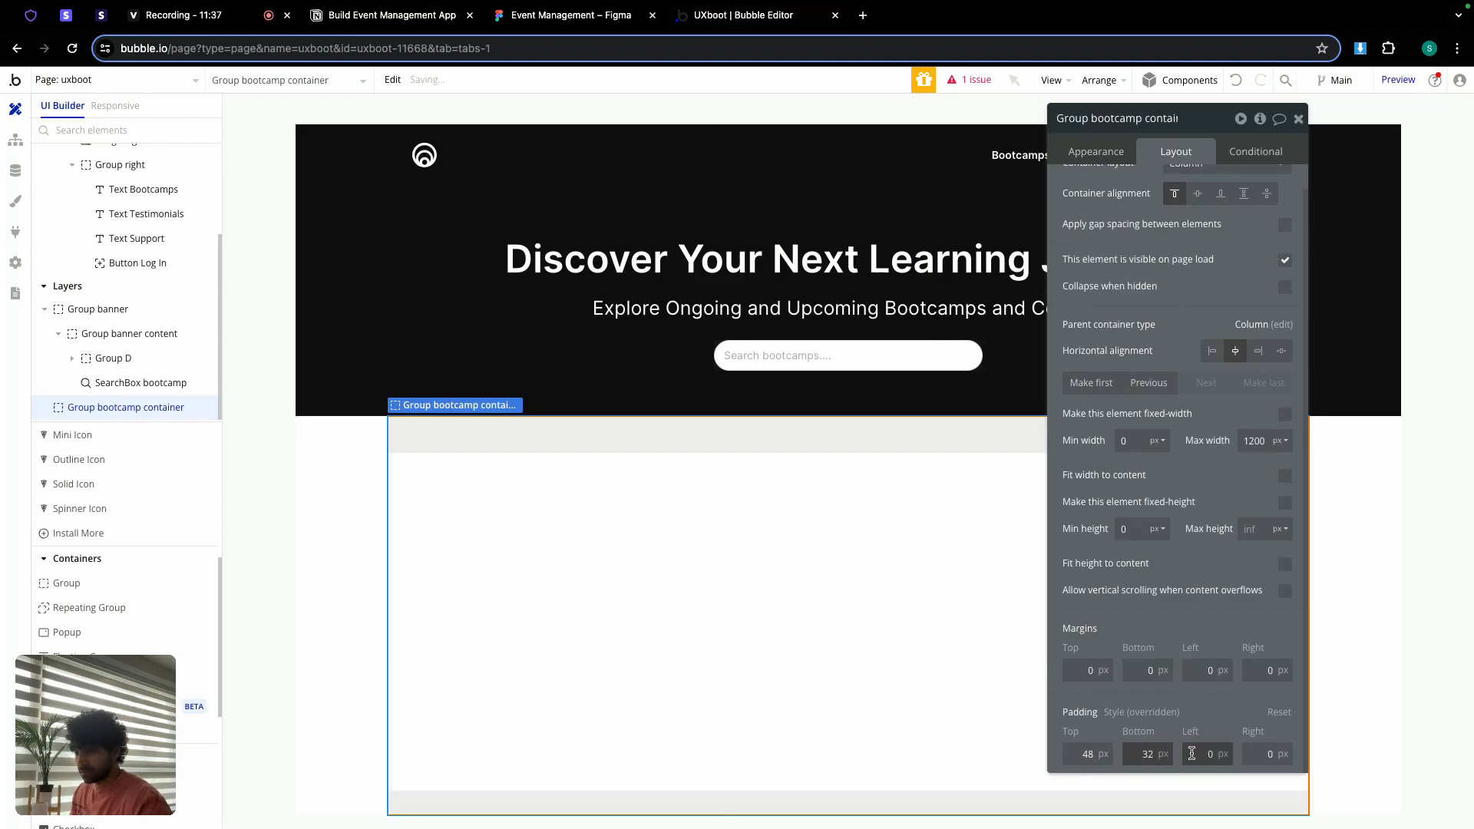
pyautogui.click(1191, 754)
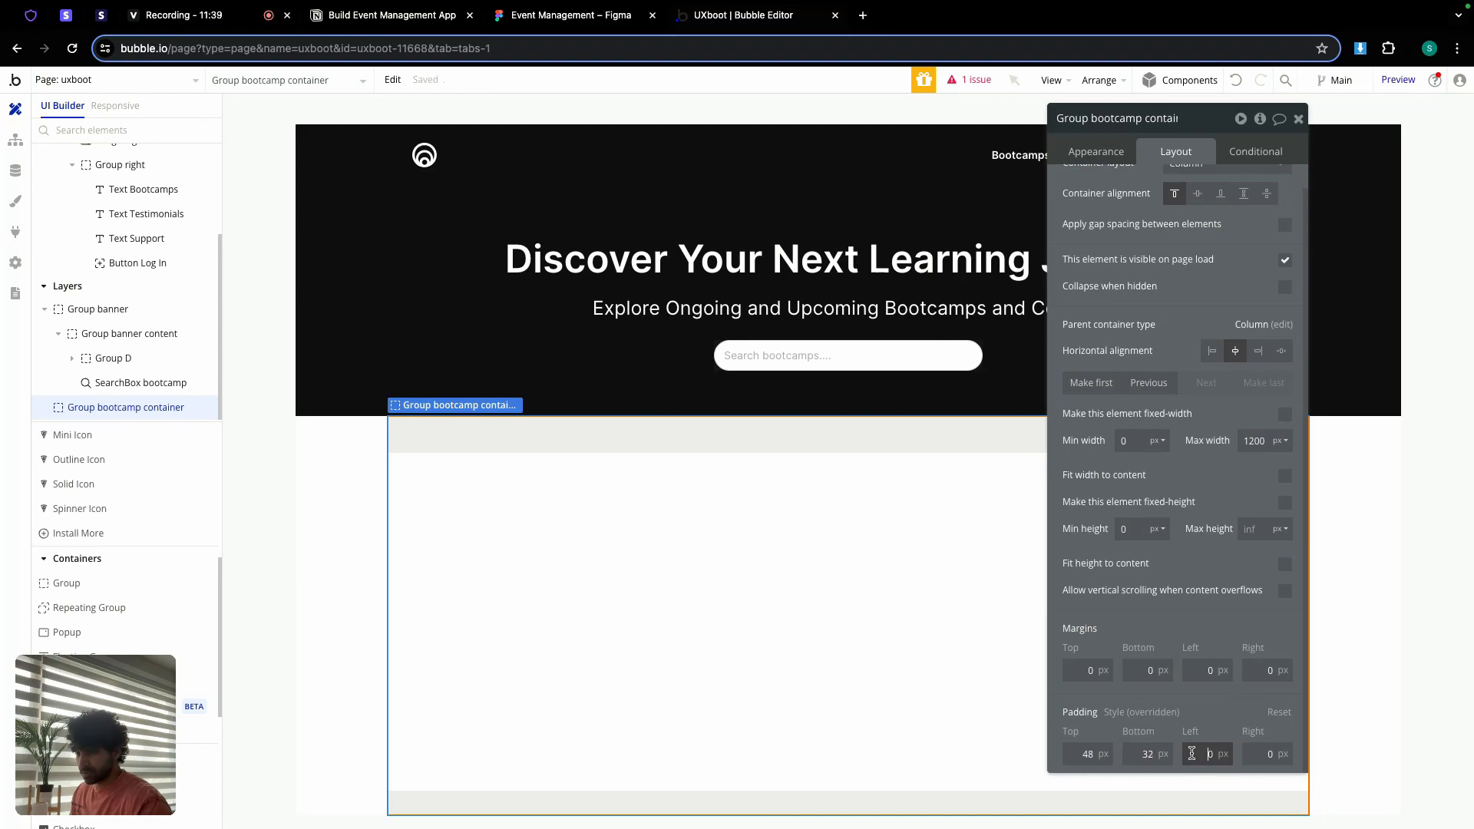
pyautogui.click(1247, 755)
pyautogui.write('32')
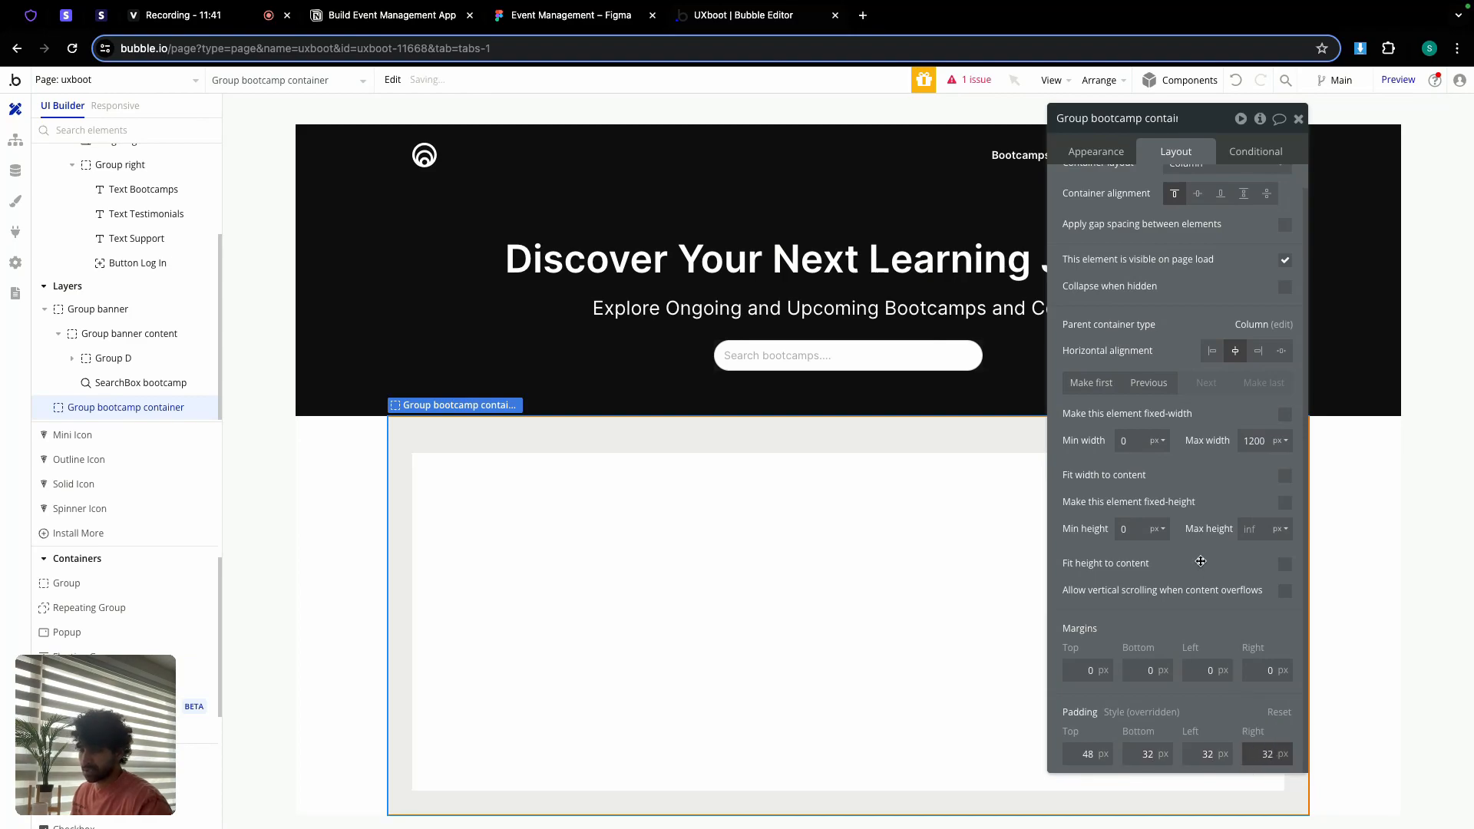
pyautogui.click(1298, 118)
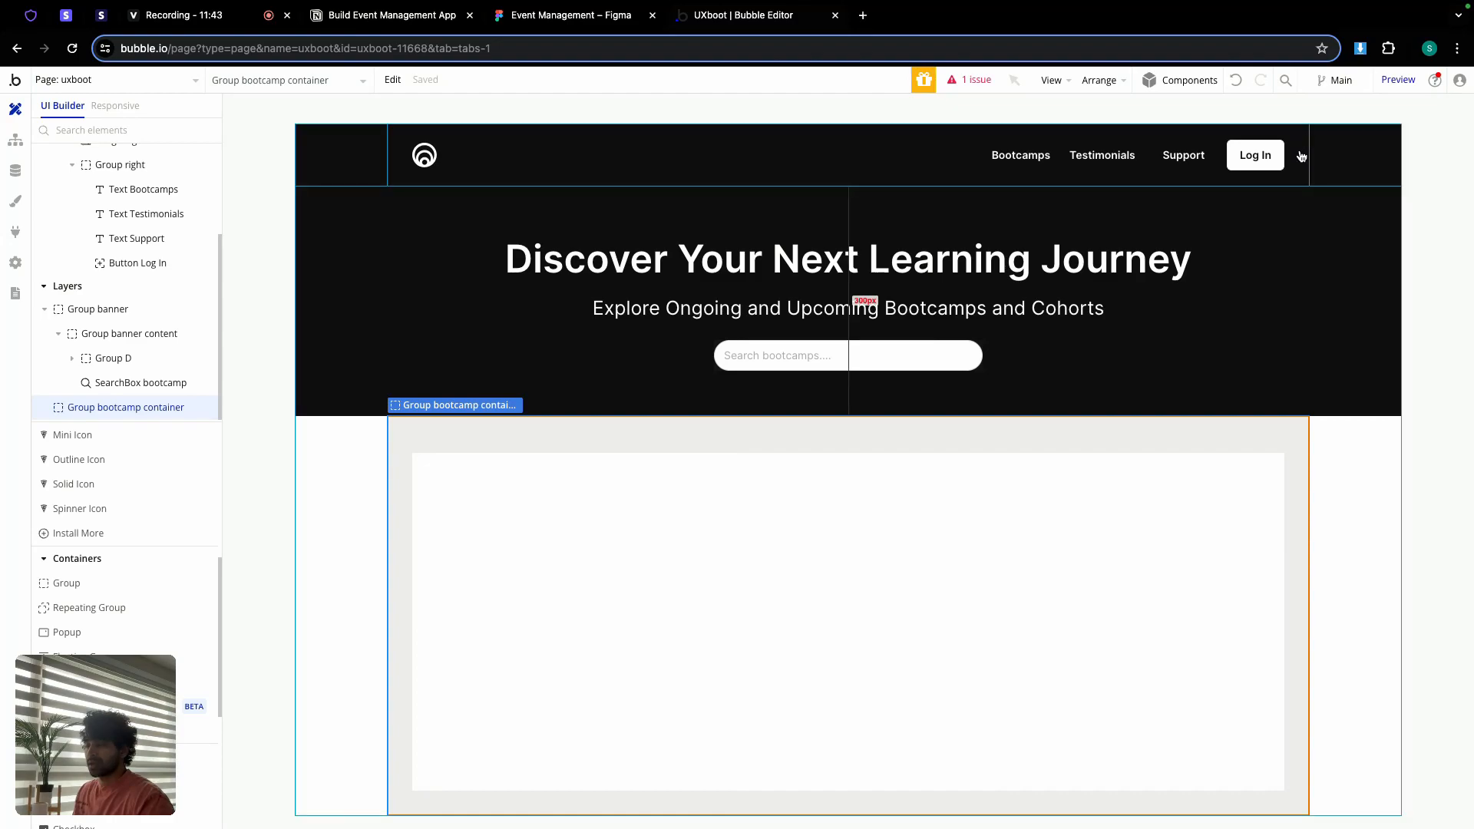
# Step: Set the hero banner's padding to 32 px on all four sides
pyautogui.doubleClick(1262, 208)
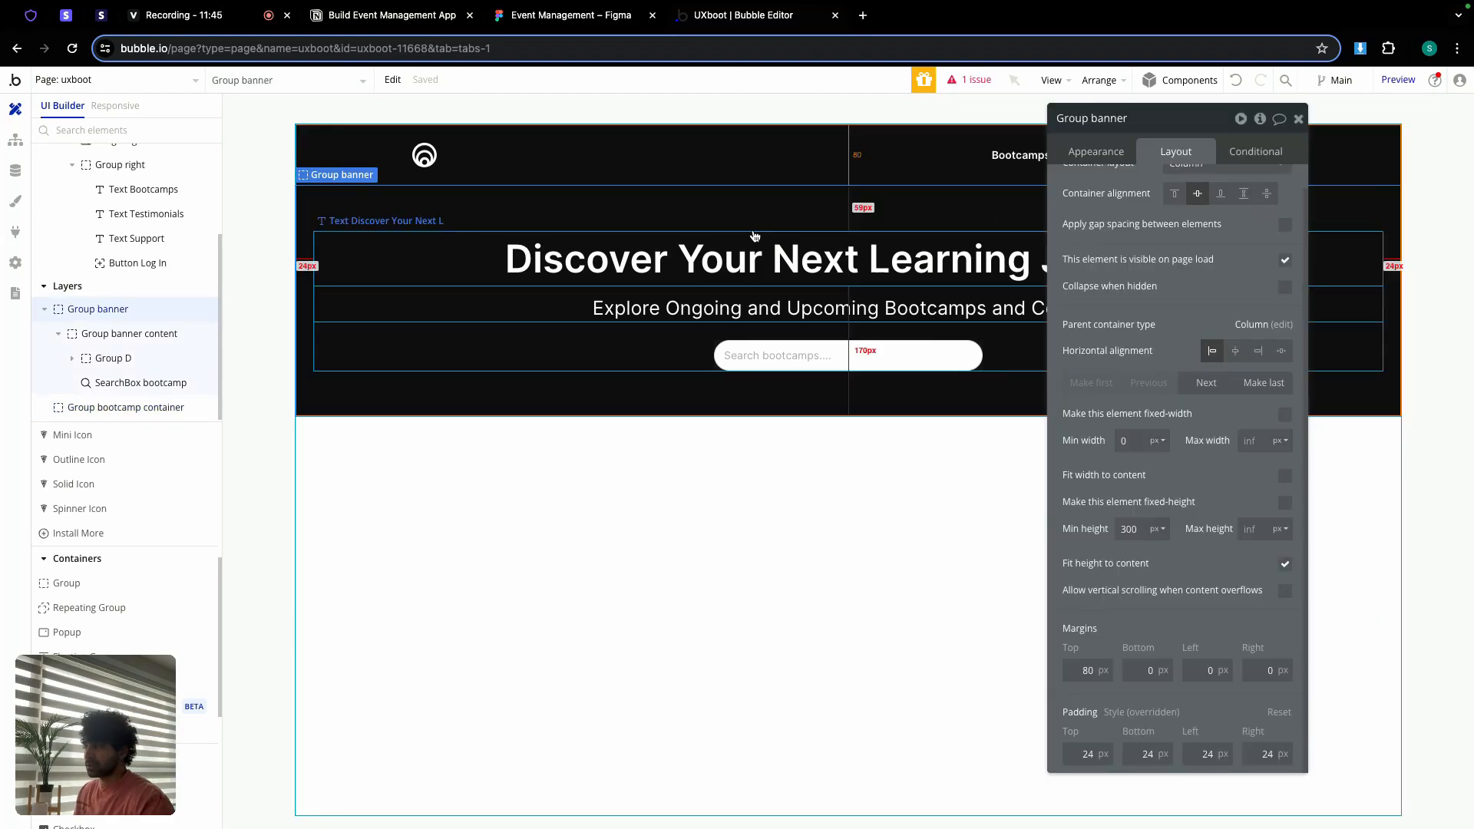
pyautogui.click(1090, 754)
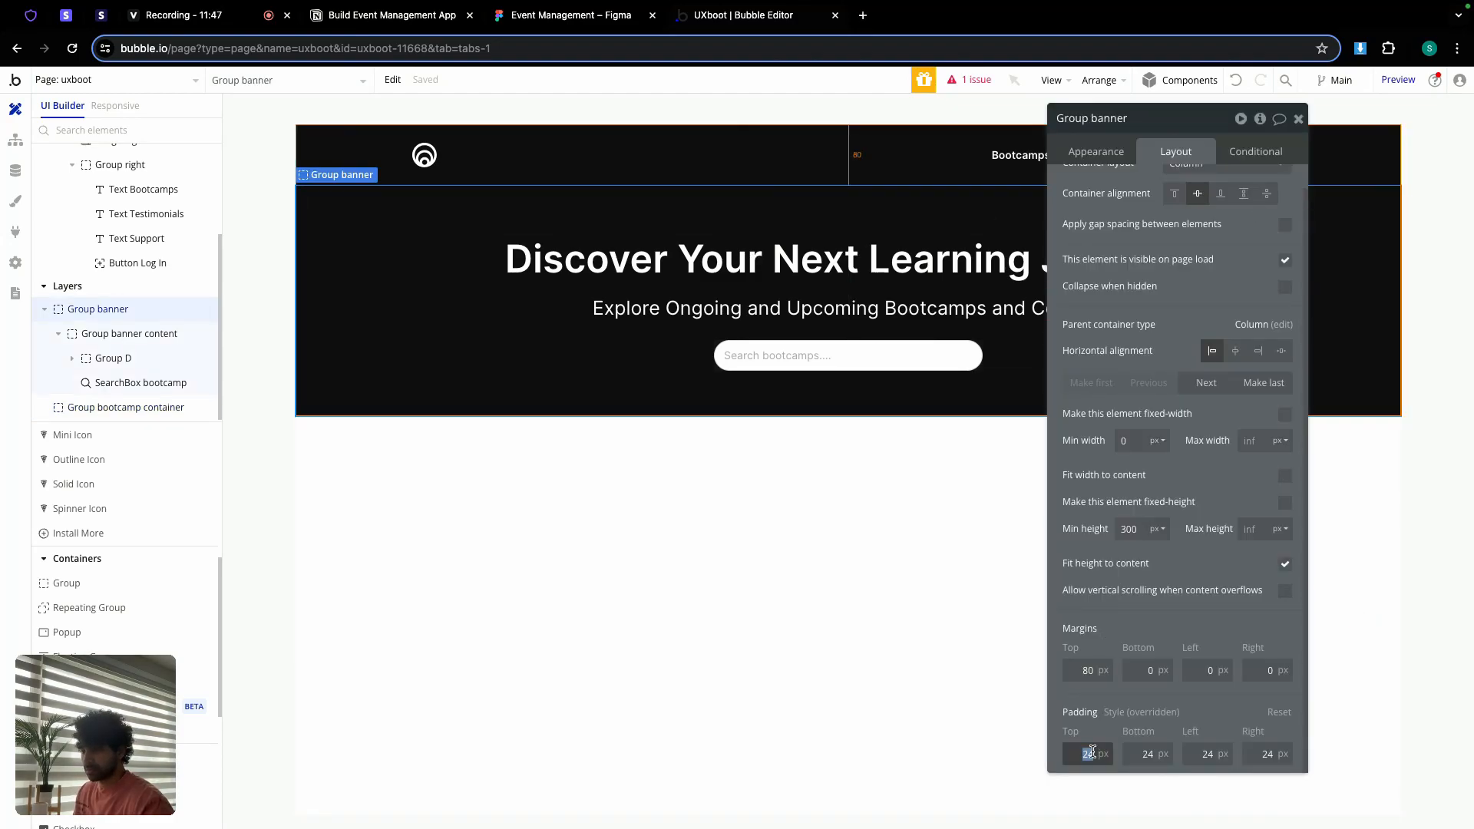
pyautogui.write('32')
pyautogui.click(1144, 754)
pyautogui.write('32')
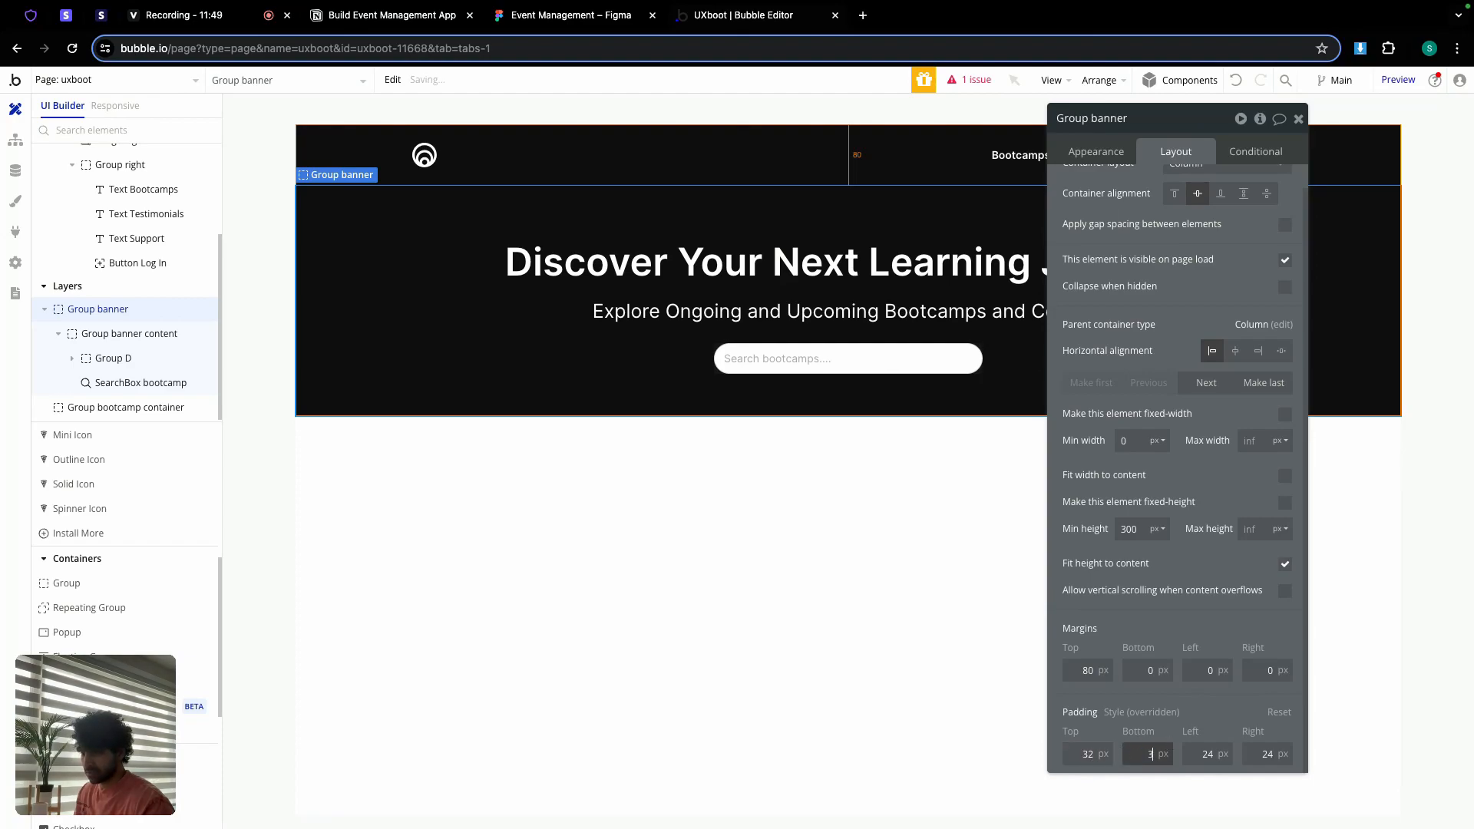
pyautogui.click(1198, 752)
pyautogui.write('32')
pyautogui.click(1267, 754)
pyautogui.write('3')
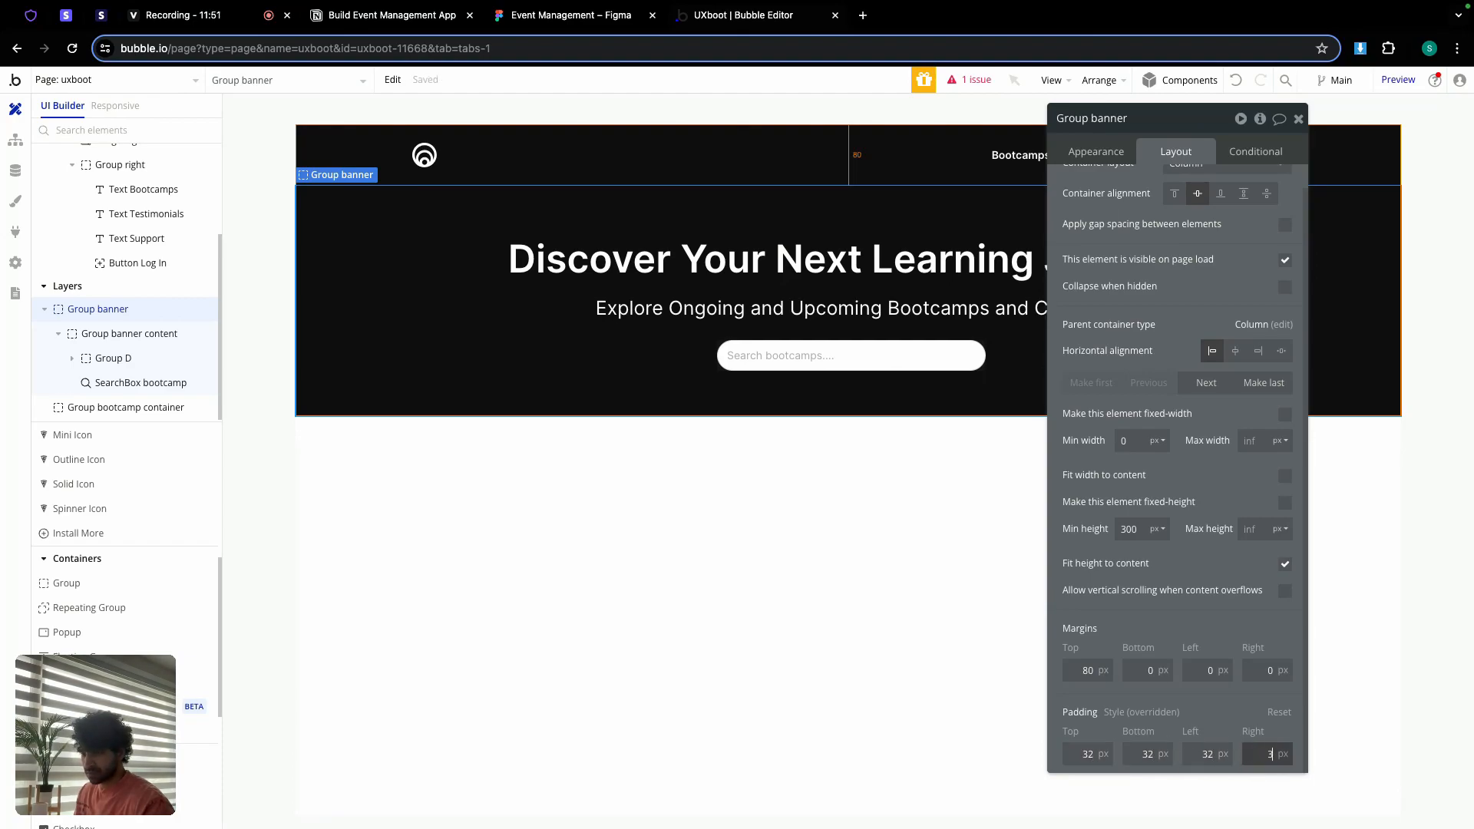
pyautogui.click(1197, 703)
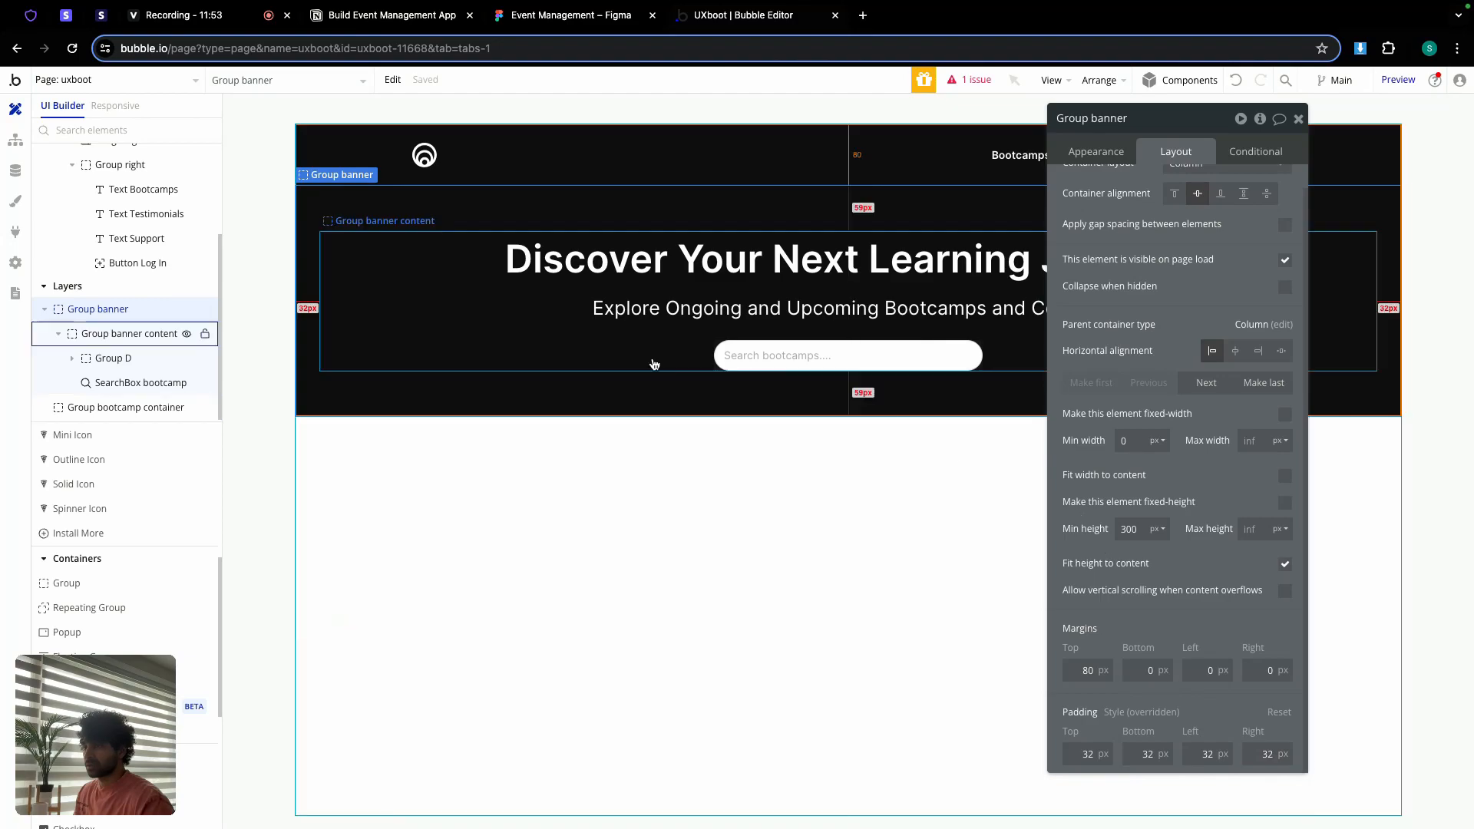
pyautogui.click(1298, 118)
pyautogui.doubleClick(839, 459)
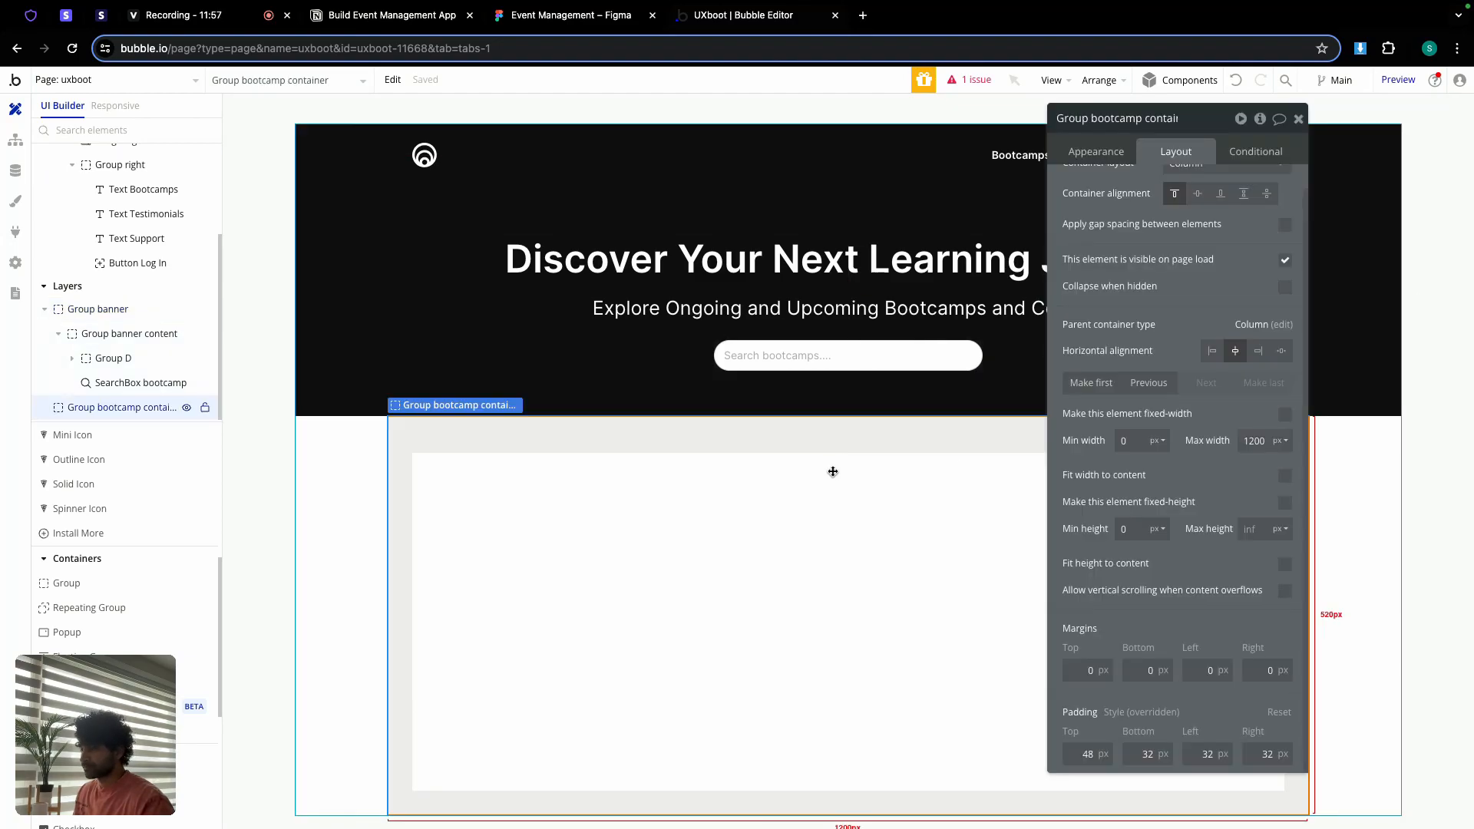
# Step: Set the bootcamp search box's field to search to bootcamp_name
pyautogui.click(971, 80)
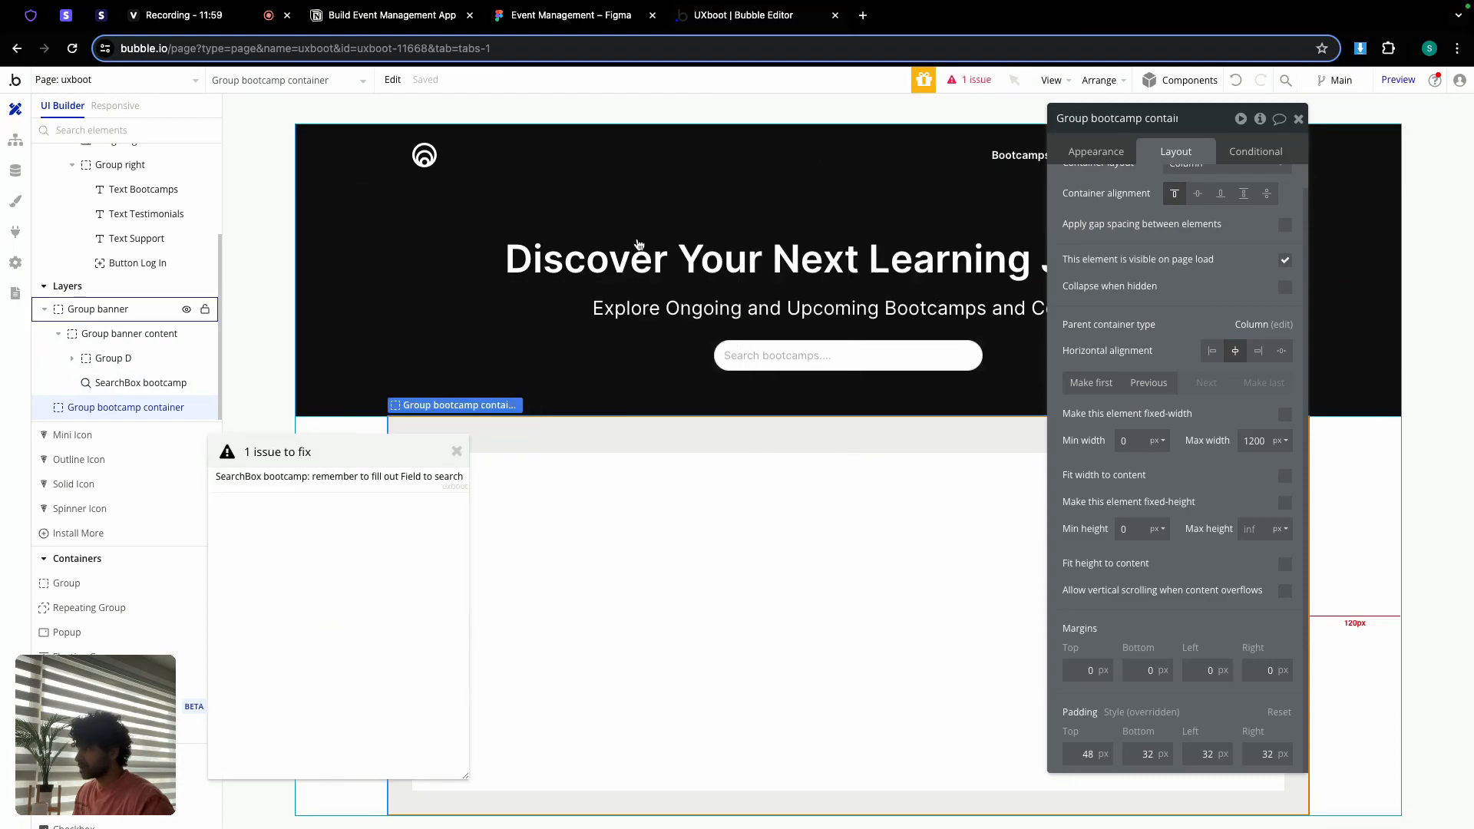
pyautogui.click(457, 452)
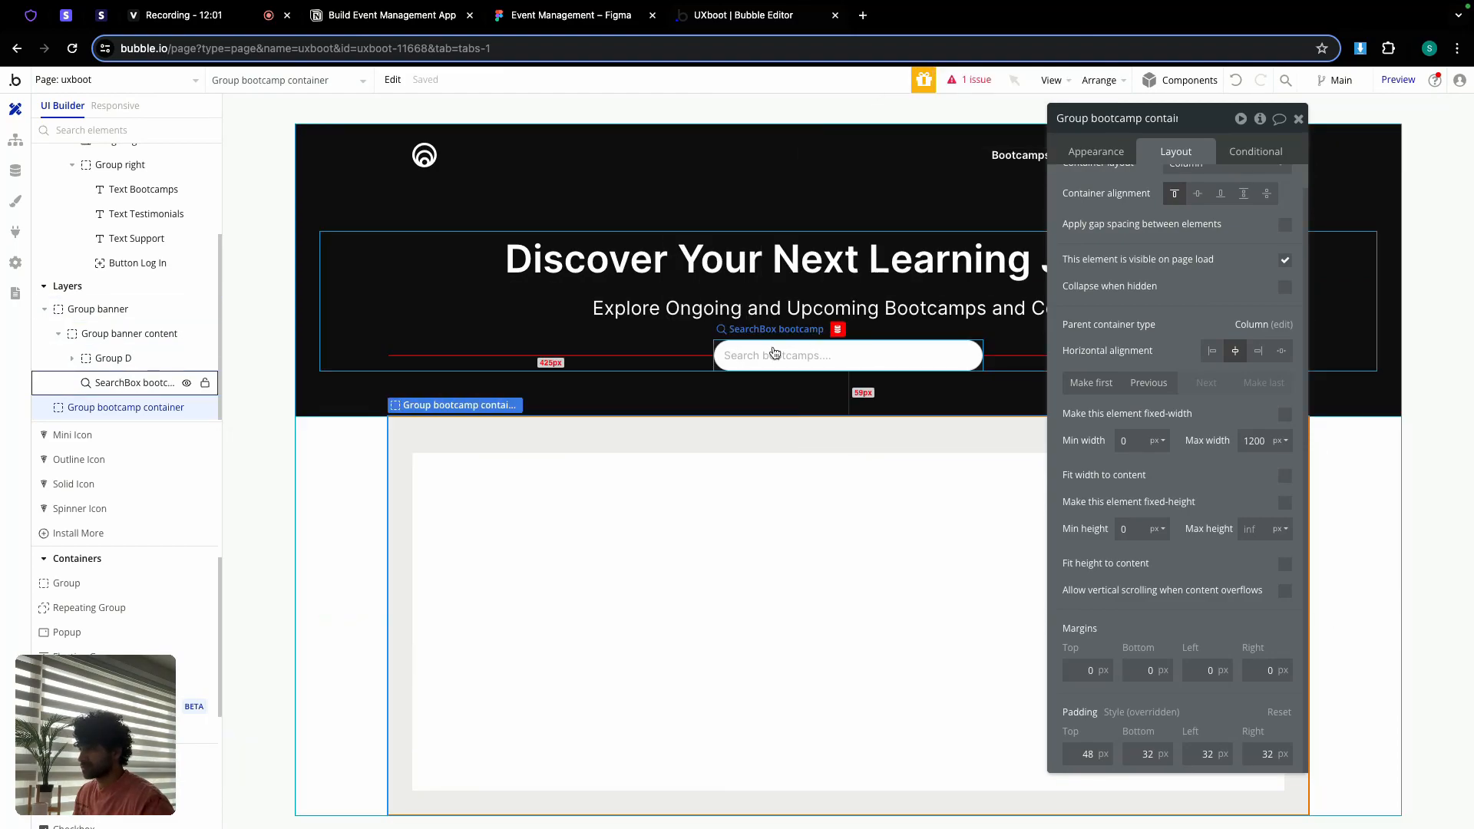
pyautogui.click(775, 353)
pyautogui.click(1096, 151)
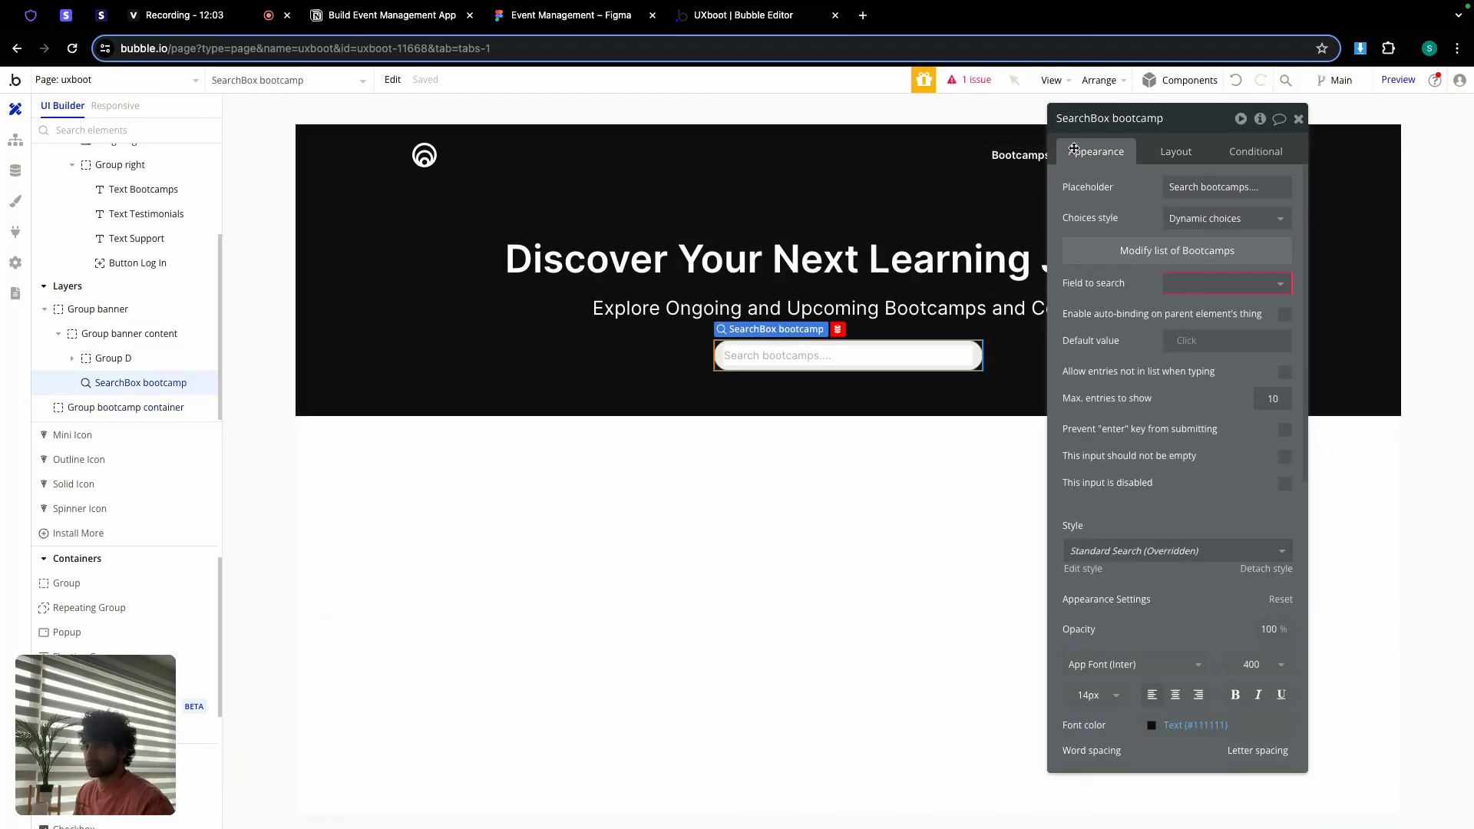
pyautogui.click(1206, 286)
pyautogui.click(1218, 306)
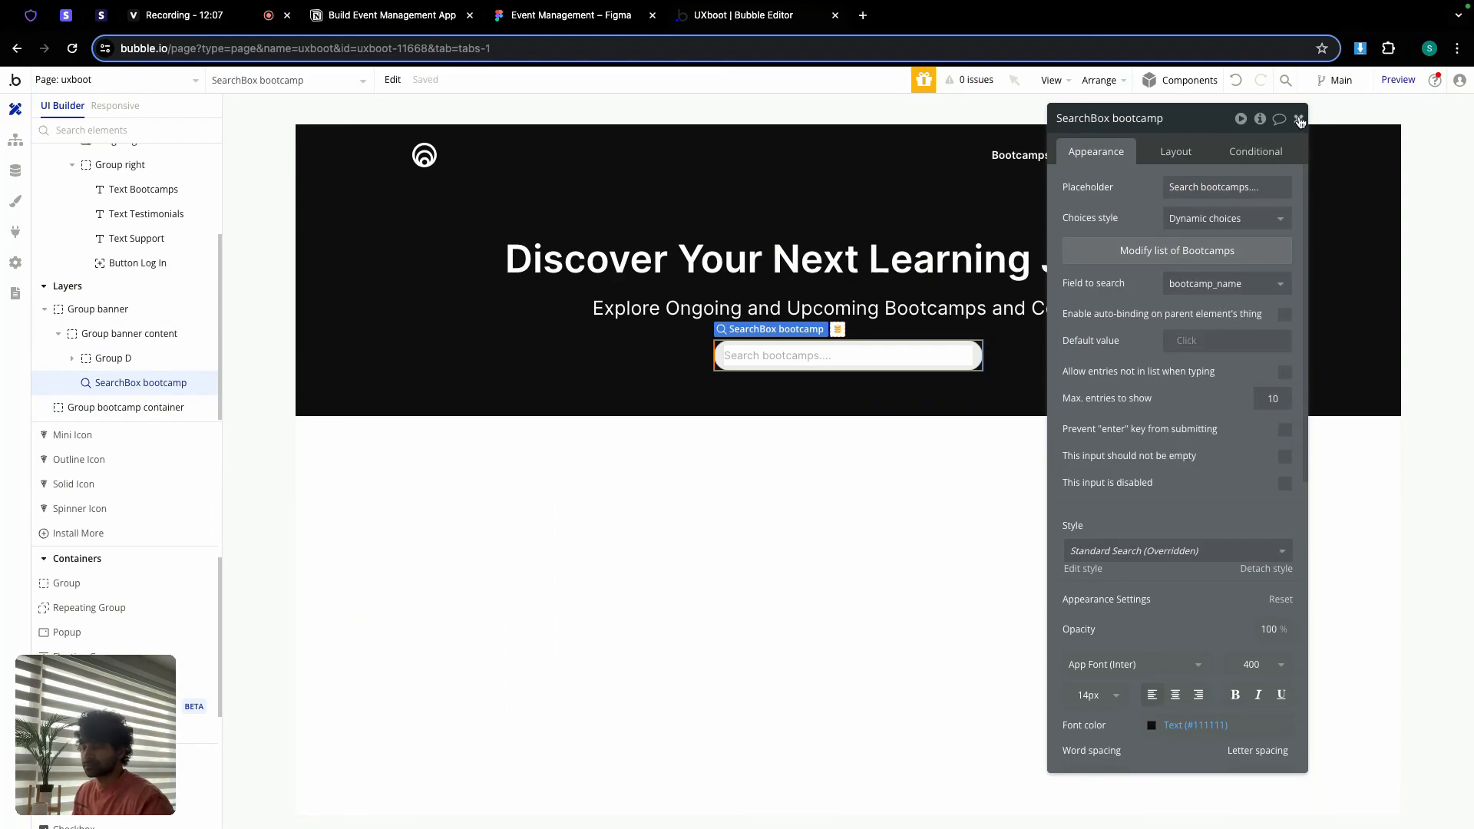
pyautogui.click(1299, 119)
pyautogui.doubleClick(803, 488)
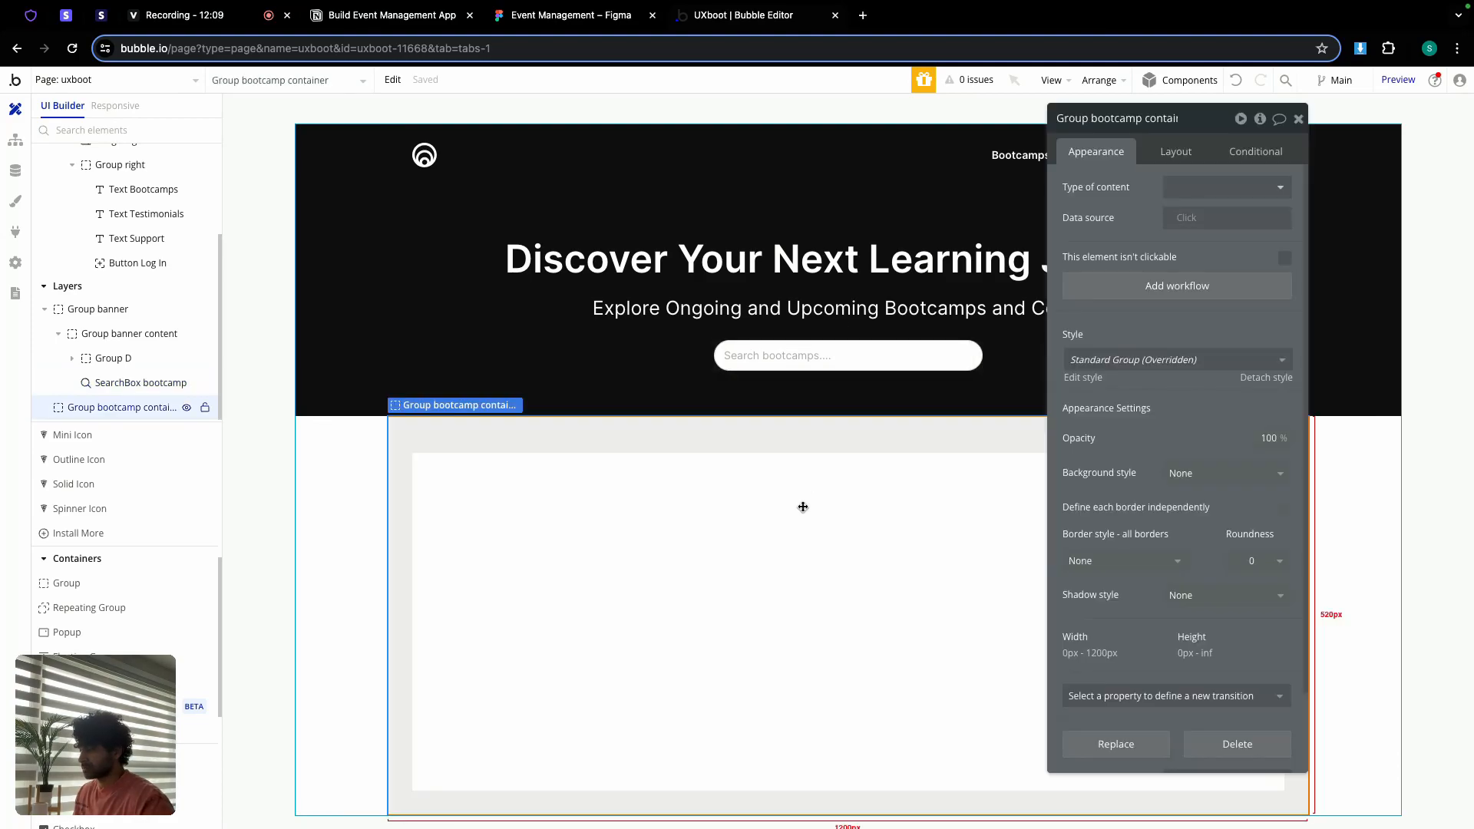
pyautogui.click(572, 16)
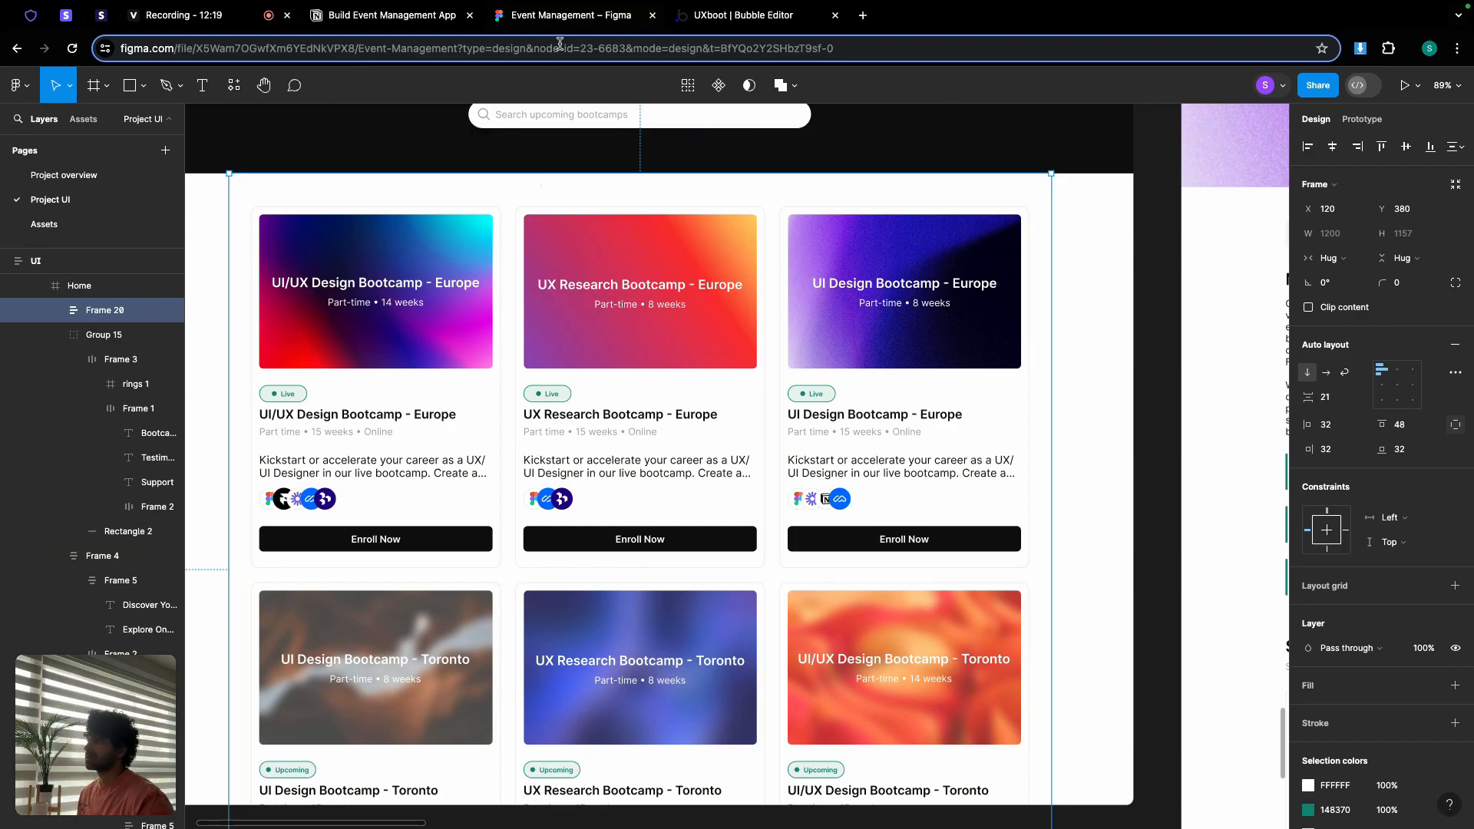
# Step: Return to the Bubble editor after reviewing the Figma bootcamp cards design
pyautogui.click(733, 17)
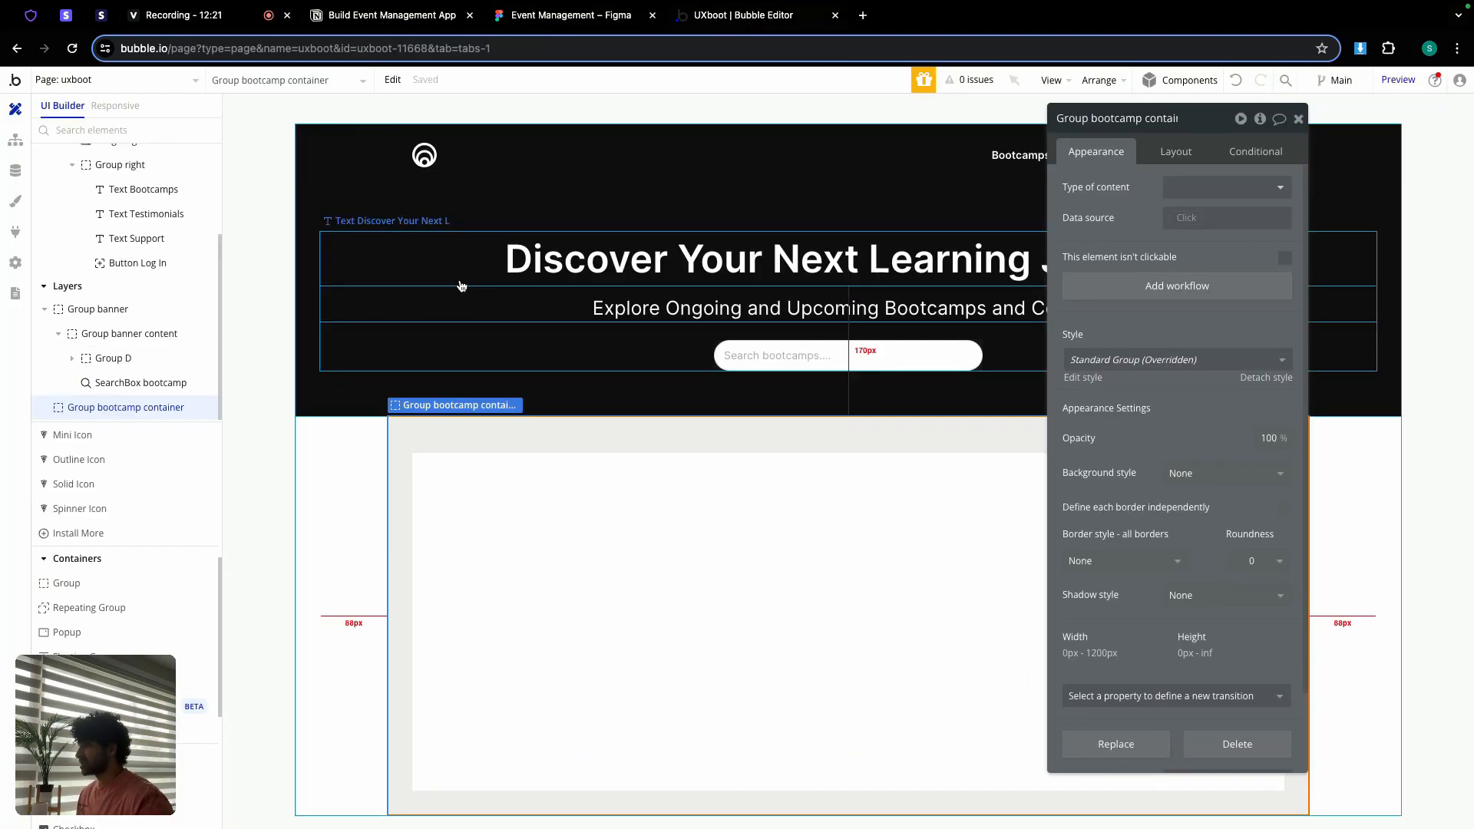
# Step: On the home page, unhide Group home and copy the RG bootcamps - upcoming repeating group
pyautogui.click(83, 80)
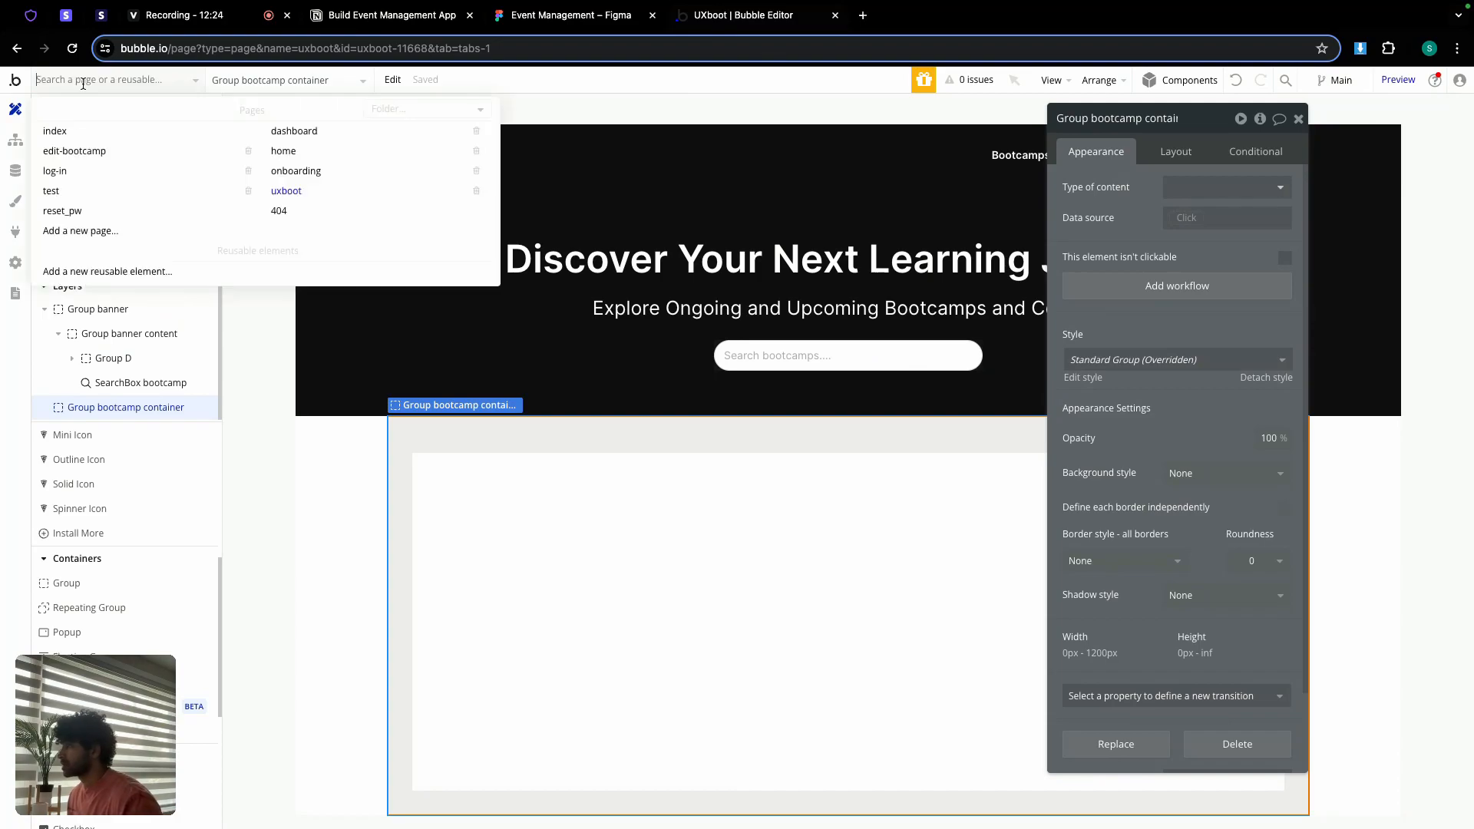
pyautogui.click(288, 150)
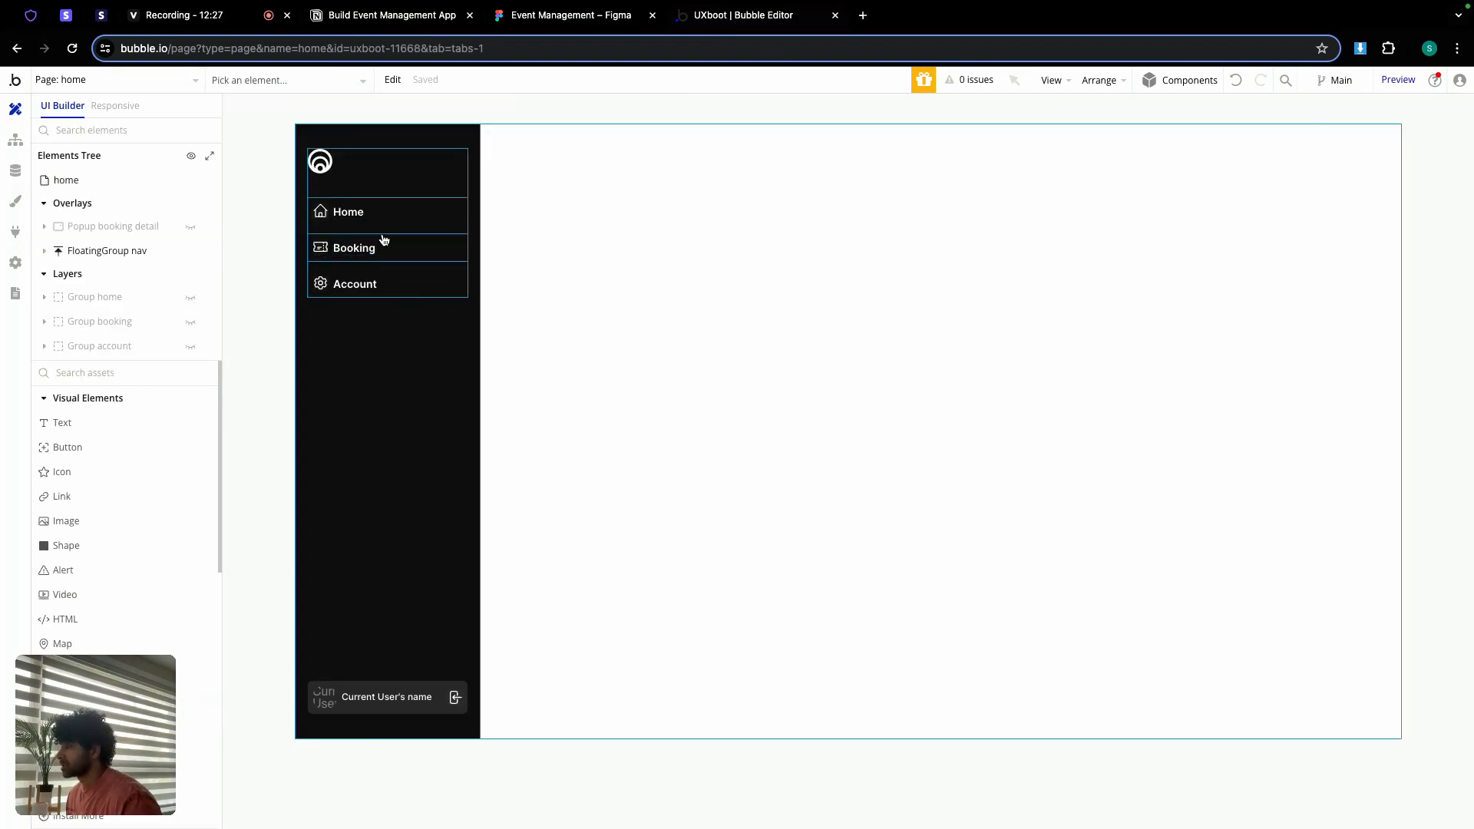
pyautogui.click(190, 299)
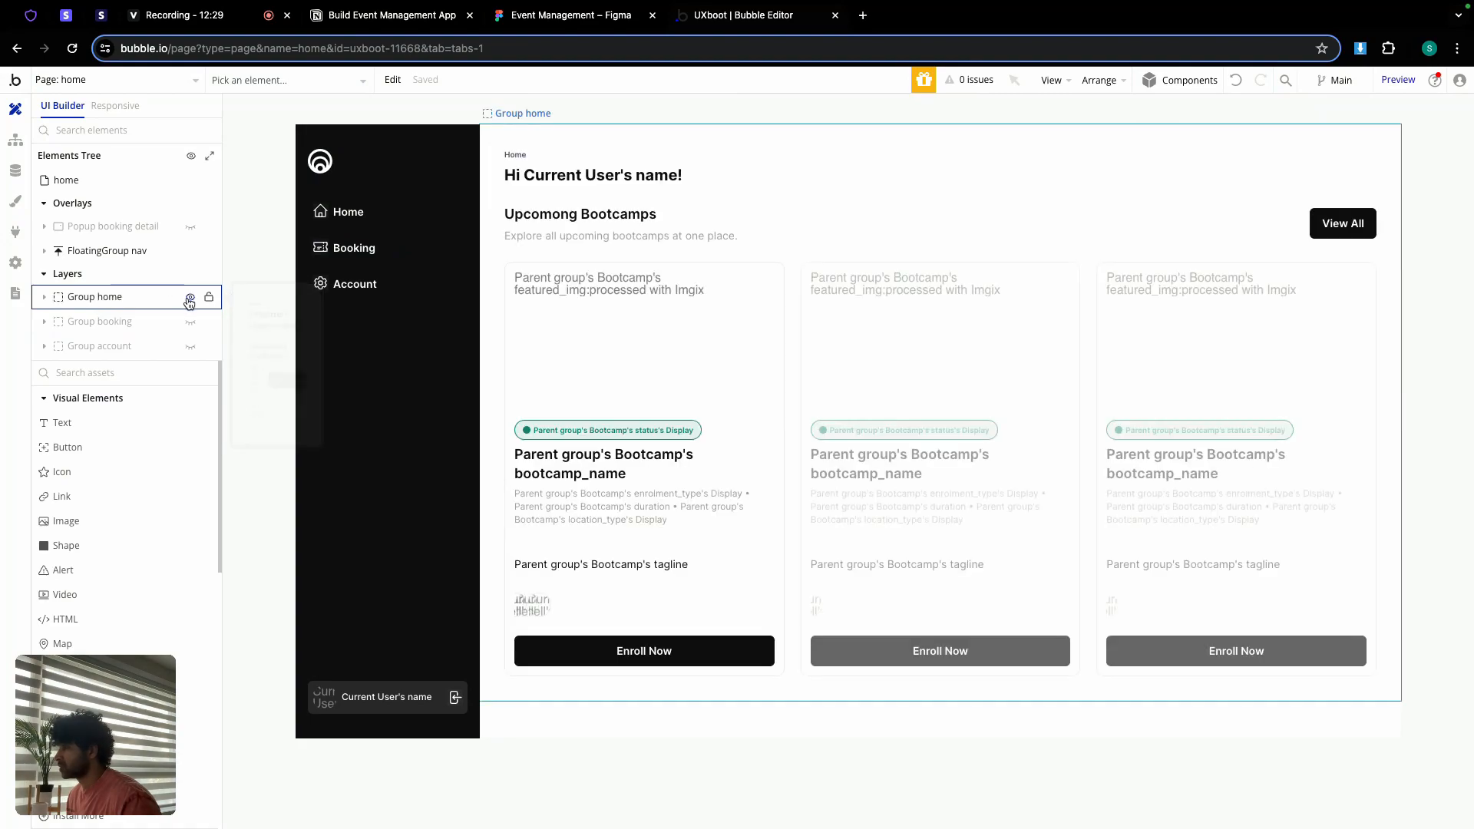
pyautogui.click(957, 391)
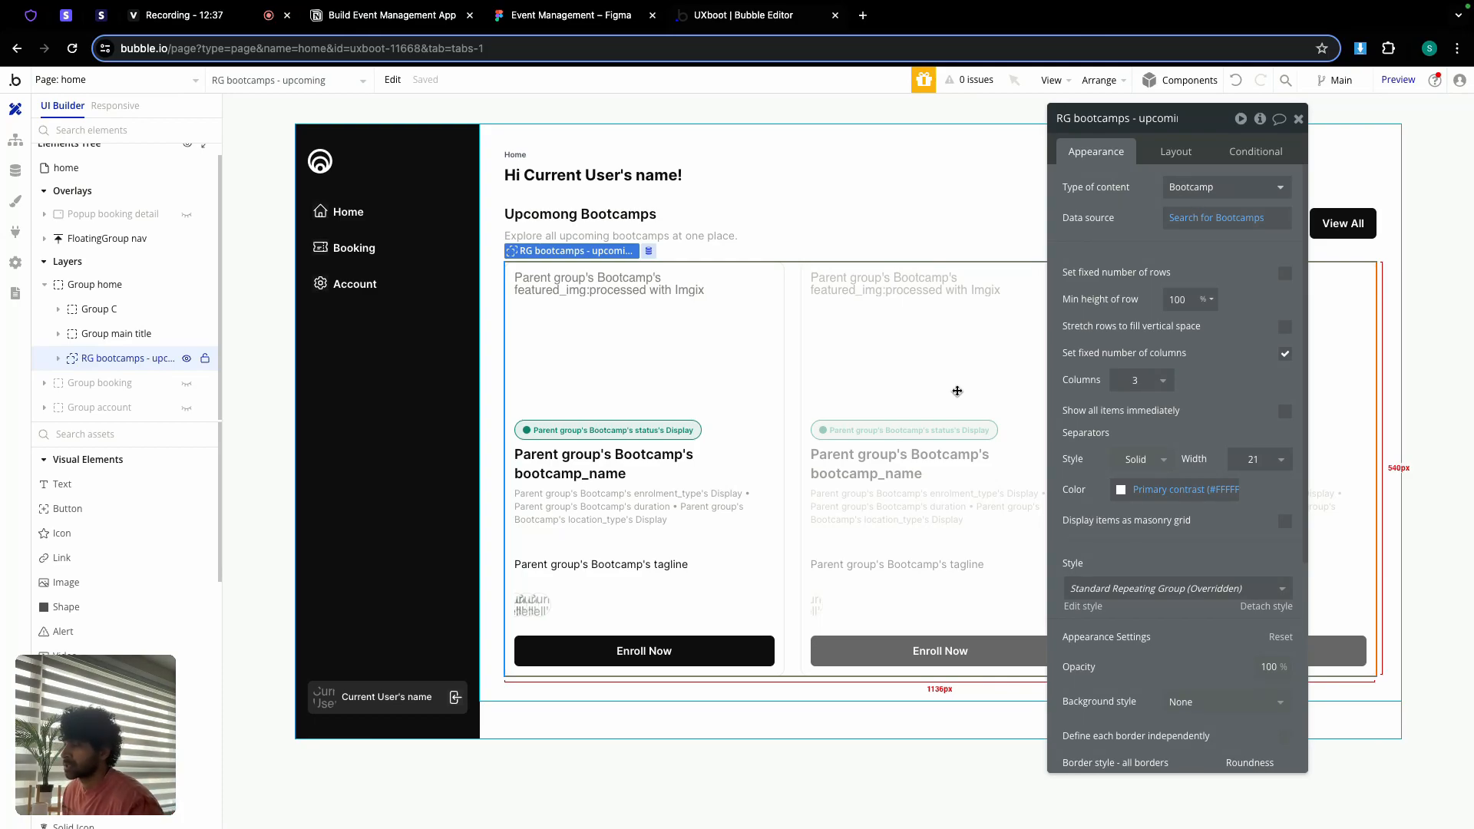
pyautogui.rightClick(958, 391)
pyautogui.click(1001, 556)
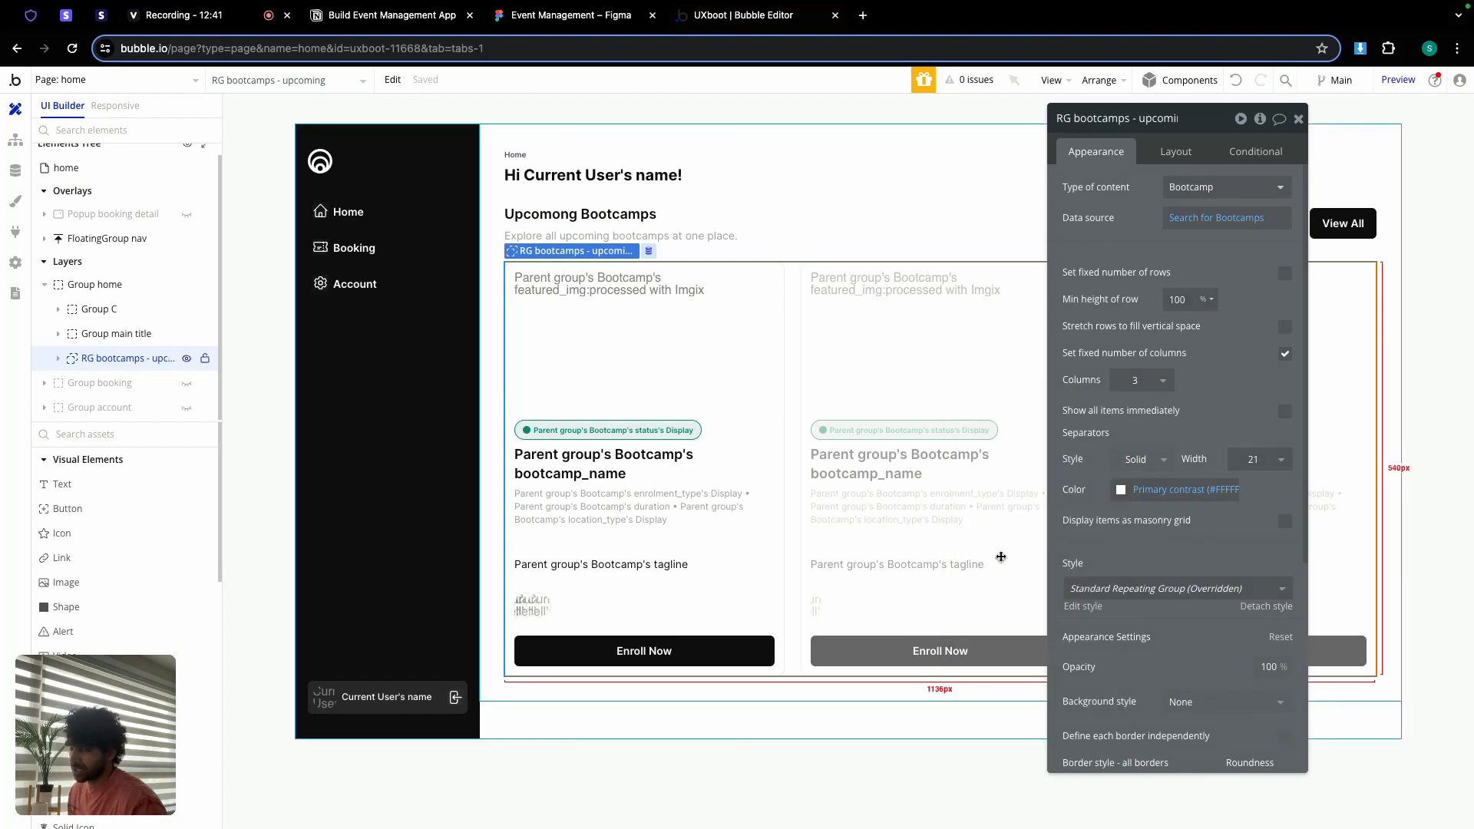
# Step: Go back to the uxboot page and select the empty bootcamp container
pyautogui.click(122, 80)
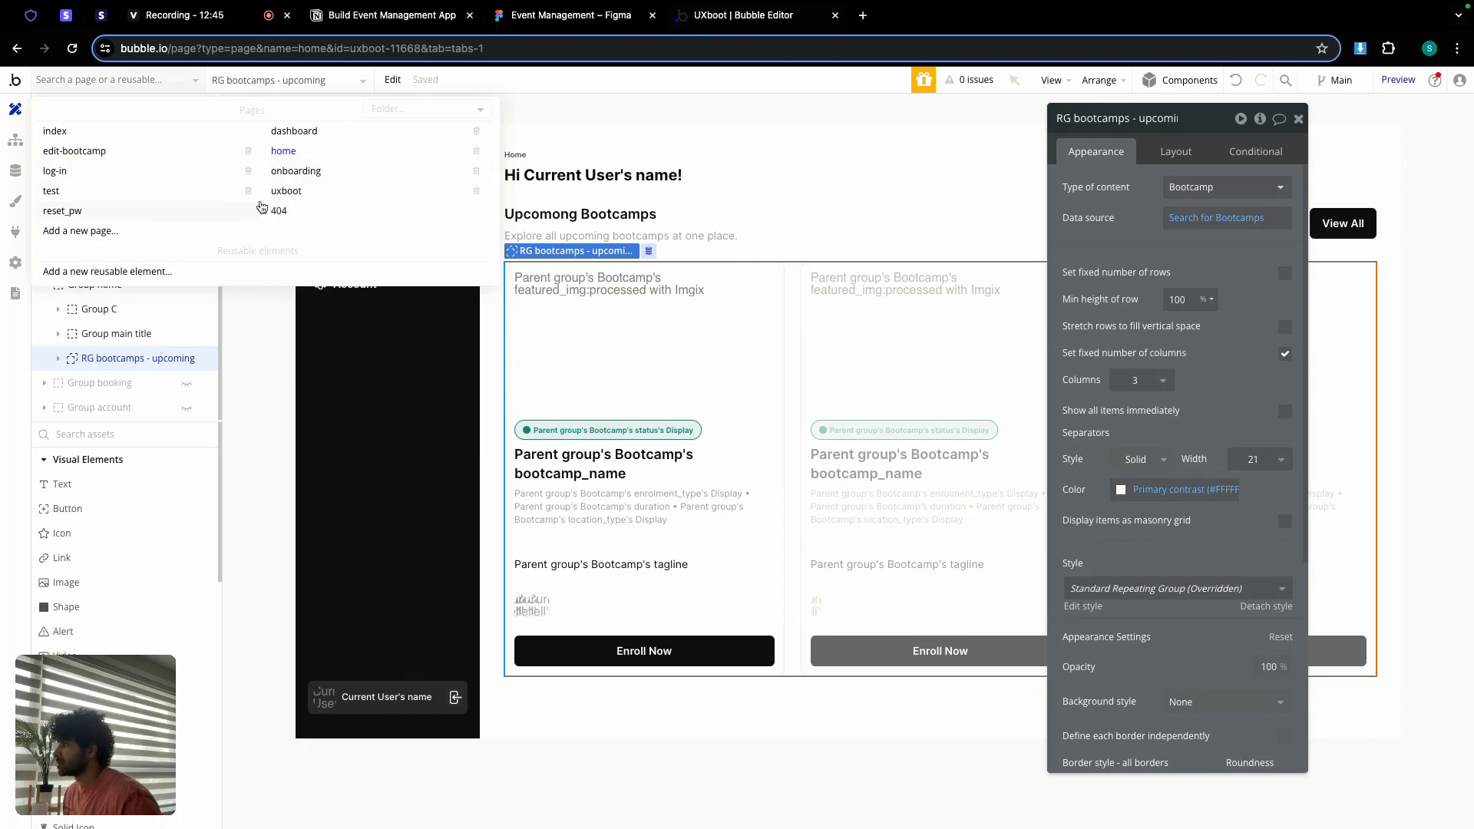
pyautogui.click(287, 191)
pyautogui.click(688, 505)
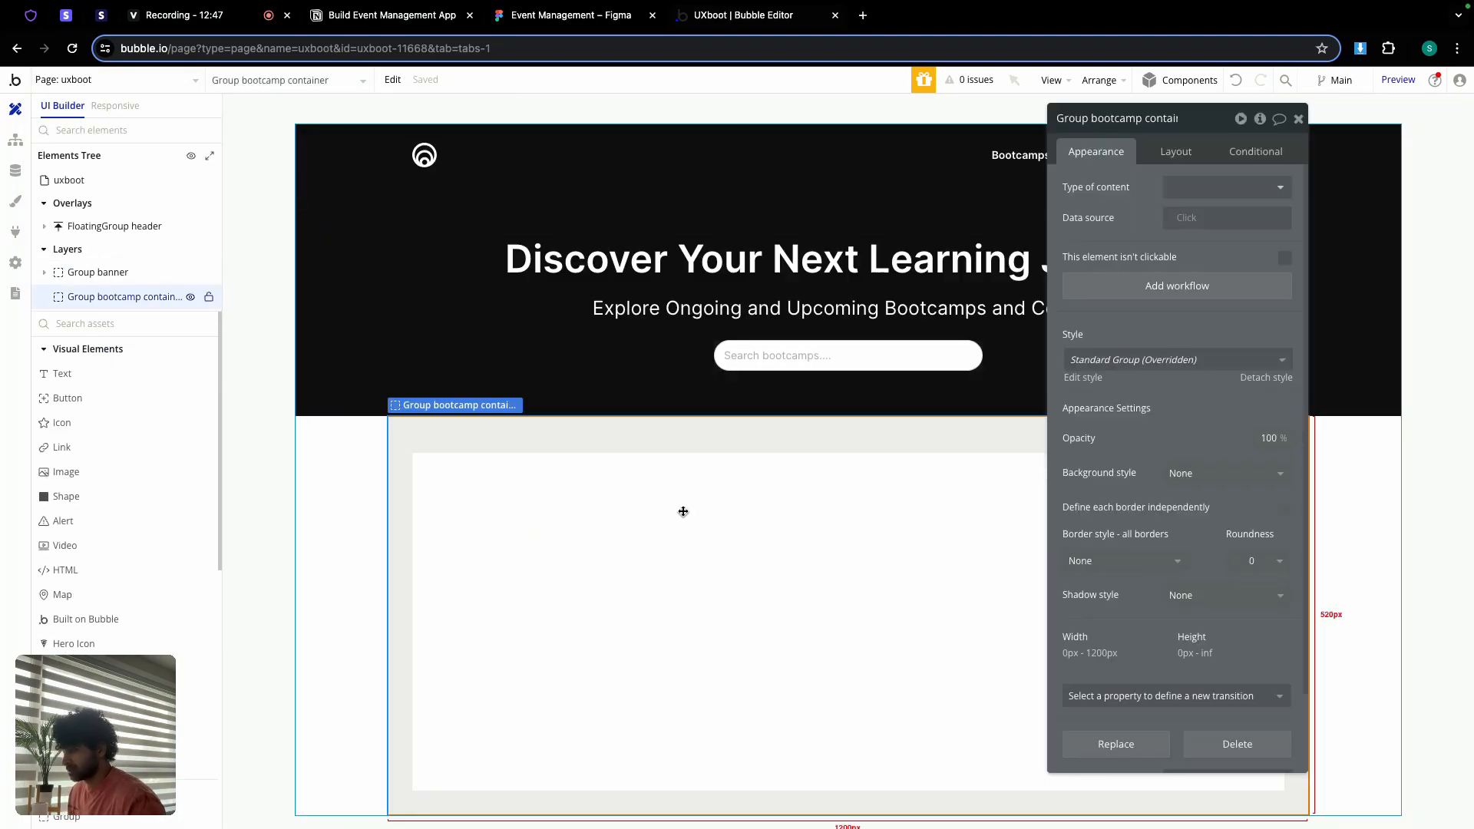
# Step: Give the uxboot page a minimum height of 2000
pyautogui.click(342, 470)
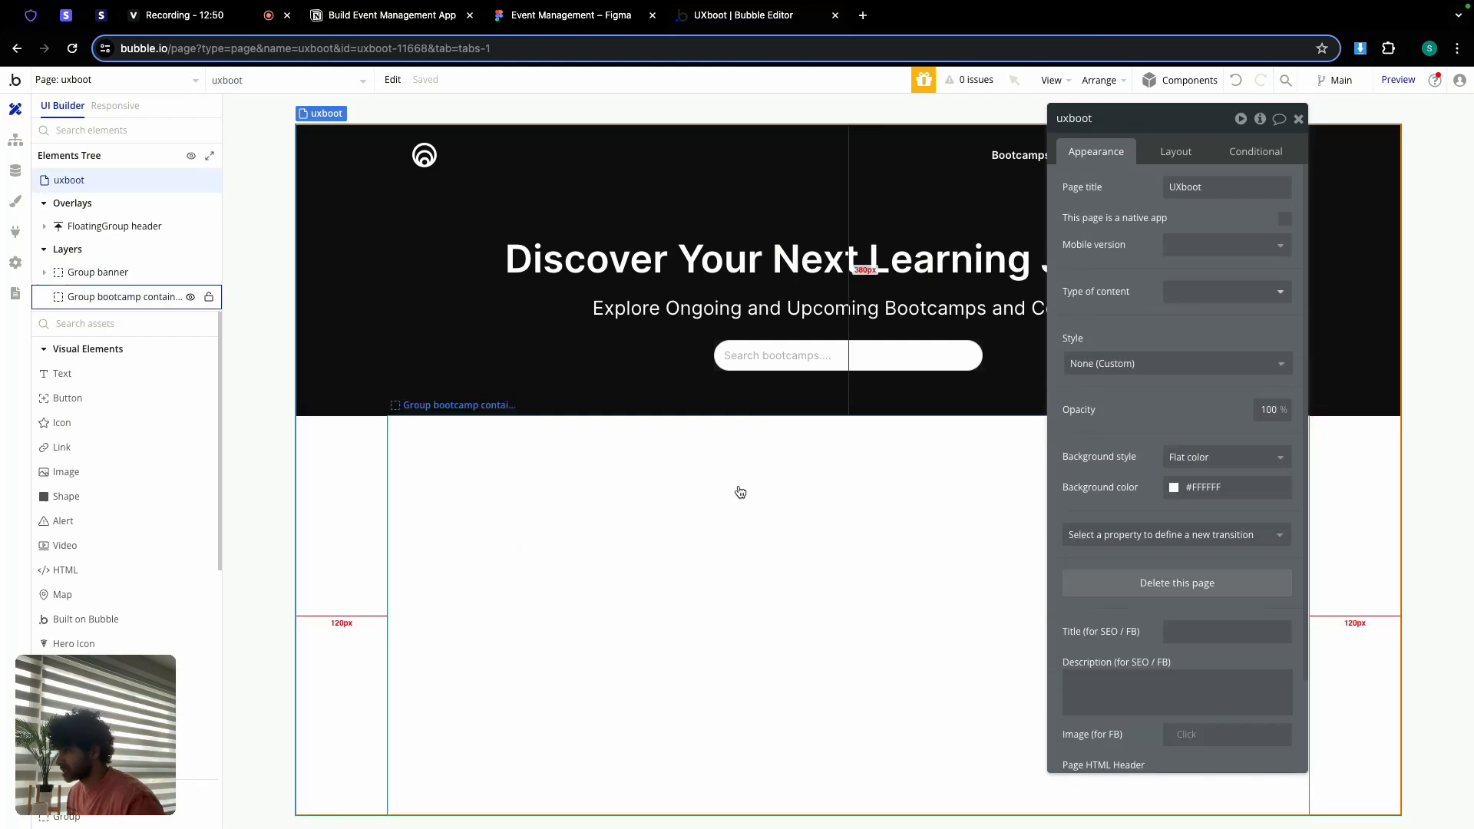
pyautogui.click(1176, 152)
pyautogui.doubleClick(1273, 408)
pyautogui.write('2000')
pyautogui.scroll(-5, 967, 458)
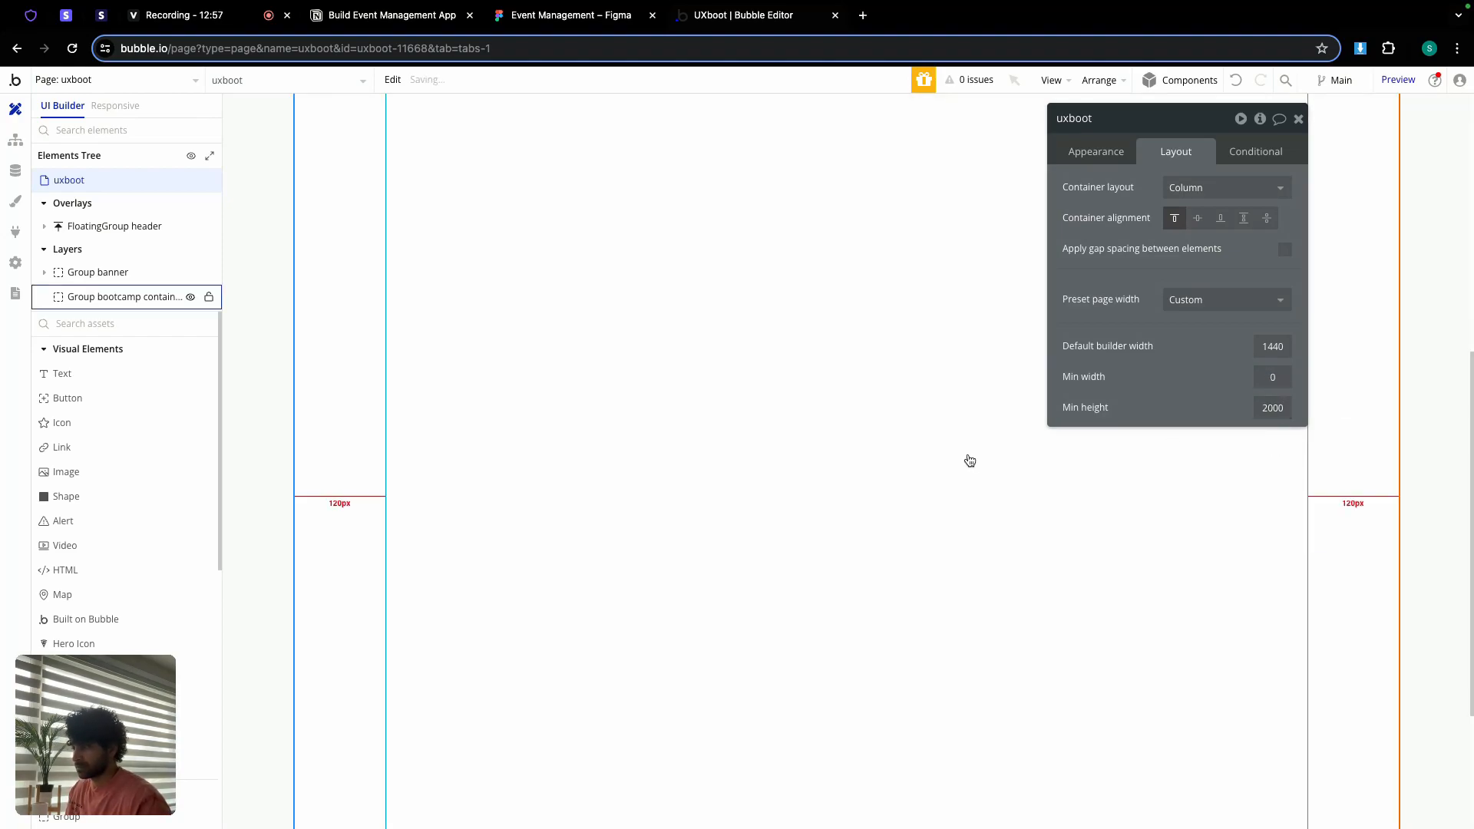
pyautogui.click(1298, 119)
pyautogui.scroll(5, 721, 444)
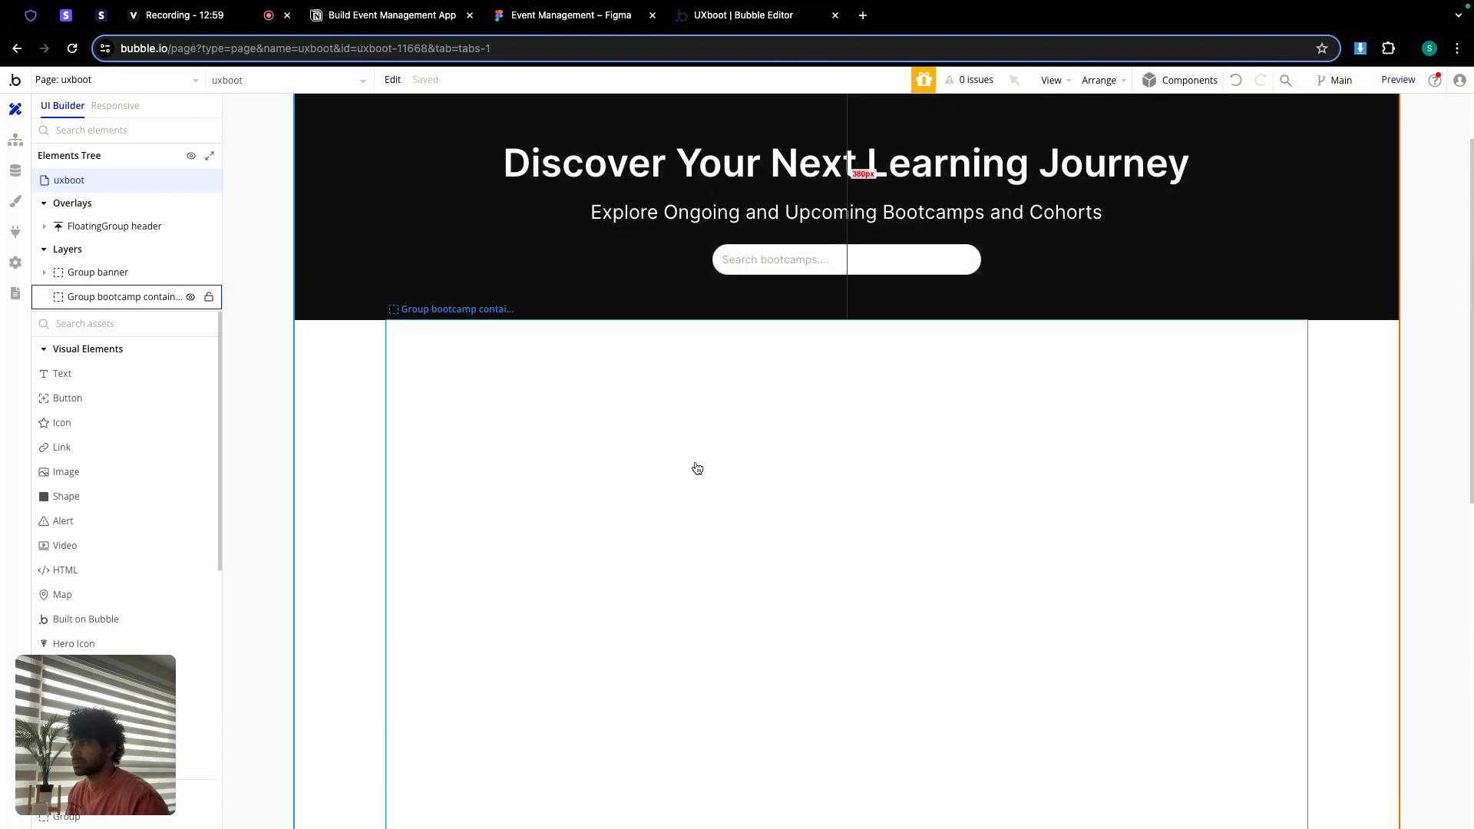
# Step: Paste the RG bootcamps - upcoming repeating group into Group bootcamp container
pyautogui.doubleClick(664, 477)
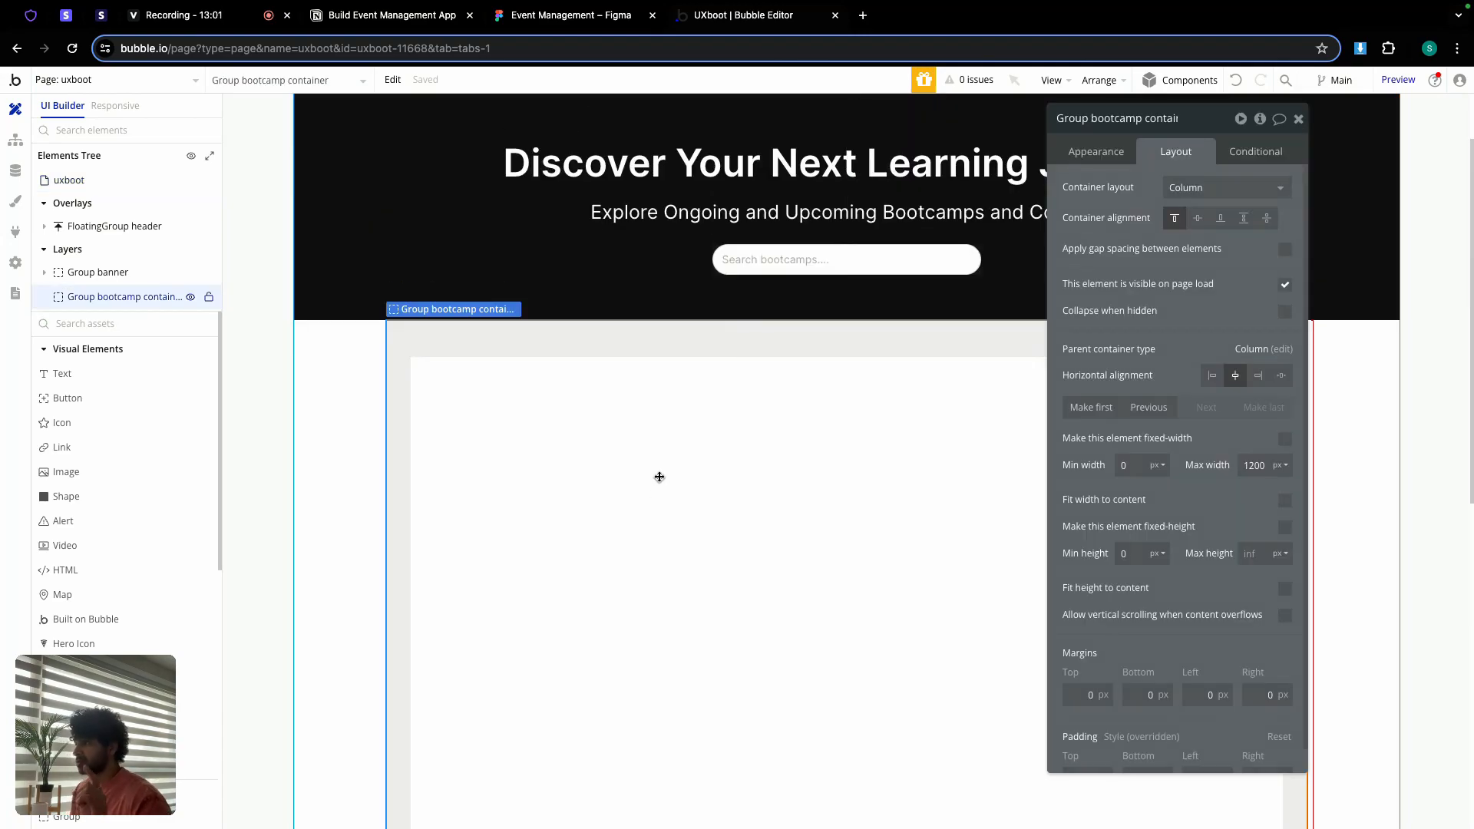
pyautogui.rightClick(659, 477)
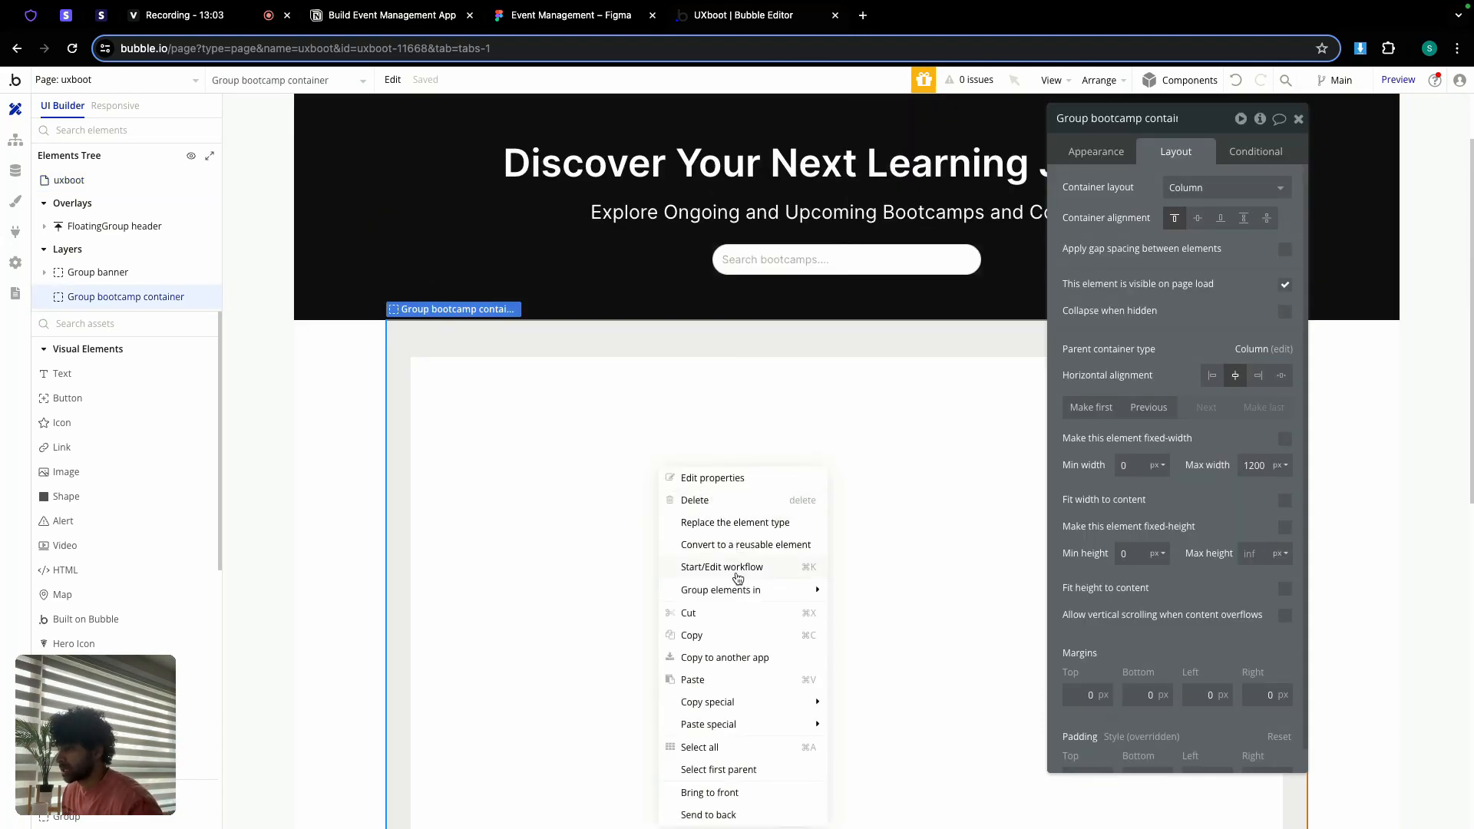
pyautogui.click(702, 682)
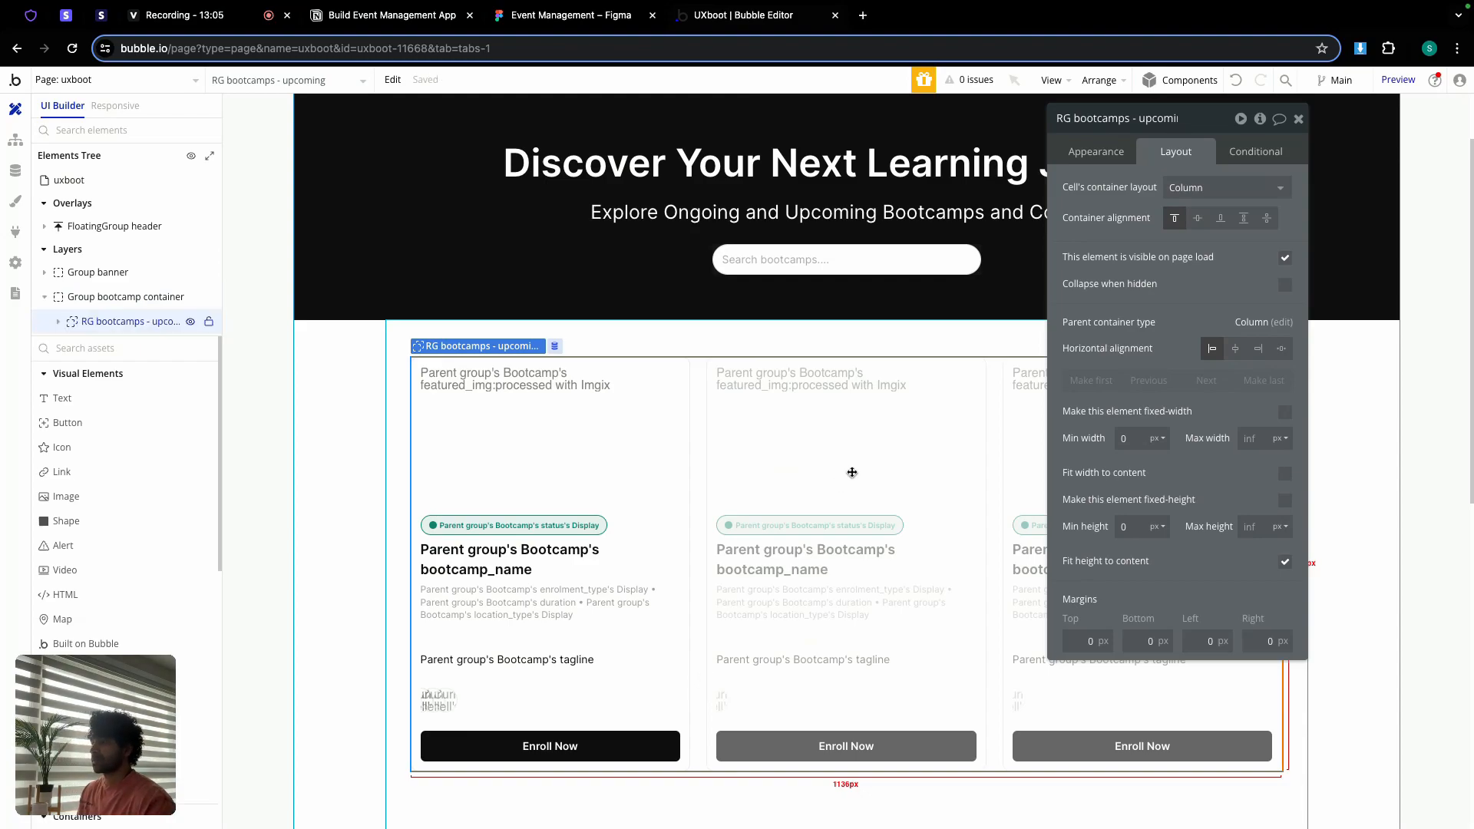
# Step: Change the repeating group's Bootcamps search constraint from Upcoming to status <> Closed
pyautogui.click(1100, 153)
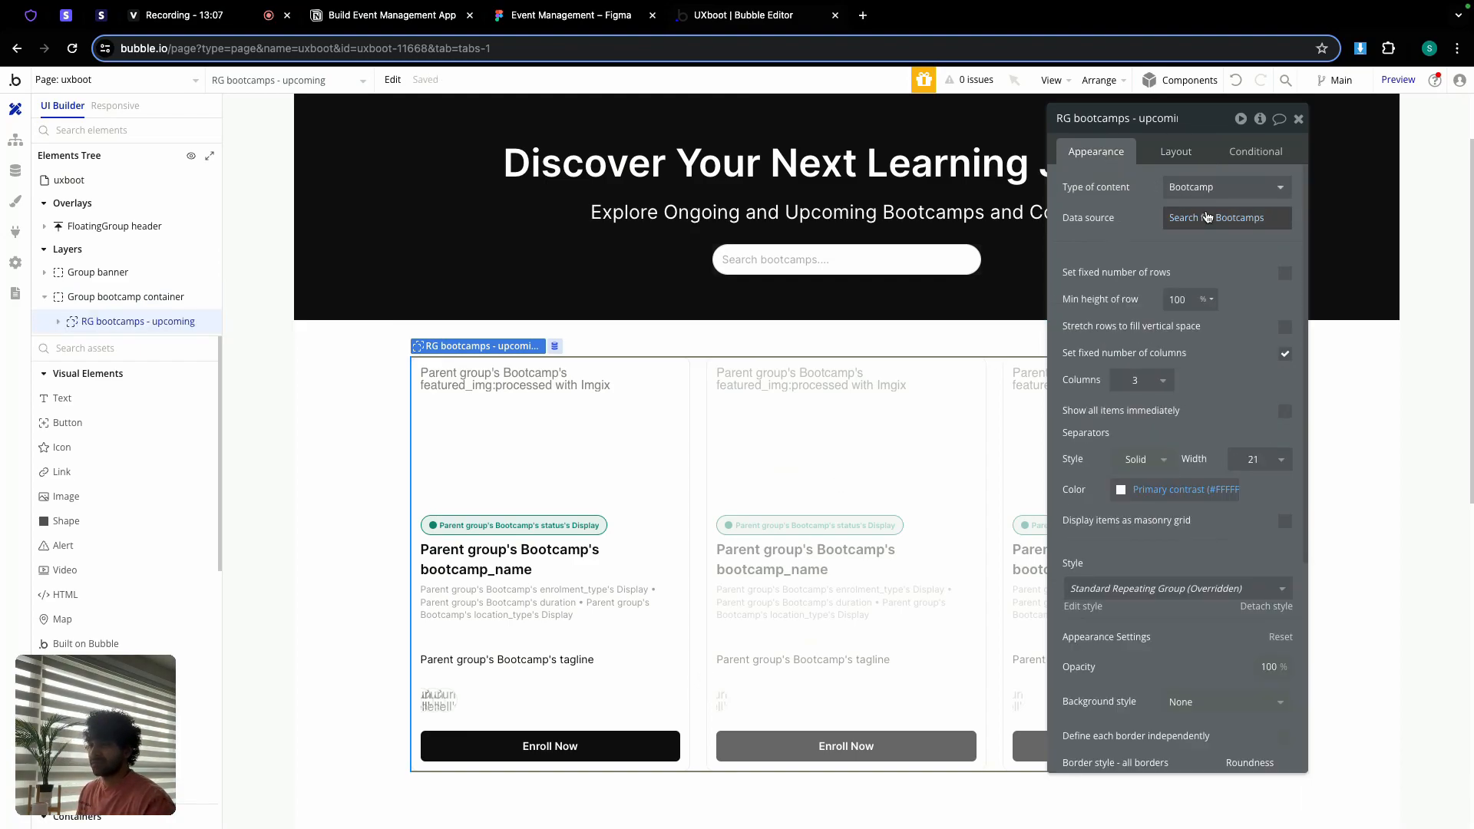
pyautogui.click(1204, 218)
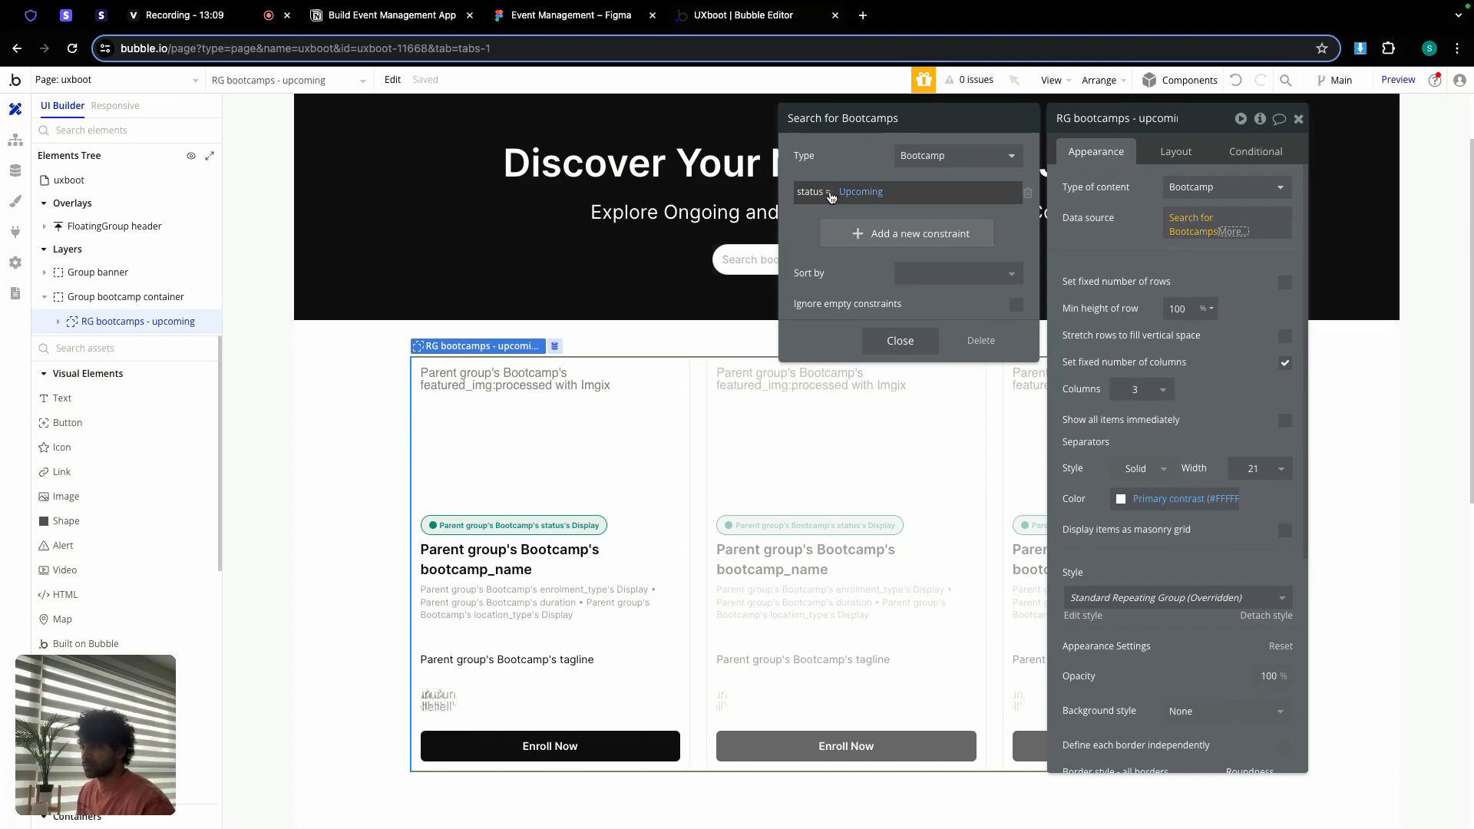
pyautogui.click(829, 193)
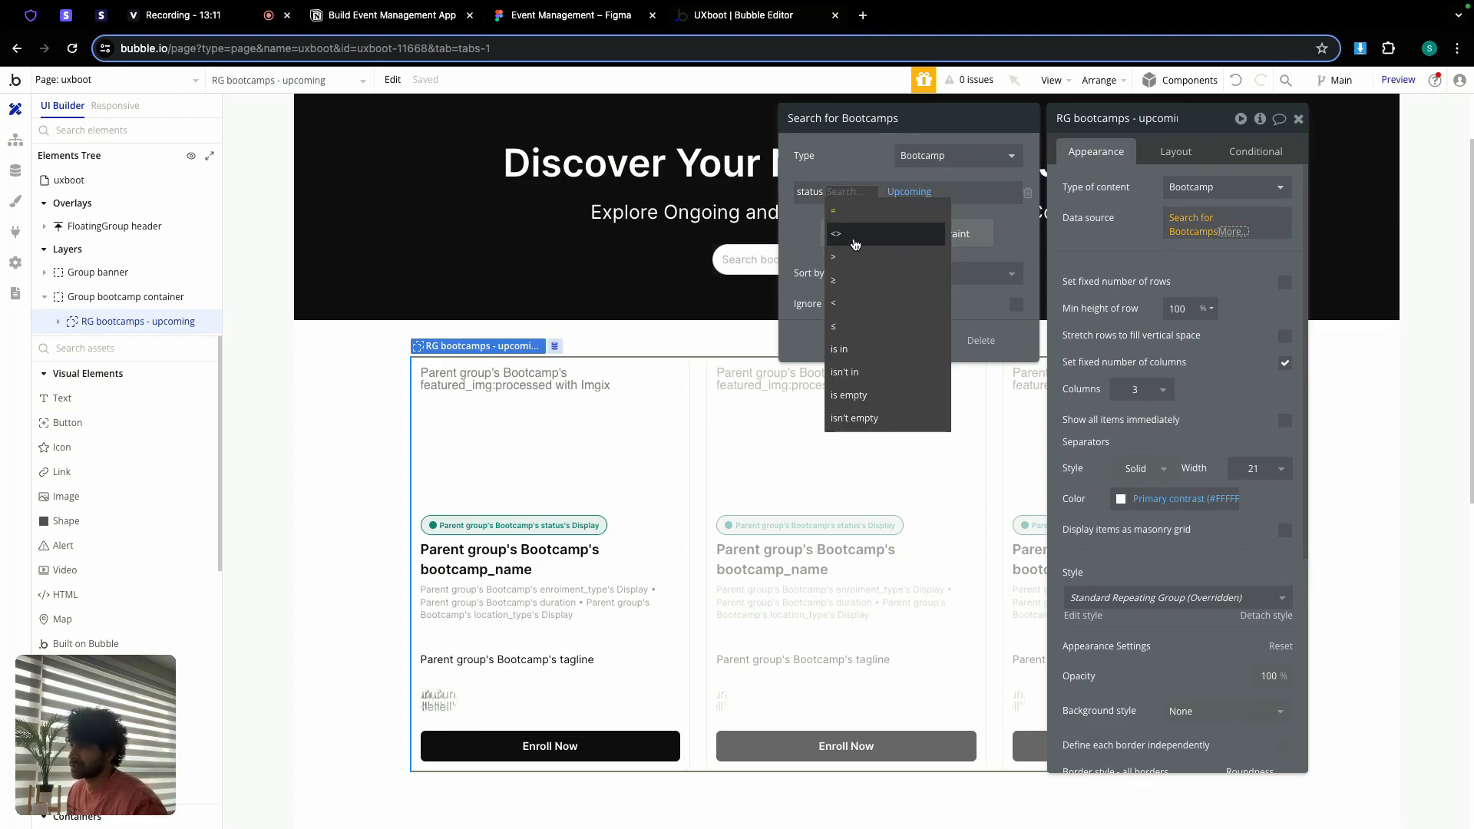
pyautogui.click(855, 244)
pyautogui.click(858, 192)
pyautogui.click(883, 274)
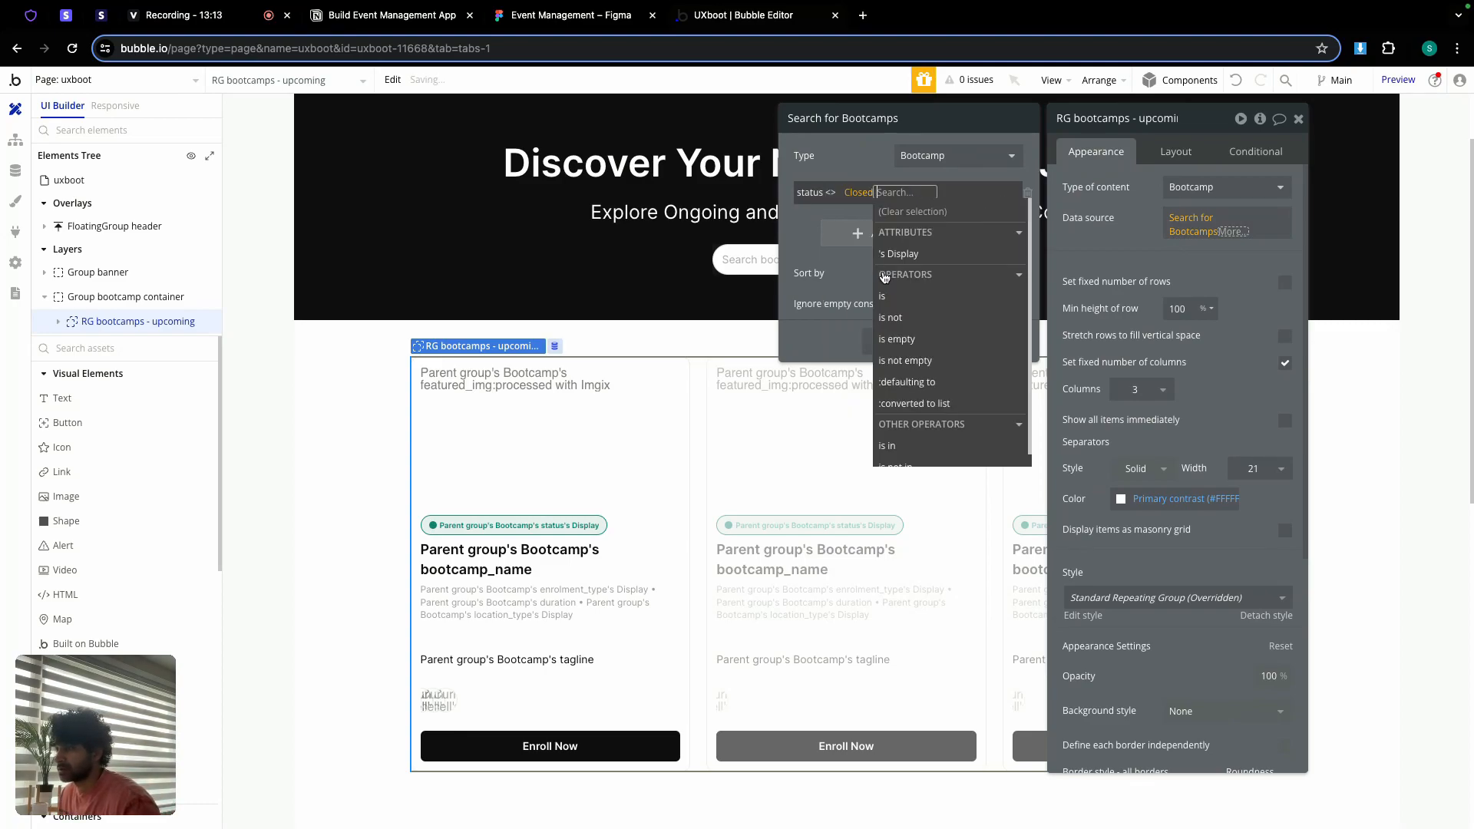
pyautogui.click(800, 224)
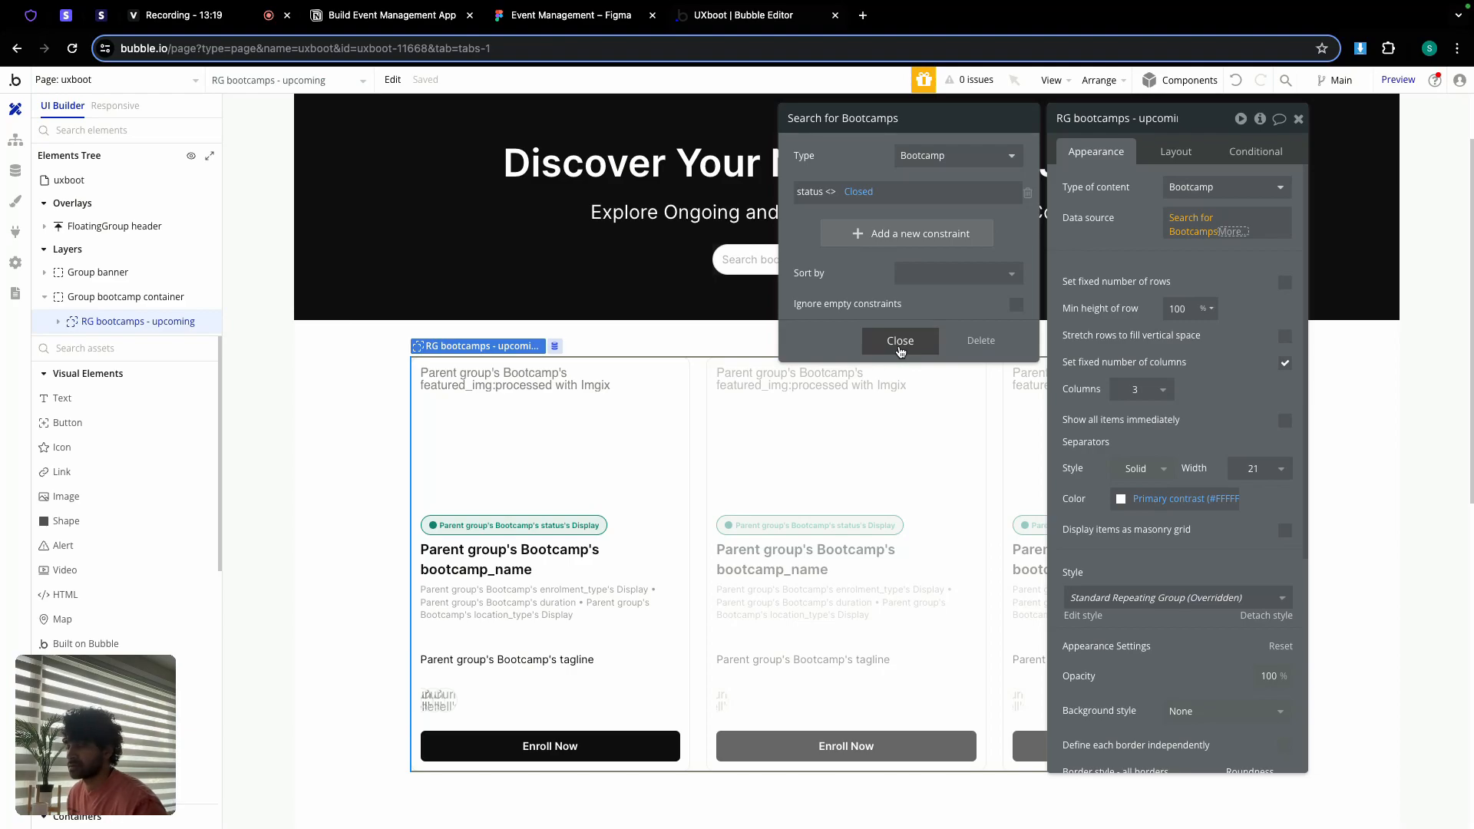
pyautogui.click(901, 344)
pyautogui.click(1121, 255)
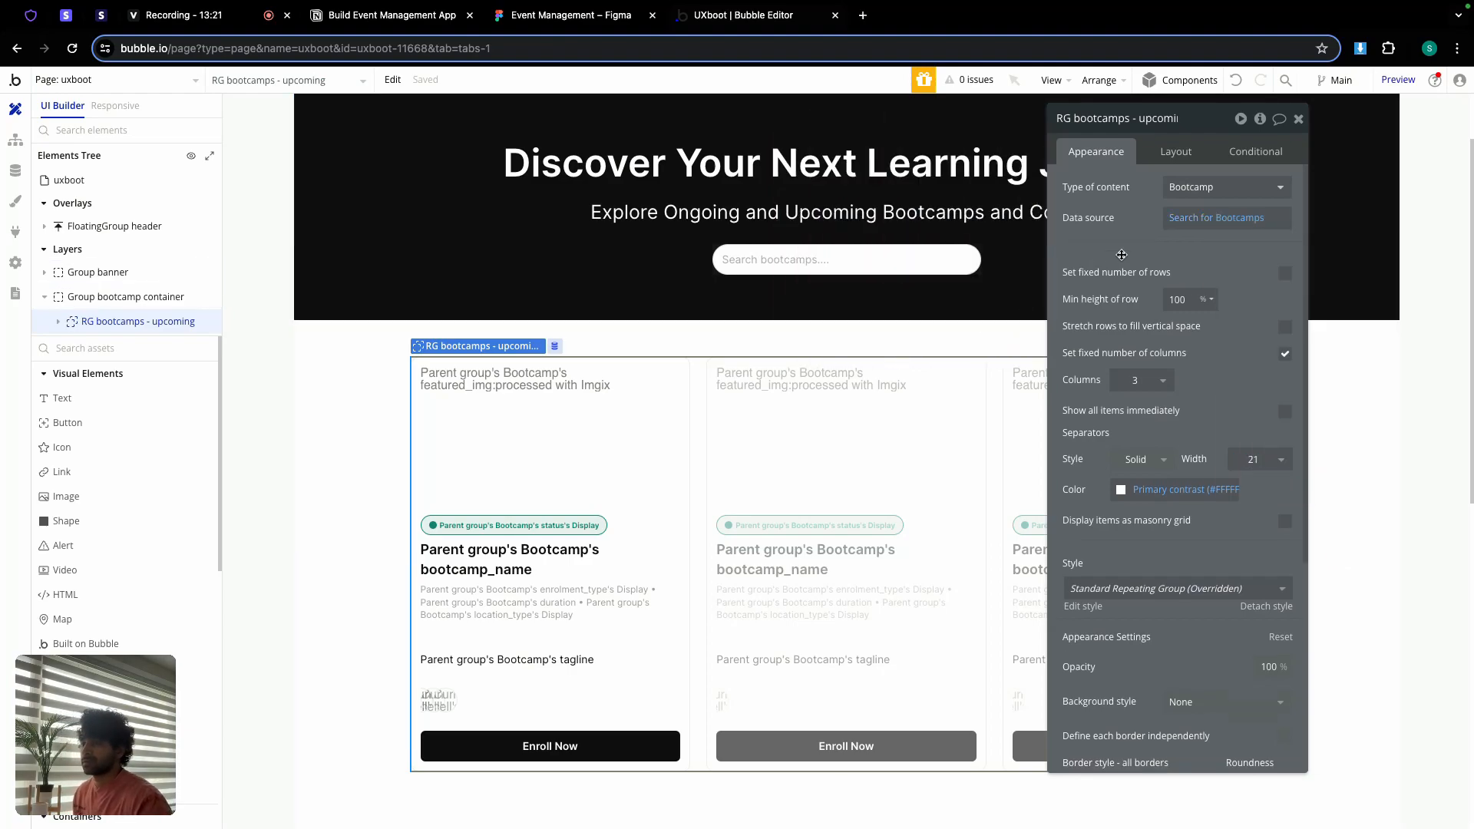
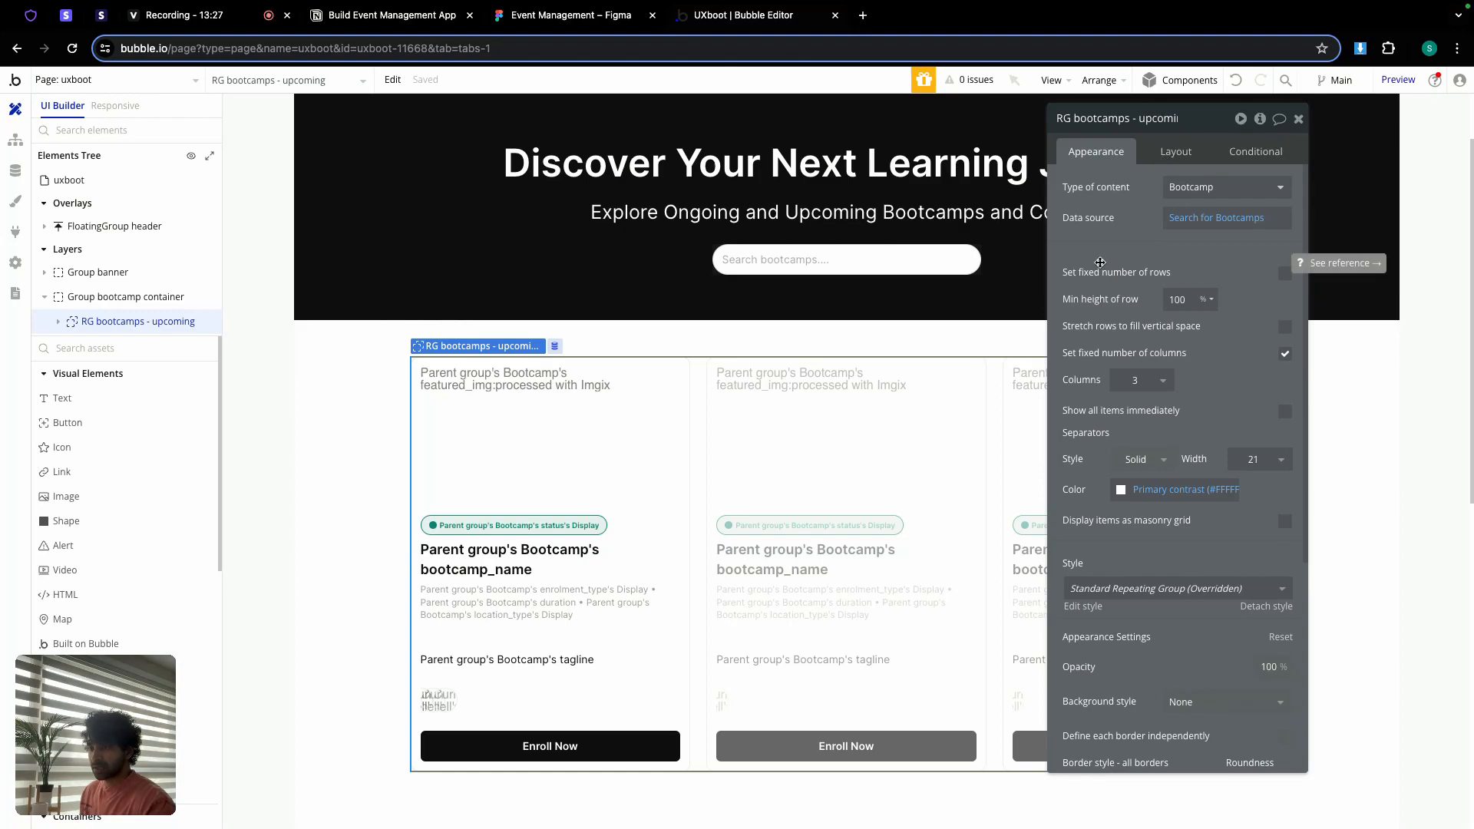
# Step: Review the RG bootcamps repeating group's Layout and Conditional settings, then close its editor
pyautogui.click(1298, 119)
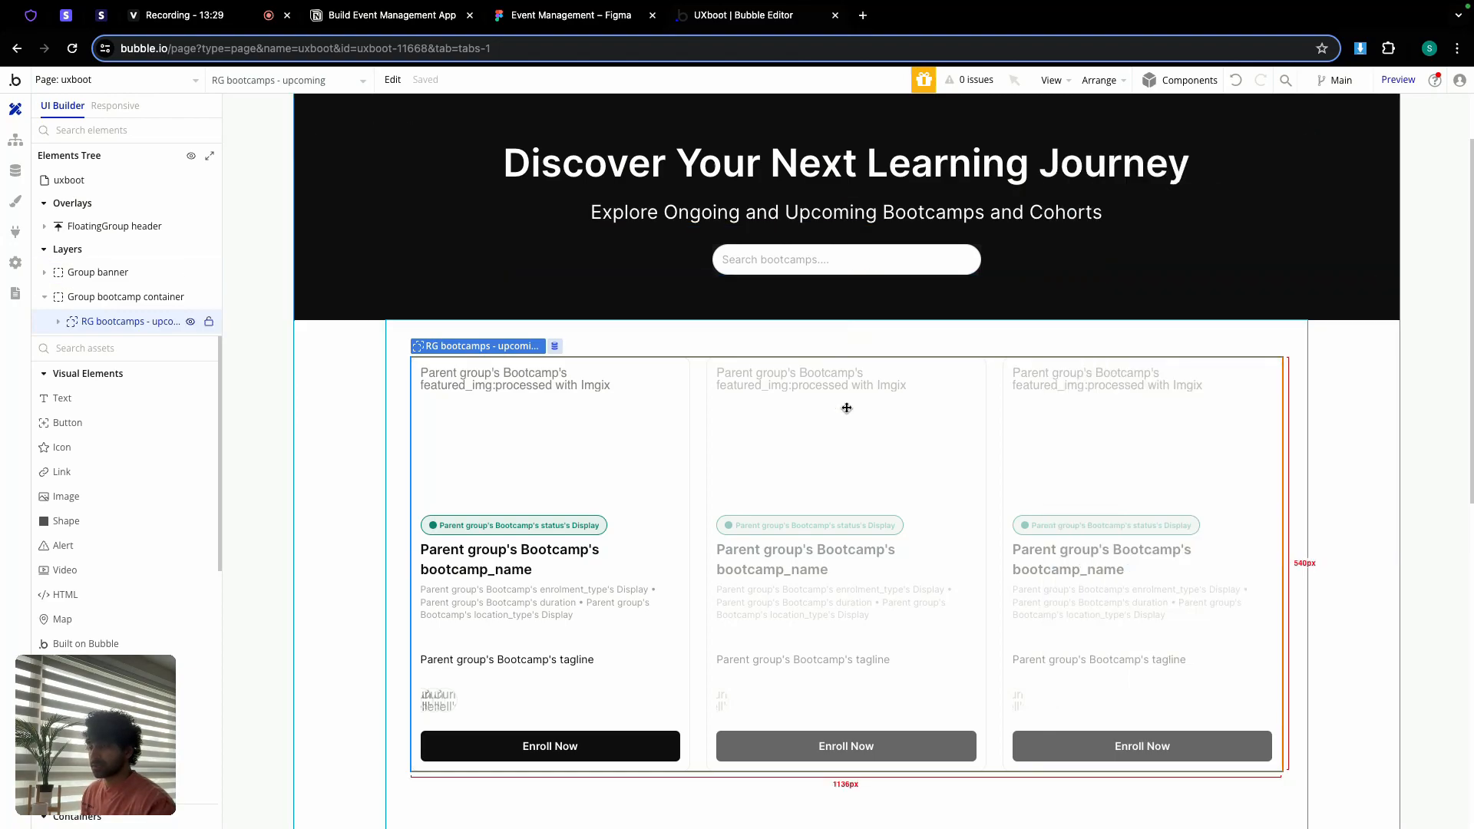
pyautogui.scroll(-5, 845, 408)
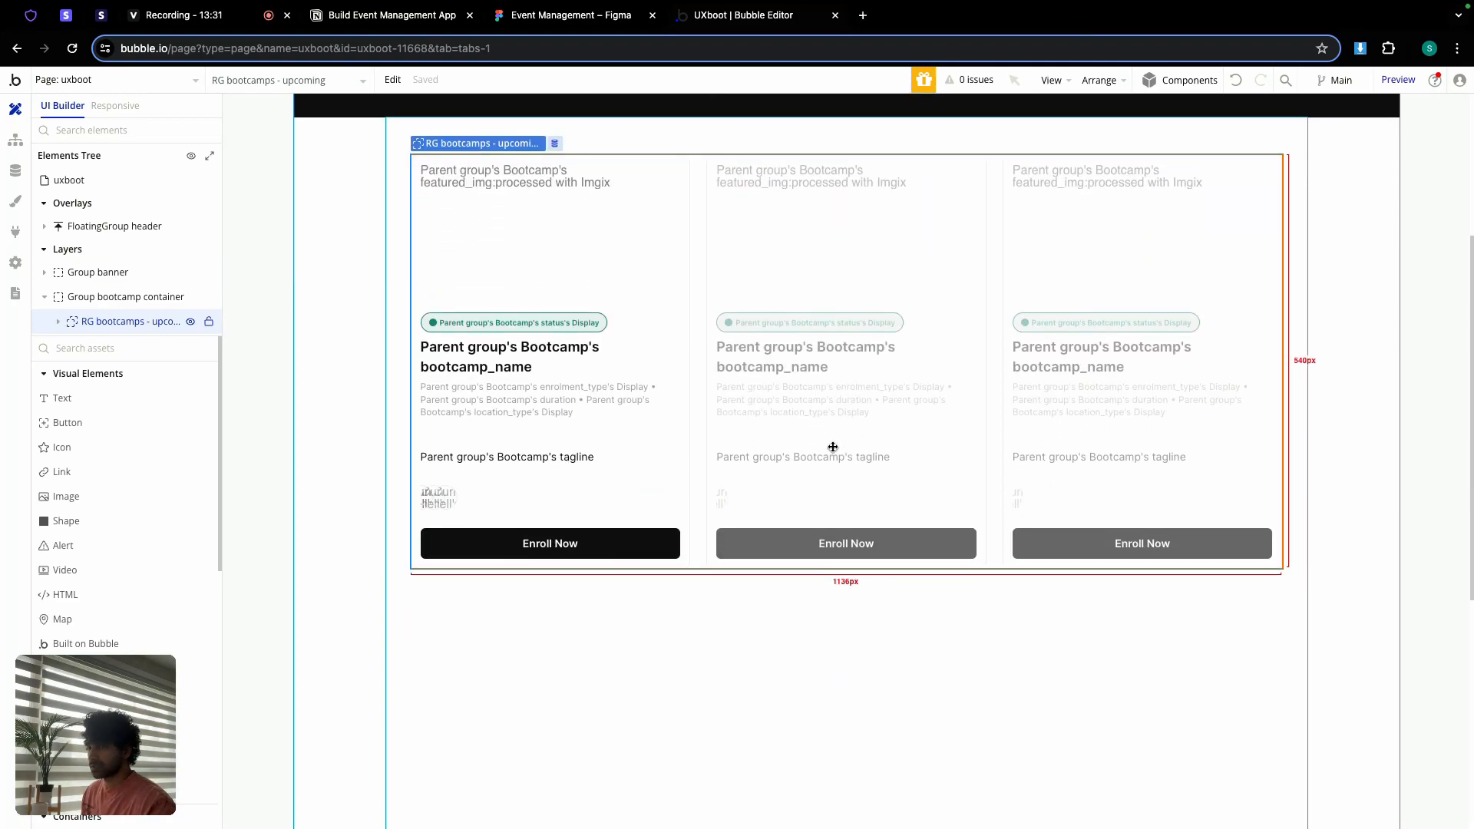
pyautogui.doubleClick(833, 447)
pyautogui.click(1174, 152)
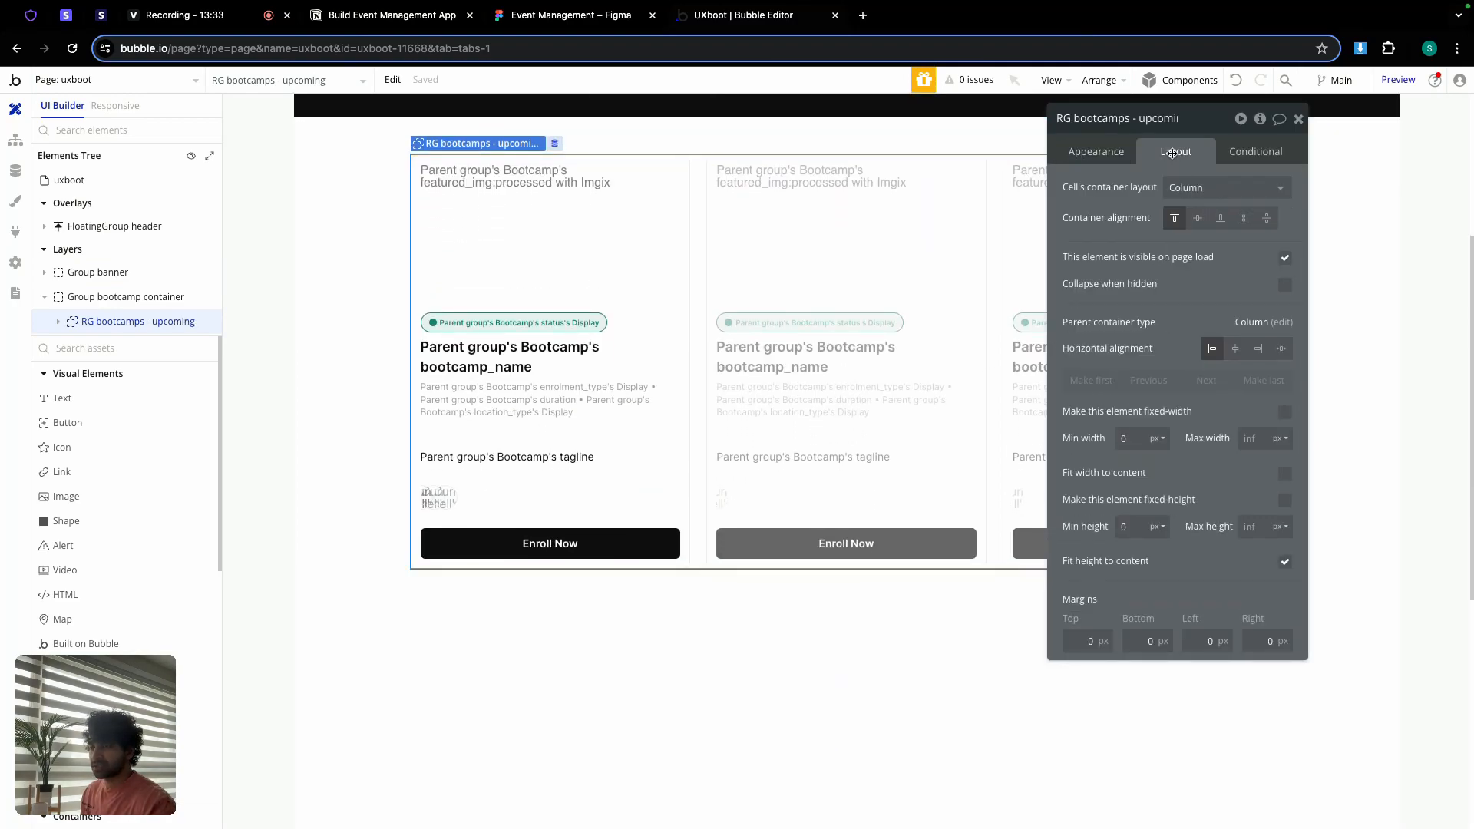
pyautogui.click(1255, 152)
pyautogui.click(1298, 119)
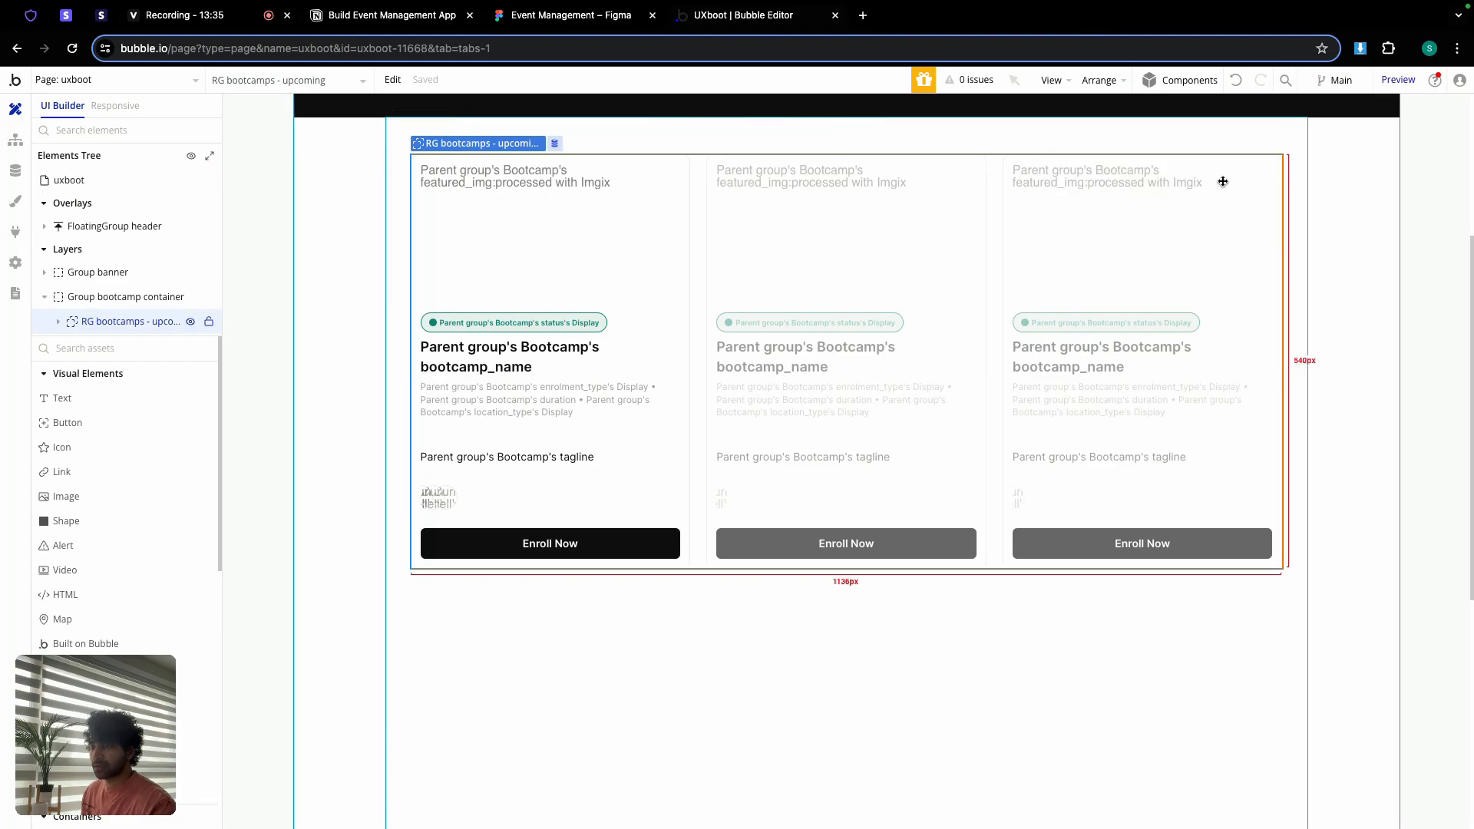
# Step: Make Group bootcamp container fit its content height
pyautogui.doubleClick(644, 611)
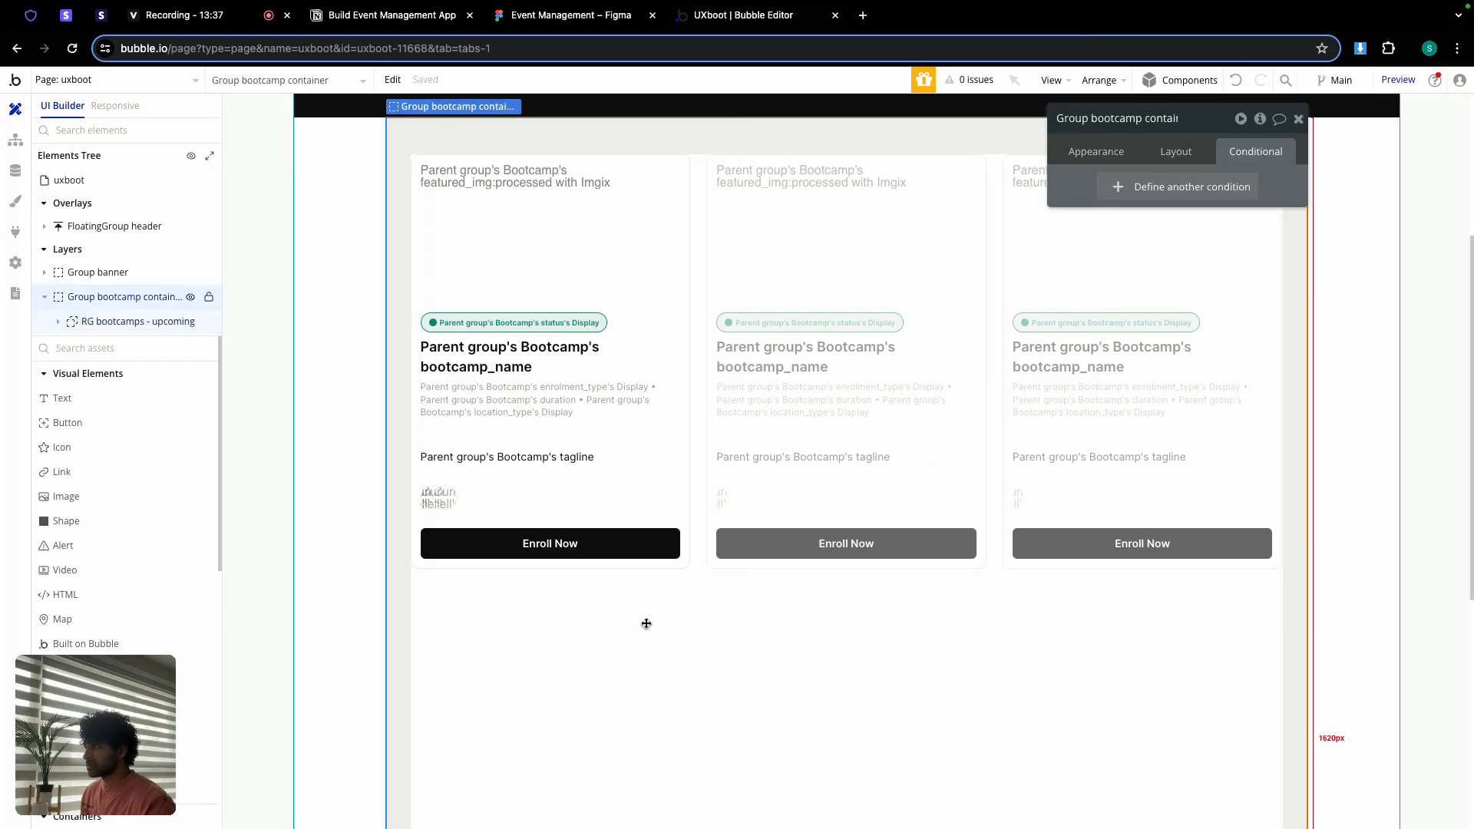
pyautogui.click(1176, 151)
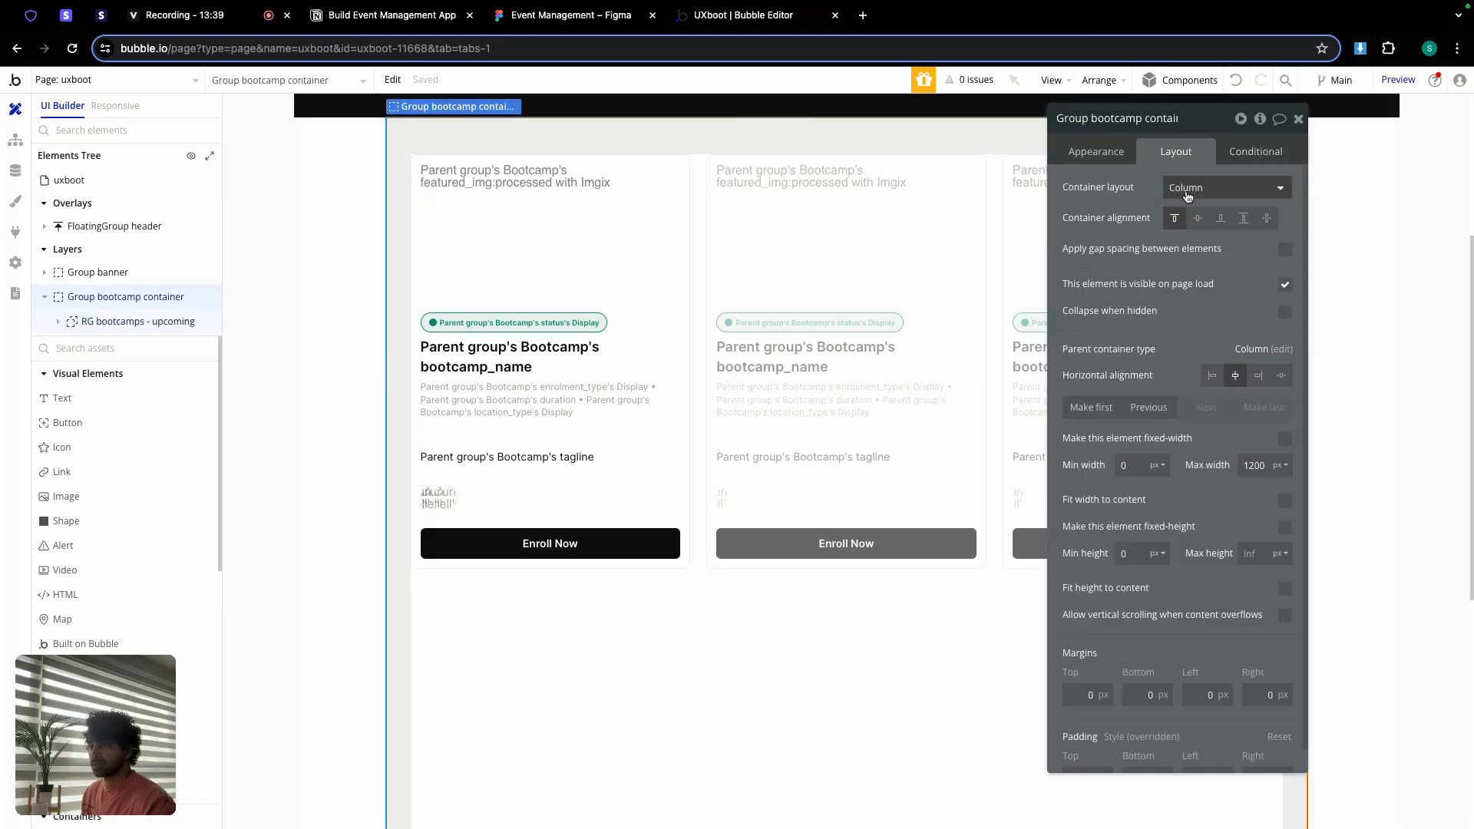
pyautogui.click(1284, 589)
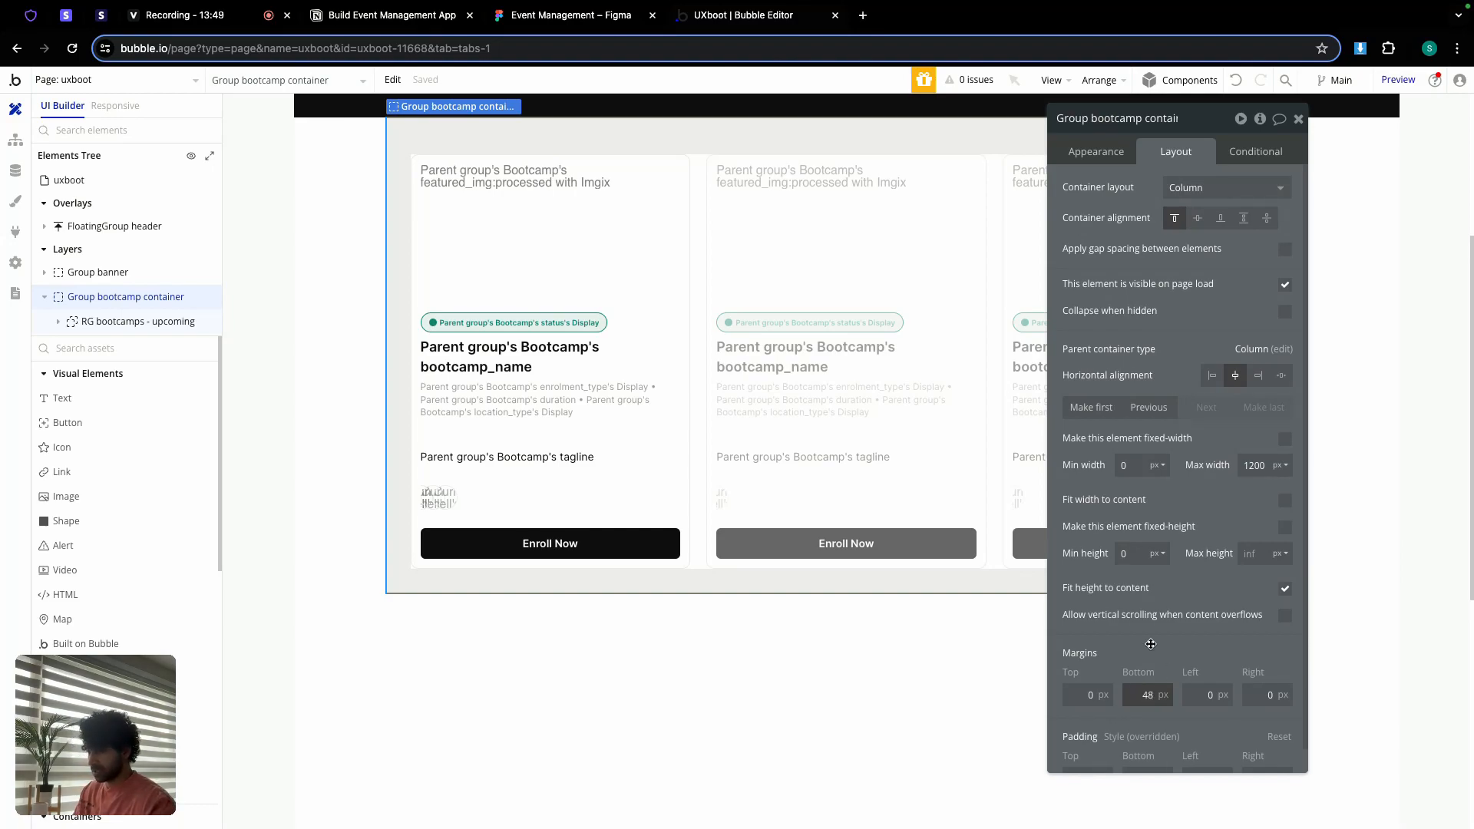
# Step: Lower the uxboot page's minimum height from 2000 to 700
pyautogui.click(829, 678)
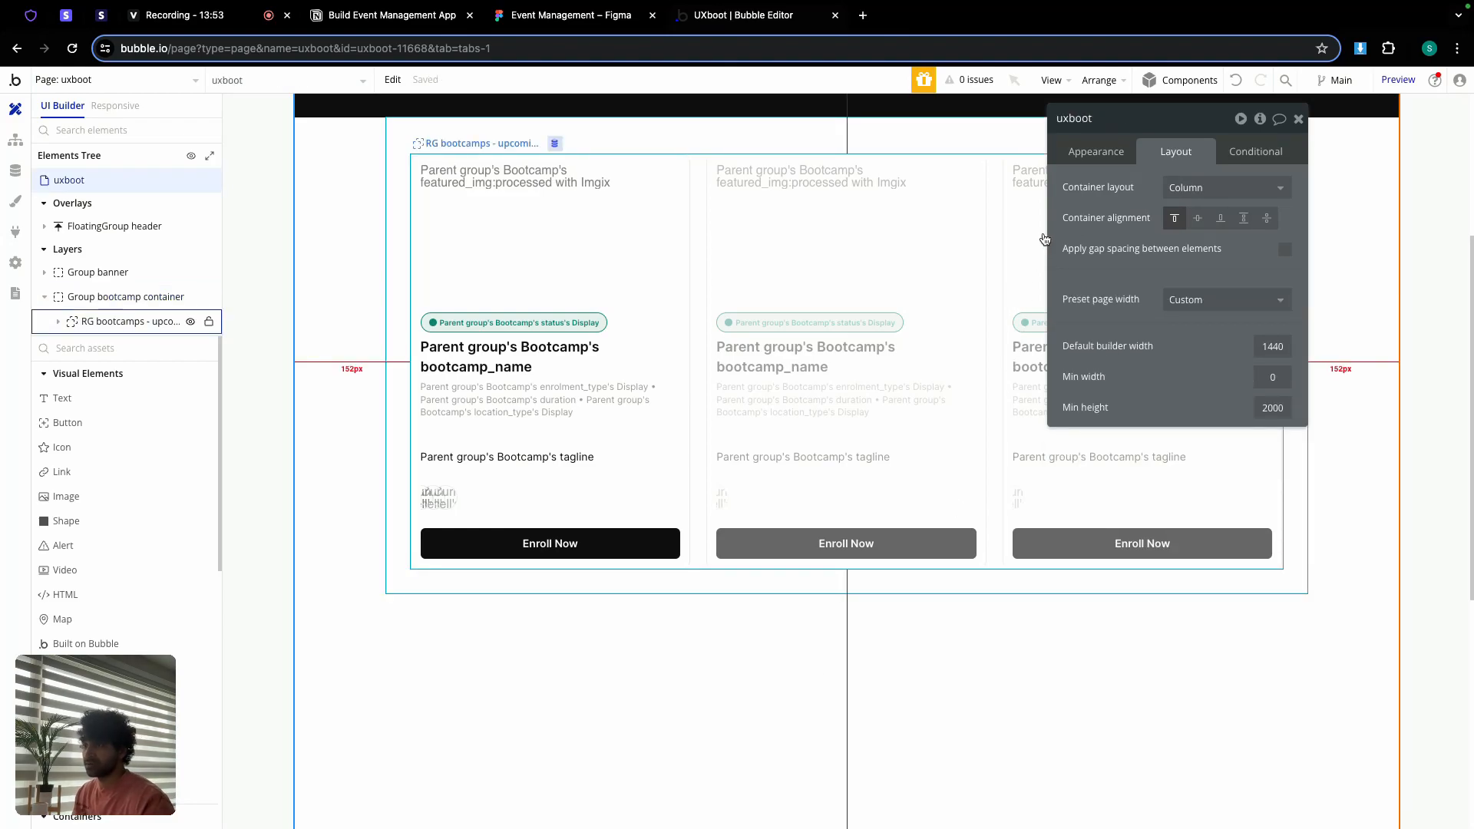
pyautogui.doubleClick(1274, 407)
pyautogui.write('7')
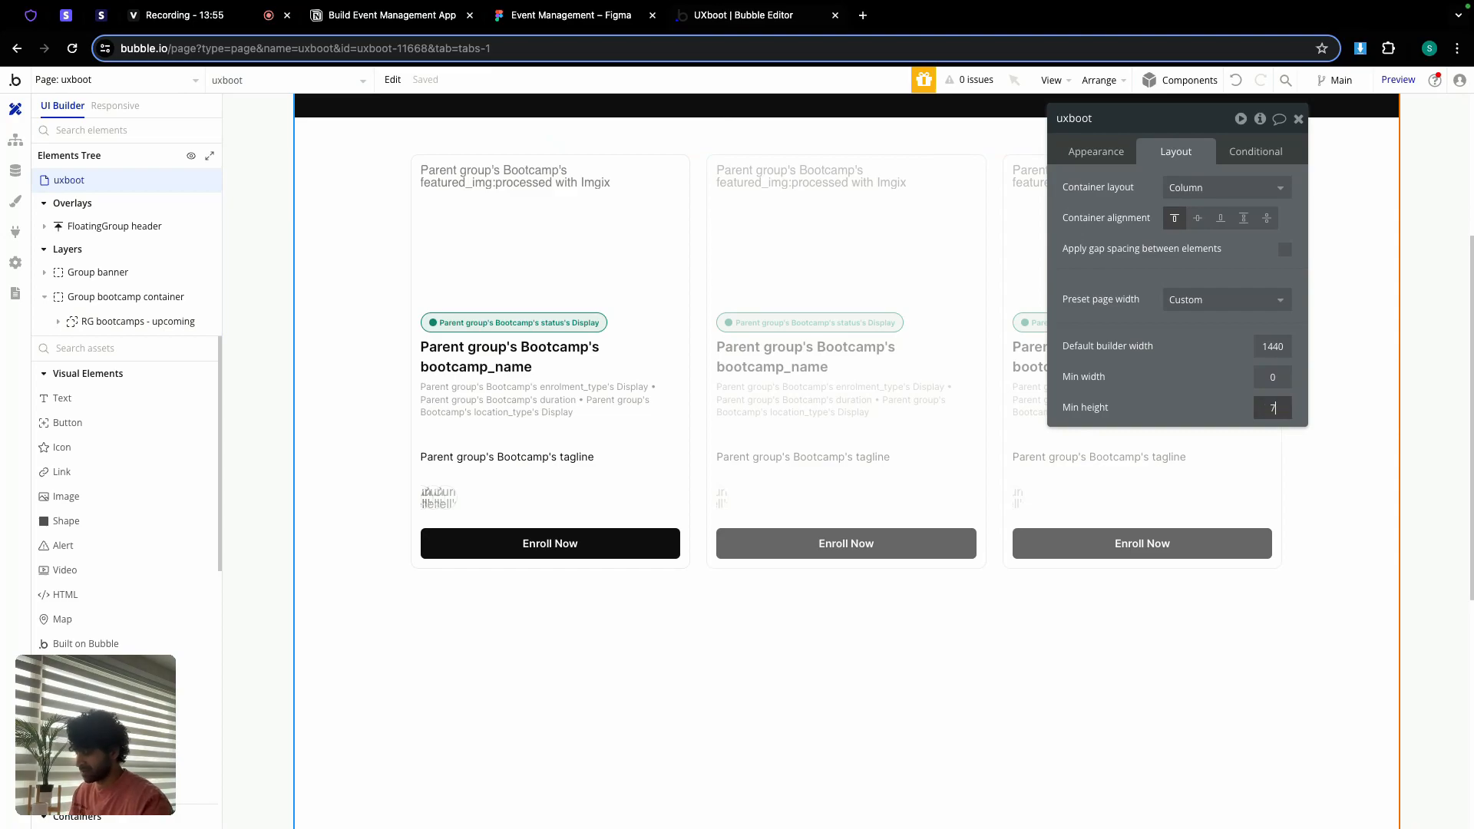
pyautogui.write('00')
pyautogui.press('Return')
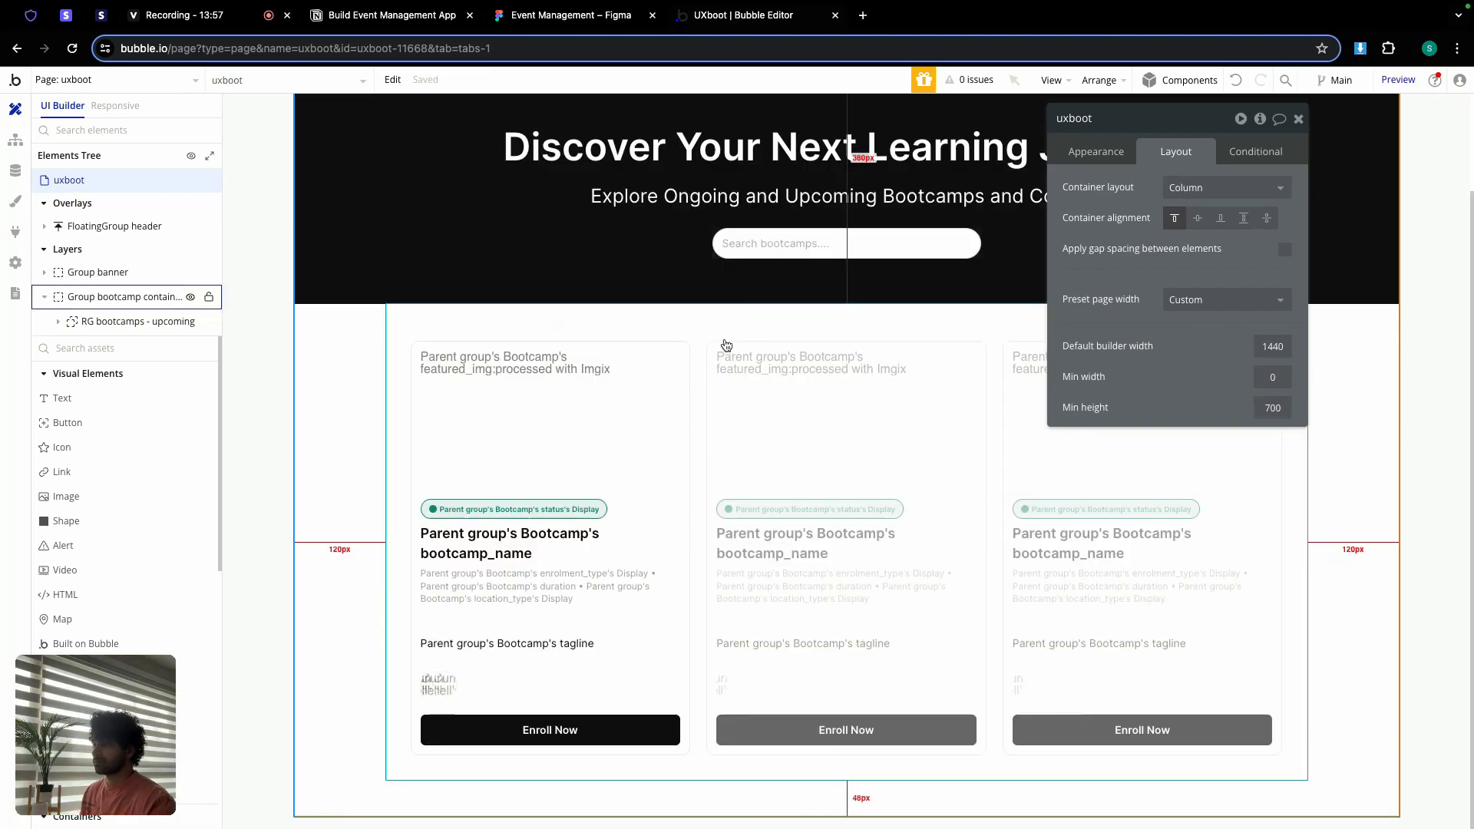
pyautogui.scroll(2, 998, 230)
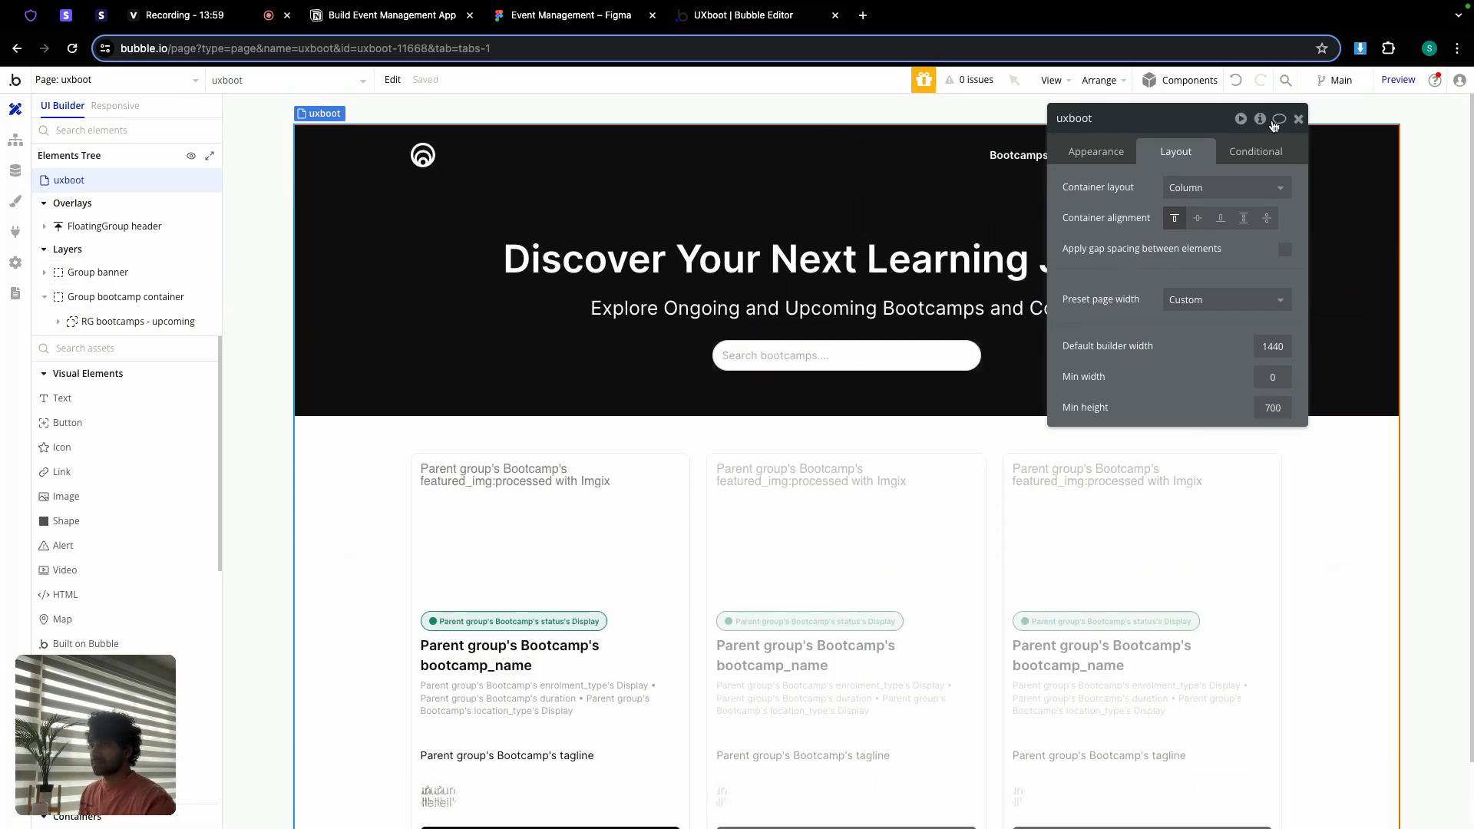
pyautogui.click(1298, 119)
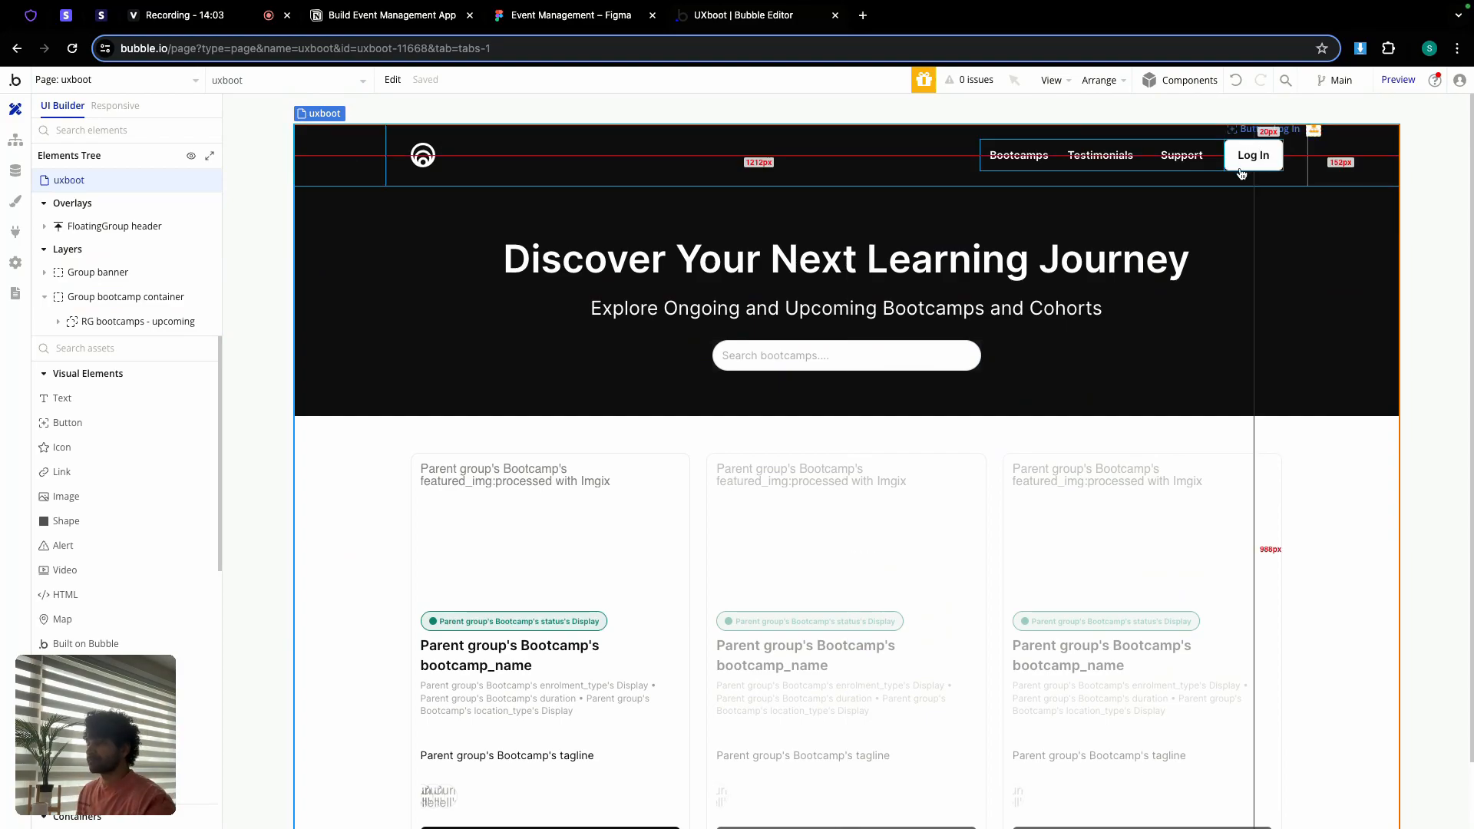
pyautogui.scroll(-3, 1013, 338)
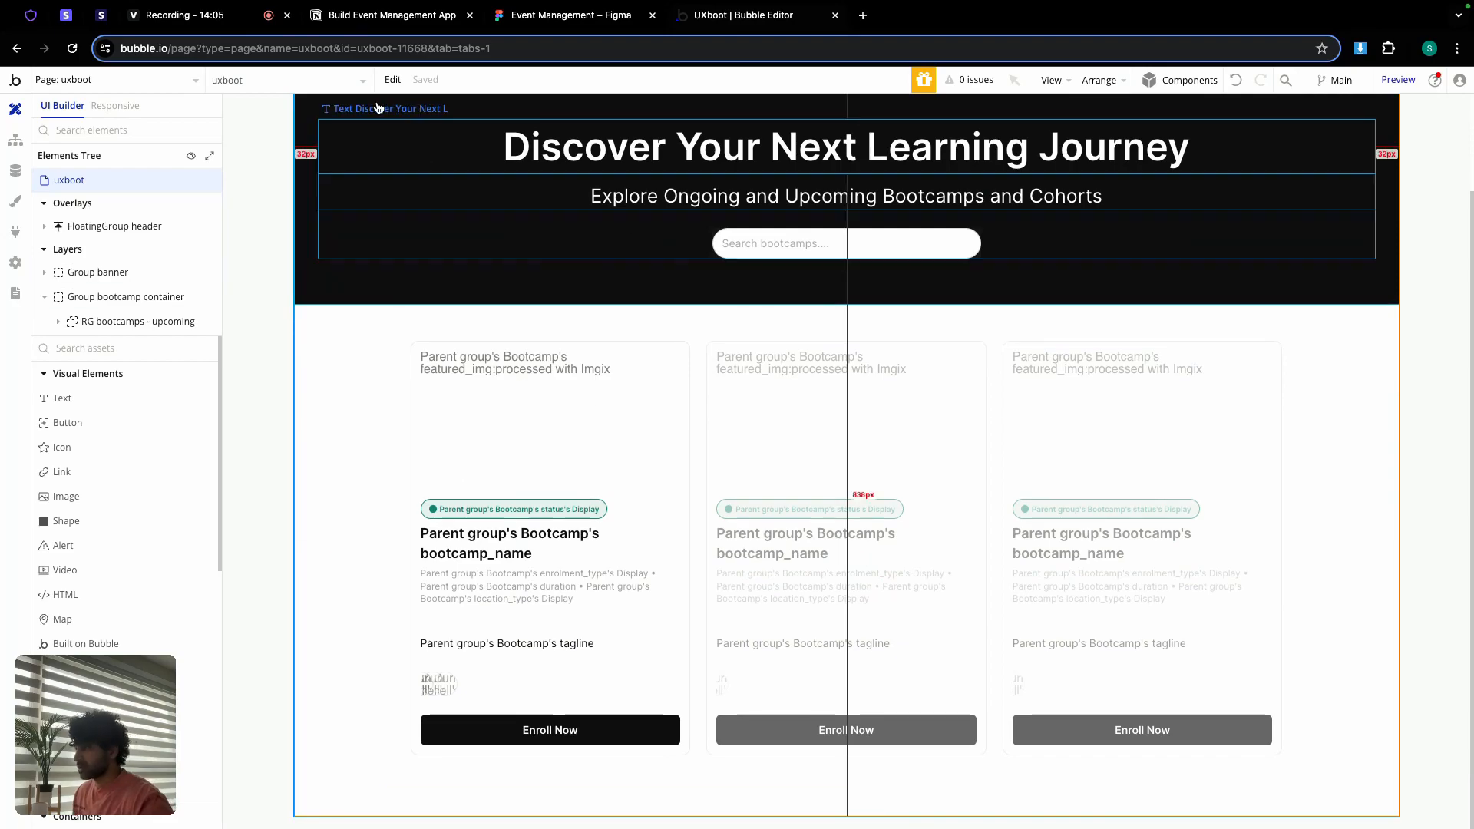
pyautogui.click(568, 16)
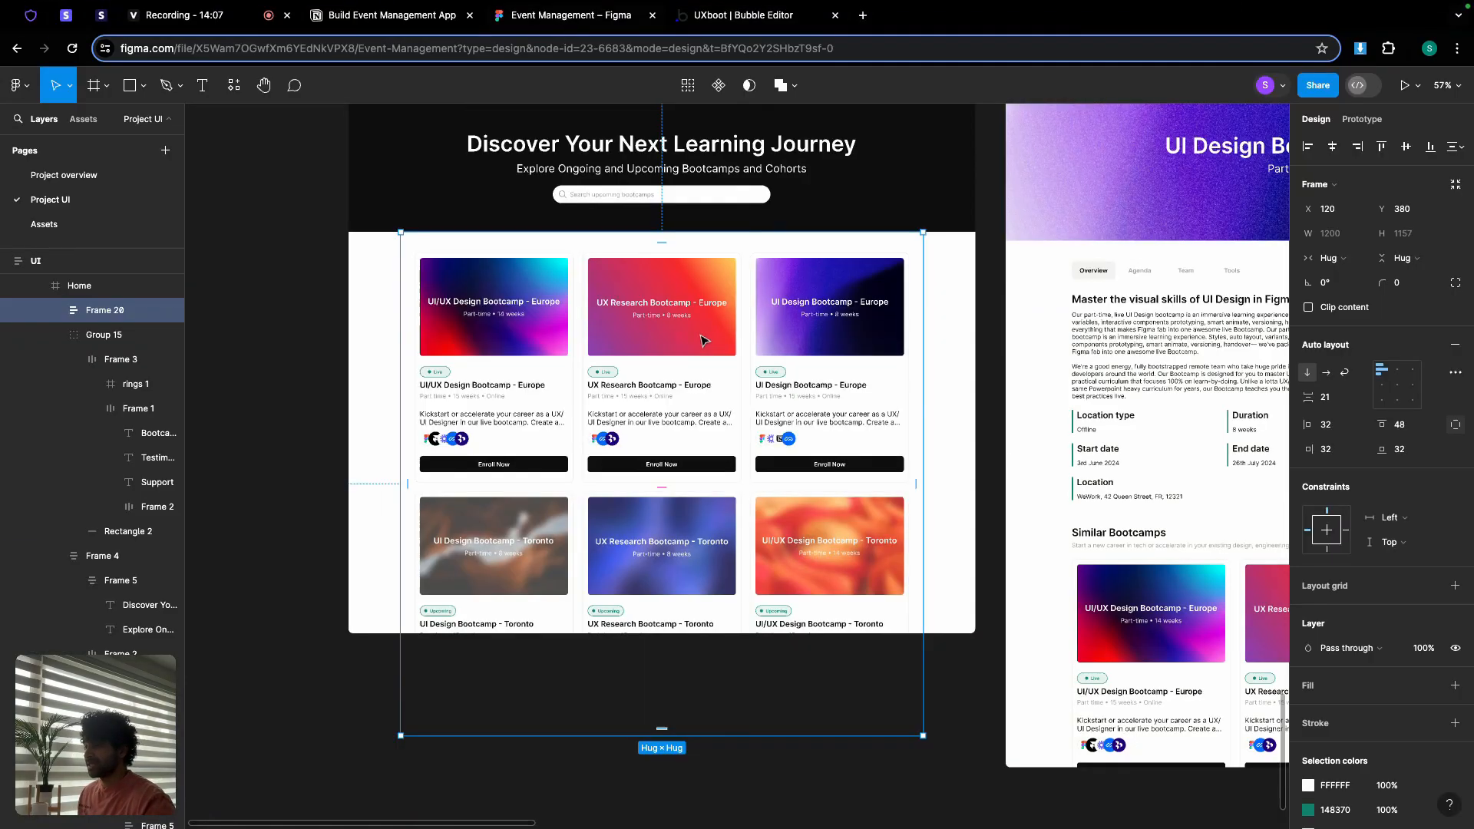
pyautogui.scroll(-4, 703, 341)
pyautogui.hscroll(4, 703, 340)
pyautogui.scroll(4, 756, 285)
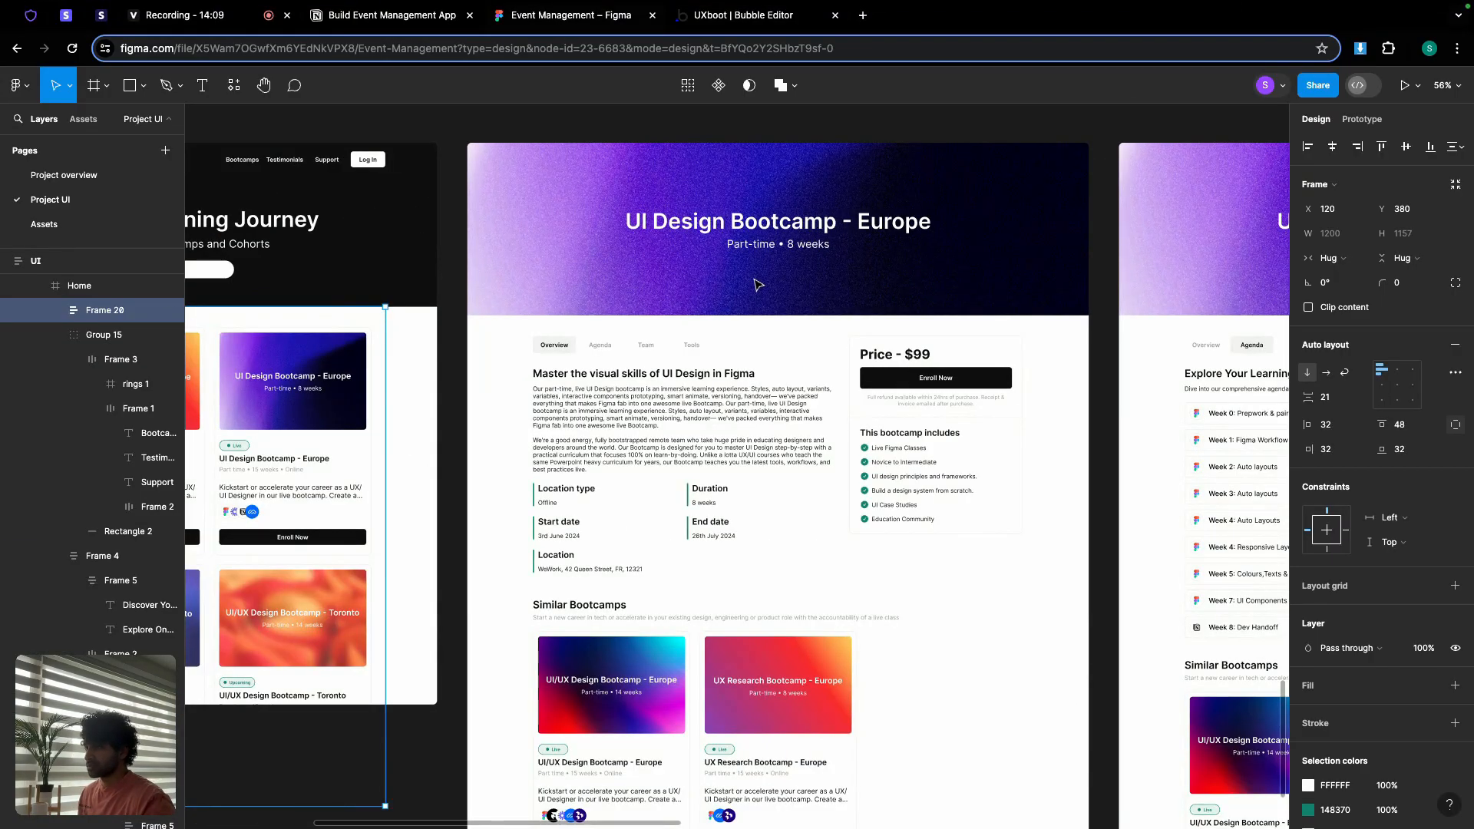
pyautogui.scroll(3, 757, 285)
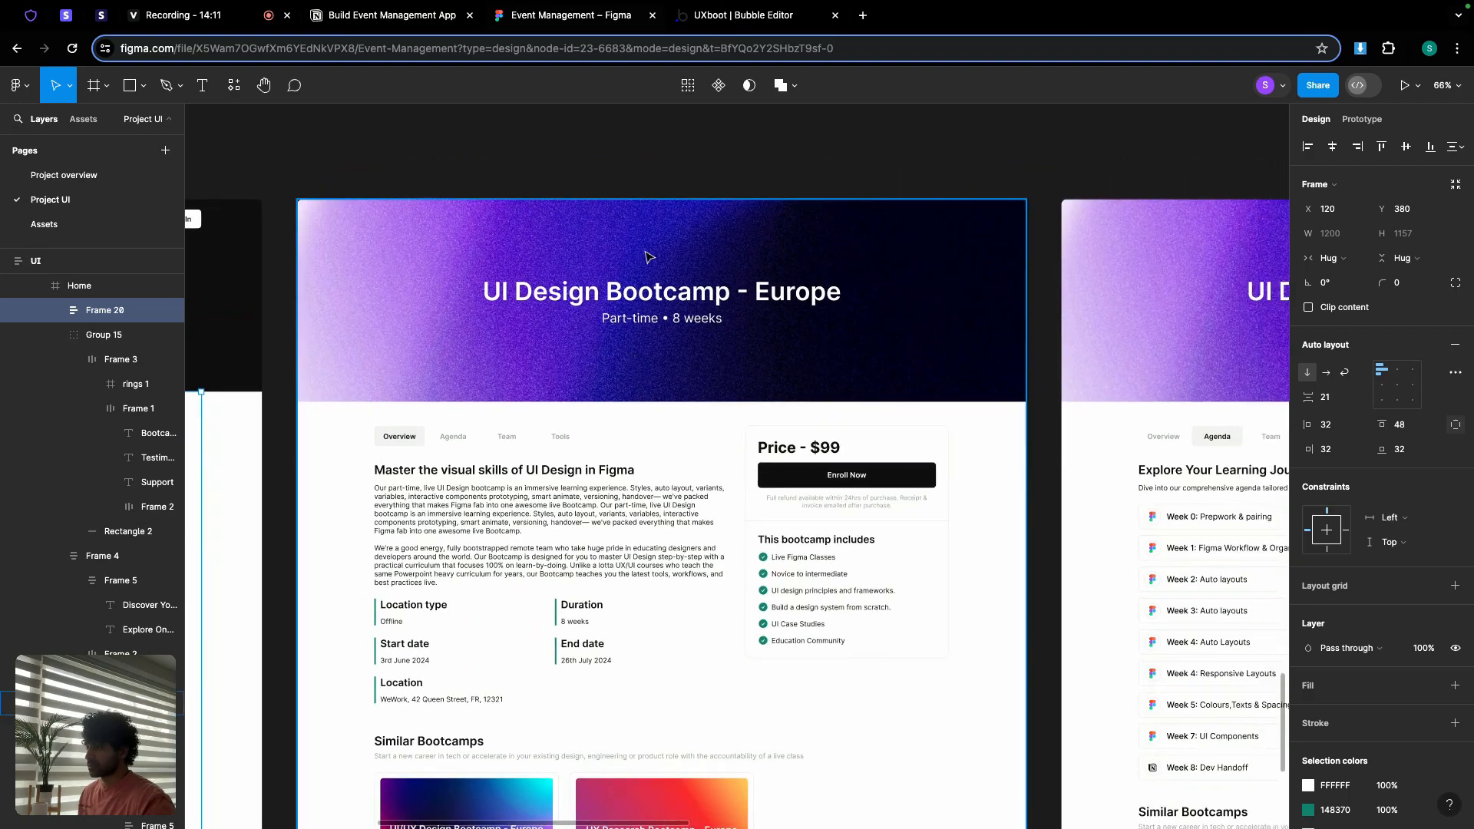
pyautogui.click(698, 14)
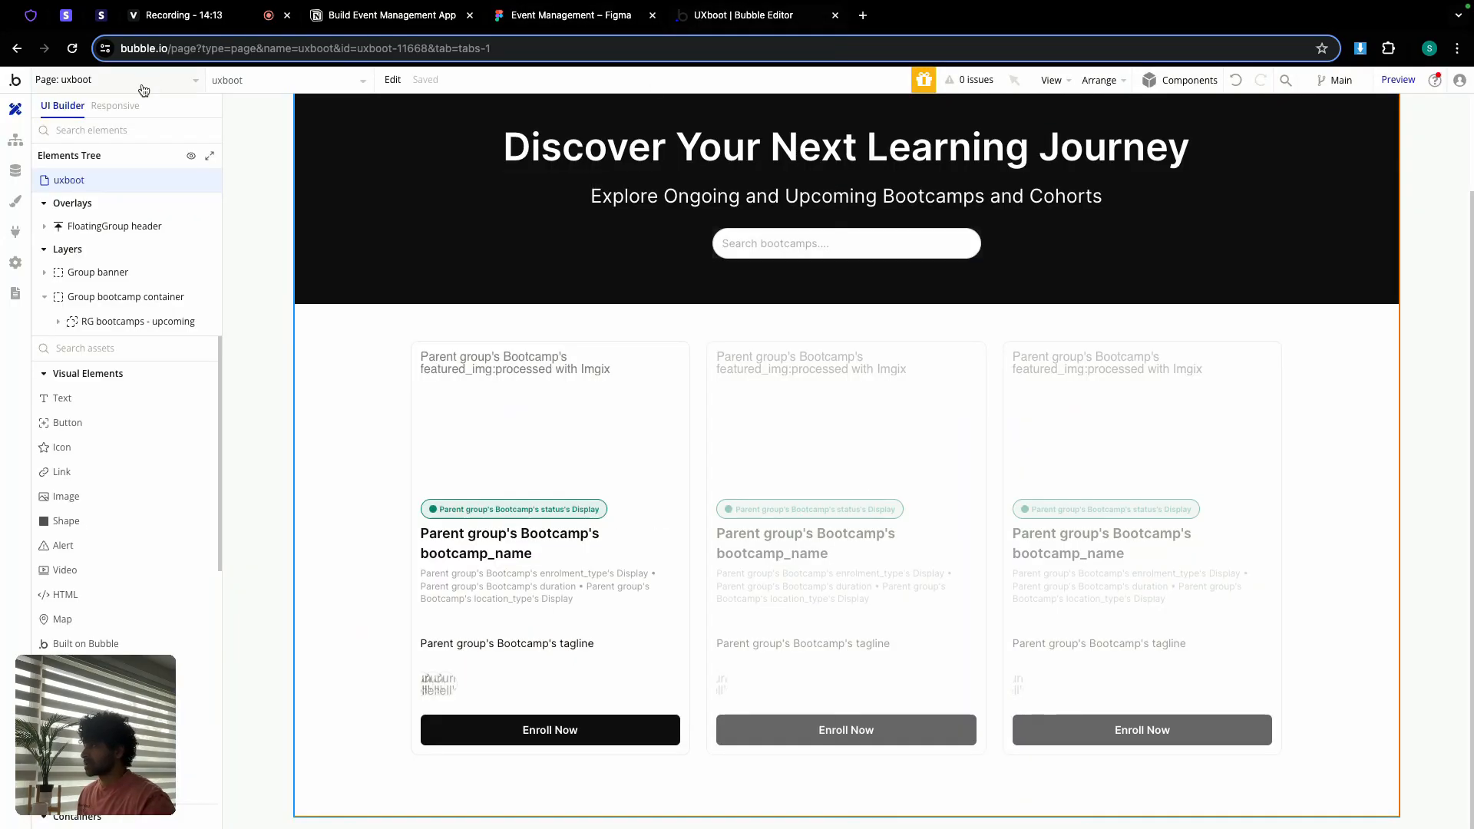
# Step: Add a Go to page navigation action to the Enroll Now button's workflow
pyautogui.doubleClick(533, 728)
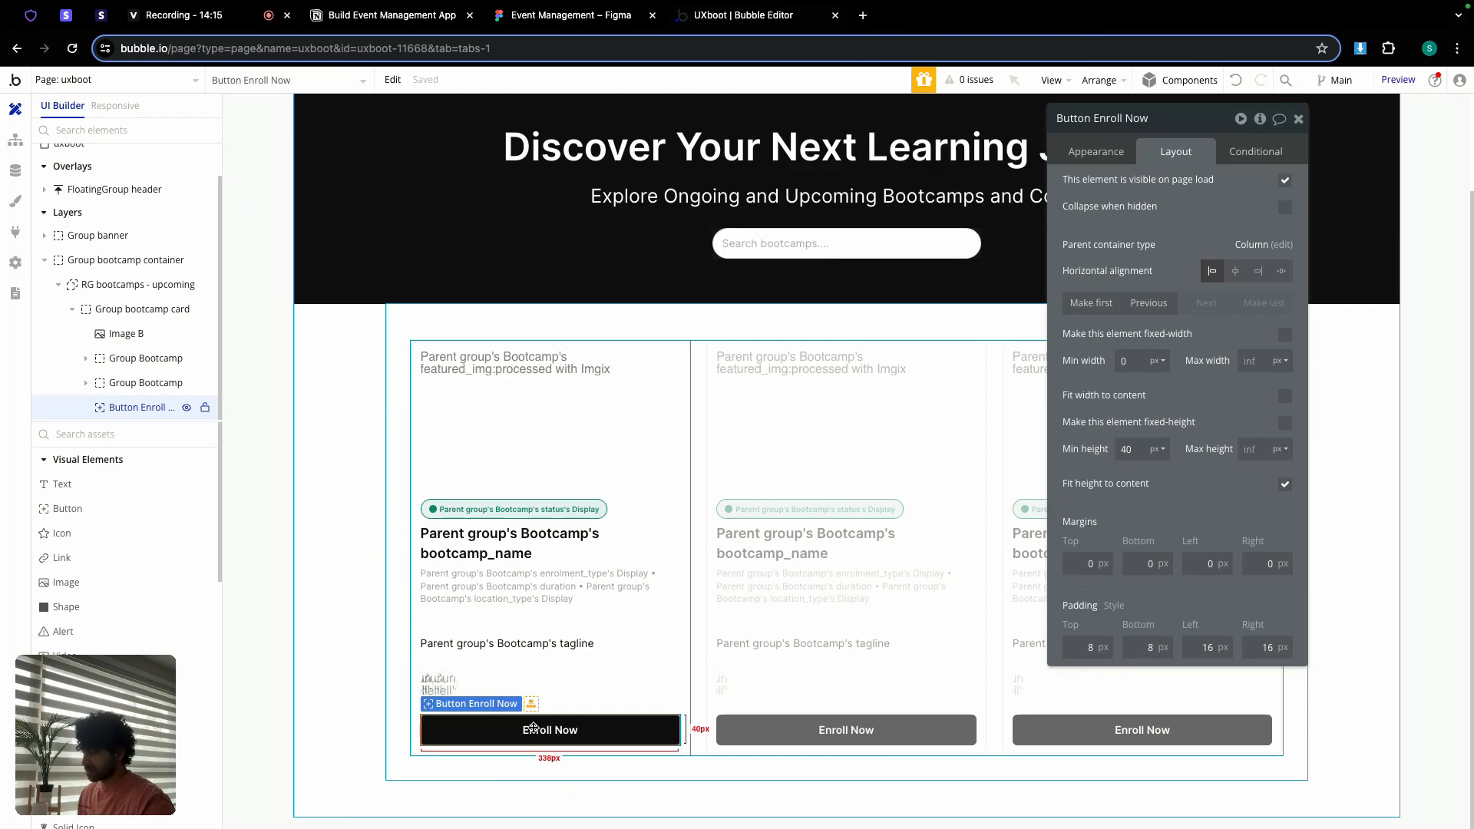
pyautogui.click(1096, 150)
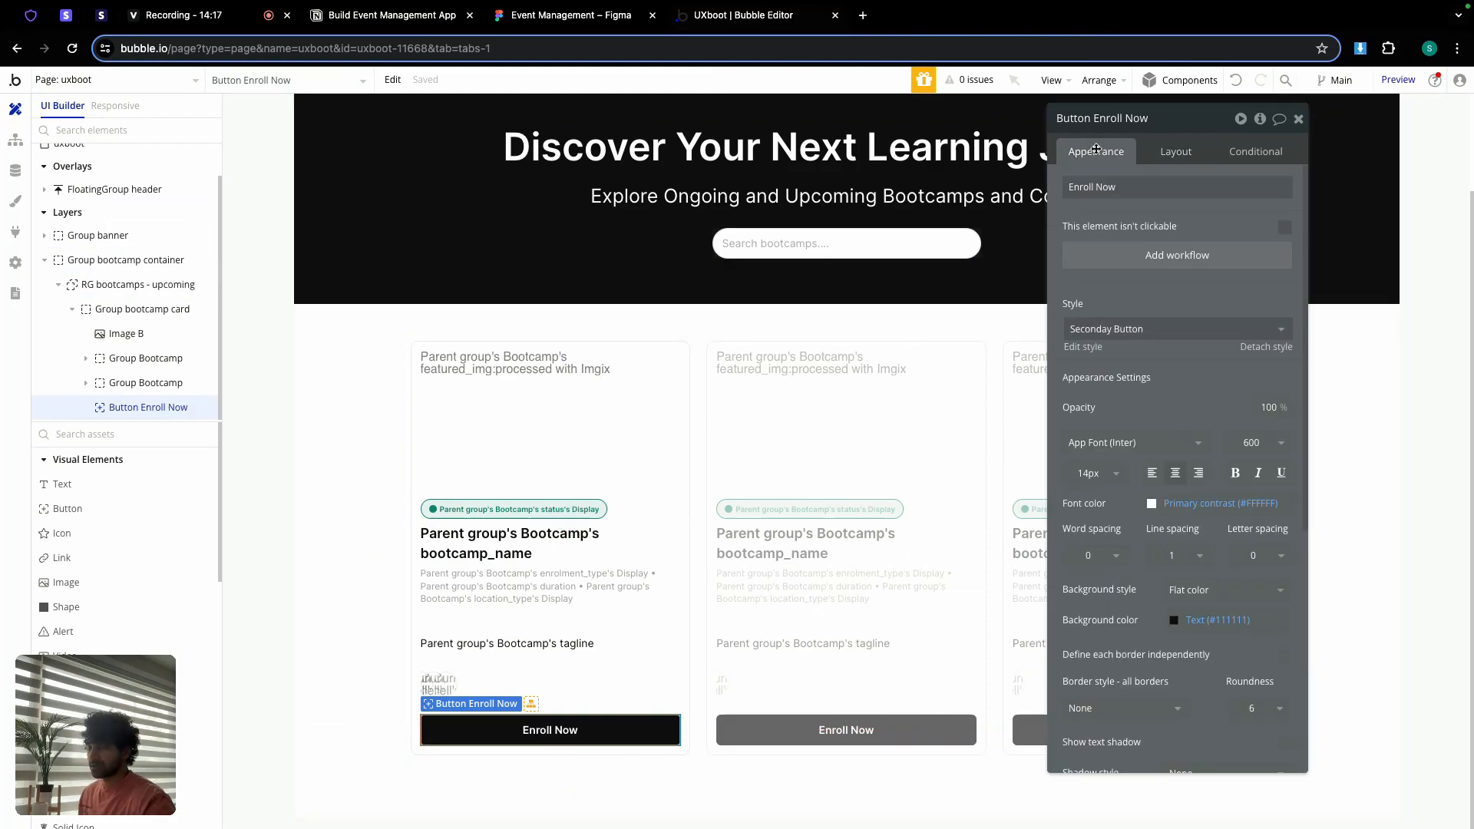
pyautogui.click(1152, 254)
pyautogui.click(132, 276)
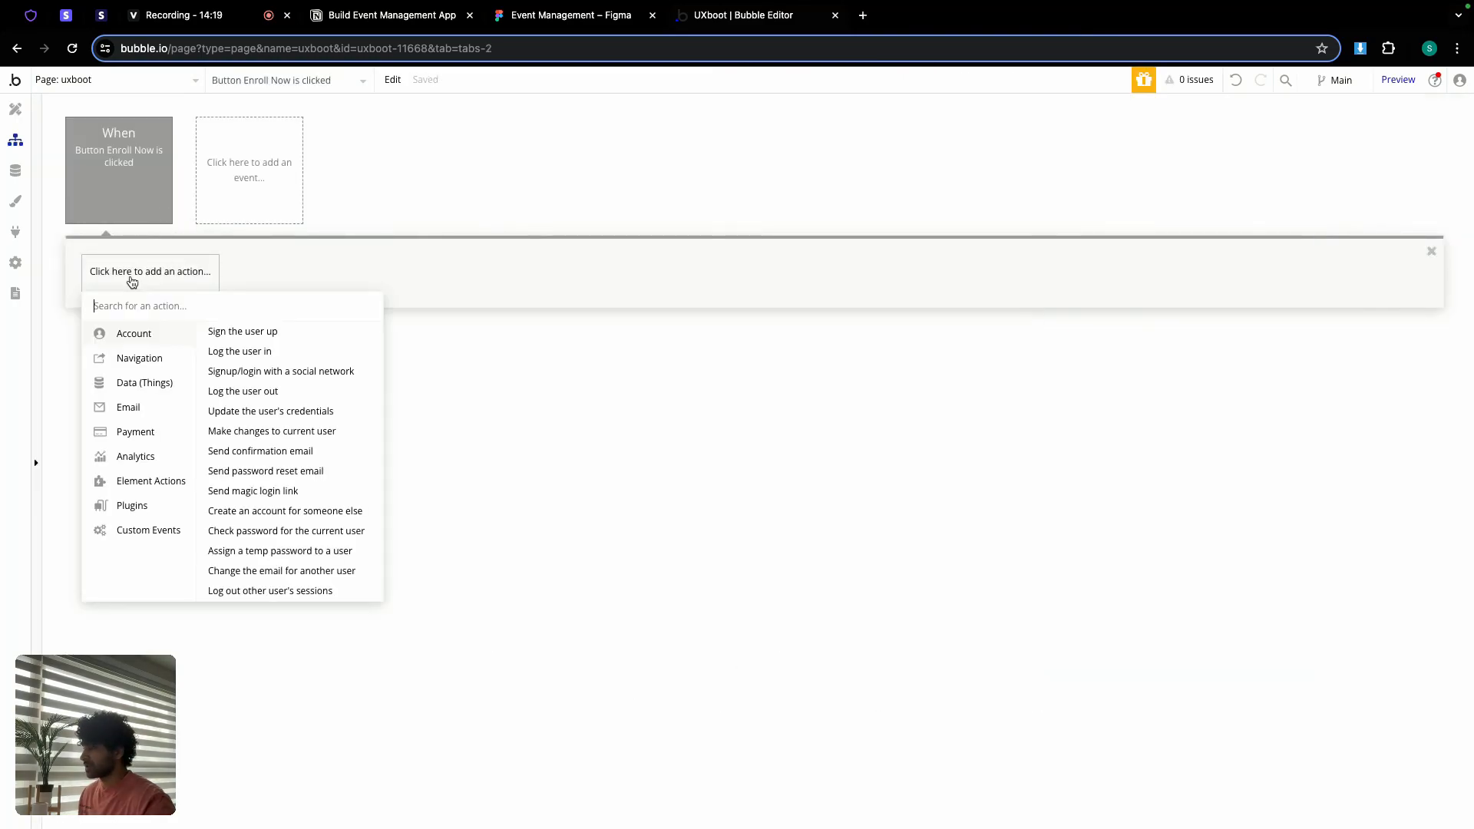
pyautogui.moveTo(155, 355)
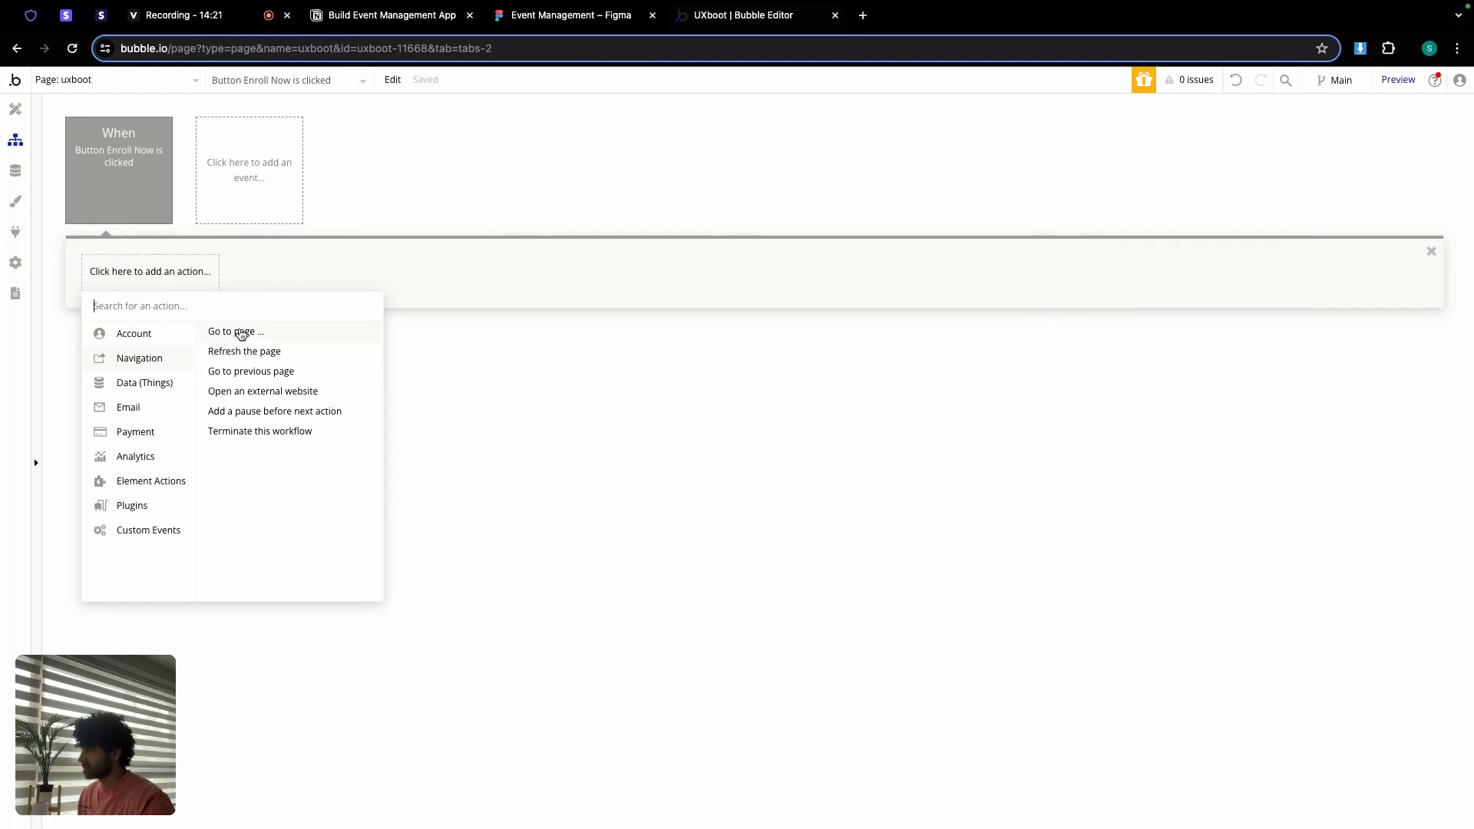
pyautogui.click(240, 333)
# Step: Create a new, uncloned page named bootcamp-detail as the destination
pyautogui.click(1196, 154)
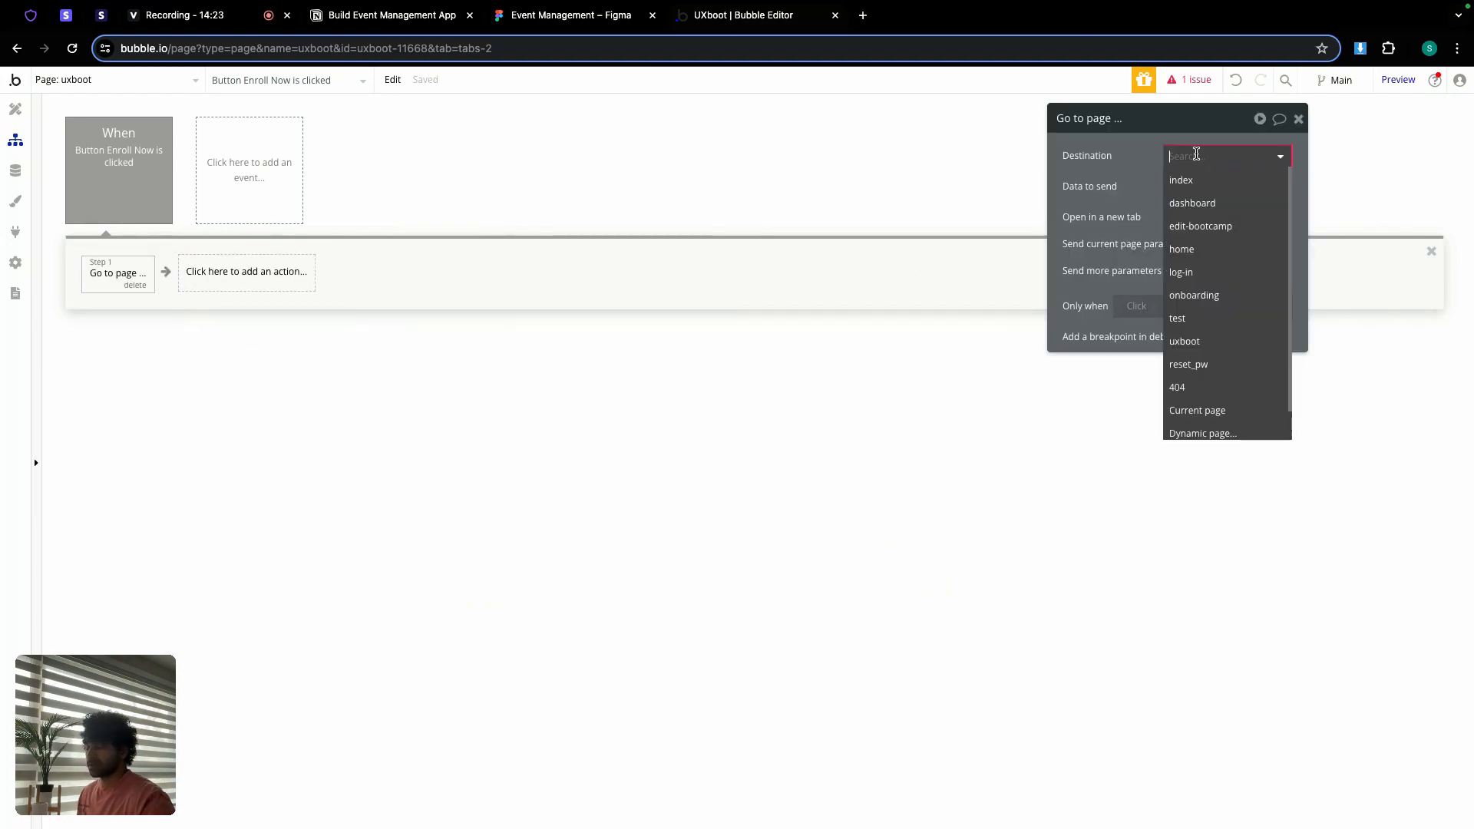
pyautogui.scroll(-1, 1207, 415)
pyautogui.click(1213, 422)
pyautogui.click(776, 183)
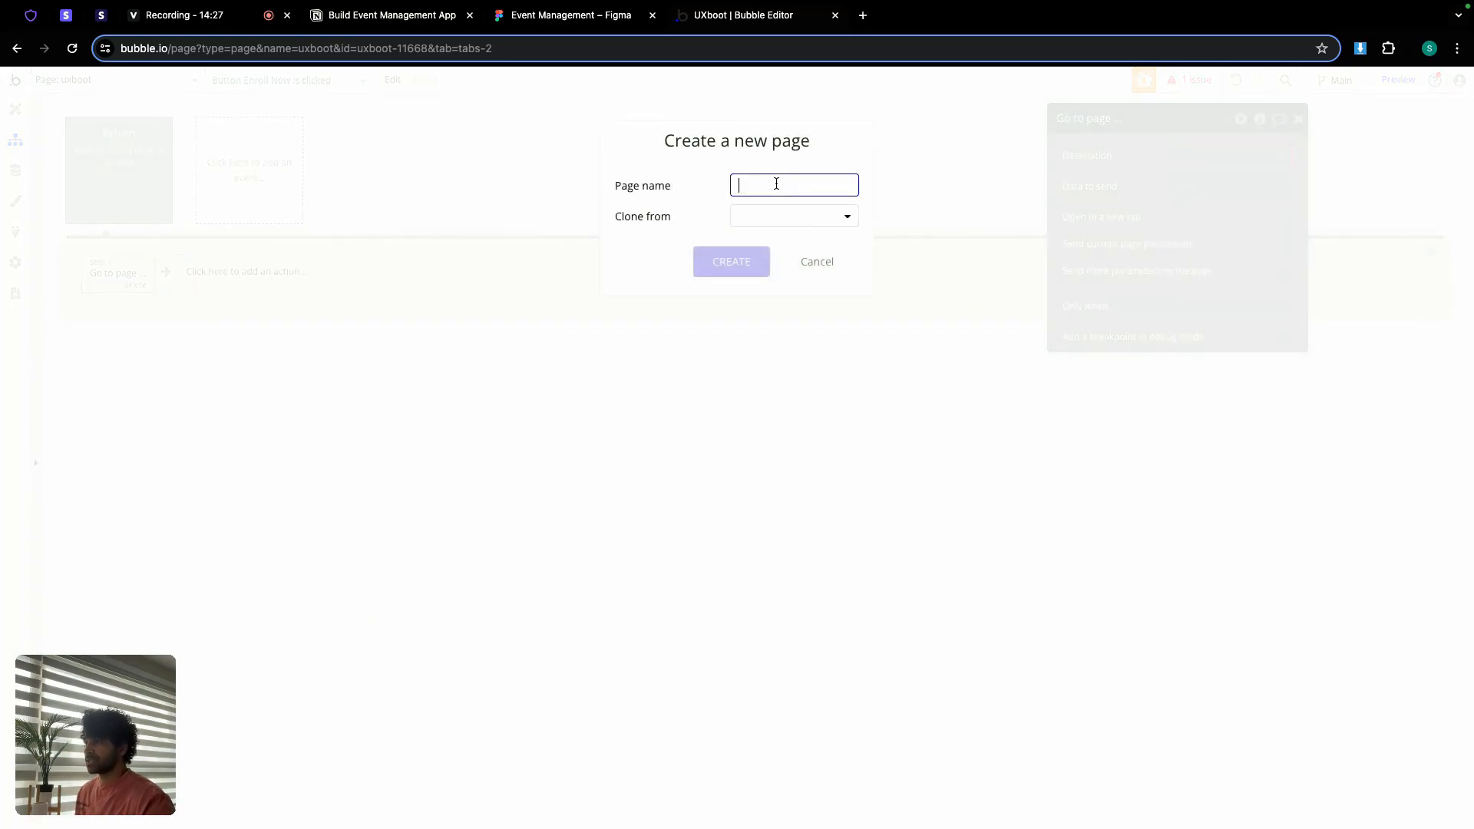
pyautogui.write('bootcamp-detail')
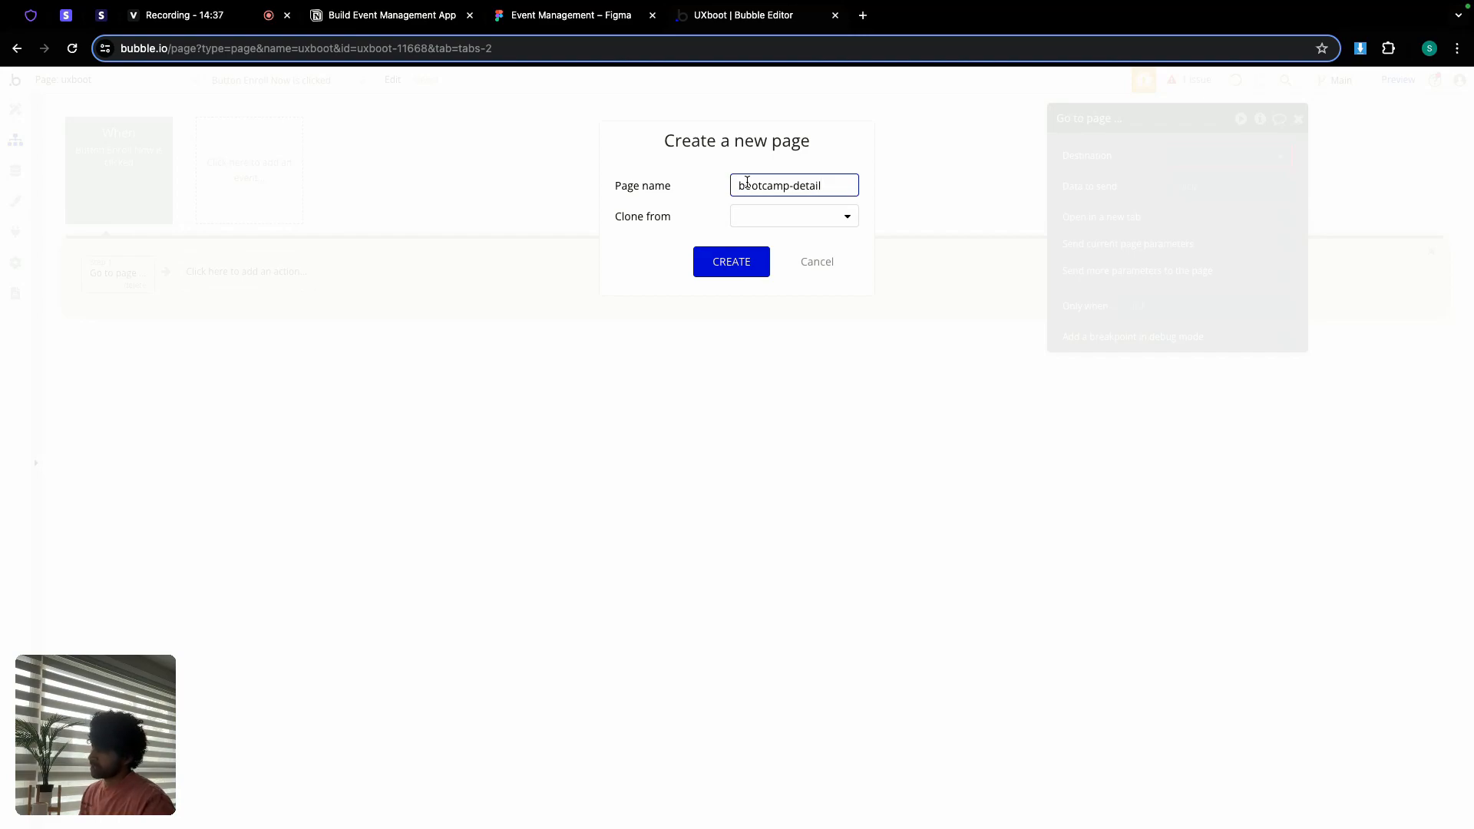
pyautogui.click(791, 219)
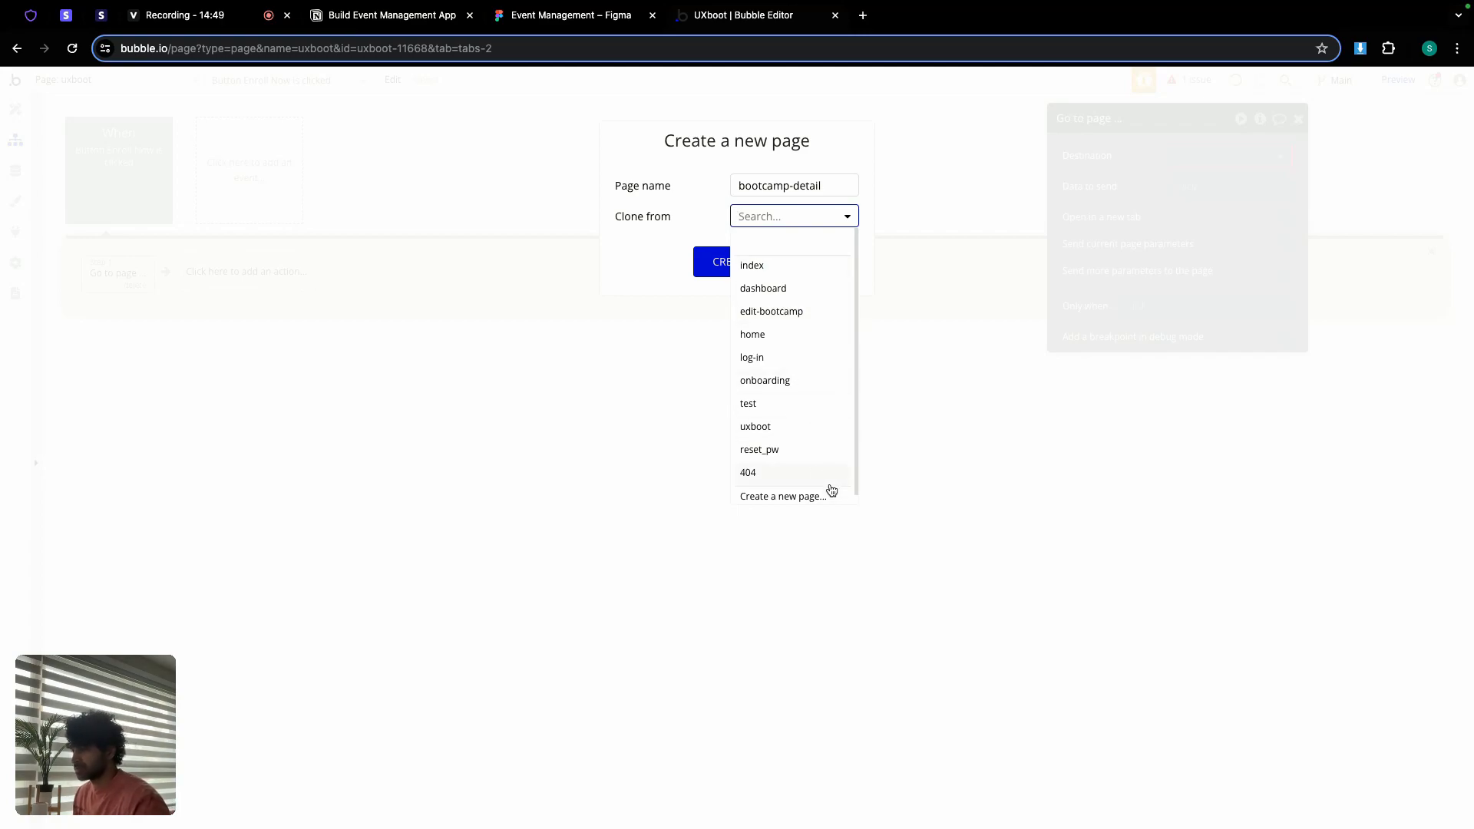
pyautogui.click(672, 220)
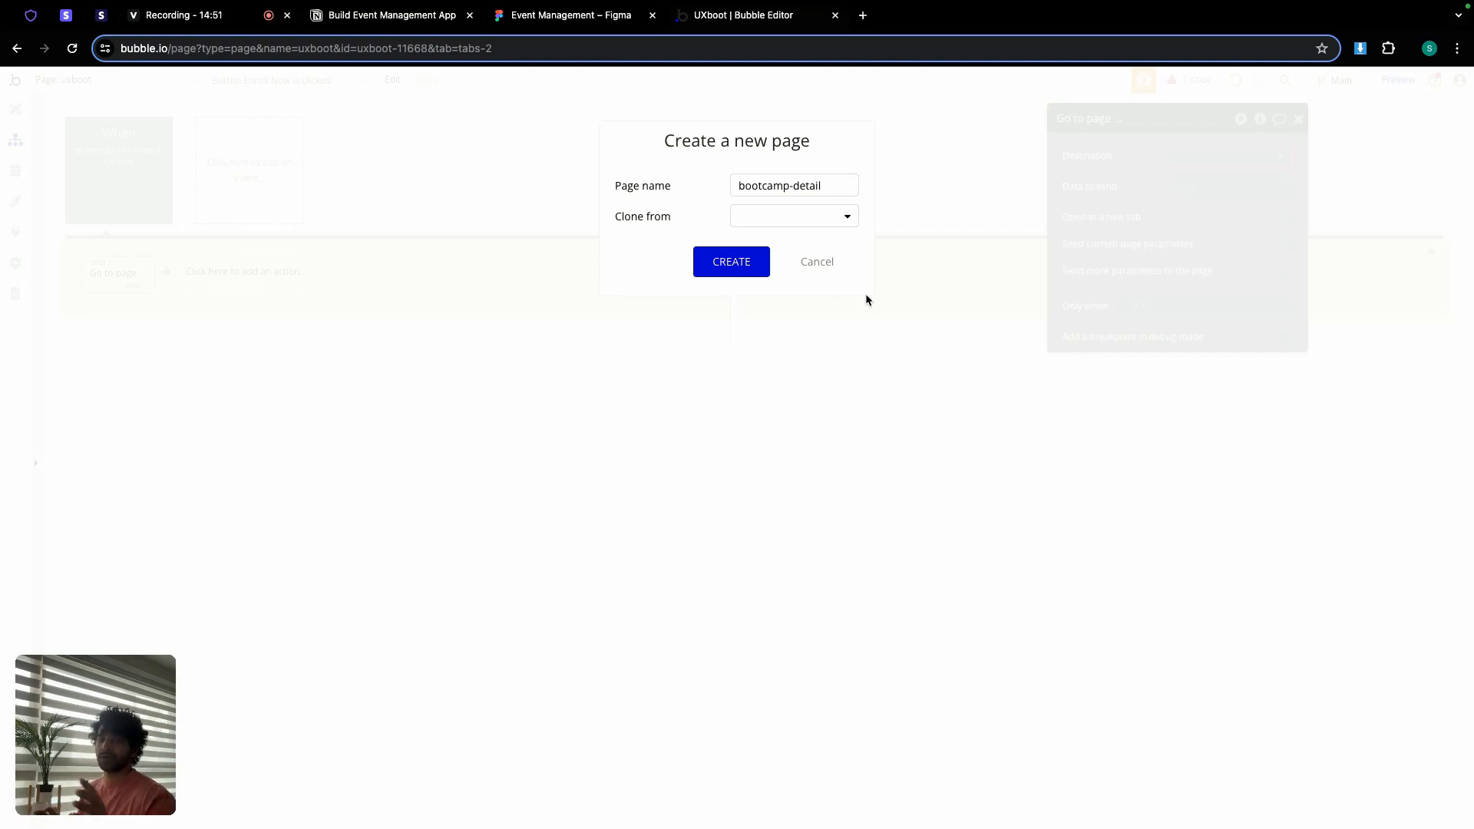
pyautogui.click(711, 268)
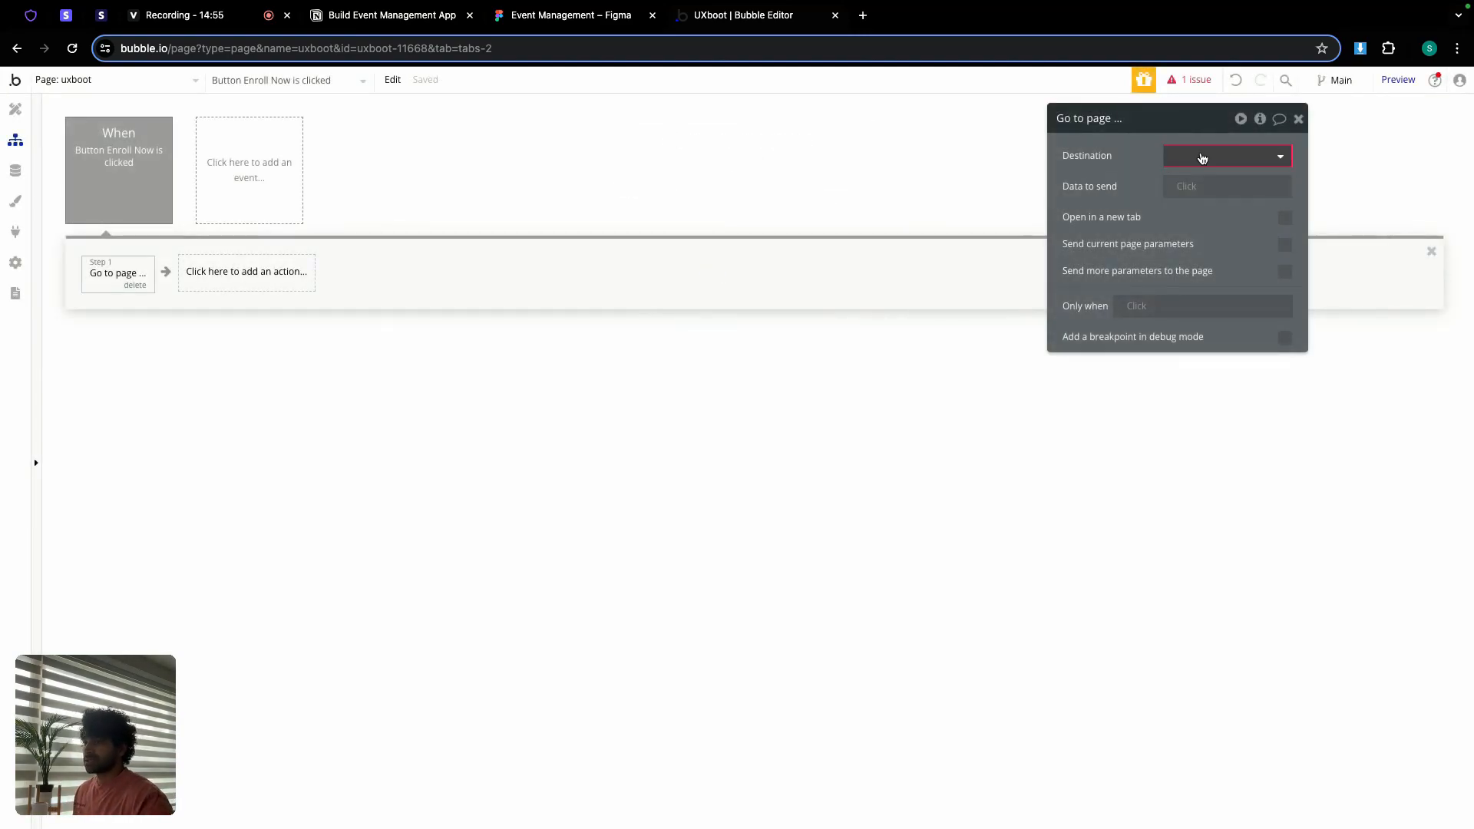
# Step: Target bootcamp-detail, send the card's Bootcamp, and set that page's content type to Bootcamp
pyautogui.click(1202, 154)
pyautogui.click(1222, 205)
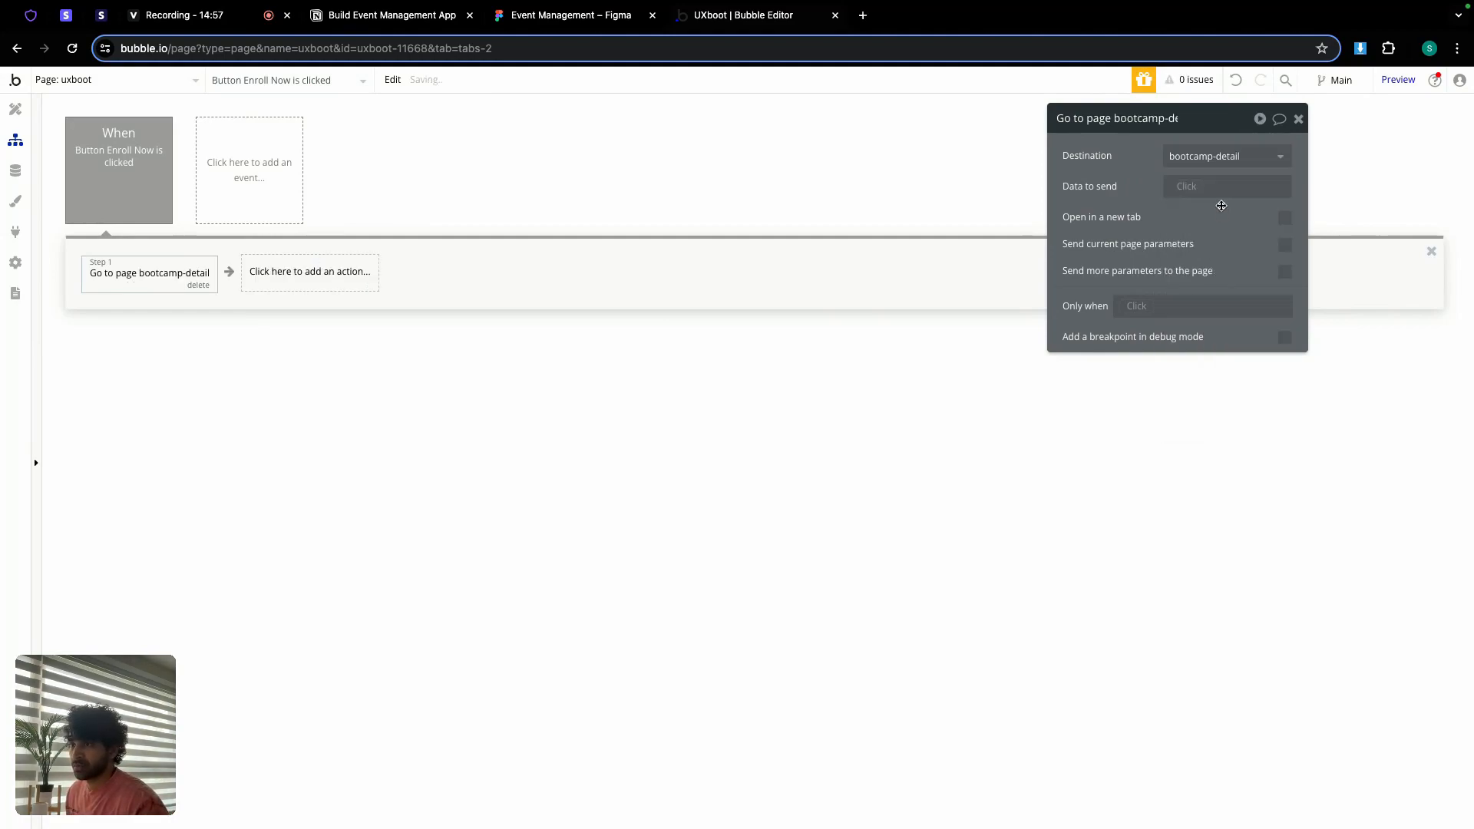
pyautogui.click(1193, 188)
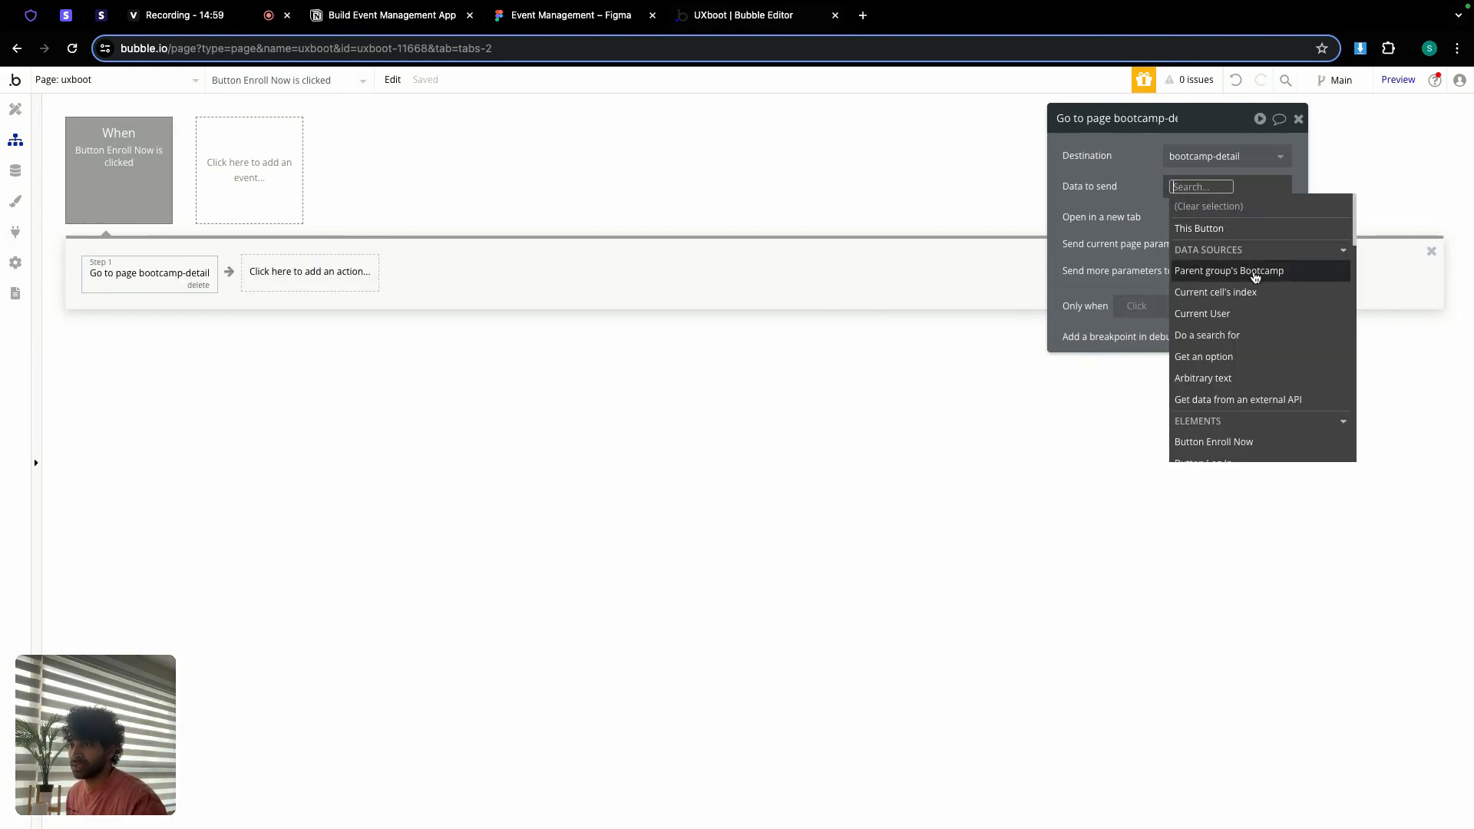
pyautogui.click(1256, 274)
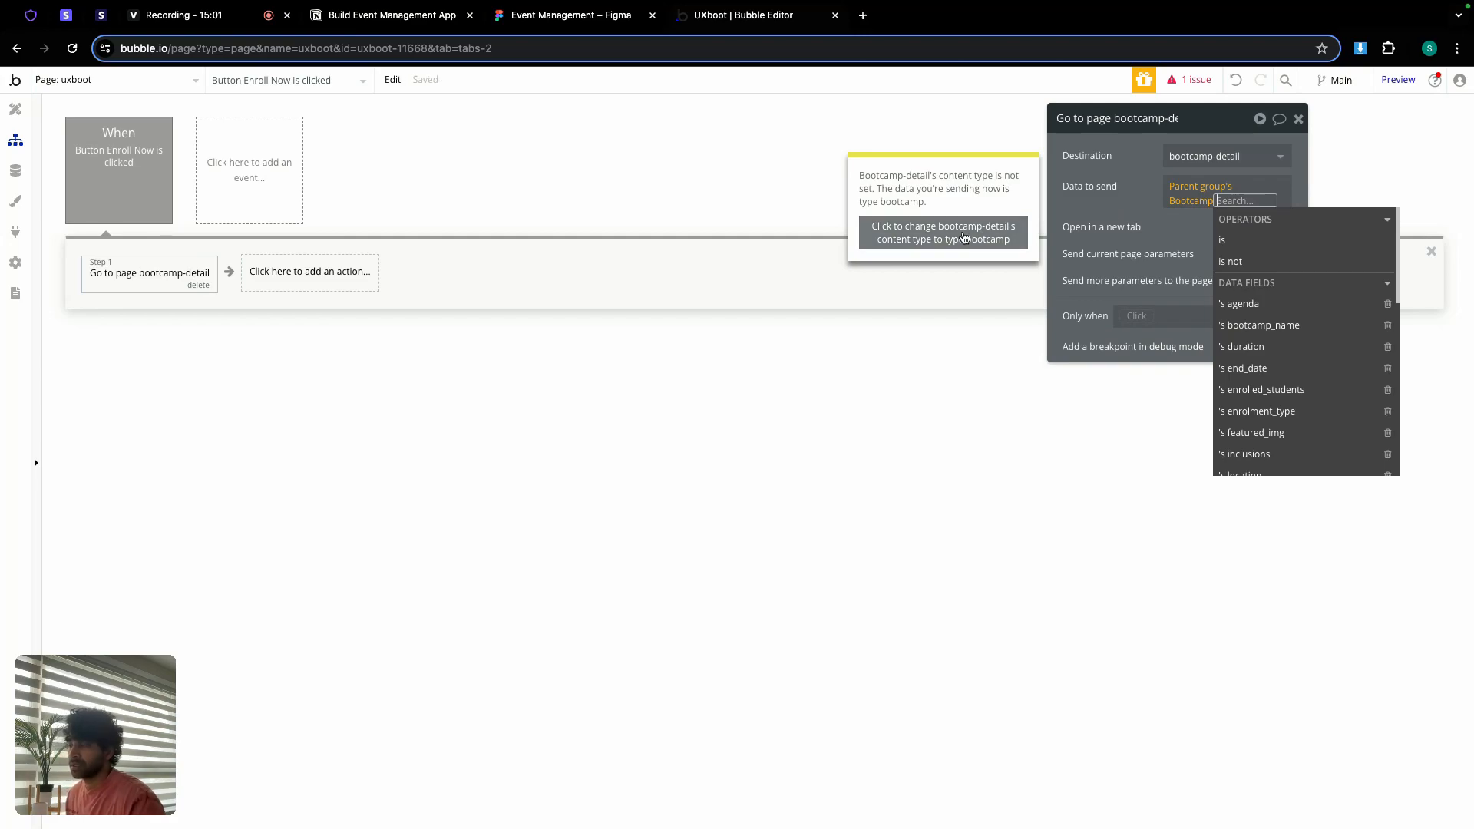
pyautogui.click(964, 237)
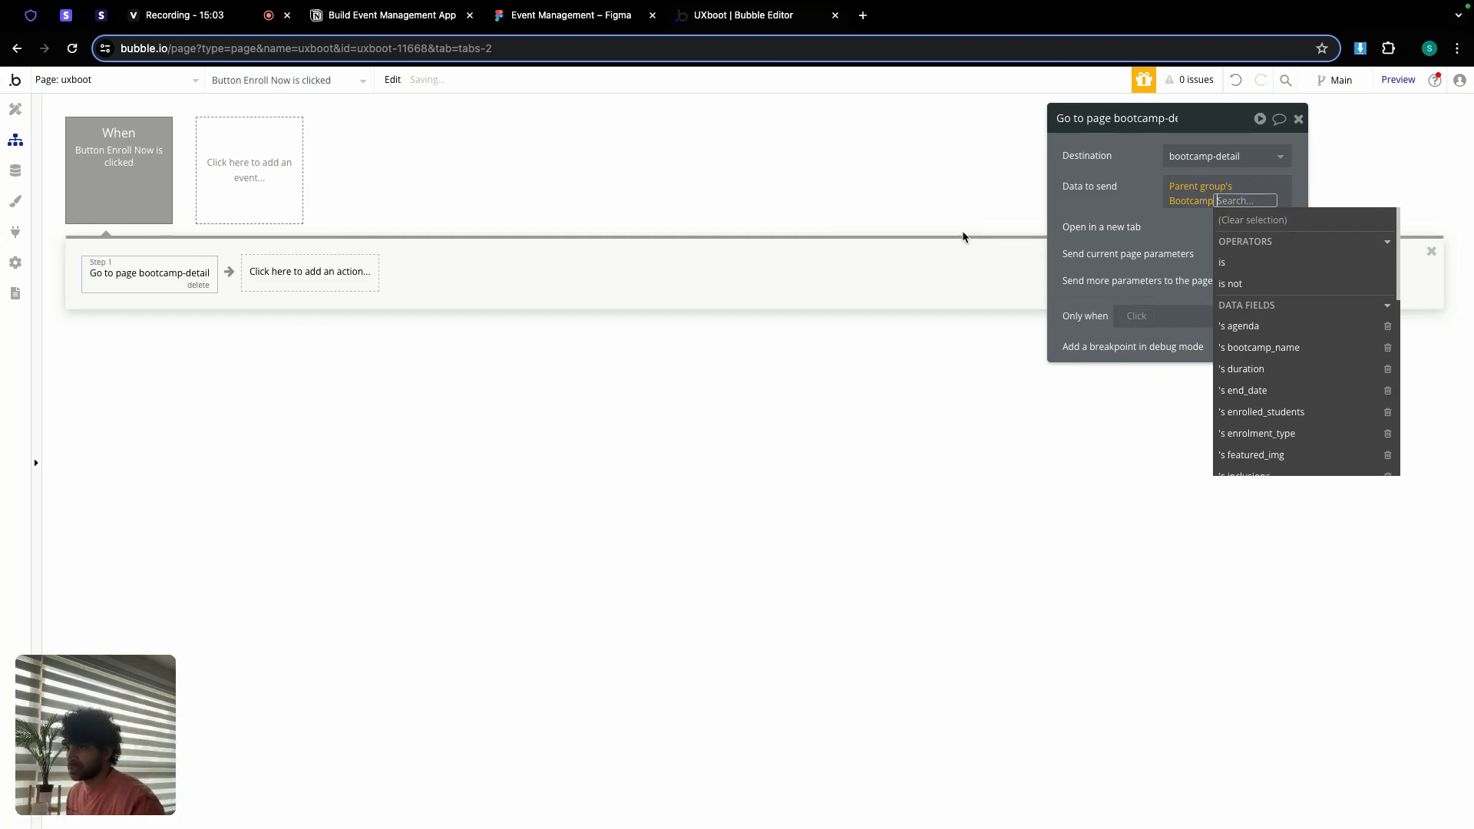
pyautogui.click(1092, 211)
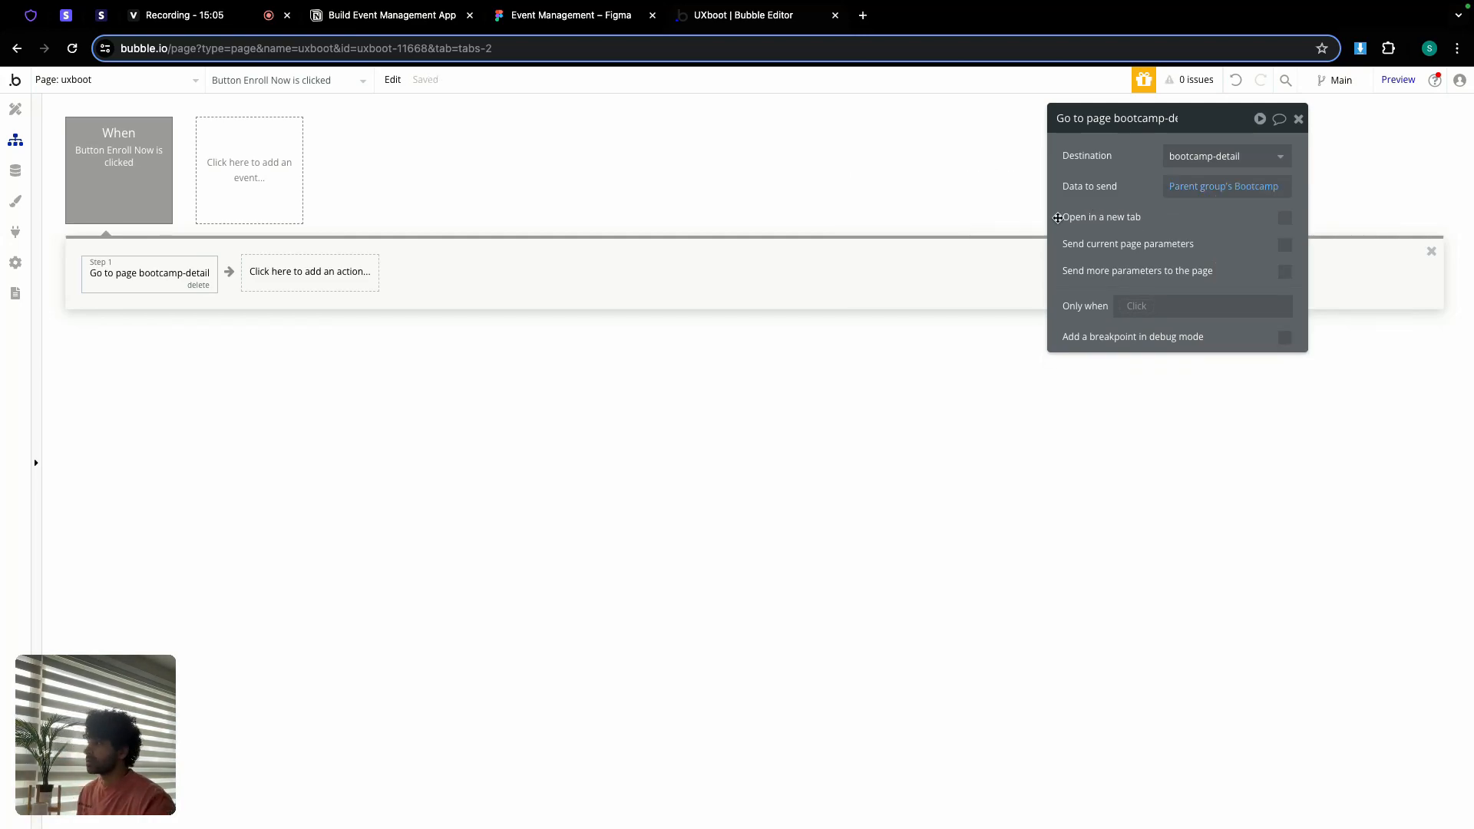
pyautogui.click(16, 109)
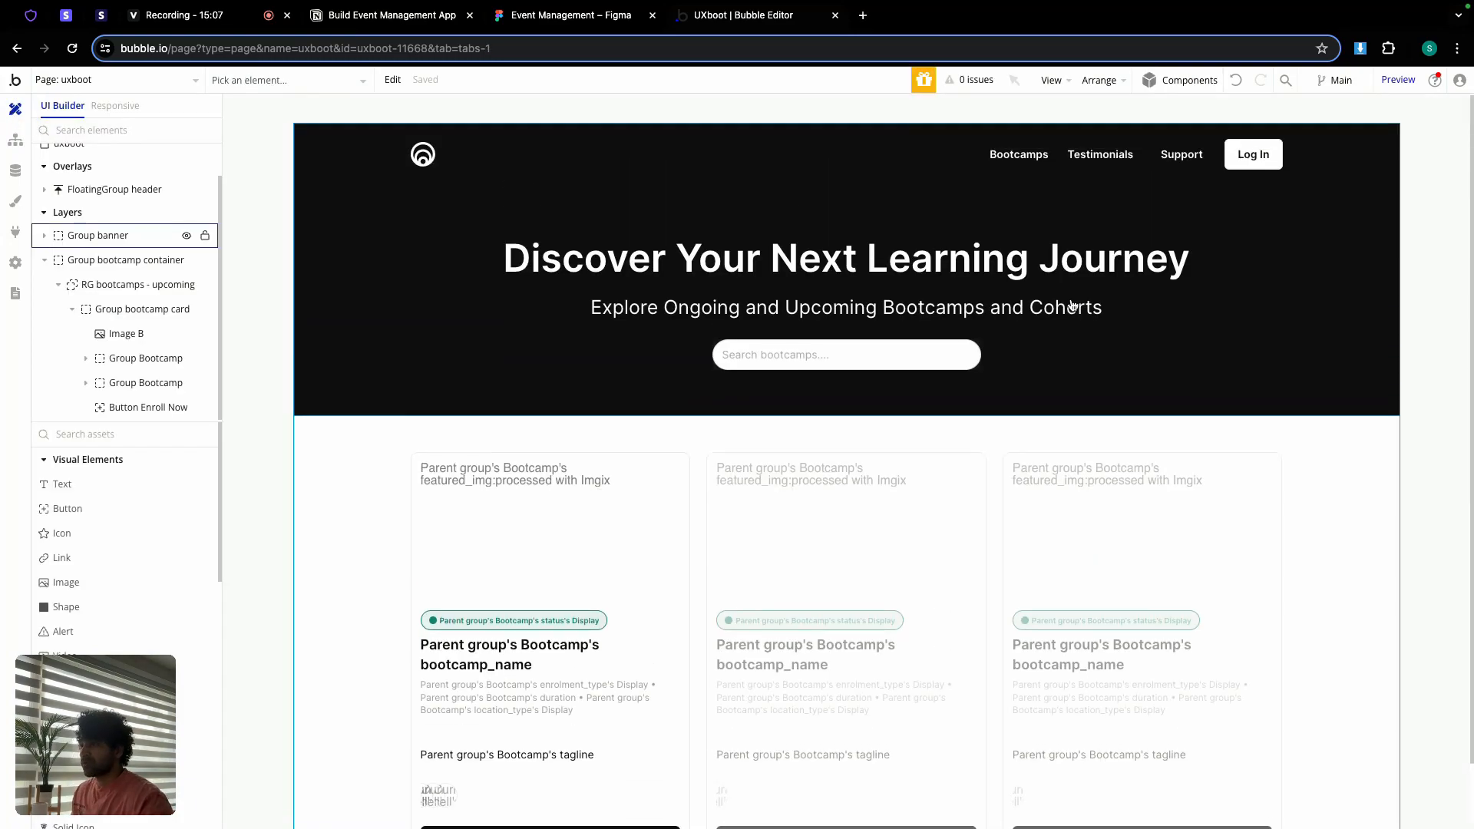
# Step: Give the Log In button a workflow that goes to the log-in page
pyautogui.doubleClick(1232, 154)
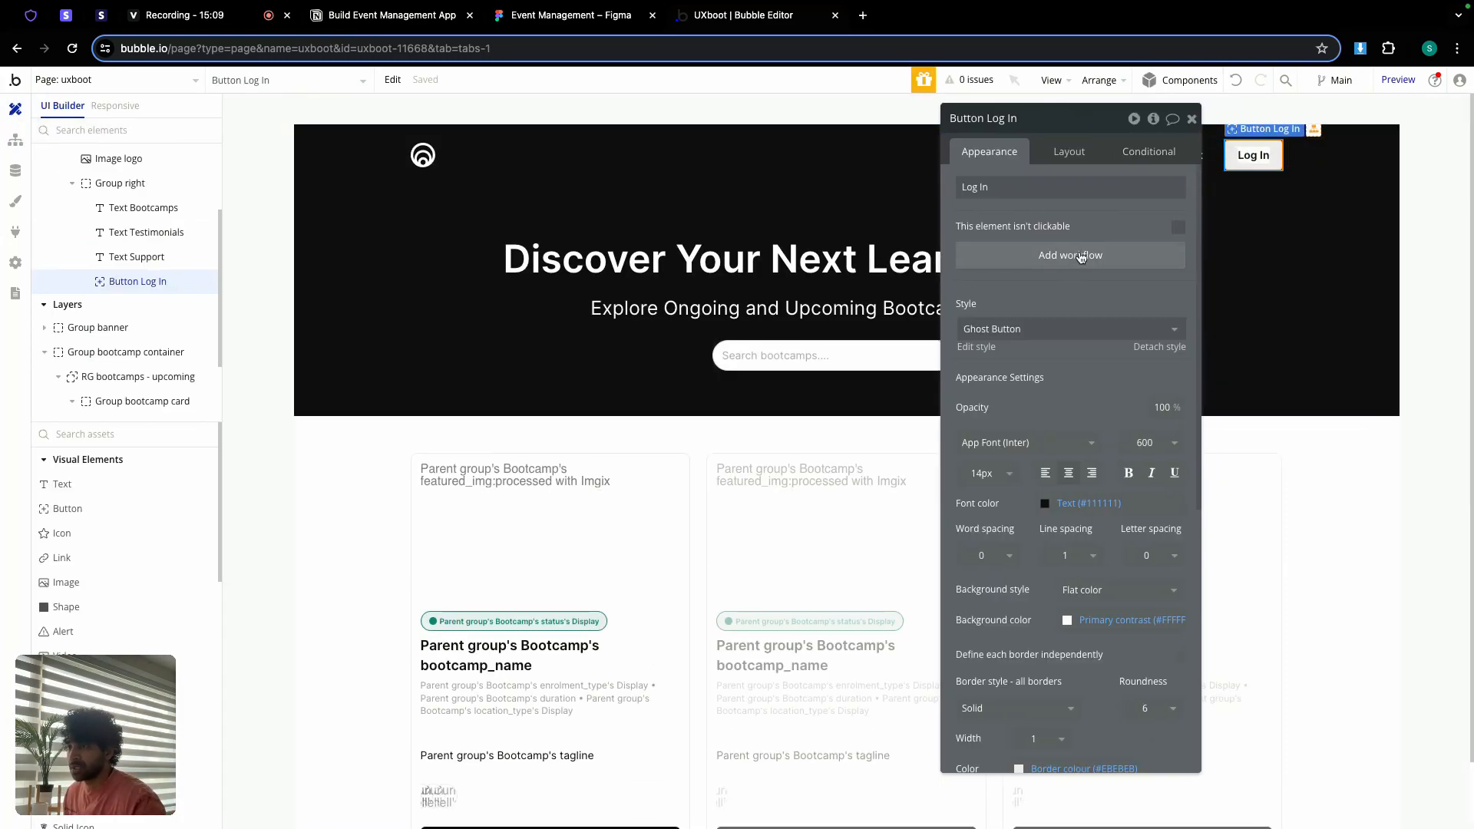
pyautogui.click(1081, 257)
pyautogui.click(137, 270)
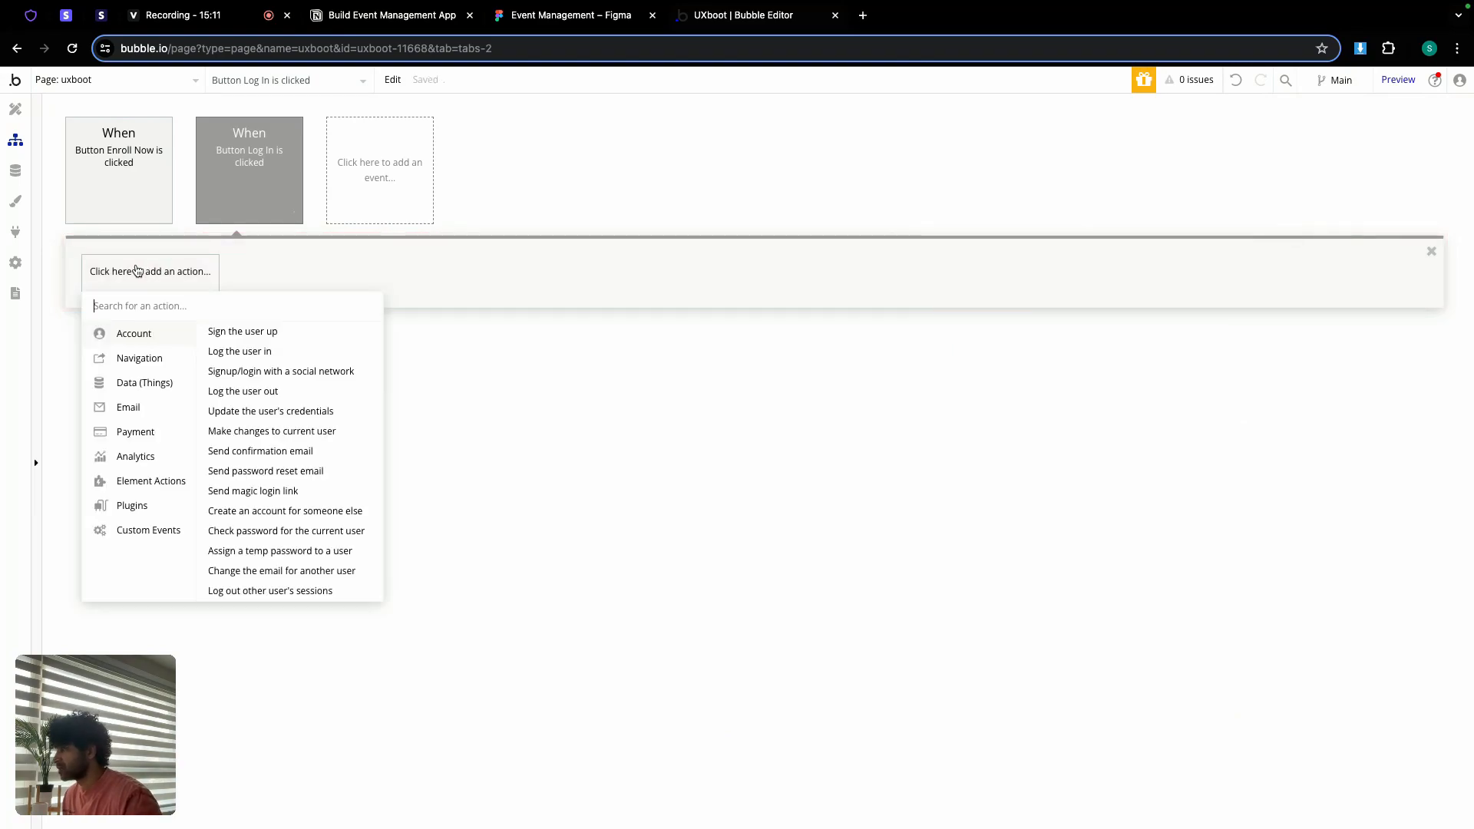
pyautogui.moveTo(141, 350)
pyautogui.click(230, 335)
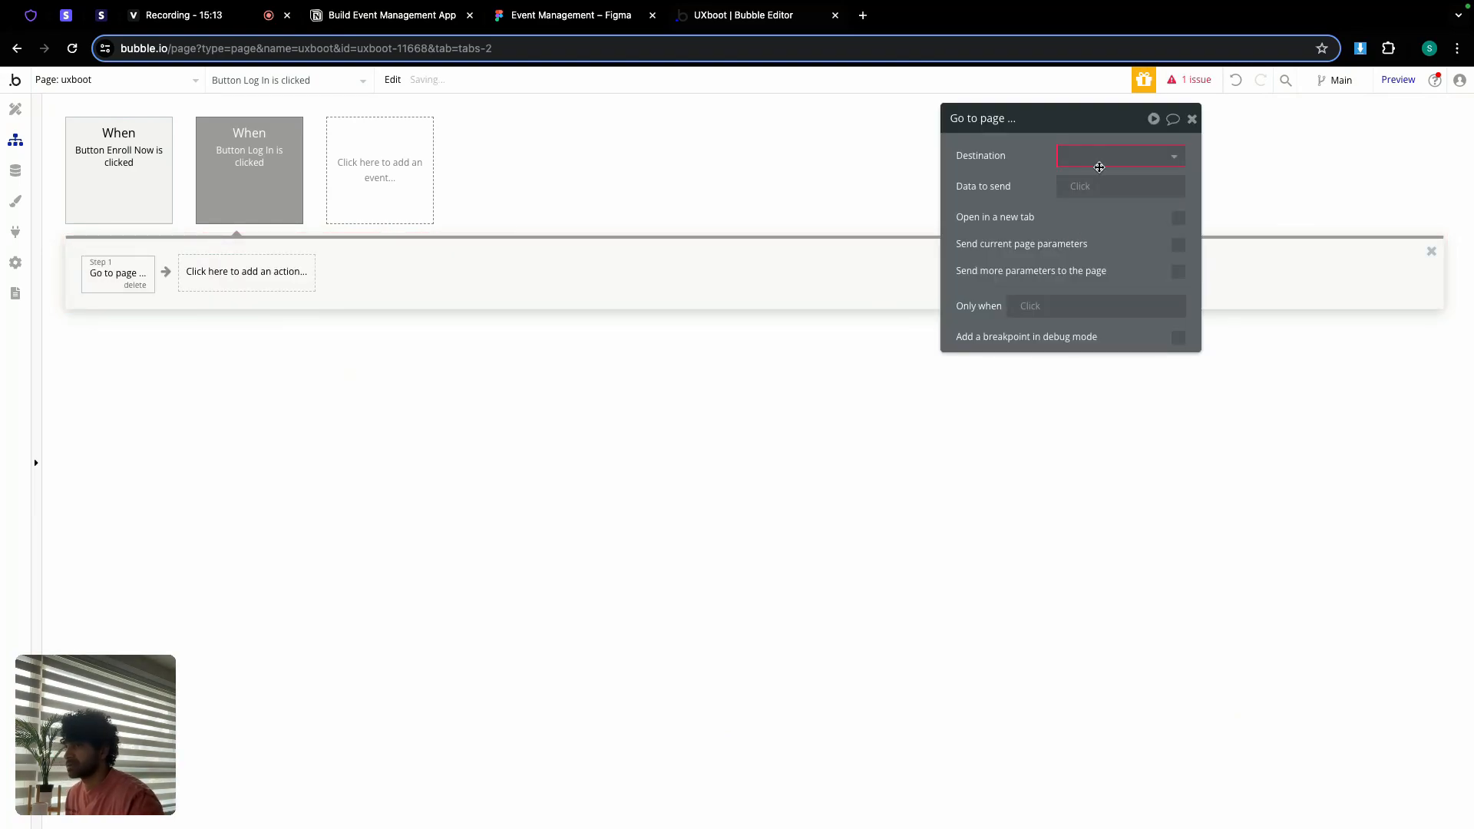
pyautogui.click(1100, 168)
pyautogui.click(1092, 297)
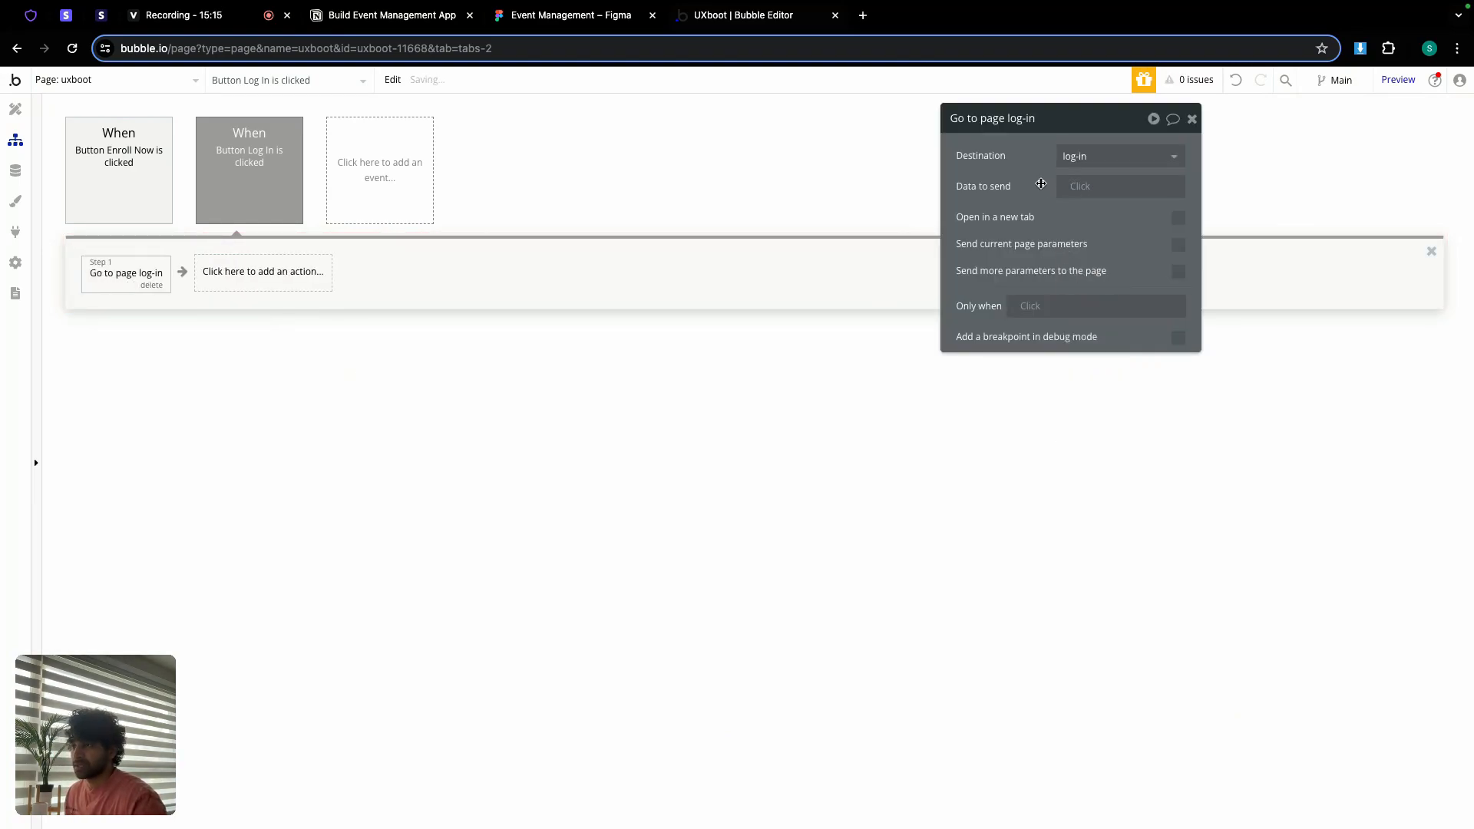
pyautogui.click(1192, 118)
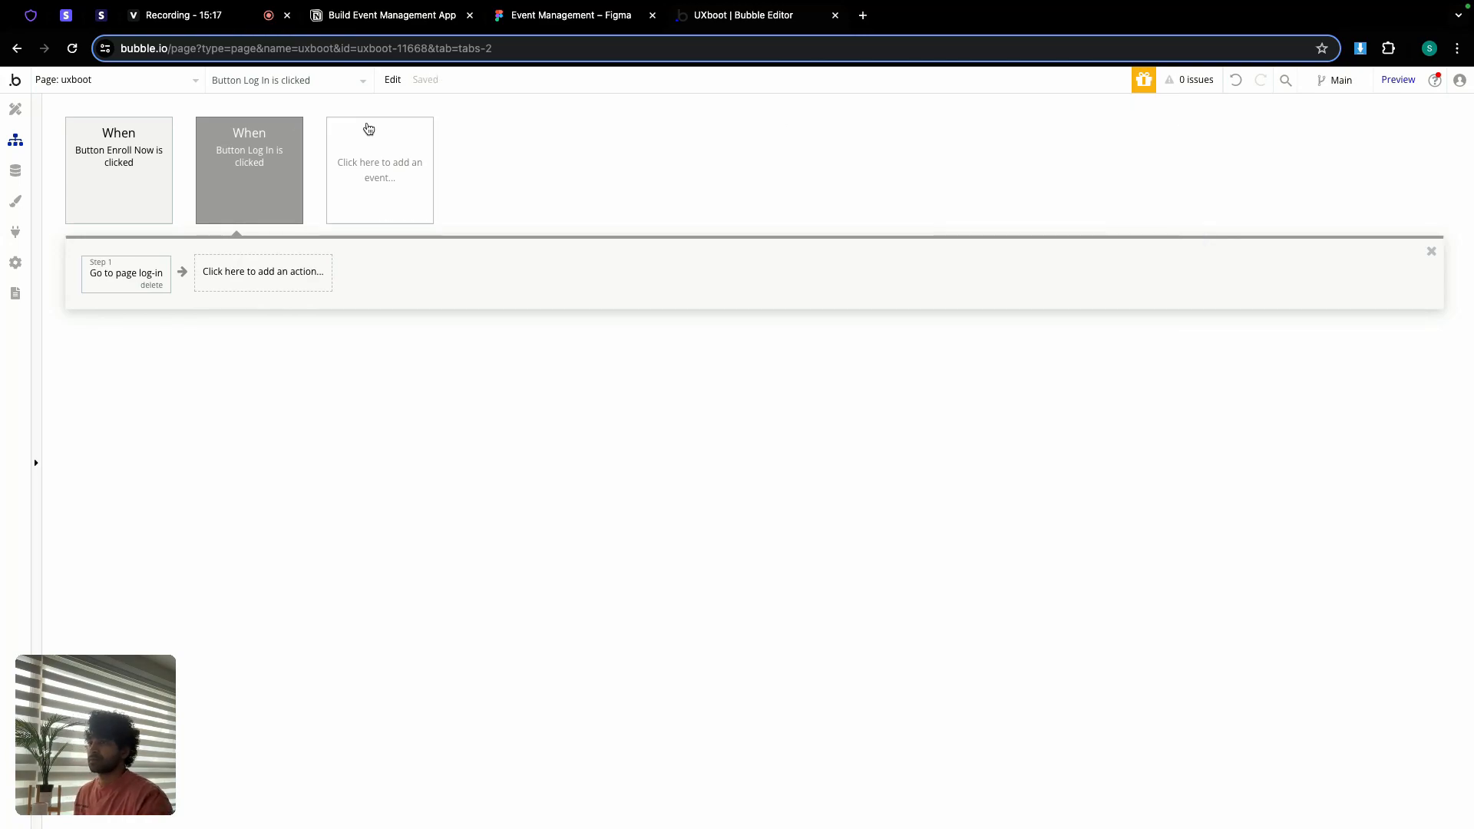
pyautogui.click(15, 109)
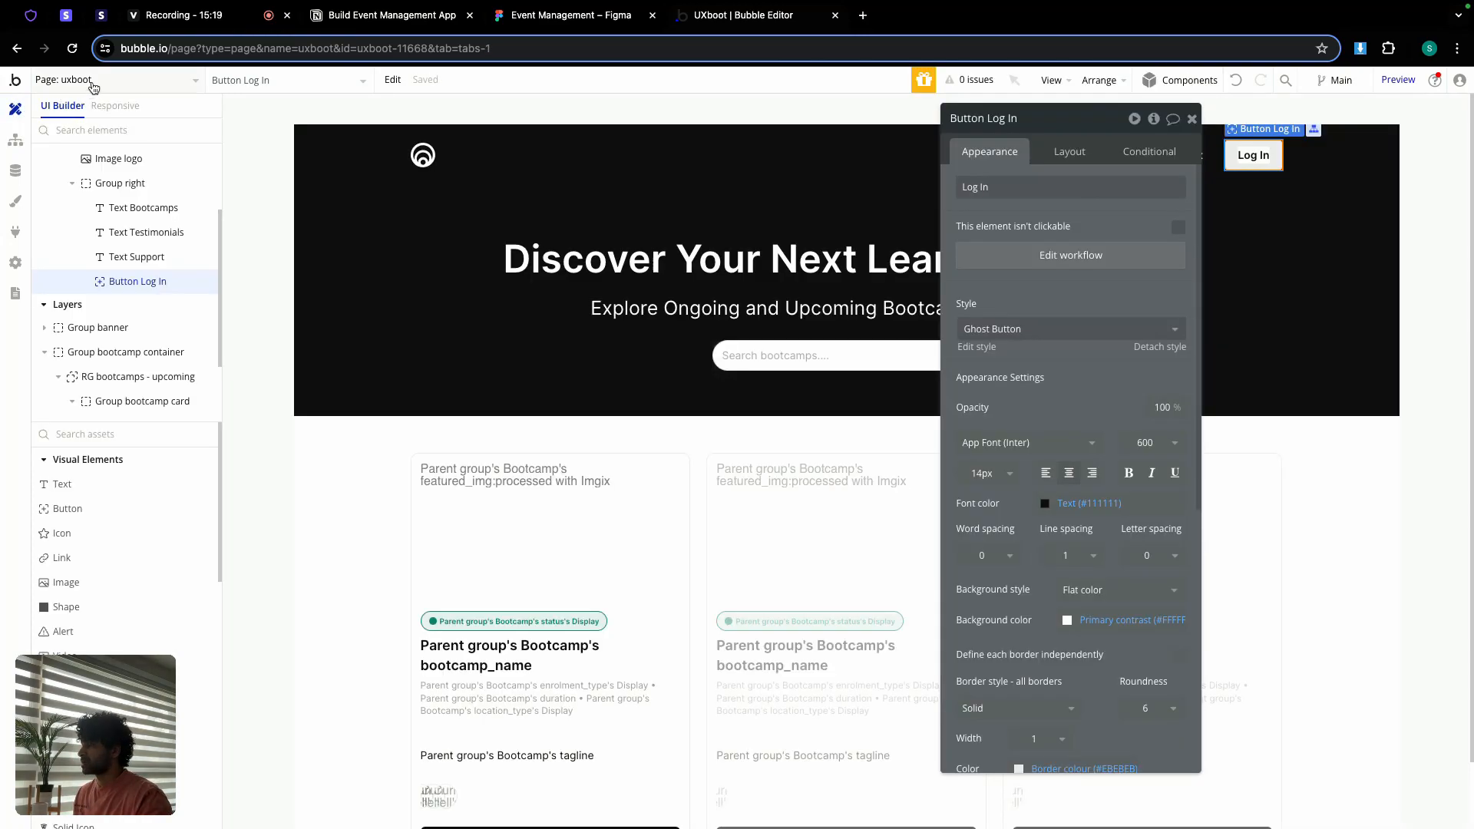
pyautogui.click(92, 83)
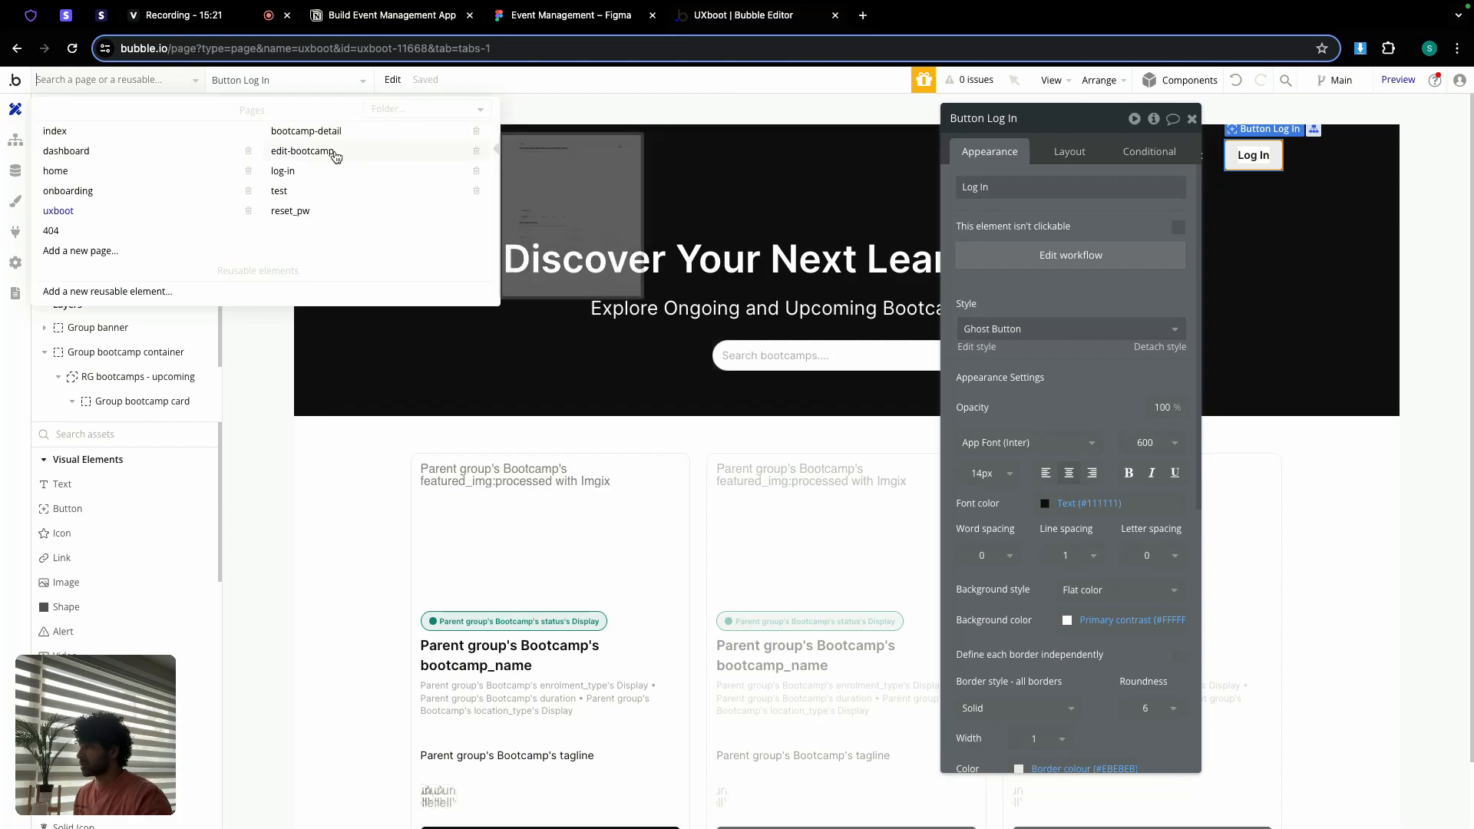
# Step: On bootcamp-detail, append ' | ' and Current page's Bootcamp's bootcamp_name to the page title
pyautogui.click(311, 132)
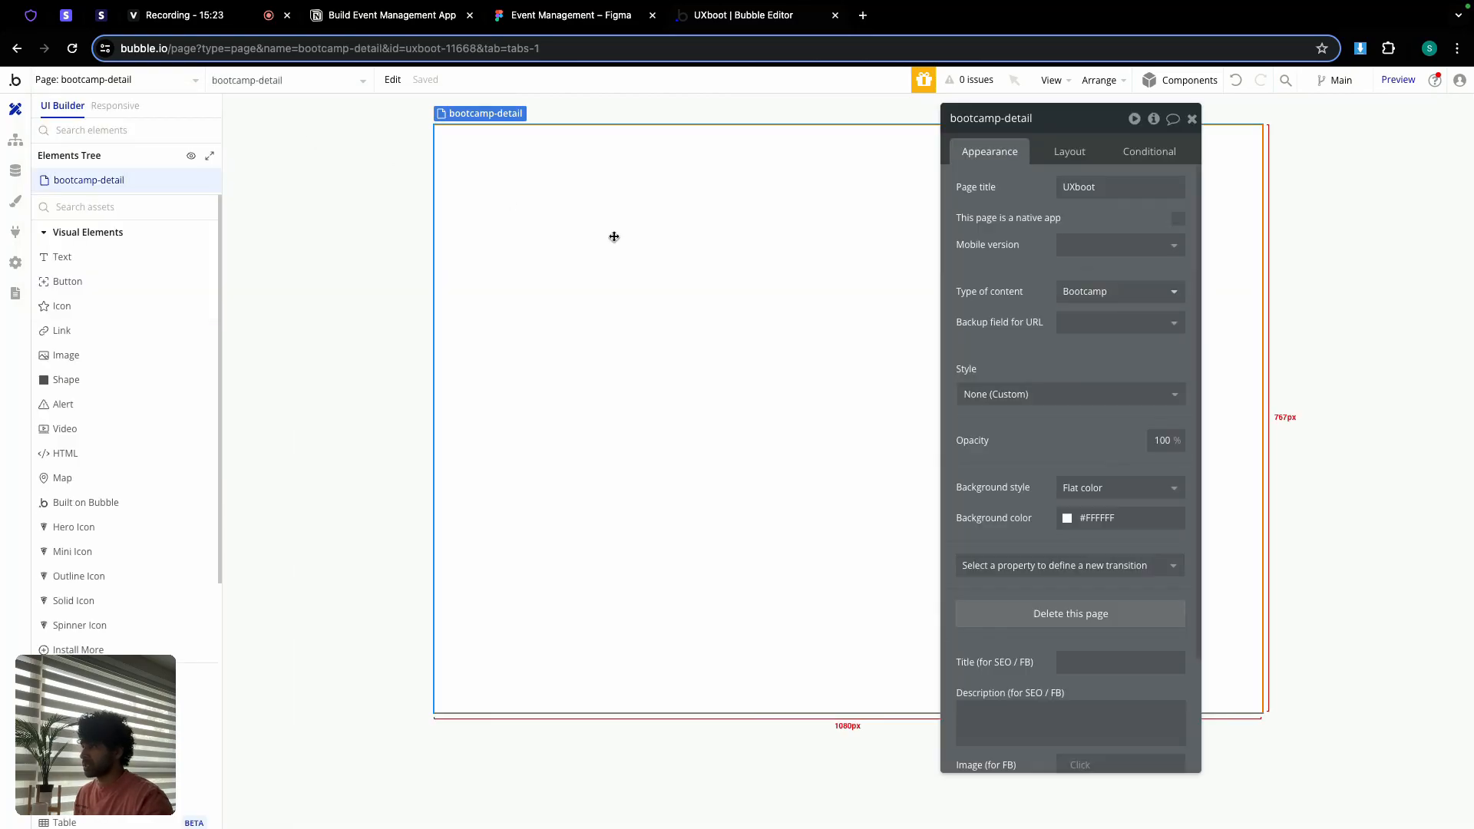
pyautogui.click(1135, 188)
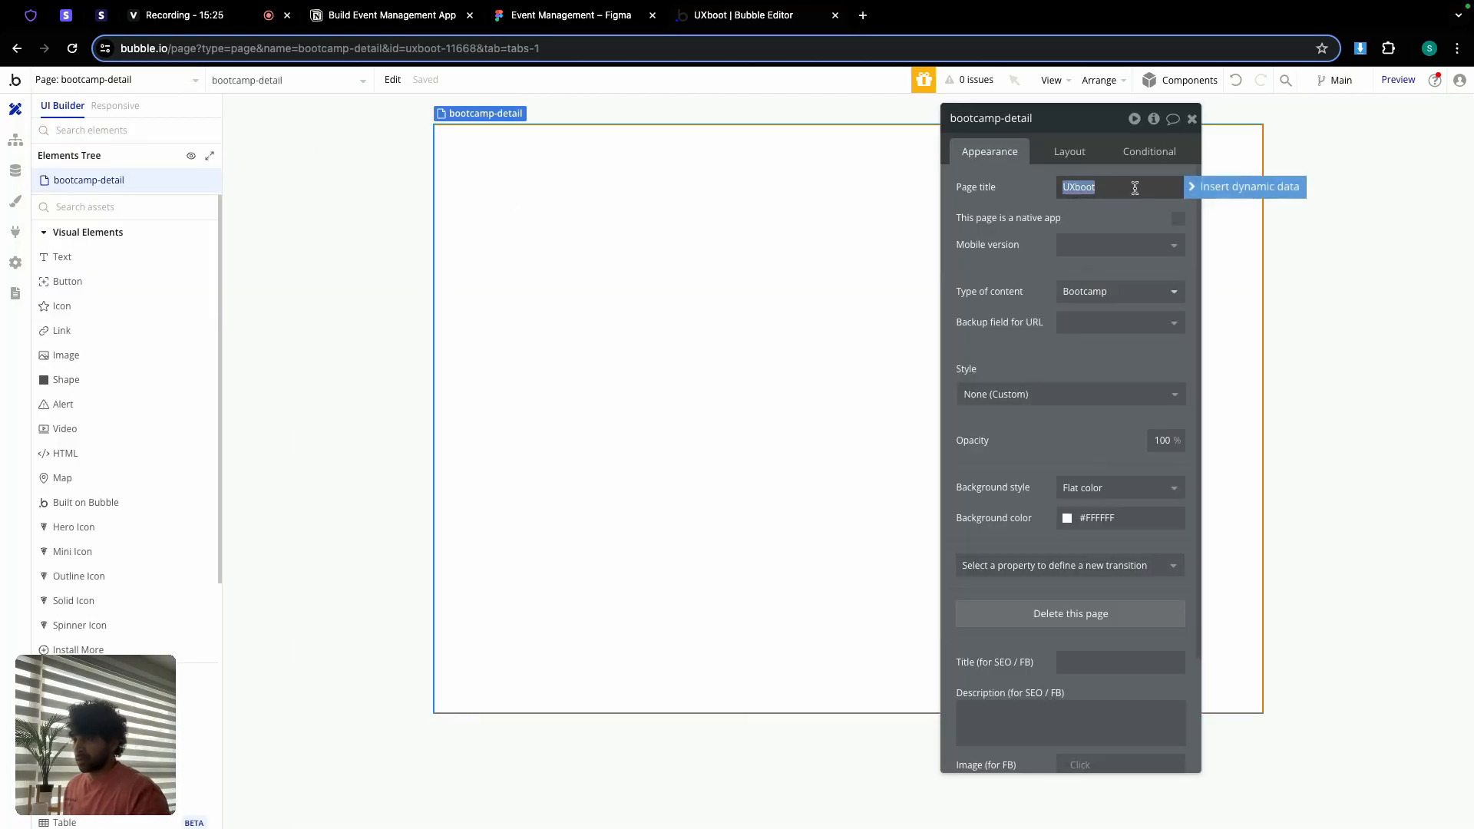
pyautogui.press('Right')
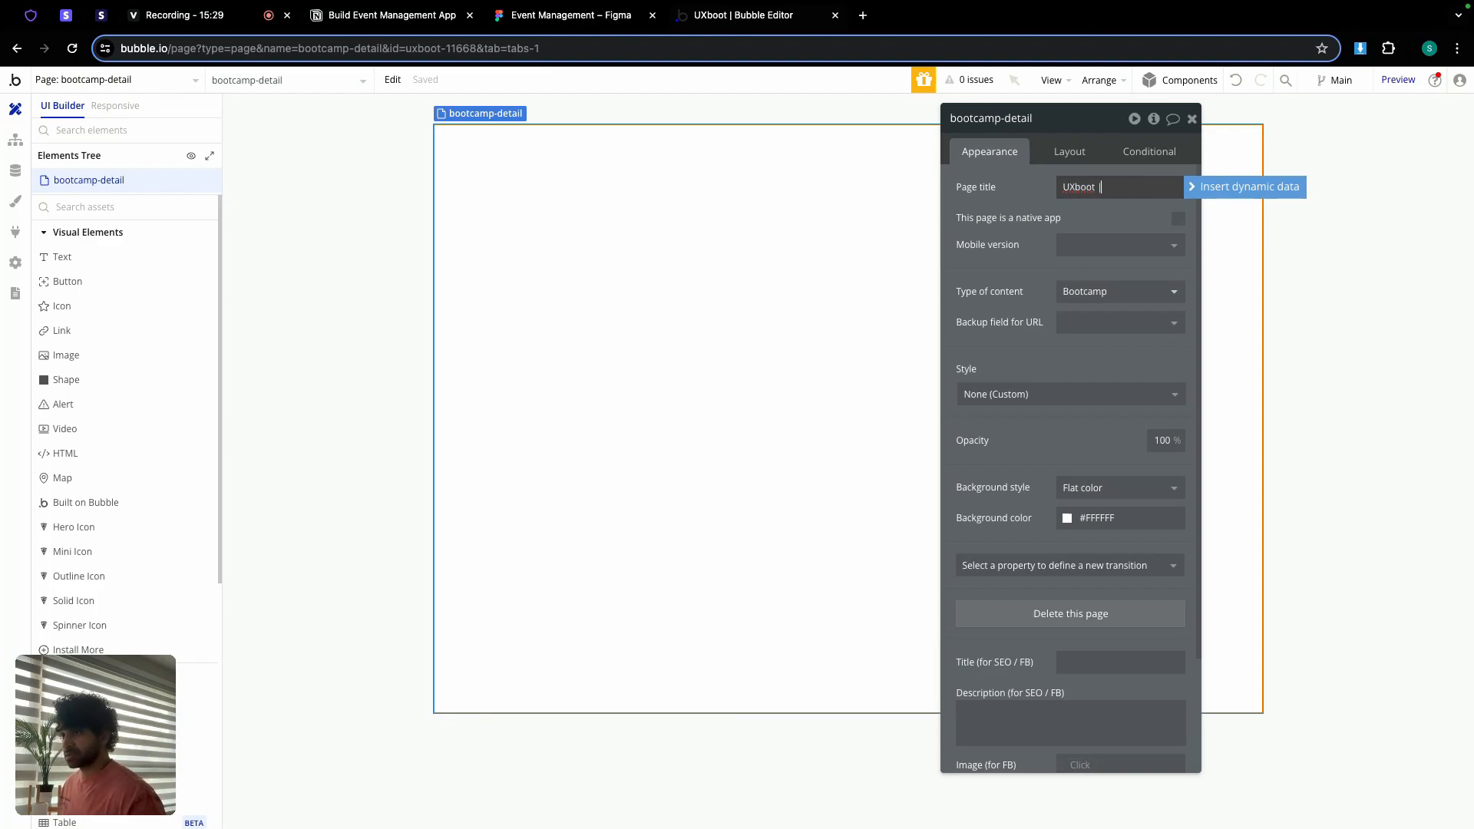
pyautogui.write('|')
pyautogui.click(1232, 187)
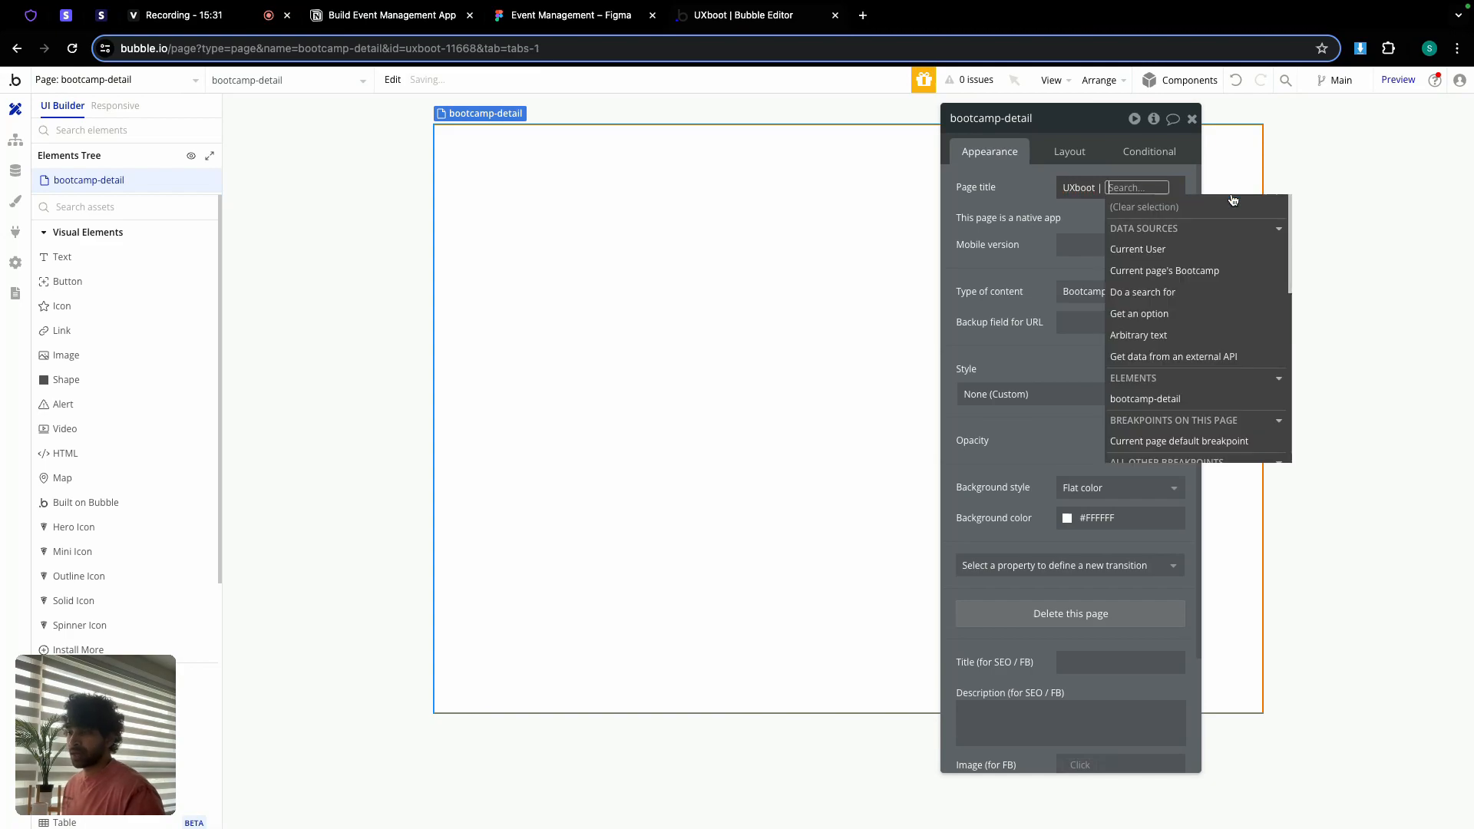
pyautogui.click(1180, 271)
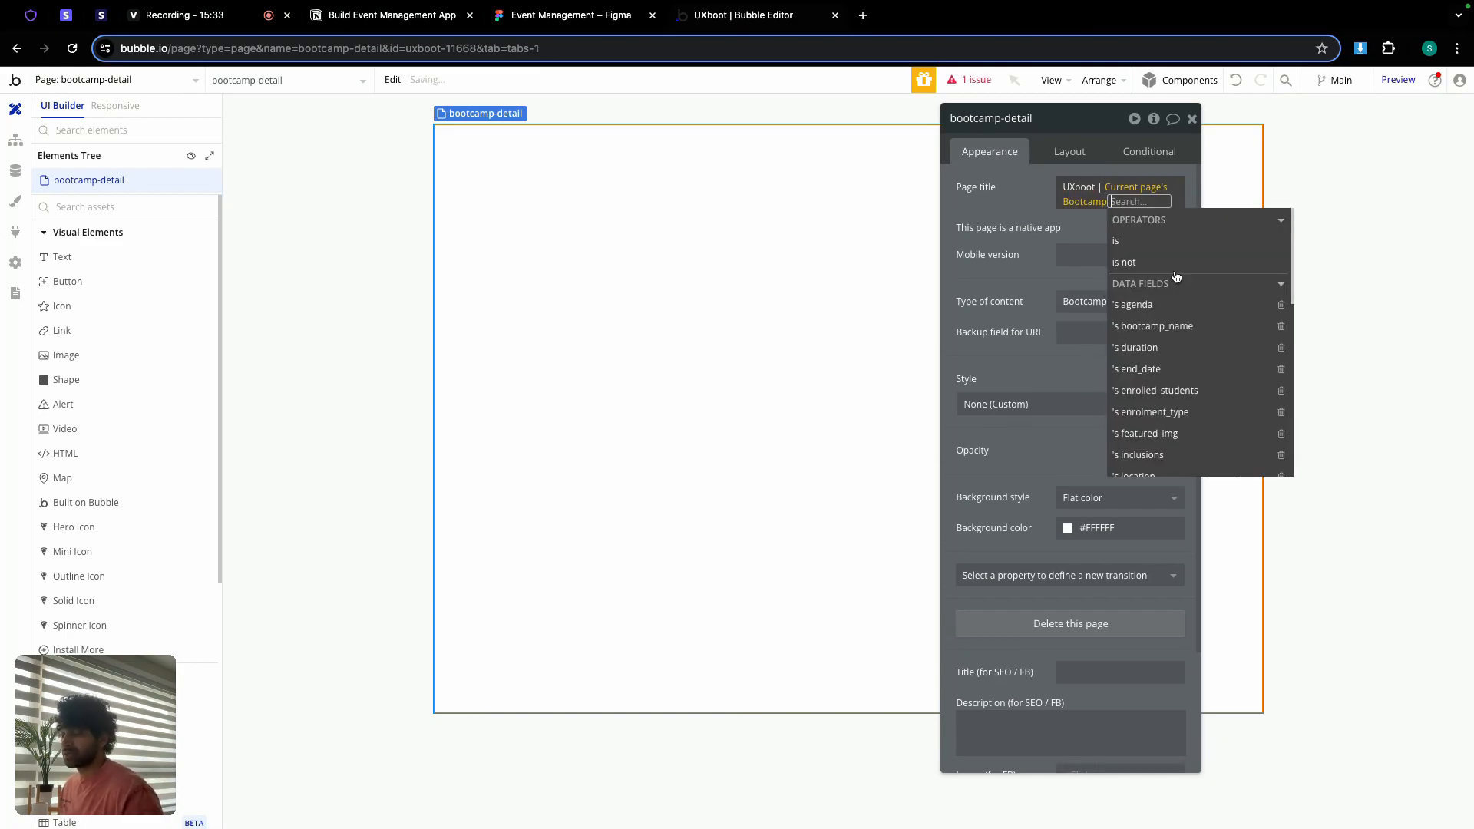
pyautogui.click(1175, 327)
pyautogui.click(1044, 225)
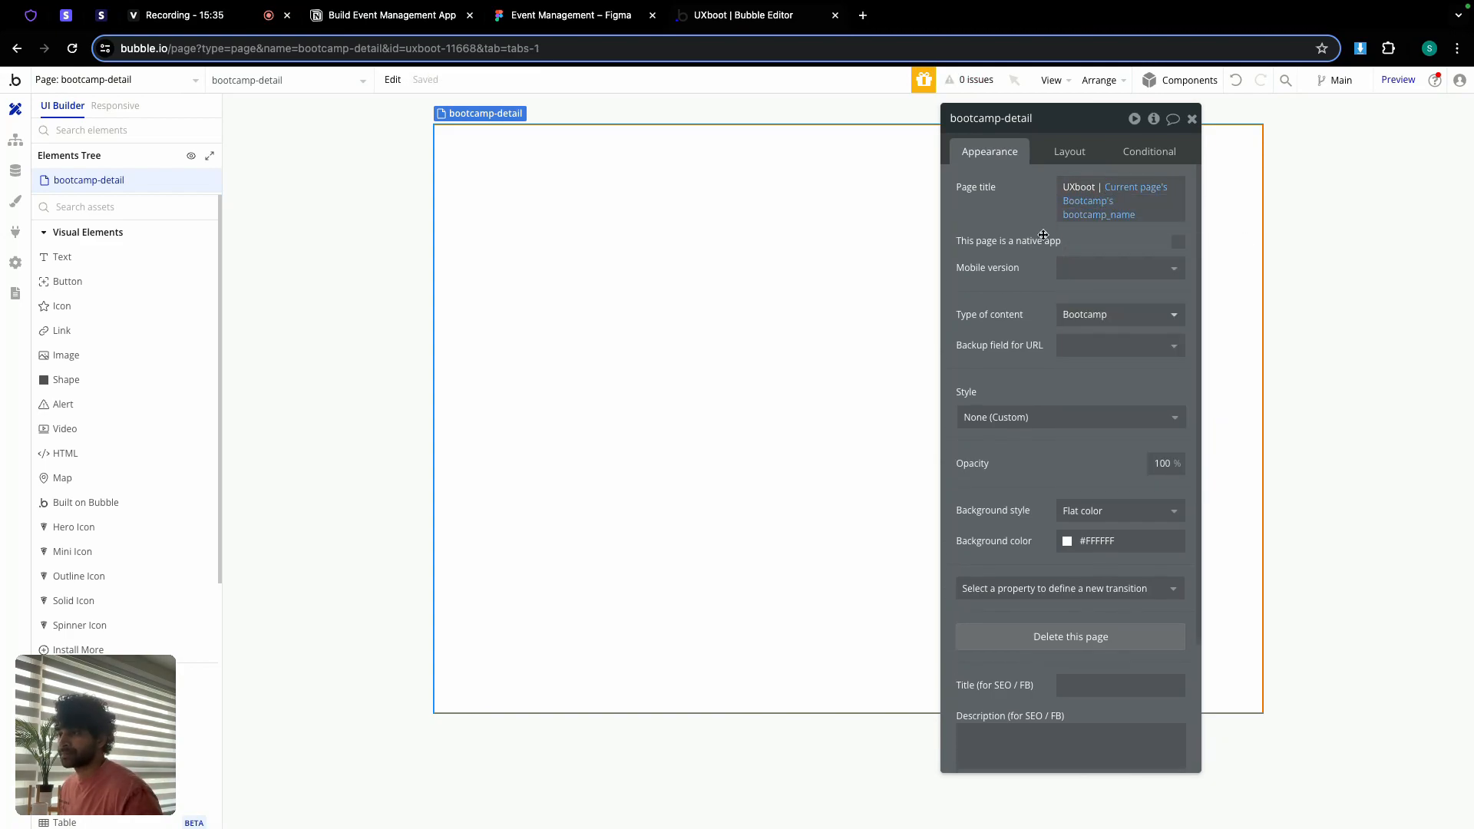
# Step: Give the page a Column layout, 1440 builder width and 2000 minimum height
pyautogui.click(1070, 151)
pyautogui.click(1089, 187)
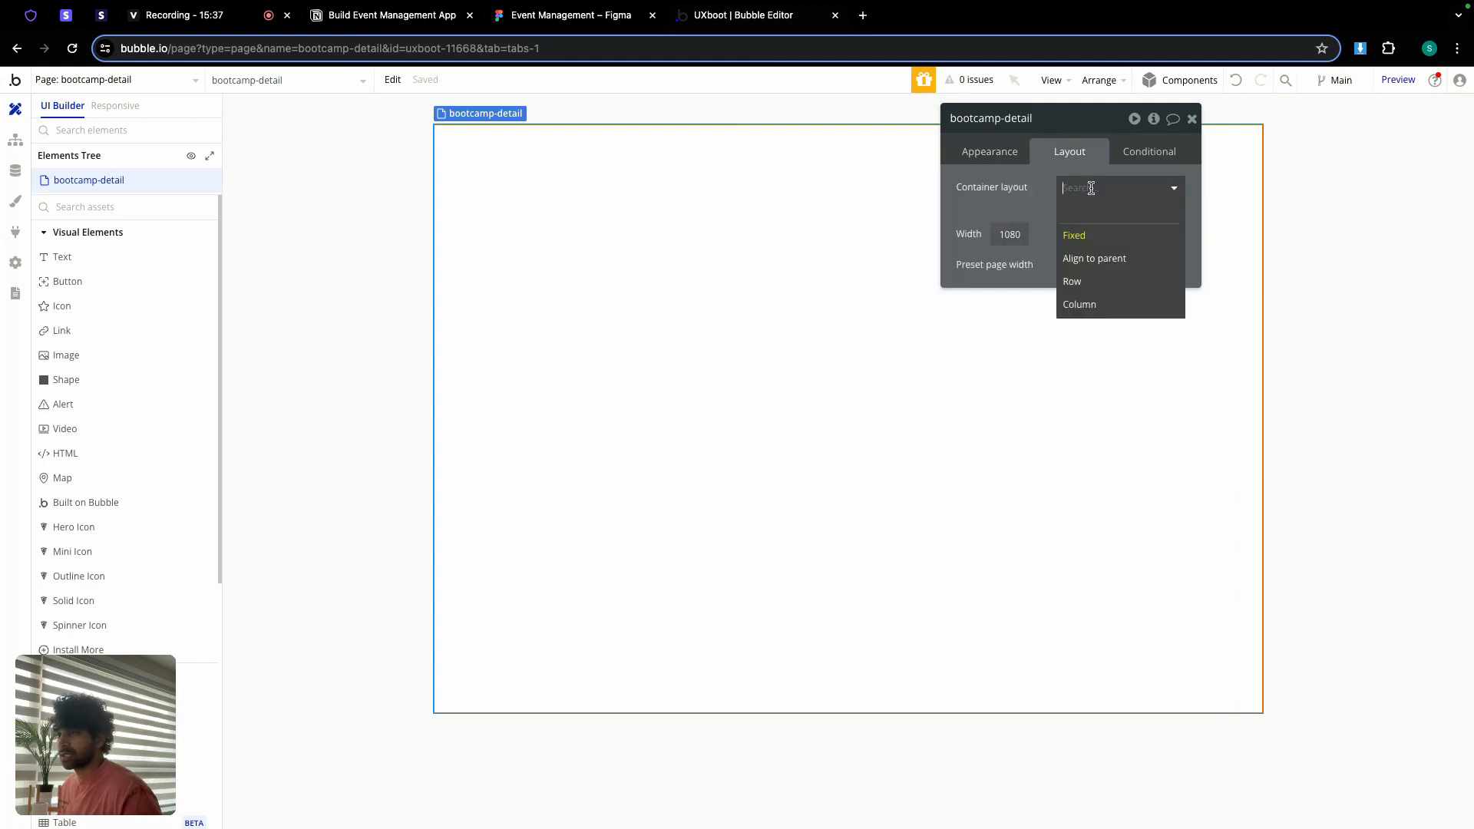
pyautogui.click(1100, 305)
pyautogui.click(1166, 347)
pyautogui.doubleClick(1166, 346)
pyautogui.write('1440')
pyautogui.click(1163, 409)
pyautogui.doubleClick(1163, 408)
pyautogui.write('200')
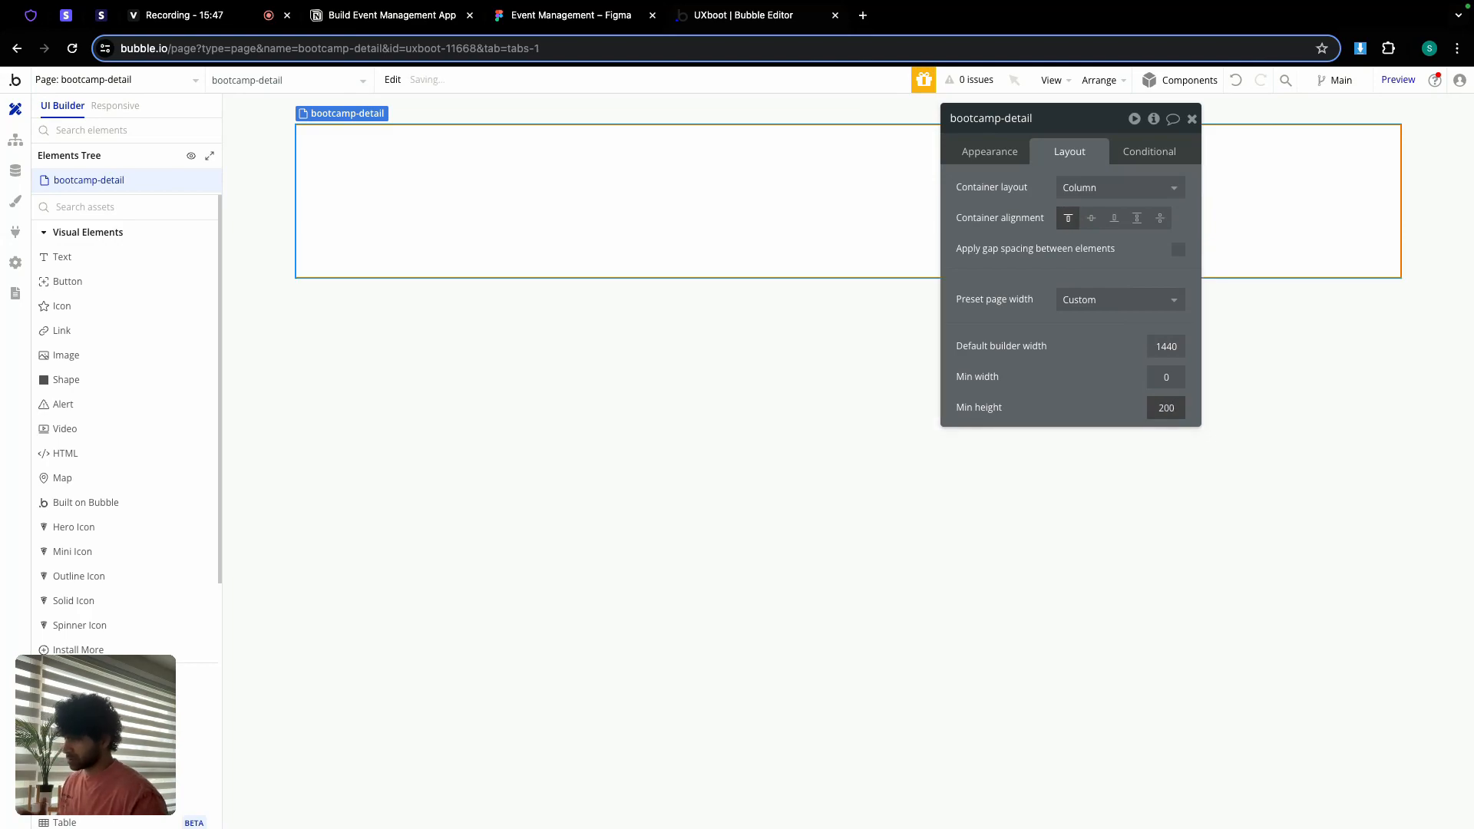
pyautogui.write('0')
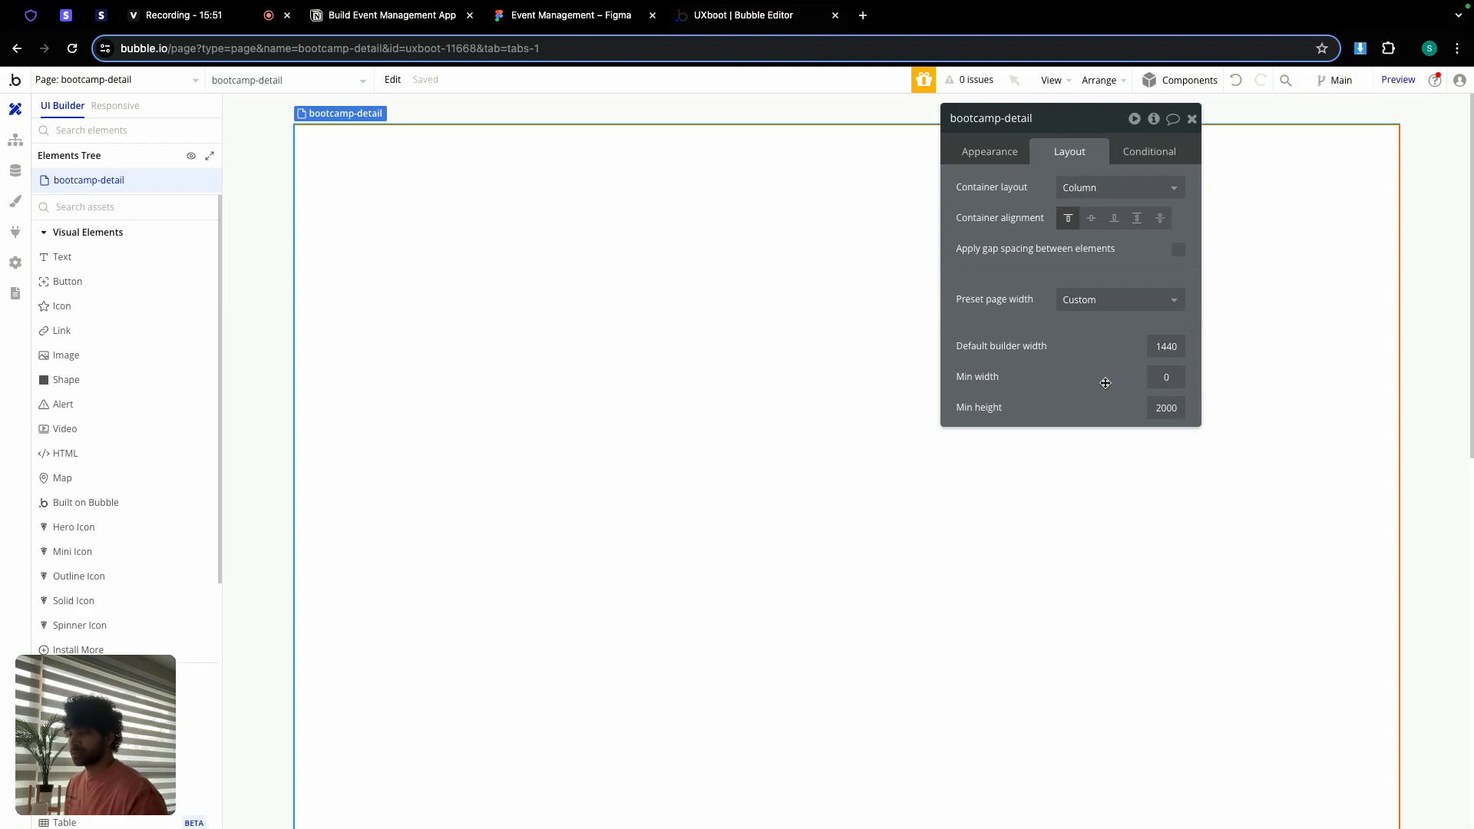
pyautogui.click(1192, 119)
# Step: Check the Figma design's 1440×400 hero image size for reference
pyautogui.click(576, 16)
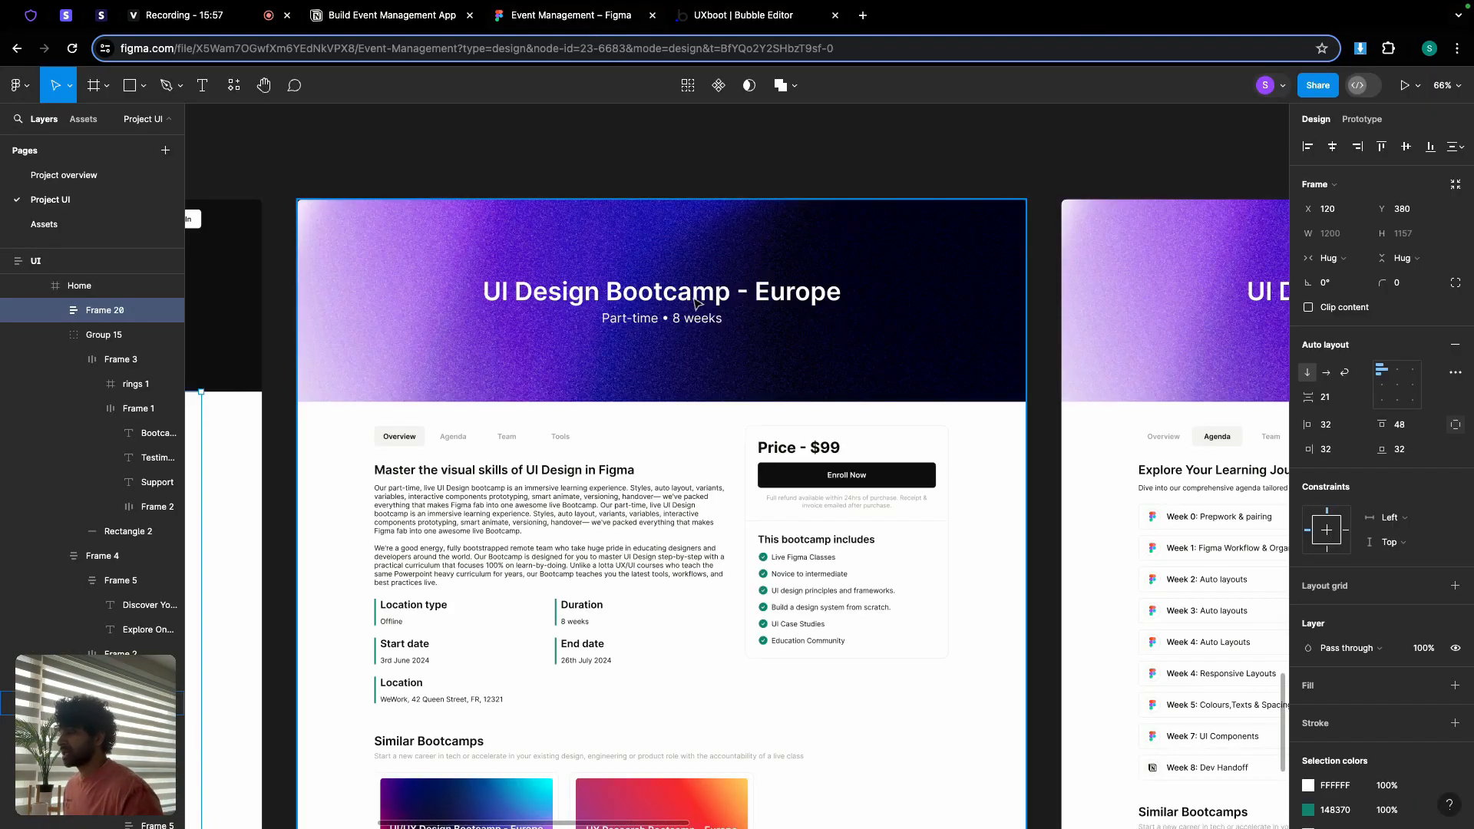
pyautogui.scroll(5, 586, 255)
pyautogui.scroll(-4, 585, 258)
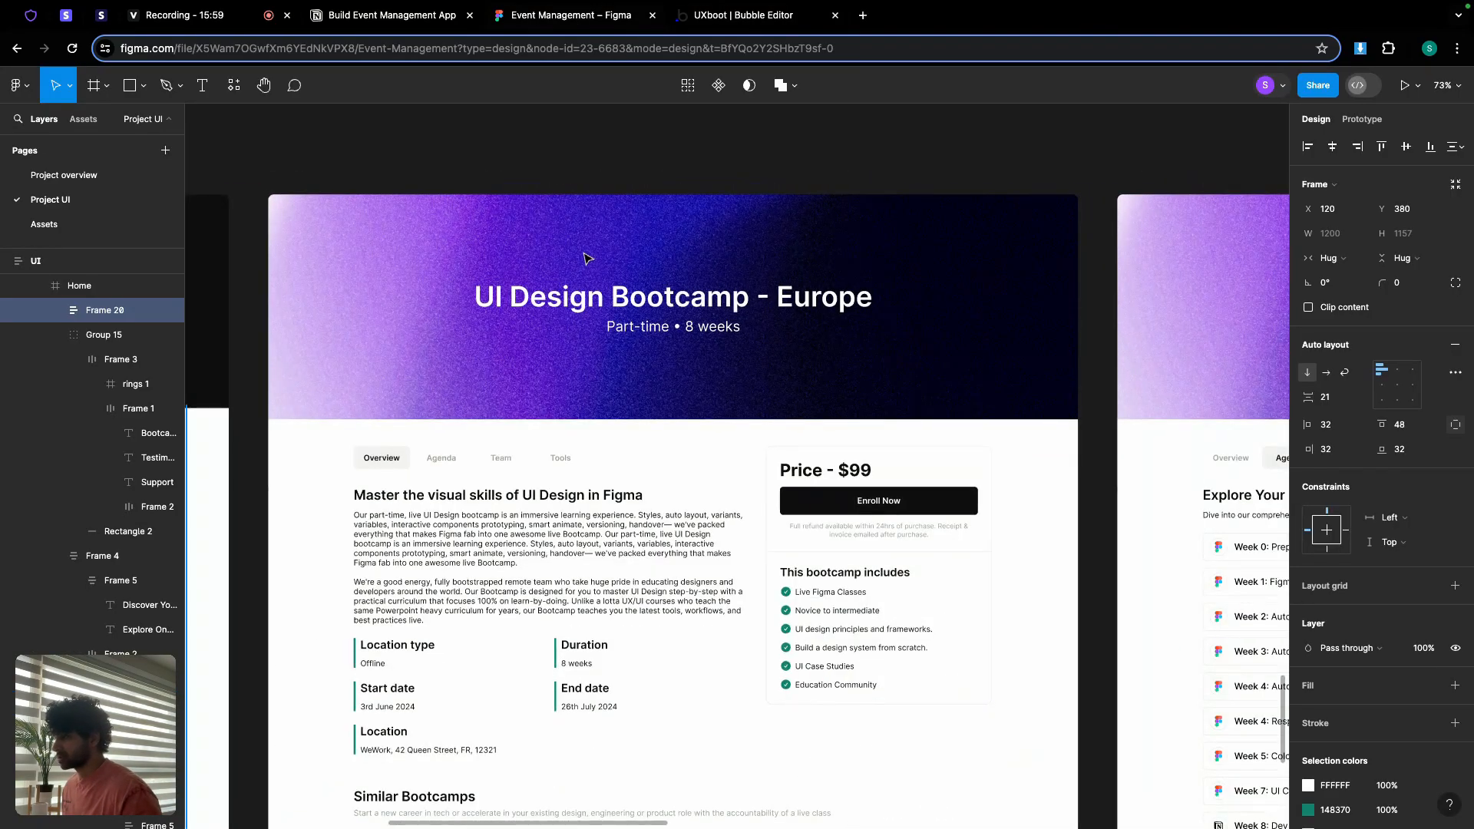
pyautogui.click(586, 258)
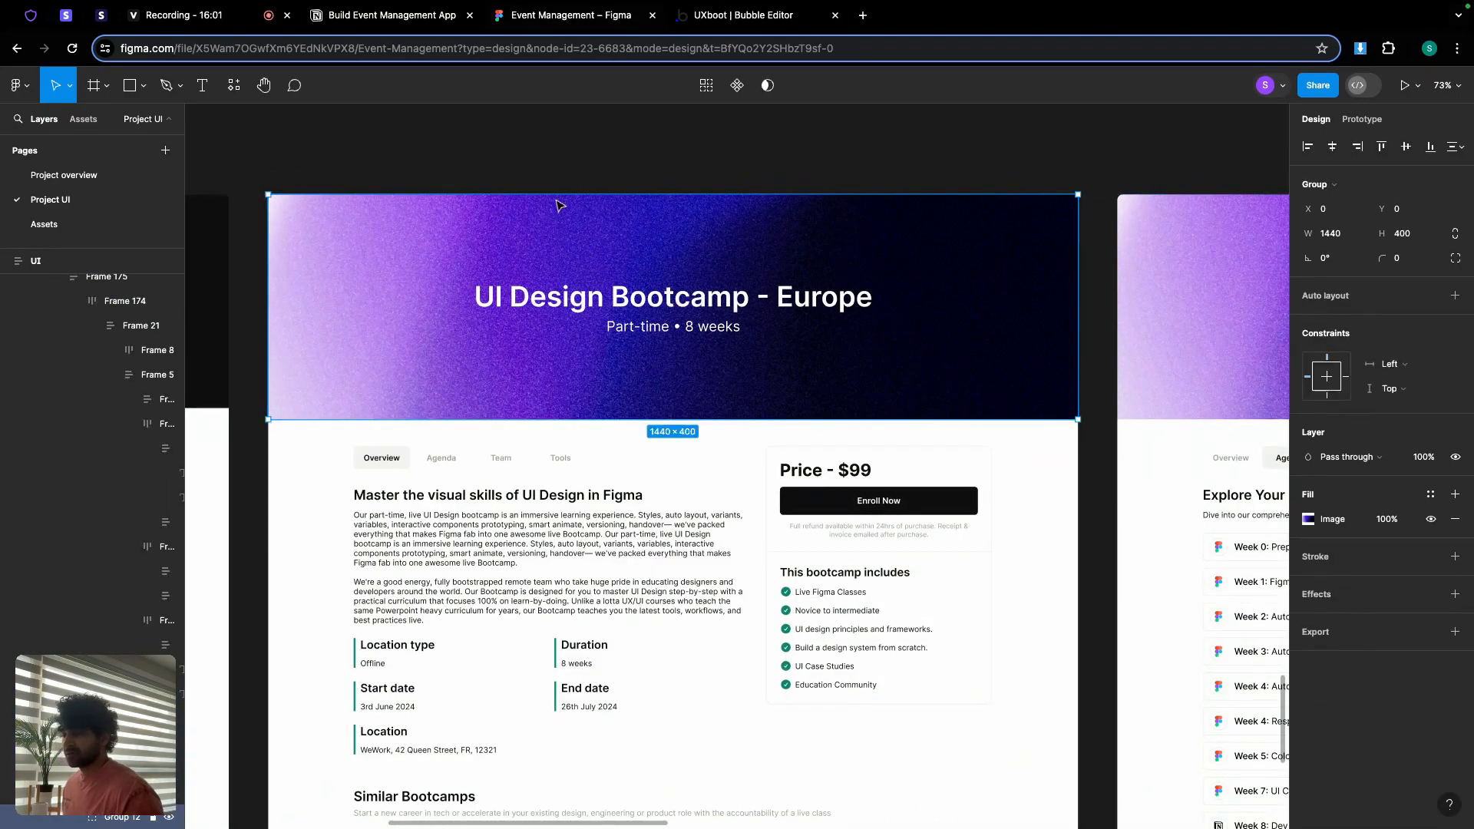
pyautogui.click(736, 16)
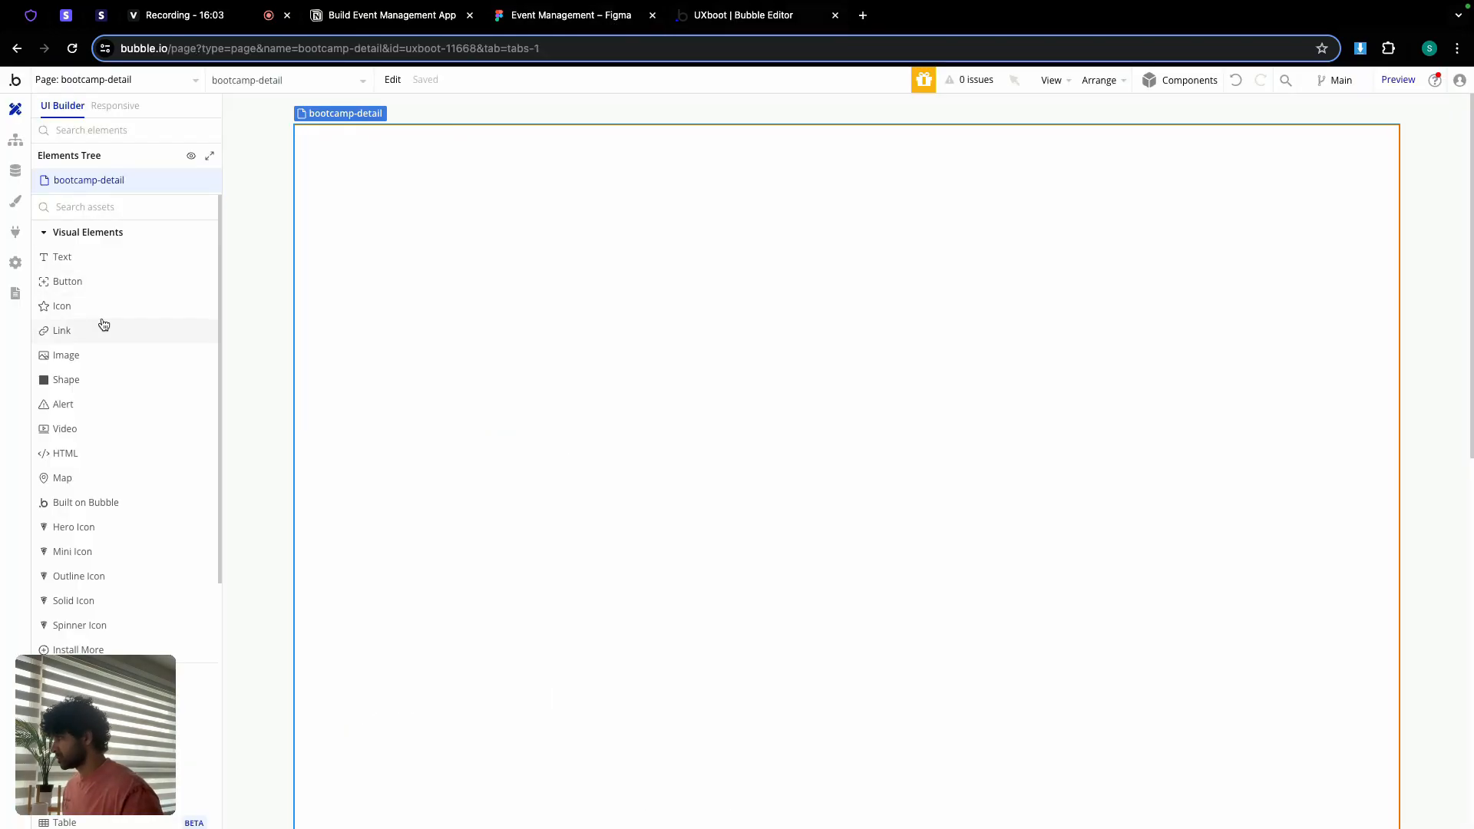
# Step: Add a full-width image named featured img at the page top with 400 minimum height
pyautogui.click(89, 355)
pyautogui.click(418, 248)
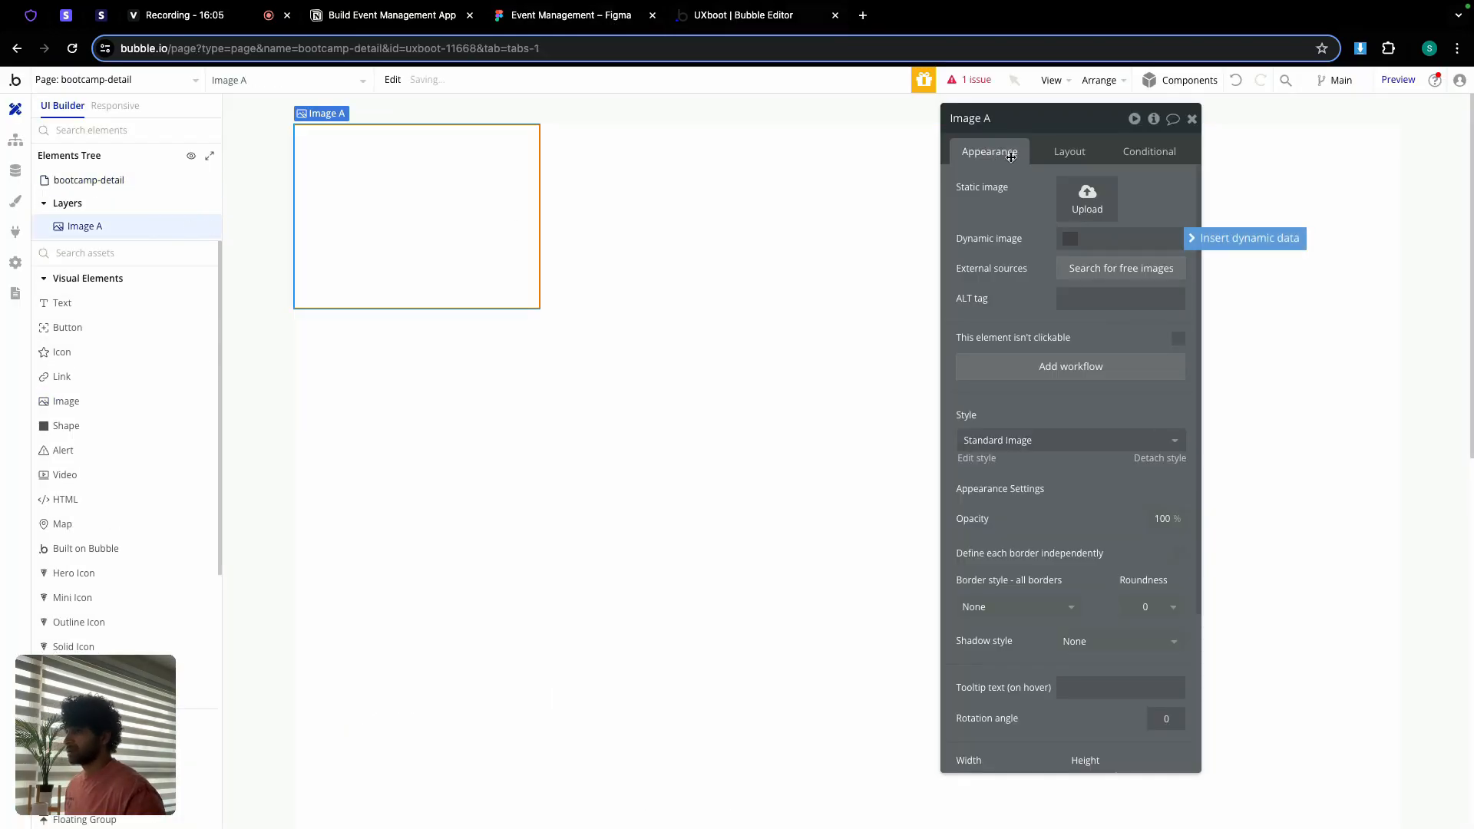
pyautogui.doubleClick(1002, 118)
pyautogui.write('featured img')
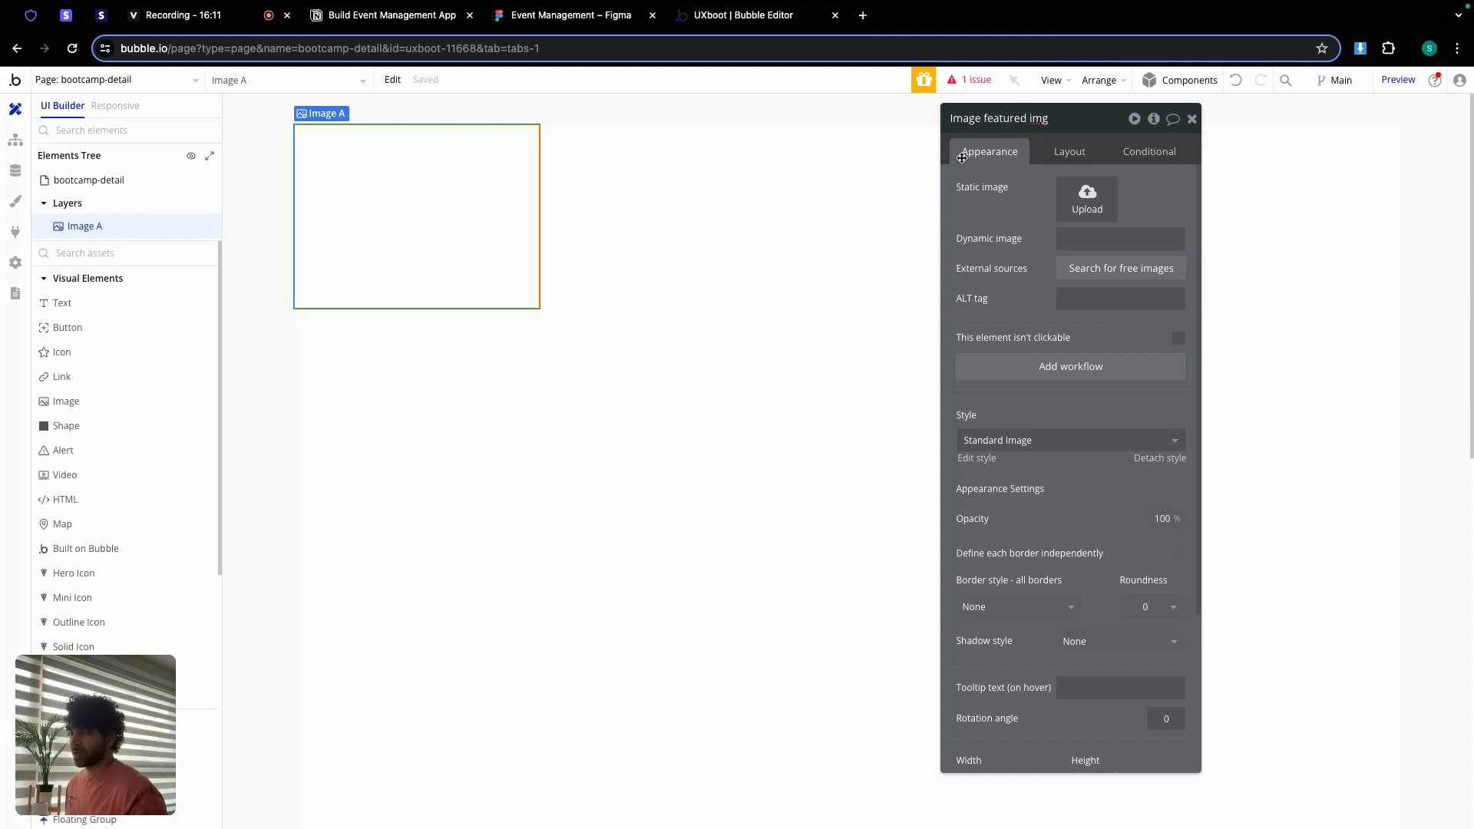
pyautogui.click(1063, 162)
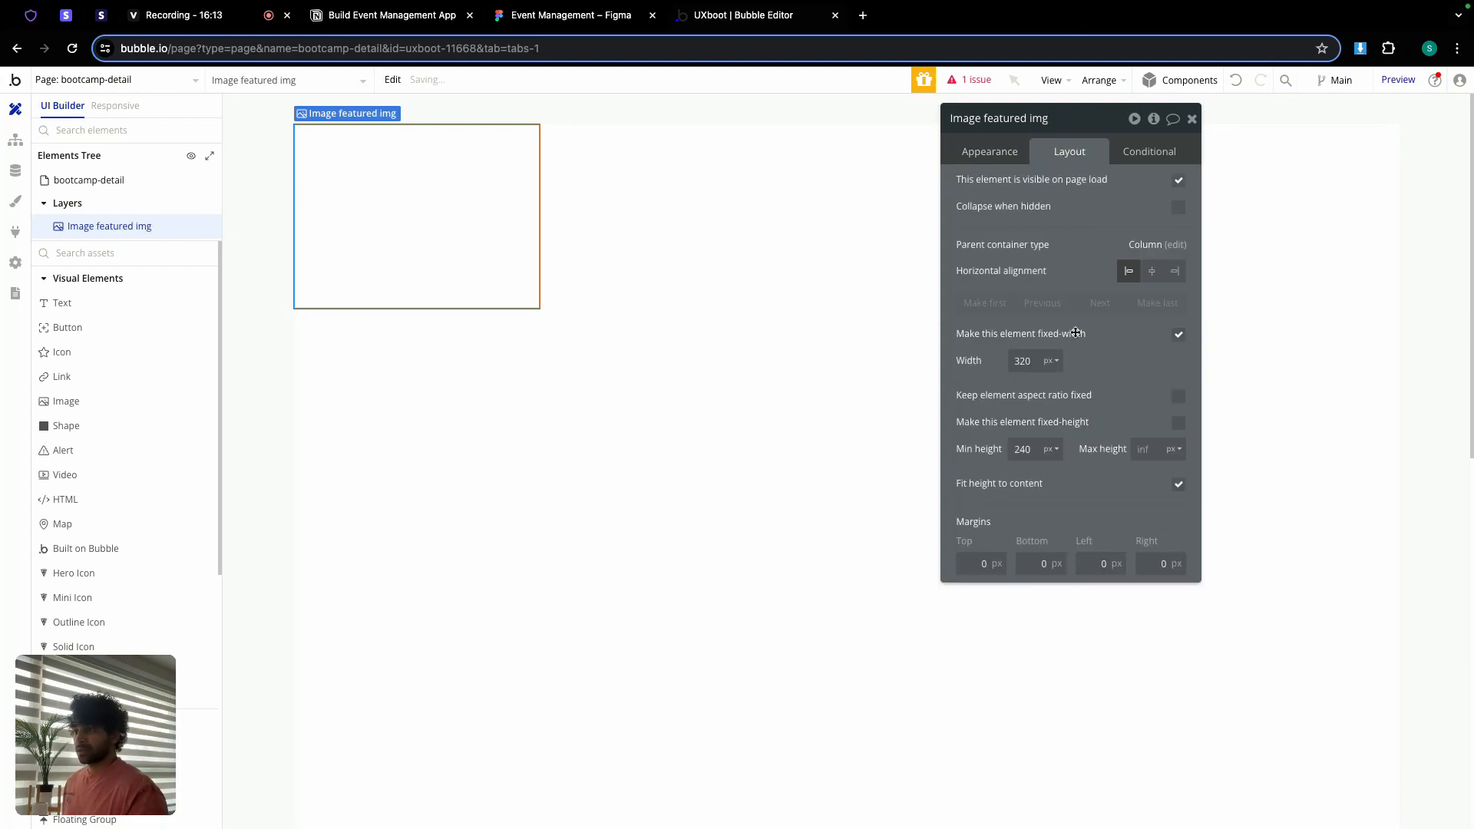
pyautogui.click(1178, 336)
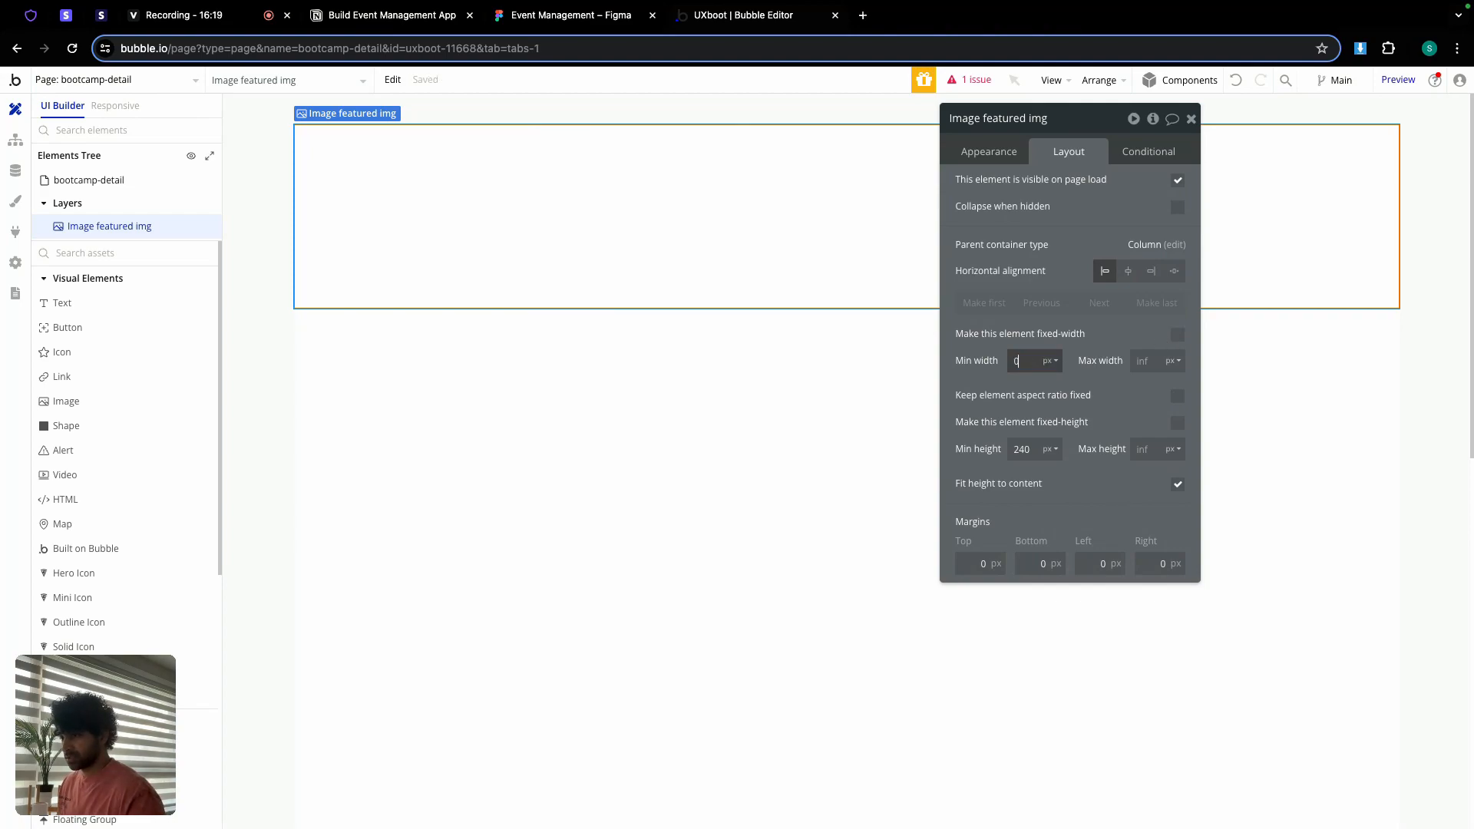
pyautogui.doubleClick(1032, 449)
pyautogui.write('400')
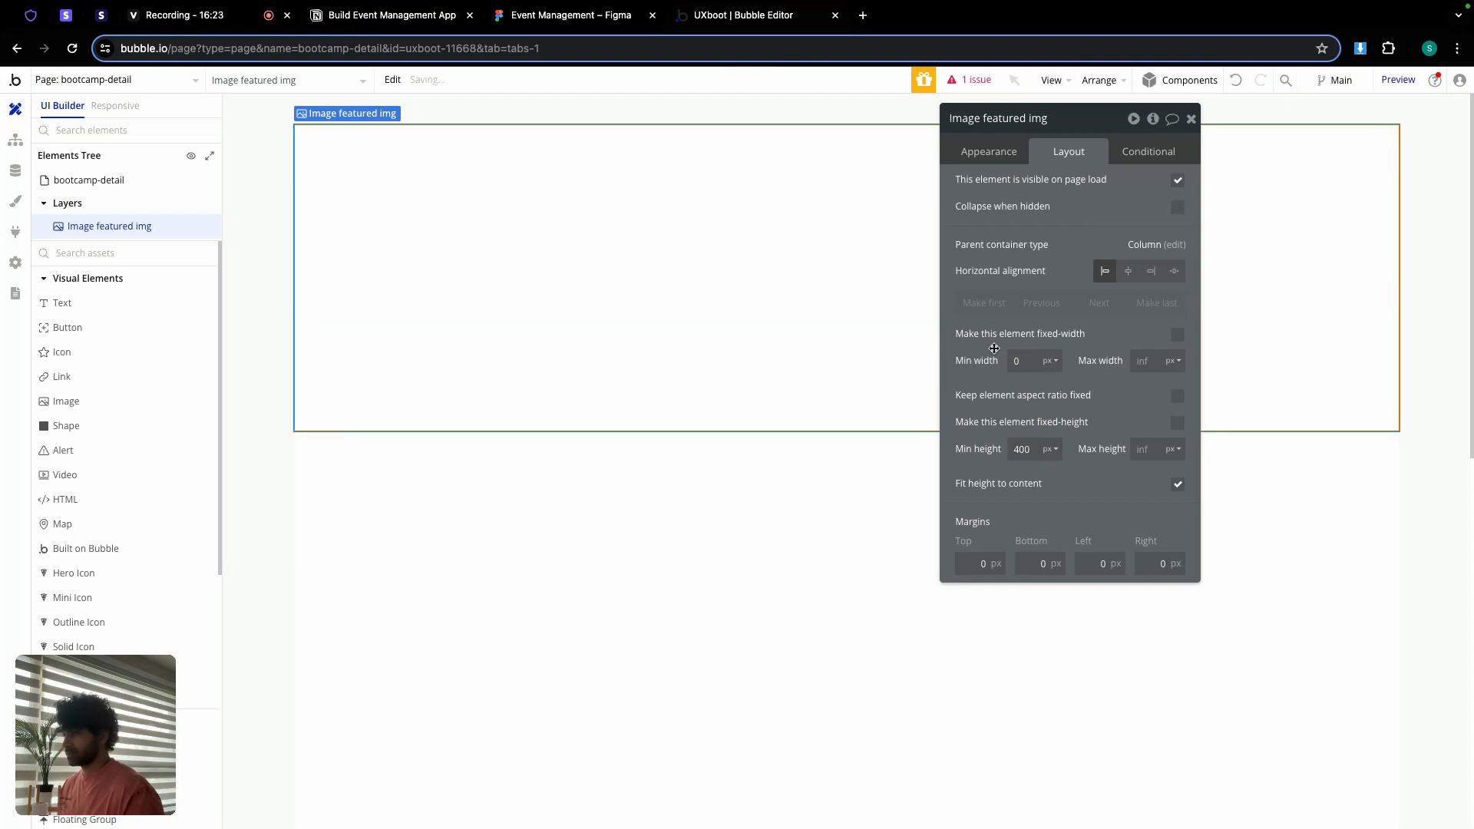
# Step: Bind the image to Current page's Bootcamp's featured_img processed with Imgix, rendered in Zoom mode
pyautogui.click(989, 151)
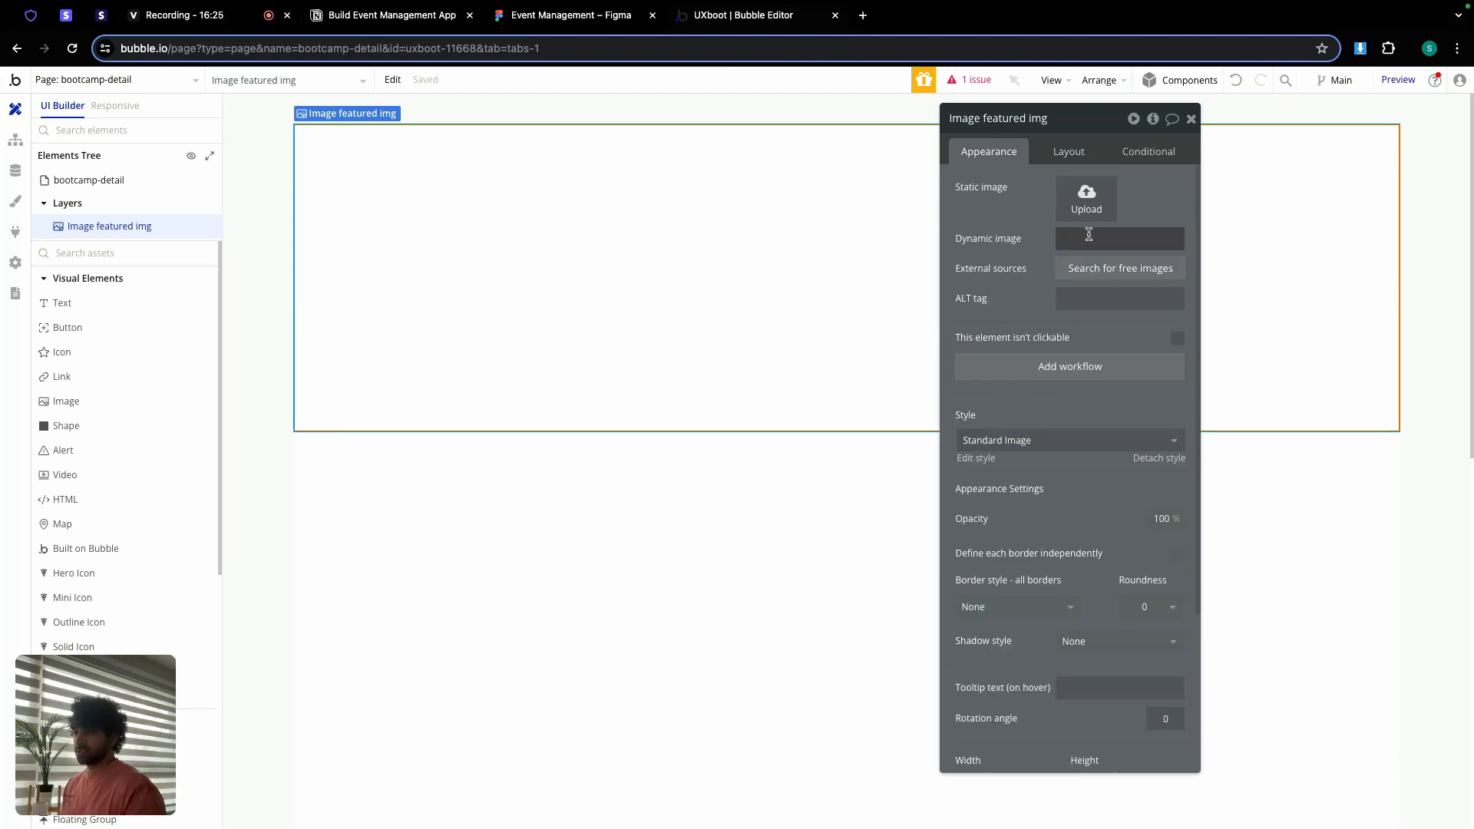
pyautogui.click(1089, 235)
pyautogui.click(1200, 244)
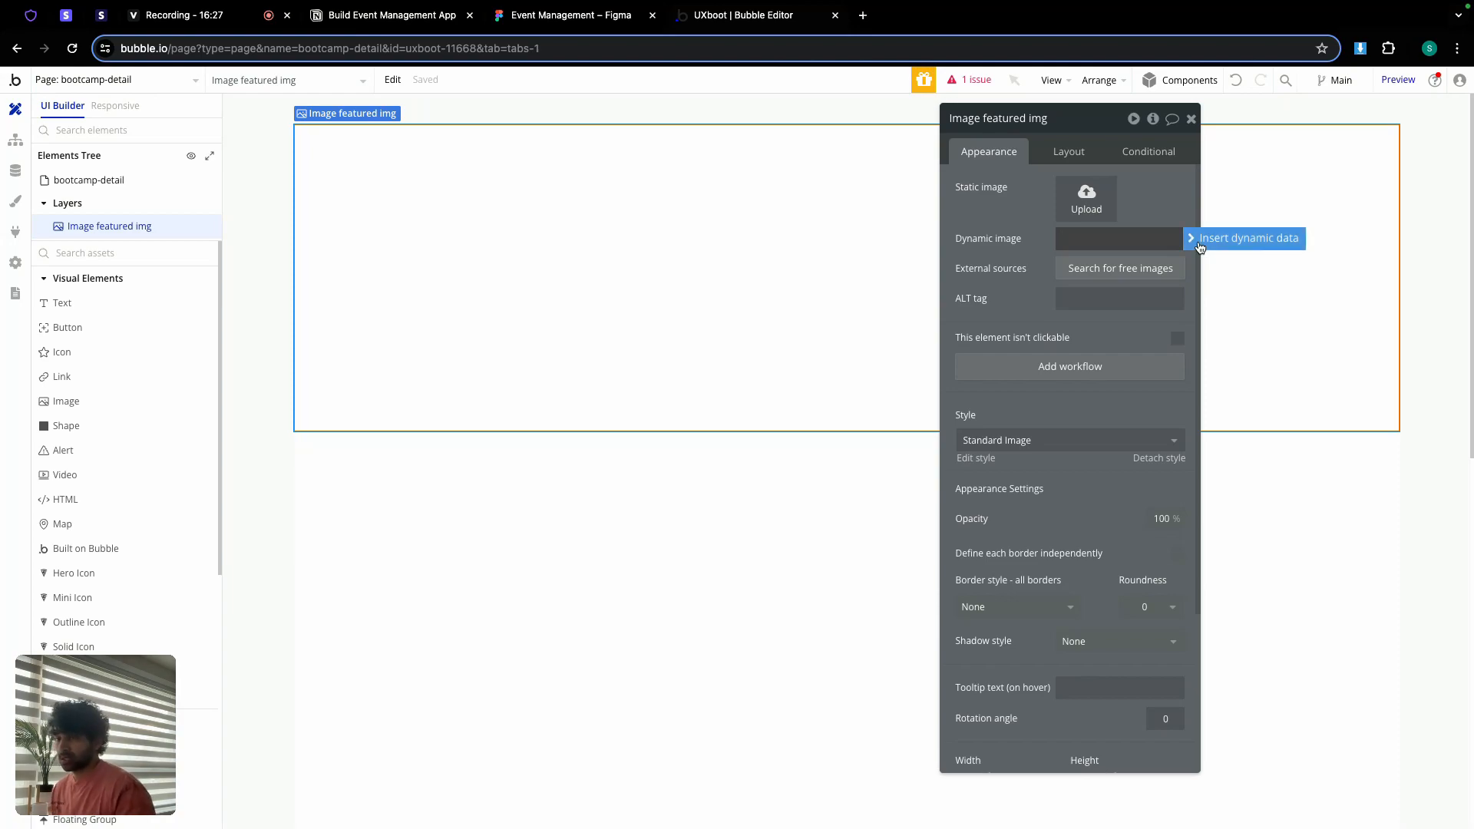
pyautogui.click(1114, 325)
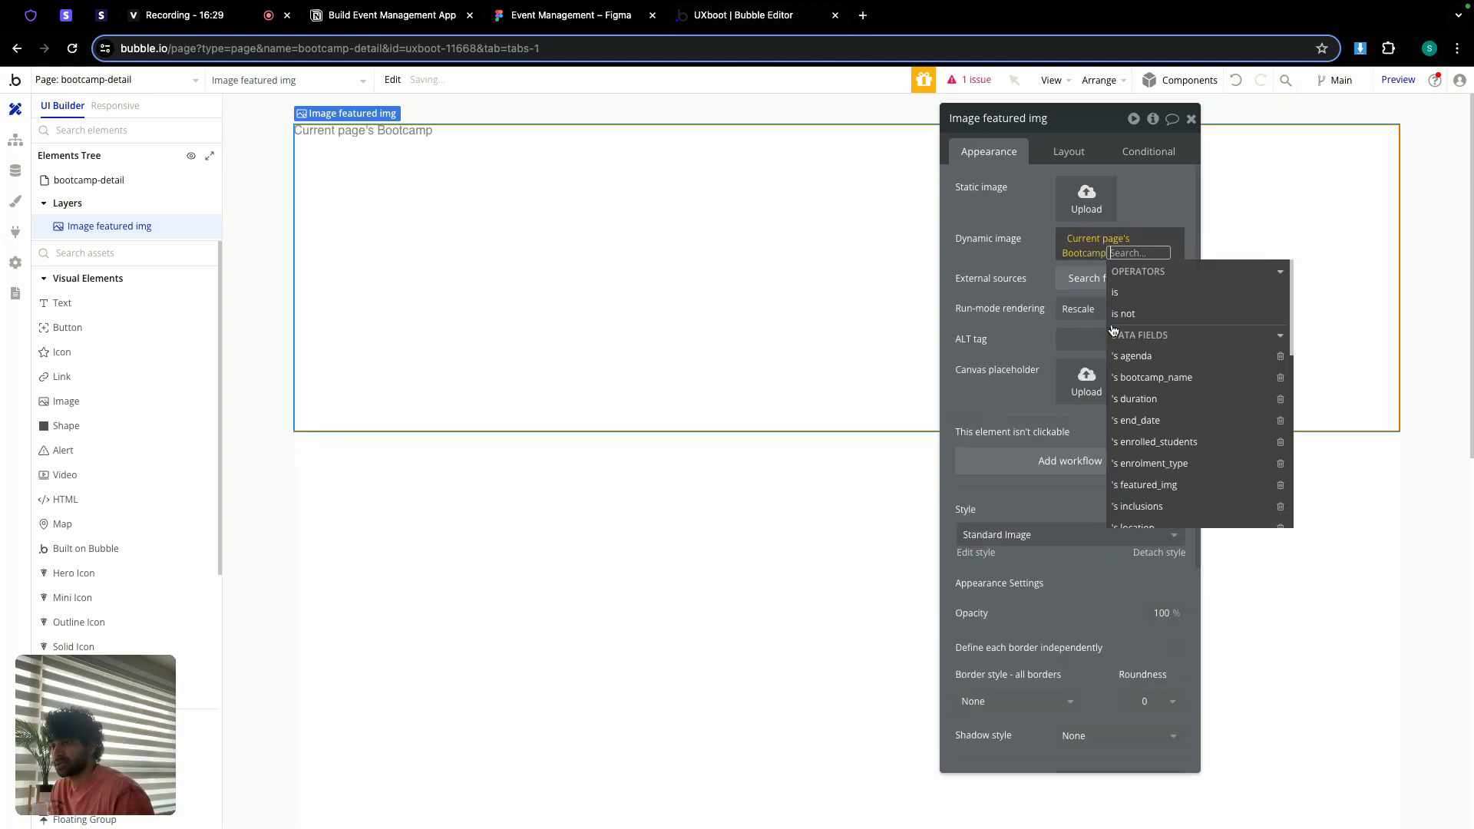
pyautogui.click(1179, 486)
pyautogui.click(1140, 511)
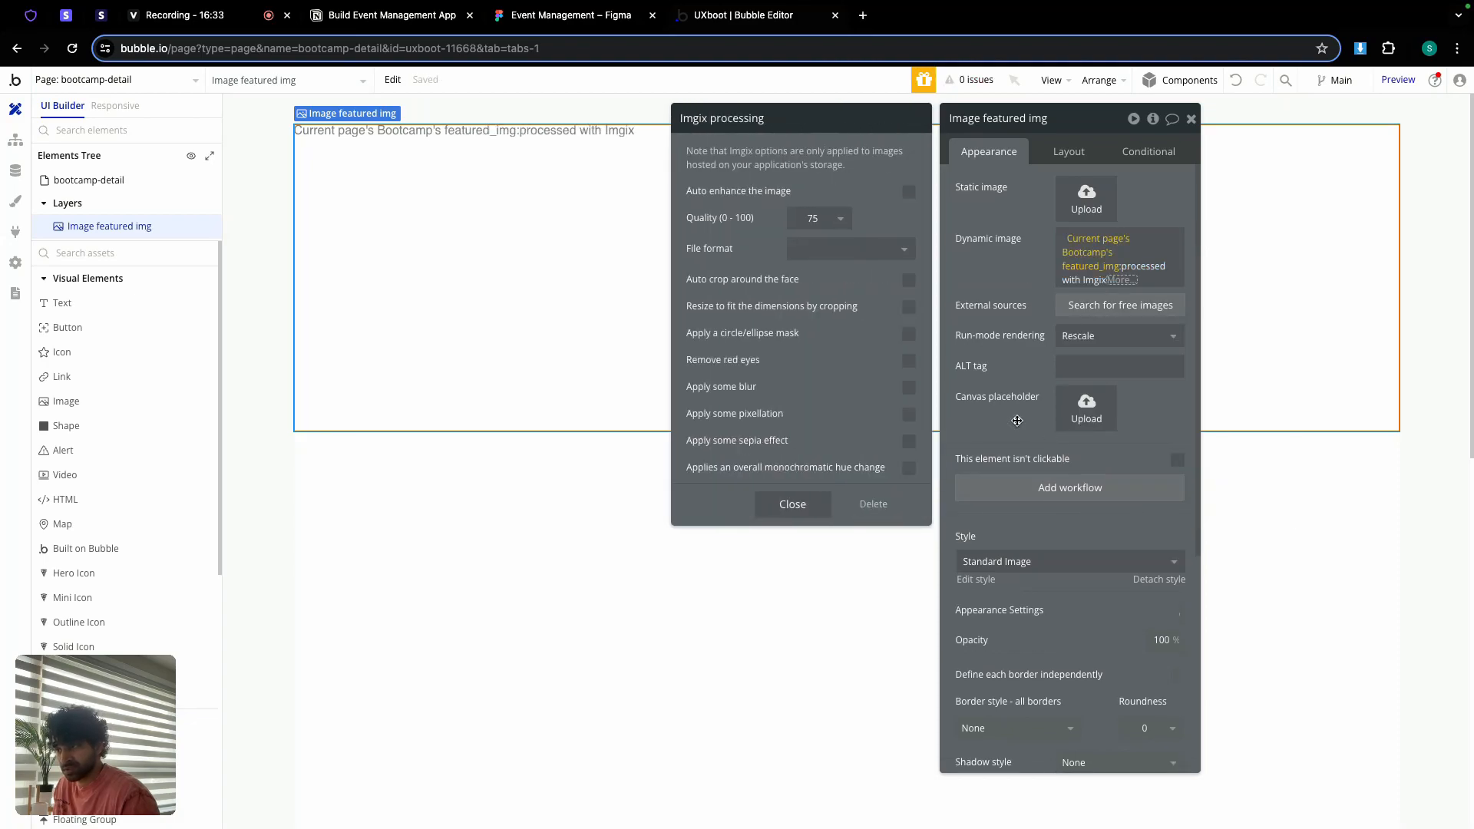
pyautogui.click(1086, 336)
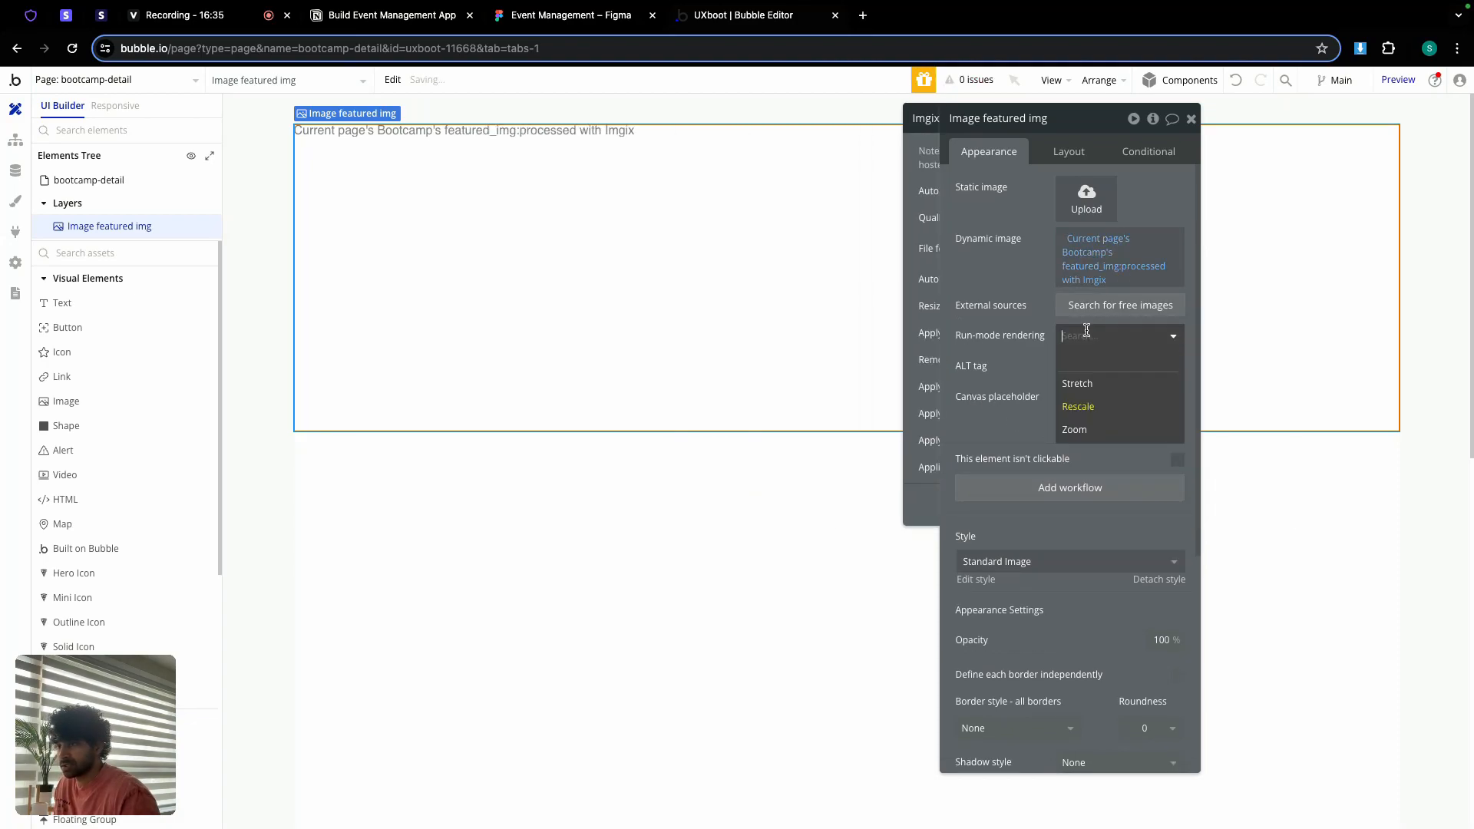
pyautogui.click(1082, 431)
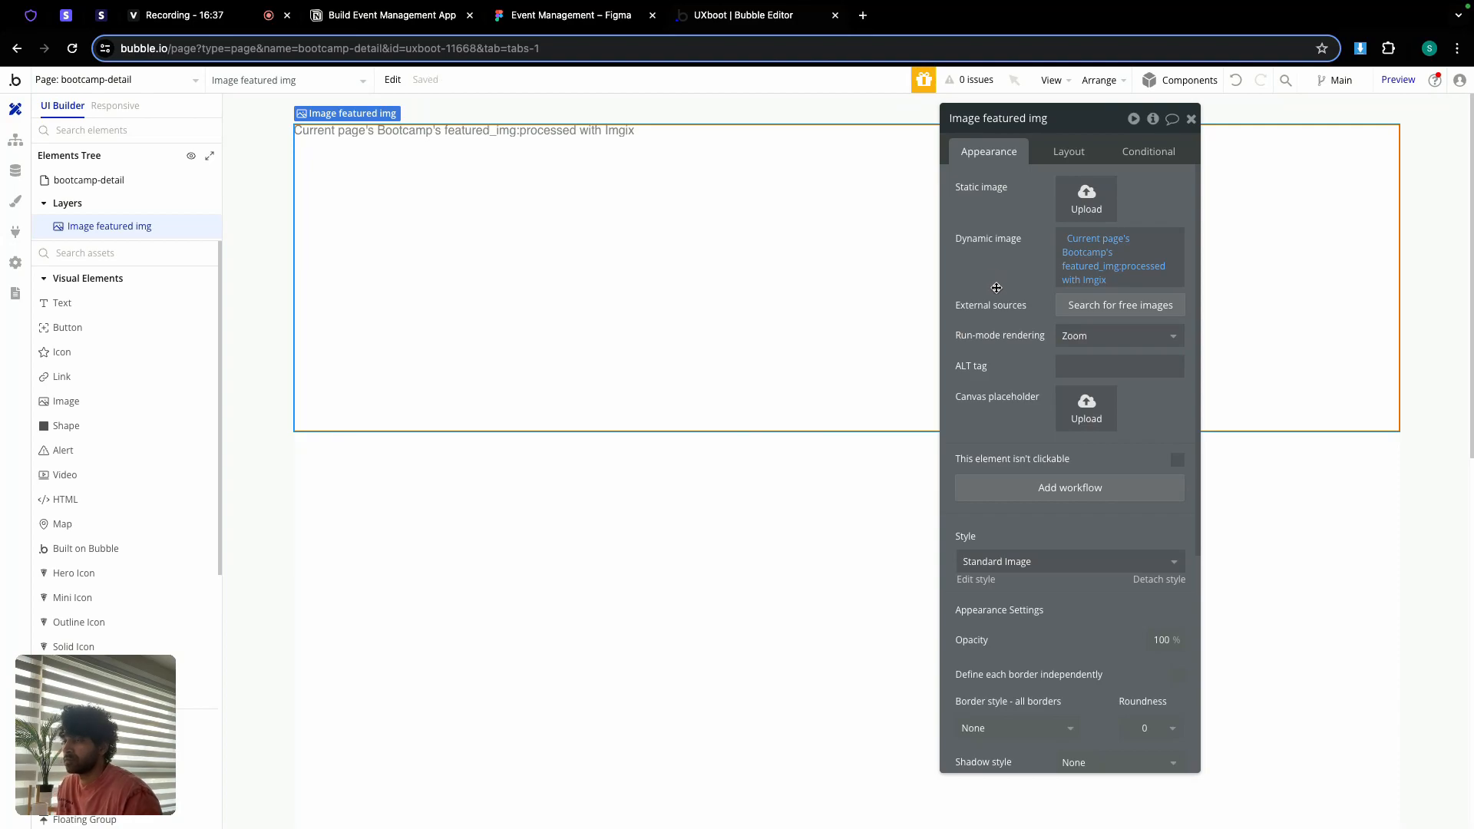
pyautogui.click(1190, 119)
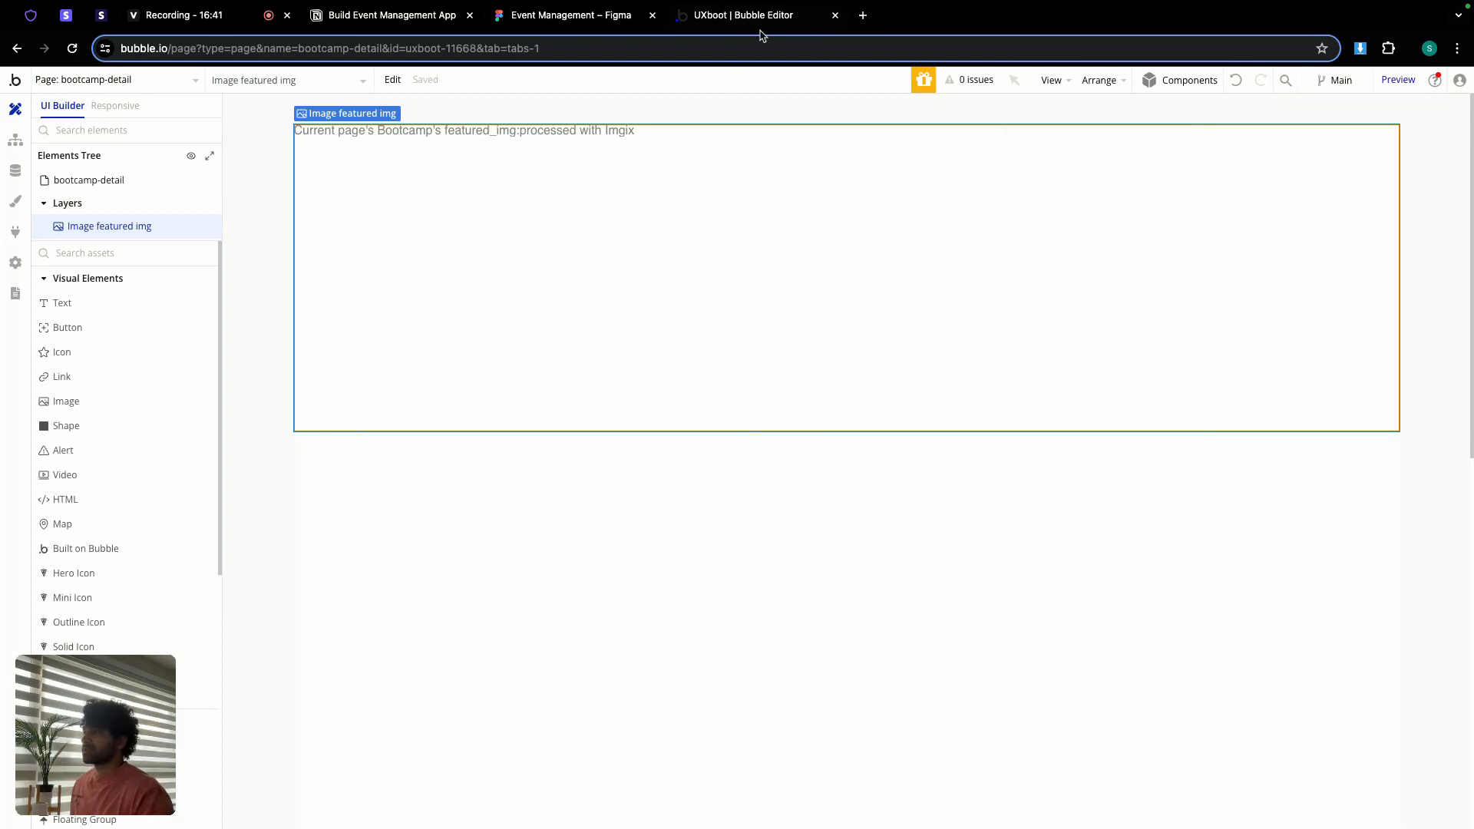
pyautogui.click(86, 81)
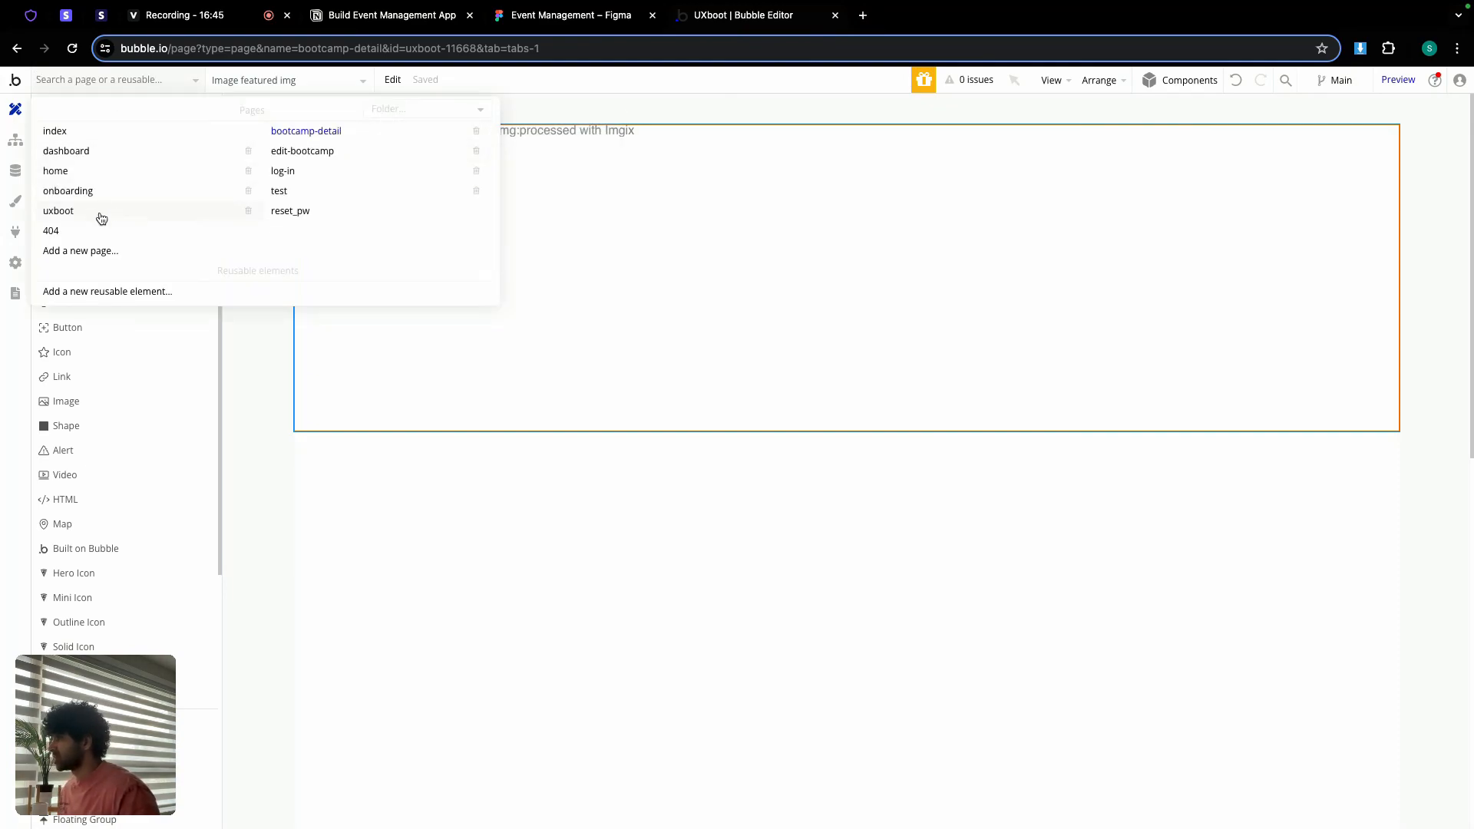
# Step: Preview the test page with debug_mode set to false
pyautogui.click(339, 193)
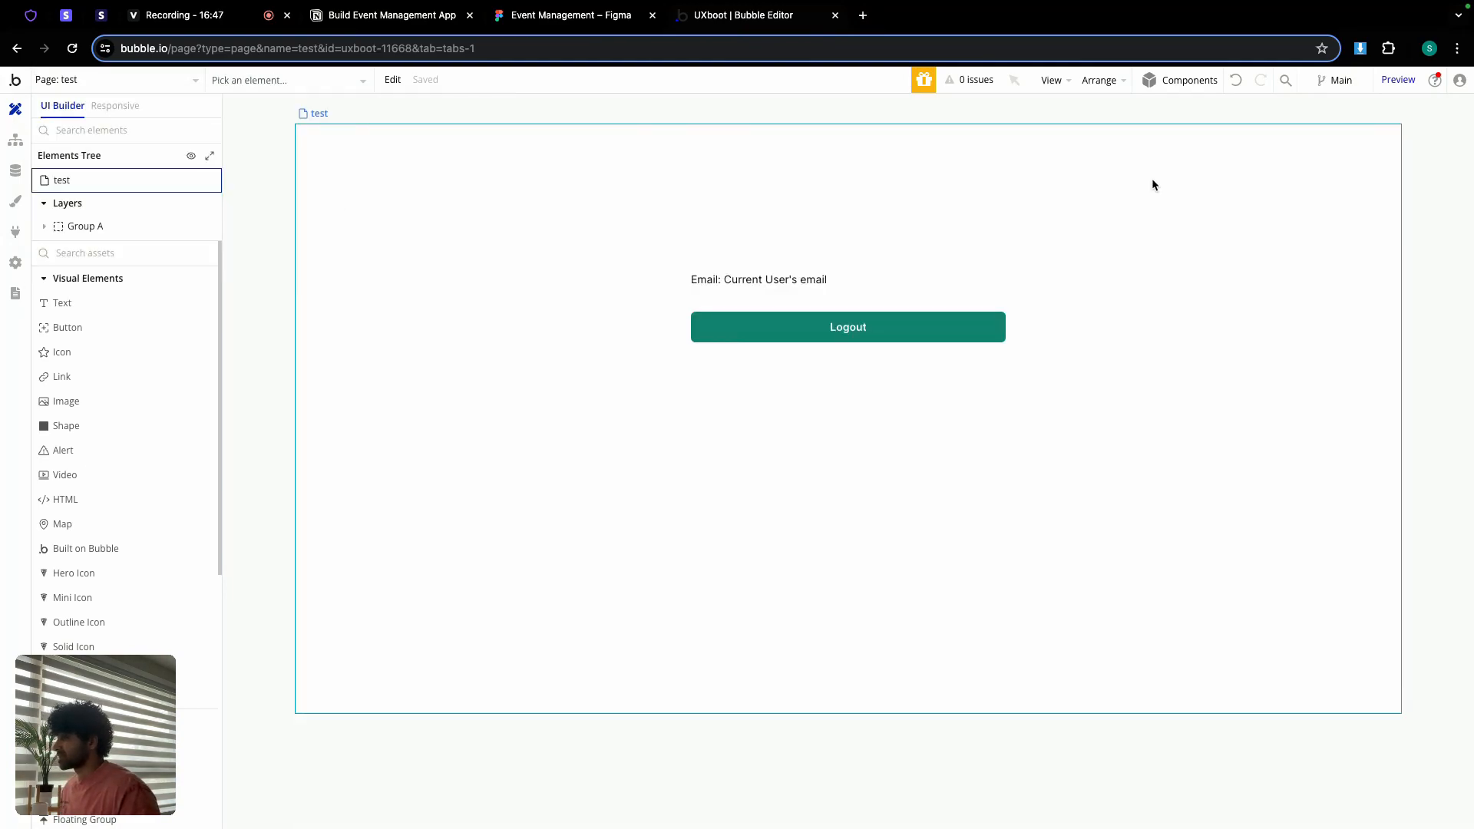
pyautogui.click(1389, 80)
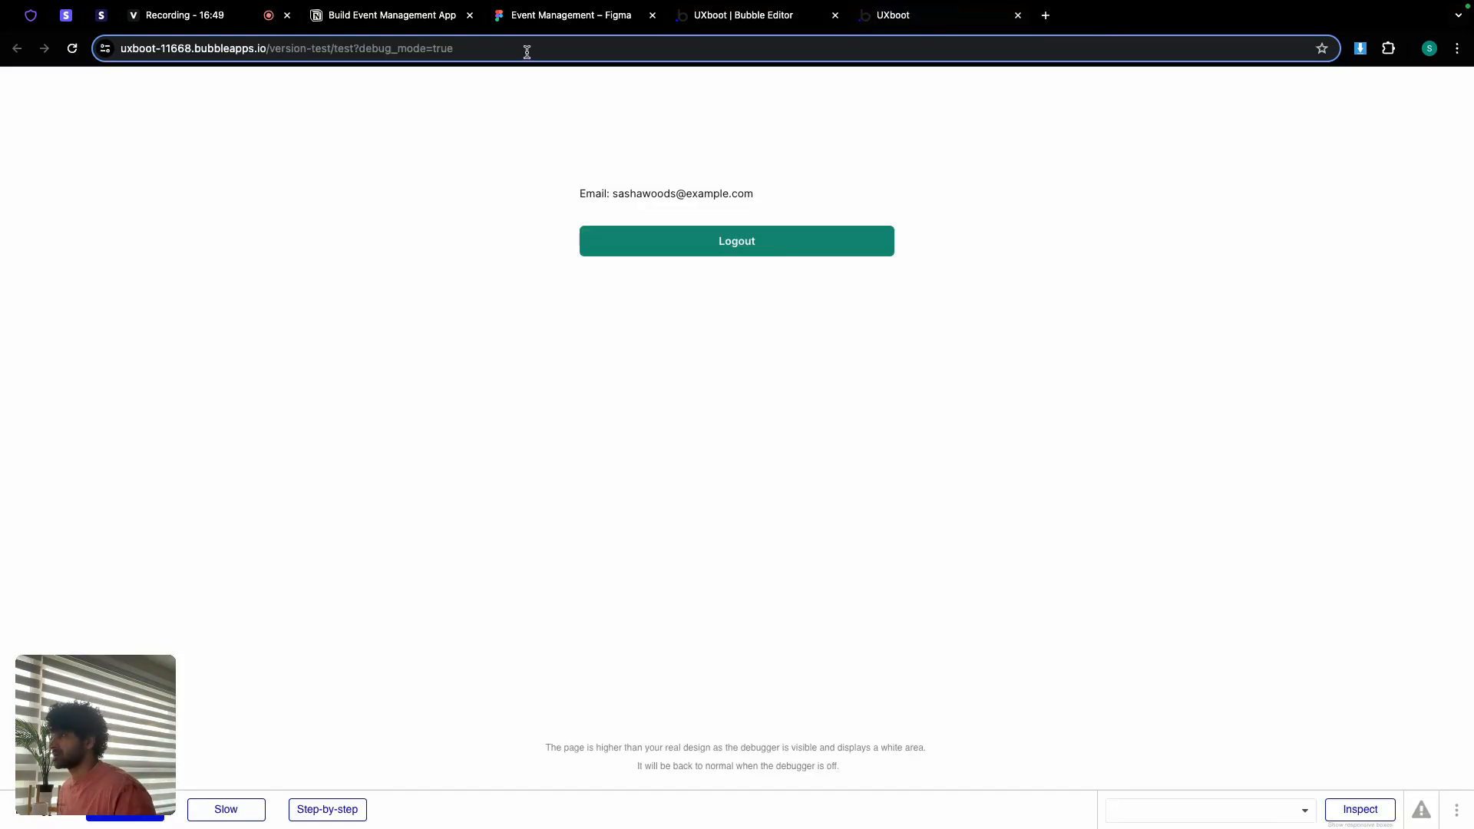
pyautogui.click(527, 51)
pyautogui.doubleClick(526, 52)
pyautogui.write('false')
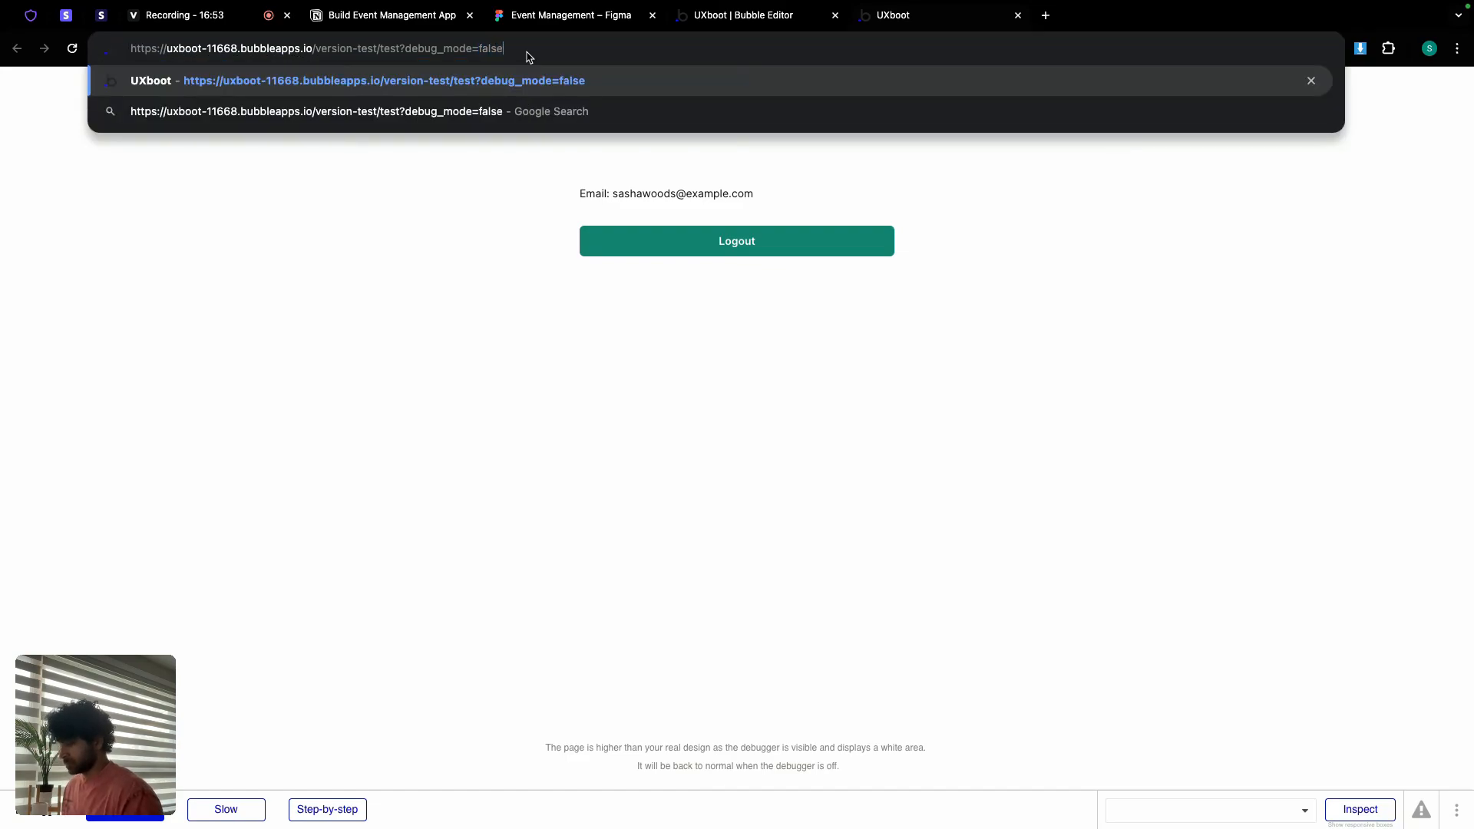
pyautogui.press('Return')
# Step: Log out of the preview and load the /uxboot page
pyautogui.click(727, 359)
pyautogui.click(421, 50)
pyautogui.click(415, 44)
pyautogui.press('BackSpace')
pyautogui.press('BackSpace')
pyautogui.press('BackSpace')
pyautogui.press('BackSpace')
pyautogui.press('BackSpace')
pyautogui.press('BackSpace')
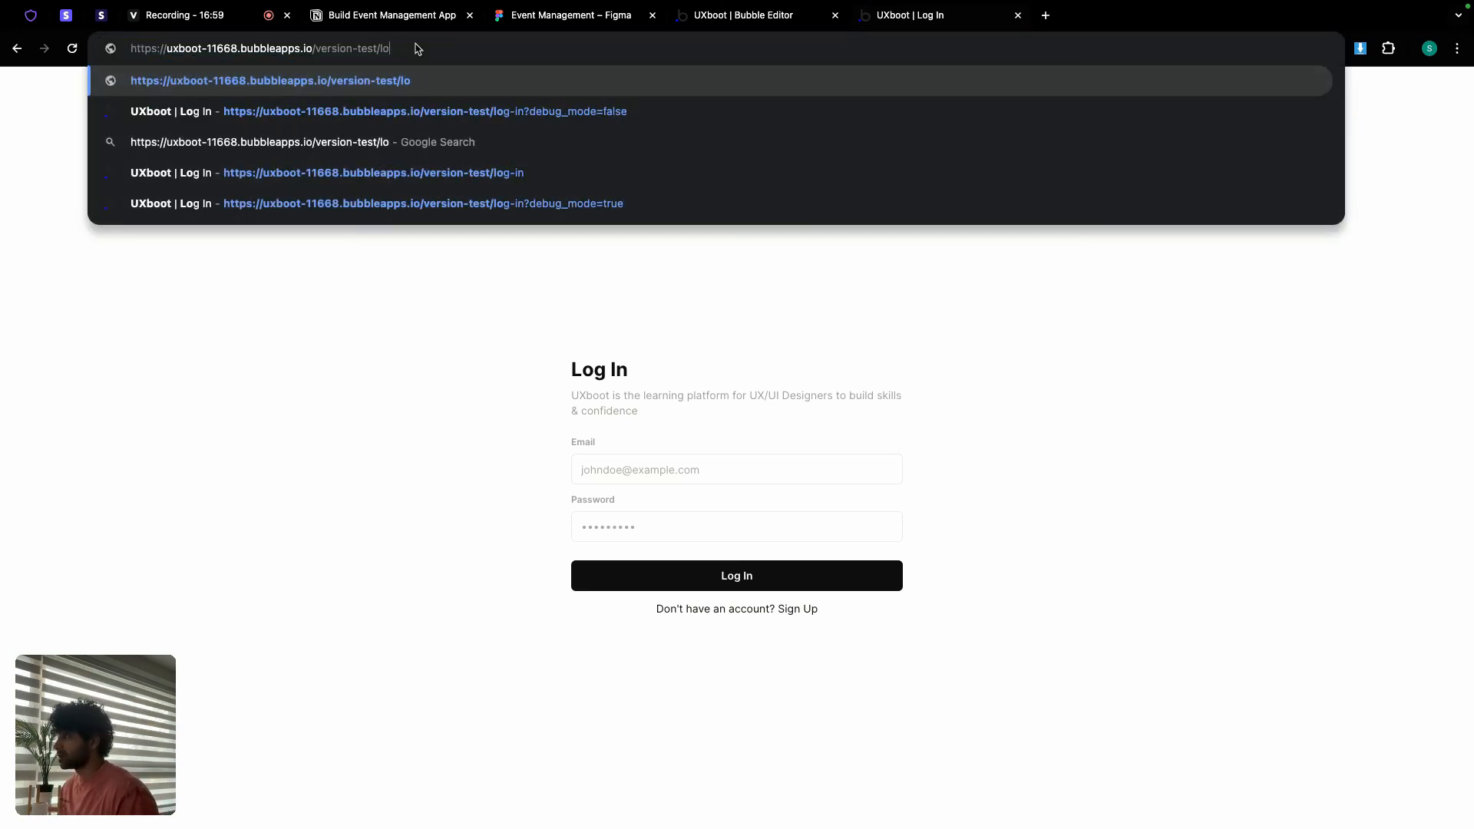
pyautogui.write('uxboot')
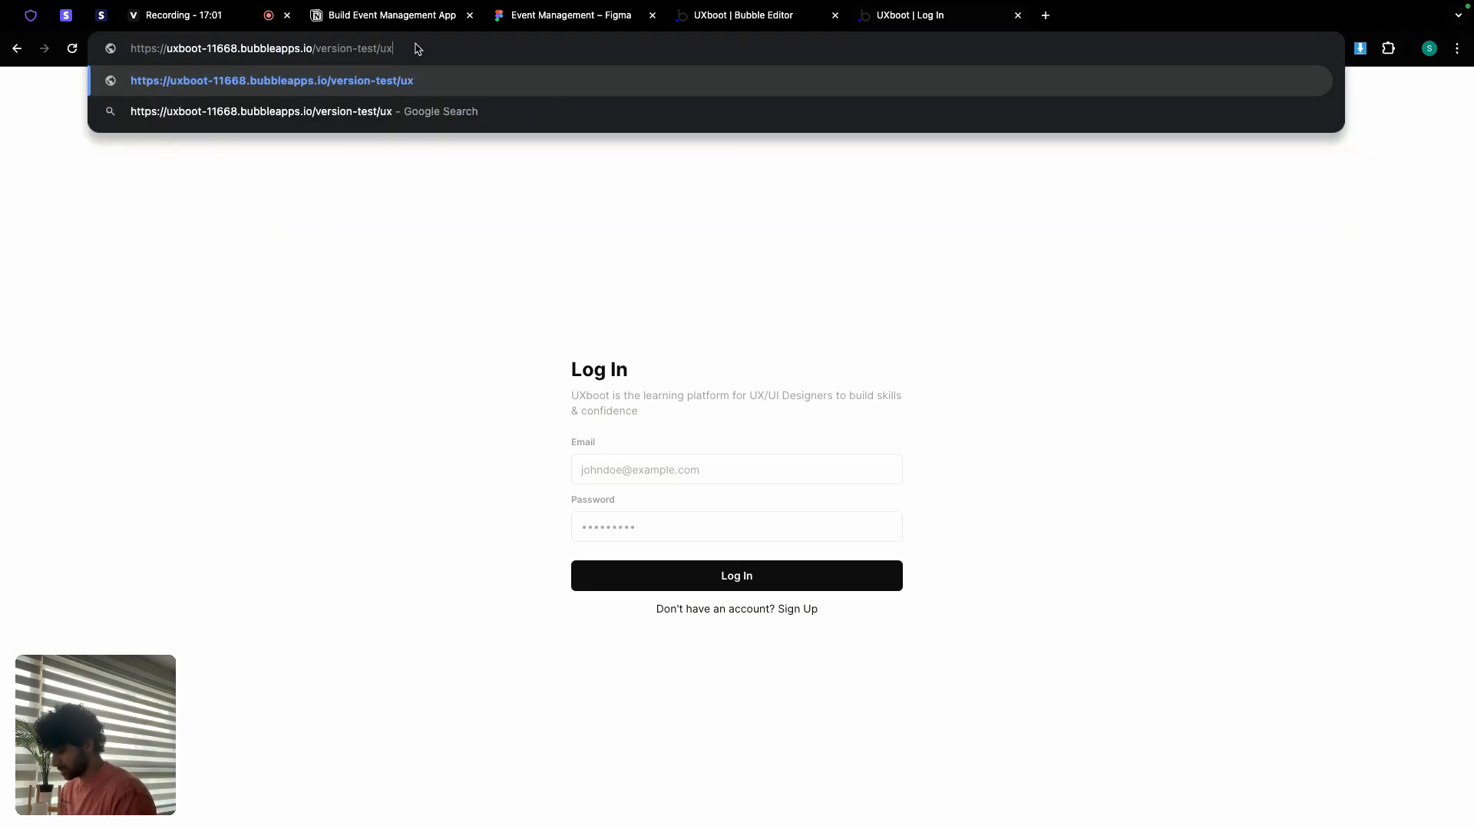
pyautogui.press('Return')
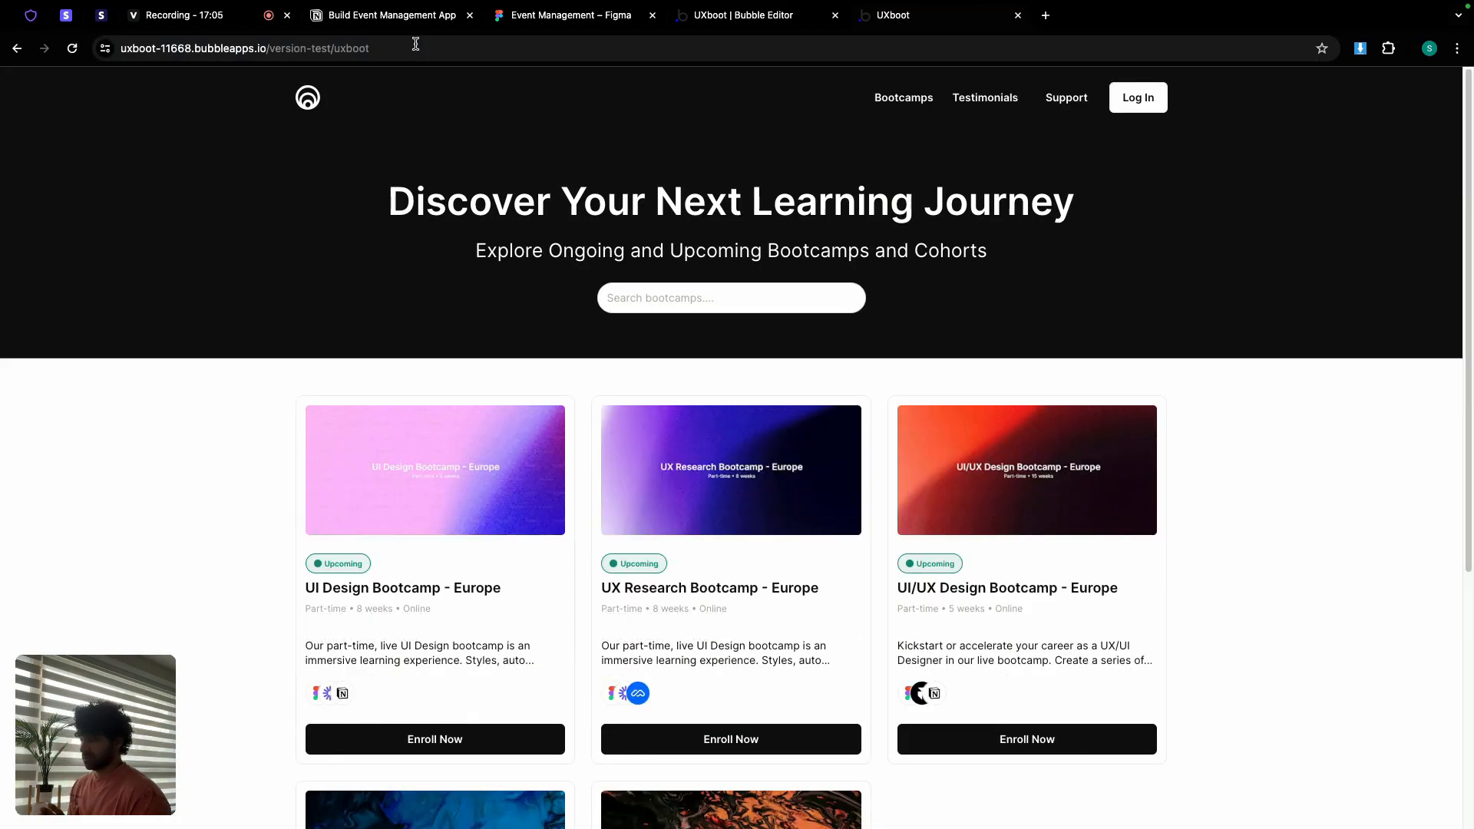
# Step: Open the UX Research Bootcamp - Europe detail page via its Enroll Now button
pyautogui.scroll(-2, 473, 416)
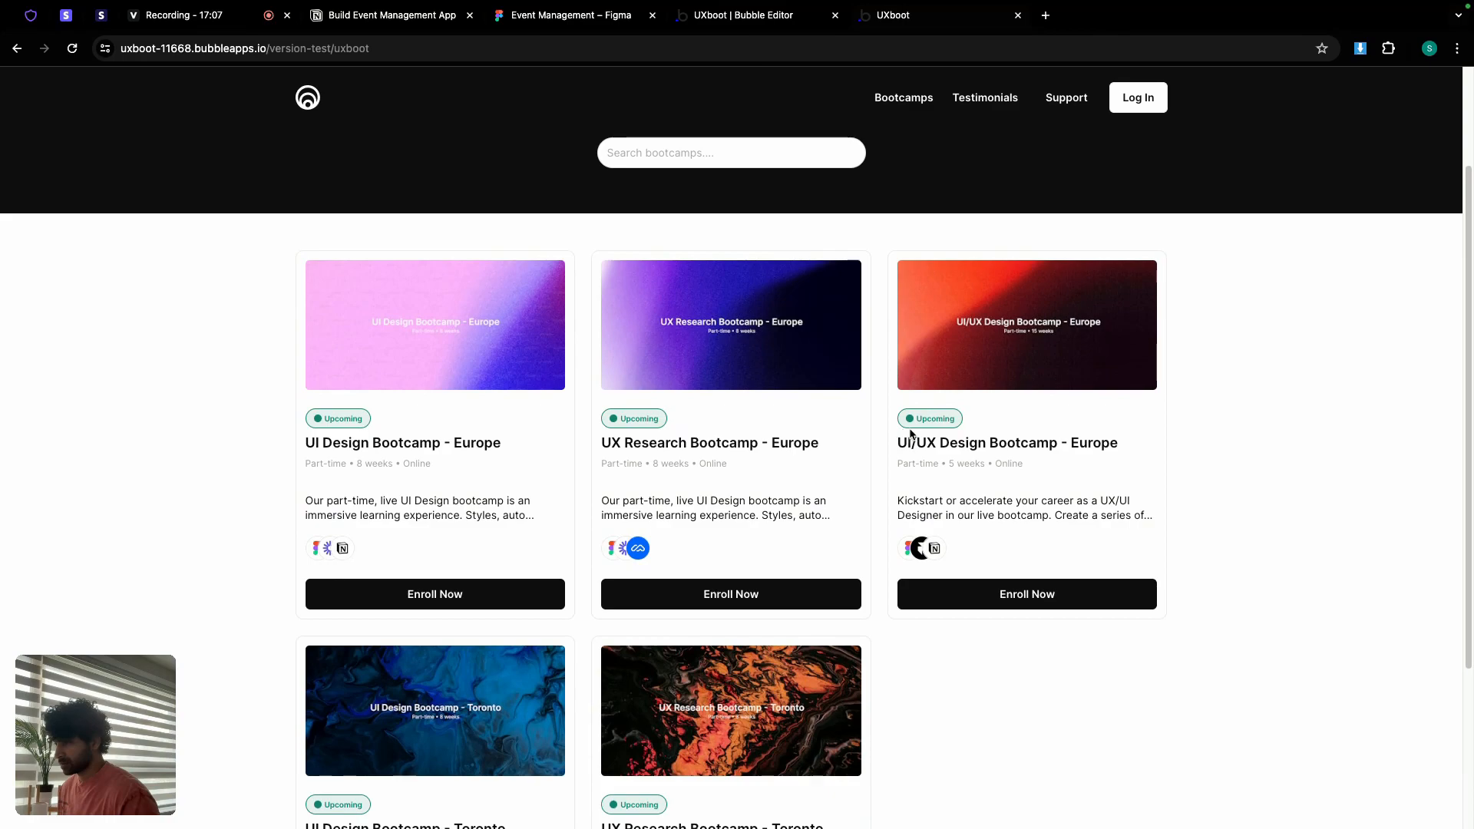
pyautogui.scroll(-3, 795, 655)
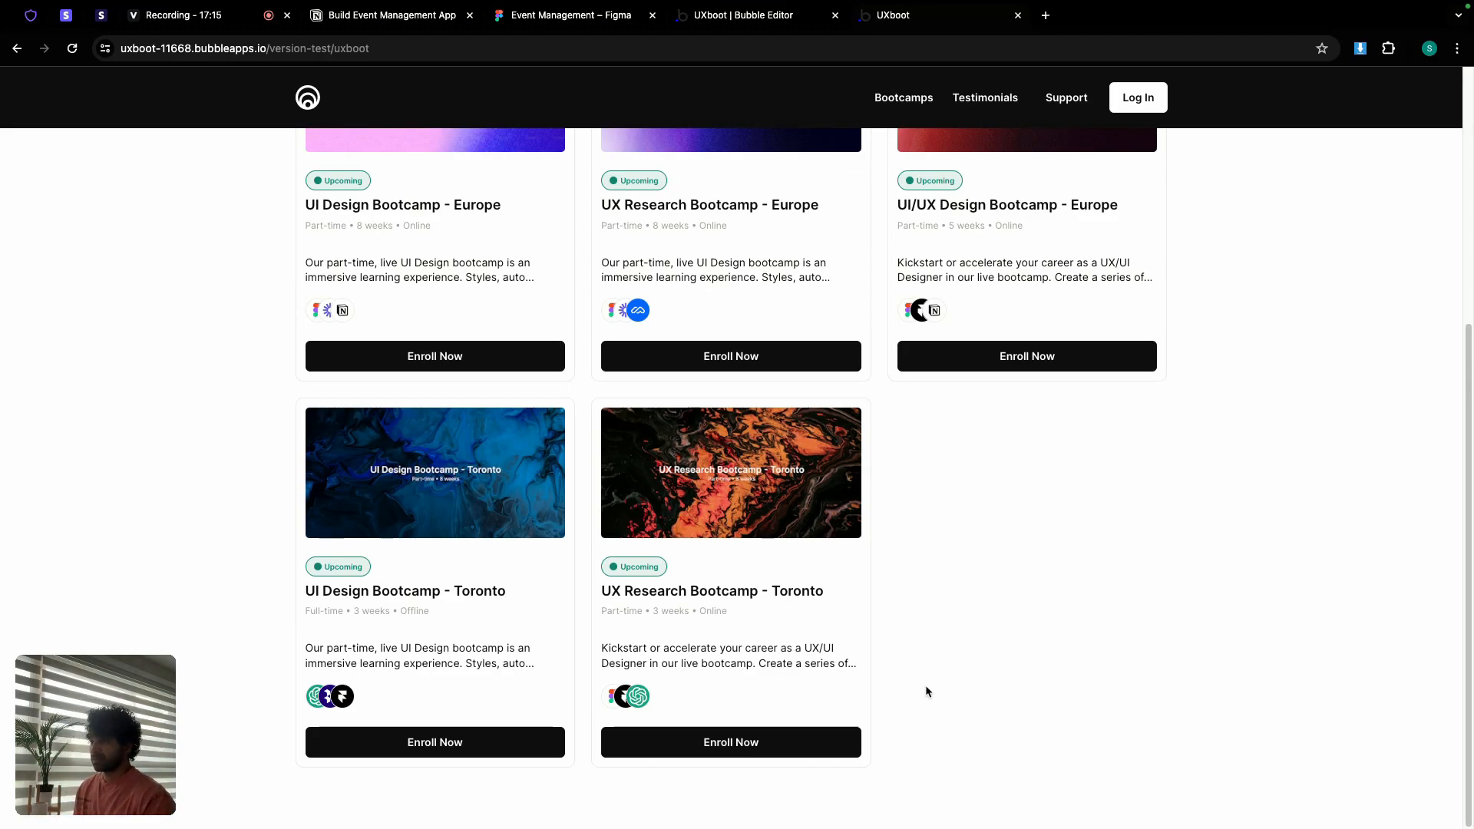
pyautogui.scroll(5, 928, 676)
pyautogui.scroll(-3, 776, 563)
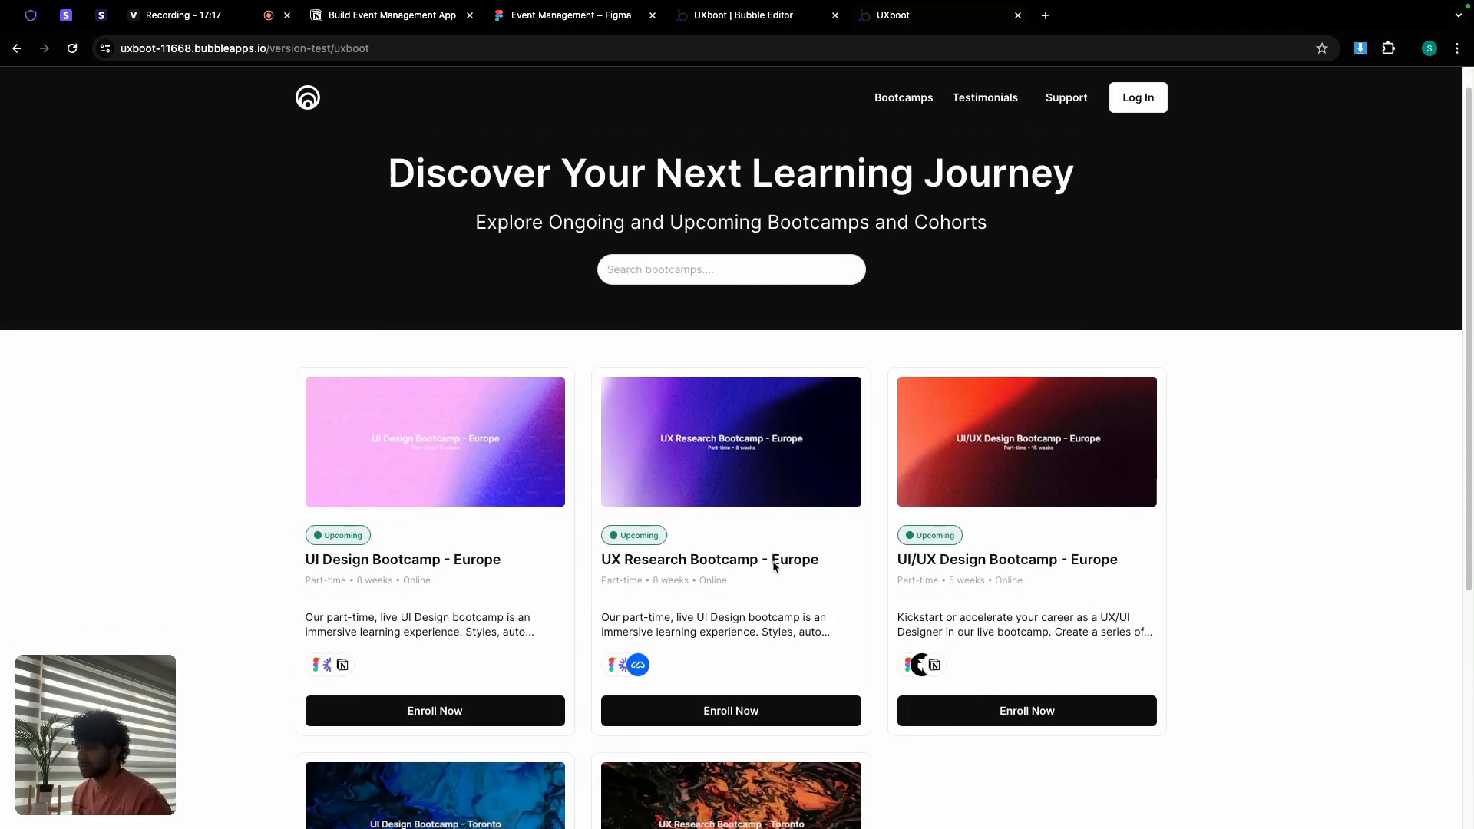
pyautogui.scroll(-2, 737, 430)
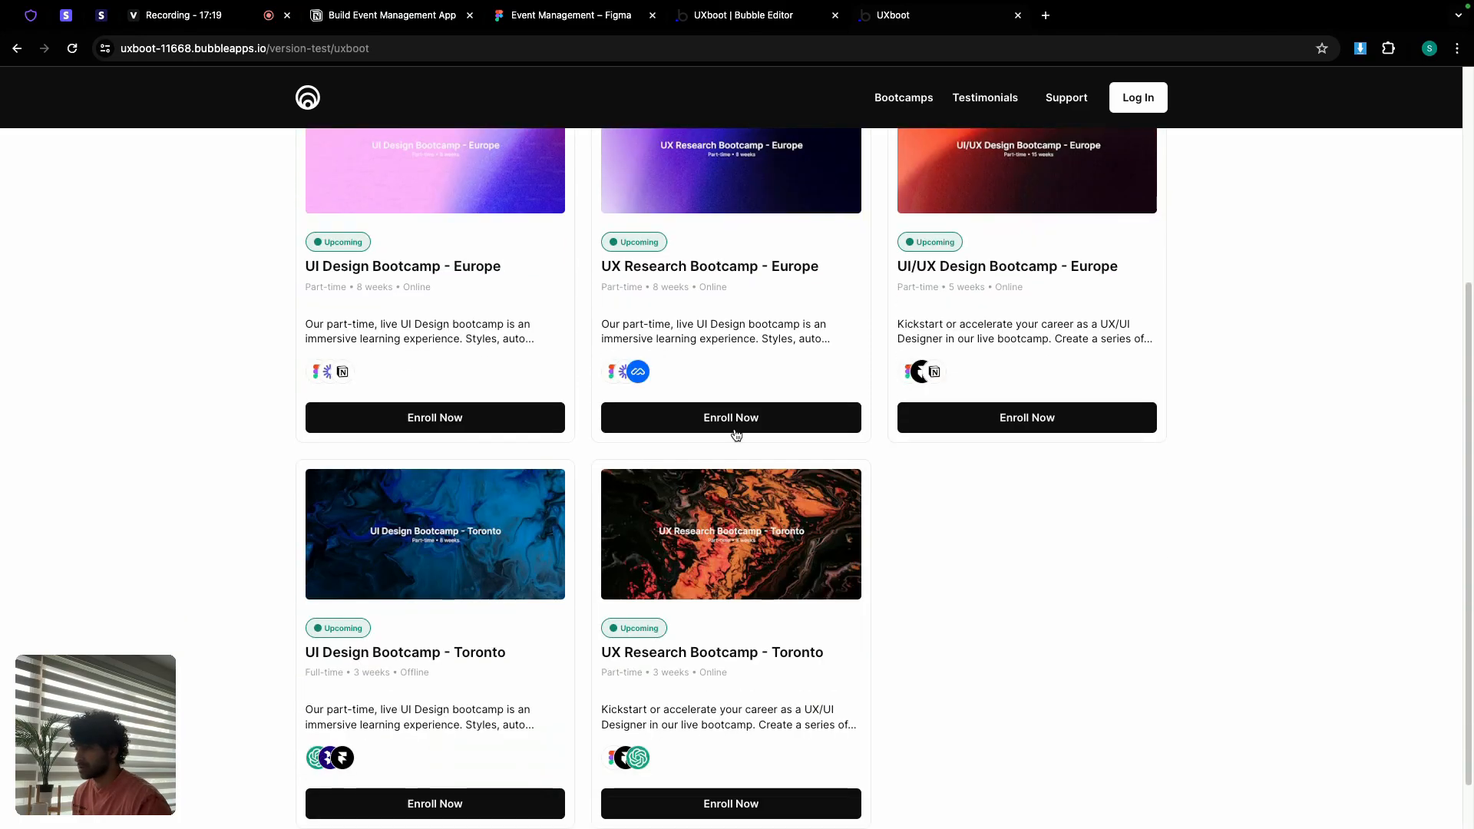
pyautogui.scroll(2, 740, 507)
pyautogui.click(740, 556)
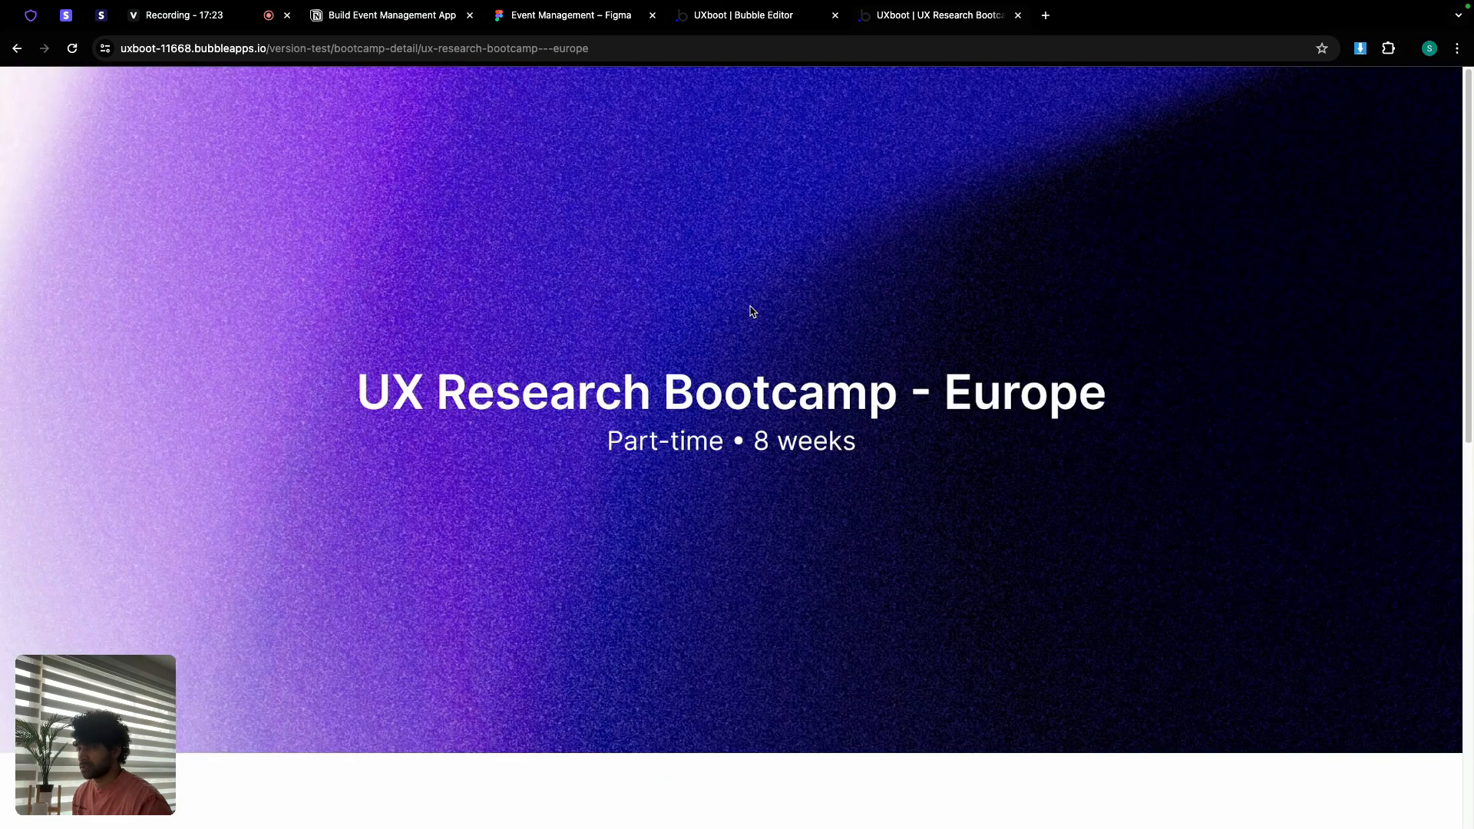
pyautogui.scroll(-4, 752, 311)
pyautogui.scroll(4, 752, 311)
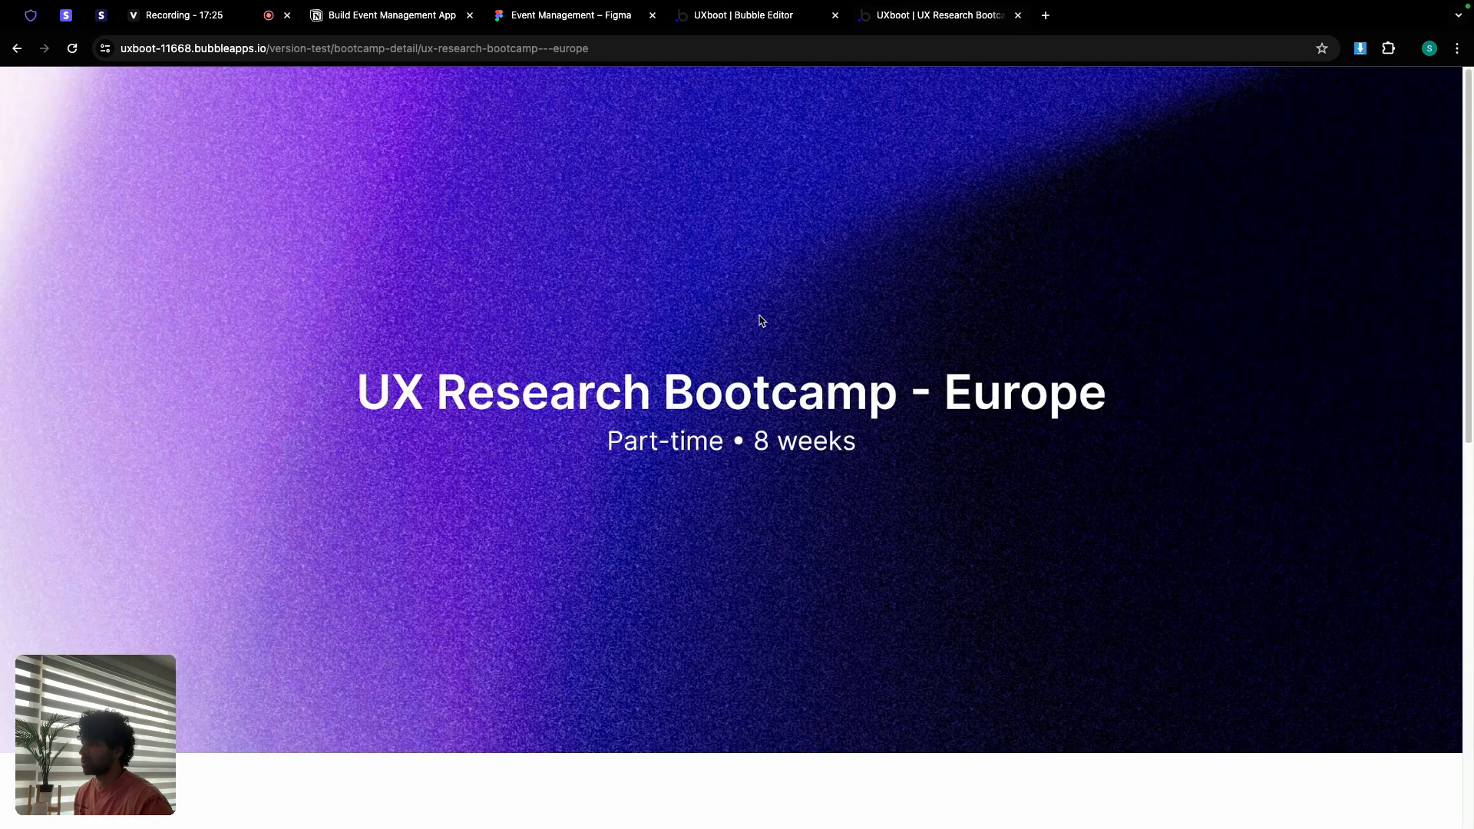
pyautogui.click(730, 20)
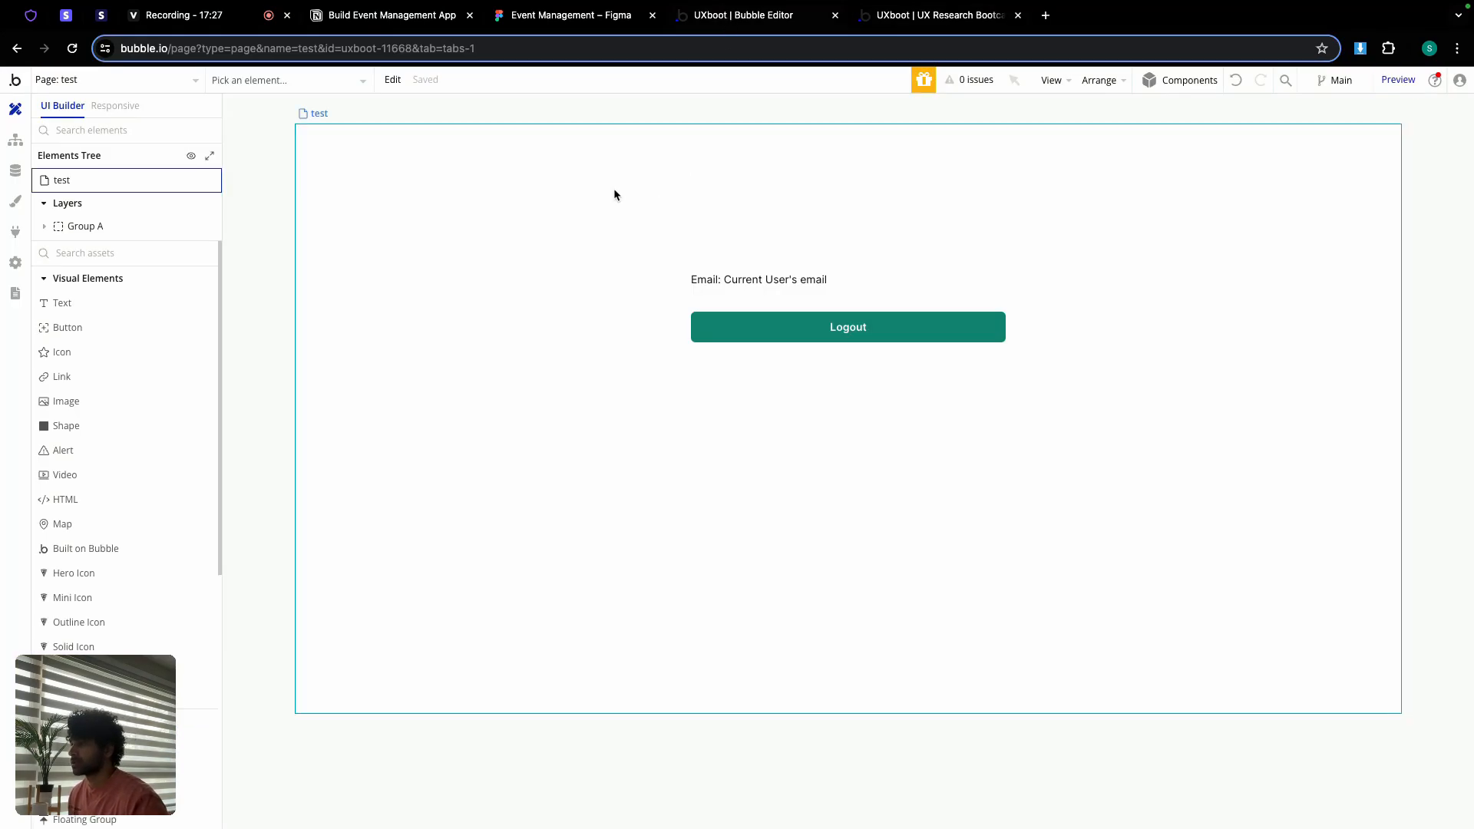
# Step: Reduce the featured image's minimum height on bootcamp-detail to 250 and check the preview
pyautogui.click(148, 84)
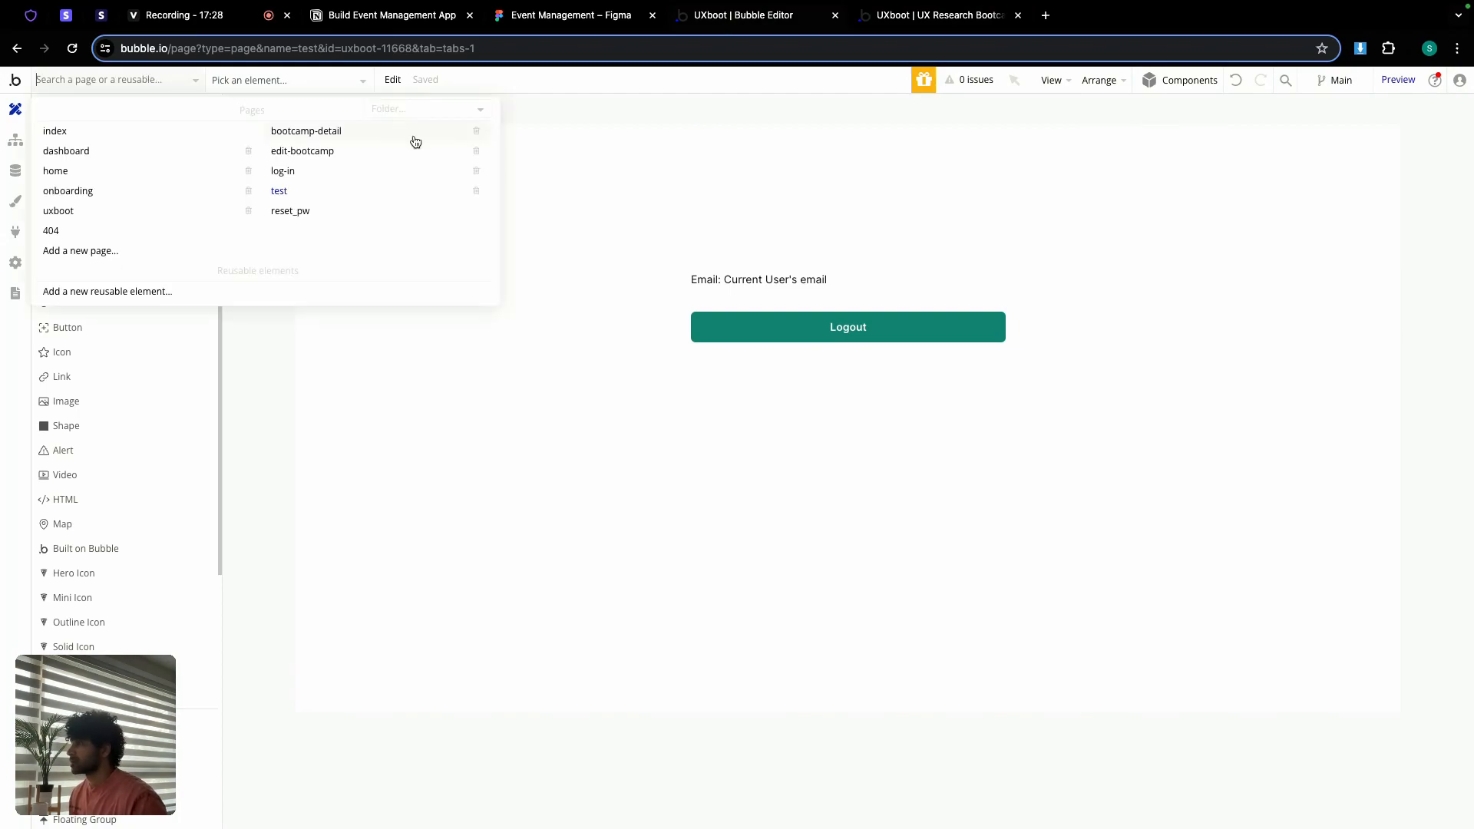
pyautogui.click(328, 139)
pyautogui.doubleClick(538, 226)
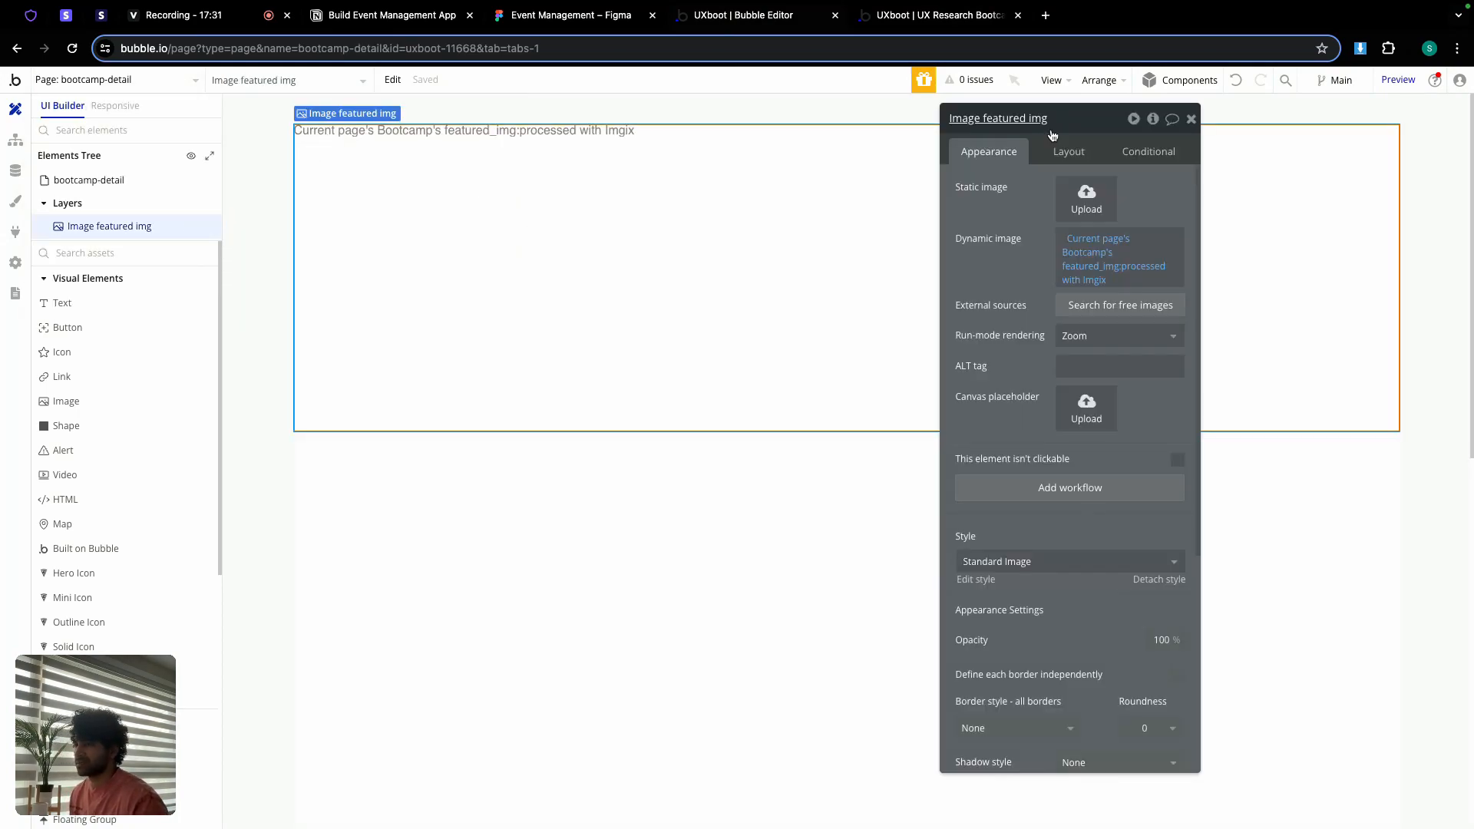
pyautogui.click(1069, 151)
pyautogui.doubleClick(1028, 449)
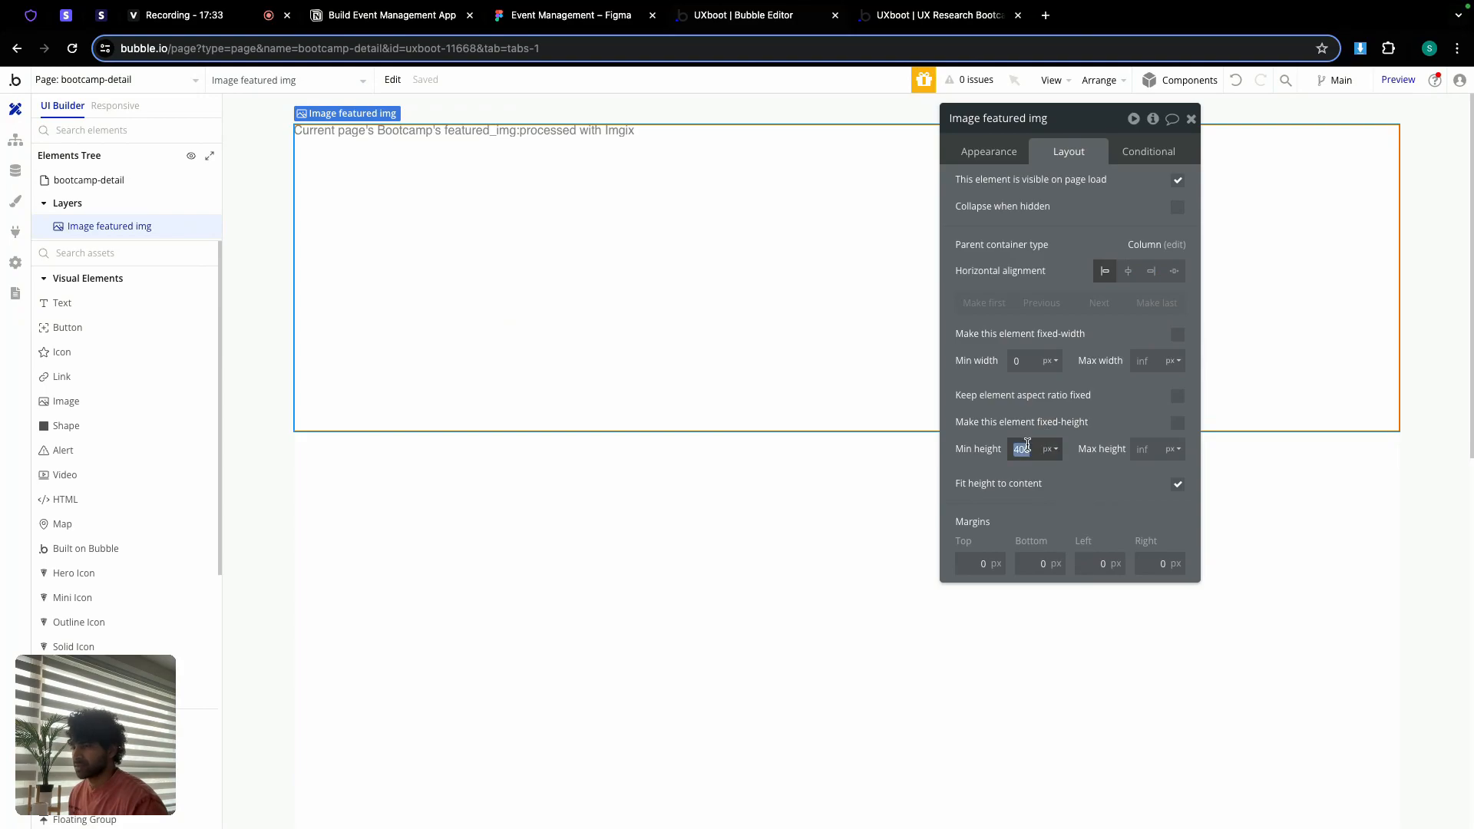
pyautogui.write('250')
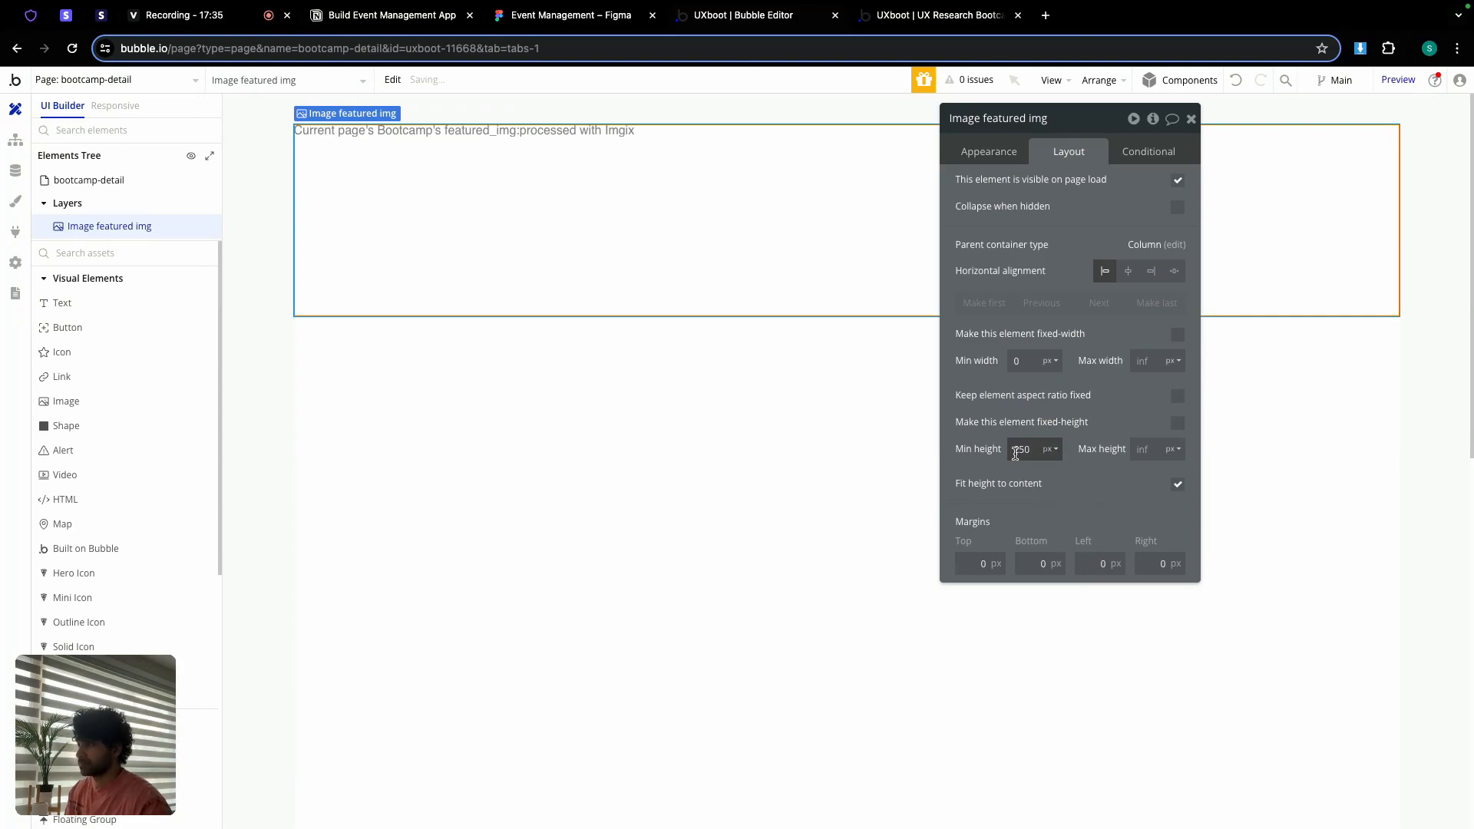
pyautogui.click(936, 14)
pyautogui.press('super+r')
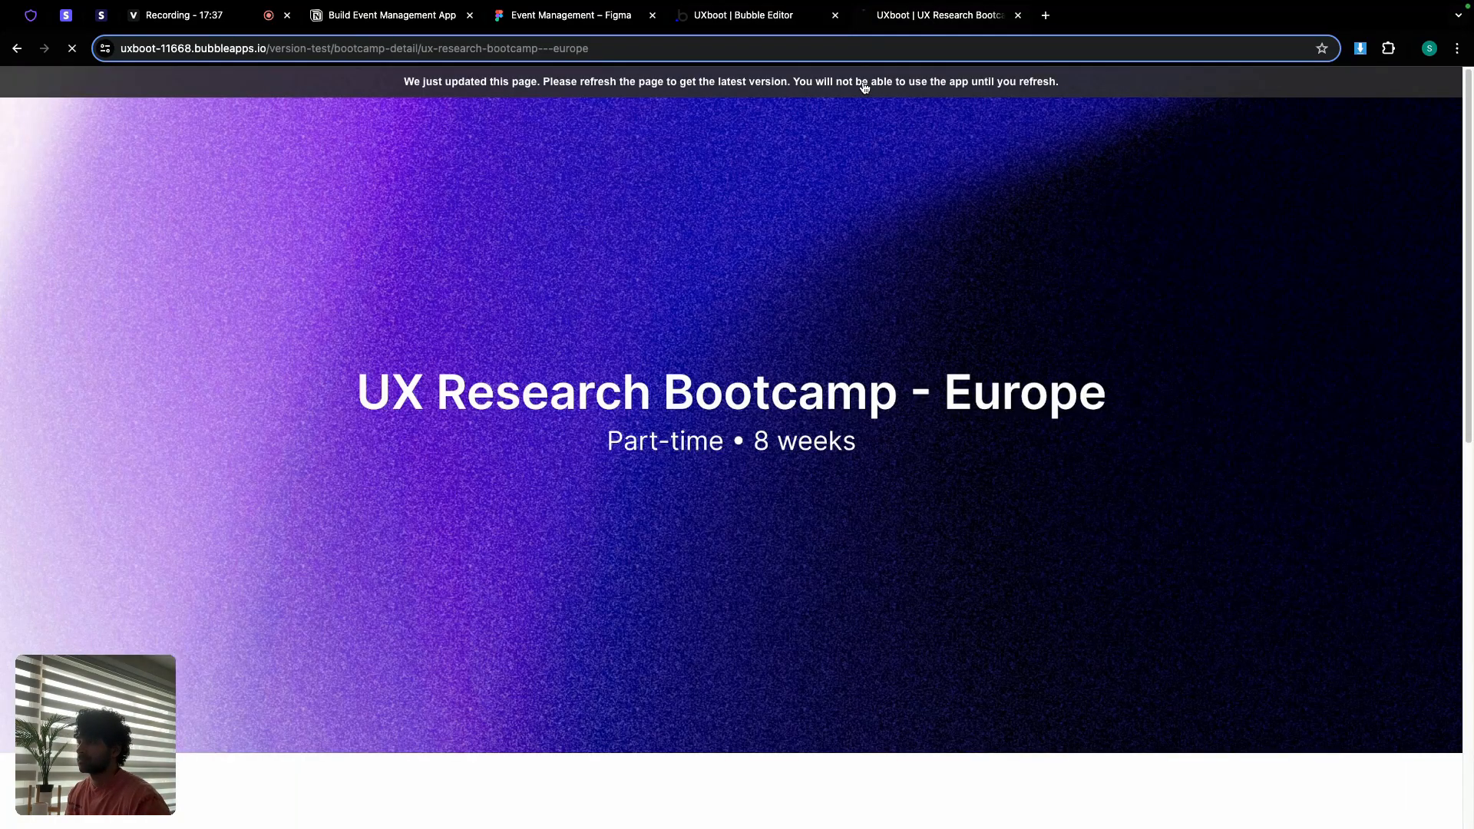
pyautogui.scroll(-4, 925, 204)
pyautogui.scroll(4, 925, 204)
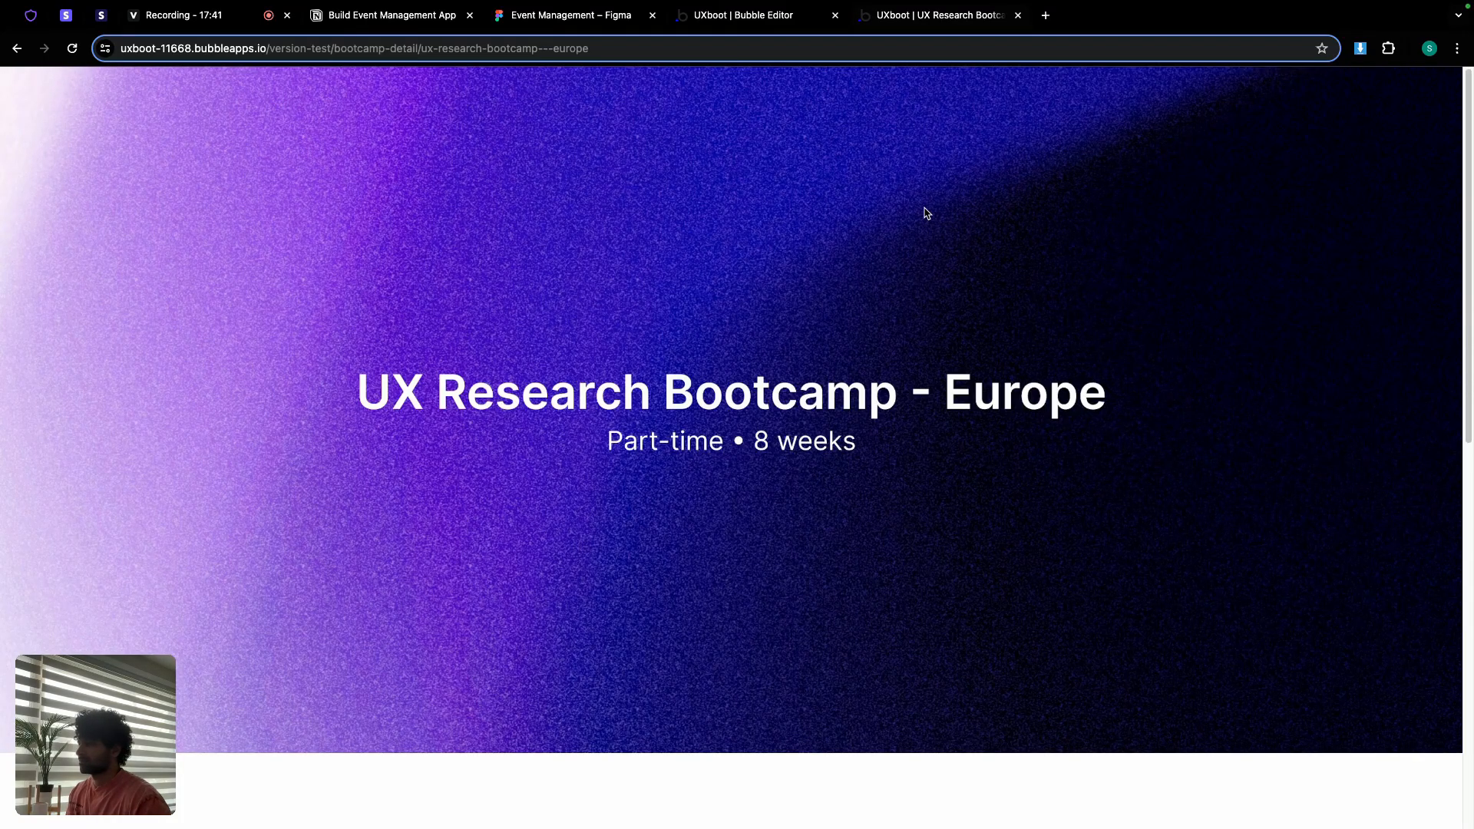
pyautogui.click(742, 16)
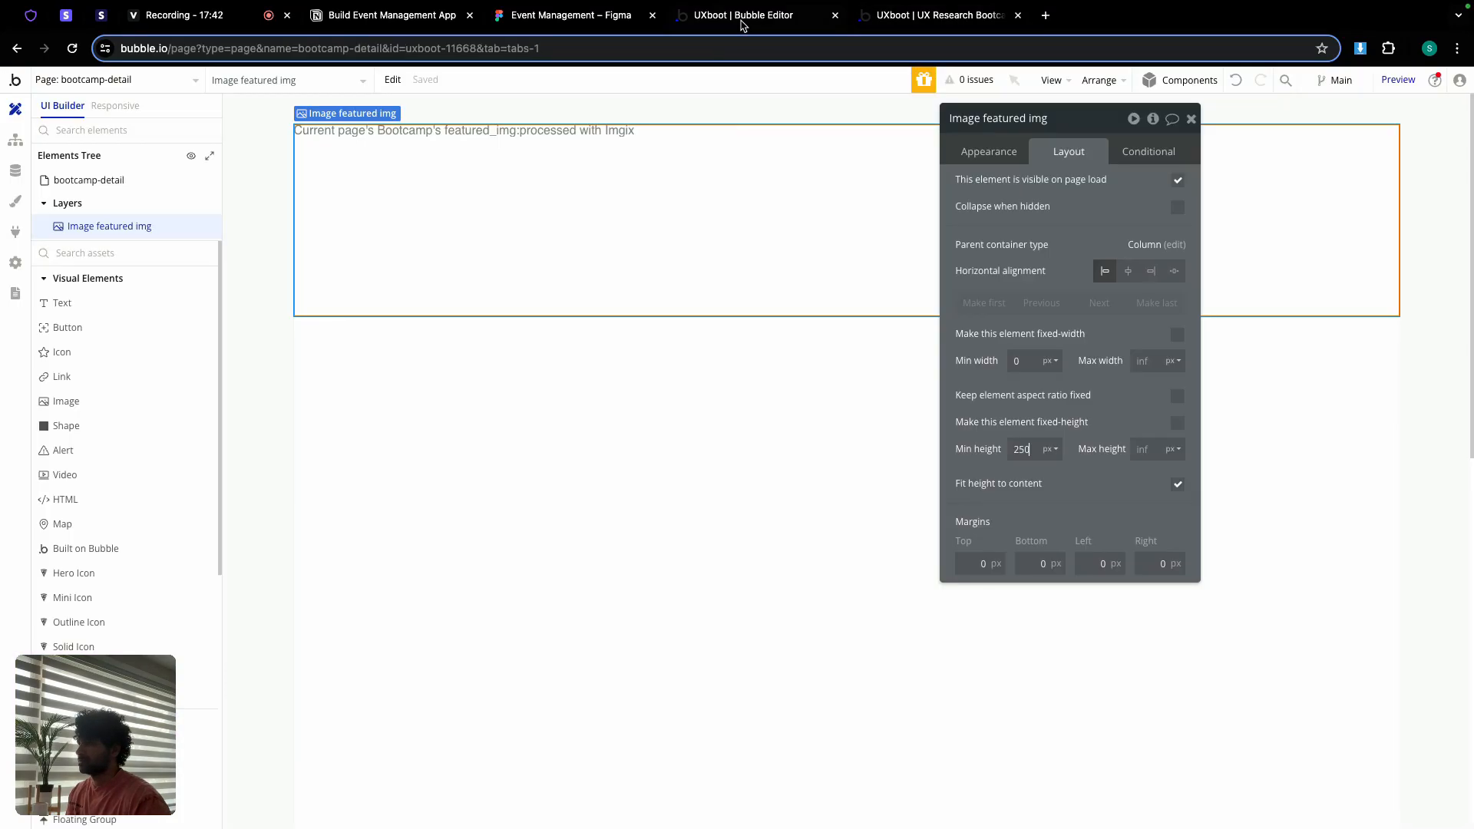
# Step: Make the featured image a fixed 400 px height and confirm it in the refreshed preview
pyautogui.click(1176, 424)
pyautogui.click(908, 20)
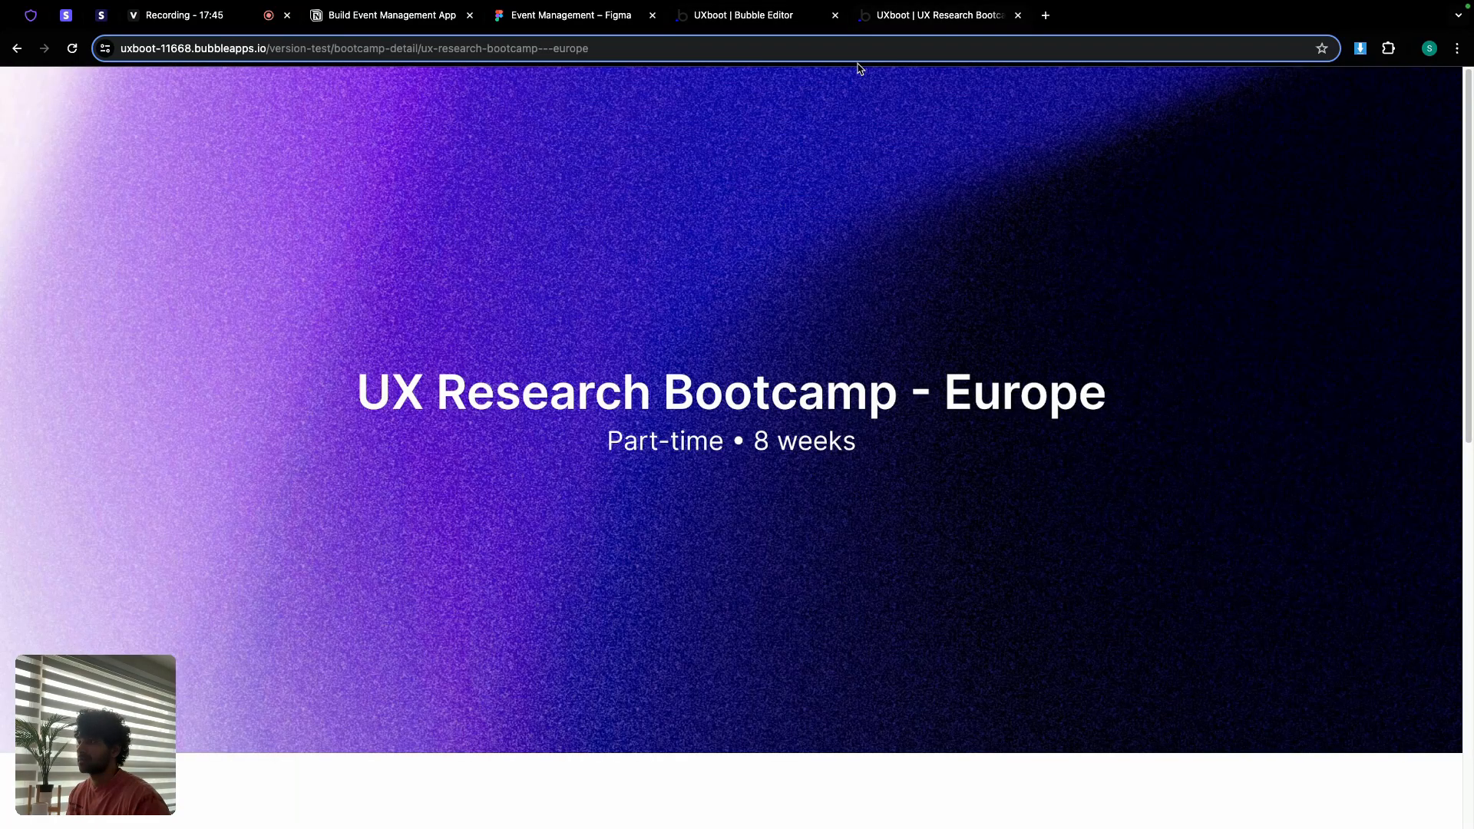
pyautogui.click(683, 85)
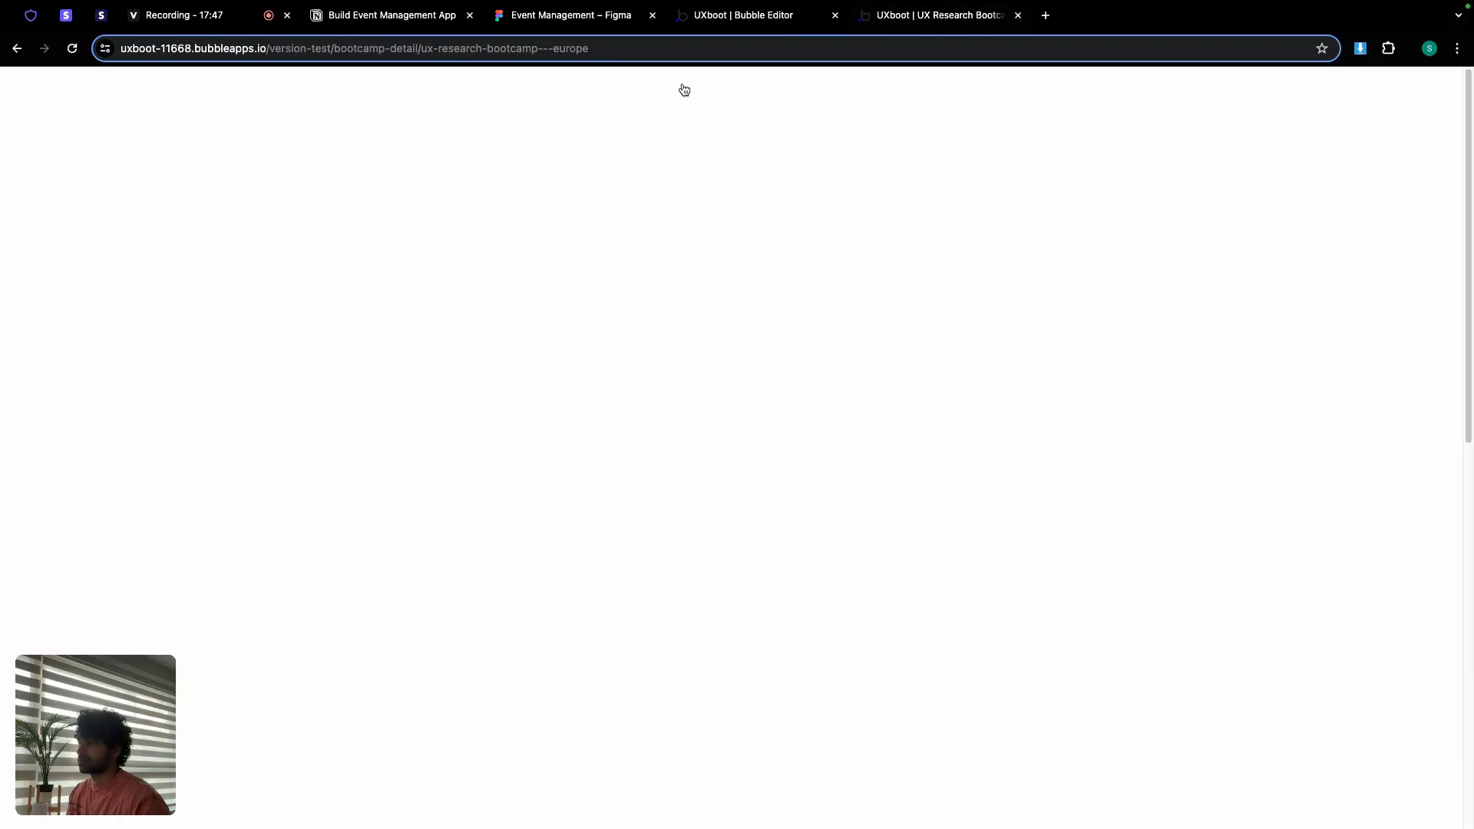
pyautogui.click(742, 12)
pyautogui.doubleClick(1027, 449)
pyautogui.write('400')
pyautogui.press('Return')
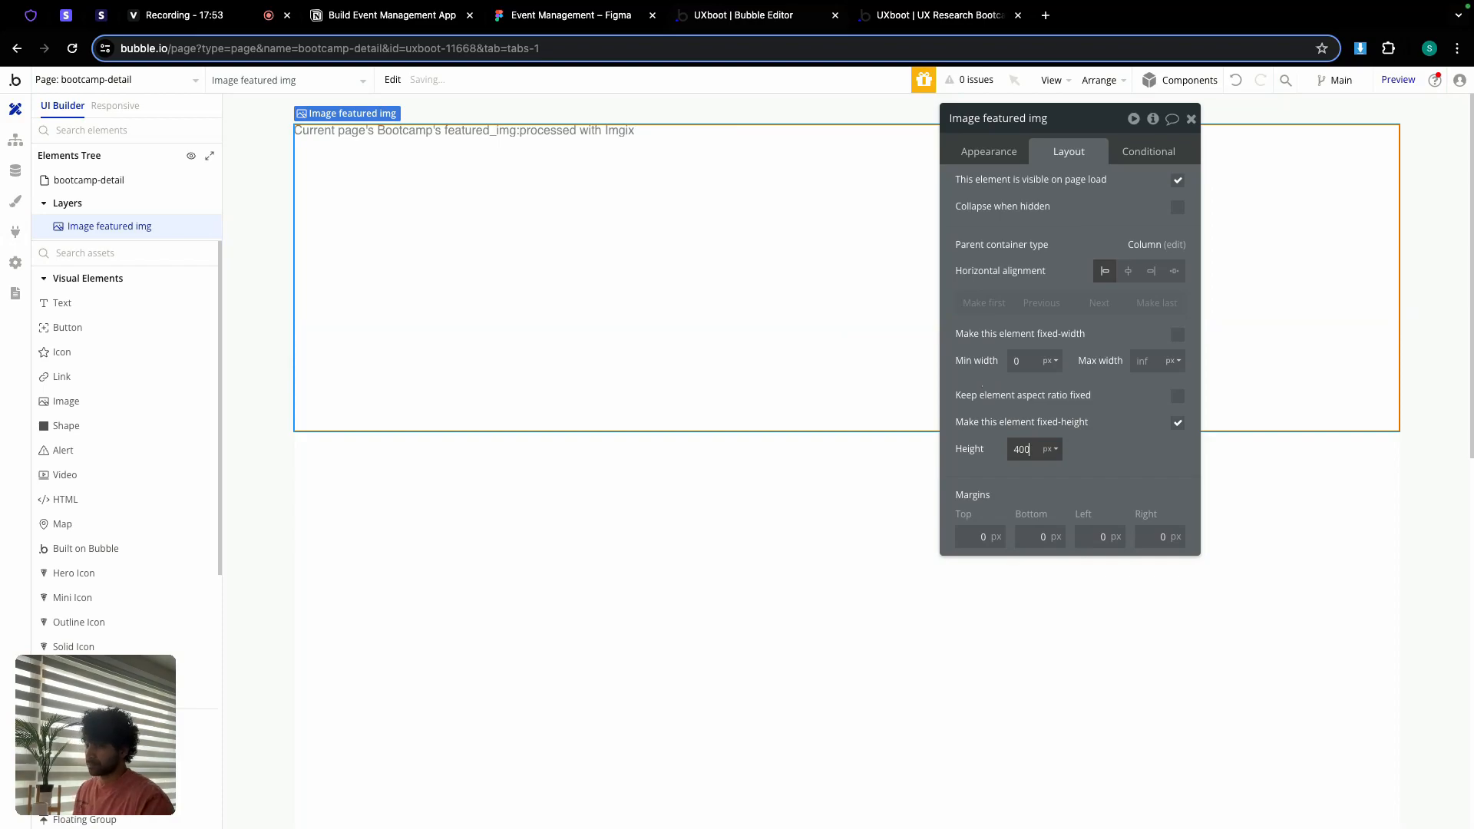
pyautogui.click(934, 17)
pyautogui.click(879, 83)
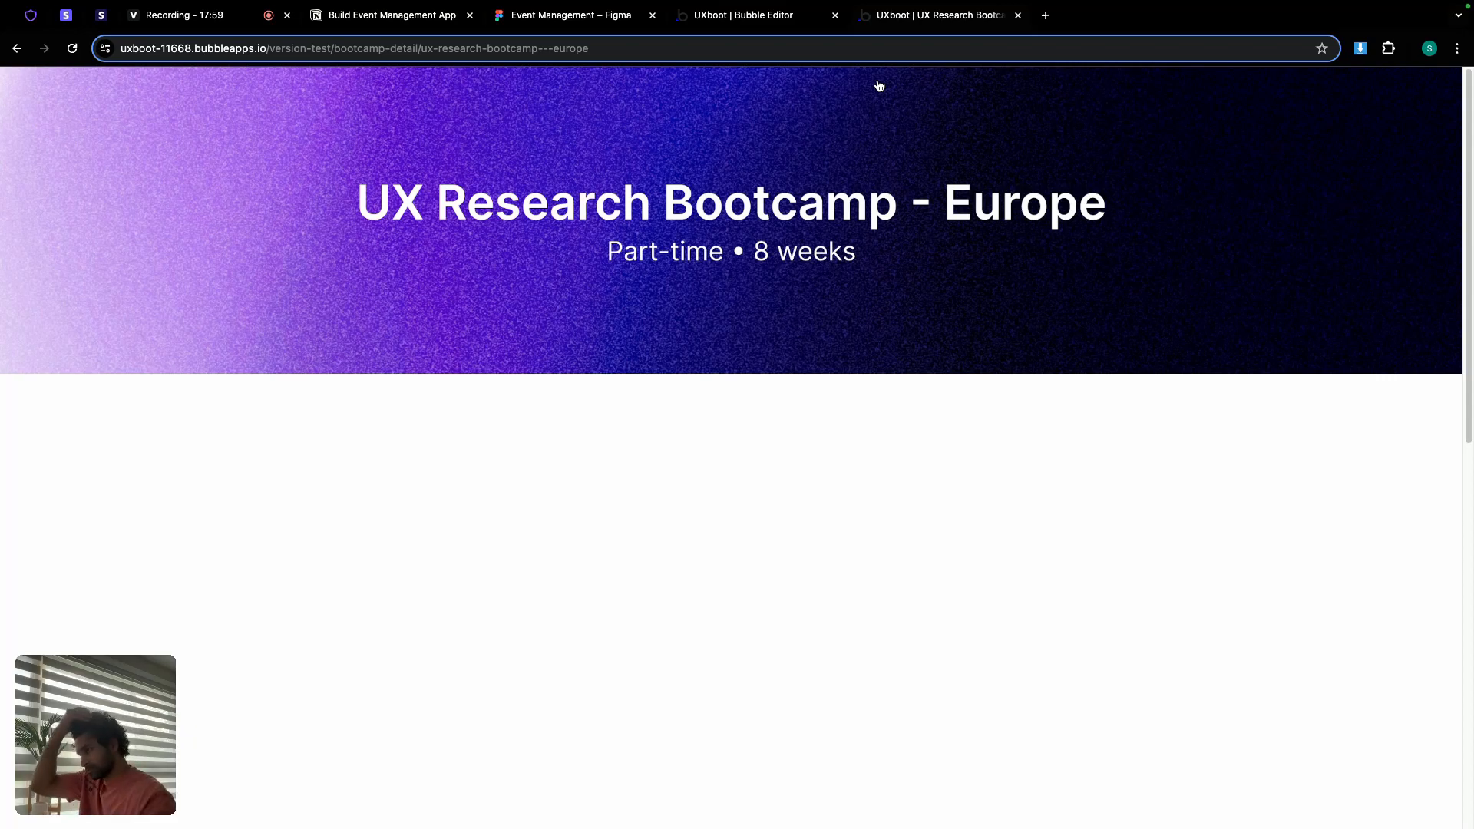
pyautogui.click(727, 14)
# Step: Draw a Group below the featured image and rename it Group main container
pyautogui.click(1186, 121)
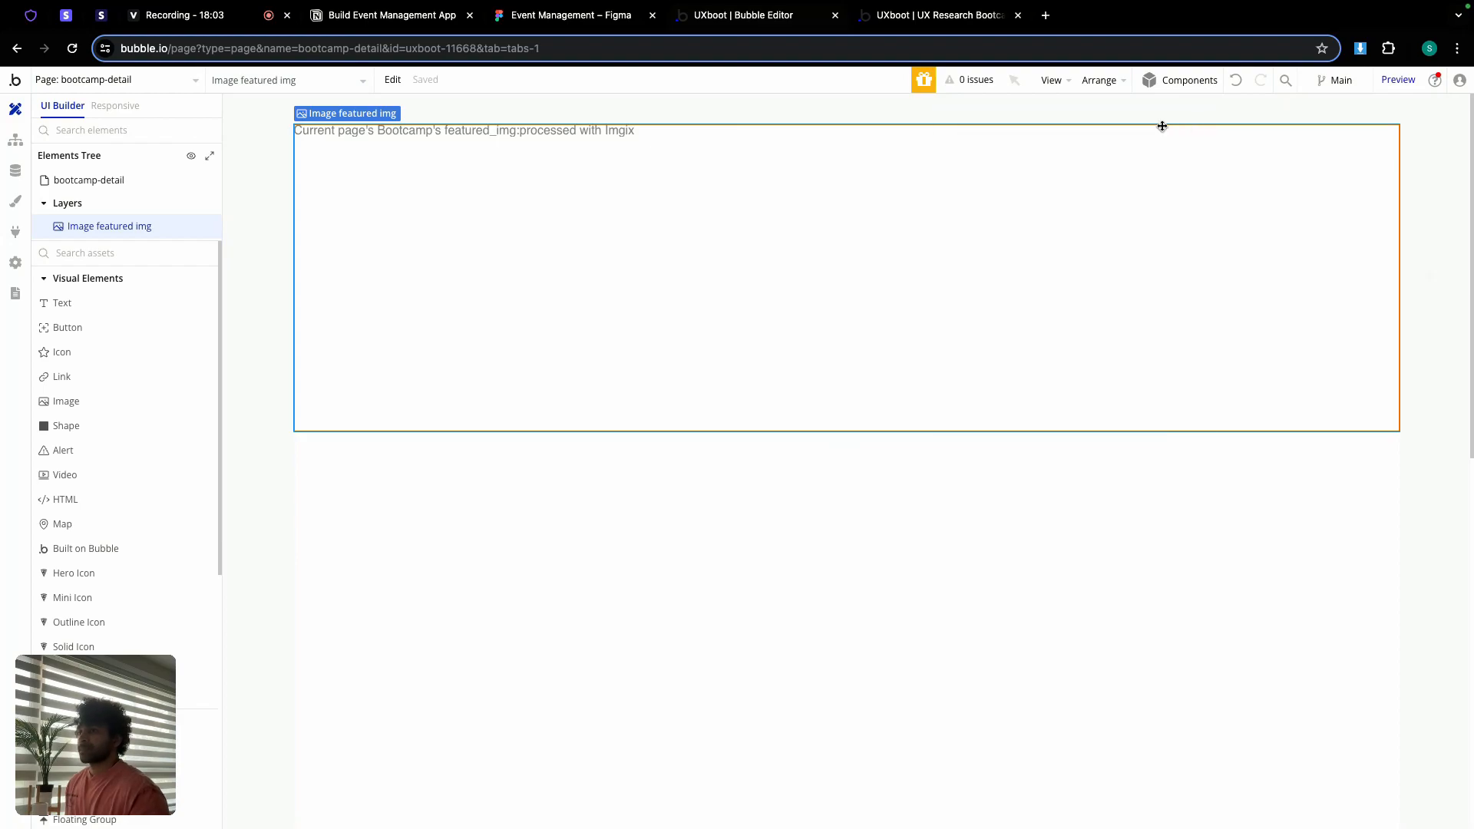
pyautogui.scroll(-2, 368, 365)
pyautogui.scroll(-4, 82, 572)
pyautogui.click(67, 609)
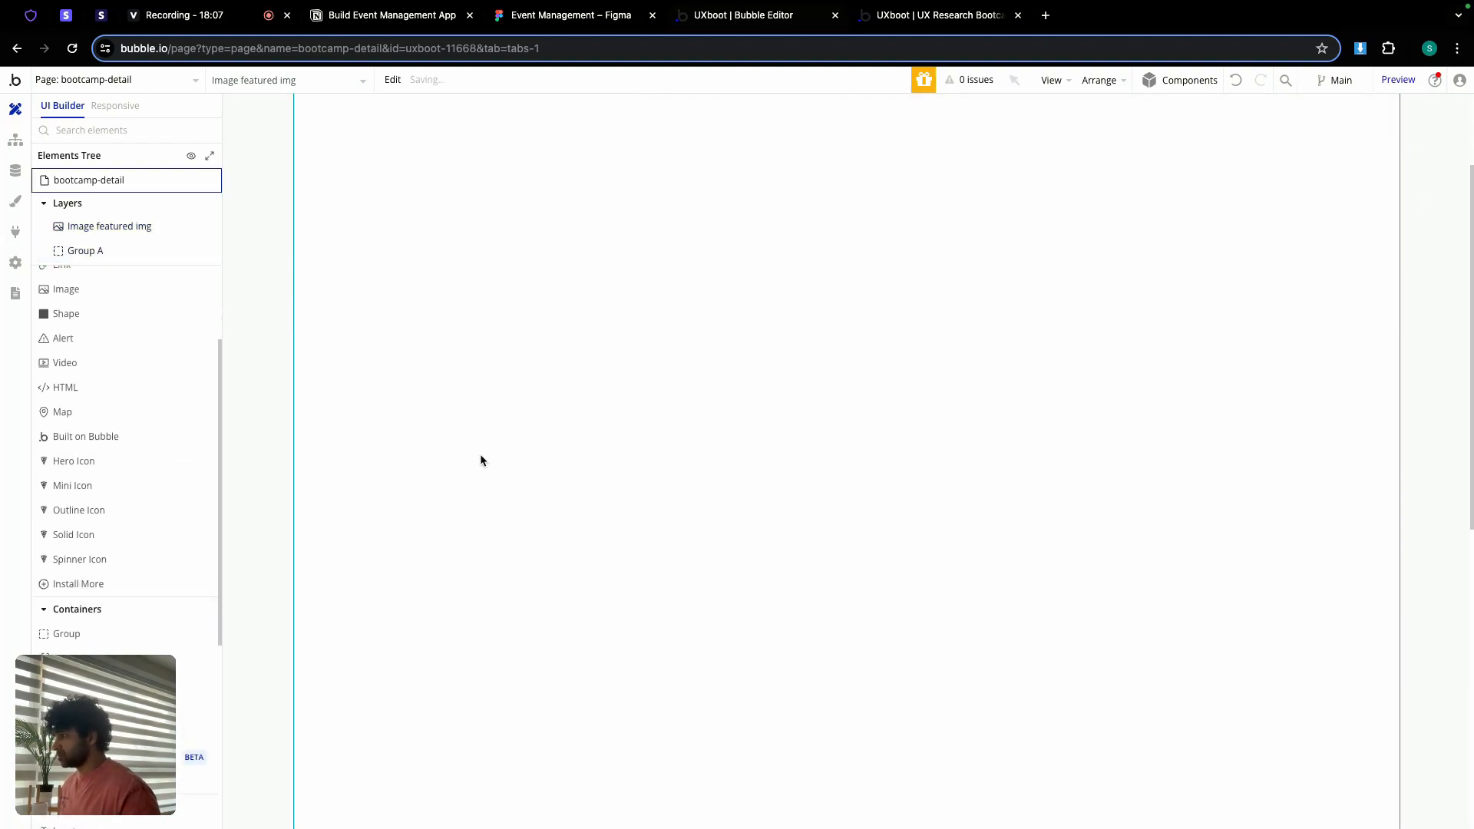
pyautogui.click(481, 459)
pyautogui.doubleClick(1002, 117)
pyautogui.write('main container')
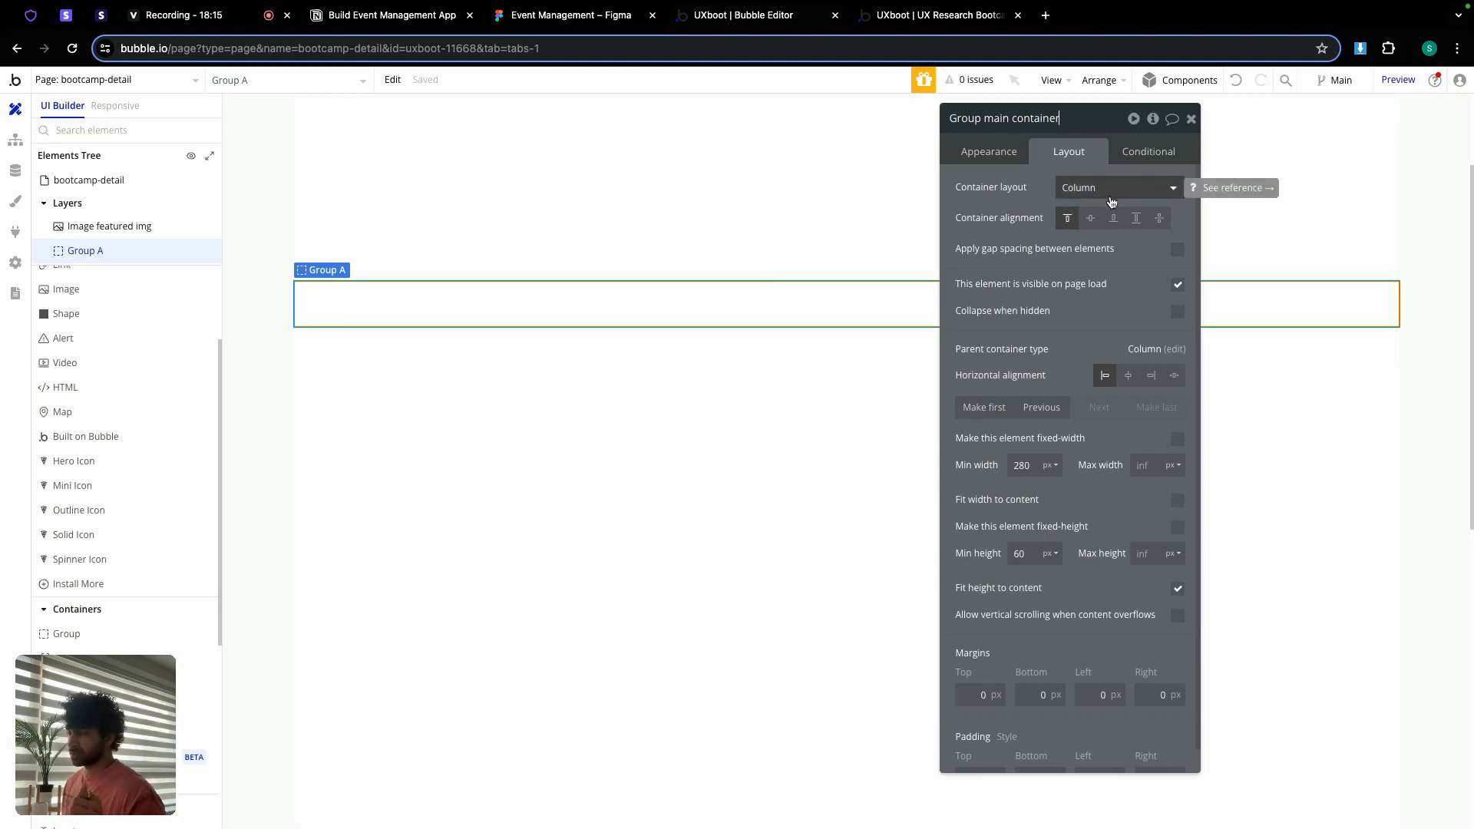
# Step: Give it min width 0, max width 1200, centre alignment, min height 0, Fit height off
pyautogui.doubleClick(1021, 465)
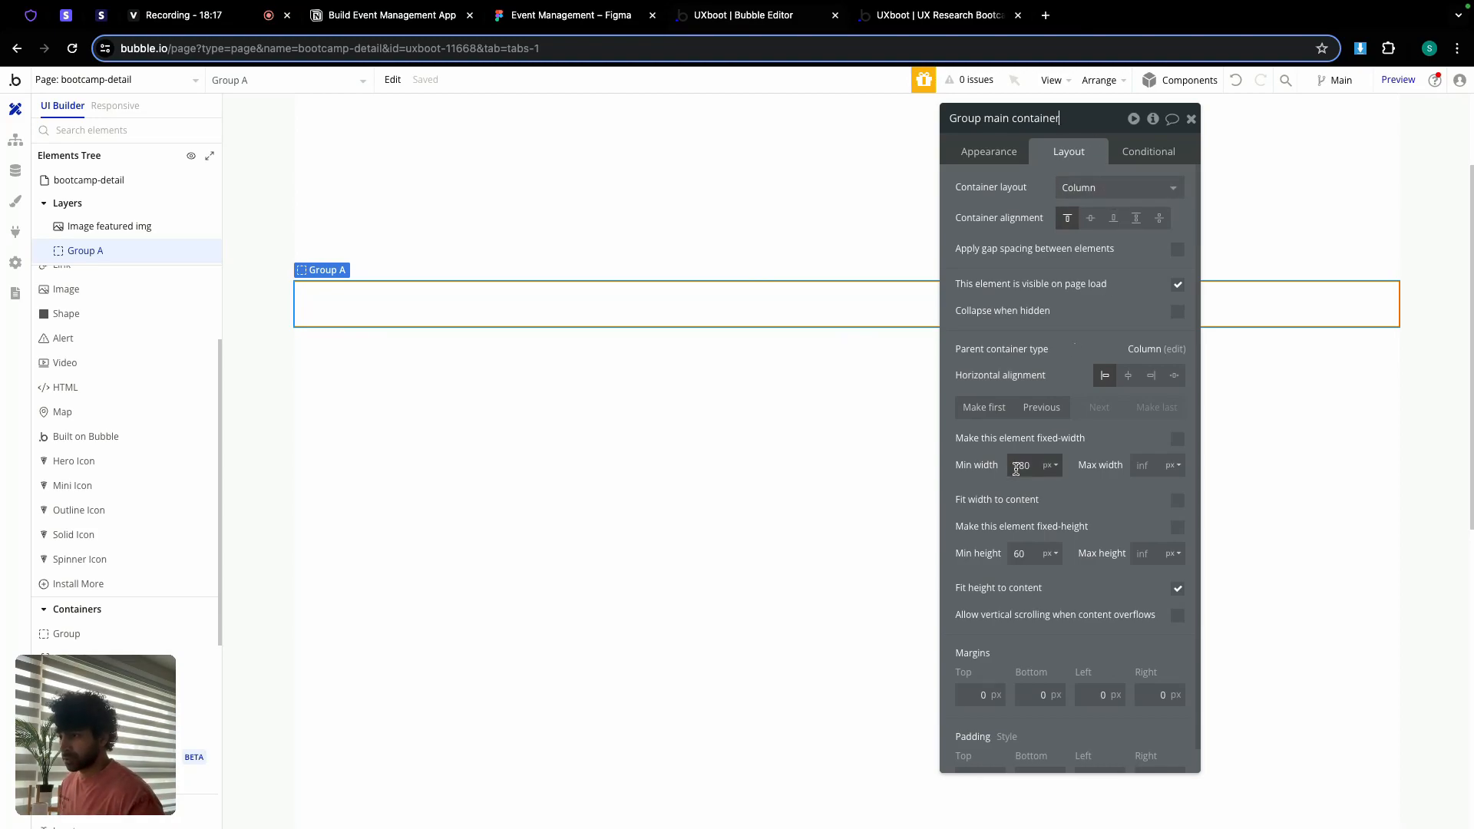
pyautogui.write('0')
pyautogui.click(1137, 466)
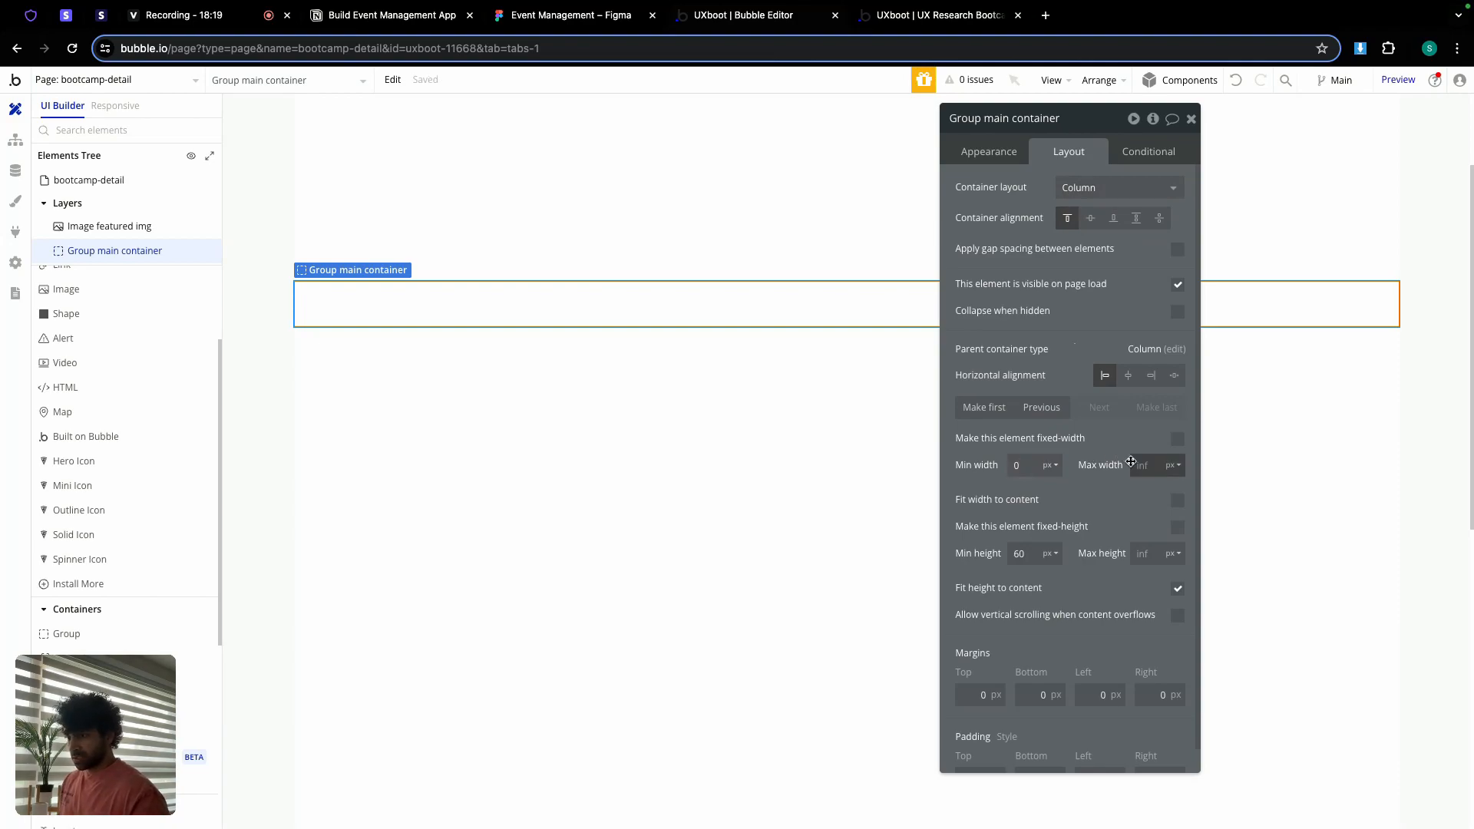
pyautogui.write('1200')
pyautogui.click(1127, 375)
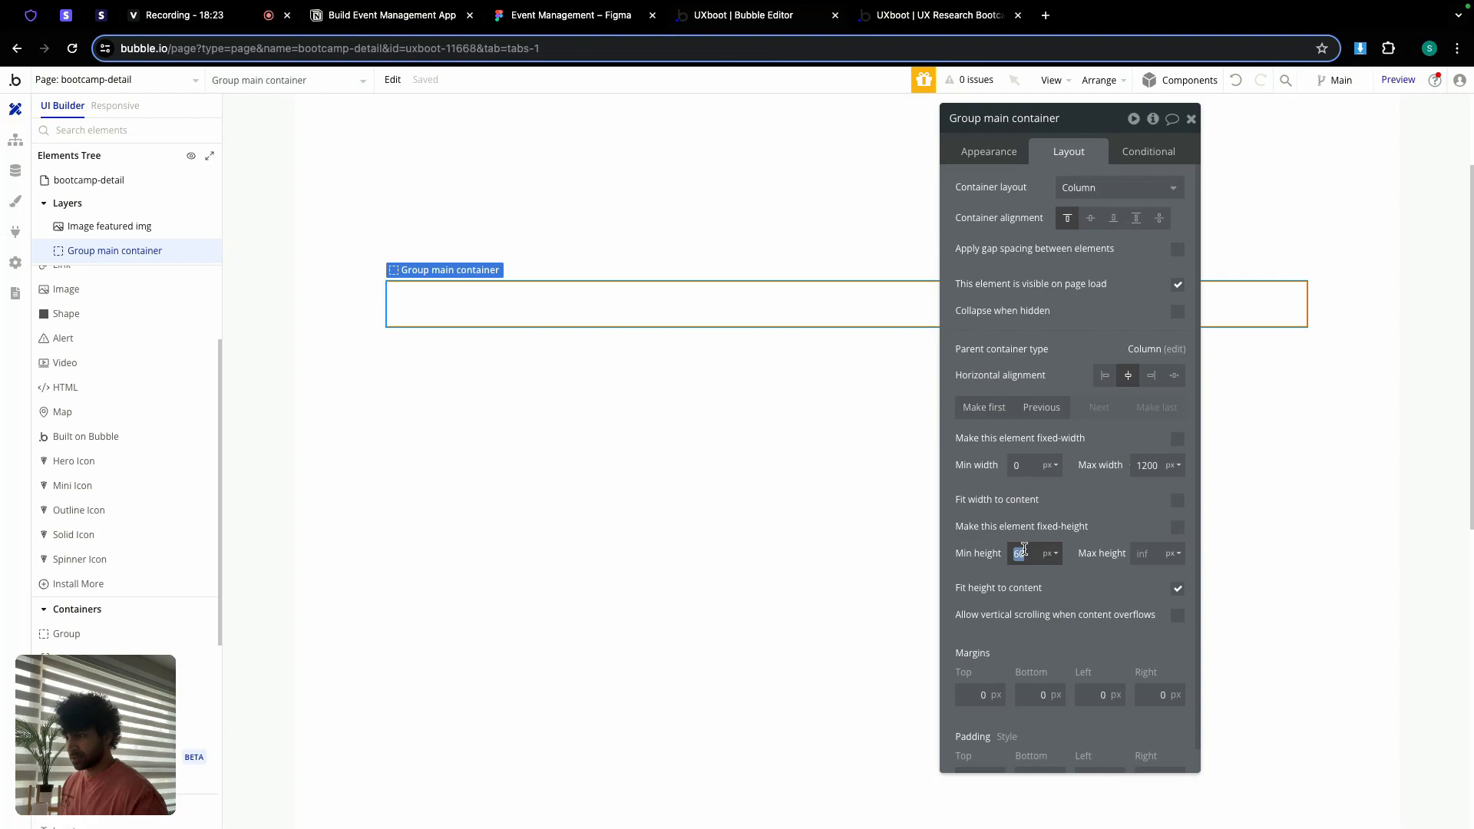
pyautogui.write('0')
pyautogui.click(1177, 588)
pyautogui.scroll(-1, 1089, 603)
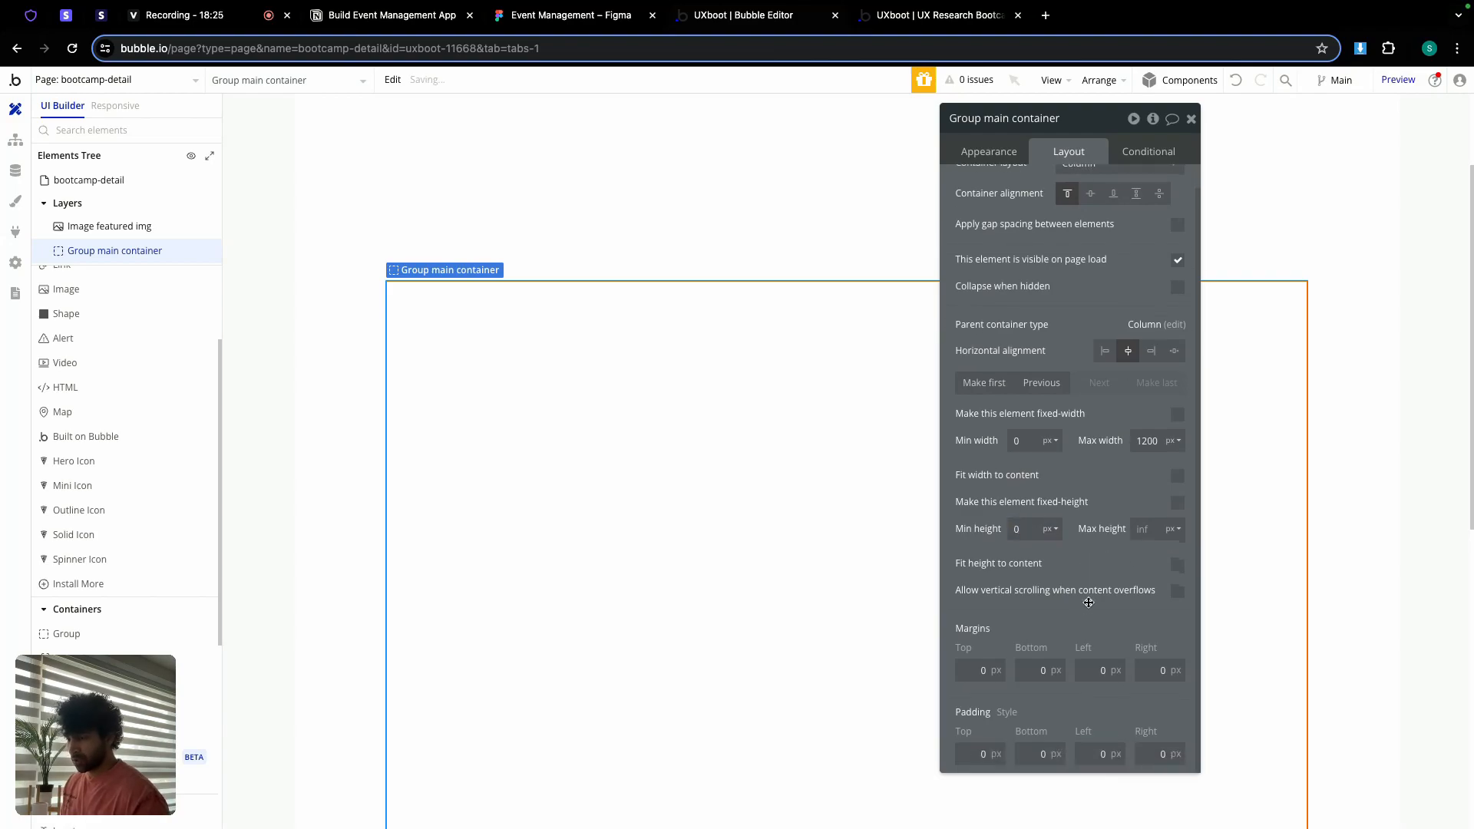
pyautogui.click(598, 17)
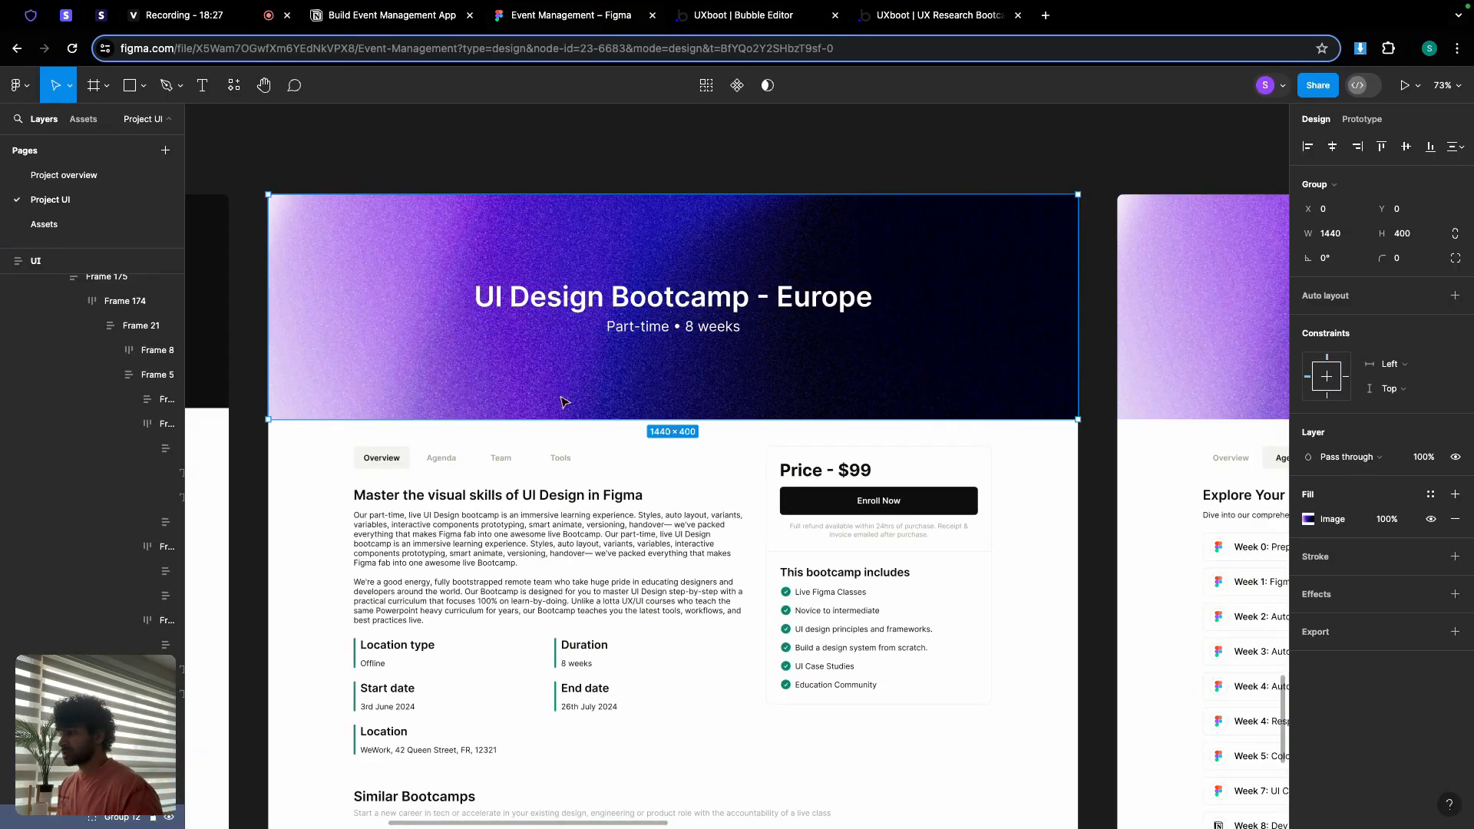
# Step: Match the Figma frame: padding 48 top and 32 bottom, left and right
pyautogui.click(671, 430)
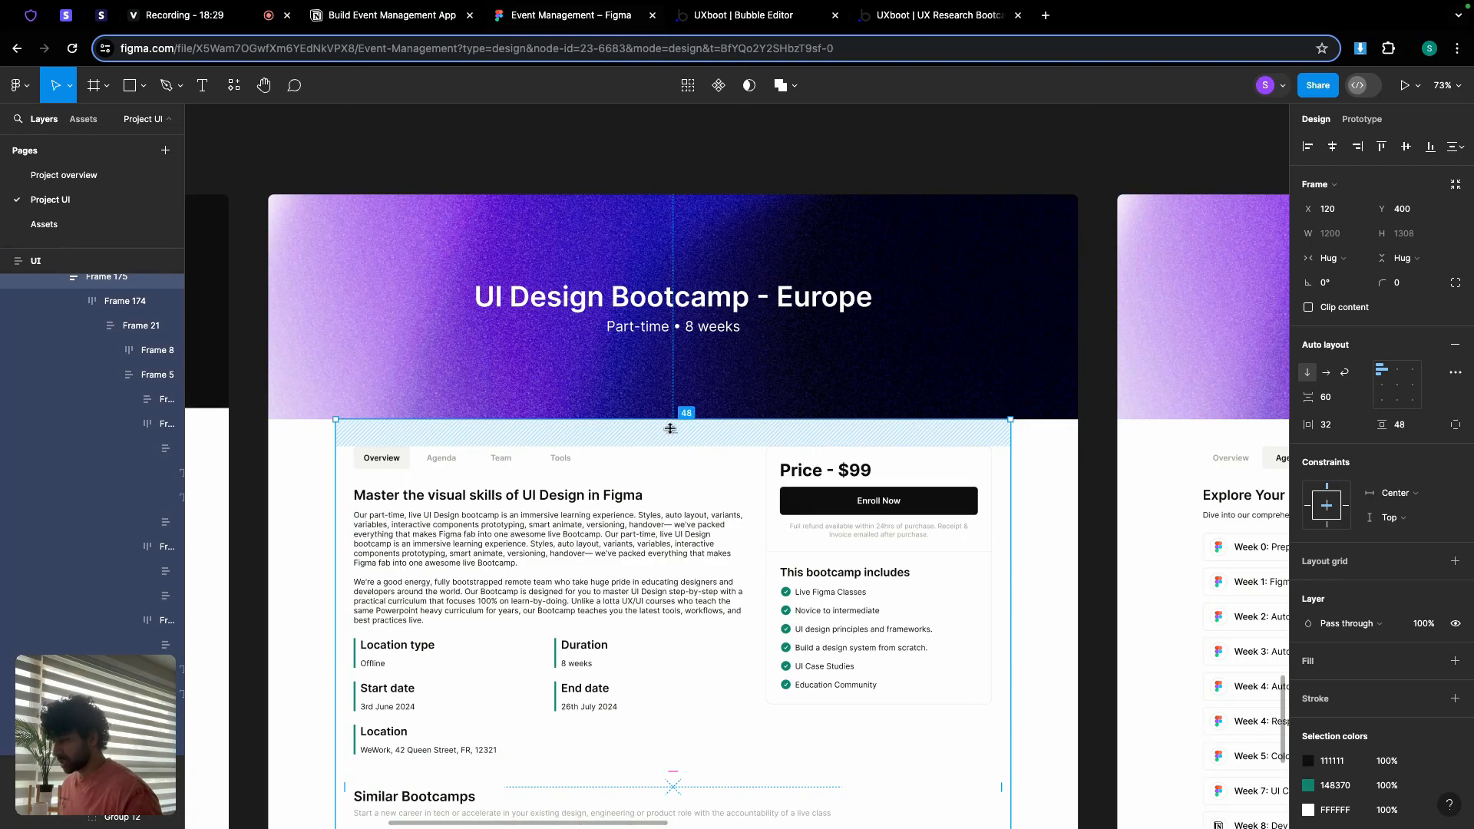
pyautogui.click(766, 21)
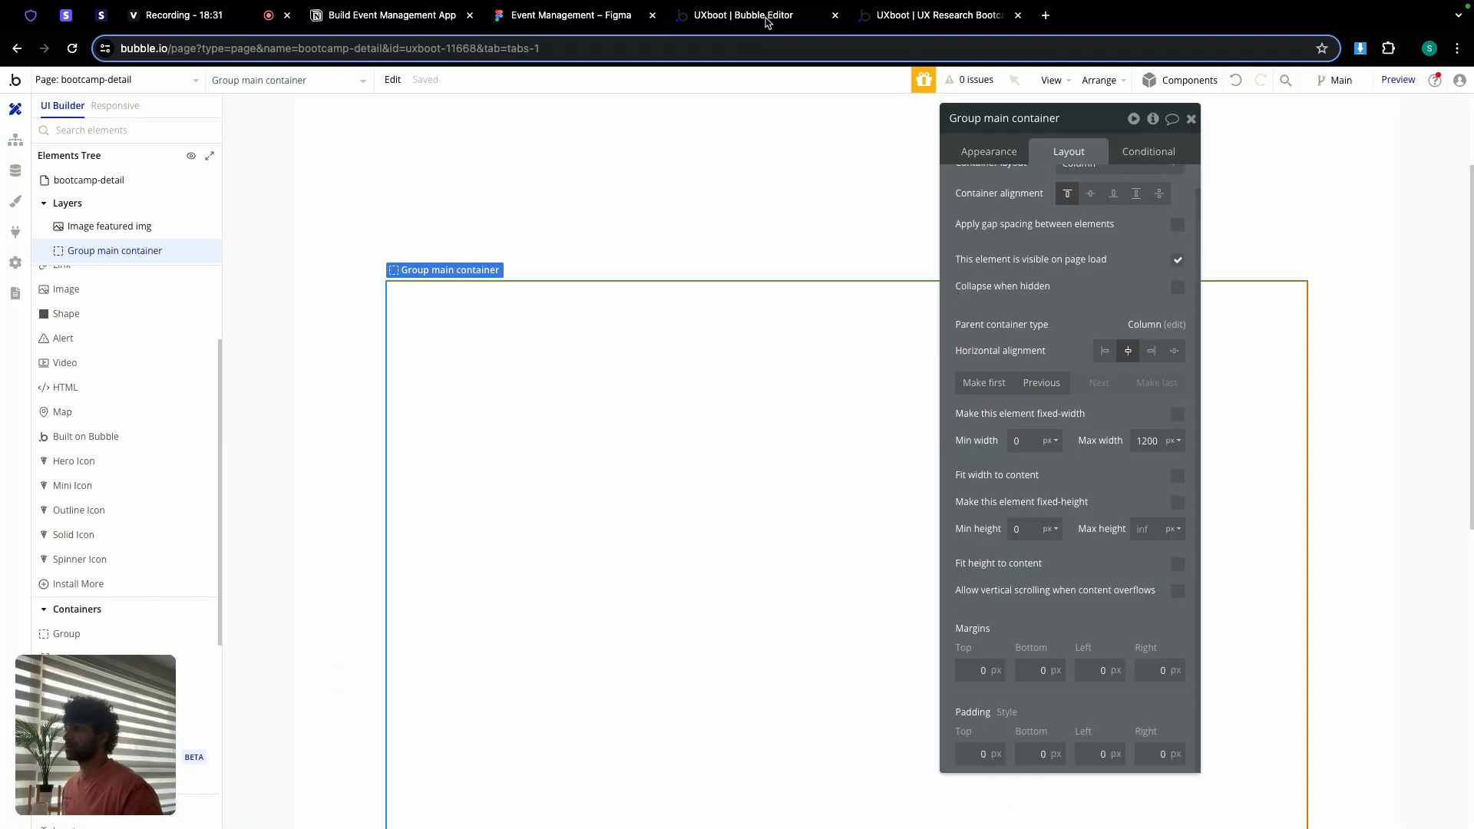
pyautogui.click(967, 754)
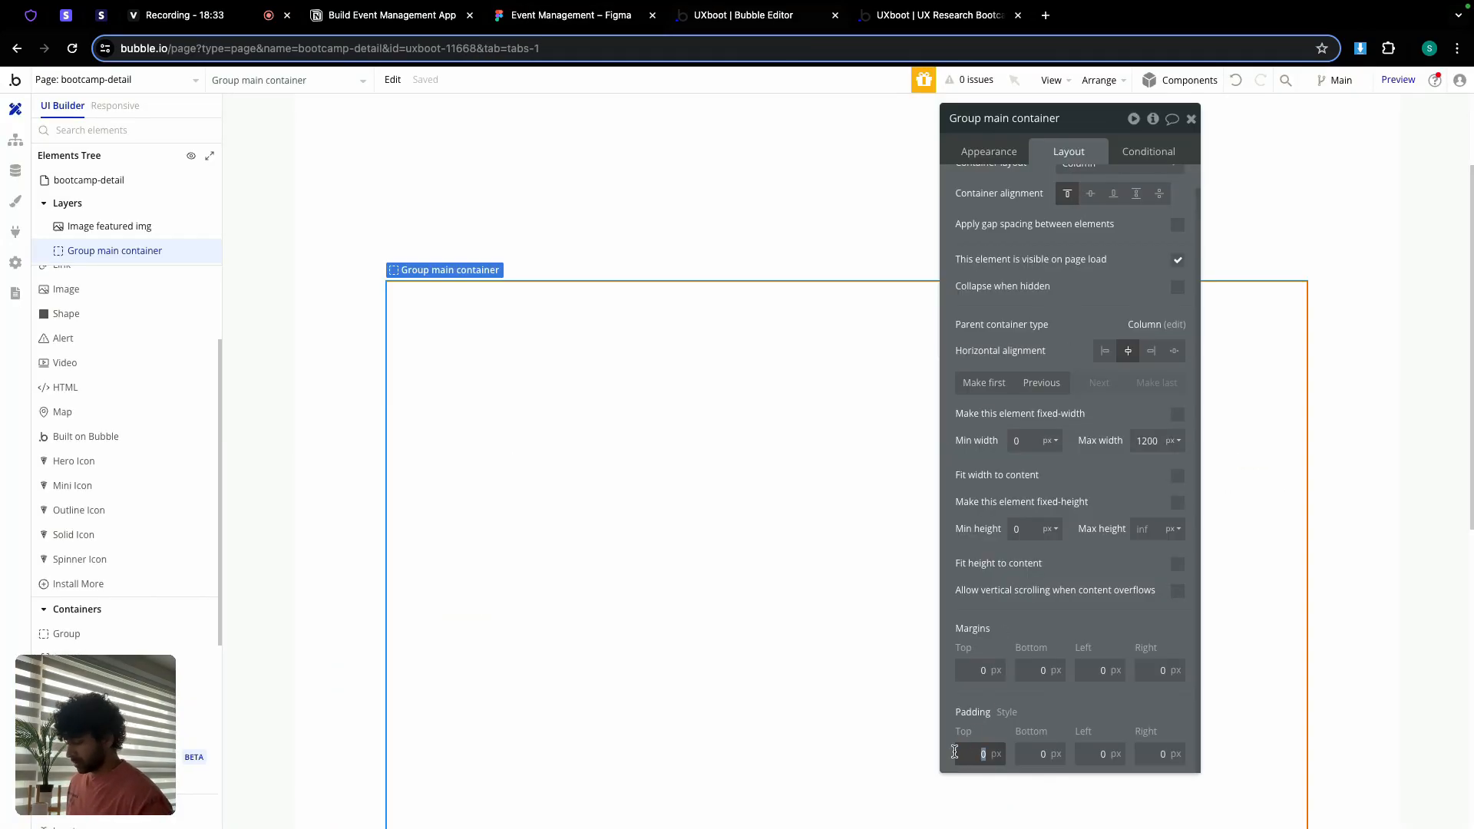
pyautogui.write('48')
pyautogui.click(1036, 754)
pyautogui.write('32')
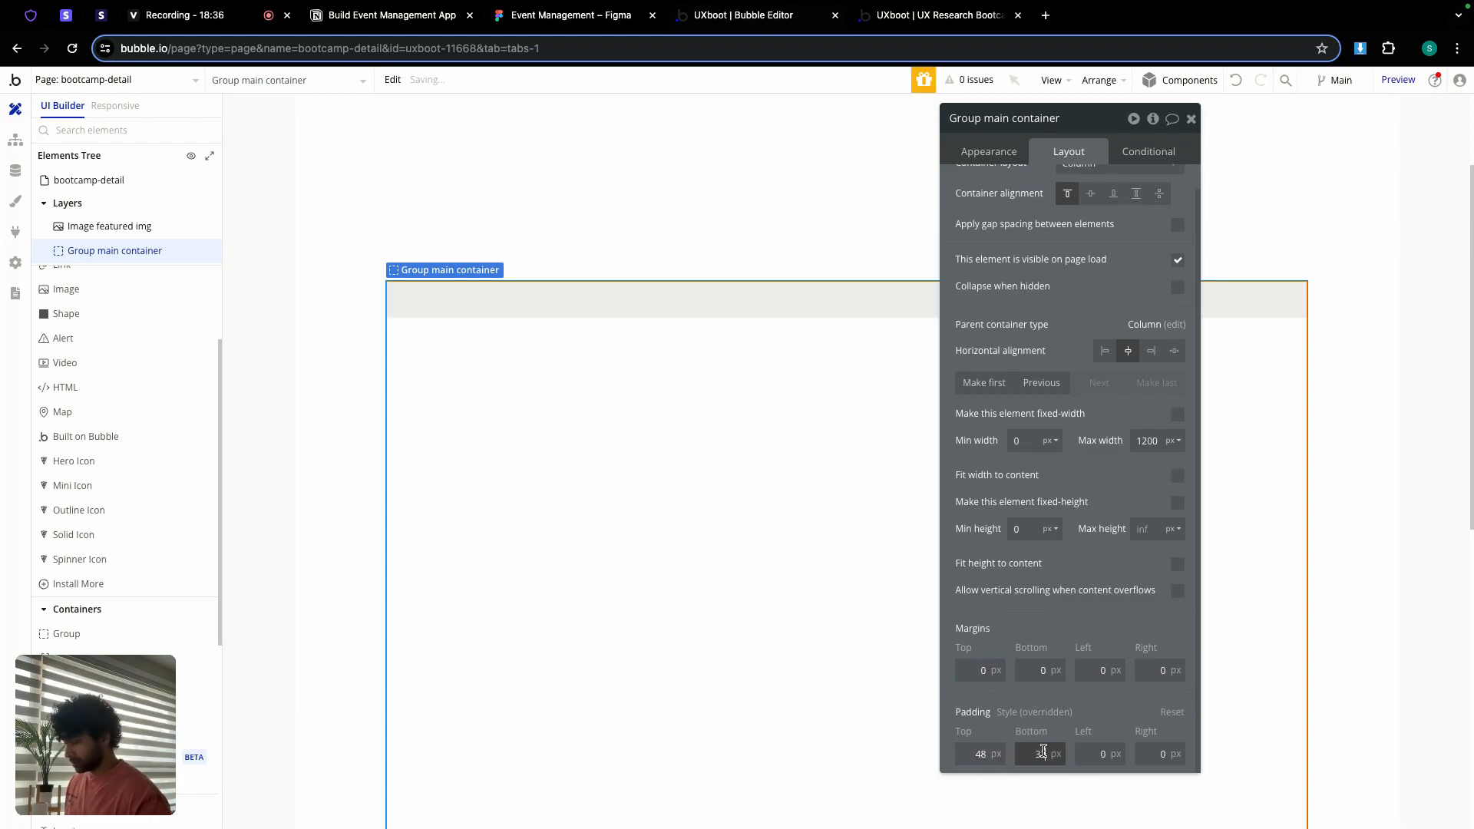
pyautogui.click(1104, 754)
pyautogui.write('32')
pyautogui.click(1159, 754)
pyautogui.write('32')
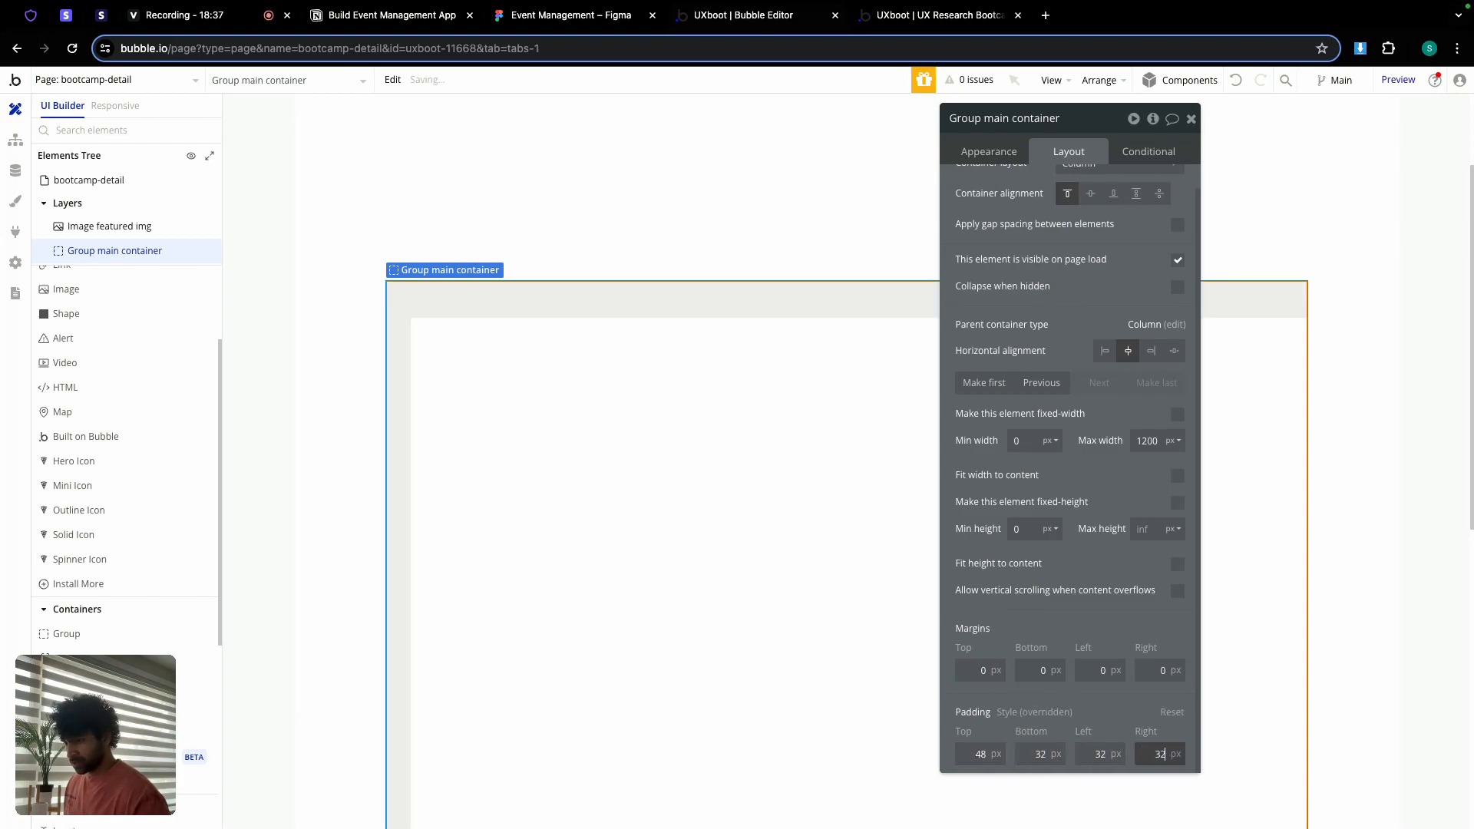
pyautogui.click(1121, 705)
pyautogui.scroll(1, 1080, 377)
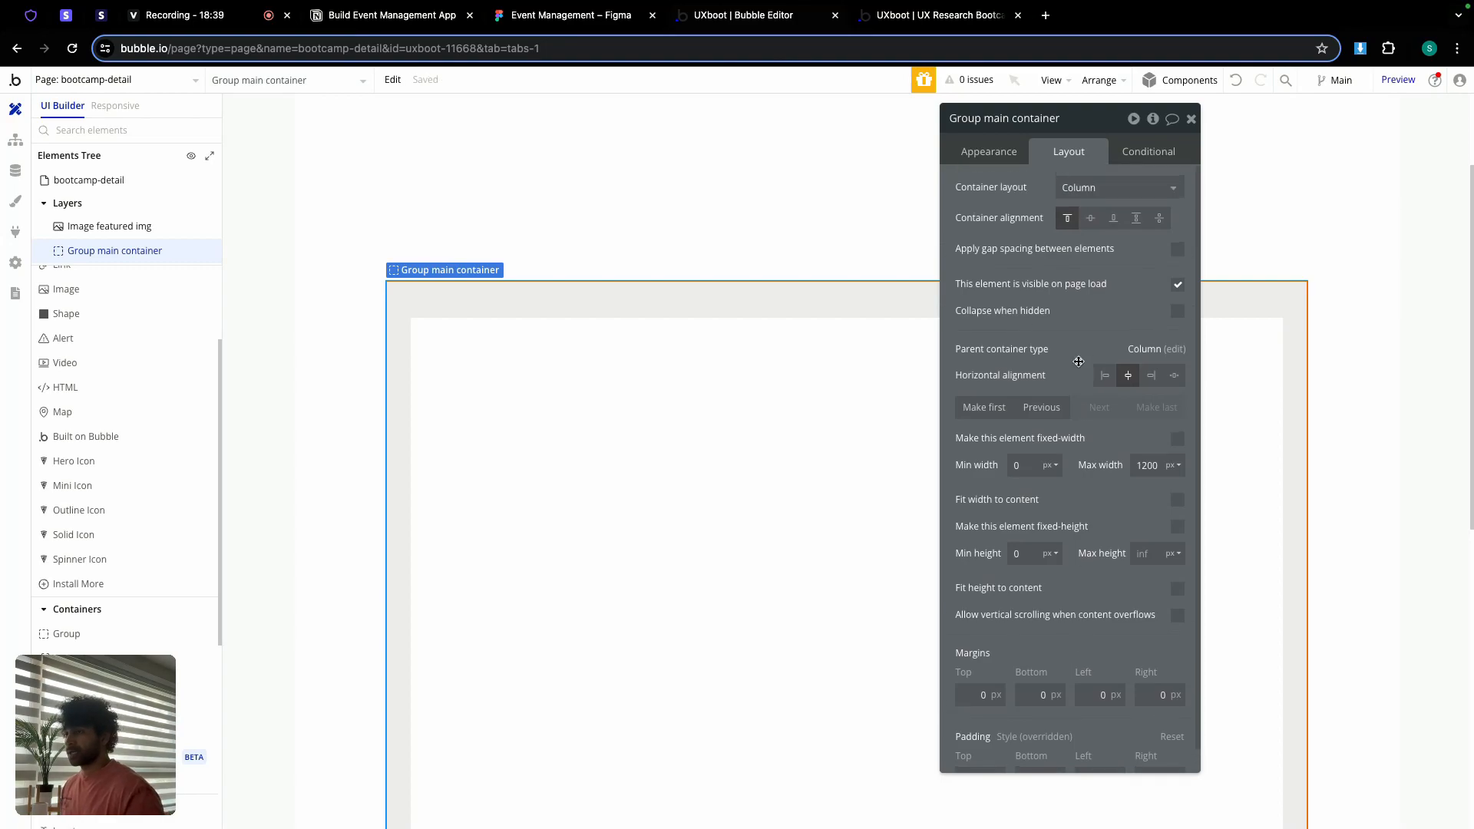
# Step: Switch Group main container's layout to Row, then compare Figma's content and price columns and the preview
pyautogui.click(1081, 187)
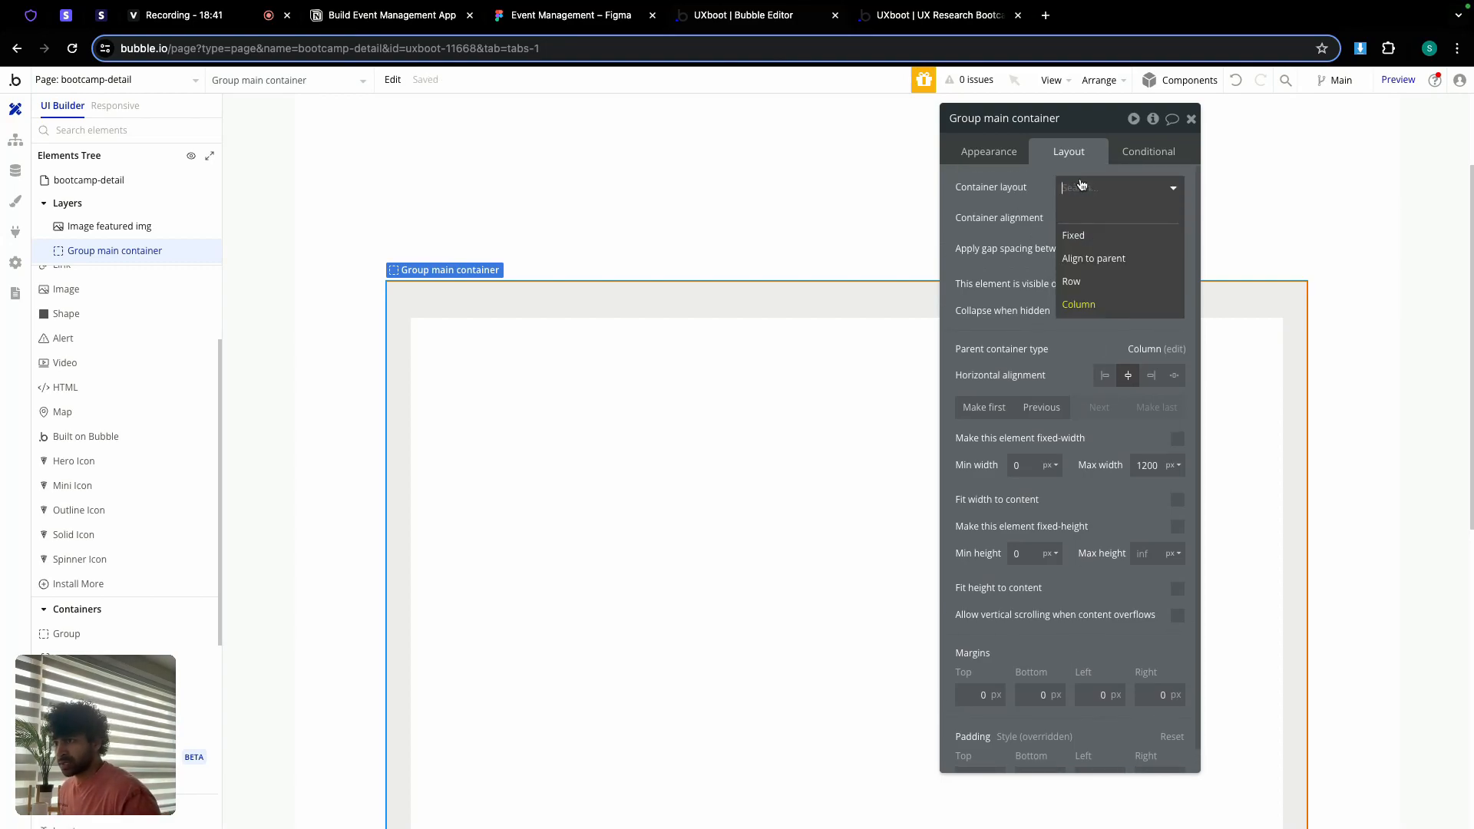
pyautogui.click(1098, 281)
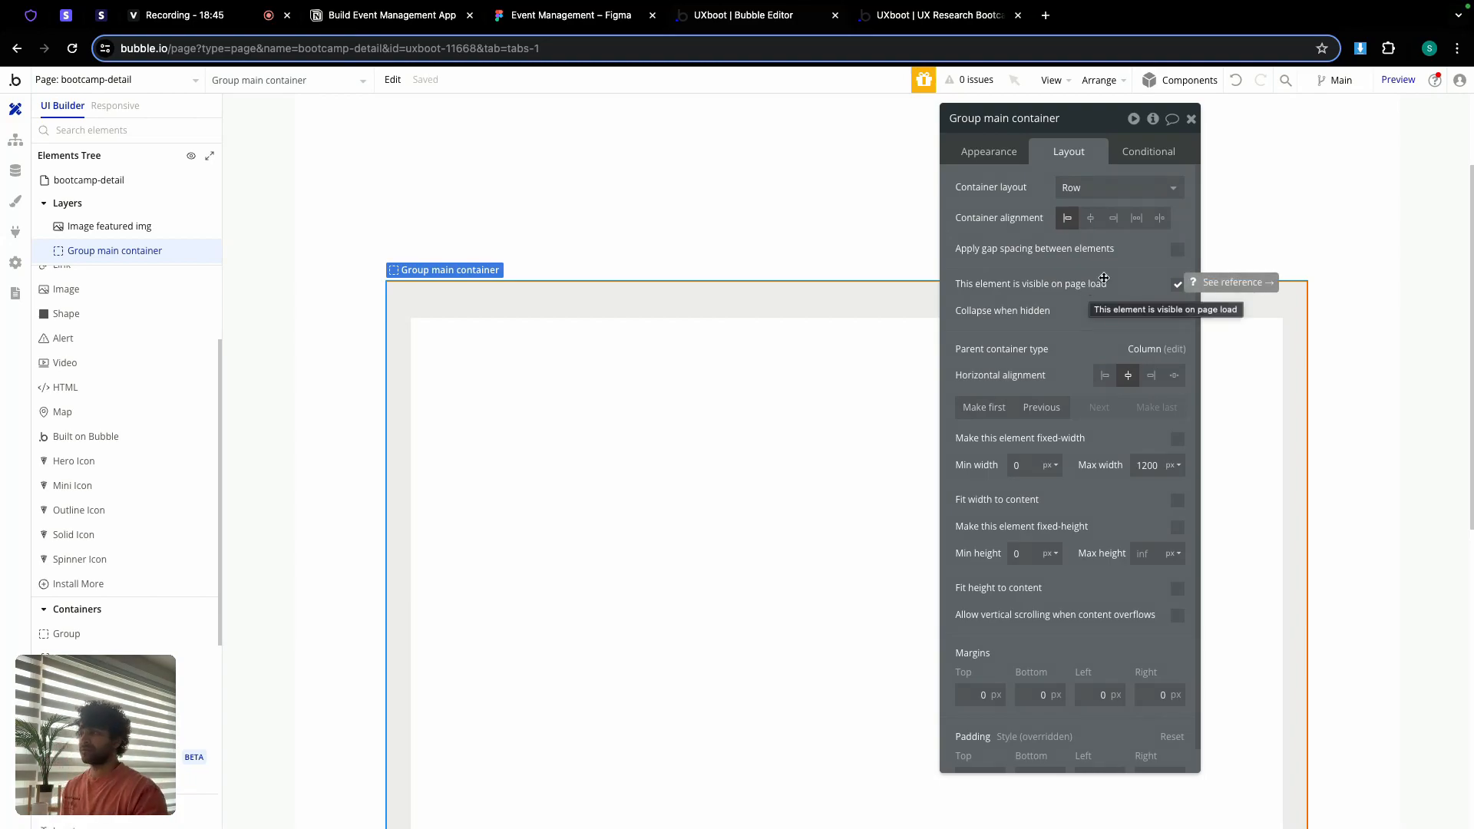
pyautogui.click(572, 21)
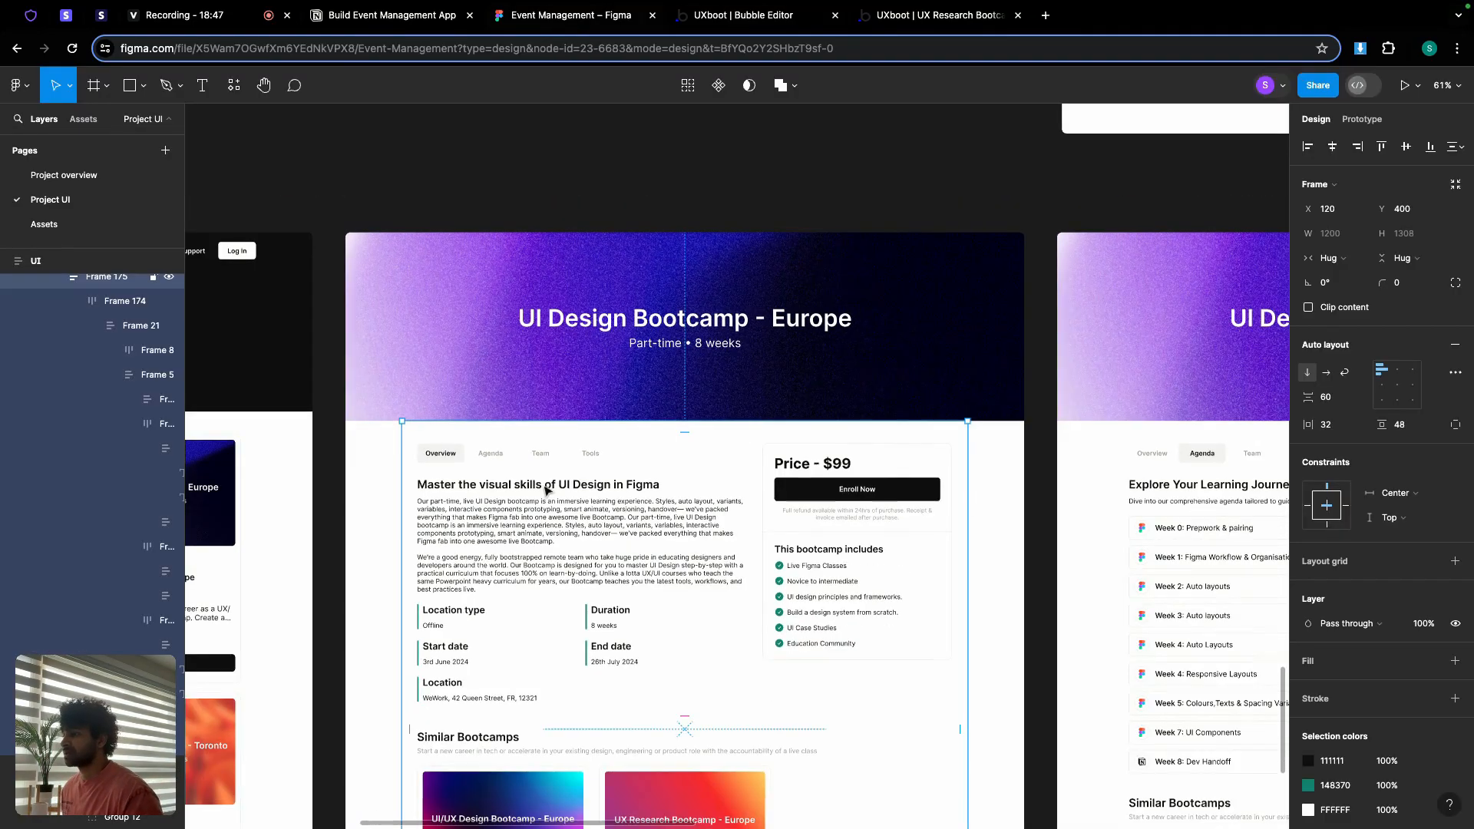
pyautogui.click(545, 495)
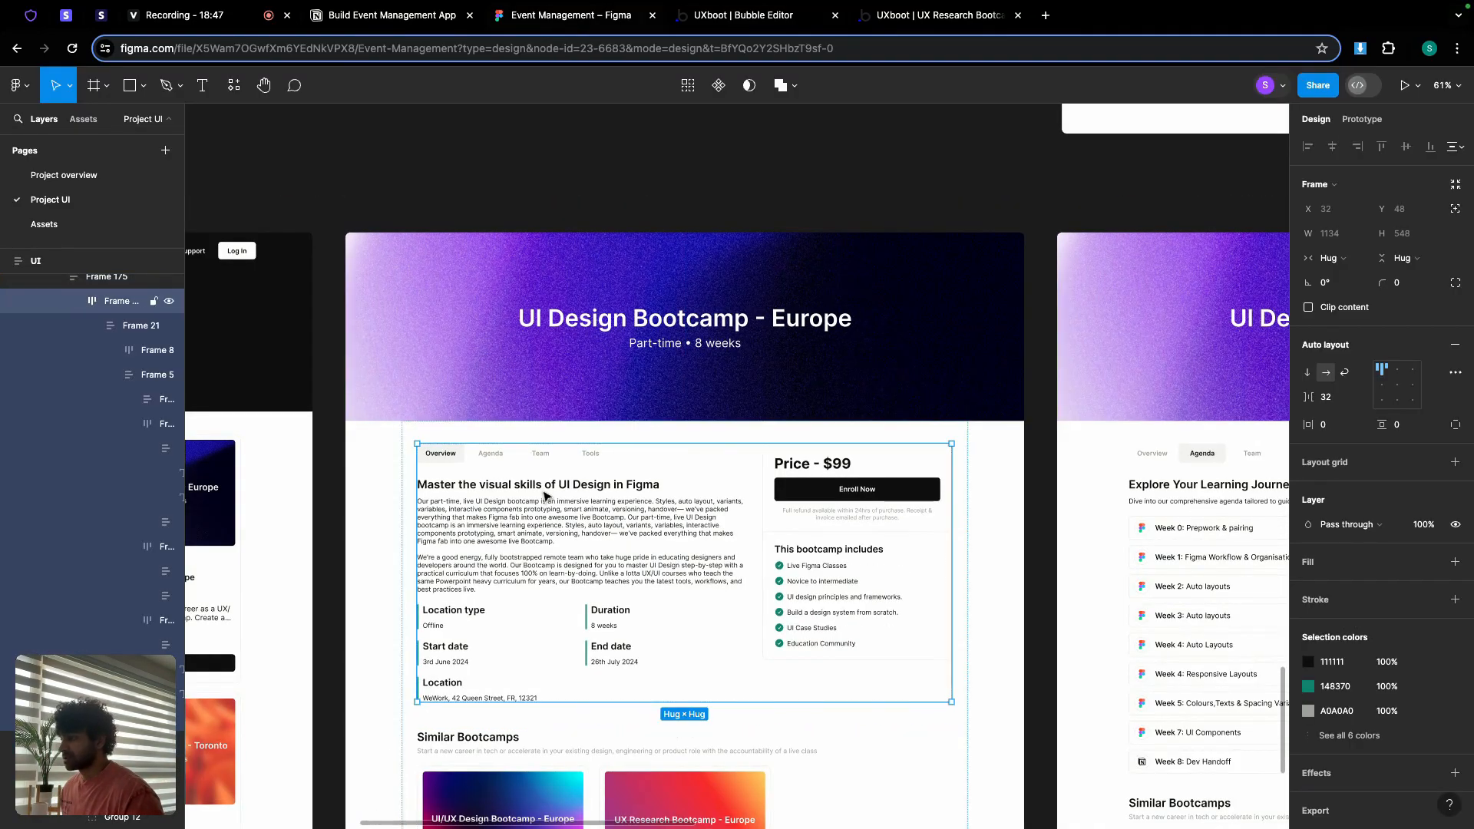
pyautogui.click(545, 496)
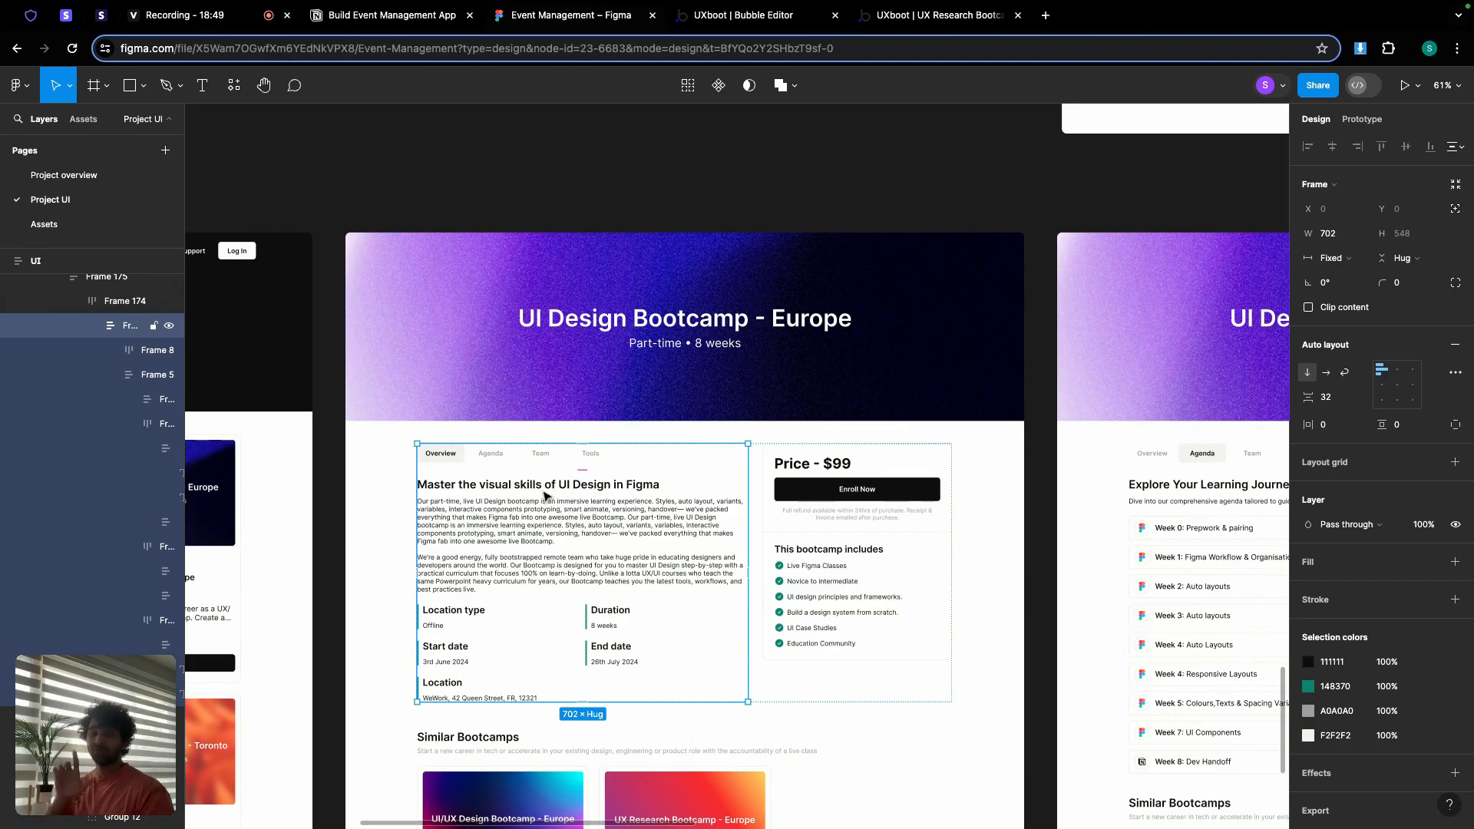
pyautogui.click(801, 495)
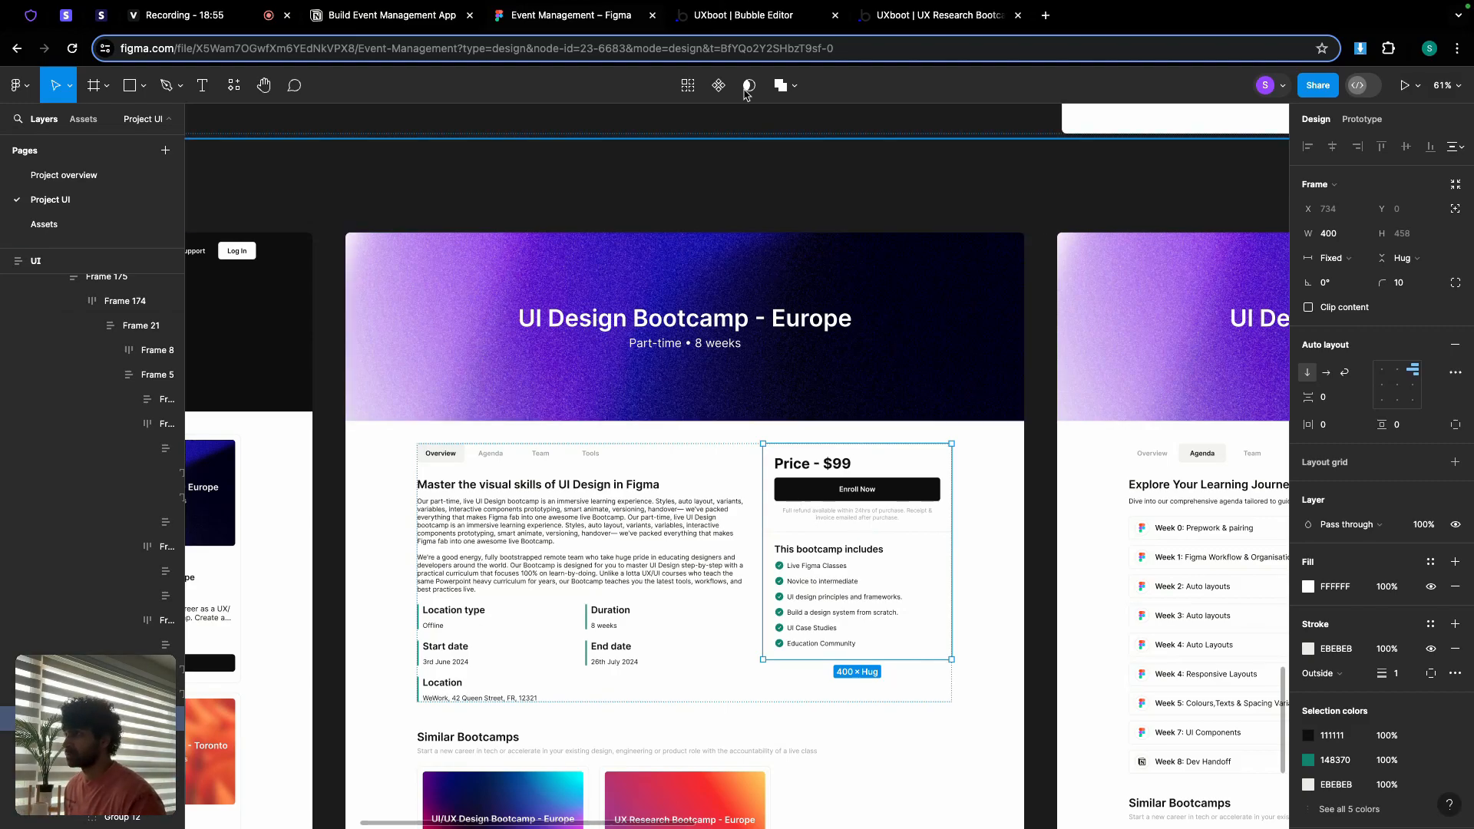
pyautogui.click(899, 27)
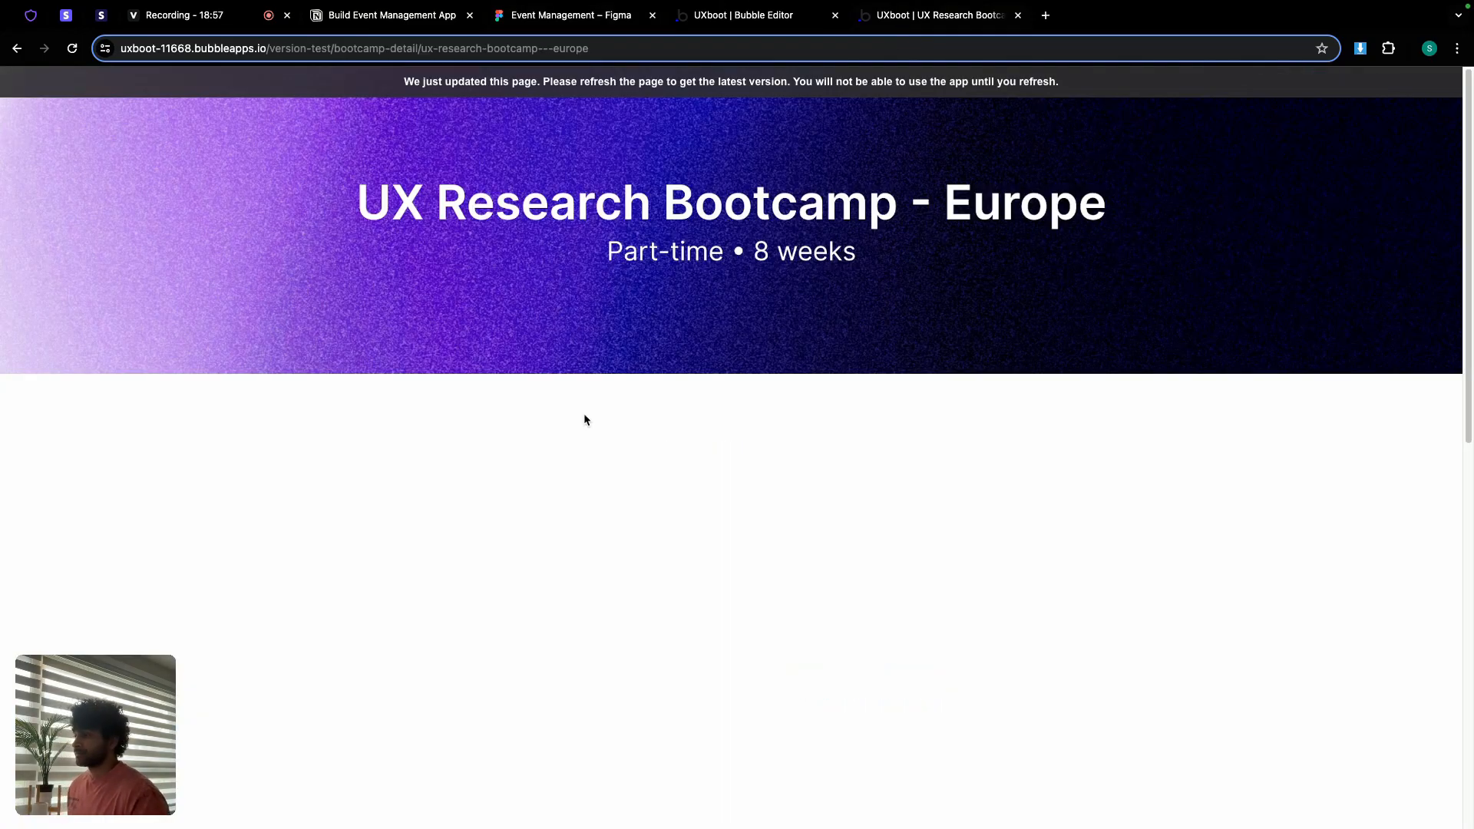
pyautogui.click(737, 17)
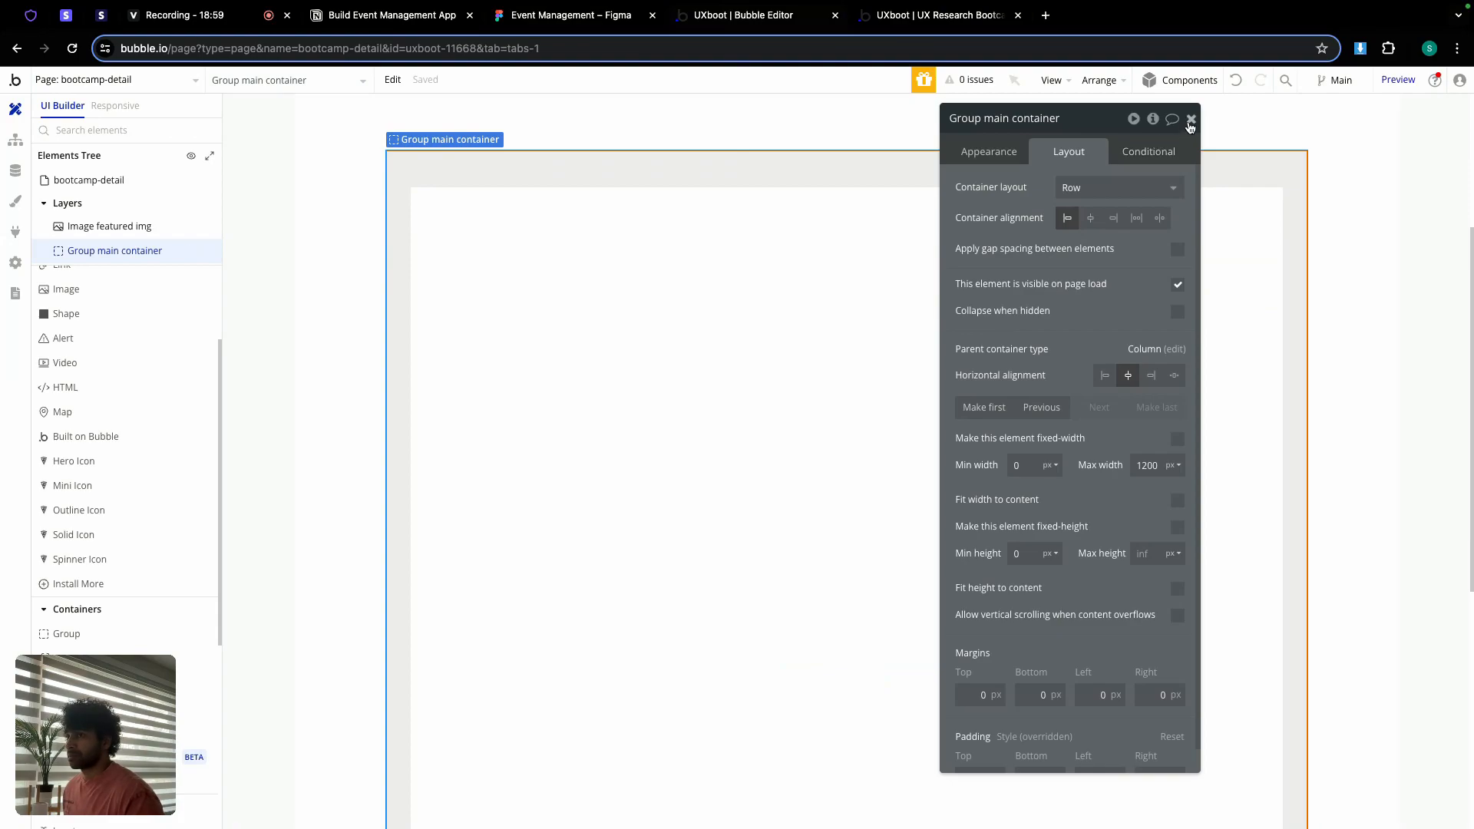
# Step: Turn on gap spacing with a 32 px column gap and dismiss the saving warning
pyautogui.click(1191, 127)
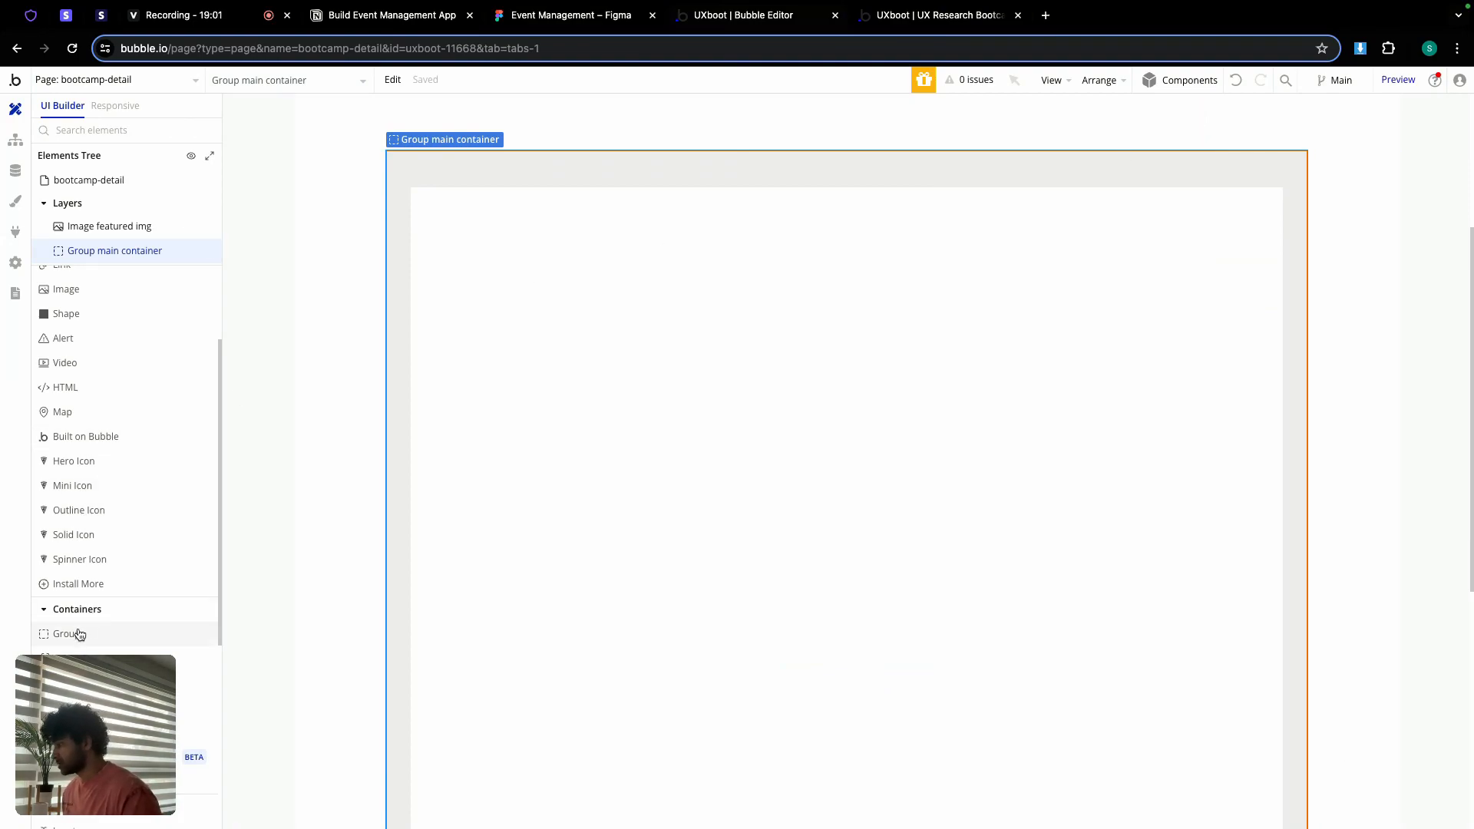
pyautogui.doubleClick(724, 379)
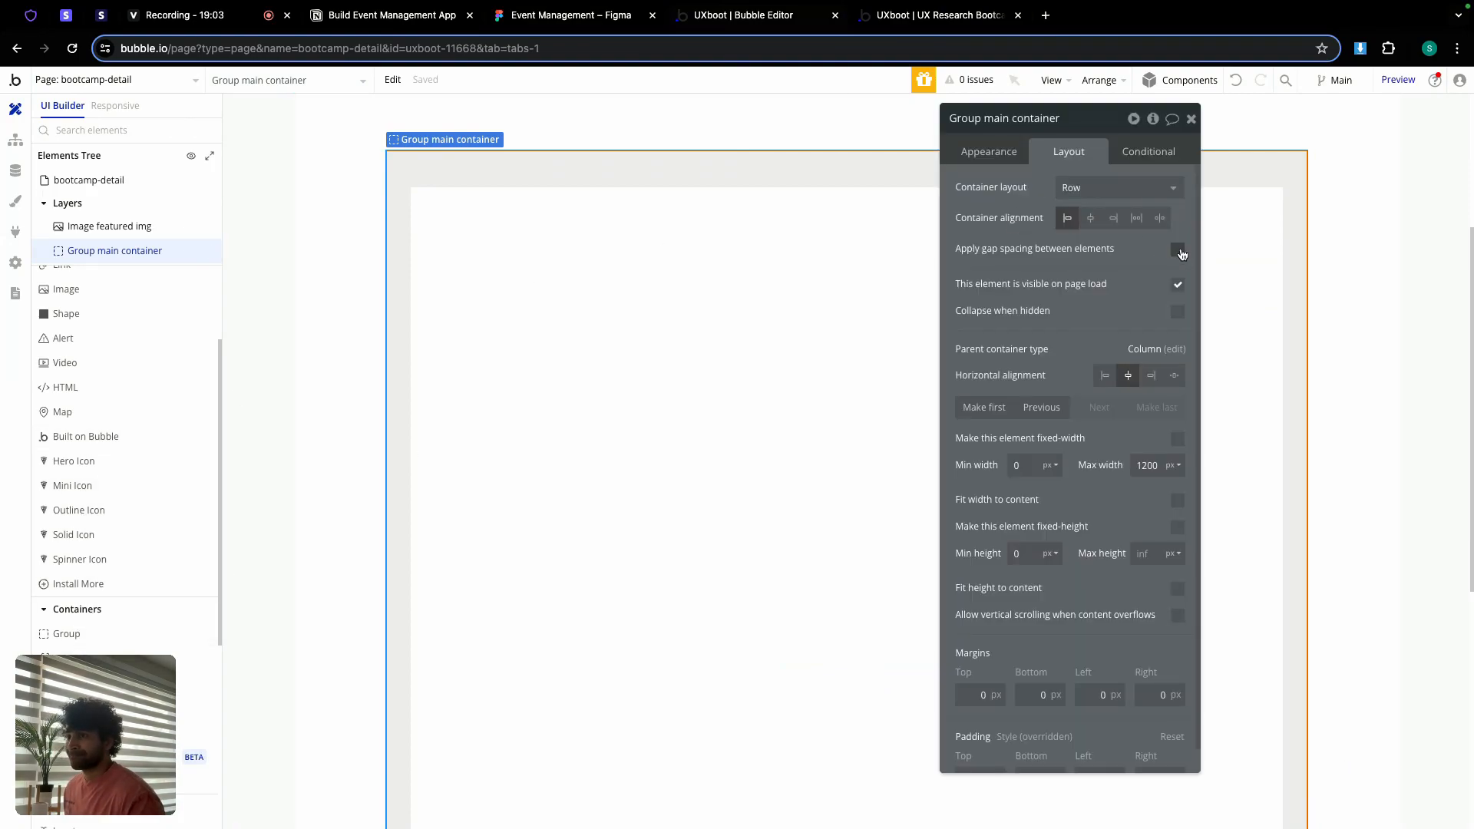
pyautogui.click(1177, 251)
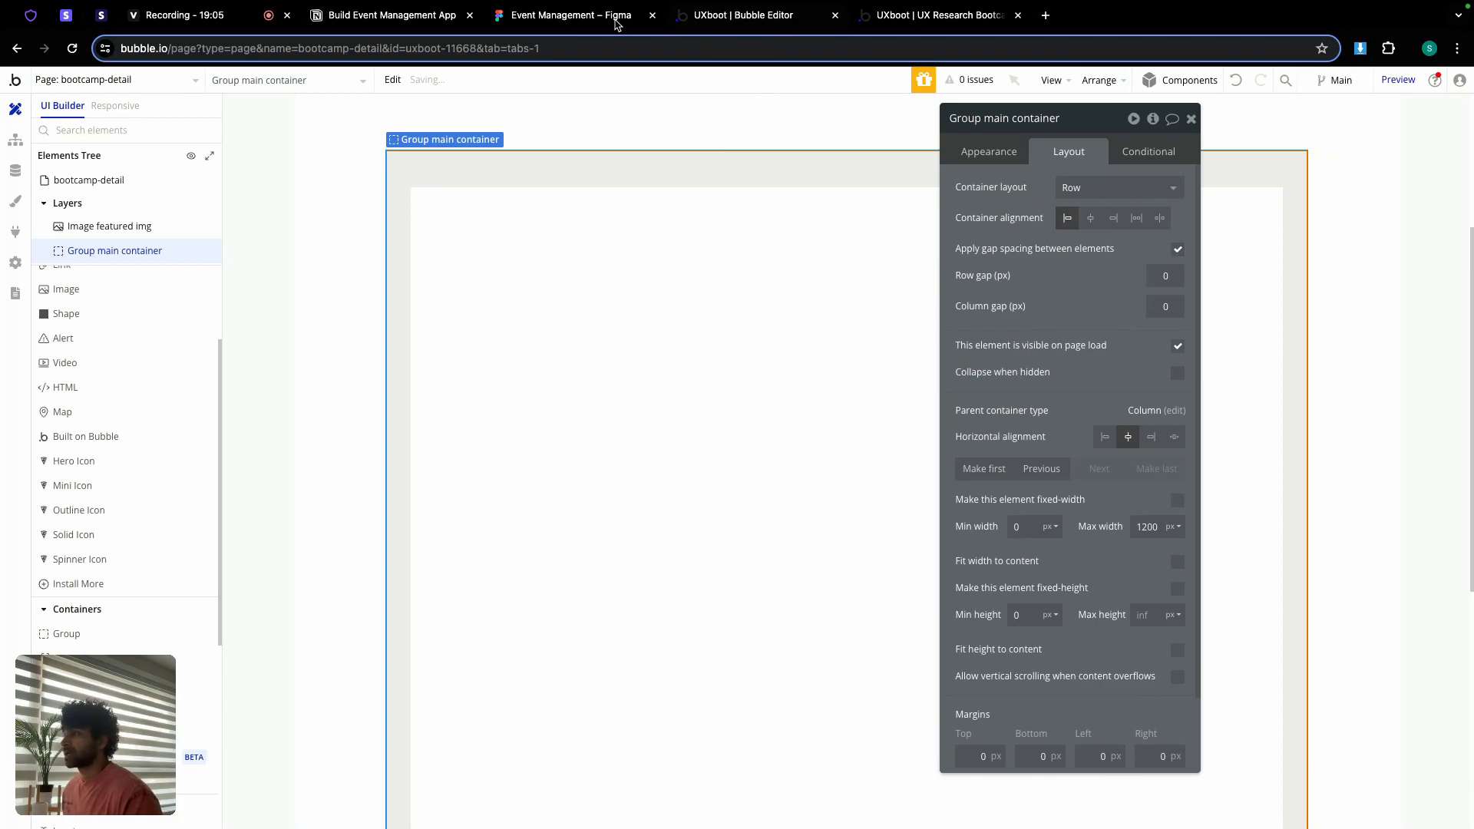
pyautogui.click(617, 24)
pyautogui.scroll(5, 763, 526)
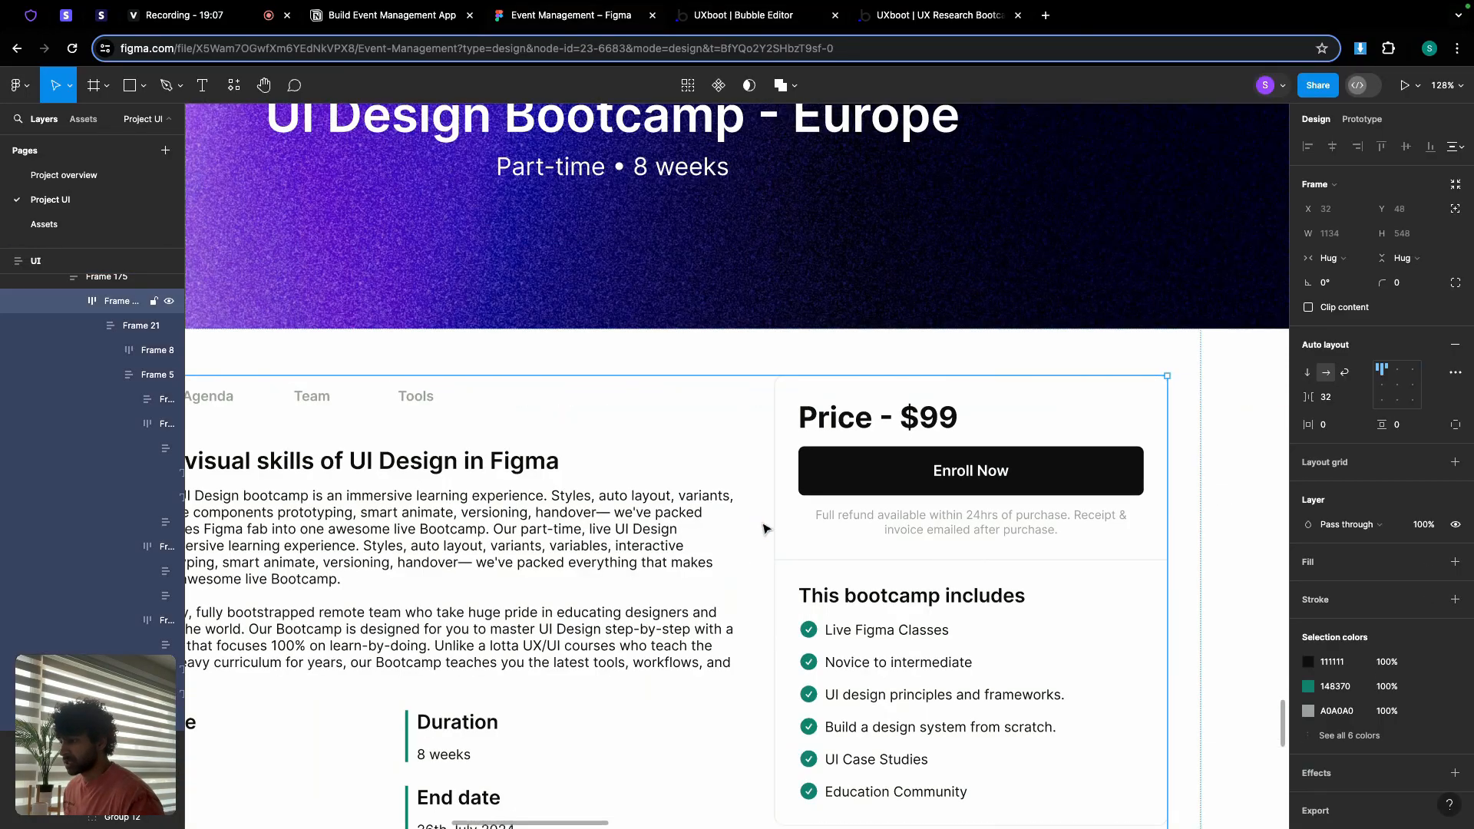
pyautogui.click(742, 17)
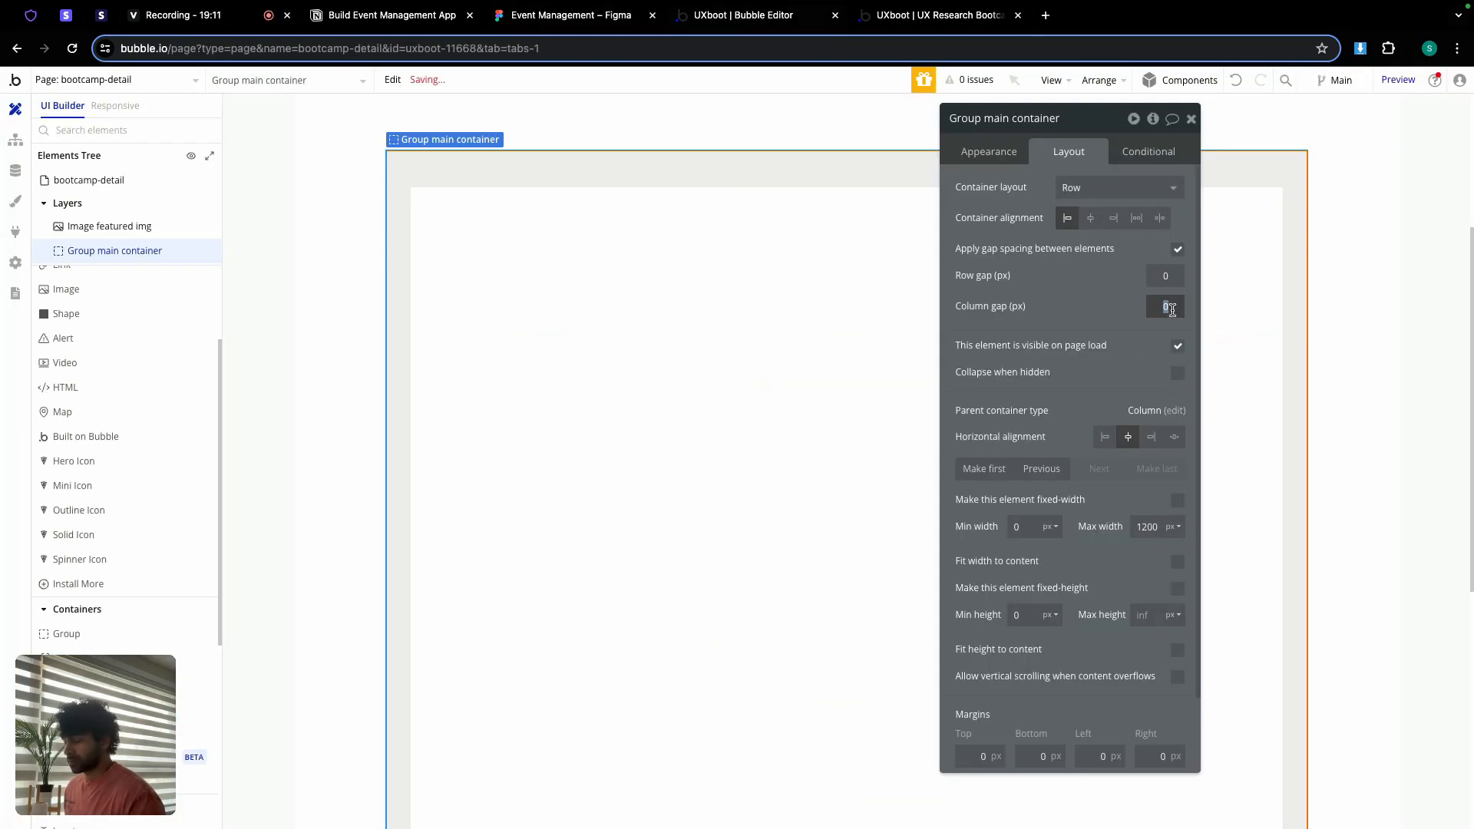
pyautogui.write('32')
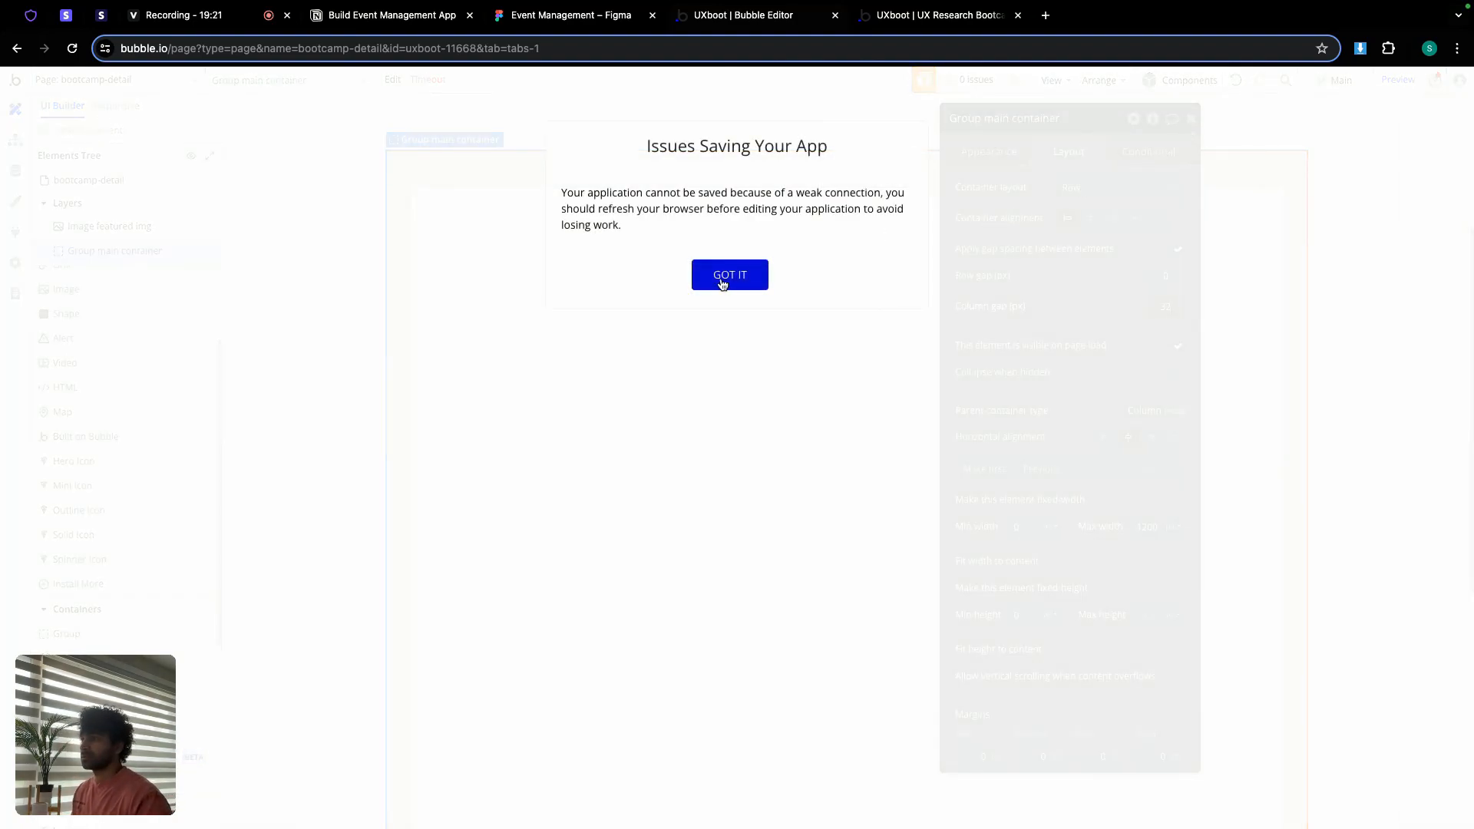
pyautogui.click(722, 284)
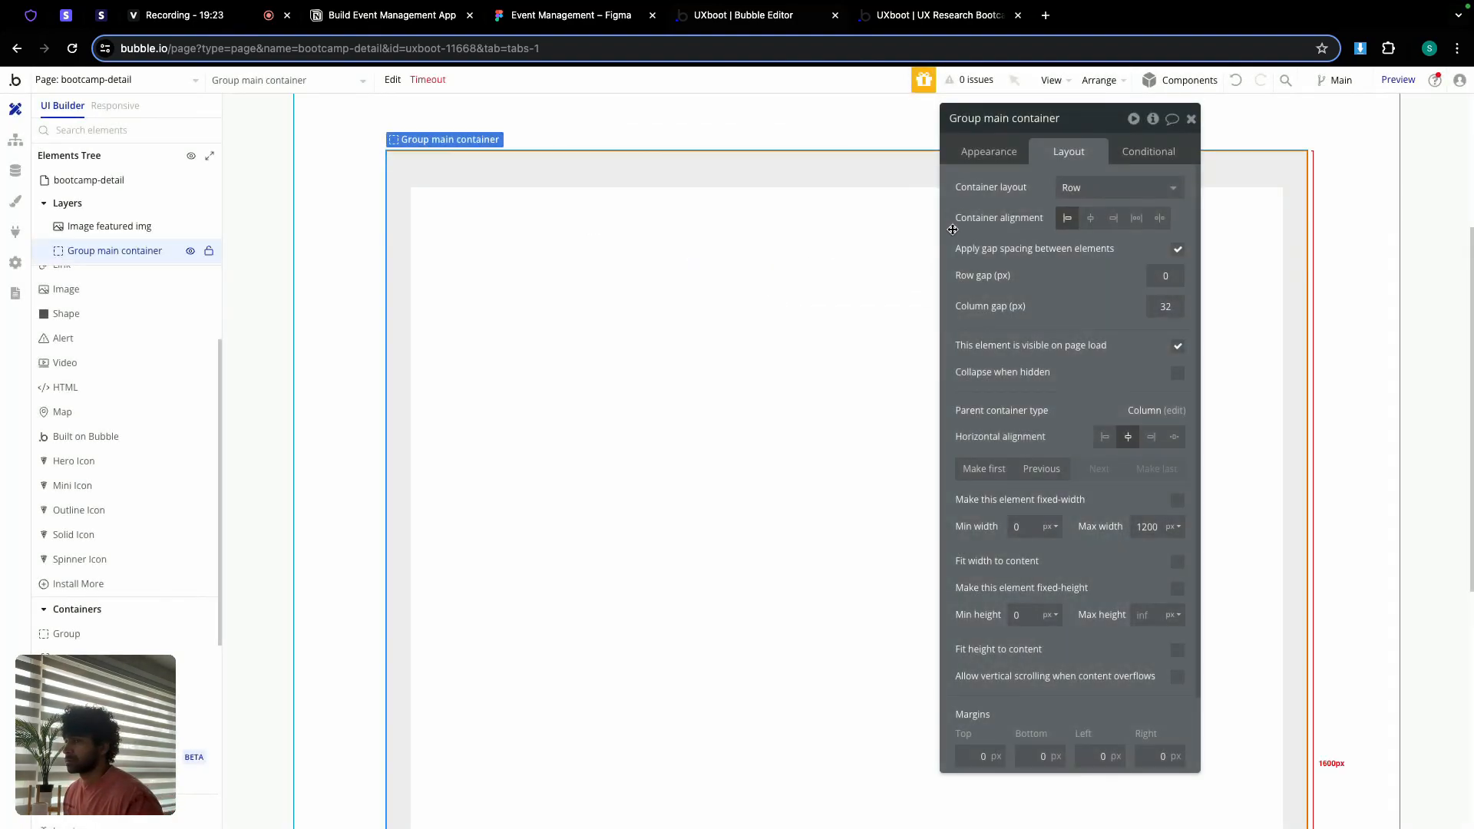
pyautogui.click(1191, 118)
pyautogui.moveTo(1207, 7)
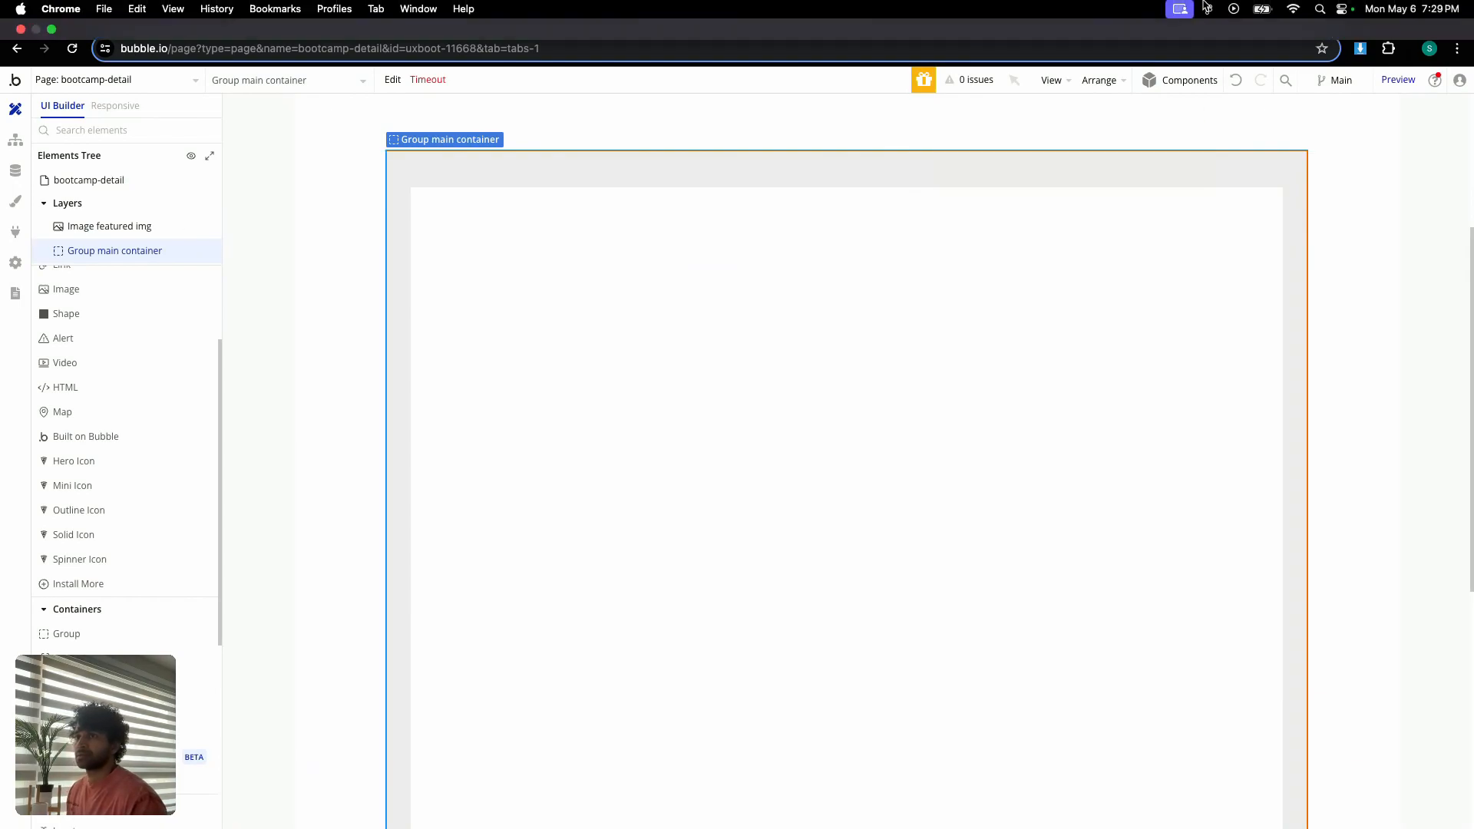
# Step: Draw a new Group inside Group main container and rename it Group left
pyautogui.click(66, 634)
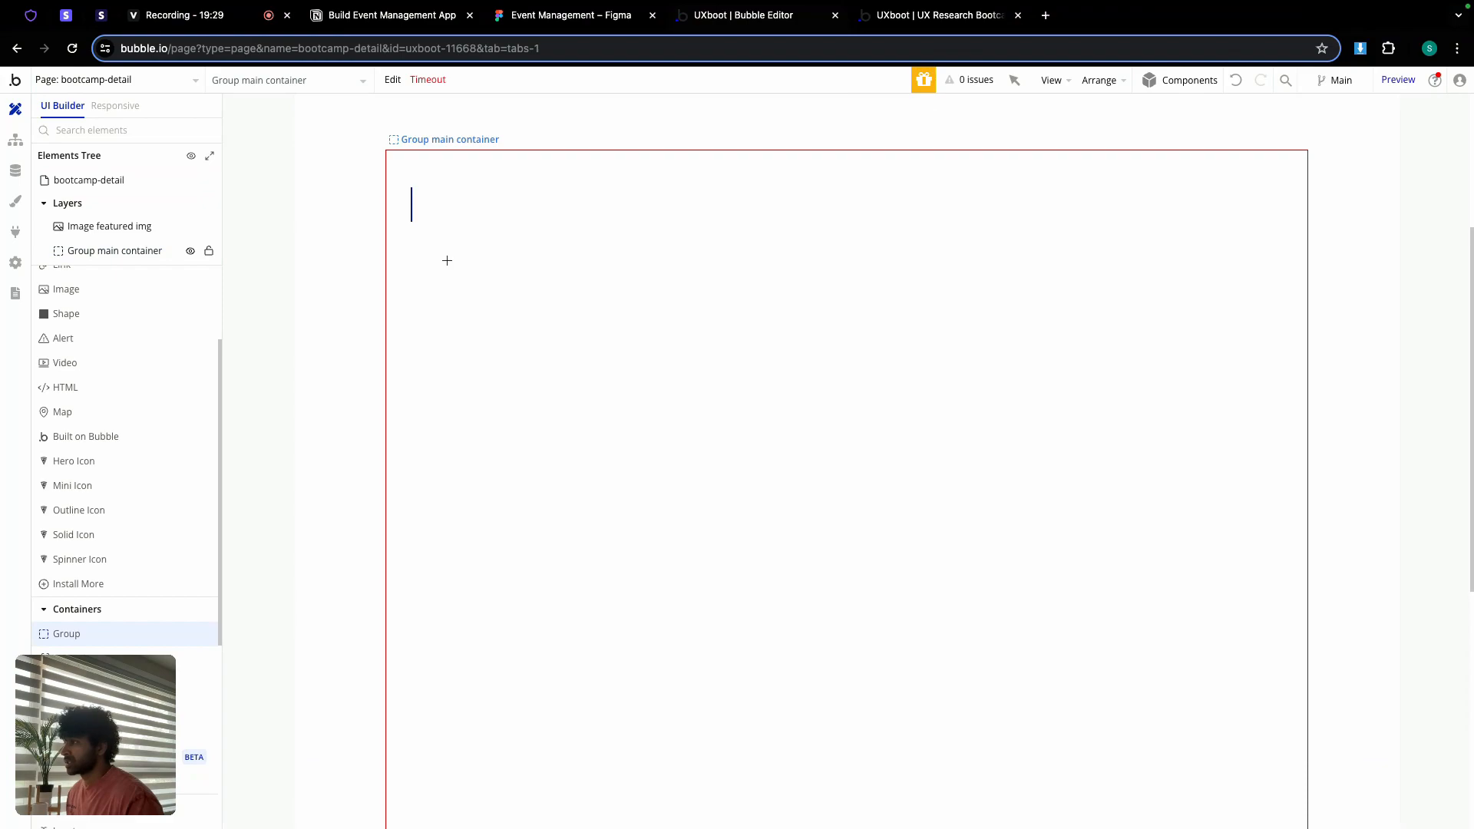
pyautogui.click(447, 267)
pyautogui.doubleClick(1008, 115)
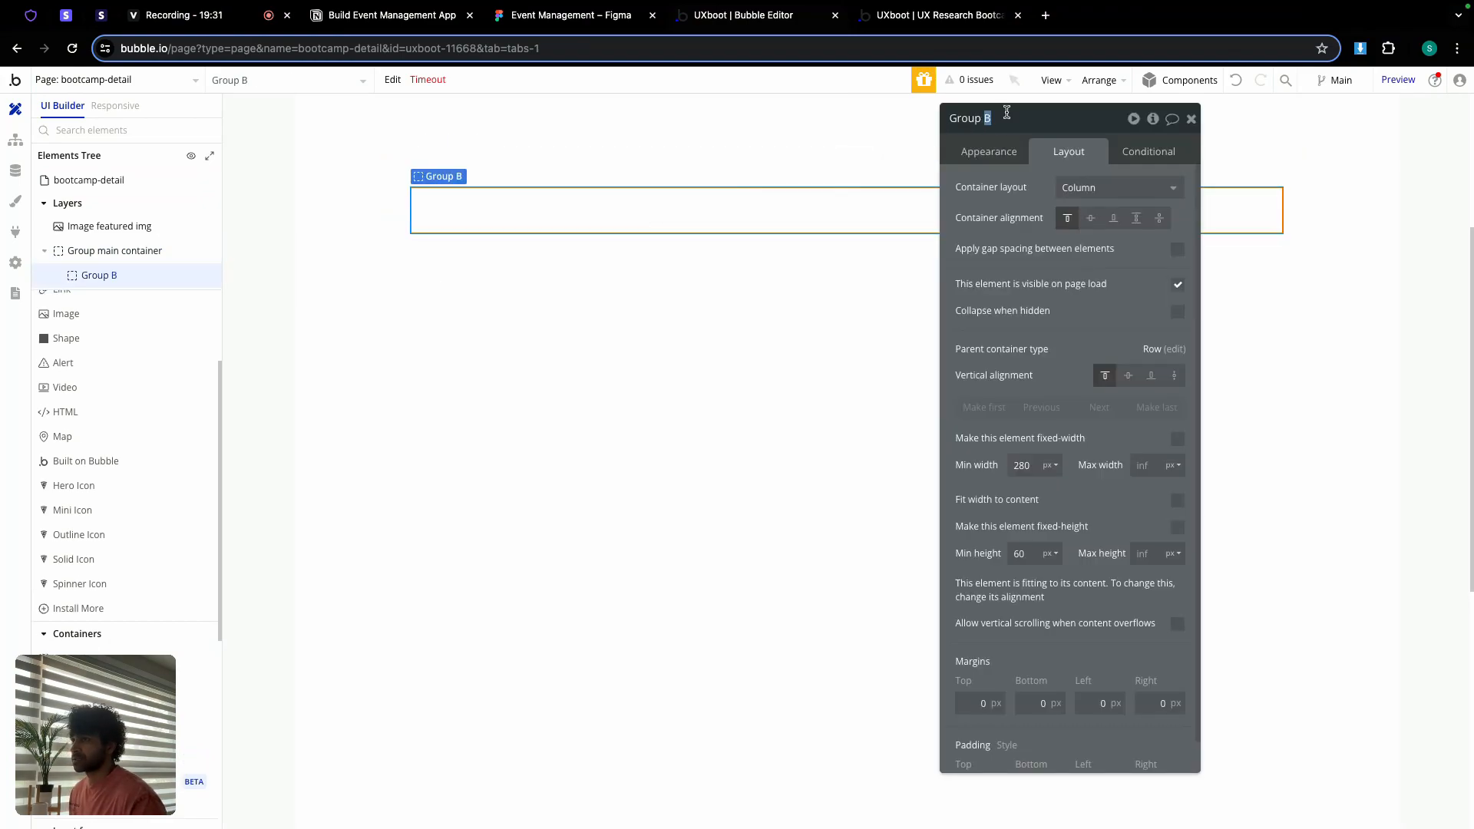
pyautogui.write('left')
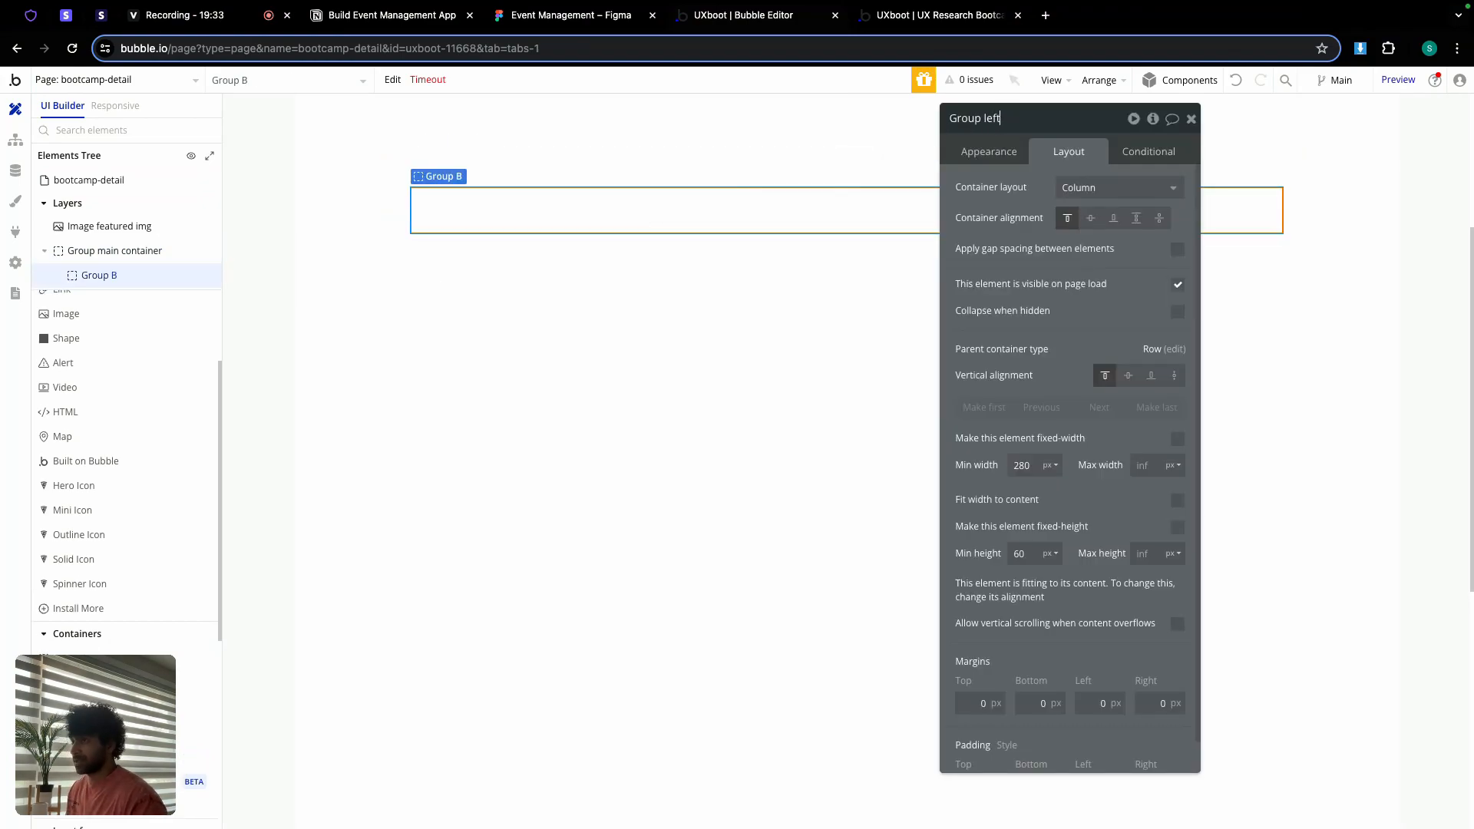
# Step: Give Group left zero min width and height, stretch vertical alignment, and a 70% max width
pyautogui.click(1024, 464)
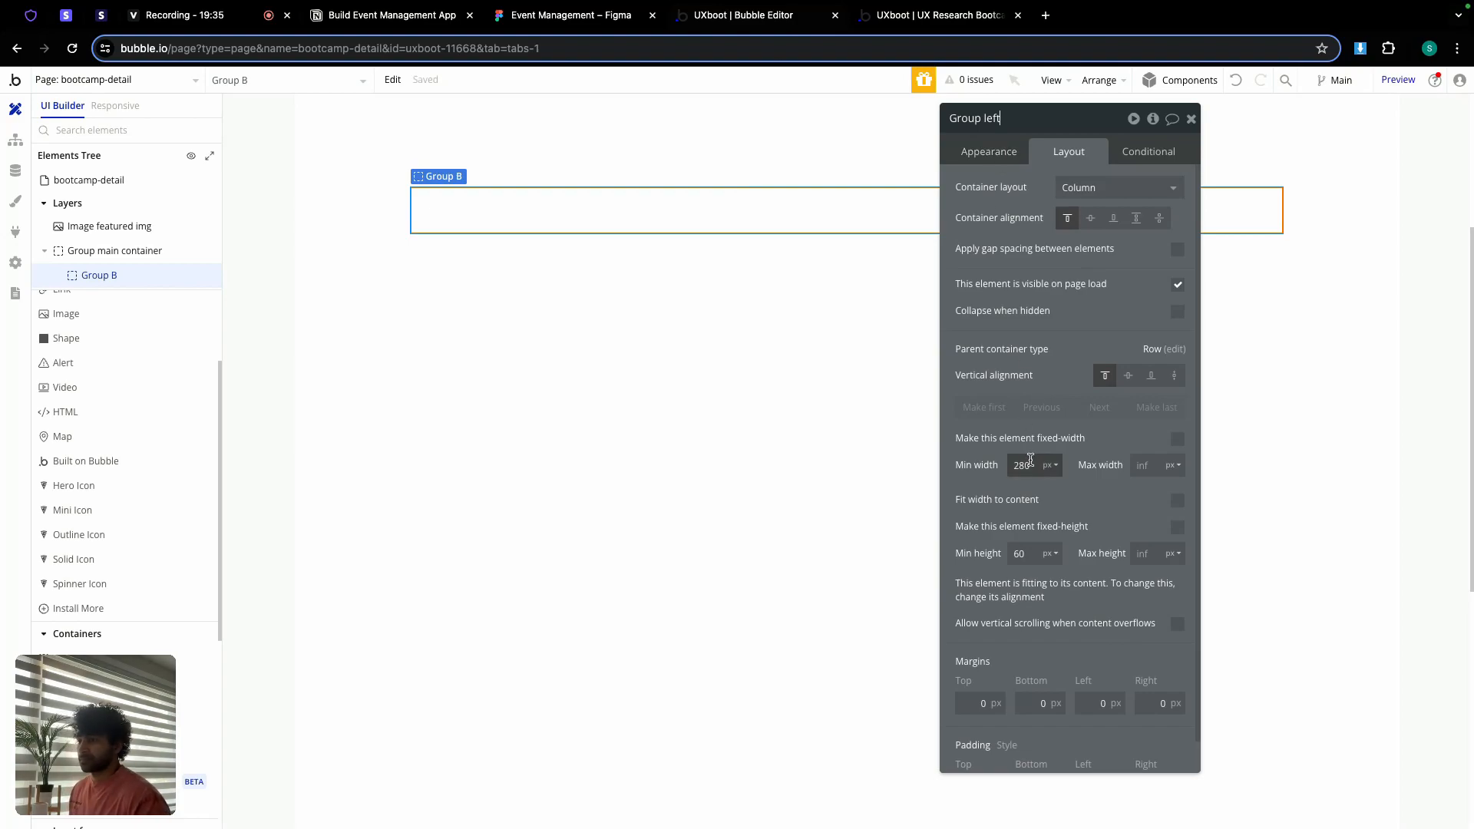
pyautogui.write('0')
pyautogui.doubleClick(1026, 554)
pyautogui.write('0')
pyautogui.click(1017, 569)
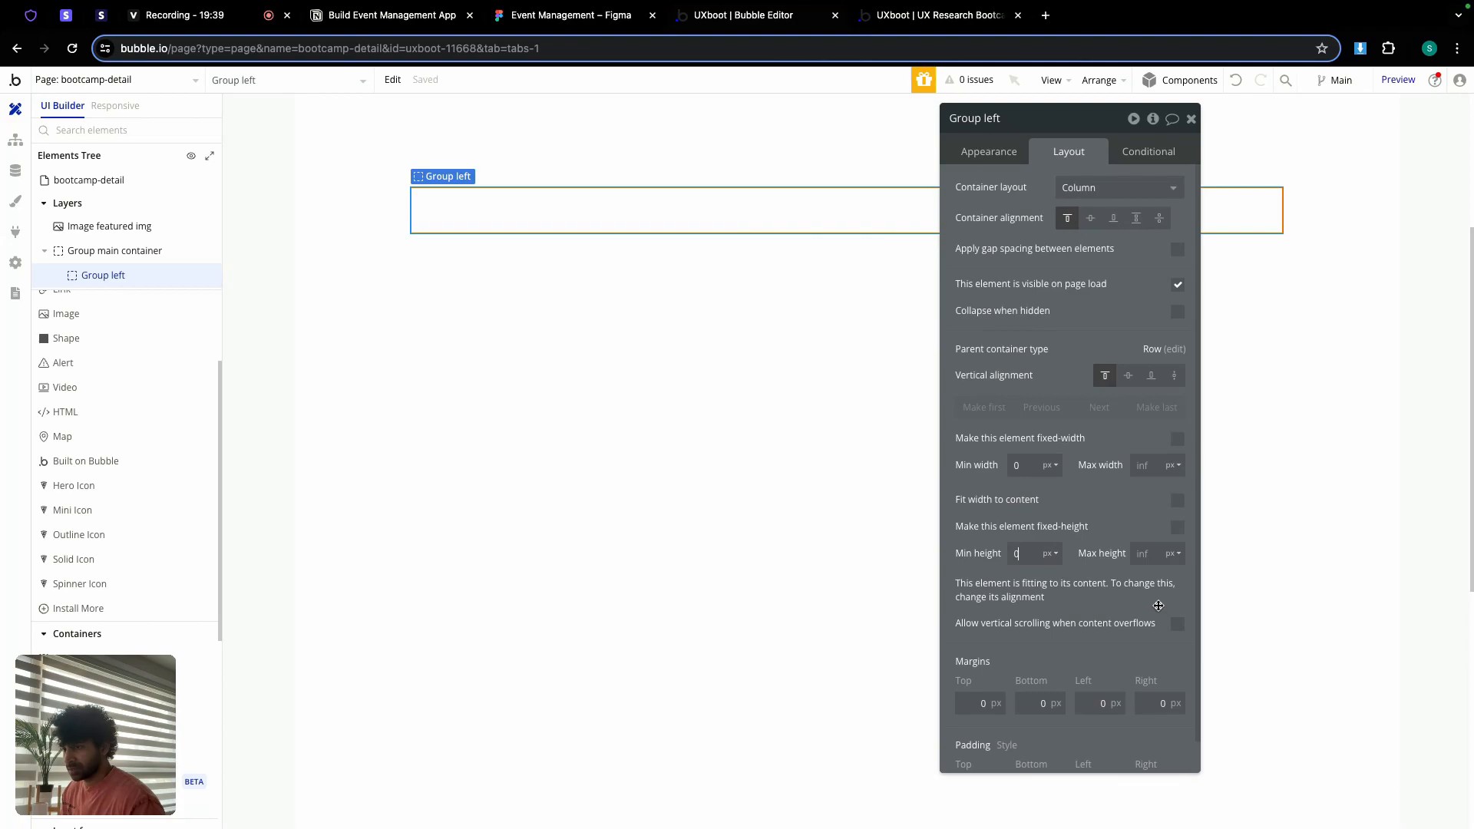
pyautogui.click(1175, 376)
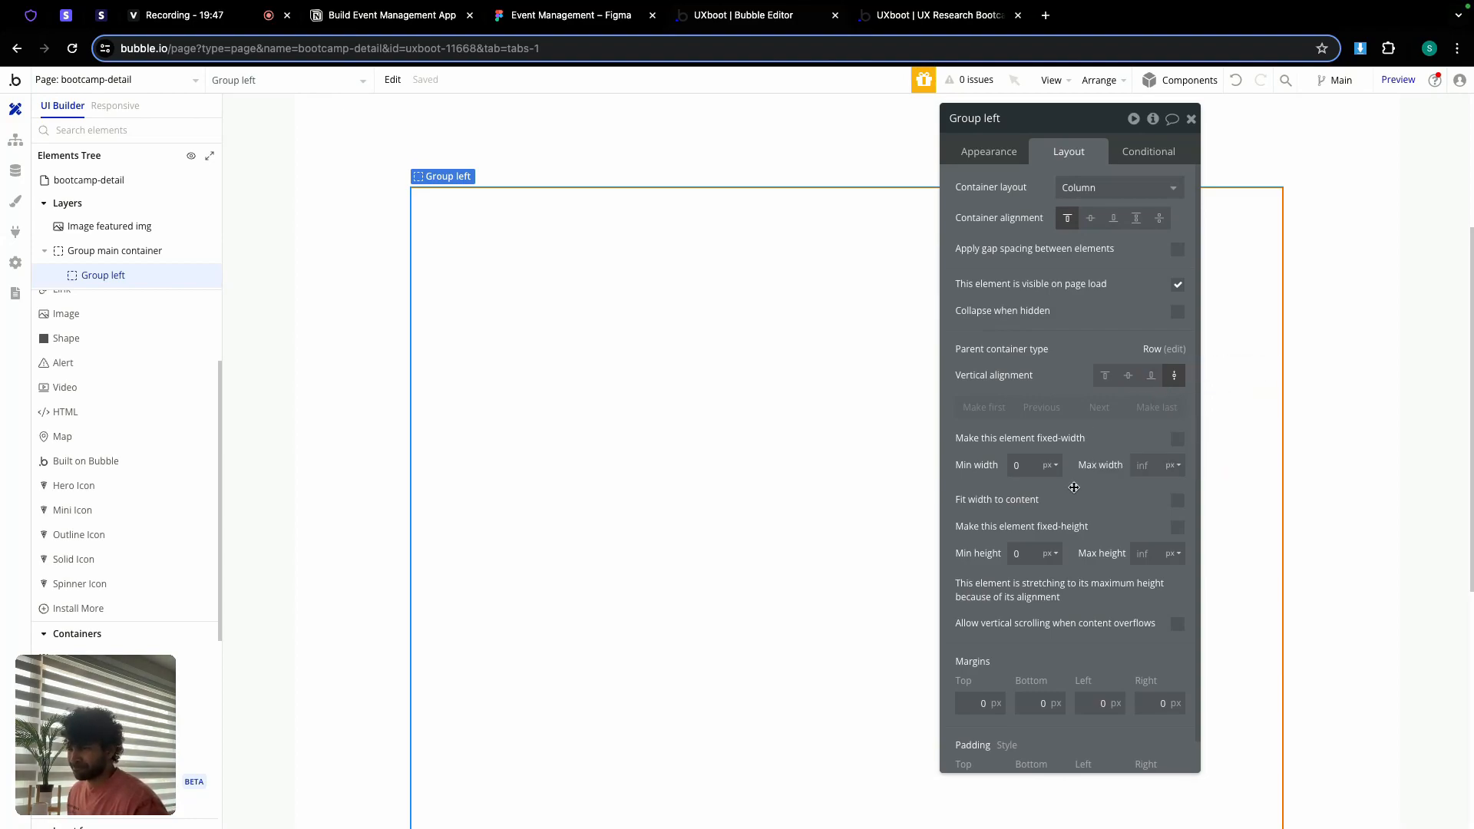
pyautogui.click(1144, 459)
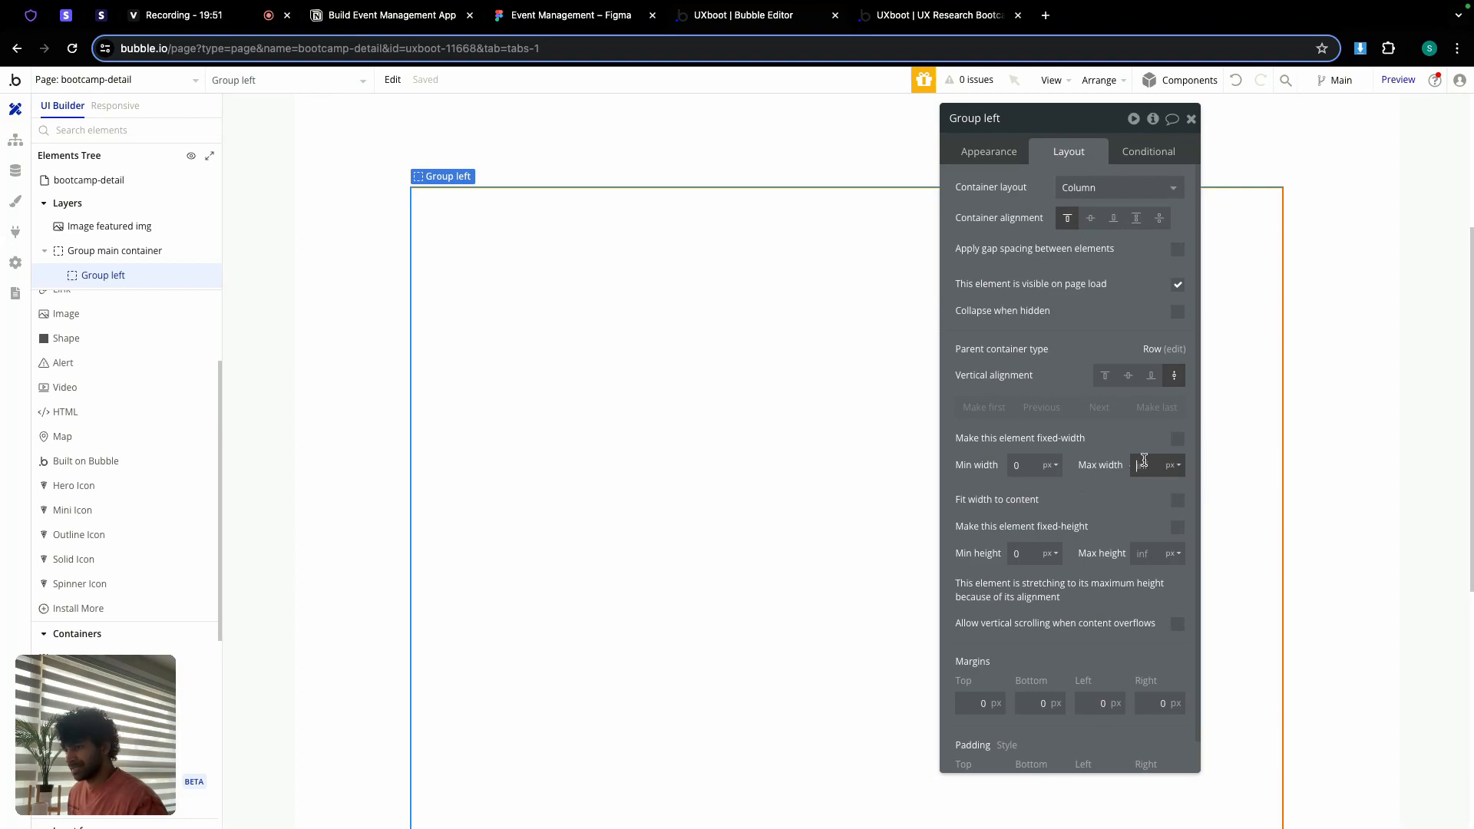
pyautogui.click(1173, 466)
pyautogui.click(1170, 495)
pyautogui.moveTo(1080, 150); pyautogui.dragTo(672, 147)
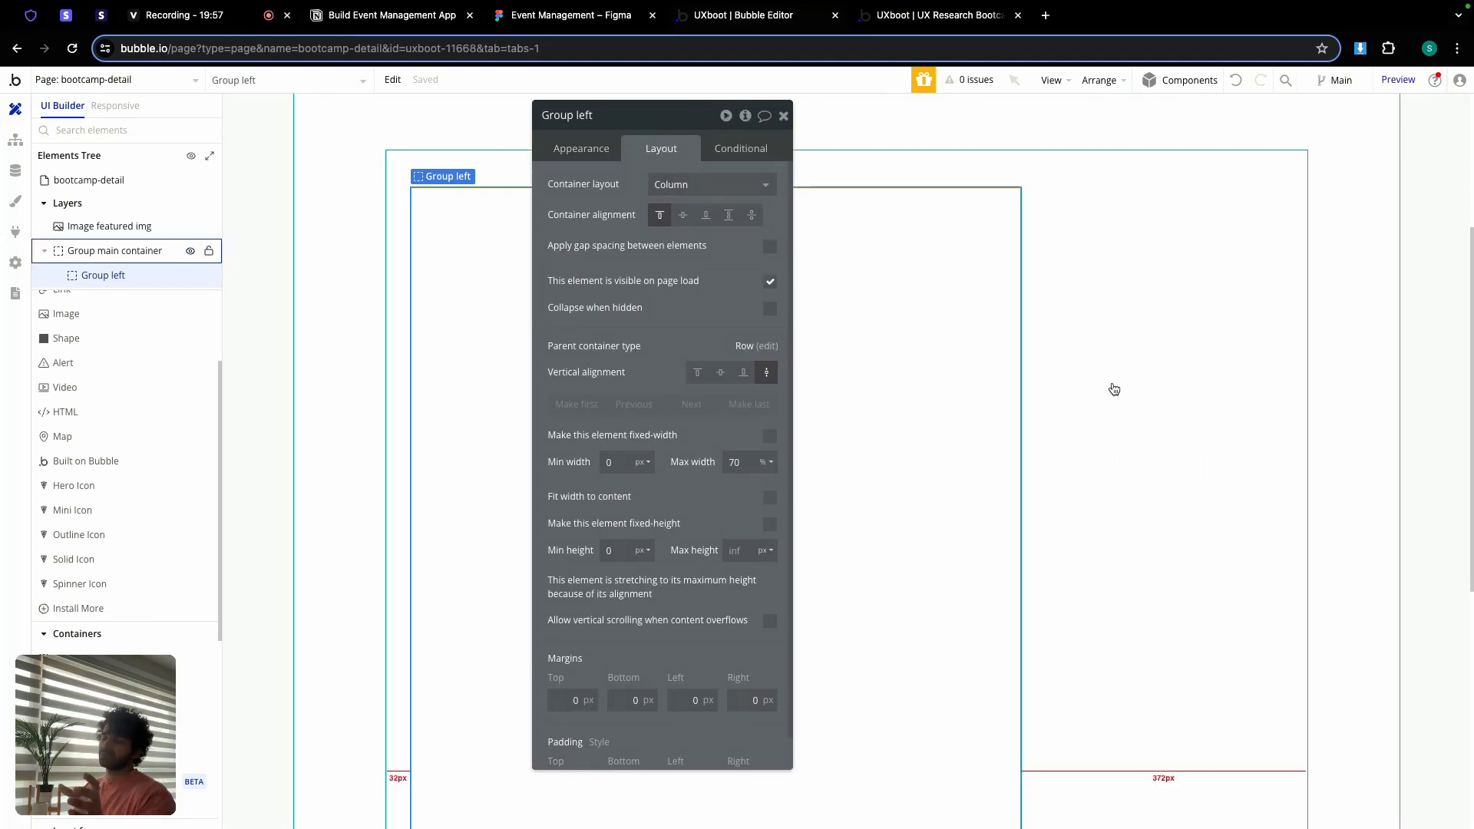
pyautogui.click(783, 115)
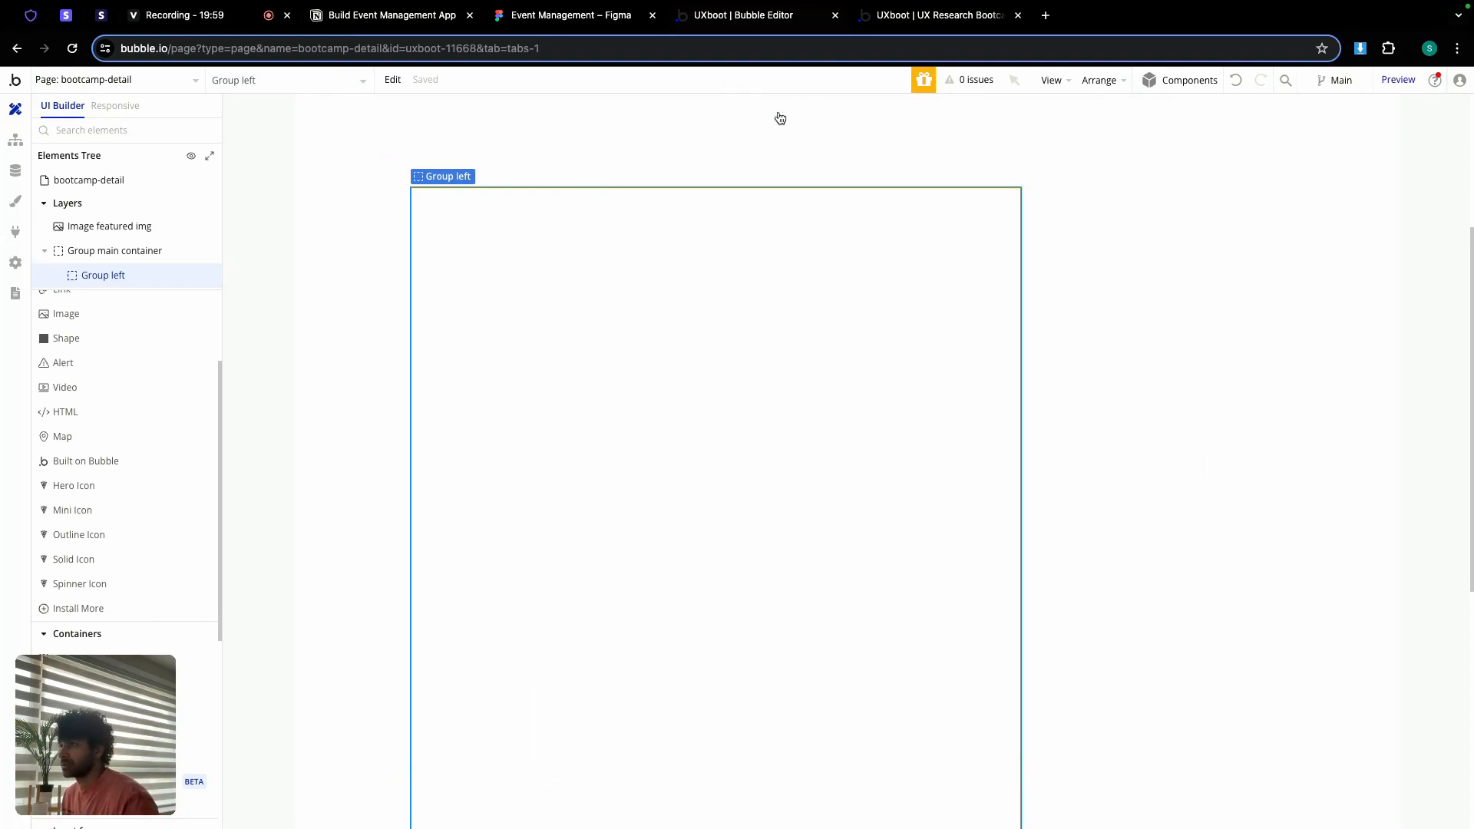
# Step: Review the Figma design, then go to the edit-bootcamp page
pyautogui.click(559, 15)
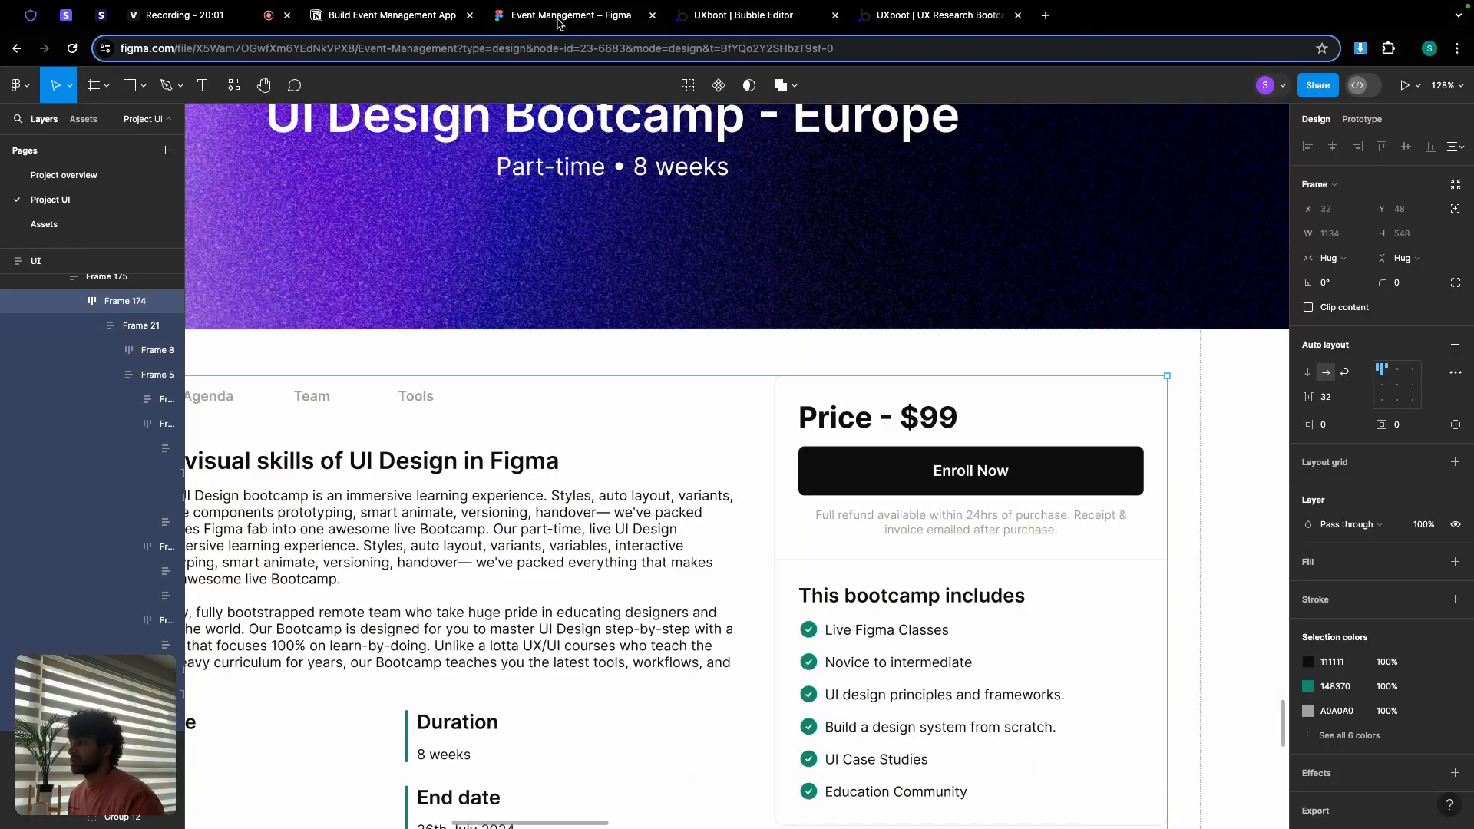
pyautogui.scroll(-5, 535, 385)
pyautogui.scroll(5, 535, 385)
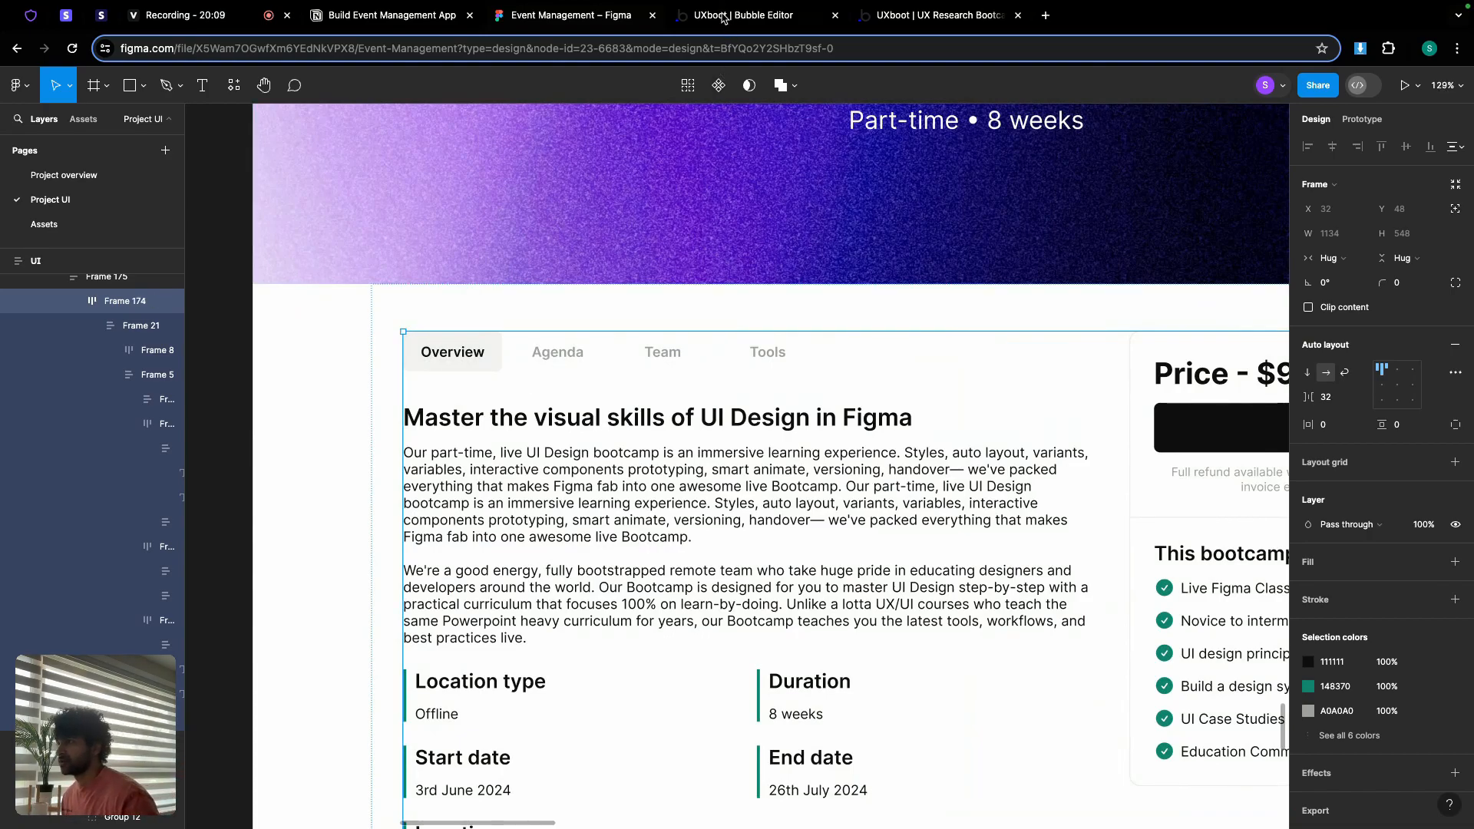
pyautogui.click(722, 16)
pyautogui.click(108, 79)
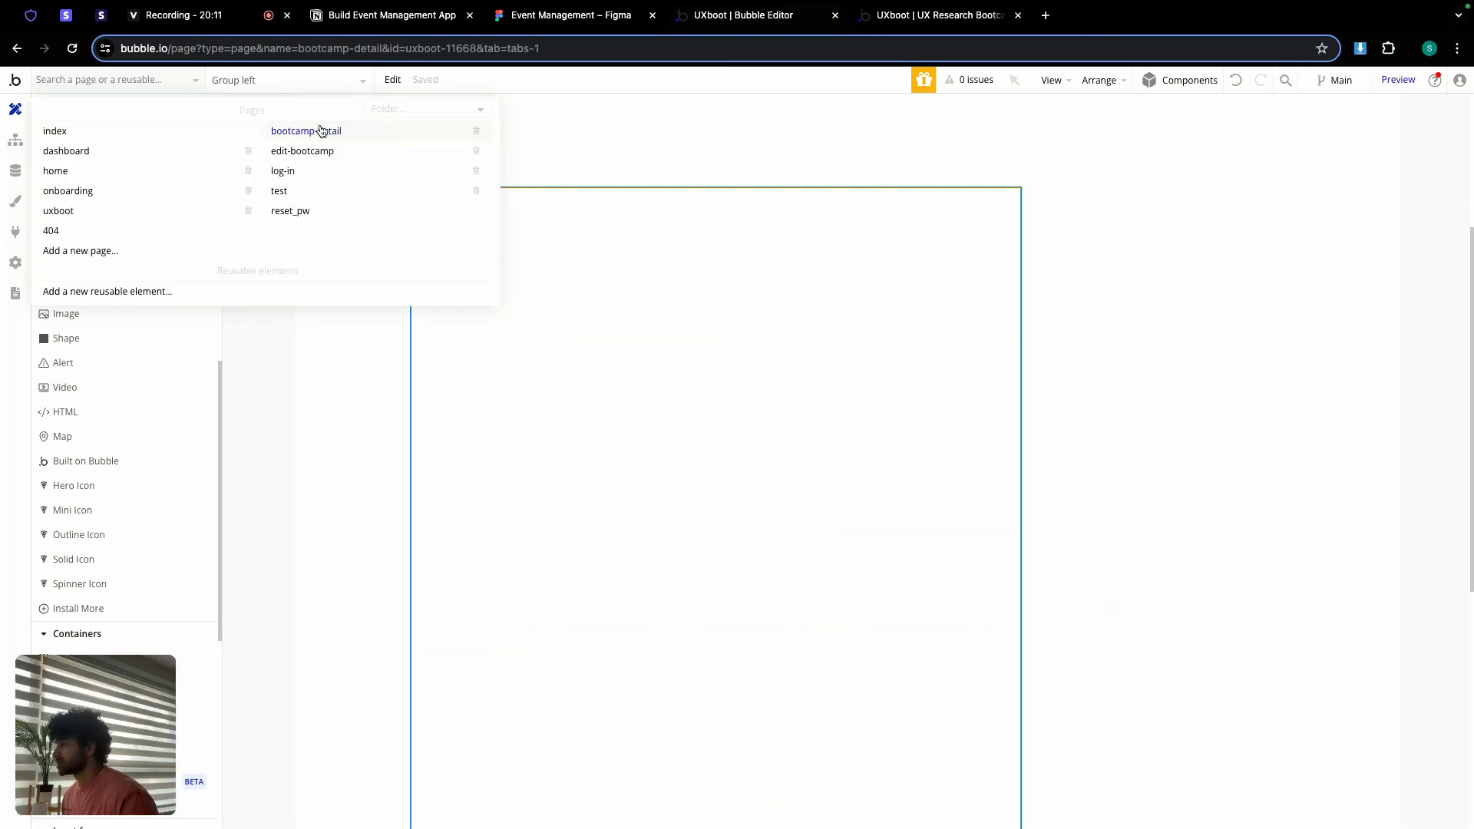
pyautogui.click(314, 153)
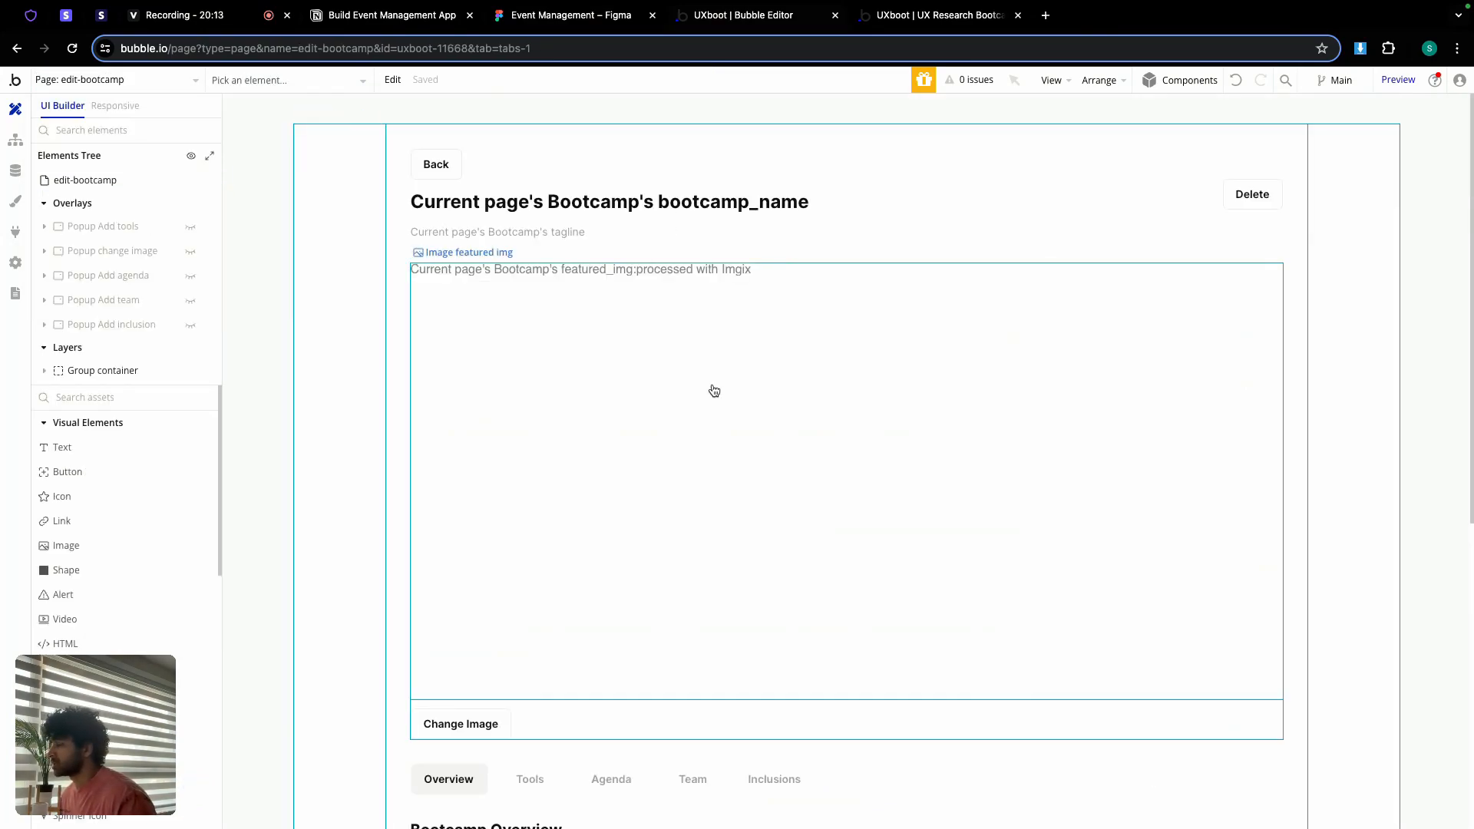
# Step: Copy Group sections with its workflows via Copy special
pyautogui.scroll(-5, 637, 388)
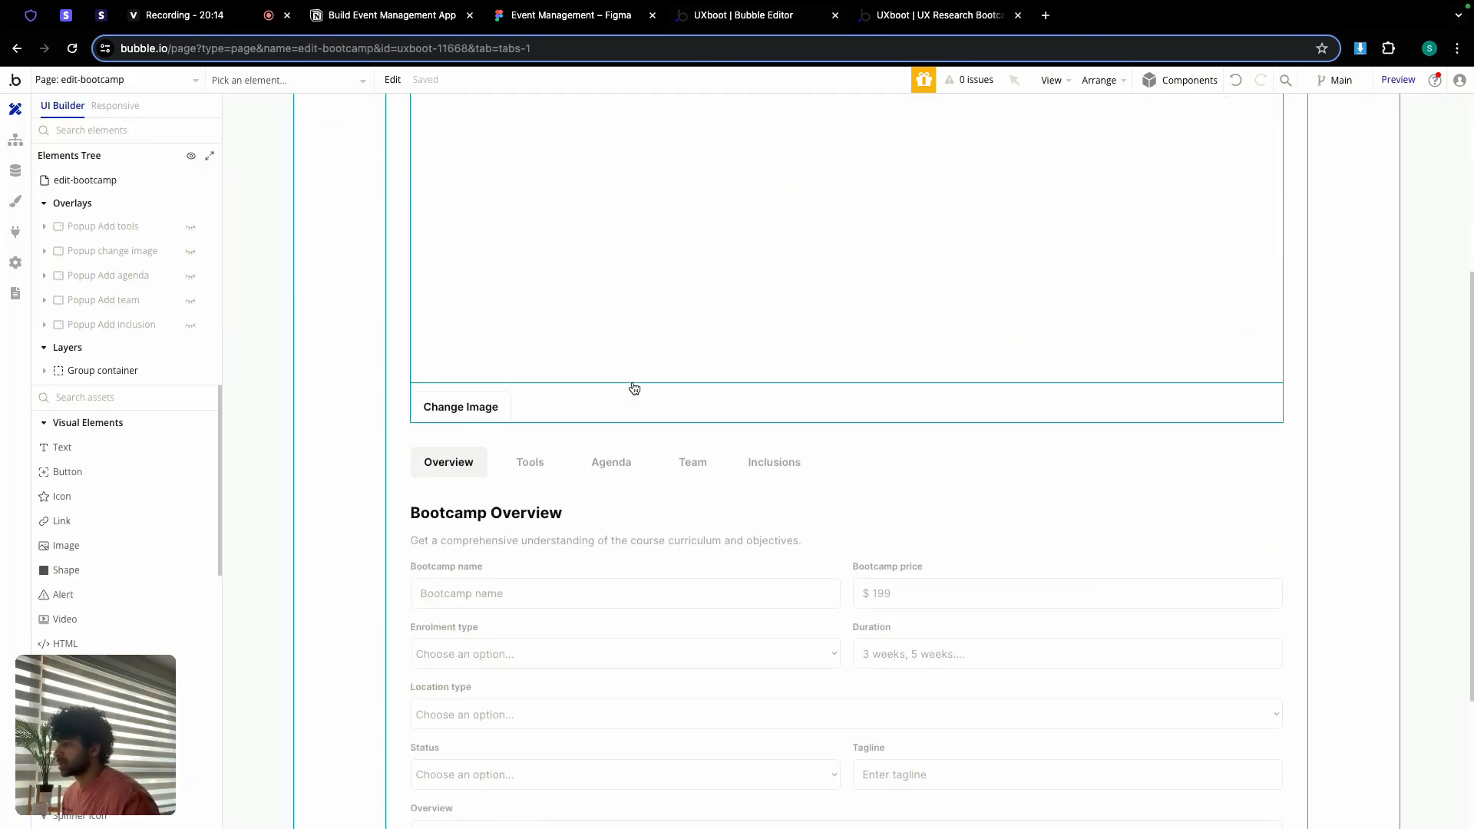
pyautogui.click(856, 468)
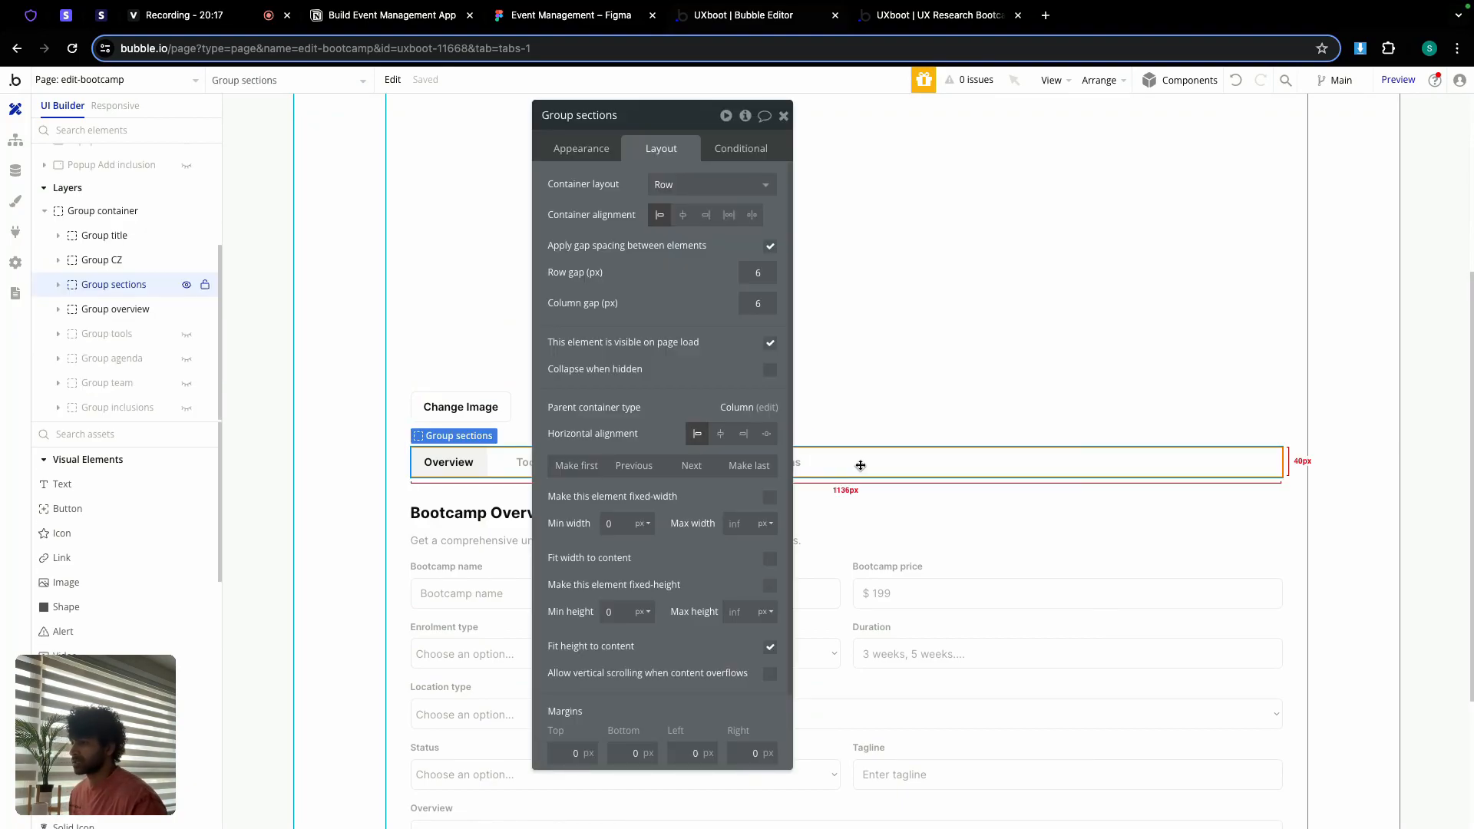
pyautogui.rightClick(861, 465)
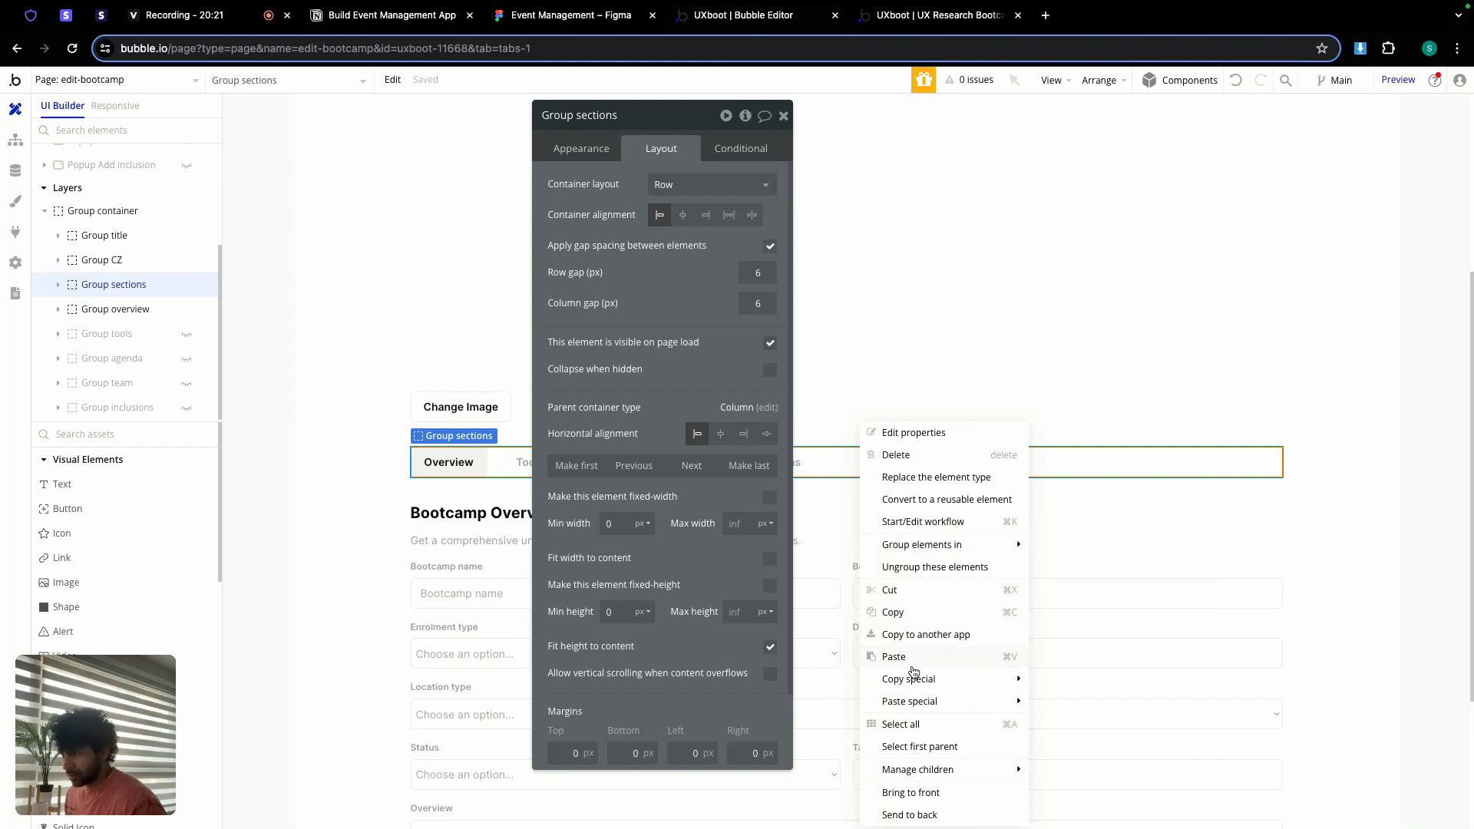
pyautogui.moveTo(914, 679)
pyautogui.click(1063, 679)
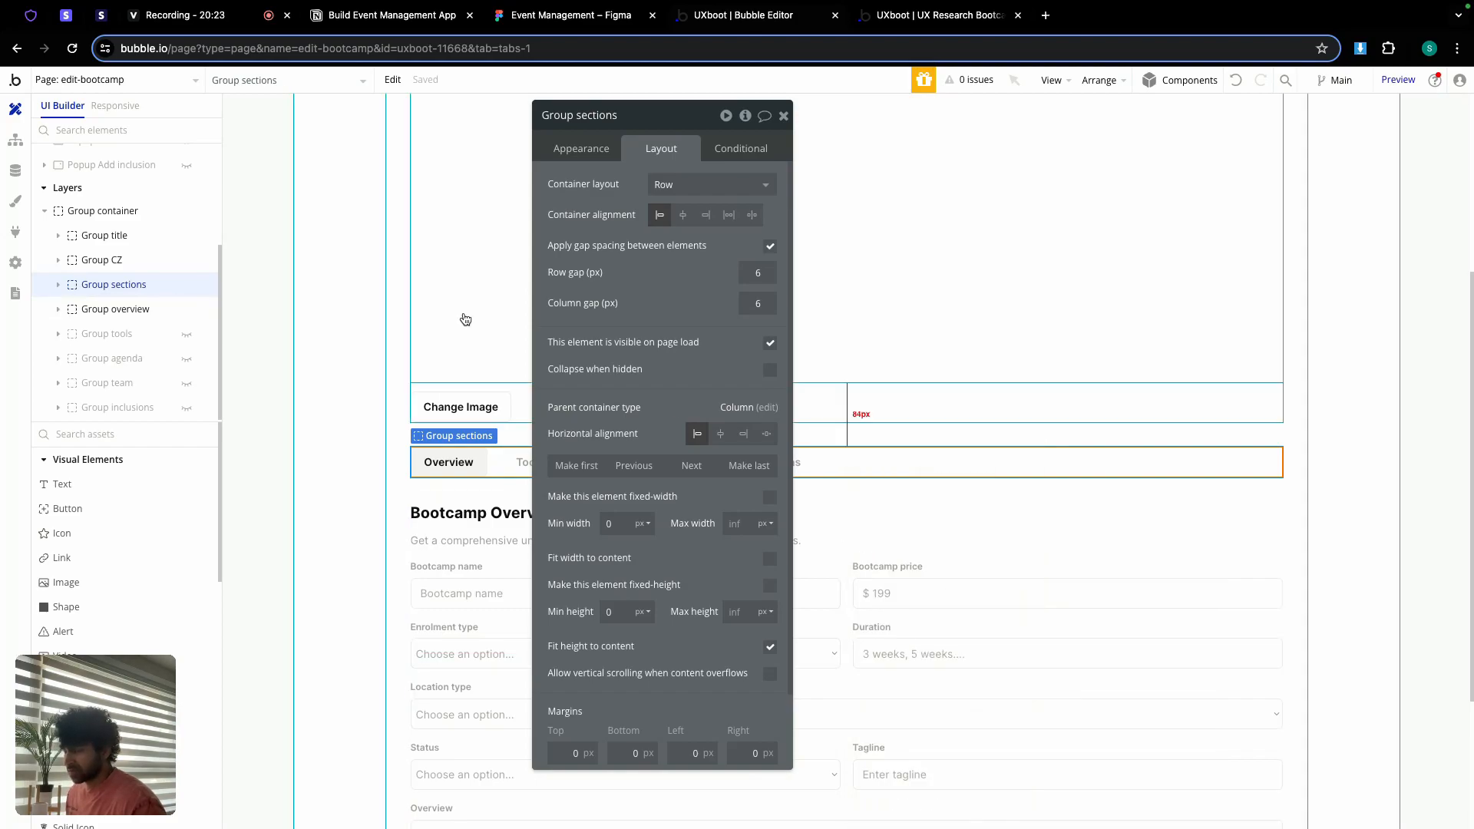
pyautogui.click(116, 79)
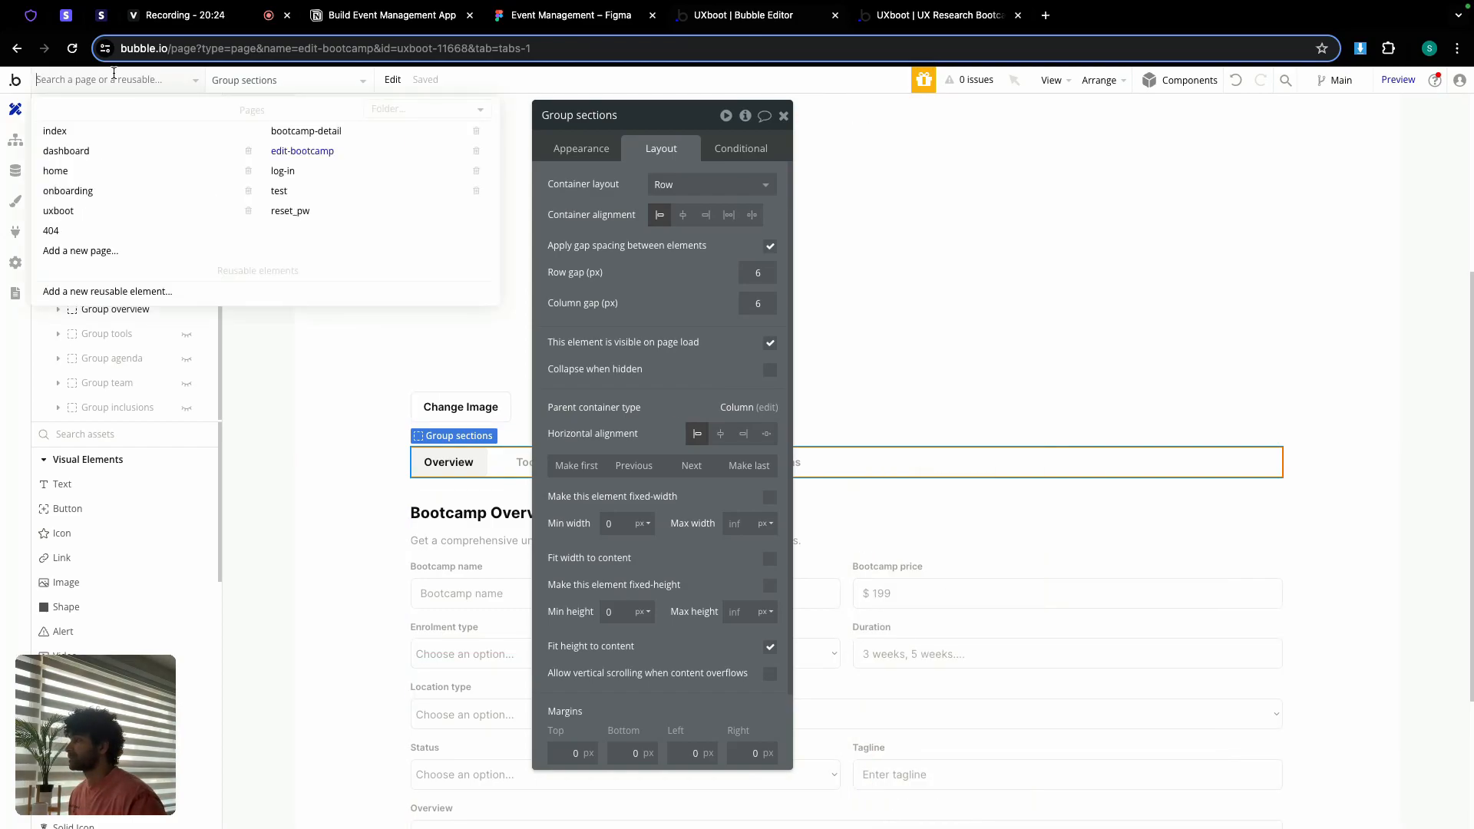
# Step: On bootcamp-detail, paste Group sections with workflows into Group left
pyautogui.click(297, 132)
pyautogui.doubleClick(533, 510)
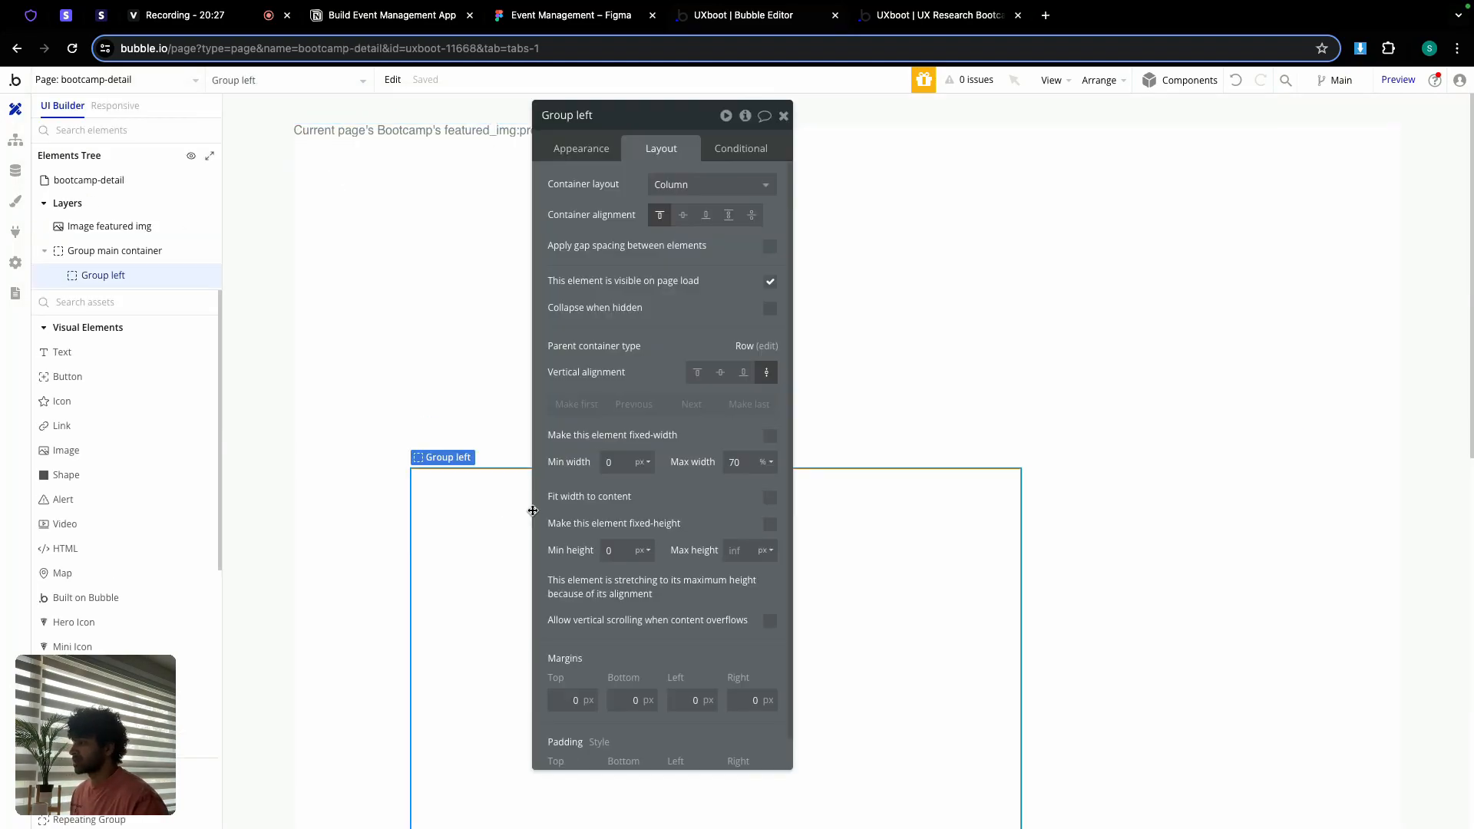
pyautogui.click(783, 115)
pyautogui.doubleClick(494, 566)
pyautogui.rightClick(494, 566)
pyautogui.moveTo(556, 721)
pyautogui.click(691, 724)
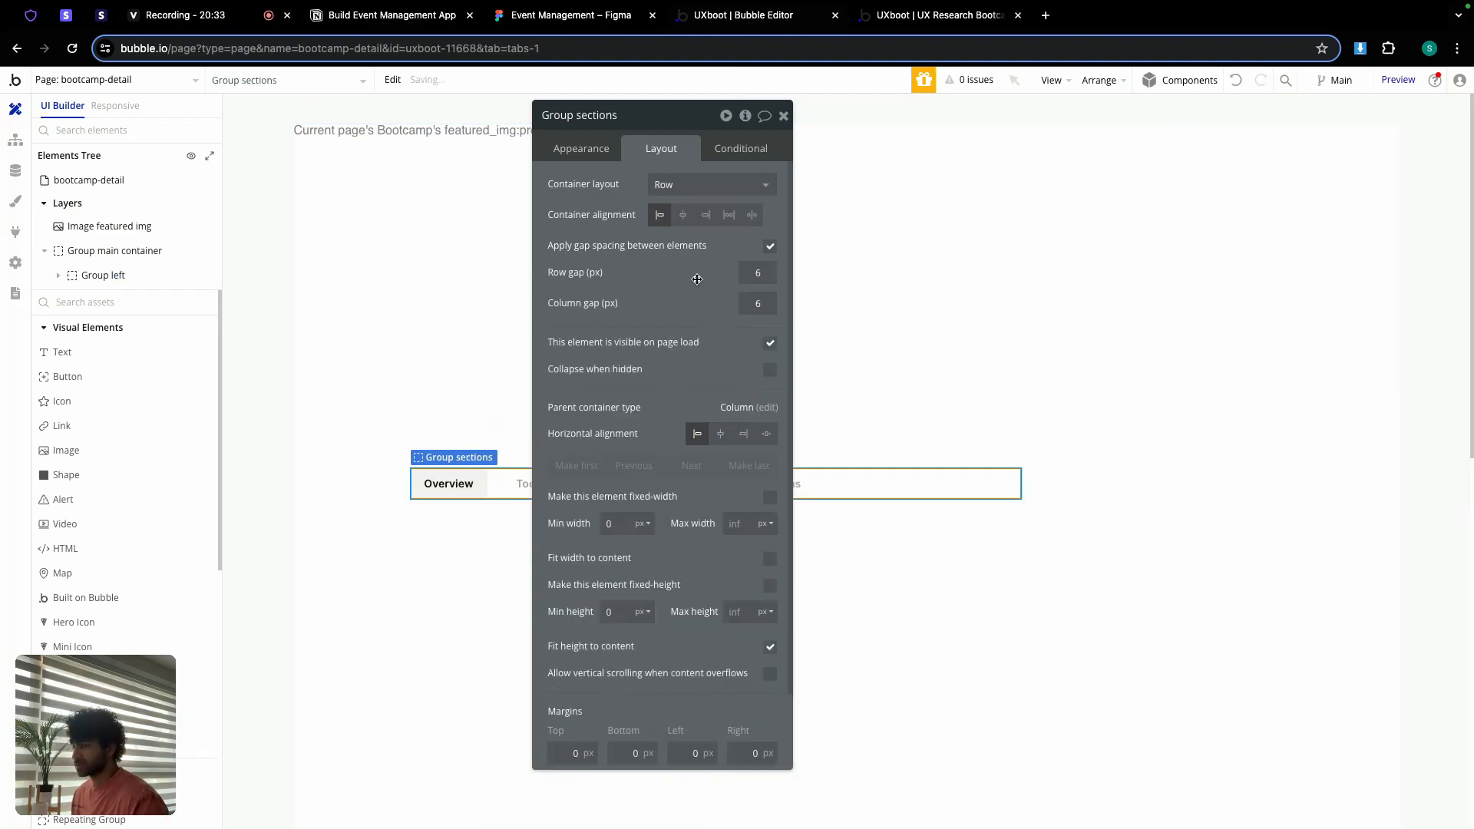
pyautogui.click(783, 115)
pyautogui.scroll(-3, 648, 401)
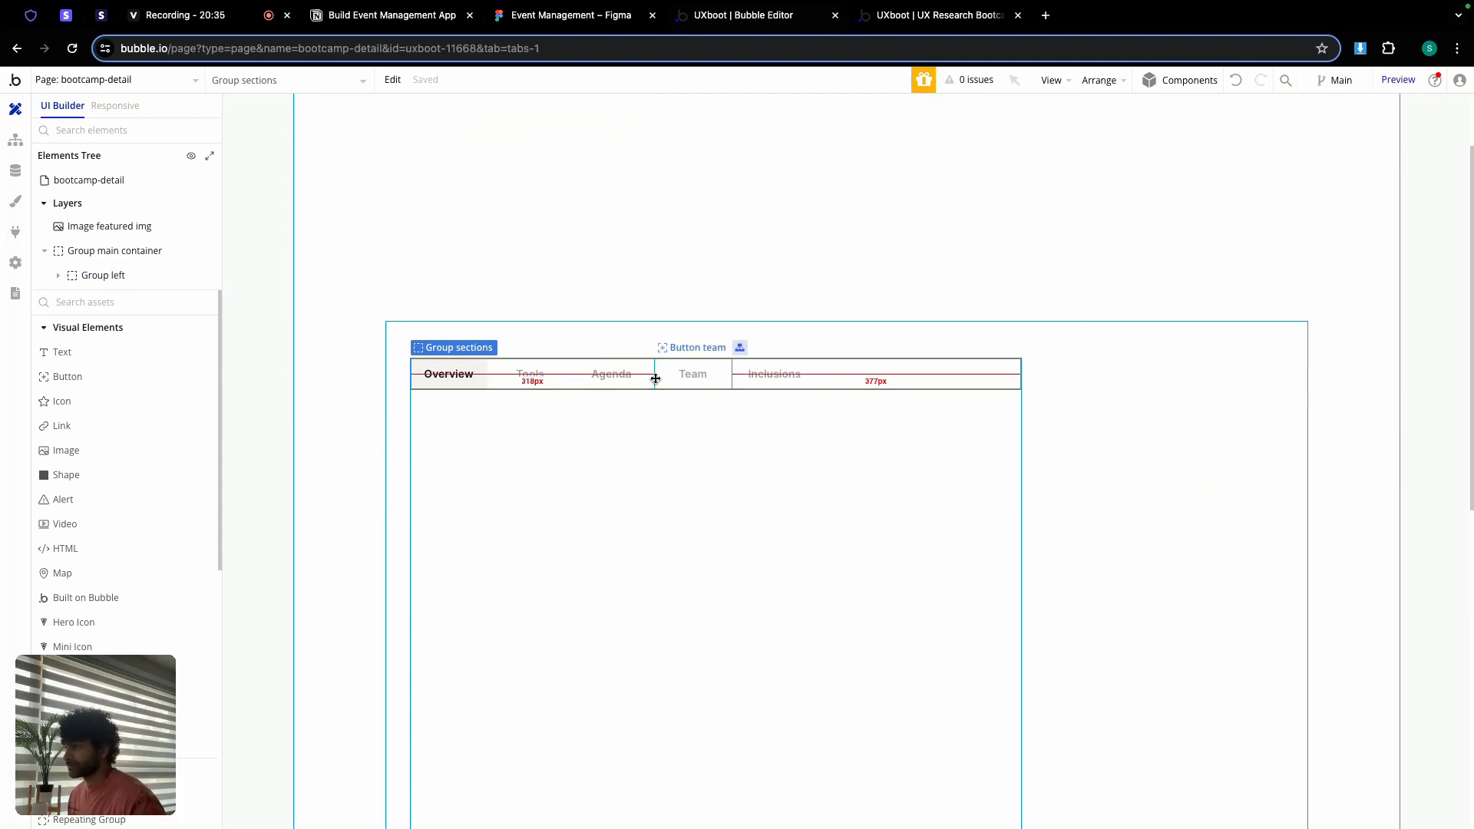
pyautogui.doubleClick(597, 435)
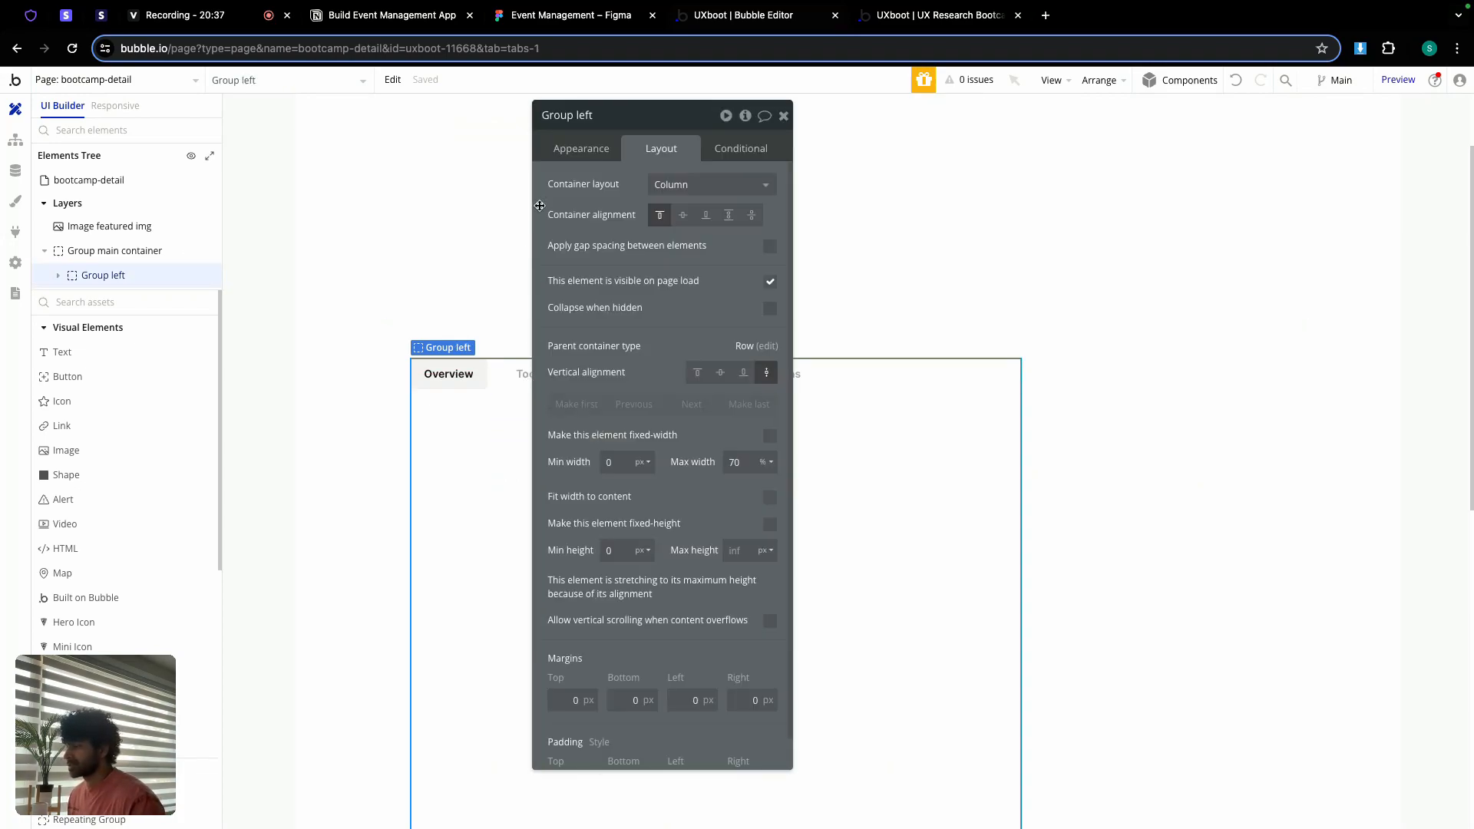
# Step: Turn on gap spacing for Group left with a 24 px row gap
pyautogui.click(775, 245)
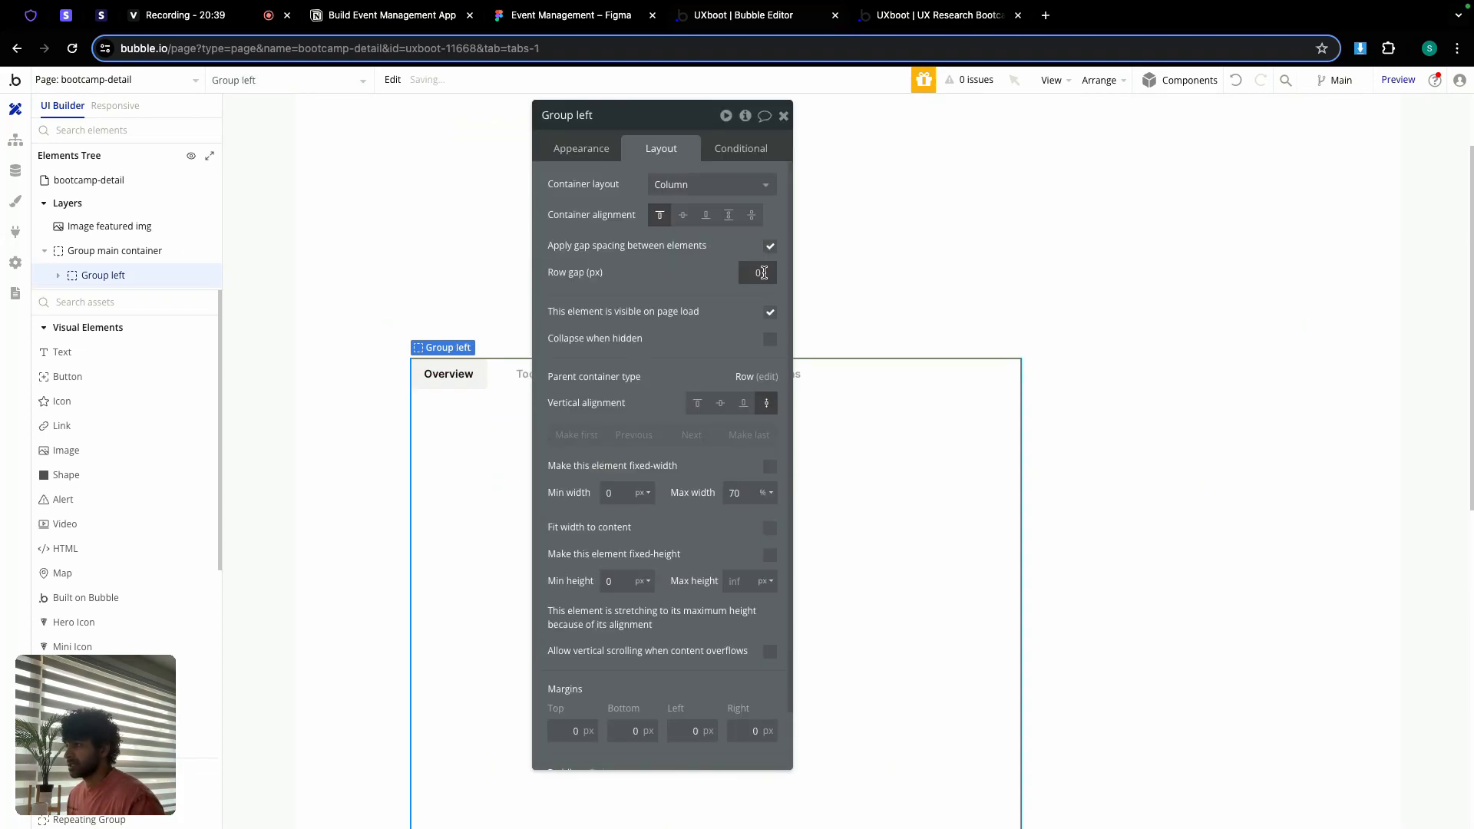
pyautogui.click(720, 286)
pyautogui.click(783, 115)
pyautogui.scroll(-2, 729, 346)
pyautogui.scroll(-1, 729, 346)
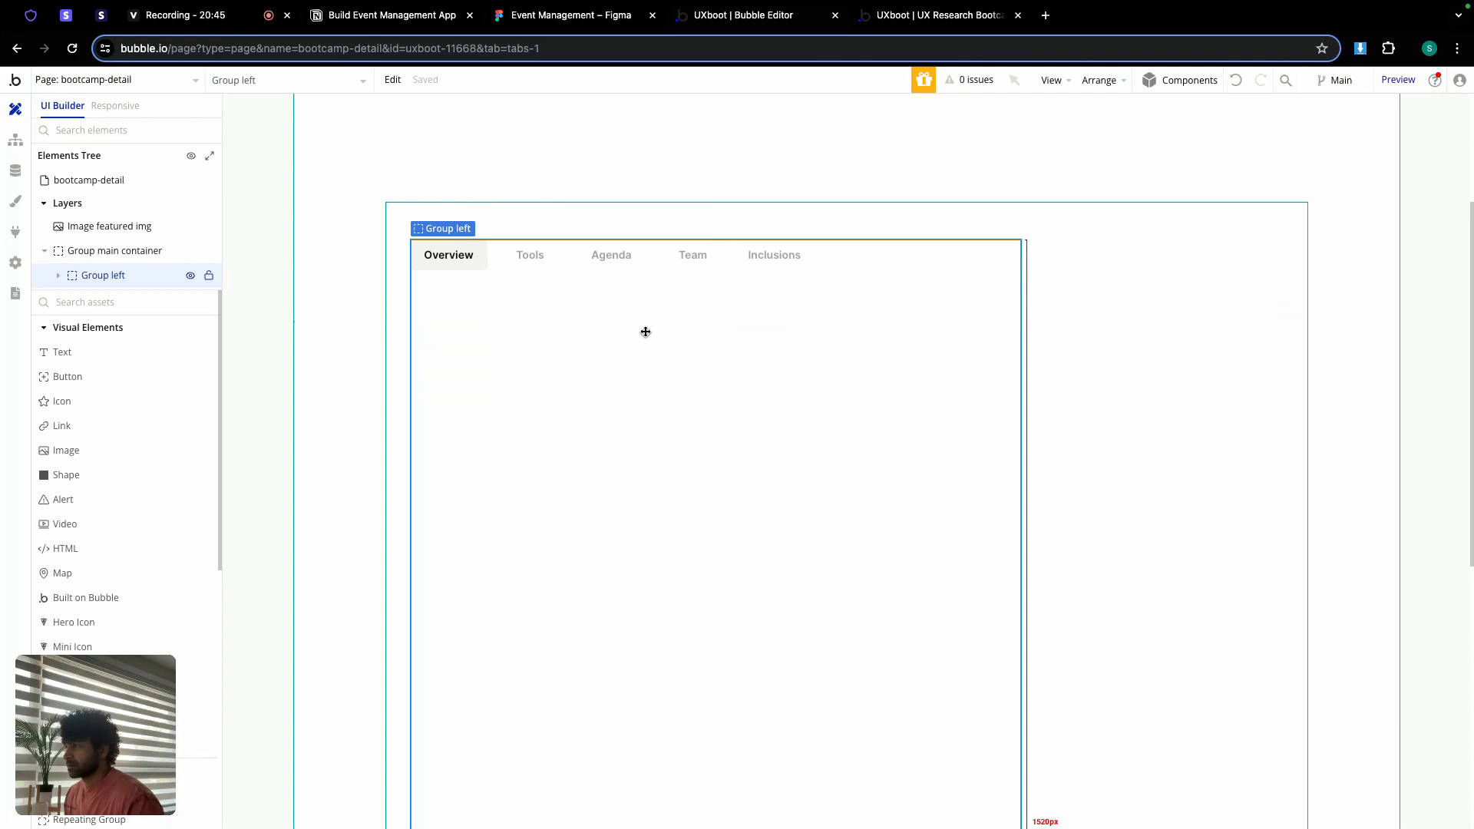
# Step: Set Group main container's content type to Bootcamp, sourced from the current page's Bootcamp
pyautogui.doubleClick(1090, 313)
pyautogui.click(591, 150)
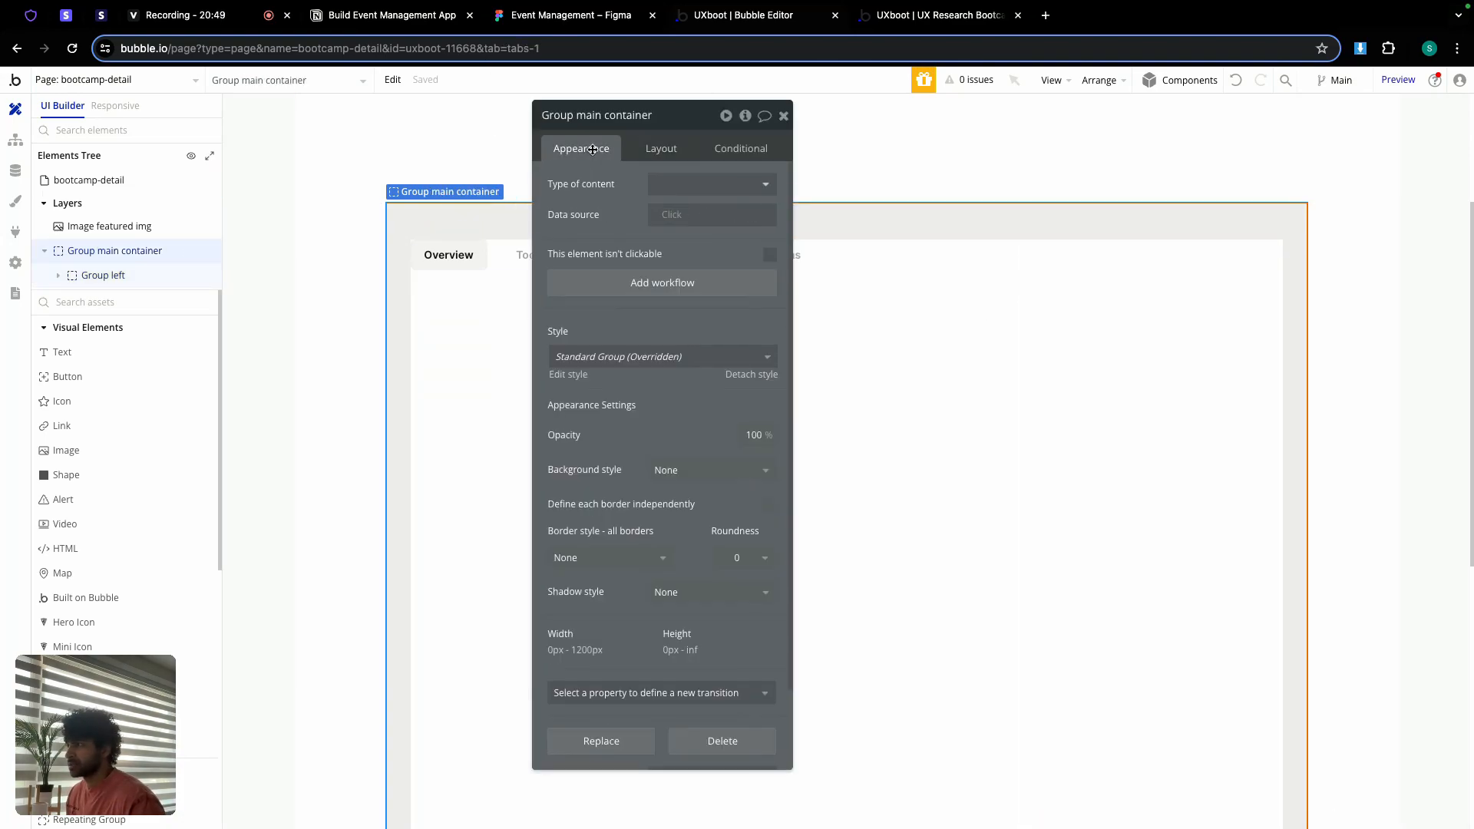
pyautogui.click(679, 180)
pyautogui.scroll(-2, 714, 360)
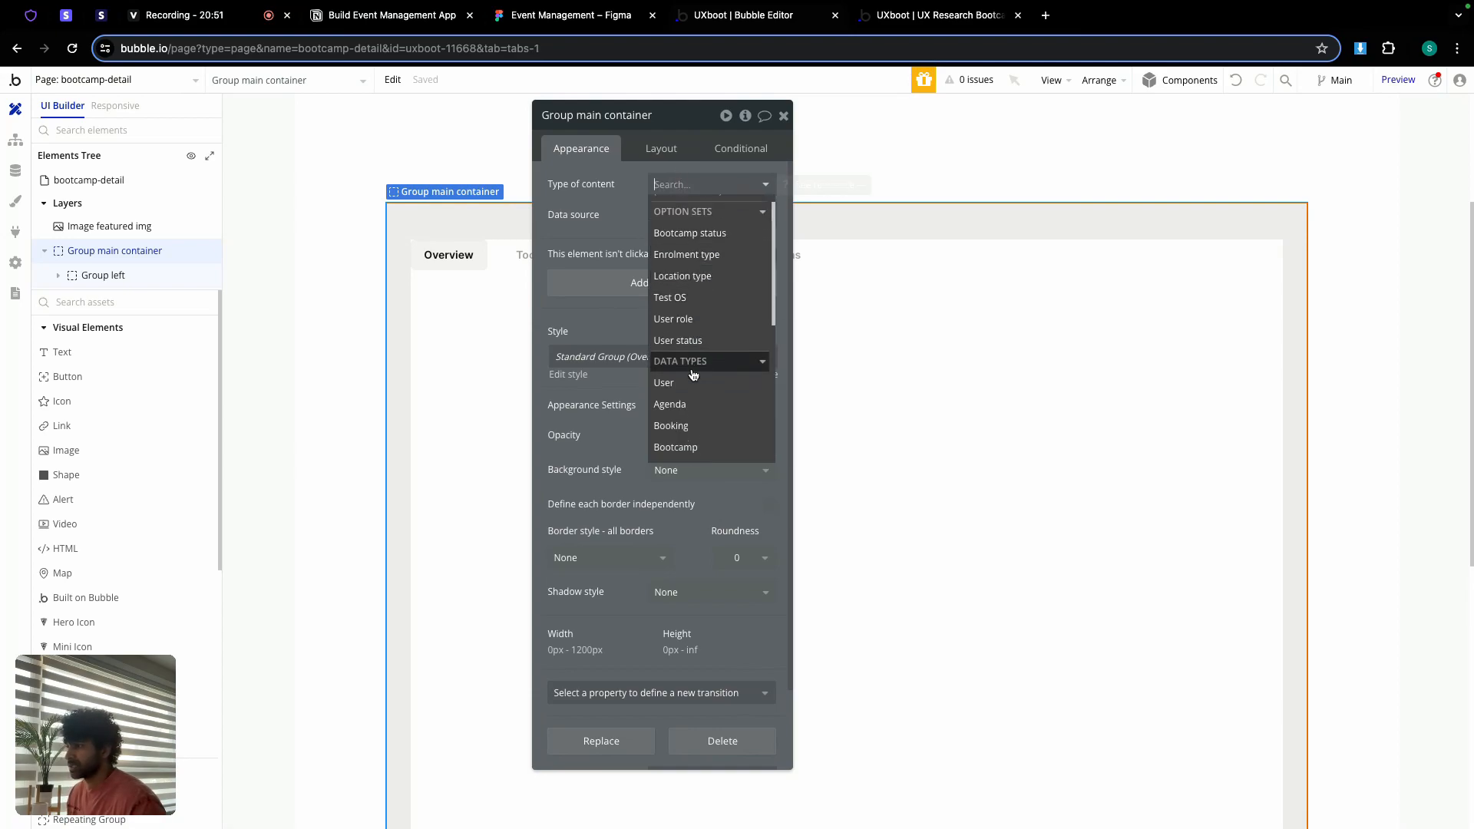
pyautogui.scroll(1, 724, 299)
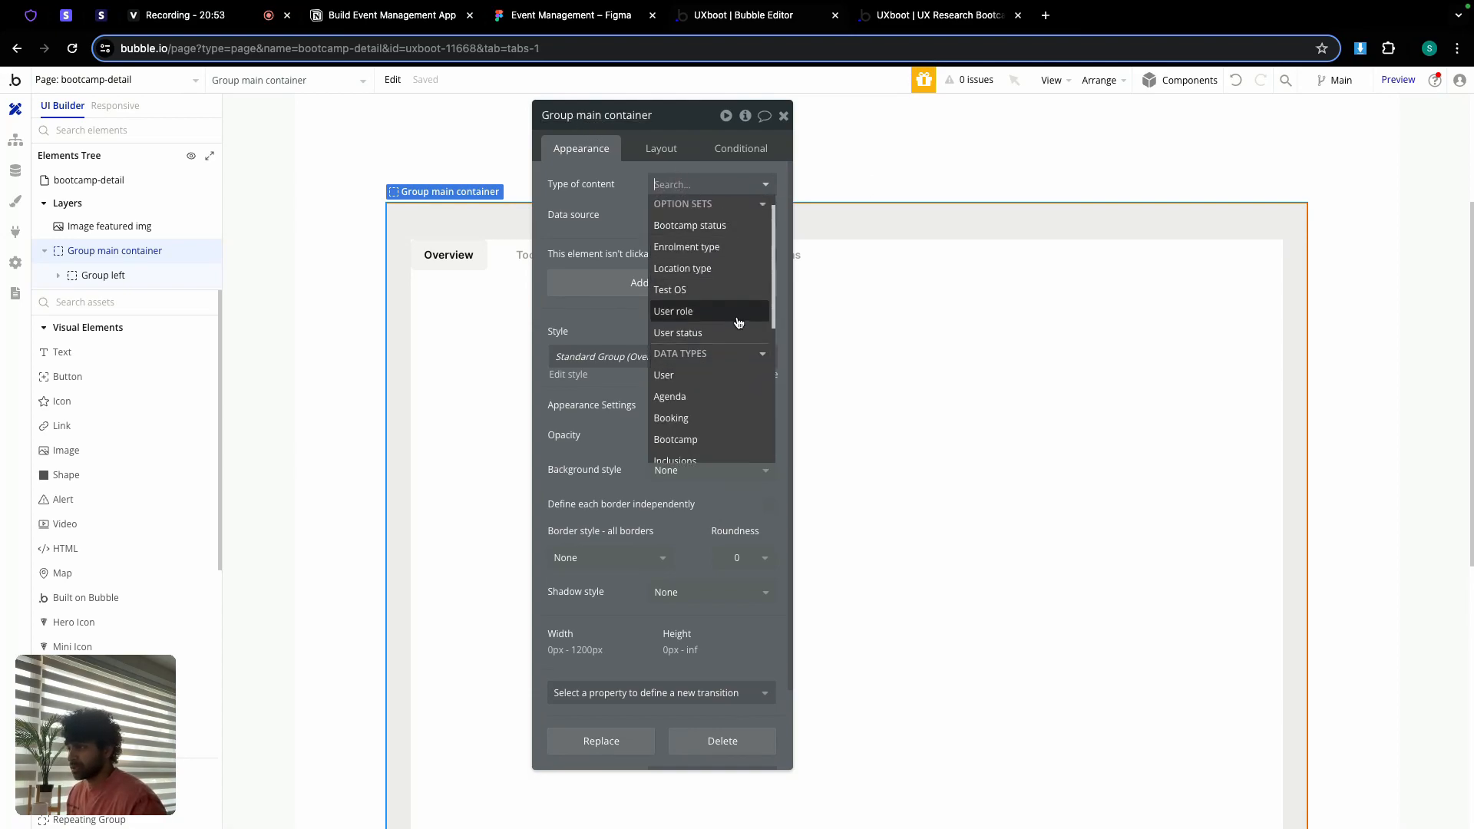
pyautogui.click(701, 439)
pyautogui.click(660, 215)
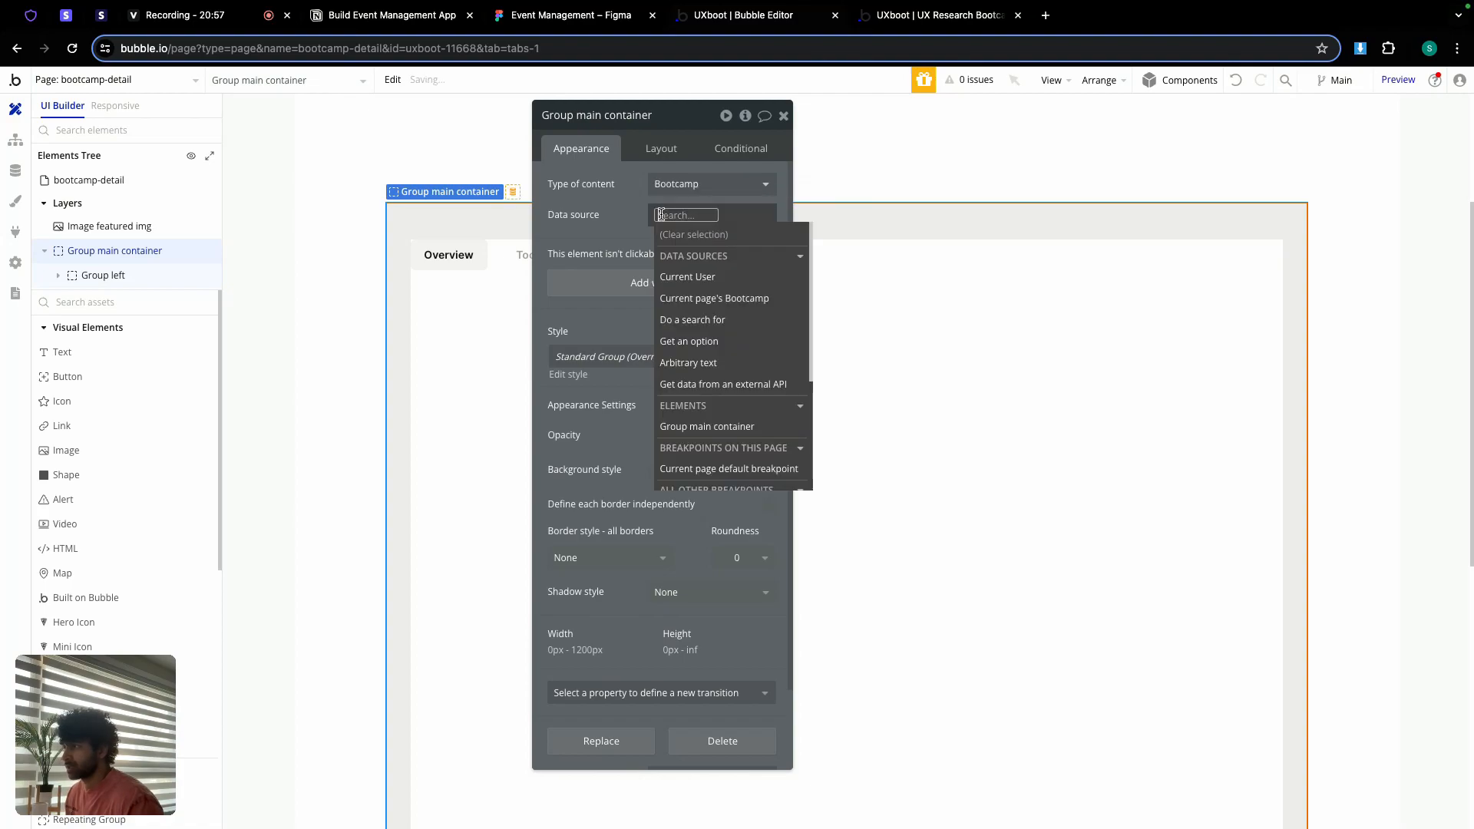
pyautogui.click(713, 298)
# Step: Set Group left's content type to Bootcamp with the current page's Bootcamp as data source
pyautogui.click(444, 398)
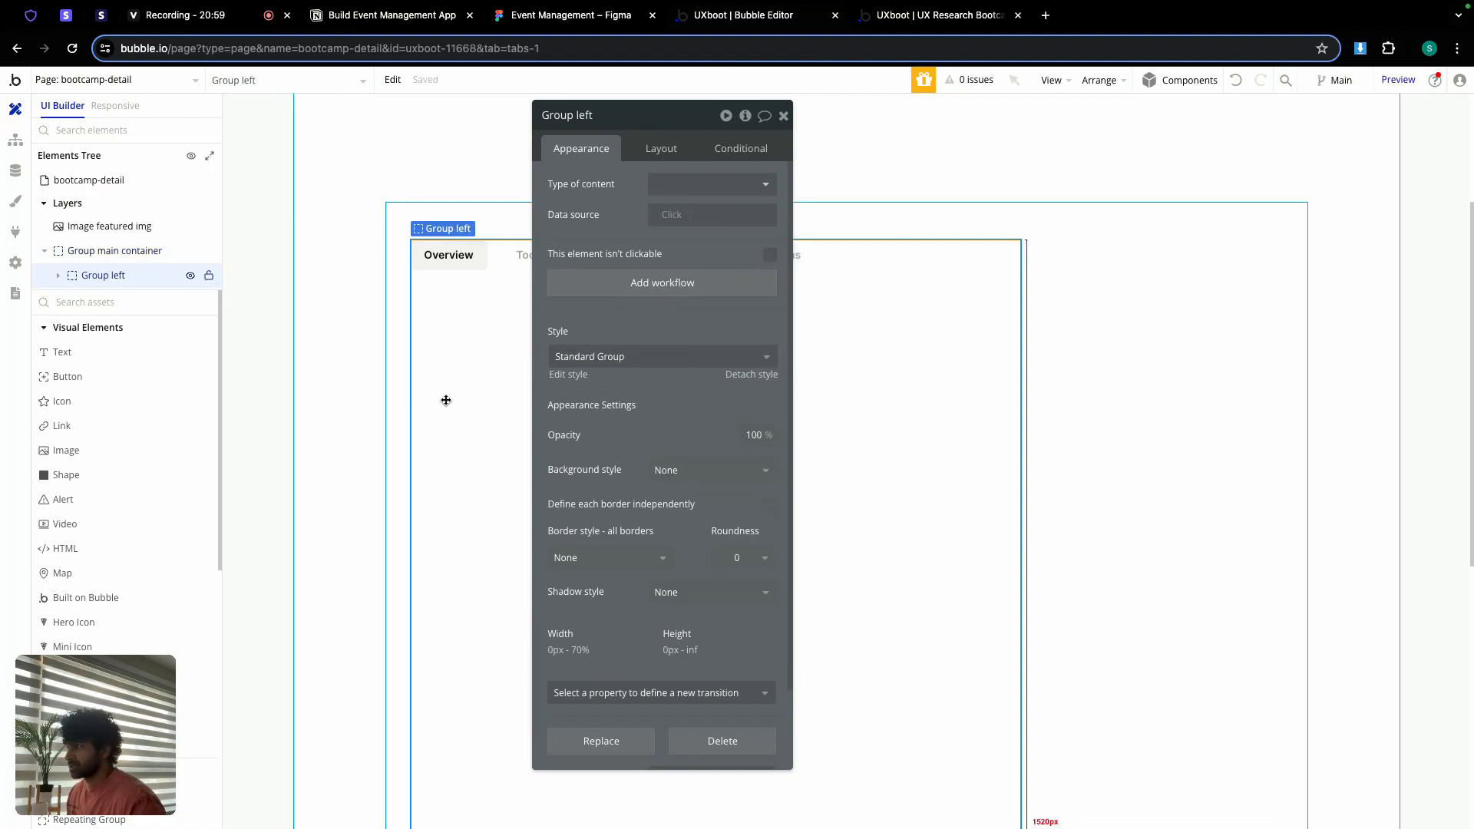
pyautogui.click(678, 185)
pyautogui.scroll(-1, 704, 328)
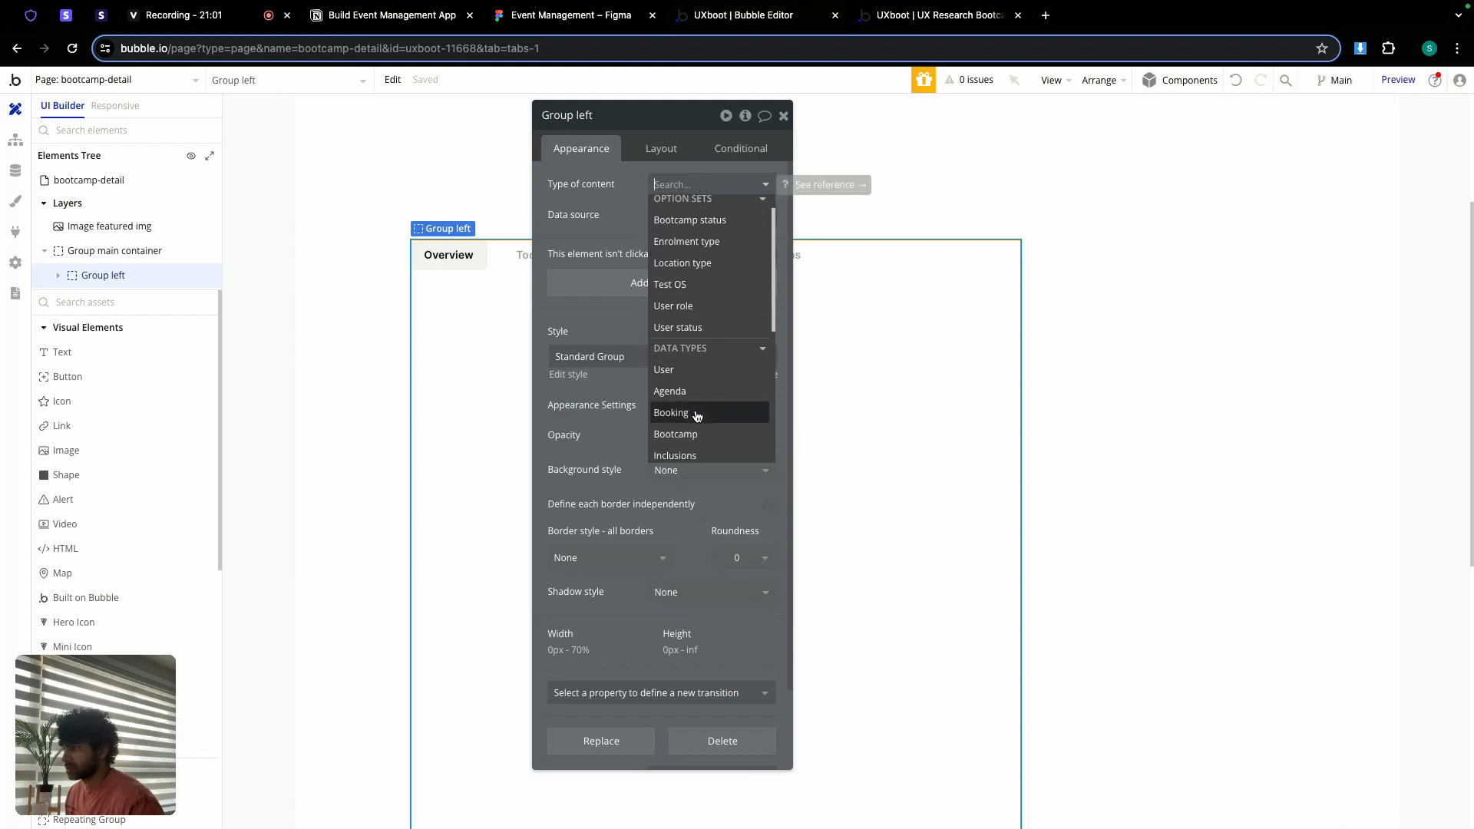
pyautogui.click(688, 436)
pyautogui.click(663, 215)
pyautogui.press('Down')
pyautogui.press('Down')
pyautogui.press('Down')
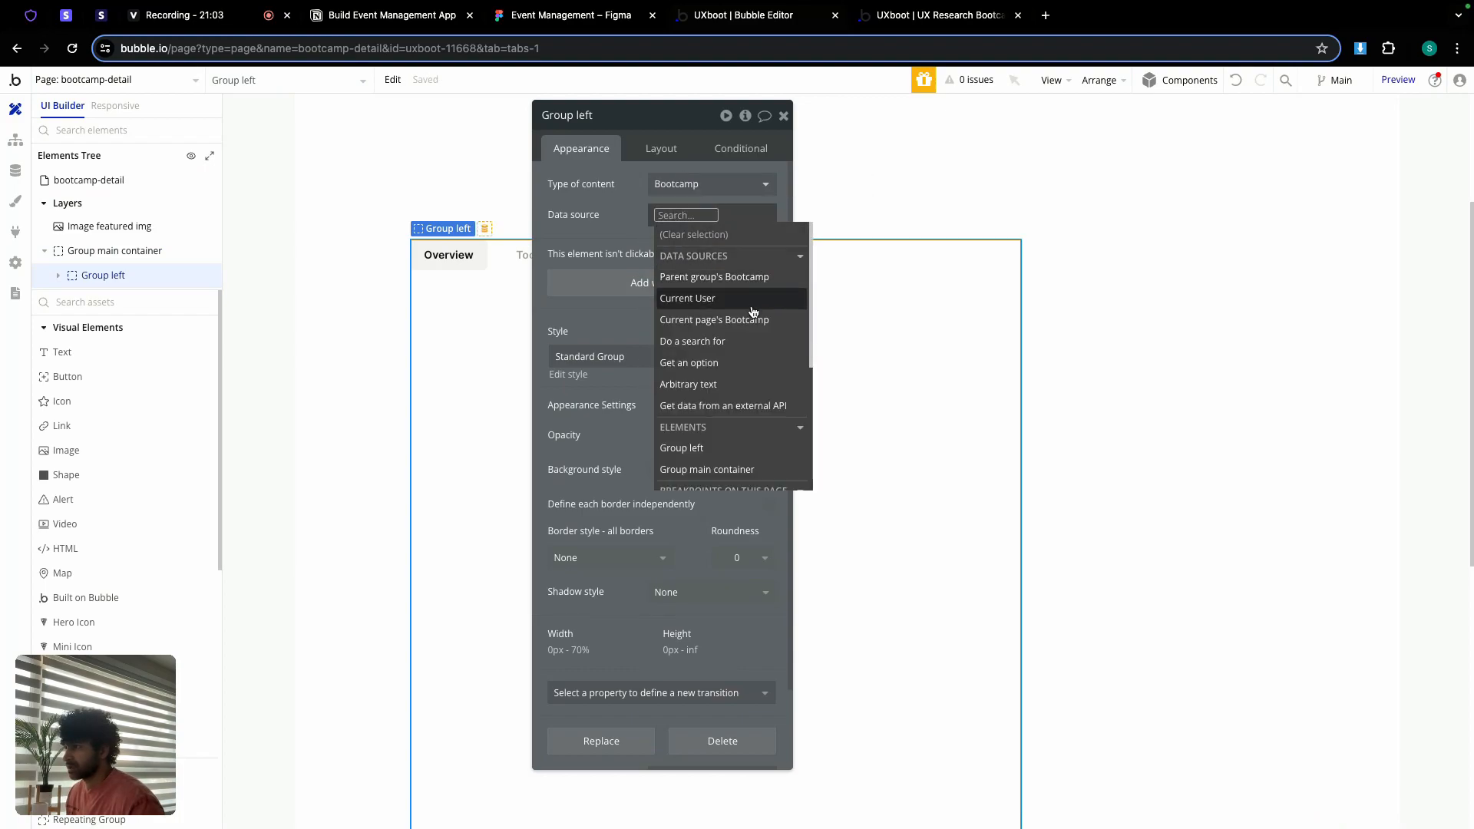
pyautogui.press('Return')
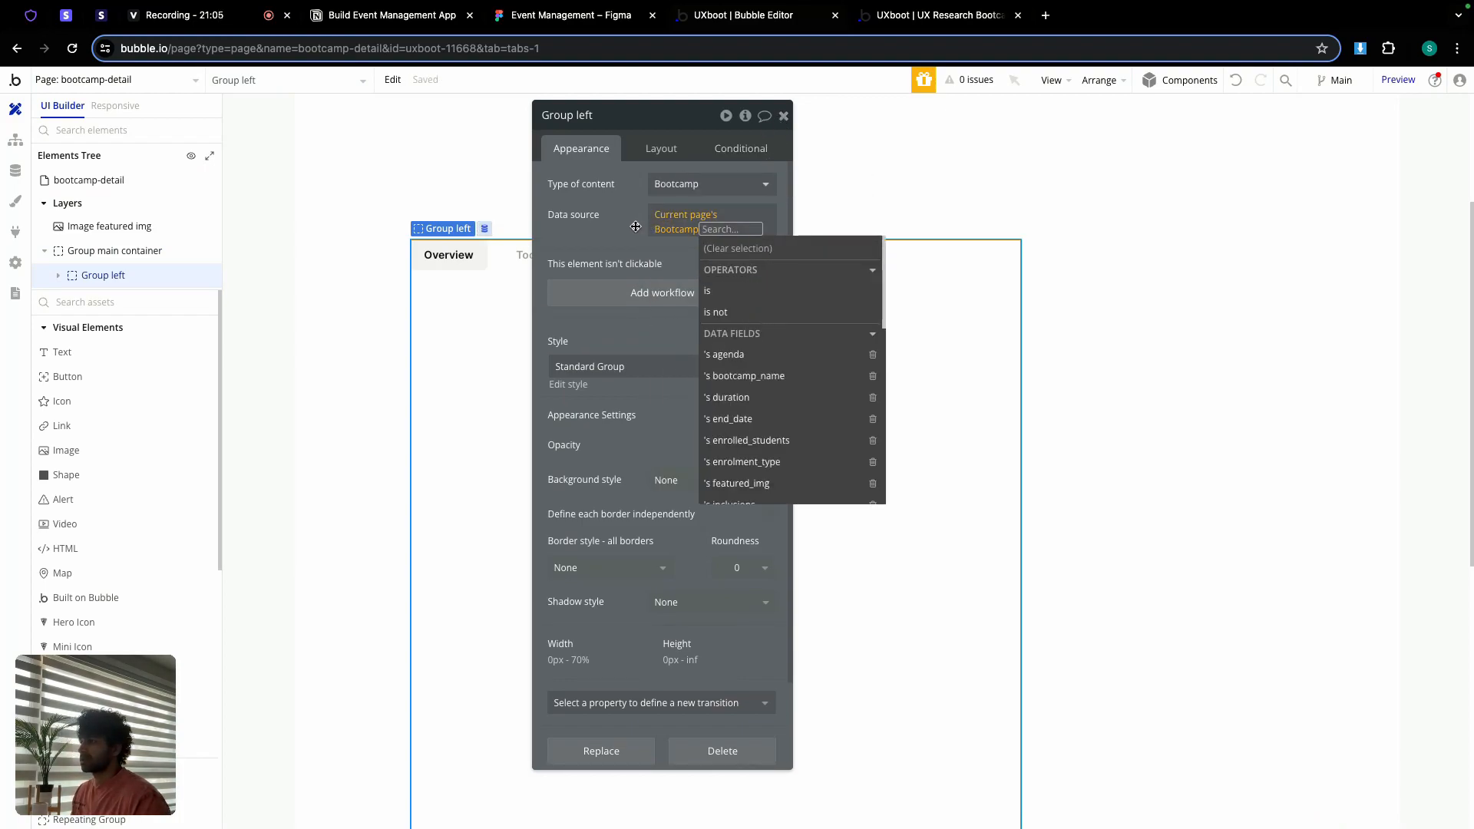
pyautogui.click(638, 224)
pyautogui.click(784, 116)
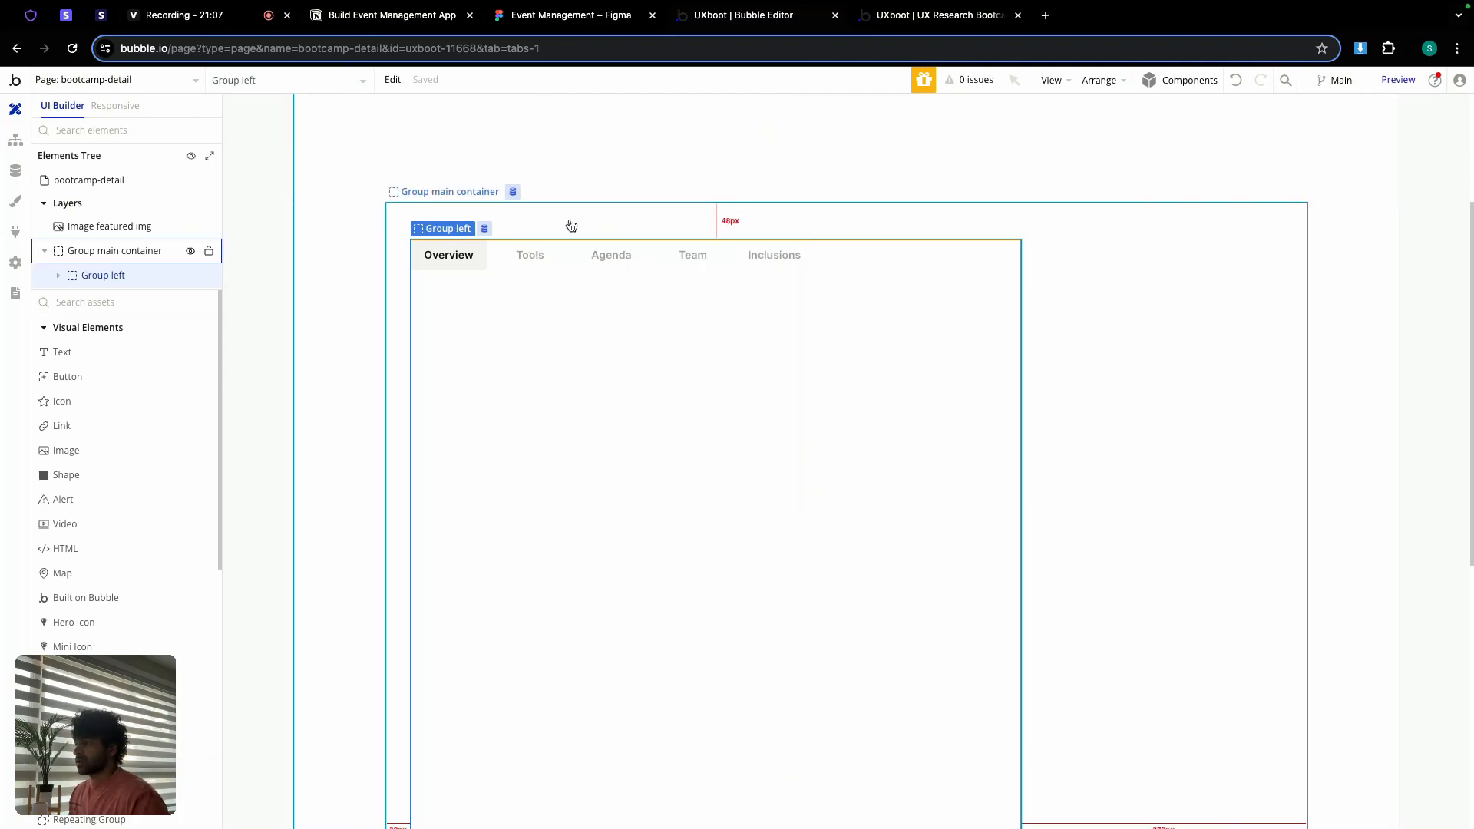
# Step: In Figma, inspect the Overview heading-and-paragraph block (702 × 245, 12 px spacing)
pyautogui.click(589, 17)
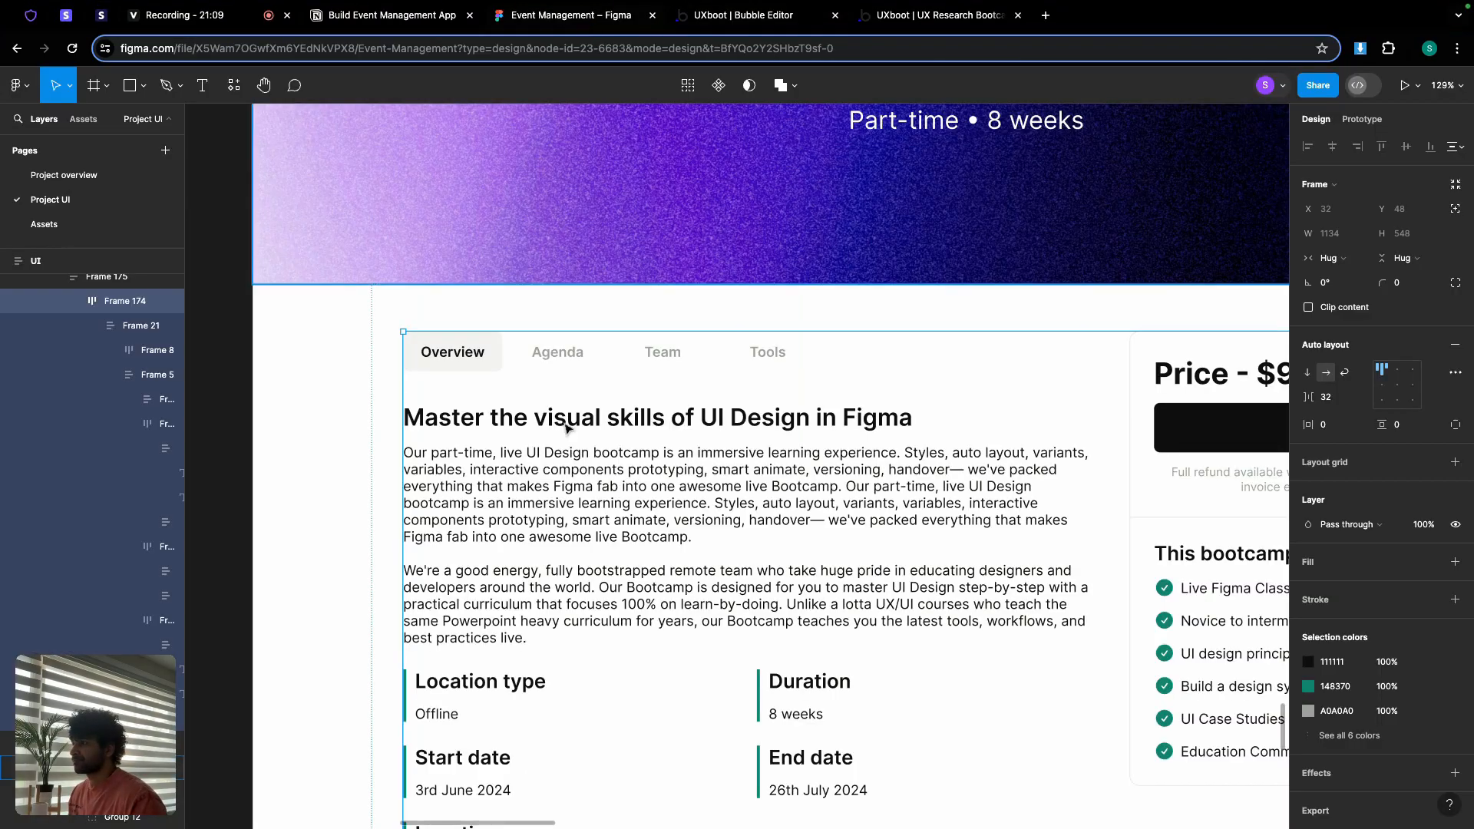
pyautogui.scroll(-2, 578, 436)
pyautogui.scroll(-1, 577, 435)
pyautogui.click(577, 435)
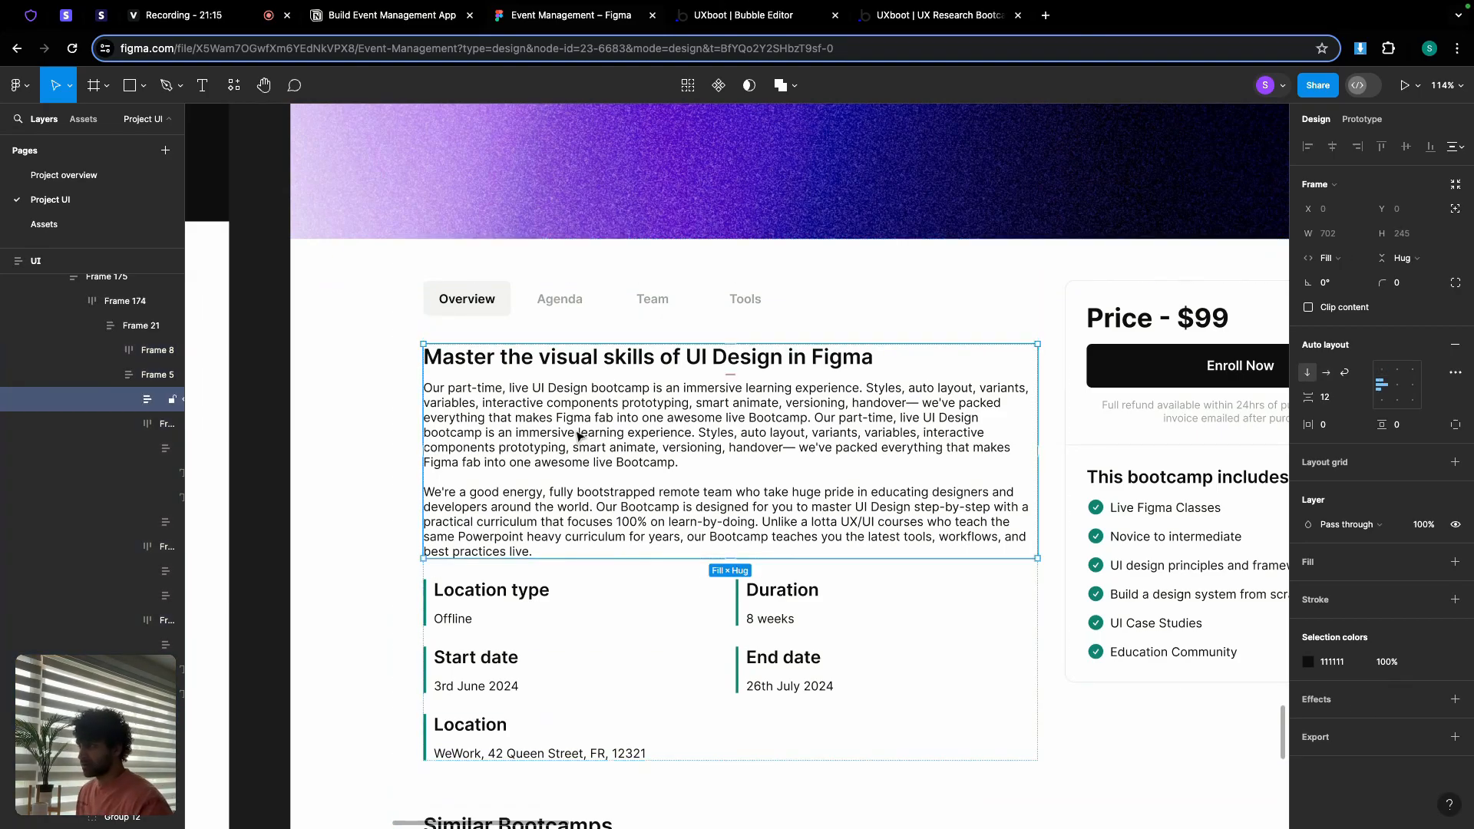
# Step: Add a text in Group left showing Current page's Bootcamp's overview
pyautogui.click(732, 17)
pyautogui.doubleClick(466, 381)
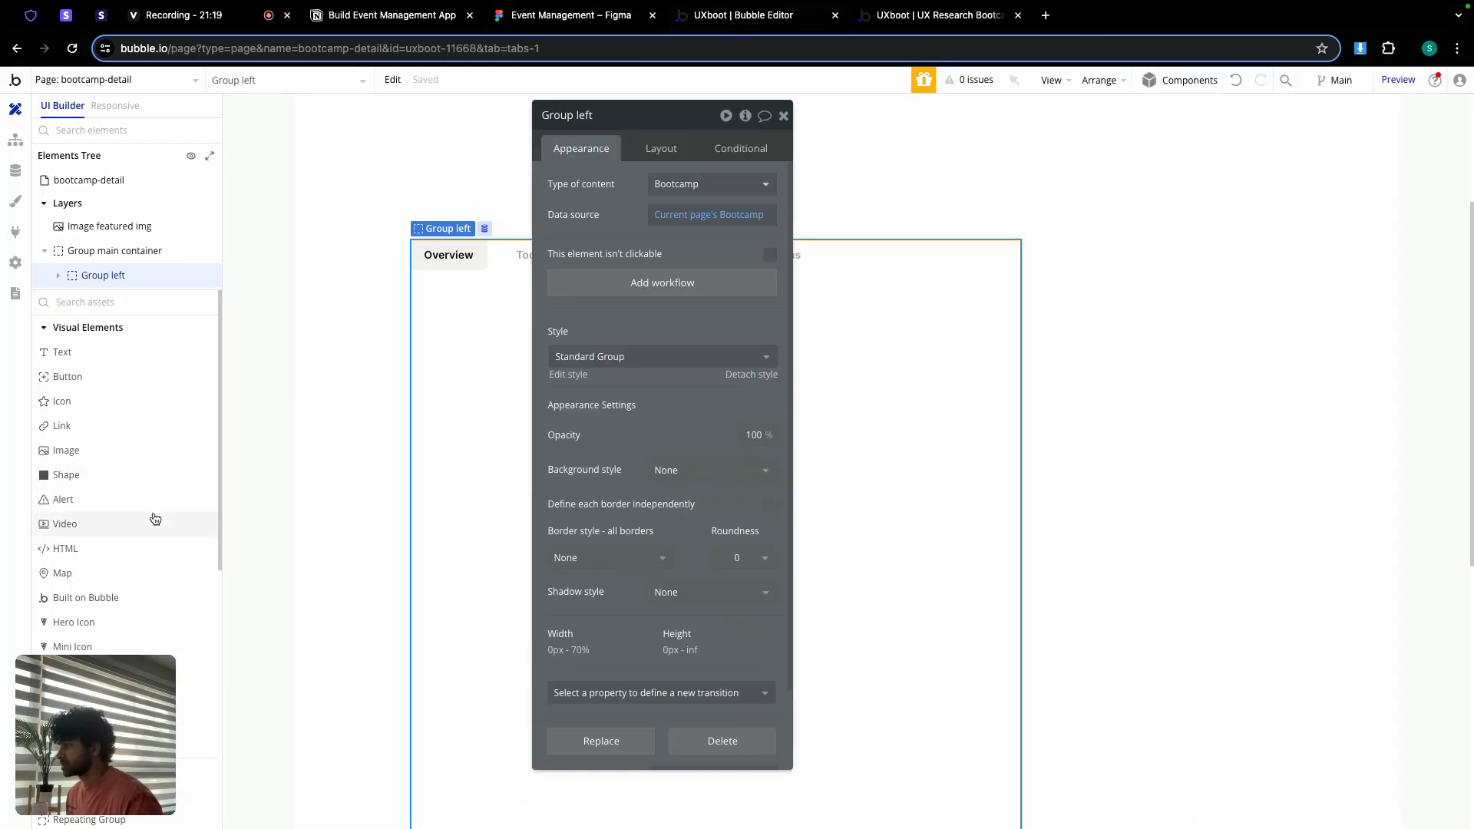
pyautogui.moveTo(122, 347); pyautogui.dragTo(464, 371)
pyautogui.click(836, 184)
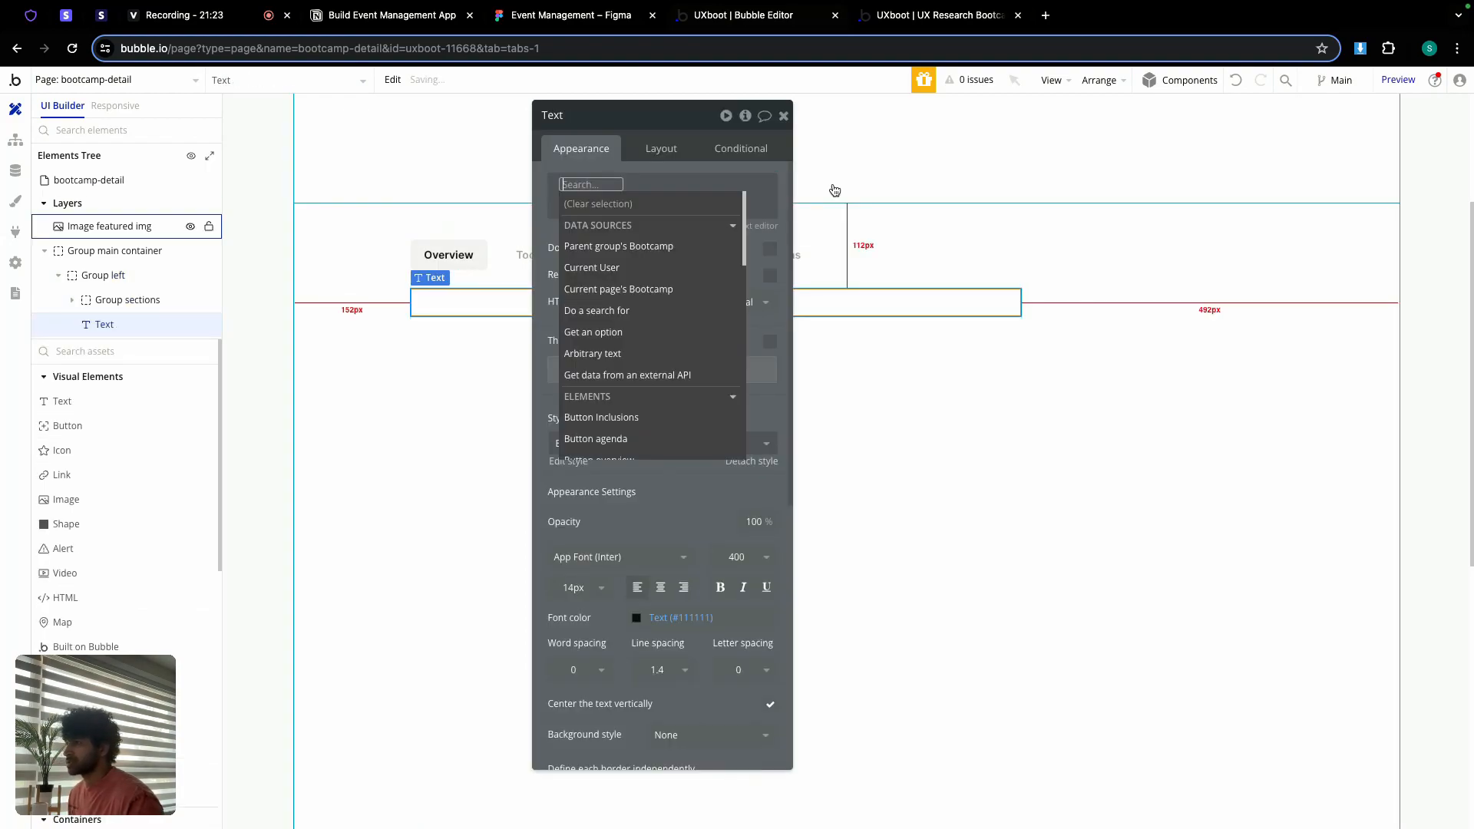
pyautogui.click(629, 291)
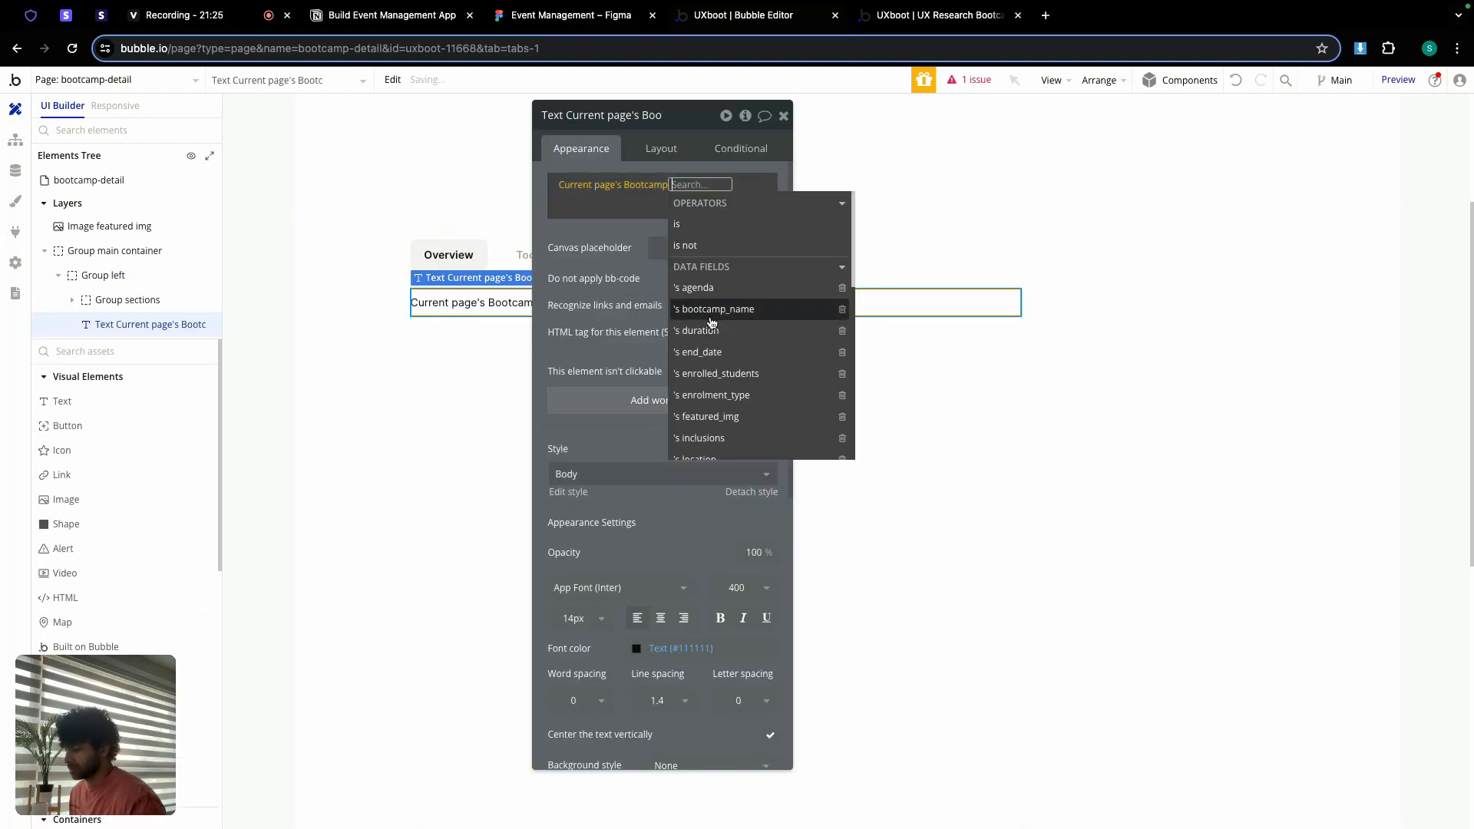
pyautogui.write('over')
pyautogui.click(718, 224)
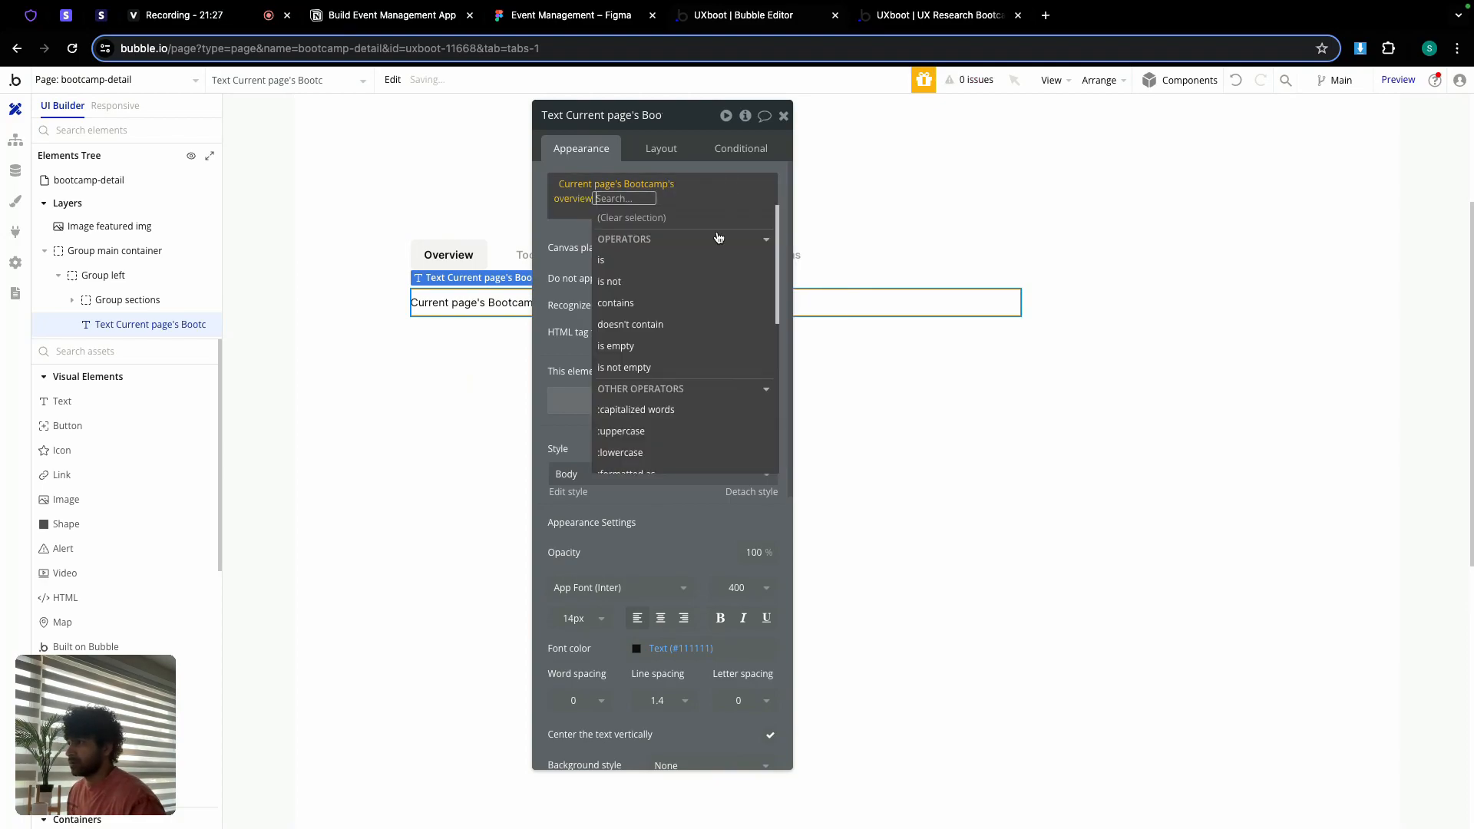
pyautogui.click(569, 230)
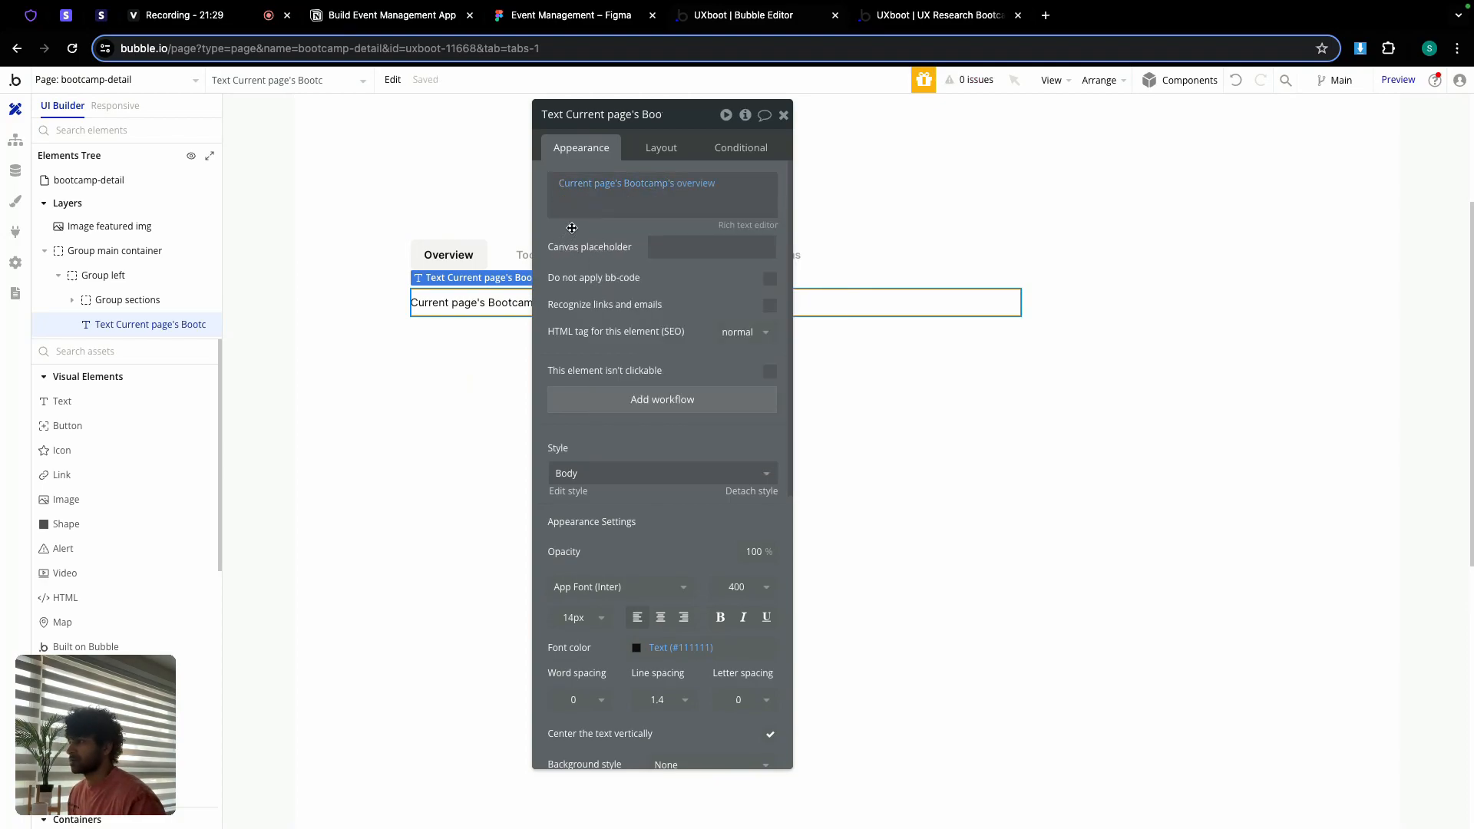
pyautogui.click(782, 116)
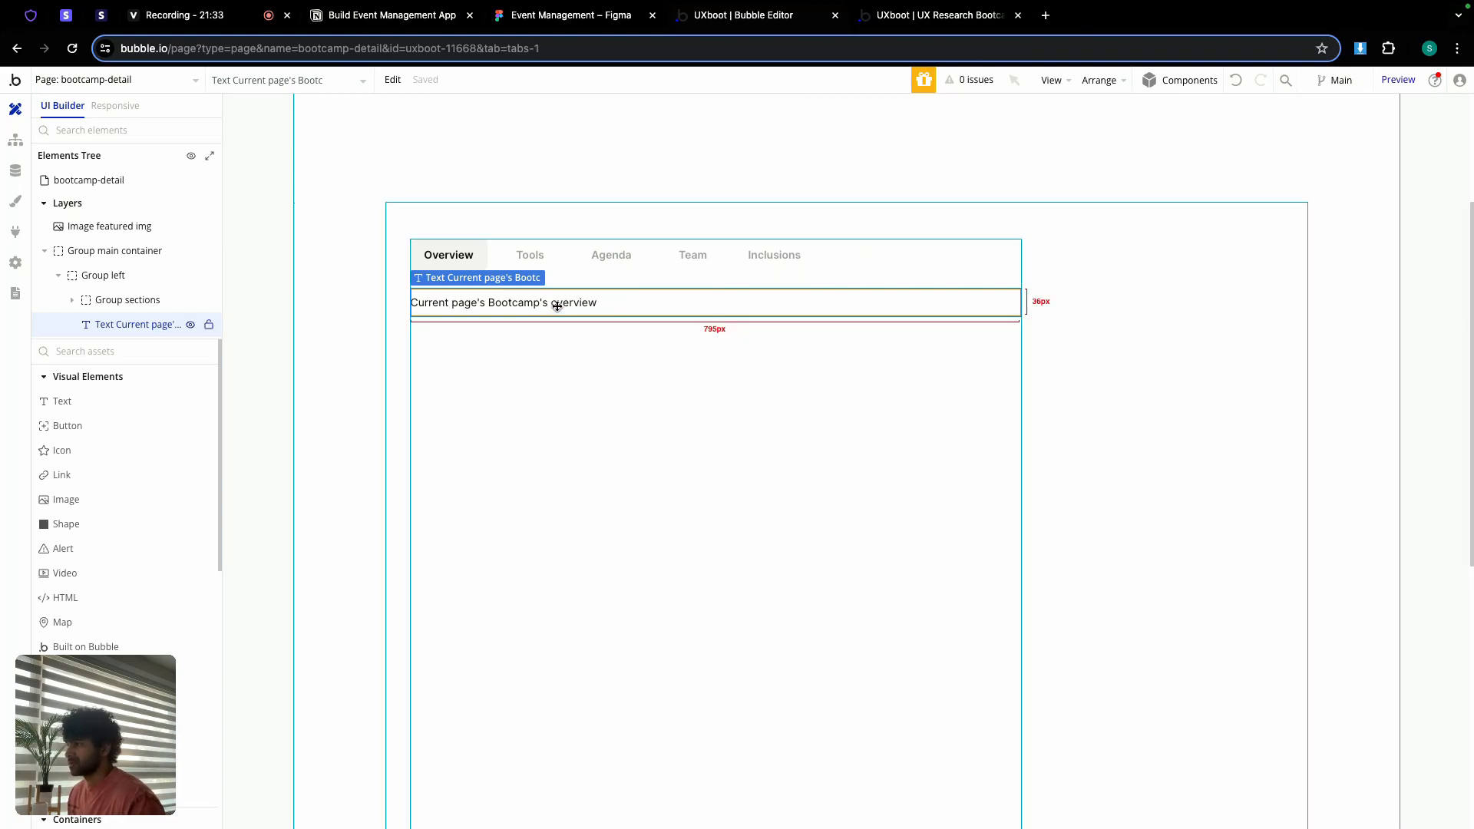
# Step: Check the live preview, then set the overview text's min width and min height to 0
pyautogui.click(909, 17)
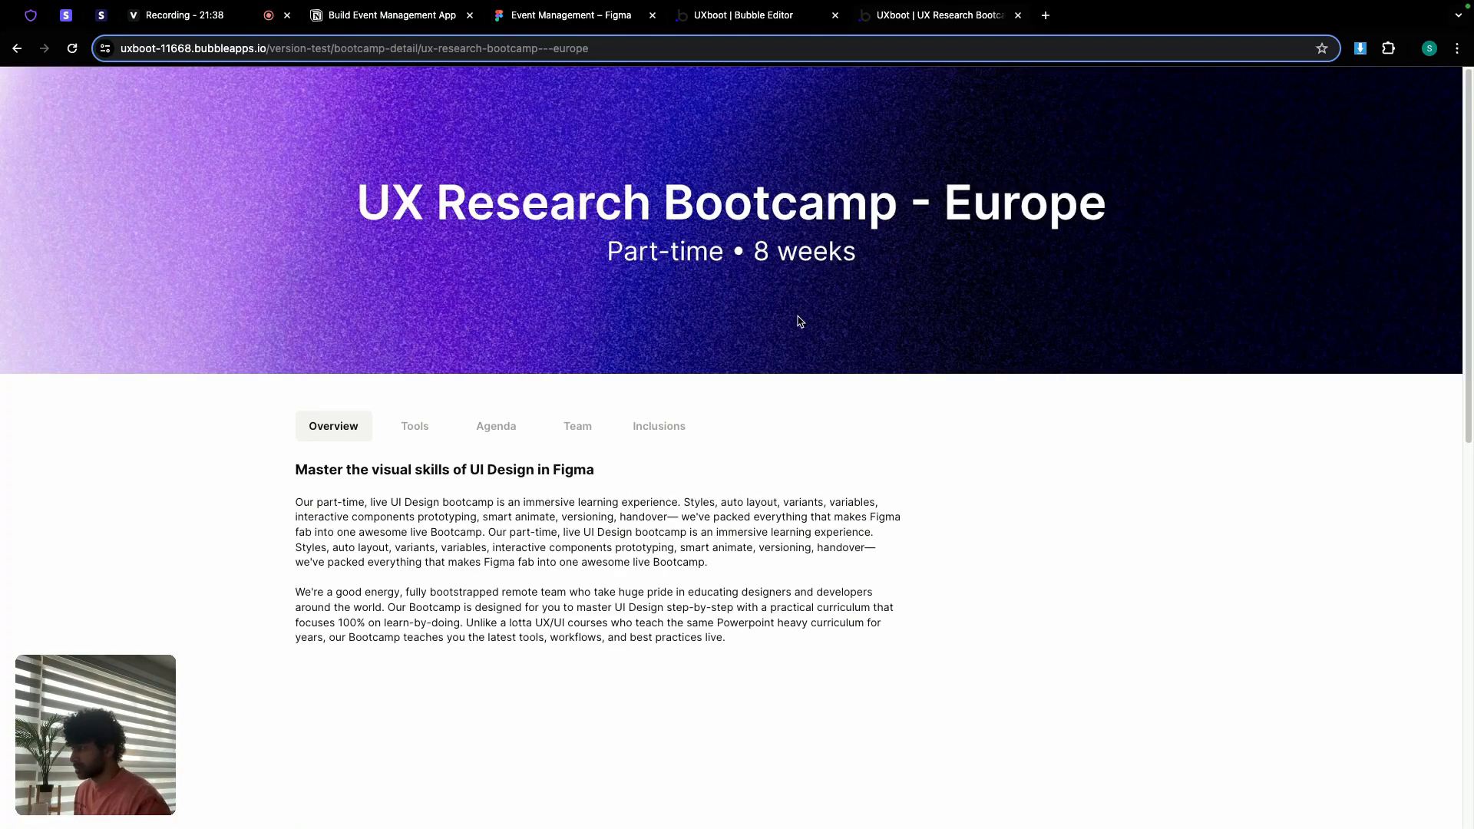
pyautogui.click(770, 17)
pyautogui.doubleClick(605, 304)
pyautogui.scroll(-1, 626, 494)
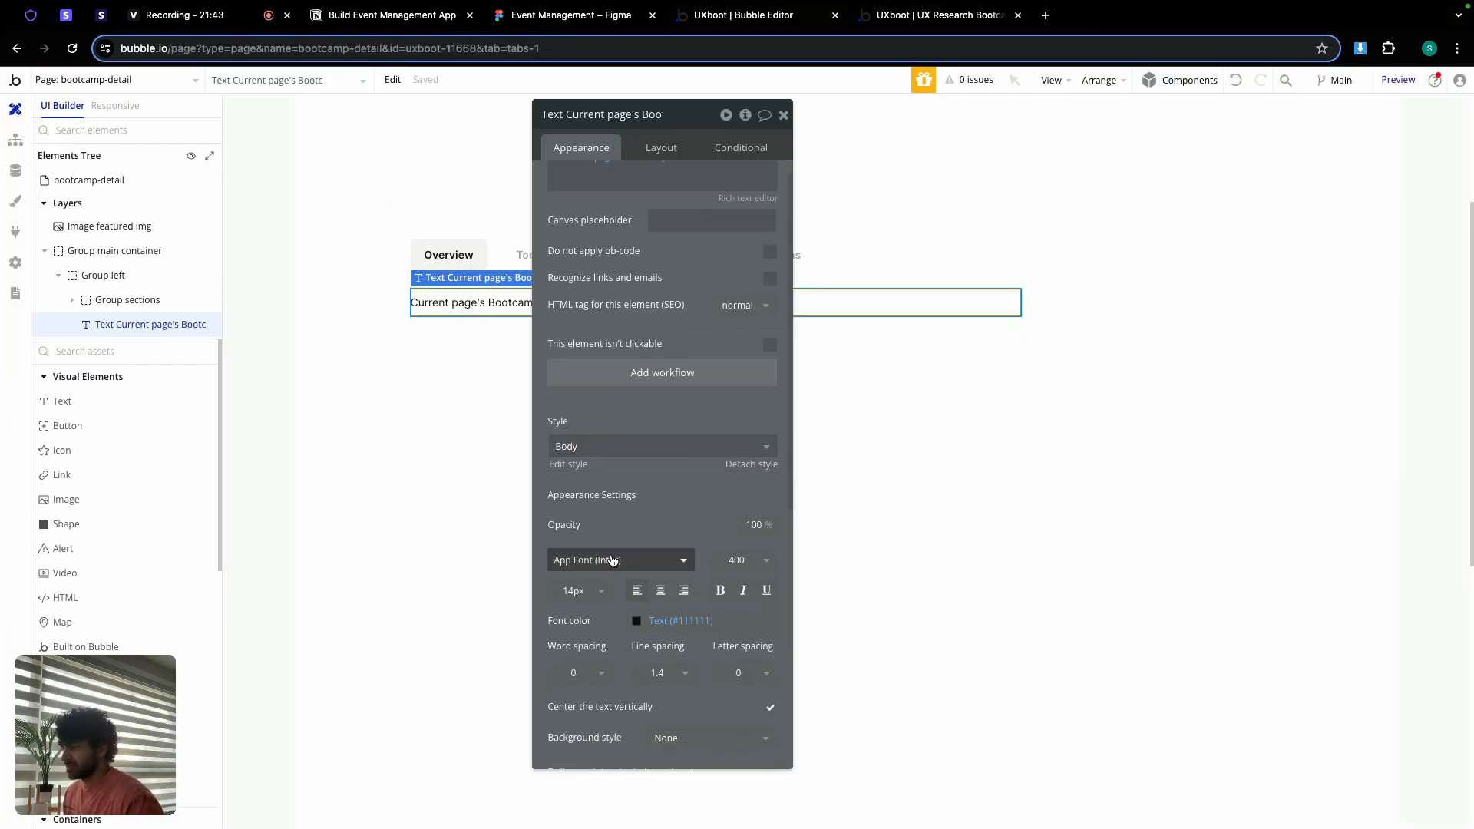
pyautogui.click(662, 148)
pyautogui.click(619, 358)
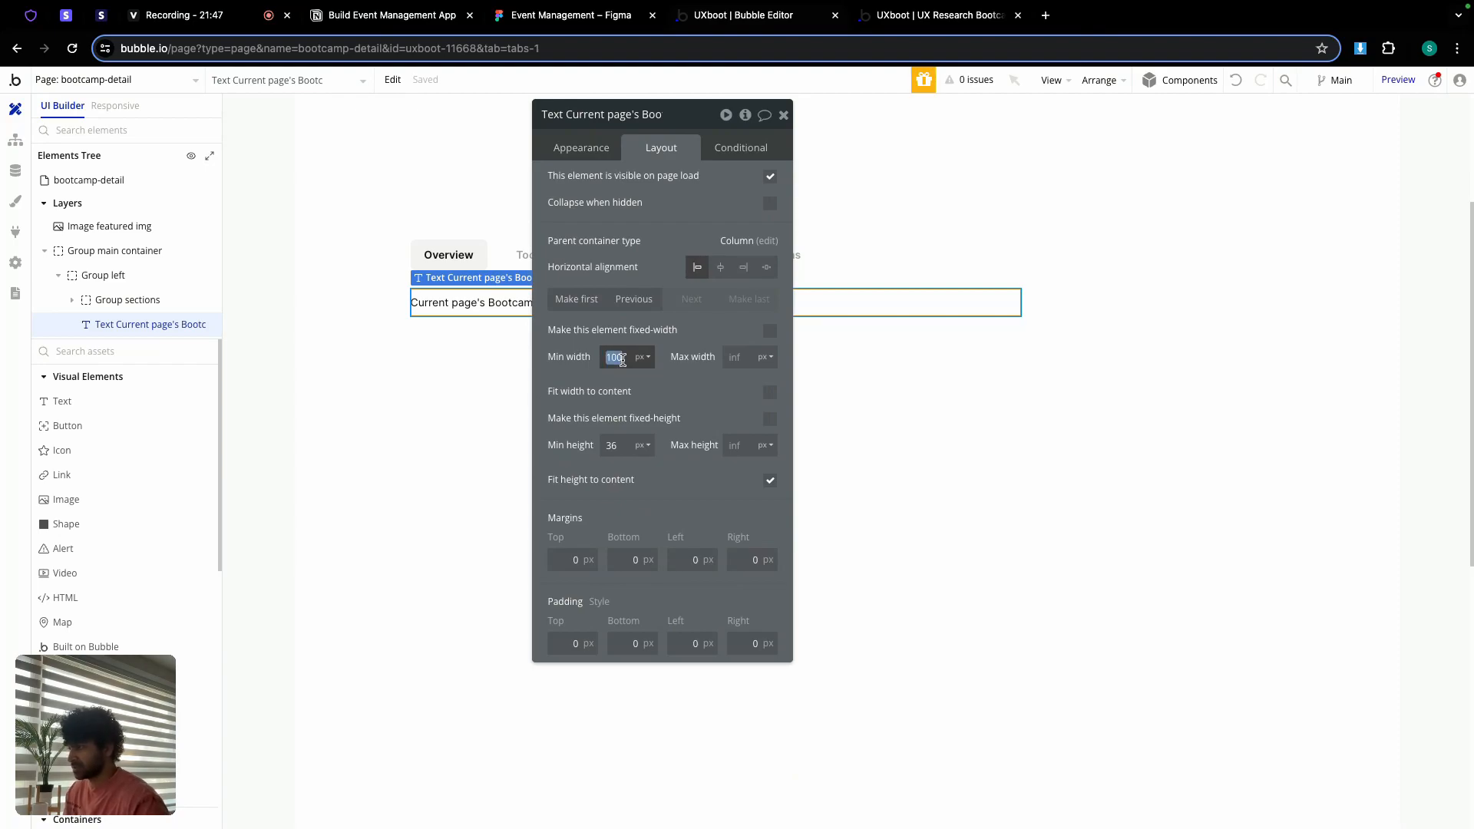
pyautogui.write('0')
pyautogui.press('Tab')
pyautogui.write('0')
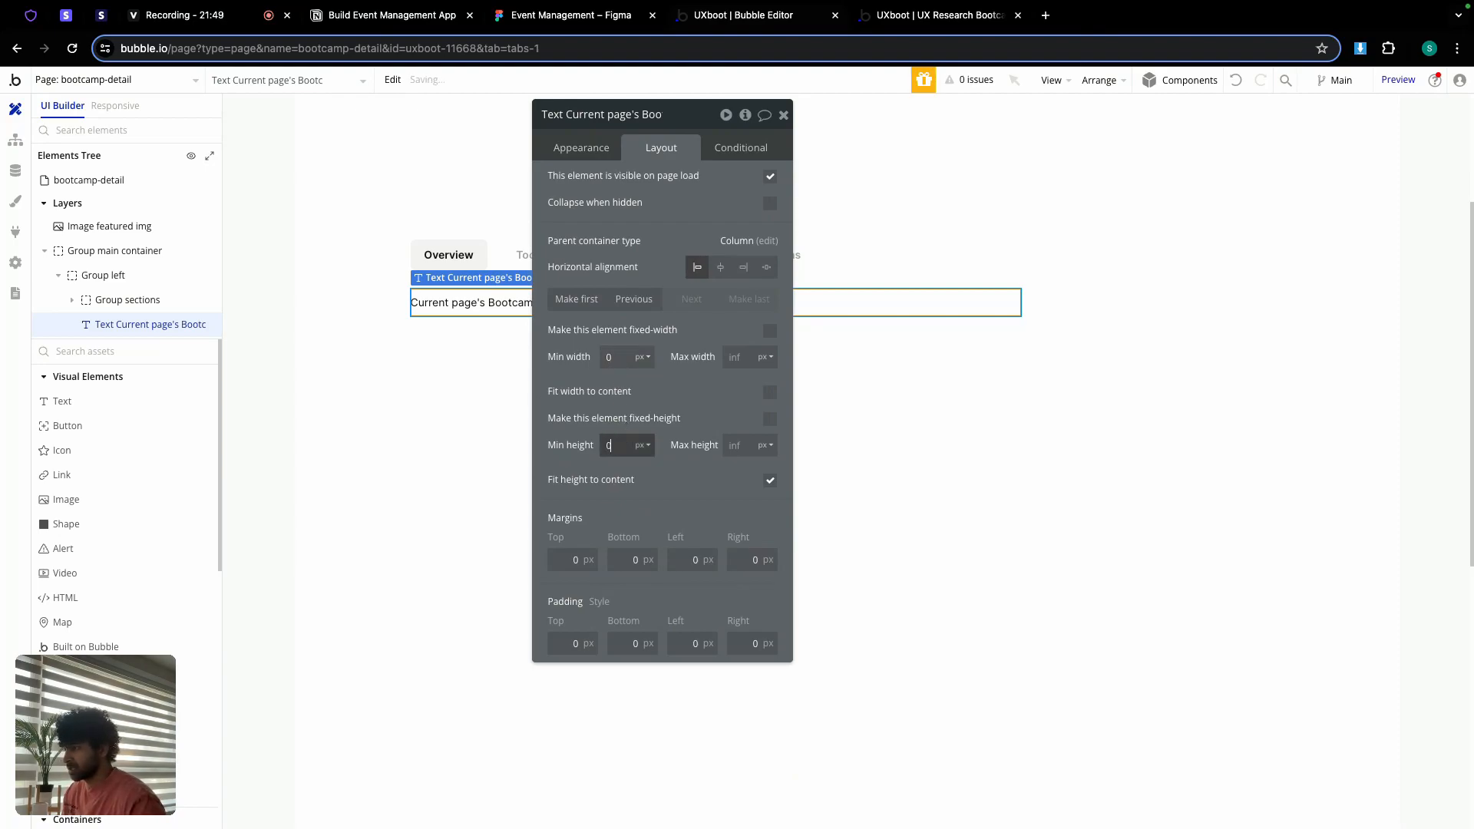
pyautogui.click(784, 115)
# Step: In Figma, inspect the Location type block: 3 px teal inside stroke, 12 px spacing, Inter Semi Bold 20 heading
pyautogui.click(603, 15)
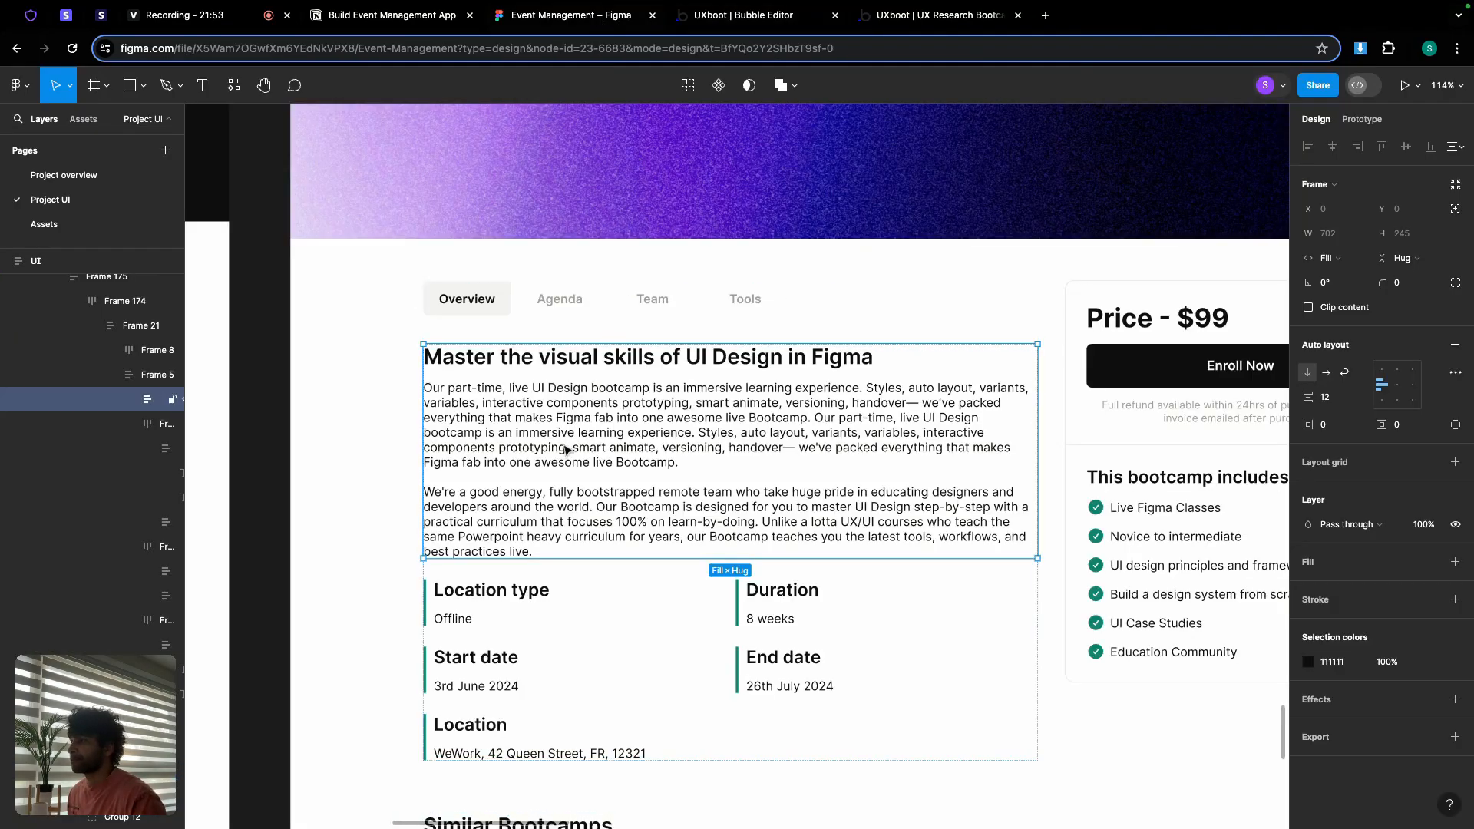
pyautogui.scroll(5, 628, 581)
pyautogui.scroll(5, 628, 581)
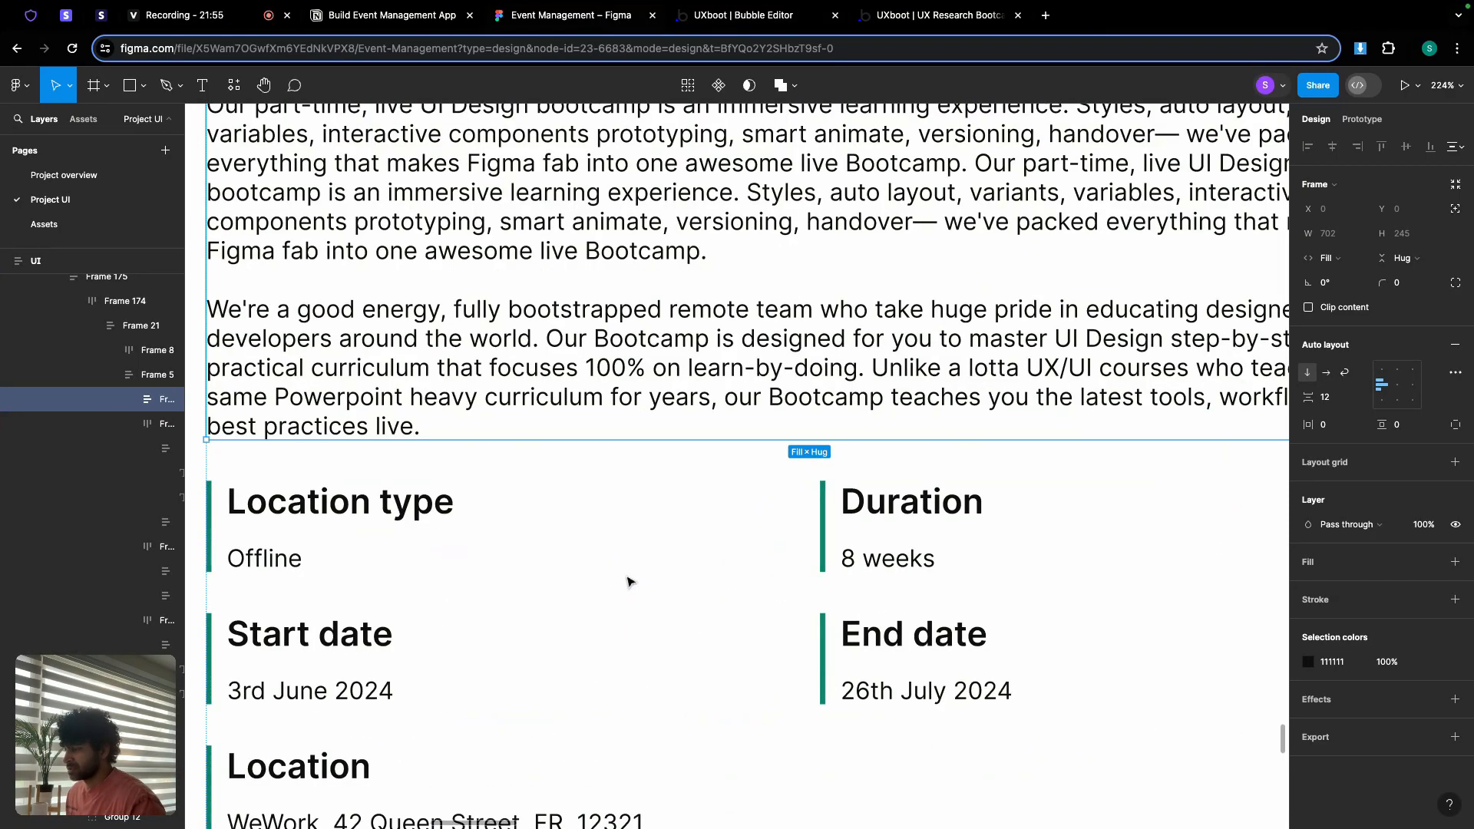
pyautogui.scroll(-5, 628, 579)
pyautogui.click(628, 564)
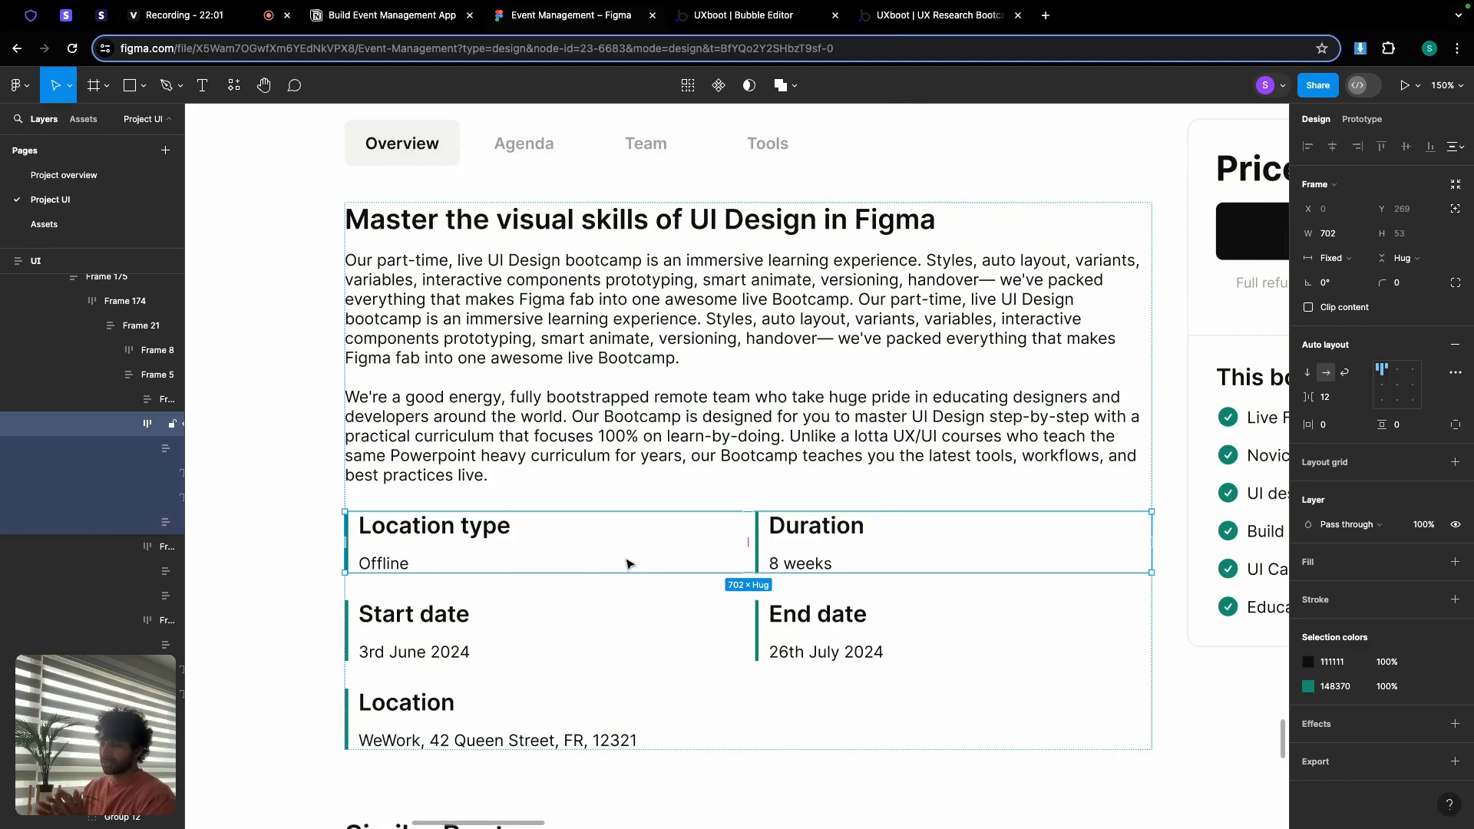
pyautogui.click(628, 564)
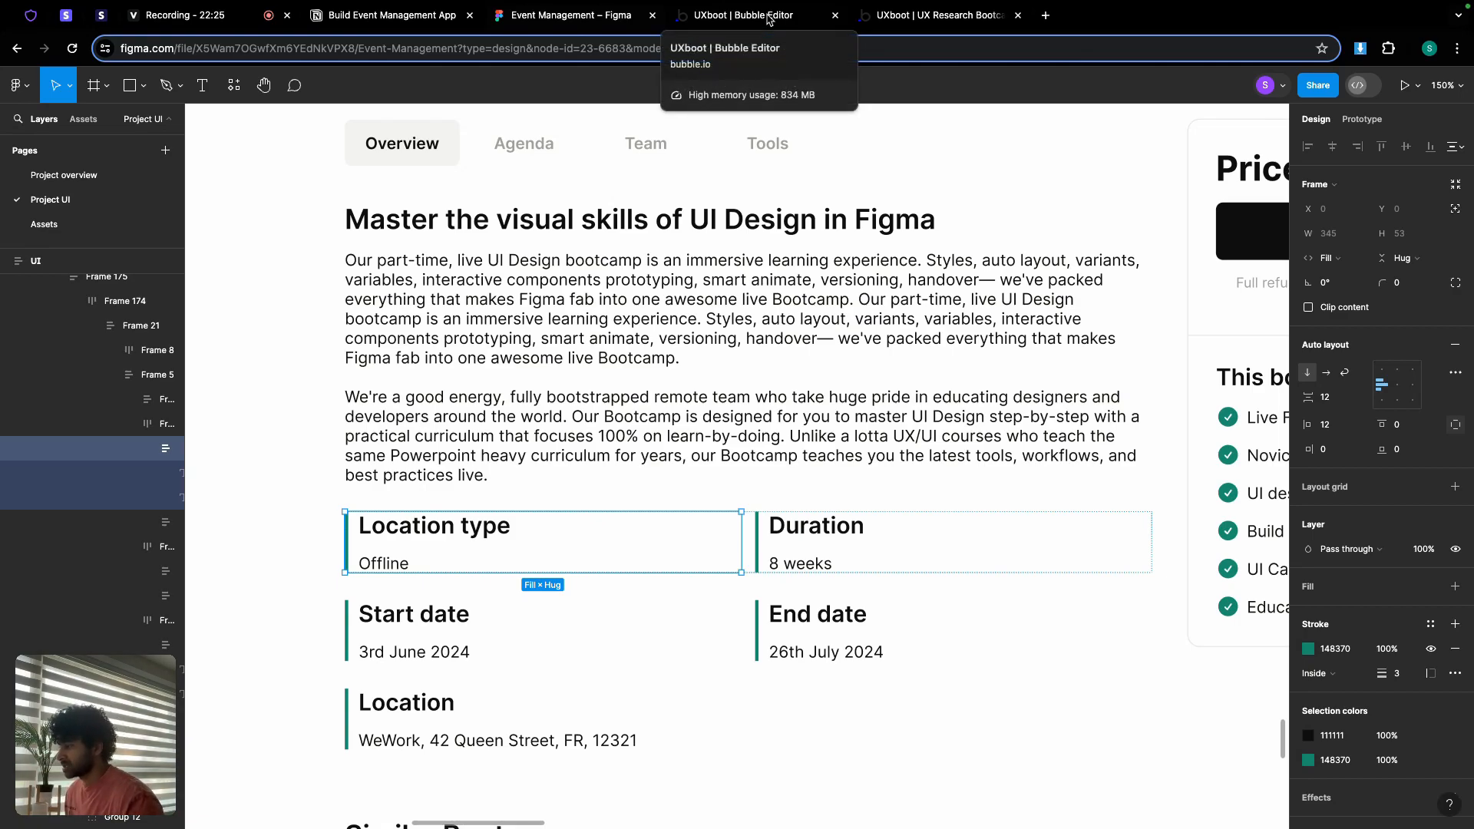
pyautogui.click(474, 531)
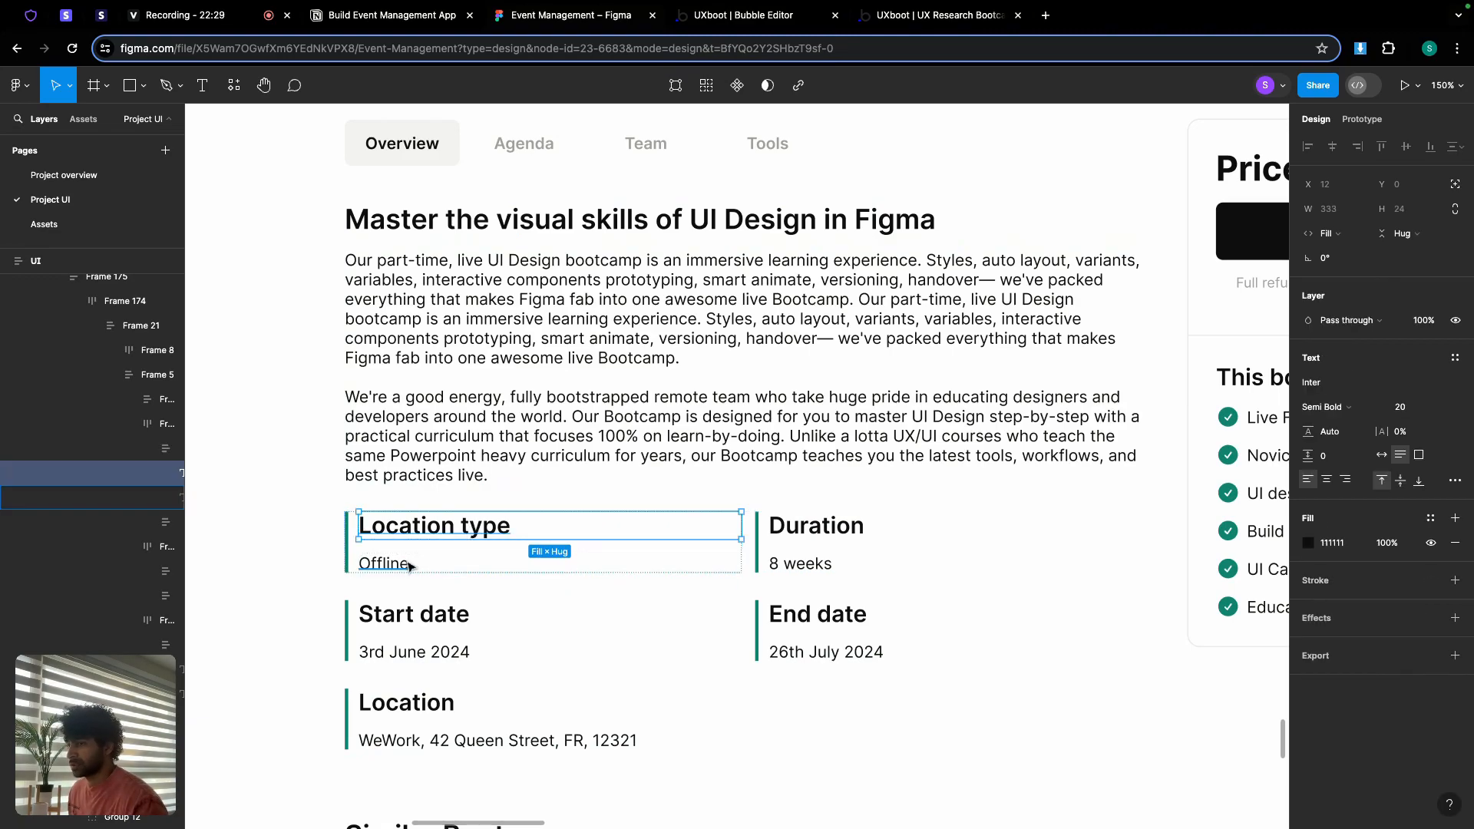
# Step: Paste a second copy of the overview text into Group left
pyautogui.click(750, 17)
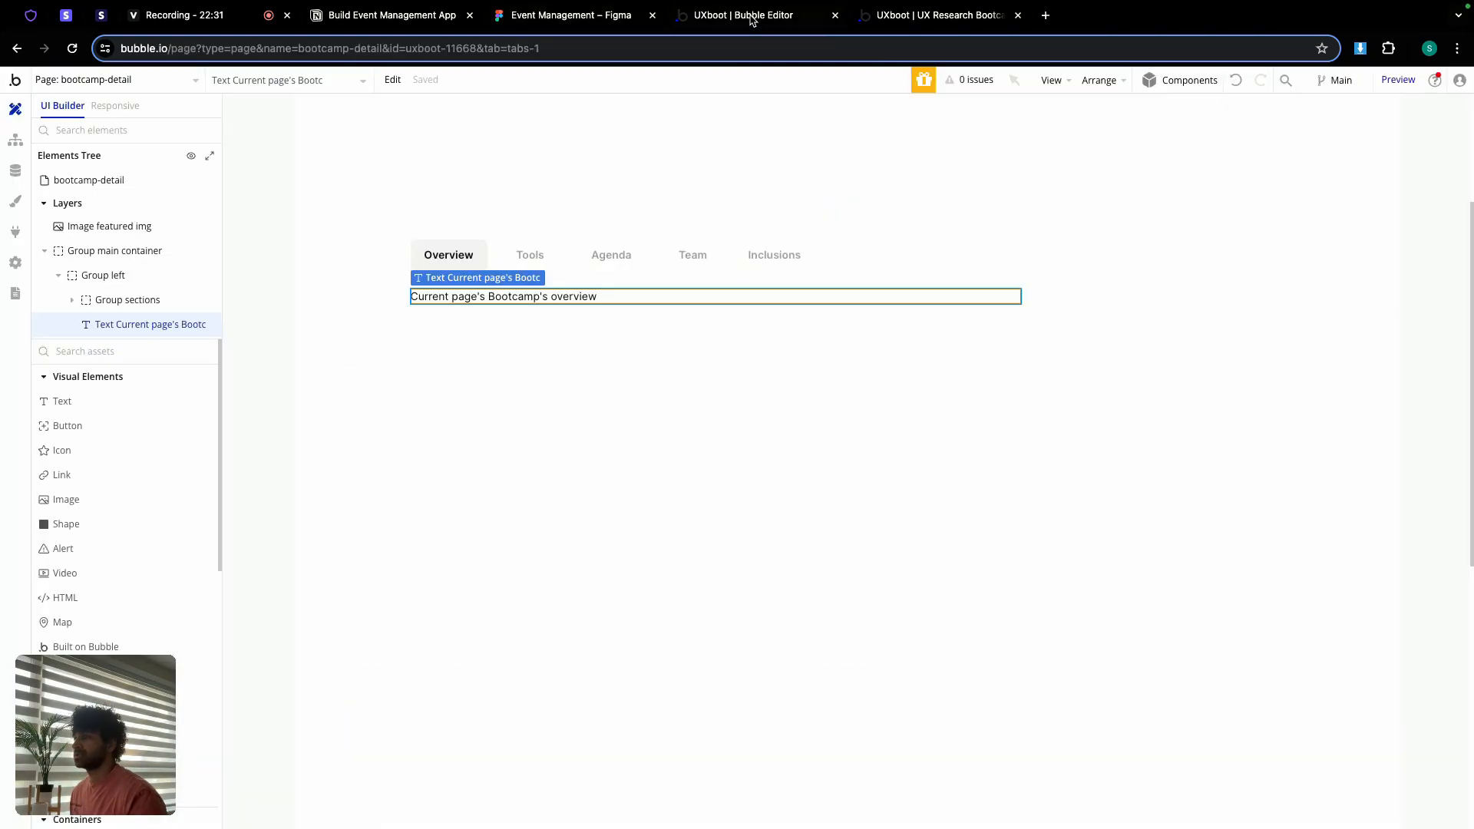
pyautogui.doubleClick(559, 325)
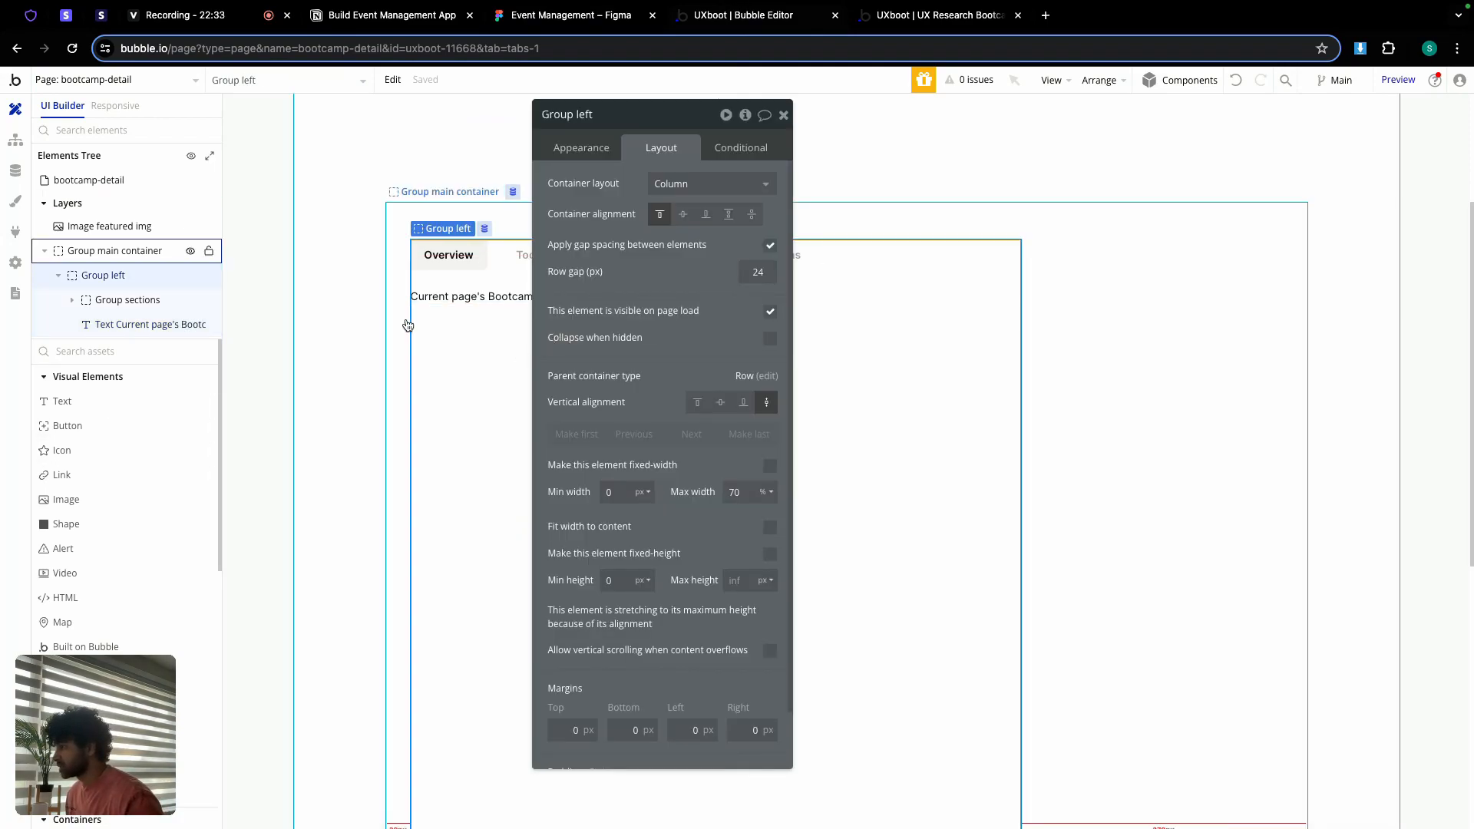
pyautogui.click(460, 300)
pyautogui.hotkey('ctrl', 'v')
pyautogui.click(464, 349)
pyautogui.hotkey('ctrl', 'v')
pyautogui.click(478, 334)
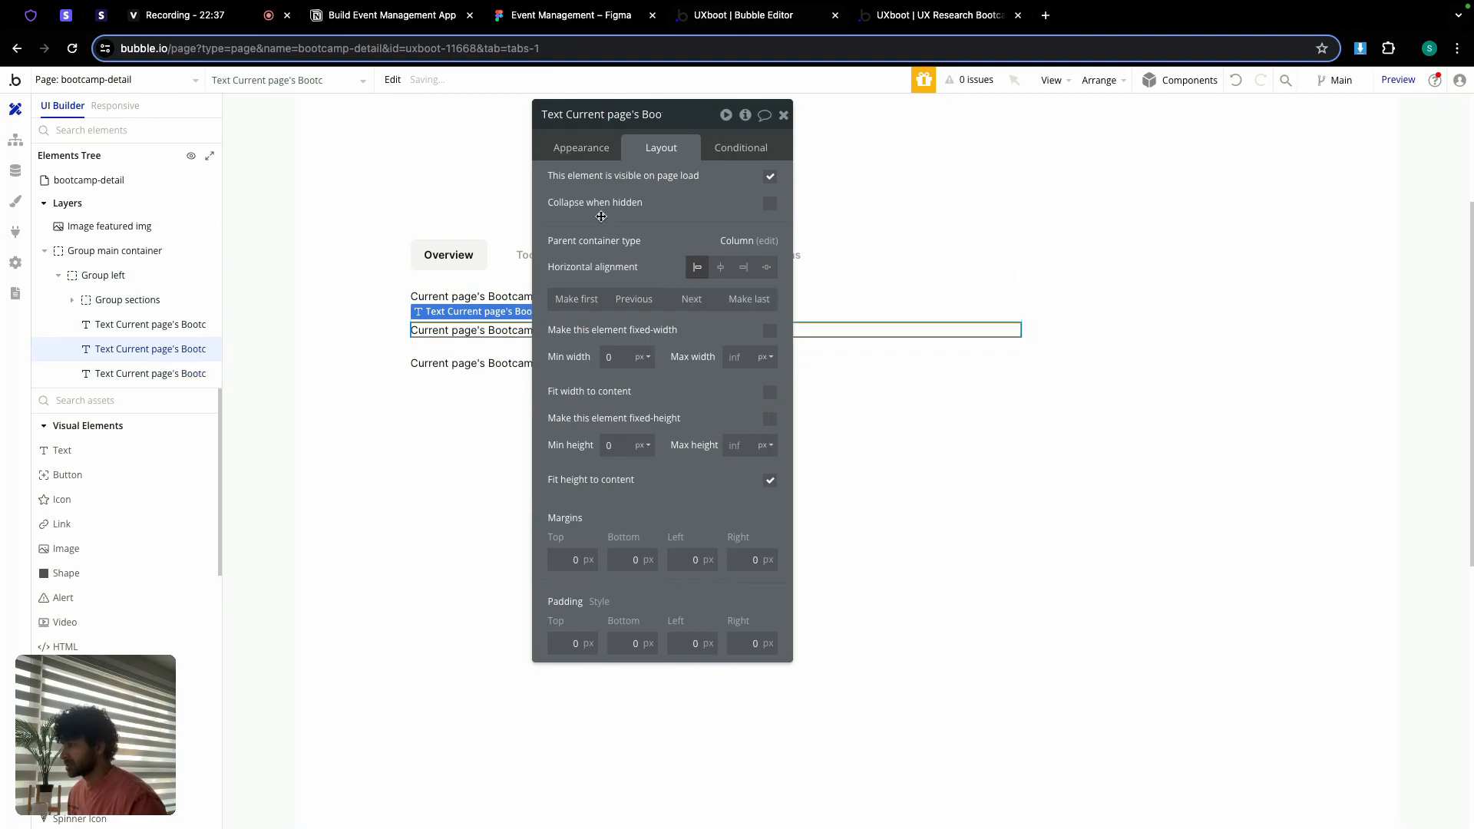
# Step: Clear the overview expression from the copied text's content
pyautogui.click(581, 147)
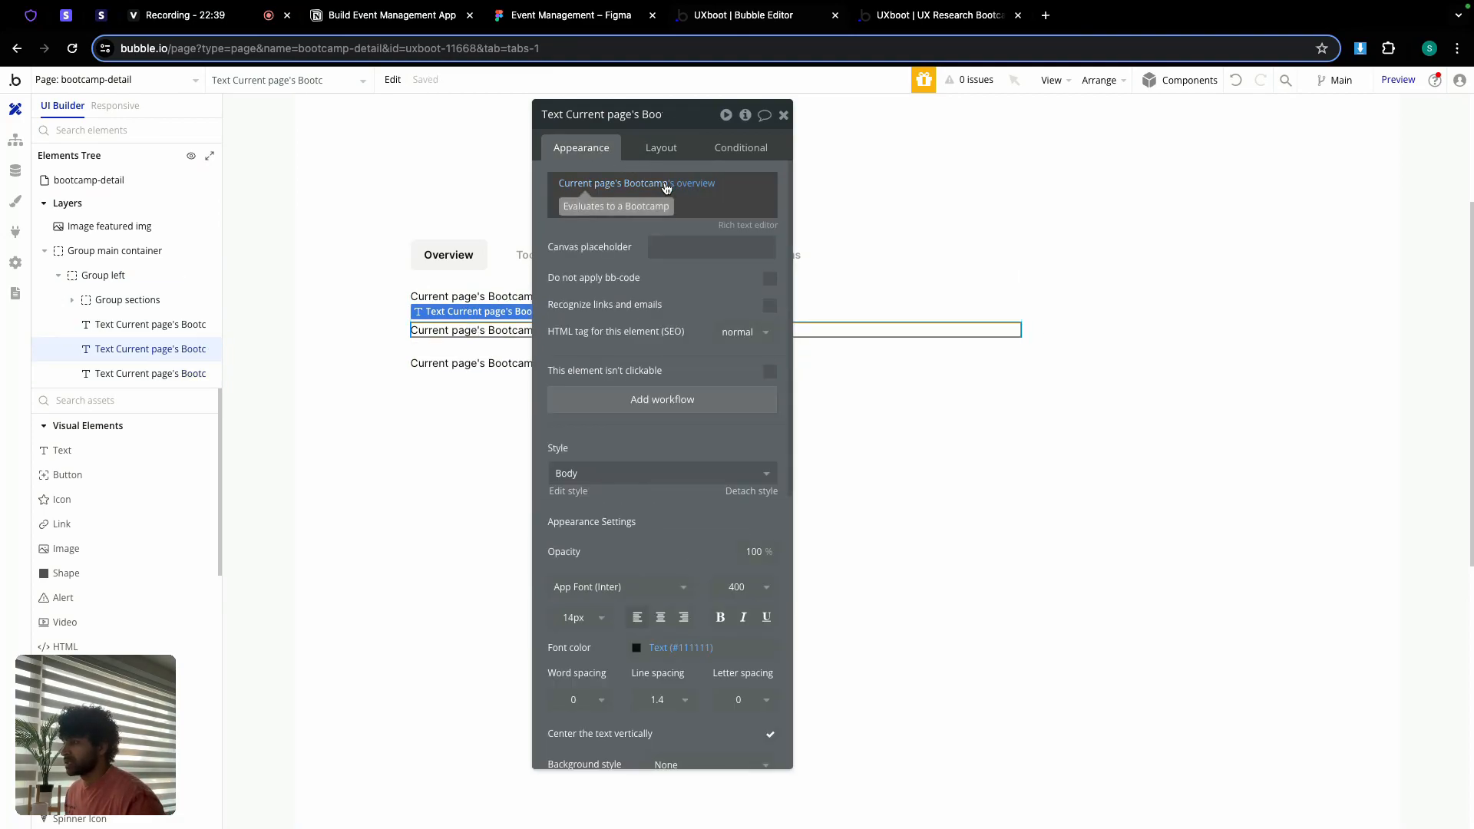
pyautogui.click(598, 205)
pyautogui.press('BackSpace')
pyautogui.press('BackSpace')
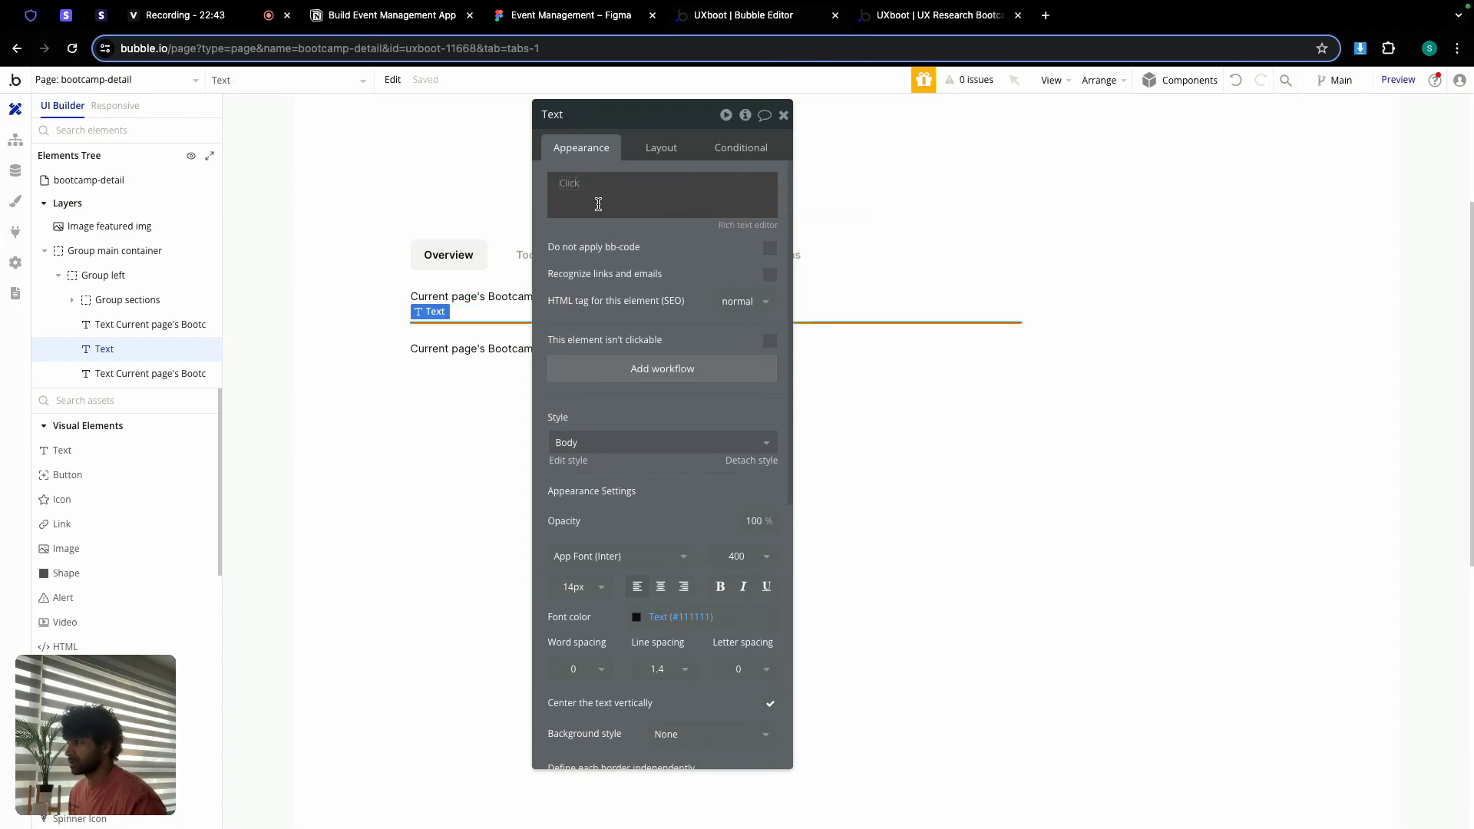
pyautogui.click(562, 184)
pyautogui.click(555, 201)
pyautogui.press('BackSpace')
pyautogui.click(569, 198)
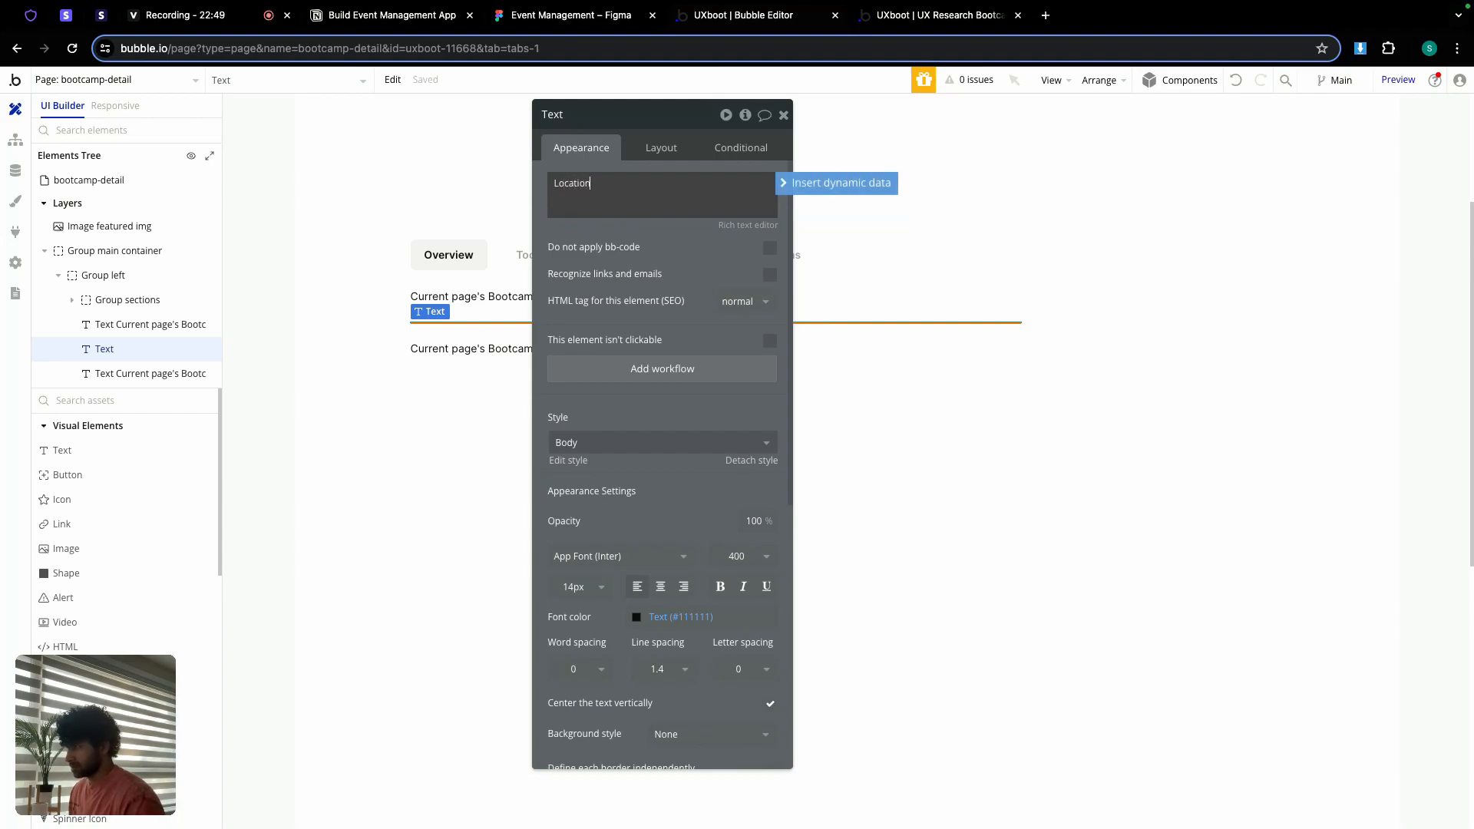
# Step: Check the Figma wording and label the copy 'Location type'
pyautogui.click(535, 17)
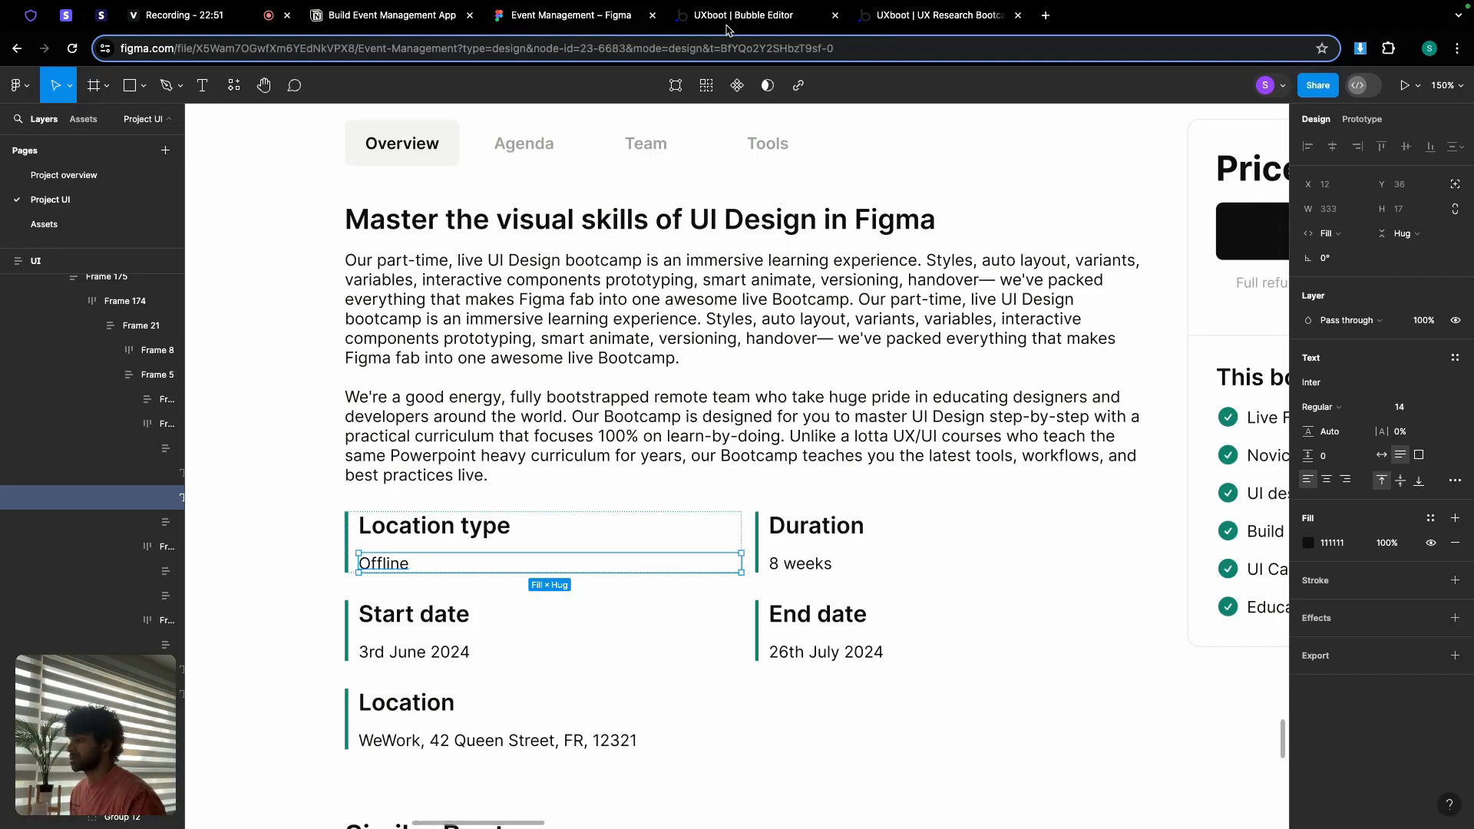
pyautogui.click(748, 17)
pyautogui.press('space')
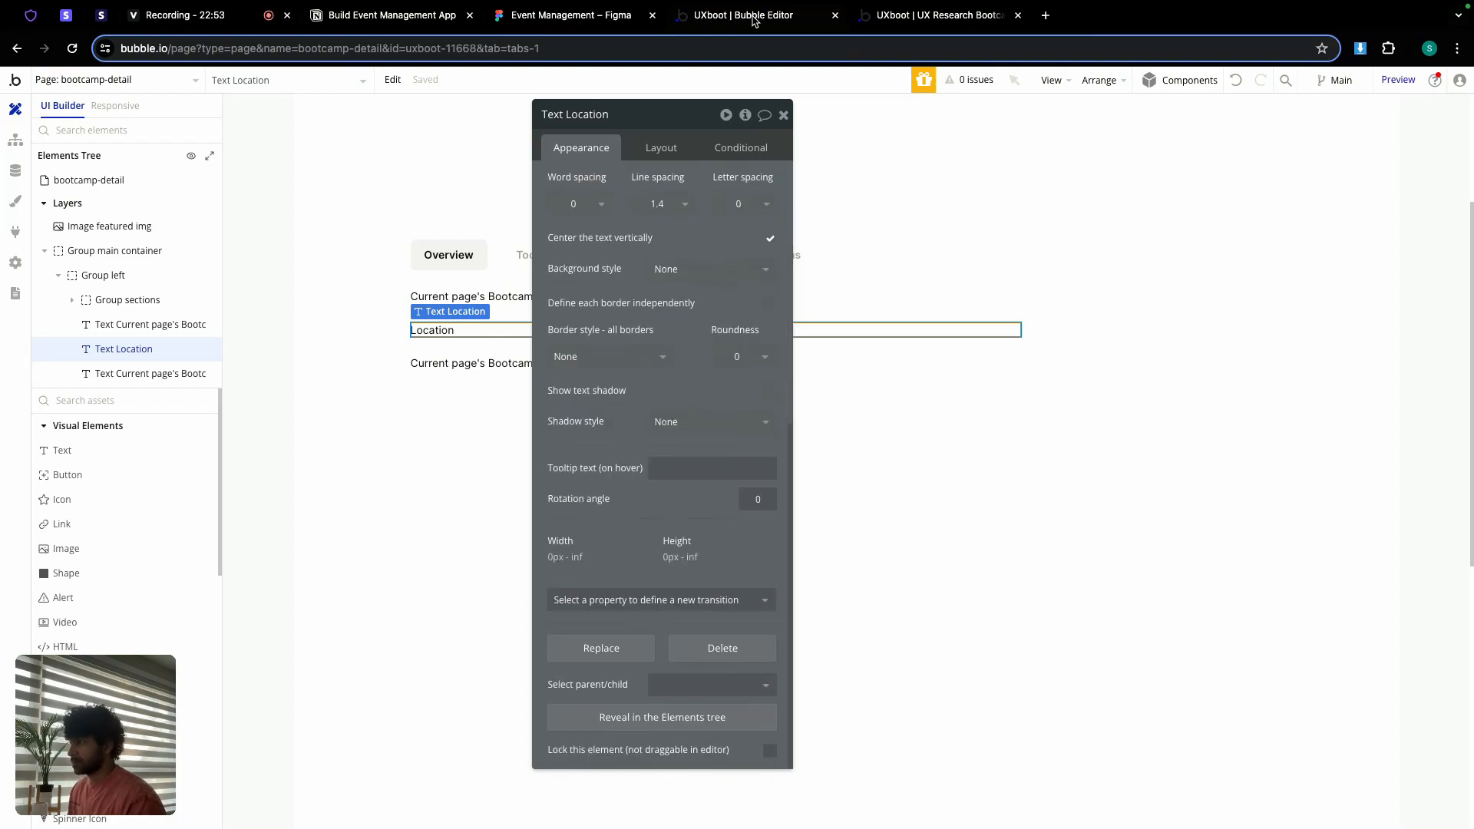
pyautogui.scroll(10, 637, 200)
pyautogui.click(638, 190)
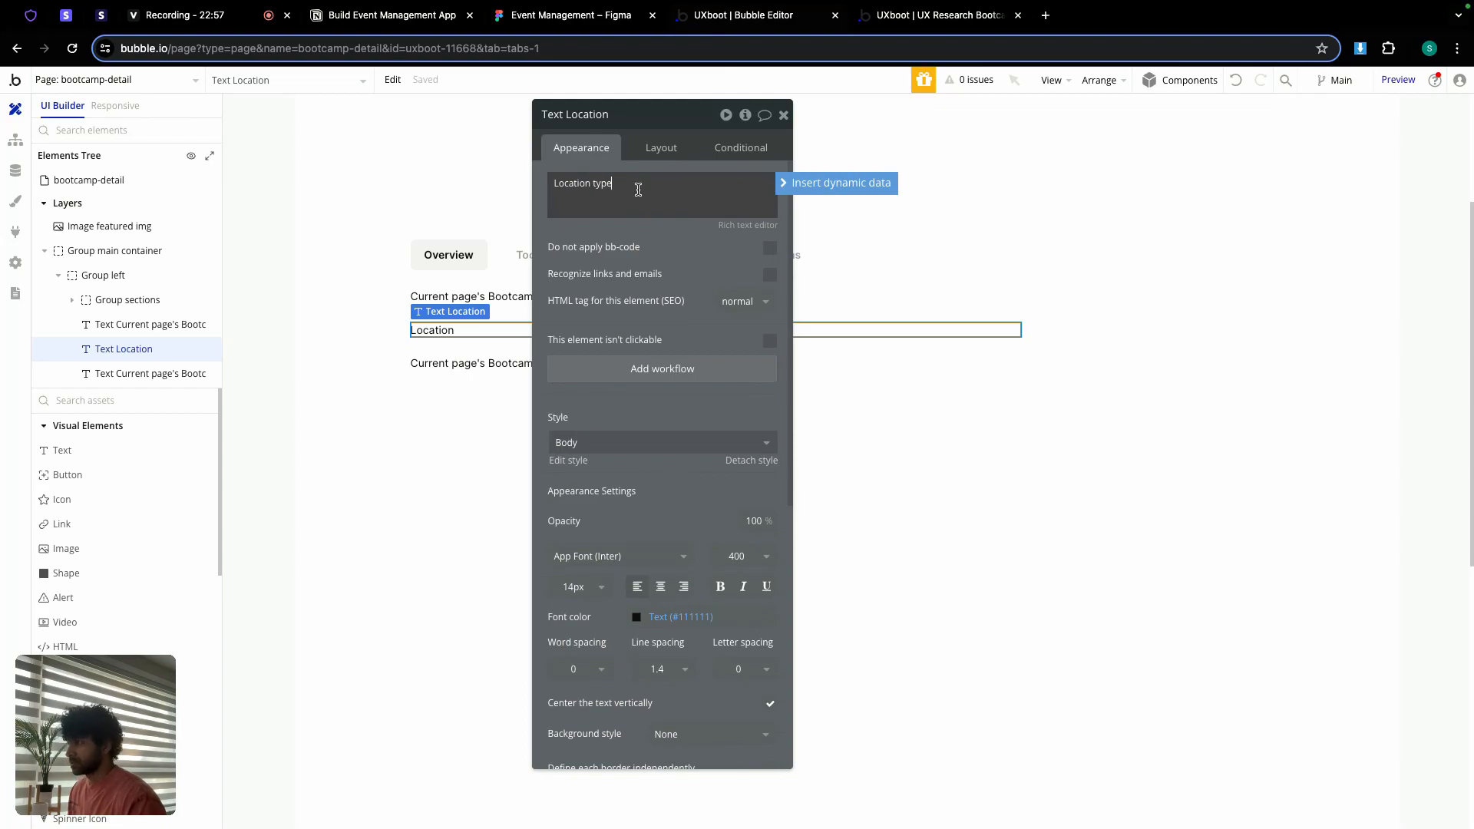
pyautogui.write('type')
# Step: Style the Location type heading at 20 px, semi-bold (600), matching the Figma block
pyautogui.scroll(-1, 599, 460)
pyautogui.click(576, 560)
pyautogui.scroll(-1, 561, 702)
pyautogui.doubleClick(576, 559)
pyautogui.write('20')
pyautogui.click(748, 528)
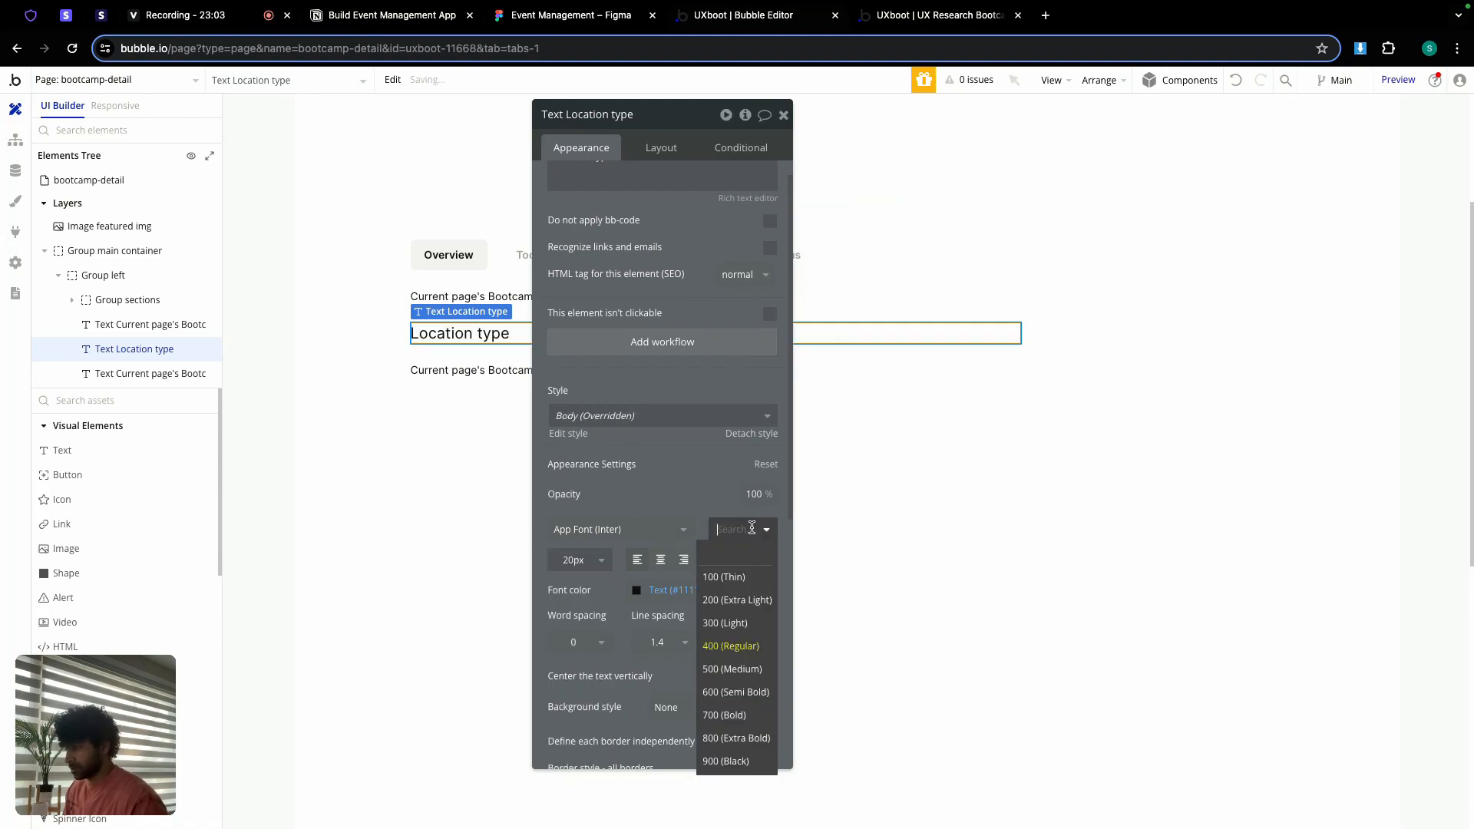
pyautogui.click(736, 693)
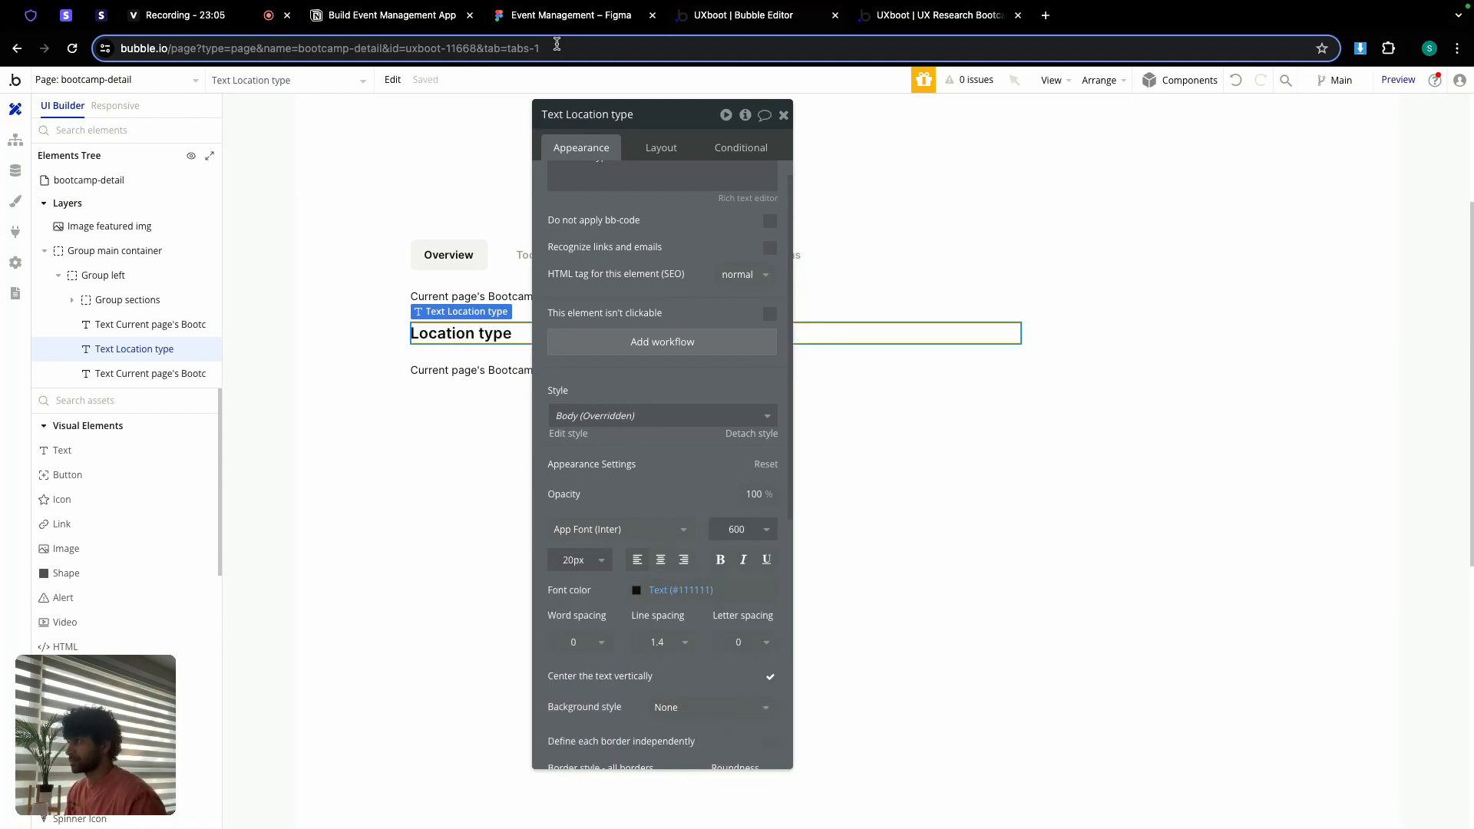
pyautogui.click(568, 15)
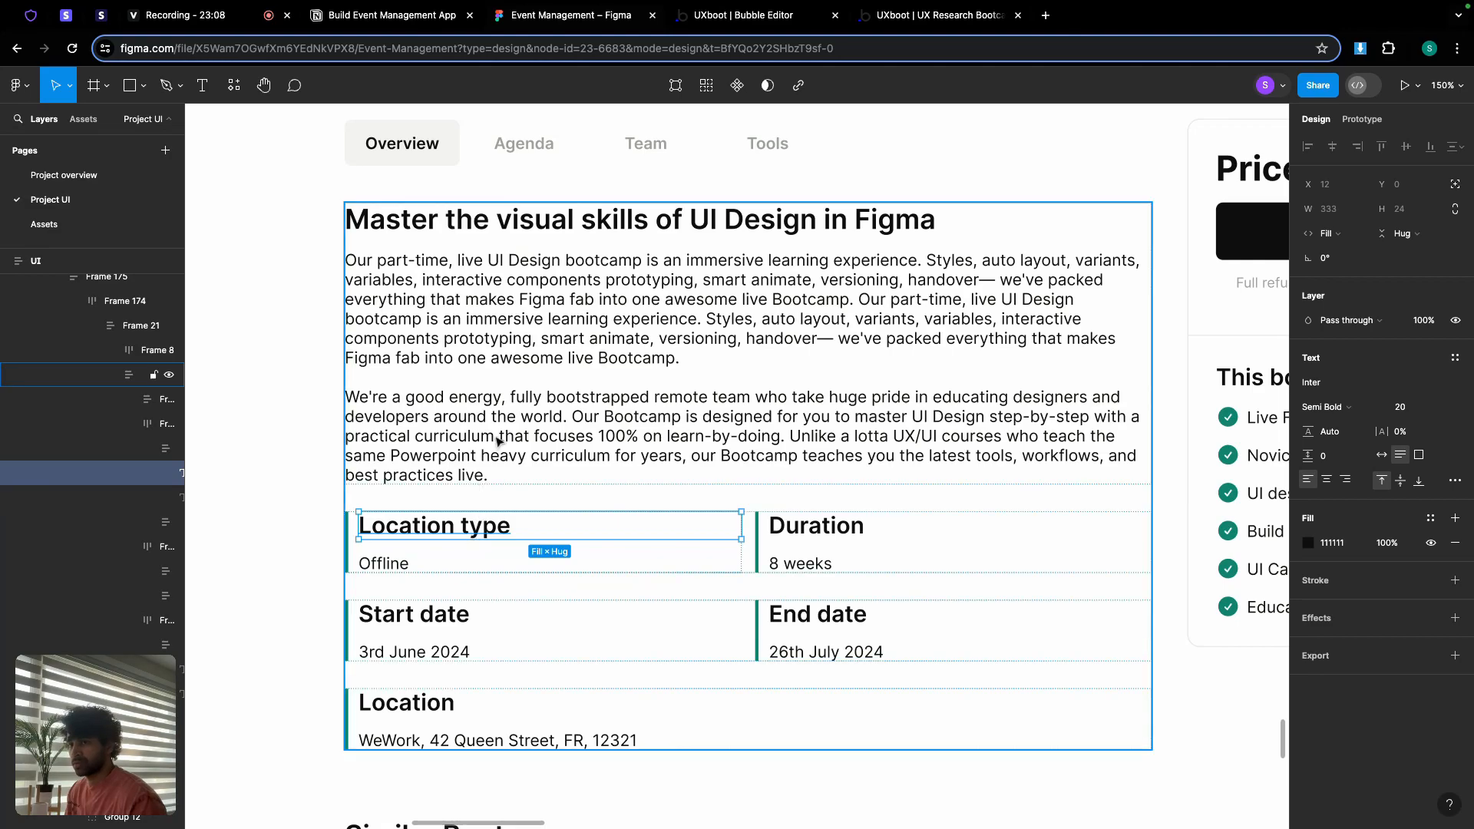
pyautogui.click(734, 15)
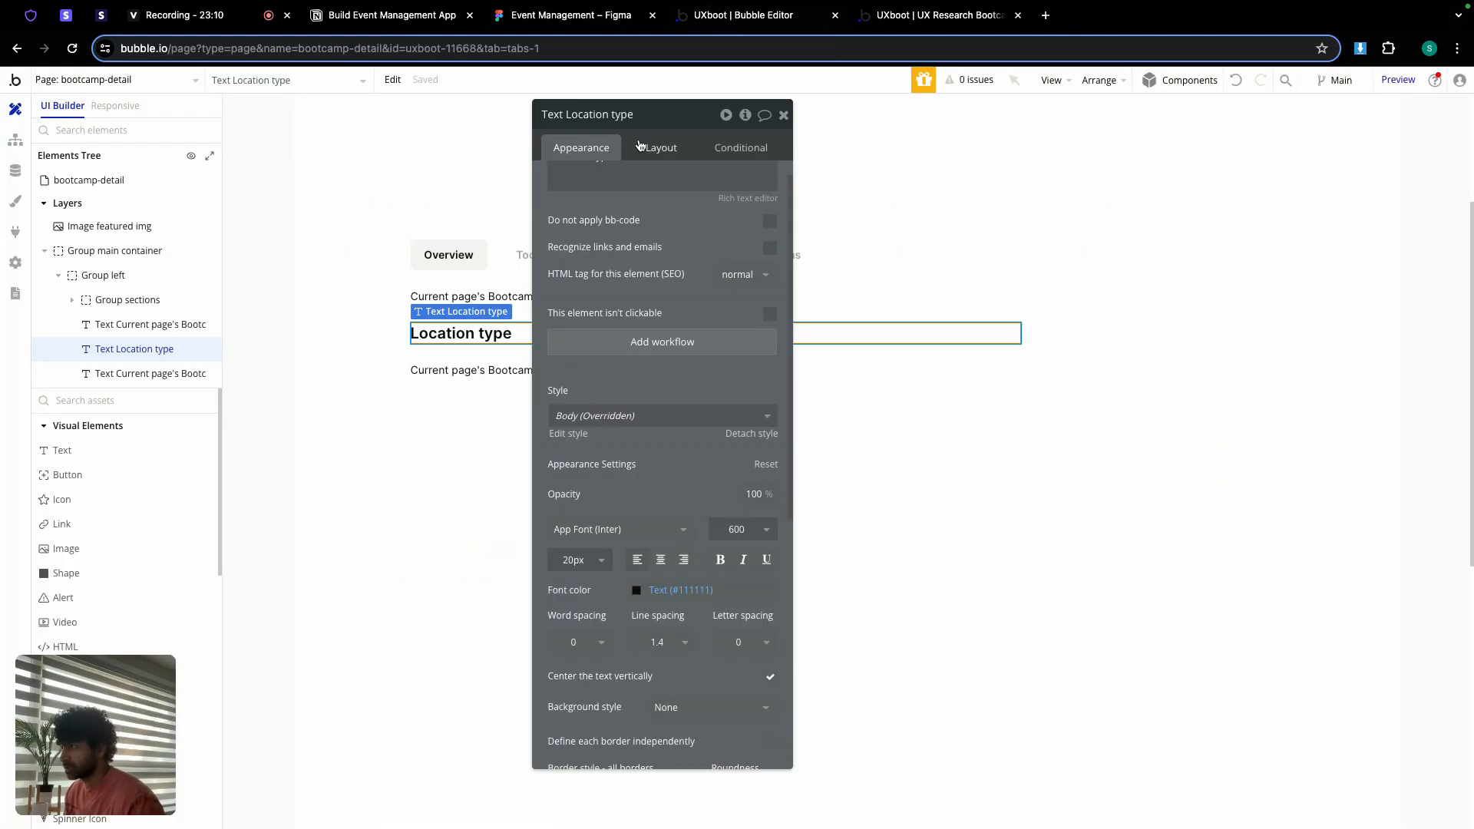
pyautogui.click(671, 148)
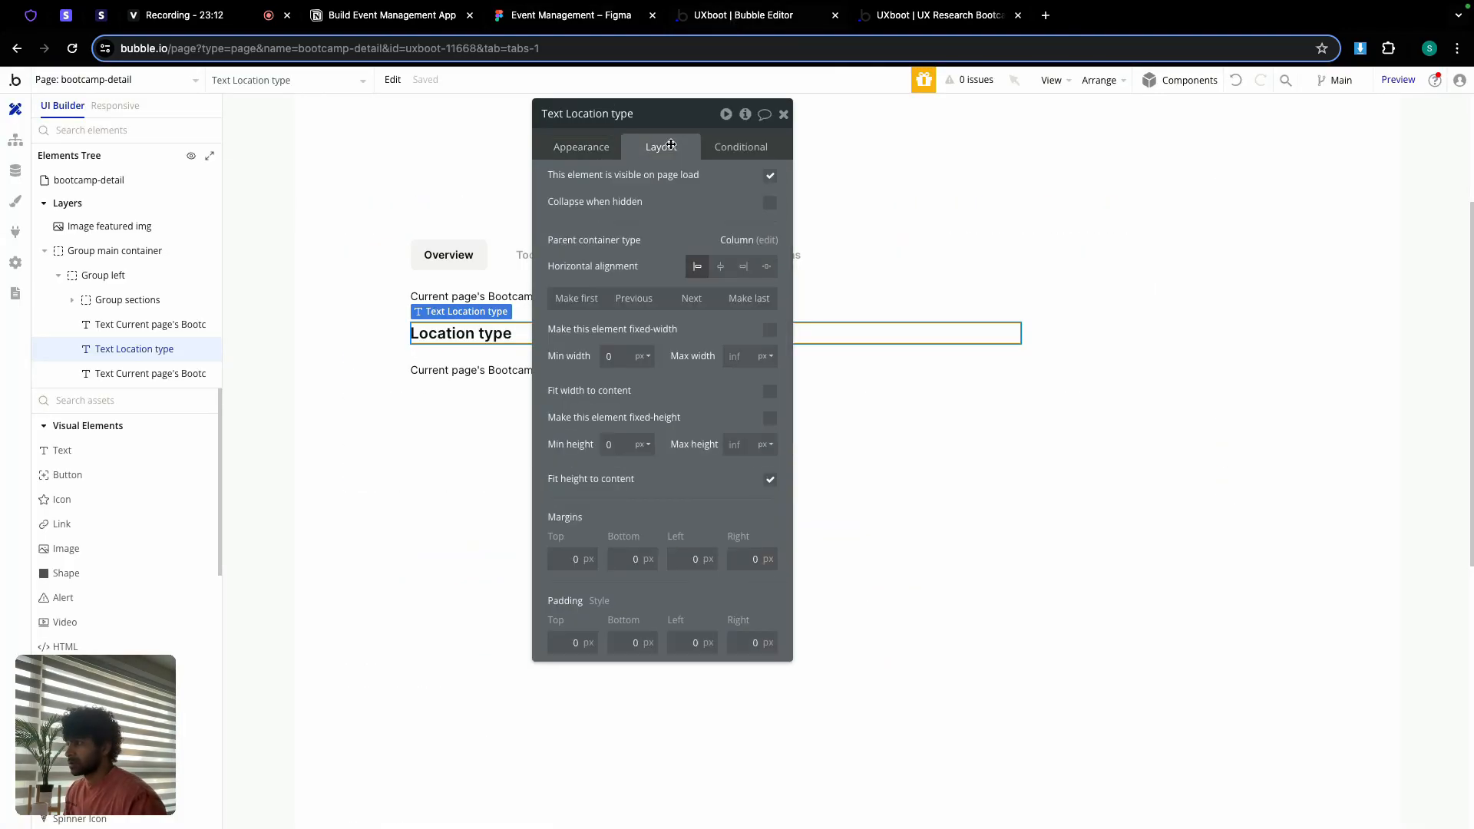
pyautogui.click(783, 113)
# Step: Rebind the text below the heading from the Bootcamp's overview to its location, then select both texts
pyautogui.doubleClick(524, 370)
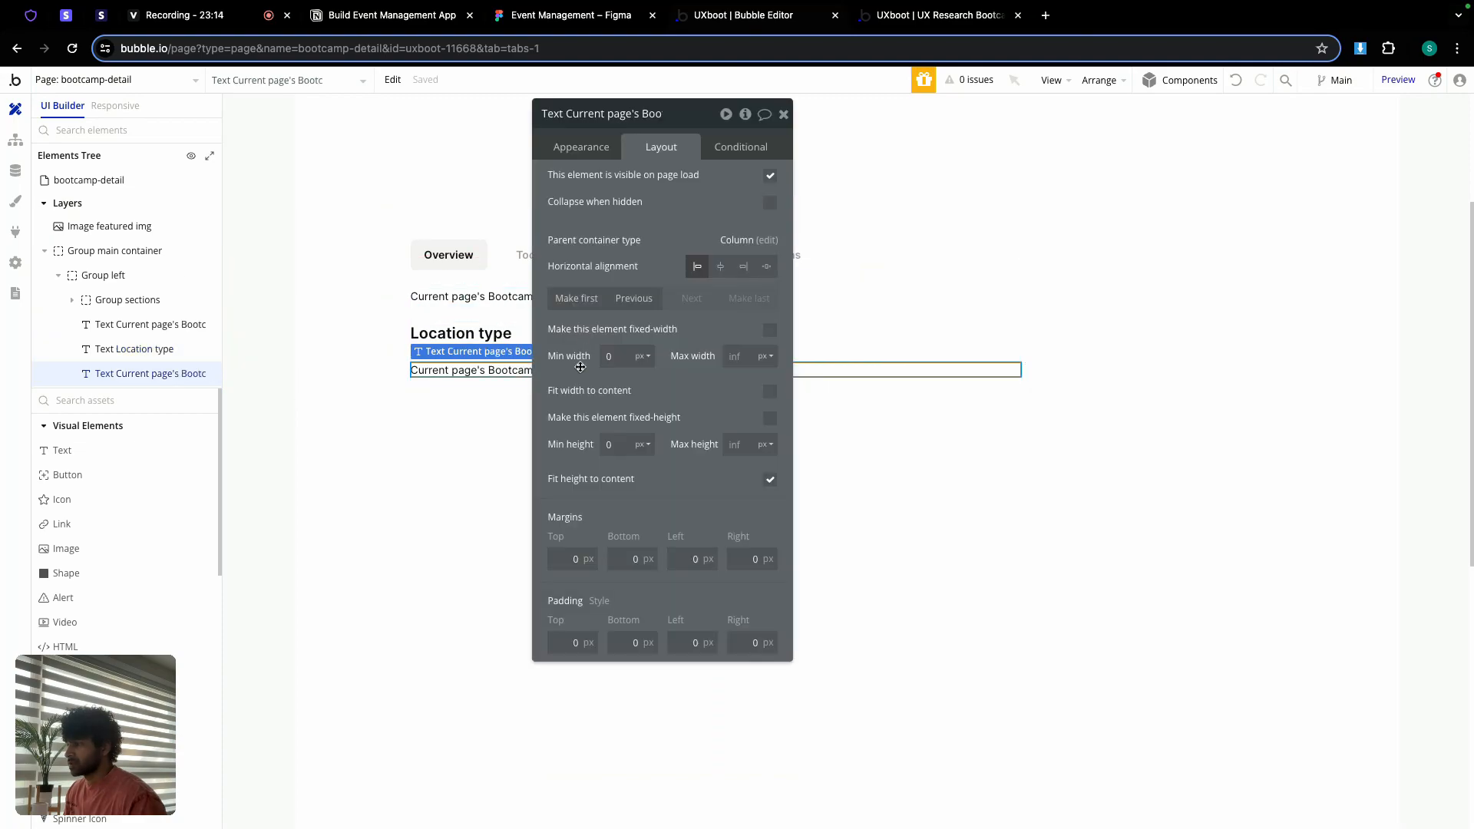
pyautogui.click(581, 150)
pyautogui.click(694, 184)
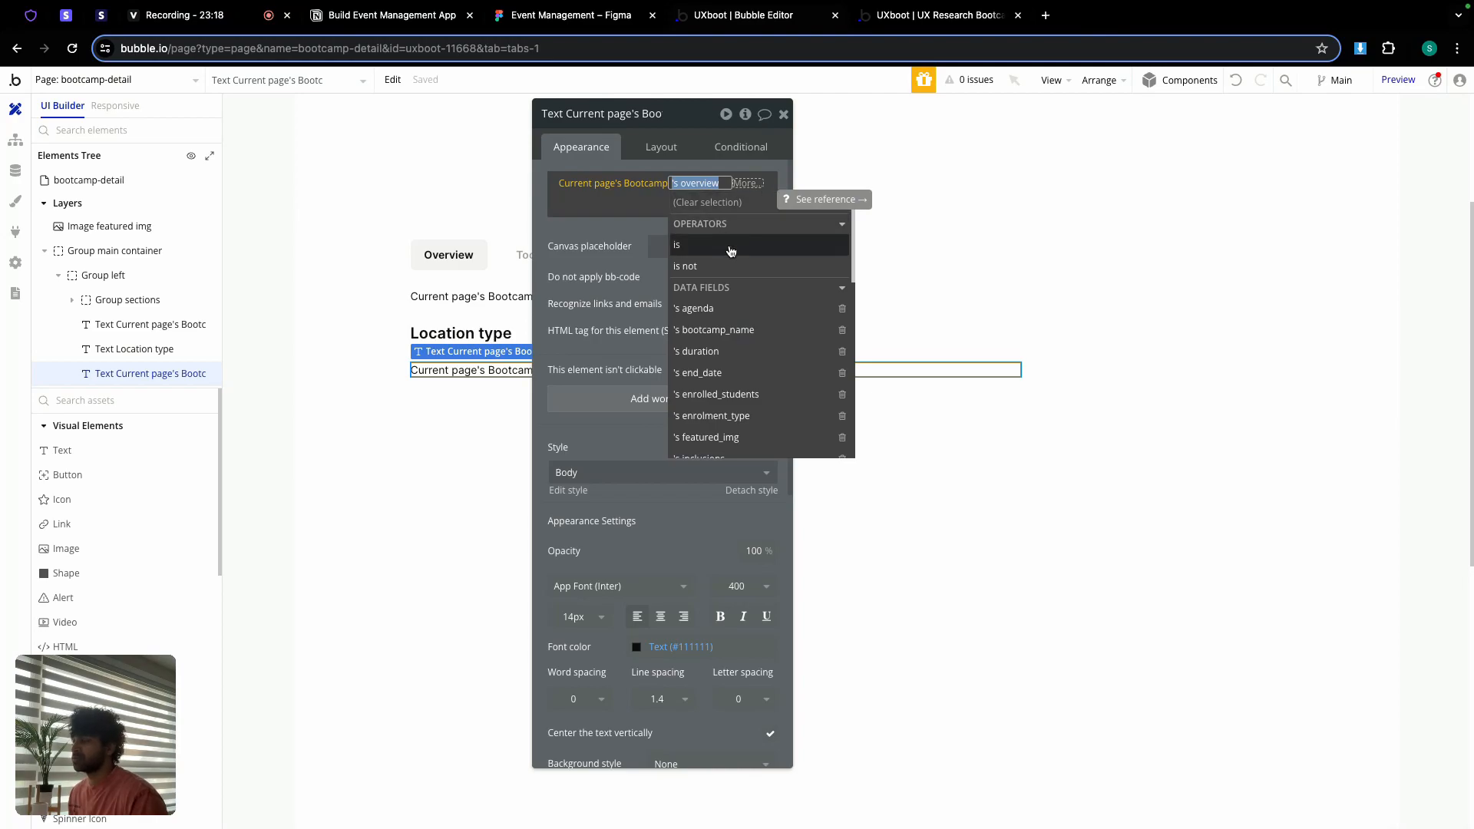
pyautogui.scroll(-2, 737, 419)
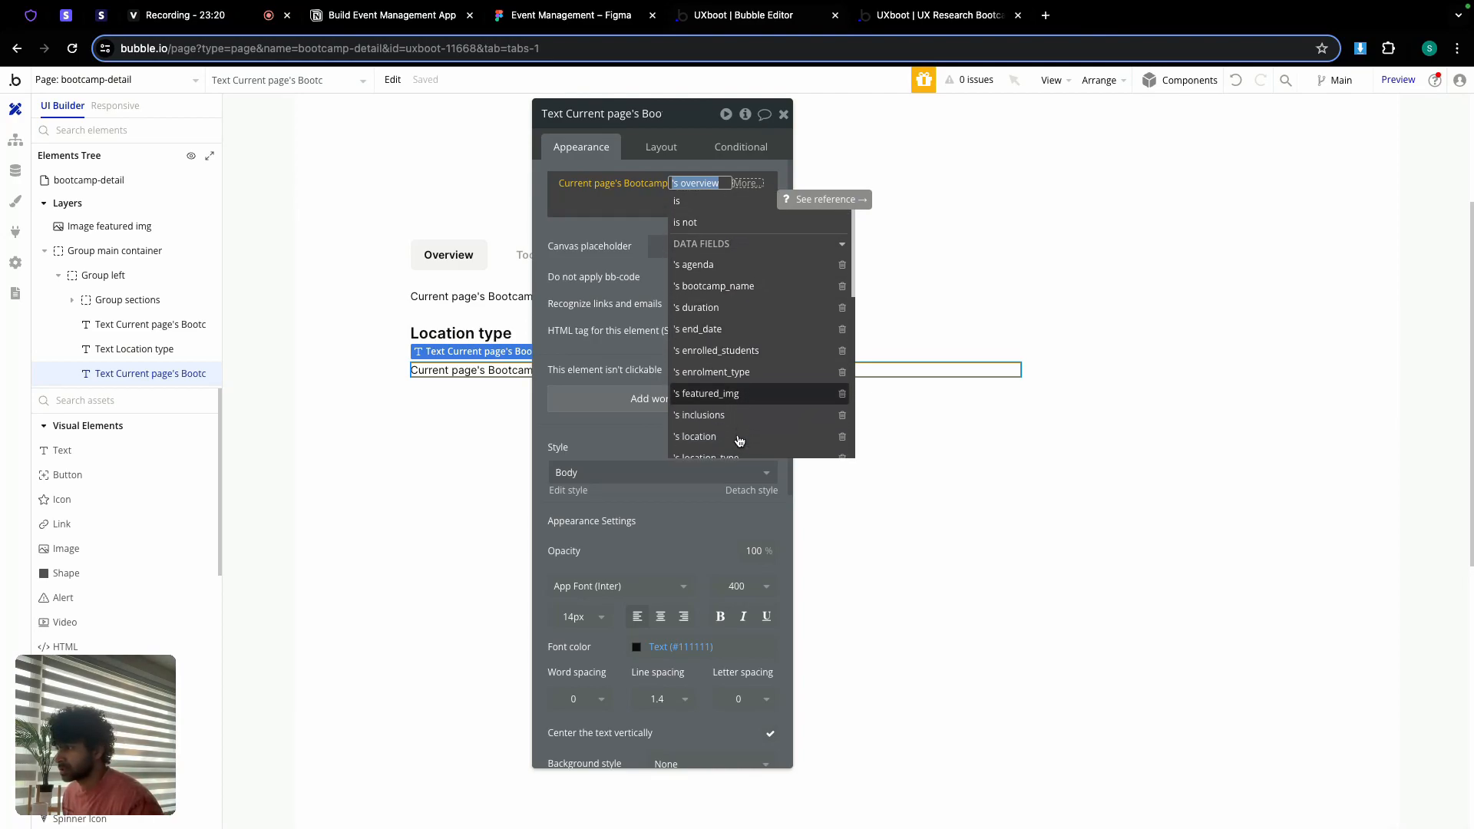
pyautogui.click(713, 416)
pyautogui.click(577, 223)
pyautogui.click(781, 116)
pyautogui.keyDown('shift'); pyautogui.click(539, 331); pyautogui.keyUp('shift')
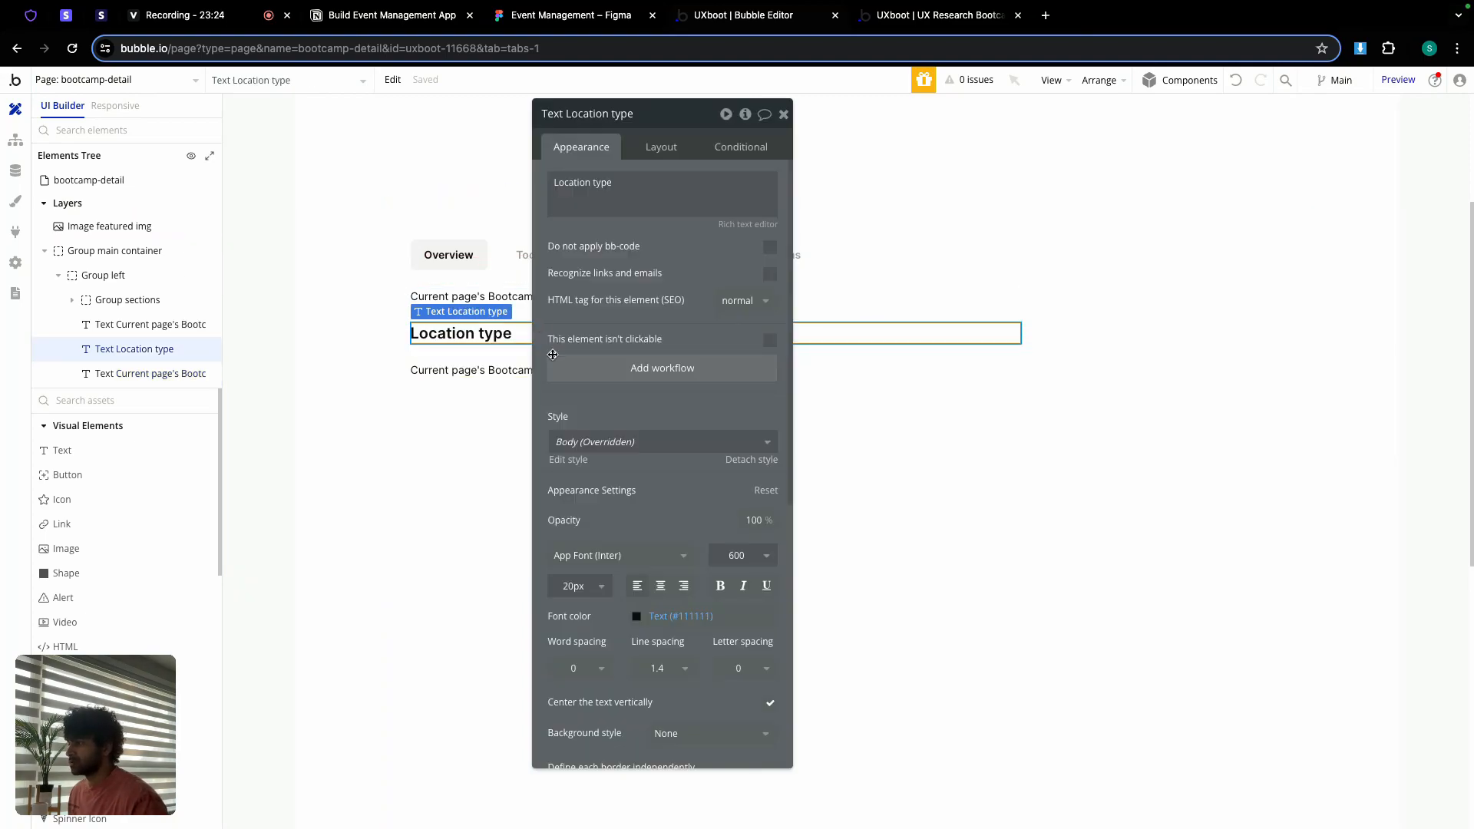
pyautogui.moveTo(665, 117); pyautogui.dragTo(1227, 125)
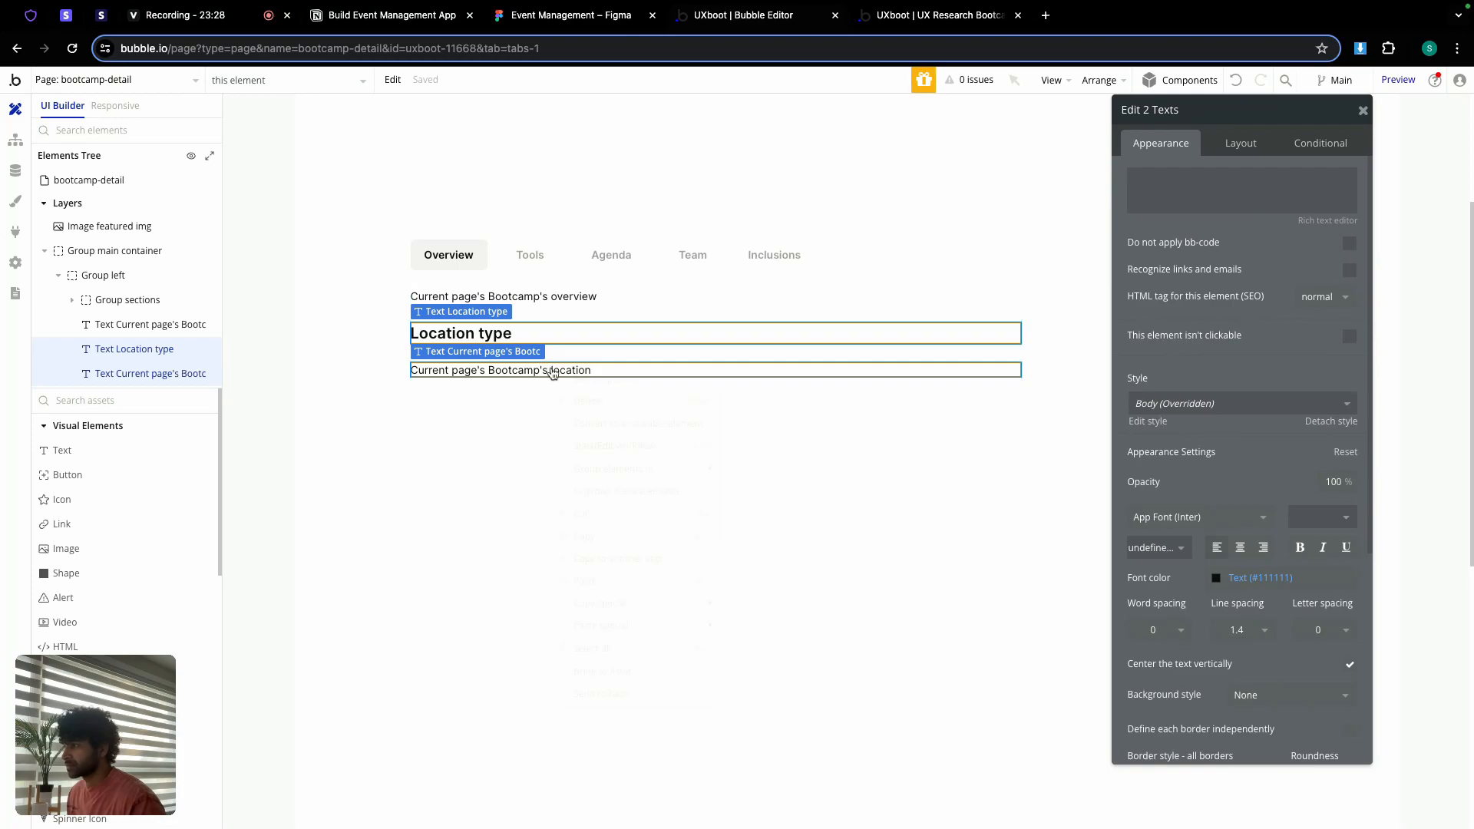
# Step: Group the heading and location text in a column container: row gap 6, min height 0, left padding 12
pyautogui.rightClick(552, 371)
pyautogui.moveTo(619, 466)
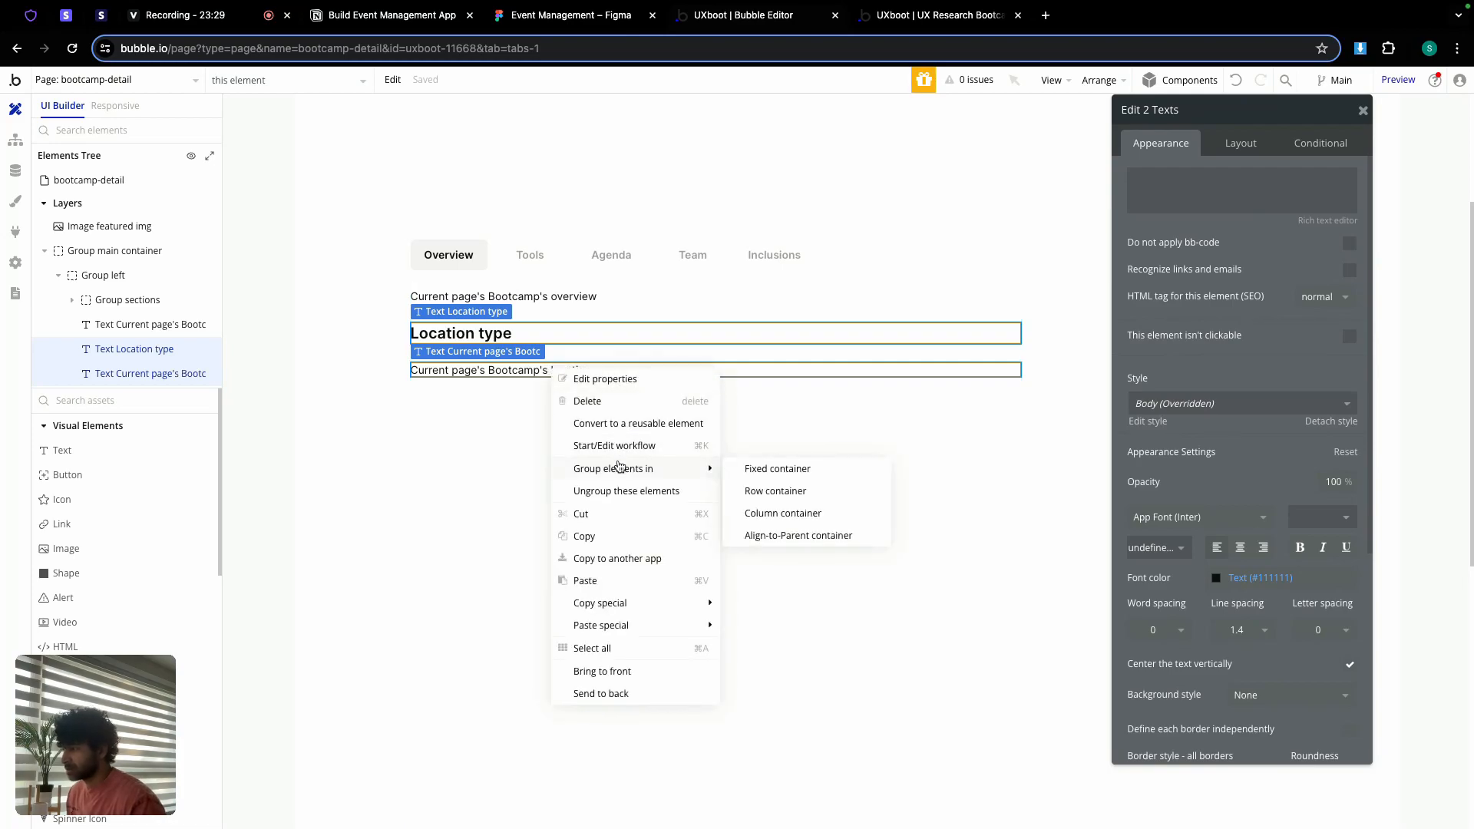
pyautogui.click(772, 513)
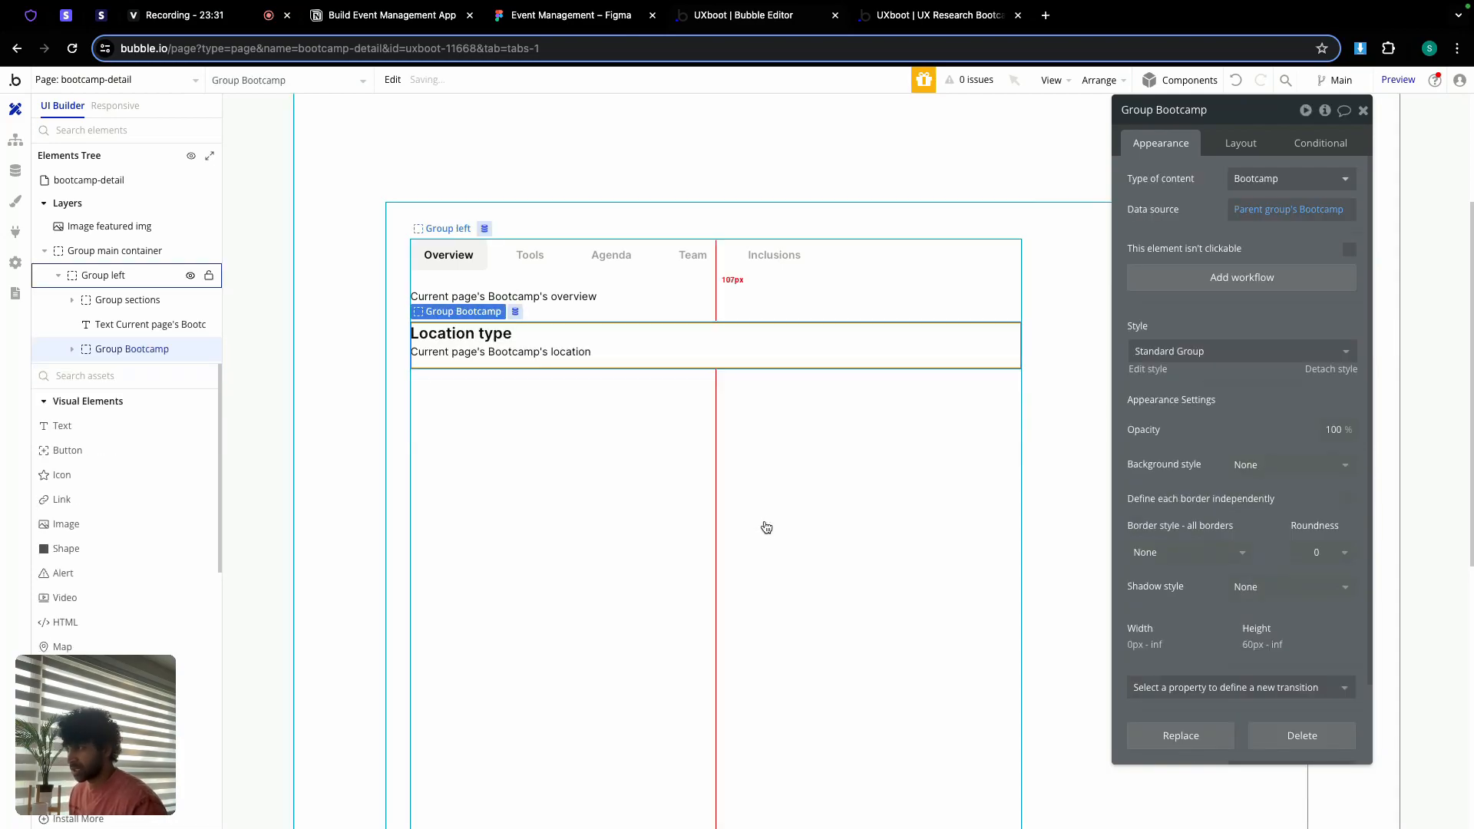
pyautogui.click(1240, 142)
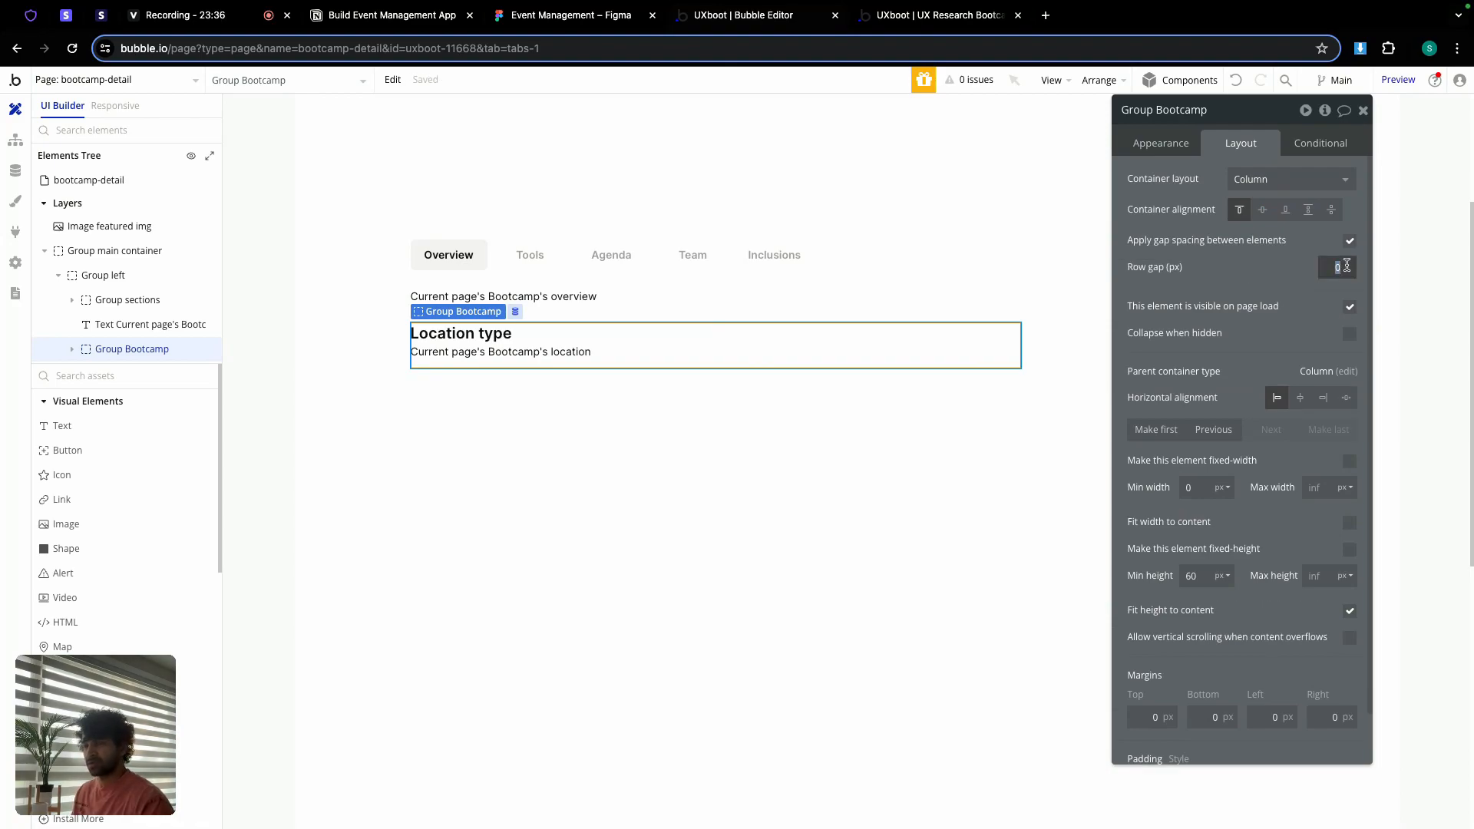
pyautogui.write('6')
pyautogui.click(1205, 574)
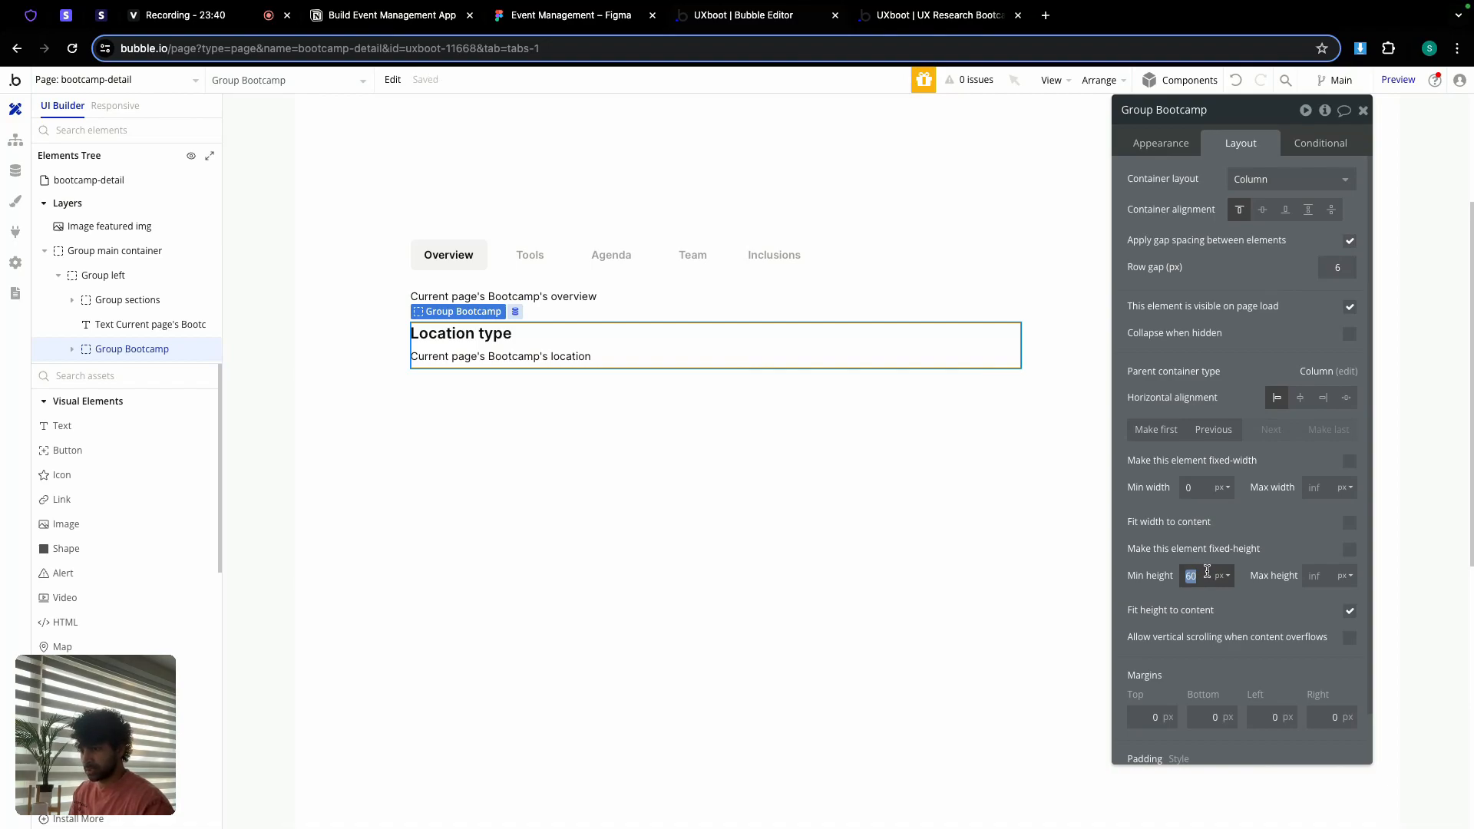
pyautogui.write('0')
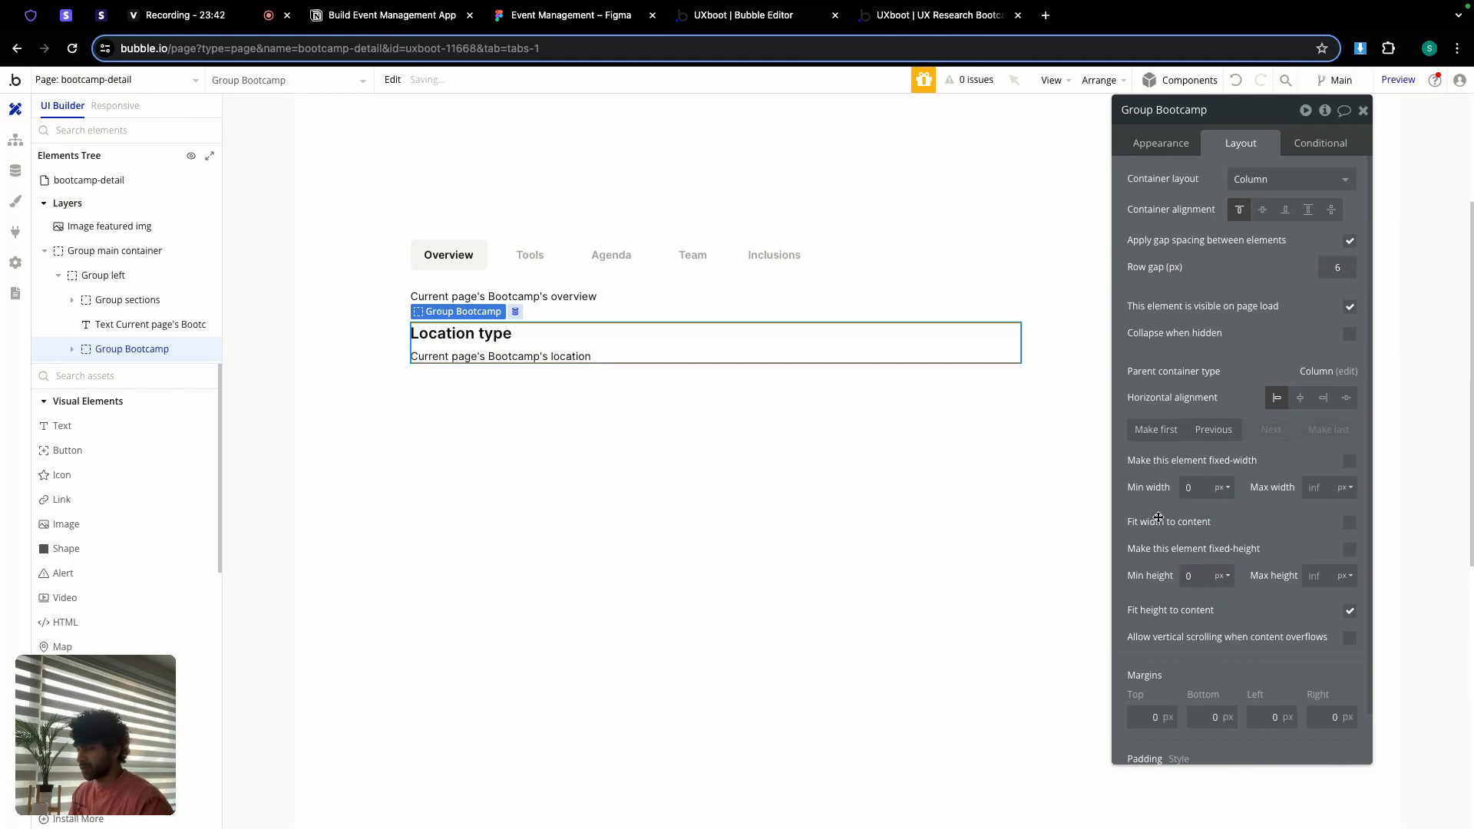
pyautogui.scroll(-1, 1193, 586)
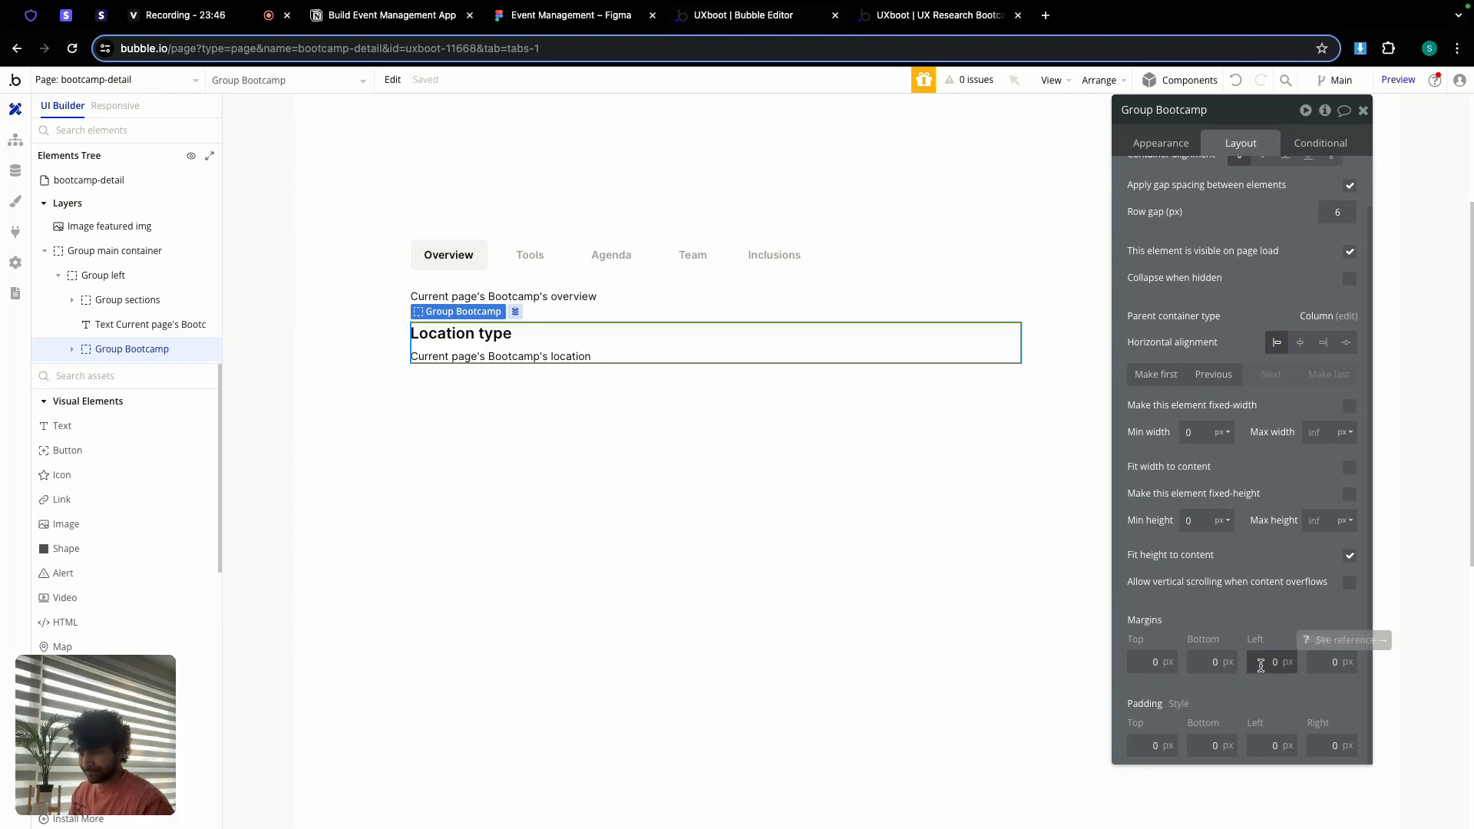
pyautogui.click(1260, 741)
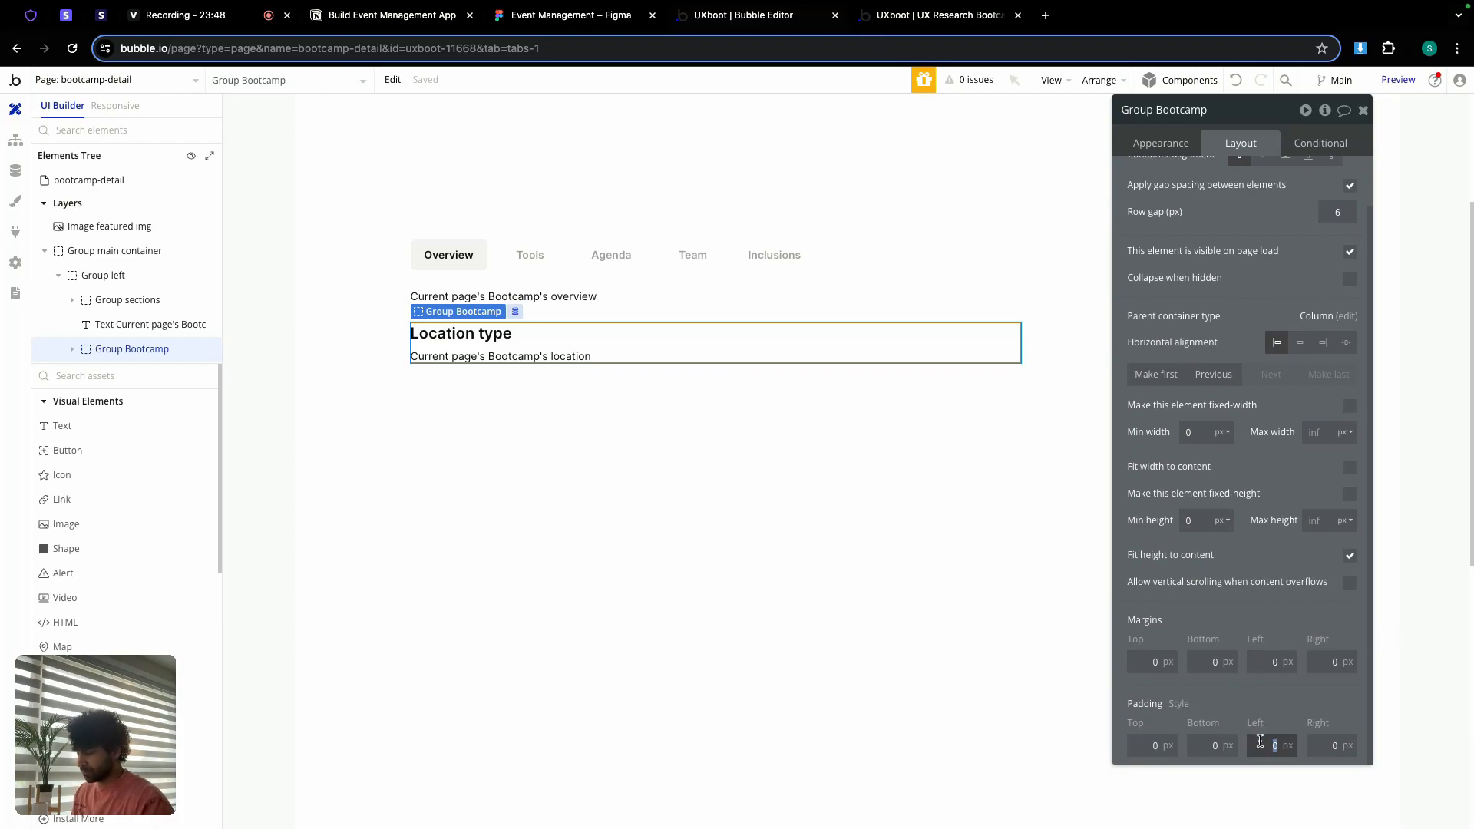
pyautogui.write('12')
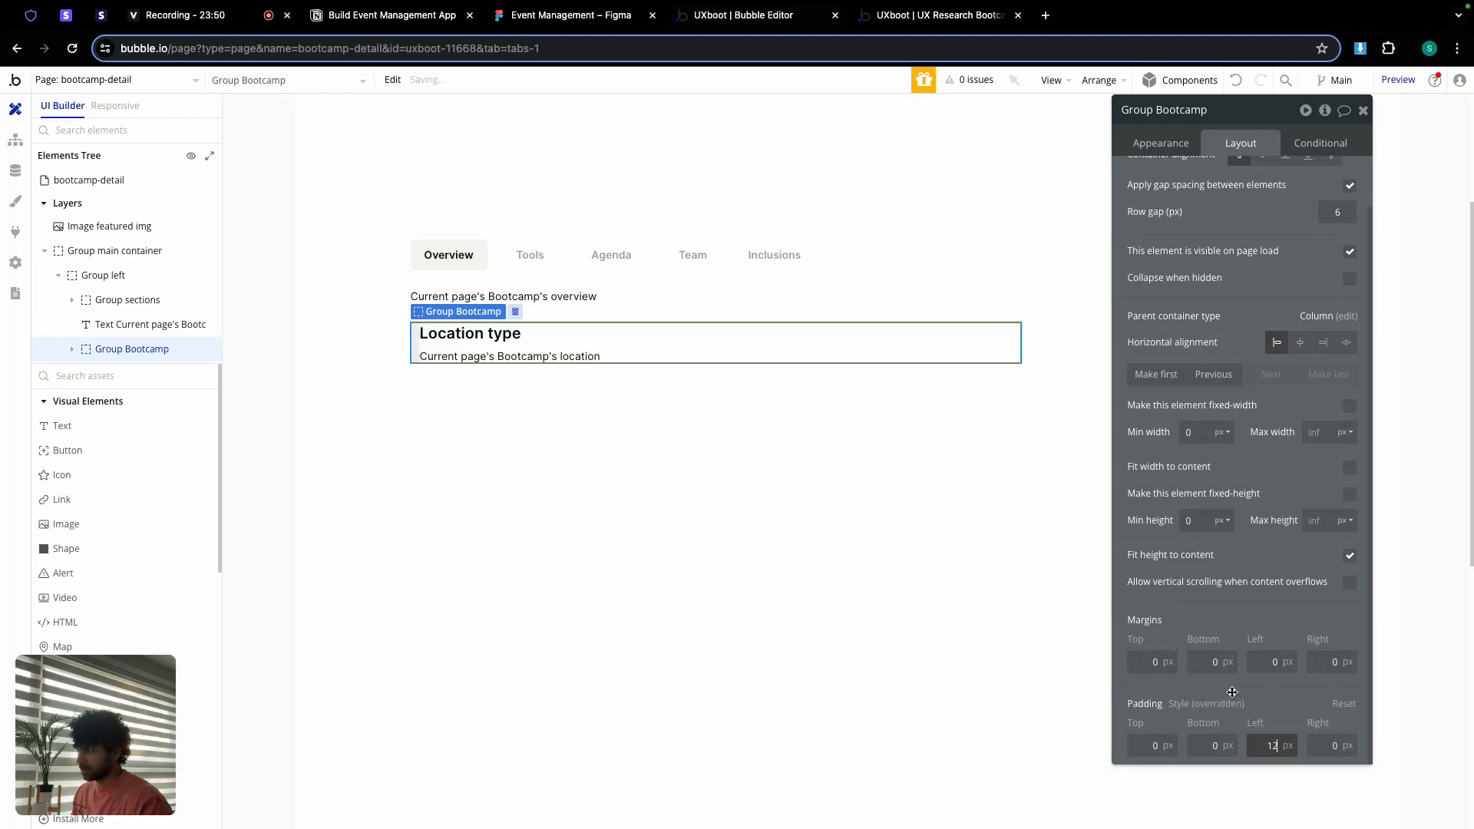
pyautogui.click(1164, 149)
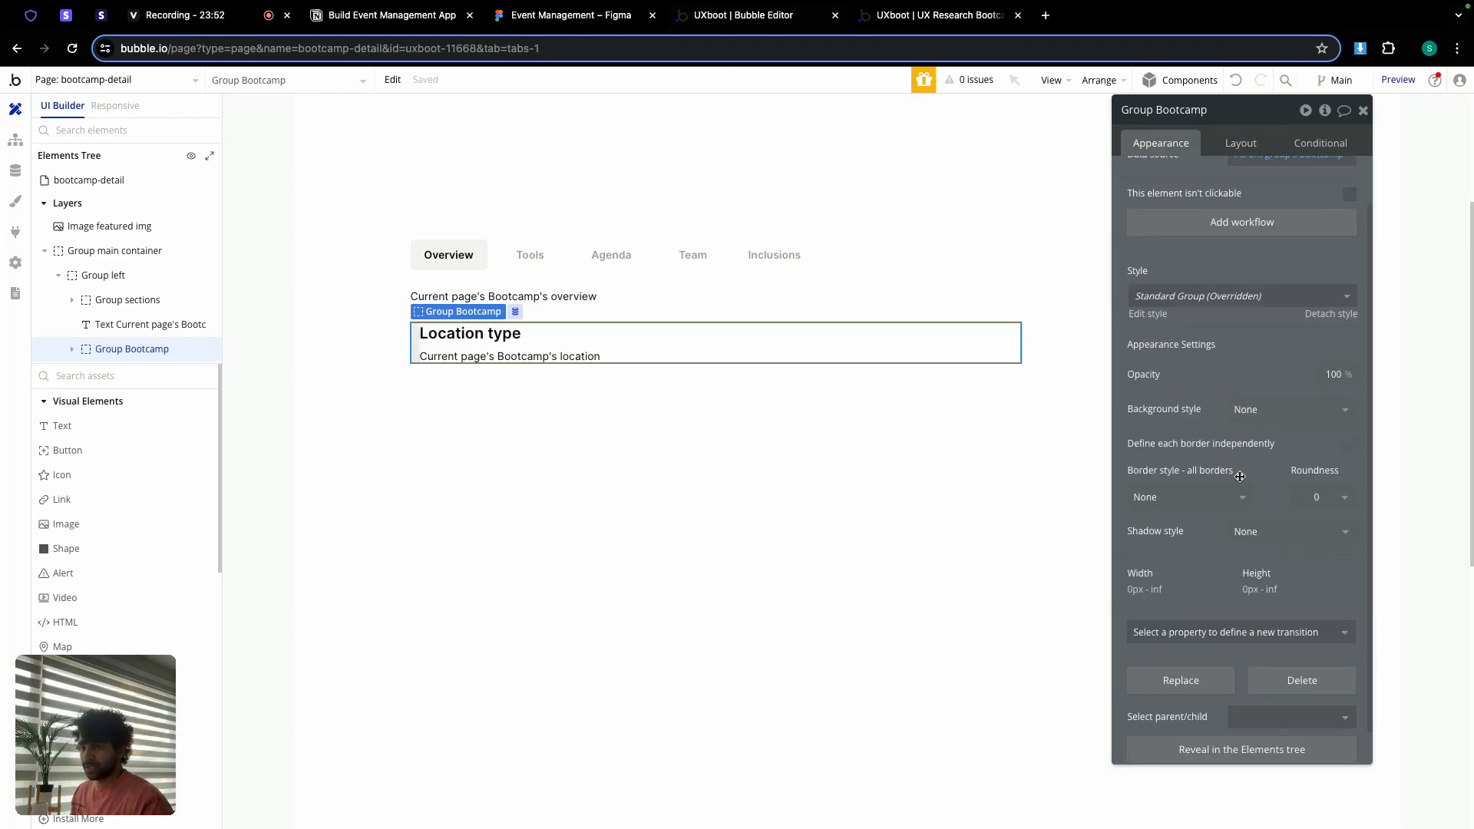
# Step: Give the group a 4 px solid left border in the Primary colour
pyautogui.click(1350, 445)
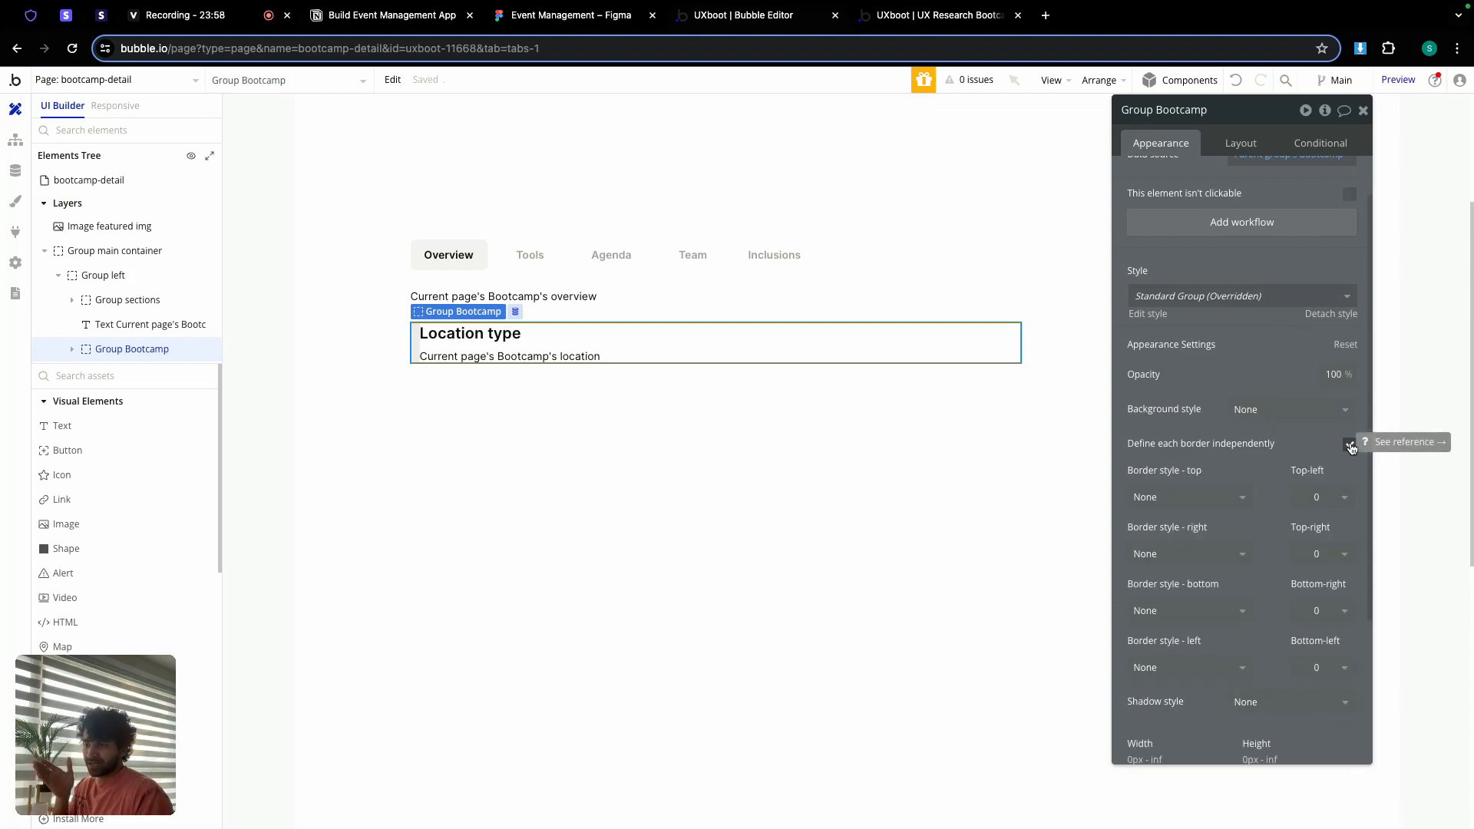
pyautogui.click(1217, 667)
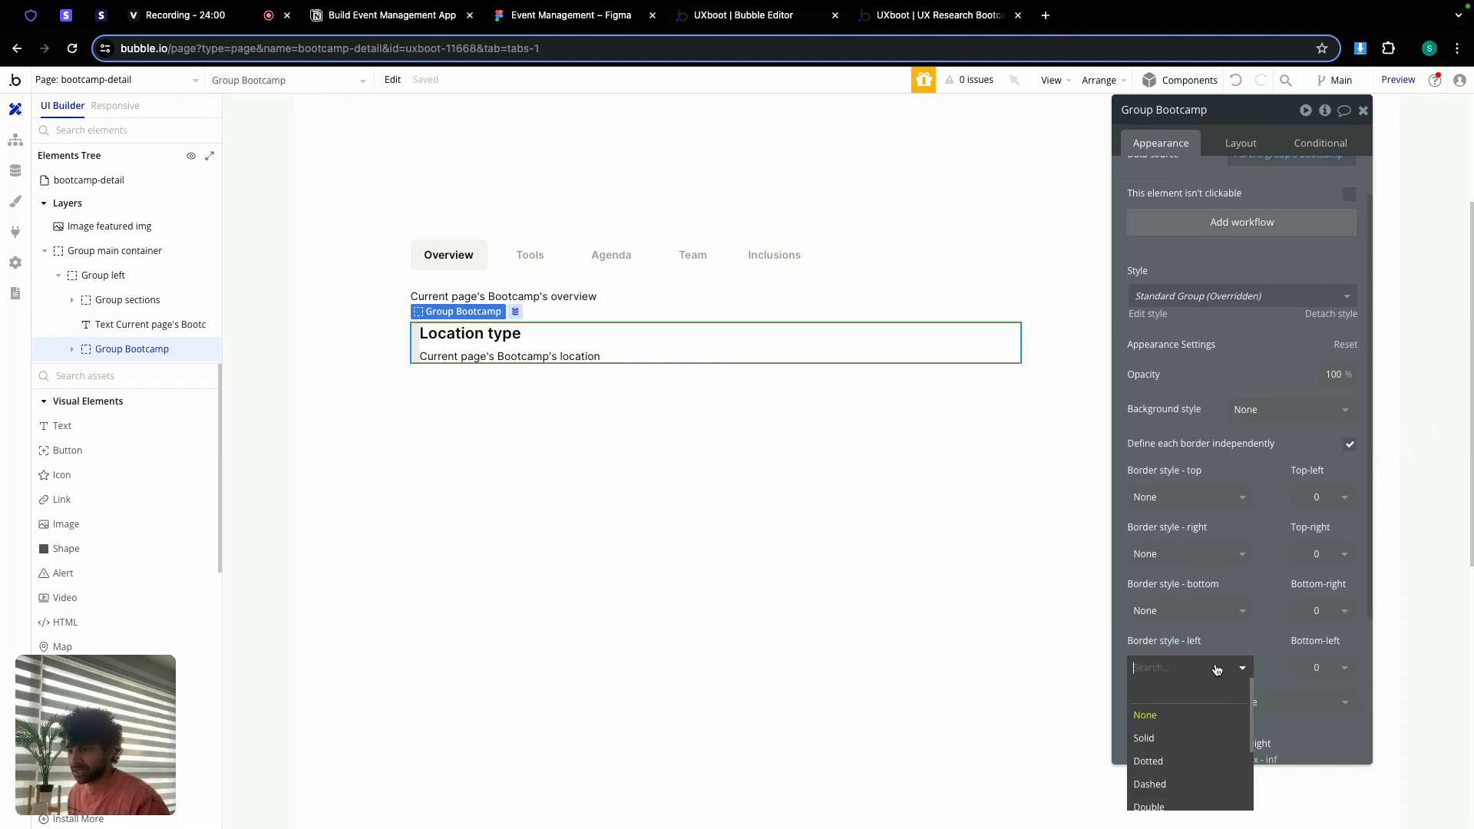
pyautogui.click(1205, 737)
pyautogui.scroll(-3, 1207, 643)
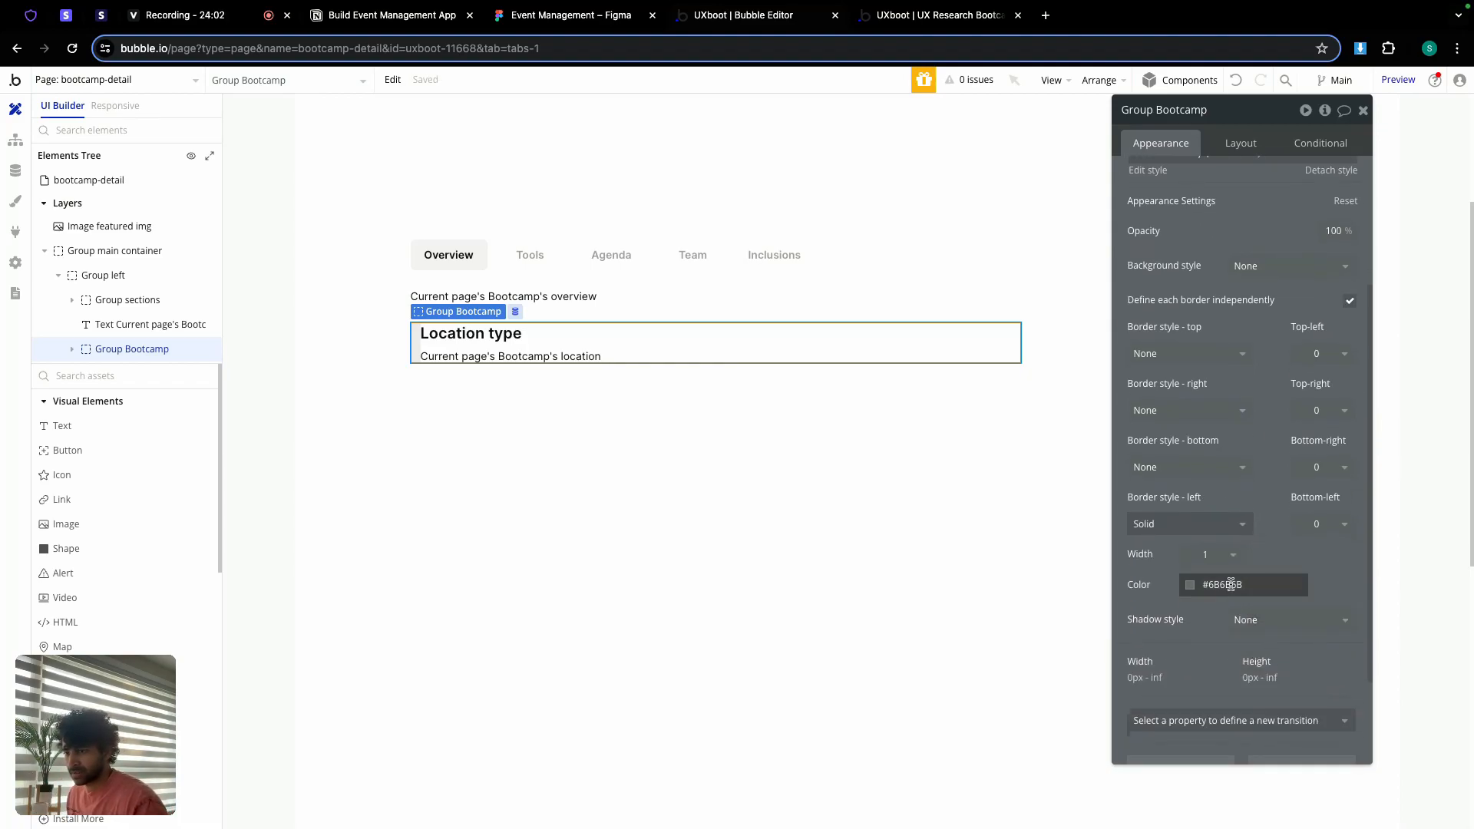
pyautogui.click(1213, 554)
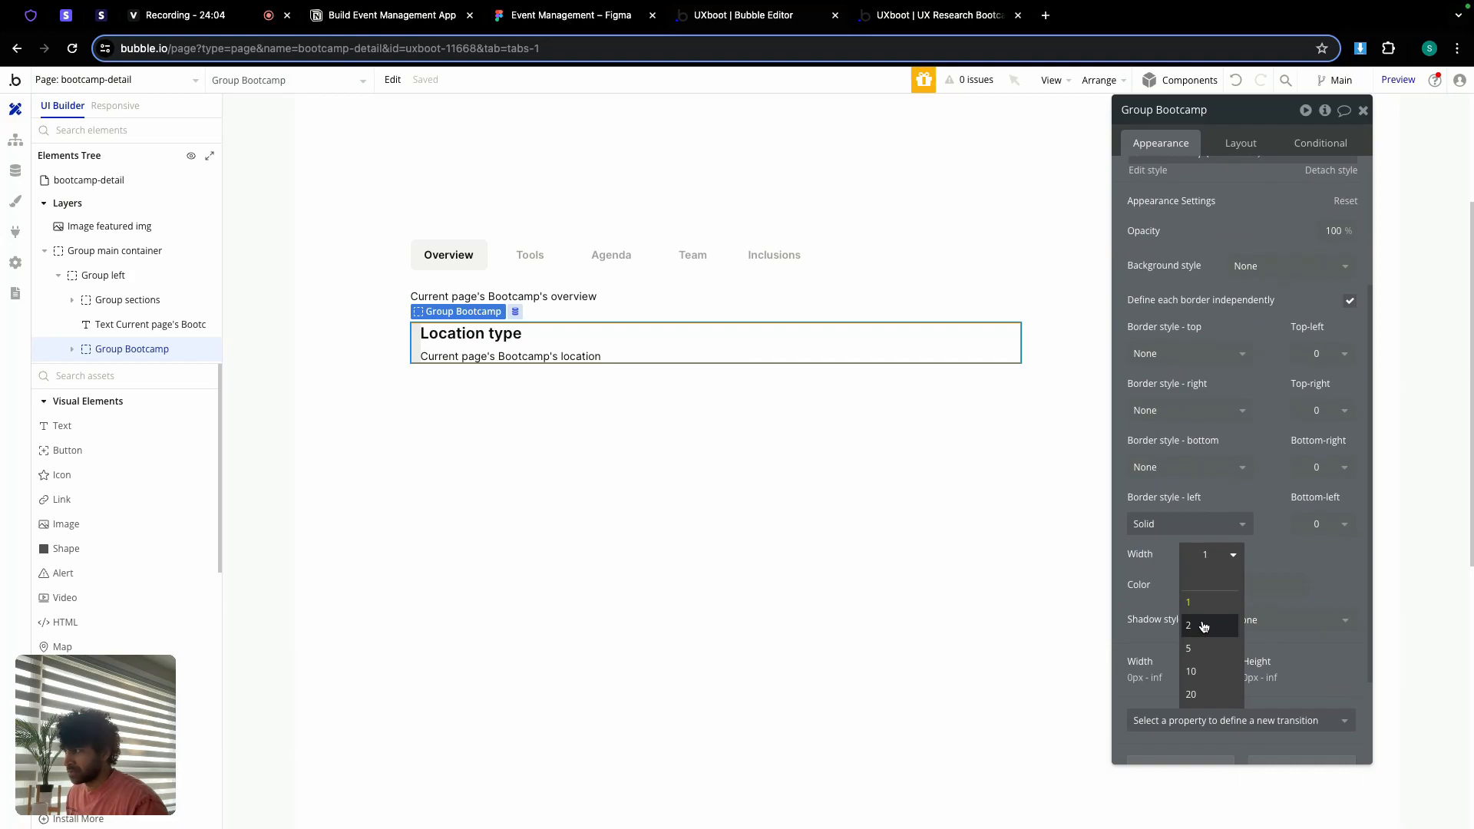
pyautogui.click(1204, 626)
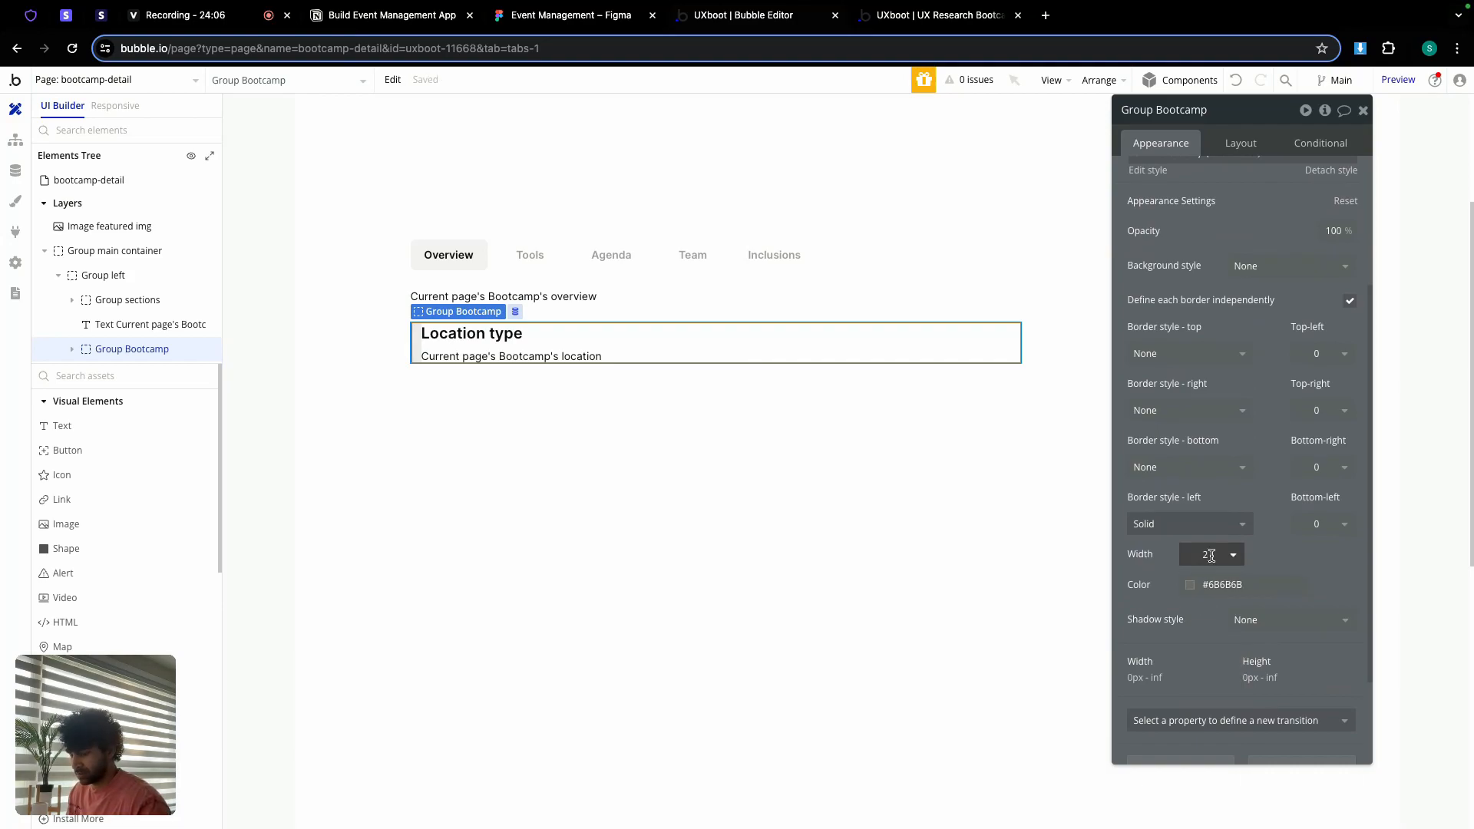
pyautogui.doubleClick(1211, 555)
pyautogui.write('3')
pyautogui.press('BackSpace')
pyautogui.write('4')
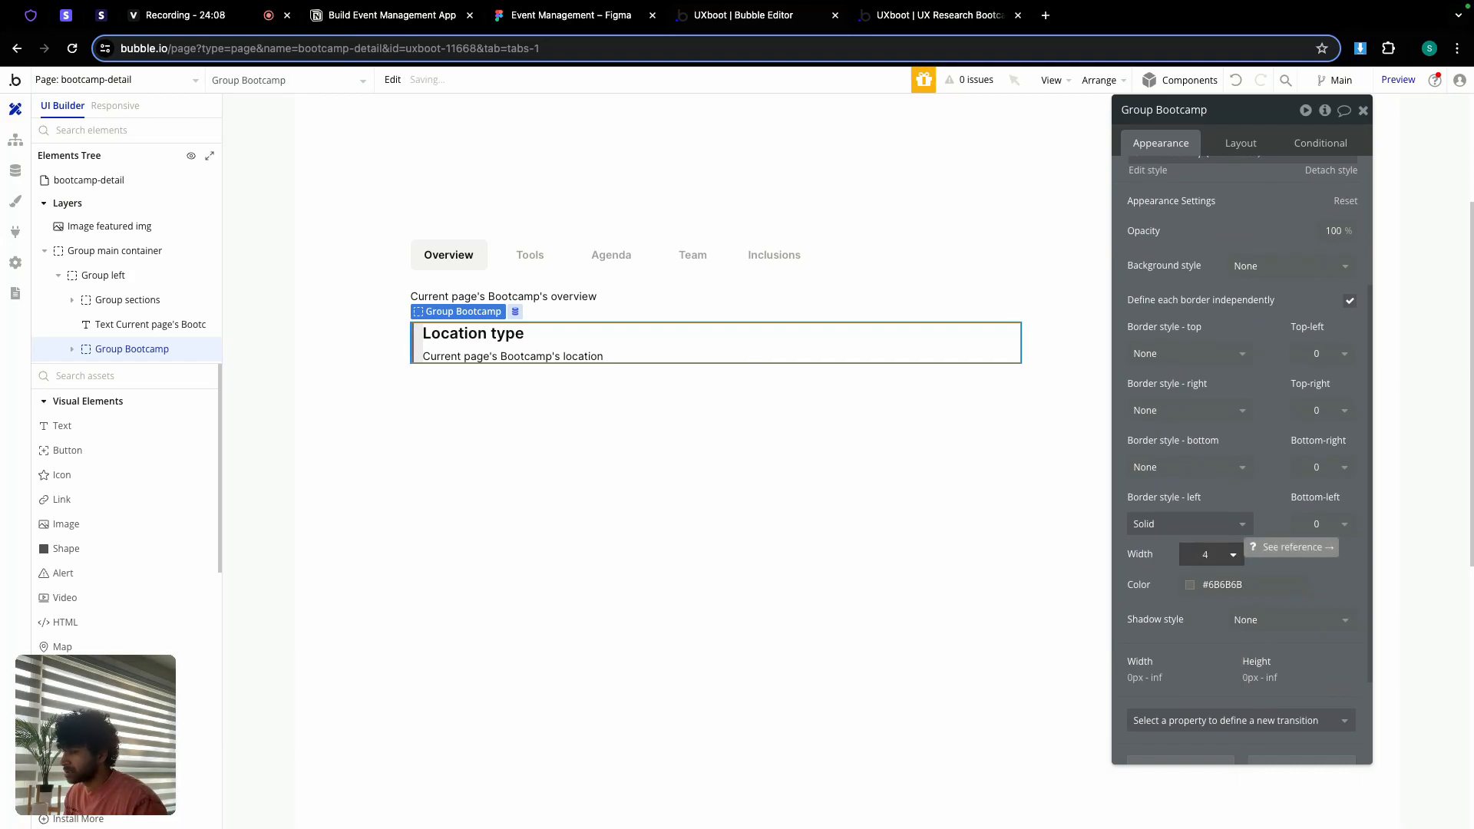
pyautogui.click(1223, 584)
pyautogui.click(1195, 790)
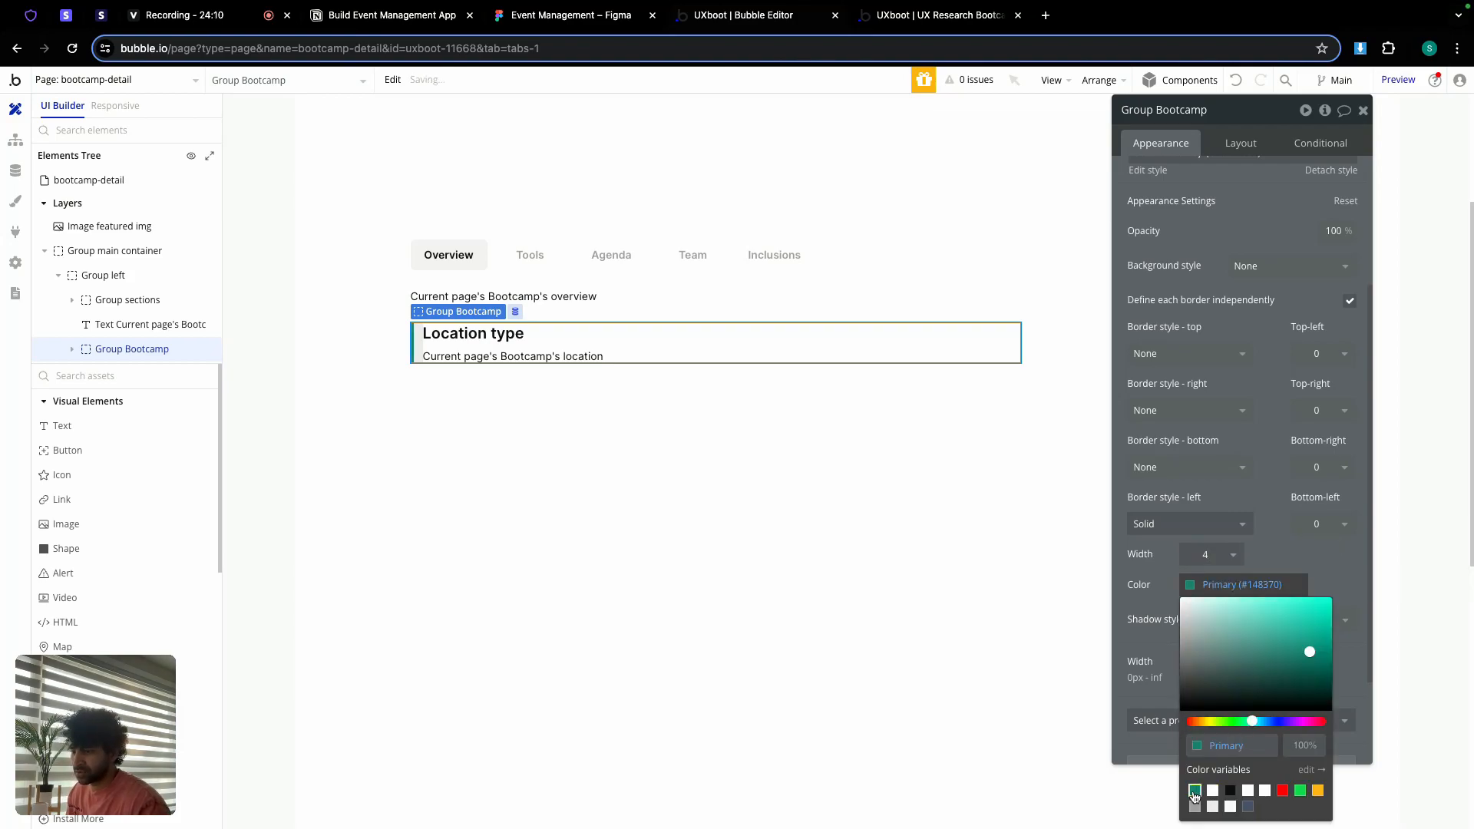
pyautogui.click(1144, 601)
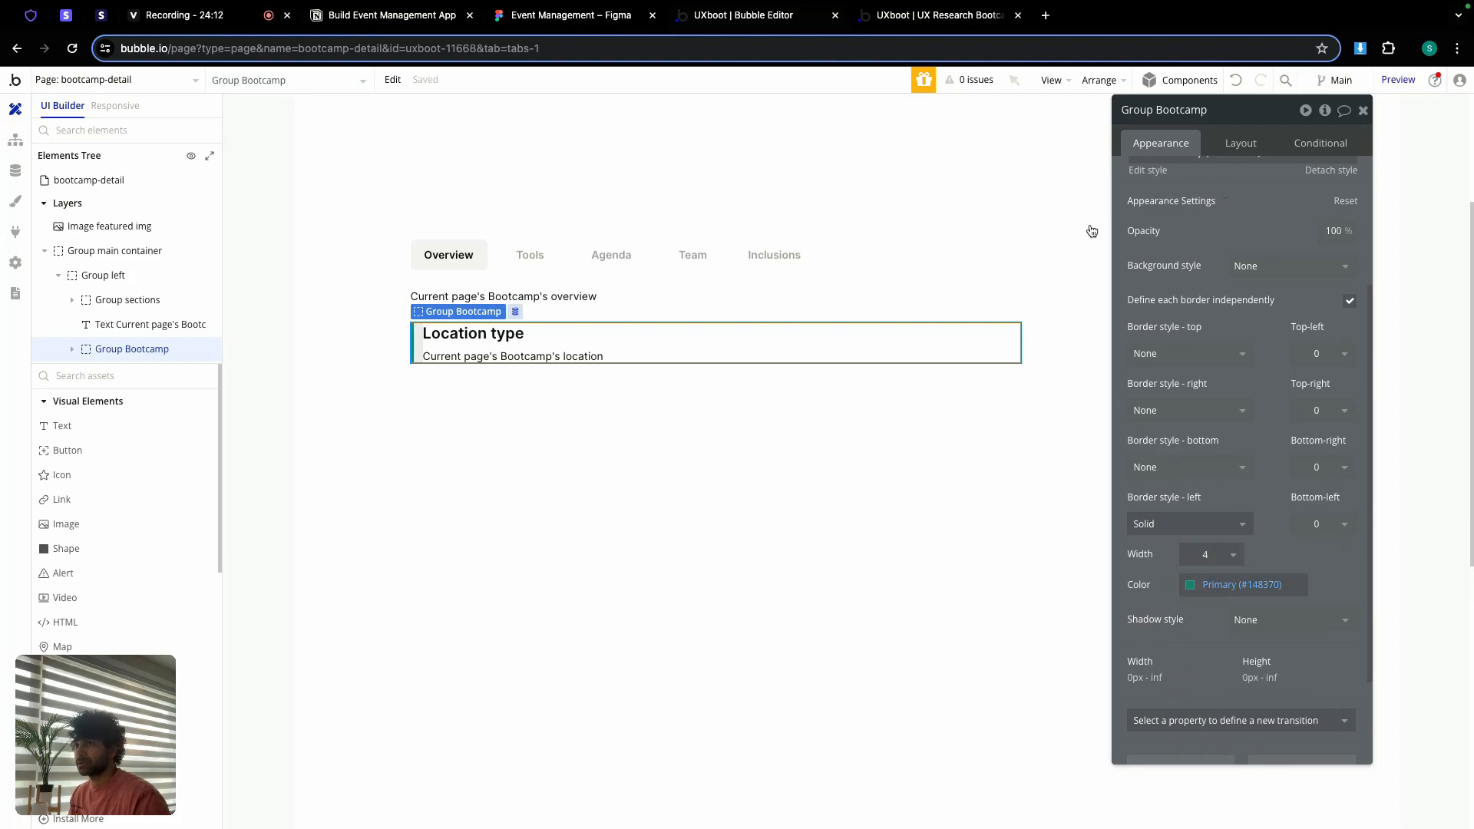
# Step: Rename the group 'Group location type' and select Group left
pyautogui.click(1246, 144)
pyautogui.doubleClick(1198, 108)
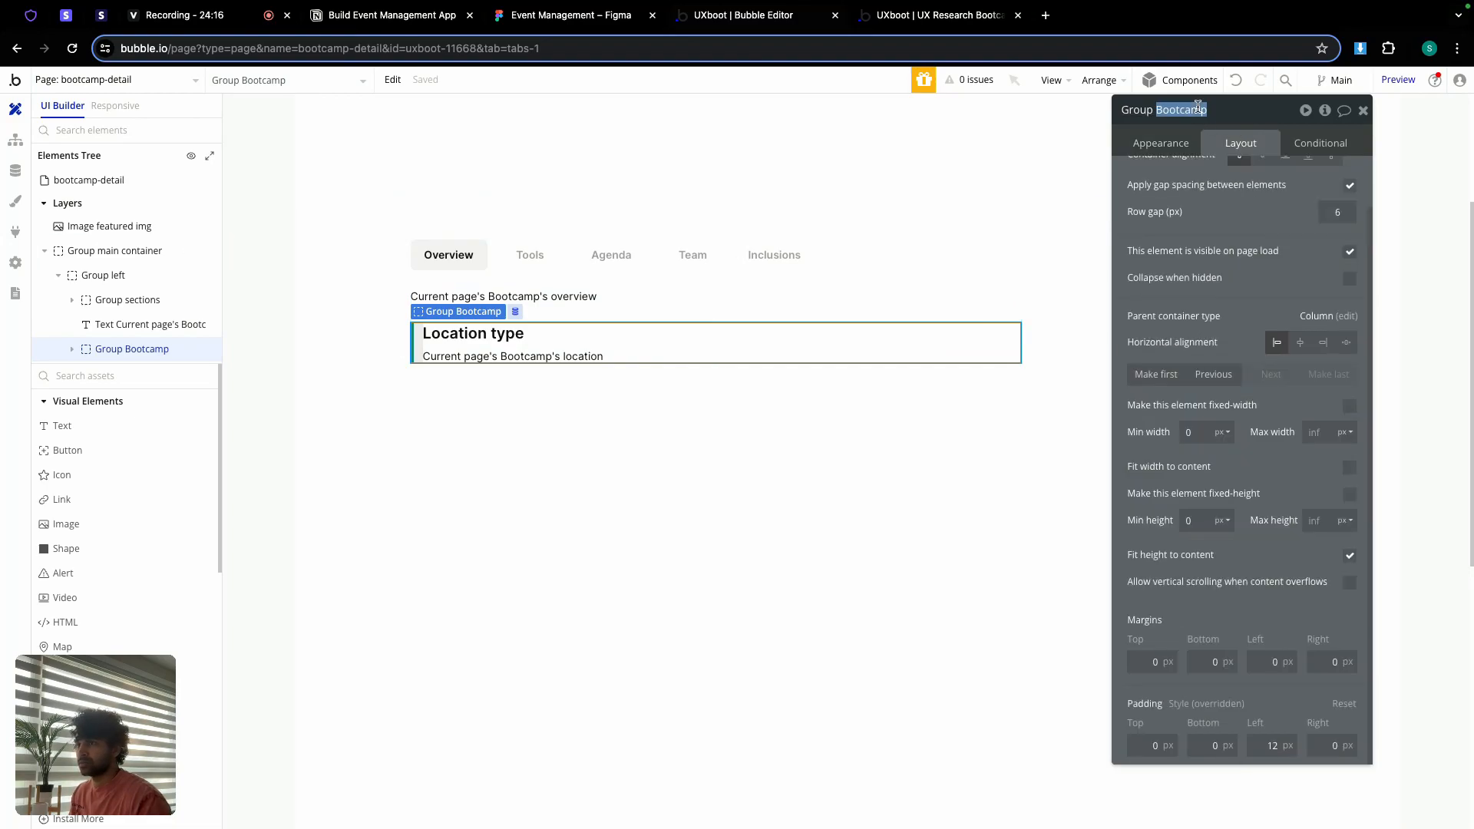
pyautogui.write('lo')
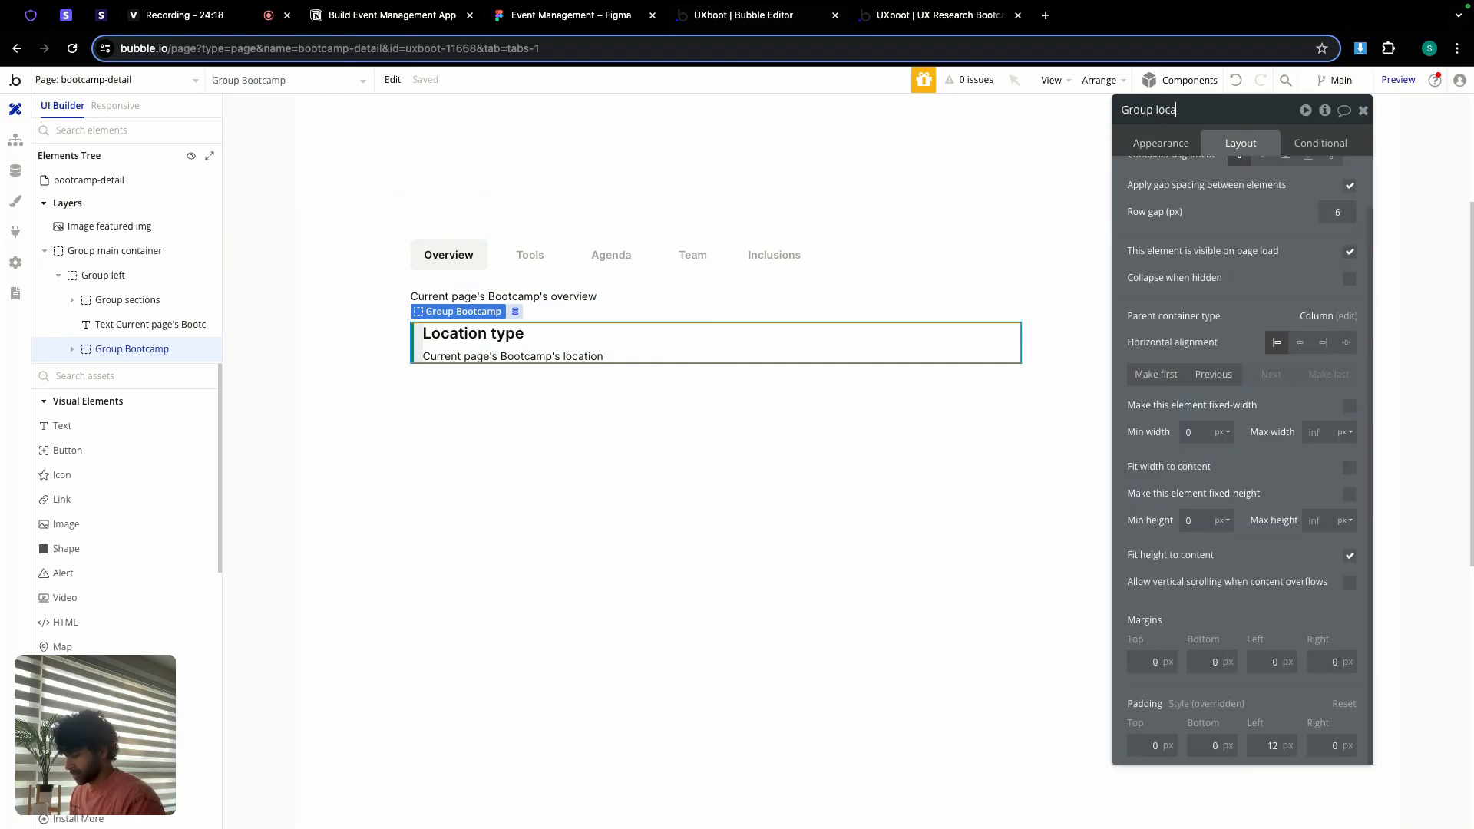
pyautogui.write('cation type')
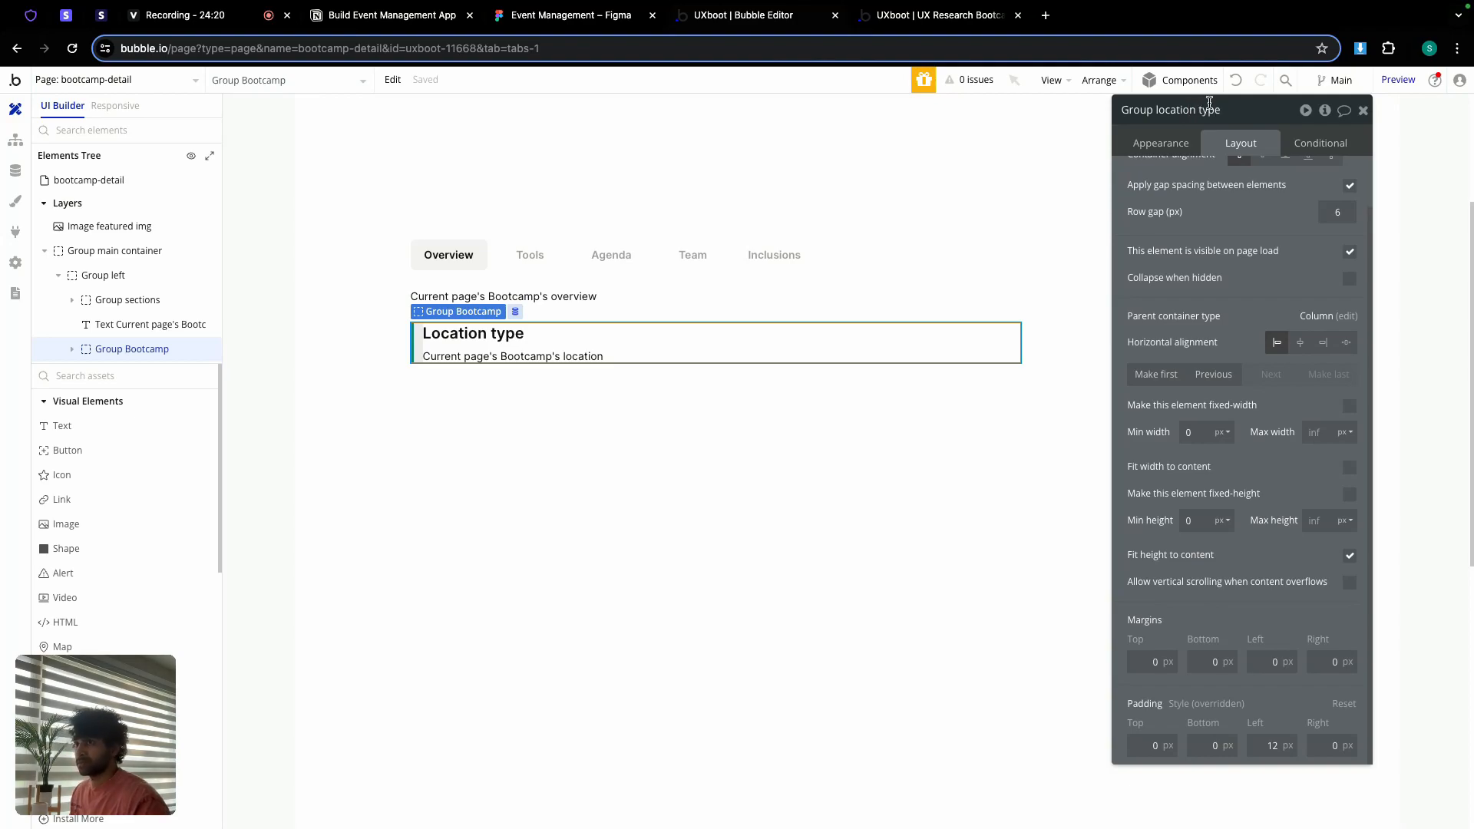
pyautogui.click(1363, 110)
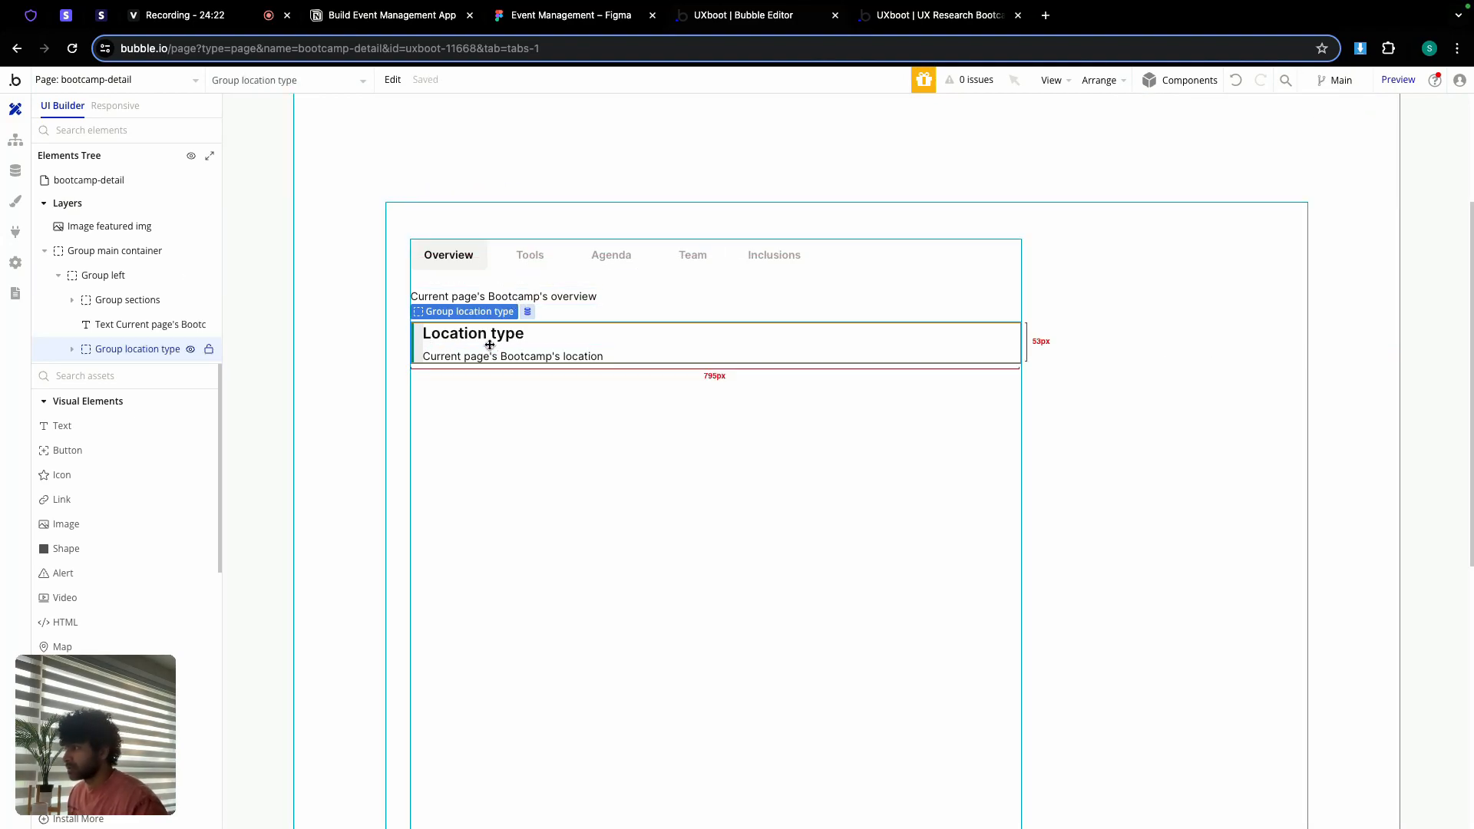
pyautogui.doubleClick(490, 345)
pyautogui.click(492, 388)
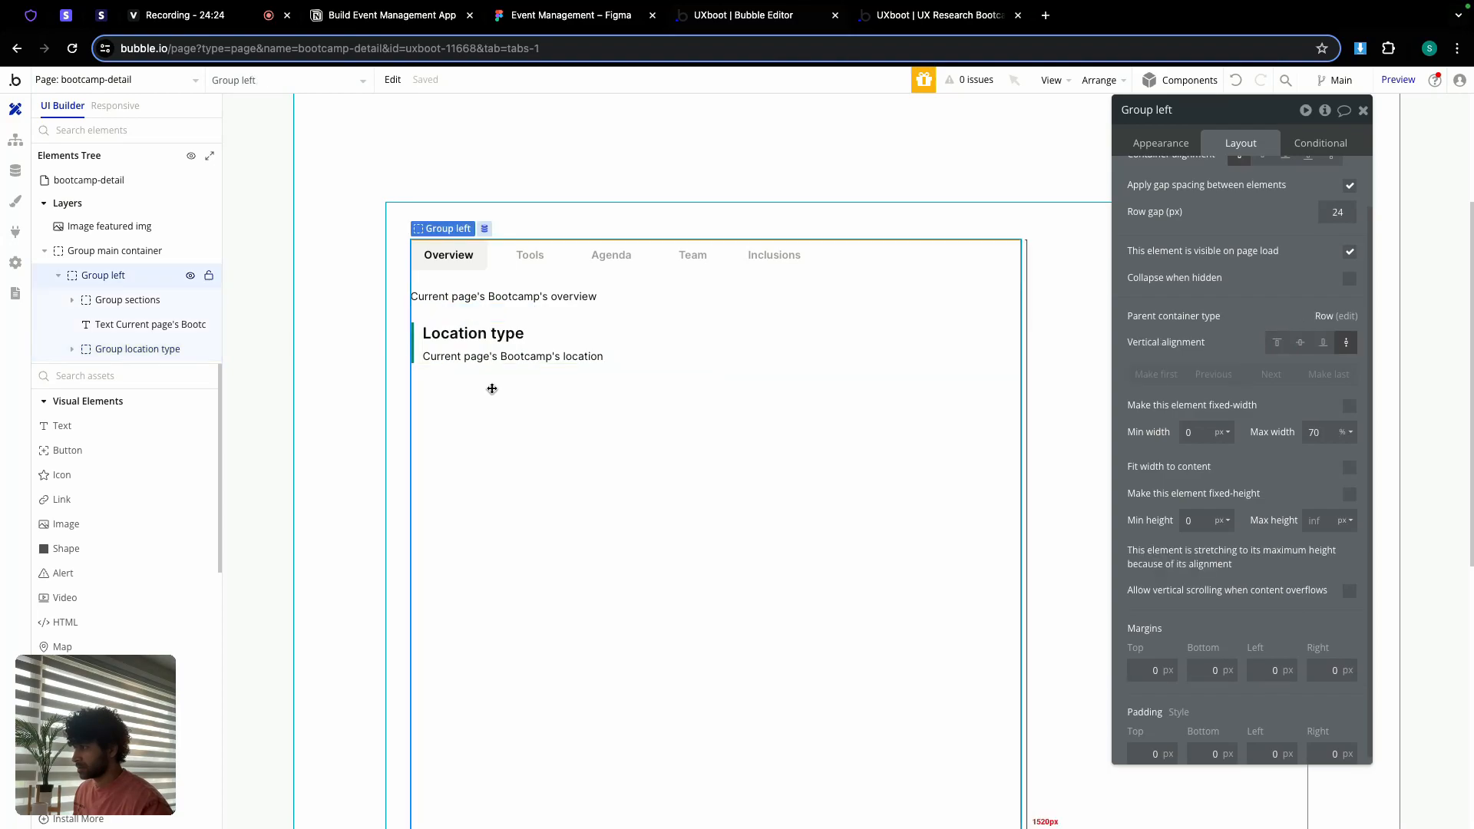
# Step: Paste a duplicate of Group location type, drop 'copy' from its name, and retitle its heading 'Duration'
pyautogui.hotkey('ctrl', 'v')
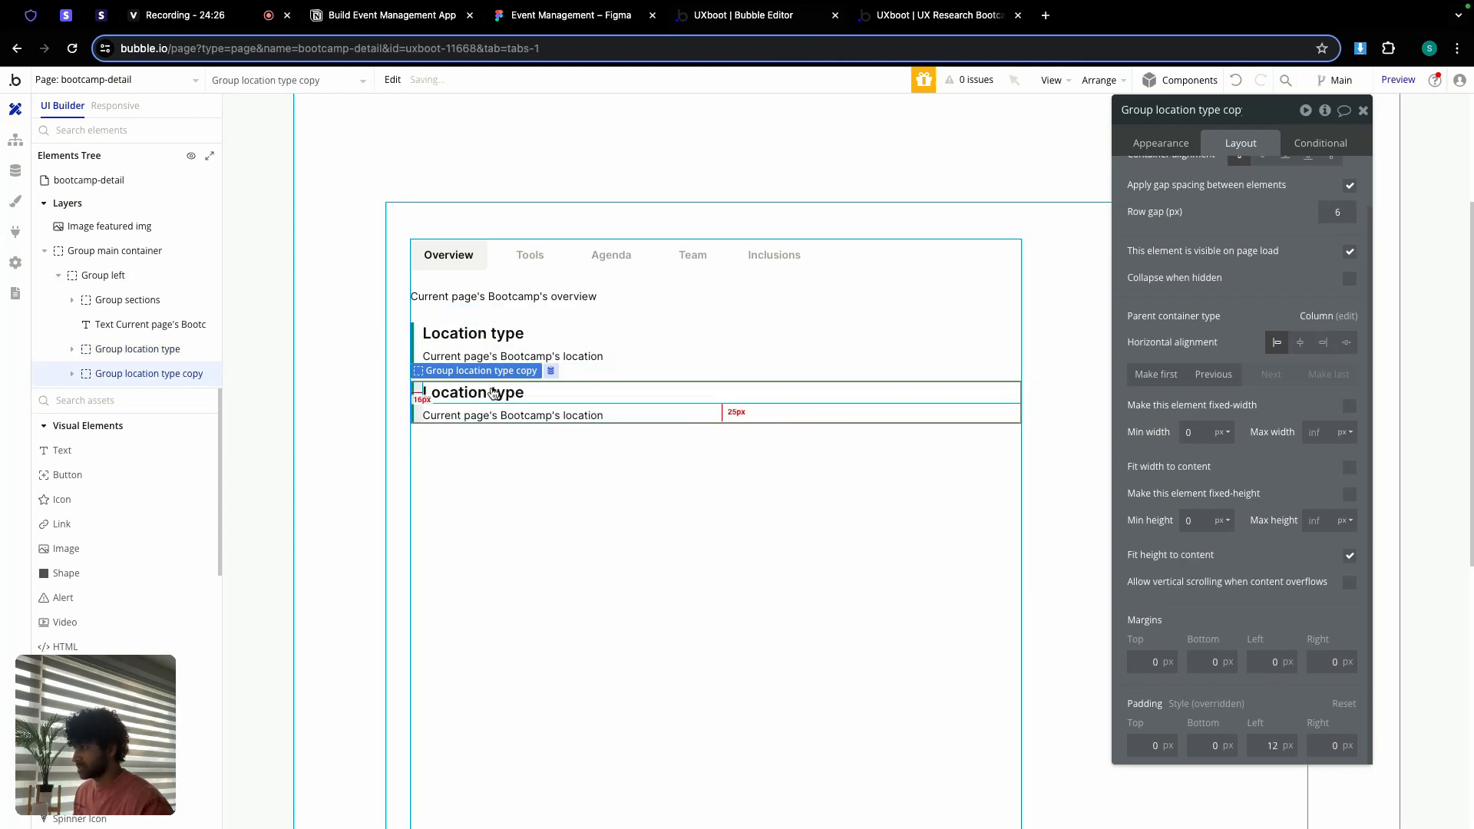
pyautogui.click(561, 15)
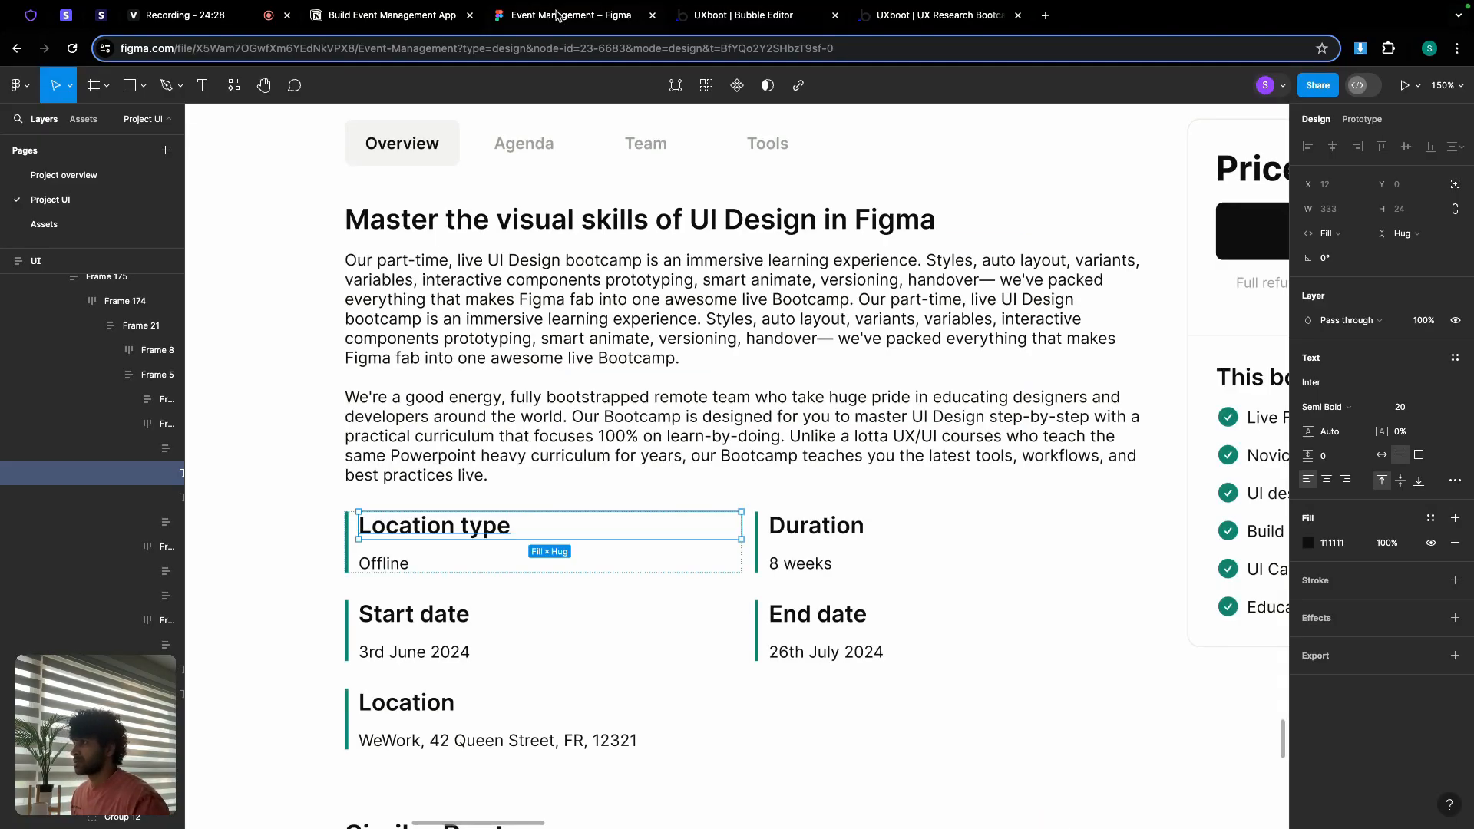
pyautogui.click(686, 9)
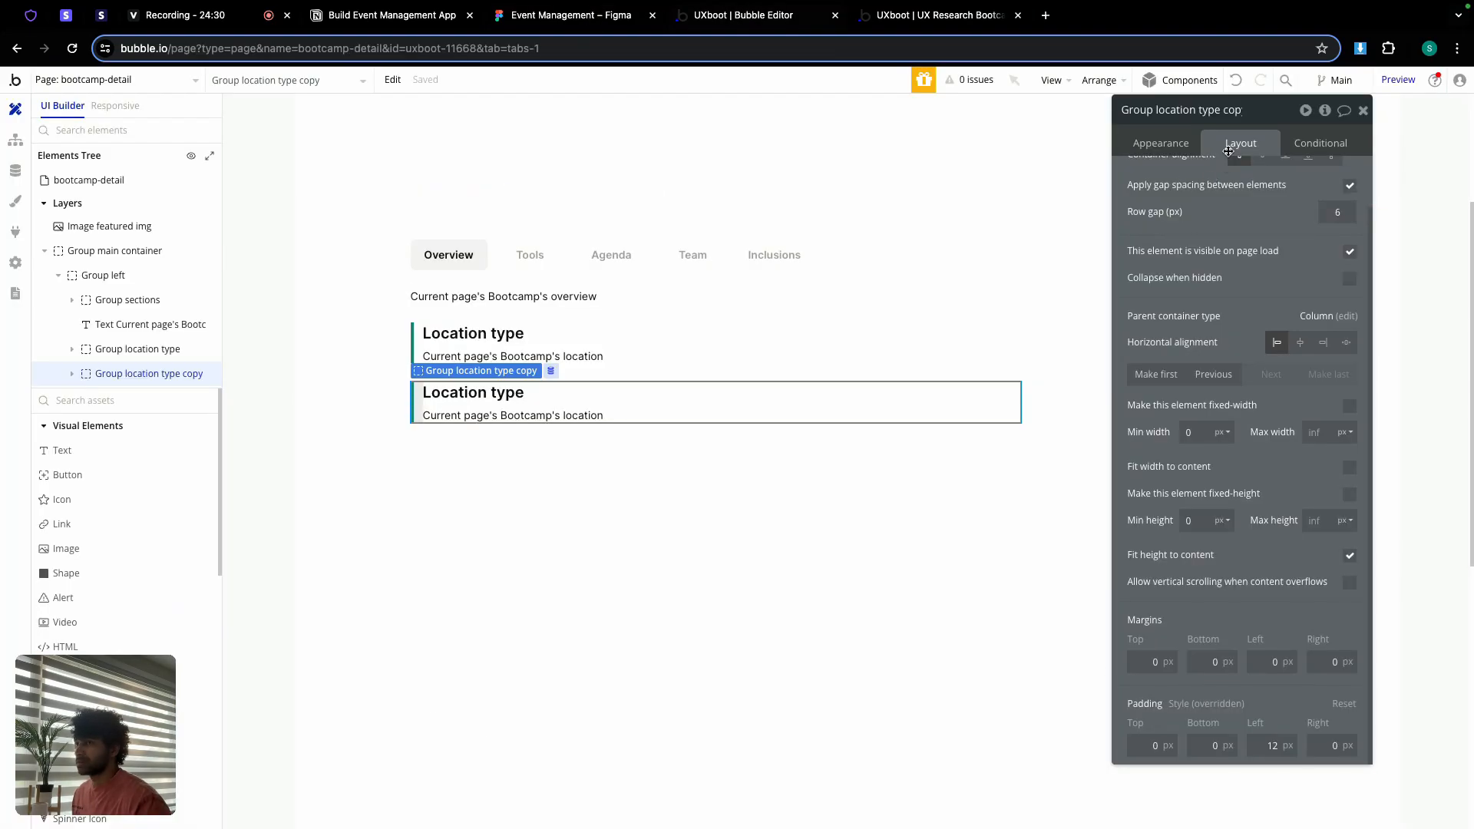
pyautogui.doubleClick(1231, 108)
pyautogui.press('BackSpace')
pyautogui.press('BackSpace')
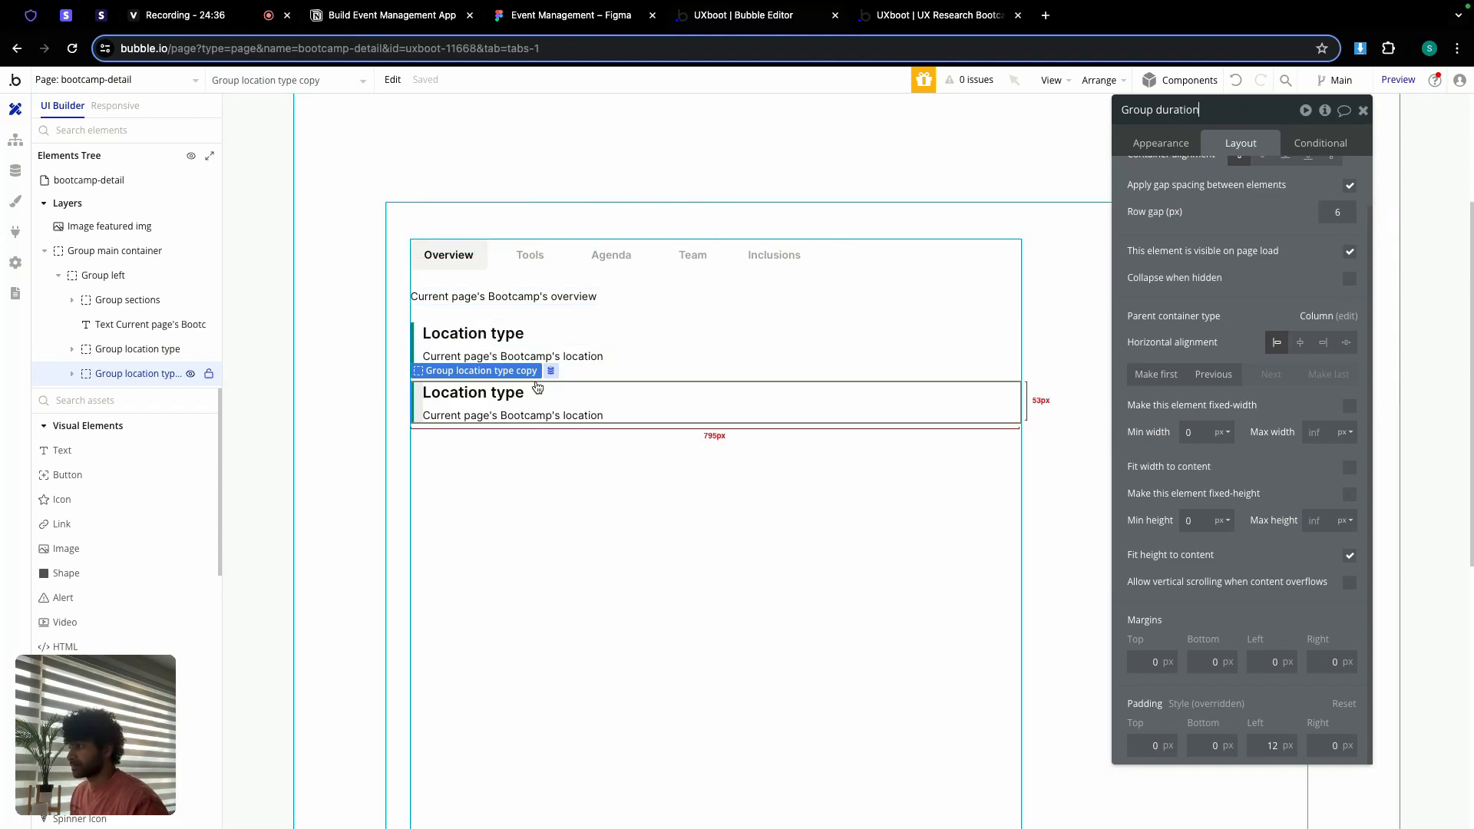
pyautogui.click(592, 388)
pyautogui.click(1161, 150)
pyautogui.tripleClick(1197, 176)
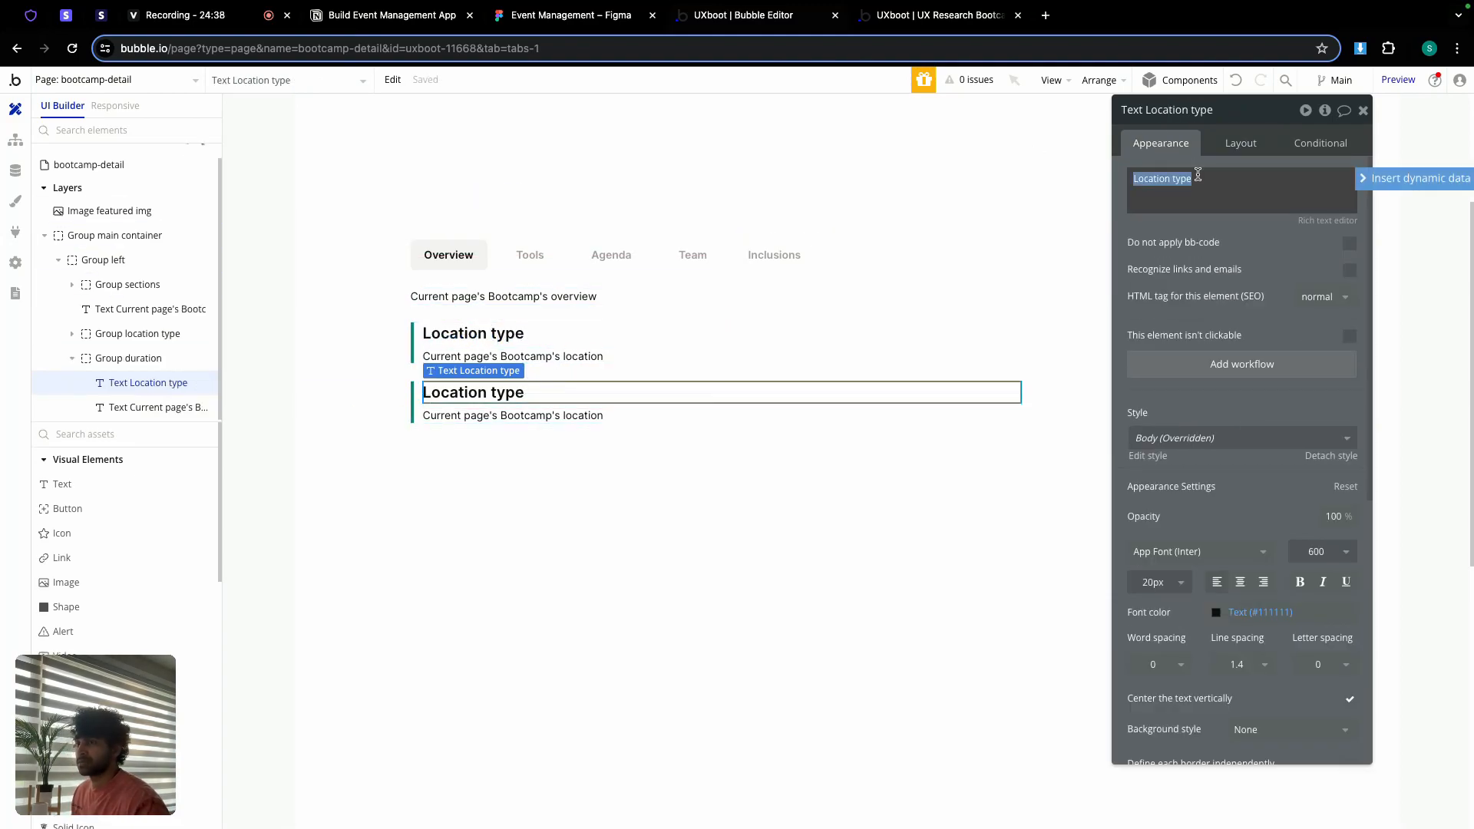
pyautogui.write('Duratio')
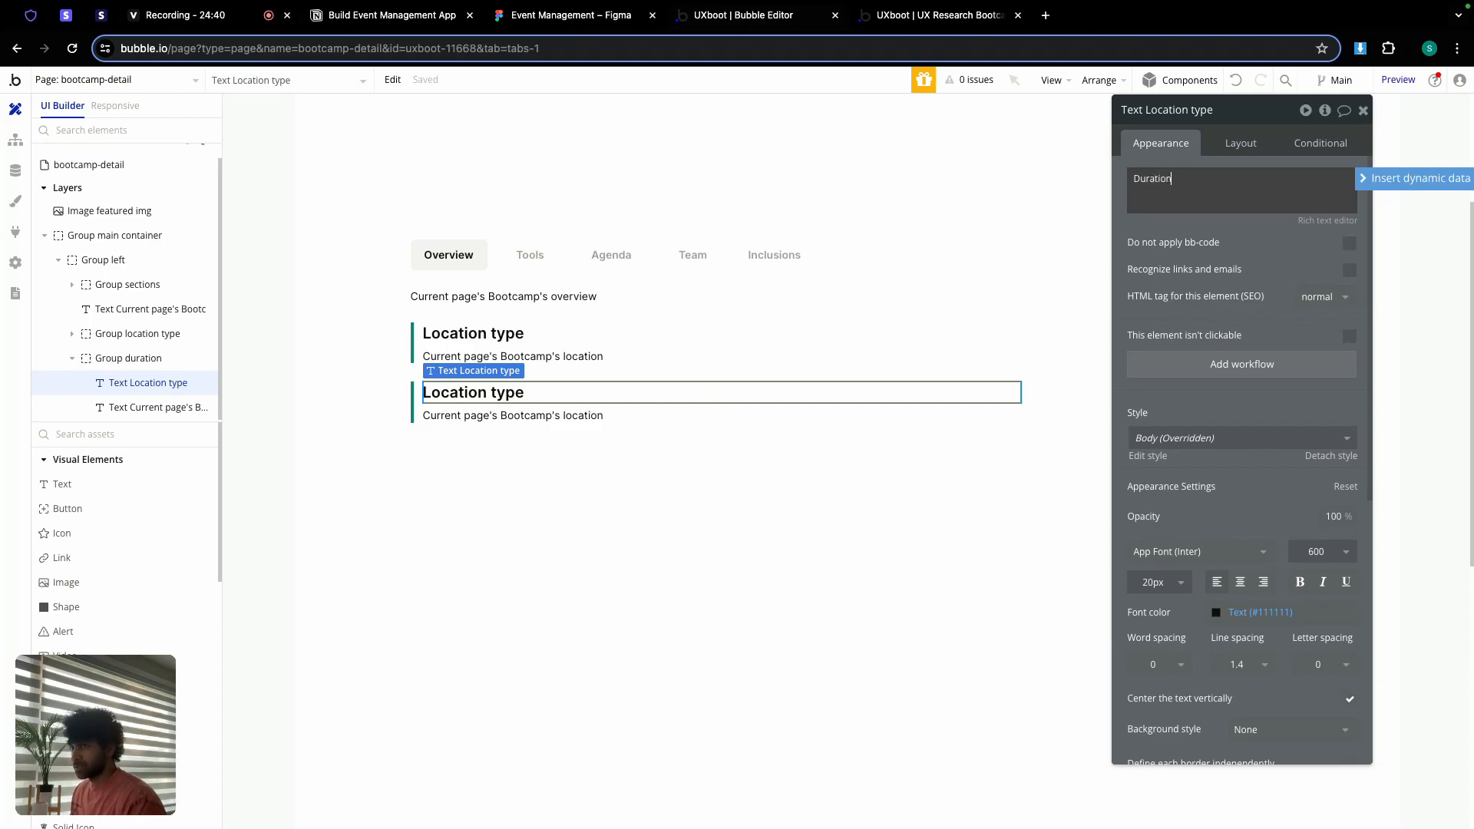
pyautogui.write('n')
# Step: Bind the duplicate's text to the Bootcamp's duration, then select both blocks
pyautogui.click(585, 415)
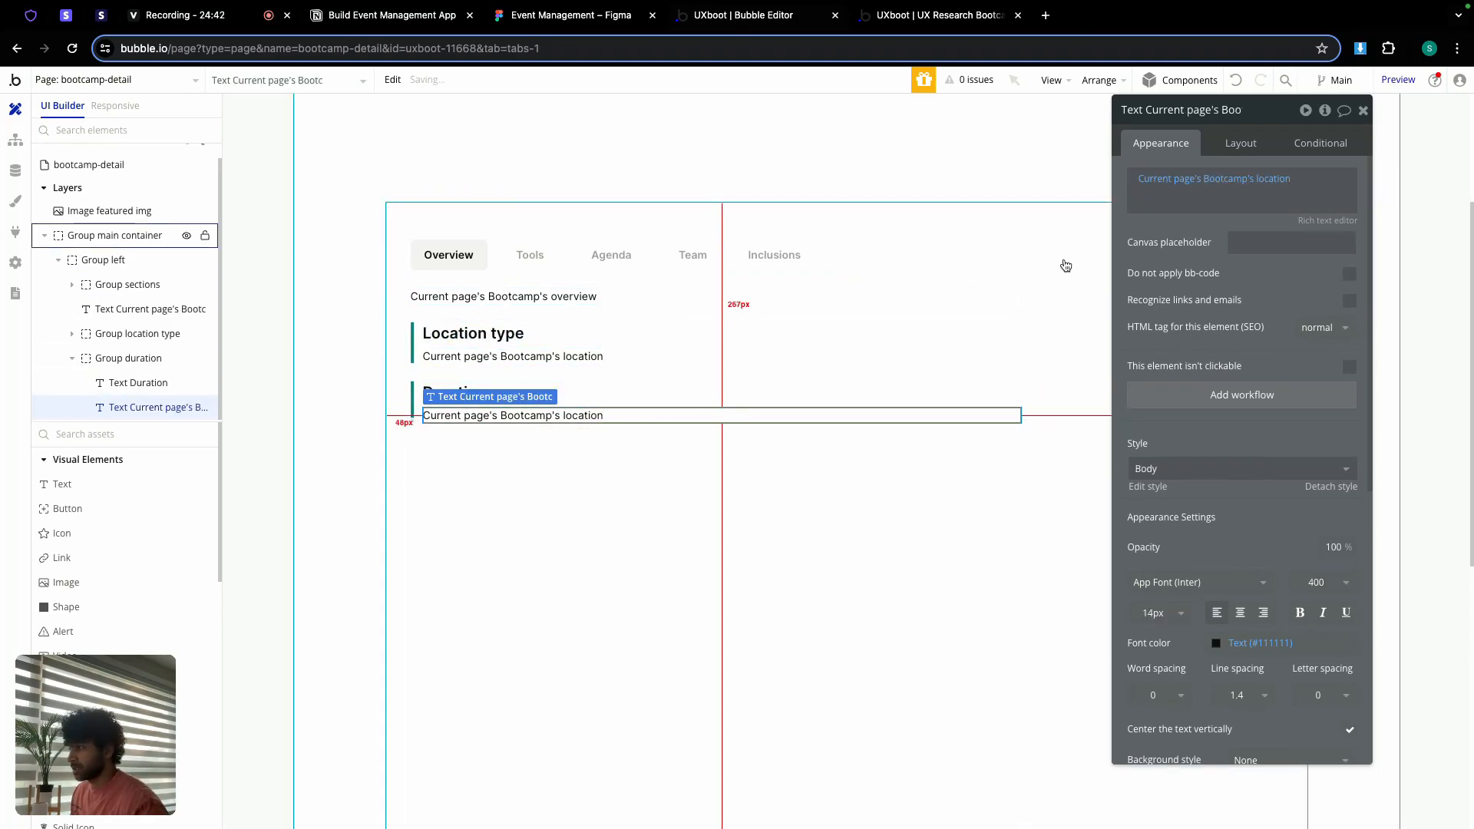
pyautogui.click(1261, 184)
pyautogui.write('dur')
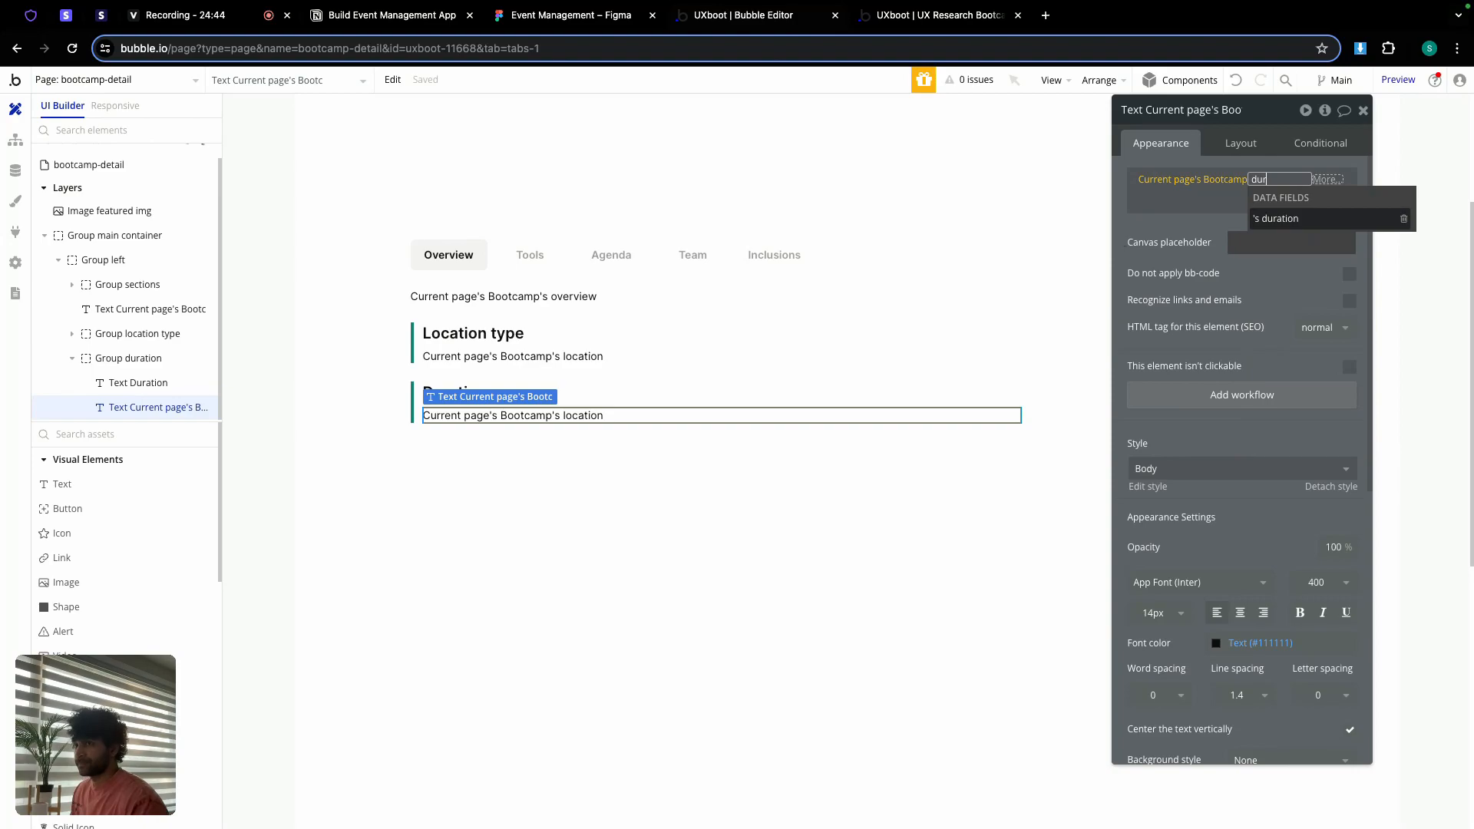
pyautogui.click(1308, 223)
pyautogui.click(1158, 240)
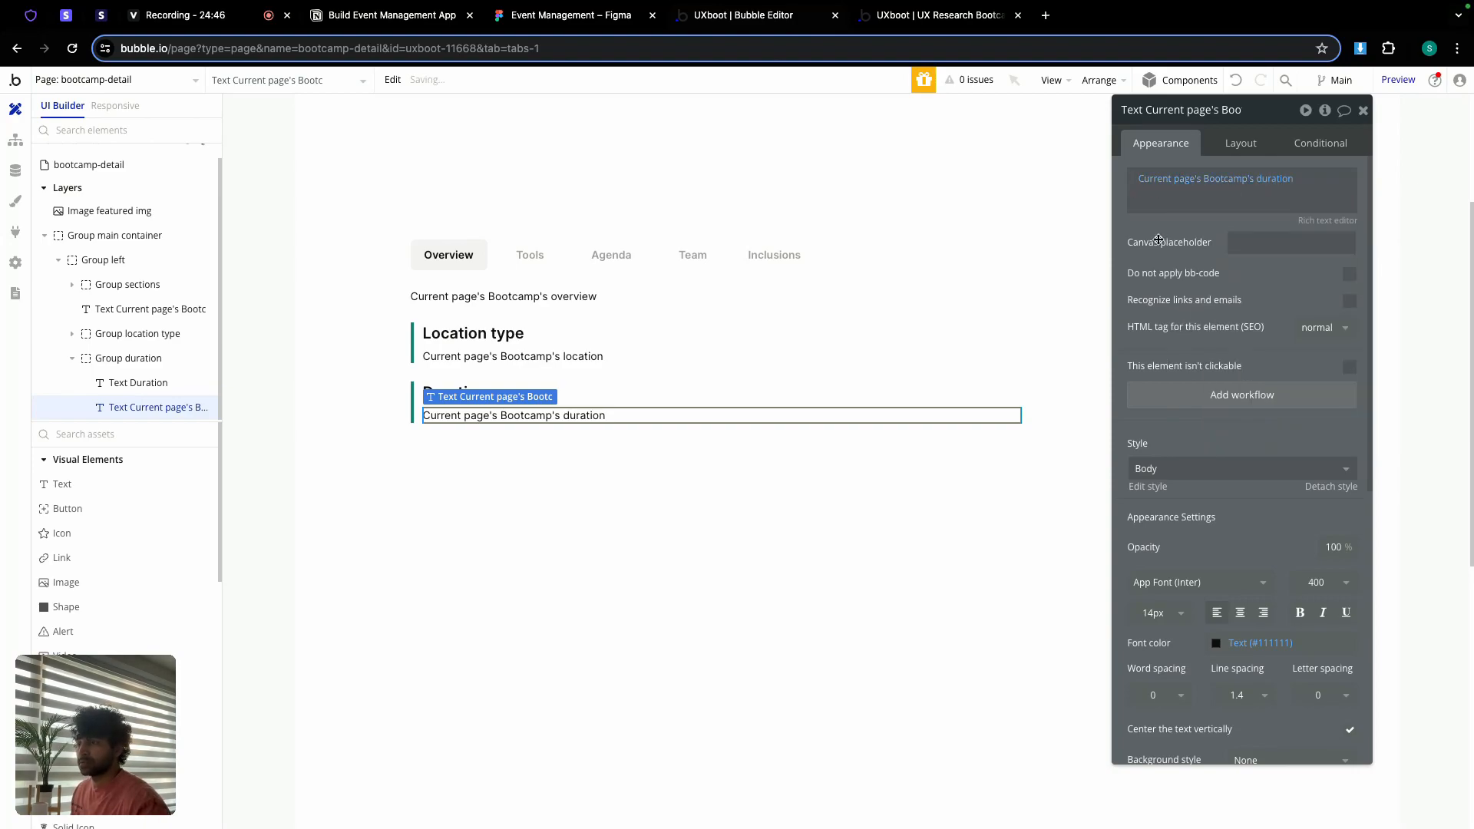
pyautogui.click(552, 485)
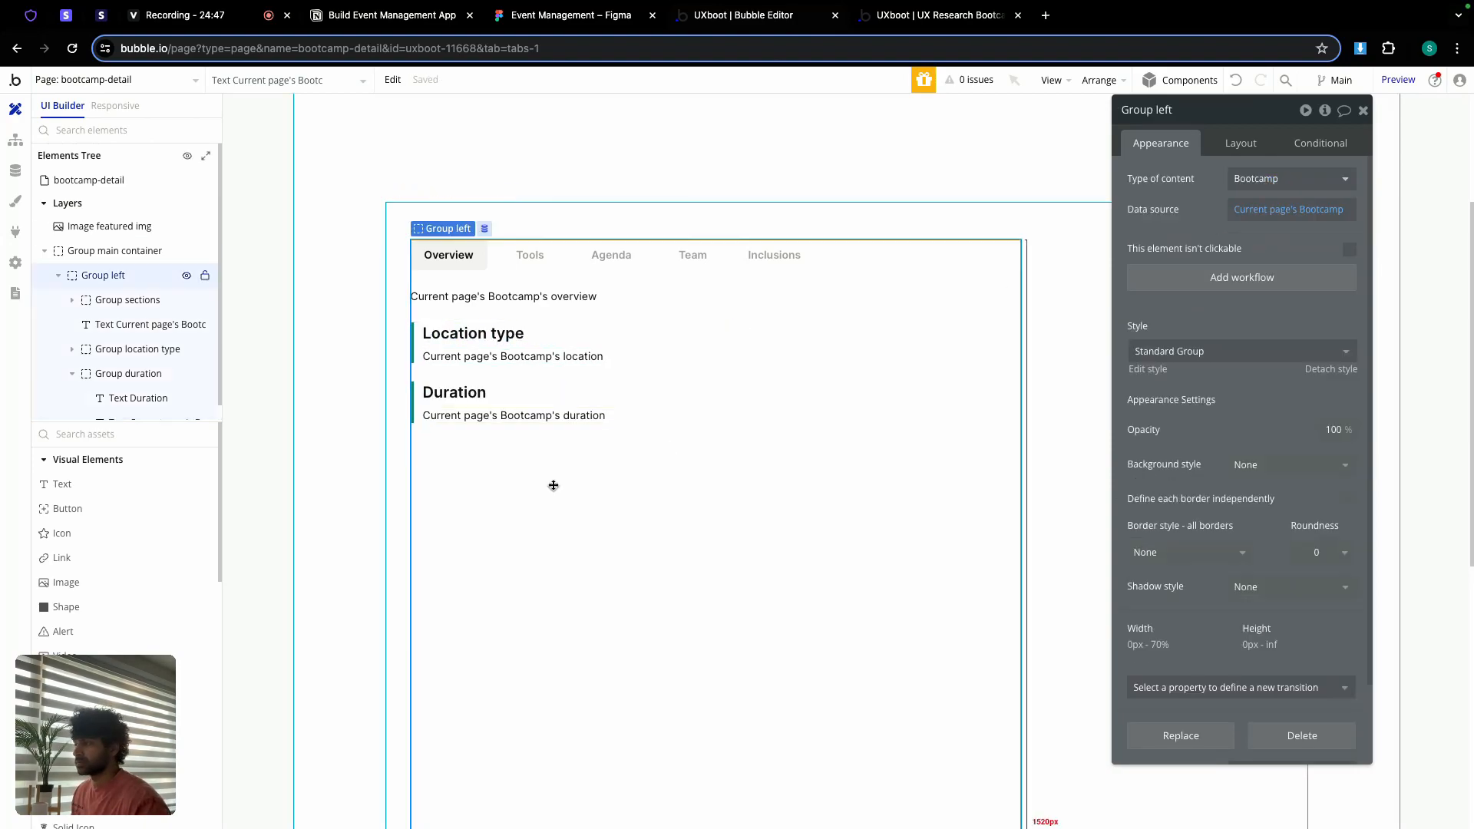
pyautogui.click(422, 408)
pyautogui.keyDown('shift'); pyautogui.click(449, 344); pyautogui.keyUp('shift')
# Step: Wrap both blocks in a row container and check the Figma row's spacing
pyautogui.rightClick(449, 344)
pyautogui.moveTo(537, 444)
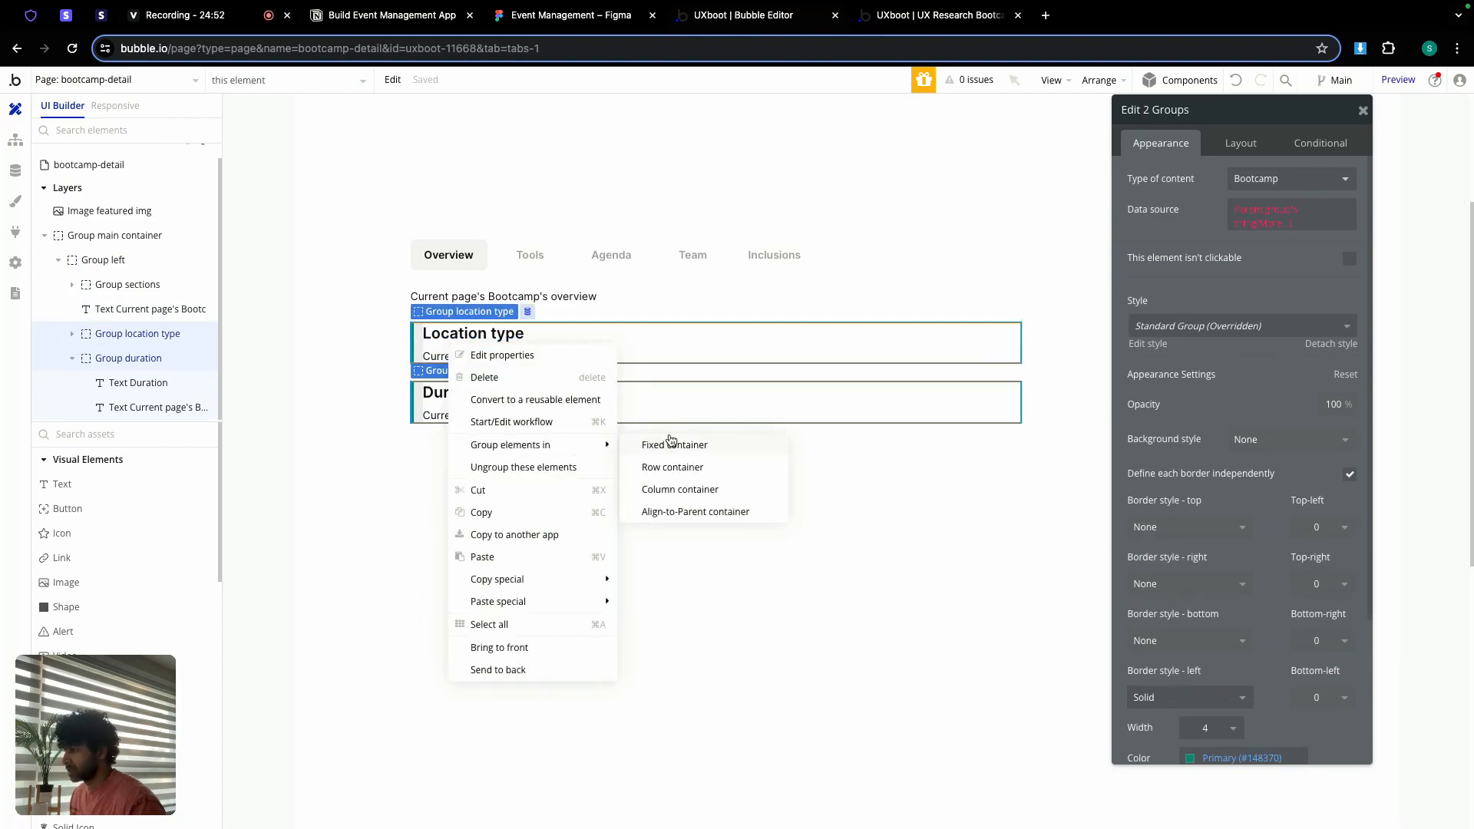
pyautogui.click(676, 468)
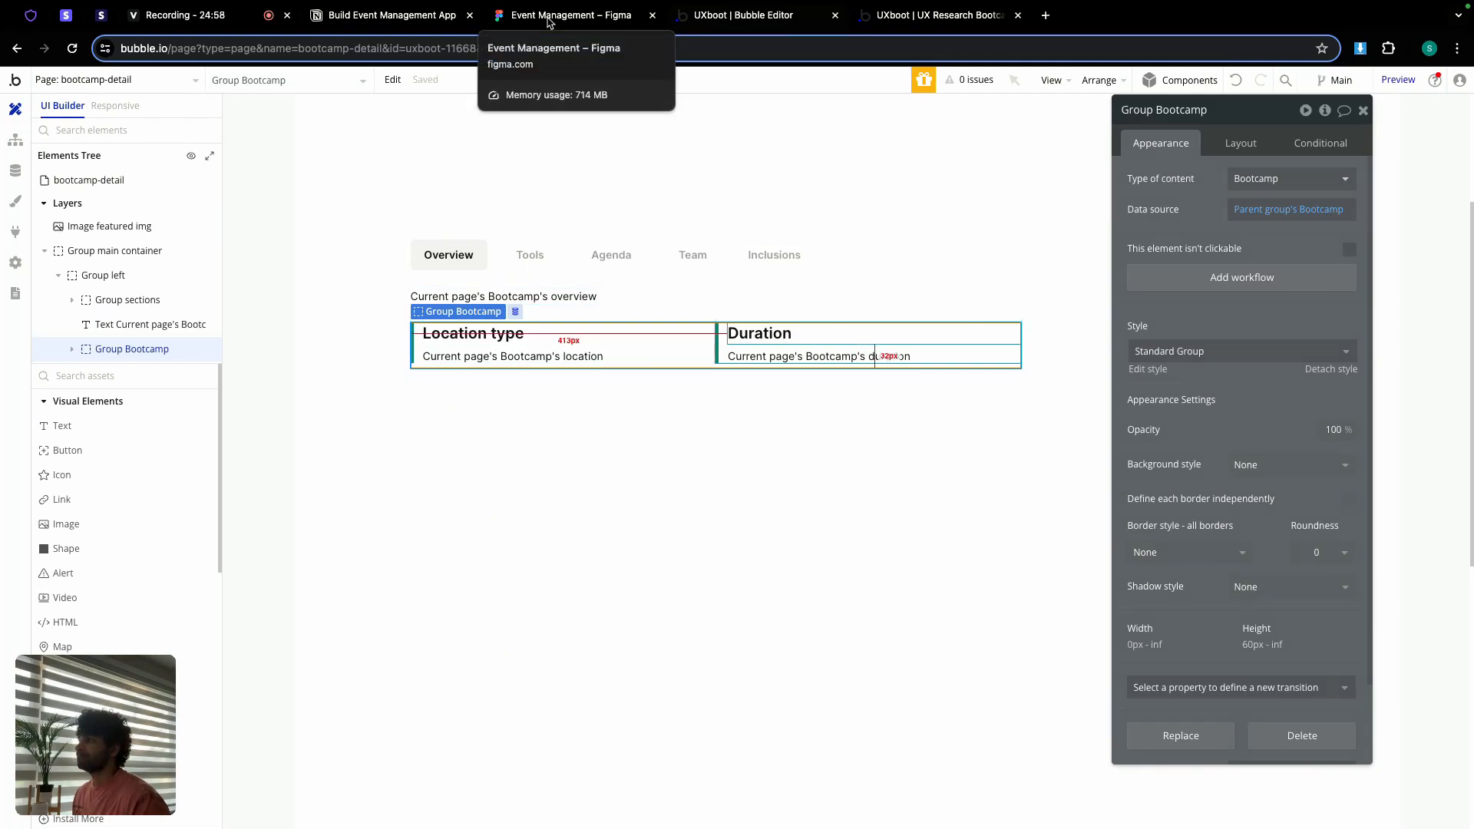
pyautogui.click(549, 17)
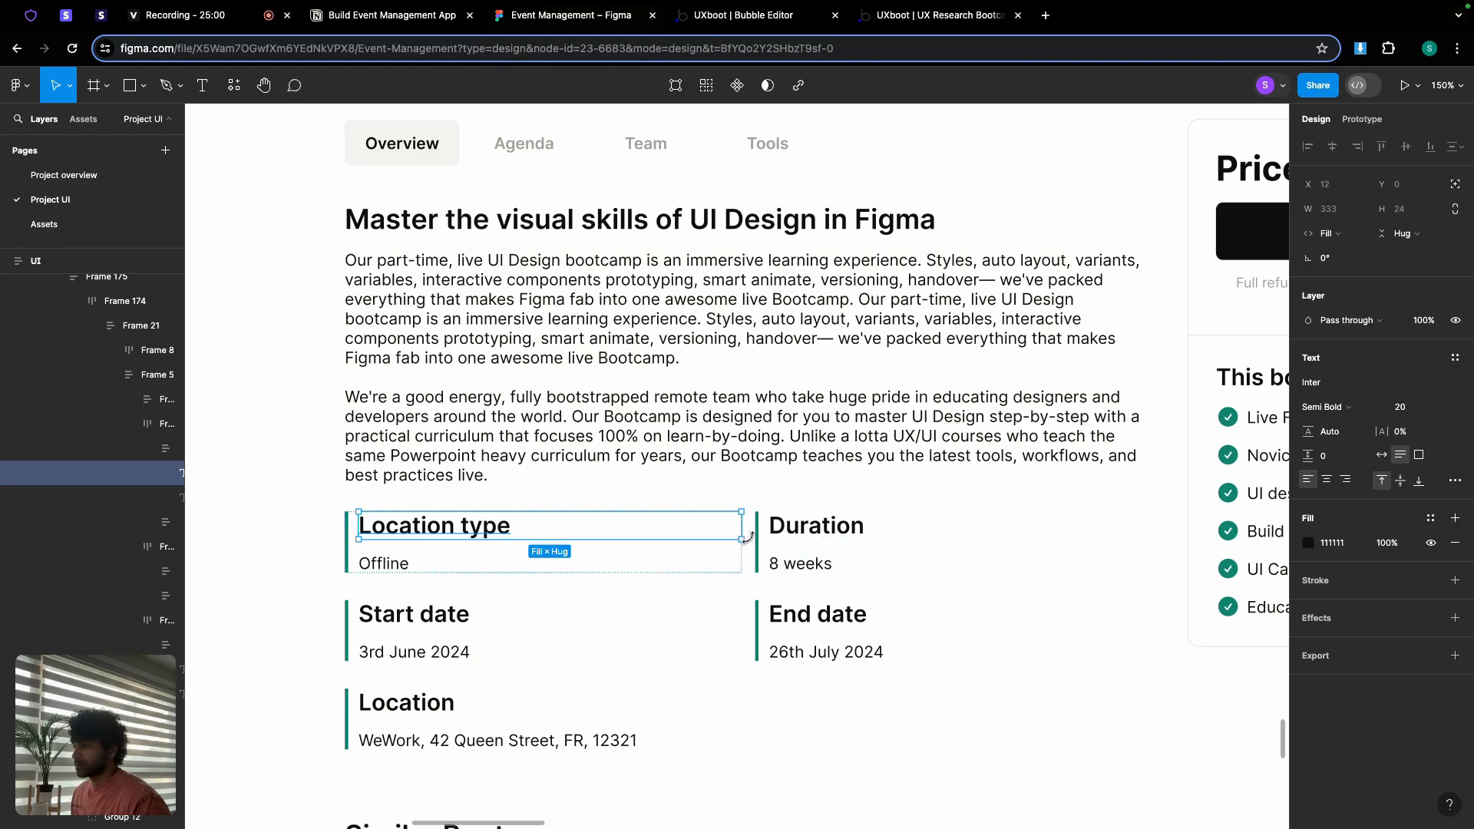
pyautogui.scroll(5, 747, 540)
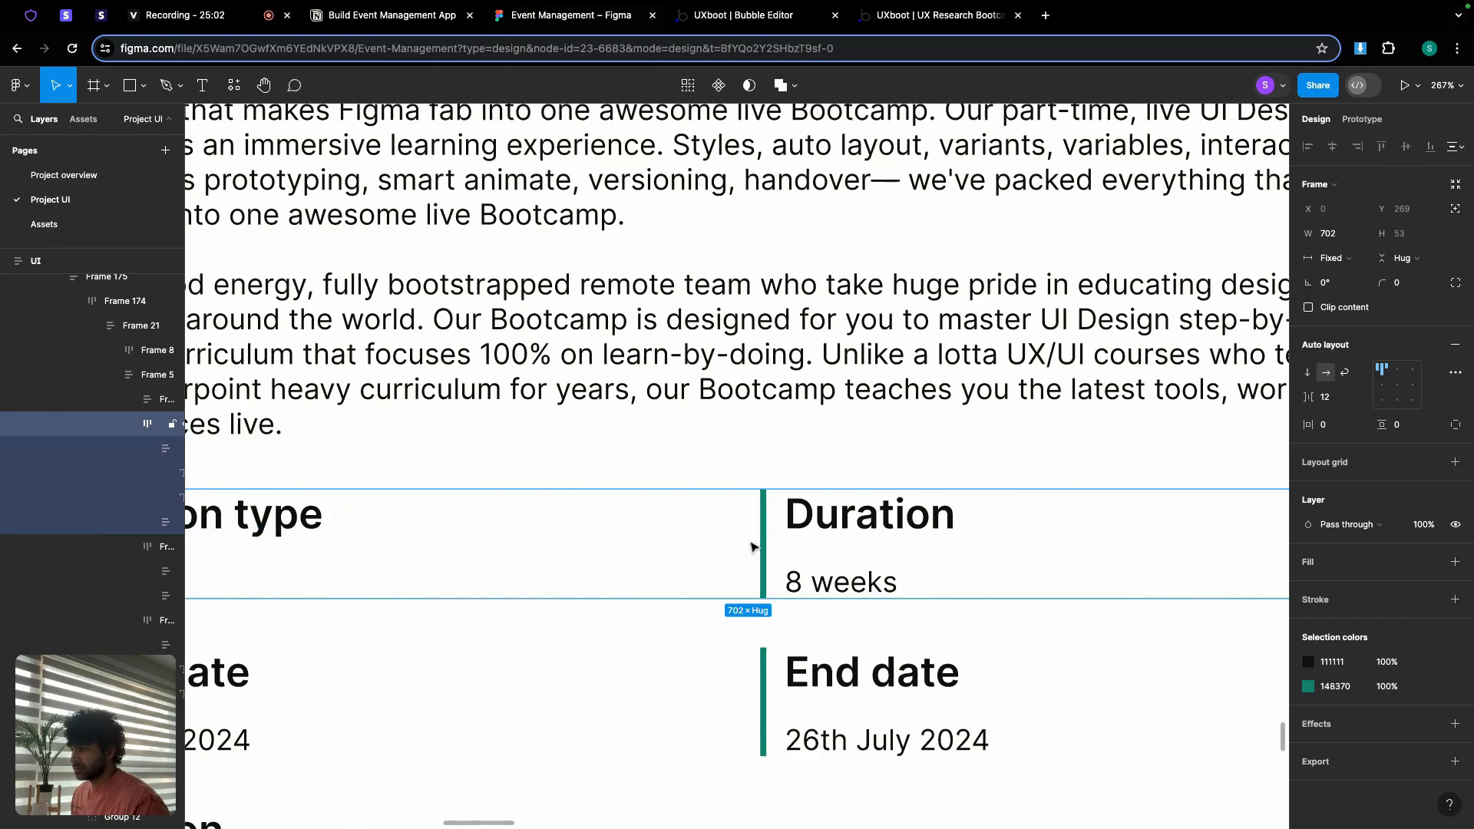
pyautogui.click(746, 543)
pyautogui.click(741, 16)
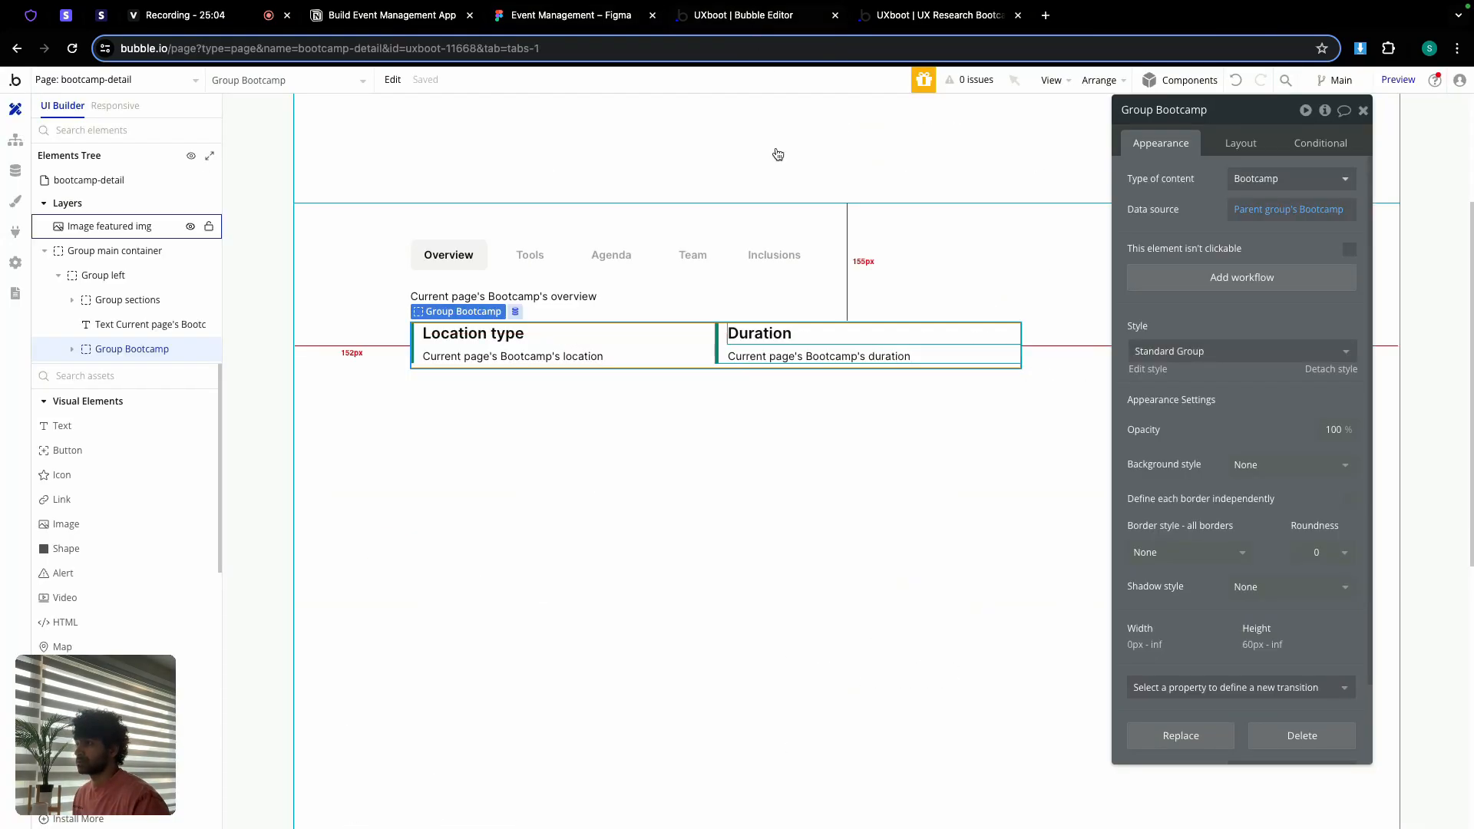
# Step: Set the row's column and row gaps to 12 and its minimum height to 0
pyautogui.click(1255, 153)
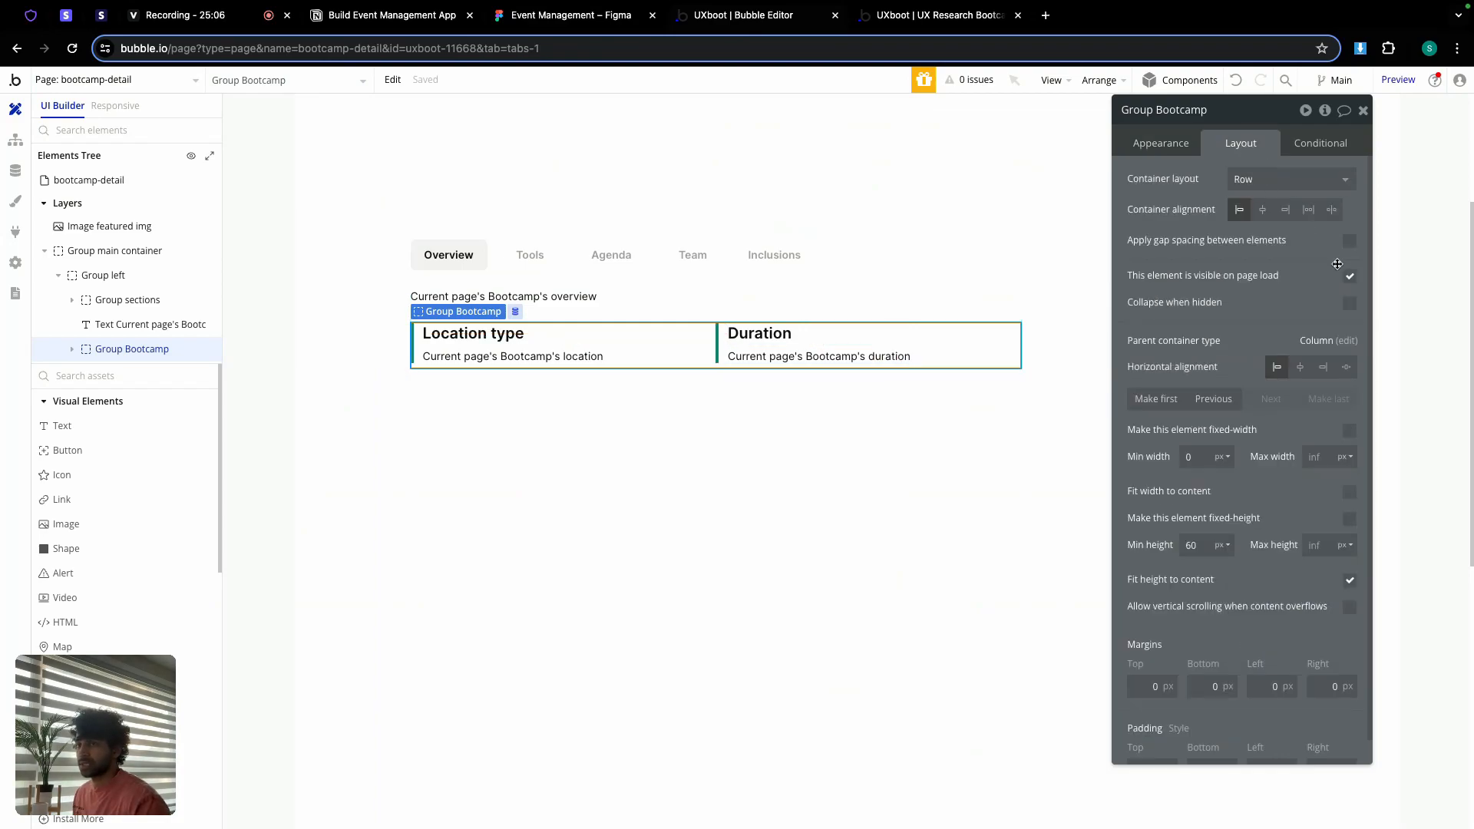
pyautogui.click(1349, 241)
pyautogui.write('12')
pyautogui.click(1349, 269)
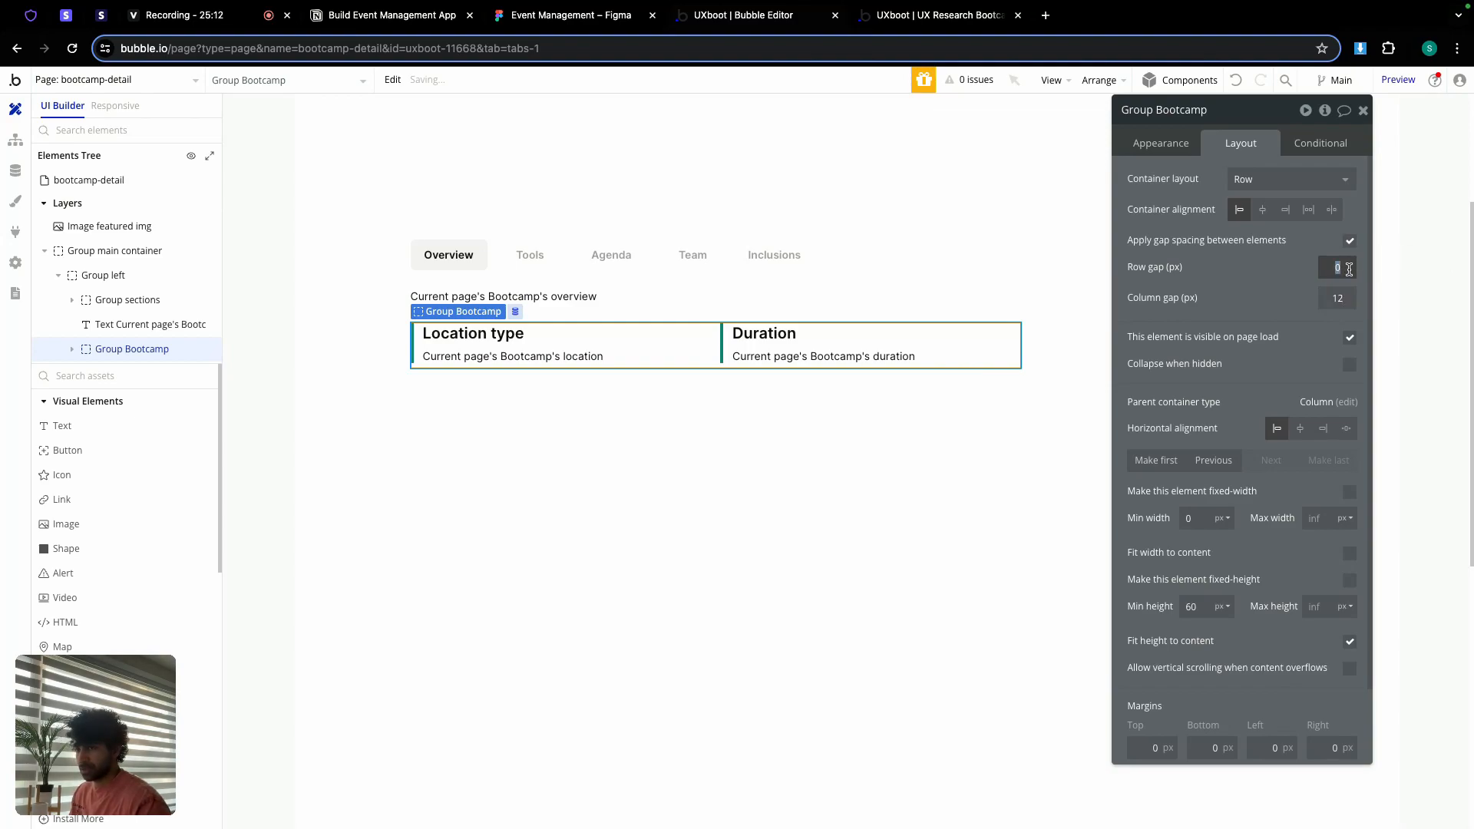
pyautogui.write('12')
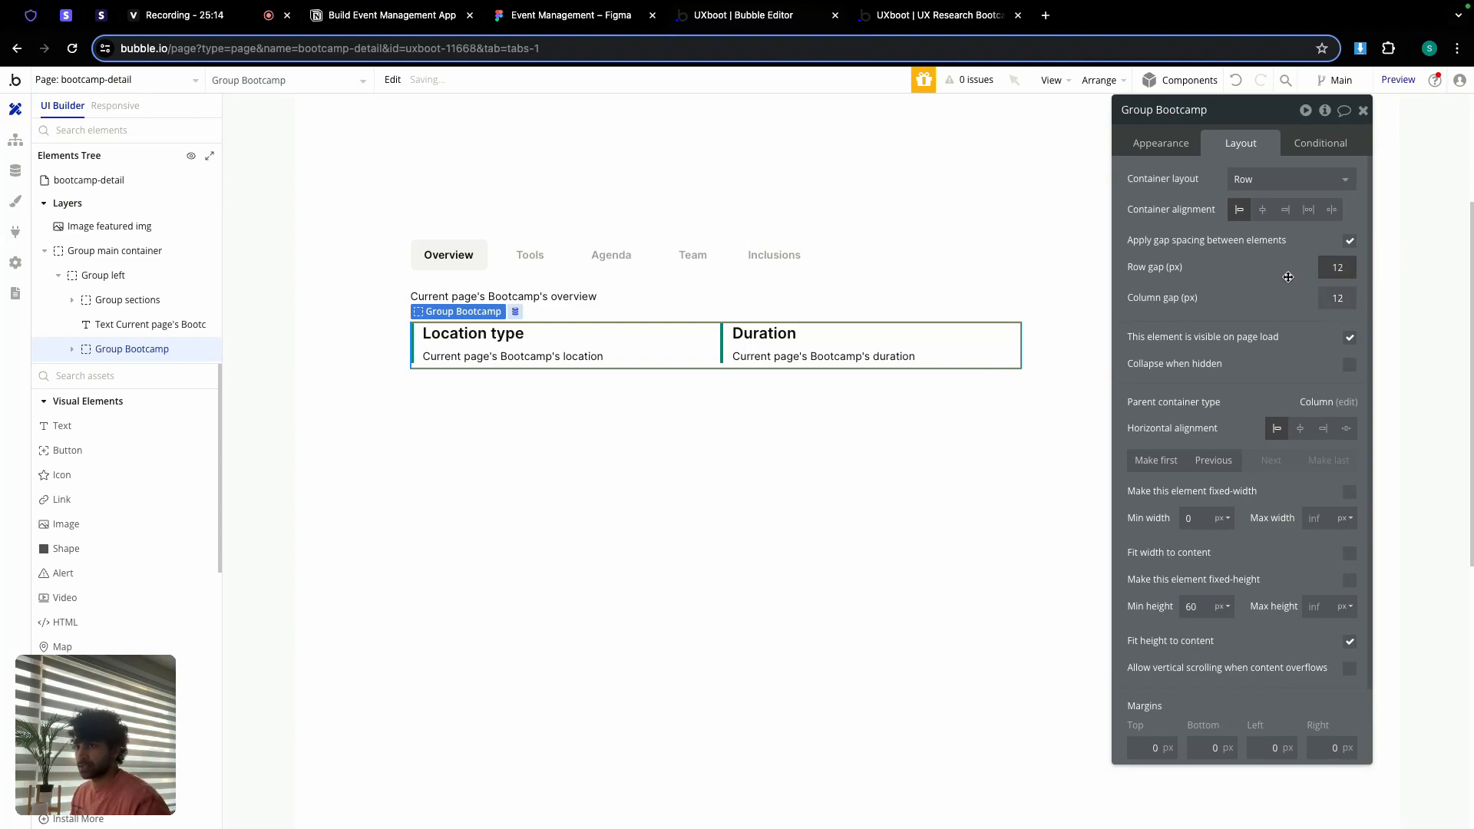
pyautogui.click(1203, 608)
pyautogui.doubleClick(1203, 607)
pyautogui.write('0')
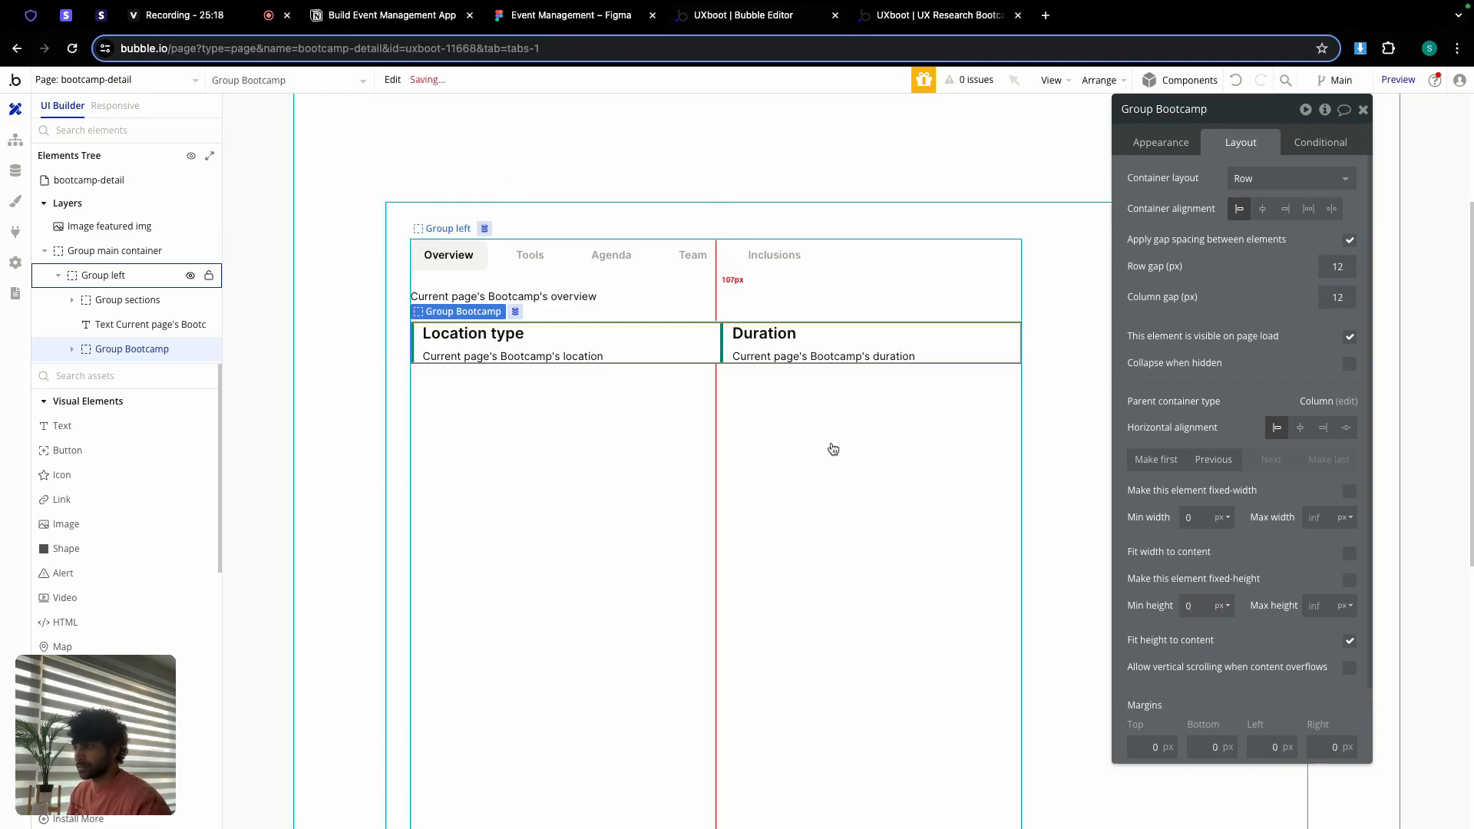
# Step: Vertically centre the Duration and Location type blocks within the row
pyautogui.click(739, 355)
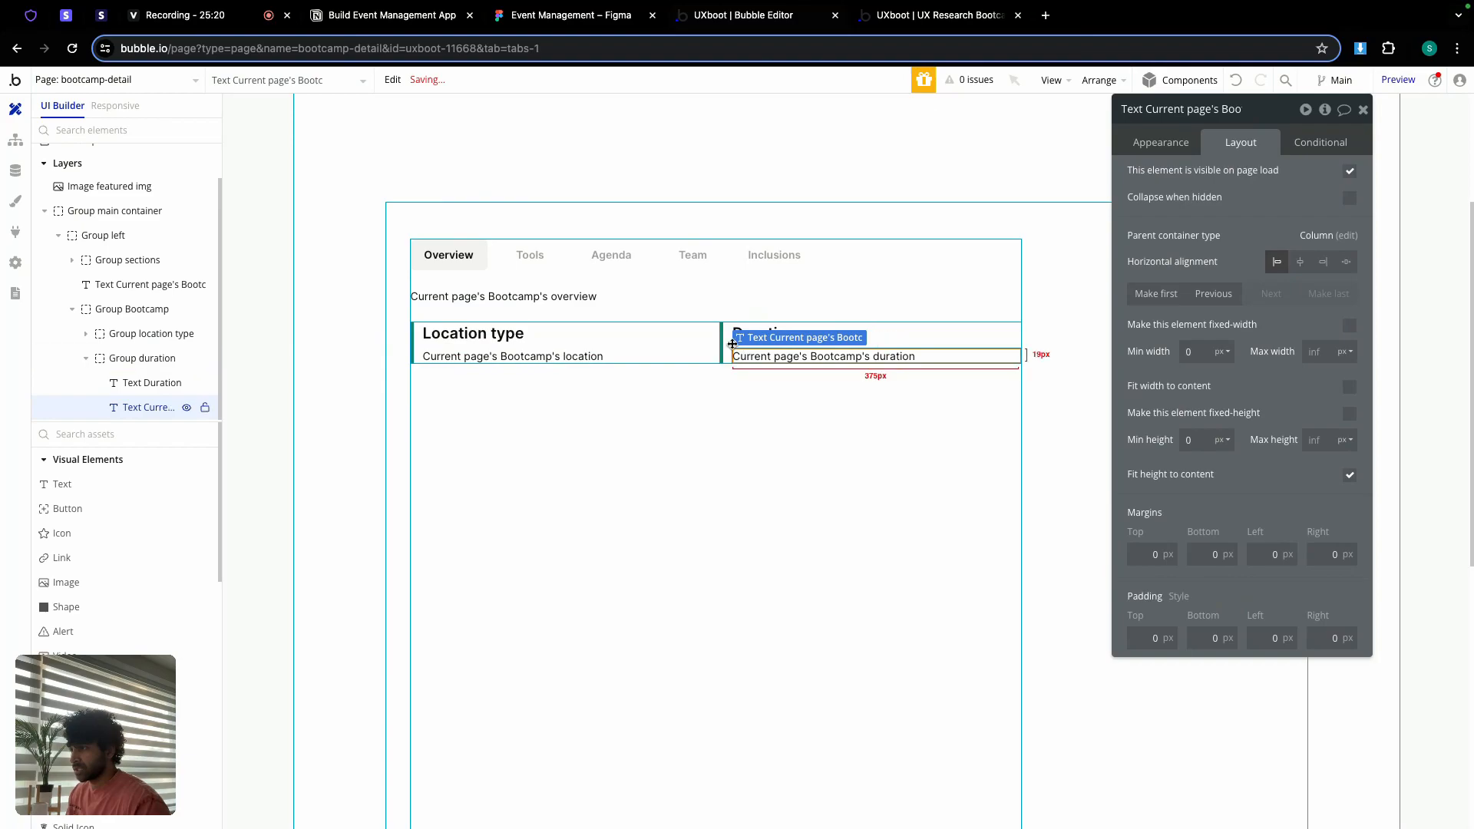
pyautogui.click(726, 341)
pyautogui.click(1299, 398)
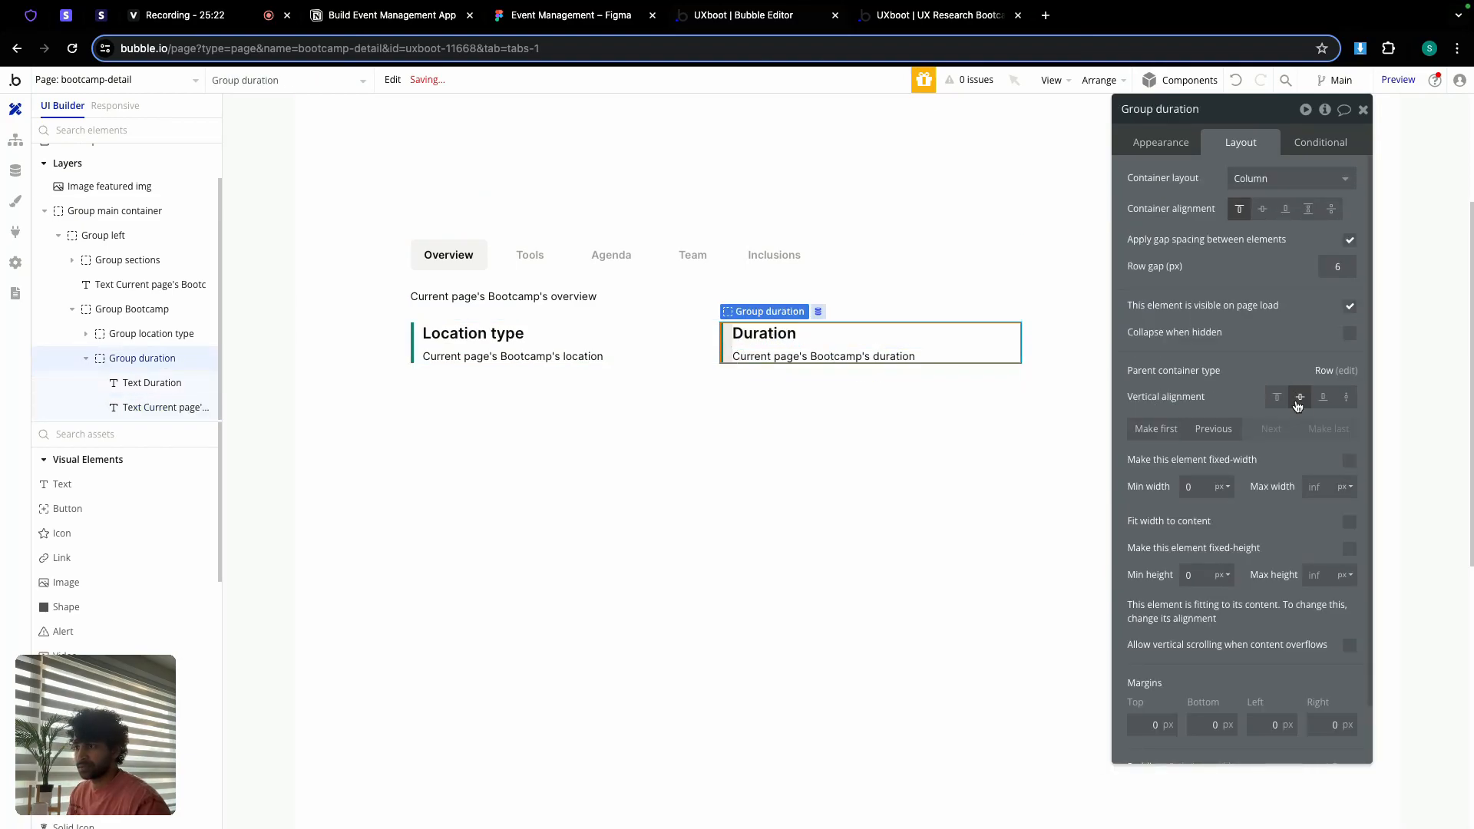
pyautogui.click(580, 346)
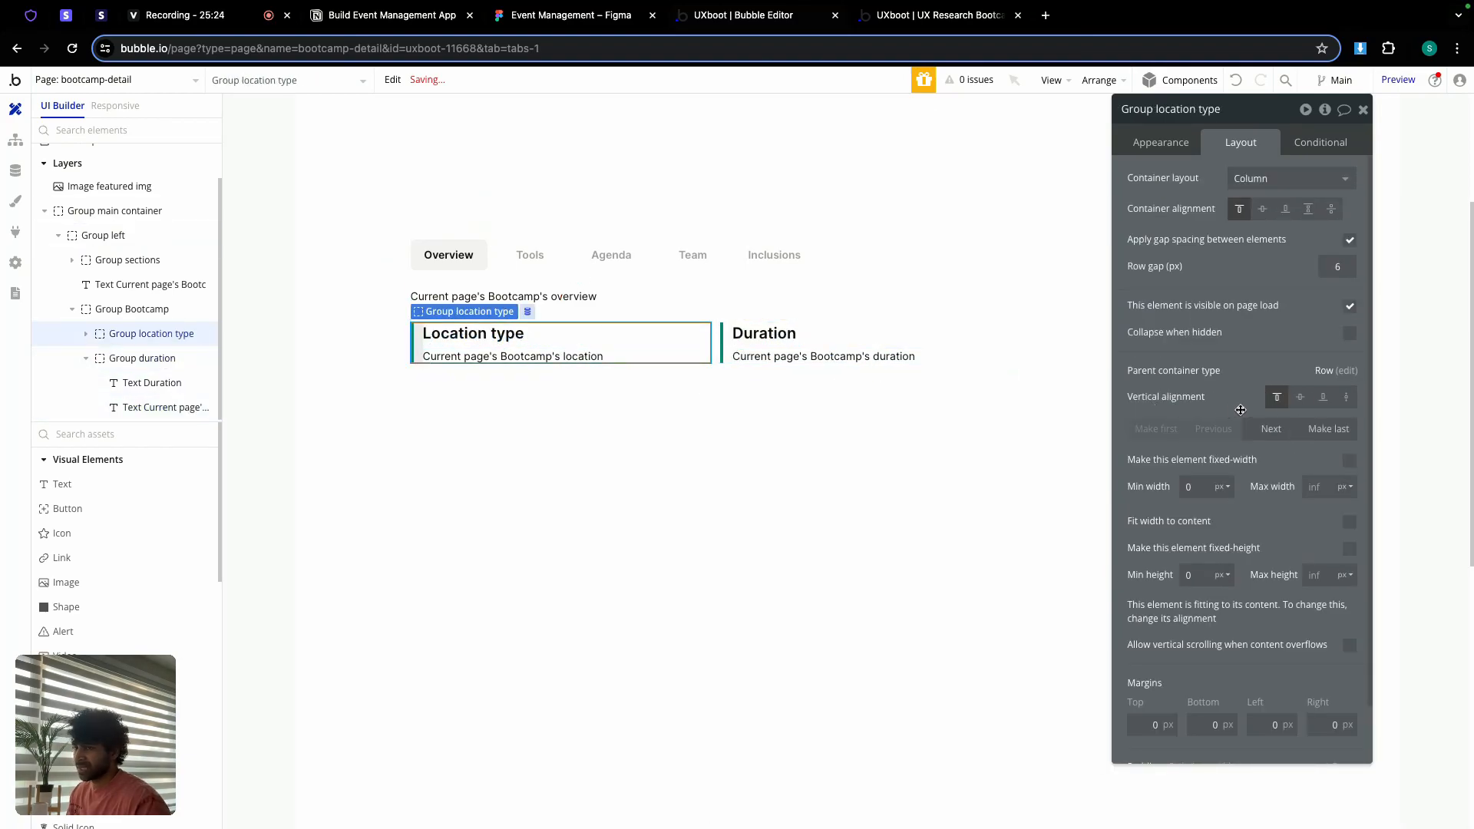
pyautogui.click(1299, 398)
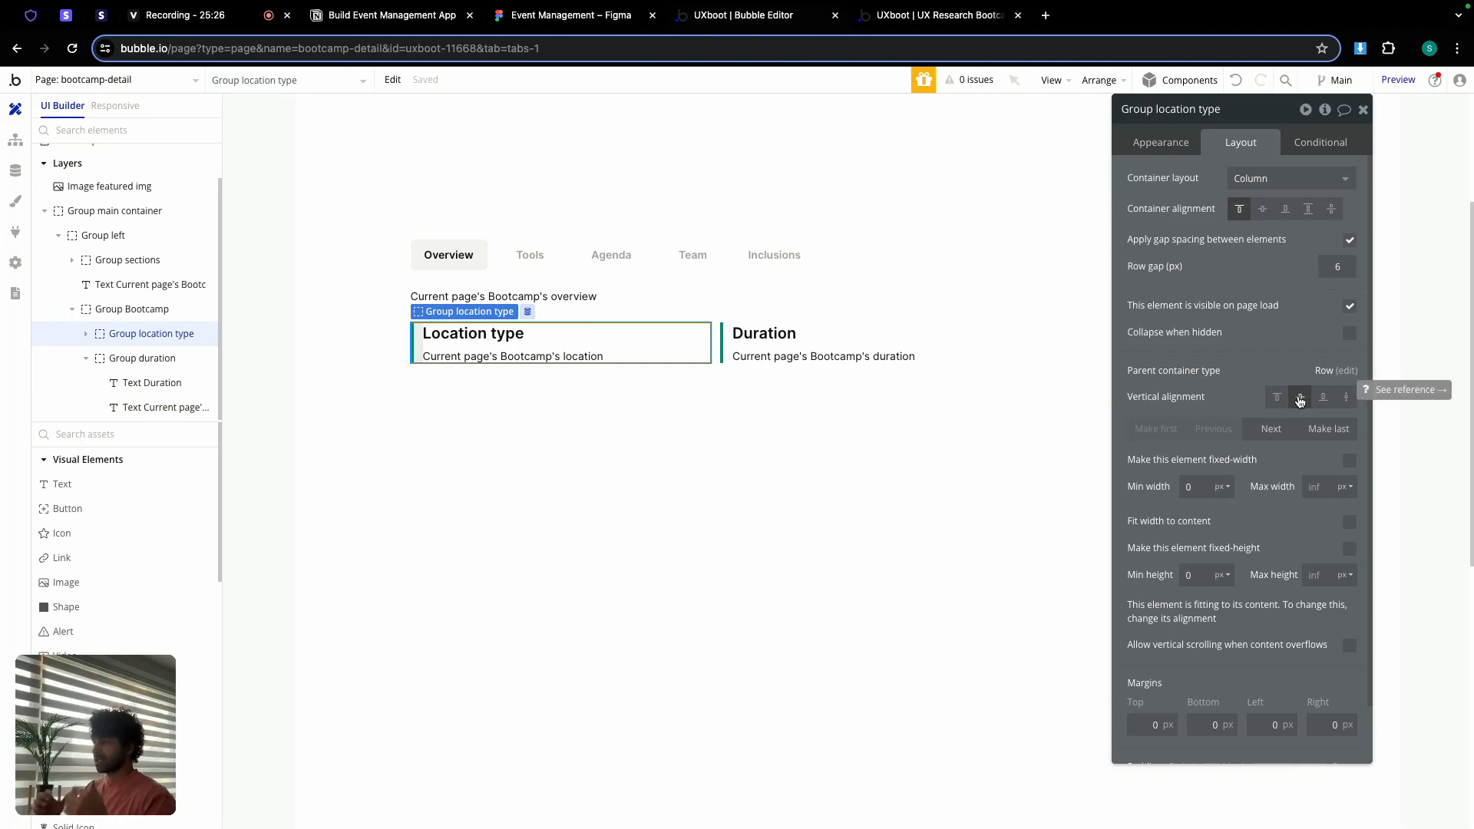
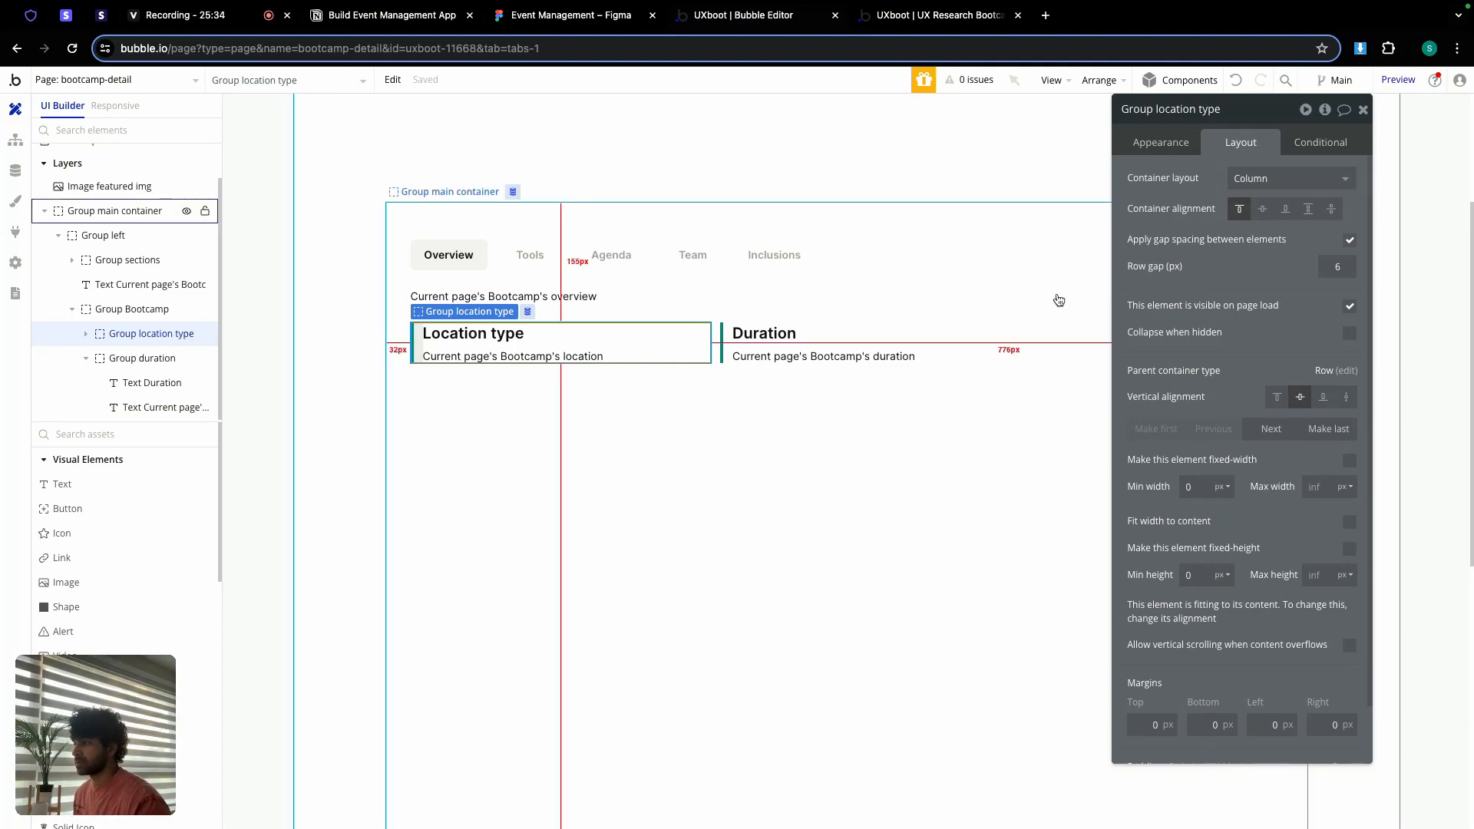
# Step: Rename the group holding the Location type and Duration cards to 'Group Bootcamp row1'
pyautogui.click(132, 309)
pyautogui.doubleClick(1188, 110)
pyautogui.press('Right')
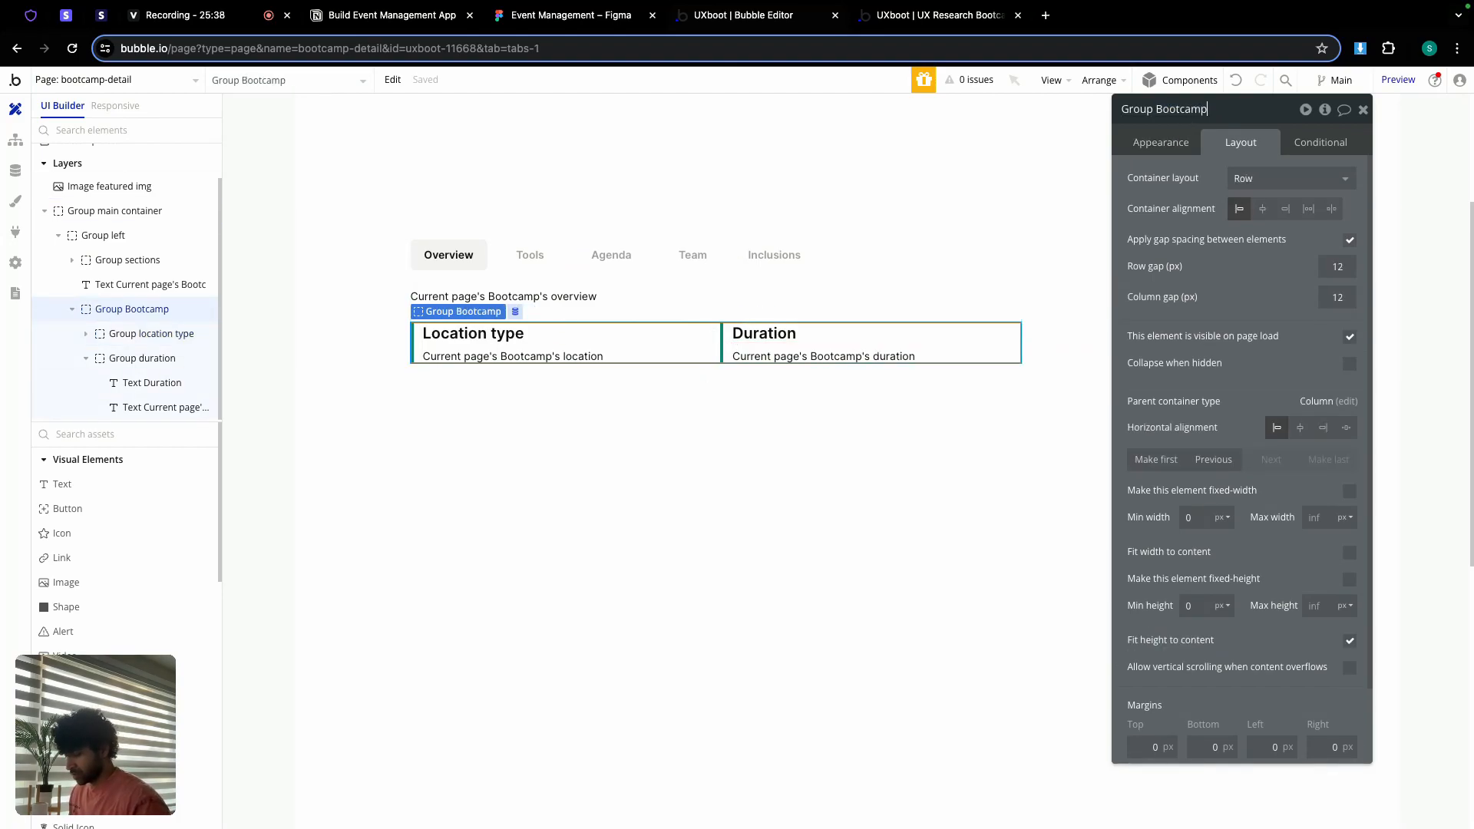
pyautogui.click(652, 421)
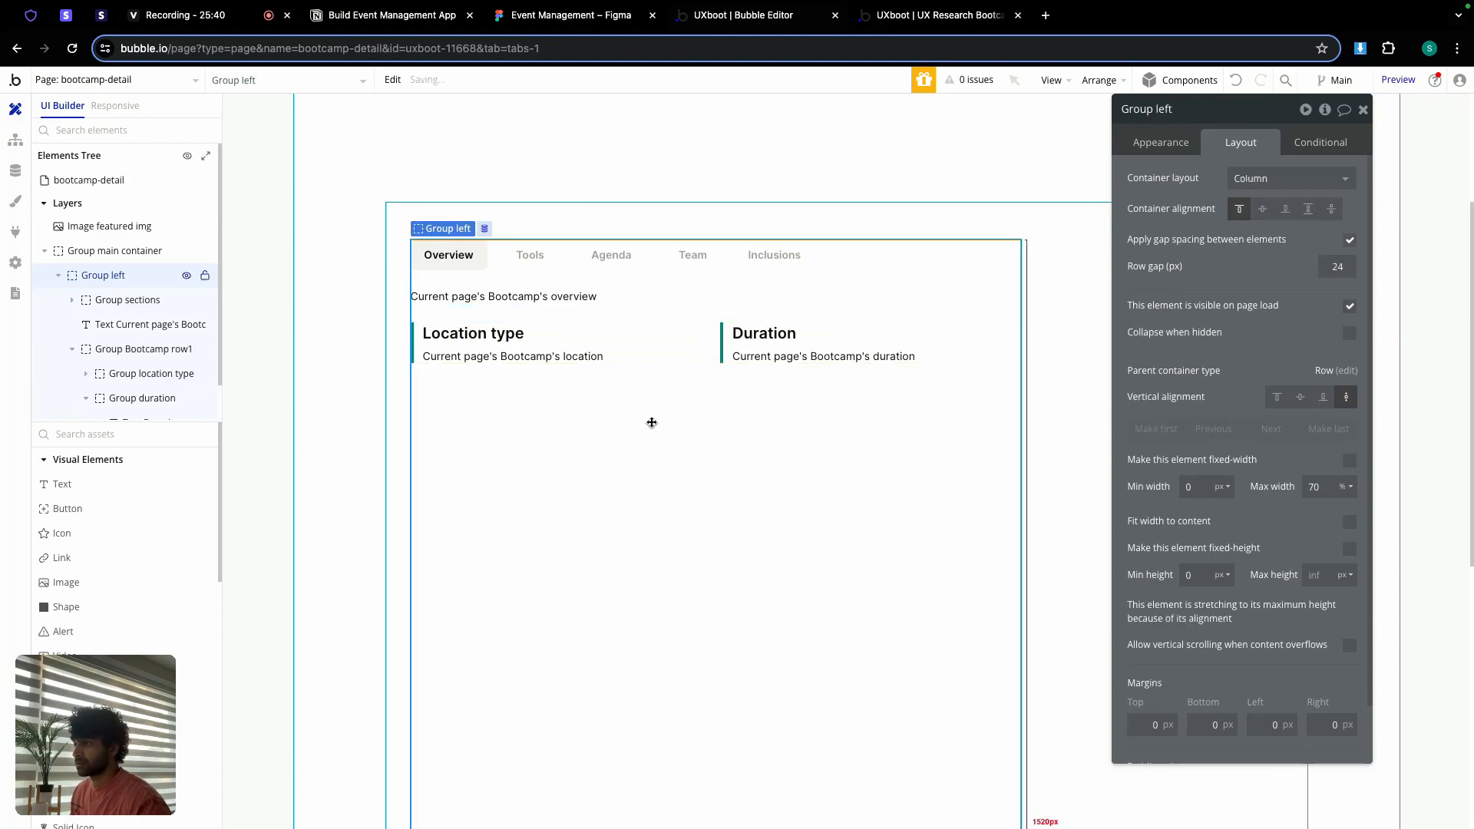
pyautogui.click(714, 339)
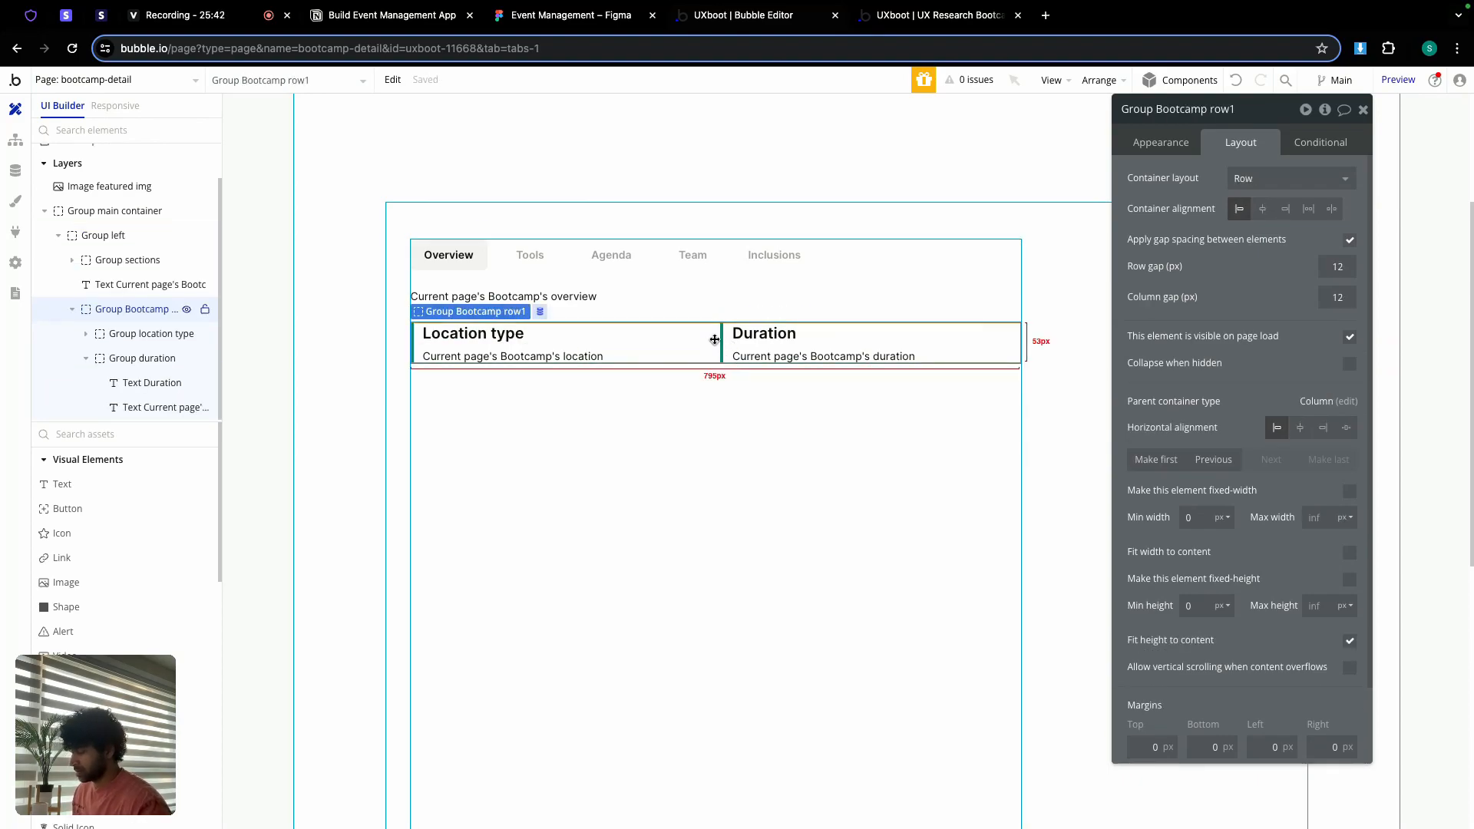
# Step: Duplicate the row with Ctrl+D and rename the copy 'Group Bootcamp row2'
pyautogui.hotkey('ctrl', 'd')
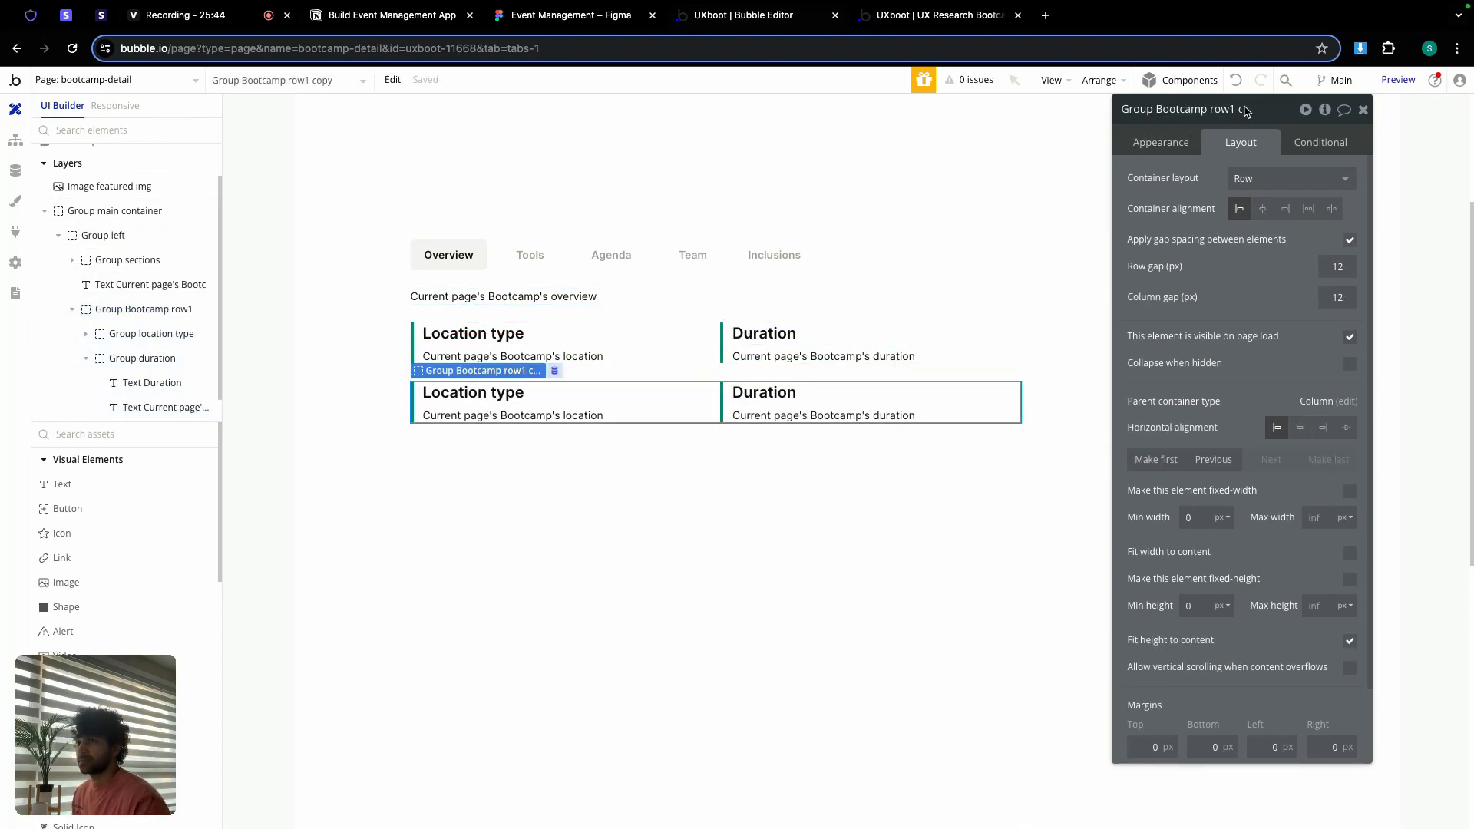
pyautogui.doubleClick(1241, 111)
pyautogui.press('BackSpace')
pyautogui.press('BackSpace')
pyautogui.press('BackSpace')
pyautogui.write('2')
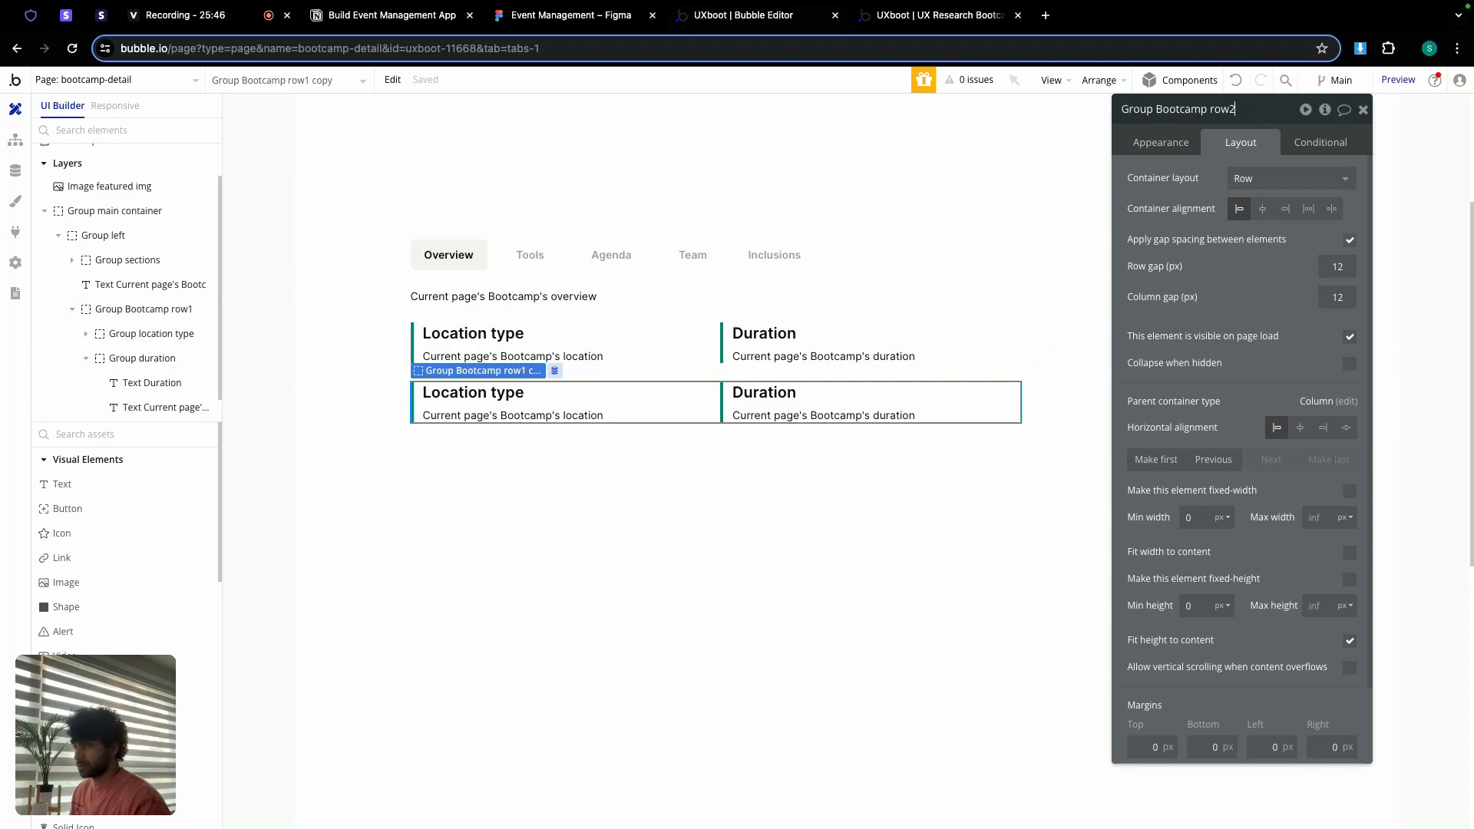
# Step: Check the Figma design for the next detail fields, then go back to the Bubble editor
pyautogui.click(564, 16)
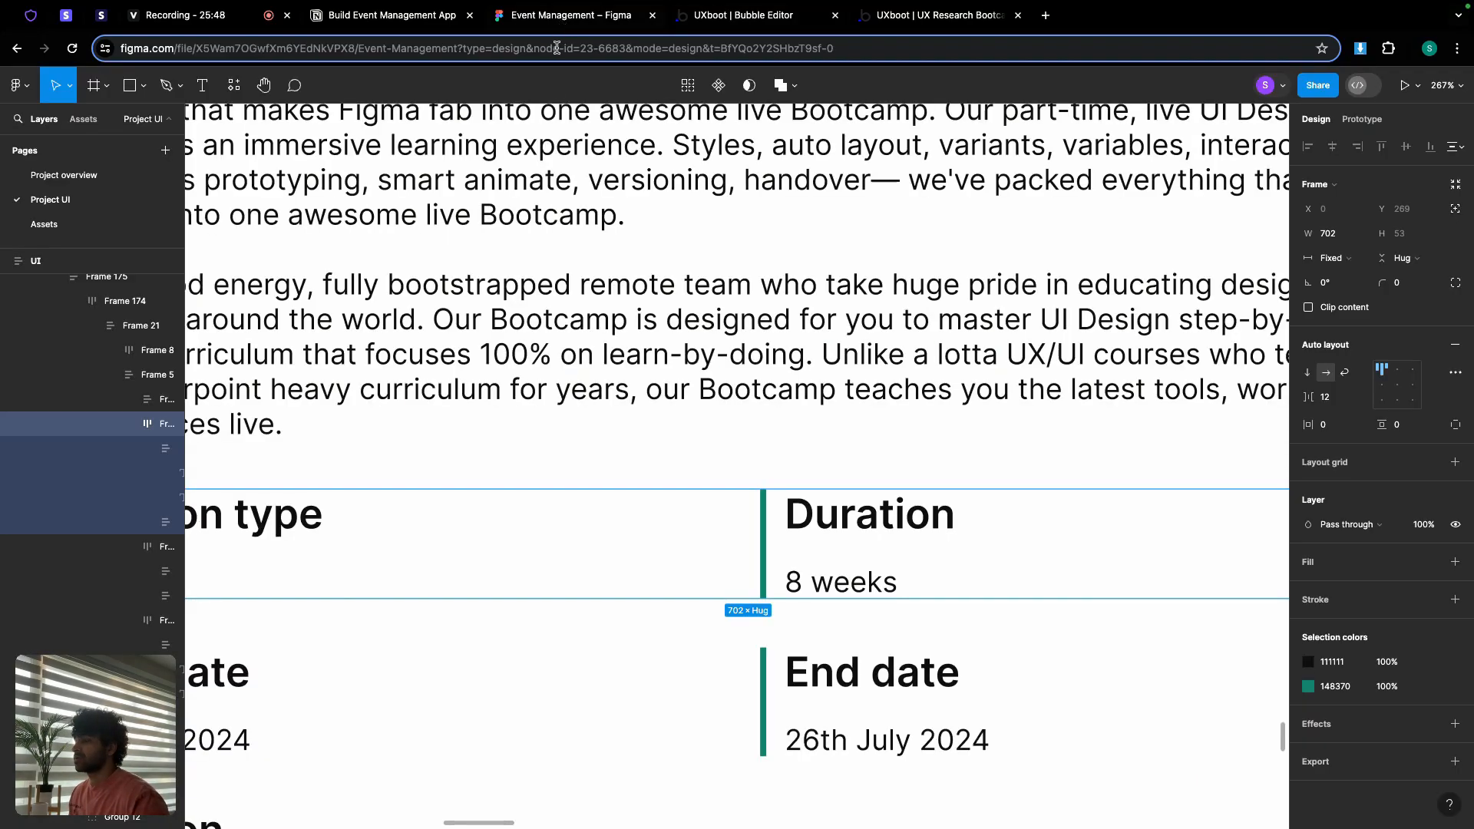
pyautogui.scroll(-5, 564, 493)
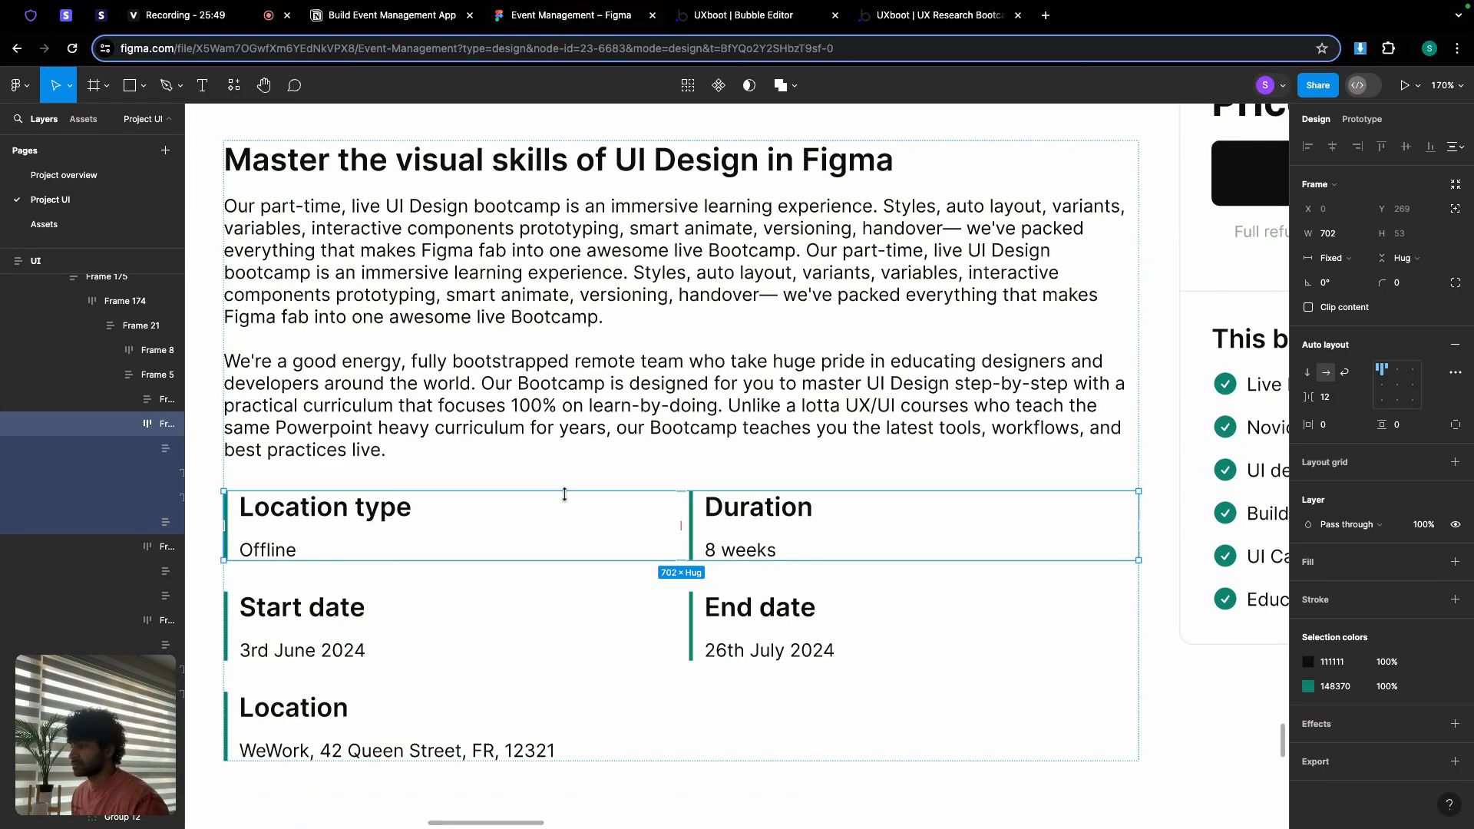
pyautogui.click(764, 17)
pyautogui.click(506, 404)
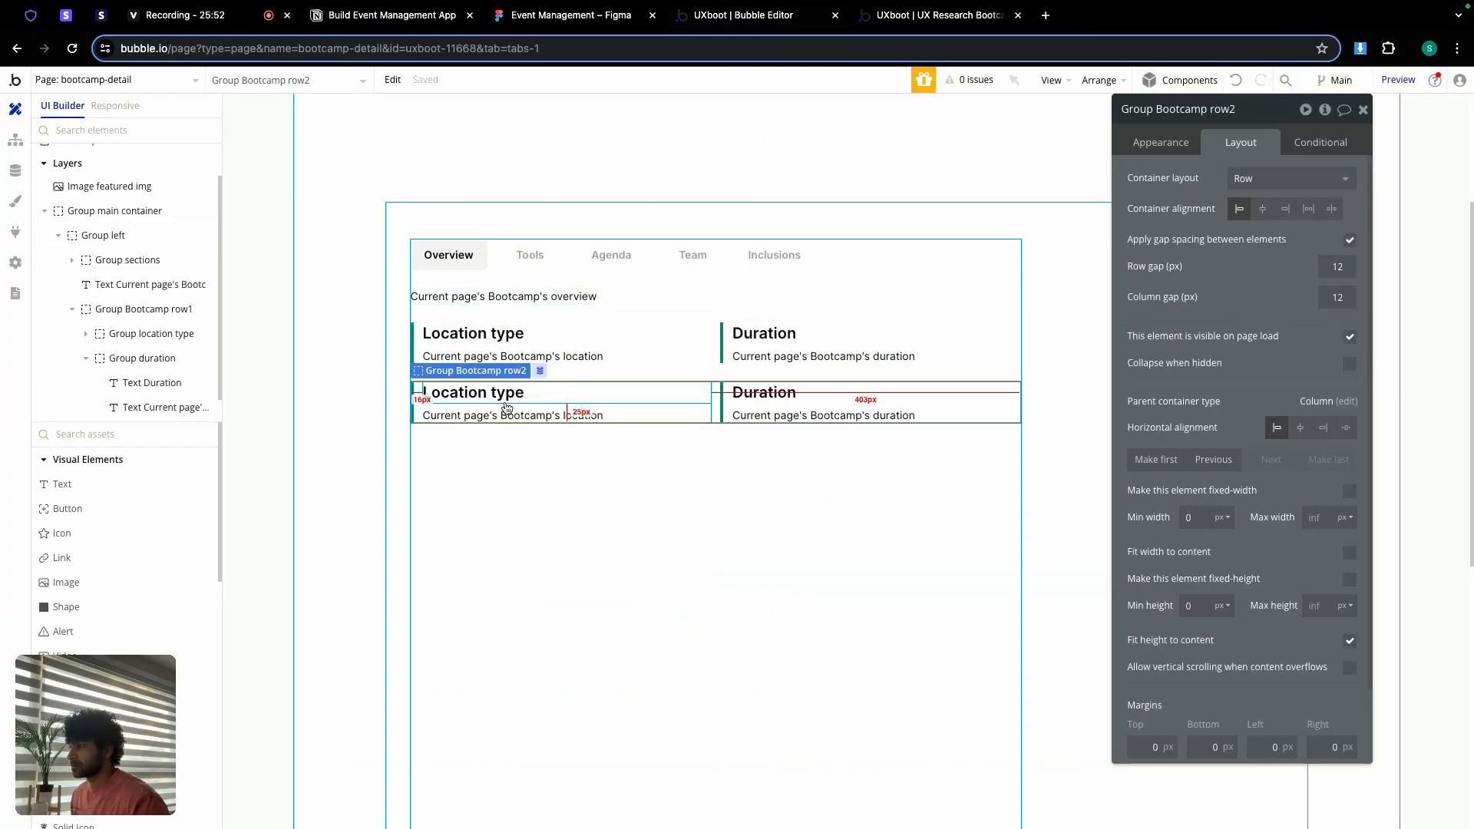
# Step: Change row2's first card heading to 'Start date' and bind its value to start_date
pyautogui.click(542, 399)
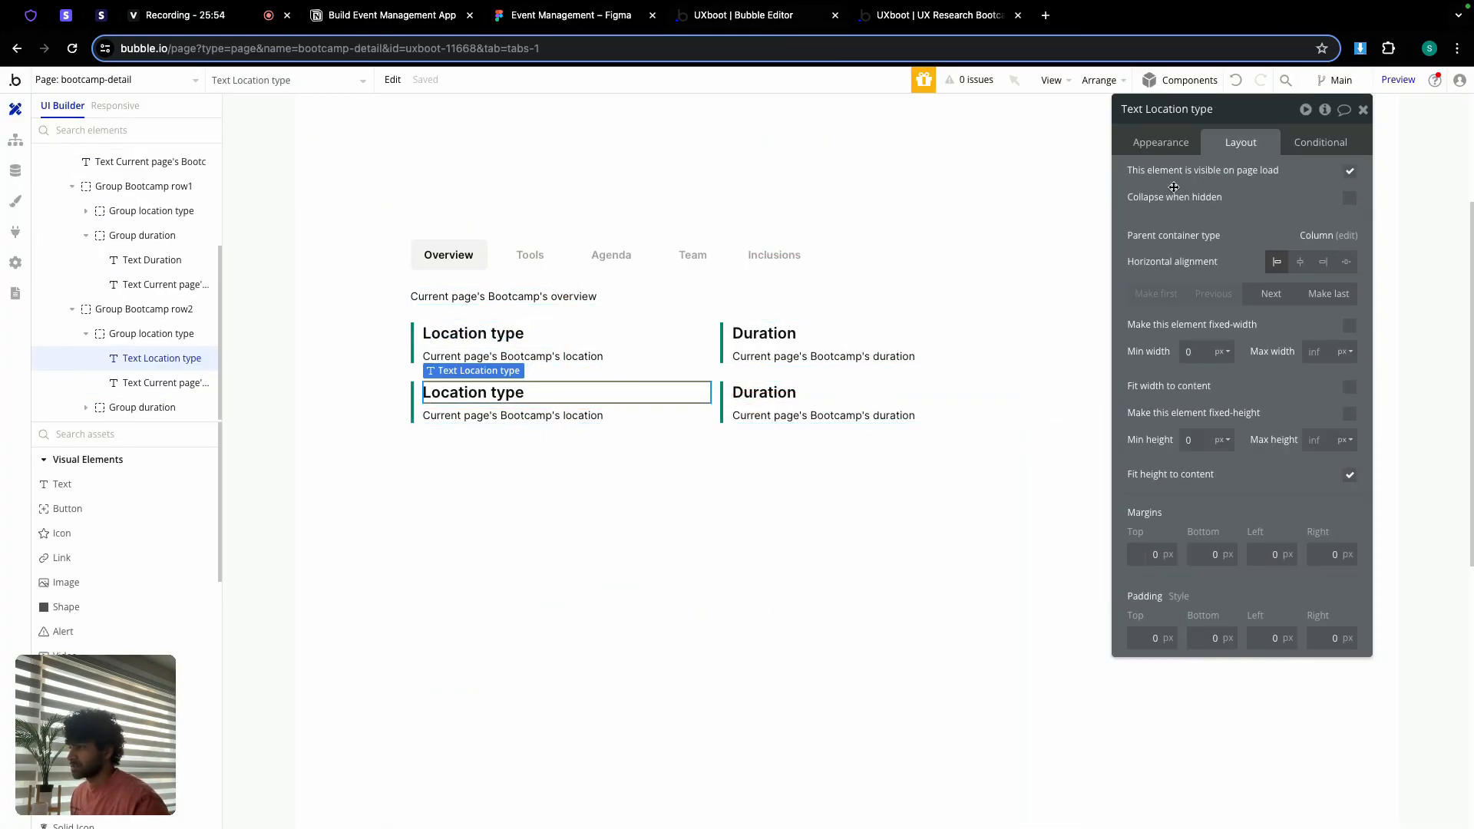
pyautogui.click(1178, 151)
pyautogui.tripleClick(1237, 189)
pyautogui.write('Start date')
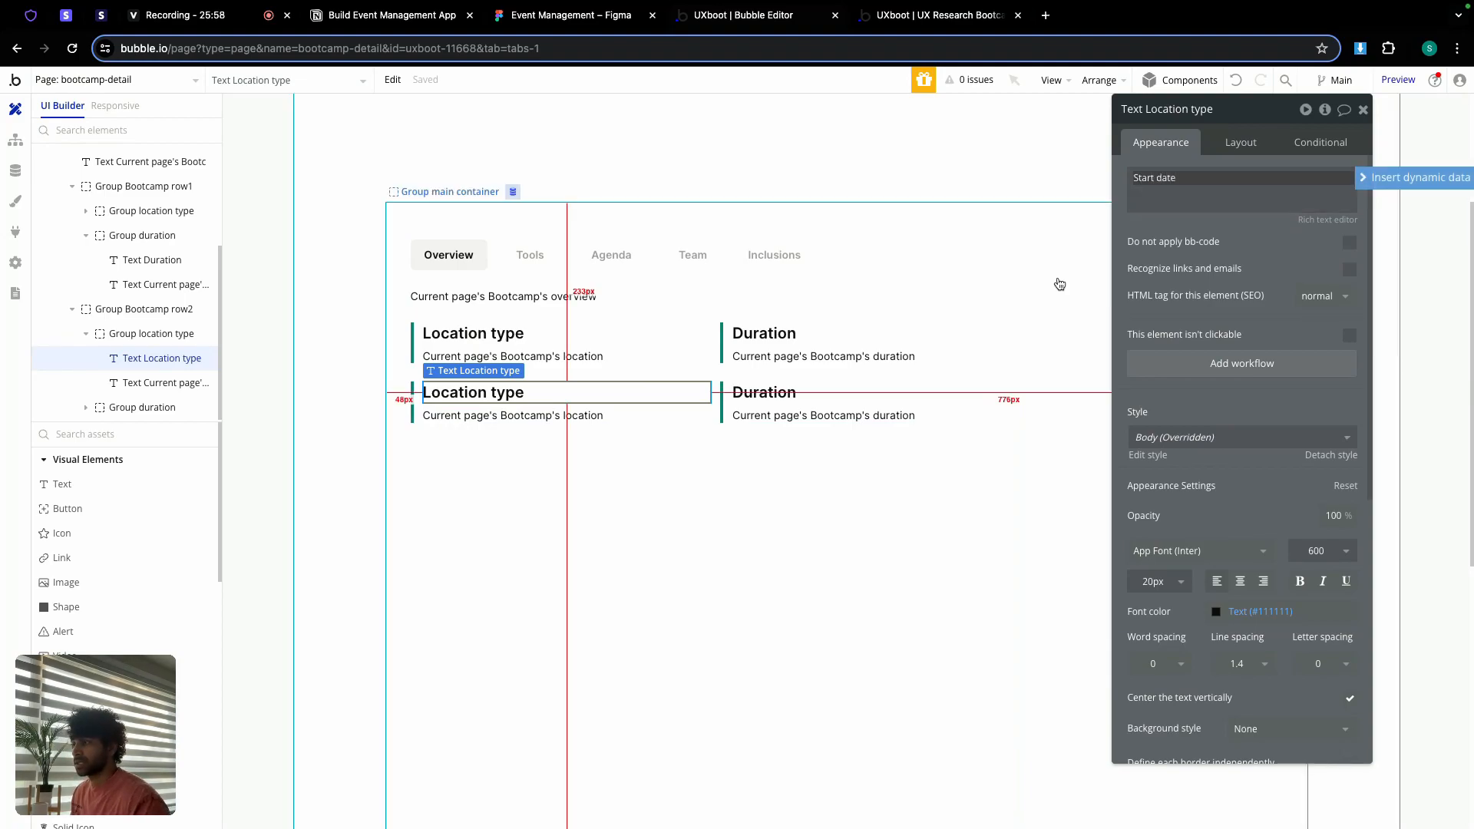
pyautogui.click(568, 413)
pyautogui.click(1274, 178)
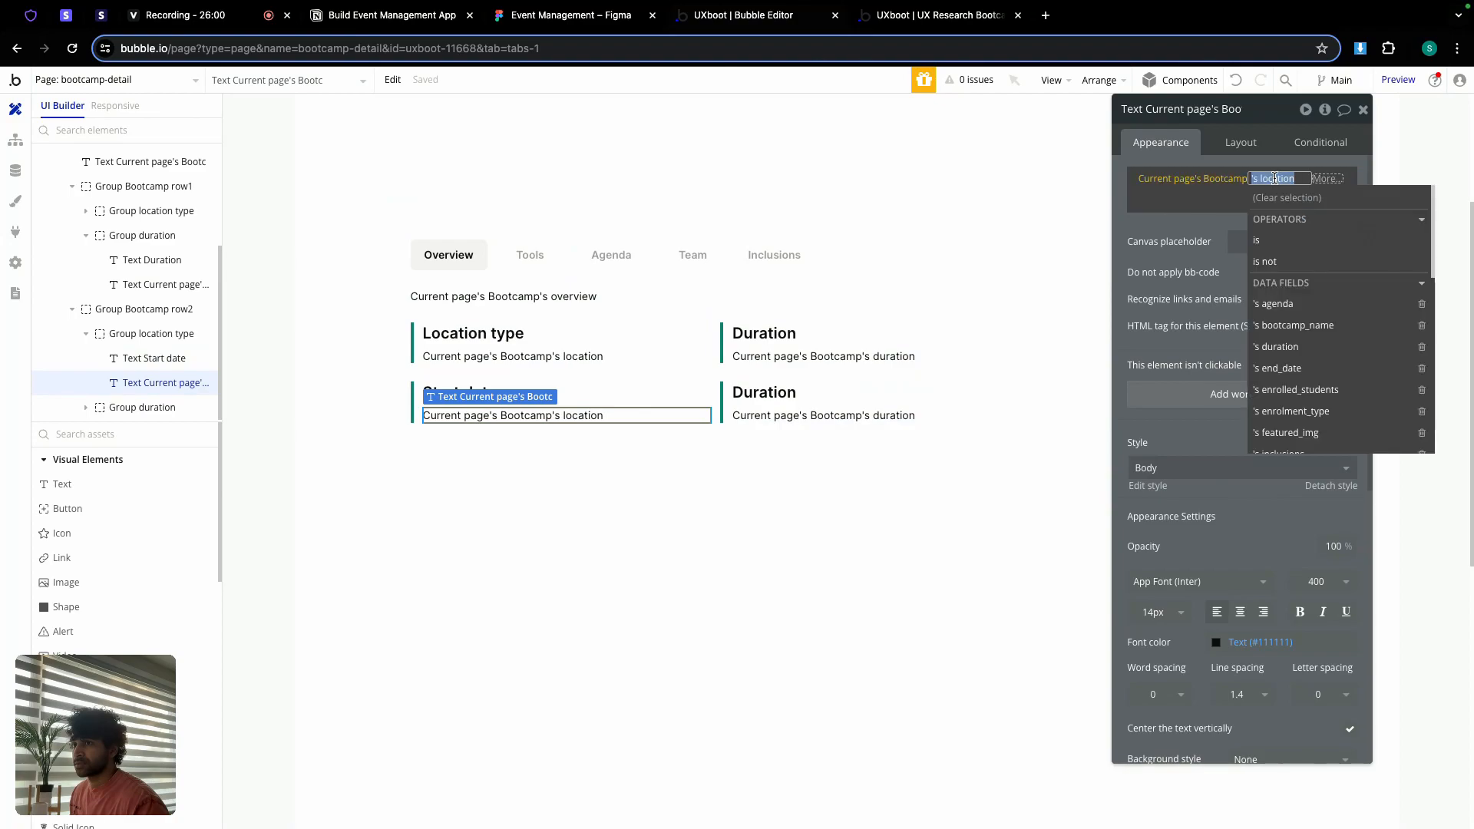
pyautogui.write('star')
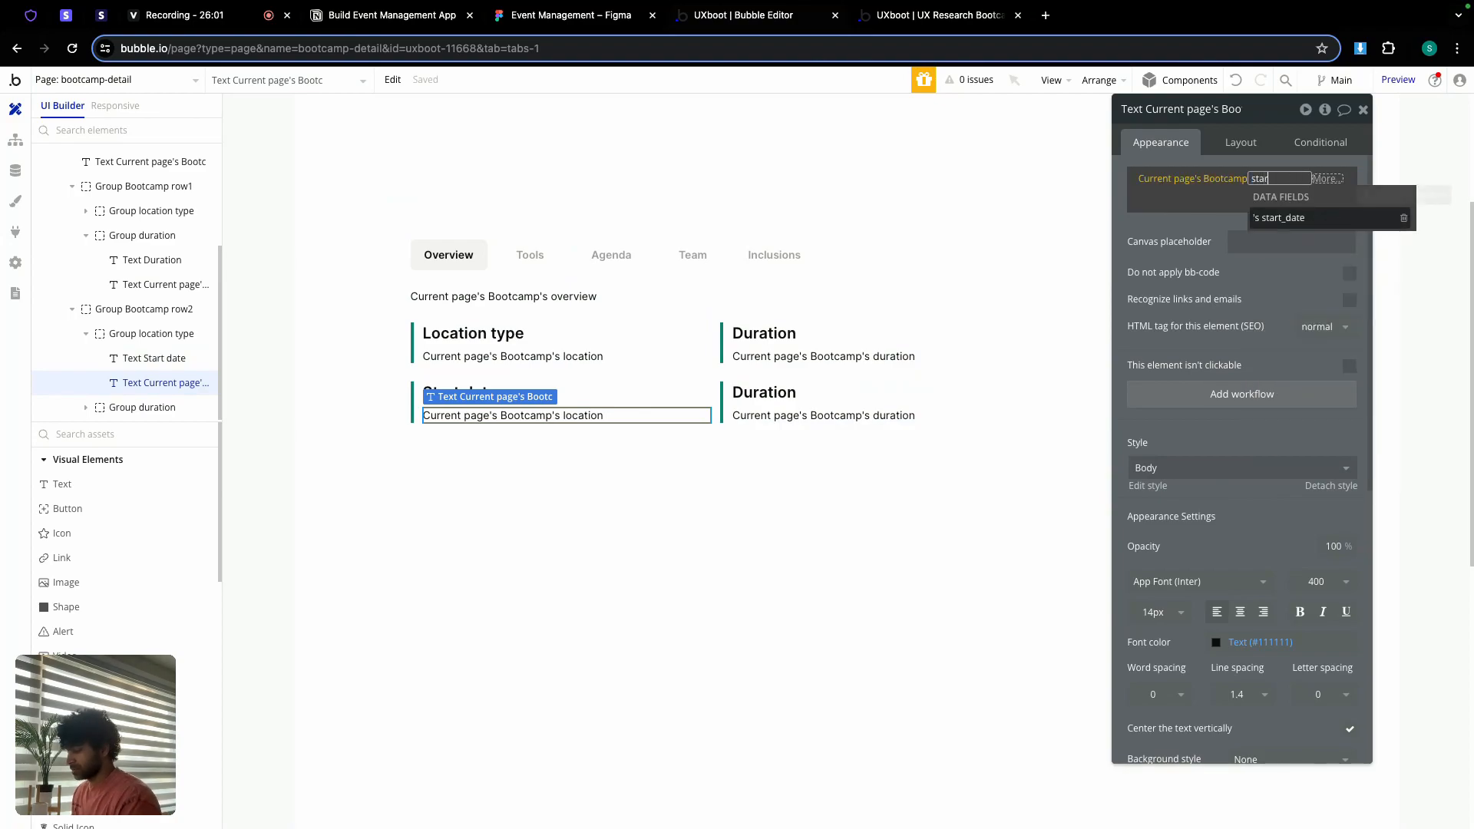
pyautogui.click(1286, 217)
# Step: Change the Duration card to 'End date' bound to end_date, then copy the row
pyautogui.click(757, 396)
pyautogui.doubleClick(1163, 192)
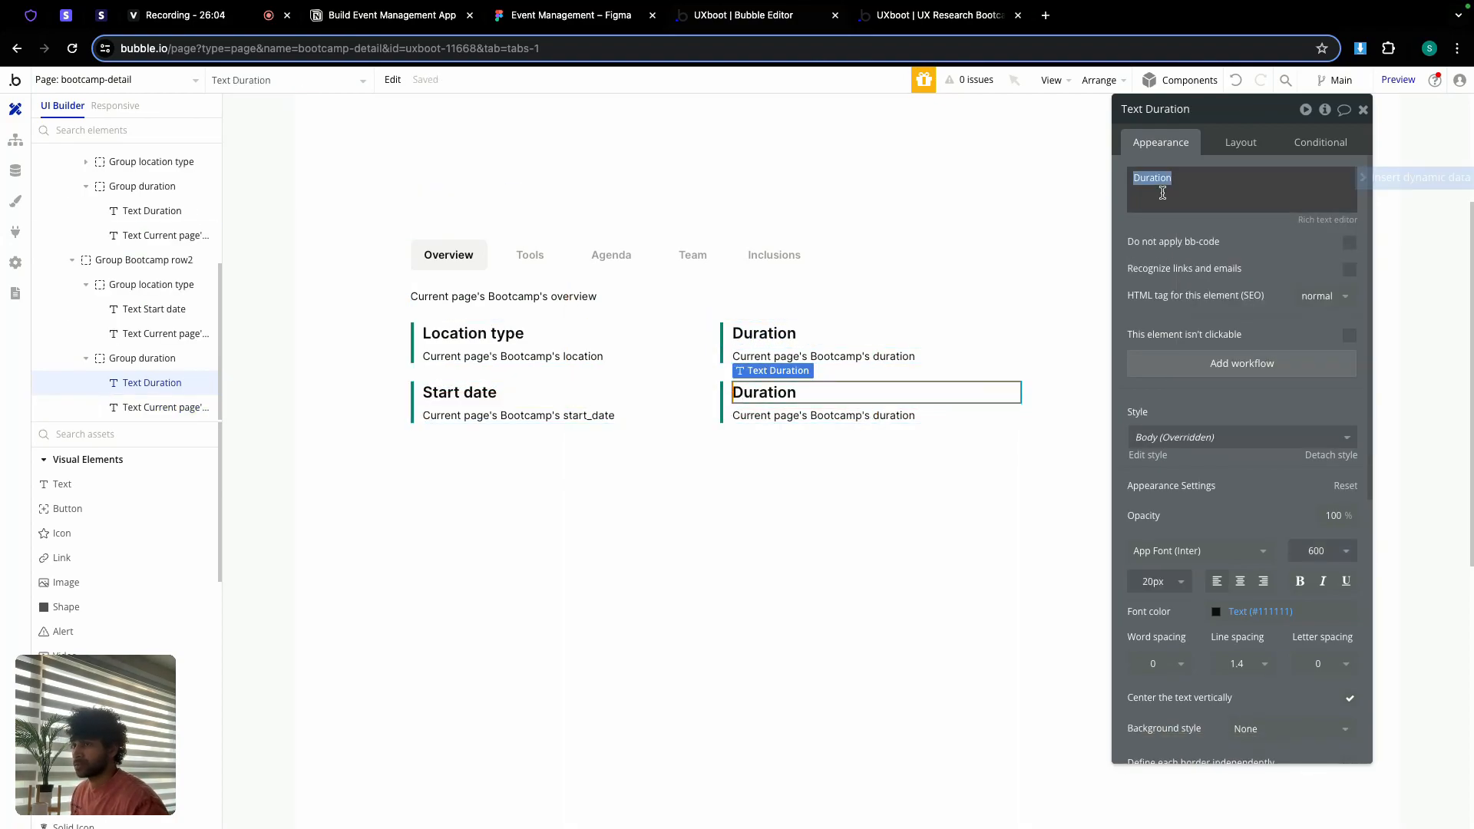
pyautogui.write('End date')
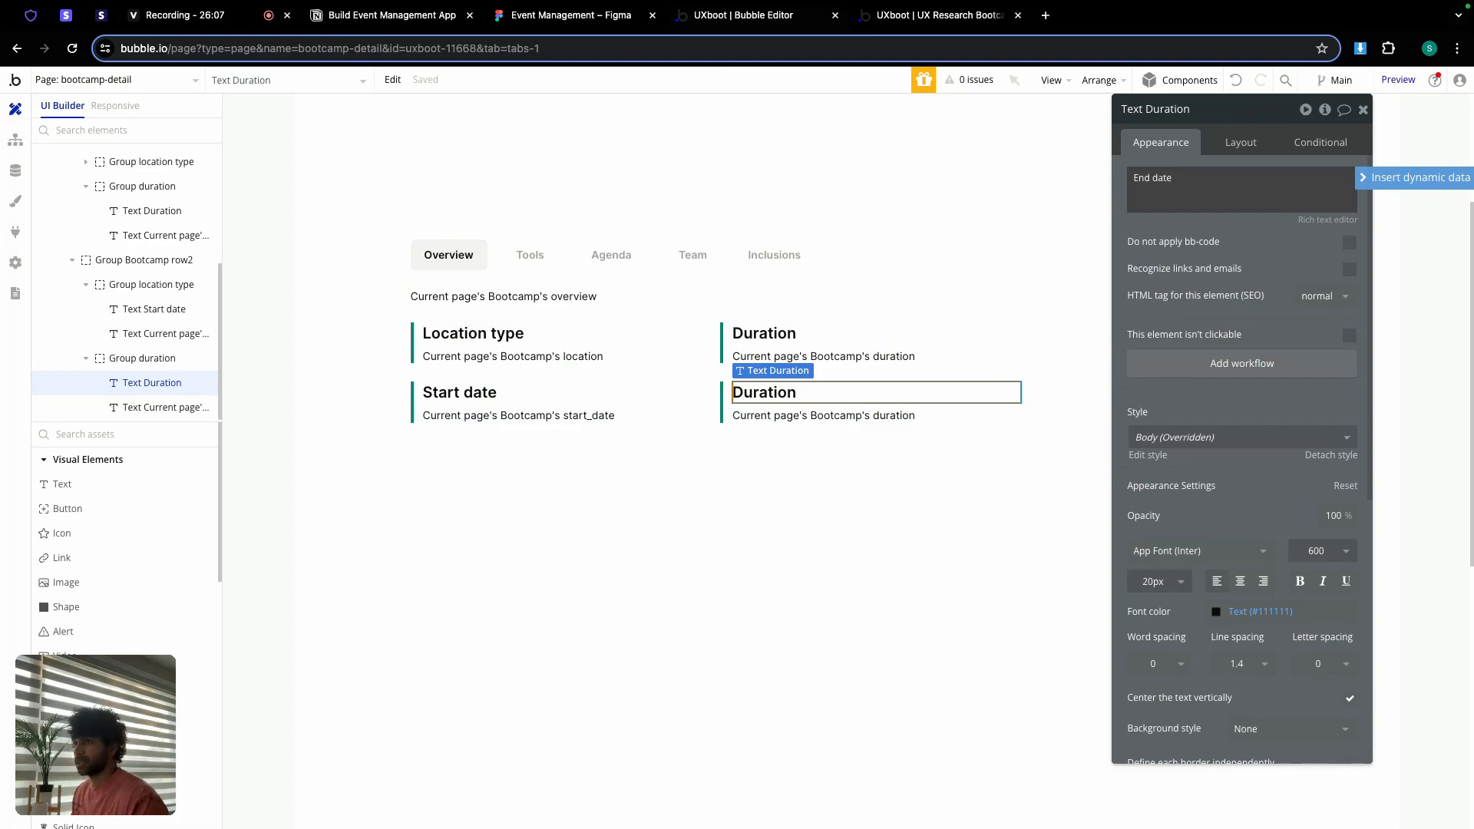
pyautogui.click(875, 418)
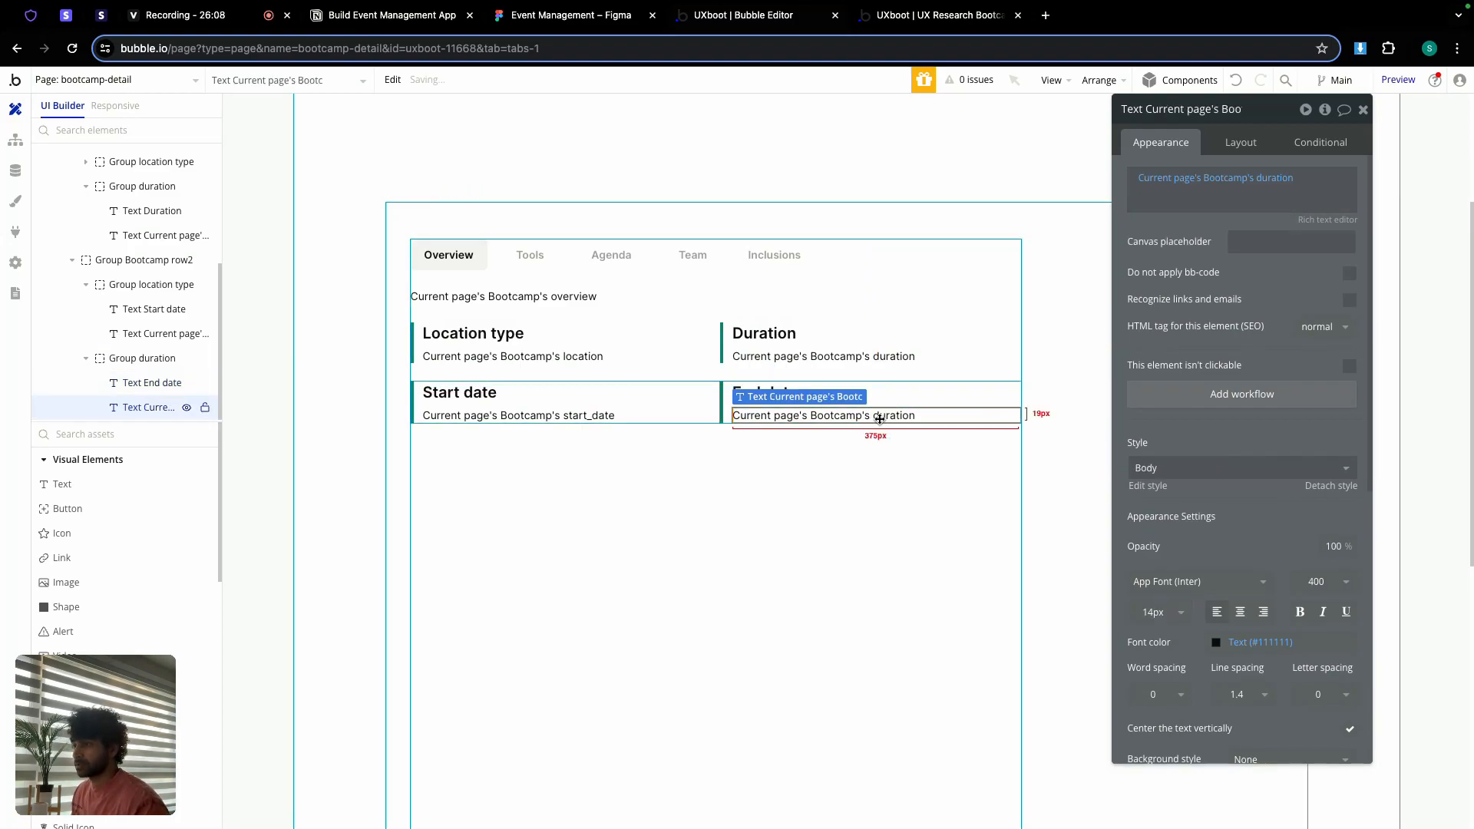
pyautogui.click(1275, 179)
pyautogui.write('end')
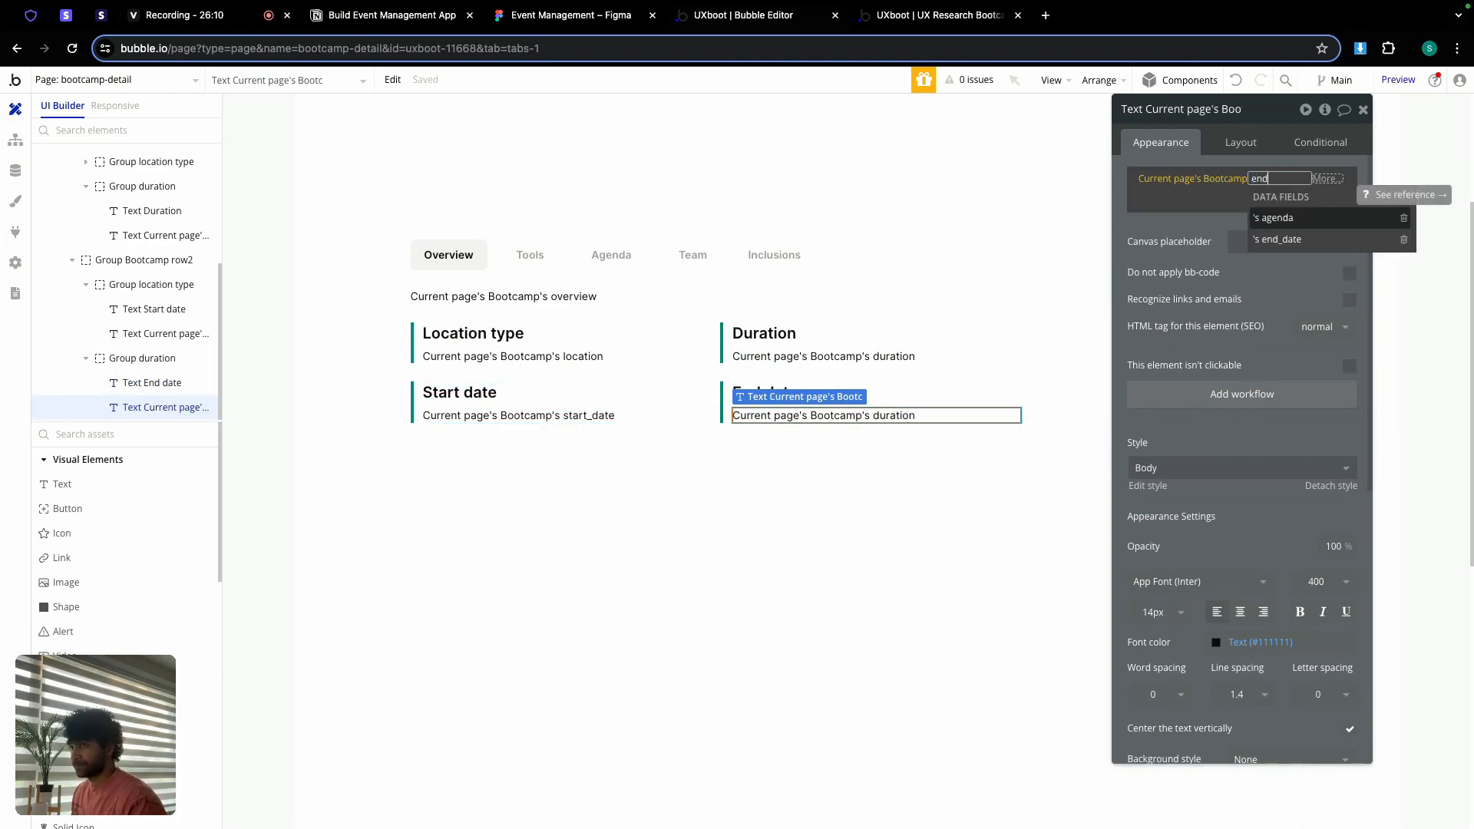
pyautogui.click(1277, 239)
pyautogui.click(1137, 221)
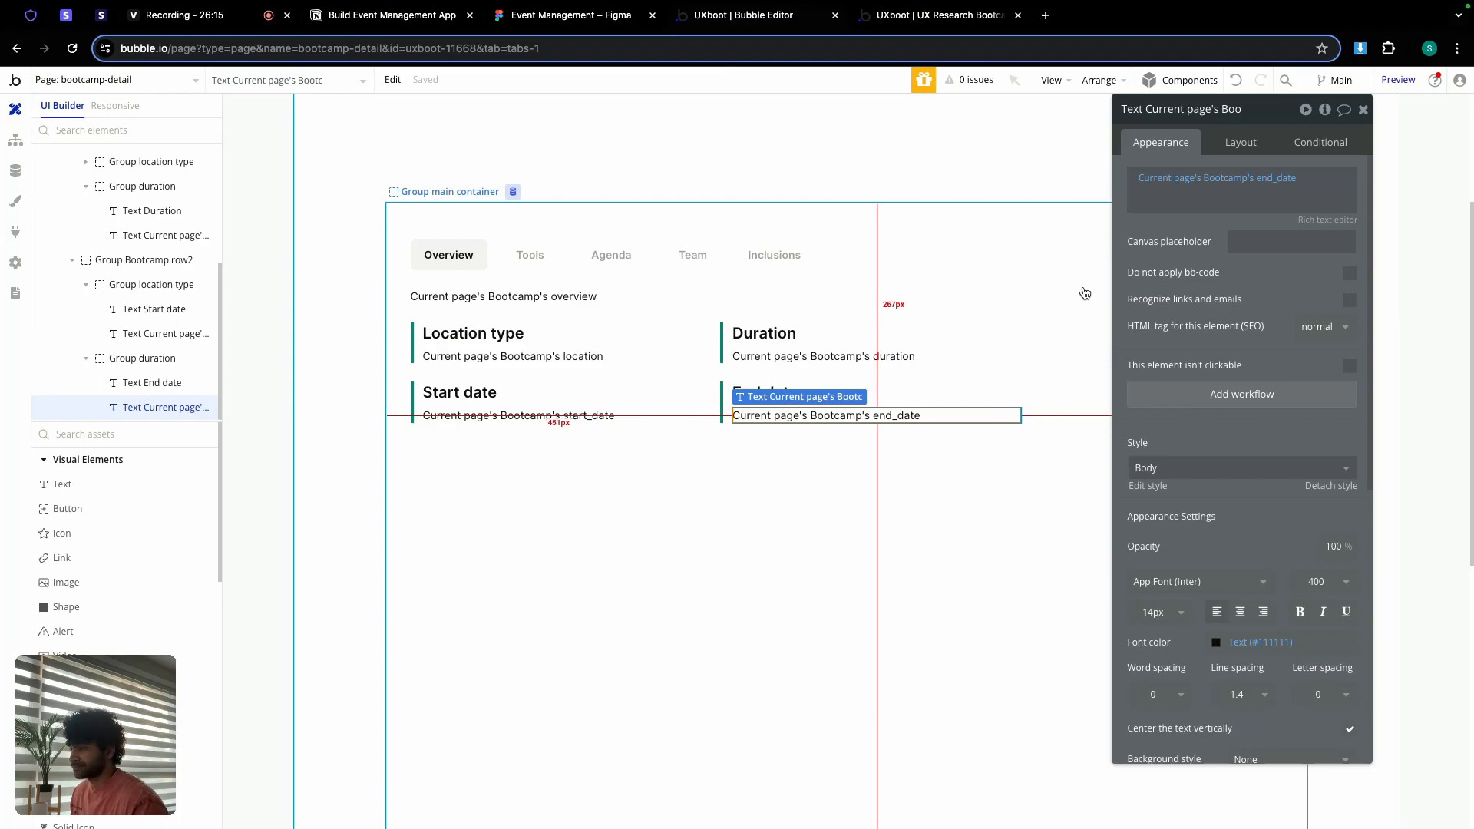
pyautogui.click(718, 400)
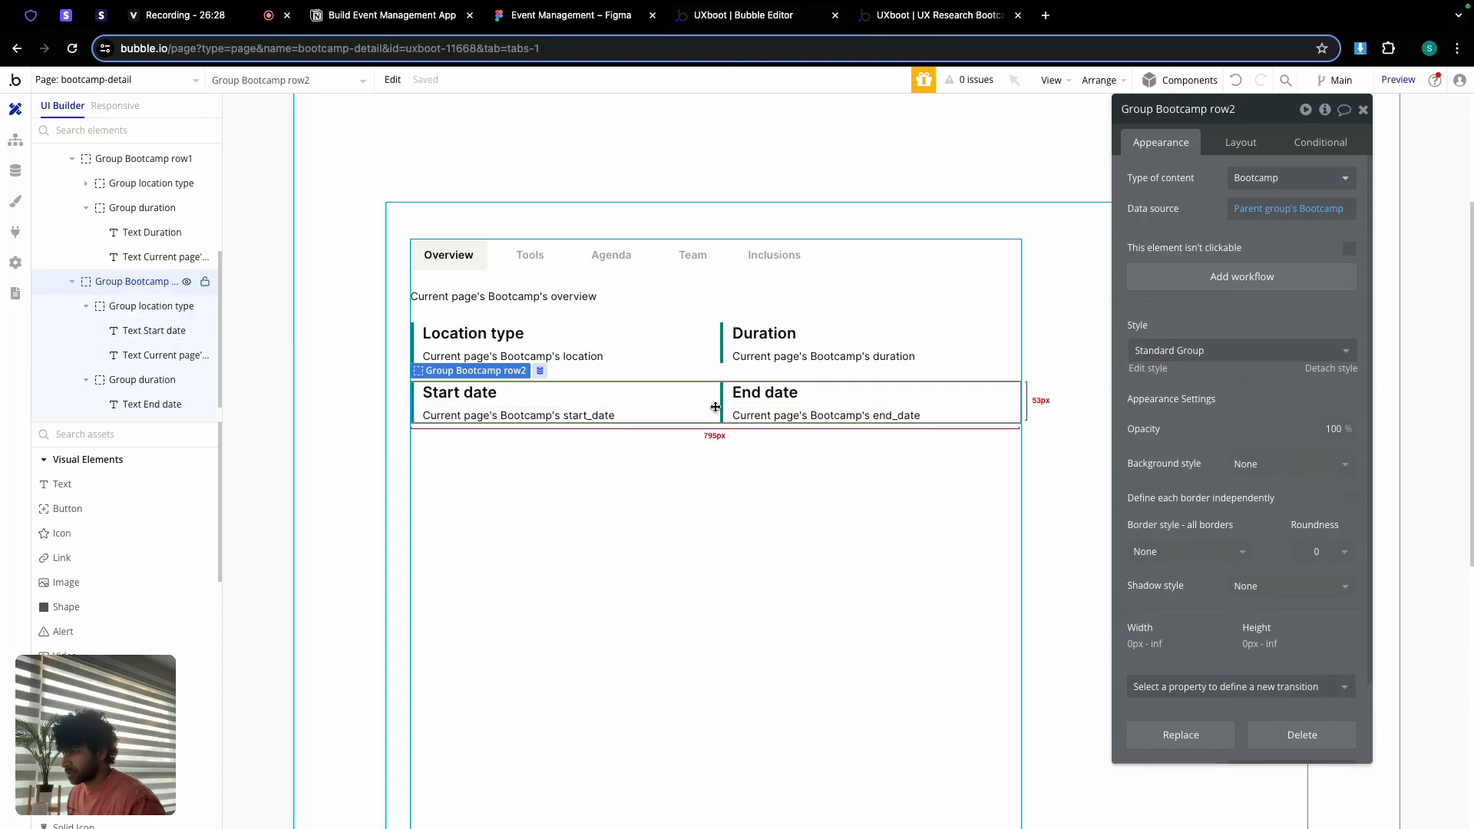
pyautogui.click(637, 457)
# Step: Paste a third row and change its first card to a 'Location' heading bound to location
pyautogui.hotkey('ctrl', 'v')
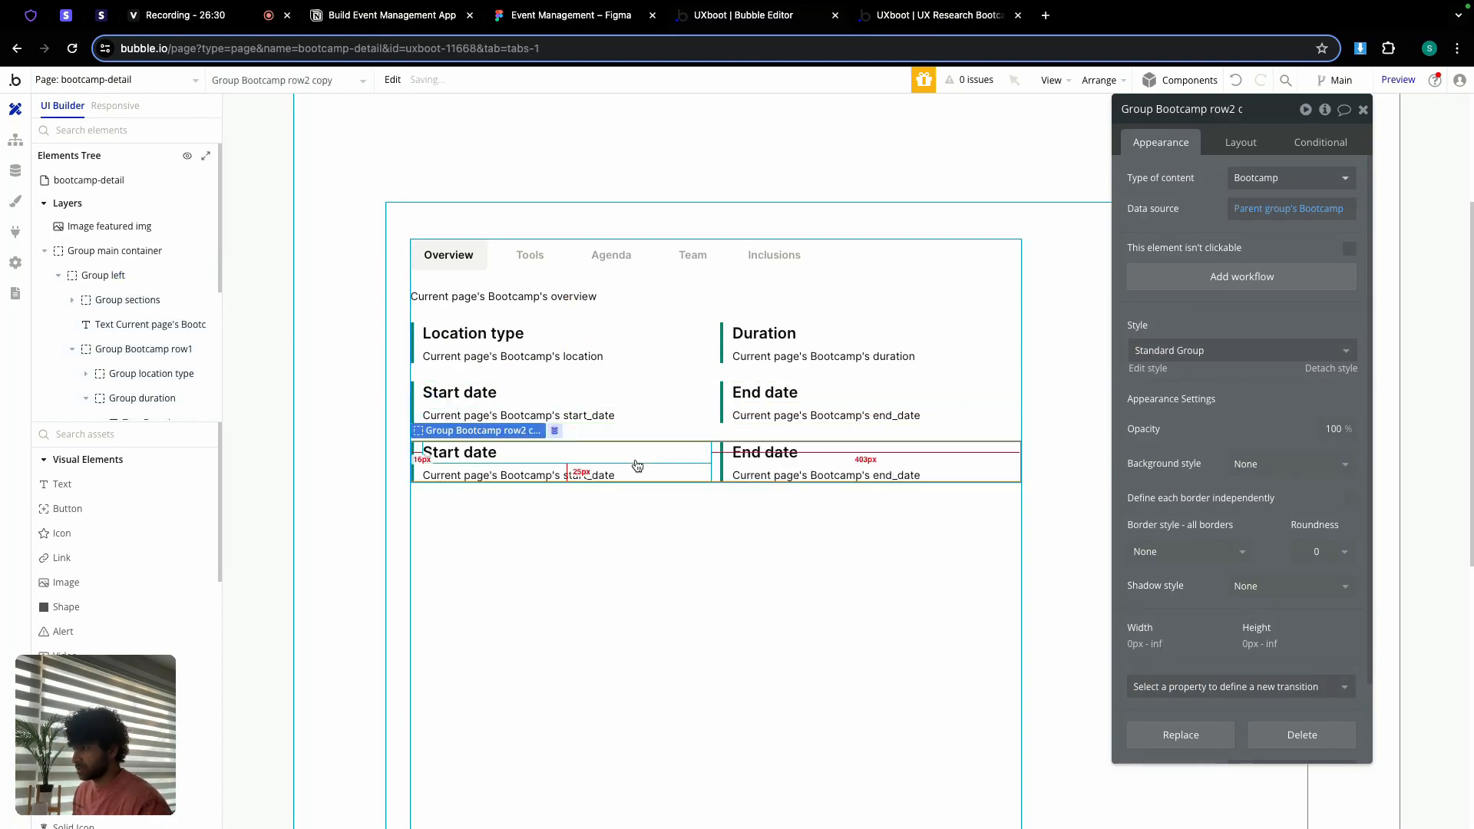
pyautogui.click(512, 456)
pyautogui.tripleClick(1179, 193)
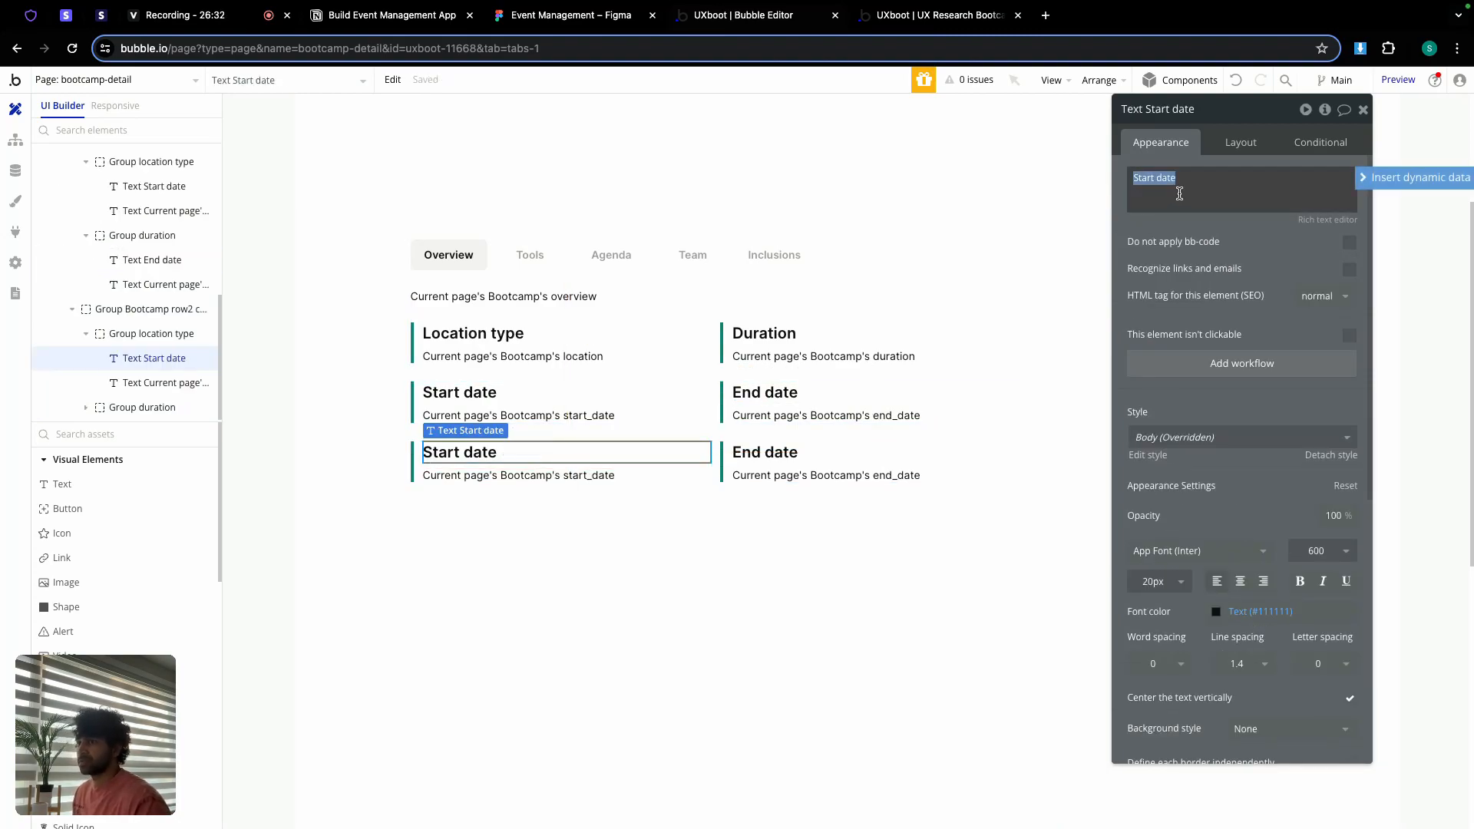
pyautogui.write('Location')
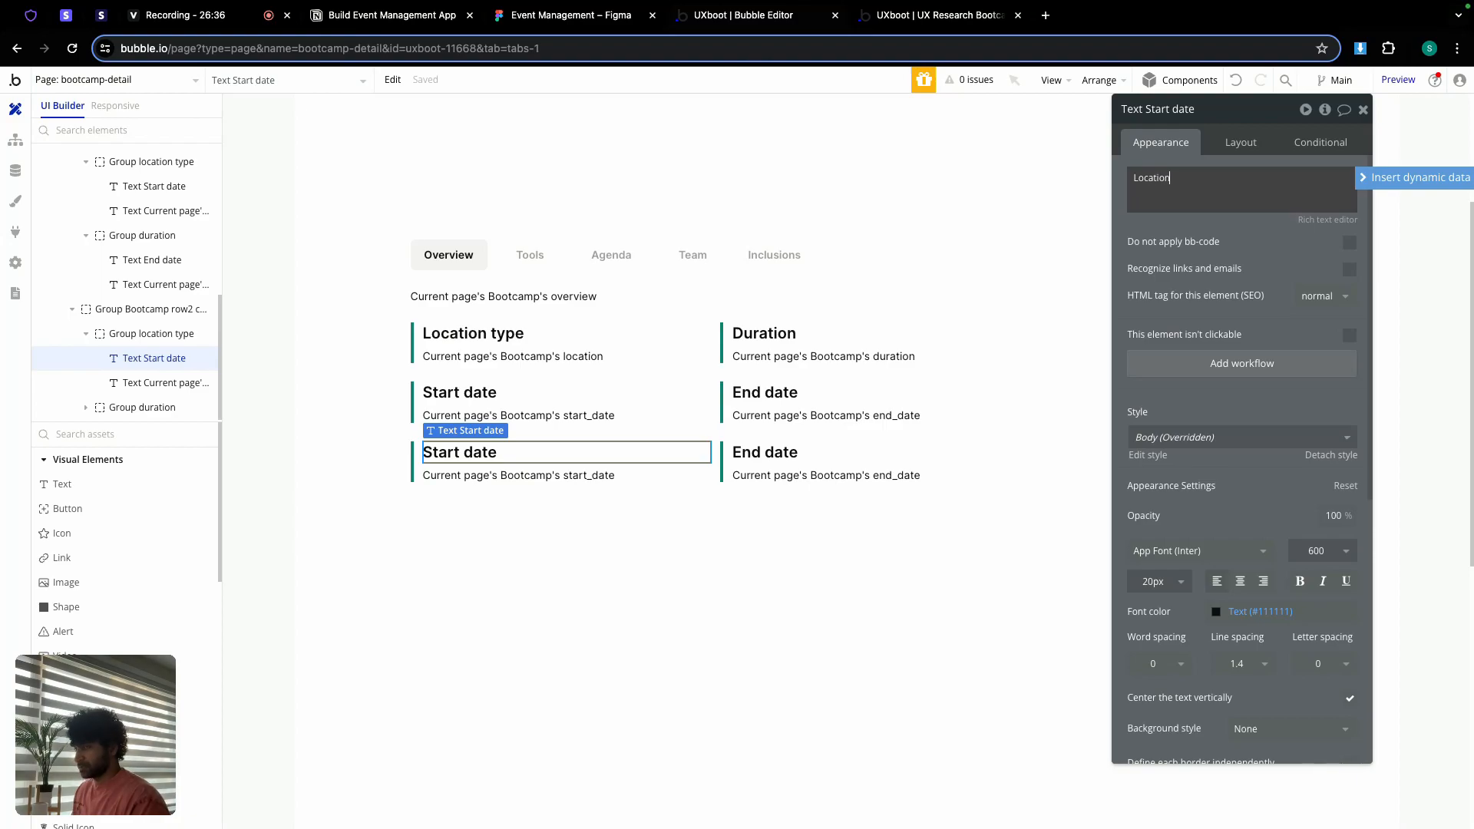
pyautogui.click(595, 475)
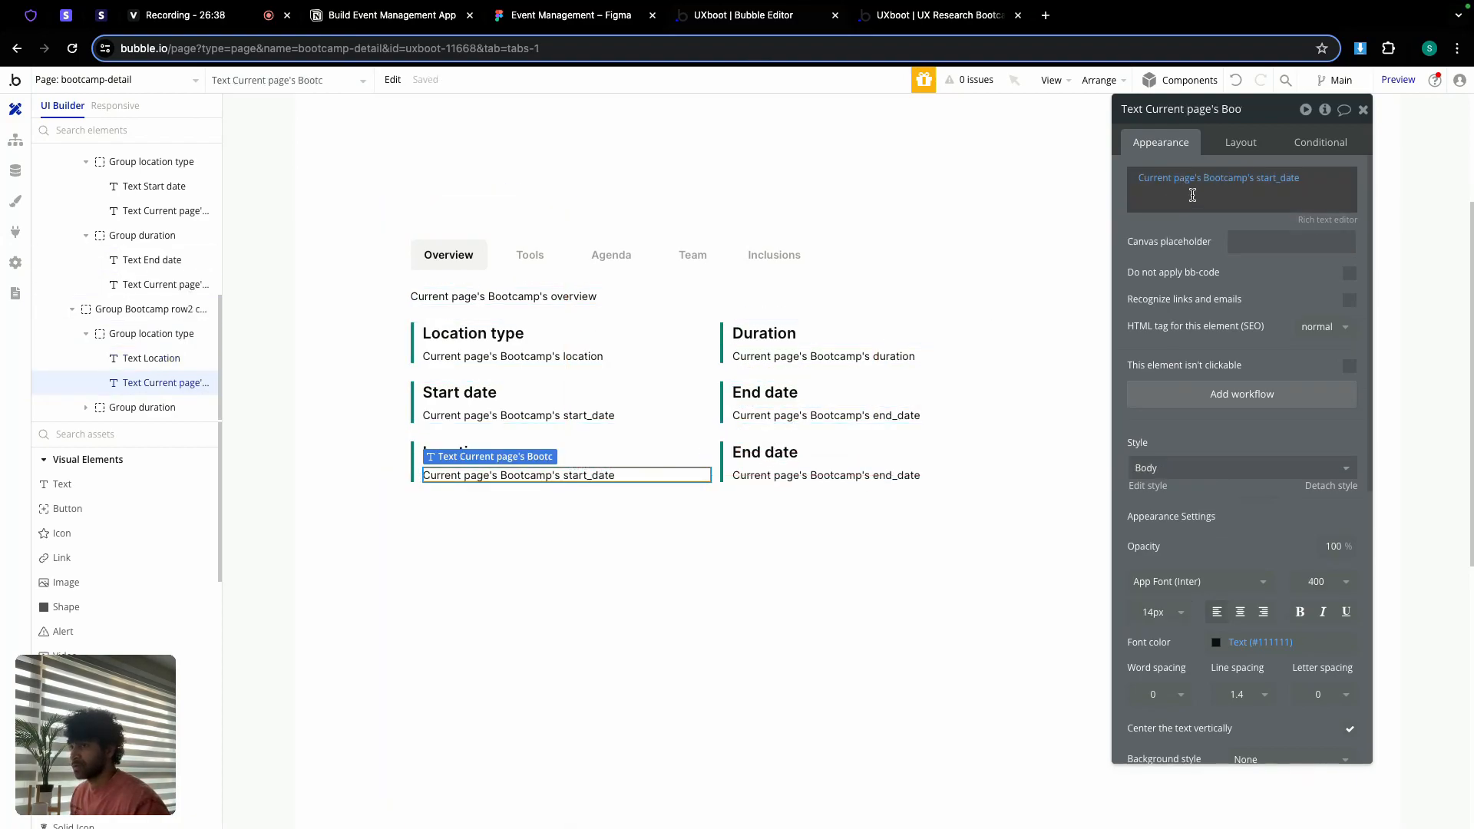
pyautogui.click(1272, 180)
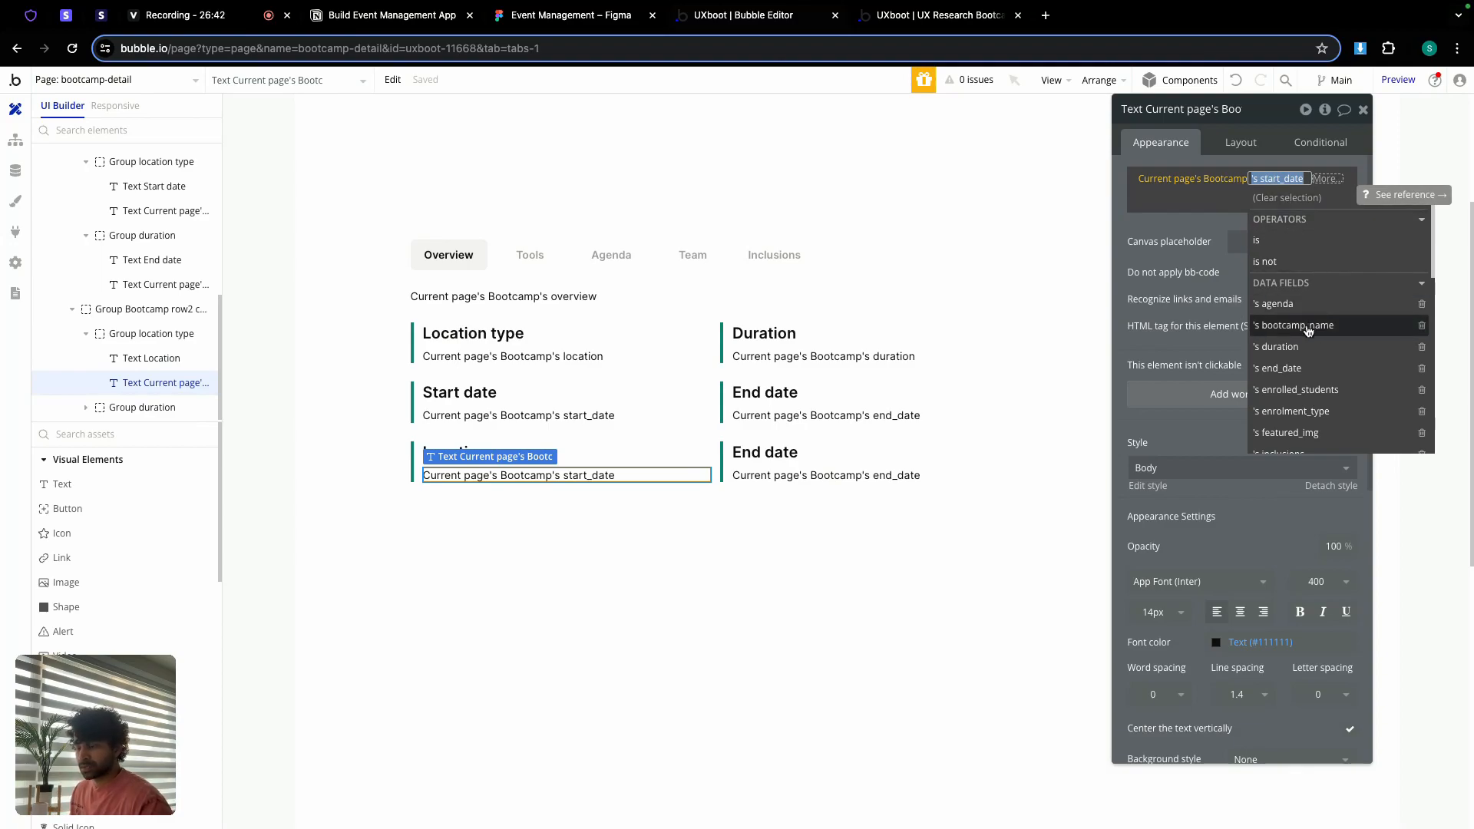
pyautogui.write('loc')
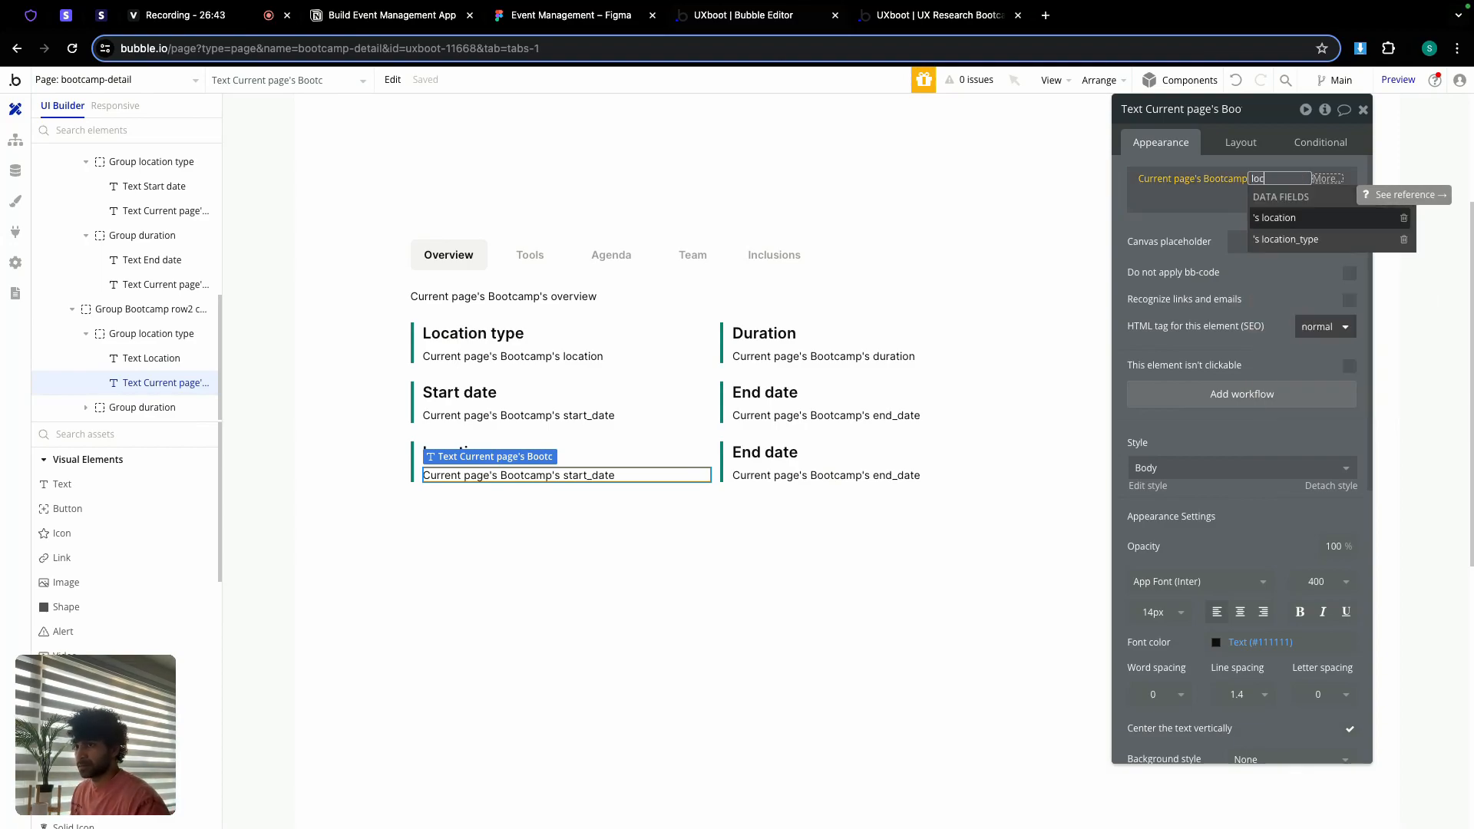
pyautogui.click(1297, 221)
pyautogui.click(1131, 223)
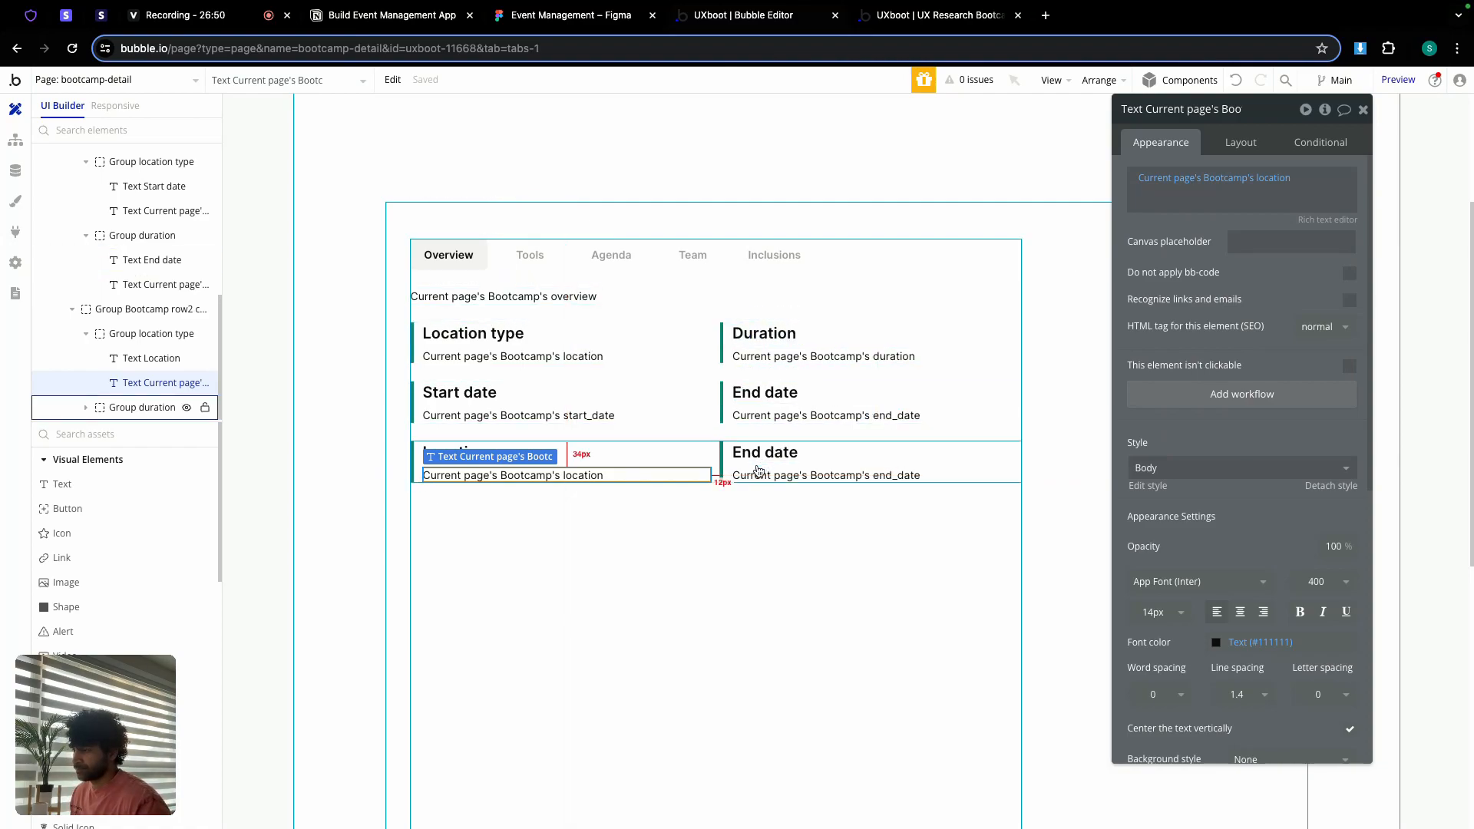
# Step: Delete the third row's End date card group
pyautogui.click(695, 464)
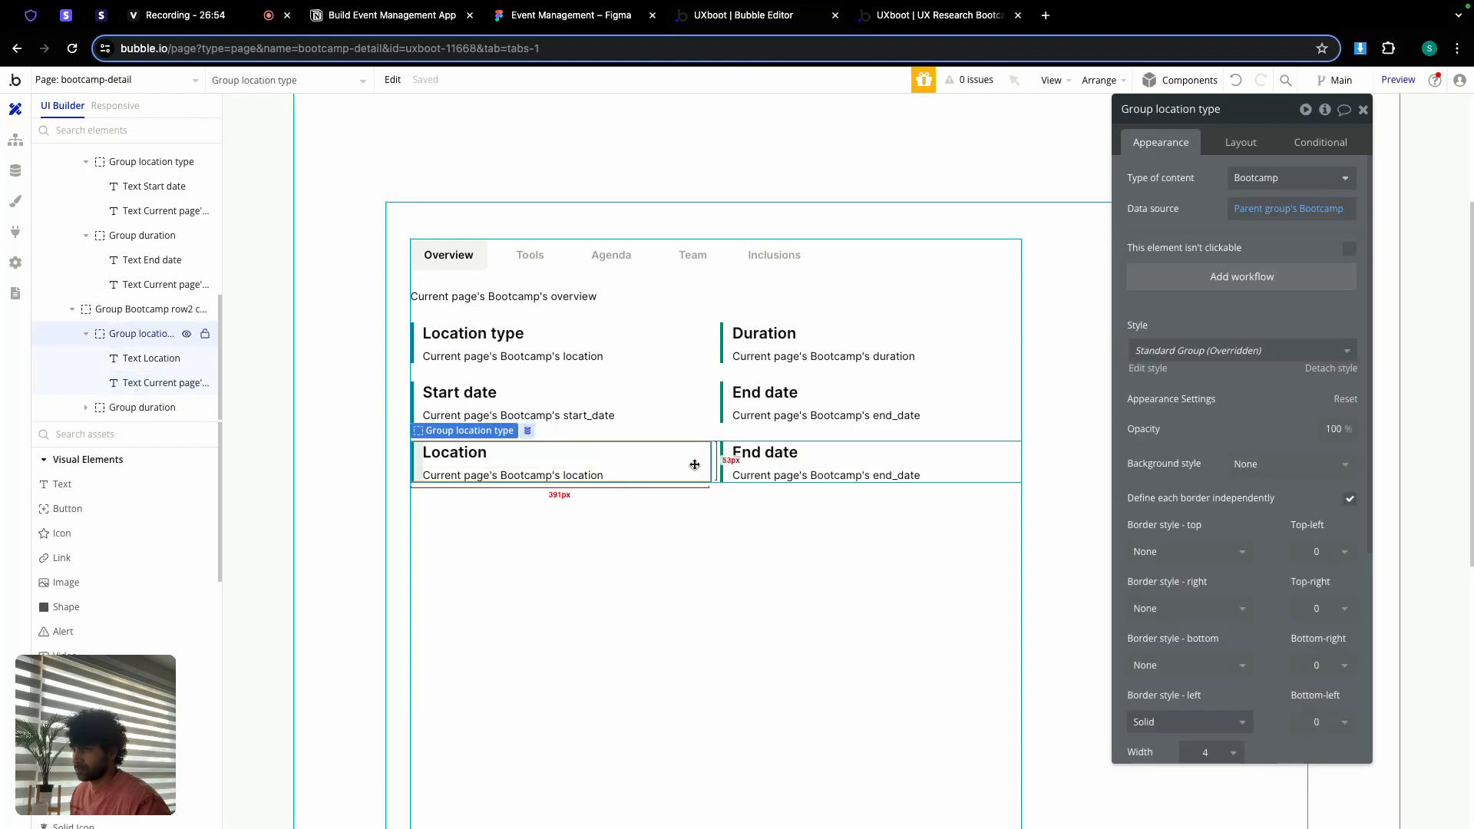
pyautogui.click(756, 466)
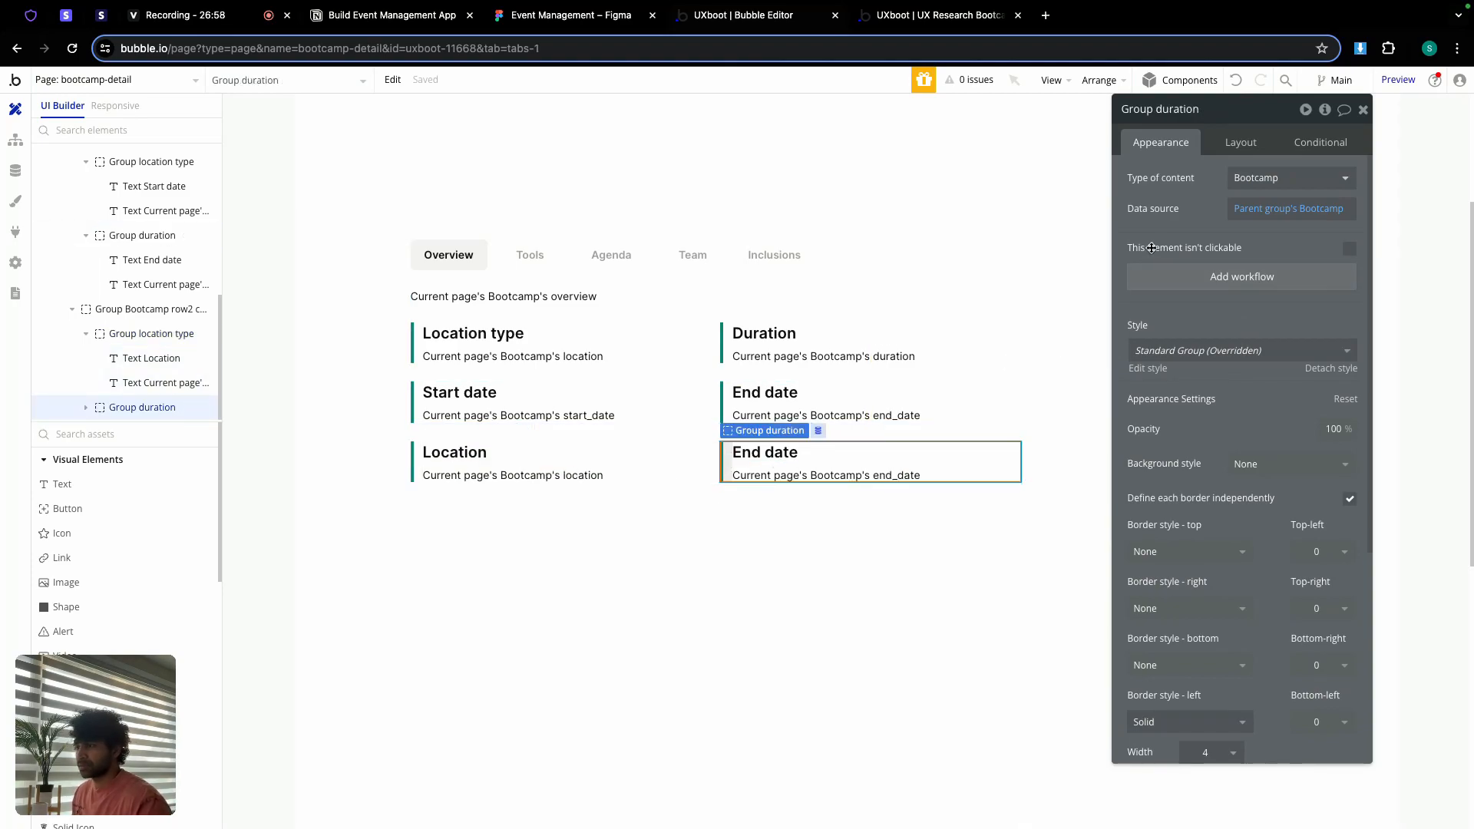
pyautogui.click(1178, 108)
pyautogui.doubleClick(1180, 107)
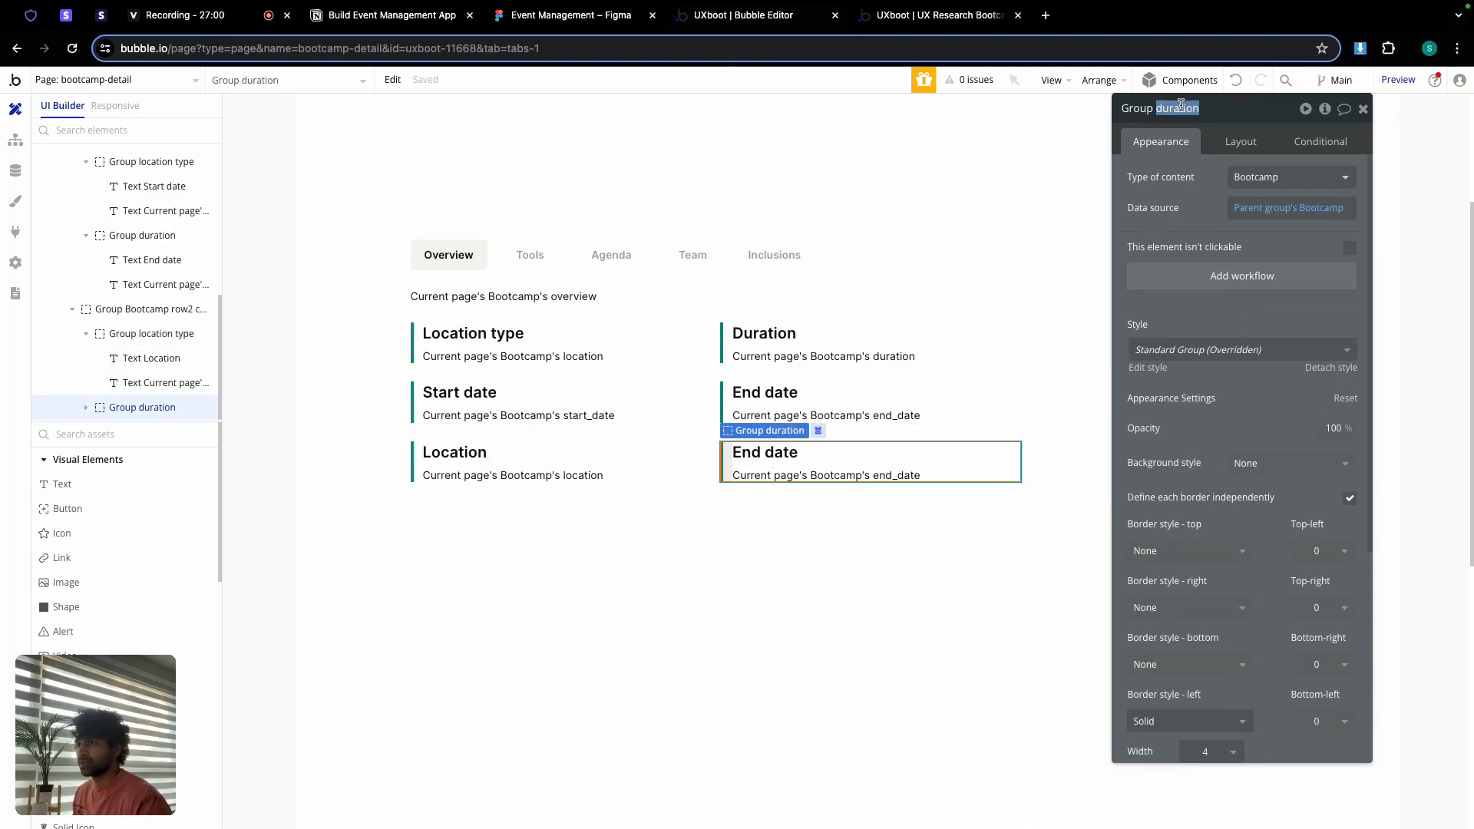
pyautogui.write('du')
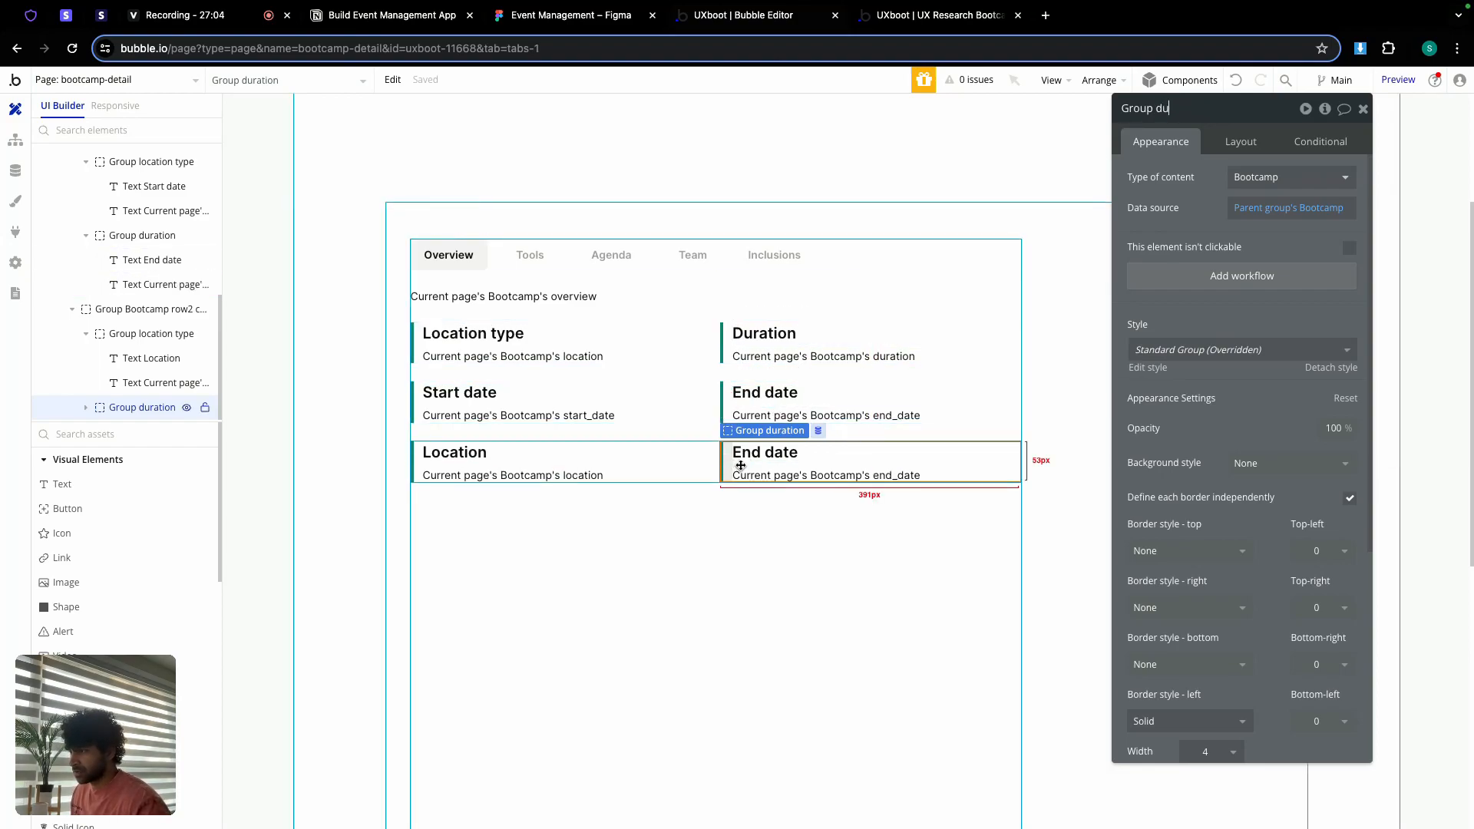
pyautogui.press('Delete')
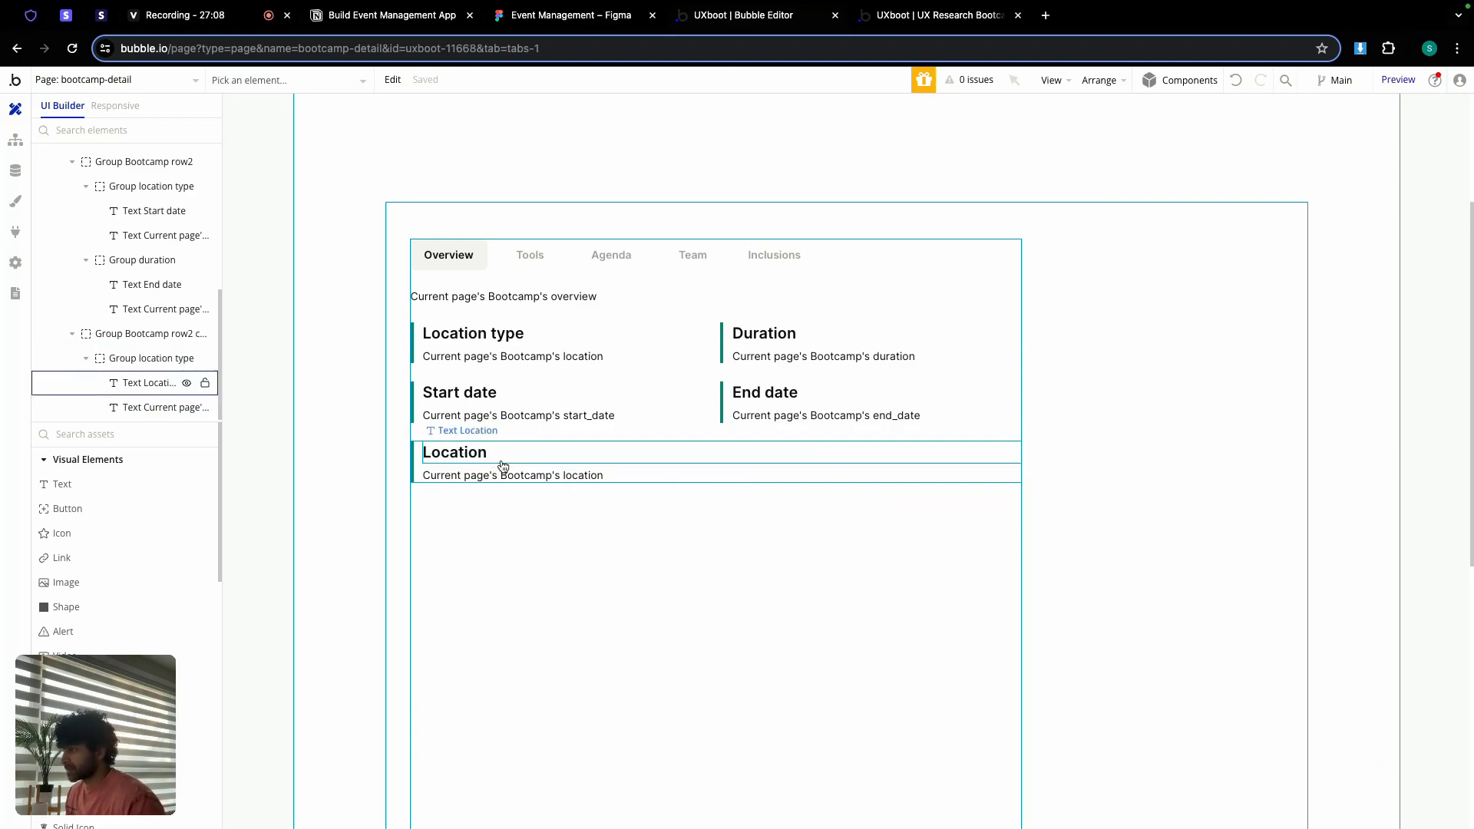
# Step: Rename the remaining card group from 'Group location type' to 'Group location'
pyautogui.doubleClick(473, 466)
pyautogui.click(1213, 108)
pyautogui.doubleClick(1213, 109)
pyautogui.press('BackSpace')
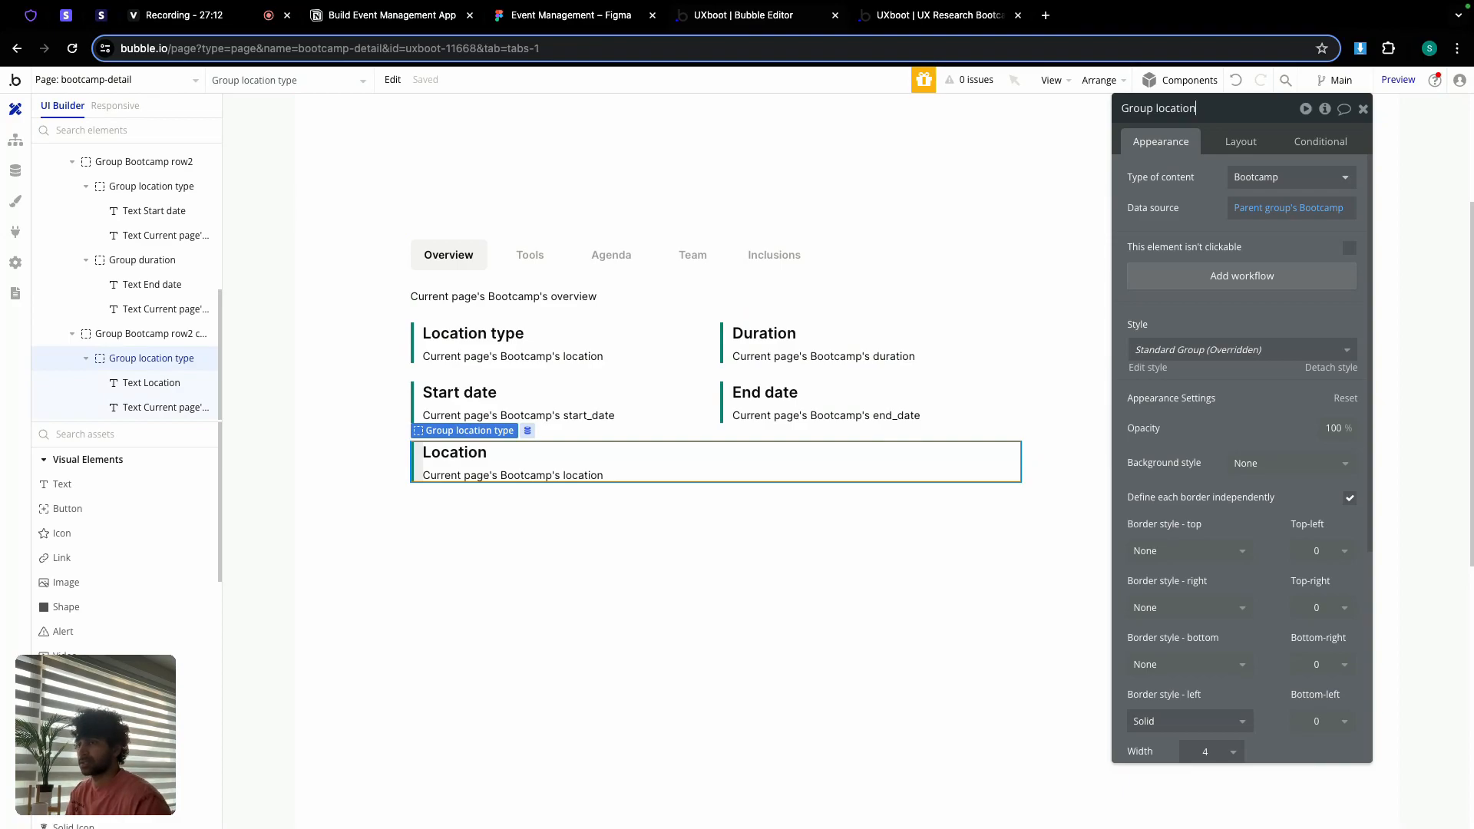
# Step: Make Group location hidden on page load and collapse when hidden
pyautogui.click(1249, 148)
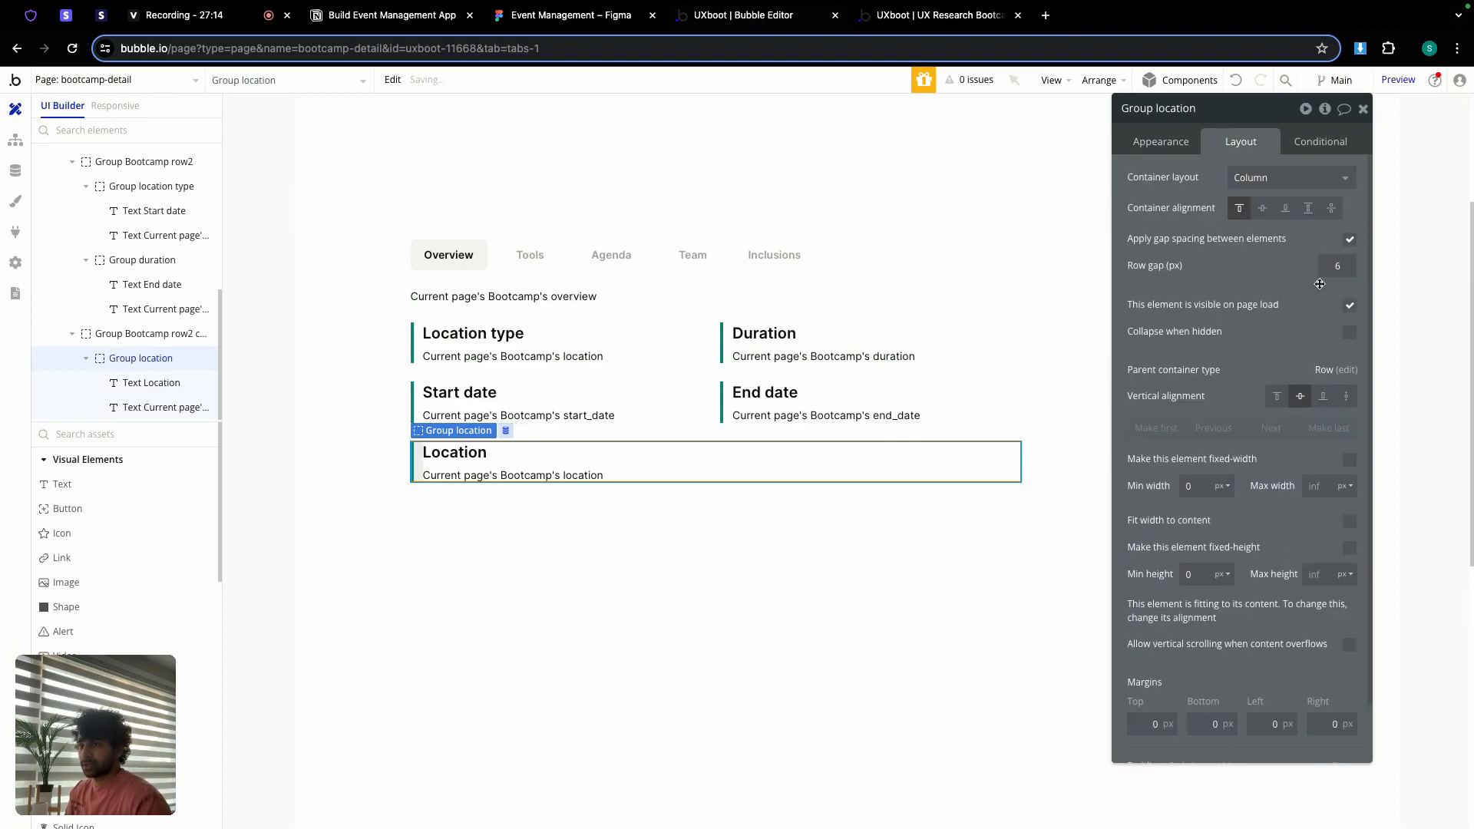
pyautogui.click(1350, 305)
pyautogui.click(1350, 367)
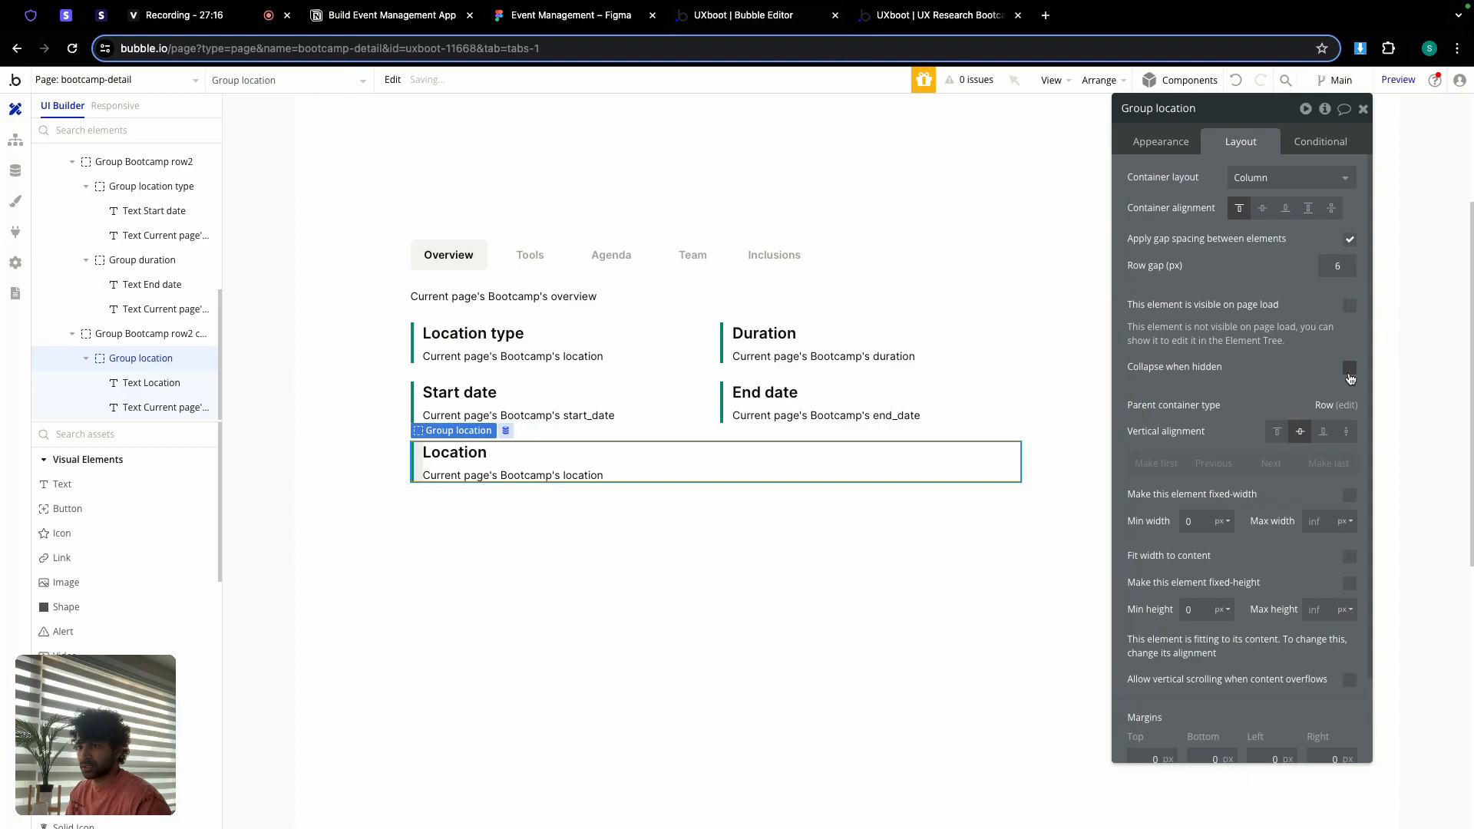
# Step: Add a condition: when Current page's Bootcamp's location_type is Offline, the element is visible
pyautogui.click(1321, 142)
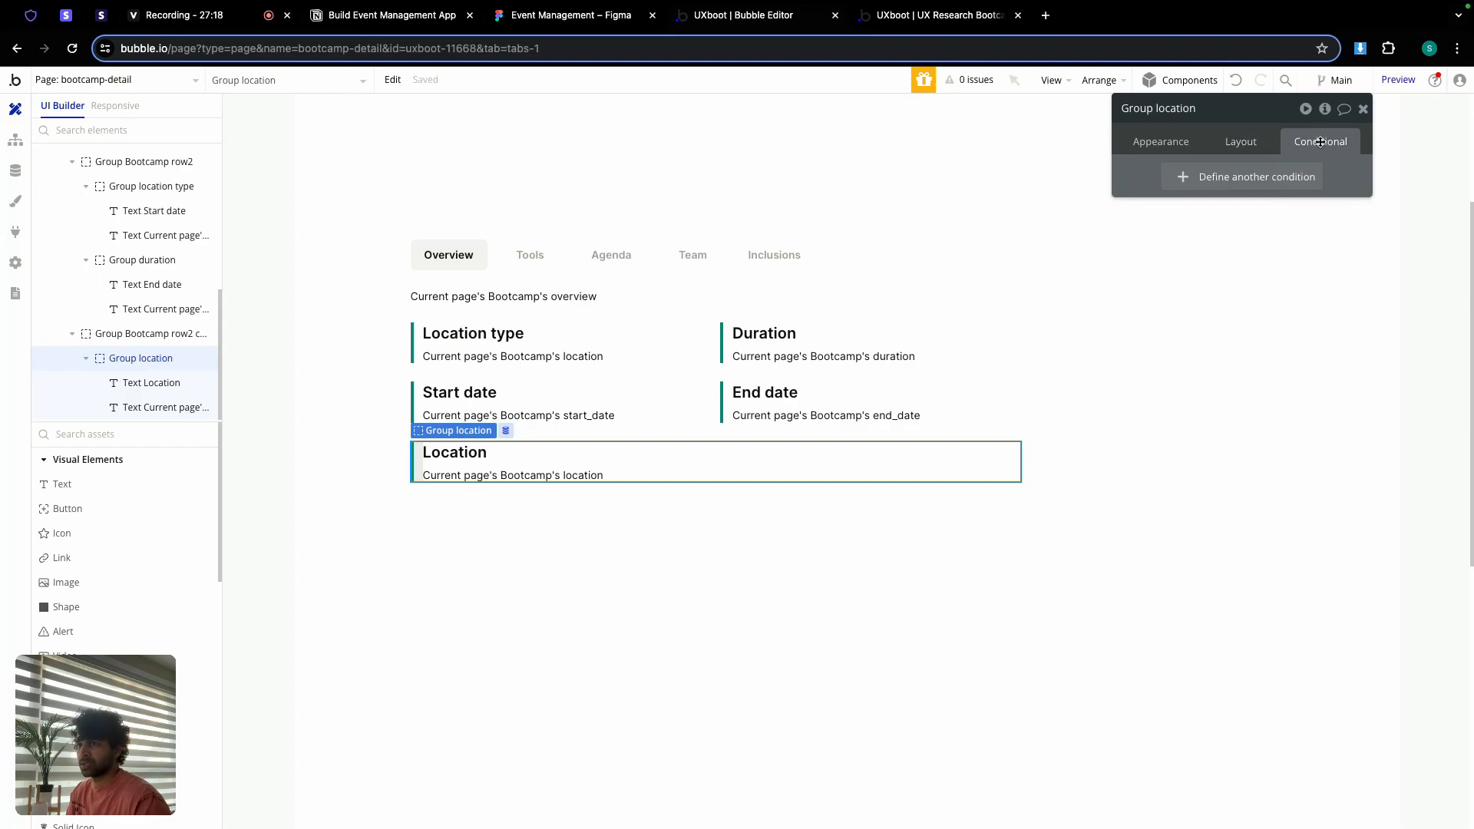
pyautogui.click(1256, 177)
pyautogui.click(1213, 186)
pyautogui.click(1238, 294)
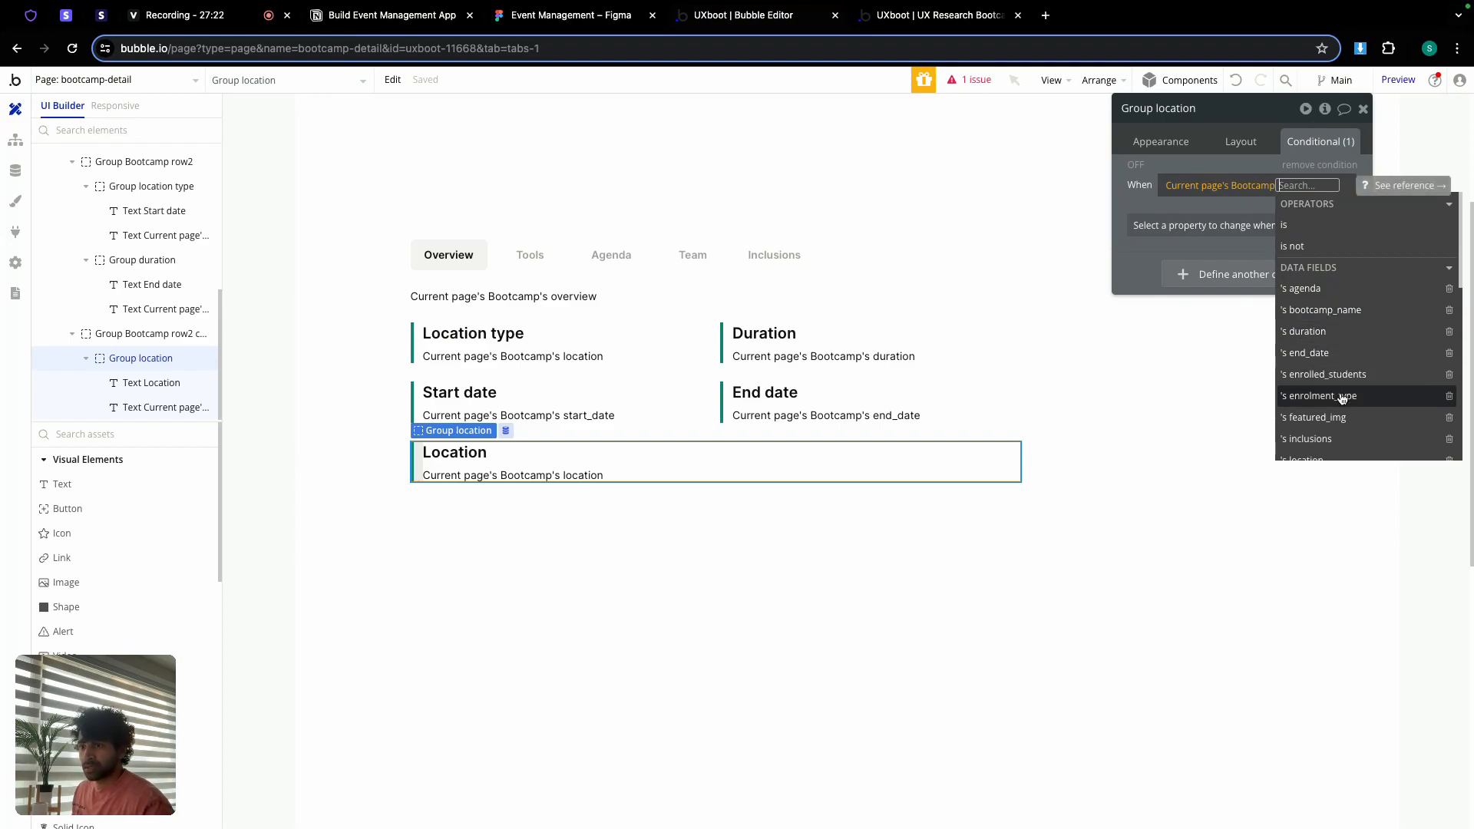
pyautogui.write('loc')
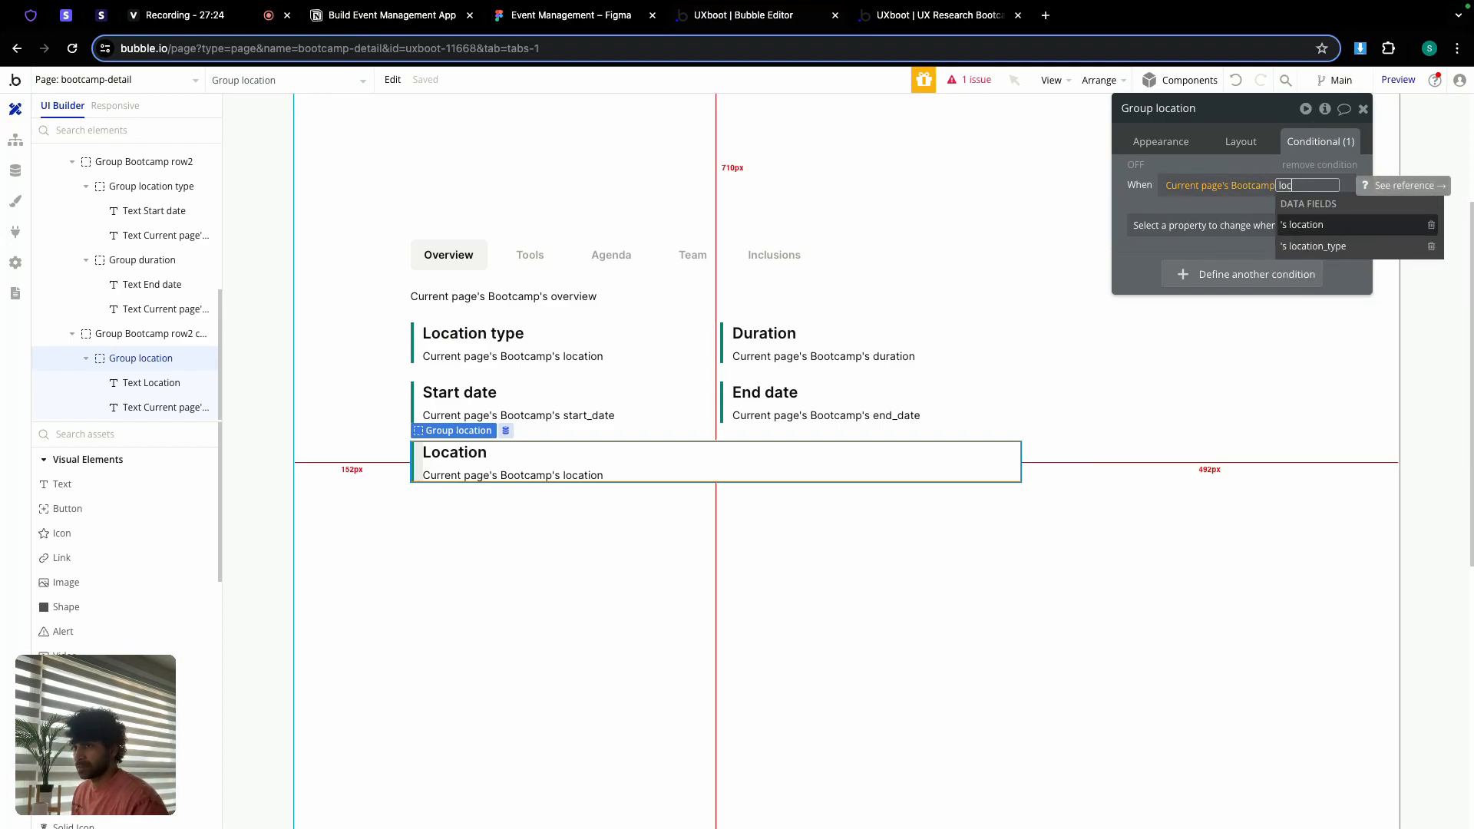
pyautogui.click(1329, 246)
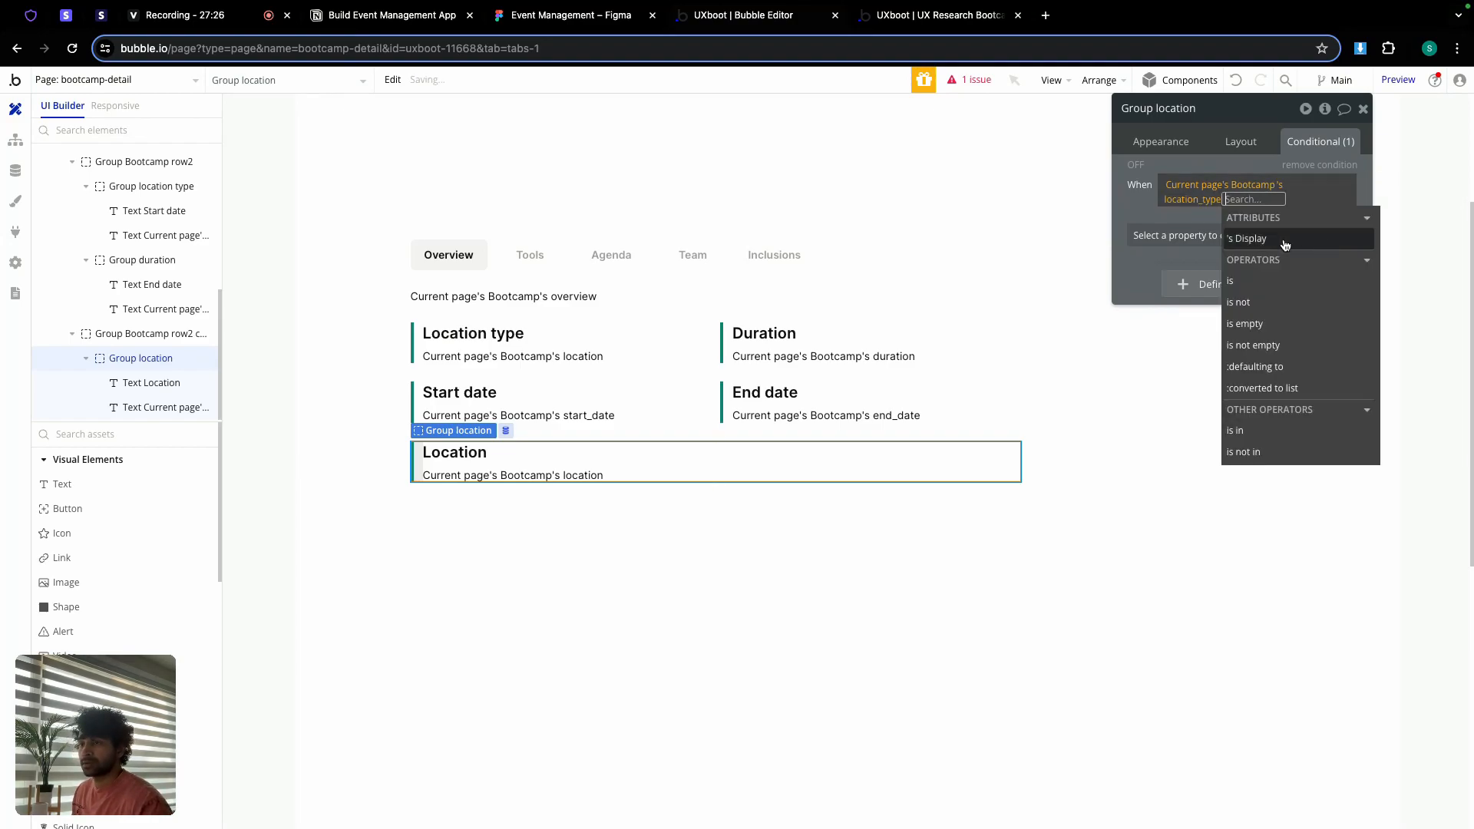
pyautogui.click(1246, 275)
pyautogui.click(1242, 281)
pyautogui.click(1169, 234)
pyautogui.click(1169, 234)
pyautogui.click(1171, 234)
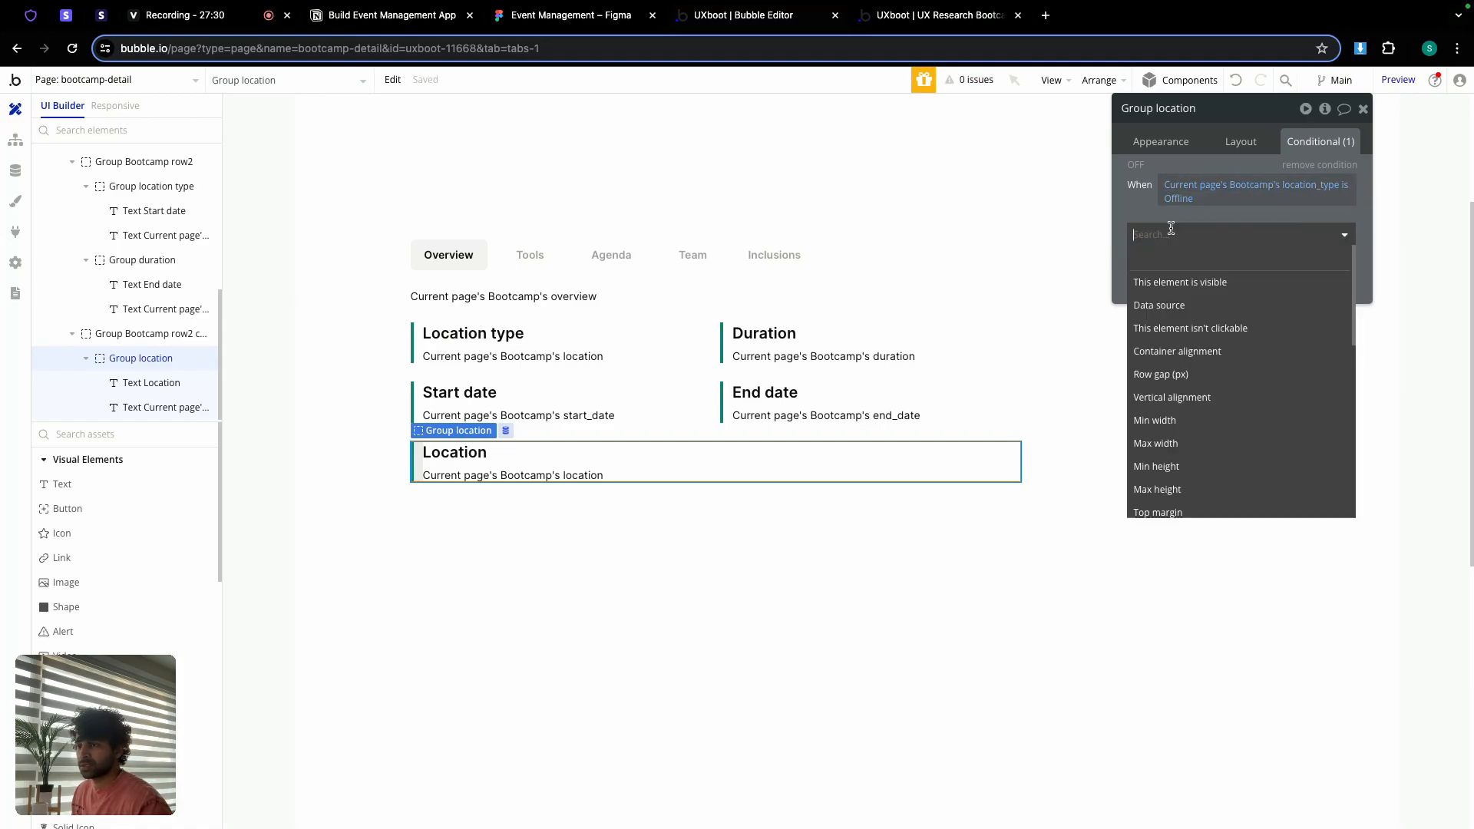
pyautogui.click(1180, 283)
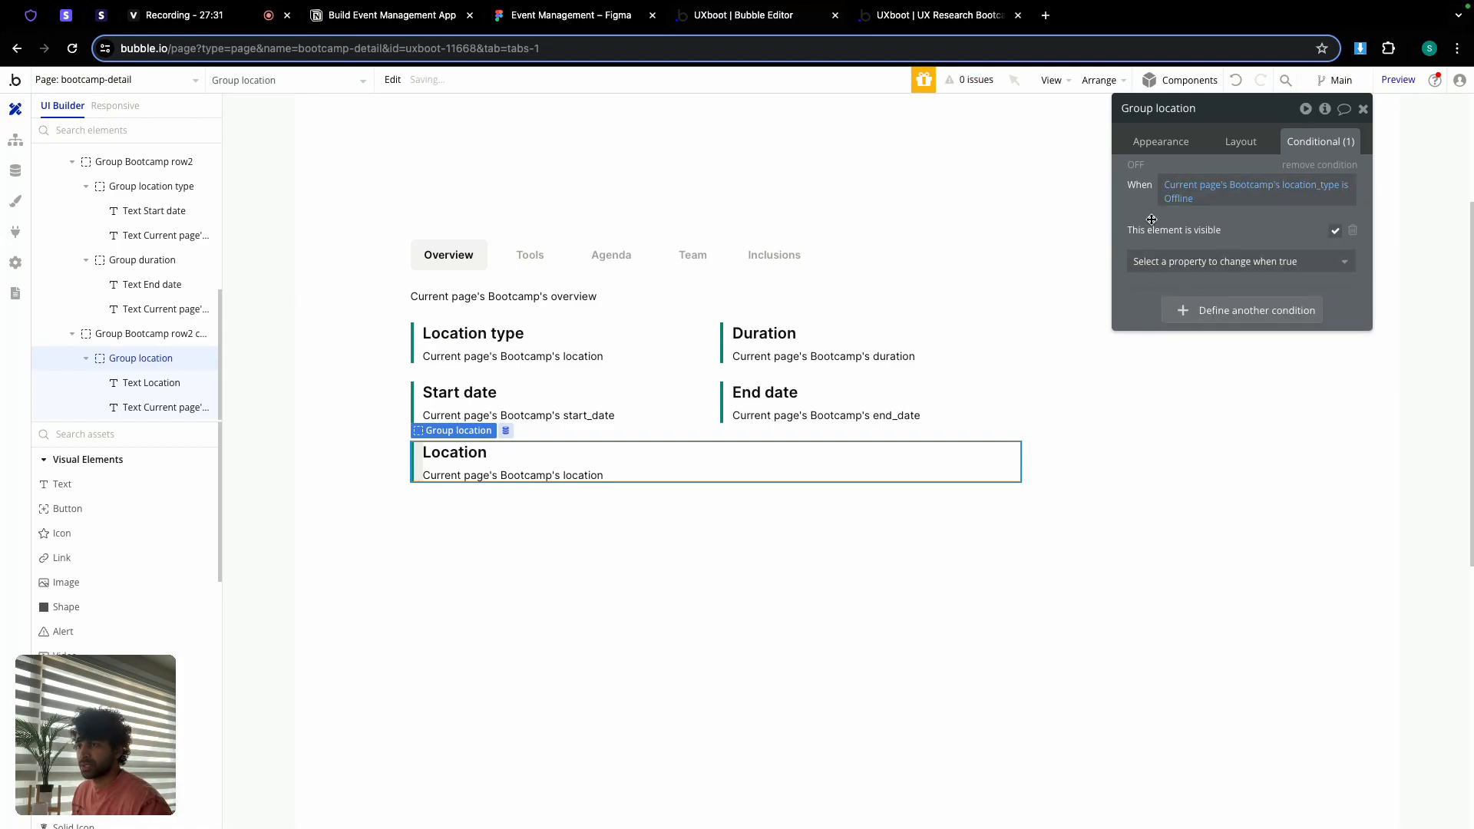
# Step: Compare the detail rows with the Figma frame, then select the overview text and first row
pyautogui.click(603, 510)
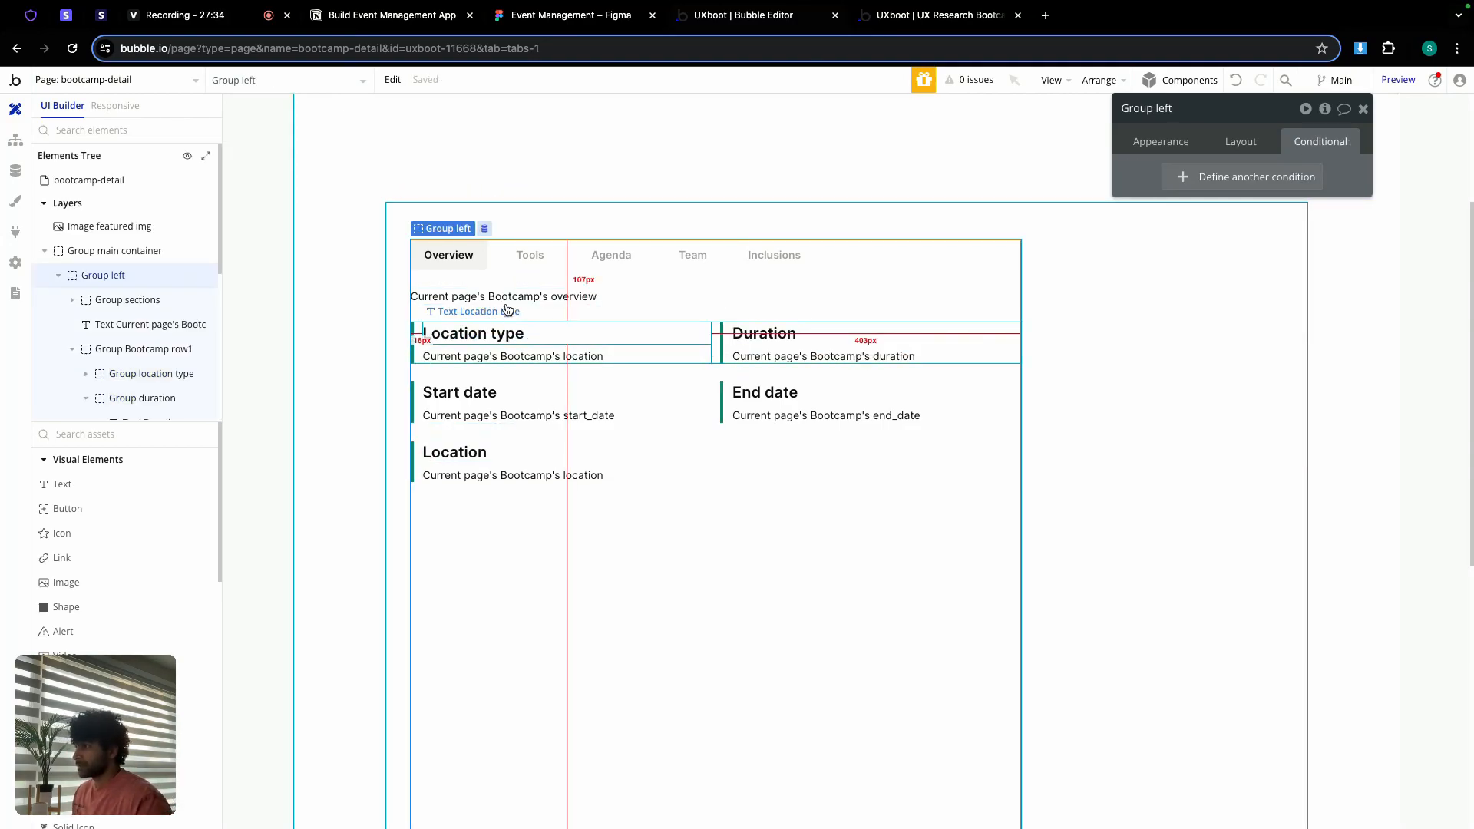
pyautogui.click(556, 16)
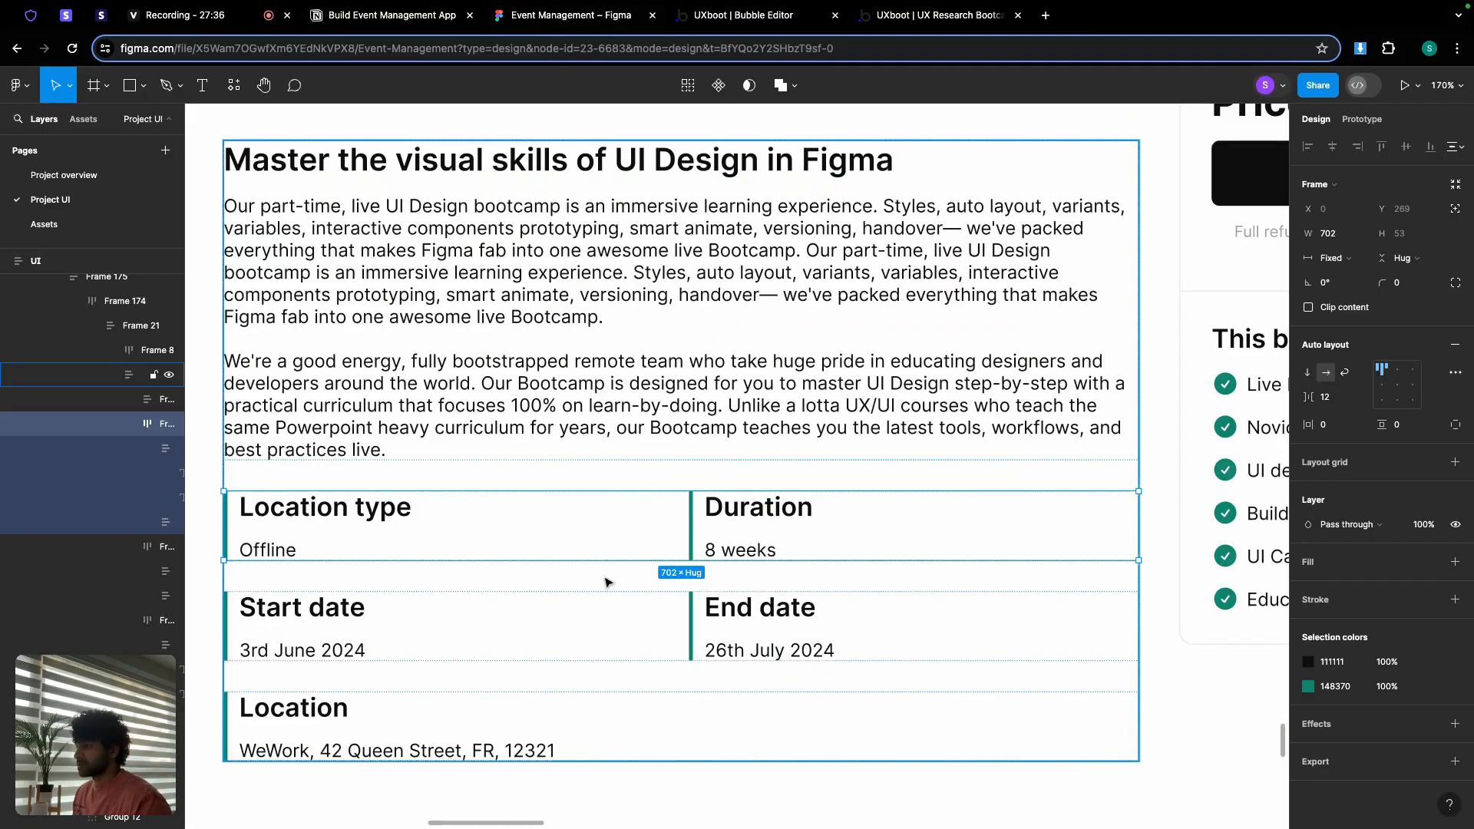
pyautogui.click(675, 576)
pyautogui.scroll(-5, 546, 335)
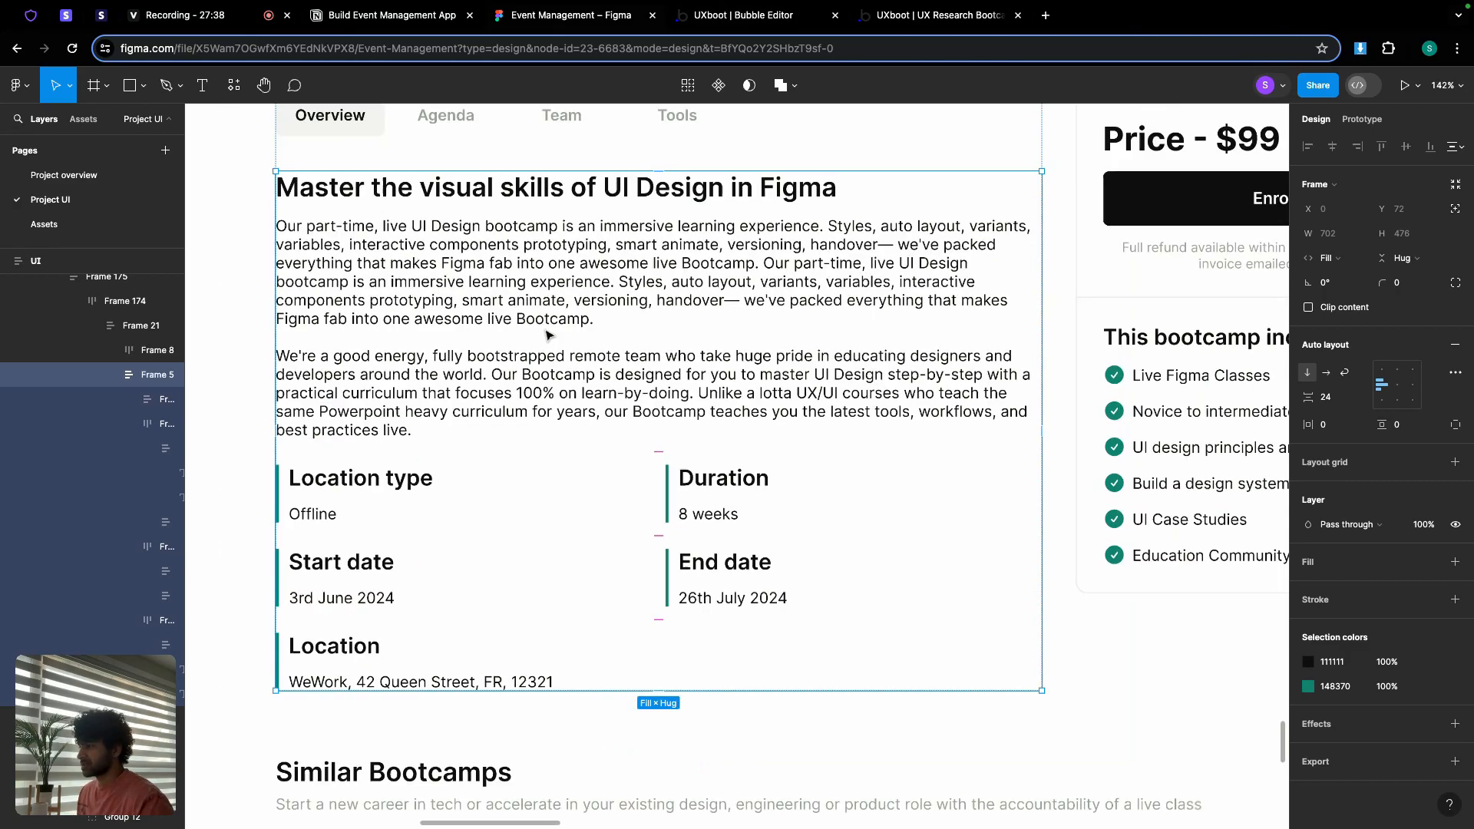
pyautogui.click(778, 25)
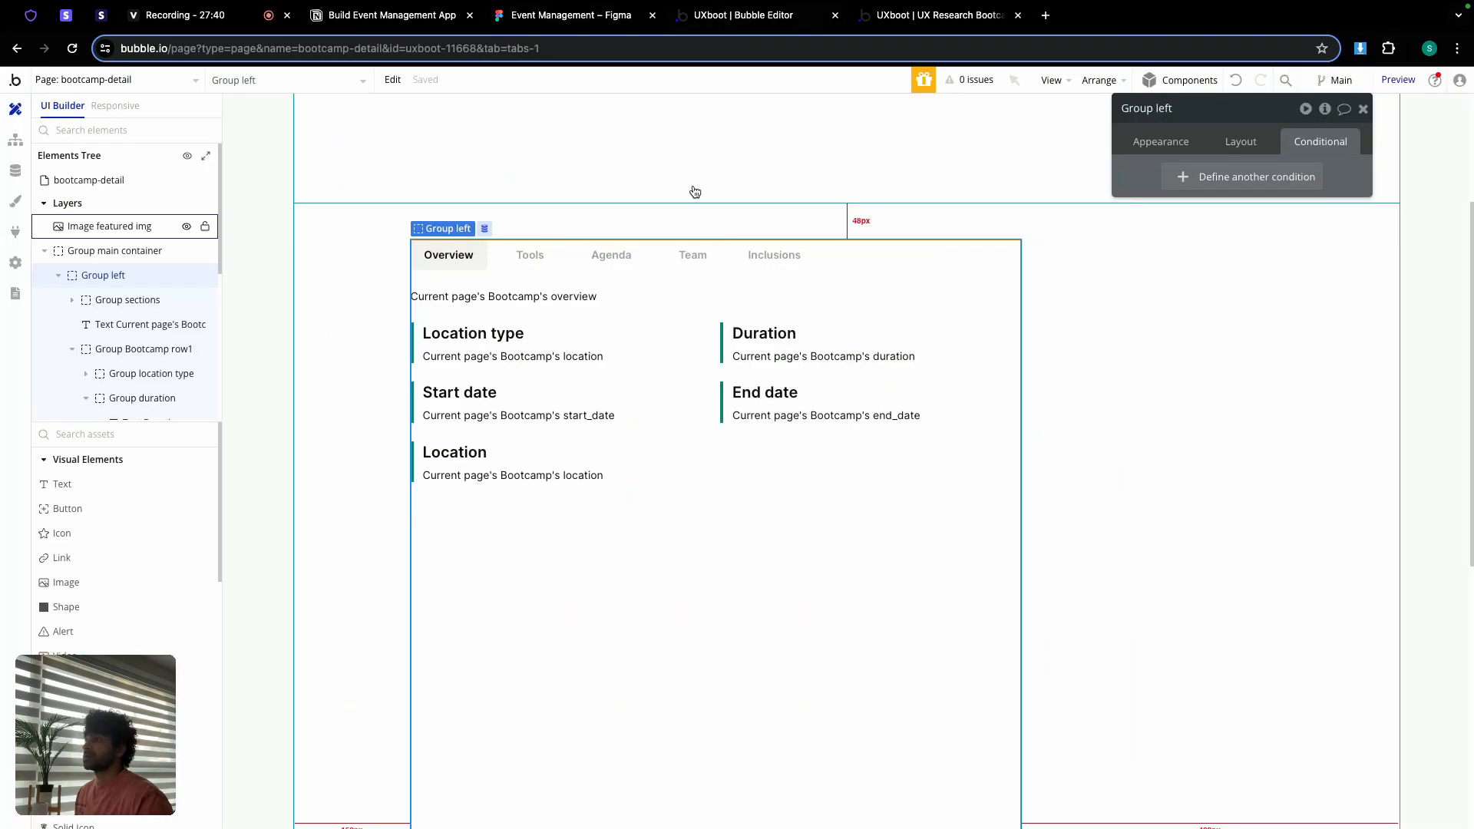
pyautogui.click(529, 300)
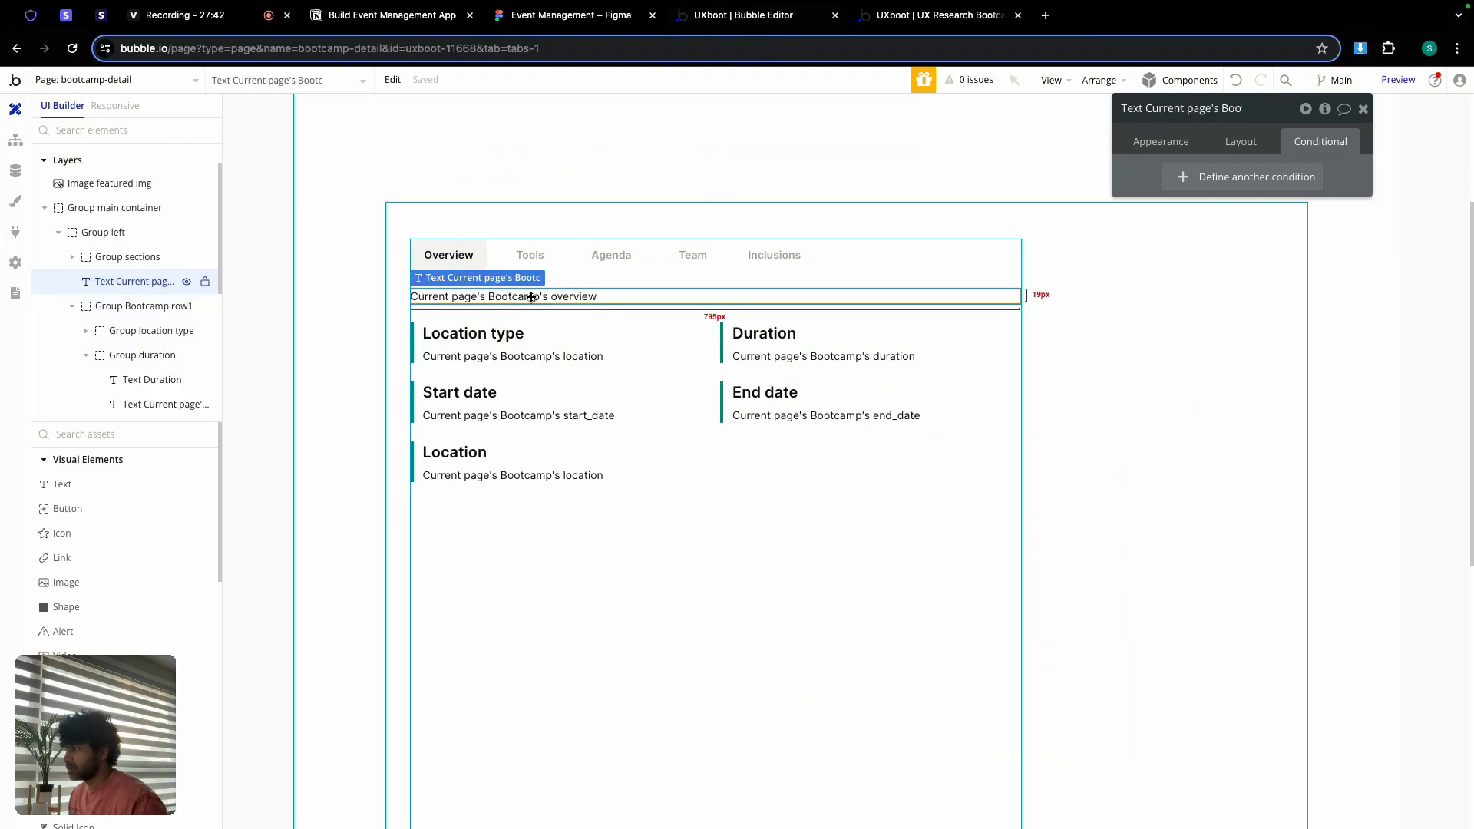
pyautogui.keyDown('shift'); pyautogui.click(716, 341); pyautogui.keyUp('shift')
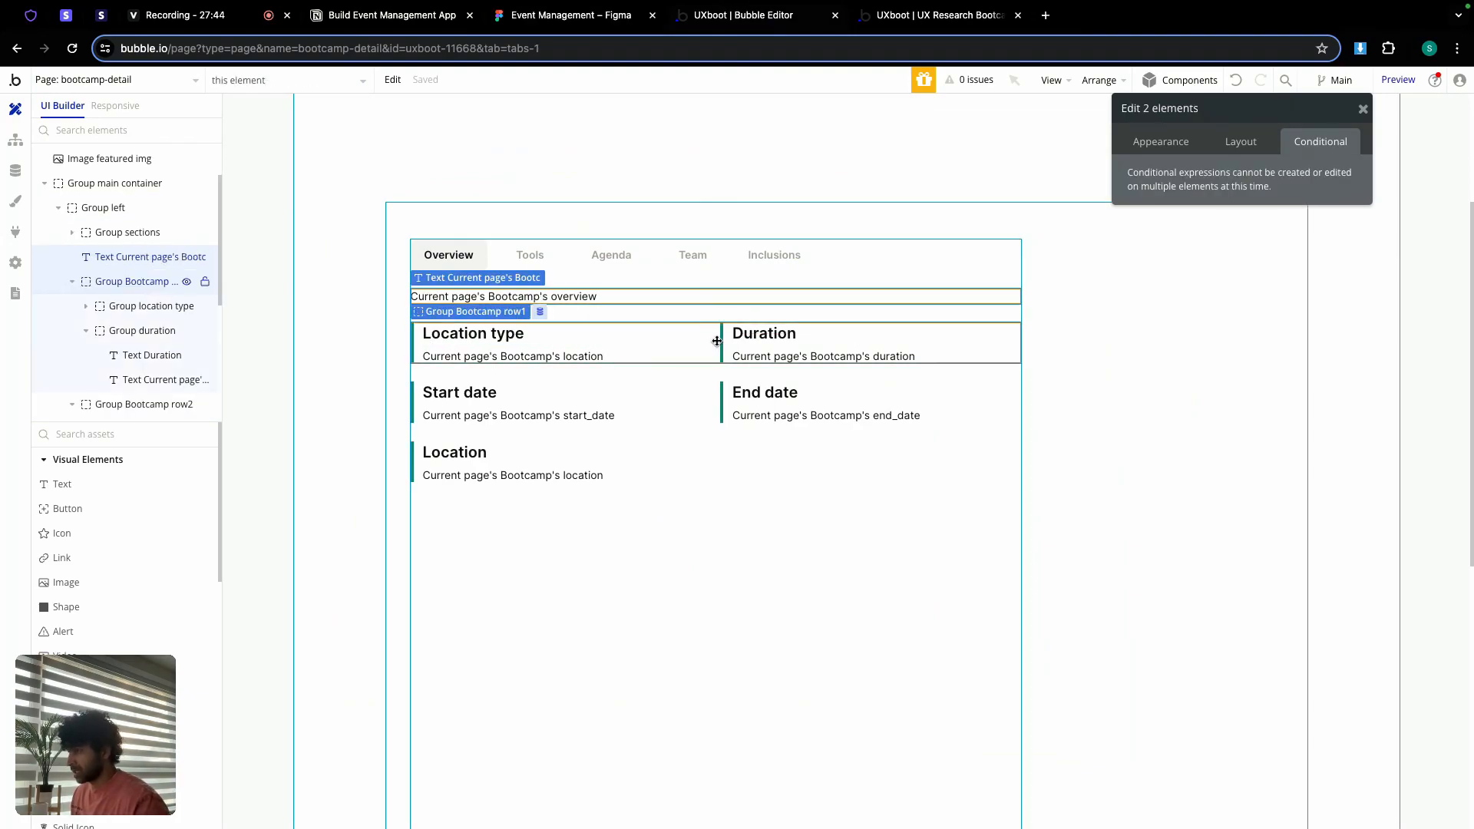
# Step: Wrap the overview text, both detail rows and Group location in a column container
pyautogui.keyDown('shift'); pyautogui.click(717, 396); pyautogui.keyUp('shift')
pyautogui.keyDown('shift'); pyautogui.click(670, 465); pyautogui.keyUp('shift')
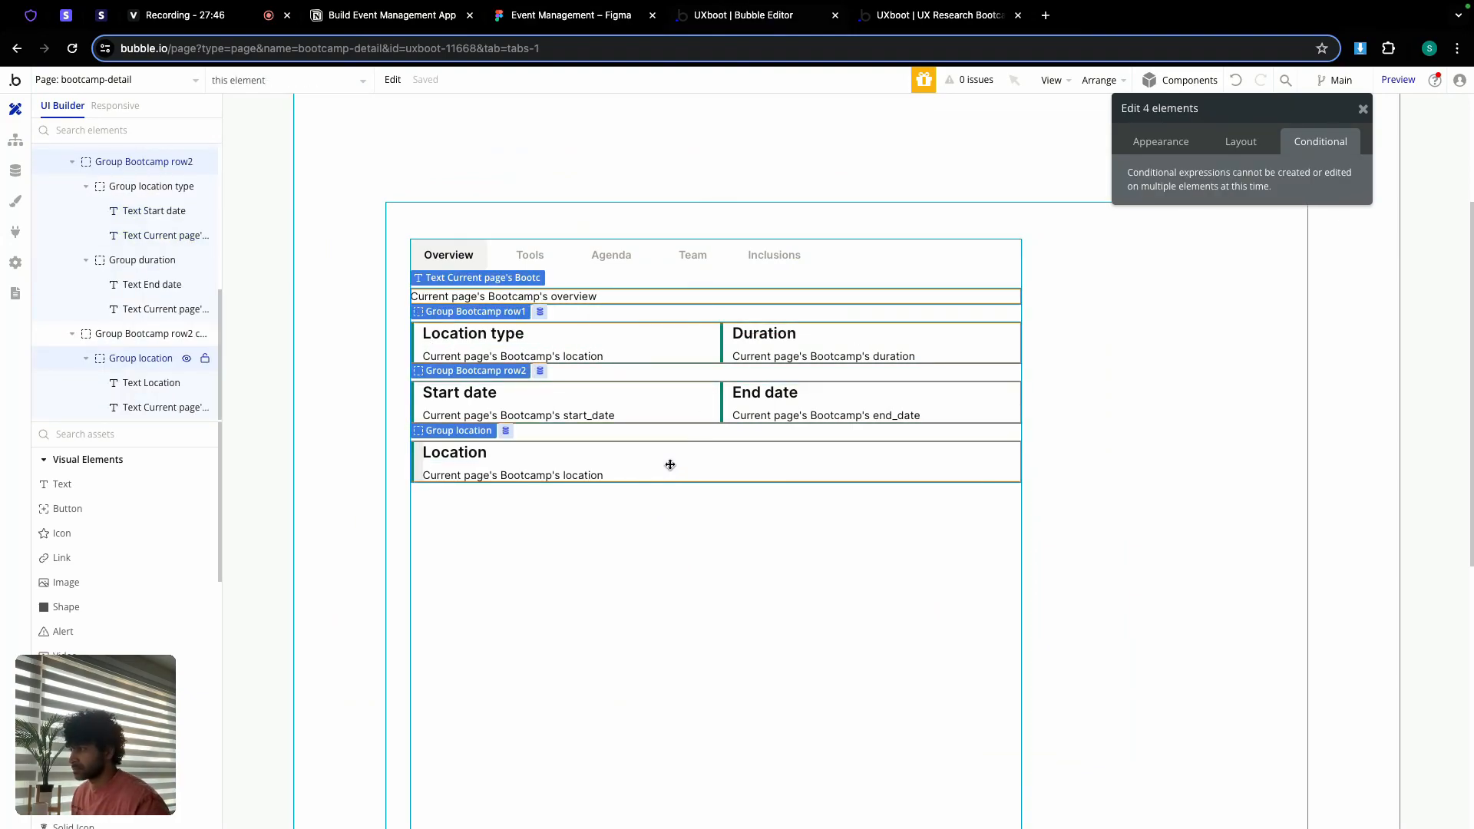
pyautogui.rightClick(670, 465)
pyautogui.moveTo(722, 565)
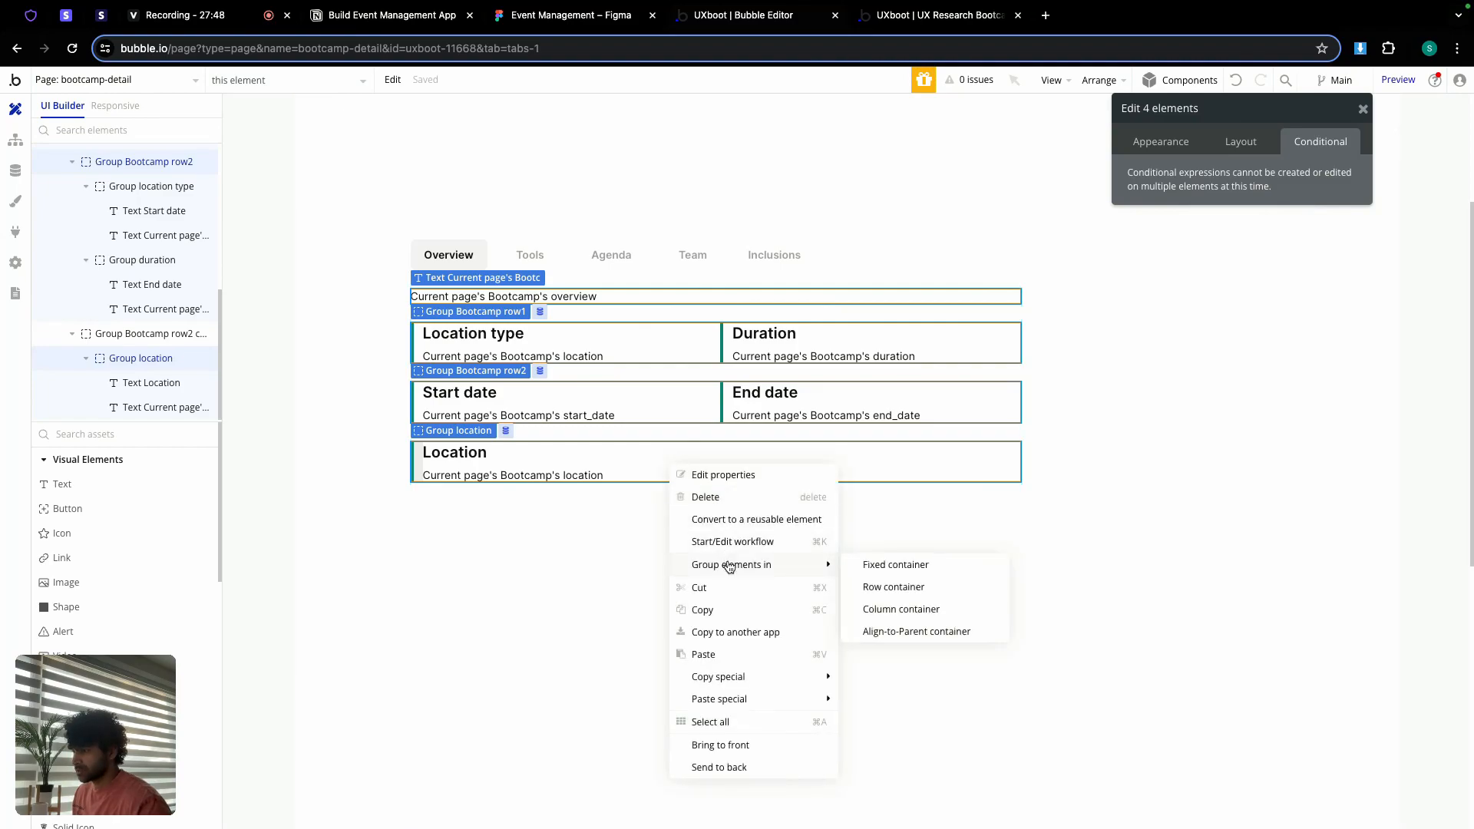
pyautogui.click(880, 611)
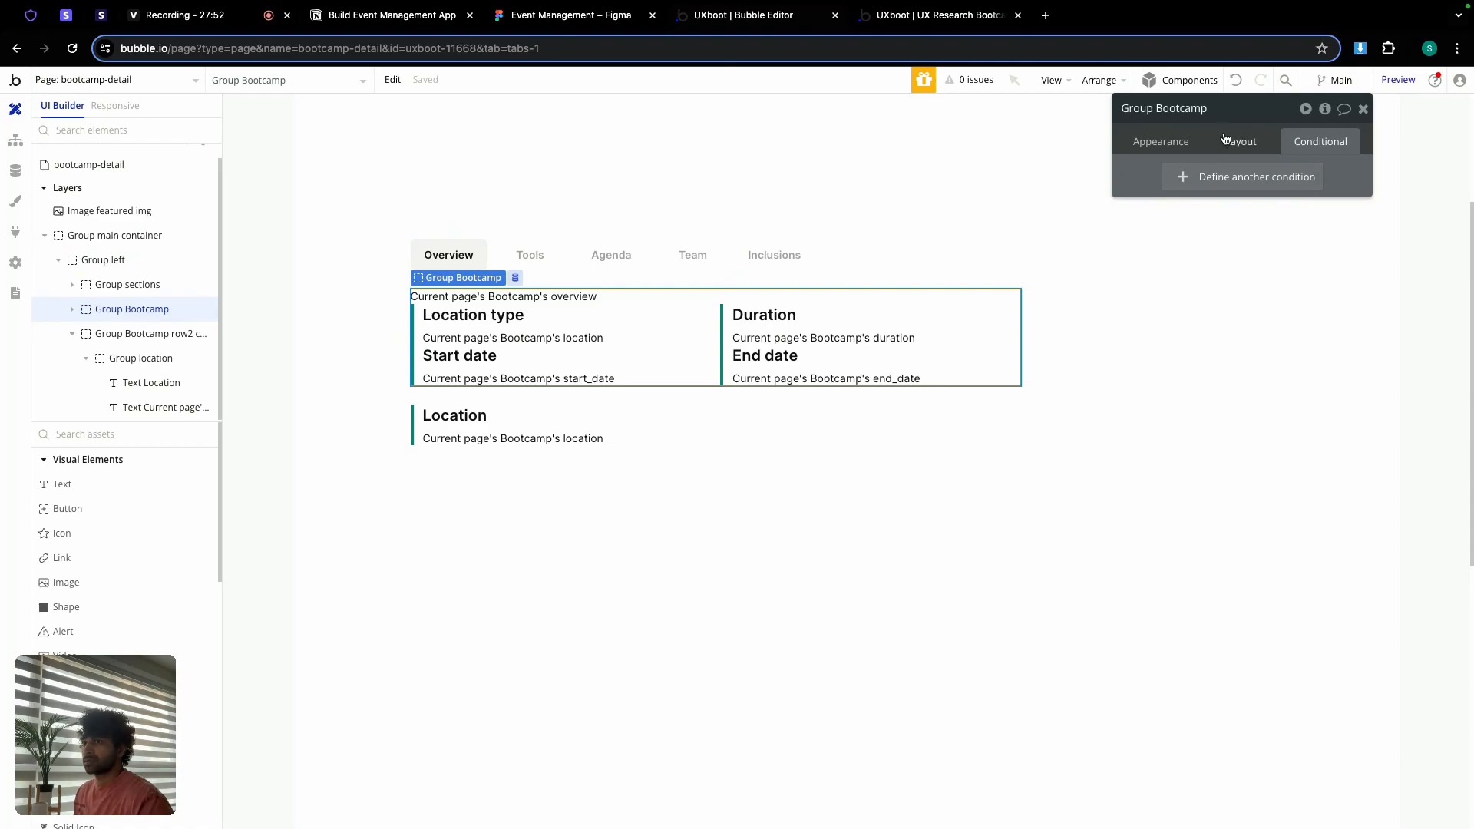
# Step: Rename the container 'Group overview' with a 24 px row gap and minimum height 0
pyautogui.doubleClick(1198, 110)
pyautogui.write('o')
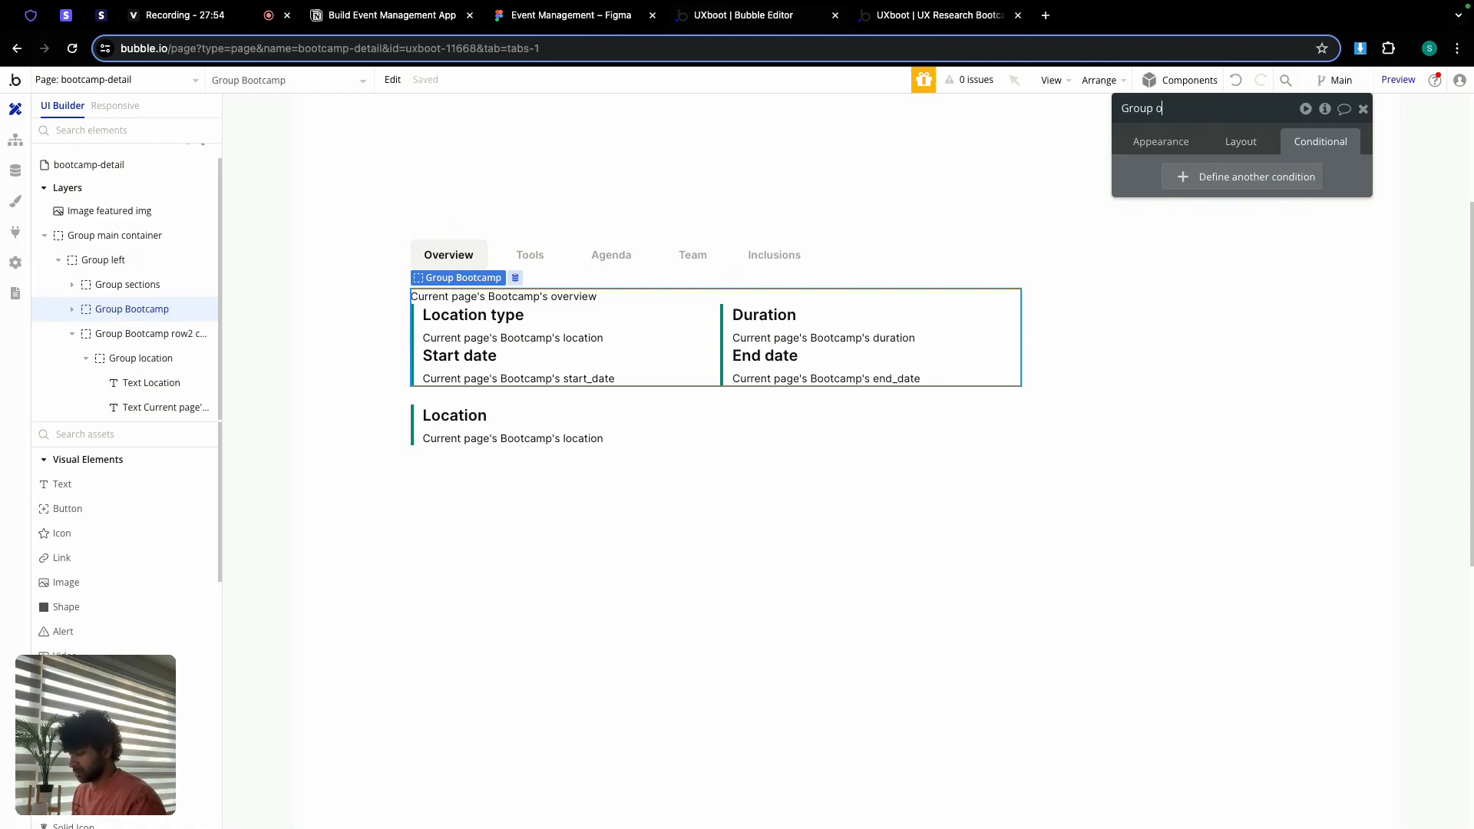
pyautogui.click(1242, 143)
pyautogui.doubleClick(1193, 545)
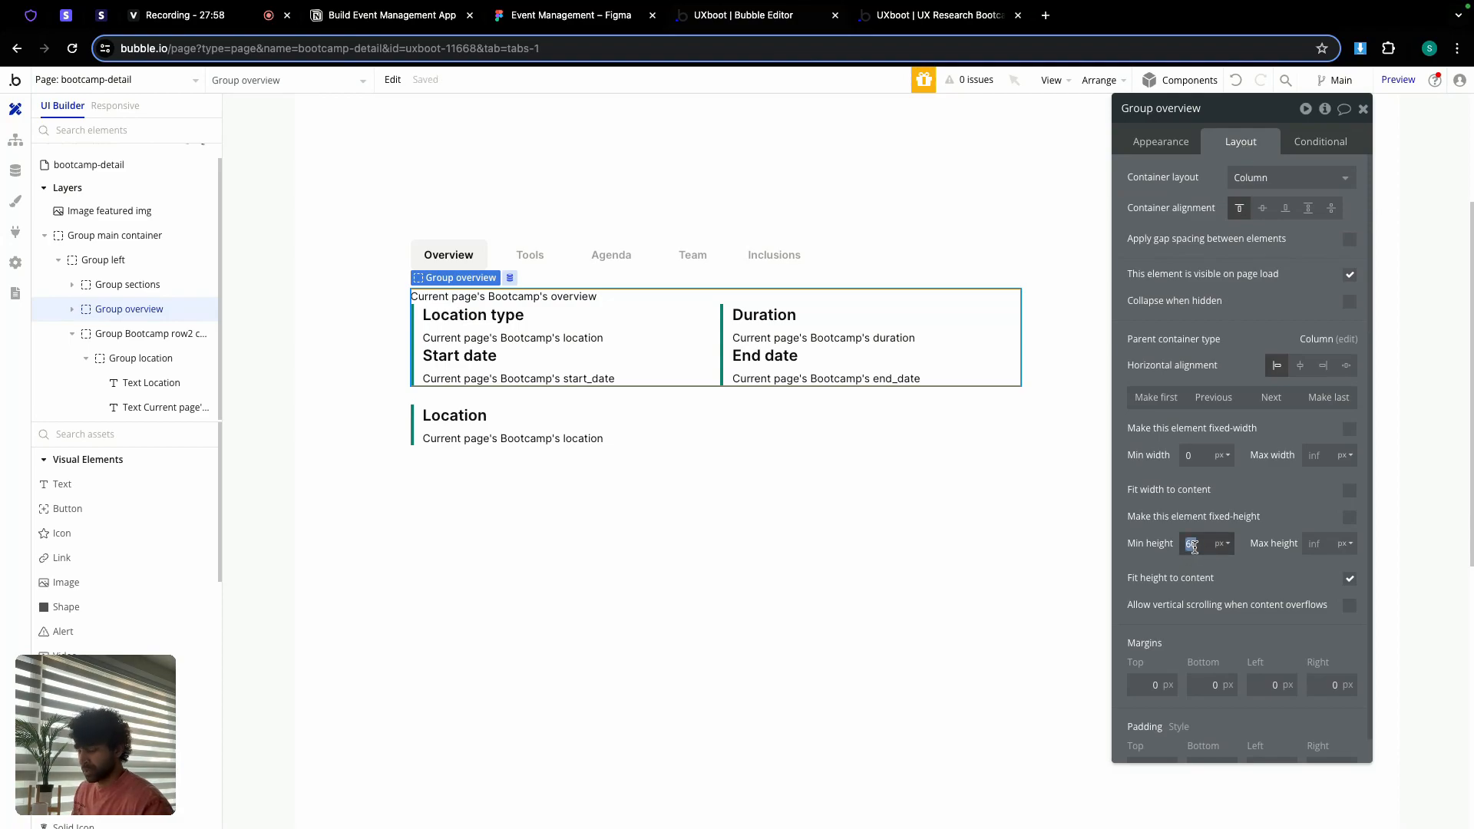
pyautogui.click(1348, 239)
pyautogui.write('2')
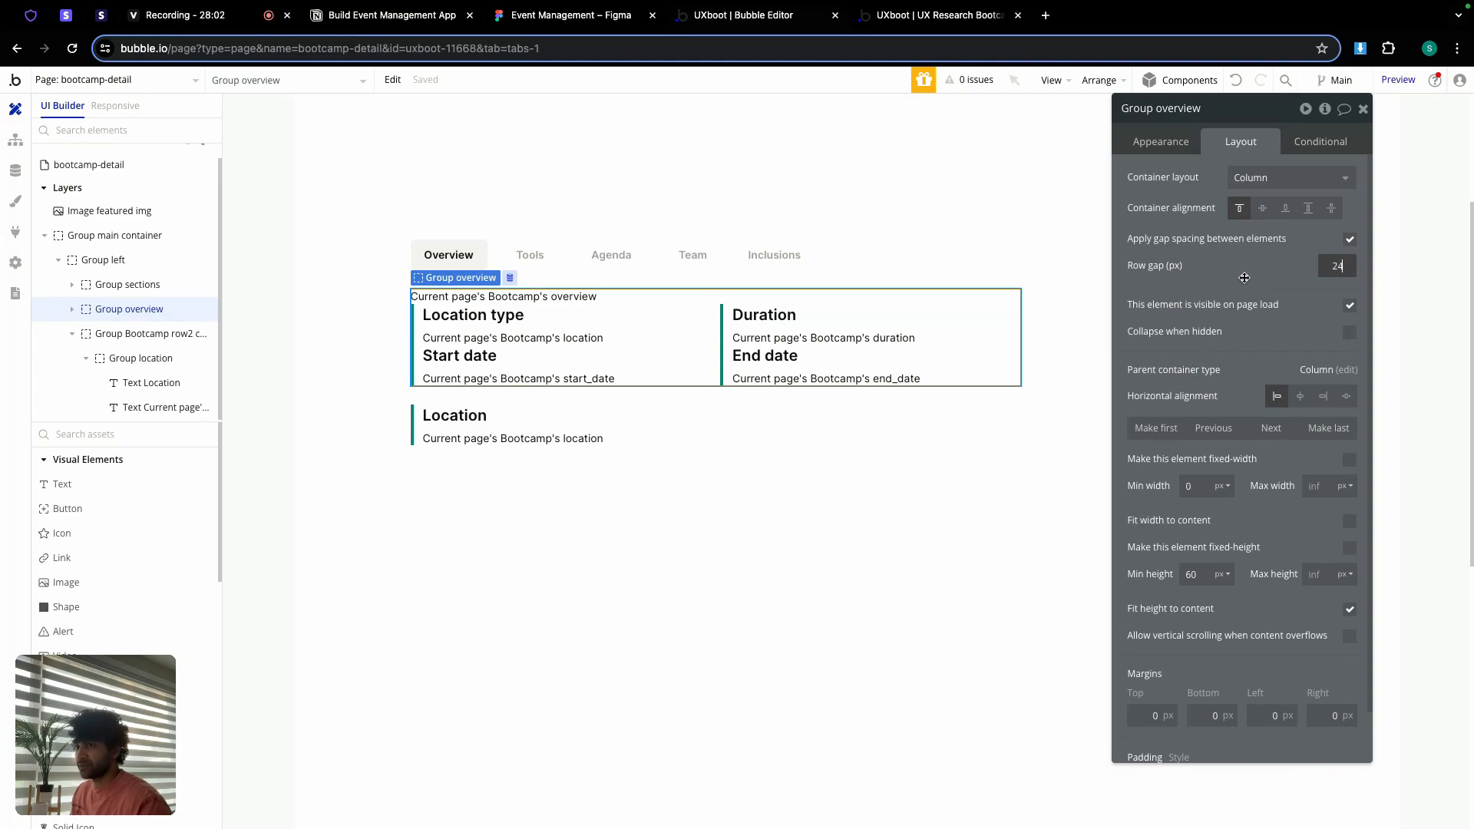
pyautogui.write('4')
pyautogui.doubleClick(1192, 575)
pyautogui.write('0')
pyautogui.click(1160, 562)
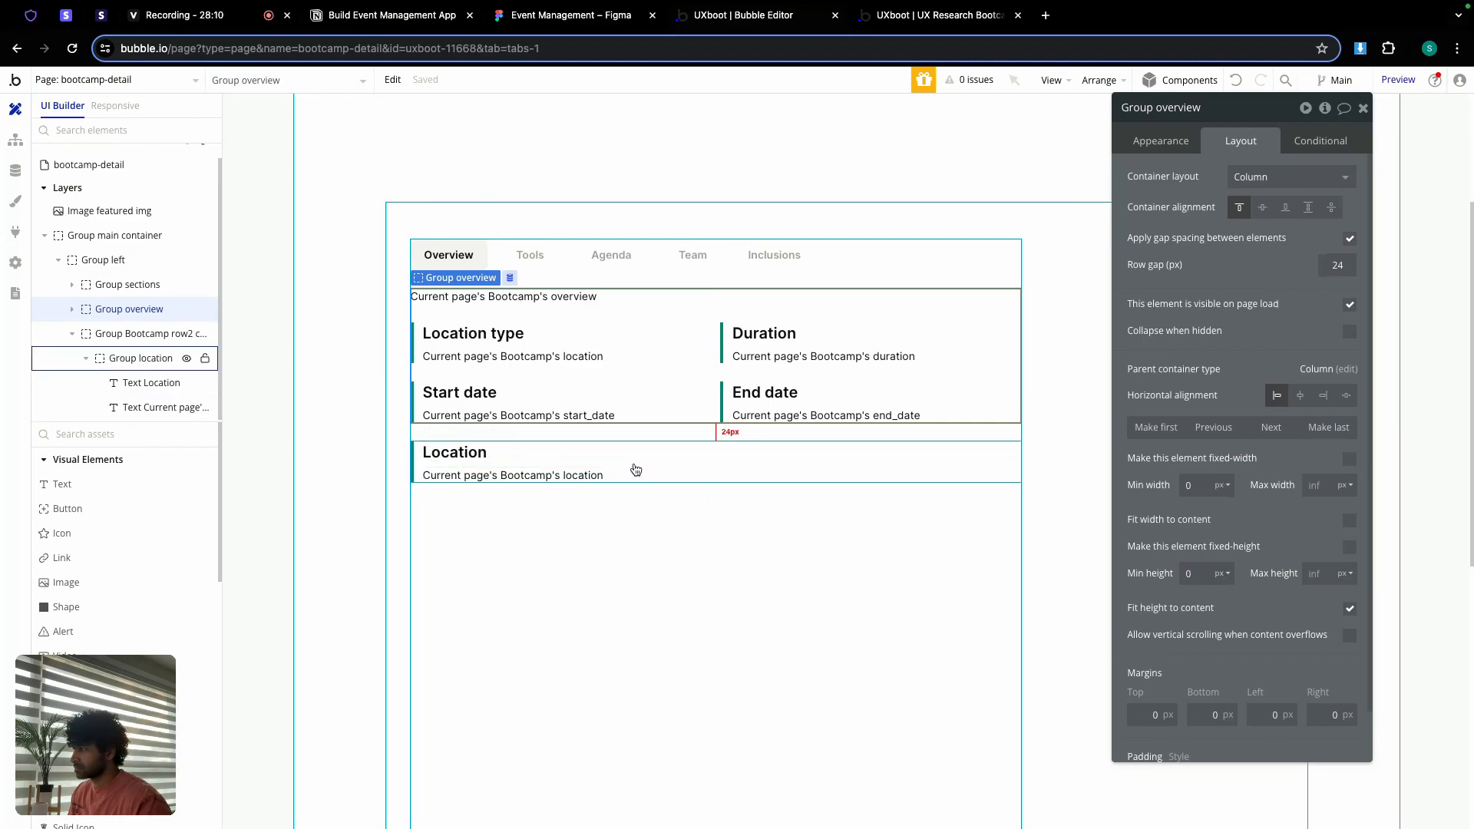
# Step: Try dragging the Location group higher on the canvas, then undo the move
pyautogui.click(559, 458)
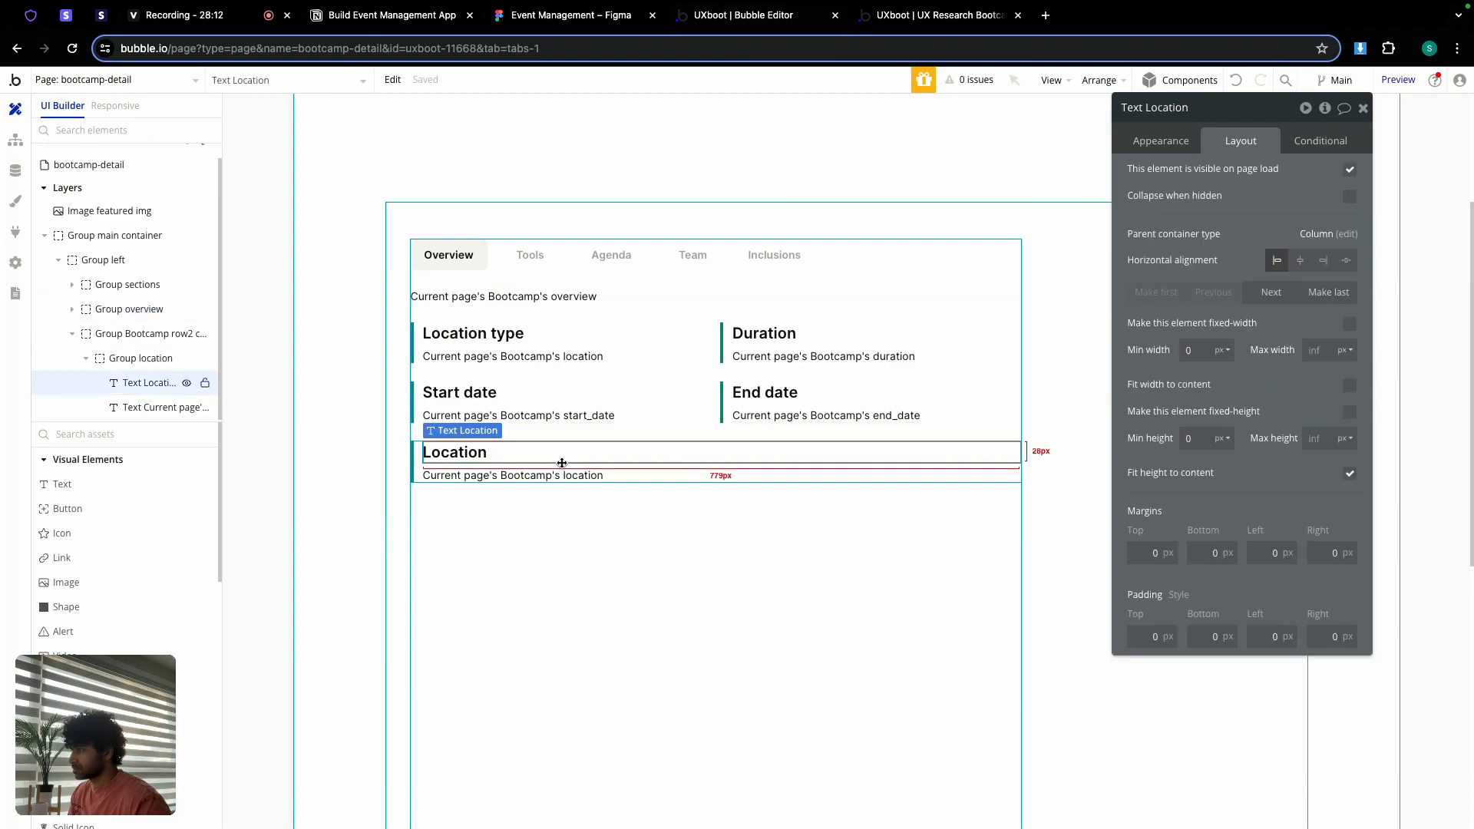
pyautogui.click(558, 467)
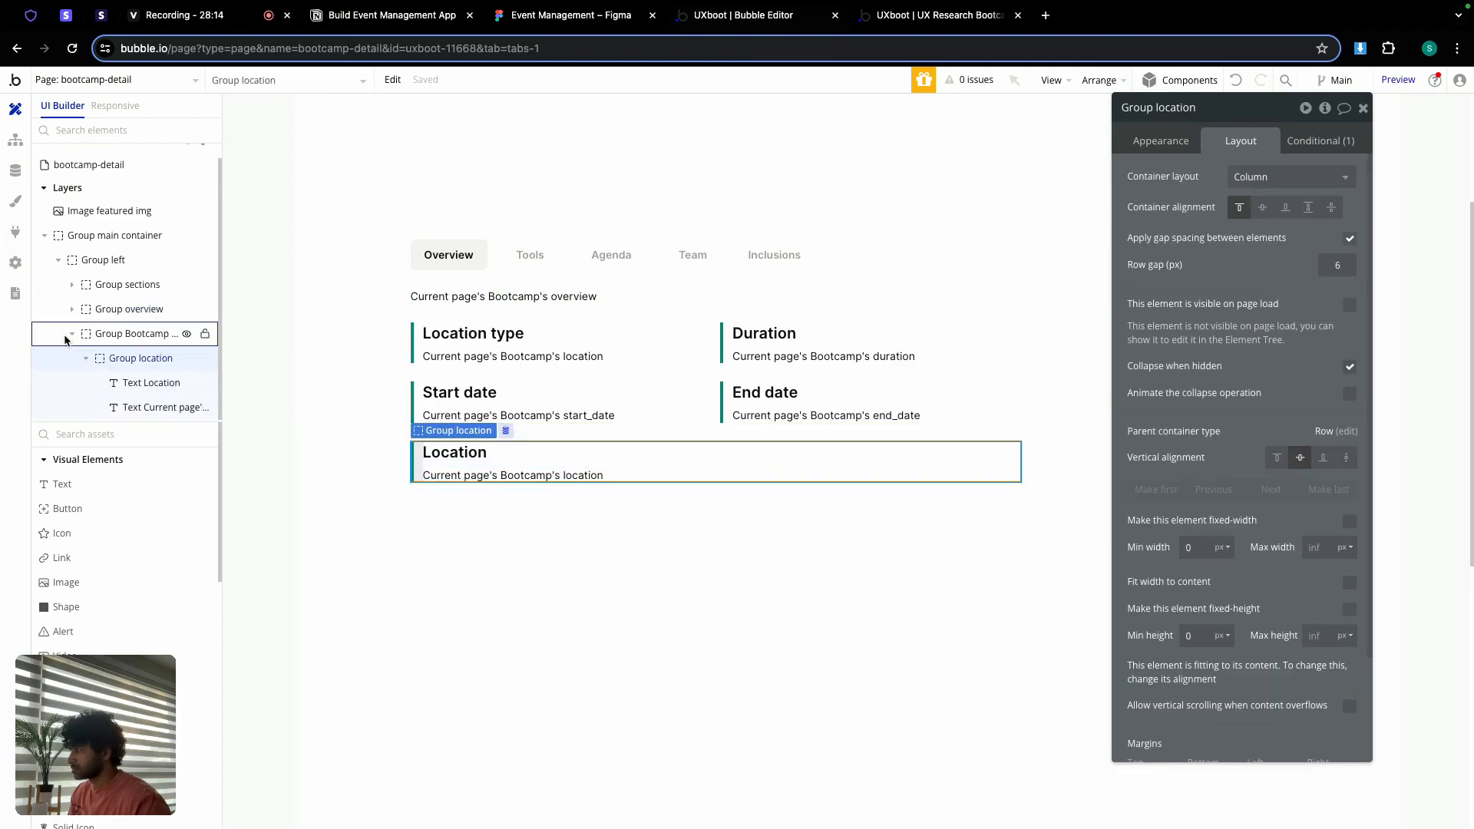
pyautogui.click(74, 310)
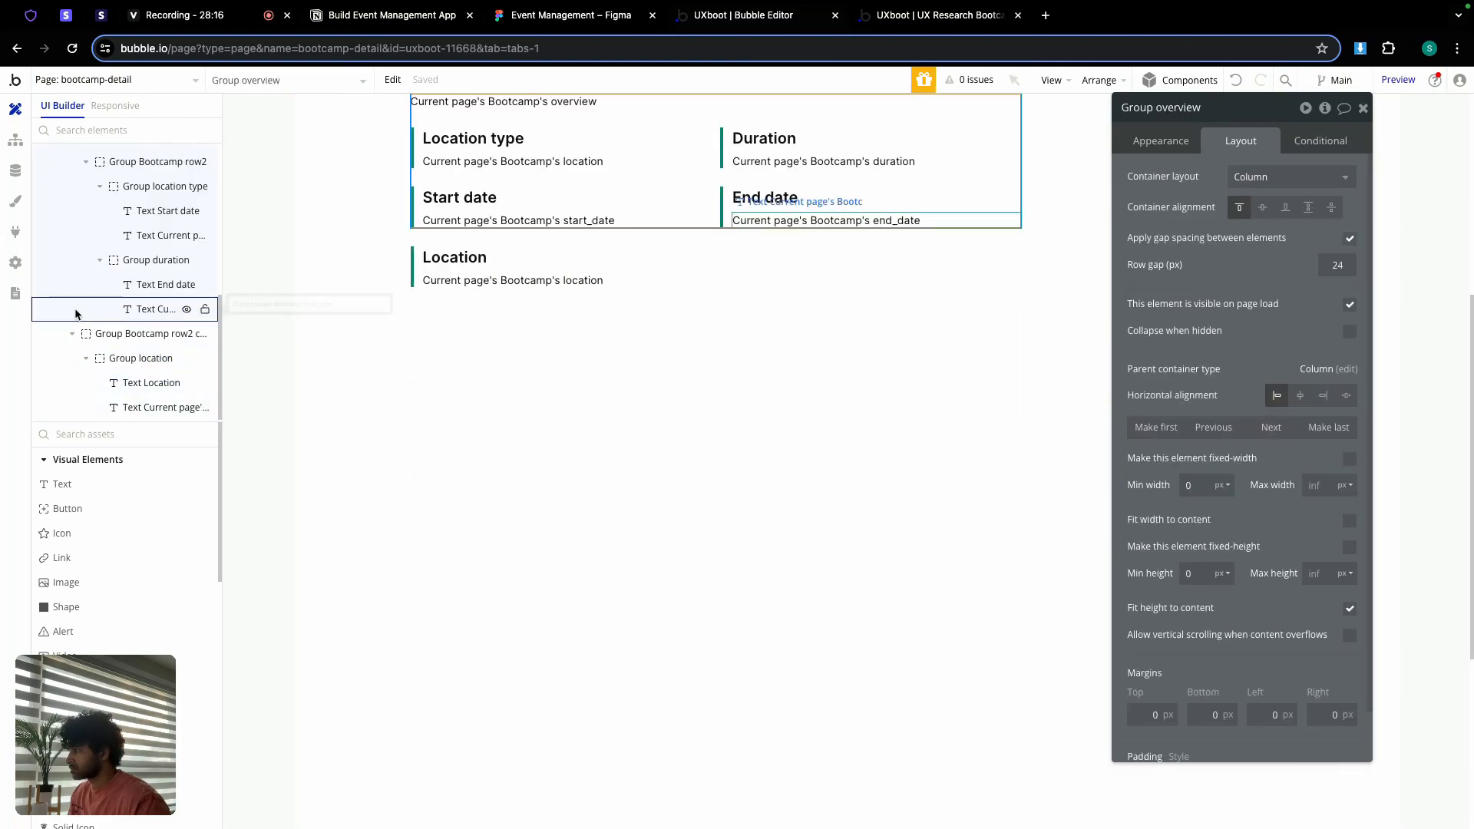
pyautogui.click(74, 309)
pyautogui.scroll(3, 461, 330)
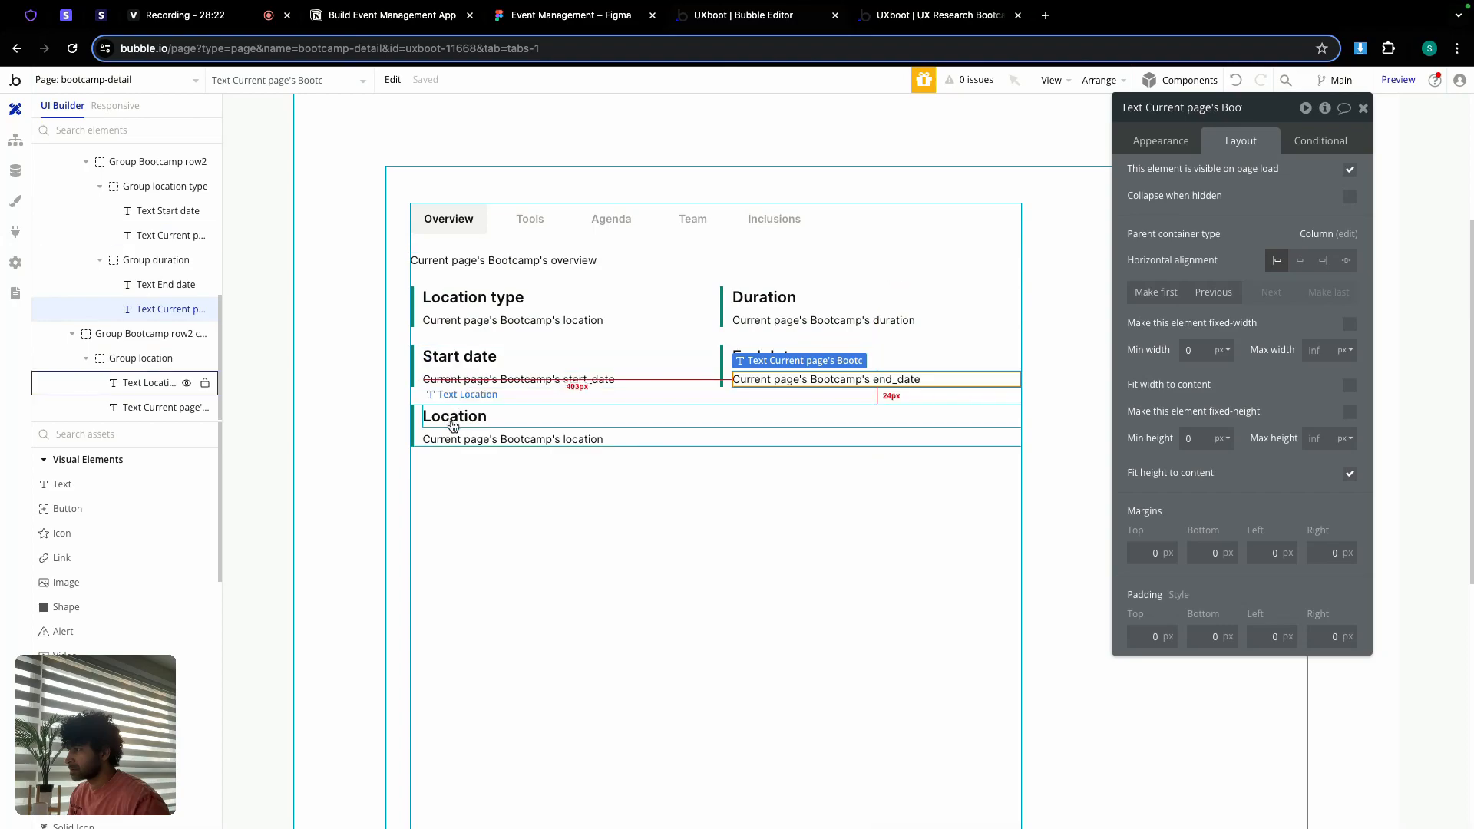
pyautogui.moveTo(455, 428); pyautogui.dragTo(461, 461)
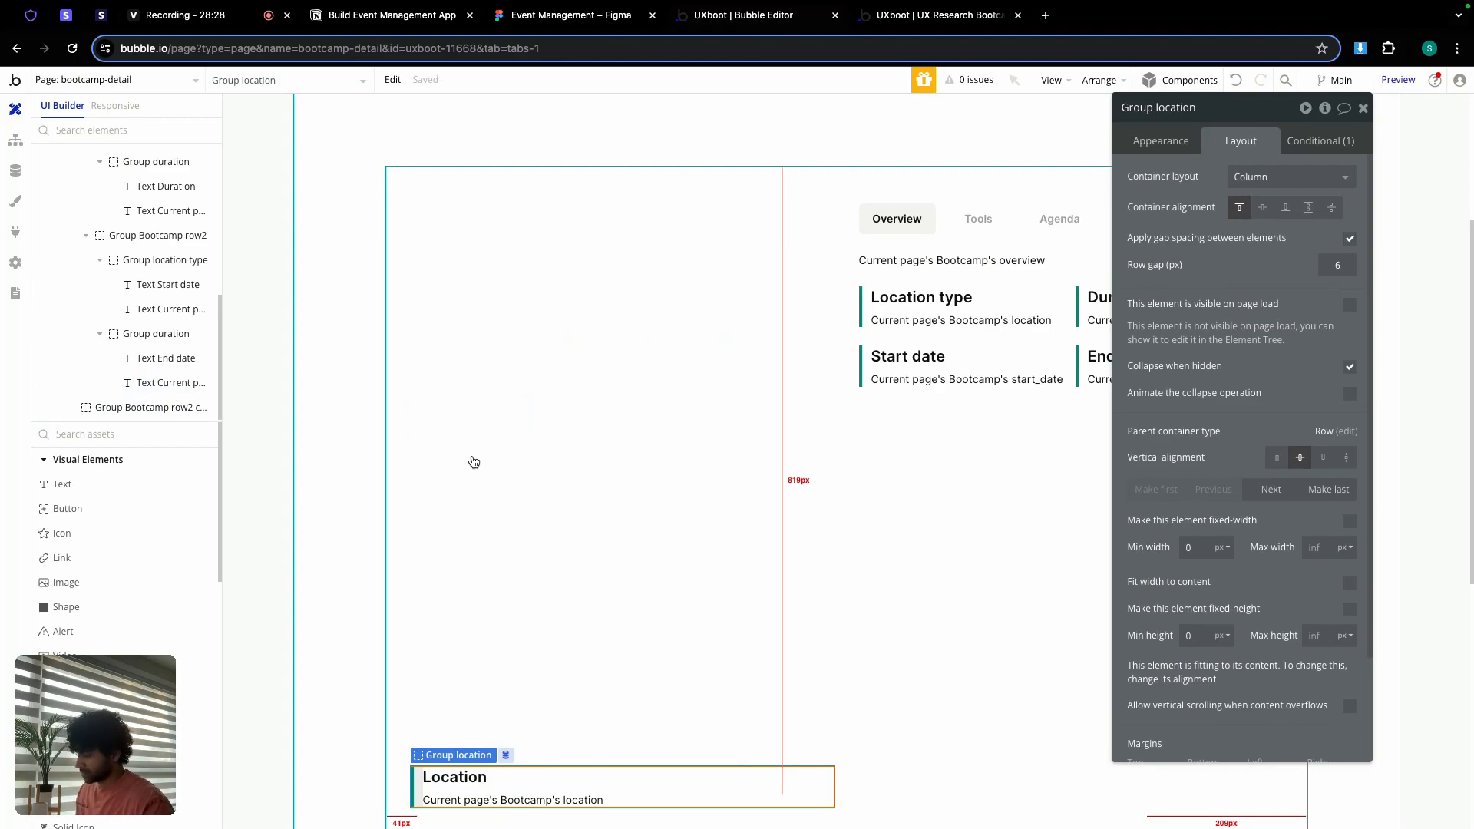
pyautogui.press('super+z')
# Step: Move the row2 copy into Group Bootcamp row1 and pull the Location group out below
pyautogui.click(86, 359)
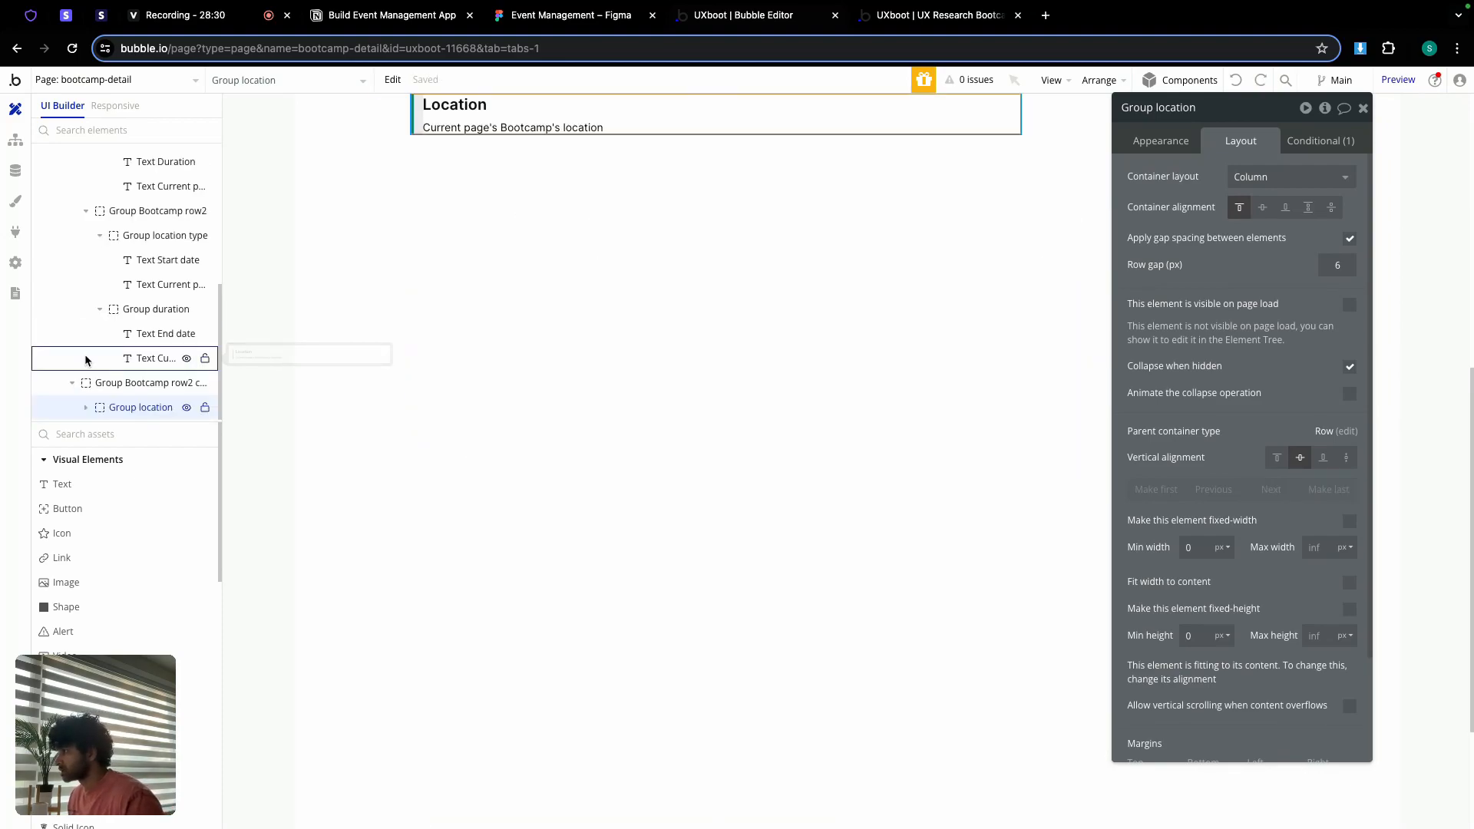
pyautogui.click(122, 385)
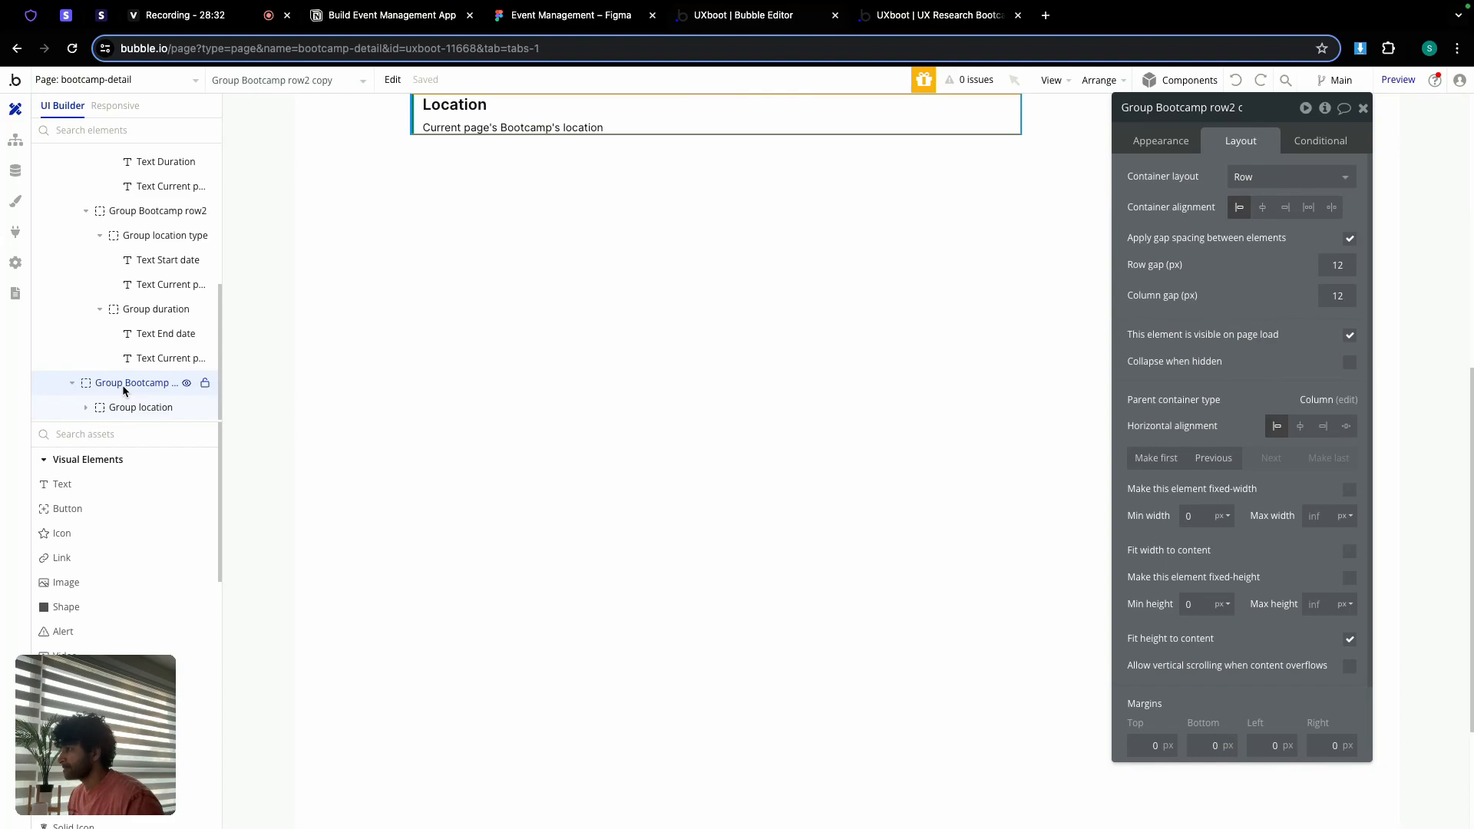
pyautogui.click(72, 383)
pyautogui.scroll(2, 394, 333)
pyautogui.scroll(1, 394, 333)
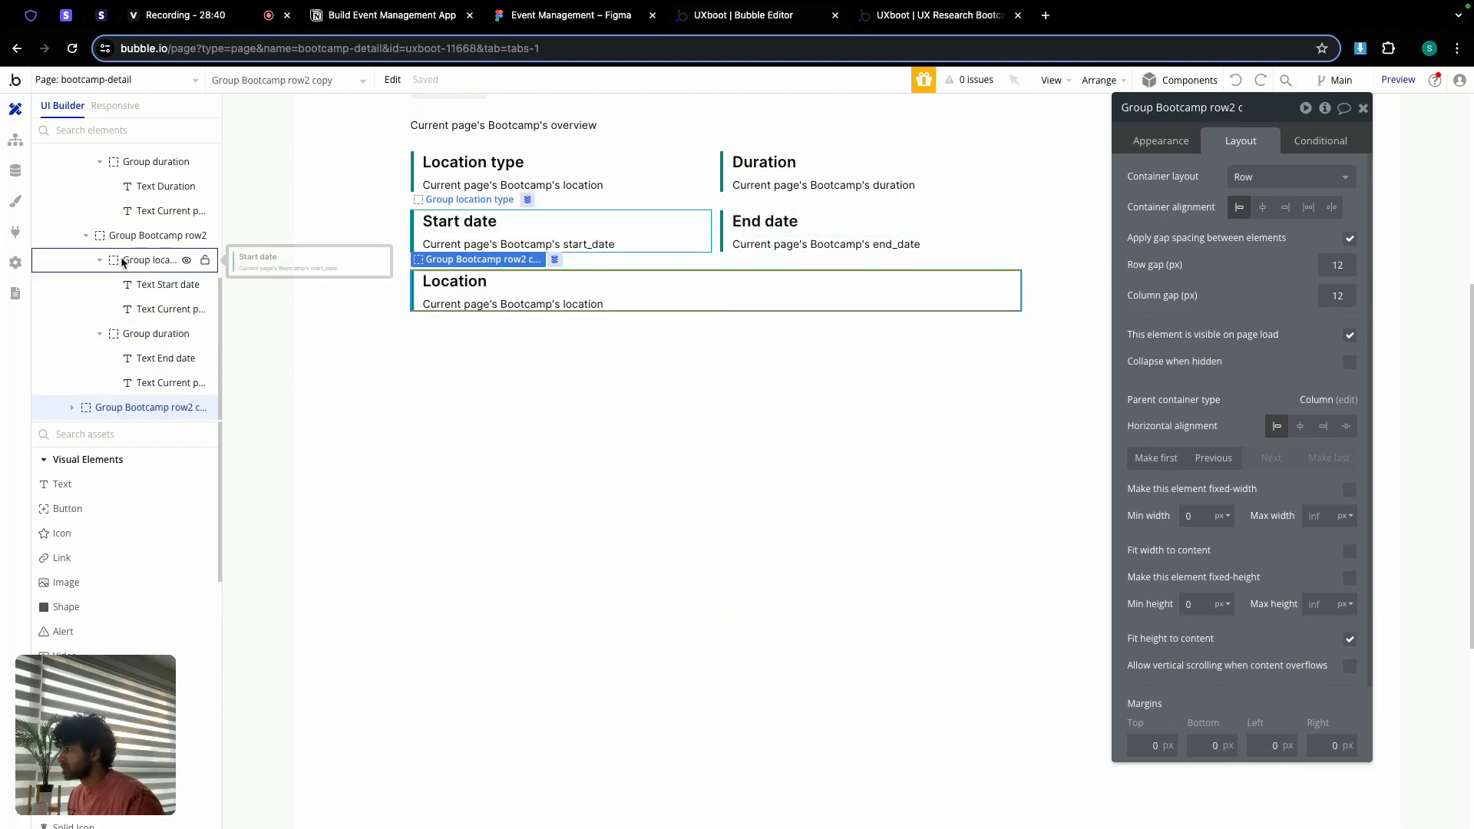
pyautogui.scroll(1, 127, 257)
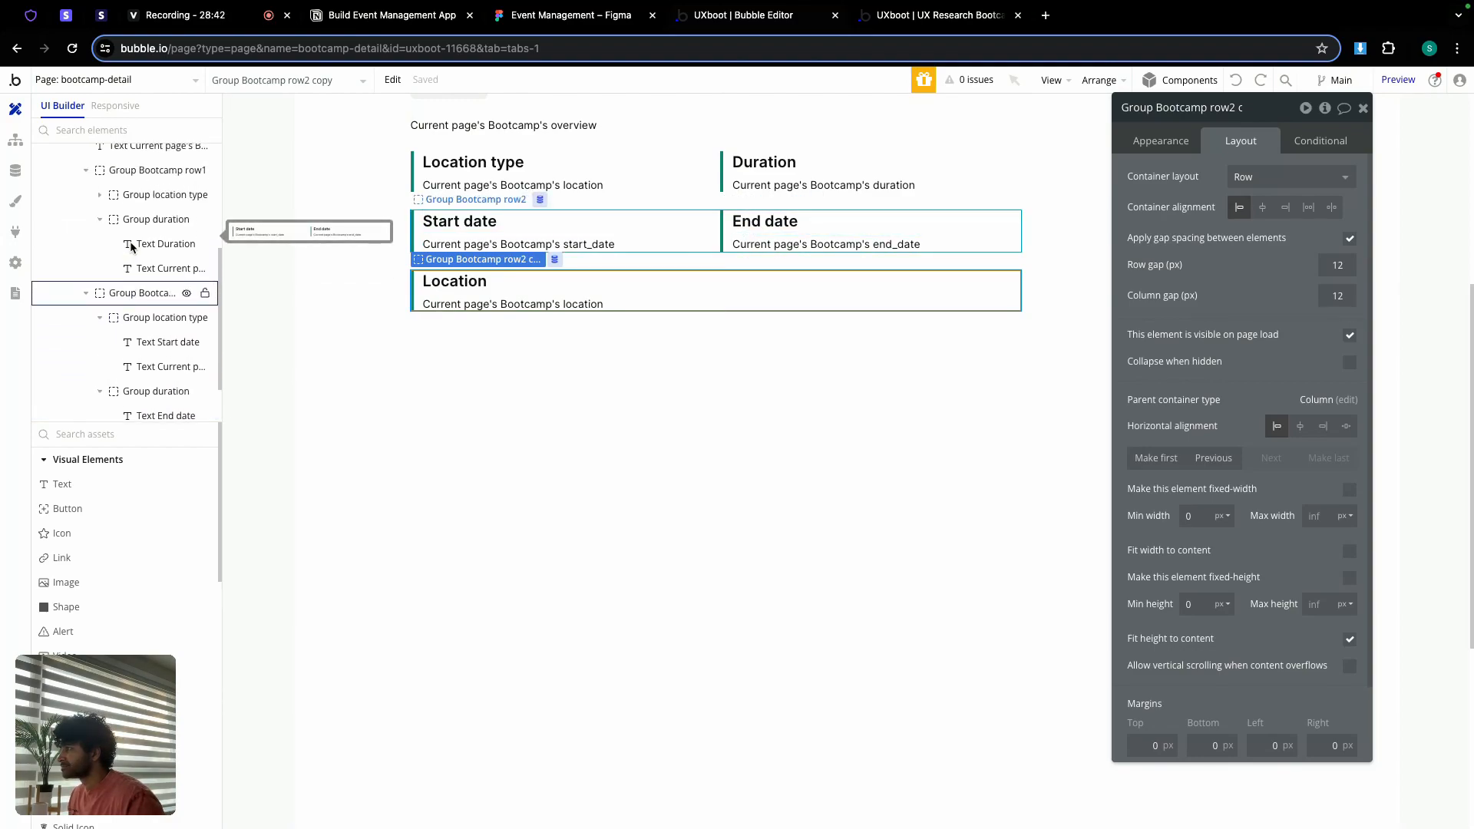
pyautogui.scroll(3, 131, 268)
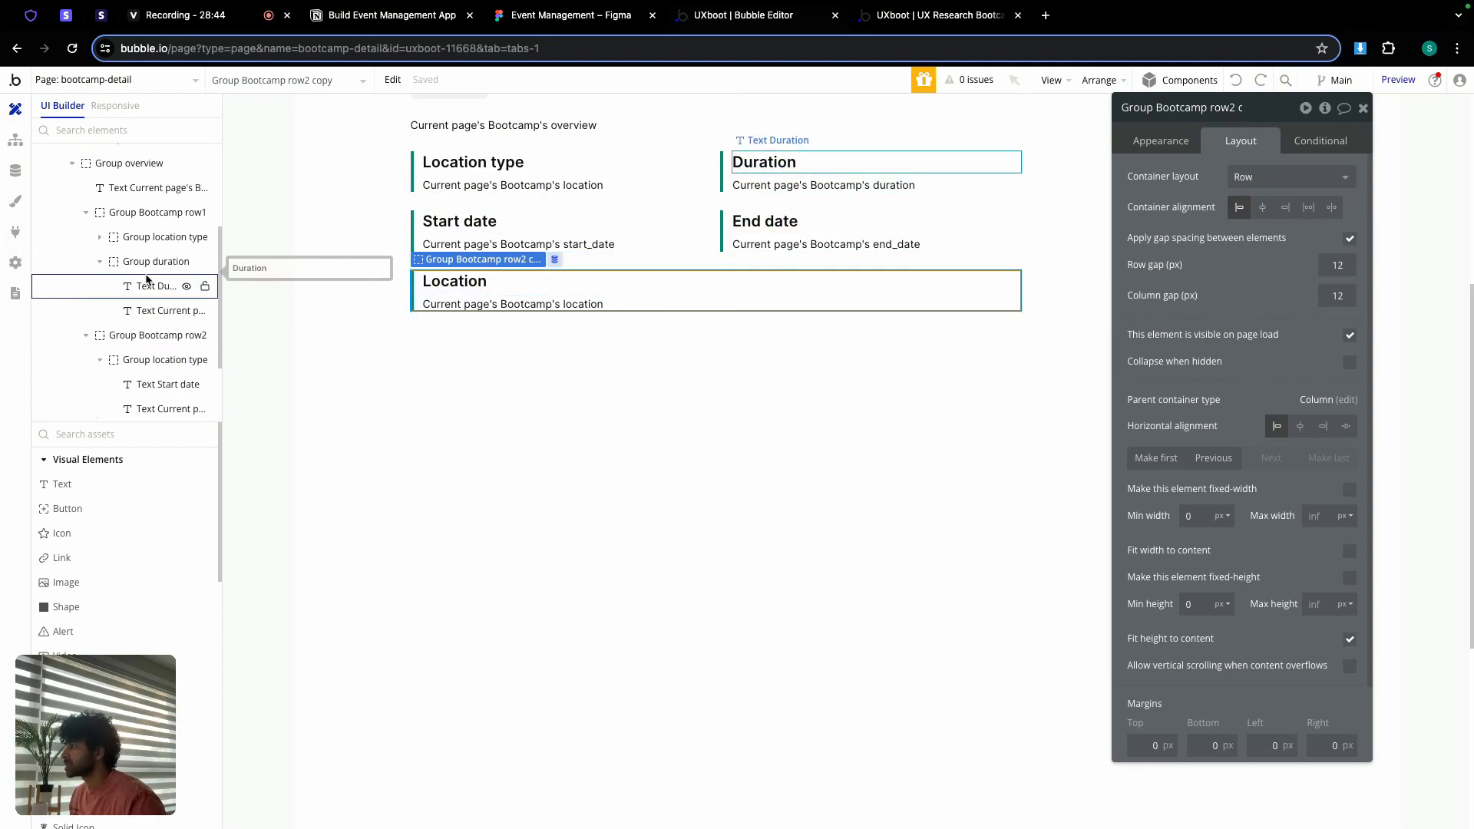
pyautogui.click(86, 256)
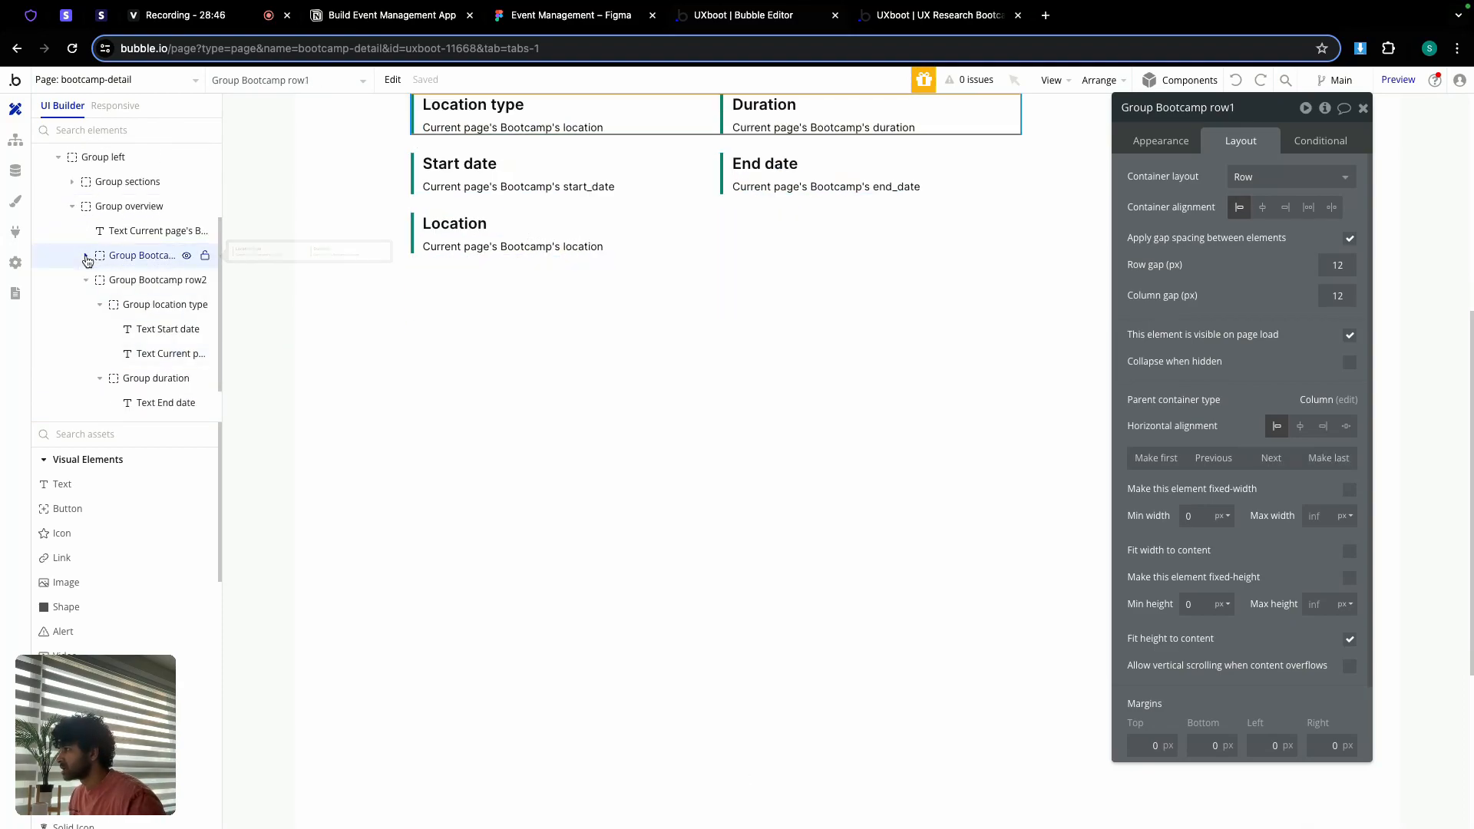
pyautogui.click(88, 282)
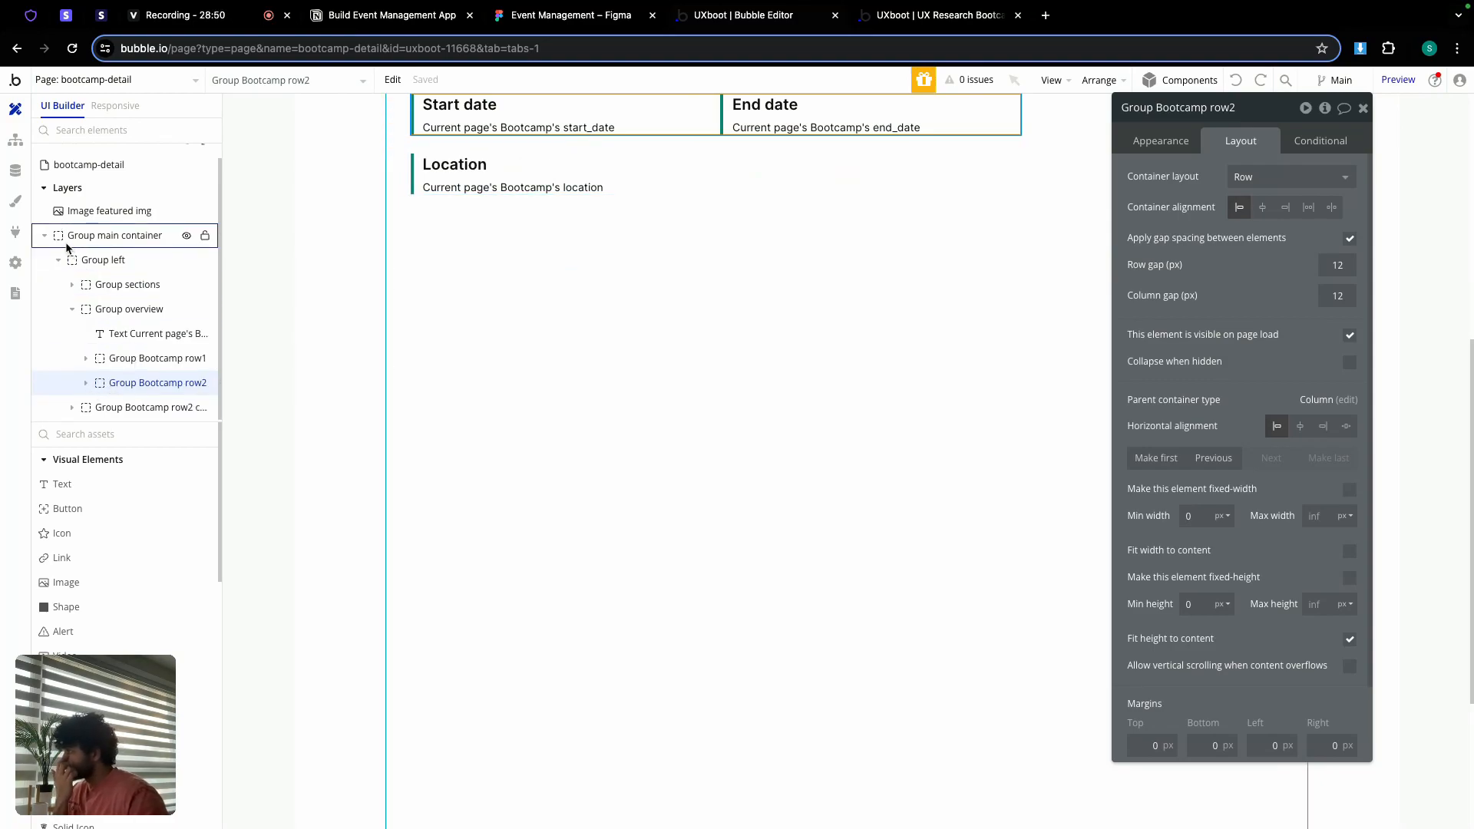
pyautogui.moveTo(123, 407); pyautogui.dragTo(138, 360)
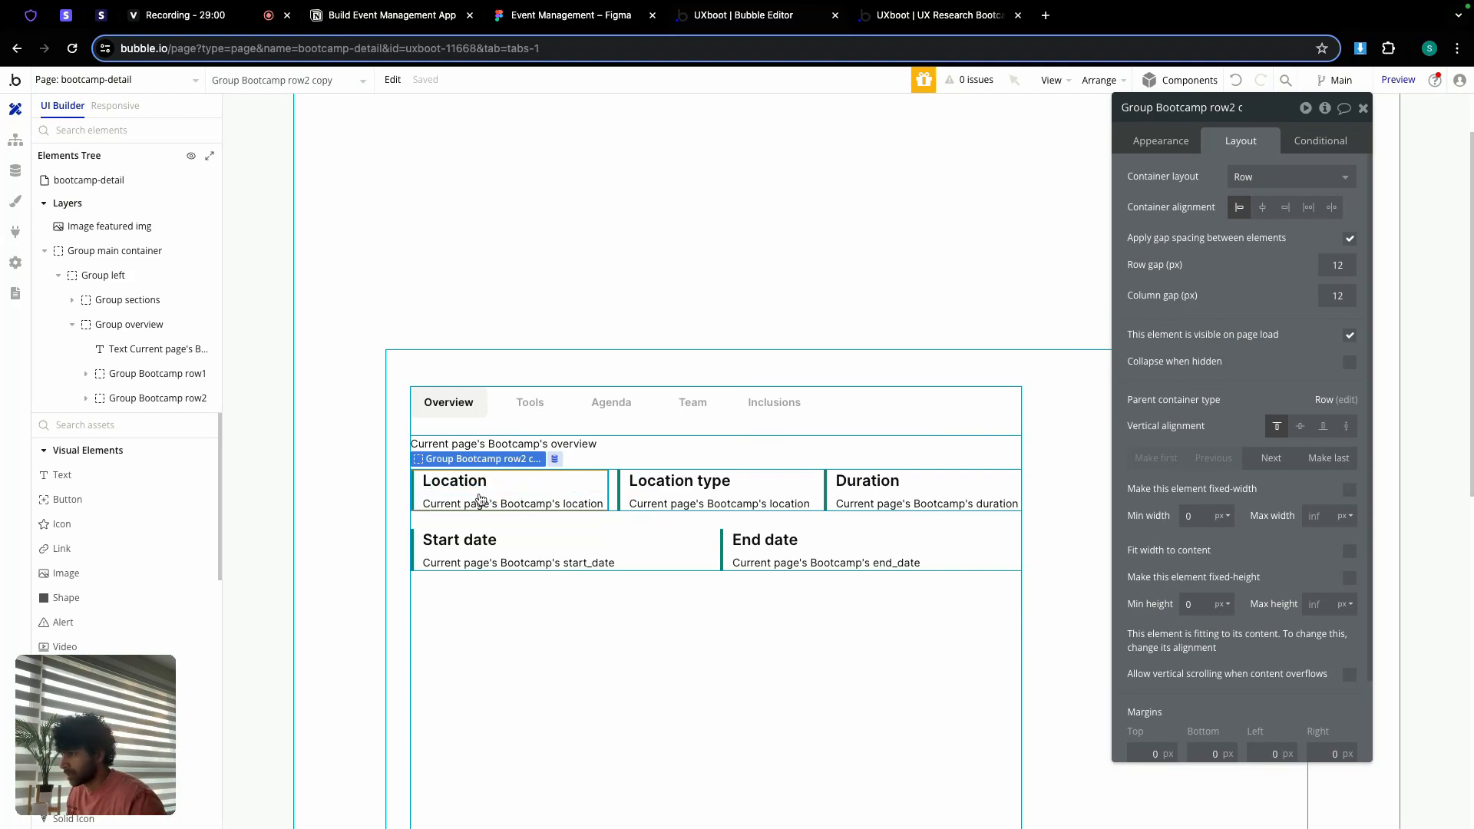
pyautogui.click(481, 499)
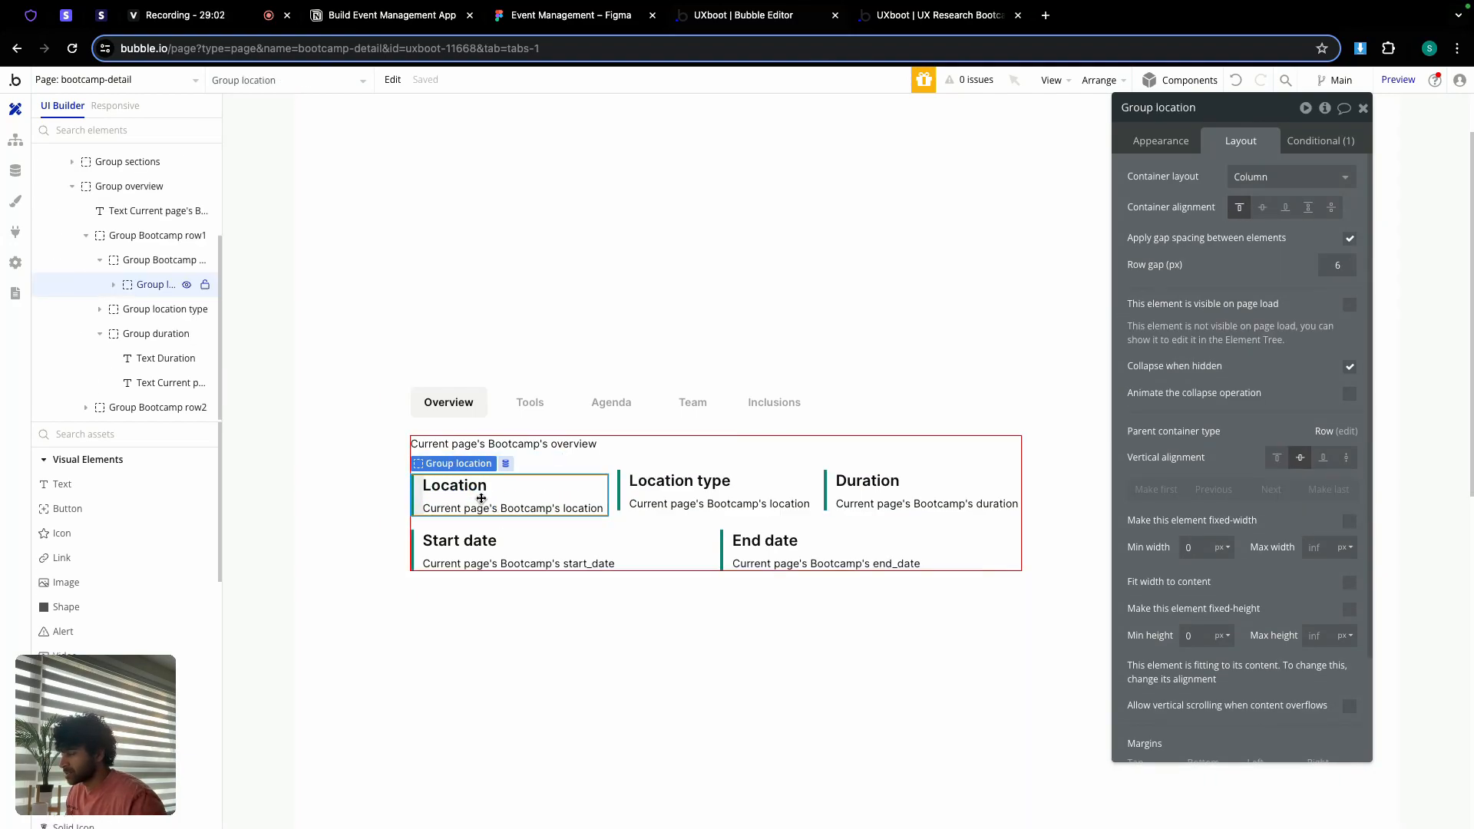
pyautogui.moveTo(481, 499); pyautogui.dragTo(607, 537)
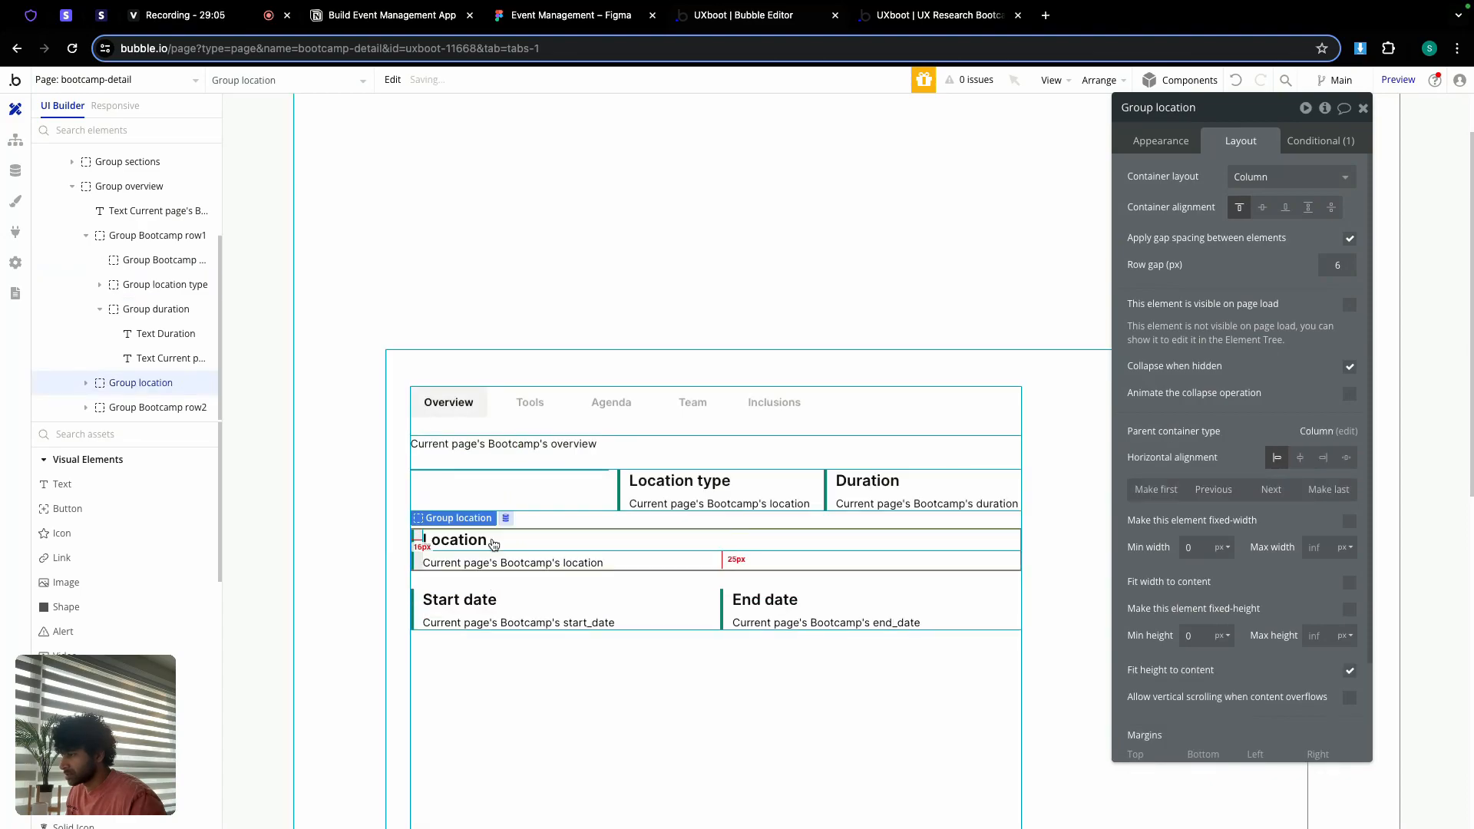
# Step: Delete the leftover empty row2 copy group
pyautogui.click(583, 479)
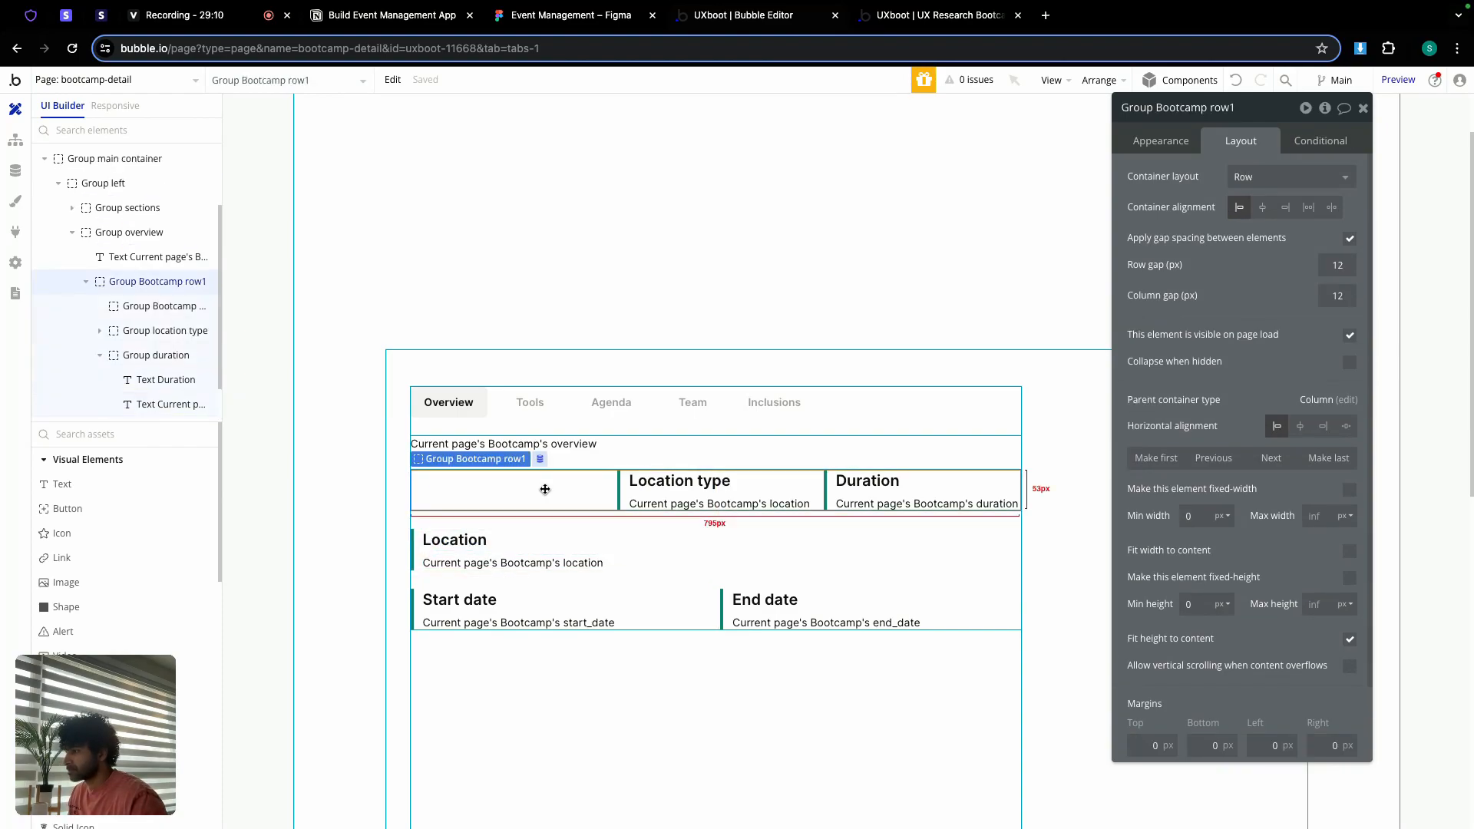
pyautogui.click(157, 305)
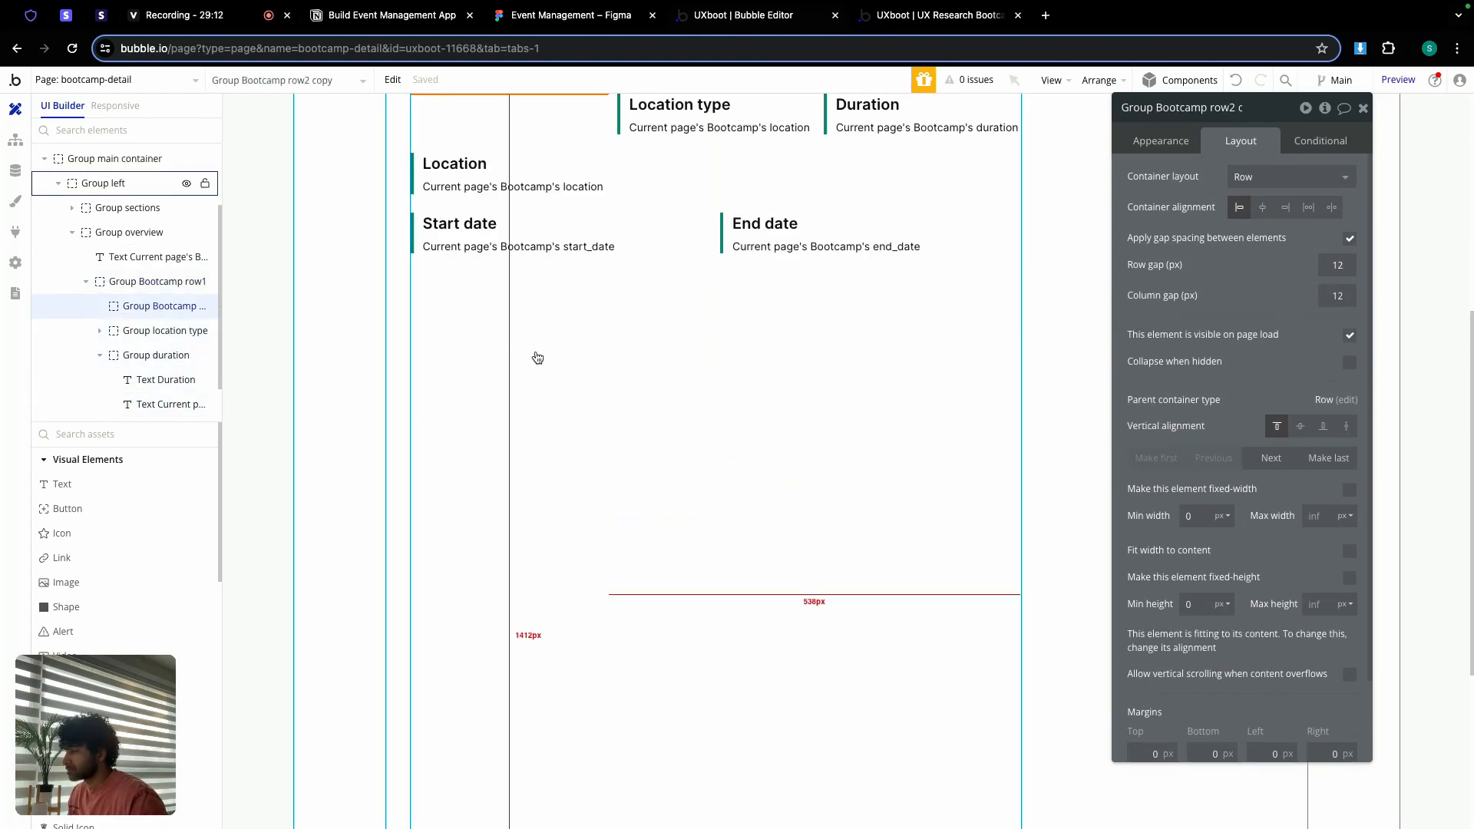
pyautogui.scroll(-2, 1269, 426)
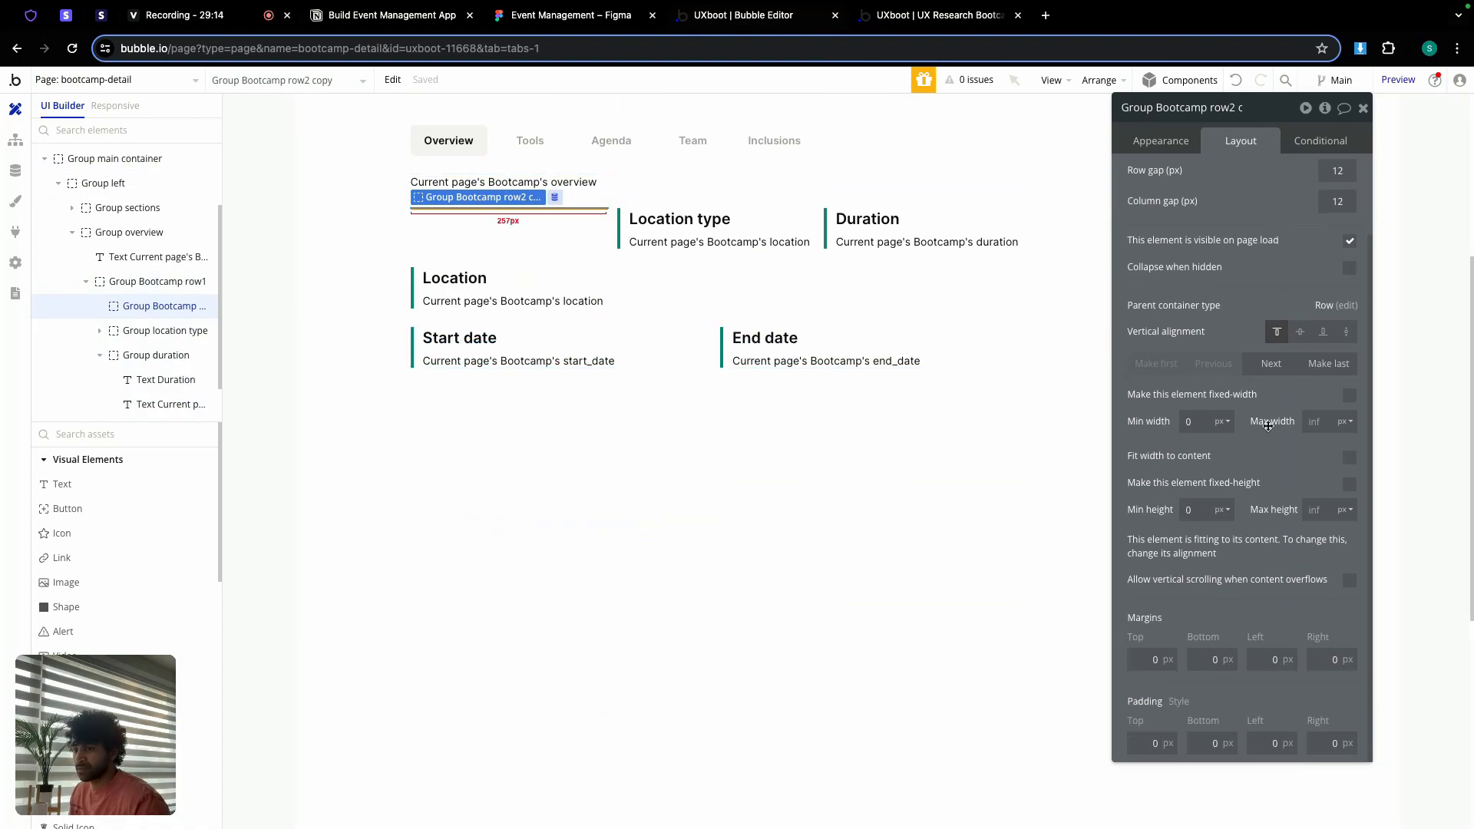
pyautogui.click(1160, 140)
pyautogui.click(1287, 643)
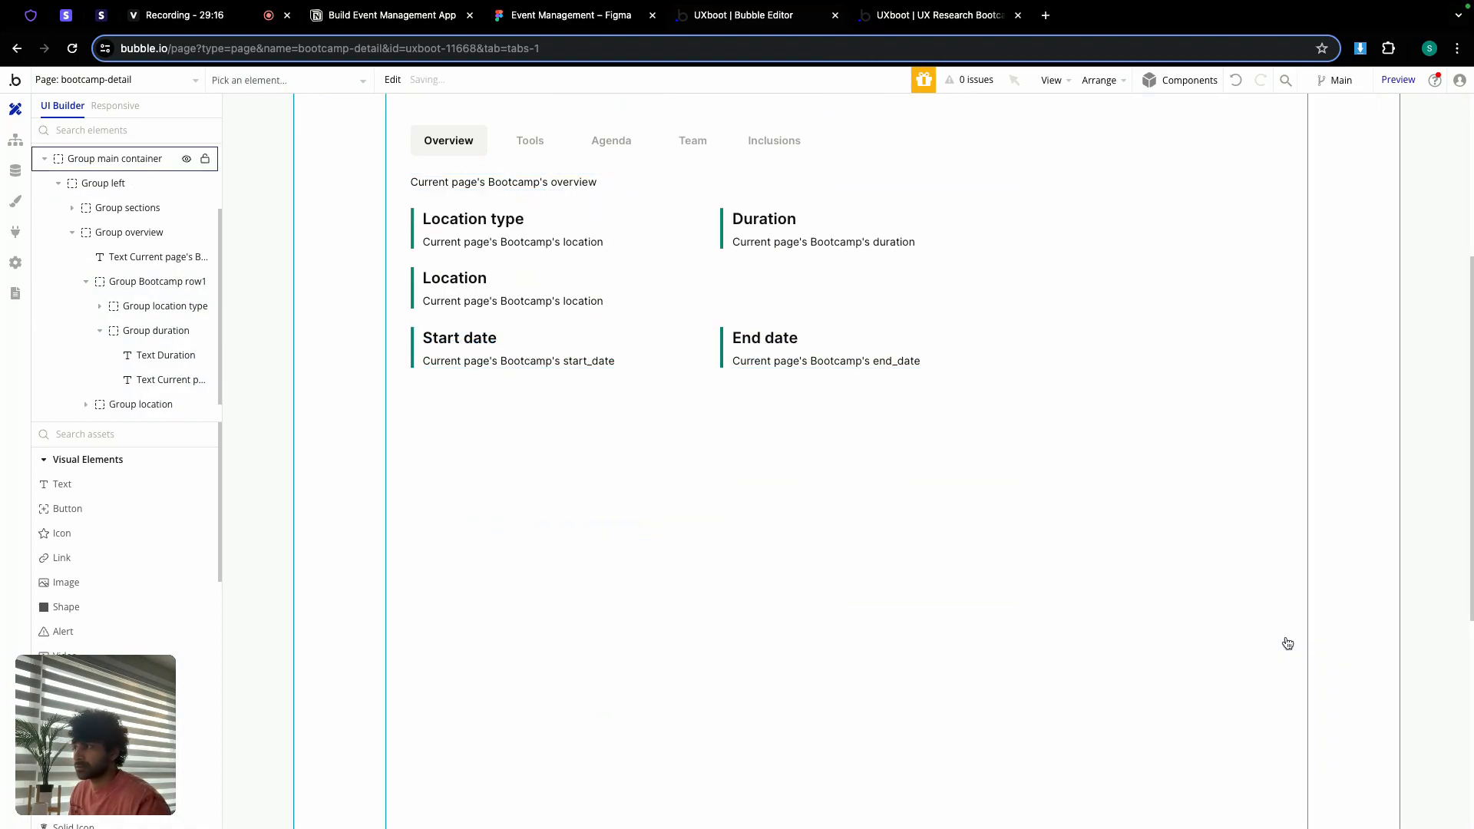
# Step: Use Make last so the Location group sits at the end of the overview
pyautogui.doubleClick(614, 292)
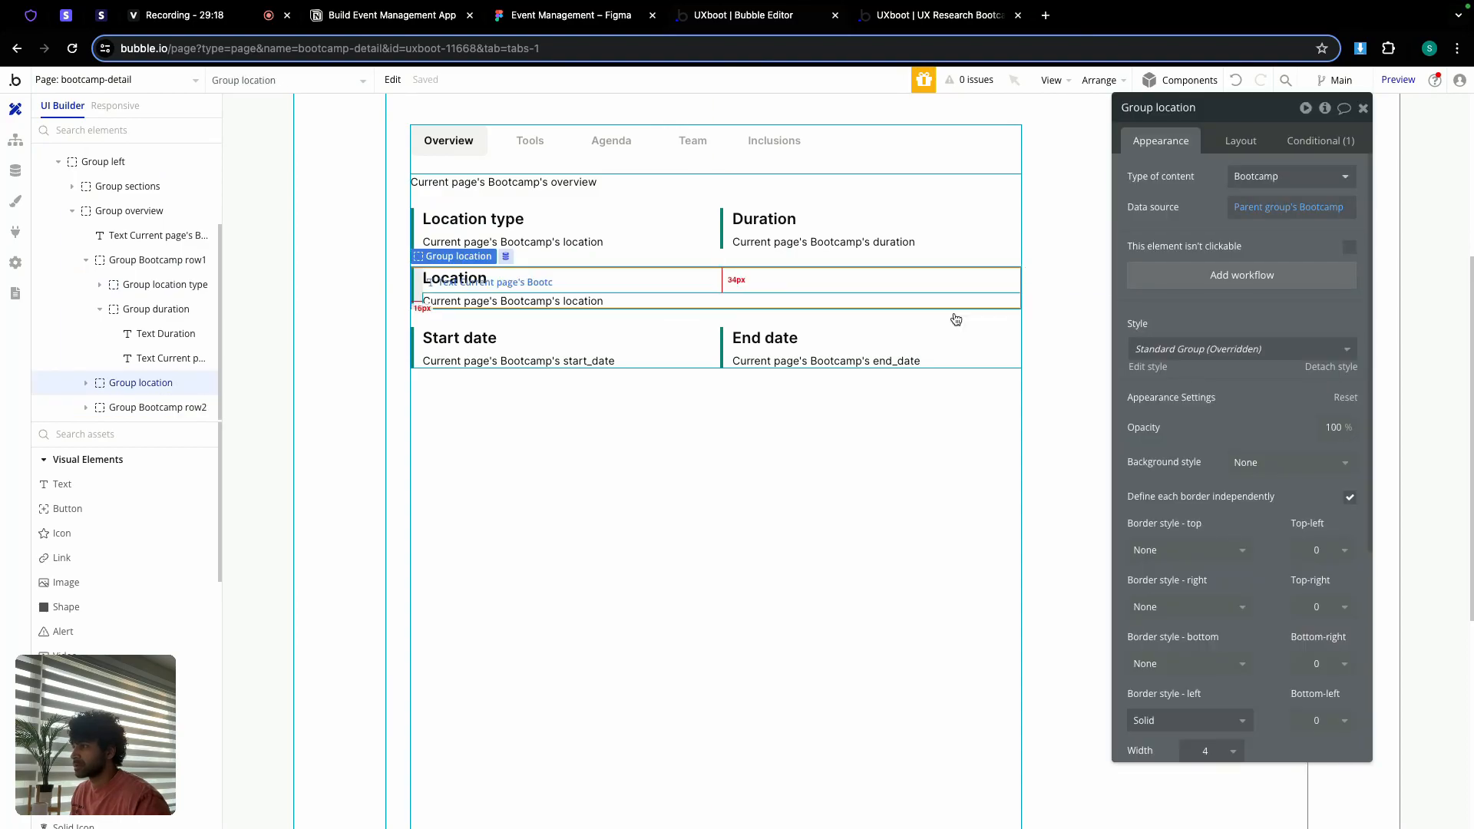
pyautogui.click(1238, 141)
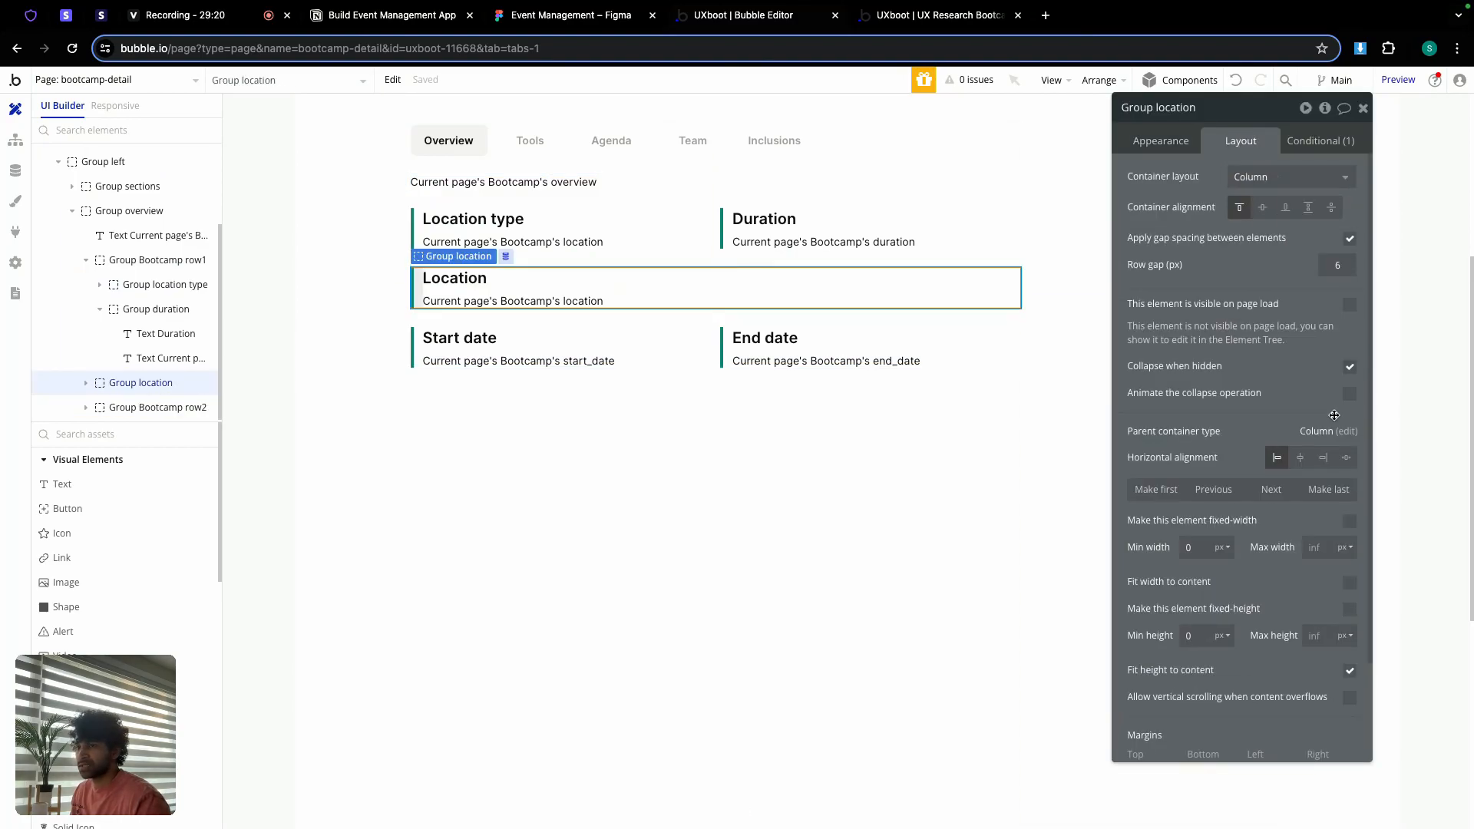
pyautogui.click(1328, 489)
pyautogui.click(668, 400)
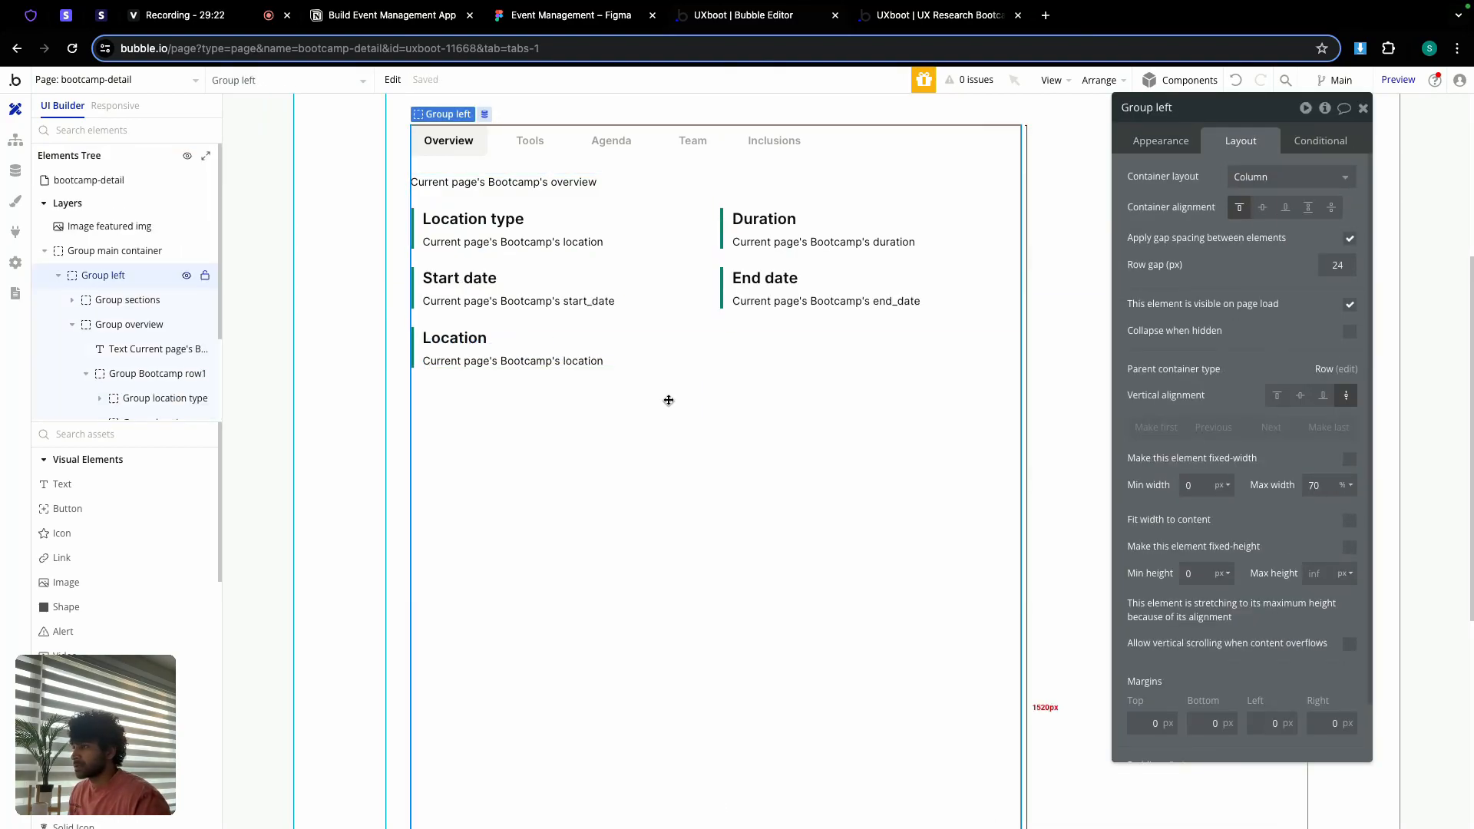
pyautogui.click(654, 329)
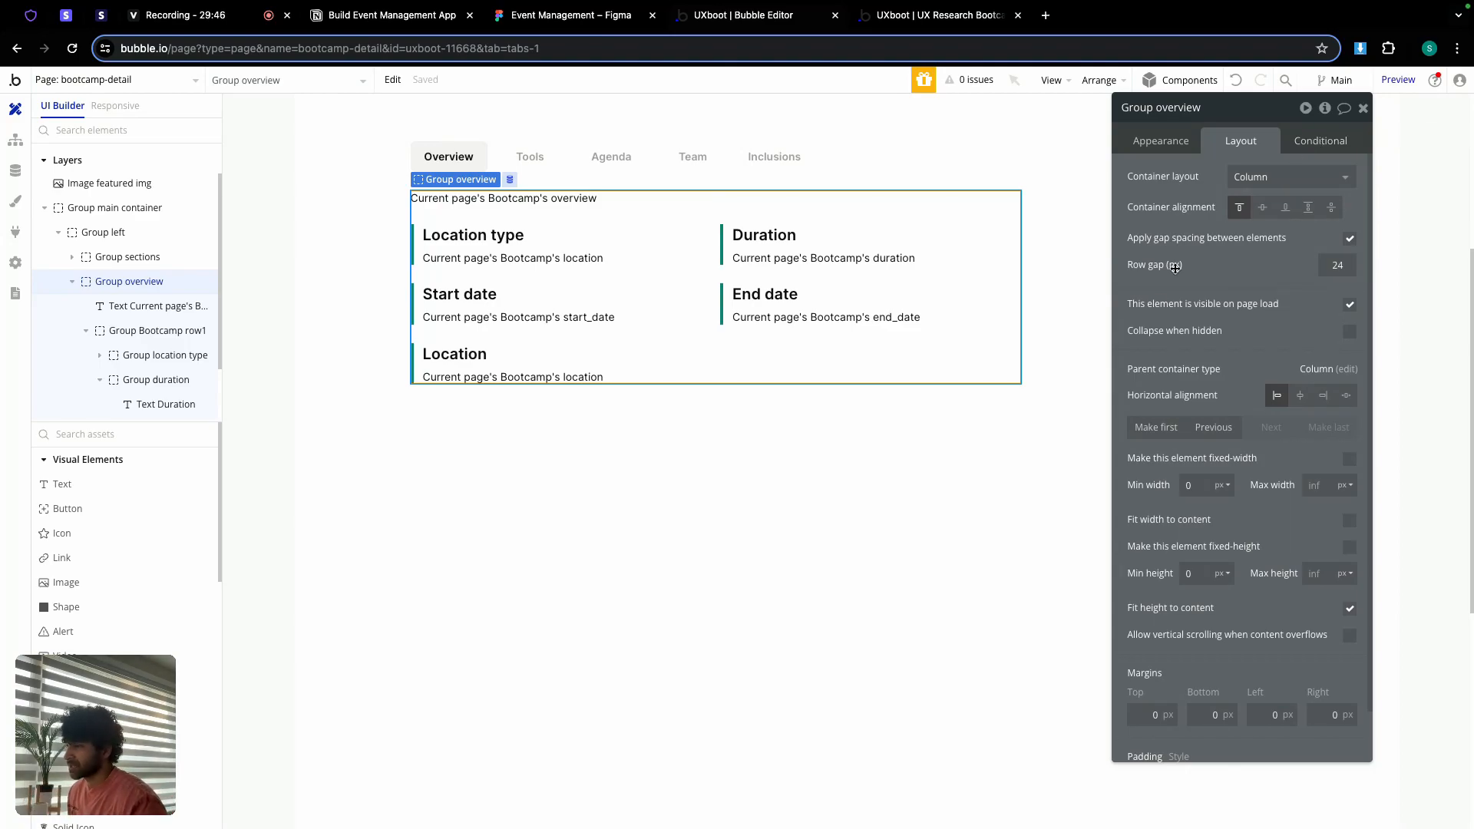
pyautogui.click(1363, 108)
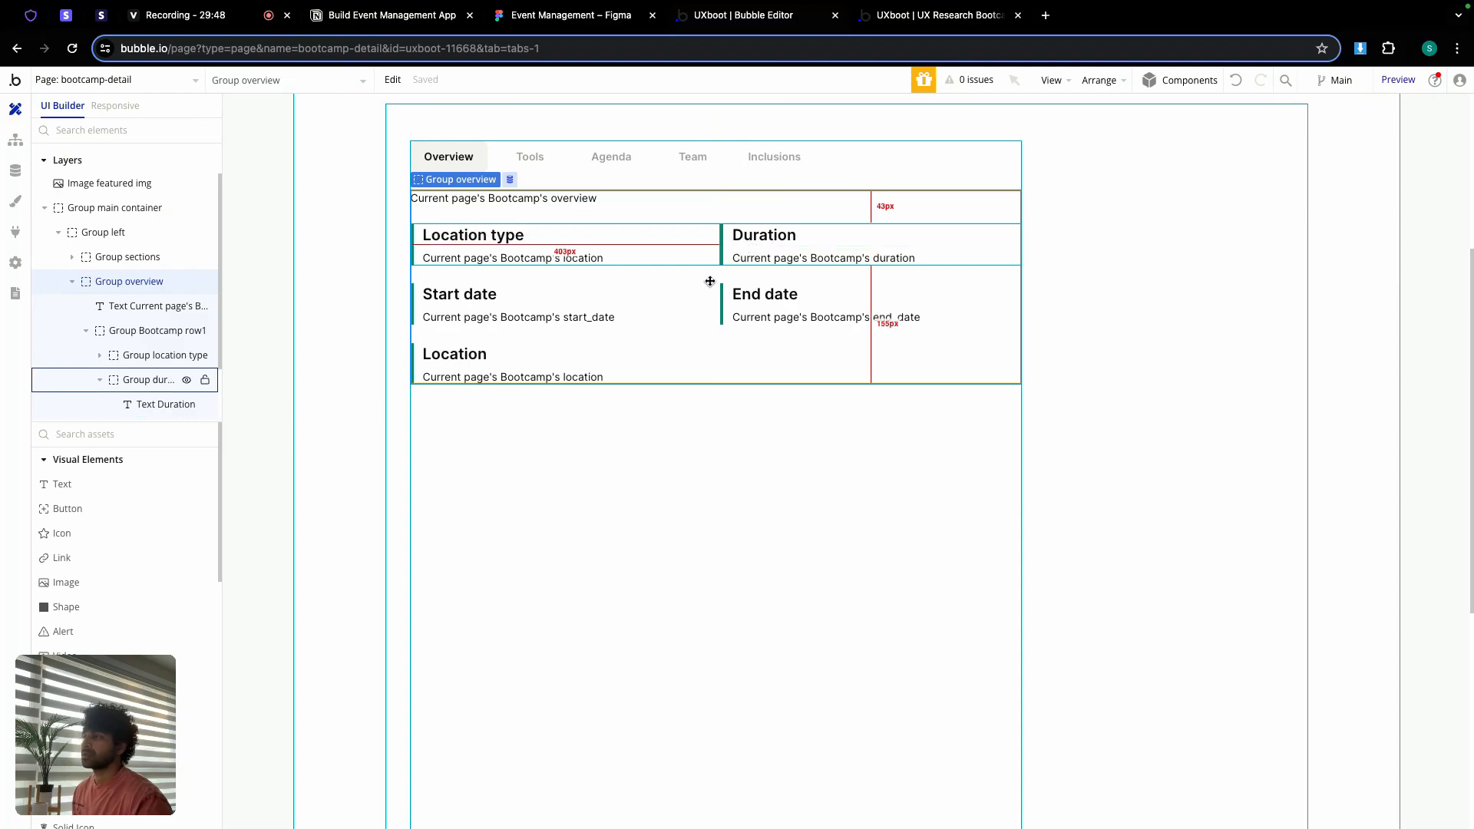
pyautogui.doubleClick(663, 428)
pyautogui.click(568, 216)
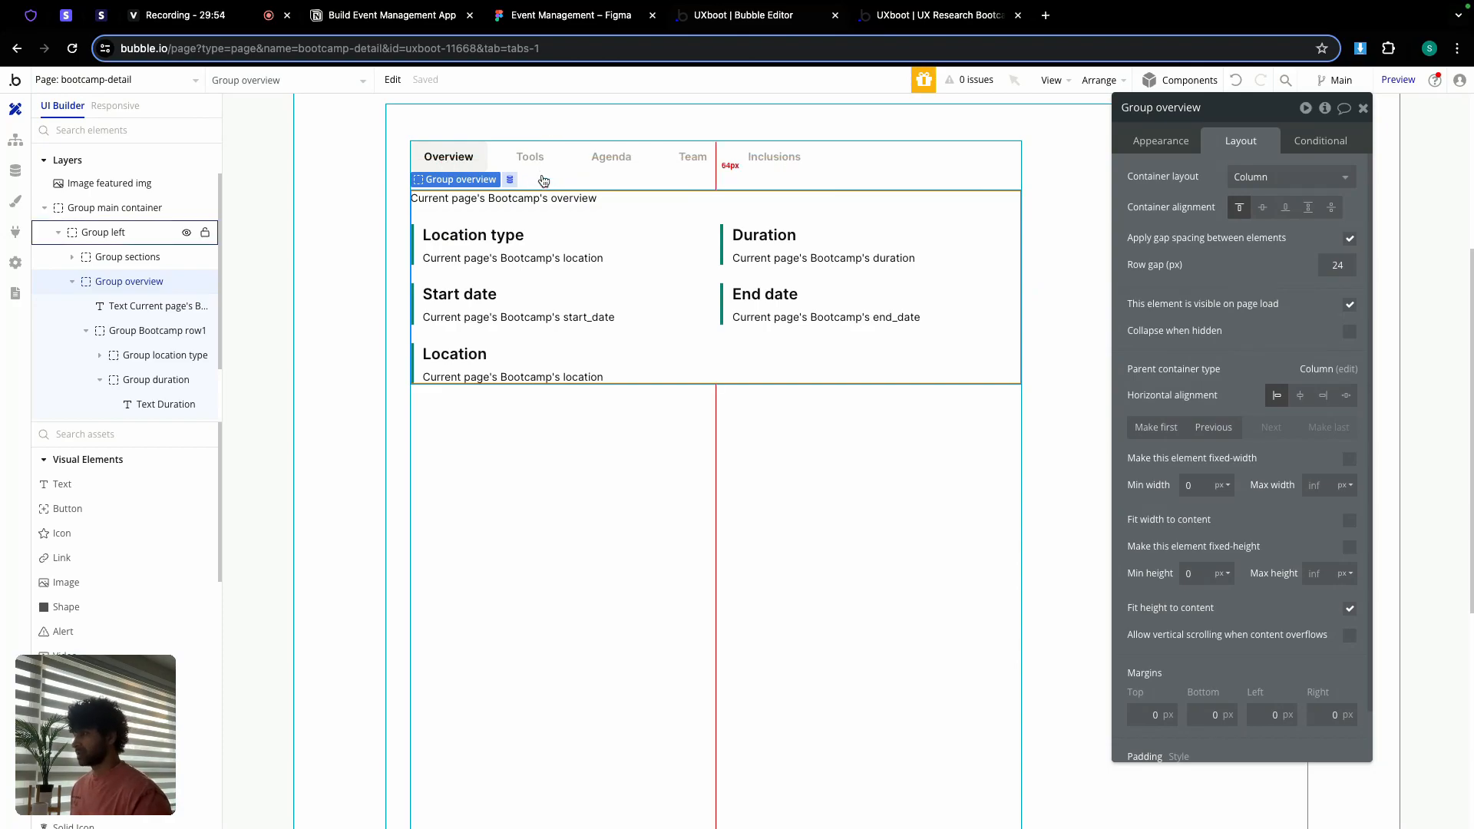
pyautogui.click(540, 30)
# Step: Pan around the Figma Agenda frame to inspect the weekly lessons list, then return to Bubble
pyautogui.scroll(-4, 588, 269)
pyautogui.hscroll(4, 810, 326)
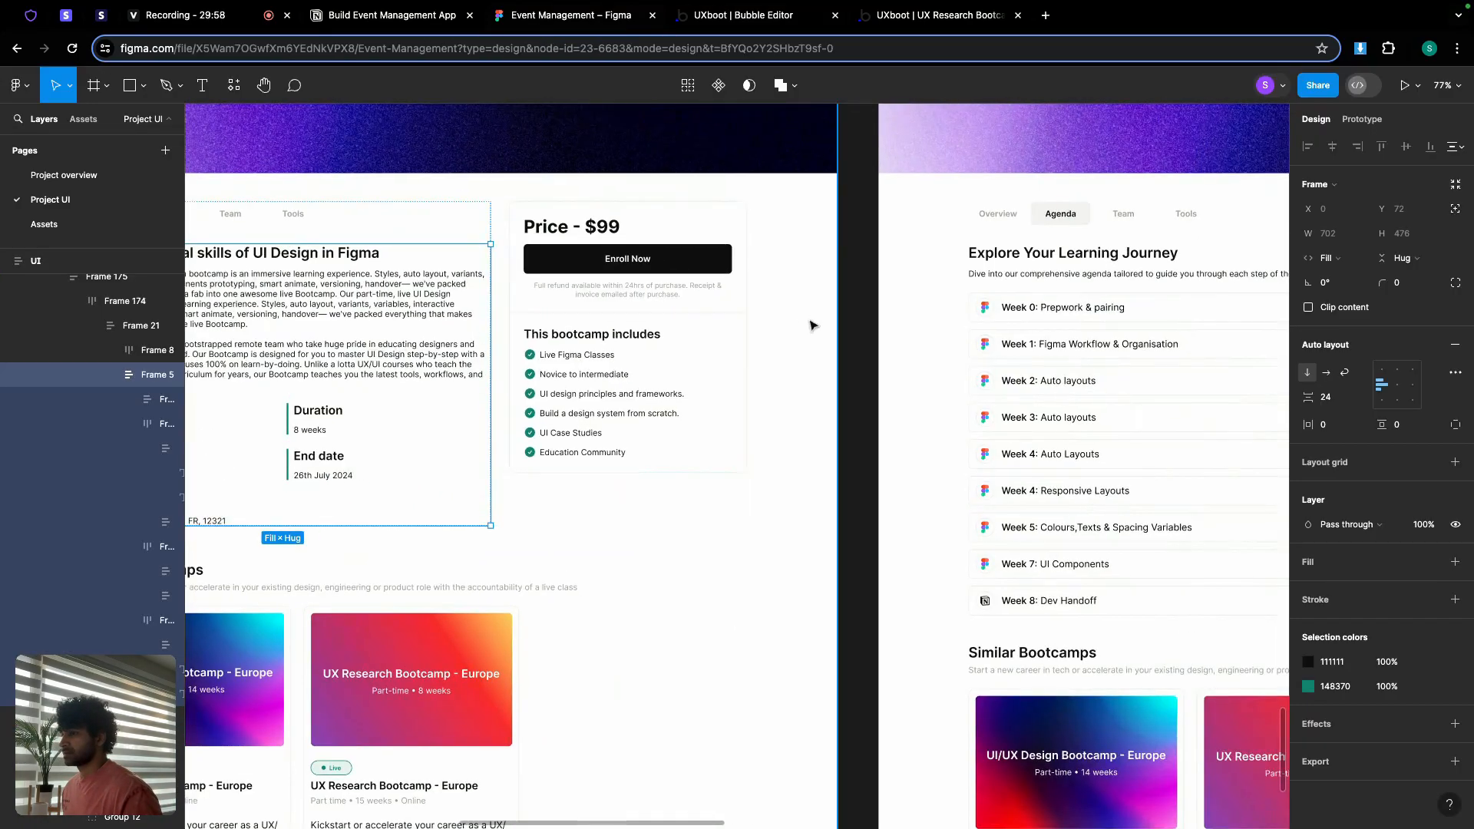
pyautogui.hscroll(6, 810, 325)
pyautogui.scroll(-1, 810, 325)
pyautogui.scroll(-3, 641, 244)
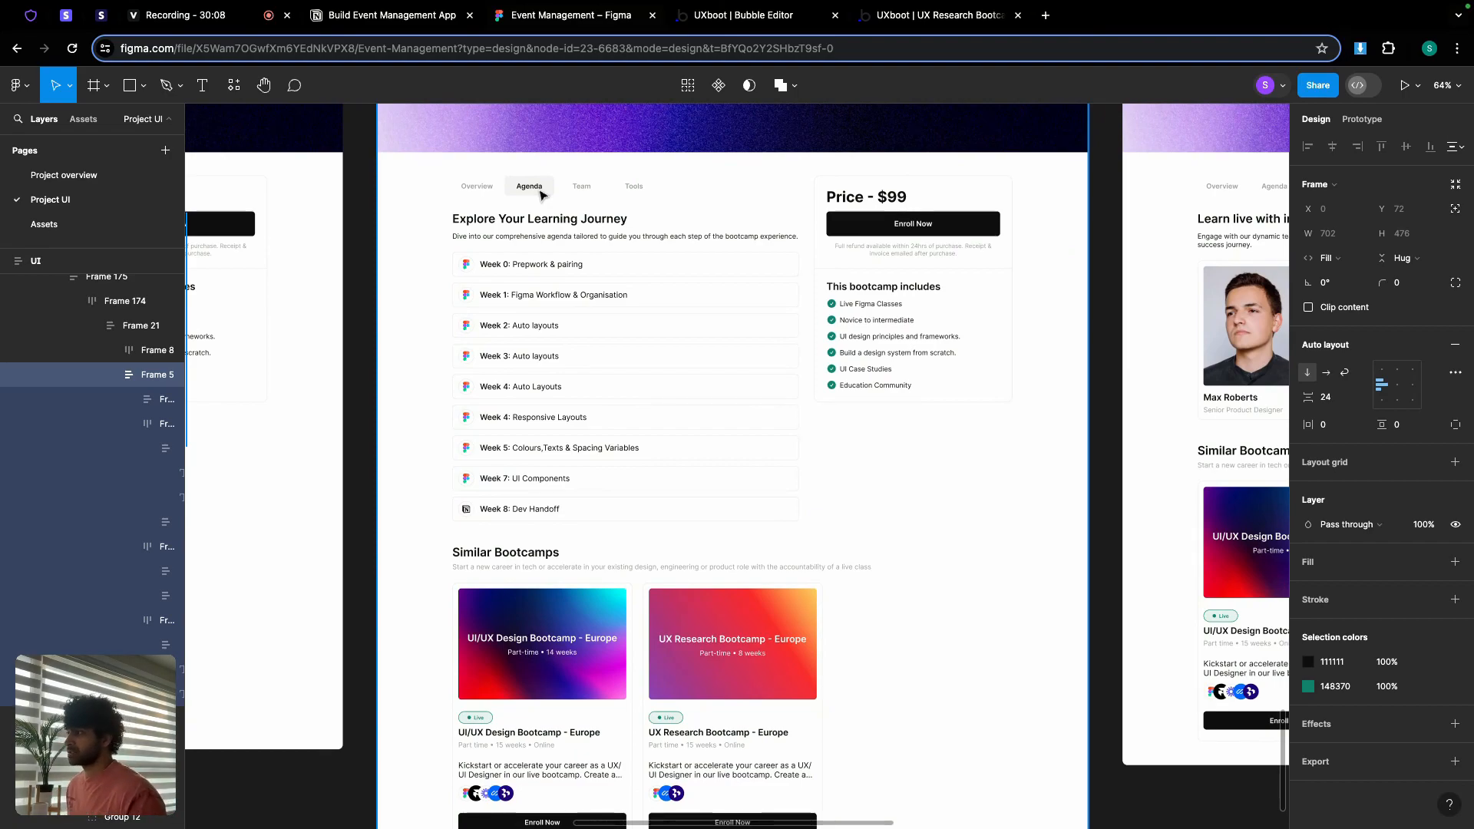
pyautogui.scroll(-1, 491, 233)
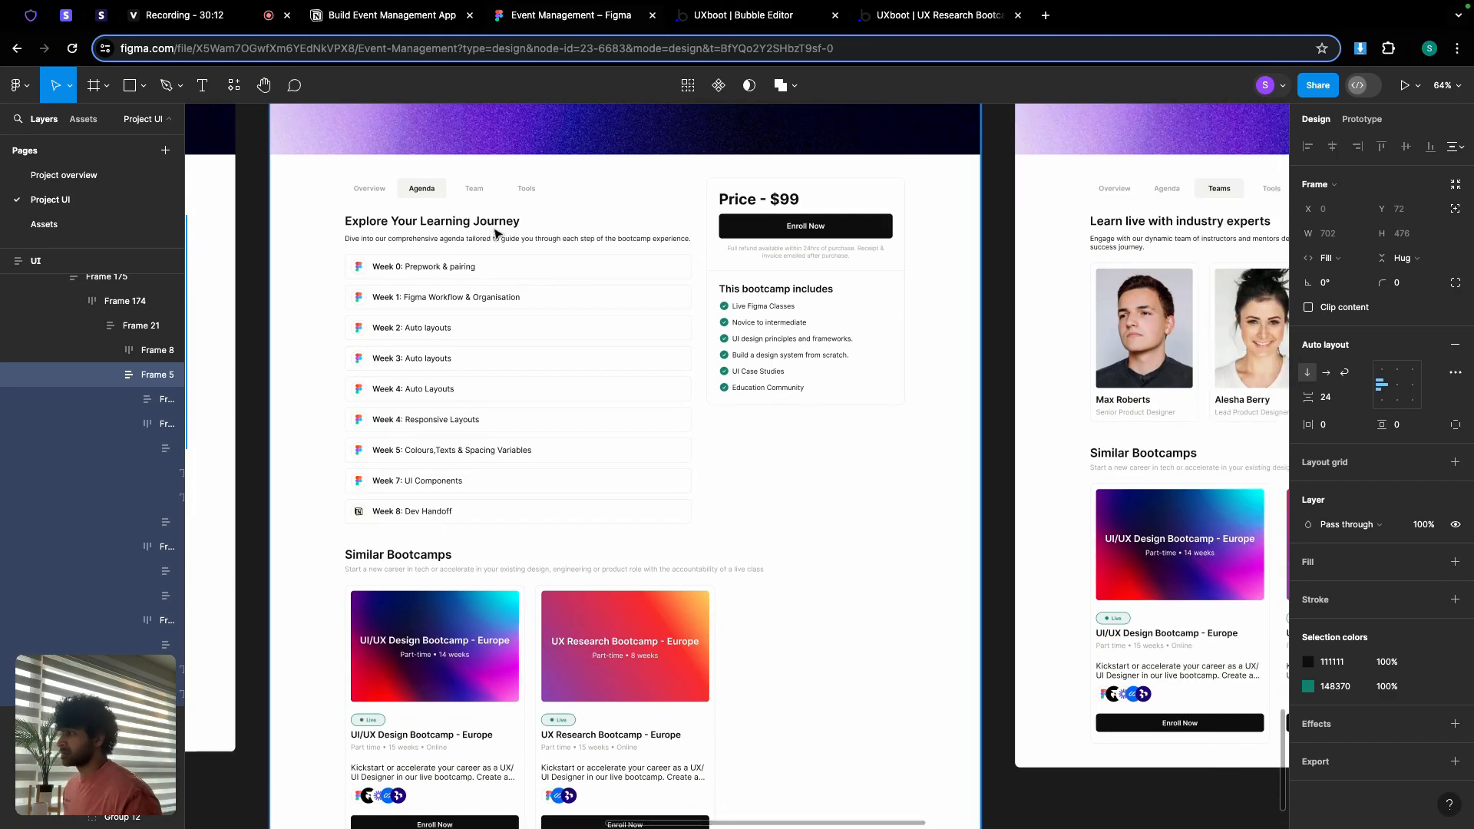
pyautogui.scroll(6, 495, 232)
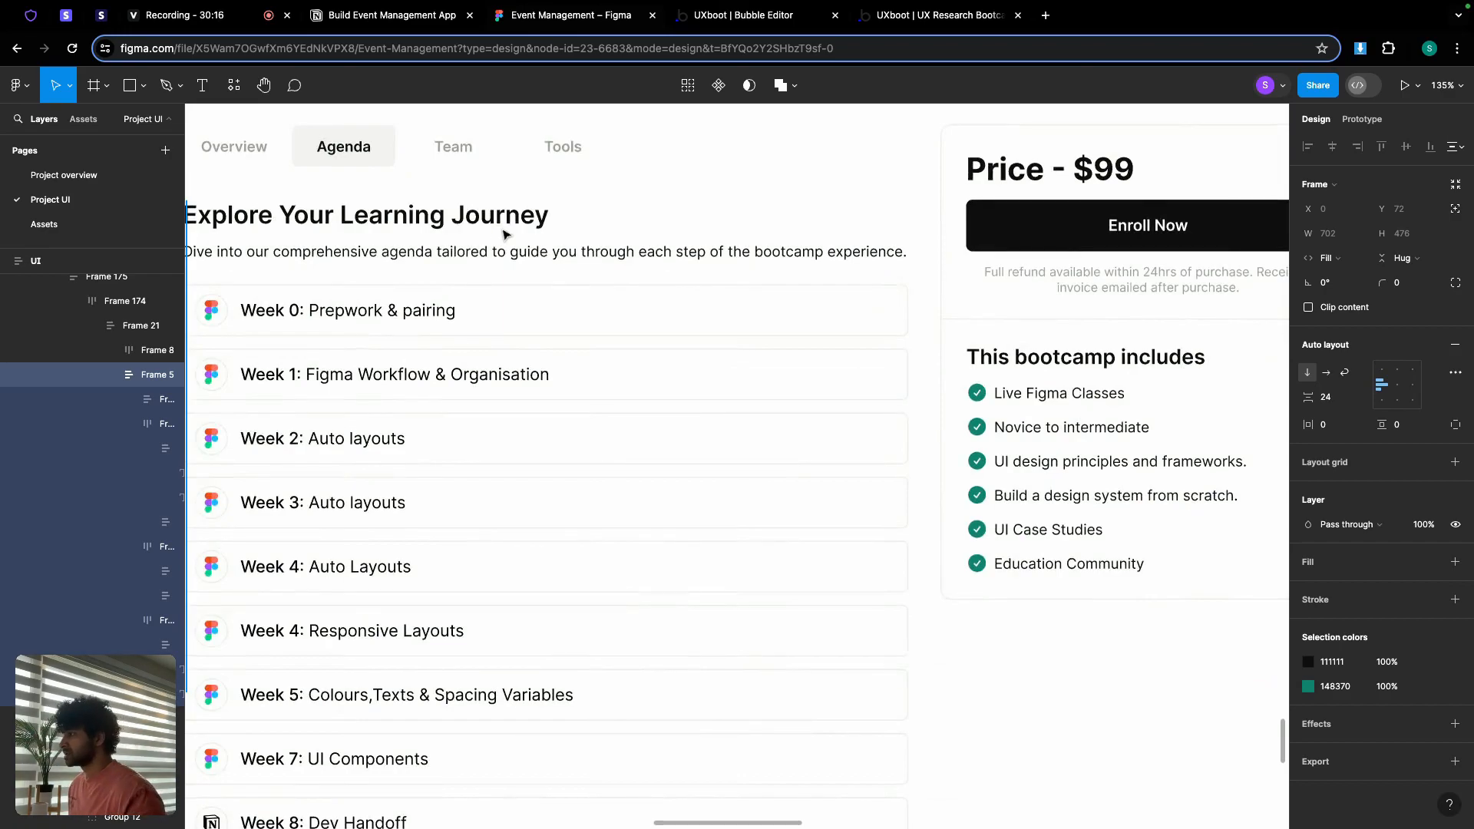
pyautogui.scroll(-5, 504, 234)
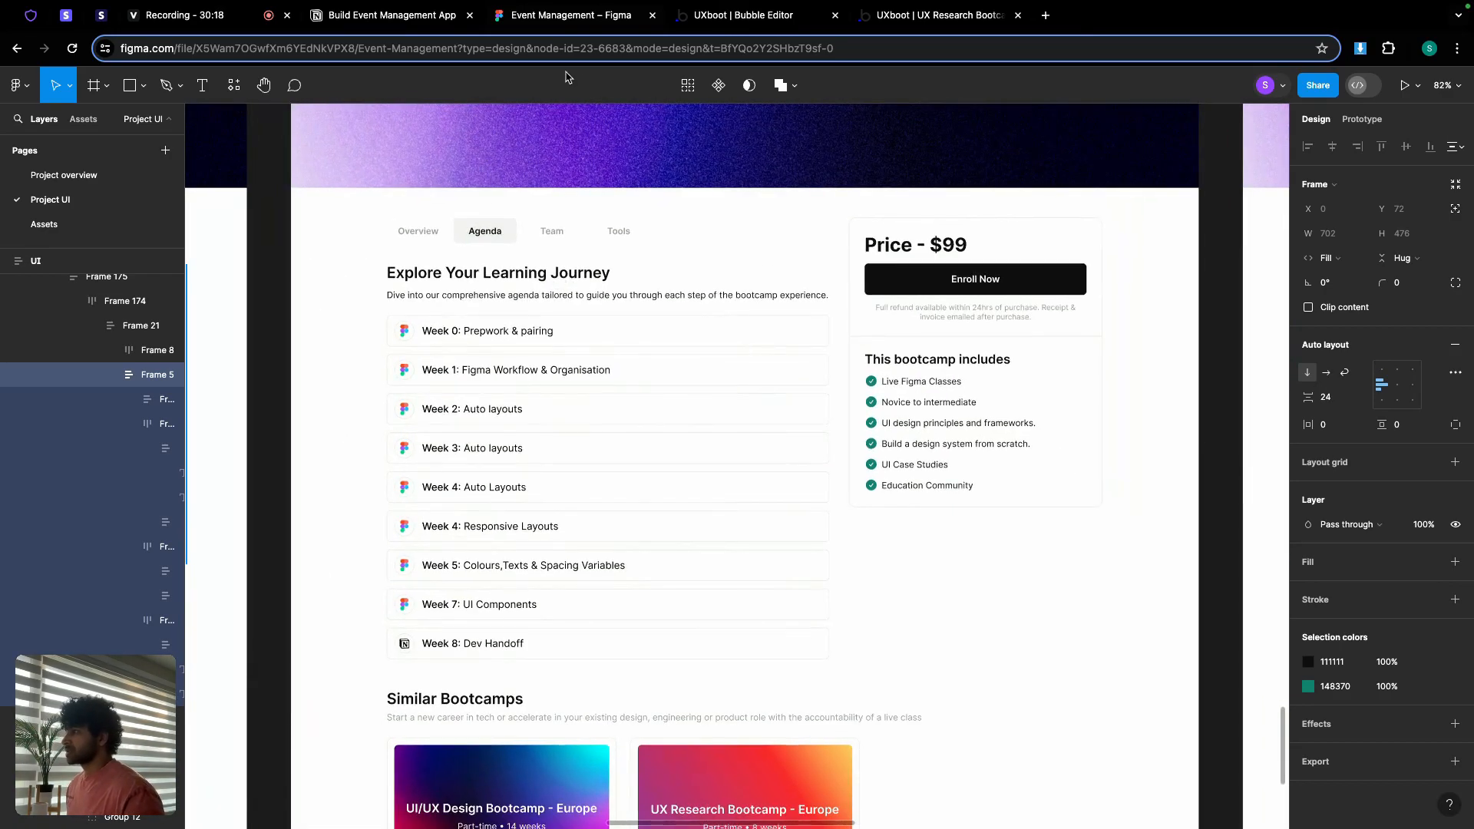
pyautogui.click(734, 23)
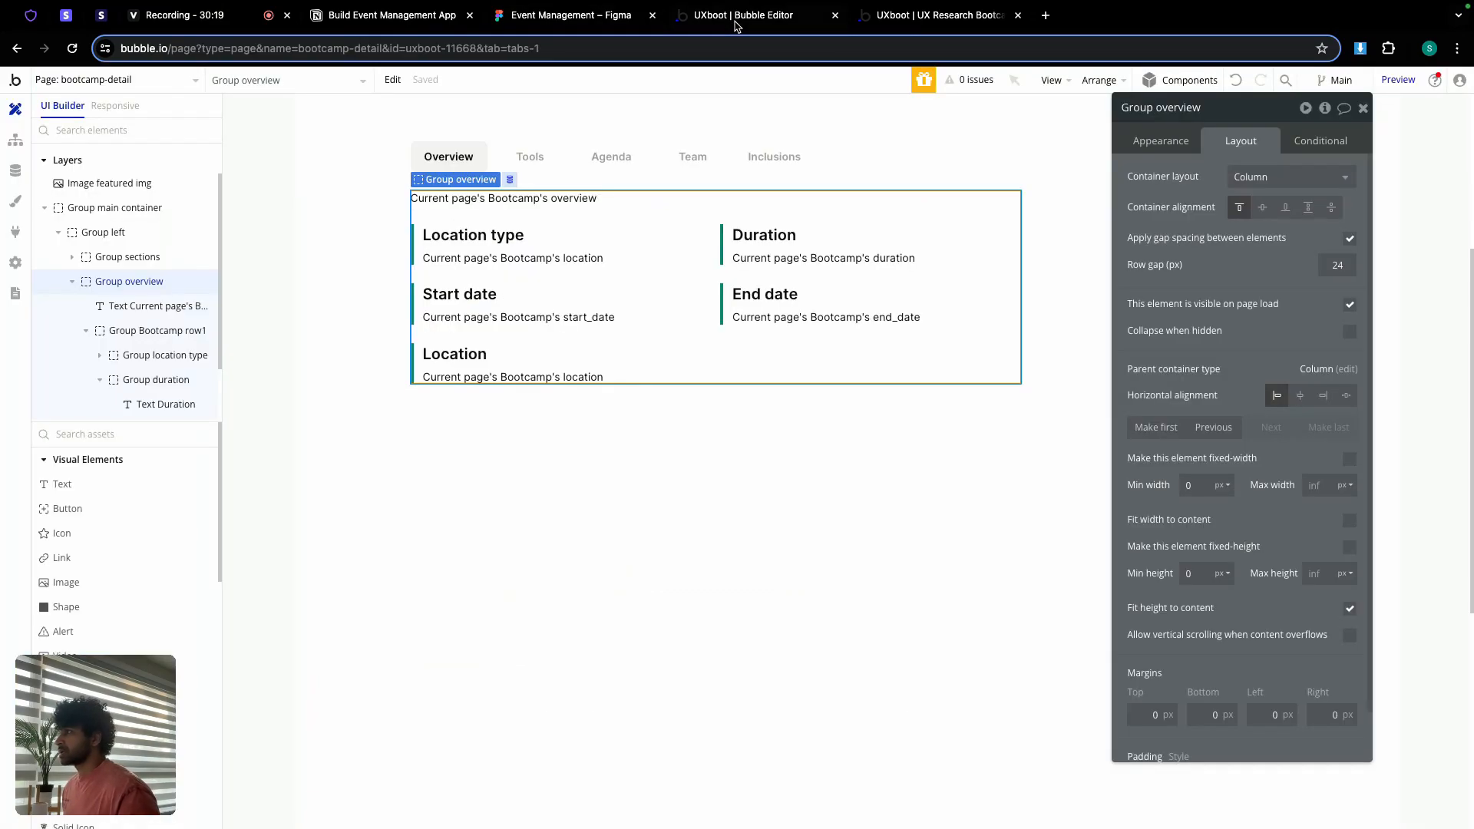
# Step: Draw a new group named Group Tools below Location, with min height 0 and no fit-to-content height
pyautogui.click(547, 413)
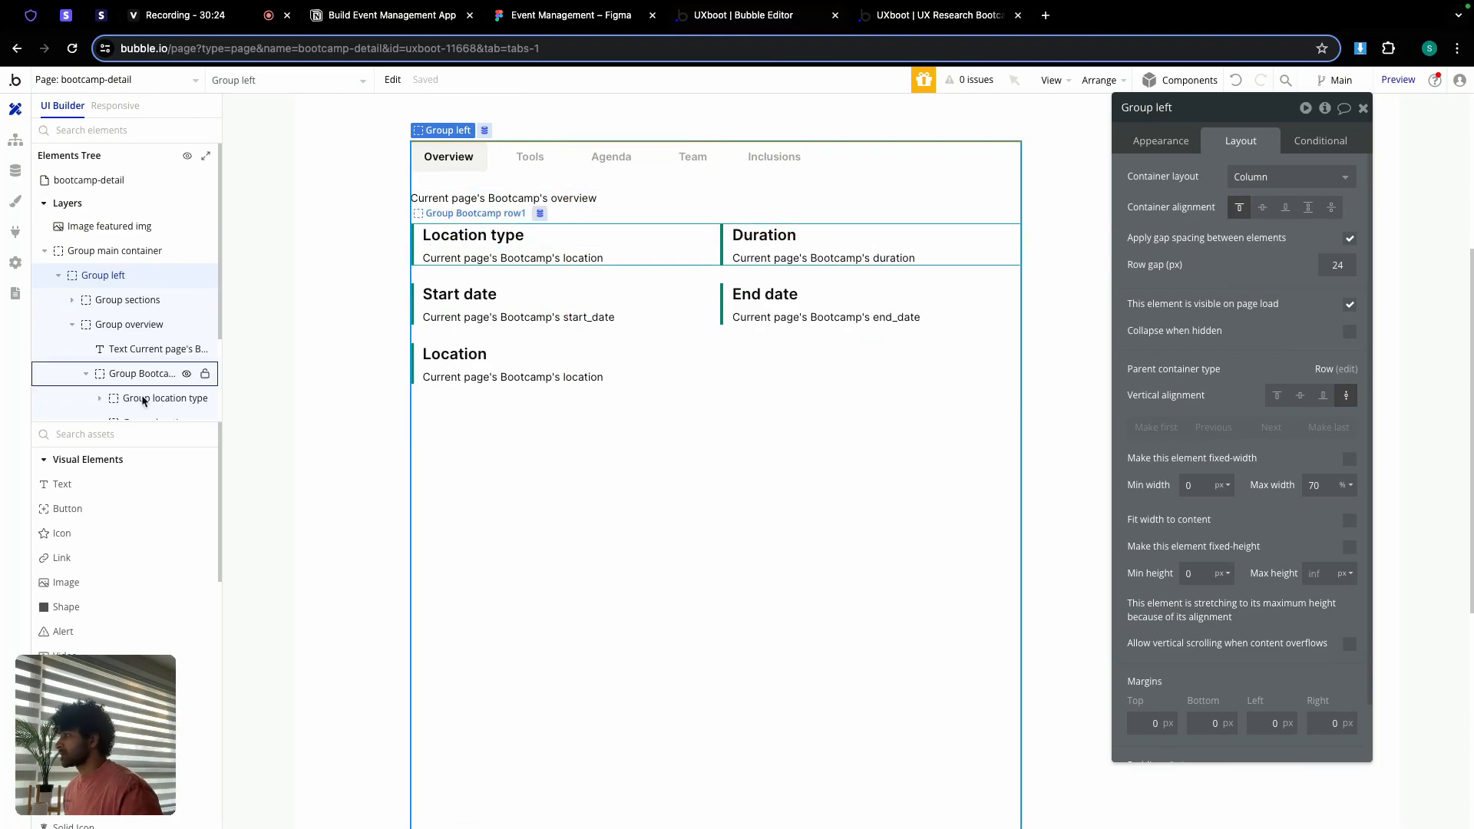
pyautogui.scroll(-1, 91, 547)
pyautogui.scroll(-10, 91, 547)
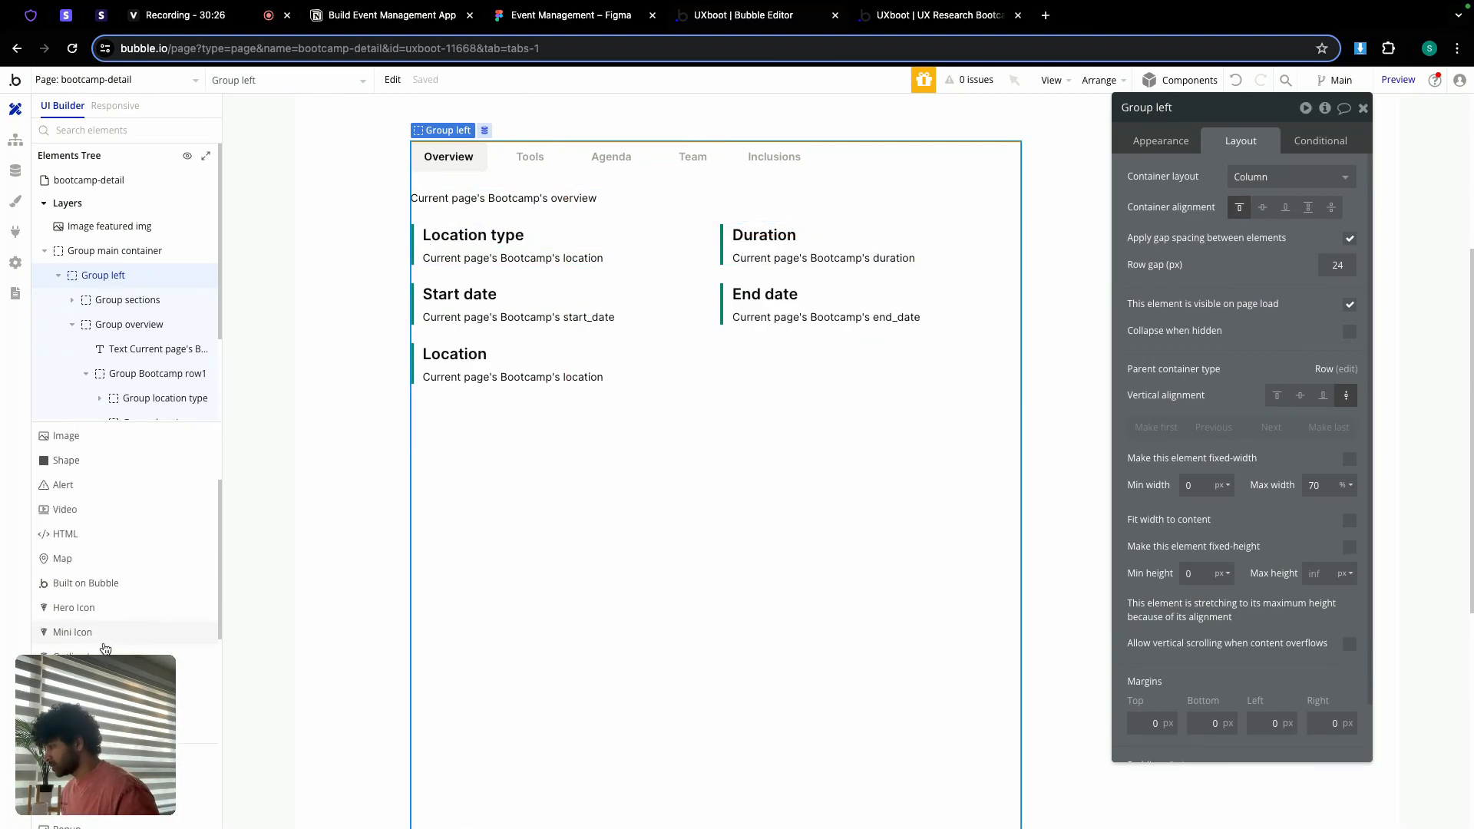
pyautogui.click(67, 650)
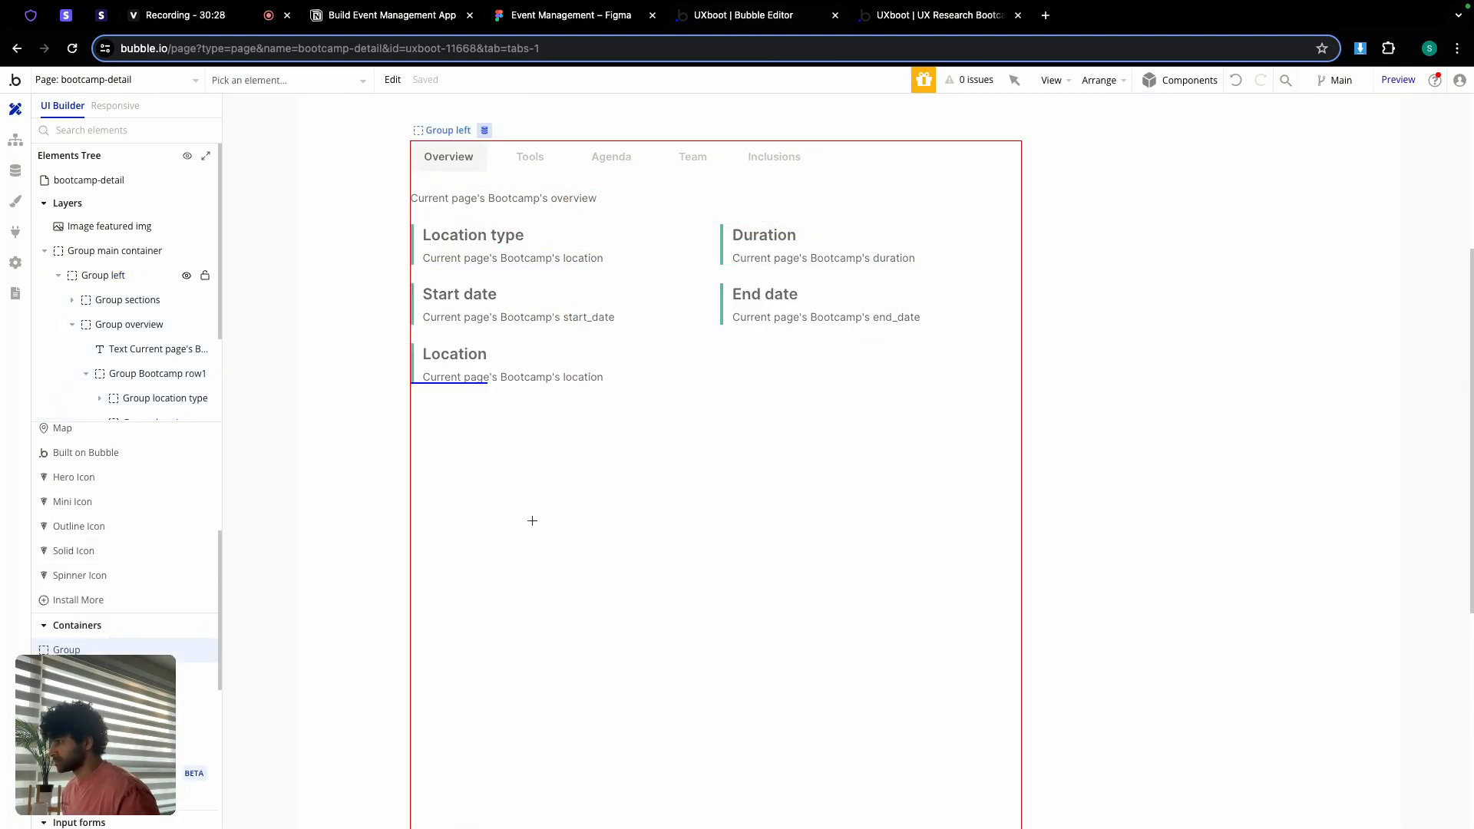
pyautogui.click(532, 520)
pyautogui.click(1200, 102)
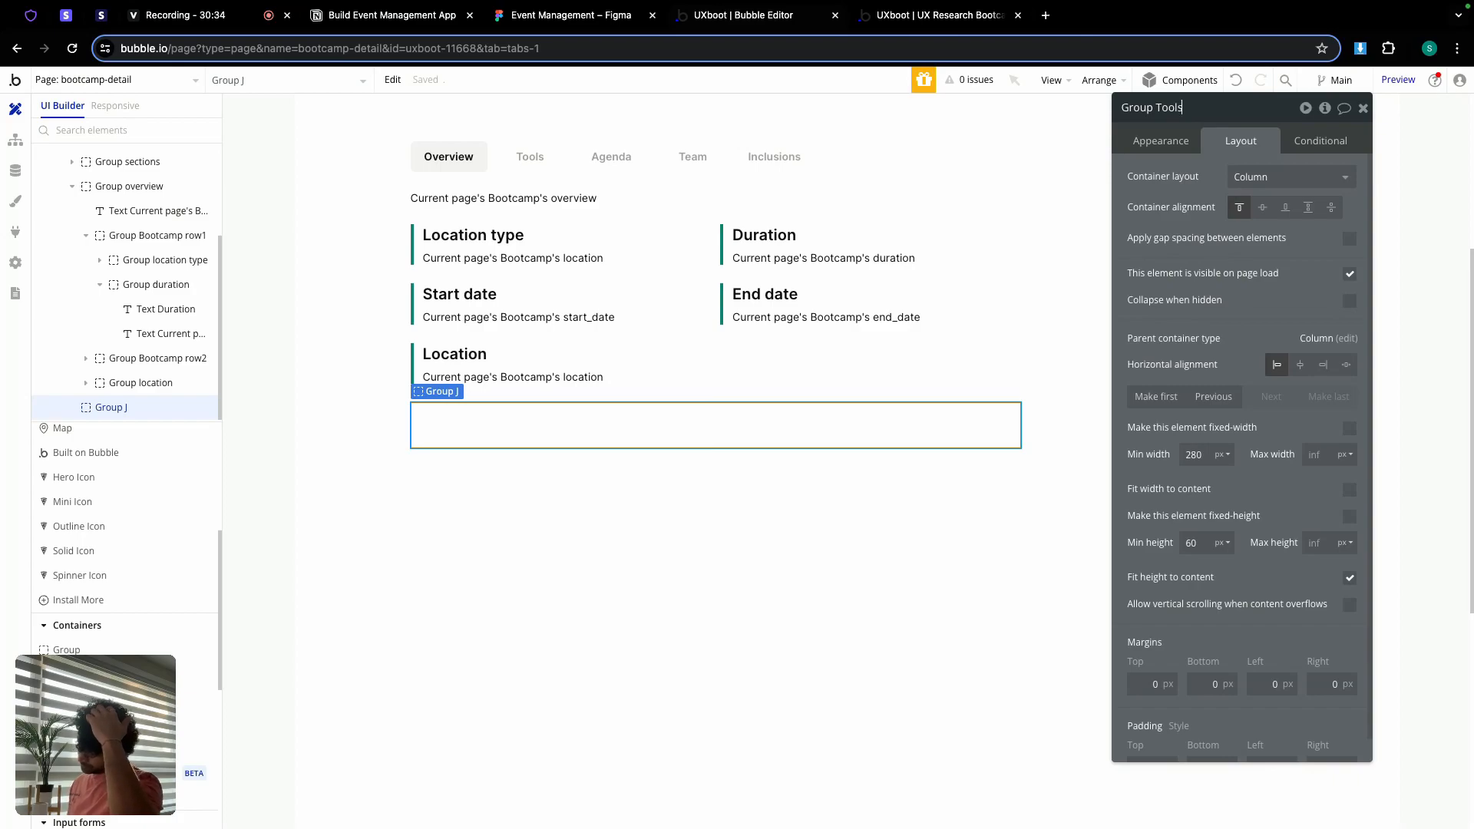
pyautogui.click(1190, 454)
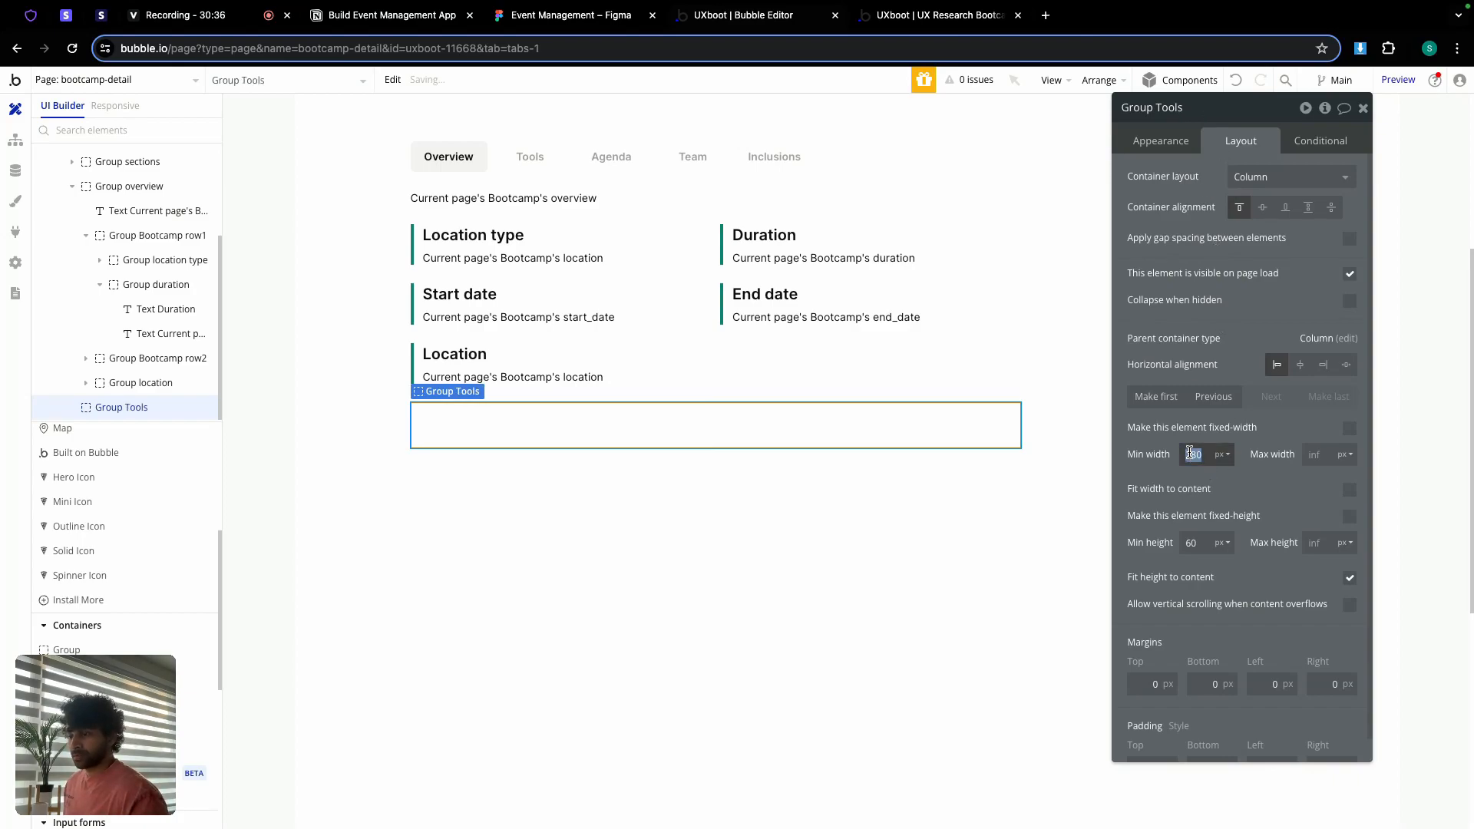
pyautogui.click(1197, 542)
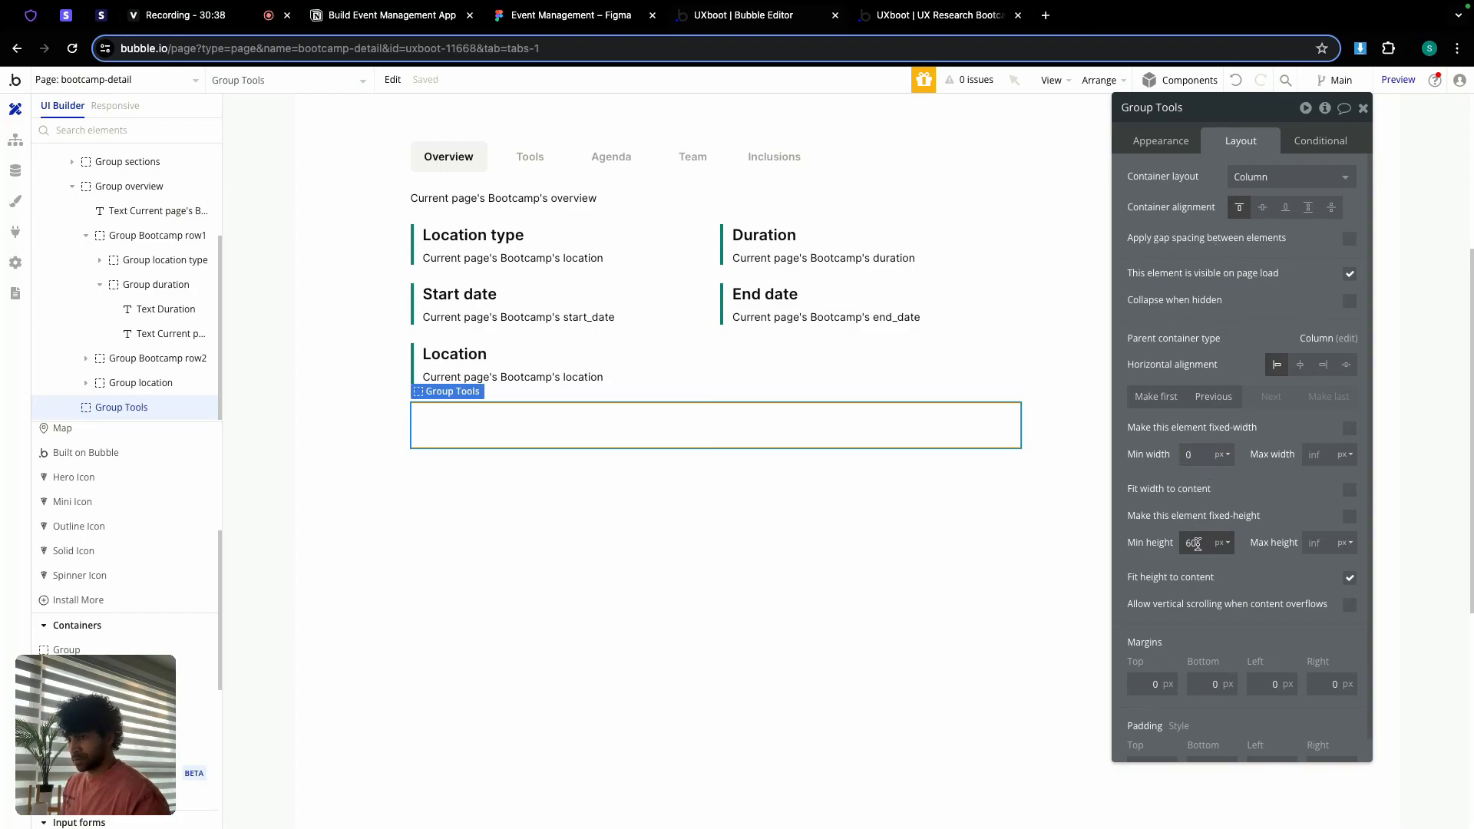
pyautogui.write('0')
pyautogui.click(1350, 577)
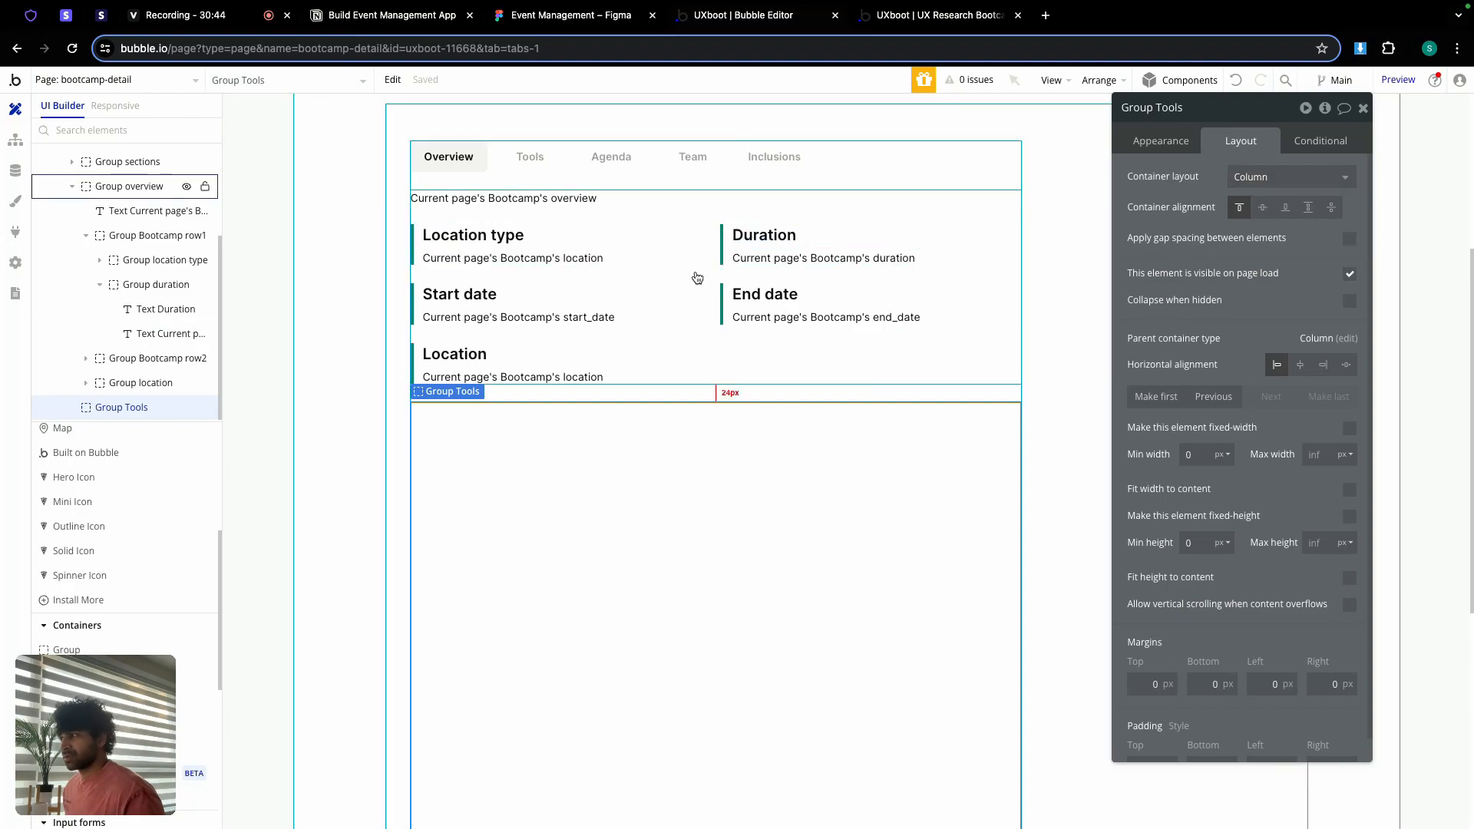
# Step: Copy the Location type heading and the bootcamp location text into Group Tools
pyautogui.click(490, 251)
pyautogui.click(495, 238)
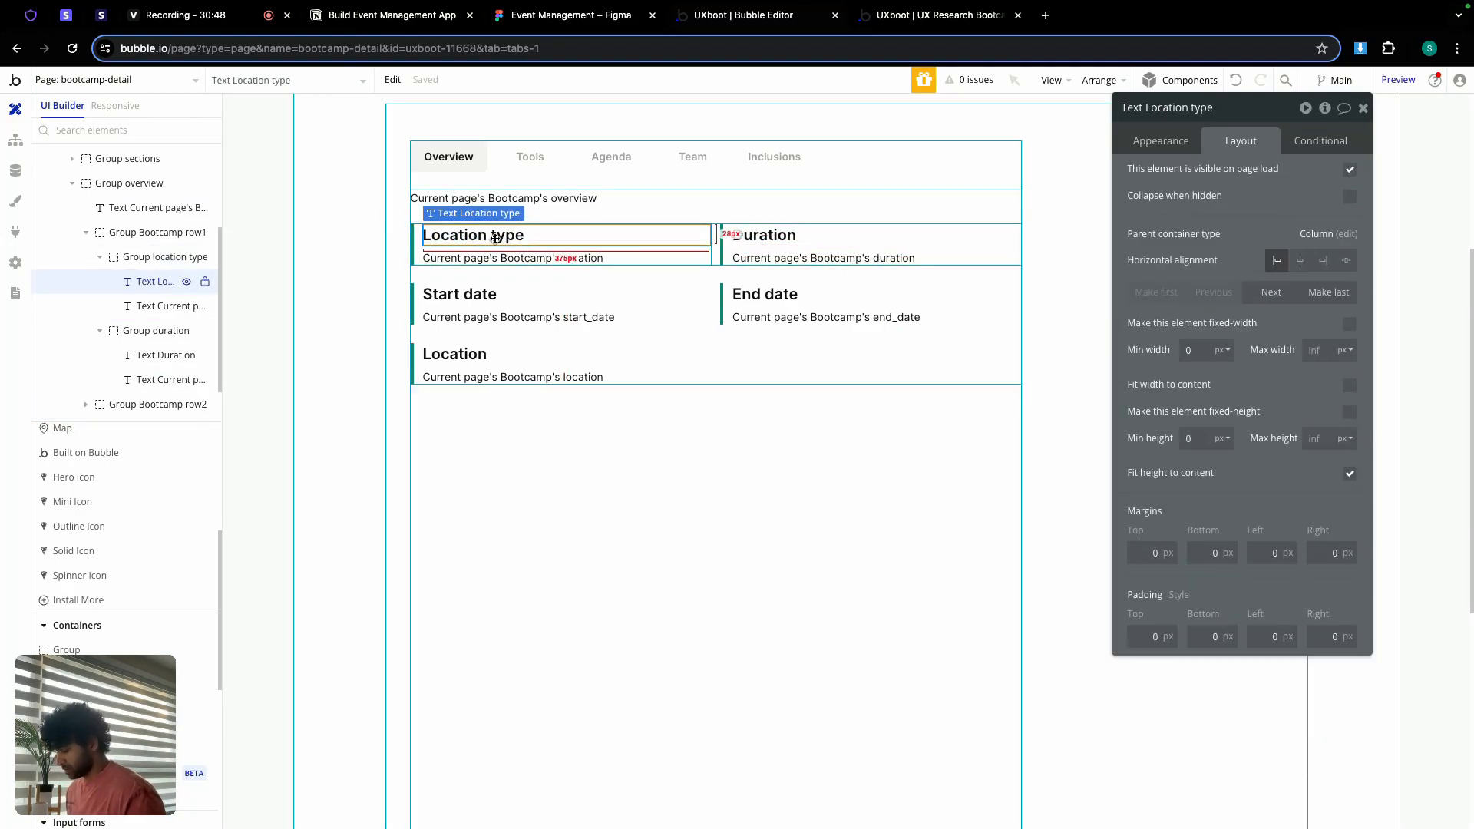
pyautogui.click(469, 439)
pyautogui.press('super+v')
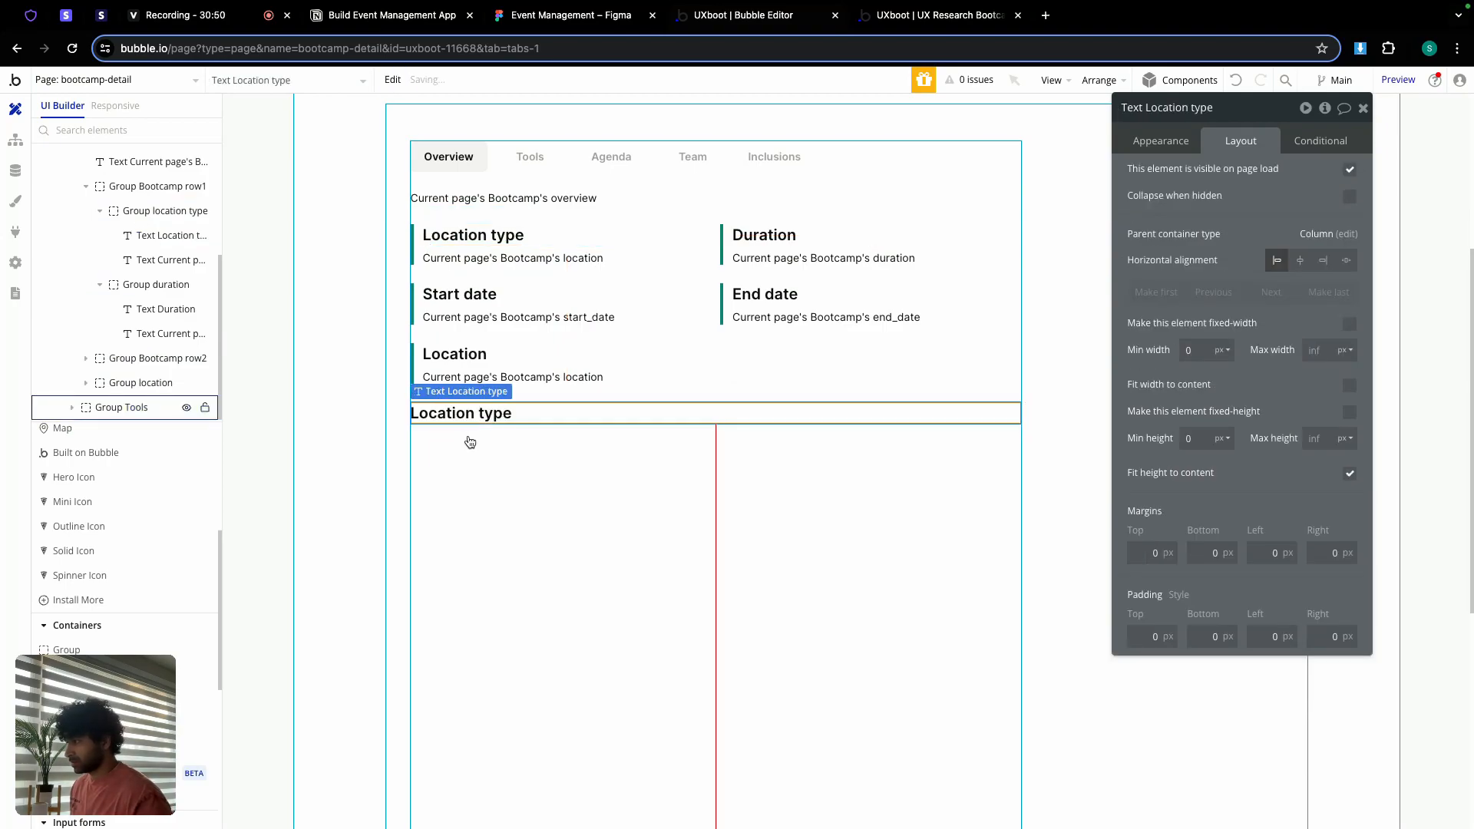
pyautogui.click(511, 258)
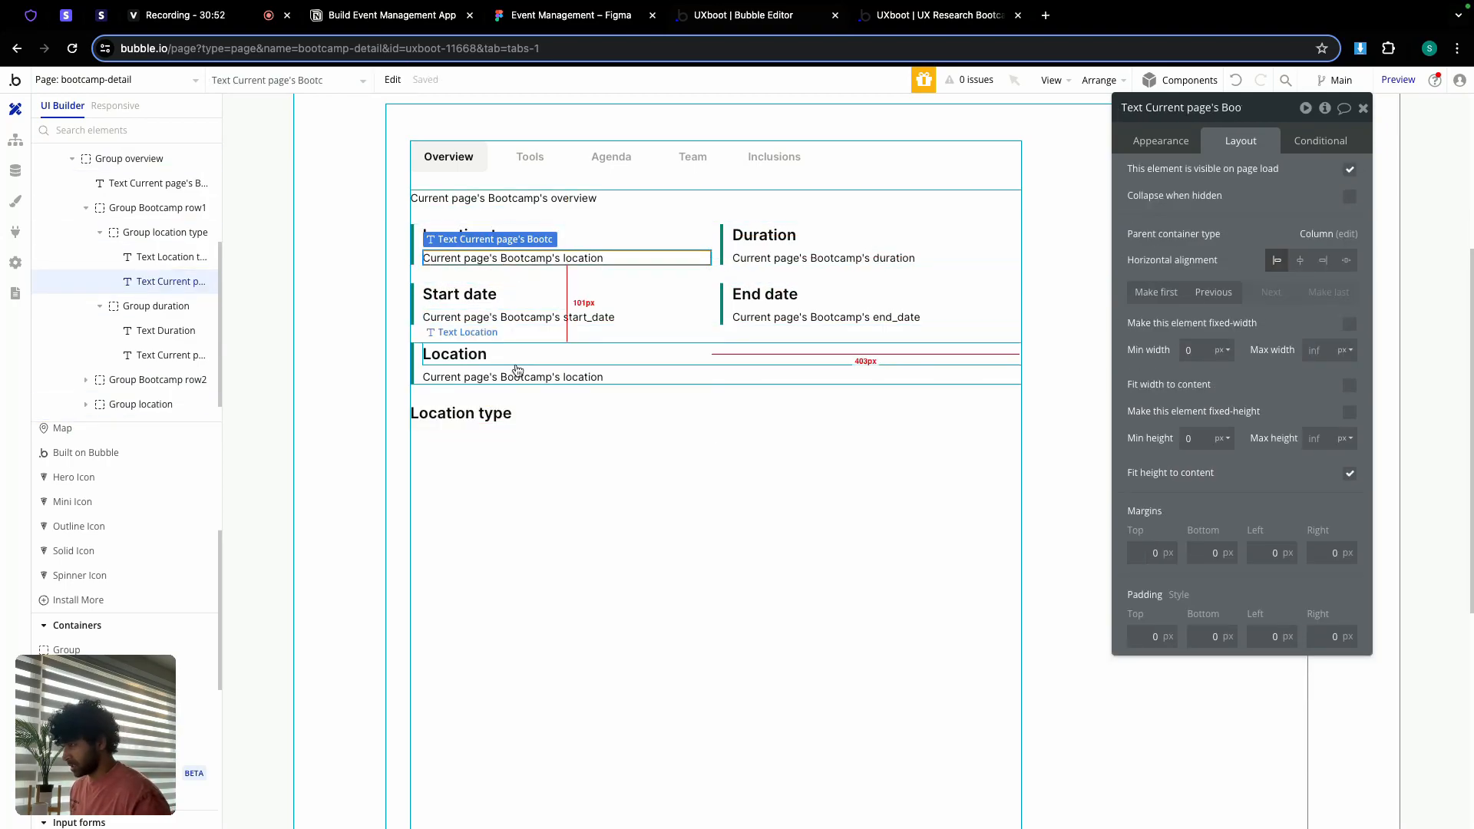
pyautogui.click(503, 438)
pyautogui.press('super+v')
# Step: Turn on gap spacing in Group Tools with a 24 px row gap
pyautogui.click(566, 465)
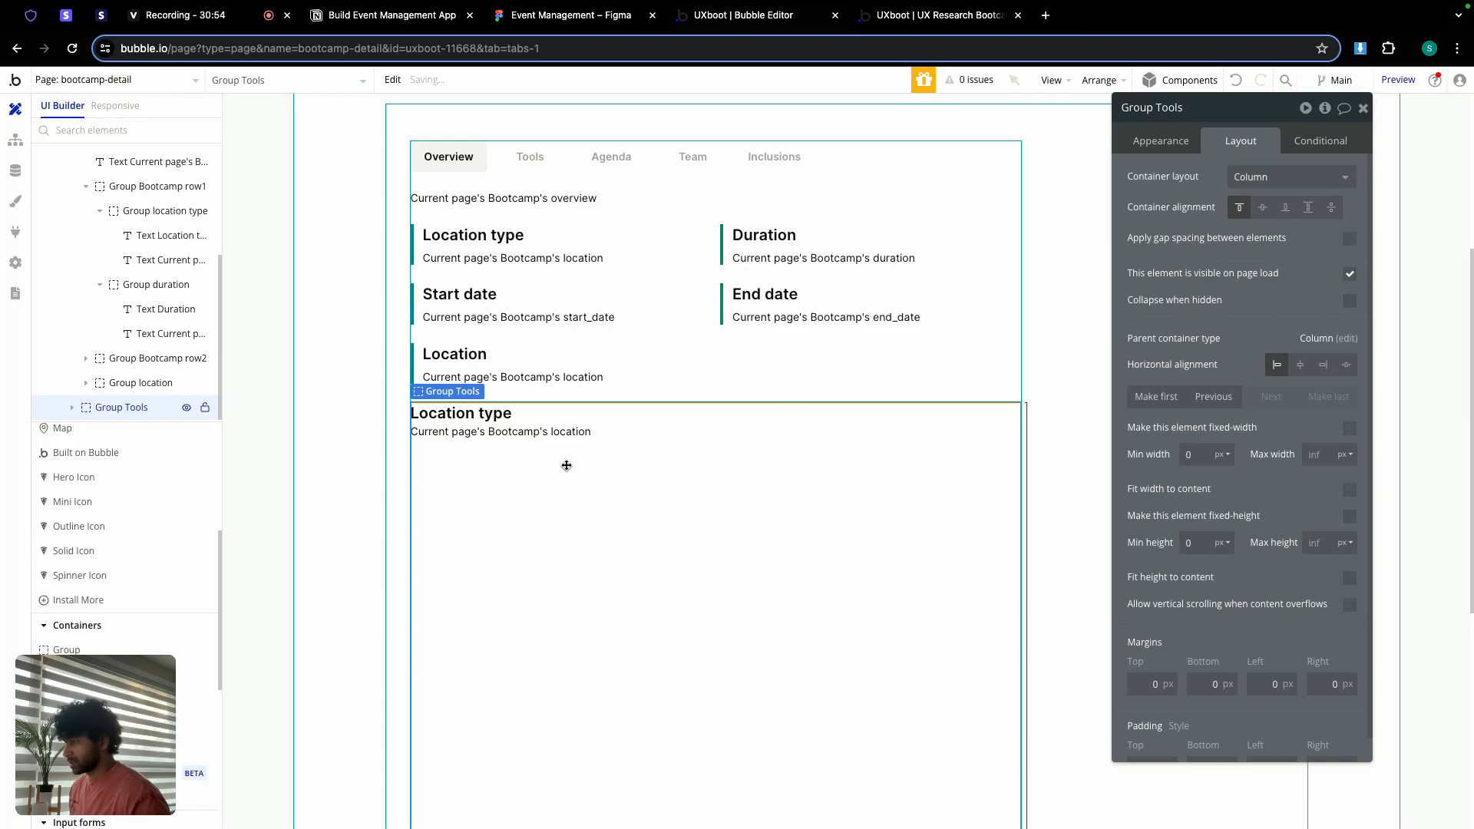
pyautogui.click(1349, 239)
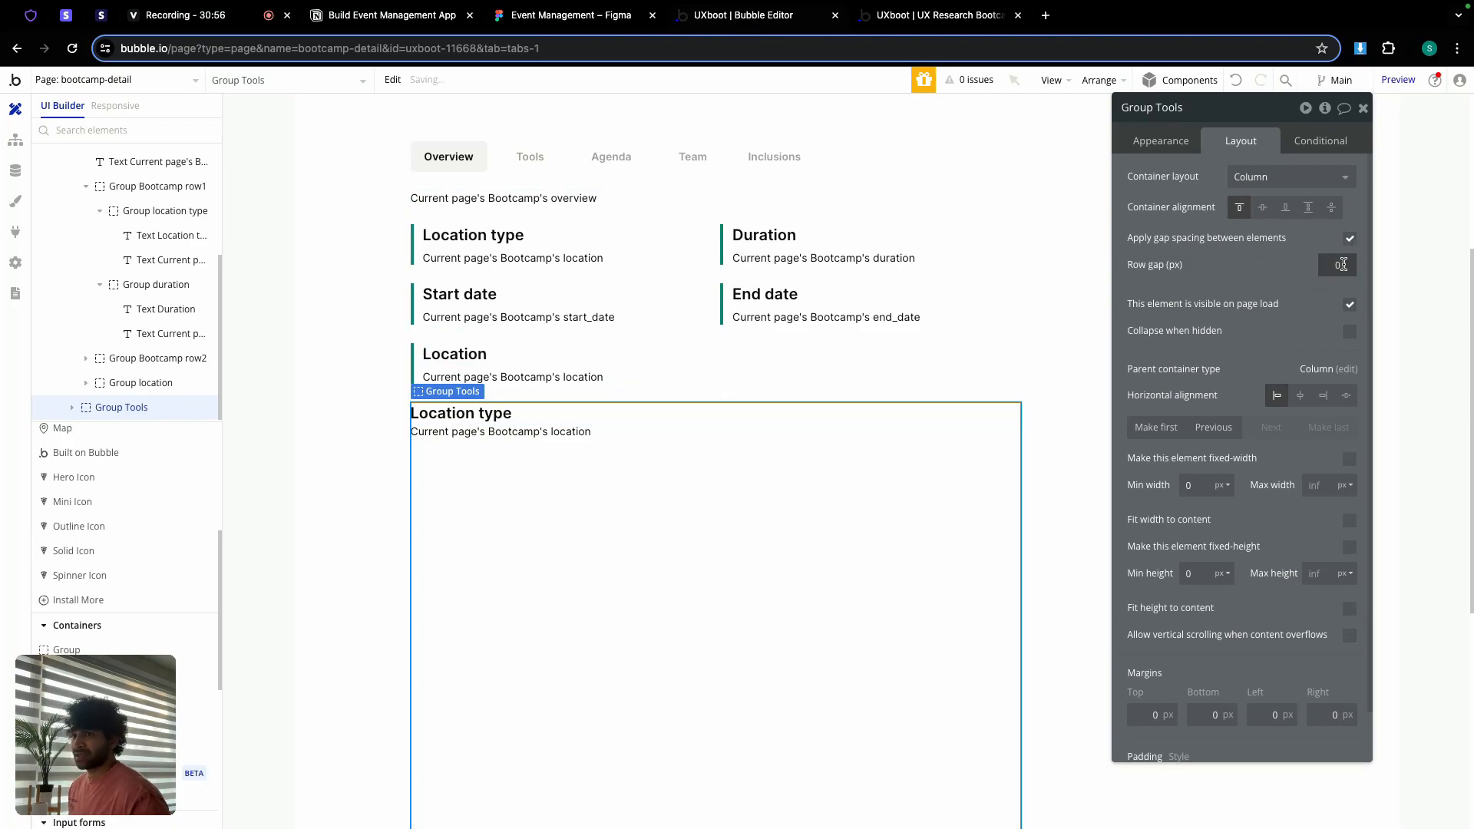
pyautogui.click(1176, 282)
pyautogui.click(556, 415)
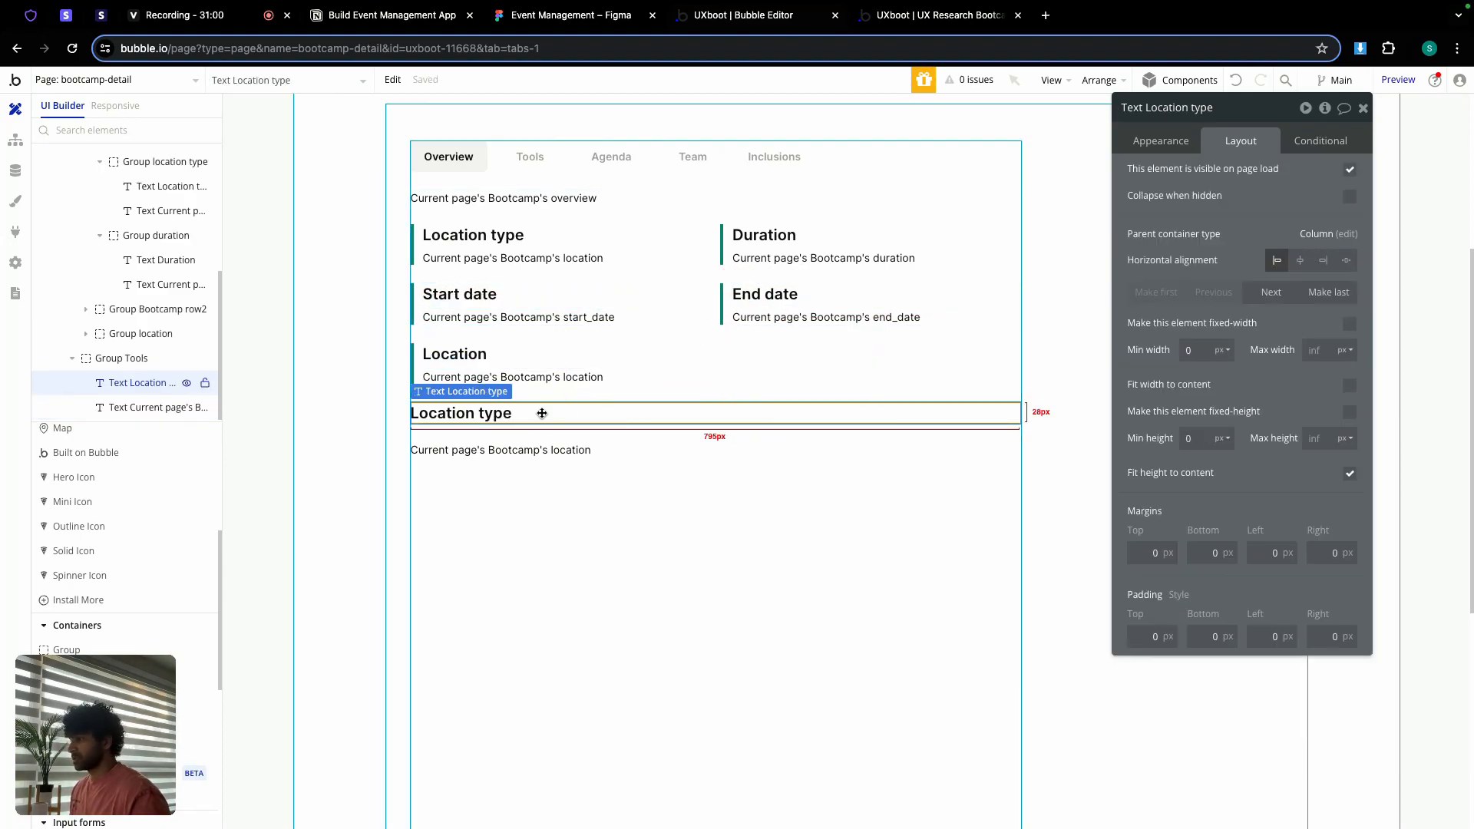
pyautogui.click(556, 18)
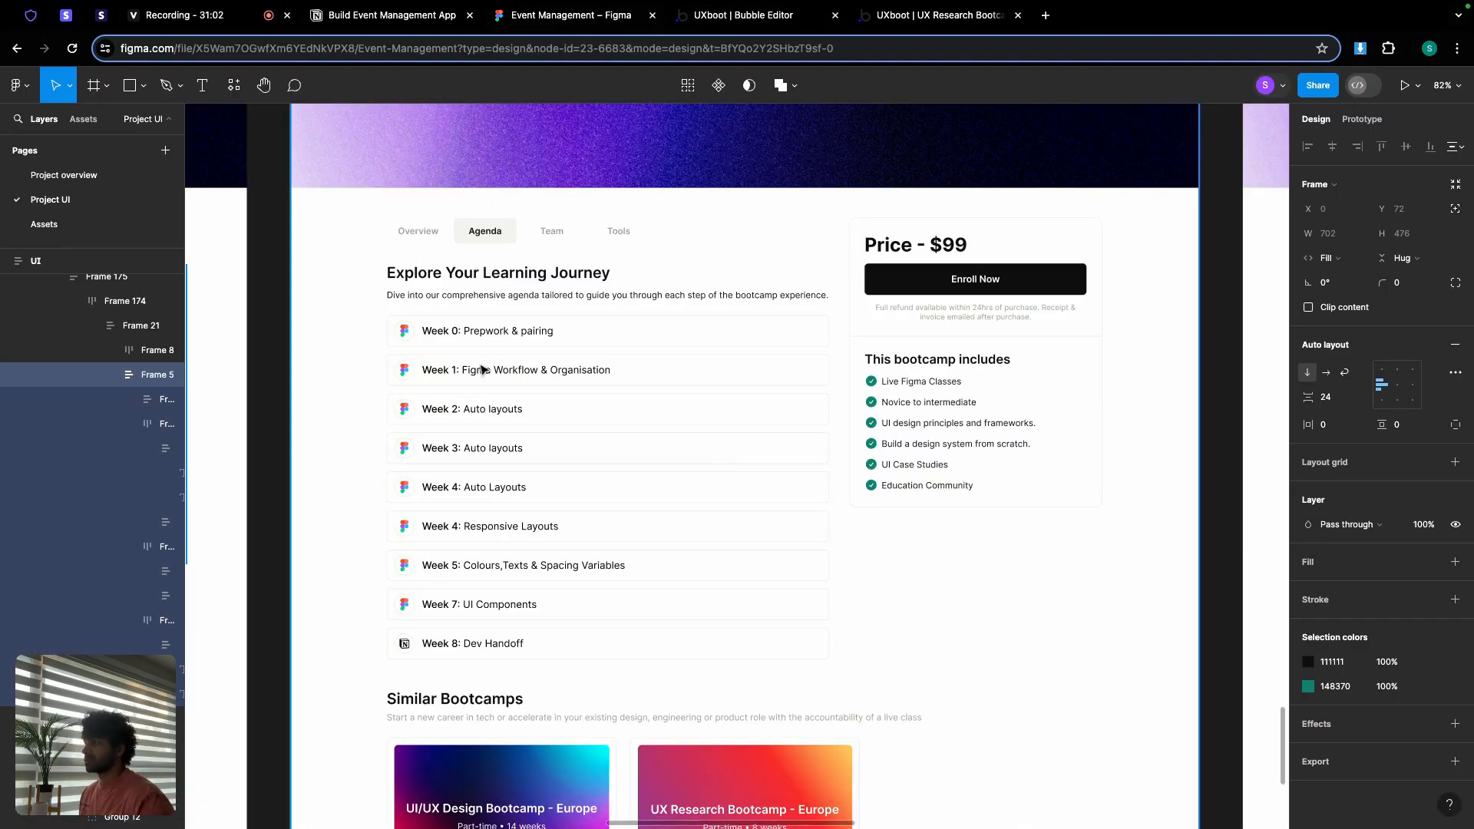
pyautogui.scroll(-5, 579, 305)
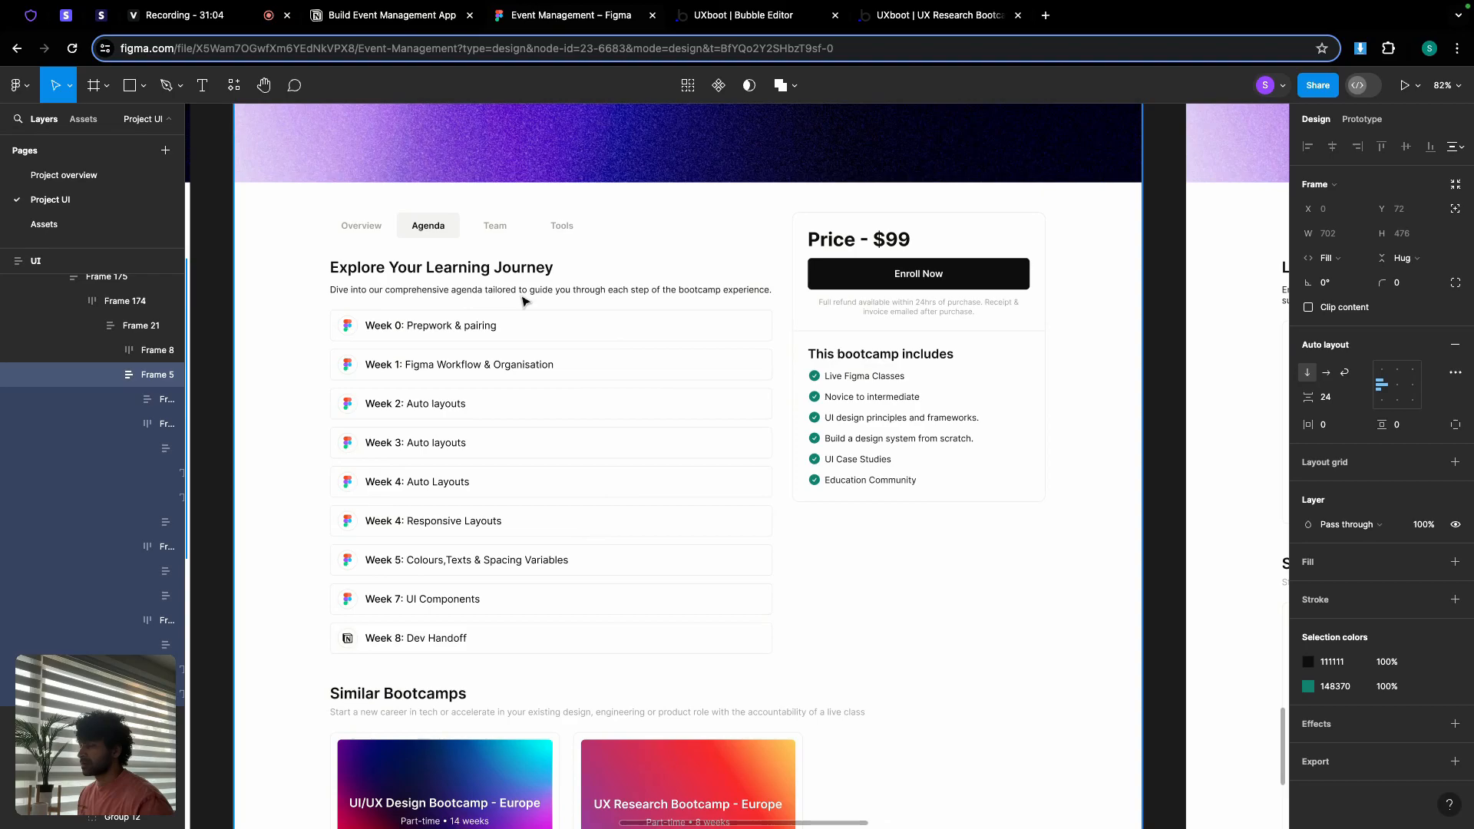
pyautogui.scroll(-3, 525, 301)
pyautogui.scroll(-3, 524, 301)
pyautogui.scroll(5, 722, 379)
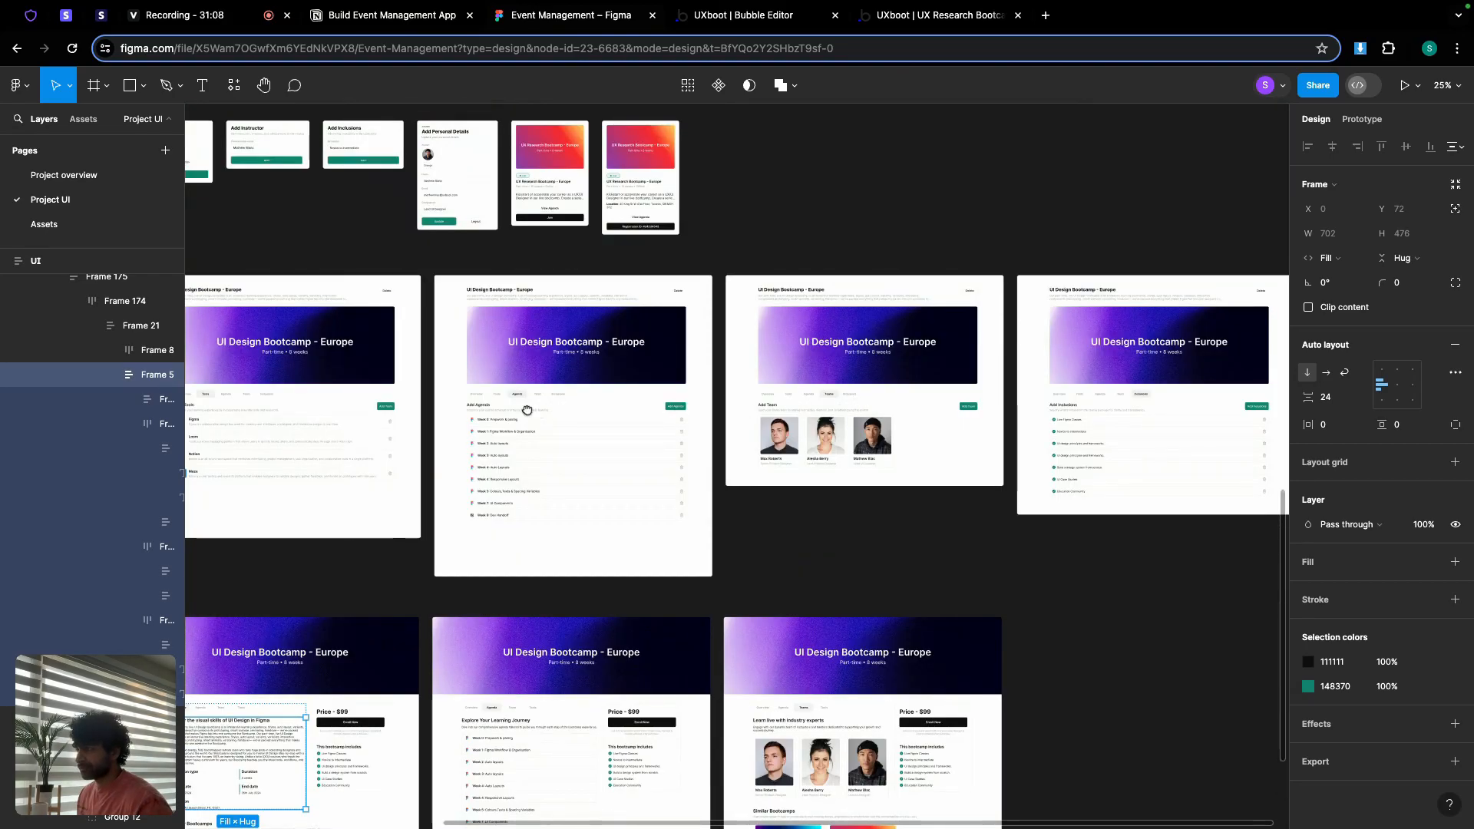
pyautogui.scroll(3, 543, 413)
pyautogui.scroll(3, 430, 380)
pyautogui.scroll(3, 430, 380)
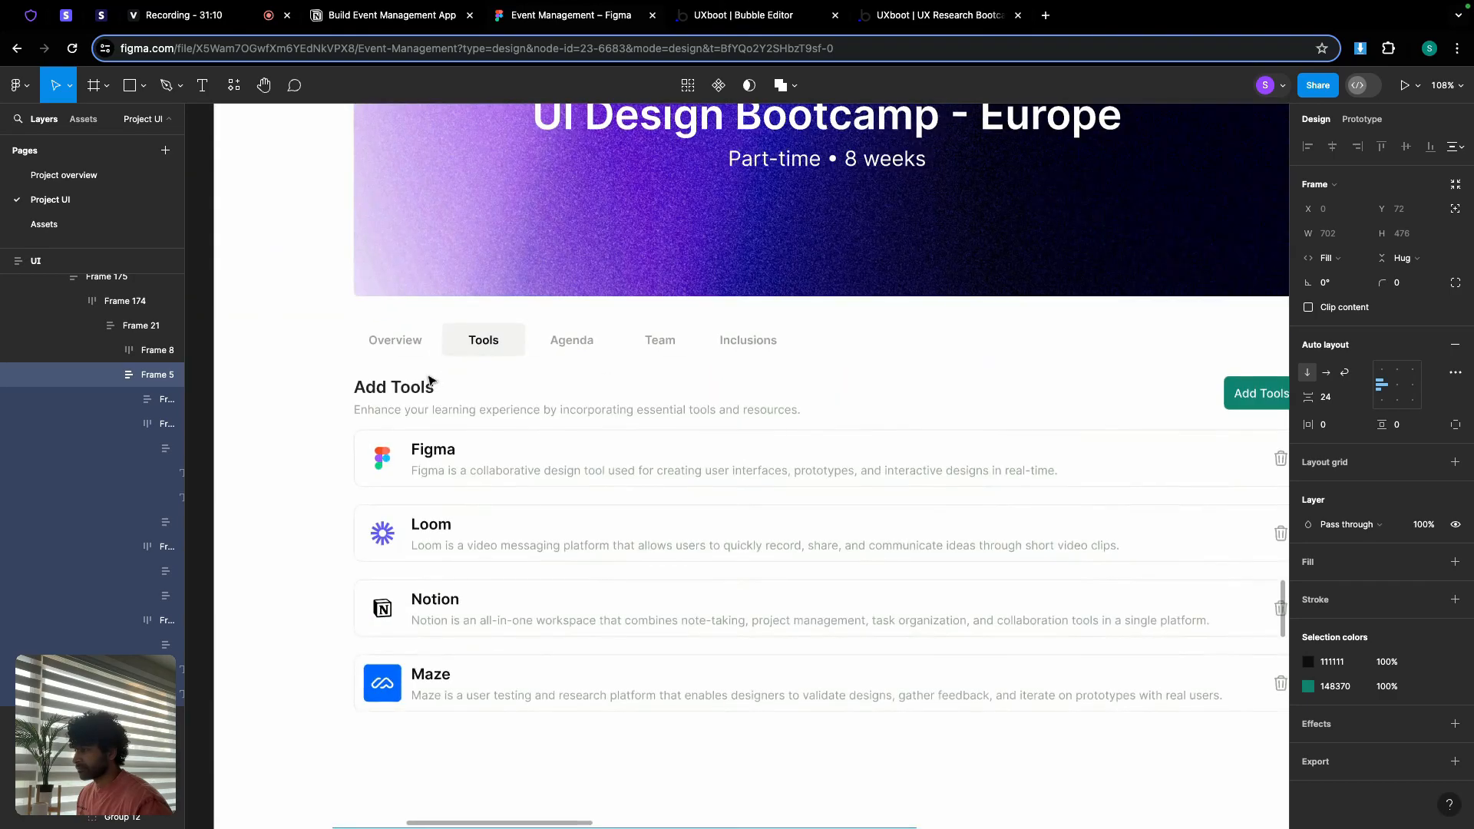
pyautogui.scroll(-5, 430, 380)
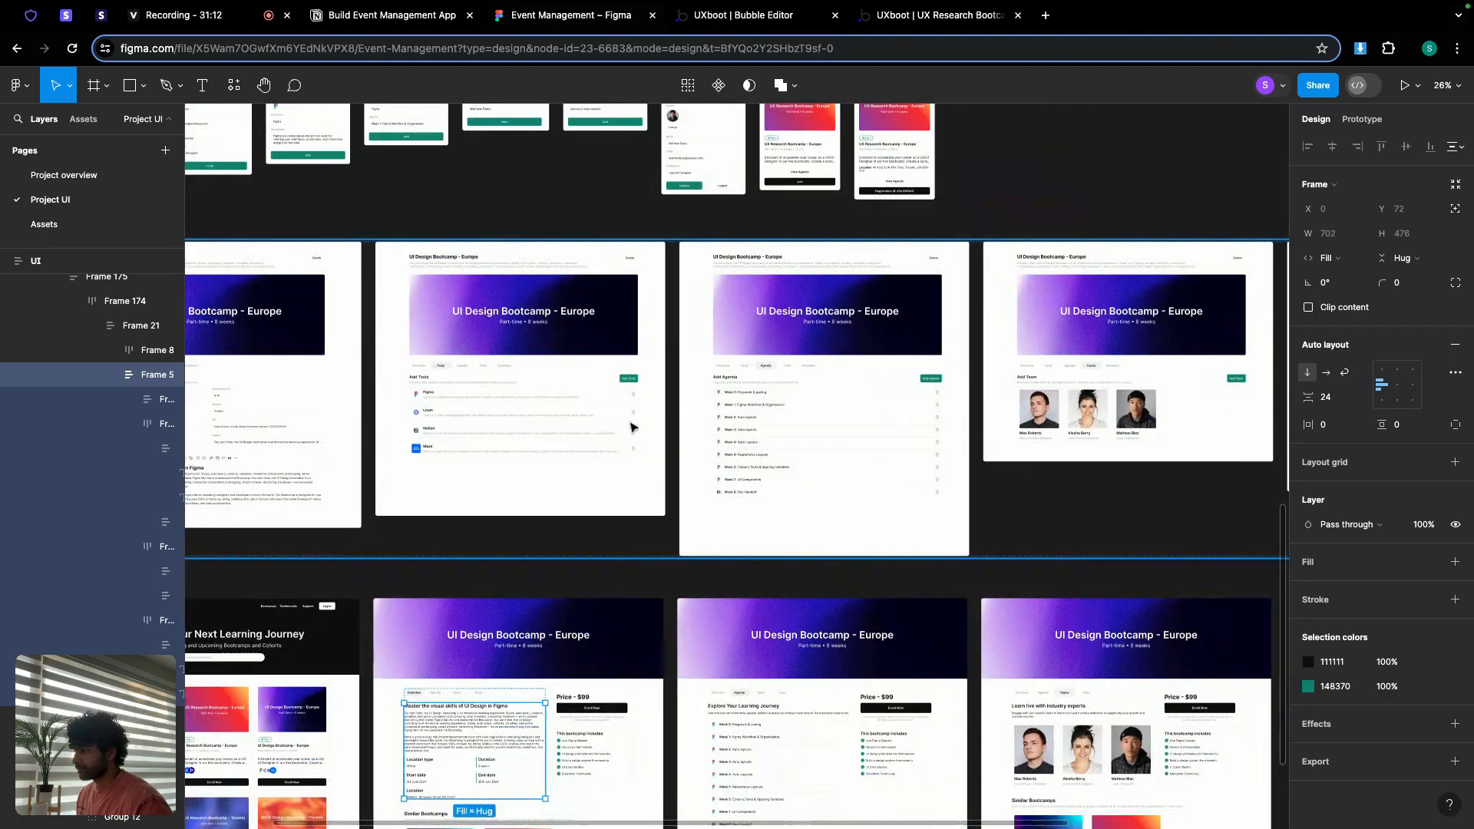
pyautogui.scroll(-3, 720, 424)
pyautogui.scroll(1, 759, 319)
pyautogui.scroll(5, 759, 318)
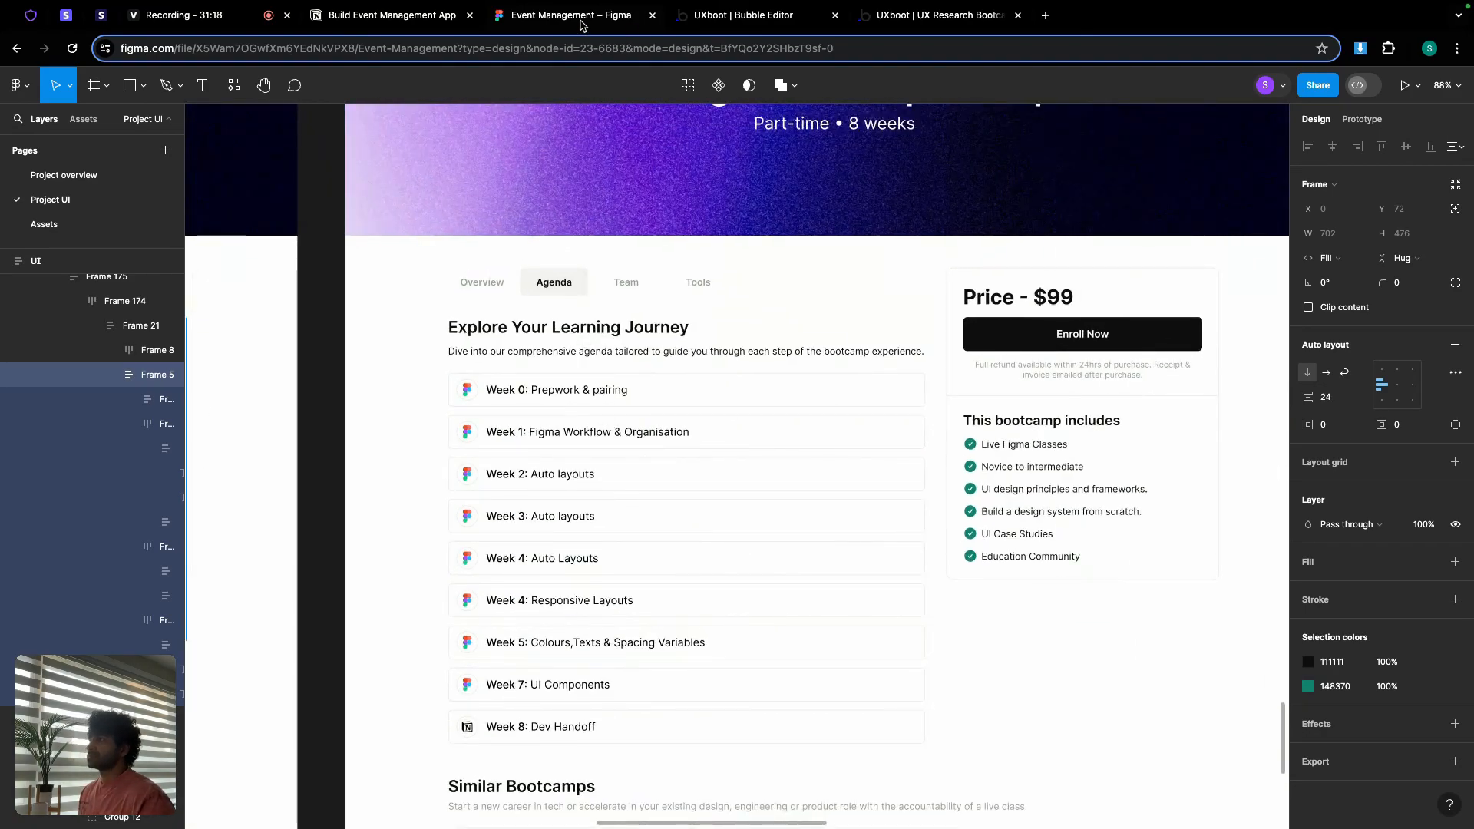
pyautogui.click(728, 17)
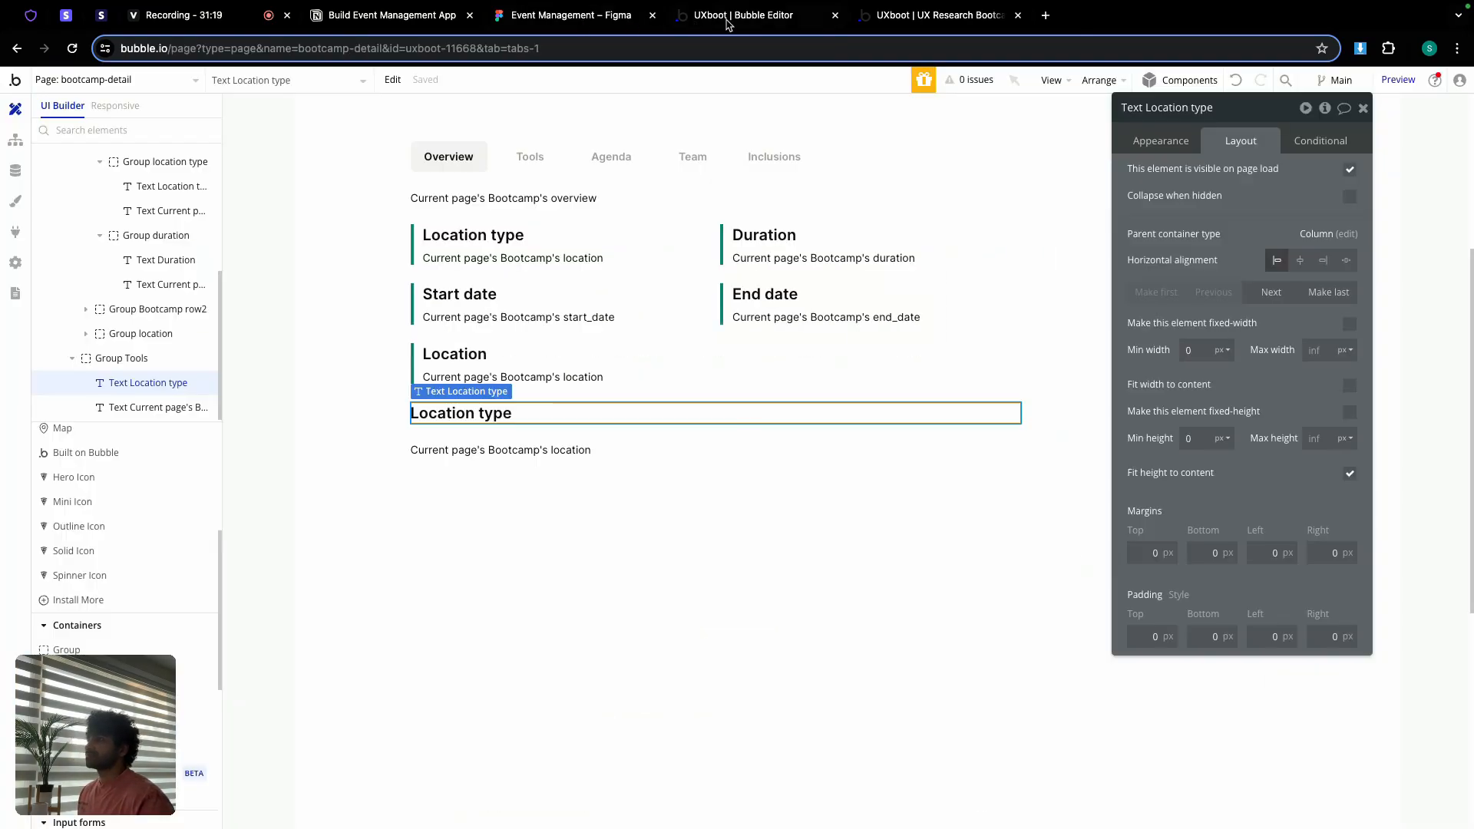
# Step: Change the copied heading's text to 'Tools you will be learning' and go back to Figma
pyautogui.click(1161, 141)
pyautogui.tripleClick(1232, 177)
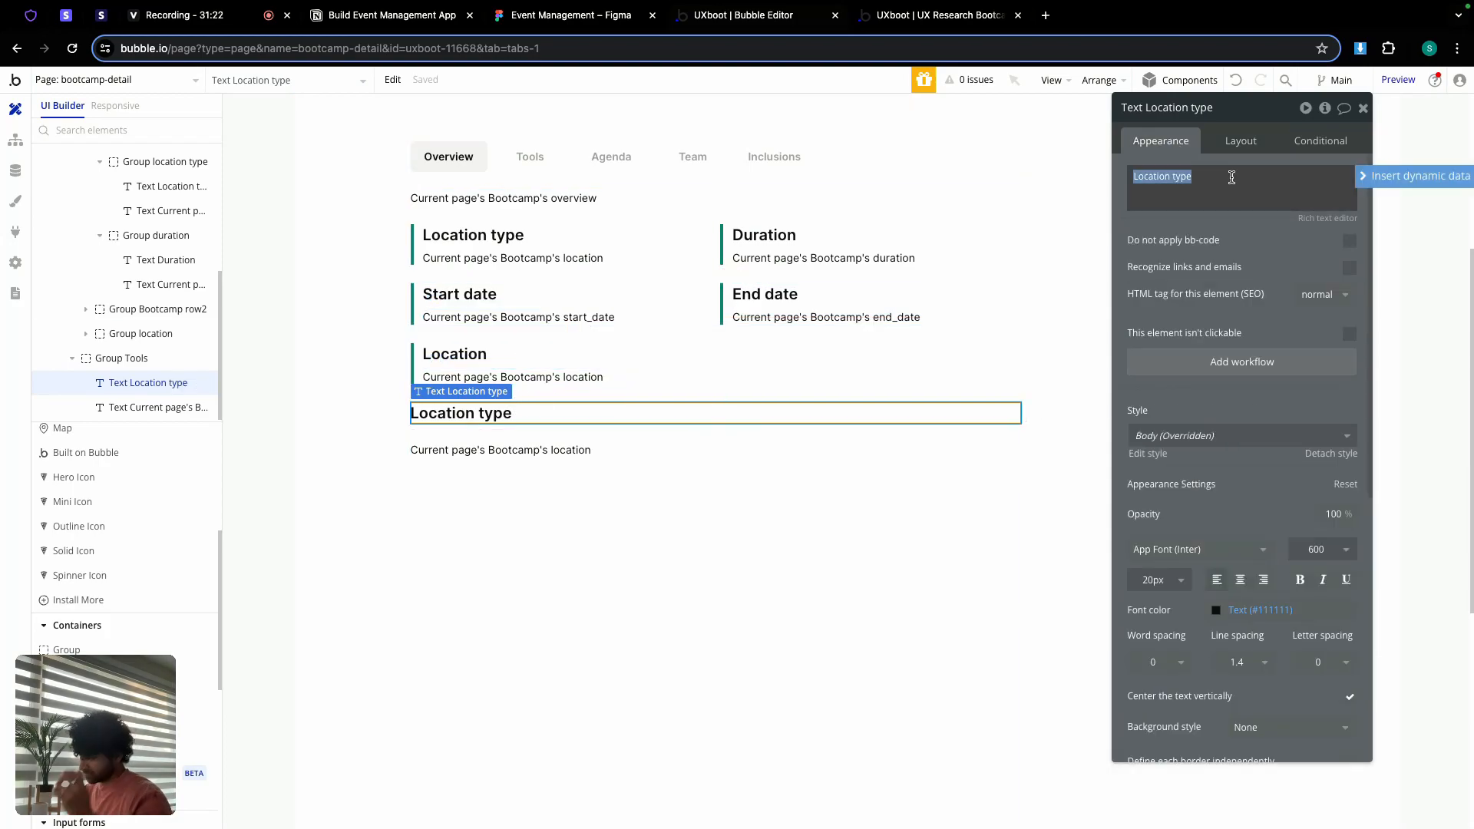
pyautogui.write('Tools you will be learning')
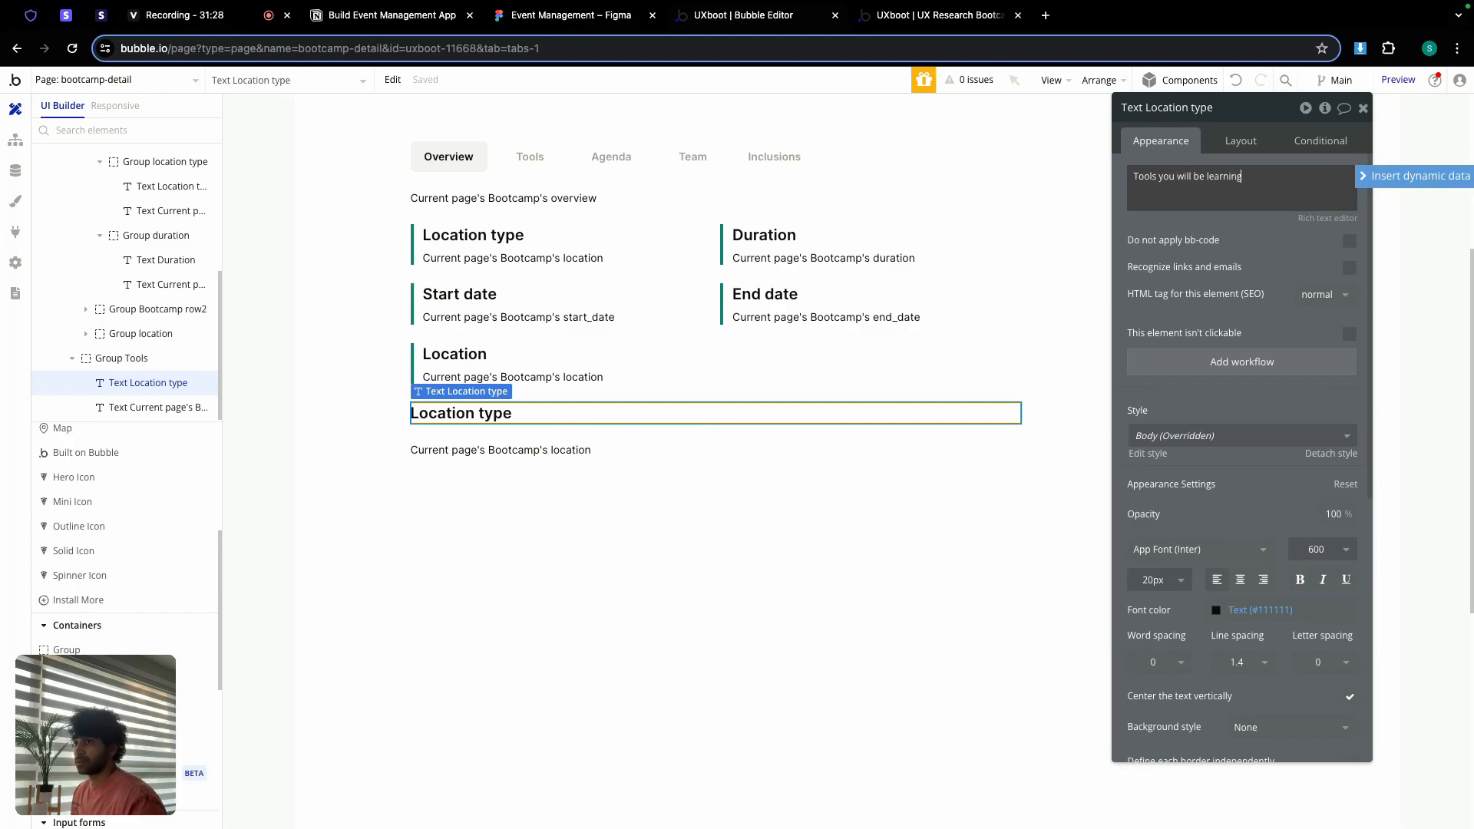
pyautogui.click(575, 16)
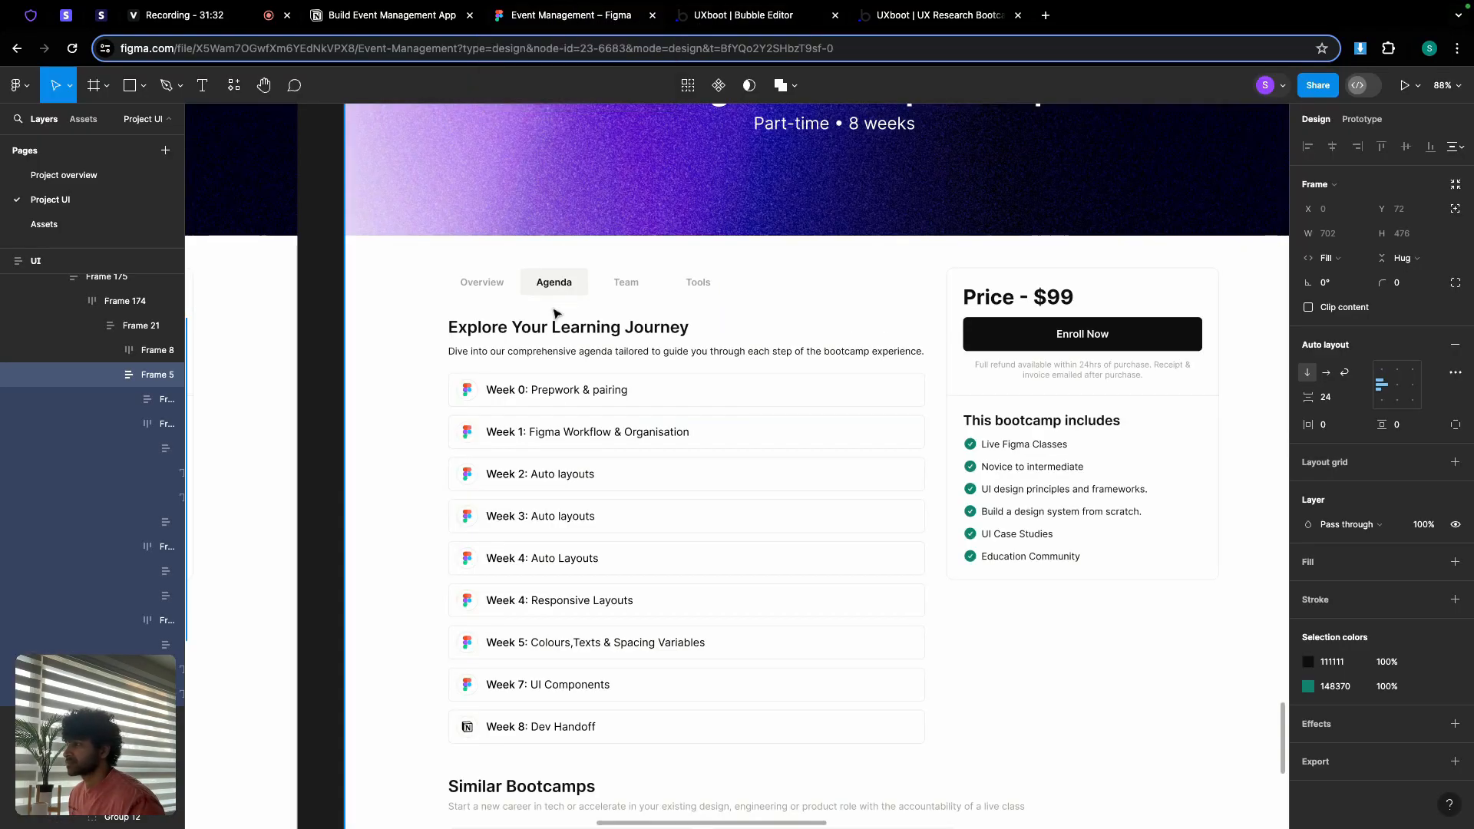
# Step: Copy the Add Tools subtitle sentence from Figma's Tools frame and return to the Bubble editor
pyautogui.scroll(-5, 528, 358)
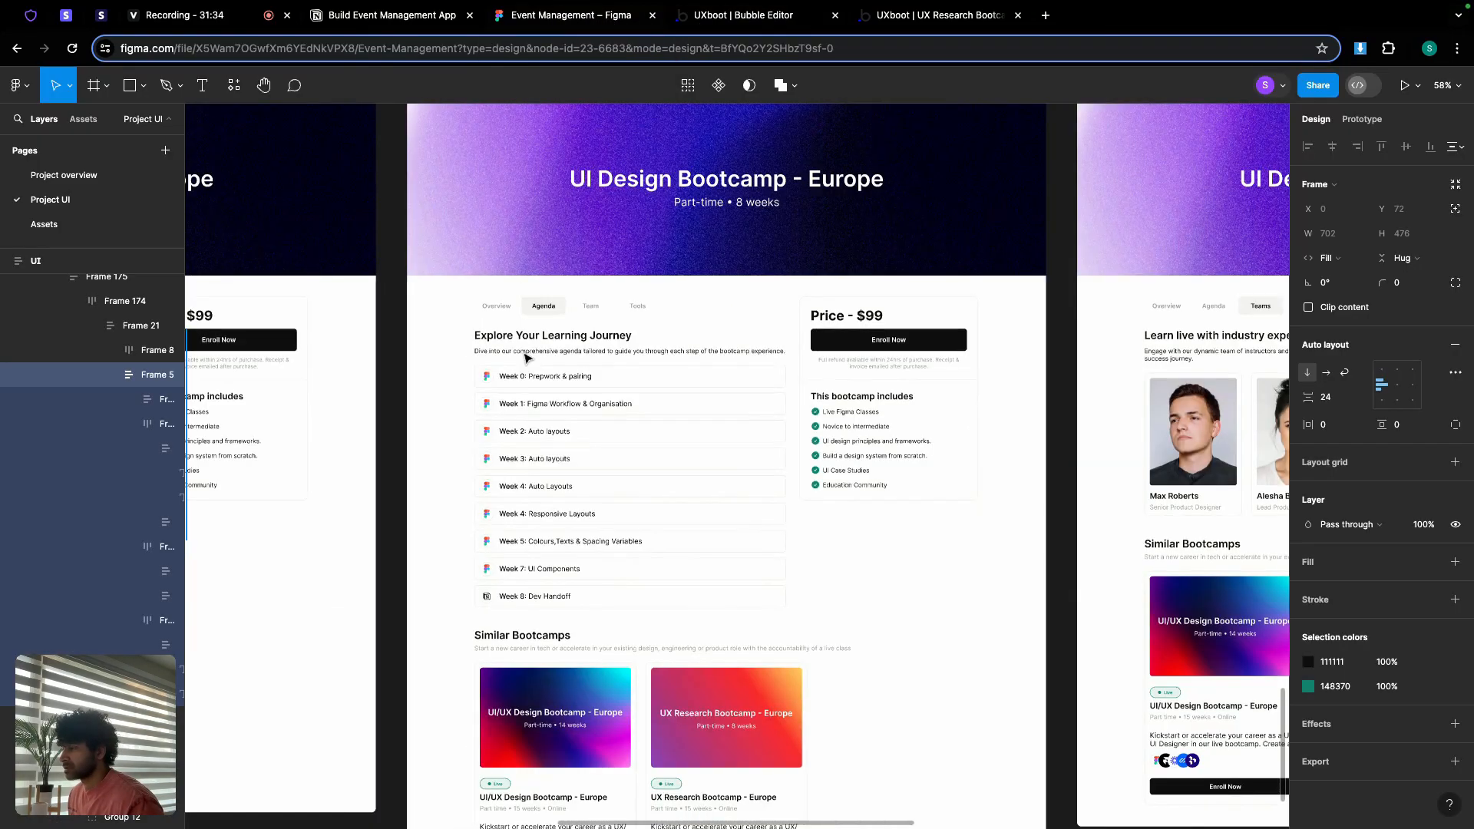
pyautogui.moveTo(526, 355); pyautogui.dragTo(601, 410)
pyautogui.scroll(-5, 595, 404)
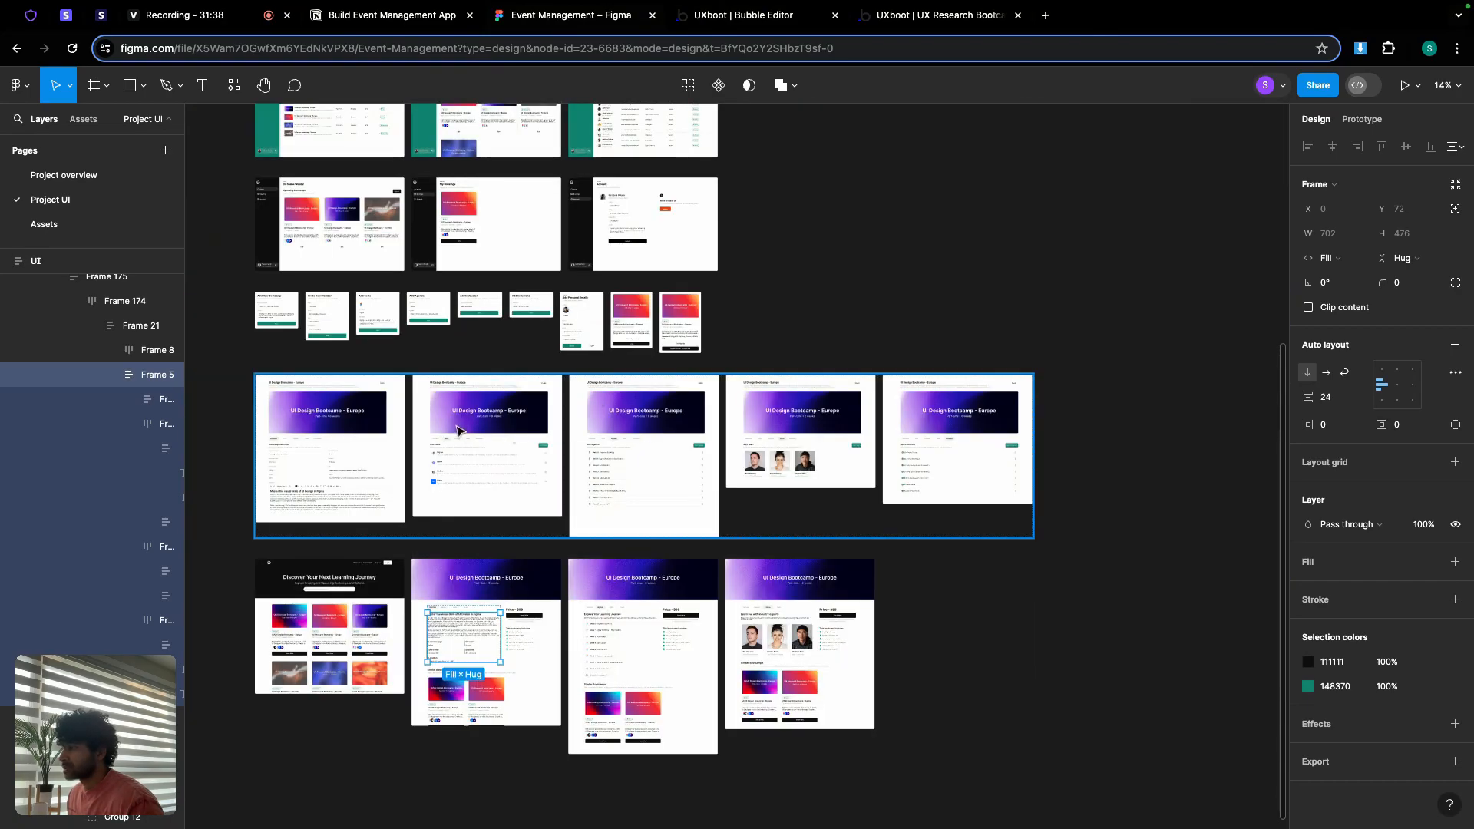
pyautogui.scroll(10, 456, 449)
pyautogui.scroll(5, 449, 451)
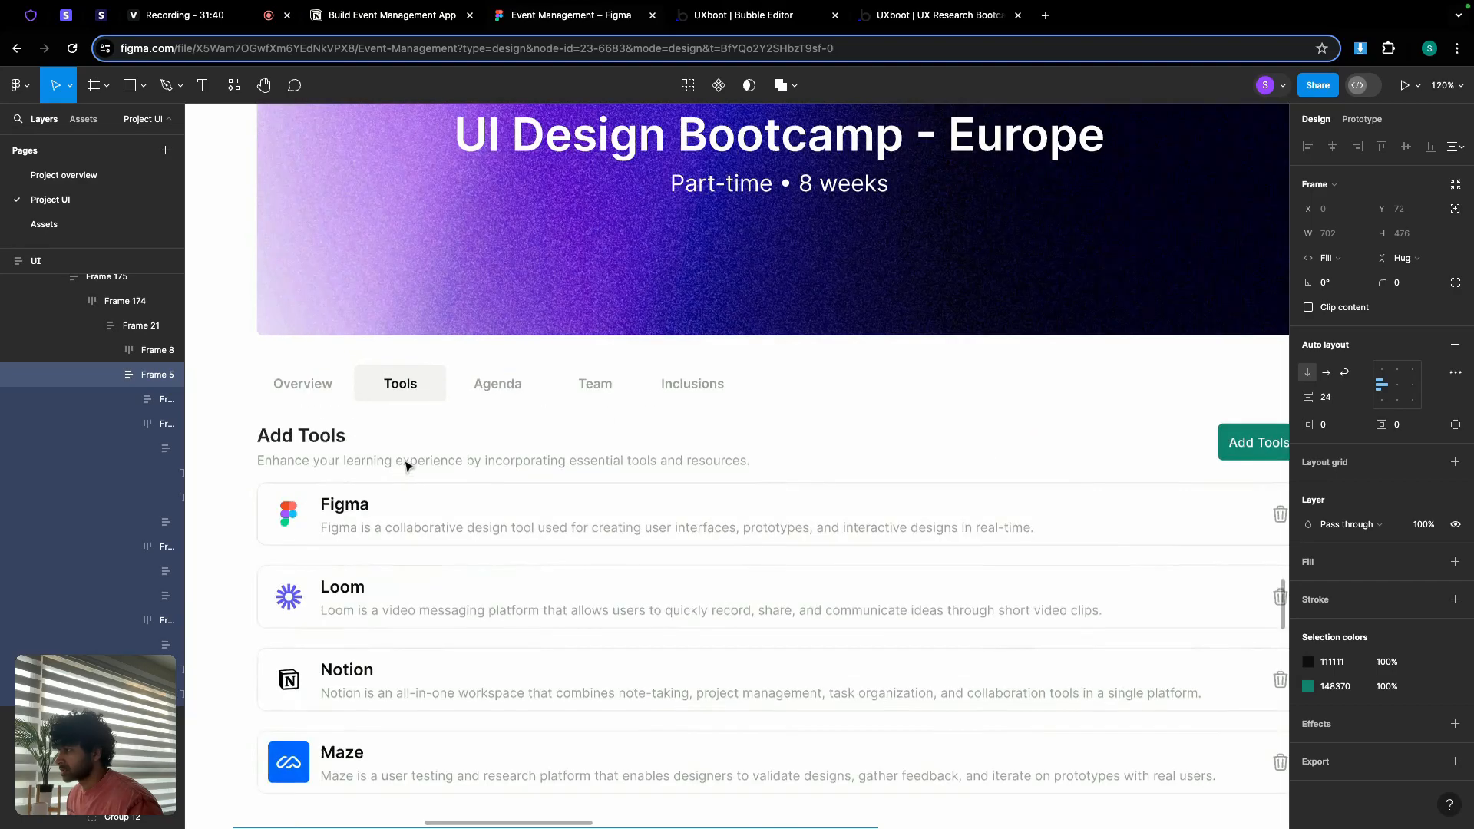
pyautogui.click(407, 466)
pyautogui.doubleClick(407, 465)
pyautogui.doubleClick(404, 461)
pyautogui.hotkey('ctrl', 'c')
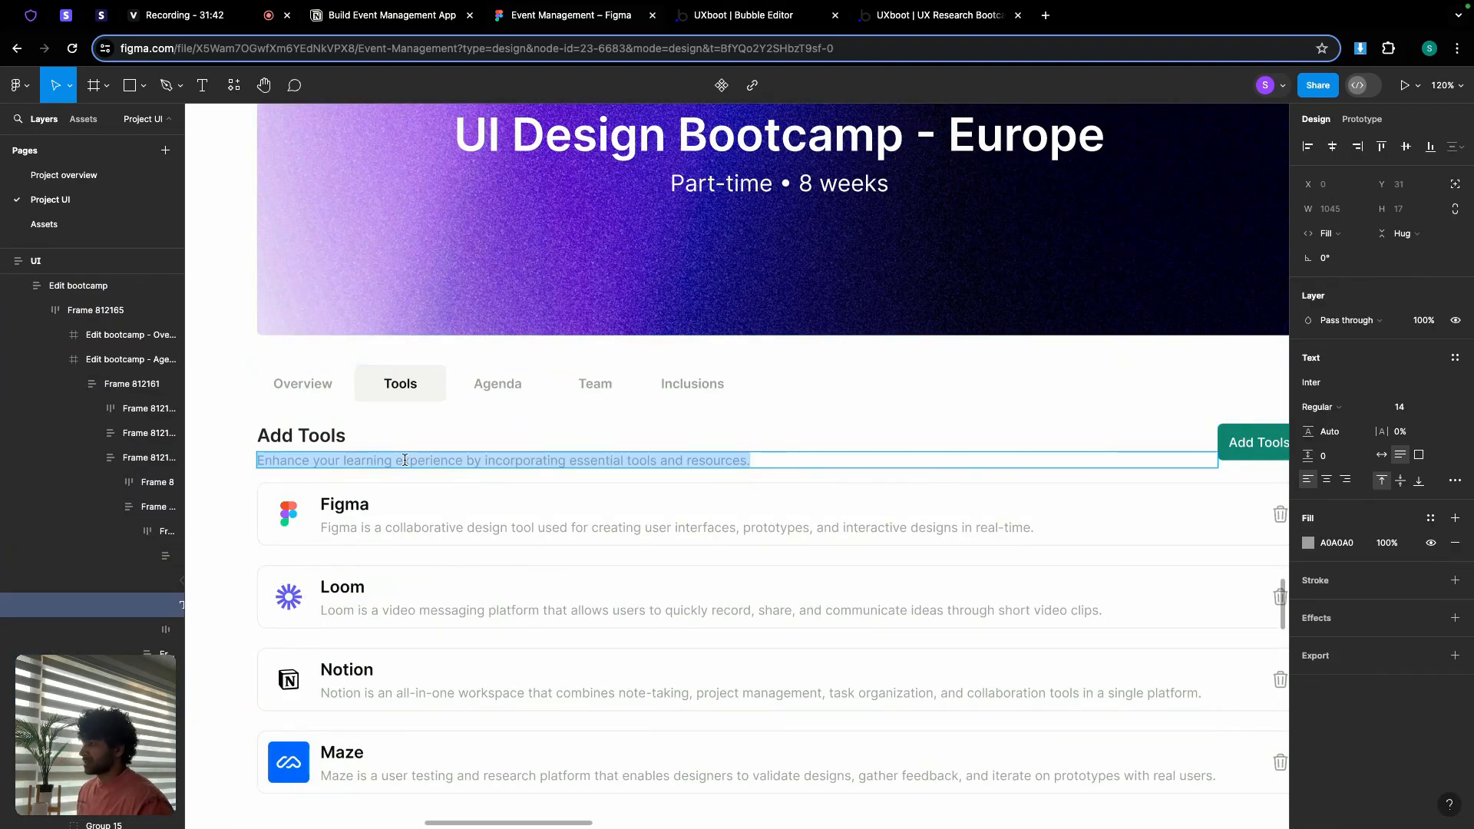
pyautogui.click(784, 15)
pyautogui.hotkey('ctrl', 'v')
# Step: Replace the bootcamp location text's content with the pasted 'Enhance your learning experience…' subtitle
pyautogui.click(1188, 194)
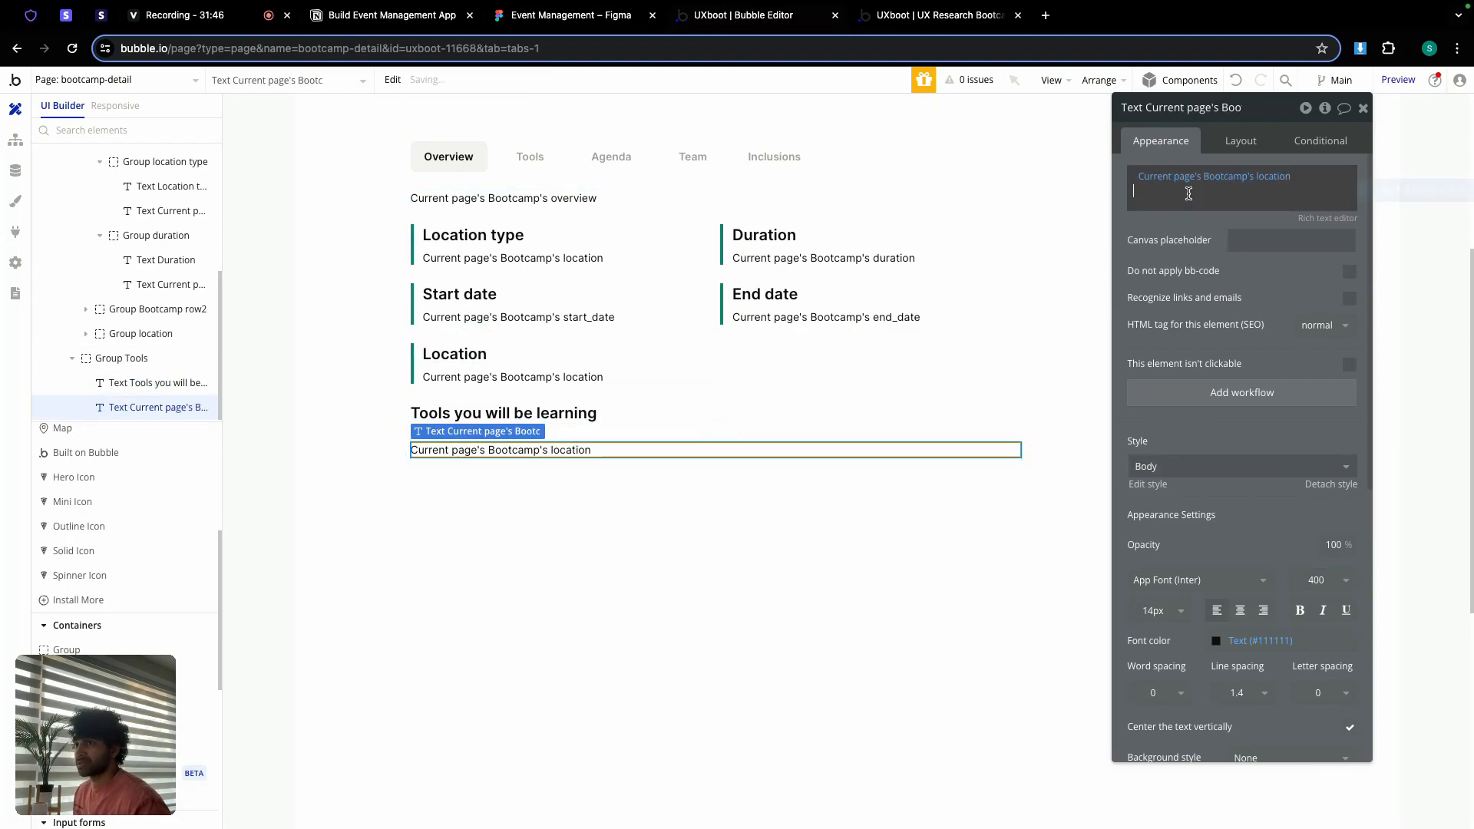
pyautogui.press('BackSpace')
pyautogui.press('BackSpace')
pyautogui.press('BackSpace')
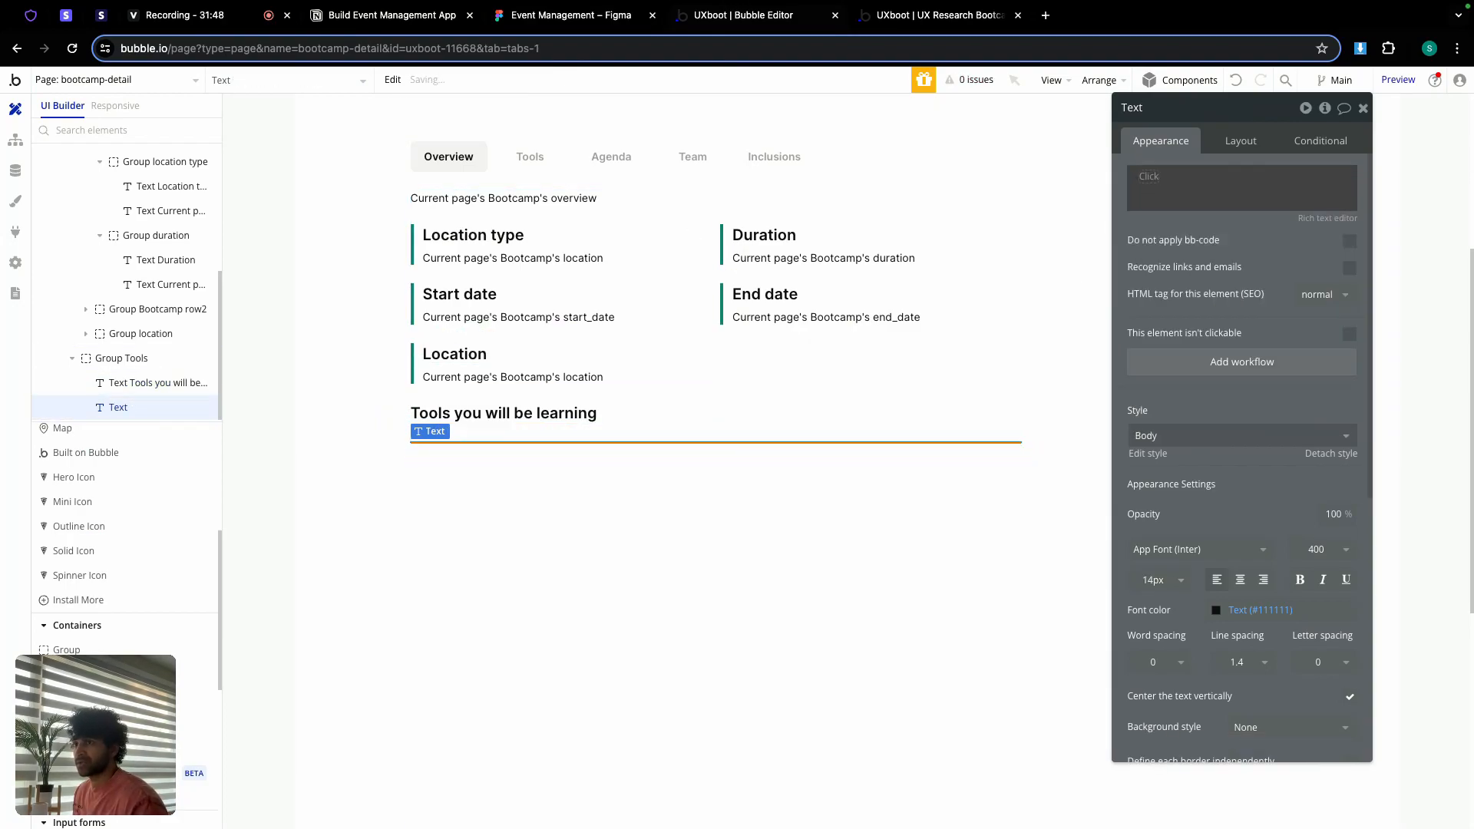
pyautogui.click(1167, 199)
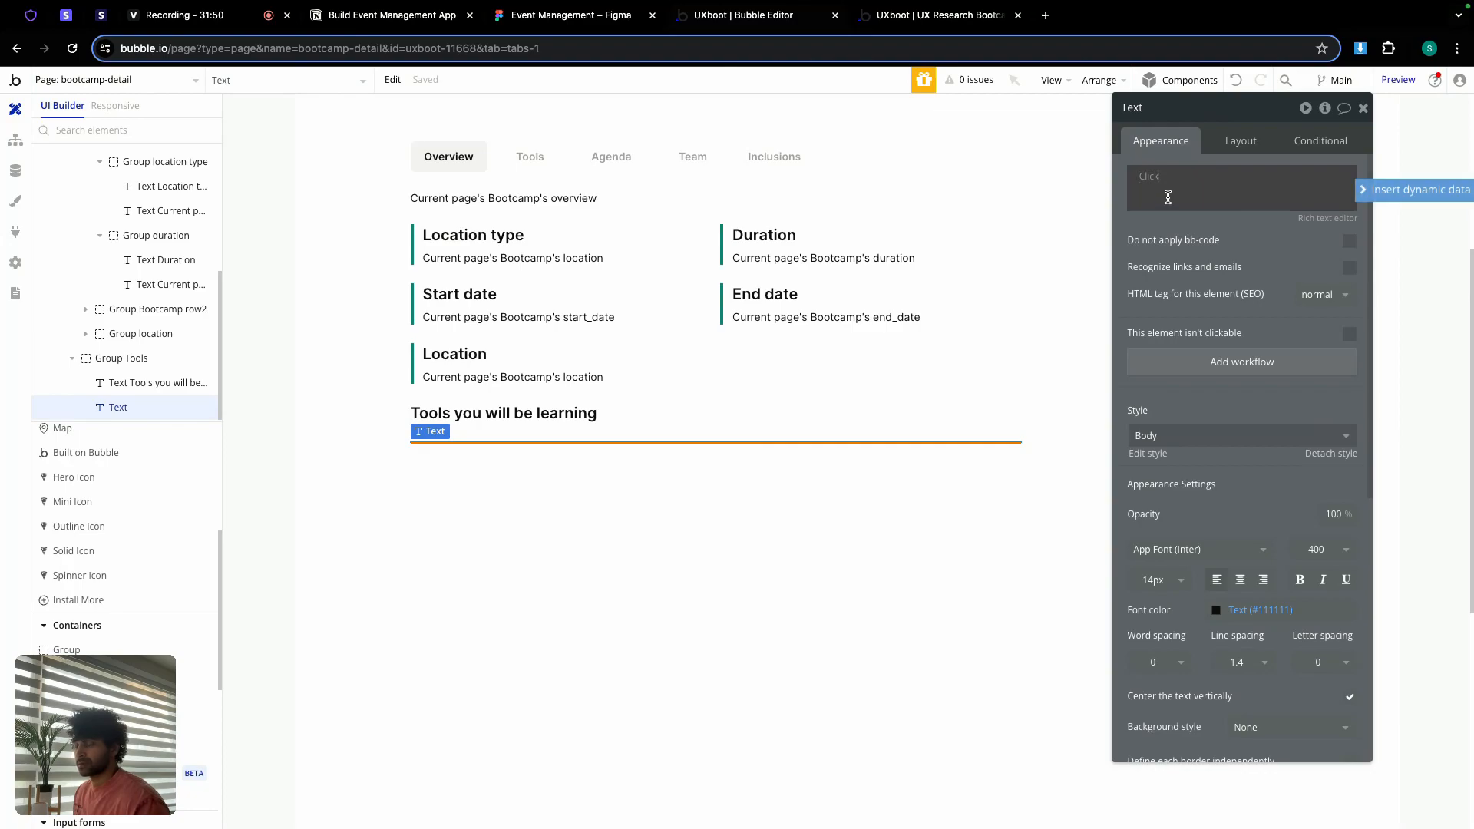
pyautogui.hotkey('ctrl', 'v')
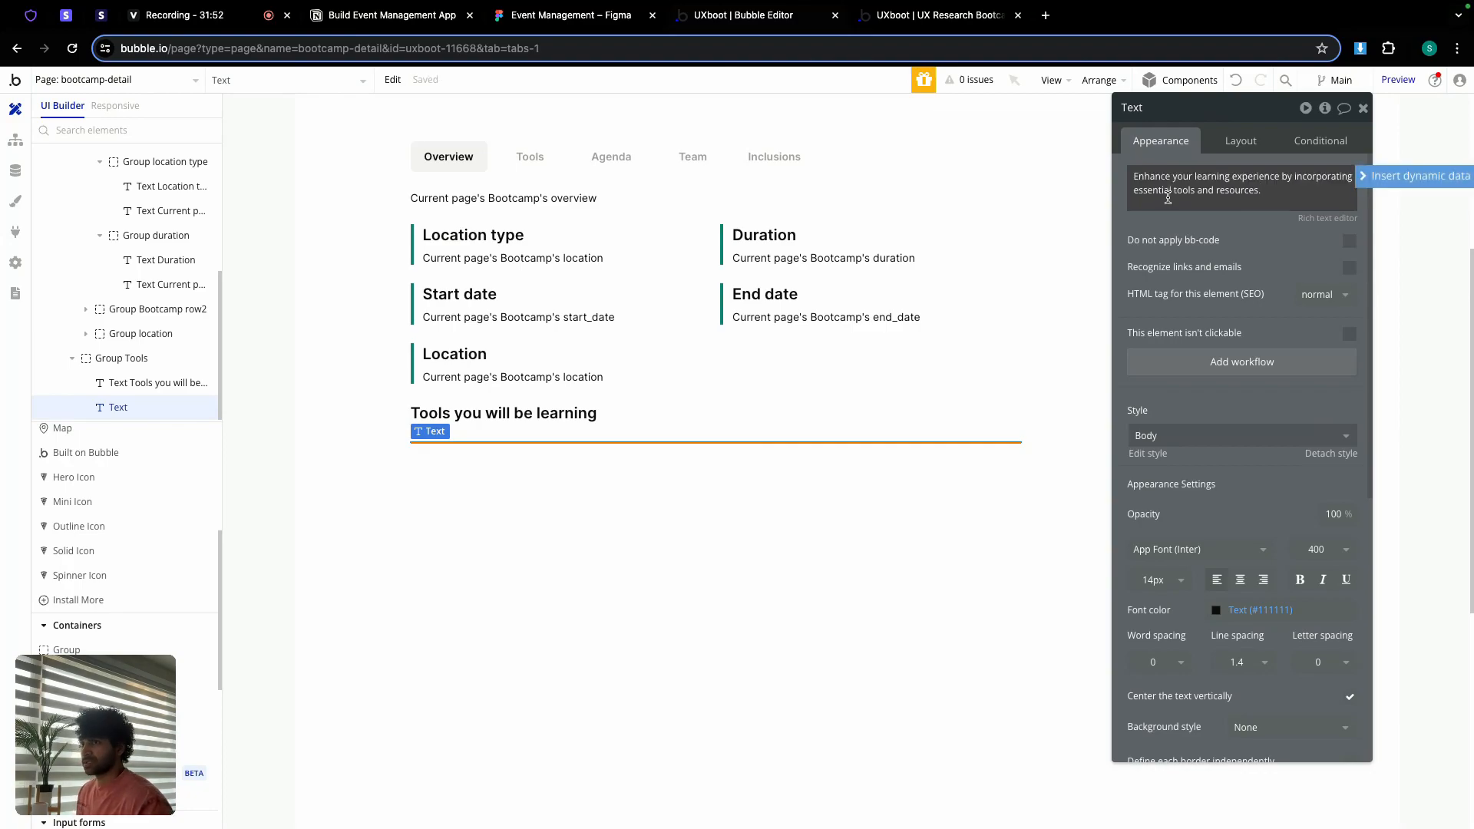
# Step: Group the Tools heading and subtitle into a column container with 12 px gap spacing
pyautogui.click(563, 418)
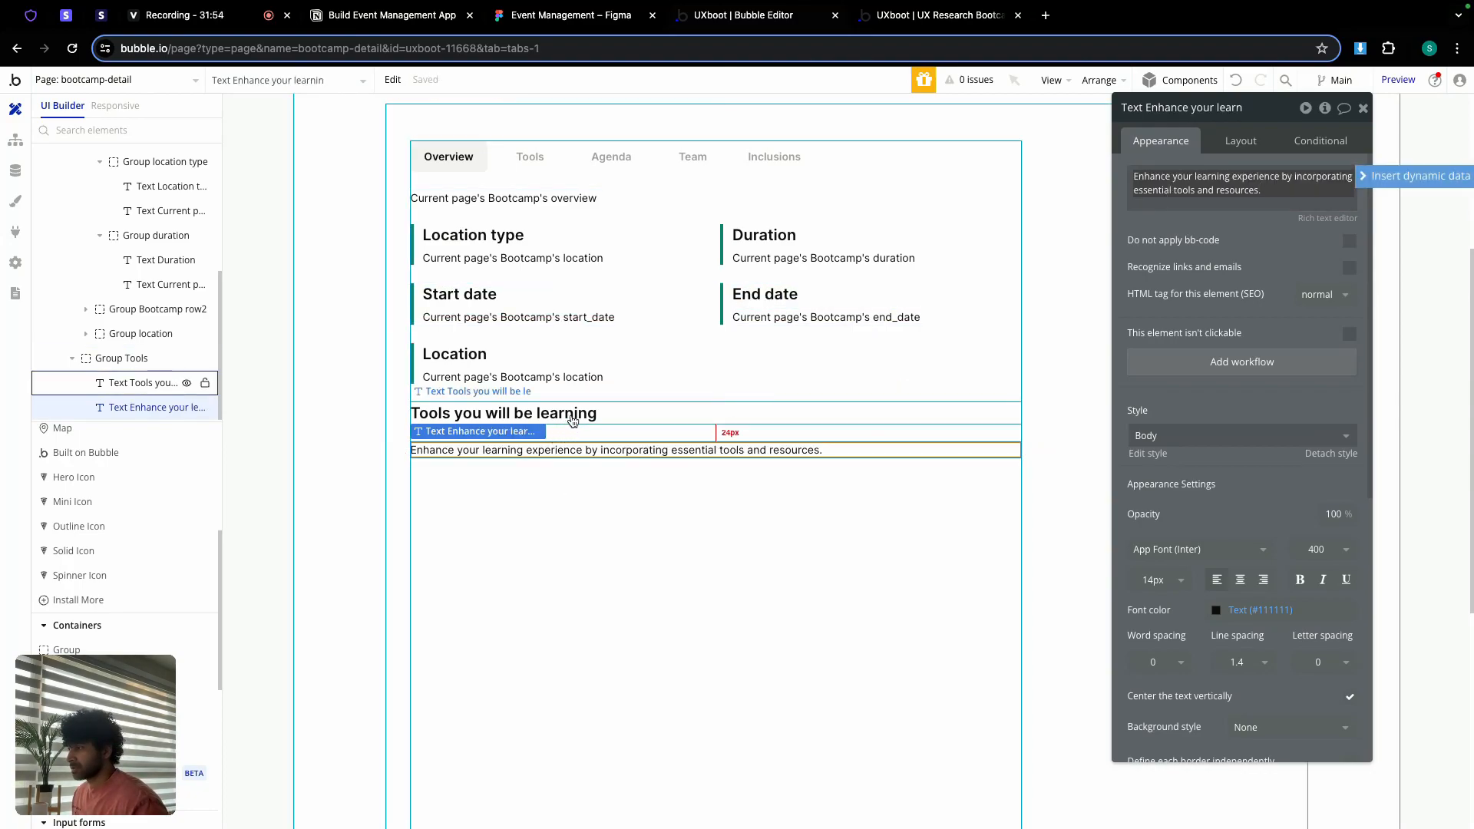
pyautogui.keyDown('shift'); pyautogui.click(582, 450); pyautogui.keyUp('shift')
pyautogui.rightClick(583, 450)
pyautogui.moveTo(727, 547)
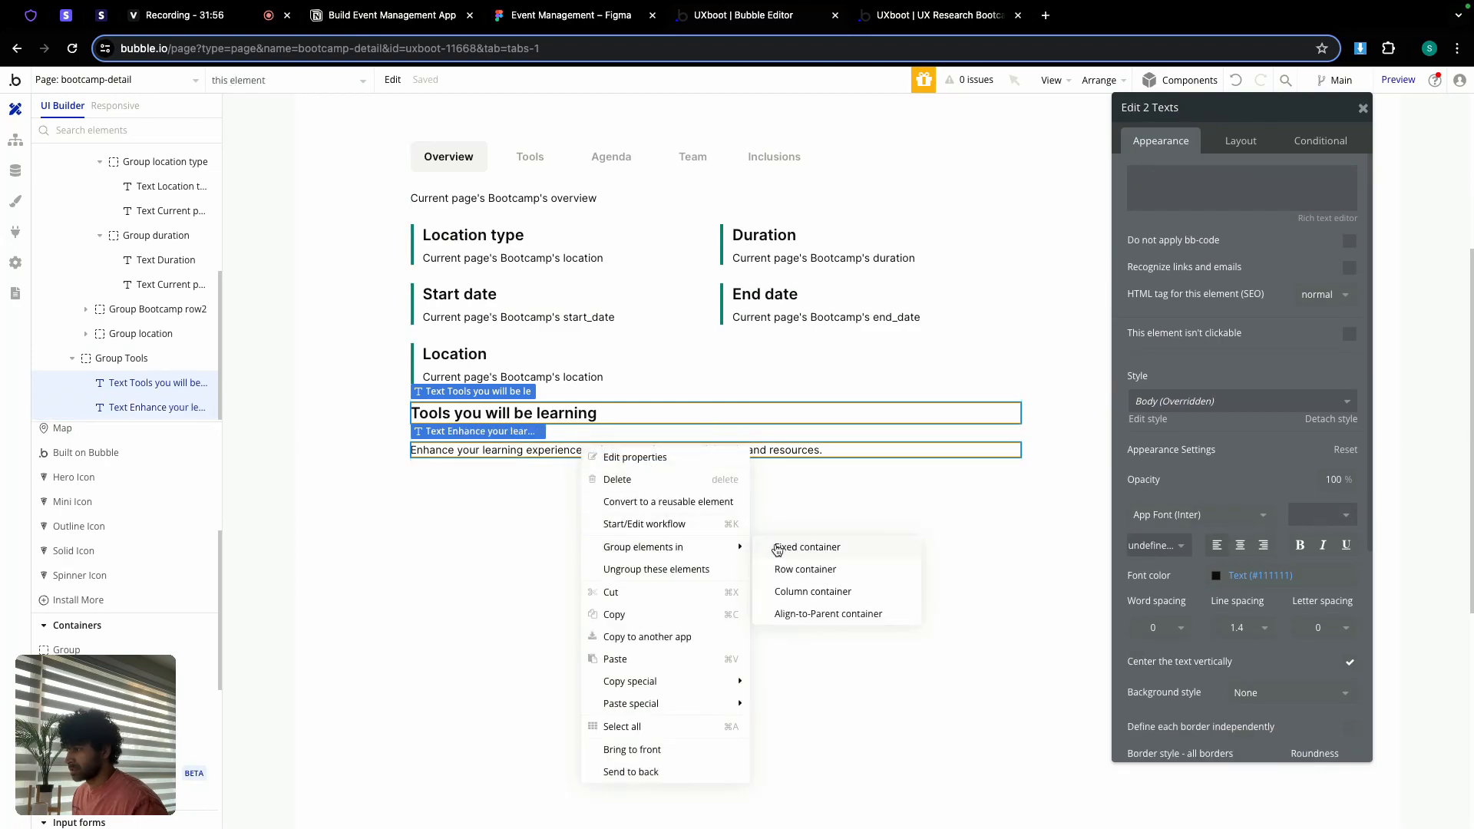
pyautogui.click(804, 589)
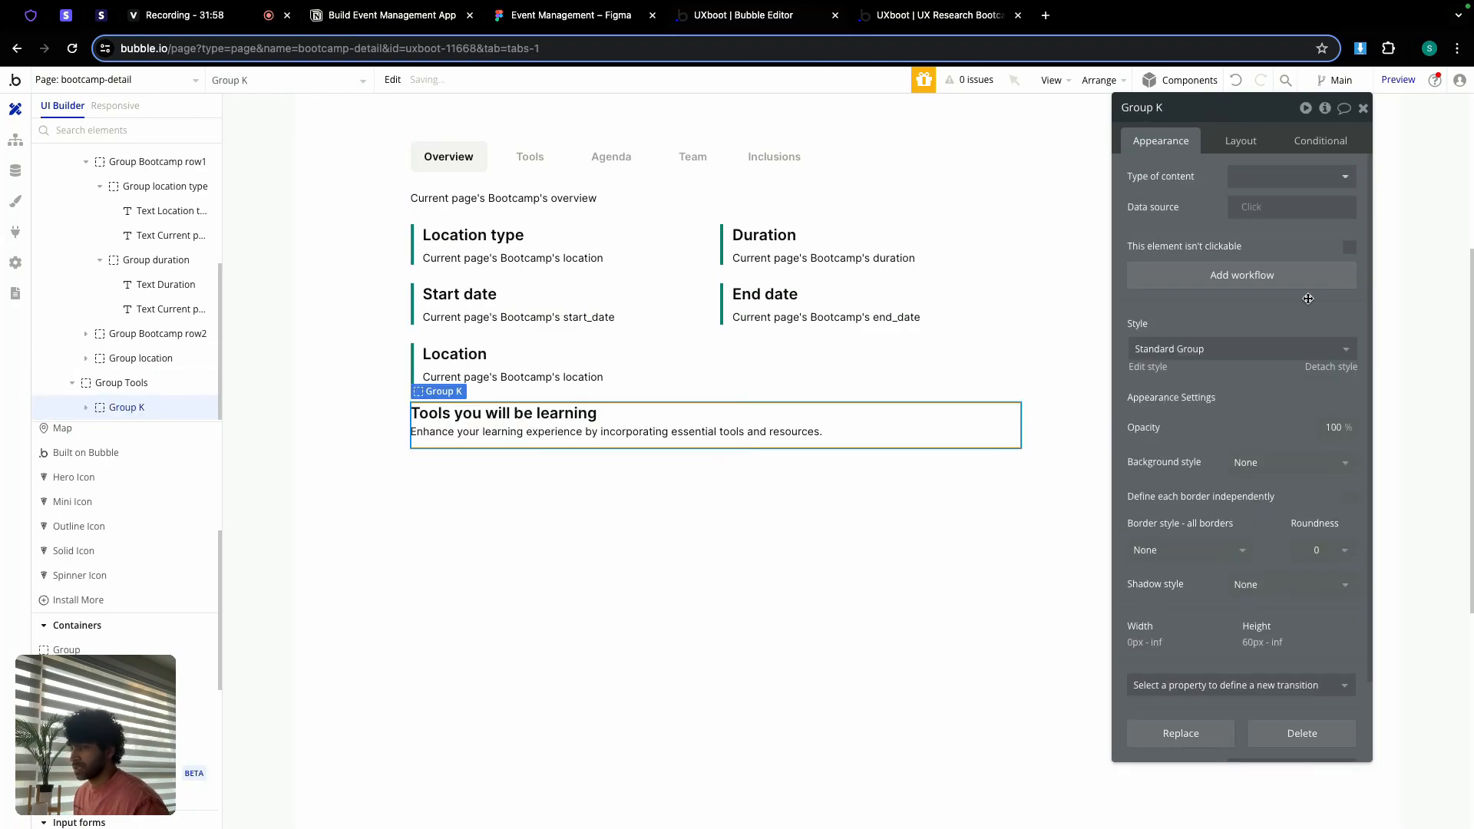
pyautogui.click(1244, 145)
pyautogui.click(1348, 238)
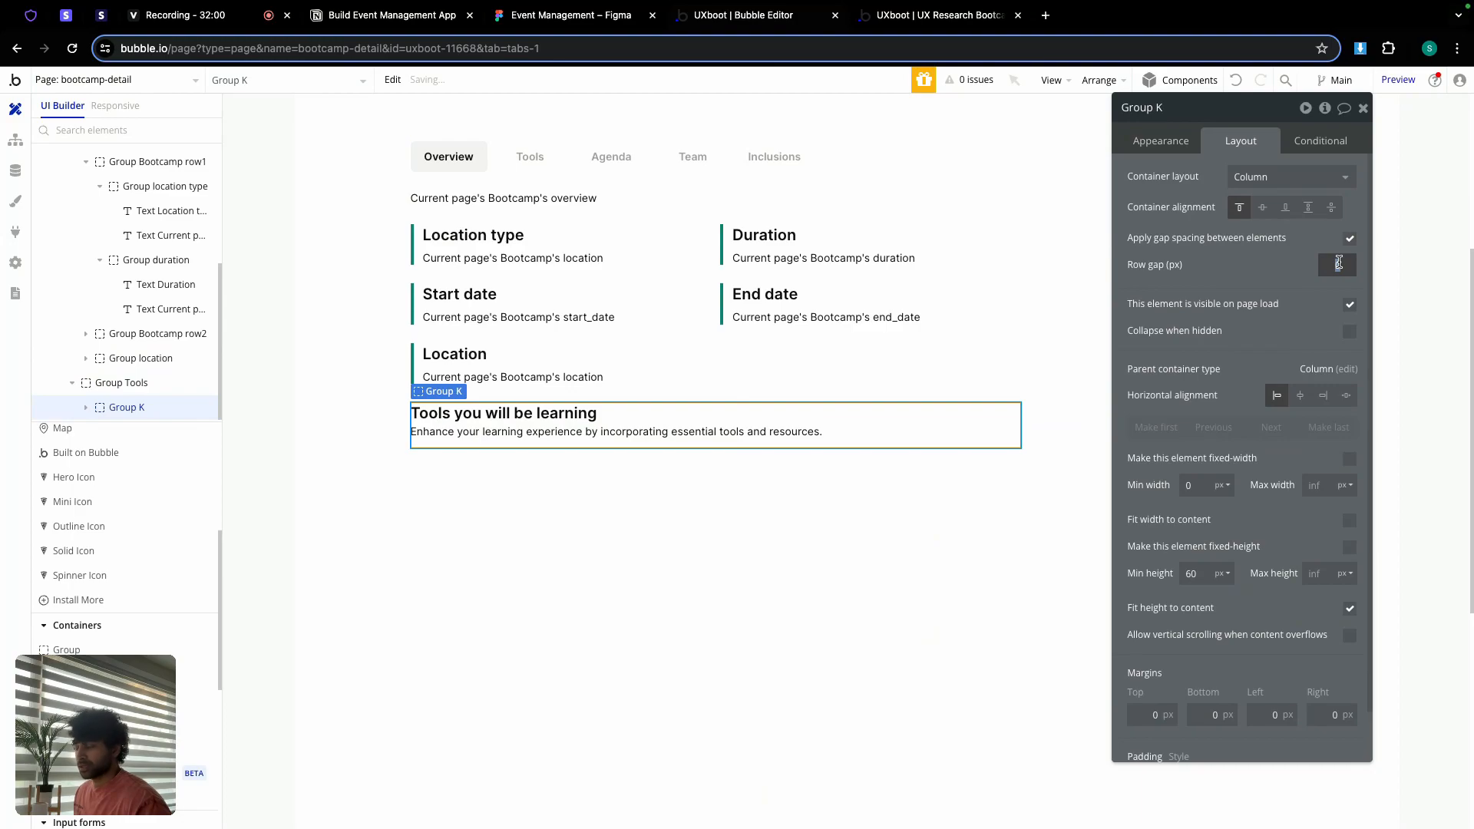
# Step: Rename the new group to Group title and set its minimum height to 0
pyautogui.doubleClick(1194, 108)
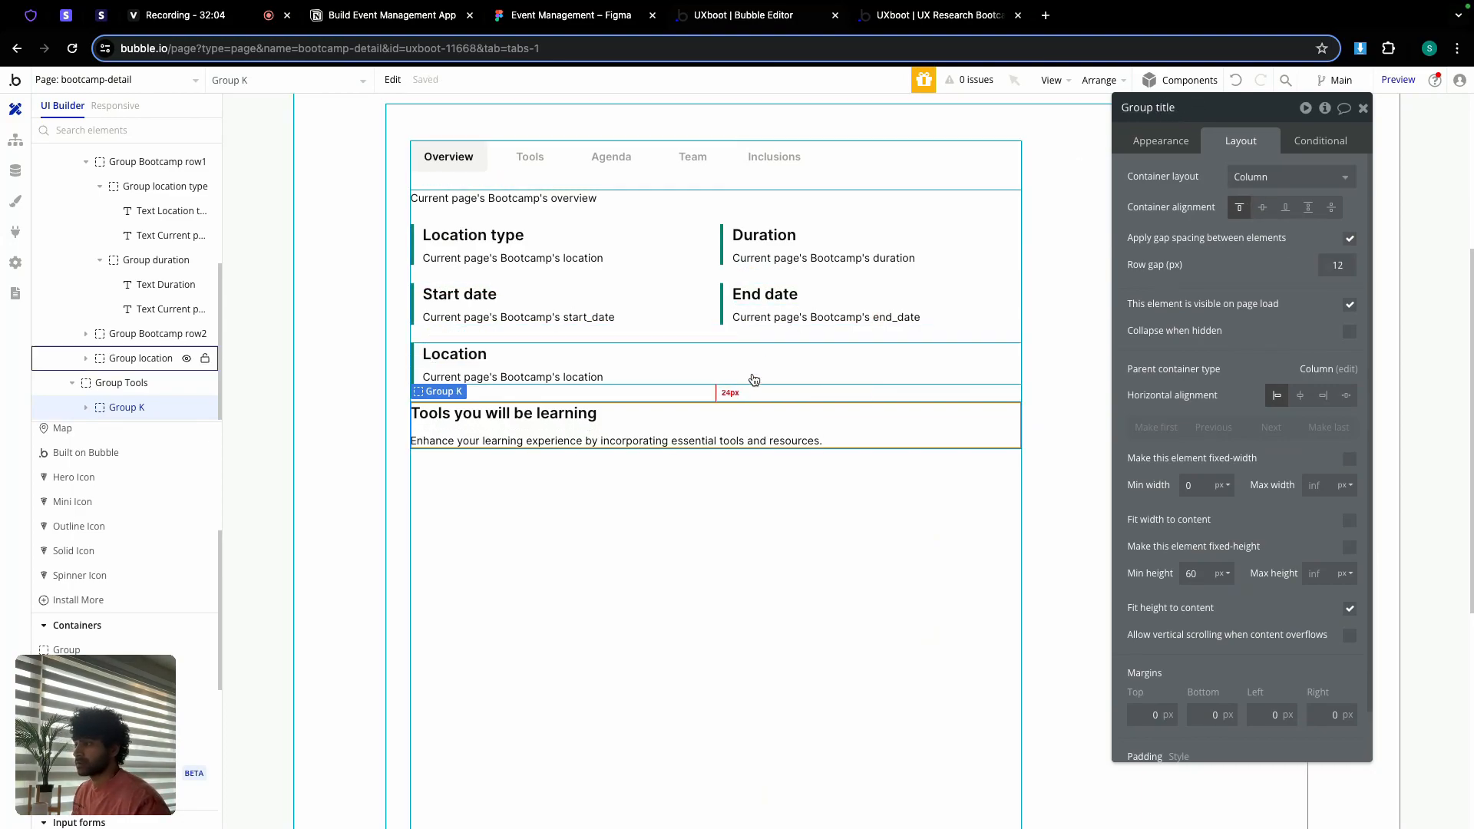
pyautogui.click(1201, 569)
pyautogui.write('0')
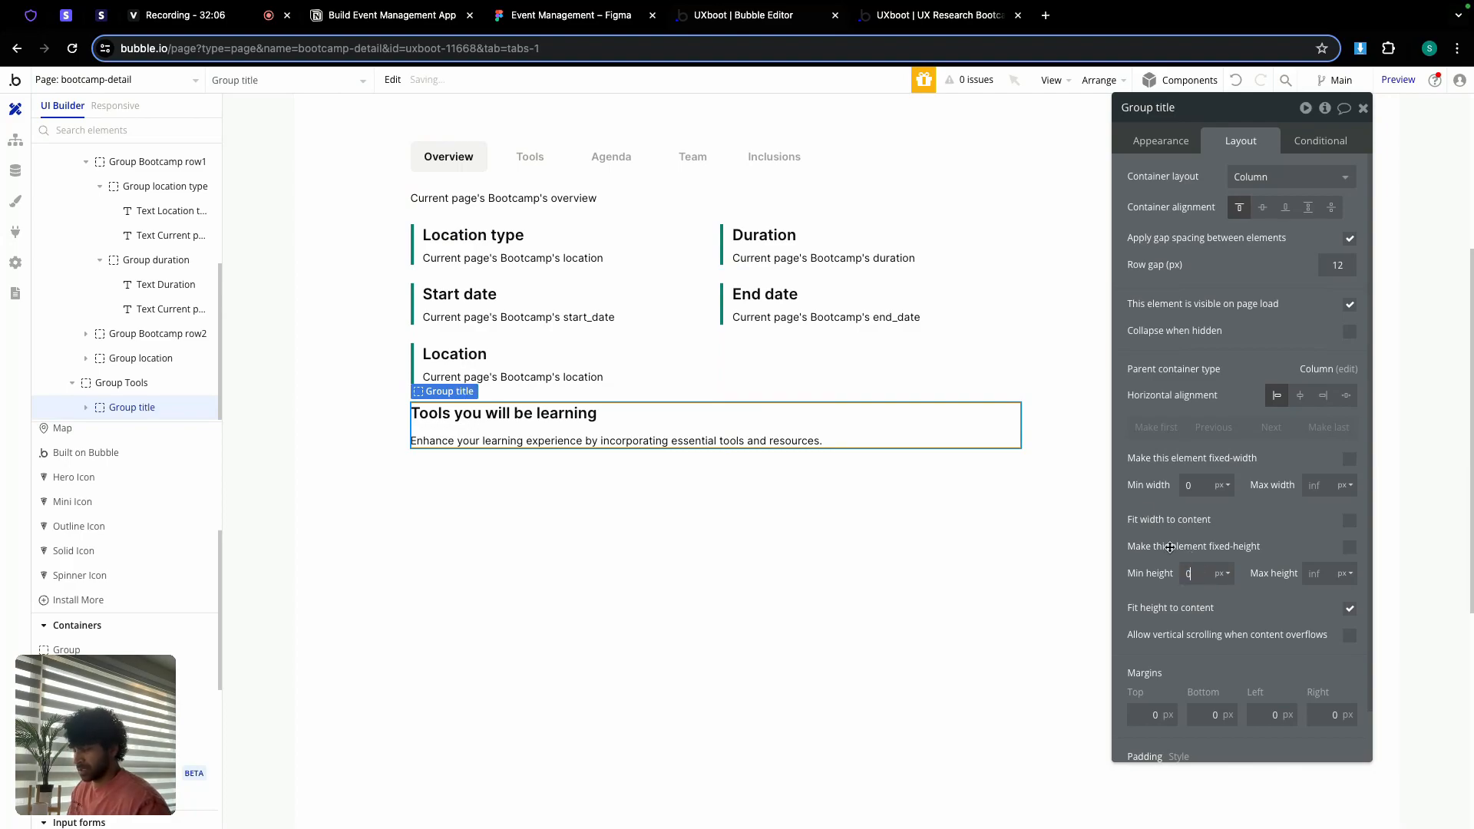
pyautogui.click(538, 502)
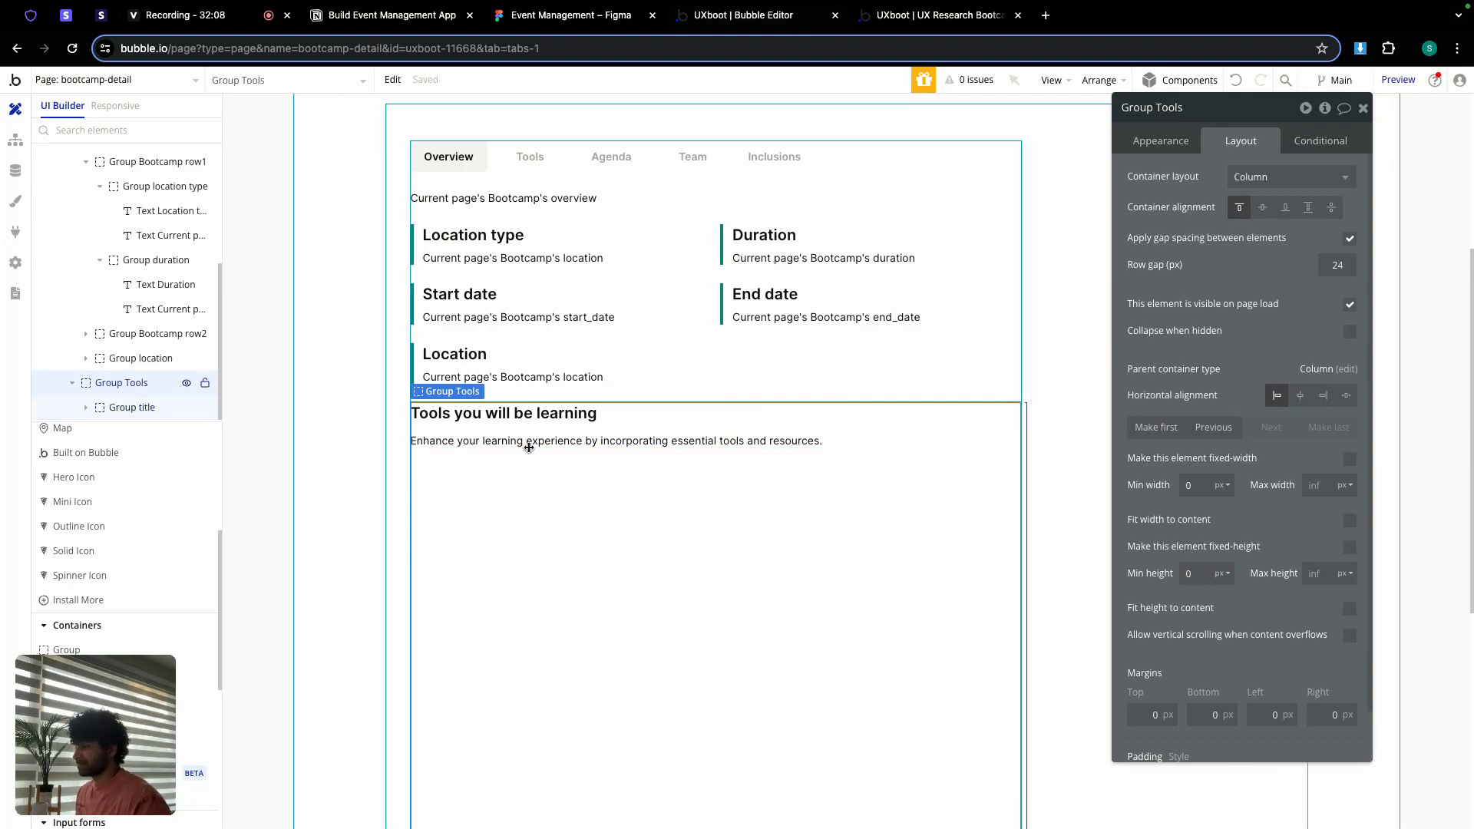
pyautogui.click(112, 86)
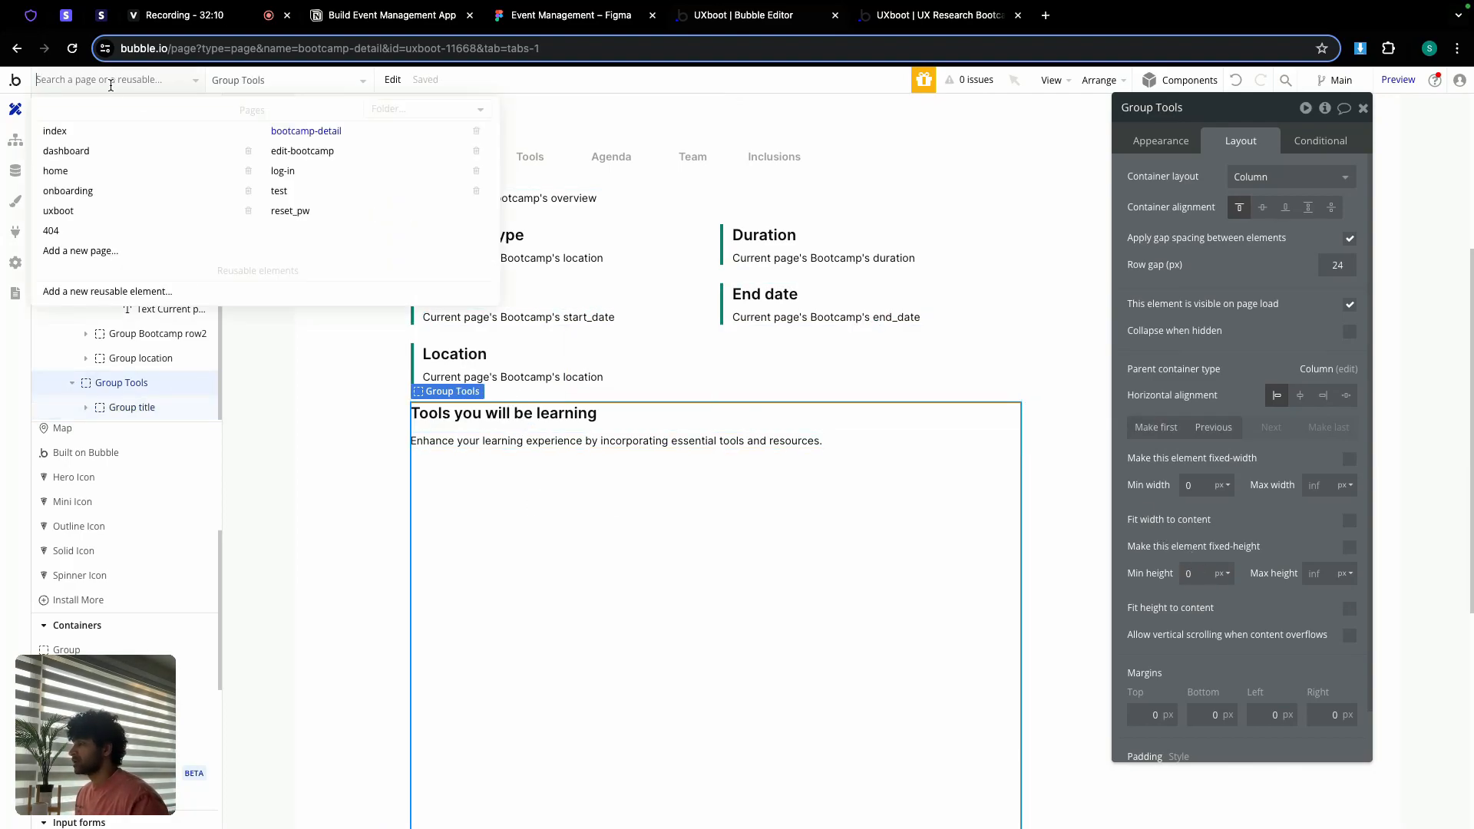
# Step: On the edit-bootcamp page, make the hidden Group tools visible
pyautogui.click(316, 151)
pyautogui.scroll(-5, 569, 384)
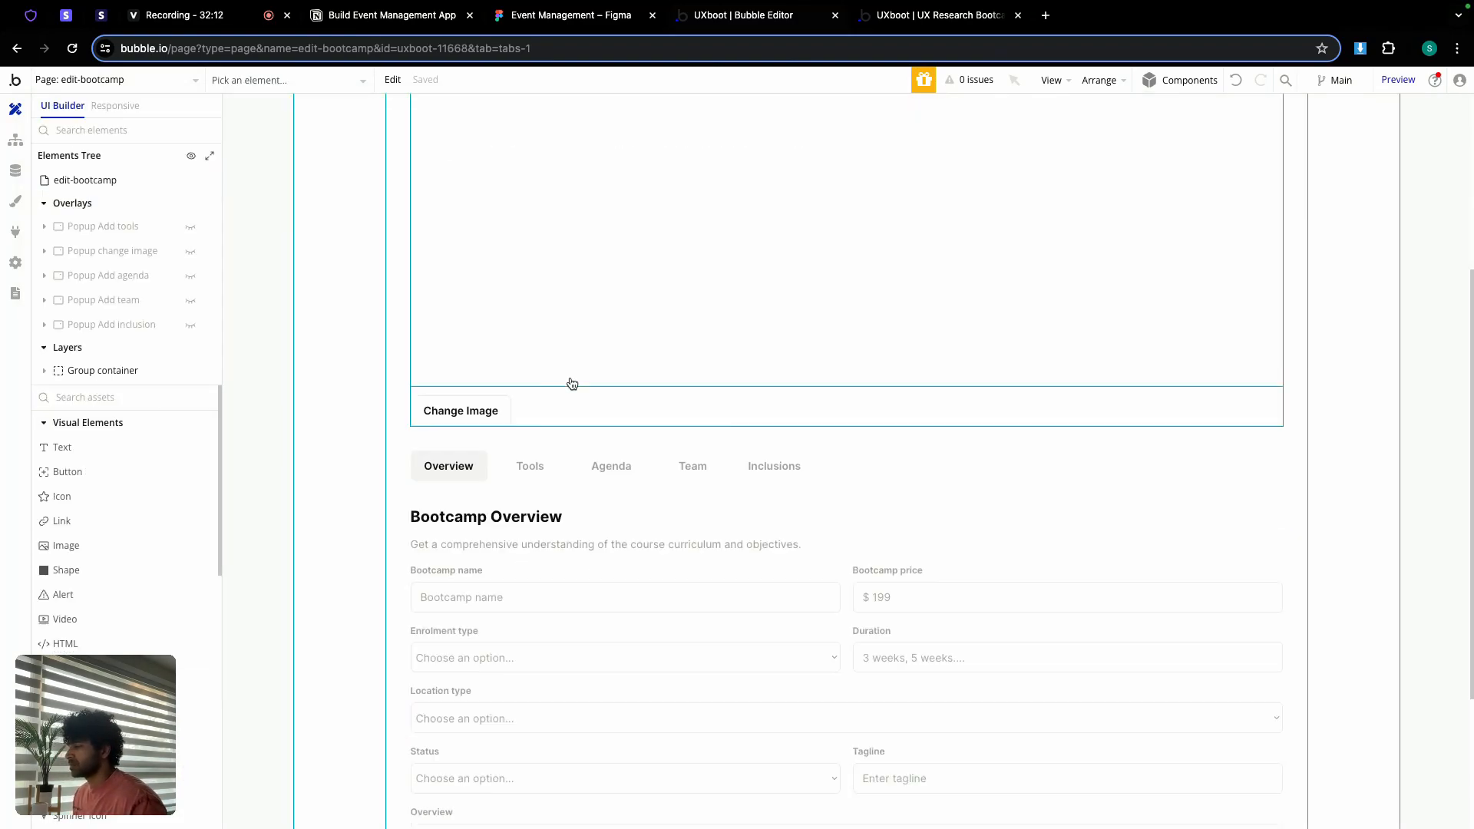
pyautogui.scroll(-2, 572, 384)
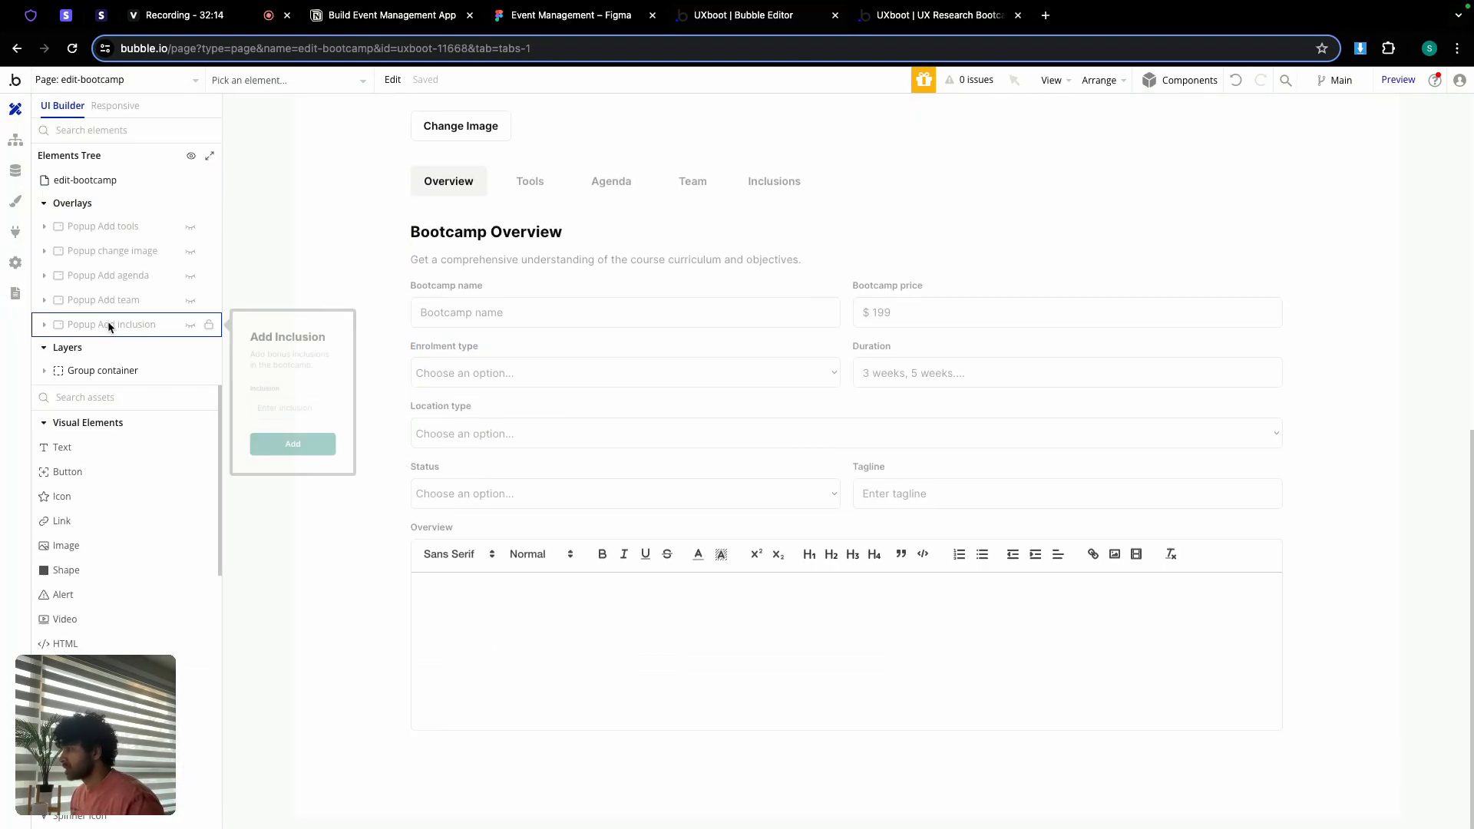
pyautogui.click(43, 348)
pyautogui.click(43, 349)
pyautogui.click(102, 372)
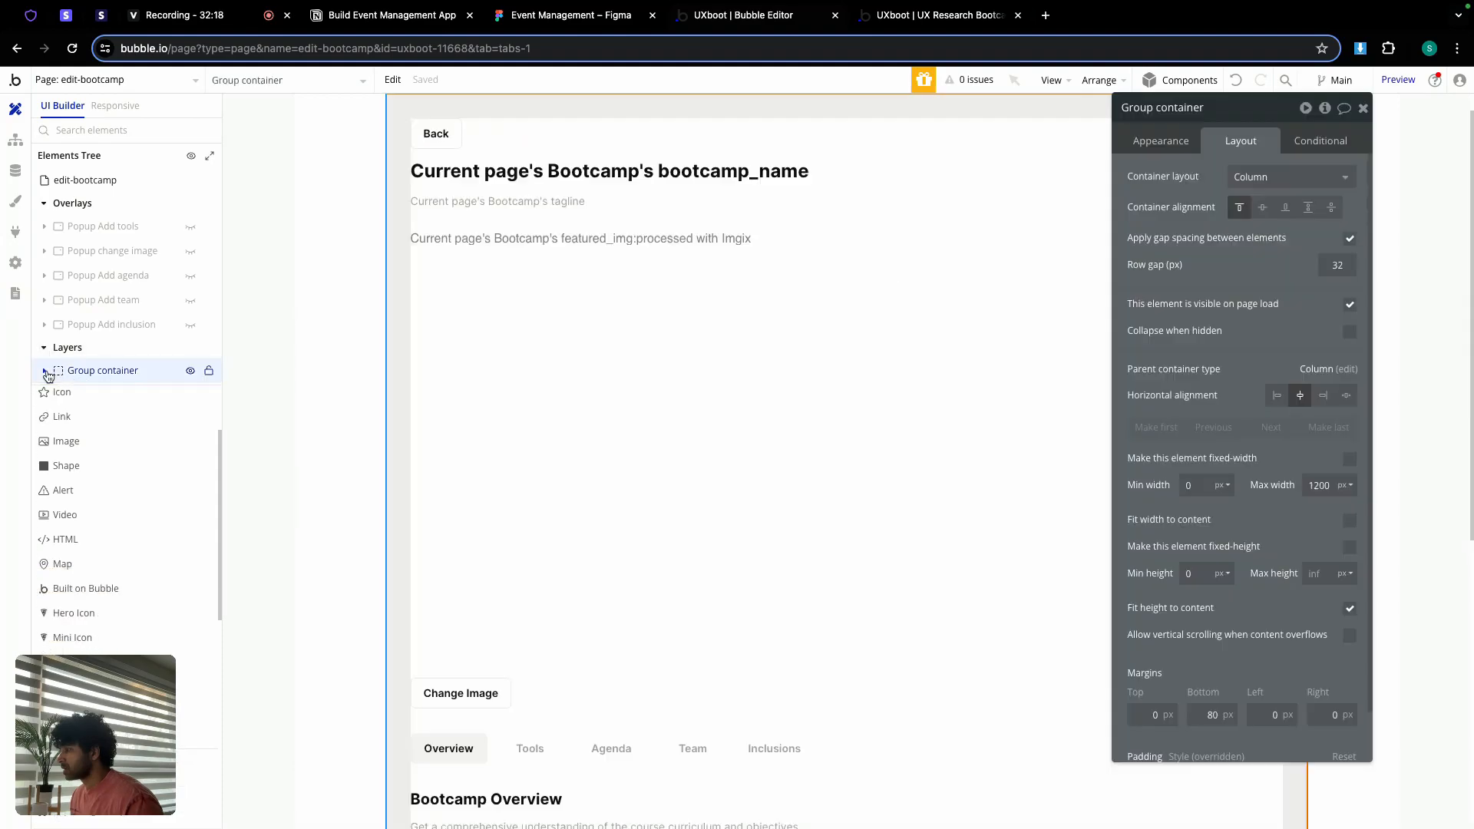
pyautogui.scroll(-3, 104, 368)
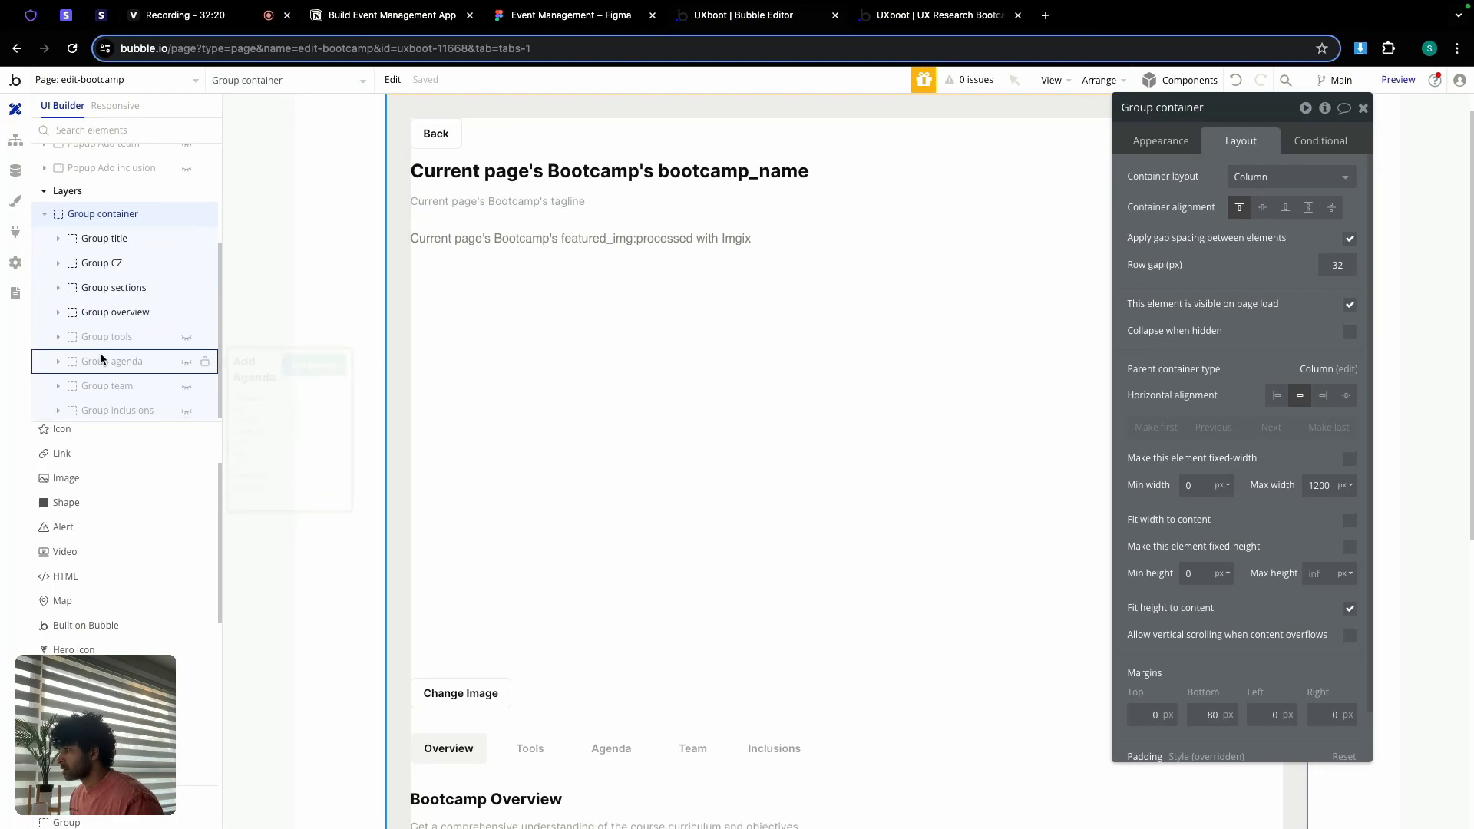
pyautogui.click(187, 334)
# Step: Copy RepeatingGroup tools from the Add Tools section
pyautogui.scroll(-5, 750, 438)
pyautogui.scroll(-3, 737, 460)
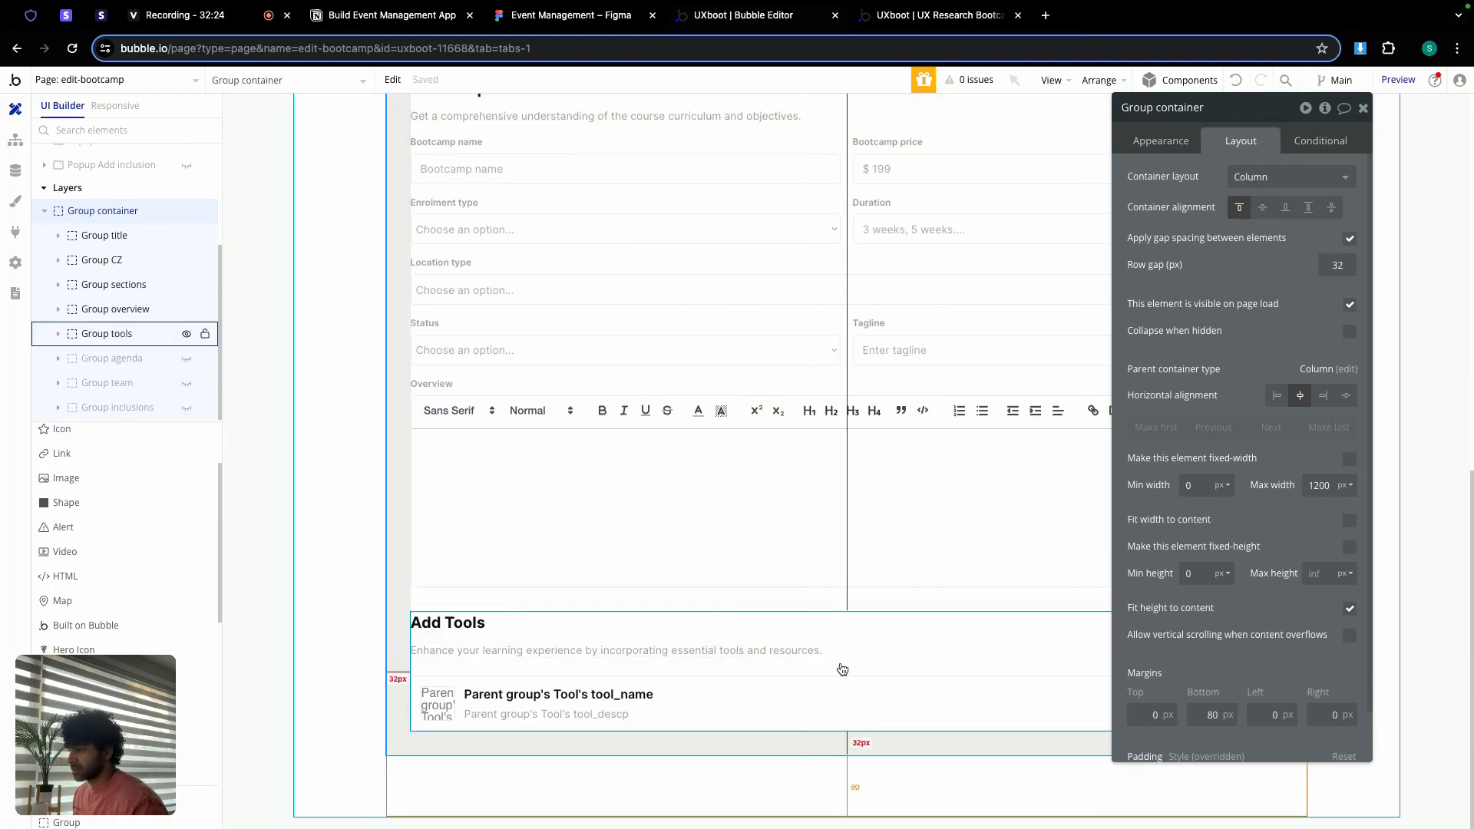
pyautogui.click(862, 693)
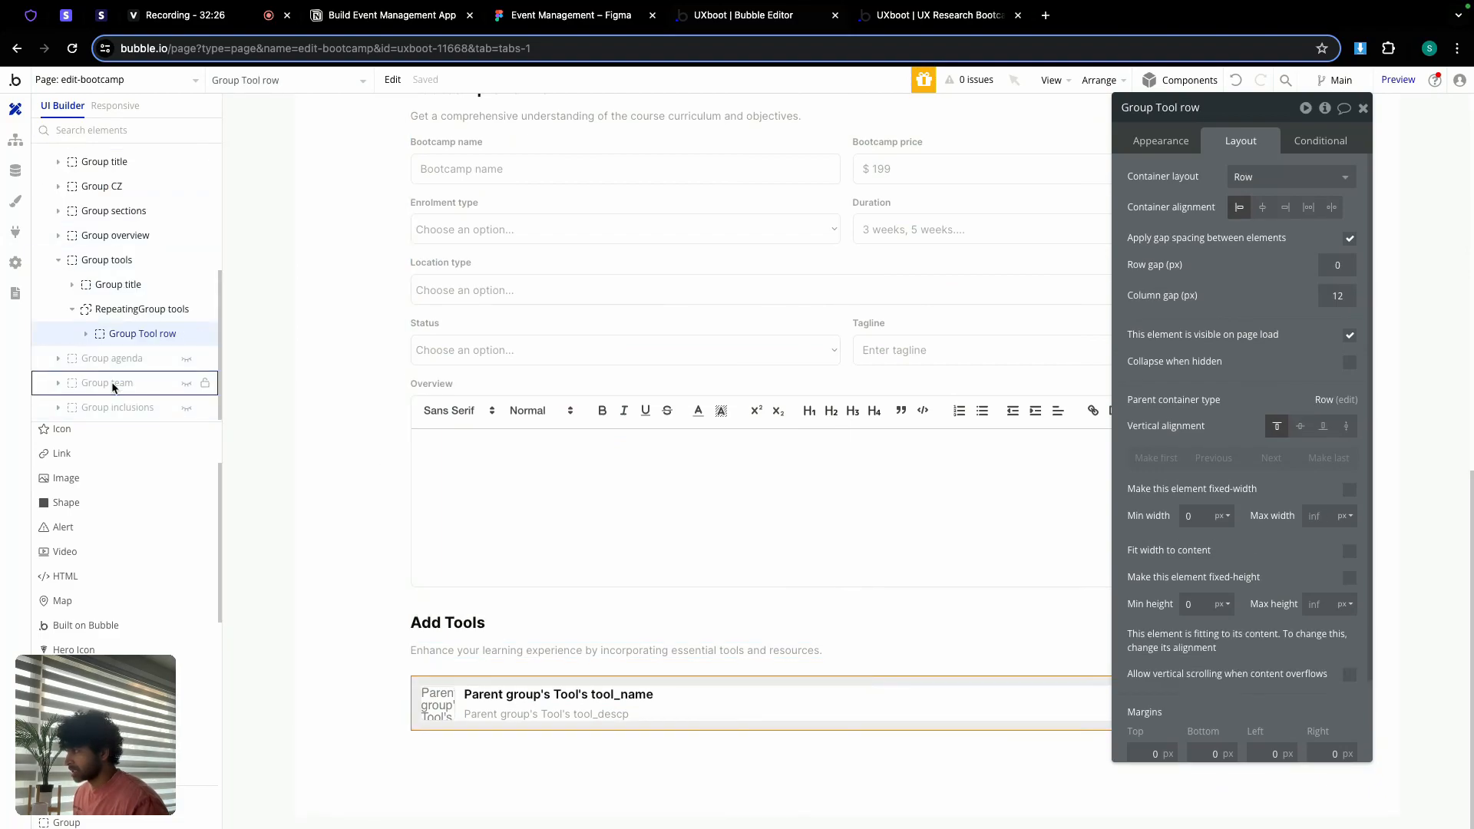
pyautogui.click(112, 314)
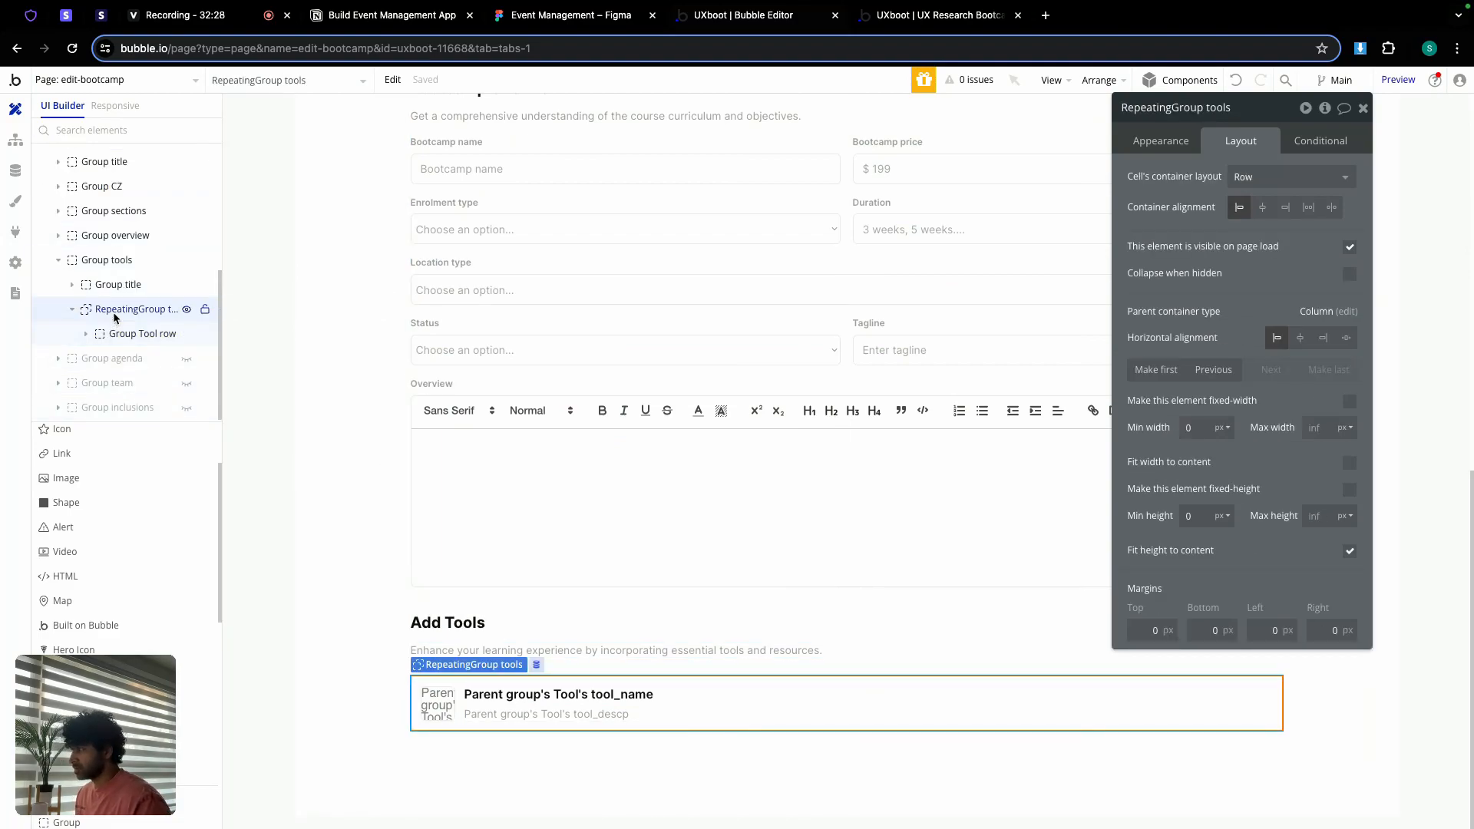
pyautogui.rightClick(114, 316)
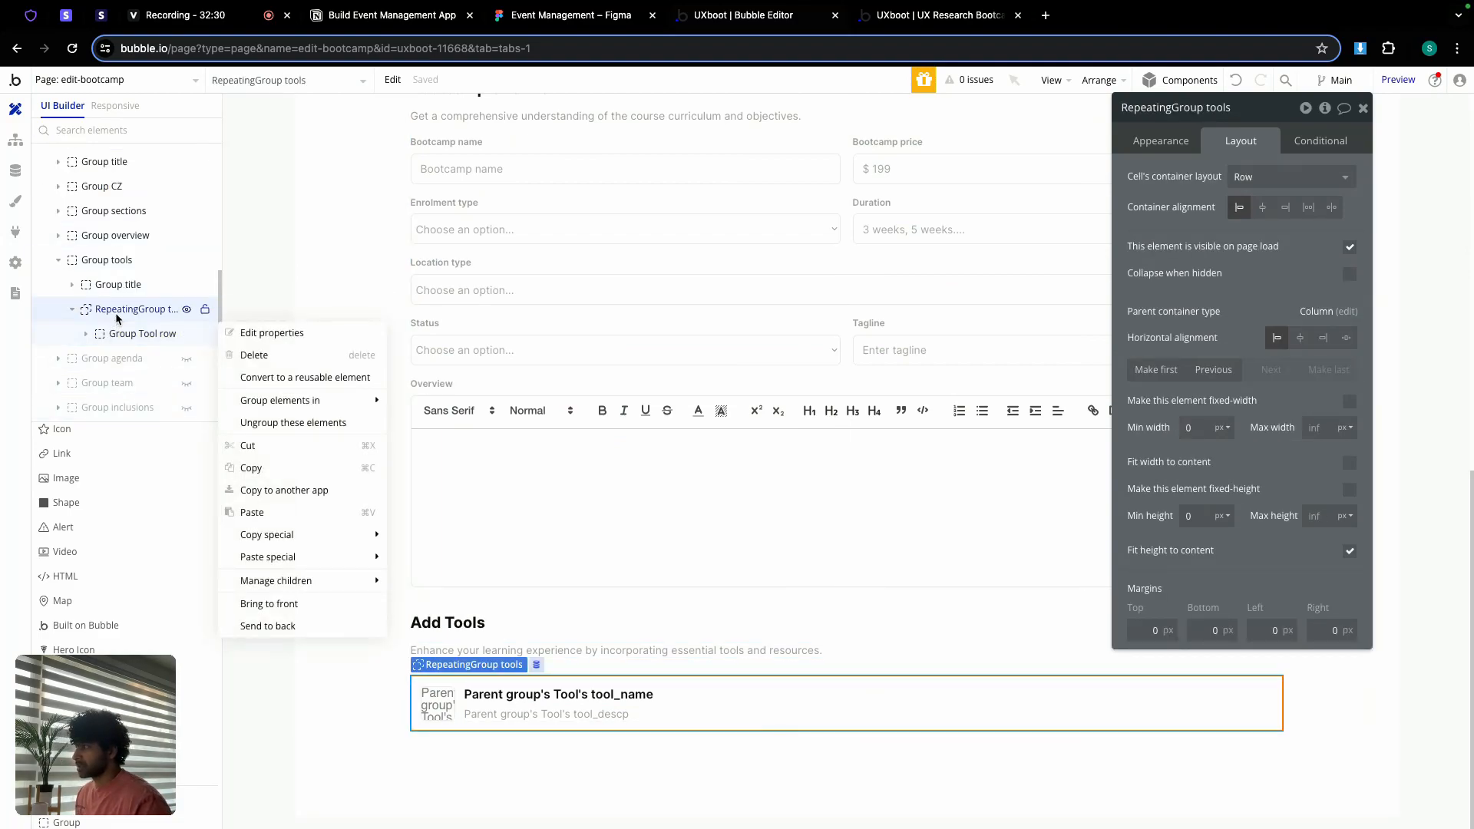
pyautogui.click(286, 470)
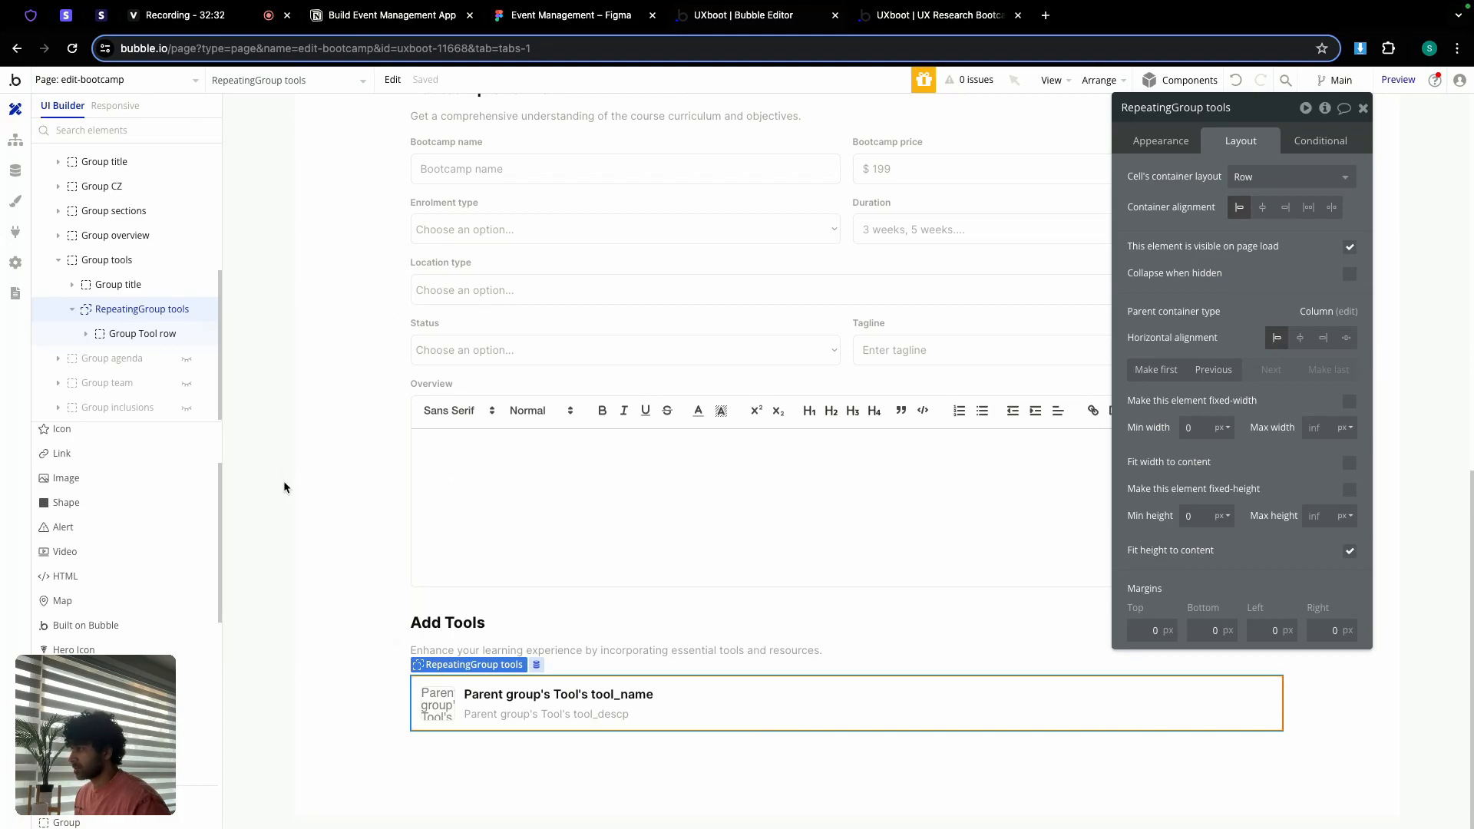
# Step: Paste the tools repeating group into Group Tools on the bootcamp-detail page
pyautogui.click(75, 81)
pyautogui.click(335, 137)
pyautogui.scroll(-1, 553, 384)
pyautogui.click(486, 298)
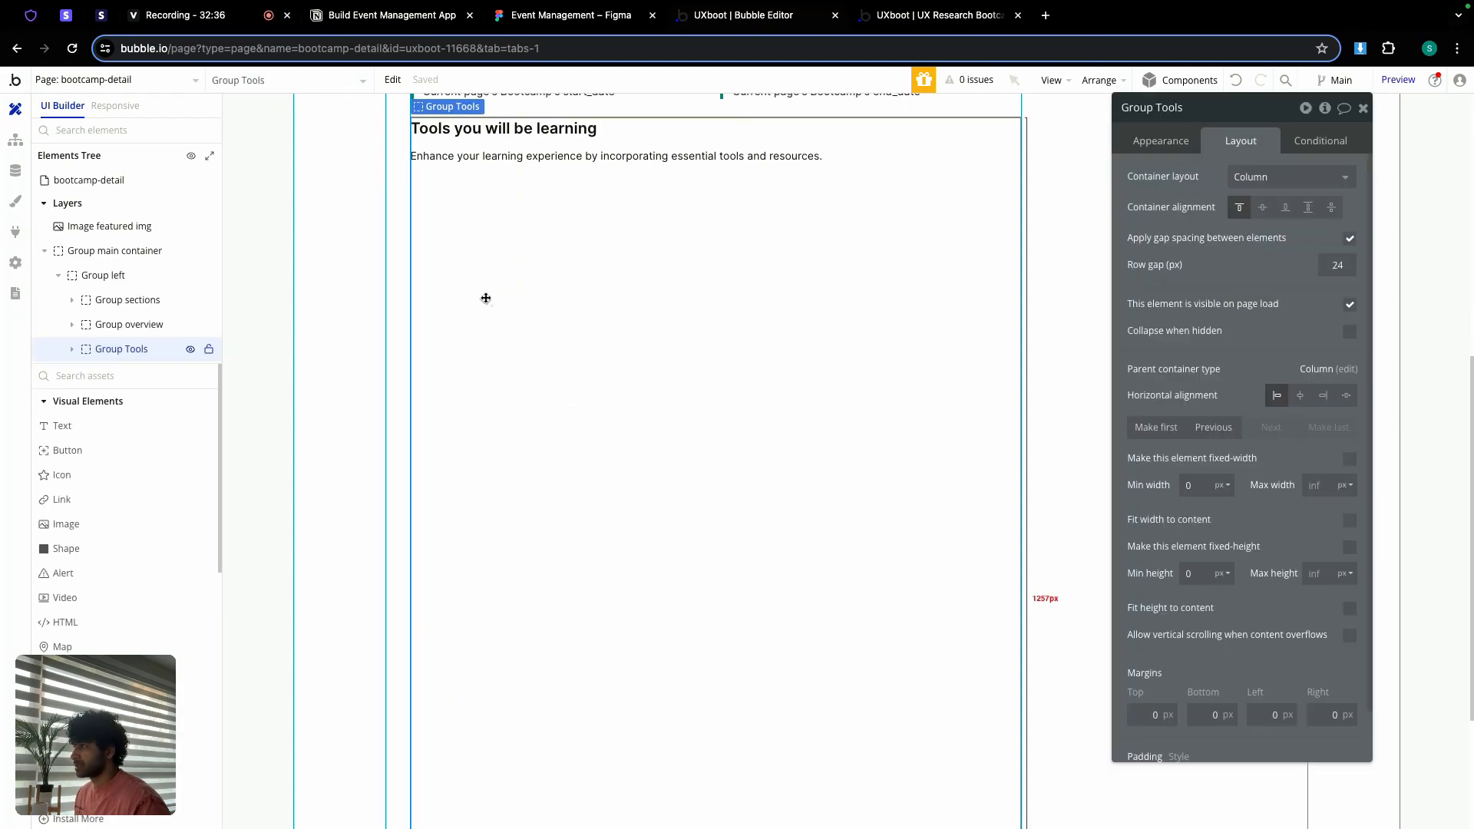
pyautogui.rightClick(486, 303)
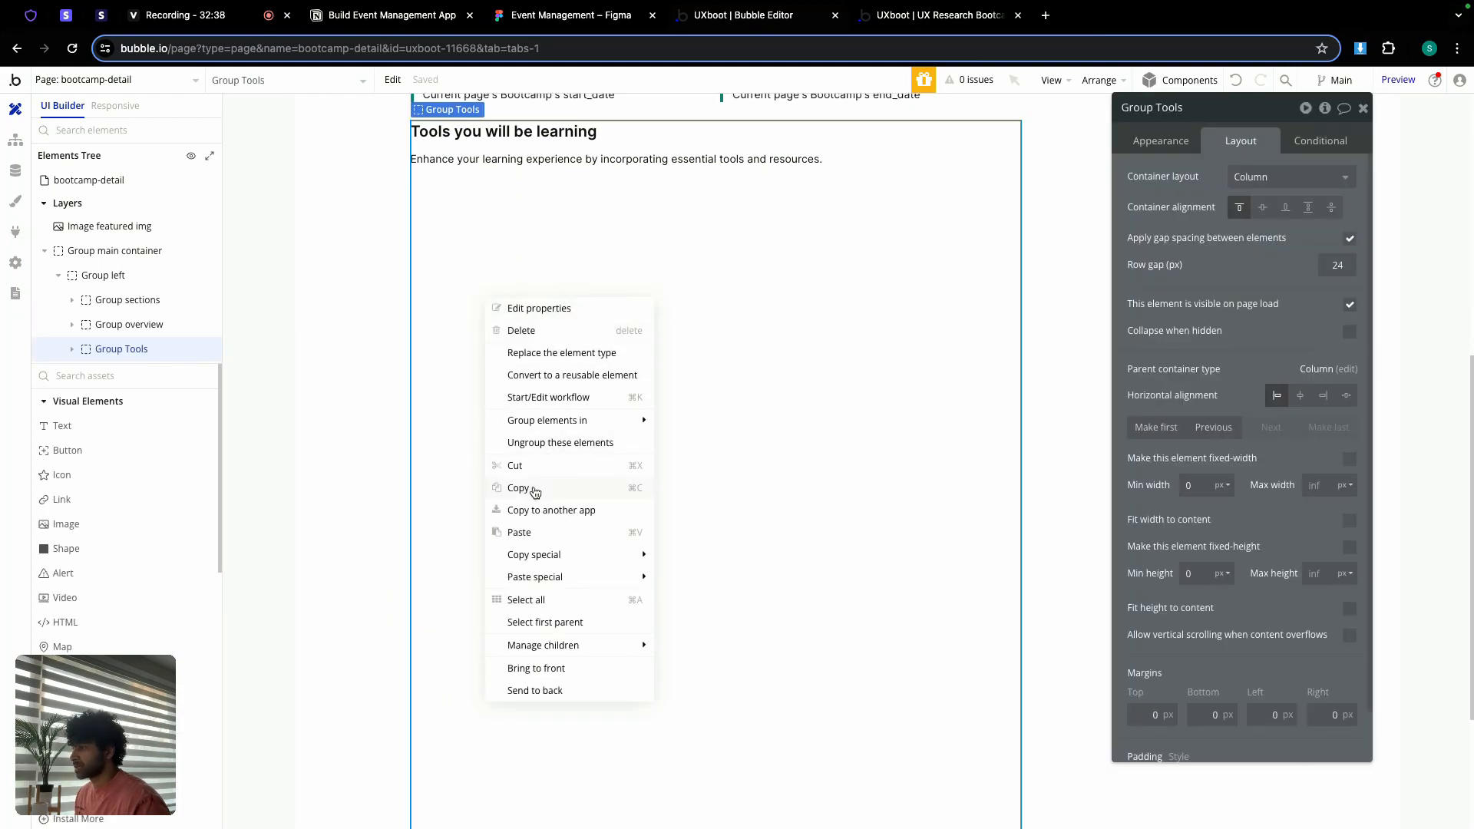
pyautogui.click(538, 534)
pyautogui.scroll(2, 585, 431)
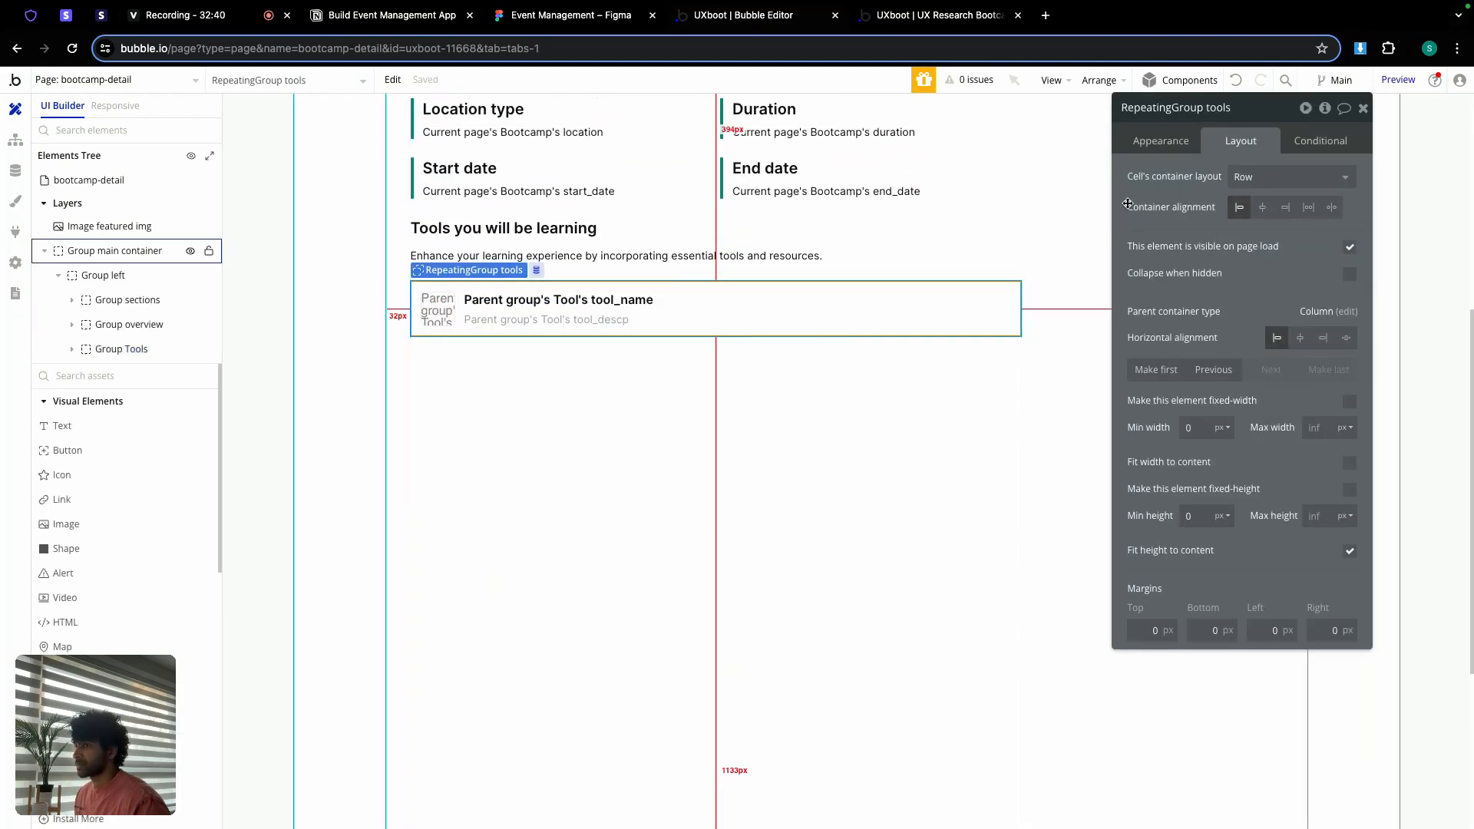
pyautogui.click(1149, 144)
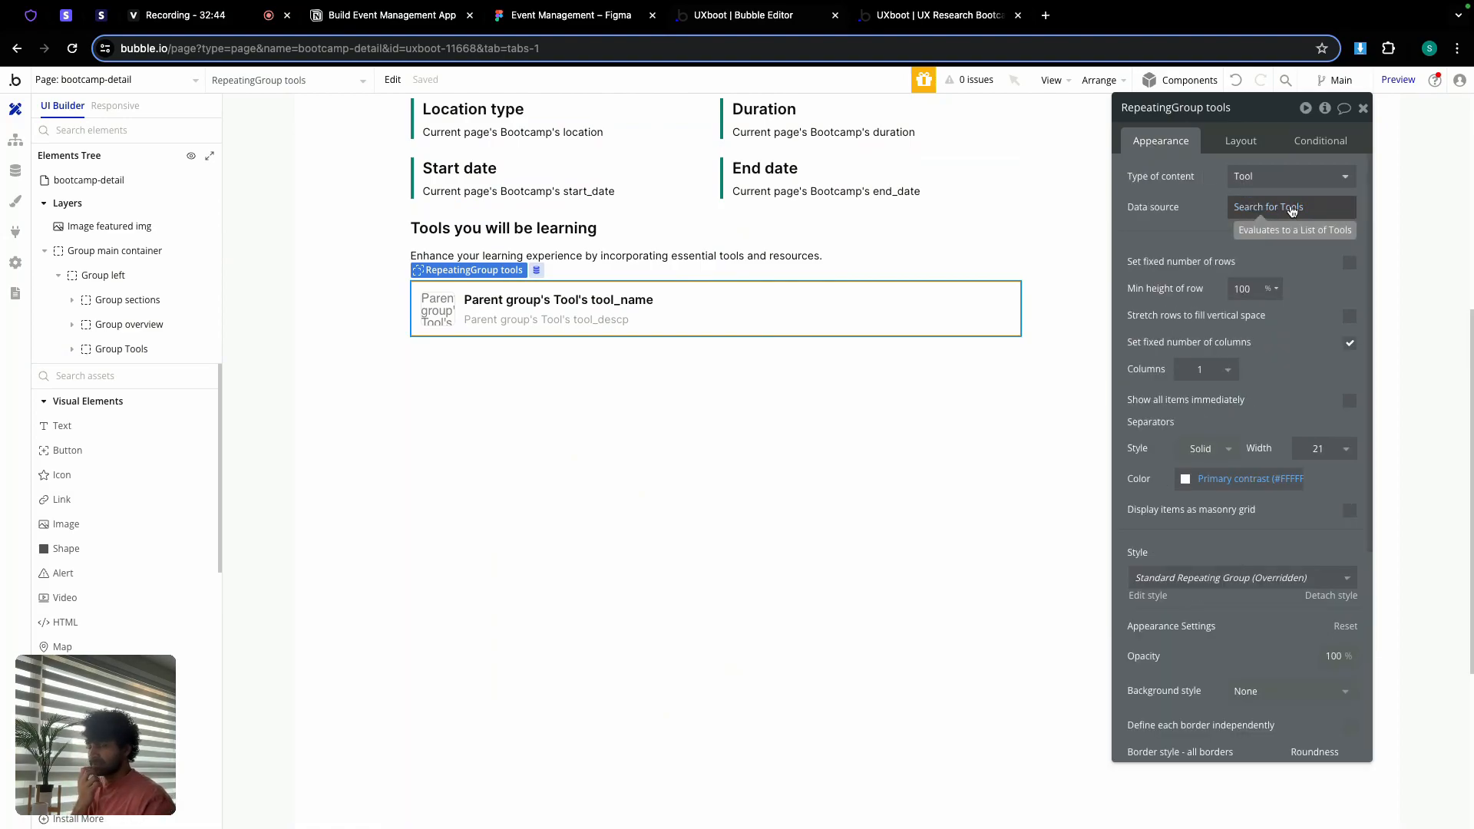
# Step: Clear the tools list's existing data source and choose Do a search for
pyautogui.click(1292, 209)
pyautogui.click(1292, 208)
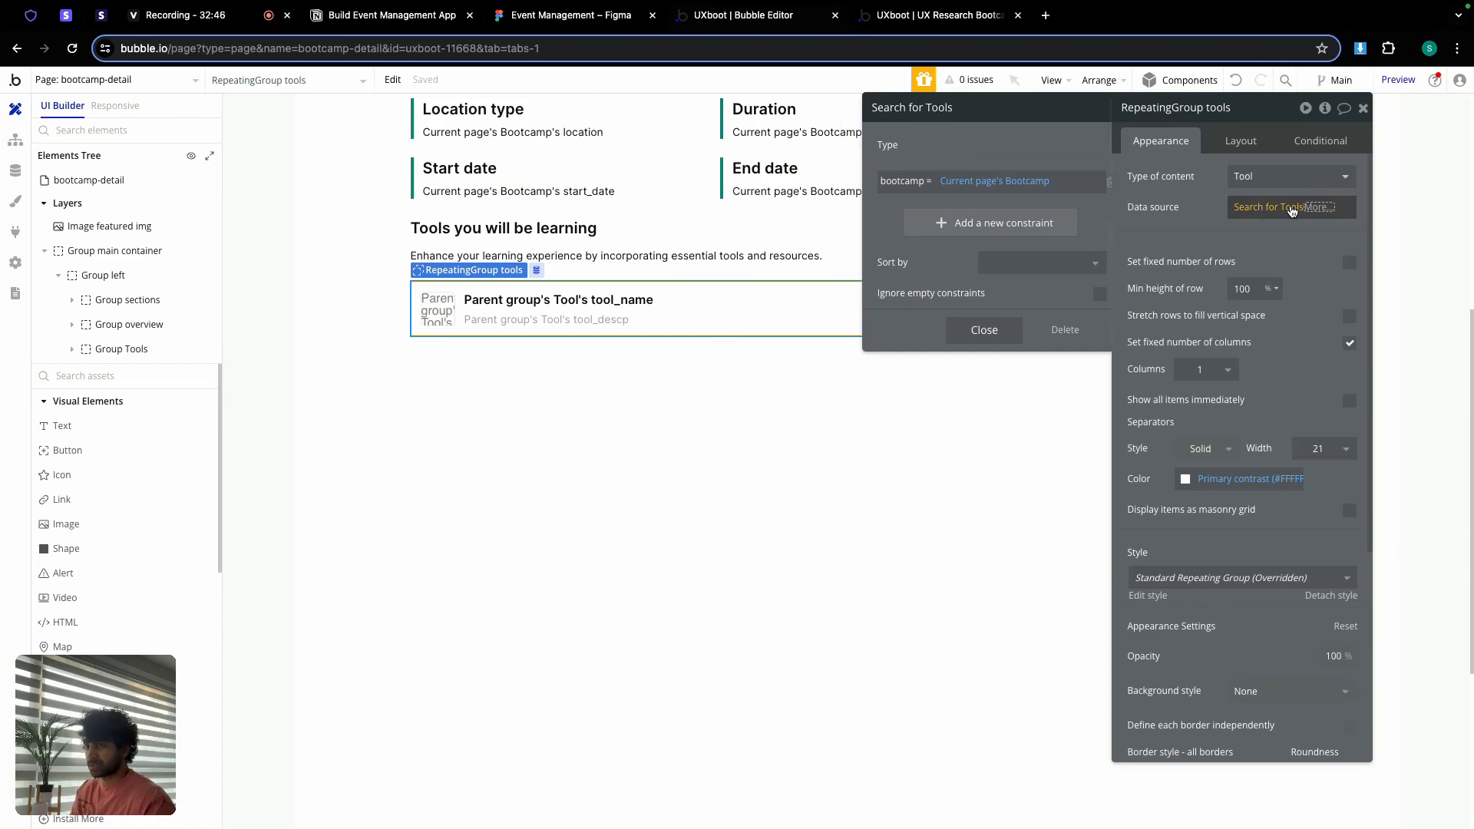
pyautogui.click(1292, 209)
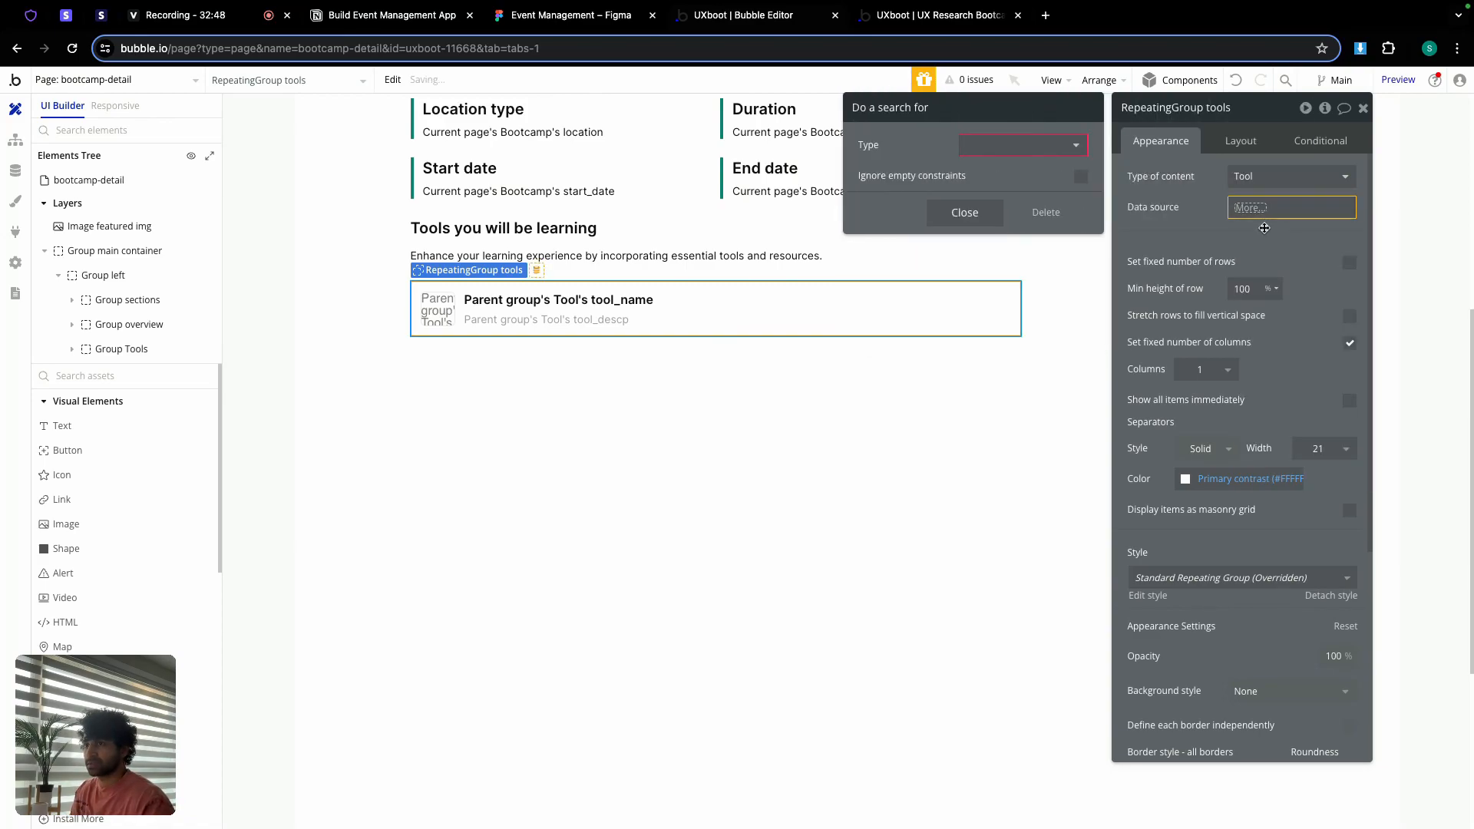
pyautogui.click(1251, 209)
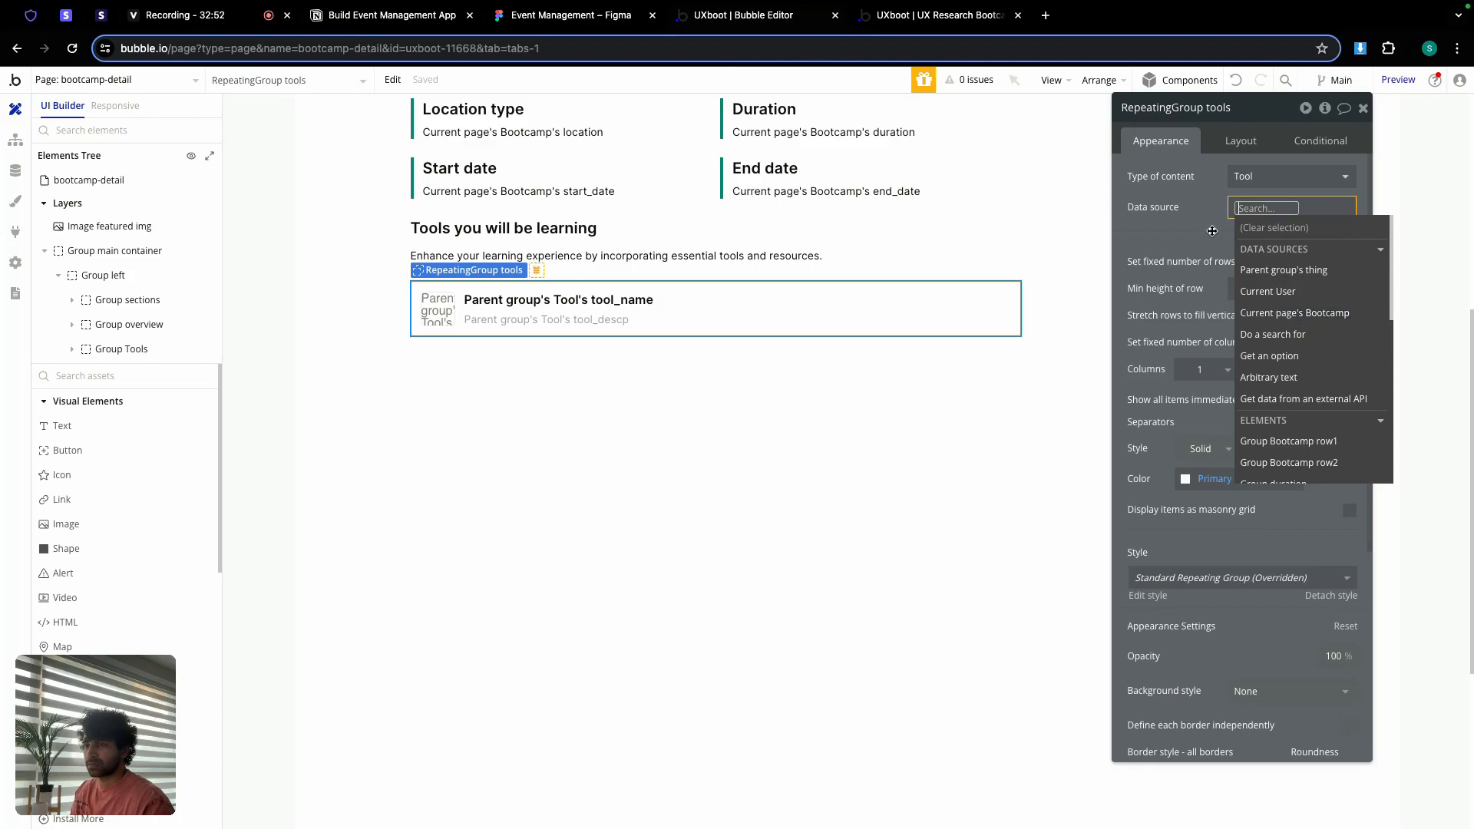
pyautogui.click(1266, 337)
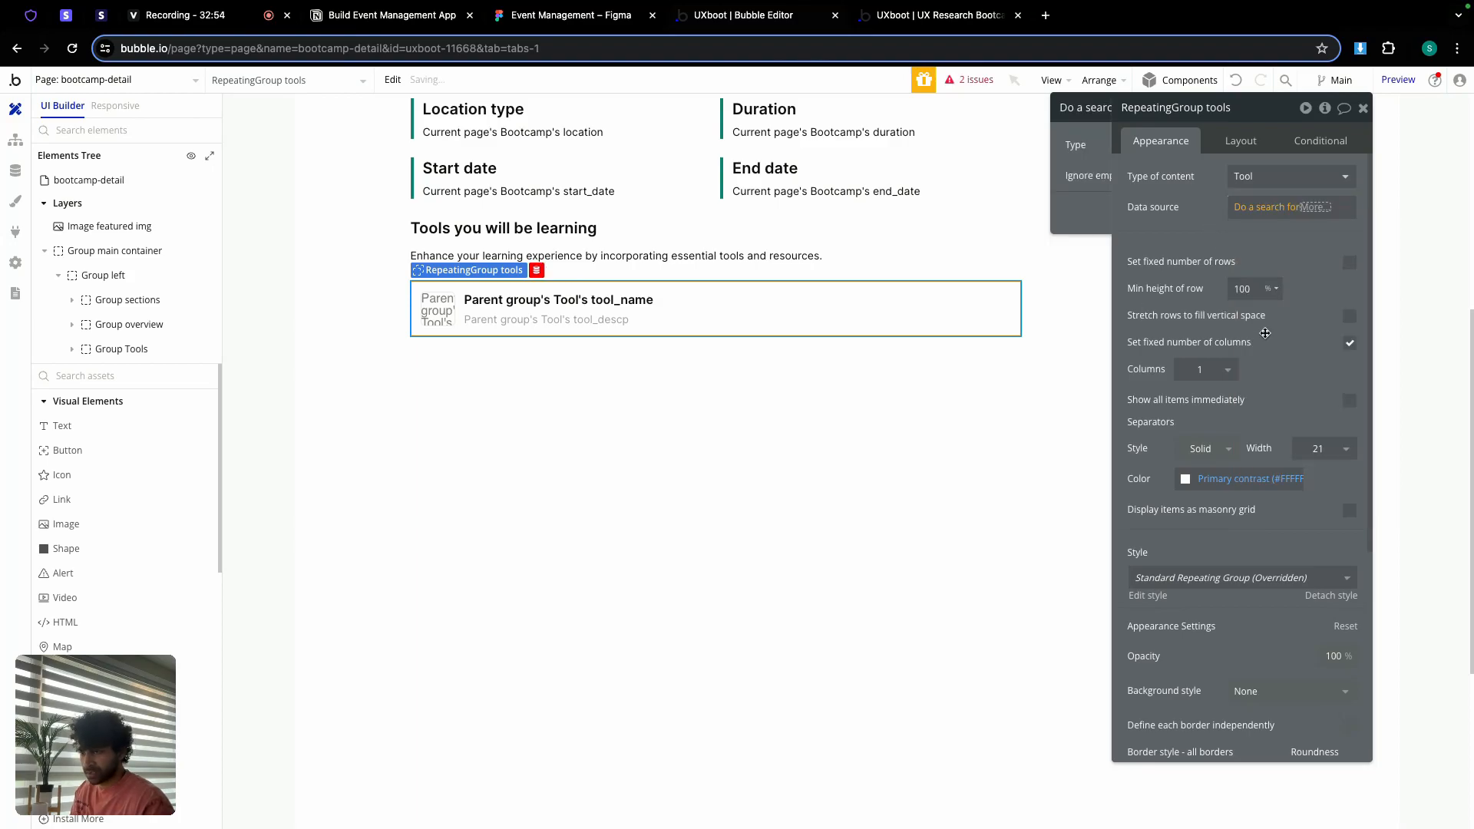
# Step: Search for Tools constrained by bootcamp = Current page's Bootcamp, then close the settings
pyautogui.click(1000, 146)
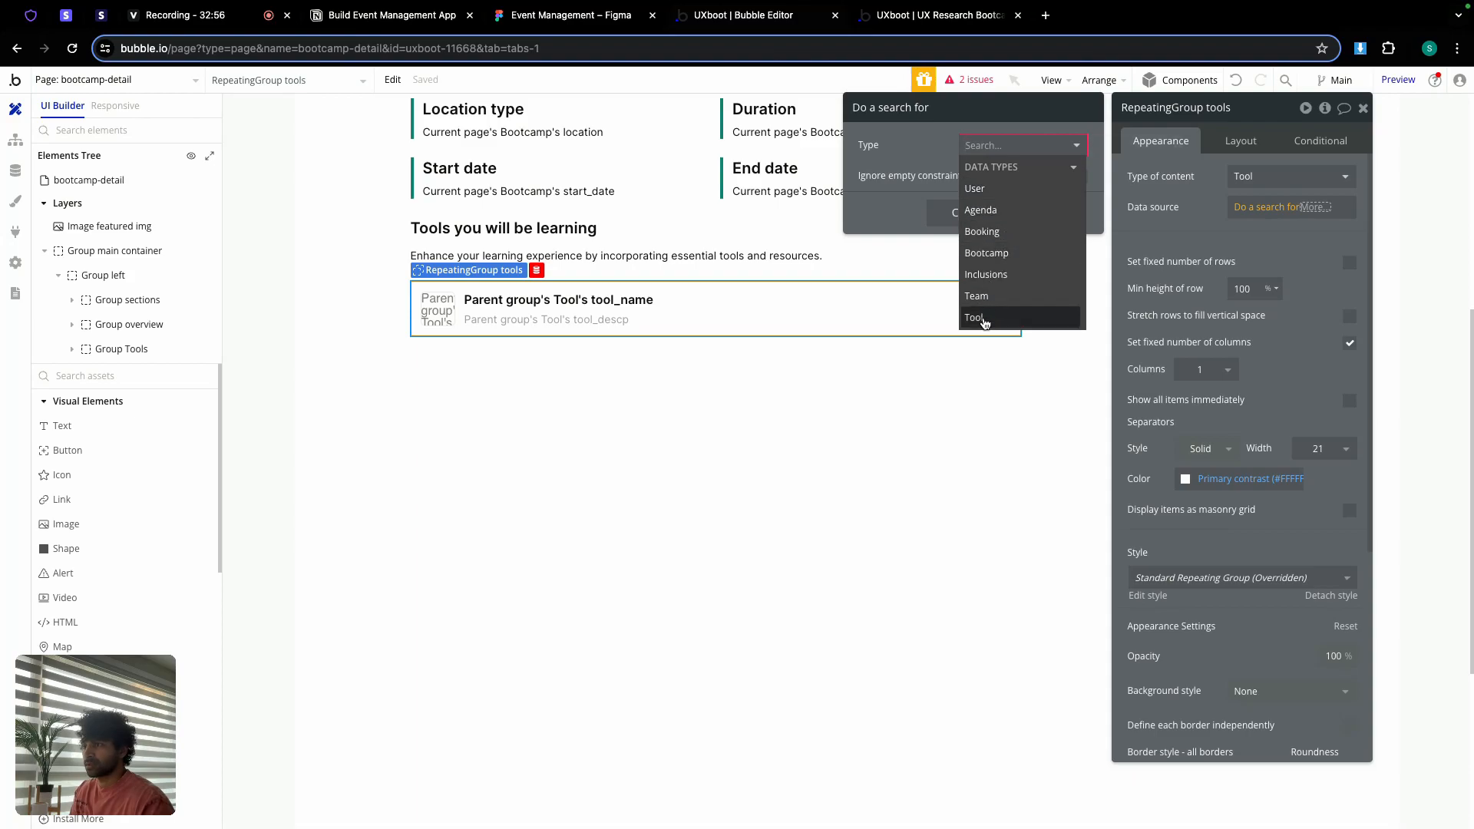
pyautogui.click(973, 317)
pyautogui.click(974, 189)
pyautogui.click(883, 183)
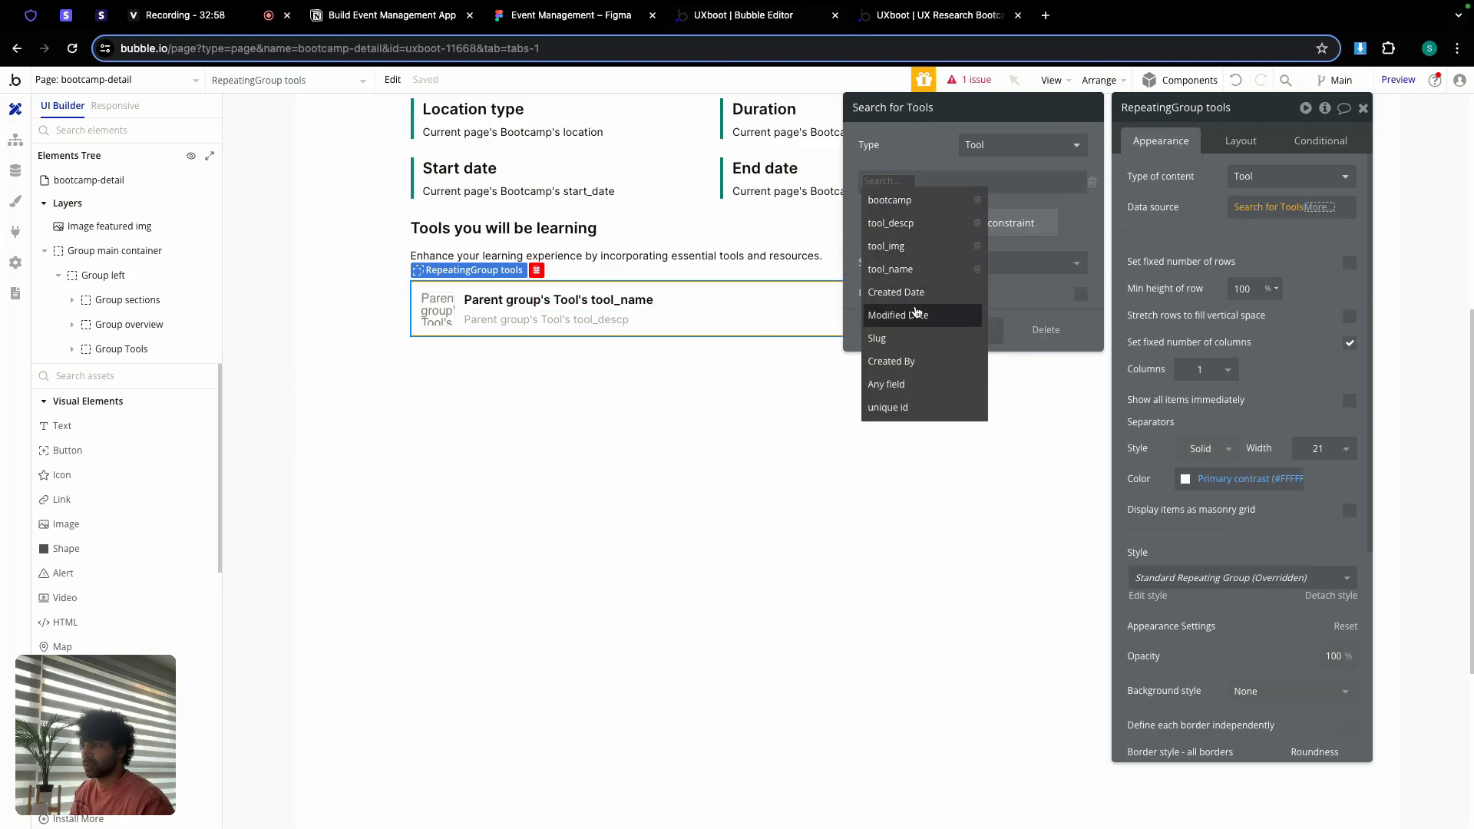
pyautogui.click(893, 201)
pyautogui.click(917, 199)
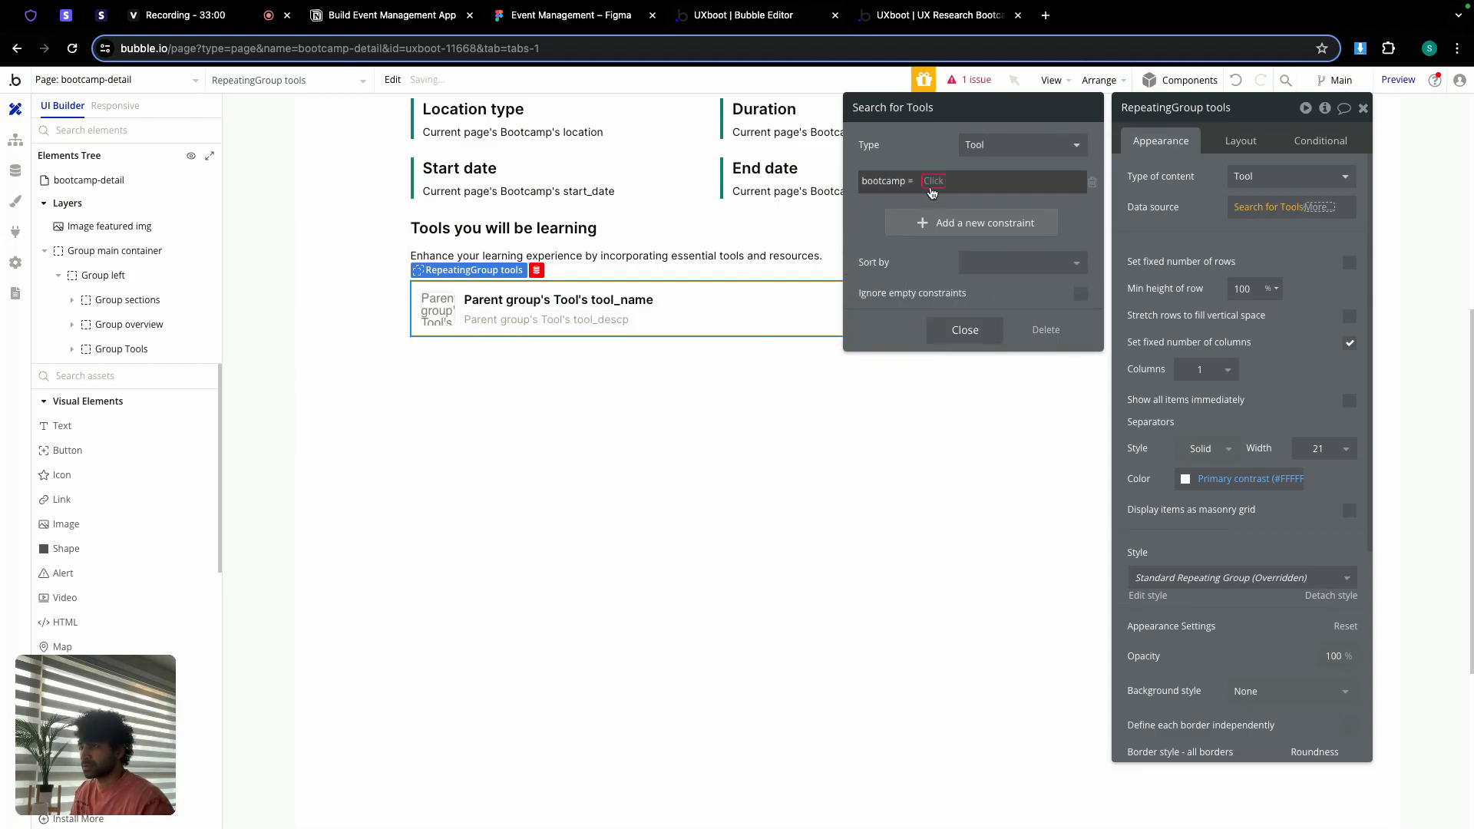
pyautogui.click(991, 261)
pyautogui.click(933, 156)
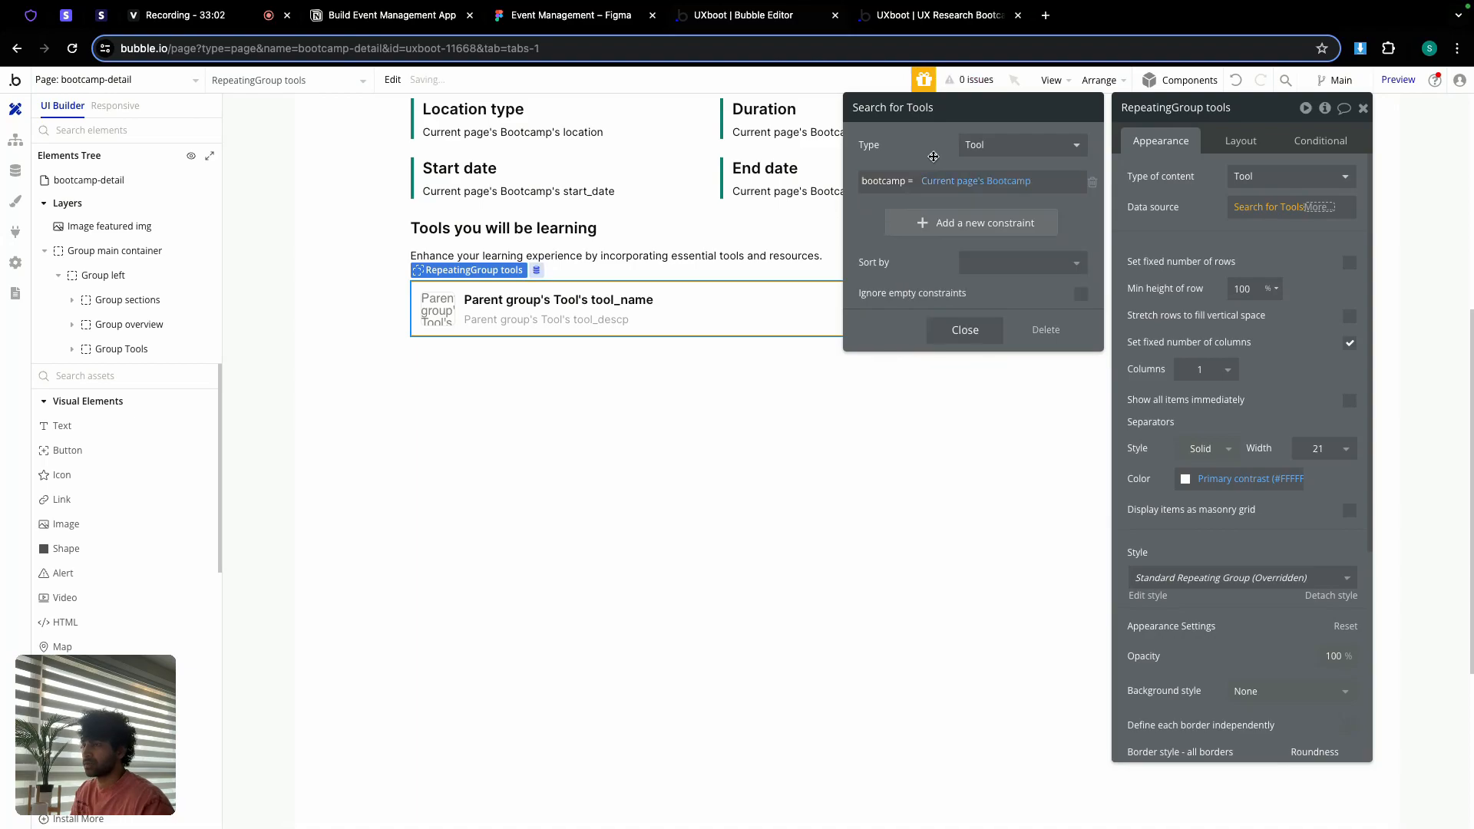
pyautogui.click(966, 327)
pyautogui.click(1129, 245)
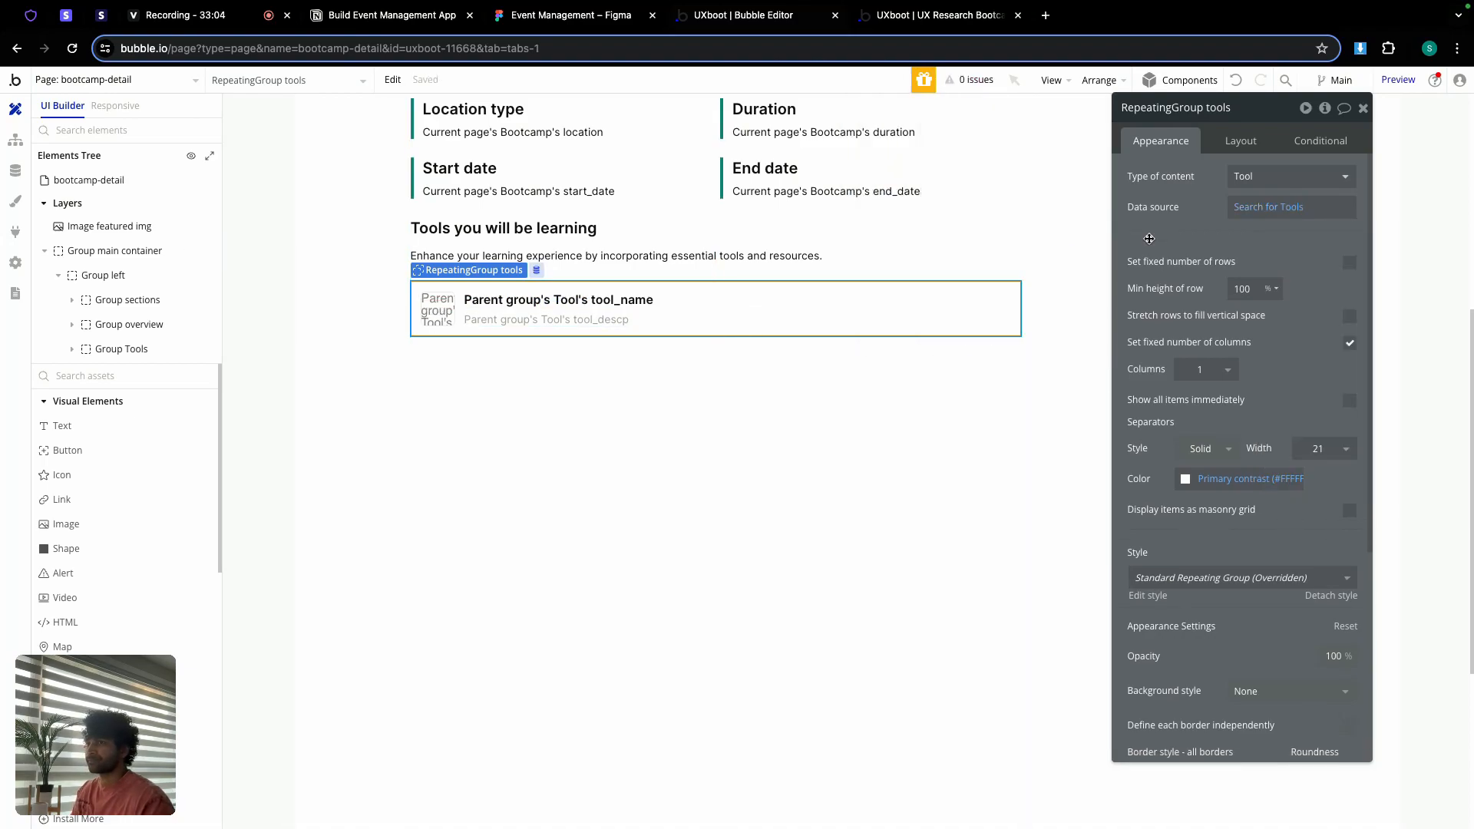
pyautogui.click(1363, 108)
# Step: Review the Tools button's conditional styling and its go-to-page click workflow
pyautogui.scroll(3, 713, 315)
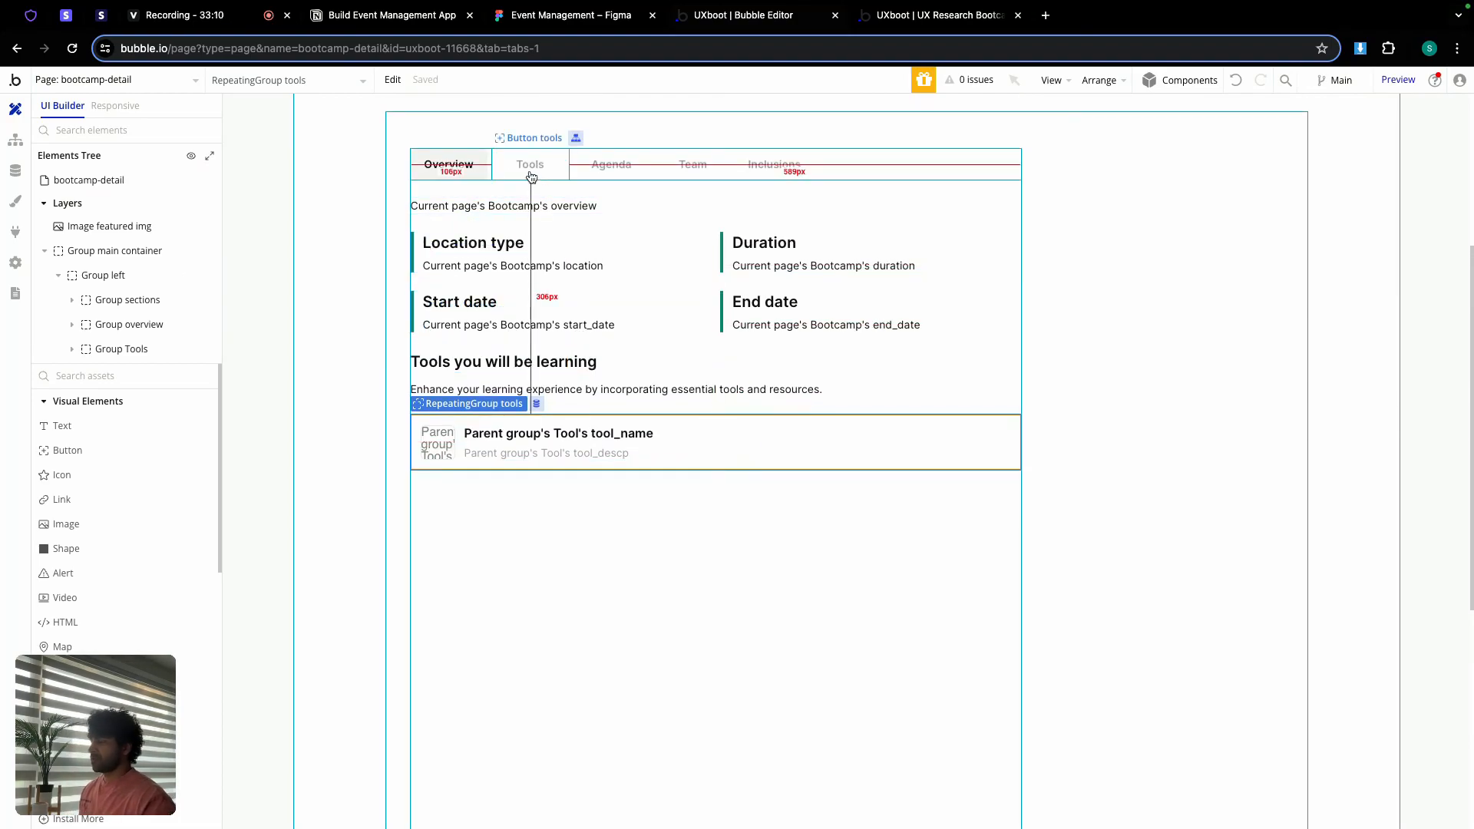
pyautogui.click(531, 173)
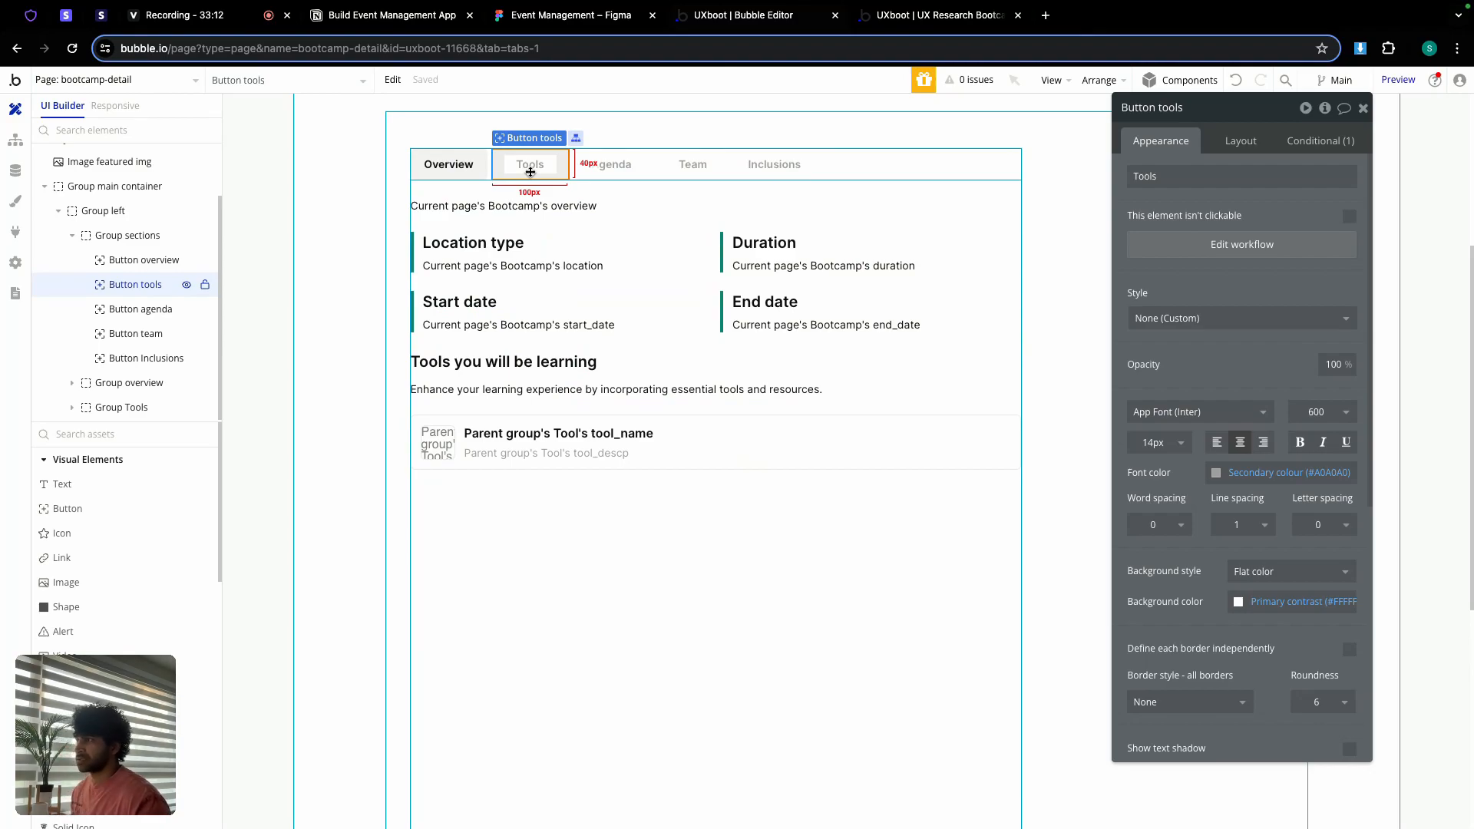
pyautogui.click(1315, 139)
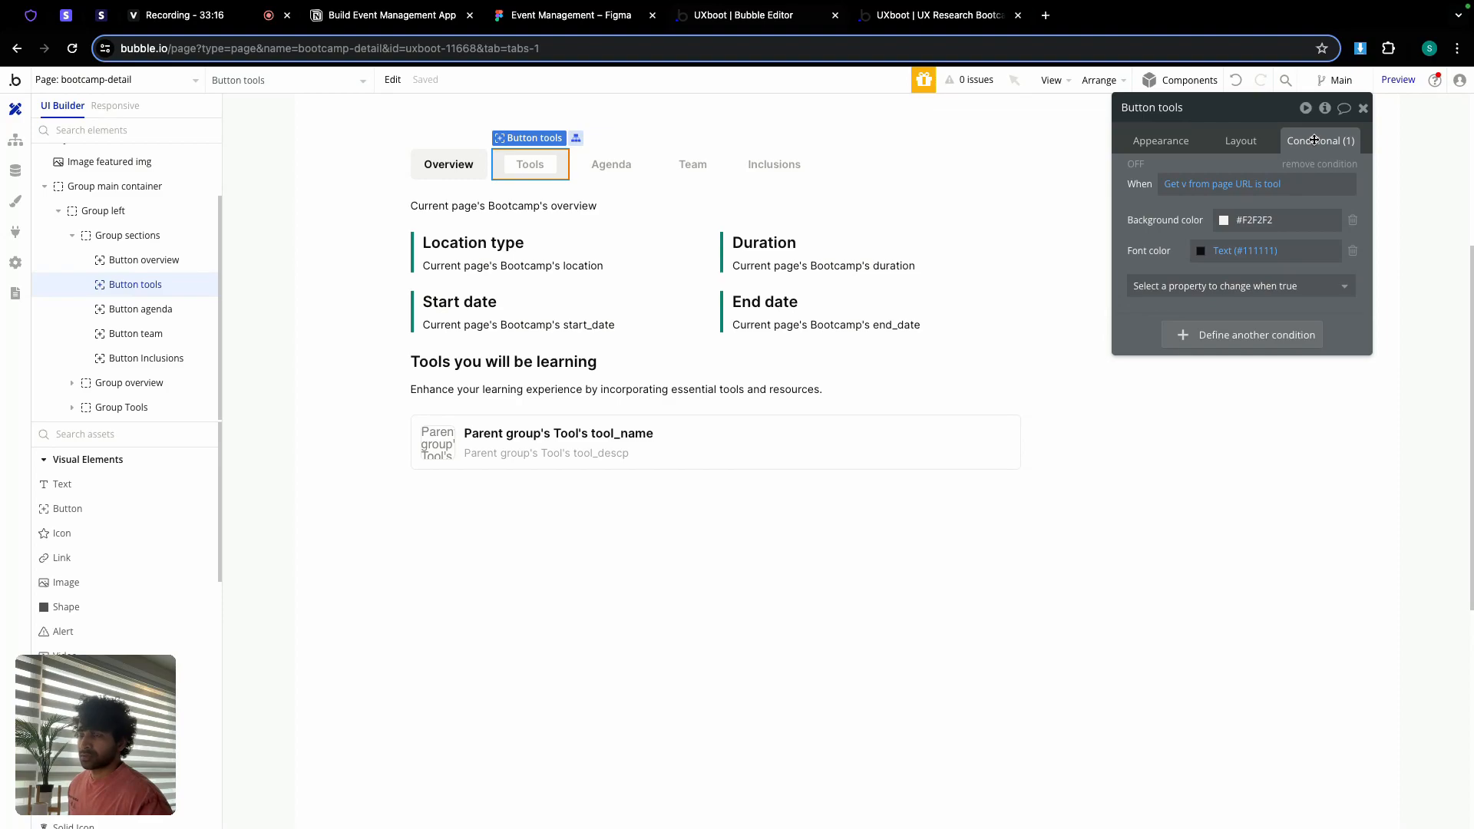
pyautogui.click(1161, 141)
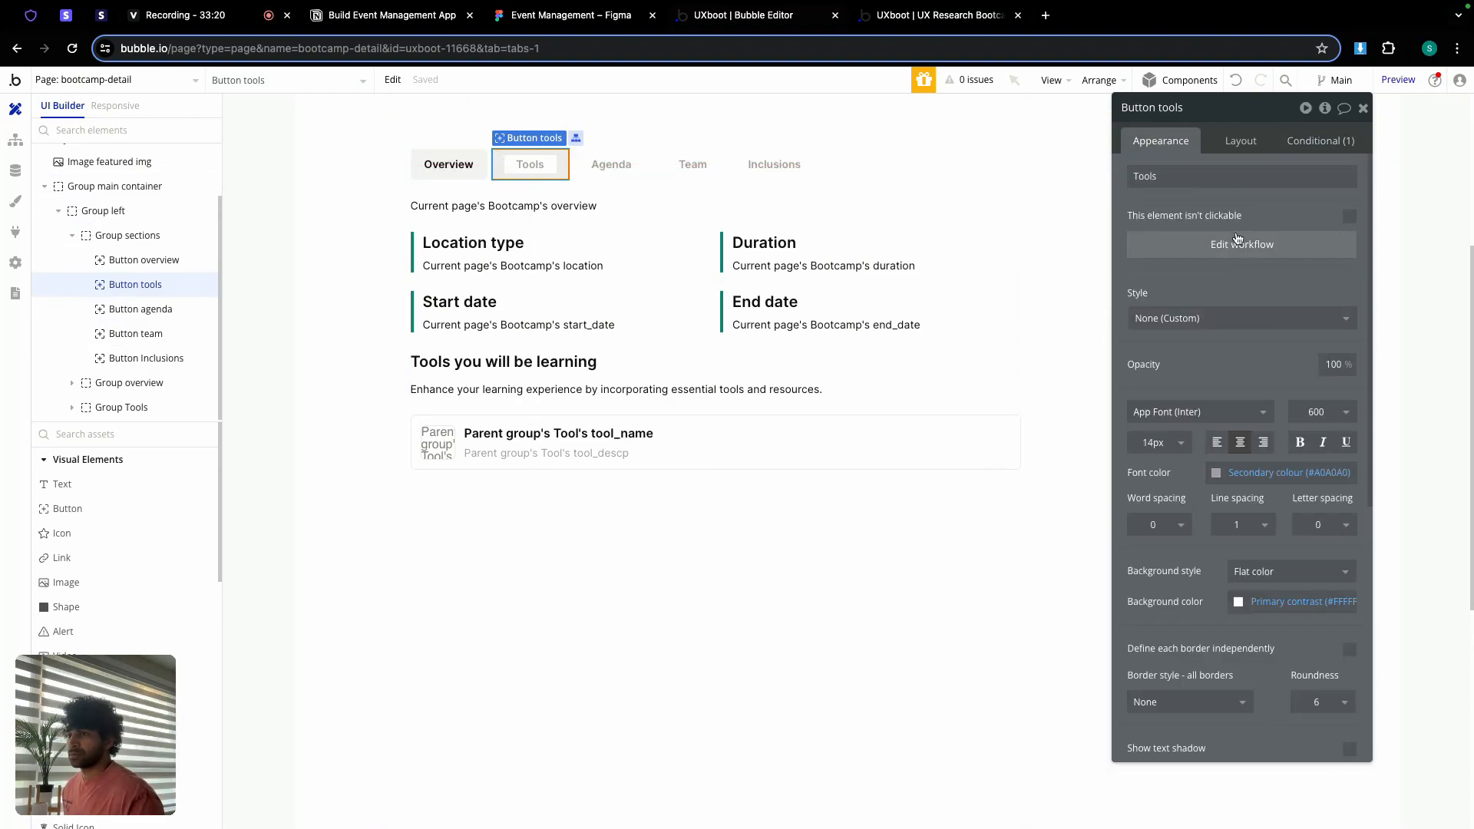
pyautogui.click(1241, 246)
pyautogui.click(121, 274)
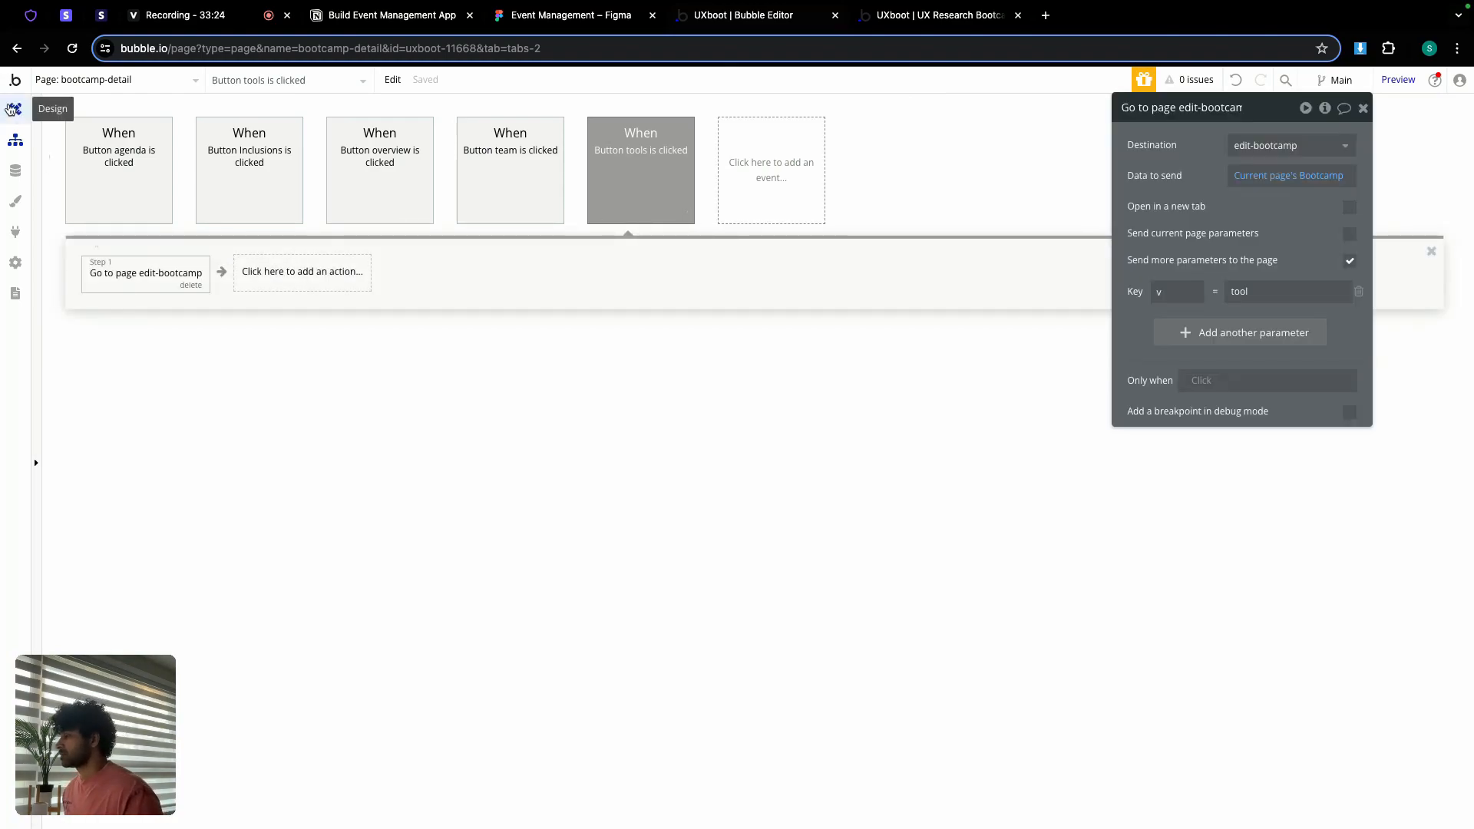
# Step: Return to the page design view and select the Group Tools container
pyautogui.click(15, 109)
pyautogui.click(1305, 141)
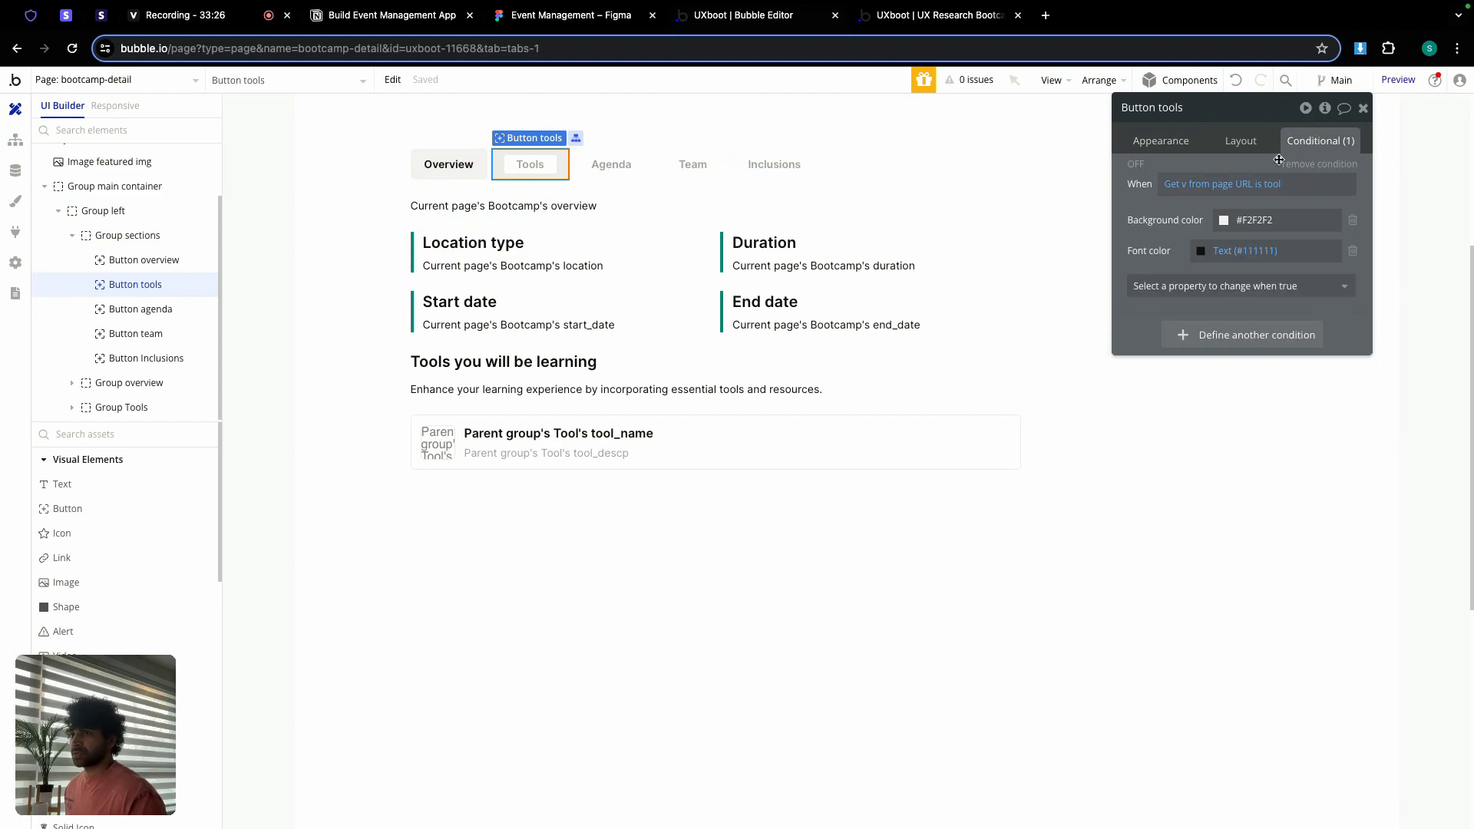
pyautogui.click(654, 507)
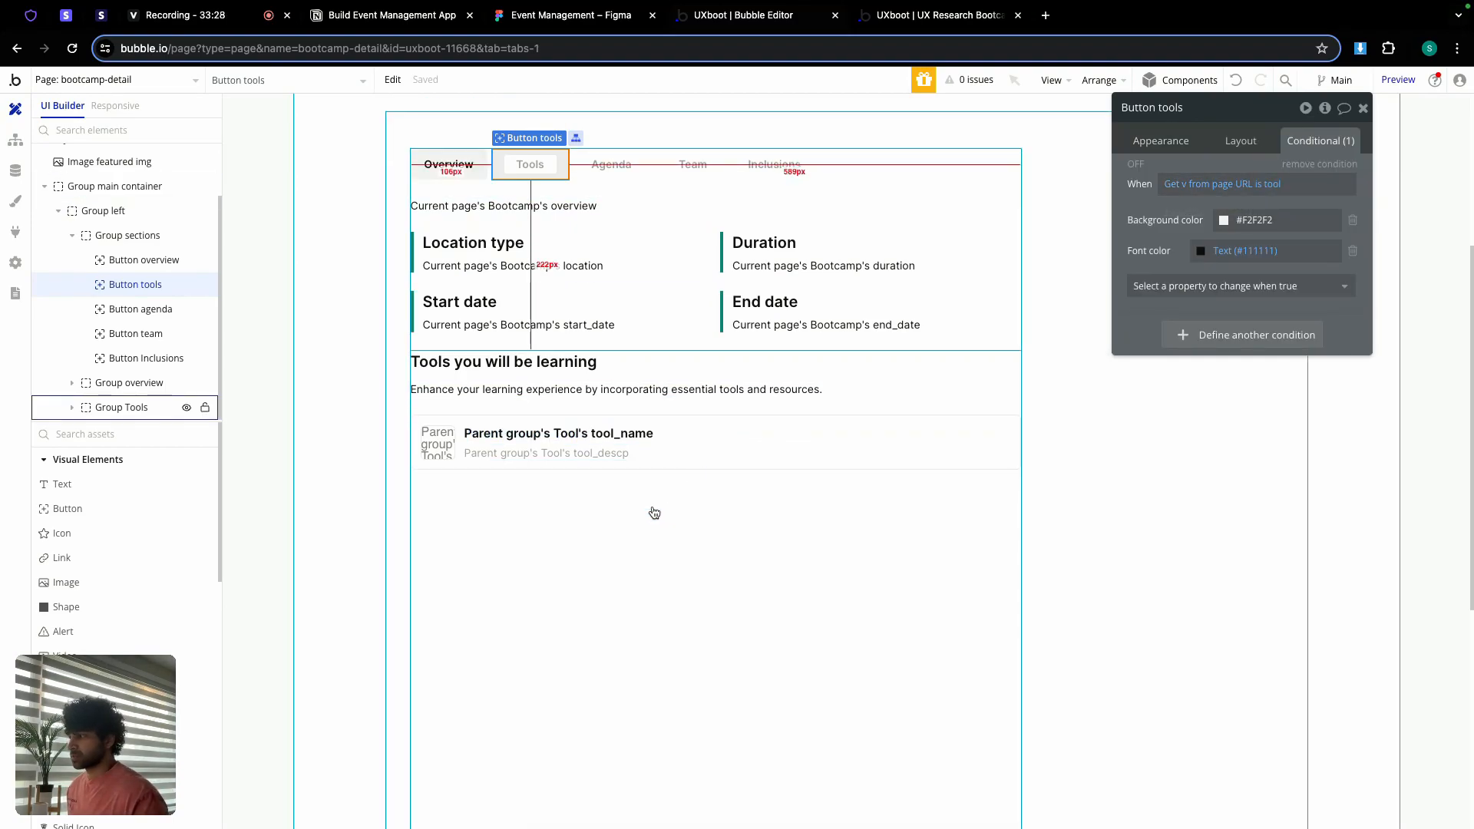
# Step: Add a Group Tools condition making it visible when Get v from page URL is tool
pyautogui.click(1224, 182)
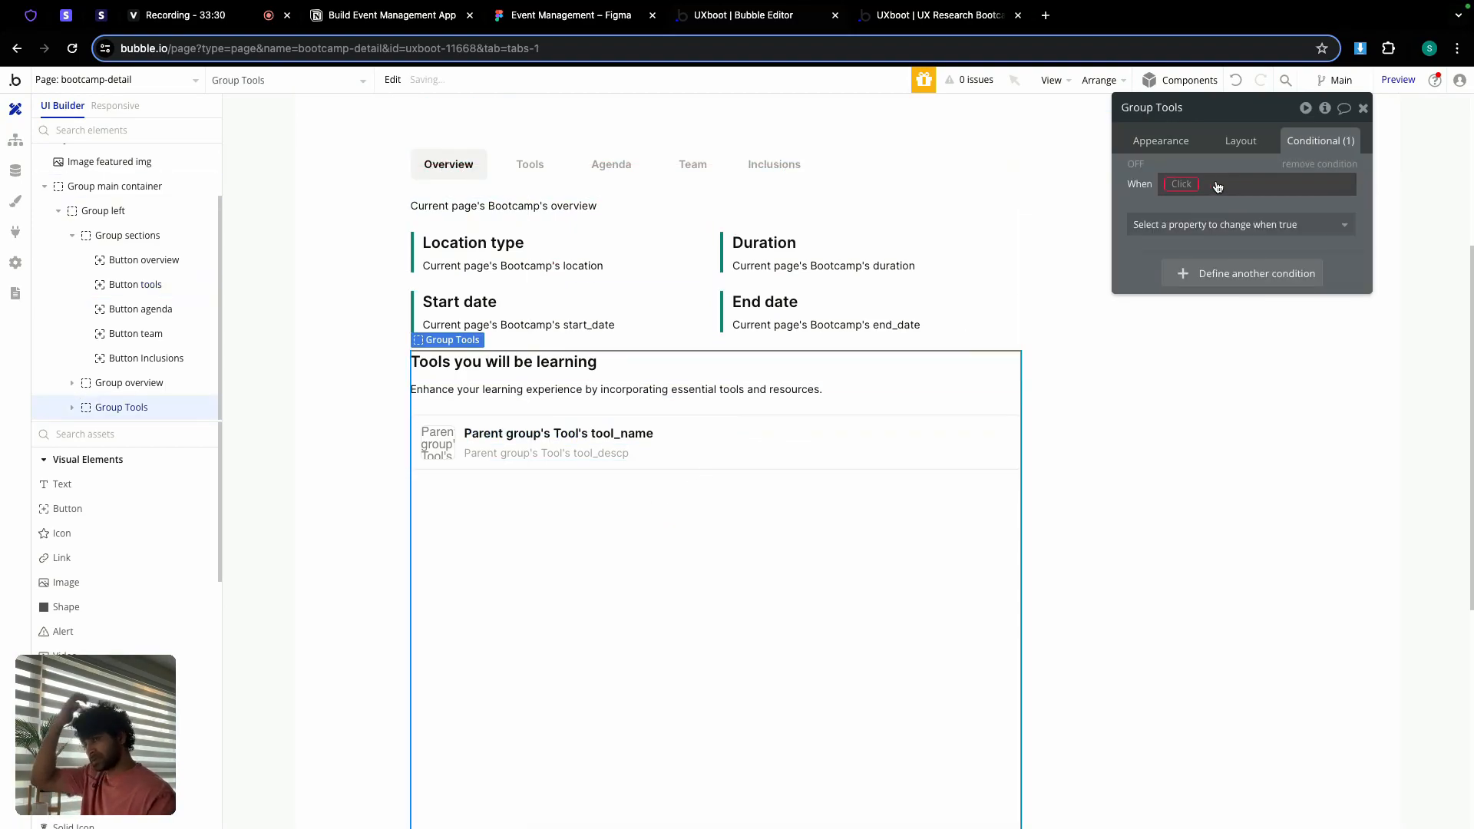
pyautogui.rightClick(1183, 186)
pyautogui.click(1273, 161)
pyautogui.click(1275, 227)
pyautogui.click(1252, 271)
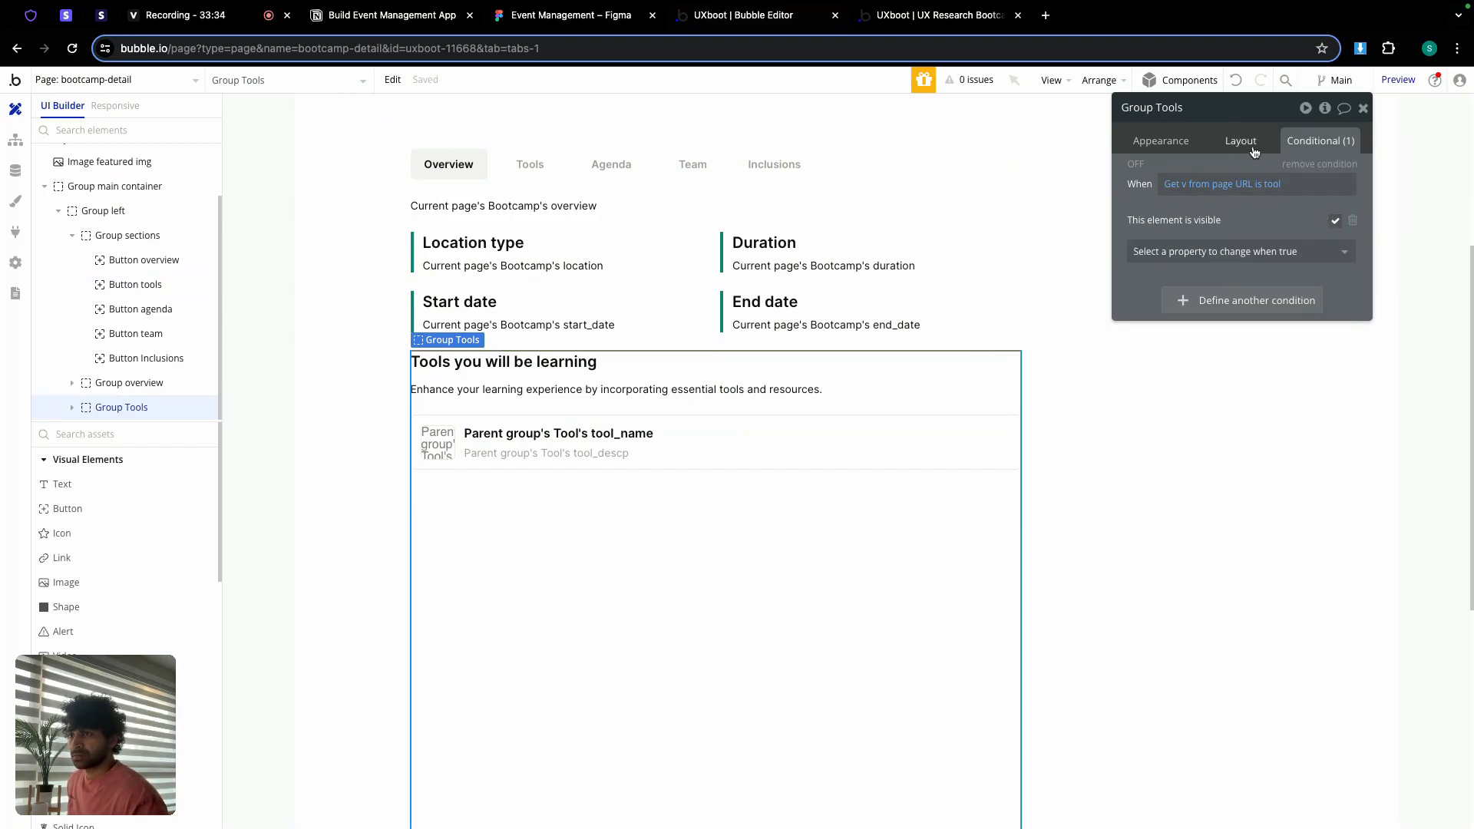
# Step: Set Group Tools hidden on page load, collapsing when hidden, and fitting its content height
pyautogui.click(1251, 144)
pyautogui.click(1349, 306)
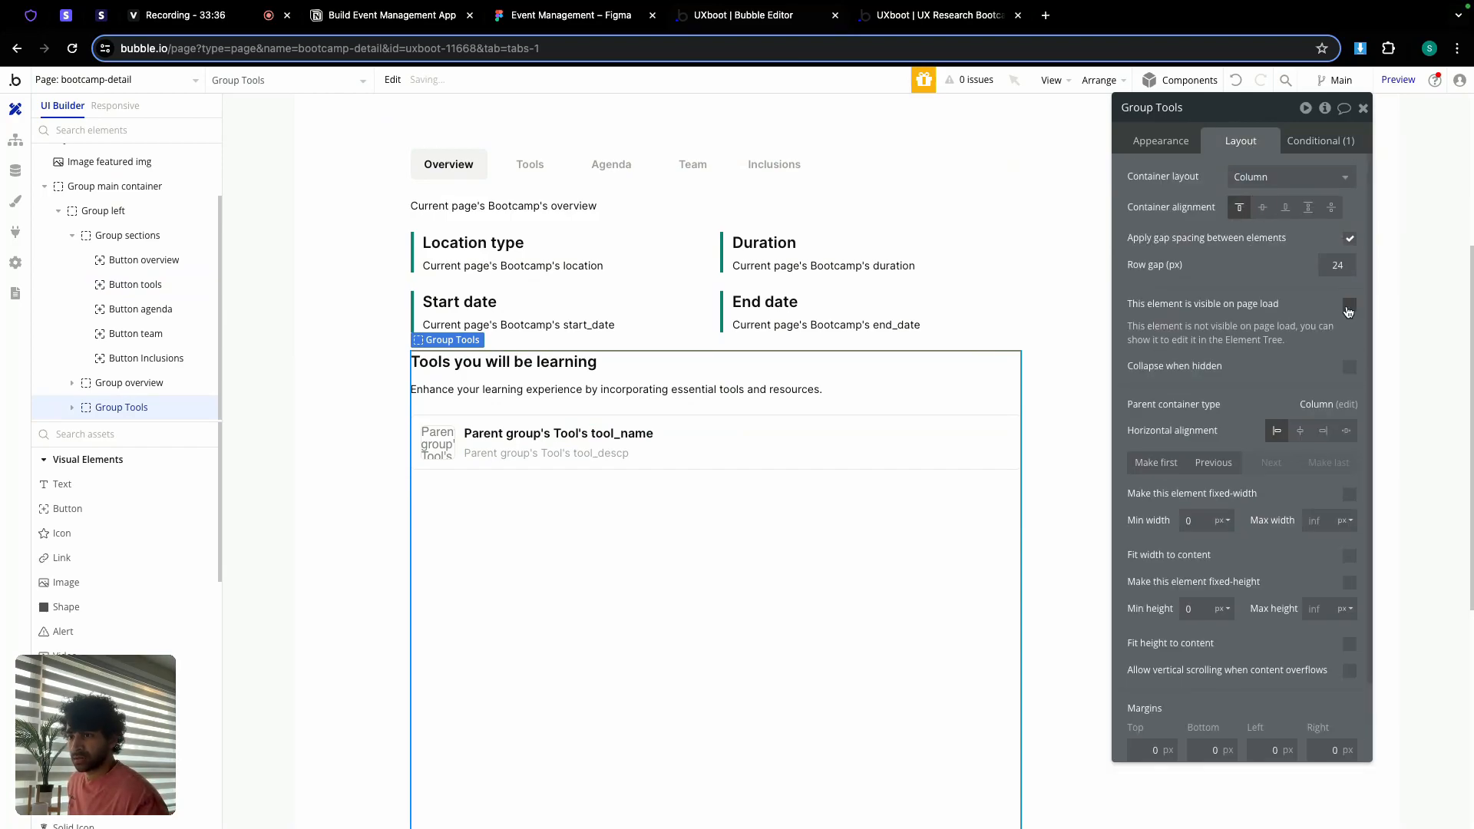
pyautogui.click(1350, 367)
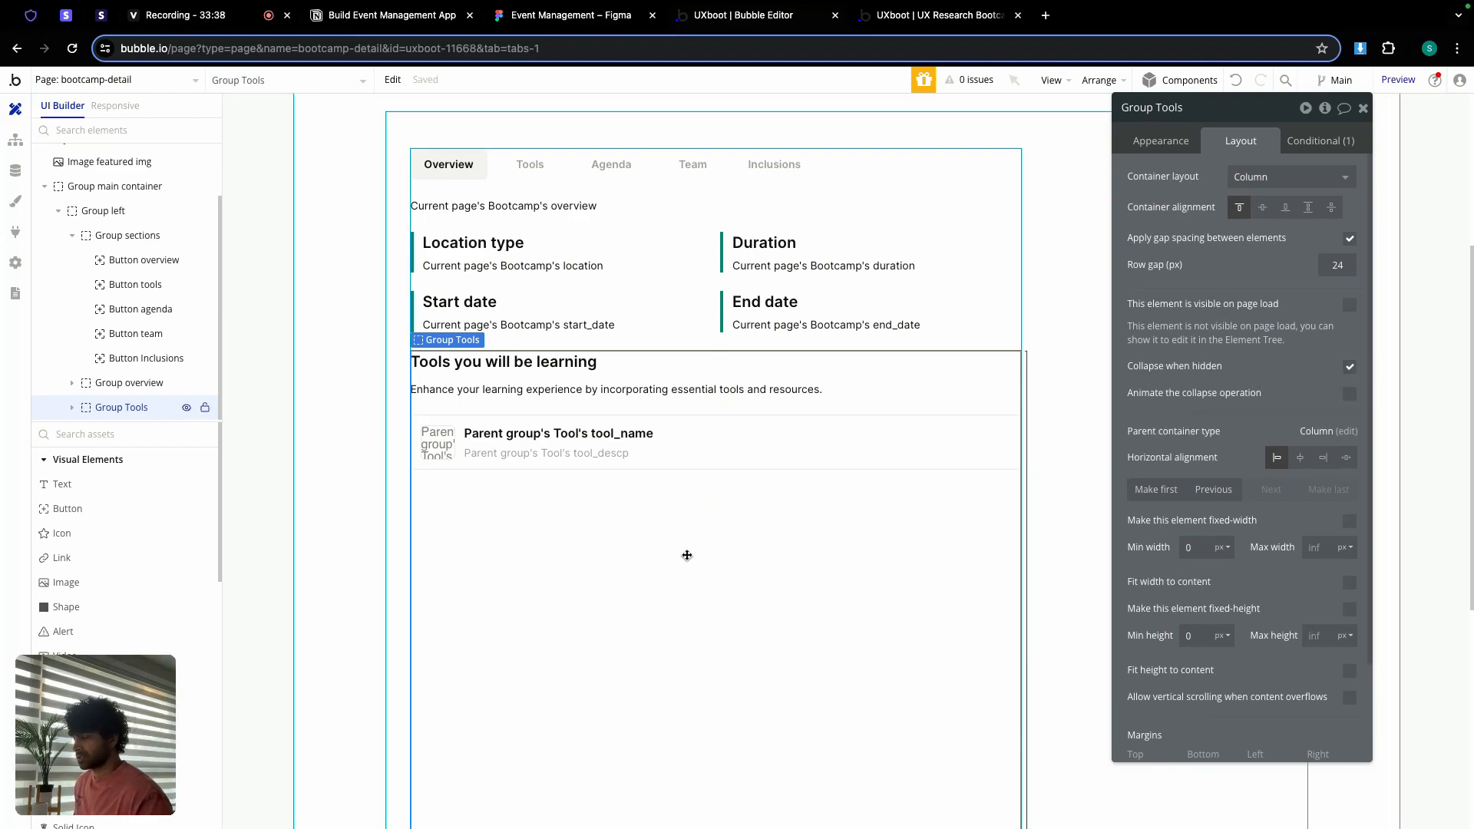
pyautogui.scroll(-3, 1245, 479)
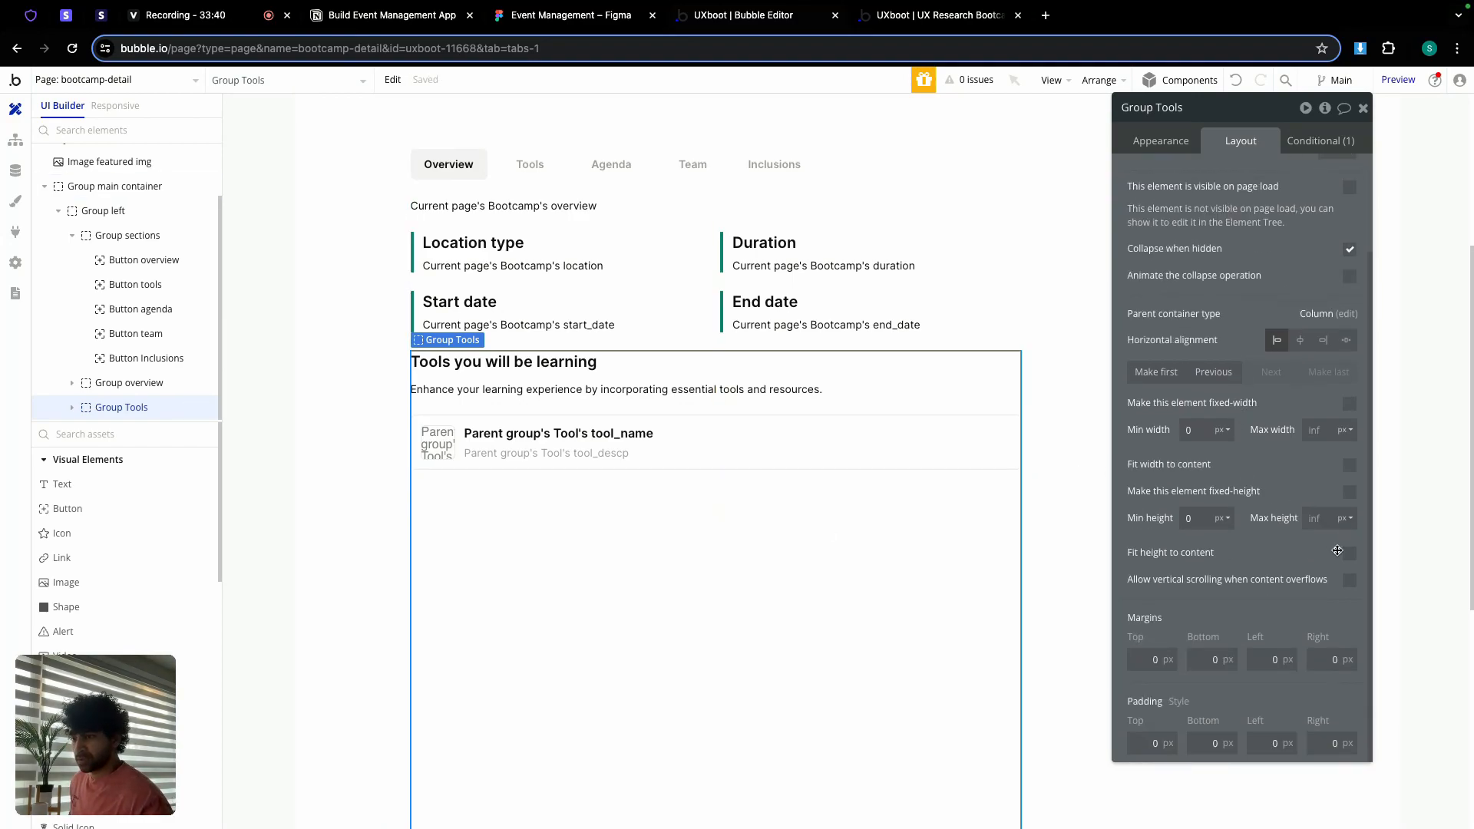
pyautogui.click(1350, 555)
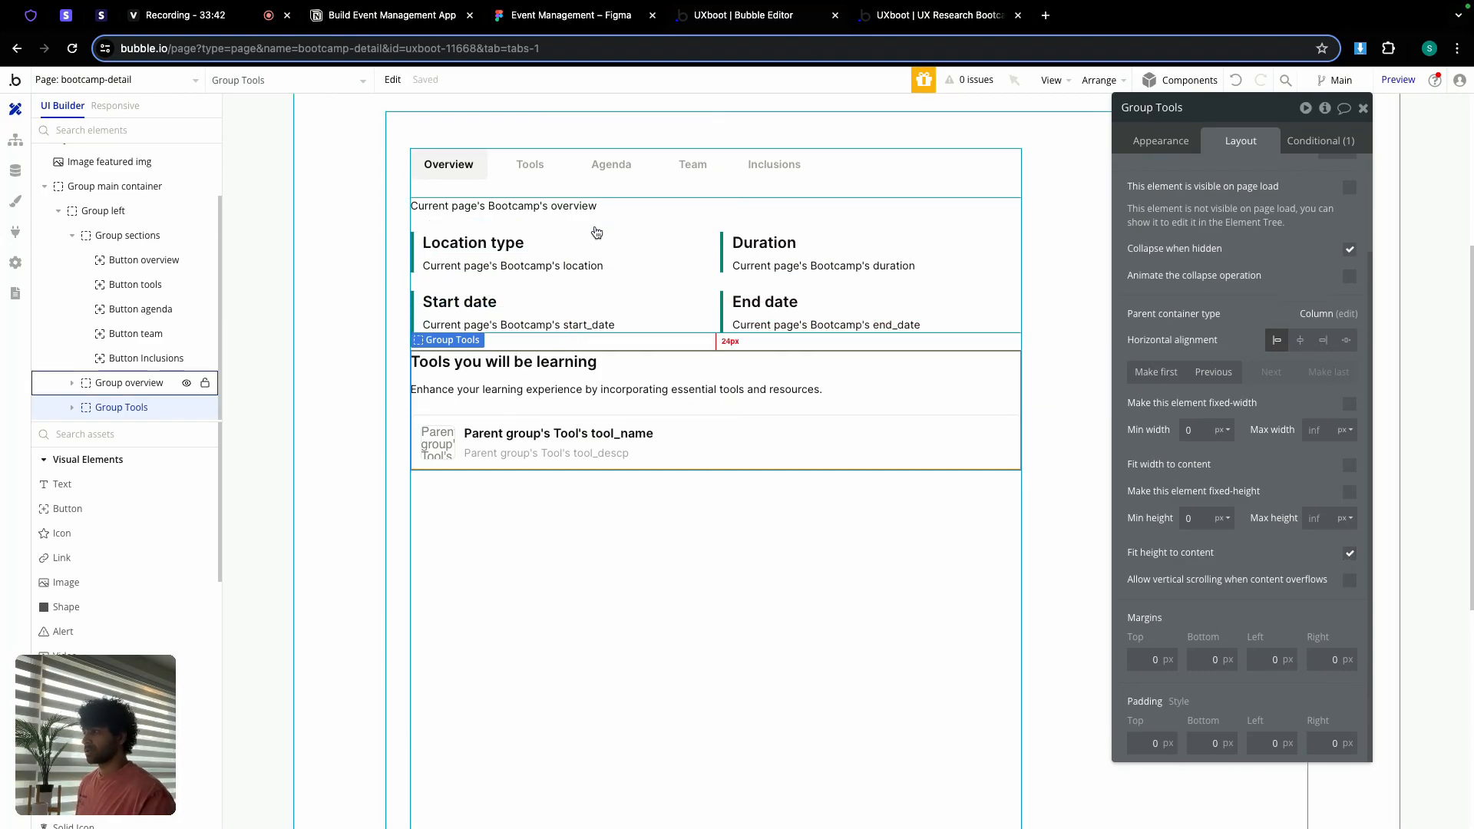
# Step: Give Group overview a visibility condition that hides it when URL v is tool
pyautogui.click(573, 220)
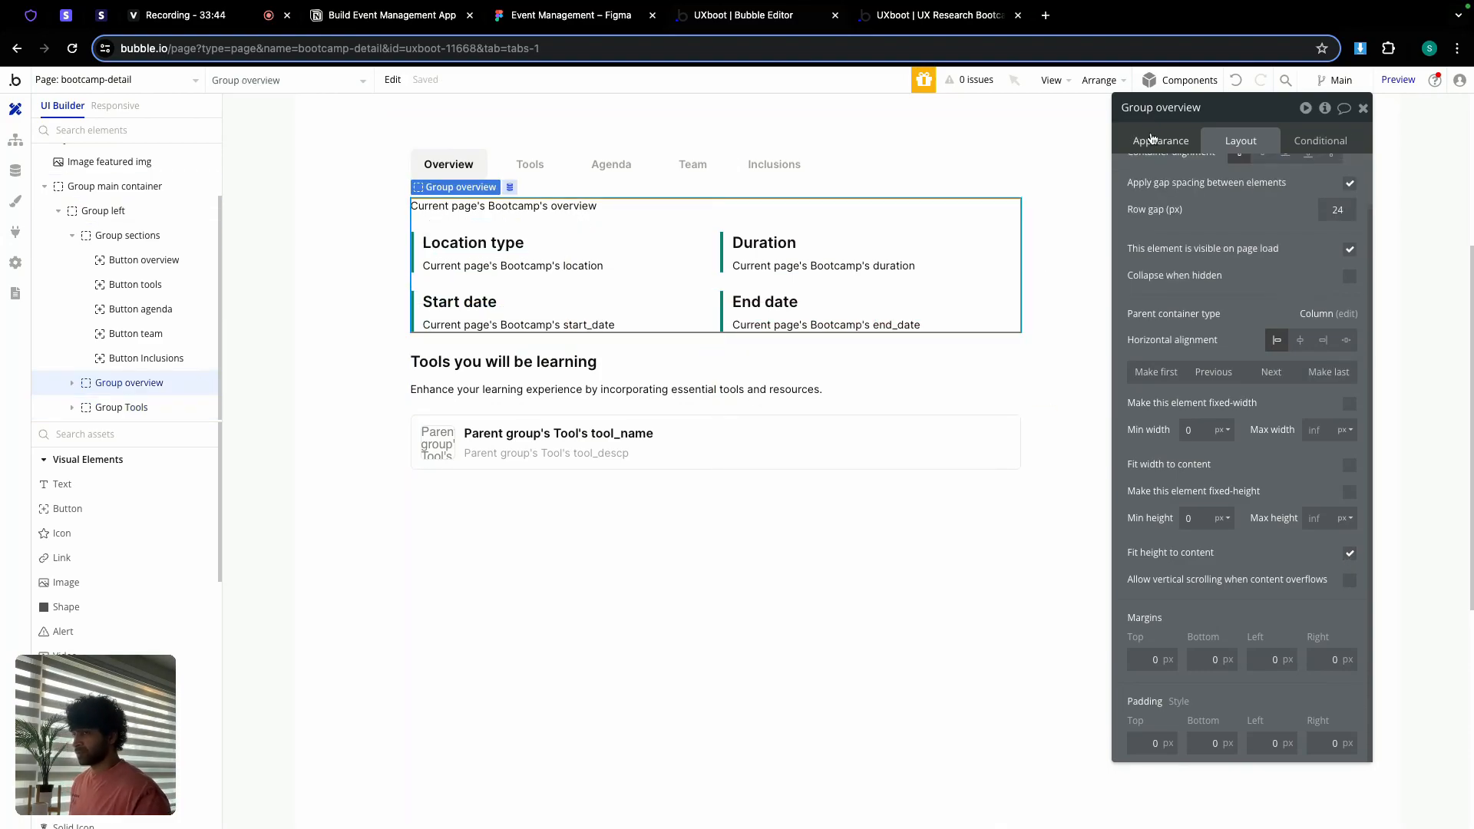
pyautogui.click(1319, 140)
pyautogui.click(1229, 184)
pyautogui.rightClick(1178, 189)
pyautogui.click(1276, 159)
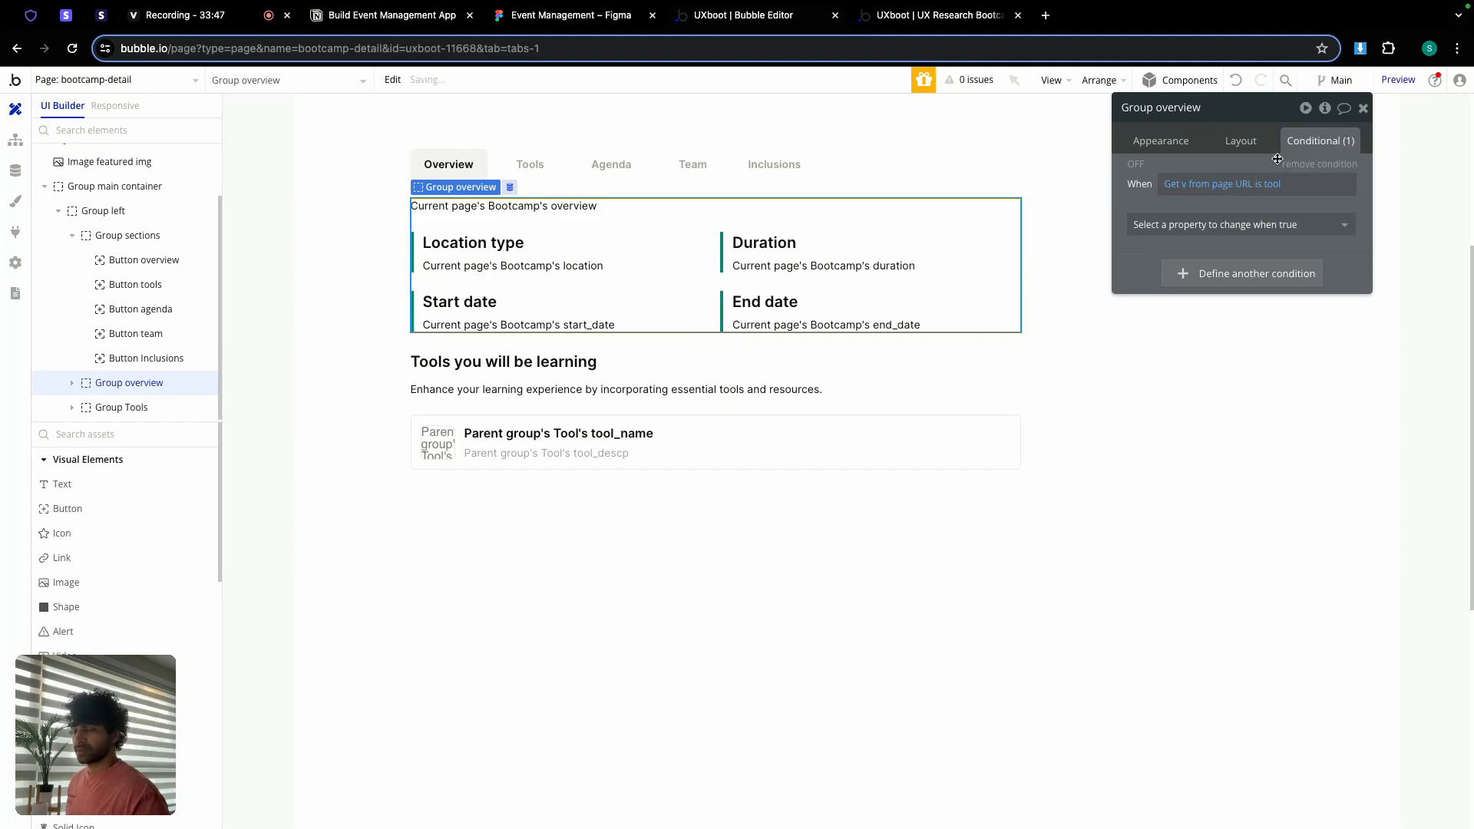
pyautogui.click(1254, 224)
pyautogui.click(1258, 272)
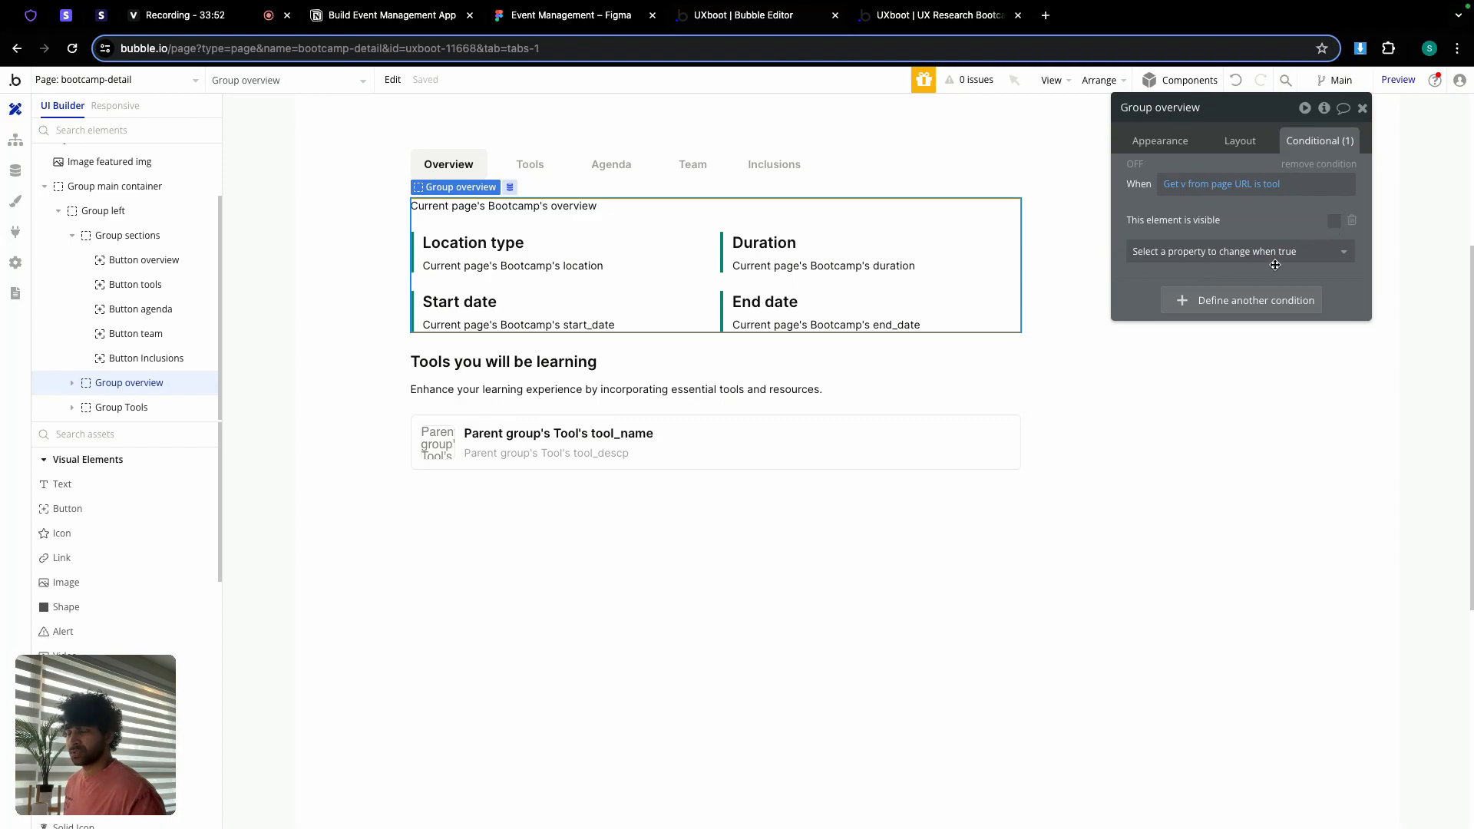
# Step: Add a second Group overview condition showing it when v is overview, copied from Button overview
pyautogui.click(460, 164)
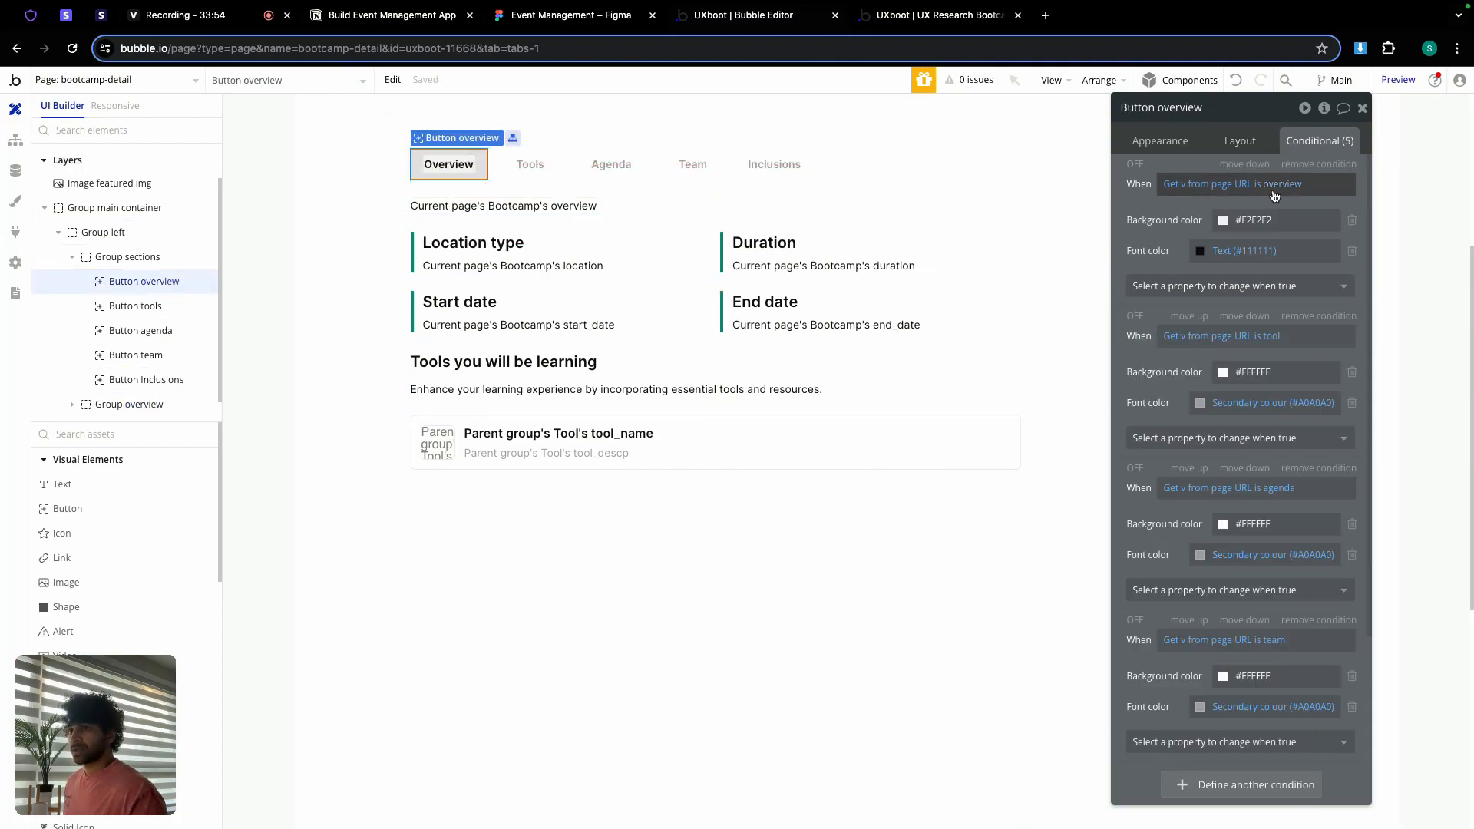
pyautogui.rightClick(1190, 184)
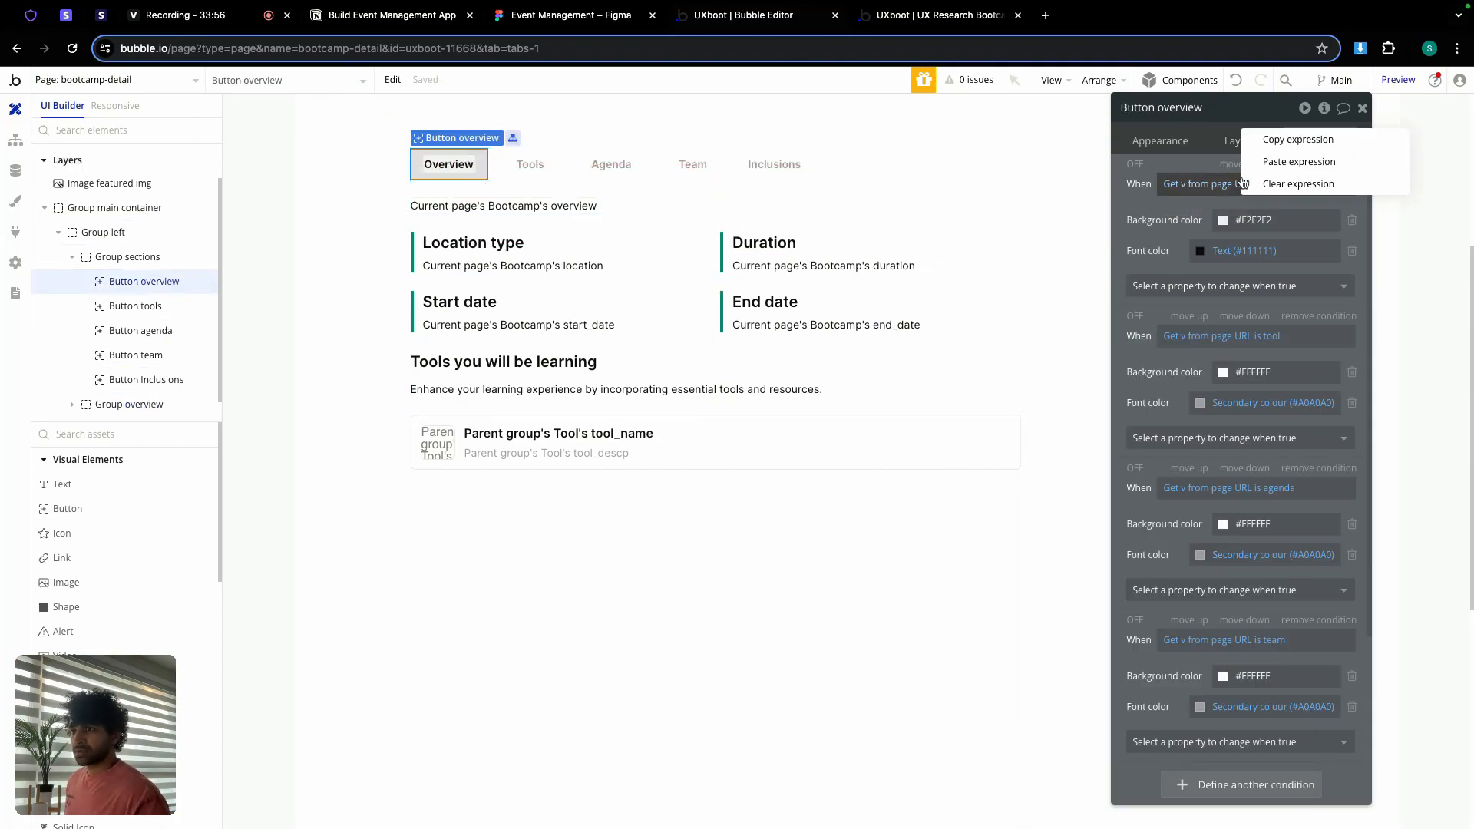
pyautogui.click(1294, 145)
pyautogui.click(606, 222)
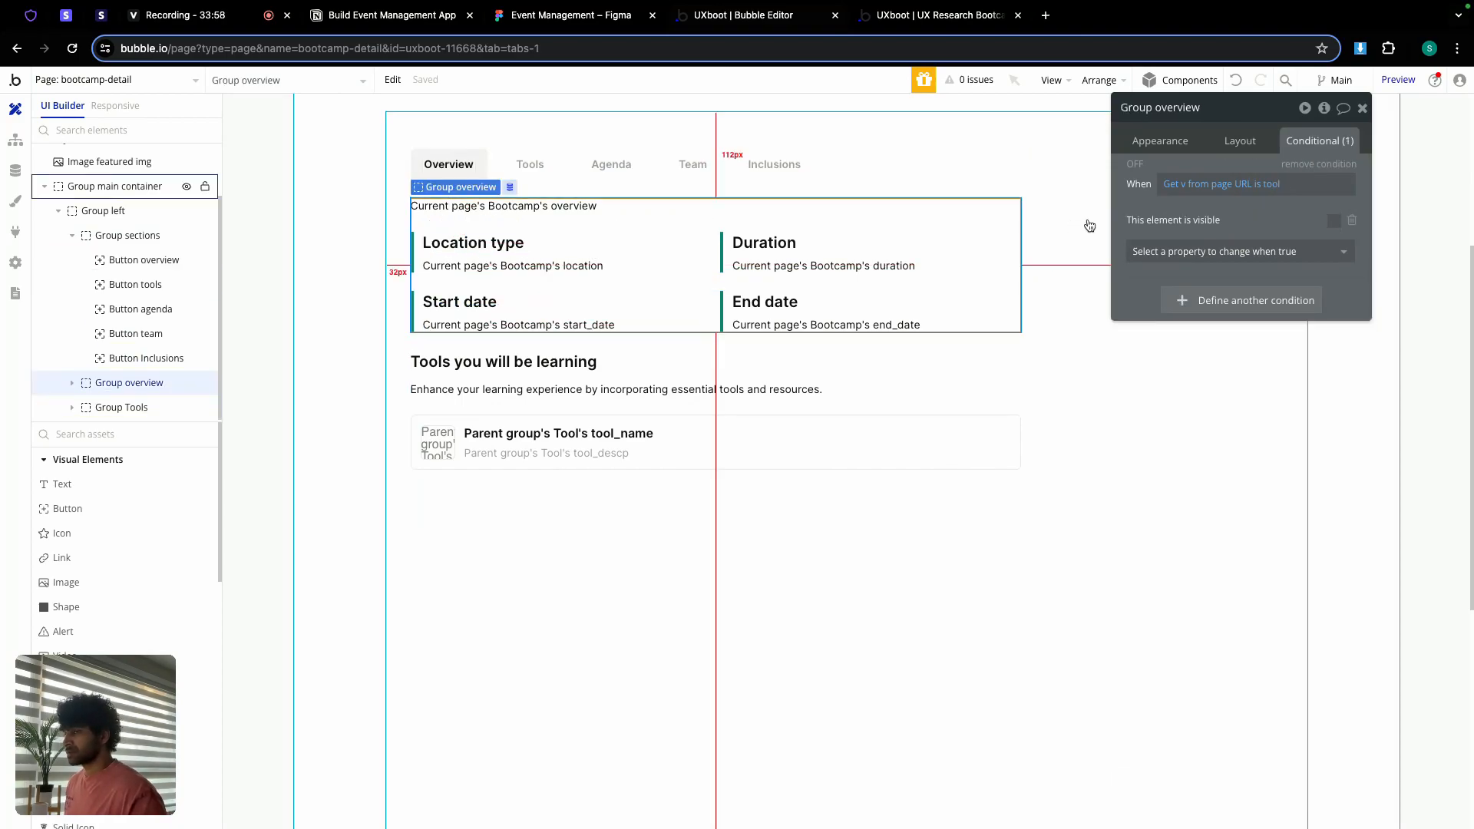
pyautogui.click(1256, 300)
pyautogui.rightClick(1197, 302)
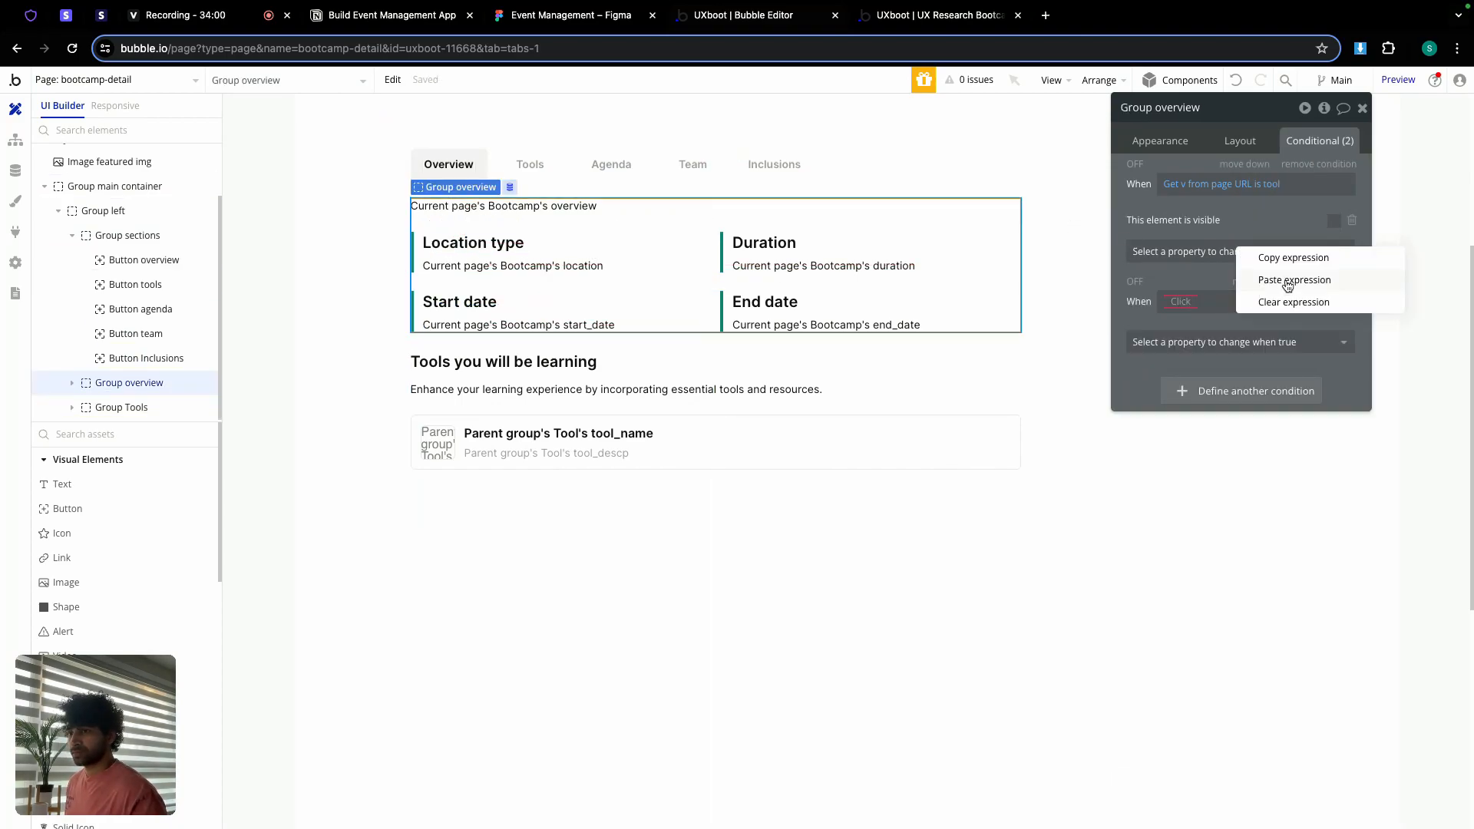
pyautogui.click(1287, 281)
pyautogui.click(1280, 342)
pyautogui.click(1227, 392)
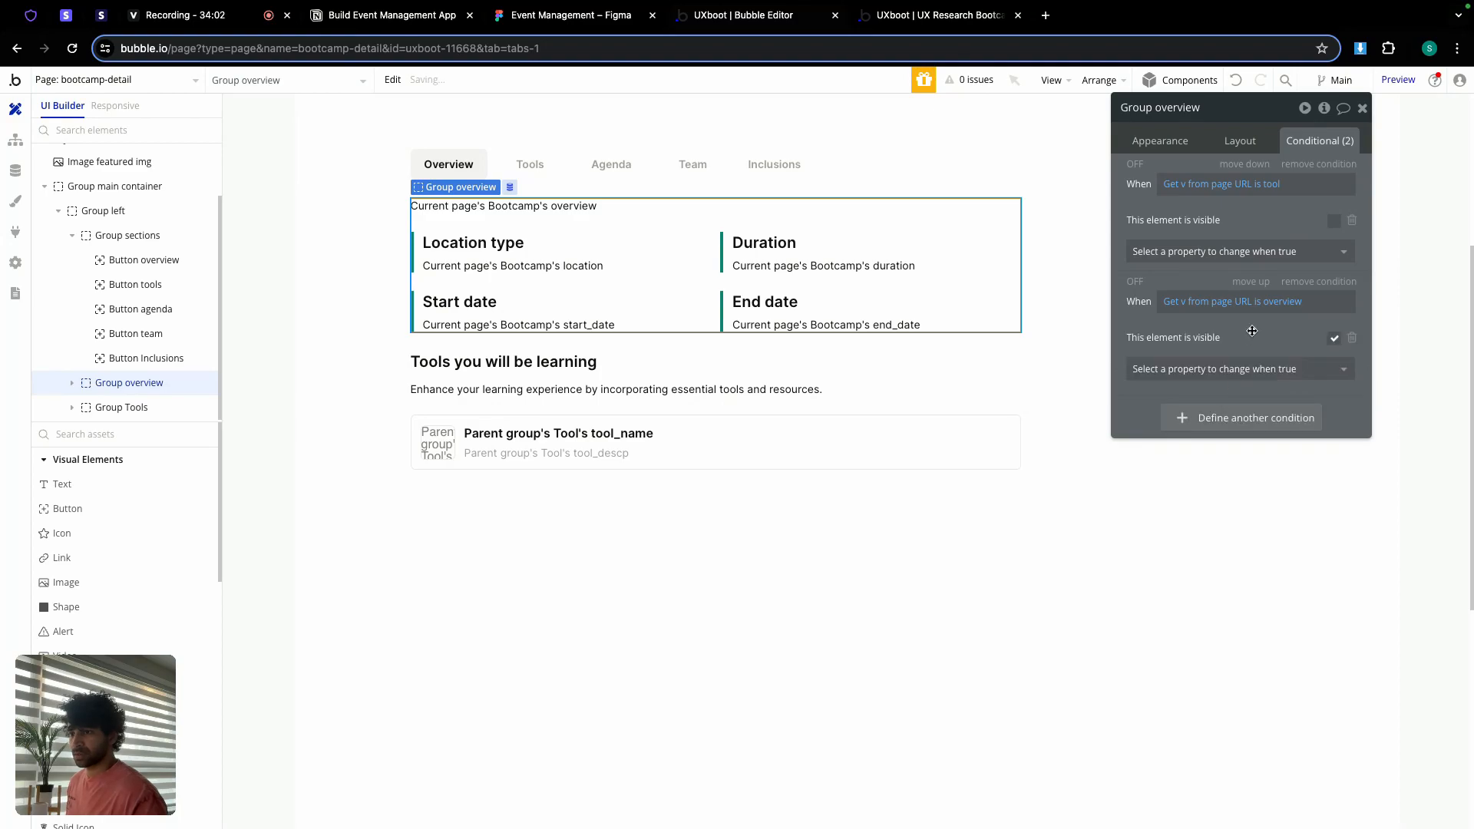
pyautogui.click(935, 15)
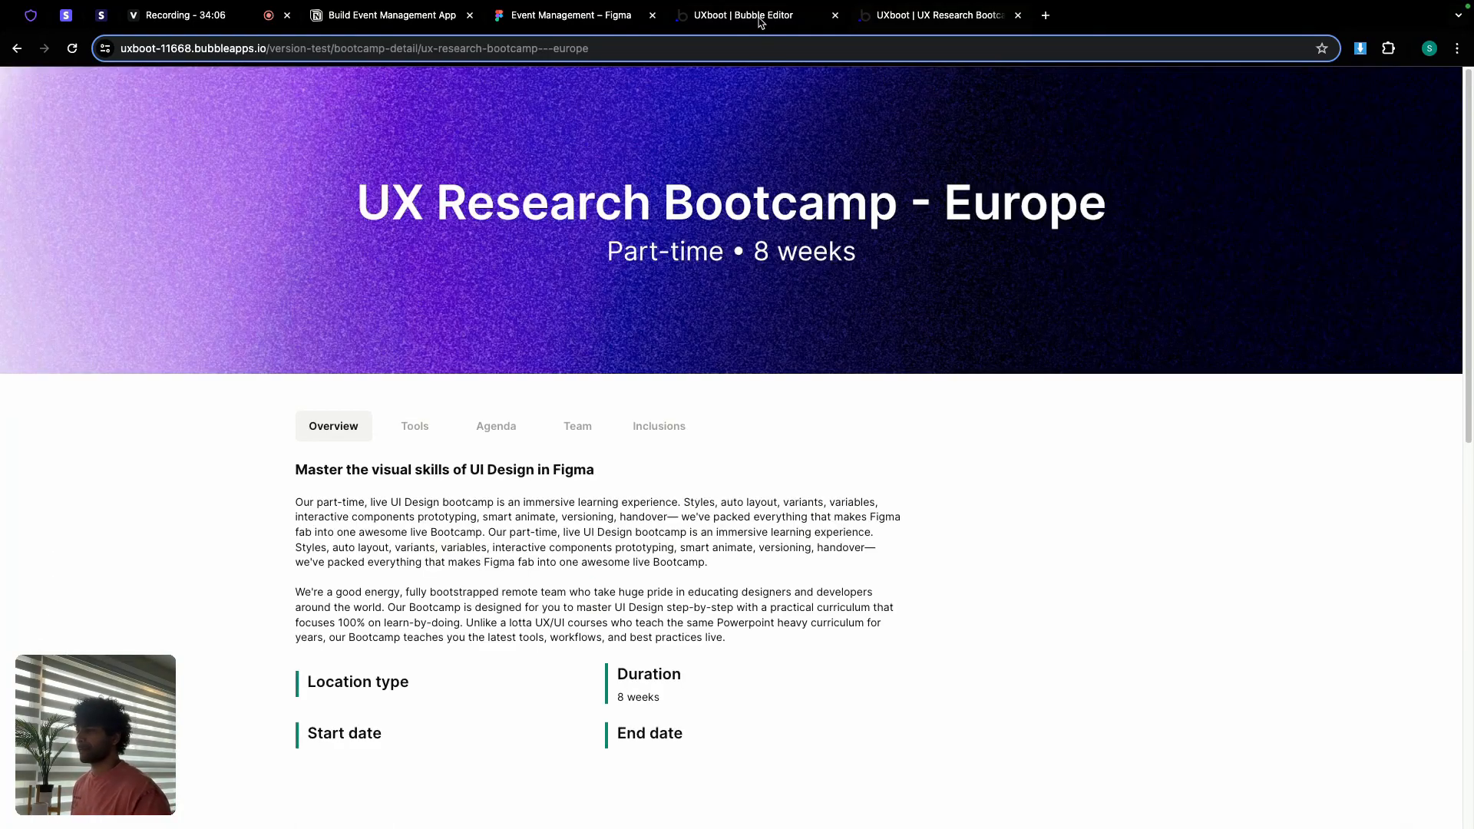
# Step: Check in the preview that the Tools tab wrongly opens edit-bootcamp with v=tool, then return
pyautogui.scroll(-4, 446, 410)
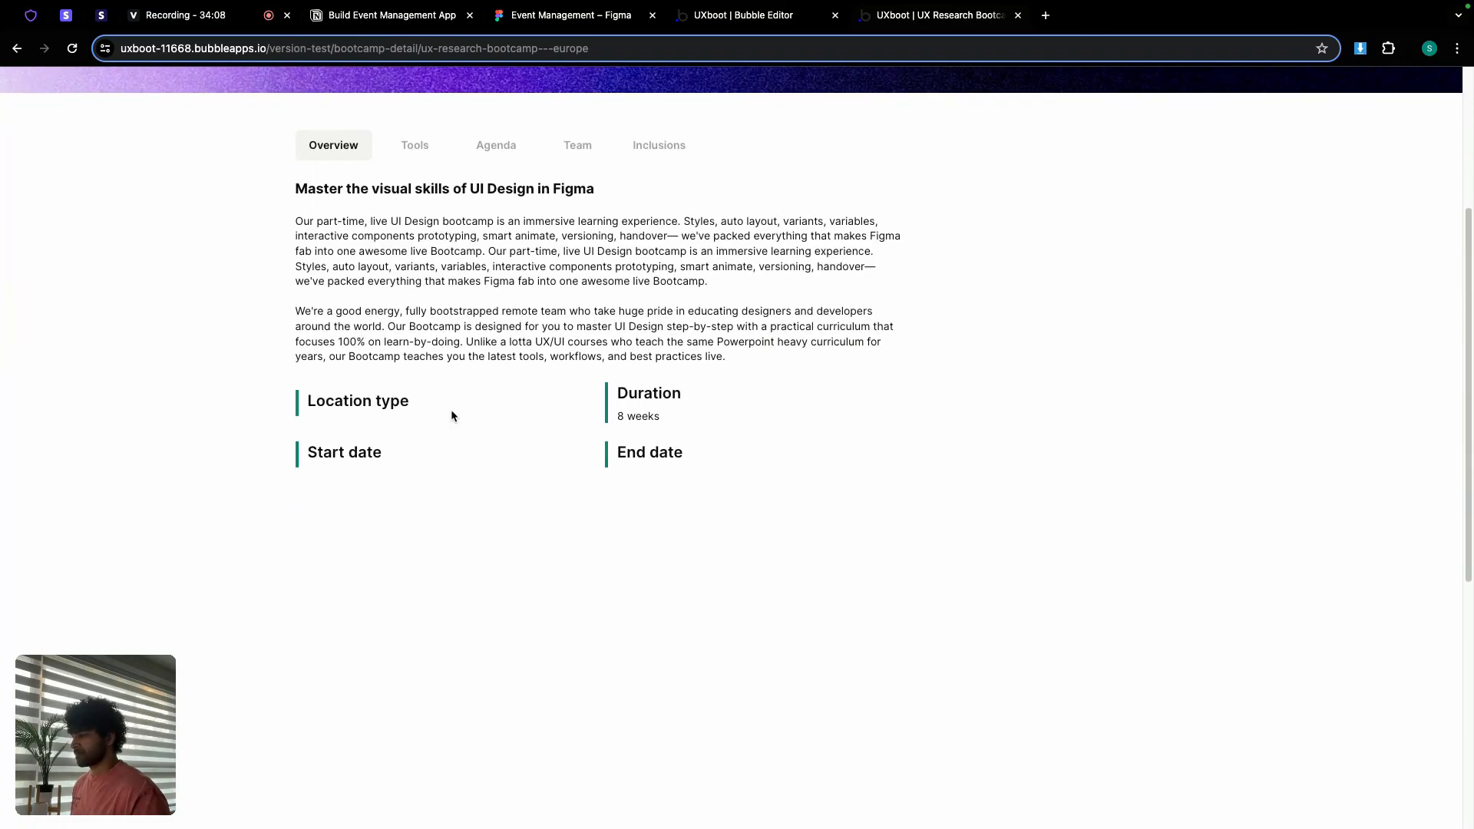
pyautogui.scroll(1, 452, 416)
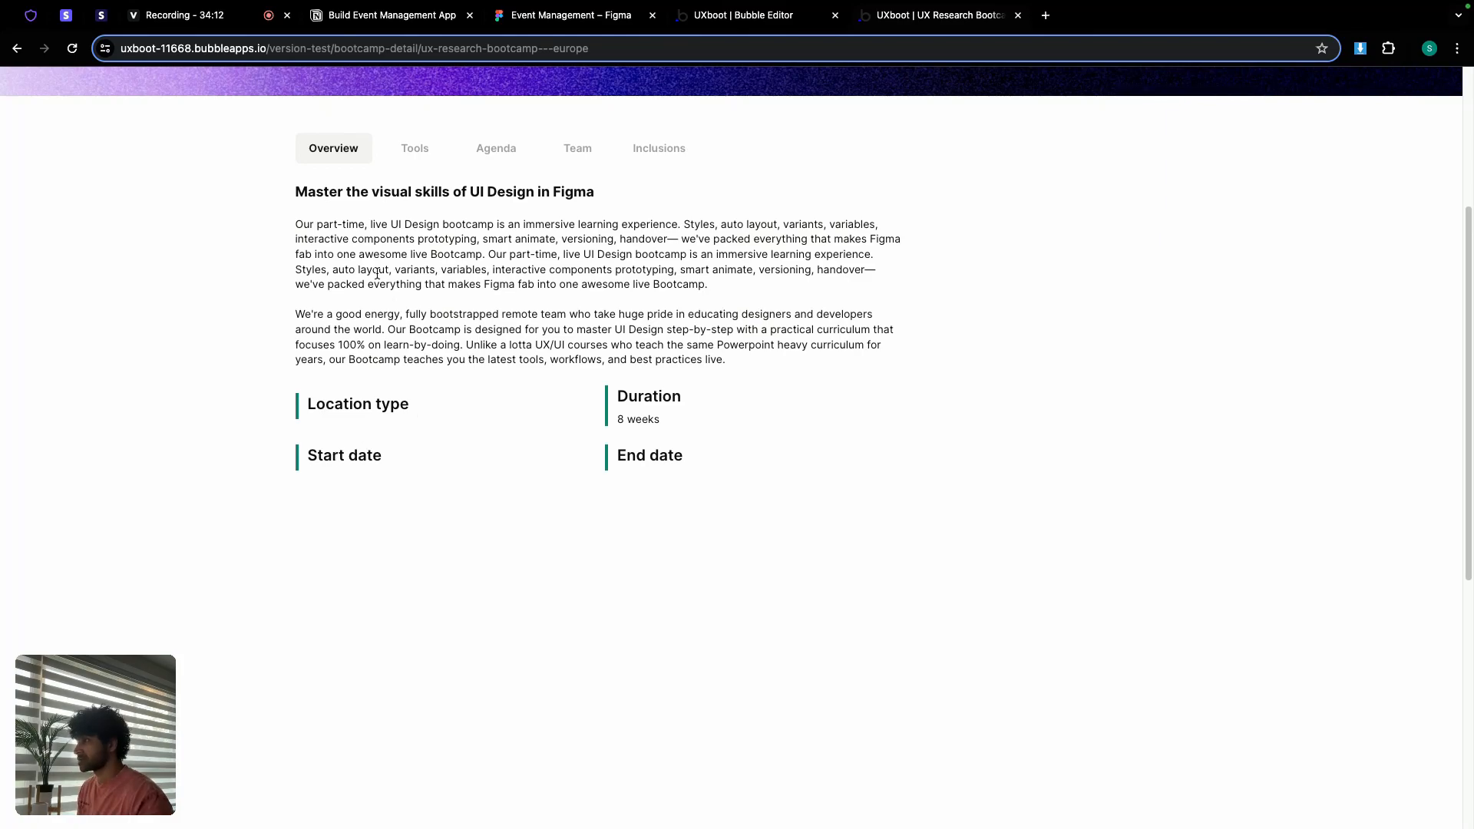
pyautogui.scroll(2, 390, 267)
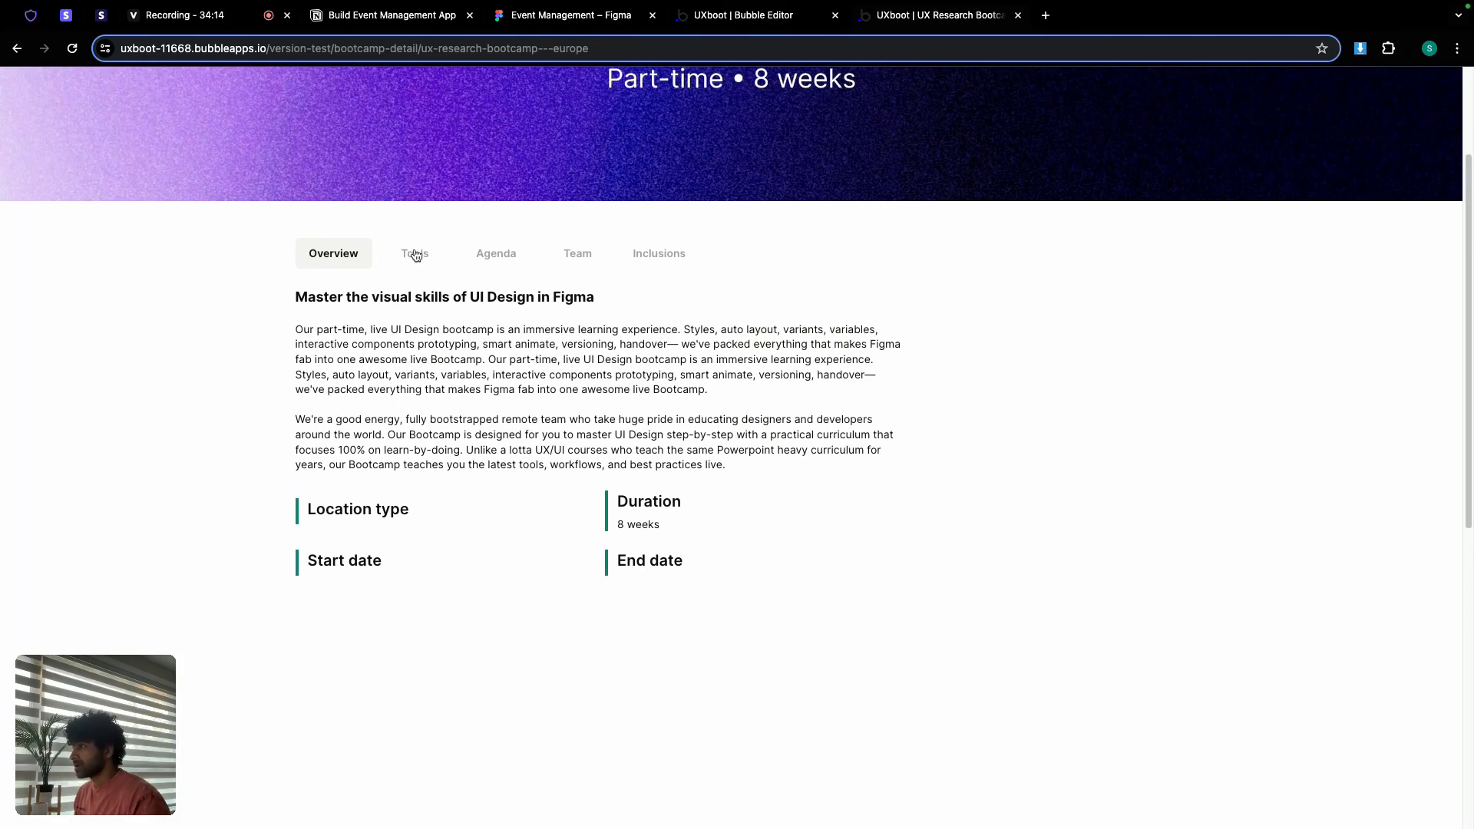
pyautogui.scroll(2, 415, 256)
pyautogui.scroll(-1, 402, 294)
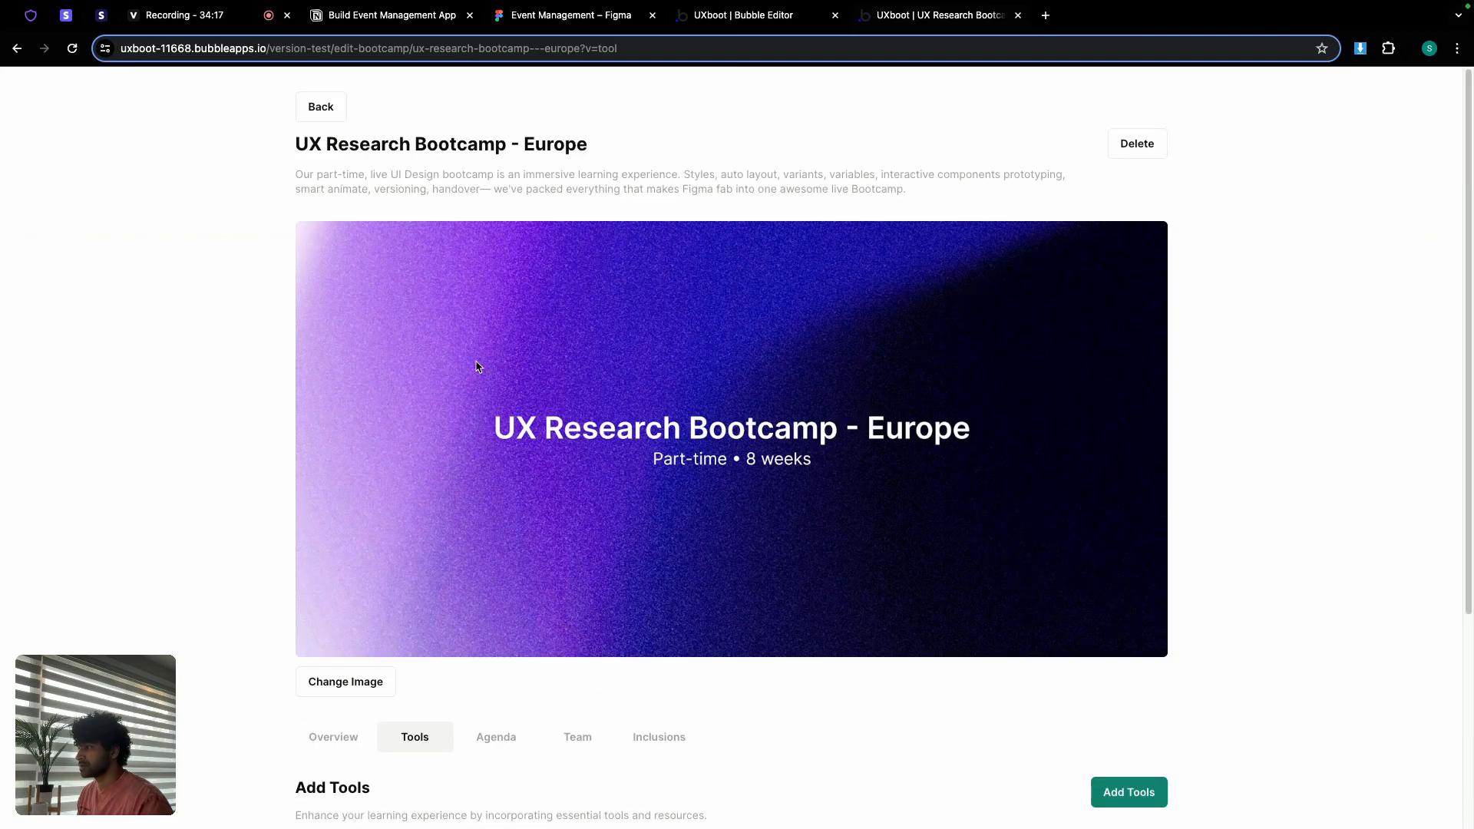
pyautogui.scroll(-5, 491, 376)
pyautogui.scroll(3, 508, 390)
pyautogui.click(741, 15)
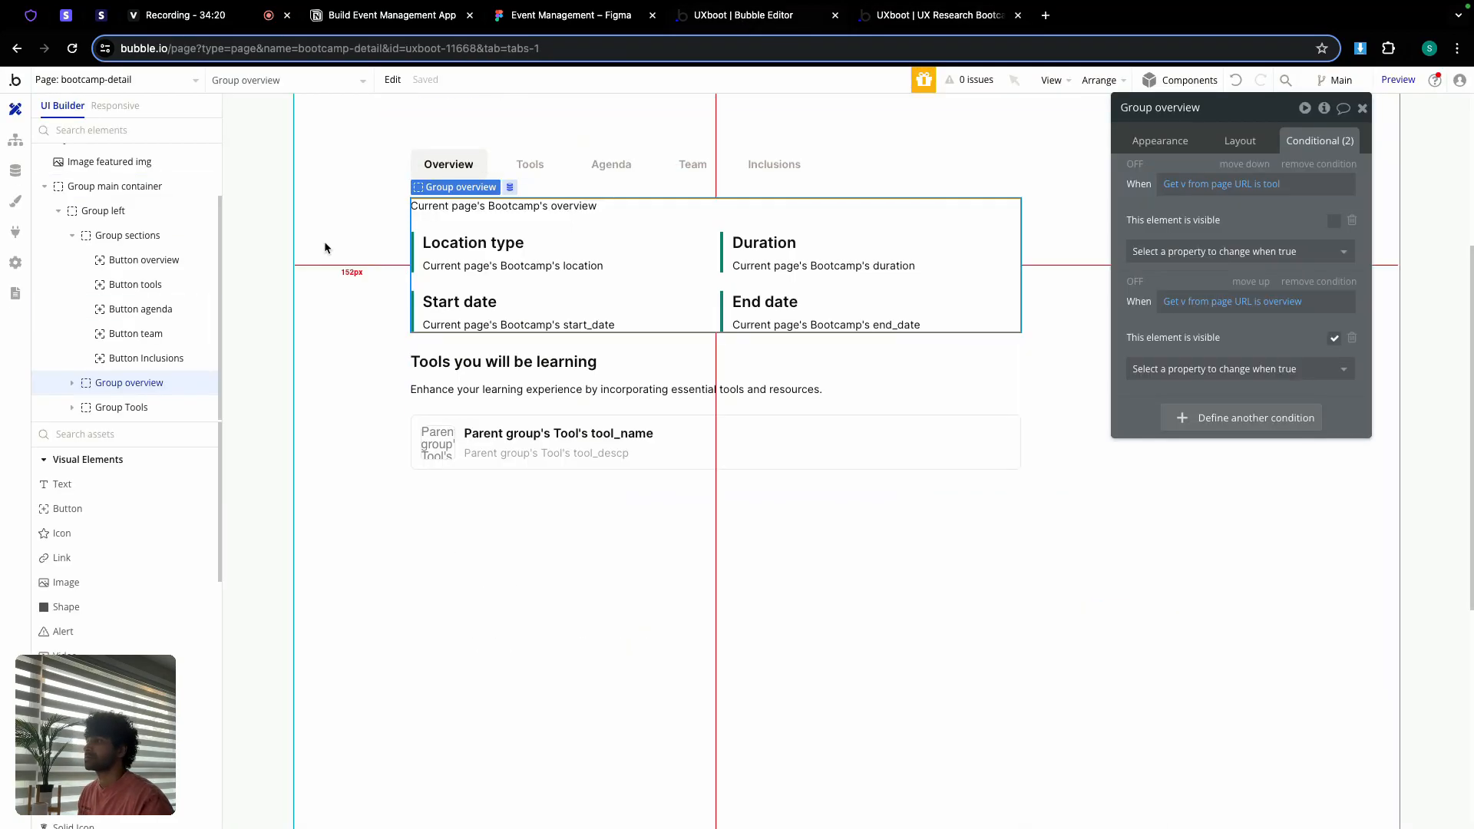
# Step: Point the Button tools workflow's Go to page step at bootcamp-detail
pyautogui.click(15, 140)
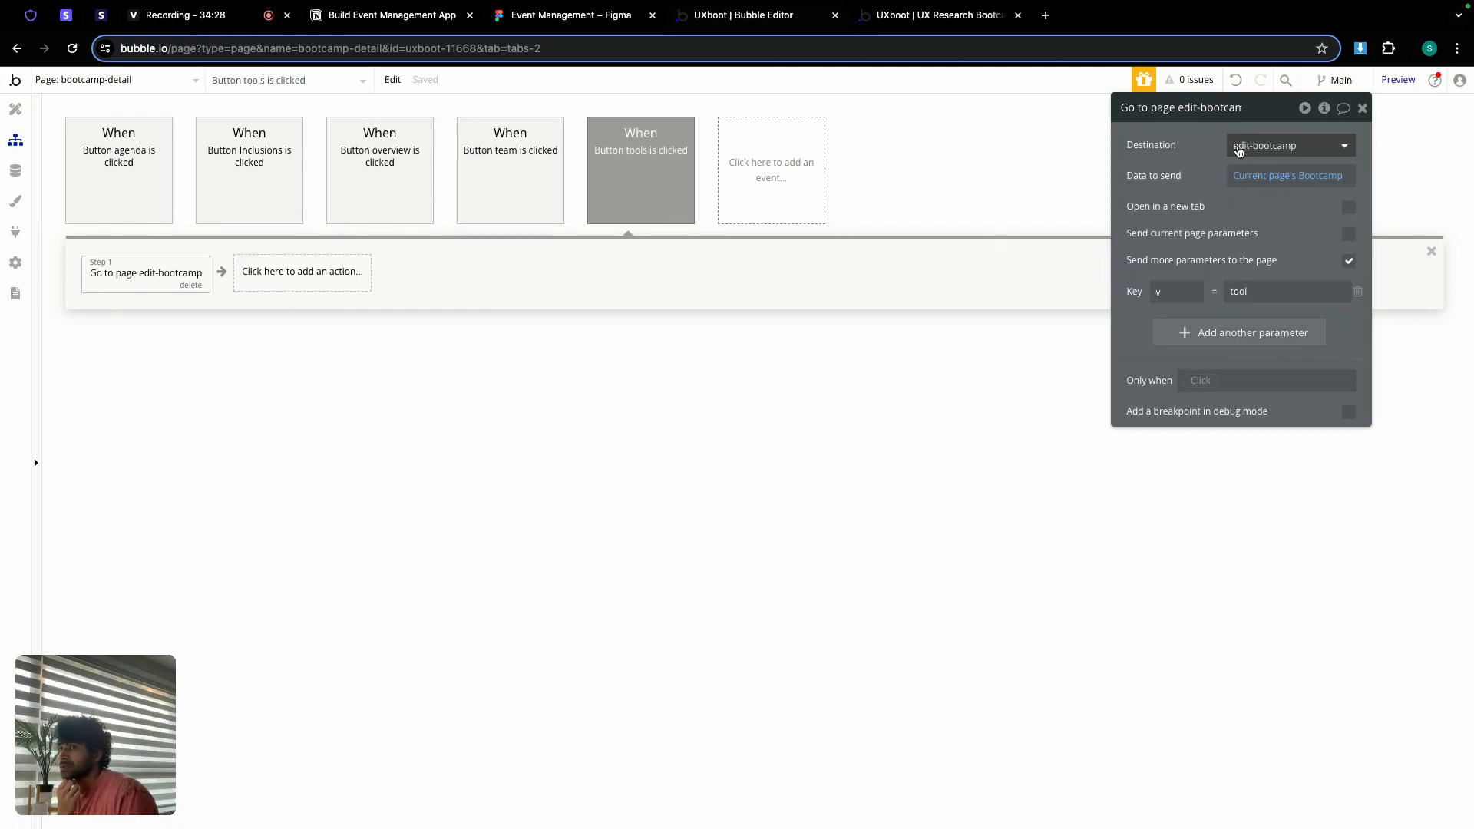
pyautogui.click(1240, 145)
pyautogui.click(1272, 196)
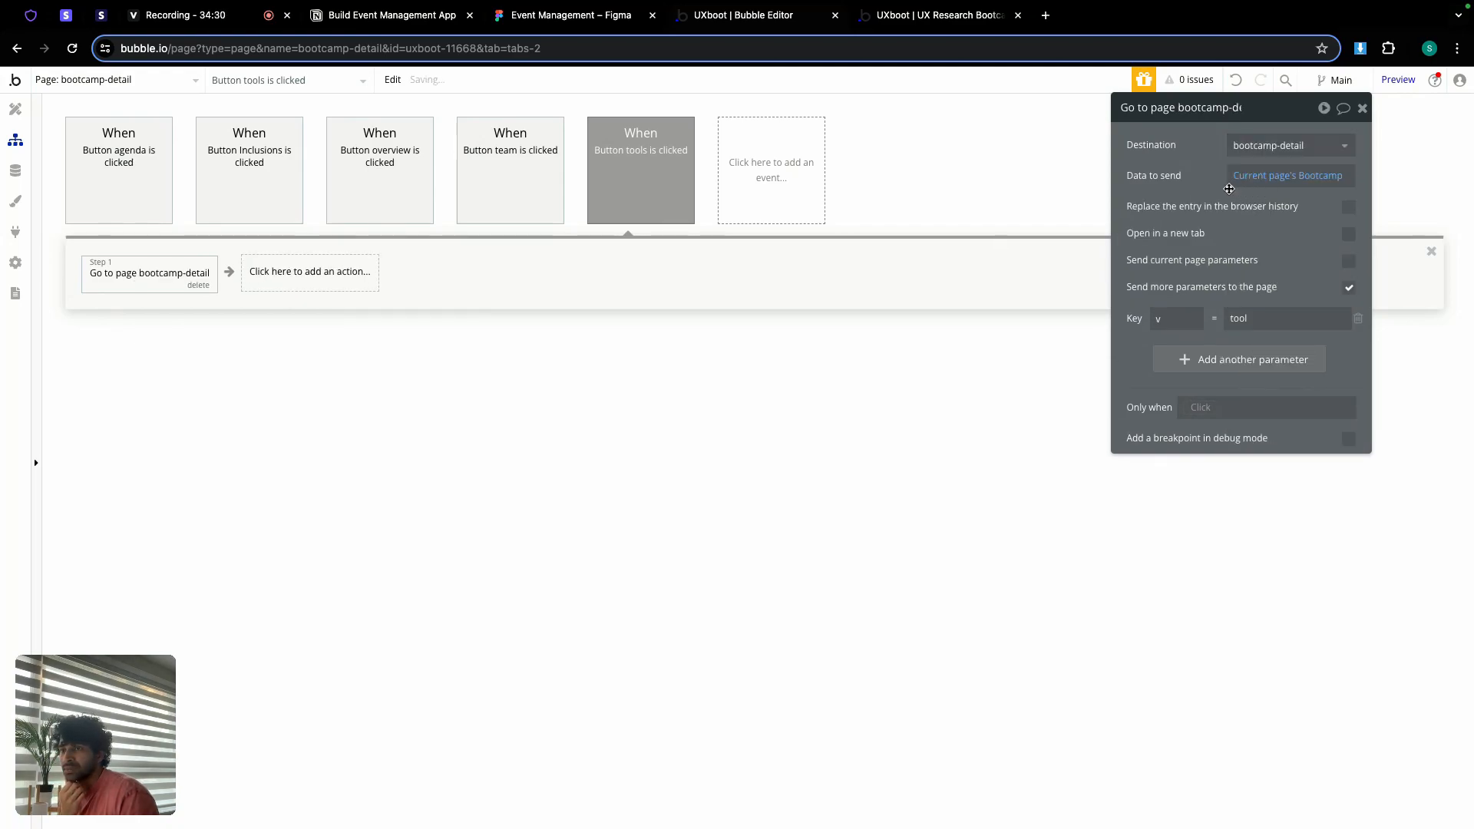
# Step: Preview the app and confirm the Tools tab lists Figma and Loom on bootcamp-detail
pyautogui.click(921, 20)
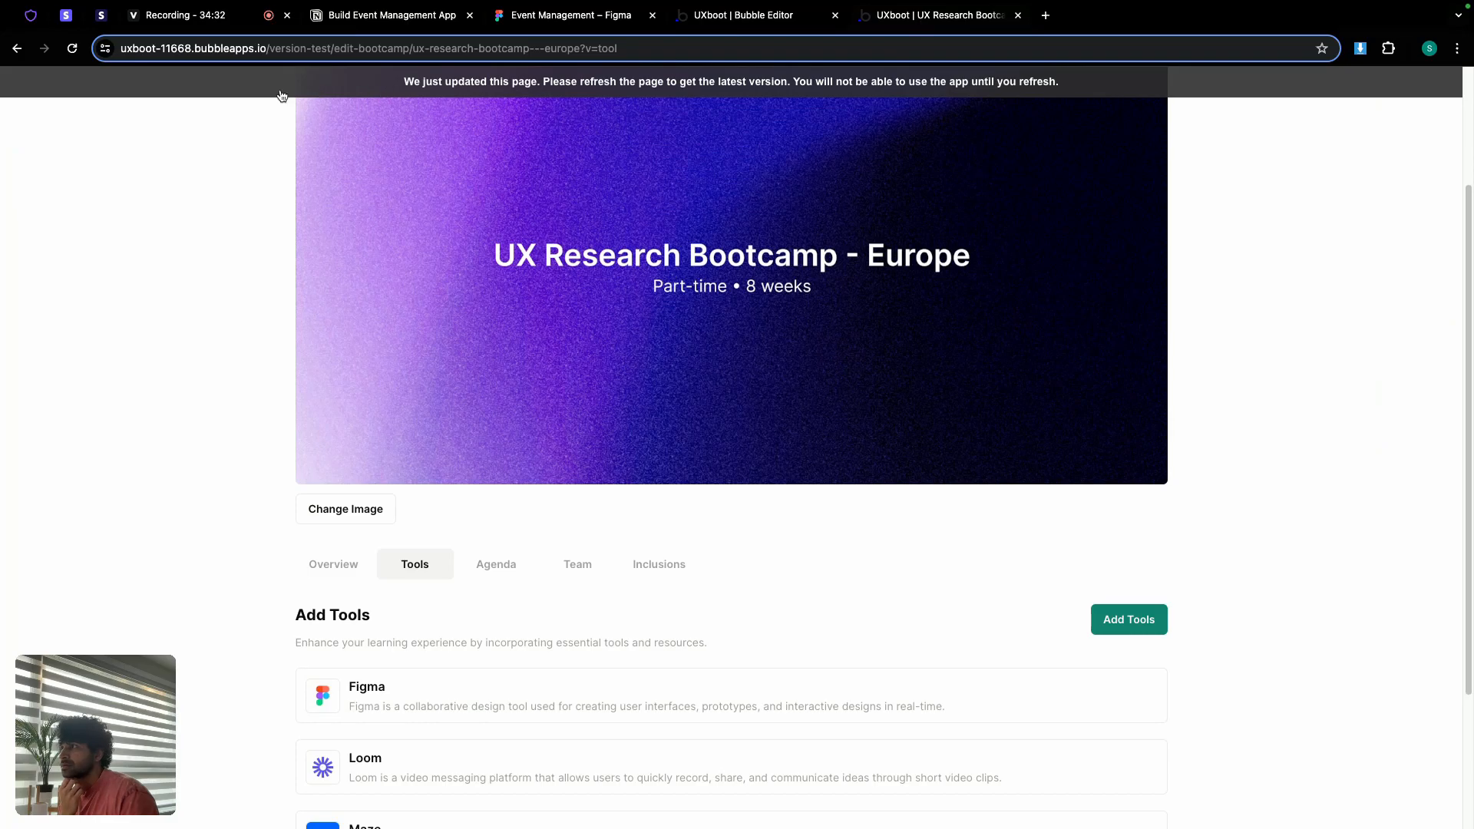
pyautogui.click(17, 48)
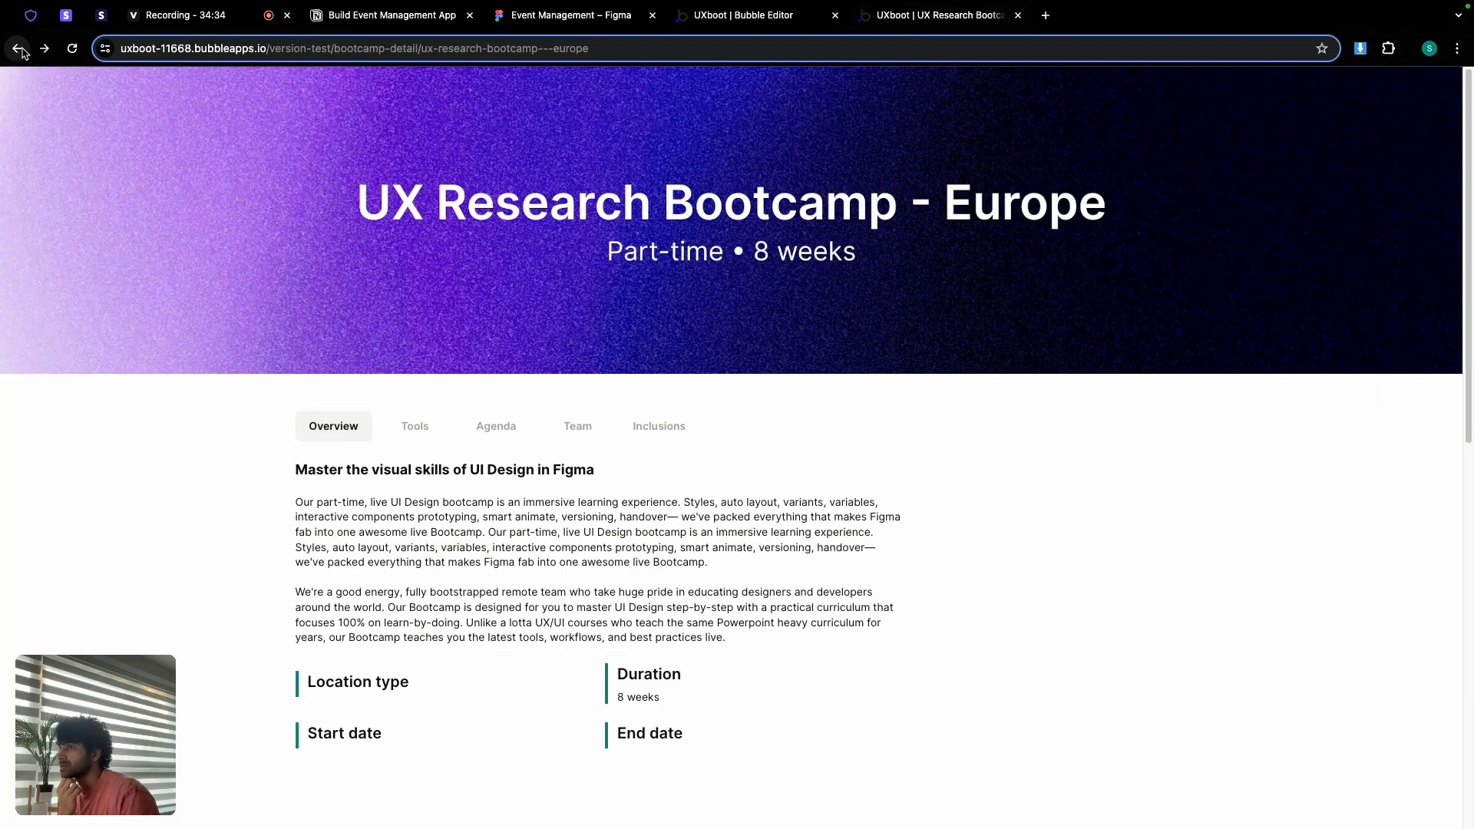
pyautogui.scroll(-1, 495, 390)
pyautogui.click(415, 394)
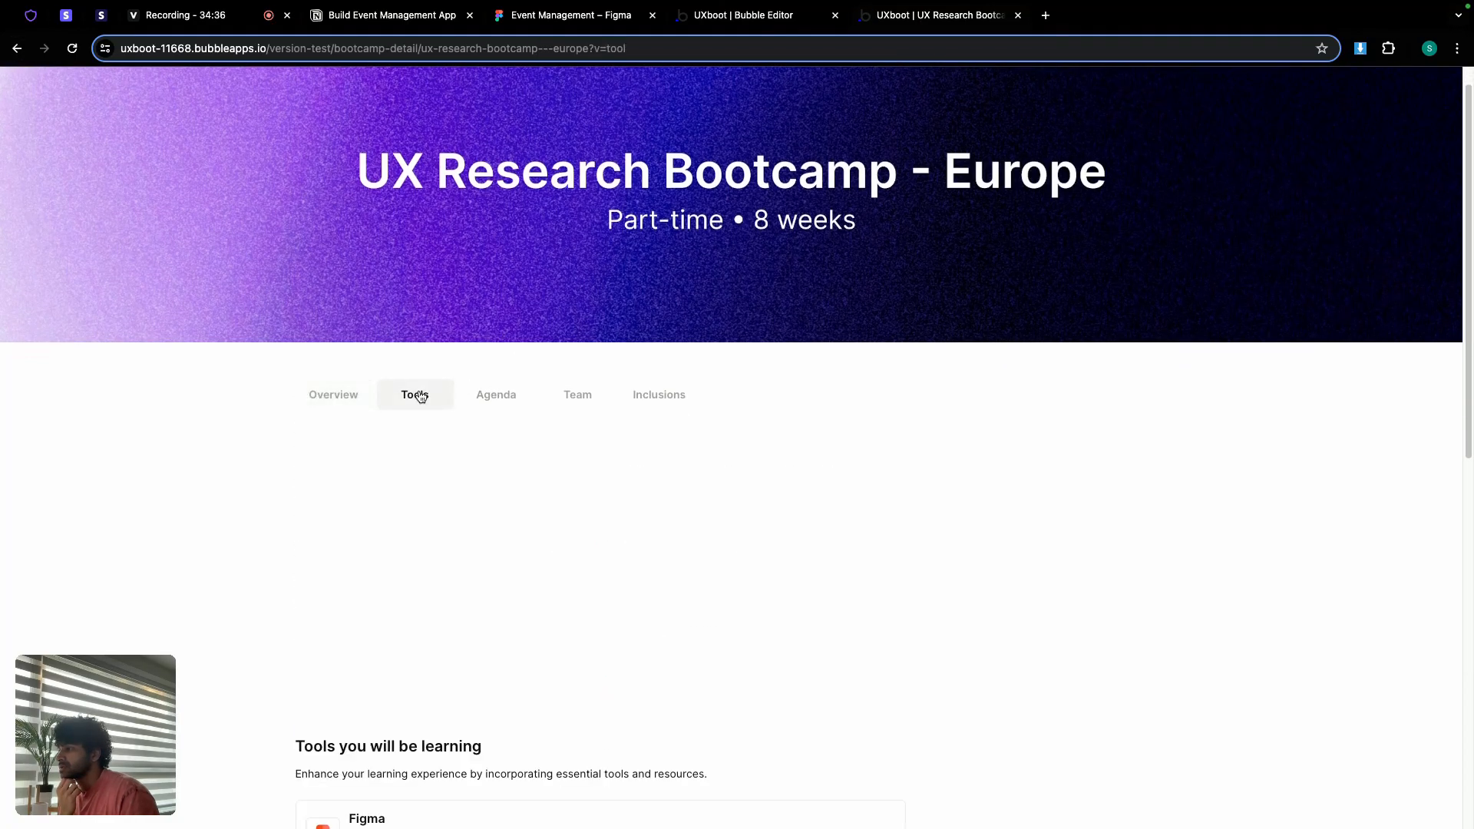
pyautogui.scroll(-4, 472, 453)
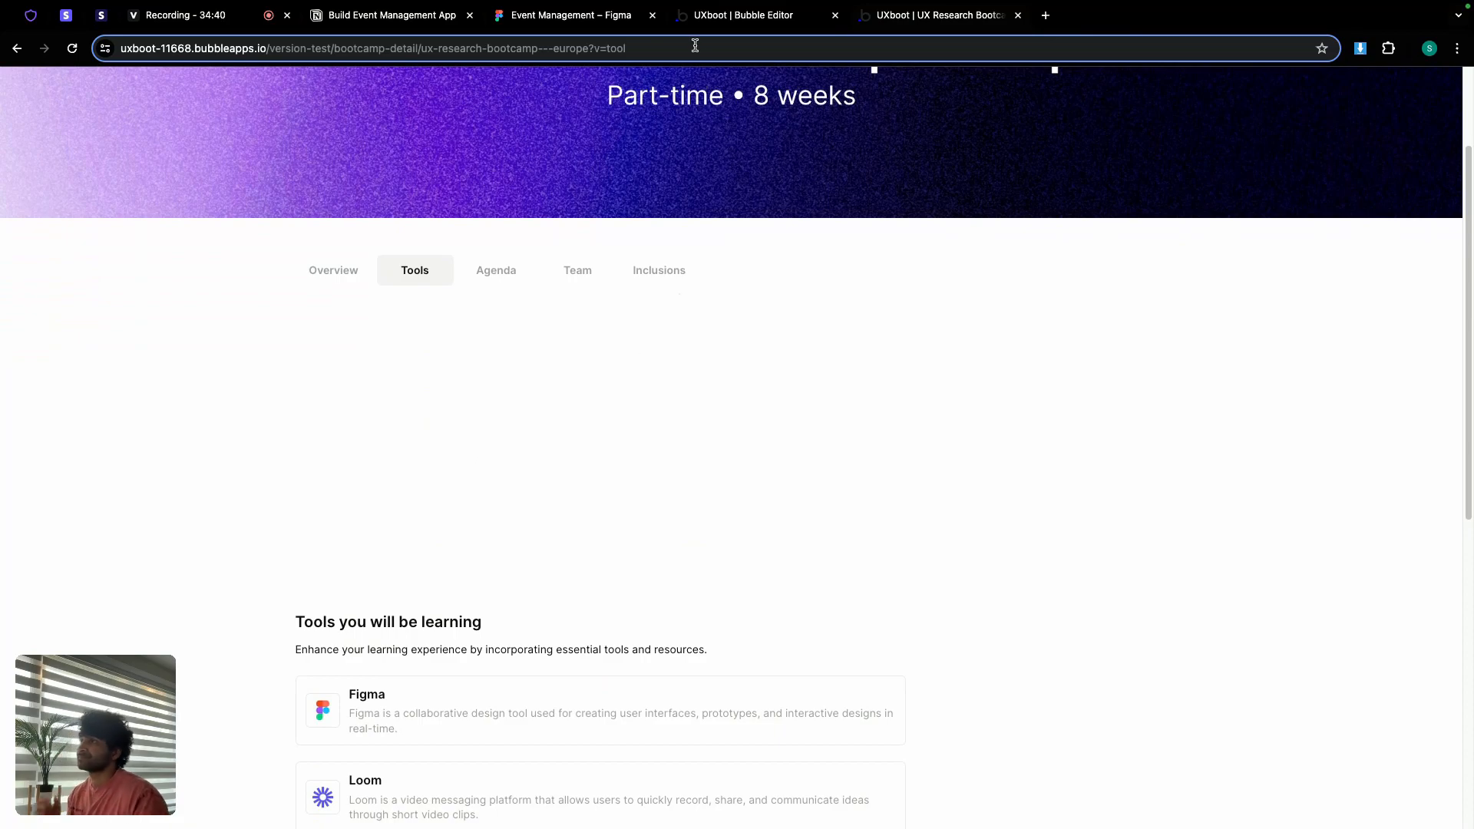
pyautogui.click(743, 15)
# Step: Turn on Collapse when hidden for Group overview and re-test in the preview
pyautogui.click(21, 117)
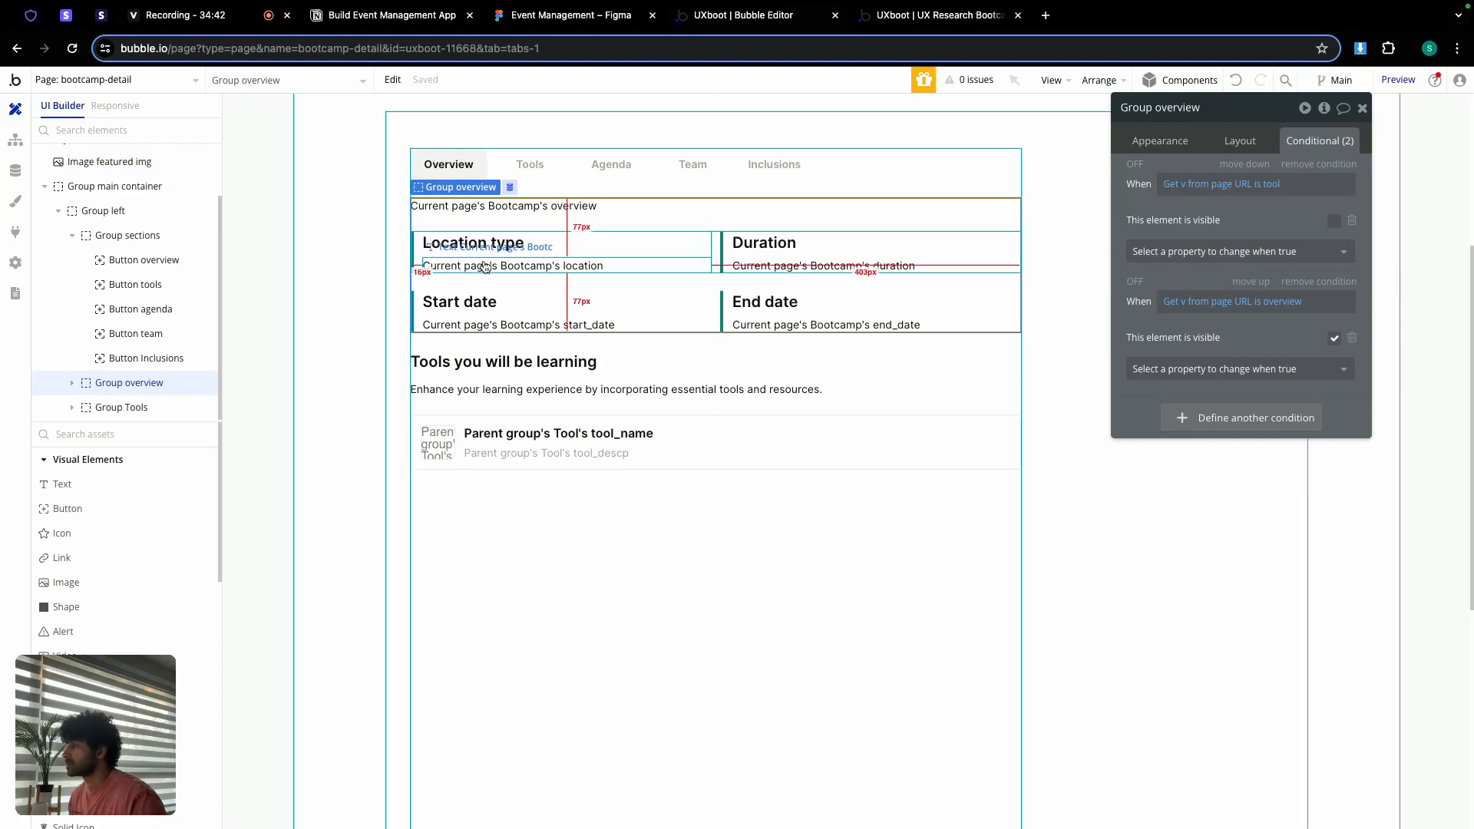
pyautogui.click(1239, 145)
pyautogui.click(1348, 333)
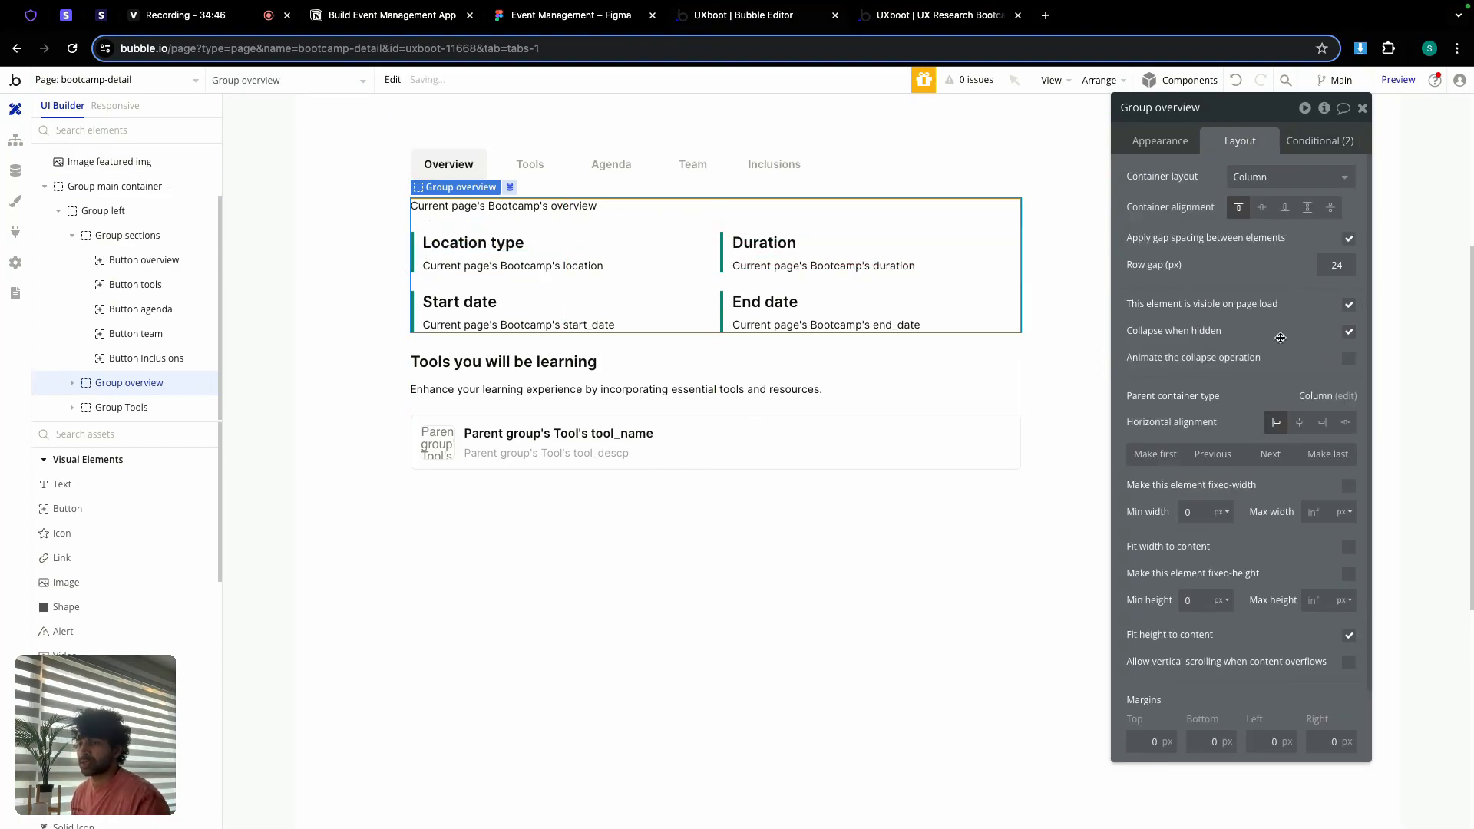
pyautogui.click(943, 15)
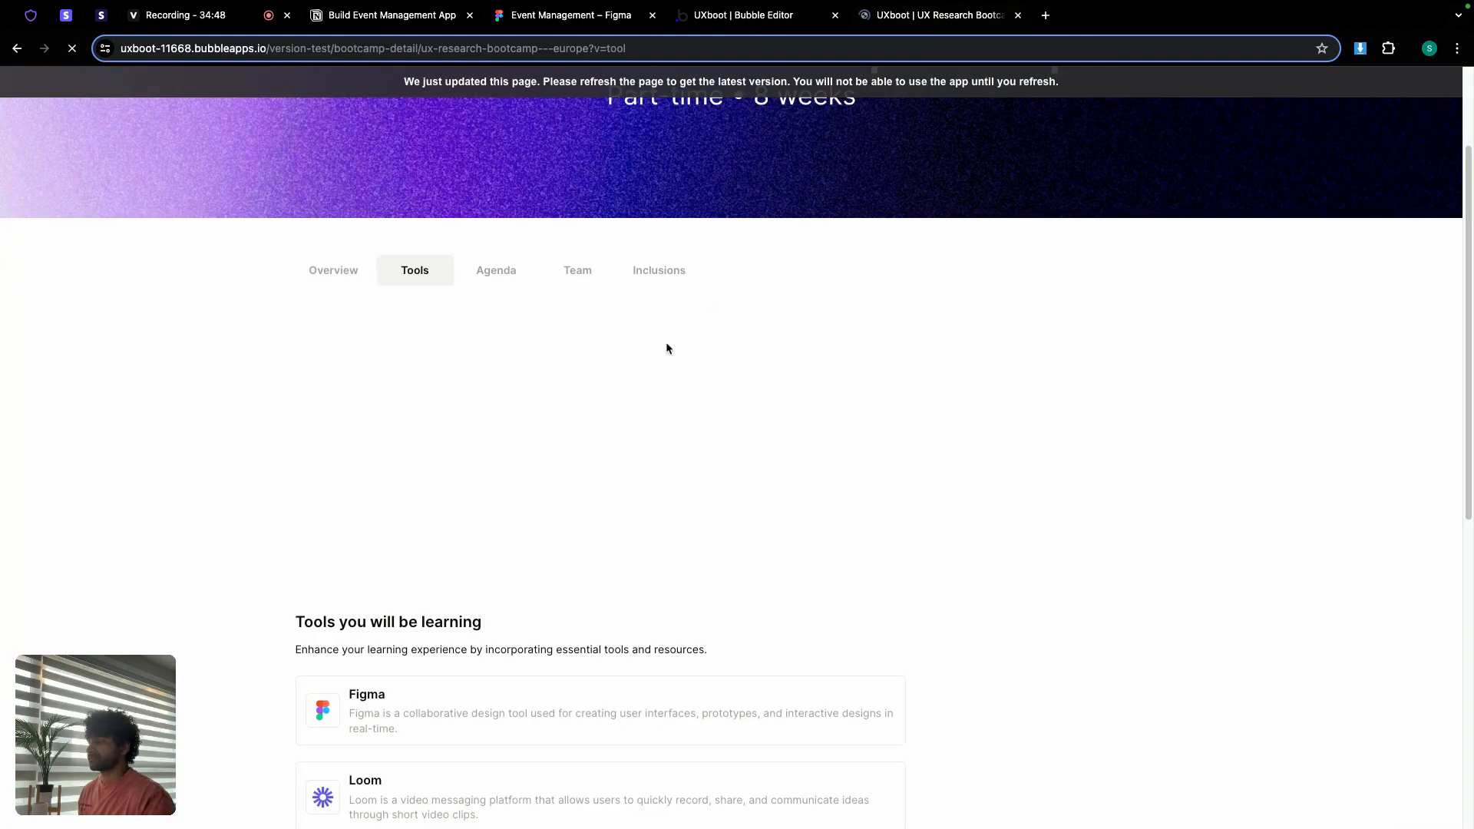
# Step: Scroll the preview, where tab buttons still open edit-bootcamp, then return to the editor
pyautogui.scroll(-2, 356, 439)
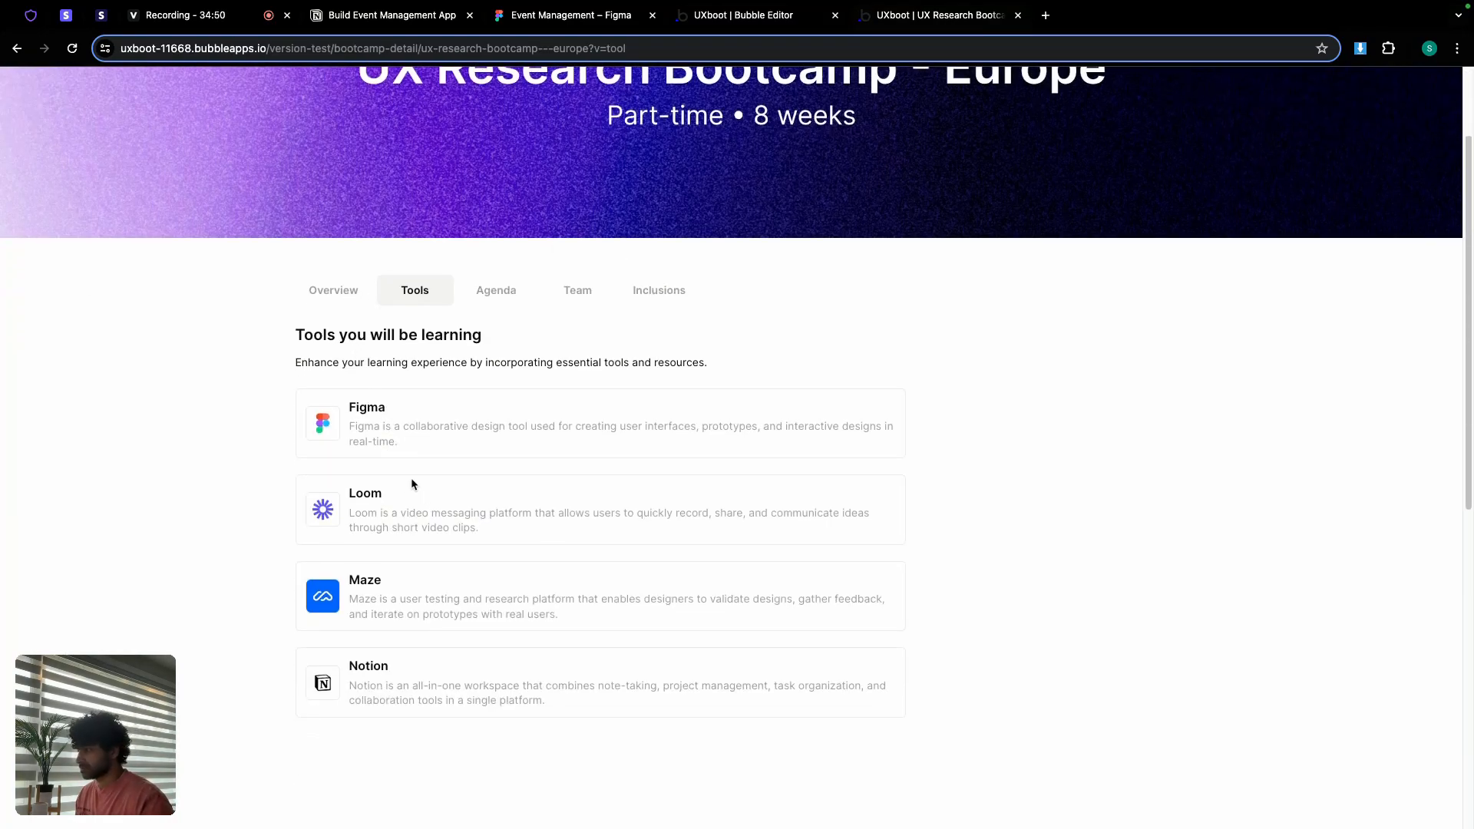
pyautogui.scroll(-7, 413, 491)
pyautogui.scroll(7, 414, 499)
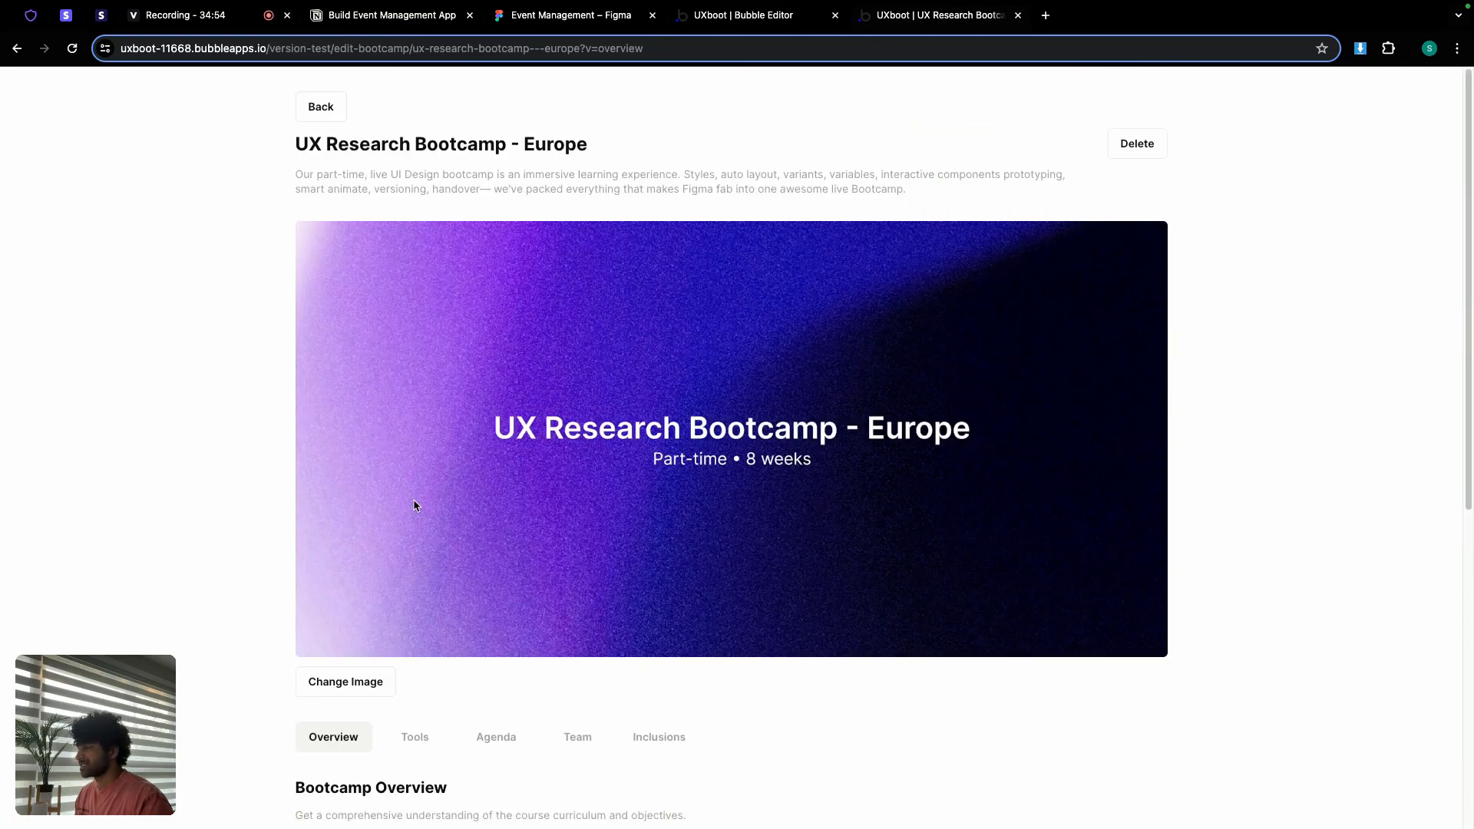
pyautogui.click(743, 20)
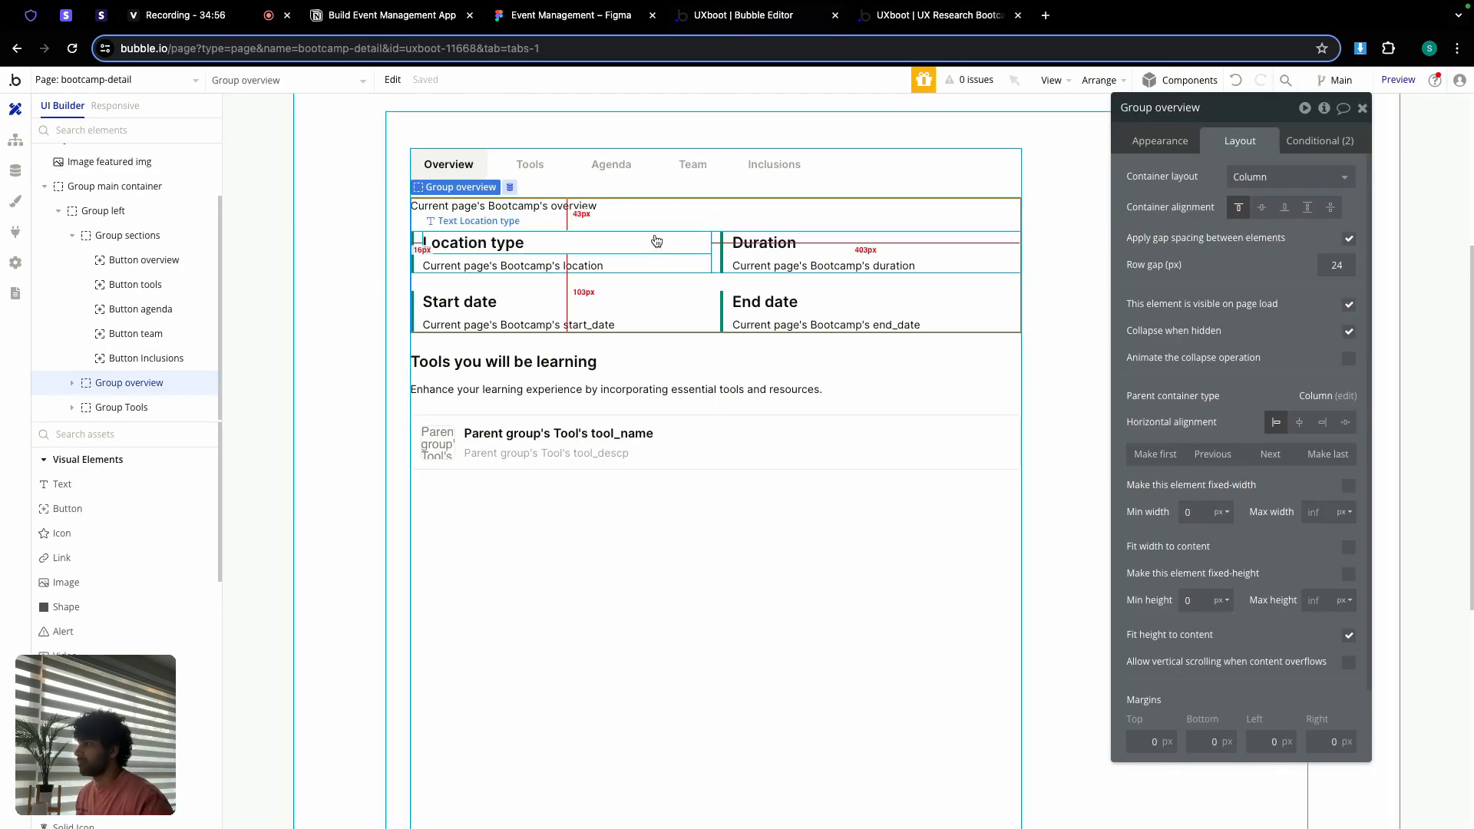
# Step: Redirect the agenda and Inclusions button workflows to the bootcamp-detail page
pyautogui.click(15, 141)
pyautogui.click(146, 170)
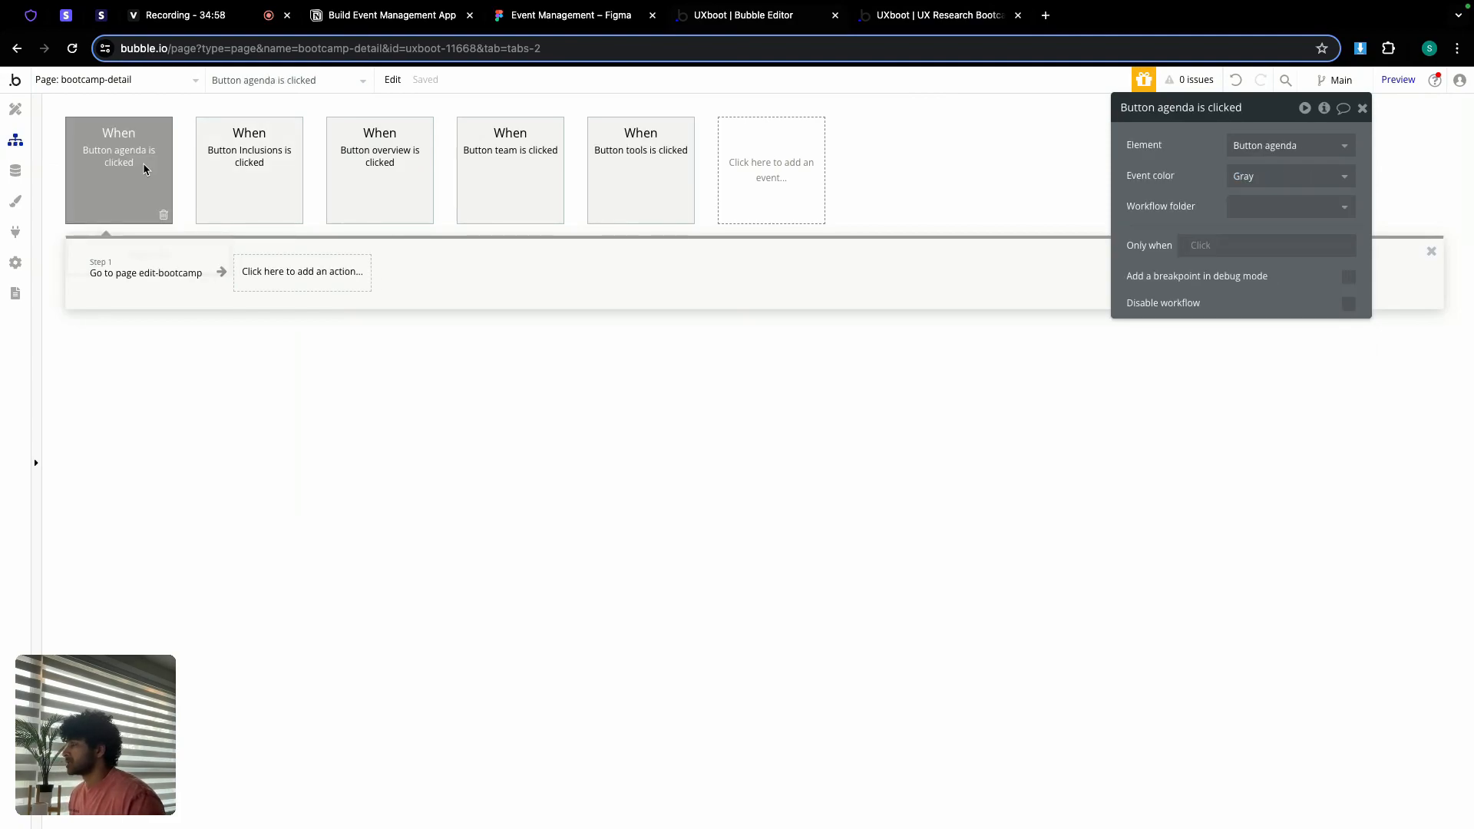
pyautogui.click(137, 276)
pyautogui.click(1289, 146)
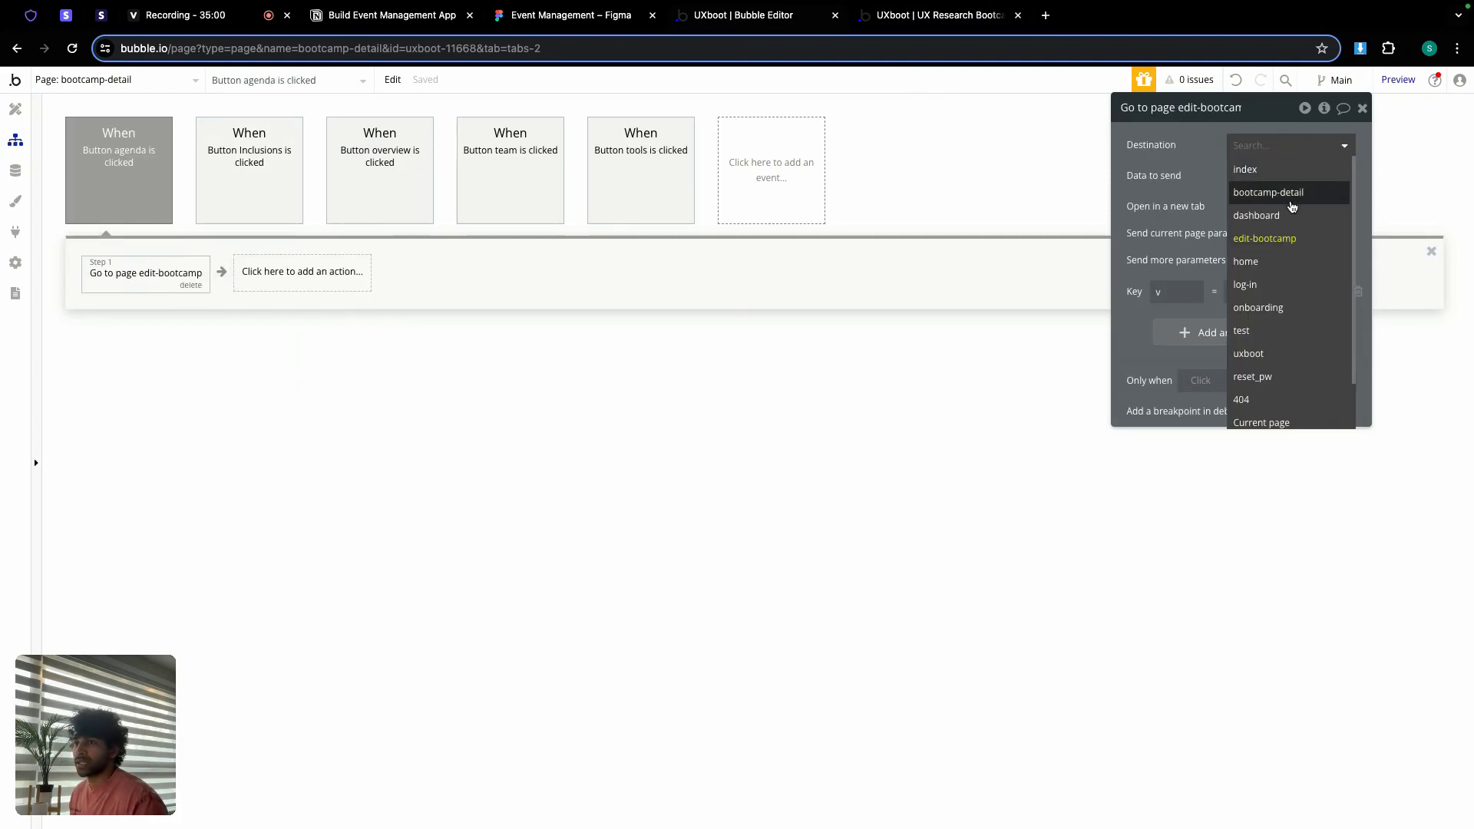
pyautogui.click(1276, 191)
pyautogui.click(254, 150)
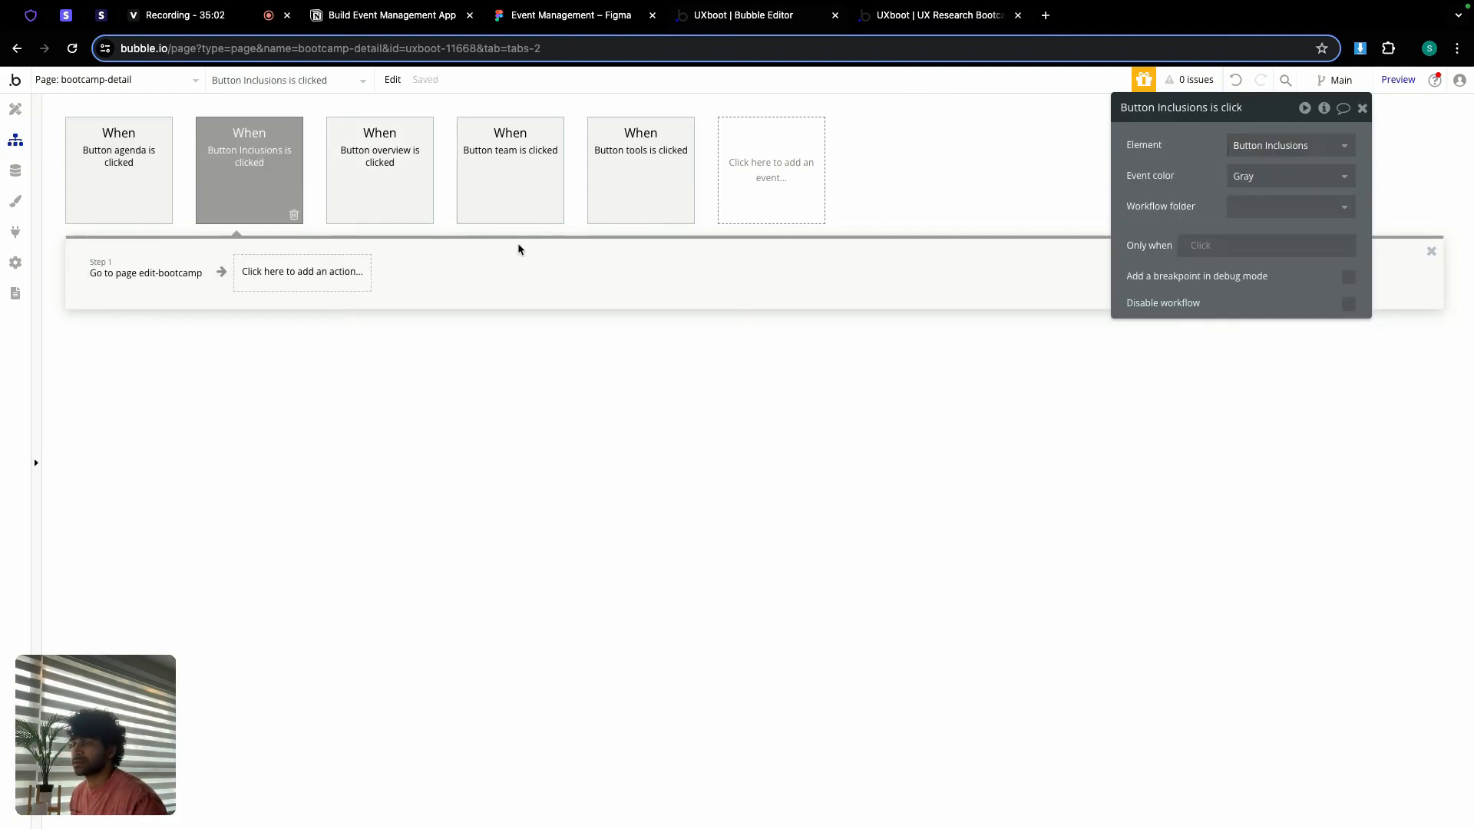
pyautogui.click(168, 283)
pyautogui.click(1283, 153)
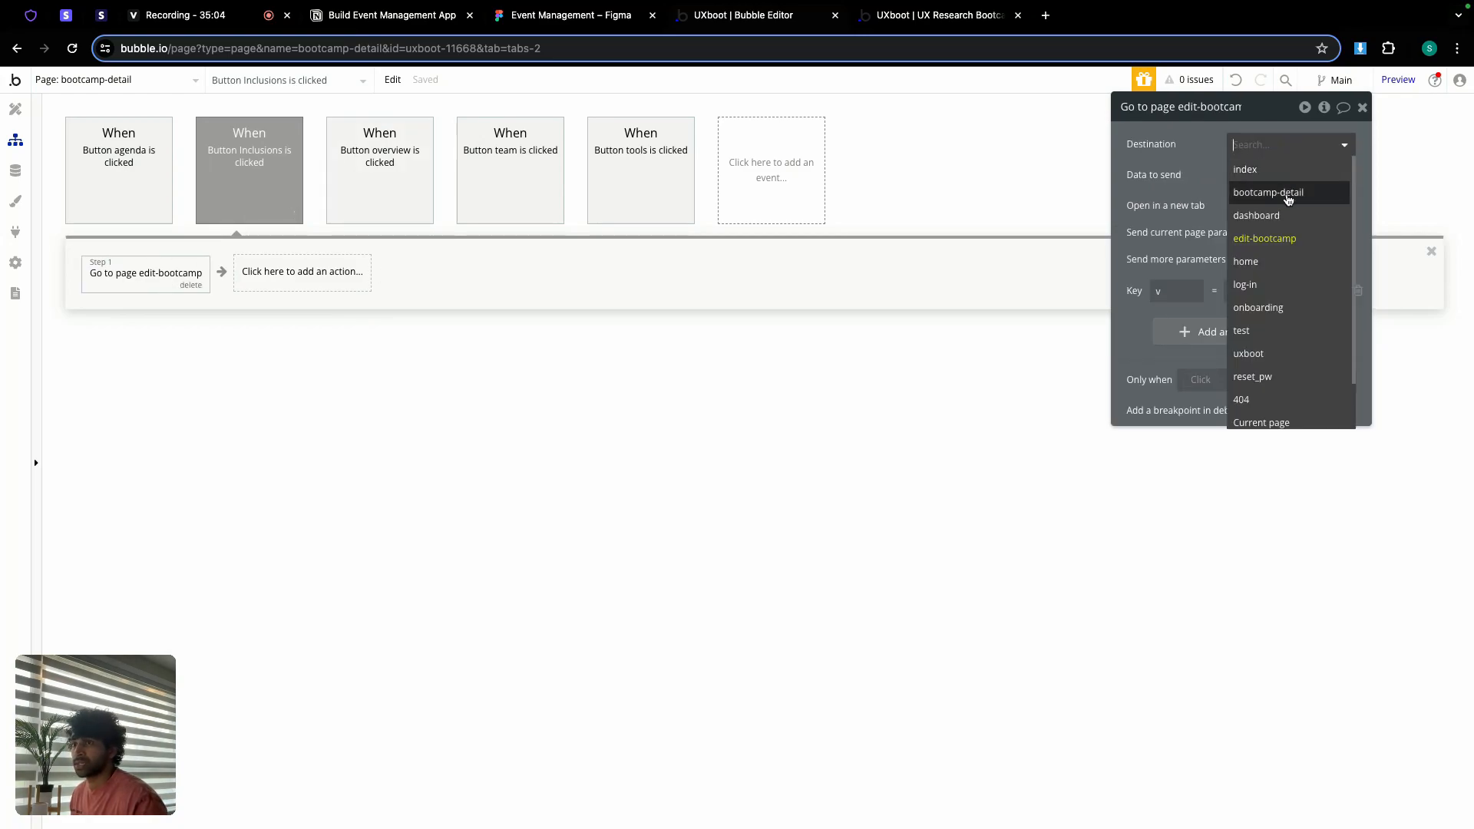
pyautogui.click(1286, 200)
# Step: Redirect the overview and team button workflows to the bootcamp-detail page
pyautogui.click(344, 195)
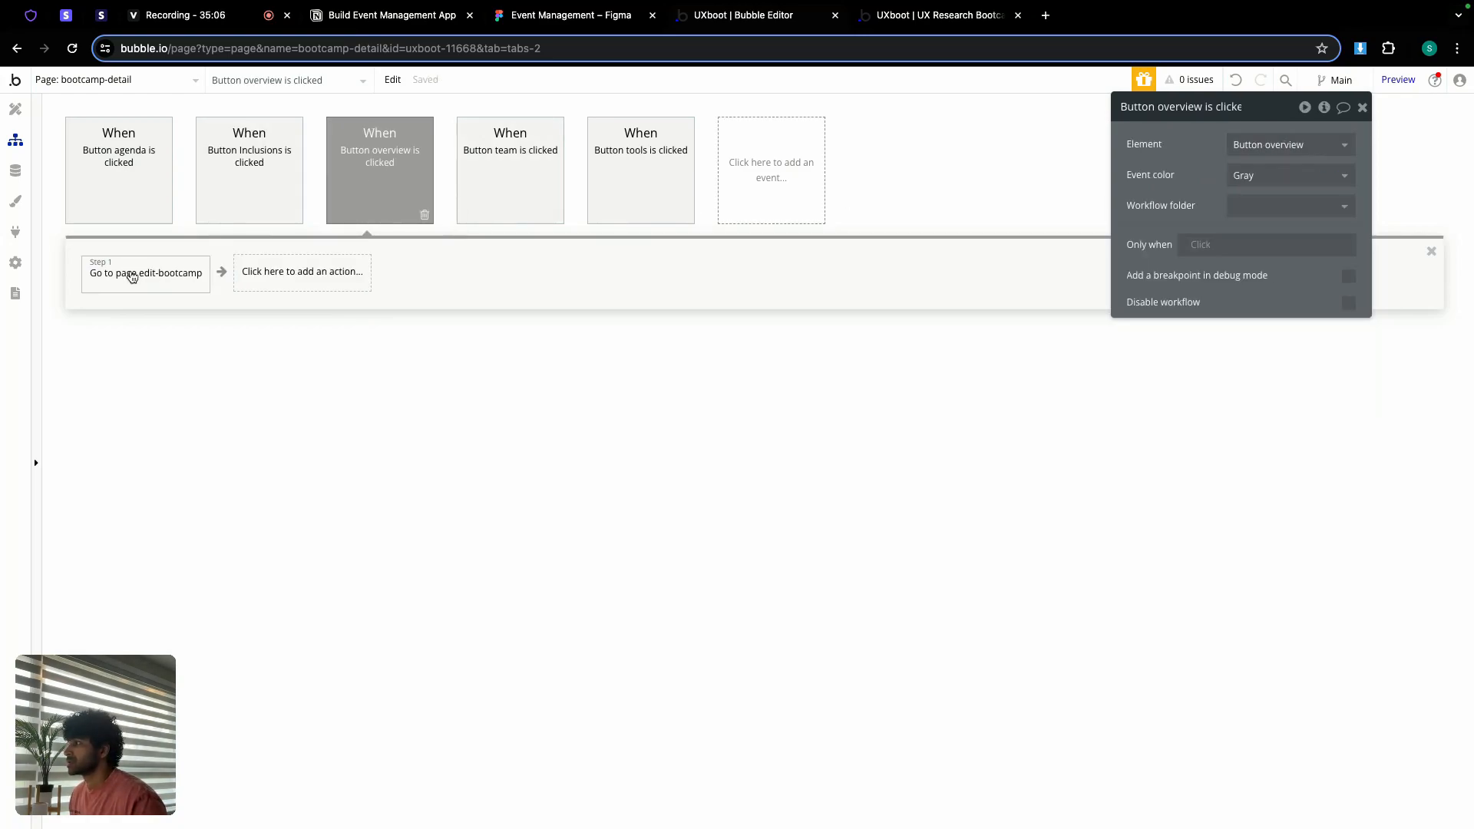
pyautogui.click(132, 275)
pyautogui.click(1280, 143)
pyautogui.click(1279, 192)
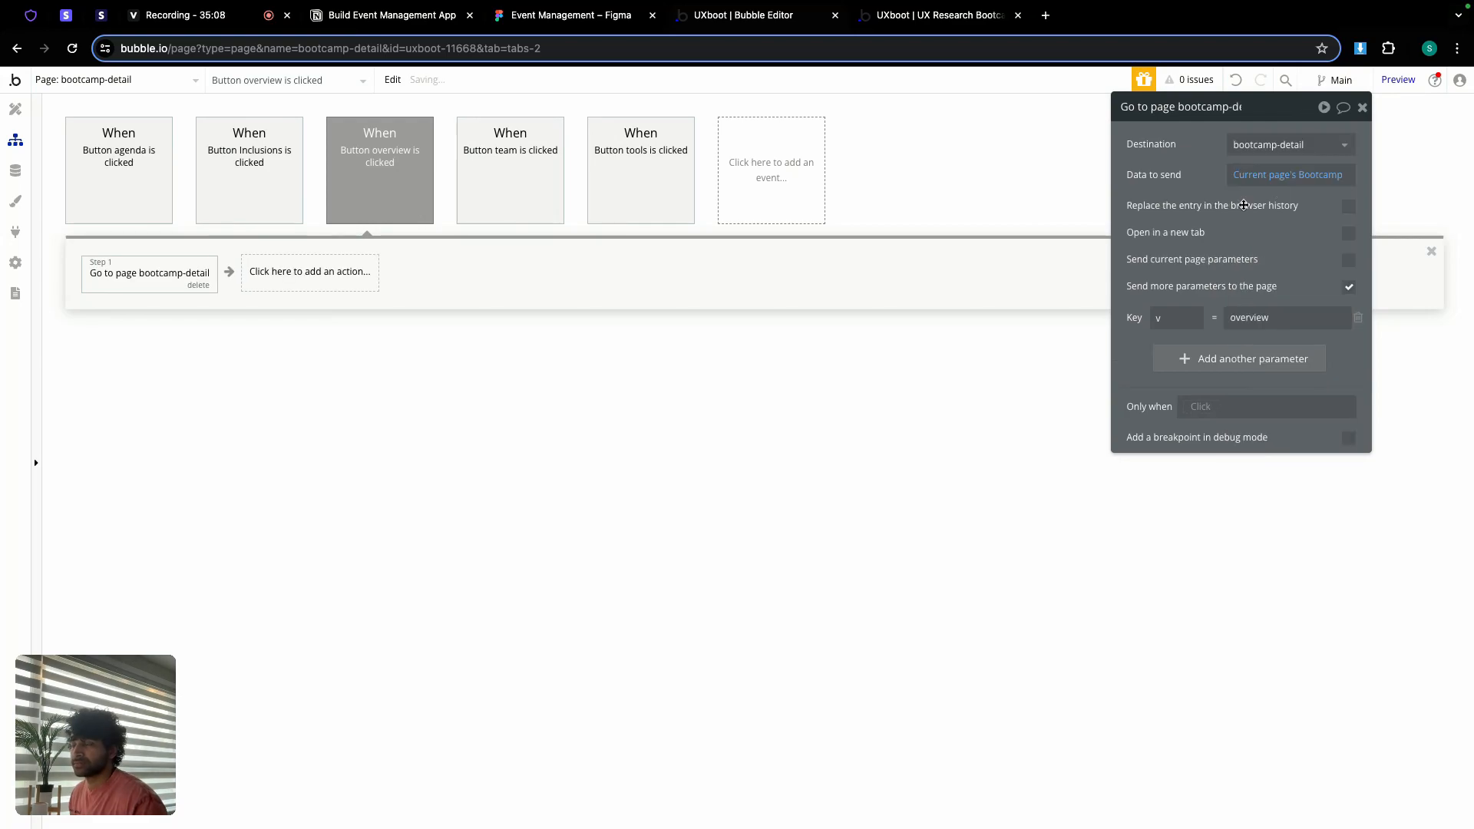
pyautogui.click(500, 193)
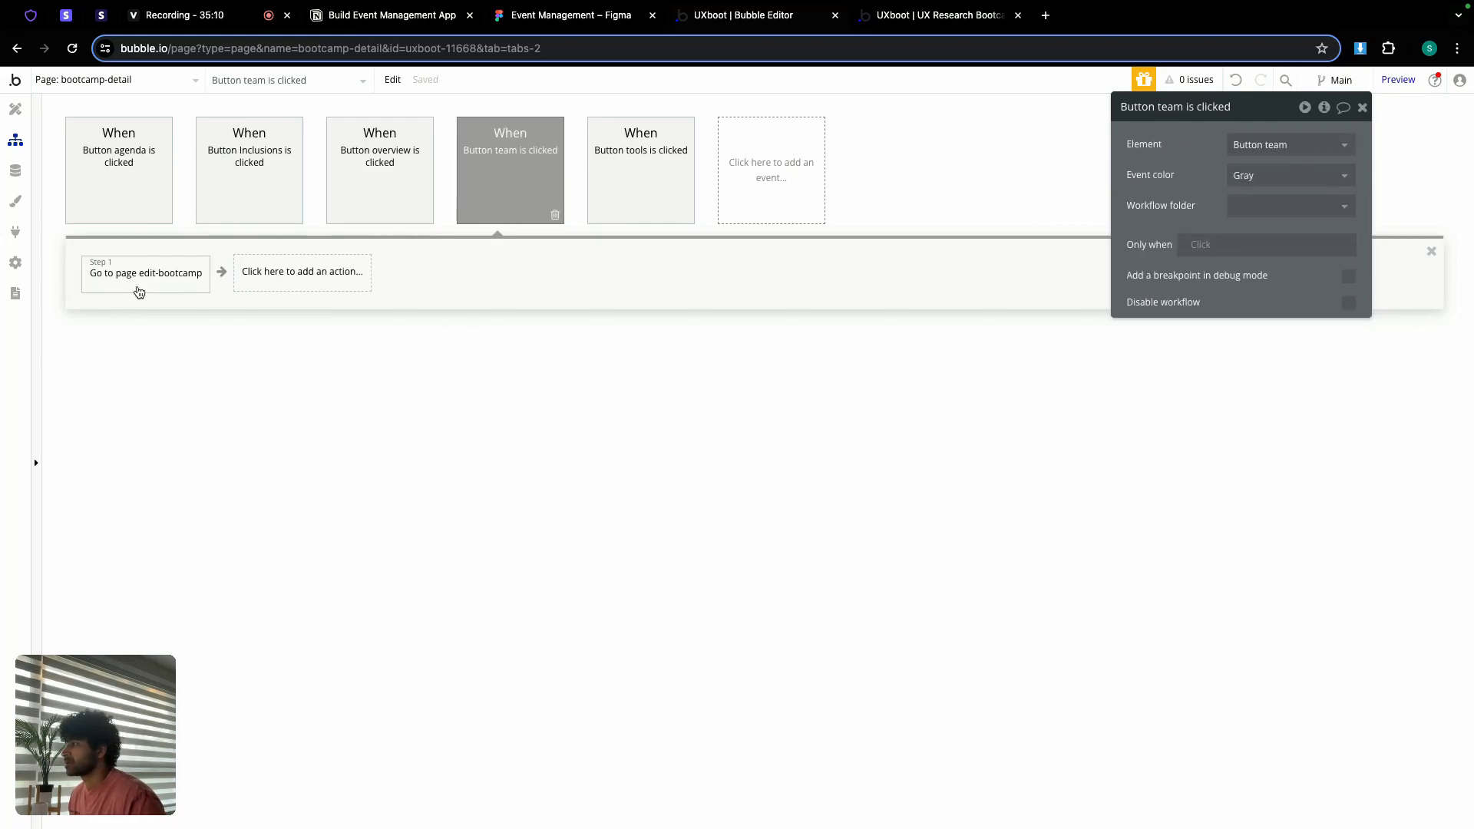
pyautogui.click(136, 290)
pyautogui.click(1266, 141)
pyautogui.click(1272, 193)
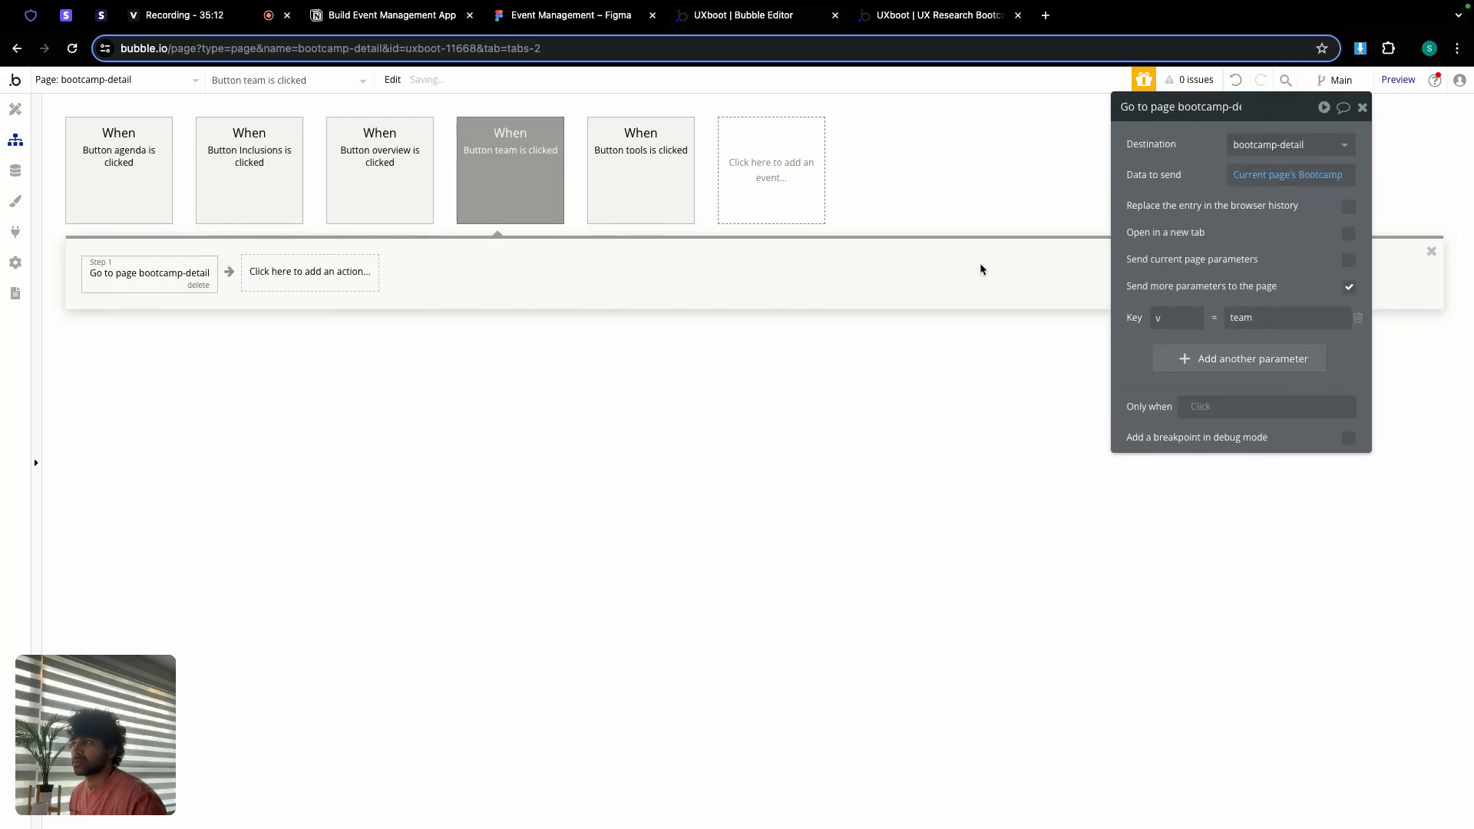
# Step: Recheck the overview, Inclusions and agenda workflows, then return to Design
pyautogui.click(357, 182)
pyautogui.click(238, 181)
pyautogui.click(134, 183)
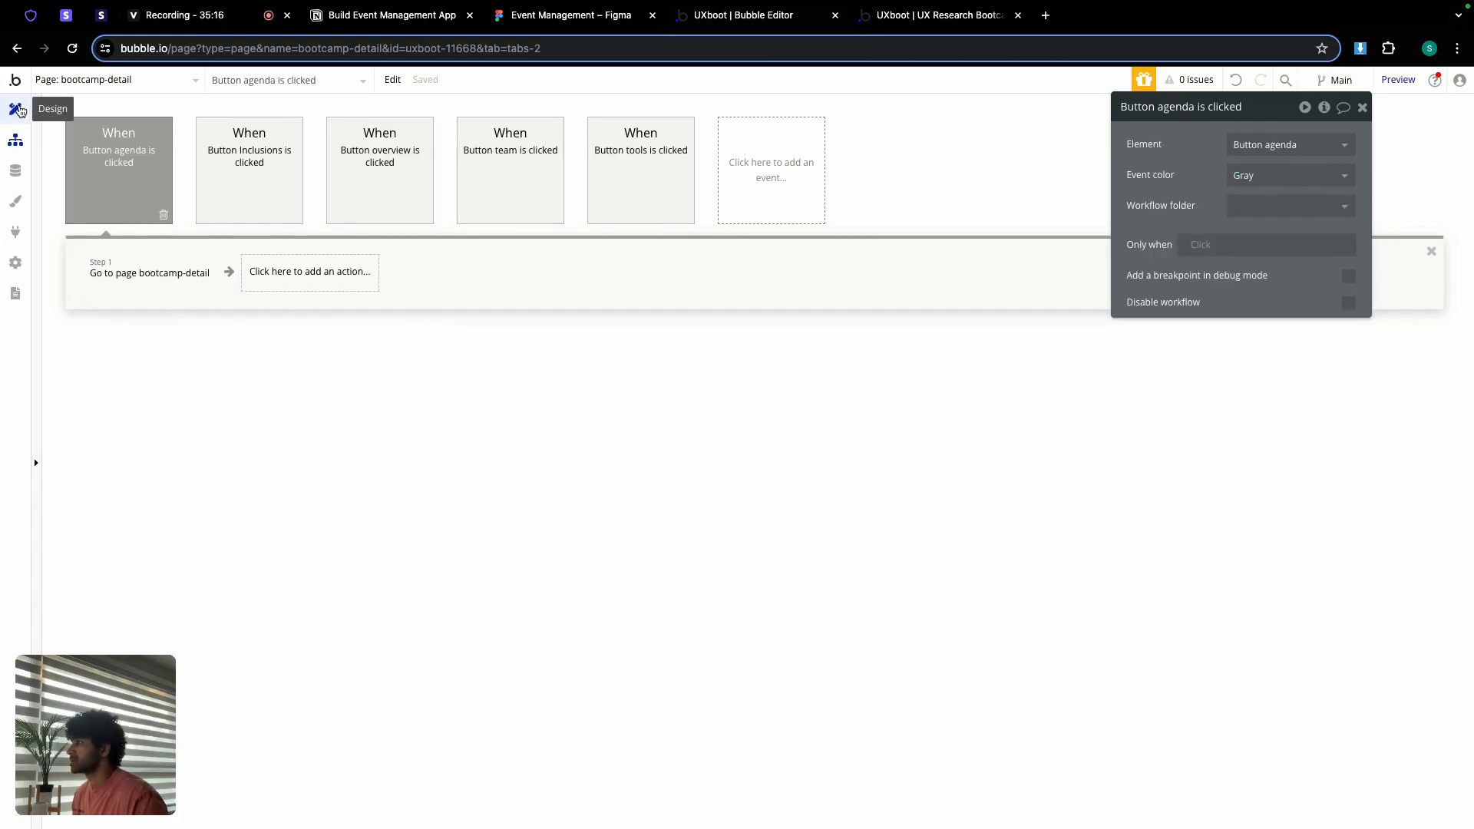
pyautogui.click(15, 109)
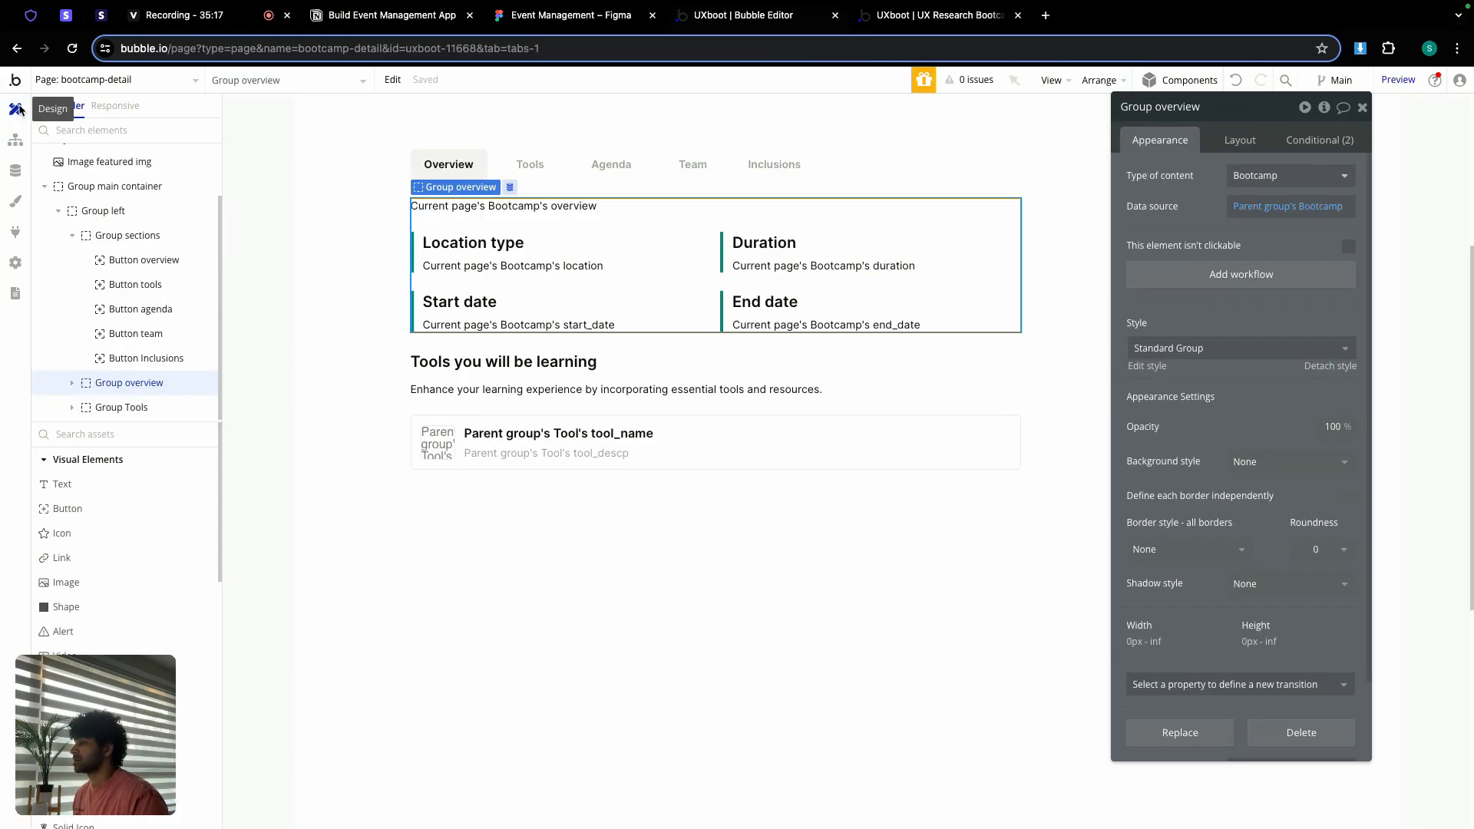
# Step: Duplicate Group Tools beneath the original and start renaming the copy to Group agenda
pyautogui.click(497, 494)
pyautogui.click(466, 405)
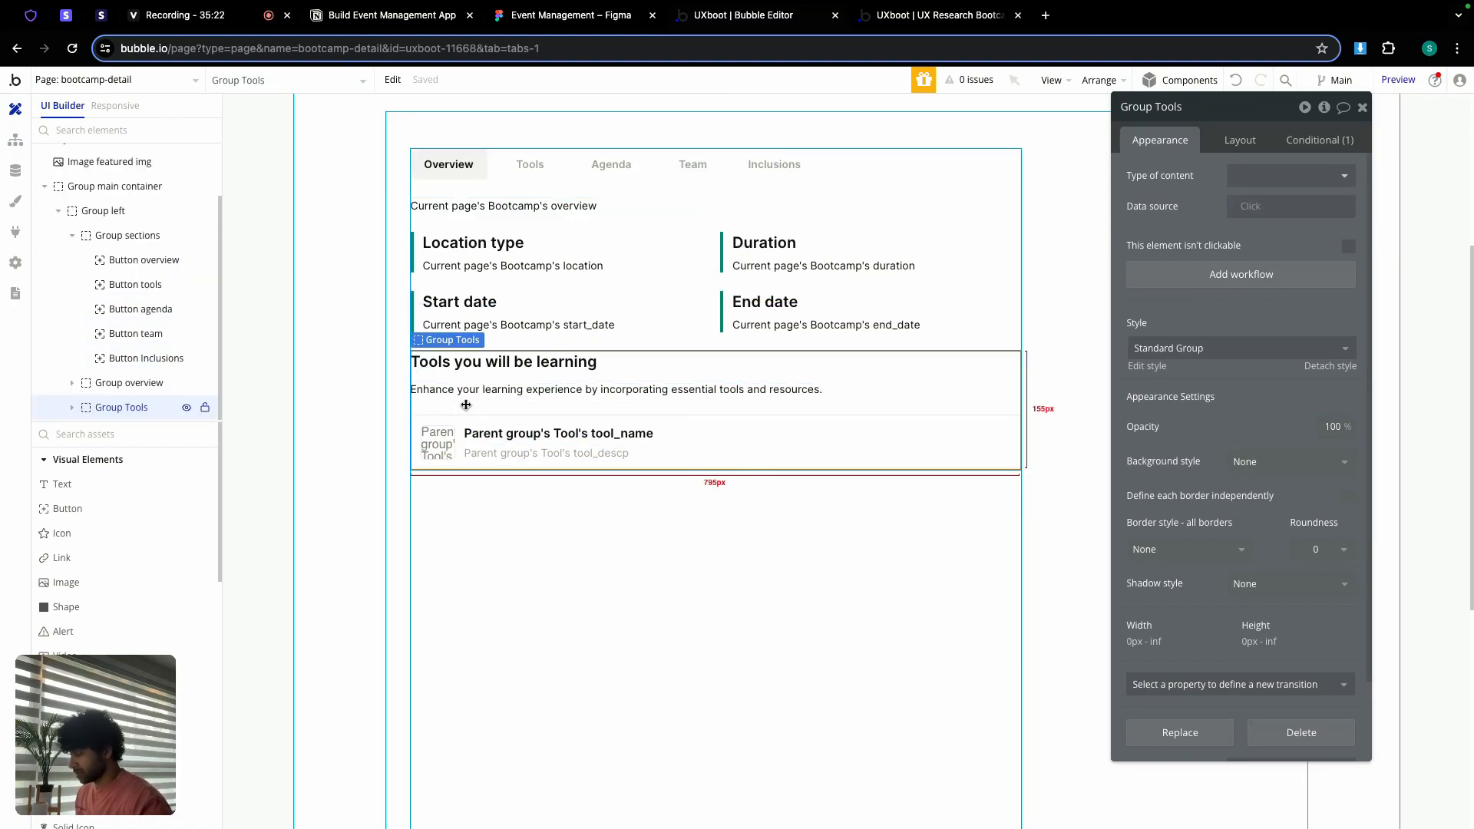
pyautogui.click(484, 526)
pyautogui.hotkey('ctrl', 'v')
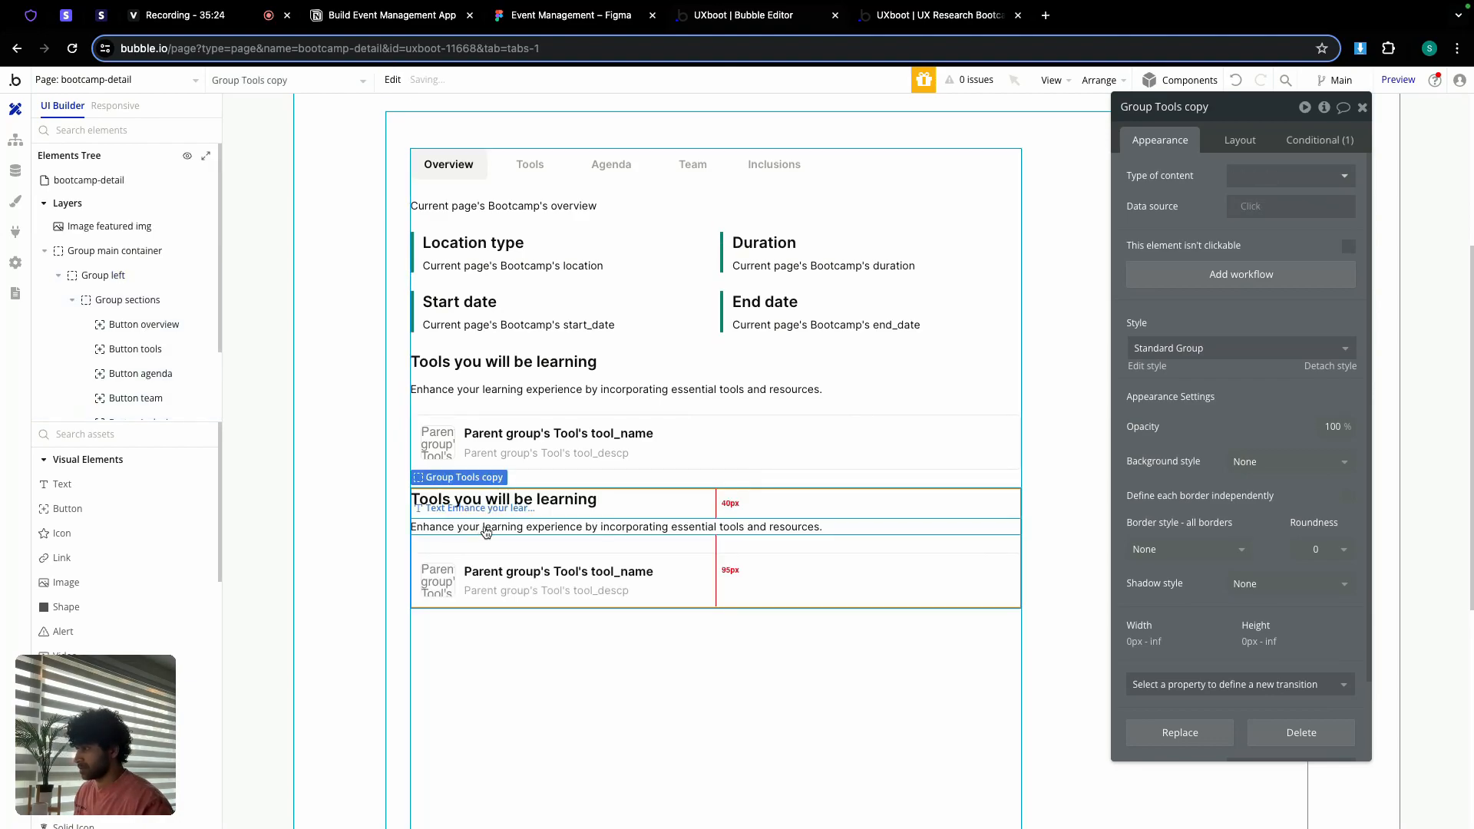
pyautogui.doubleClick(1196, 113)
pyautogui.press('BackSpace')
pyautogui.press('BackSpace')
pyautogui.press('BackSpace')
pyautogui.press('BackSpace')
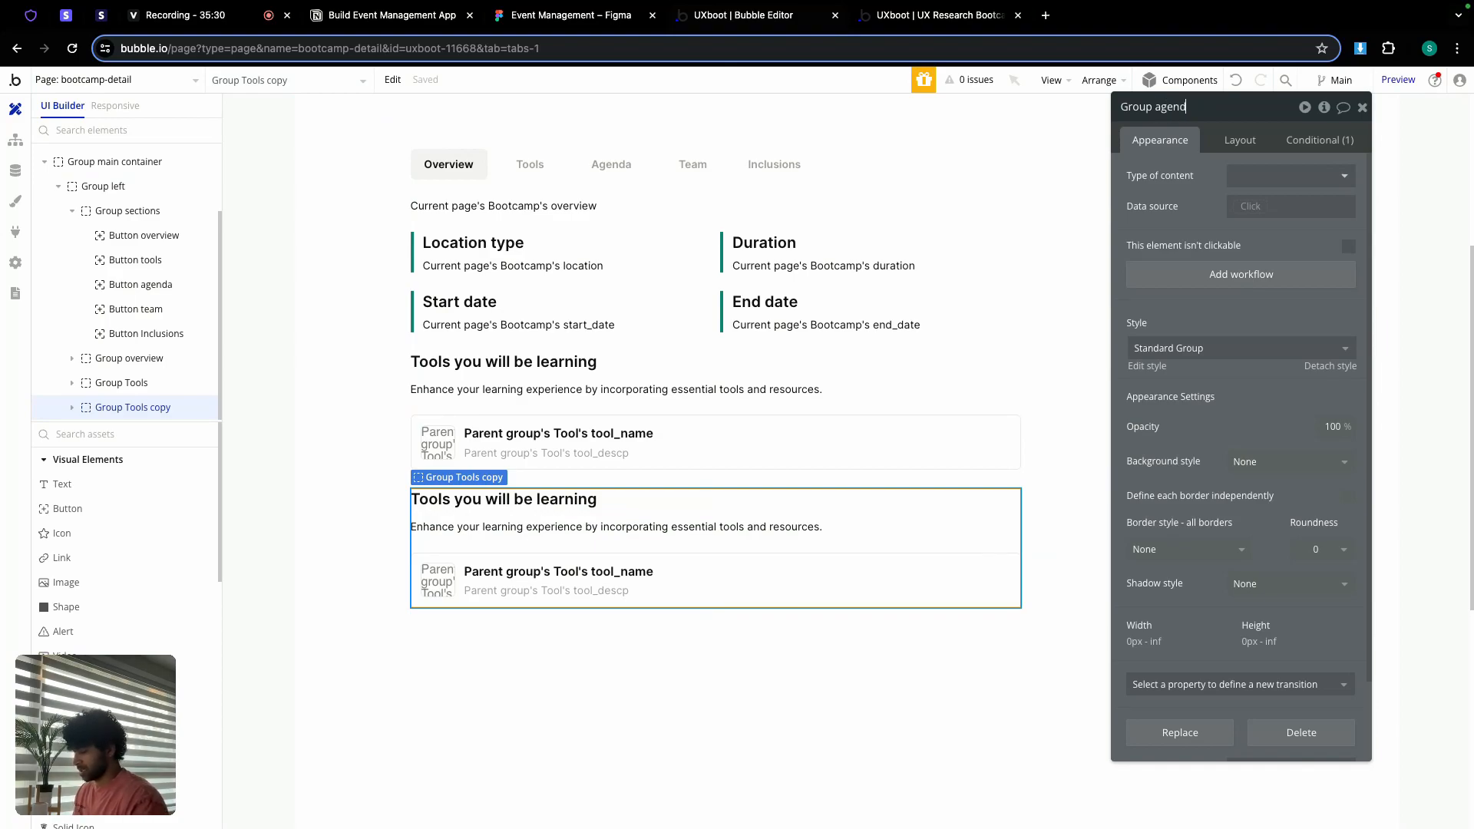
# Step: Copy the Explore Your Learning Journey heading from the Figma Agenda frame
pyautogui.click(572, 15)
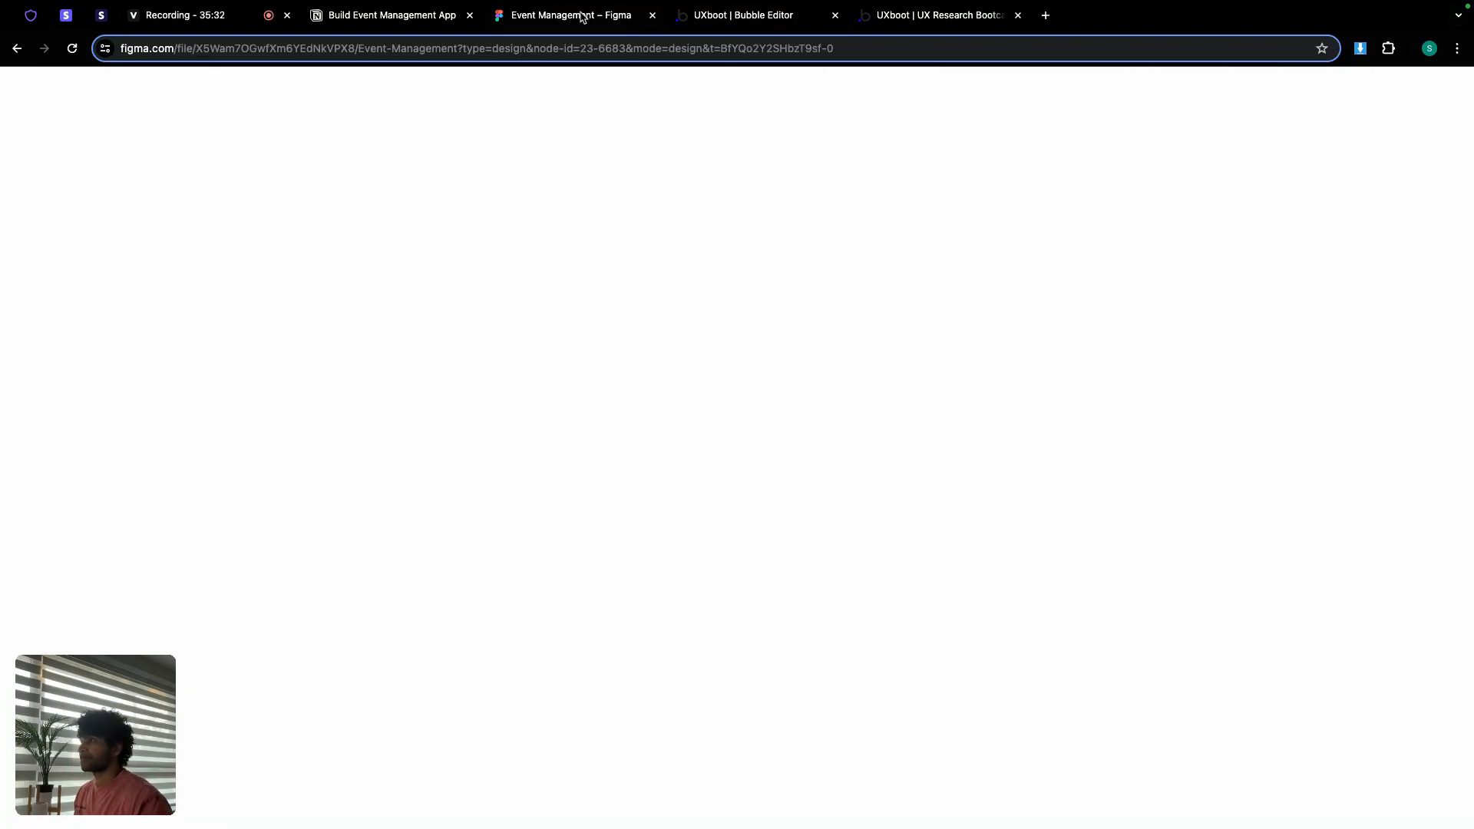
pyautogui.scroll(-5, 699, 305)
pyautogui.scroll(-1, 698, 304)
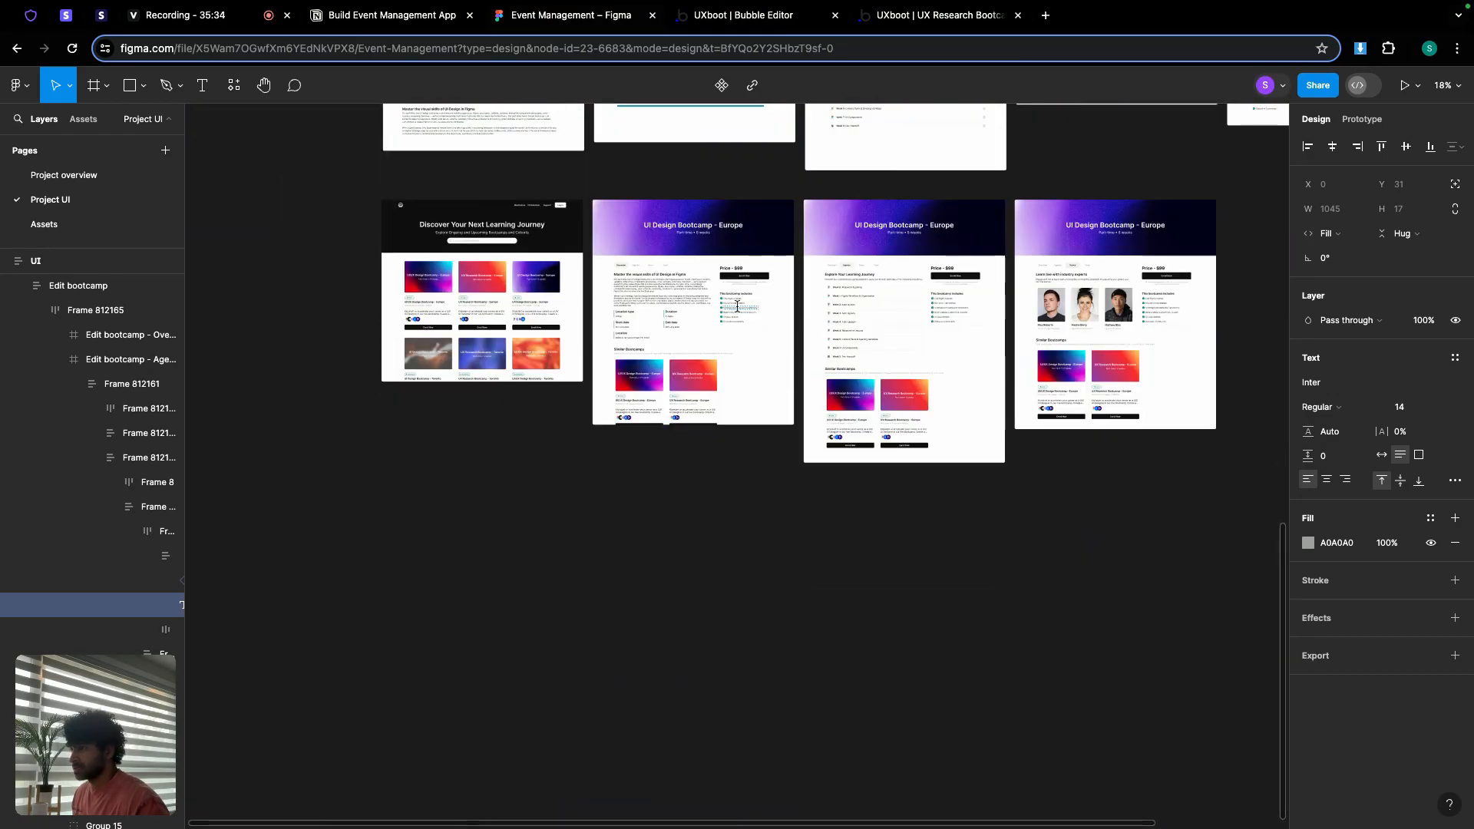
pyautogui.scroll(10, 837, 407)
pyautogui.hscroll(4, 896, 217)
pyautogui.scroll(2, 896, 217)
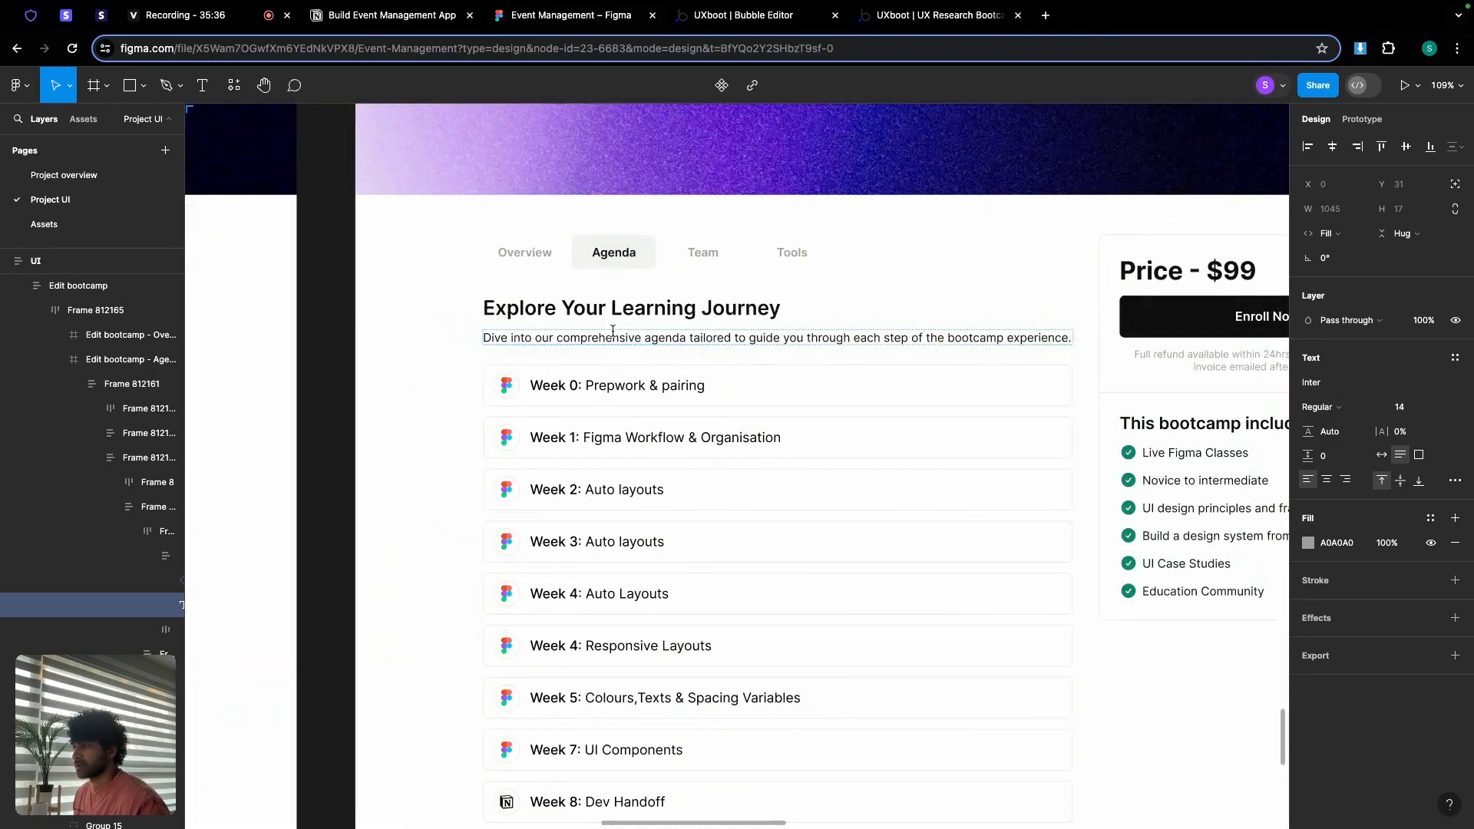
pyautogui.doubleClick(627, 313)
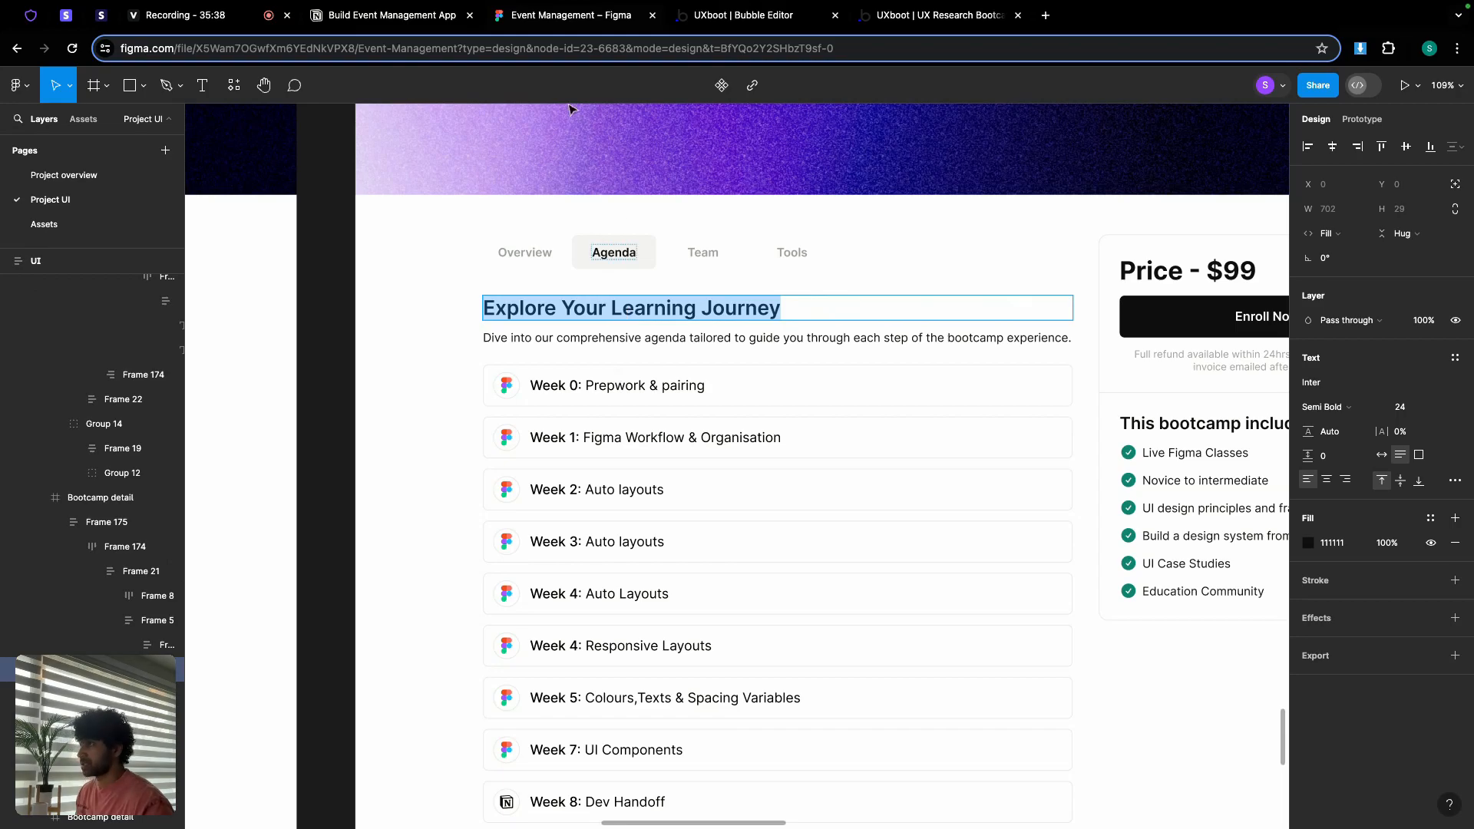
pyautogui.click(737, 15)
# Step: Replace the copied section's heading with Explore Your Learning Journey
pyautogui.click(544, 506)
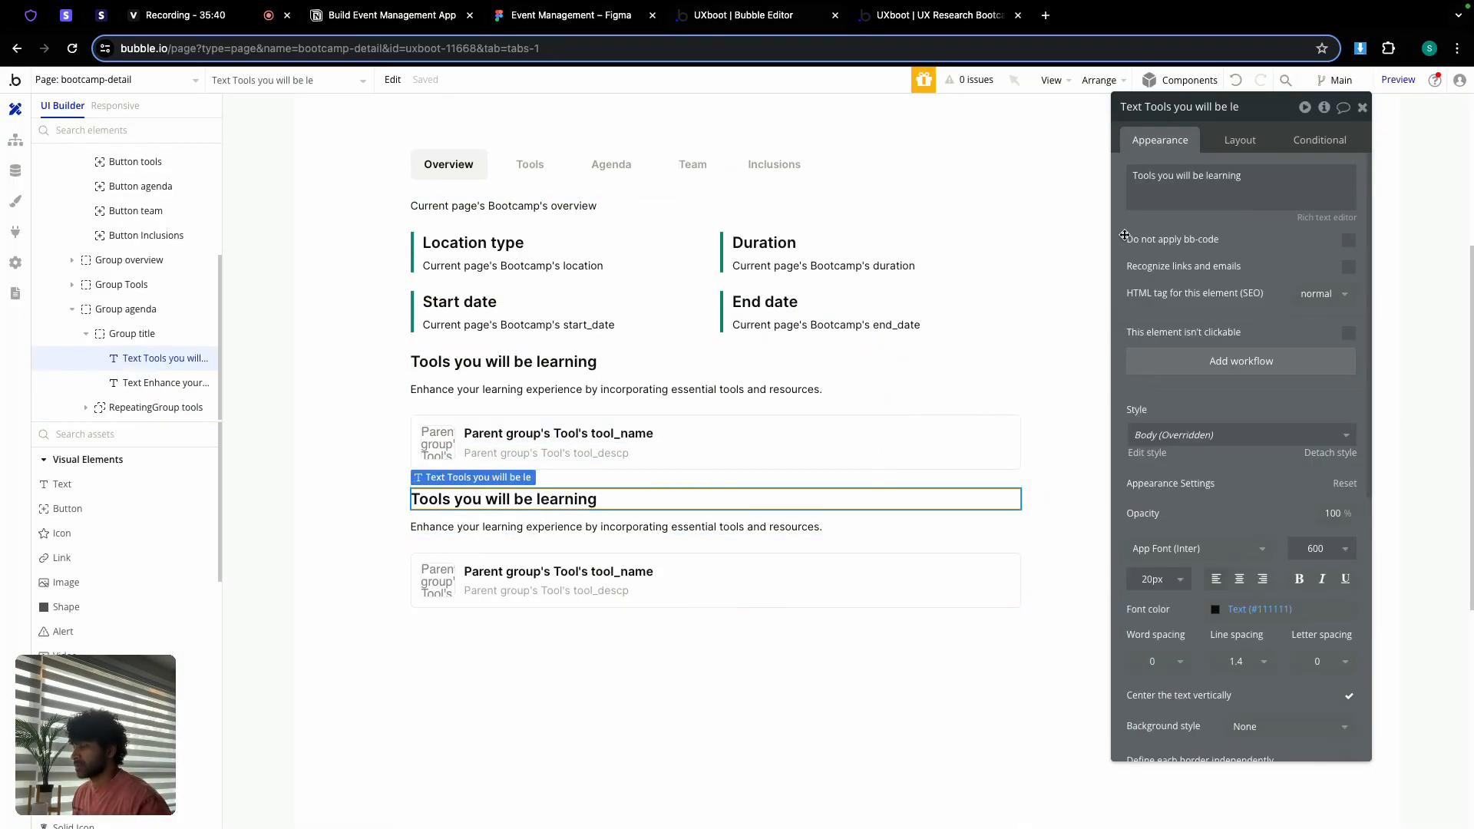
pyautogui.click(1171, 196)
pyautogui.press('super+a')
pyautogui.press('super+v')
# Step: Copy the agenda description from Figma, undoing an accidental paste into the tools description
pyautogui.click(587, 23)
pyautogui.doubleClick(622, 338)
pyautogui.press('super+c')
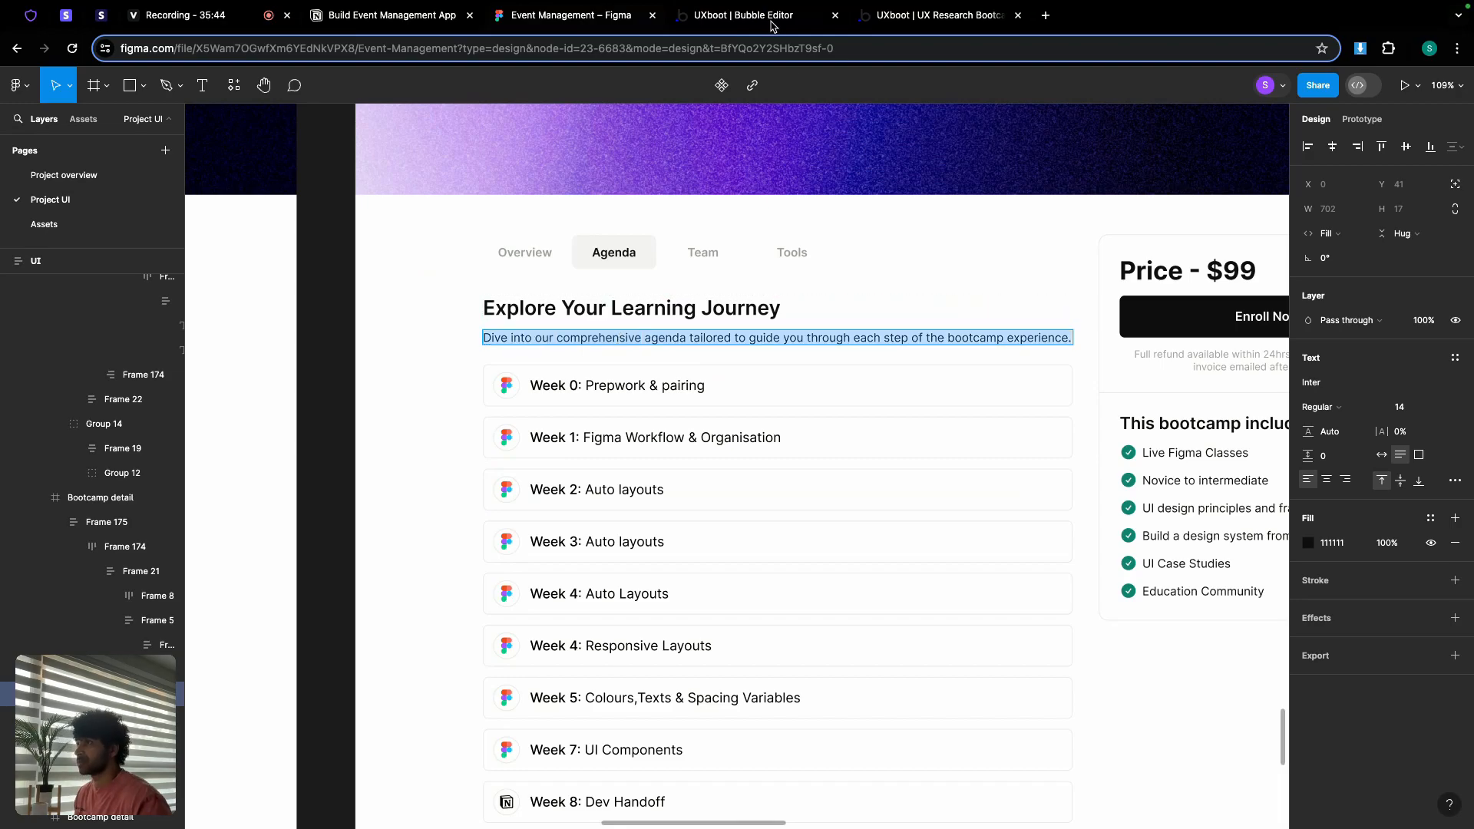
pyautogui.click(772, 20)
pyautogui.click(614, 389)
pyautogui.click(1153, 184)
pyautogui.press('super+a')
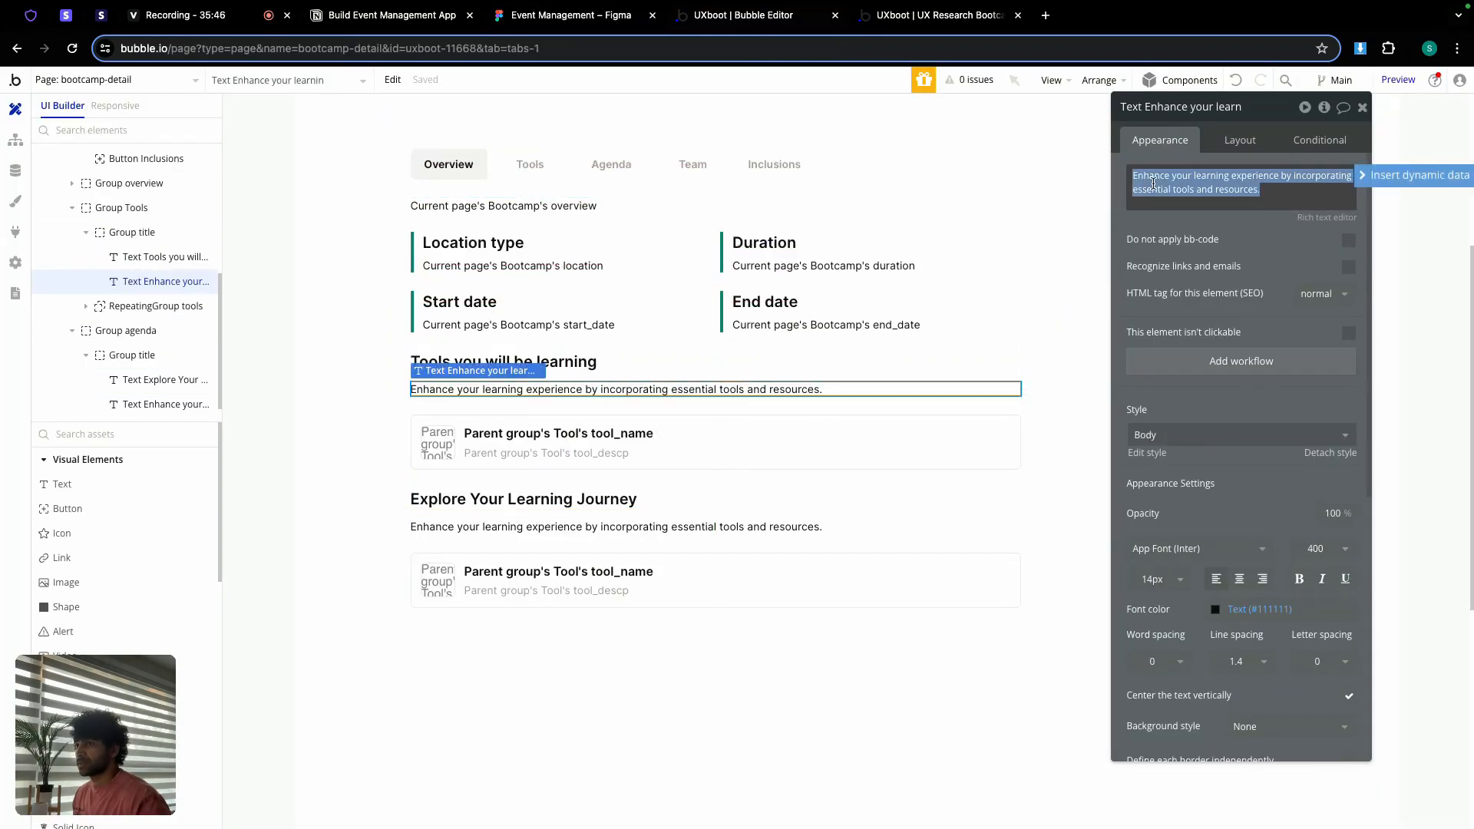
pyautogui.press('super+v')
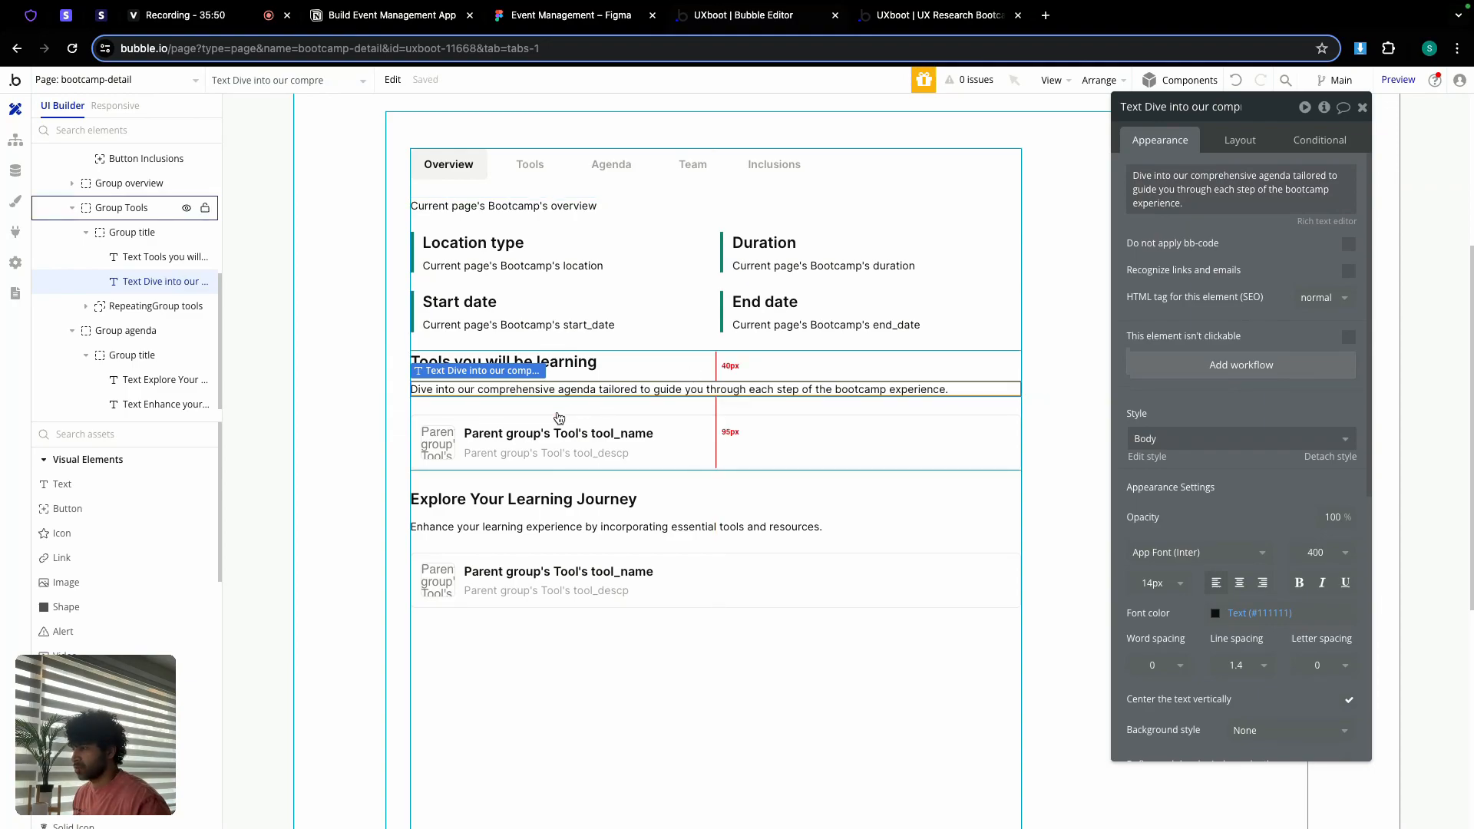
pyautogui.click(1237, 83)
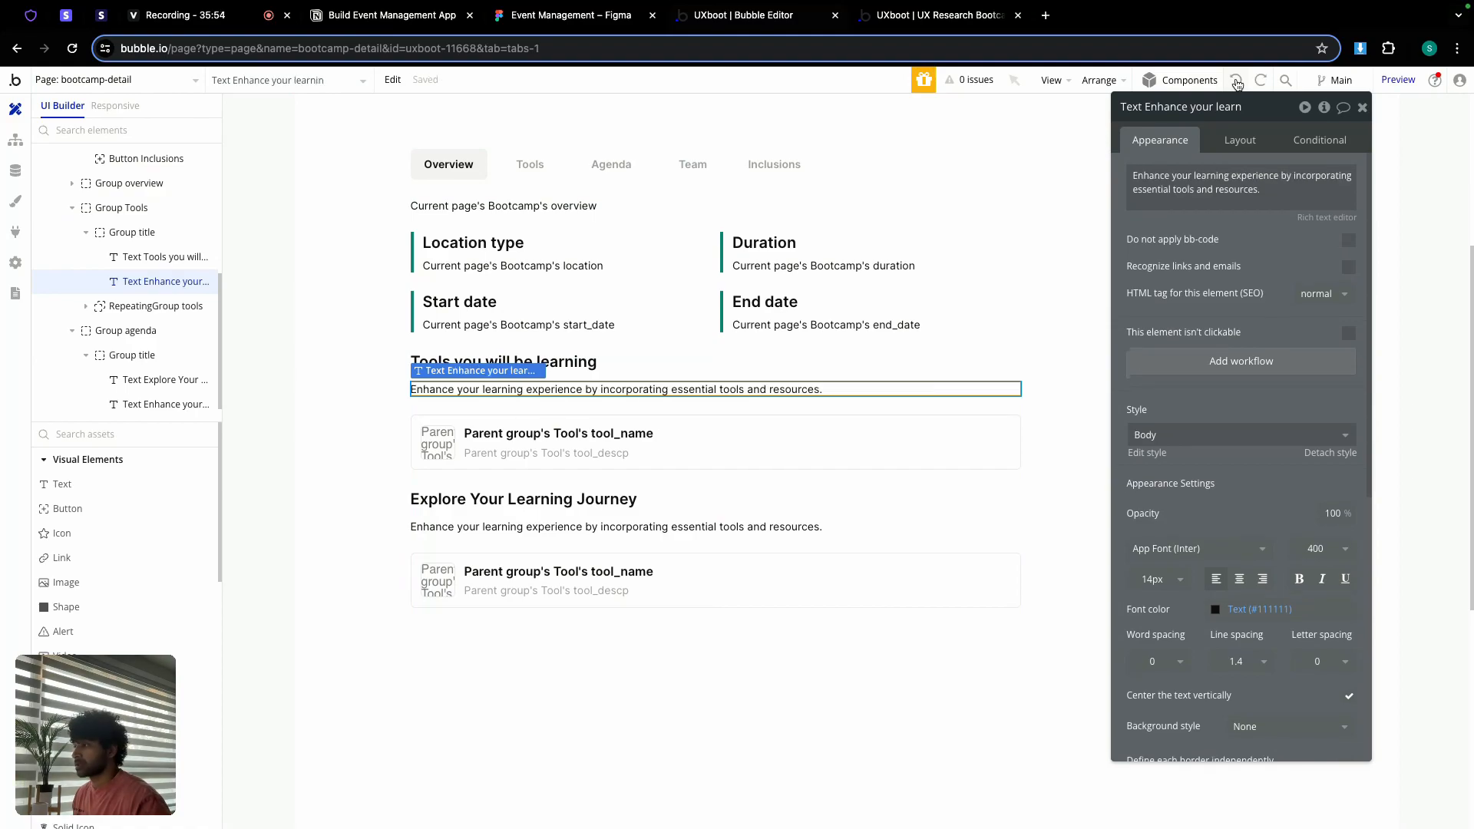
# Step: Paste the 'Dive into our comprehensive agenda…' sentence under Explore Your Learning Journey
pyautogui.click(751, 527)
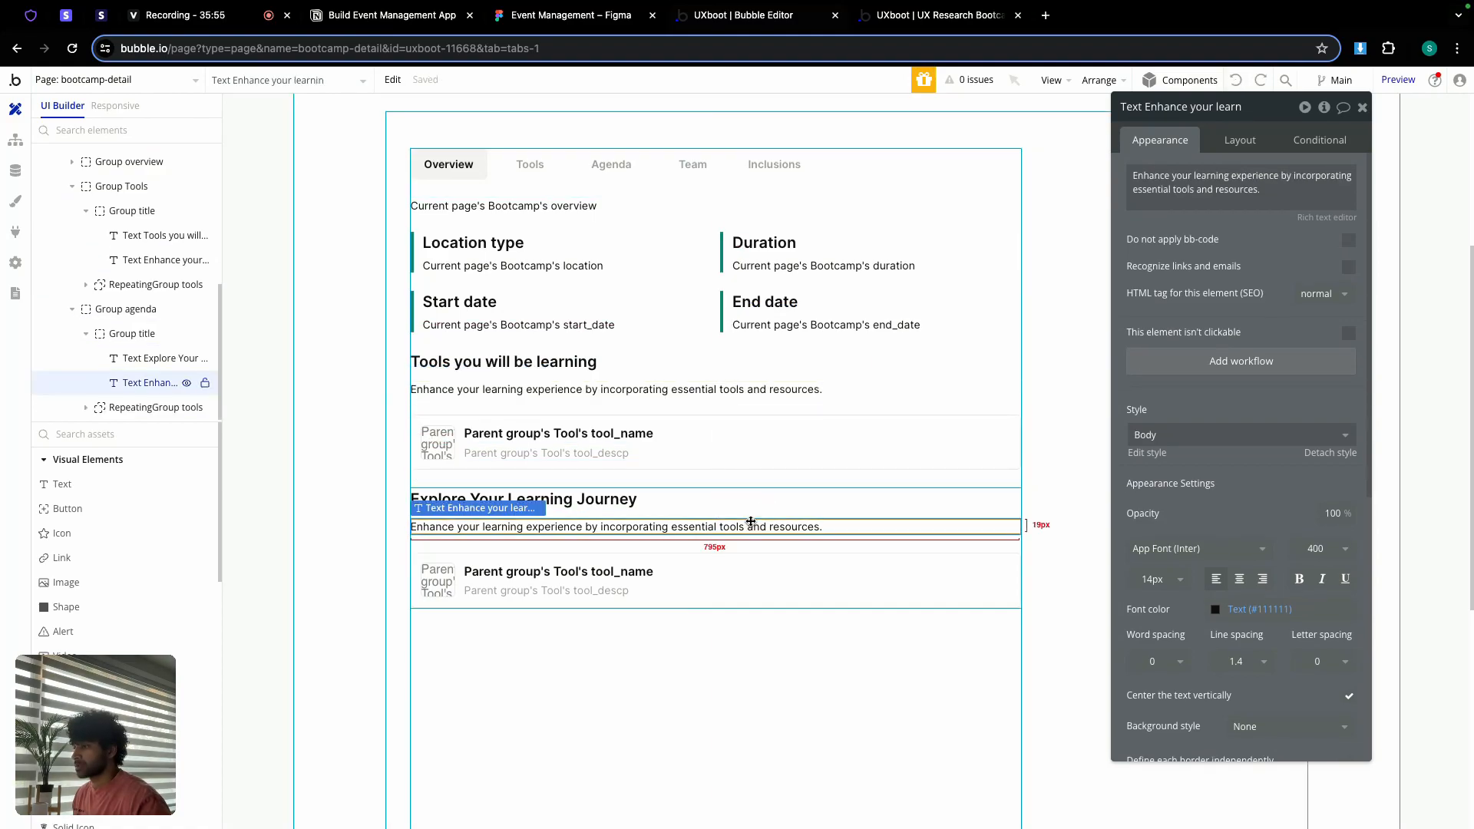
pyautogui.tripleClick(1189, 200)
pyautogui.hotkey('ctrl', 'v')
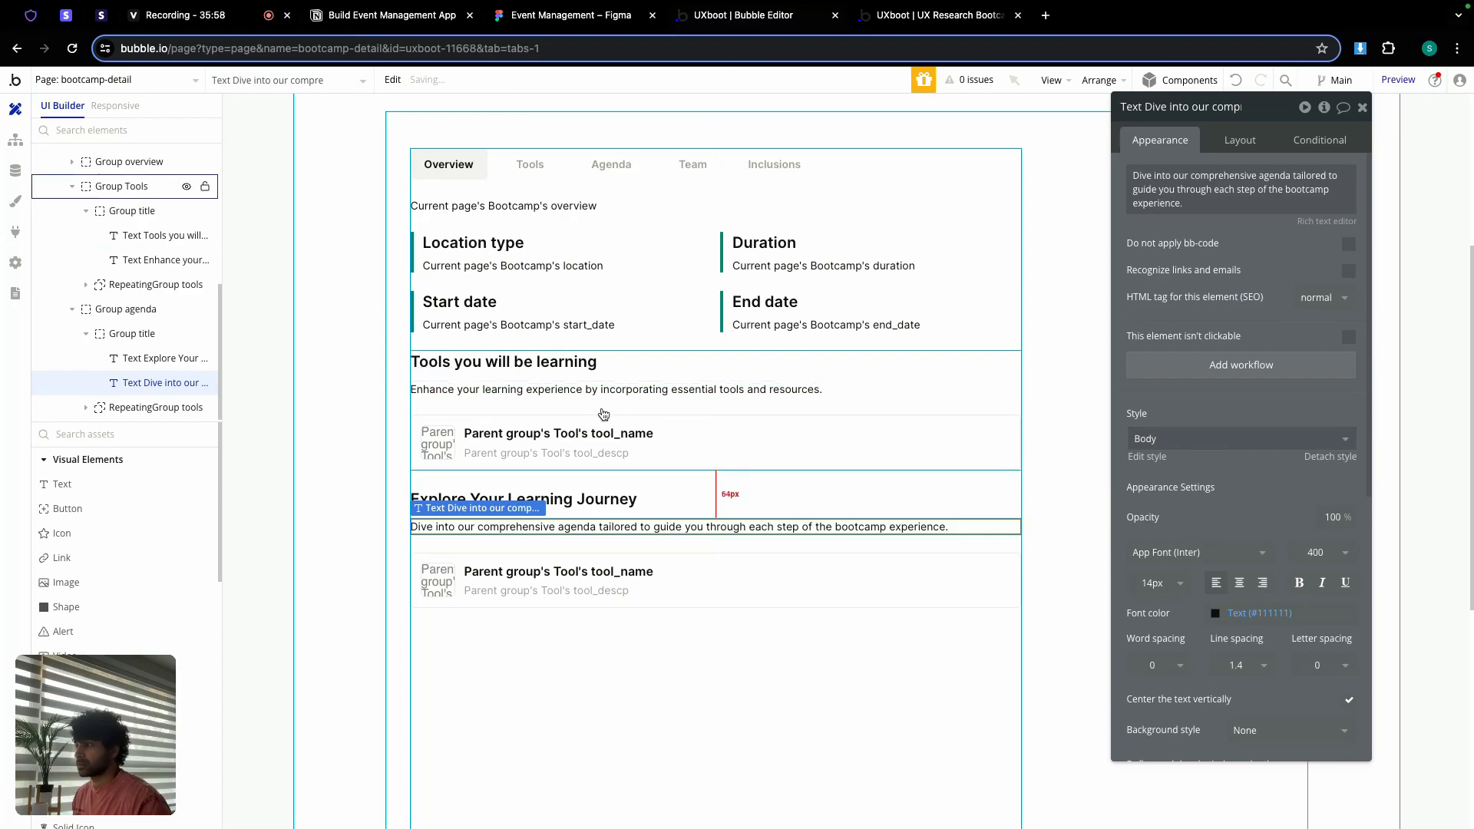
pyautogui.click(604, 414)
pyautogui.click(1241, 140)
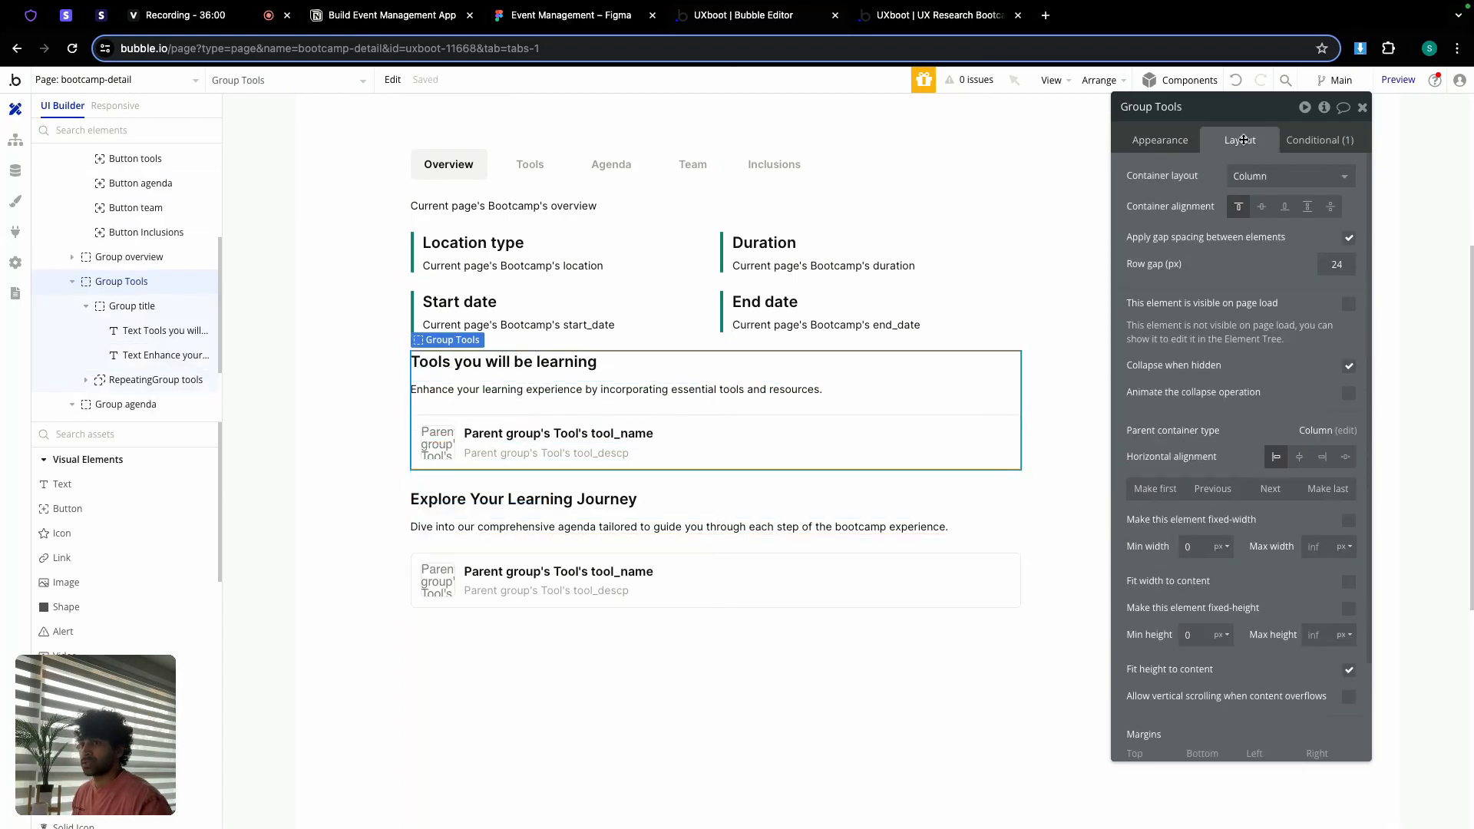
# Step: Hide the tools and overview sections and select Group agenda
pyautogui.click(185, 282)
pyautogui.click(186, 261)
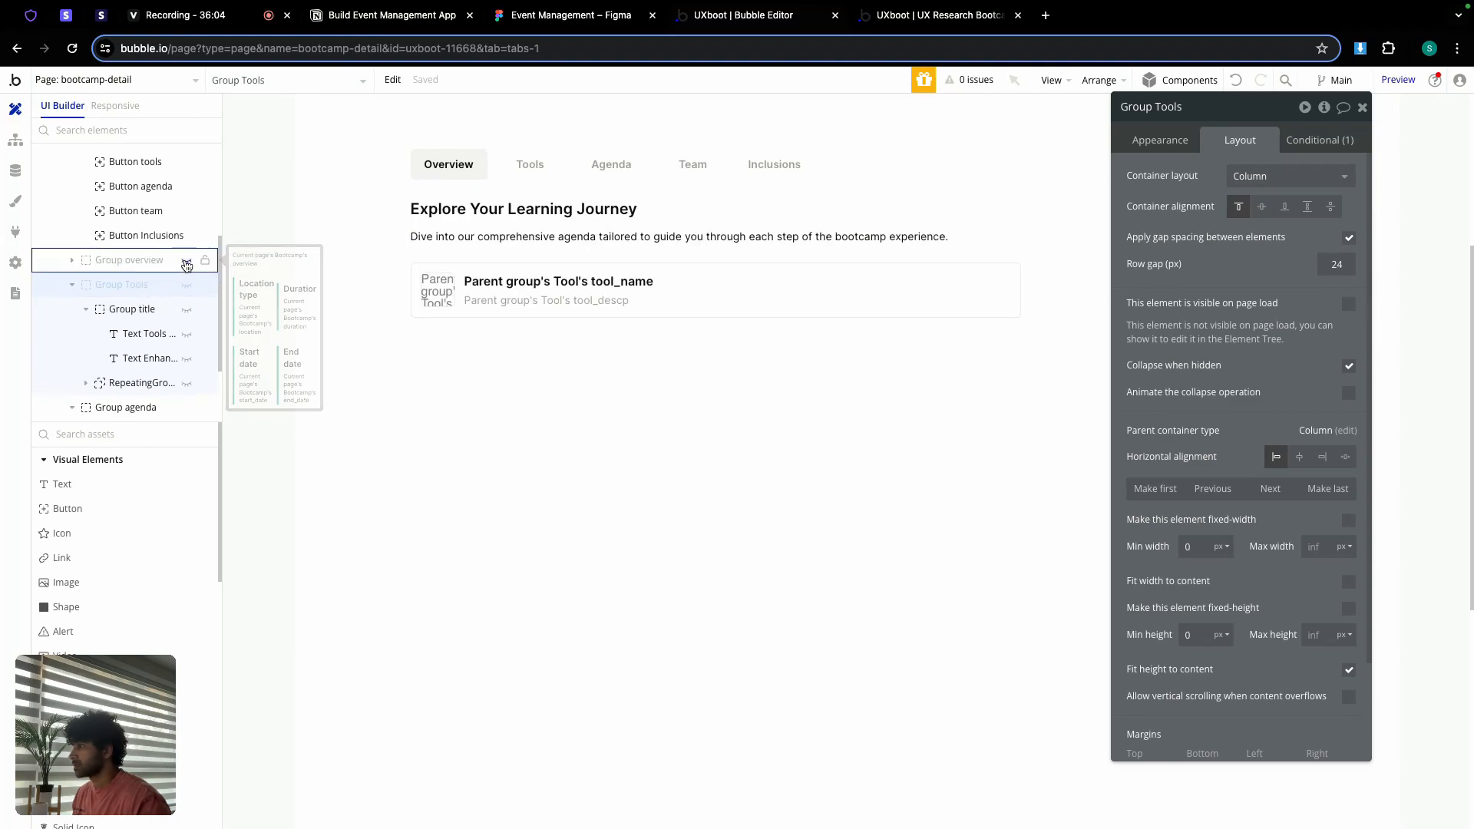
pyautogui.click(513, 335)
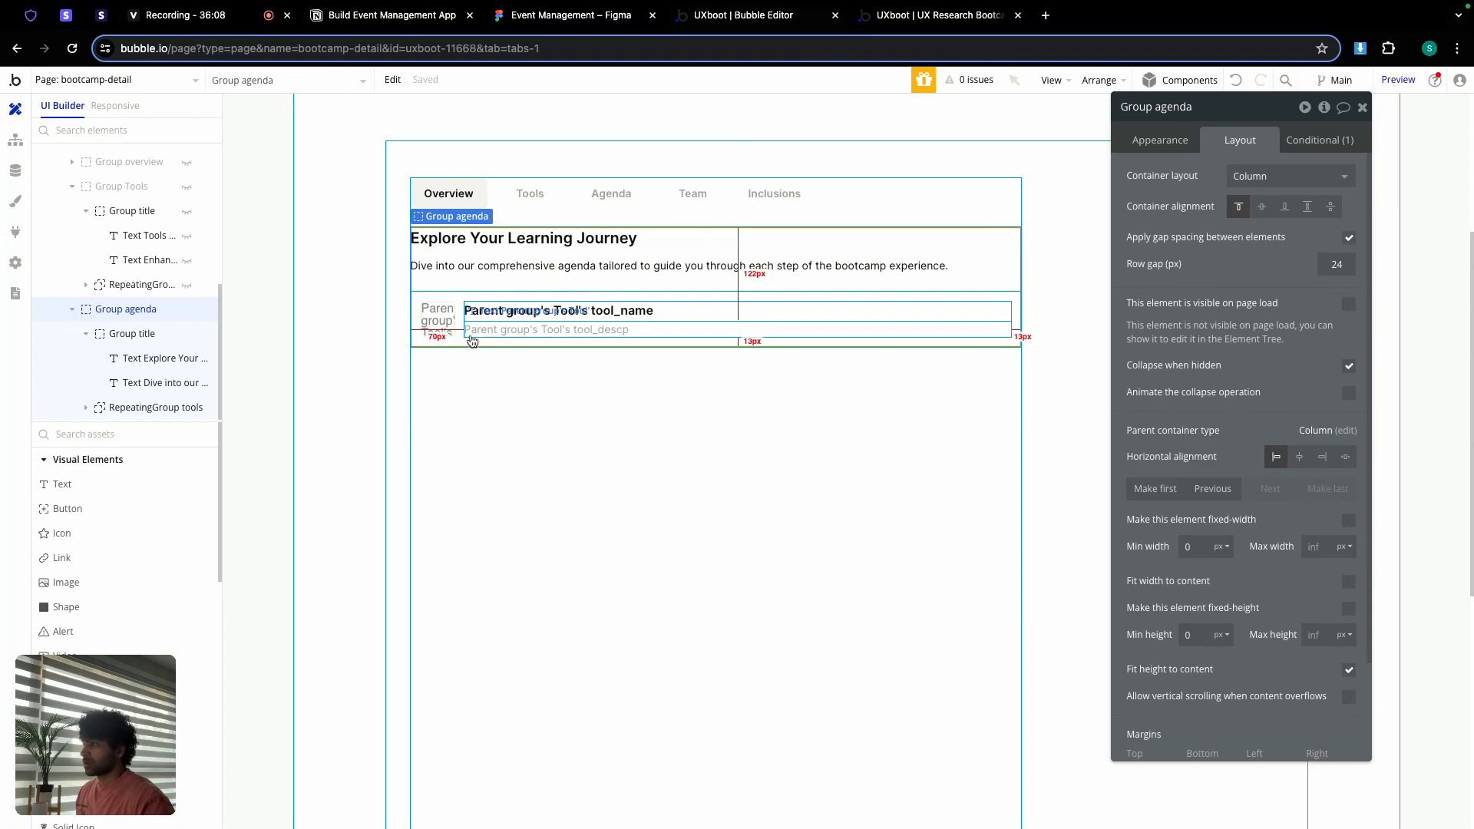
# Step: Set the agenda list's row group content type to Agenda
pyautogui.click(592, 323)
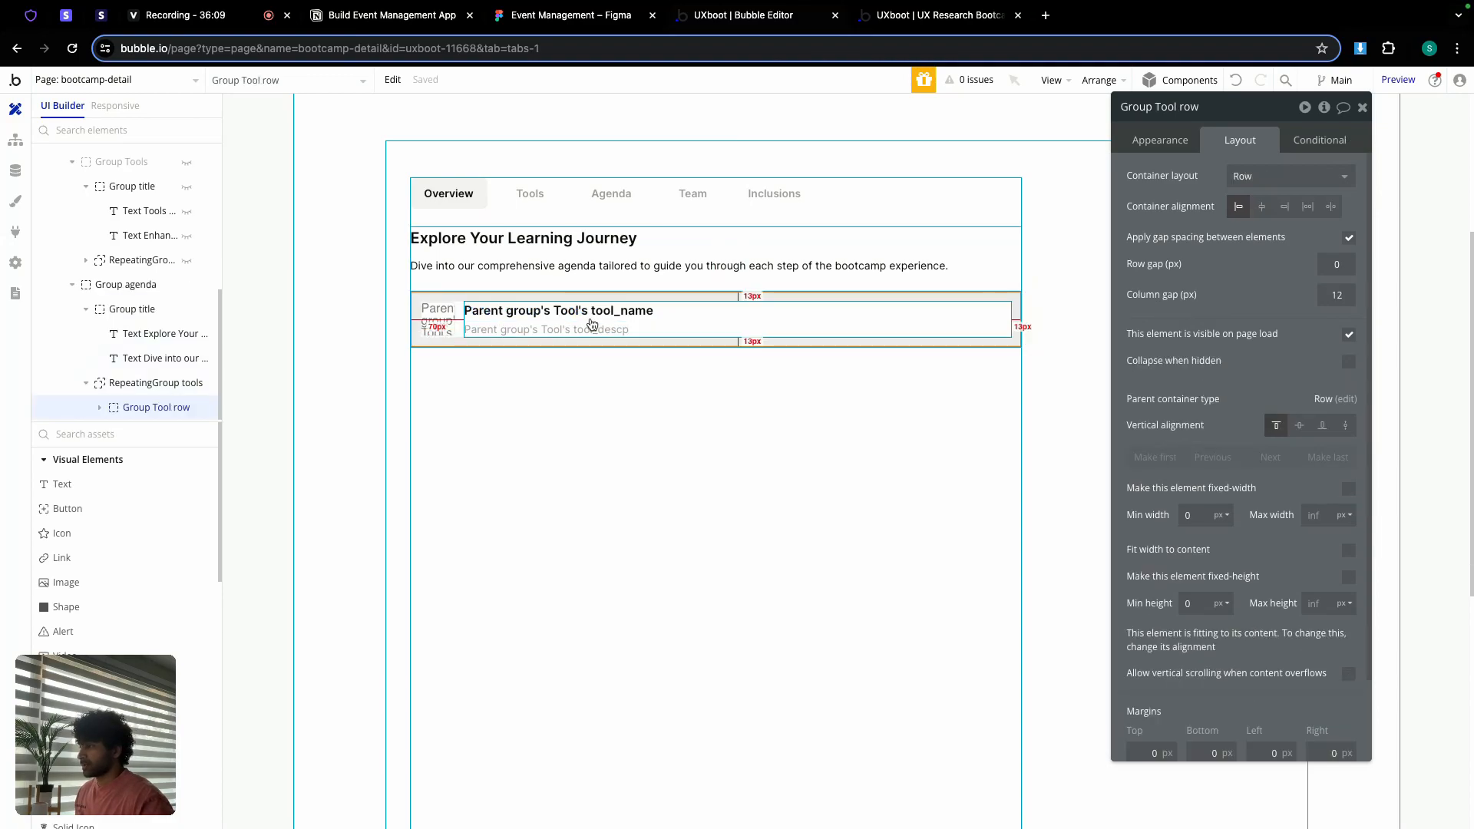
pyautogui.click(1183, 147)
pyautogui.click(1264, 174)
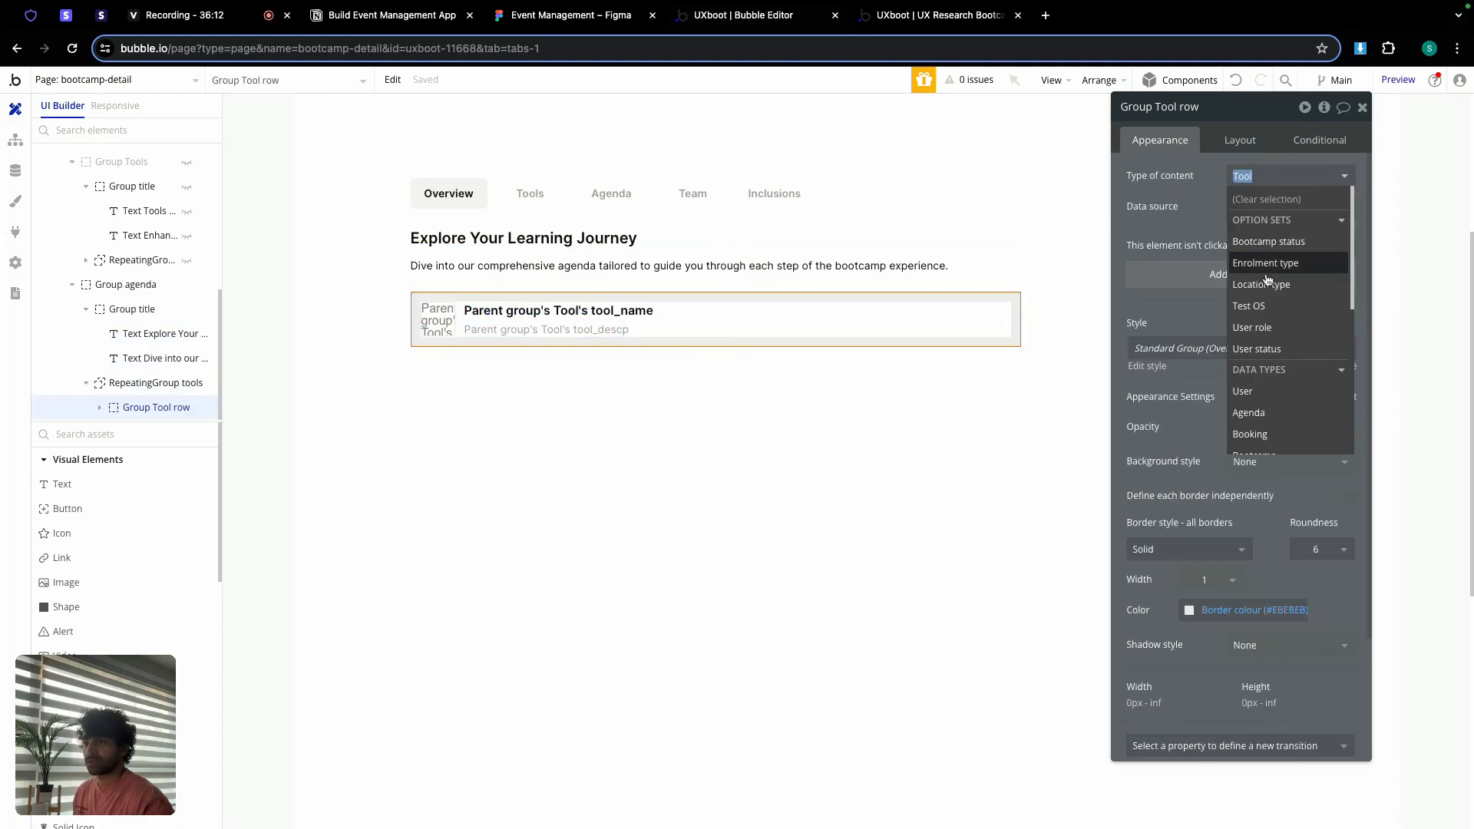
pyautogui.click(1270, 392)
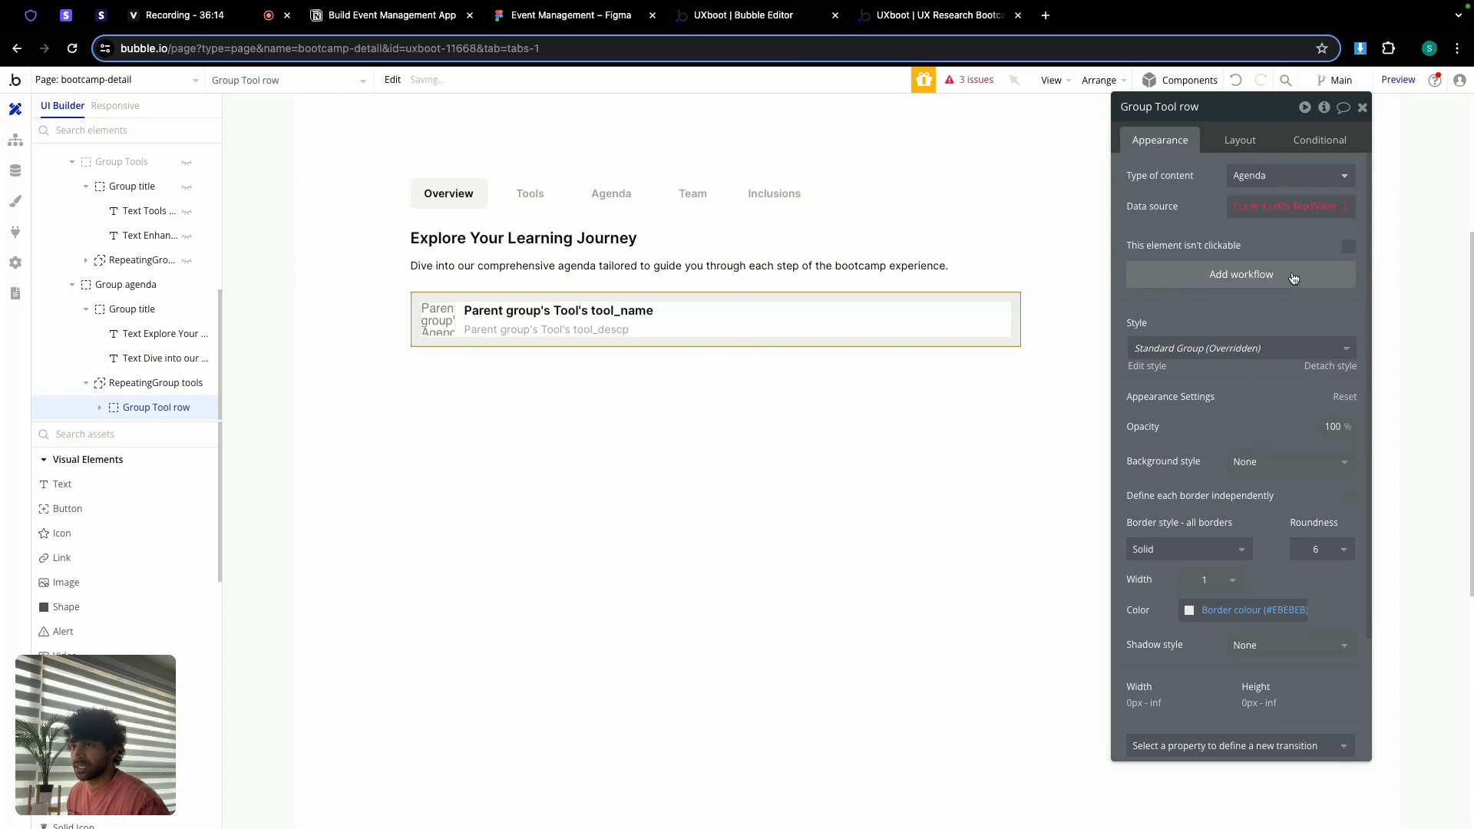
pyautogui.click(1272, 207)
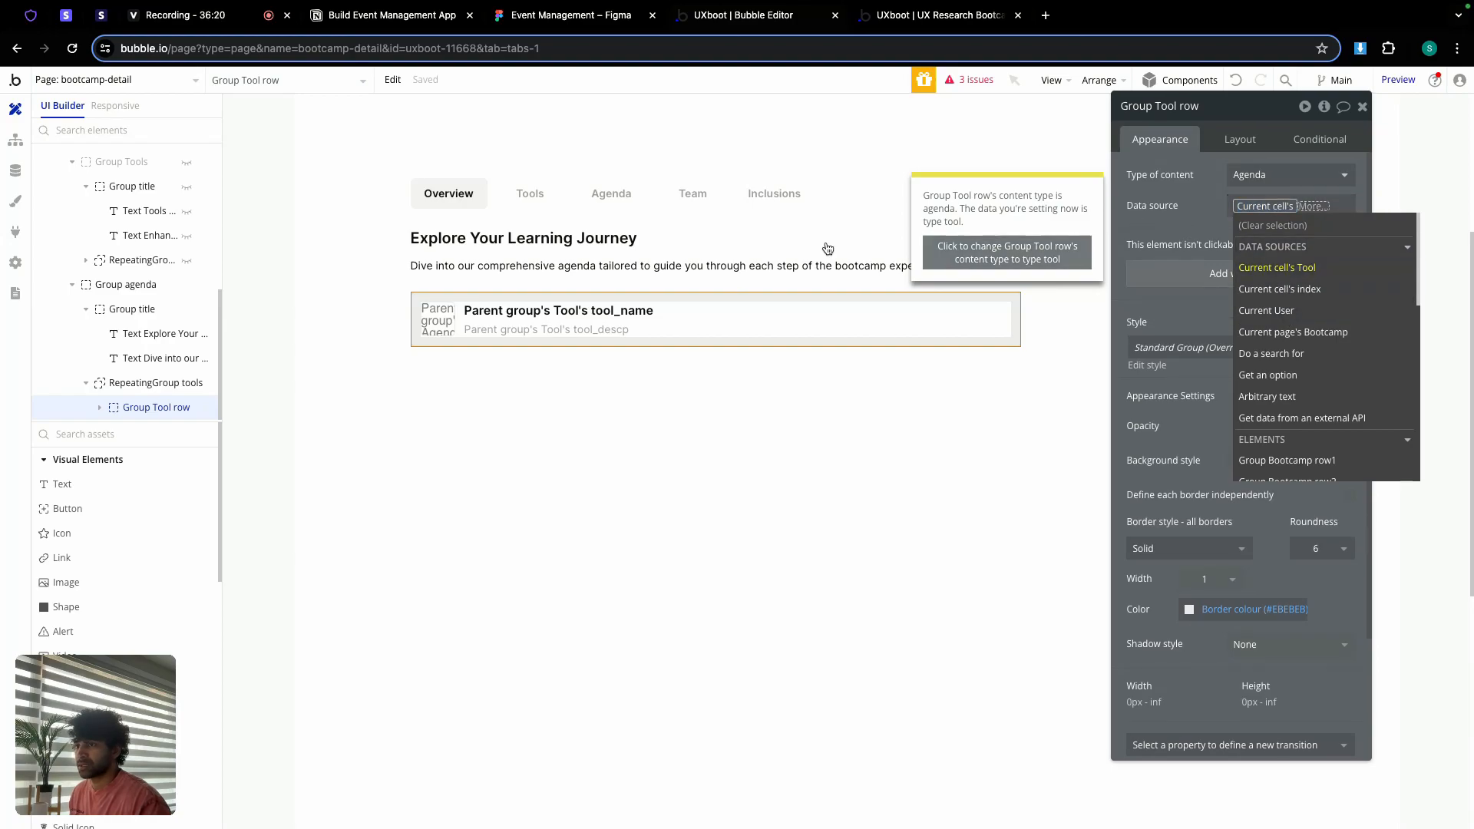
# Step: Rename the list RepeatingGroup agenda, type Agenda, searching for Agendas
pyautogui.click(132, 384)
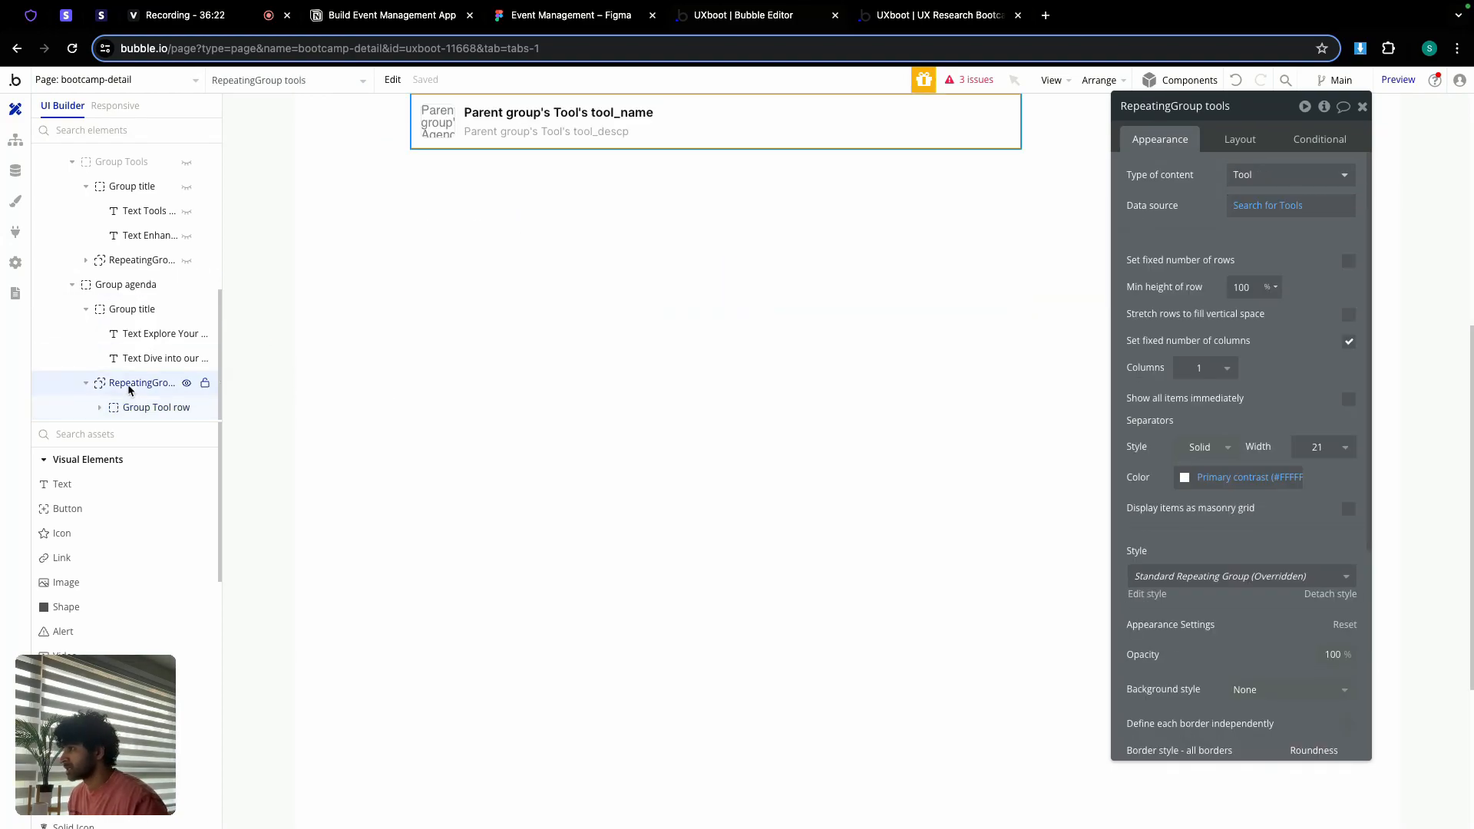
pyautogui.scroll(3, 984, 285)
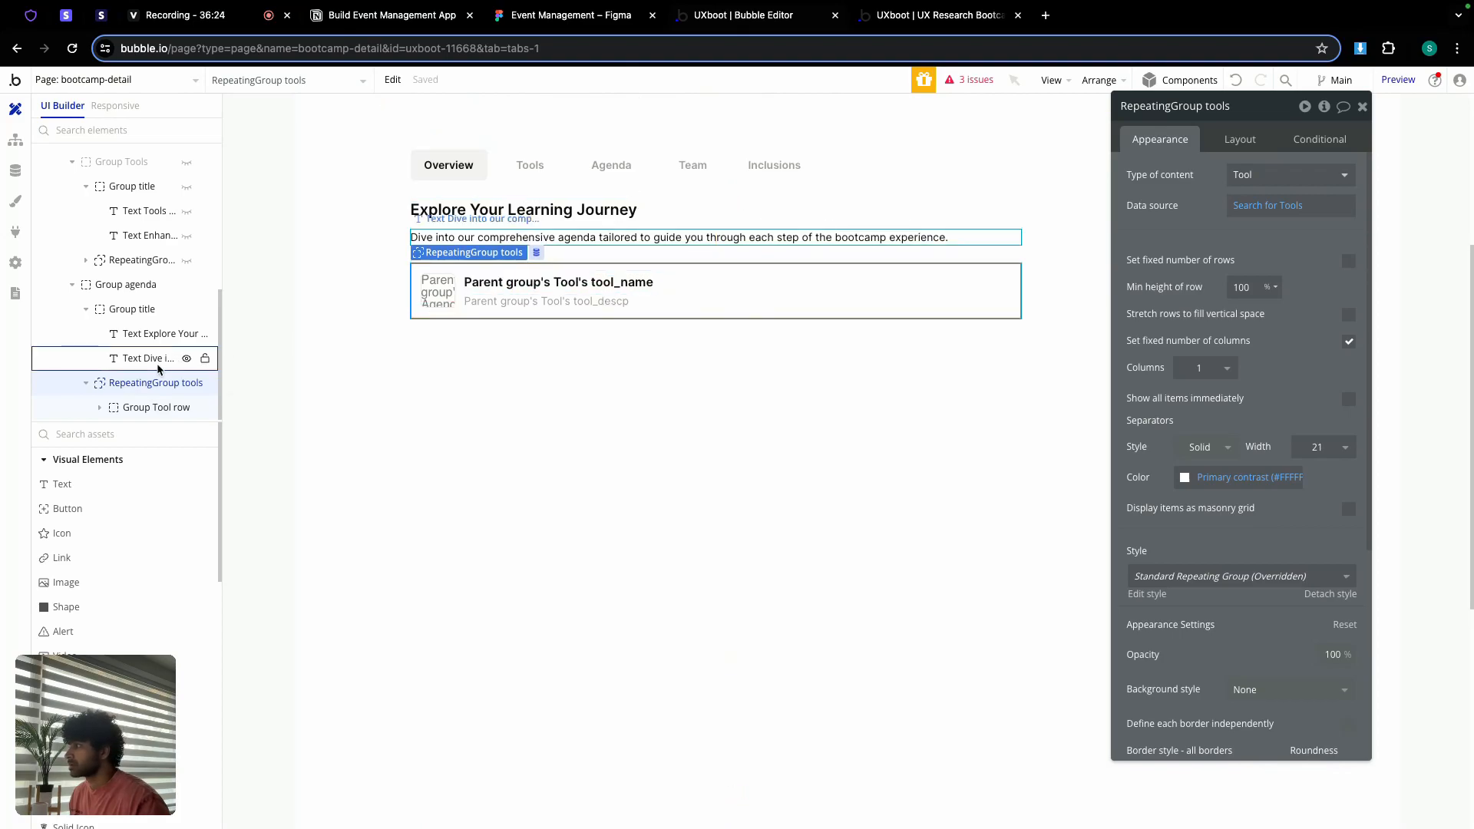
pyautogui.doubleClick(1219, 106)
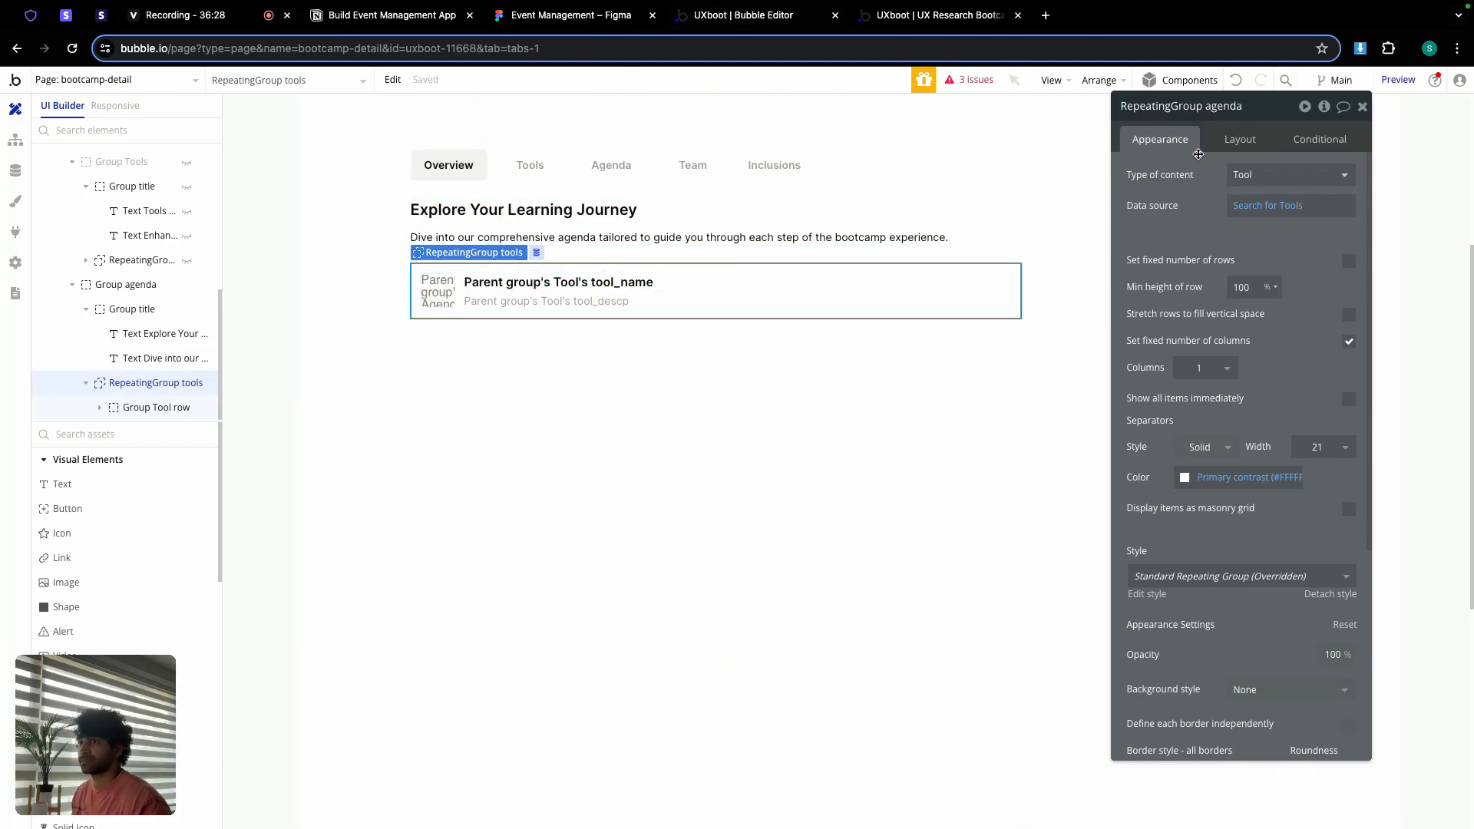
pyautogui.click(1264, 177)
pyautogui.click(1249, 390)
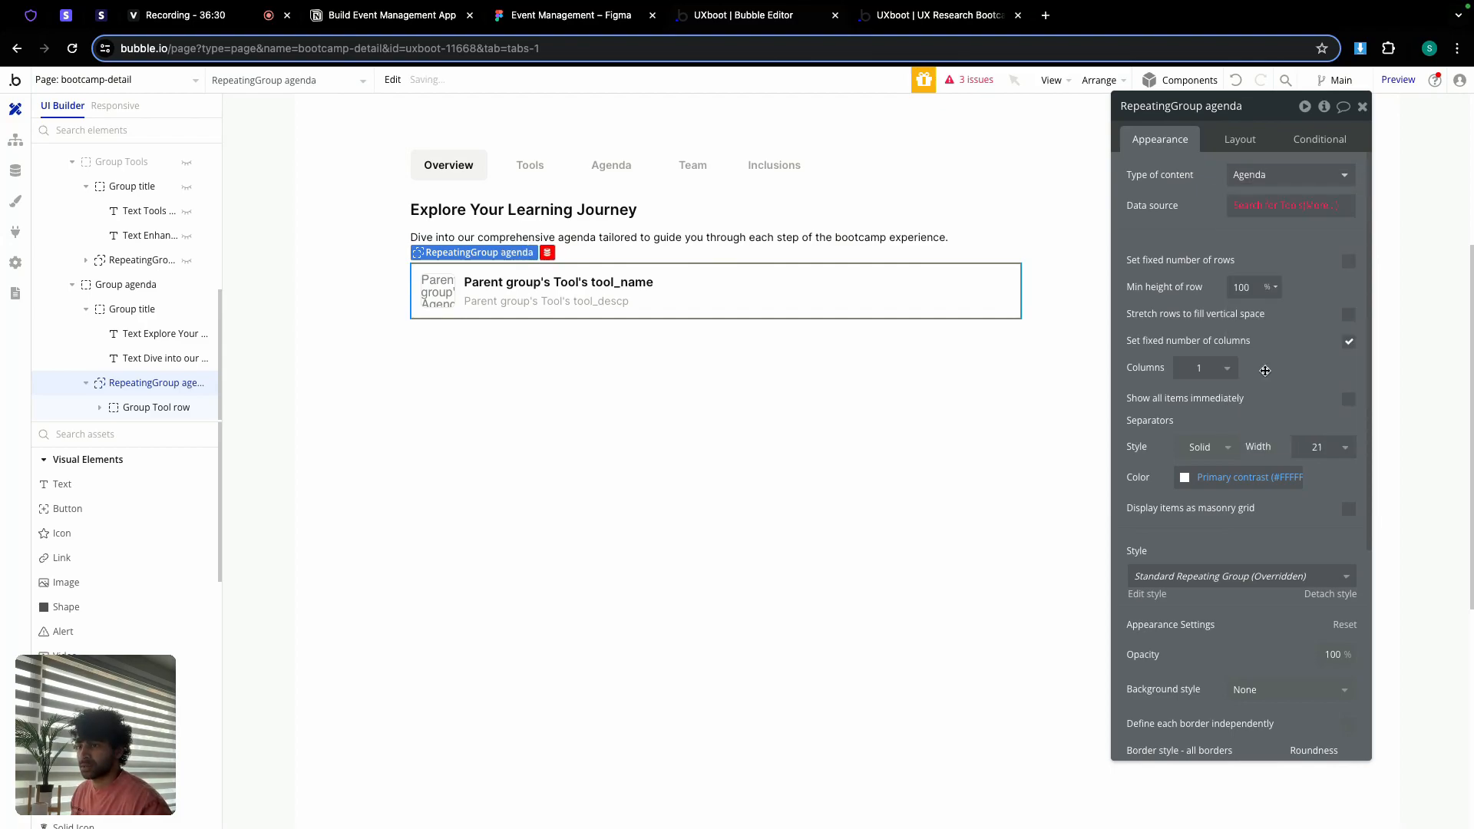
pyautogui.click(1278, 205)
pyautogui.click(1019, 153)
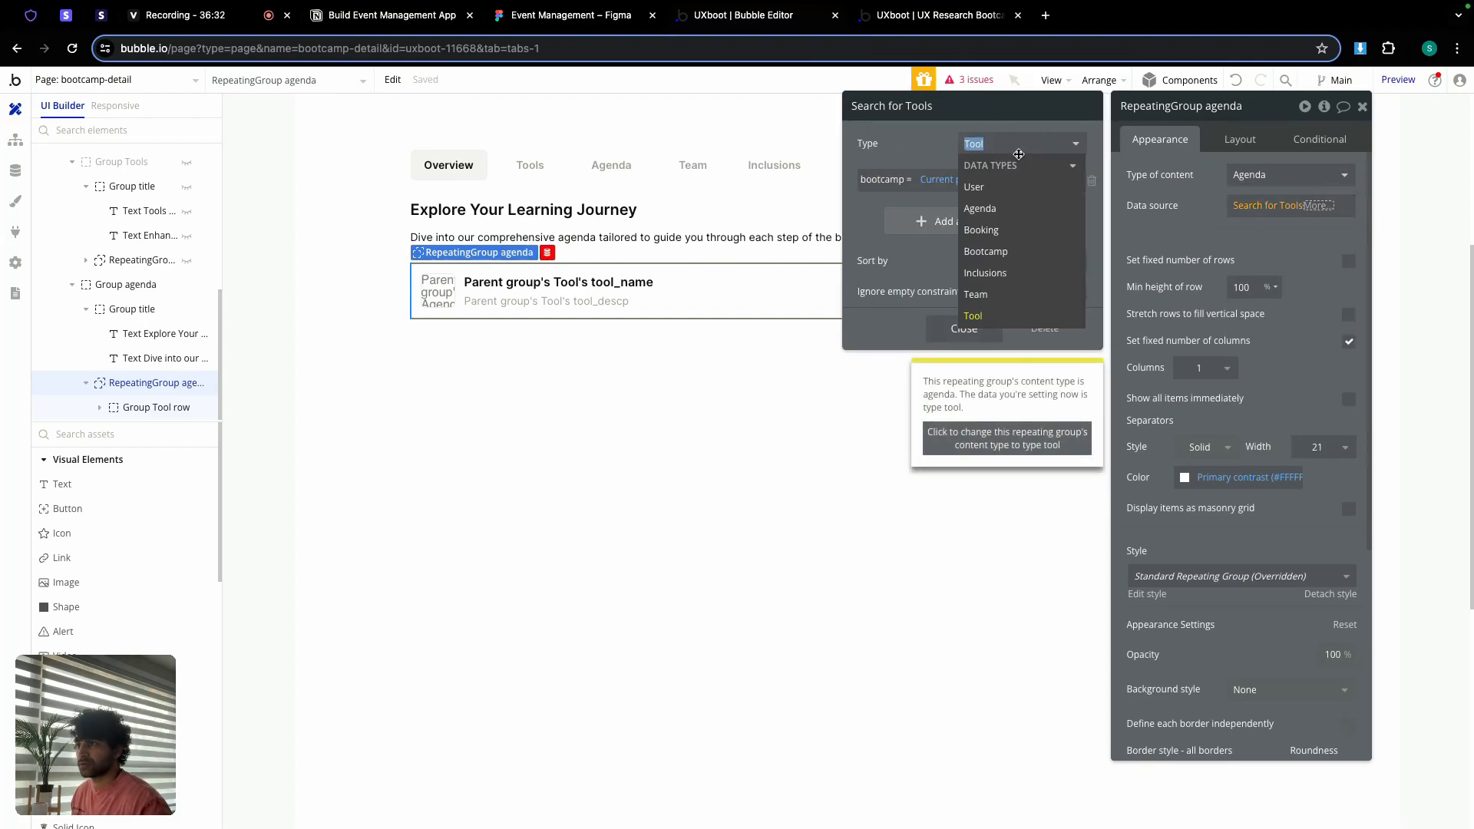
pyautogui.click(990, 208)
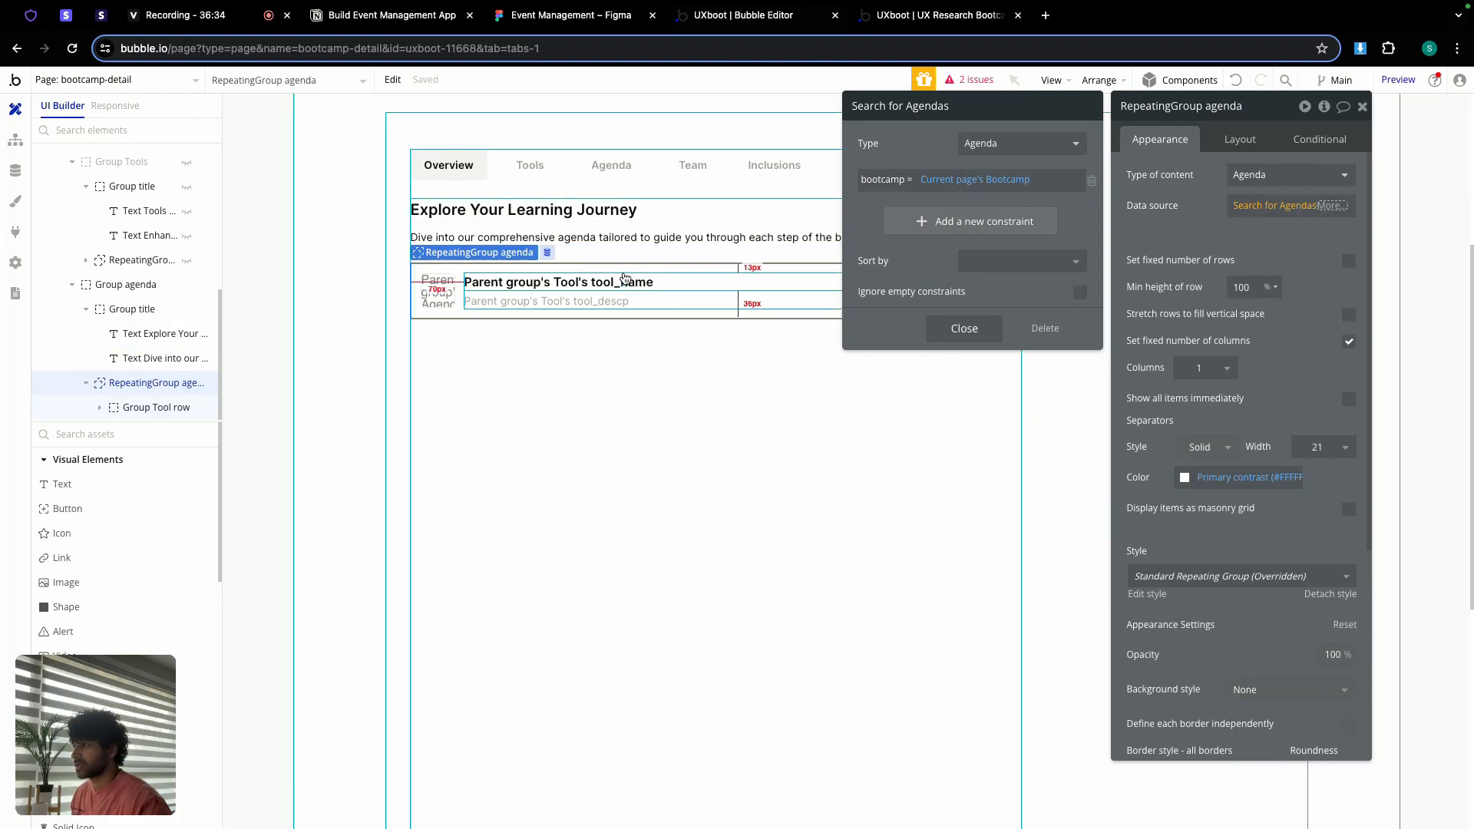
# Step: Give the inner row group type Agenda with Parent group's Agenda as data source
pyautogui.click(461, 315)
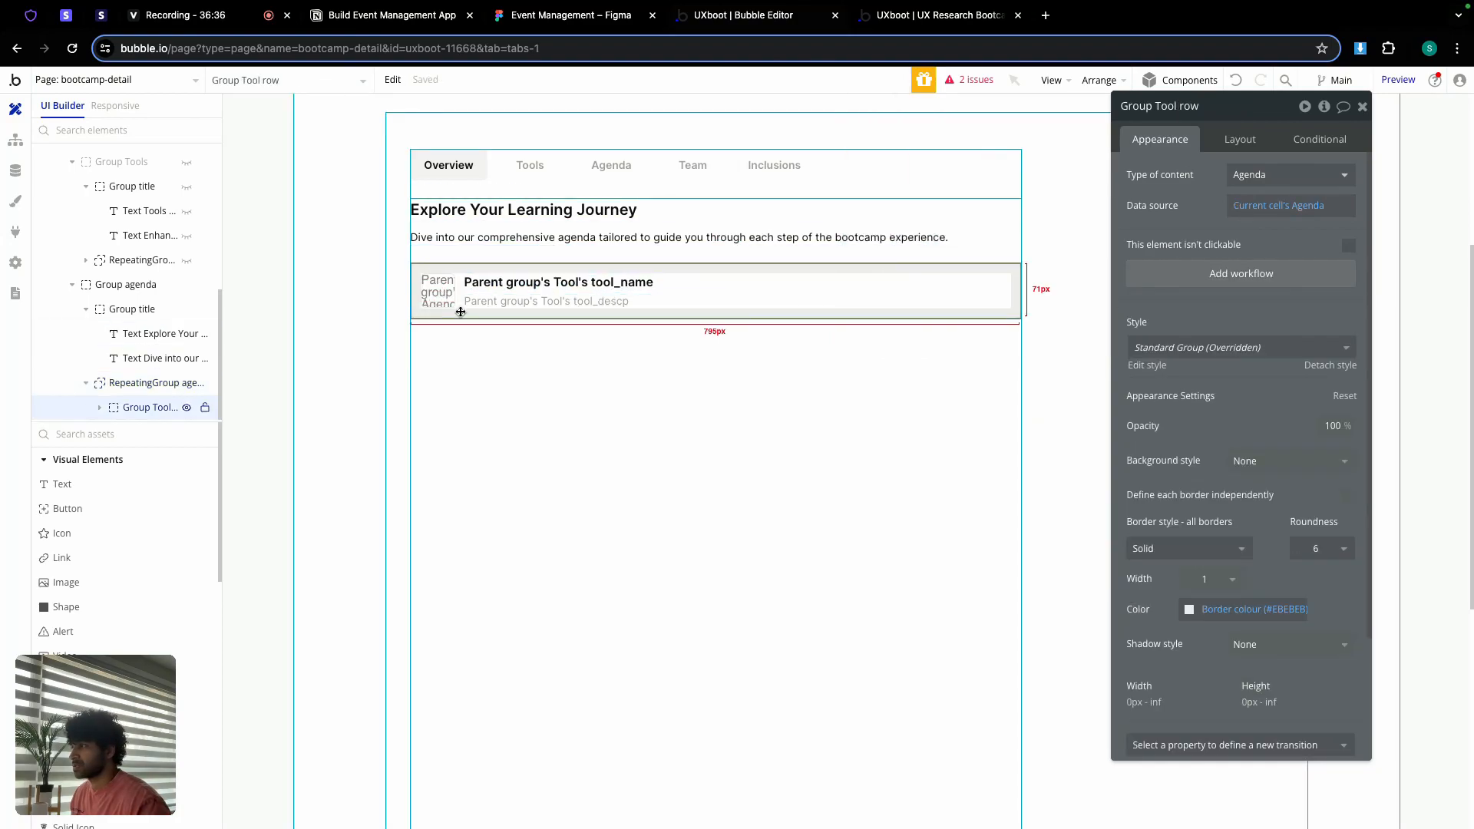
pyautogui.click(691, 289)
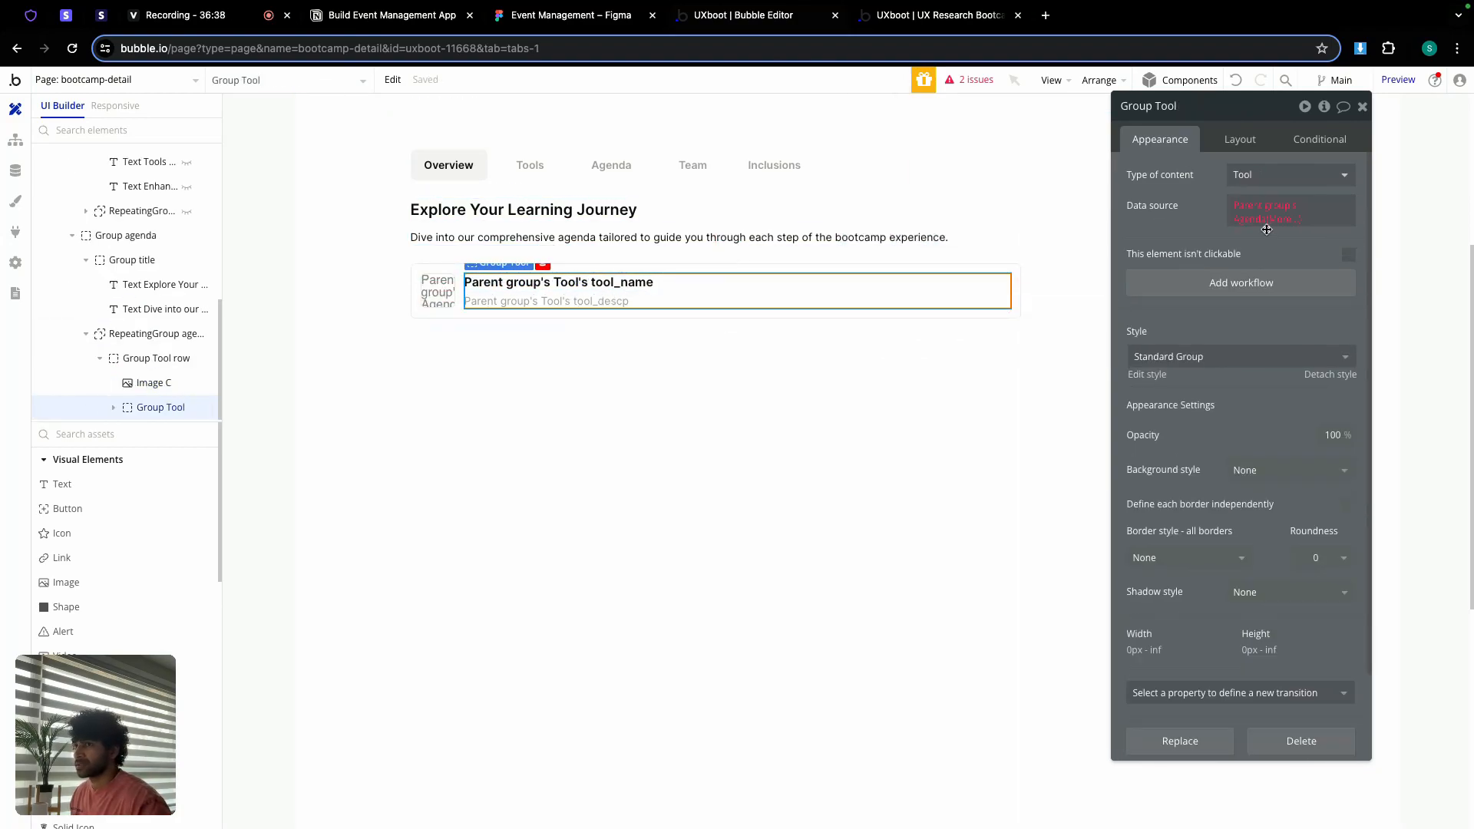
pyautogui.click(1259, 205)
pyautogui.click(1298, 271)
pyautogui.click(1201, 217)
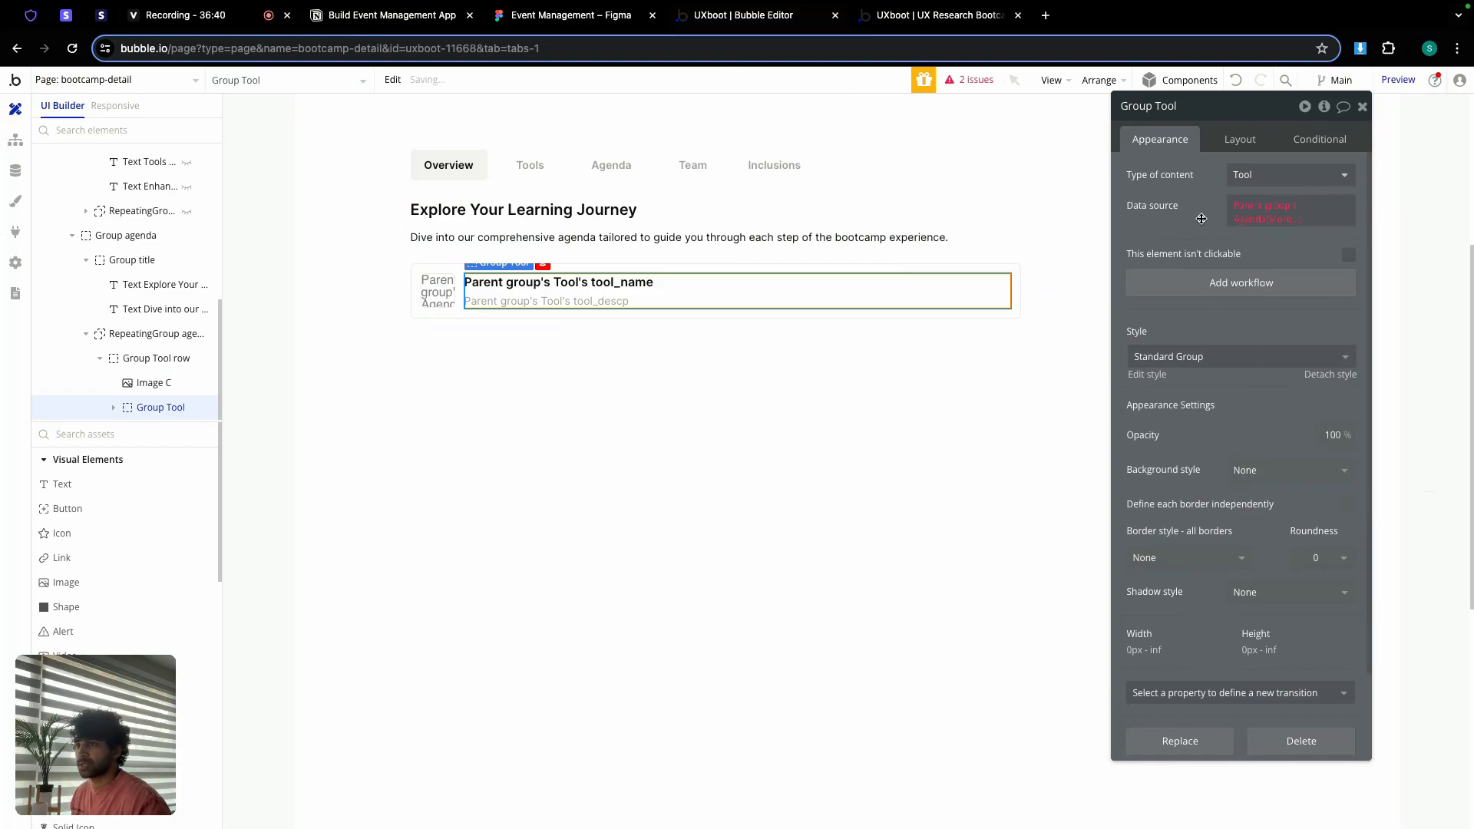
pyautogui.click(1252, 175)
pyautogui.scroll(-1, 1244, 369)
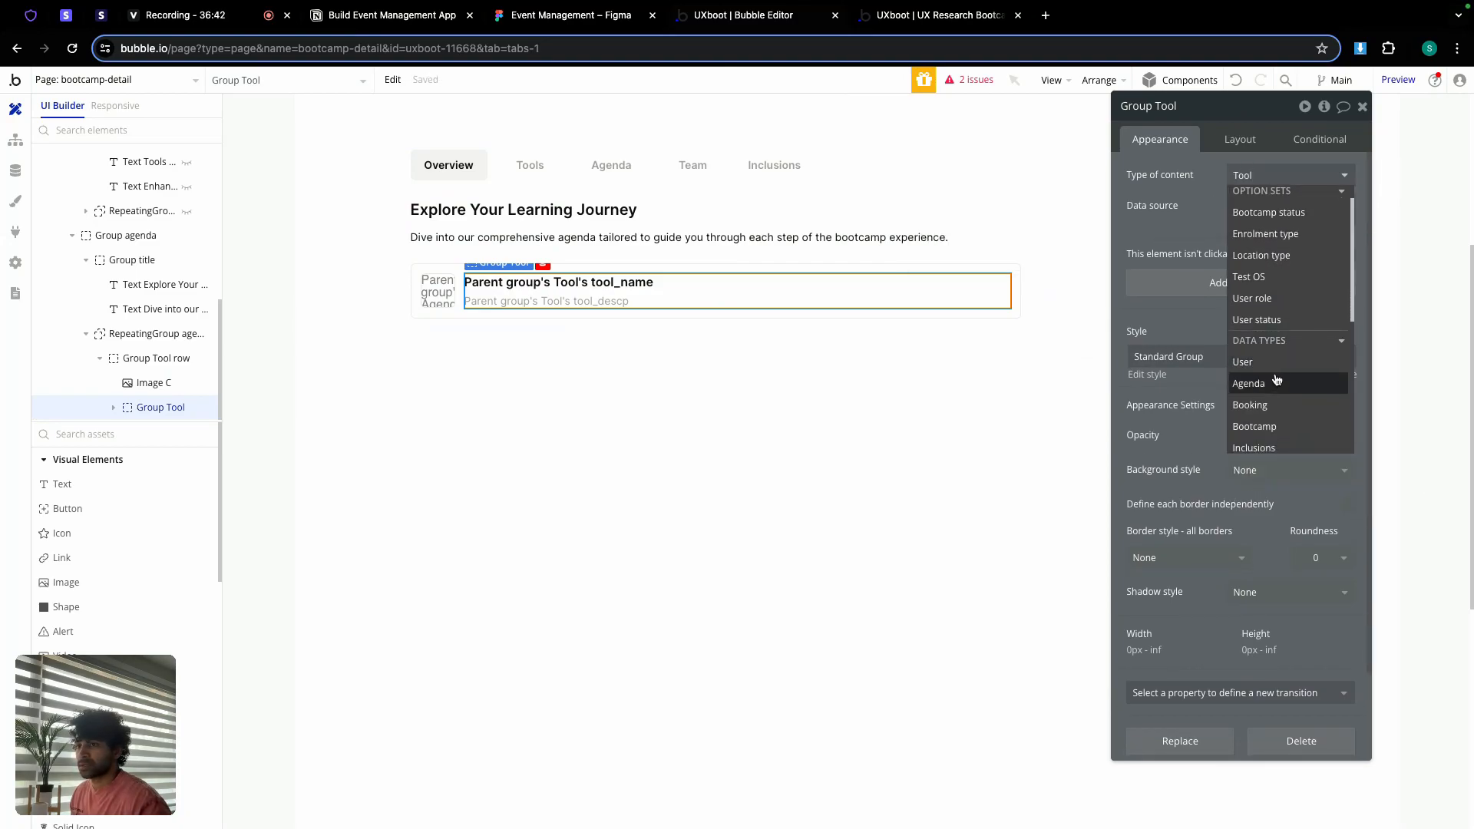
pyautogui.click(1249, 381)
# Step: Set Image C's dynamic image to Parent group's Agenda's tool's tool_img
pyautogui.click(437, 294)
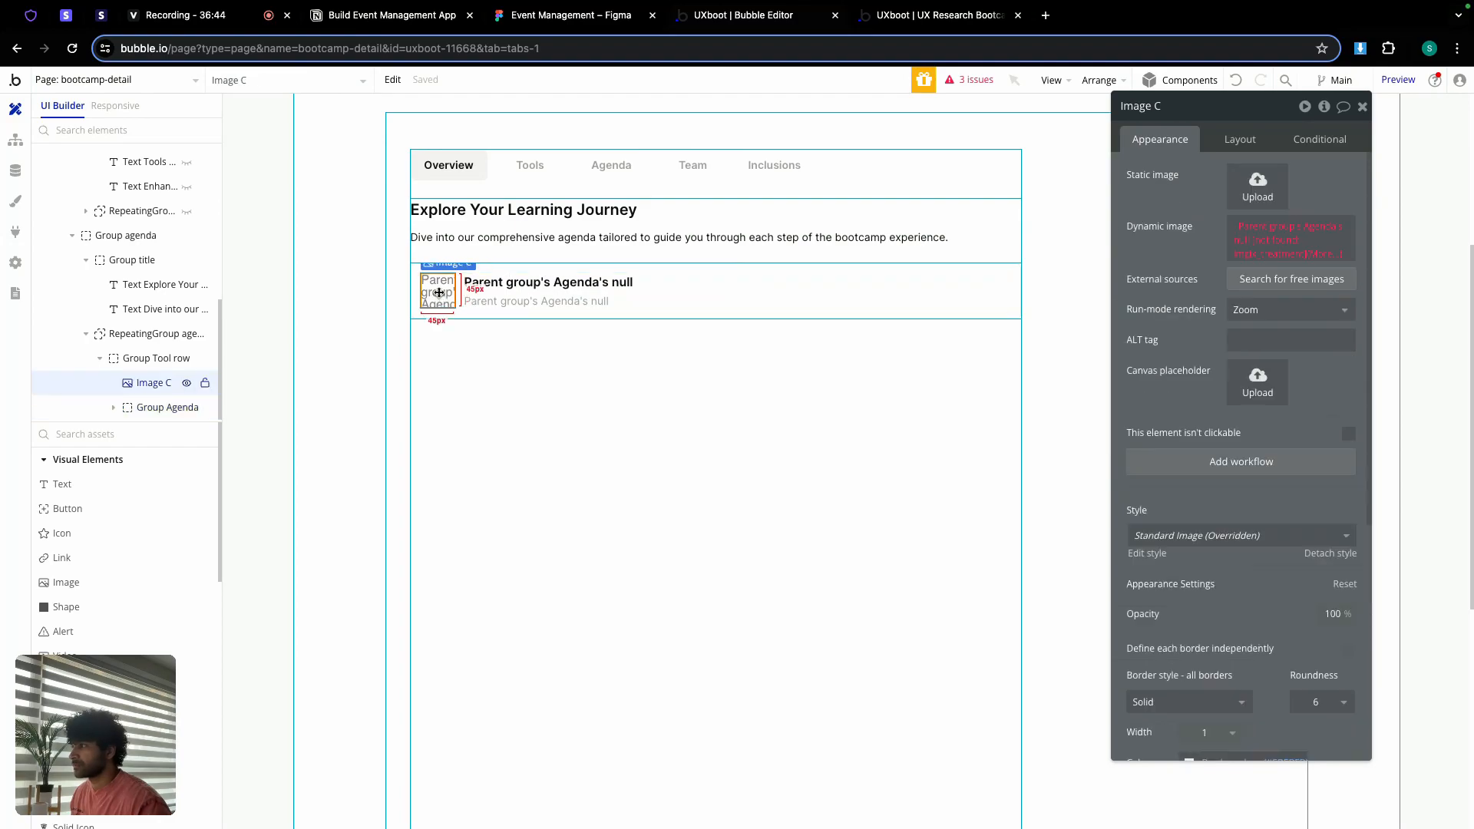
pyautogui.click(1289, 239)
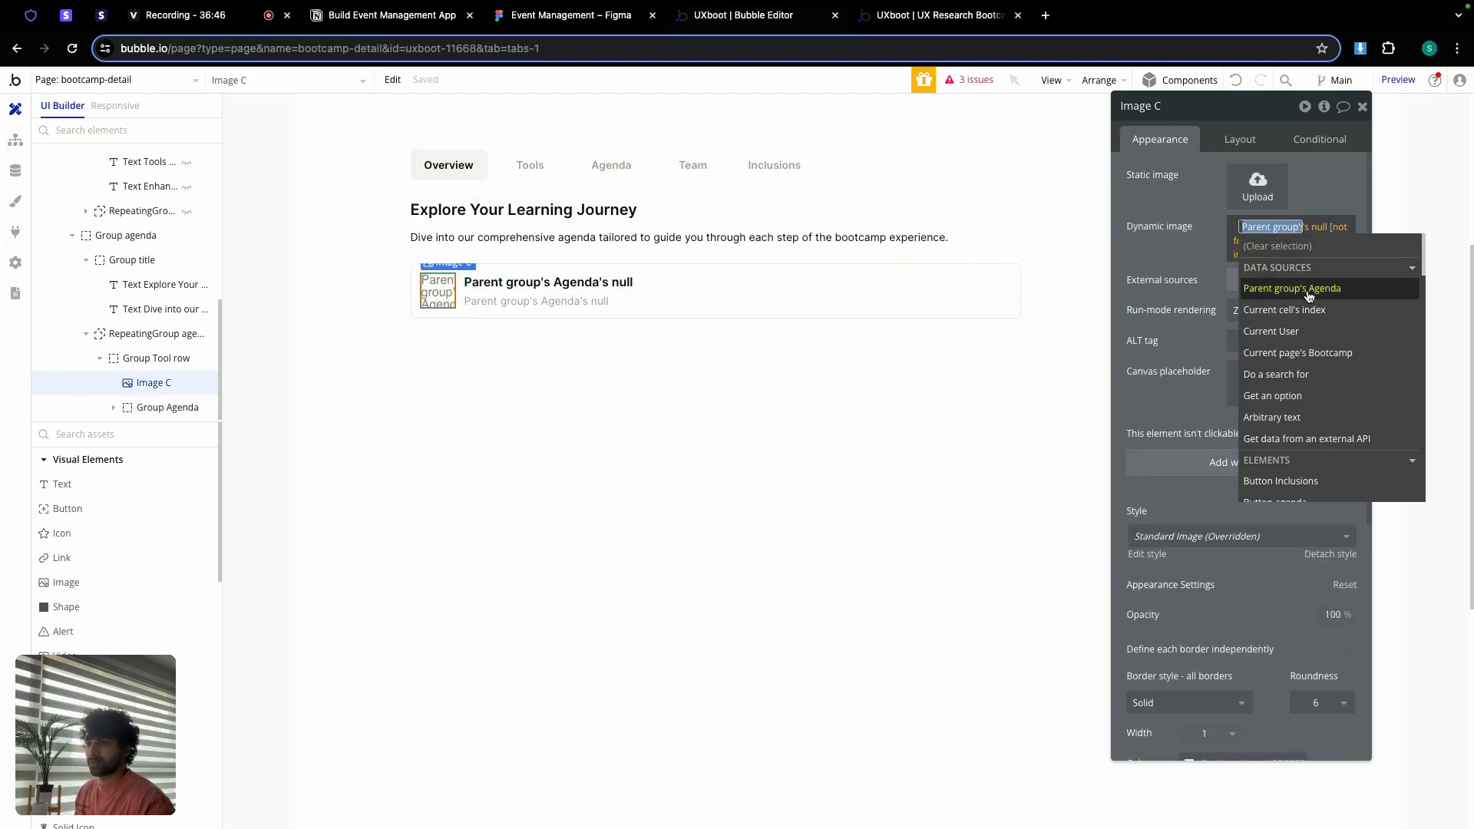
pyautogui.click(1307, 291)
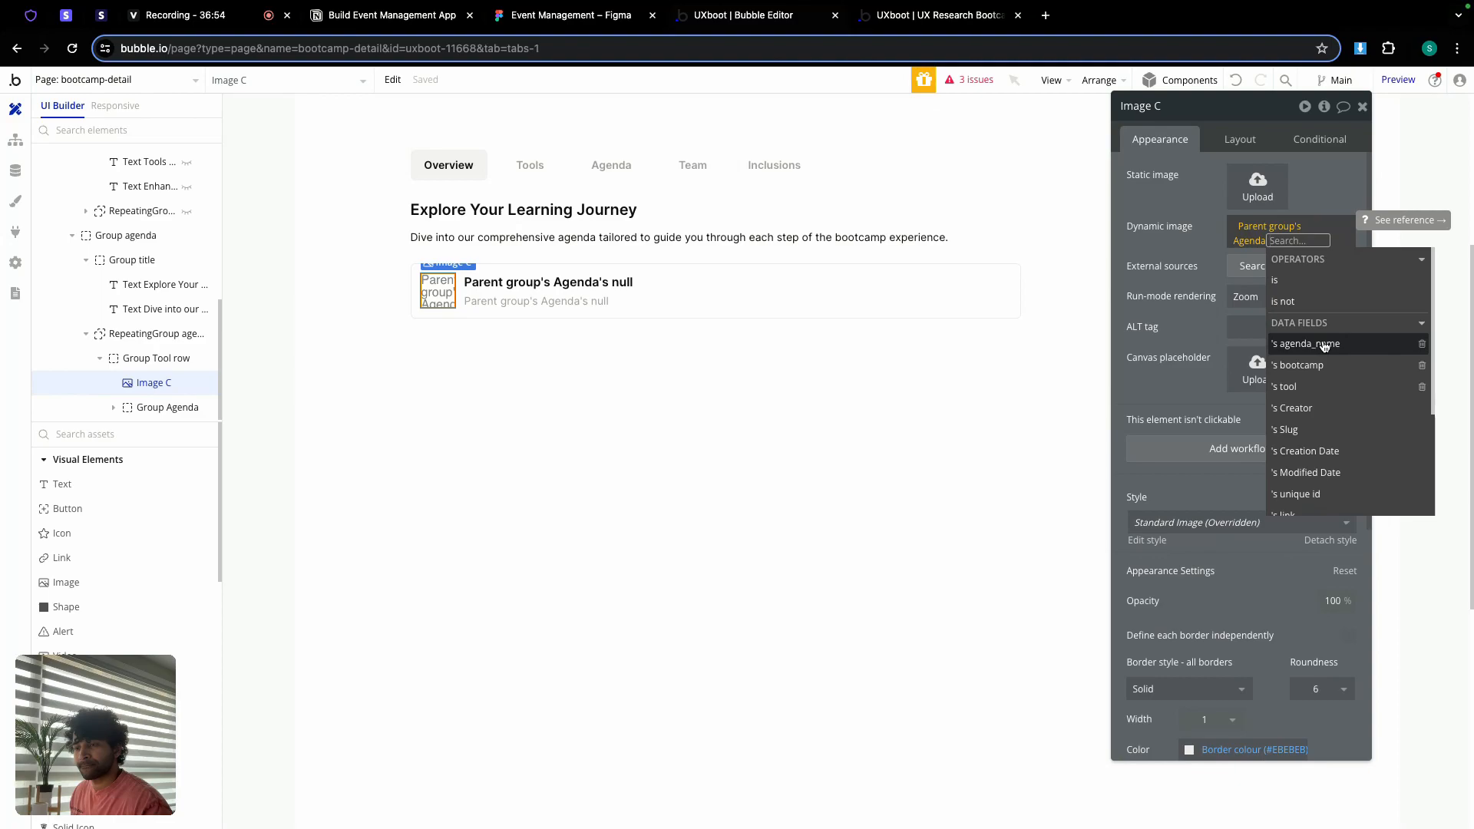
pyautogui.click(1305, 386)
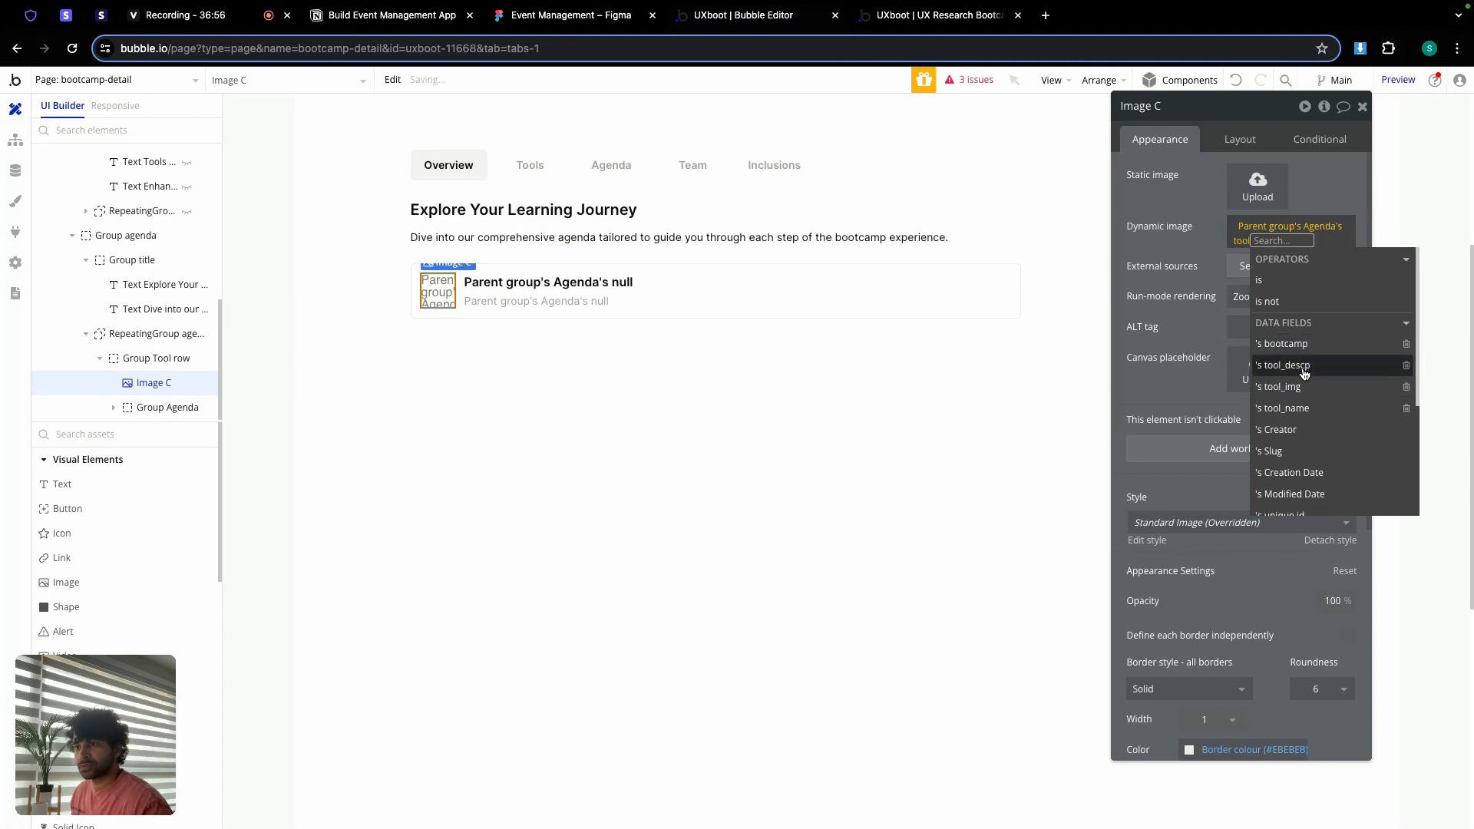
pyautogui.click(1301, 388)
# Step: Process the image with Imgix resize-by-cropping and set its roundness to 100
pyautogui.click(1296, 483)
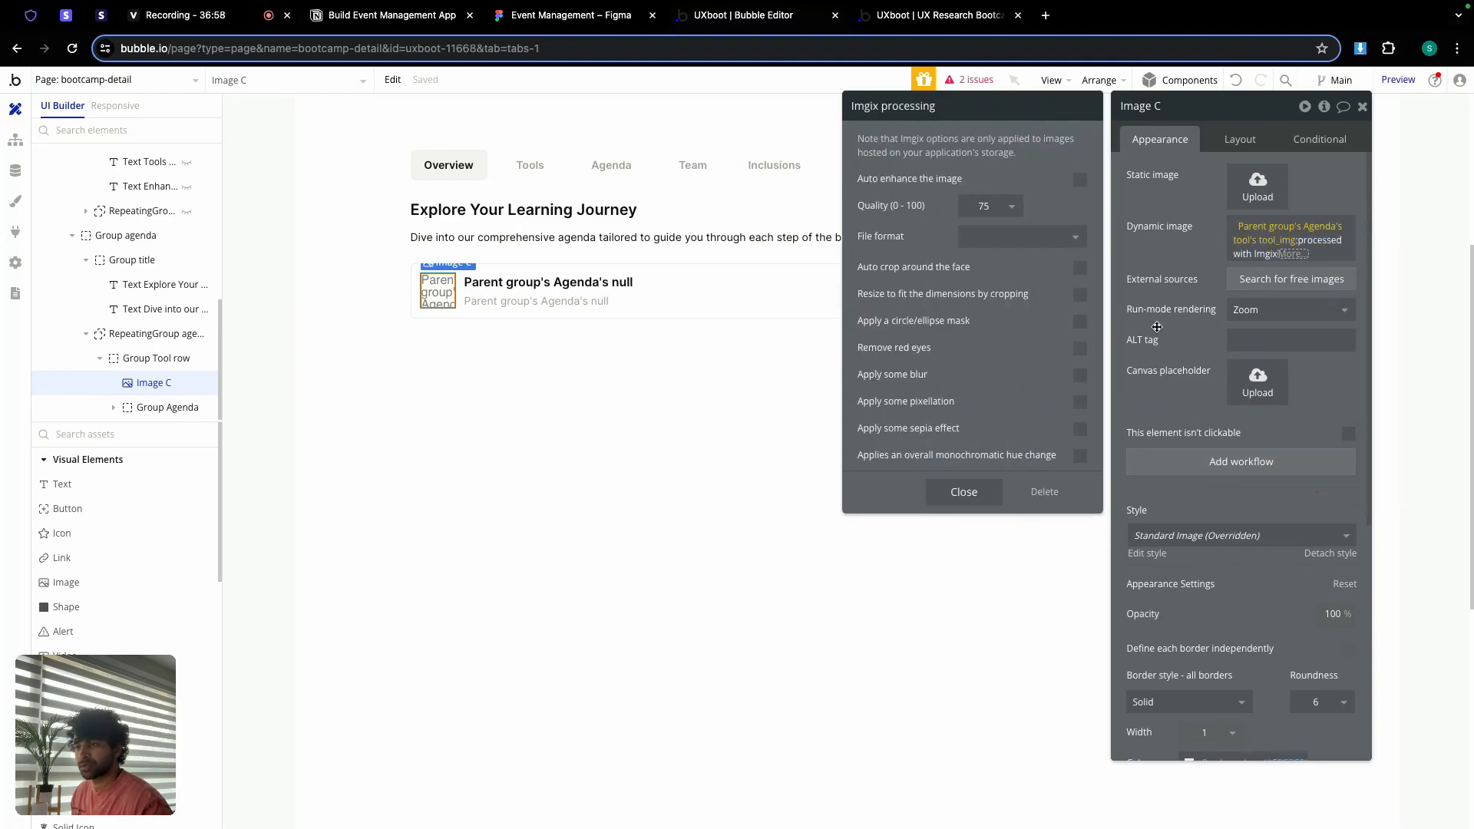
pyautogui.click(1080, 296)
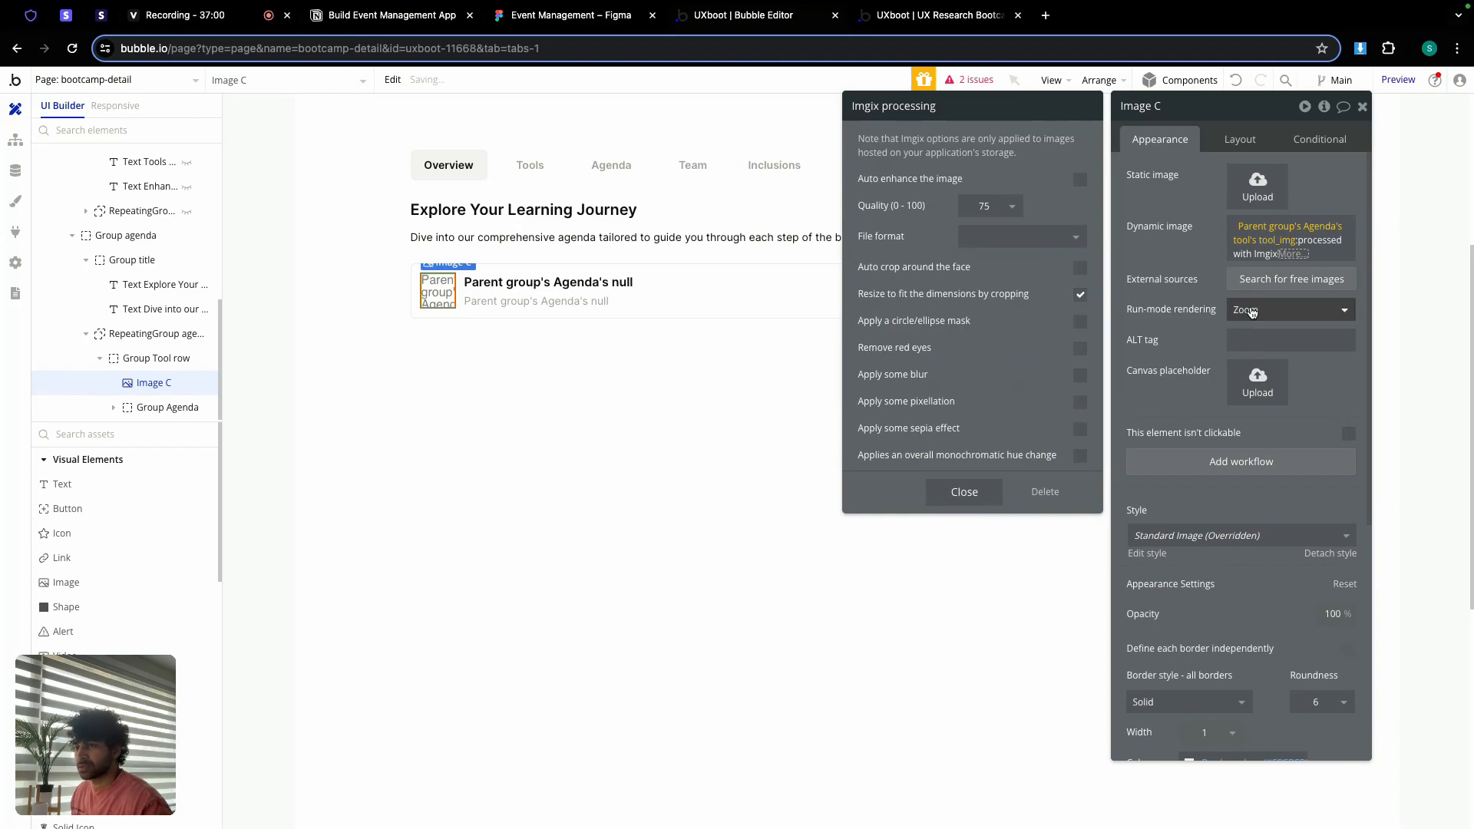
pyautogui.click(964, 492)
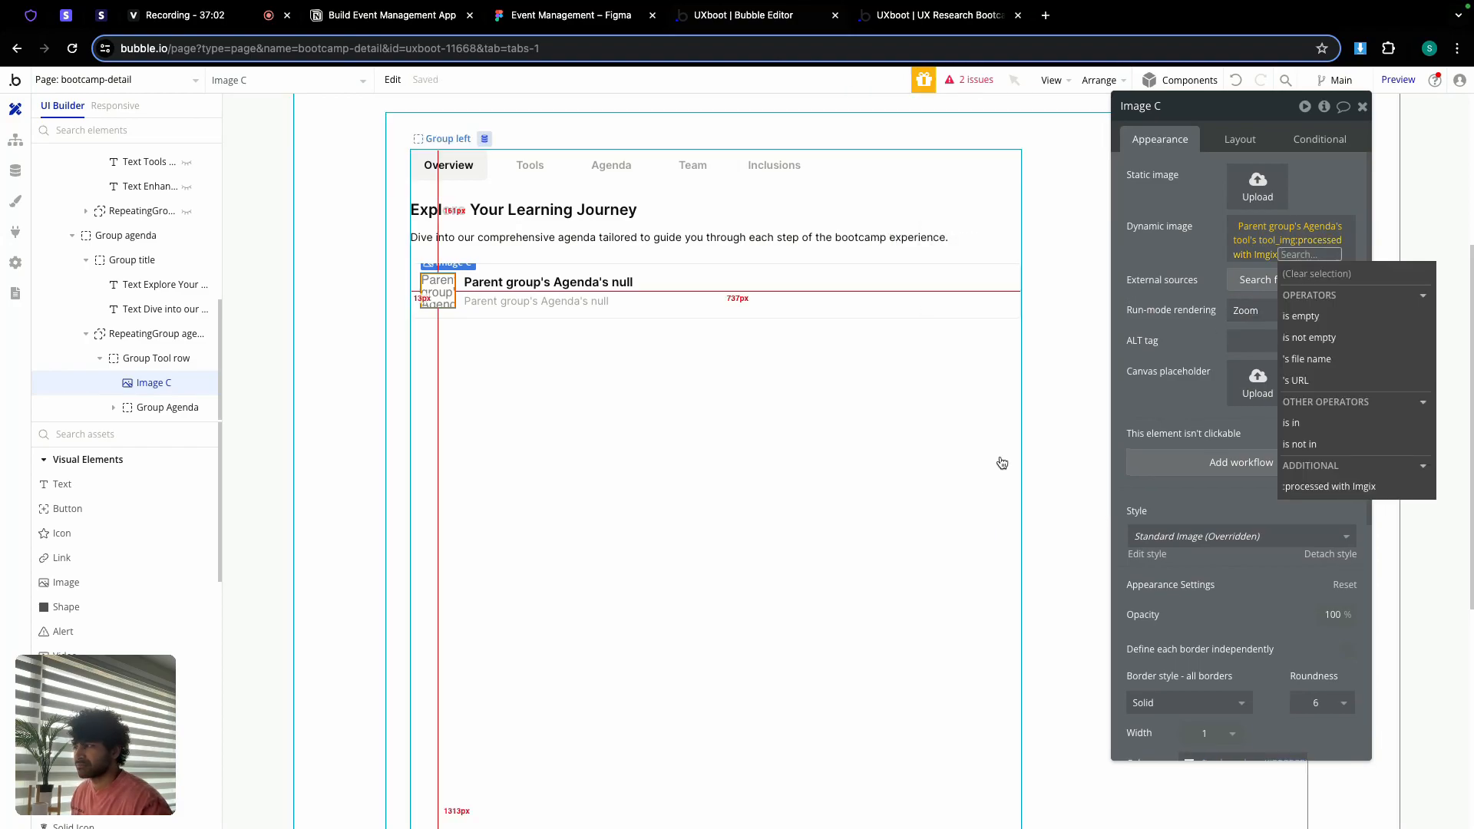
pyautogui.click(1265, 589)
pyautogui.click(1319, 700)
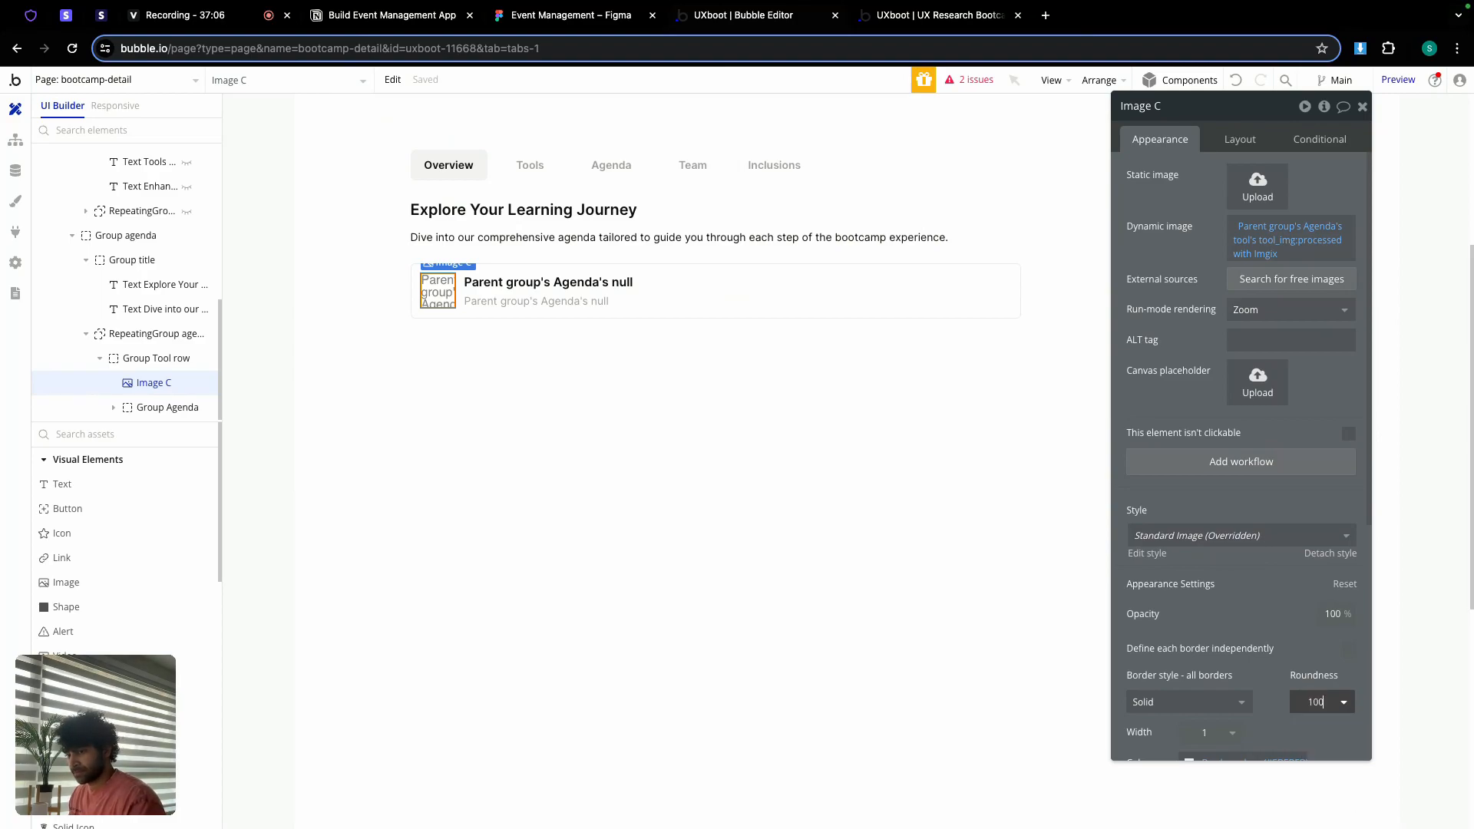
pyautogui.click(1275, 725)
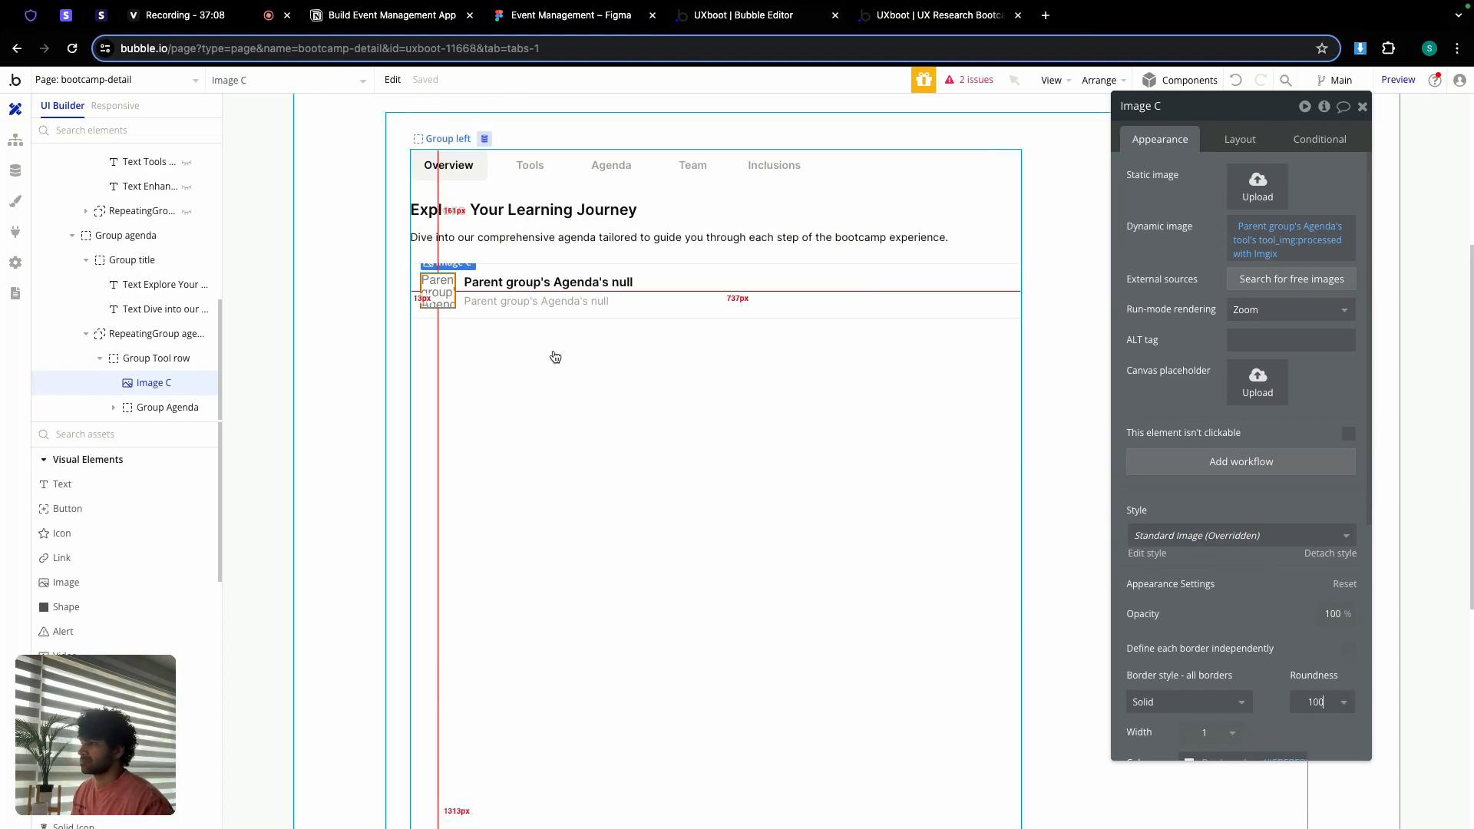
# Step: Stop Group agenda fitting height to content and delete its repeating group
pyautogui.click(474, 256)
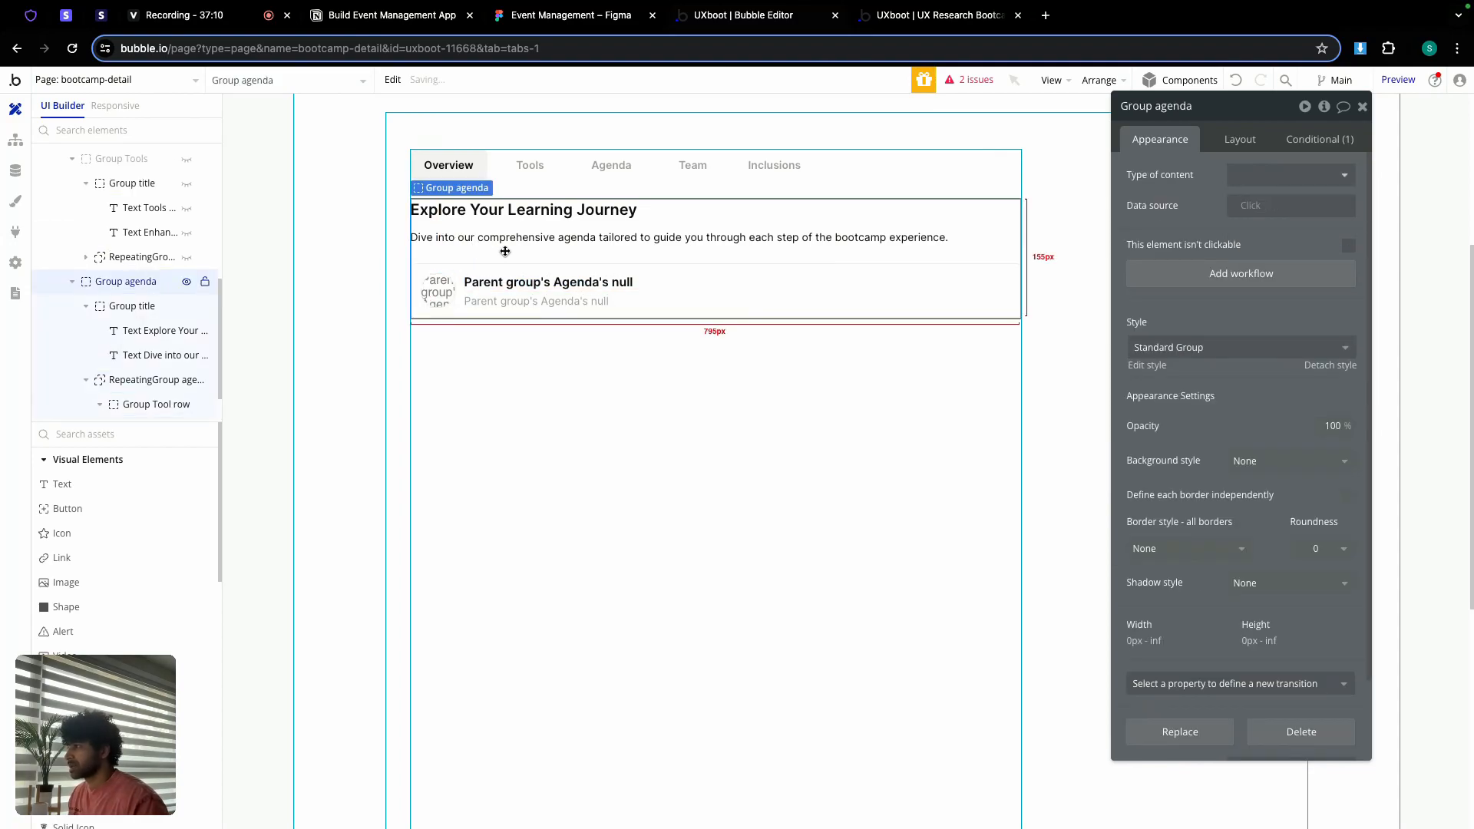
pyautogui.click(1234, 143)
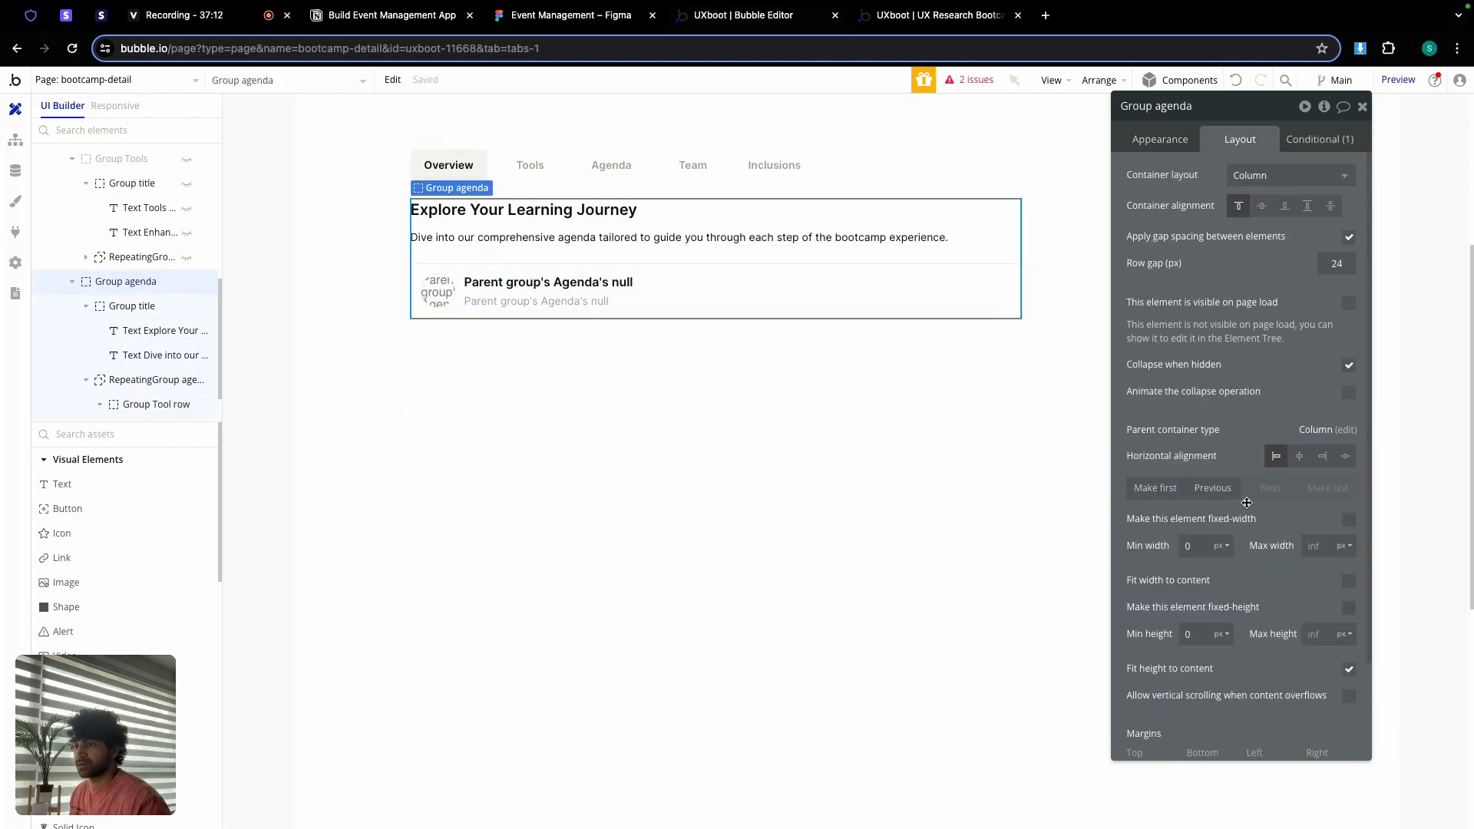
pyautogui.scroll(-3, 1246, 503)
pyautogui.click(1349, 553)
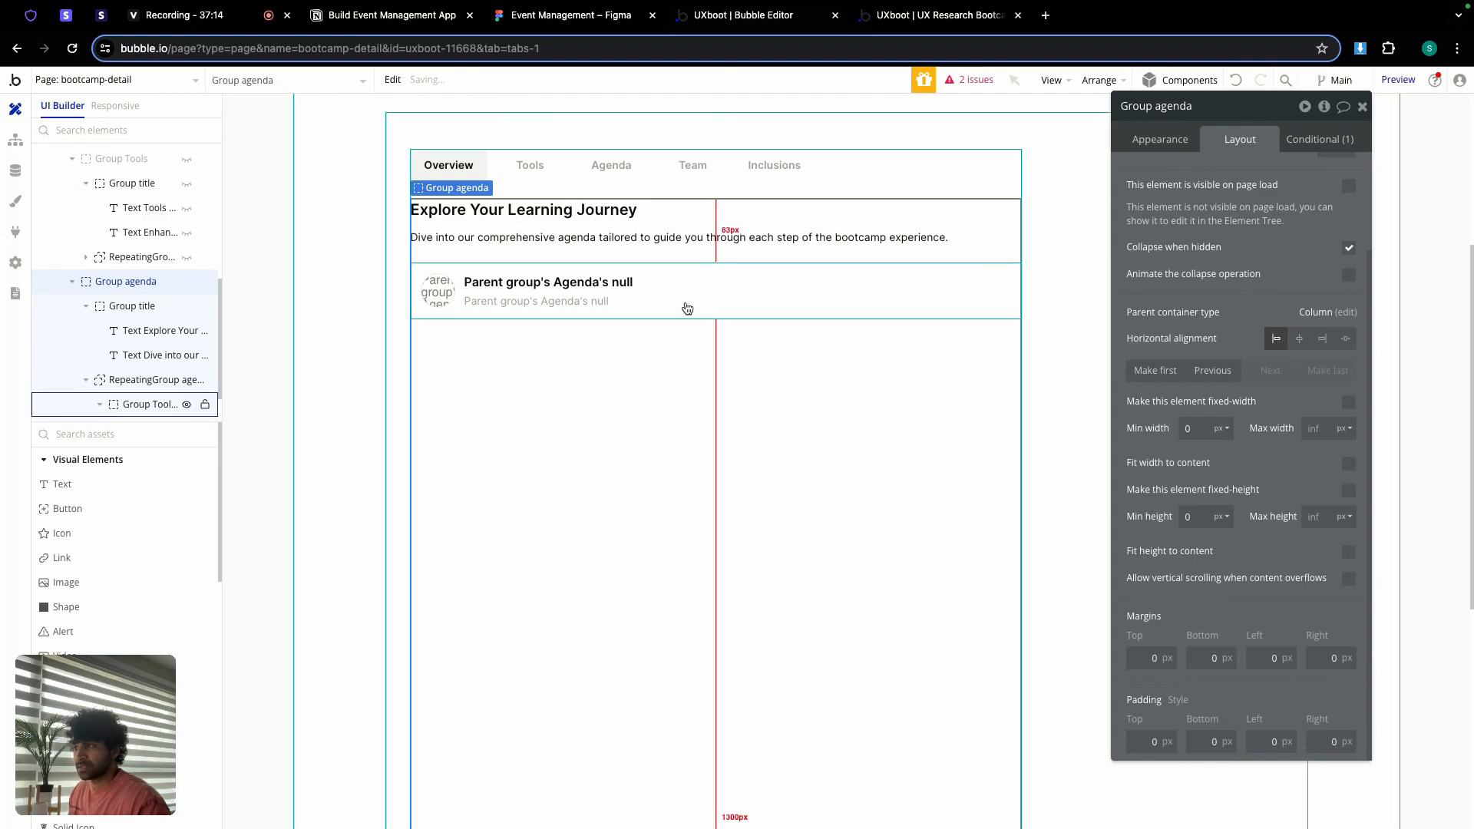
pyautogui.click(134, 382)
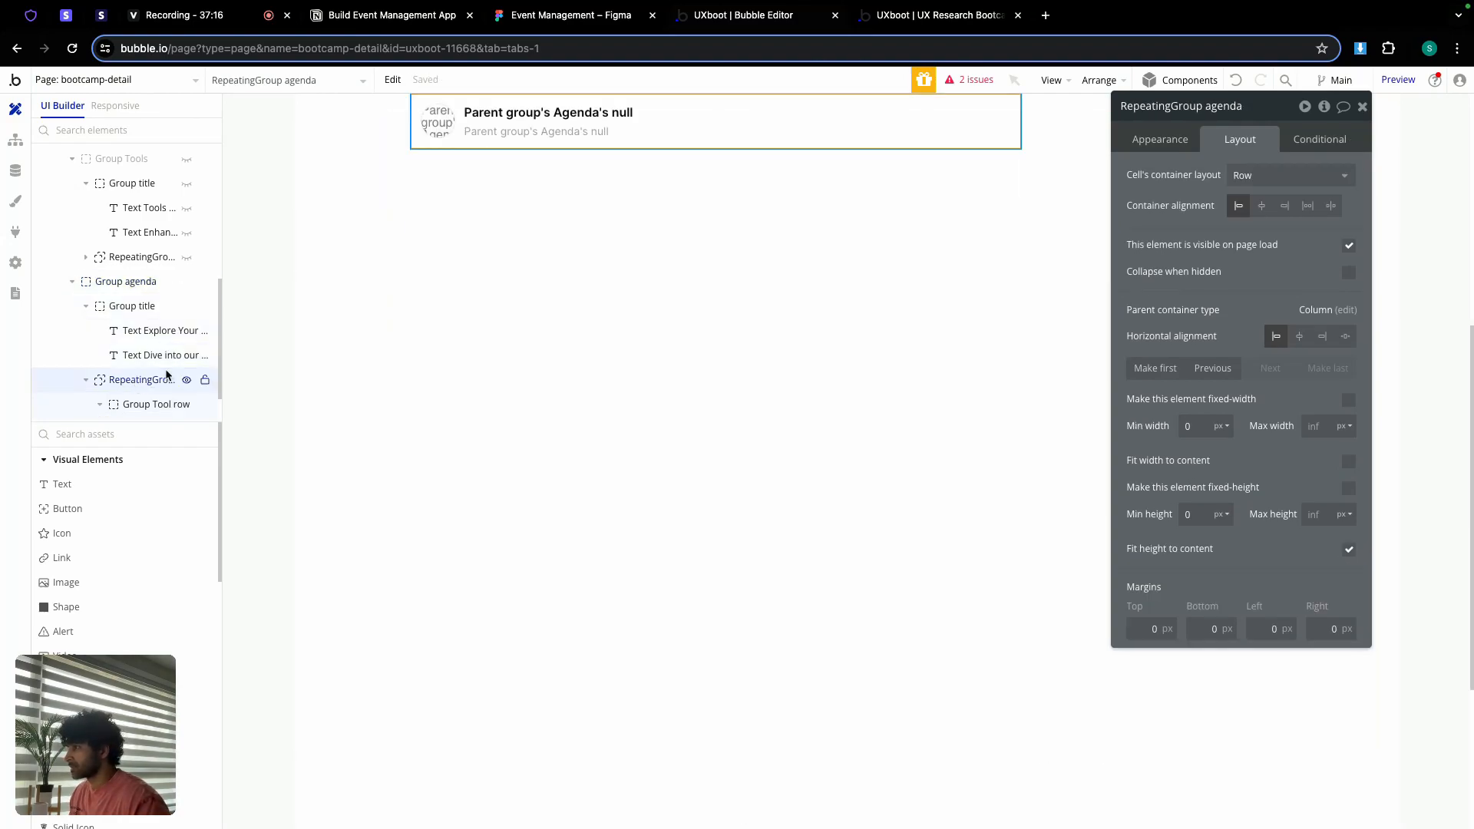
pyautogui.press('Delete')
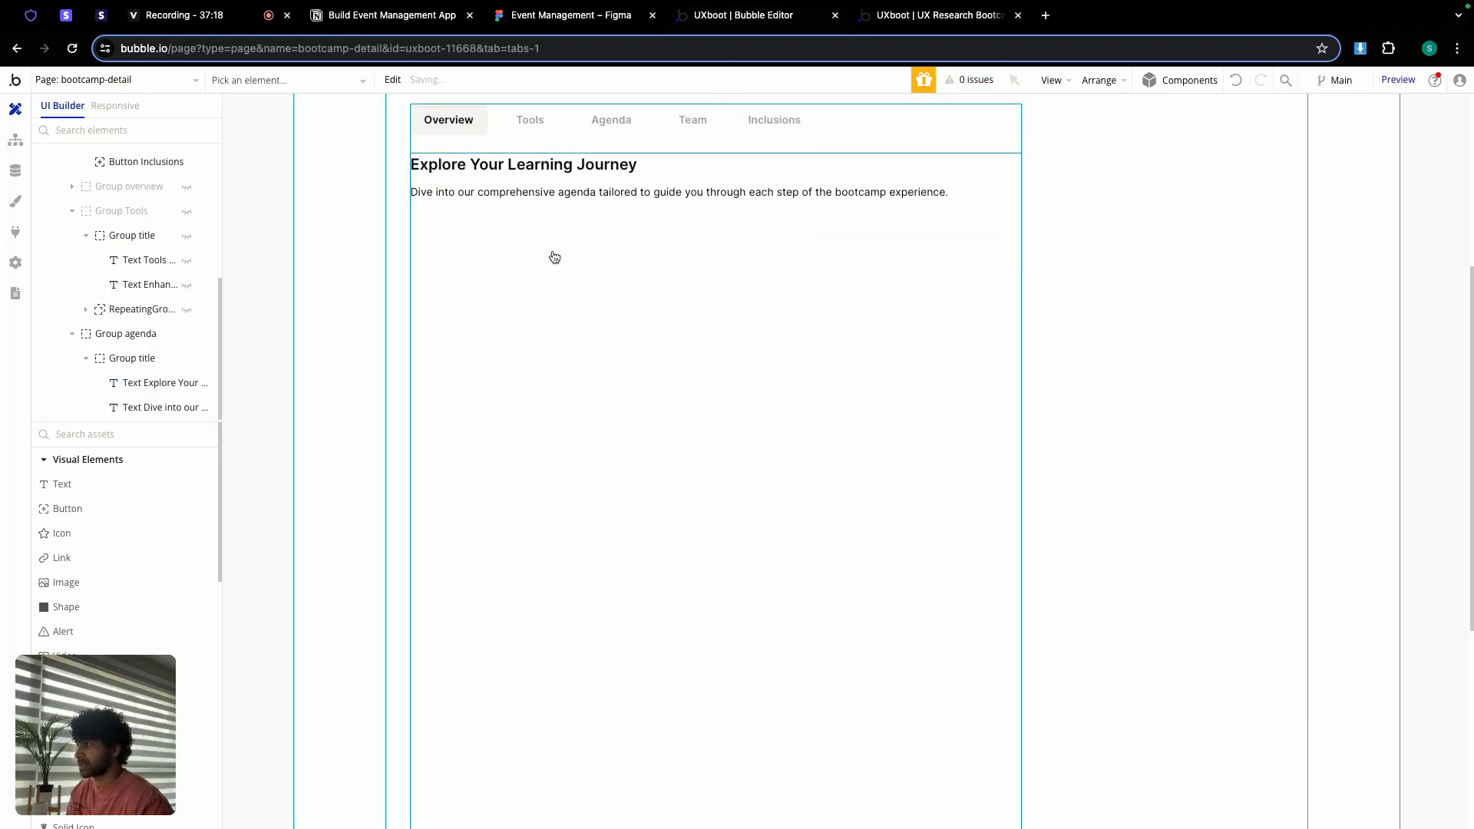
# Step: Switch to the edit-bootcamp page and make Group agenda visible in the editor
pyautogui.click(111, 79)
pyautogui.click(347, 155)
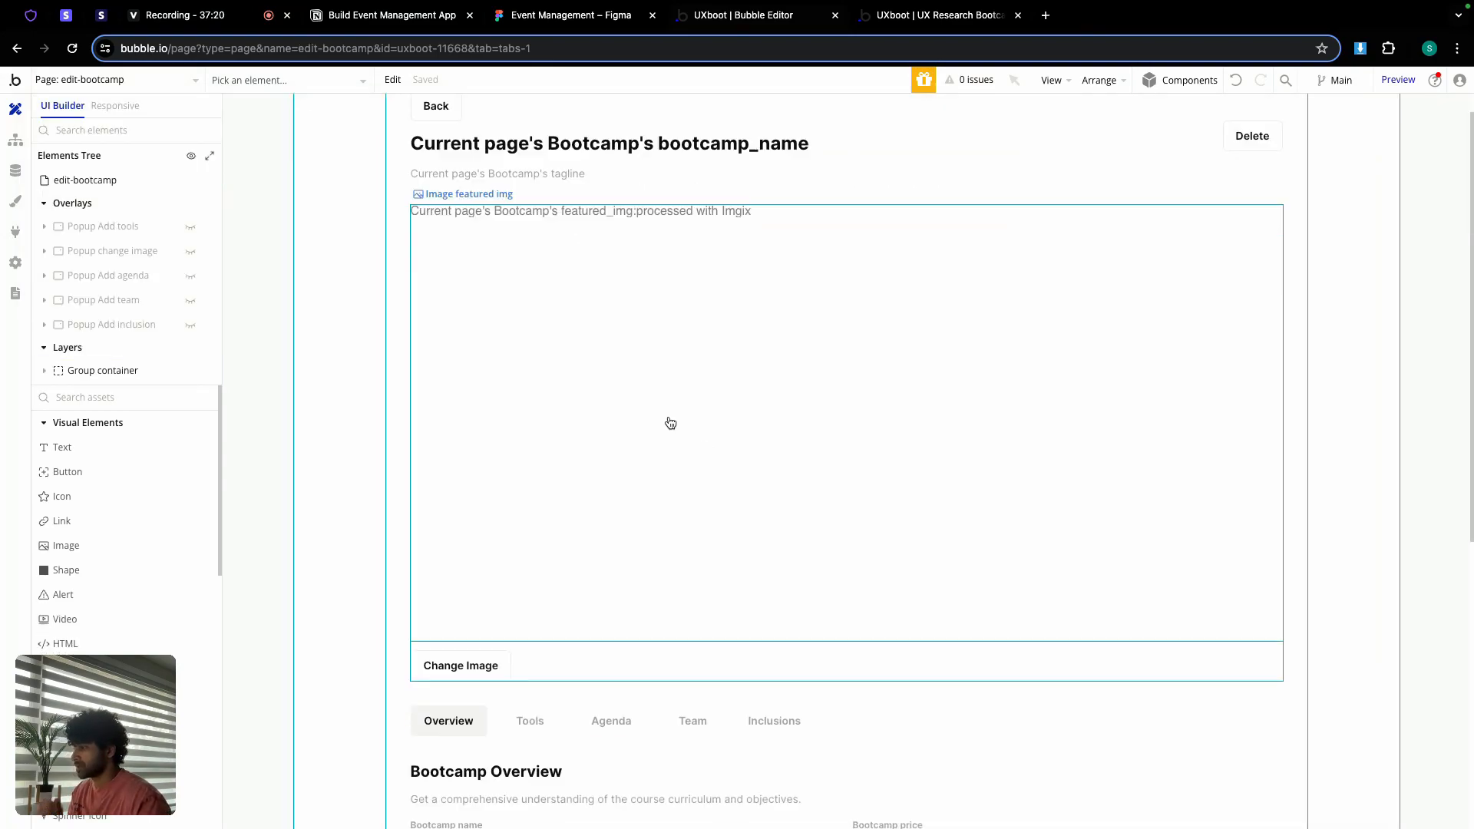
pyautogui.scroll(-6, 671, 422)
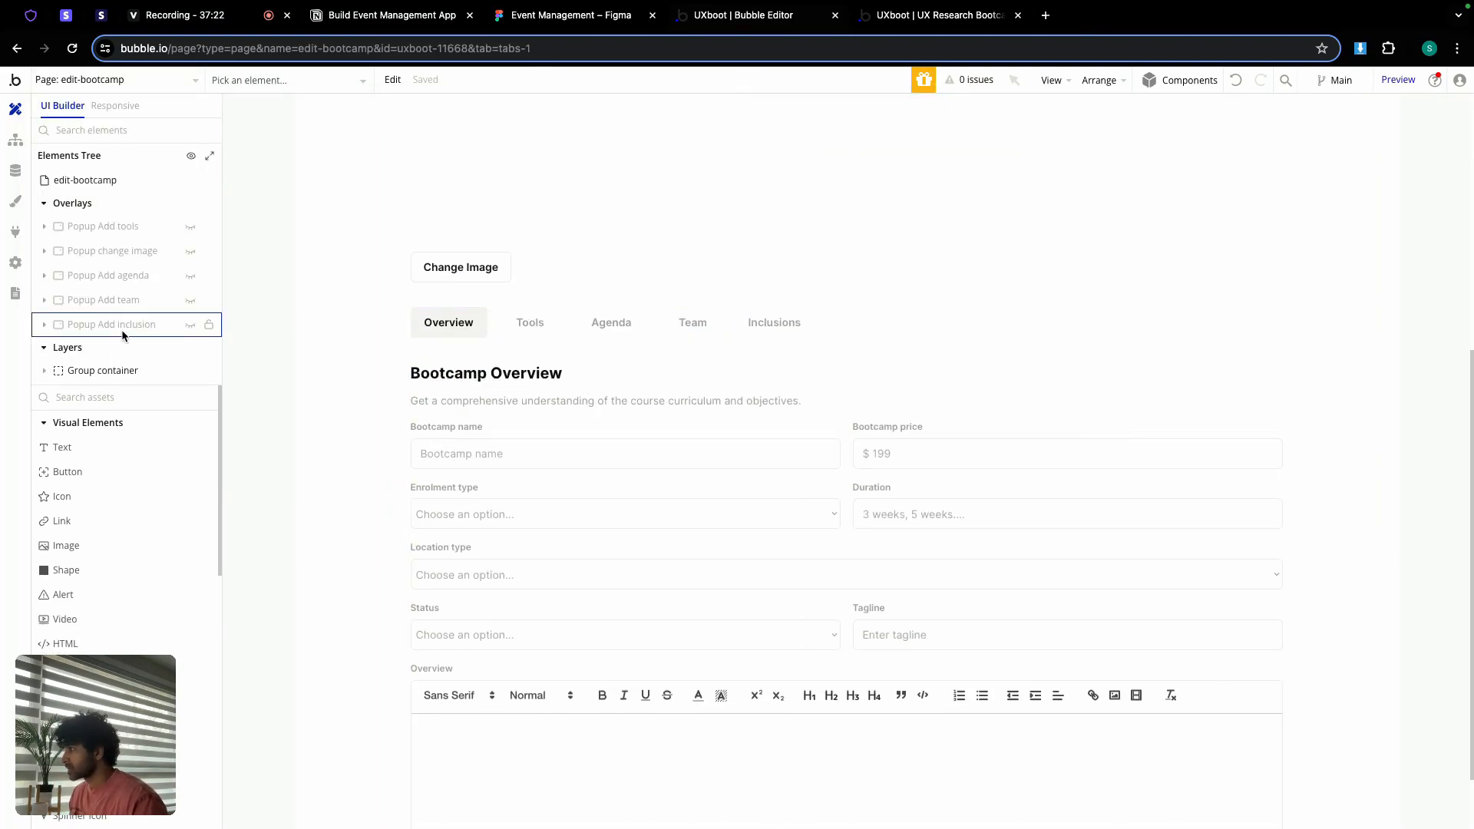
pyautogui.click(108, 370)
pyautogui.scroll(-2, 94, 382)
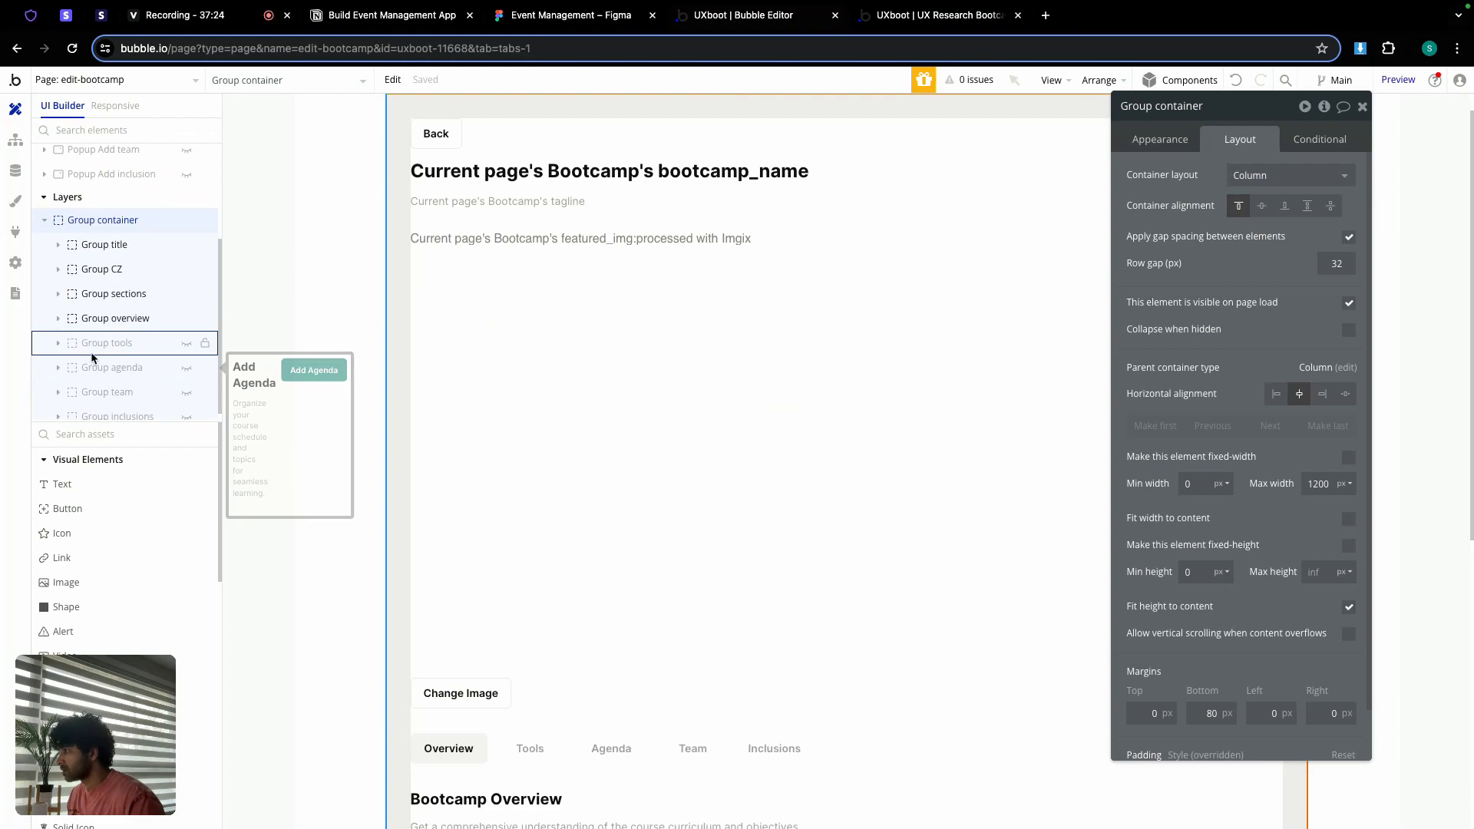
pyautogui.moveTo(91, 357)
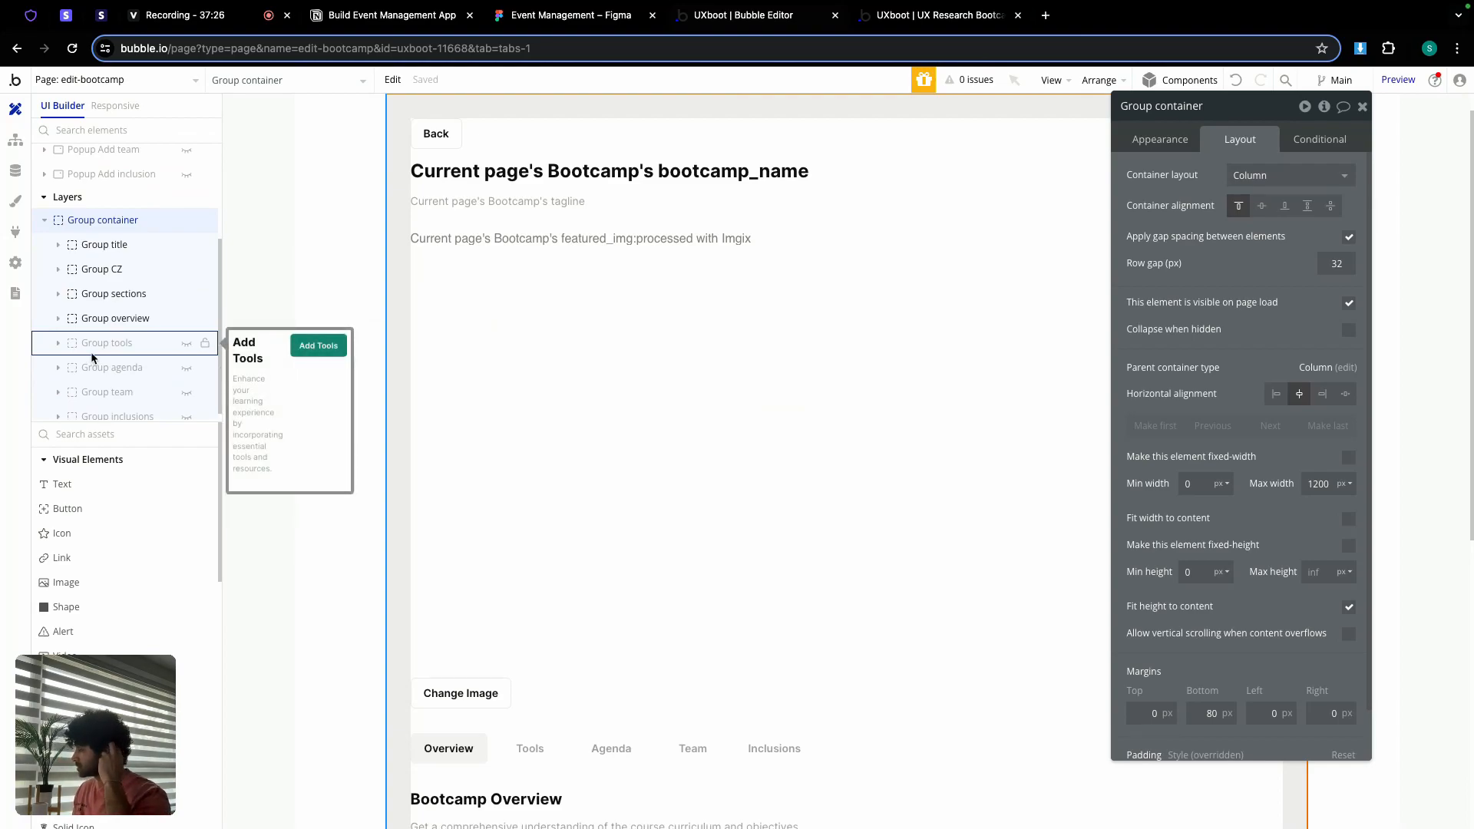
pyautogui.moveTo(182, 370)
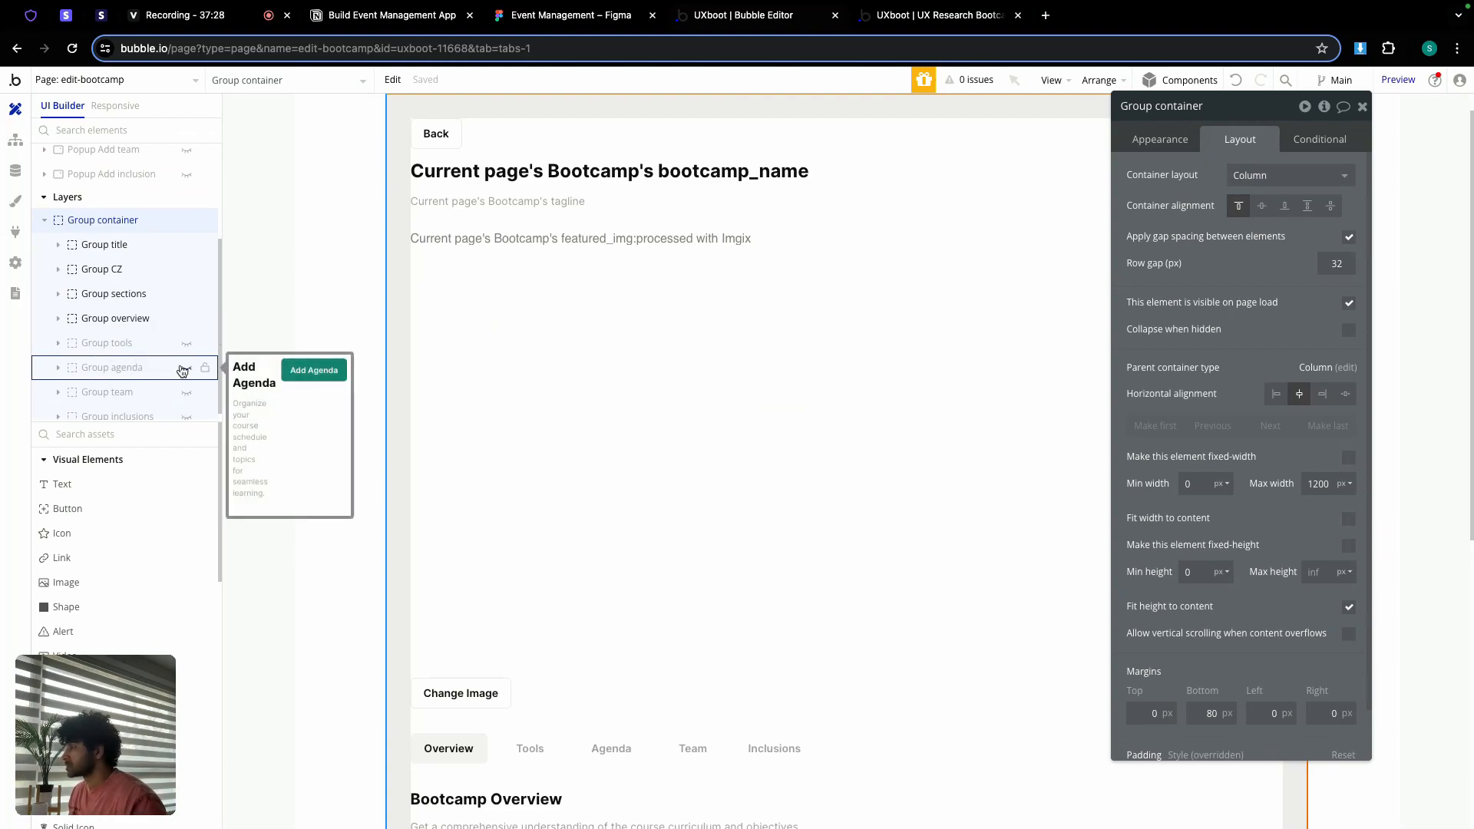
pyautogui.click(187, 374)
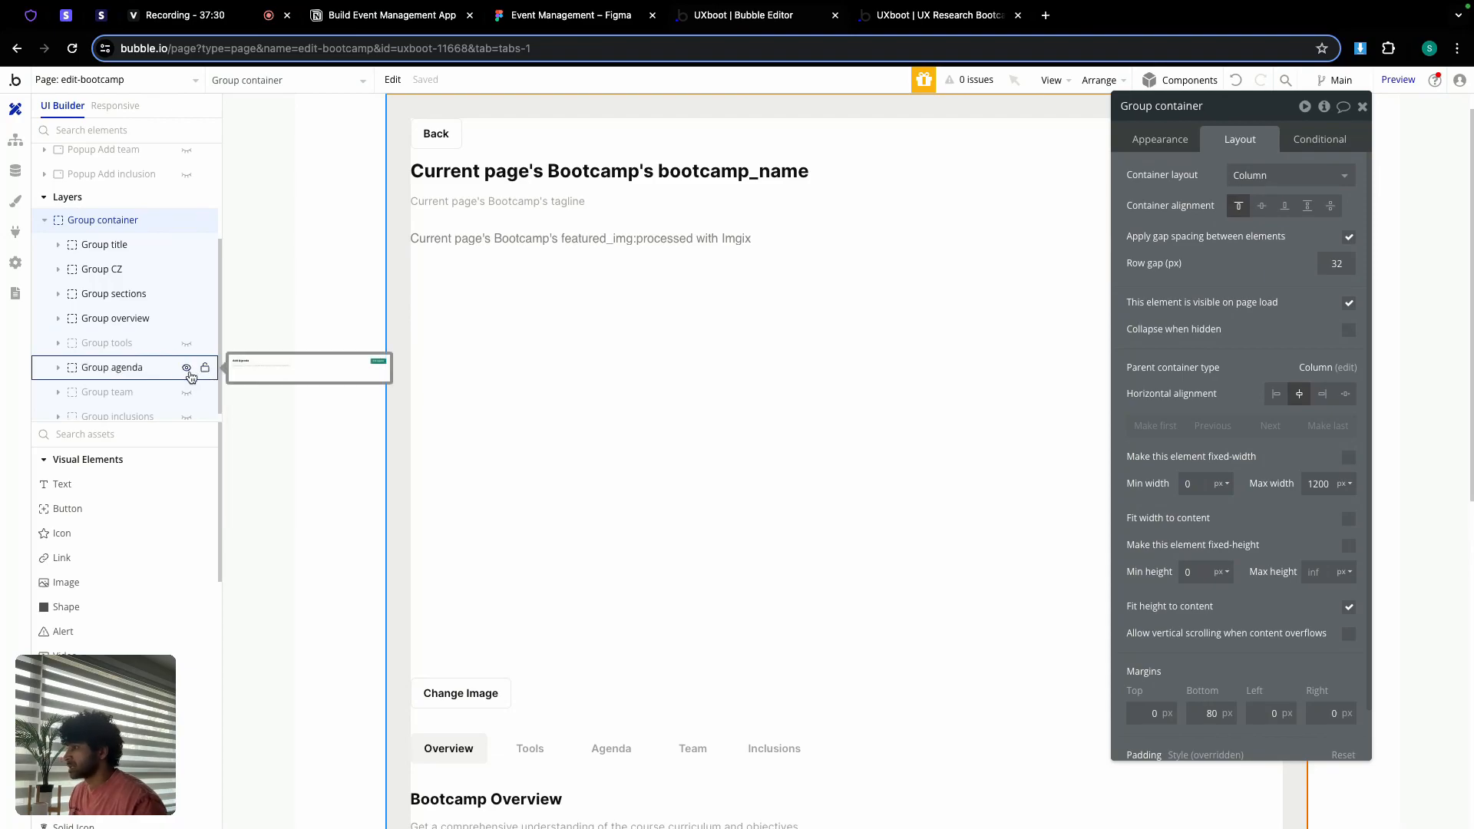
pyautogui.scroll(-9, 654, 426)
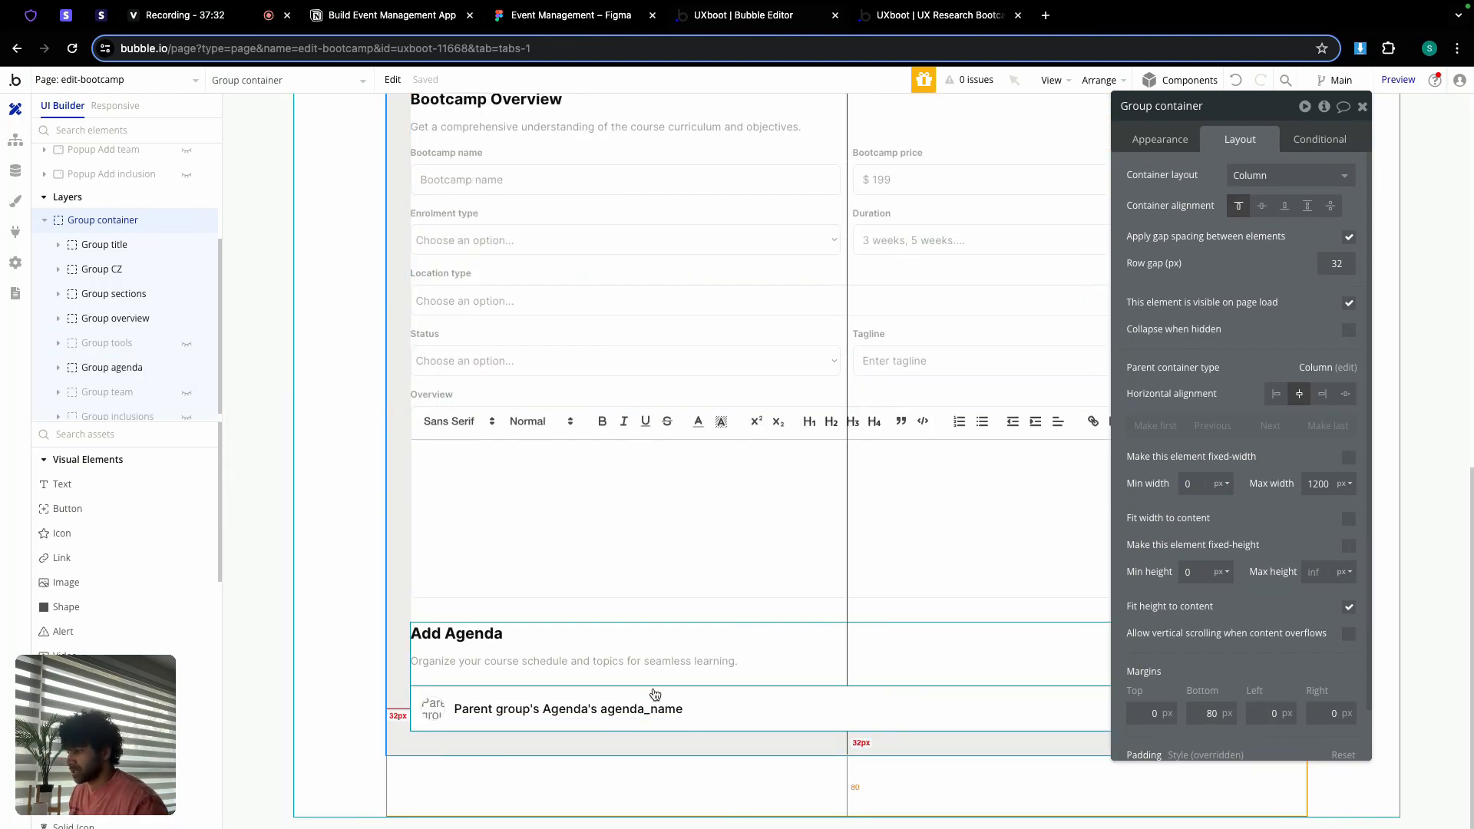
# Step: Copy edit-bootcamp's RepeatingGroup agenda and go to the bootcamp-detail page
pyautogui.click(80, 372)
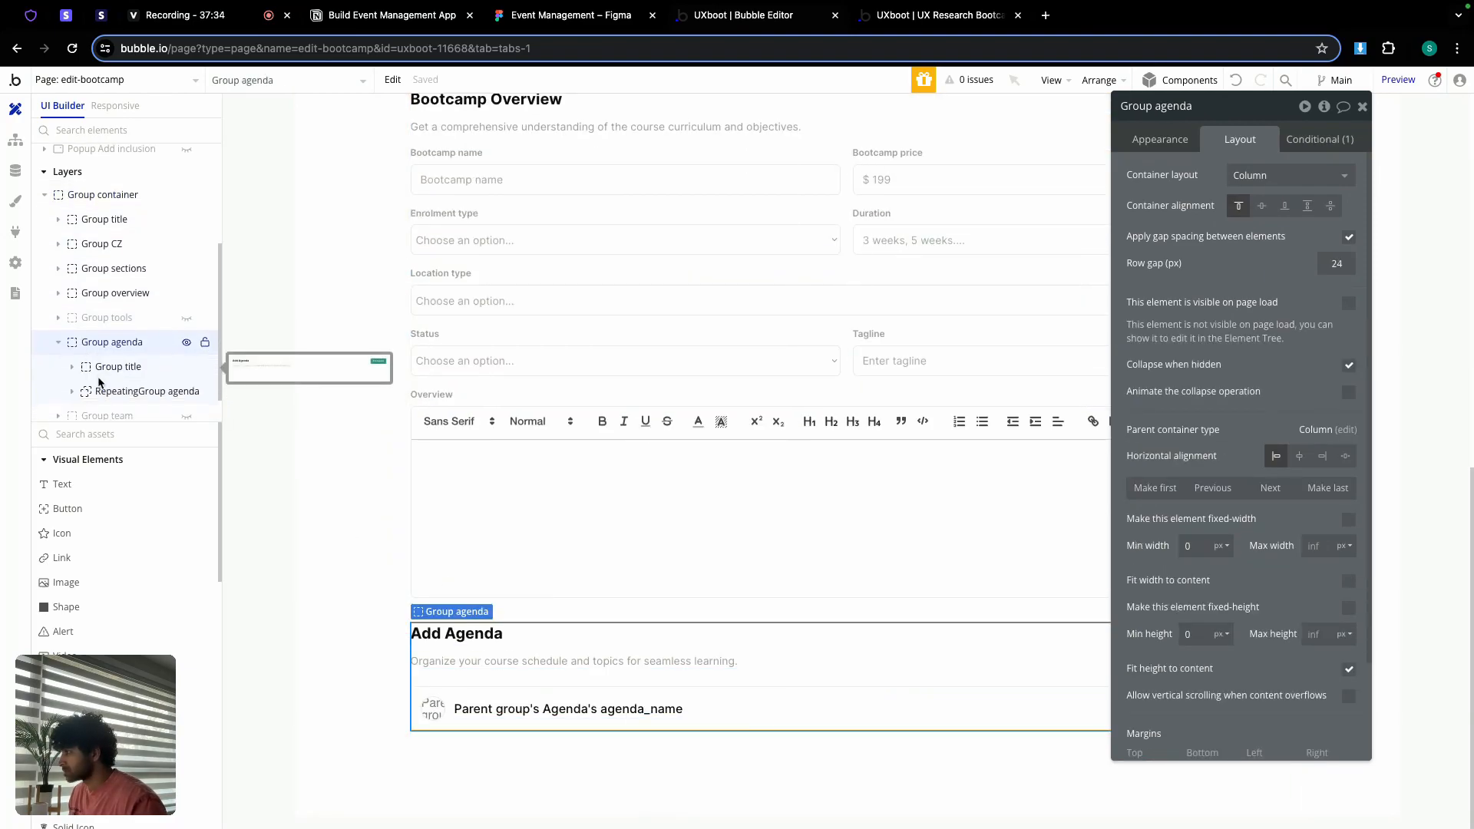
pyautogui.click(111, 391)
pyautogui.rightClick(112, 392)
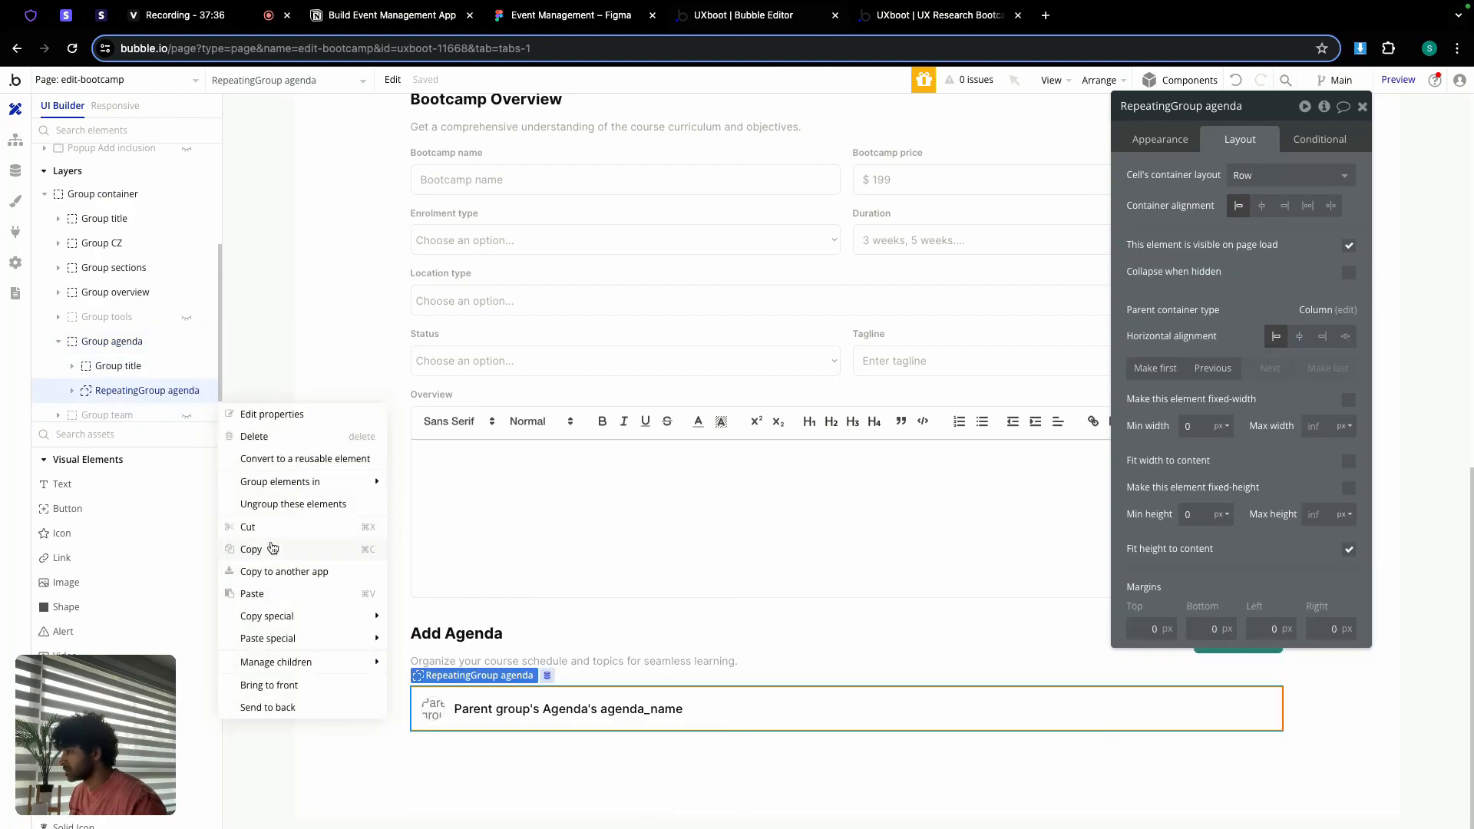
pyautogui.click(274, 549)
pyautogui.click(148, 82)
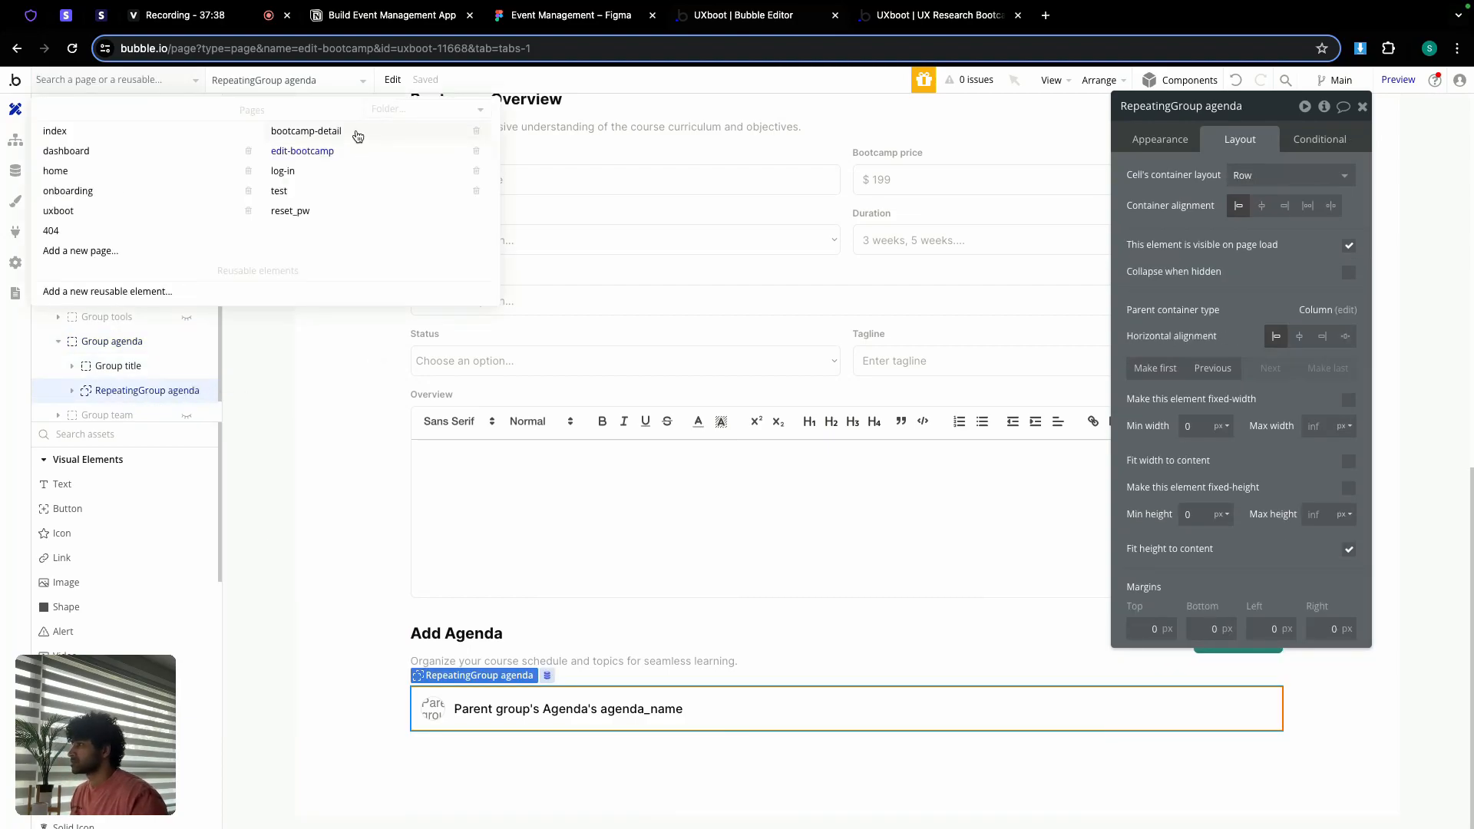
pyautogui.click(357, 136)
# Step: Unhide Group agenda on the bootcamp-detail page
pyautogui.scroll(-5, 590, 554)
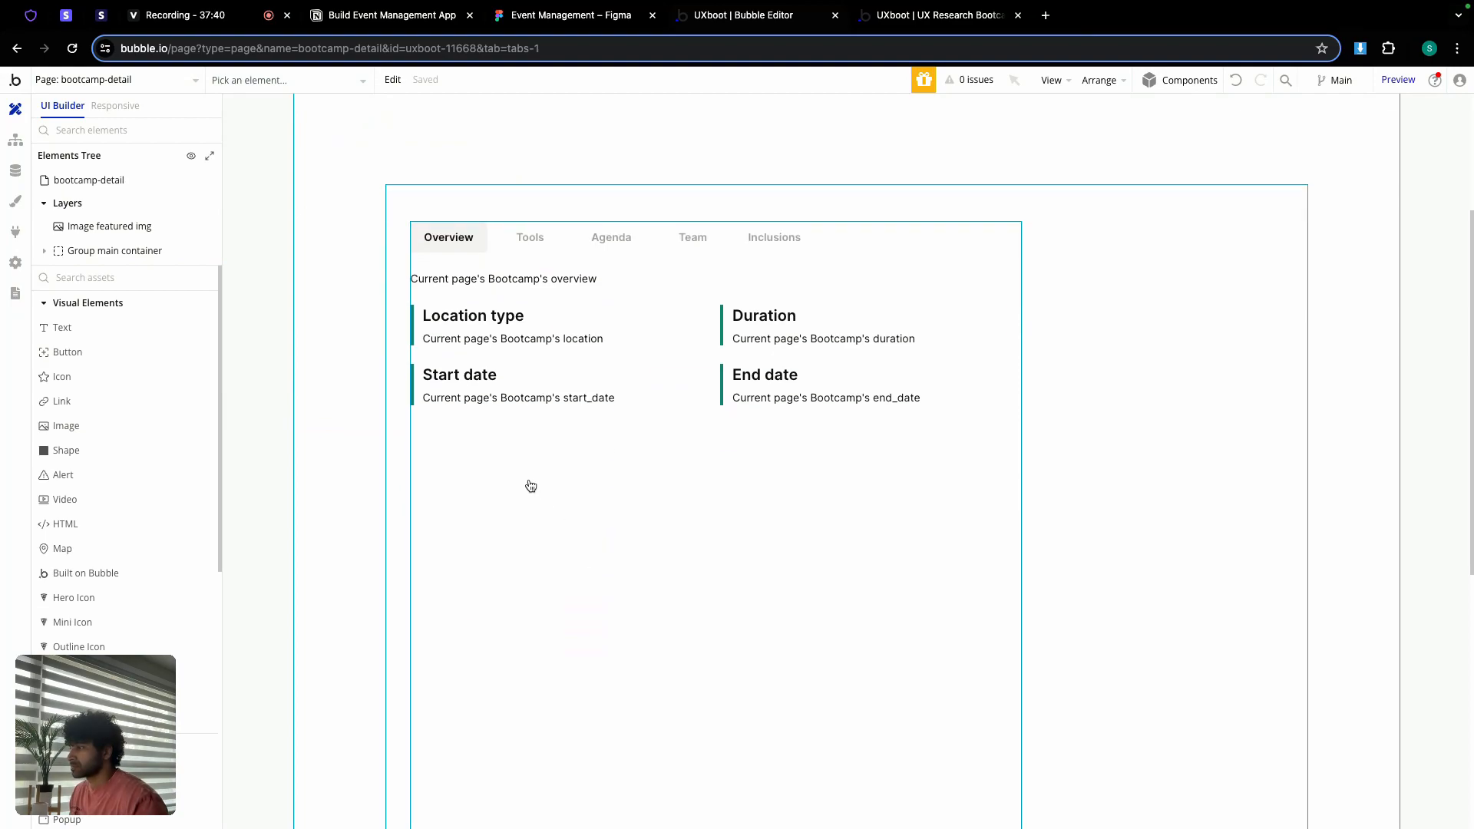
pyautogui.scroll(-1, 530, 484)
pyautogui.click(530, 482)
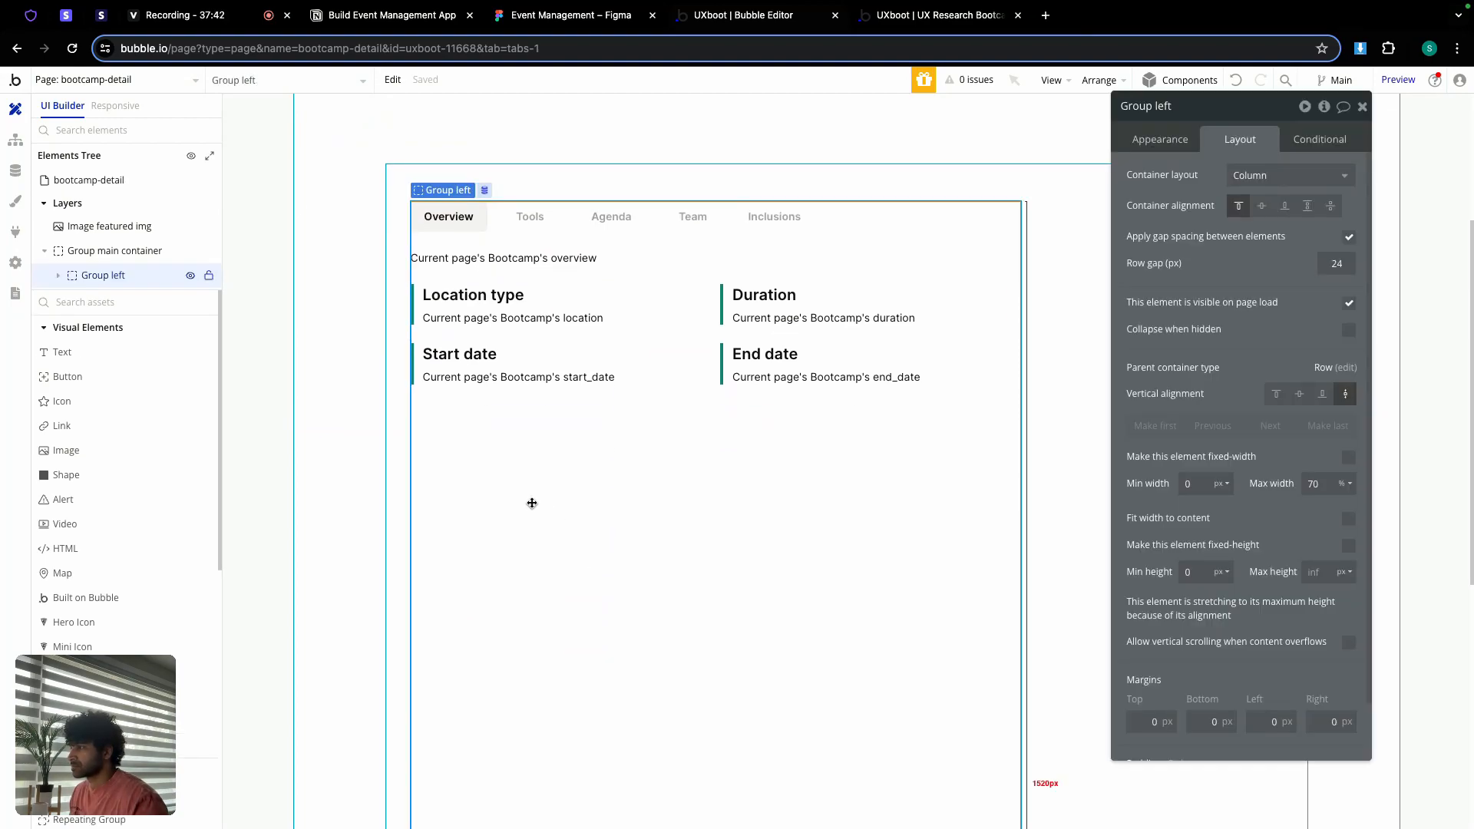
pyautogui.scroll(1, 531, 503)
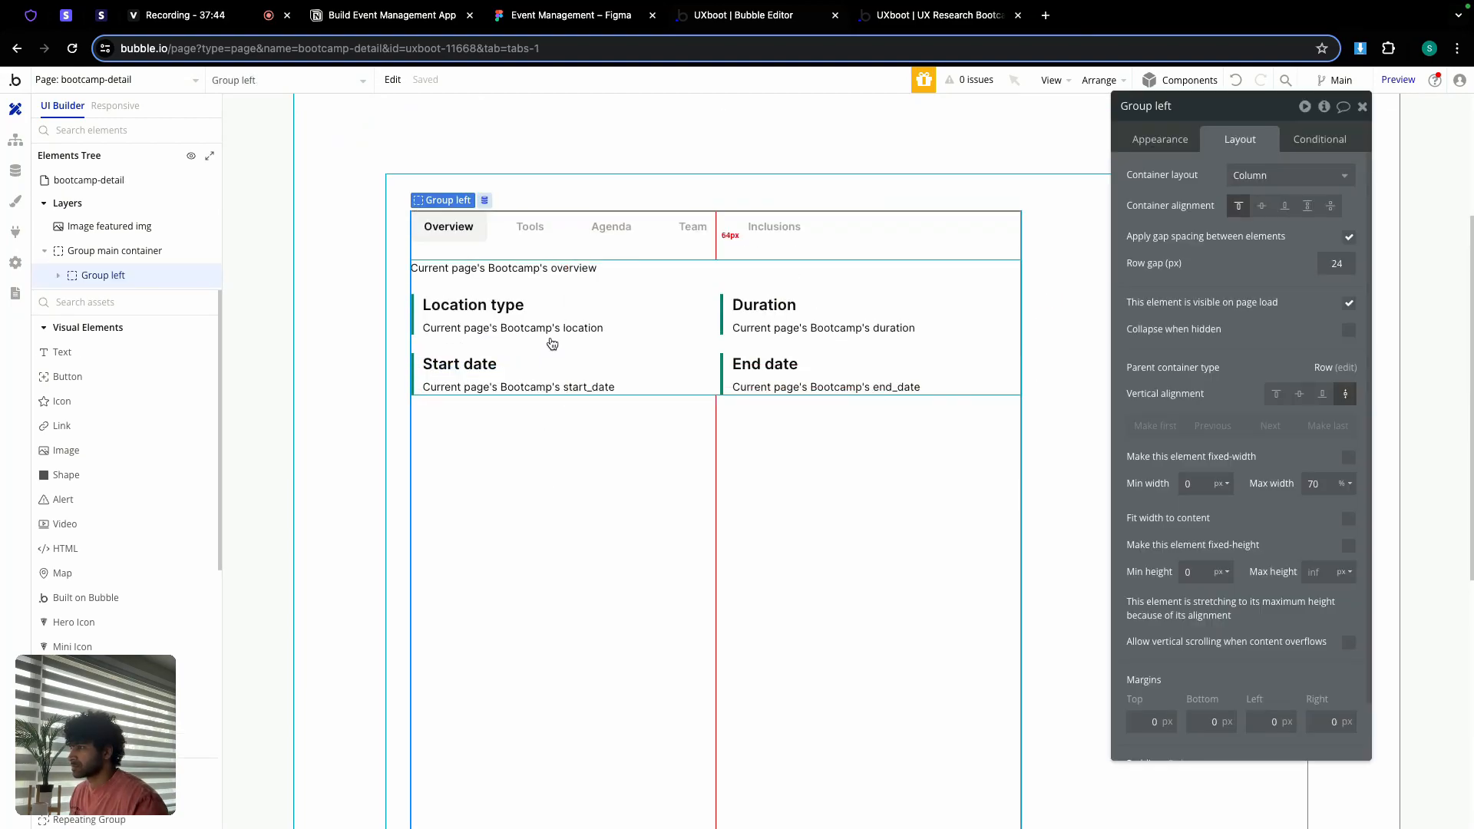
pyautogui.click(552, 343)
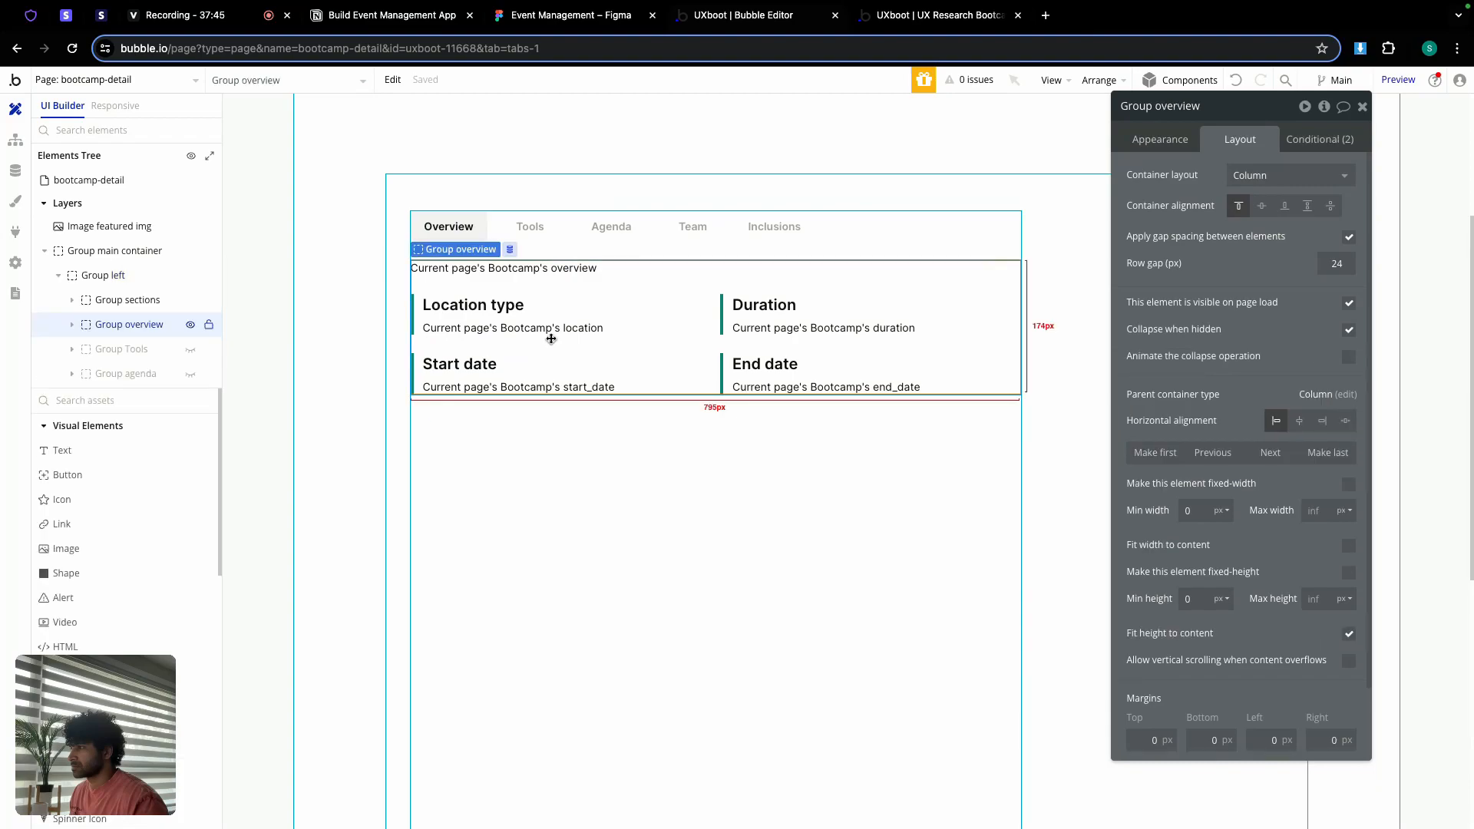
pyautogui.click(191, 376)
# Step: Paste the agenda repeating group into Group agenda and make it fit height to content
pyautogui.click(518, 489)
pyautogui.rightClick(518, 490)
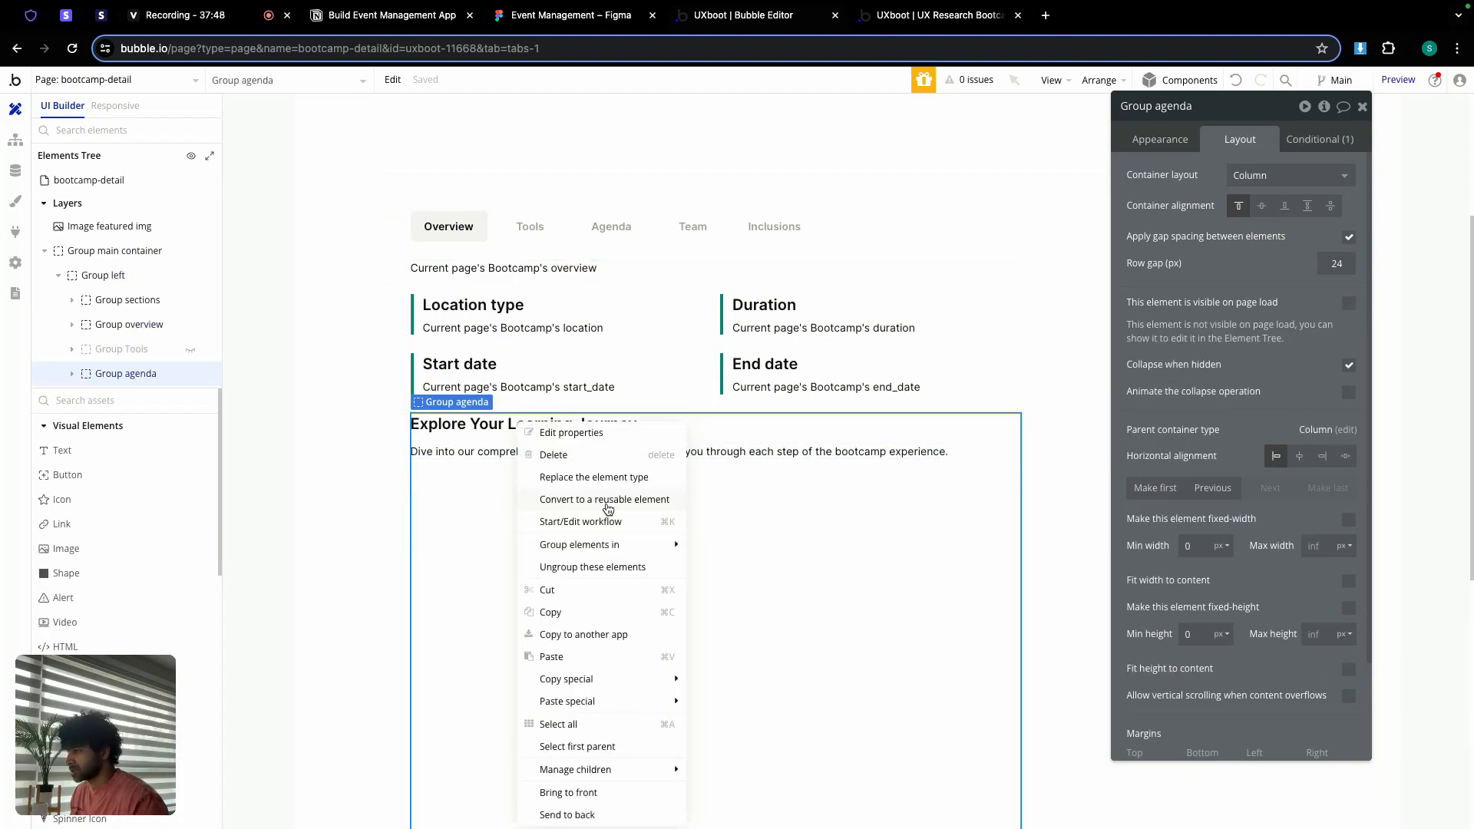
pyautogui.click(561, 653)
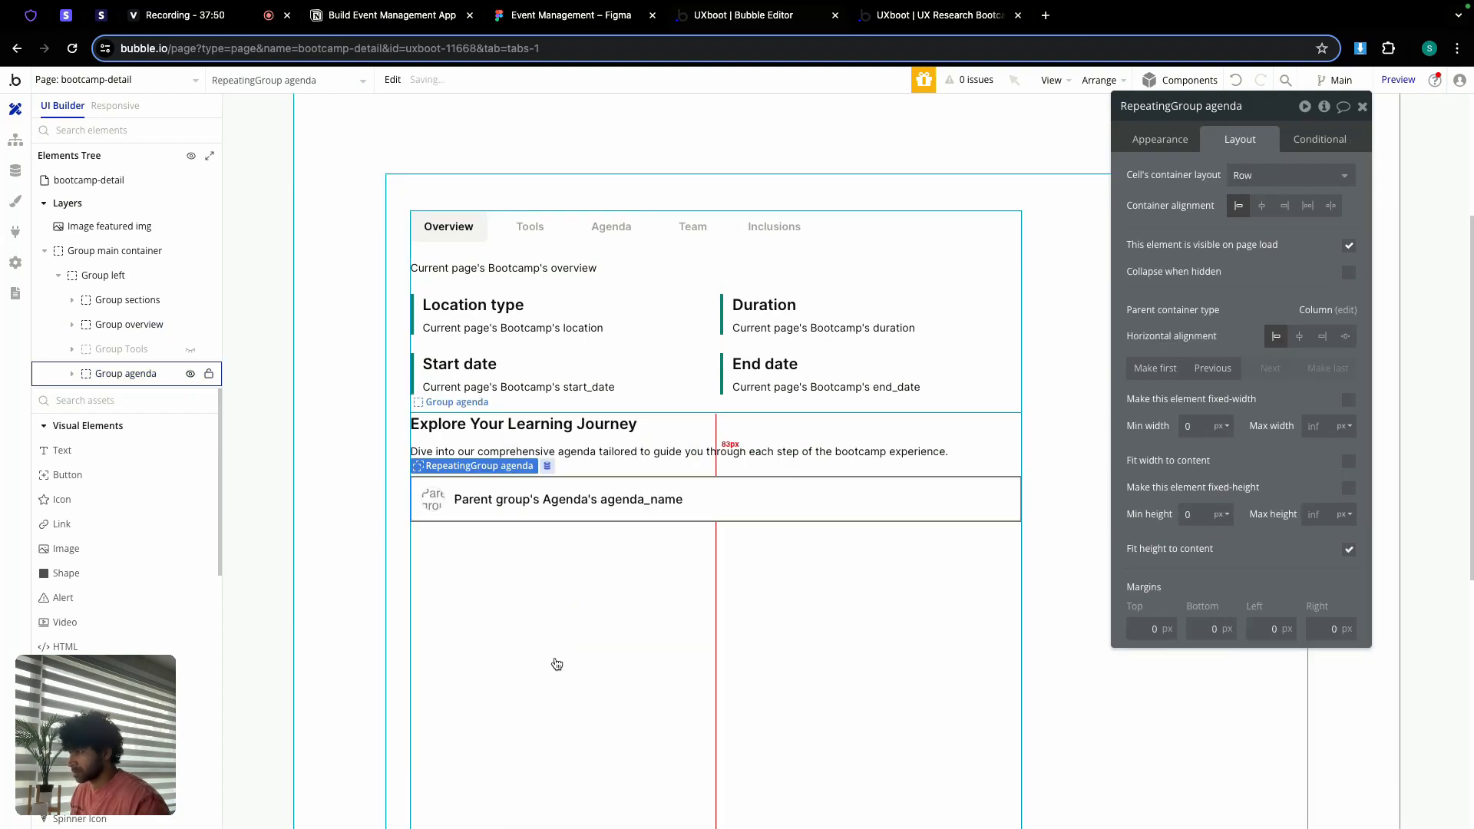
pyautogui.click(561, 642)
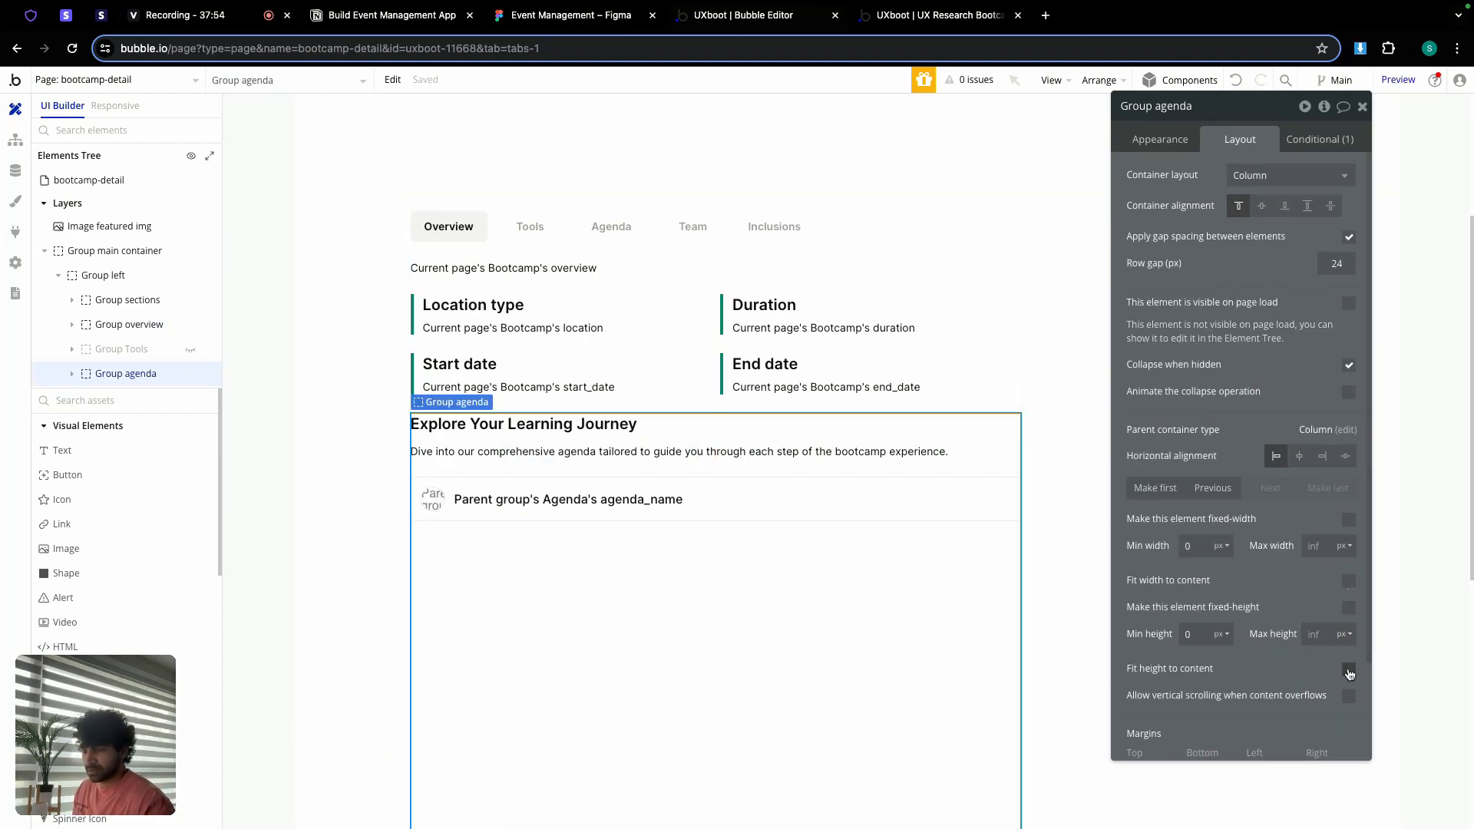
pyautogui.click(1349, 670)
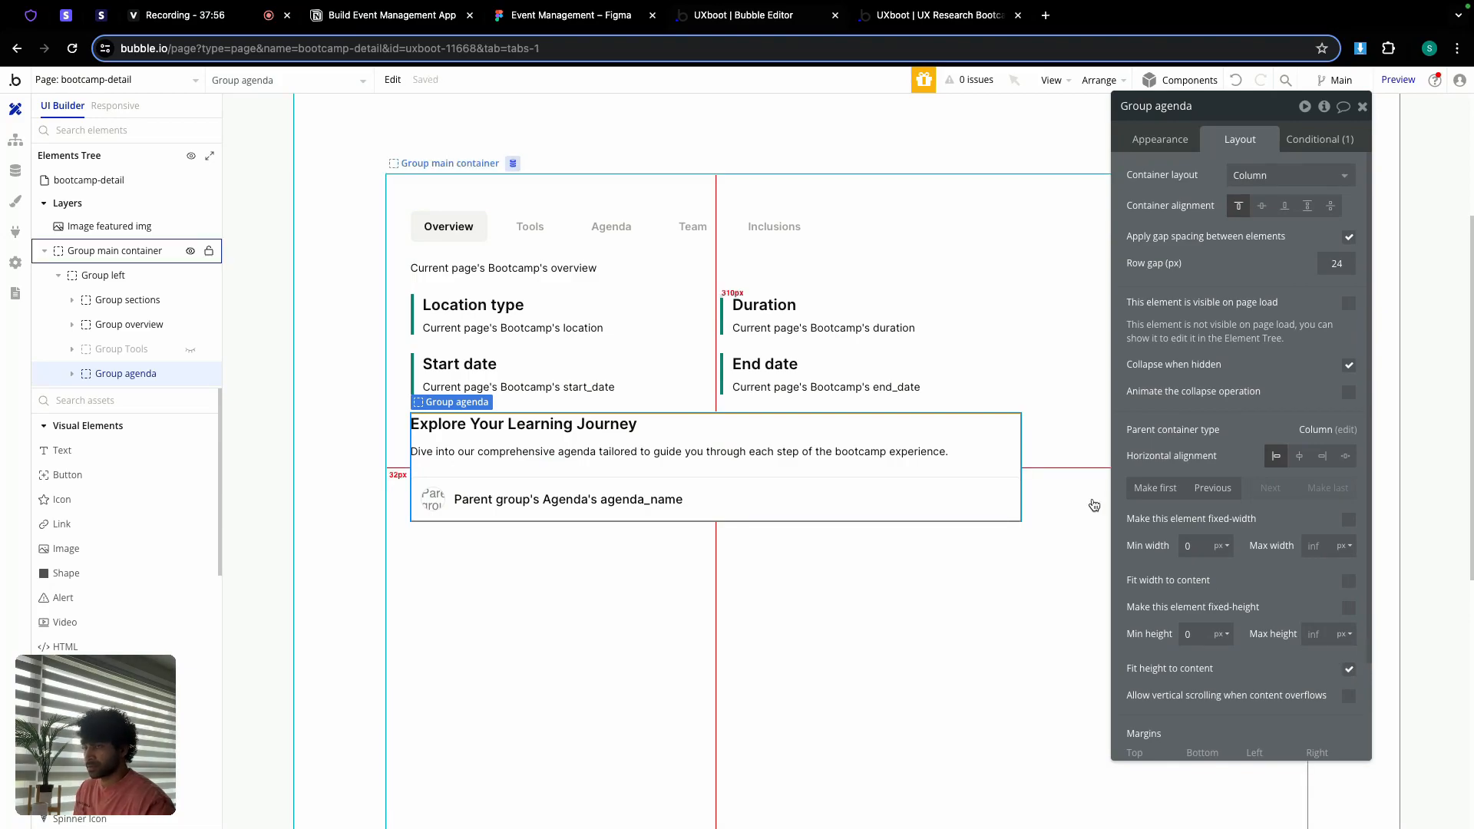
pyautogui.click(1293, 137)
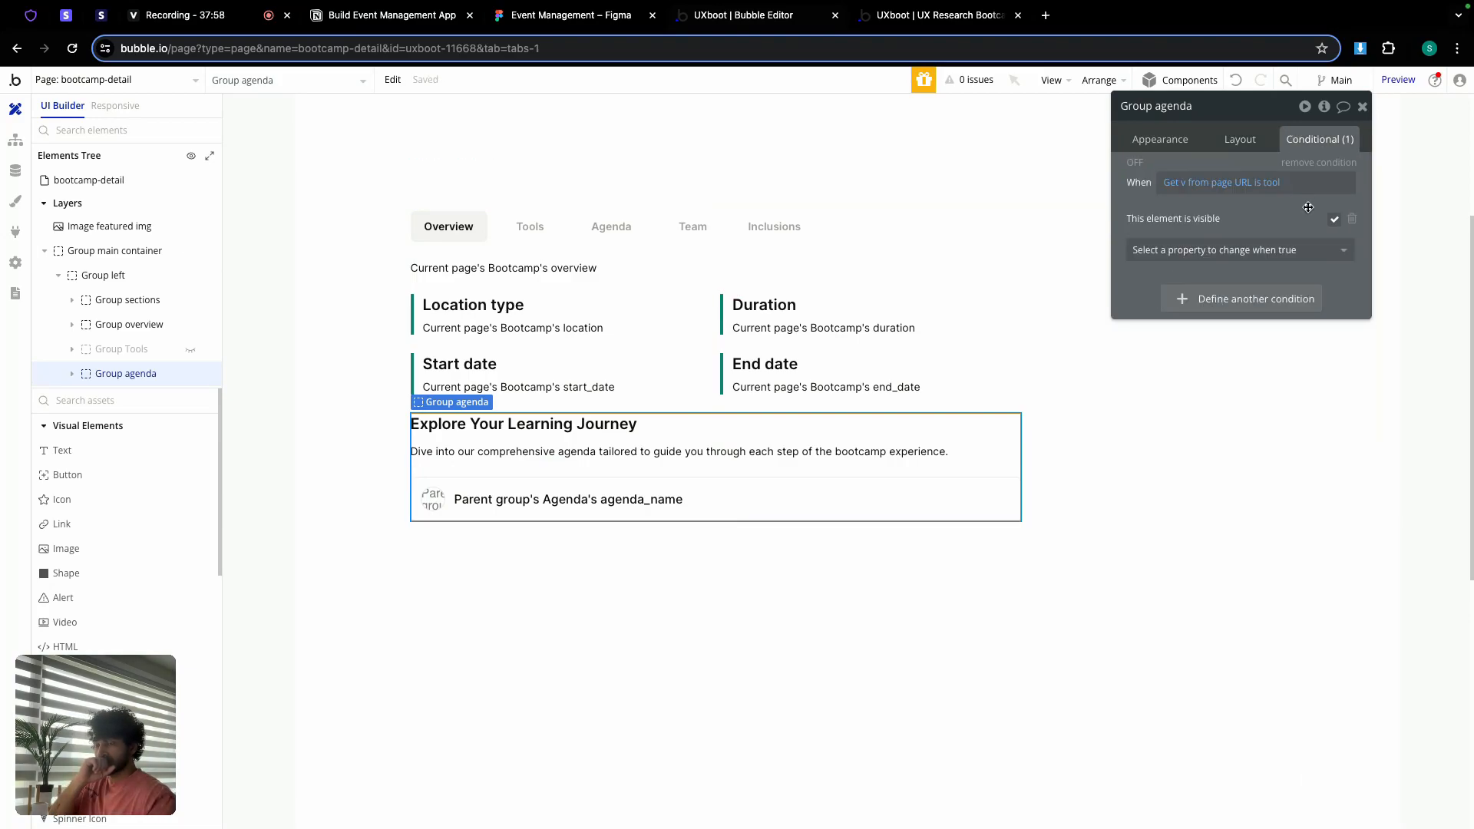
# Step: Change Group agenda's condition value from tool to agenda and copy the expression
pyautogui.click(1271, 182)
pyautogui.write('agen')
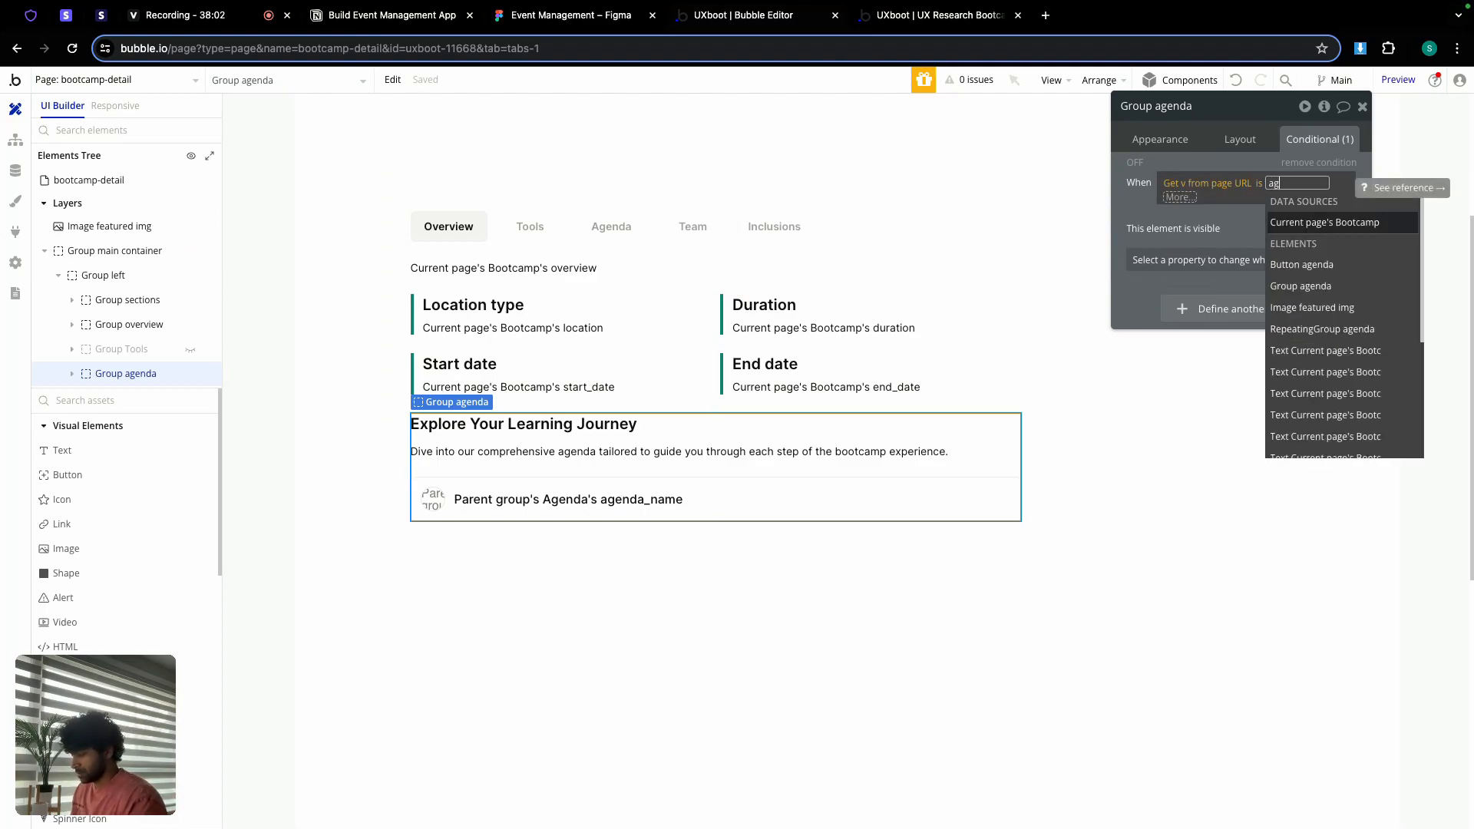
pyautogui.click(1129, 207)
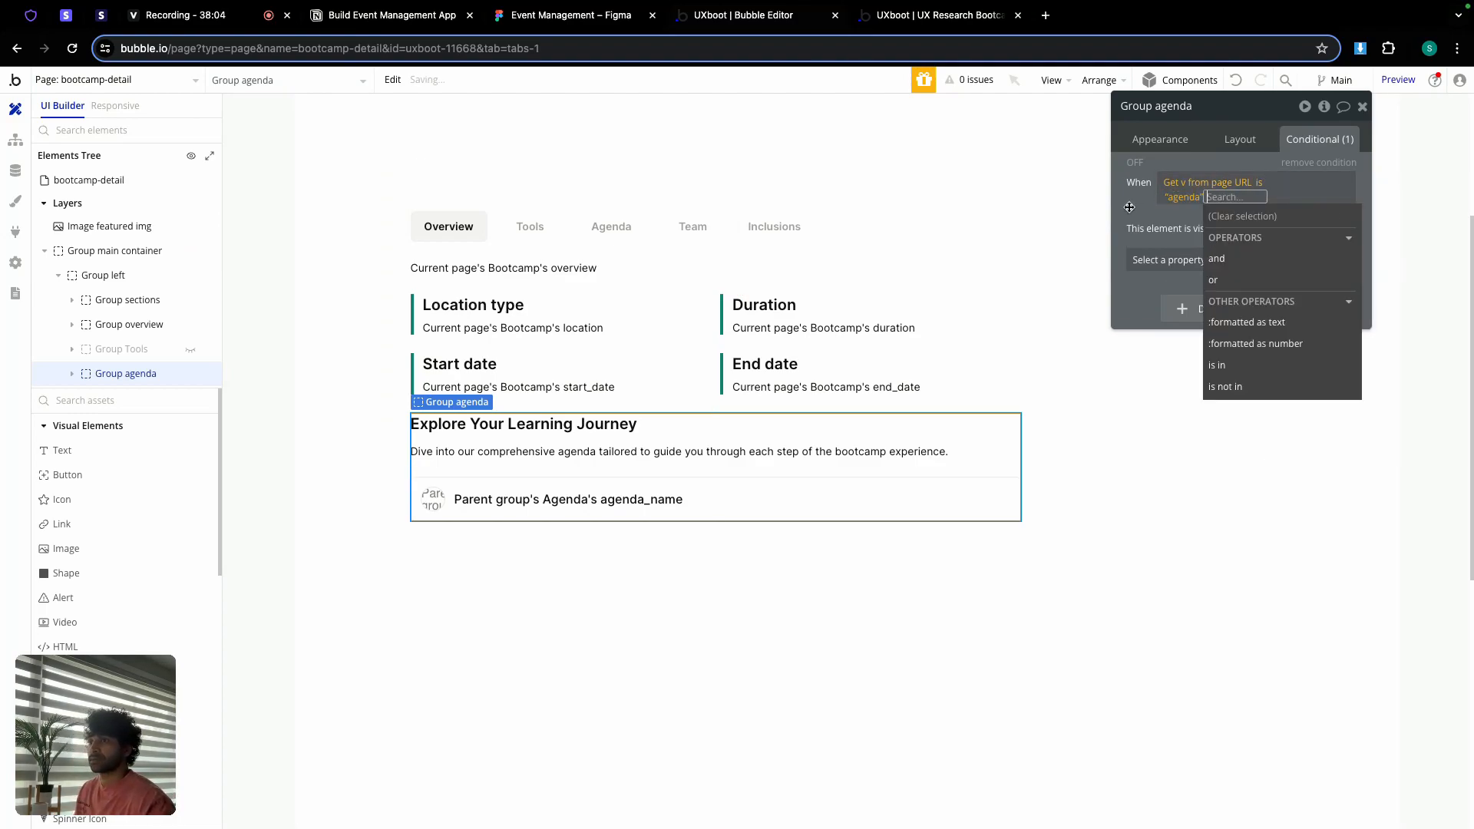
pyautogui.click(1129, 208)
pyautogui.rightClick(1174, 185)
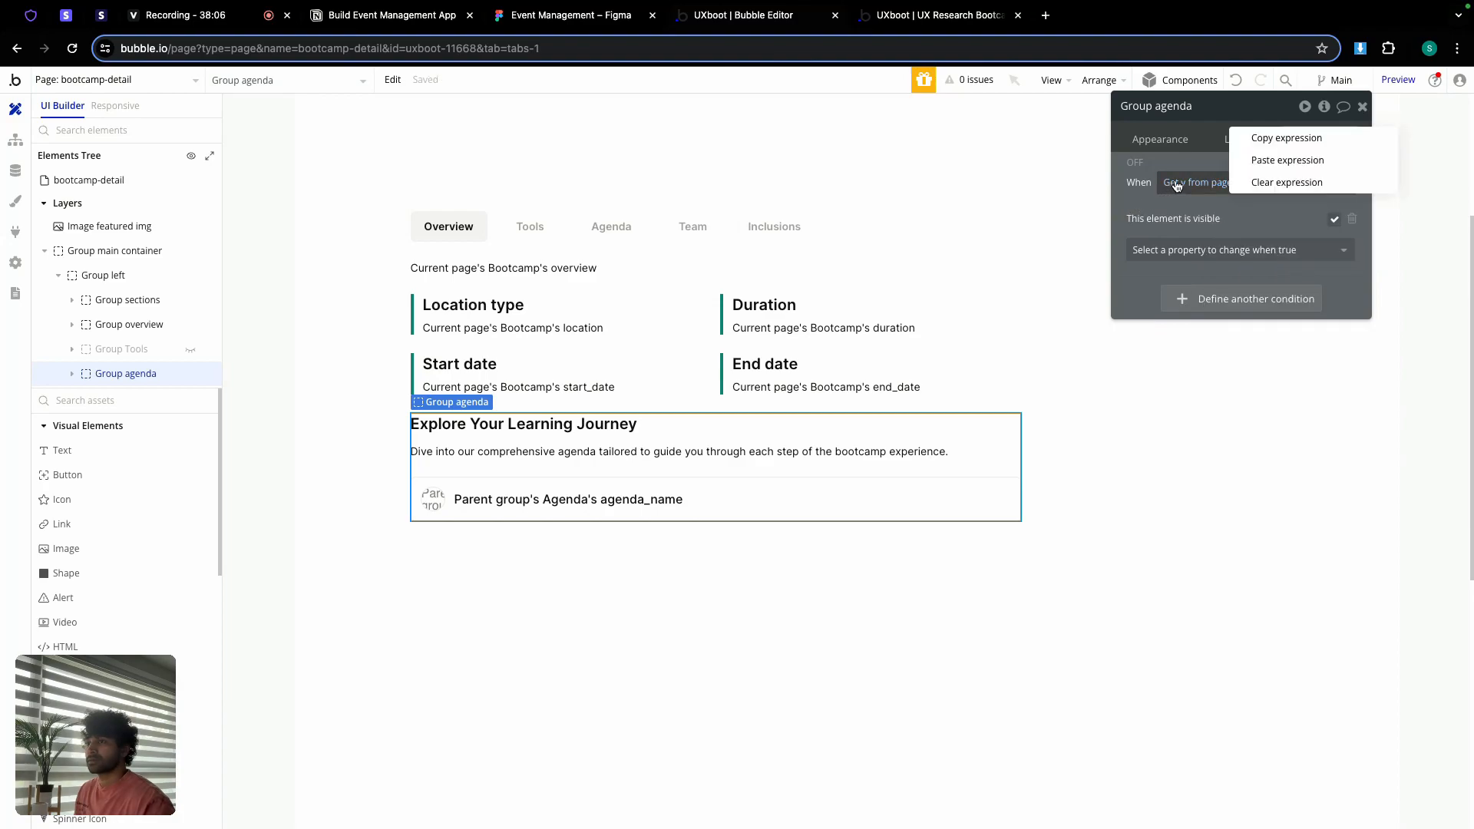
pyautogui.click(1257, 142)
# Step: Add the pasted agenda condition to Group overview controlling visibility, then reload the preview
pyautogui.click(714, 289)
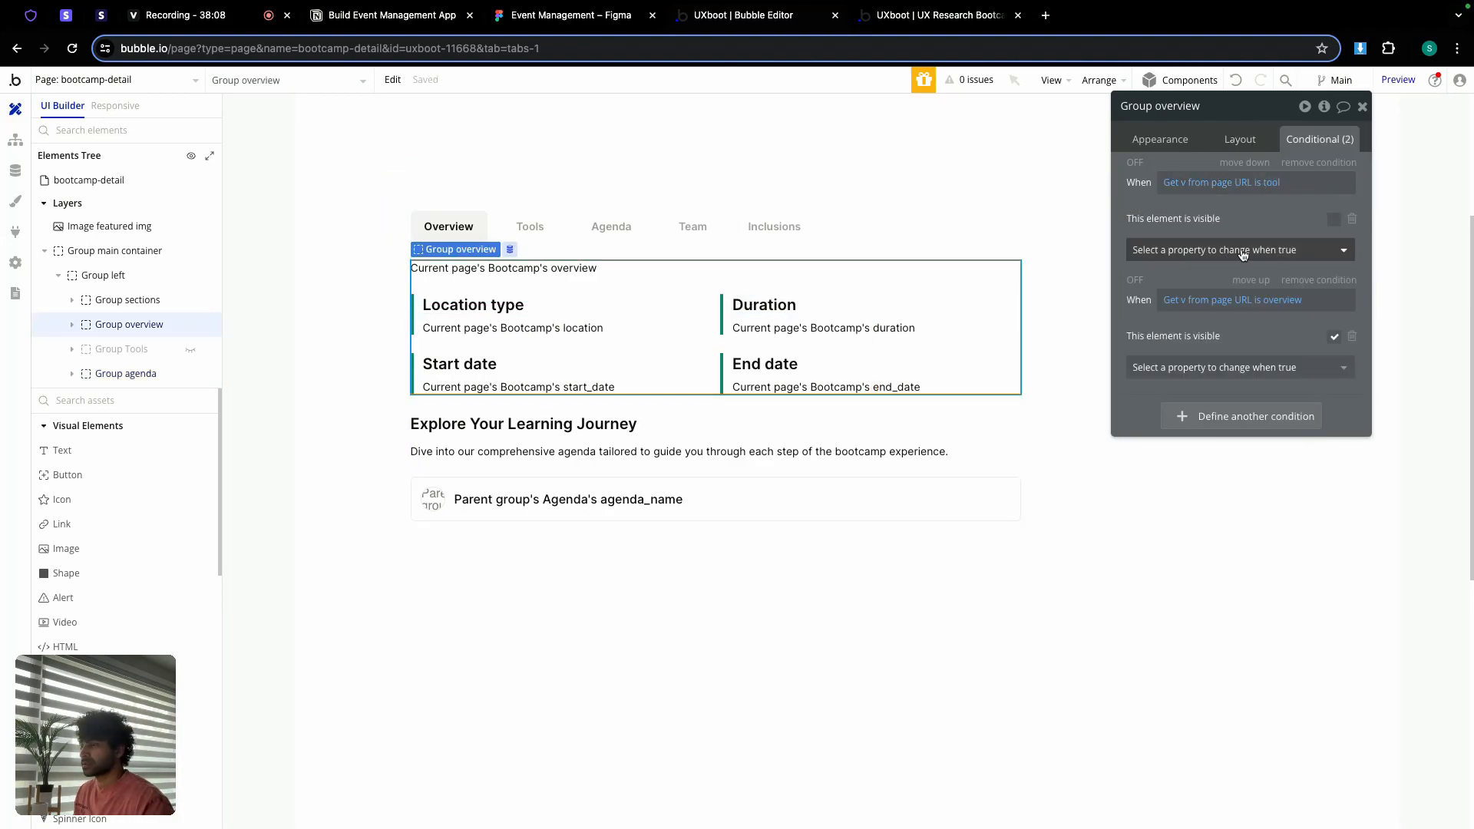
pyautogui.click(1241, 418)
pyautogui.rightClick(1196, 411)
pyautogui.click(1284, 394)
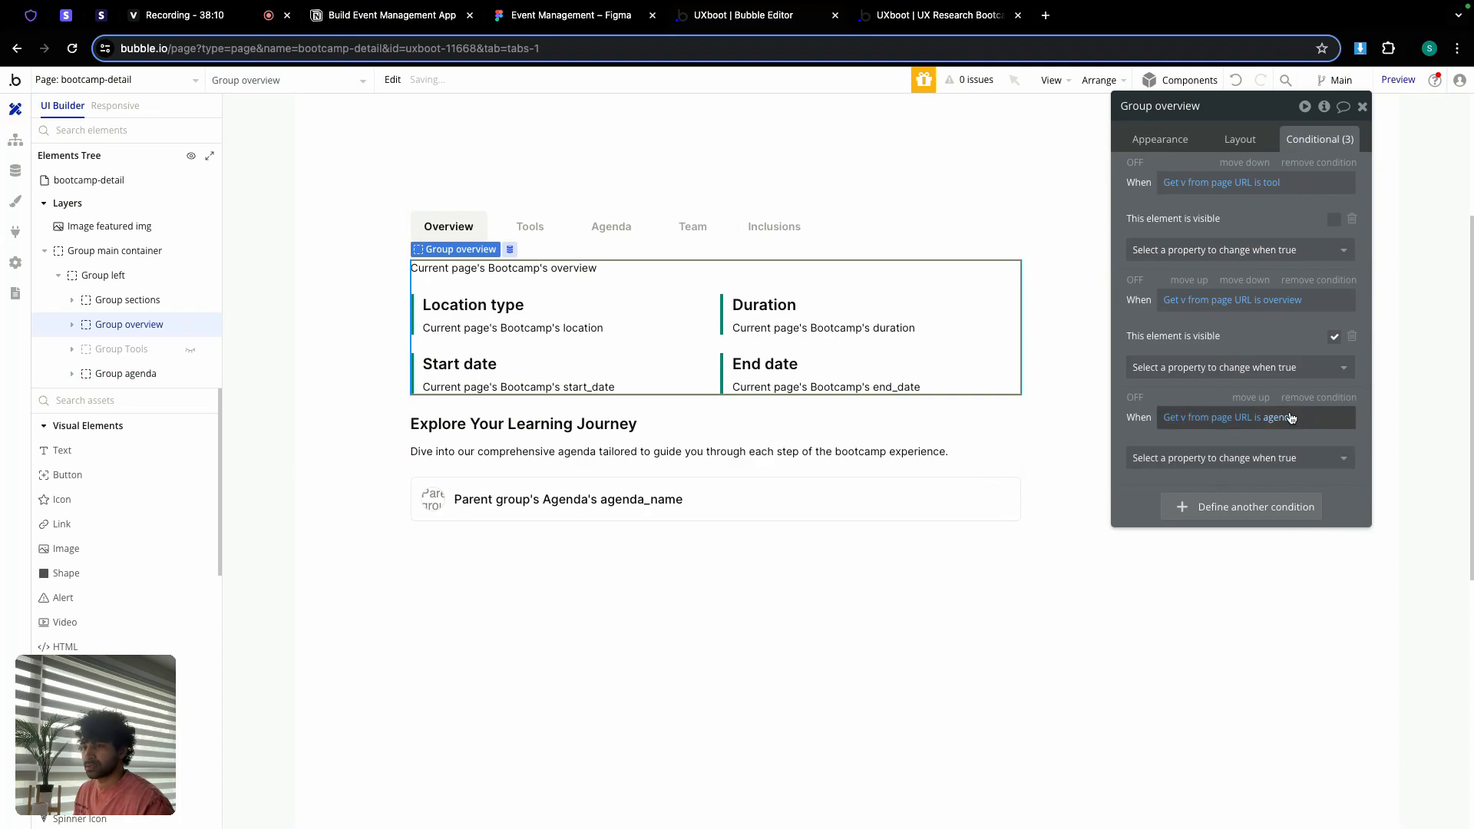
pyautogui.click(1240, 458)
pyautogui.click(1236, 508)
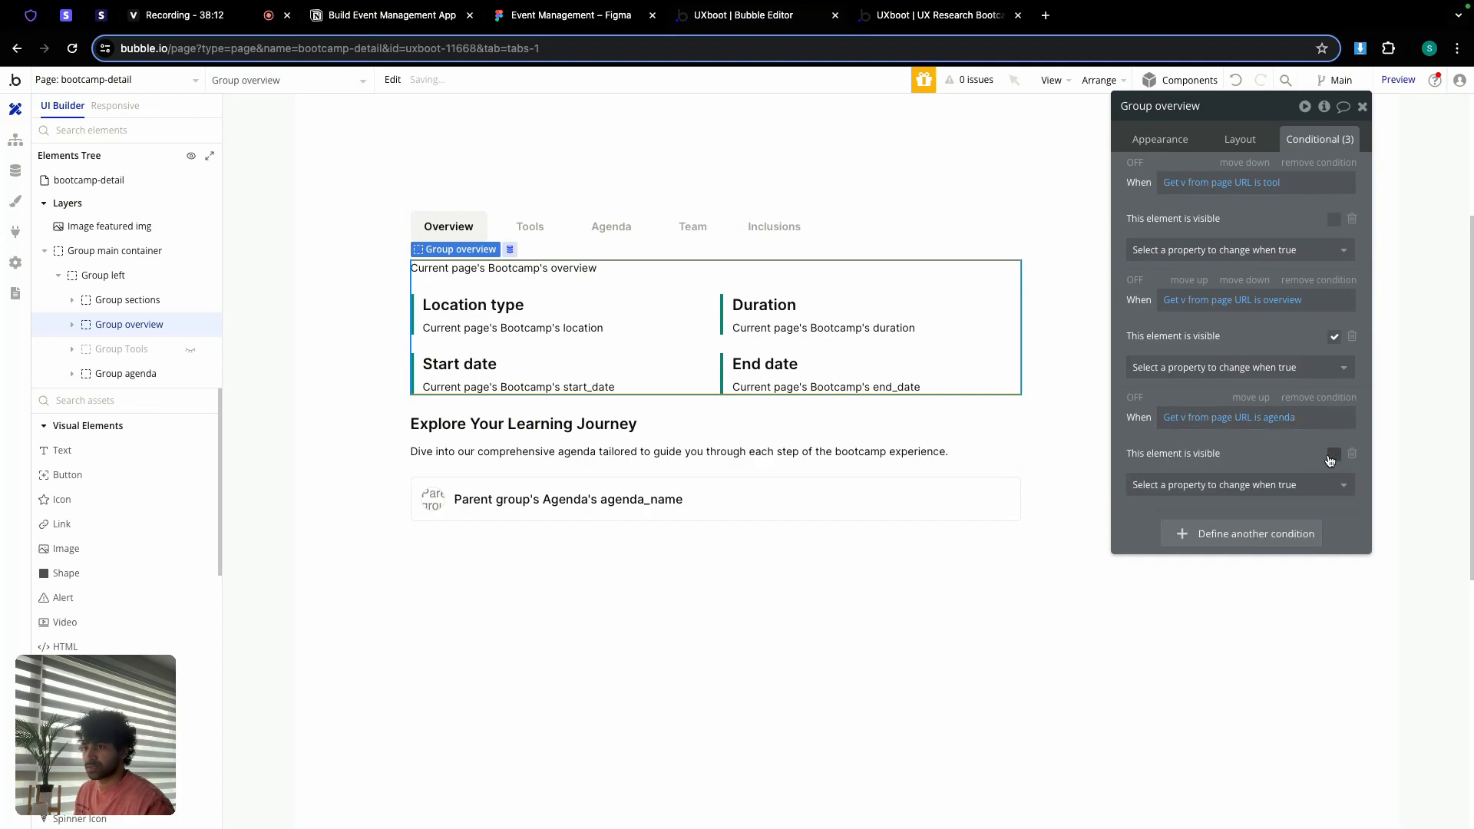
pyautogui.click(938, 14)
pyautogui.click(883, 93)
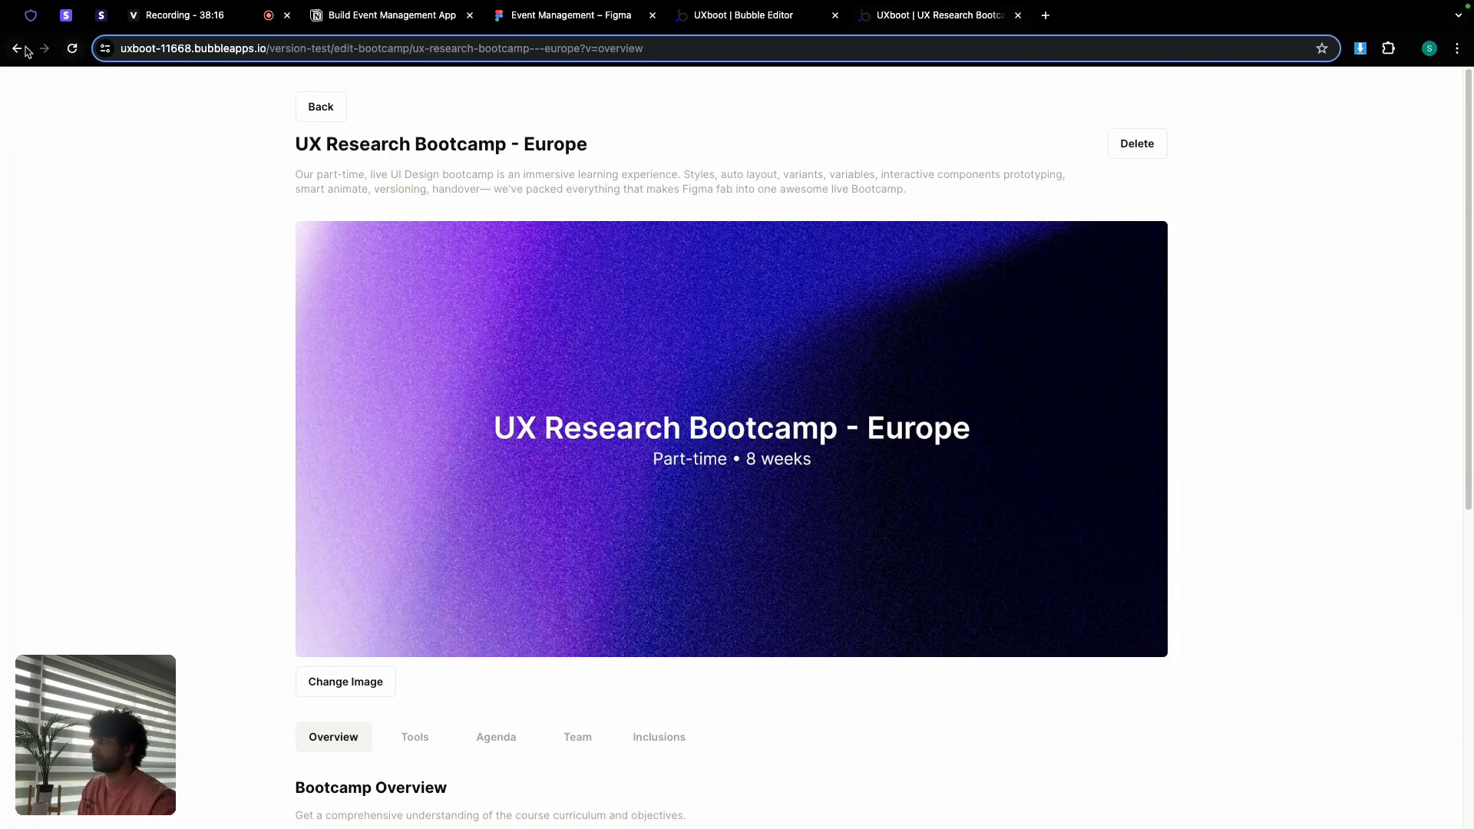
# Step: Test the Overview, Tools and Agenda tabs on the bootcamp-detail preview page
pyautogui.click(23, 50)
pyautogui.scroll(-4, 550, 256)
pyautogui.scroll(2, 335, 269)
pyautogui.click(332, 291)
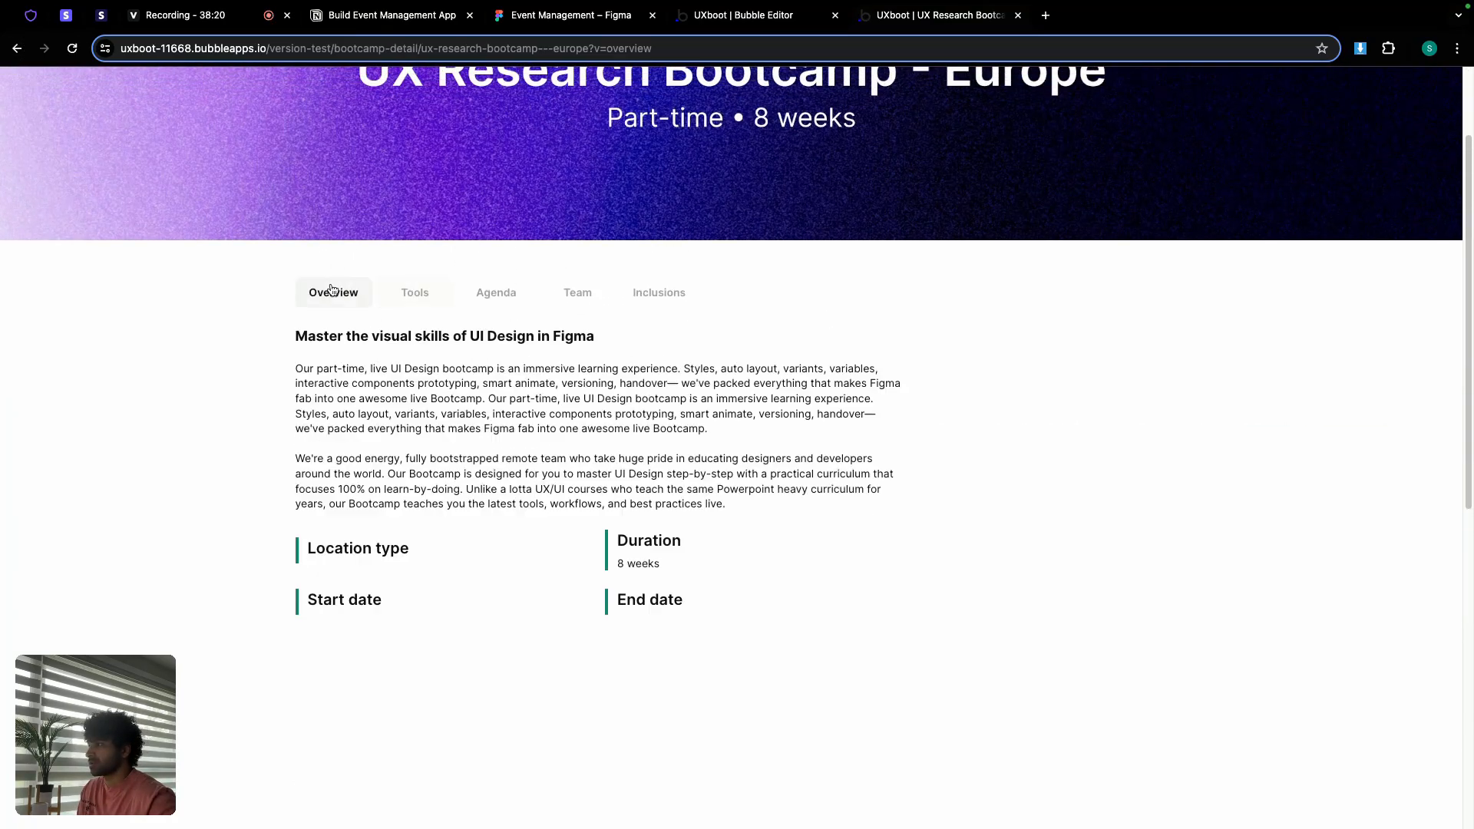
pyautogui.click(423, 296)
pyautogui.click(481, 300)
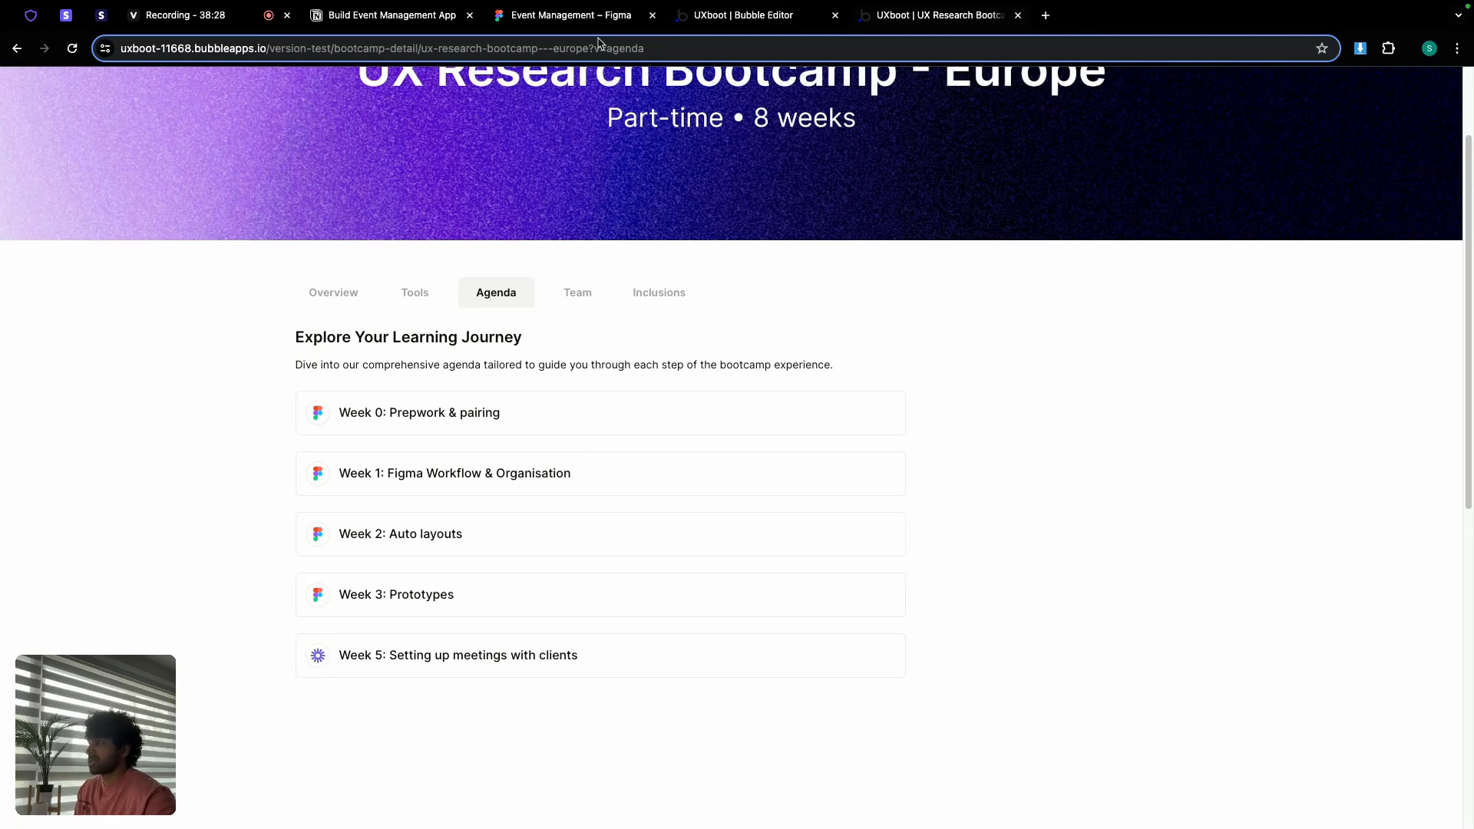
# Step: Delete the Inclusions tab button from bootcamp-detail in the editor
pyautogui.click(578, 19)
pyautogui.click(744, 21)
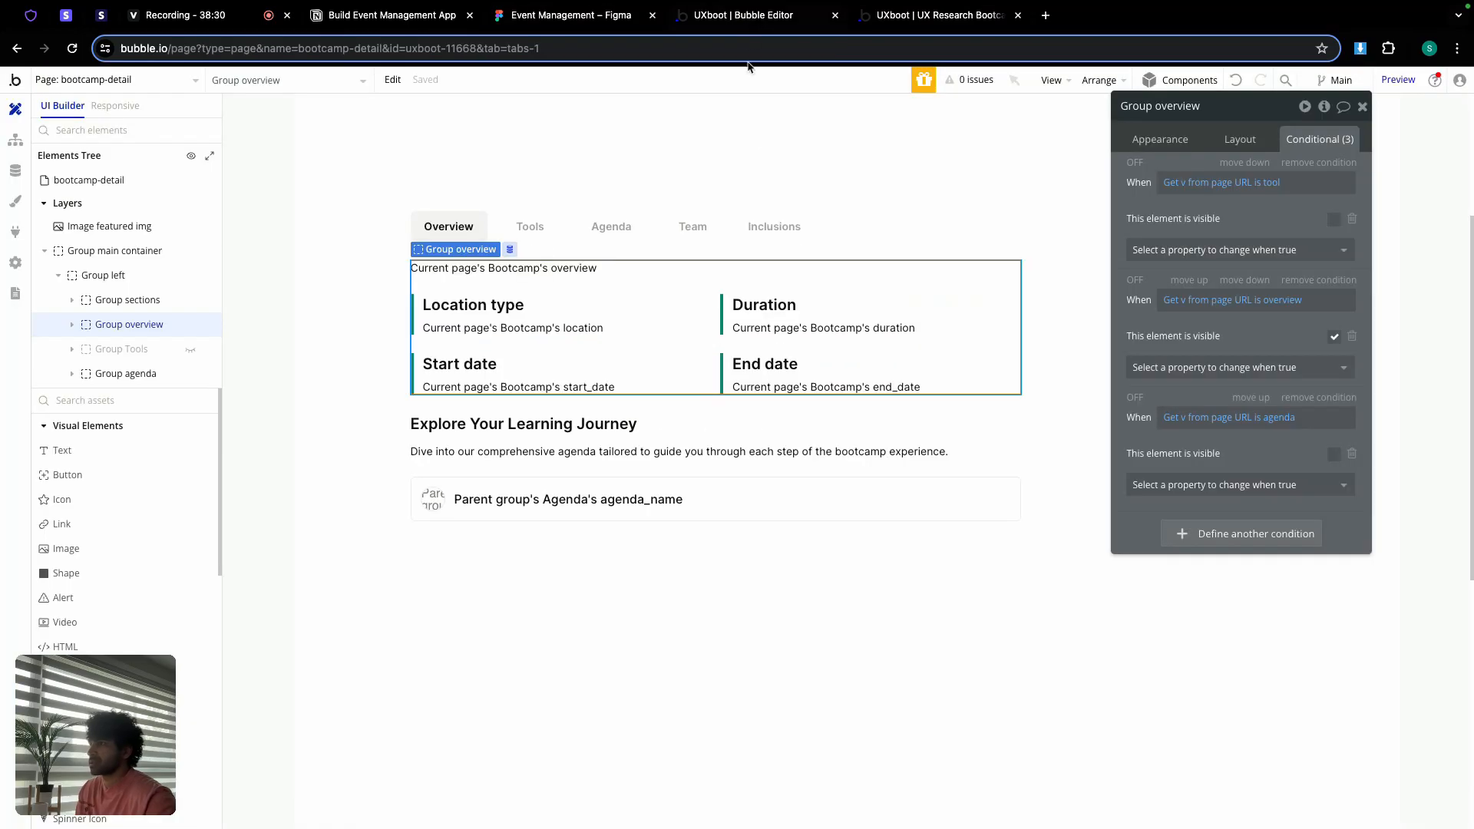
pyautogui.click(771, 229)
pyautogui.press('Delete')
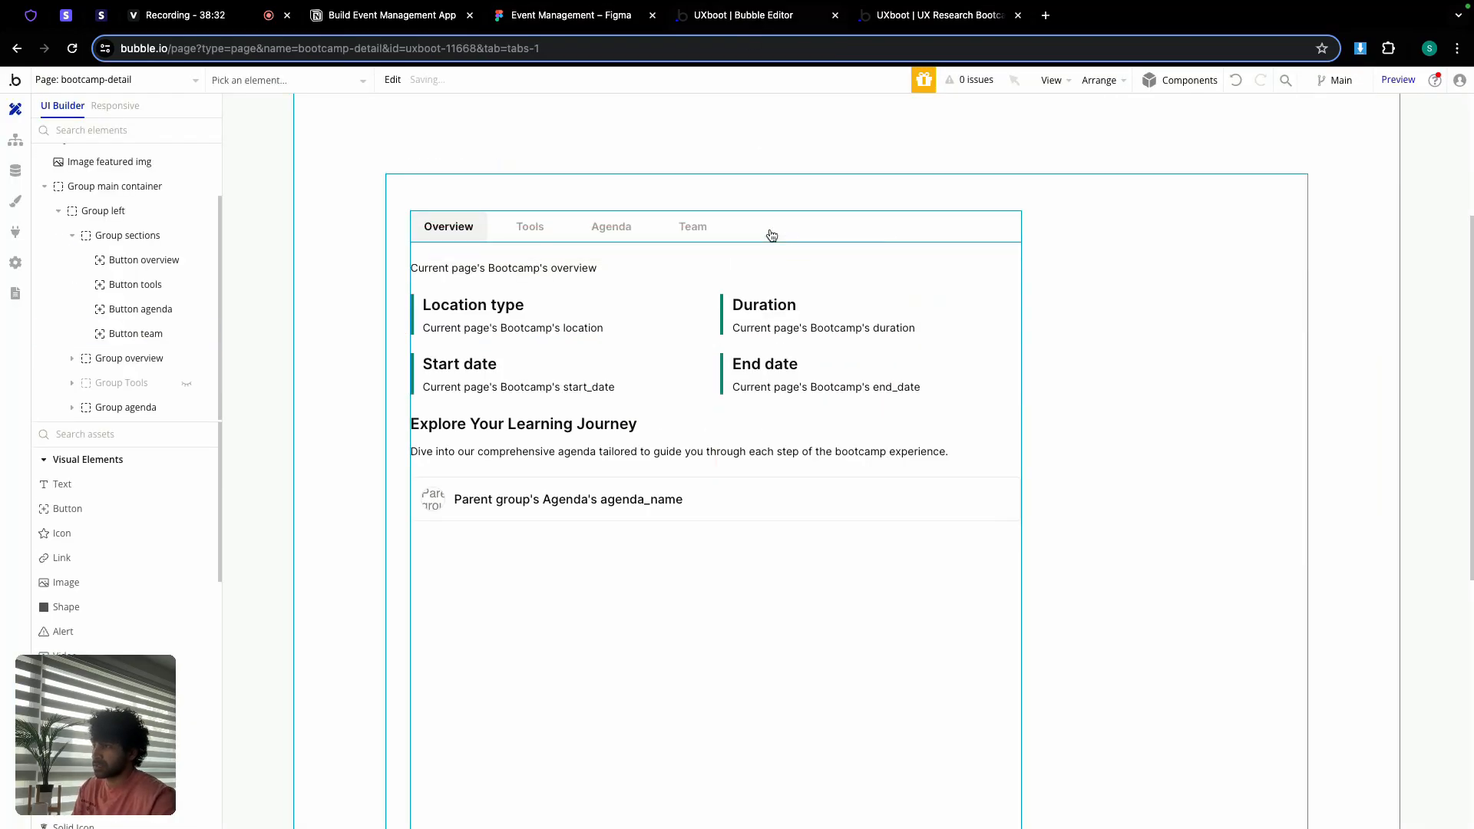
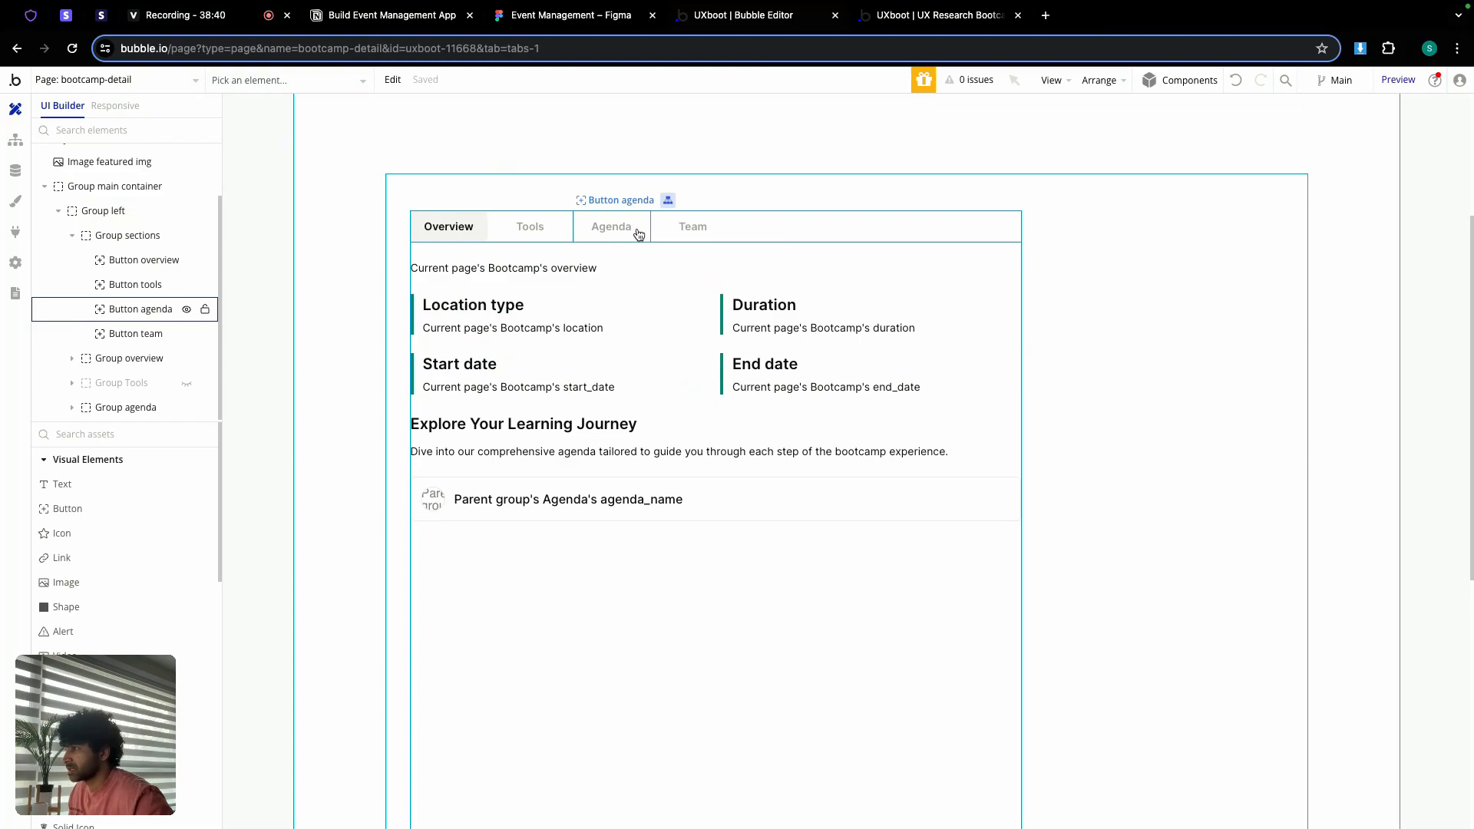
# Step: Duplicate the agenda group into Group left and hide the original
pyautogui.click(551, 476)
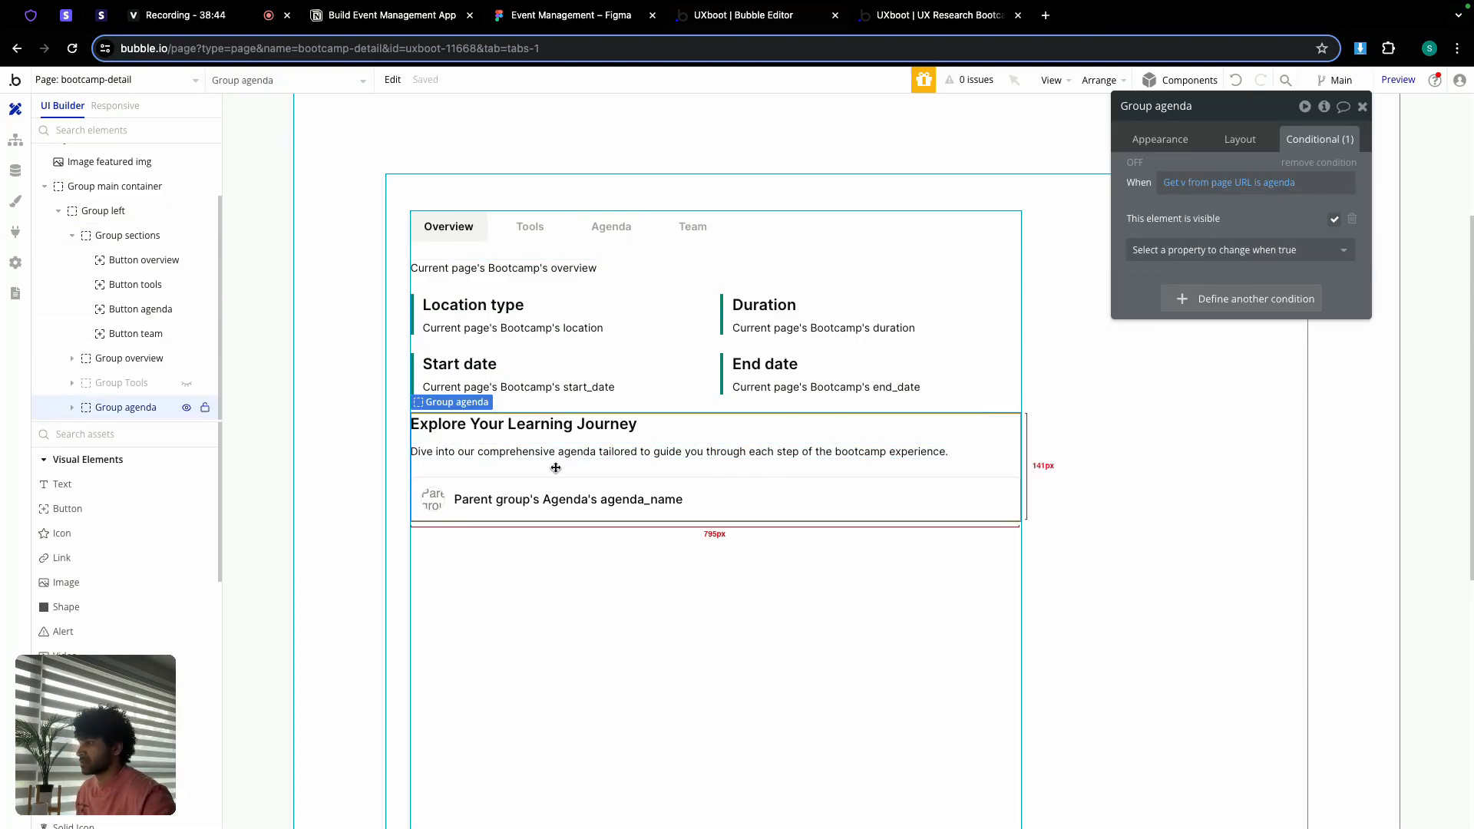
pyautogui.hotkey('ctrl', 'c')
pyautogui.click(521, 588)
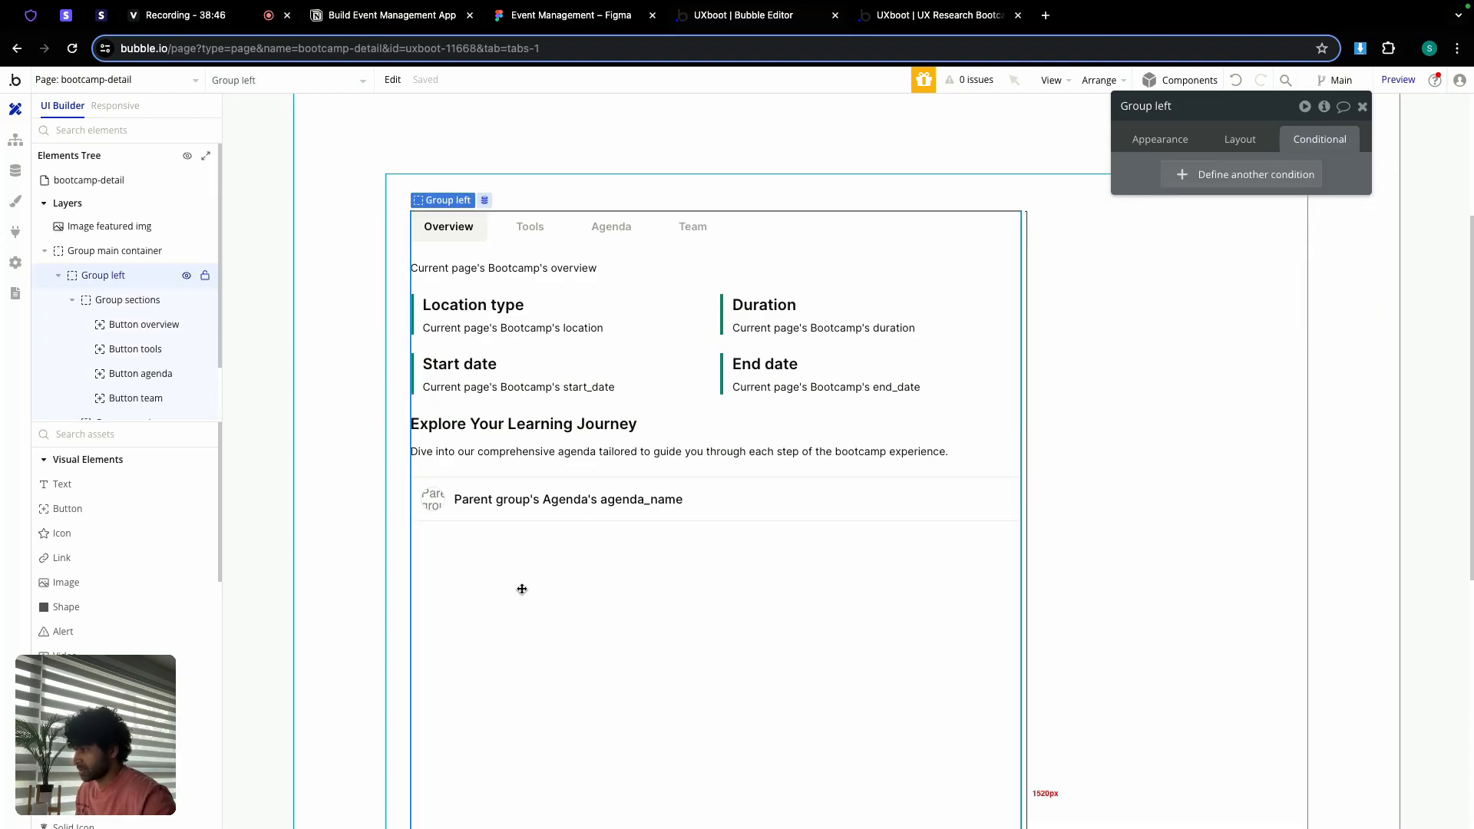
pyautogui.hotkey('ctrl', 'v')
pyautogui.click(527, 472)
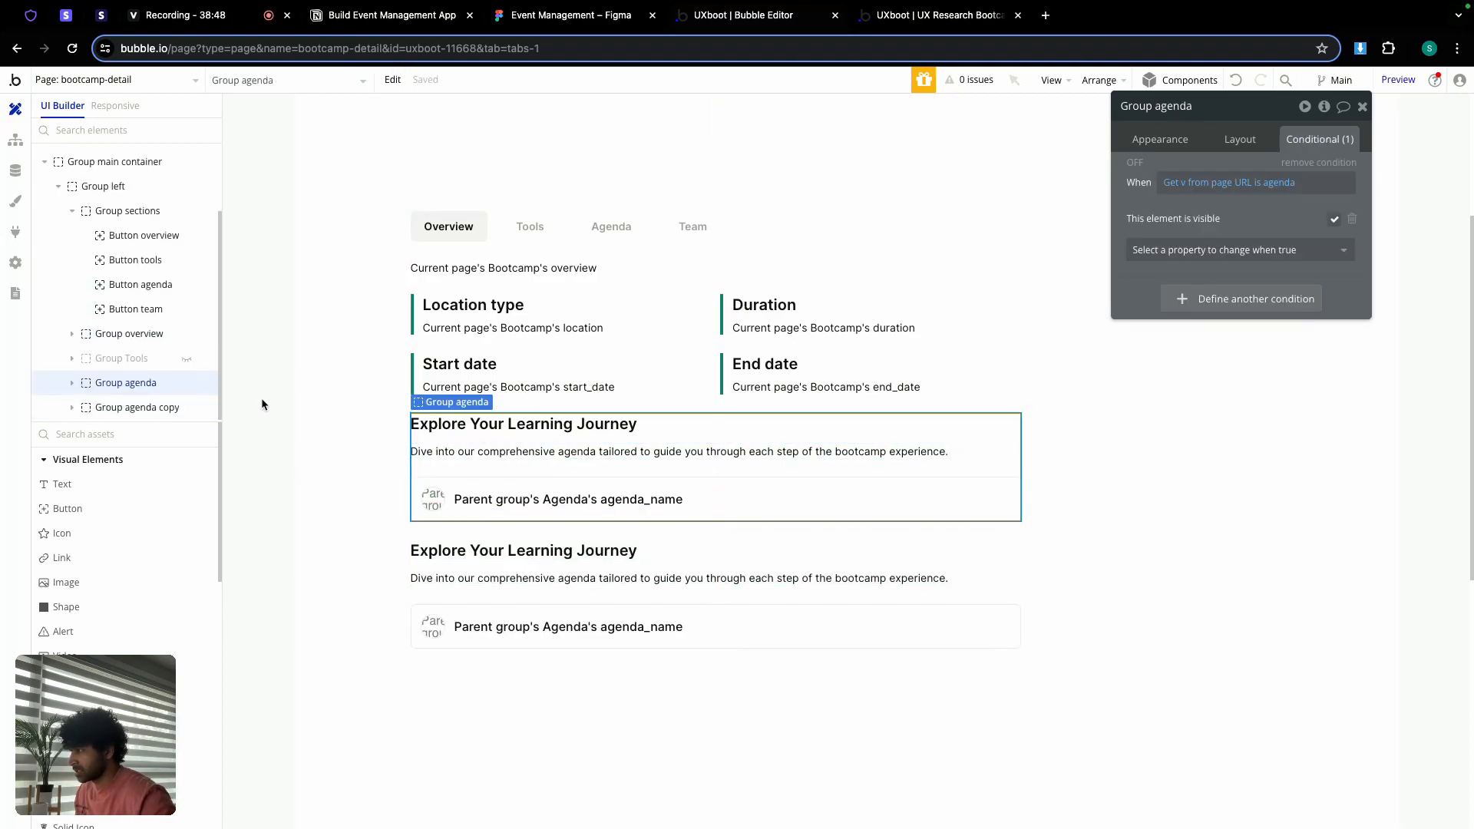
pyautogui.click(187, 384)
pyautogui.click(516, 467)
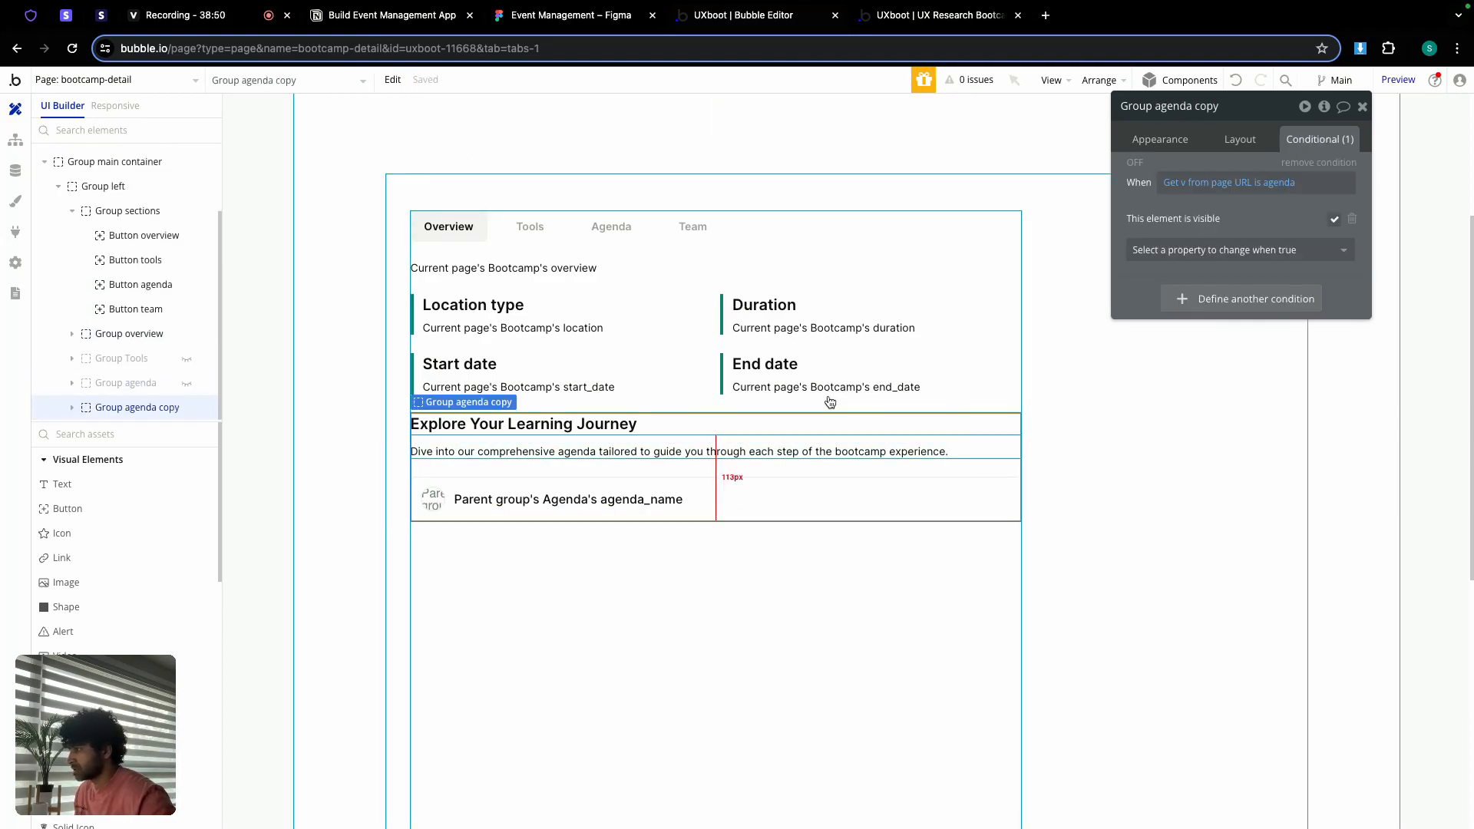
# Step: Rename the copy Group team and change its condition to 'Get v from page URL is team'
pyautogui.doubleClick(1206, 106)
pyautogui.press('BackSpace')
pyautogui.press('BackSpace')
pyautogui.press('BackSpace')
pyautogui.press('BackSpace')
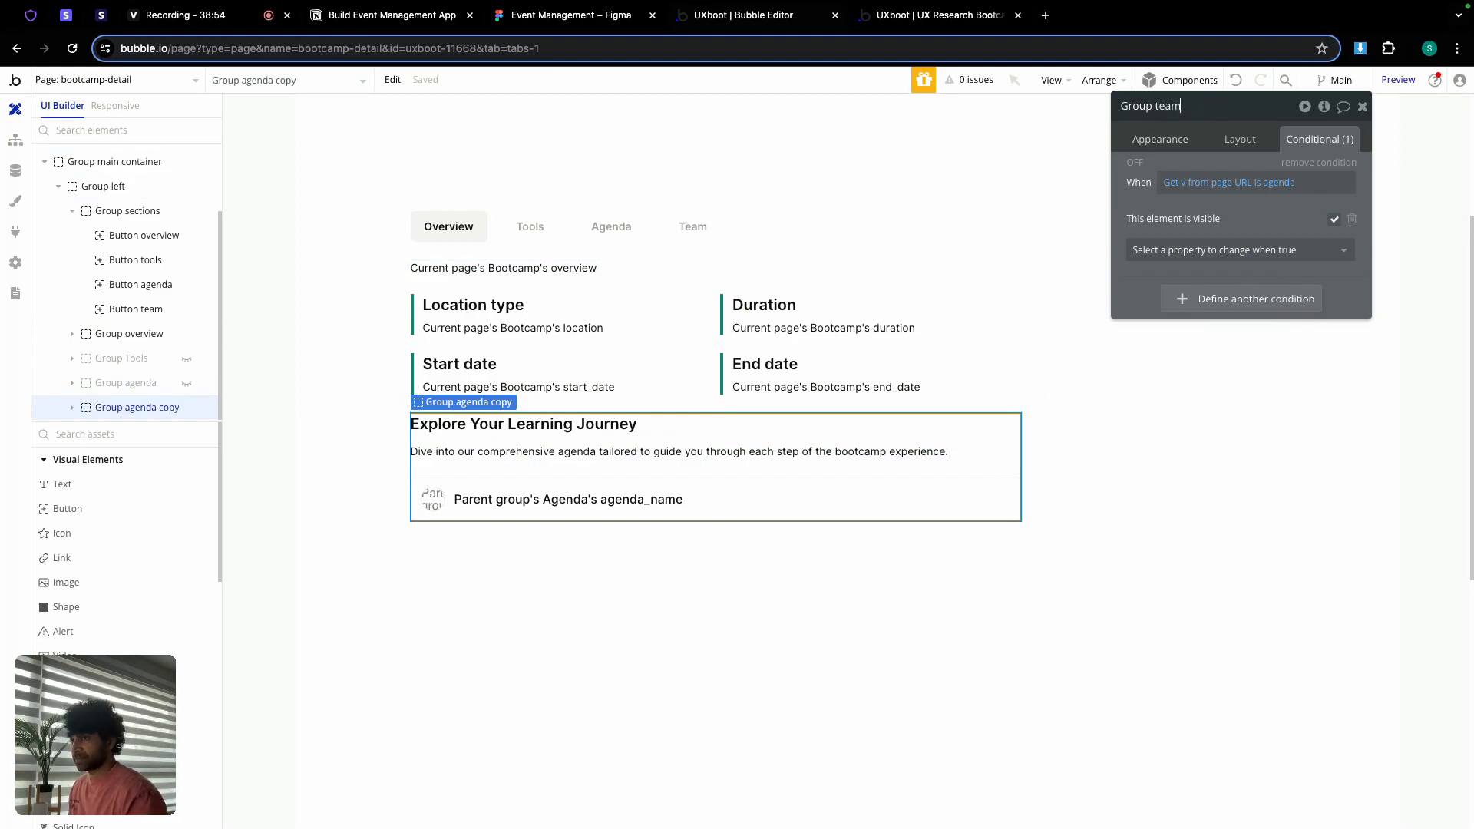
pyautogui.click(1279, 183)
pyautogui.write('tea')
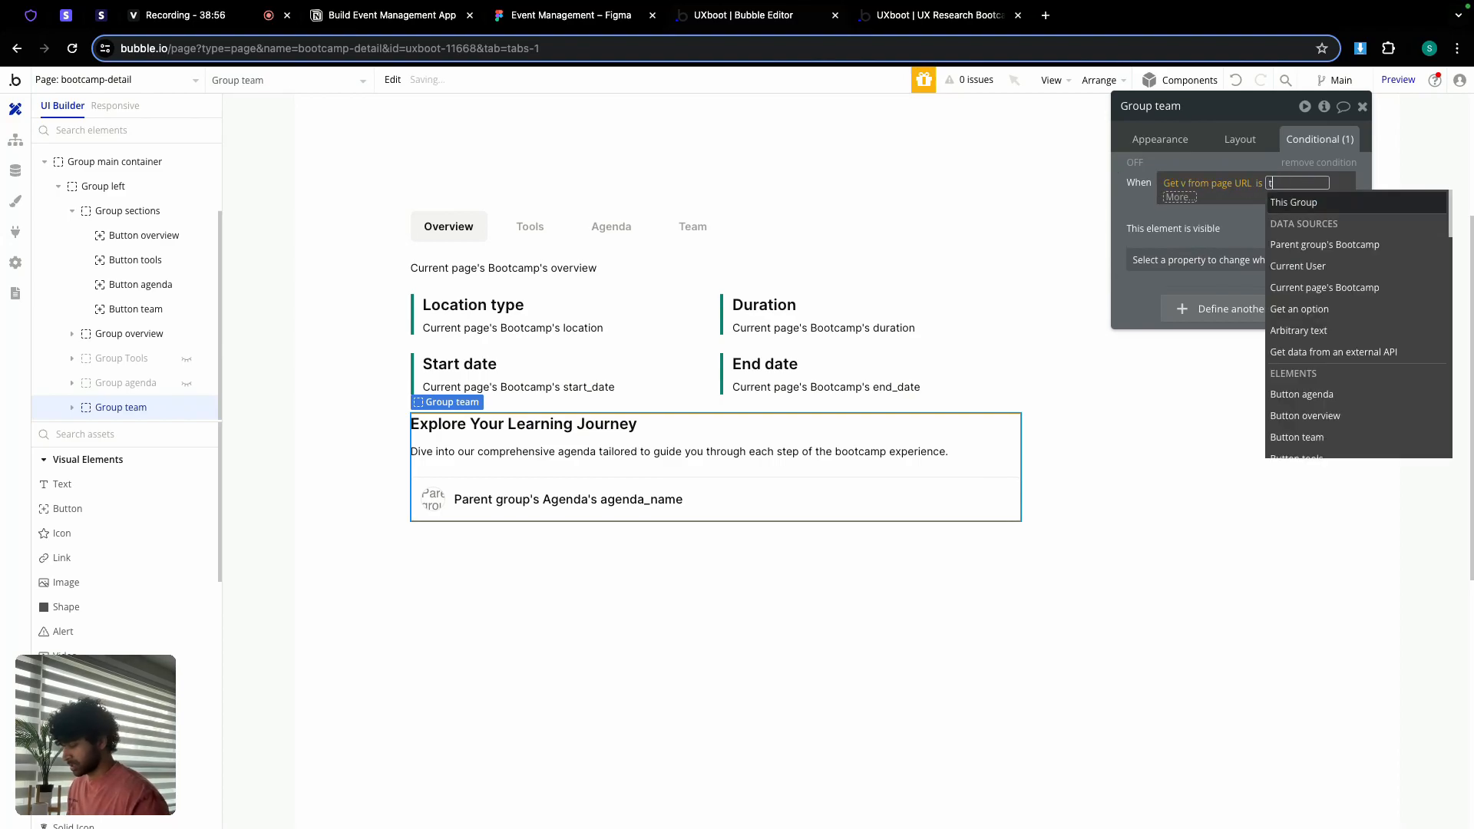
pyautogui.click(1123, 202)
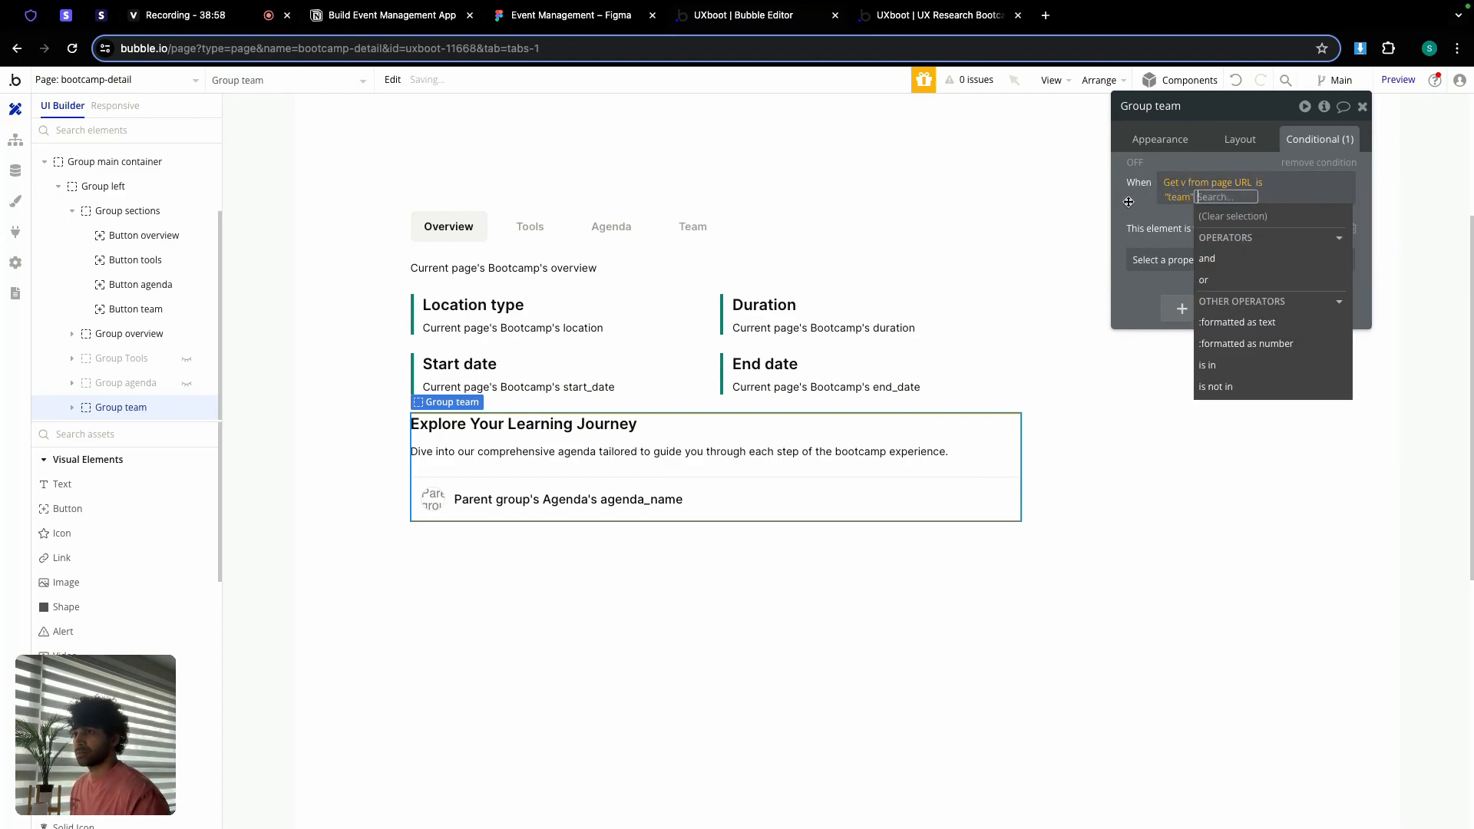
pyautogui.click(1128, 200)
pyautogui.click(697, 228)
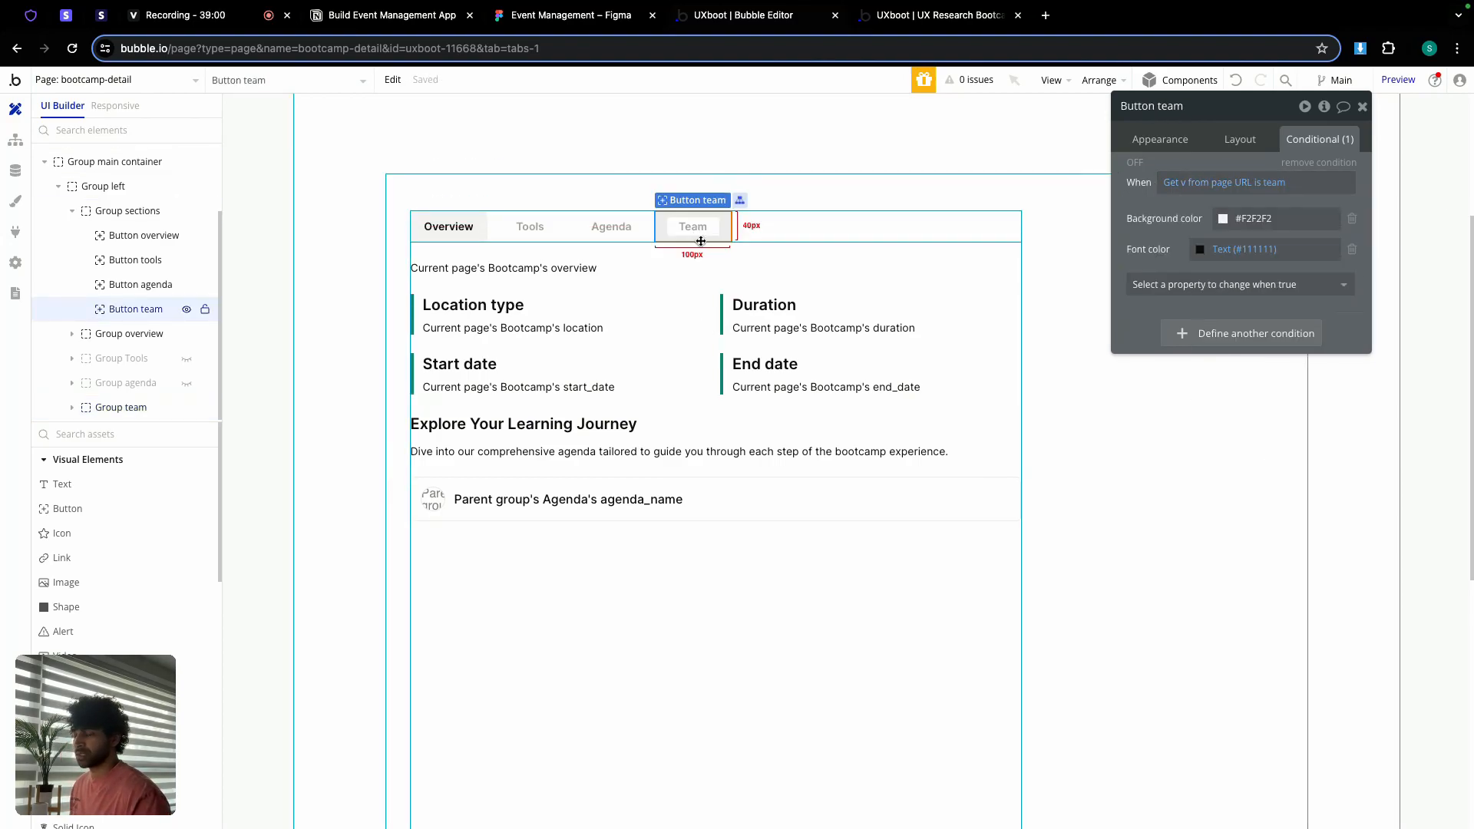
# Step: Reuse Group team's 'v is team' expression as a fourth Group overview condition with visibility unchecked
pyautogui.click(658, 471)
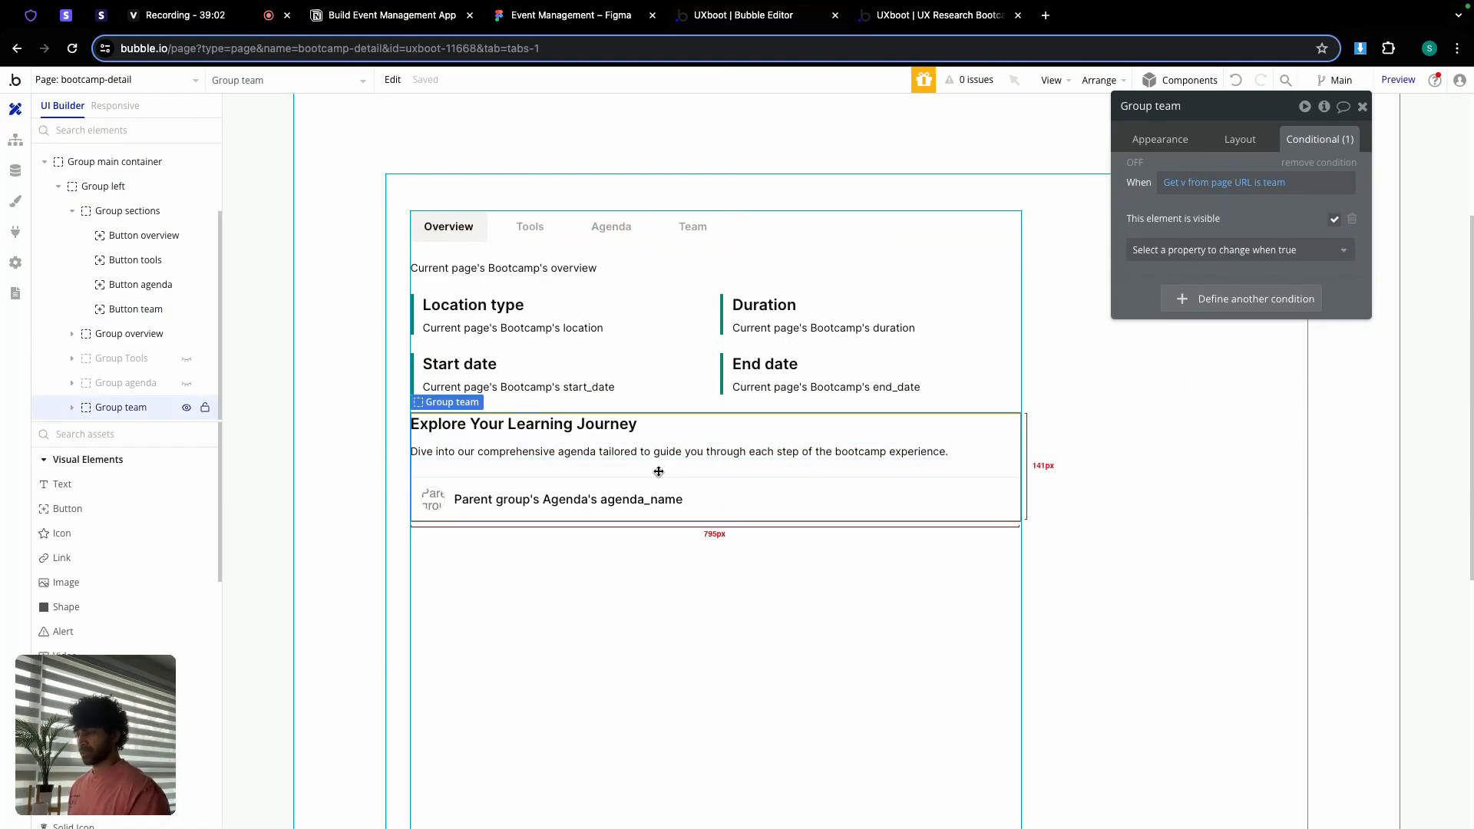
pyautogui.rightClick(1195, 185)
pyautogui.click(1267, 138)
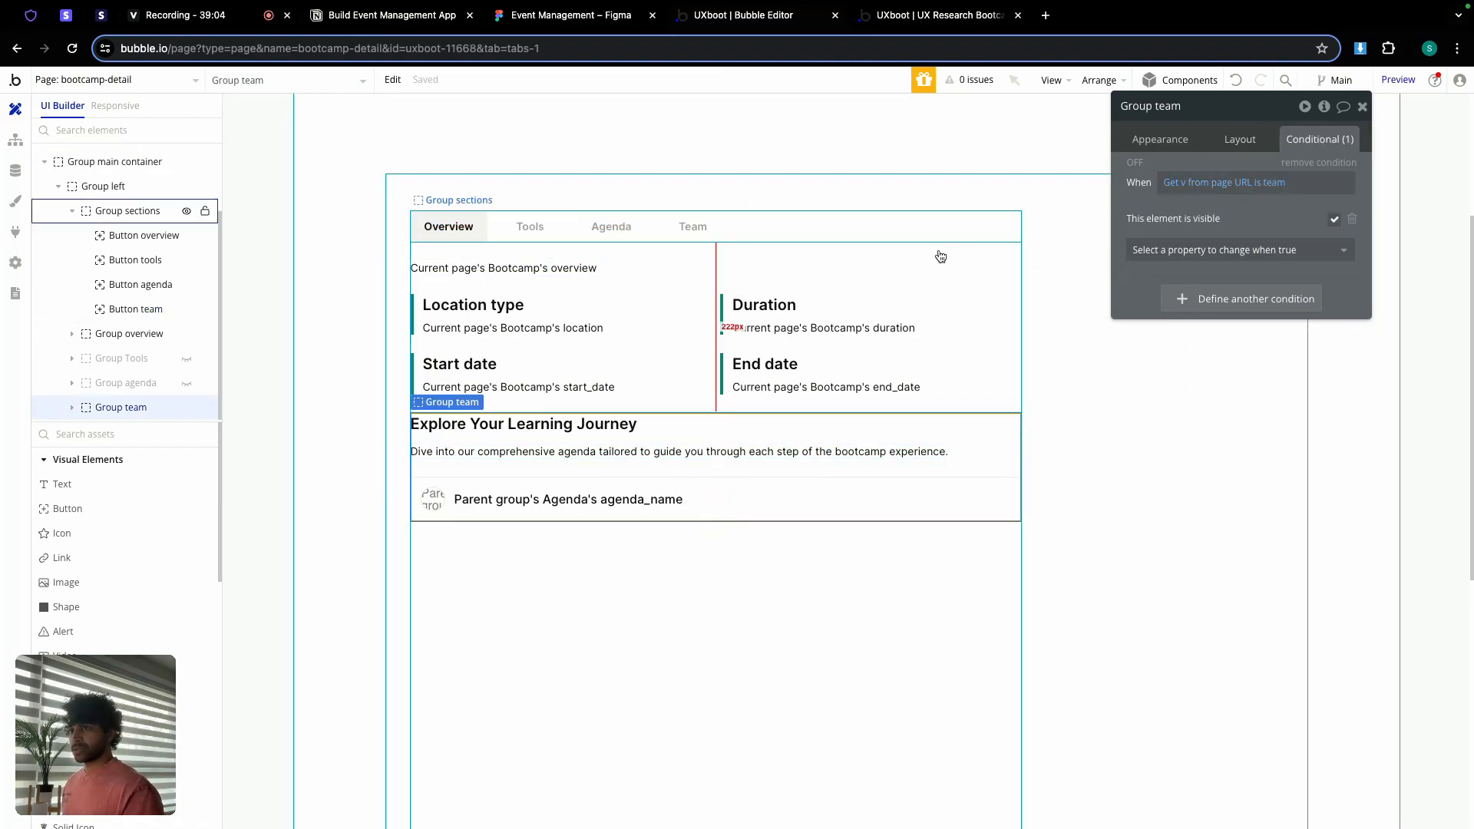
pyautogui.click(658, 338)
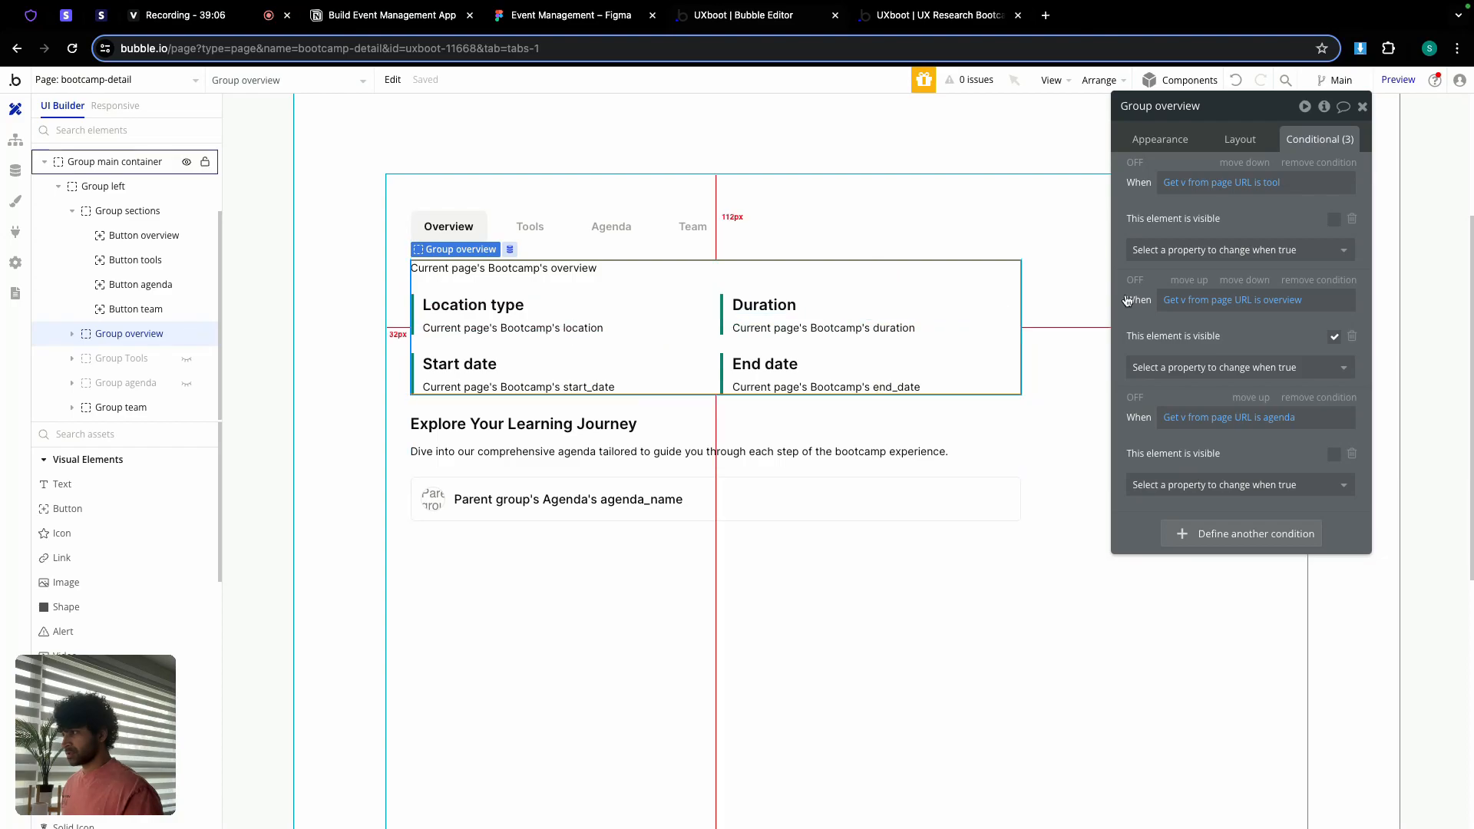
pyautogui.click(1251, 530)
pyautogui.rightClick(1184, 536)
pyautogui.click(1286, 513)
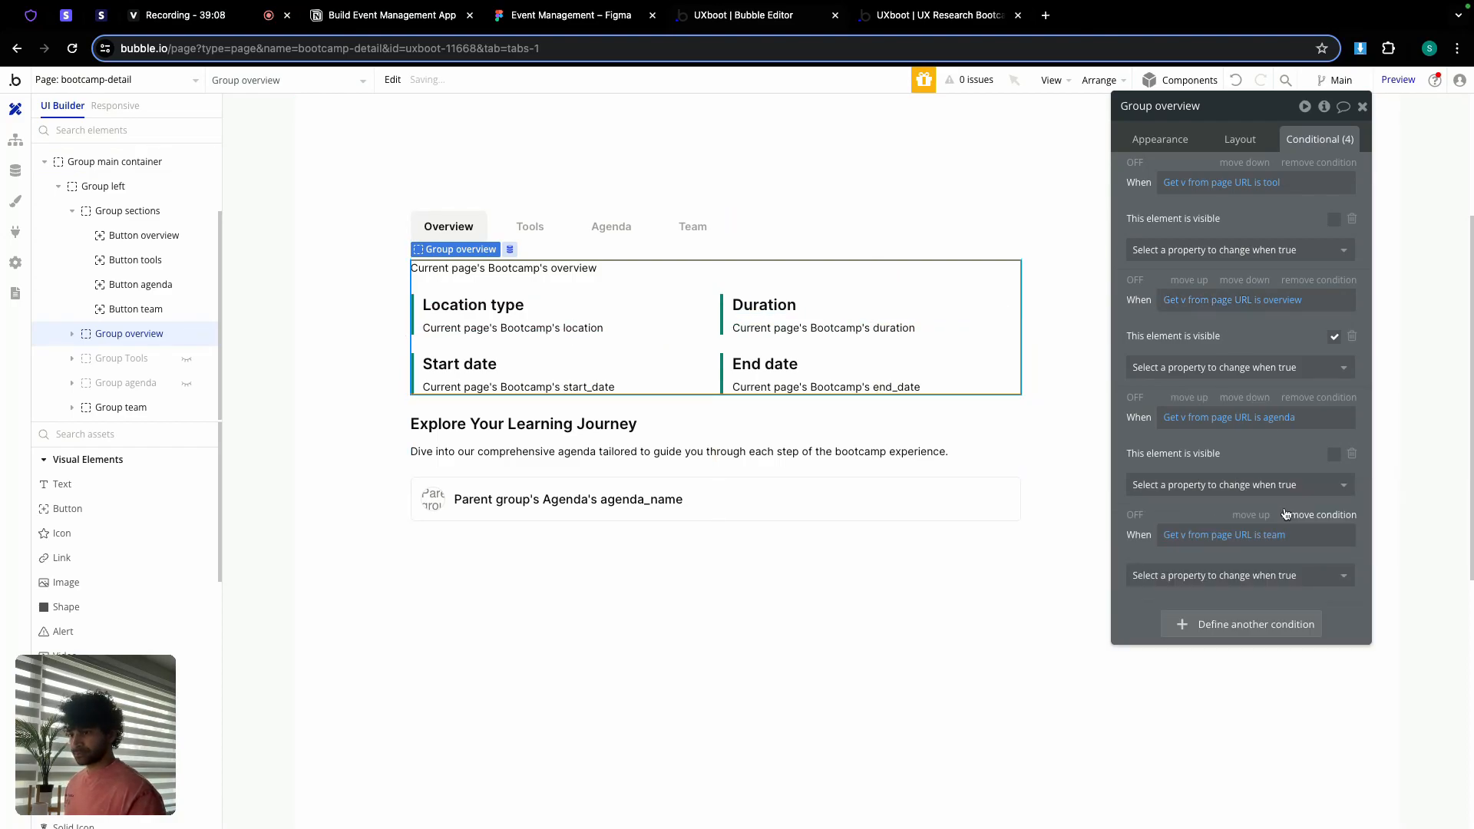
pyautogui.click(1275, 577)
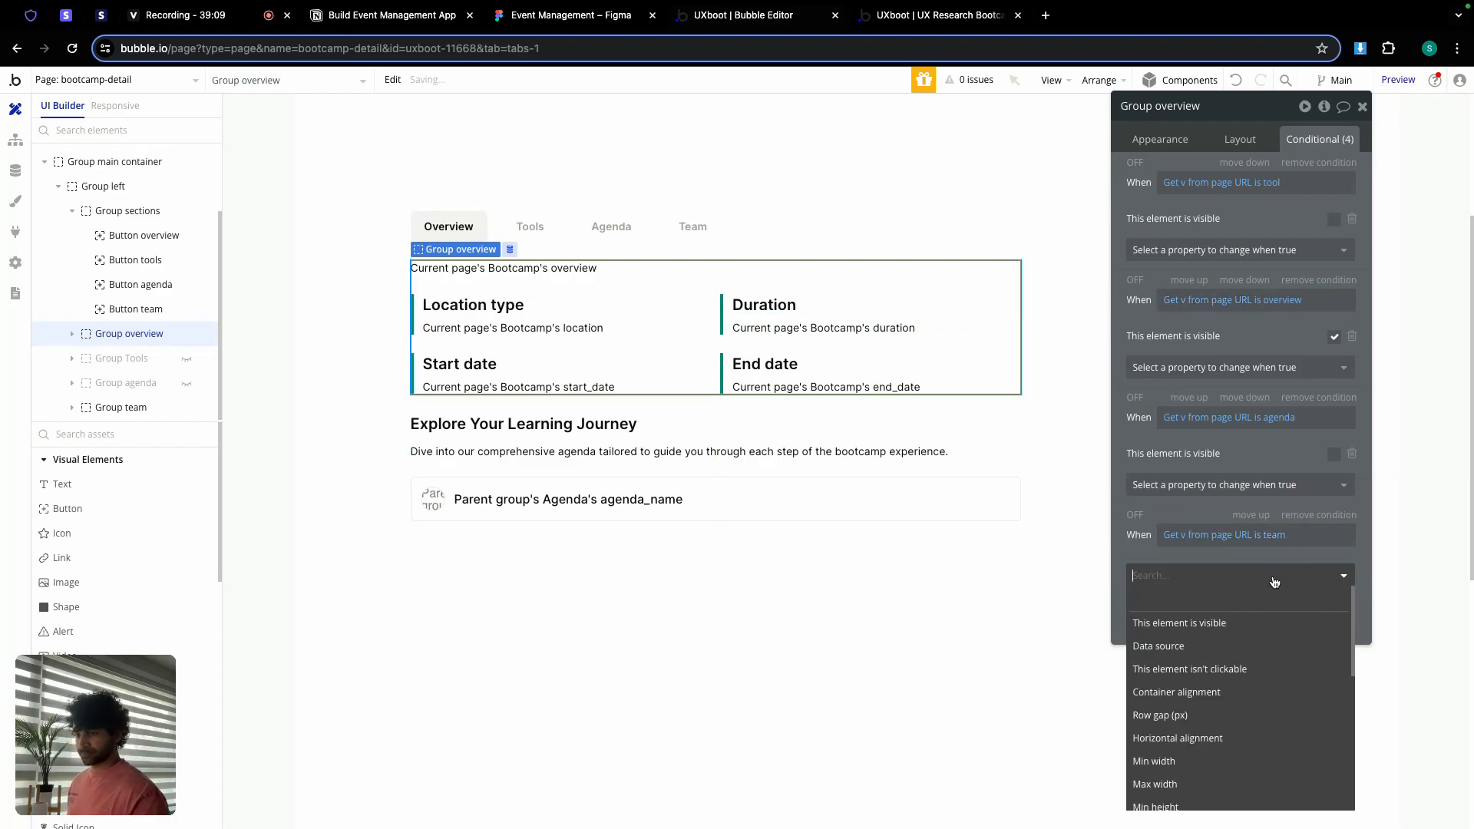
pyautogui.click(1236, 623)
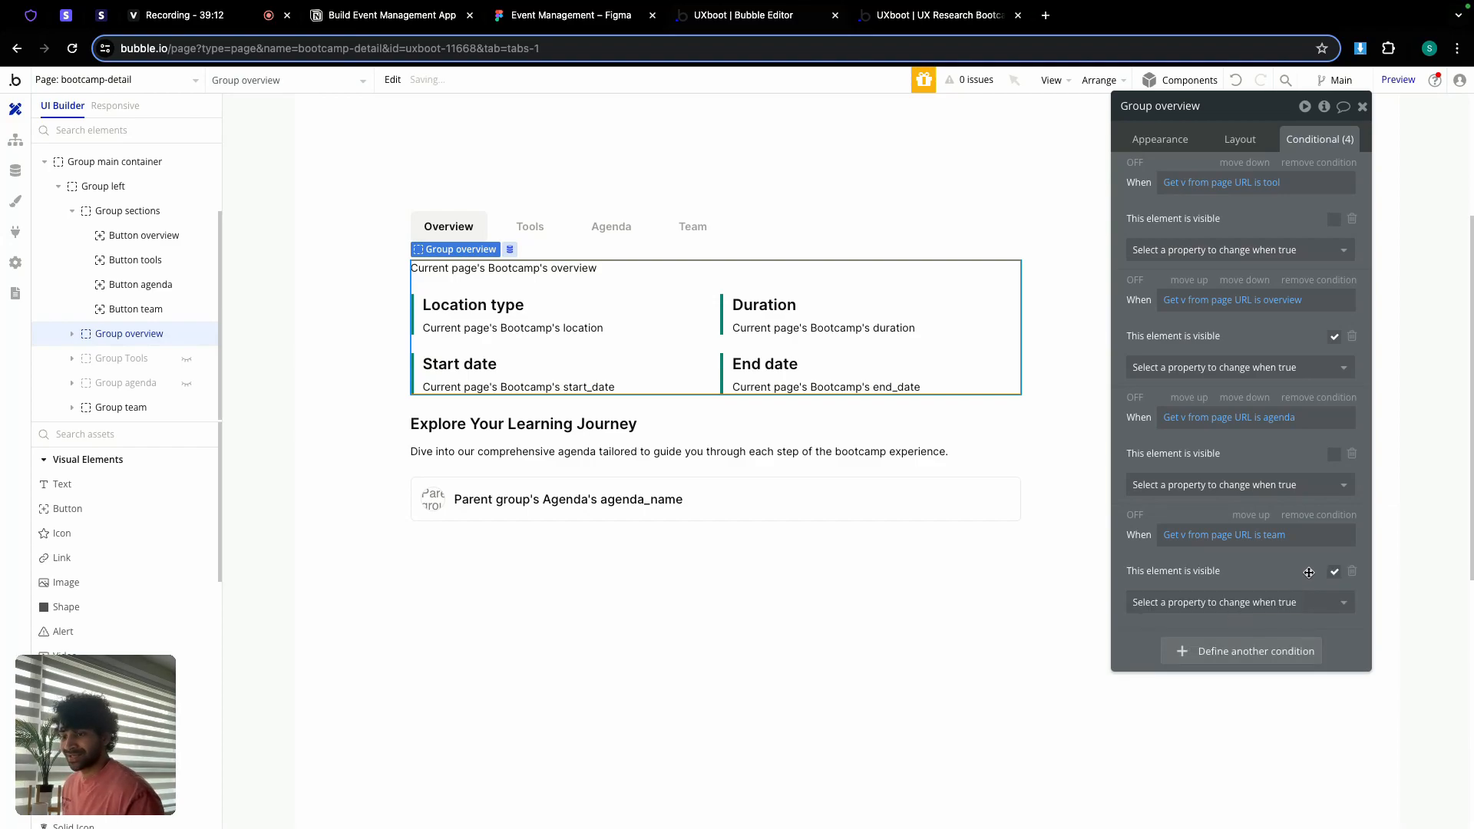
pyautogui.click(1333, 572)
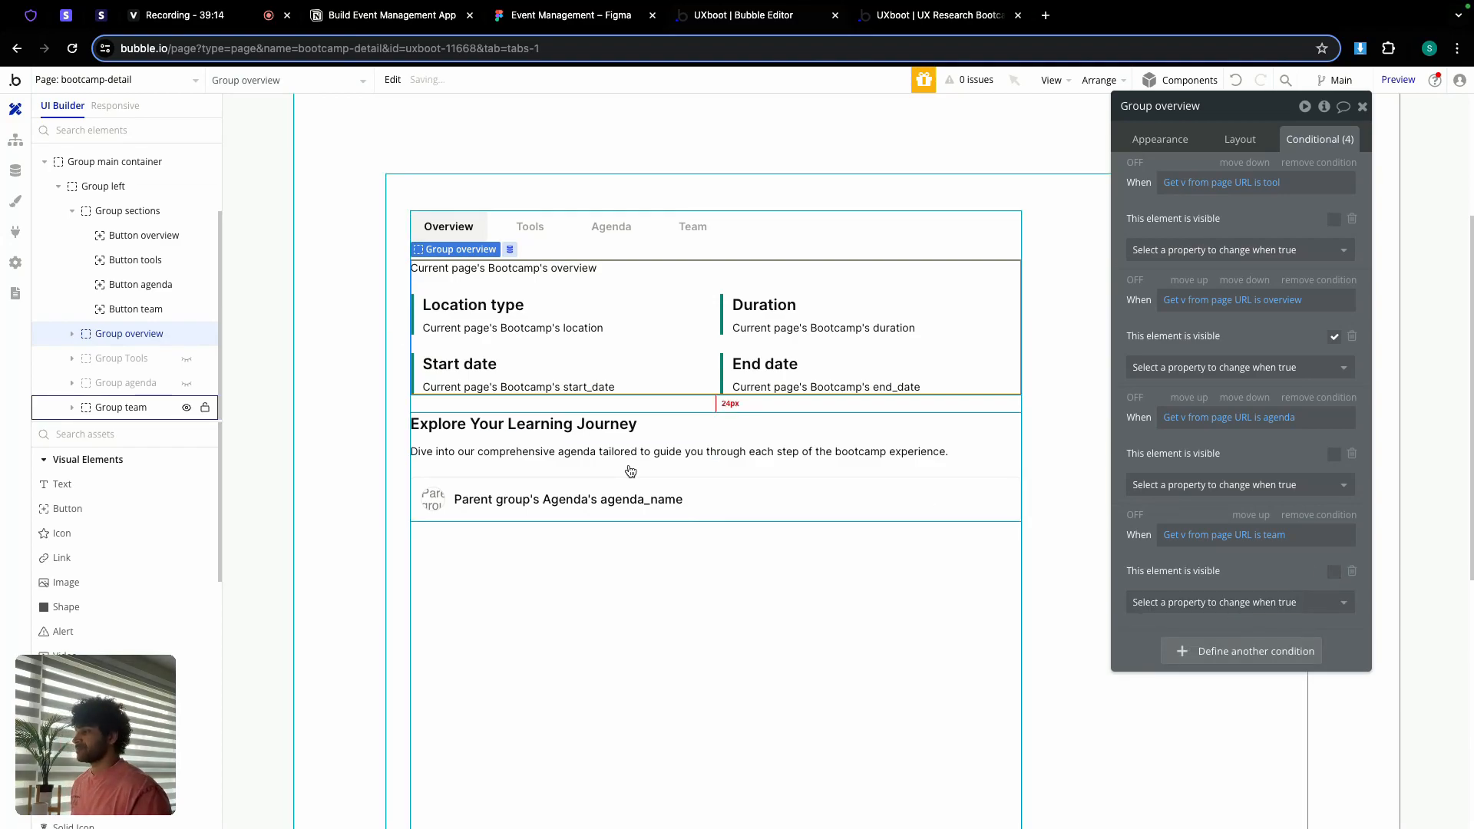
# Step: Replace the team heading with Figma's 'Learn live with industry experts'
pyautogui.click(588, 20)
pyautogui.scroll(-5, 714, 330)
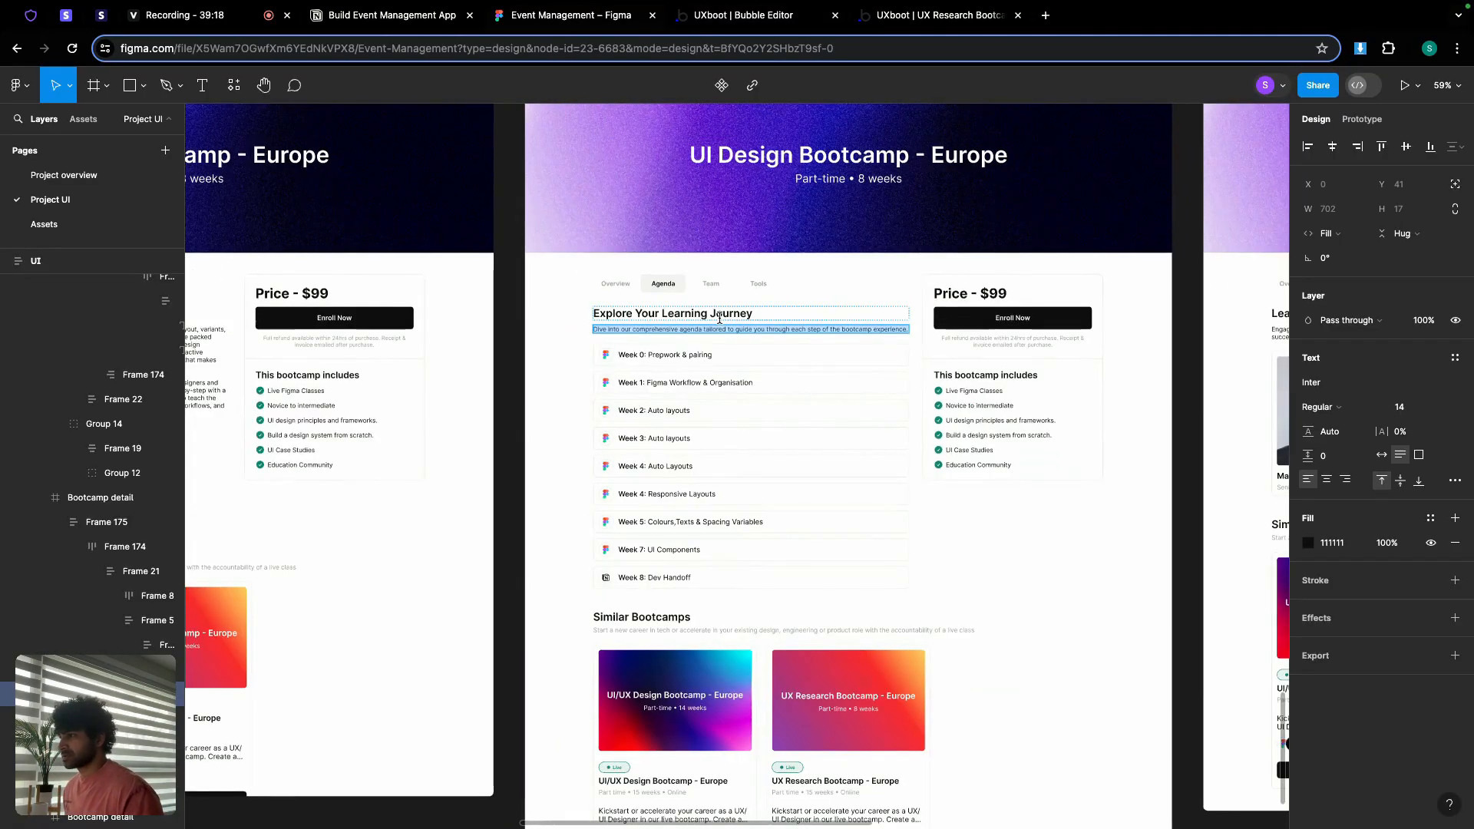
pyautogui.hscroll(5, 372, 371)
pyautogui.hscroll(5, 372, 370)
pyautogui.scroll(5, 622, 332)
pyautogui.tripleClick(684, 326)
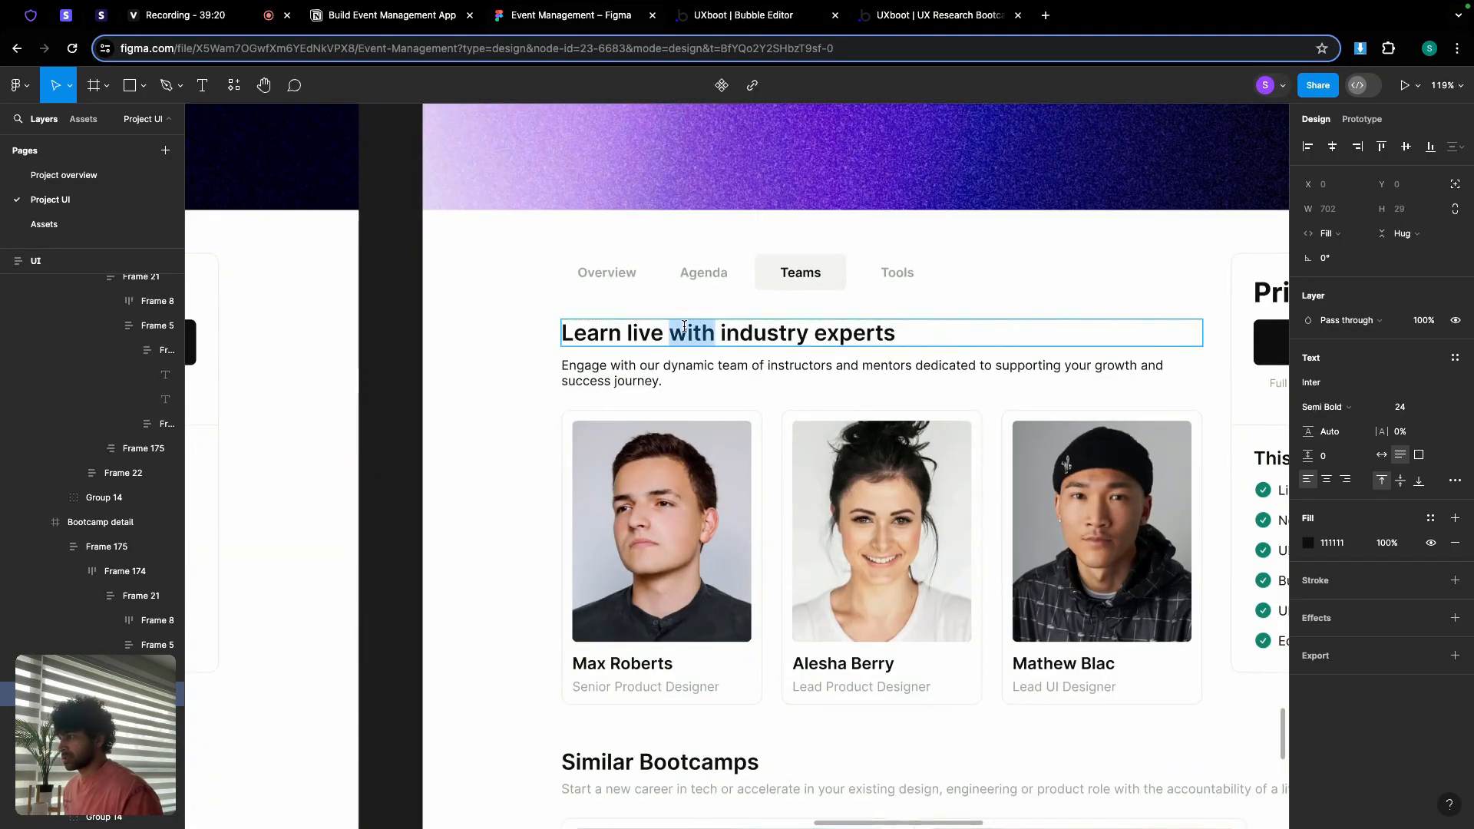
pyautogui.click(731, 20)
pyautogui.click(580, 425)
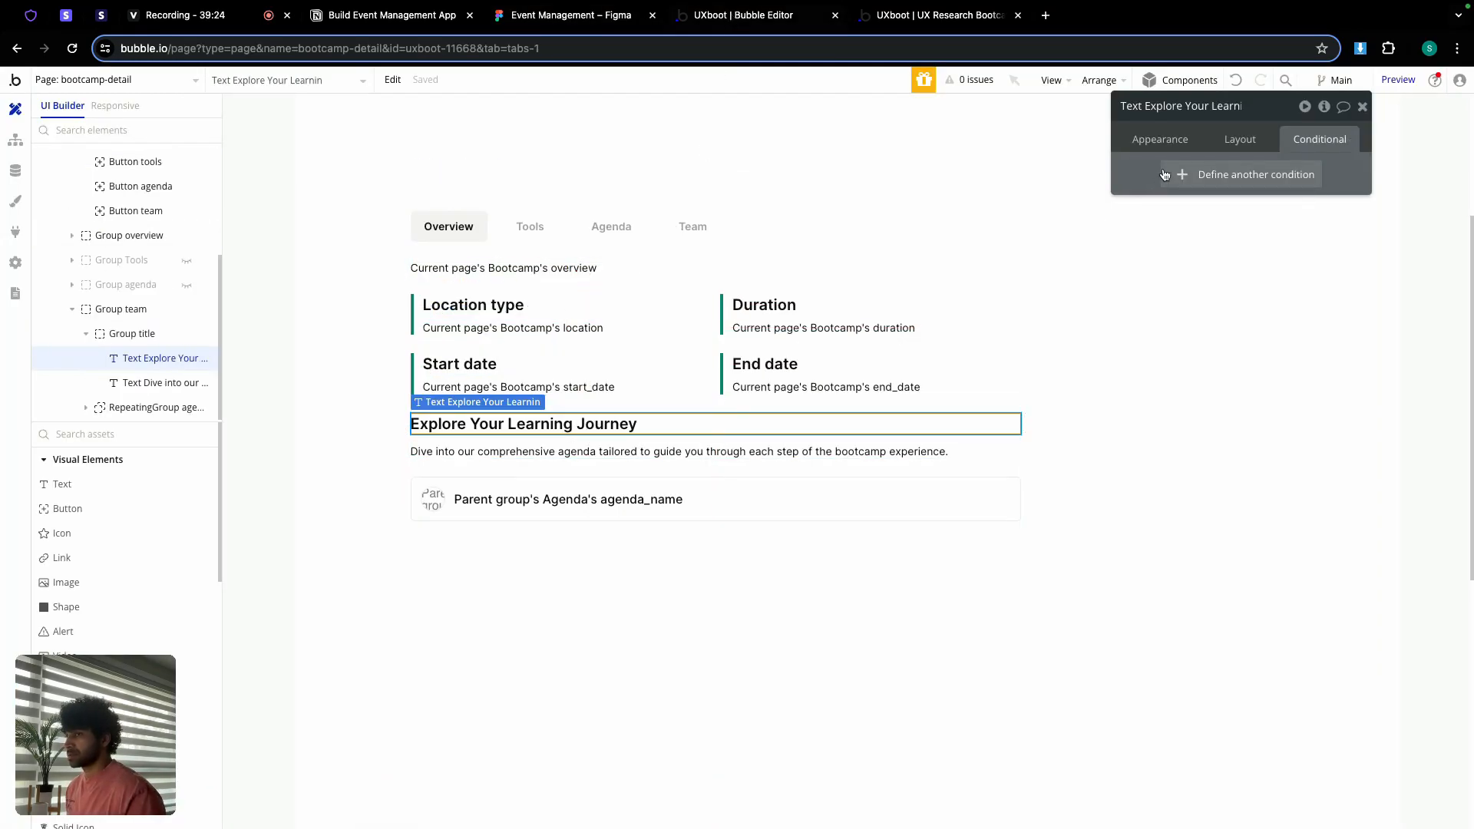
pyautogui.click(1160, 139)
pyautogui.tripleClick(1197, 171)
# Step: Paste Figma's Teams description paragraph into the team section's description text
pyautogui.click(598, 21)
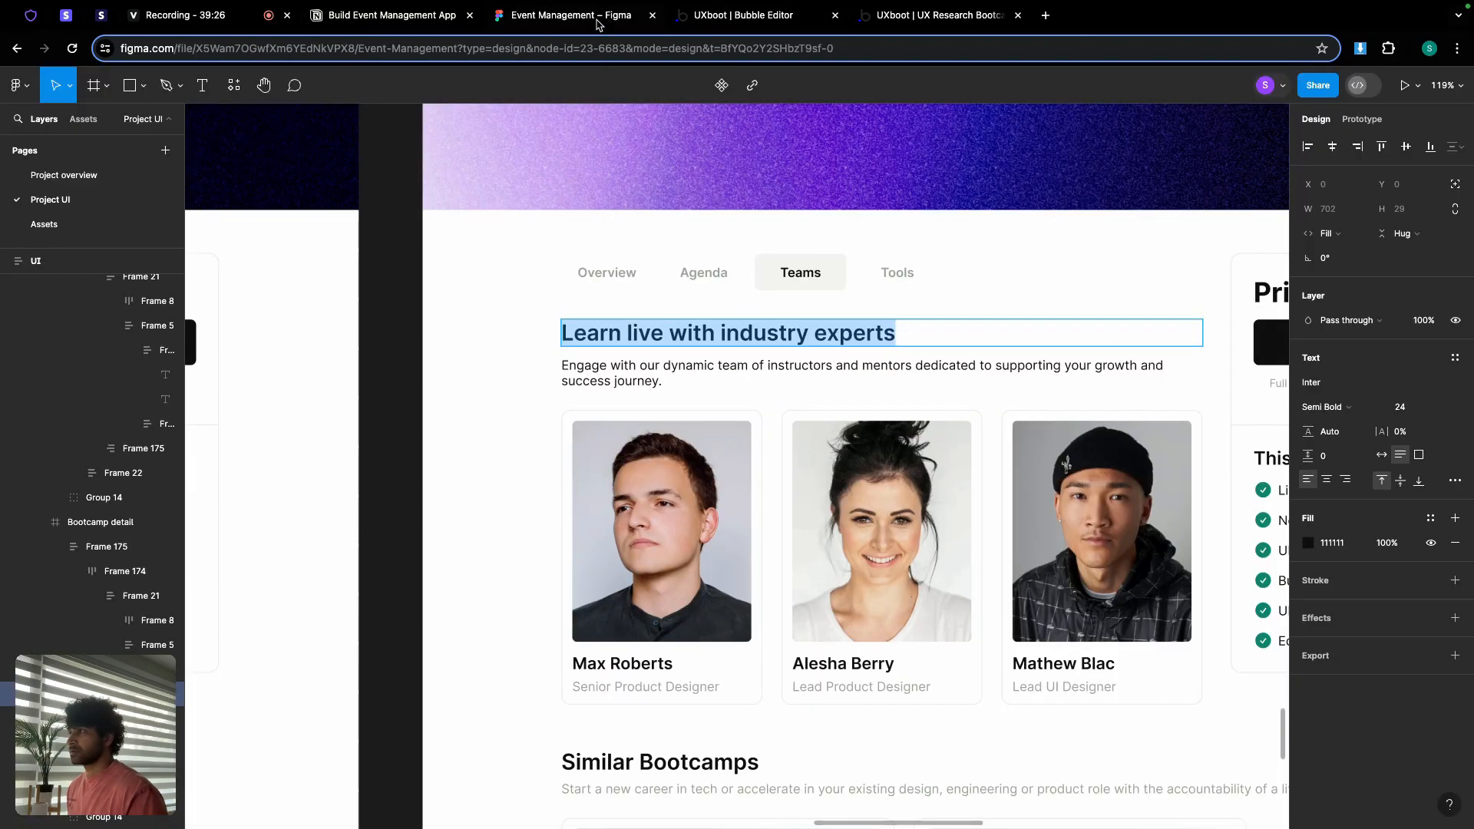
pyautogui.tripleClick(638, 368)
pyautogui.hotkey('ctrl', 'c')
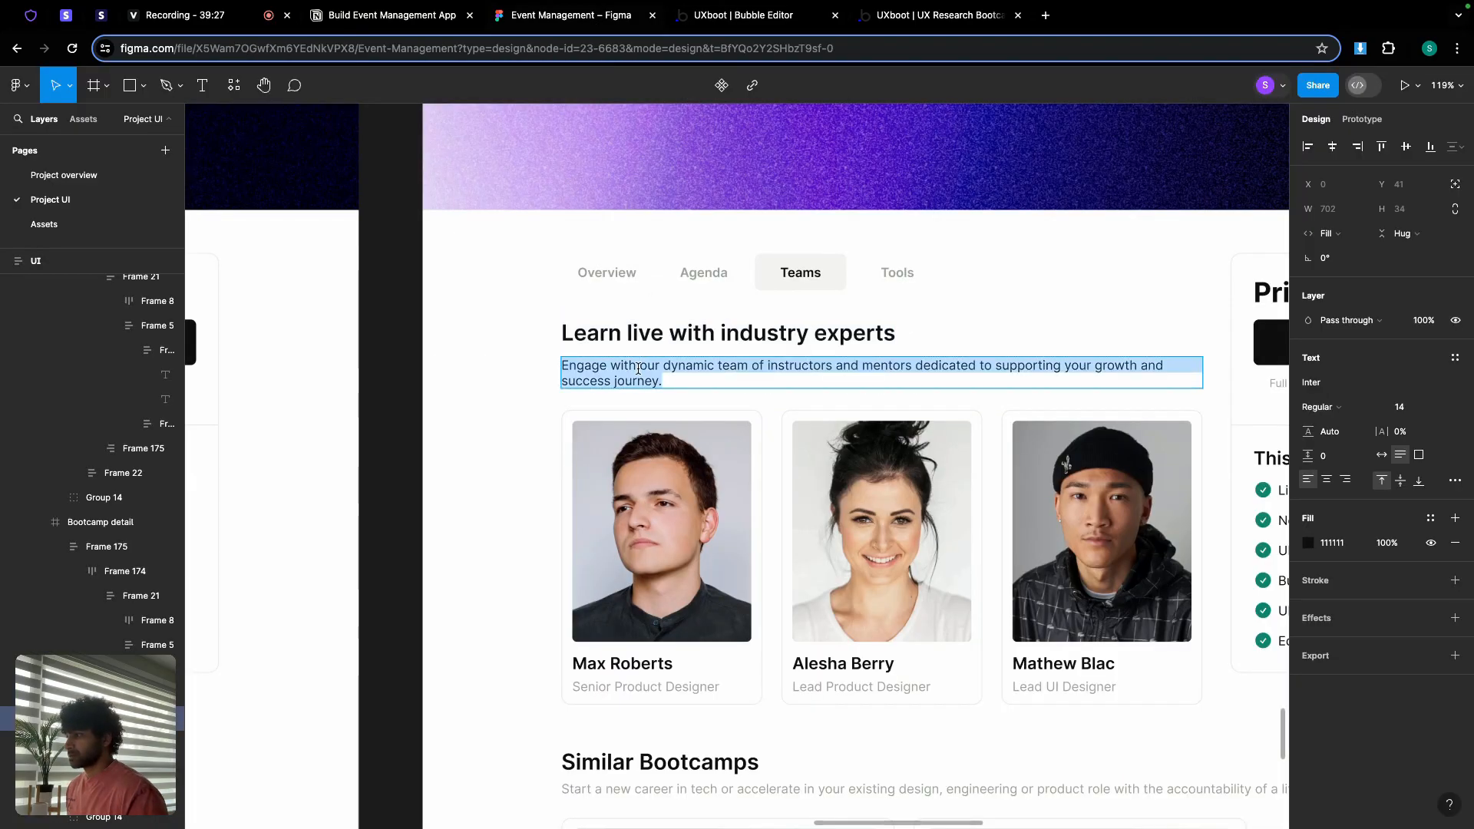
pyautogui.click(779, 28)
pyautogui.click(162, 382)
pyautogui.tripleClick(1166, 195)
pyautogui.hotkey('ctrl', 'v')
pyautogui.click(745, 546)
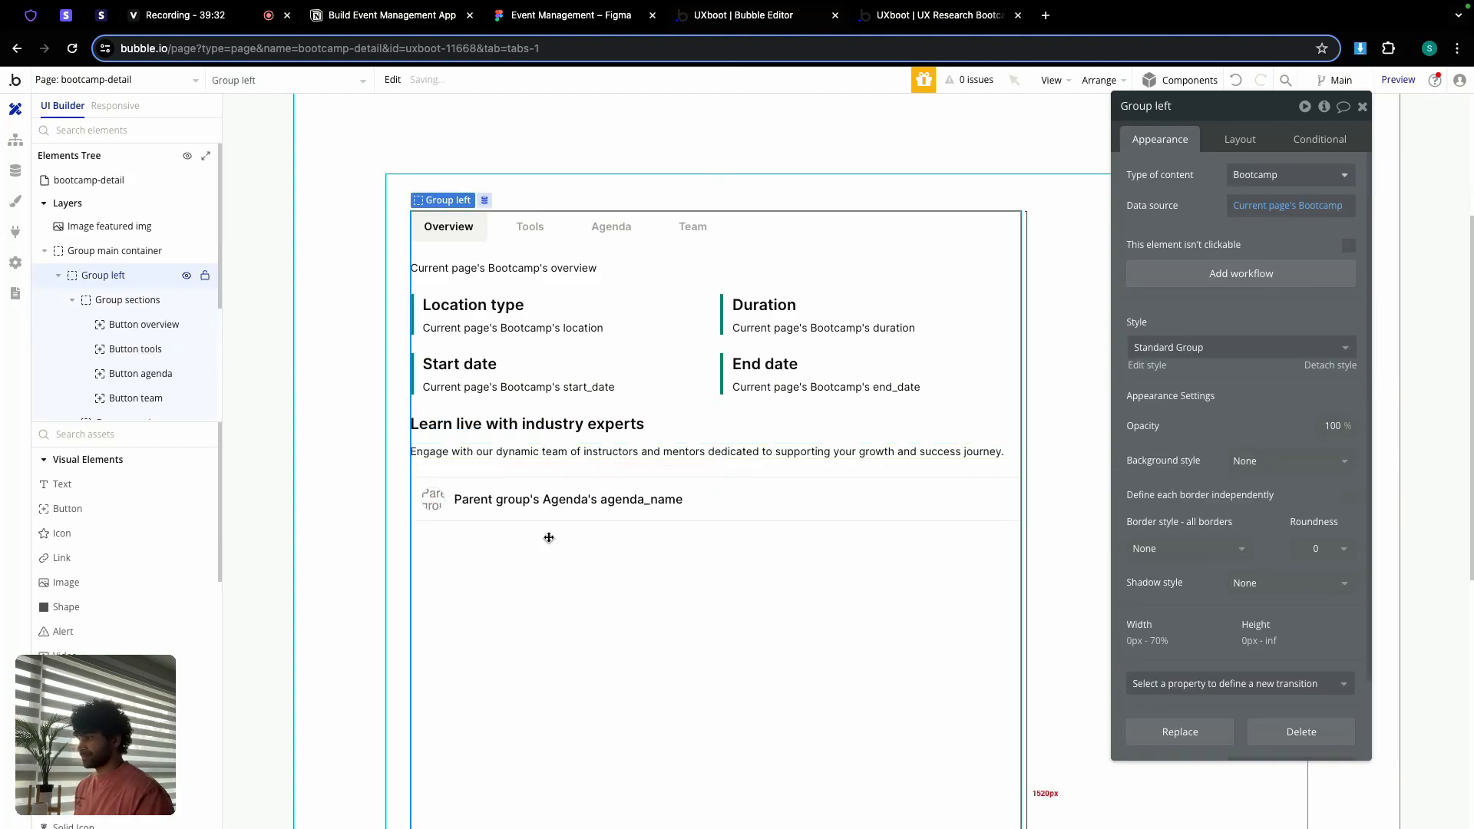
# Step: Turn off Fit height to content for Group team
pyautogui.click(526, 468)
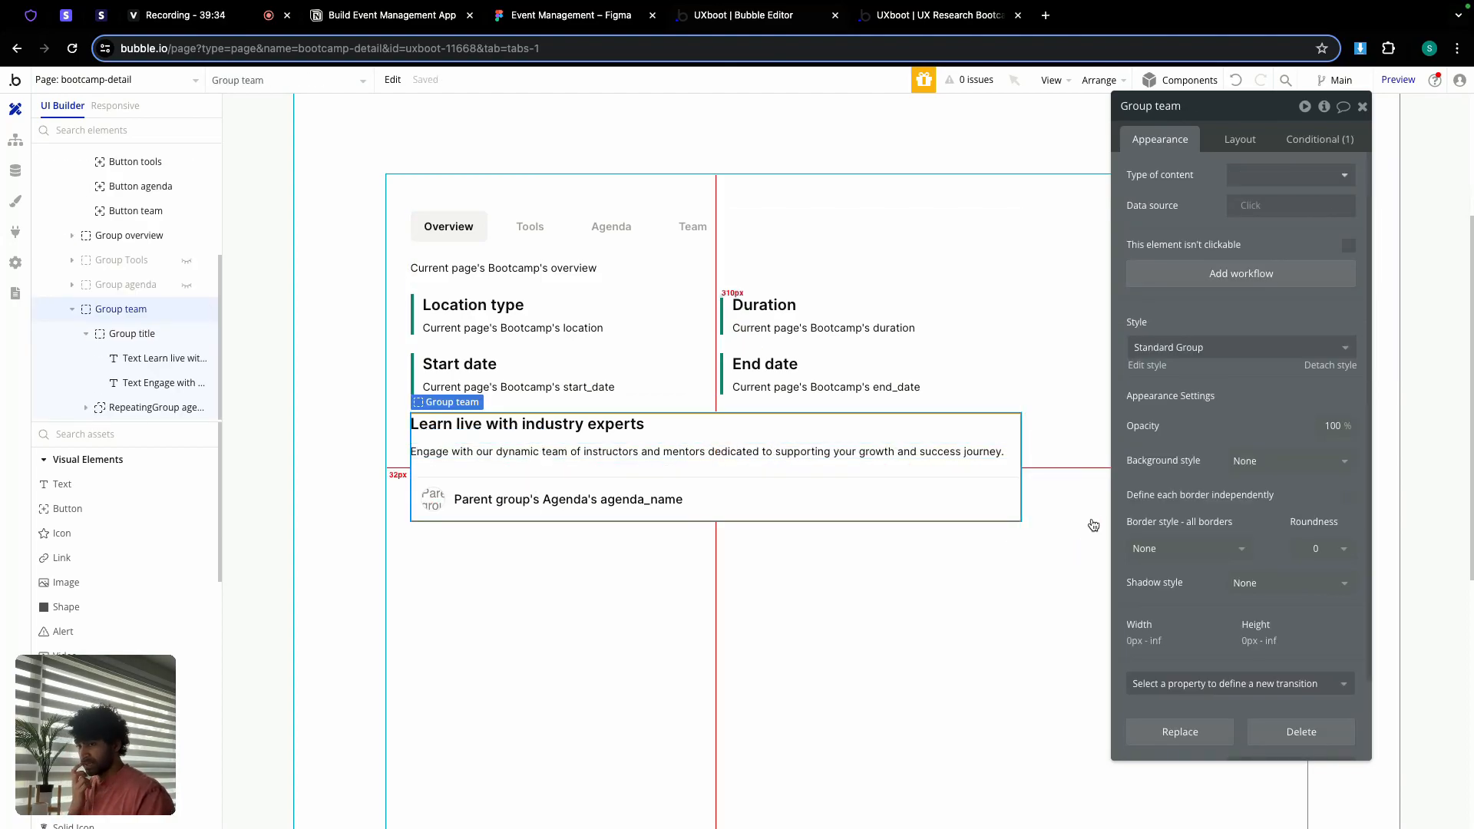
pyautogui.click(1233, 140)
pyautogui.scroll(-2, 1240, 284)
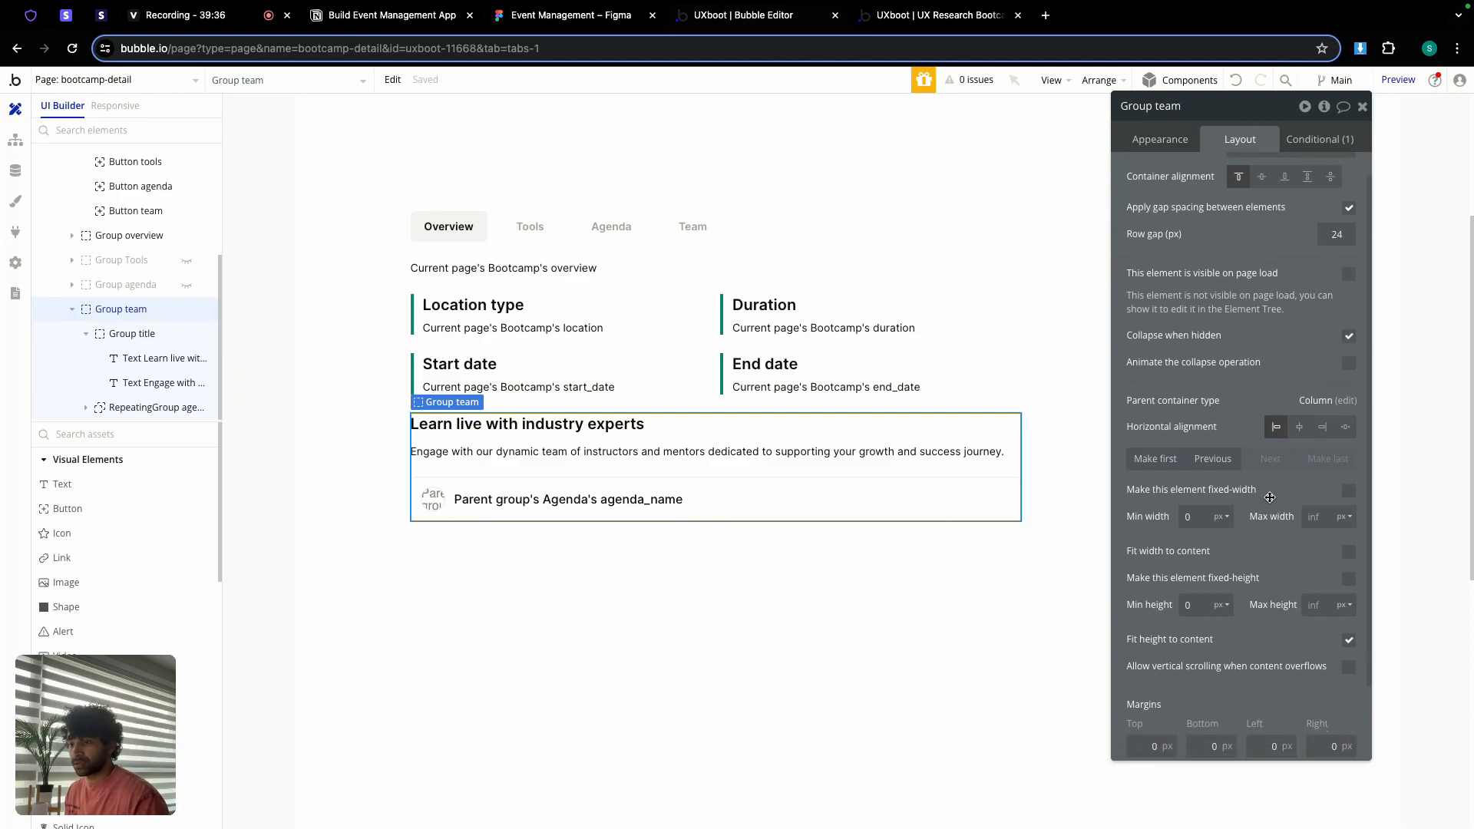
pyautogui.click(1348, 612)
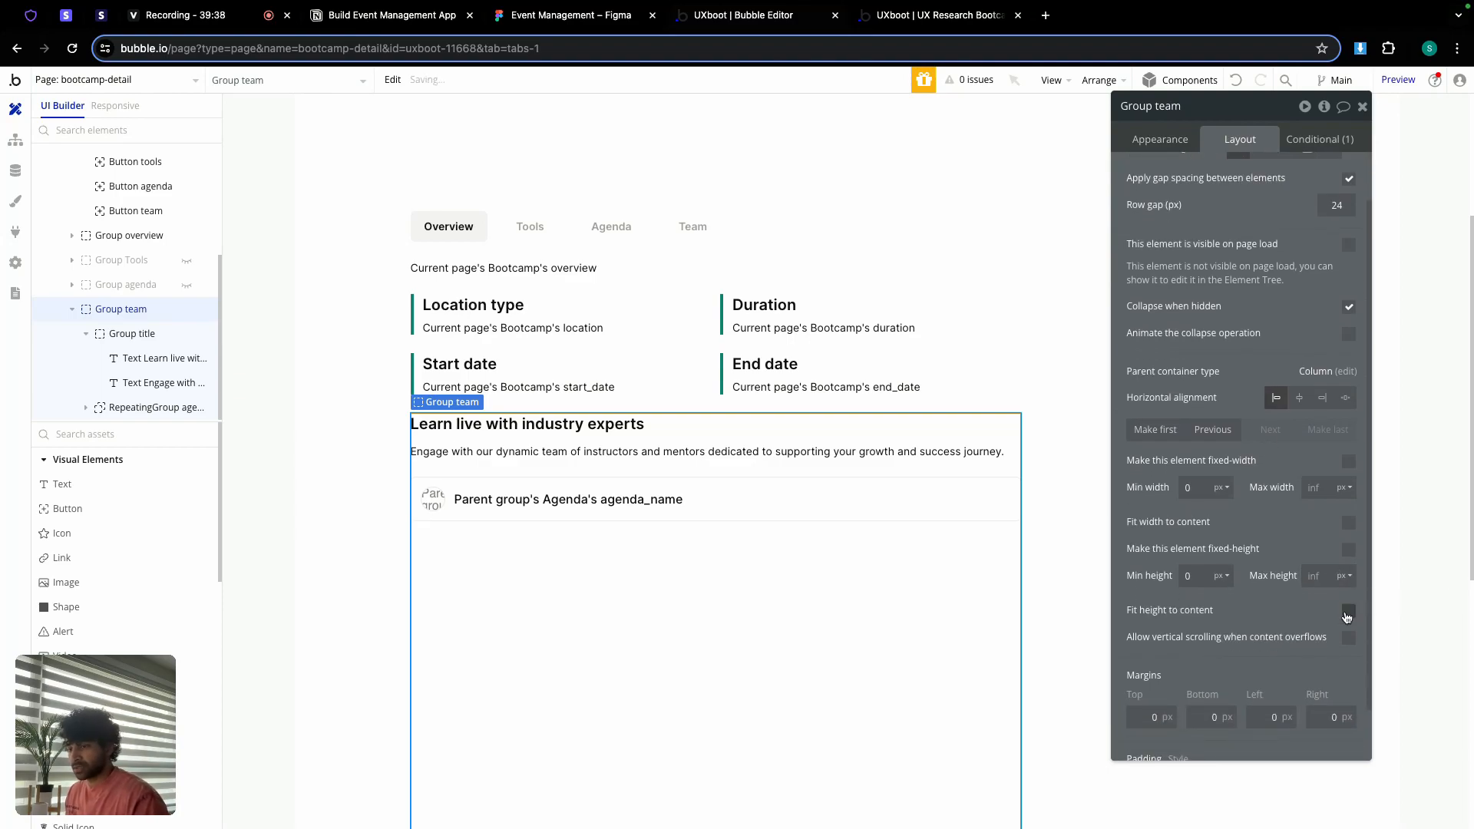
# Step: Delete the agenda repeating group inside Group team
pyautogui.click(722, 516)
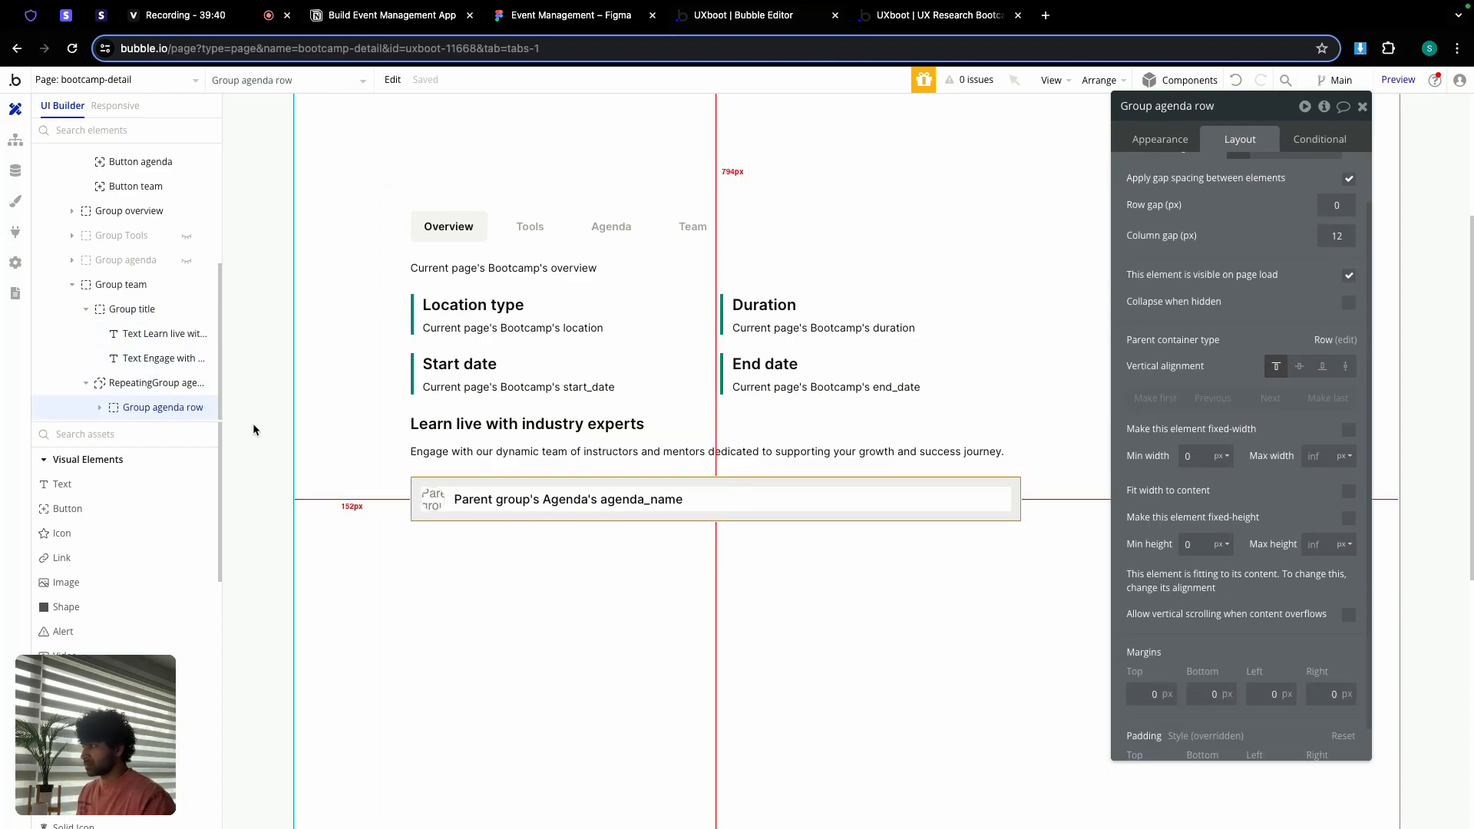
pyautogui.click(150, 382)
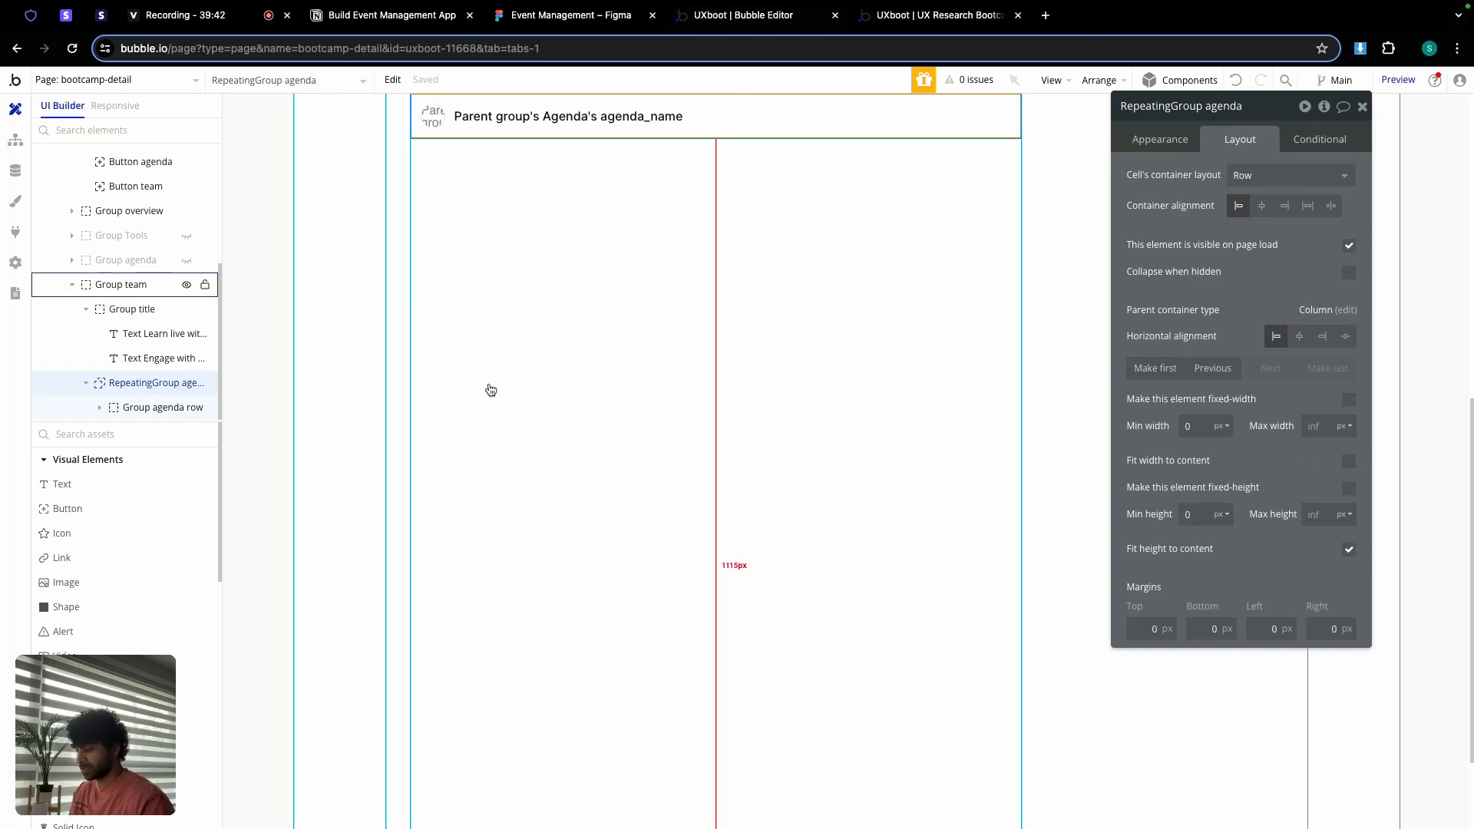
pyautogui.press('Delete')
pyautogui.click(115, 86)
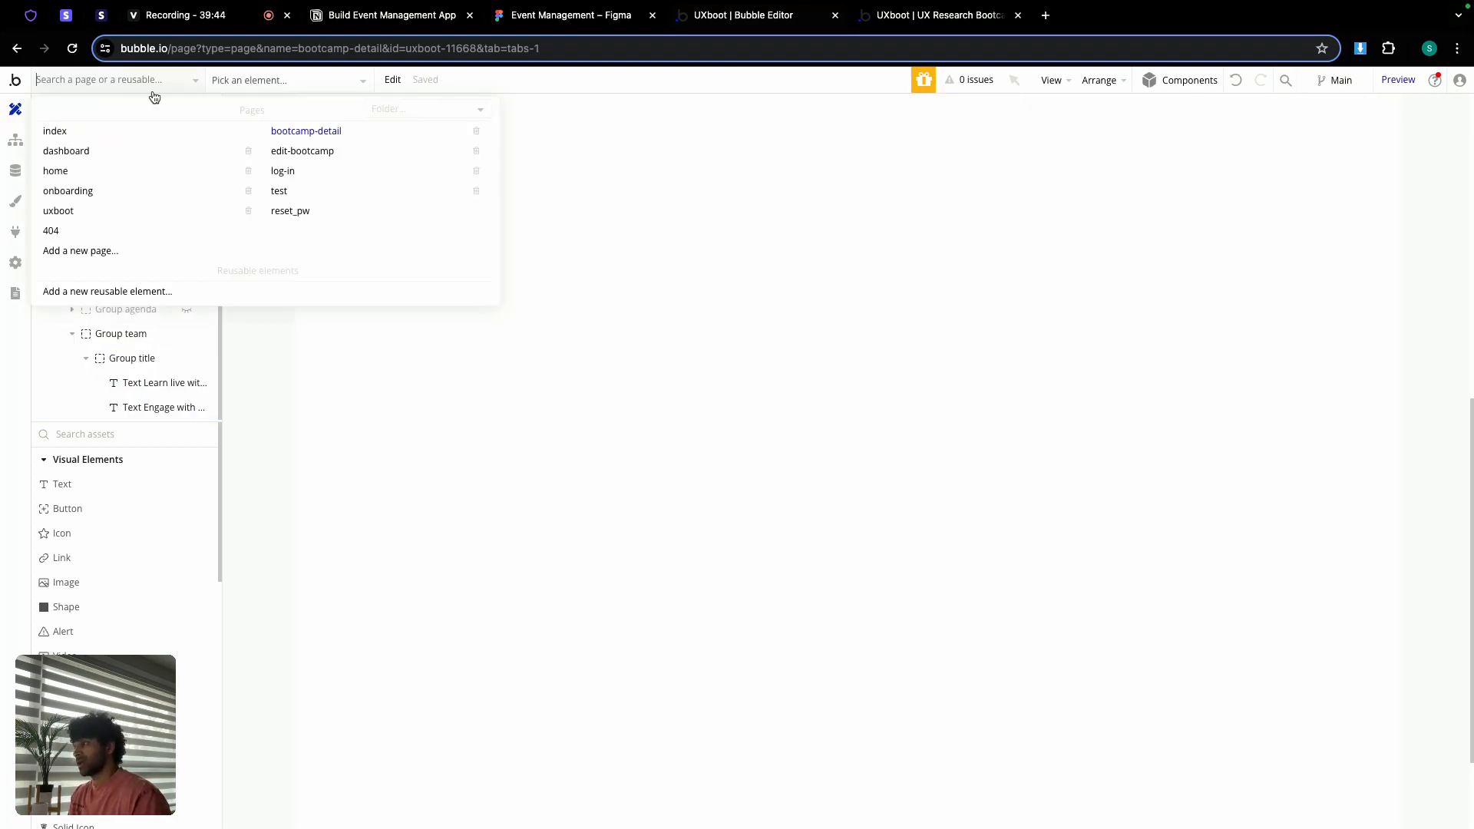
# Step: On edit-bootcamp, unhide Group team and copy RepeatingGroup team, then return to bootcamp-detail
pyautogui.click(330, 153)
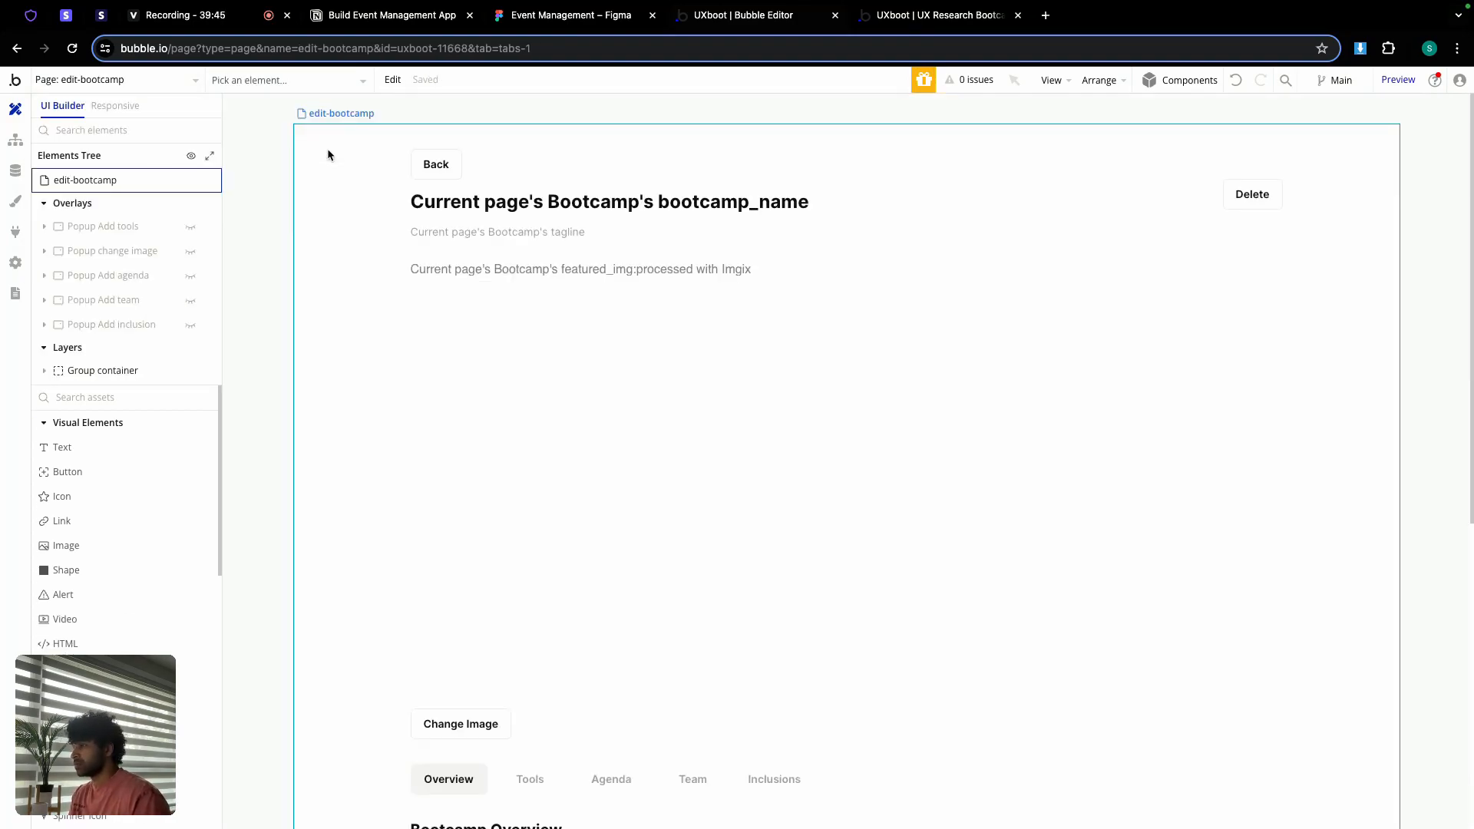
pyautogui.click(57, 375)
pyautogui.scroll(-3, 112, 367)
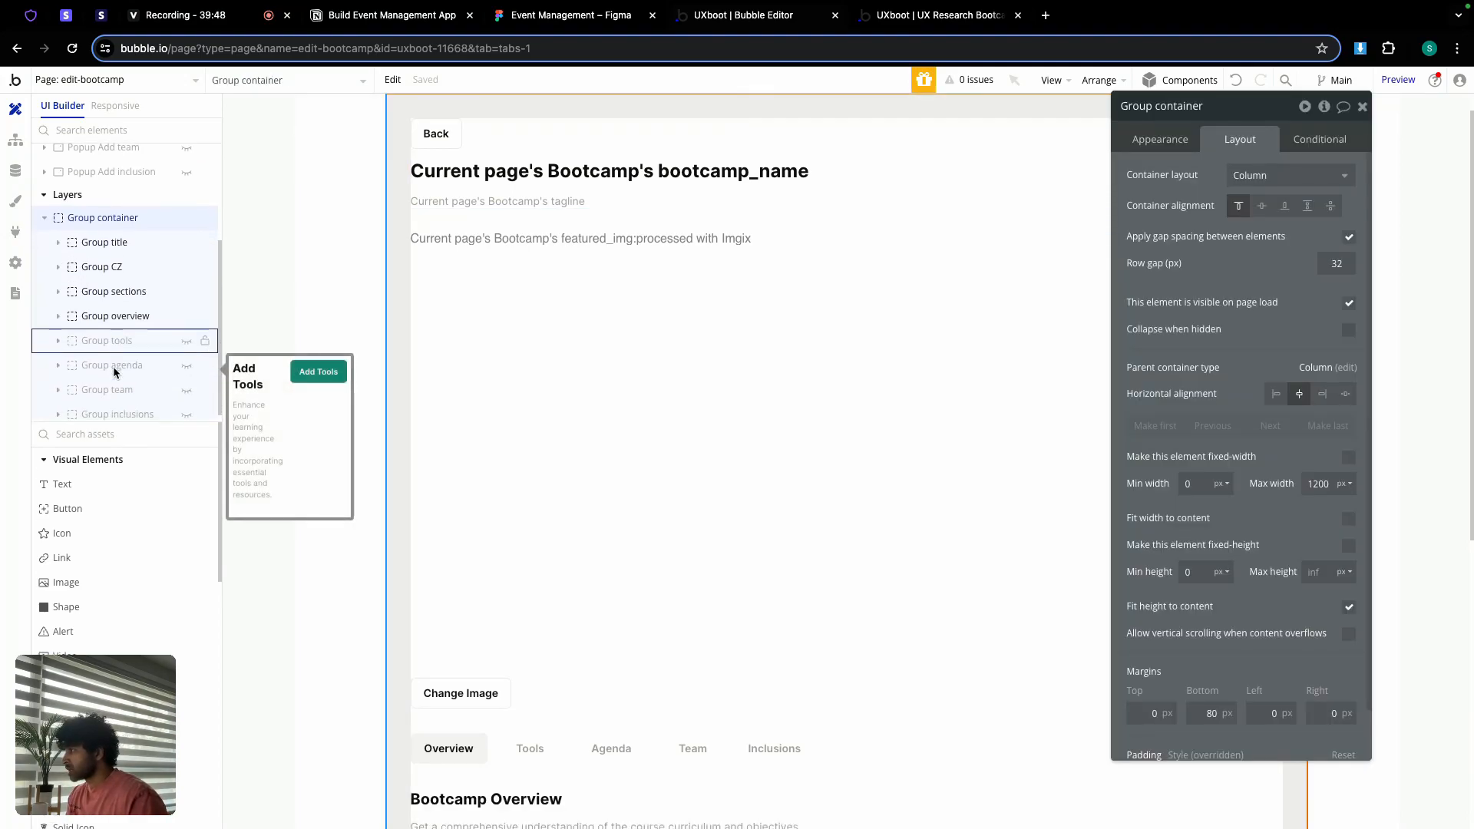
pyautogui.click(187, 384)
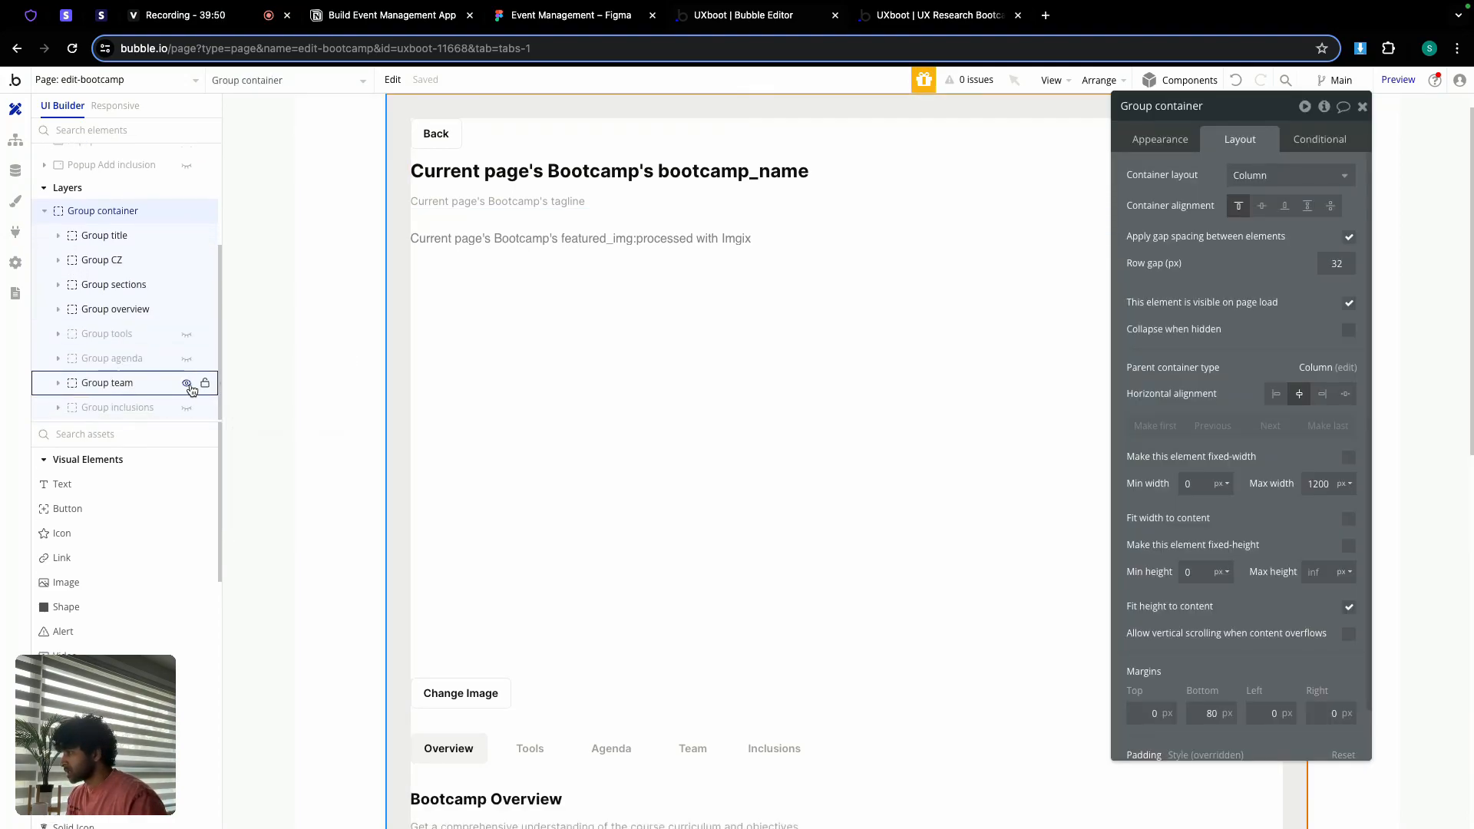
pyautogui.scroll(-10, 596, 453)
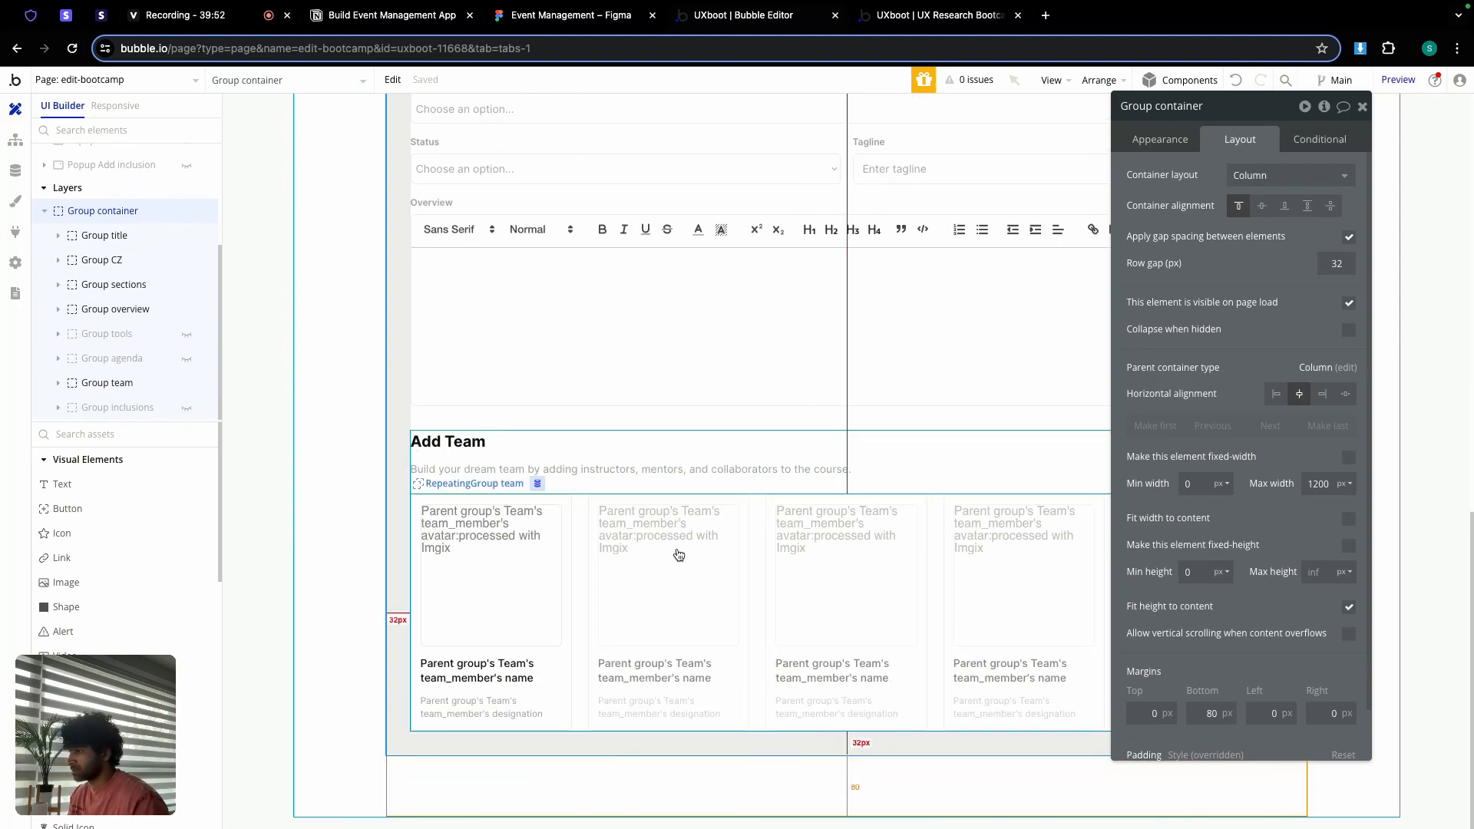
pyautogui.click(680, 566)
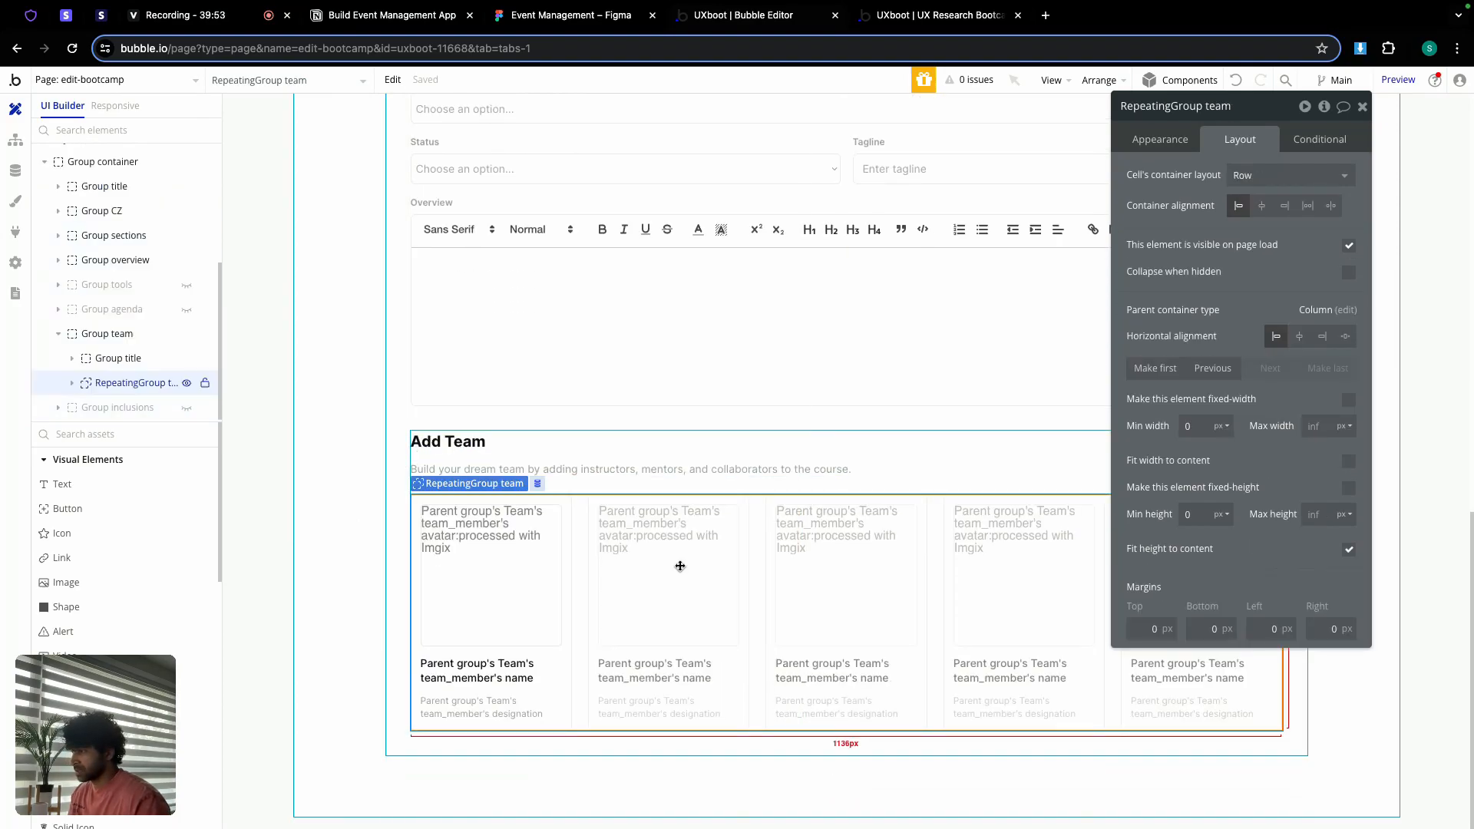
pyautogui.rightClick(805, 549)
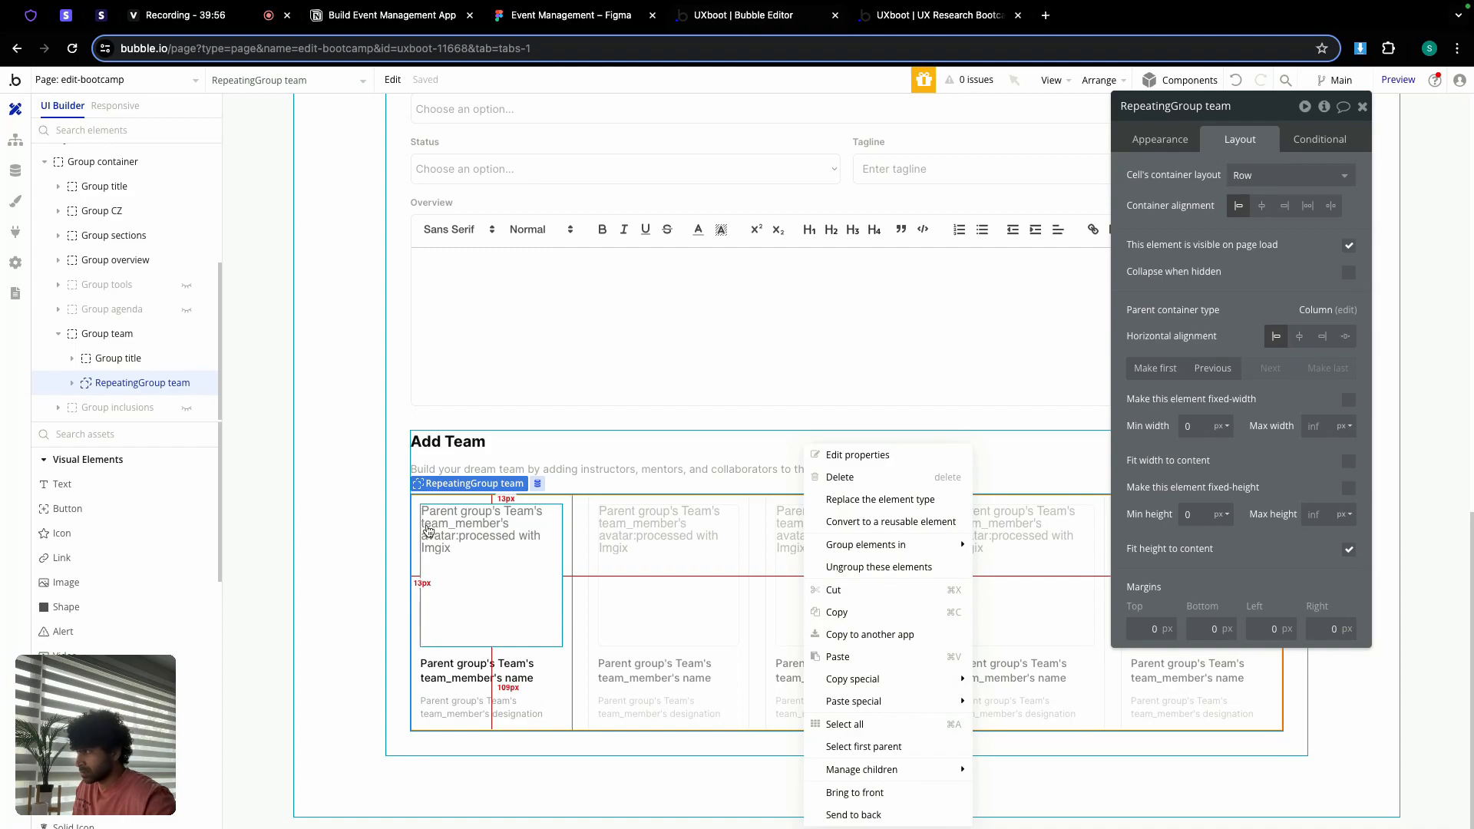
pyautogui.click(859, 614)
pyautogui.click(152, 79)
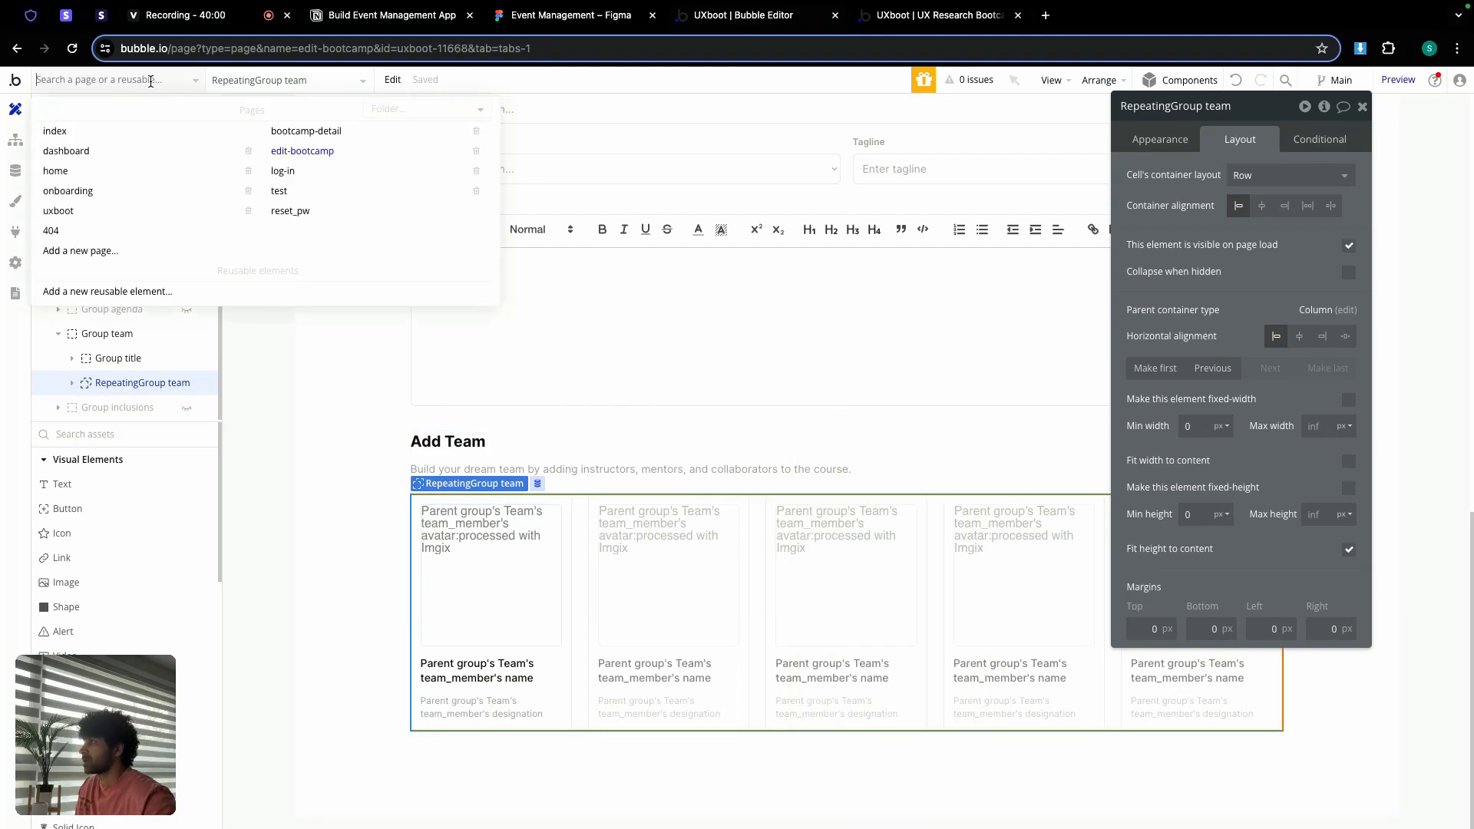
pyautogui.click(338, 133)
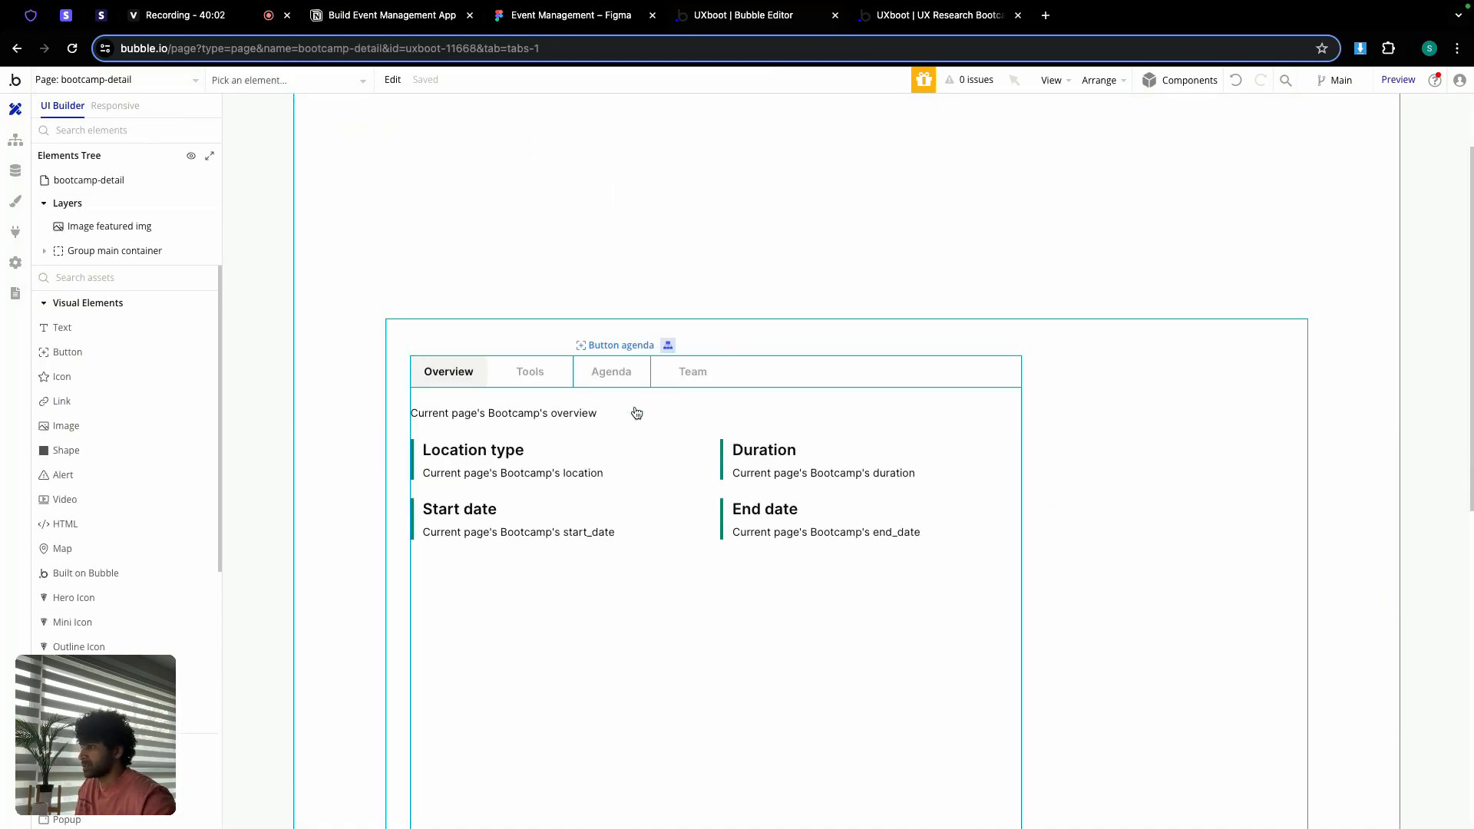
# Step: Unhide Group team under Group left and paste the team repeating group into it
pyautogui.scroll(-5, 636, 413)
pyautogui.doubleClick(510, 365)
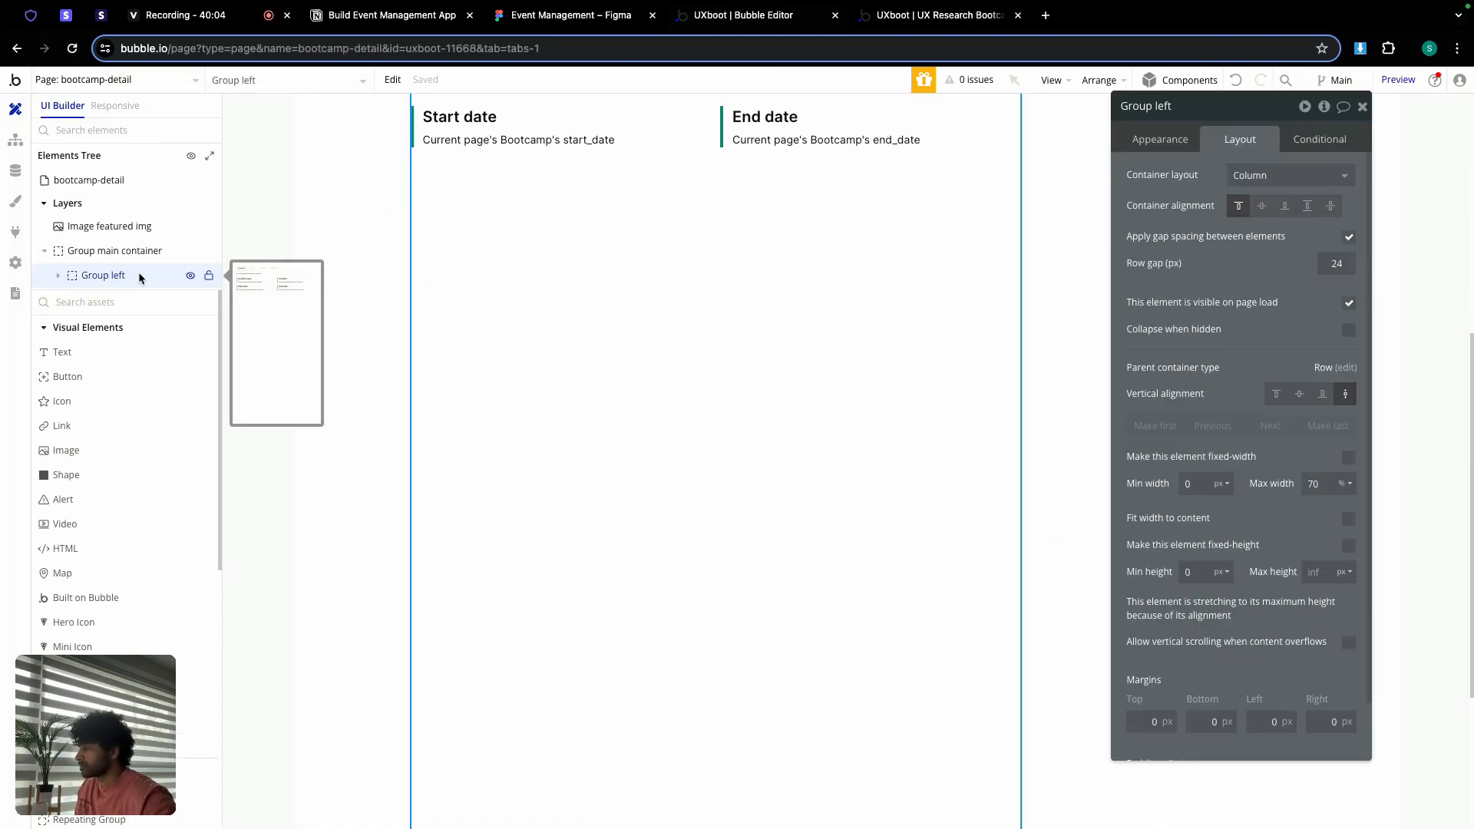
pyautogui.click(57, 275)
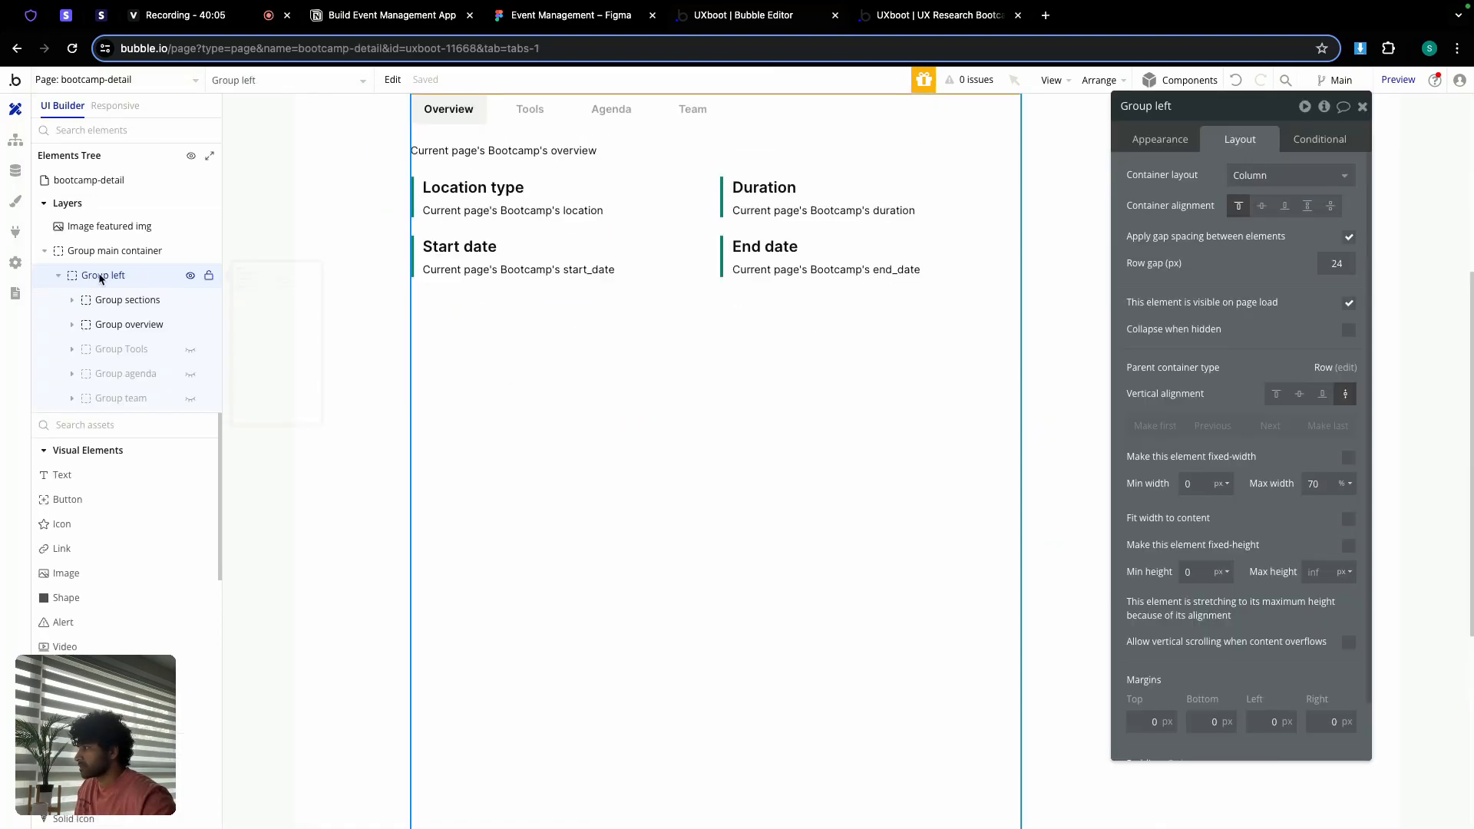
pyautogui.click(190, 399)
pyautogui.click(475, 371)
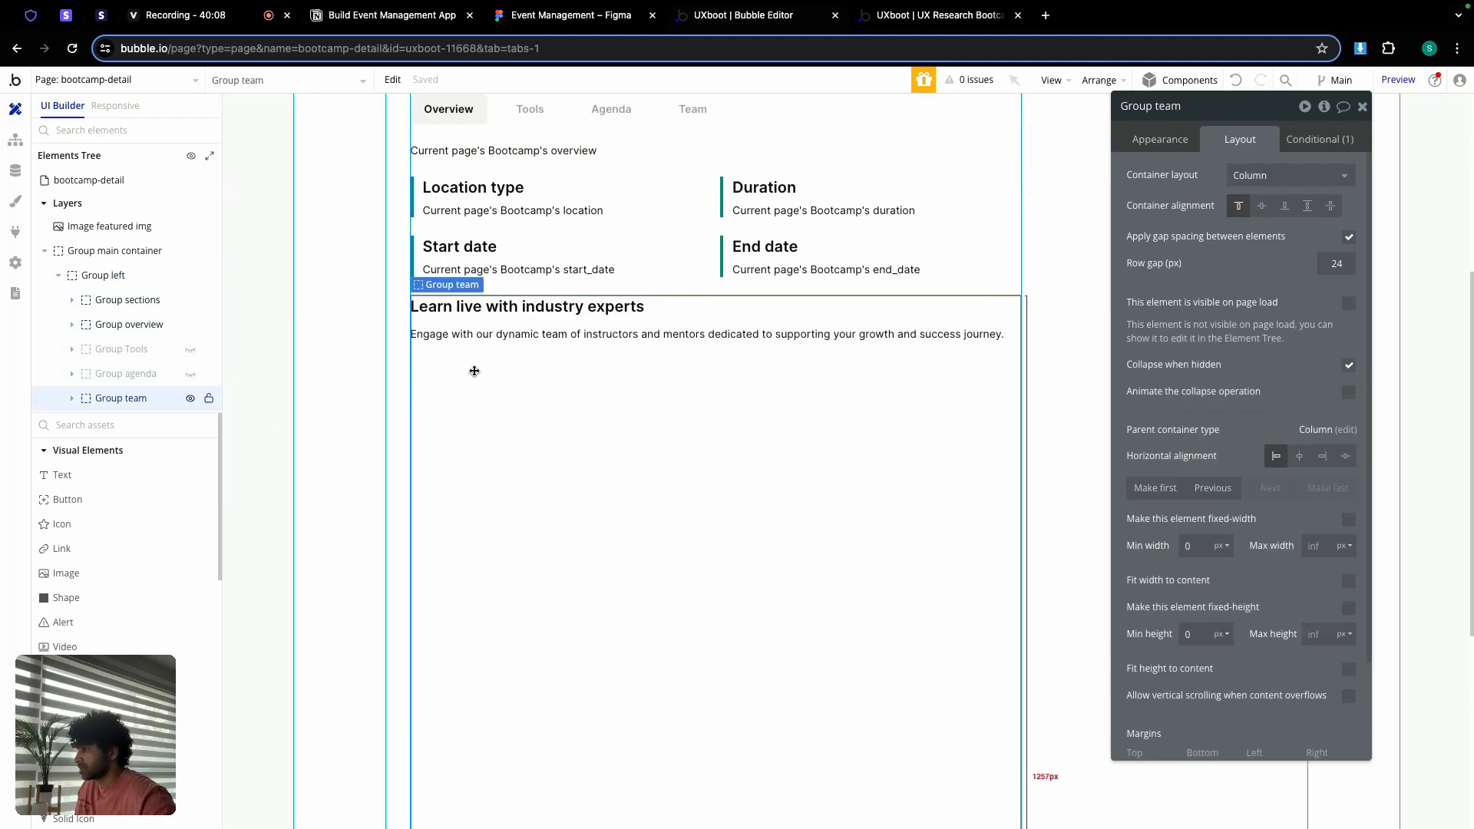
pyautogui.rightClick(475, 372)
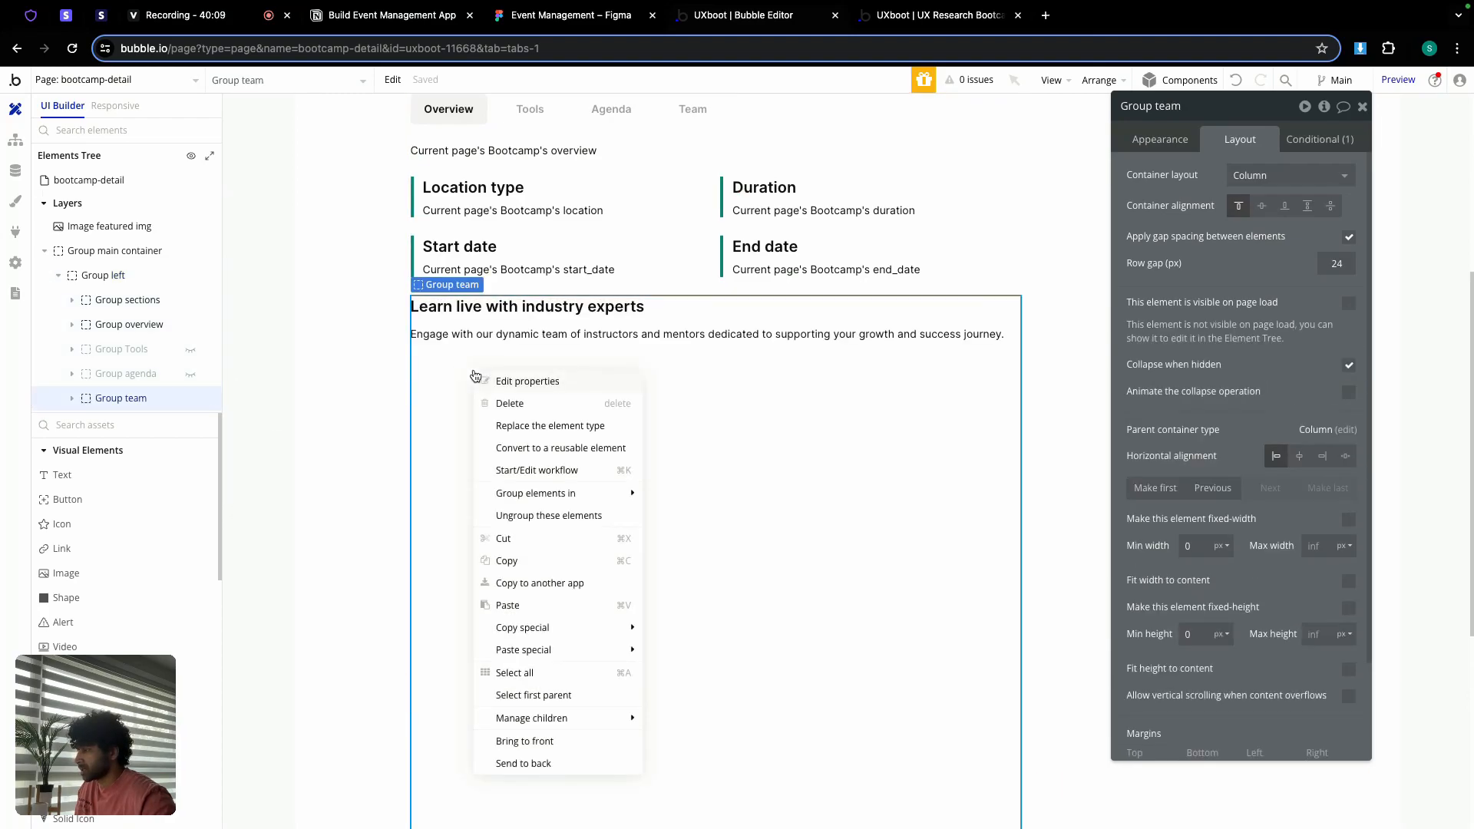
pyautogui.click(530, 605)
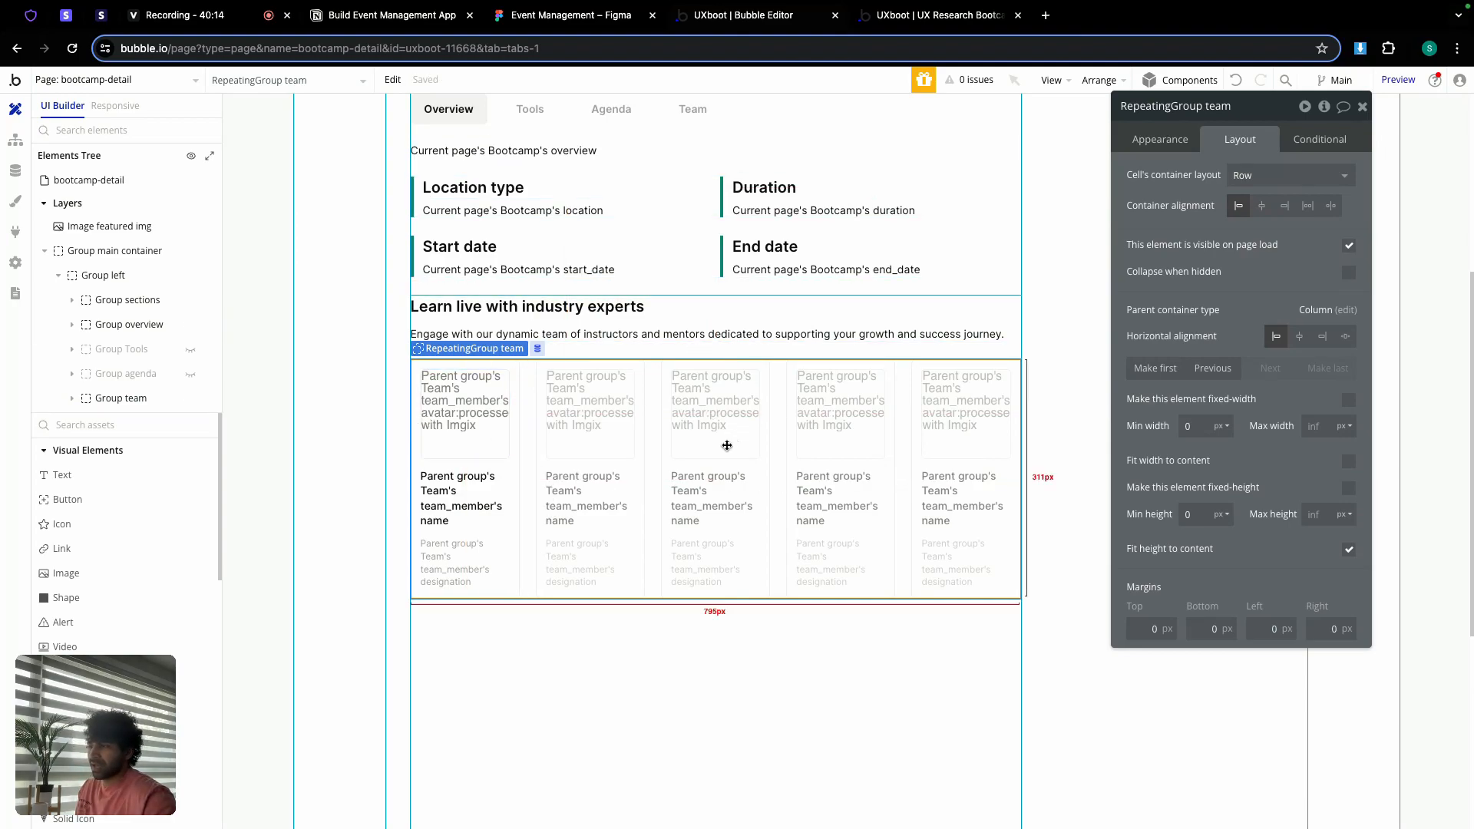
# Step: Set the team repeating group to 4 columns
pyautogui.click(1157, 139)
pyautogui.click(1207, 370)
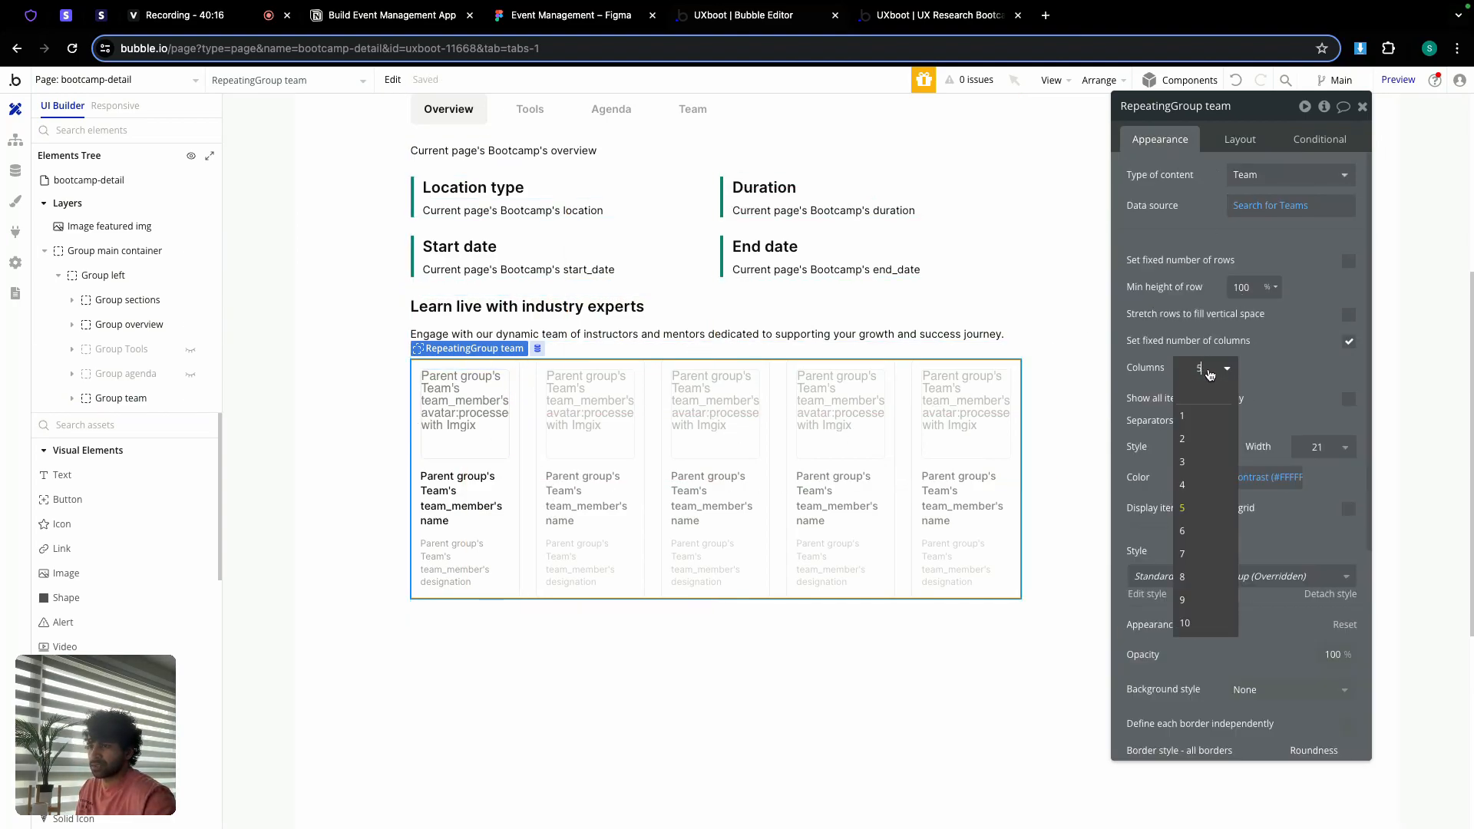
pyautogui.click(1203, 482)
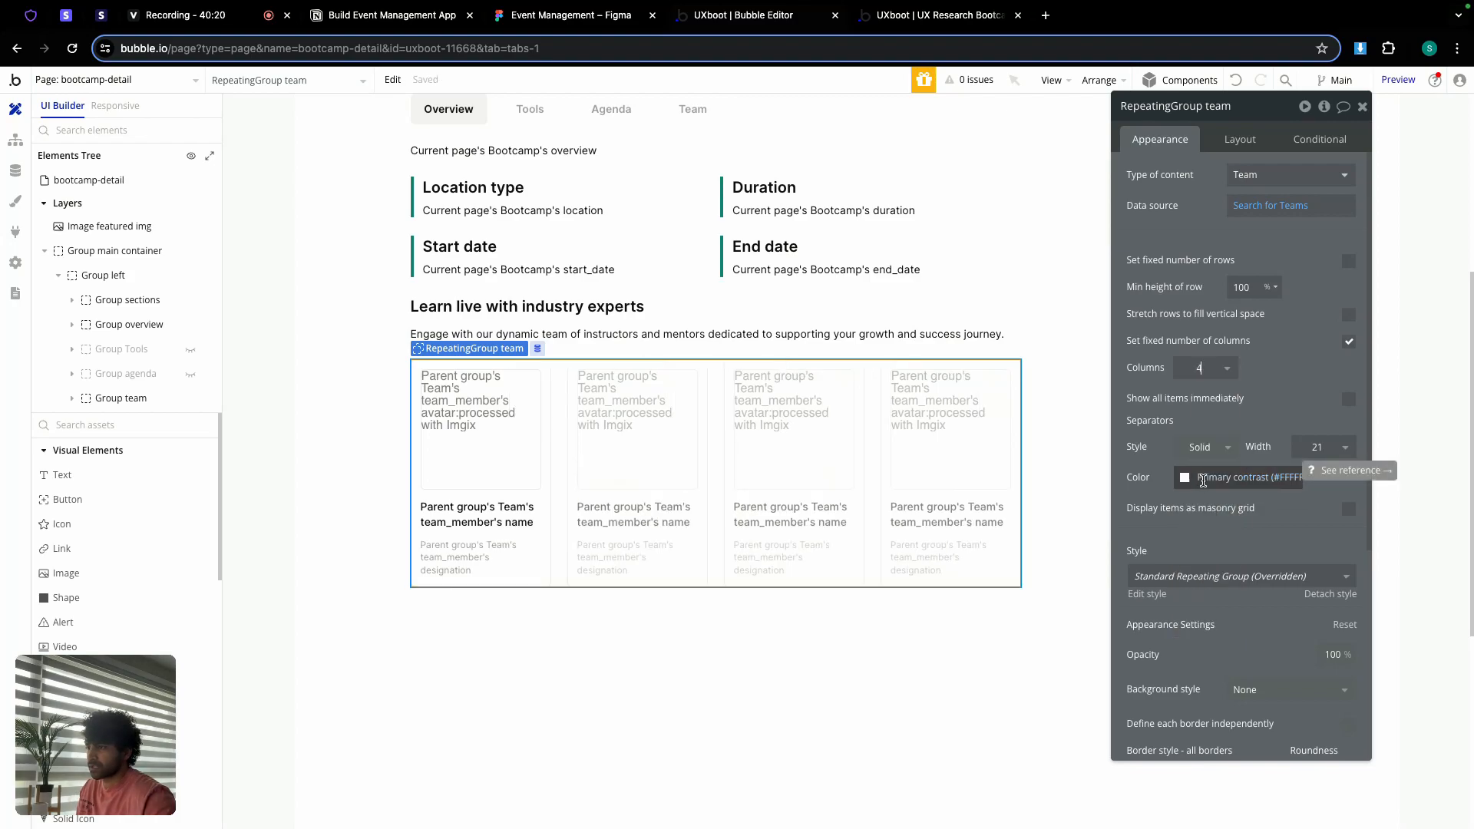
# Step: Turn Fit height to content back on for Group team so it wraps the grid
pyautogui.click(691, 617)
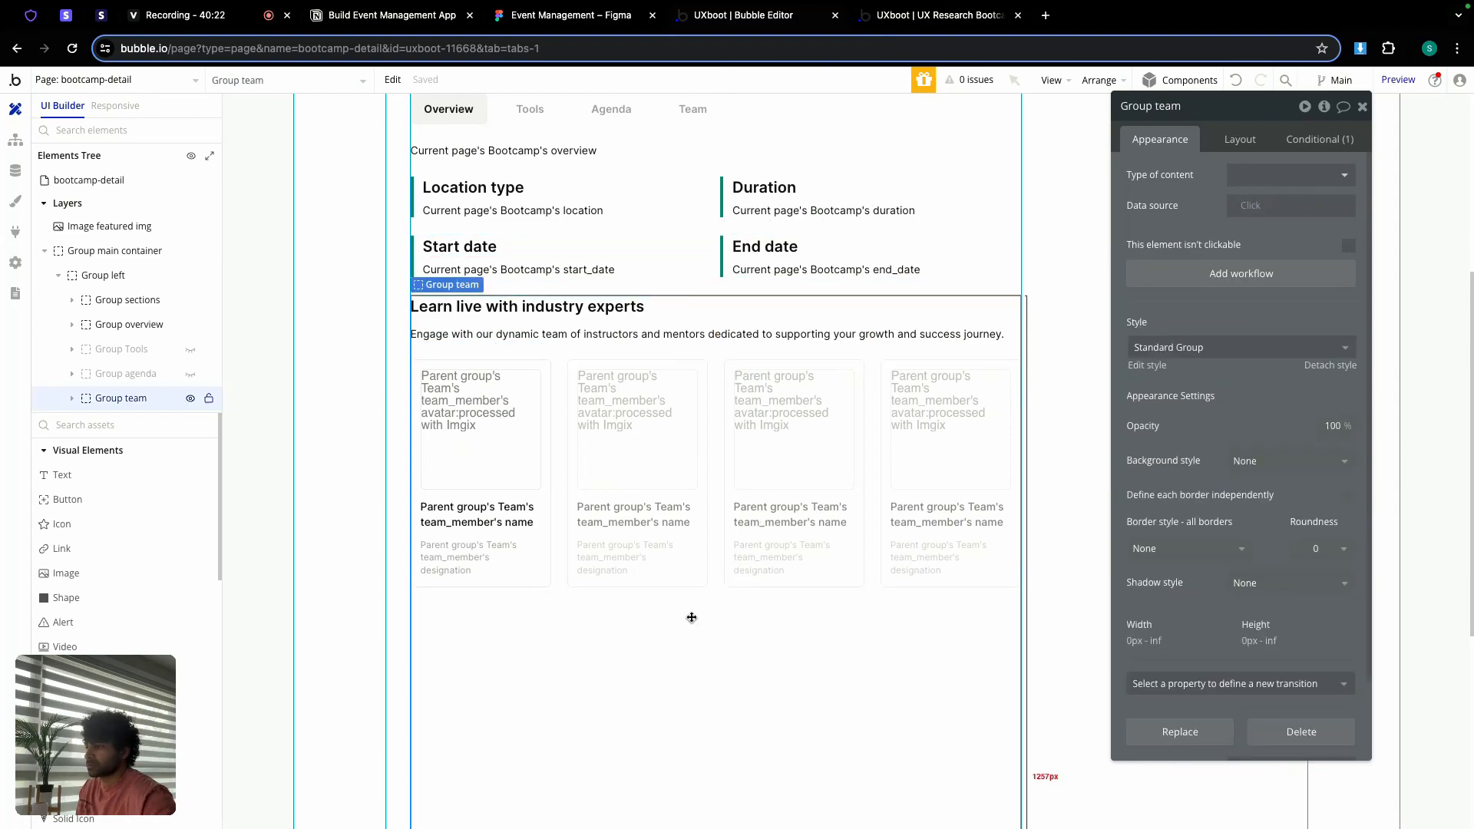
pyautogui.click(1240, 142)
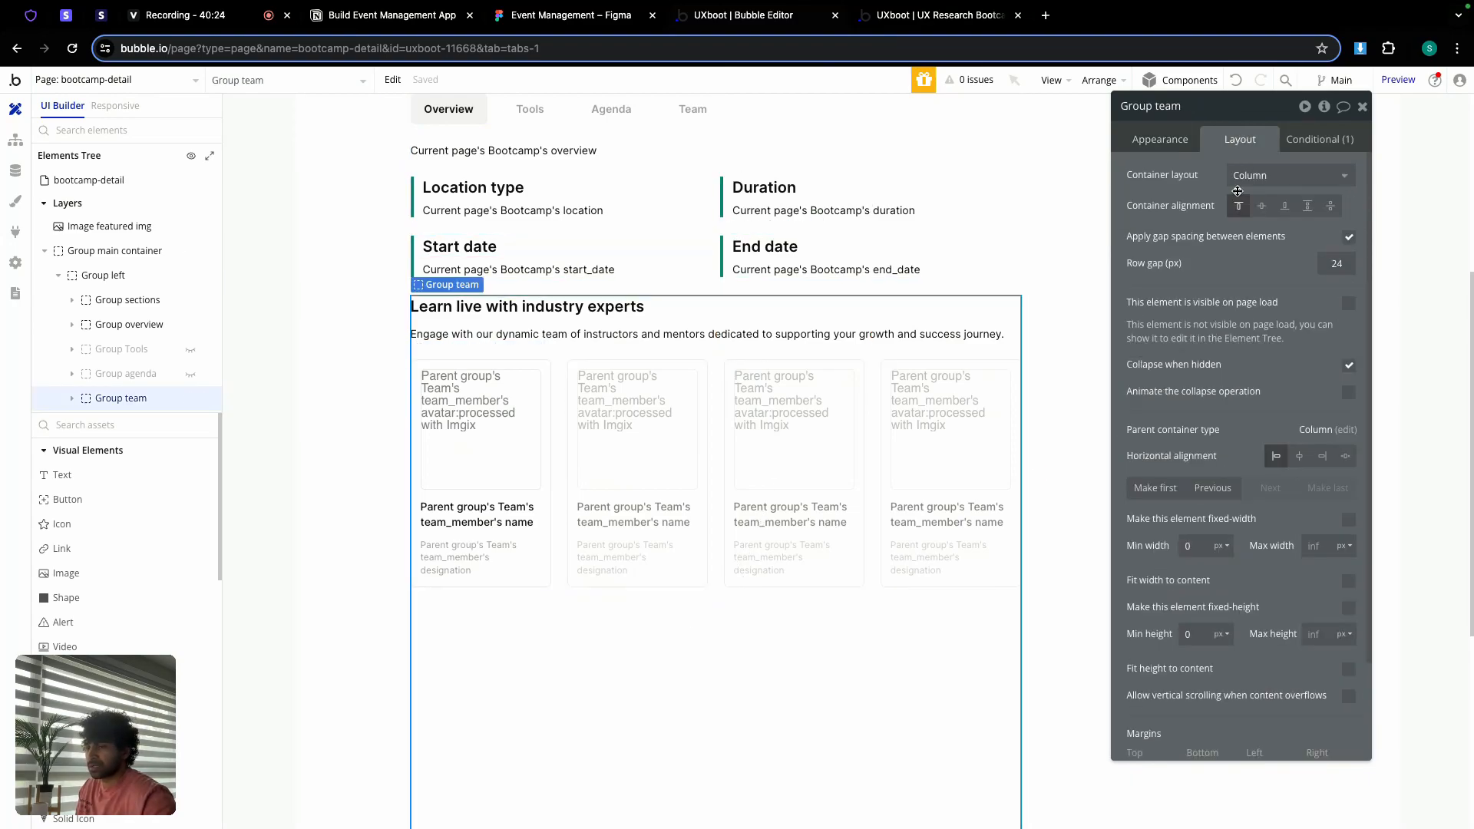
pyautogui.click(1348, 671)
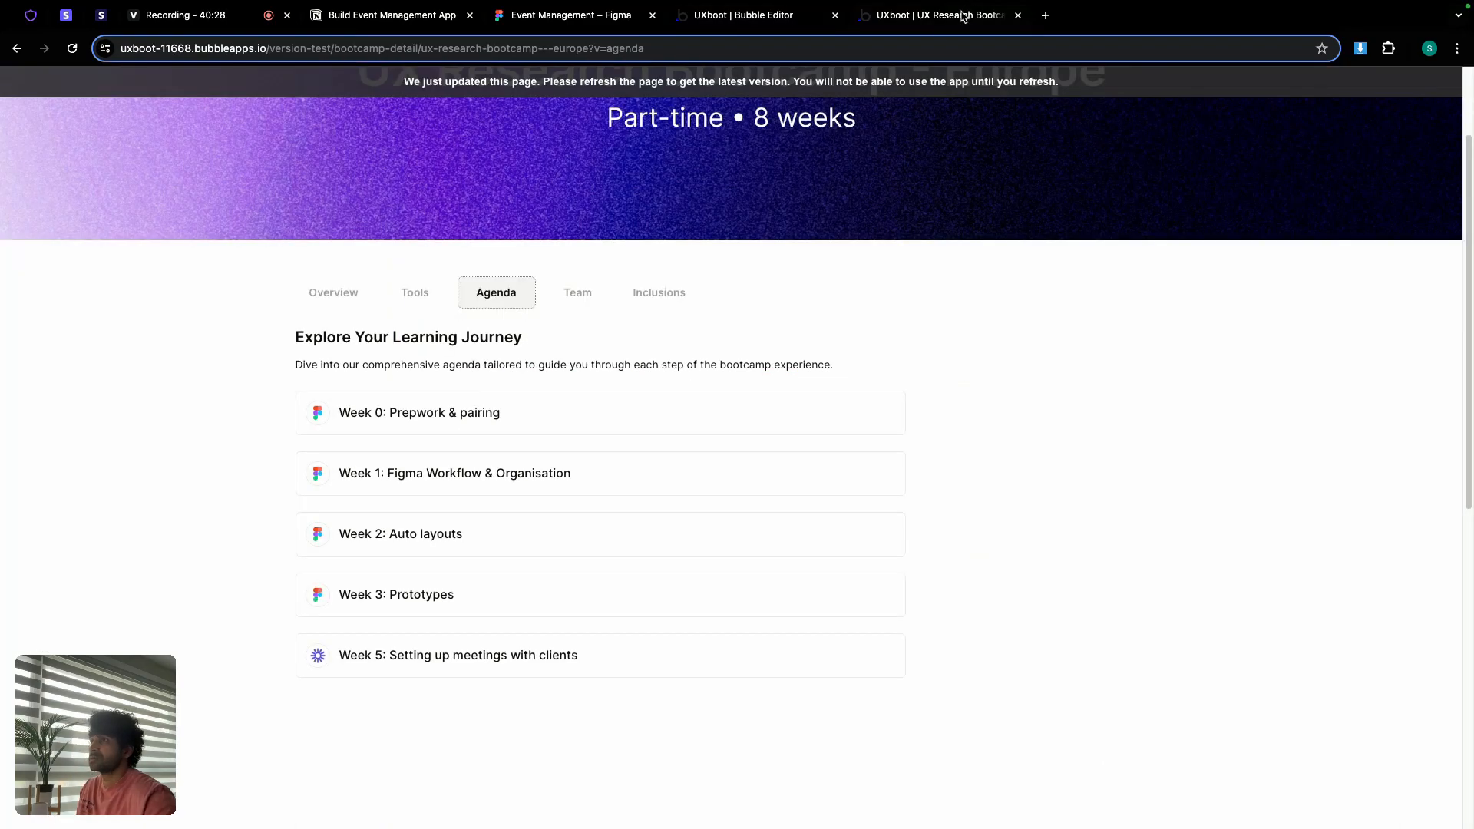
pyautogui.click(960, 16)
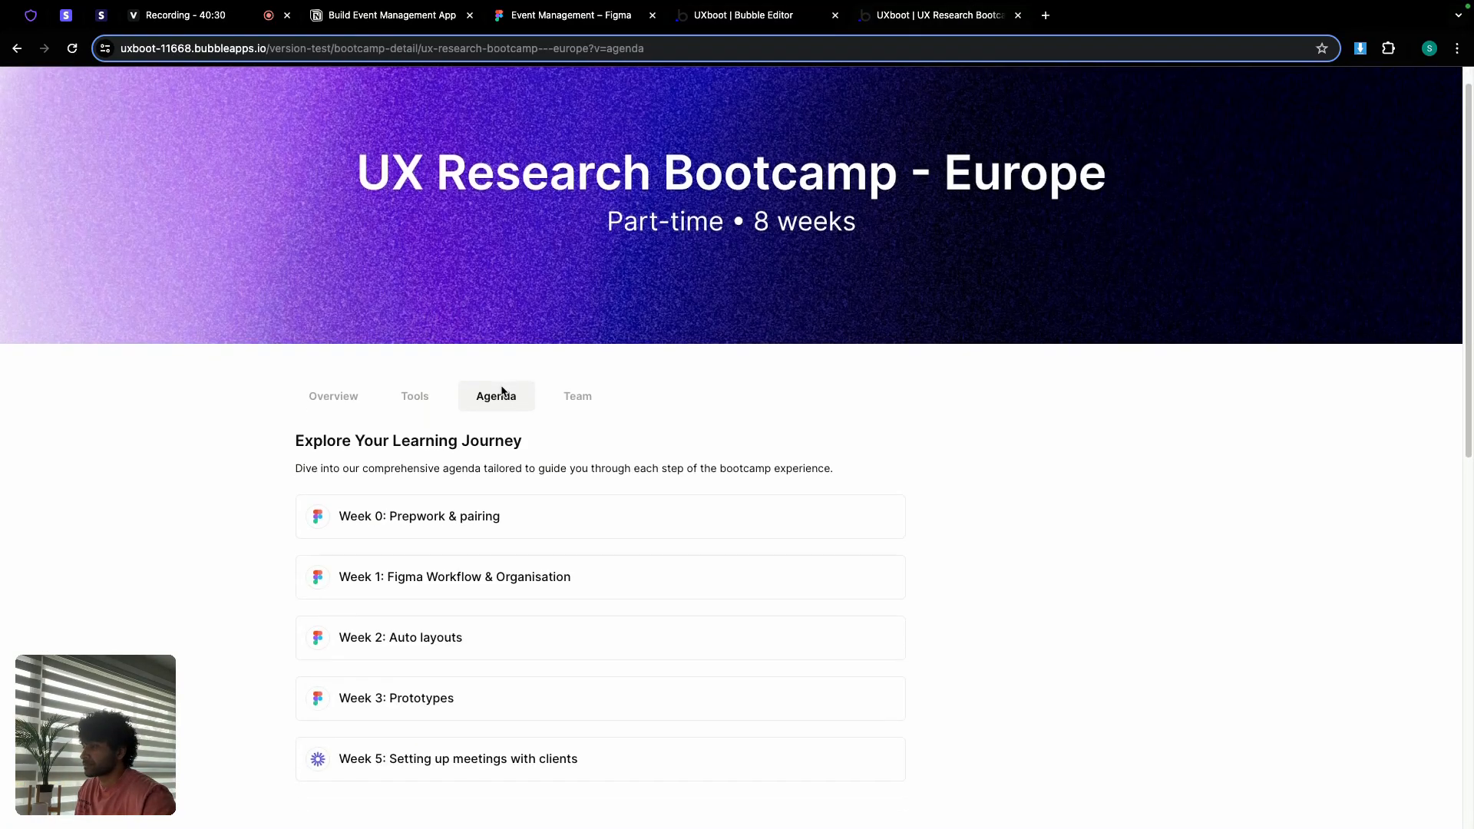
pyautogui.click(559, 356)
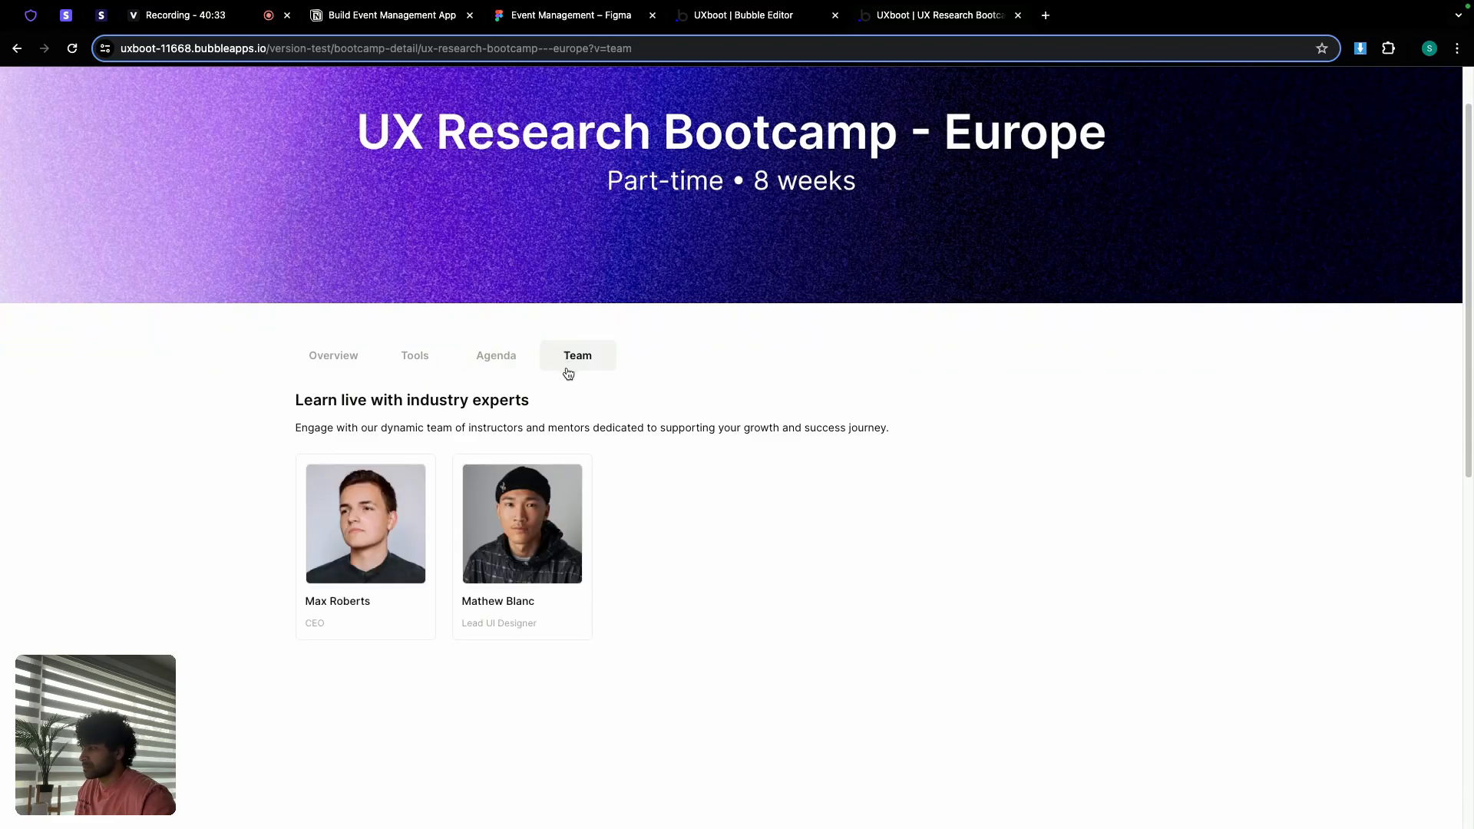
pyautogui.click(497, 358)
pyautogui.click(424, 361)
pyautogui.click(341, 361)
pyautogui.scroll(1, 448, 379)
pyautogui.click(410, 436)
pyautogui.click(500, 429)
pyautogui.click(560, 430)
pyautogui.click(467, 430)
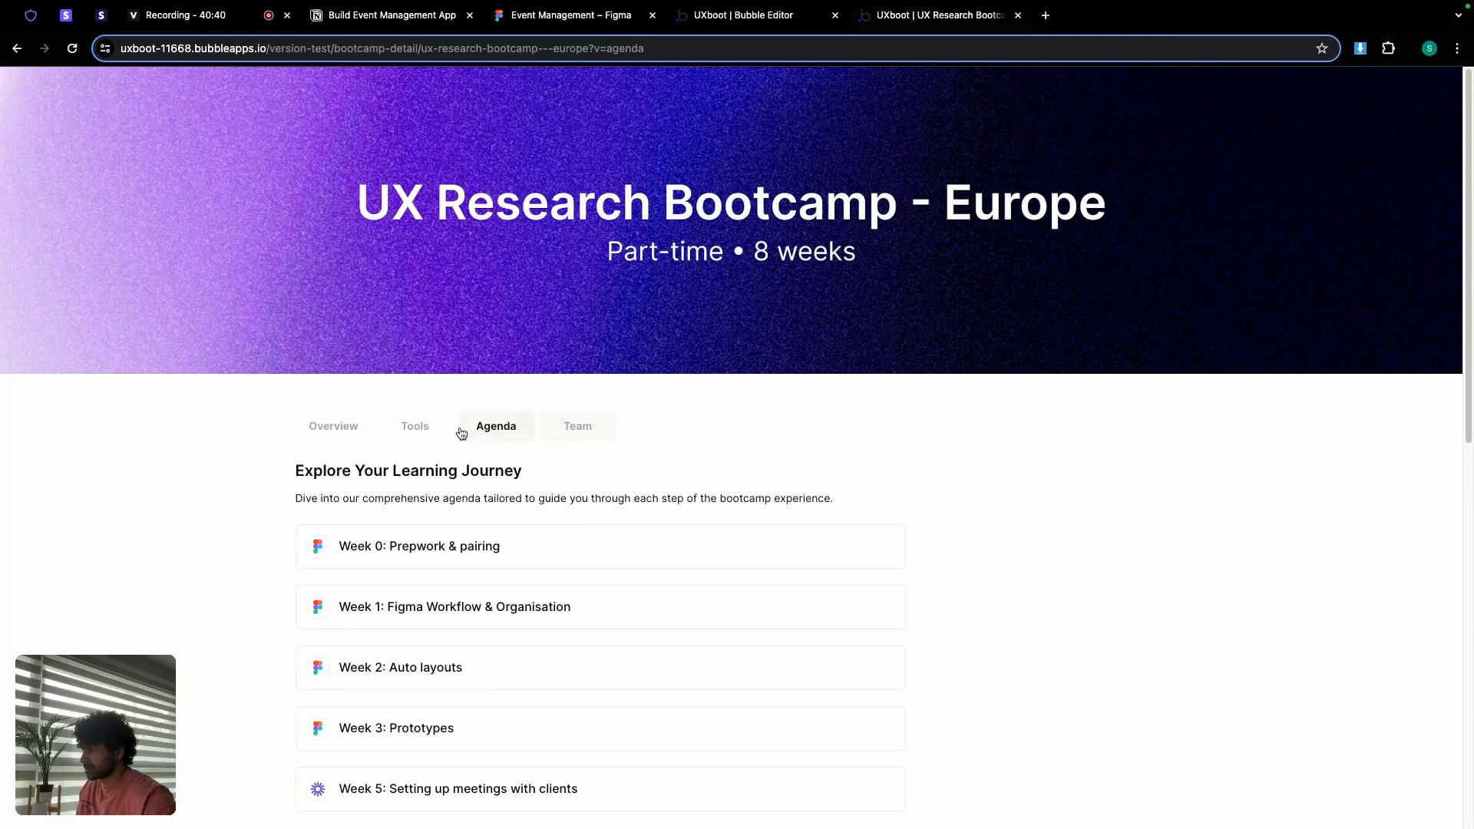
pyautogui.click(433, 428)
pyautogui.click(353, 430)
pyautogui.scroll(-2, 473, 424)
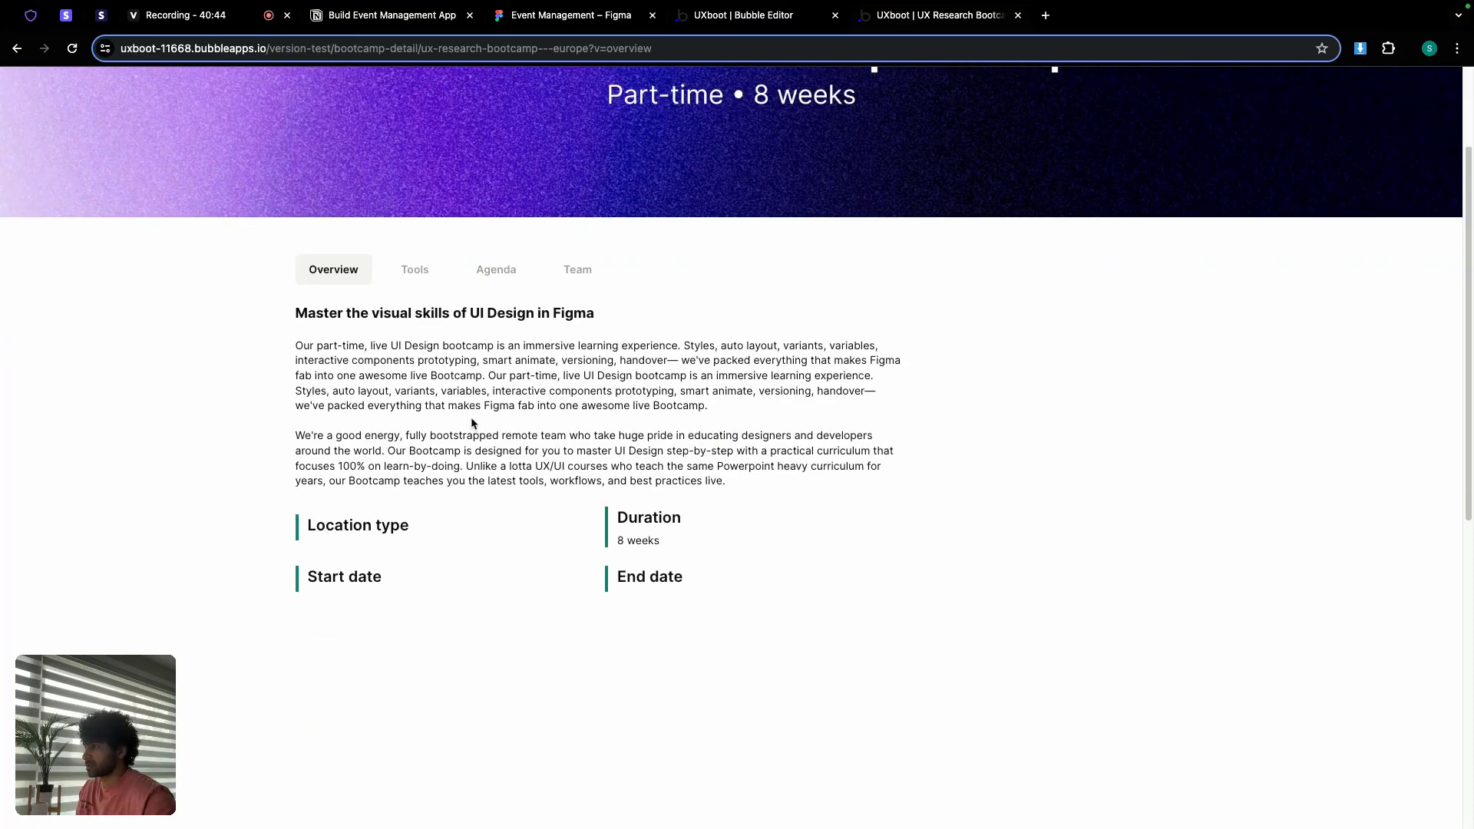
pyautogui.scroll(2, 691, 148)
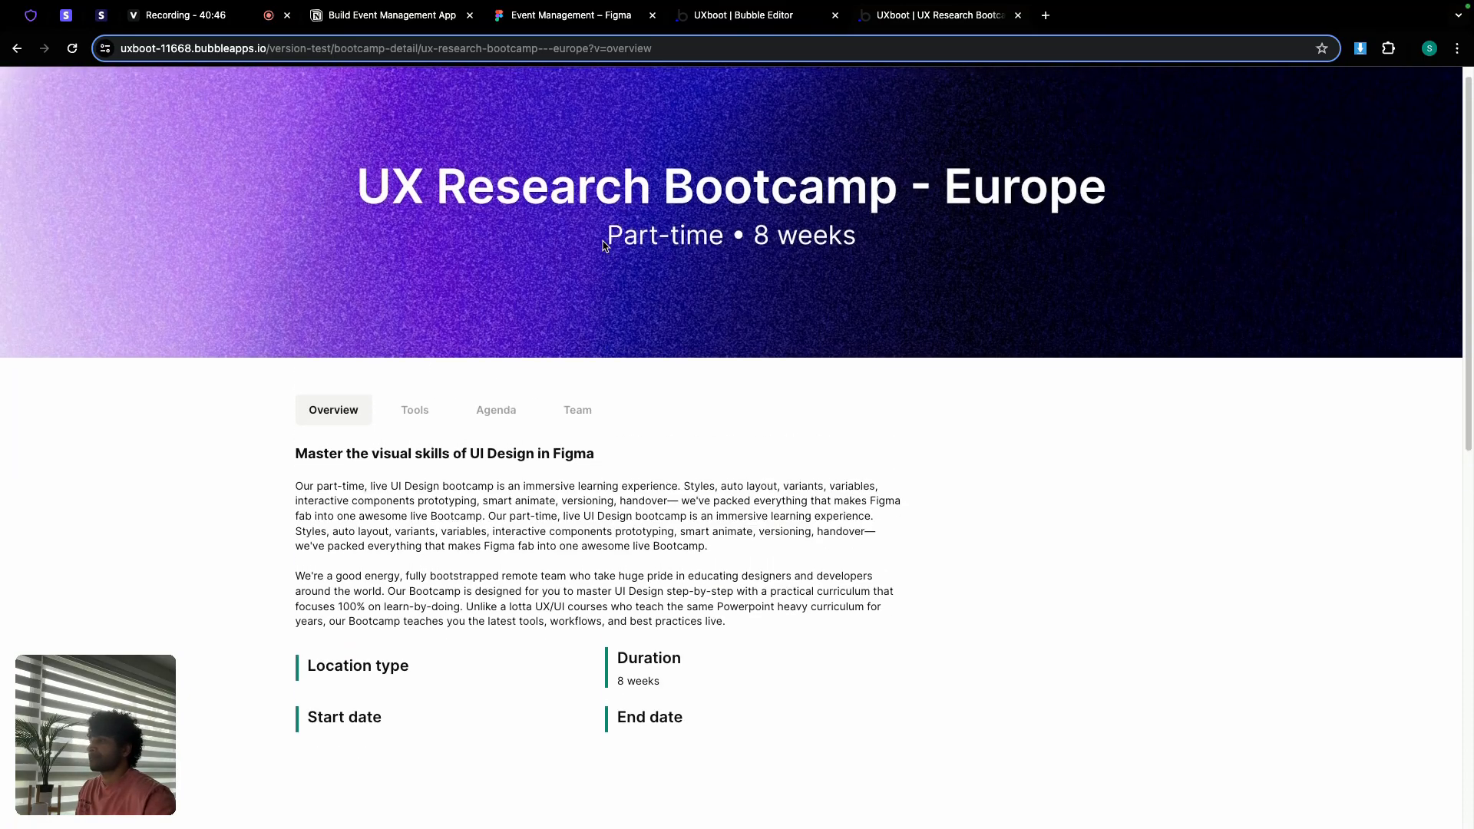
pyautogui.click(714, 15)
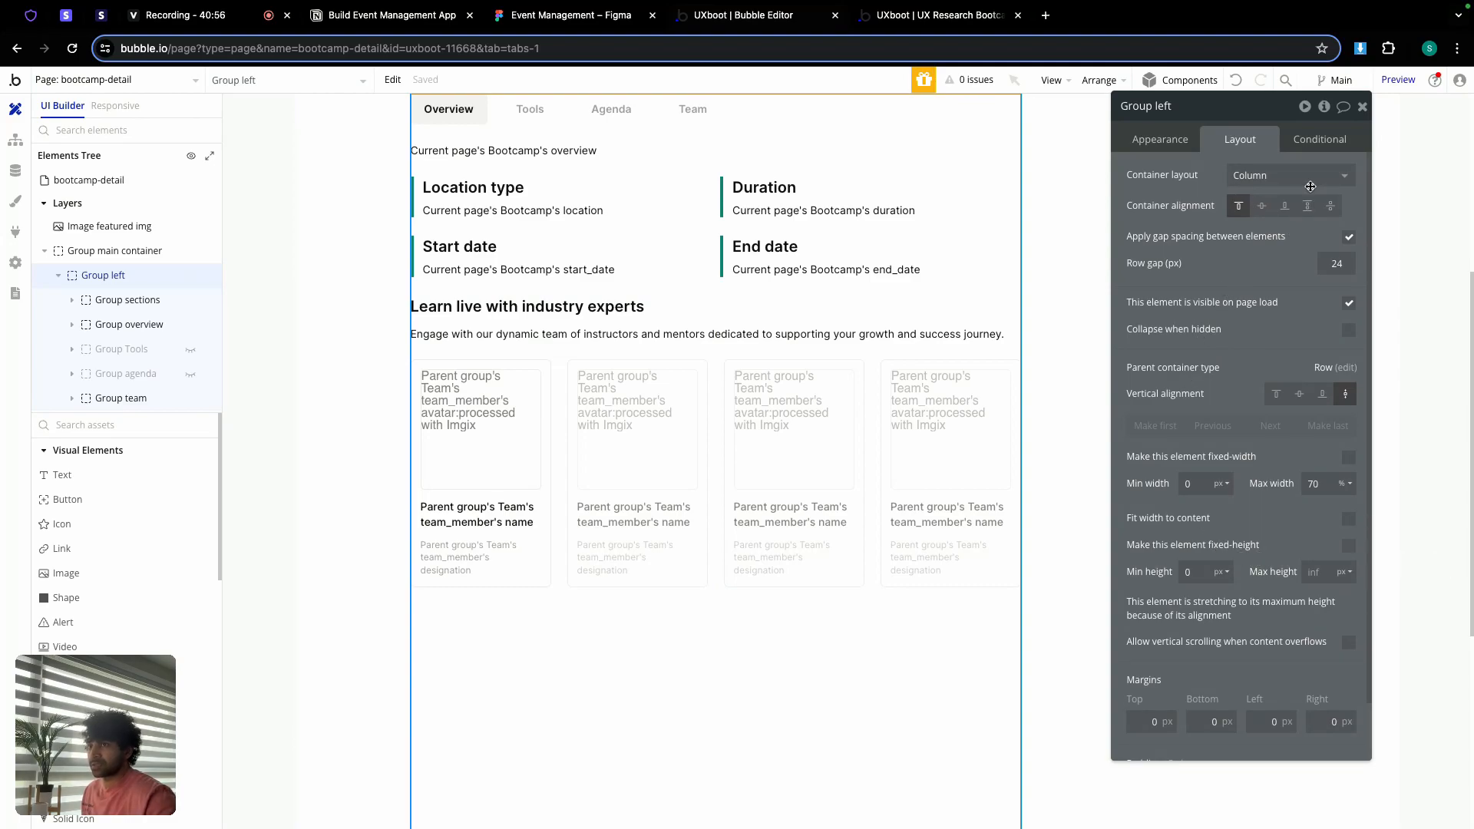
# Step: Add a new group beside Group left and name it Group right
pyautogui.click(1362, 106)
pyautogui.scroll(5, 1086, 332)
pyautogui.scroll(-2, 1080, 352)
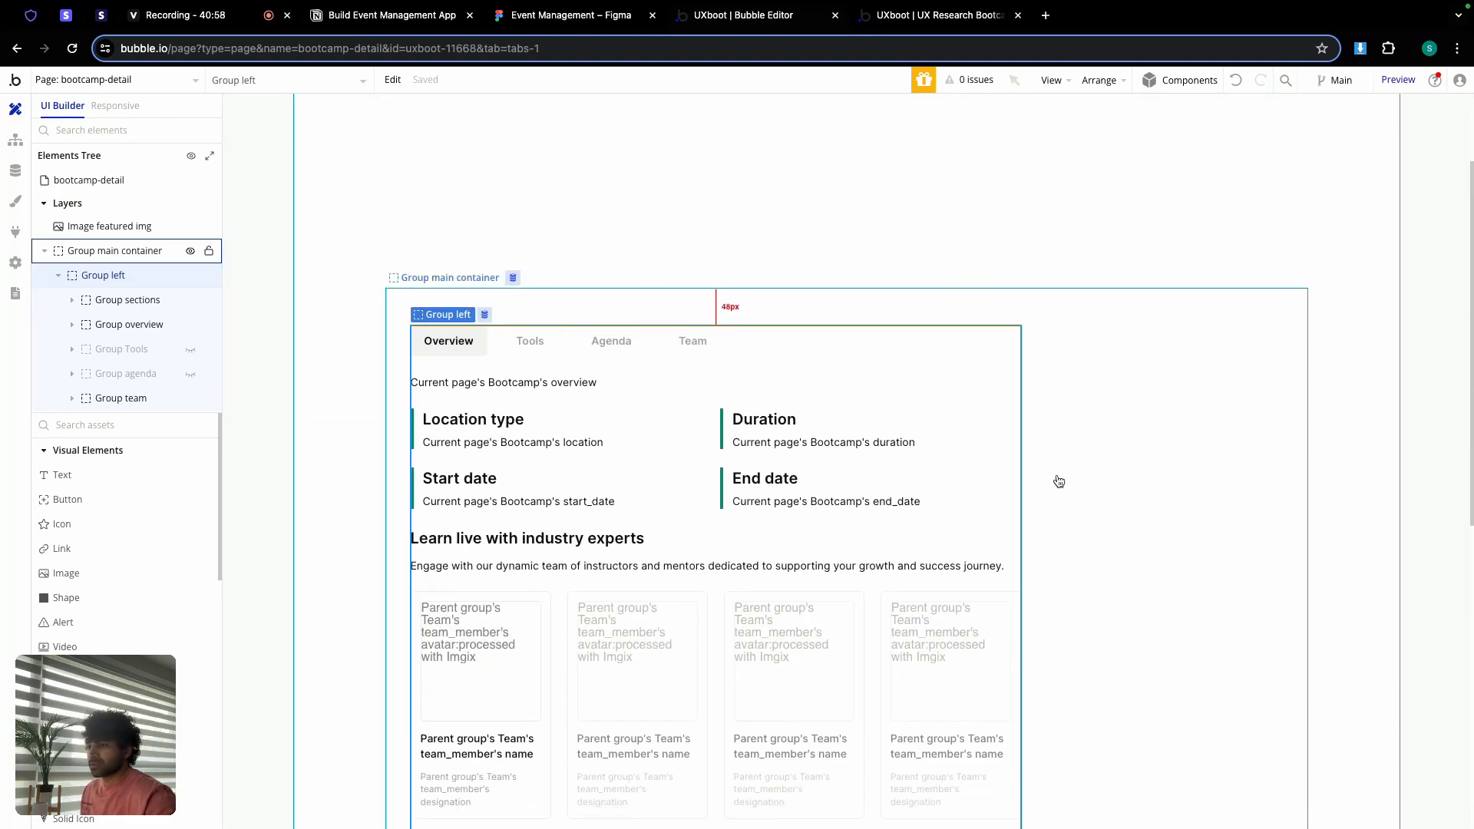
pyautogui.scroll(-5, 107, 599)
pyautogui.moveTo(116, 594); pyautogui.dragTo(1052, 456)
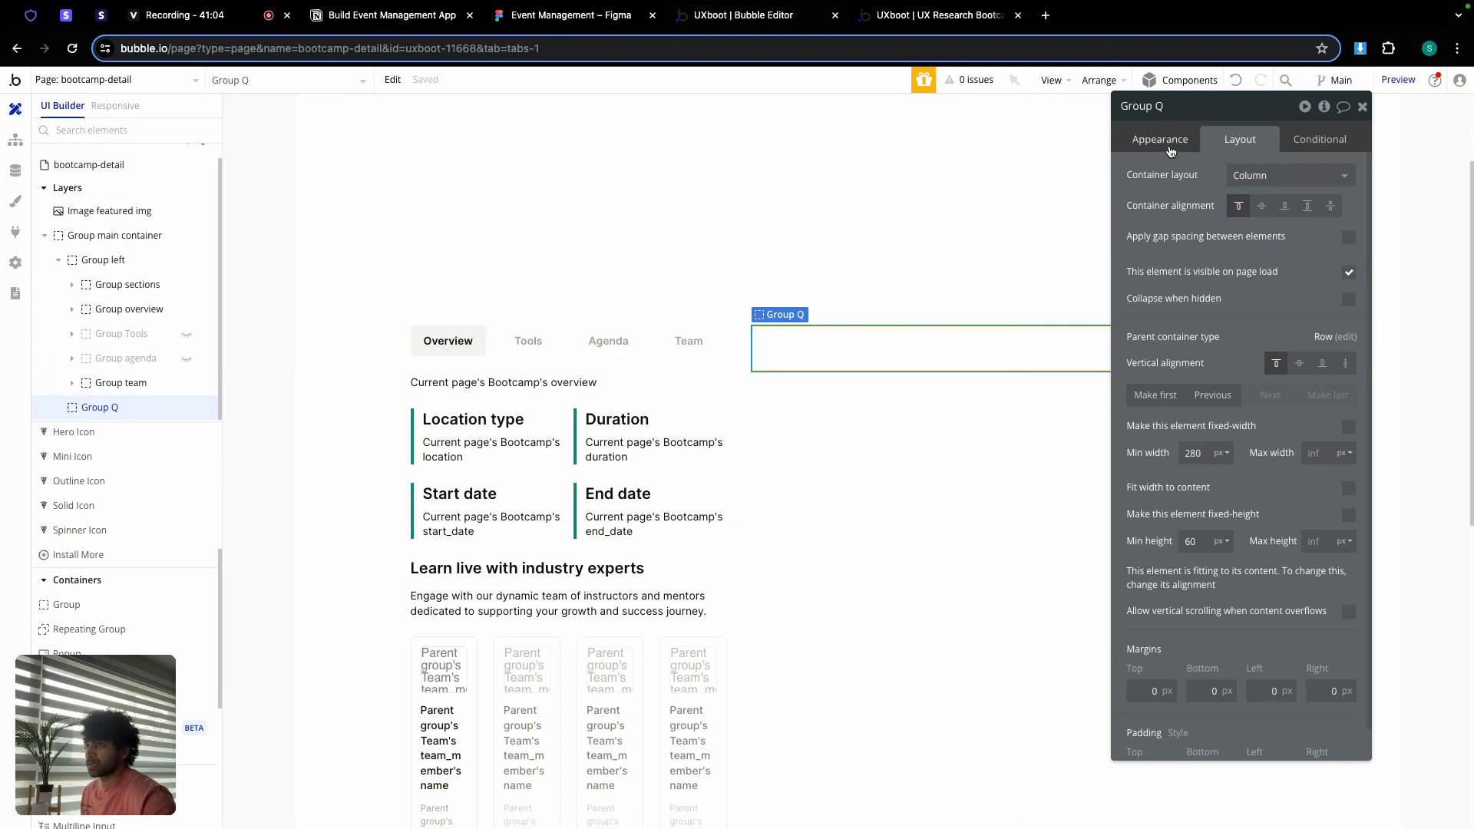
pyautogui.doubleClick(1168, 107)
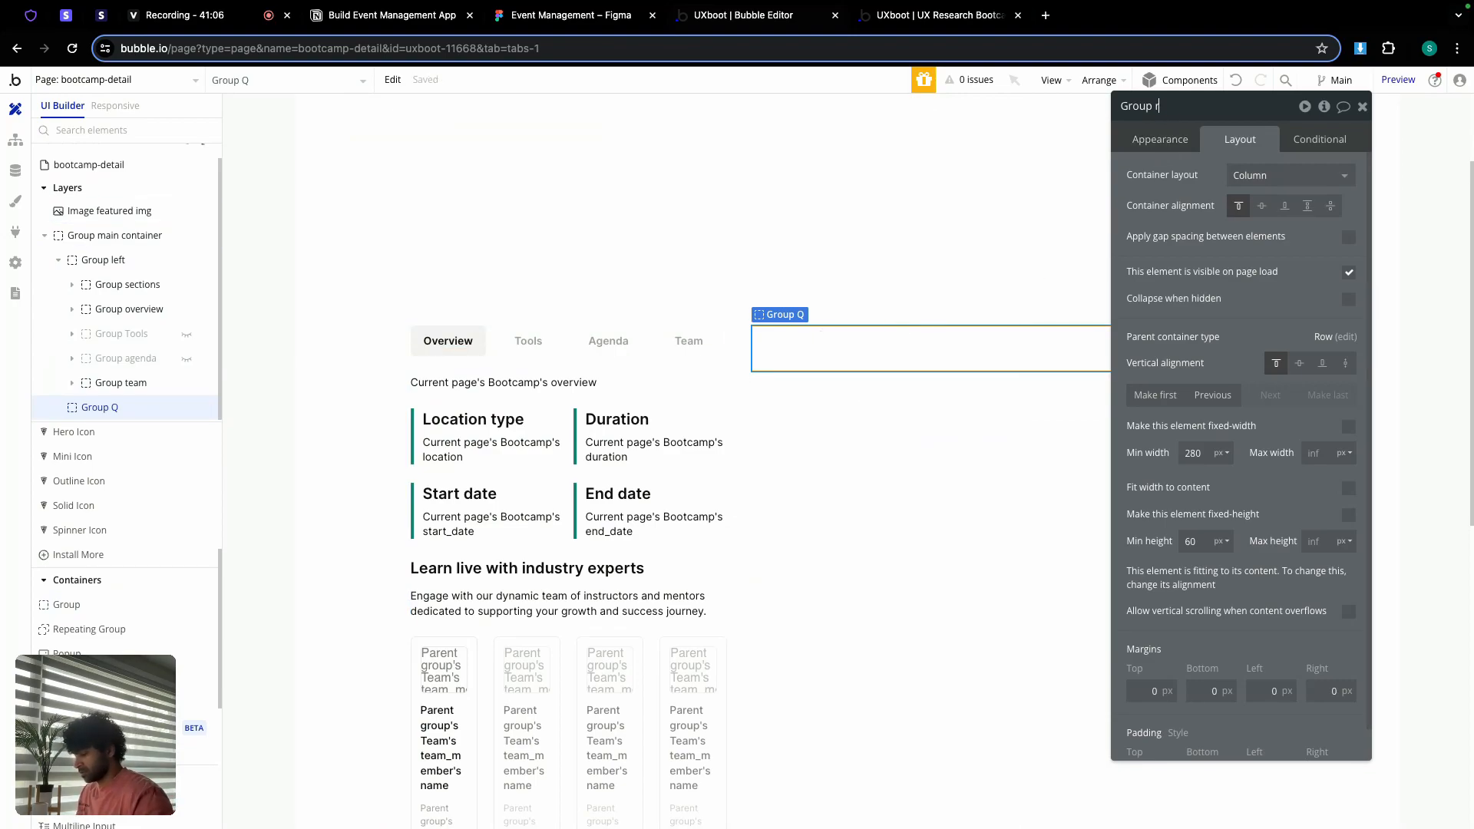
pyautogui.write('right')
# Step: Give Group right a minimum width of 0 and minimum height of 500 px
pyautogui.click(1197, 452)
pyautogui.write('0')
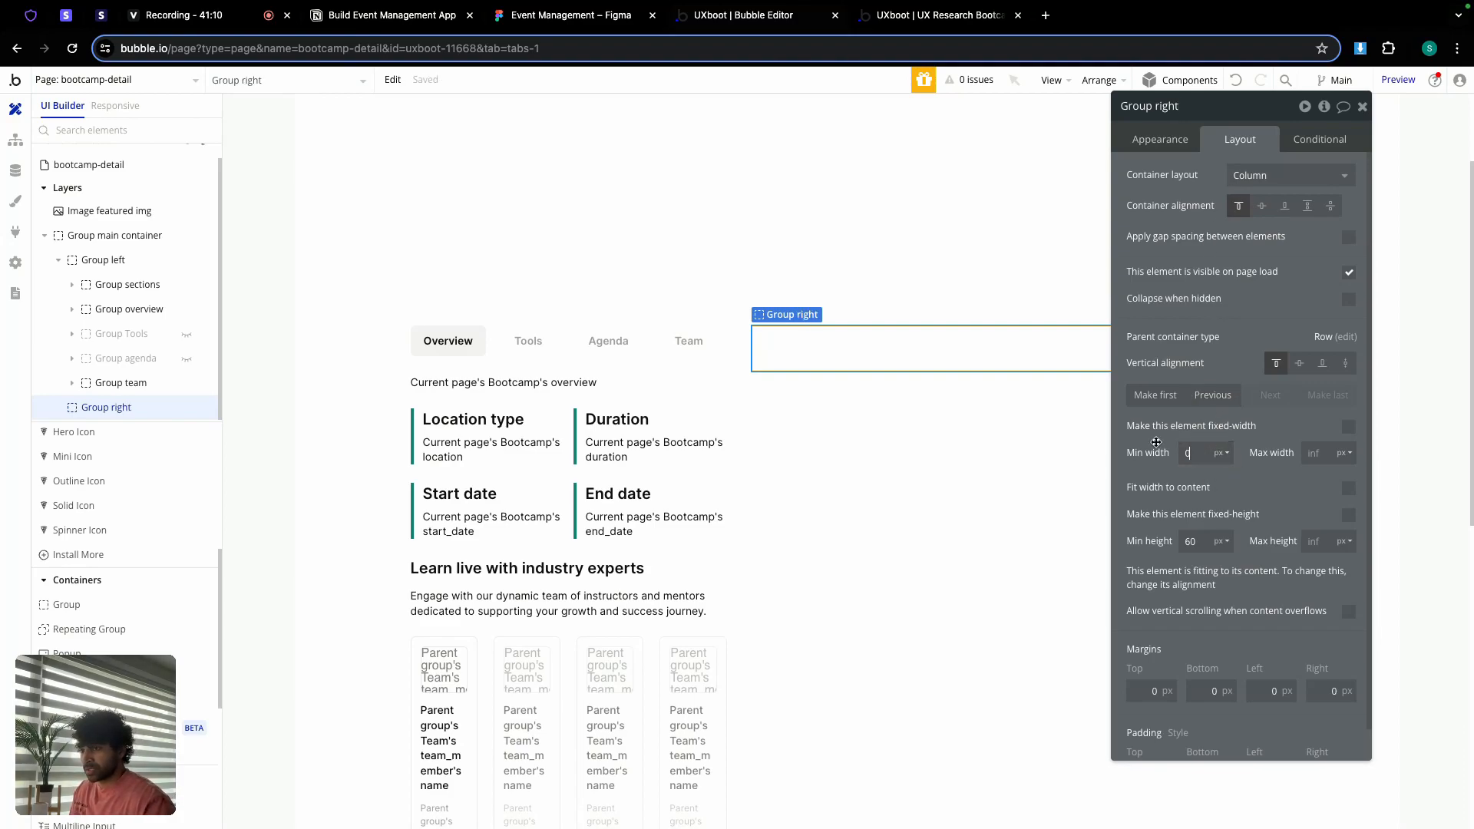
pyautogui.click(1200, 542)
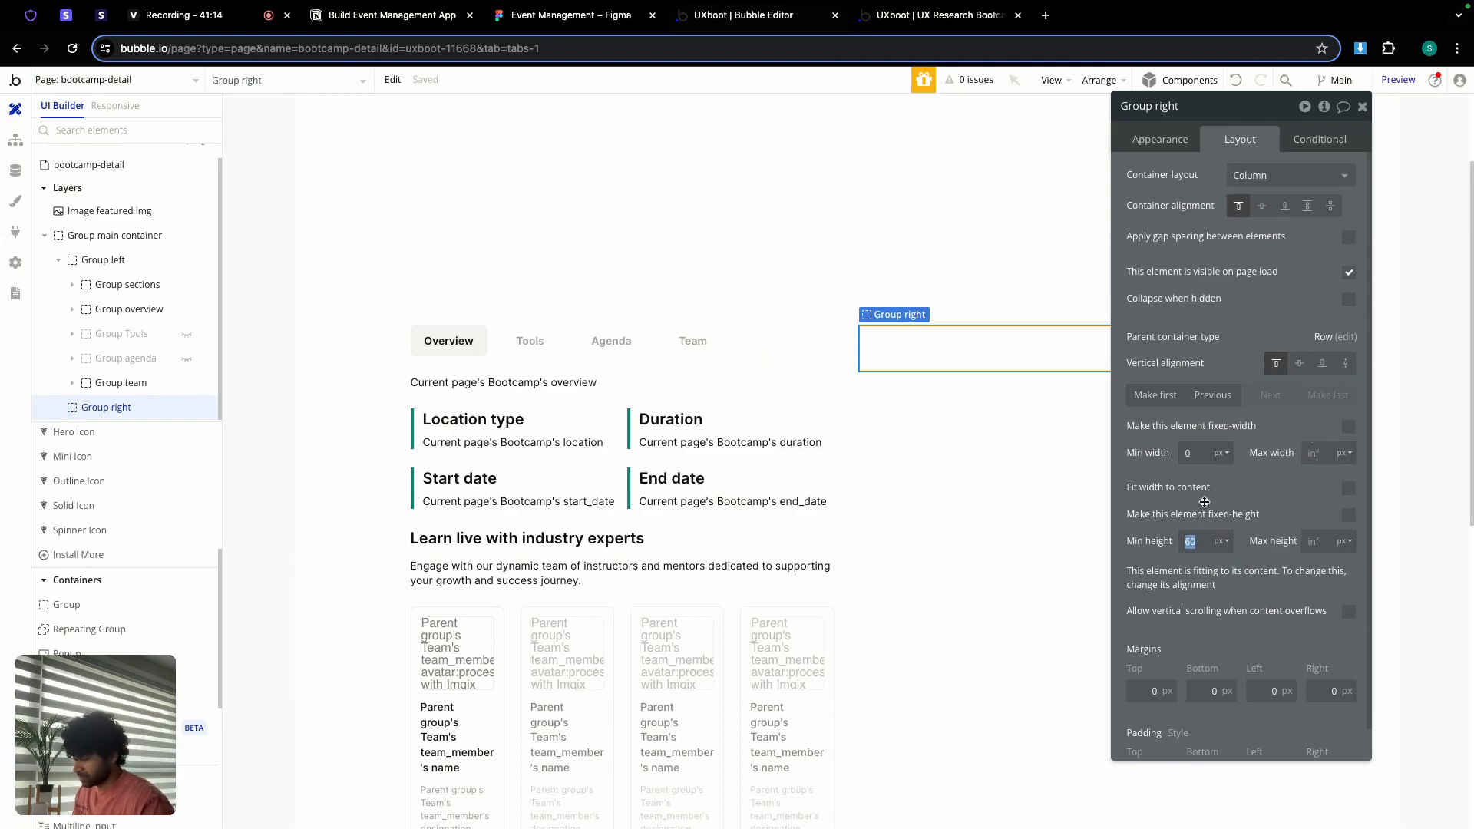
pyautogui.write('500')
pyautogui.press('Return')
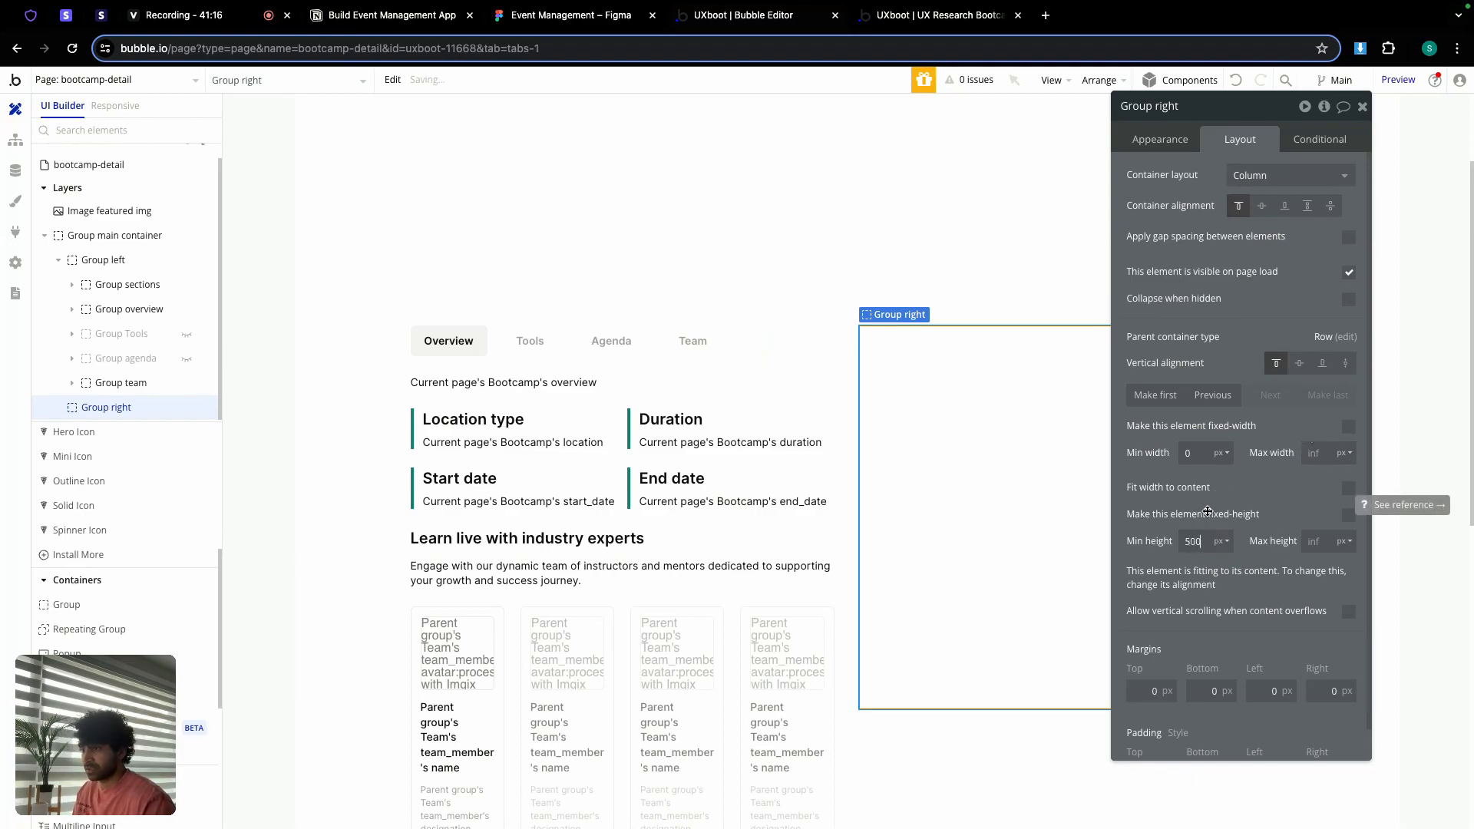
pyautogui.click(1164, 141)
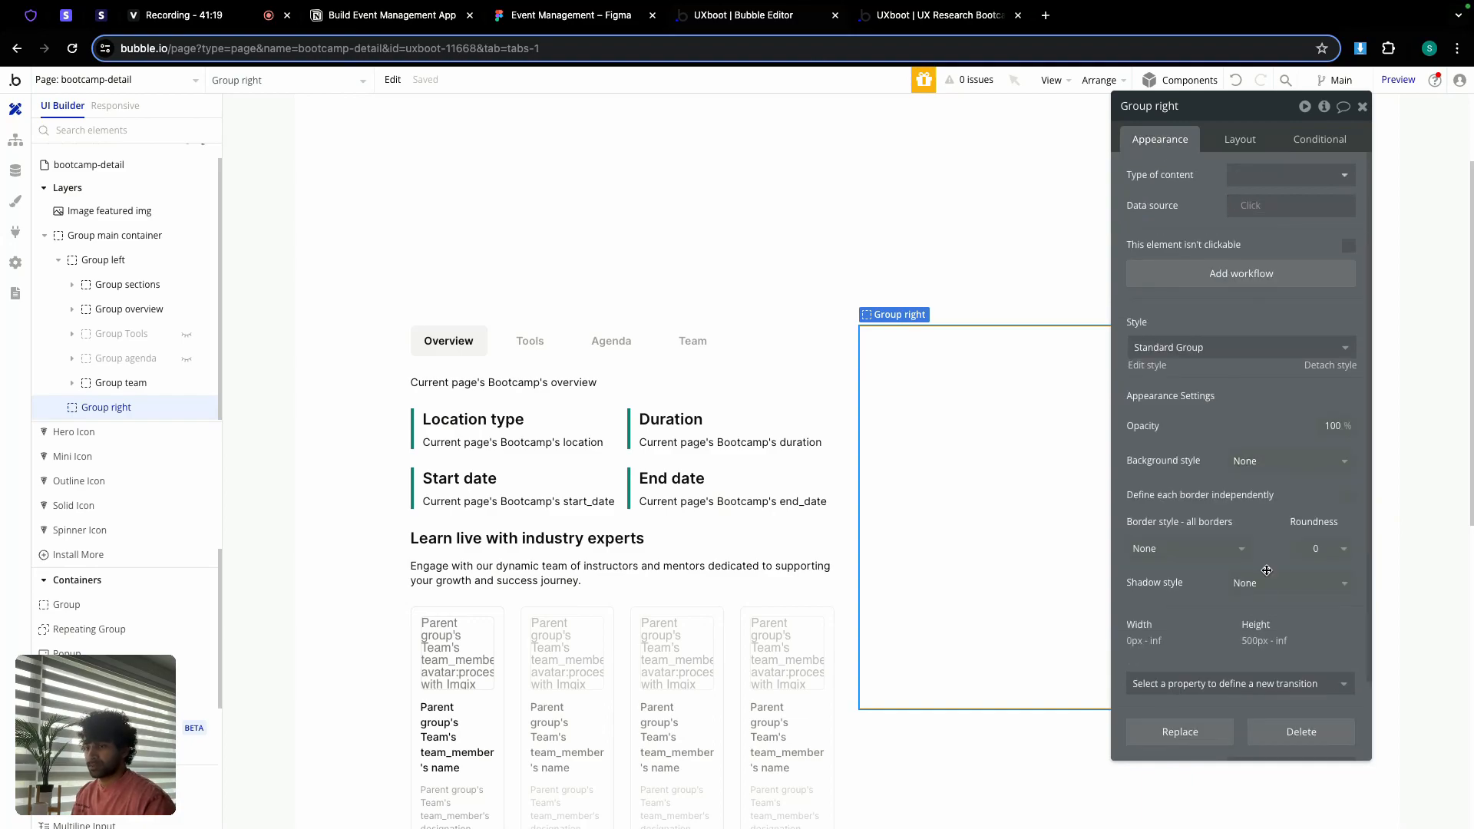
# Step: Cap Group right's maximum width at 30%
pyautogui.click(817, 363)
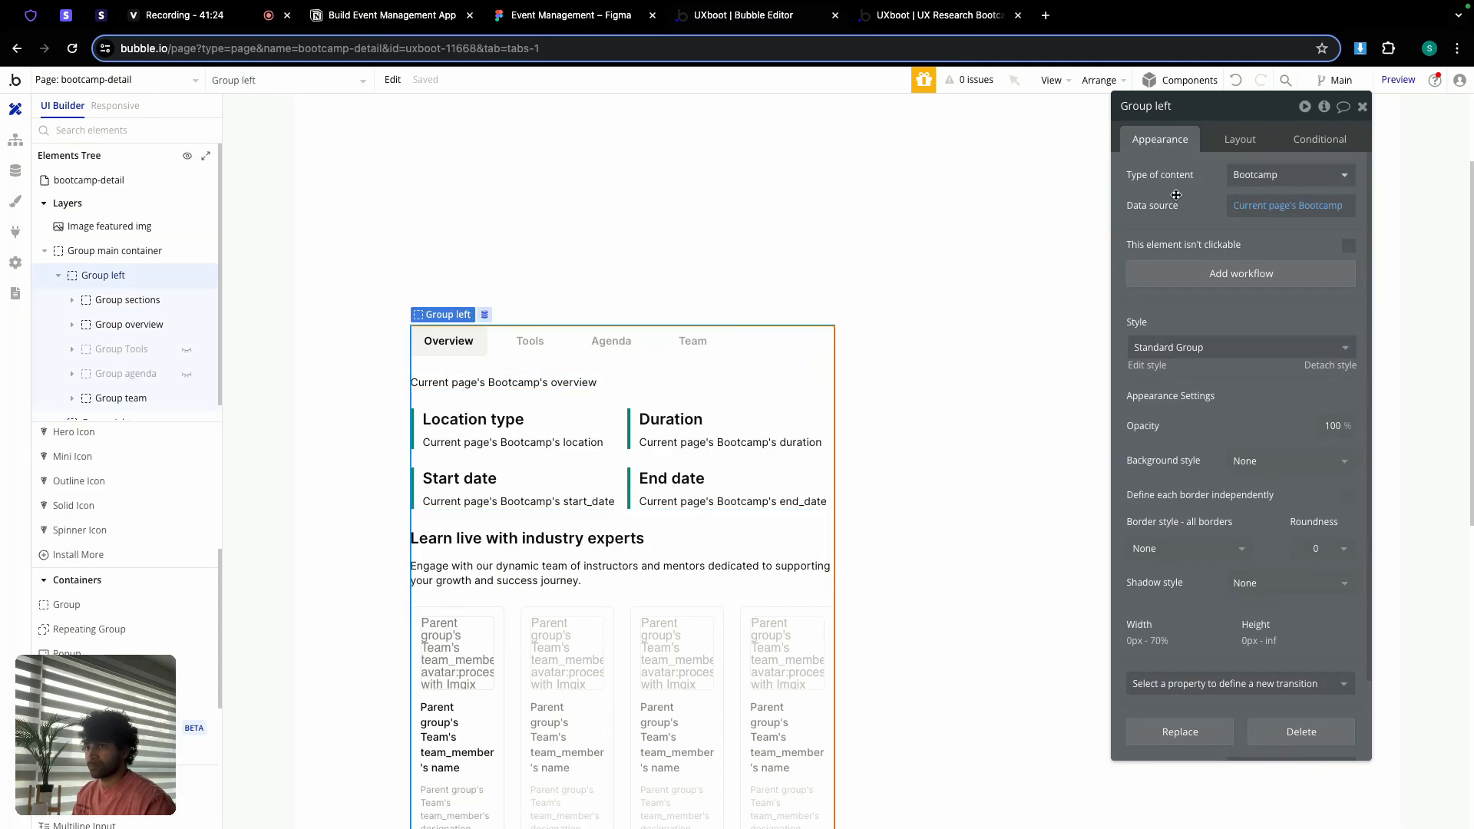
pyautogui.click(1229, 143)
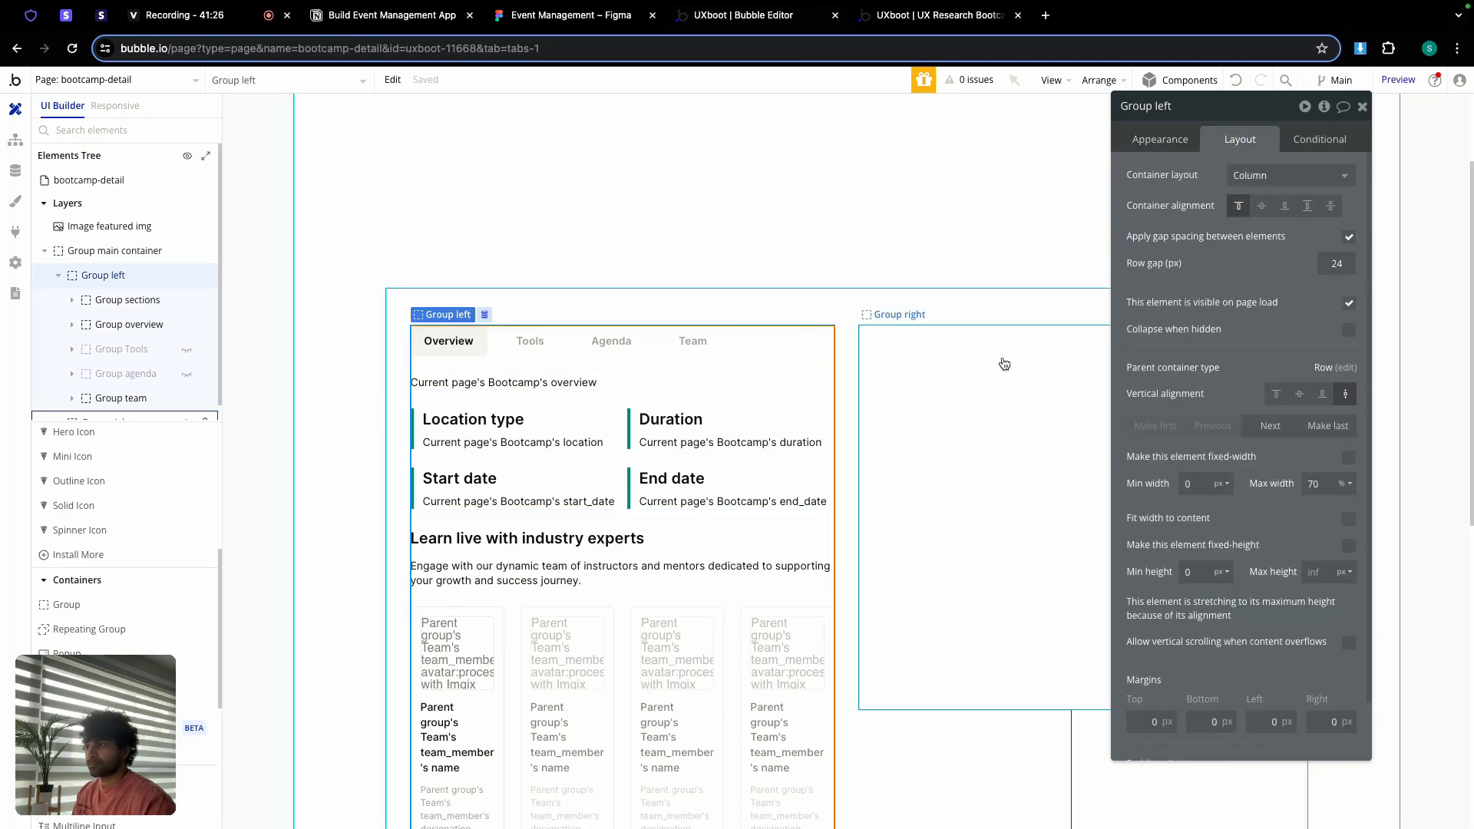
pyautogui.click(1002, 362)
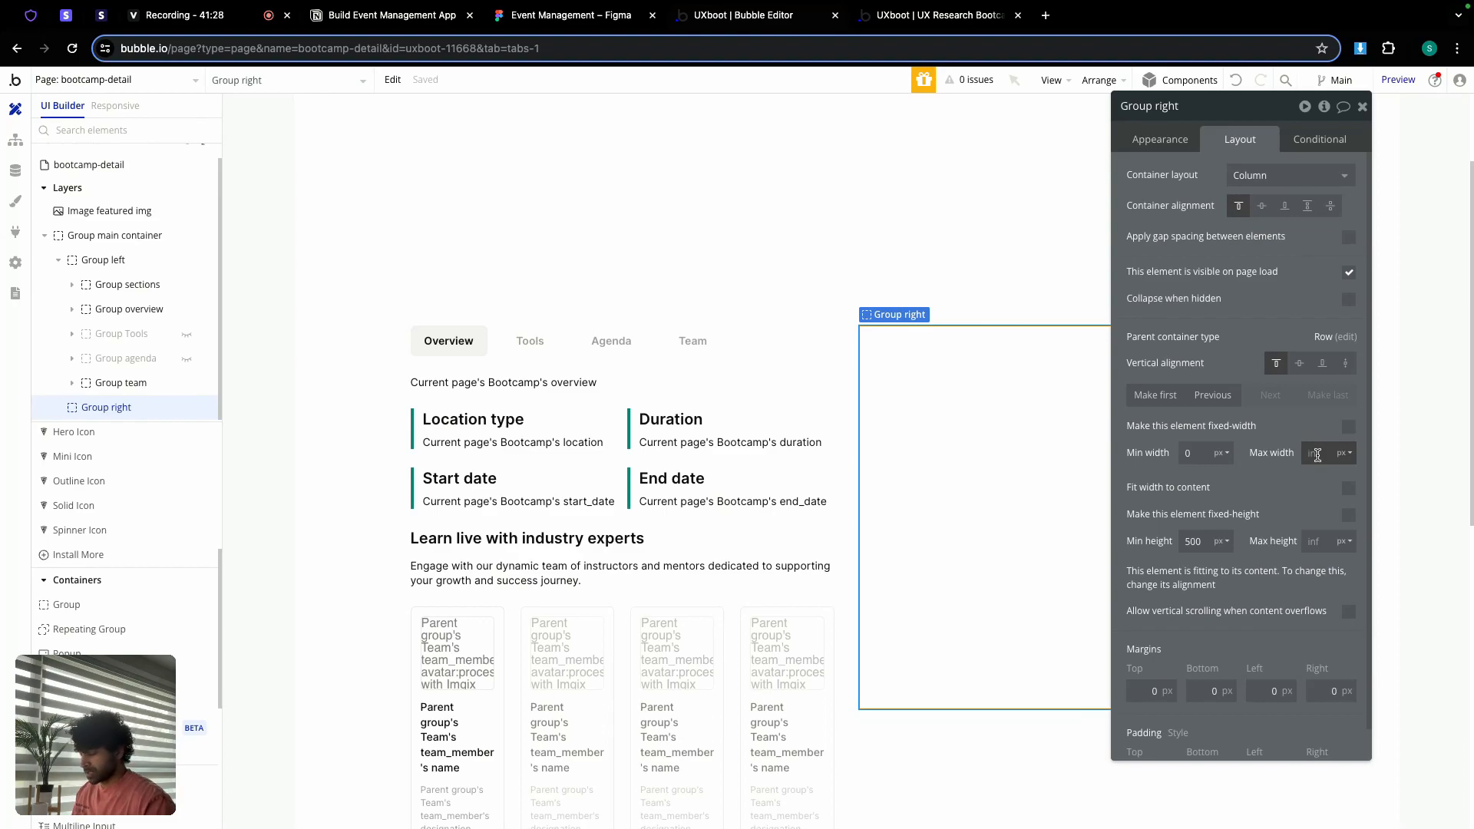
pyautogui.click(1350, 461)
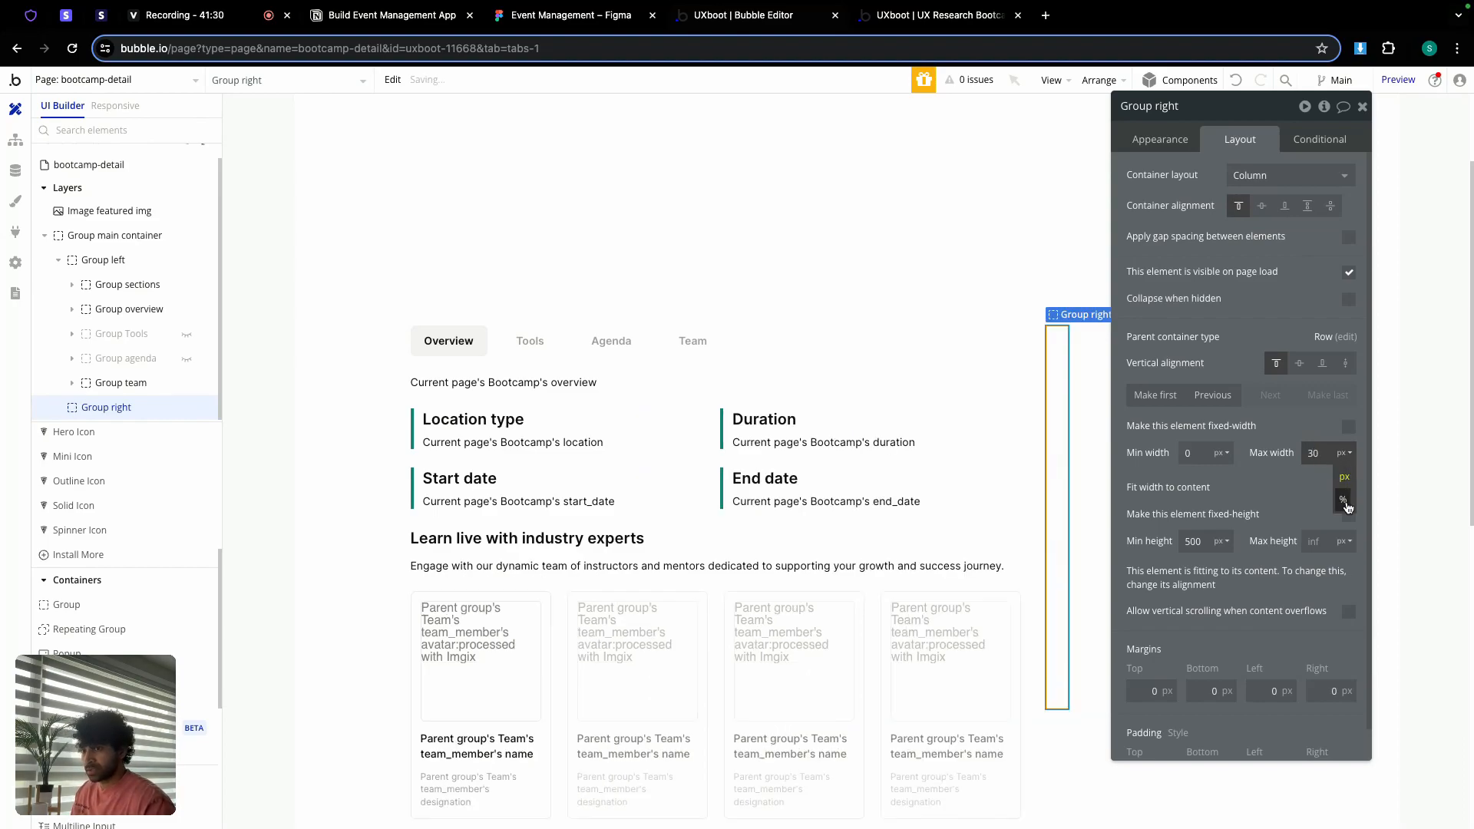
pyautogui.click(1347, 503)
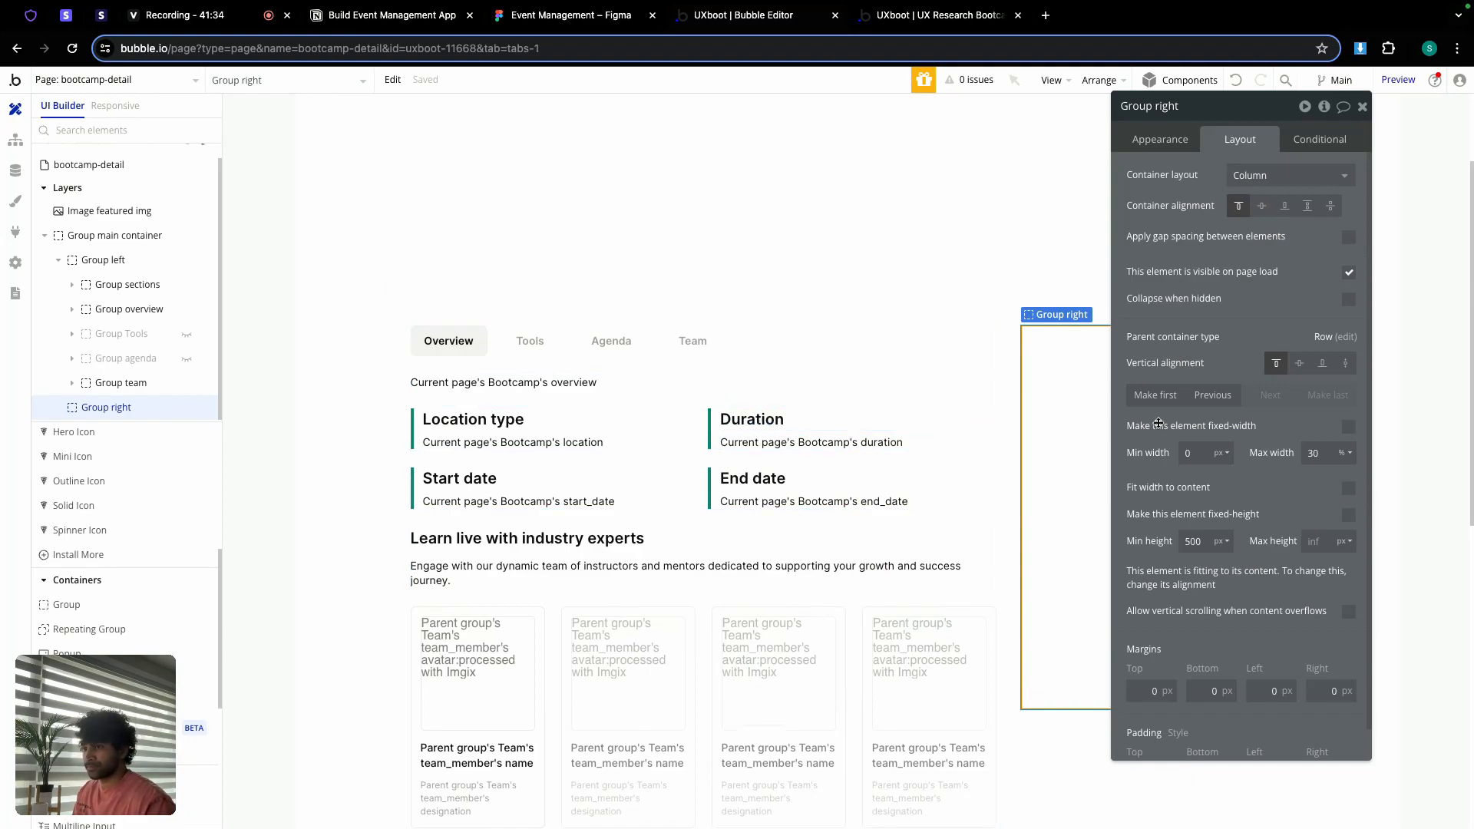
# Step: Give Group right roundness 10 and a solid light grey Border colour border
pyautogui.click(1163, 142)
pyautogui.scroll(-1, 1274, 461)
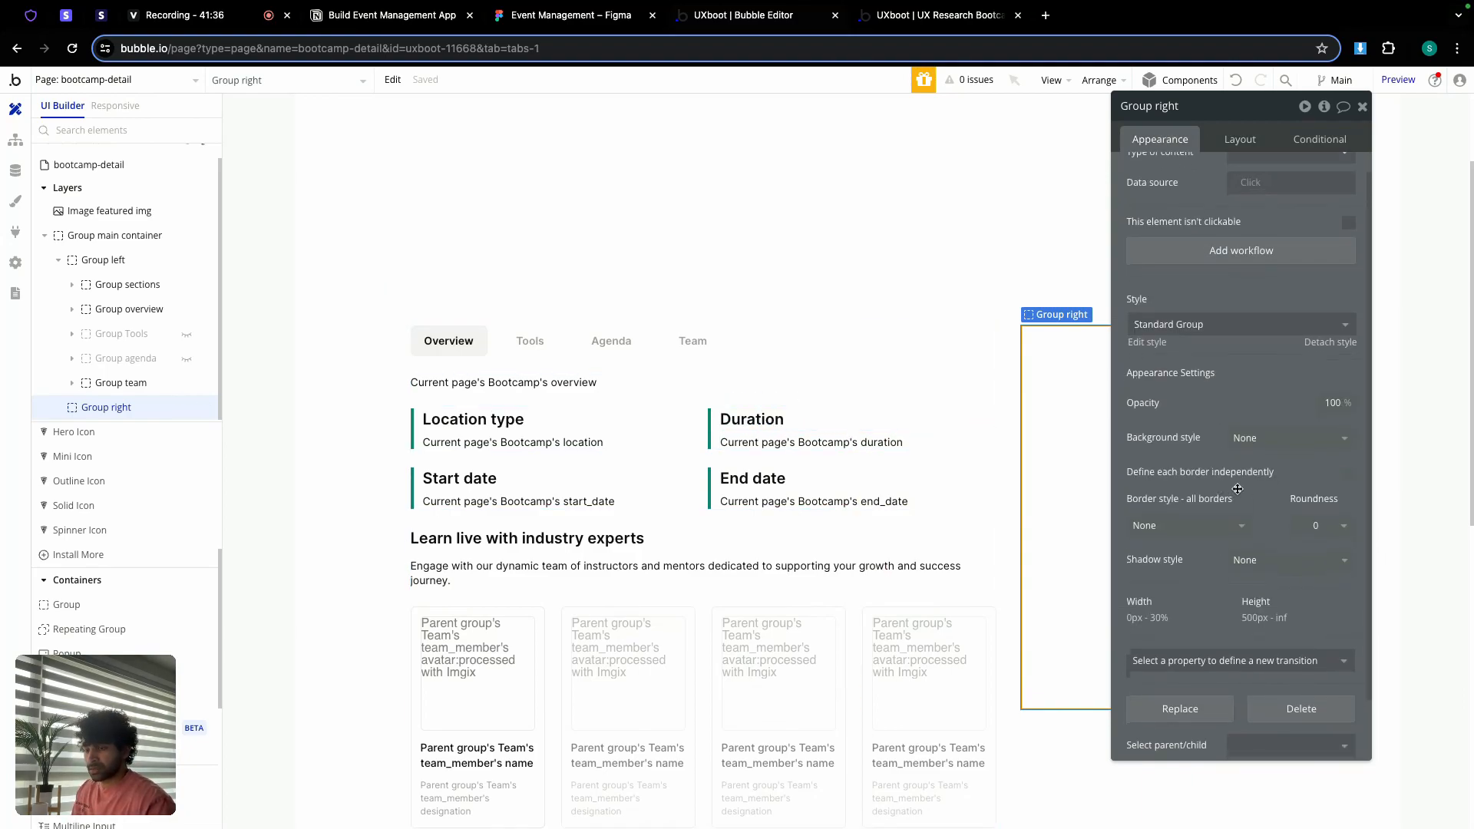
pyautogui.click(1300, 531)
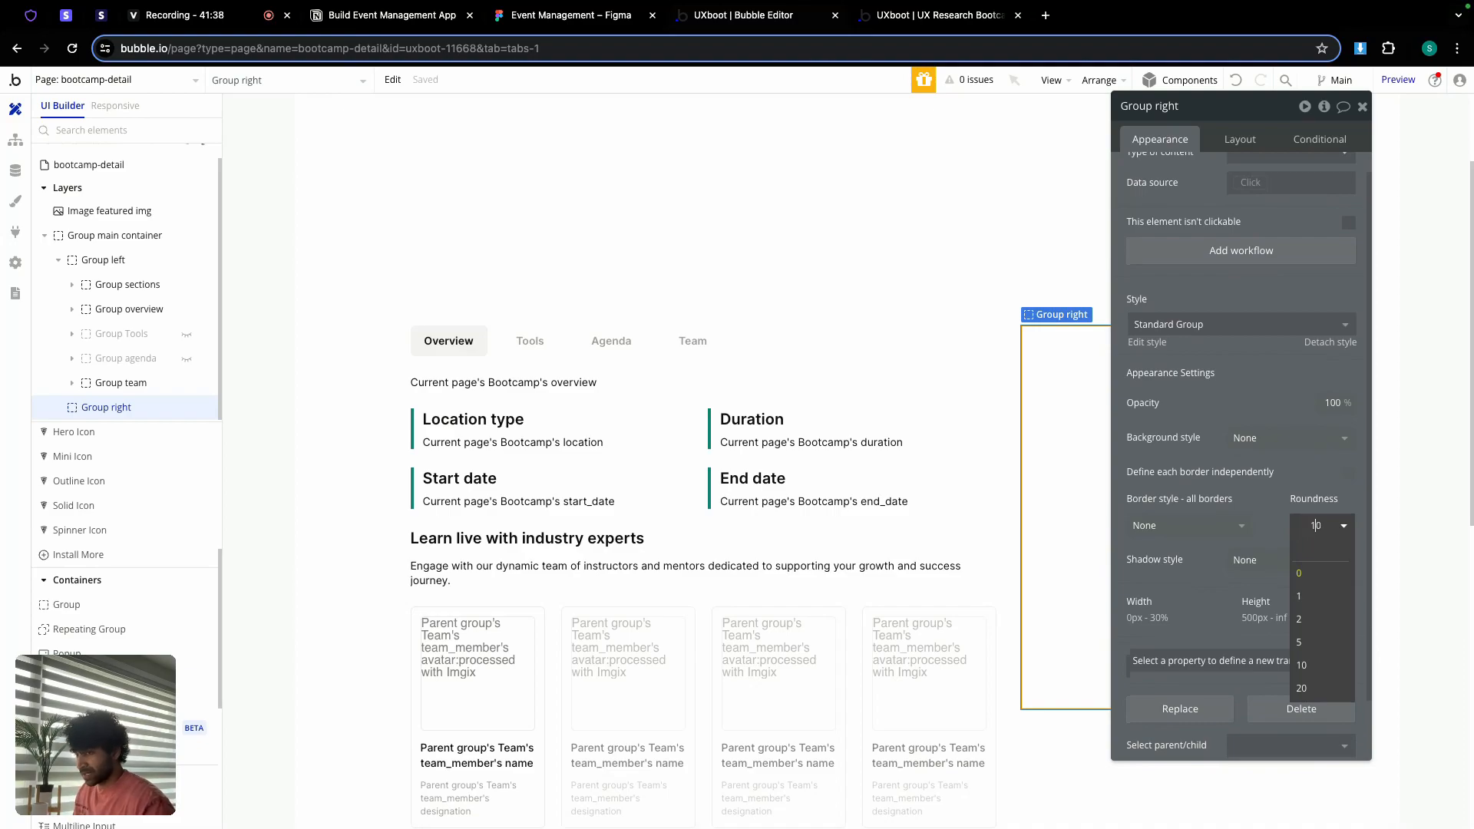
pyautogui.click(1186, 526)
pyautogui.click(1189, 597)
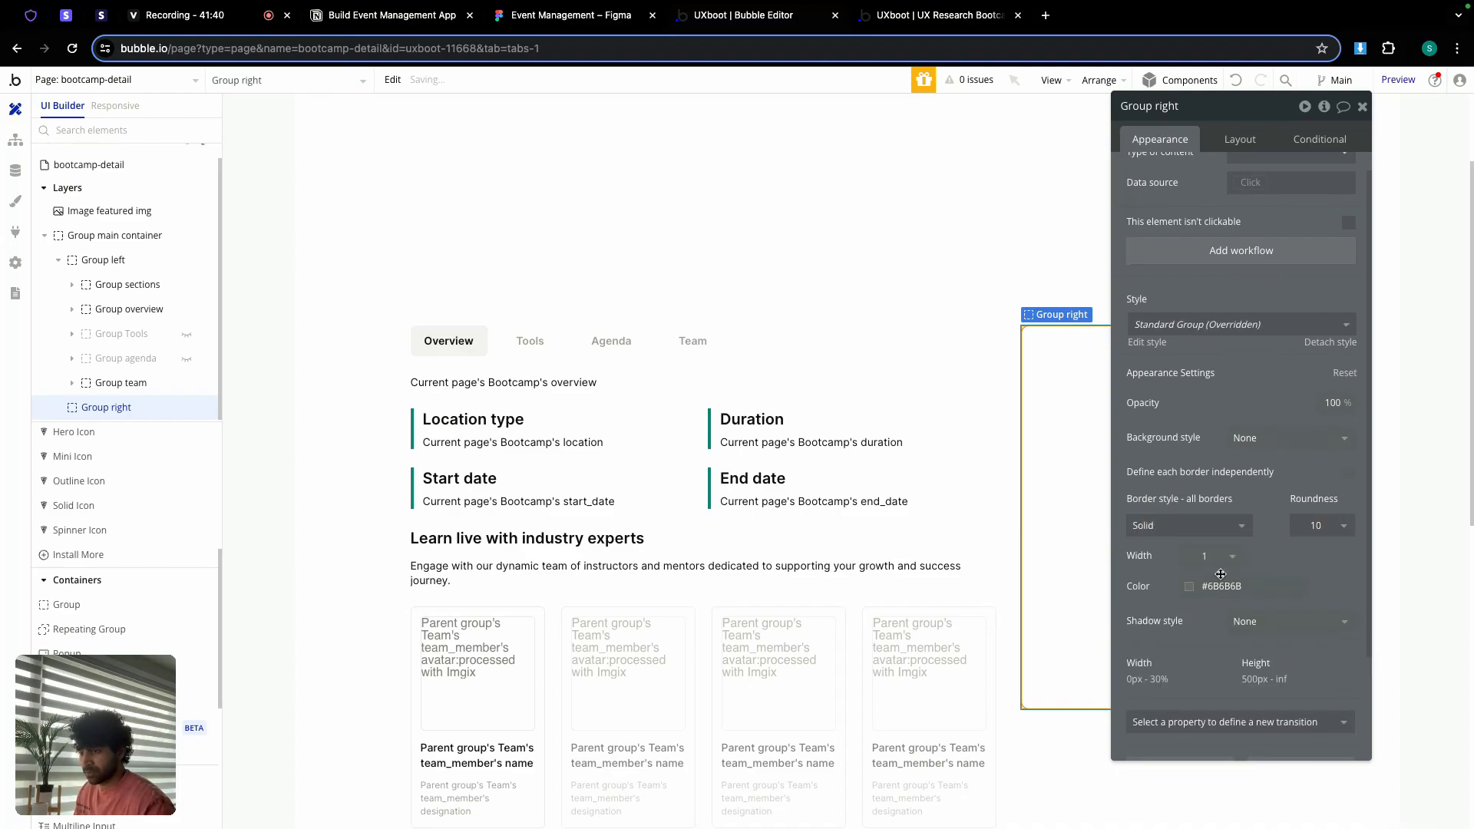
pyautogui.click(1244, 585)
pyautogui.click(1287, 539)
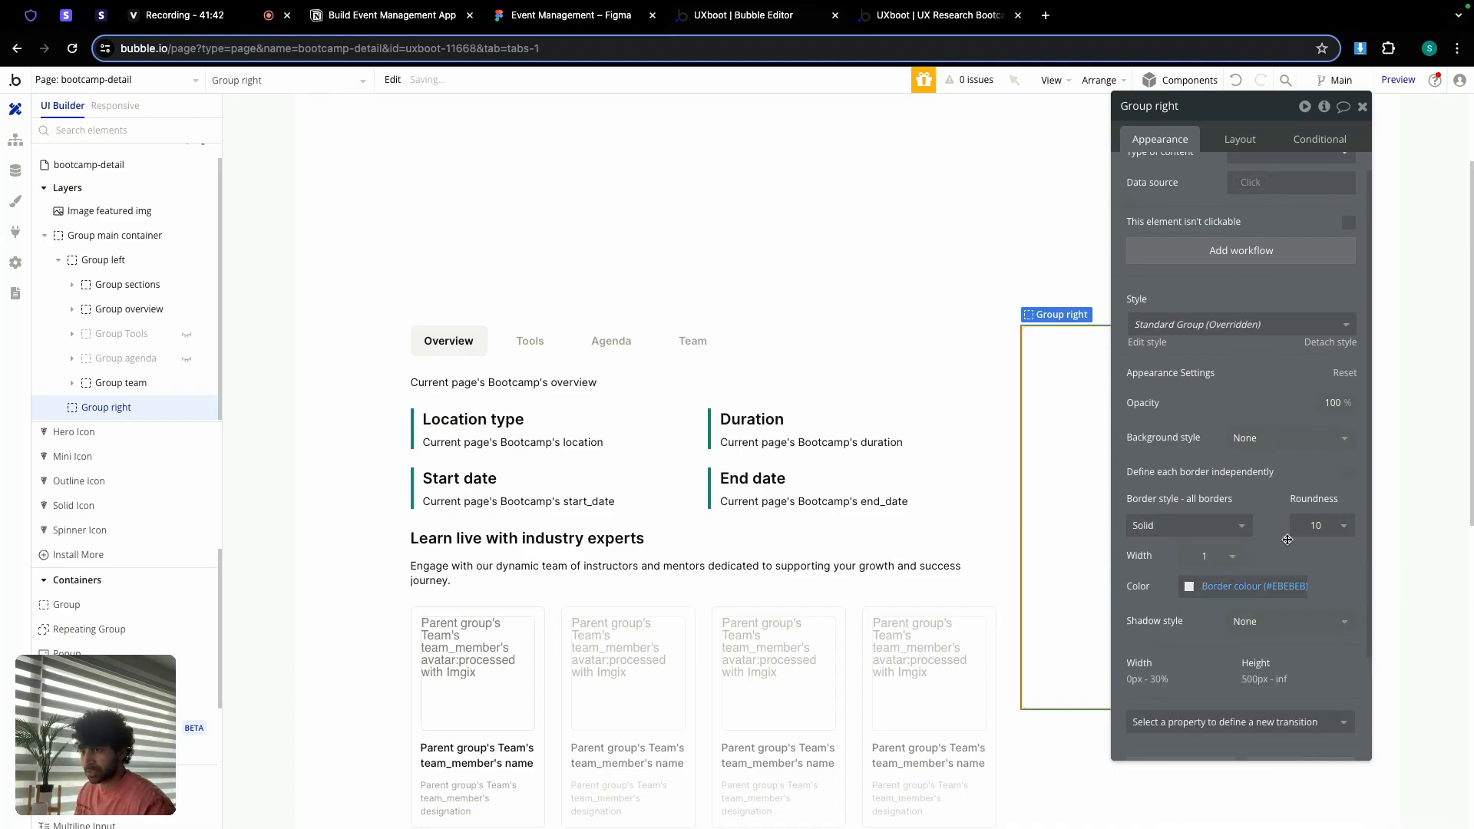
# Step: Set Group right's padding to 32 on all four sides
pyautogui.click(1239, 140)
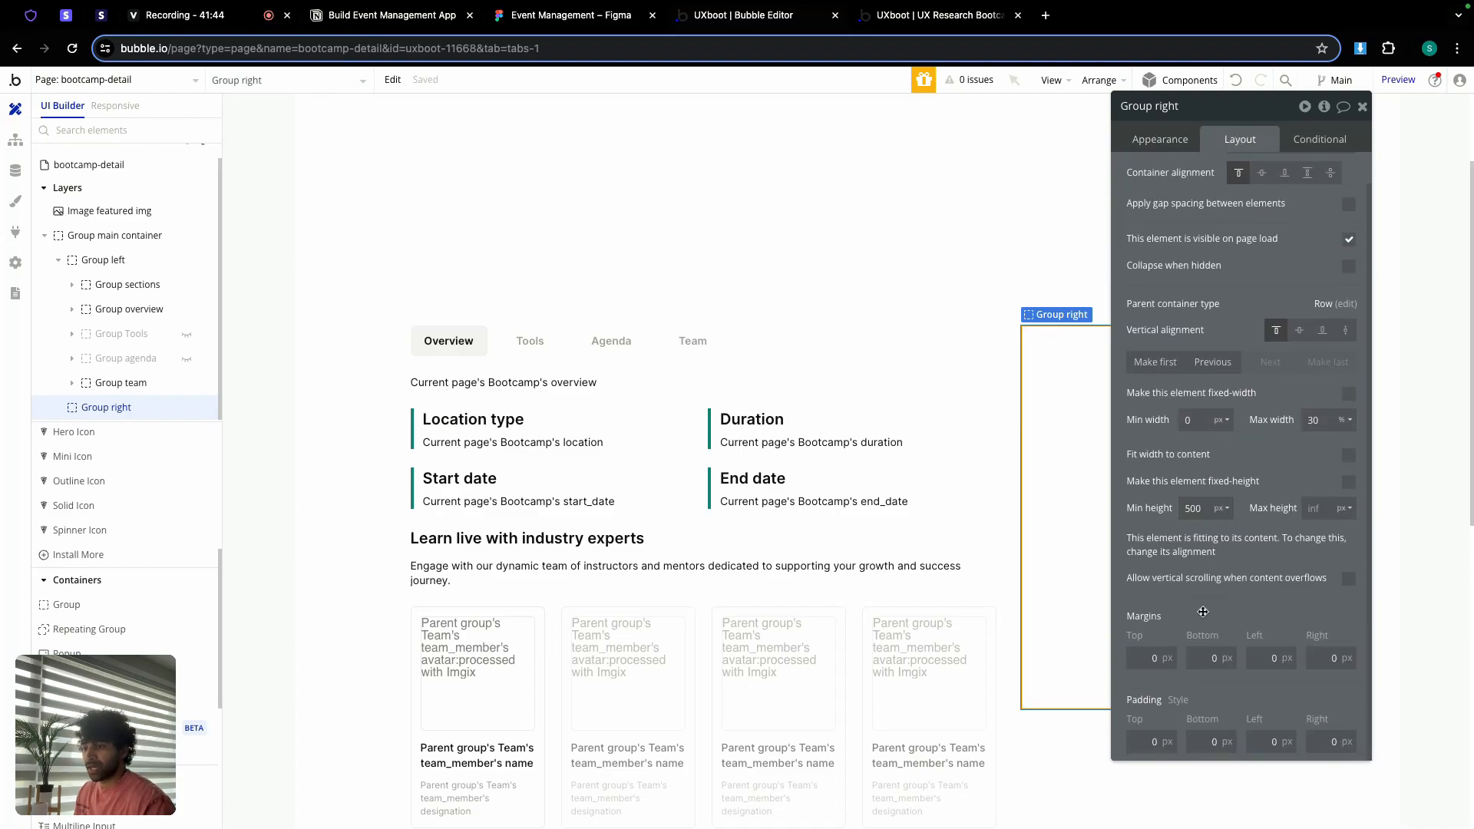
pyautogui.click(1153, 742)
pyautogui.write('24')
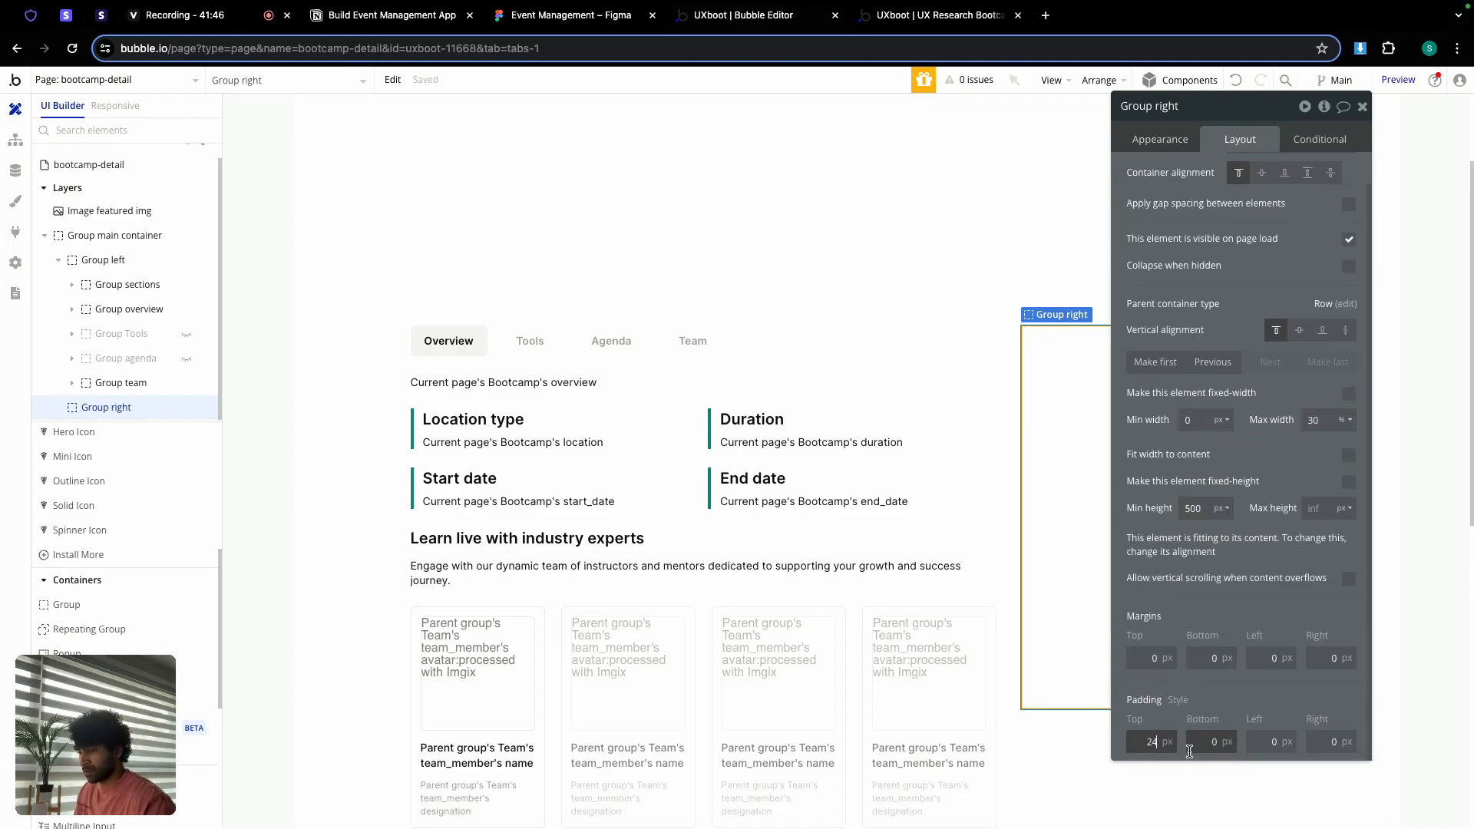
pyautogui.doubleClick(1196, 740)
pyautogui.write('42')
pyautogui.doubleClick(1273, 739)
pyautogui.write('24')
pyautogui.click(1328, 732)
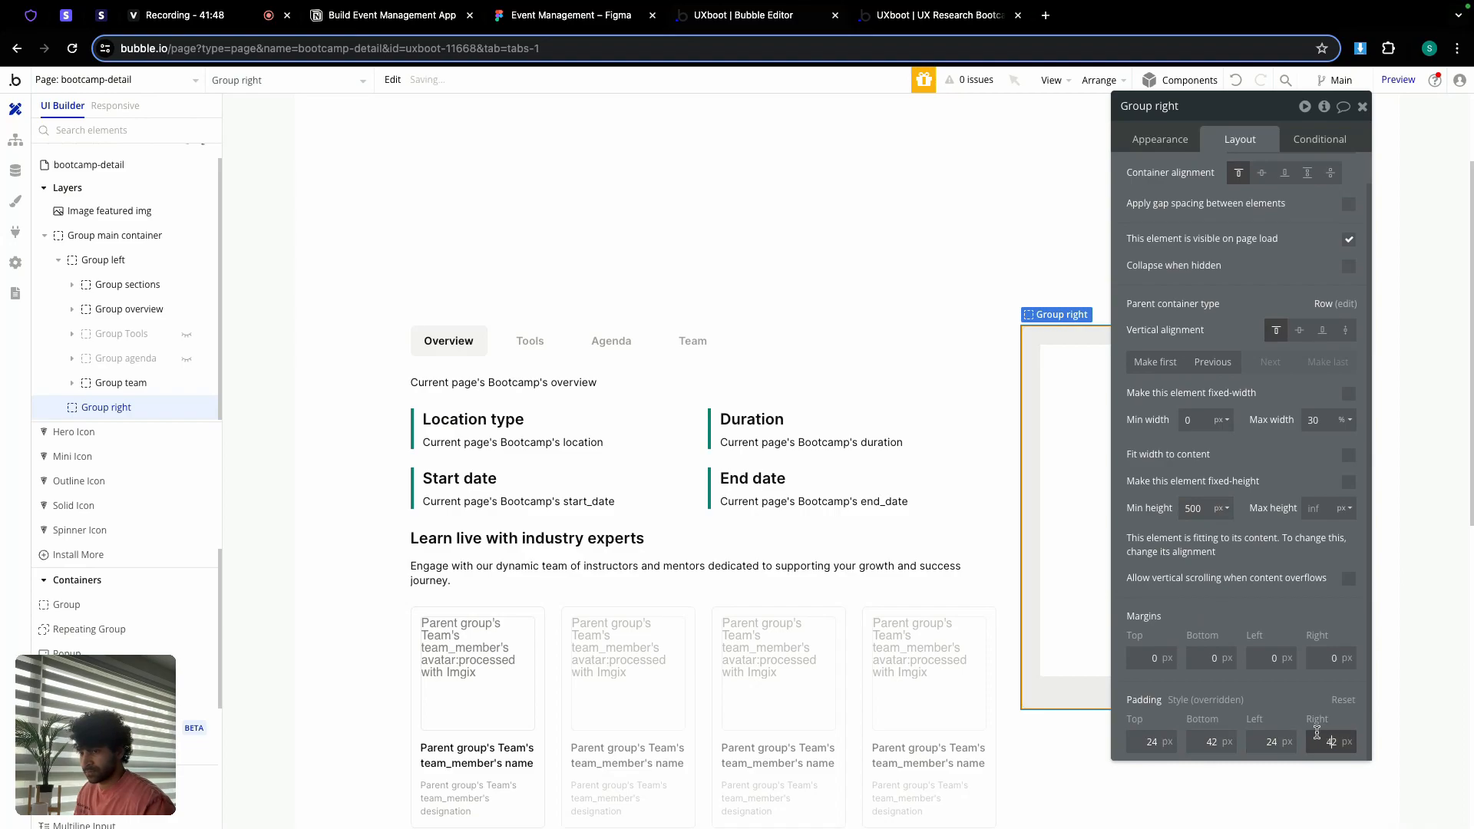
pyautogui.click(1202, 739)
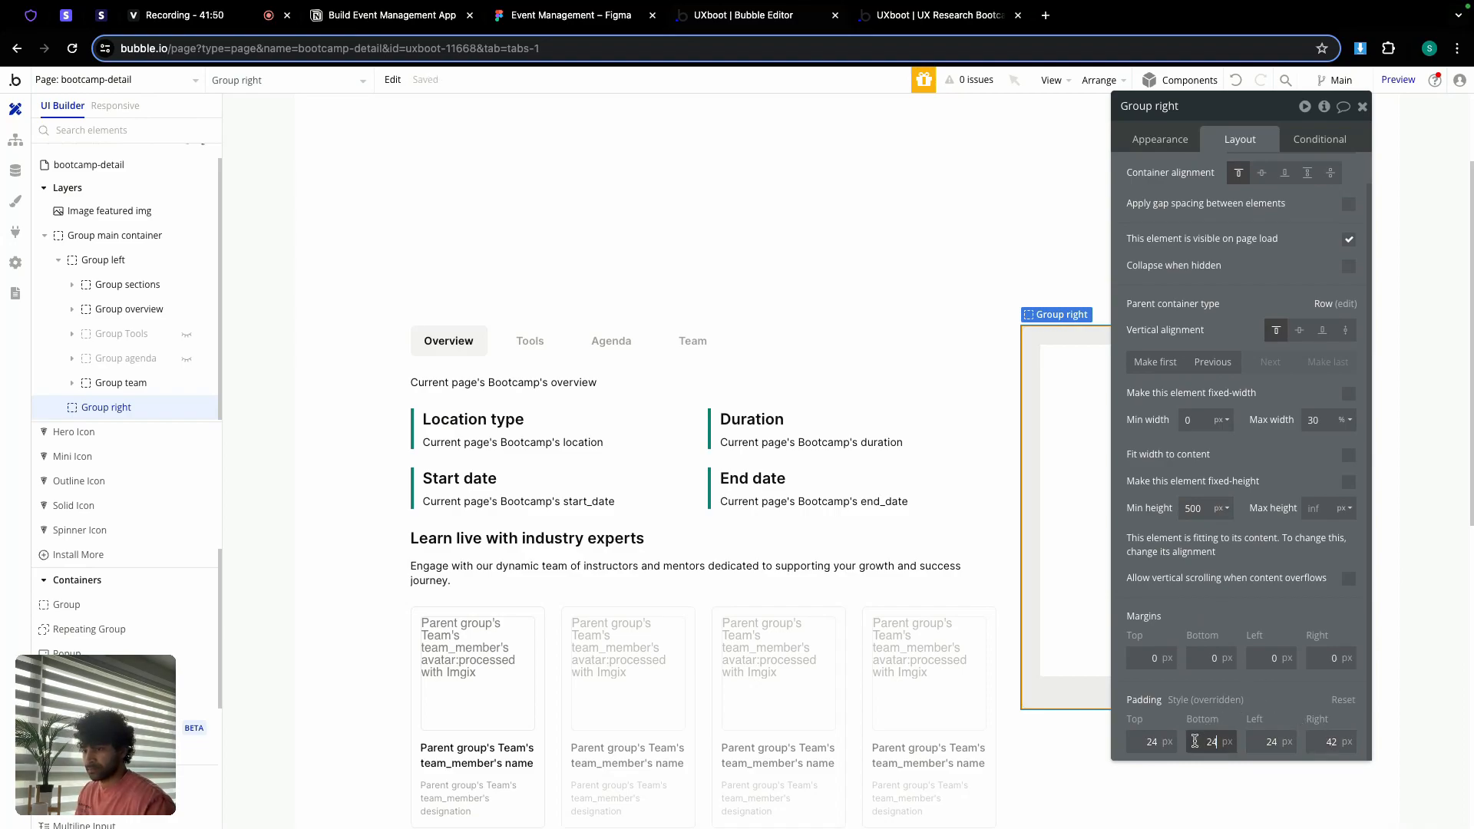
pyautogui.doubleClick(1148, 742)
pyautogui.write('32')
pyautogui.doubleClick(1208, 742)
pyautogui.write('32')
pyautogui.doubleClick(1261, 741)
pyautogui.write('32')
pyautogui.doubleClick(1307, 741)
pyautogui.write('32')
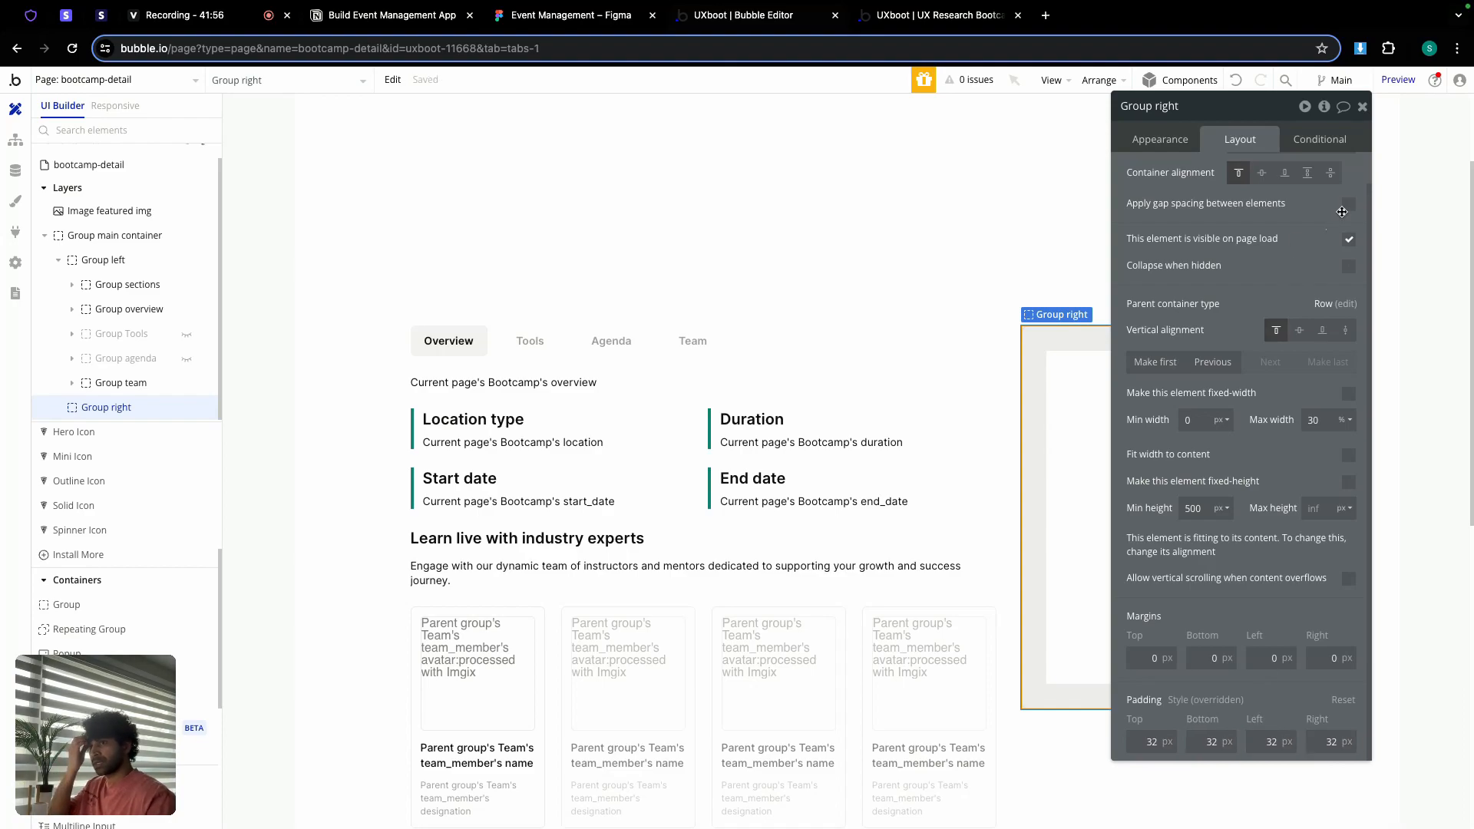
# Step: Enable a 24 px row gap in Group right, keeping it after Group left
pyautogui.click(1348, 205)
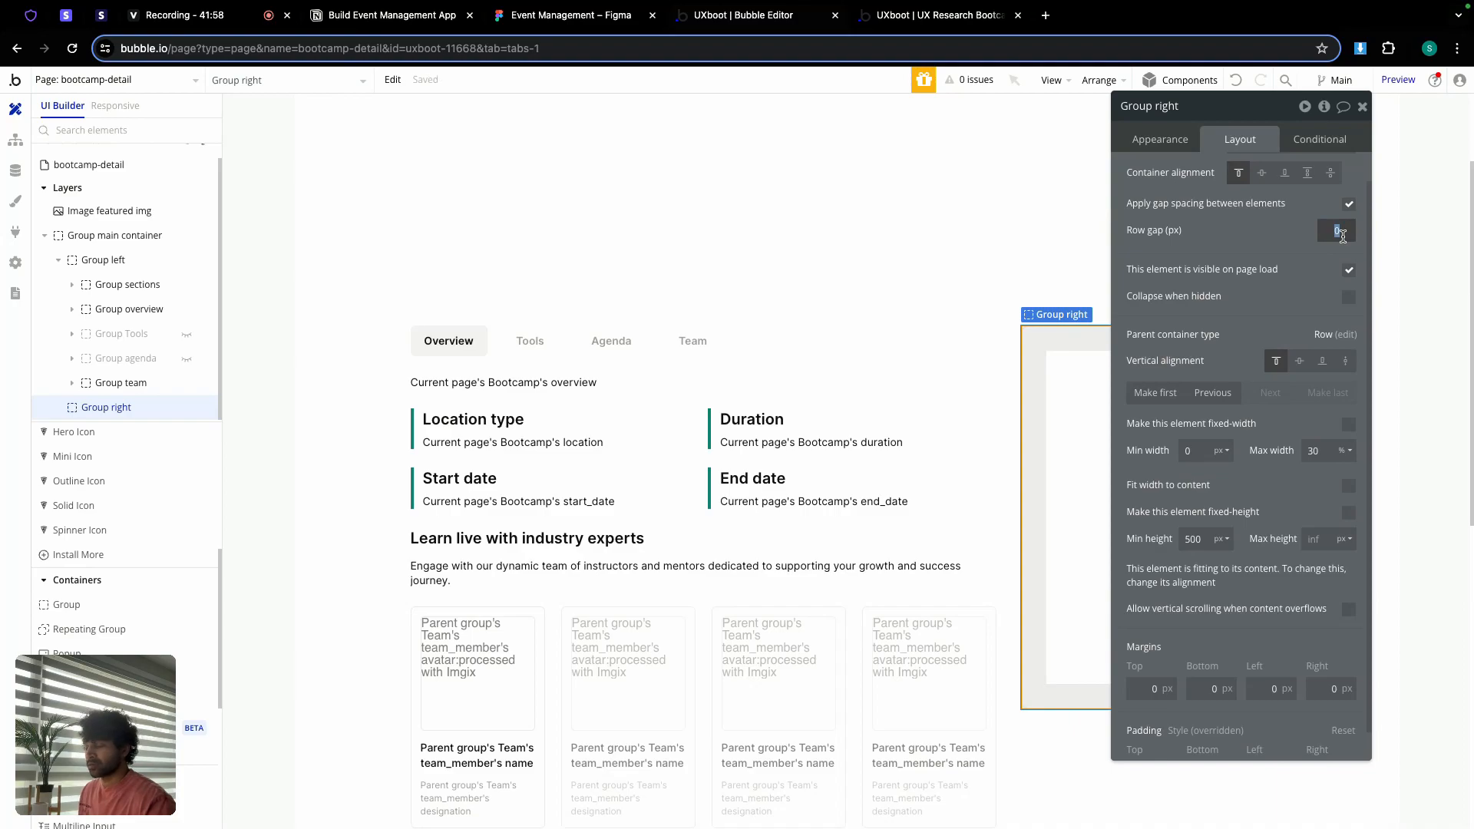
pyautogui.click(1275, 242)
pyautogui.click(1364, 116)
pyautogui.click(1362, 105)
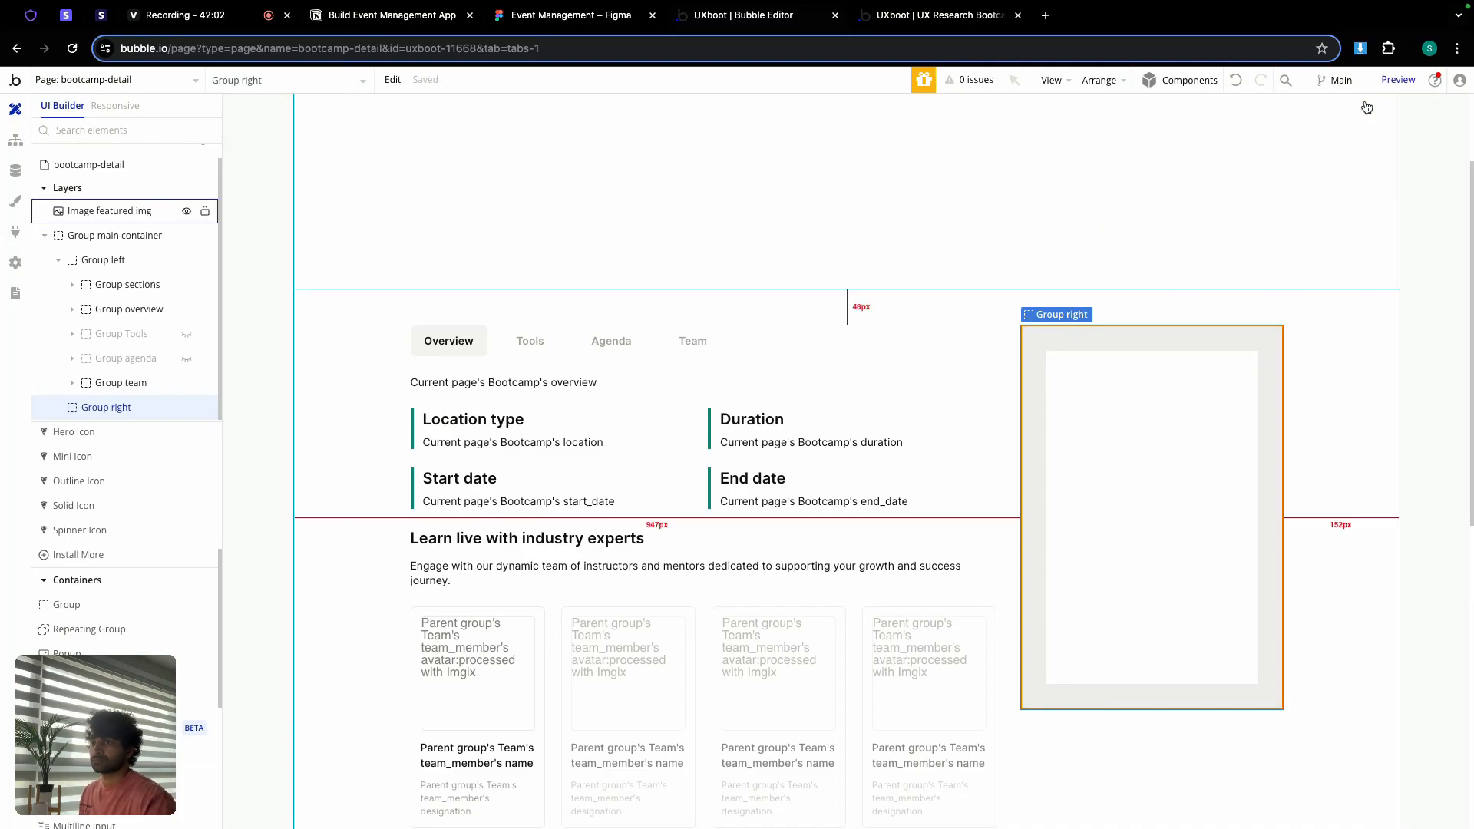
pyautogui.doubleClick(1221, 394)
pyautogui.click(1156, 392)
pyautogui.click(1183, 139)
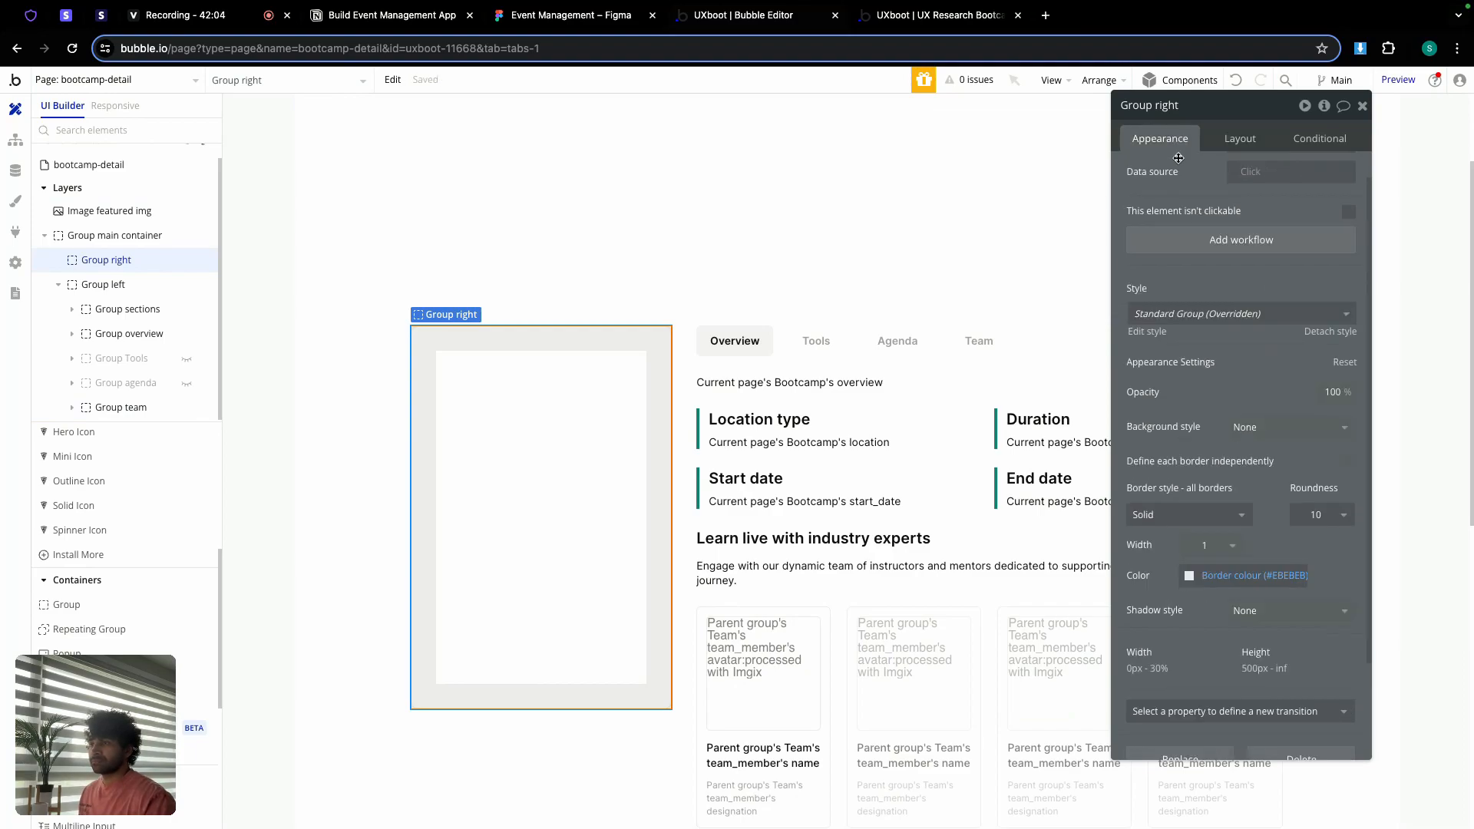
pyautogui.click(1240, 142)
pyautogui.click(1332, 392)
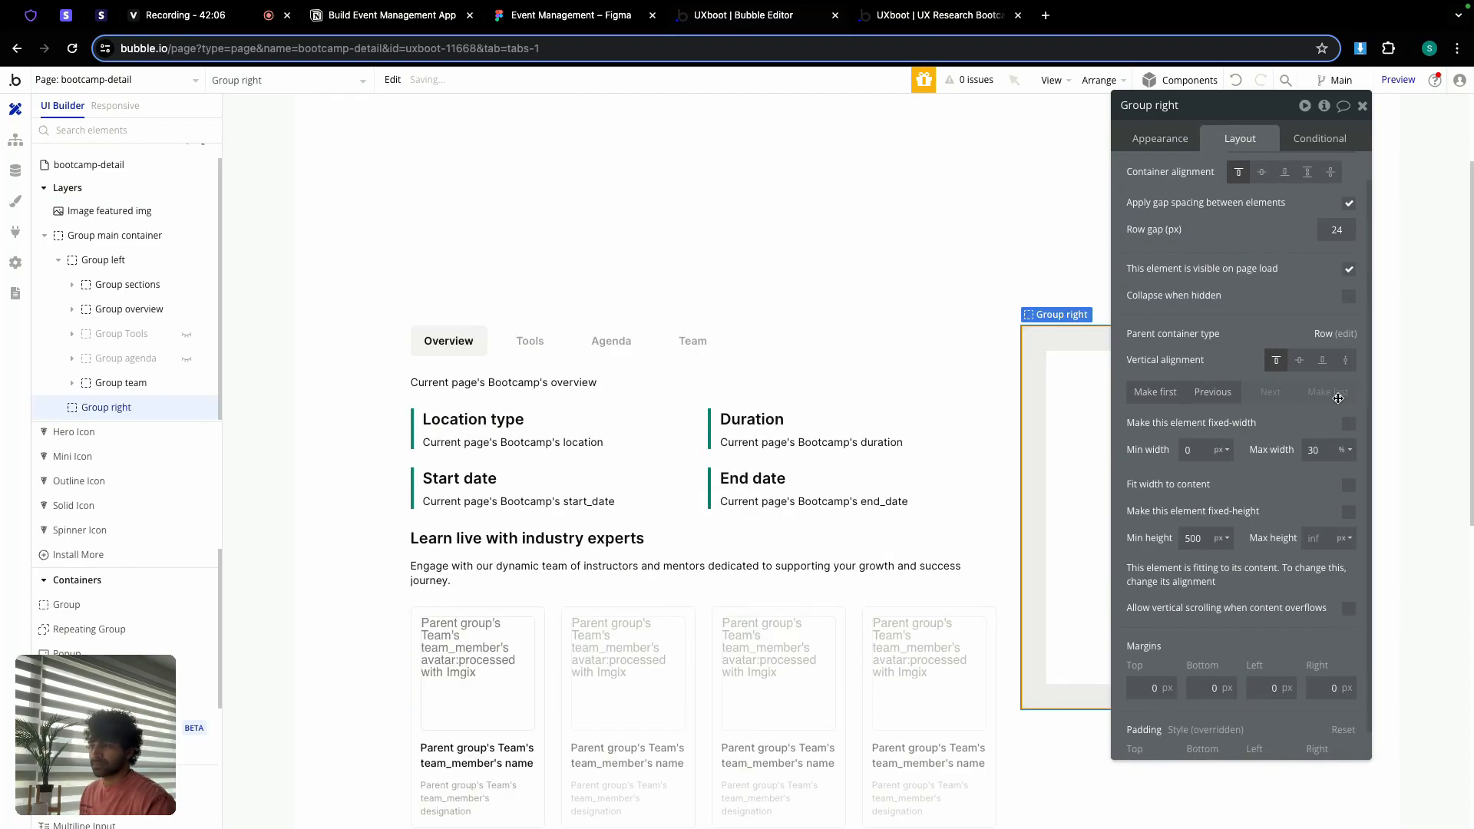
pyautogui.scroll(1, 1193, 232)
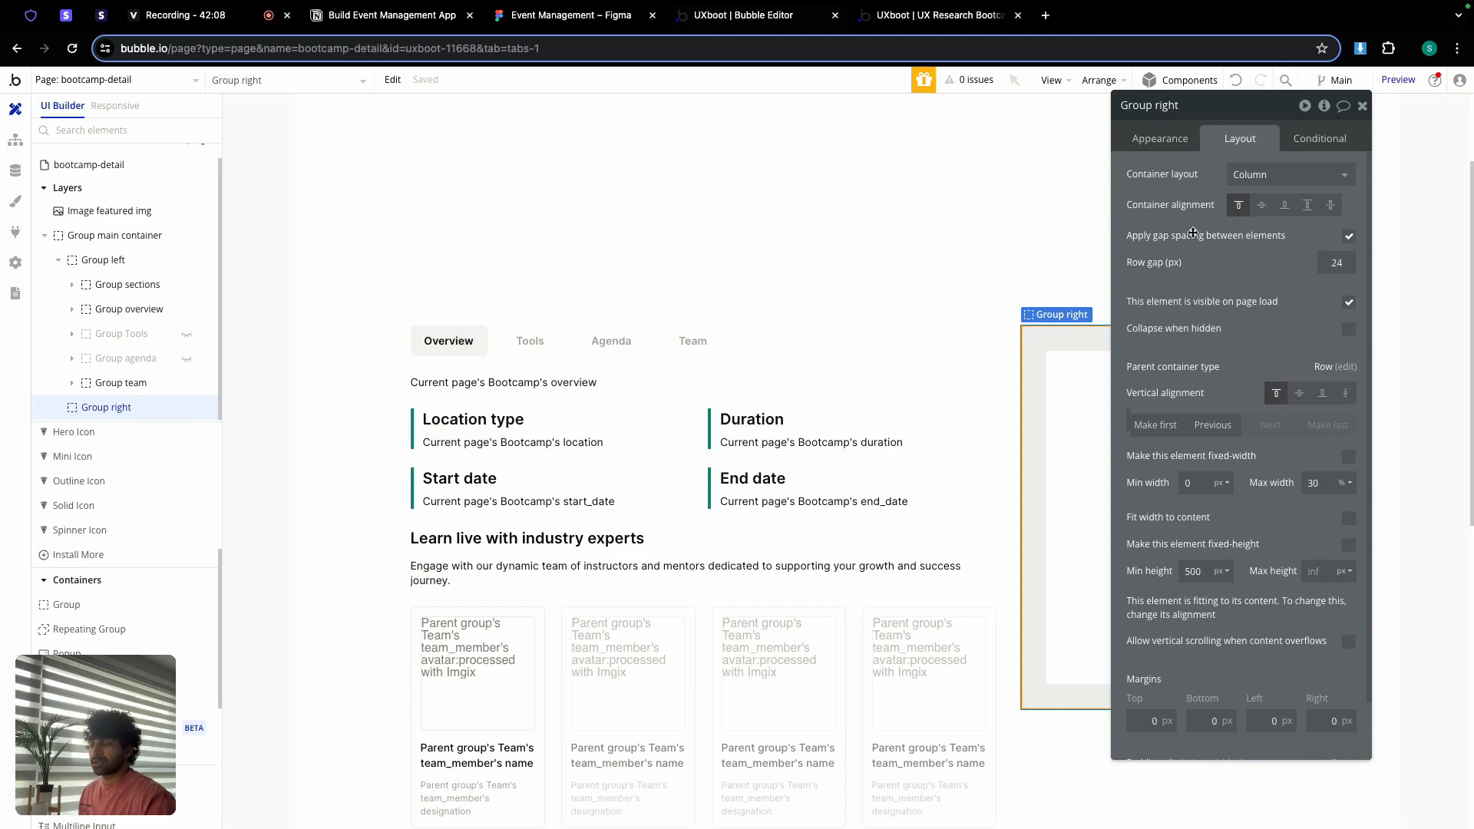
# Step: Set Group right's content type to Bootcamp, sourced from Current page's Bootcamp
pyautogui.click(1144, 143)
pyautogui.click(1230, 175)
pyautogui.scroll(-1, 1260, 332)
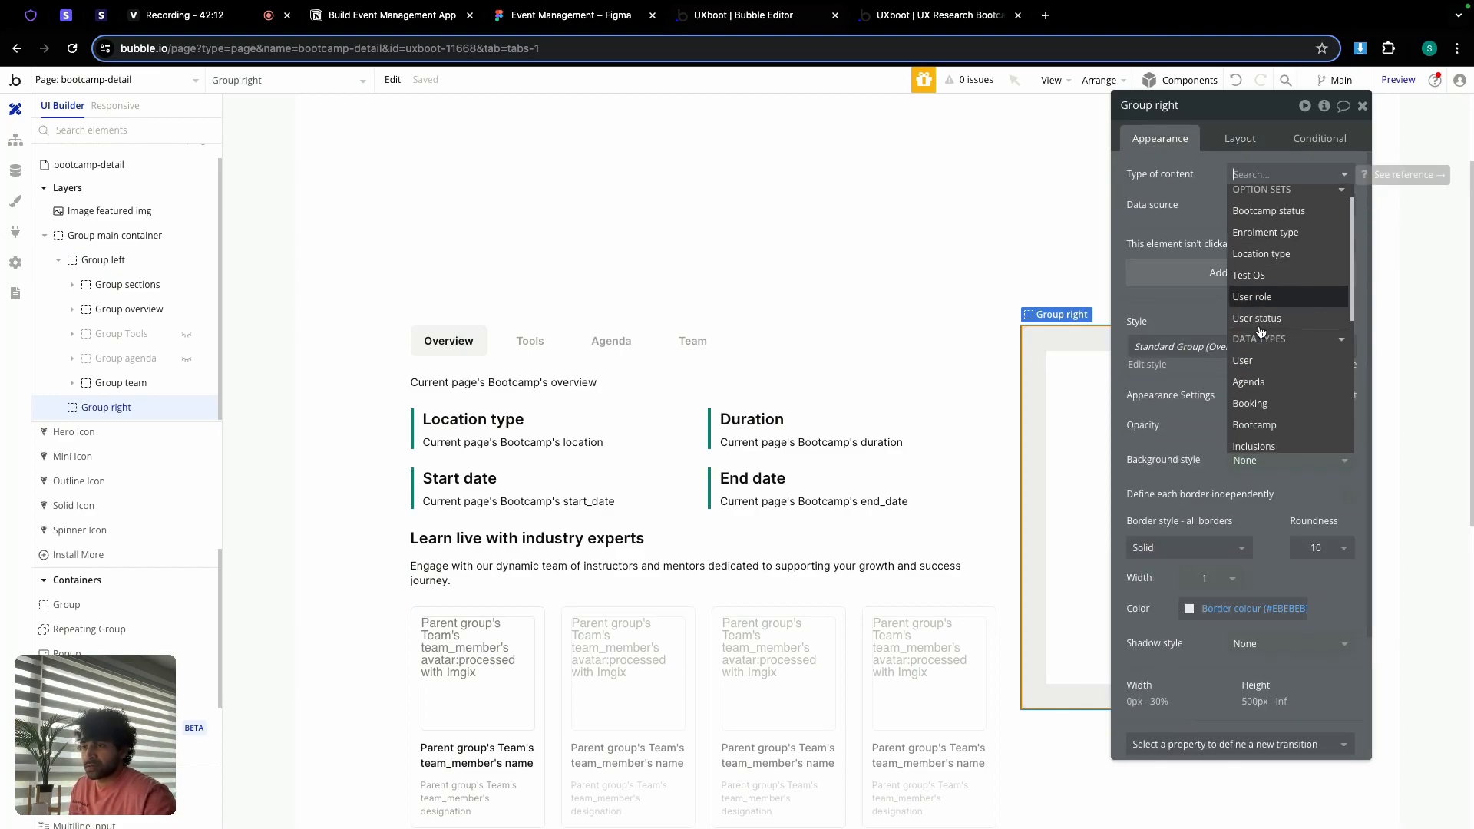
pyautogui.click(1274, 427)
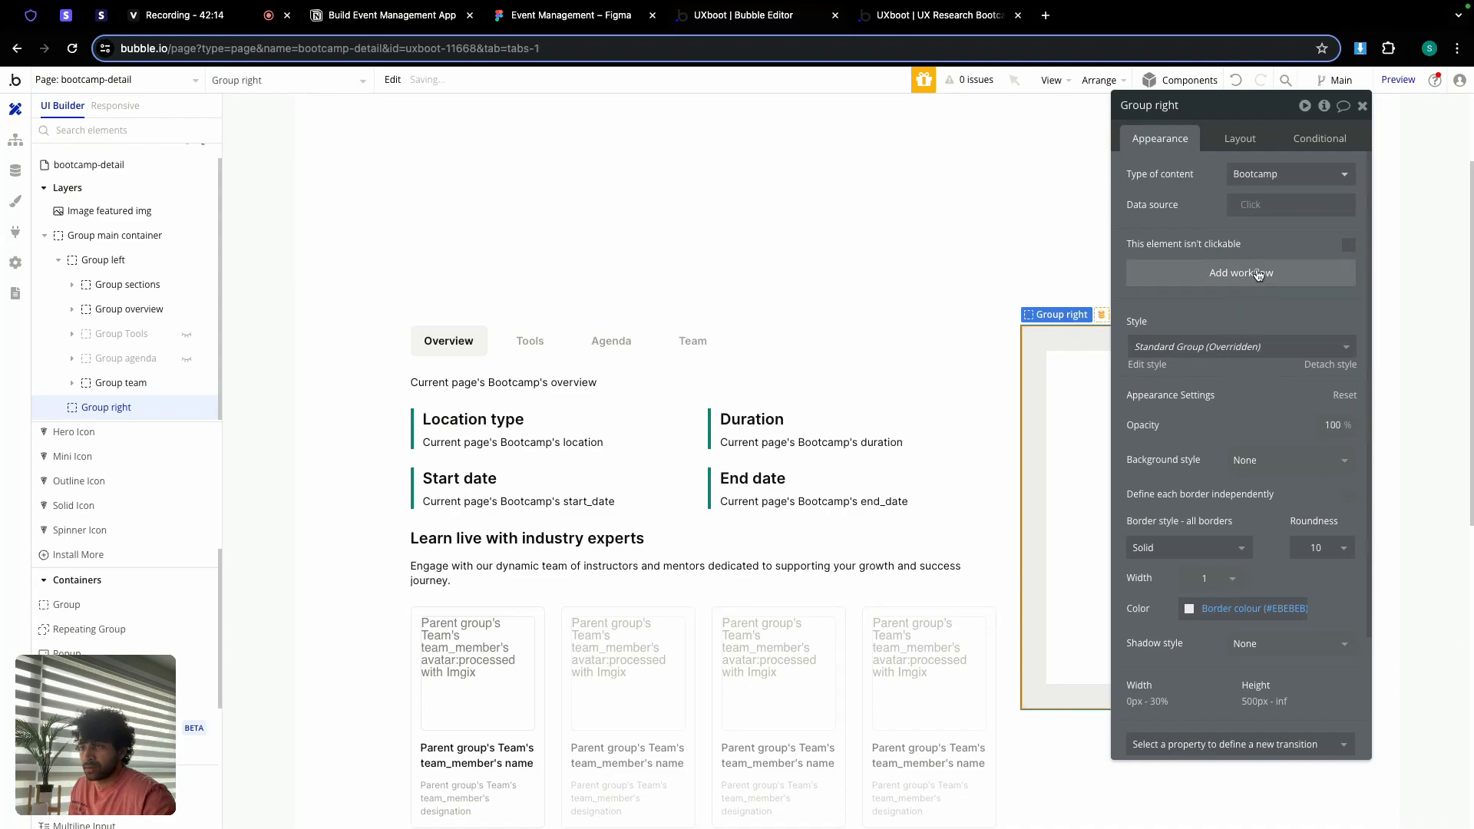
pyautogui.click(1256, 206)
pyautogui.click(1316, 311)
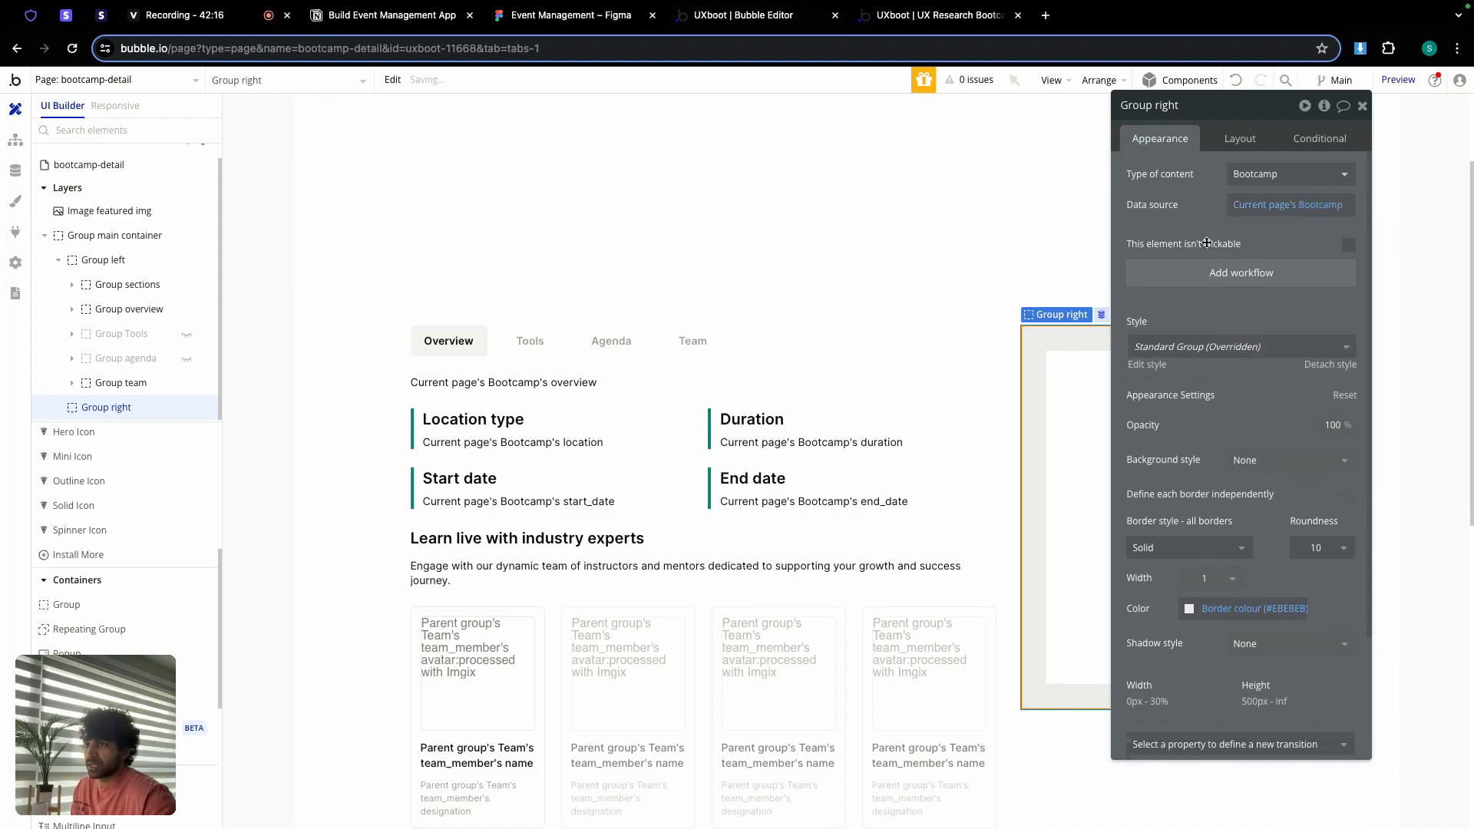
pyautogui.click(543, 14)
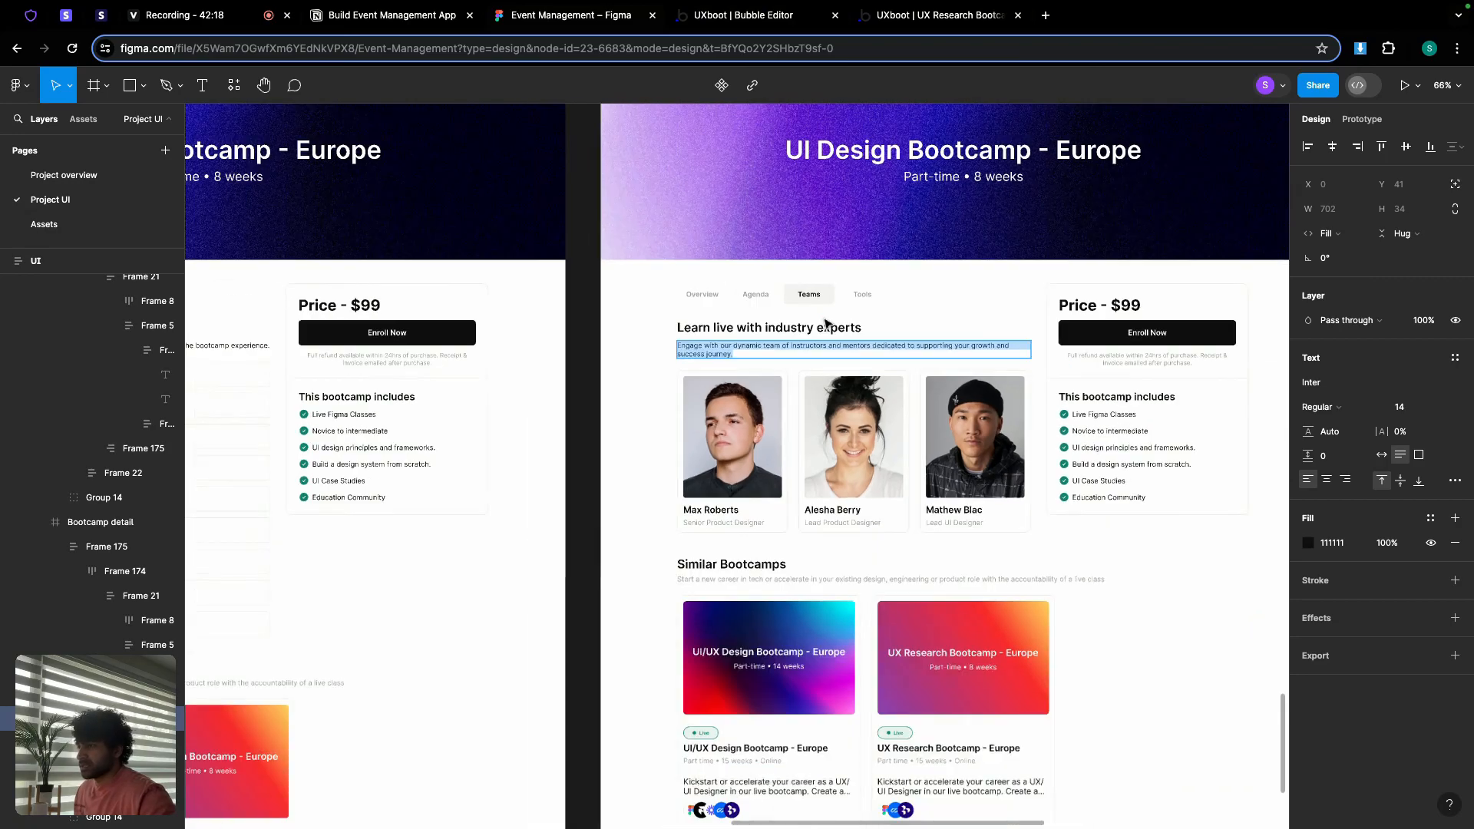
# Step: Inspect the Figma price card frame and its price section's auto layout spacing, then return to Bubble
pyautogui.scroll(5, 723, 325)
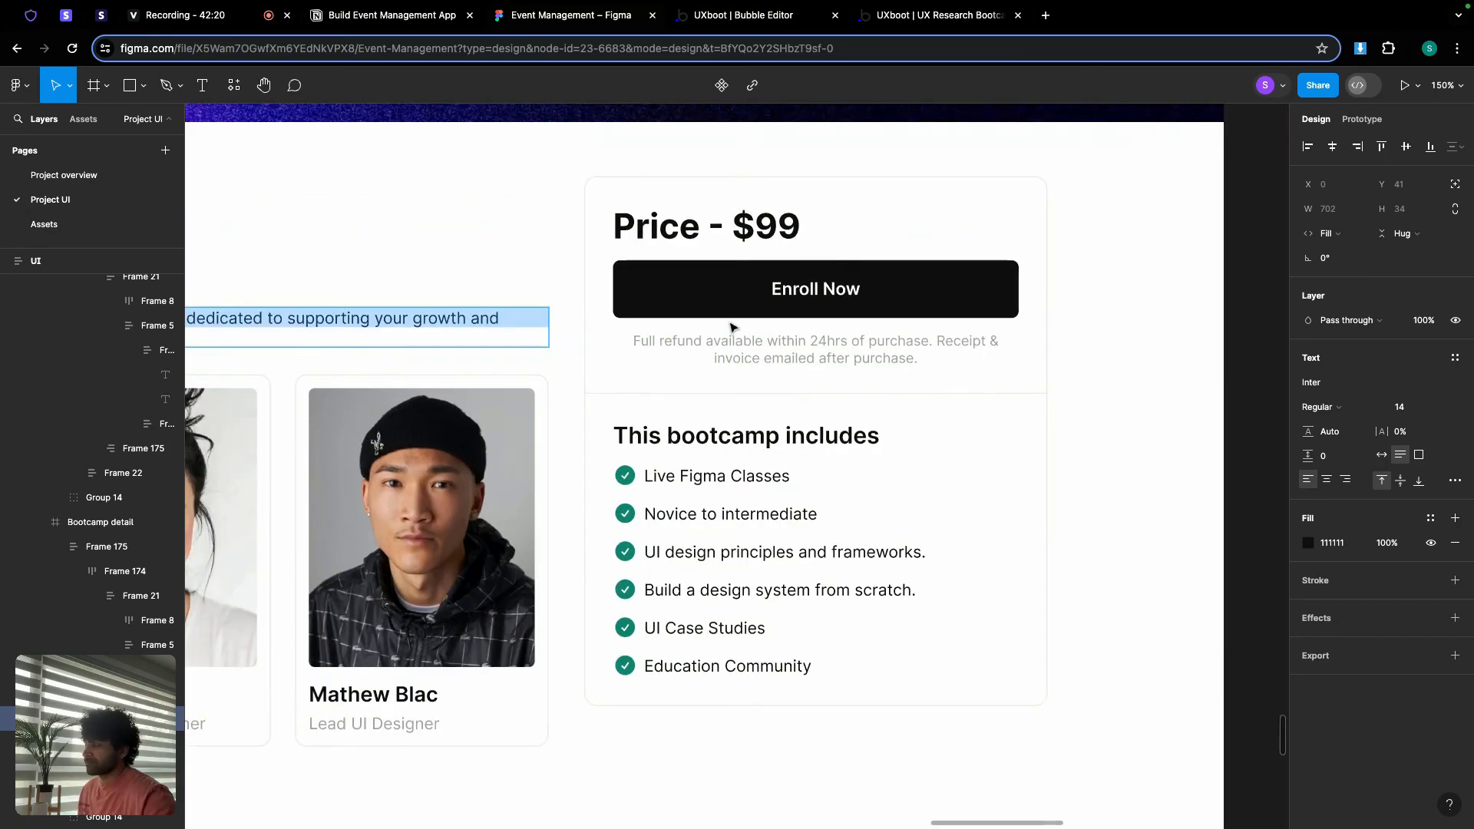
pyautogui.click(765, 197)
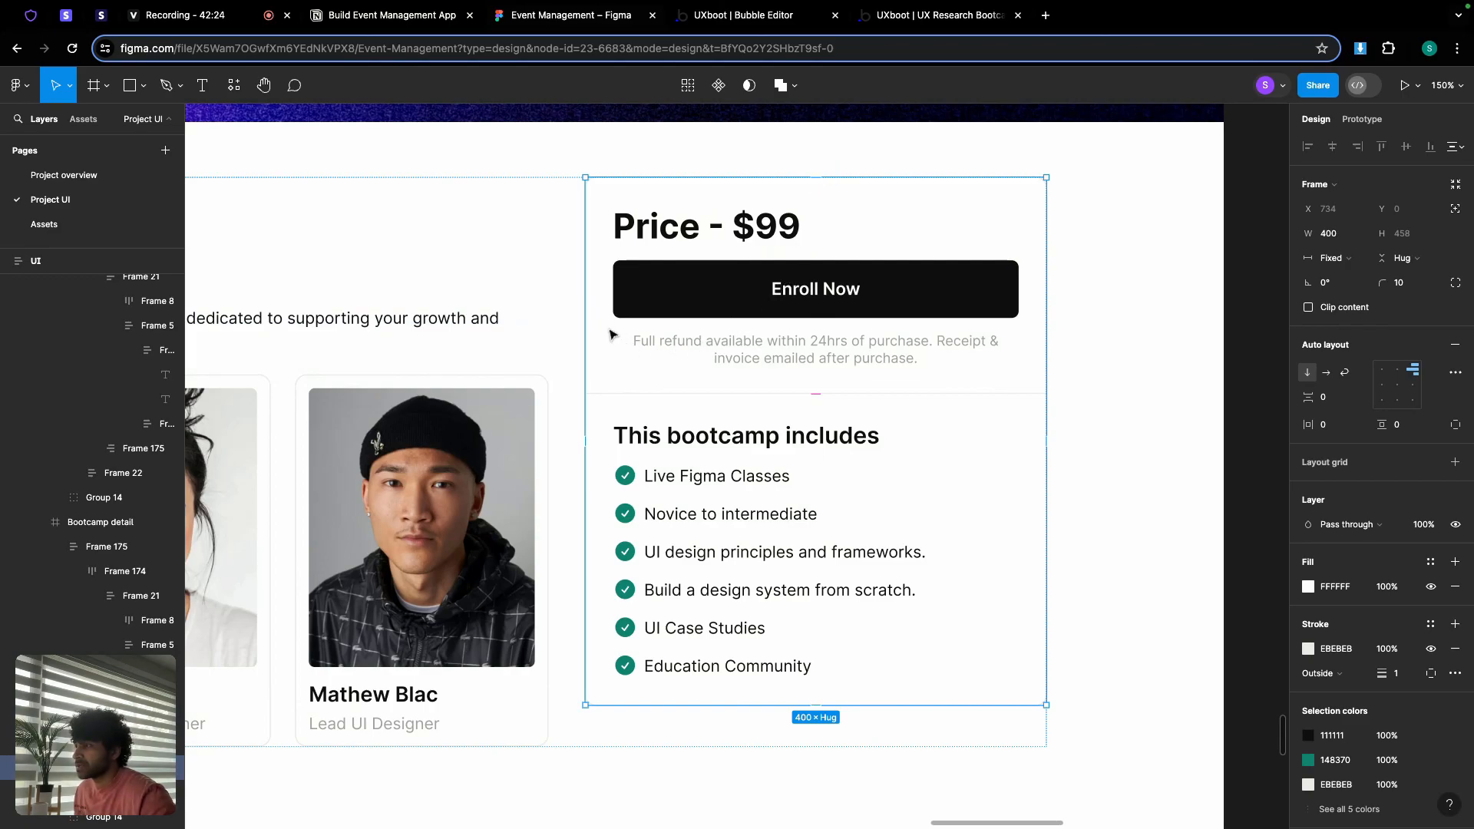
pyautogui.click(601, 437)
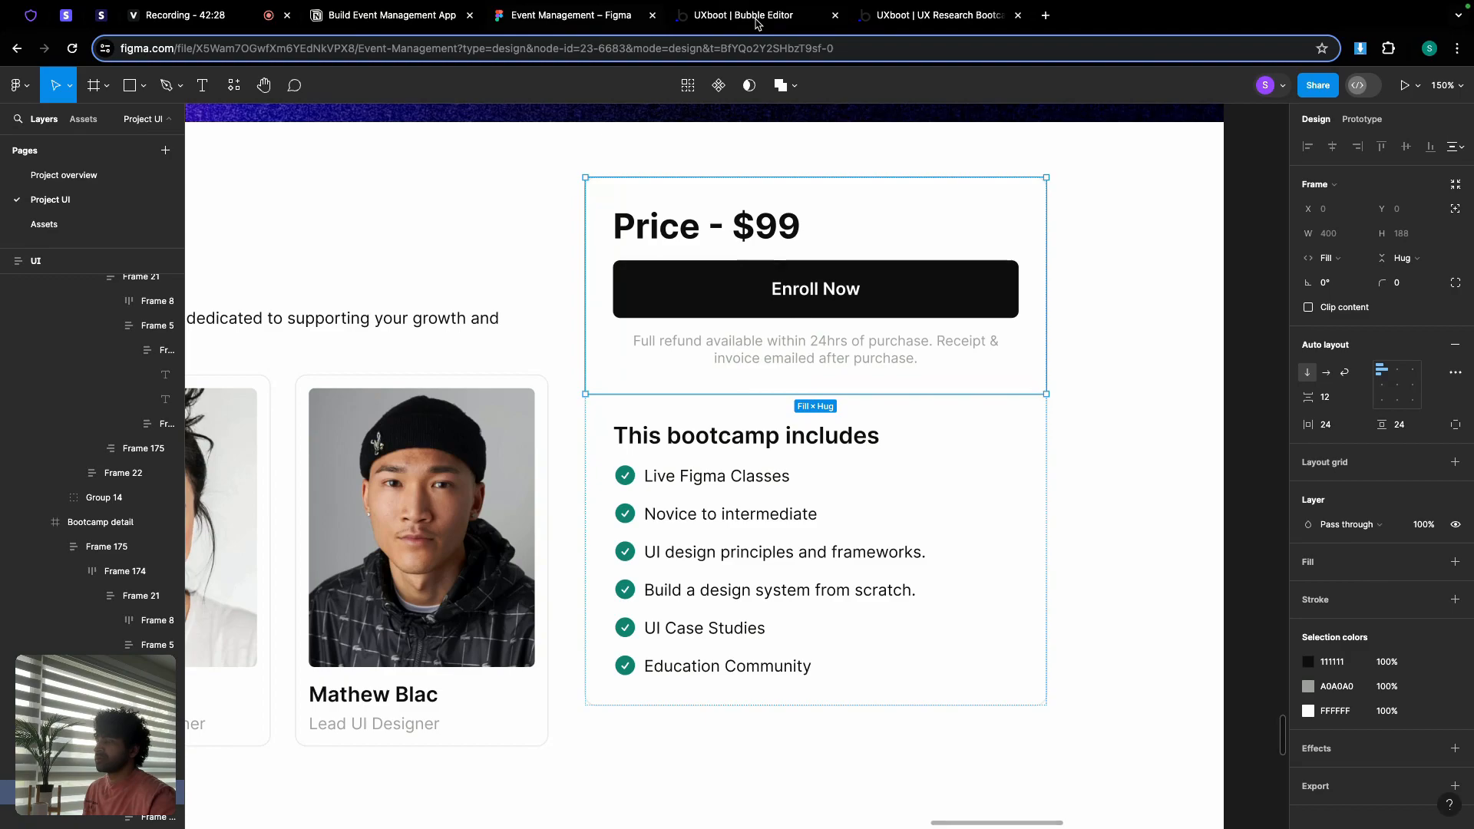
pyautogui.click(748, 17)
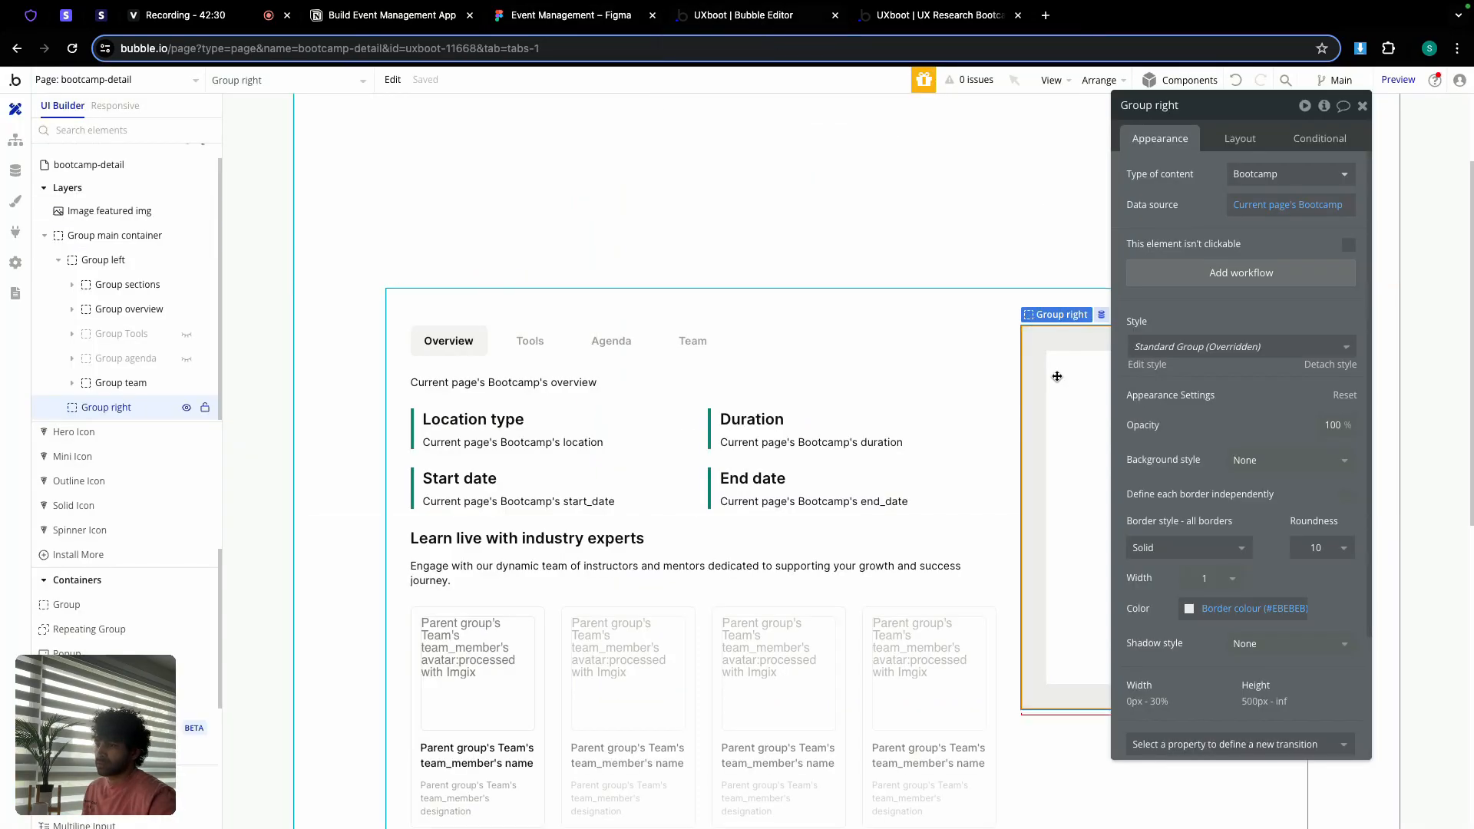
# Step: Set Group right's top, bottom, left and right padding to 0 and close its property editor
pyautogui.moveTo(1229, 114); pyautogui.dragTo(1297, 110)
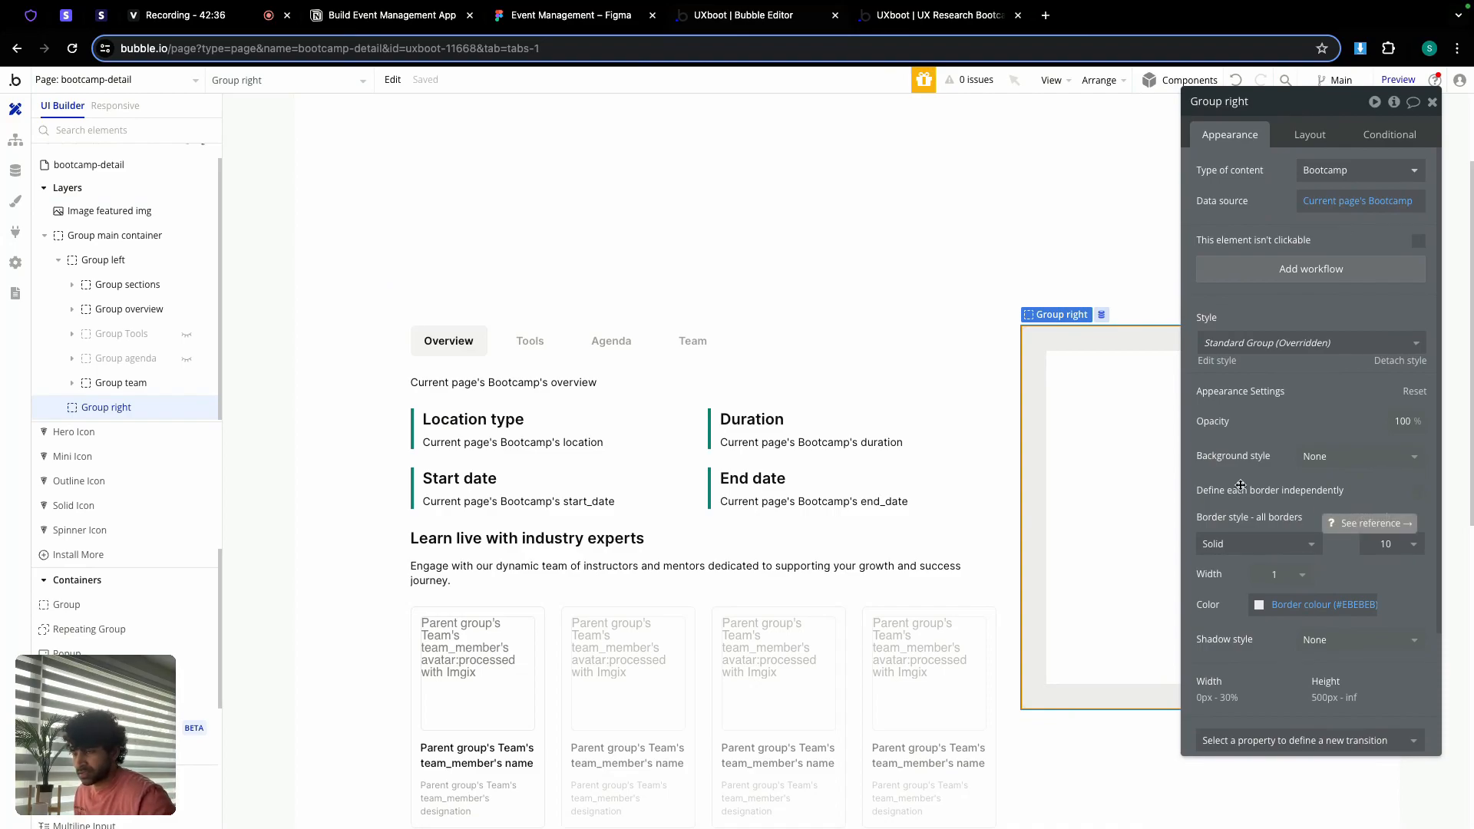
pyautogui.scroll(-3, 1228, 476)
pyautogui.click(1309, 138)
pyautogui.click(1222, 736)
pyautogui.write('0')
pyautogui.doubleClick(1266, 738)
pyautogui.write('0')
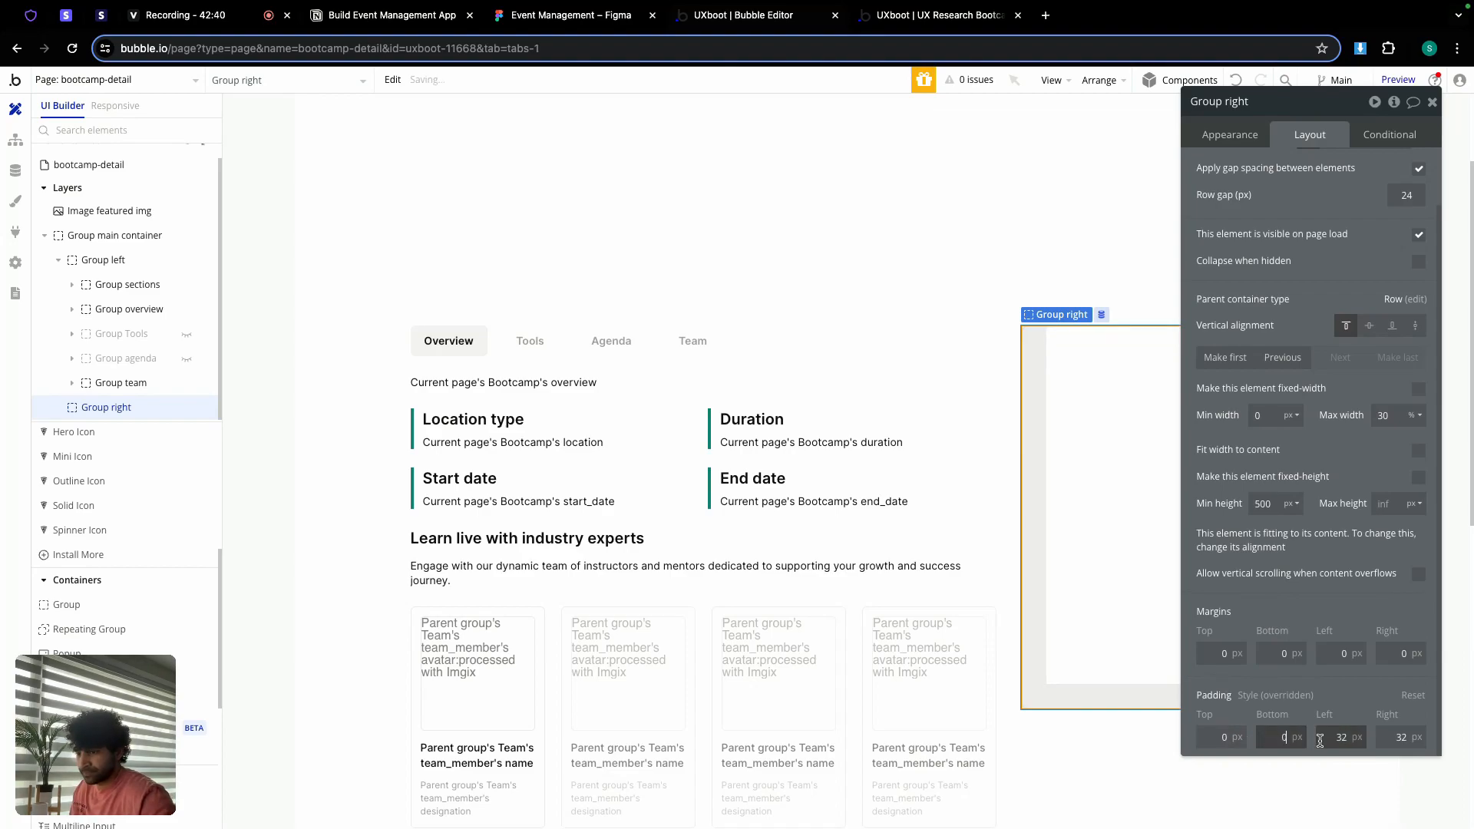
pyautogui.doubleClick(1328, 737)
pyautogui.write('0')
pyautogui.click(1386, 737)
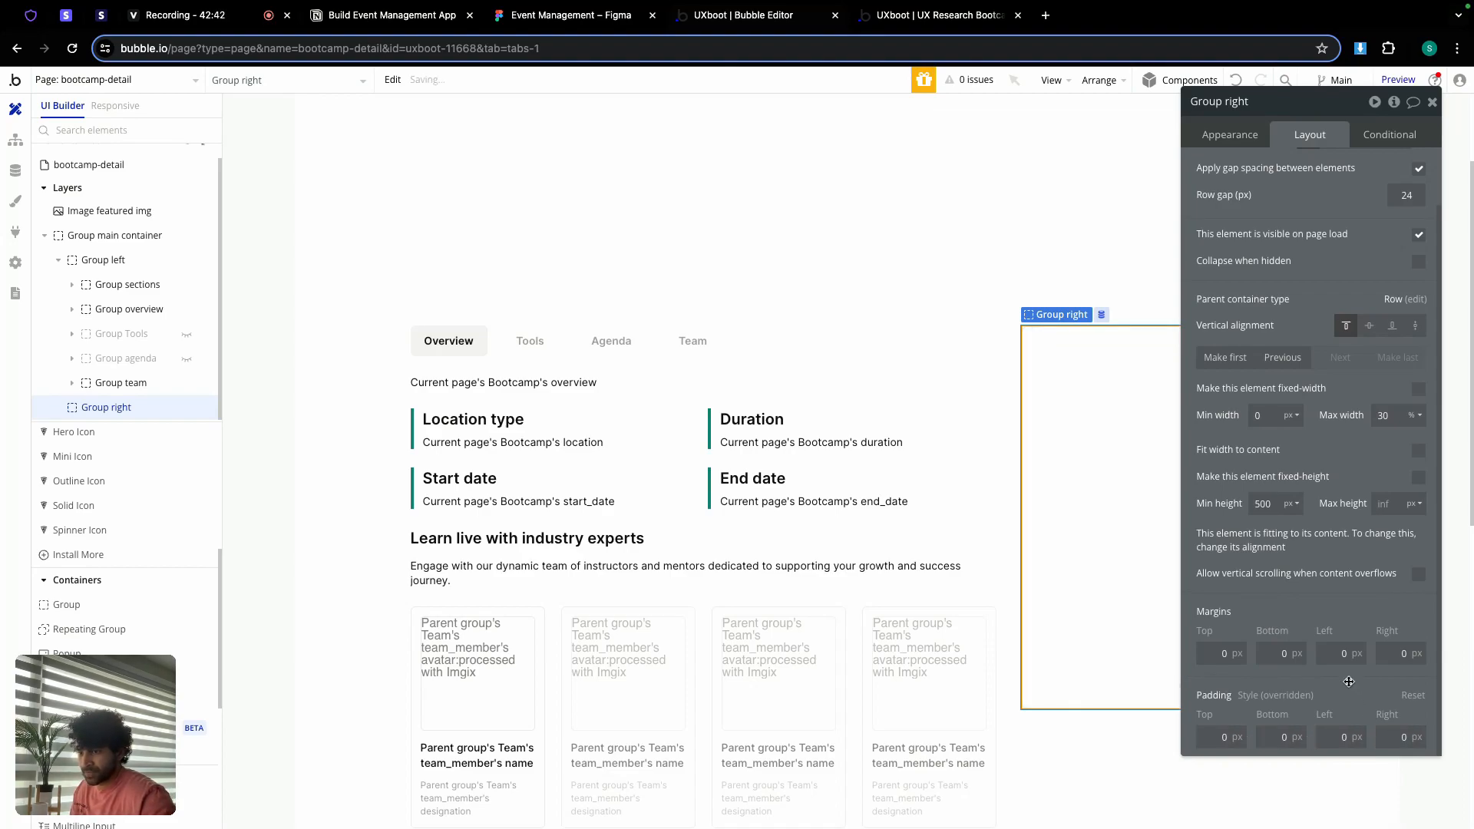
pyautogui.click(1431, 102)
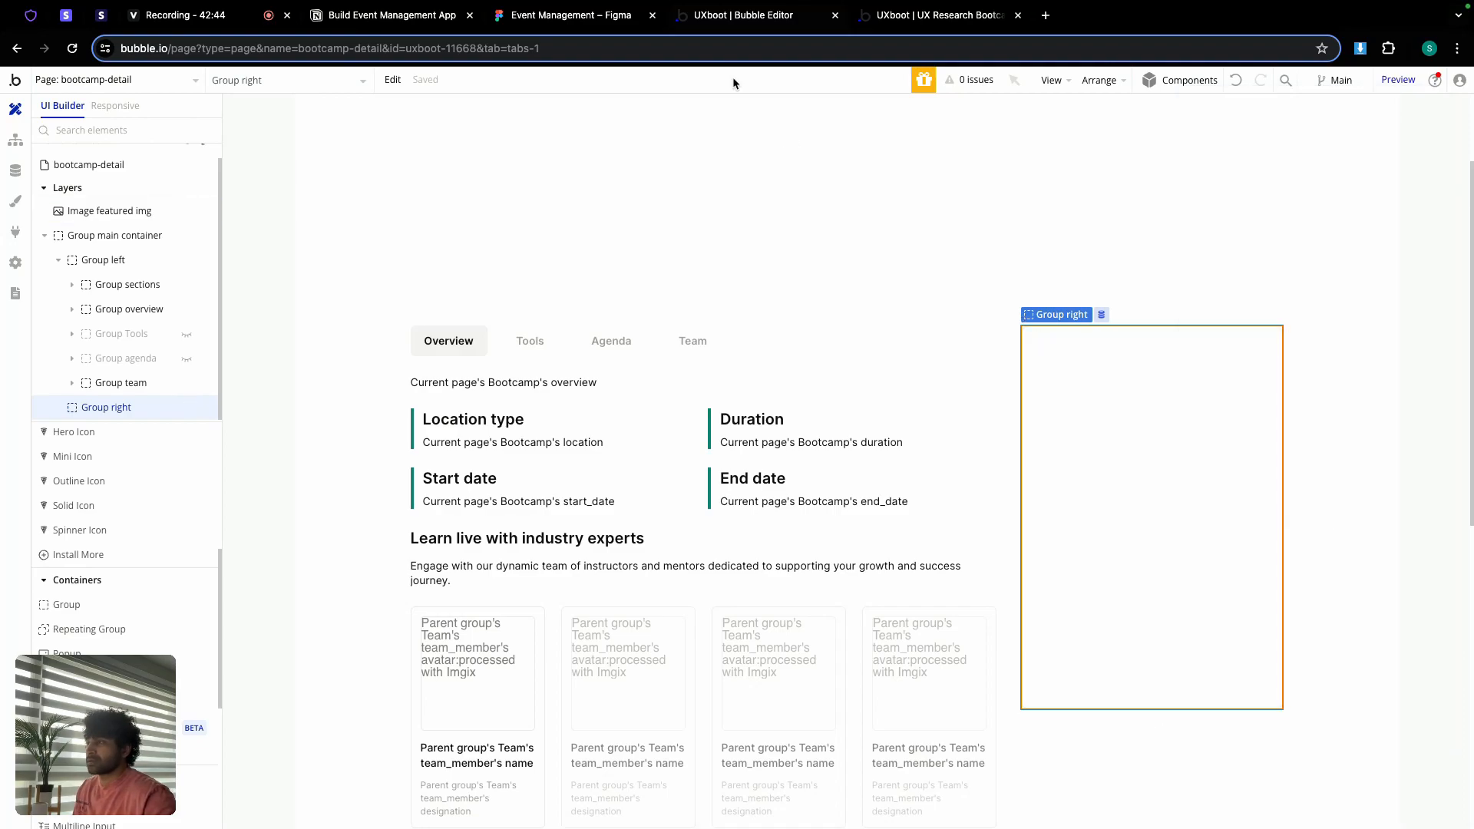
# Step: Check the Figma Price - $99 heading (Inter Bold 30), Enroll Now button and refund note styles
pyautogui.click(606, 23)
pyautogui.click(679, 232)
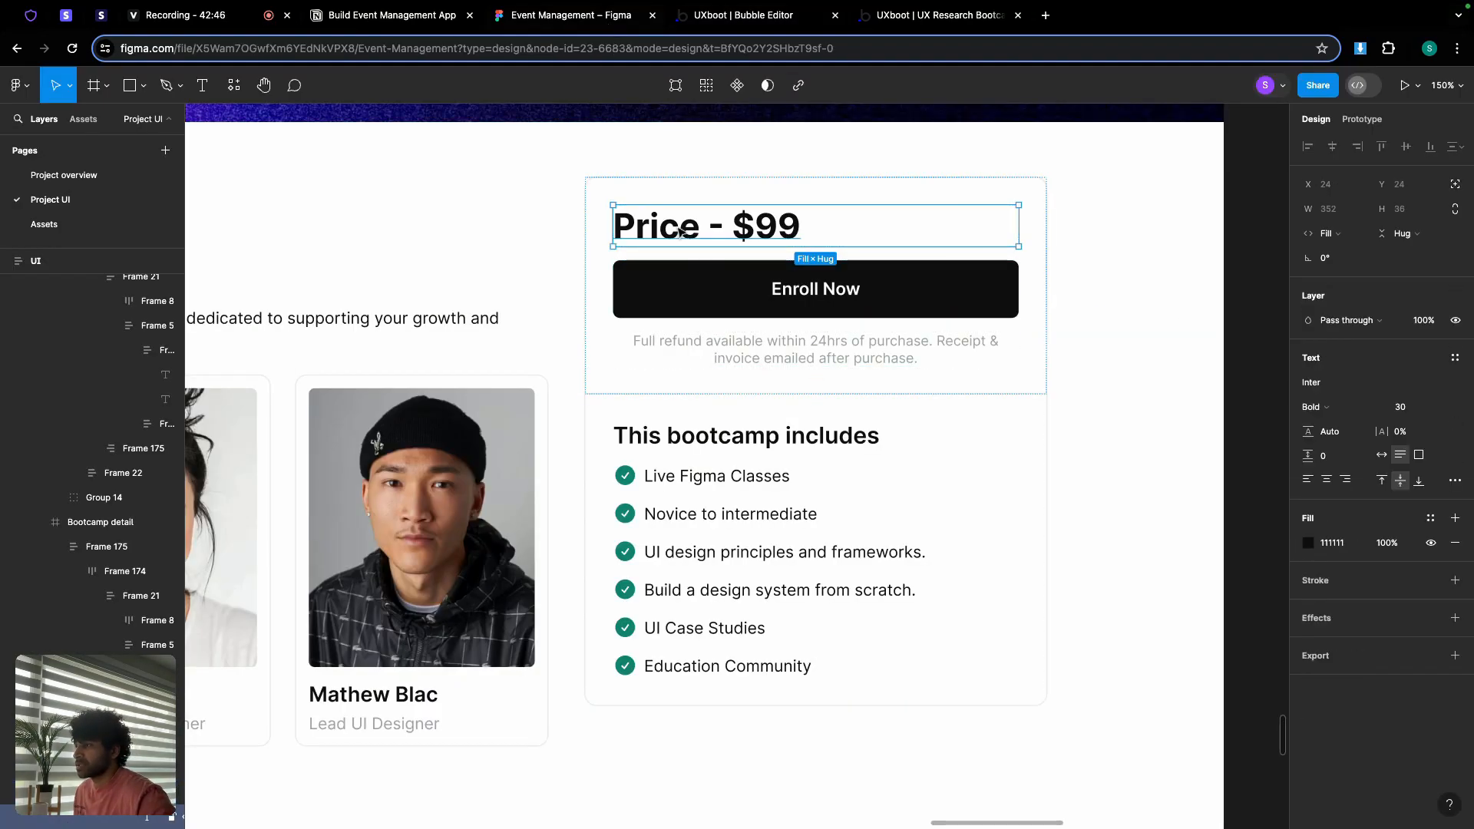
pyautogui.click(721, 292)
pyautogui.click(749, 349)
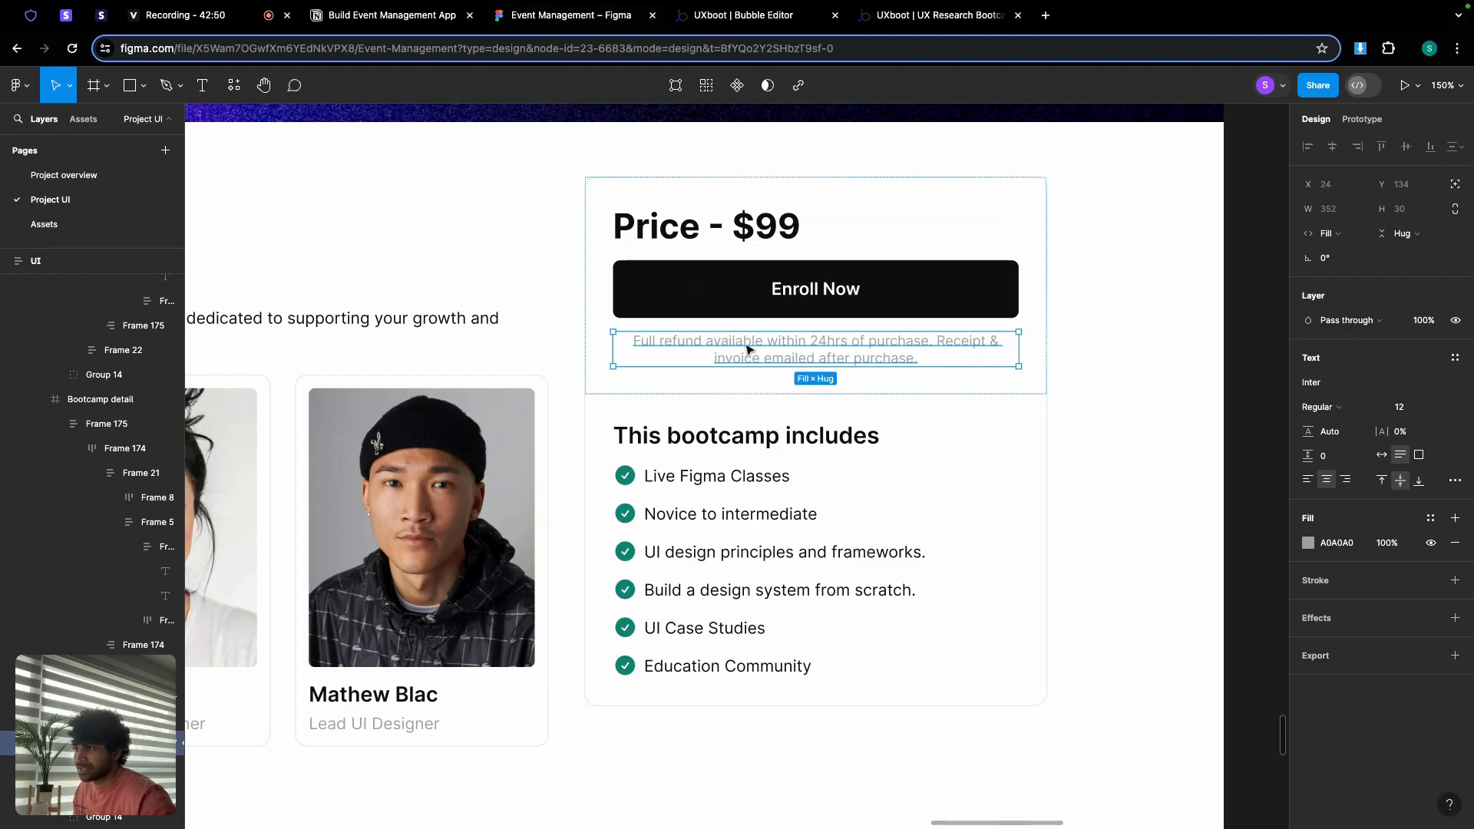
pyautogui.click(720, 229)
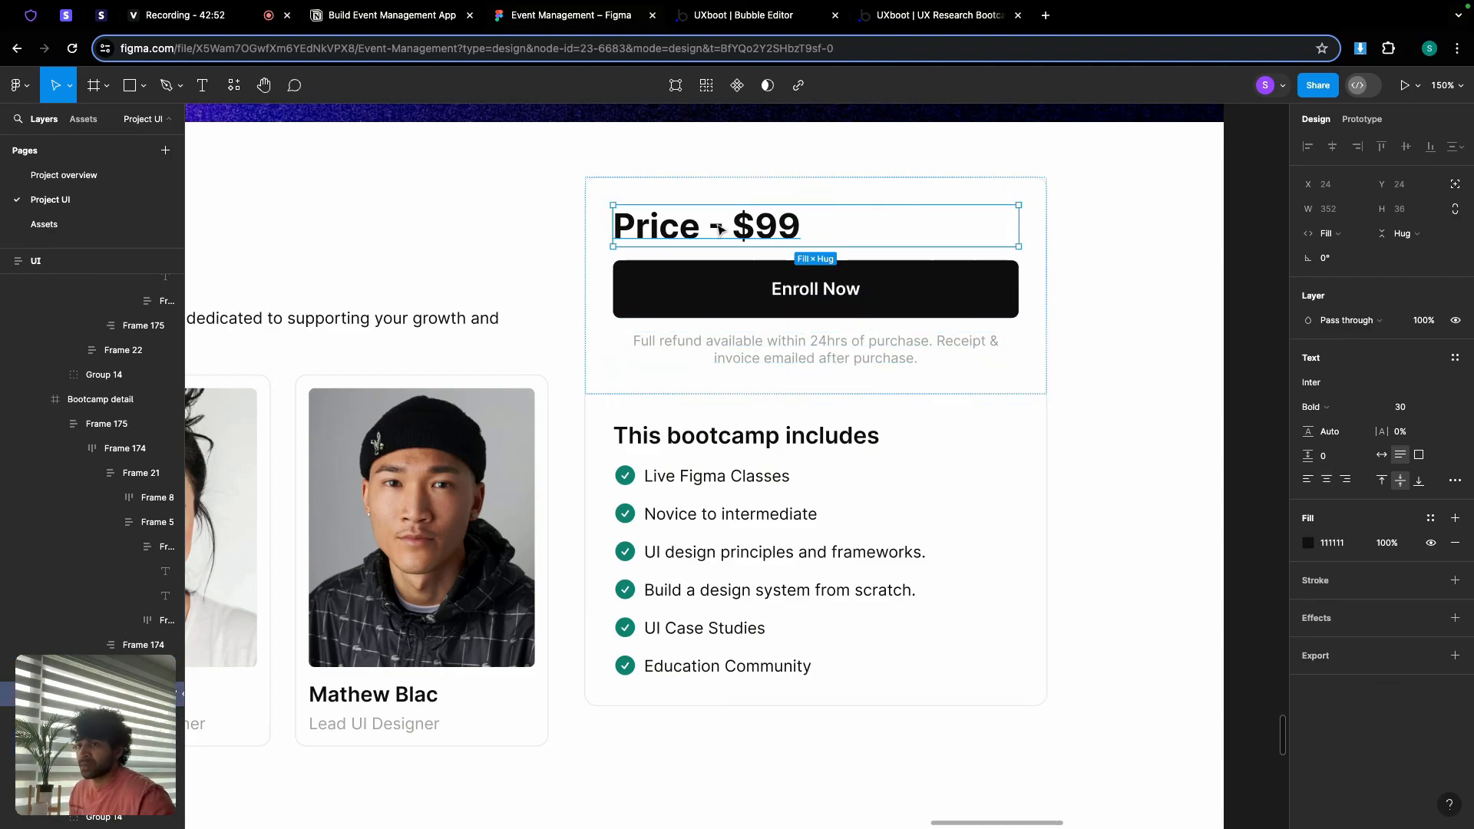
pyautogui.click(739, 19)
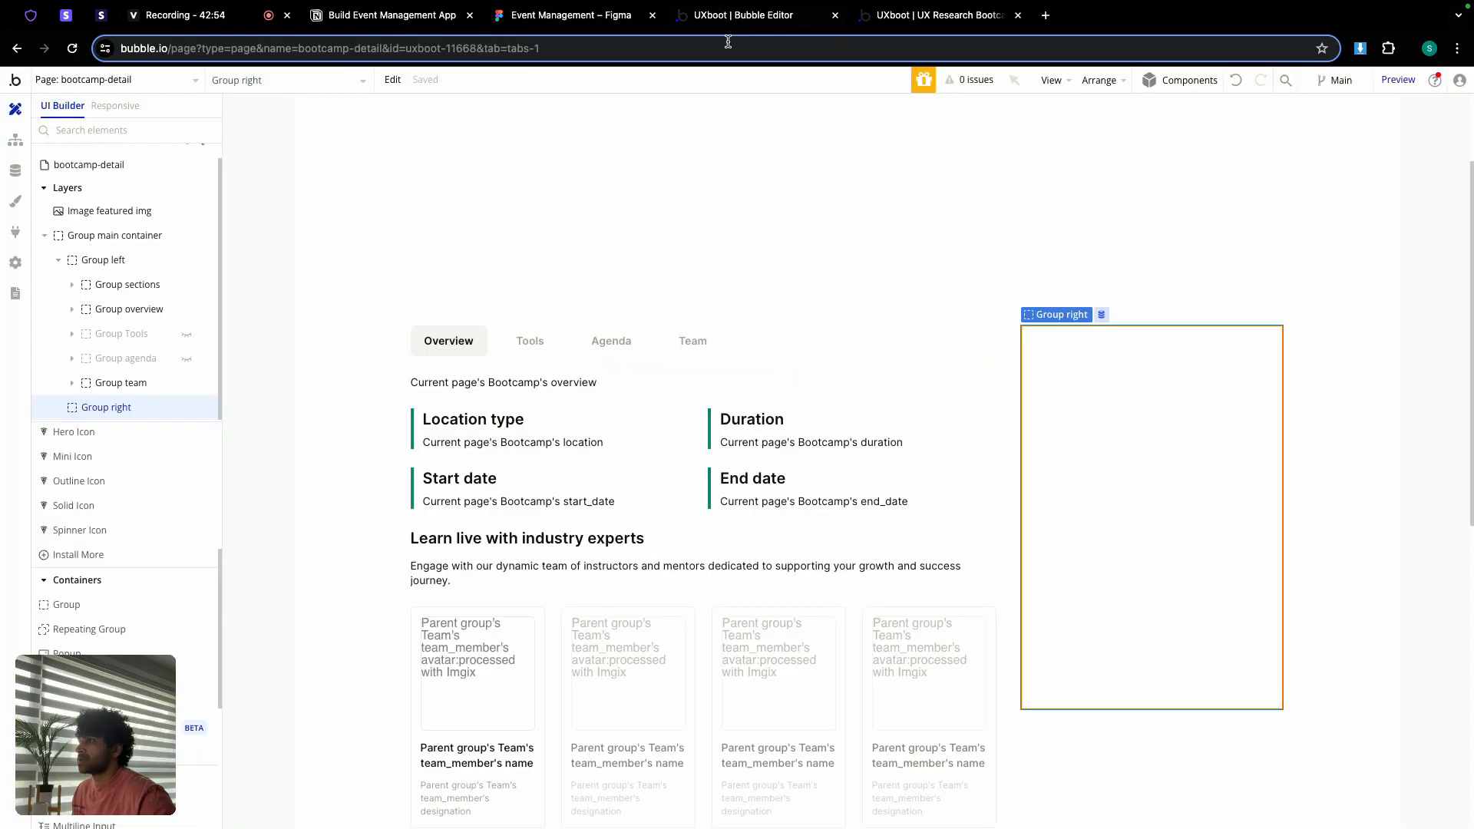
# Step: Copy the Location type heading into Group right and make it 30px, weight 700
pyautogui.click(512, 419)
pyautogui.hotkey('ctrl', 'c')
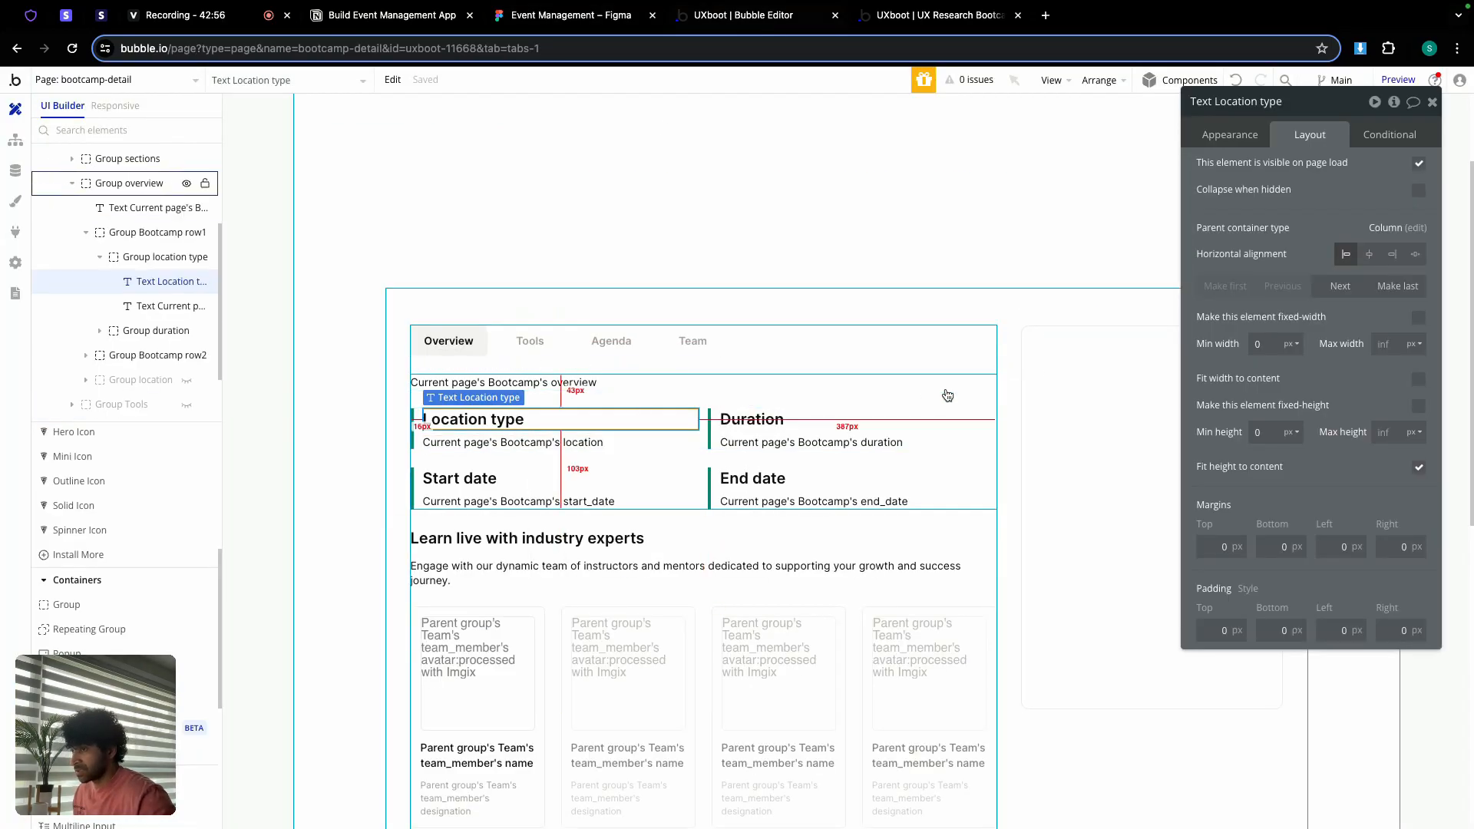
pyautogui.click(1095, 361)
pyautogui.hotkey('ctrl', 'v')
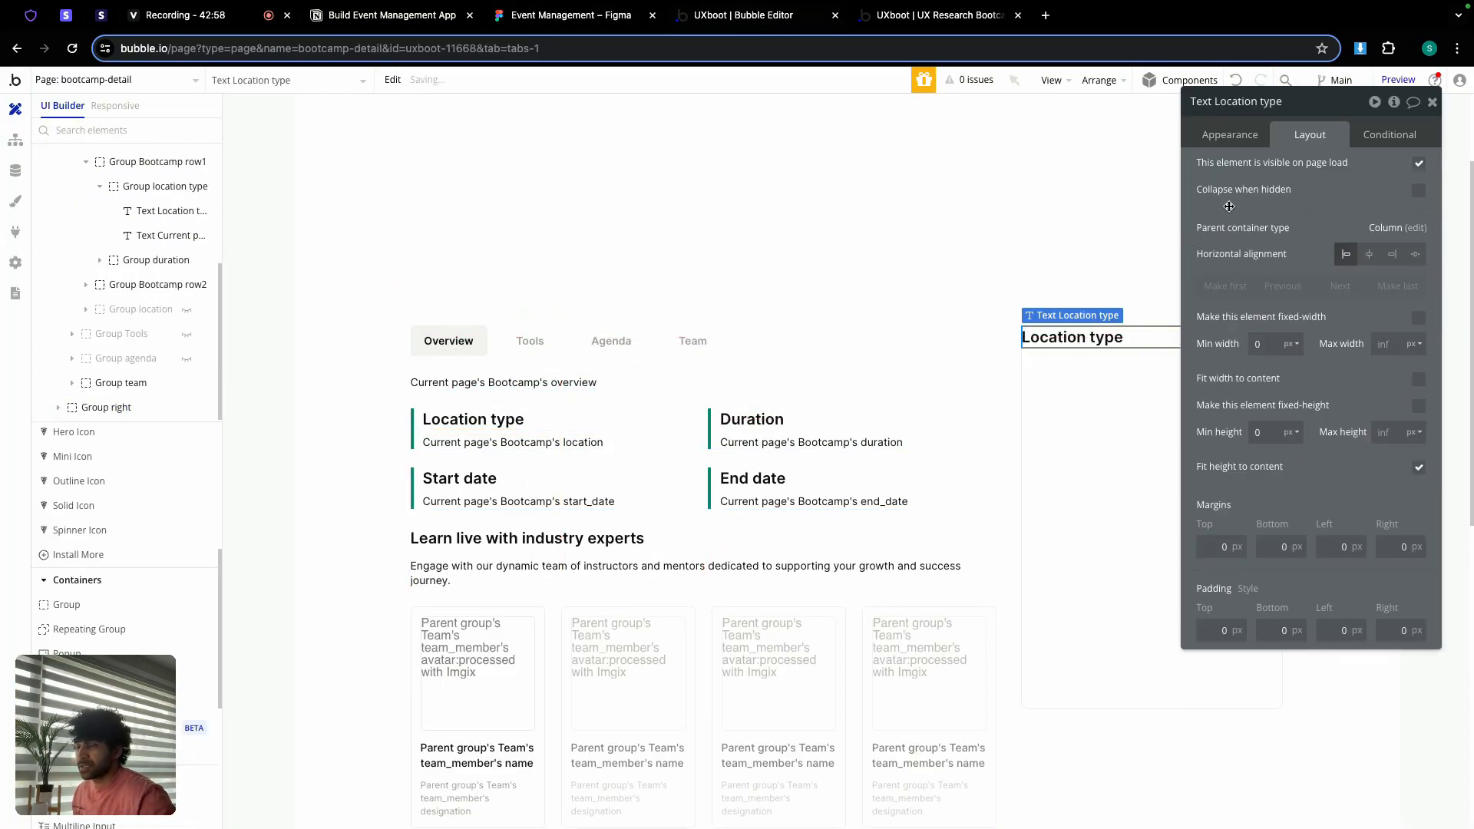
pyautogui.click(1230, 136)
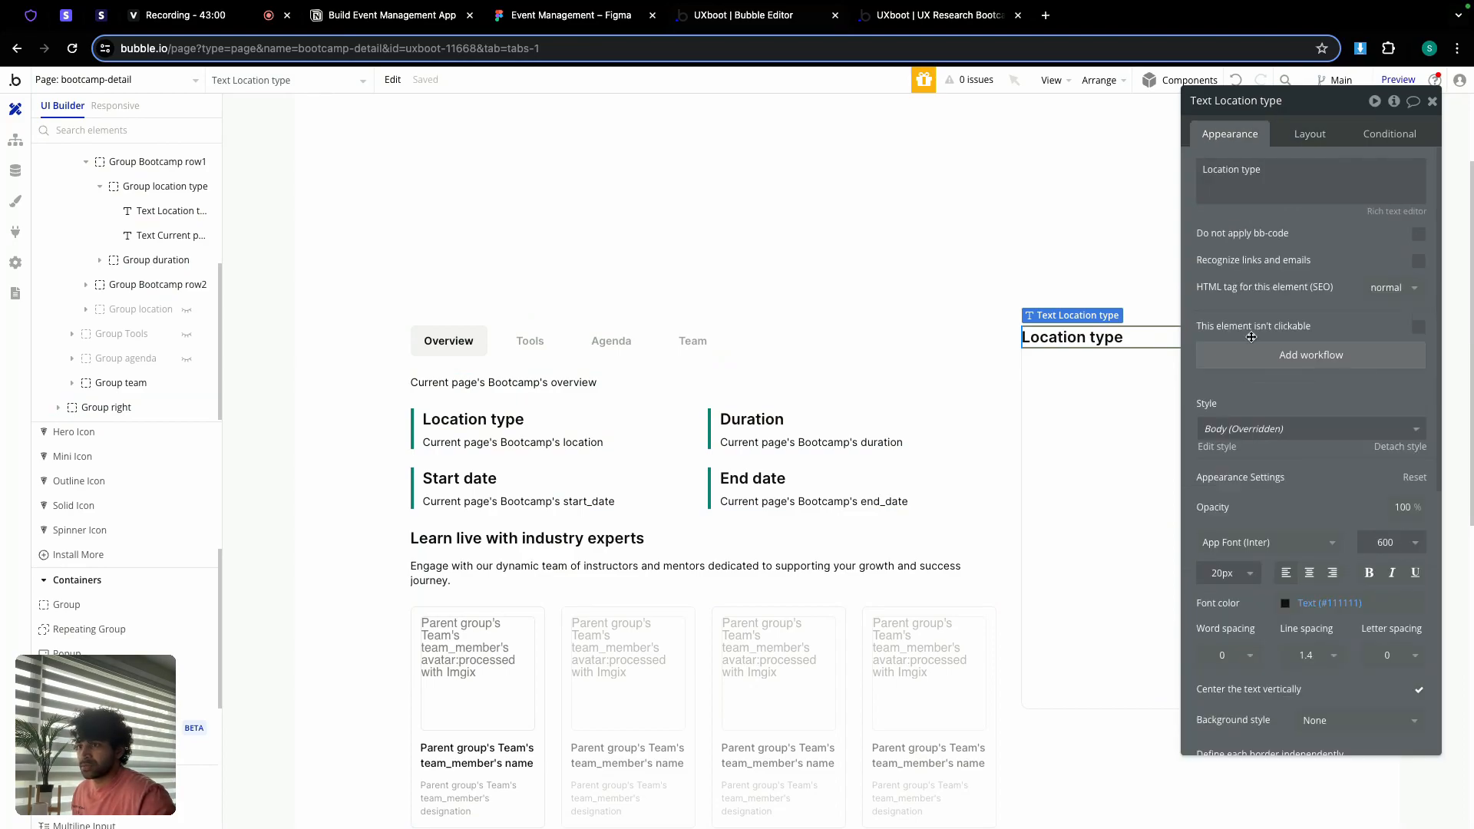
pyautogui.doubleClick(1226, 572)
pyautogui.write('30')
pyautogui.press('Return')
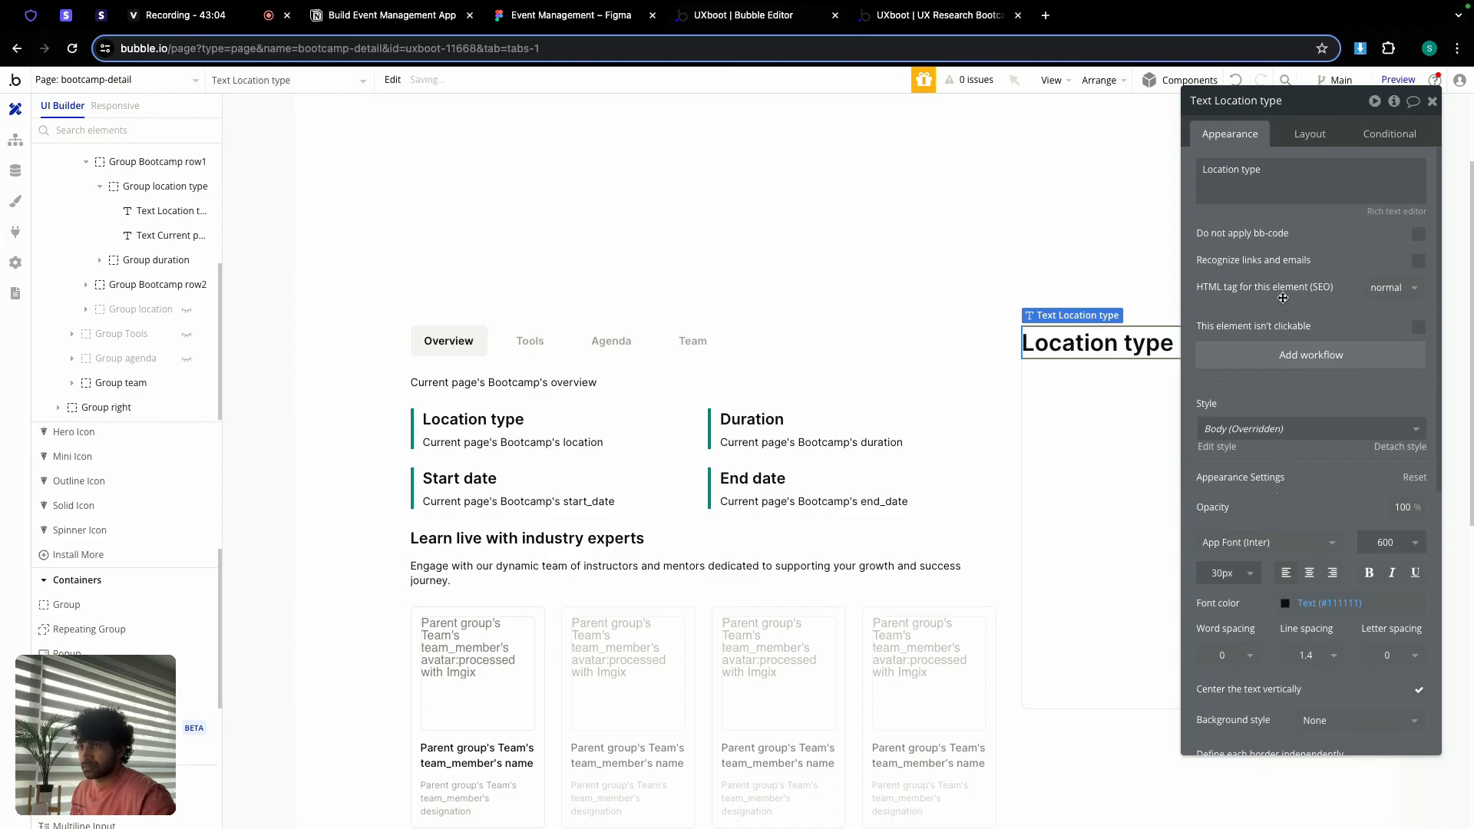
pyautogui.click(1386, 542)
pyautogui.click(1391, 730)
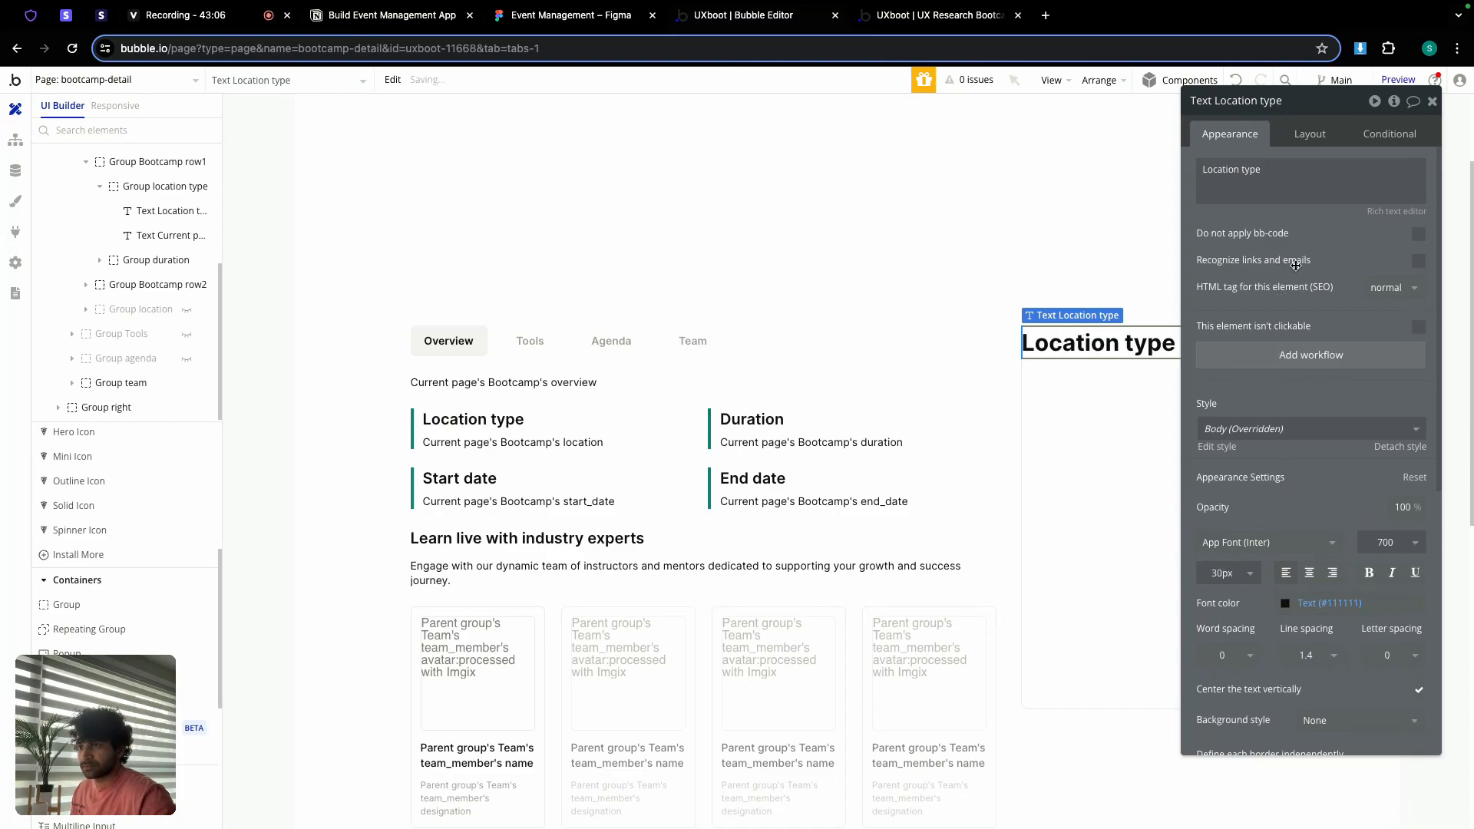
# Step: Change the heading text to 'Price -', checking the wording against the Figma design
pyautogui.click(1282, 183)
pyautogui.write('Price')
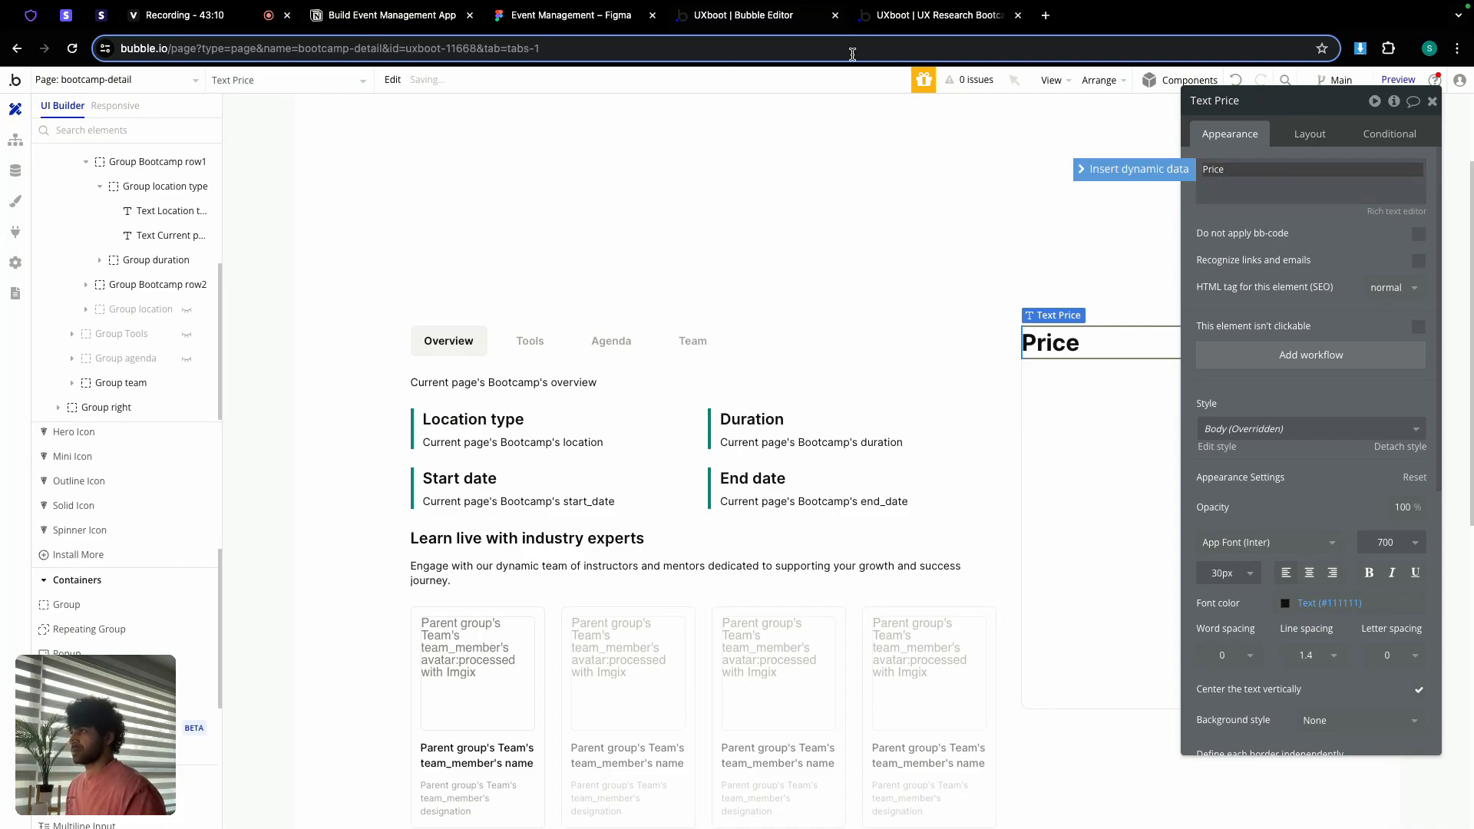
pyautogui.click(626, 23)
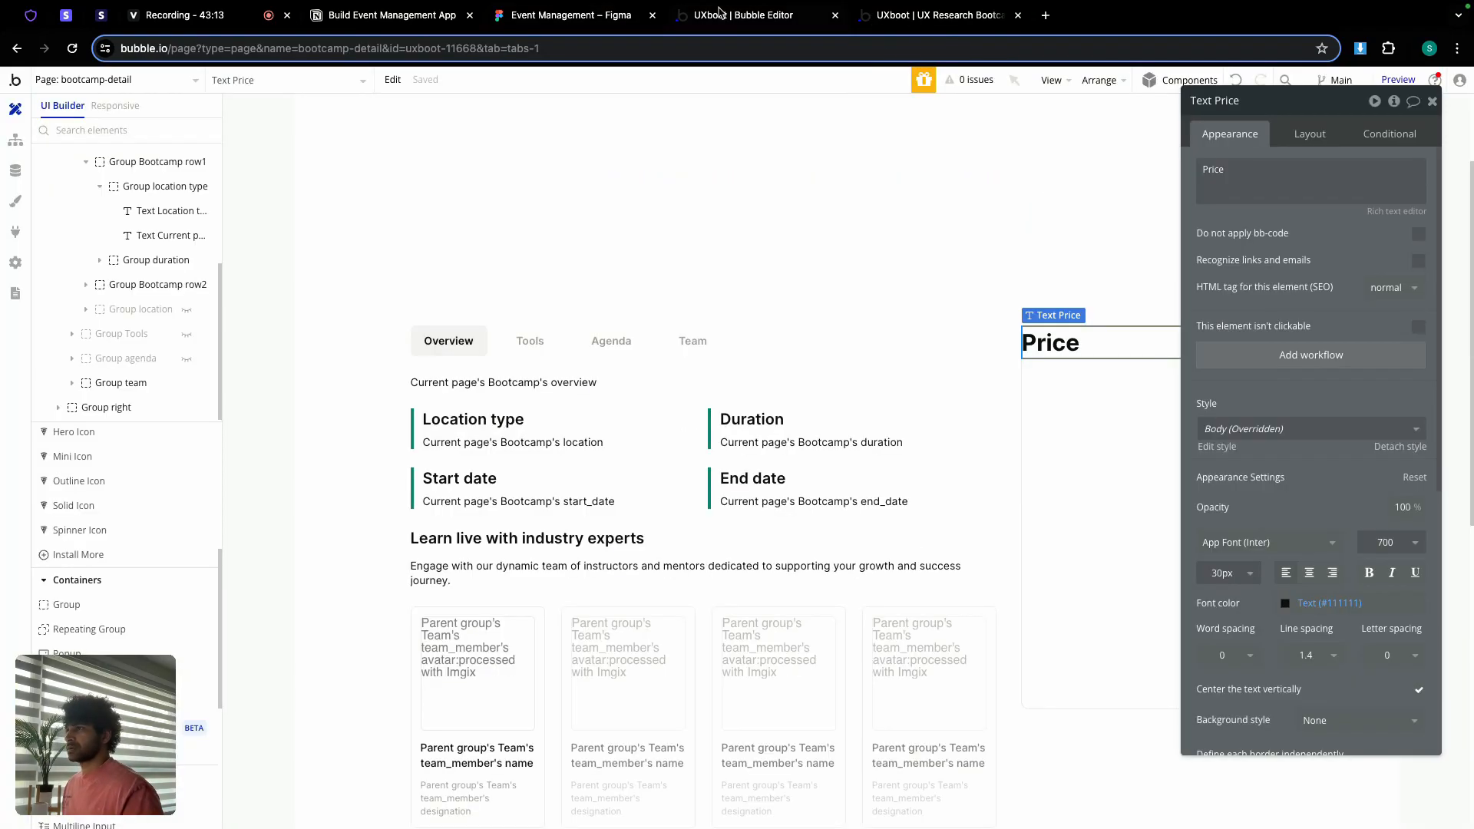
pyautogui.click(718, 14)
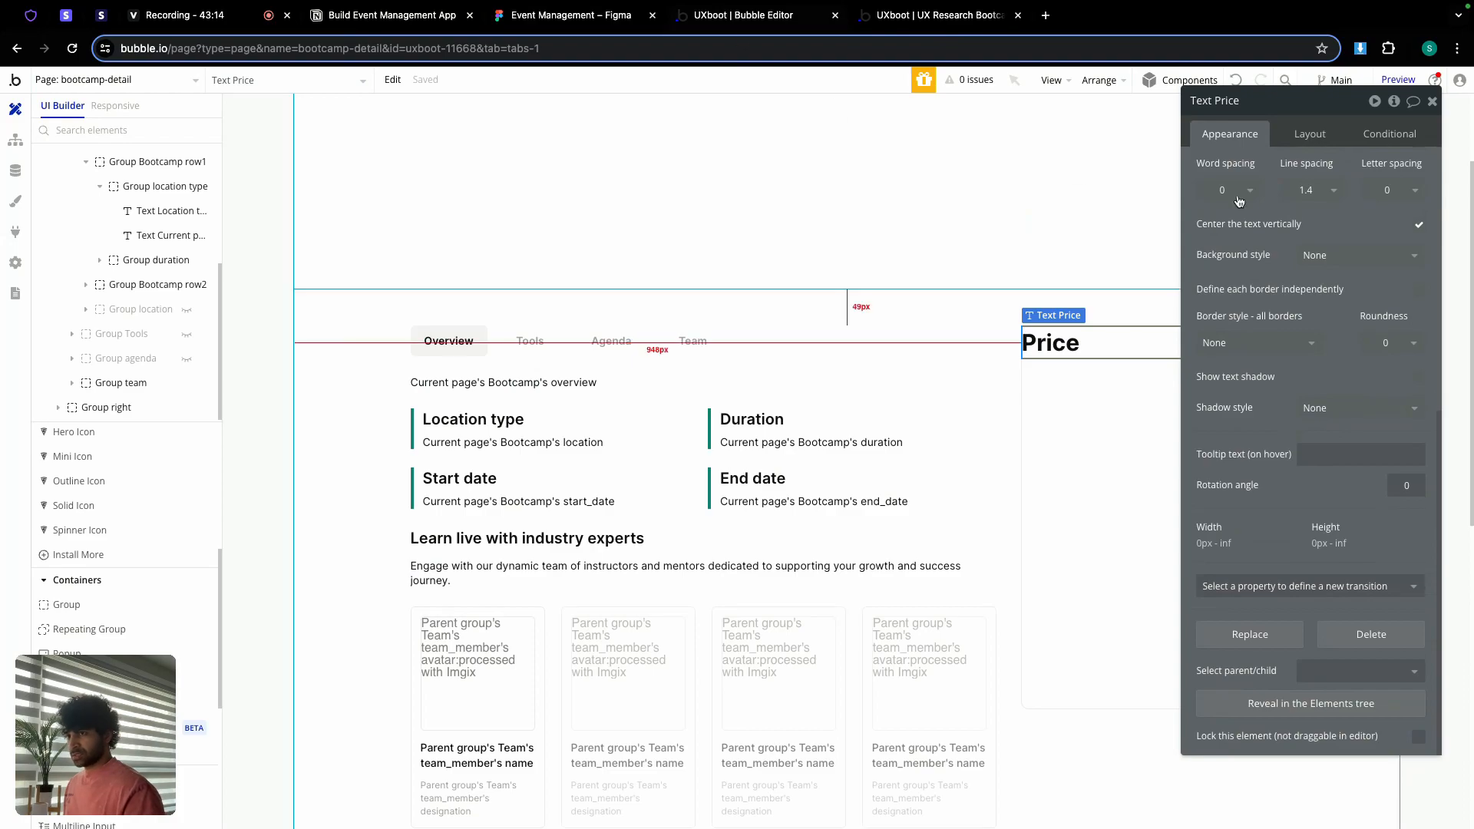
pyautogui.scroll(10, 1305, 307)
pyautogui.doubleClick(1277, 185)
pyautogui.click(1277, 184)
pyautogui.click(1277, 184)
pyautogui.press('Right')
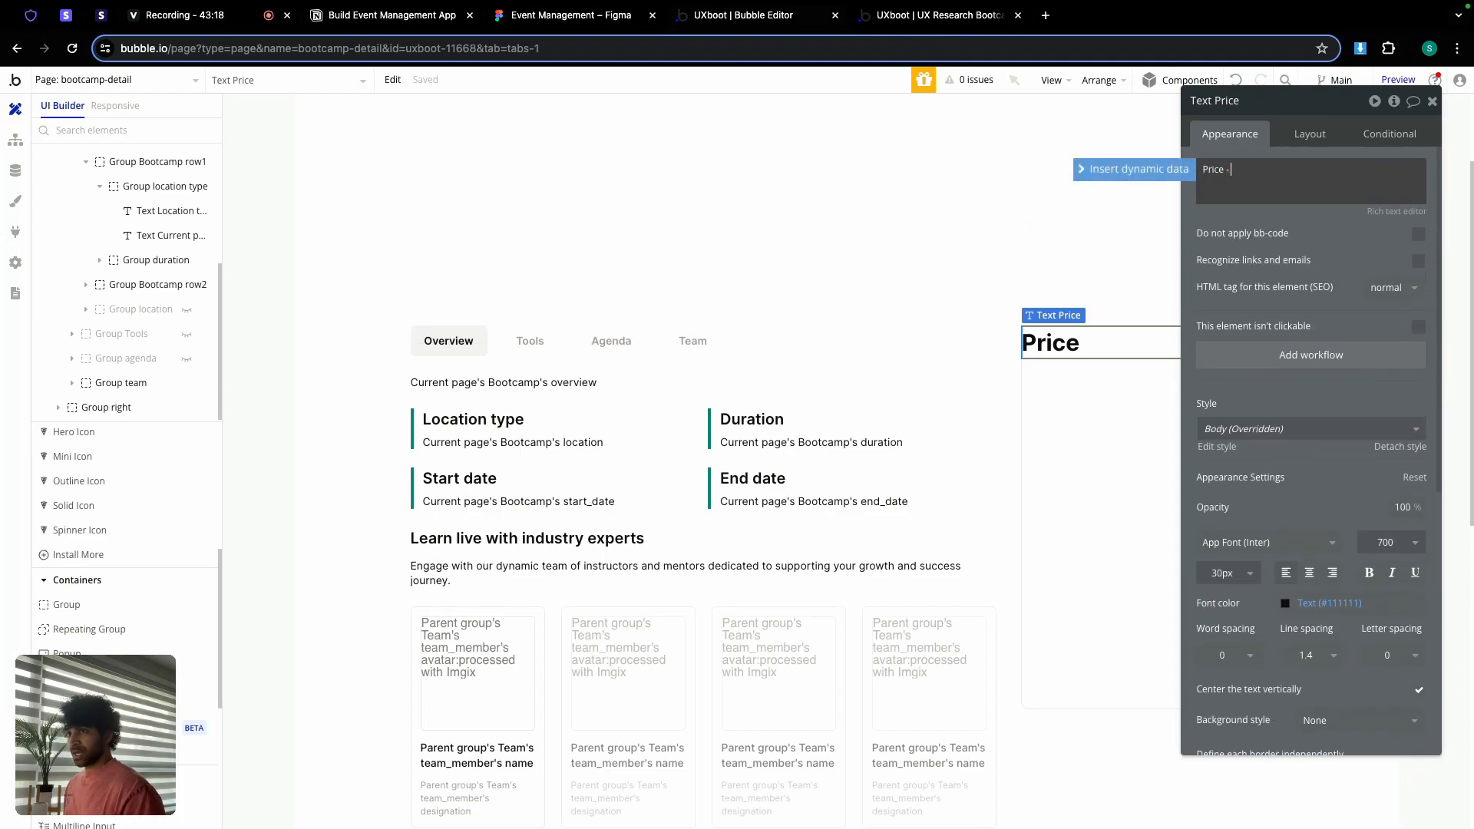
pyautogui.write('-')
# Step: Append Current page's Bootcamp's price as dynamic data after 'Price -'
pyautogui.click(1134, 168)
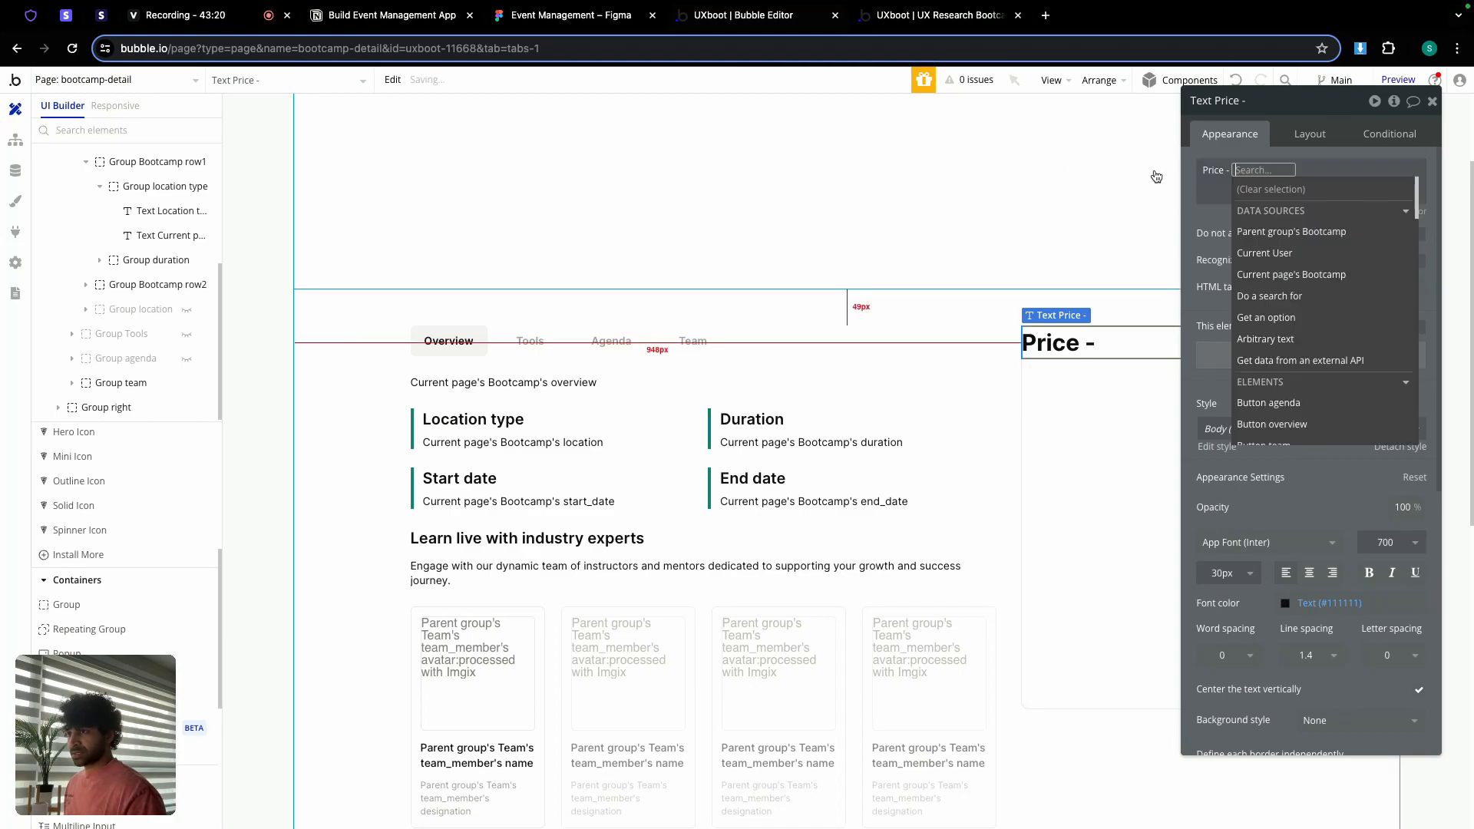
pyautogui.click(1302, 264)
pyautogui.write('pr')
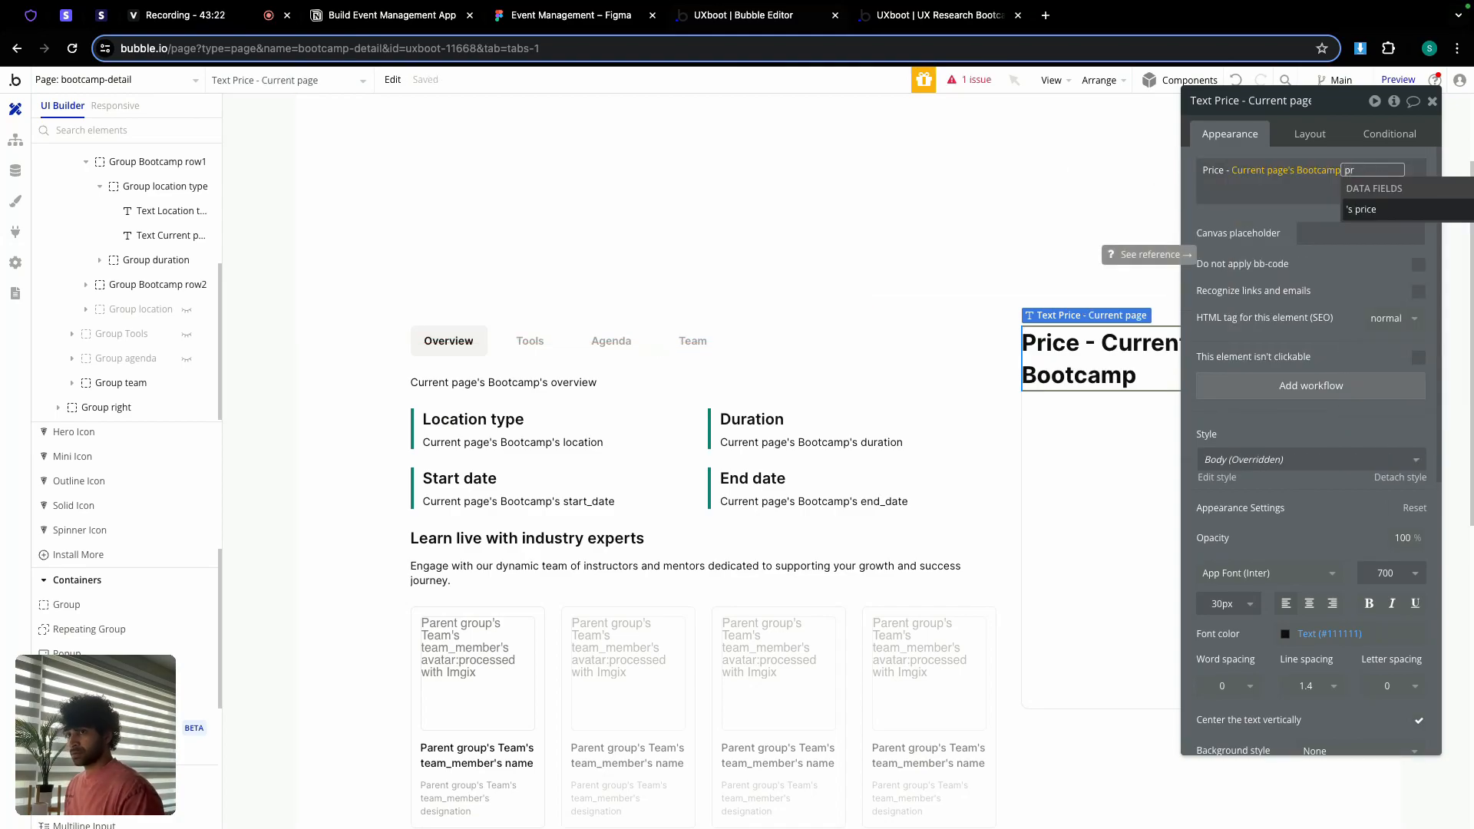
pyautogui.click(1361, 209)
# Step: Format the price as currency with 0 decimals, comma thousand separator and $ symbol
pyautogui.click(1313, 247)
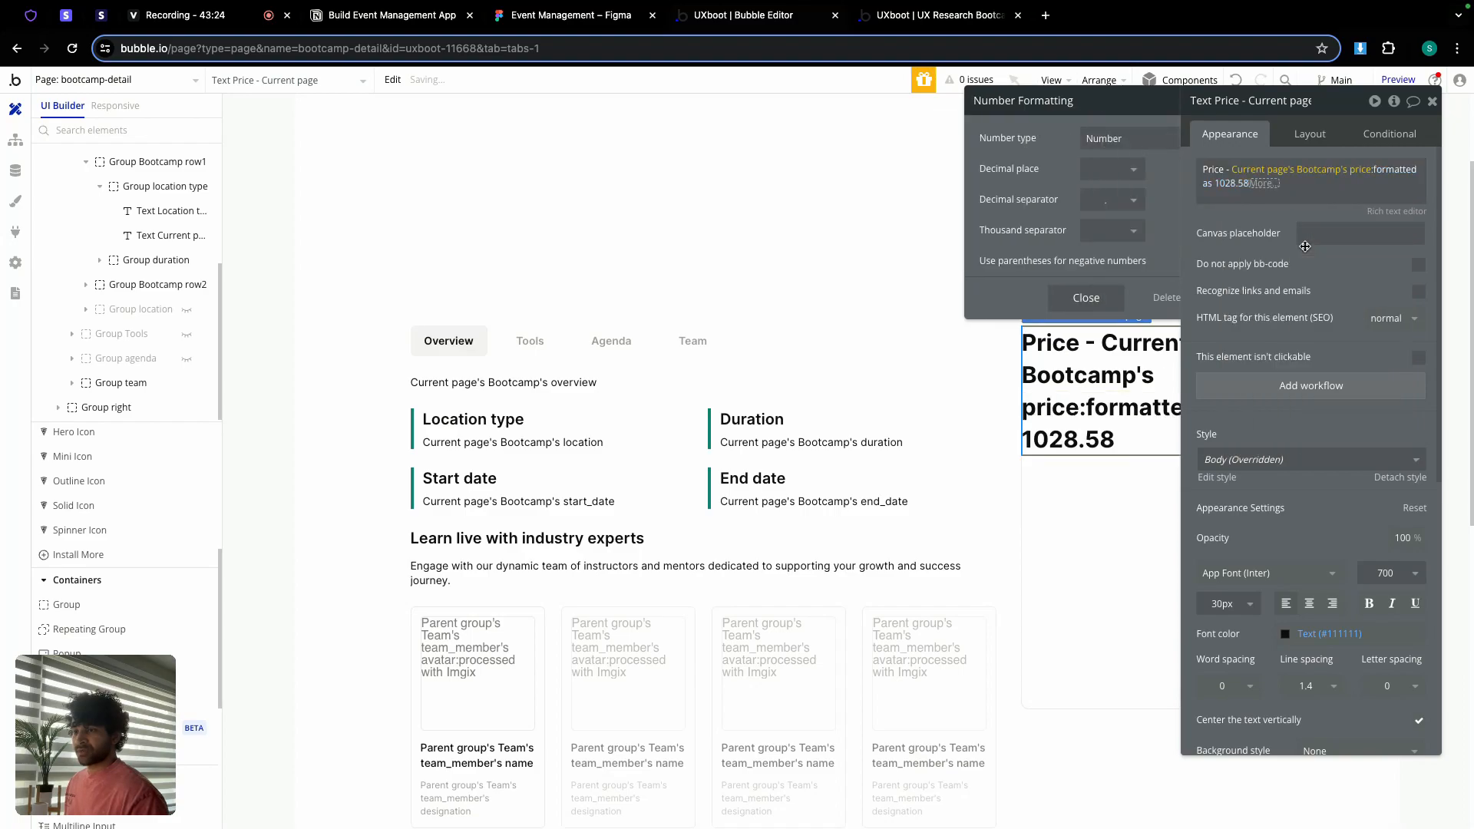
pyautogui.click(1094, 141)
pyautogui.click(1091, 170)
pyautogui.click(1240, 184)
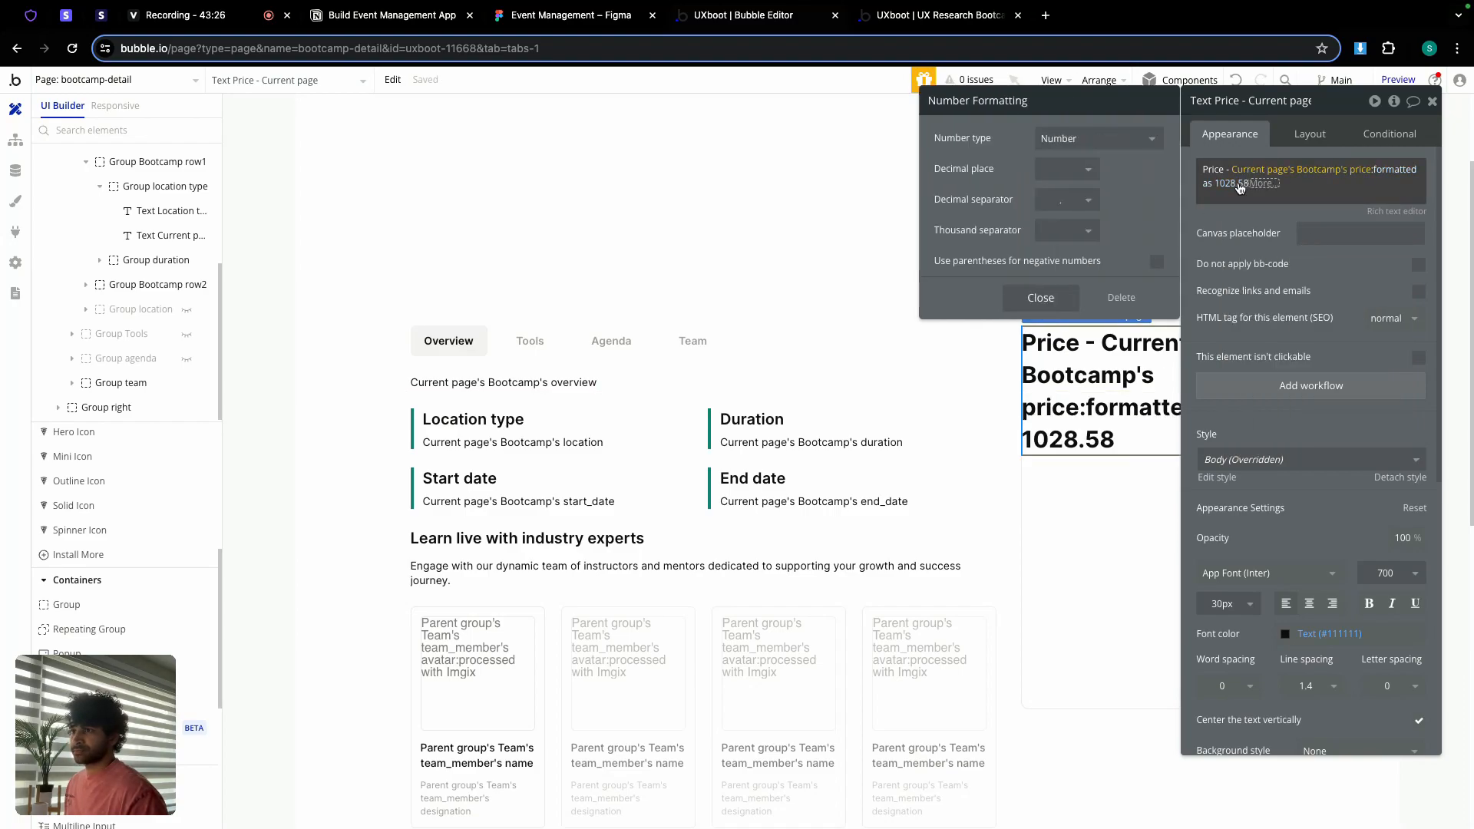
pyautogui.click(1080, 141)
pyautogui.click(1054, 209)
pyautogui.click(1058, 169)
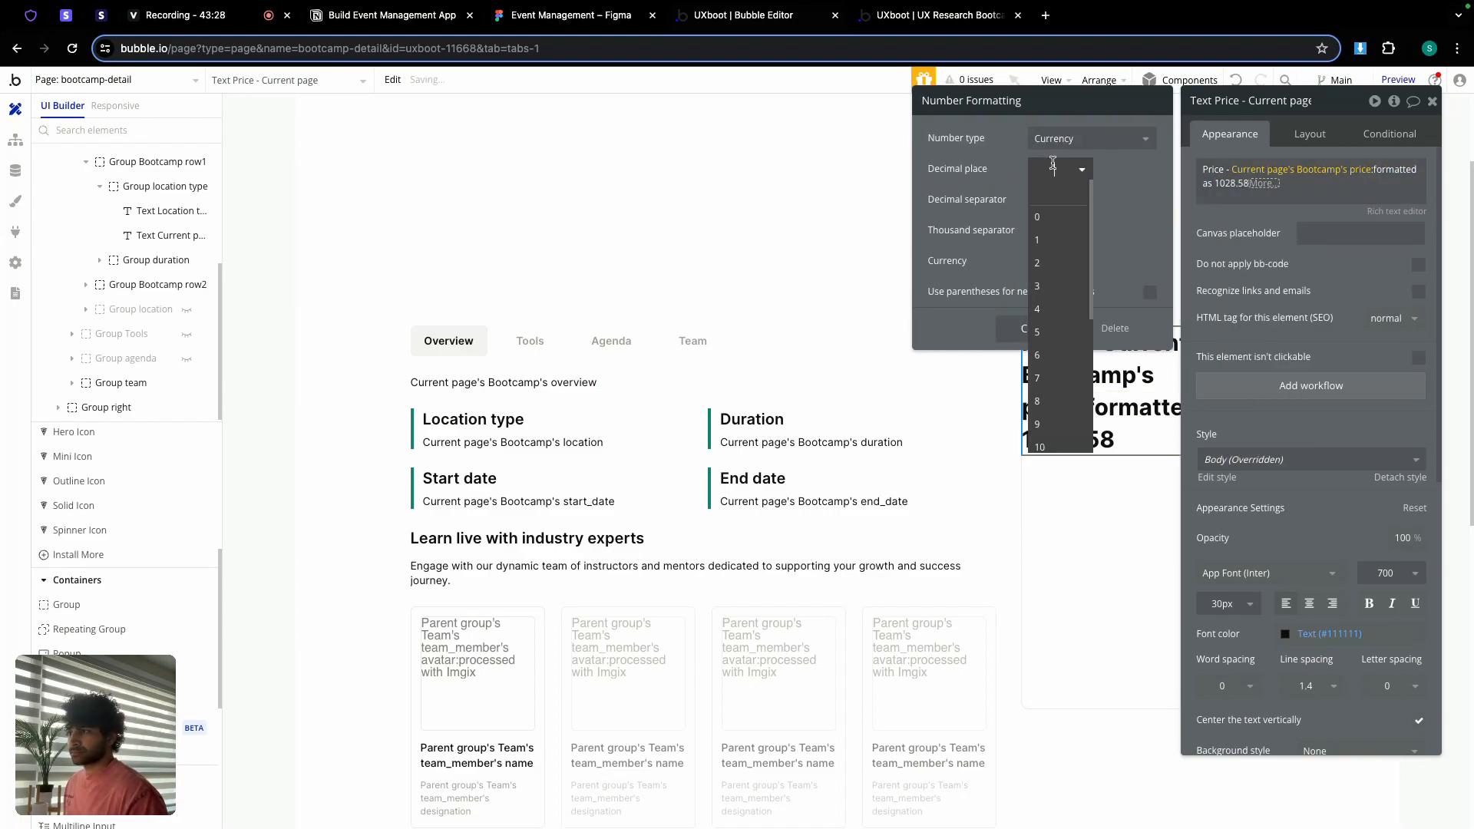
pyautogui.click(1055, 216)
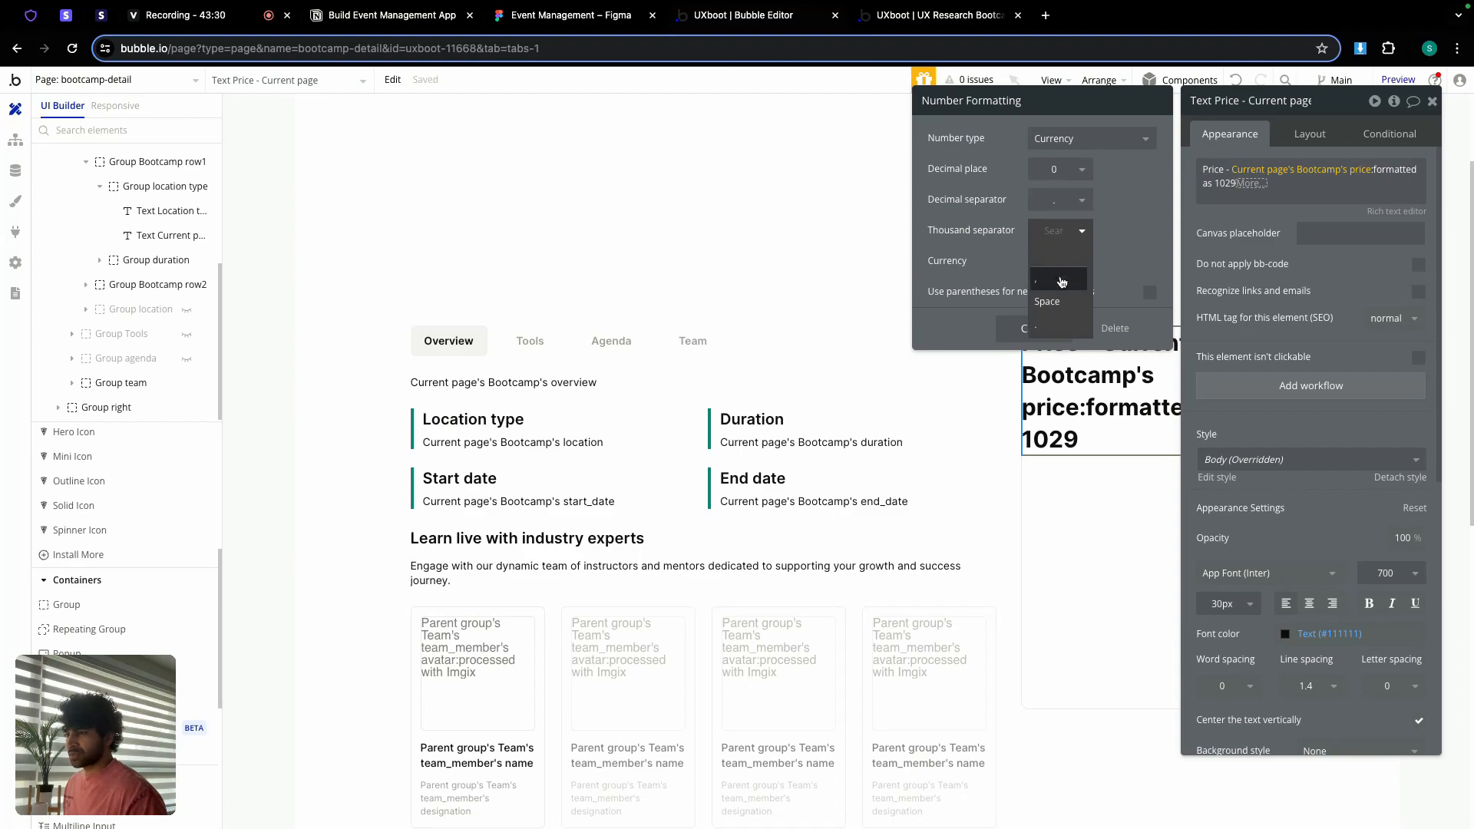
pyautogui.click(1055, 280)
pyautogui.click(1058, 263)
pyautogui.click(1060, 309)
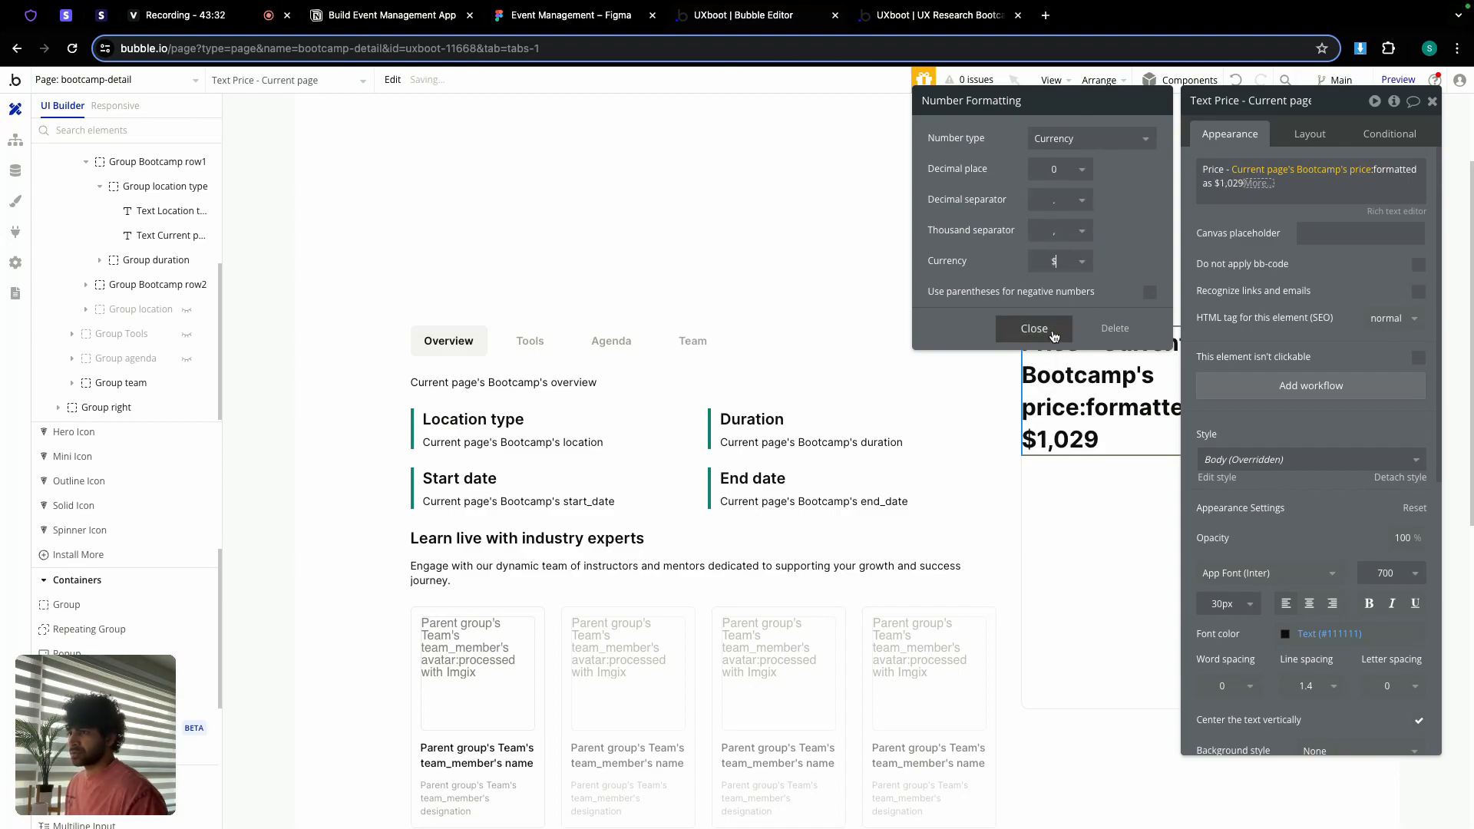
pyautogui.click(1034, 329)
pyautogui.click(1217, 216)
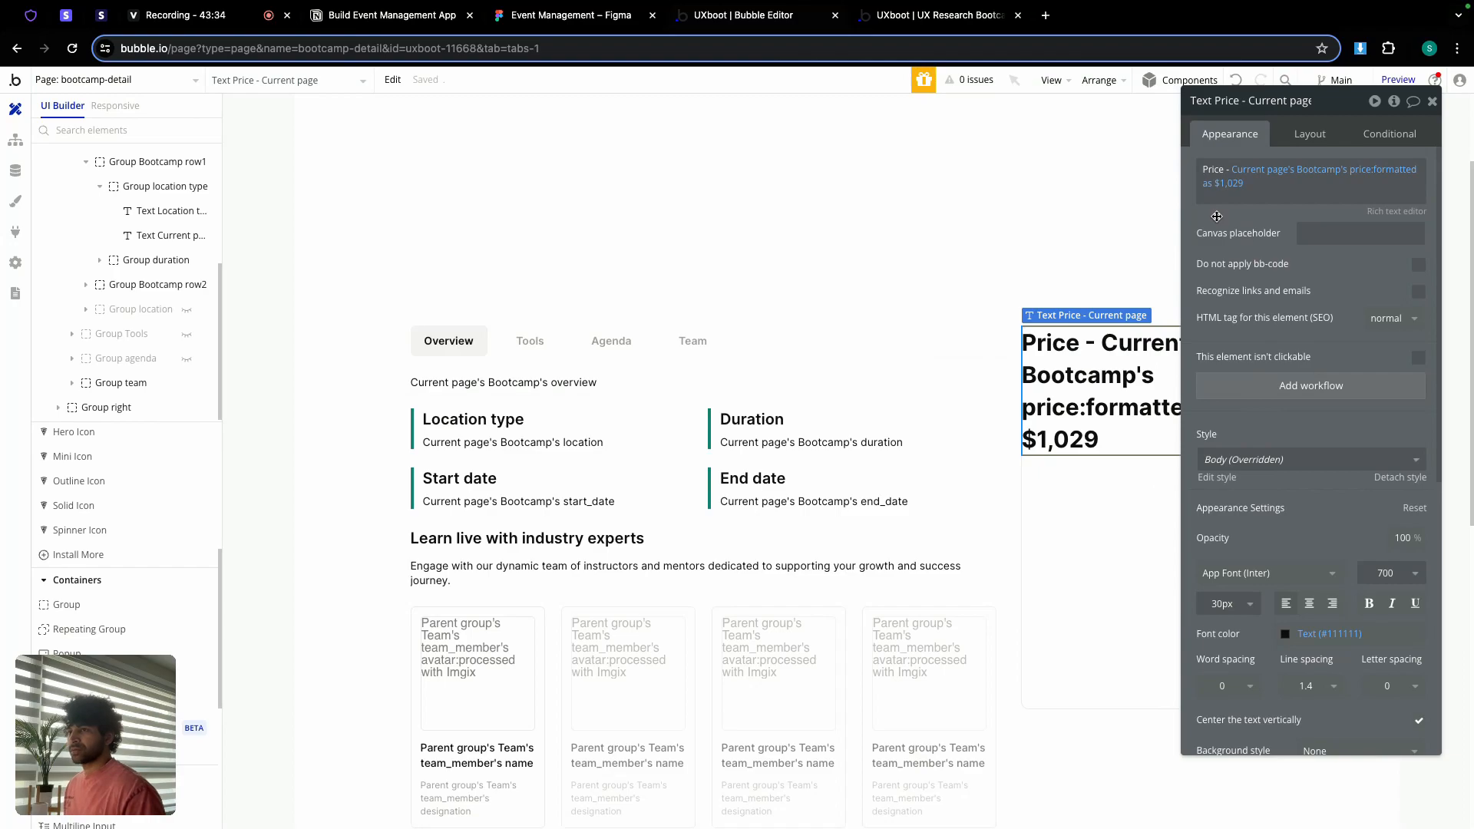
pyautogui.click(1310, 133)
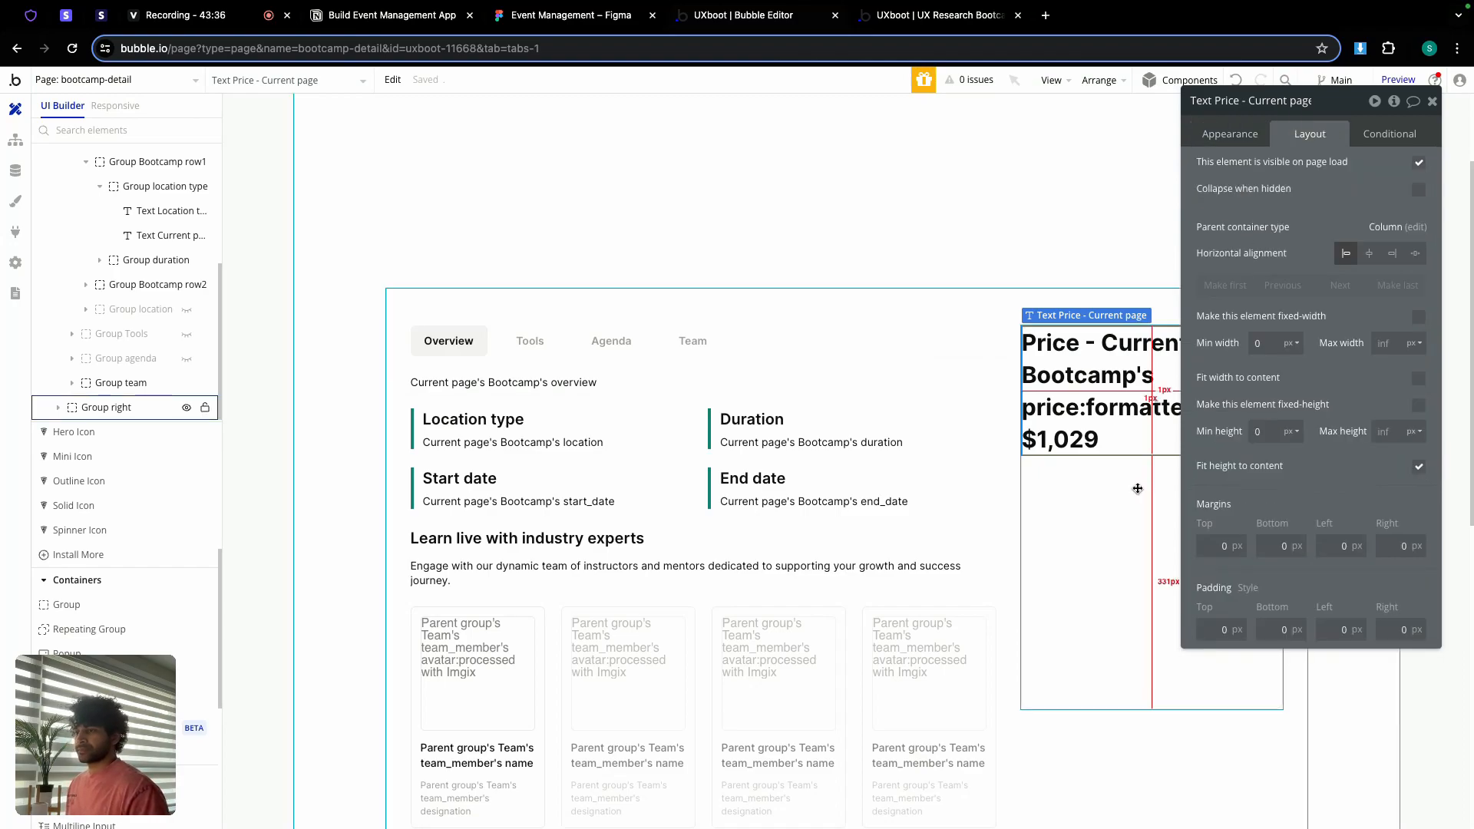
pyautogui.click(1125, 492)
# Step: Add an 'Enroll Now' button below the price with the black Secondary Button style
pyautogui.scroll(5, 73, 621)
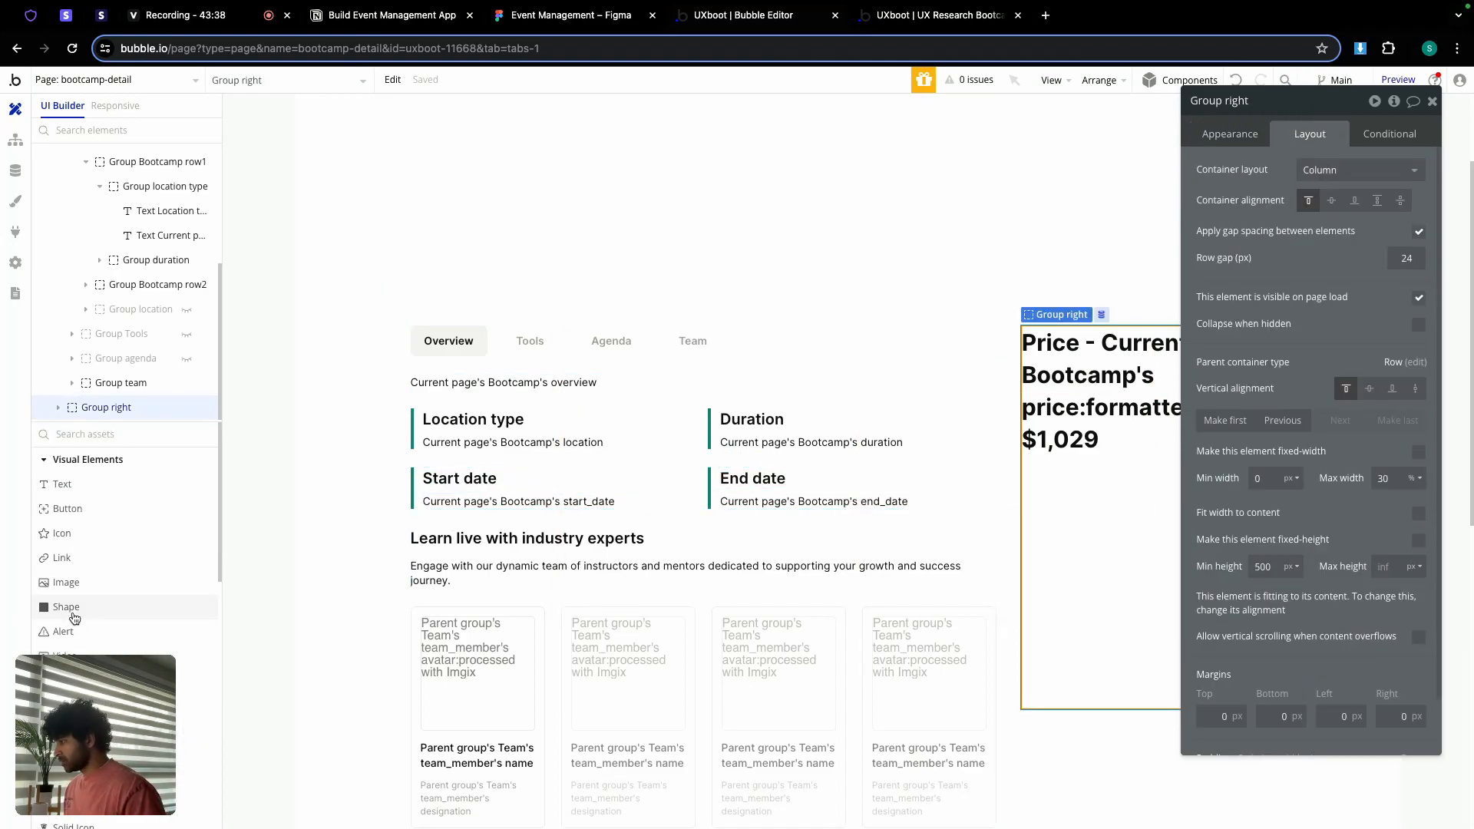
pyautogui.click(69, 510)
pyautogui.click(1066, 505)
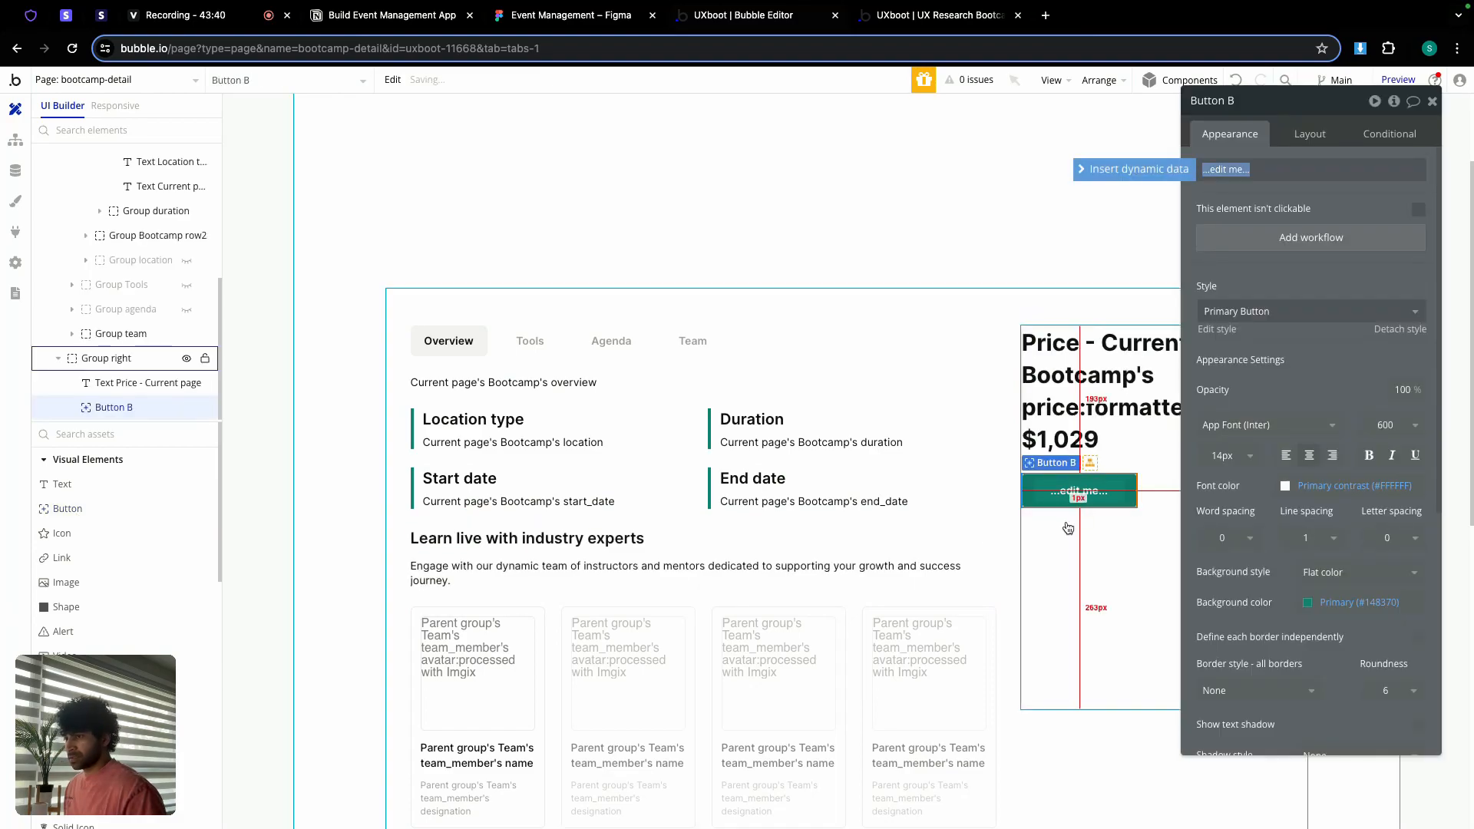
pyautogui.write('Enroll')
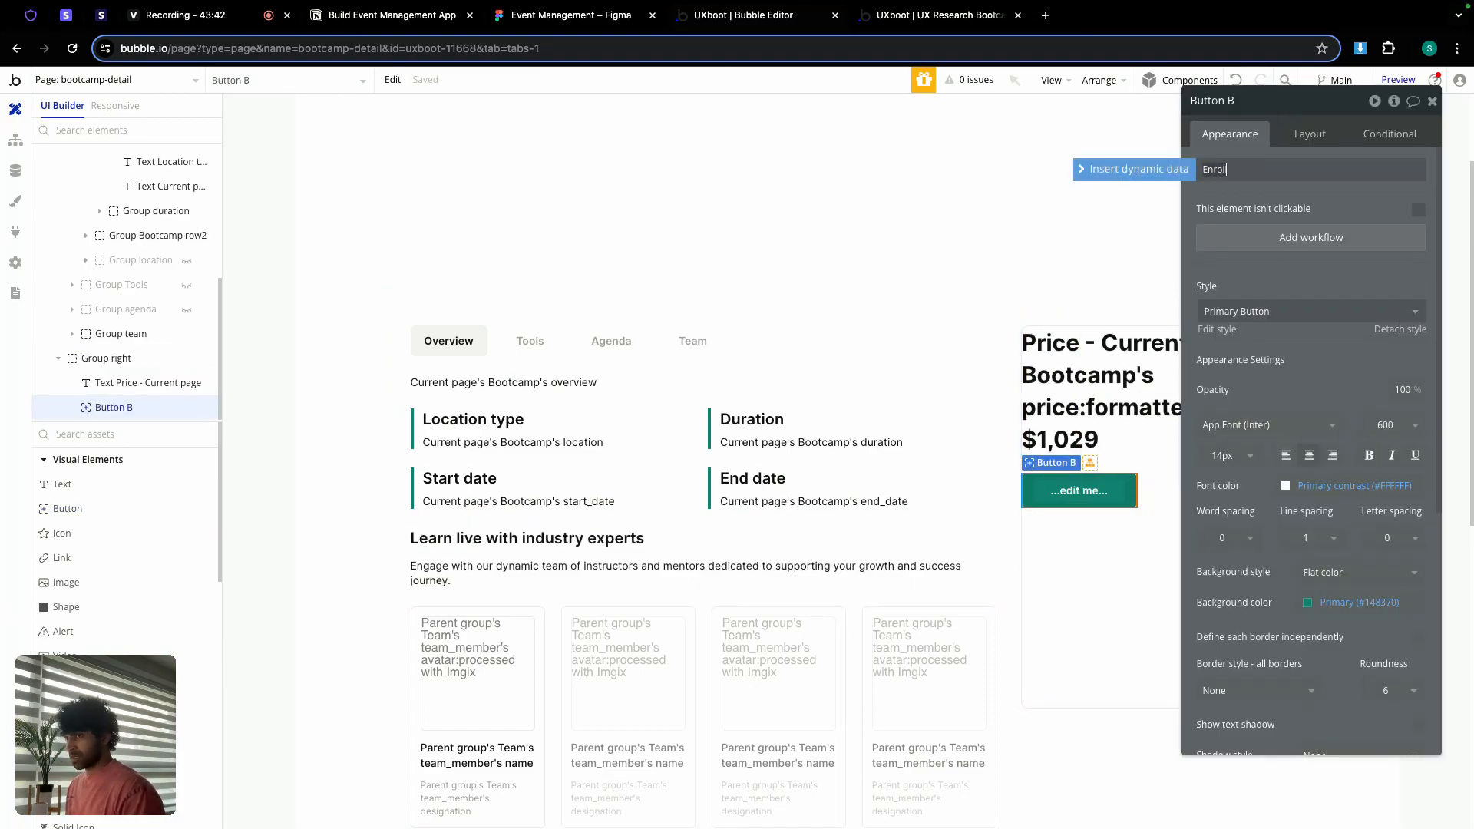
pyautogui.click(1305, 312)
pyautogui.click(1272, 415)
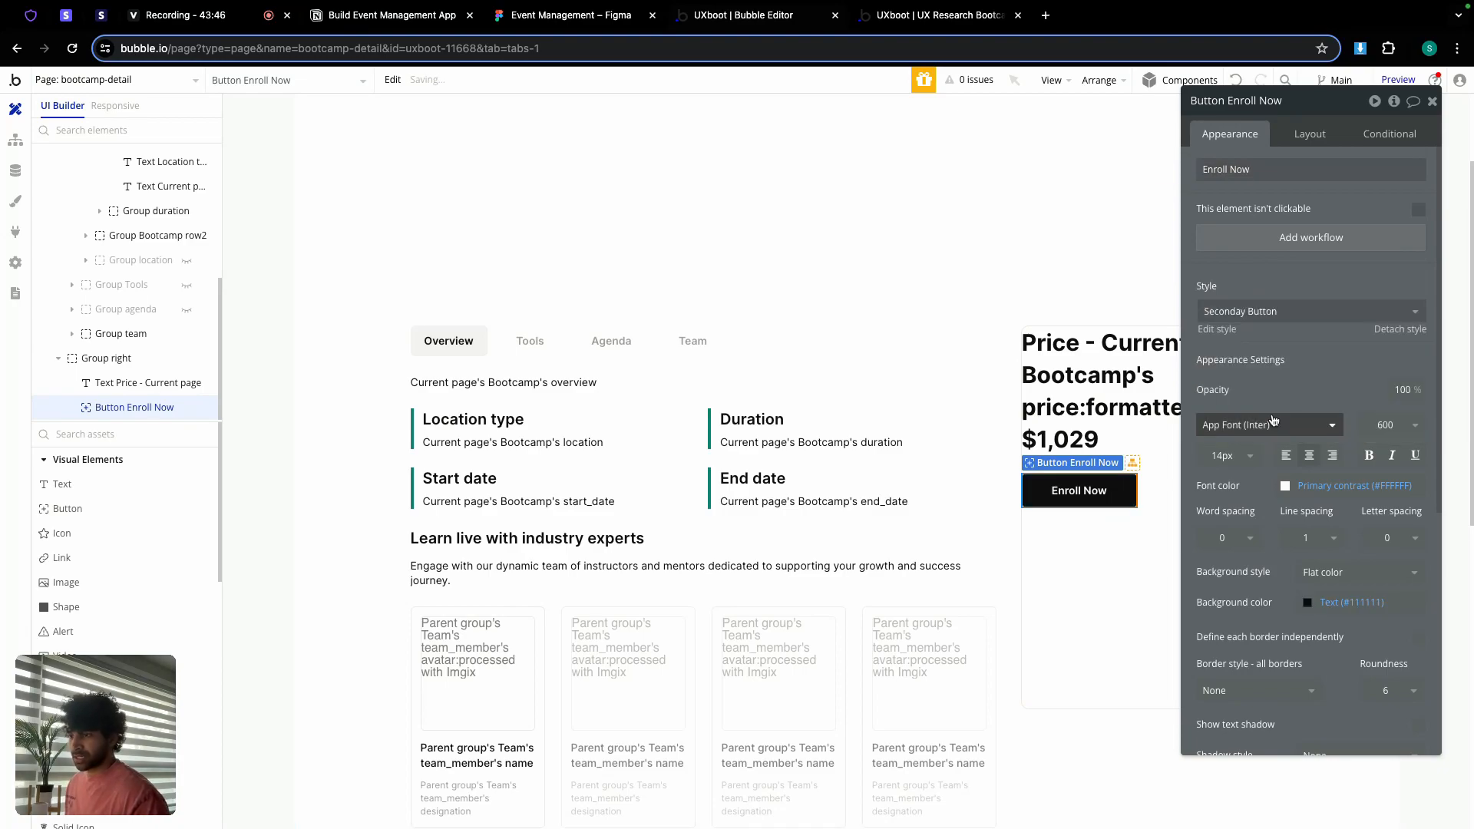
# Step: Make the button flexible width with min width 0 and min height 40
pyautogui.click(1310, 135)
pyautogui.click(1418, 317)
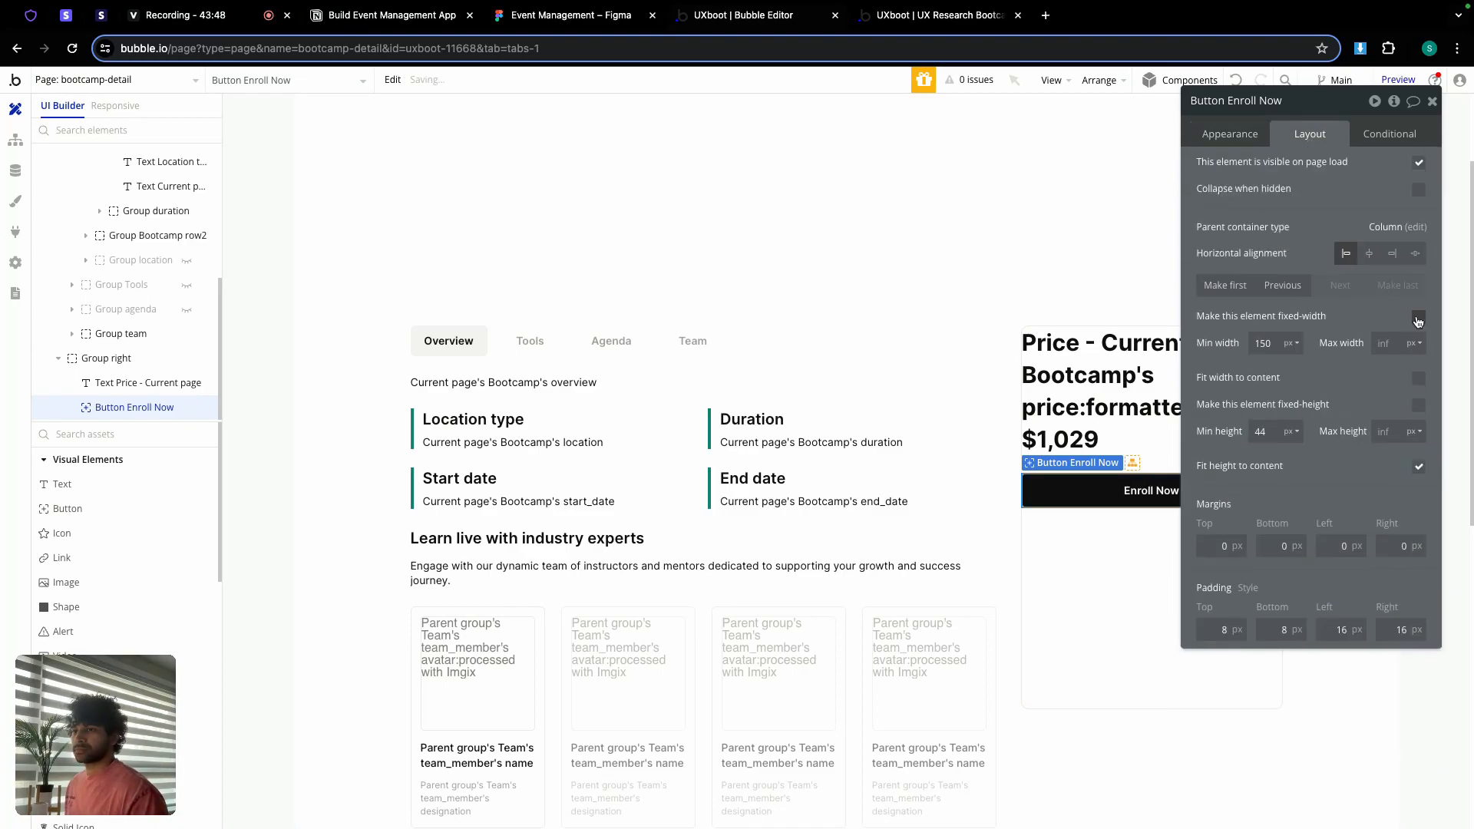
pyautogui.doubleClick(1276, 343)
pyautogui.write('0')
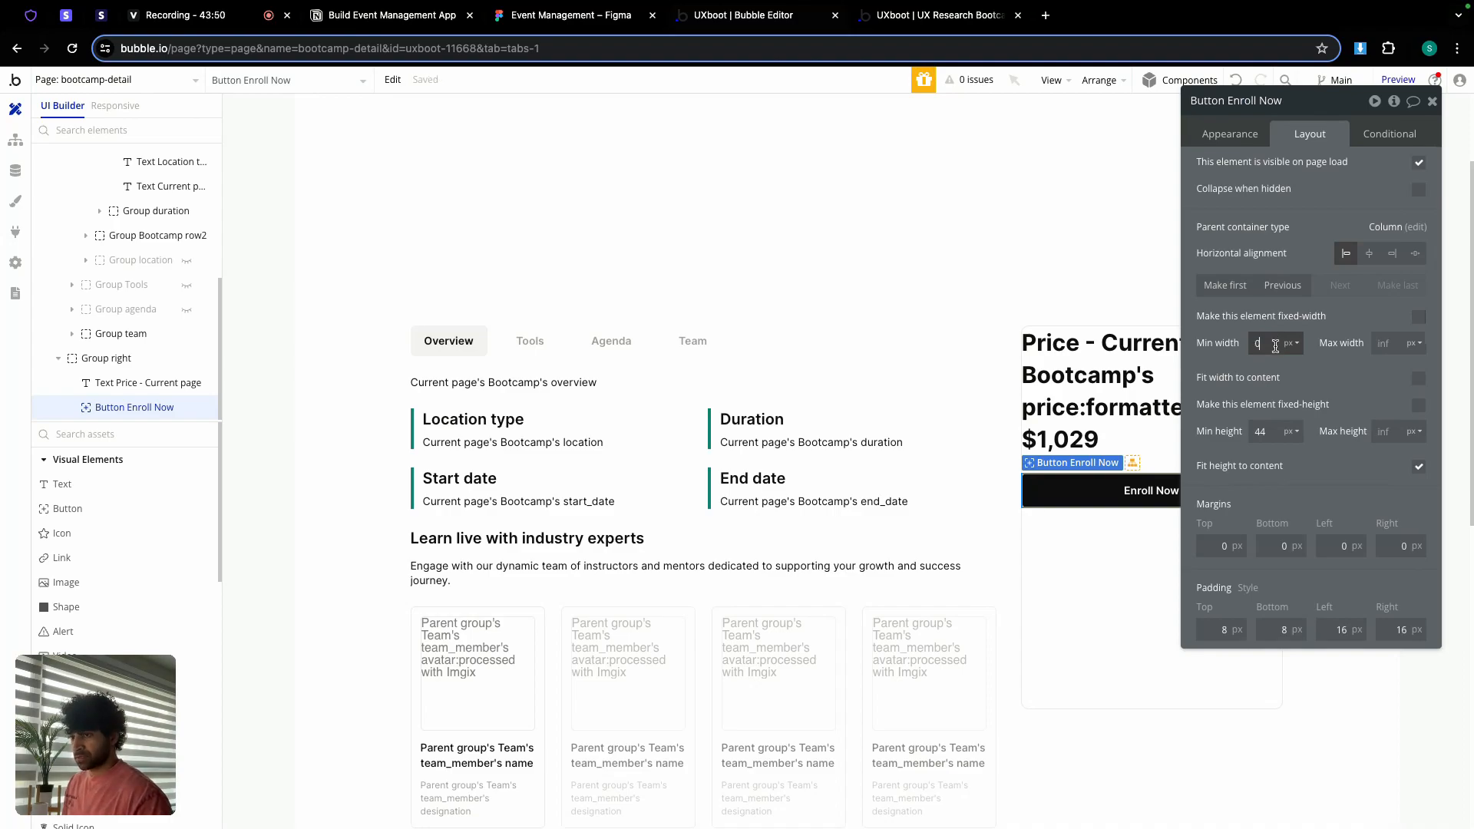
pyautogui.click(1264, 432)
pyautogui.write('40')
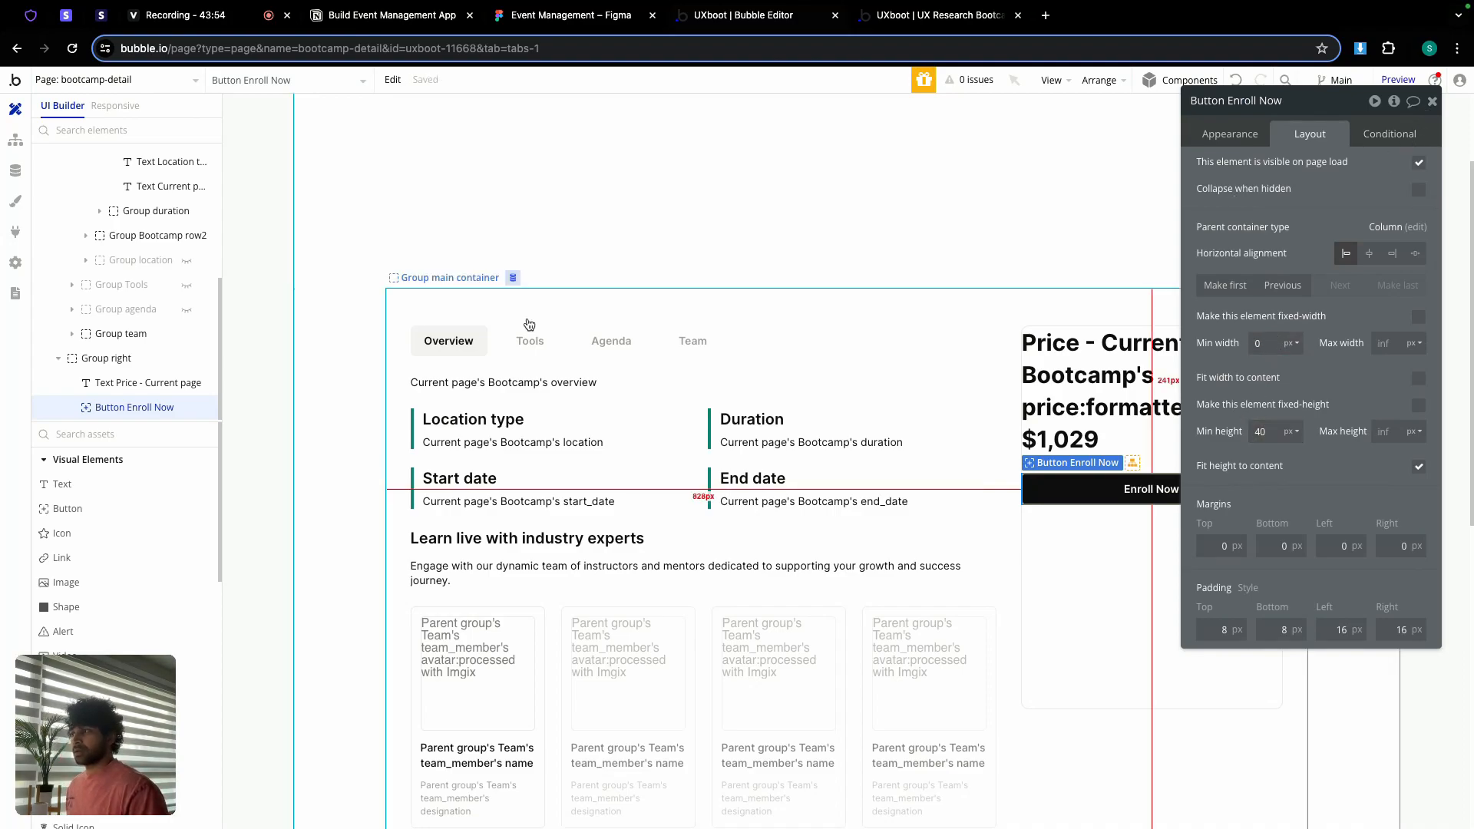
pyautogui.click(483, 443)
# Step: Move the location text under Enroll Now, center it and set its font size to 12
pyautogui.moveTo(483, 447); pyautogui.dragTo(1065, 529)
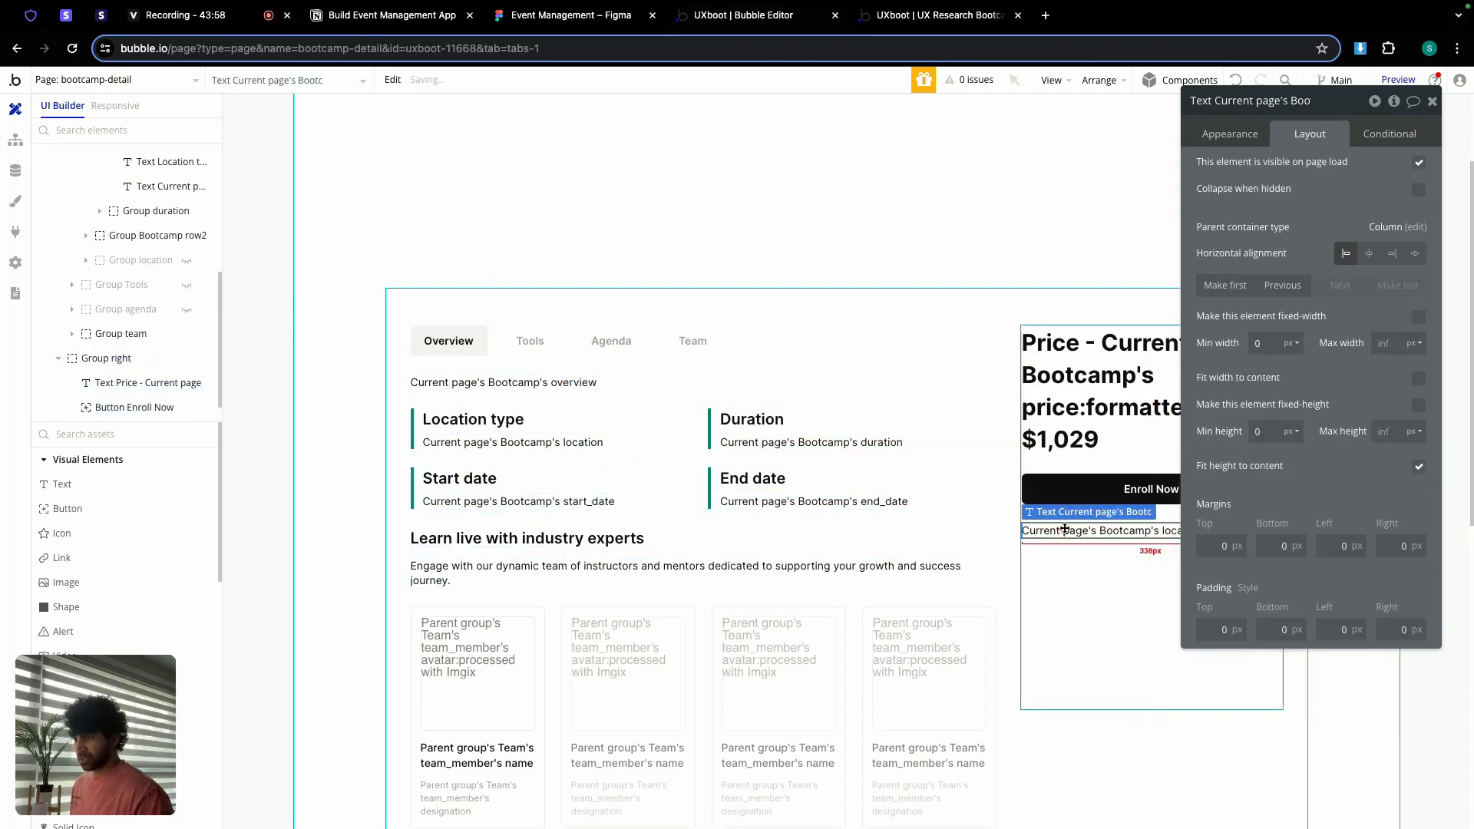
pyautogui.click(1230, 134)
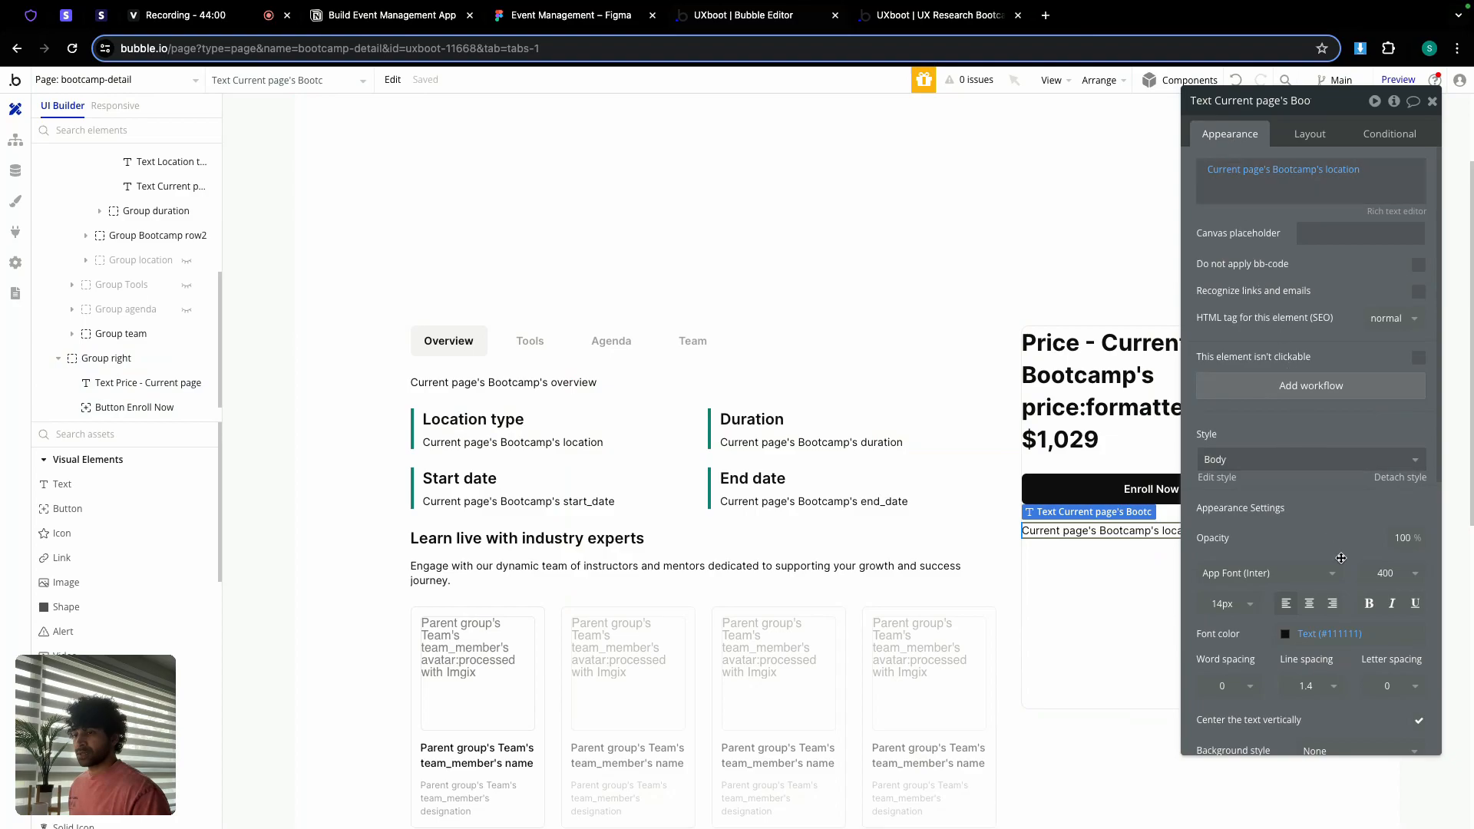
pyautogui.click(1310, 604)
pyautogui.click(1228, 605)
pyautogui.doubleClick(1221, 603)
pyautogui.write('12')
pyautogui.press('Return')
# Step: Match the Figma refund note by making the text grey #A0A0A0
pyautogui.click(600, 23)
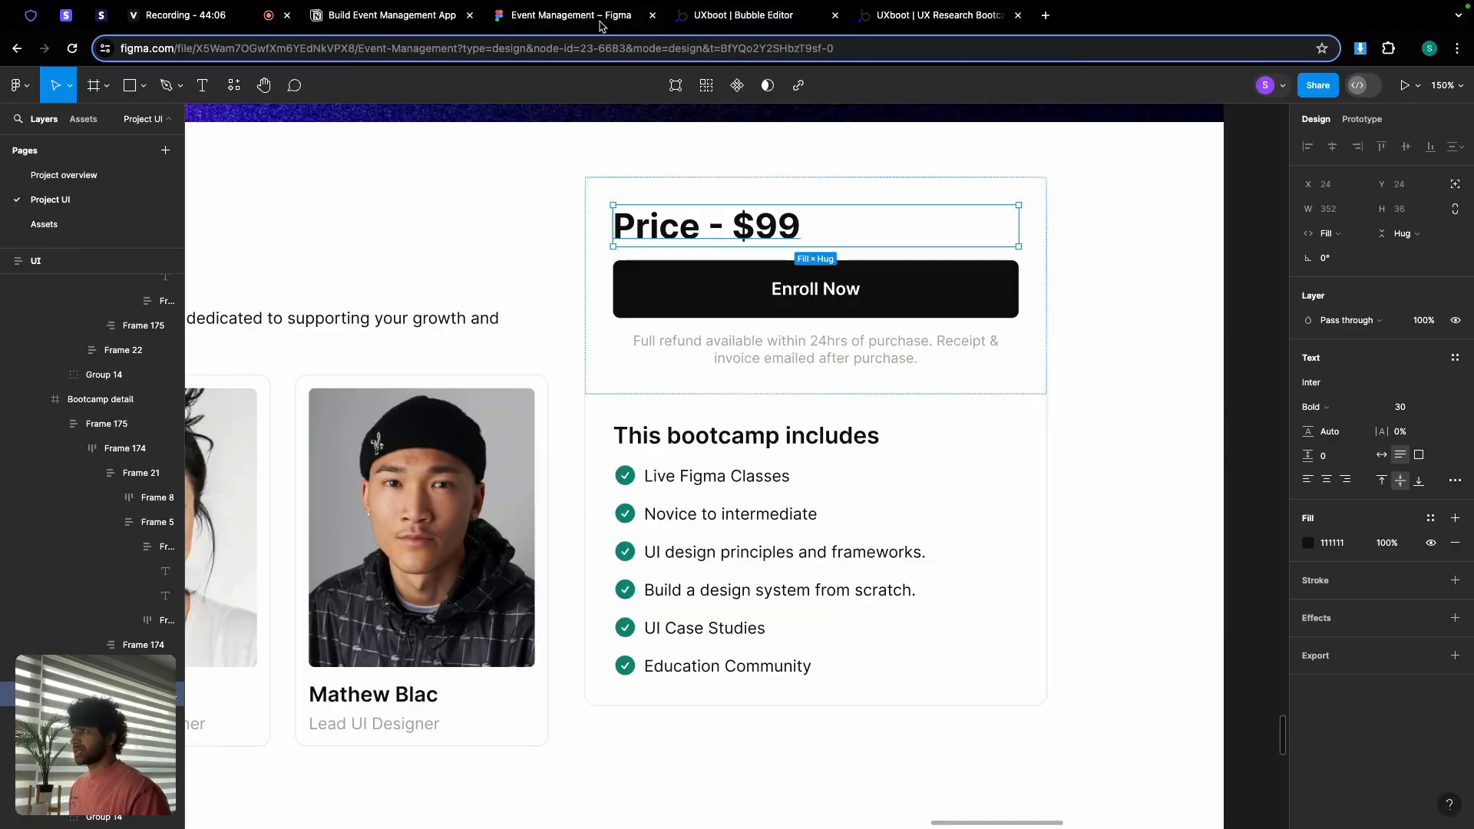
pyautogui.click(830, 364)
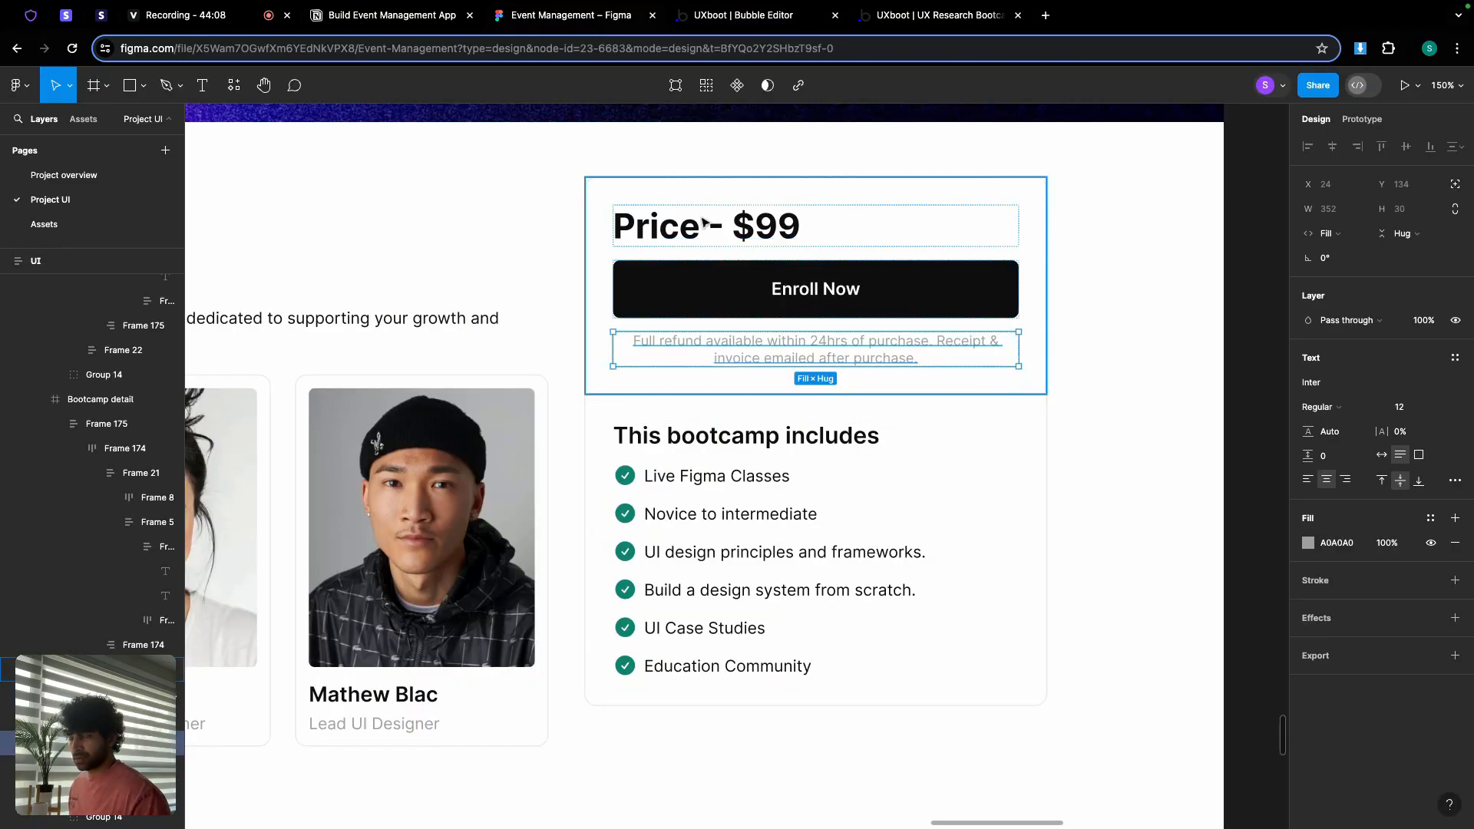
pyautogui.click(760, 21)
pyautogui.scroll(-3, 1241, 602)
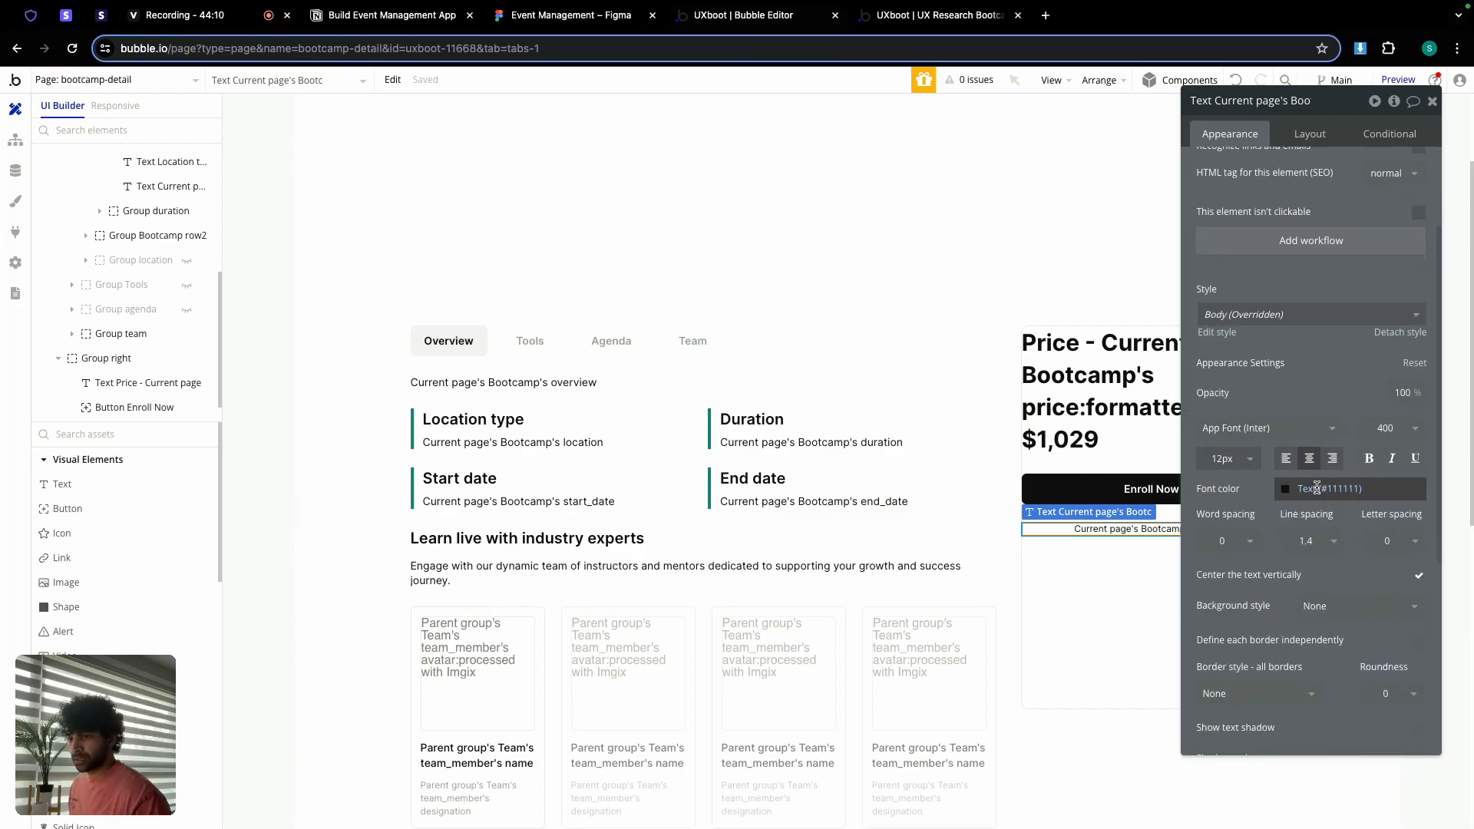
pyautogui.click(1286, 488)
pyautogui.click(1290, 711)
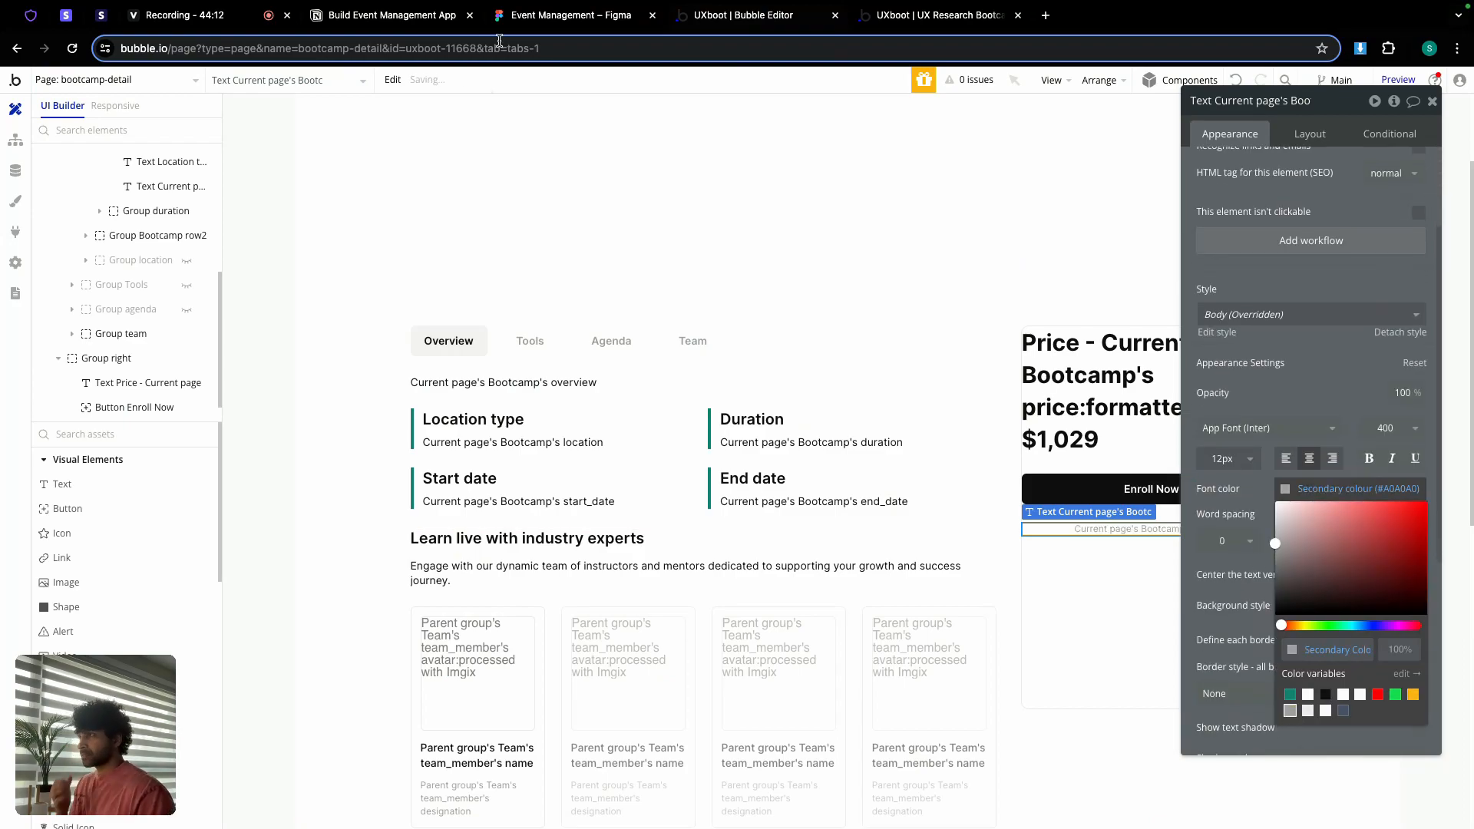
# Step: Replace the text's dynamic value with the refund and receipt sentence copied from Figma
pyautogui.click(571, 21)
pyautogui.doubleClick(784, 355)
pyautogui.hotkey('ctrl', 'c')
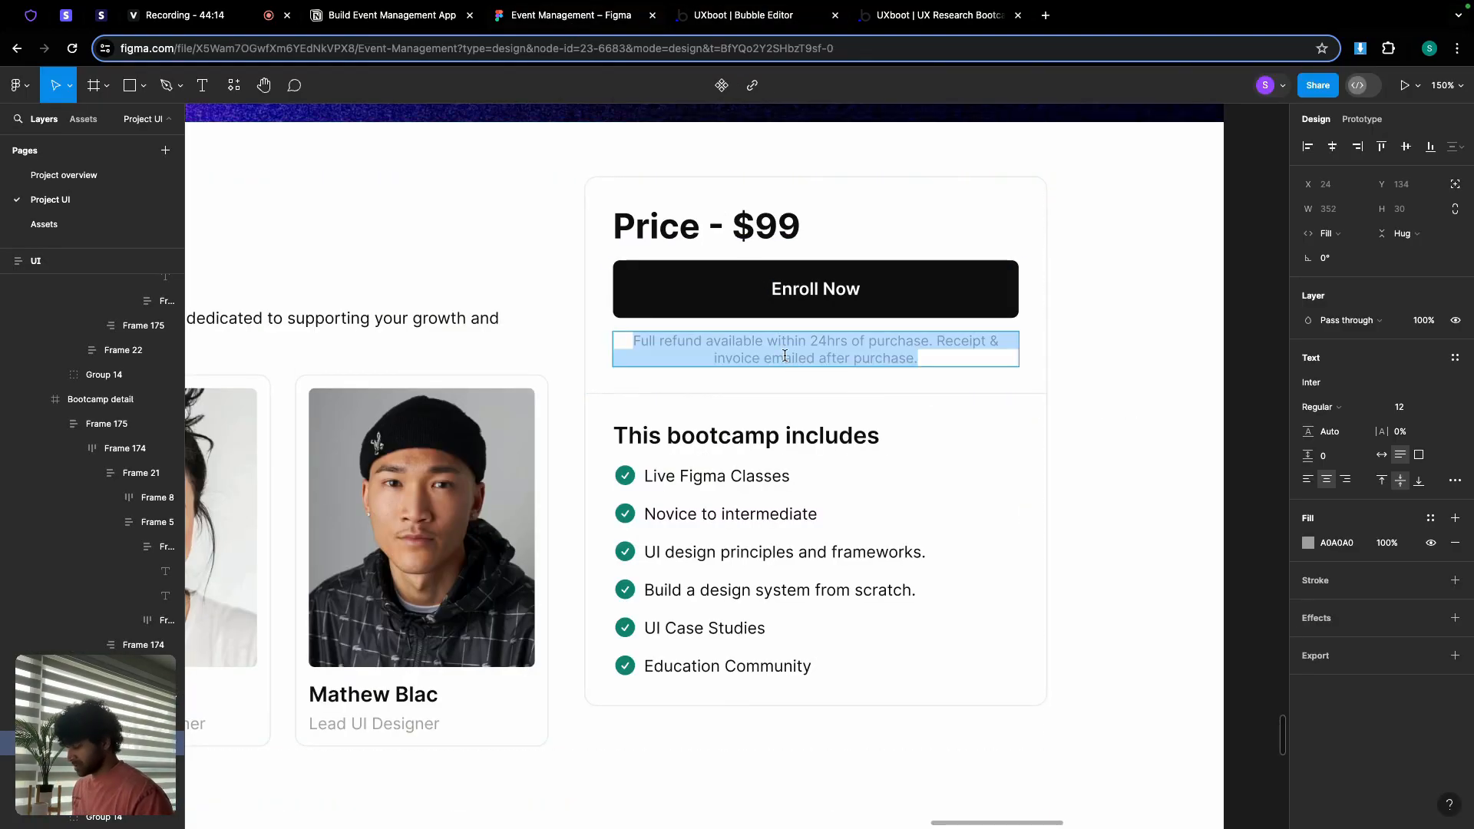
pyautogui.click(764, 21)
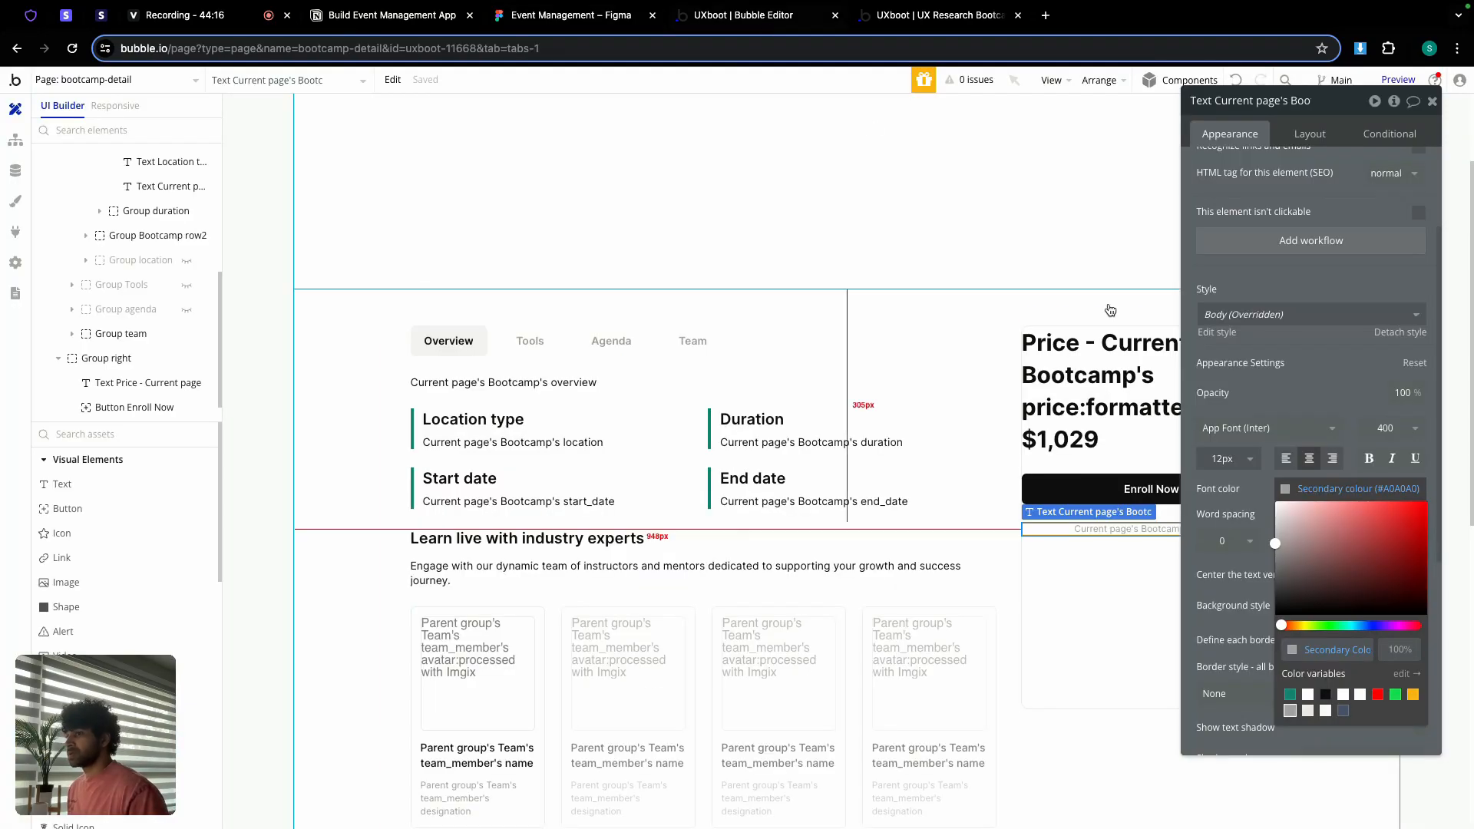
pyautogui.scroll(5, 1270, 248)
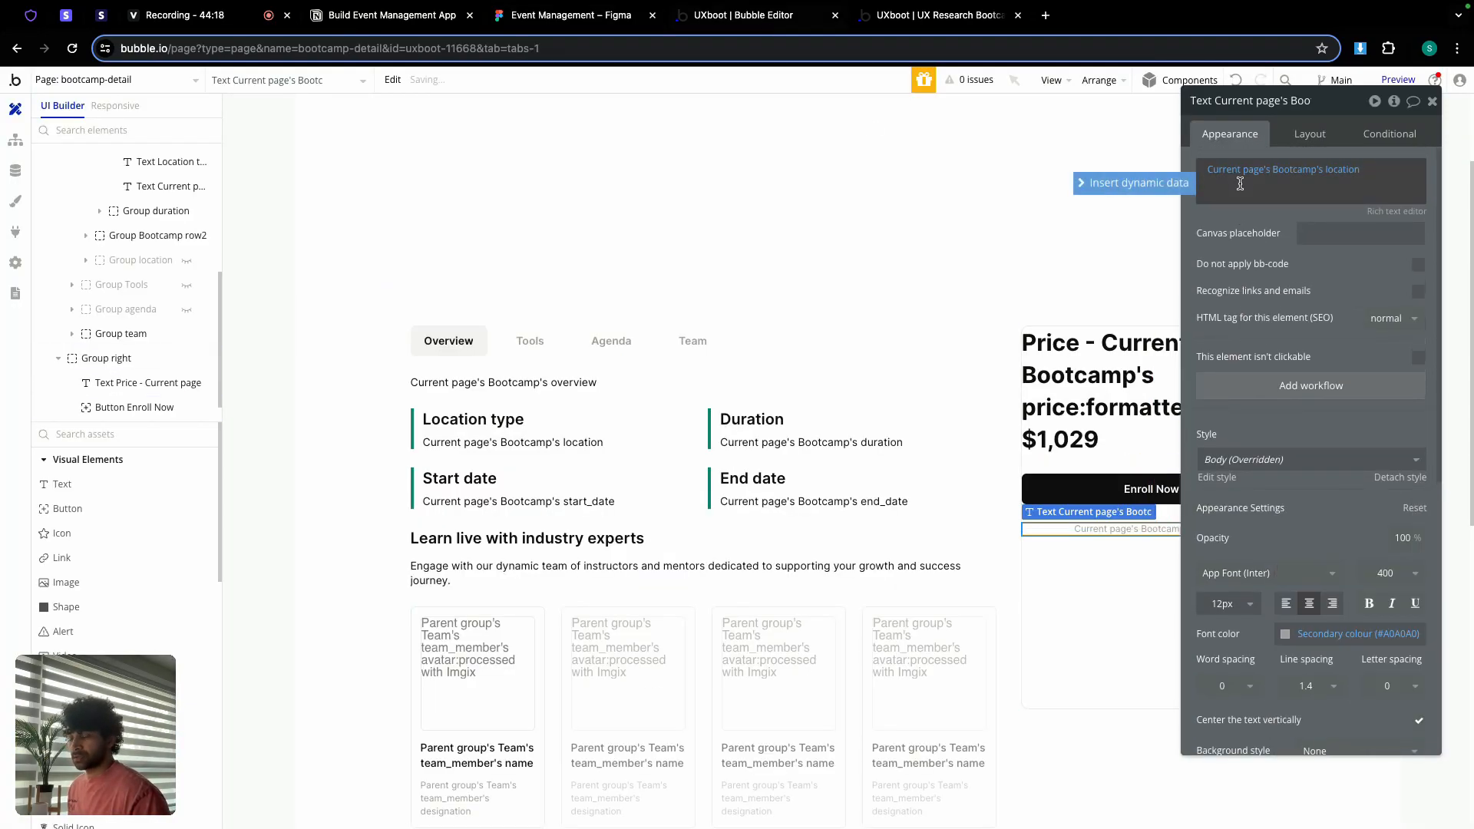
pyautogui.click(1319, 172)
pyautogui.press('BackSpace')
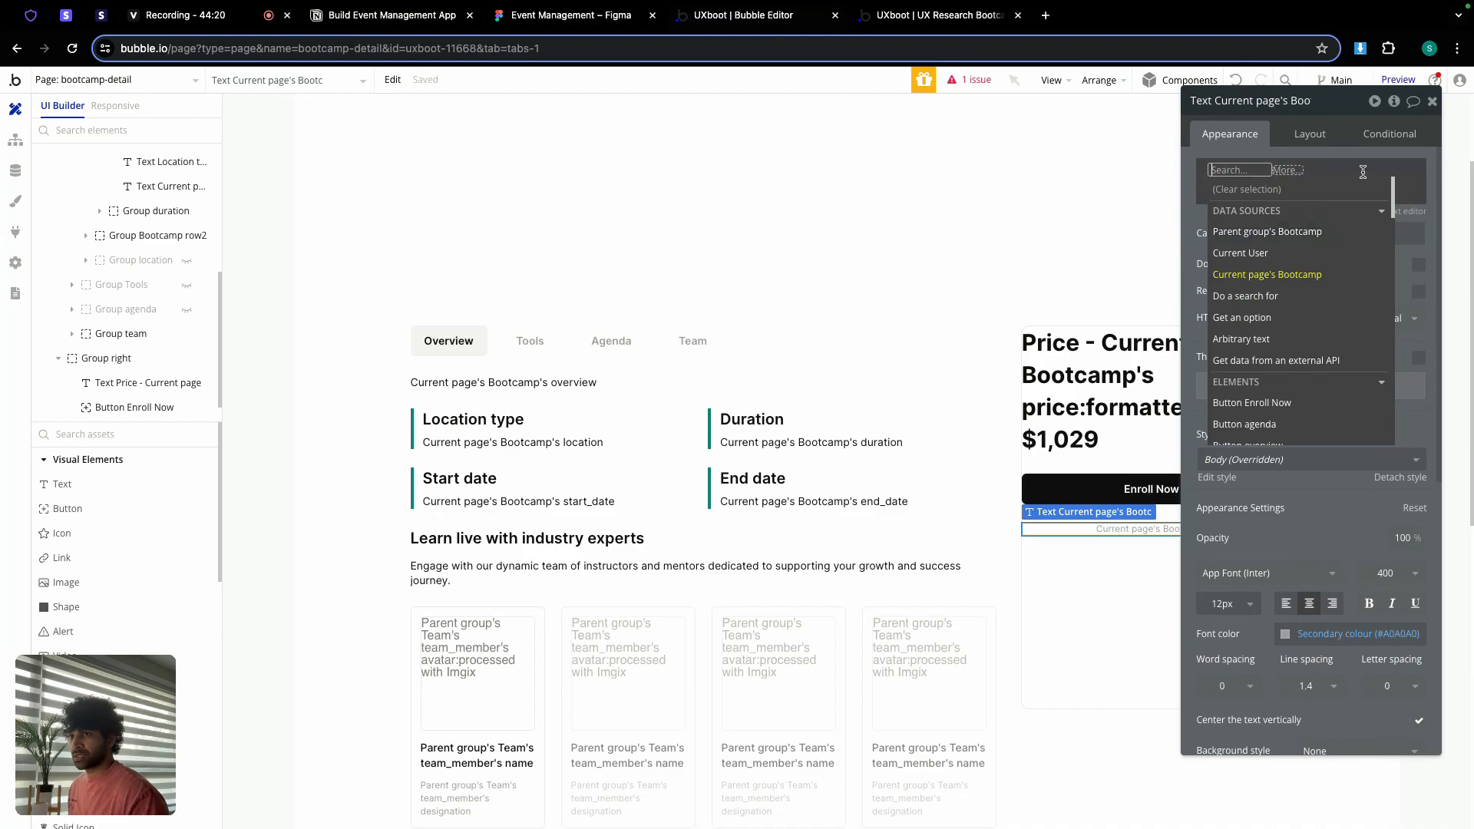
pyautogui.click(1363, 172)
pyautogui.click(1336, 190)
pyautogui.press('BackSpace')
pyautogui.press('BackSpace')
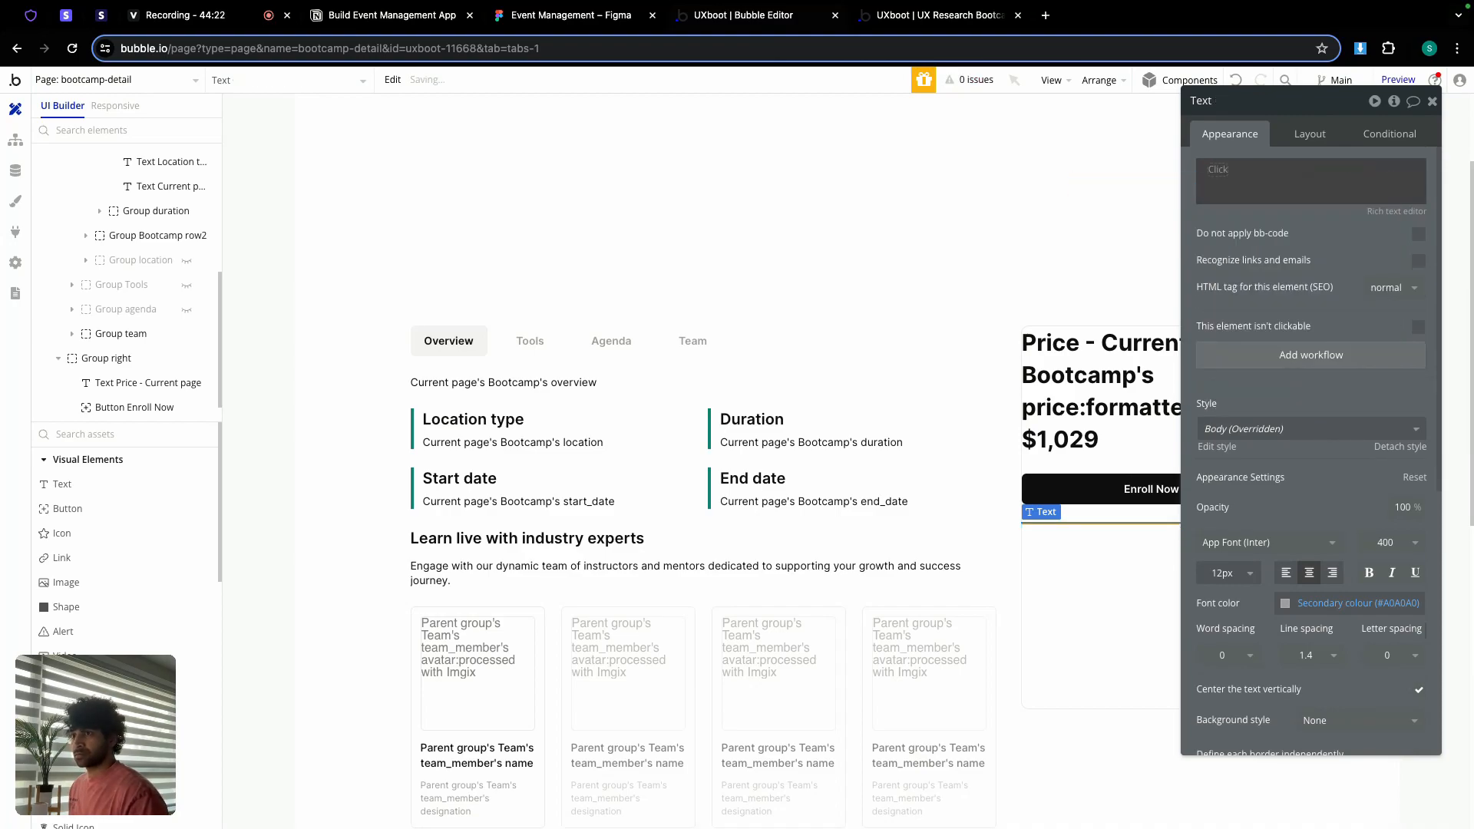
pyautogui.click(1249, 189)
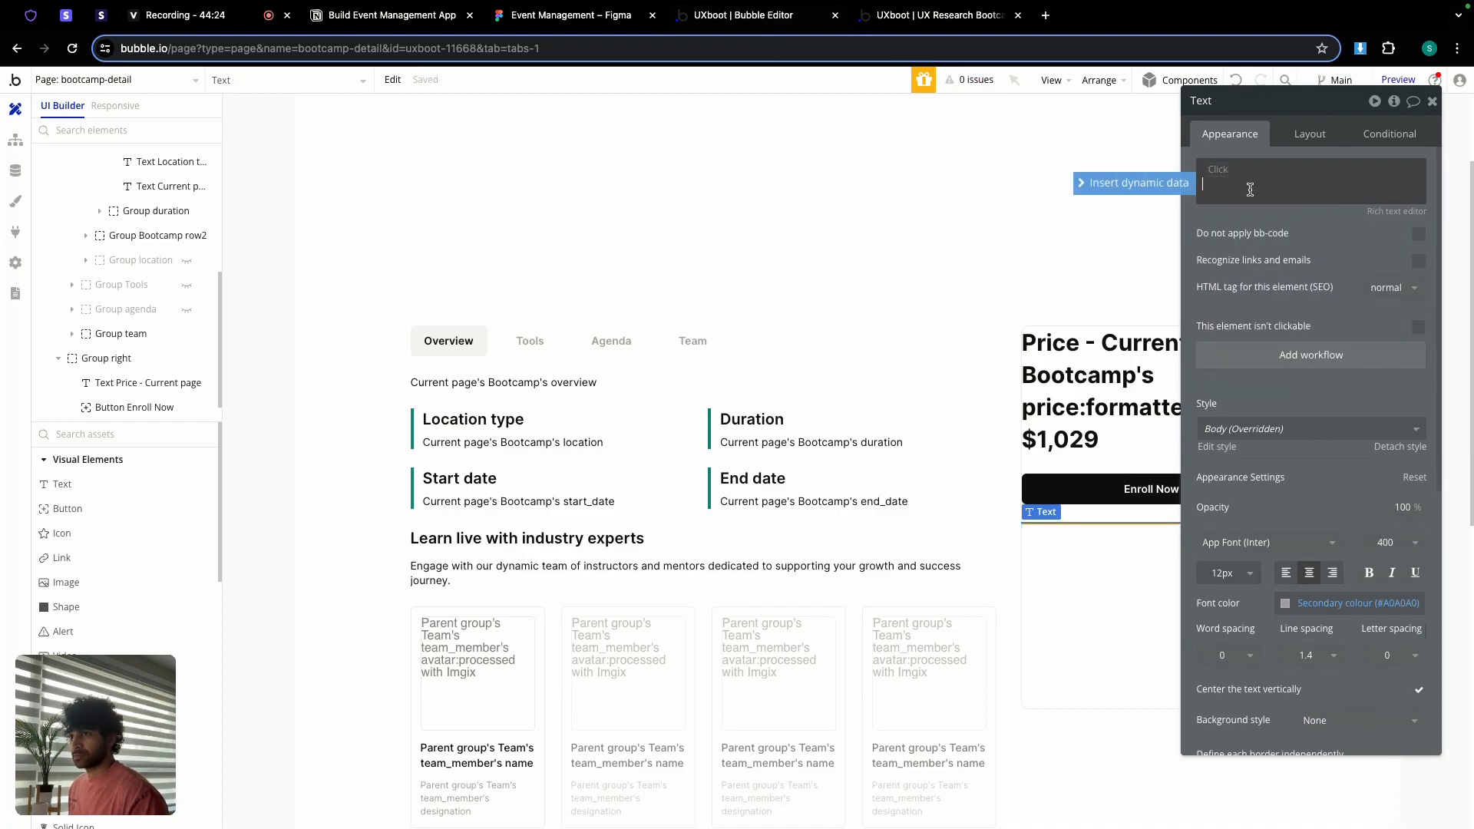
pyautogui.hotkey('ctrl', 'v')
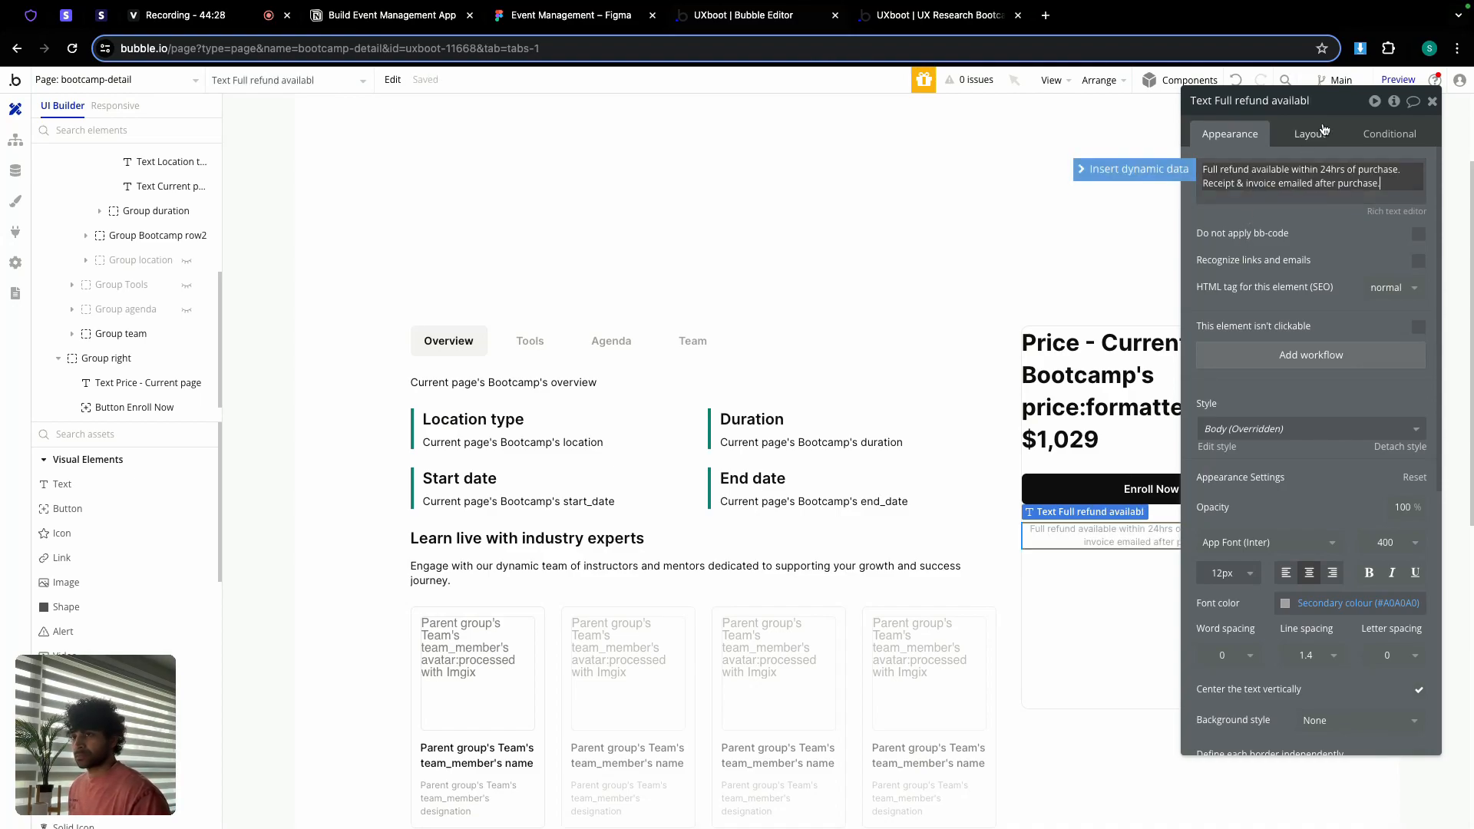
pyautogui.click(1432, 101)
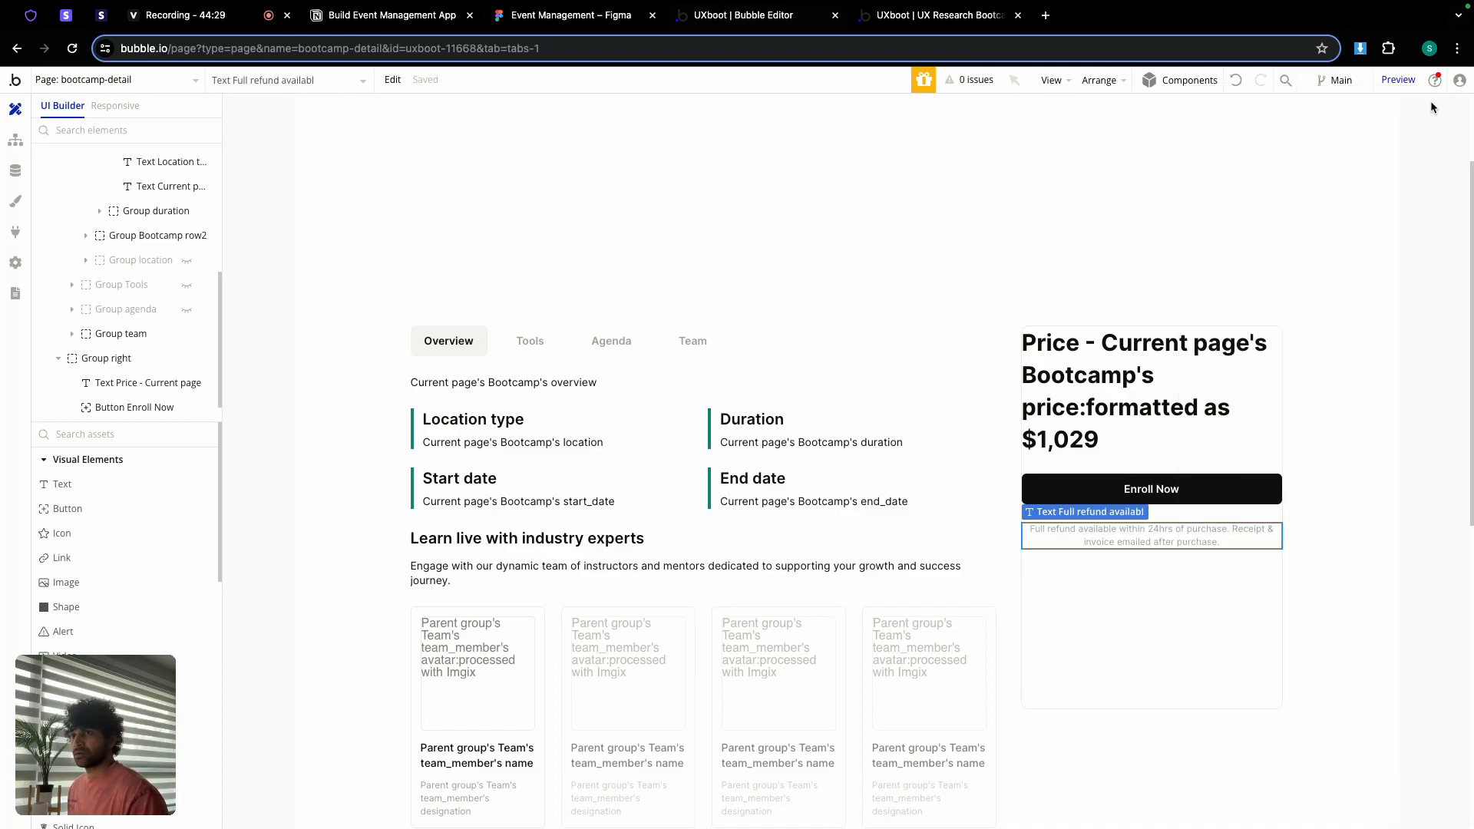
pyautogui.click(608, 23)
# Step: Check the Figma price/Enroll card's gap and padding, then select the price text and Enroll Now button in Bubble
pyautogui.click(822, 256)
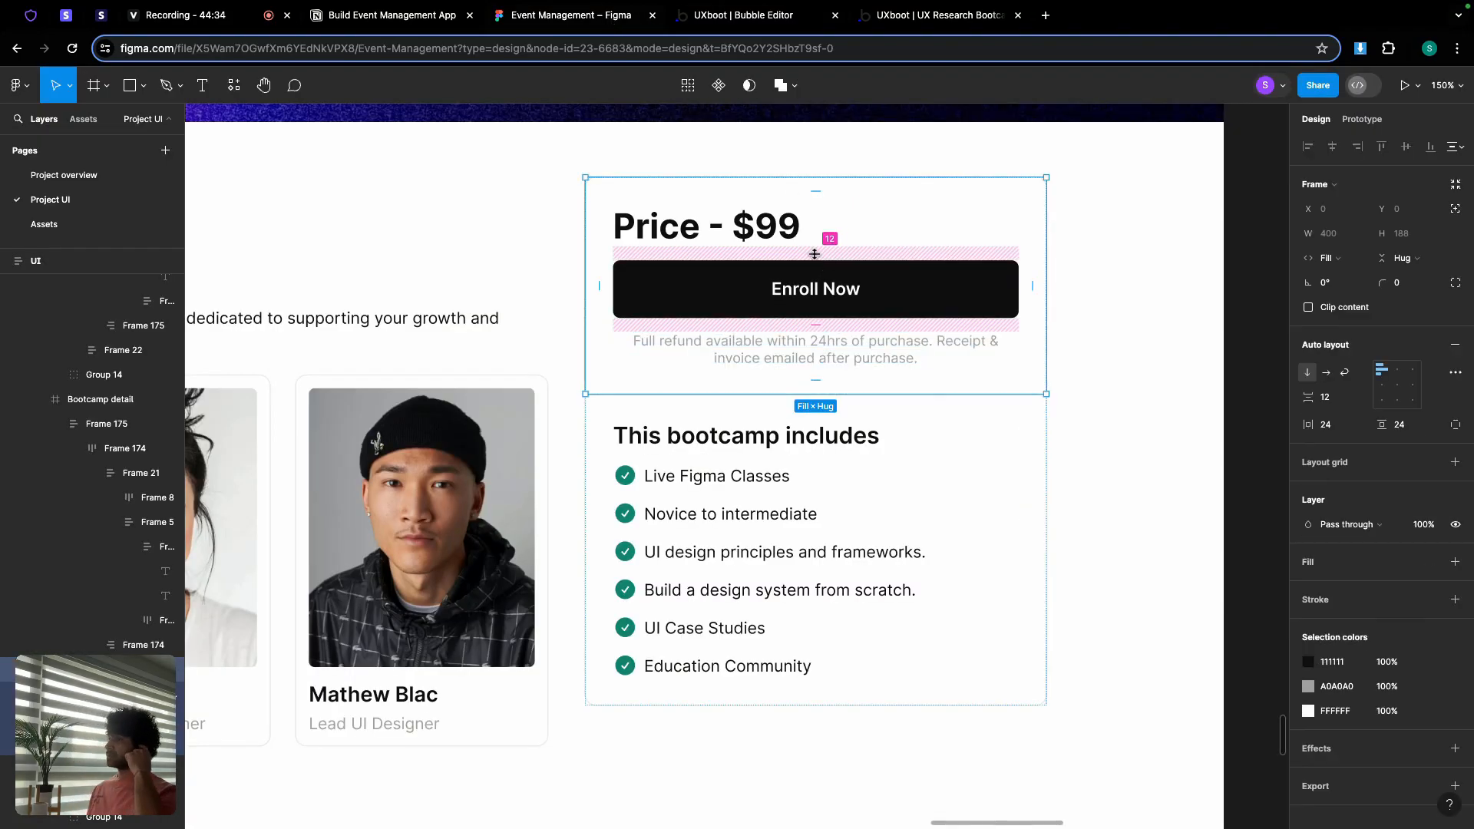
pyautogui.click(726, 19)
pyautogui.doubleClick(1072, 434)
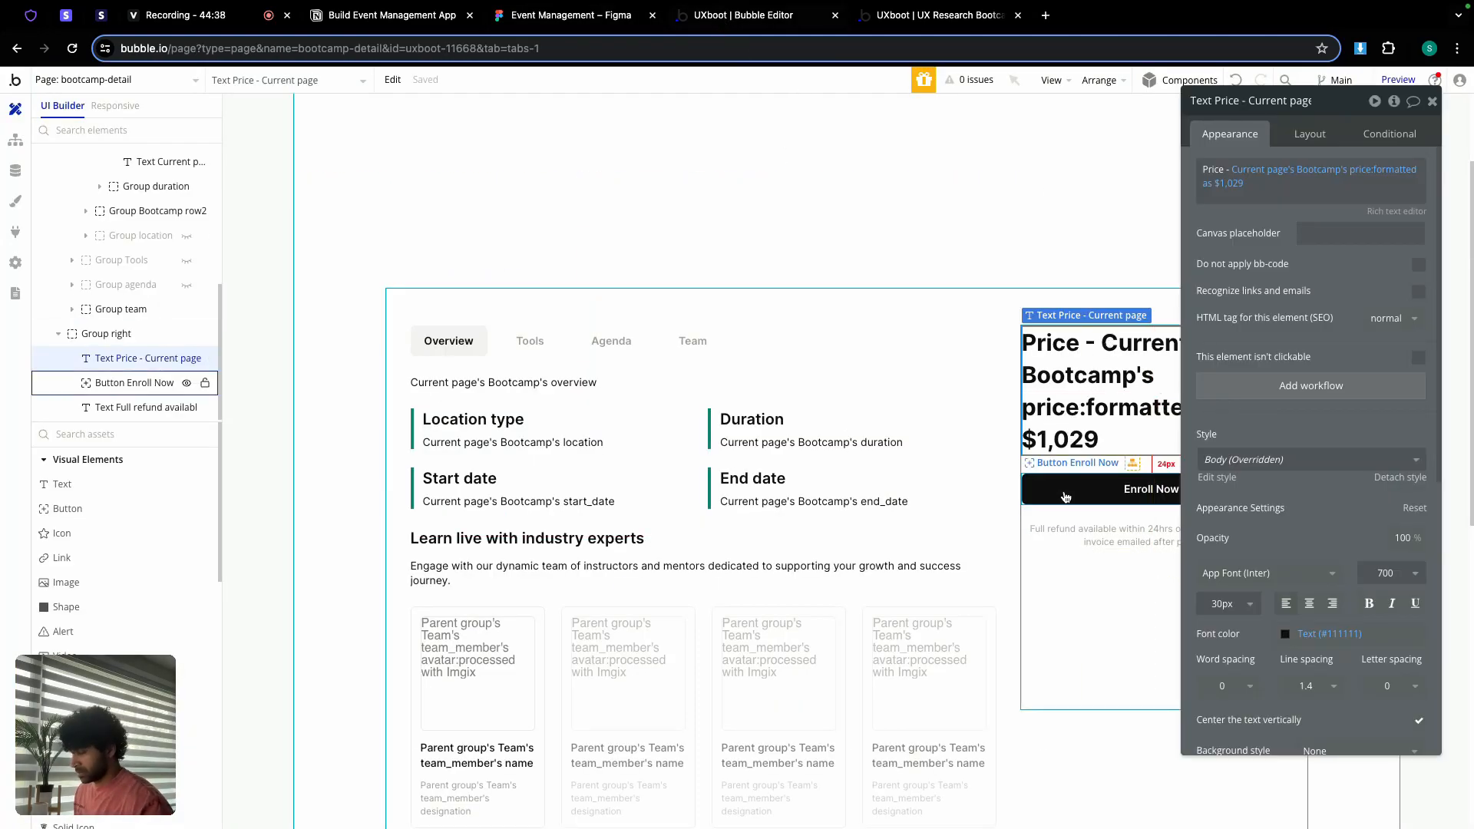
pyautogui.keyDown('shift'); pyautogui.click(1066, 496); pyautogui.keyUp('shift')
# Step: Group the price, Enroll Now button and refund note into a column named Group right top
pyautogui.keyDown('shift'); pyautogui.click(1075, 530); pyautogui.keyUp('shift')
pyautogui.rightClick(1074, 530)
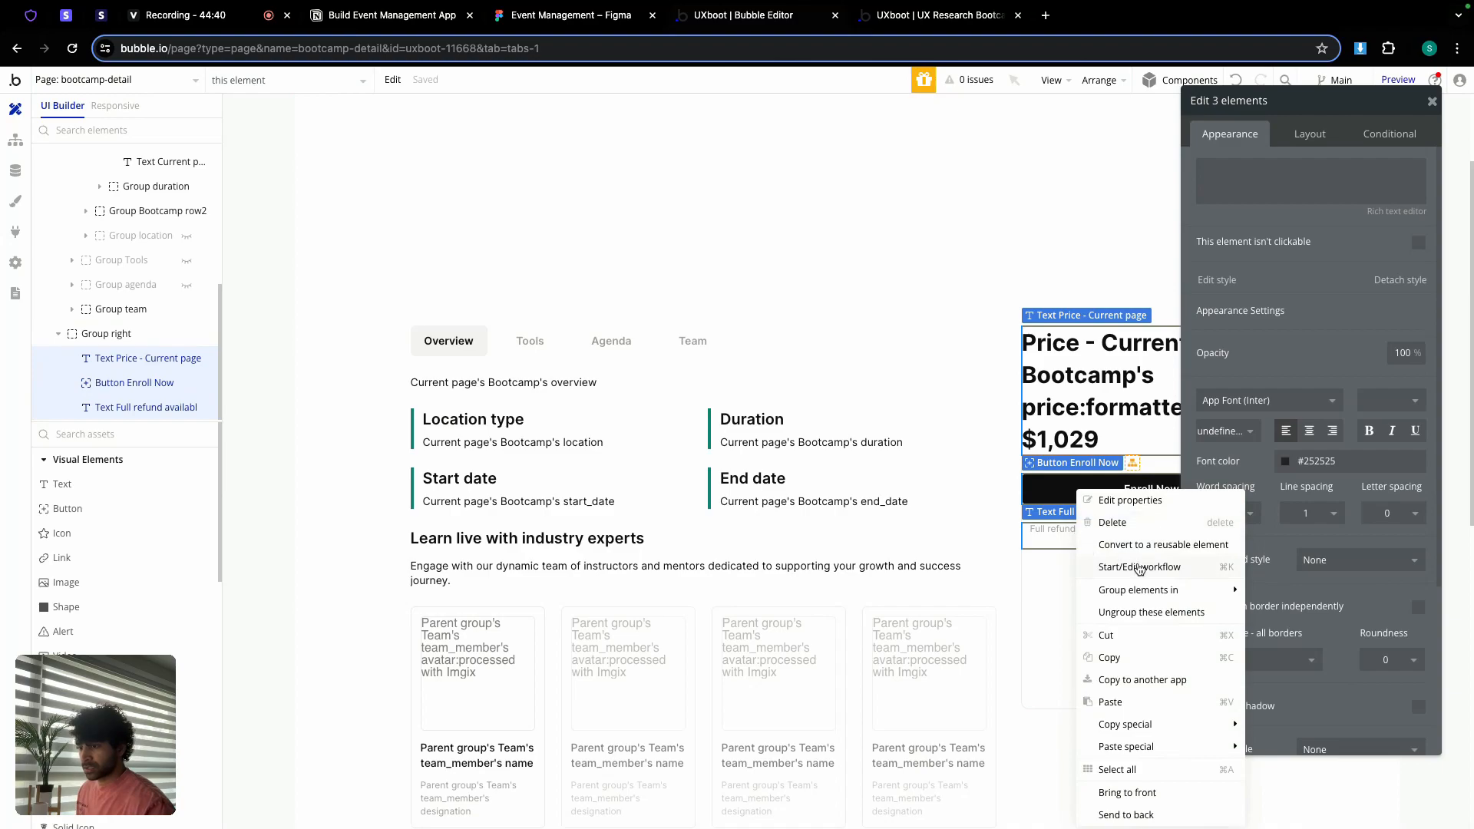
pyautogui.moveTo(1138, 590)
pyautogui.click(1281, 637)
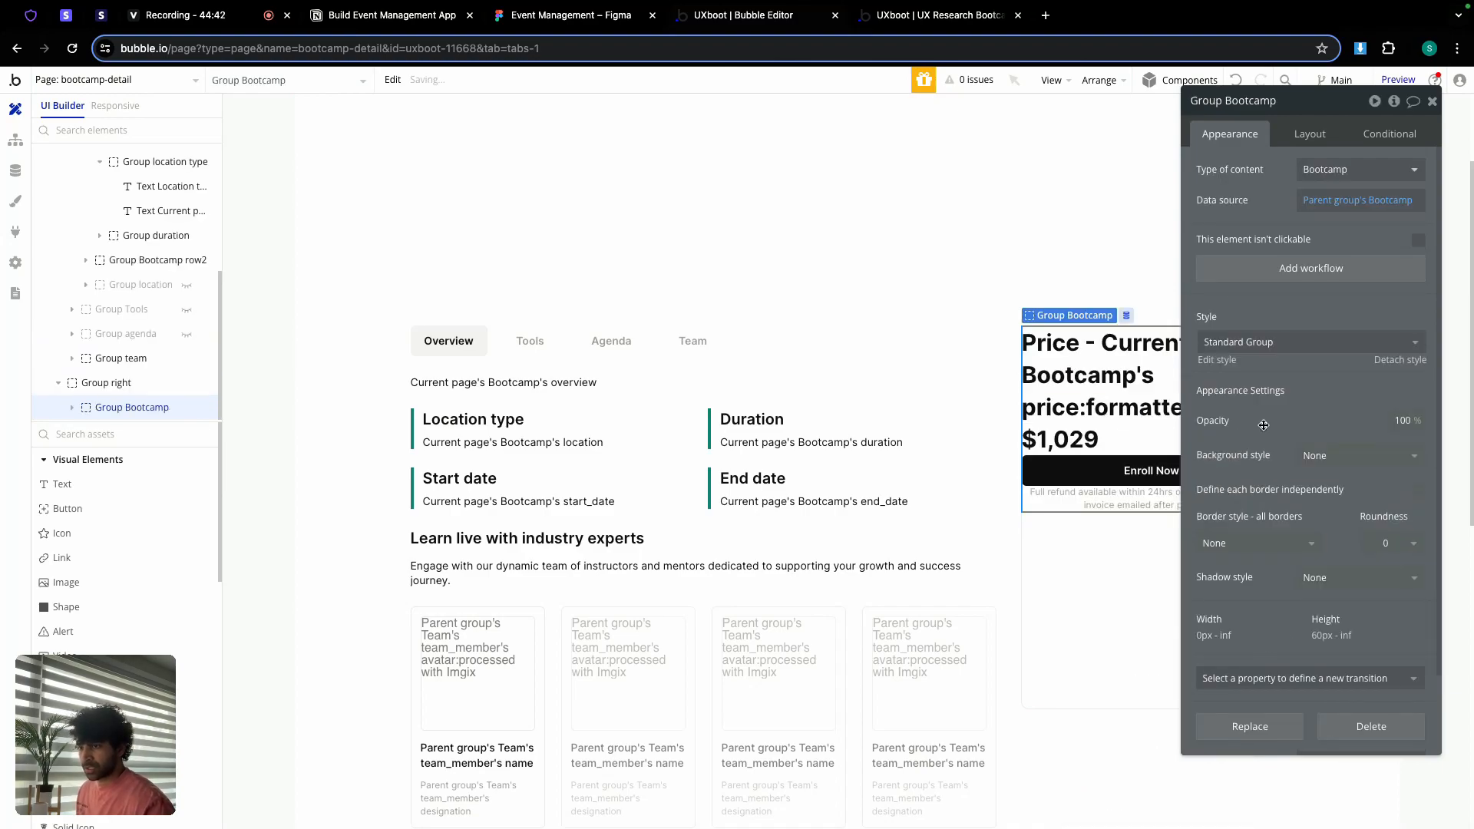
pyautogui.doubleClick(1249, 100)
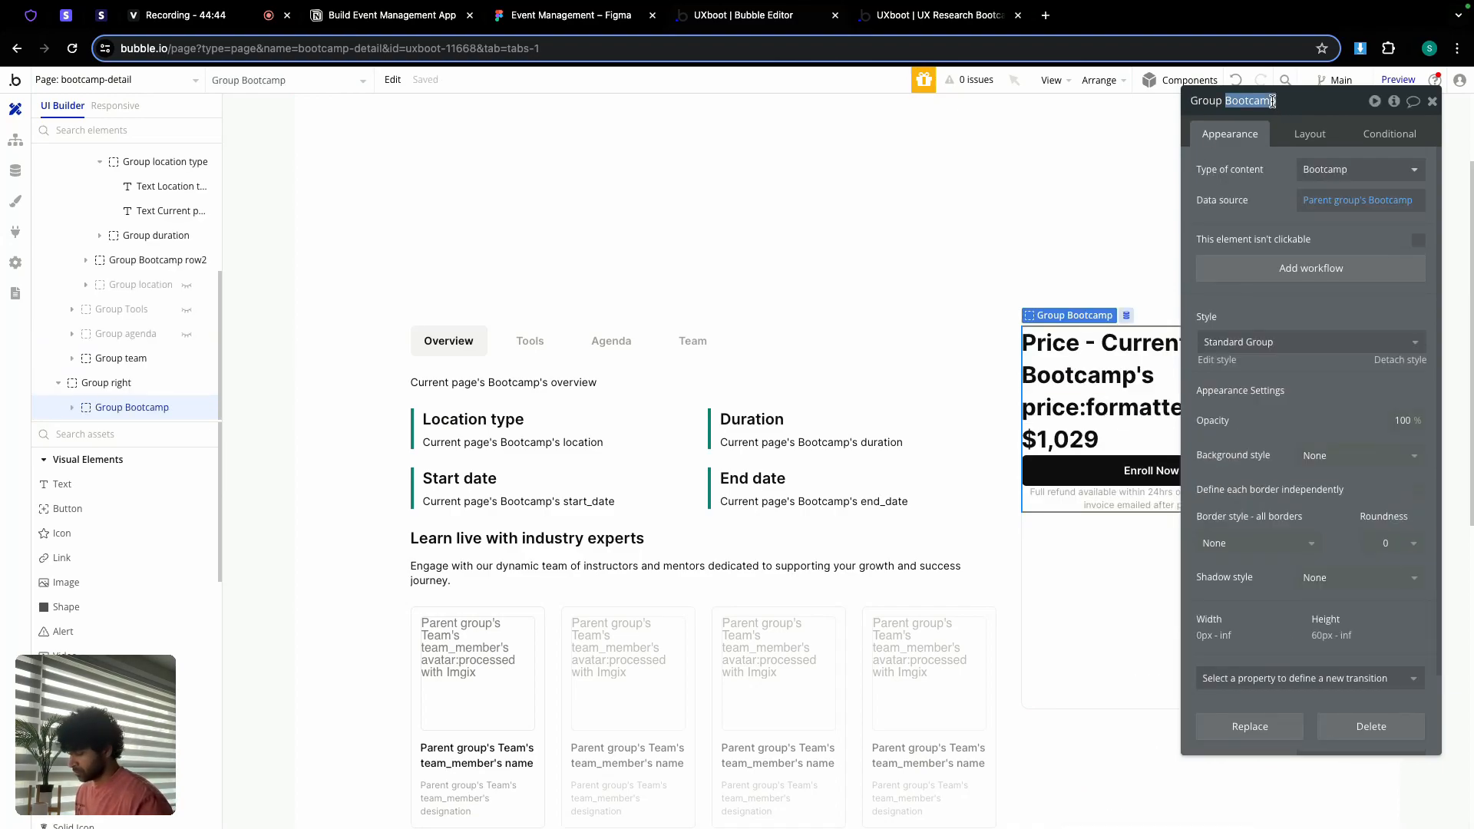
pyautogui.write('right t')
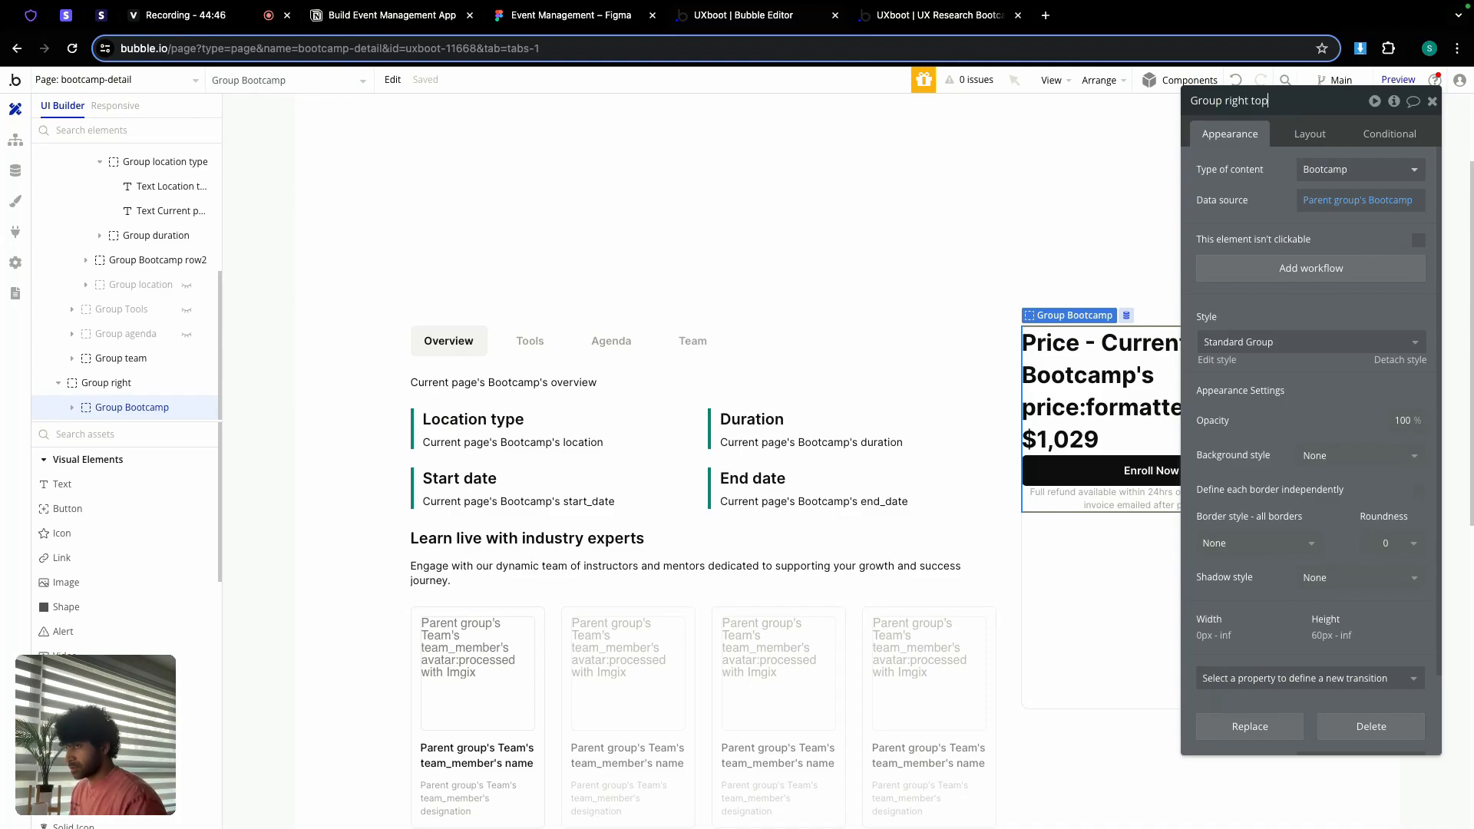
# Step: Give Group right top a 12 px row gap, min height 0 and 24 px padding on all sides
pyautogui.click(1309, 135)
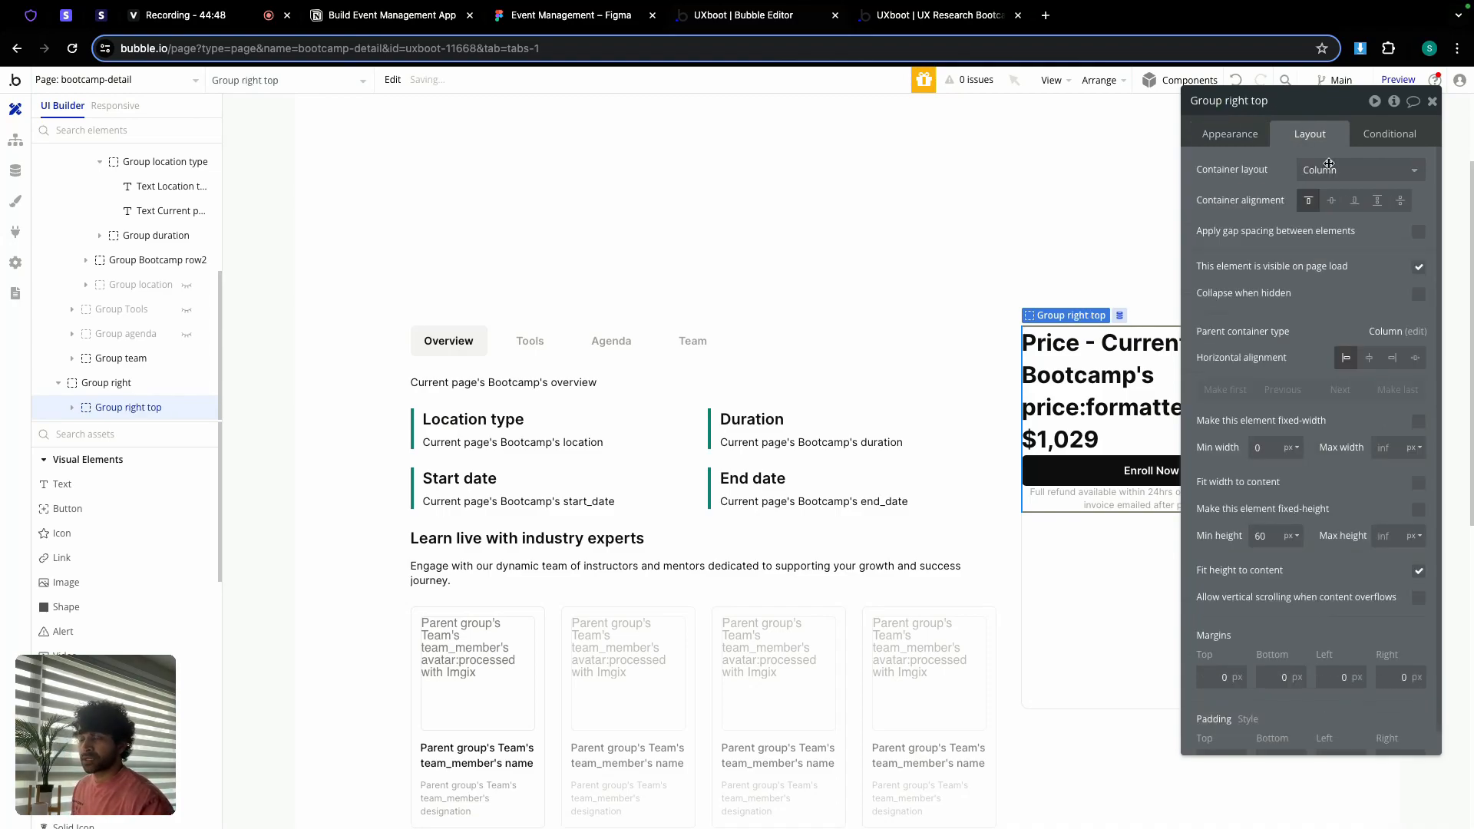
pyautogui.click(1418, 231)
pyautogui.write('12')
pyautogui.click(1276, 567)
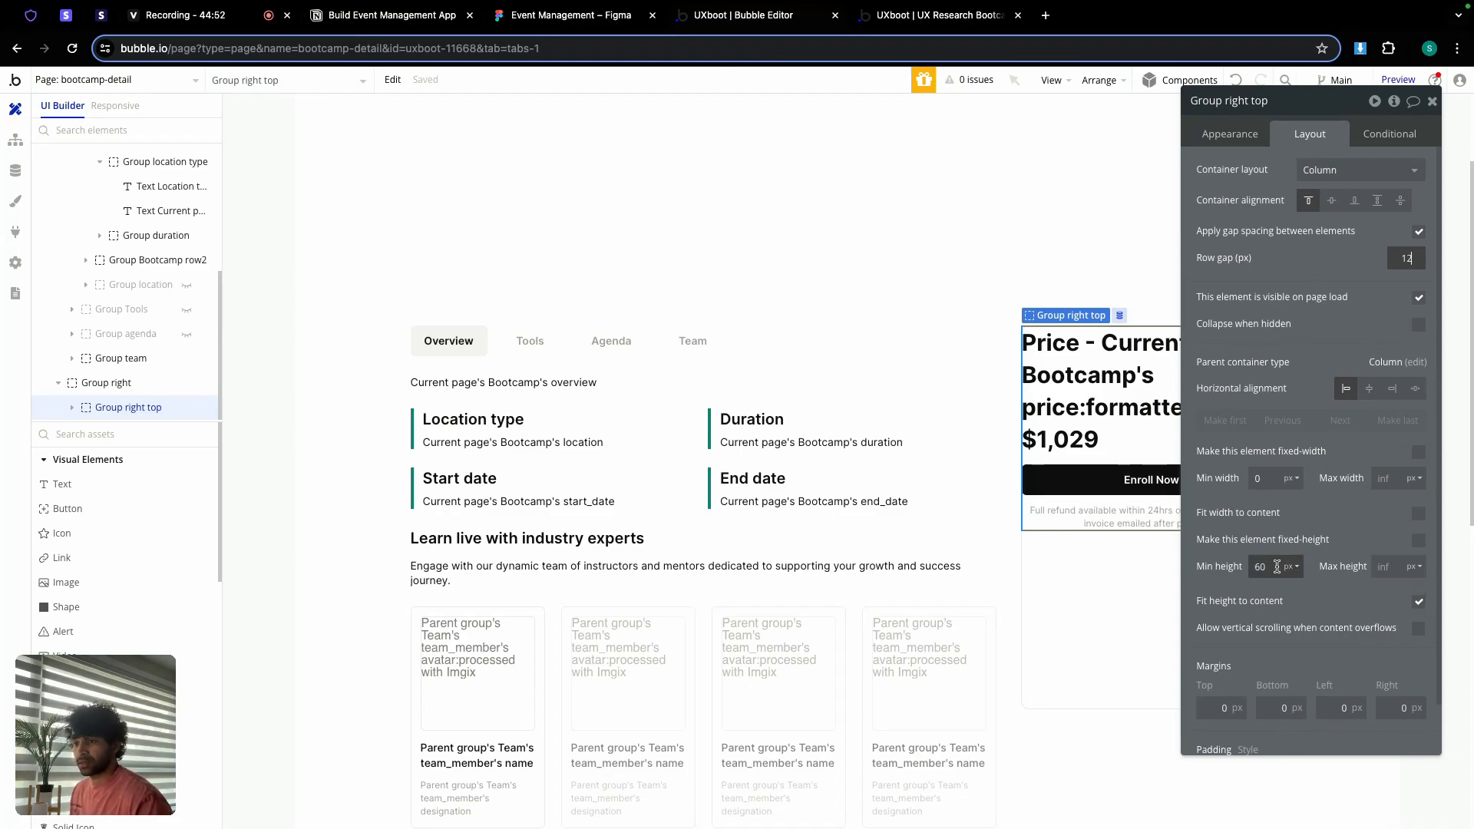
pyautogui.write('0')
pyautogui.scroll(-1, 1267, 614)
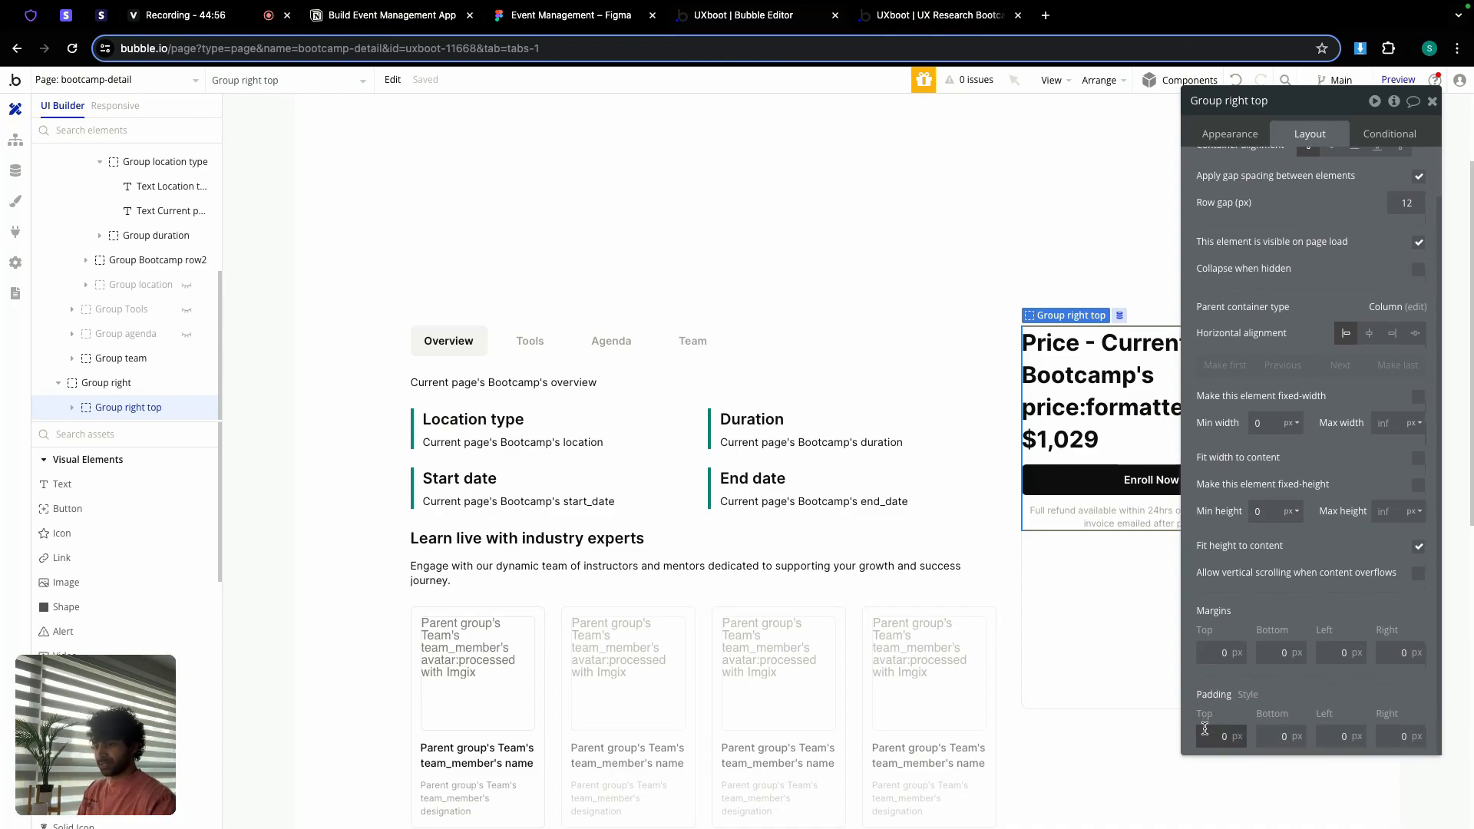
pyautogui.write('24')
pyautogui.press('Tab')
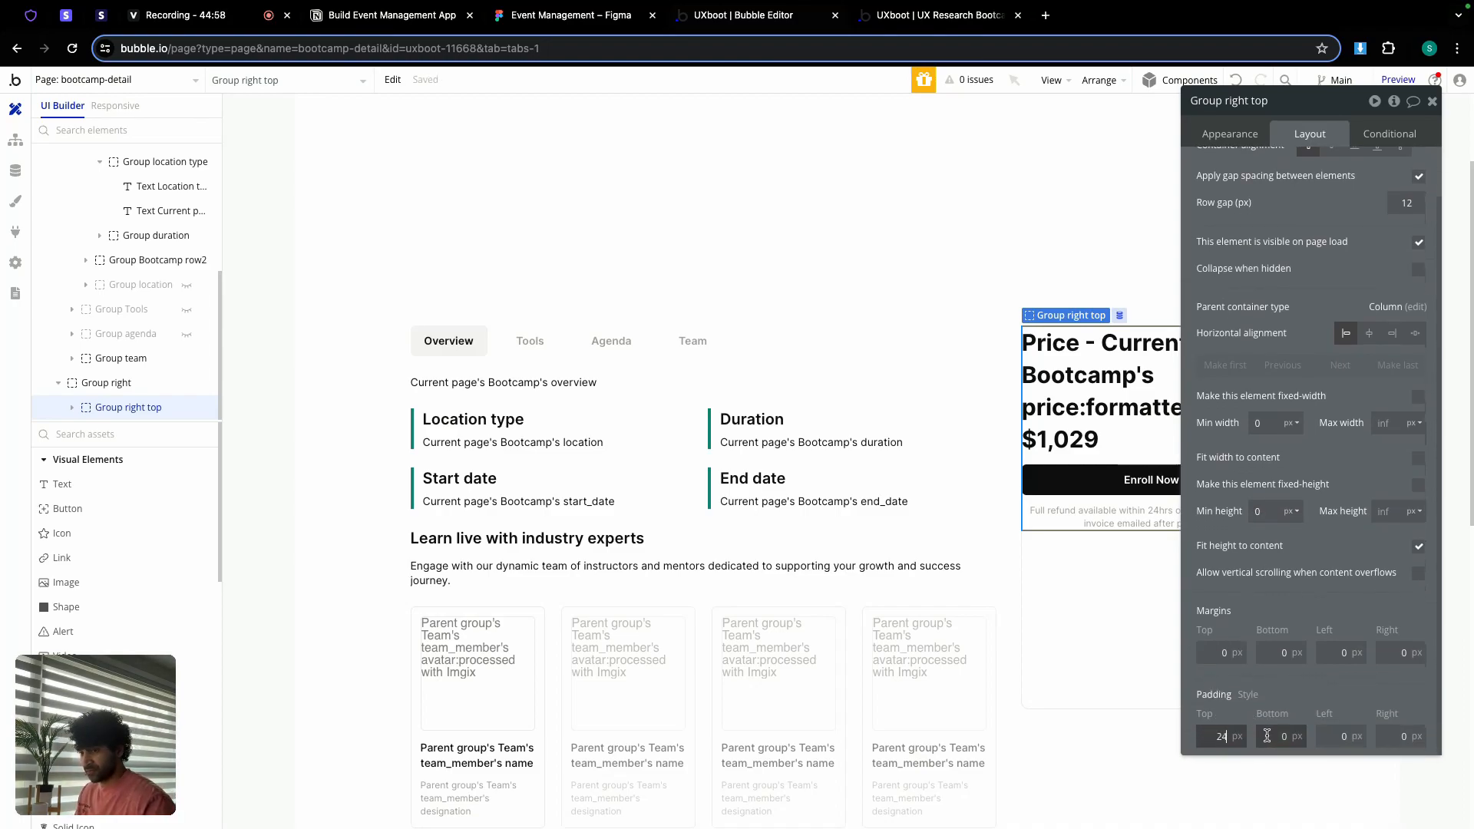
pyautogui.write('24')
pyautogui.press('Tab')
pyautogui.write('24')
pyautogui.press('Tab')
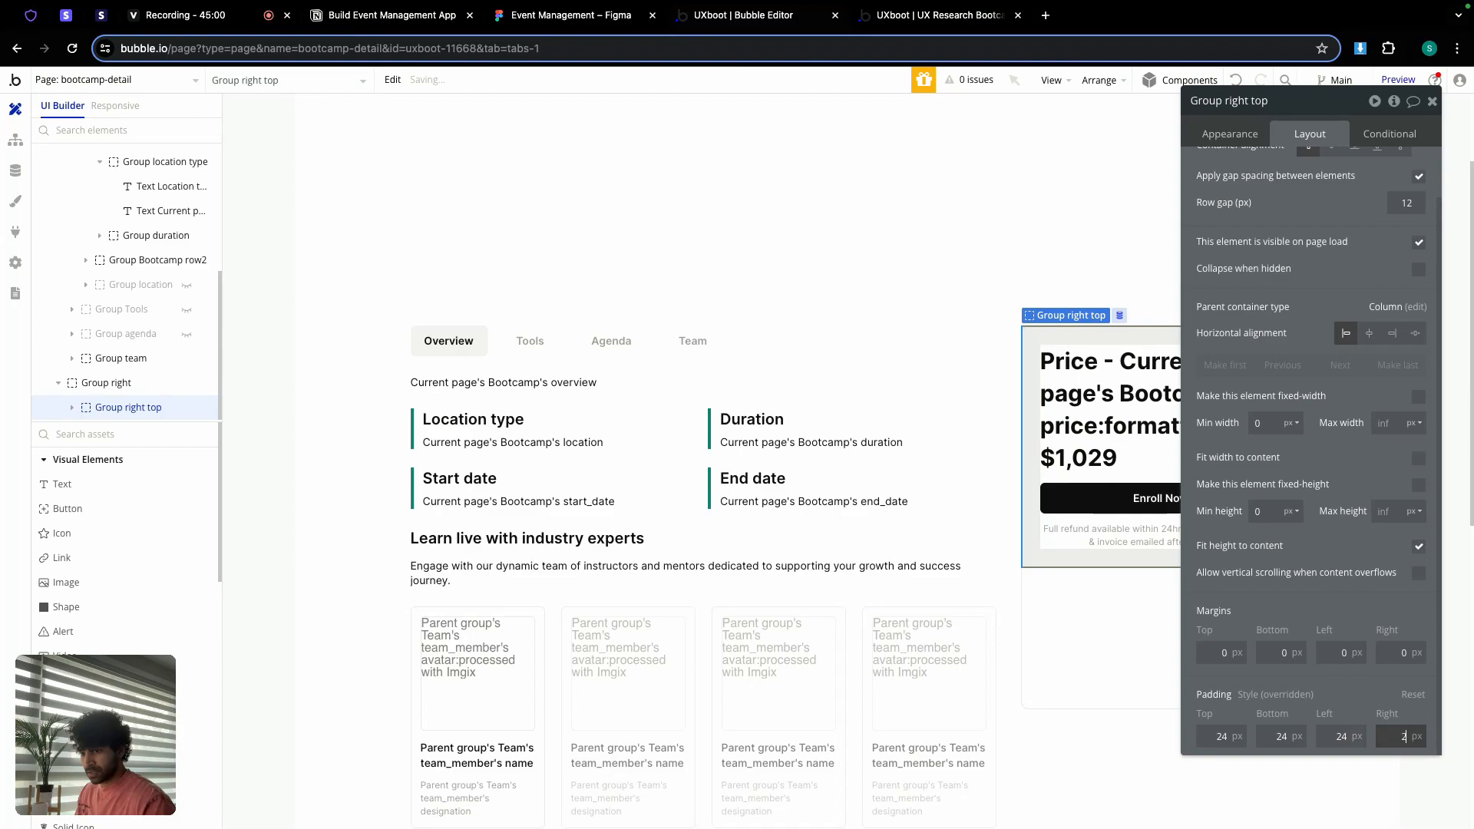
pyautogui.write('24')
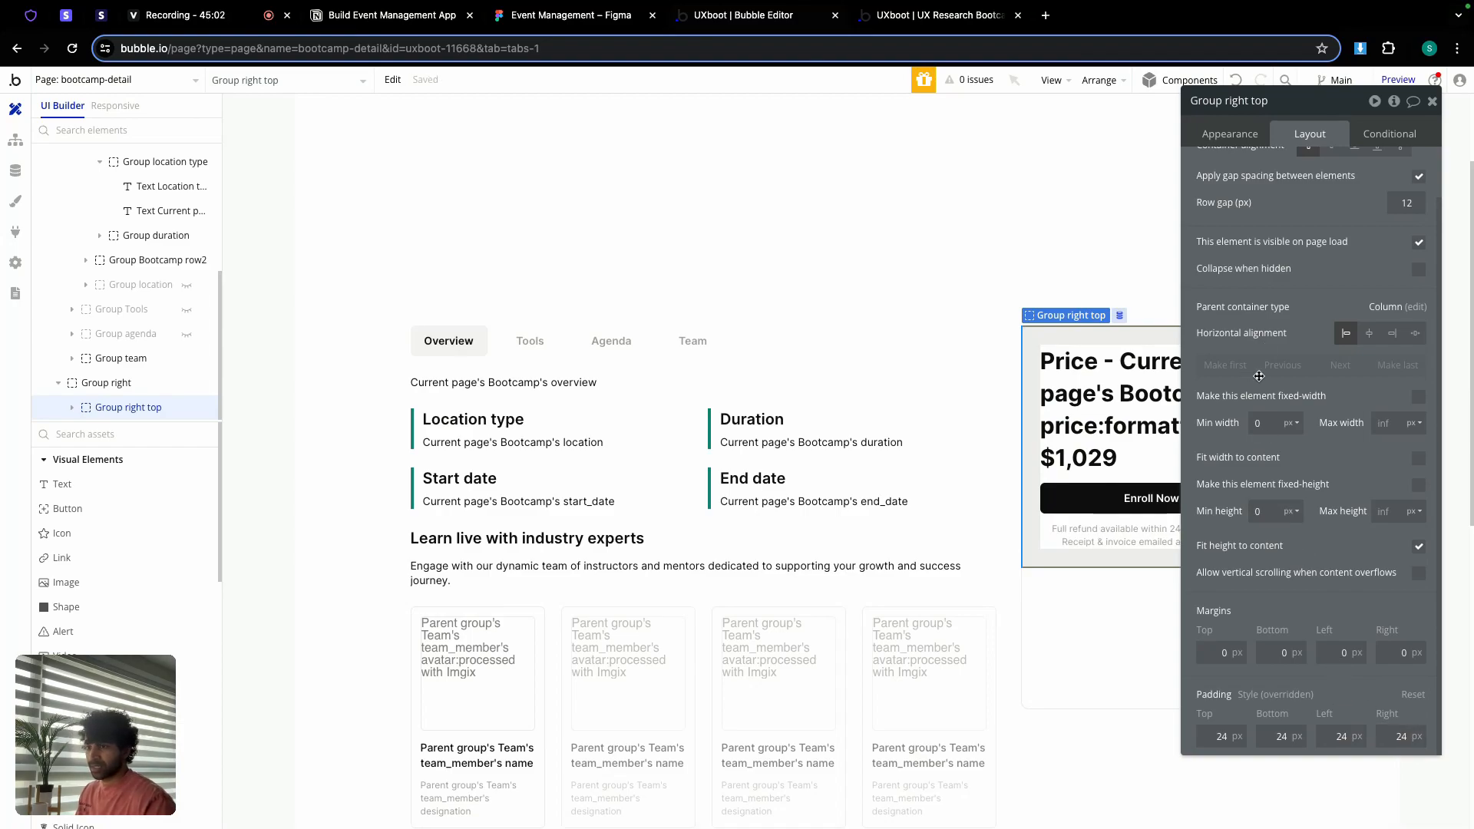
# Step: Check the outer Frame 175 spacing in the Figma design
pyautogui.click(513, 17)
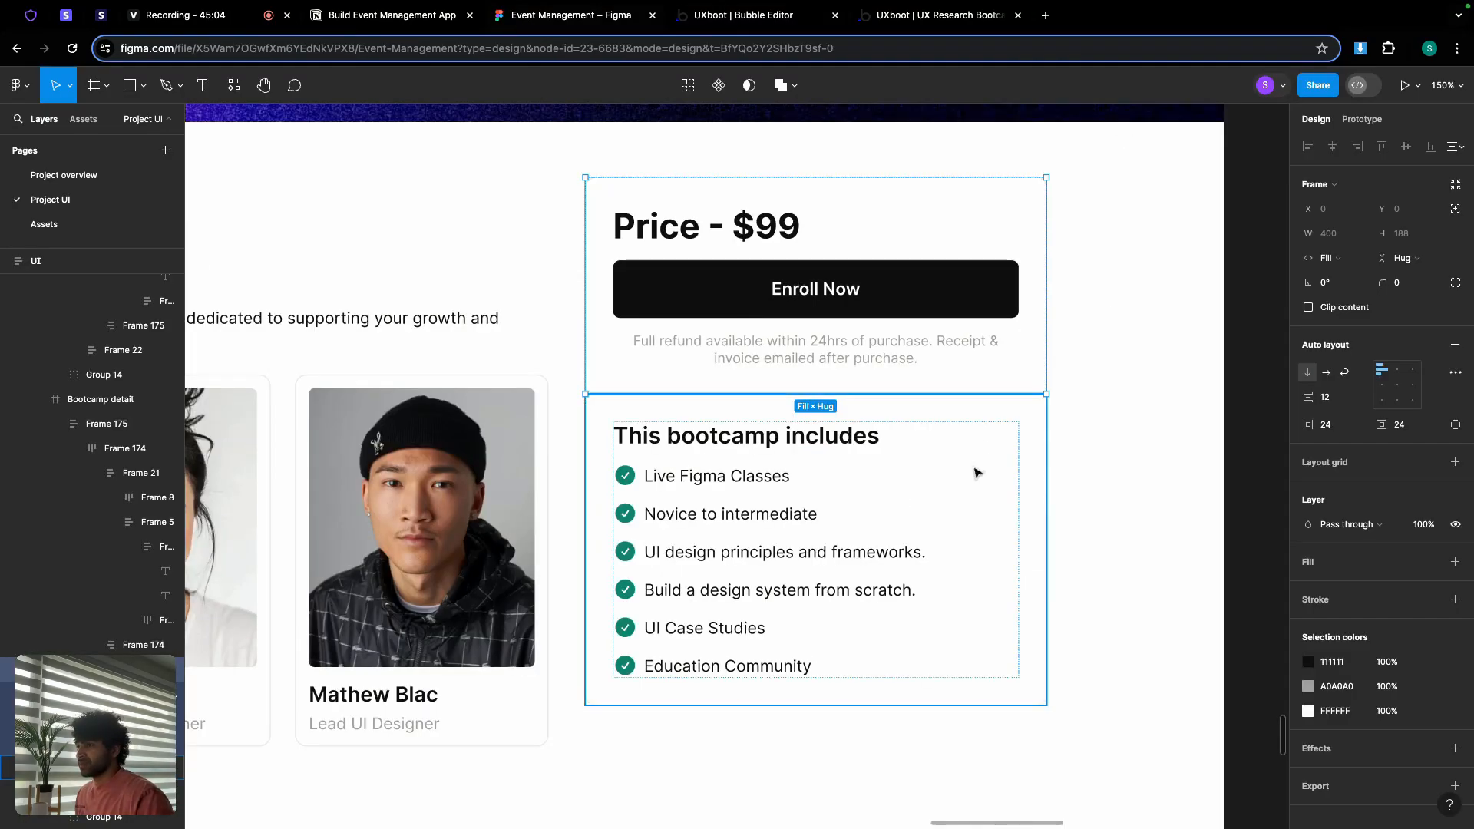
pyautogui.click(1075, 426)
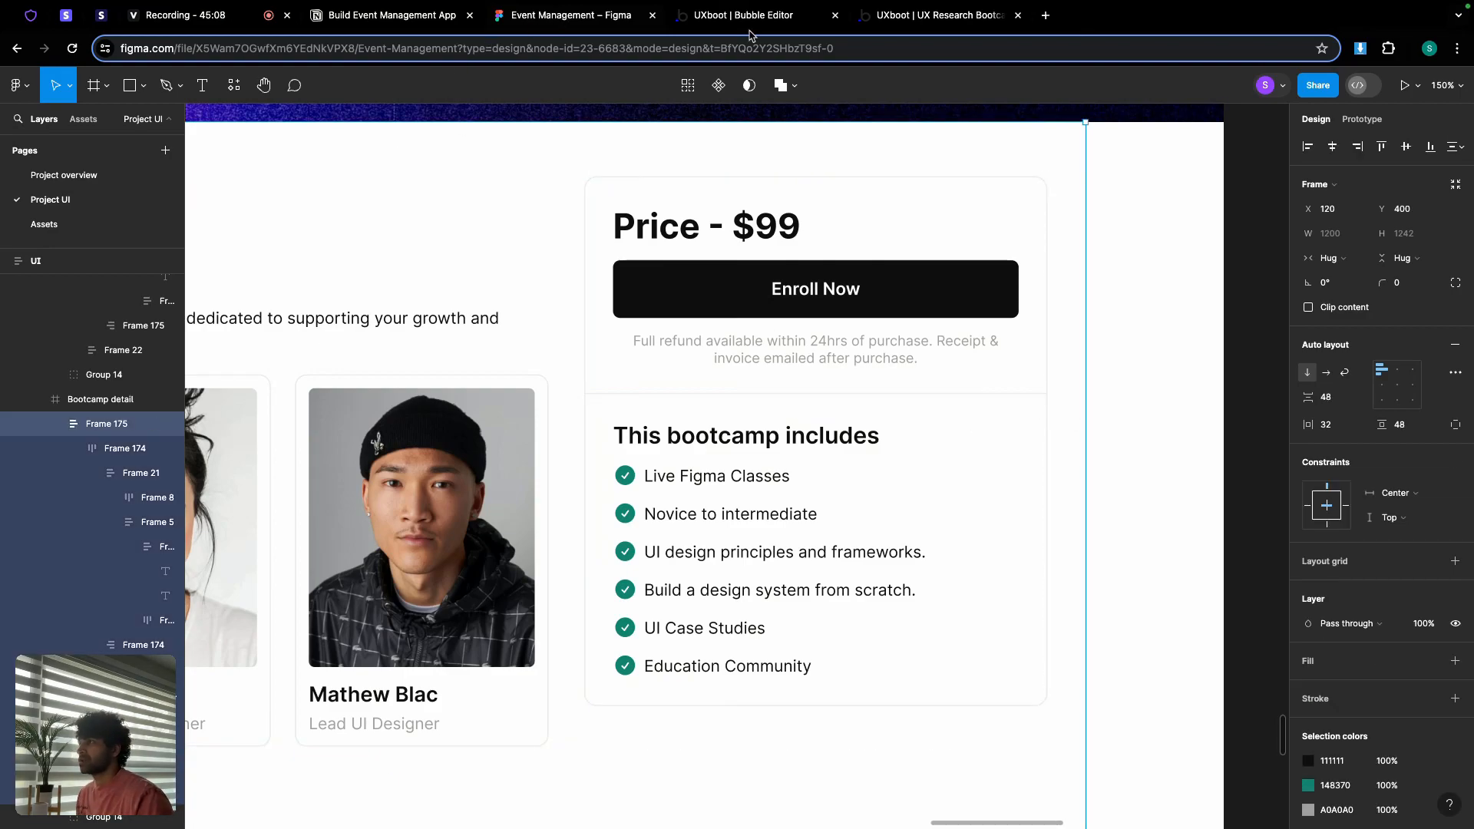
pyautogui.click(784, 19)
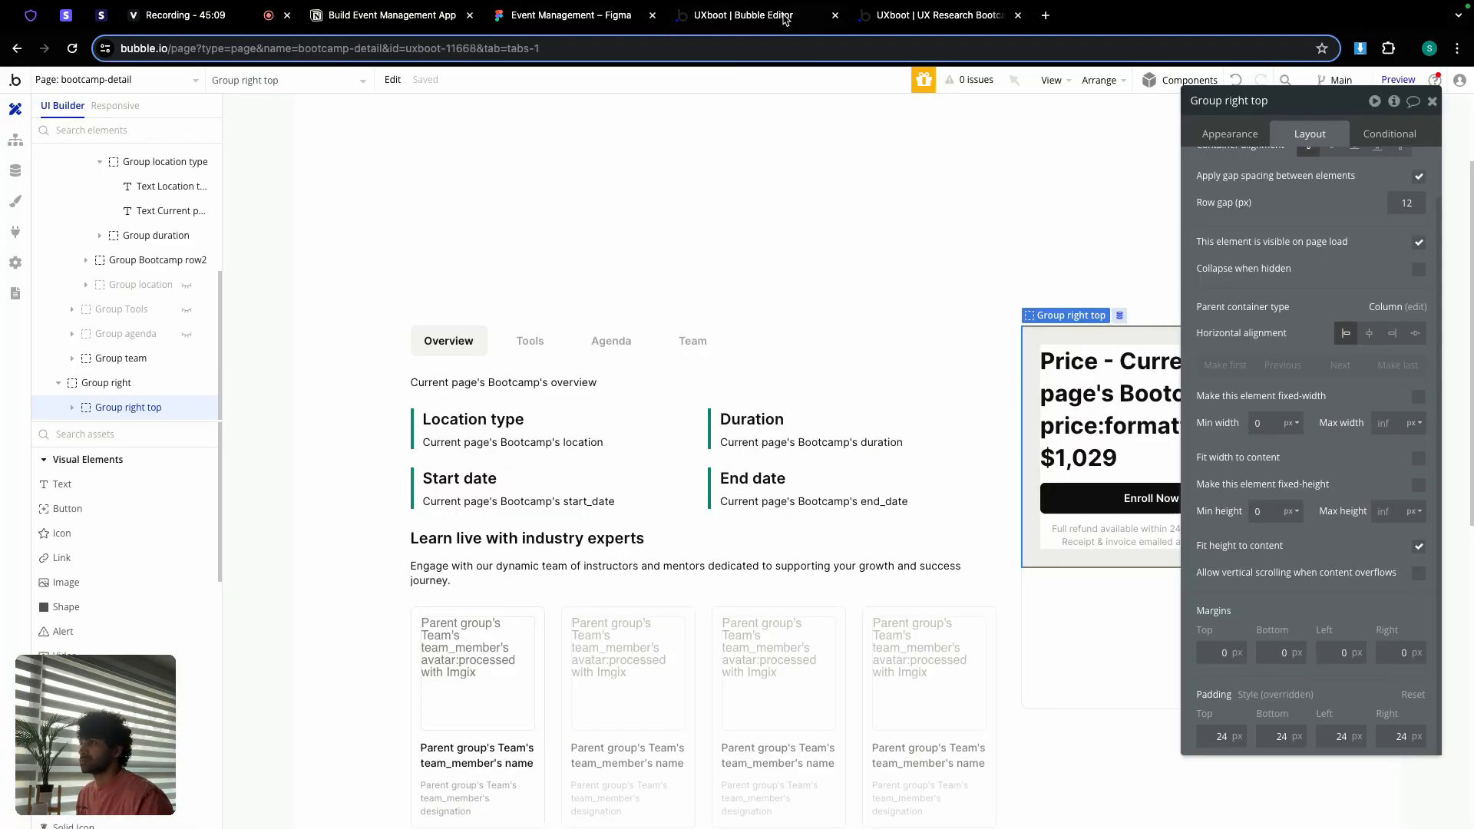
# Step: Give Group right top a solid 2 px light-grey #EBEBEB bottom border
pyautogui.click(1227, 136)
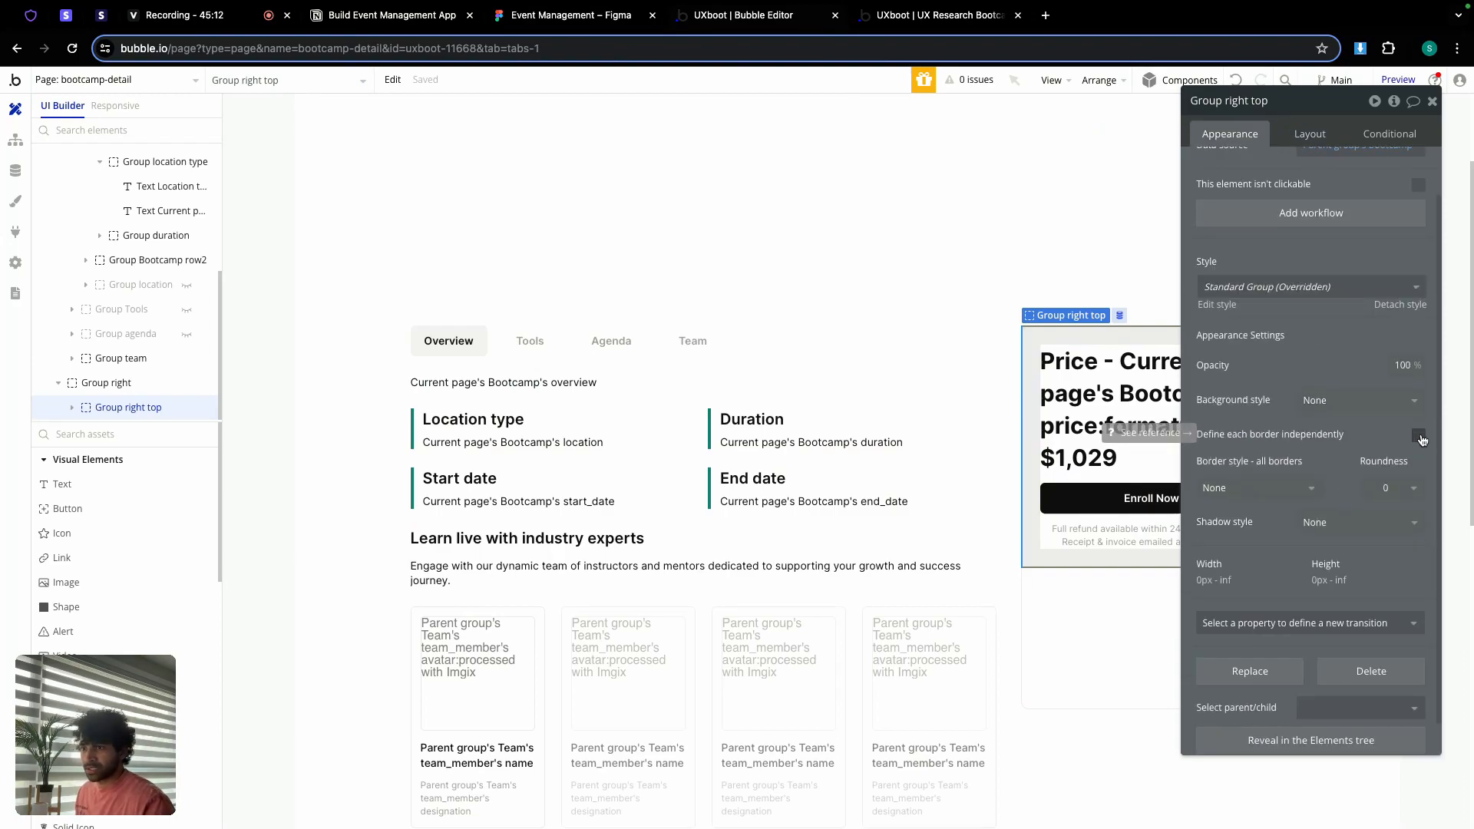
pyautogui.click(1418, 436)
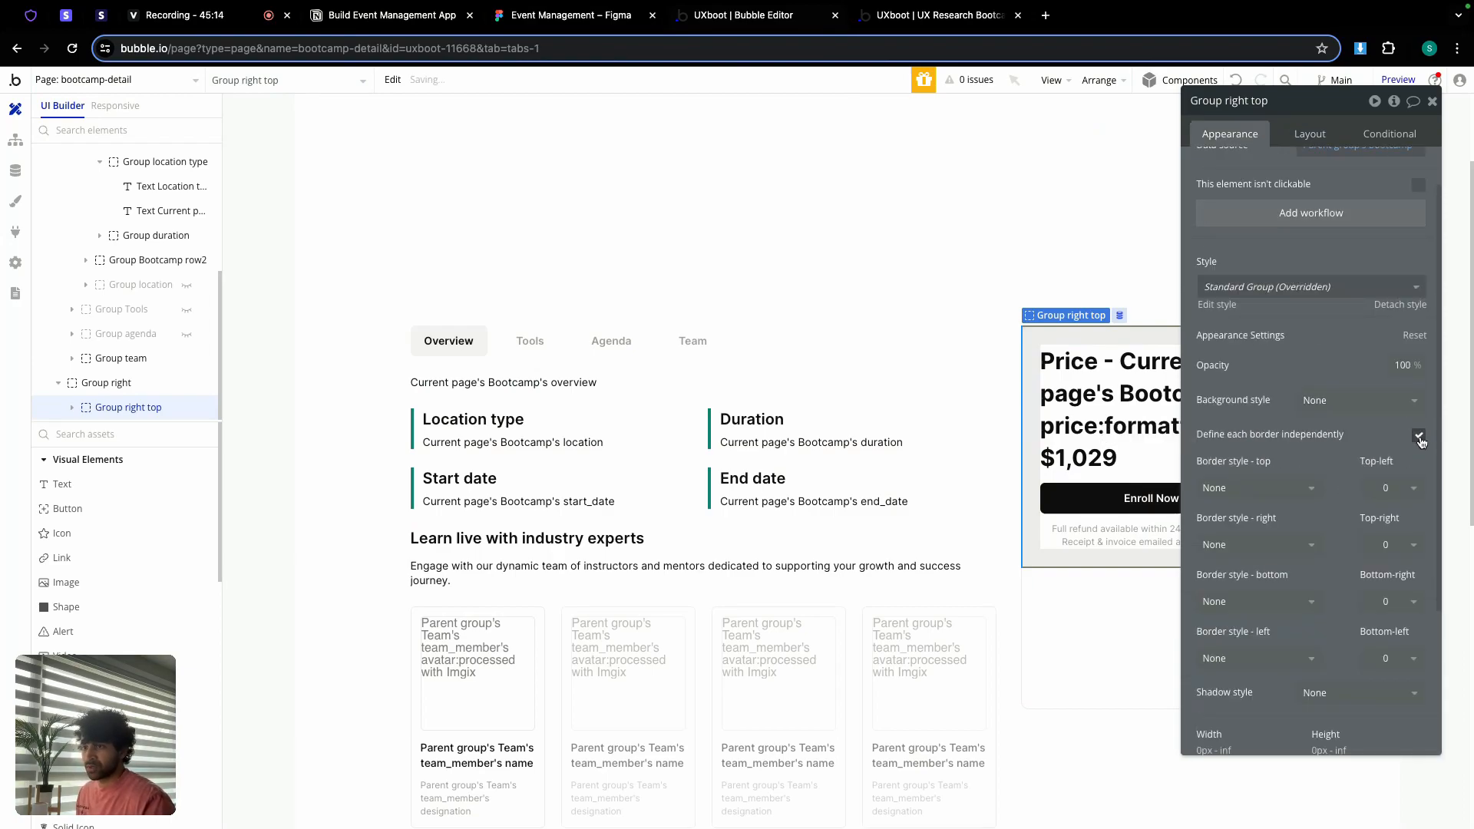
pyautogui.scroll(-1, 1305, 545)
pyautogui.click(1259, 573)
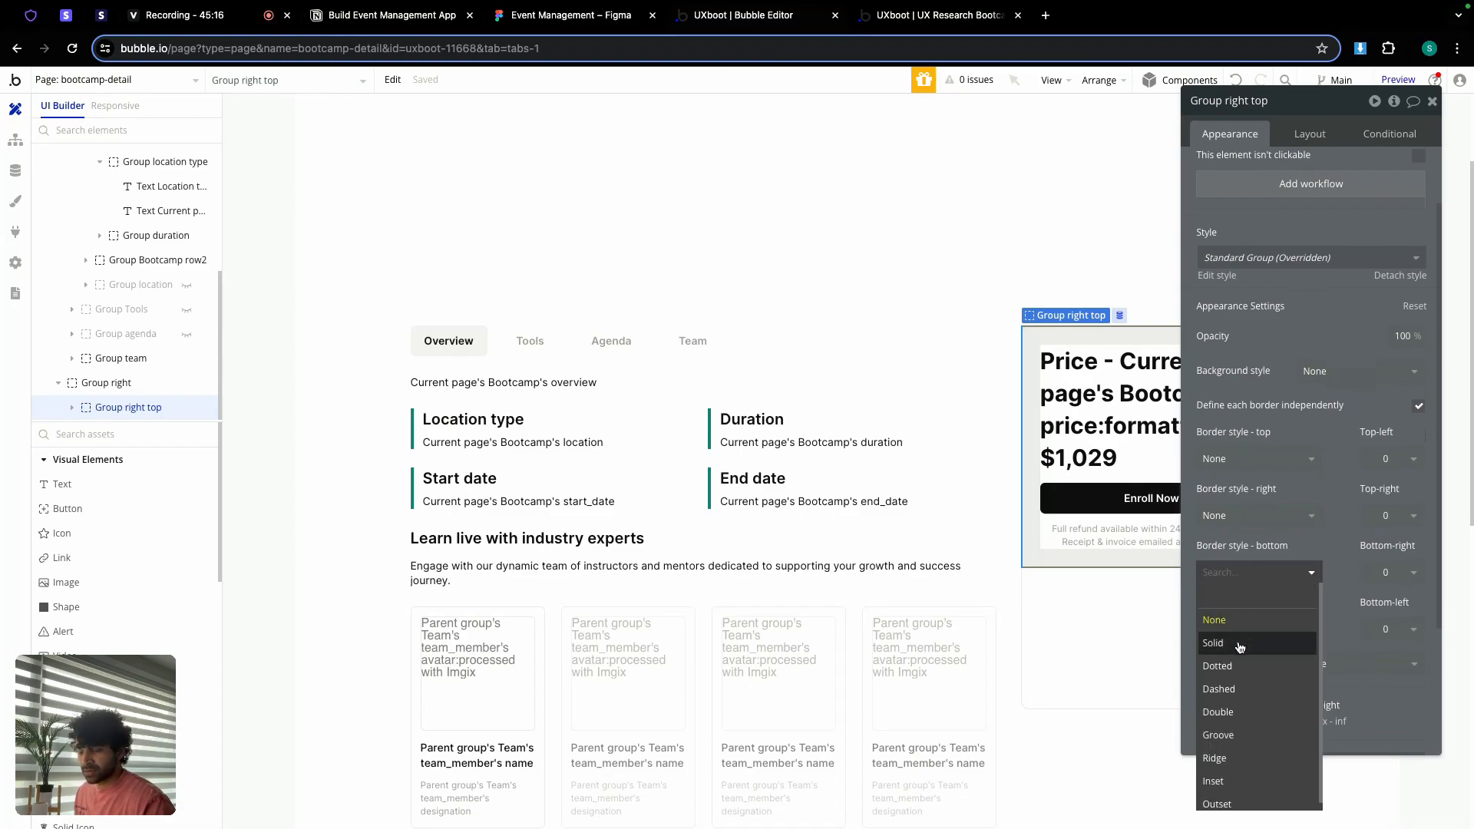
pyautogui.click(1240, 645)
pyautogui.click(1281, 605)
pyautogui.click(1257, 674)
pyautogui.click(1305, 633)
pyautogui.click(1280, 813)
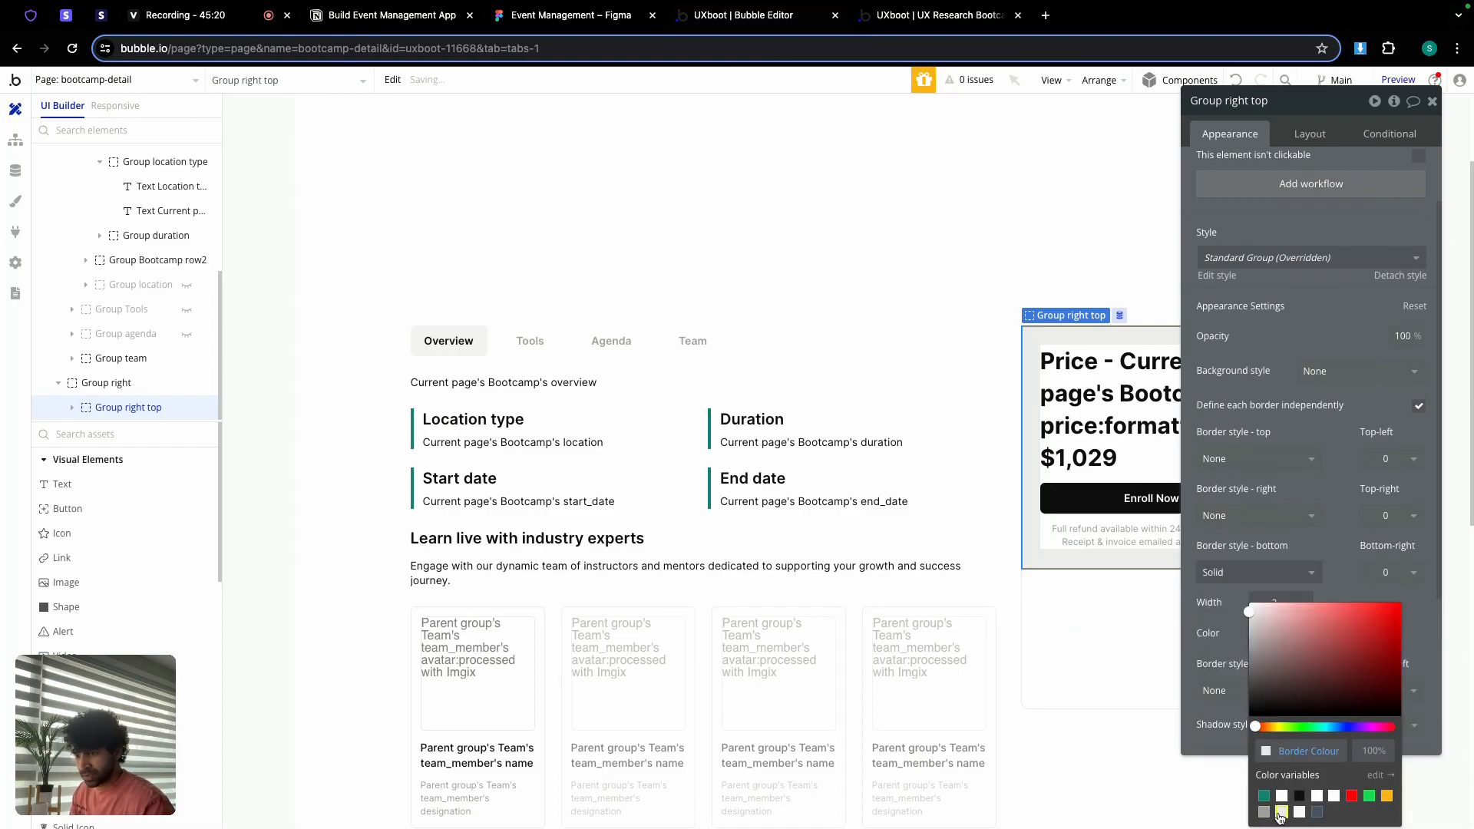
pyautogui.click(1336, 594)
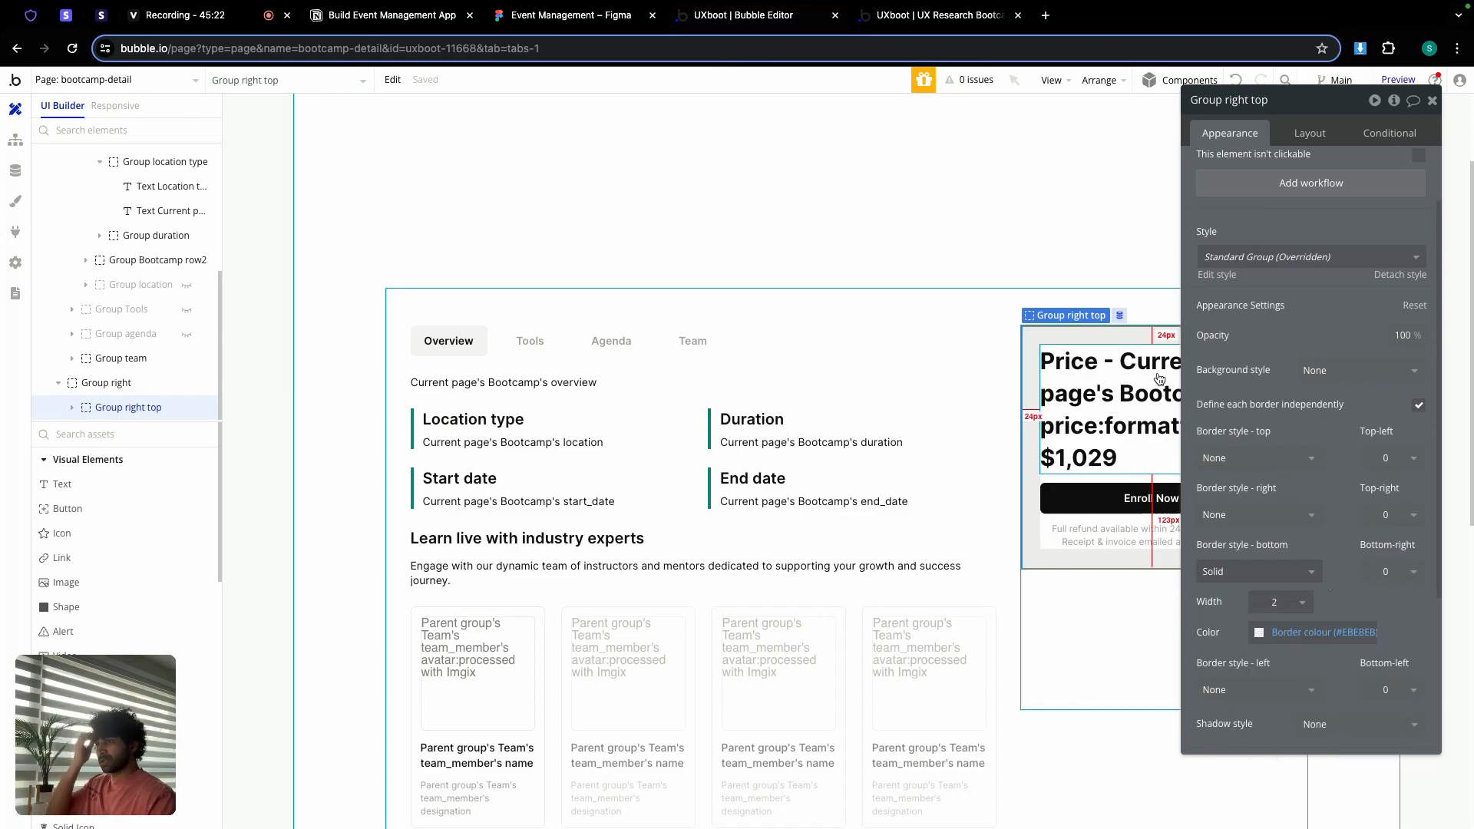
# Step: Preview the live bootcamp page, then thin the bottom border to 1 px
pyautogui.click(919, 22)
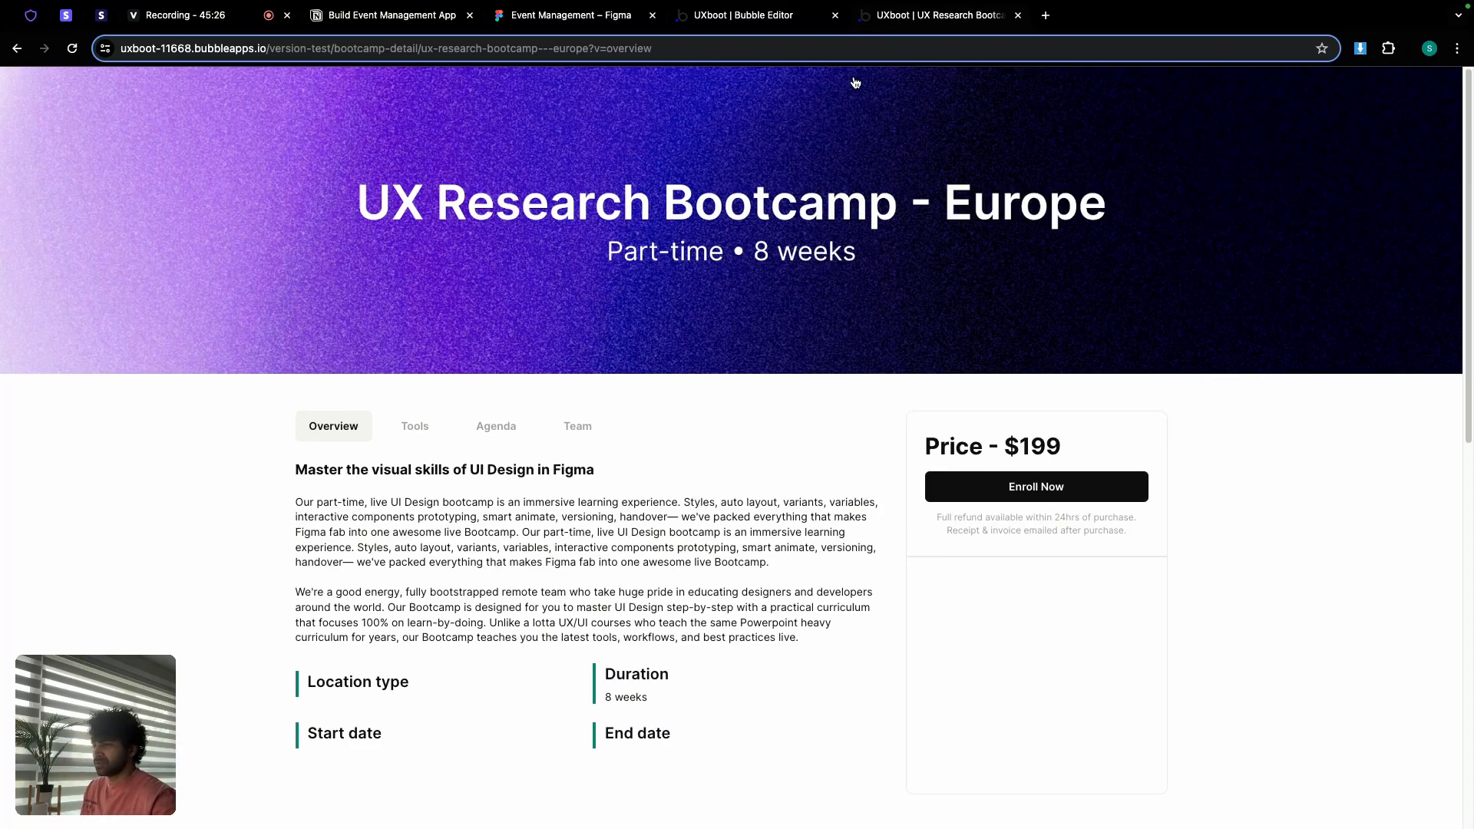
pyautogui.click(748, 25)
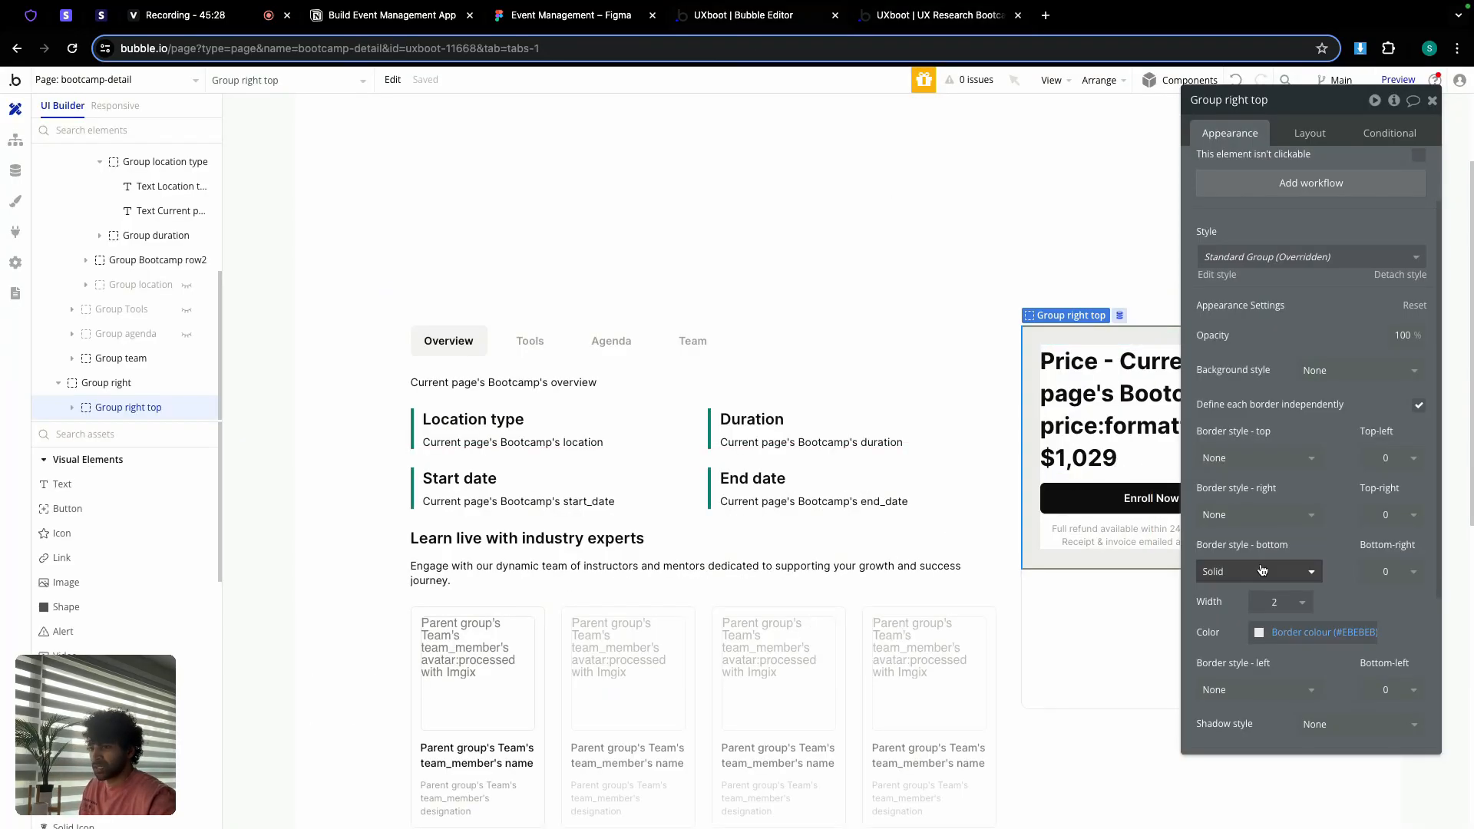
pyautogui.click(1279, 602)
pyautogui.click(1266, 653)
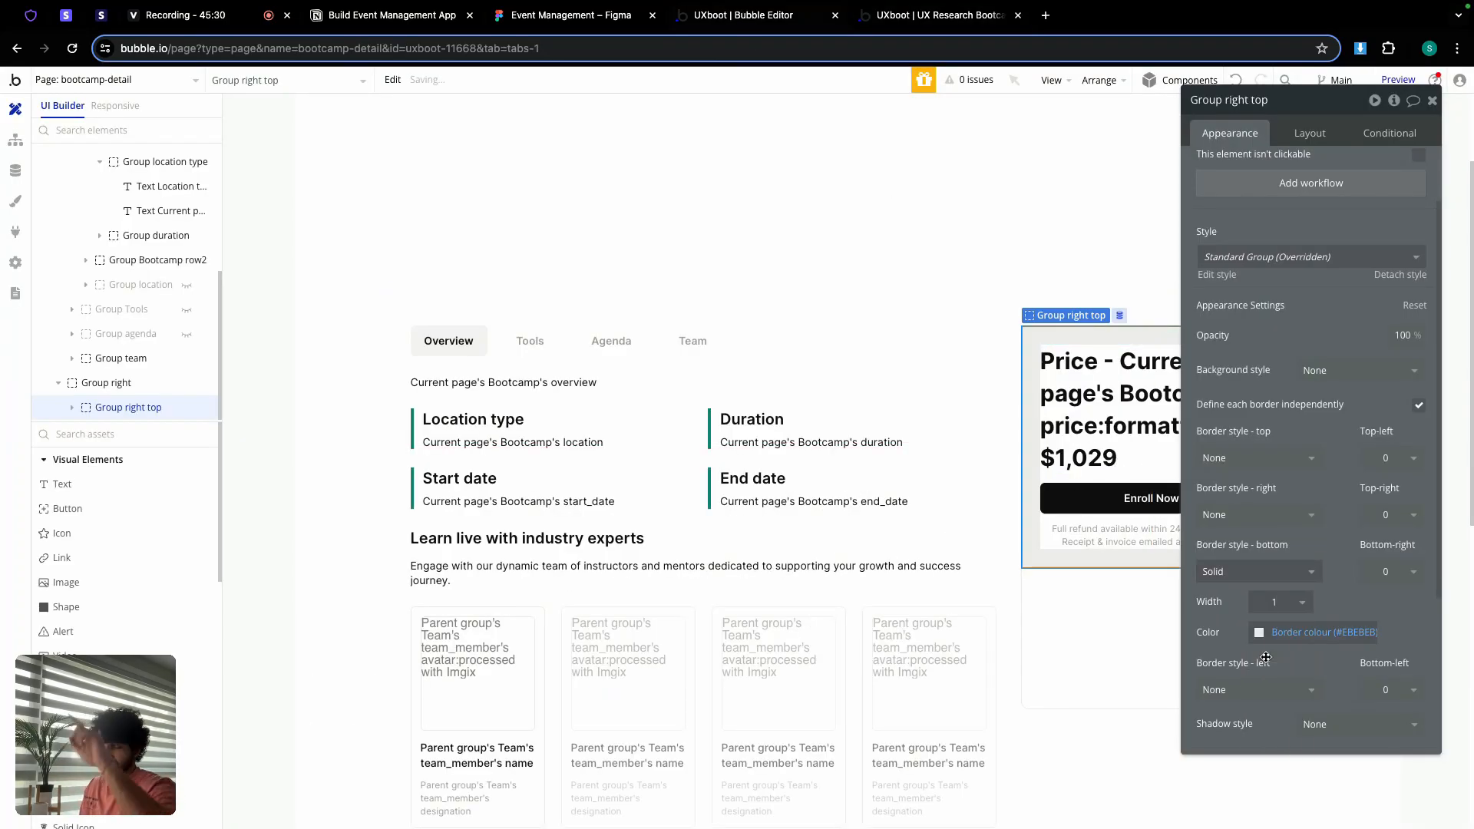
pyautogui.click(1433, 106)
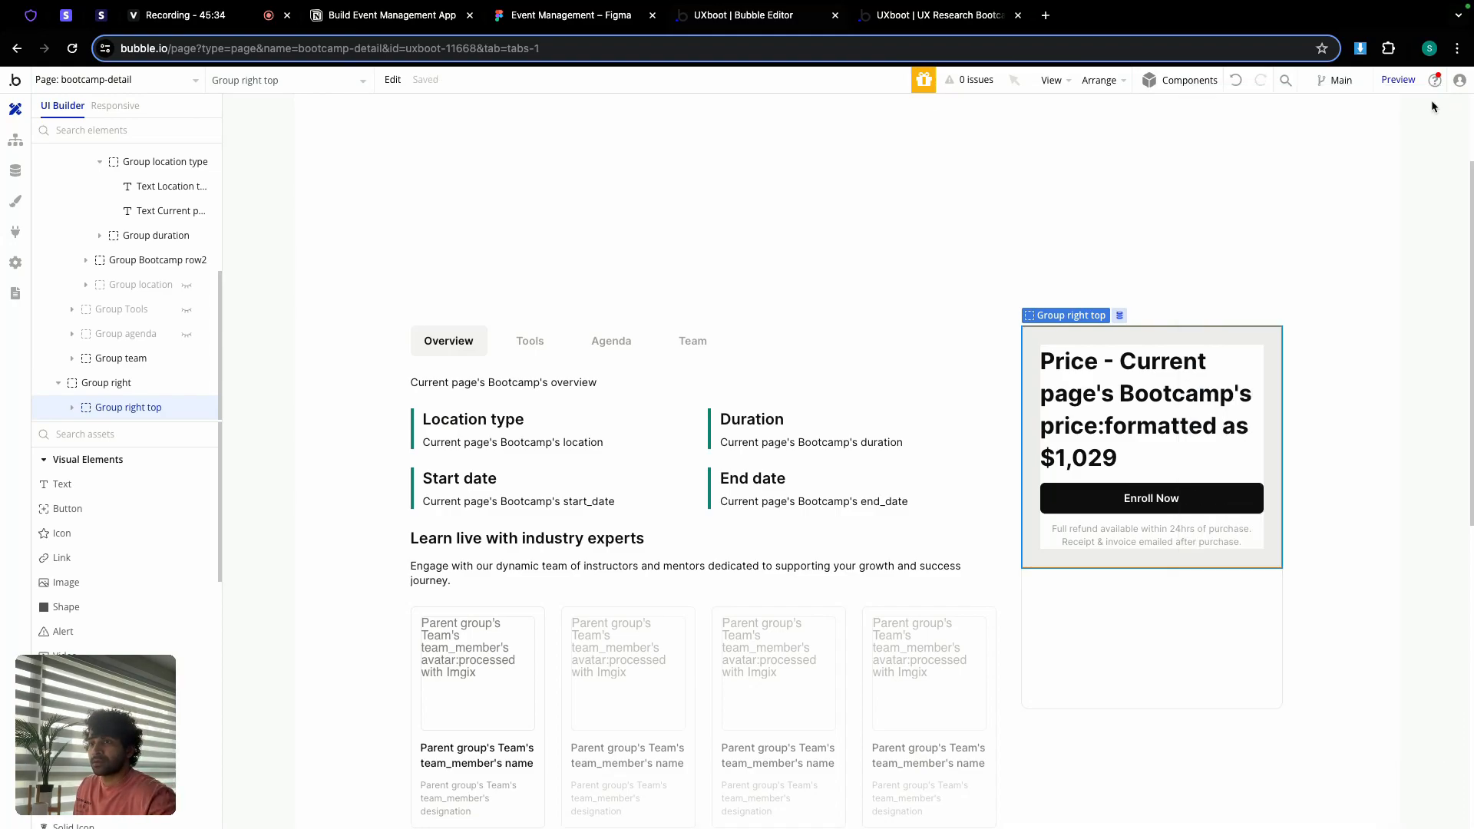
# Step: Paste a copy of the Group right top price block into Group right
pyautogui.doubleClick(1126, 477)
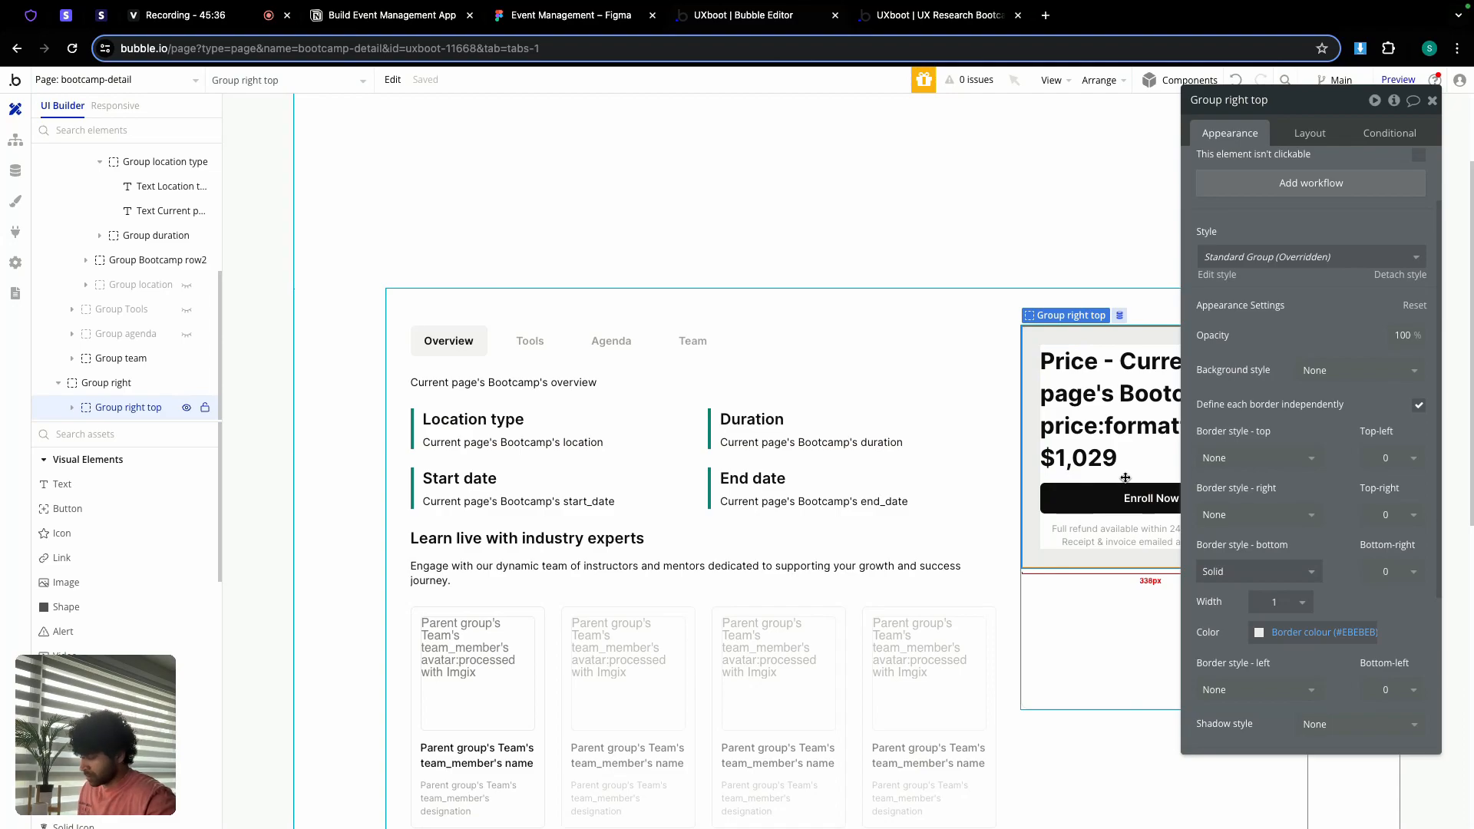
pyautogui.click(1073, 612)
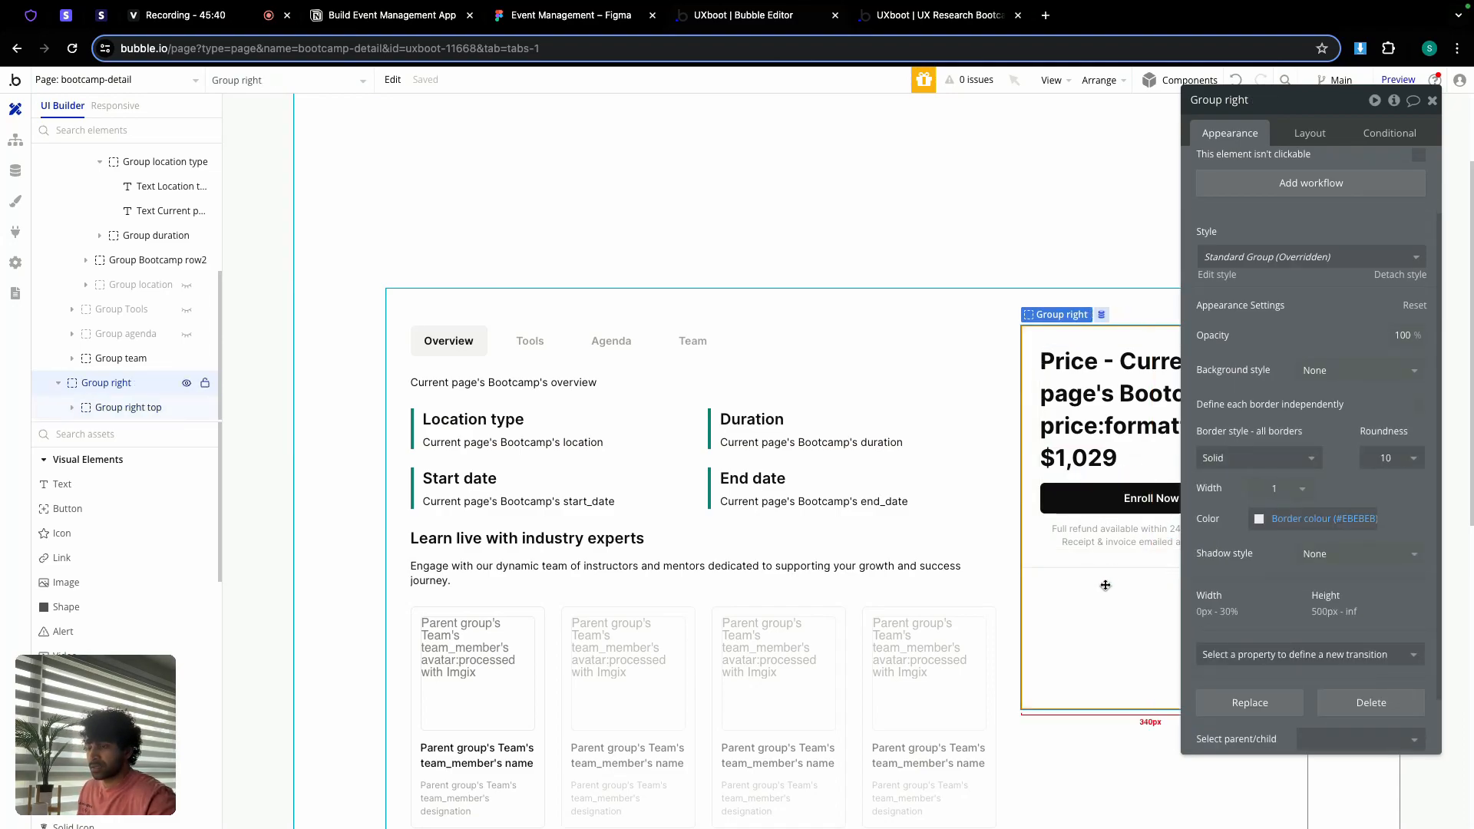
pyautogui.hotkey('ctrl', 'v')
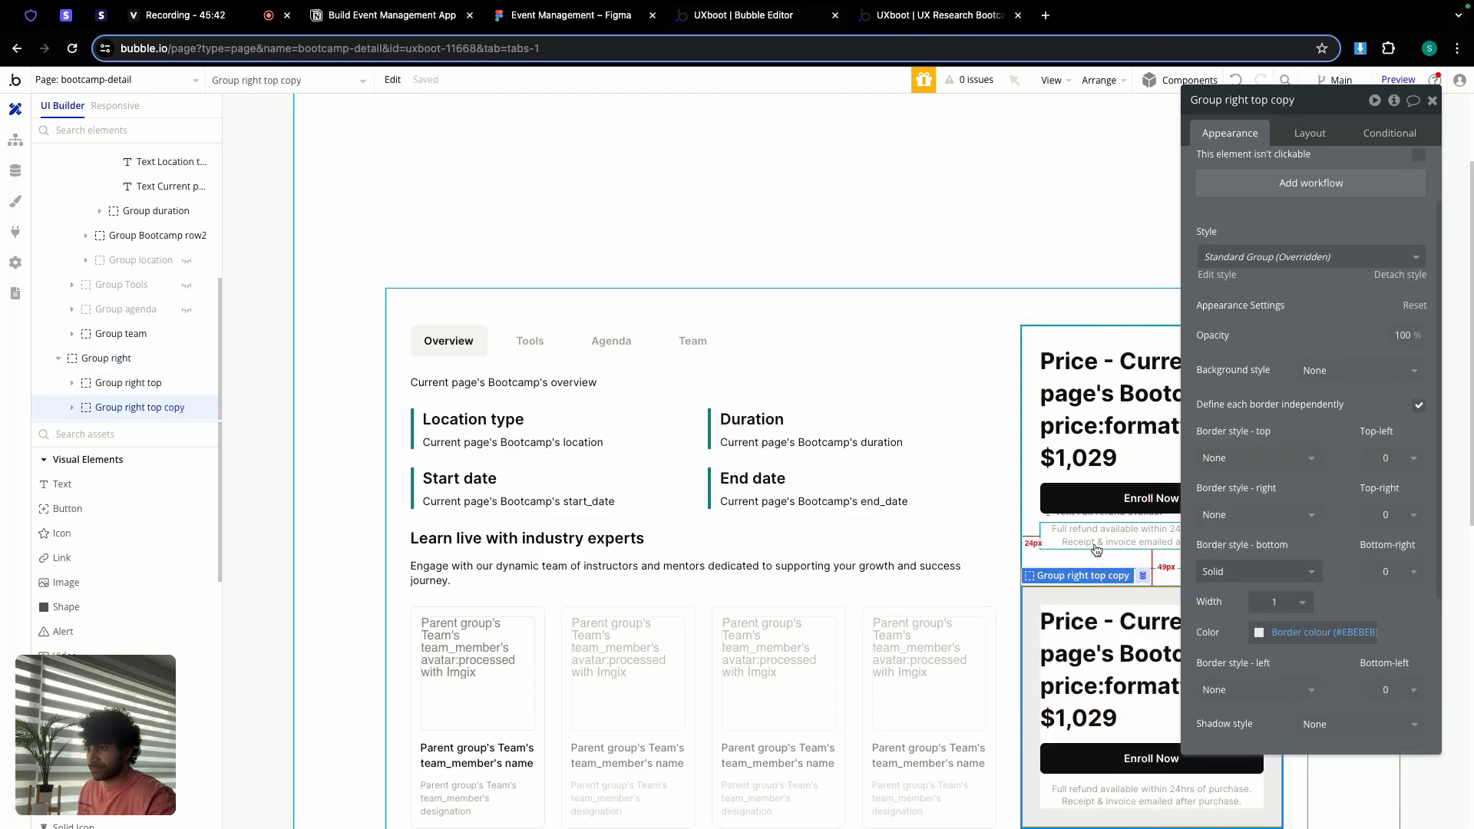
pyautogui.scroll(-4, 1093, 537)
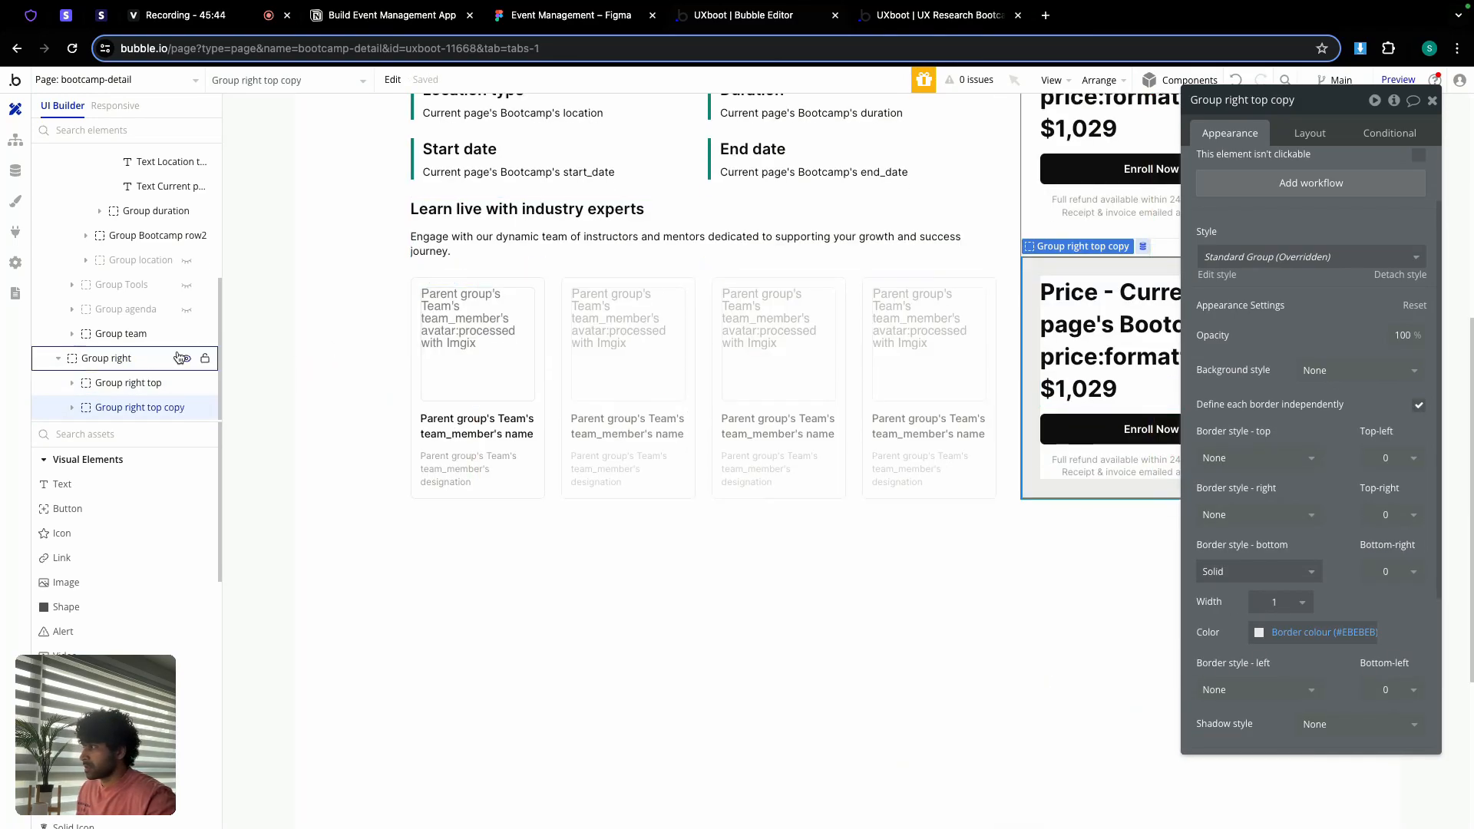
# Step: Change Group right's minimum height from 500 to 0
pyautogui.click(127, 359)
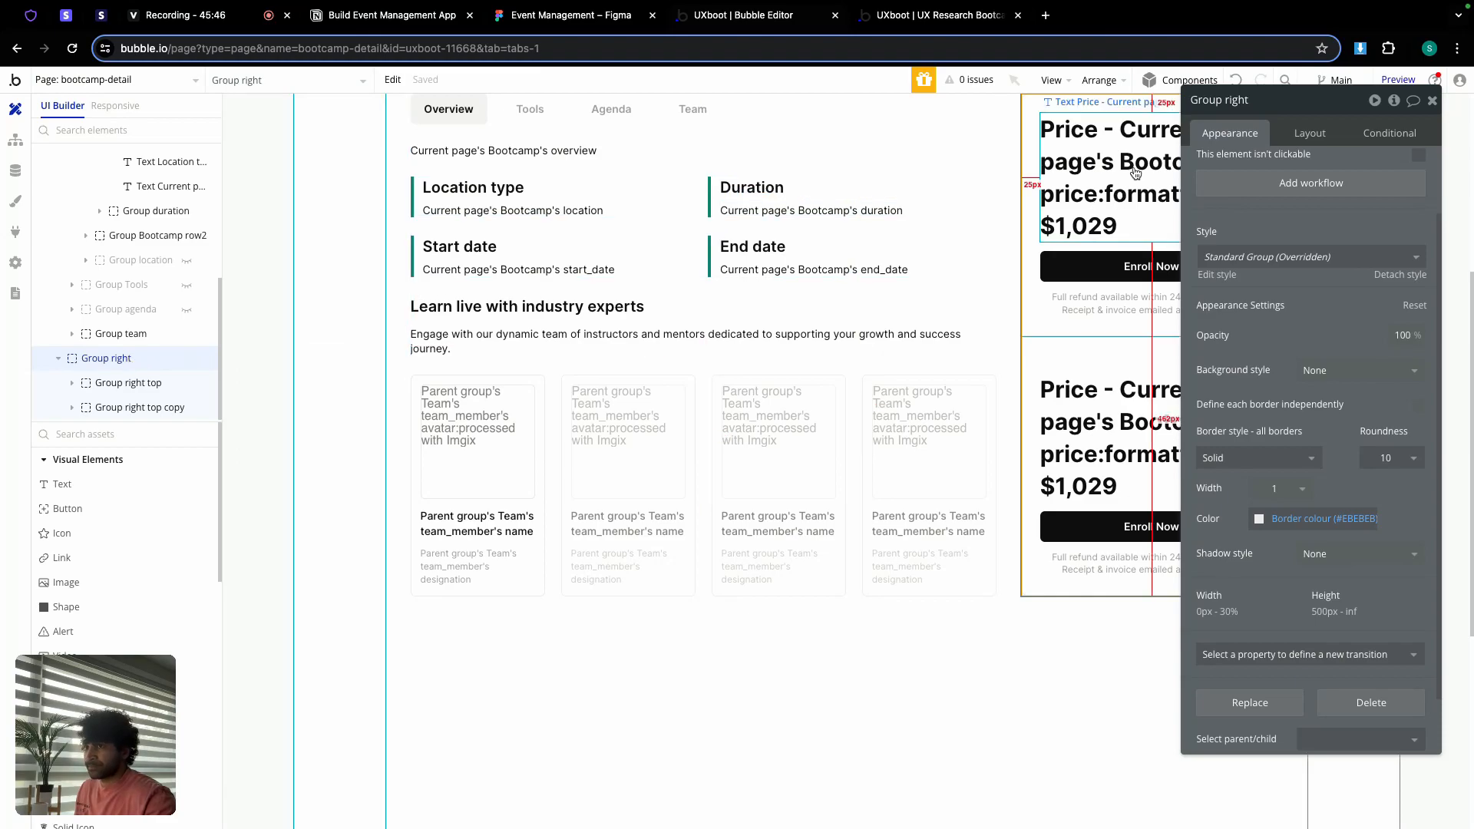
pyautogui.click(1299, 138)
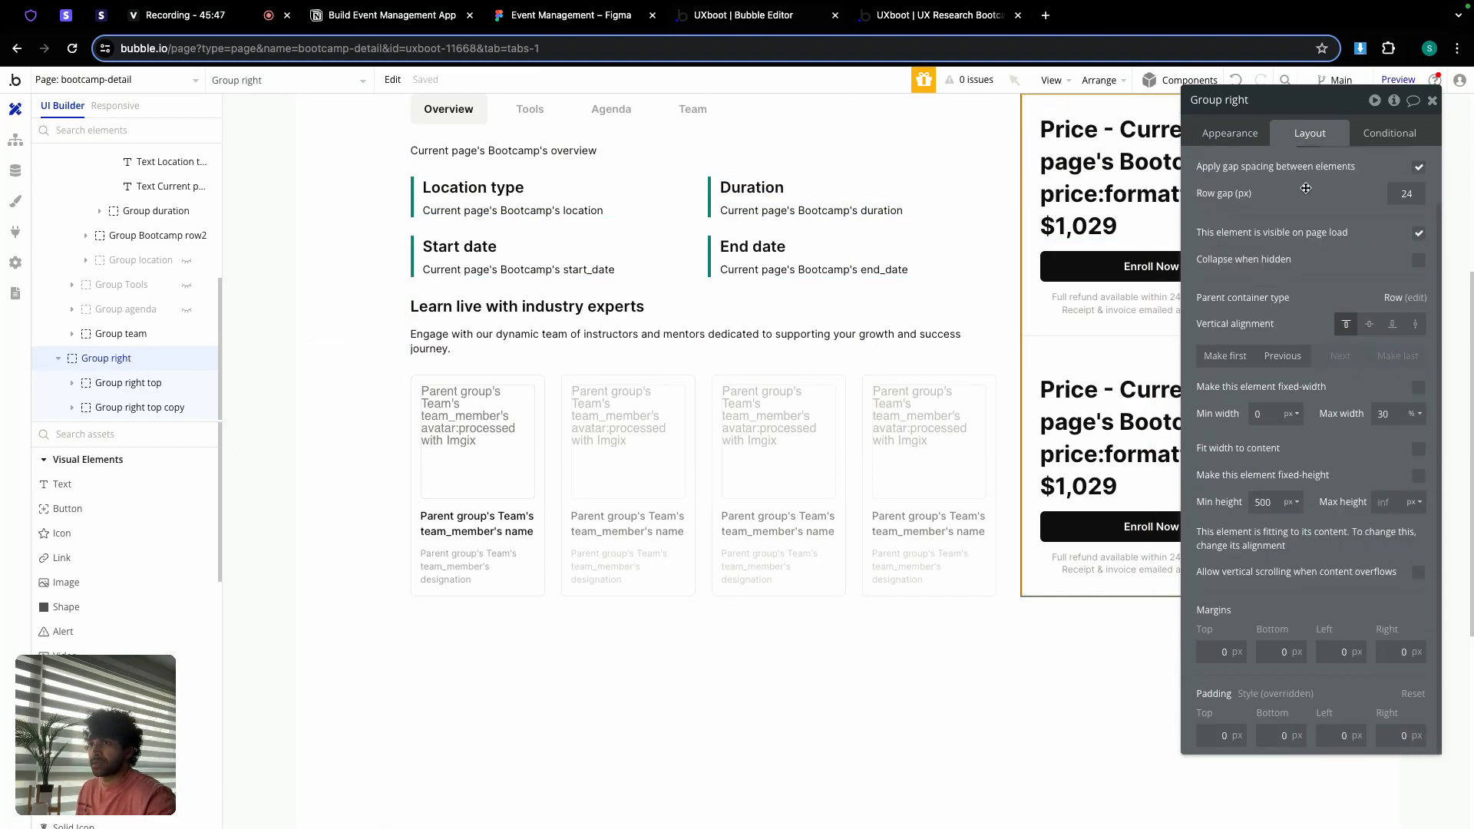
pyautogui.doubleClick(1272, 504)
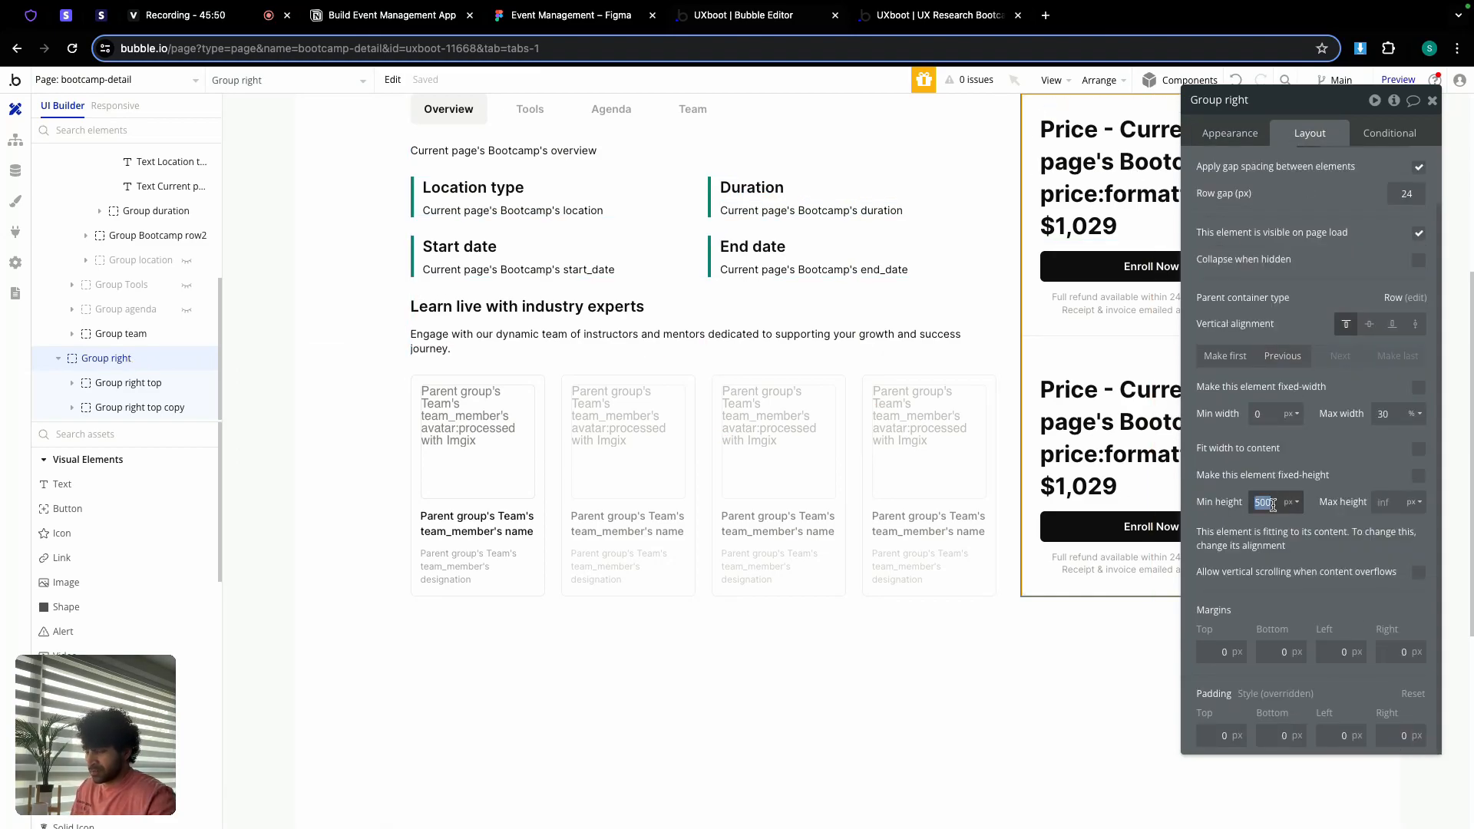
pyautogui.write('0')
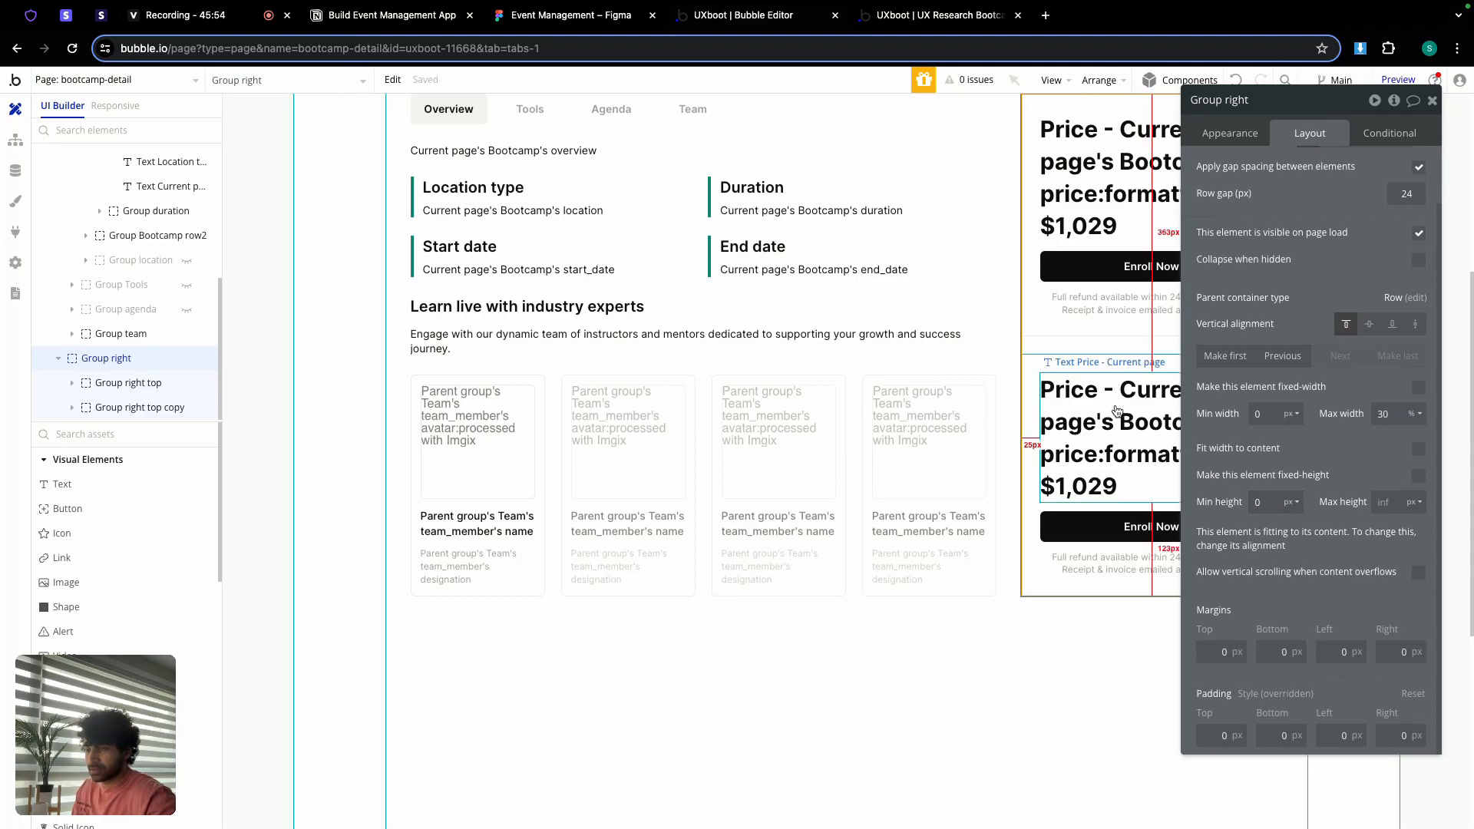
# Step: Rename the copied block 'Group right botton' and remove its borders
pyautogui.click(1066, 361)
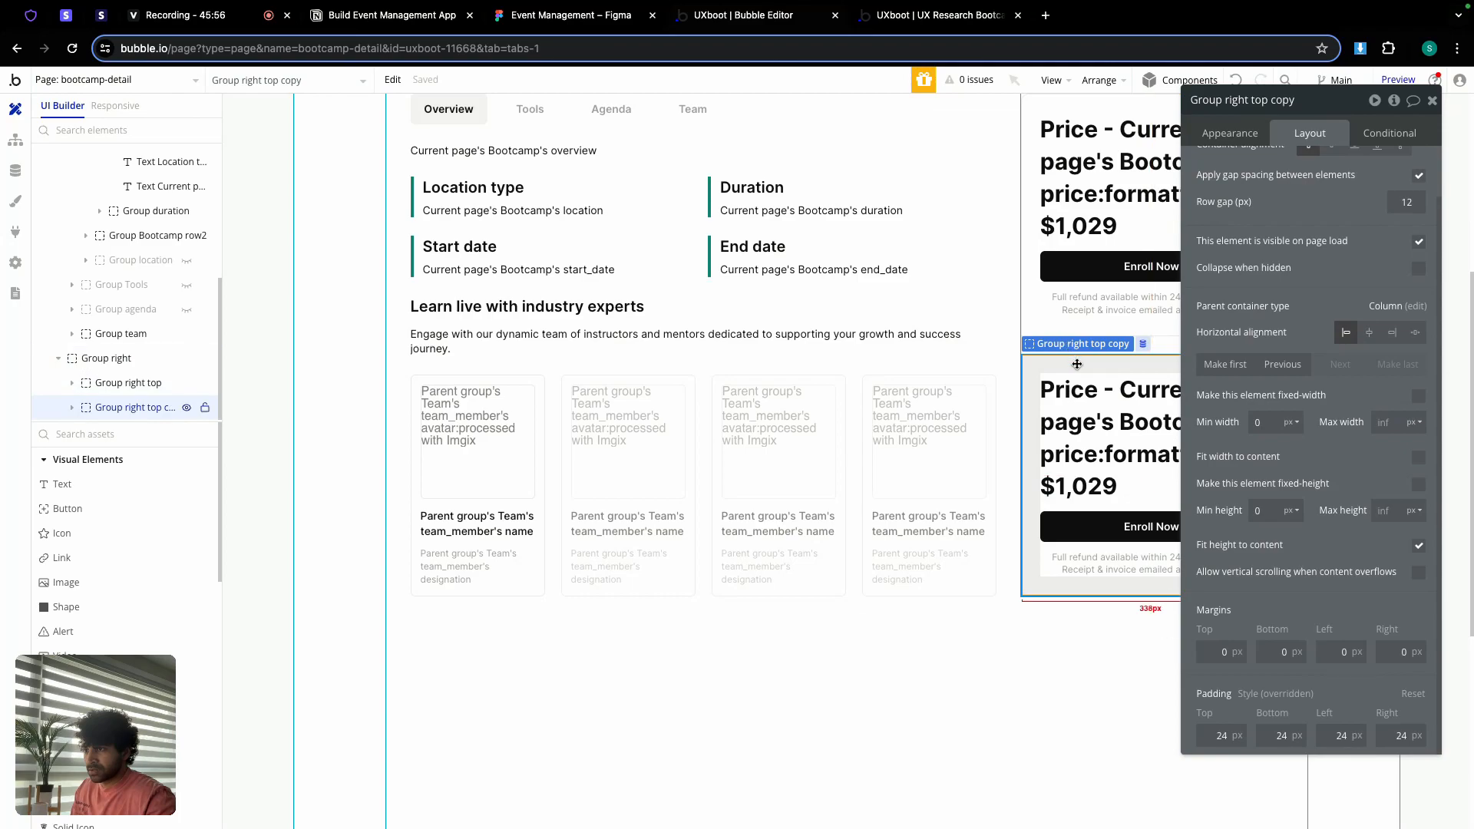
pyautogui.doubleClick(1281, 101)
pyautogui.press('BackSpace')
pyautogui.press('BackSpace')
pyautogui.press('BackSpace')
pyautogui.press('BackSpace')
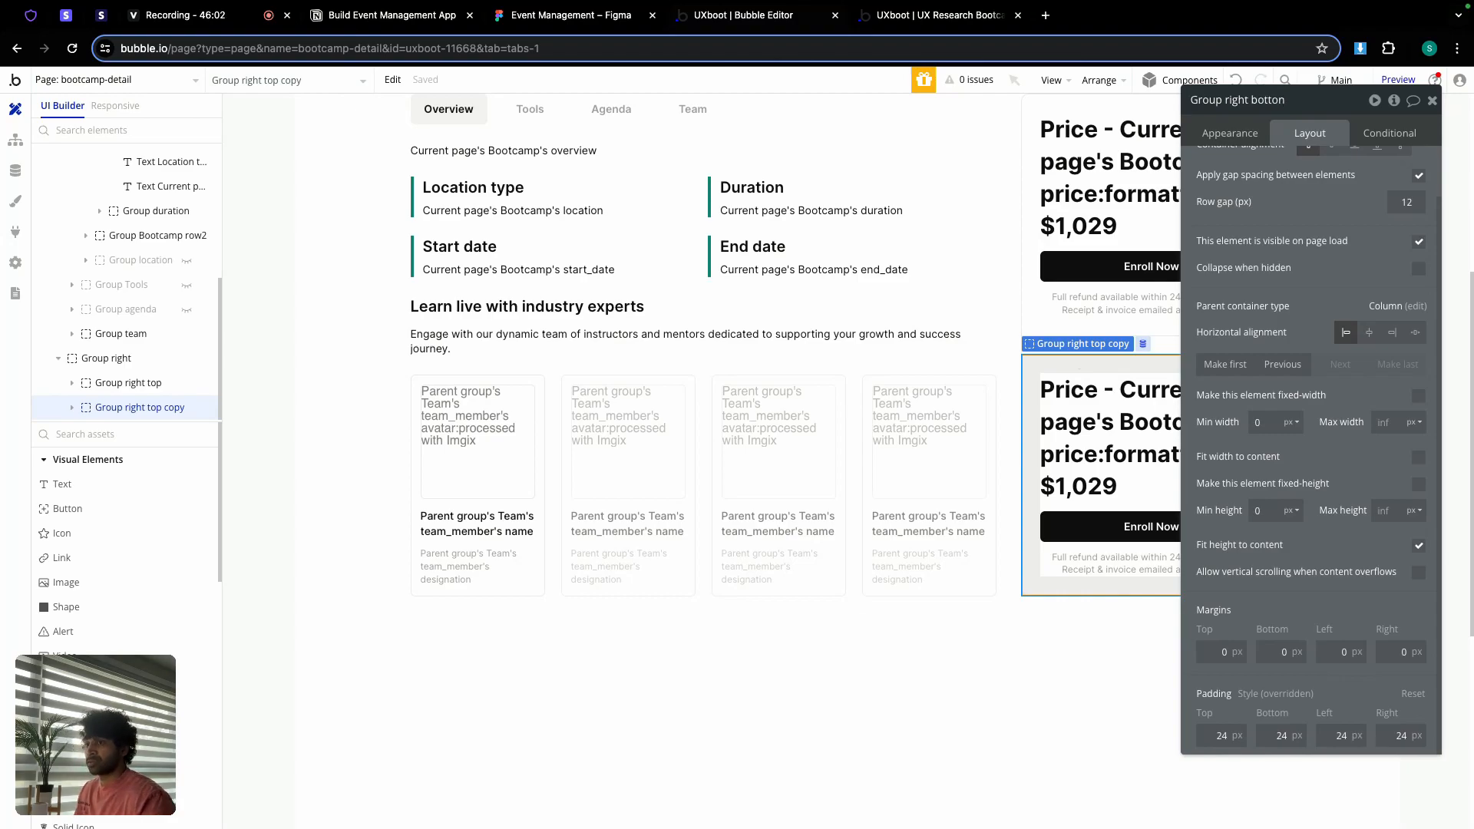
pyautogui.write('botton')
pyautogui.click(1213, 135)
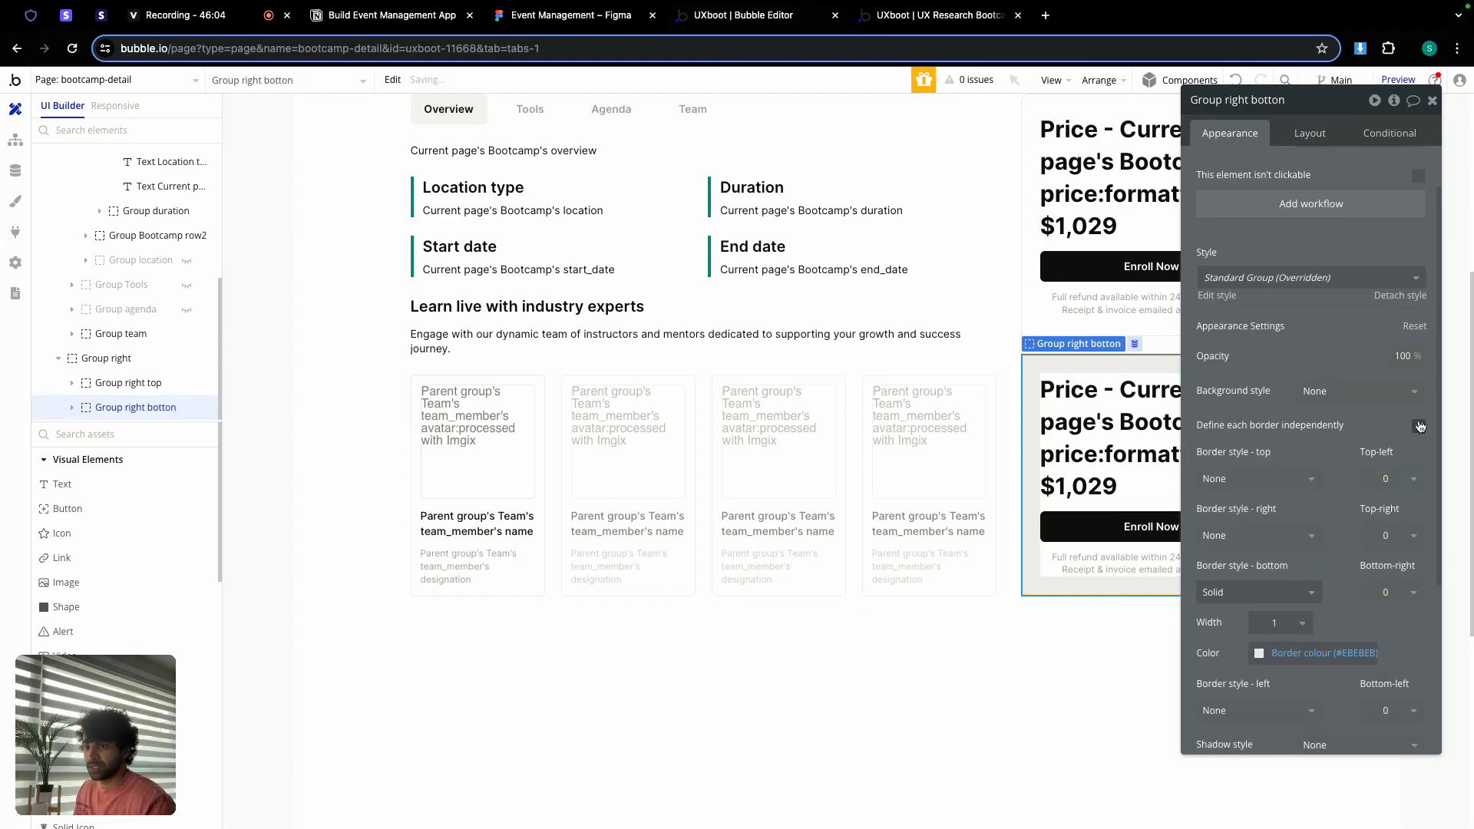
pyautogui.click(1420, 427)
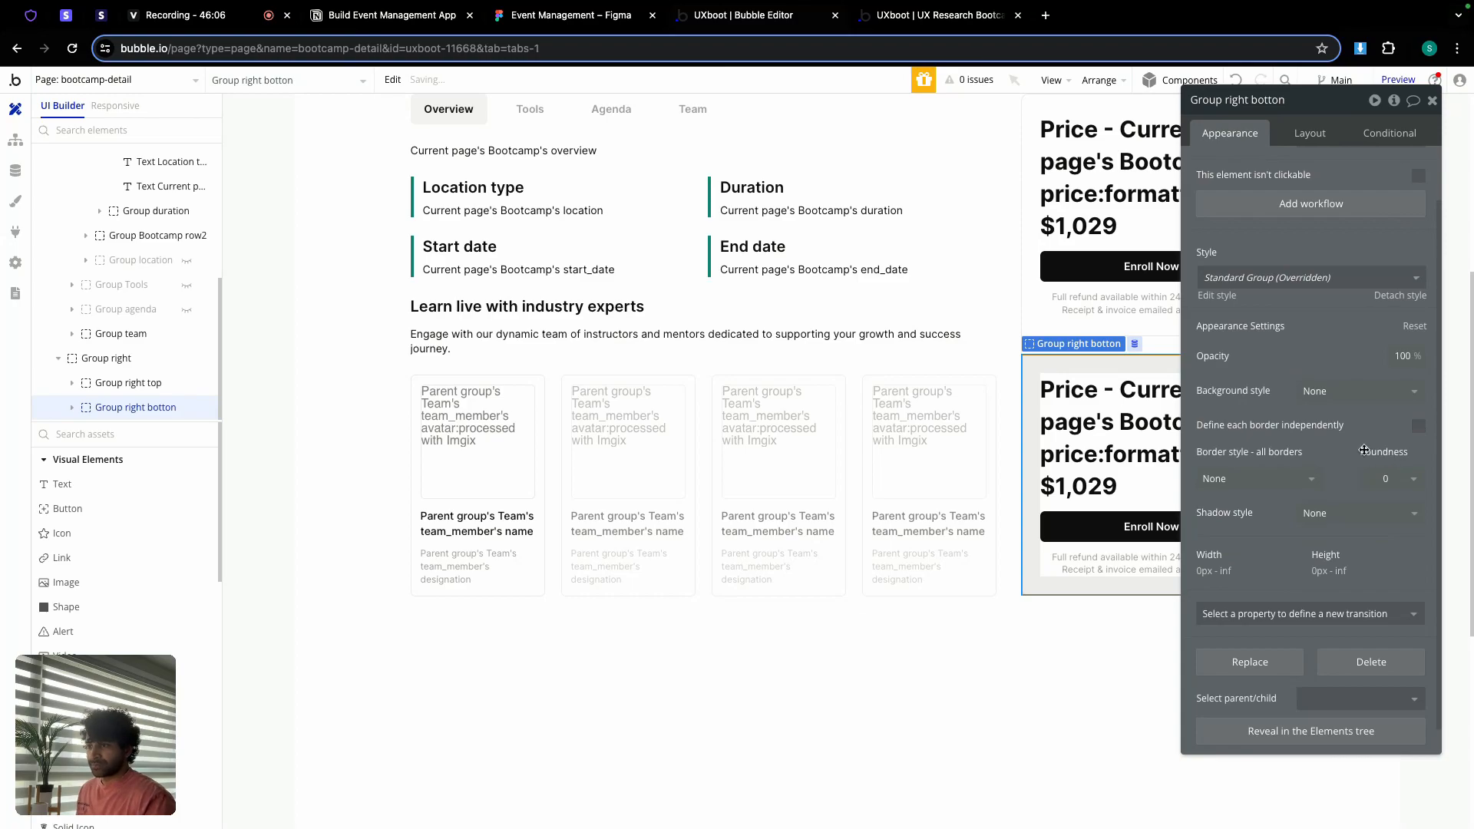
pyautogui.click(1432, 100)
# Step: Delete the duplicate price text and Enroll Now button, leaving only the refund note
pyautogui.doubleClick(1086, 431)
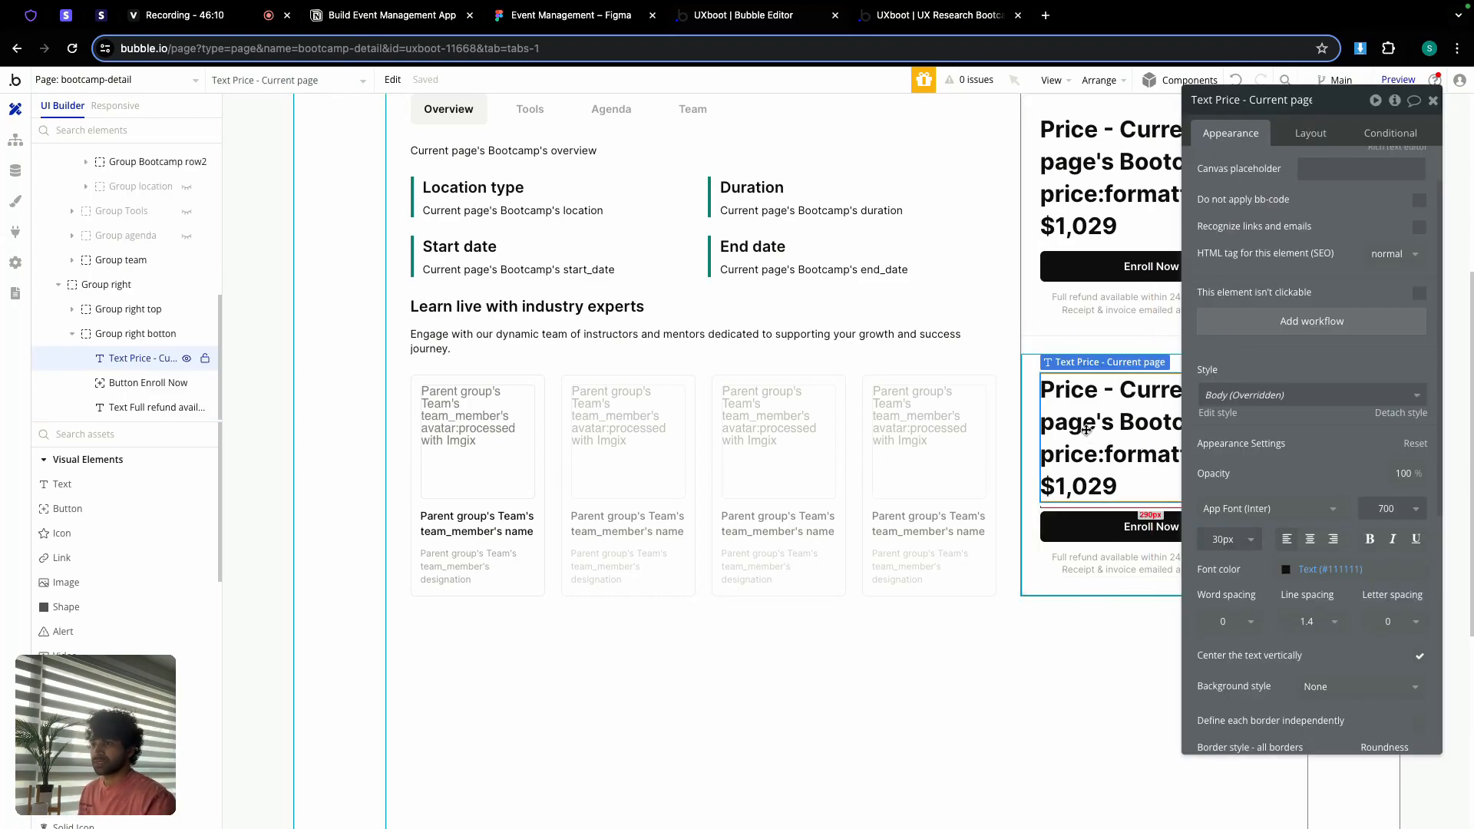
pyautogui.press('Delete')
pyautogui.doubleClick(1104, 399)
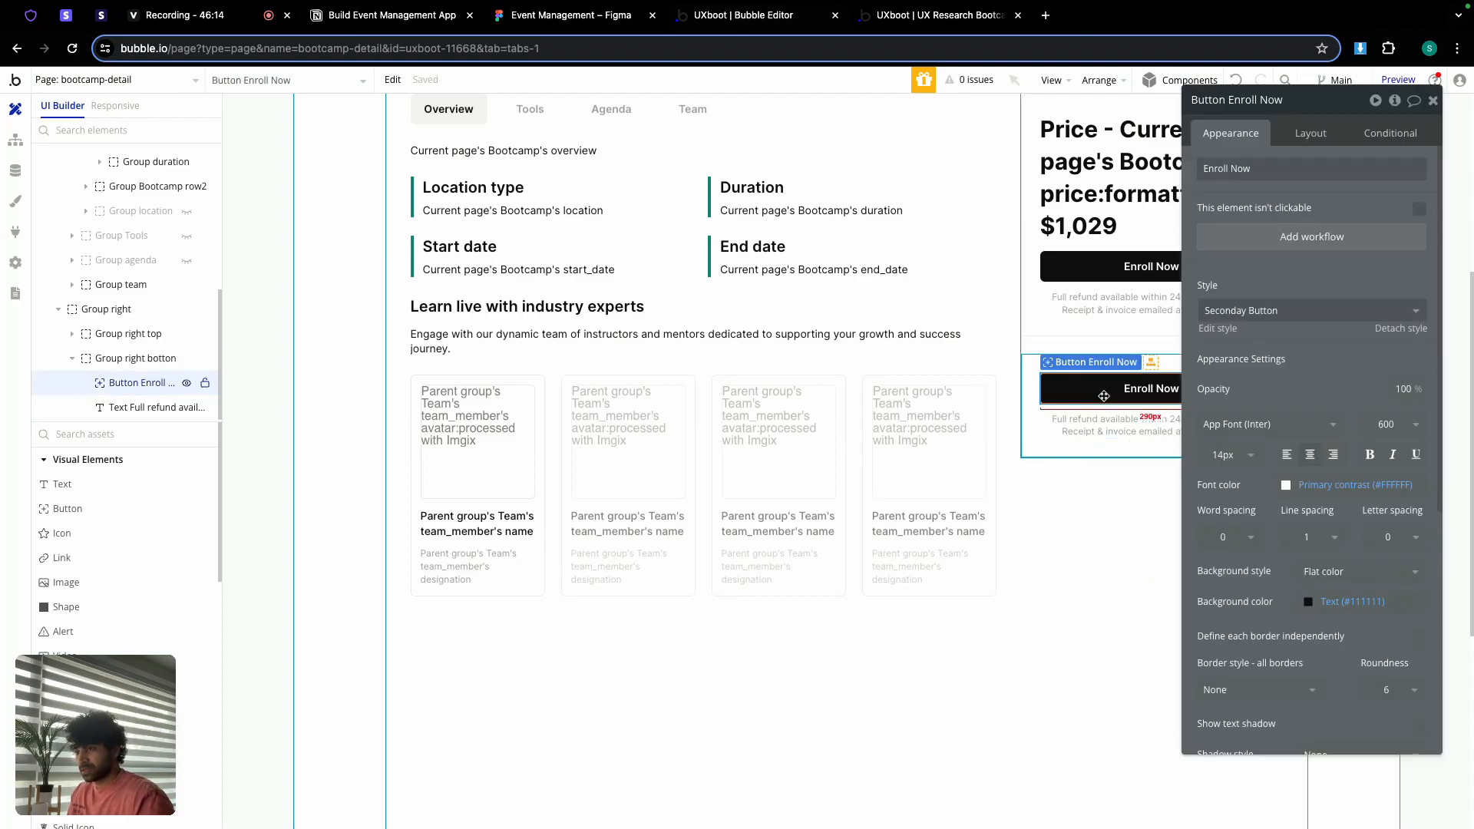
pyautogui.press('Delete')
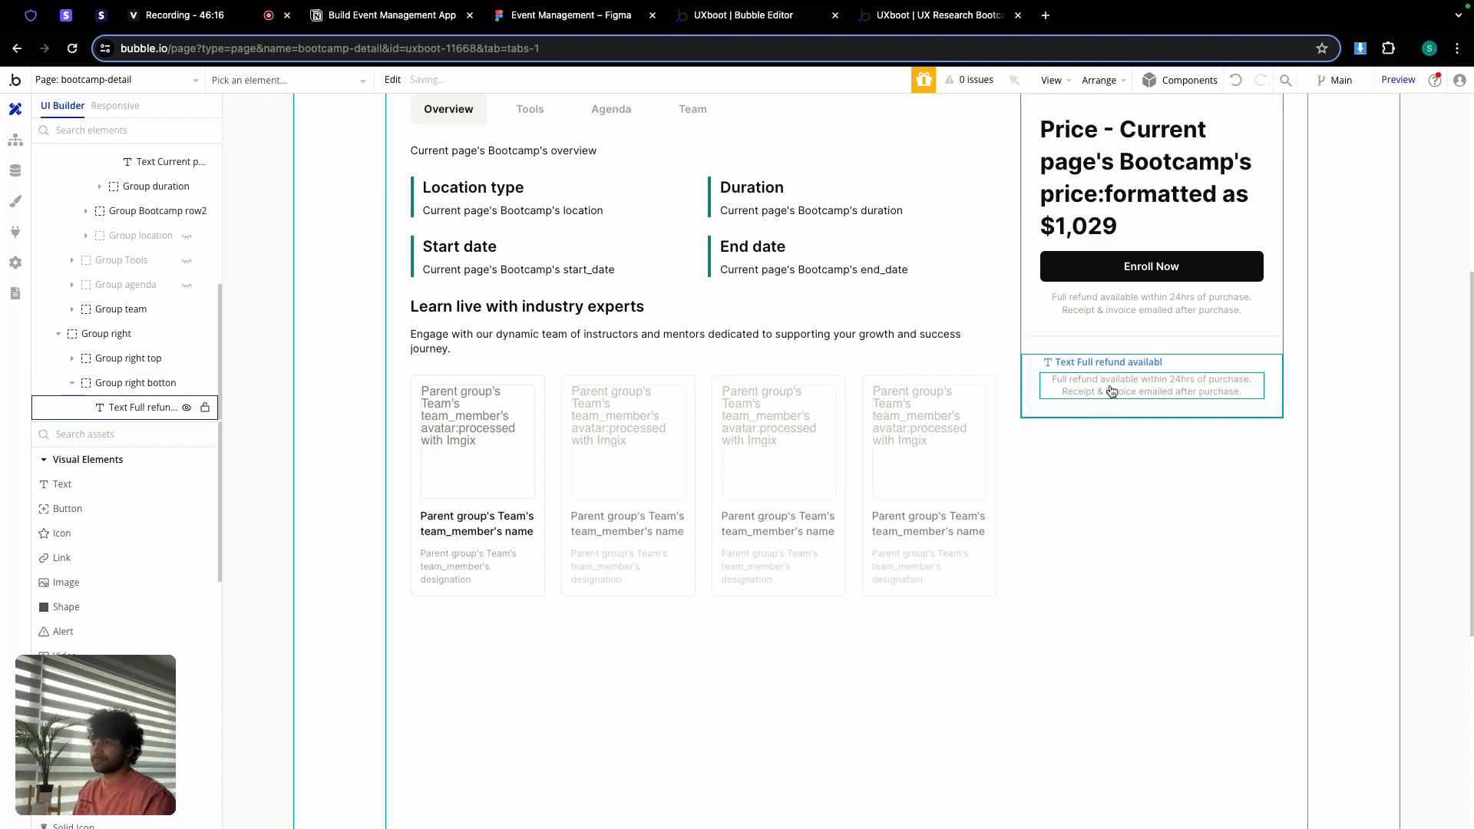
pyautogui.doubleClick(1112, 392)
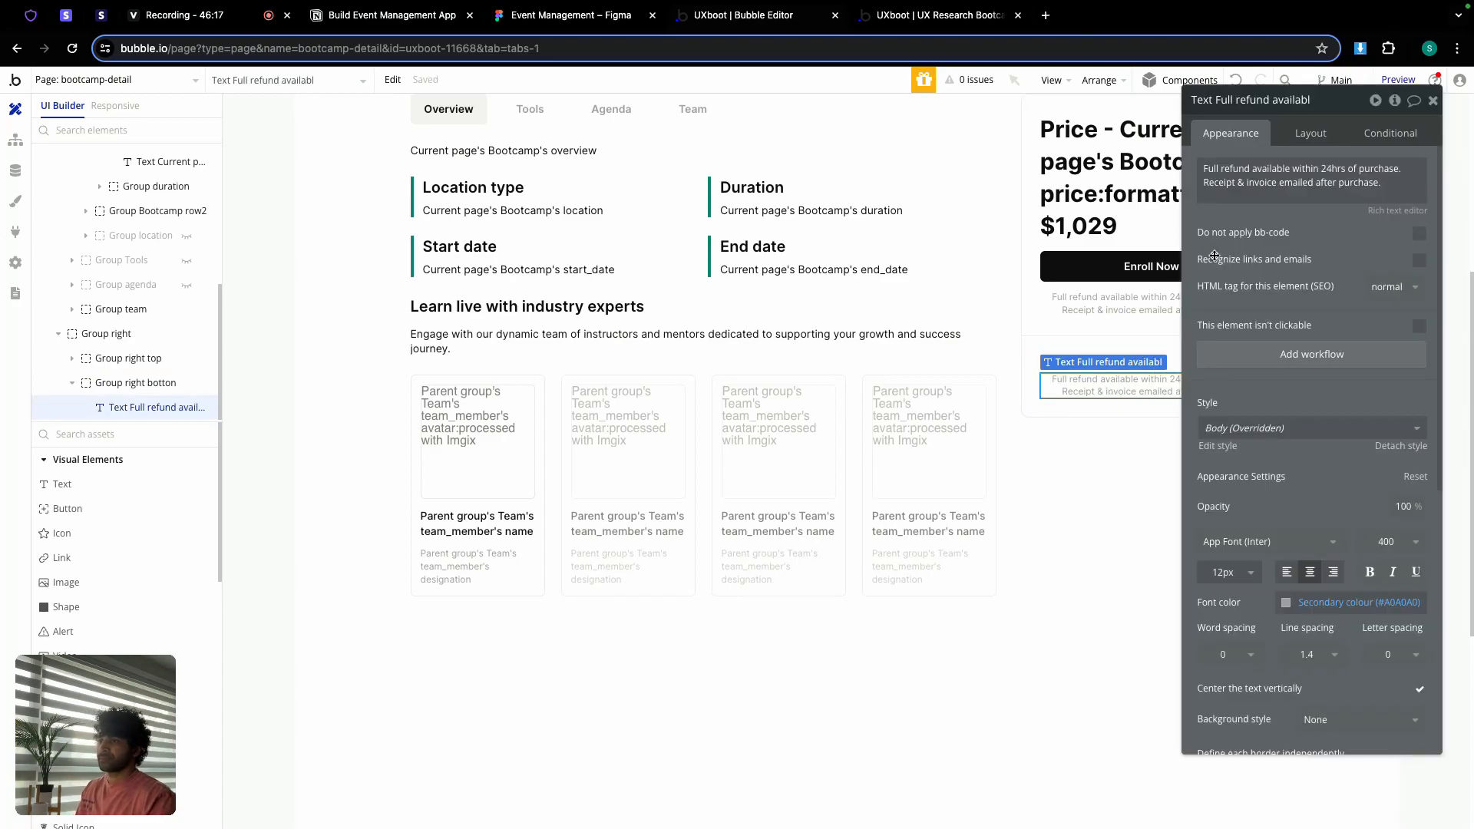
pyautogui.tripleClick(1243, 189)
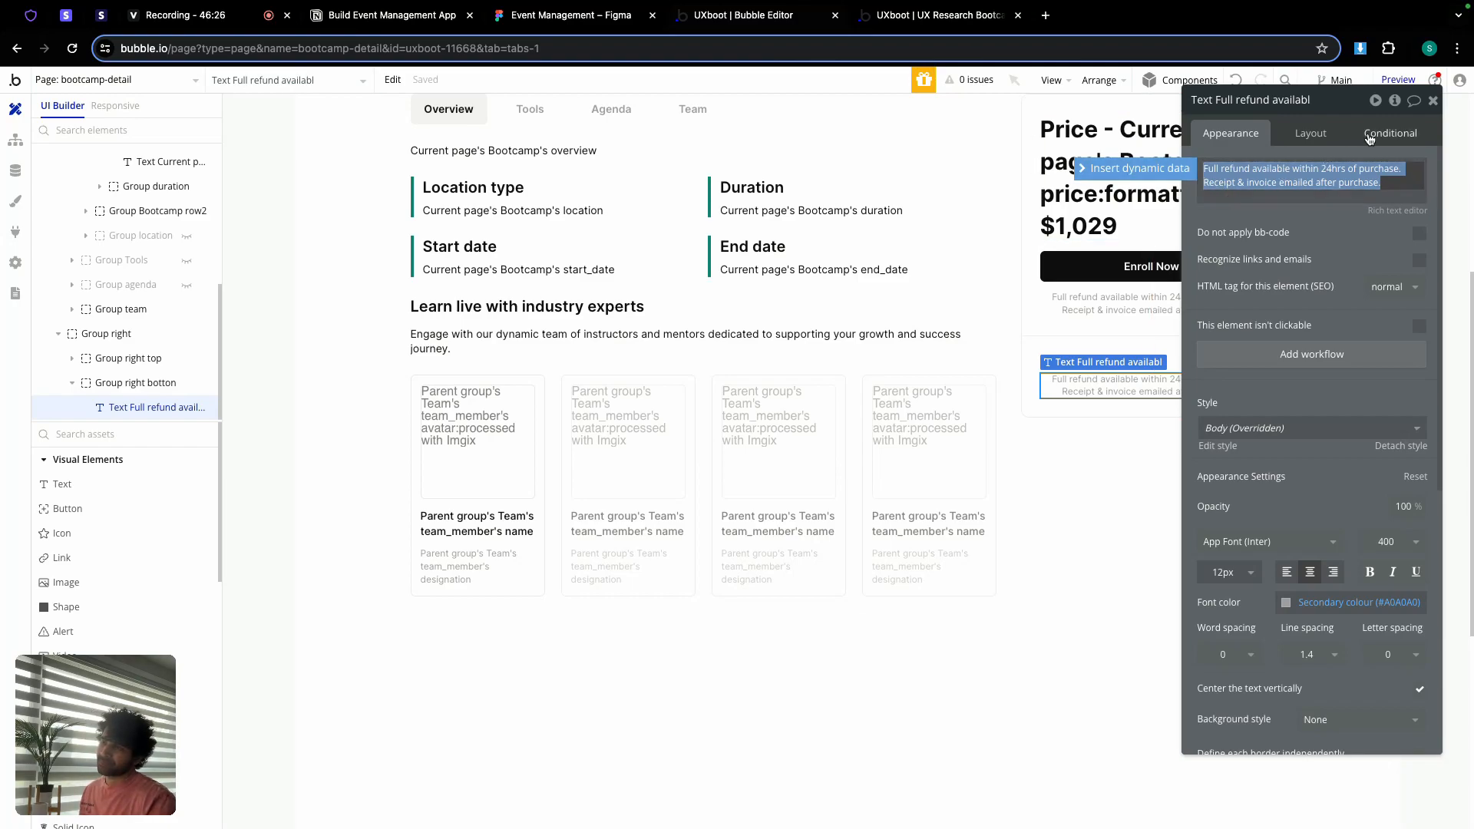
pyautogui.click(1433, 101)
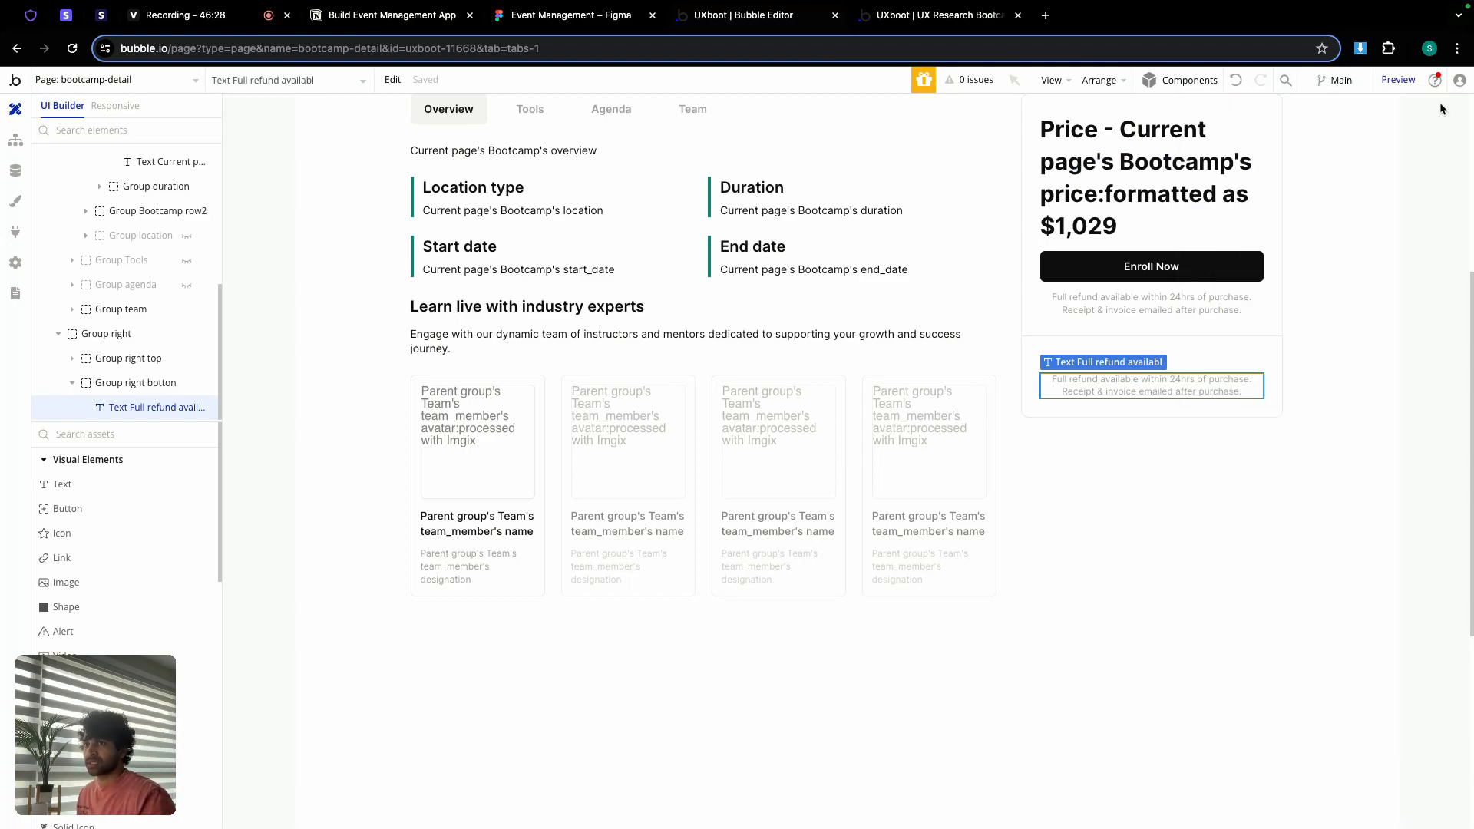
# Step: Give Group right botton a column layout with a 12 px row gap
pyautogui.click(1107, 359)
pyautogui.doubleClick(1103, 346)
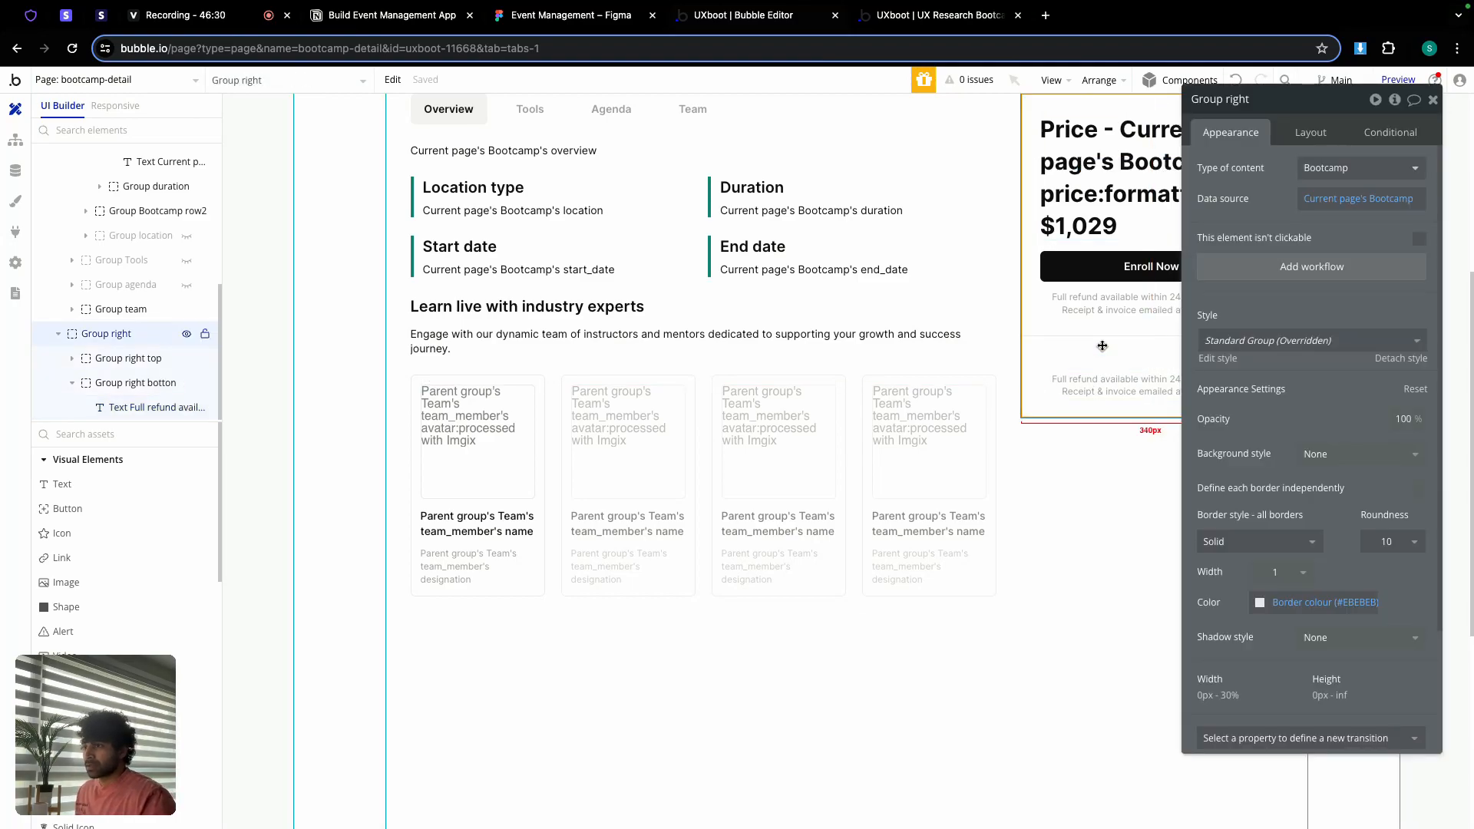
pyautogui.click(1120, 355)
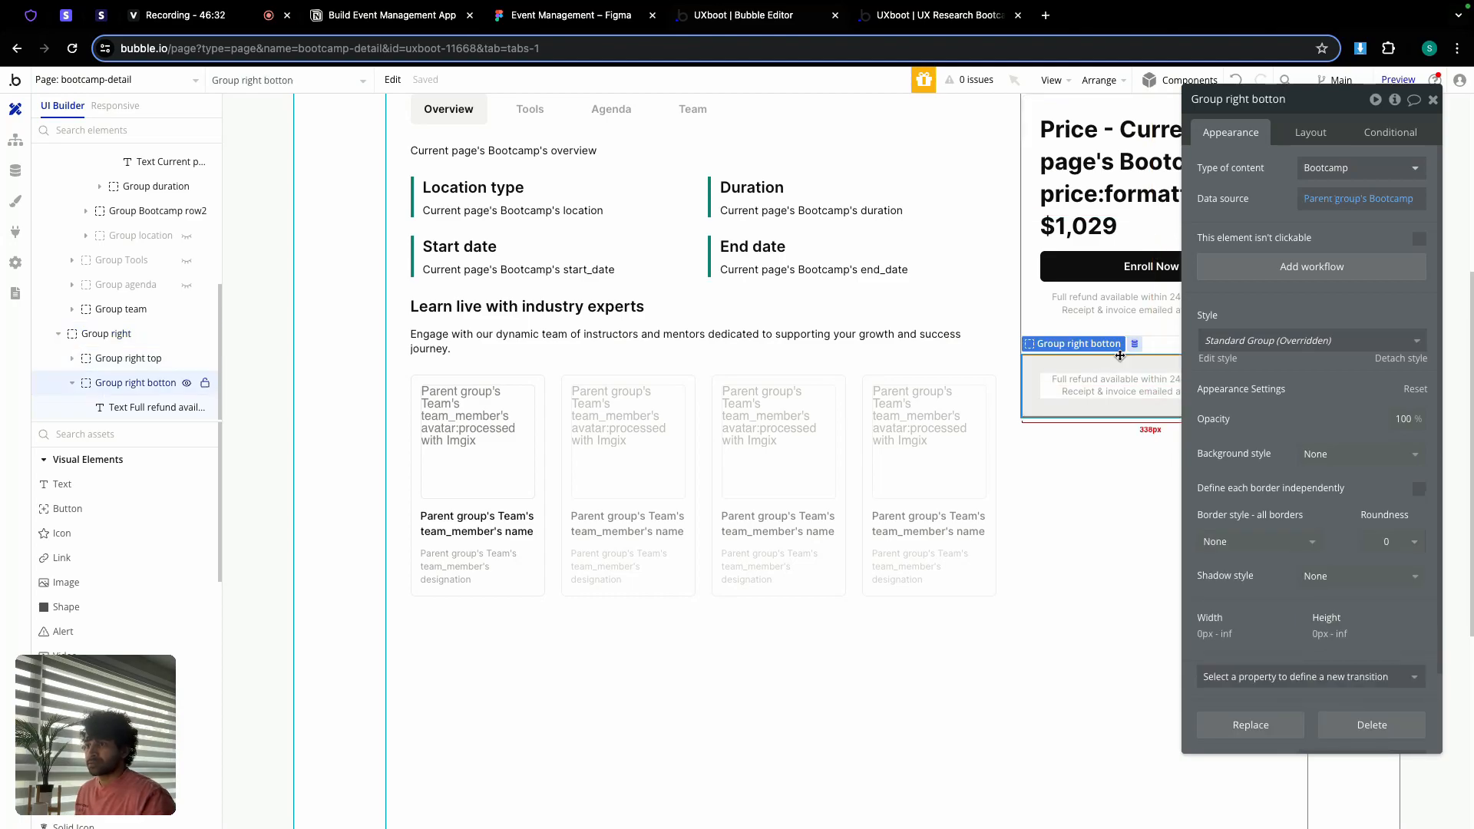
pyautogui.moveTo(1114, 369); pyautogui.dragTo(1159, 347)
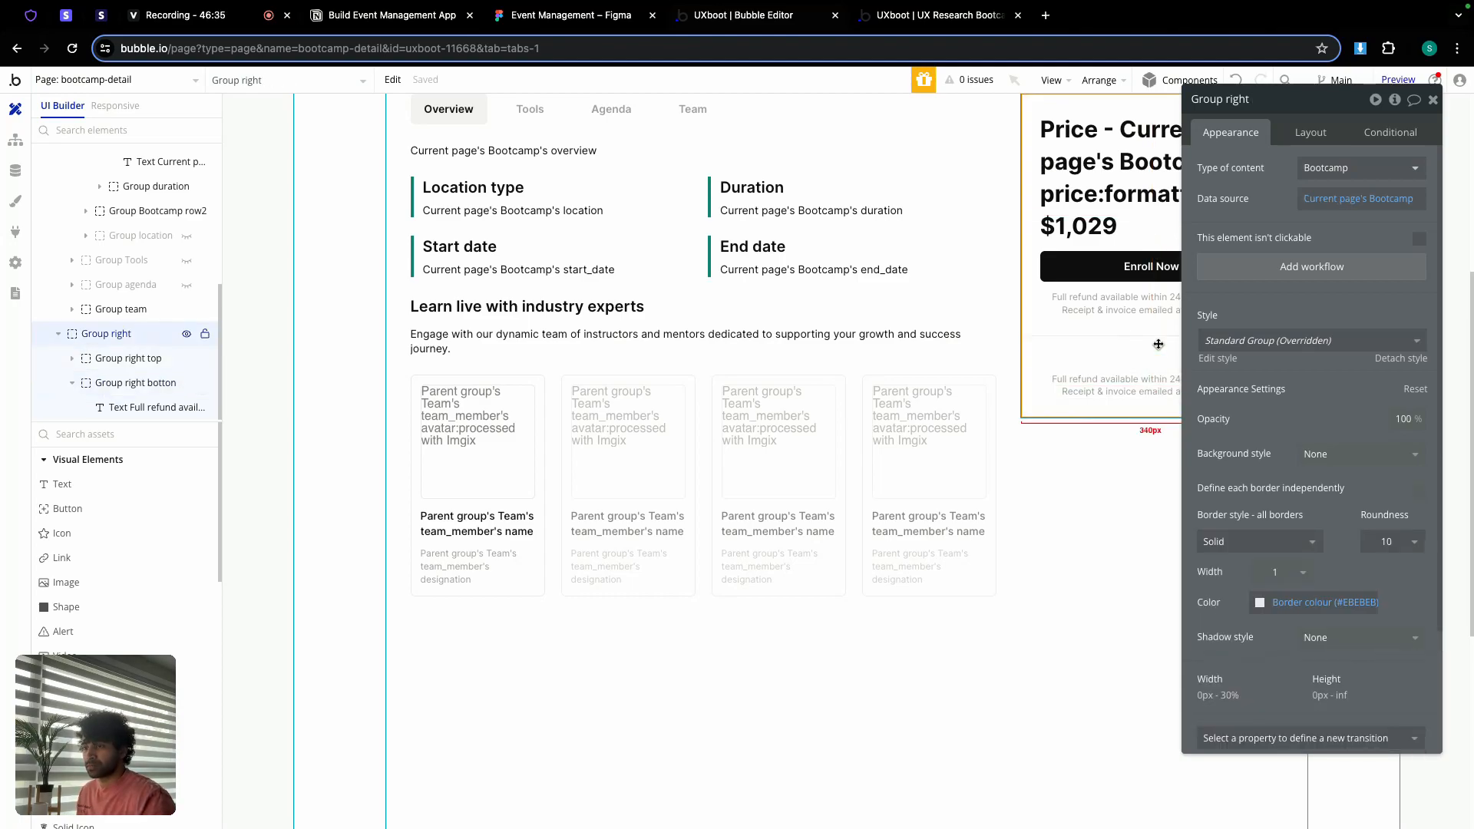
pyautogui.click(1310, 132)
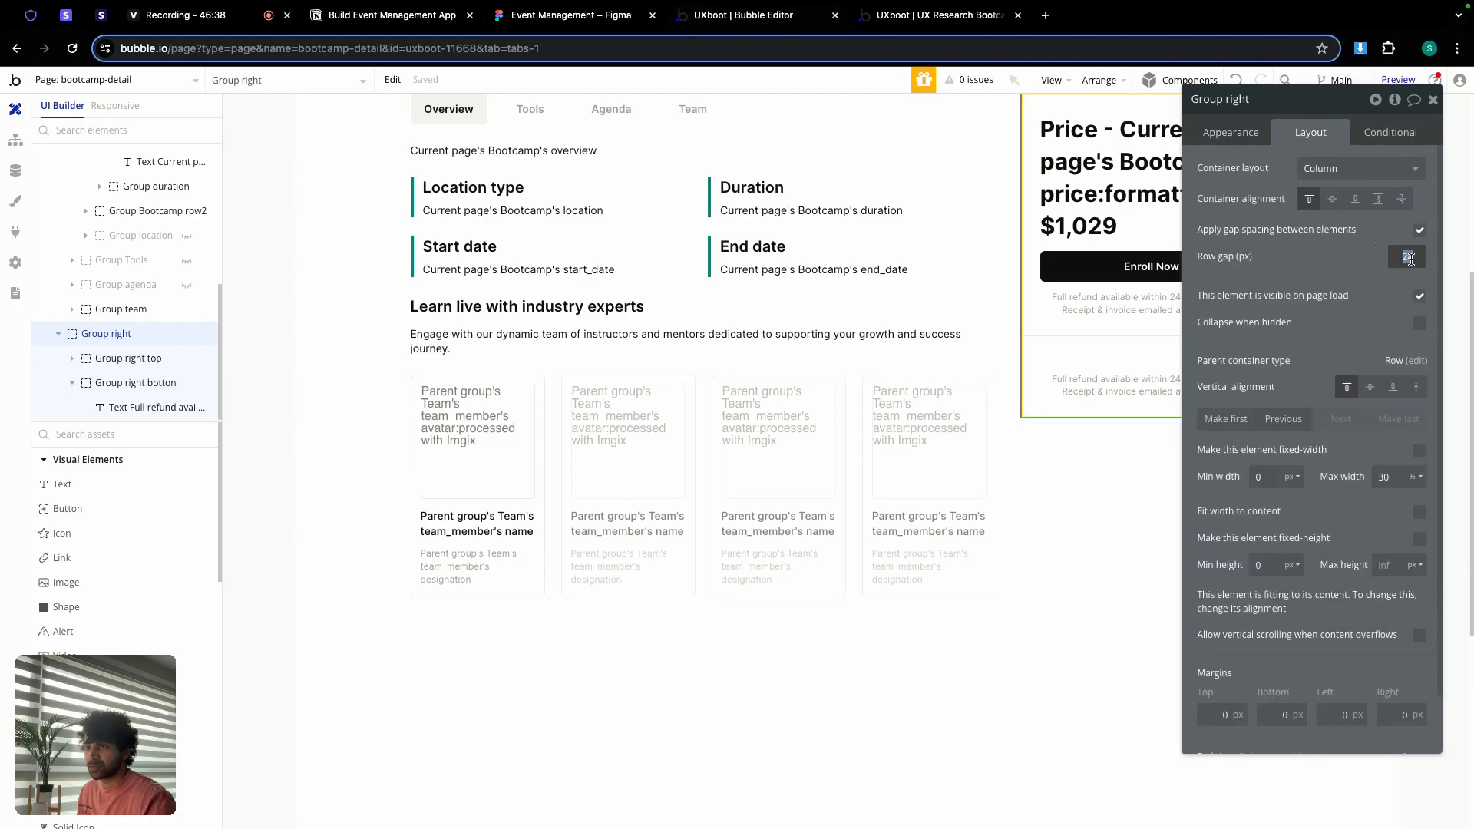
pyautogui.write('12')
pyautogui.click(1080, 343)
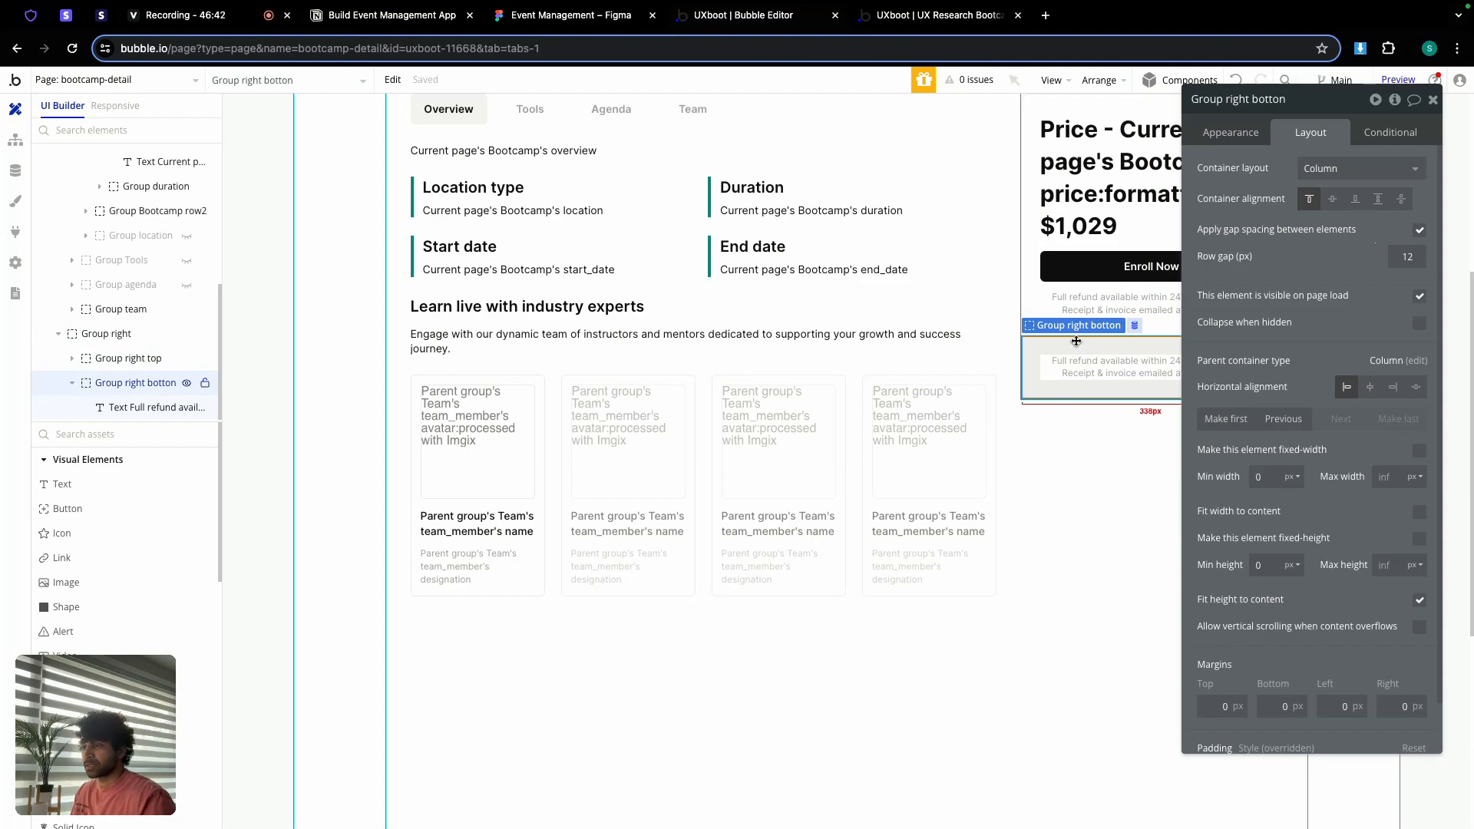
pyautogui.moveTo(1323, 100); pyautogui.dragTo(624, 103)
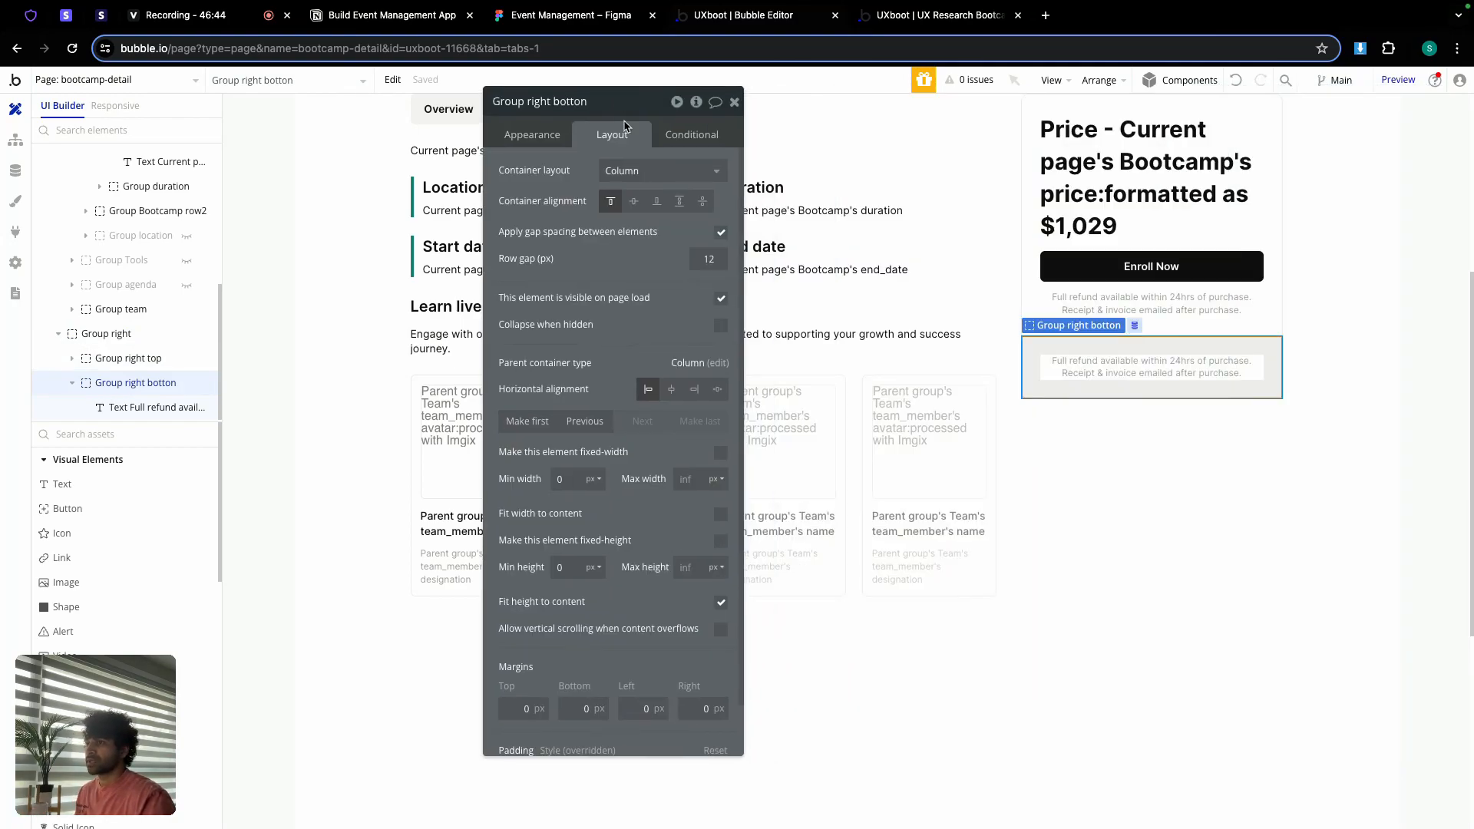
pyautogui.scroll(-5, 119, 568)
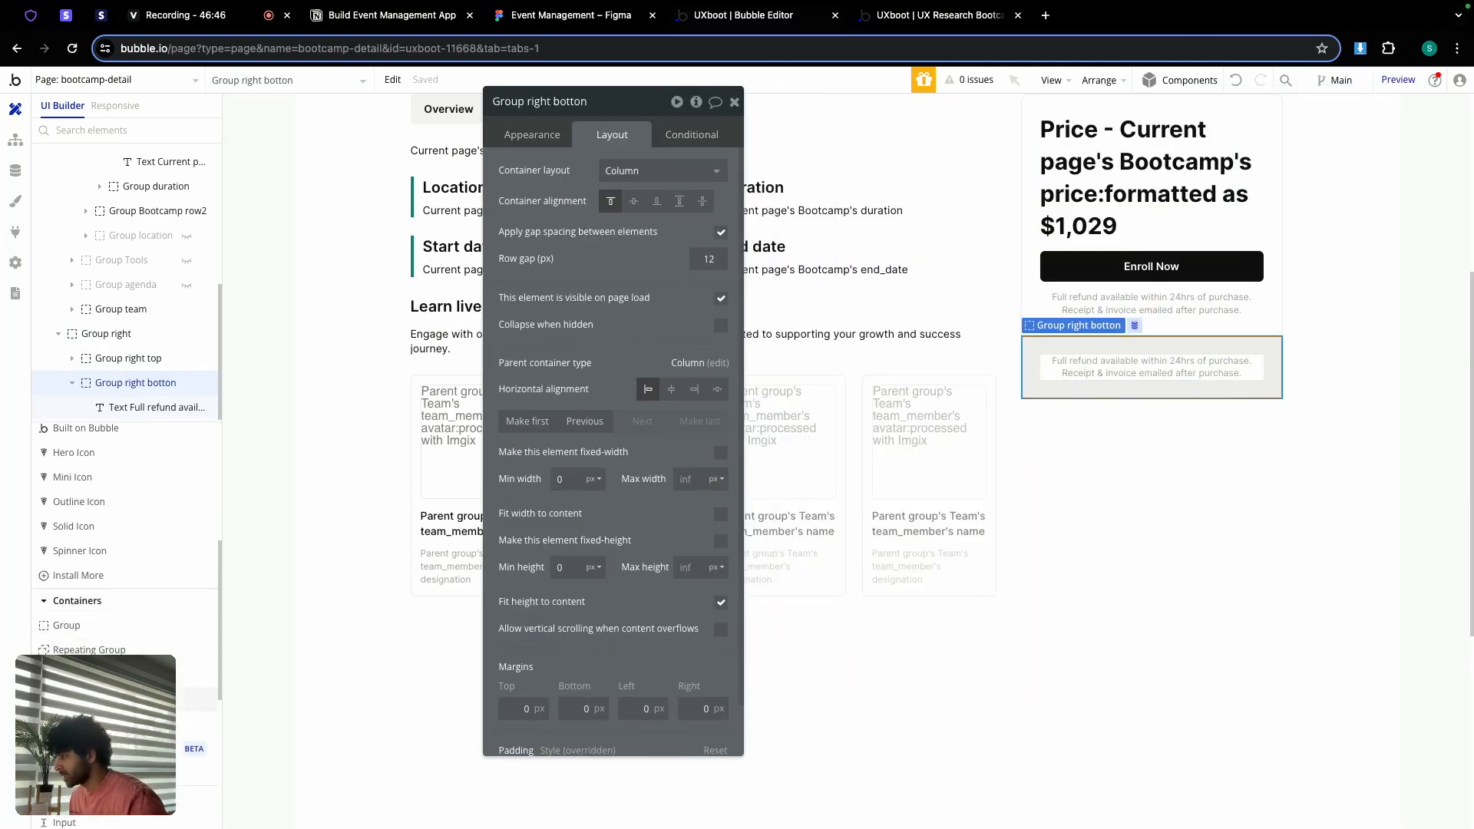
pyautogui.press('Escape')
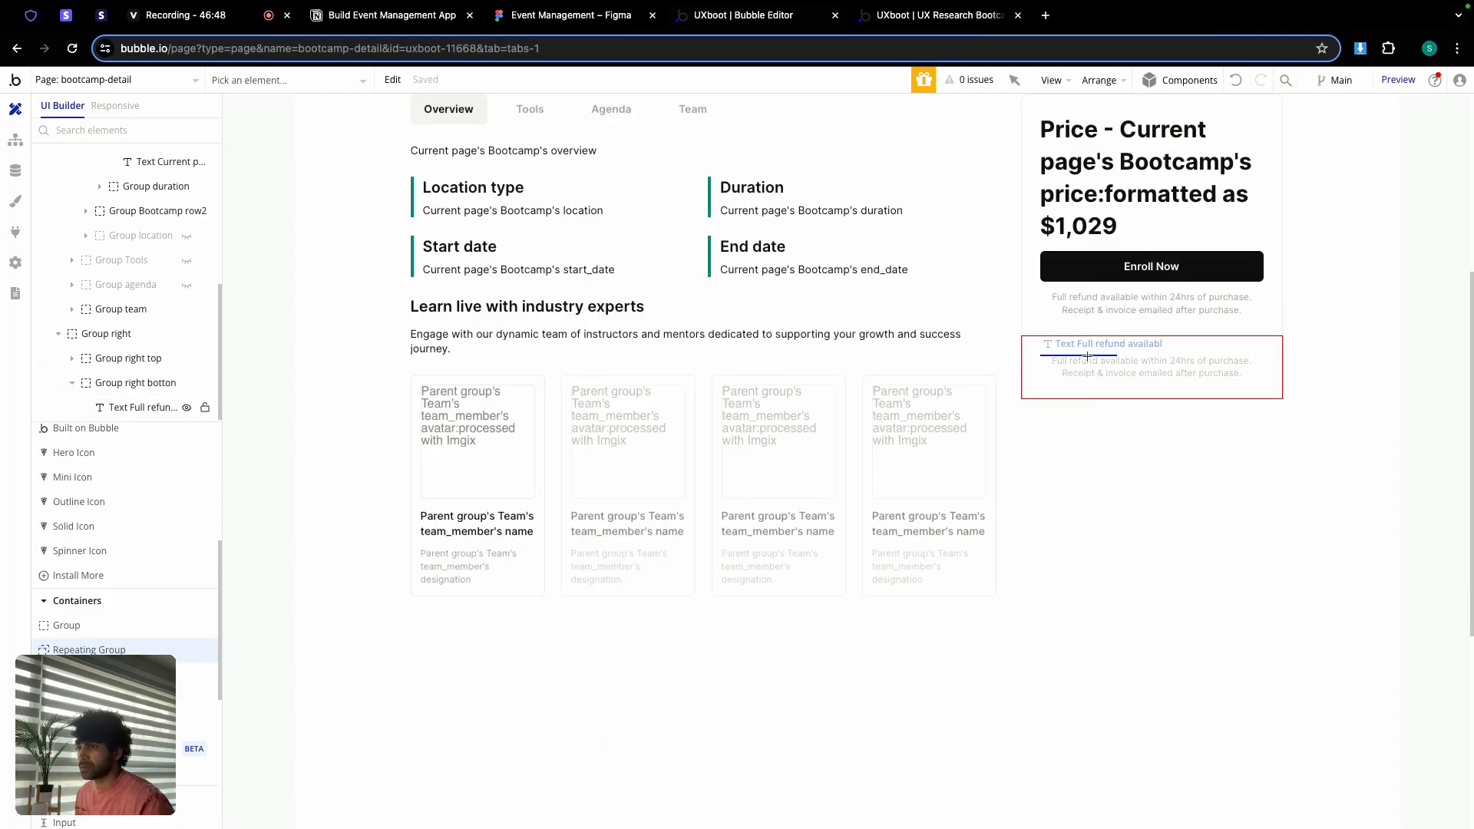
# Step: Add a repeating group in place of the duplicate refund note, with min width 0 and min height 5
pyautogui.moveTo(1088, 356); pyautogui.dragTo(1087, 357)
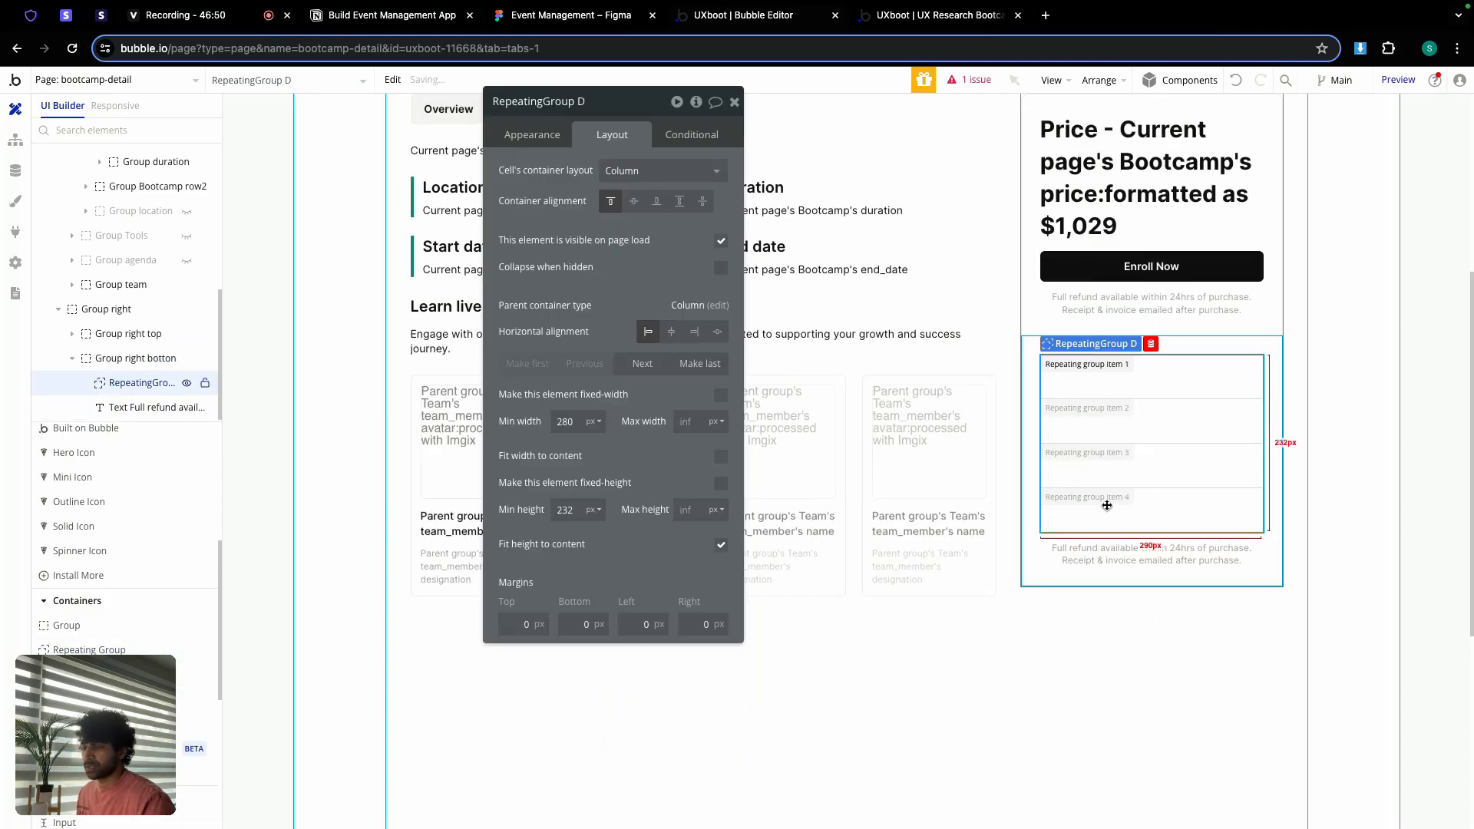
pyautogui.click(1103, 549)
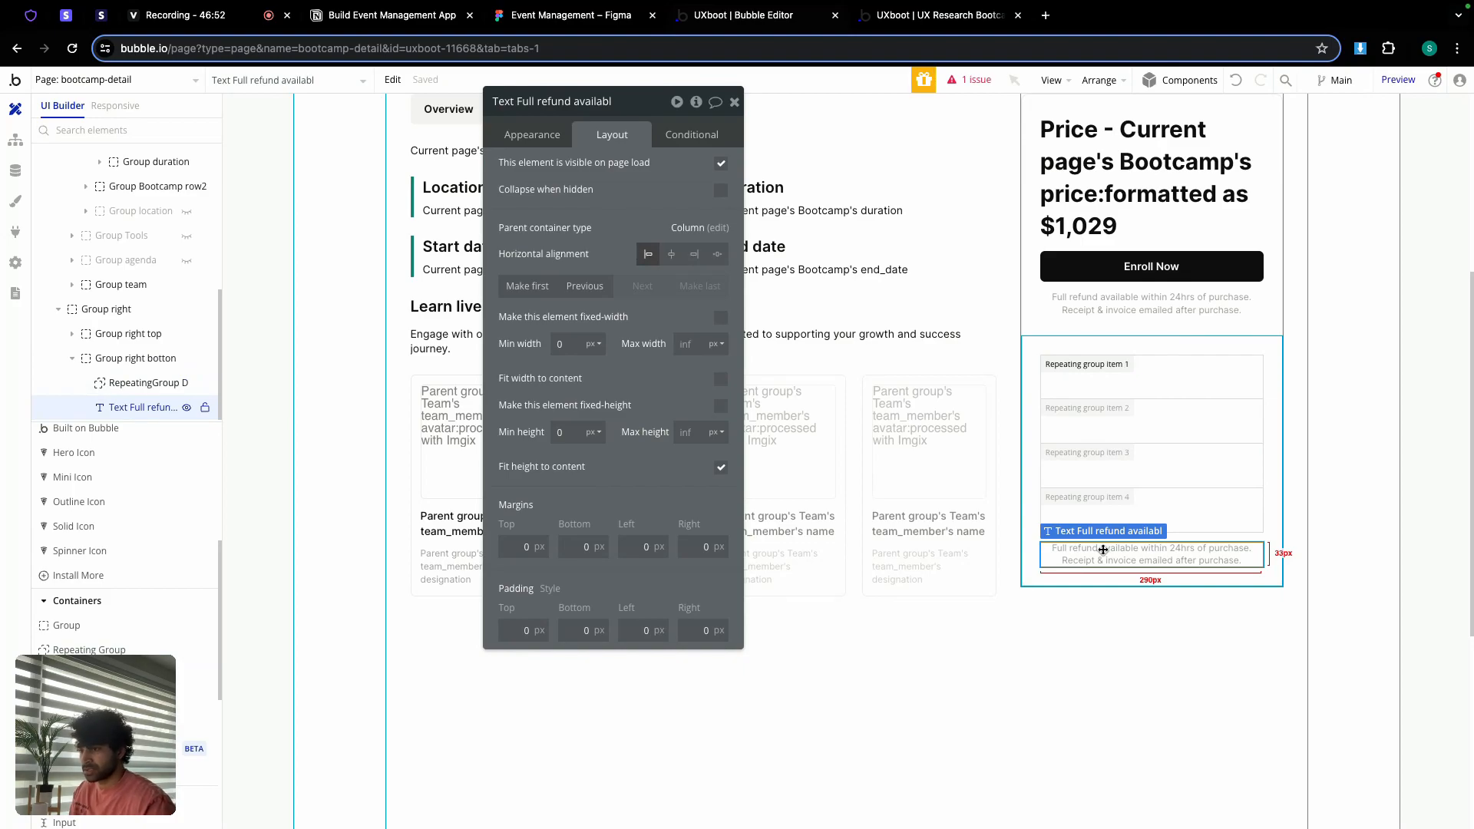
pyautogui.press('Delete')
pyautogui.doubleClick(1099, 380)
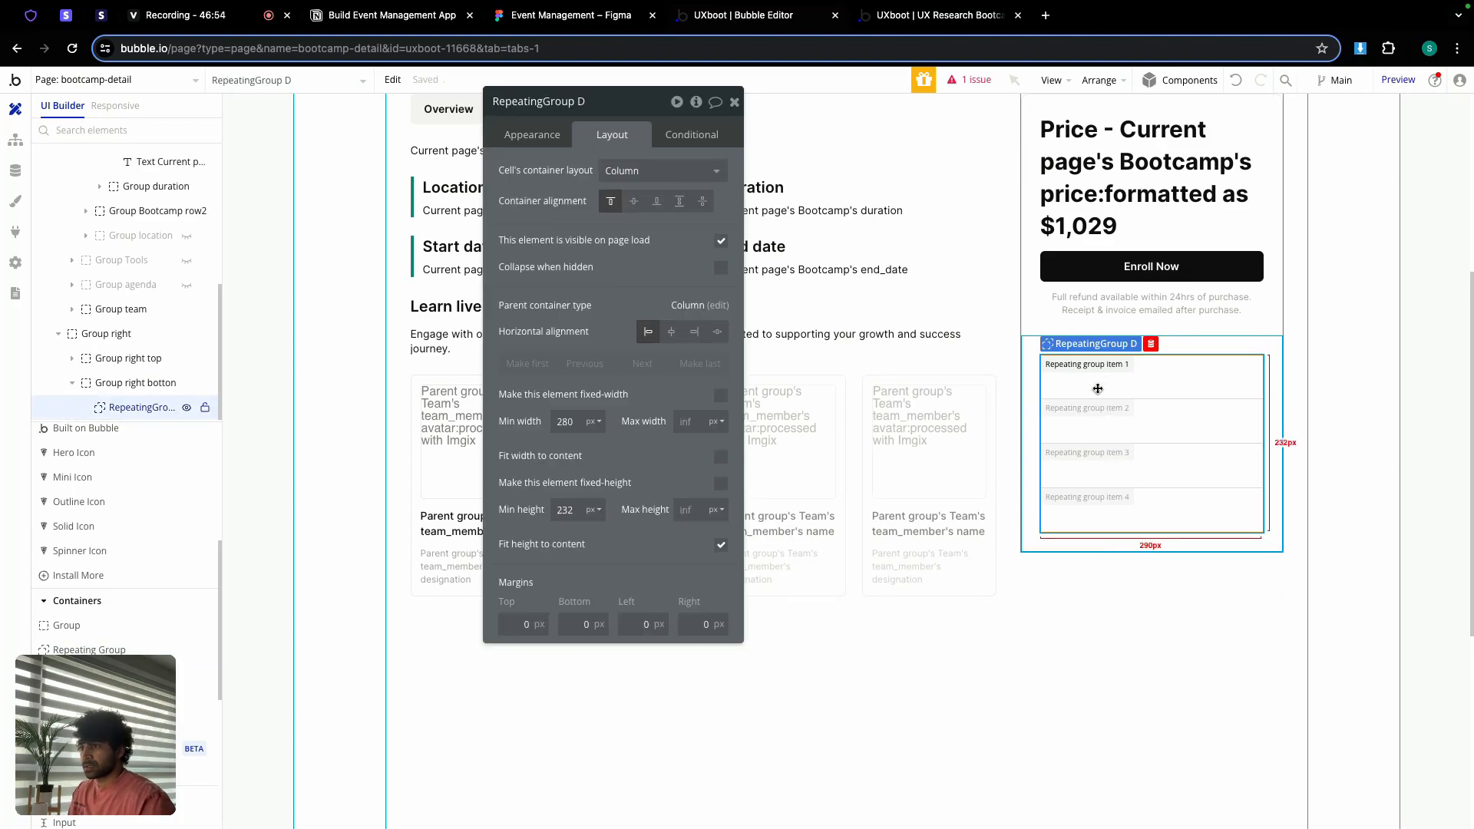
pyautogui.doubleClick(565, 422)
pyautogui.write('0')
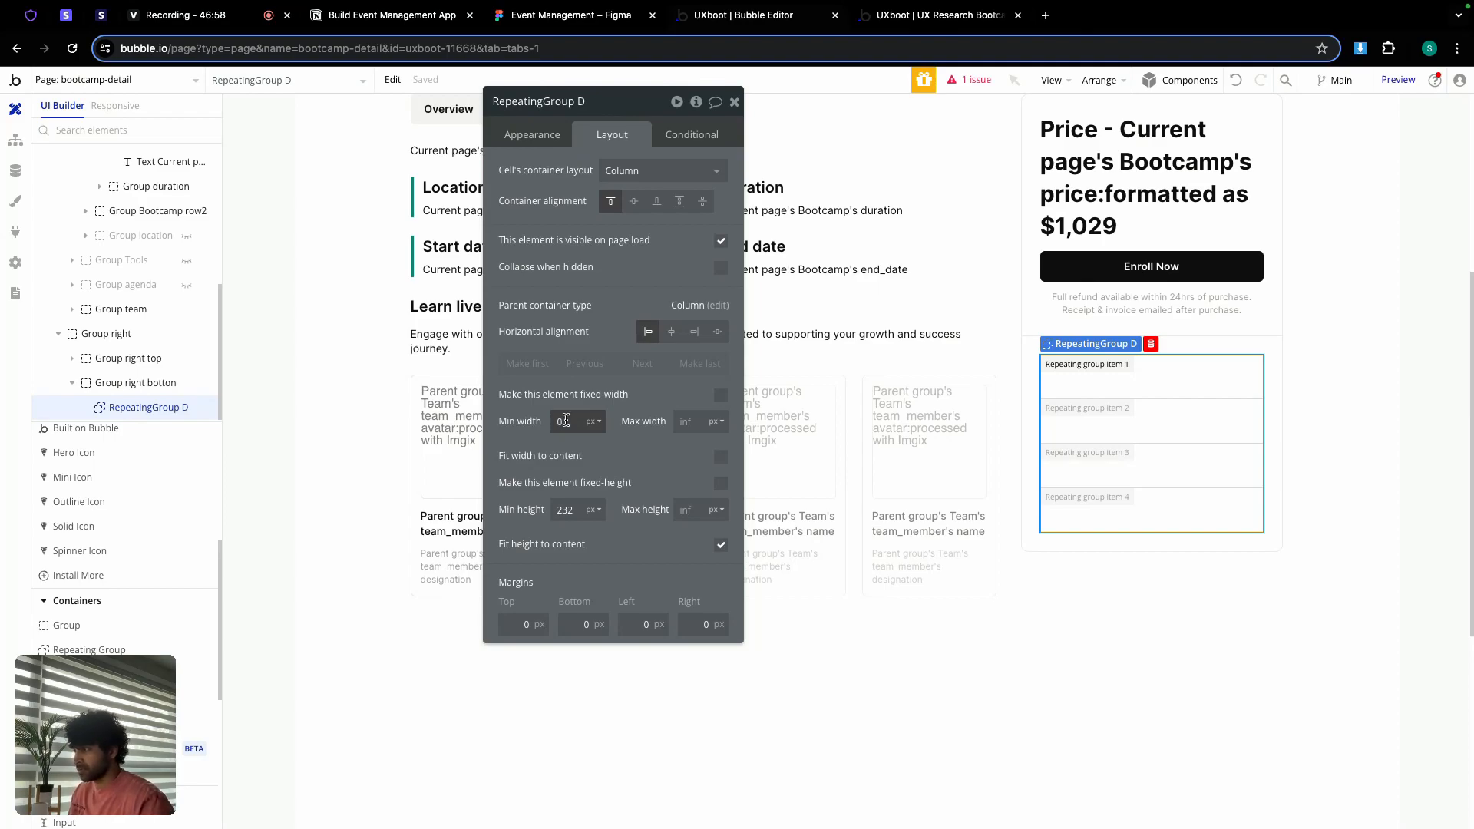
pyautogui.doubleClick(565, 510)
pyautogui.write('5')
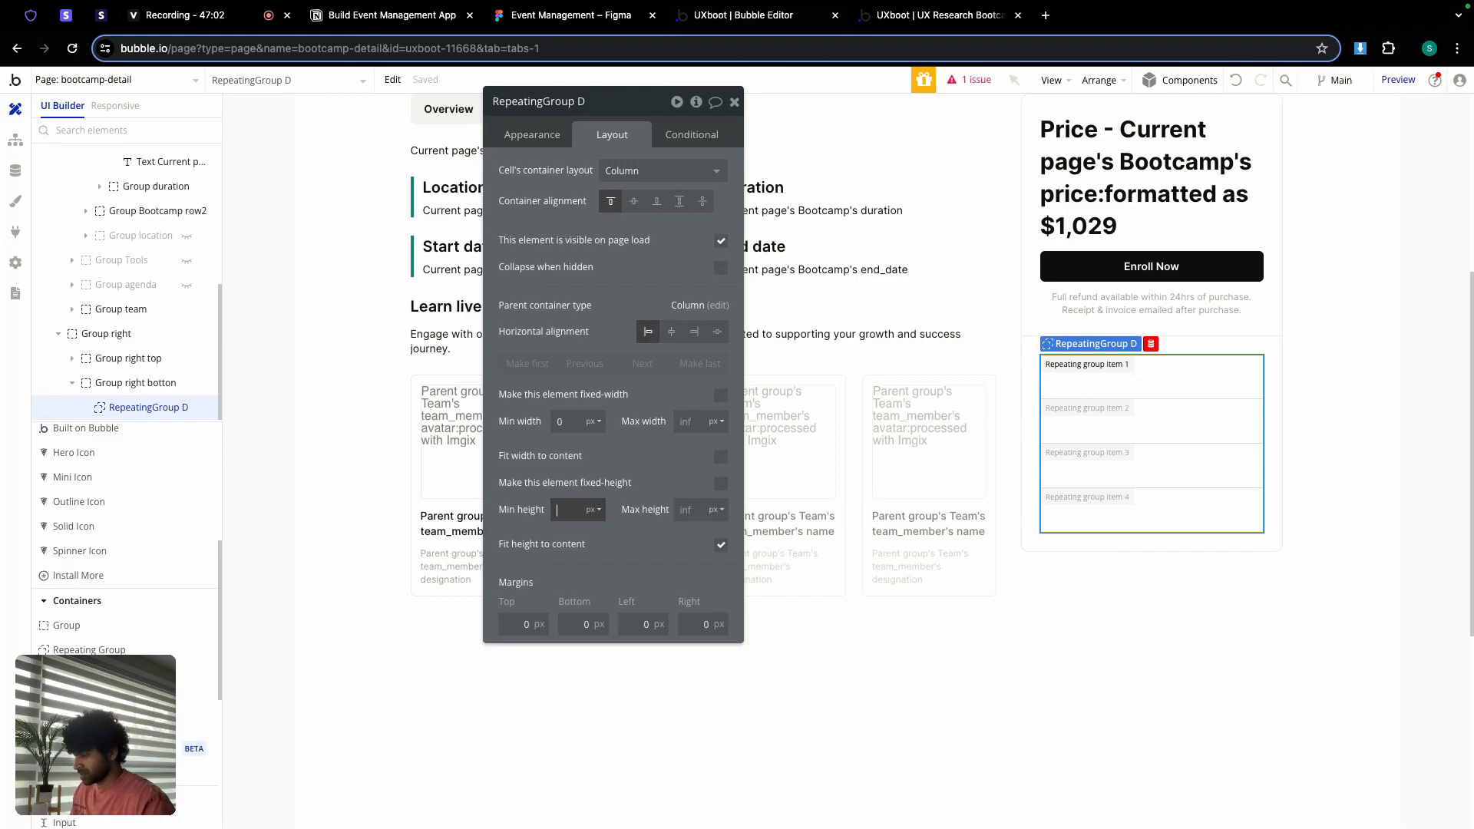
# Step: Stop fixing the row count and set the minimum row height to 100%
pyautogui.click(532, 135)
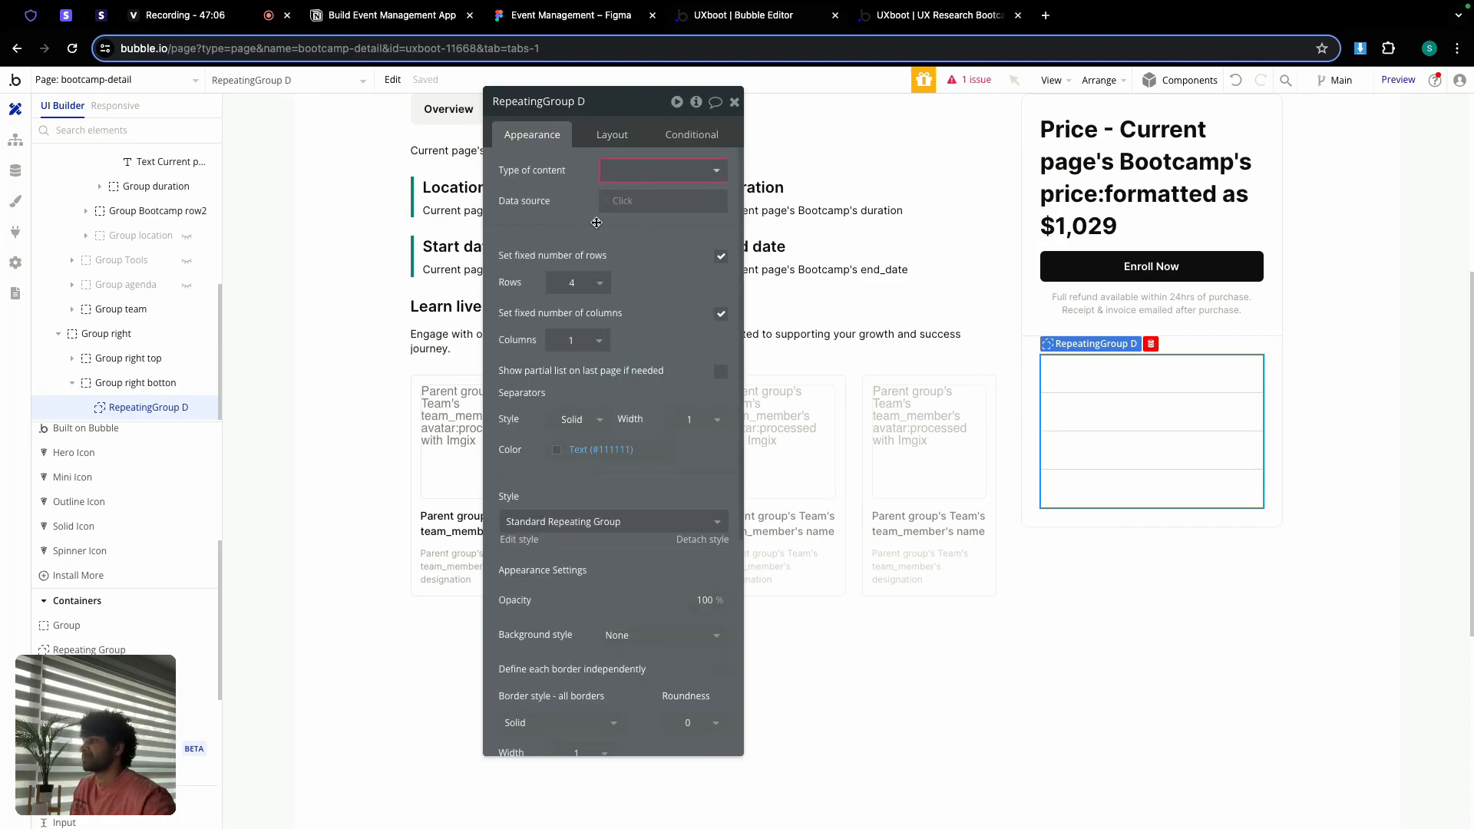
pyautogui.click(720, 255)
pyautogui.doubleClick(612, 281)
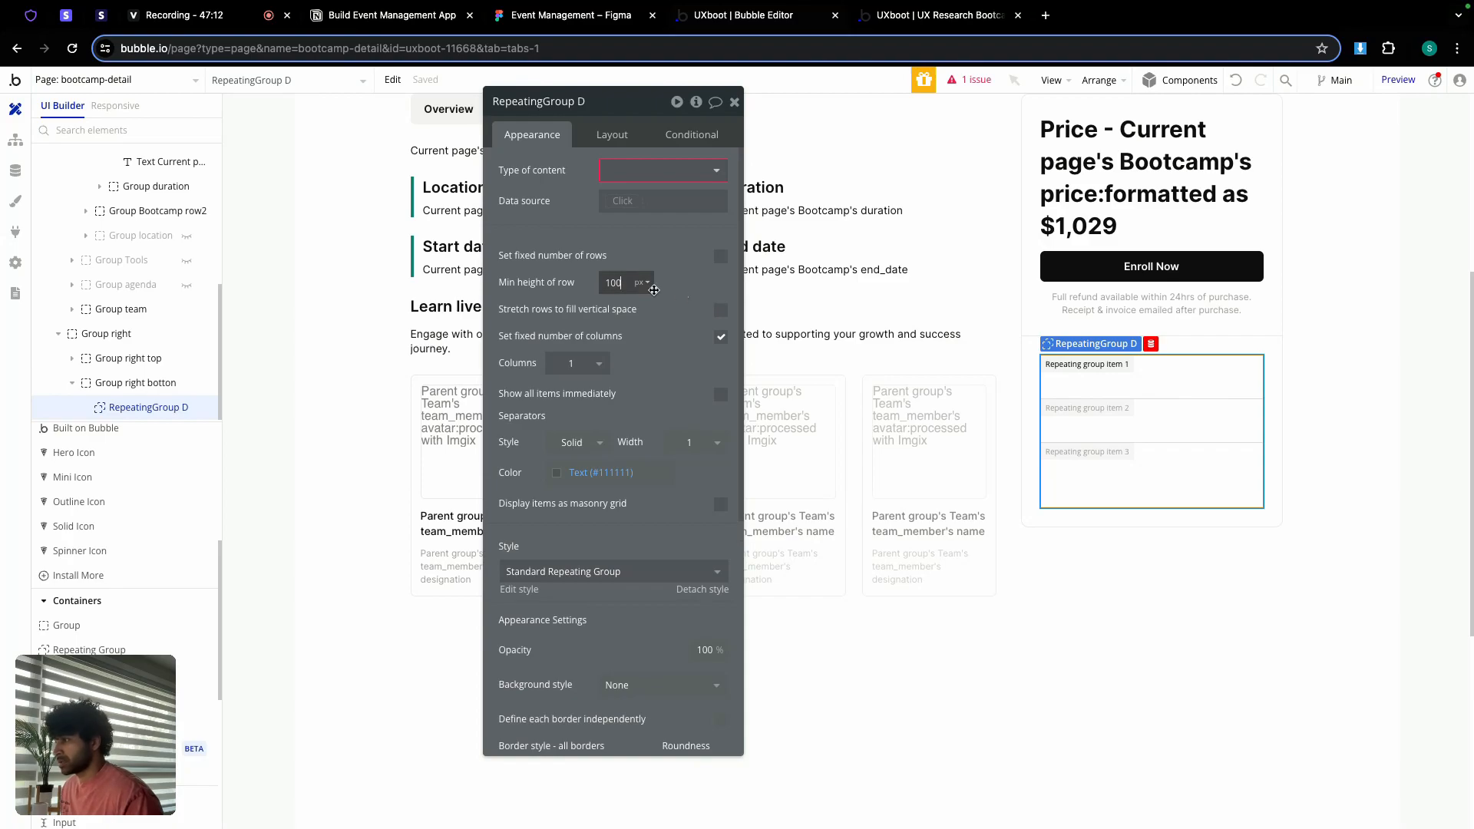
pyautogui.click(642, 285)
pyautogui.click(648, 330)
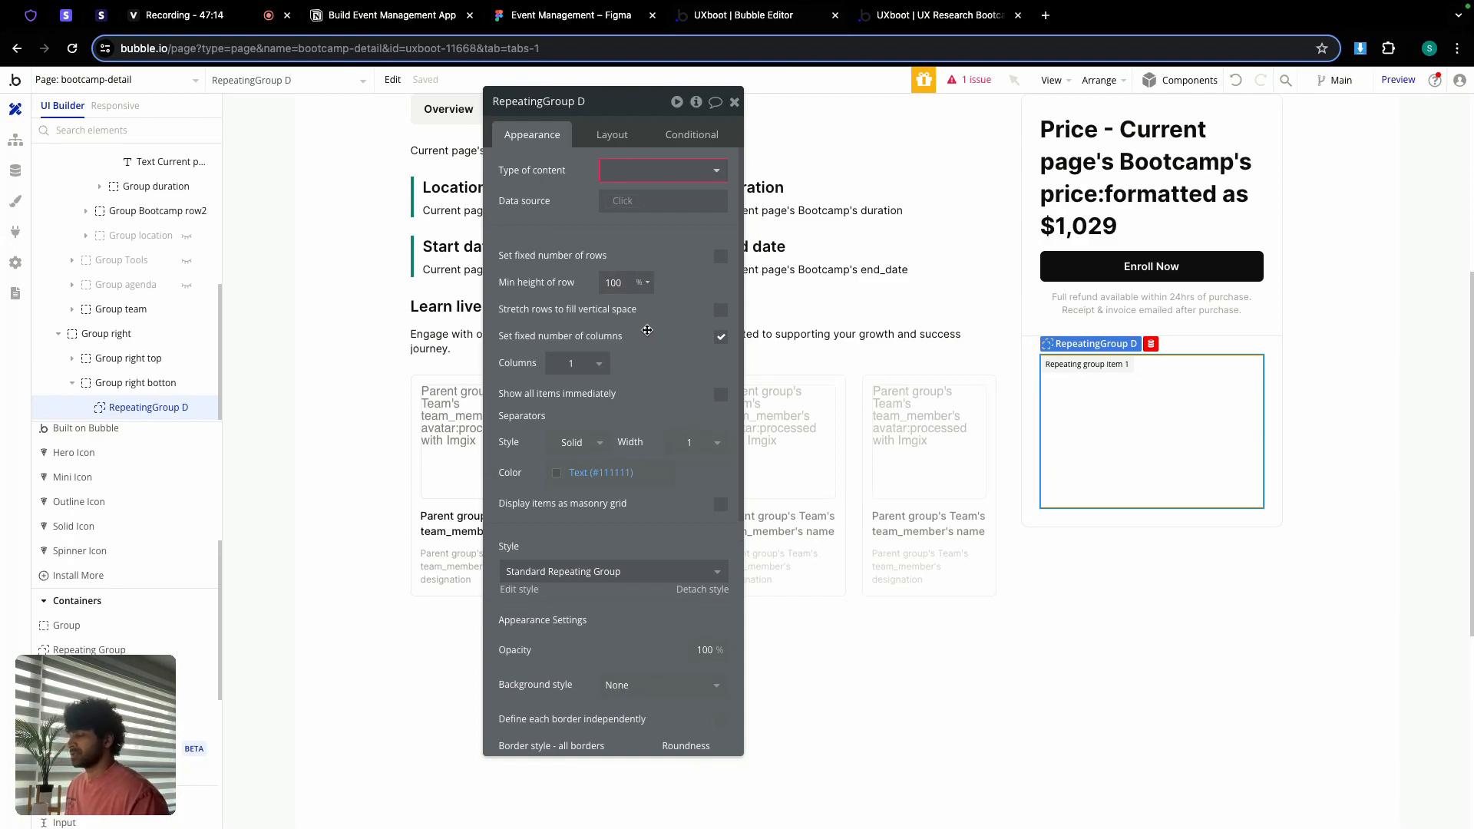
# Step: Set the list's content type to Inclusions, sourced from a search for Inclusions
pyautogui.click(616, 168)
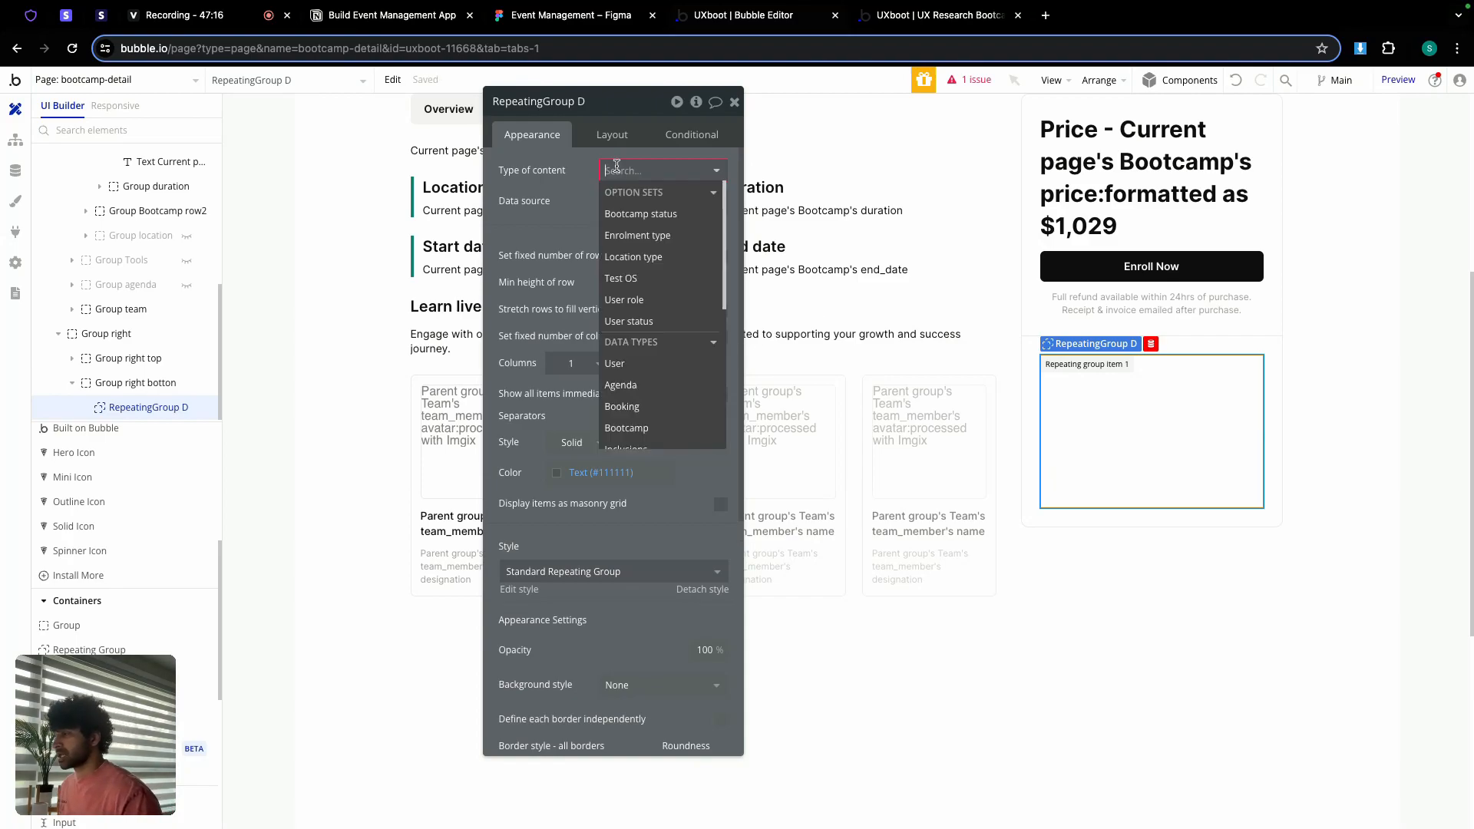
pyautogui.scroll(-3, 648, 319)
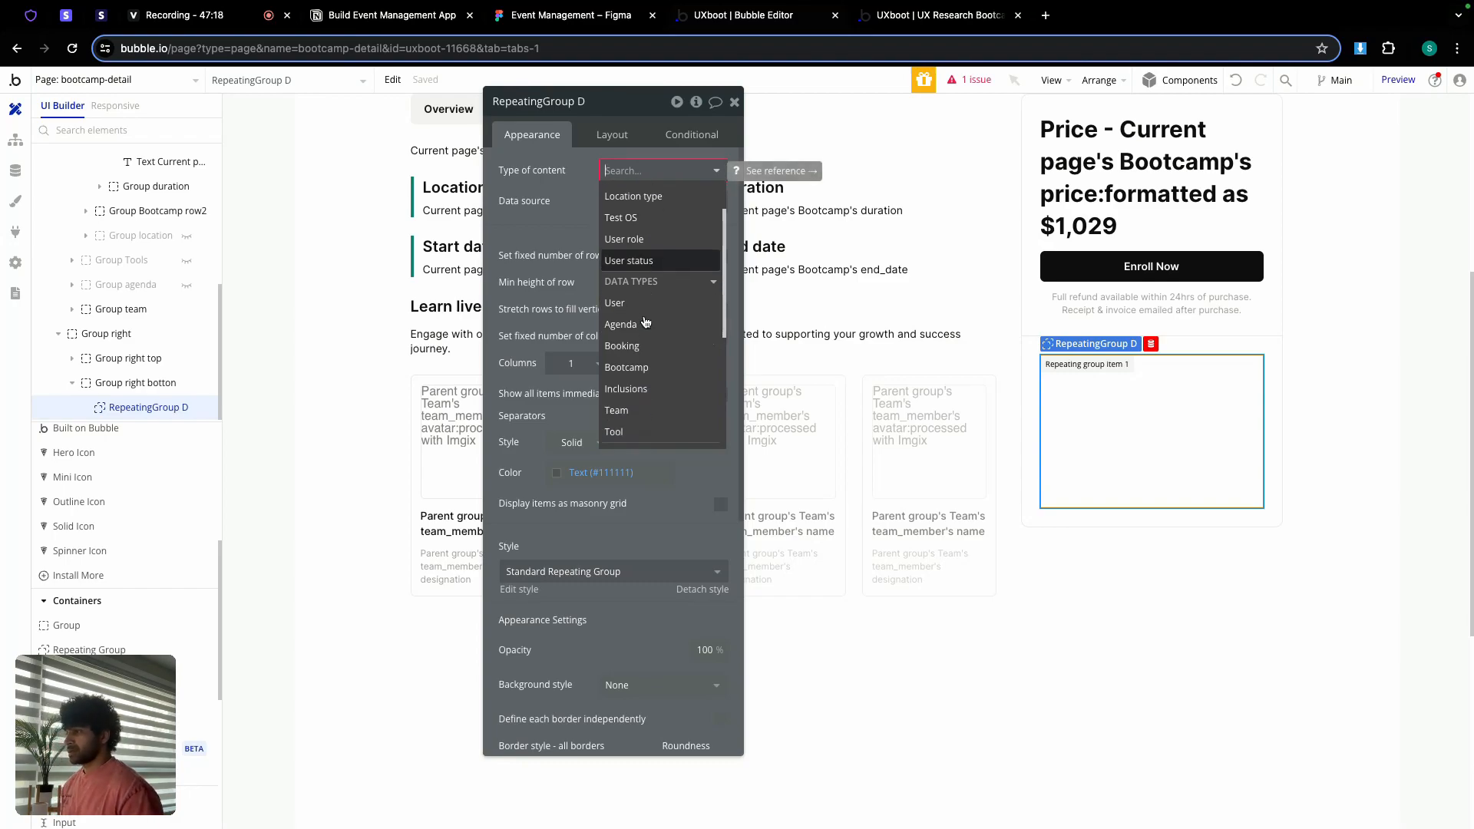
pyautogui.click(648, 389)
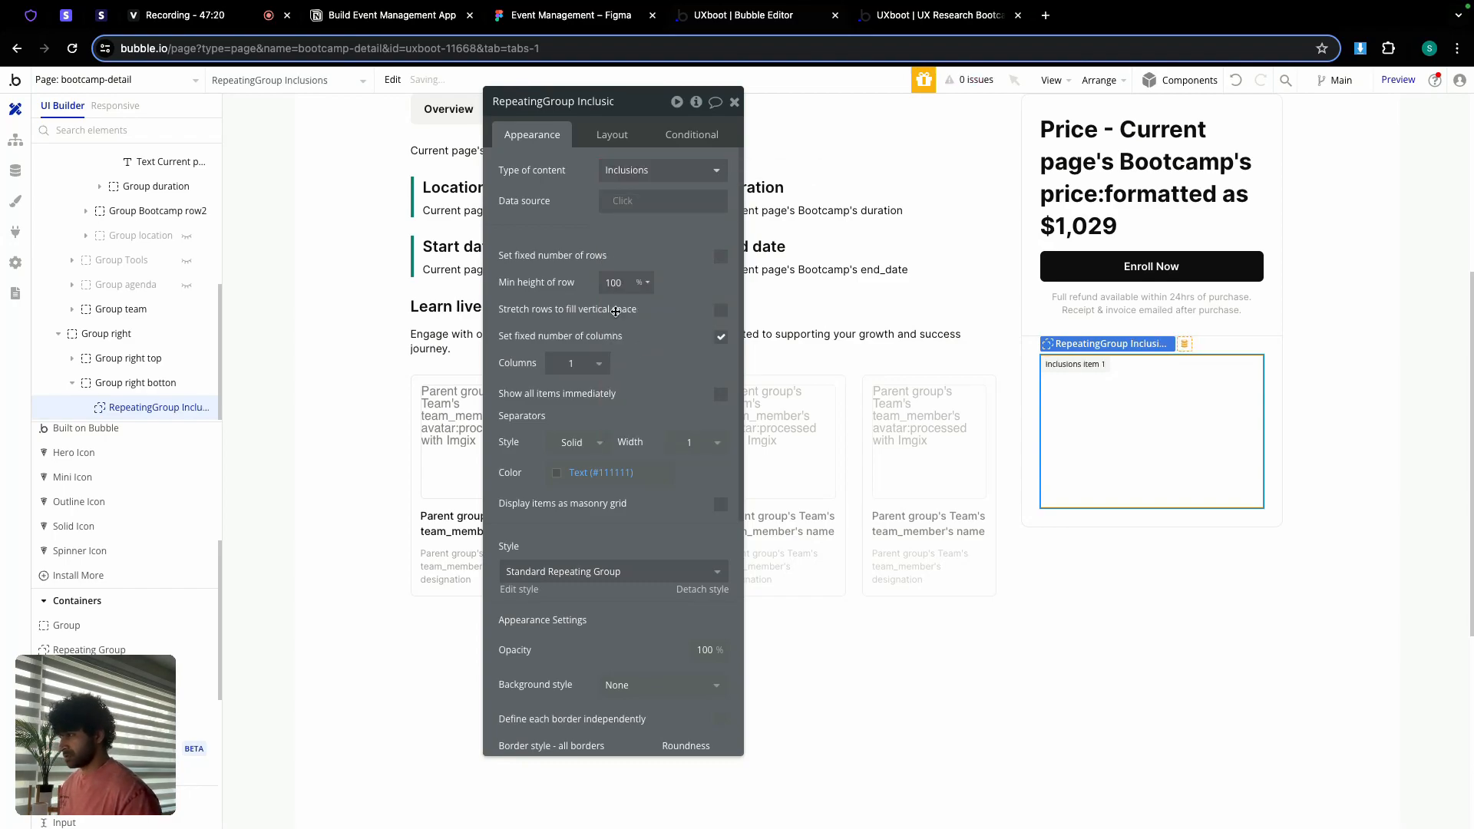
pyautogui.click(623, 204)
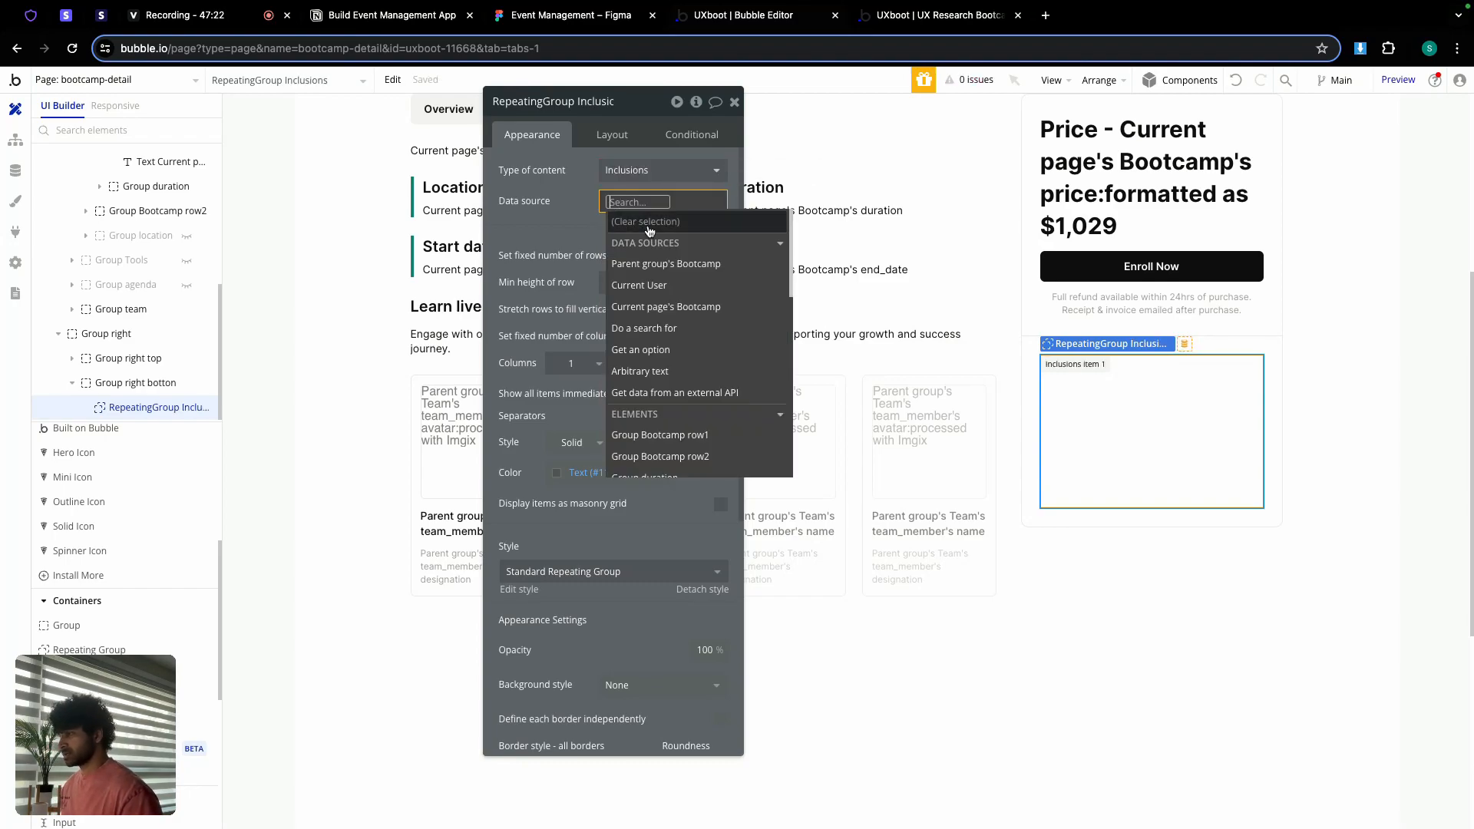
pyautogui.click(667, 329)
pyautogui.click(876, 139)
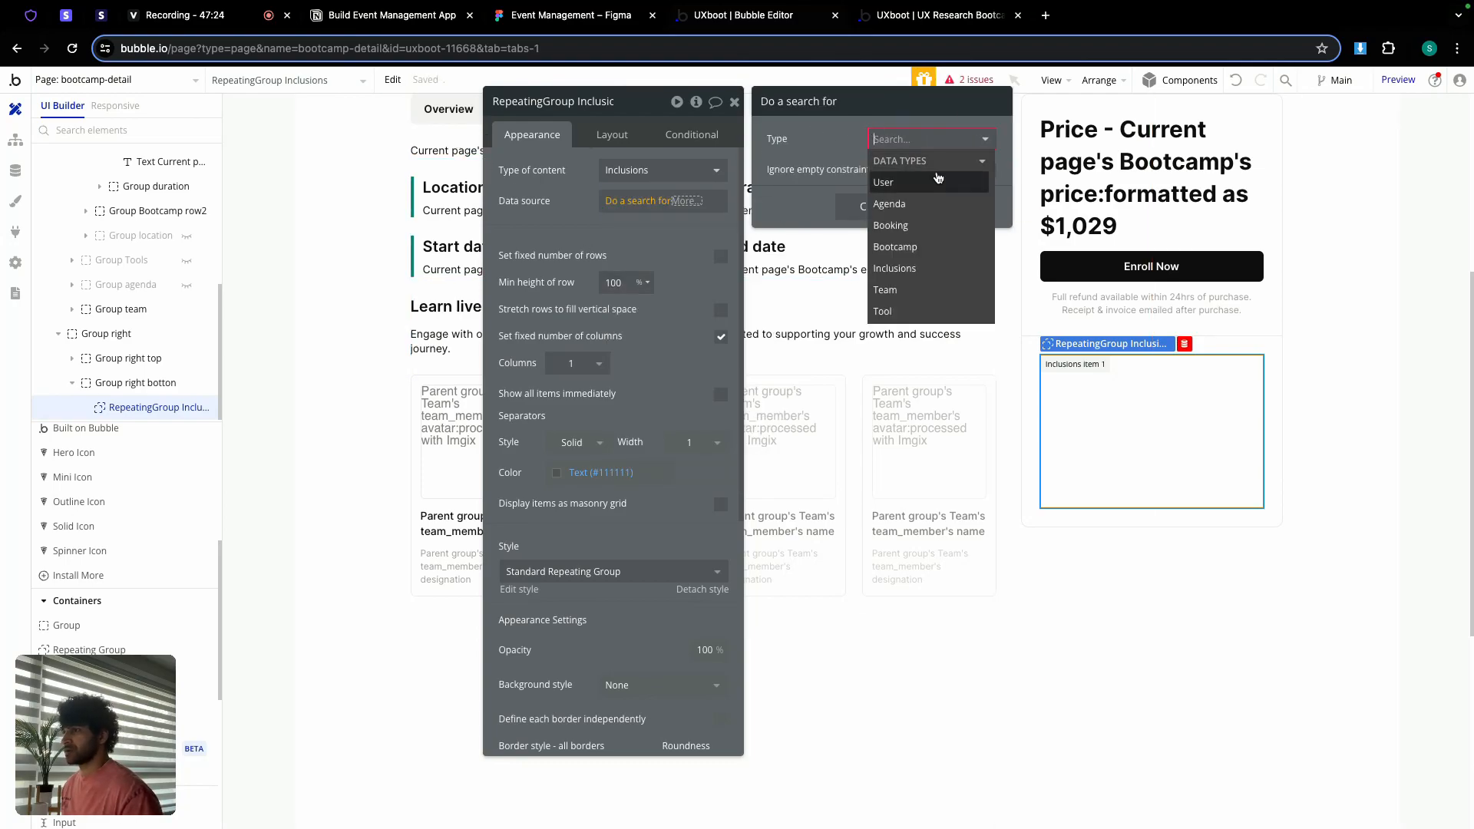
pyautogui.click(894, 268)
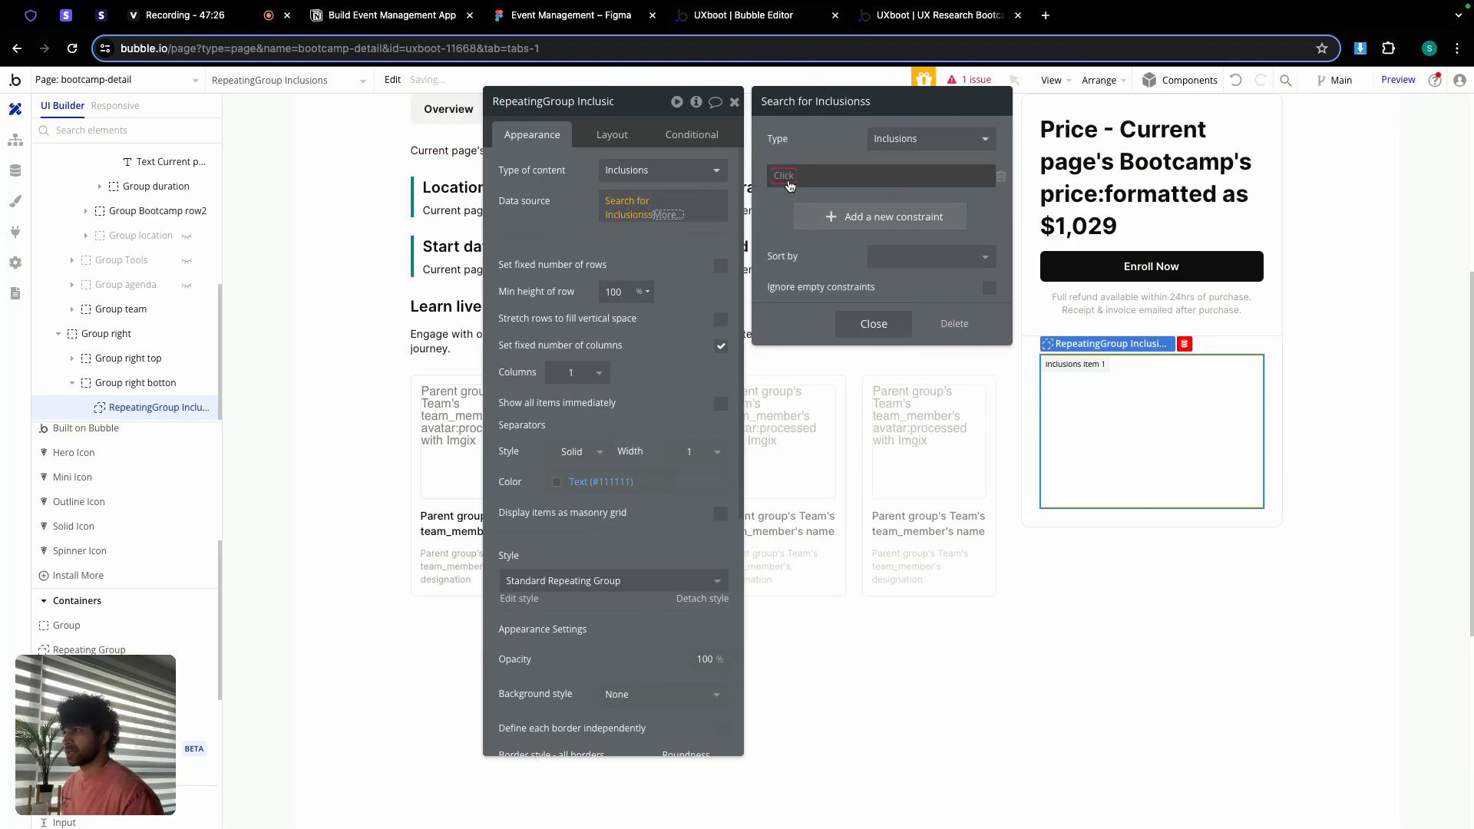
pyautogui.click(804, 202)
# Step: Constrain the Inclusions search to bootcamp = Current page's Bootcamp
pyautogui.click(691, 204)
pyautogui.click(813, 216)
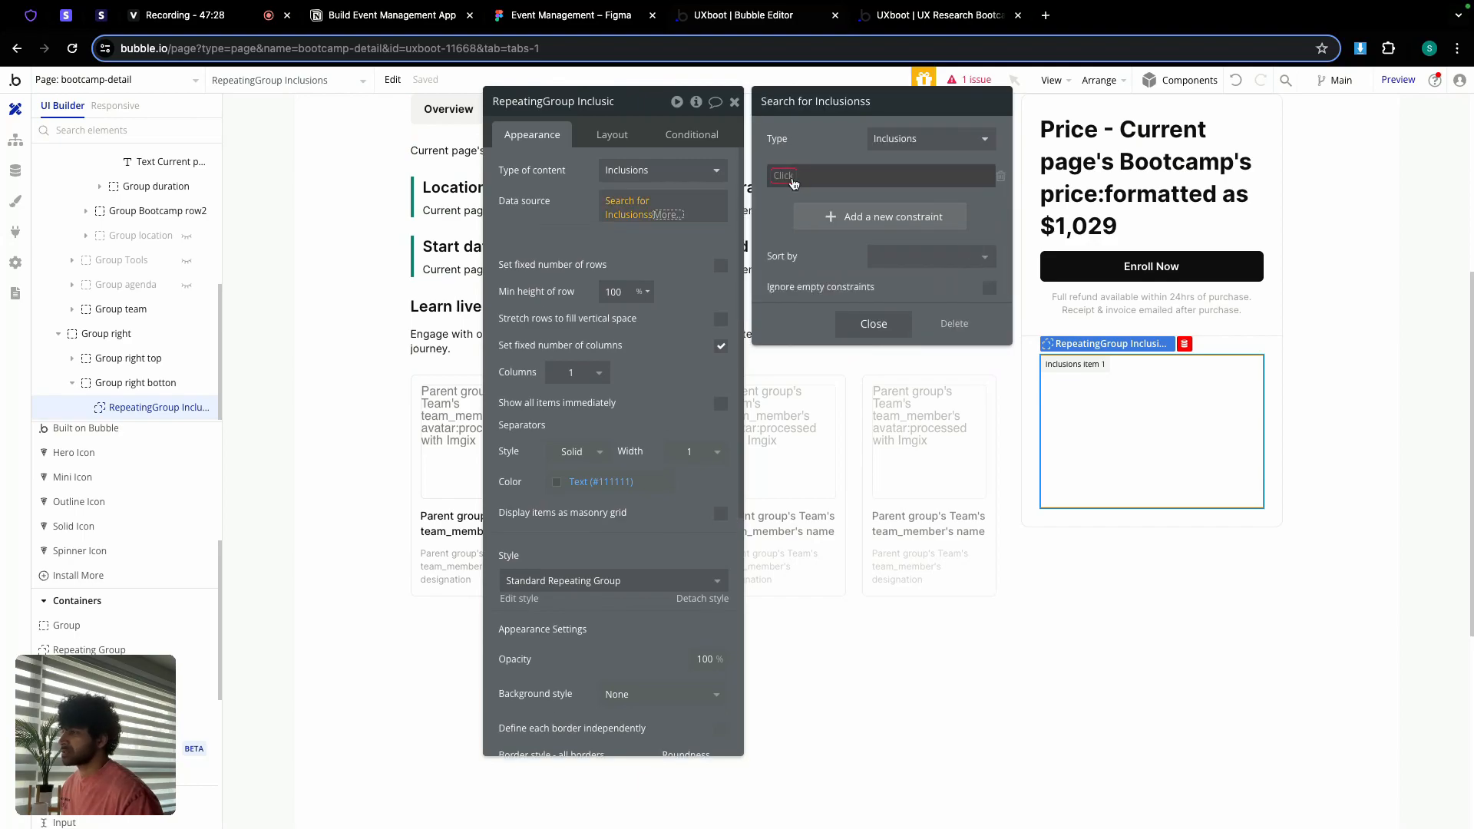
pyautogui.click(801, 192)
pyautogui.click(826, 177)
pyautogui.click(829, 194)
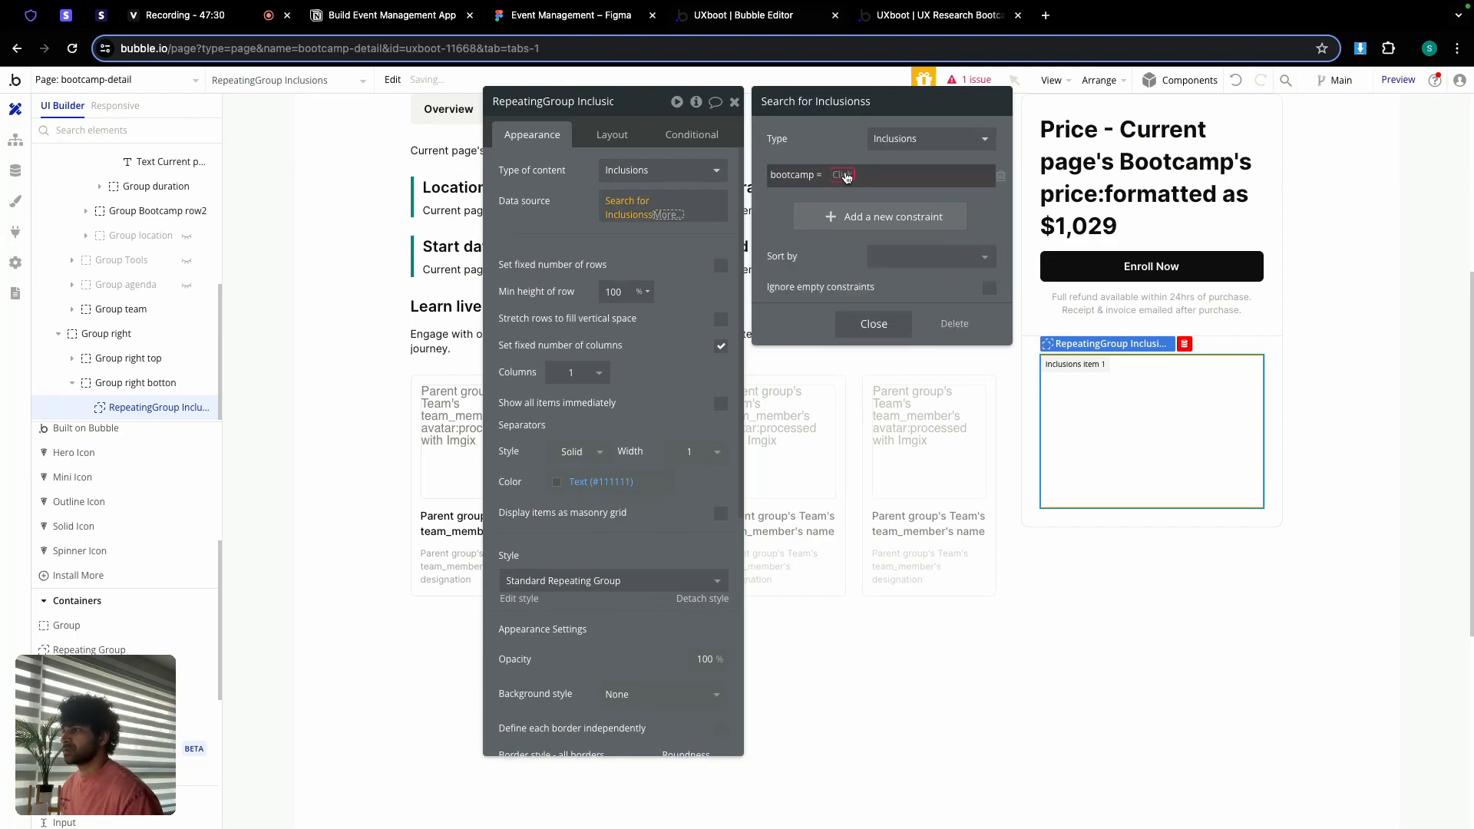
pyautogui.click(846, 177)
pyautogui.click(890, 257)
pyautogui.click(838, 140)
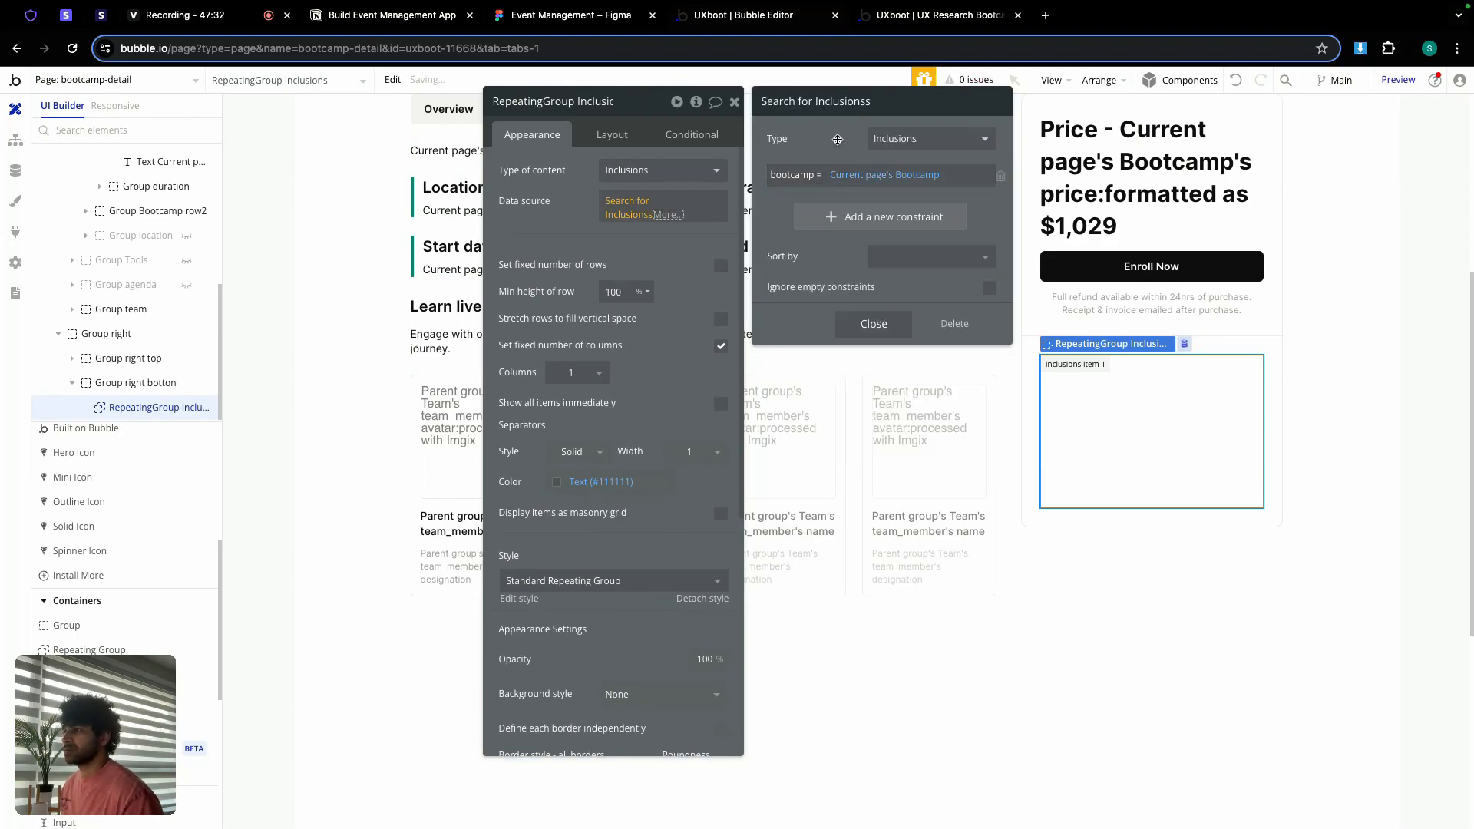
pyautogui.click(873, 322)
pyautogui.click(575, 232)
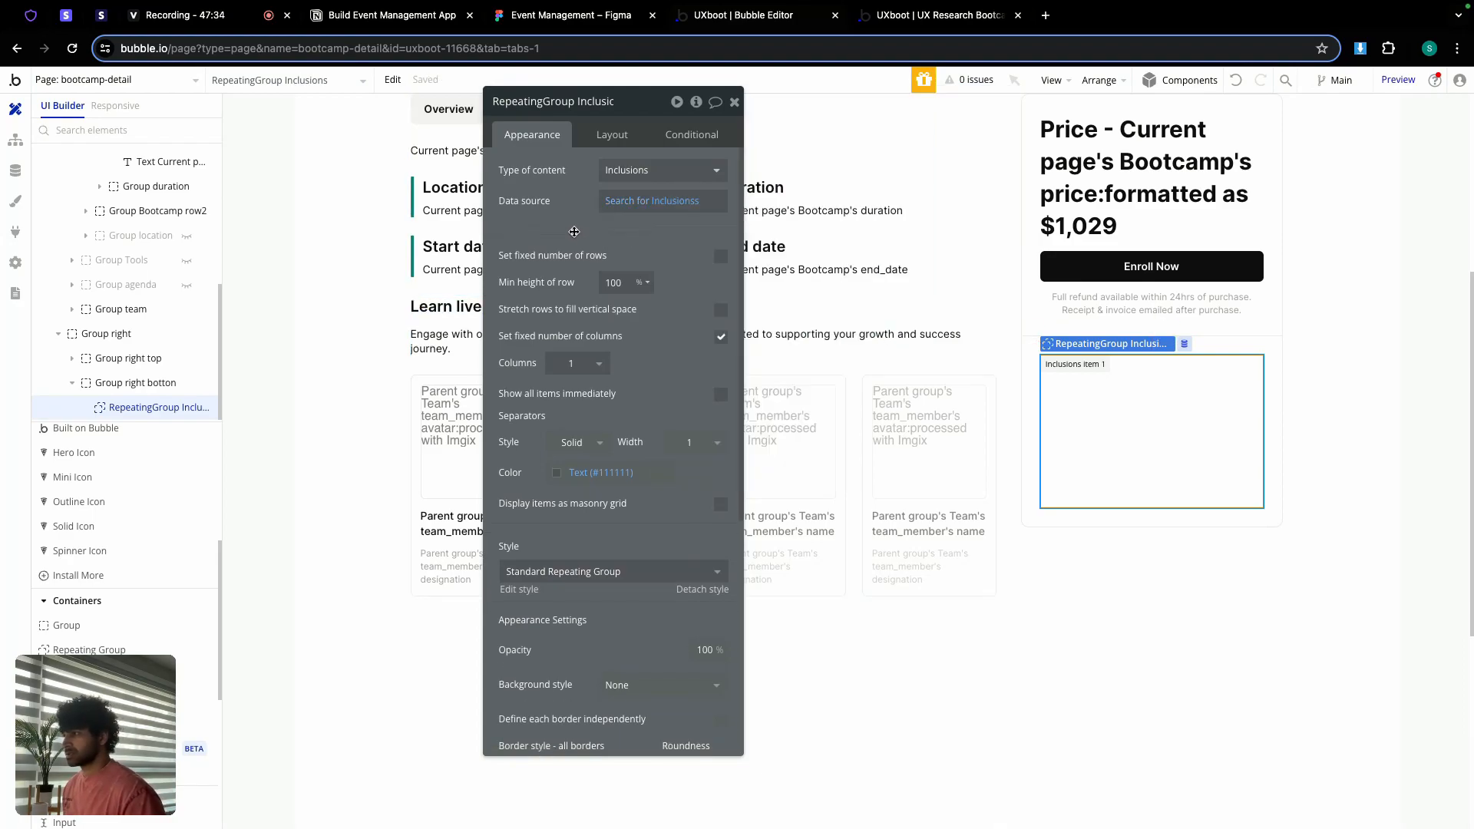
# Step: Set the repeating group's cell layout to Row
pyautogui.click(612, 135)
pyautogui.click(664, 172)
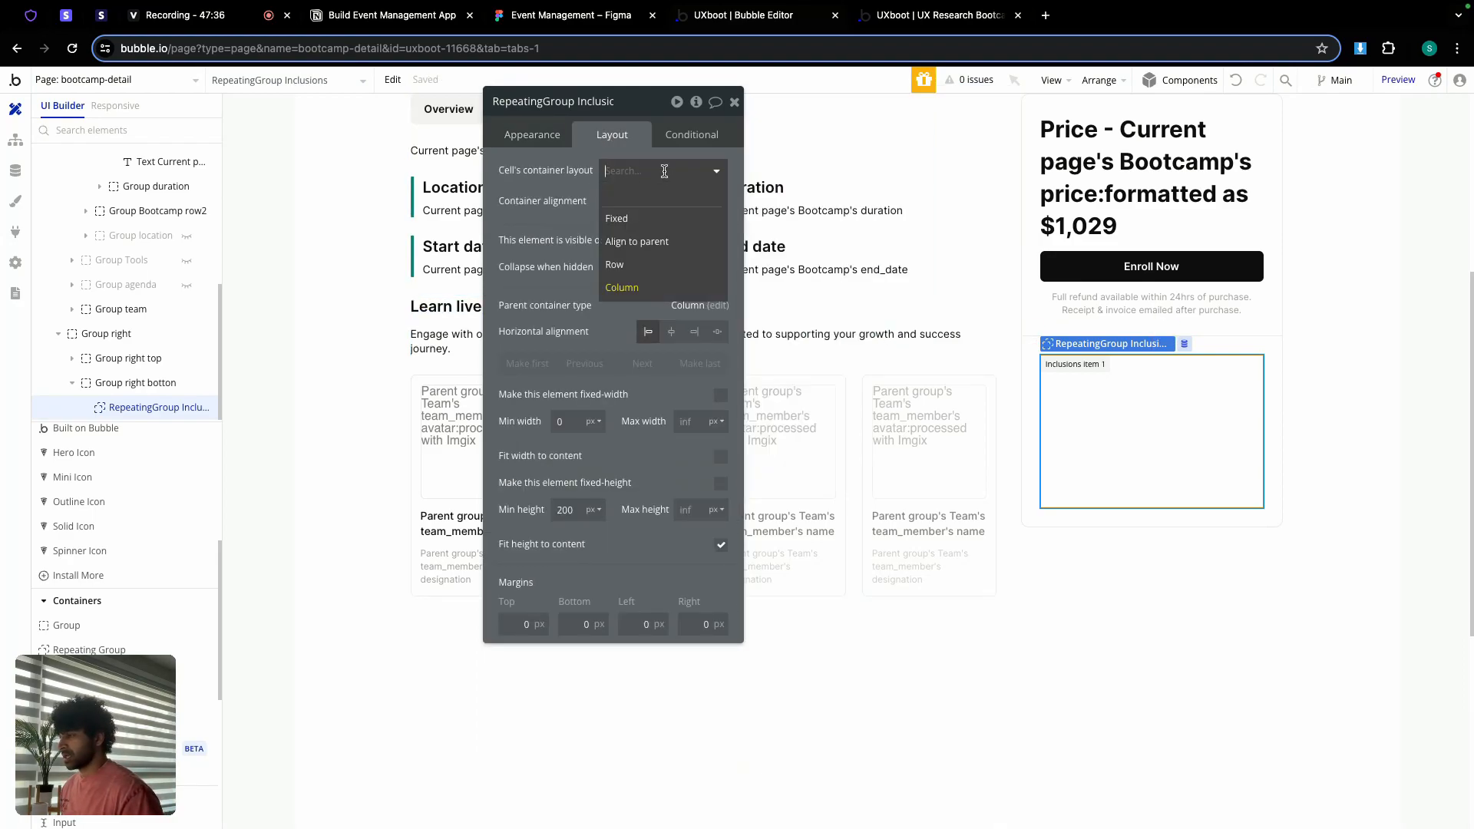
pyautogui.click(635, 265)
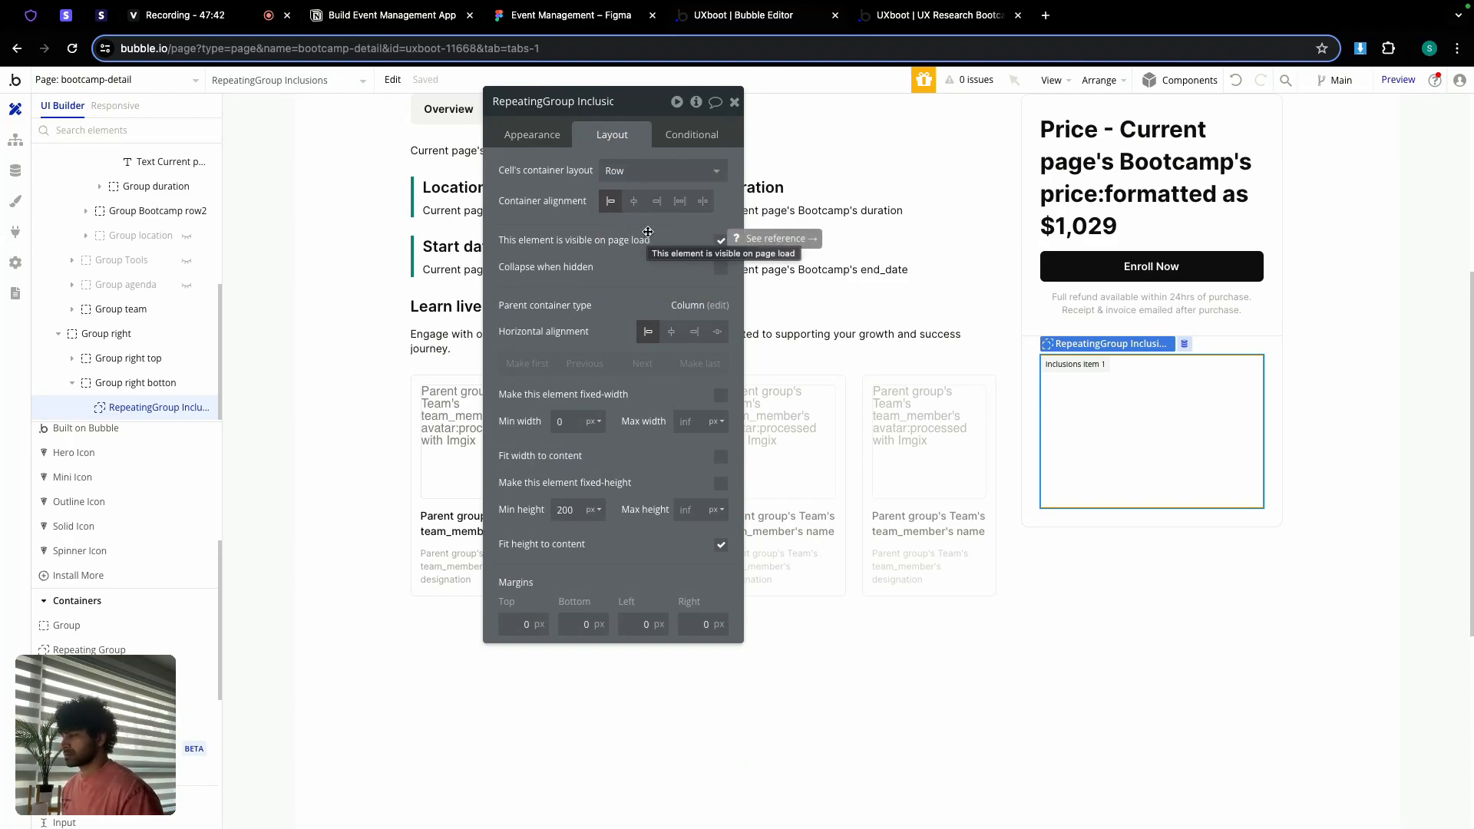
pyautogui.click(736, 103)
# Step: In Figma, drill into the inclusions checklist's Live Figma Classes row to its check icon, then go to Heroicons
pyautogui.click(603, 20)
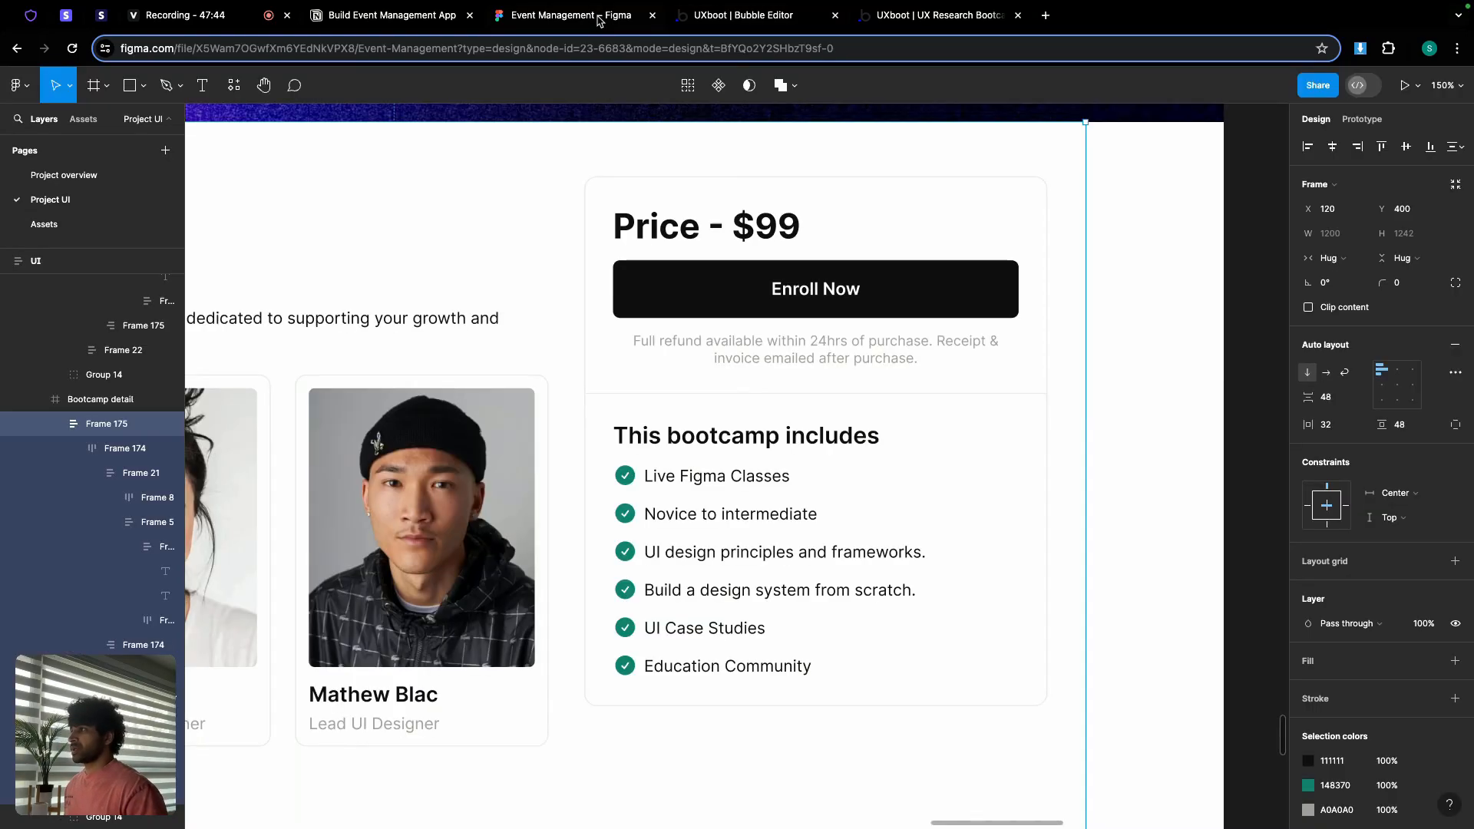
pyautogui.scroll(-1, 688, 458)
pyautogui.scroll(5, 688, 458)
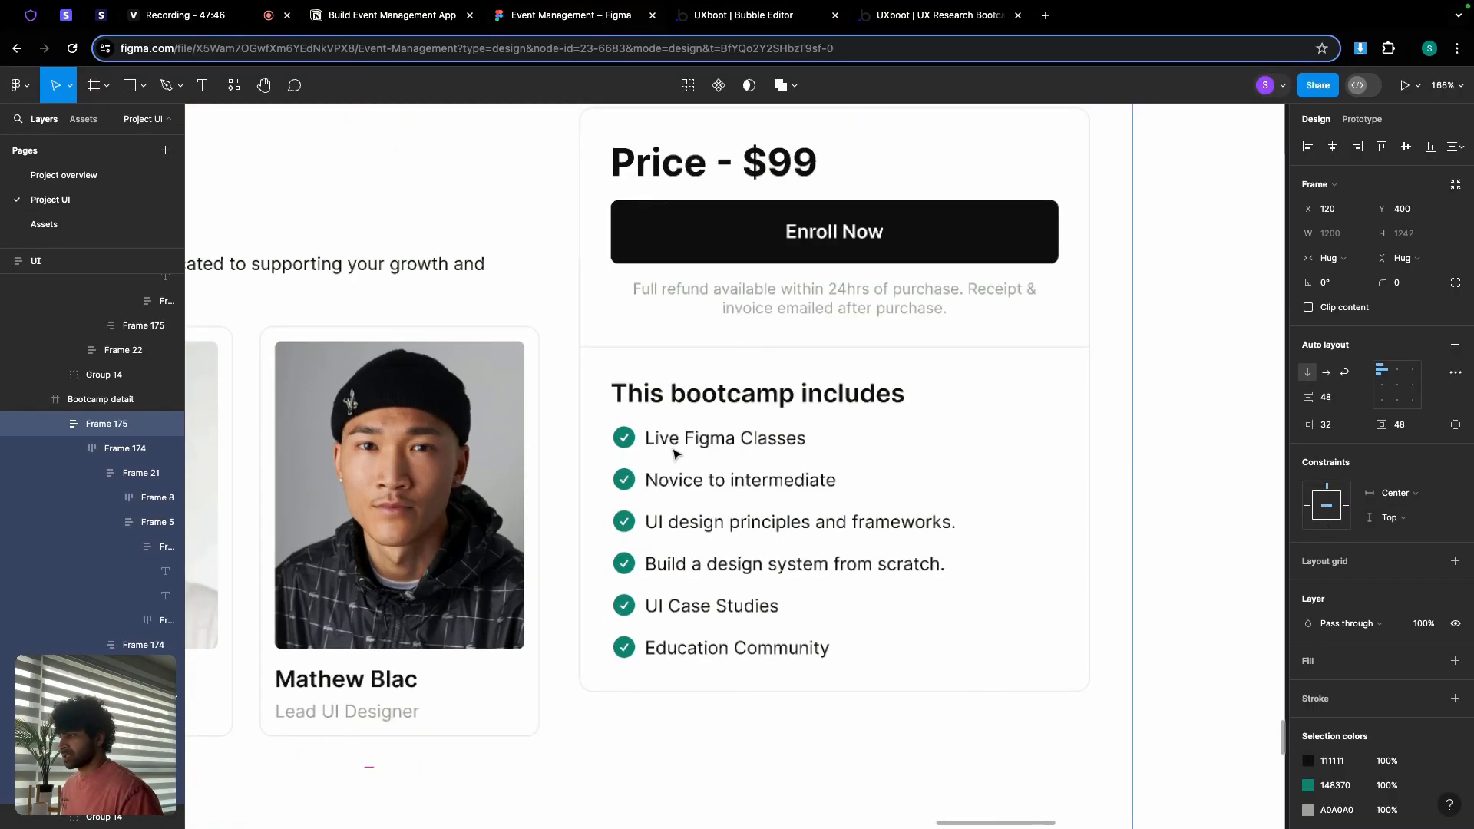
pyautogui.scroll(-3, 691, 436)
pyautogui.doubleClick(687, 429)
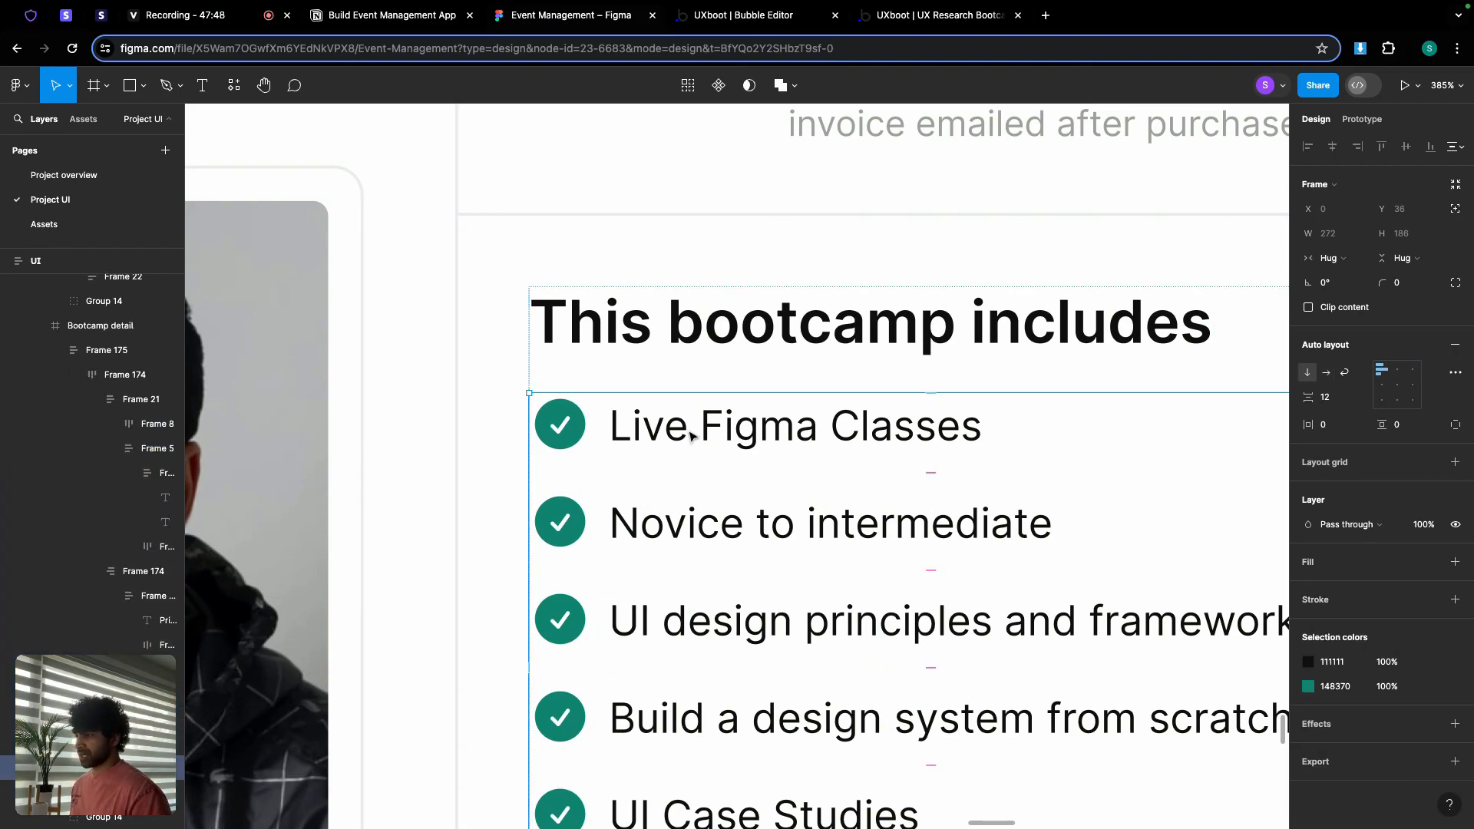
pyautogui.scroll(-1, 721, 438)
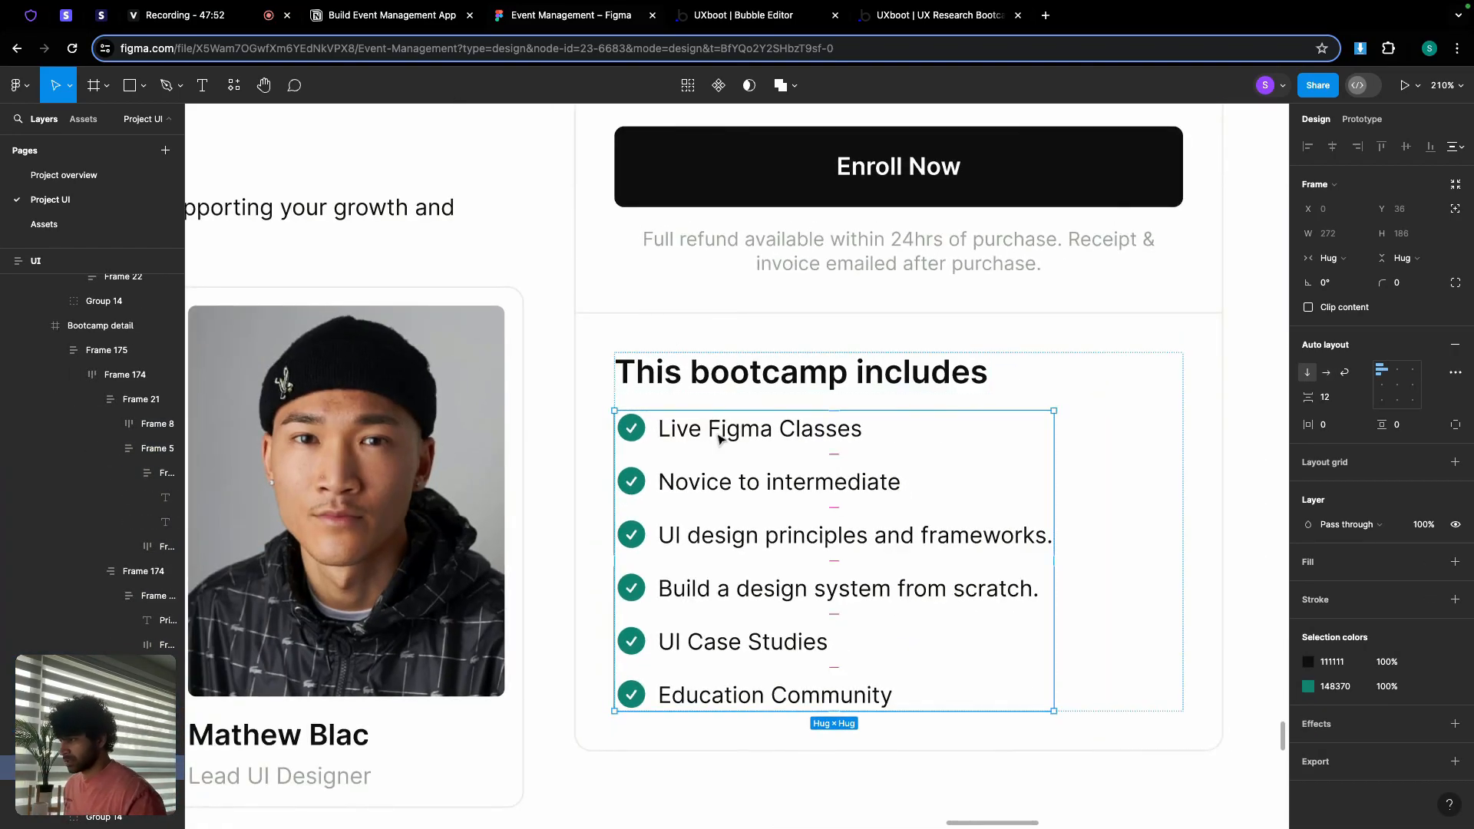
pyautogui.doubleClick(644, 430)
pyautogui.doubleClick(637, 430)
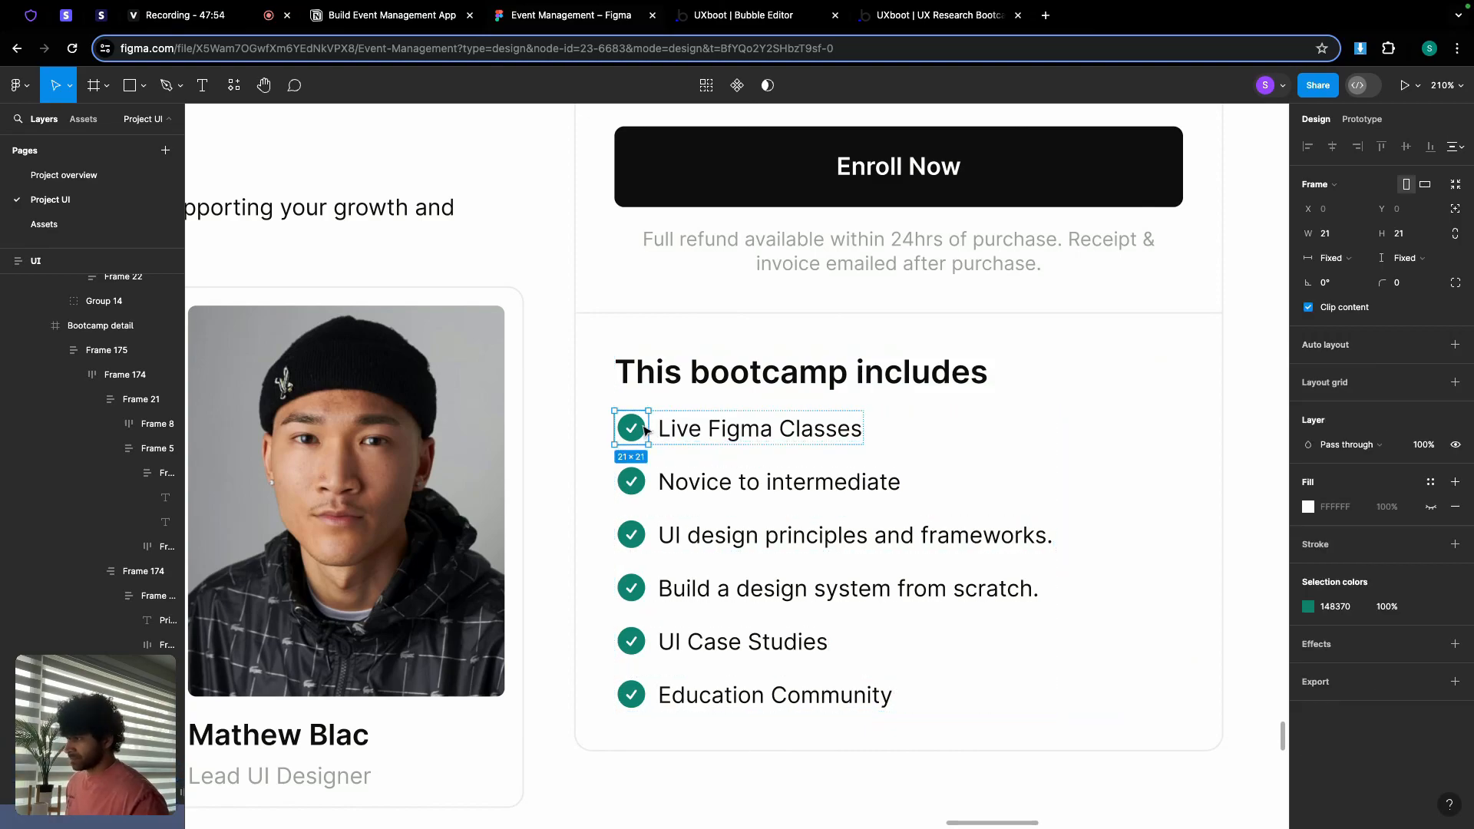
pyautogui.click(31, 15)
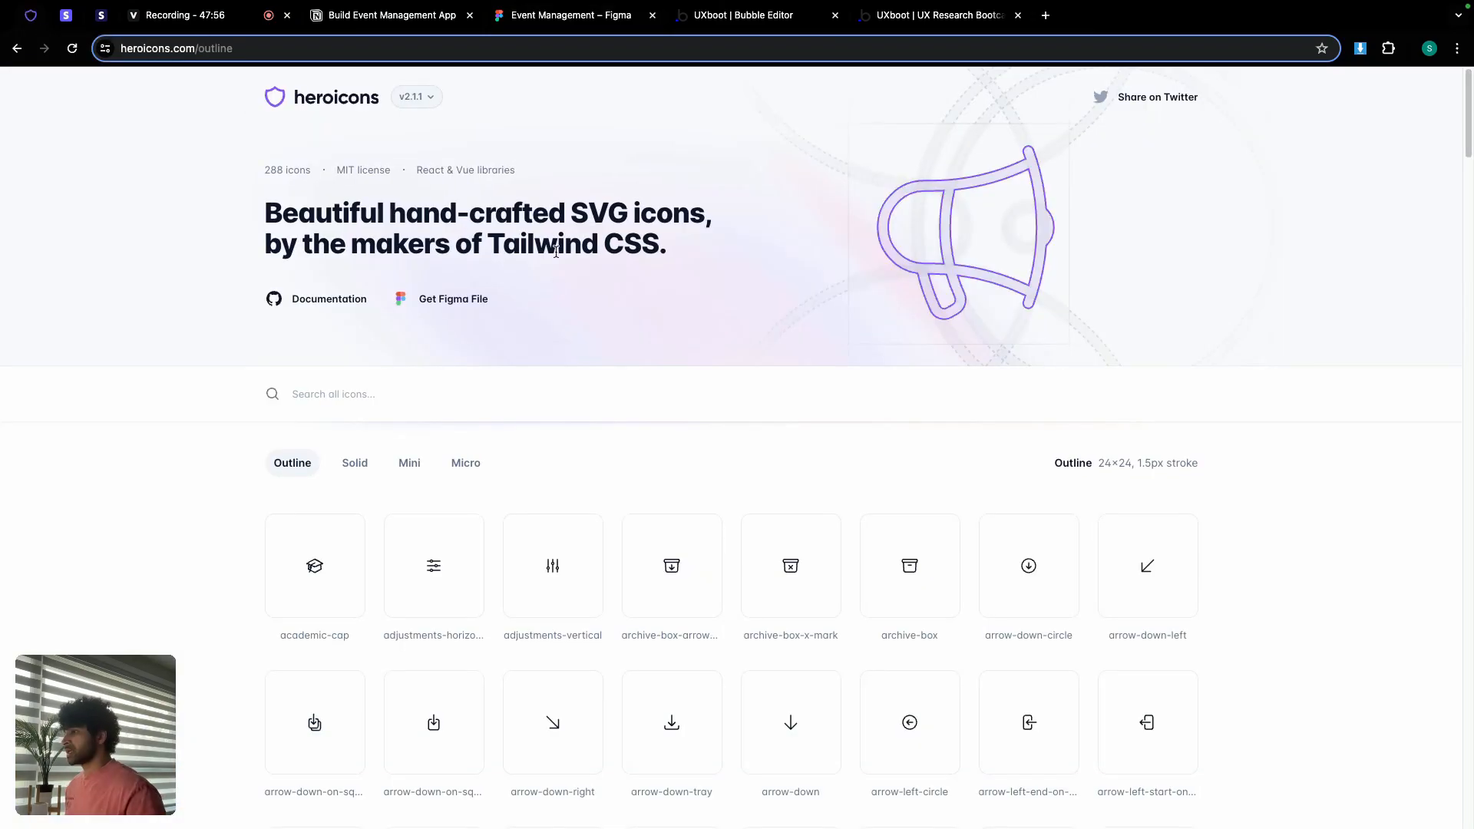
# Step: Search Heroicons' Solid icons for 'che' to find check-circle, then go back to Bubble
pyautogui.click(354, 462)
pyautogui.click(376, 394)
pyautogui.write('che')
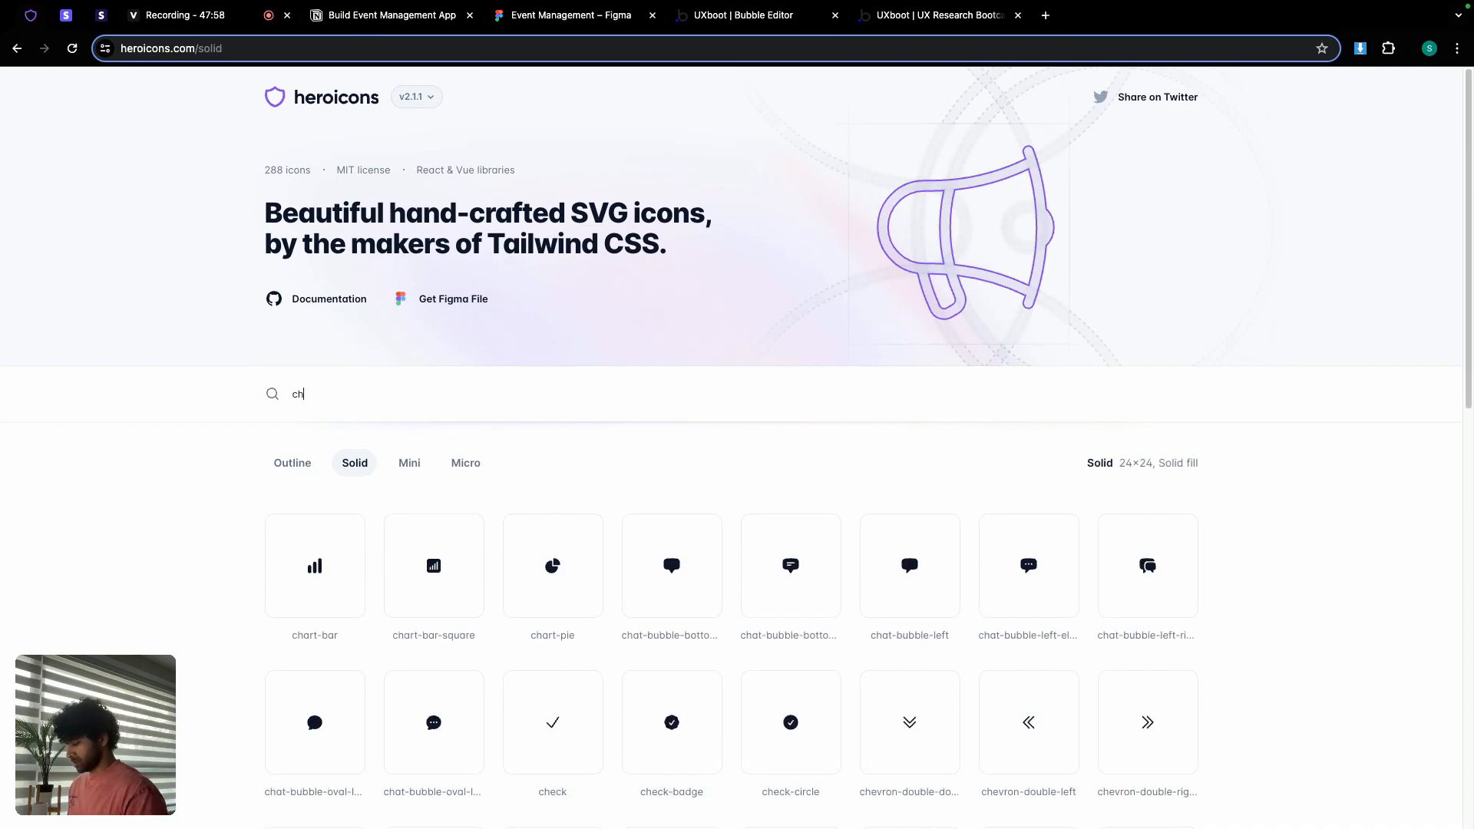
pyautogui.moveTo(524, 605)
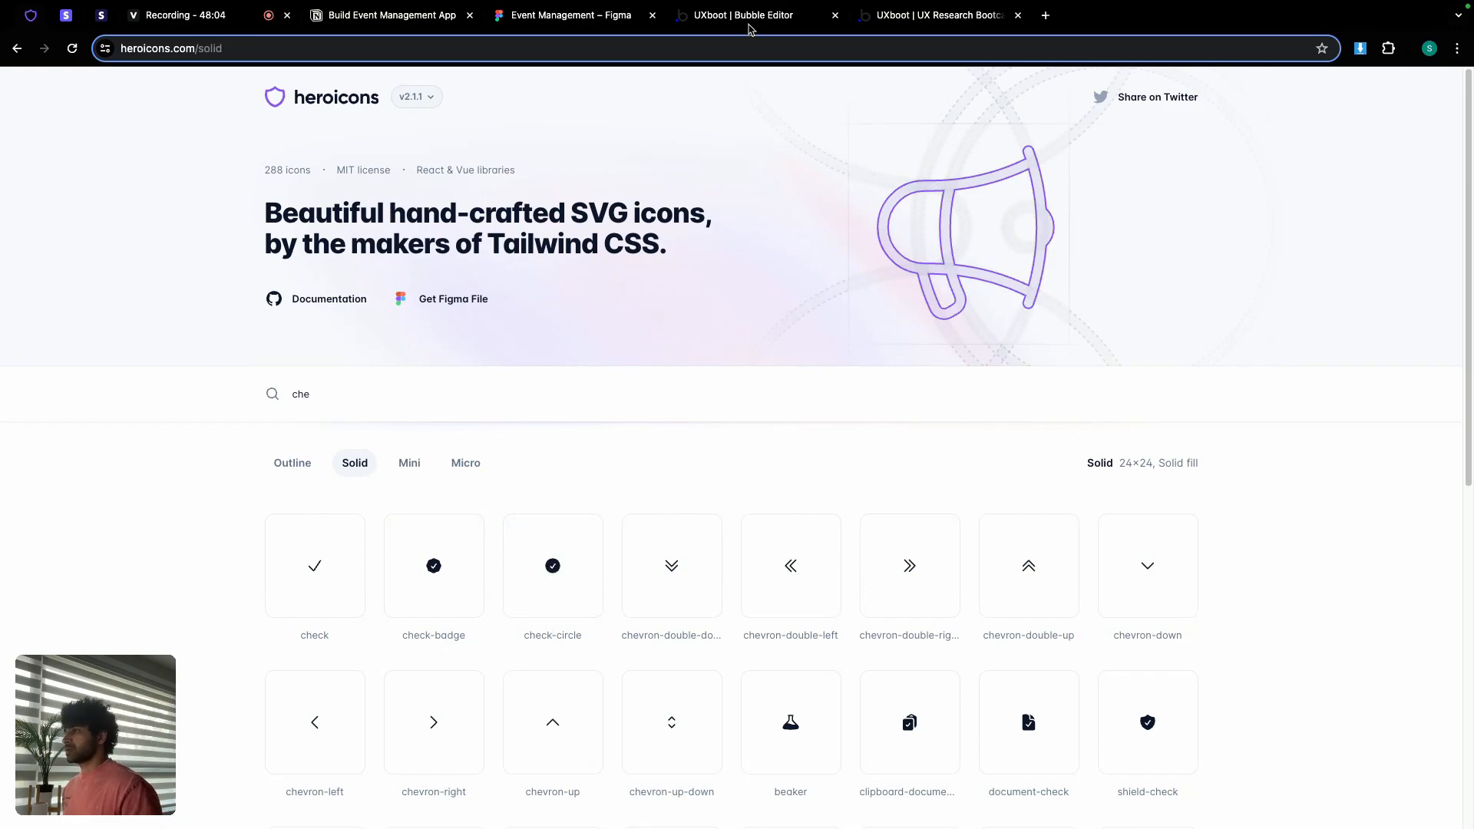
pyautogui.click(752, 17)
# Step: On the edit-bootcamp page, make the hidden Group inclusions section visible
pyautogui.click(142, 79)
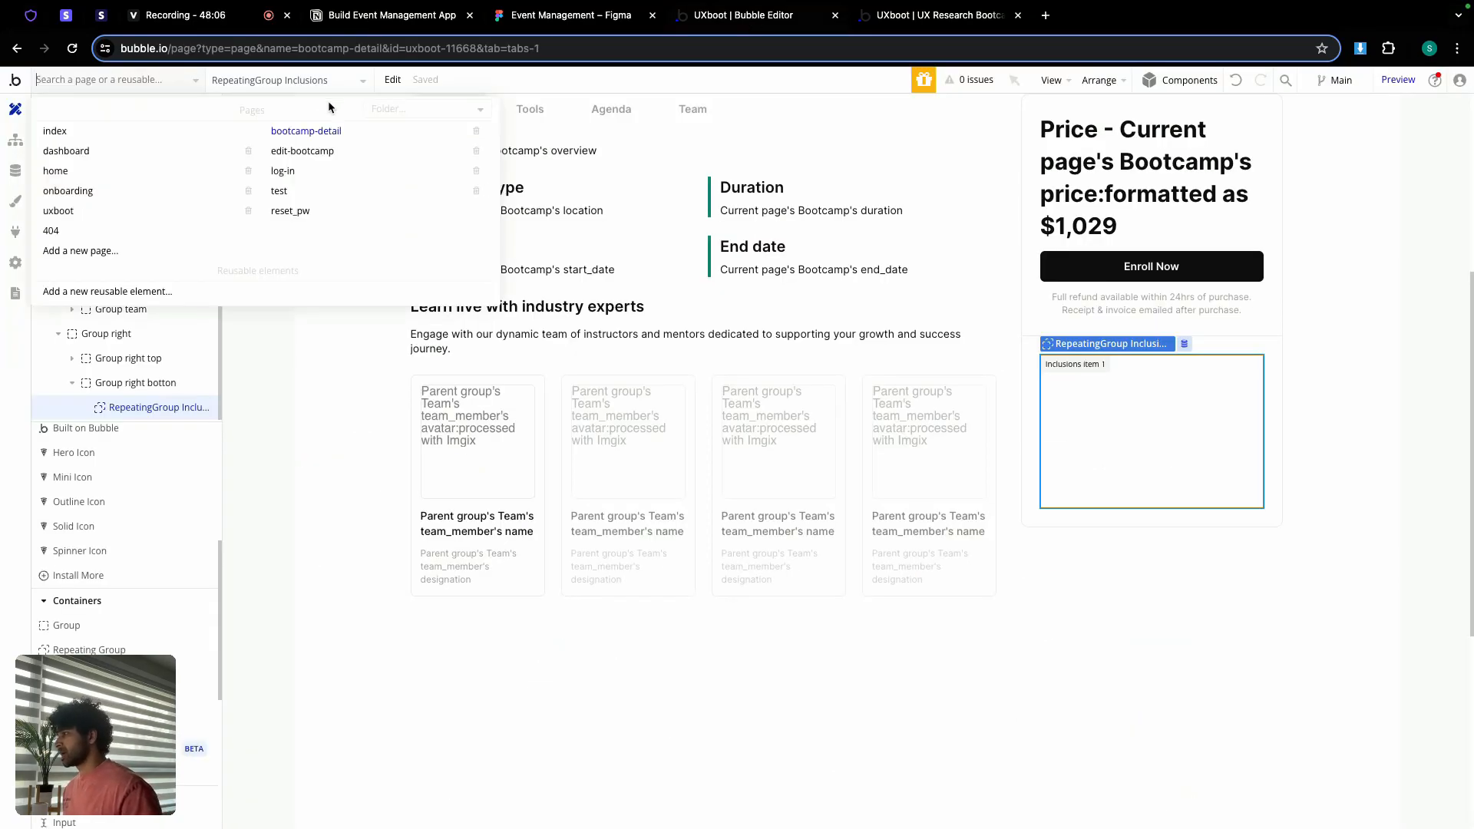
pyautogui.click(326, 151)
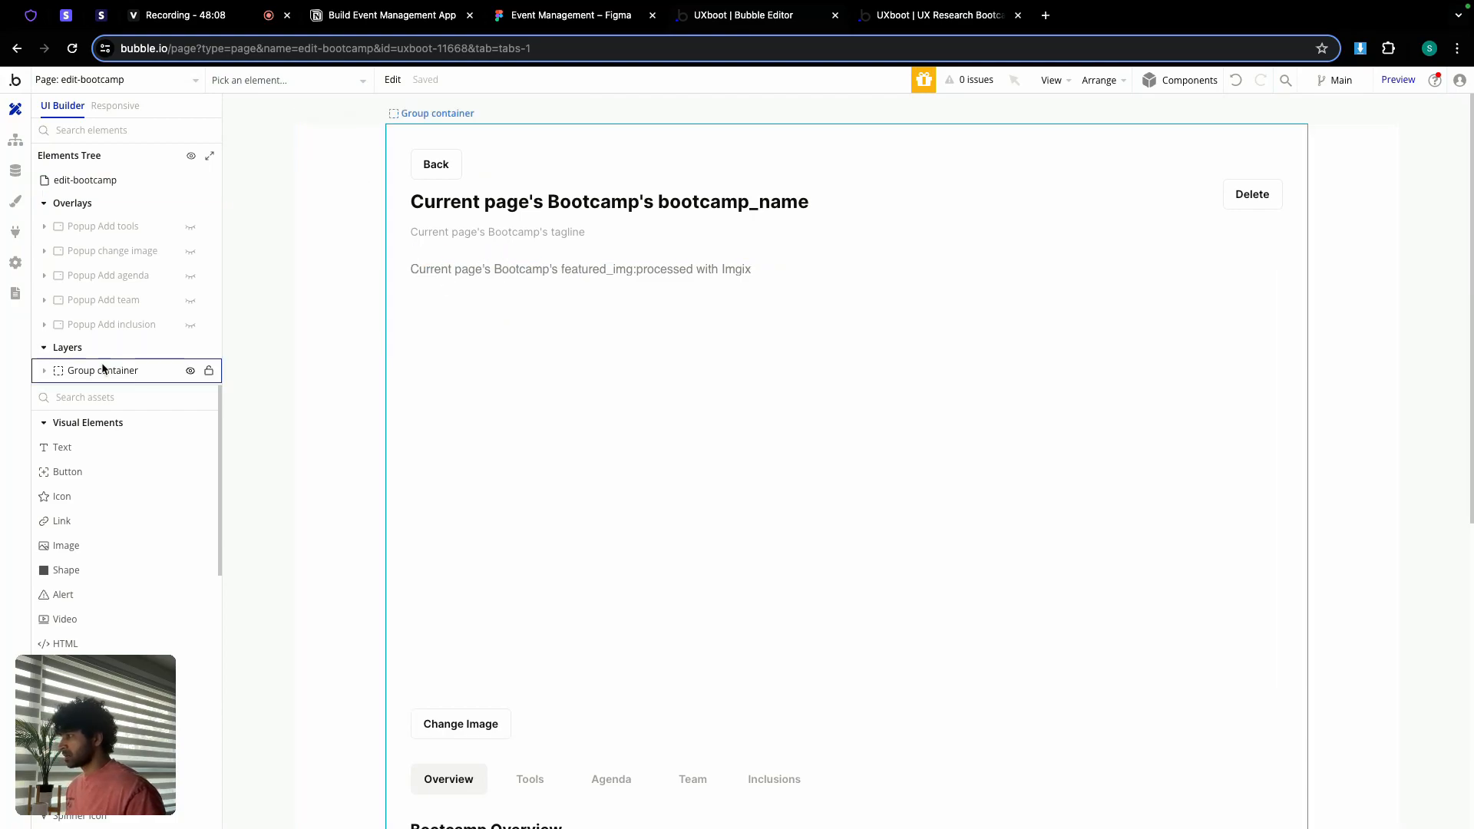
pyautogui.click(51, 373)
pyautogui.scroll(-3, 123, 374)
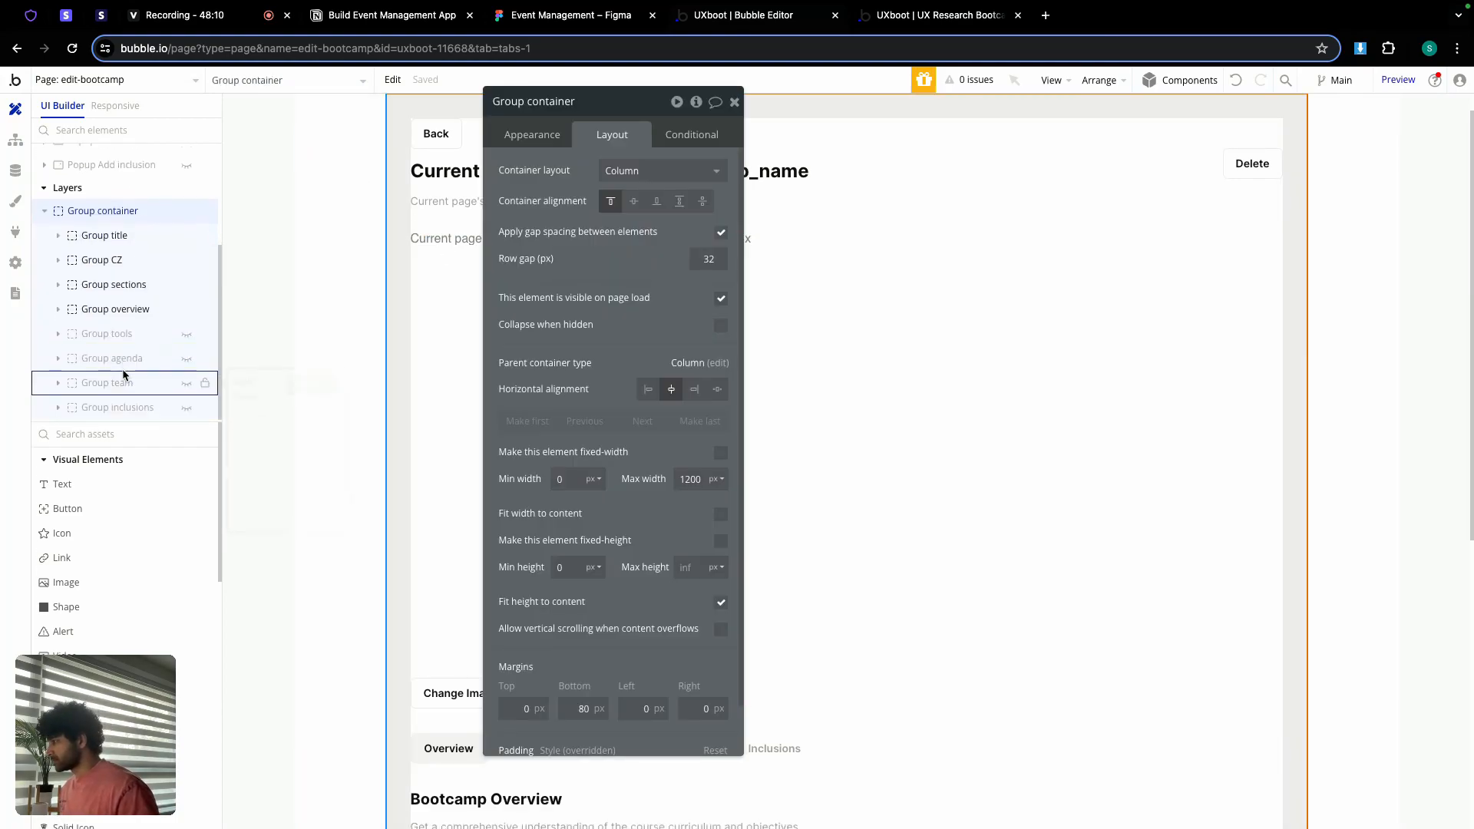
pyautogui.click(187, 408)
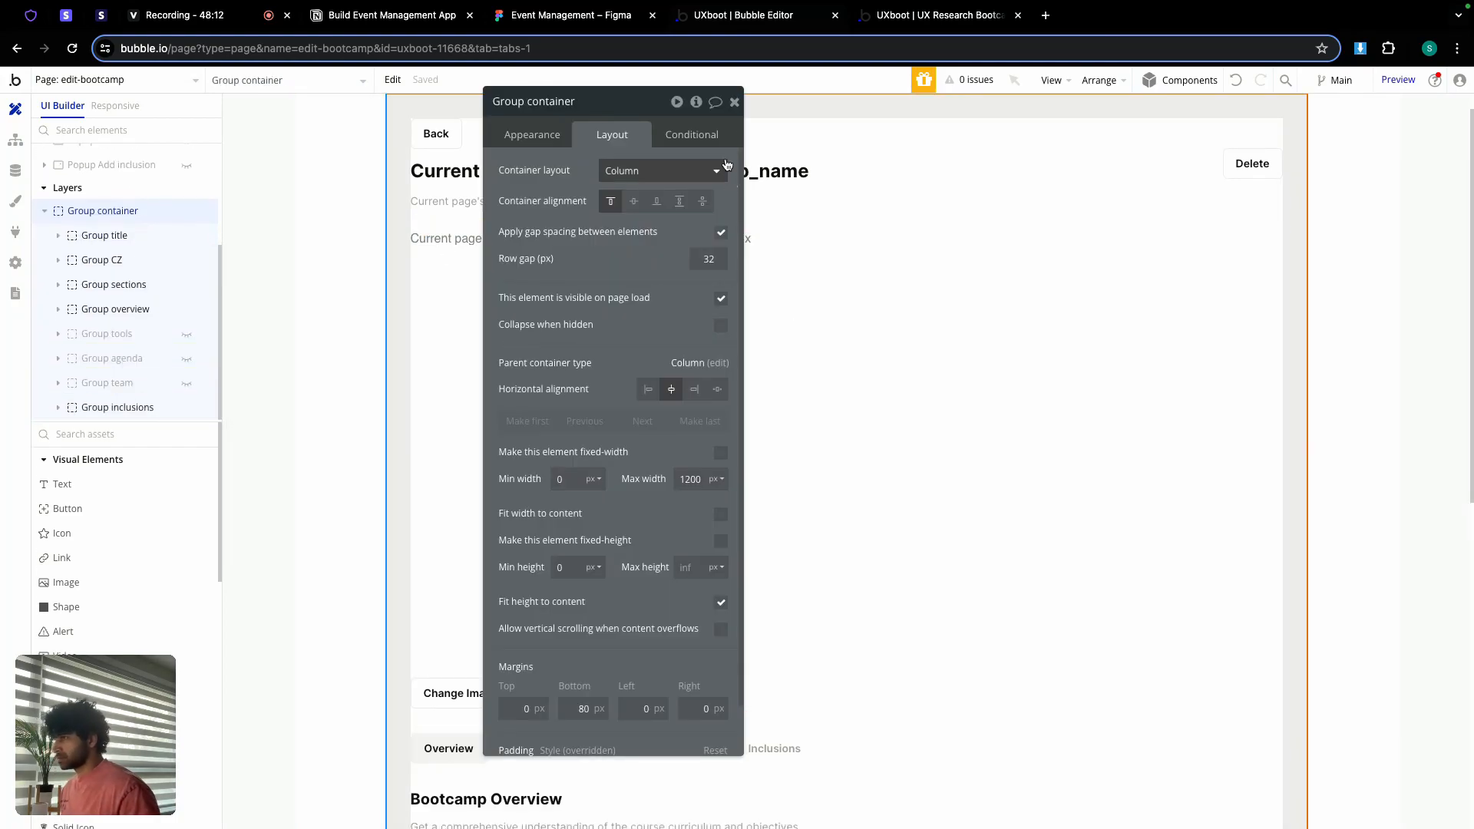
pyautogui.click(735, 103)
# Step: Copy Group inner Inclusions and switch back to the bootcamp-detail page
pyautogui.scroll(-10, 786, 464)
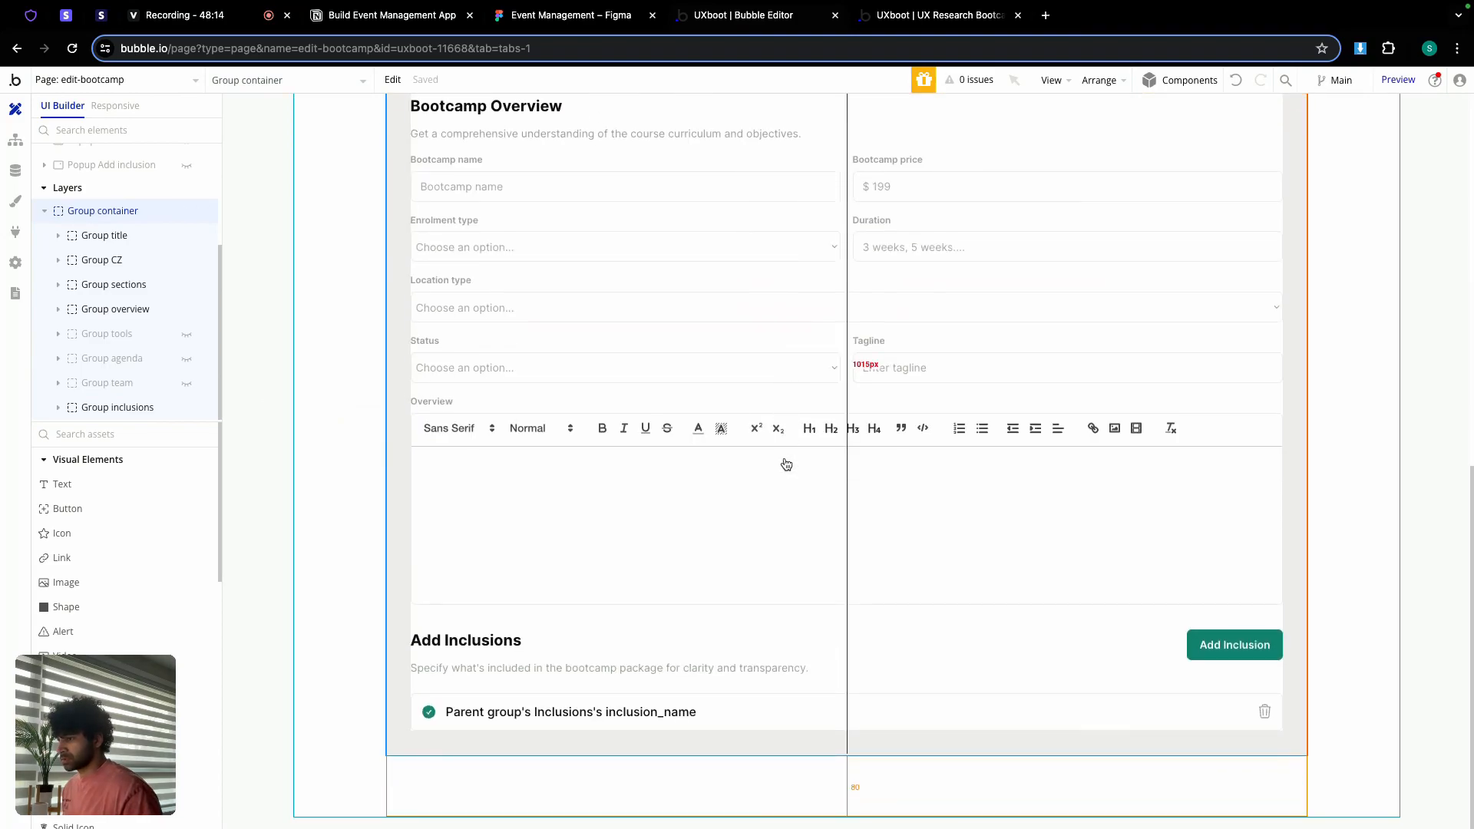
pyautogui.doubleClick(443, 712)
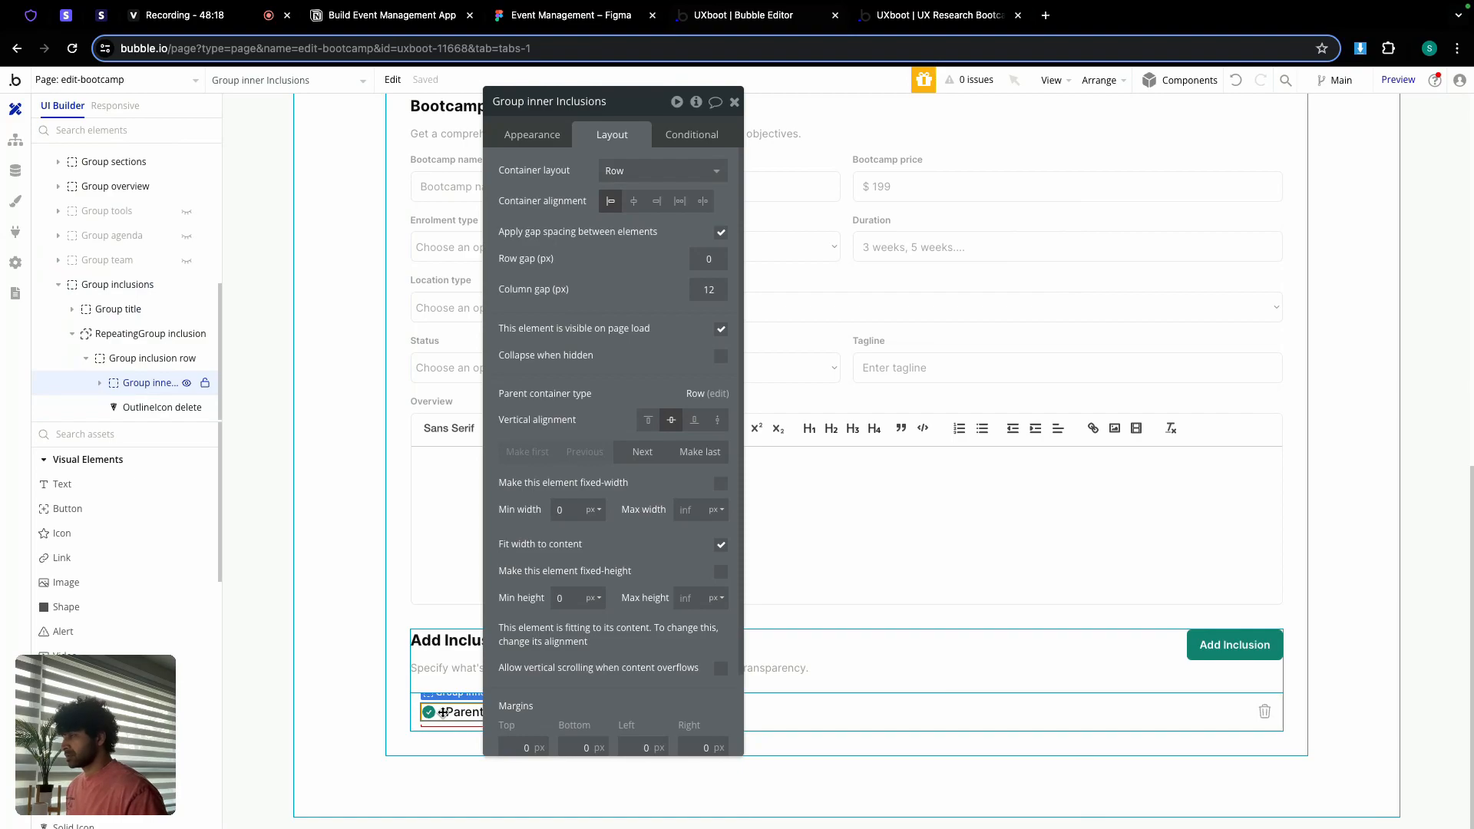
pyautogui.rightClick(443, 712)
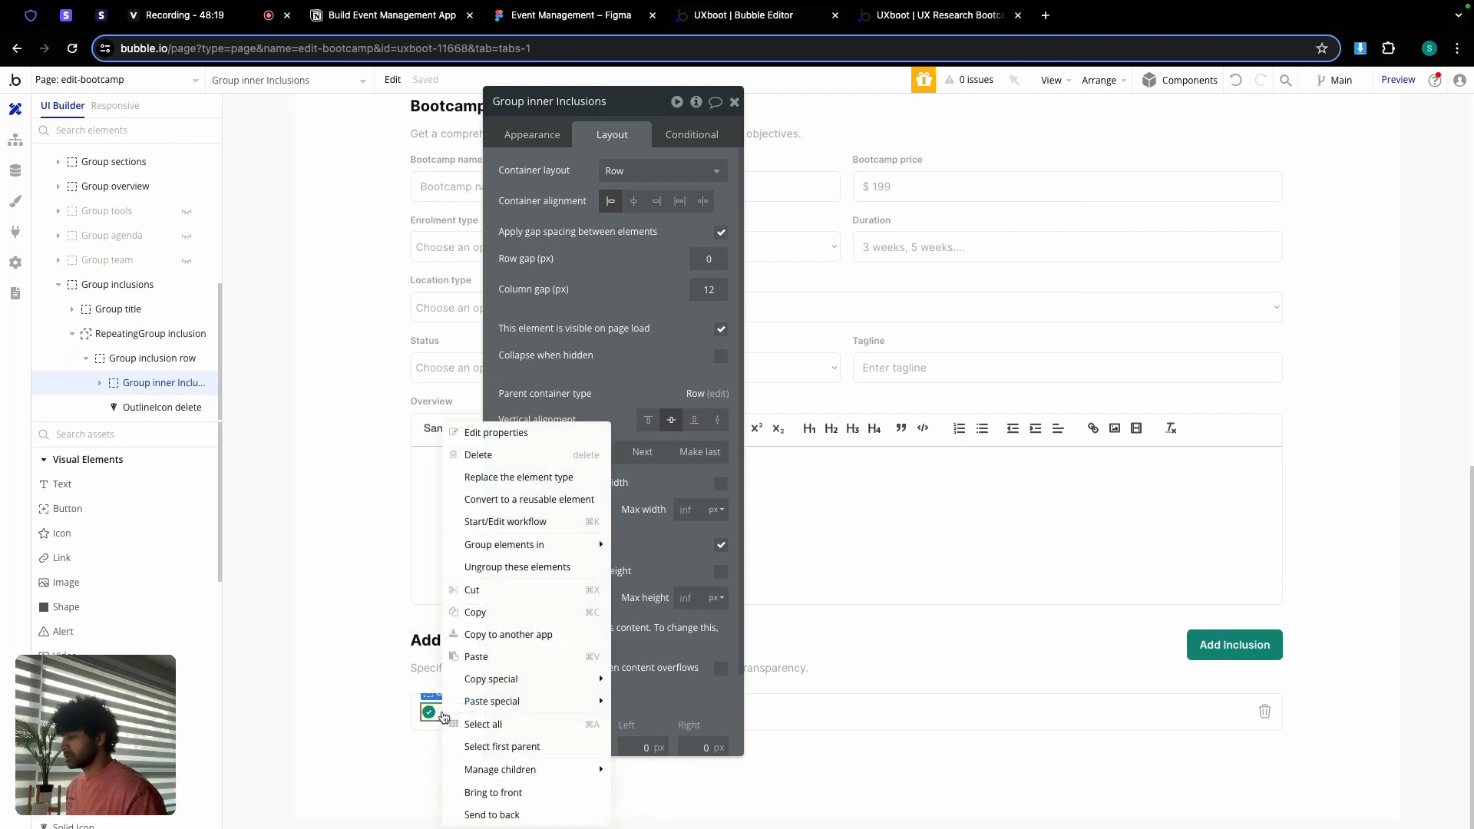
pyautogui.click(485, 614)
pyautogui.click(139, 80)
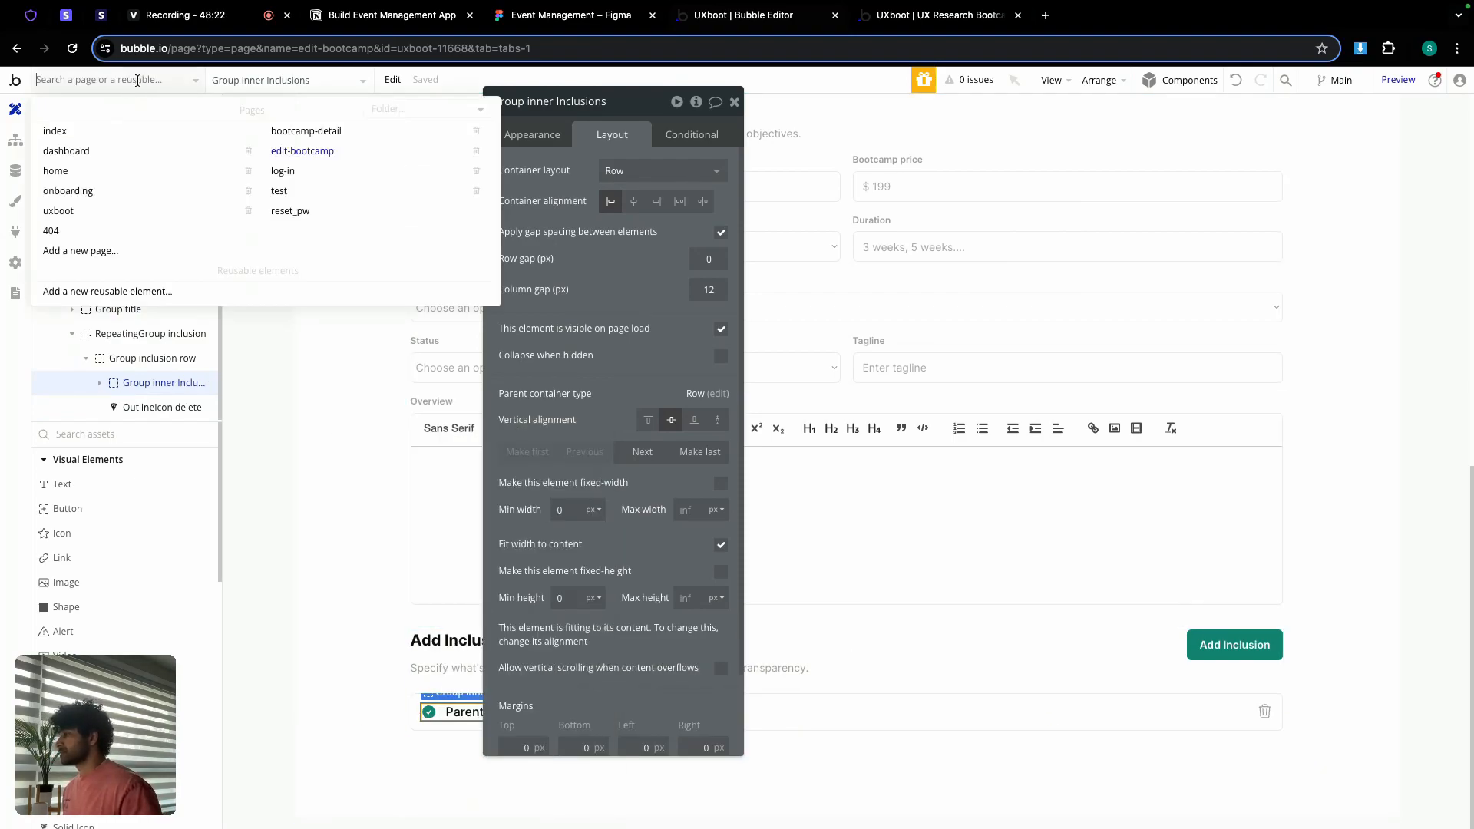
pyautogui.click(310, 135)
# Step: Paste the inclusion row into RepeatingGroup Inclusions and set its name text to 14 px
pyautogui.scroll(-4, 878, 494)
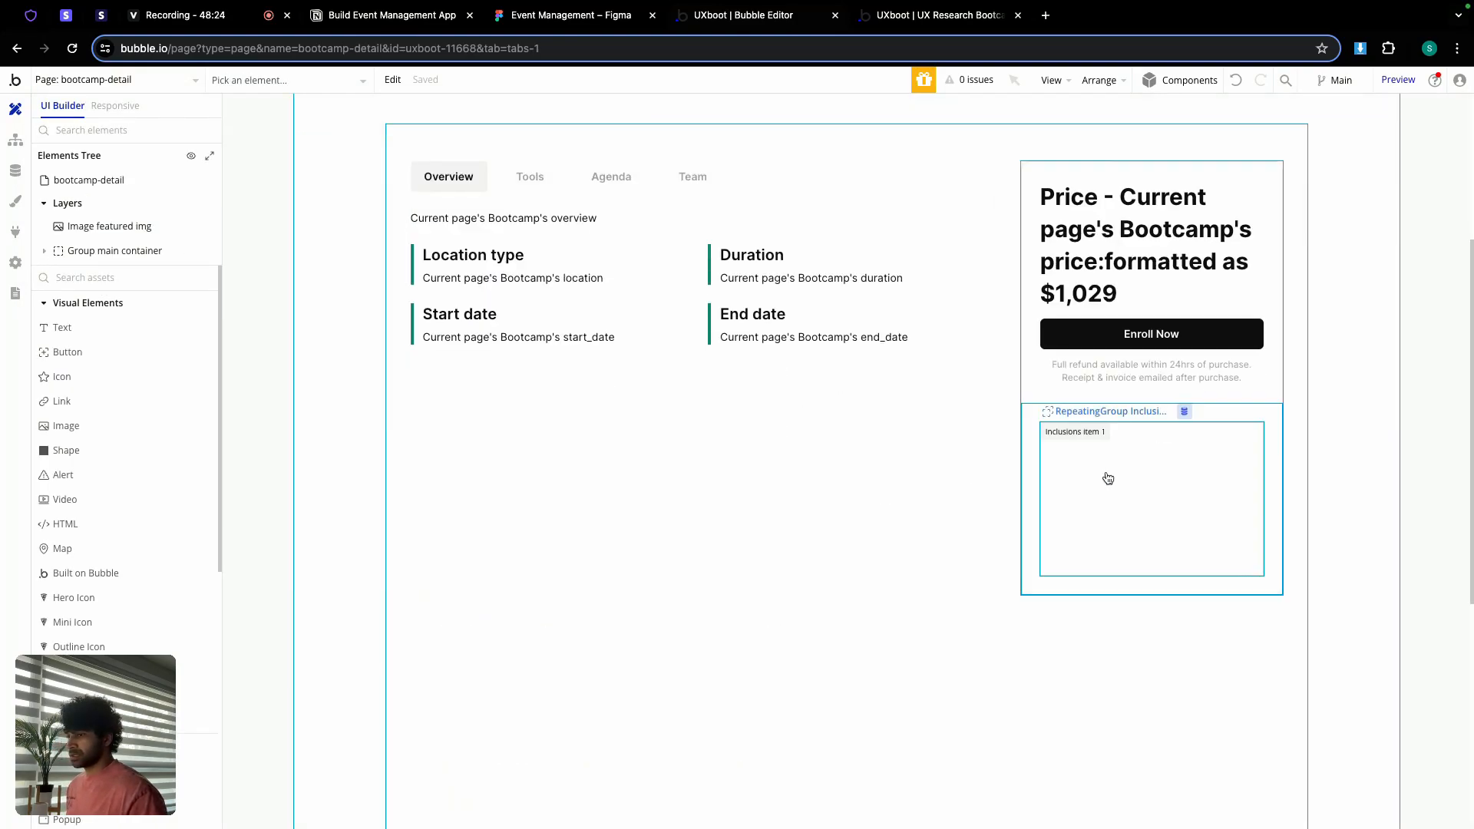
pyautogui.doubleClick(1122, 465)
pyautogui.rightClick(1114, 462)
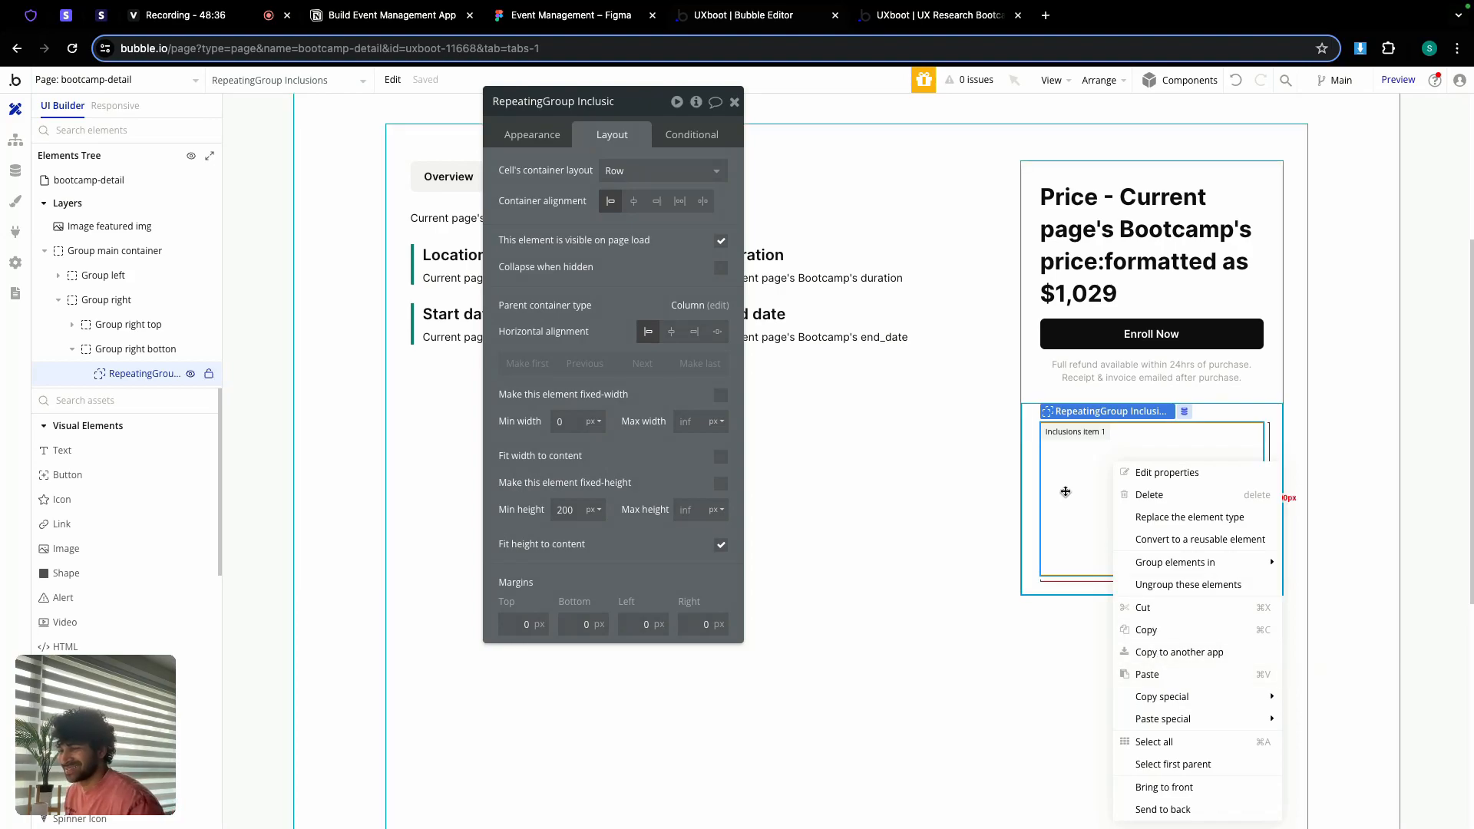
pyautogui.click(1132, 675)
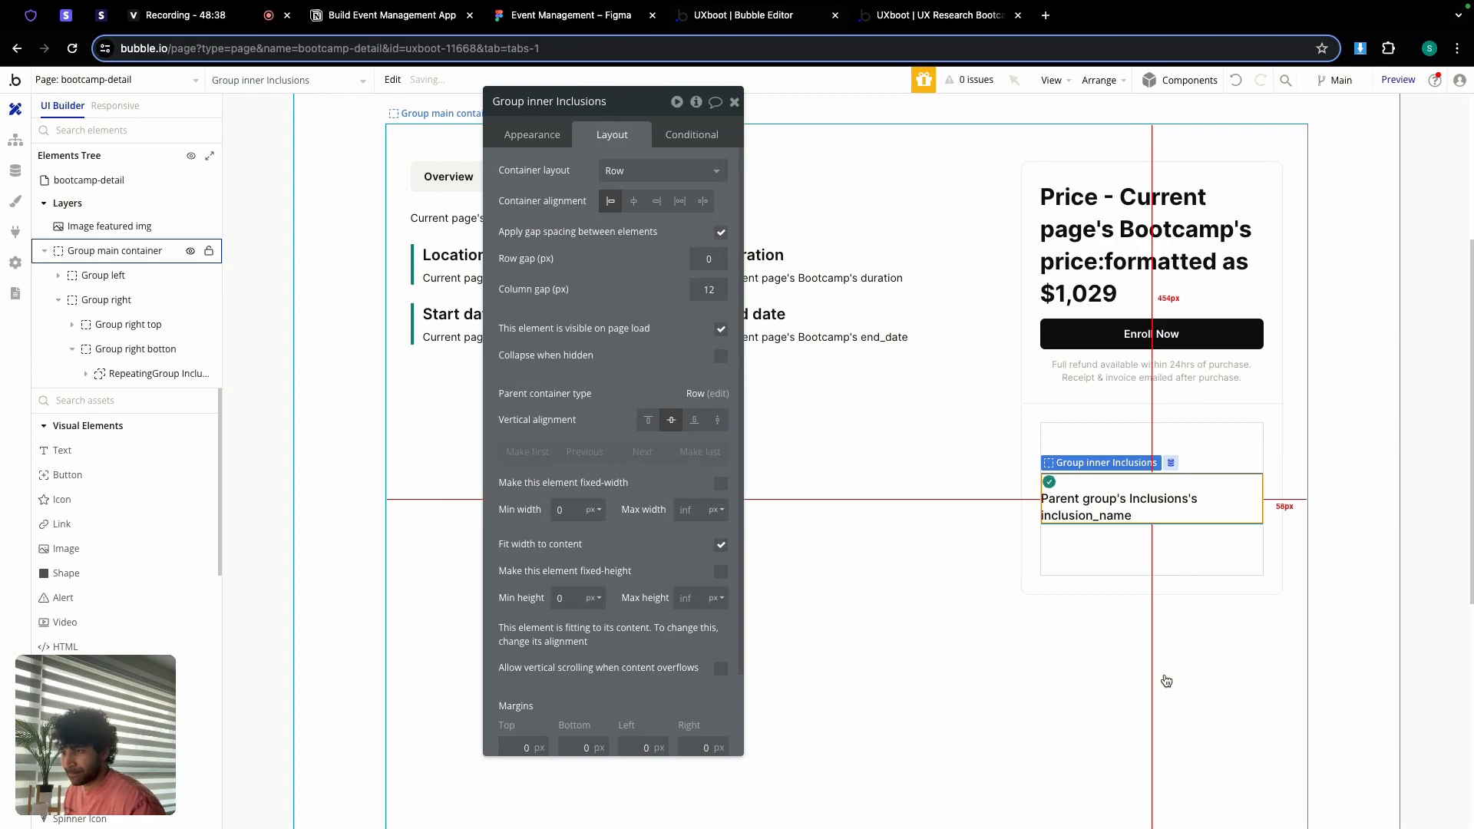
pyautogui.click(1090, 507)
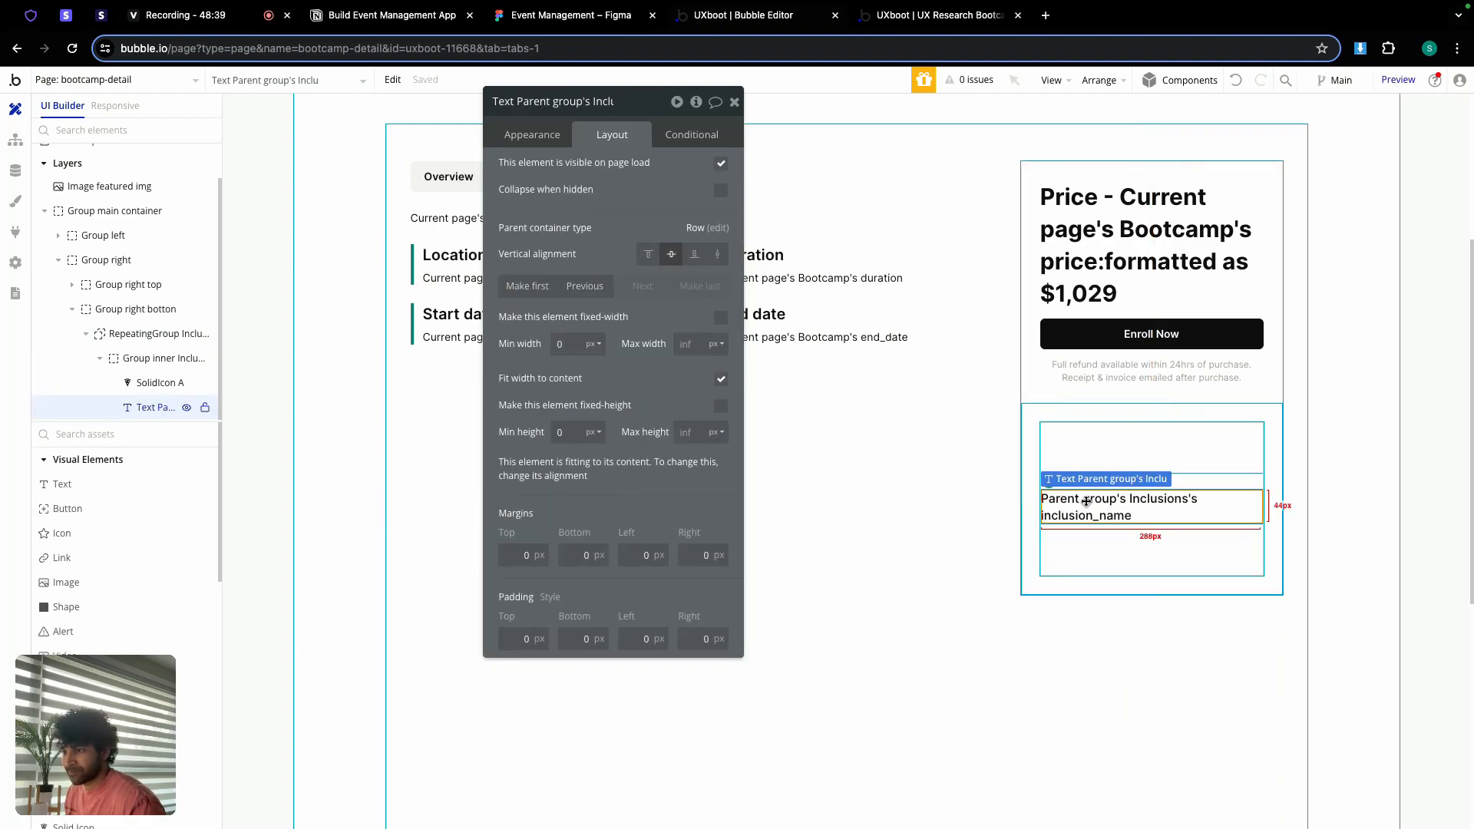
pyautogui.click(520, 138)
pyautogui.click(524, 604)
pyautogui.write('14')
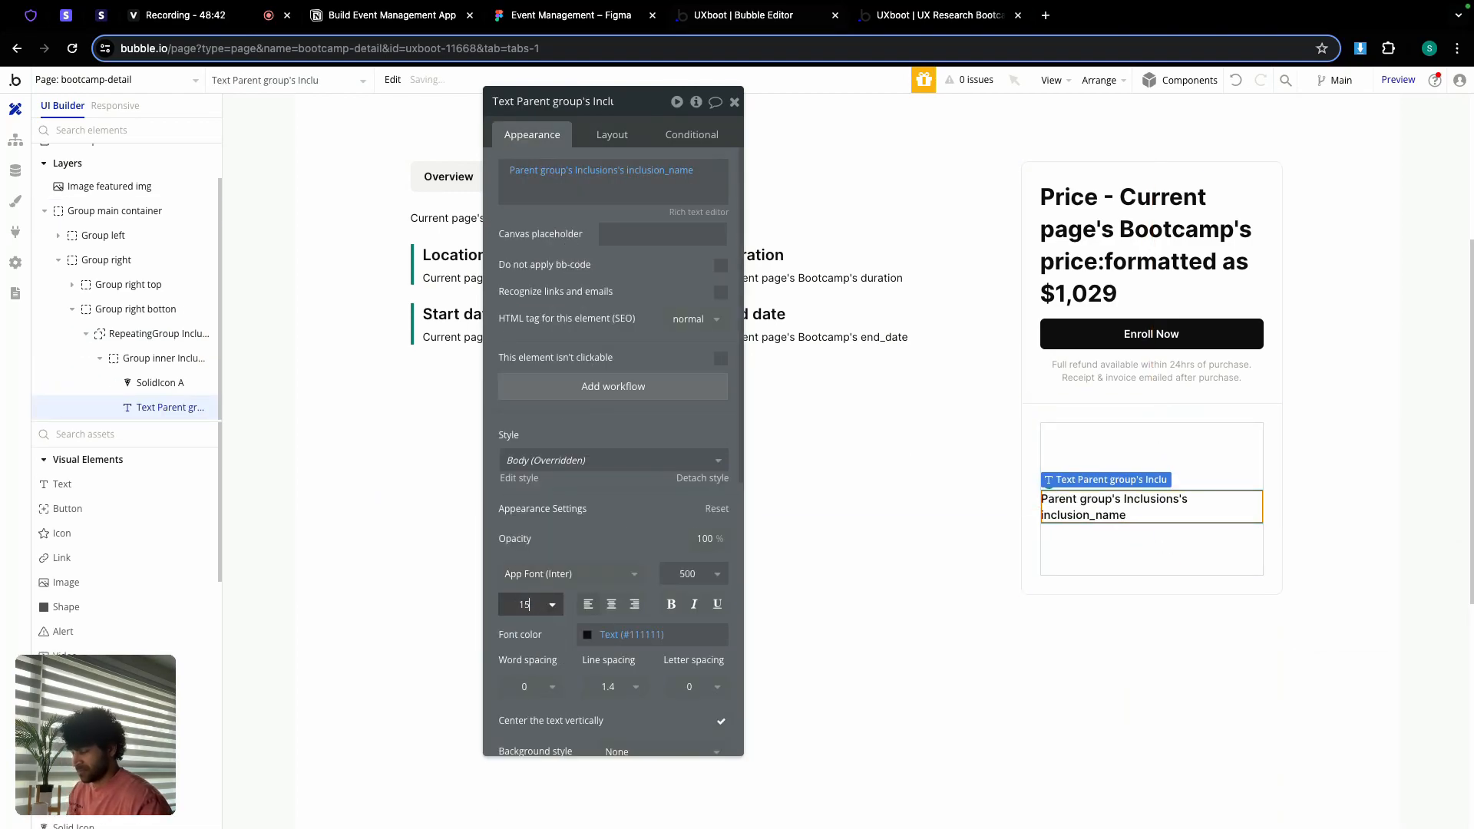
# Step: Give the row a 6 px column gap, set list min height 0, and top-align the row
pyautogui.click(1127, 549)
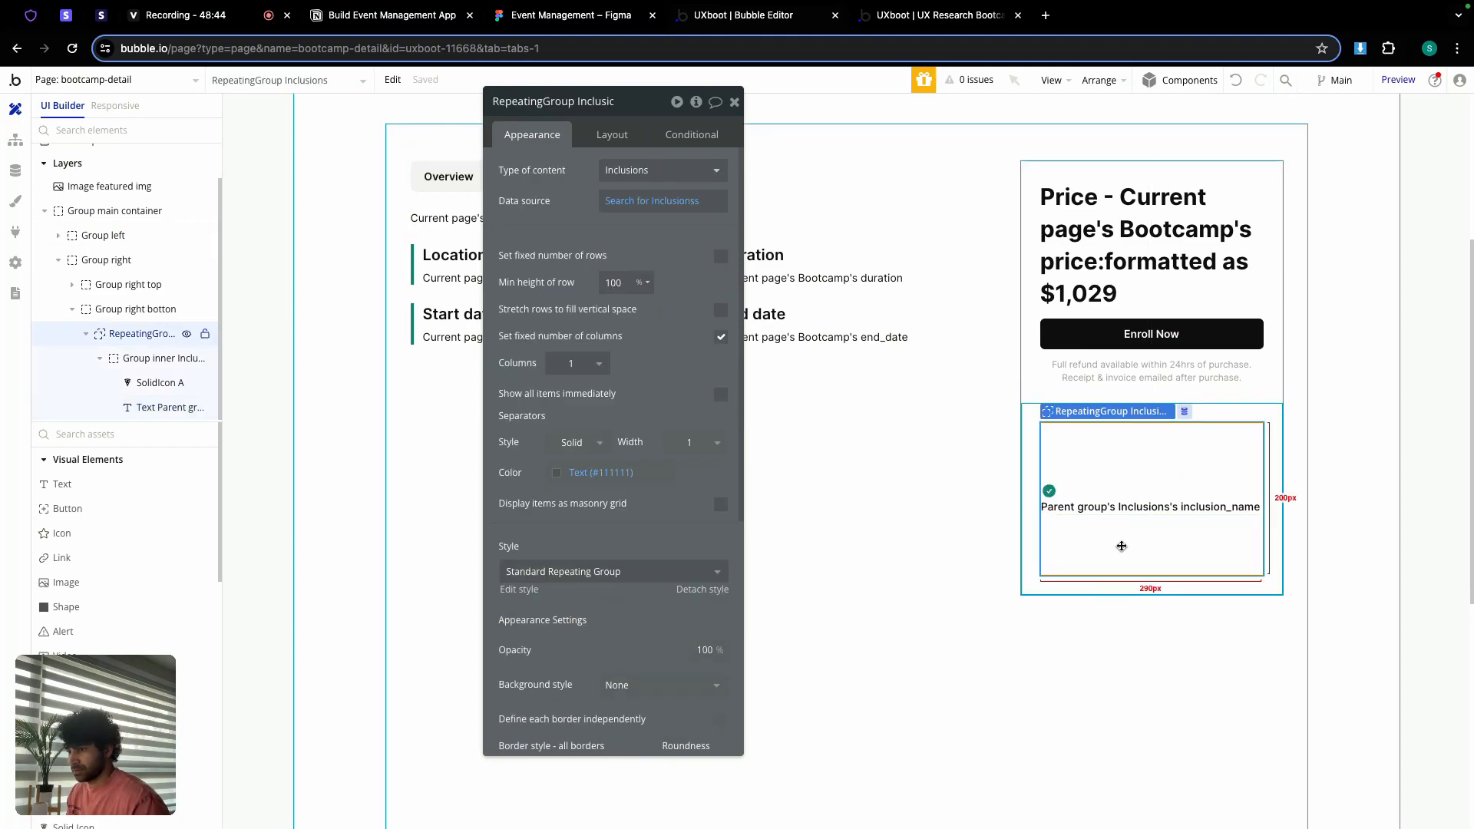
pyautogui.click(1070, 493)
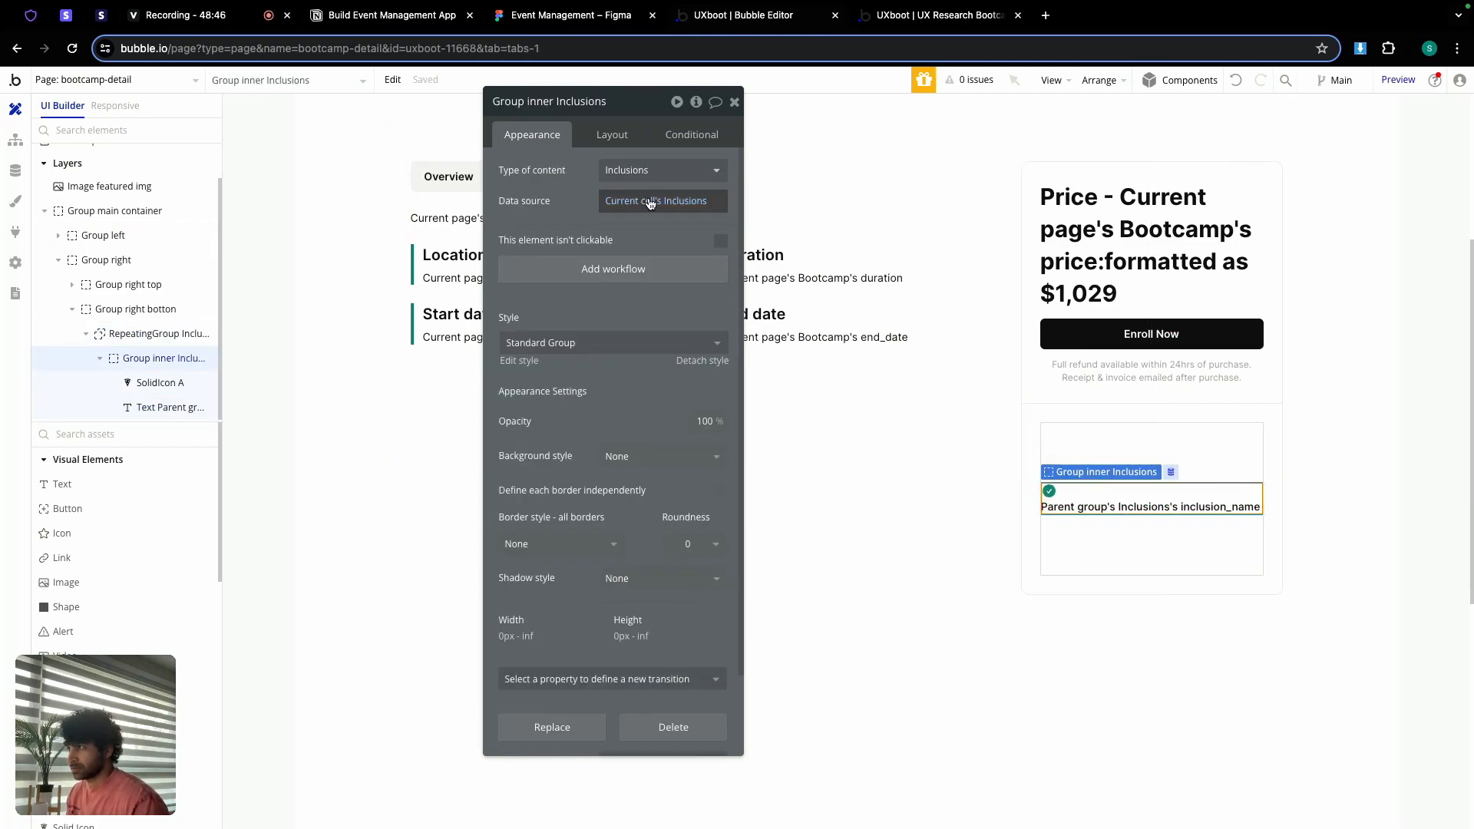
pyautogui.click(611, 135)
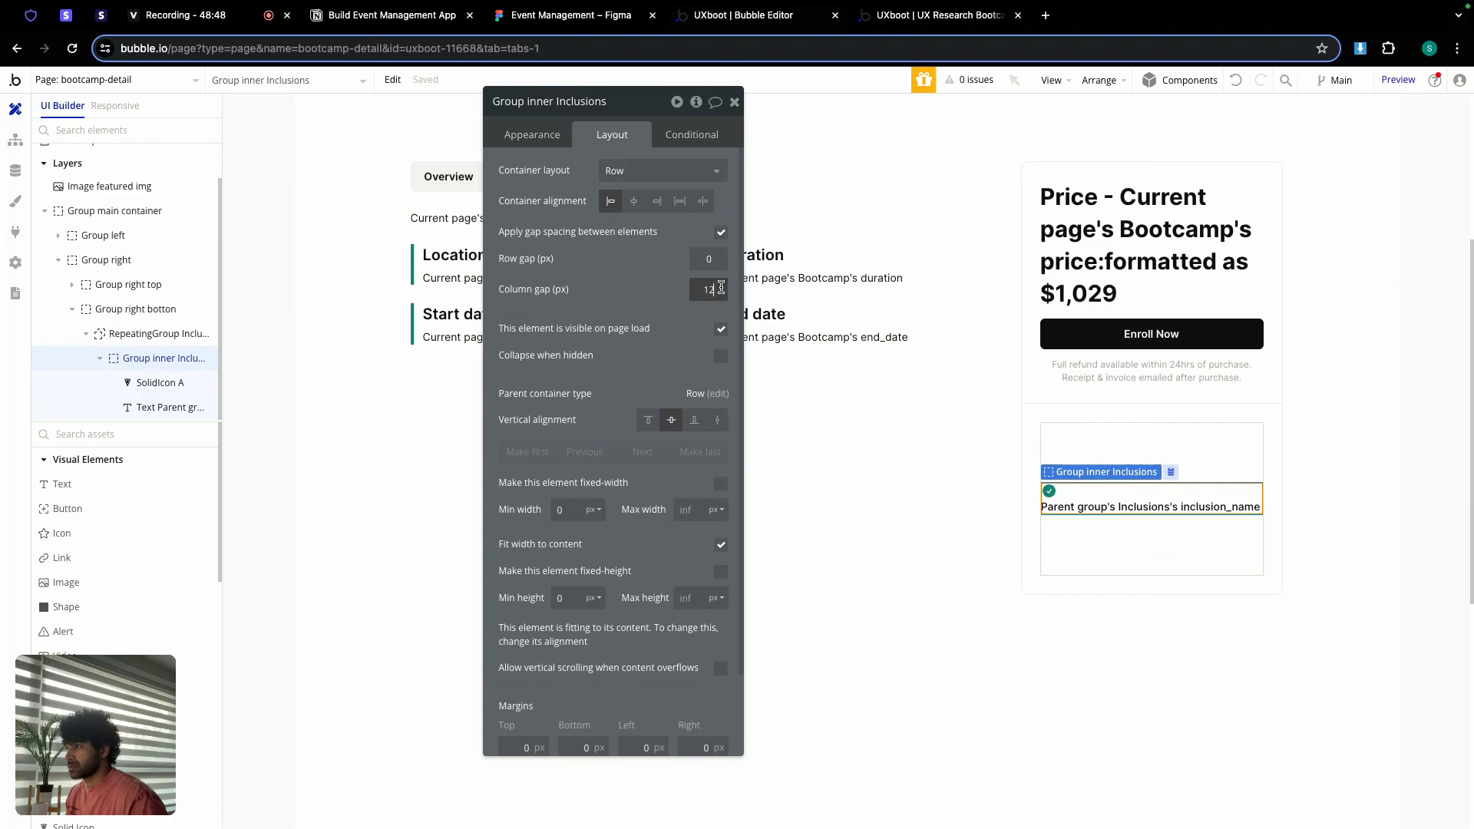
pyautogui.write('6')
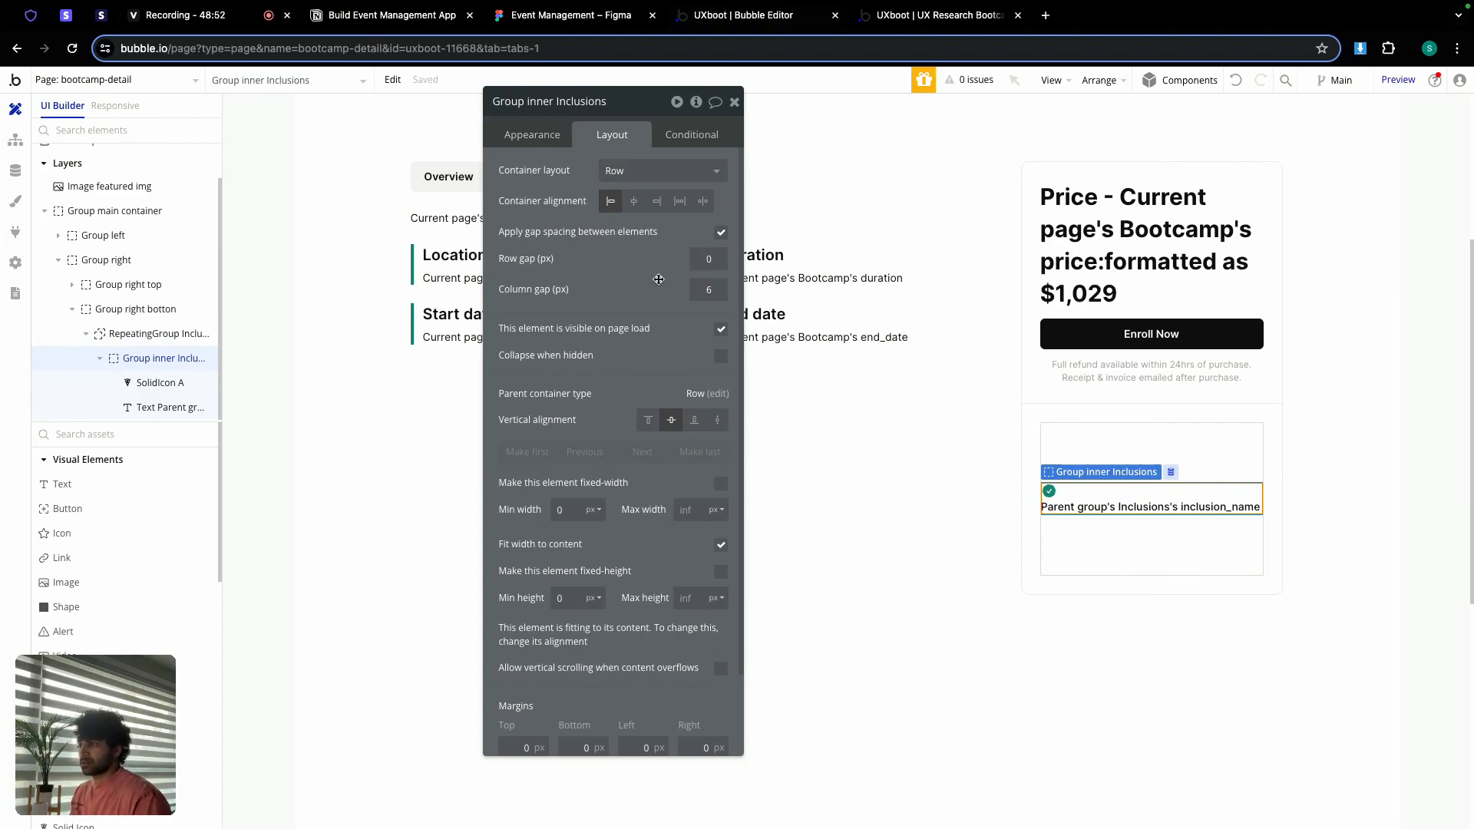
pyautogui.click(158, 334)
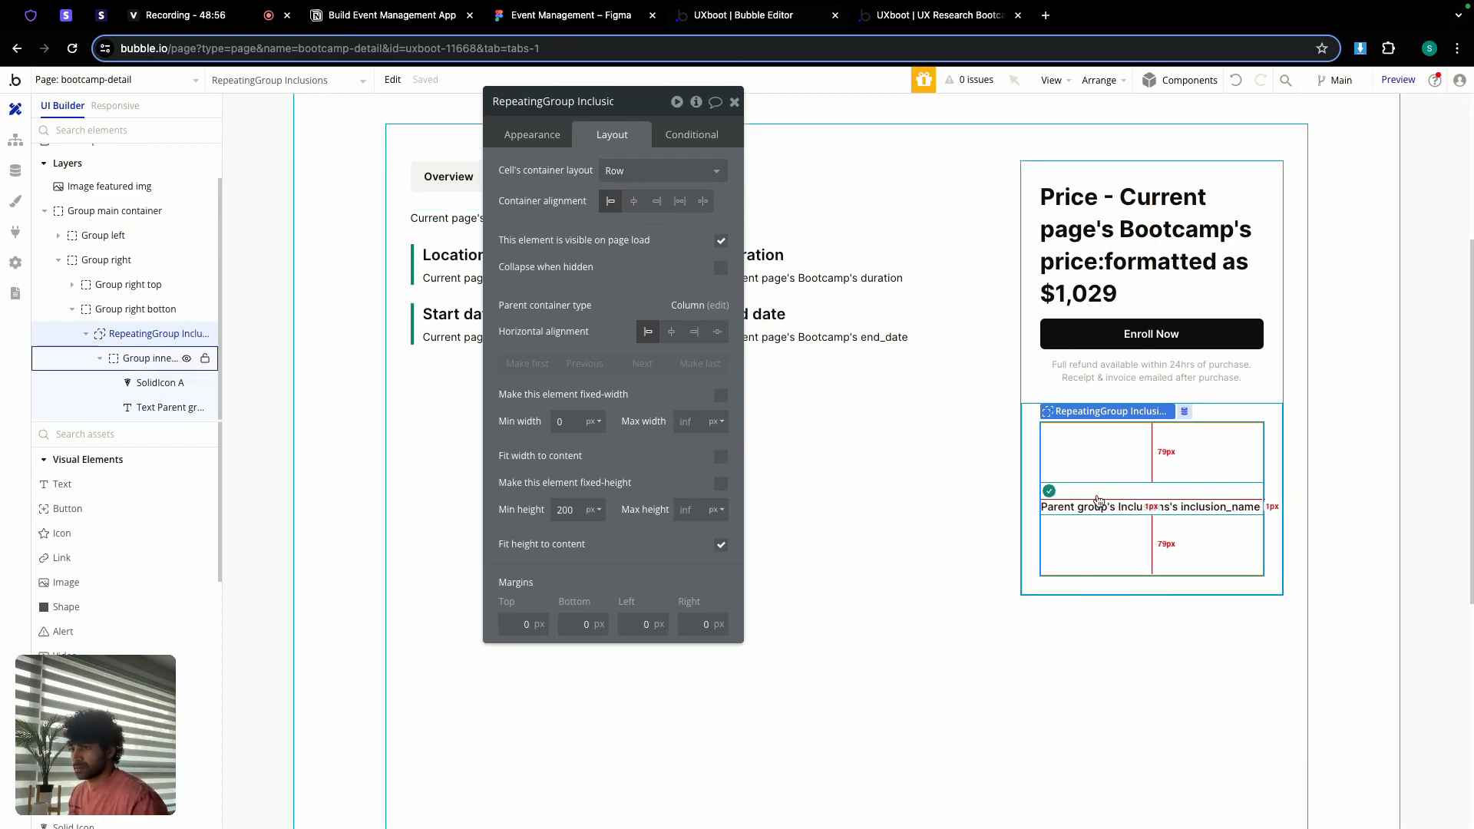
pyautogui.doubleClick(562, 510)
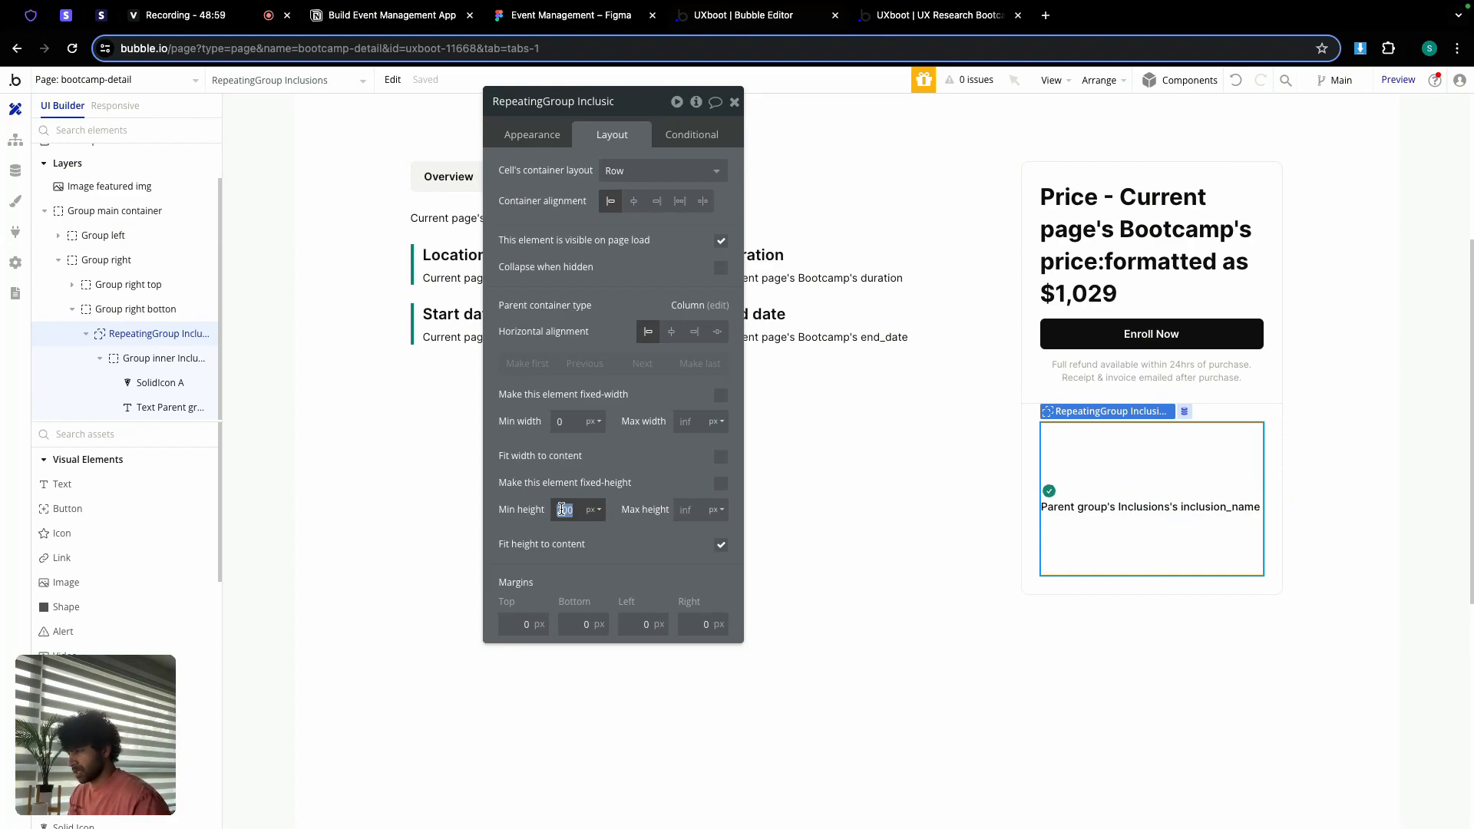
pyautogui.write('0')
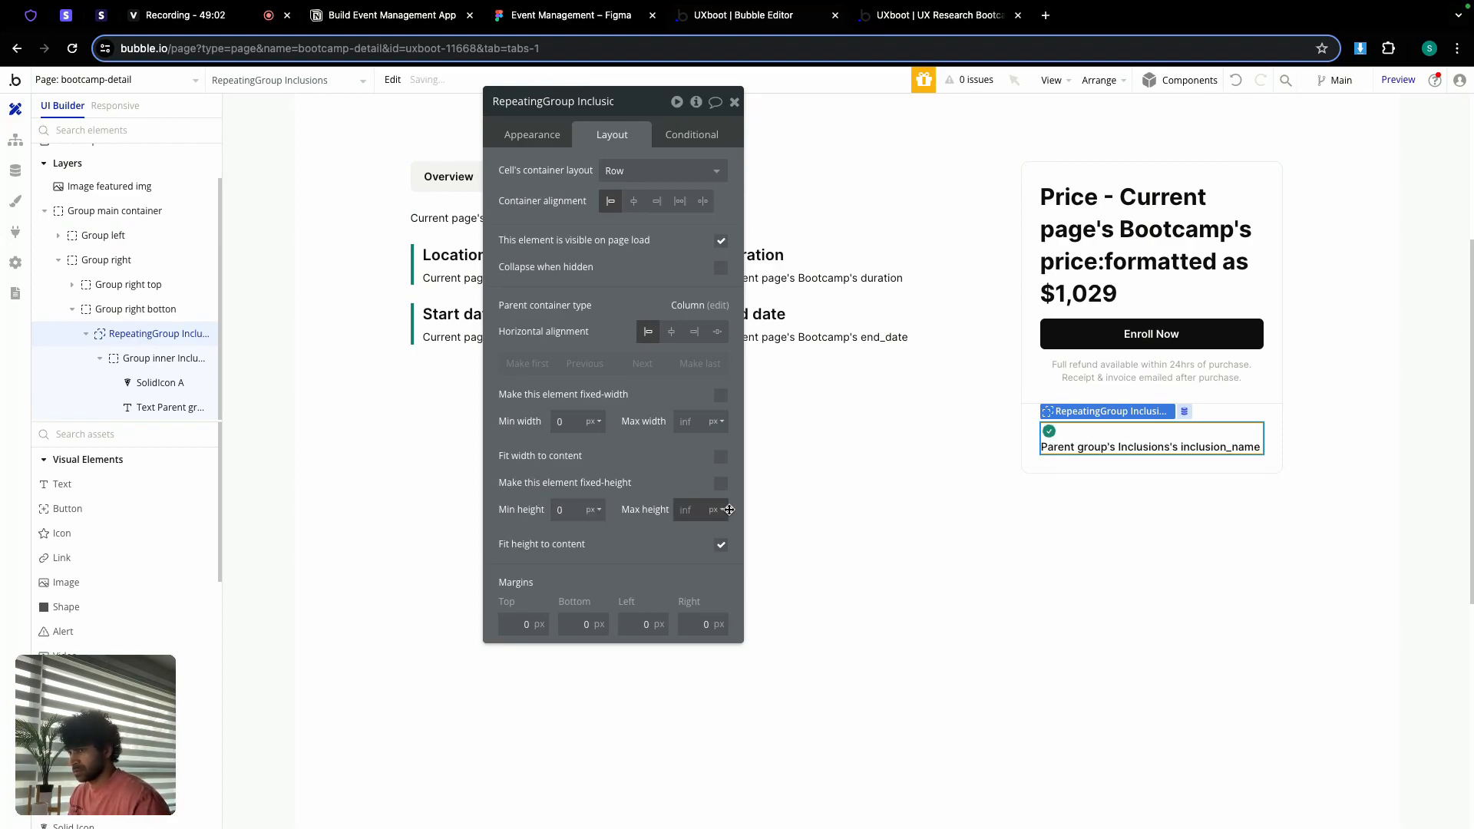
pyautogui.click(1078, 440)
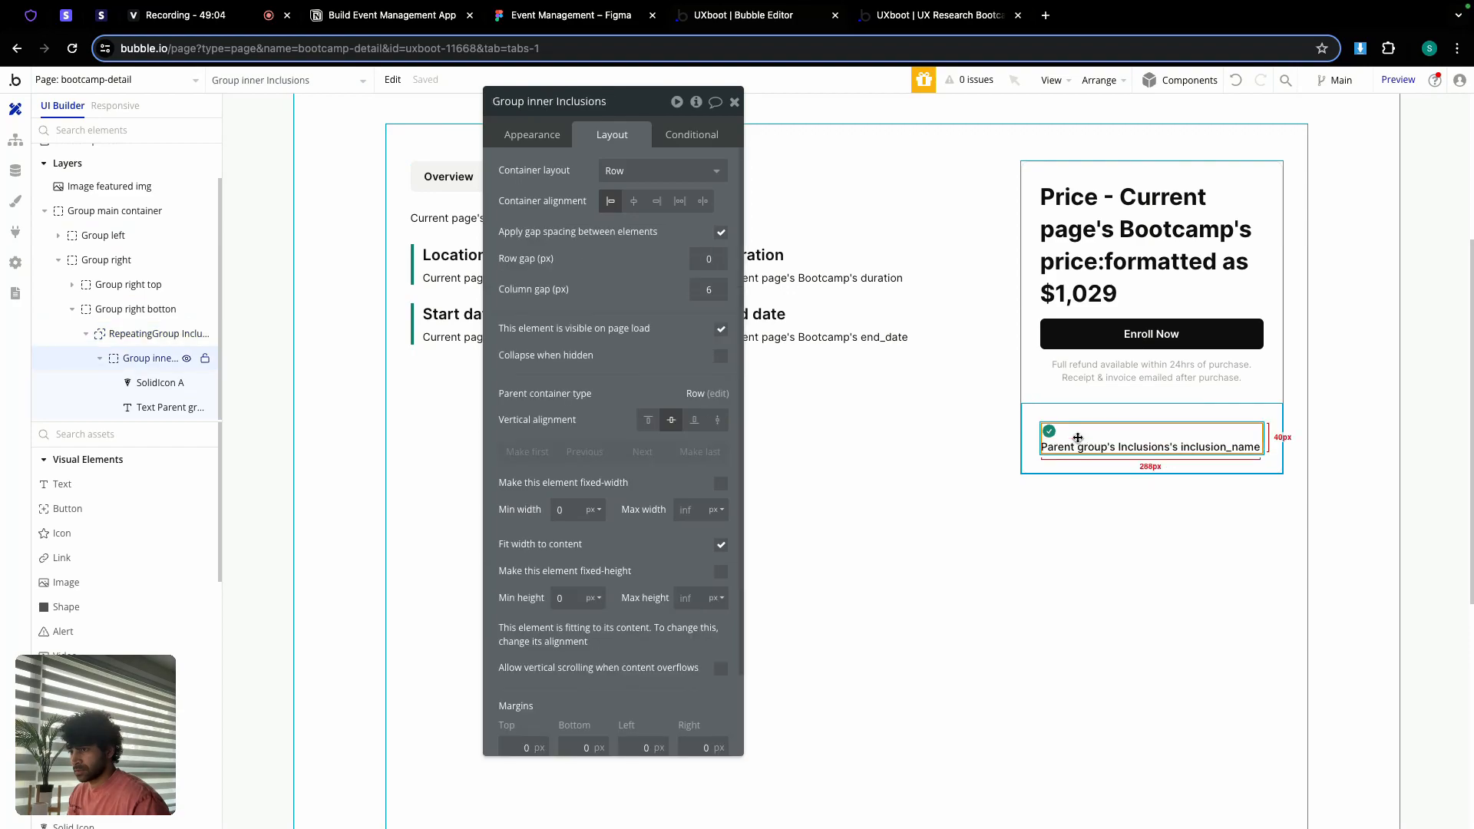
pyautogui.click(651, 421)
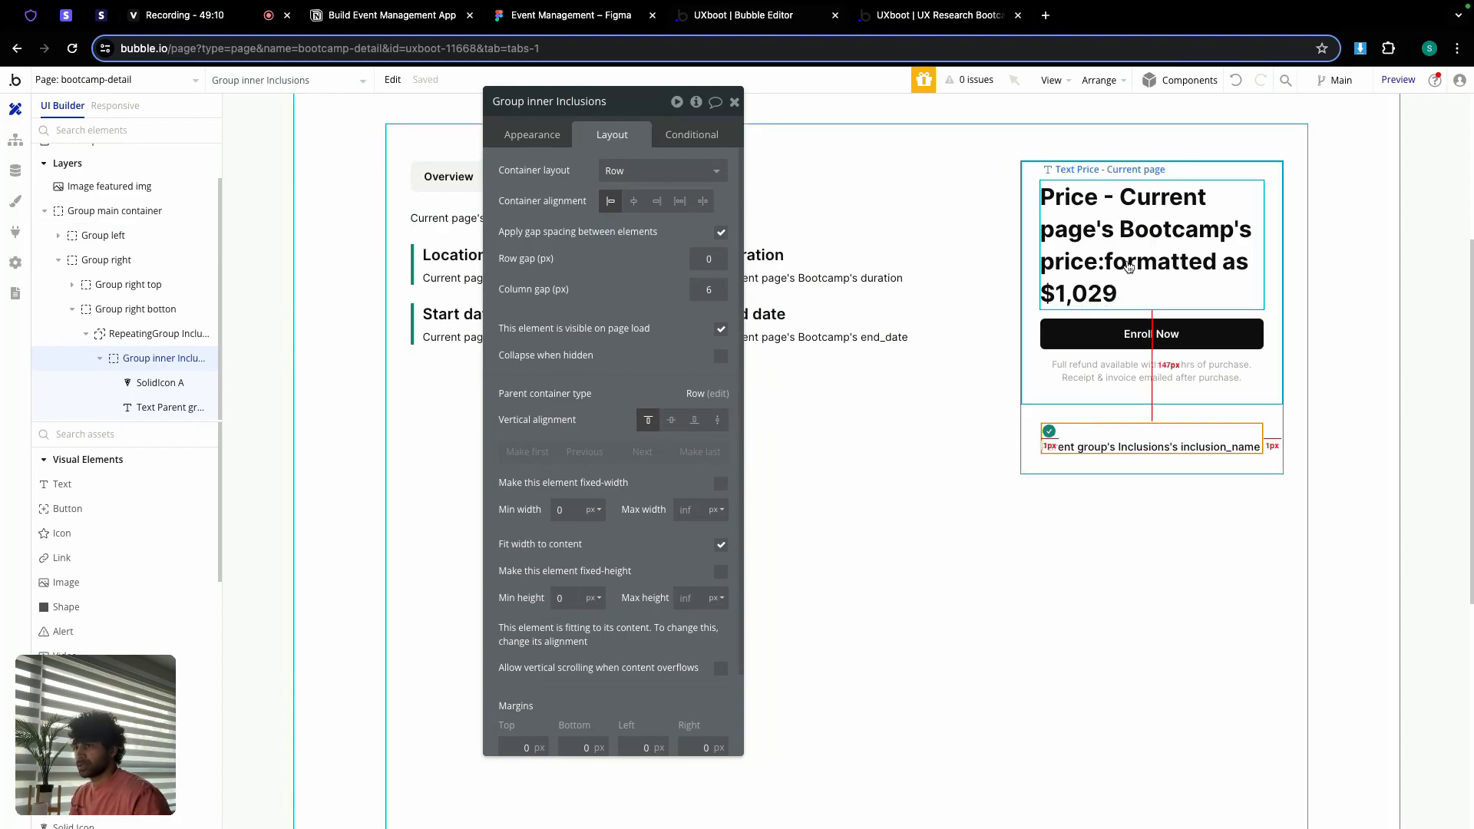
# Step: Move the Start date text into Group right botton as its first element
pyautogui.click(734, 102)
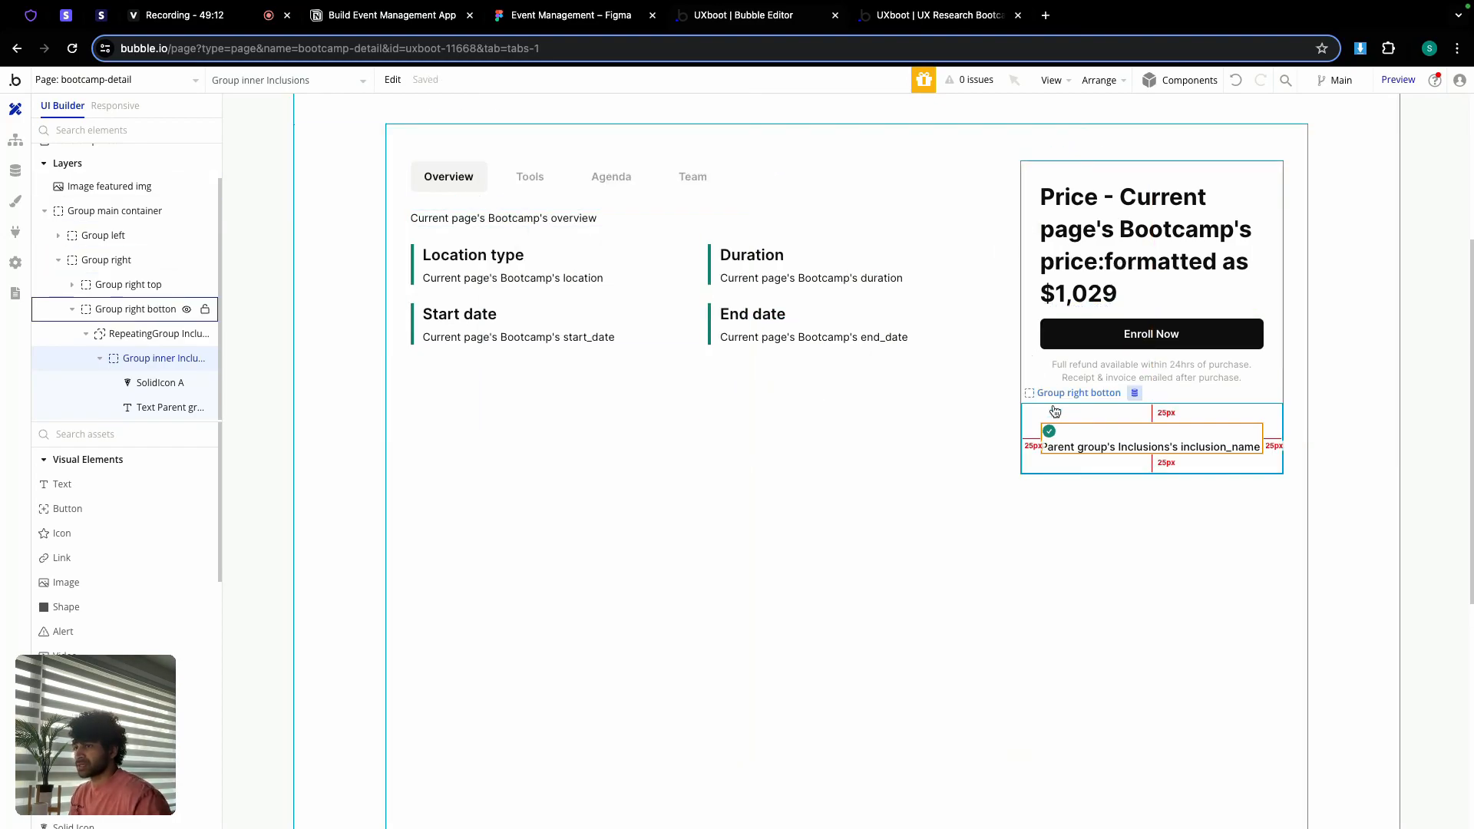
pyautogui.doubleClick(1151, 464)
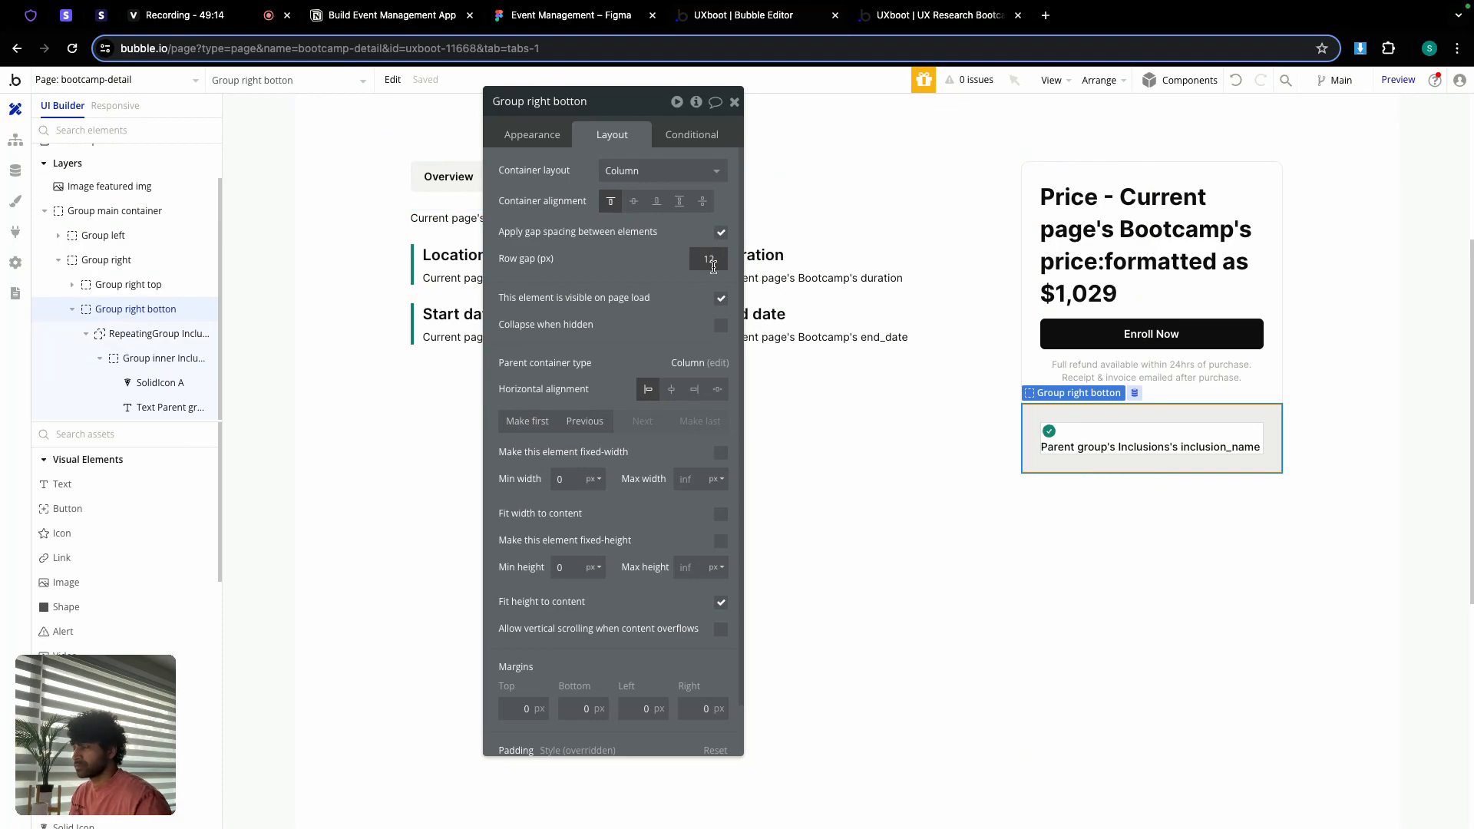
pyautogui.click(735, 102)
pyautogui.doubleClick(476, 315)
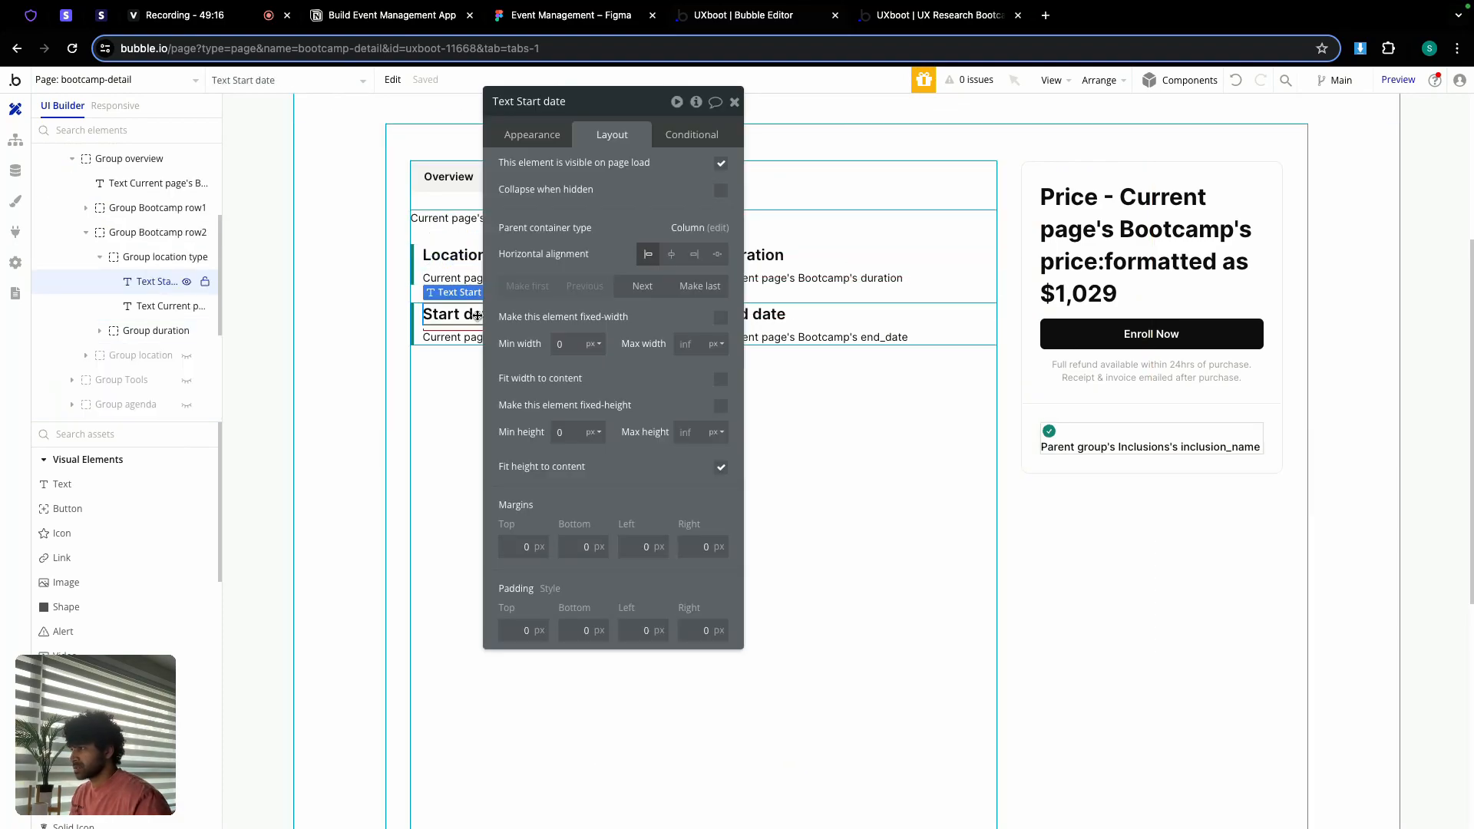
pyautogui.moveTo(476, 315); pyautogui.dragTo(1087, 434)
pyautogui.click(528, 289)
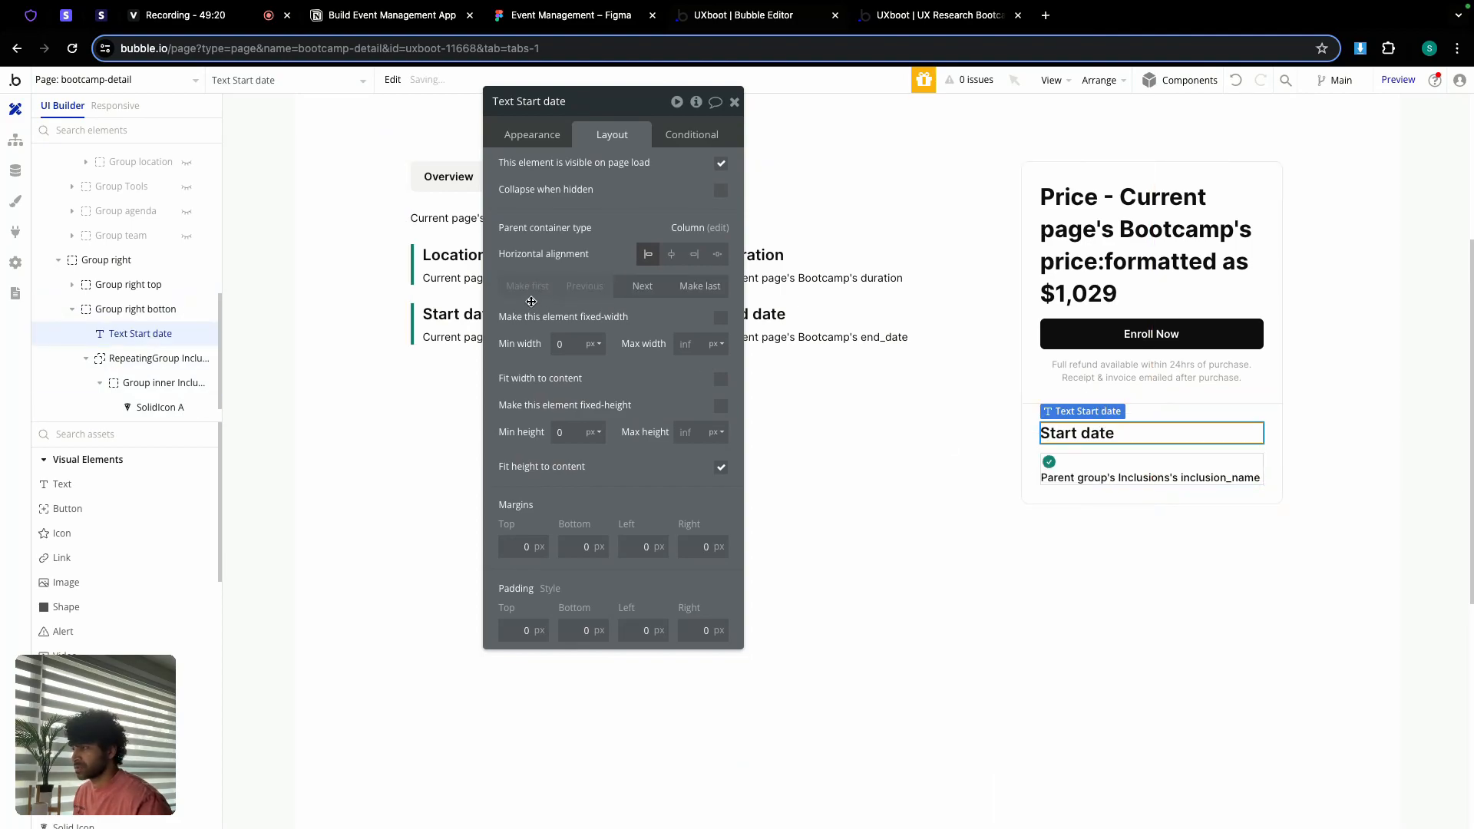
# Step: Replace the heading's text with 'This bootcamp includes' copied from the Figma design
pyautogui.click(571, 14)
pyautogui.click(740, 367)
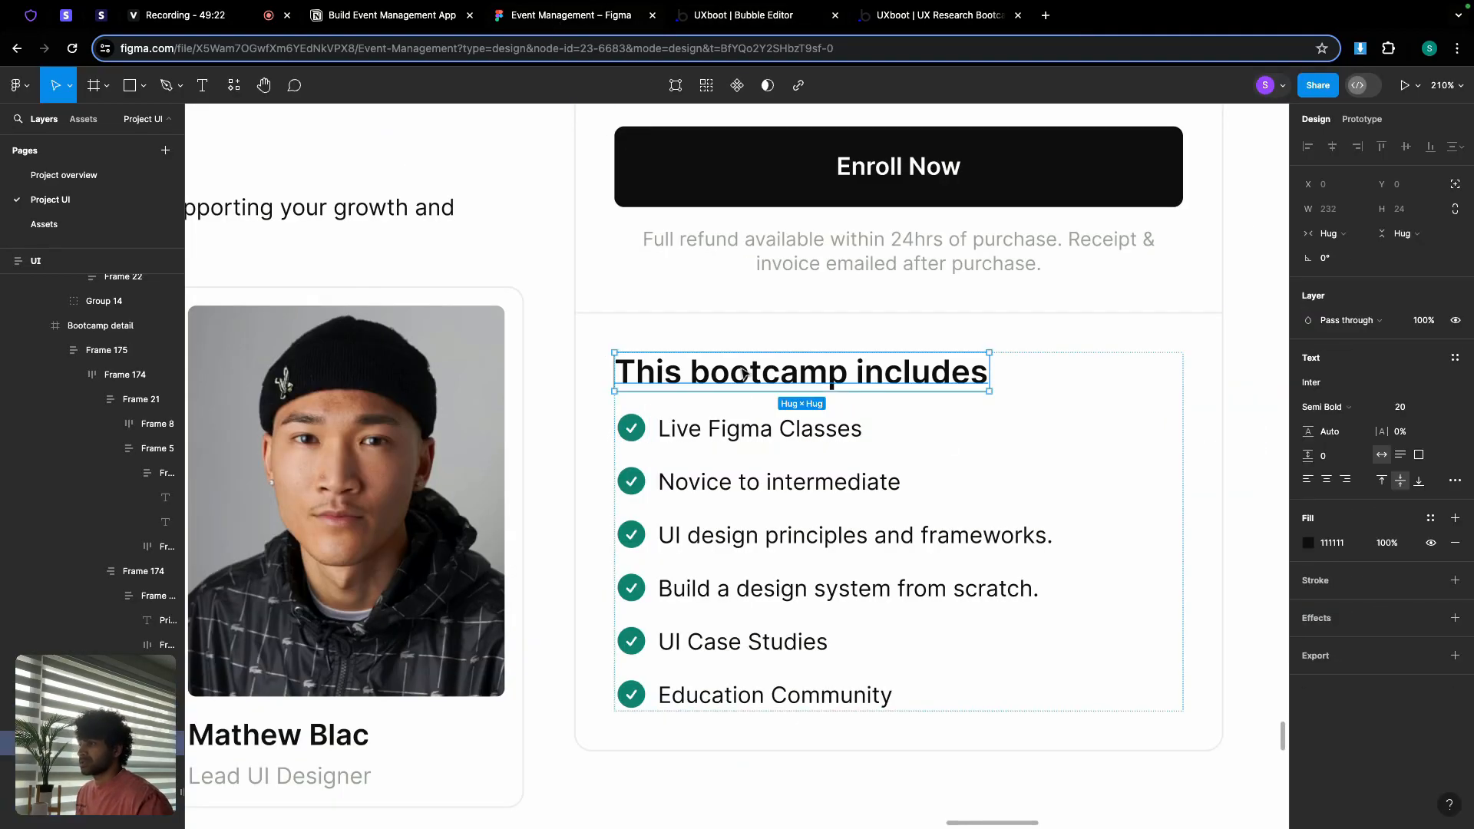
pyautogui.doubleClick(740, 367)
pyautogui.press('super+c')
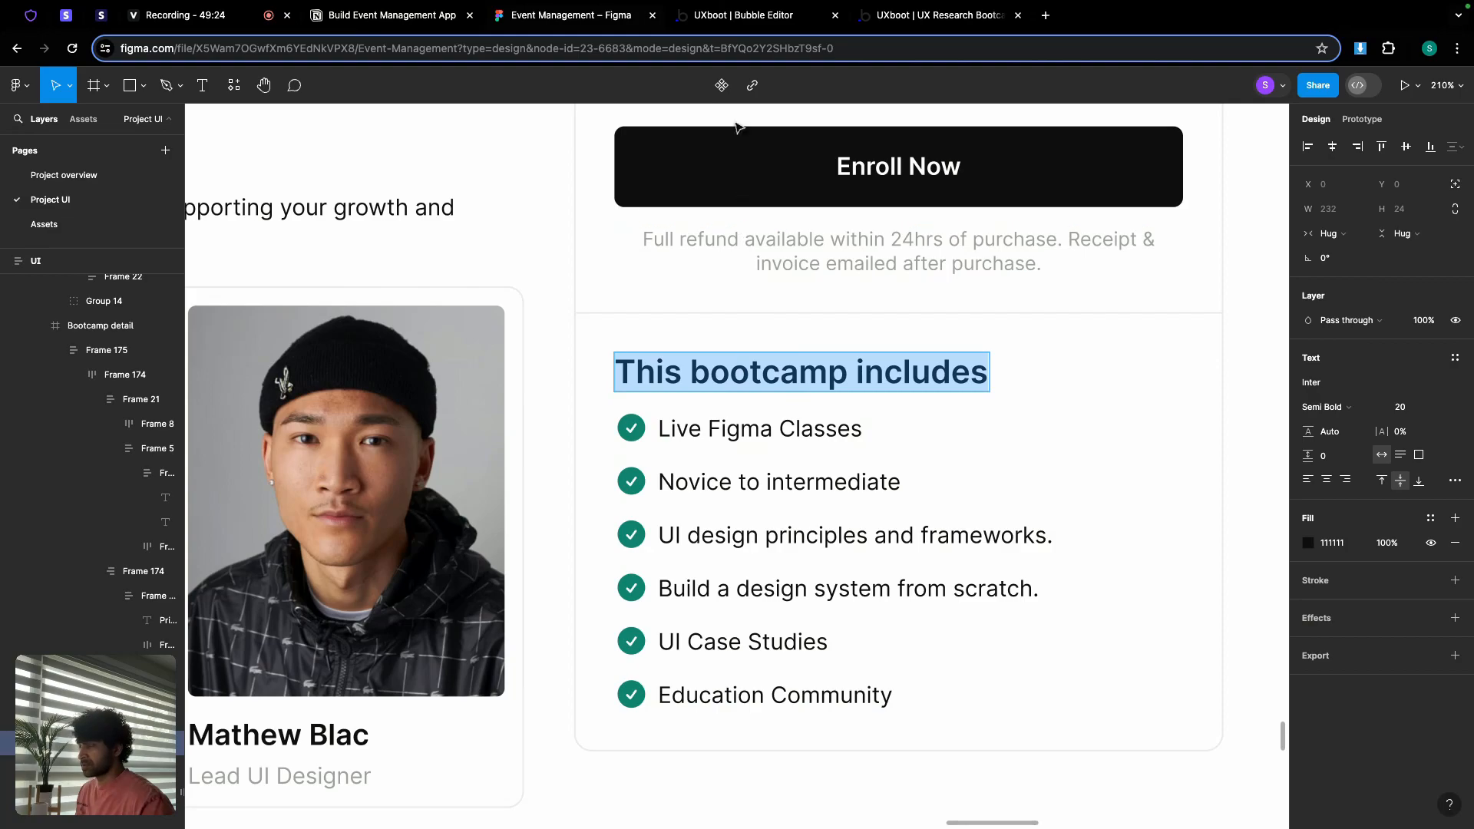
pyautogui.click(743, 15)
pyautogui.click(538, 136)
pyautogui.click(574, 159)
pyautogui.press('super+a')
pyautogui.press('super+v')
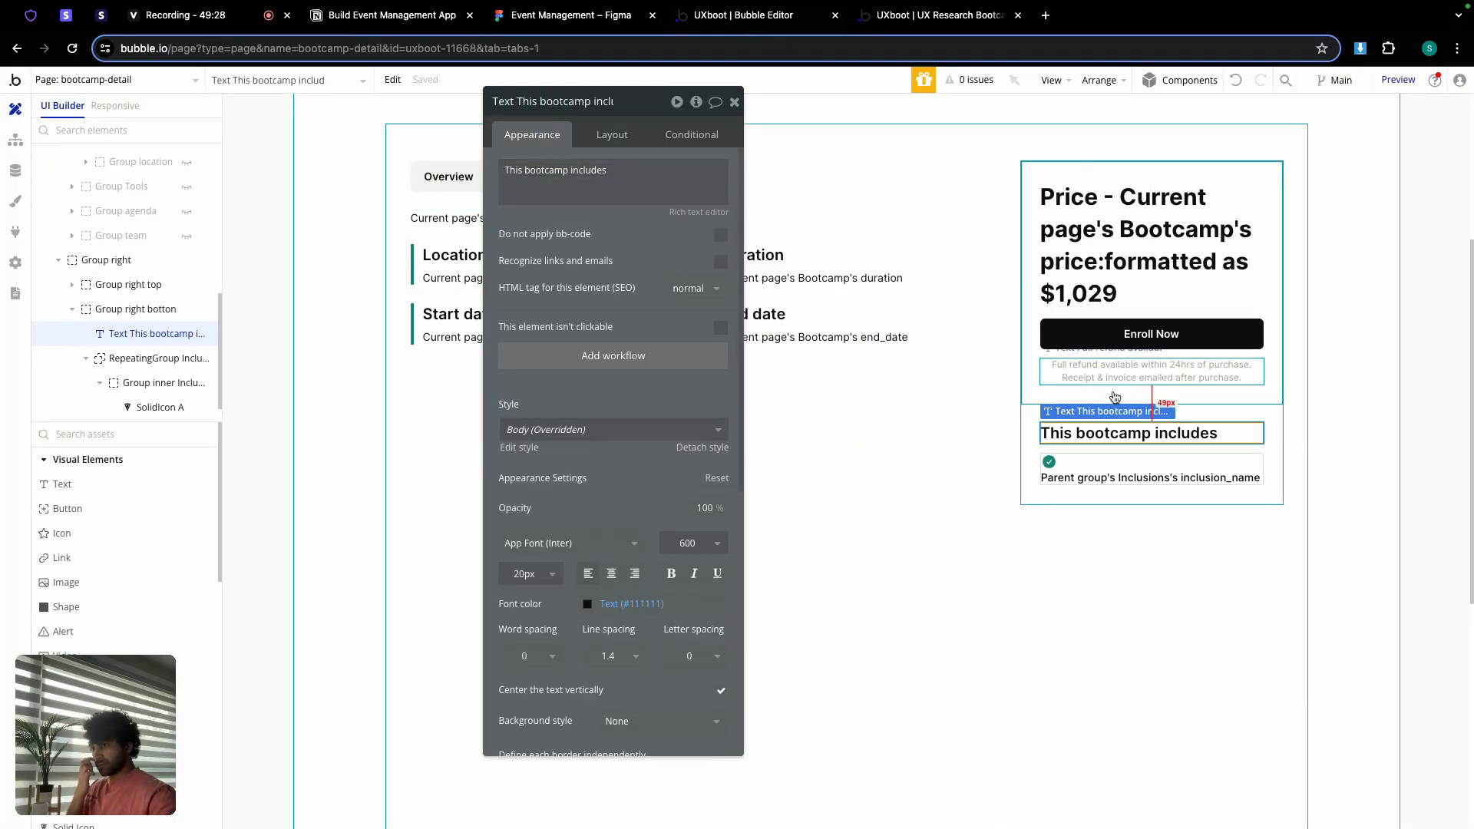
# Step: Select Group right in the Elements tree to bring up its property editor
pyautogui.click(1051, 500)
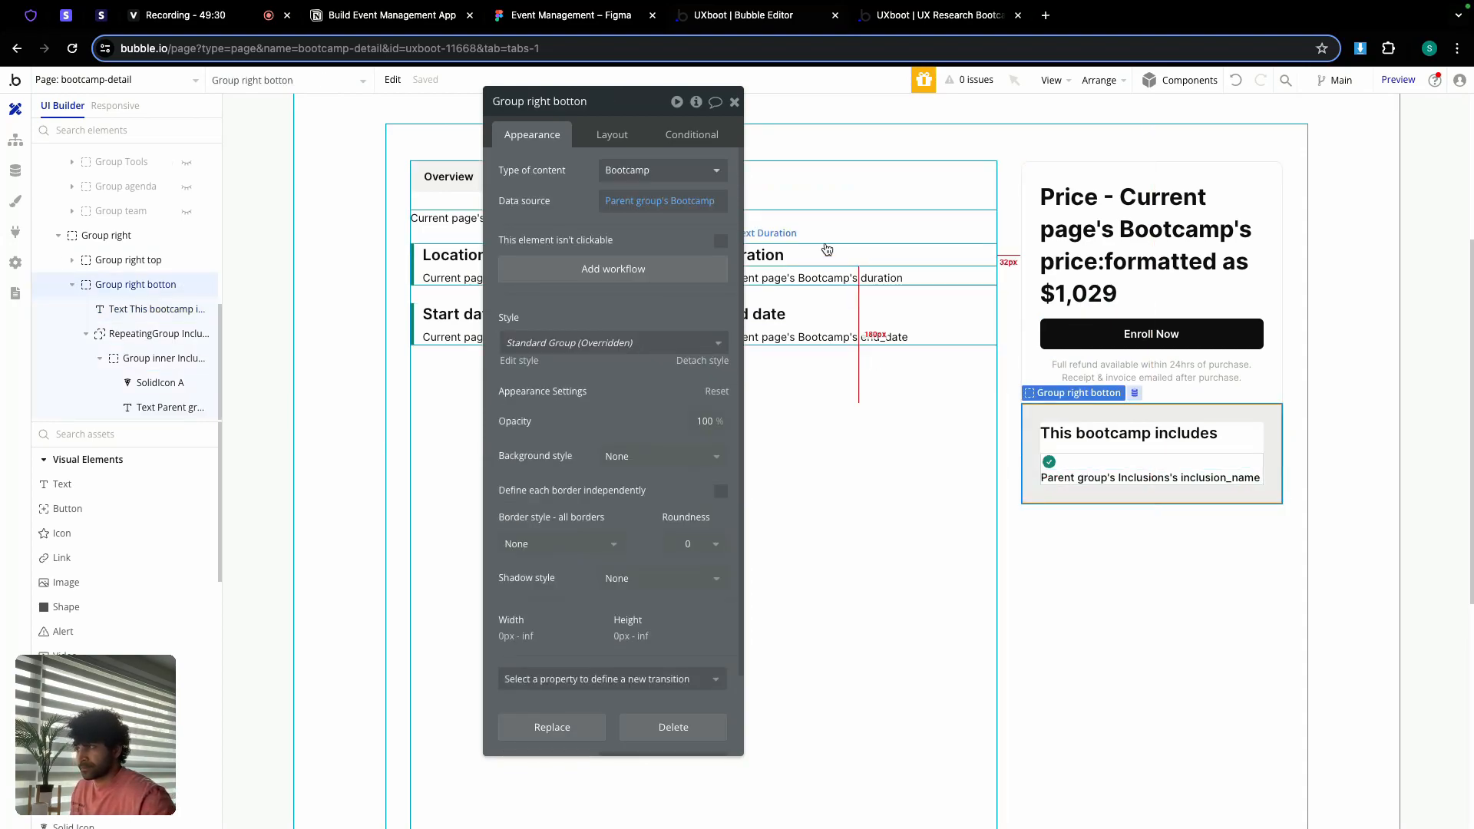
pyautogui.click(734, 102)
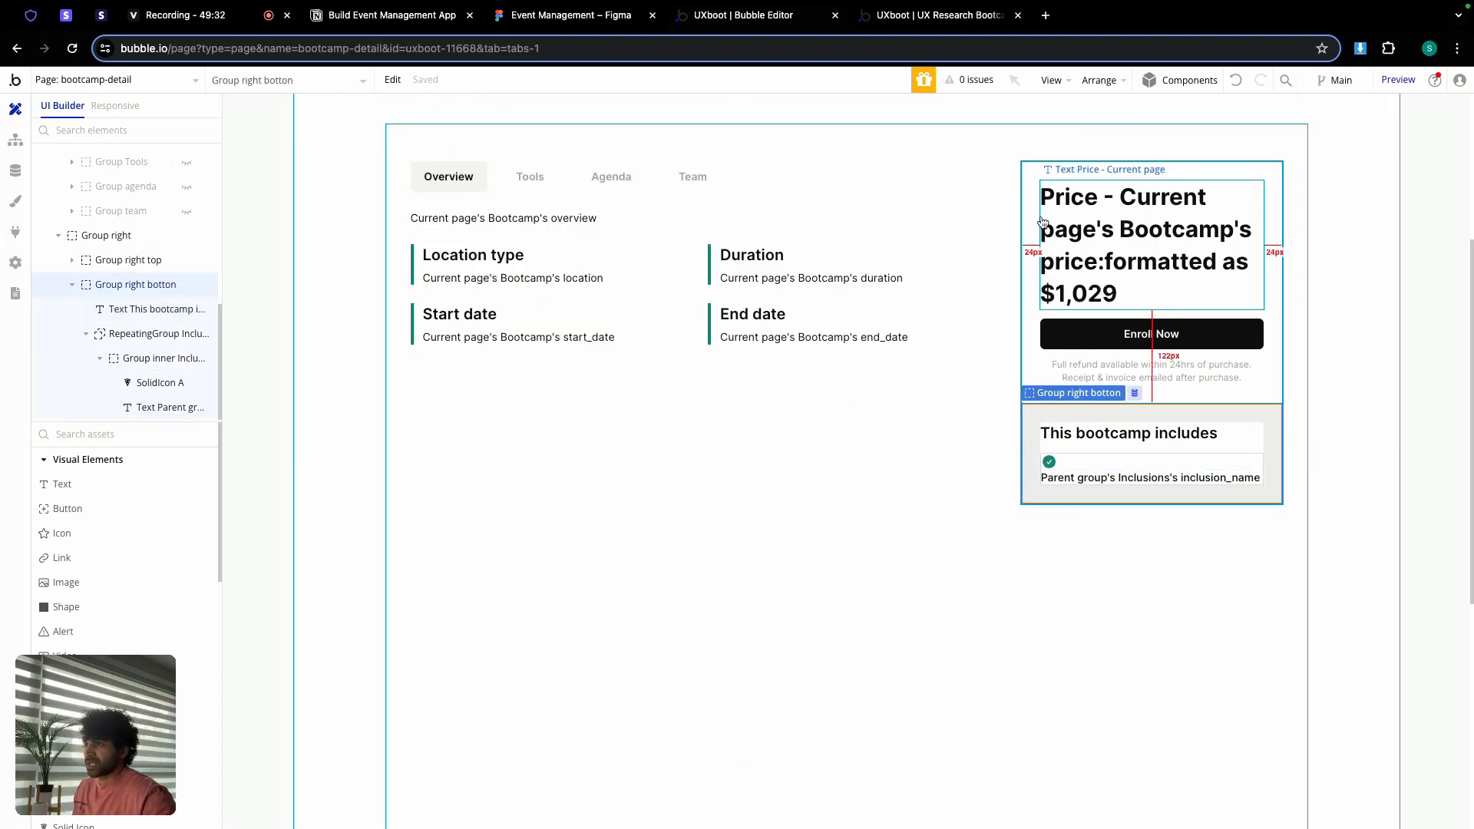
pyautogui.moveTo(121, 238)
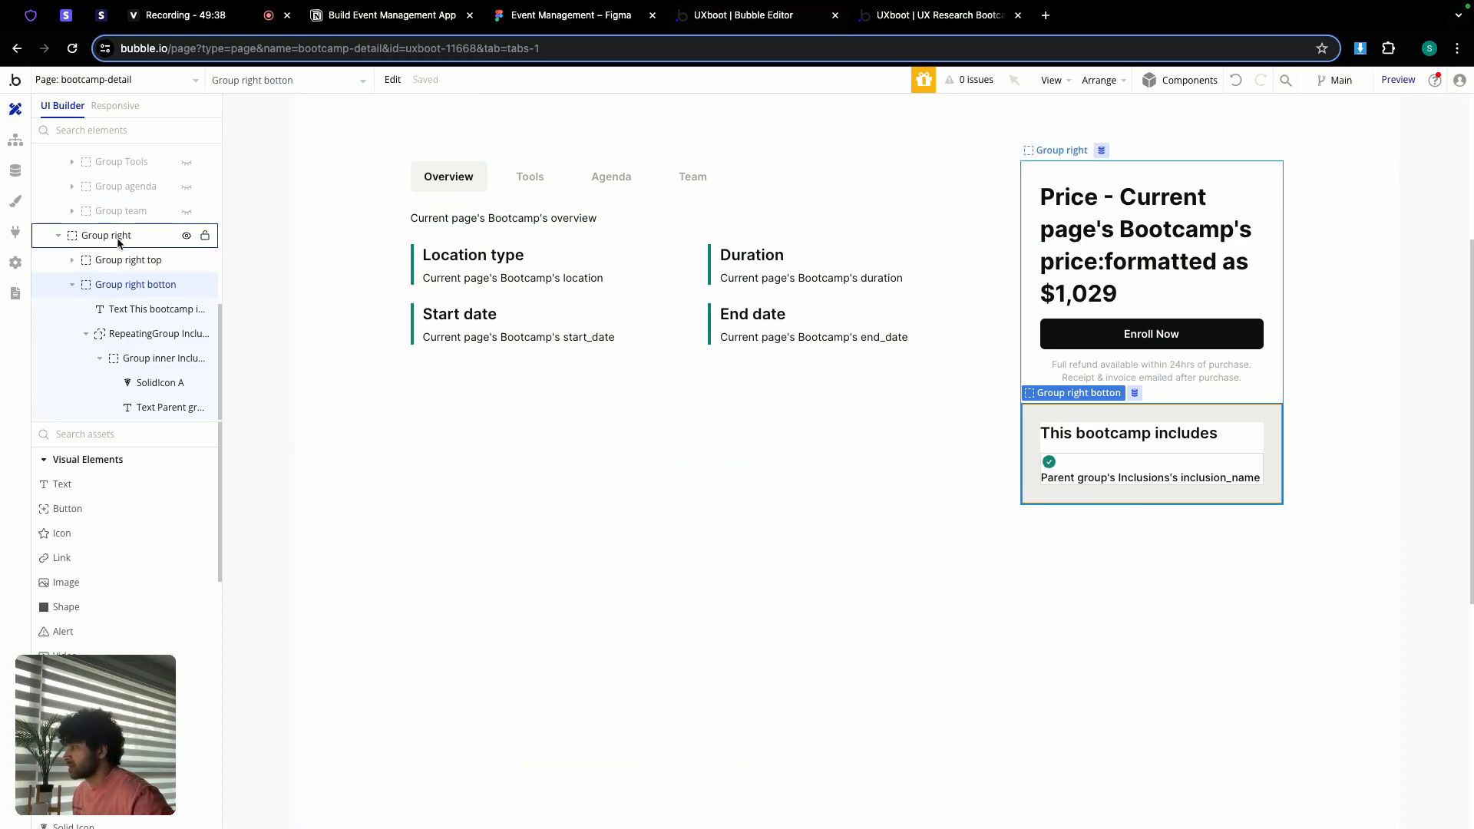
pyautogui.click(118, 240)
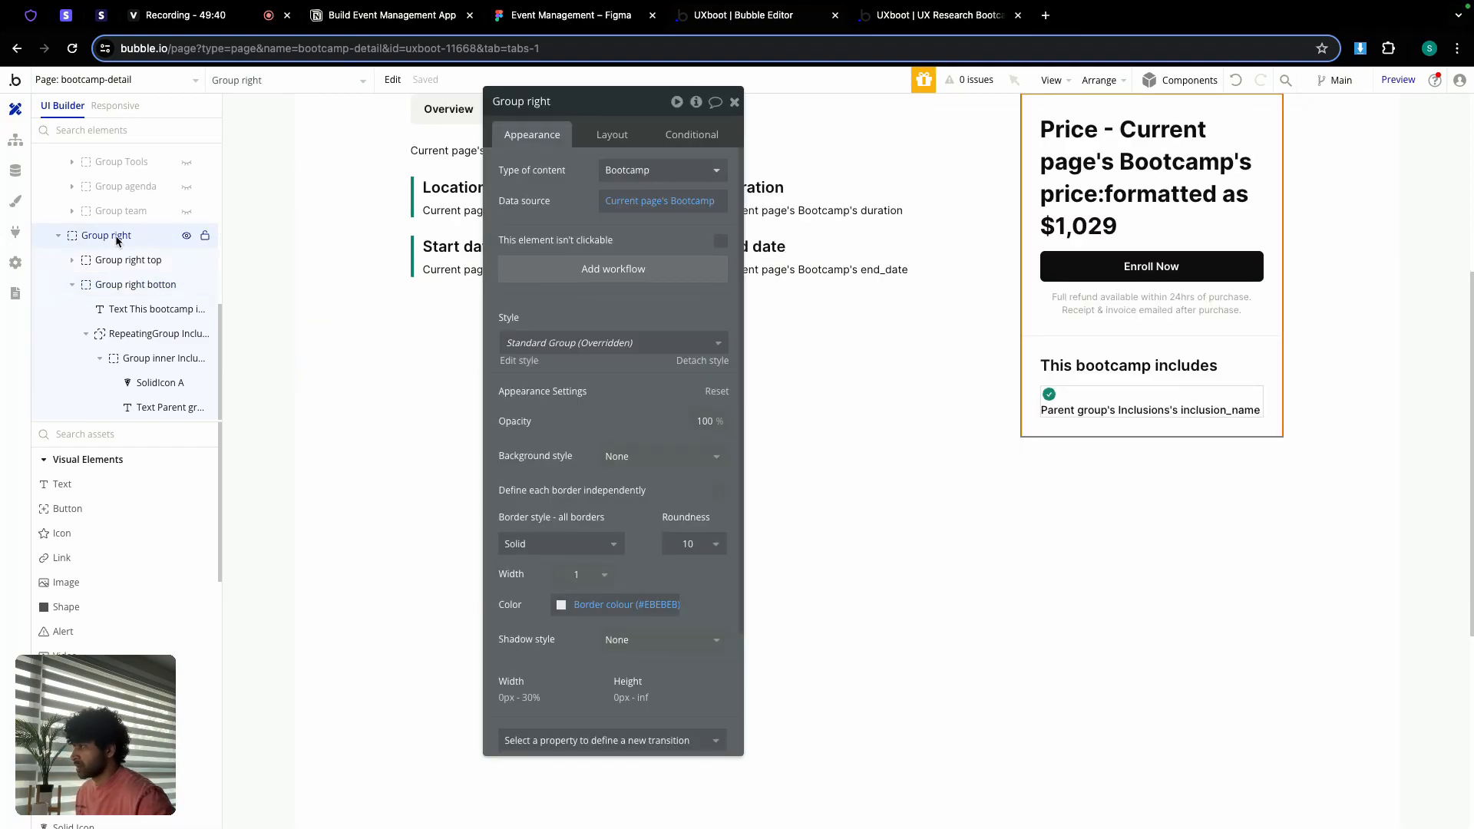
pyautogui.click(15, 263)
# Step: Enable 'Expose the option to add an ID attribute to HTML elements' in General settings
pyautogui.scroll(-1, 416, 400)
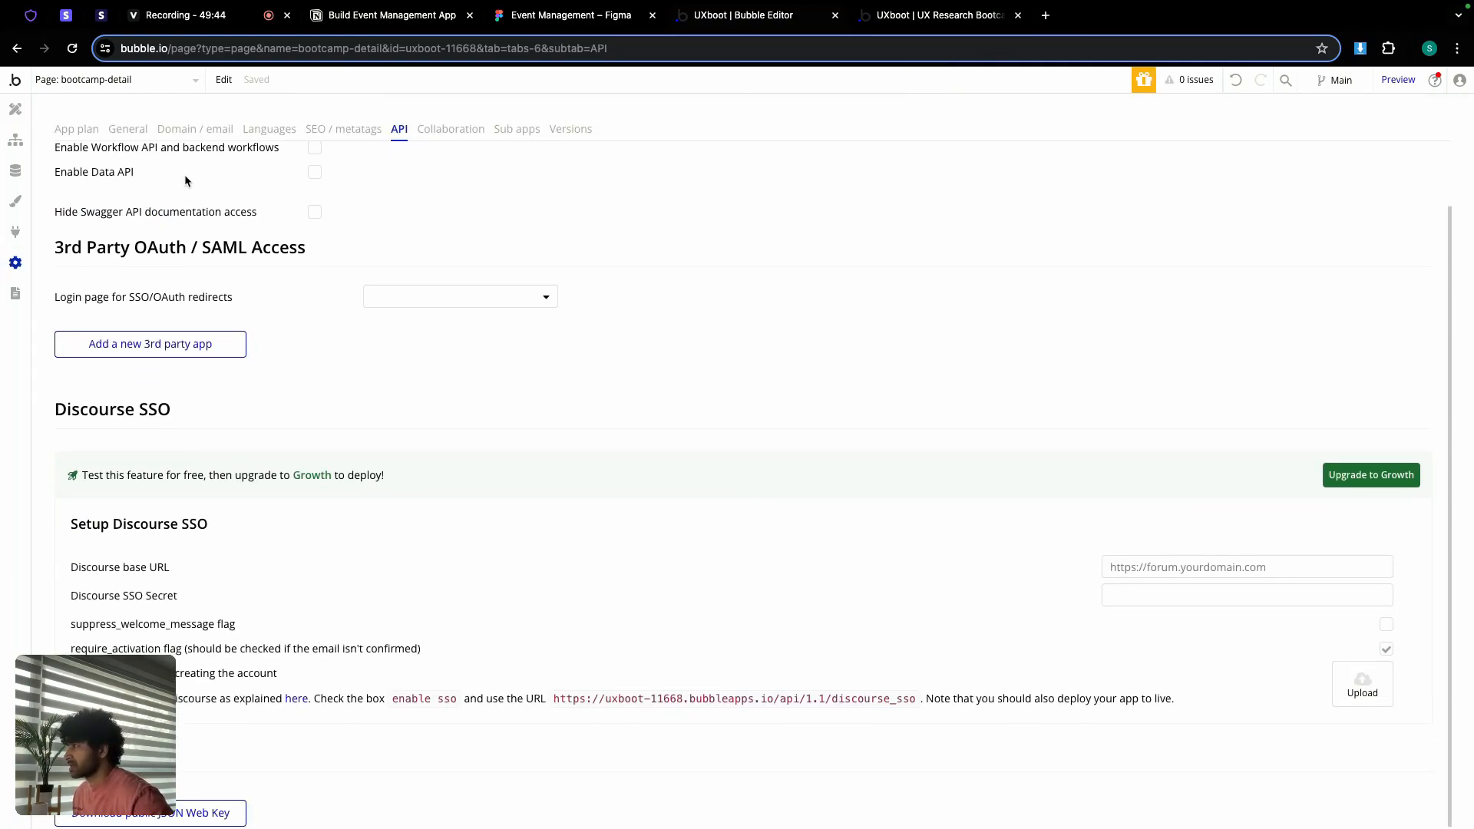
pyautogui.click(125, 134)
pyautogui.scroll(-15, 389, 388)
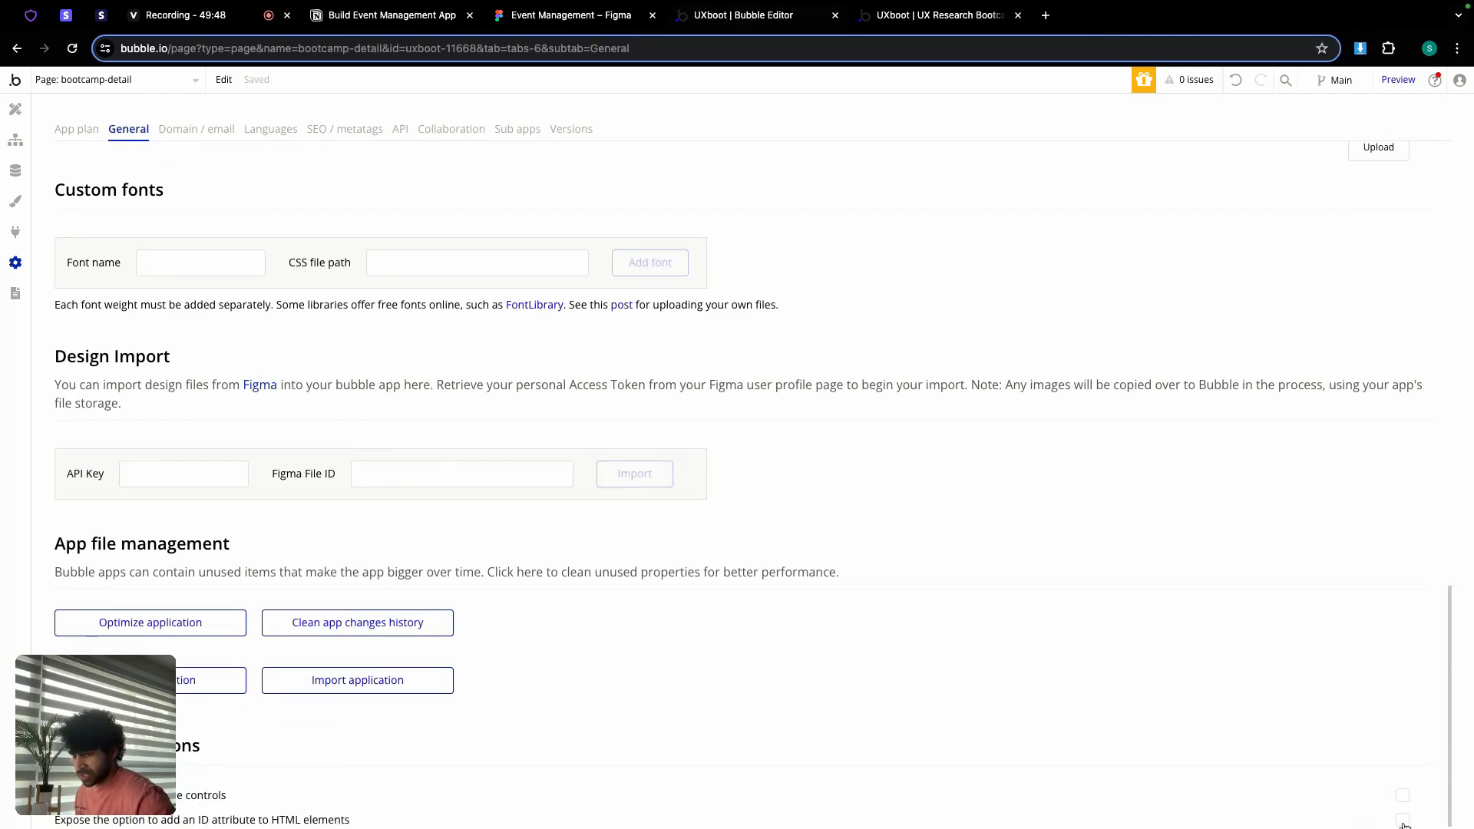
pyautogui.moveTo(1404, 826)
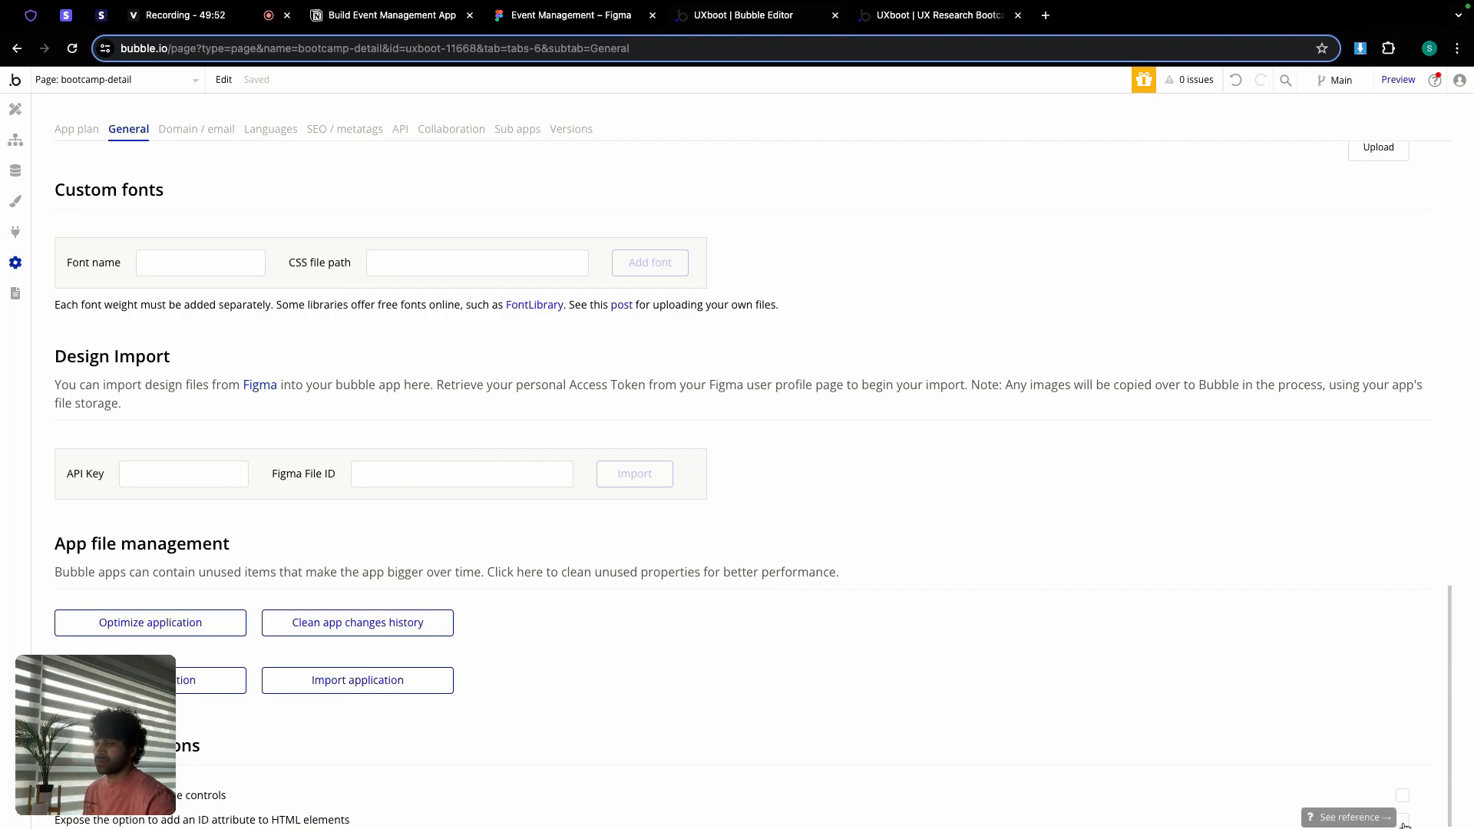
pyautogui.click(15, 109)
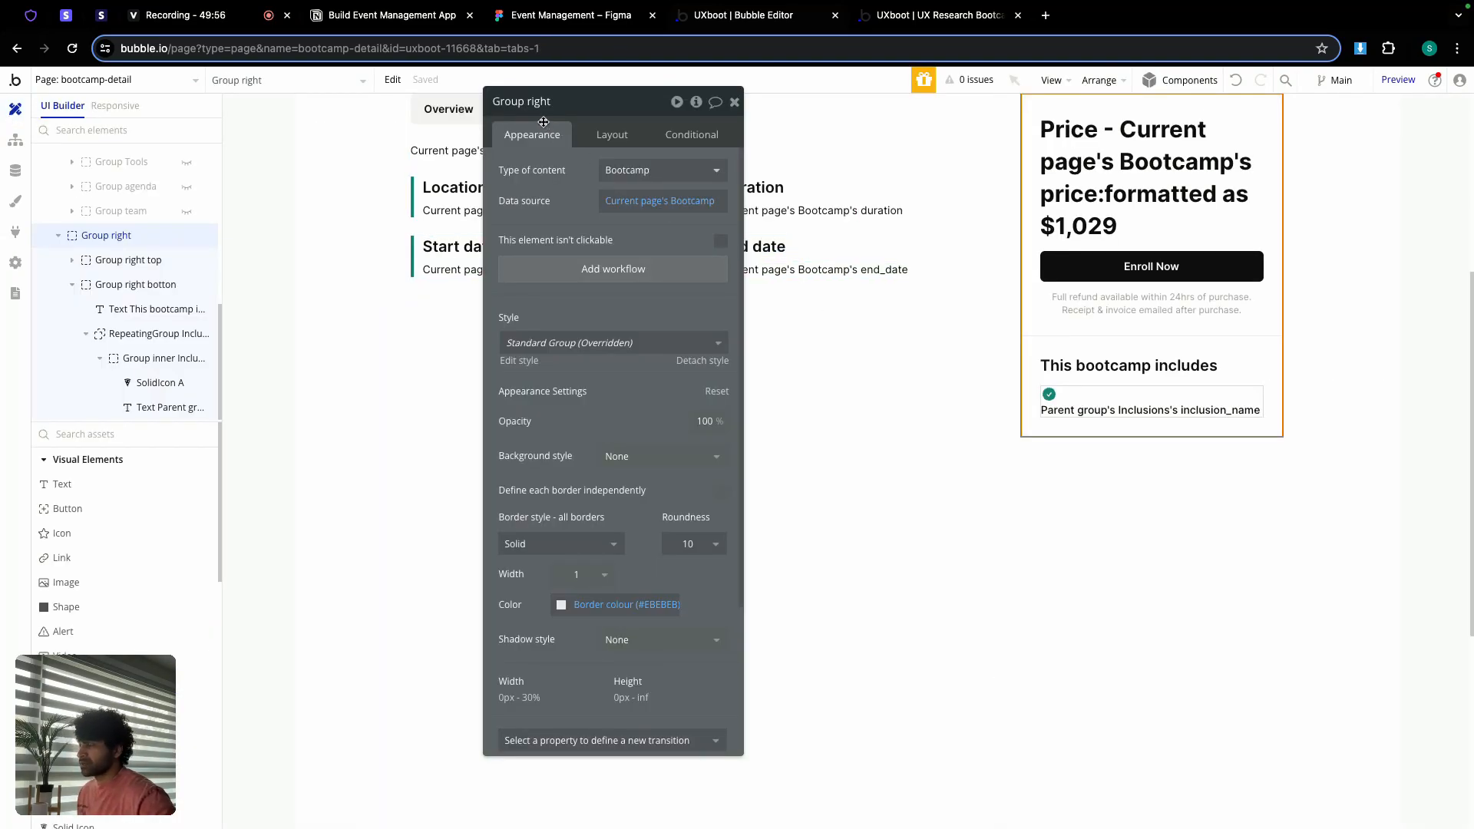
# Step: Draw a small new HTML element, HTML A, near the page top beside Group right
pyautogui.click(735, 101)
pyautogui.scroll(-3, 98, 511)
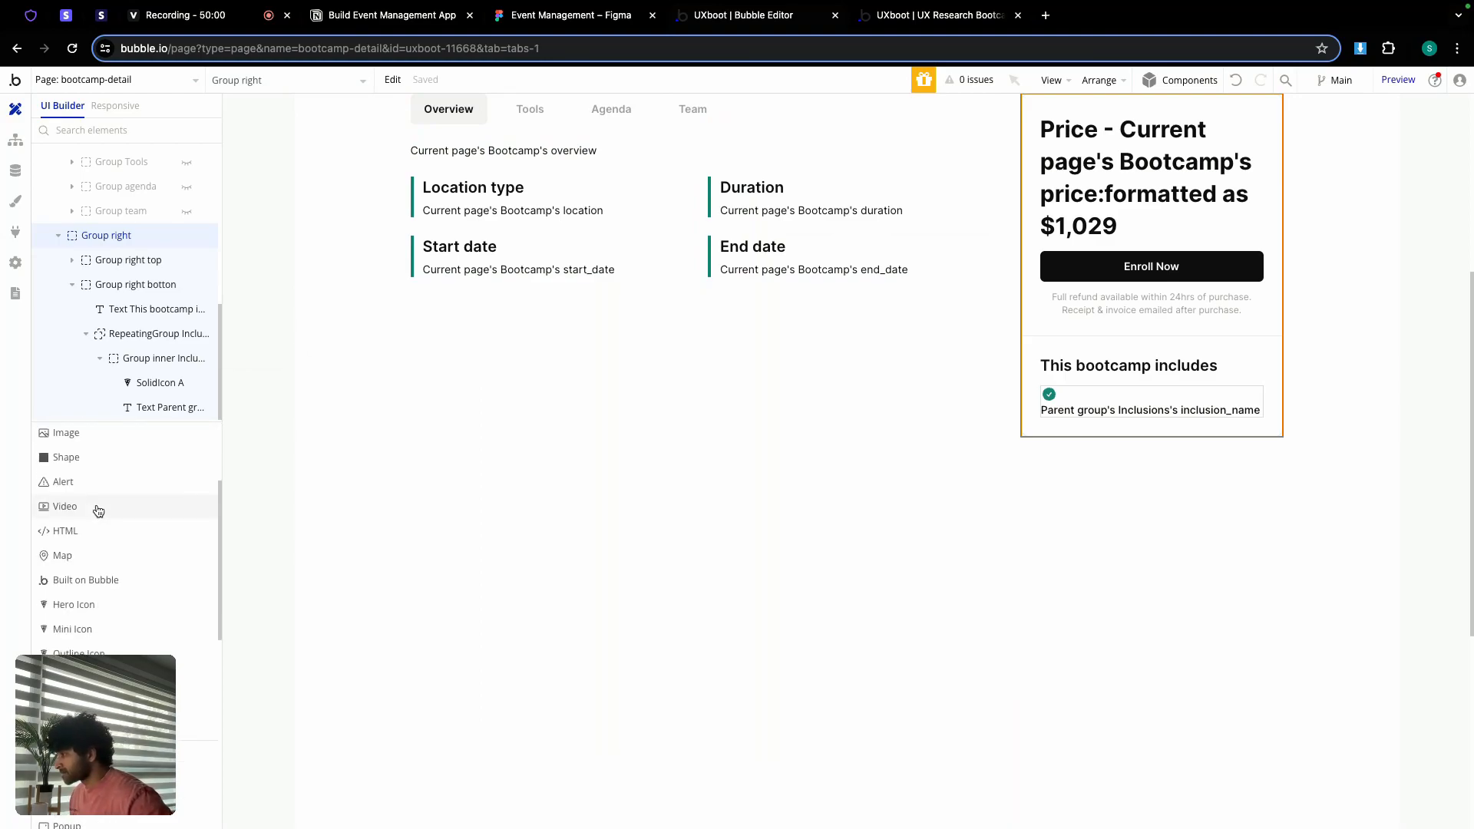
pyautogui.click(59, 531)
pyautogui.moveTo(1015, 456); pyautogui.dragTo(1034, 475)
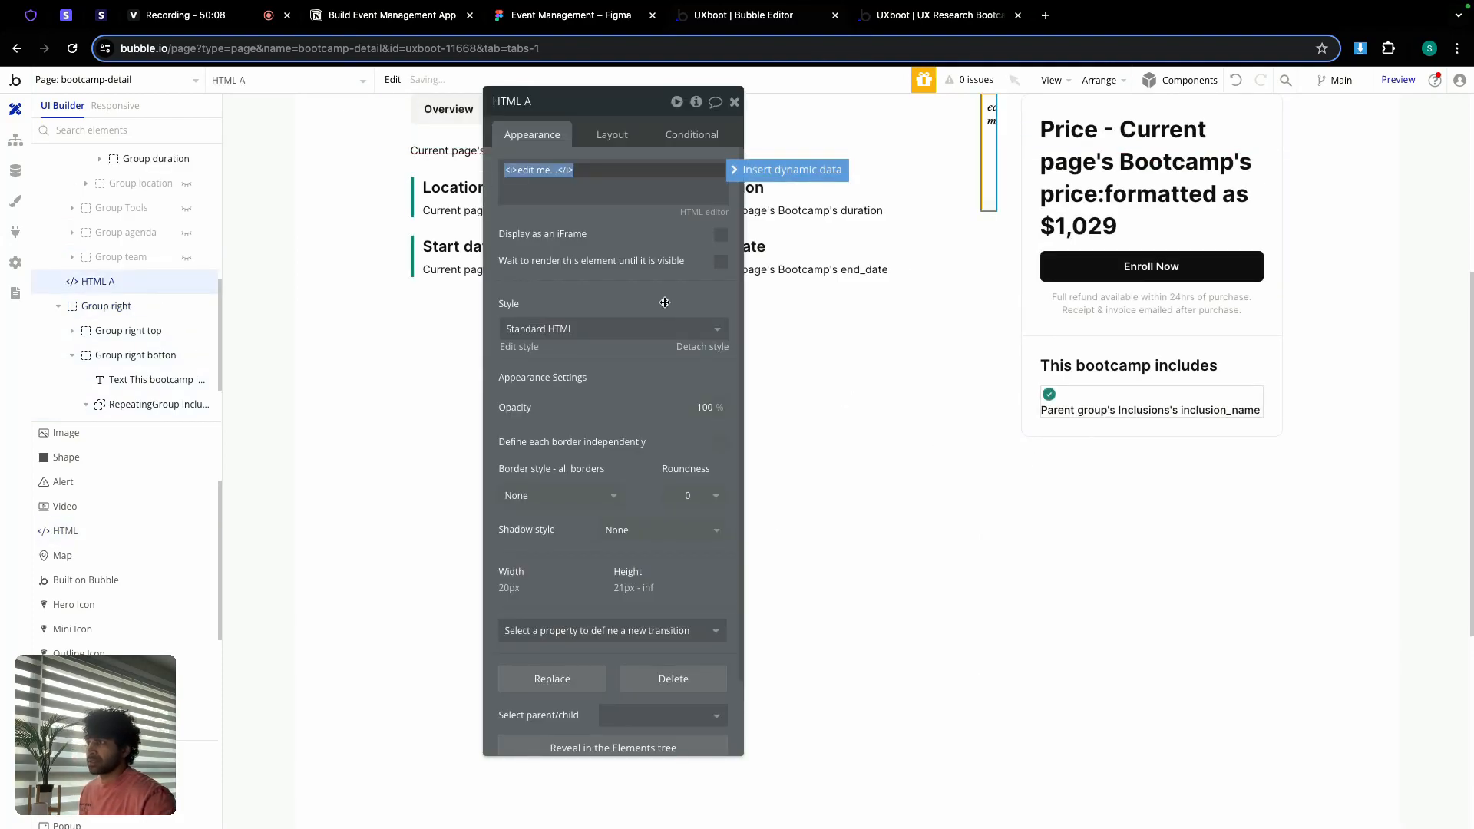
# Step: Copy the sticky #enroll <style> block from Notion's HTML script notes and select HTML A's placeholder
pyautogui.click(390, 18)
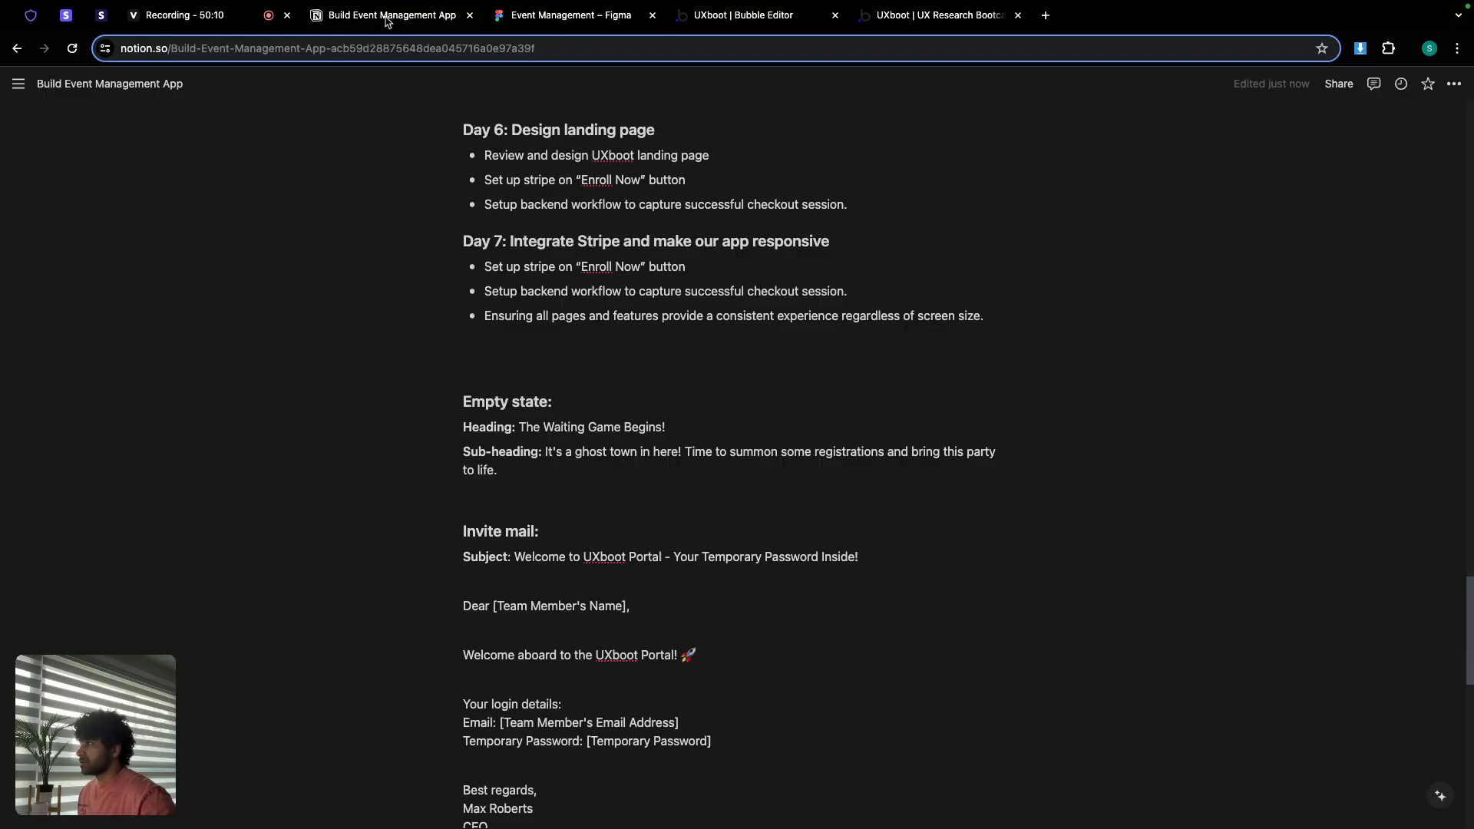
pyautogui.scroll(-5, 529, 456)
pyautogui.scroll(-2, 529, 456)
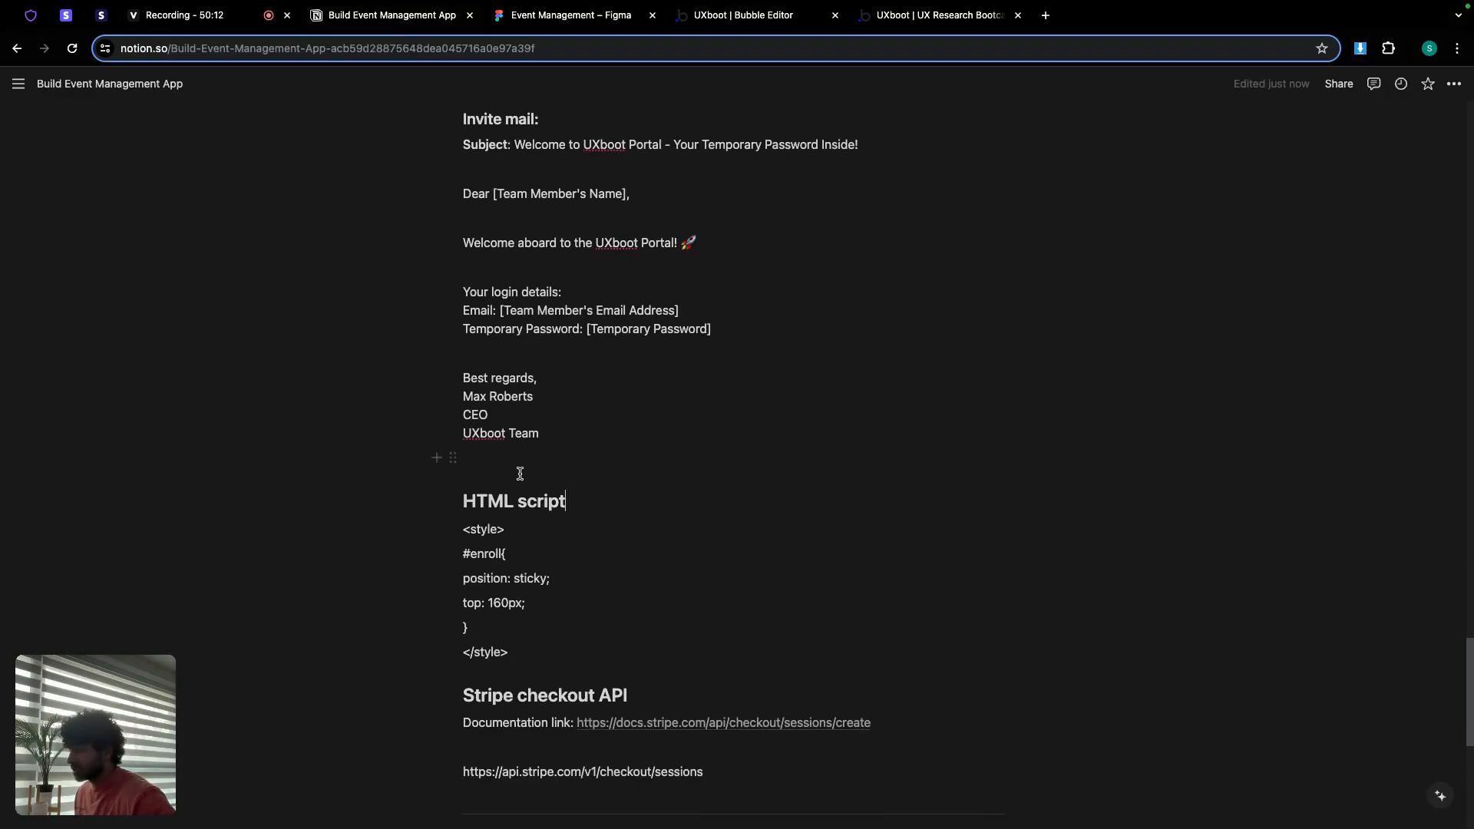
pyautogui.moveTo(463, 529); pyautogui.dragTo(536, 648)
pyautogui.press('super+c')
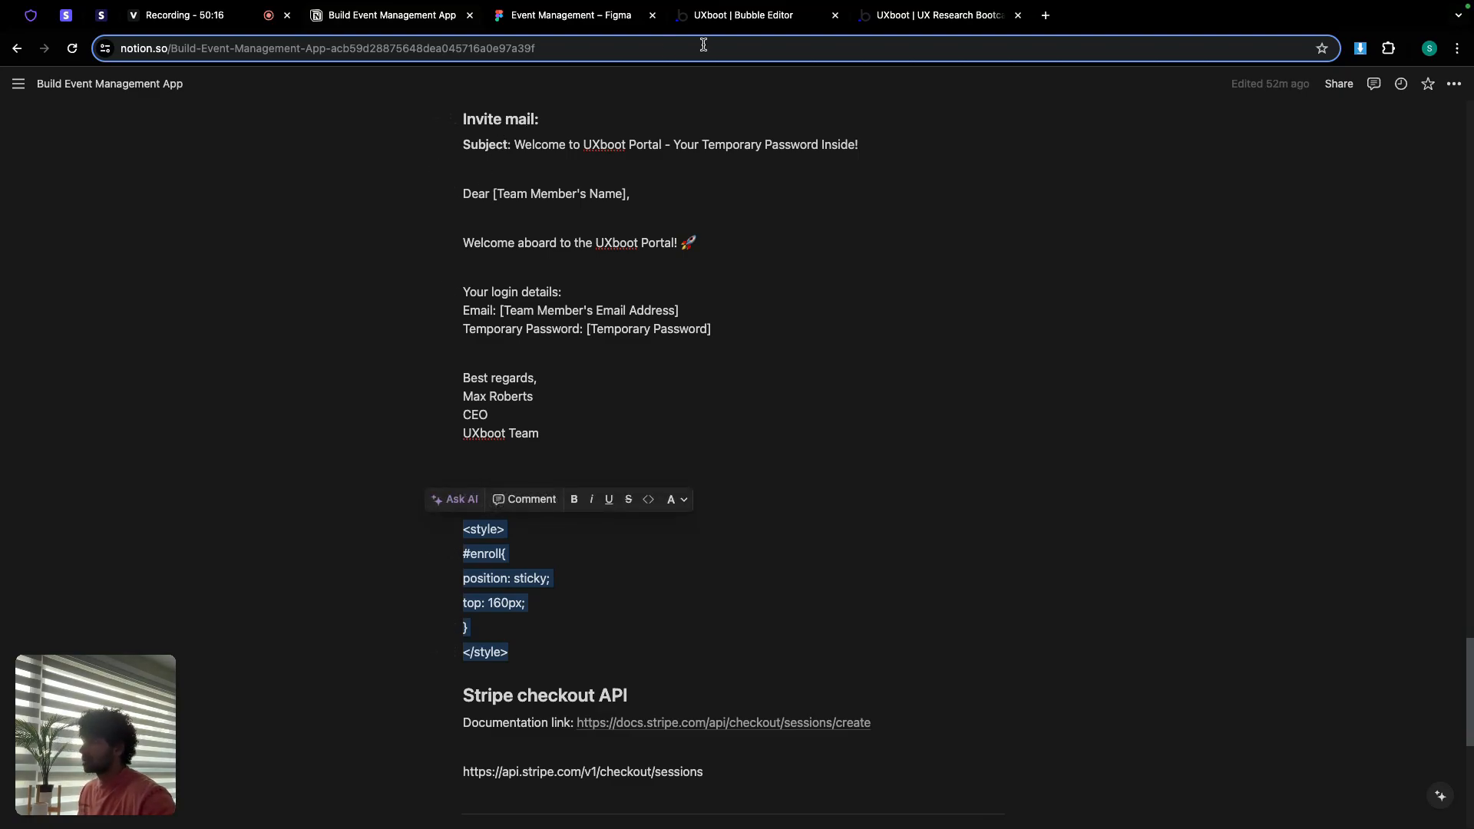
pyautogui.click(734, 23)
pyautogui.tripleClick(607, 174)
# Step: Paste the sticky #enroll style block (top 160px) into HTML A
pyautogui.press('super+v')
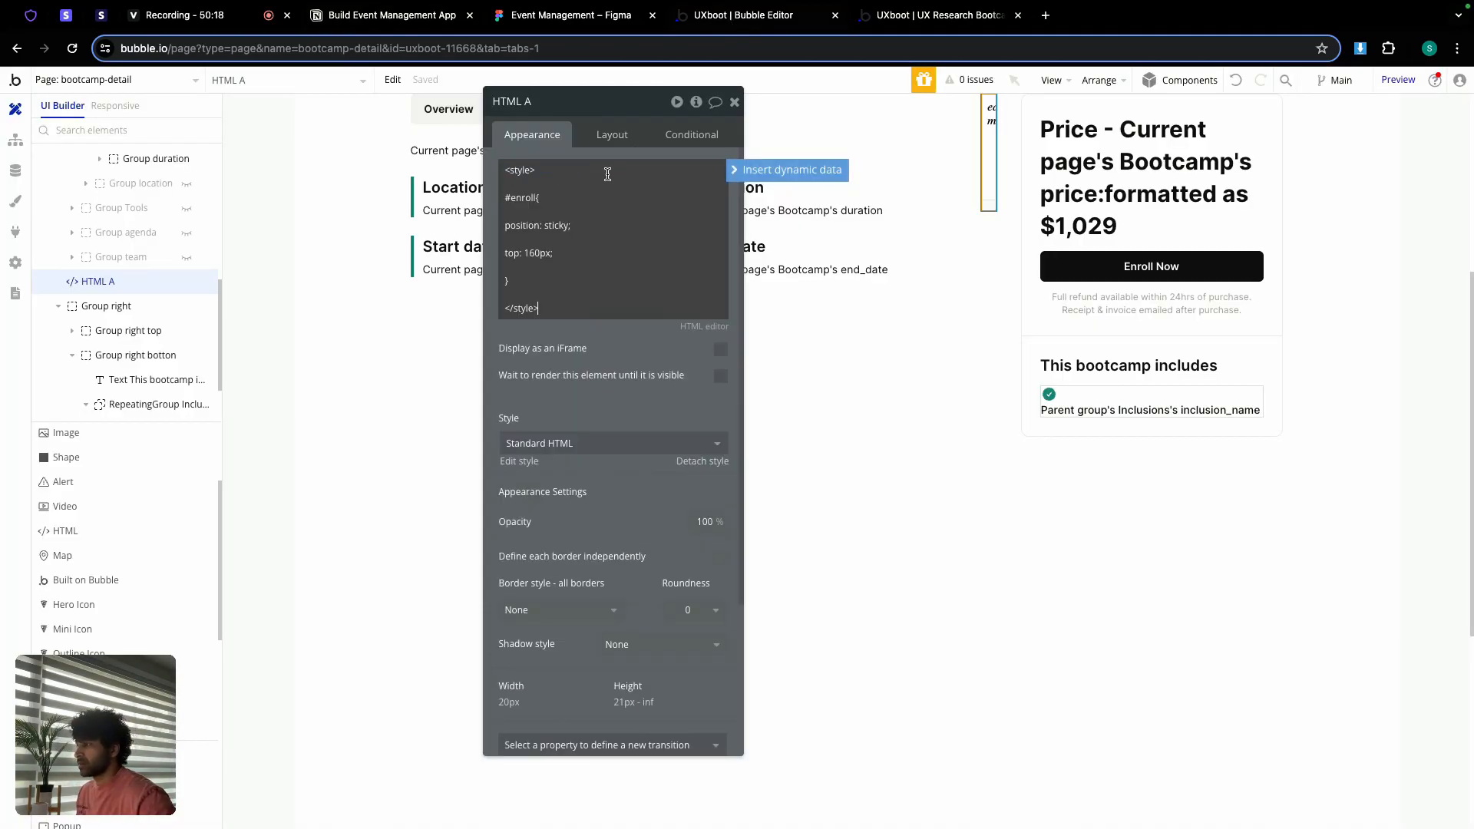
pyautogui.doubleClick(526, 197)
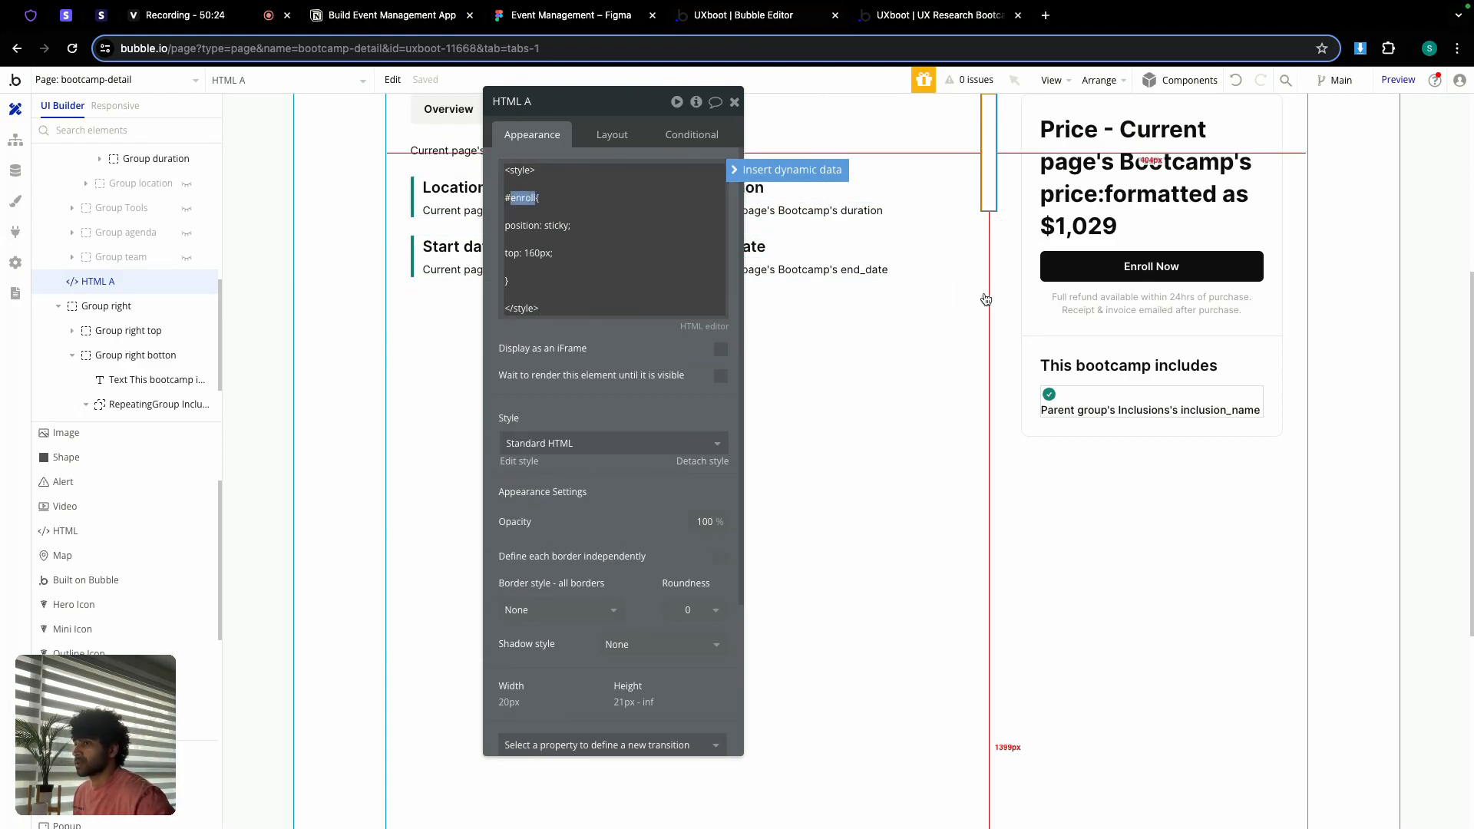
pyautogui.scroll(-1, 123, 326)
# Step: Set Group right's ID attribute to enroll and reload the live bootcamp preview
pyautogui.click(114, 304)
pyautogui.scroll(-3, 609, 345)
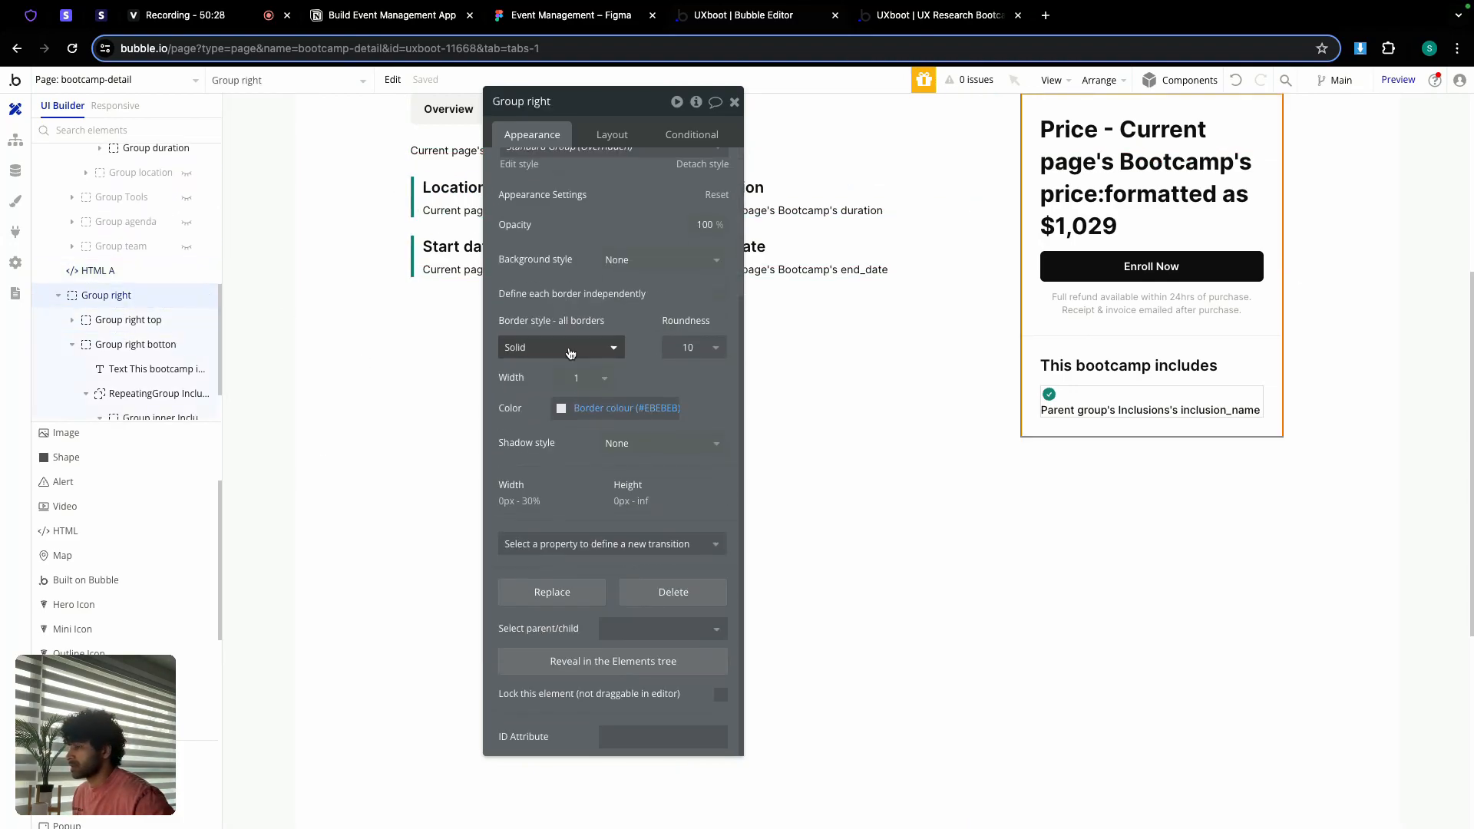
pyautogui.click(639, 739)
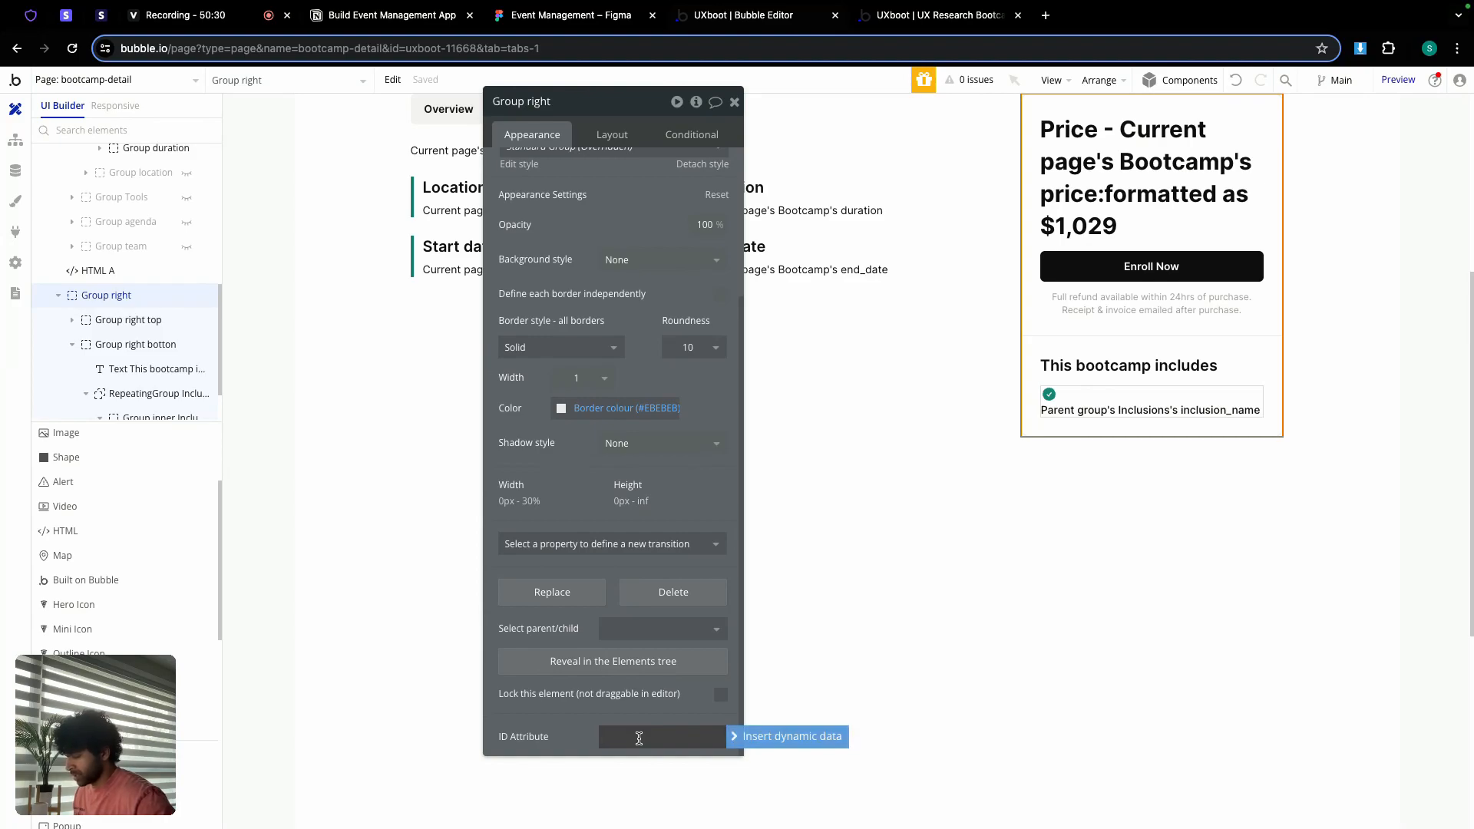
pyautogui.write('enroll')
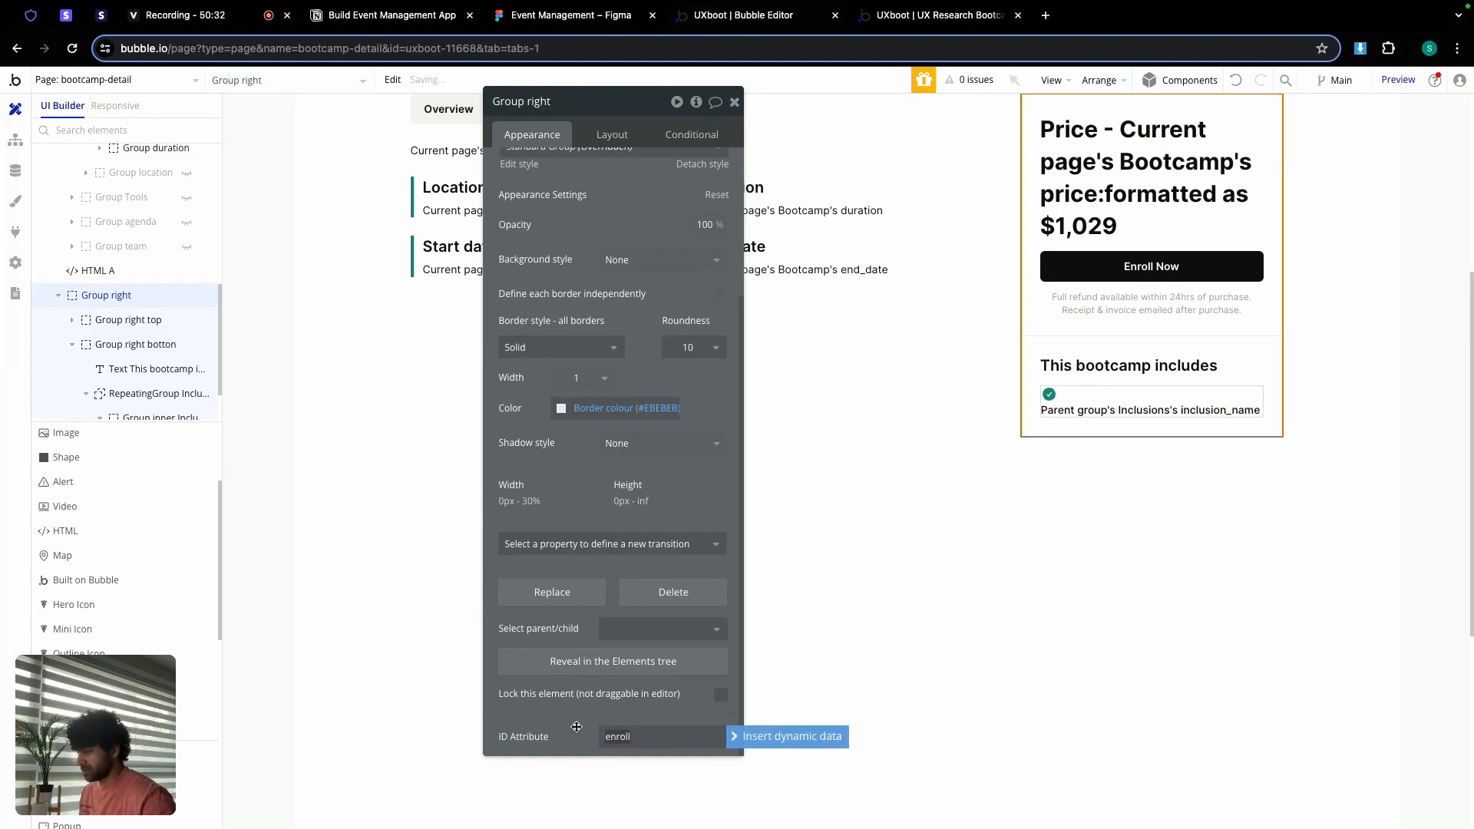
pyautogui.click(577, 727)
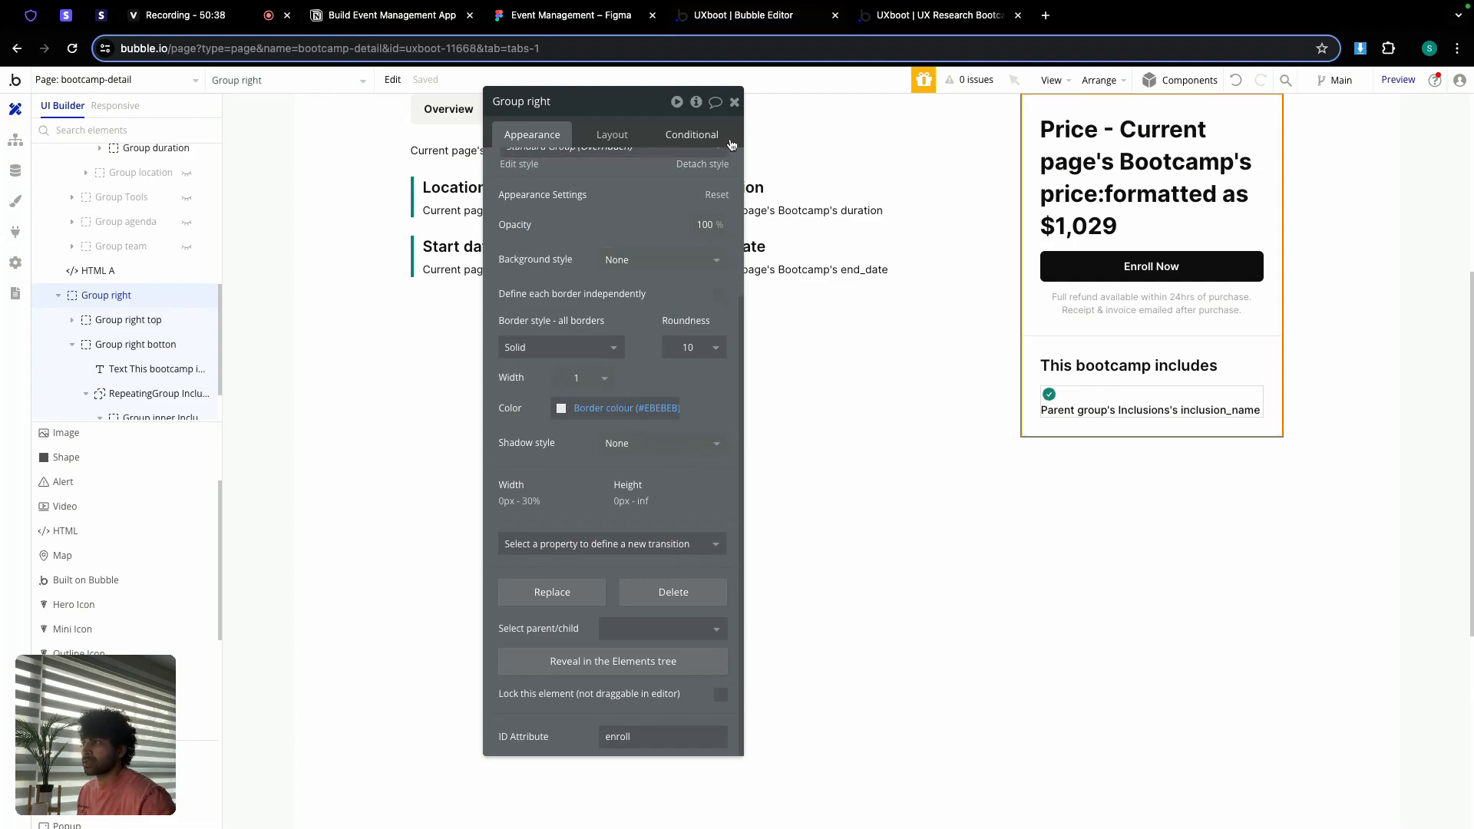
pyautogui.click(734, 102)
pyautogui.click(927, 17)
pyautogui.click(888, 87)
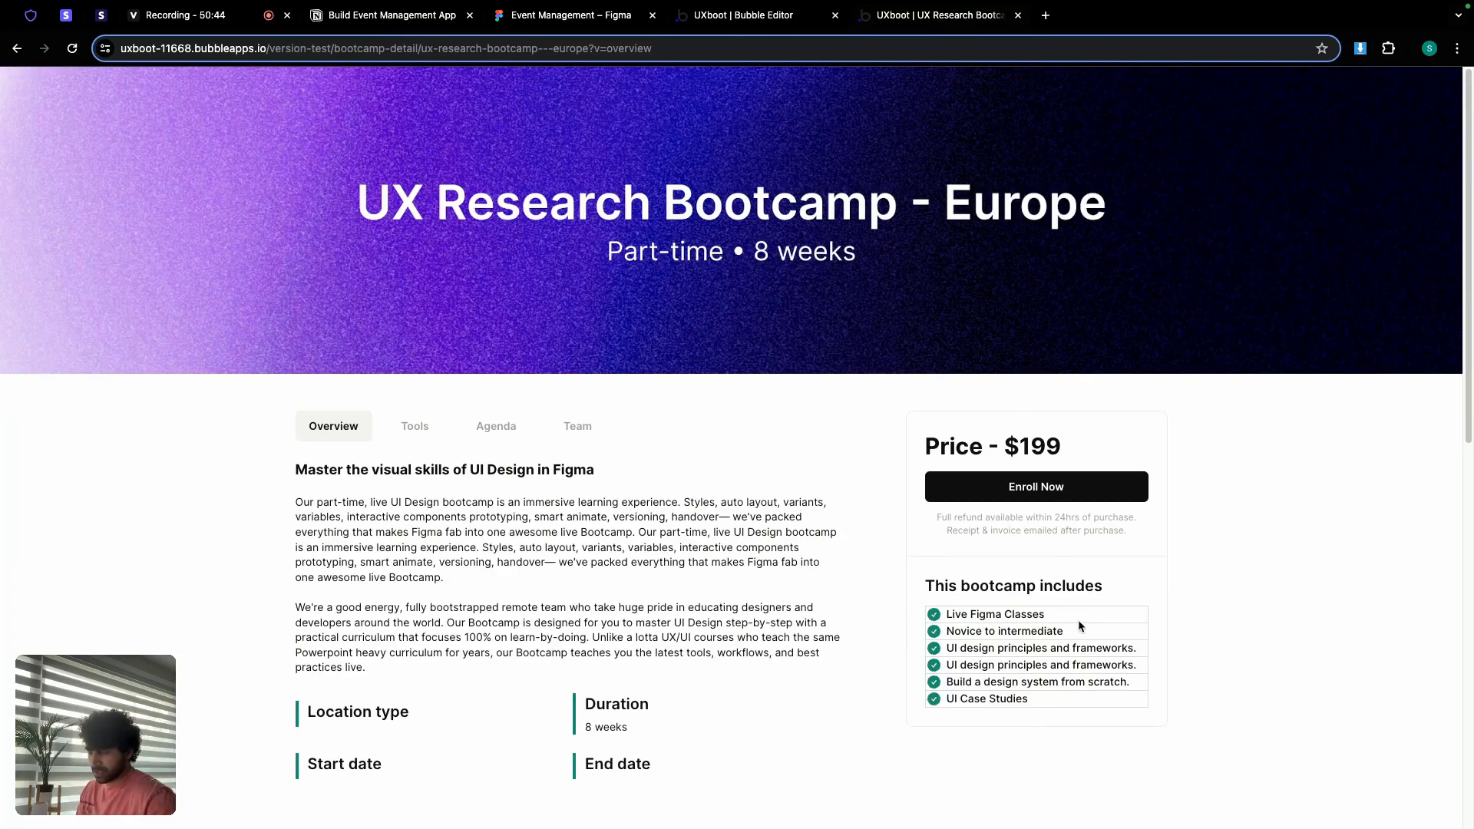
# Step: Give RepeatingGroup Inclusions 12 px separators in white Primary contrast
pyautogui.click(738, 18)
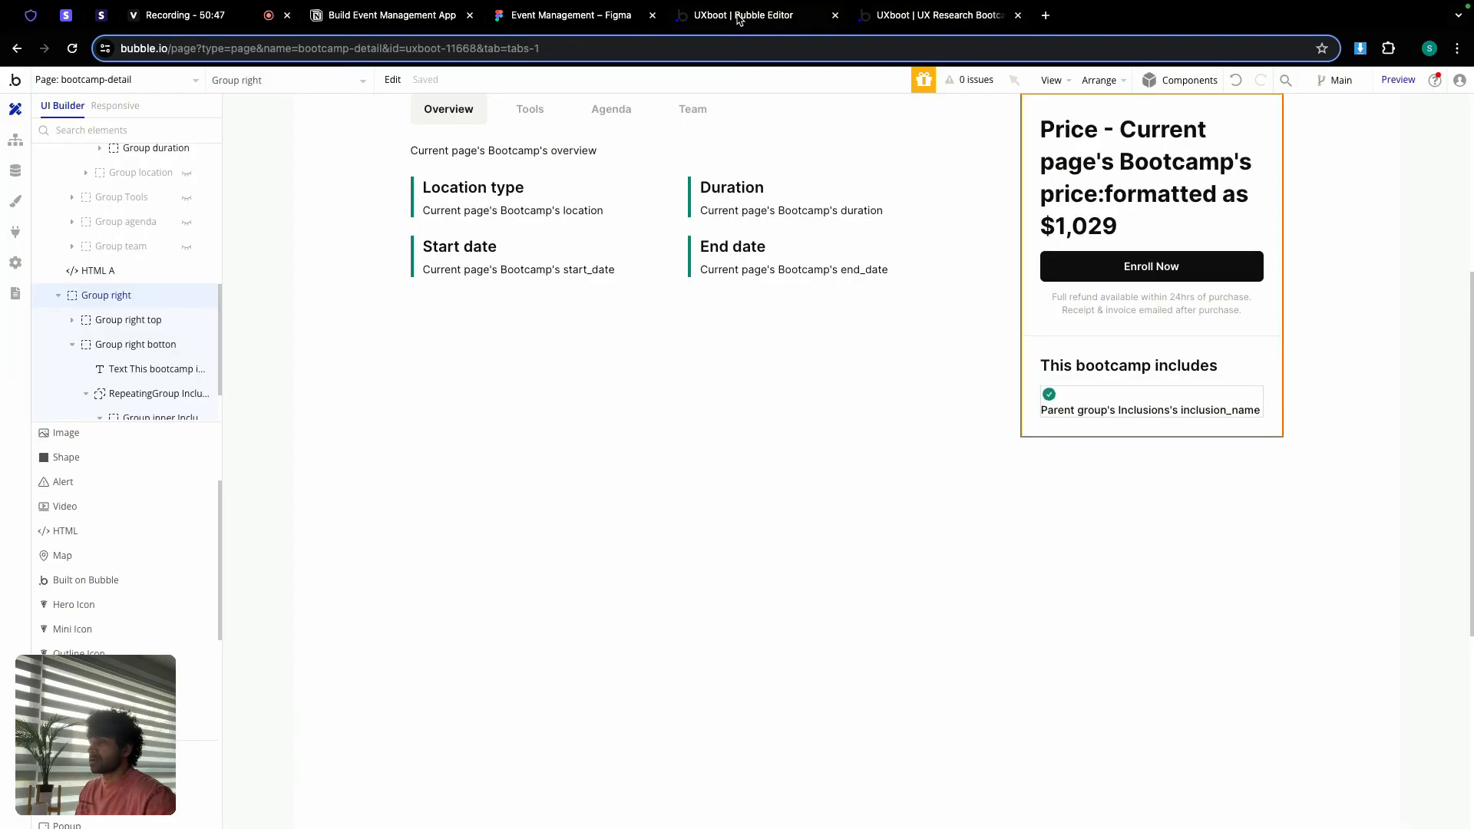
pyautogui.doubleClick(1068, 404)
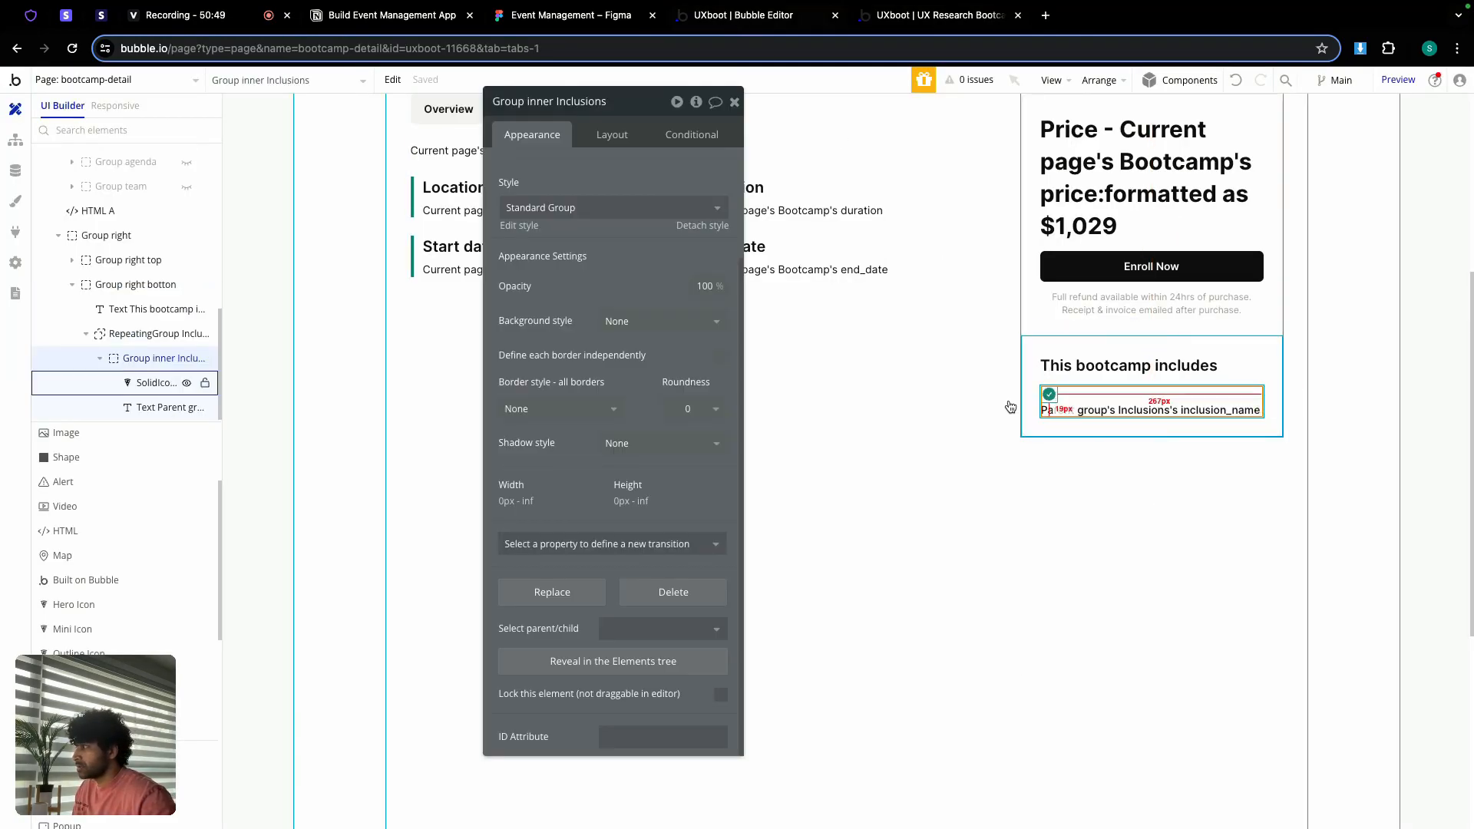
pyautogui.click(145, 334)
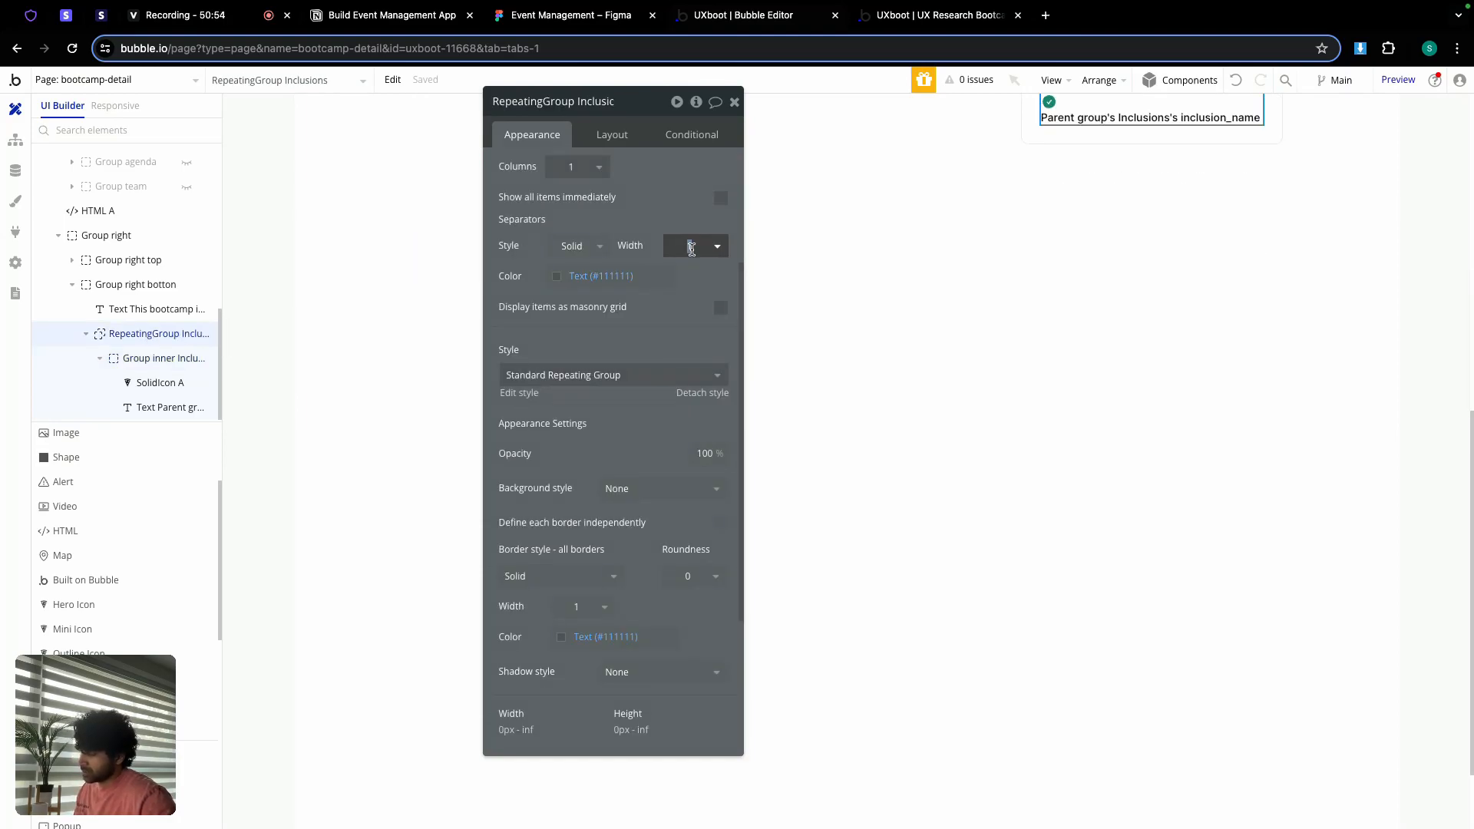
pyautogui.write('12')
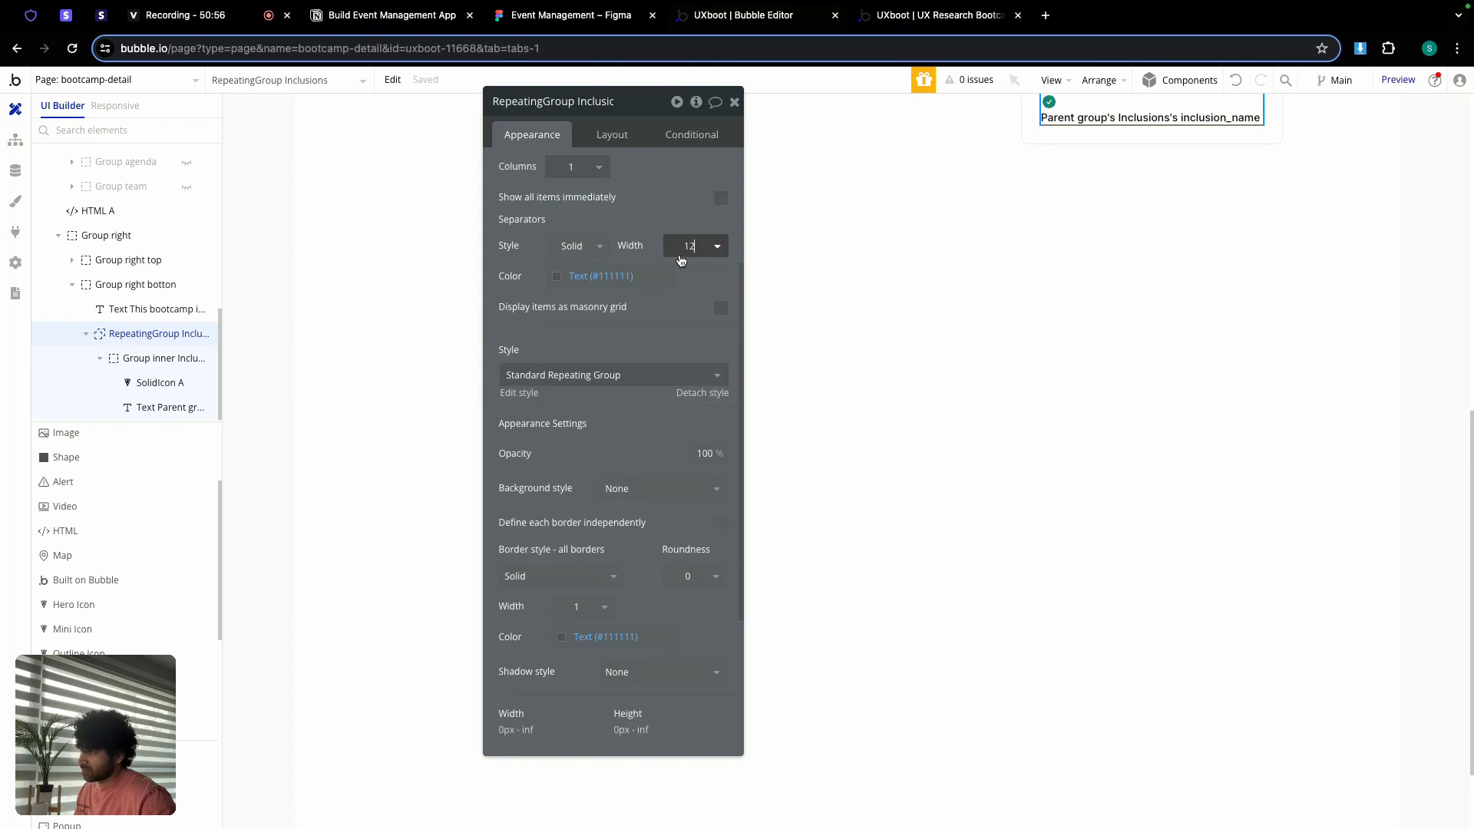
pyautogui.click(612, 276)
pyautogui.click(581, 484)
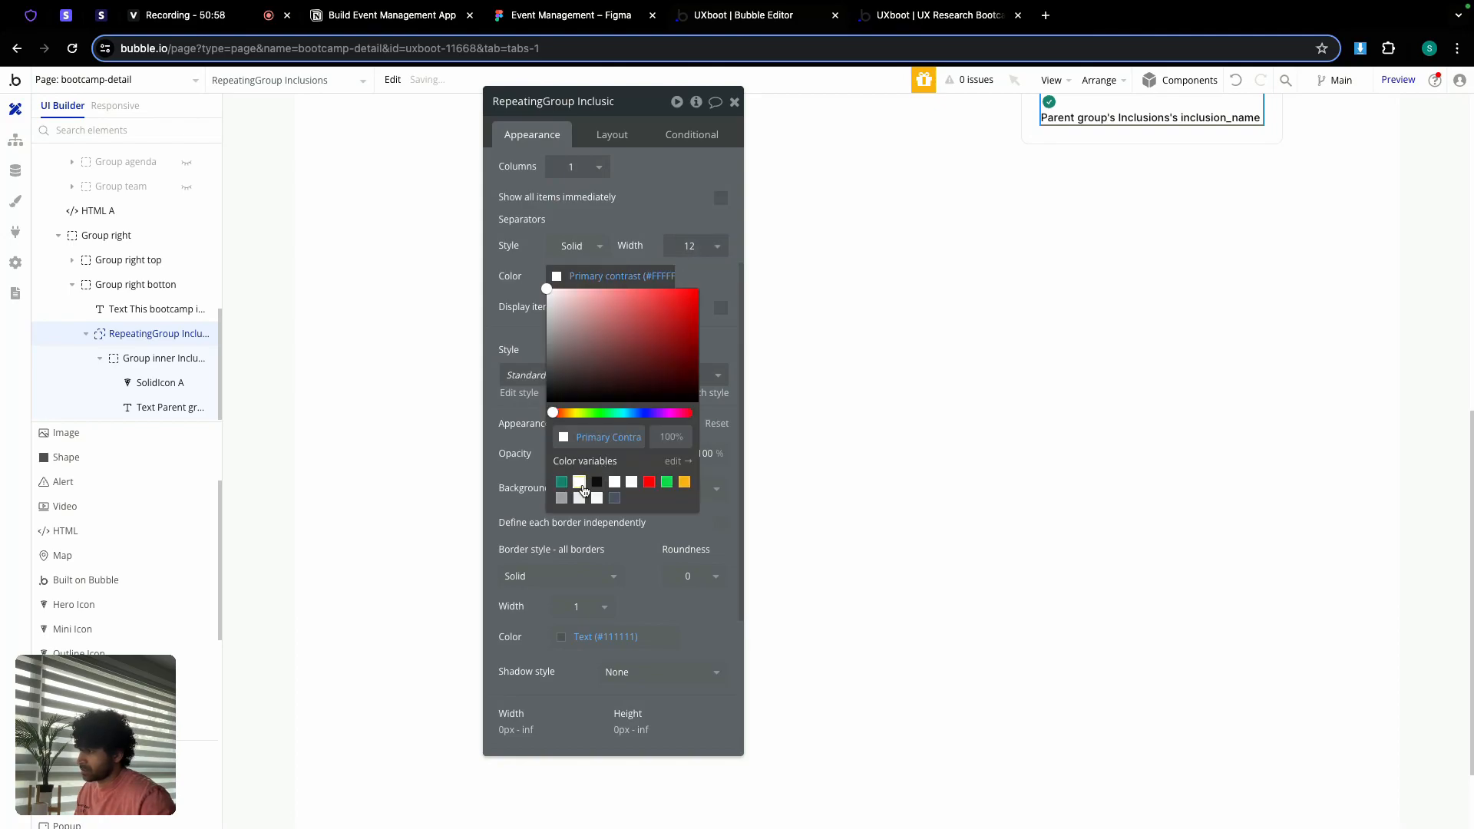
pyautogui.click(707, 283)
# Step: Set the inclusions list's Border style to None
pyautogui.scroll(-3, 649, 314)
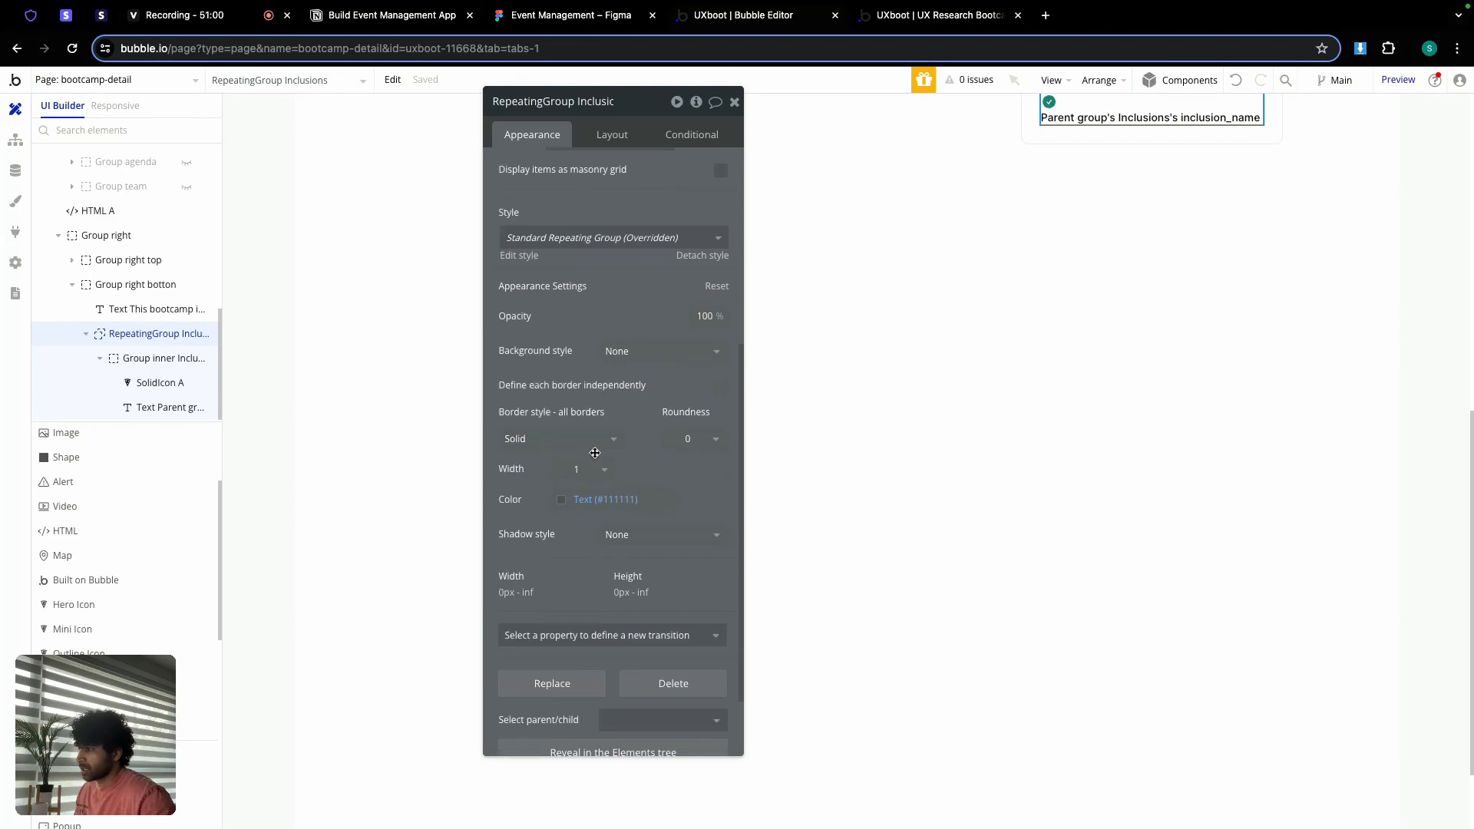
pyautogui.click(593, 447)
pyautogui.click(566, 486)
pyautogui.scroll(7, 614, 388)
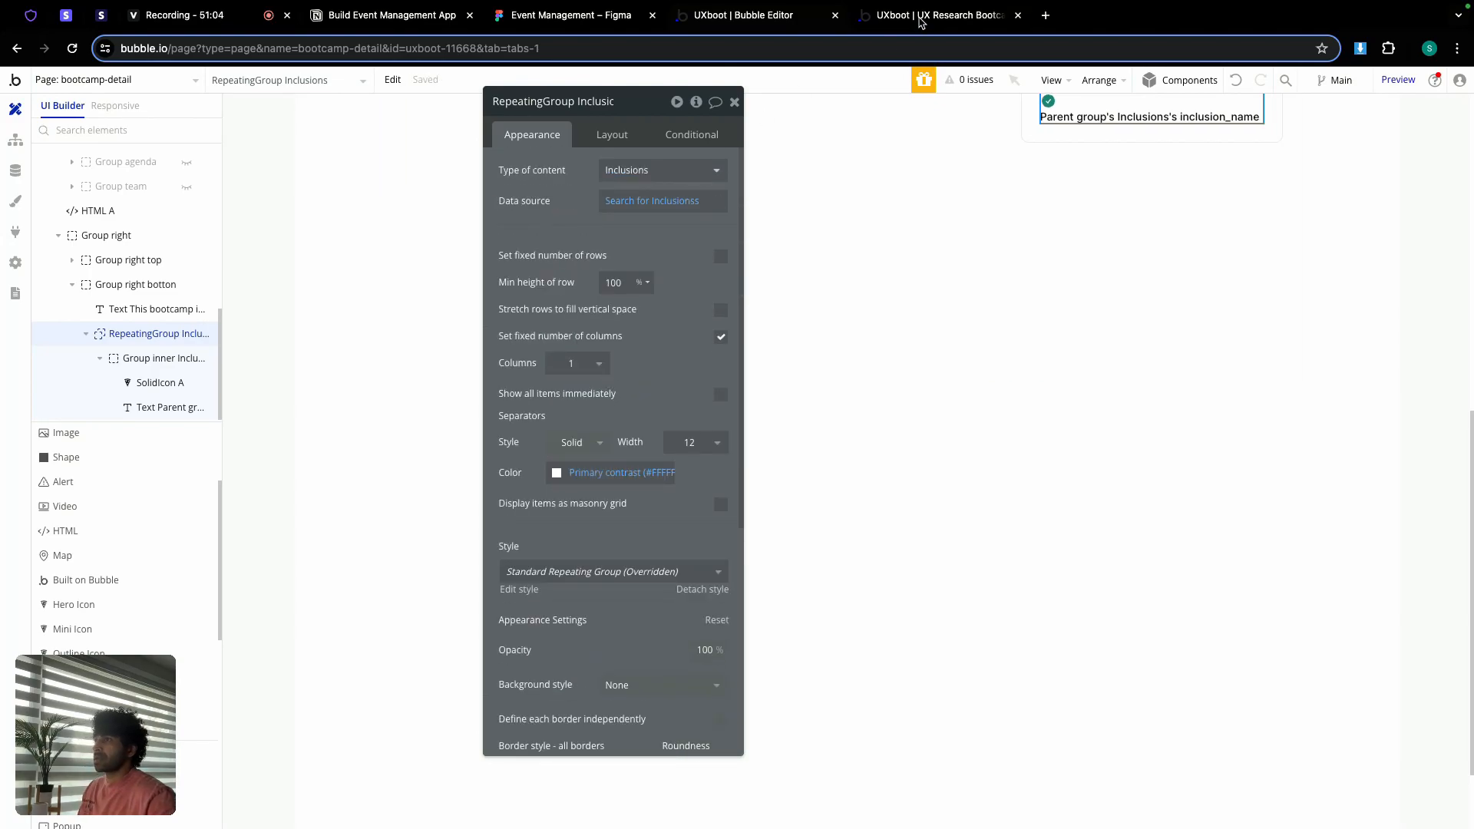
# Step: Check the Tools and Agenda sections on the live bootcamp preview
pyautogui.click(920, 18)
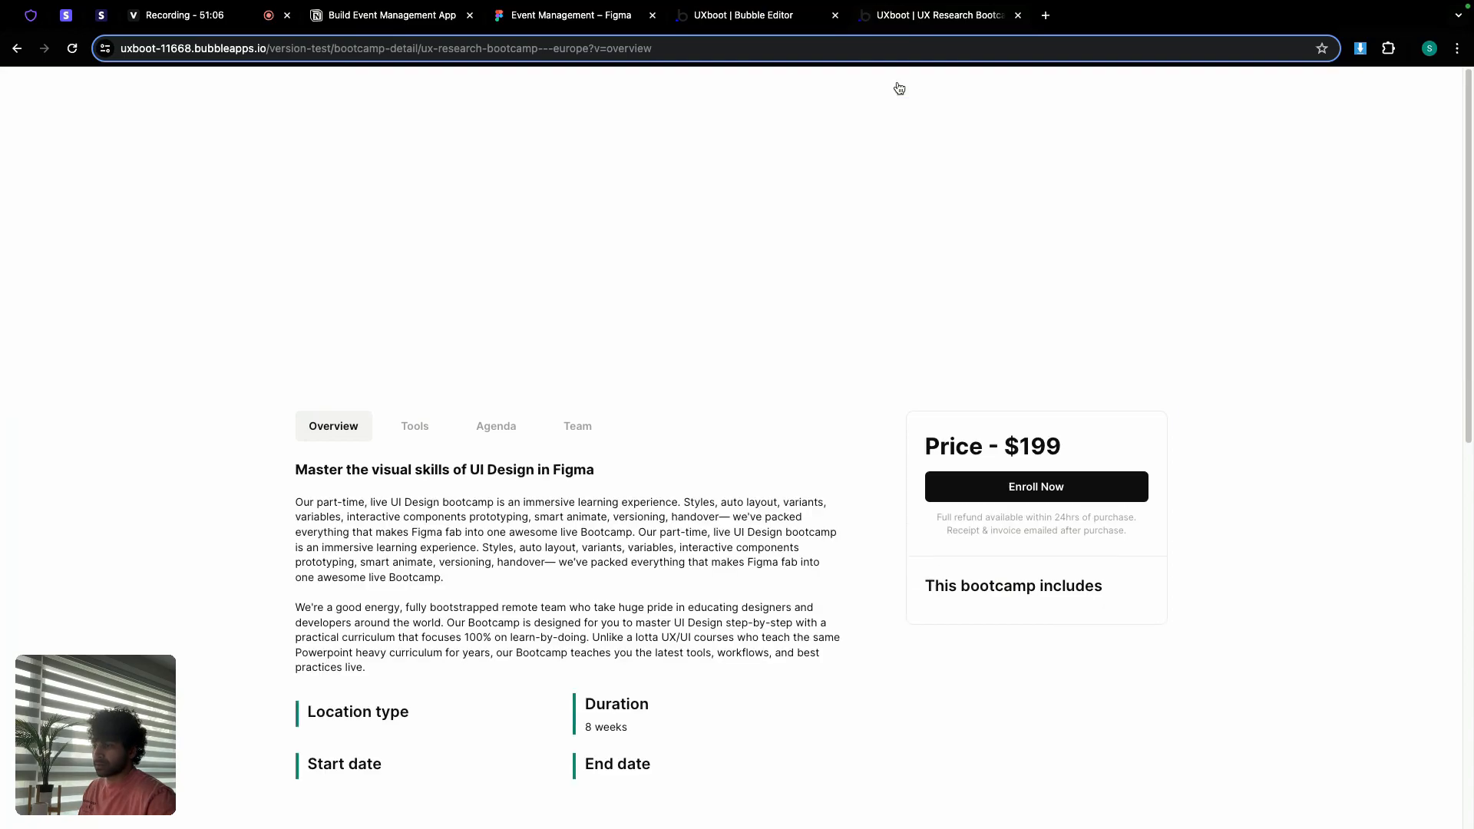
pyautogui.scroll(-5, 889, 449)
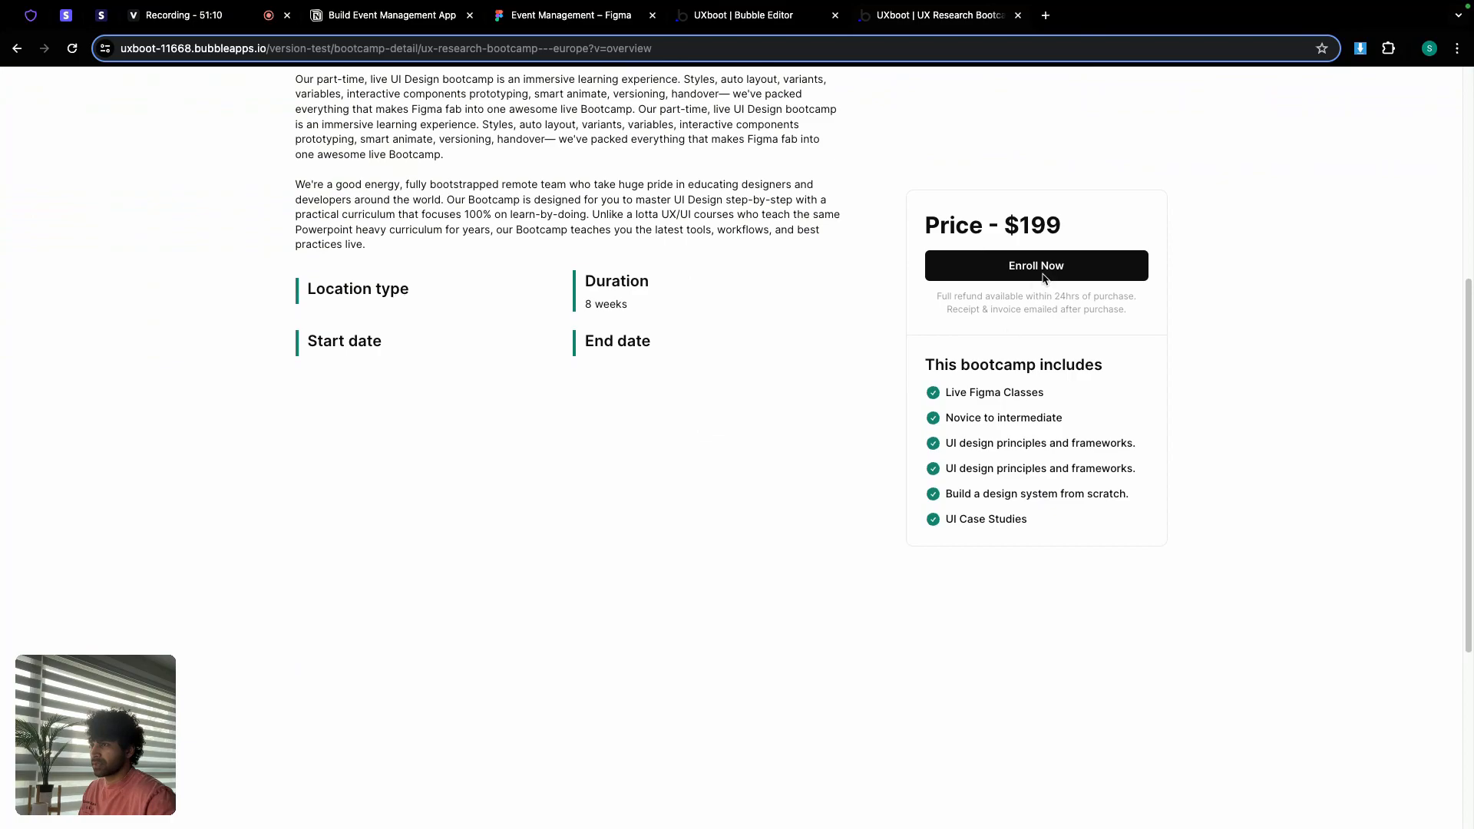
pyautogui.scroll(2, 723, 335)
pyautogui.scroll(2, 722, 337)
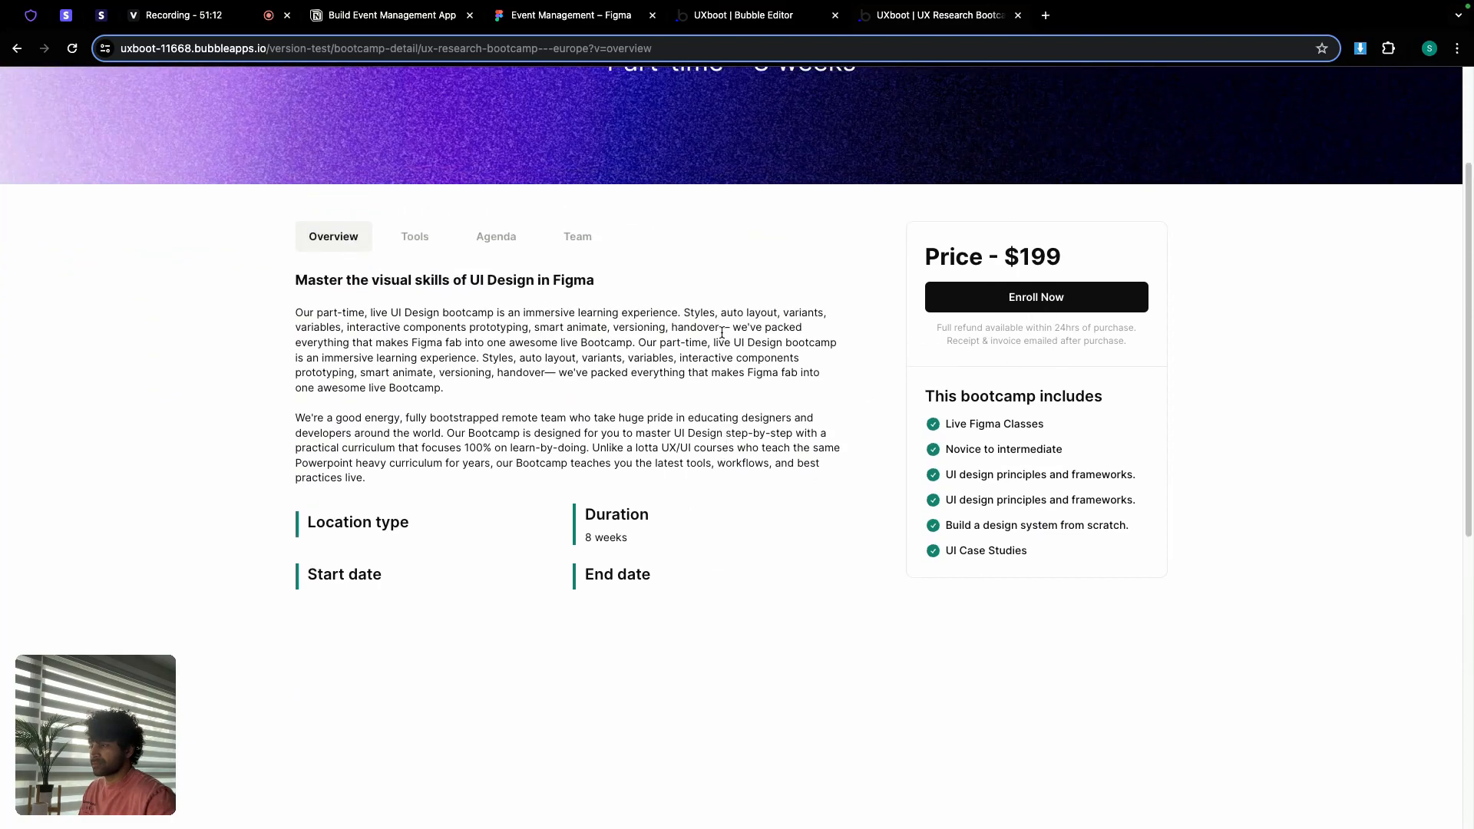
pyautogui.click(415, 241)
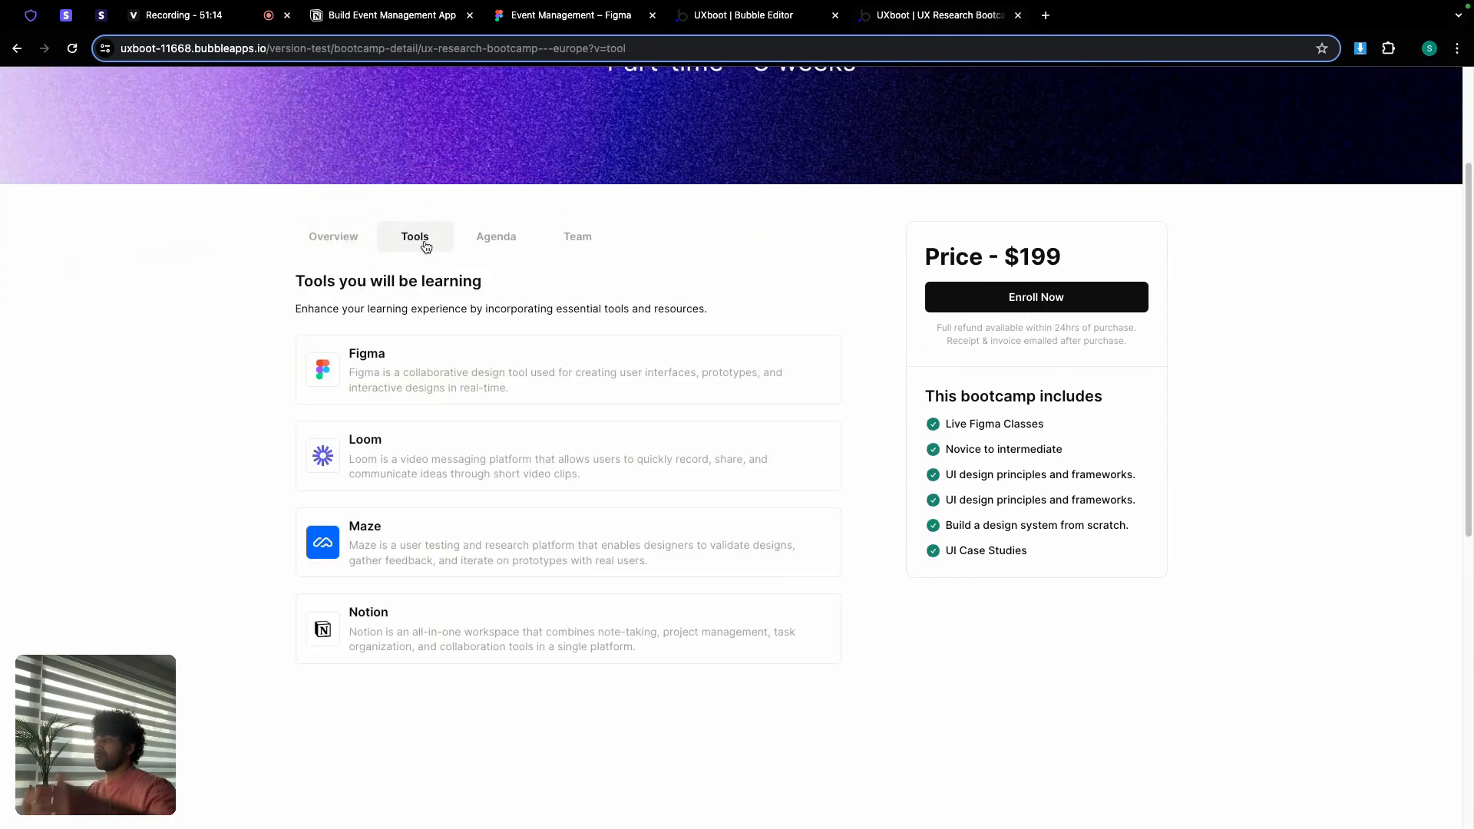
pyautogui.click(492, 247)
# Step: Switch between Team and Agenda to confirm the Team section shows two member cards
pyautogui.scroll(-5, 576, 299)
pyautogui.scroll(-2, 575, 301)
pyautogui.scroll(4, 576, 302)
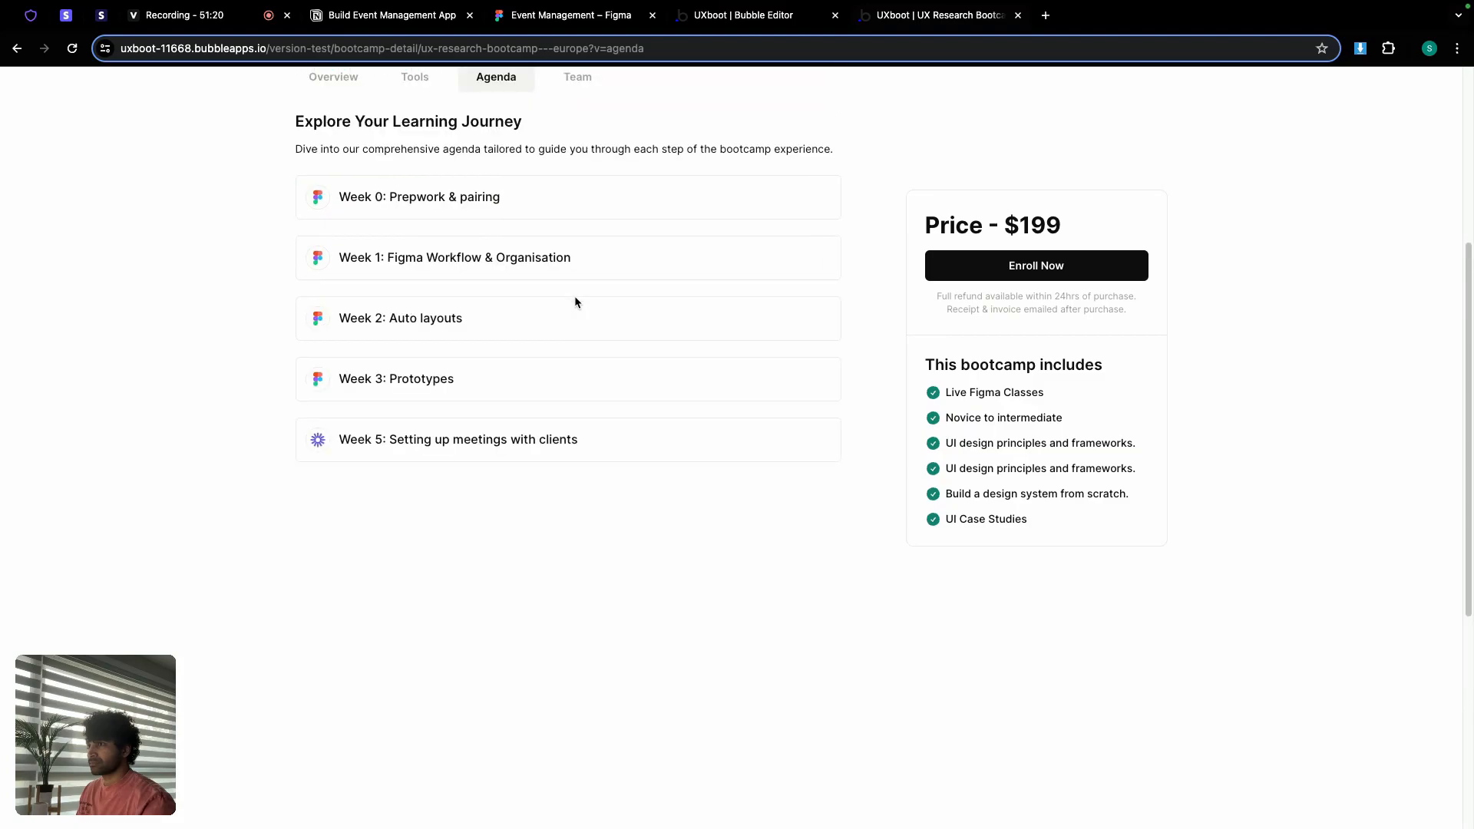
pyautogui.scroll(5, 576, 302)
pyautogui.scroll(-4, 591, 322)
pyautogui.click(579, 134)
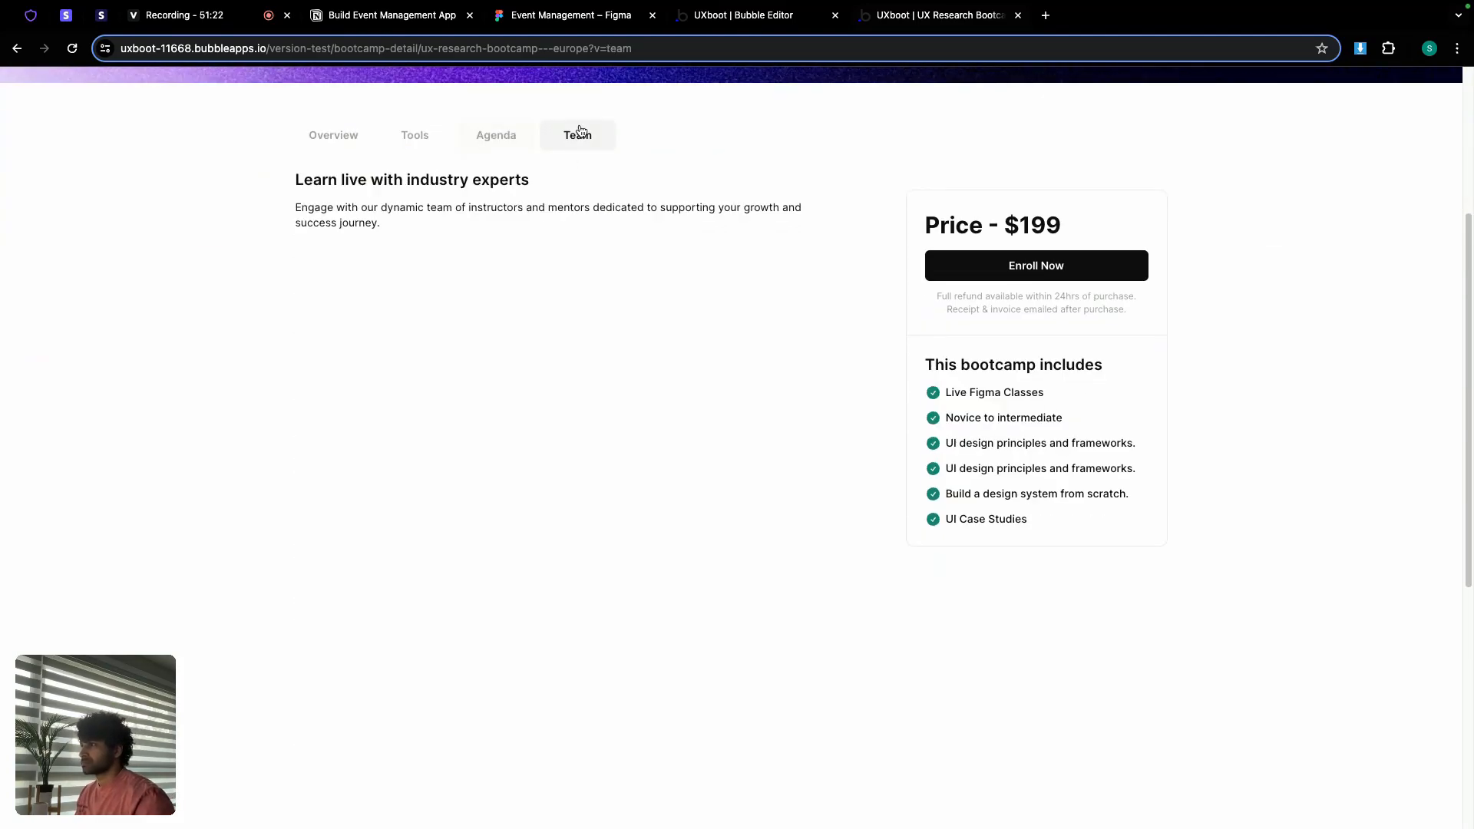
pyautogui.click(498, 136)
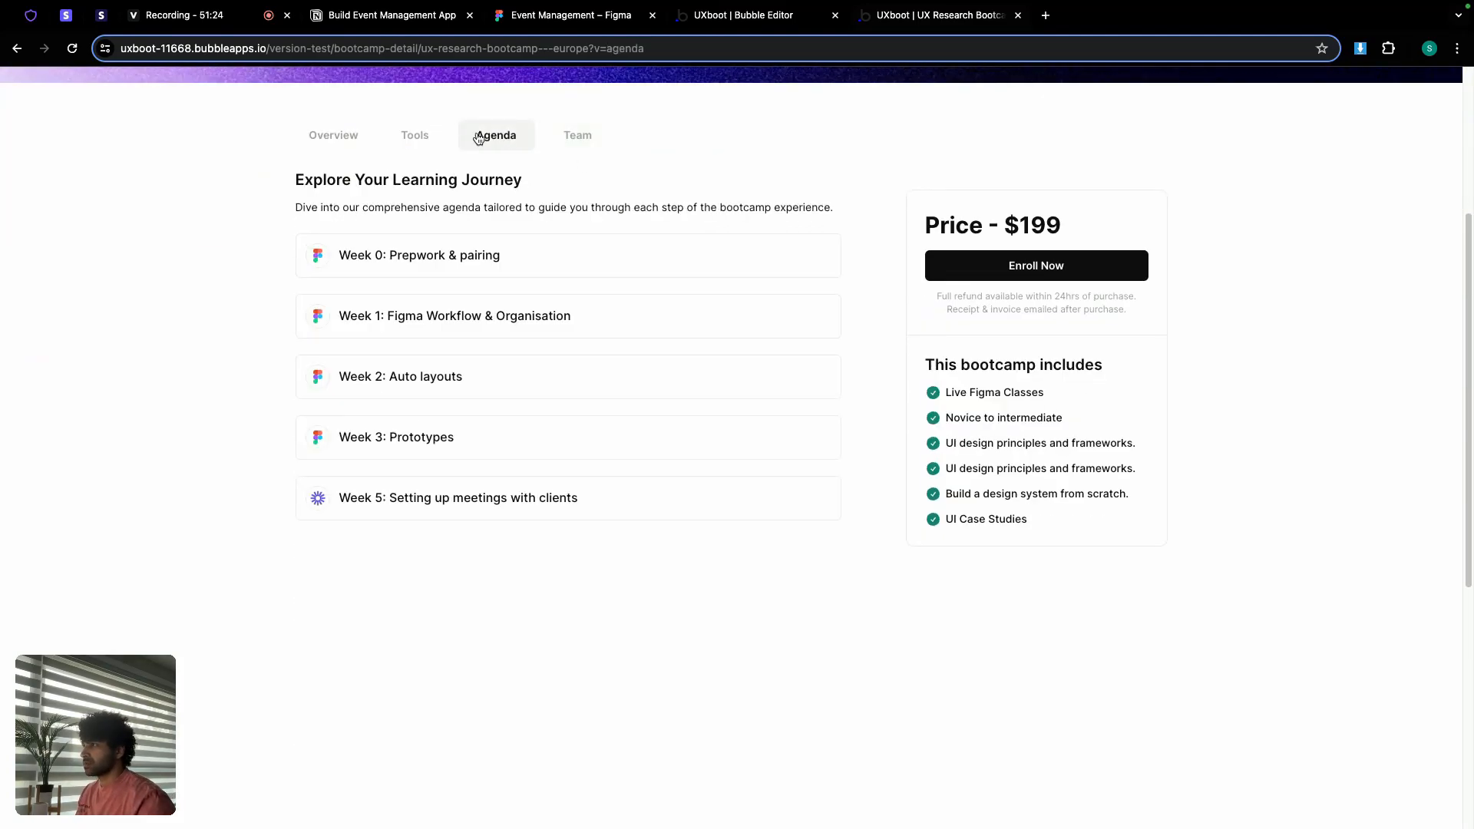
pyautogui.click(570, 137)
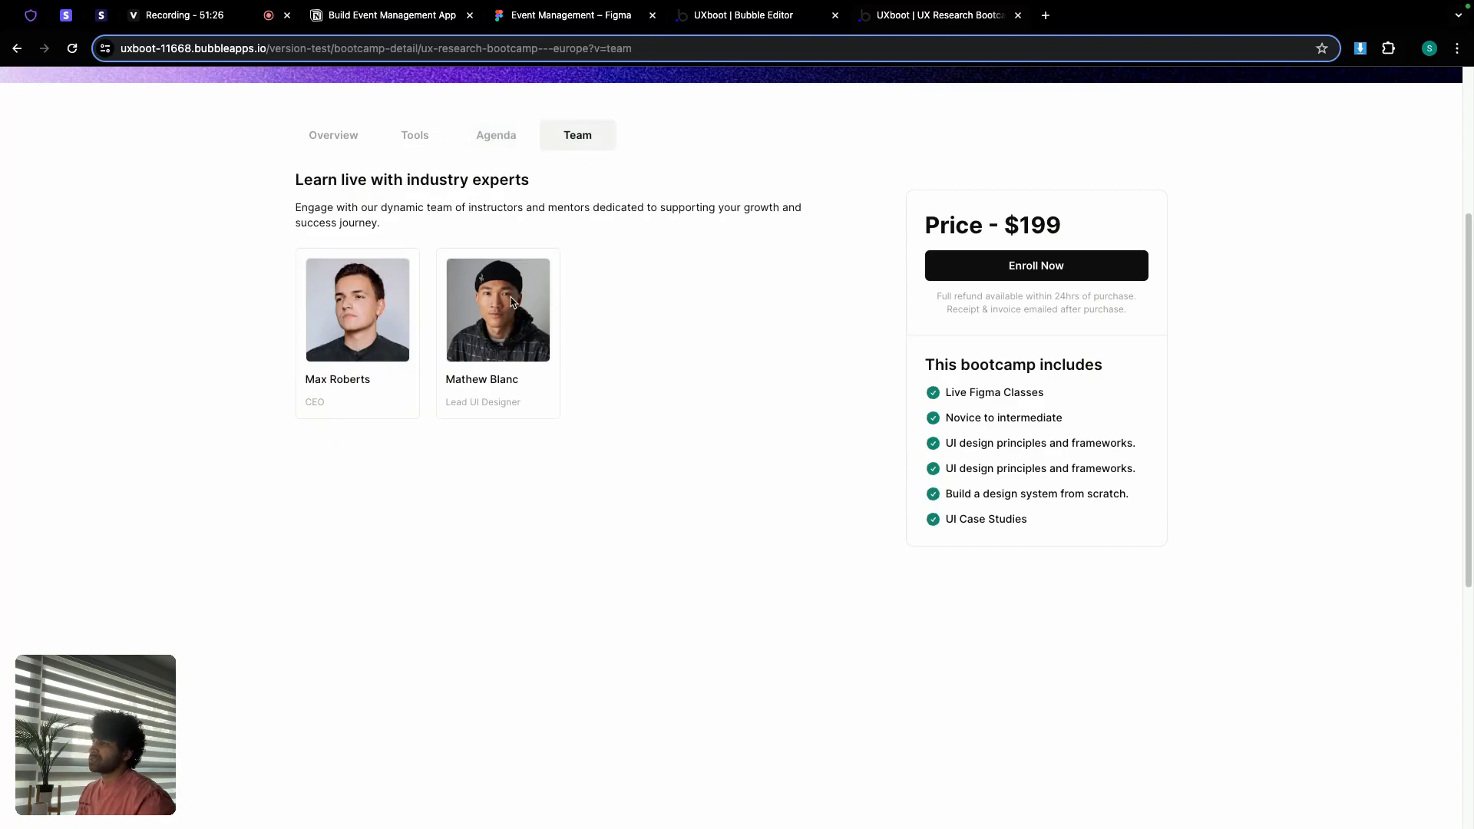
pyautogui.click(737, 18)
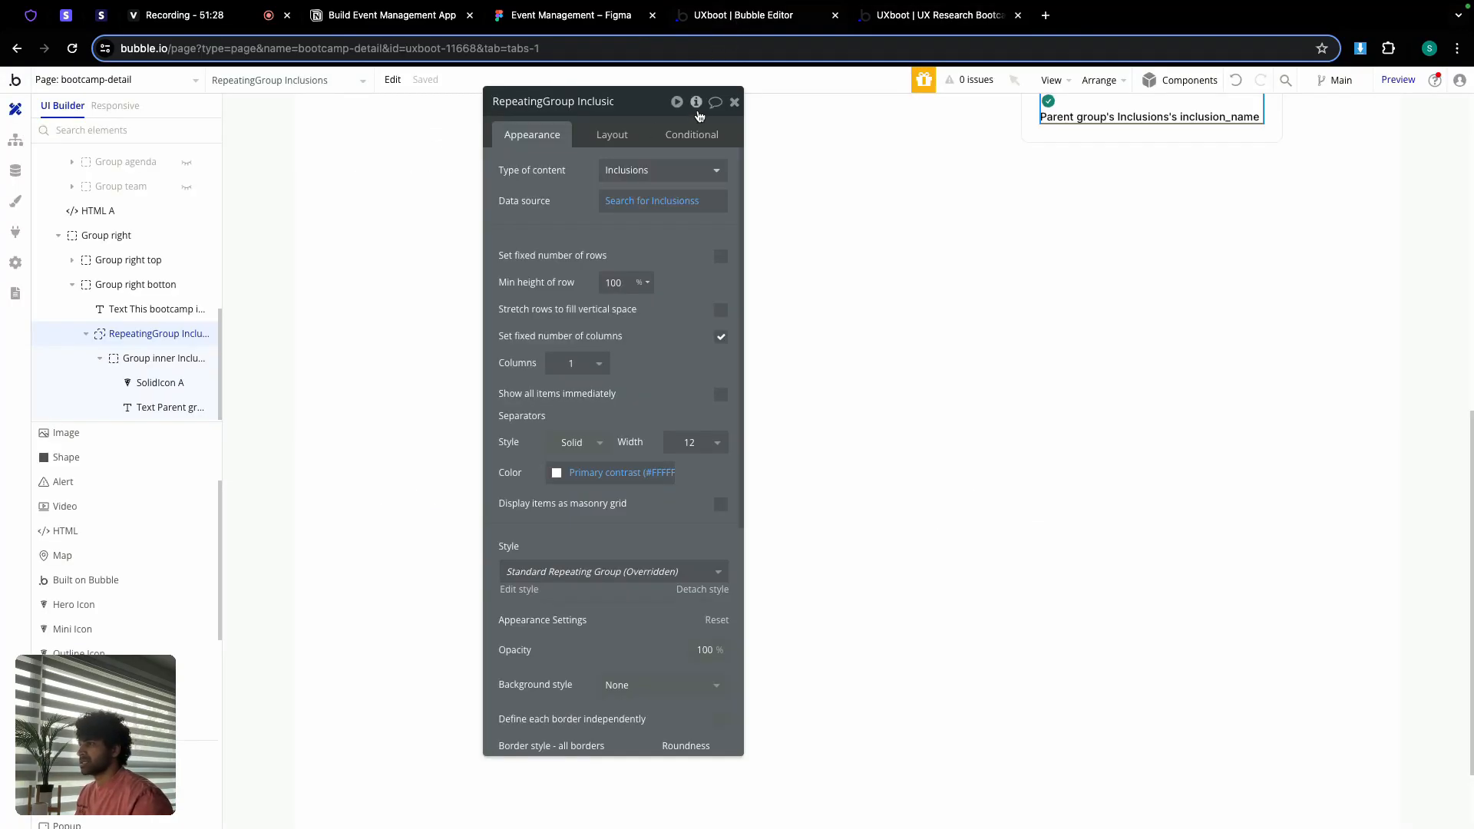
# Step: Make HTML A a fixed 2 × 2 px element with width 2 and fixed height
pyautogui.click(733, 104)
pyautogui.scroll(5, 724, 220)
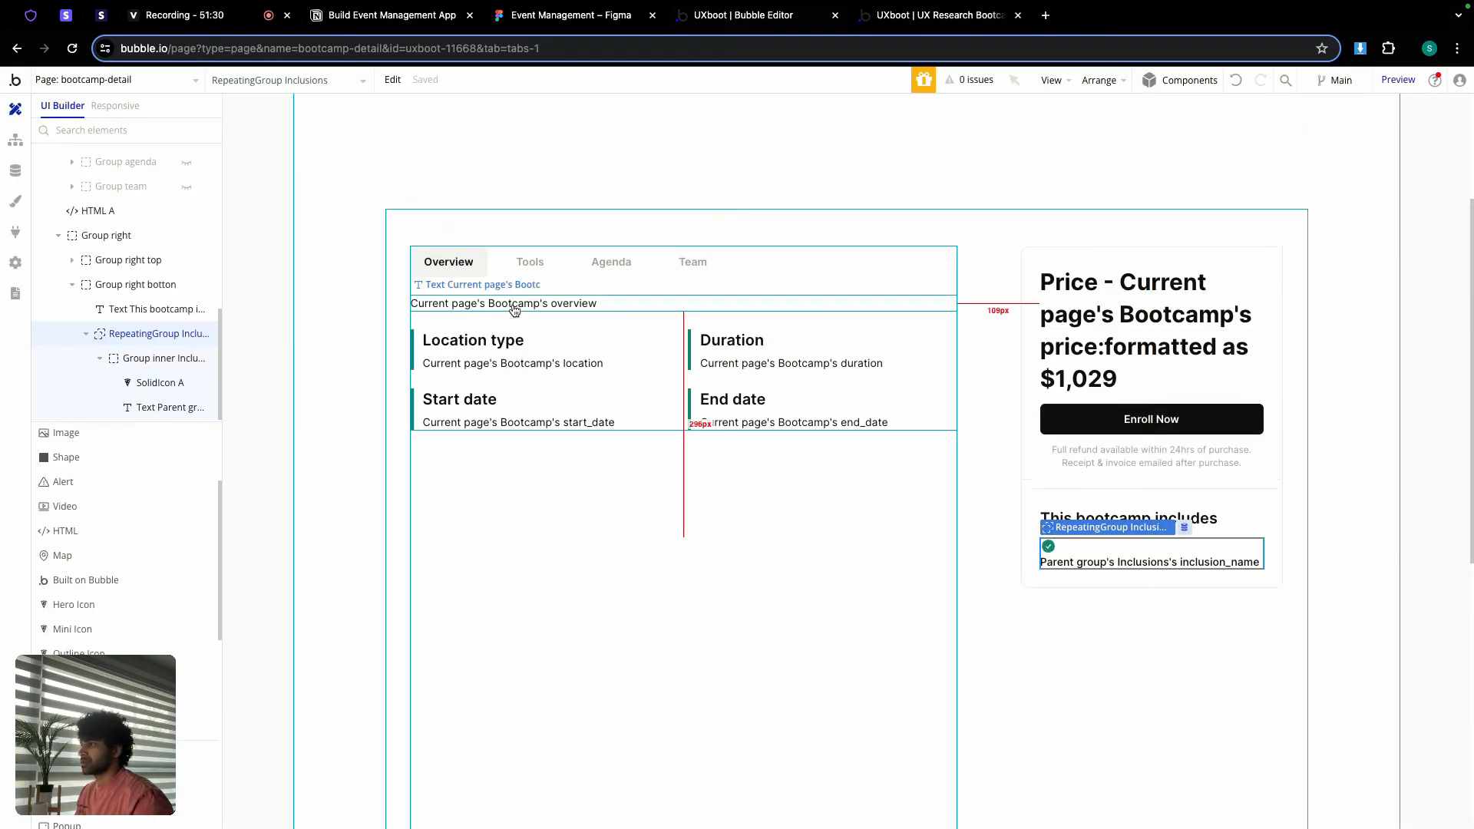
pyautogui.click(58, 235)
pyautogui.click(98, 382)
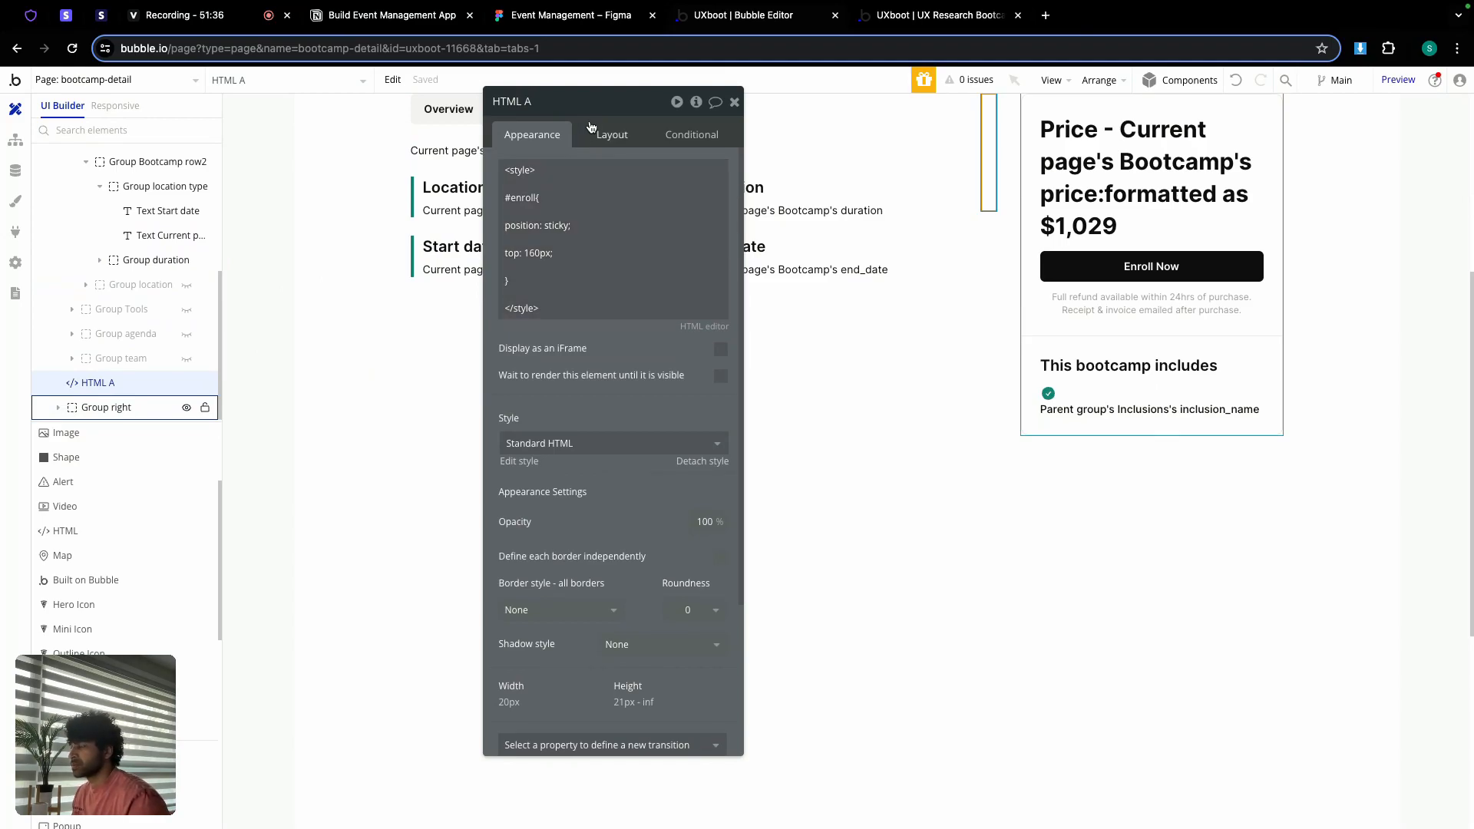
pyautogui.scroll(-3, 621, 412)
pyautogui.click(612, 134)
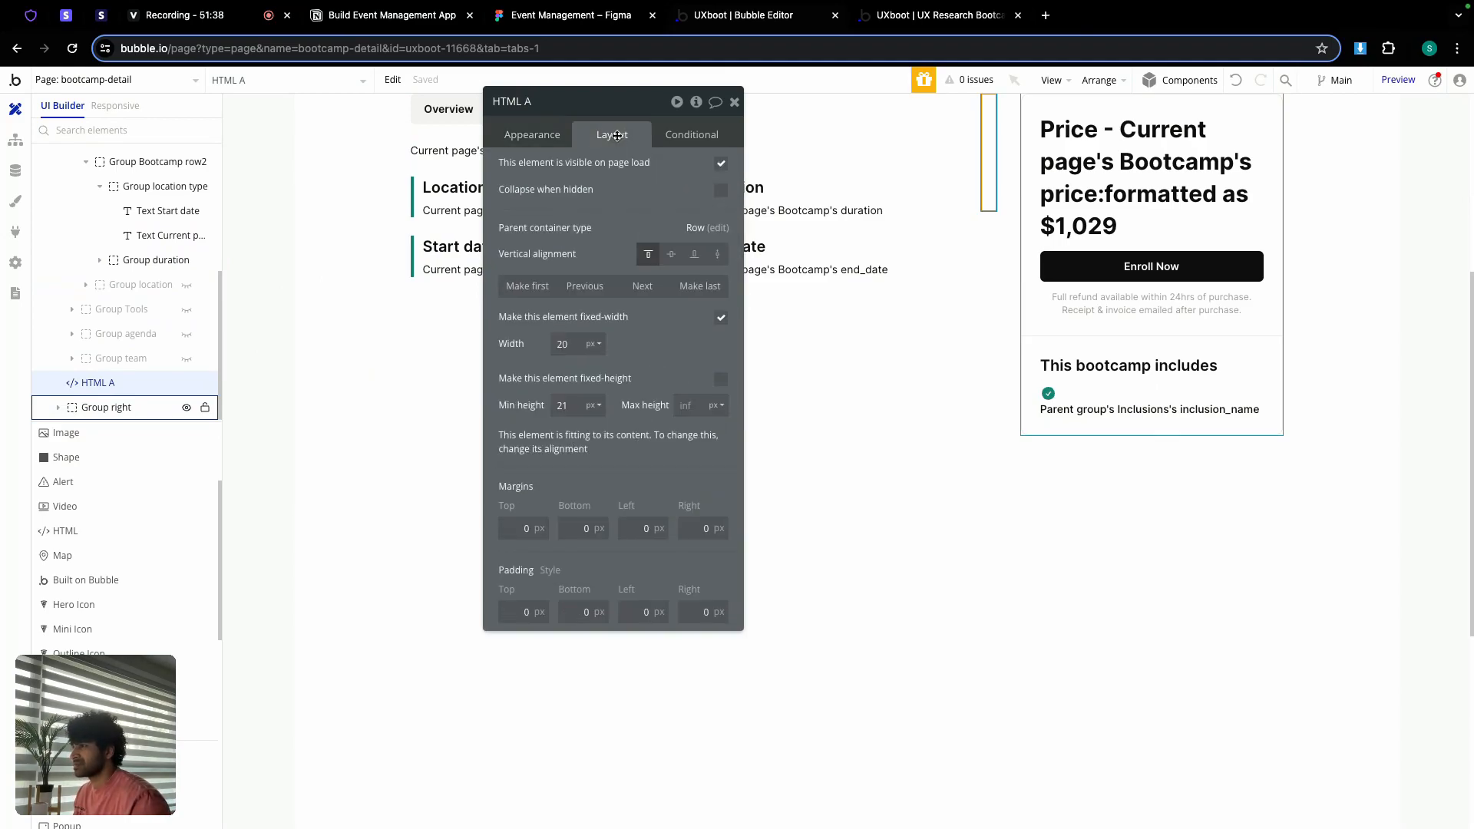
pyautogui.doubleClick(562, 344)
pyautogui.write('2')
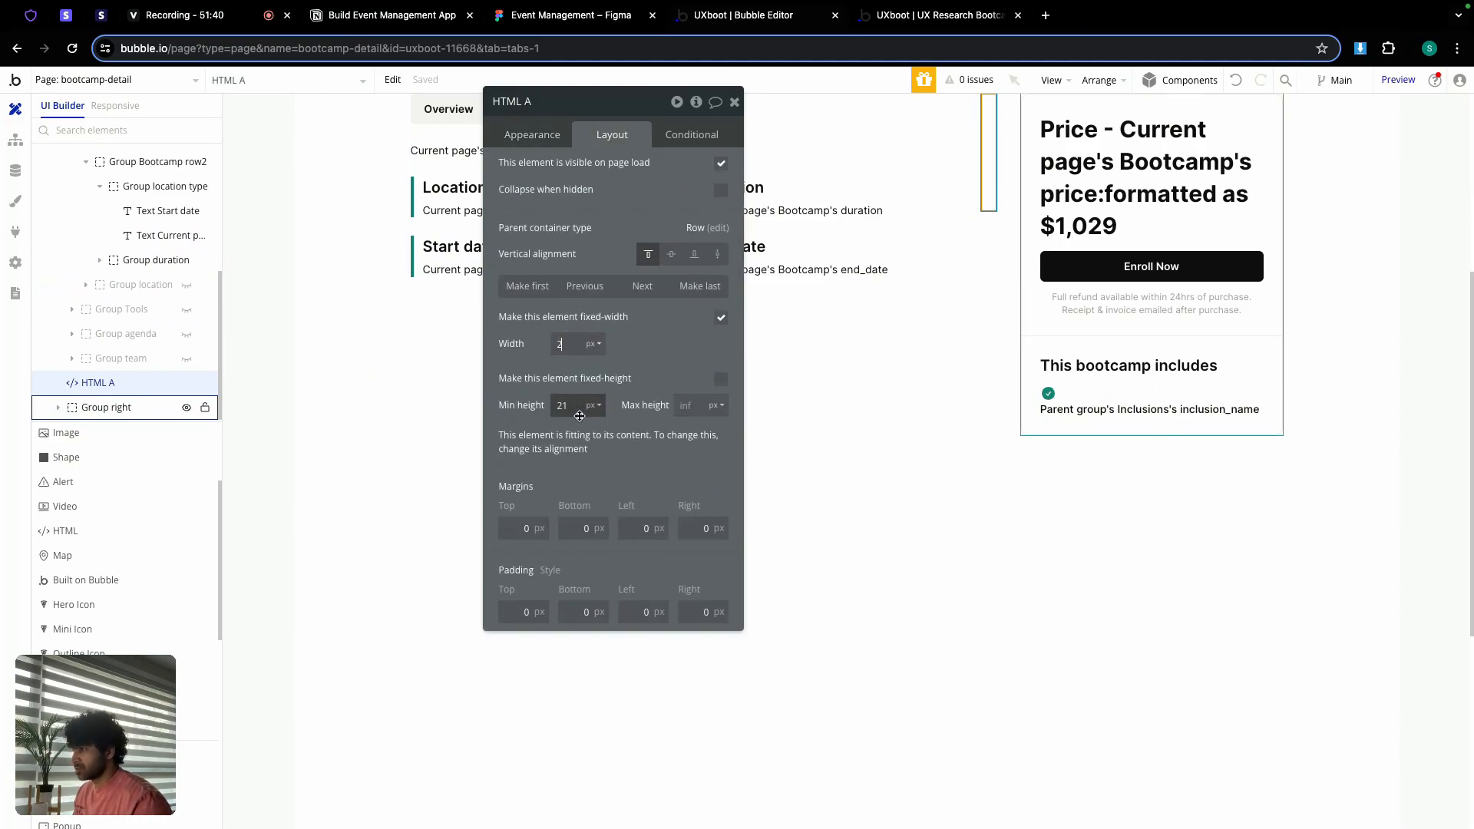
pyautogui.click(720, 381)
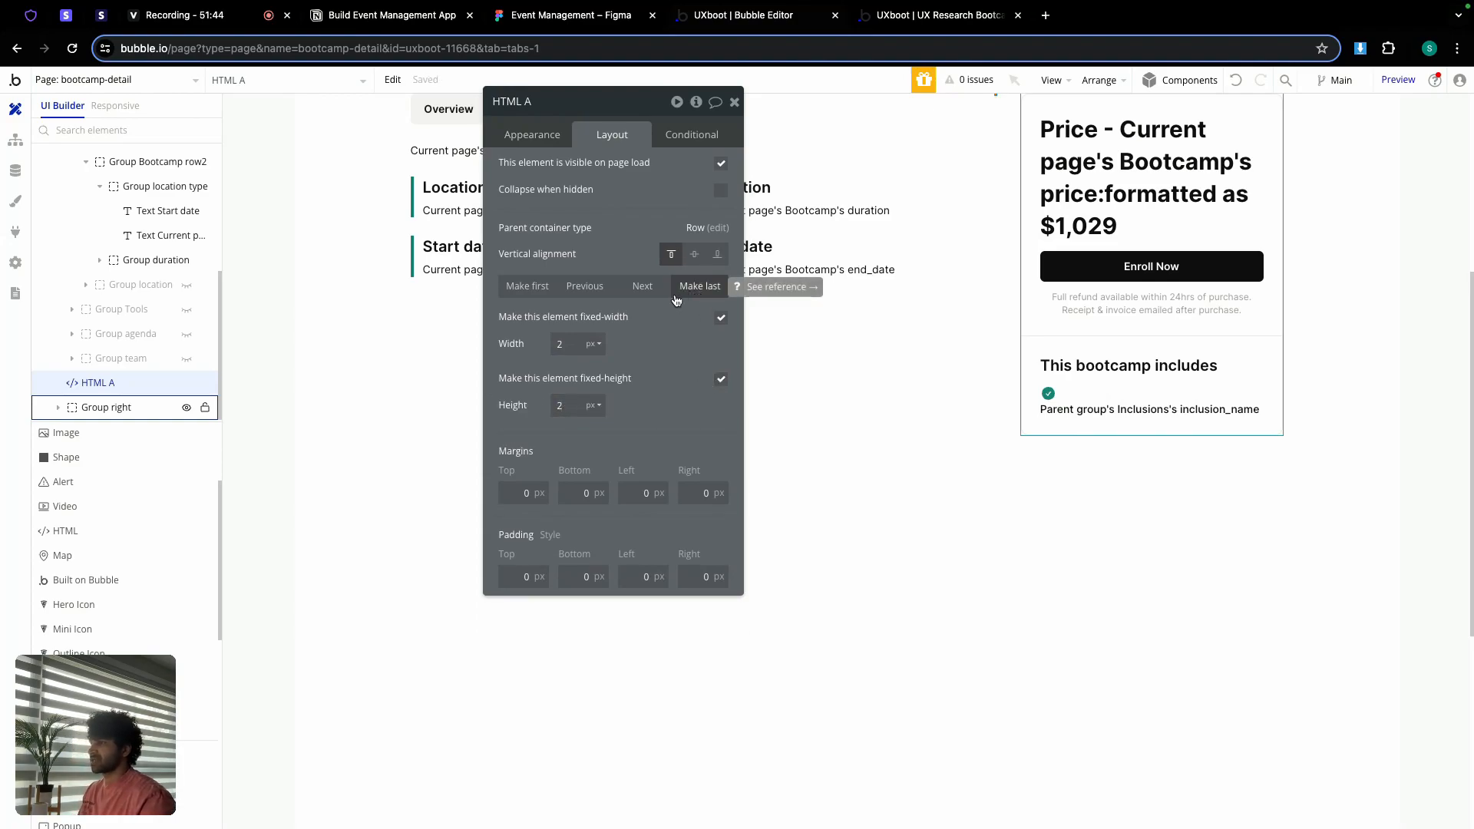
pyautogui.click(735, 103)
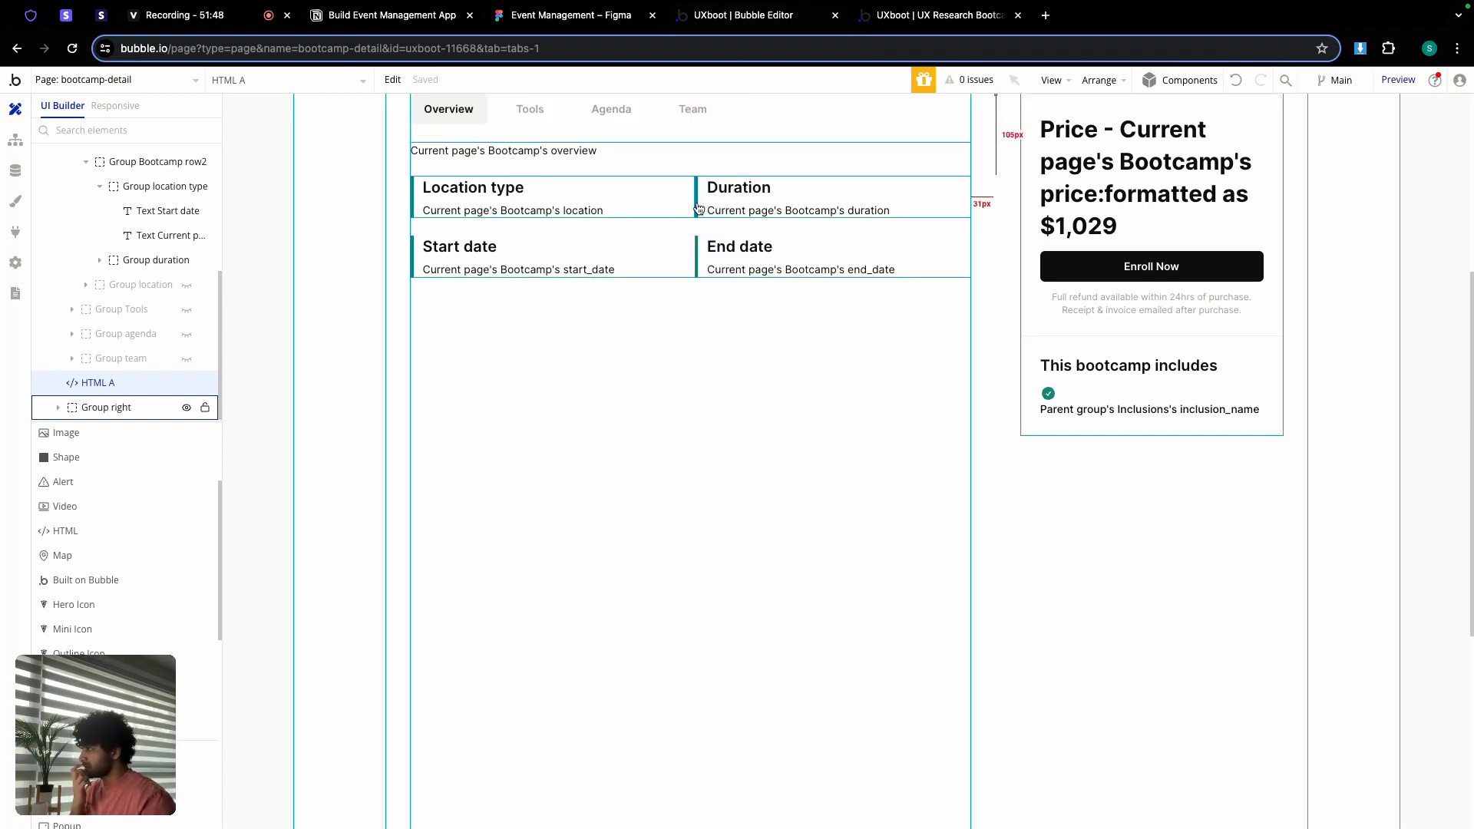
# Step: Show Group team, set RepeatingGroup team to 3 columns, and reload the preview
pyautogui.click(187, 359)
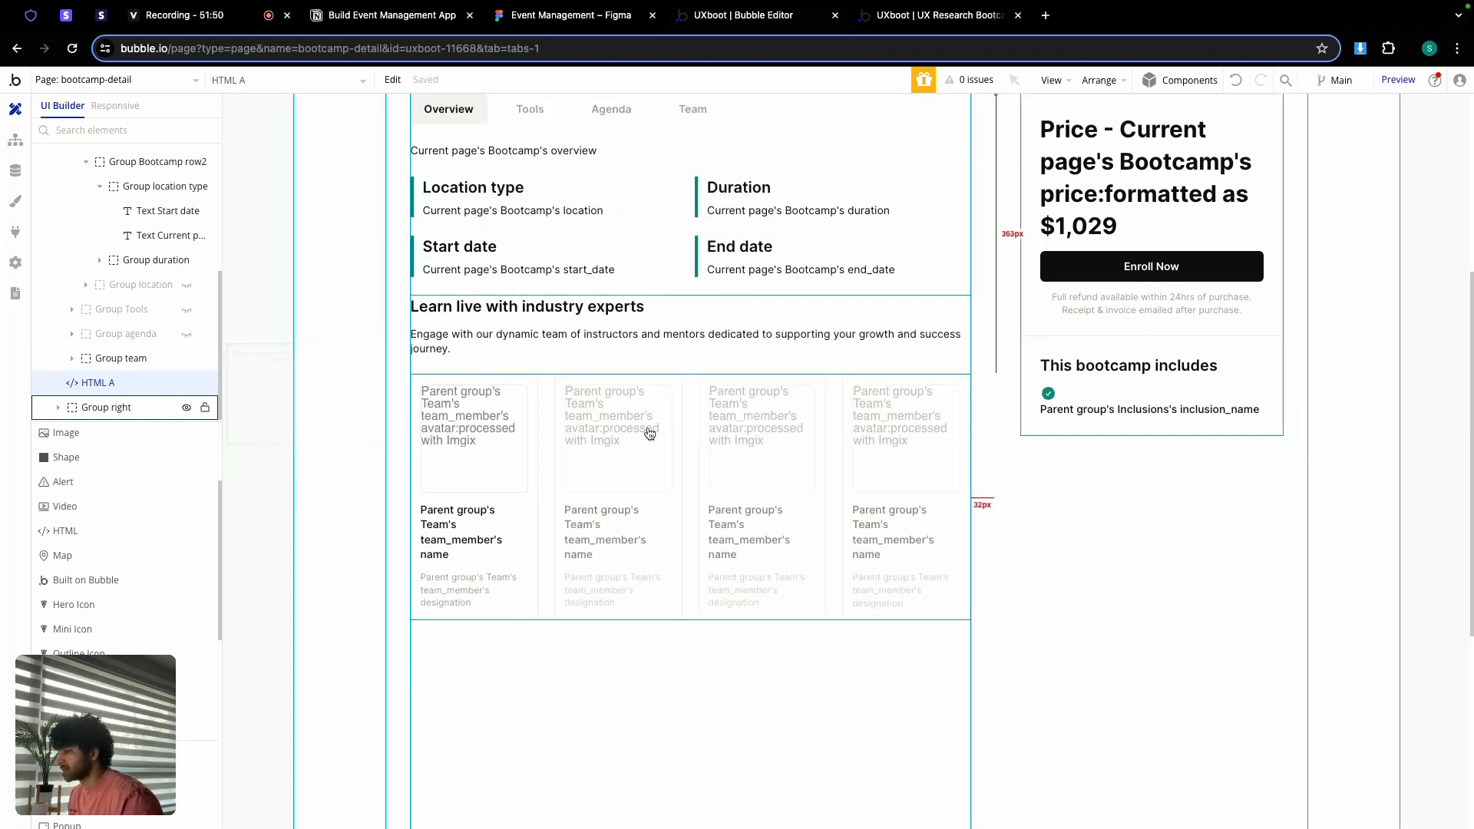
pyautogui.click(649, 434)
pyautogui.click(532, 135)
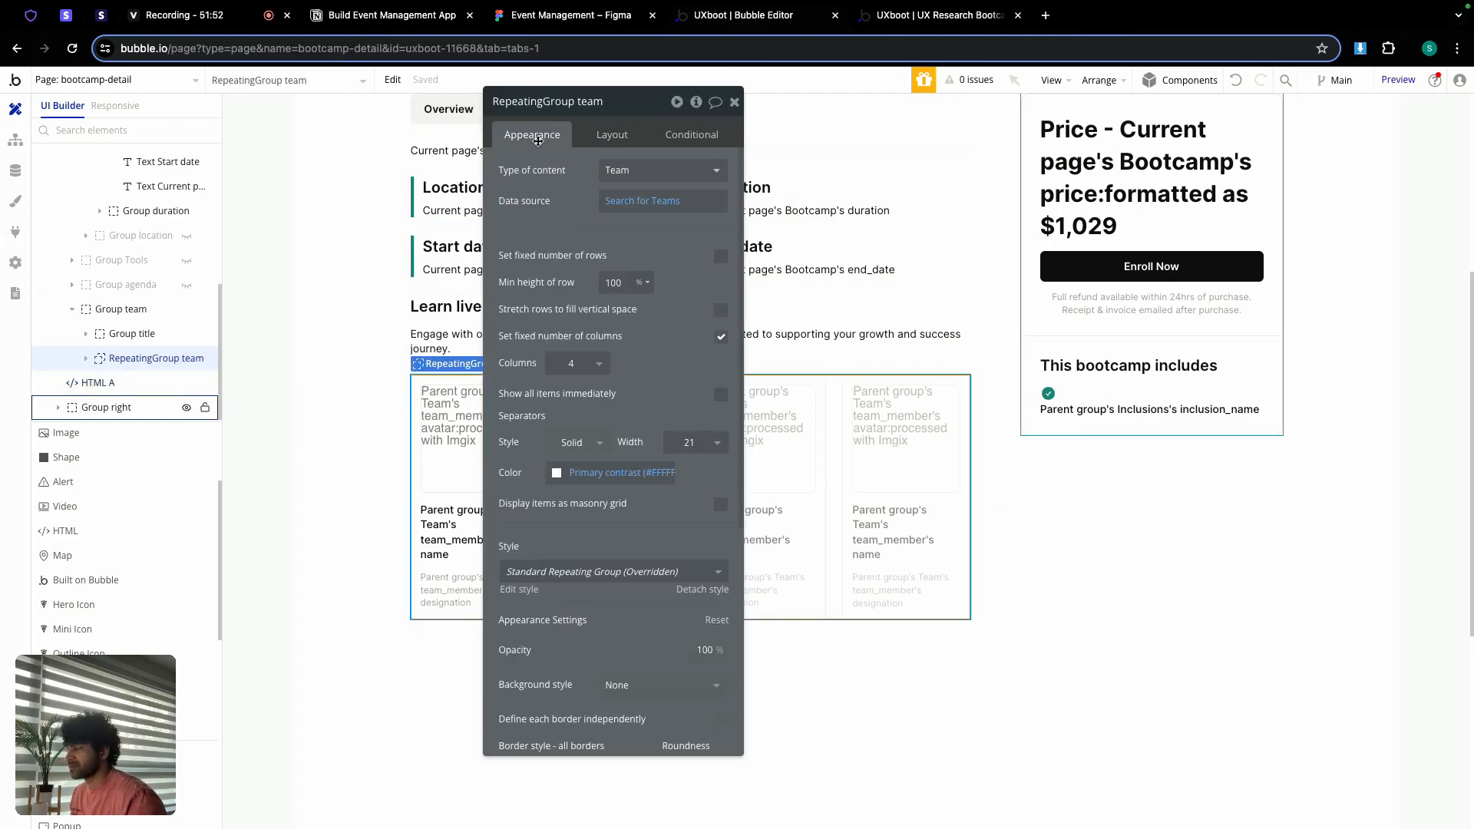
pyautogui.click(595, 374)
pyautogui.click(569, 458)
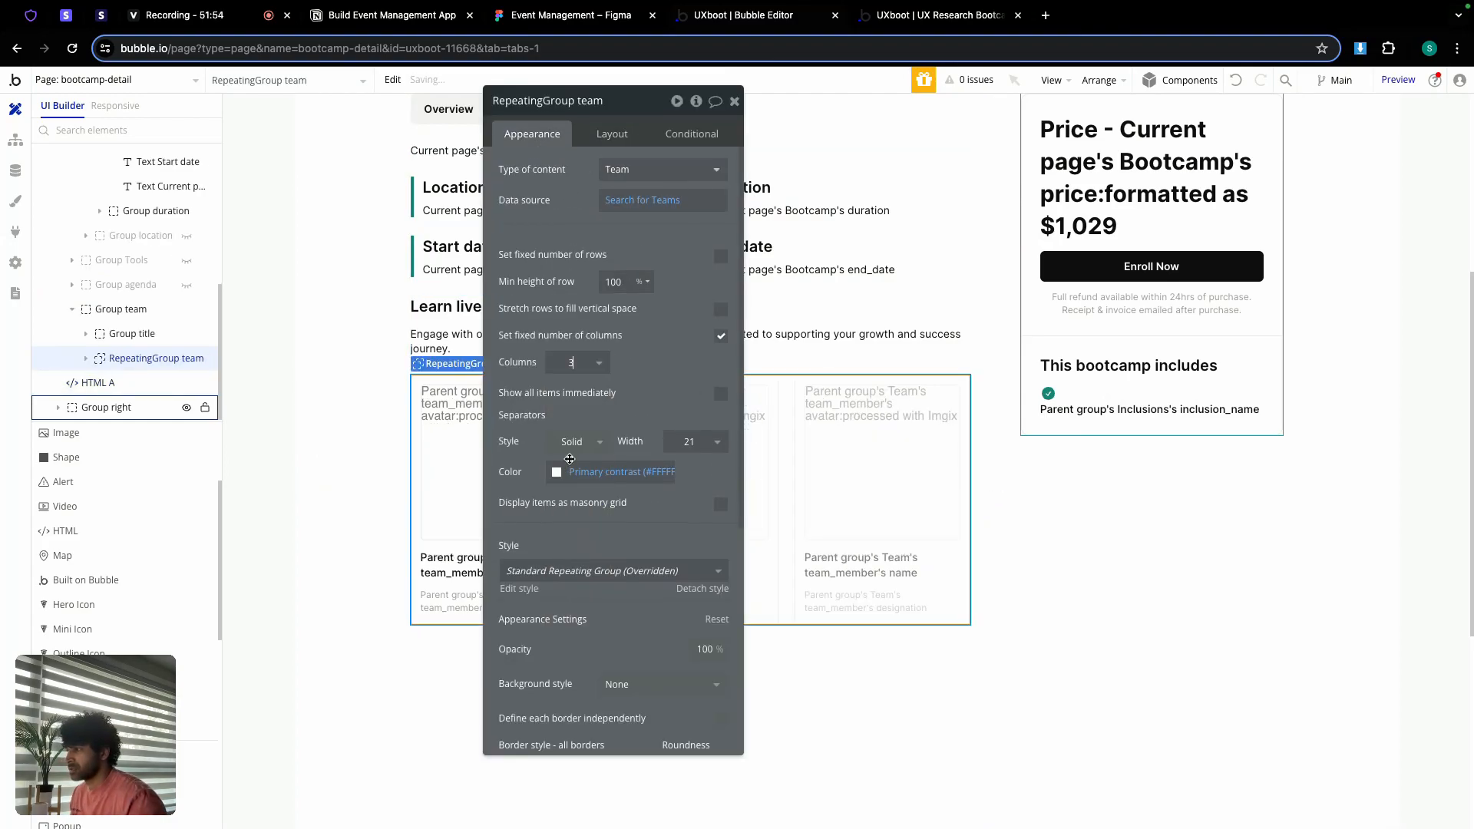
pyautogui.click(921, 16)
pyautogui.press('super+r')
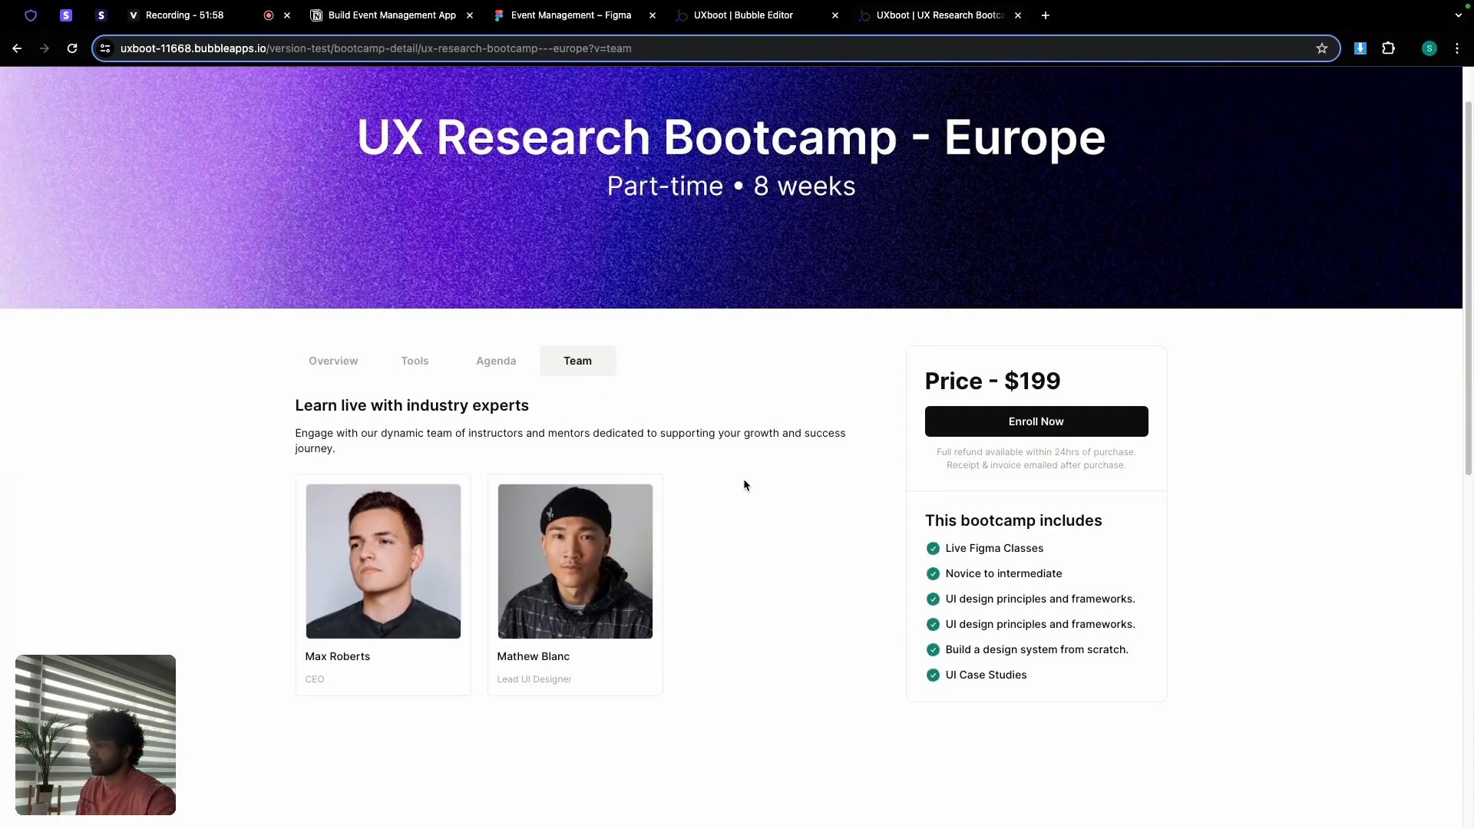
# Step: Cycle through Agenda, Tools and Overview on the UX Research Bootcamp - Europe preview
pyautogui.scroll(-3, 743, 483)
pyautogui.click(493, 288)
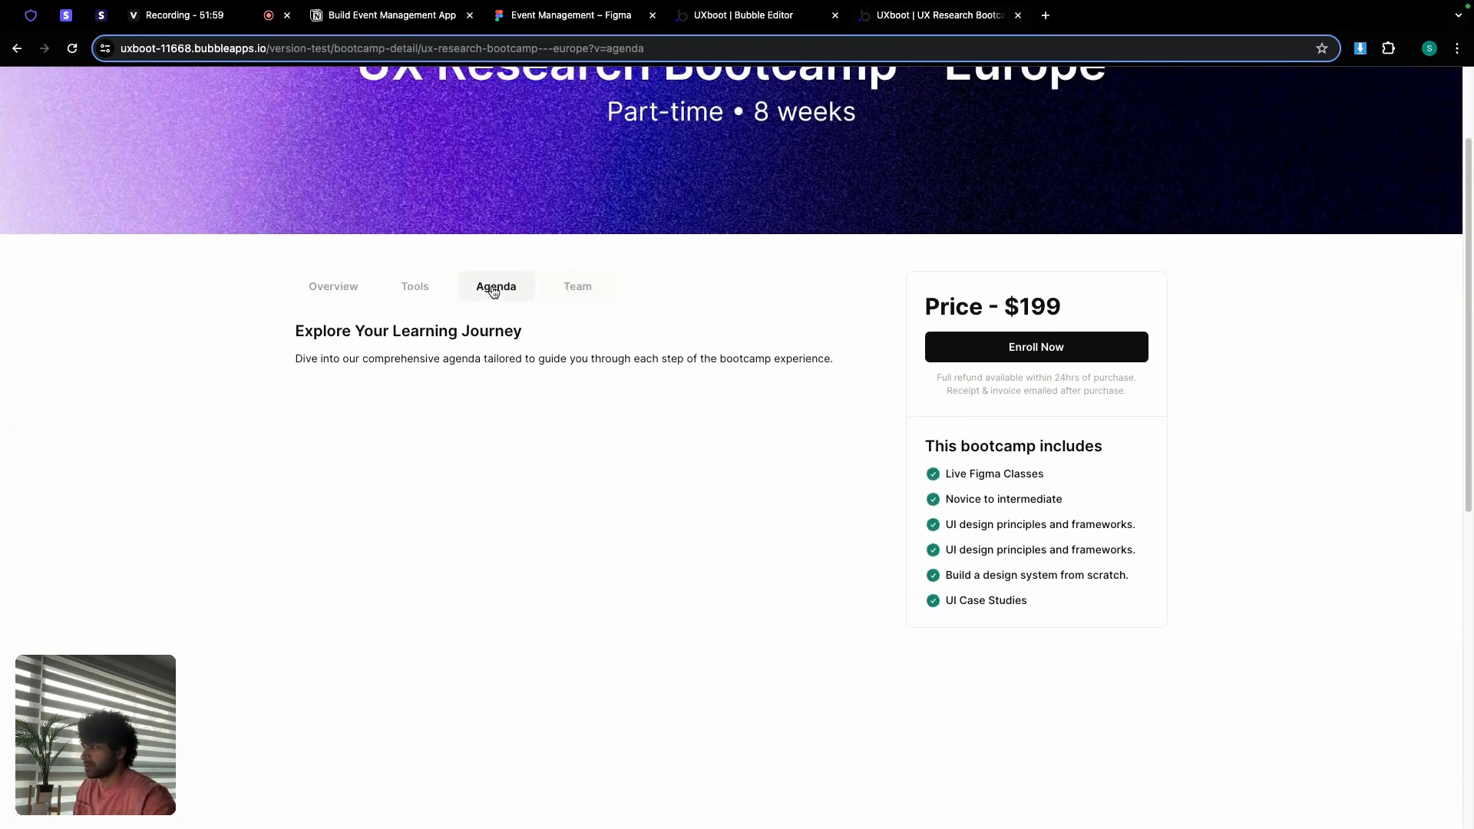
pyautogui.click(415, 289)
pyautogui.click(345, 298)
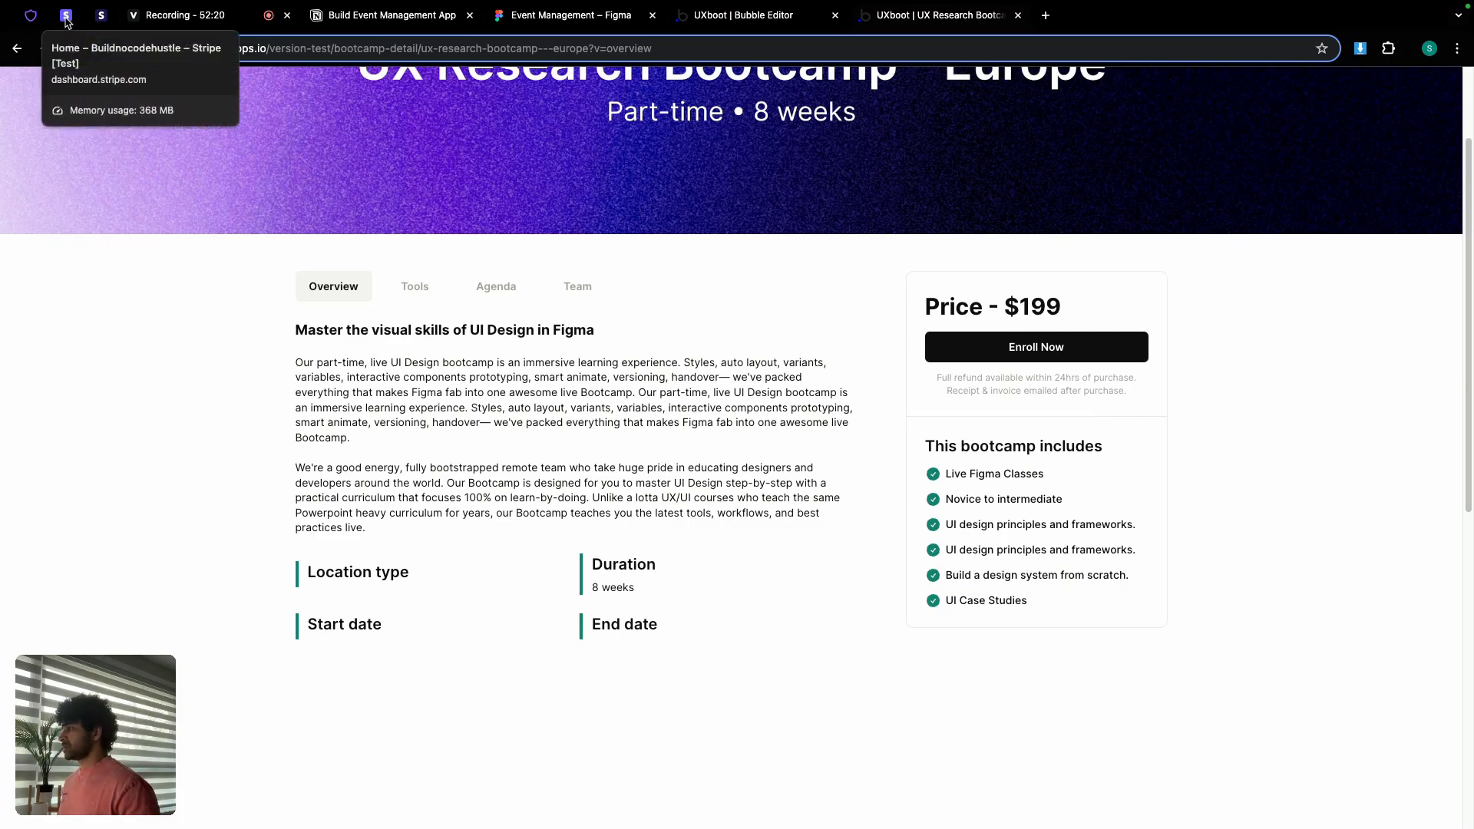
# Step: Bring up the Notion build notes at the HTML script and Stripe checkout API sections
pyautogui.click(387, 15)
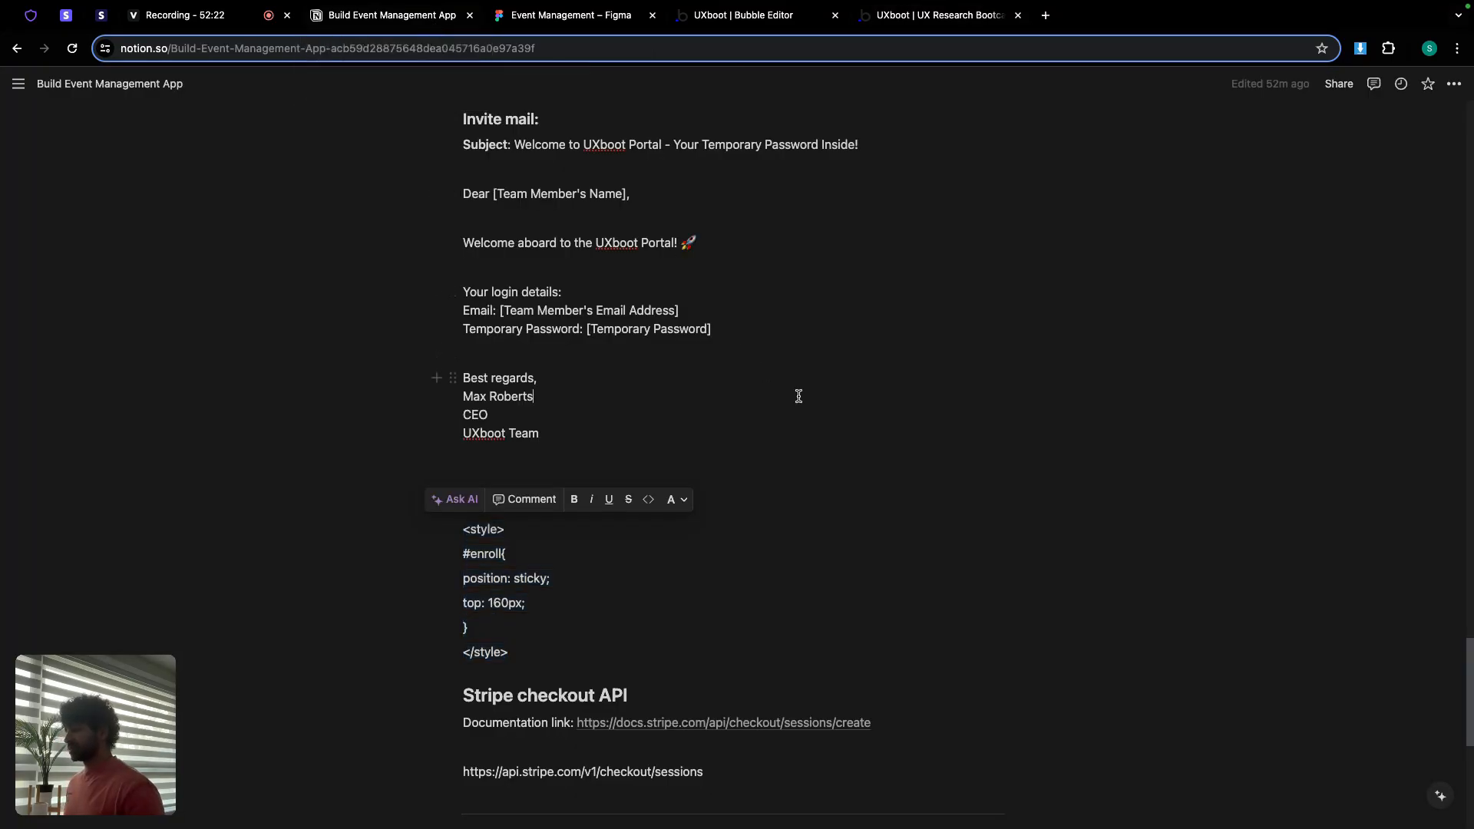
pyautogui.scroll(-3, 799, 397)
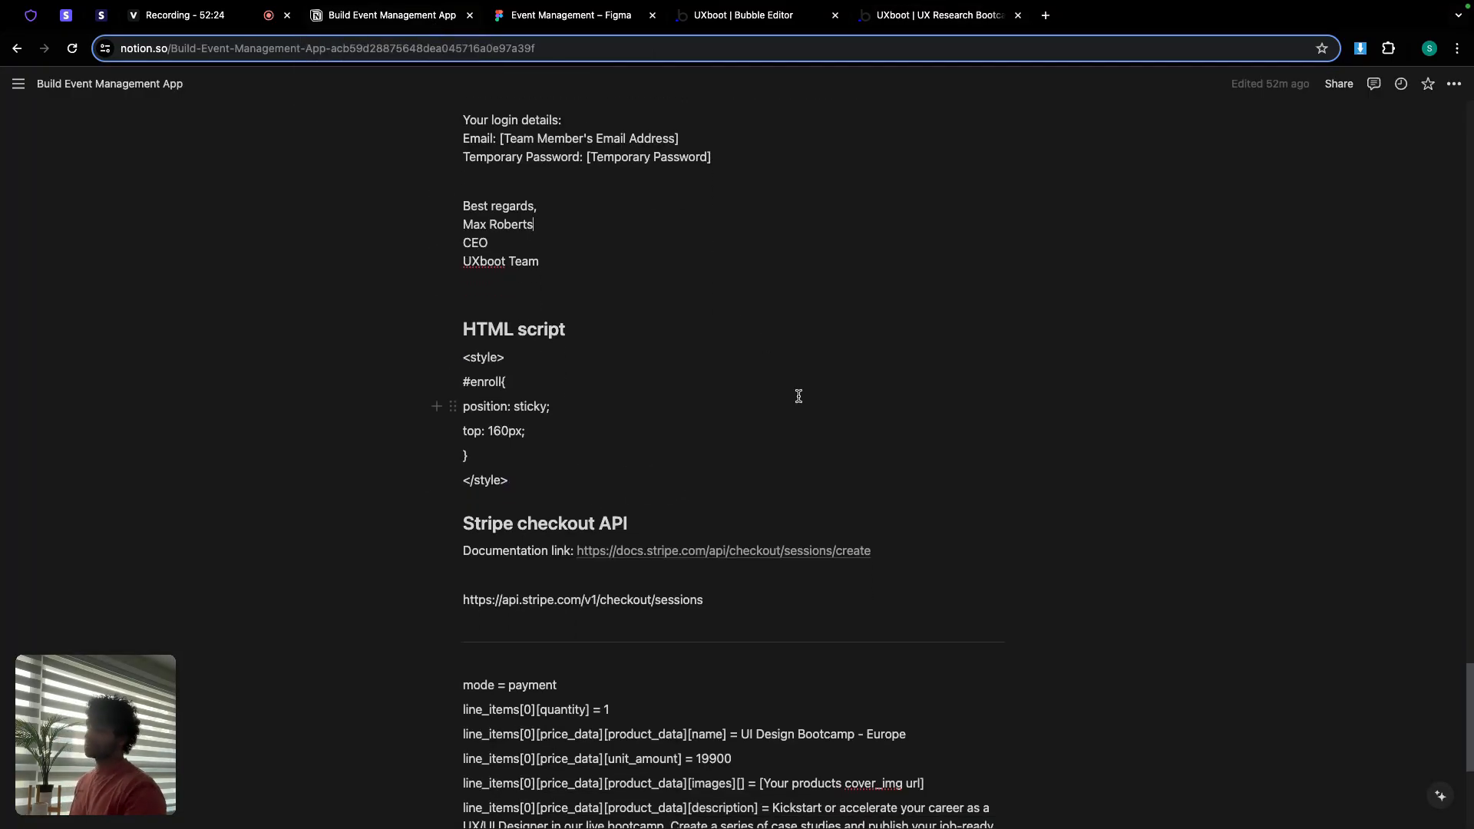
pyautogui.moveTo(724, 554)
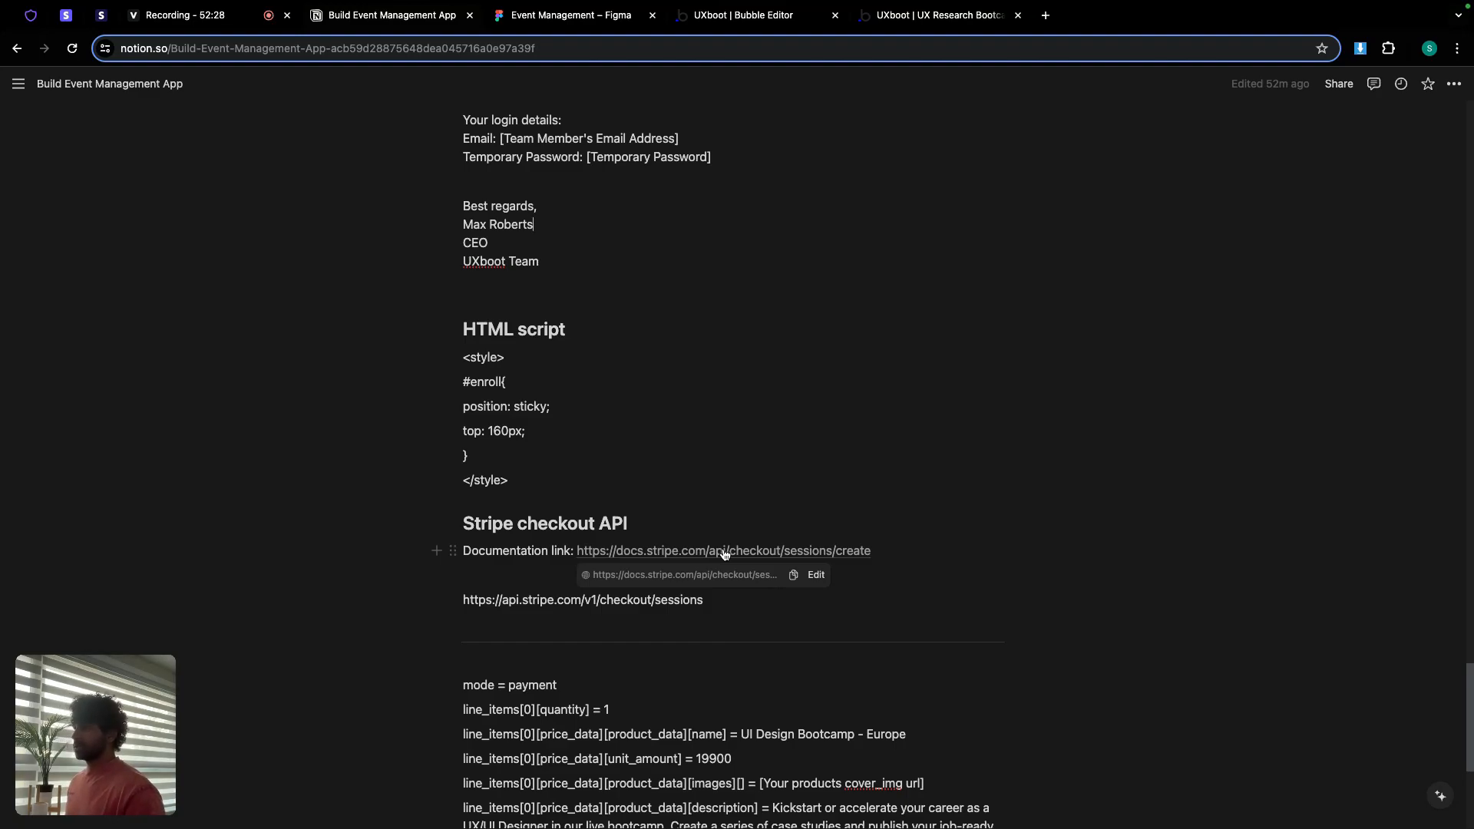
# Step: Unpin the Stripe dashboard and Create a Session docs tabs and move them to the tab row's end
pyautogui.rightClick(67, 17)
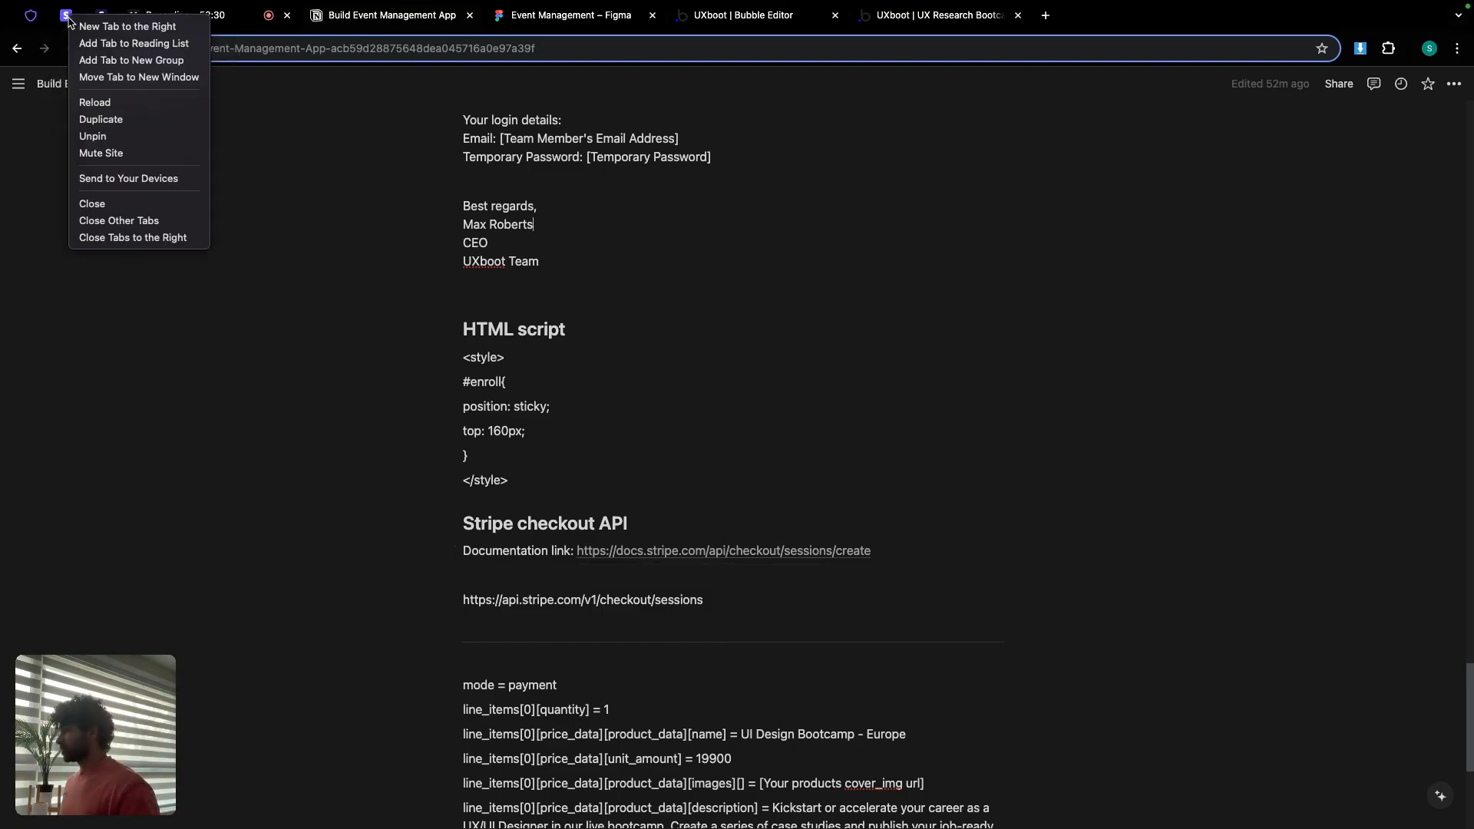
pyautogui.click(92, 136)
pyautogui.moveTo(140, 21); pyautogui.dragTo(1053, 12)
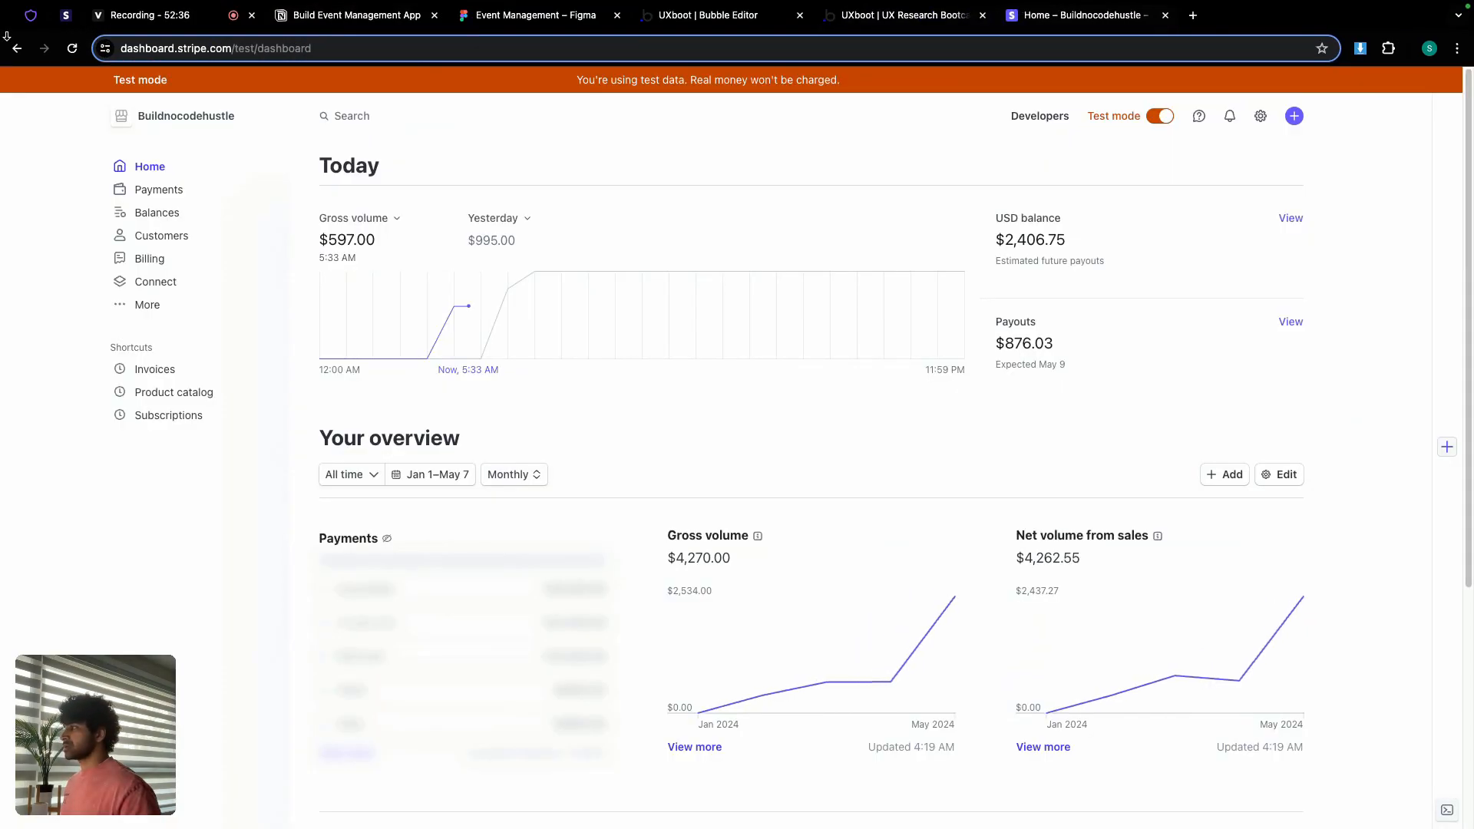
pyautogui.rightClick(66, 21)
pyautogui.click(93, 137)
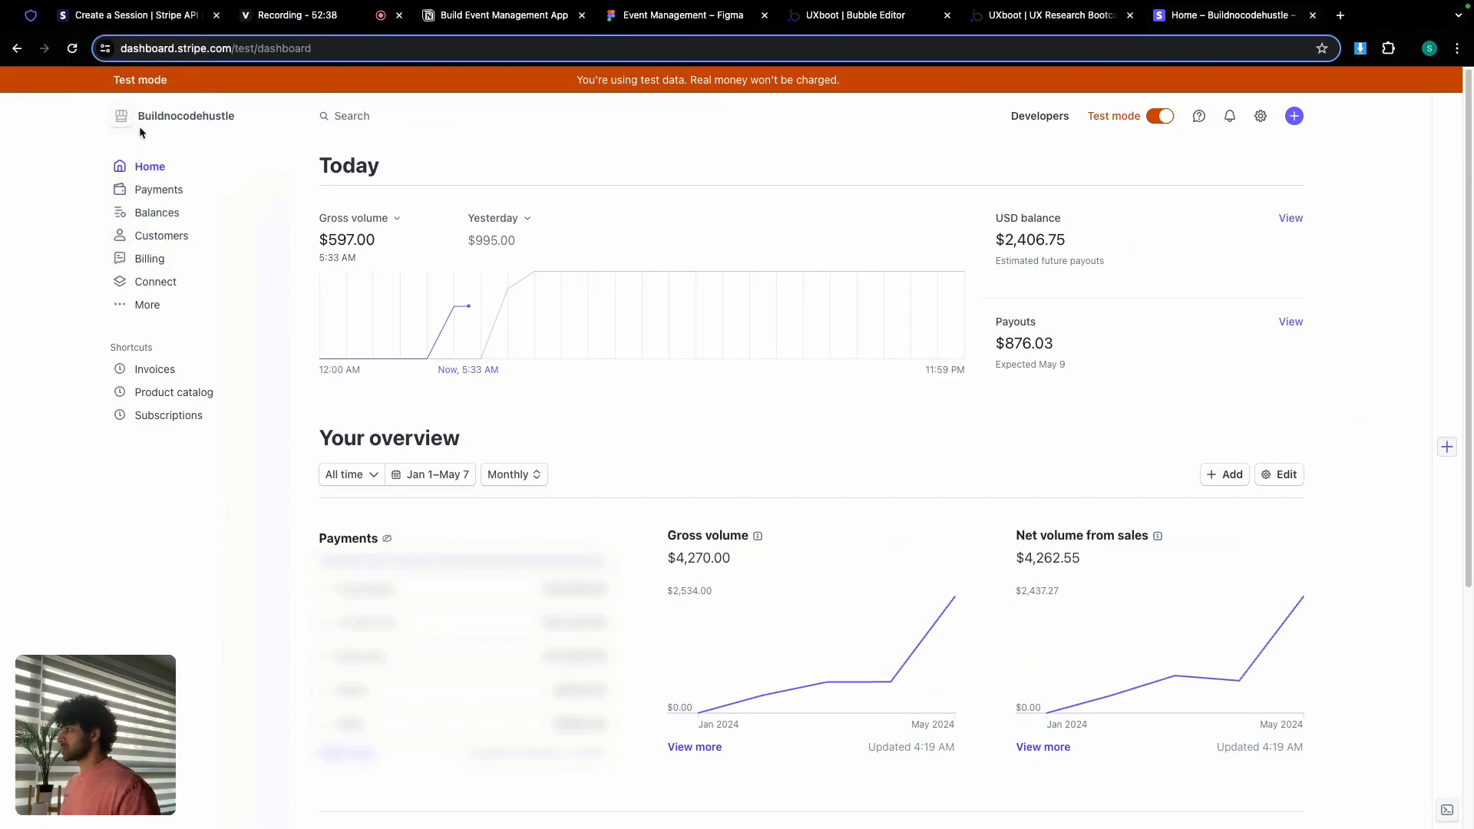
pyautogui.moveTo(132, 11); pyautogui.dragTo(1036, 11)
pyautogui.click(1177, 17)
pyautogui.moveTo(1177, 17); pyautogui.dragTo(1117, 19)
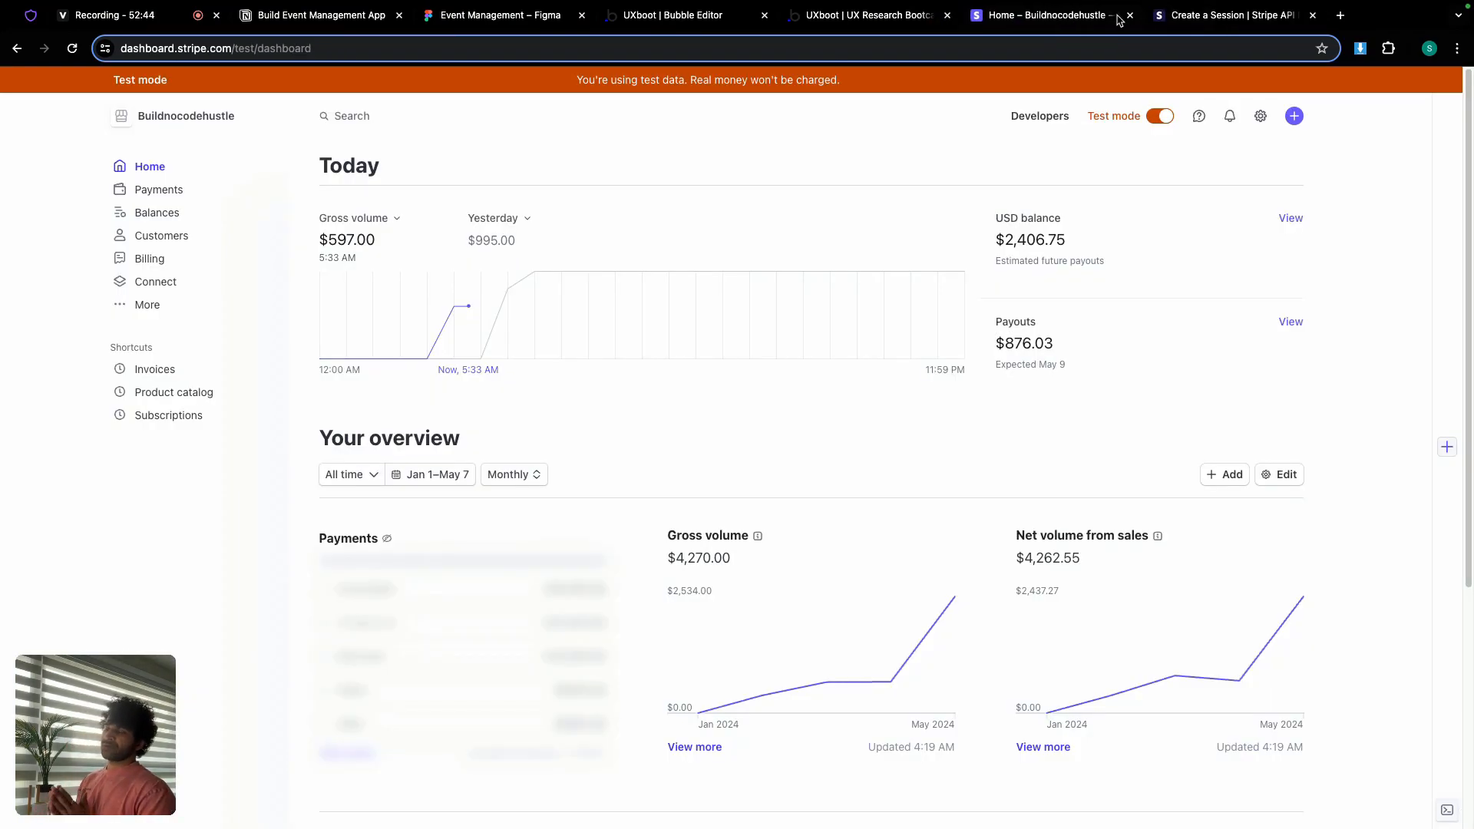
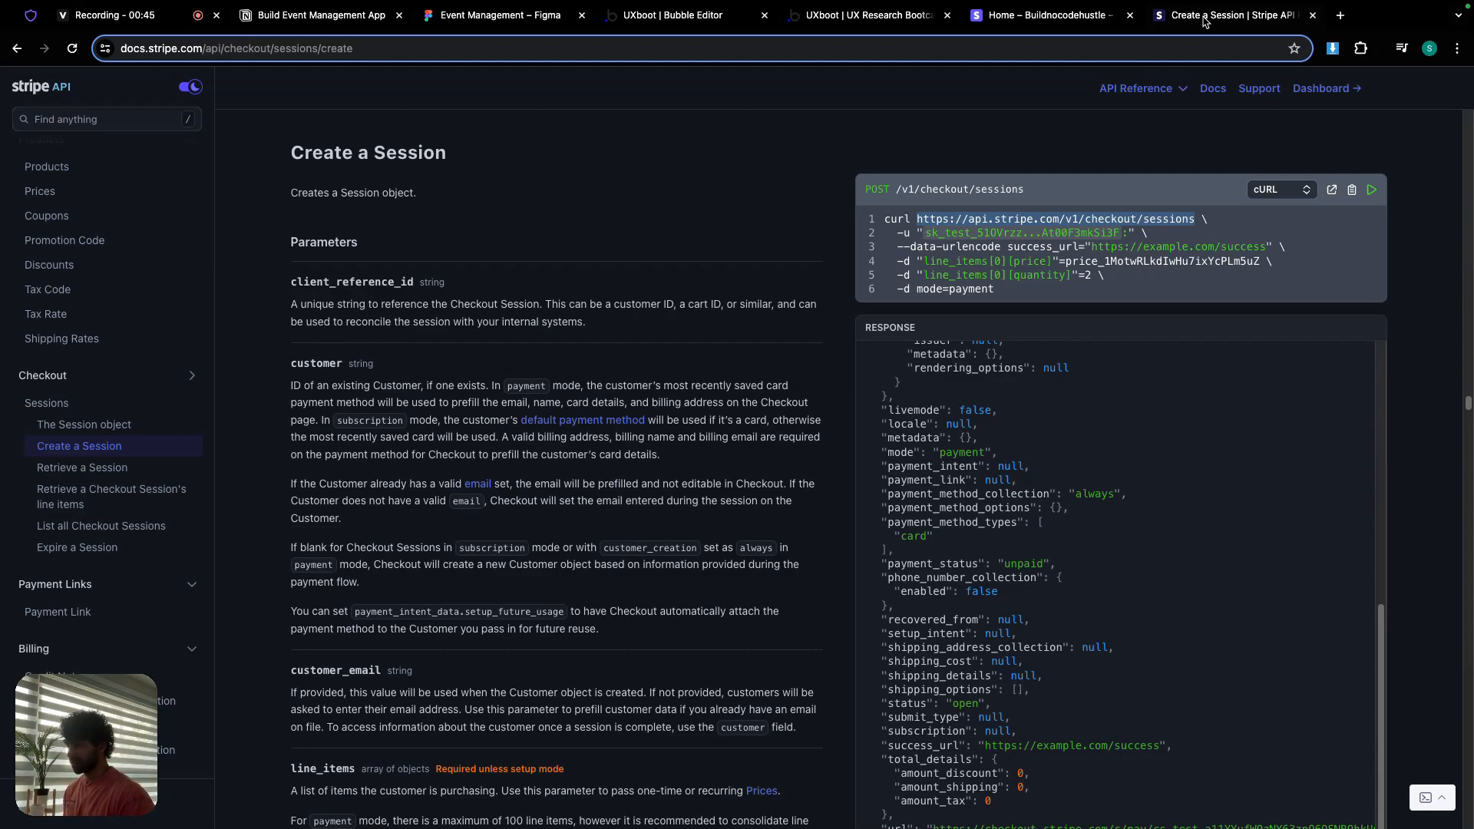
# Step: Close the HTML A properties and duplicate the Bubble editor tab, staying on the original
pyautogui.click(665, 19)
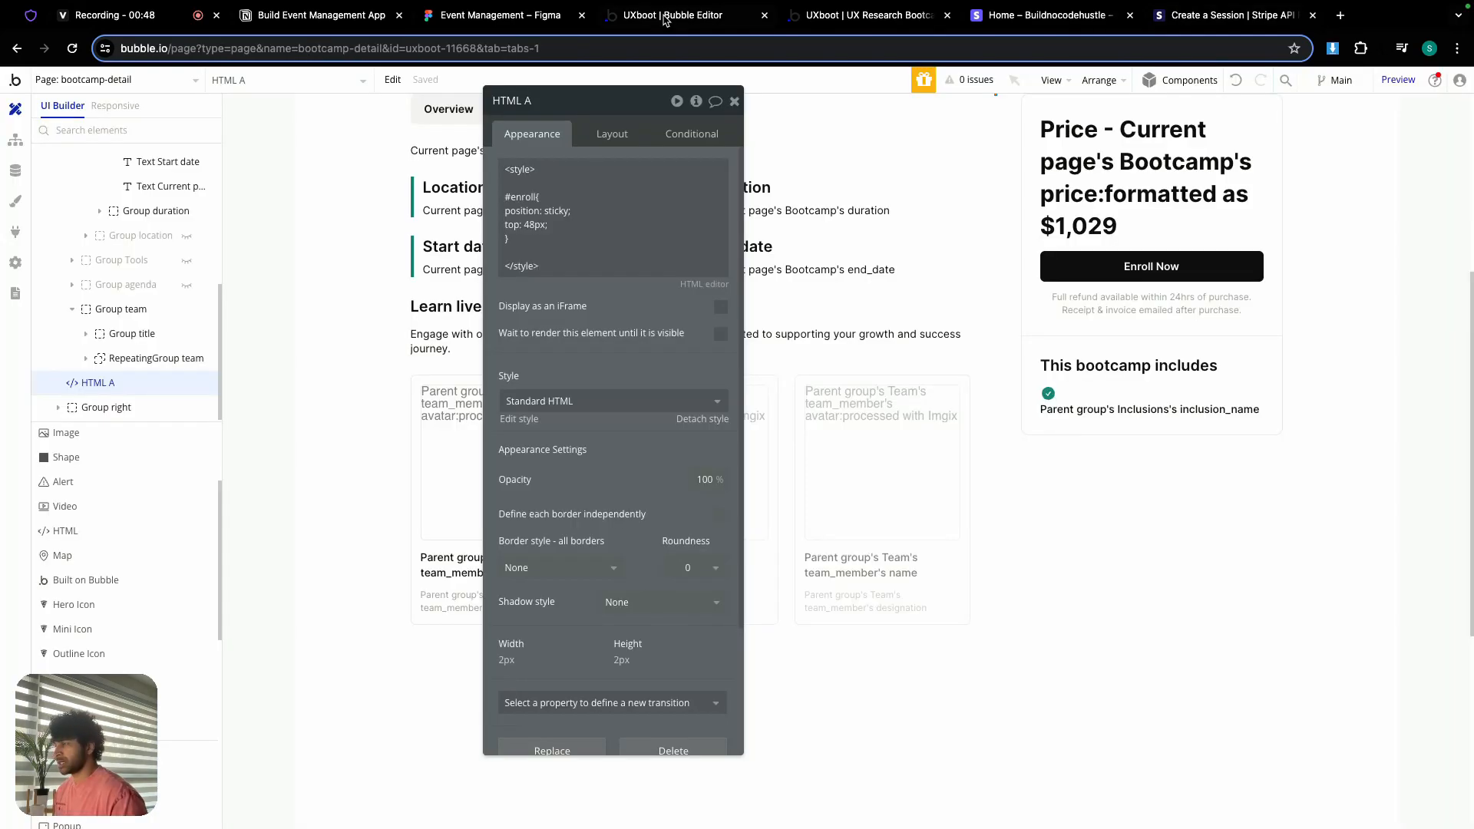
pyautogui.click(732, 101)
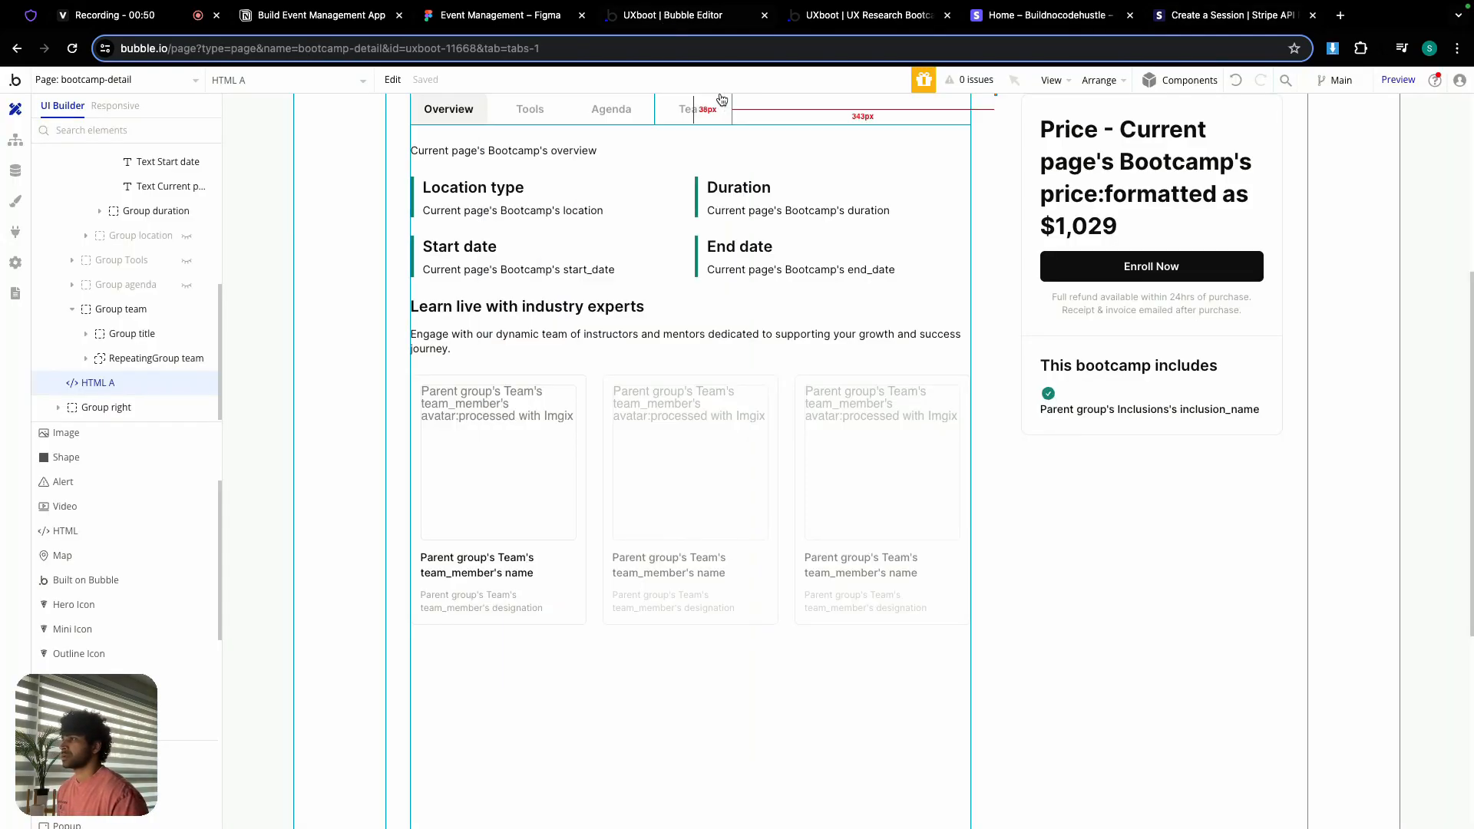
pyautogui.rightClick(675, 18)
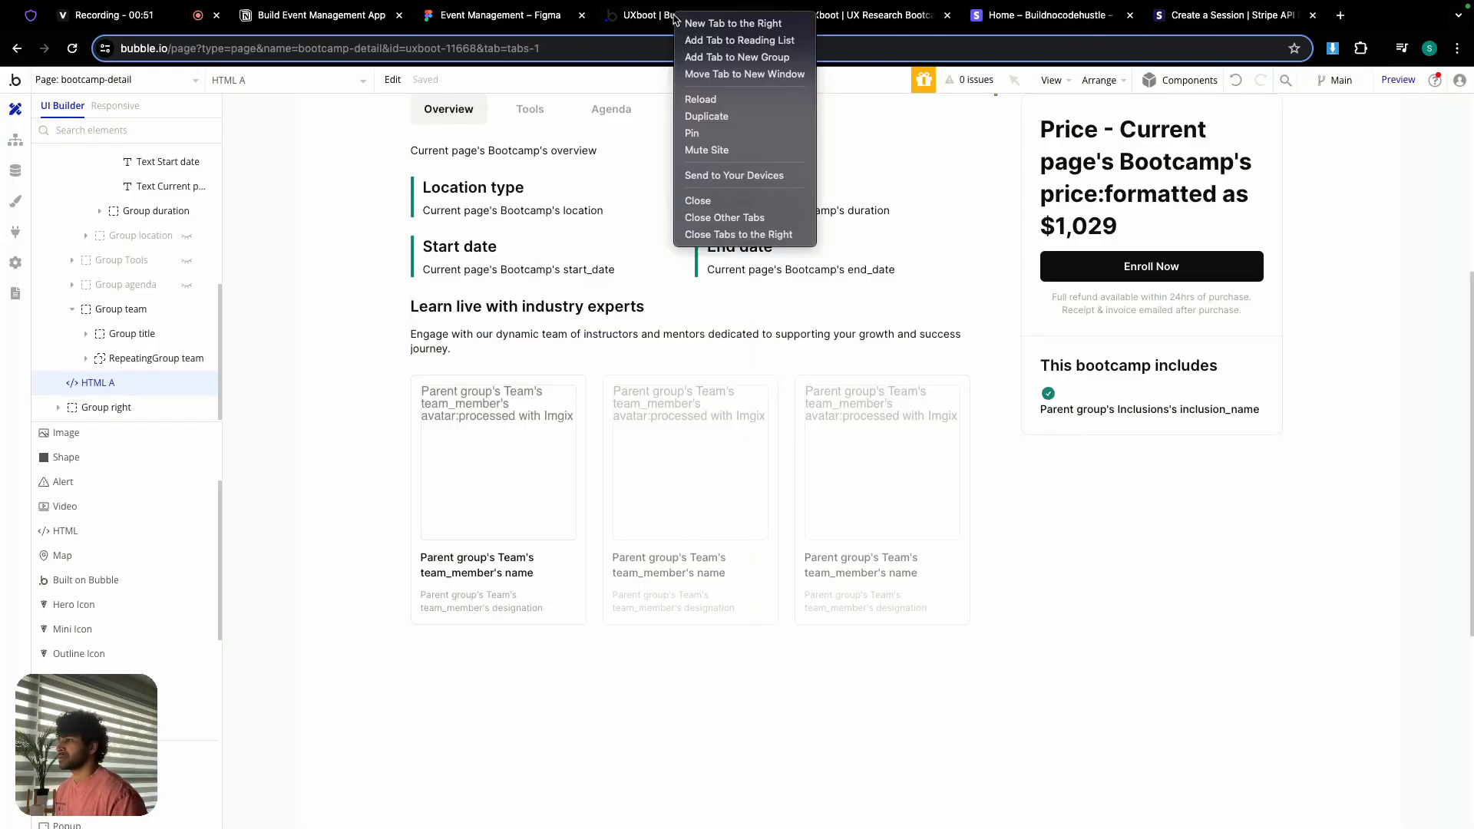
pyautogui.click(731, 117)
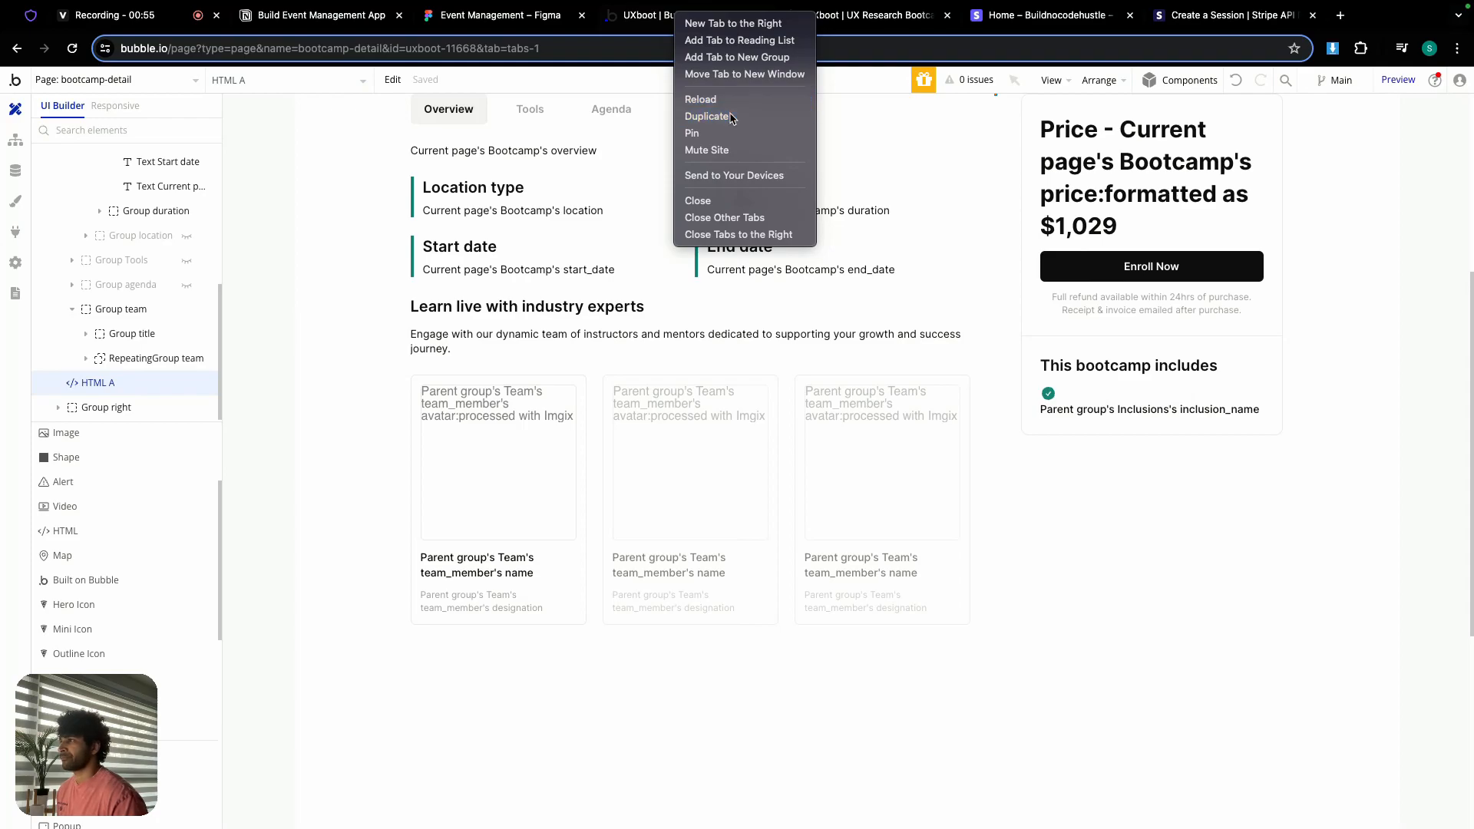
pyautogui.click(639, 21)
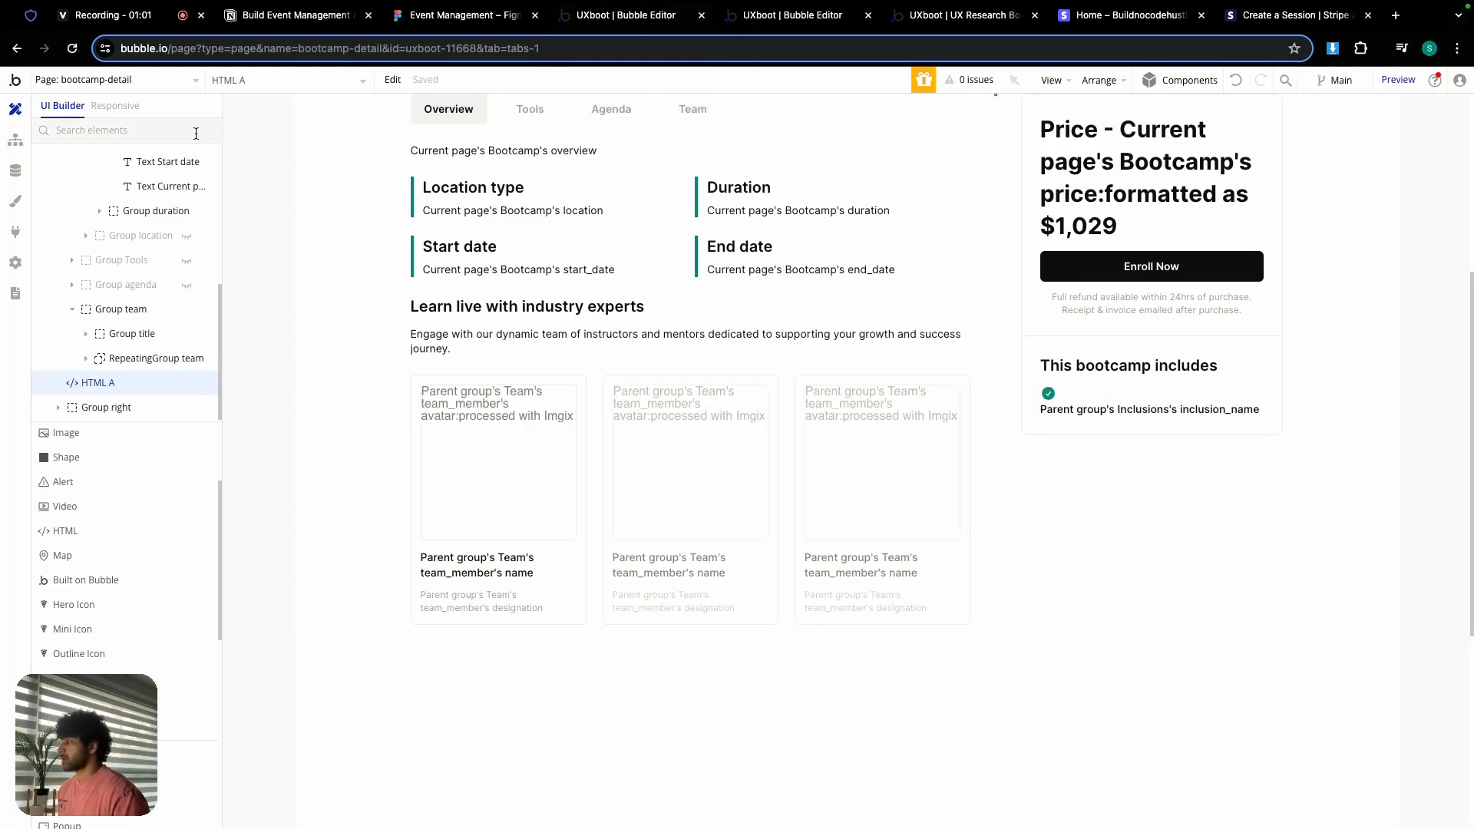
# Step: Install the API Connector plugin, then delete the old Stripe API configuration
pyautogui.click(15, 231)
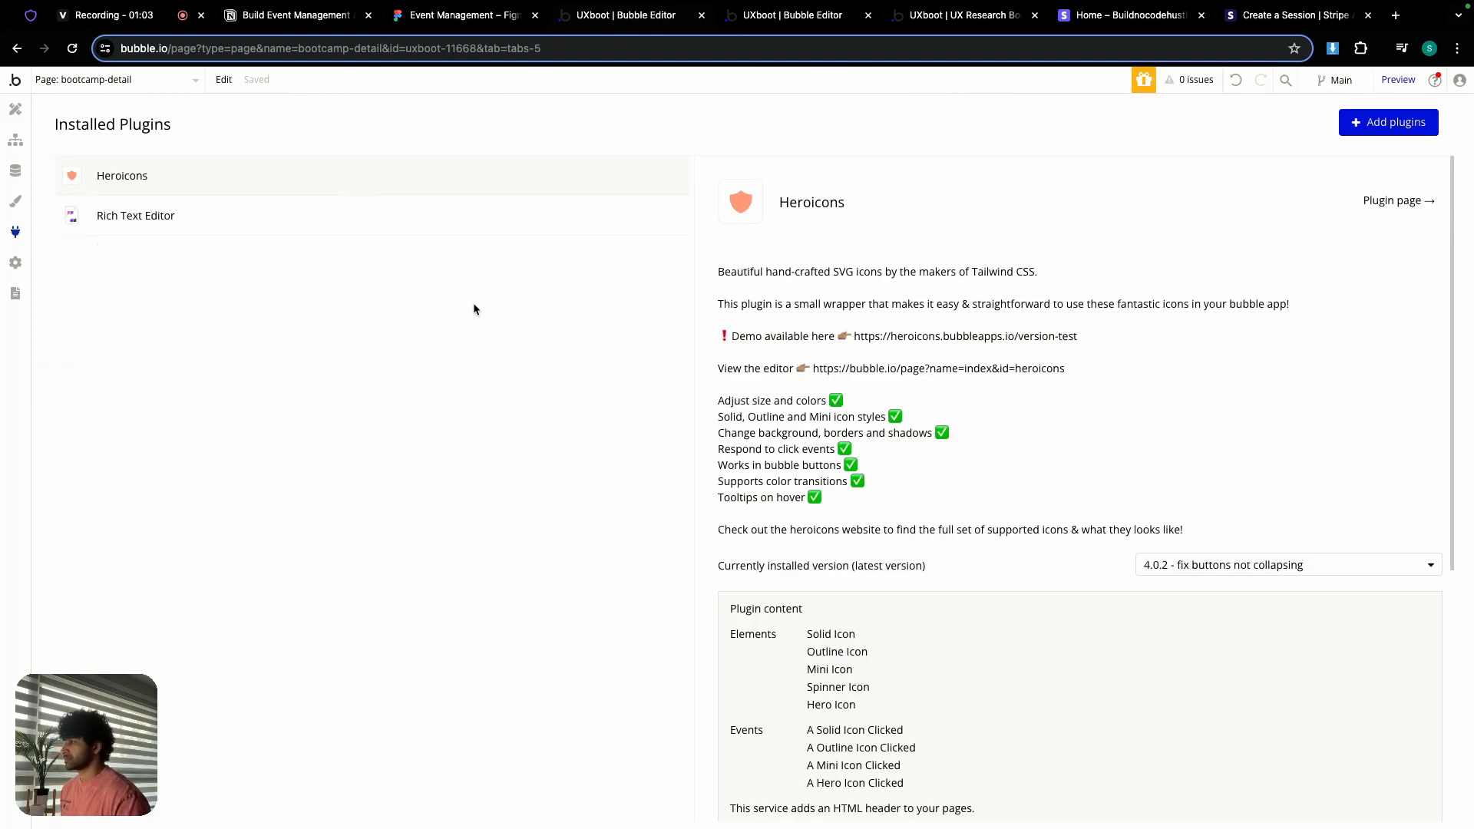
pyautogui.click(1379, 123)
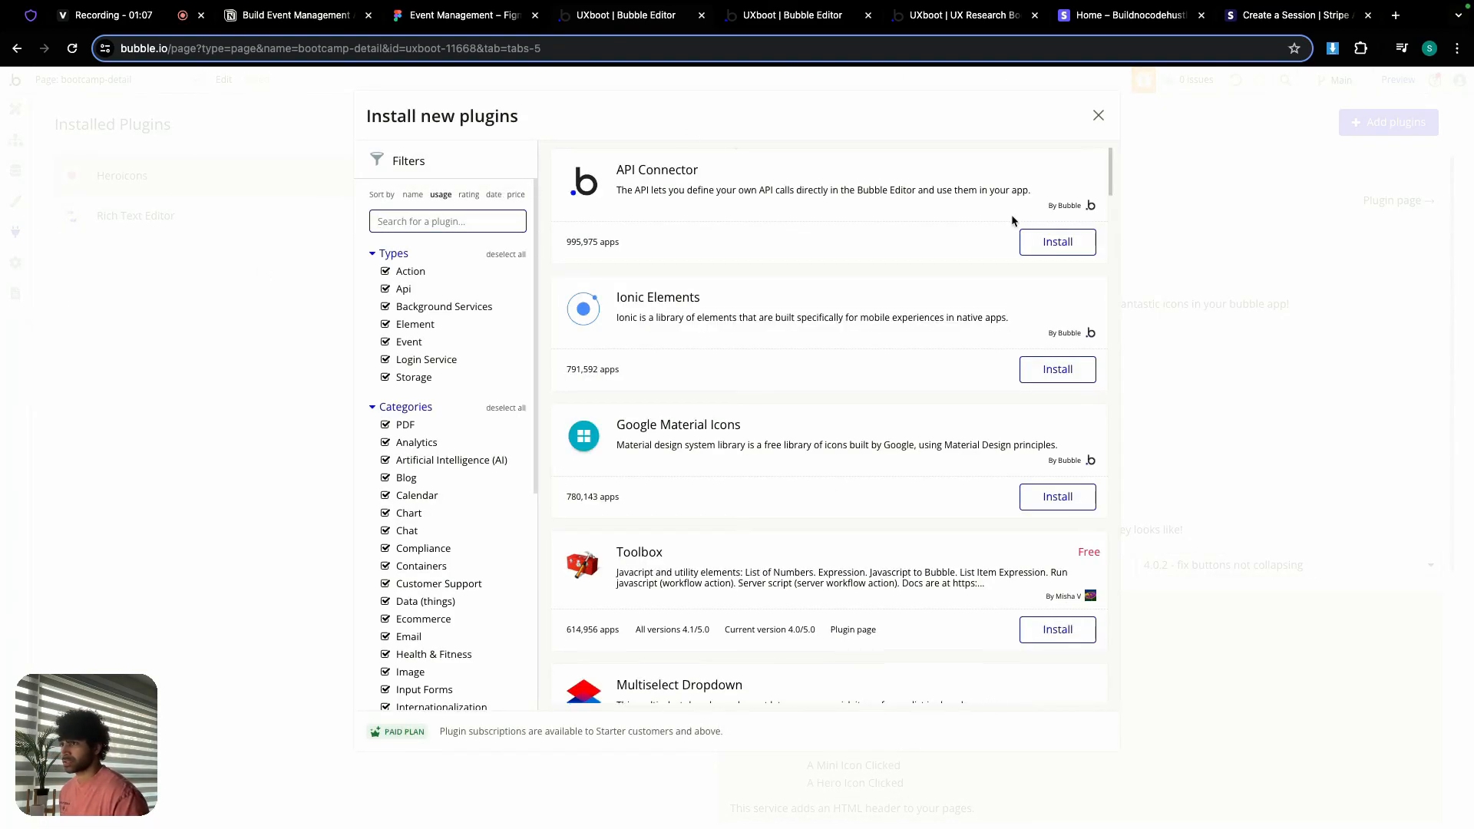
pyautogui.click(1047, 244)
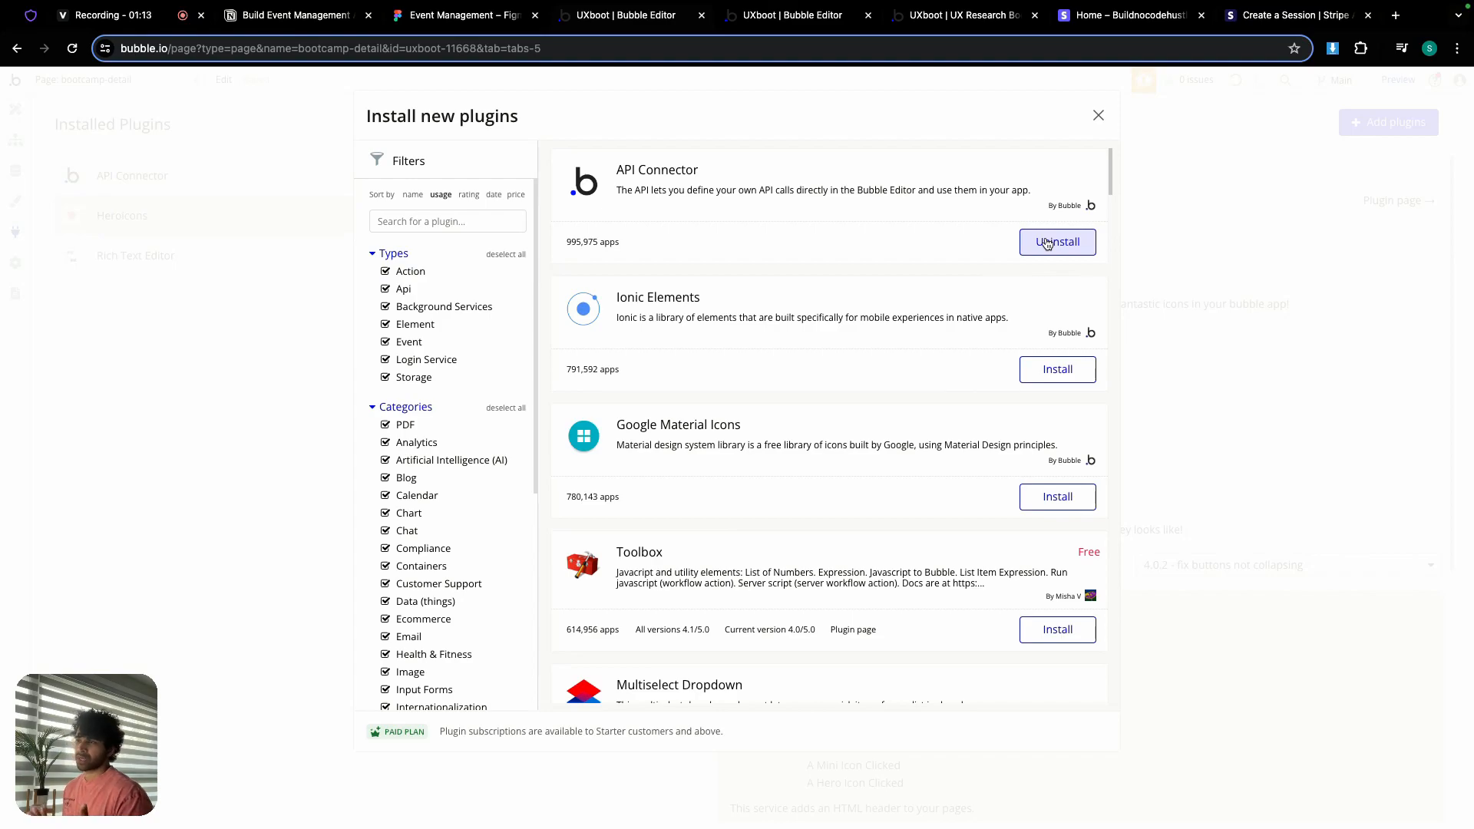
pyautogui.click(1097, 117)
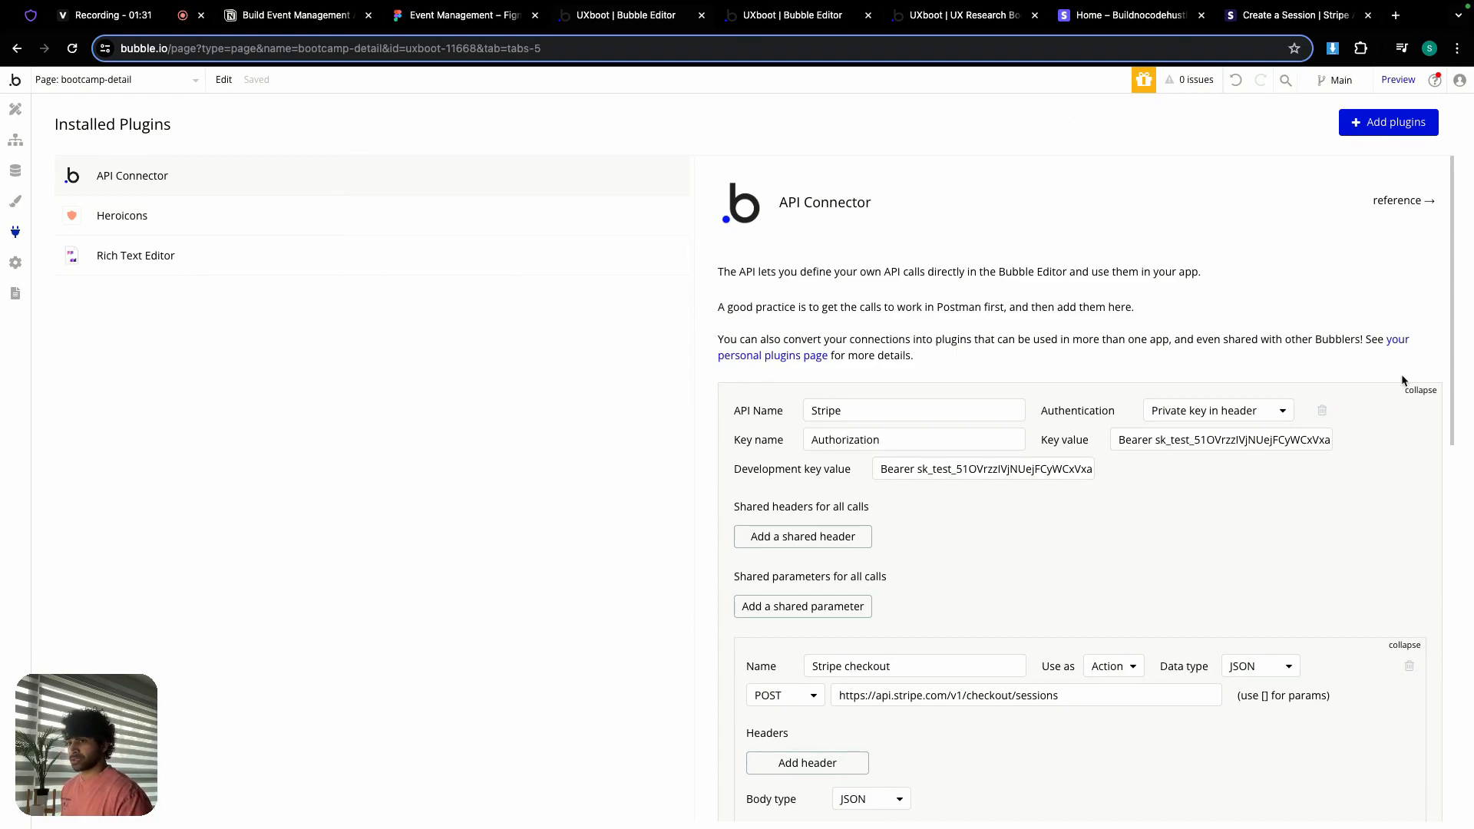
pyautogui.click(1323, 413)
pyautogui.click(733, 241)
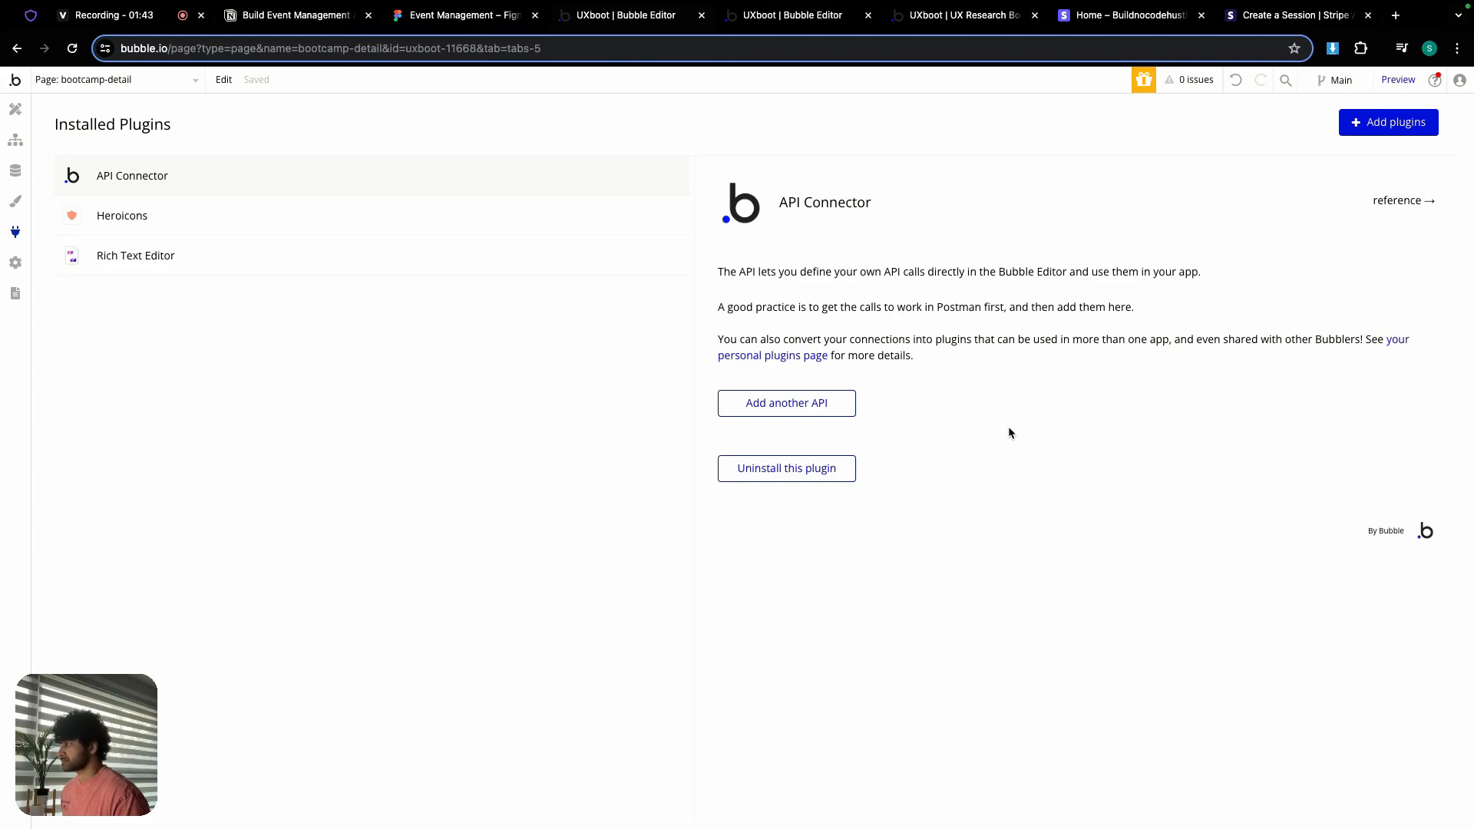
# Step: Tick Enable Workflow API and backend workflows in Settings > API, then return to Plugins
pyautogui.click(15, 263)
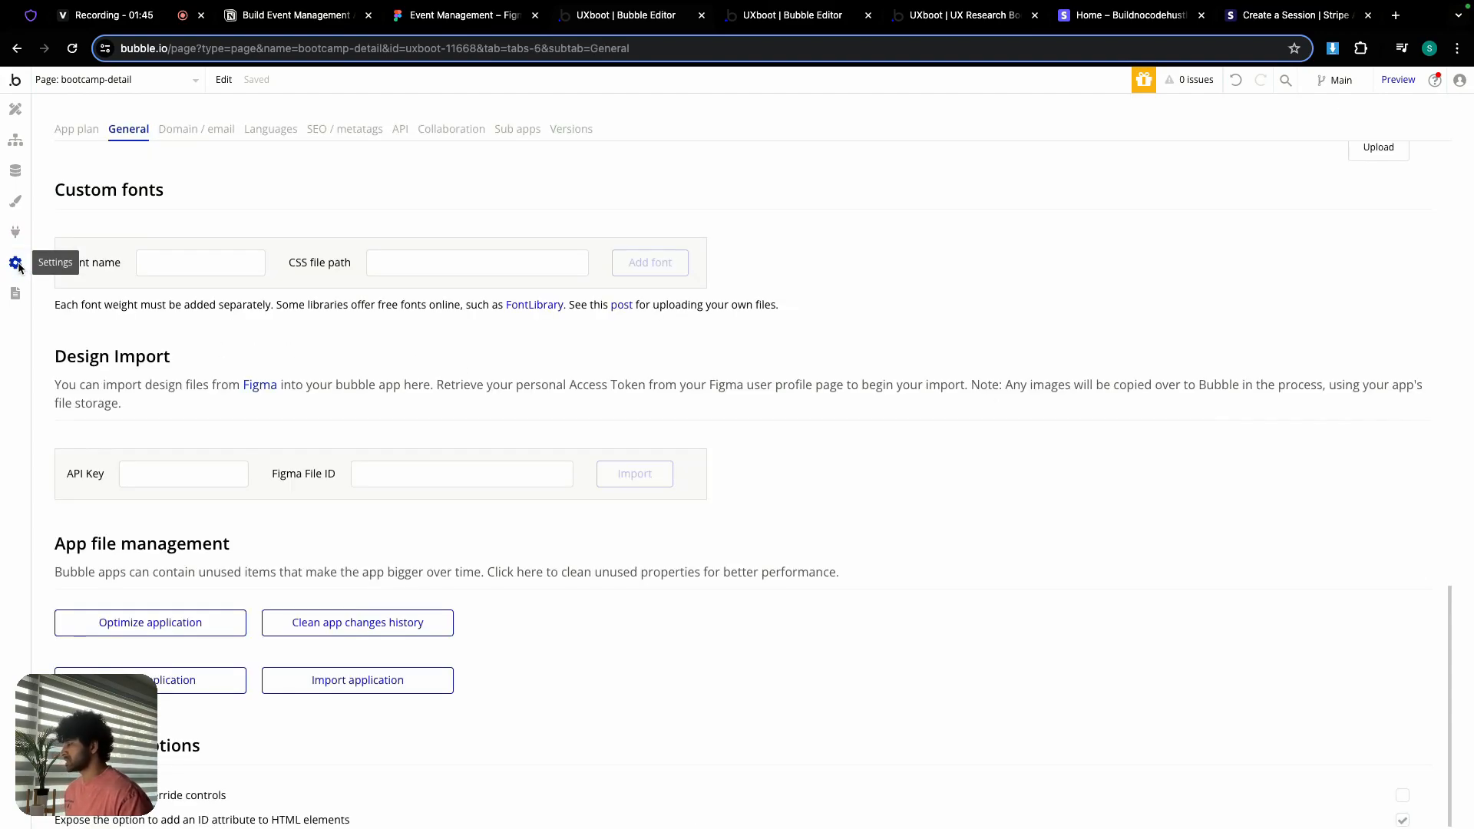
pyautogui.click(399, 132)
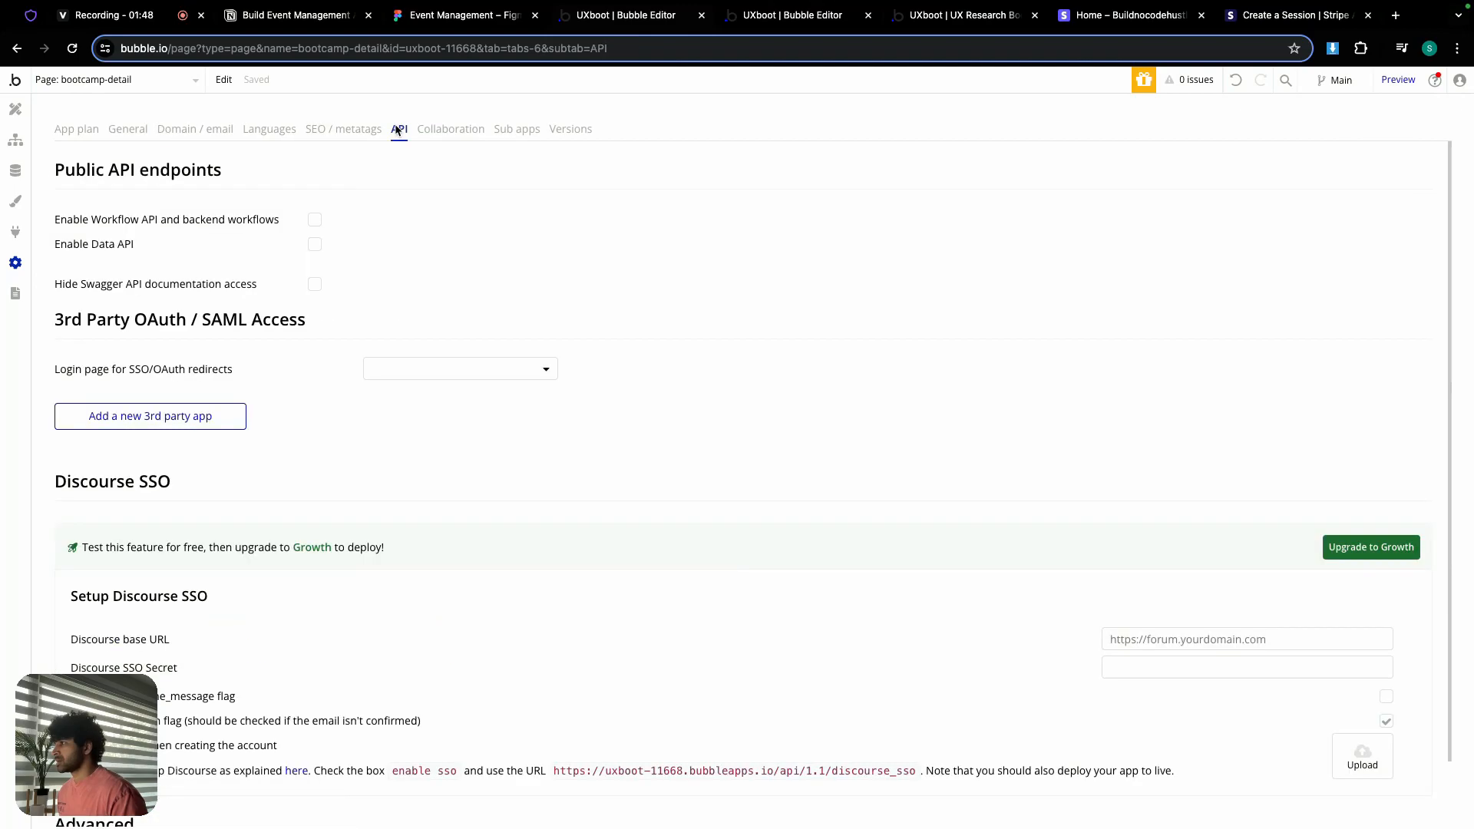
pyautogui.click(316, 221)
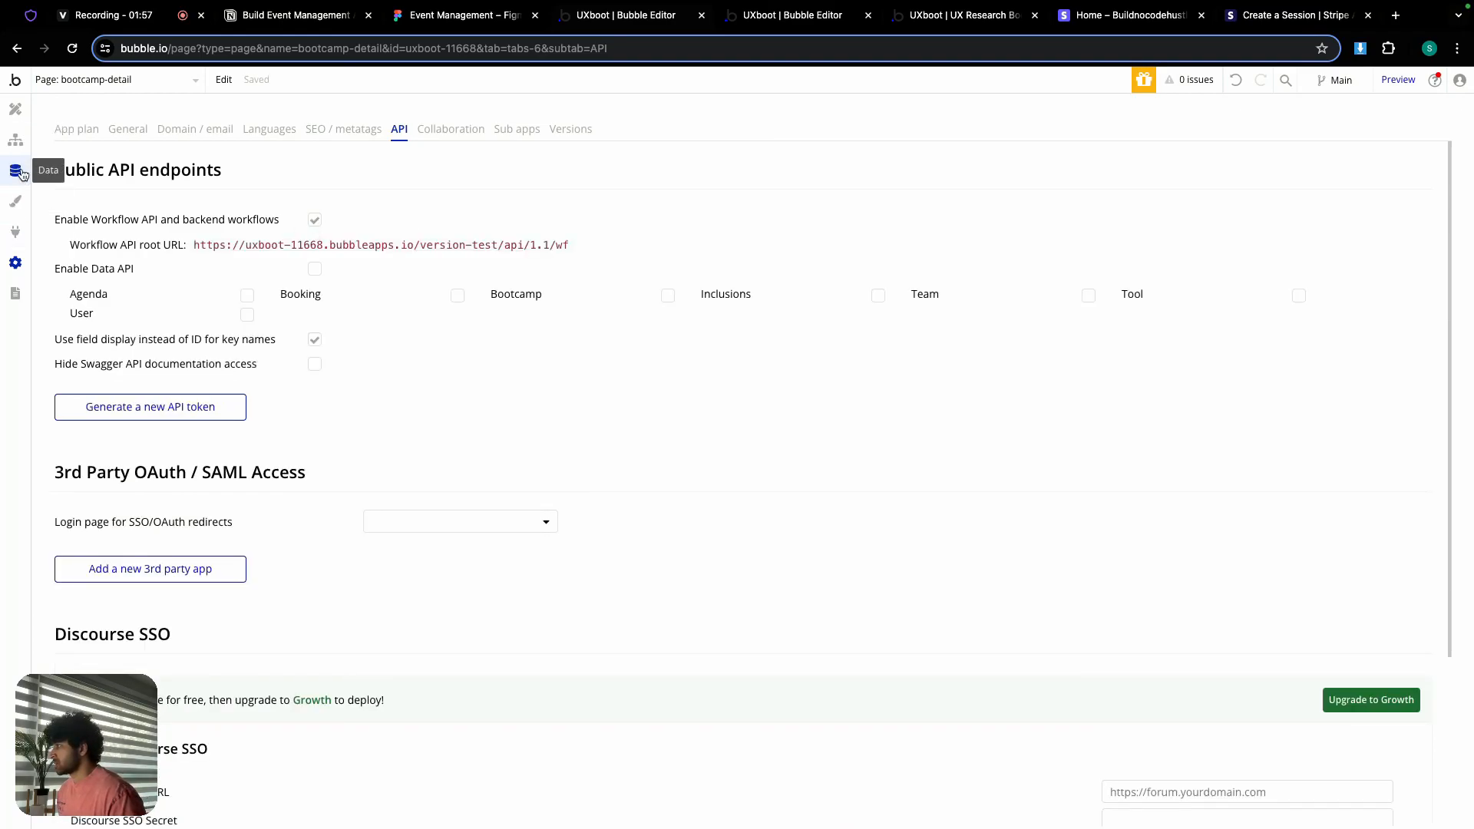
pyautogui.click(22, 235)
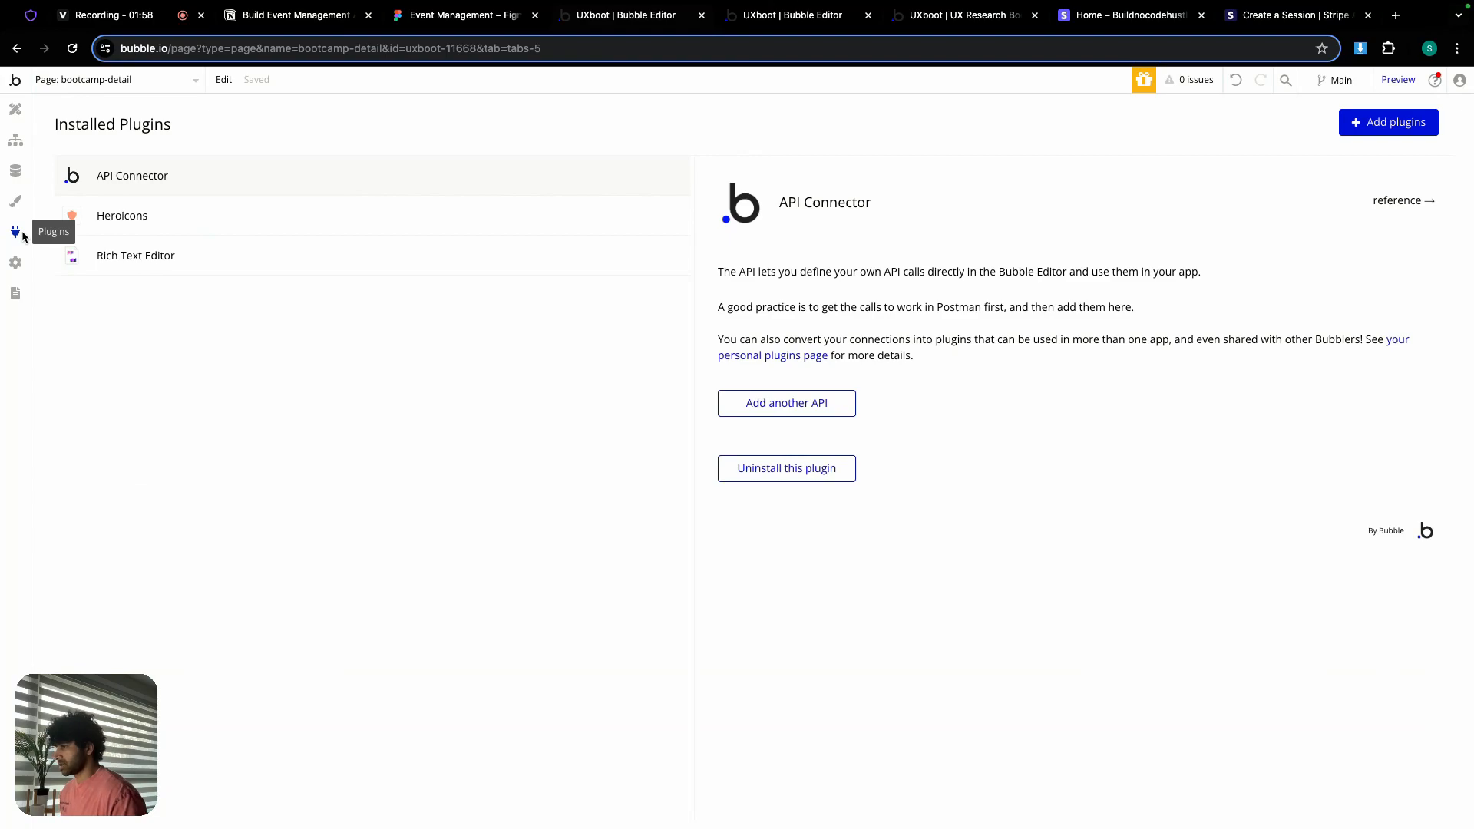
# Step: Add a new API to the API Connector and name it 'Stripe'
pyautogui.click(771, 405)
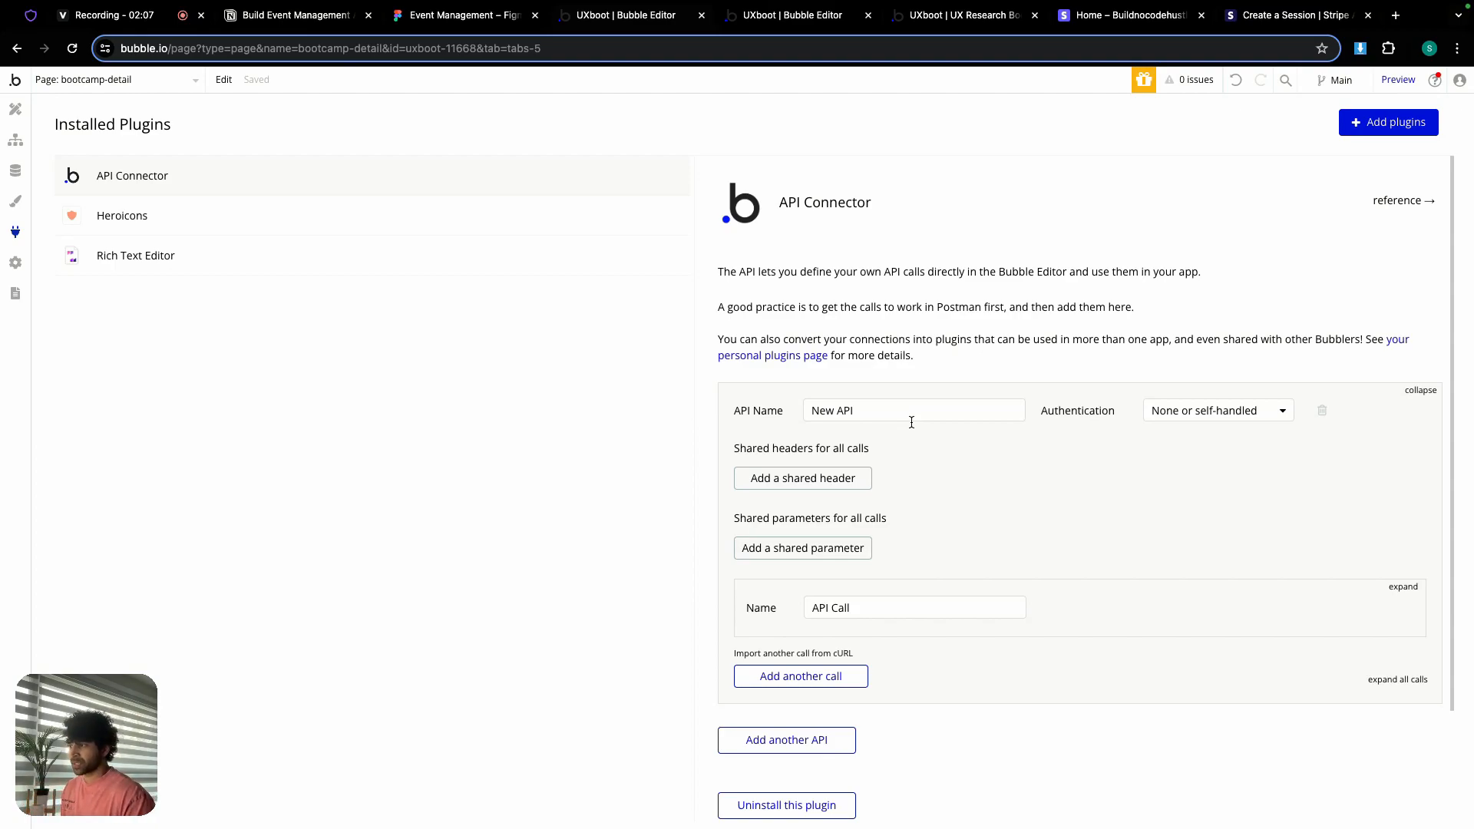
pyautogui.doubleClick(857, 413)
pyautogui.tripleClick(858, 413)
pyautogui.press('BackSpace')
pyautogui.write('Stripe')
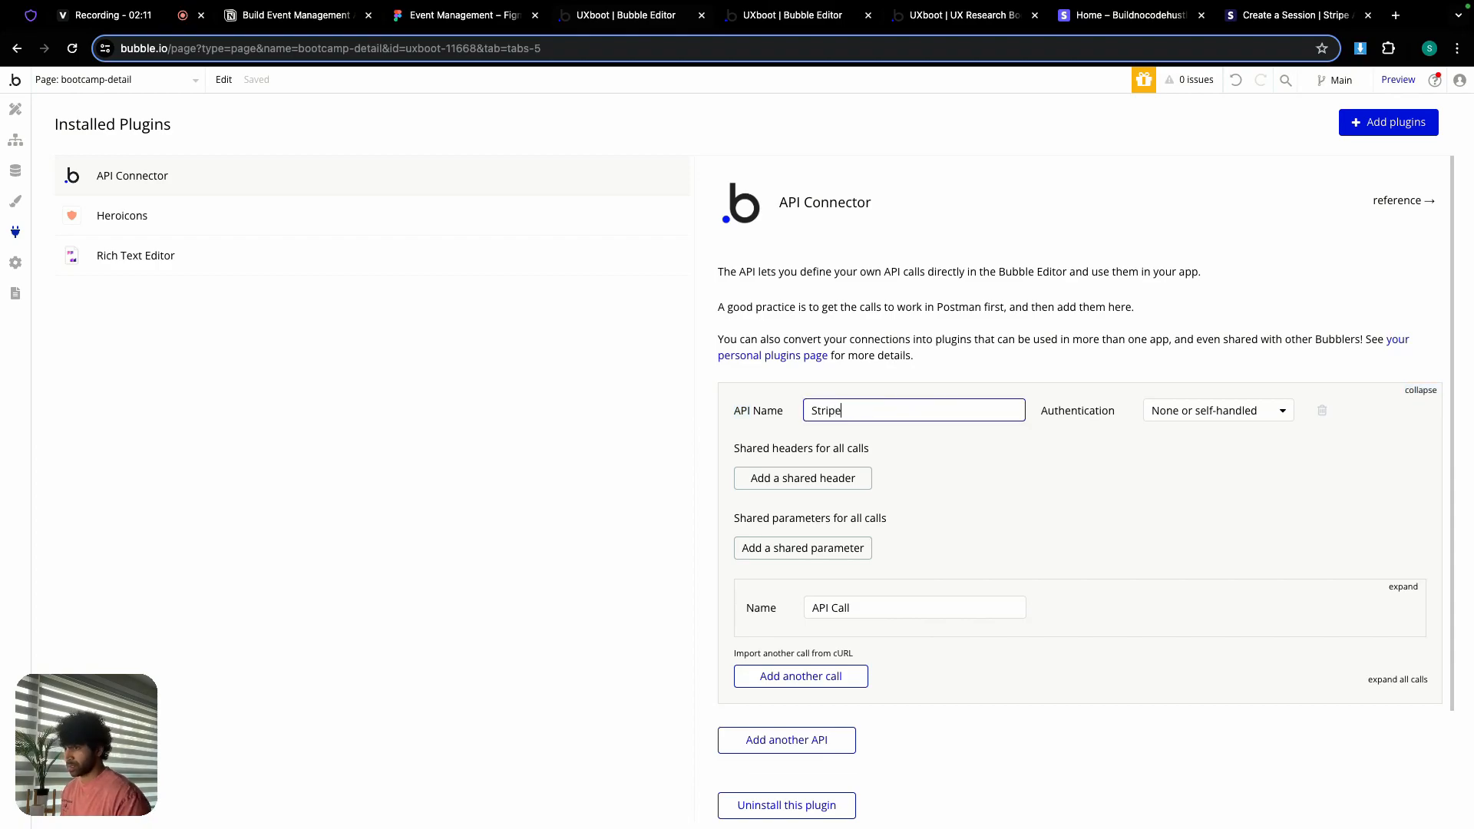
# Step: Set the Stripe API's authentication to Private key in header with key value 'Bearer'
pyautogui.click(1259, 412)
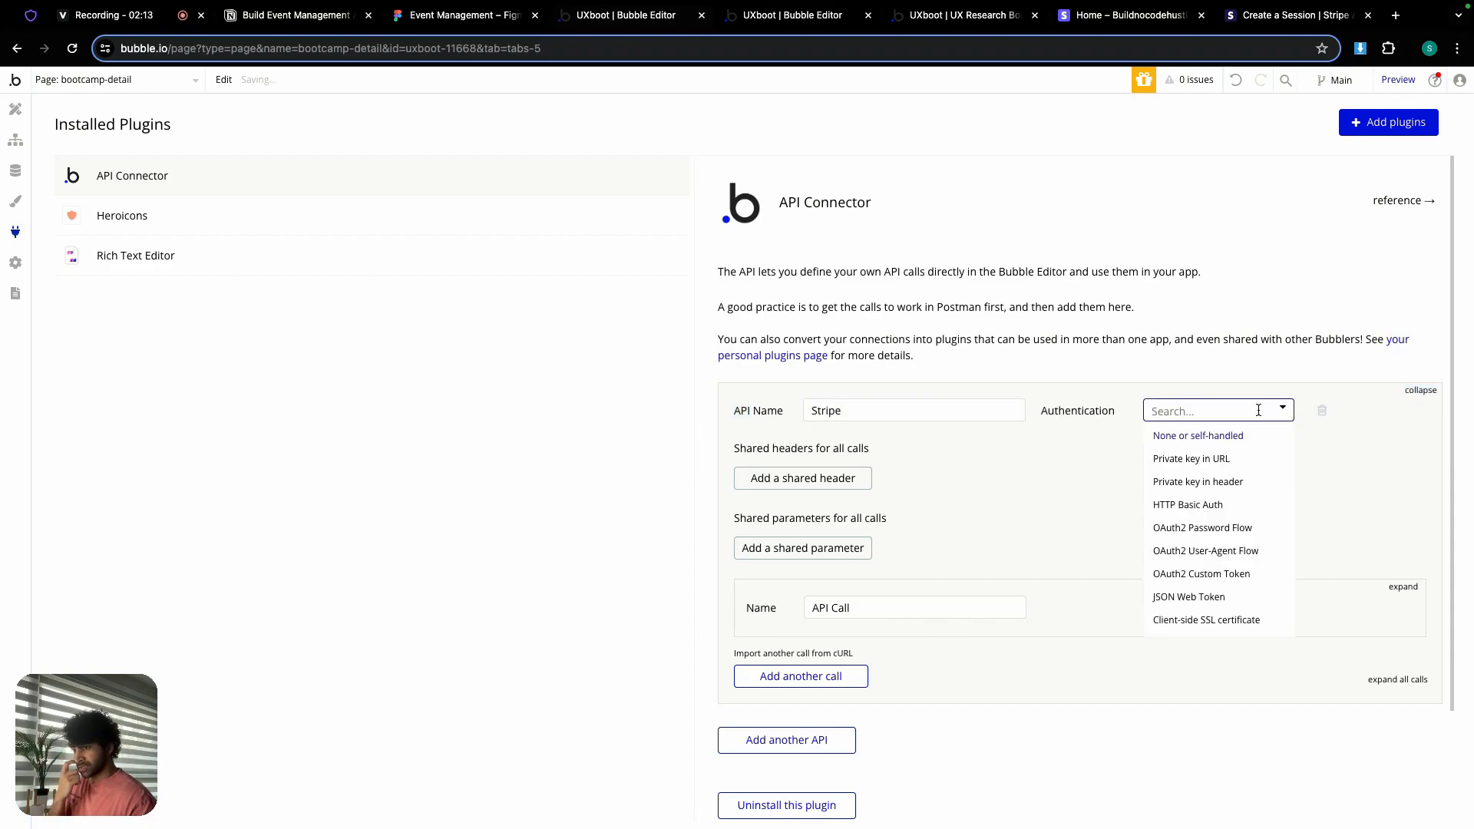
pyautogui.click(1242, 485)
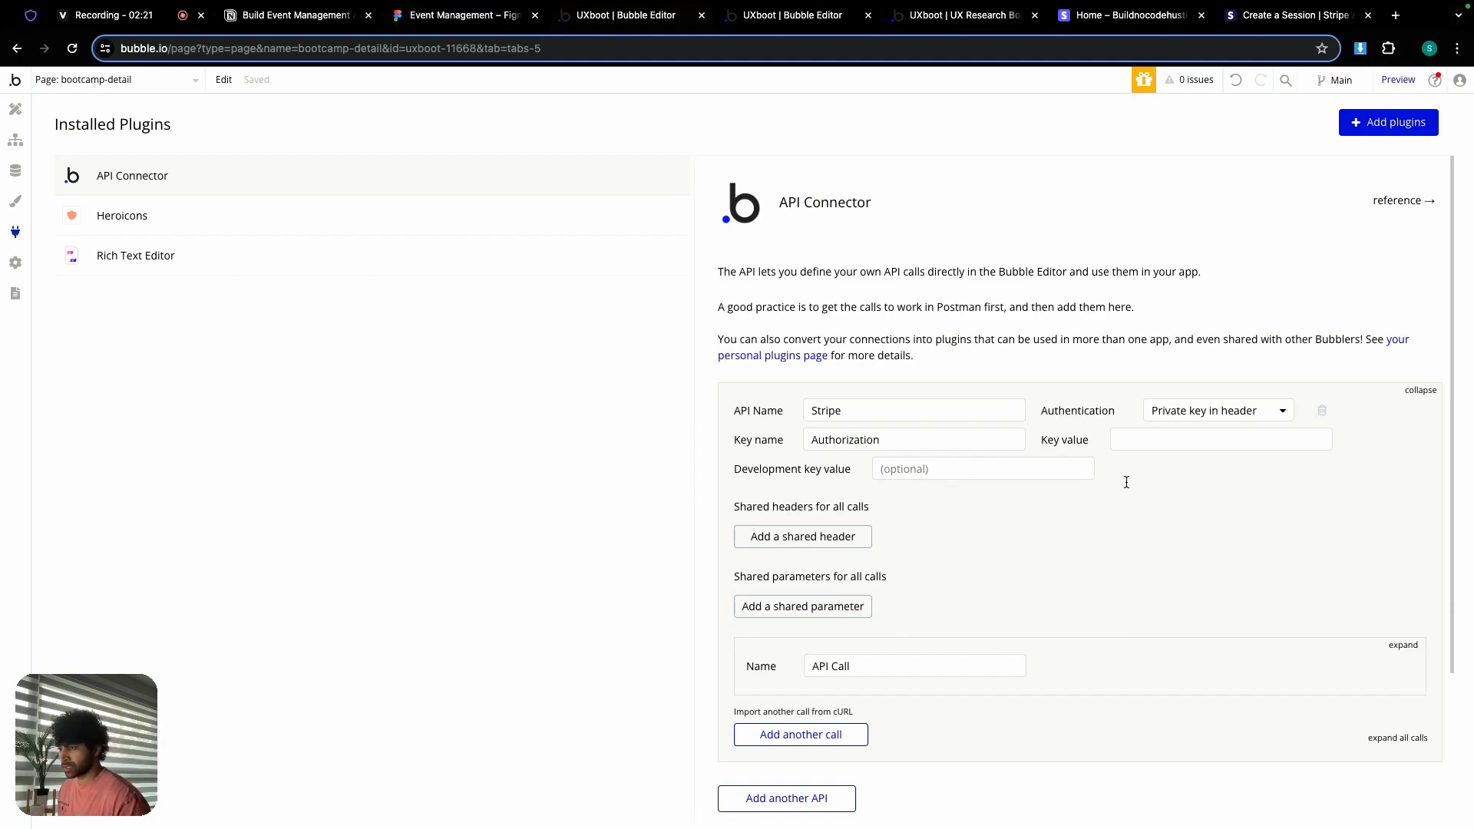
pyautogui.click(1141, 442)
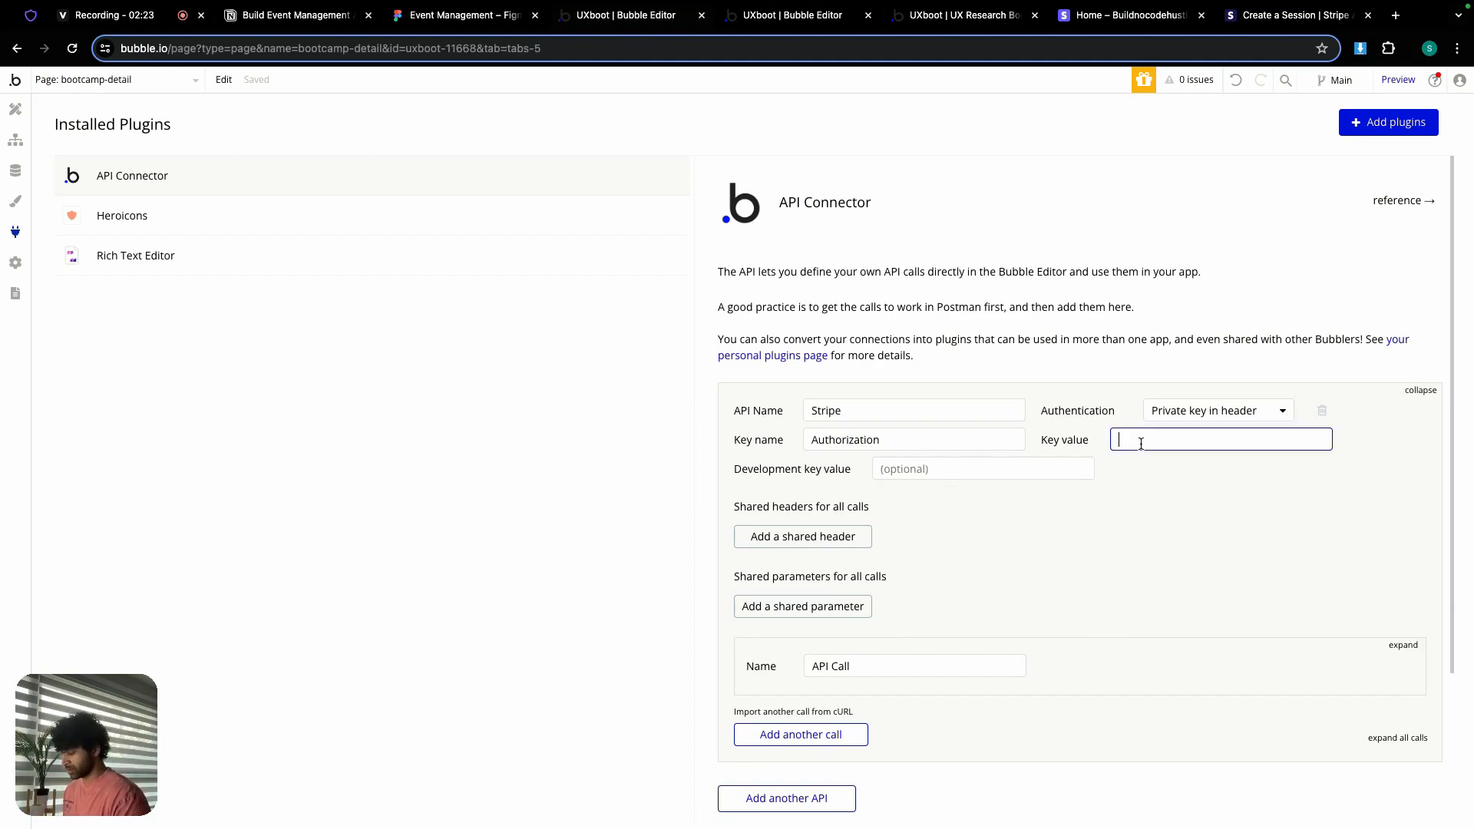
pyautogui.write('Brear')
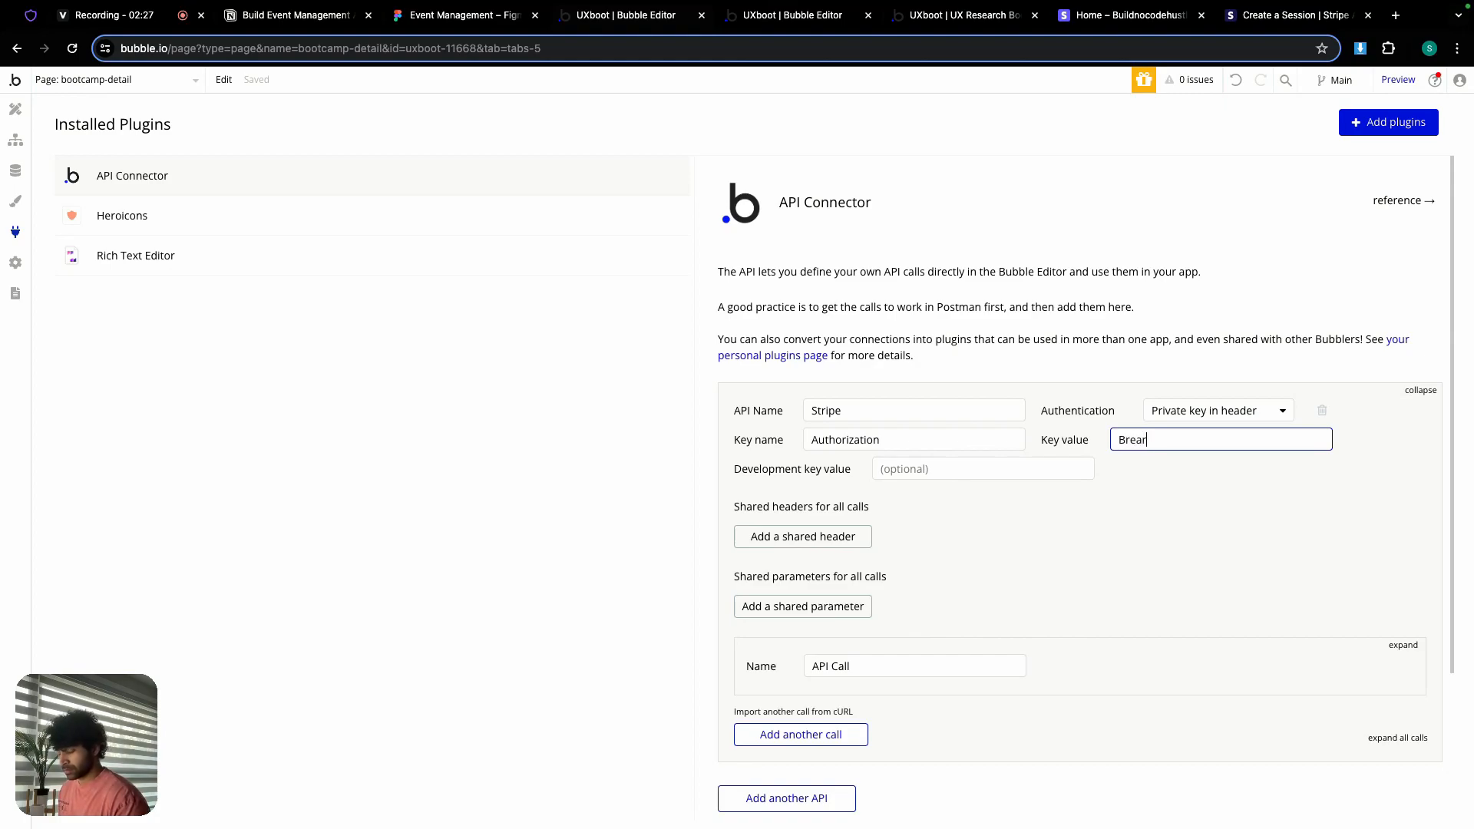
pyautogui.write('er')
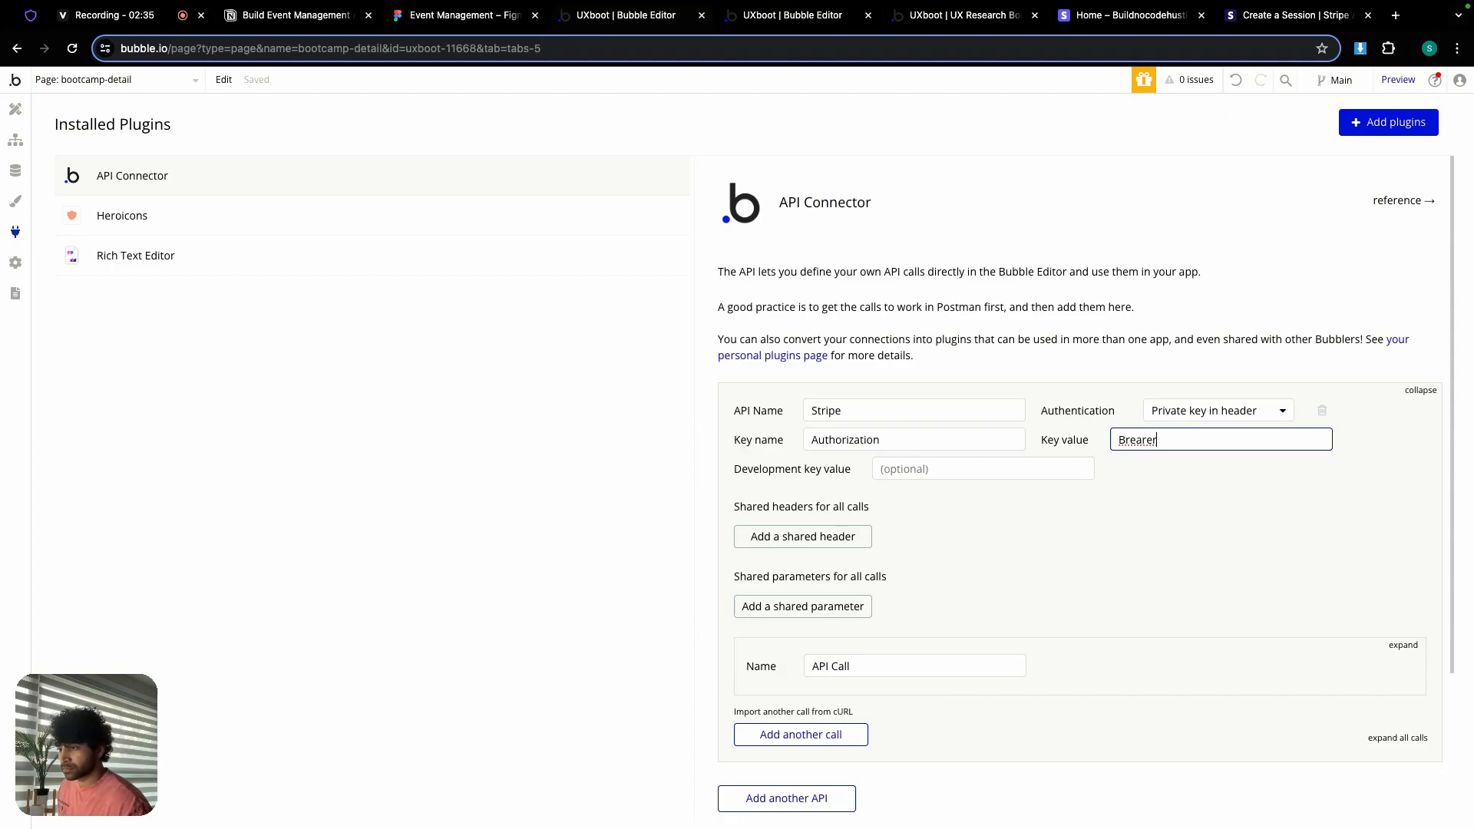
pyautogui.click(1130, 441)
pyautogui.press('BackSpace')
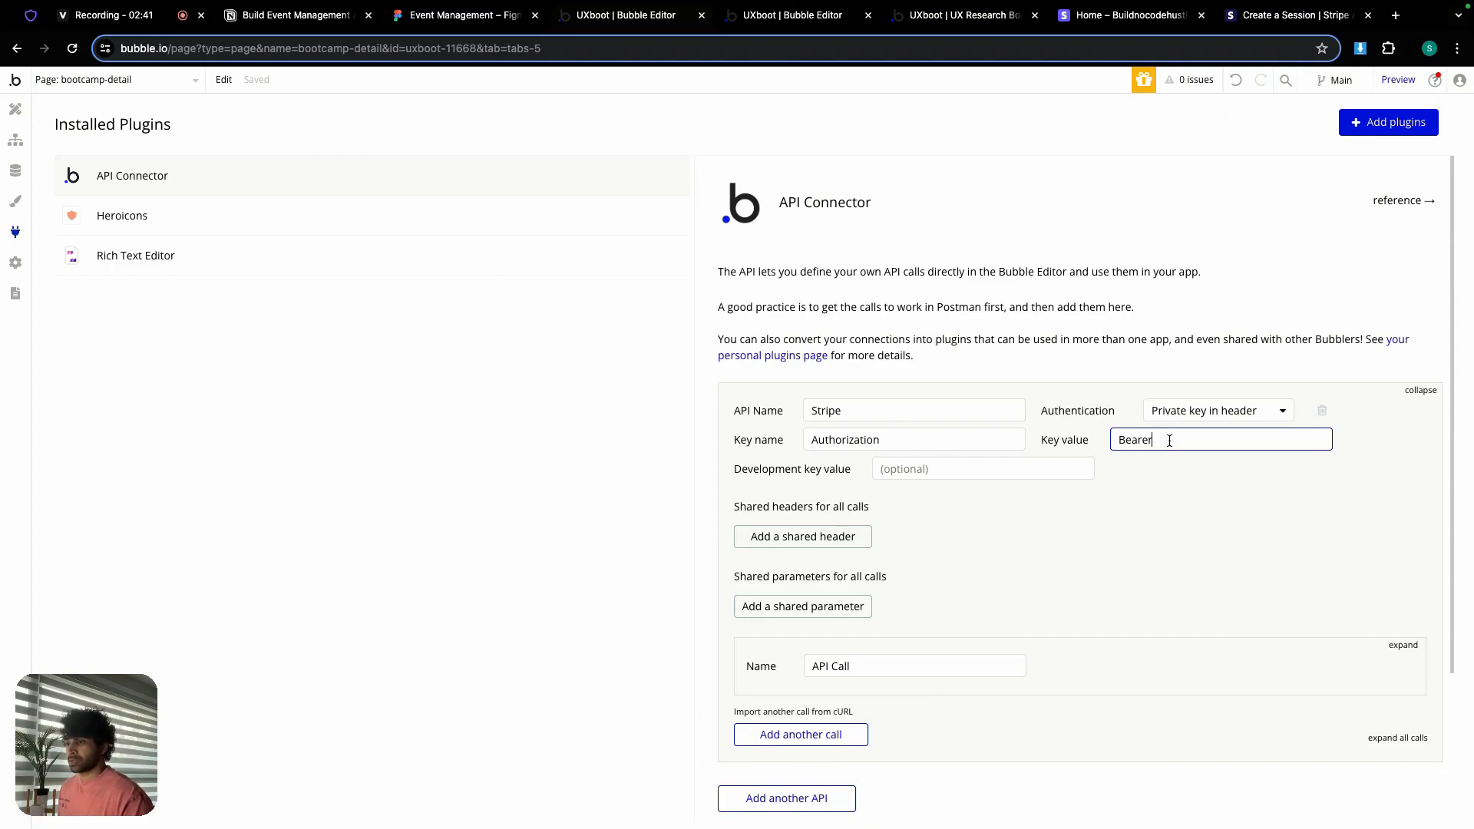
pyautogui.click(1126, 21)
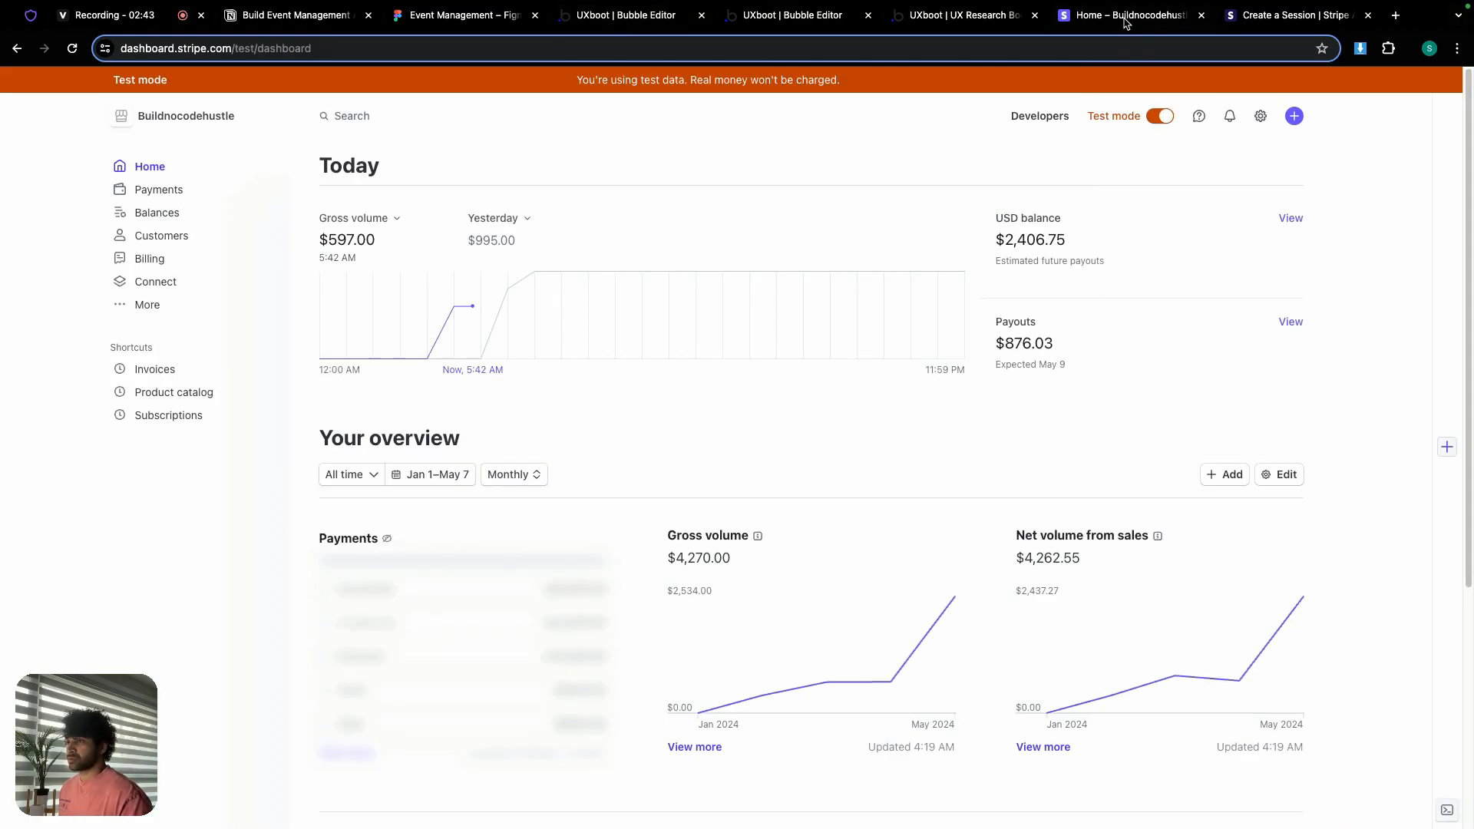
# Step: Reveal and copy the secret test key from Stripe's Developers > API keys page
pyautogui.click(1039, 118)
pyautogui.click(417, 193)
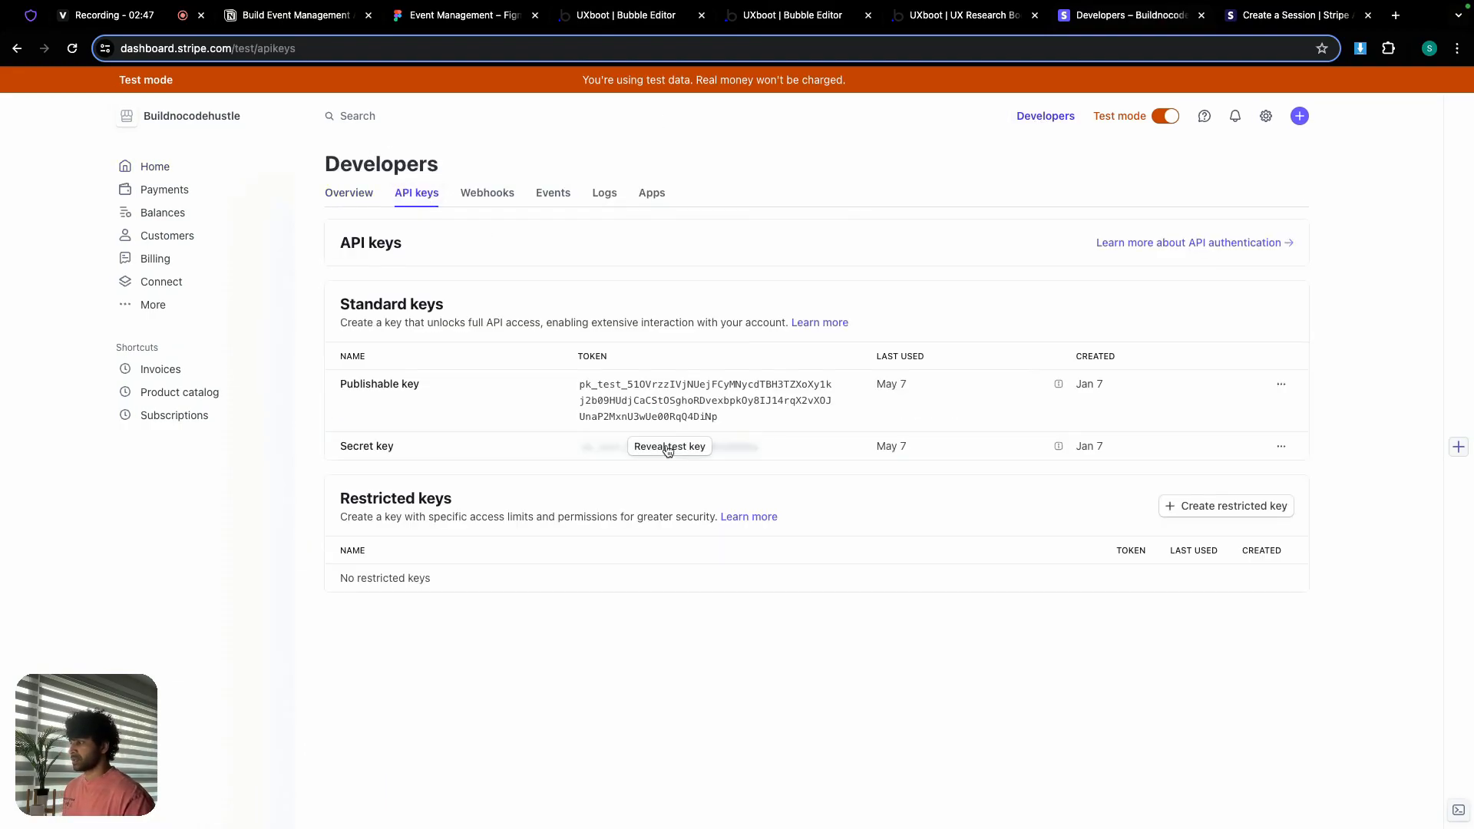
pyautogui.click(666, 450)
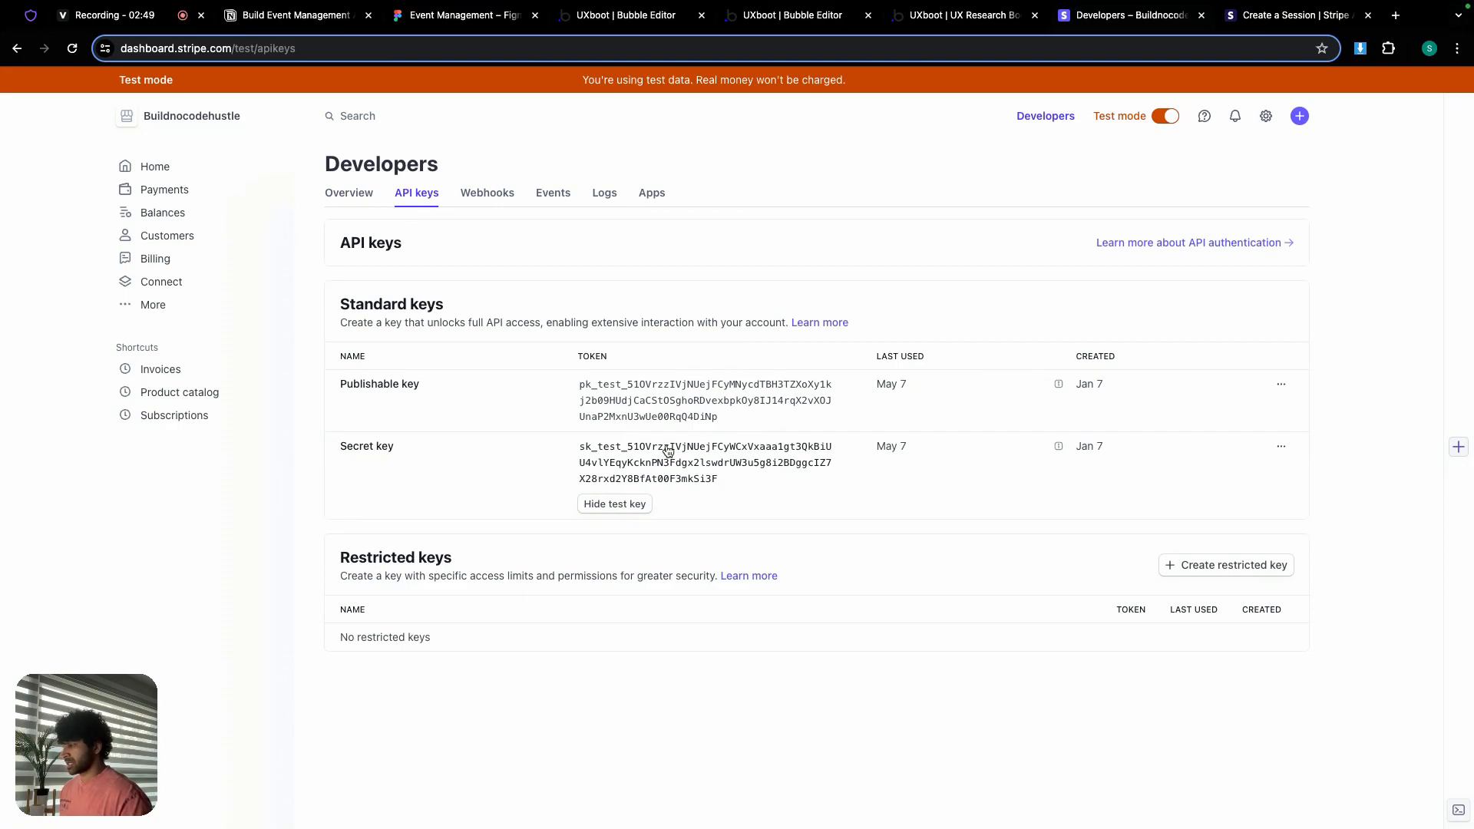
pyautogui.click(703, 460)
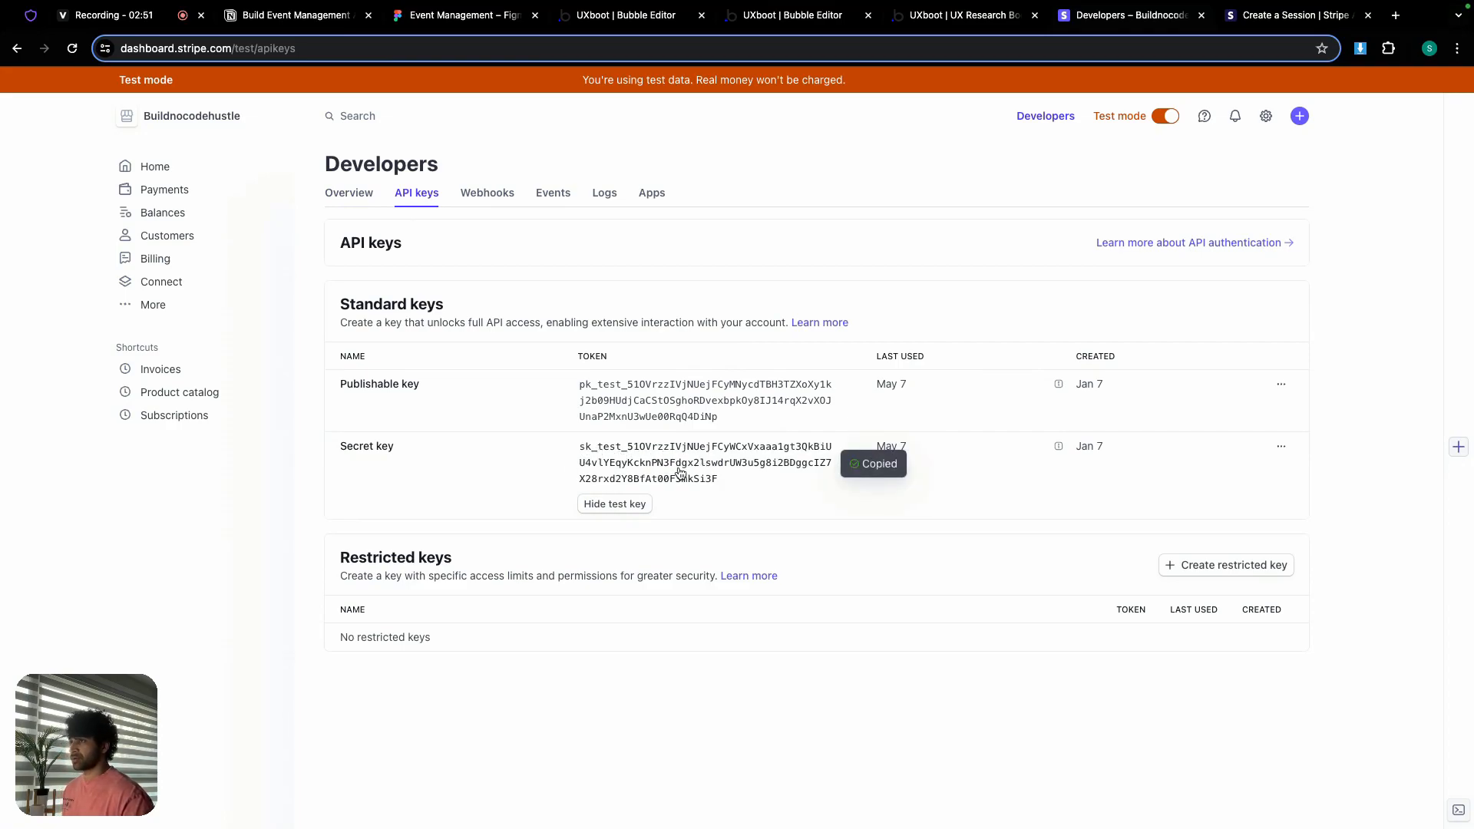
# Step: Paste the secret test key after 'Bearer' in the Stripe API's key value
pyautogui.click(609, 19)
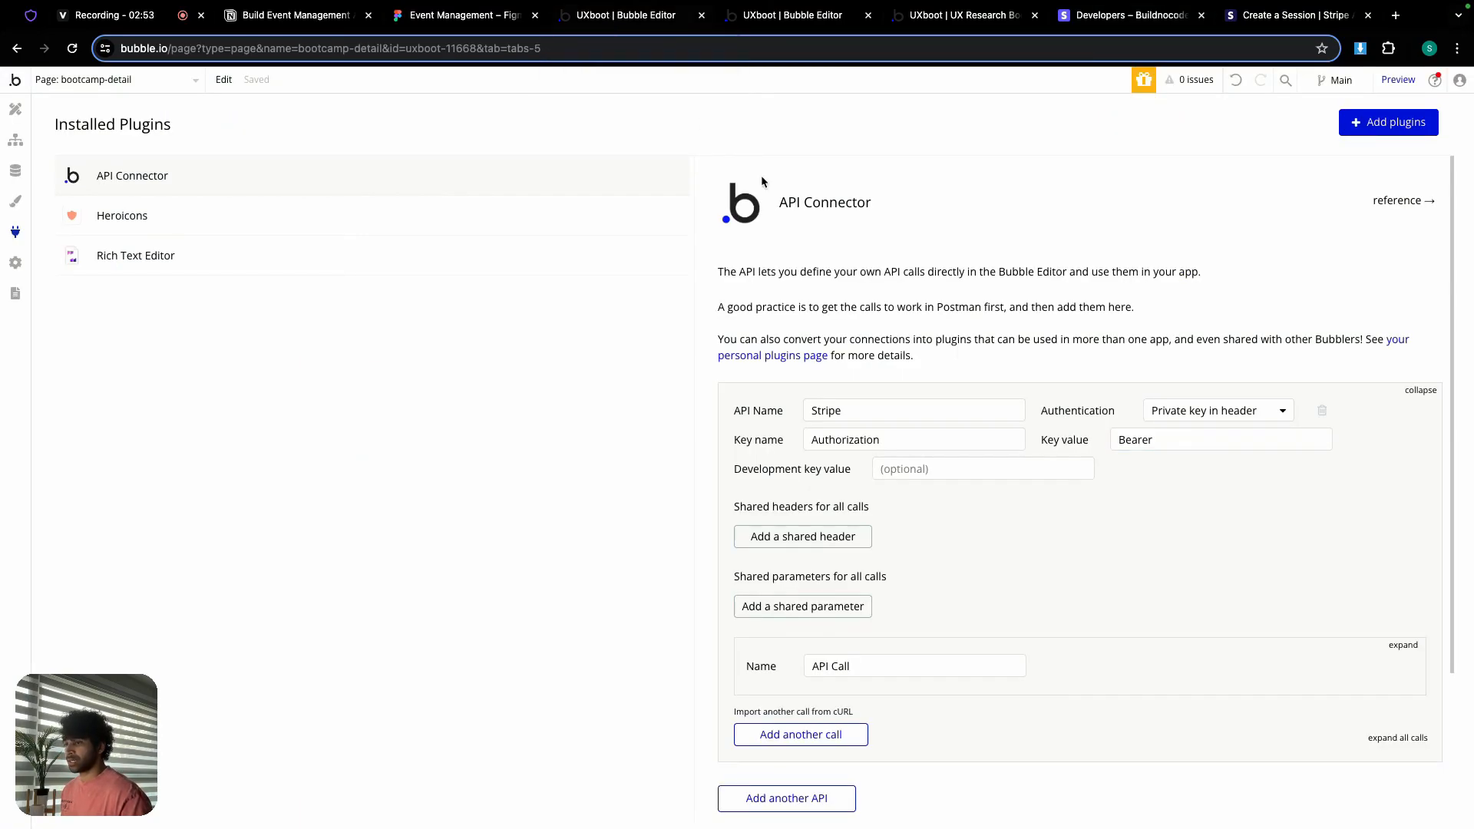
pyautogui.click(1158, 440)
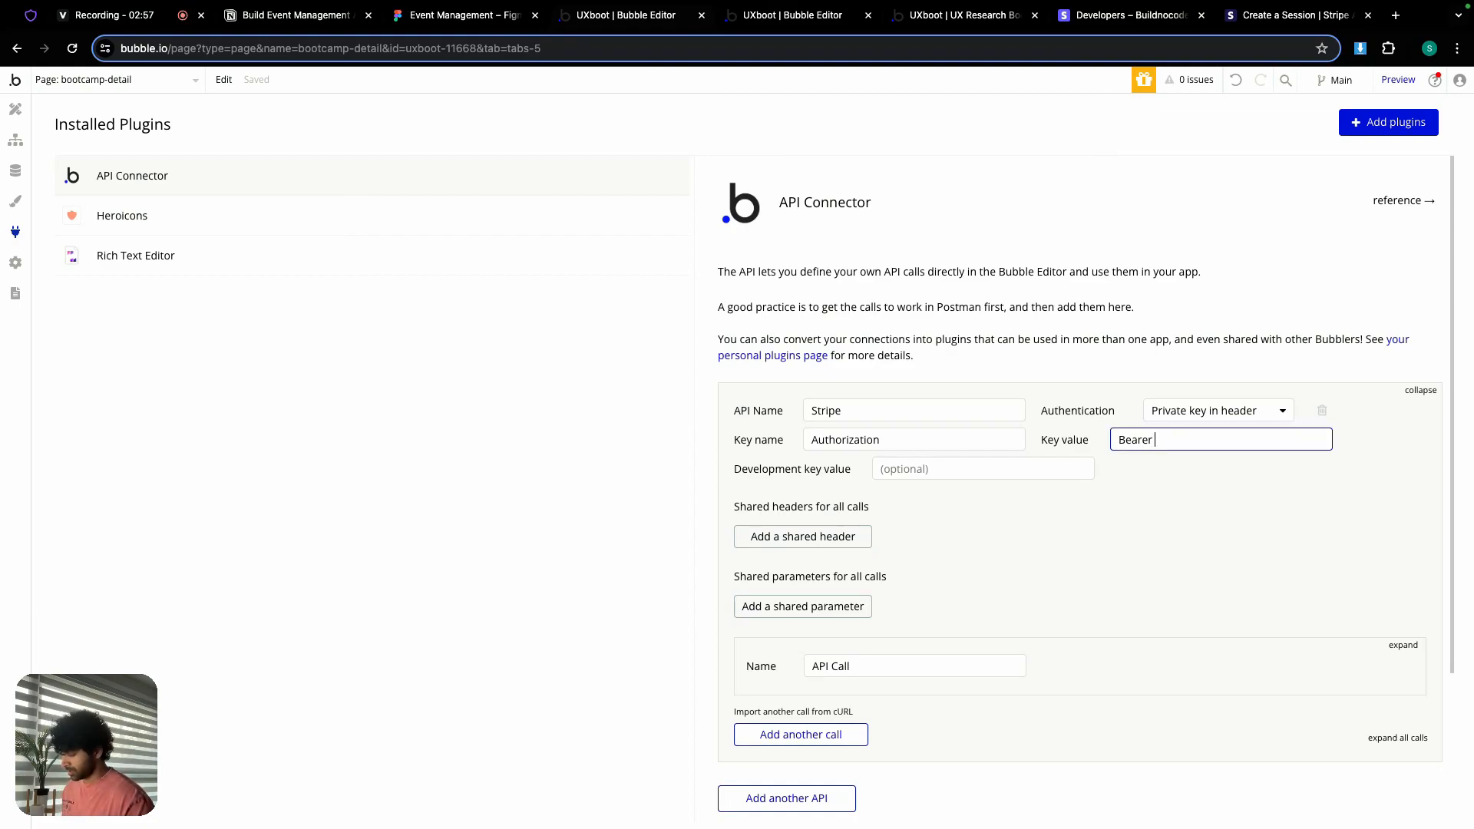
pyautogui.press('super+v')
pyautogui.click(1187, 467)
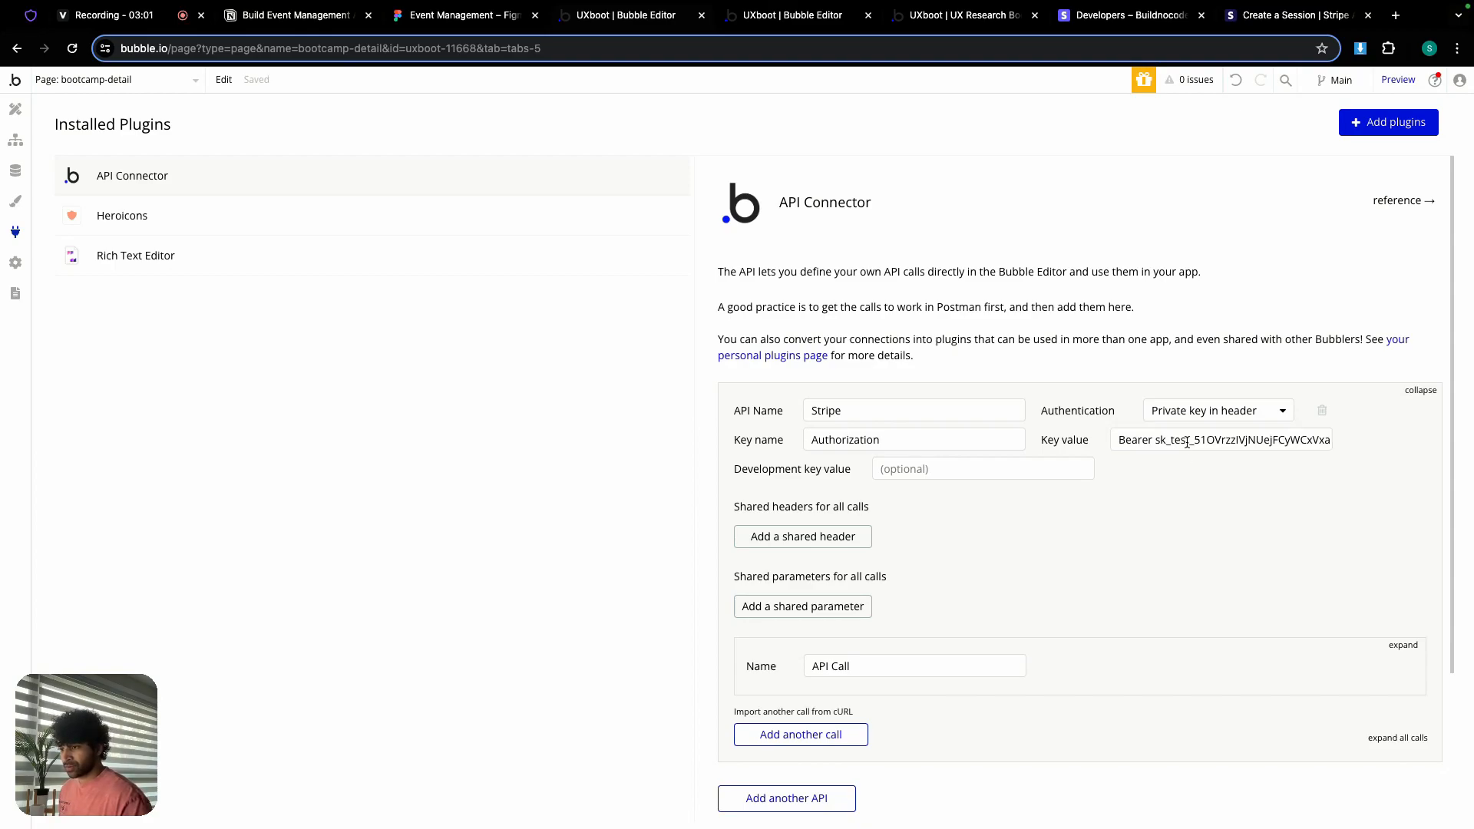
# Step: Copy the full Bearer key value into the development key value field
pyautogui.tripleClick(1187, 442)
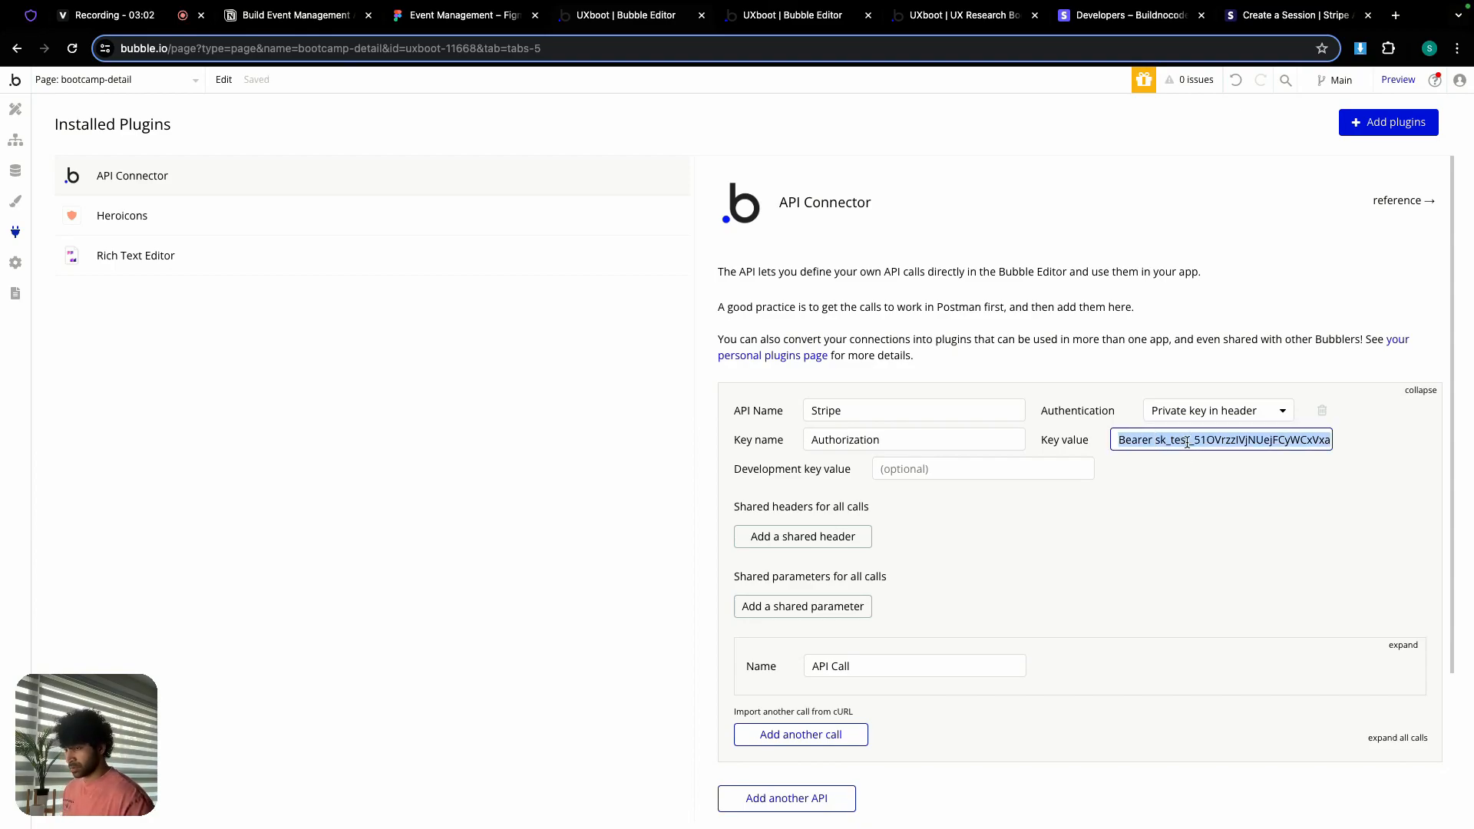
pyautogui.click(974, 469)
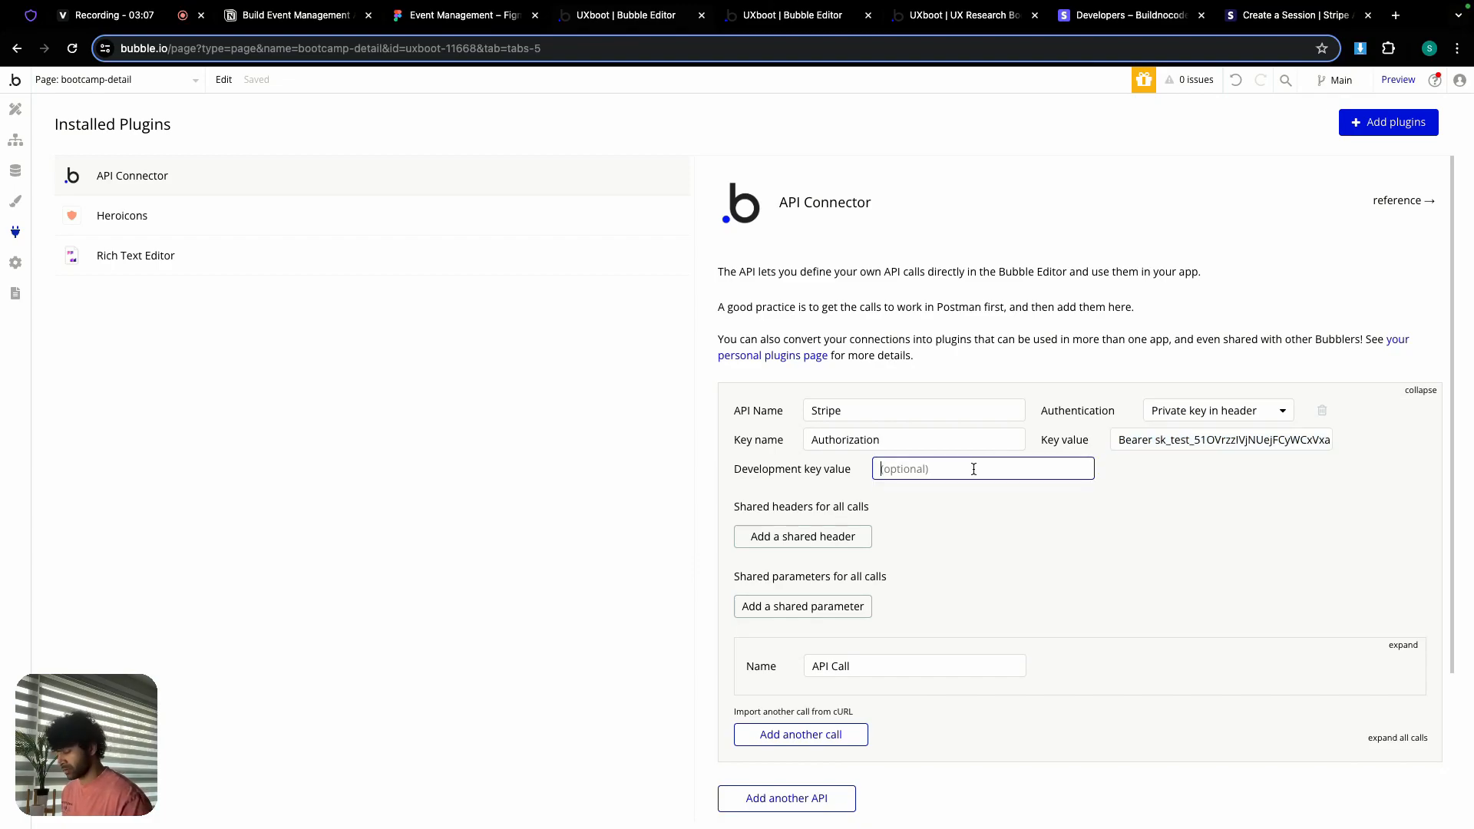
pyautogui.hotkey('ctrl', 'v')
pyautogui.click(1149, 487)
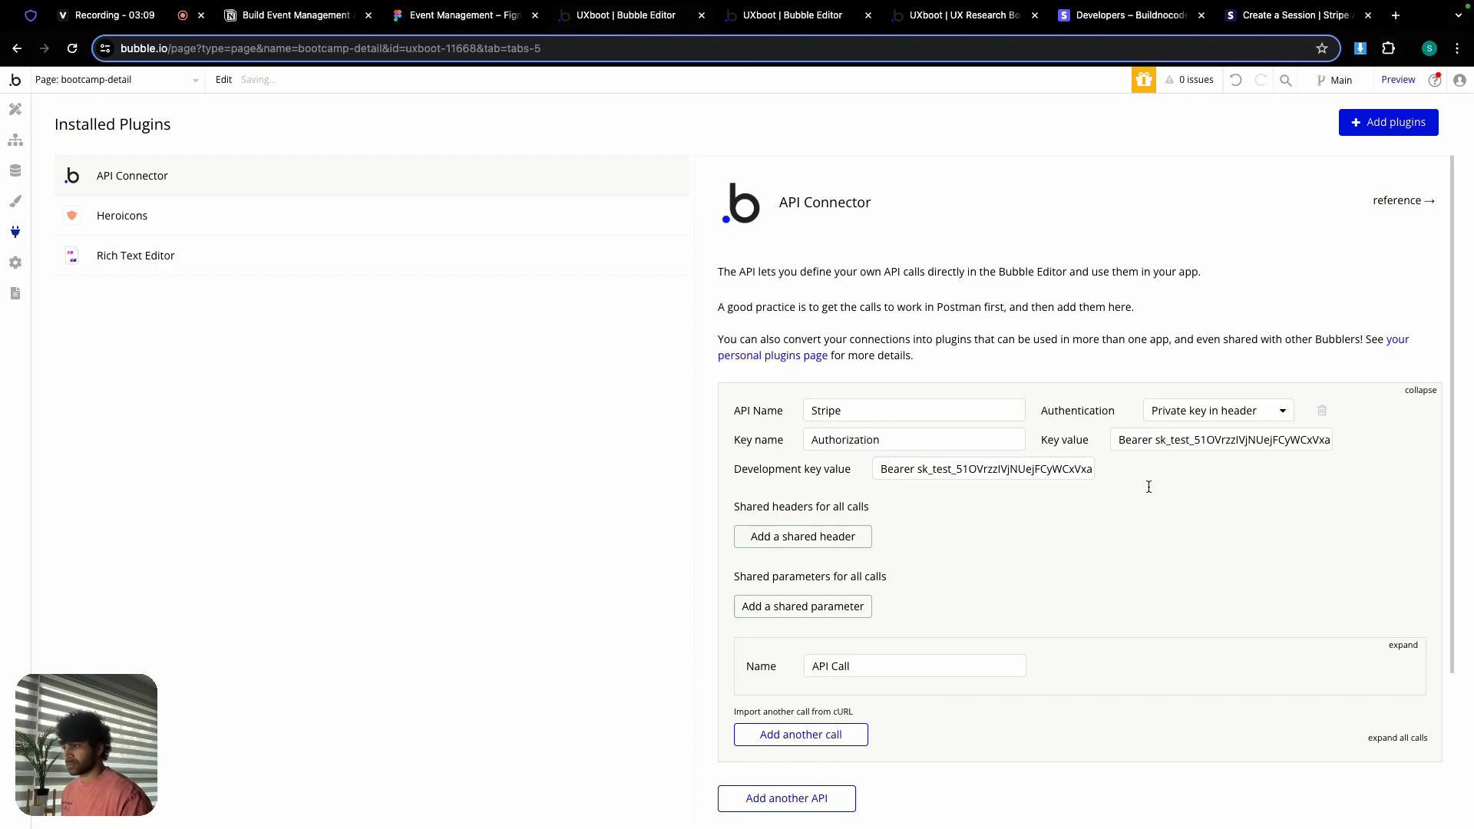
pyautogui.scroll(-1, 1141, 507)
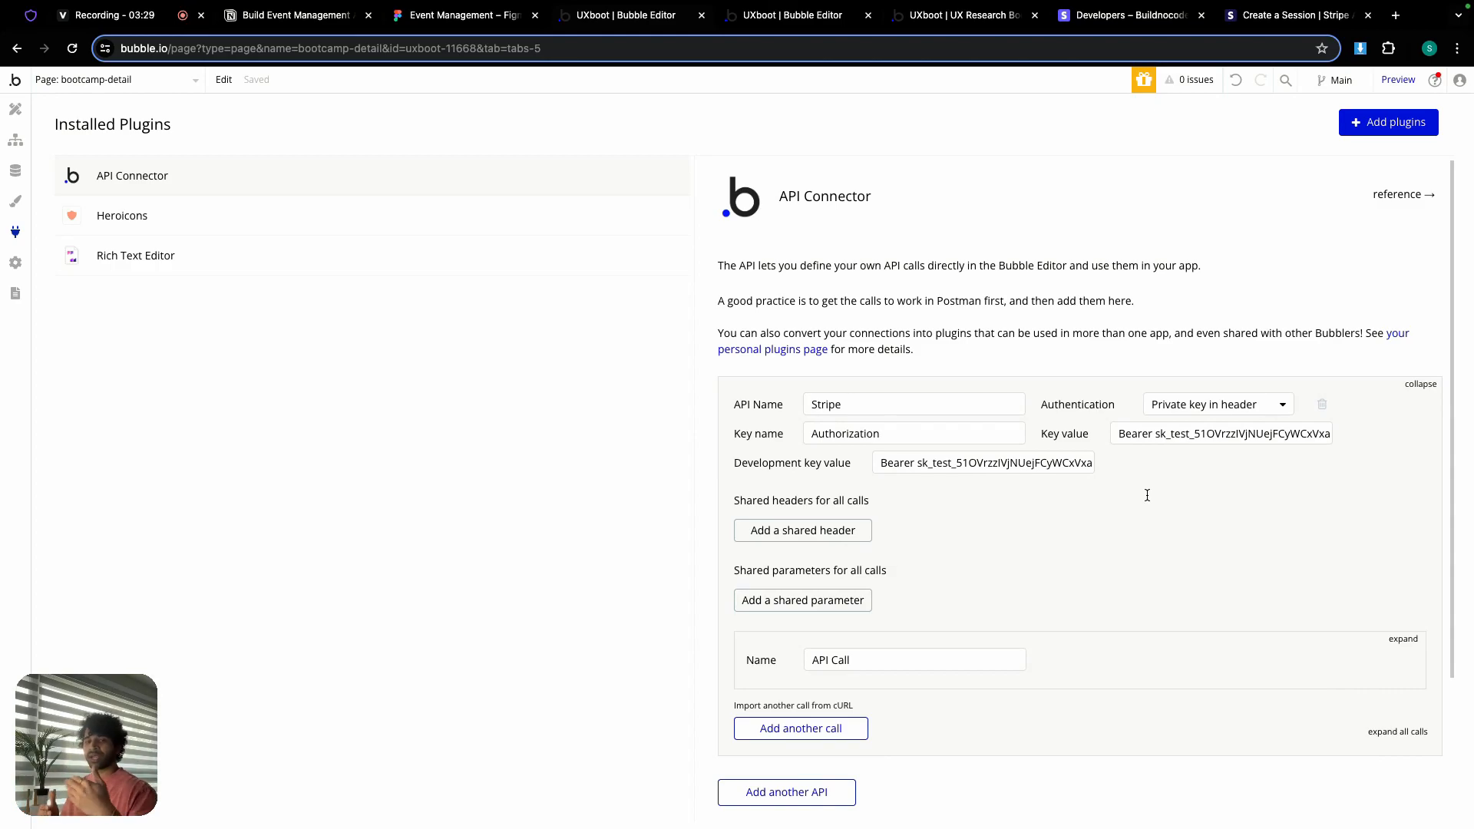
# Step: Rename the API call 'Stripe checkout', set Use as to Action and the method to POST
pyautogui.scroll(-3, 980, 563)
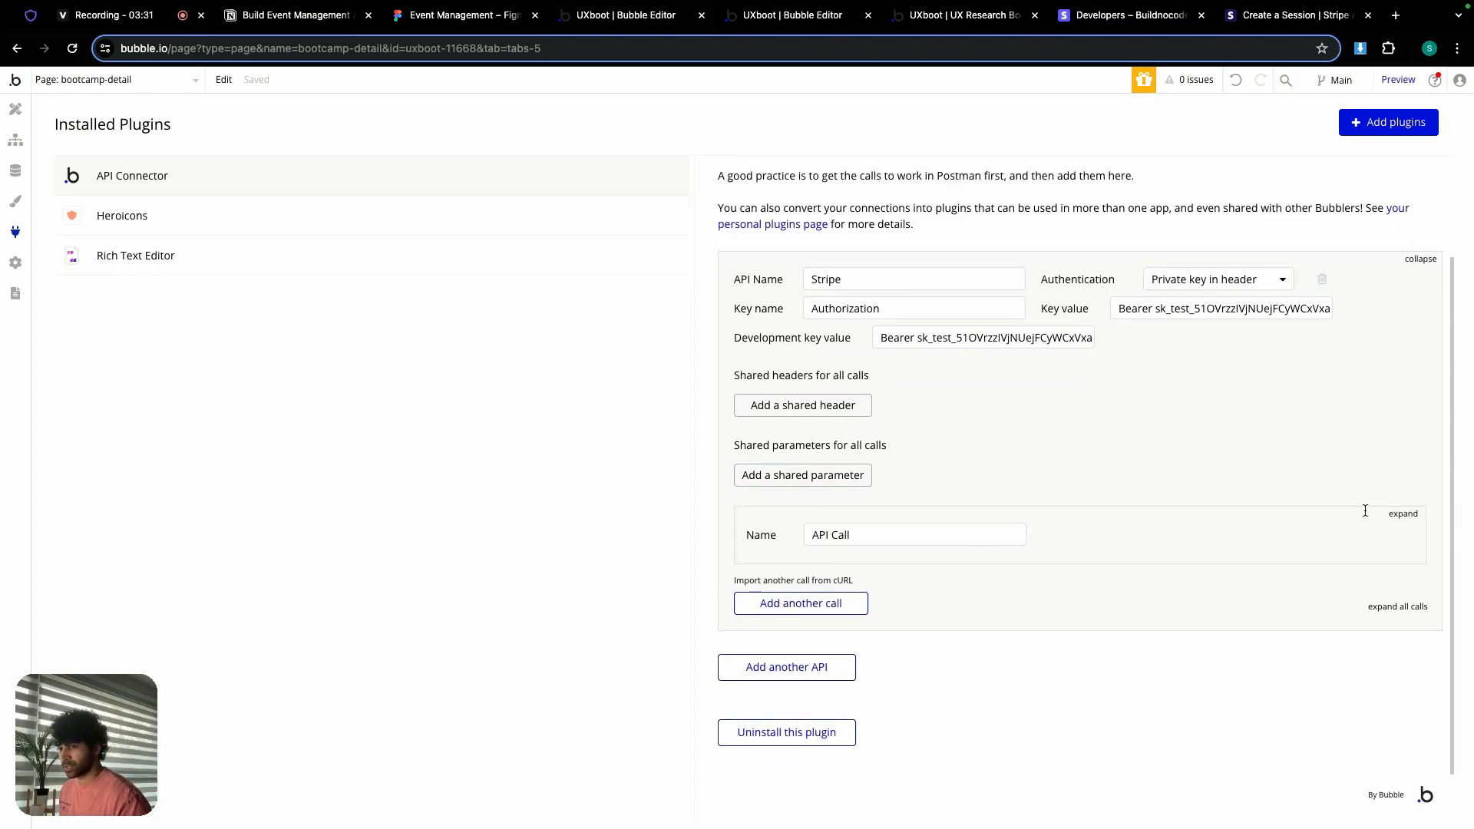
pyautogui.click(1403, 516)
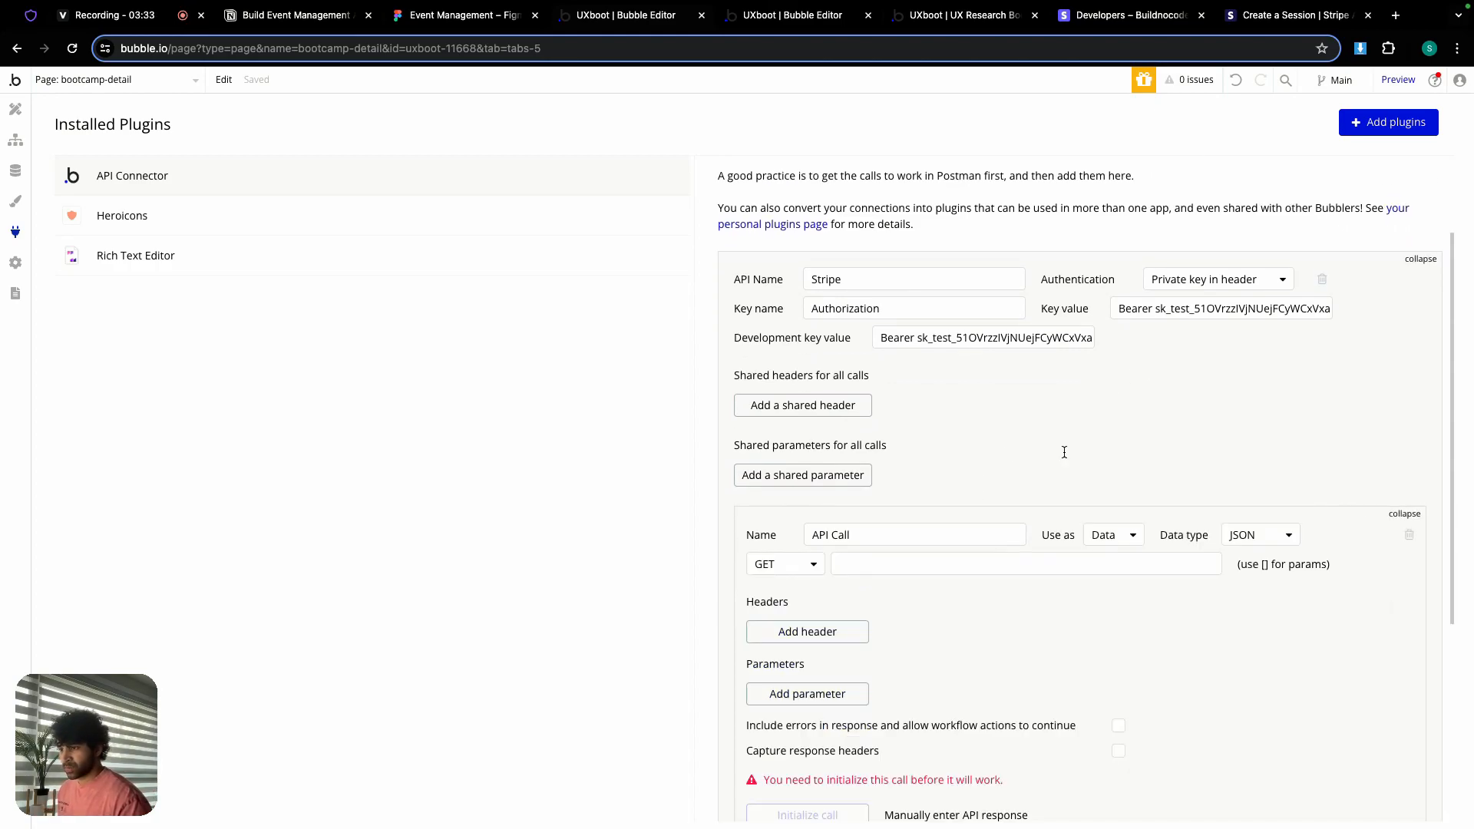
pyautogui.scroll(-2, 1064, 452)
pyautogui.tripleClick(873, 432)
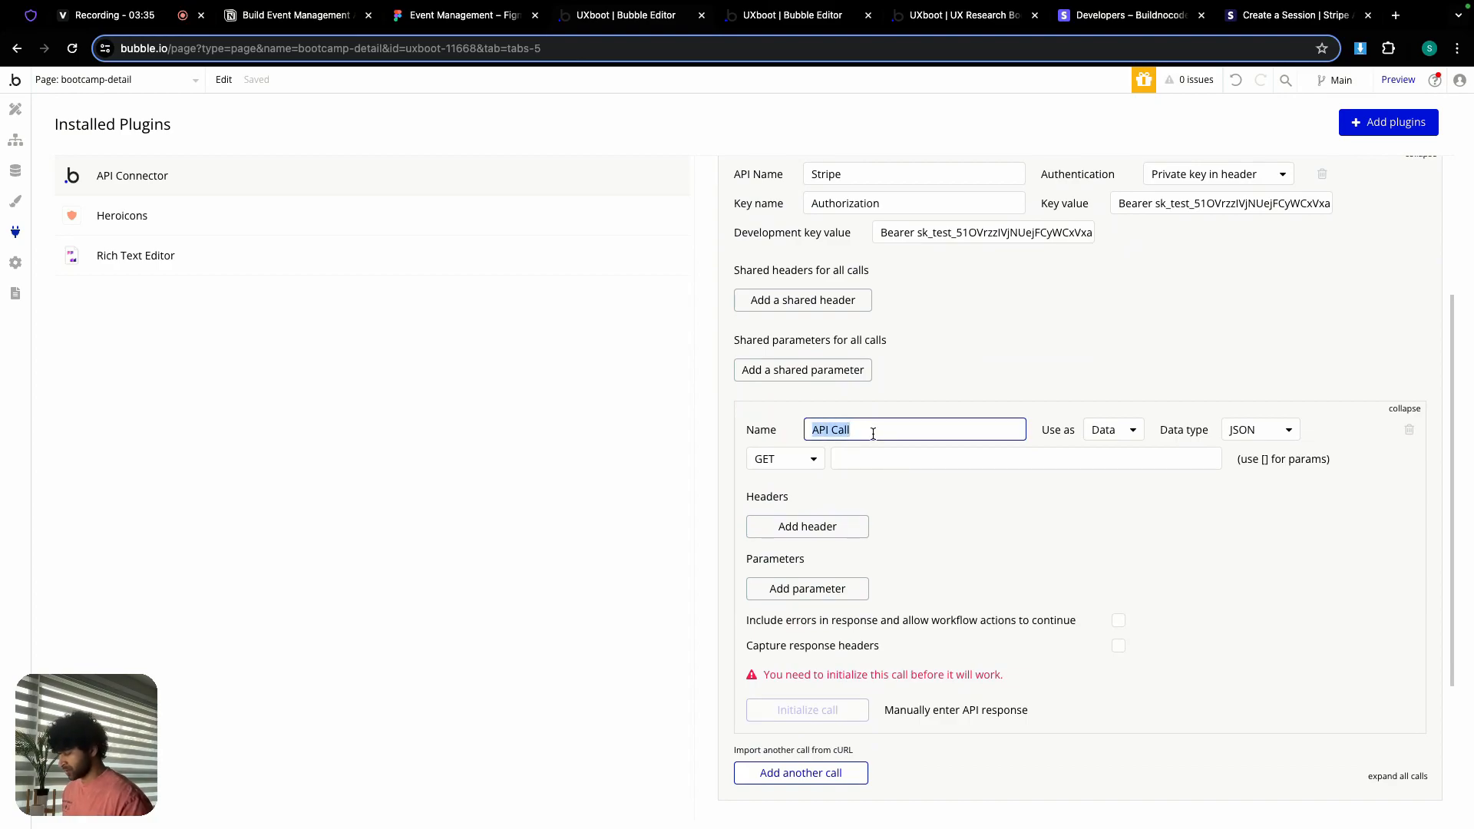
pyautogui.write('Stripe checkout')
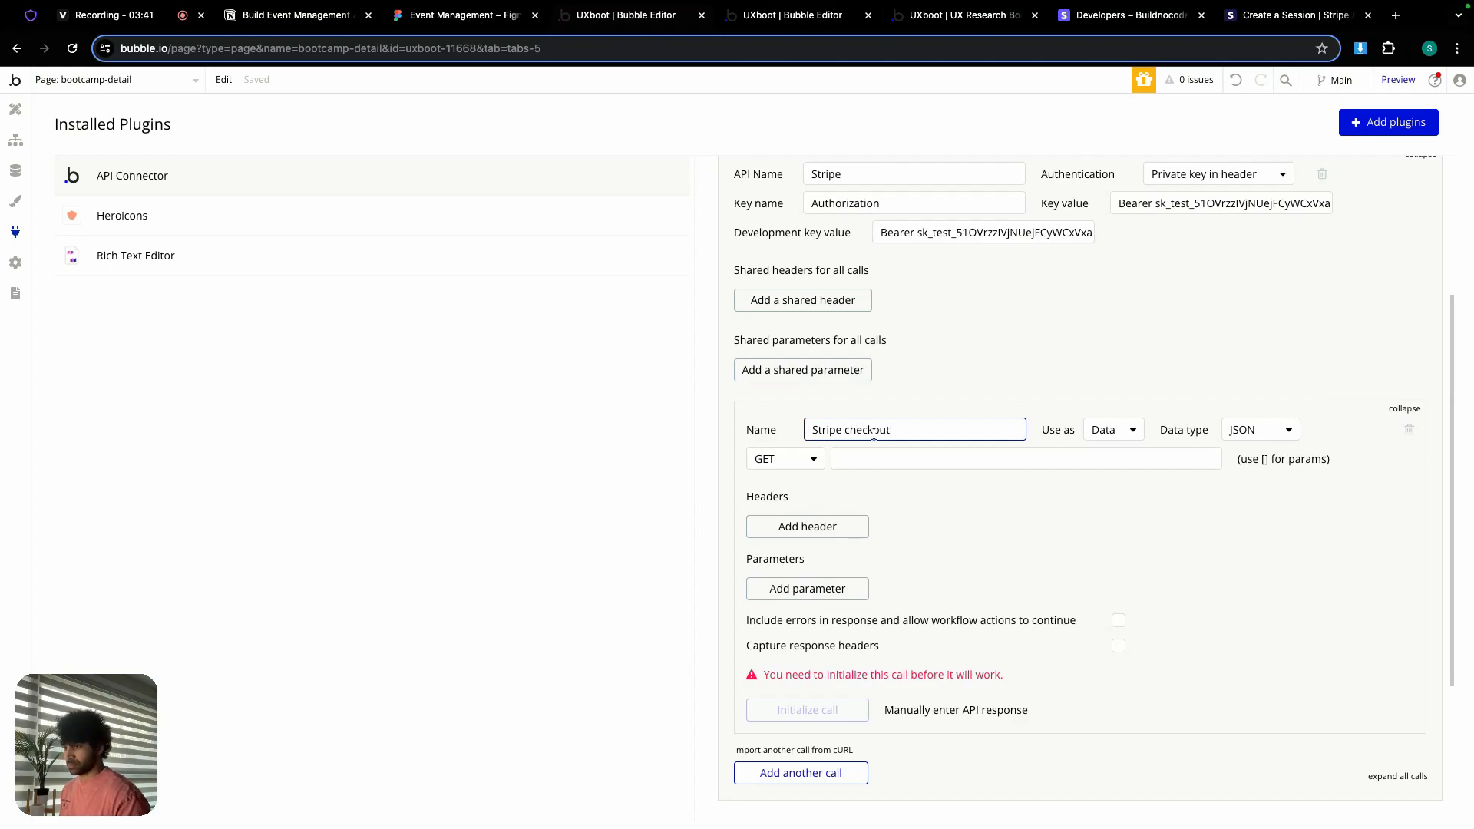
pyautogui.click(1122, 434)
pyautogui.click(1121, 474)
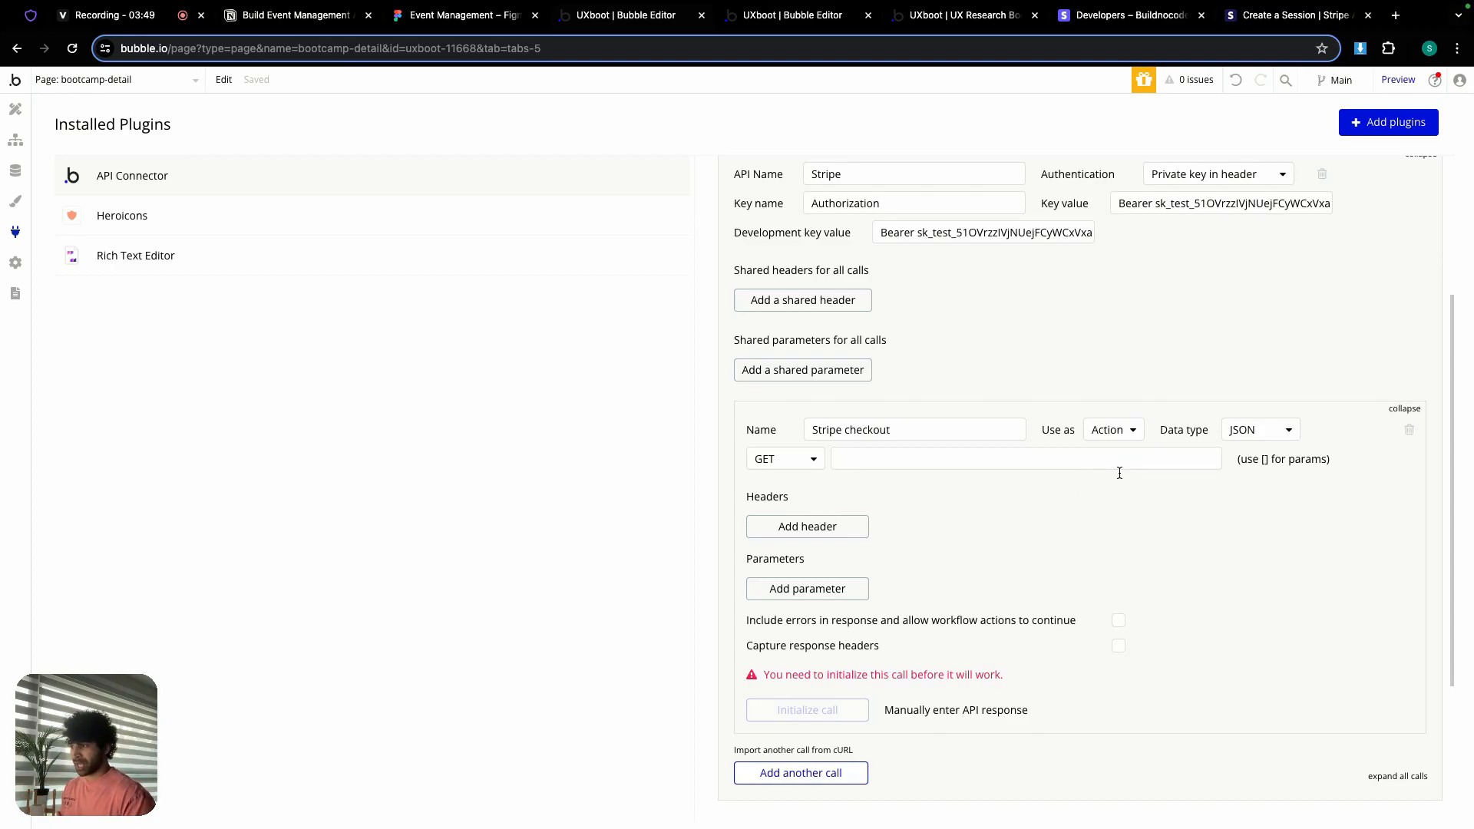
pyautogui.click(813, 467)
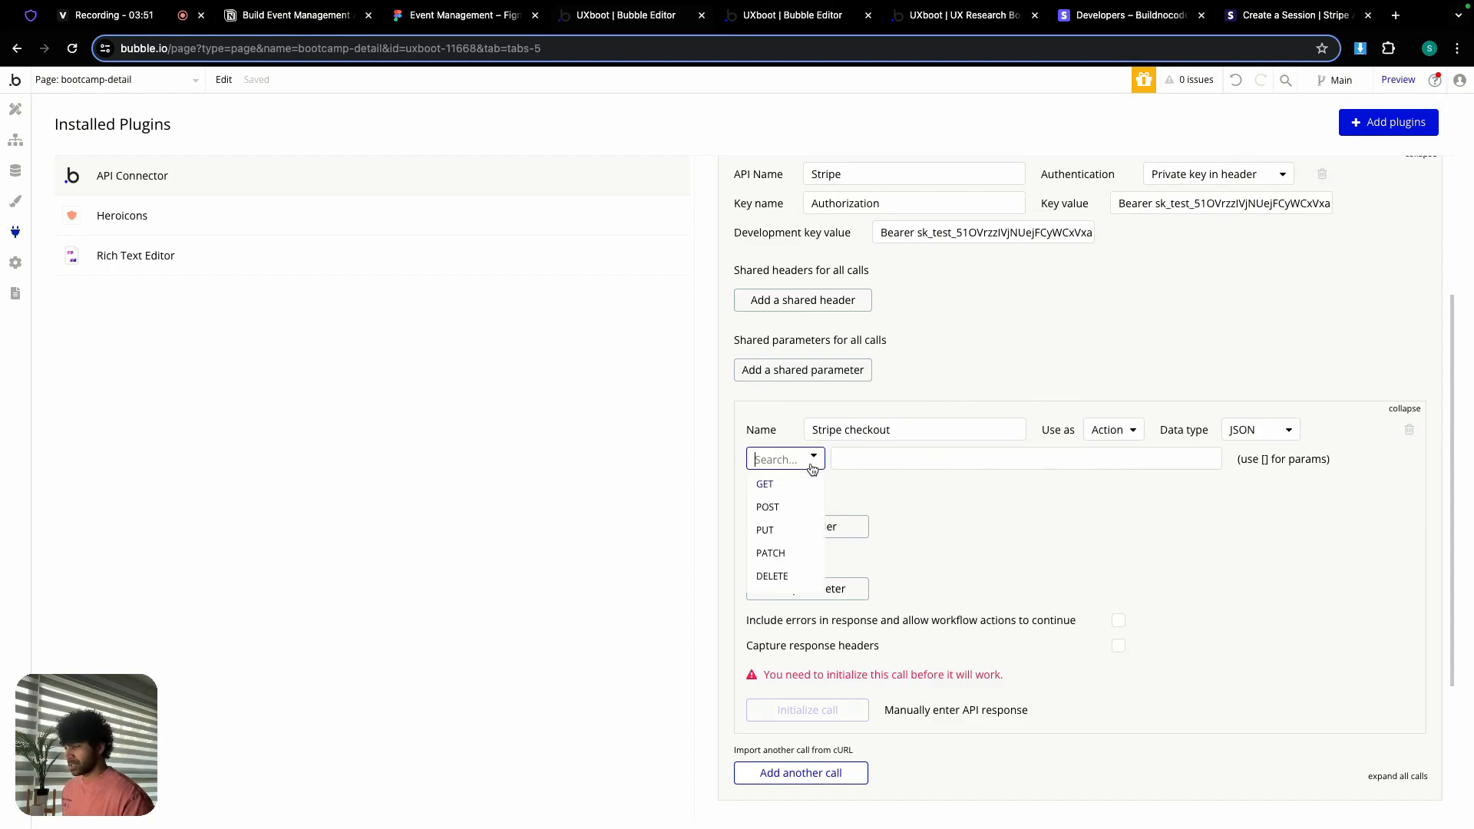
pyautogui.click(804, 506)
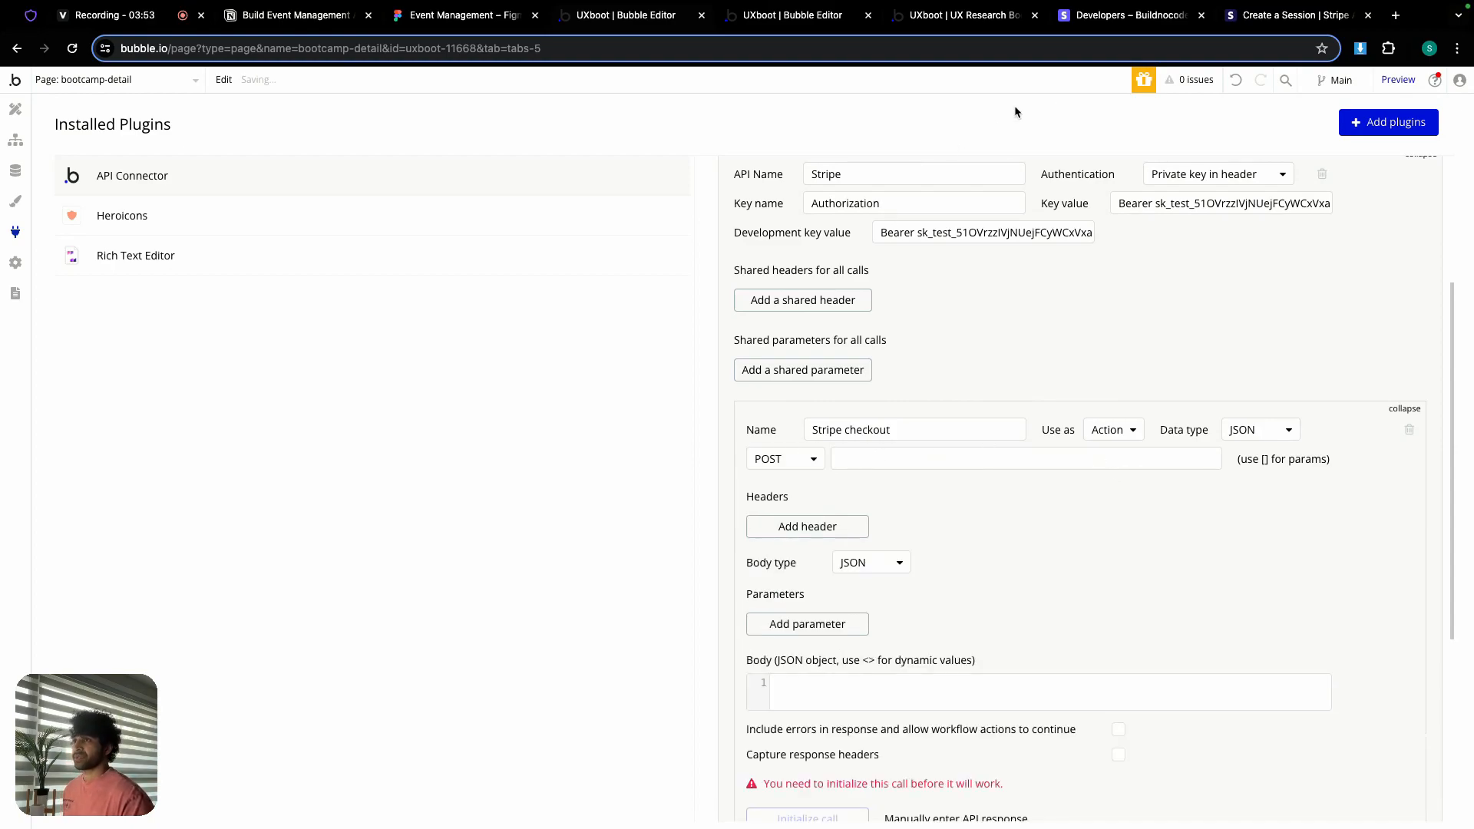
pyautogui.click(1272, 17)
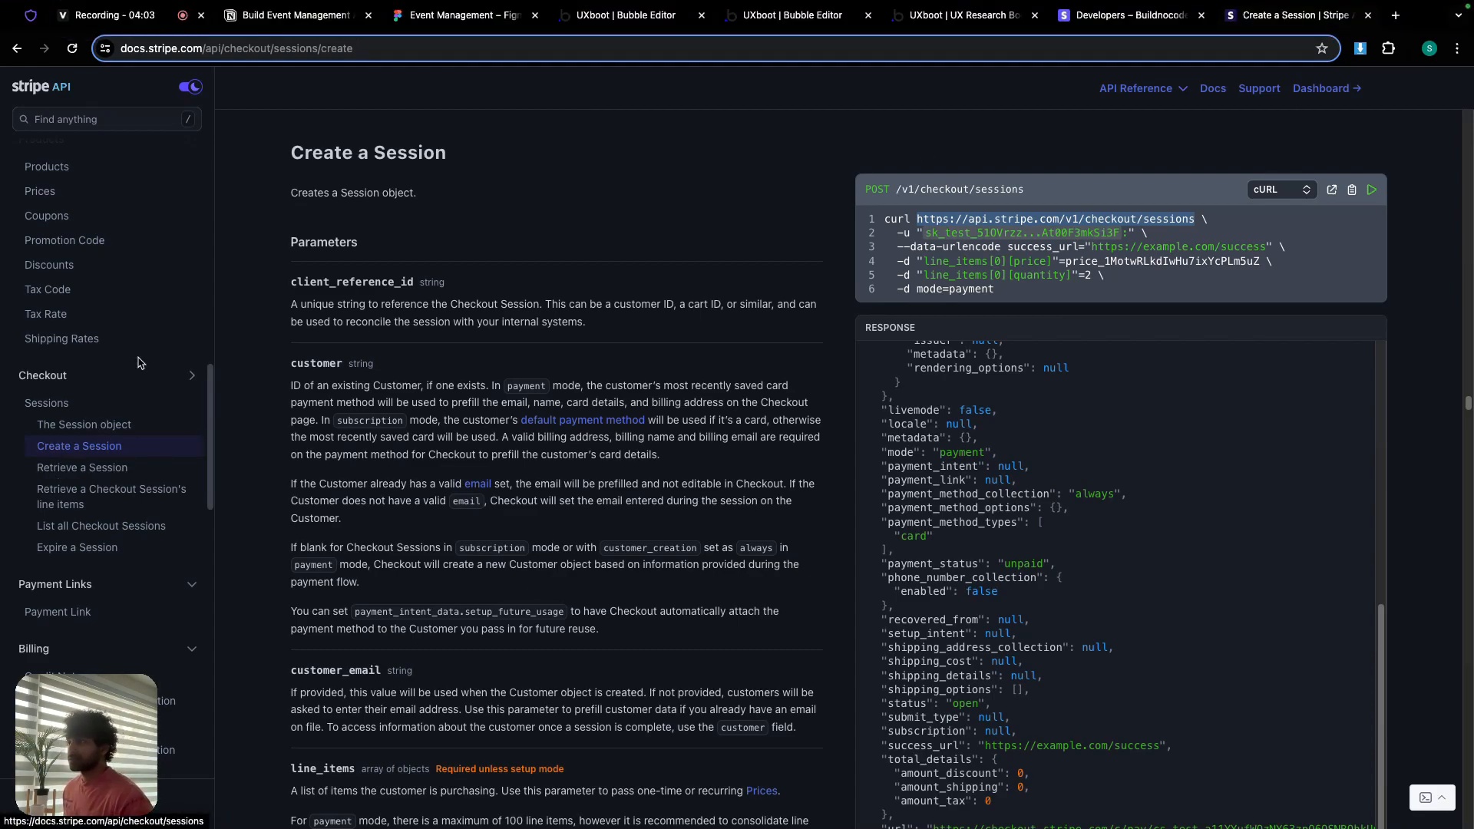
pyautogui.moveTo(917, 219); pyautogui.dragTo(1195, 220)
pyautogui.hotkey('ctrl', 'c')
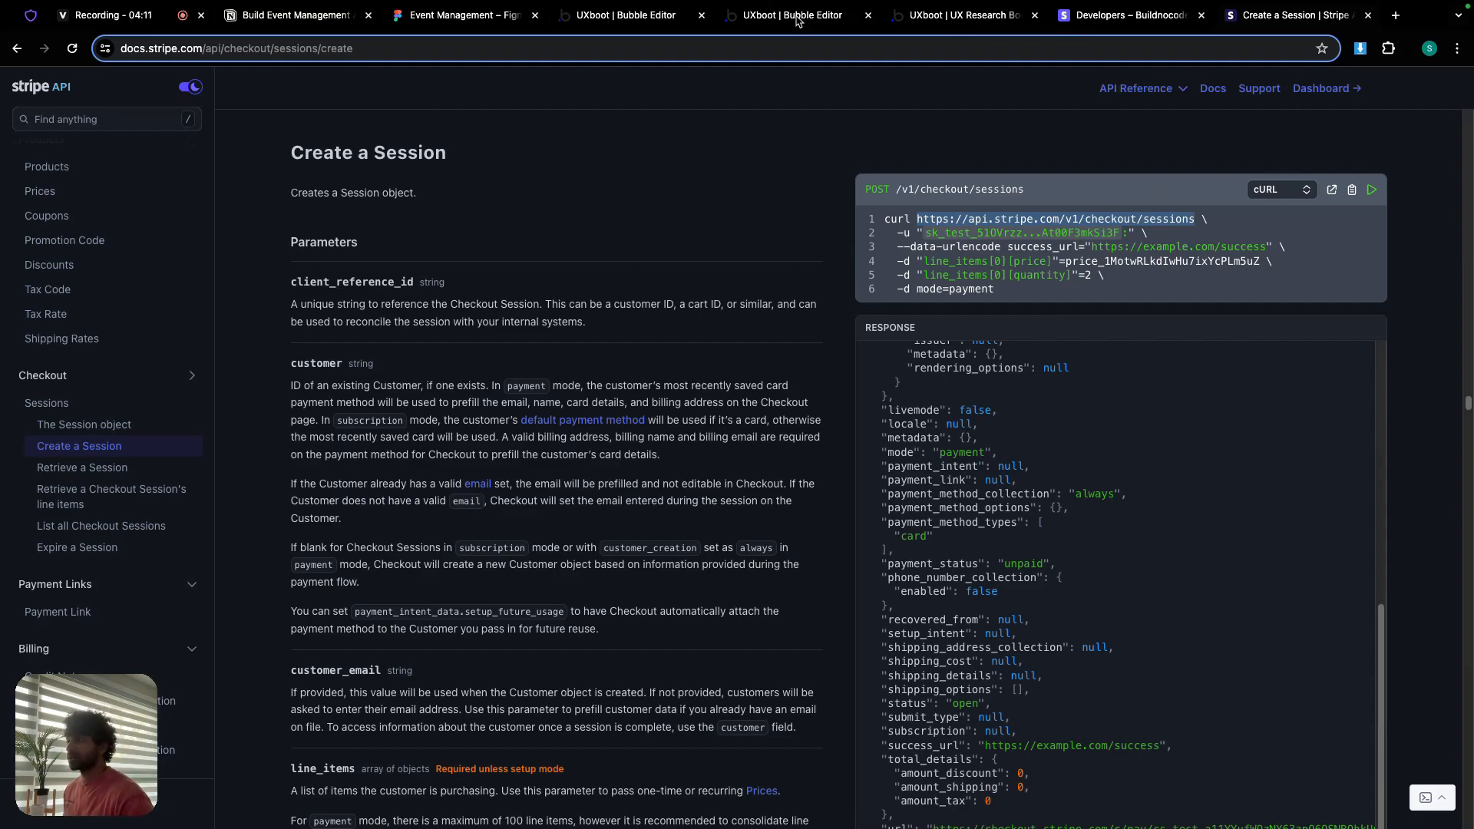
pyautogui.click(799, 21)
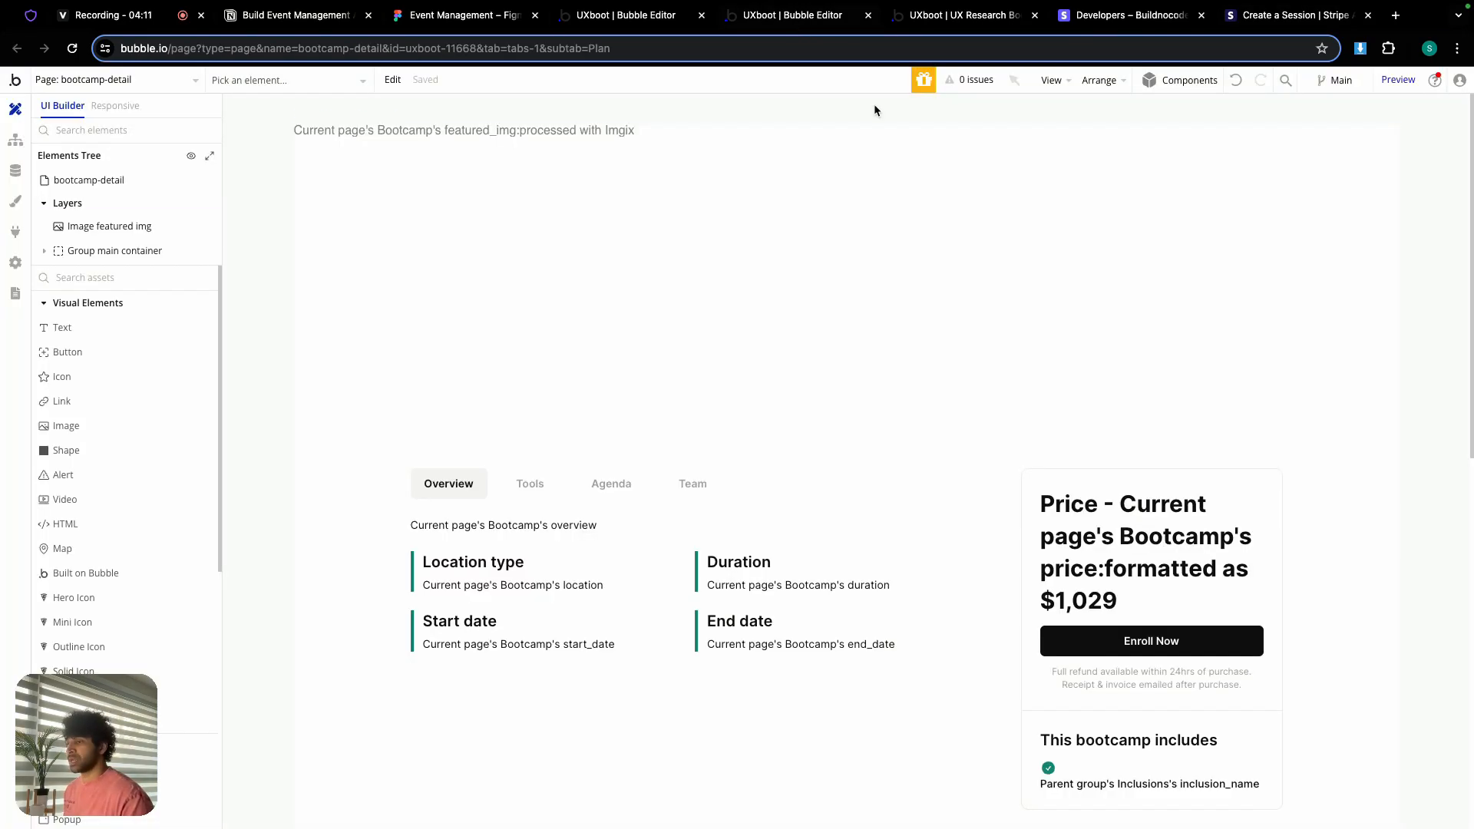
# Step: Paste the checkout sessions URL as the Stripe checkout call's POST endpoint
pyautogui.click(944, 19)
pyautogui.click(655, 22)
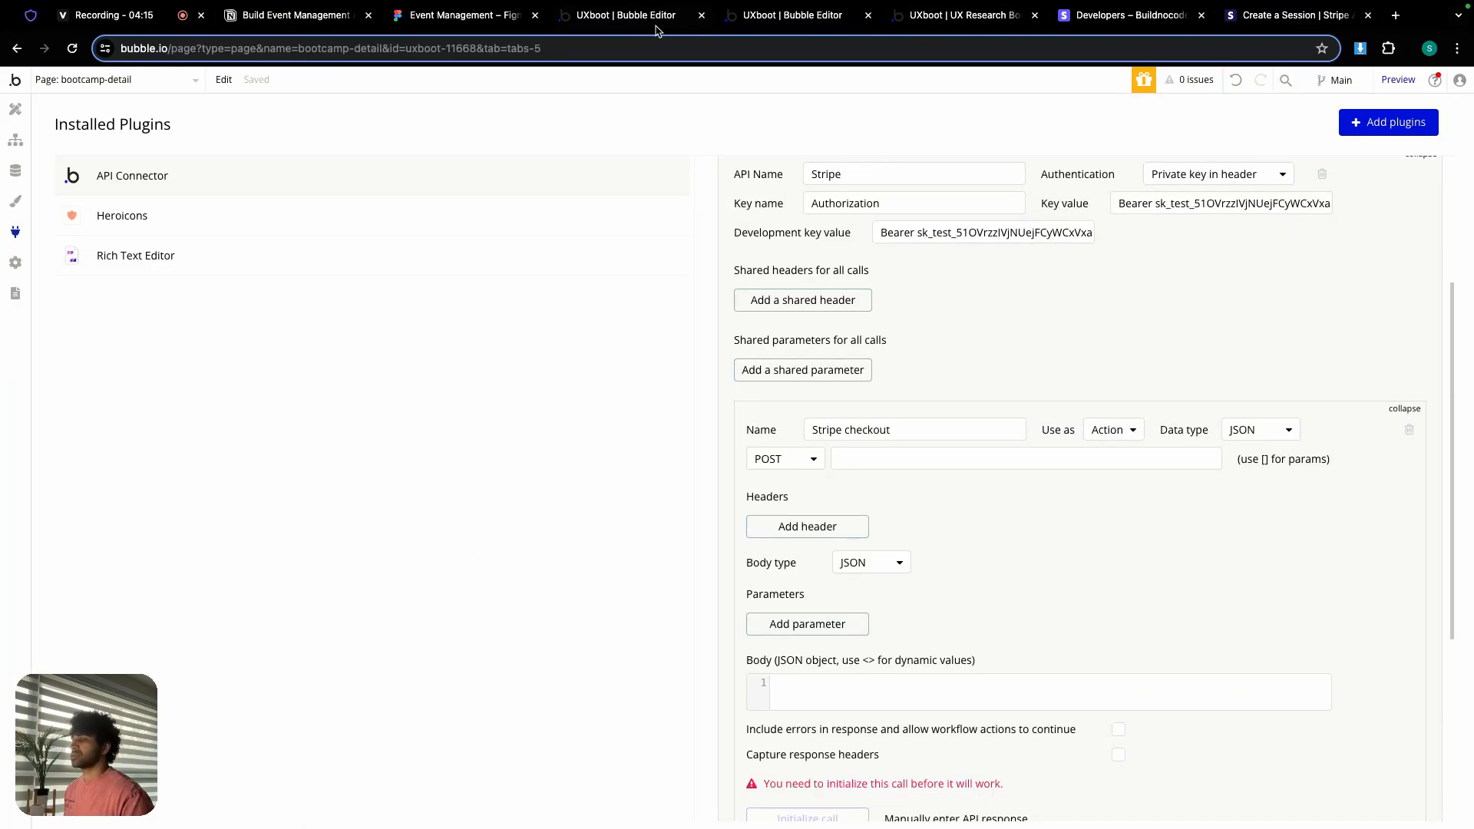
pyautogui.click(895, 458)
pyautogui.hotkey('ctrl', 'v')
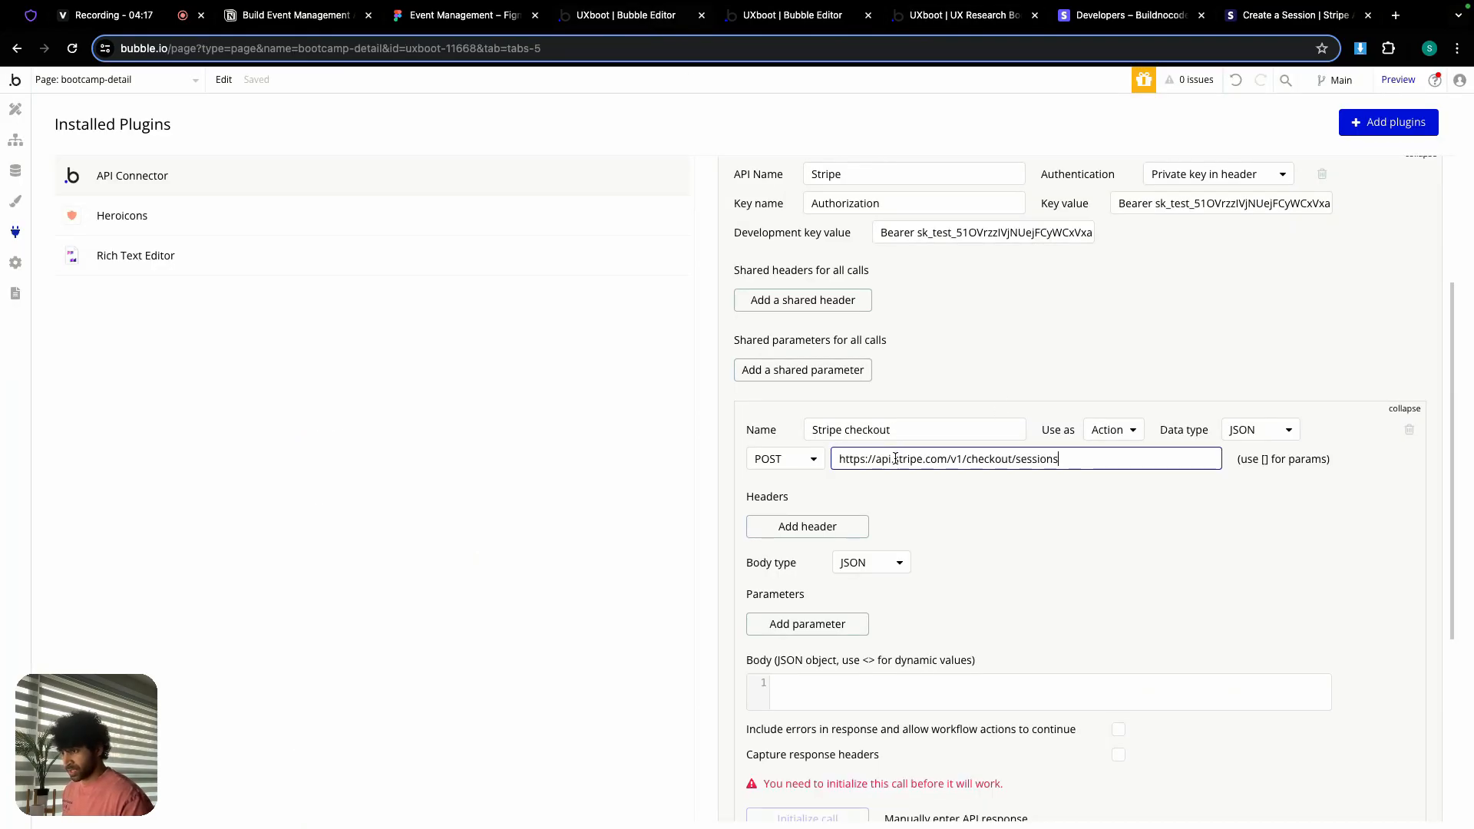
pyautogui.scroll(-1, 918, 494)
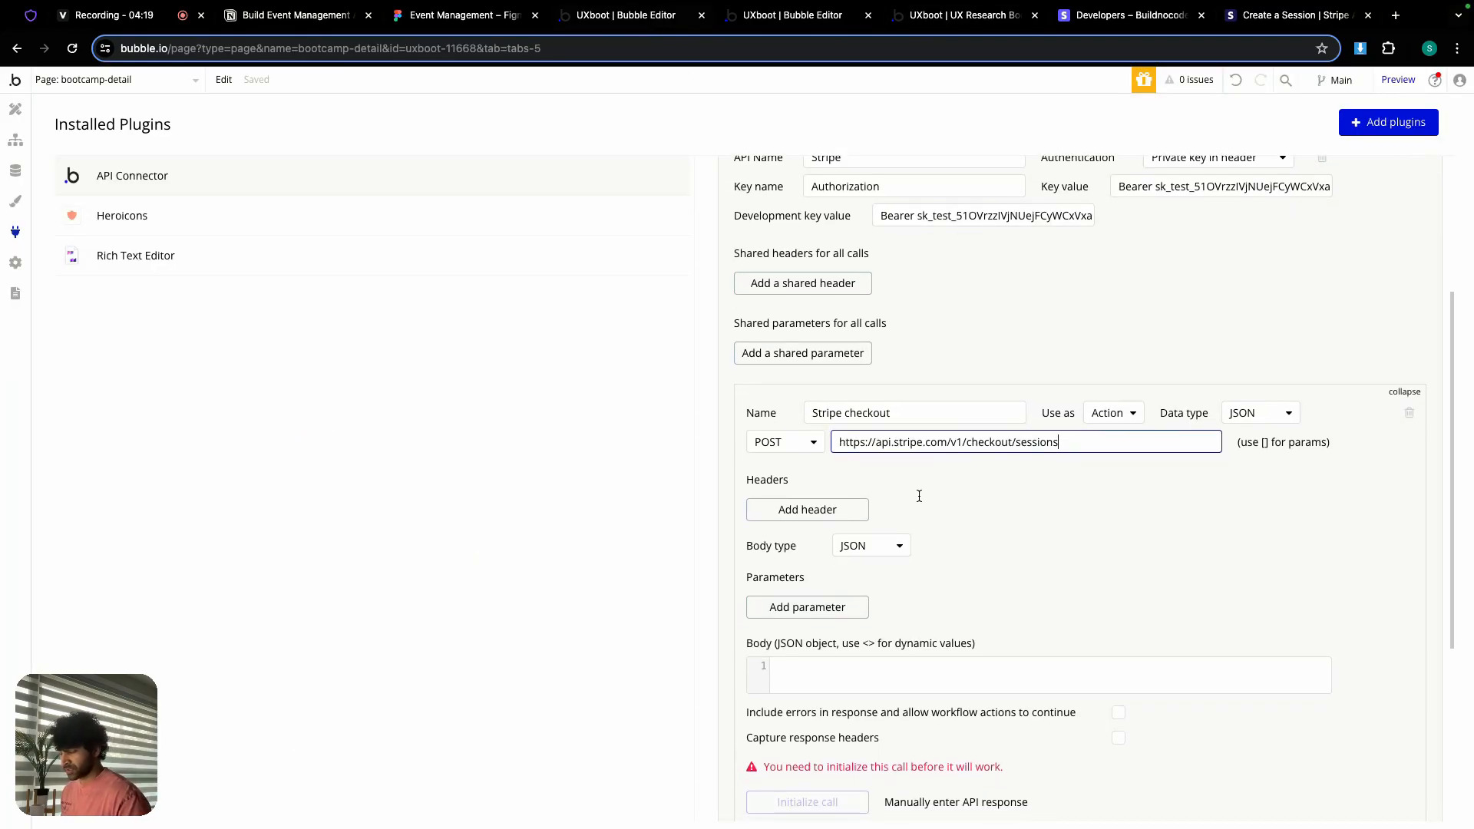
# Step: Add a querystring parameter mode = payment, copying both words from the checkout notes
pyautogui.click(839, 608)
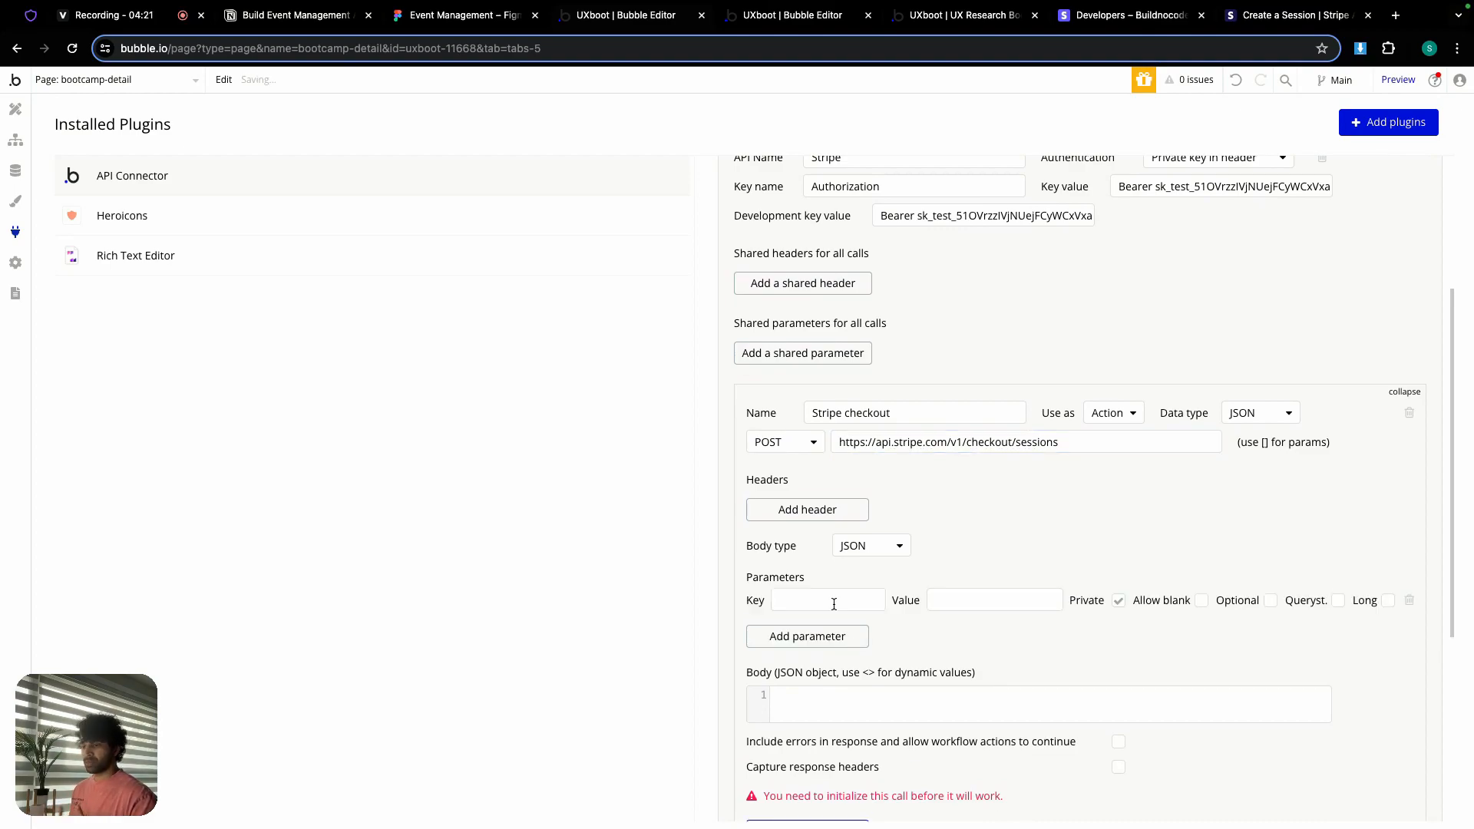
pyautogui.click(292, 19)
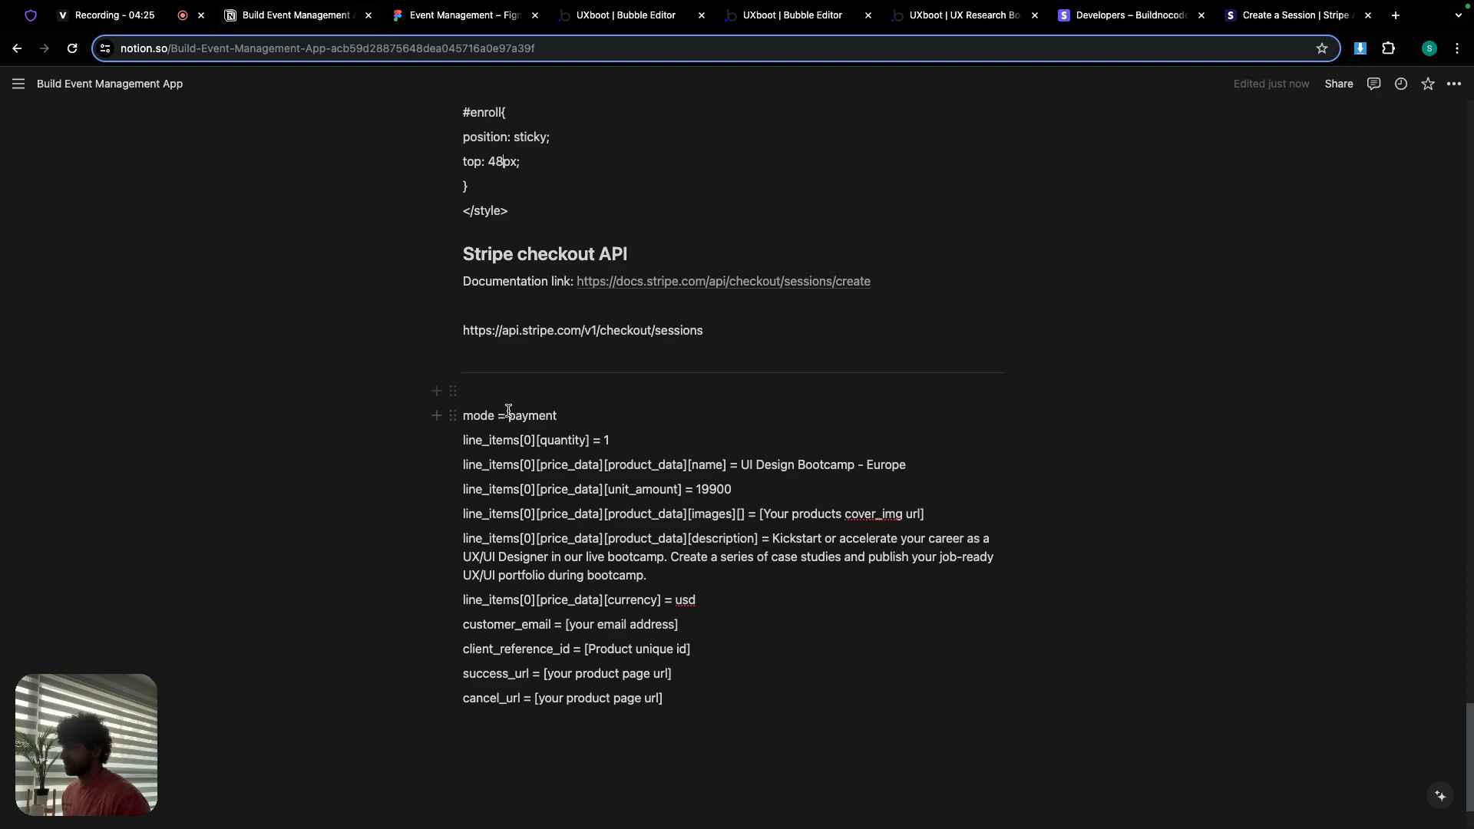
pyautogui.doubleClick(477, 414)
pyautogui.press('super+c')
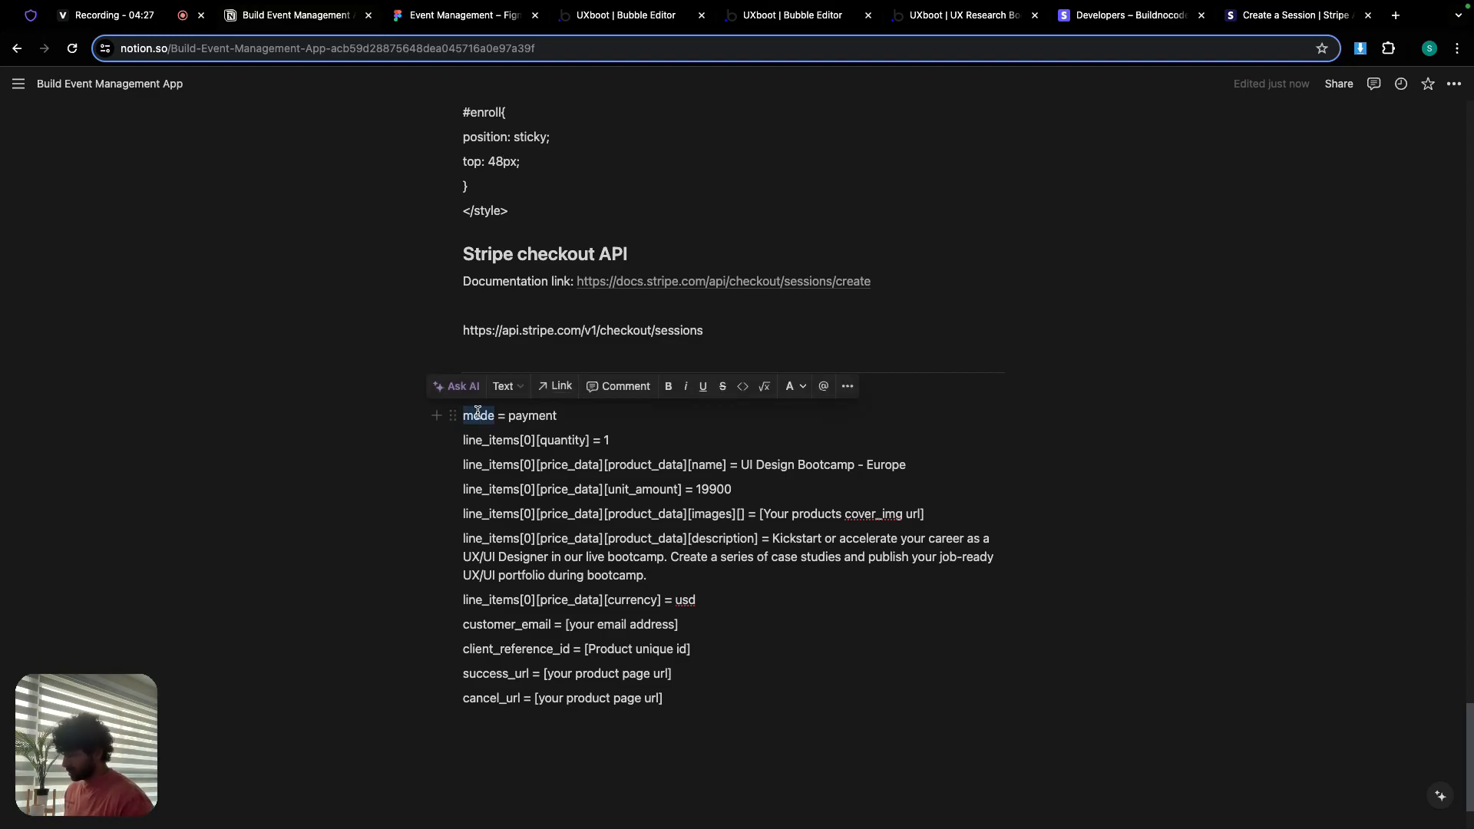
pyautogui.click(662, 23)
pyautogui.click(778, 601)
pyautogui.press('super+v')
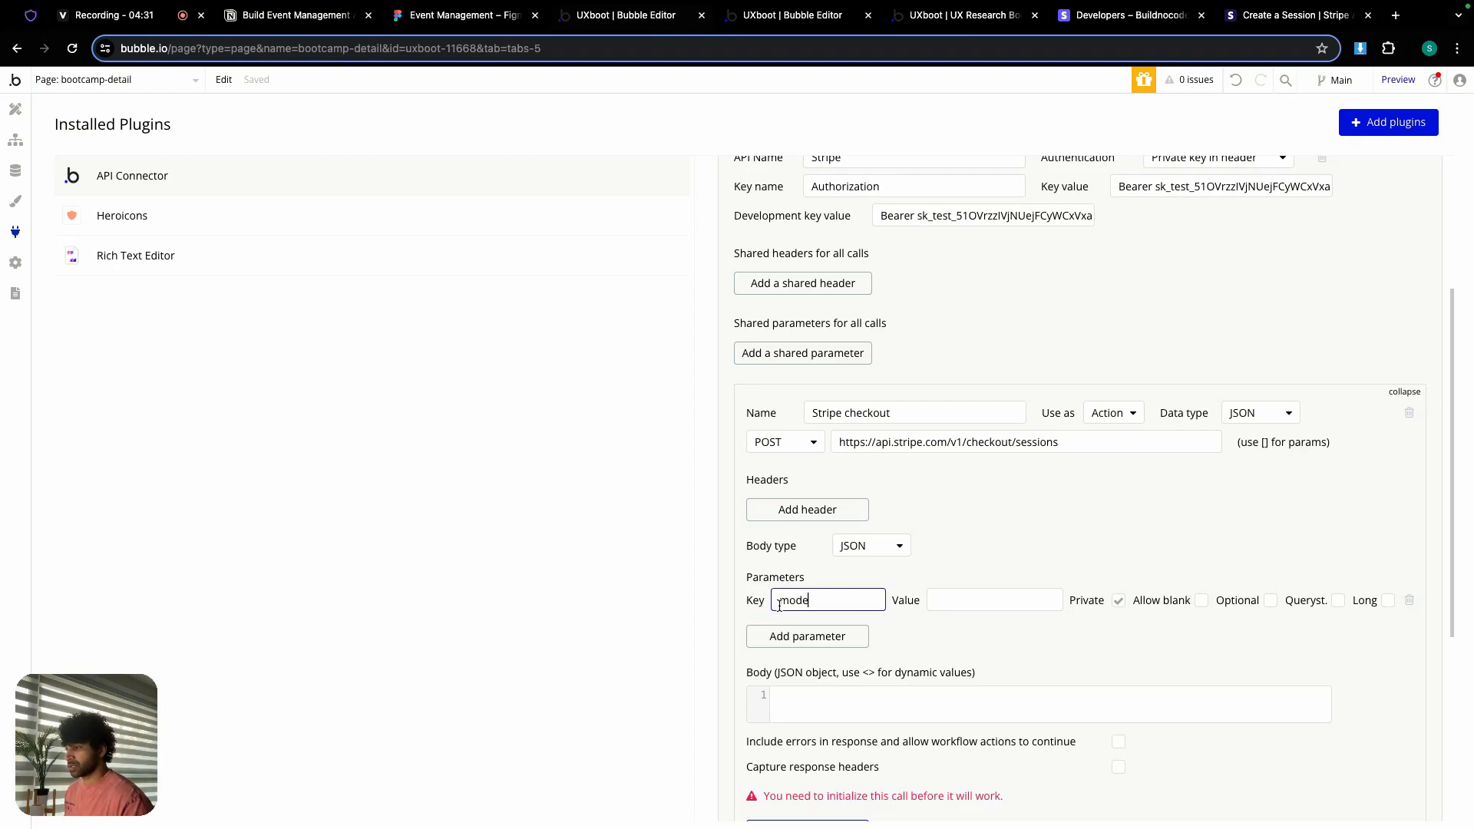
pyautogui.click(297, 15)
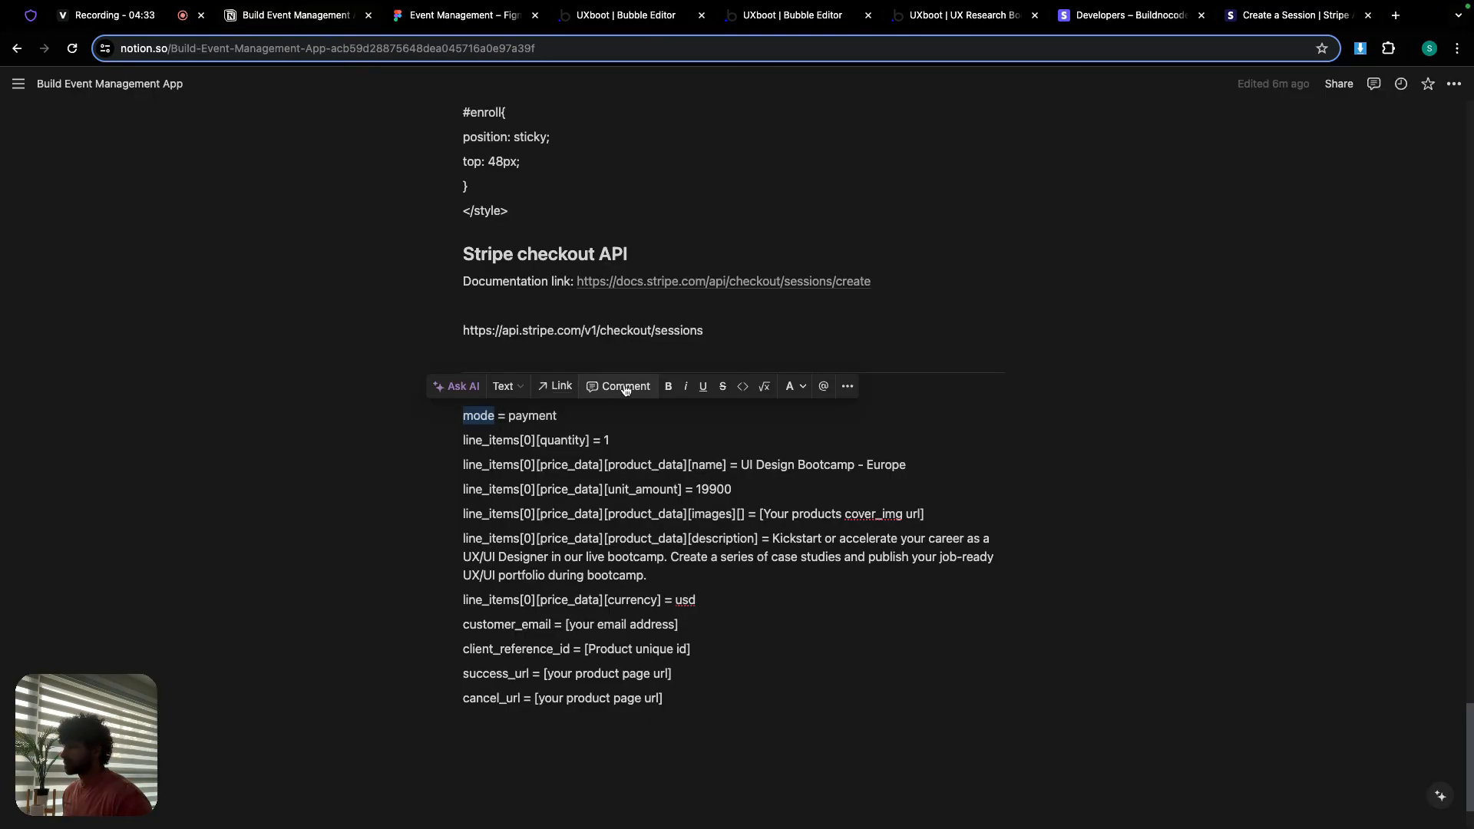
pyautogui.doubleClick(537, 415)
pyautogui.press('super+c')
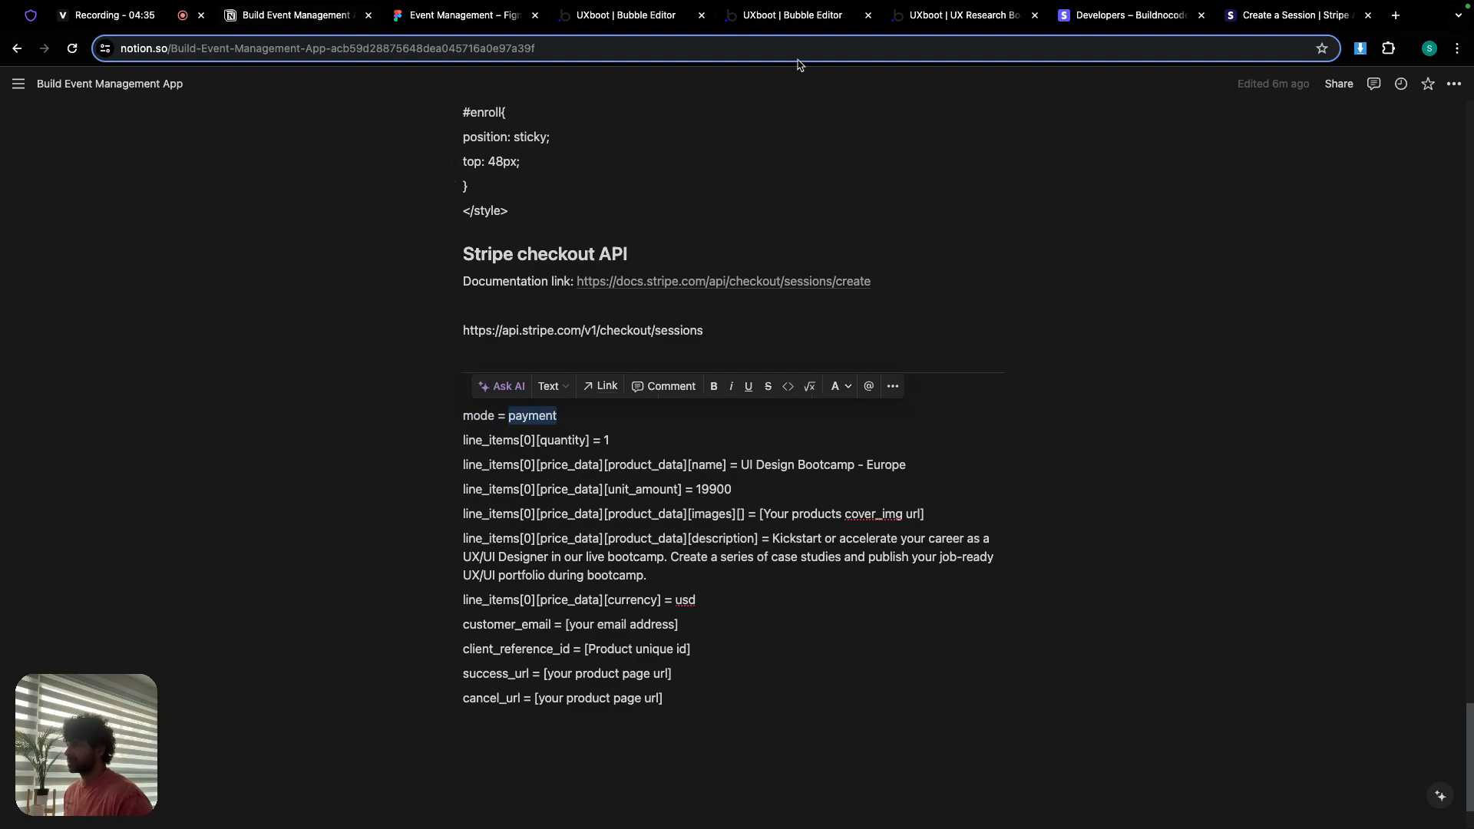
pyautogui.click(653, 17)
pyautogui.click(942, 600)
pyautogui.press('super+v')
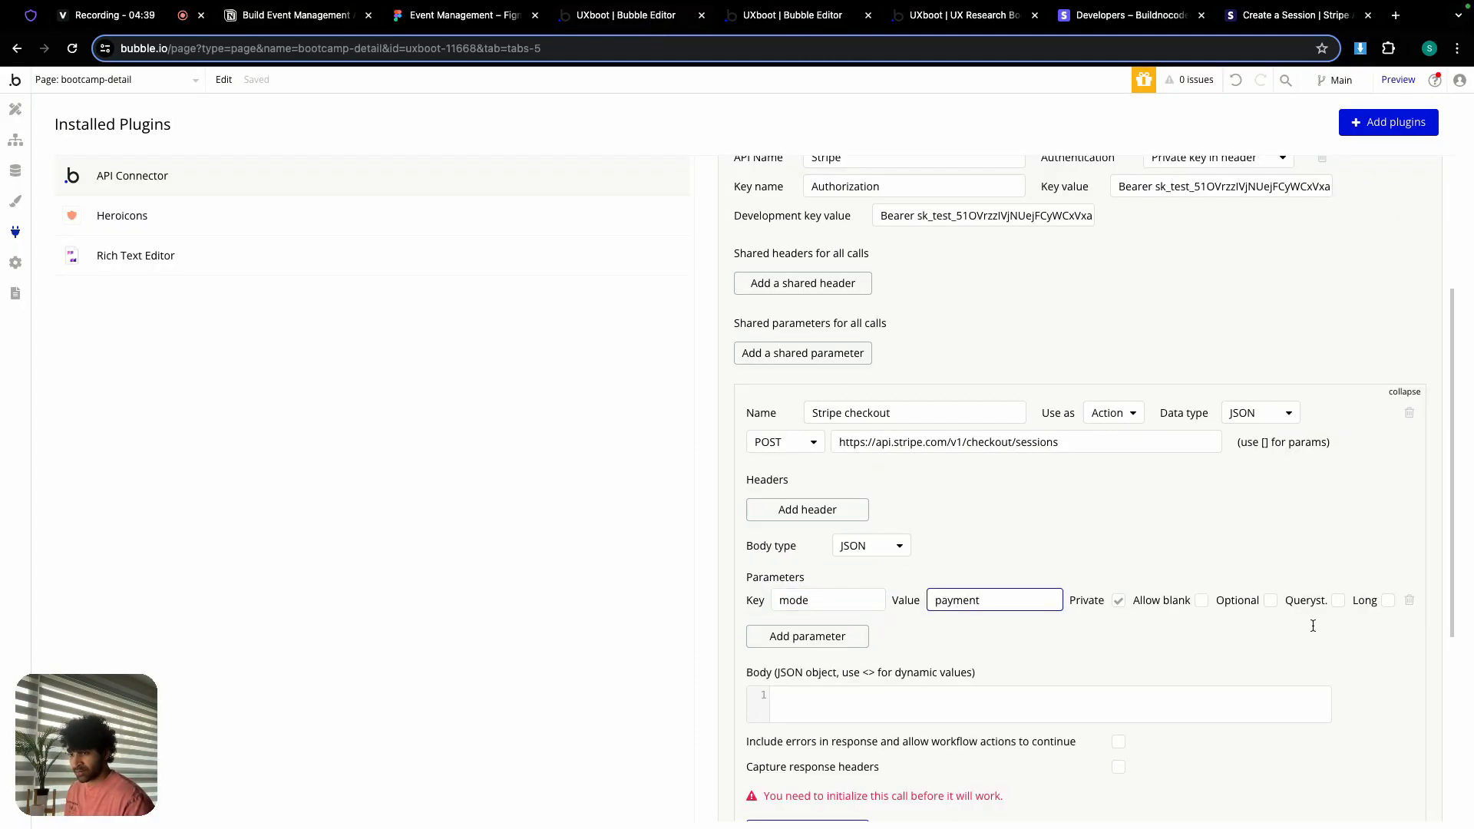
pyautogui.click(1340, 603)
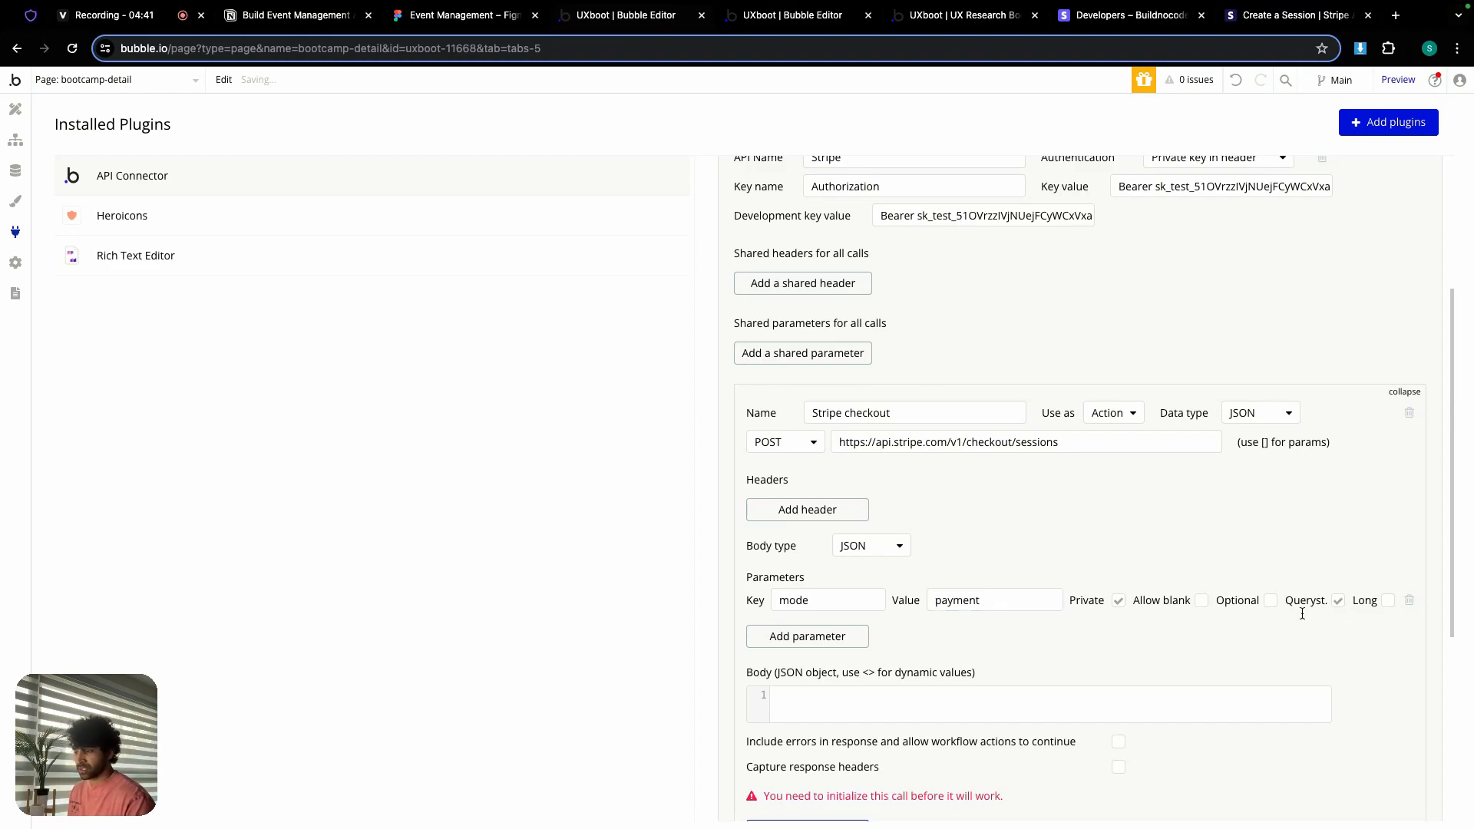
# Step: Add a querystring parameter line_items[0][quantity] = 1
pyautogui.click(821, 645)
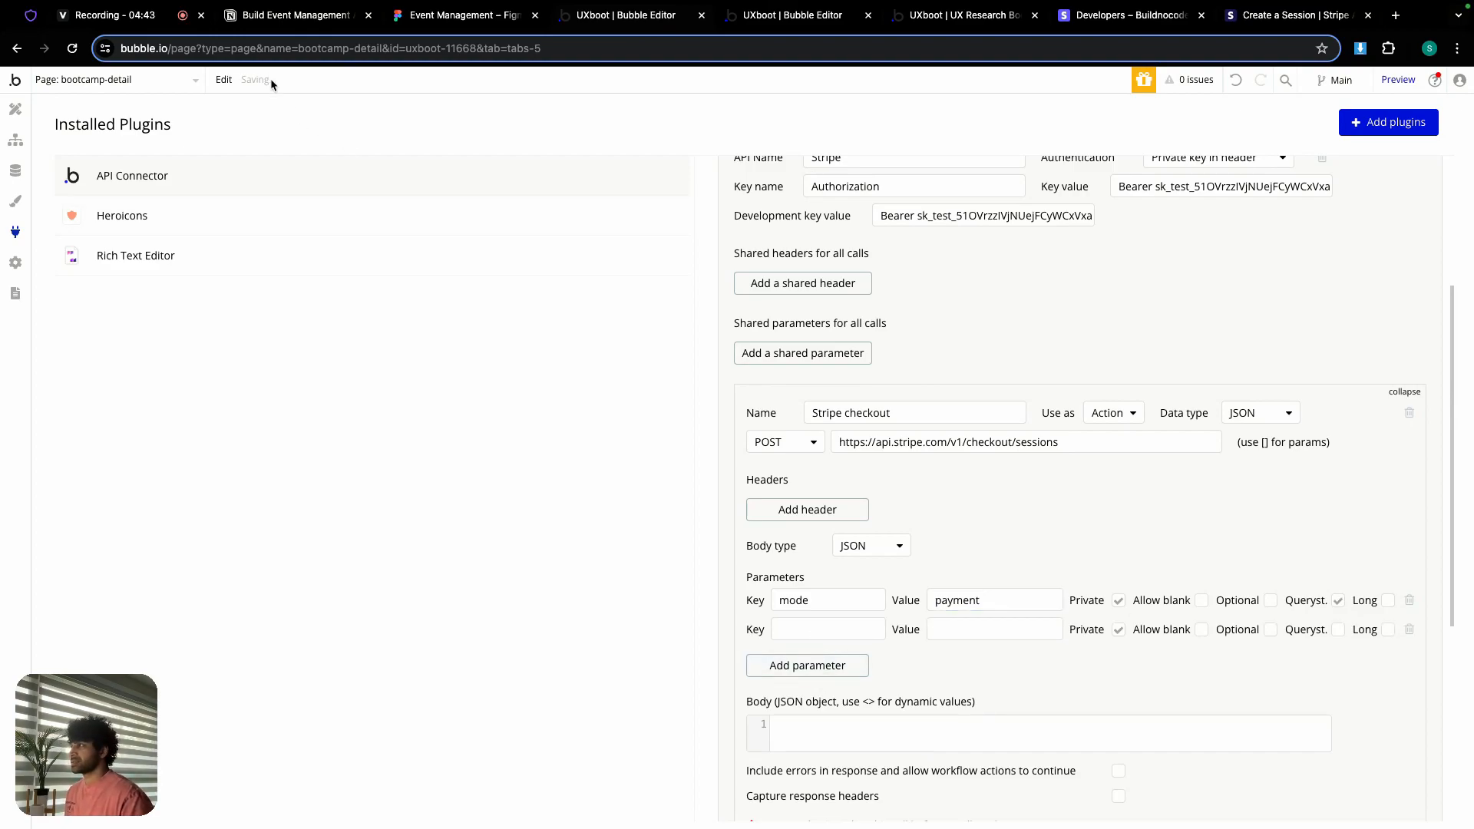
pyautogui.click(280, 17)
pyautogui.moveTo(463, 440); pyautogui.dragTo(592, 441)
pyautogui.hotkey('ctrl', 'c')
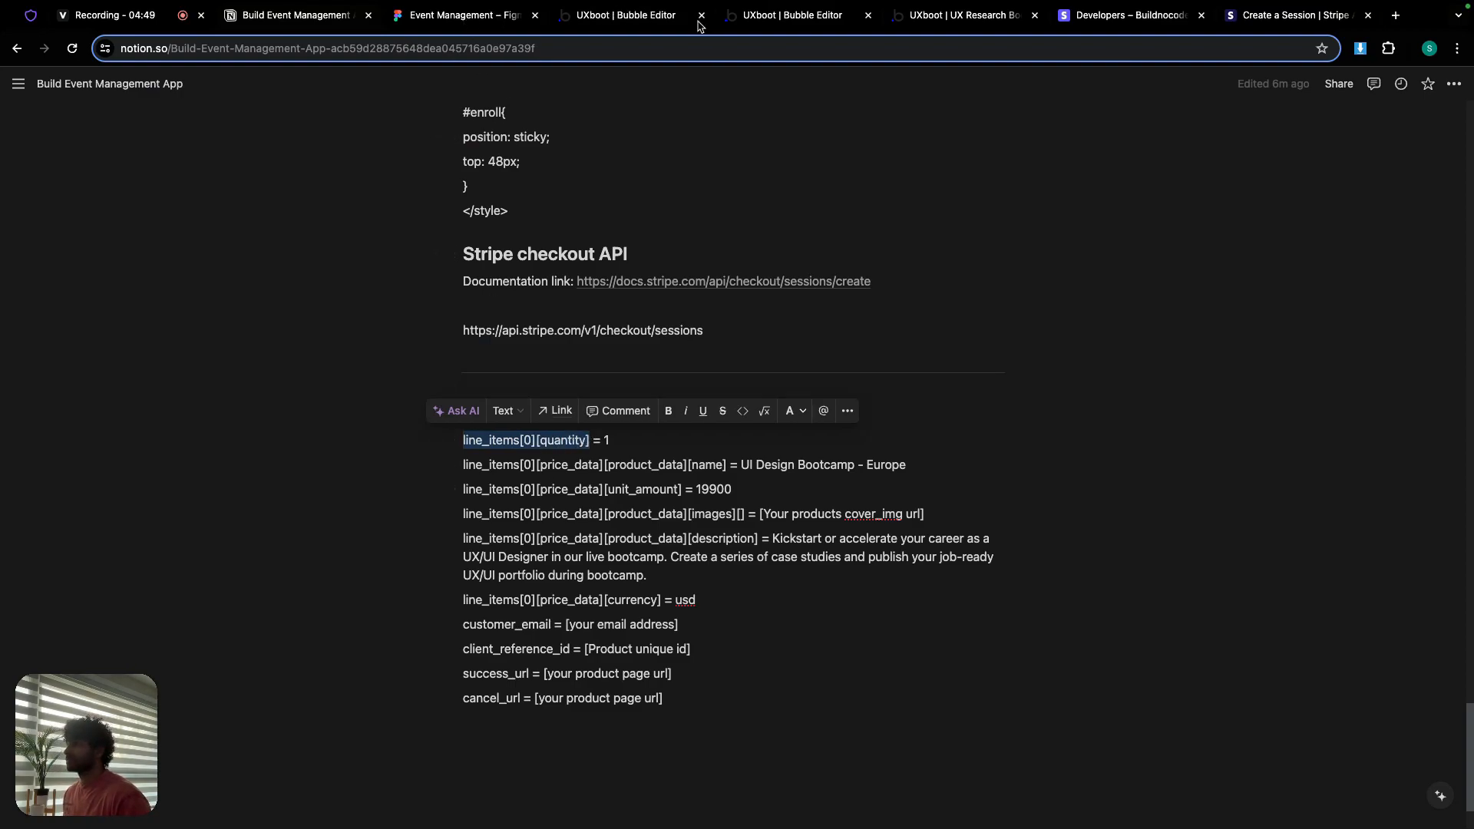
pyautogui.click(659, 16)
pyautogui.click(804, 628)
pyautogui.hotkey('ctrl', 'v')
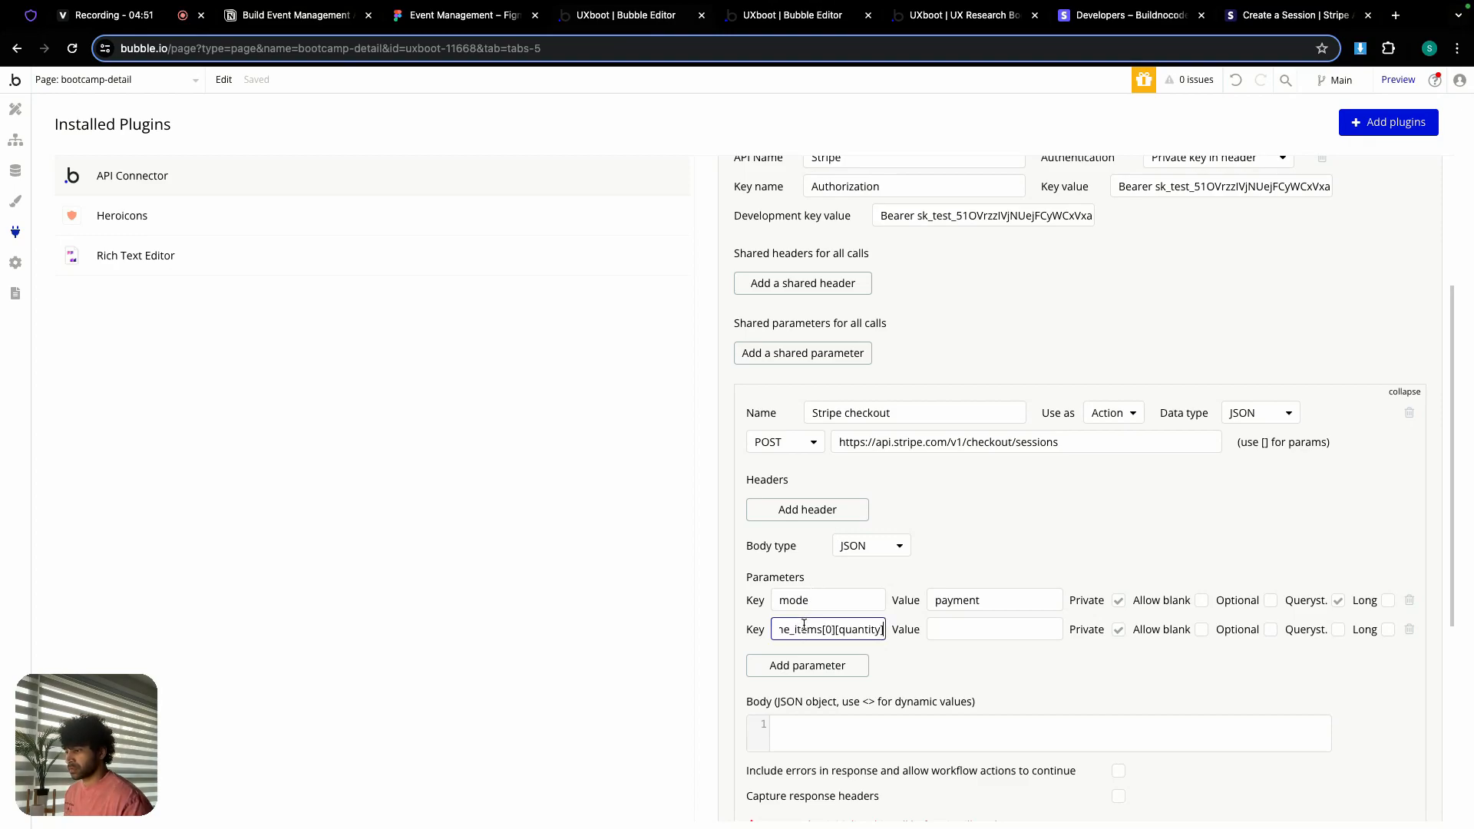
pyautogui.click(927, 633)
pyautogui.write('1')
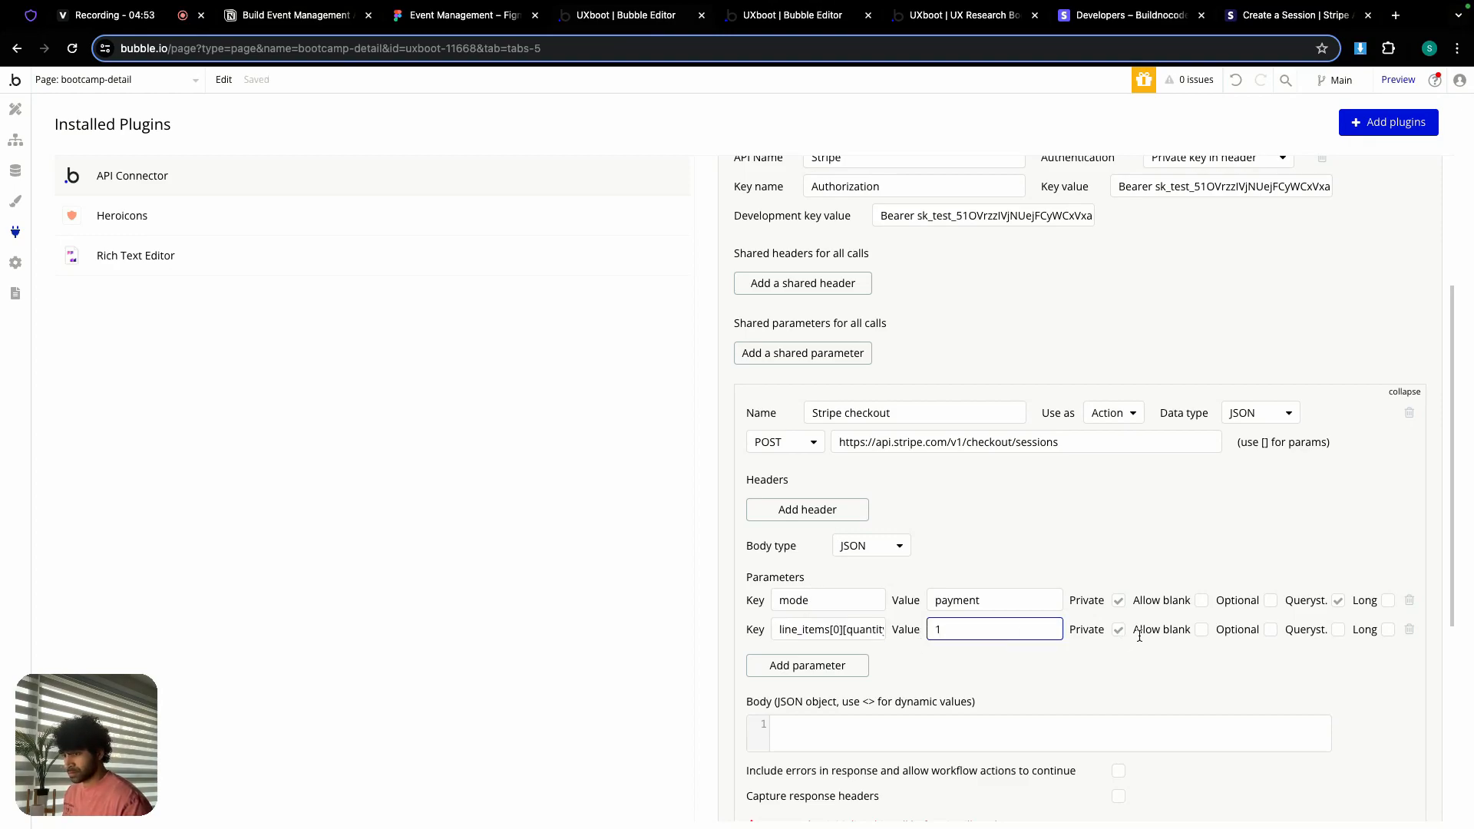
pyautogui.click(1338, 630)
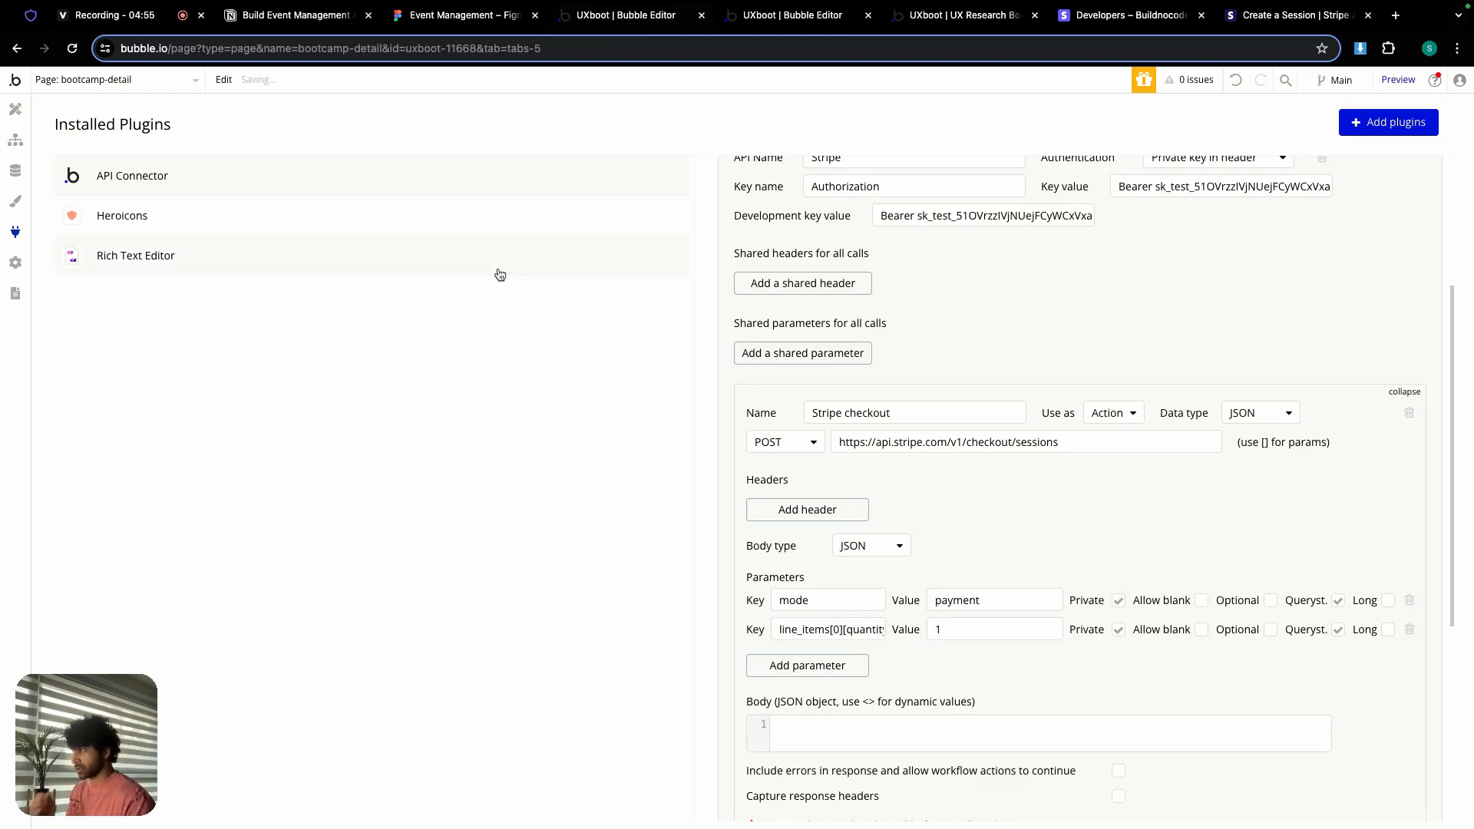
# Step: Add a third parameter row with the product name key copied from the notes
pyautogui.click(327, 17)
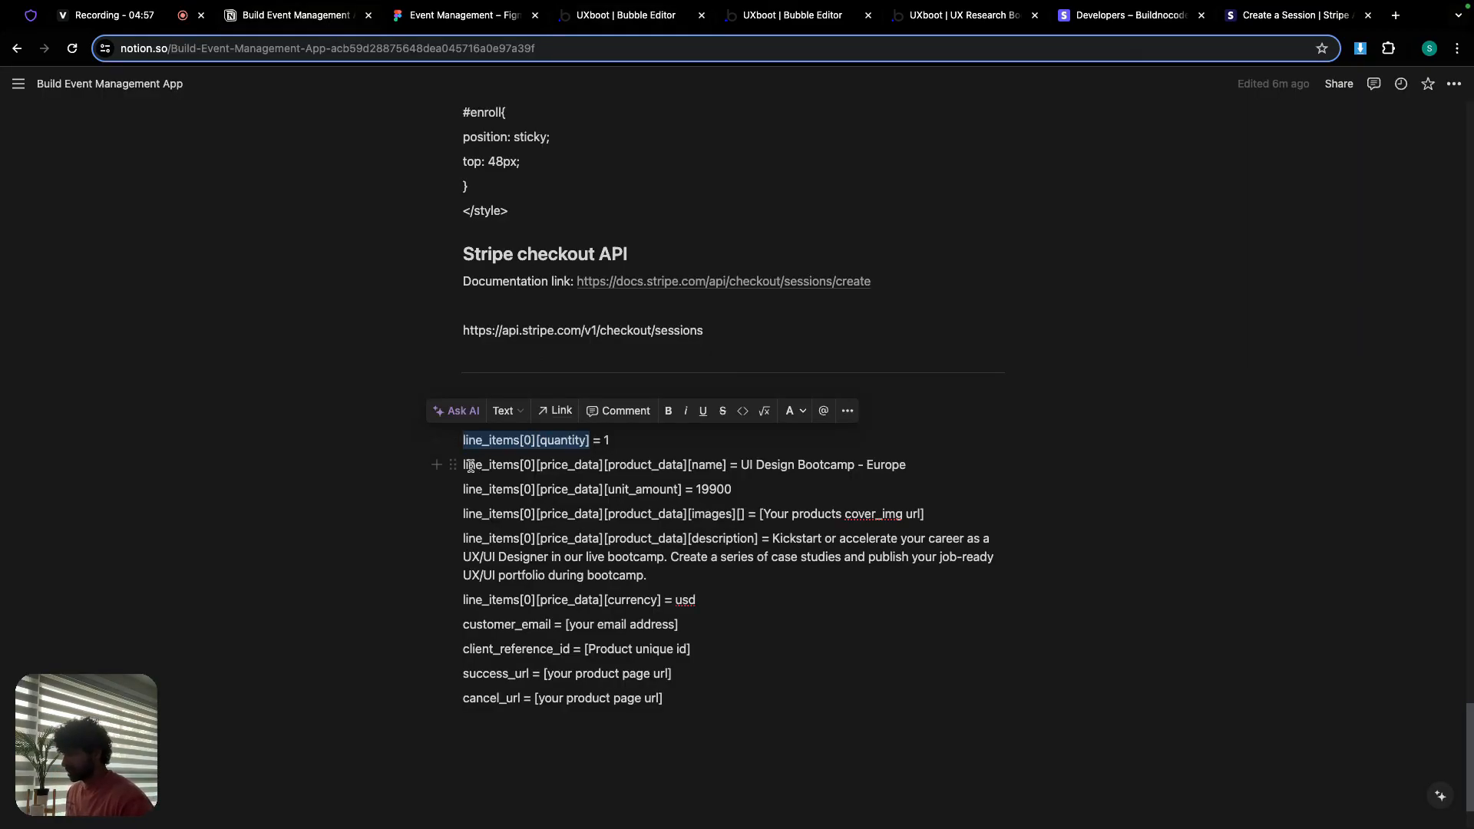
pyautogui.moveTo(465, 465); pyautogui.dragTo(727, 473)
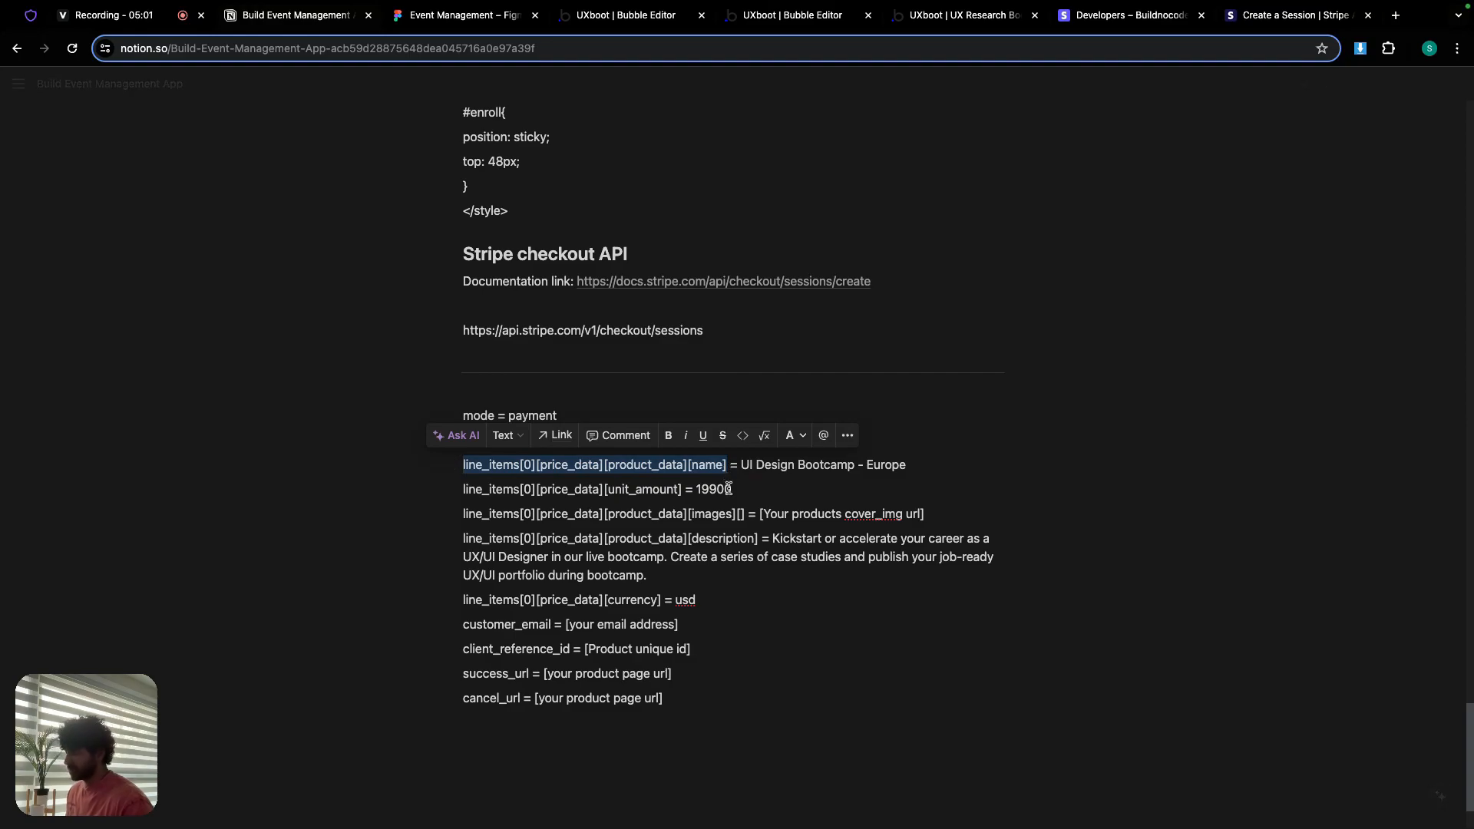
pyautogui.click(671, 16)
pyautogui.click(826, 668)
pyautogui.press('super+v')
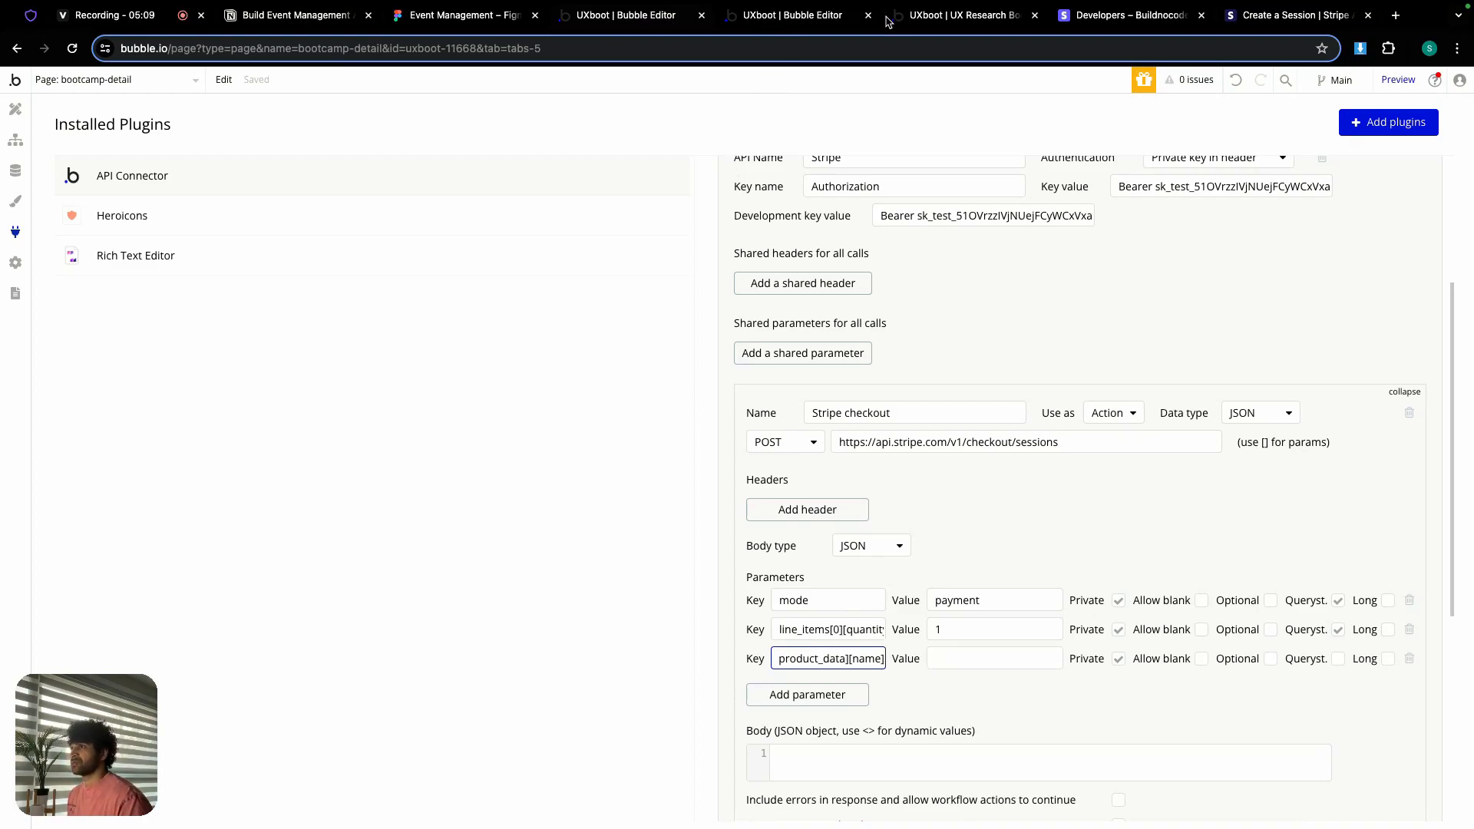
pyautogui.click(926, 14)
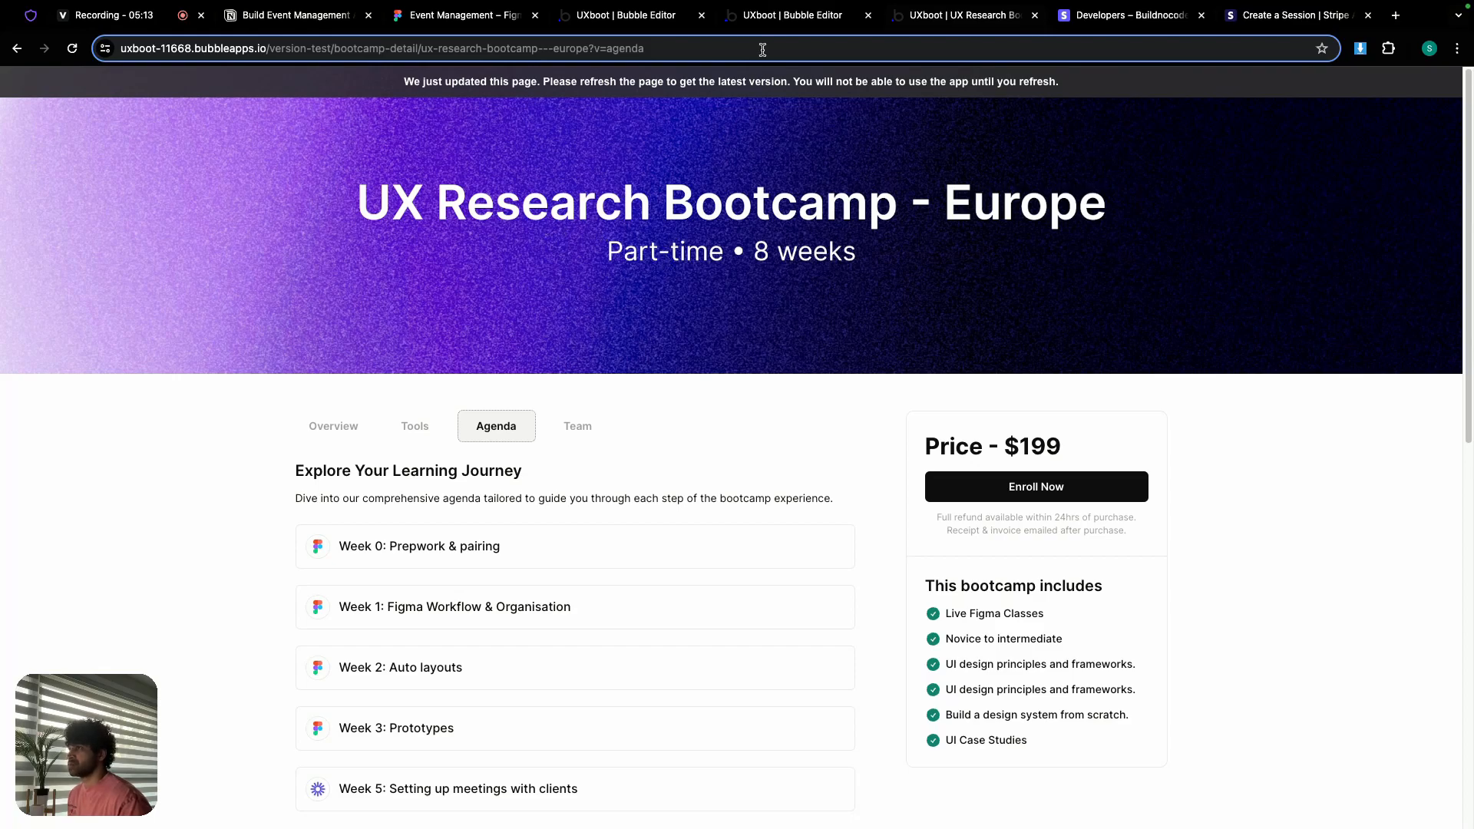
# Step: Copy the UI Design Bootcamp - Europe record's name from Data > App data > All Bootcamps
pyautogui.click(782, 17)
pyautogui.click(16, 173)
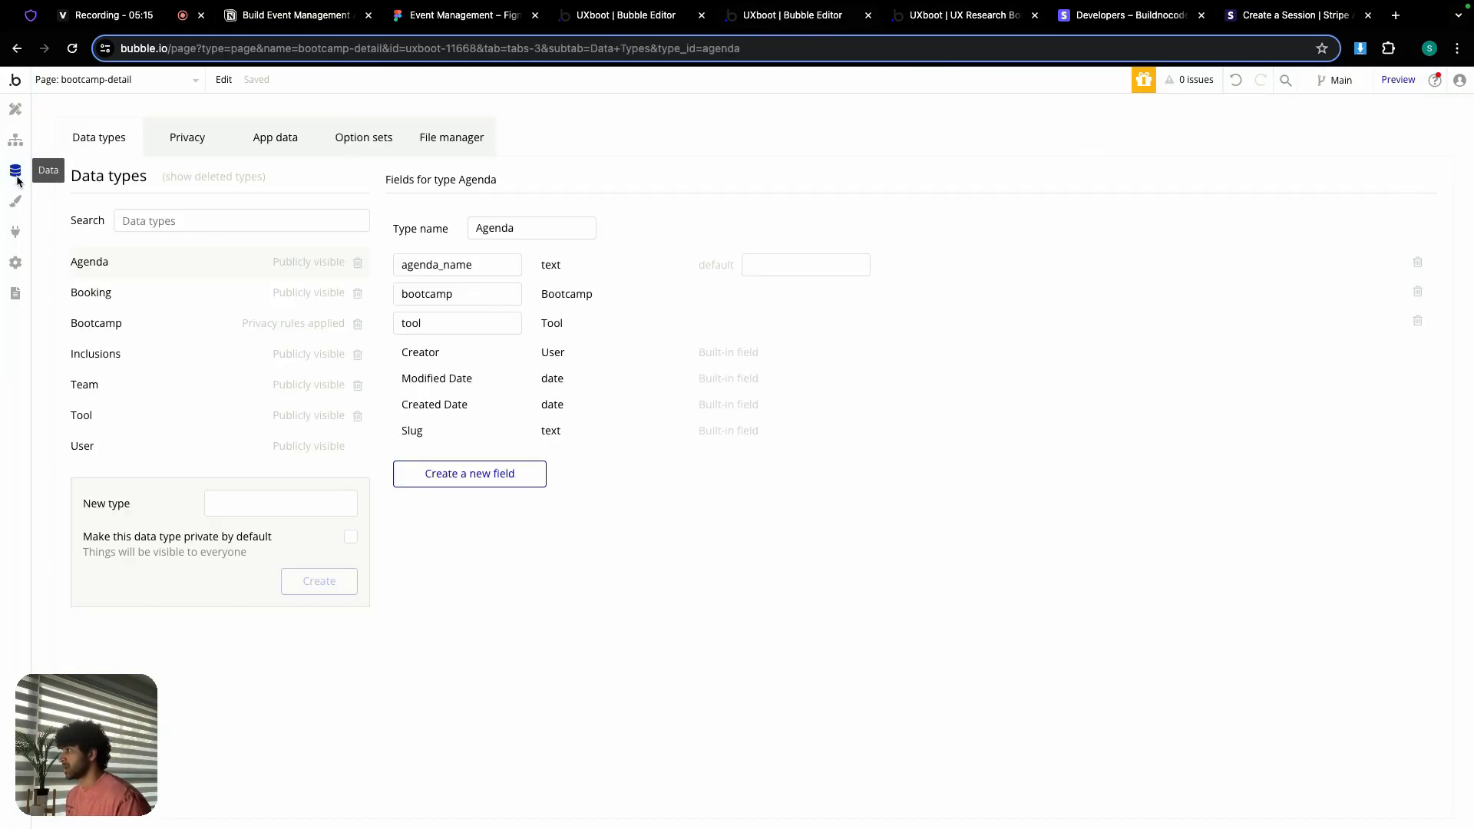
pyautogui.click(258, 138)
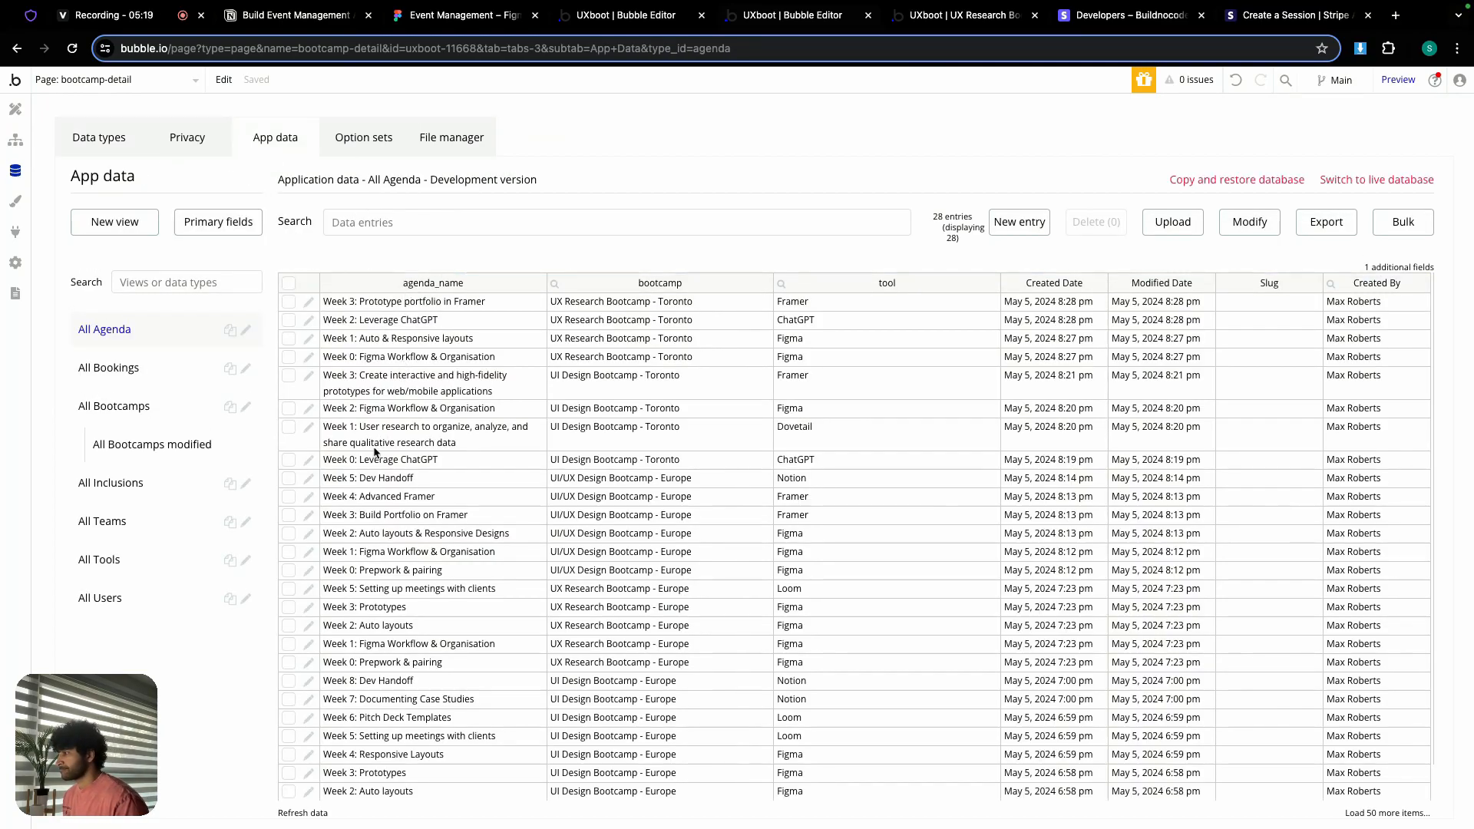
pyautogui.click(123, 409)
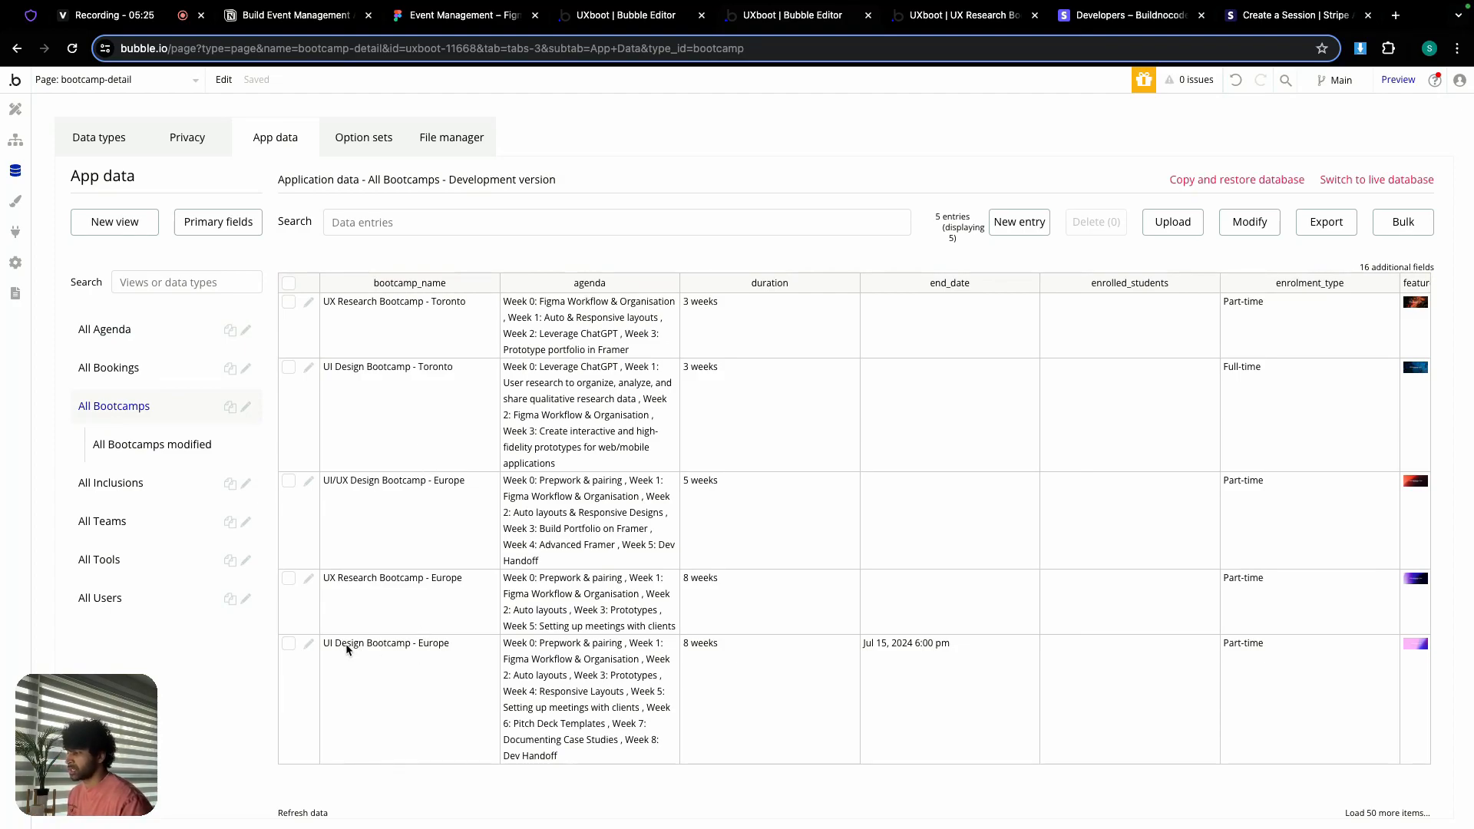
pyautogui.click(309, 644)
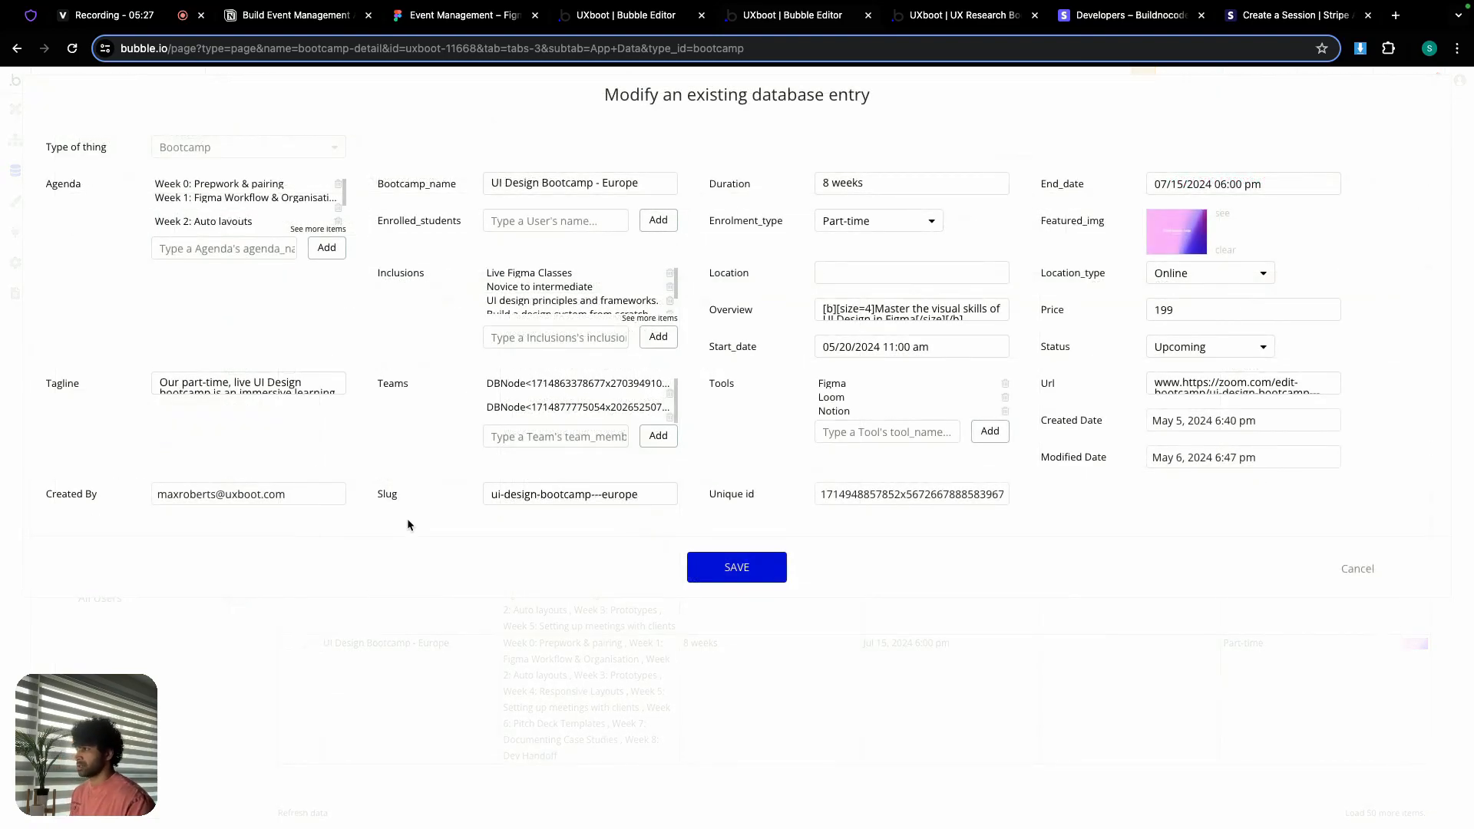
pyautogui.tripleClick(523, 185)
pyautogui.hotkey('ctrl', 'c')
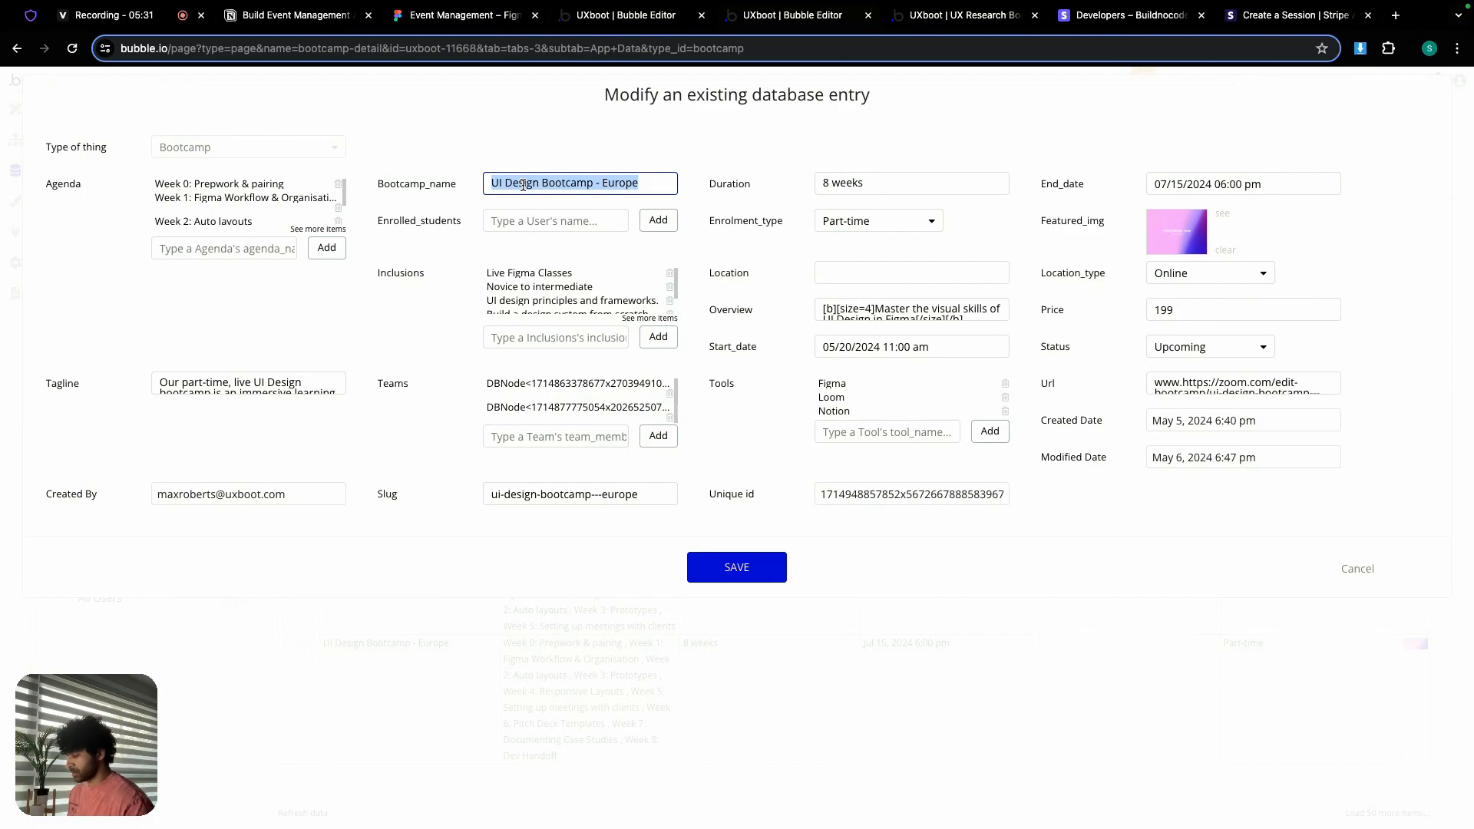
pyautogui.click(650, 23)
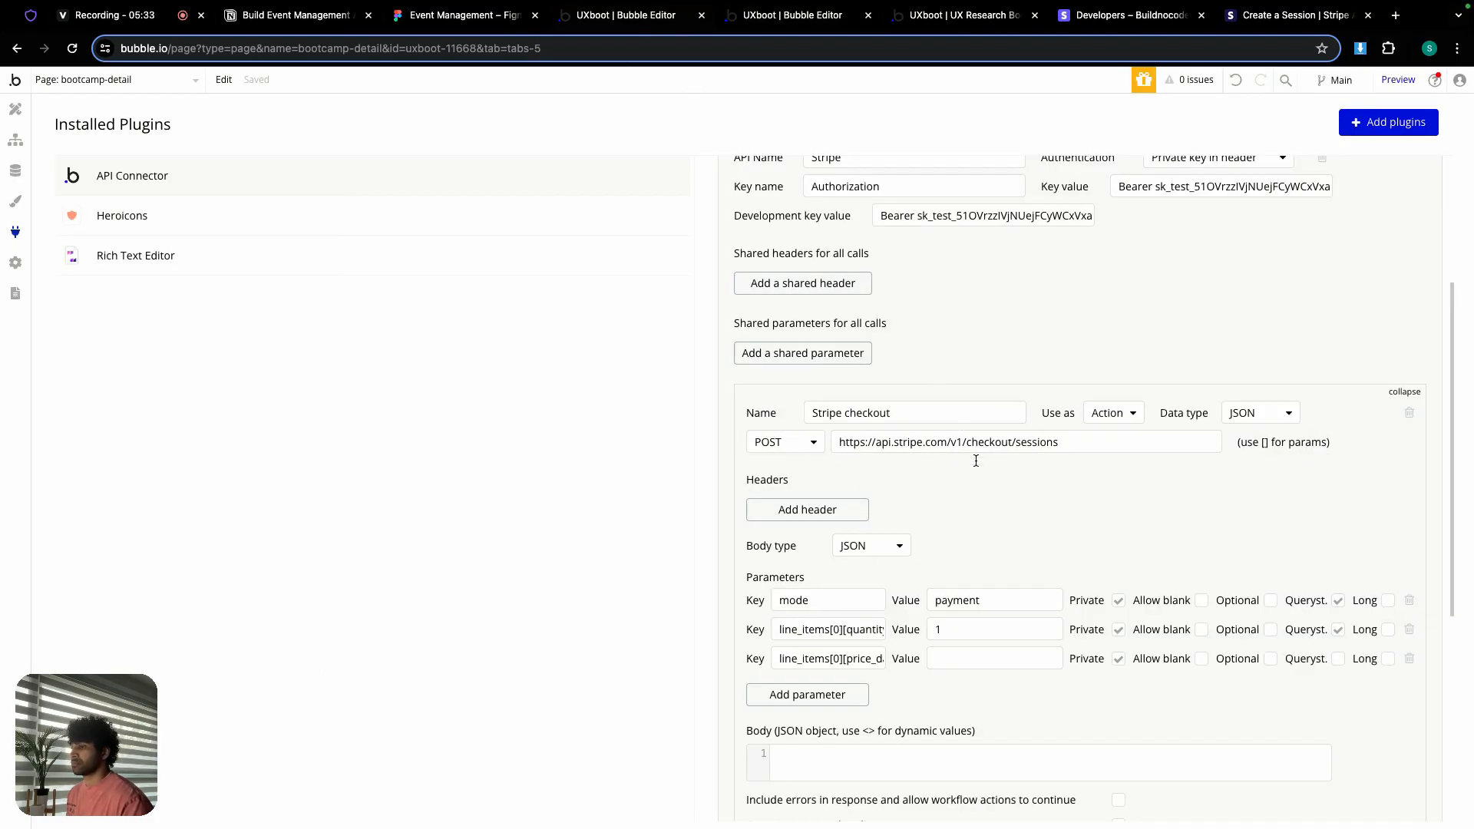
# Step: Paste 'UI Design Bootcamp - Europe' as the third parameter's value and make it non-private
pyautogui.click(951, 658)
pyautogui.hotkey('ctrl', 'v')
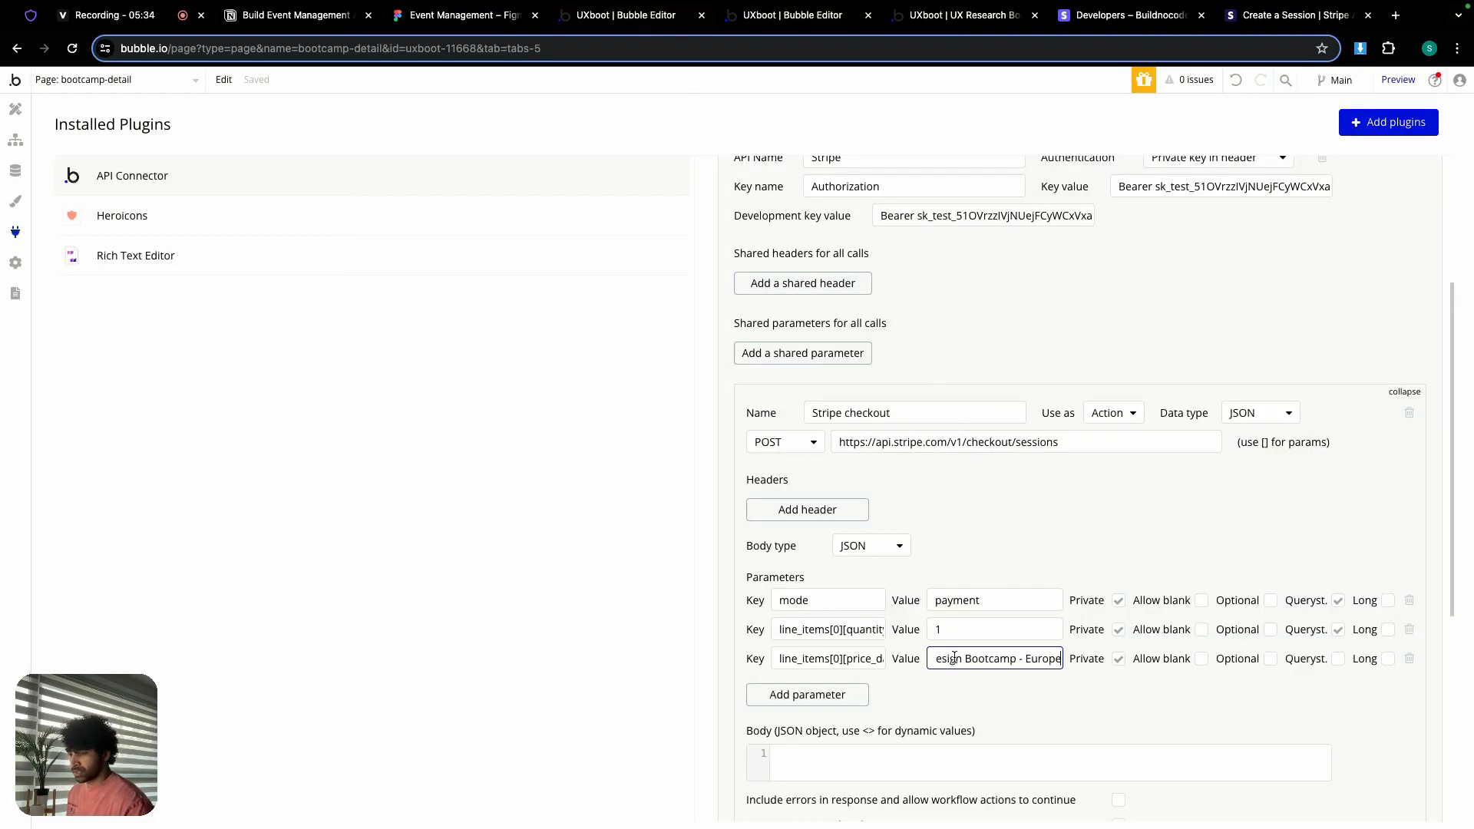
pyautogui.click(1120, 660)
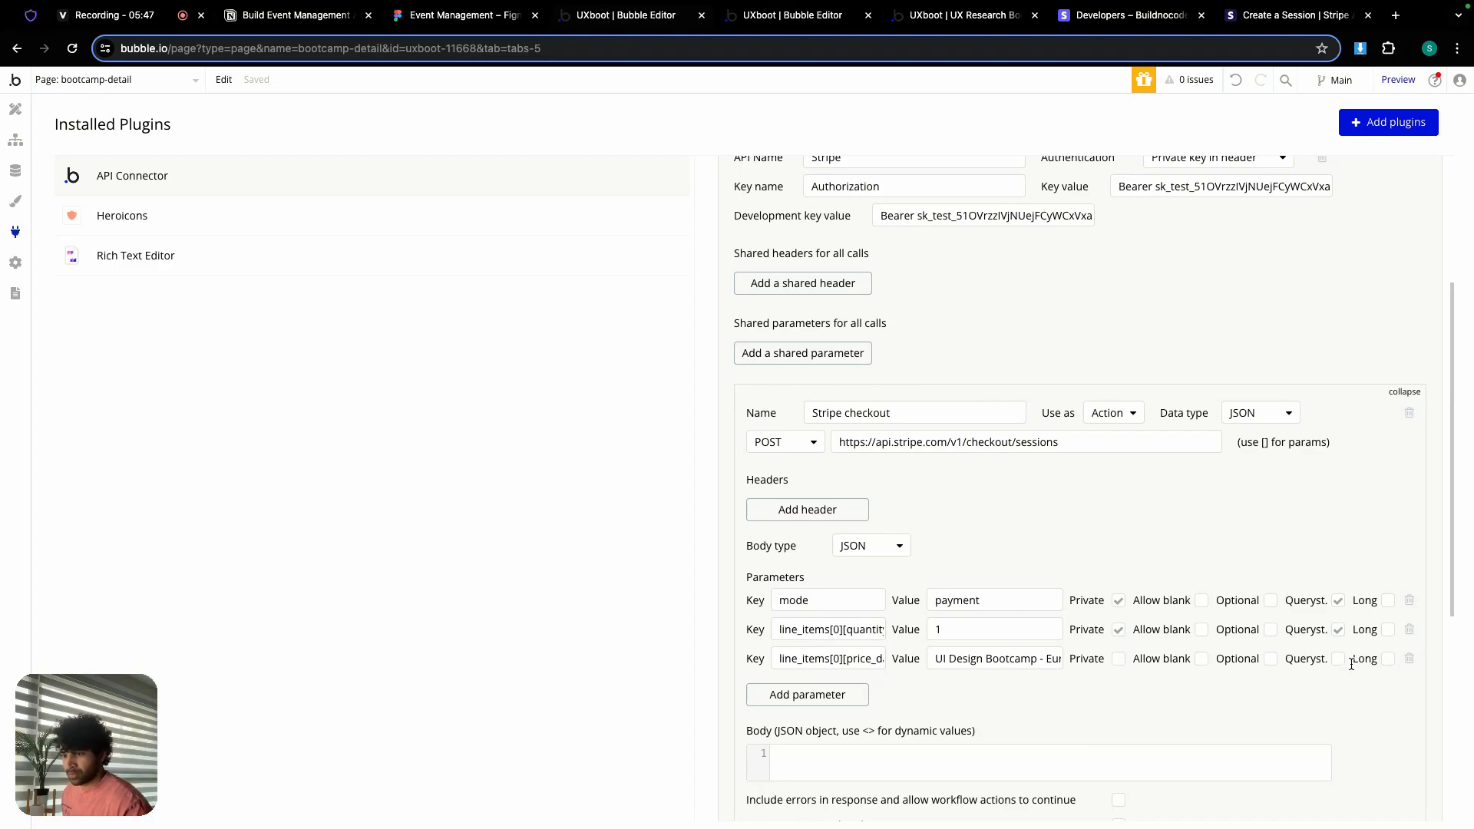
# Step: Add a unit_amount parameter of 19900, non-private and sent as a query string
pyautogui.click(845, 699)
pyautogui.click(310, 23)
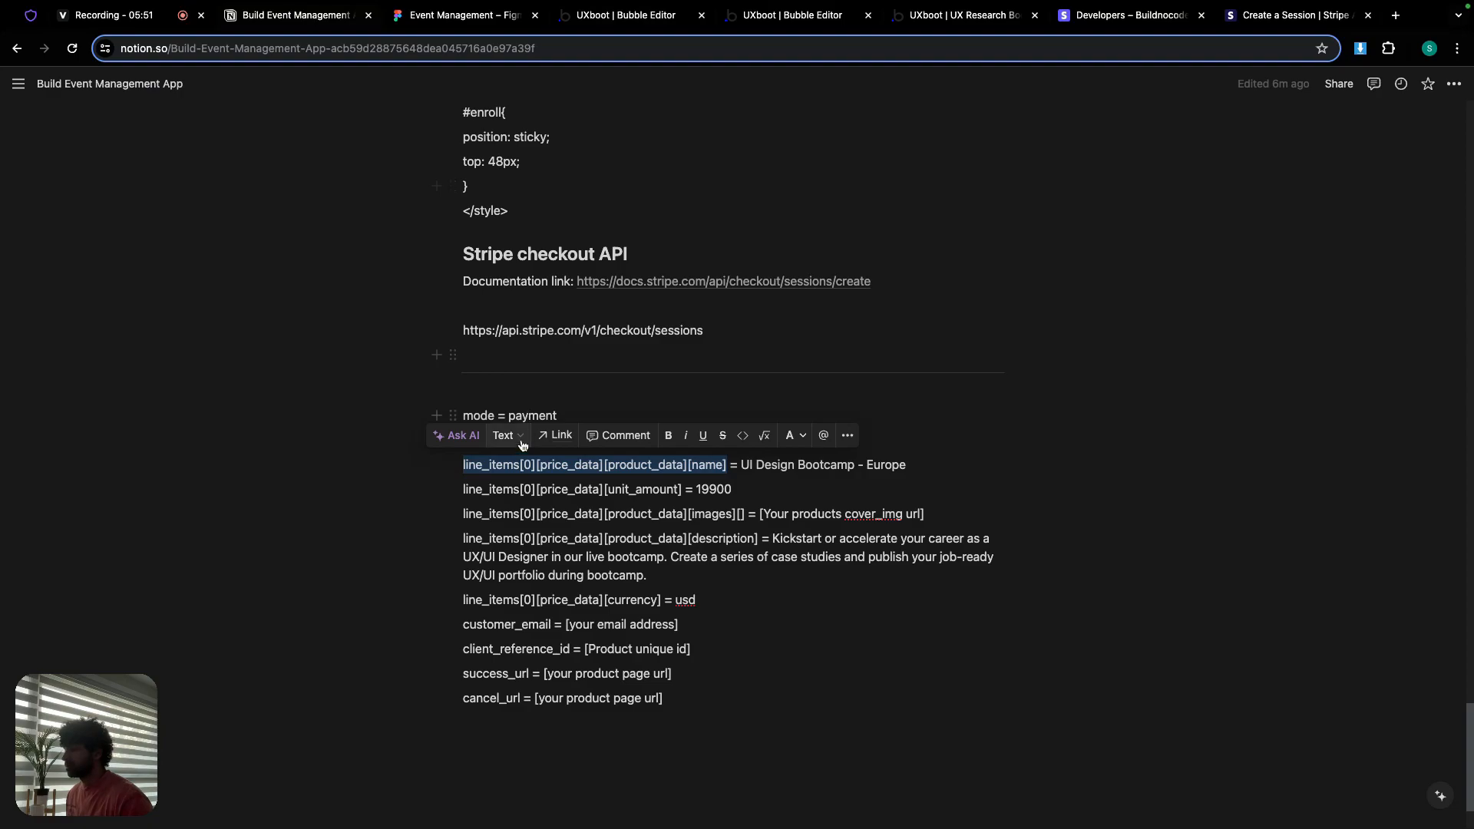
pyautogui.moveTo(464, 491); pyautogui.dragTo(681, 494)
pyautogui.press('super+c')
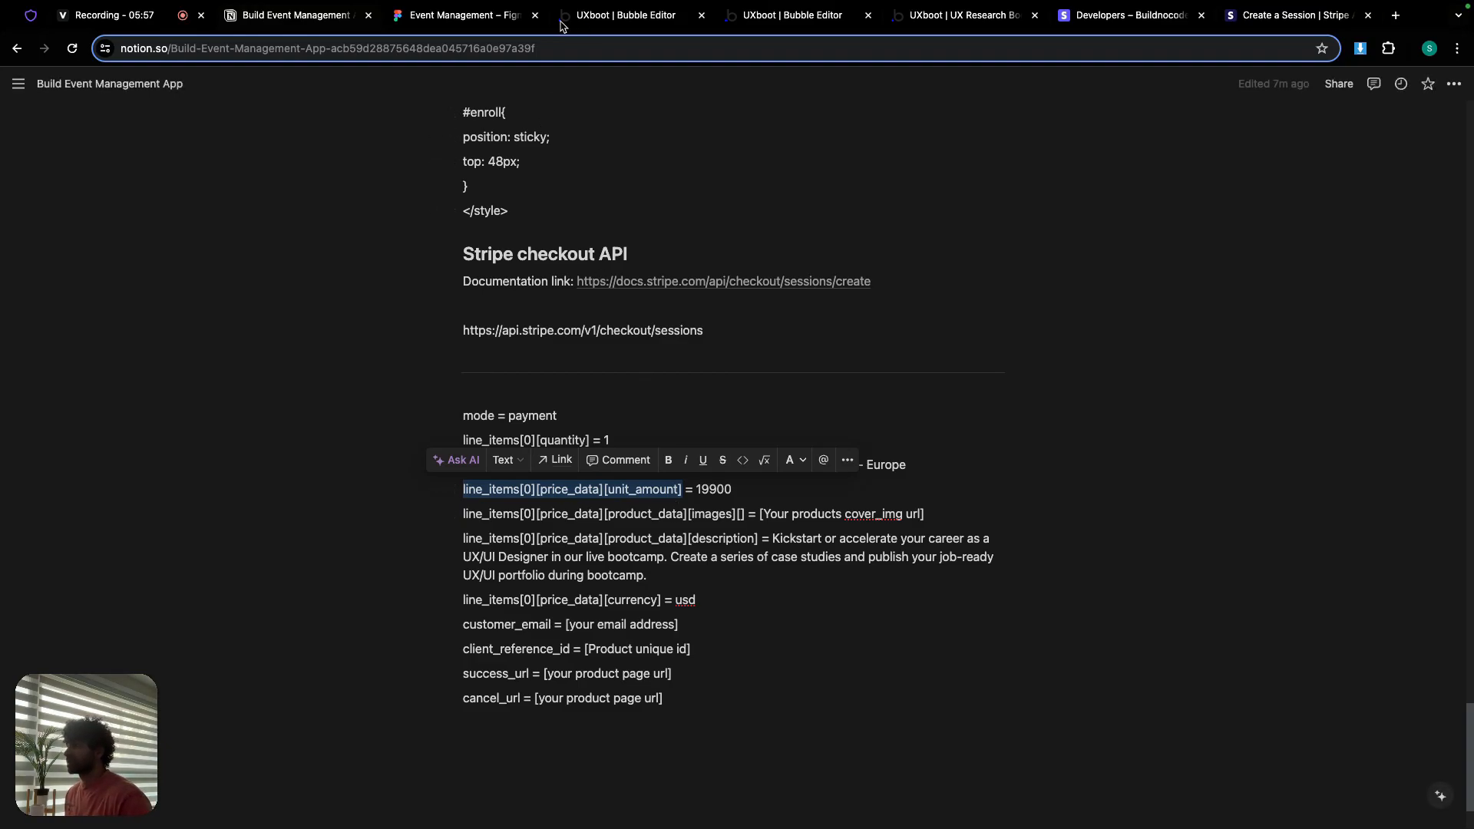
pyautogui.click(625, 18)
pyautogui.click(823, 690)
pyautogui.press('super+v')
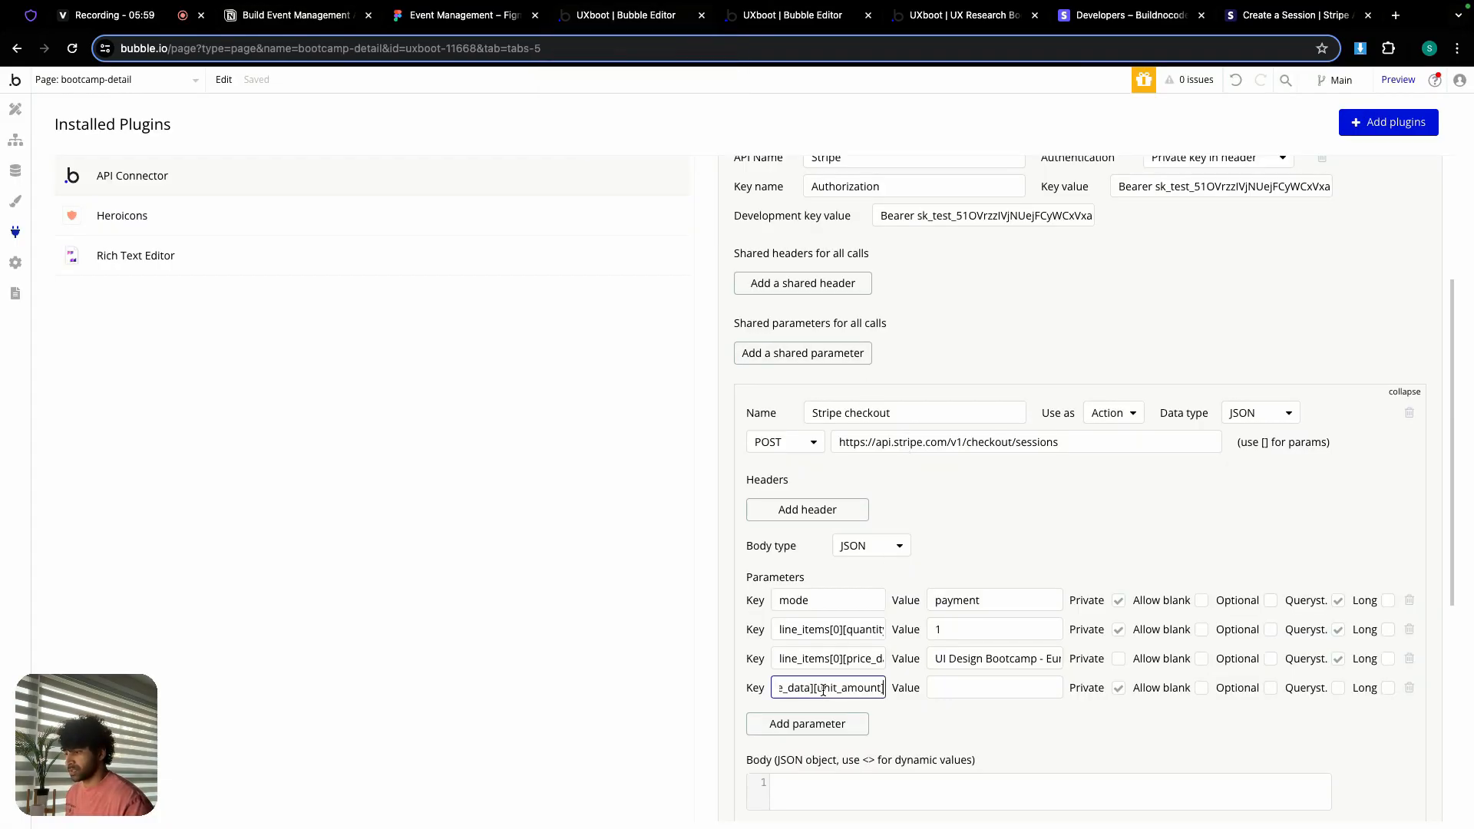
pyautogui.click(296, 15)
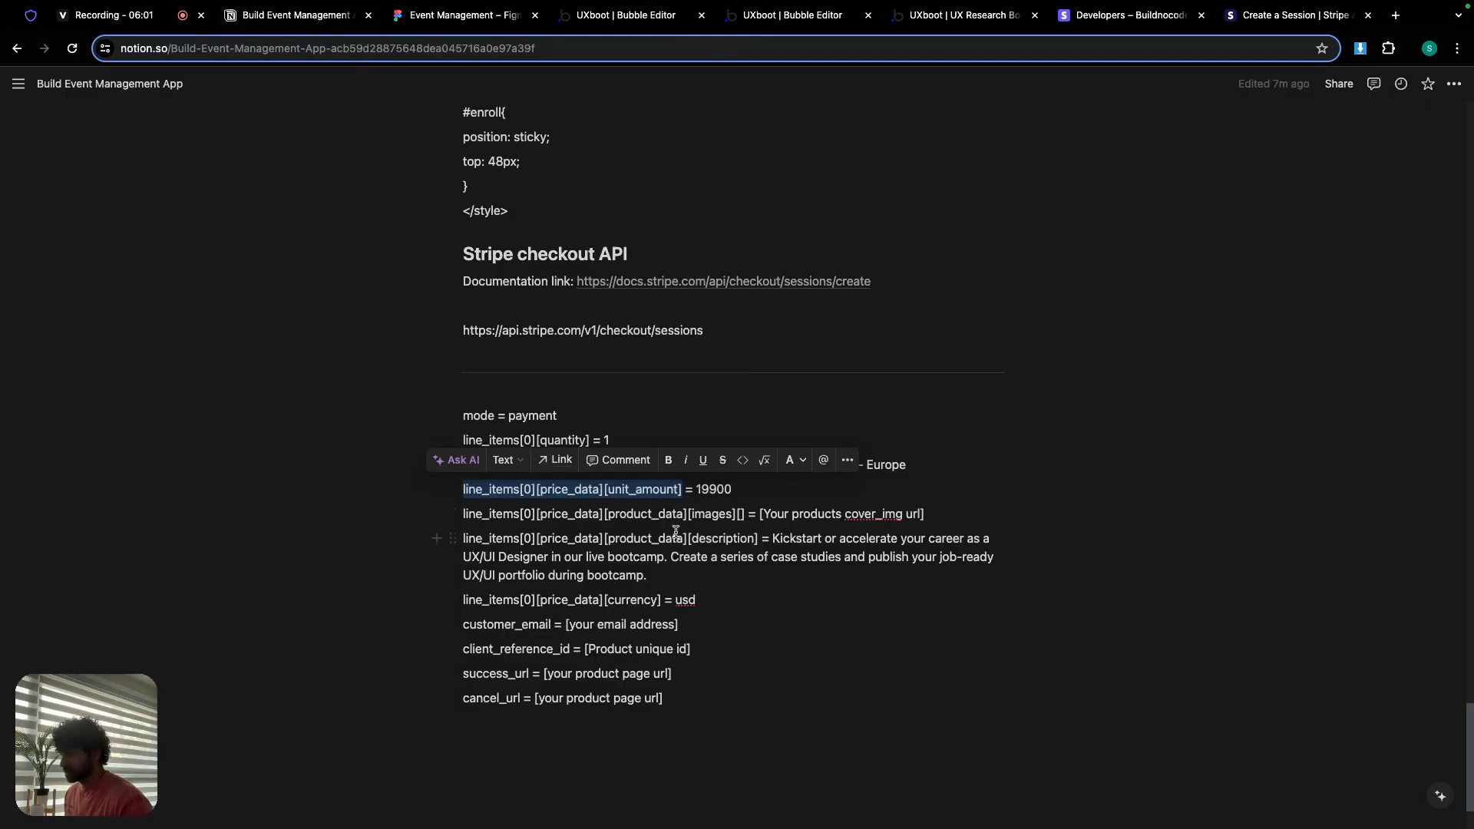
pyautogui.moveTo(696, 489); pyautogui.dragTo(730, 490)
pyautogui.press('super+c')
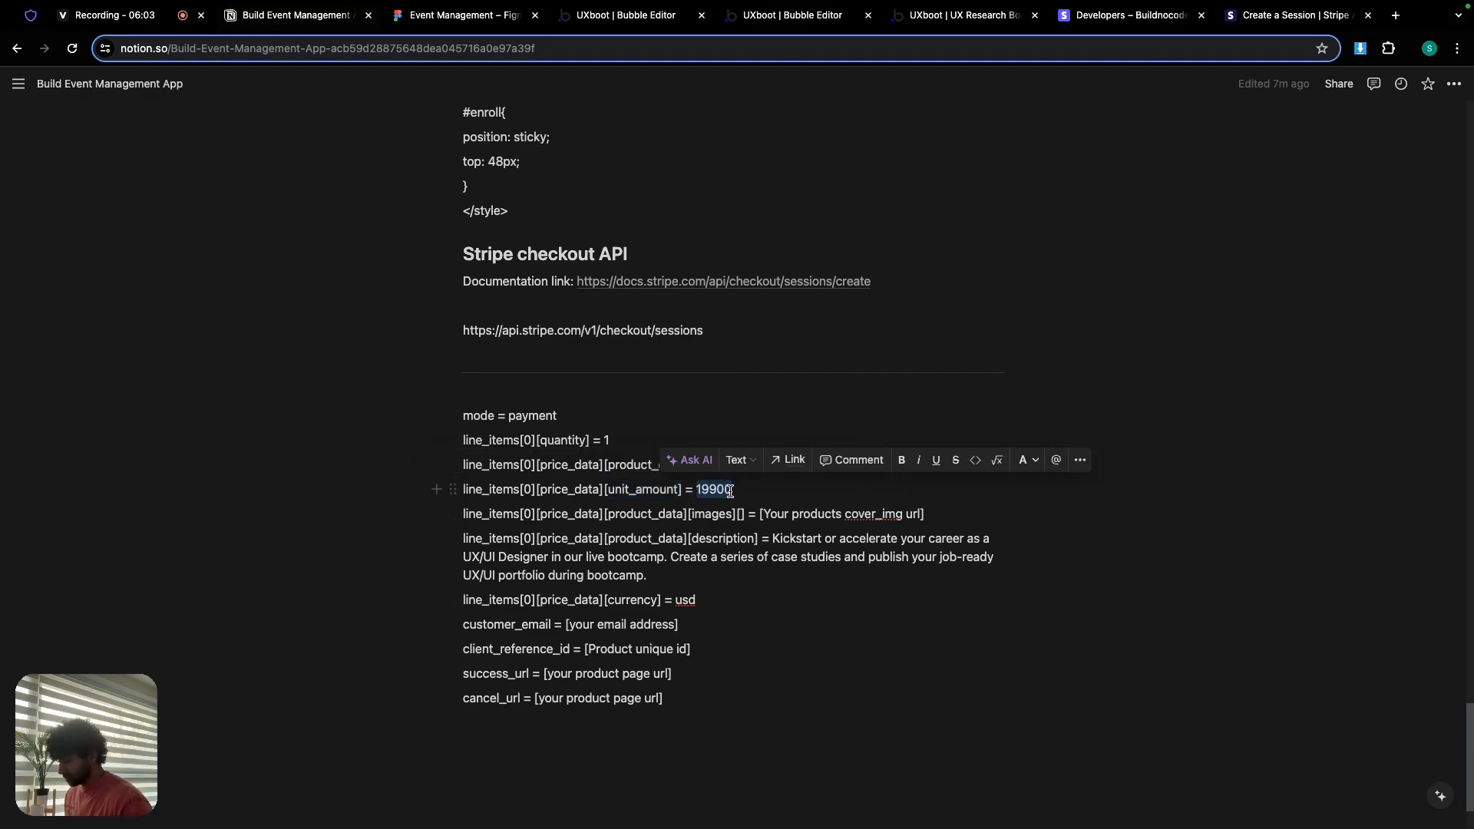
pyautogui.click(620, 17)
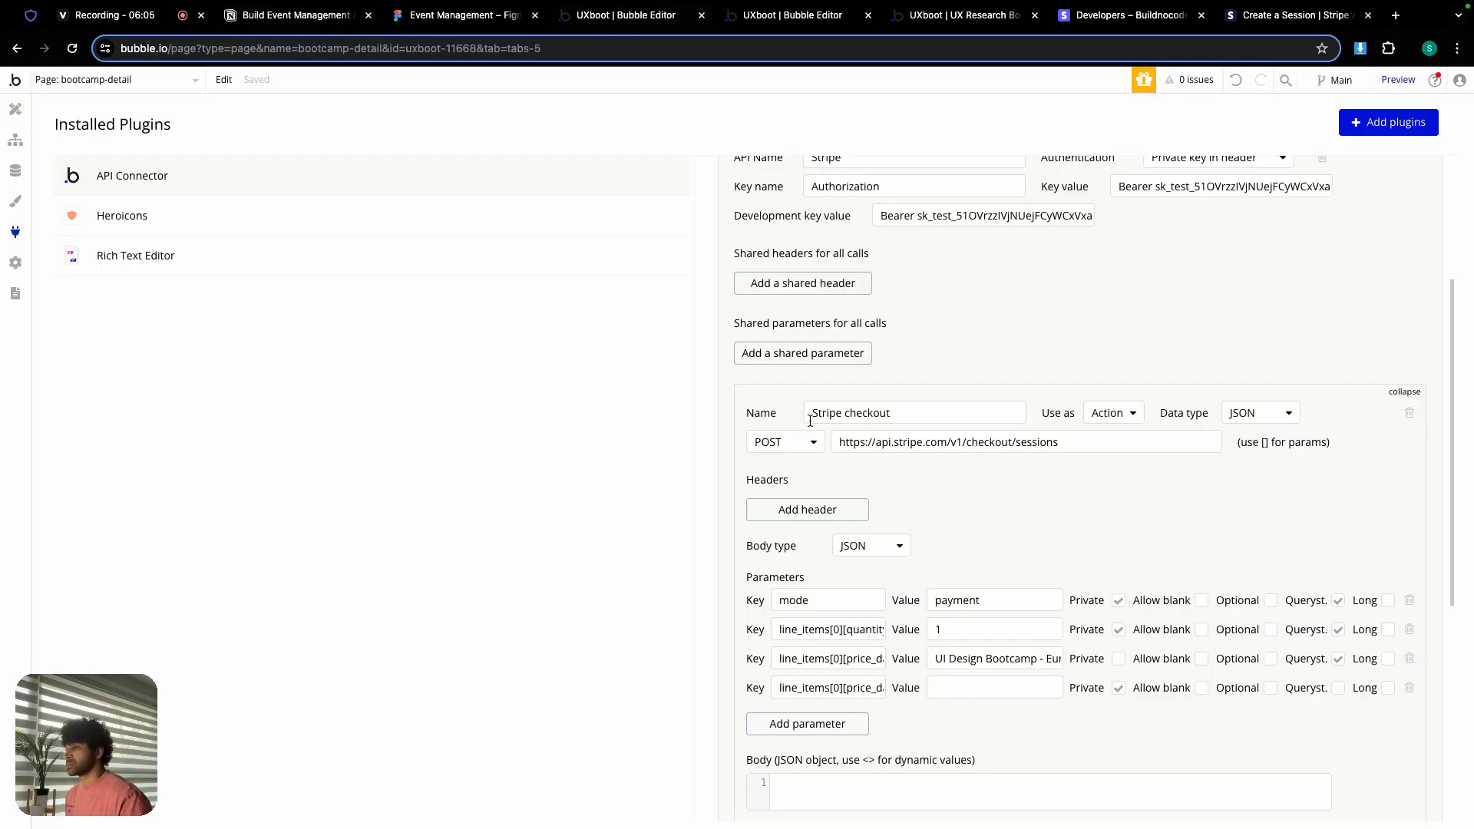
pyautogui.click(943, 693)
pyautogui.press('super+v')
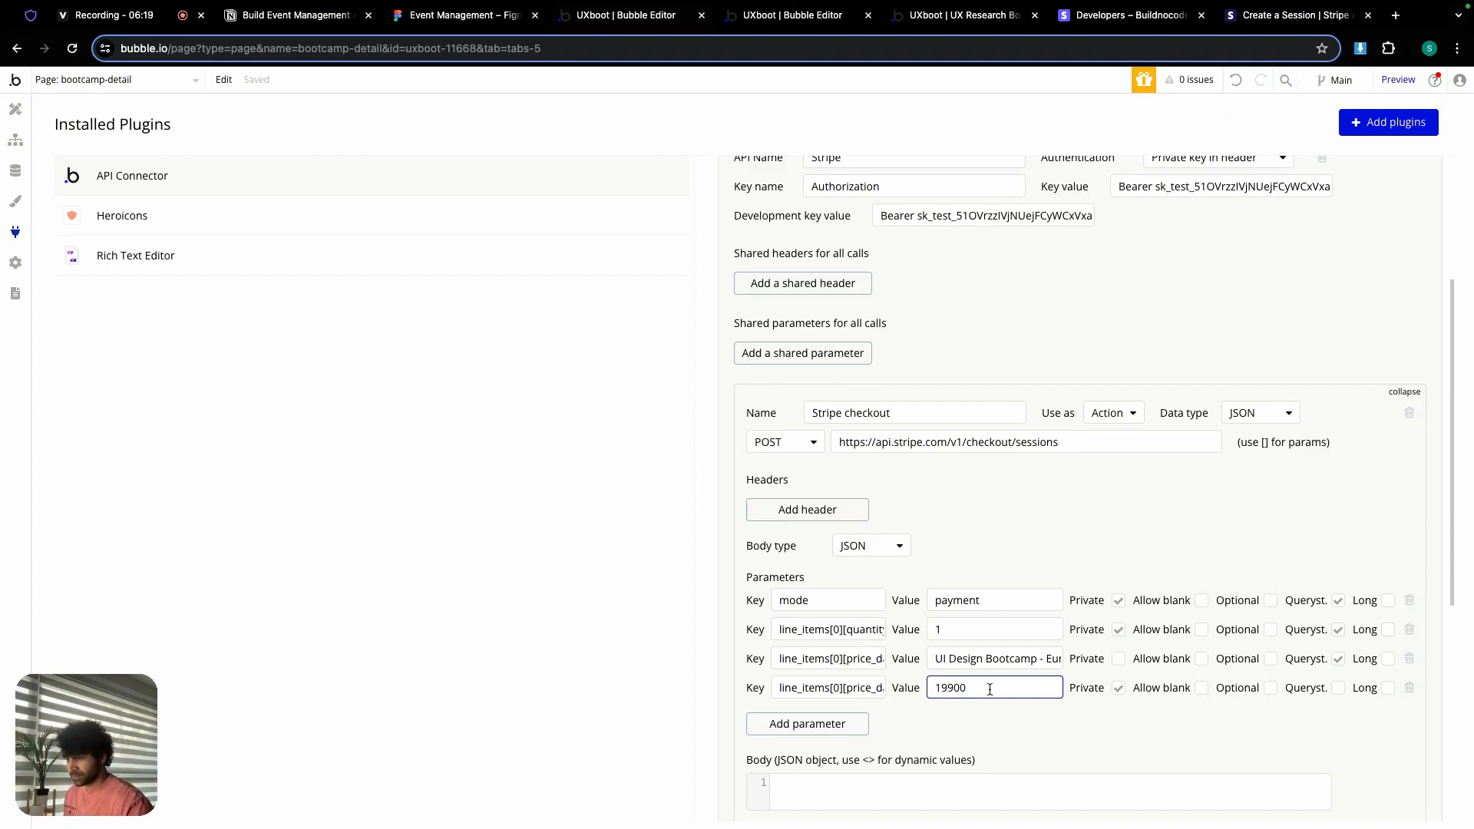
pyautogui.click(1120, 689)
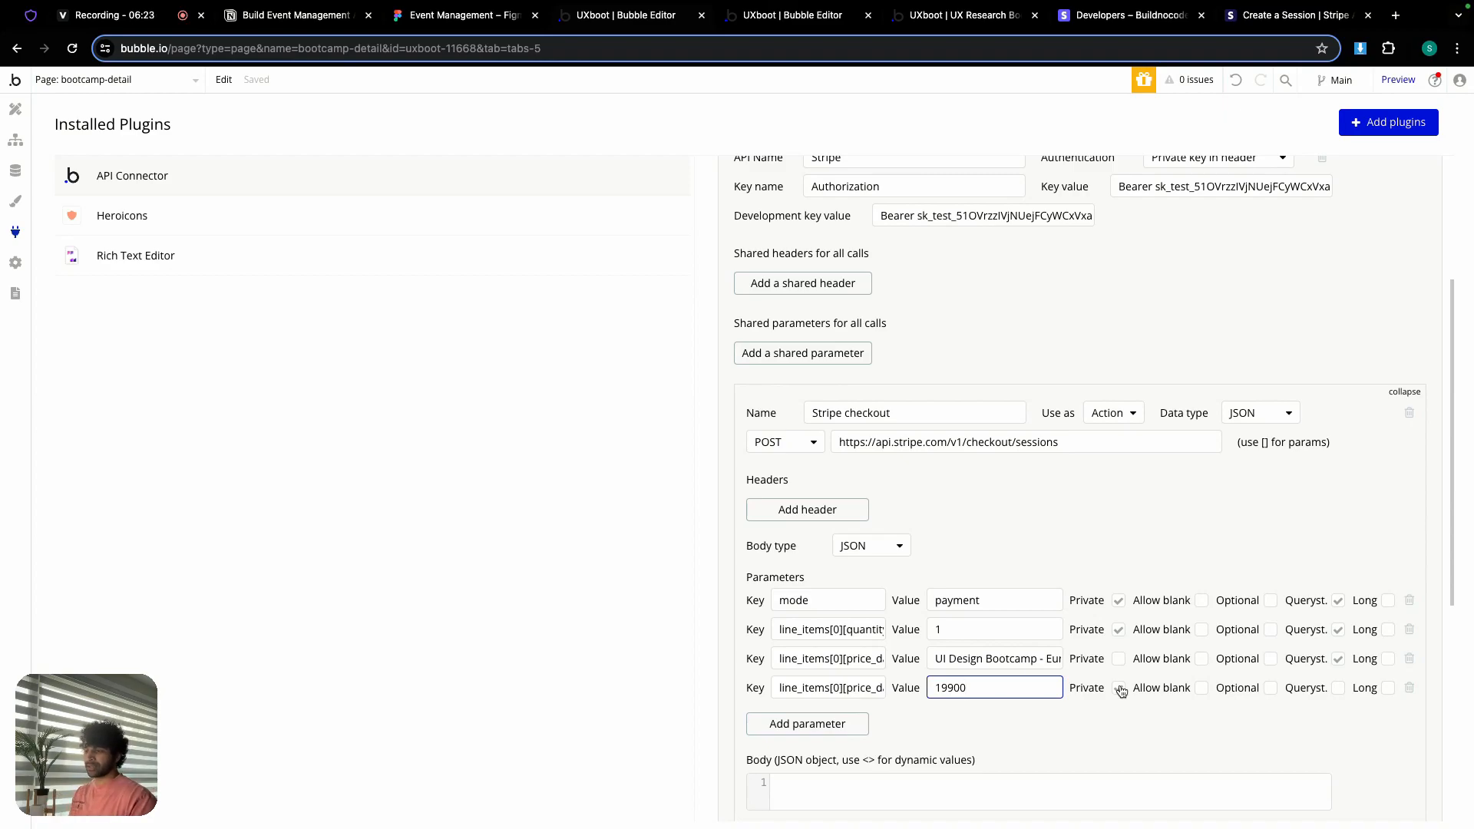
pyautogui.click(1121, 690)
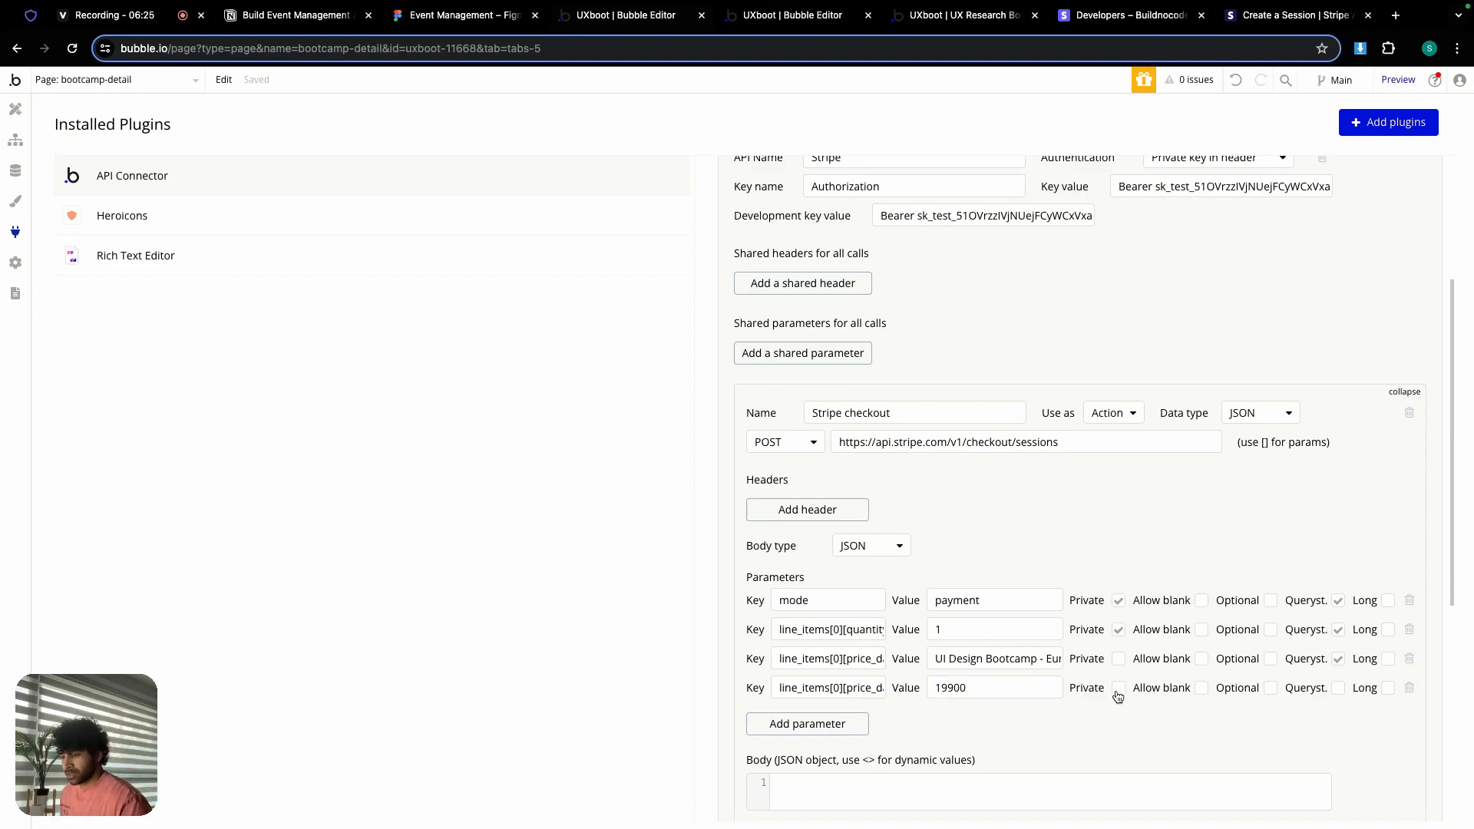
pyautogui.click(1340, 688)
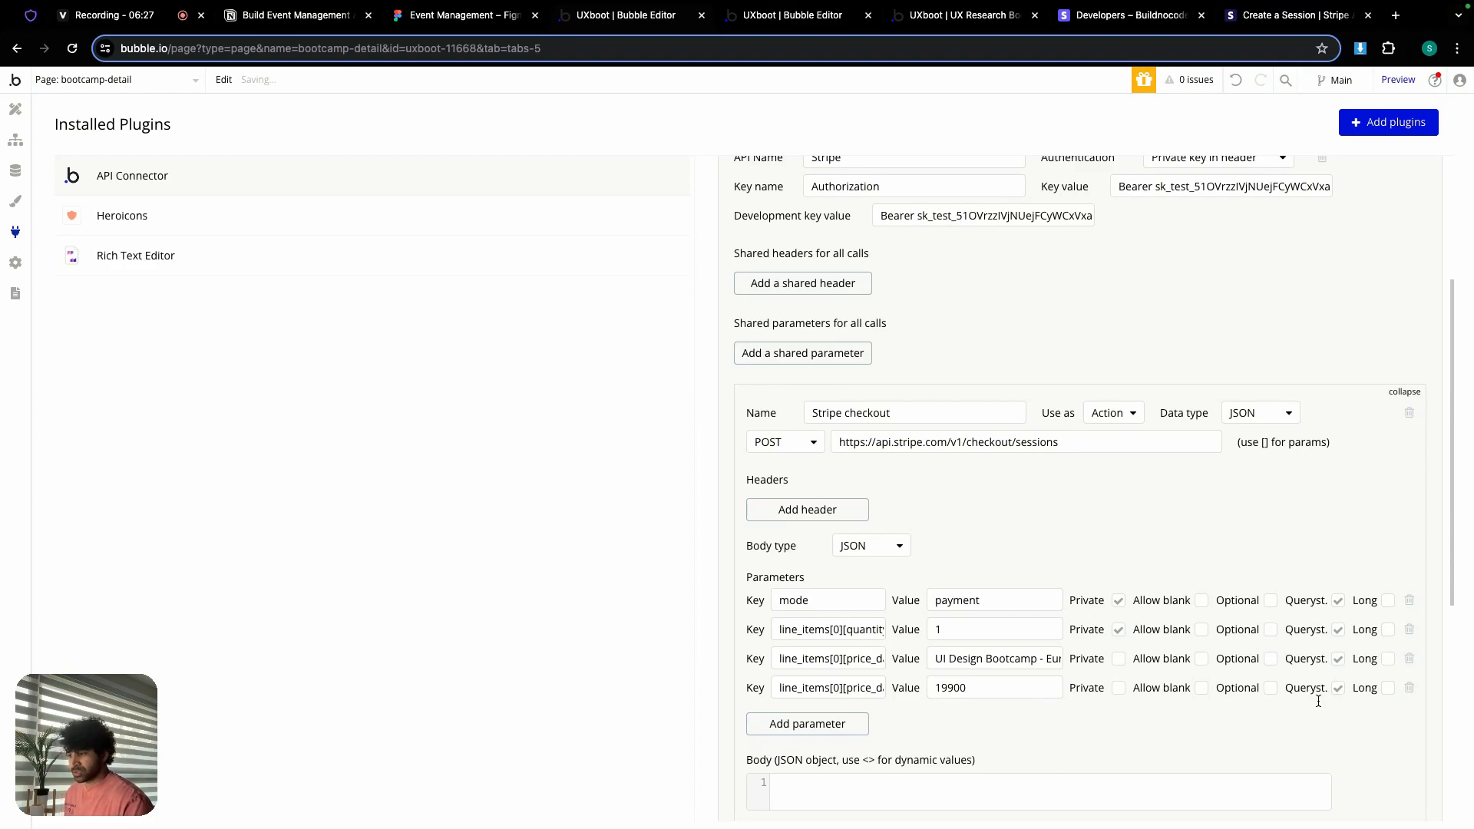
# Step: Add a fifth parameter with the images key copied from the notes, value still empty
pyautogui.click(790, 721)
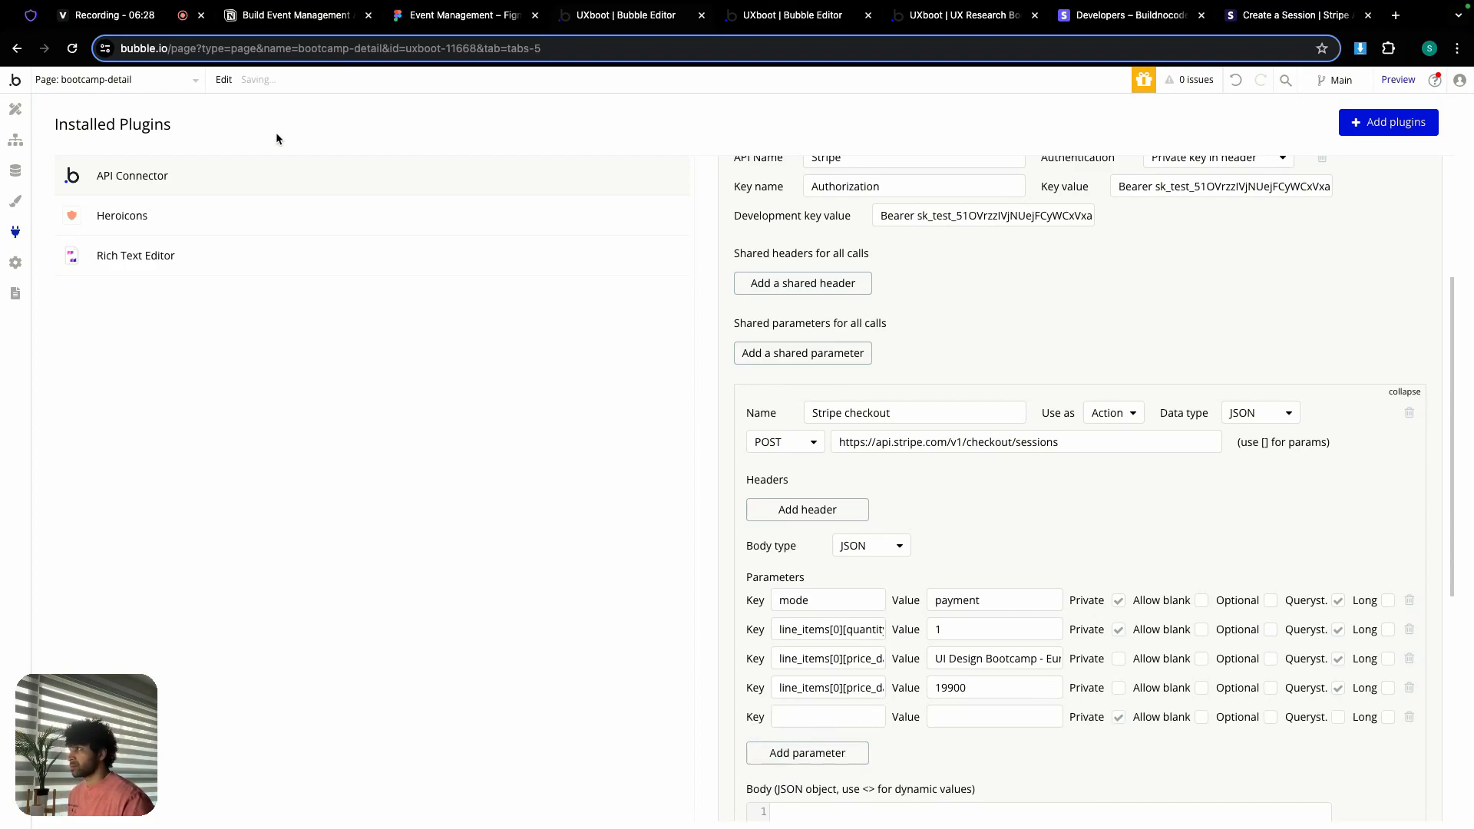
pyautogui.click(278, 23)
pyautogui.moveTo(459, 510); pyautogui.dragTo(745, 514)
pyautogui.press('super+c')
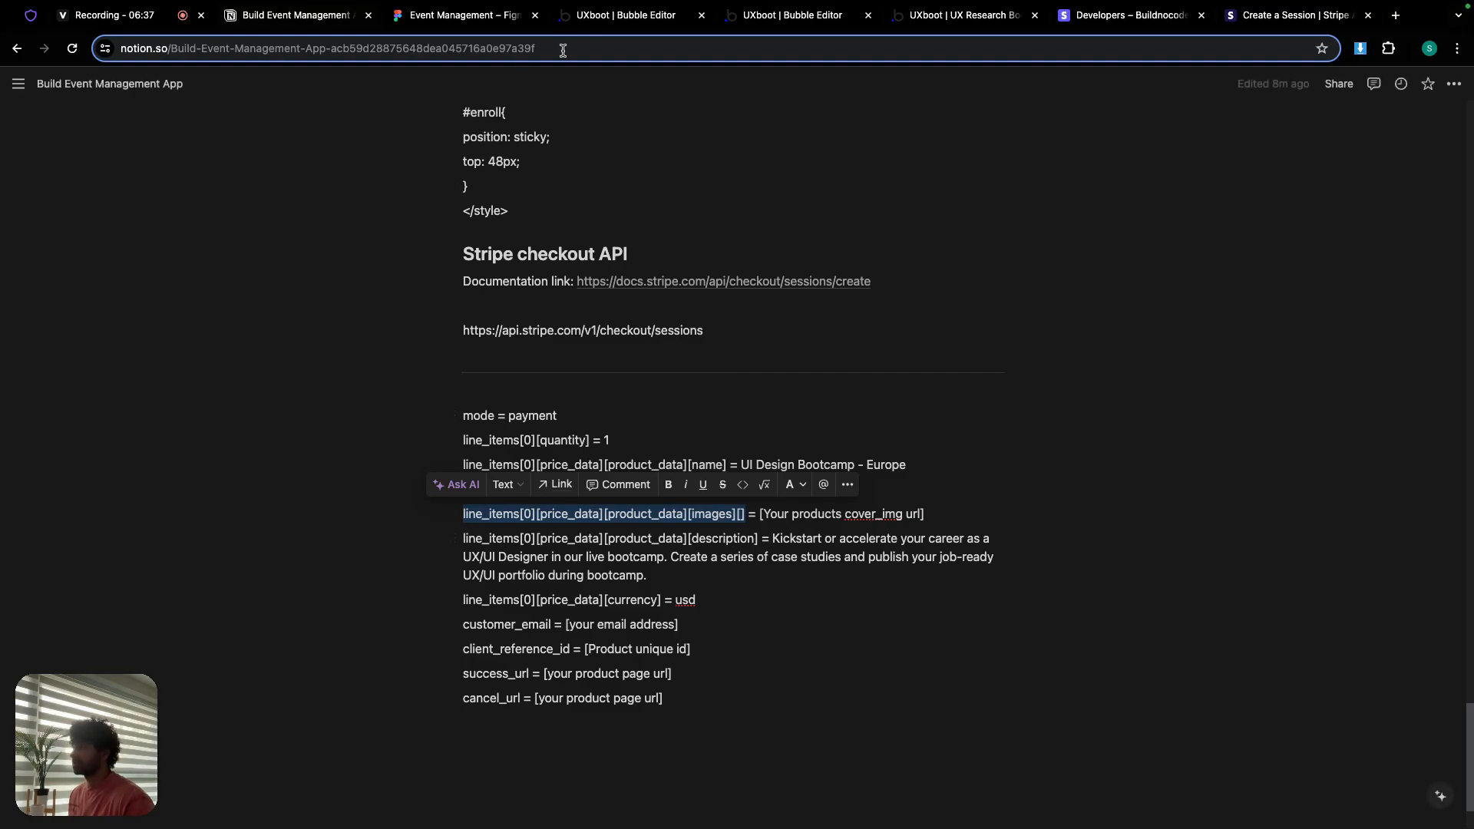
pyautogui.click(652, 19)
pyautogui.click(836, 717)
pyautogui.press('super+v')
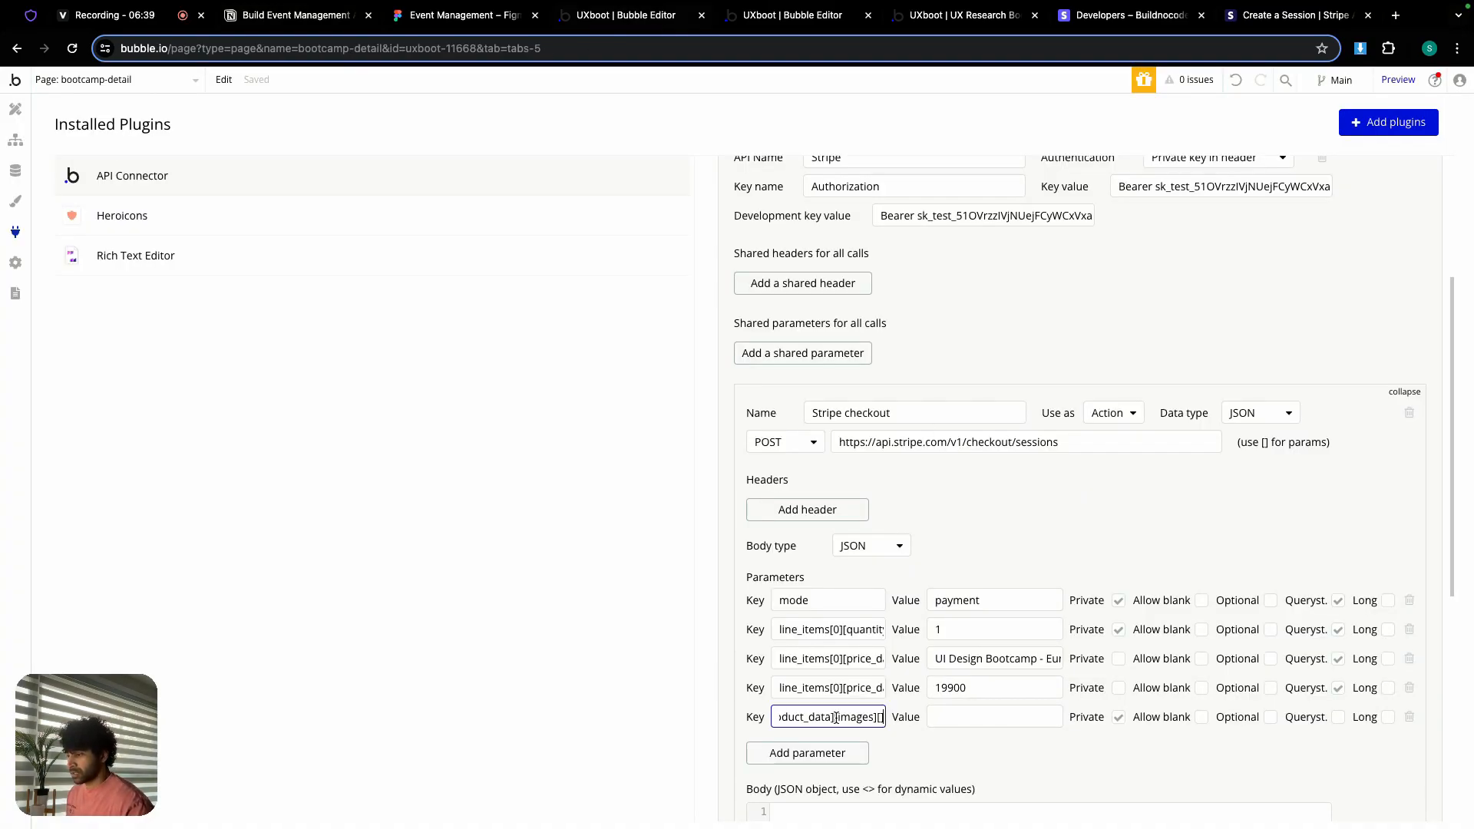
pyautogui.click(939, 716)
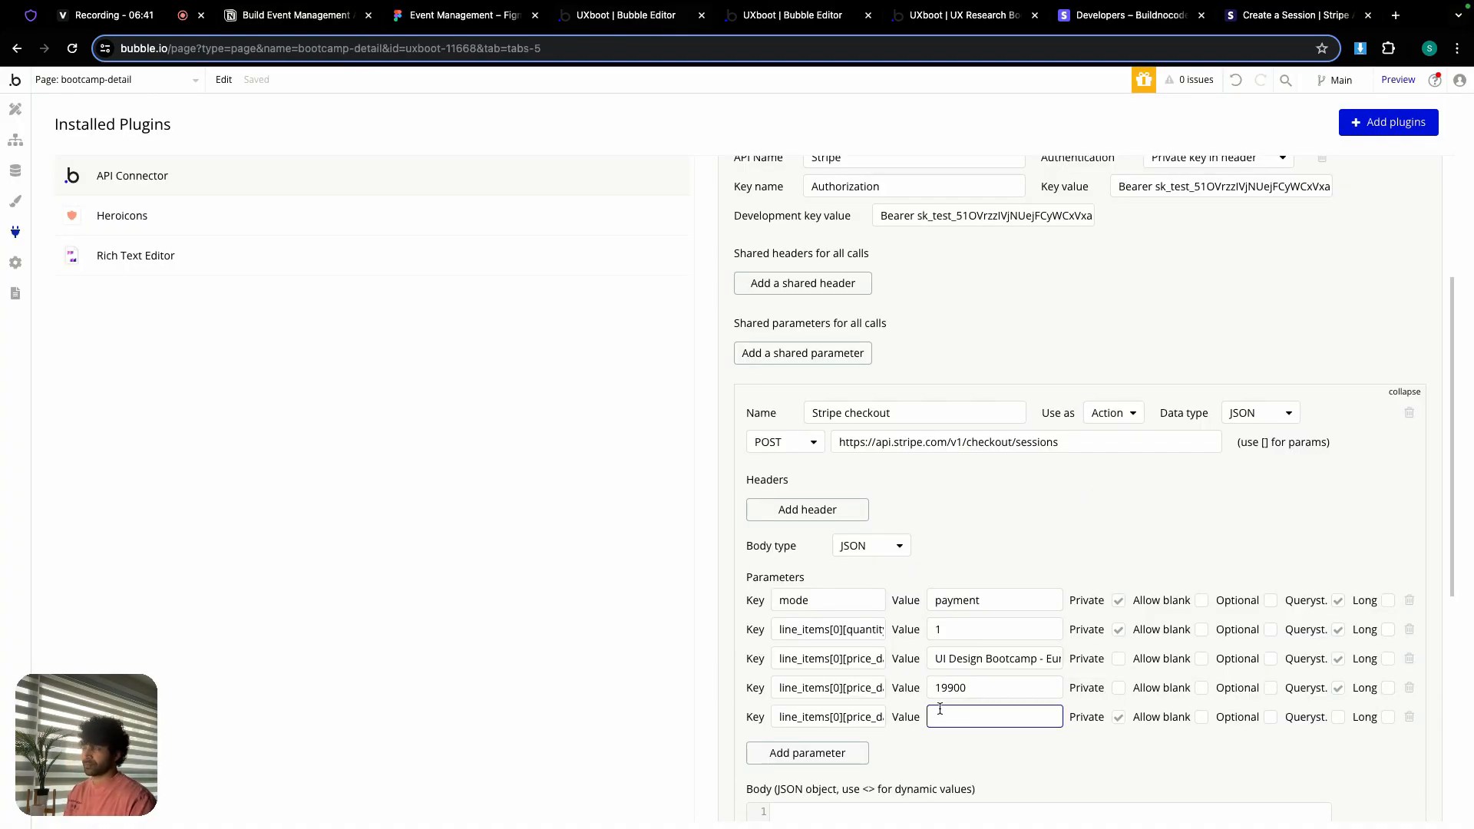
pyautogui.click(825, 20)
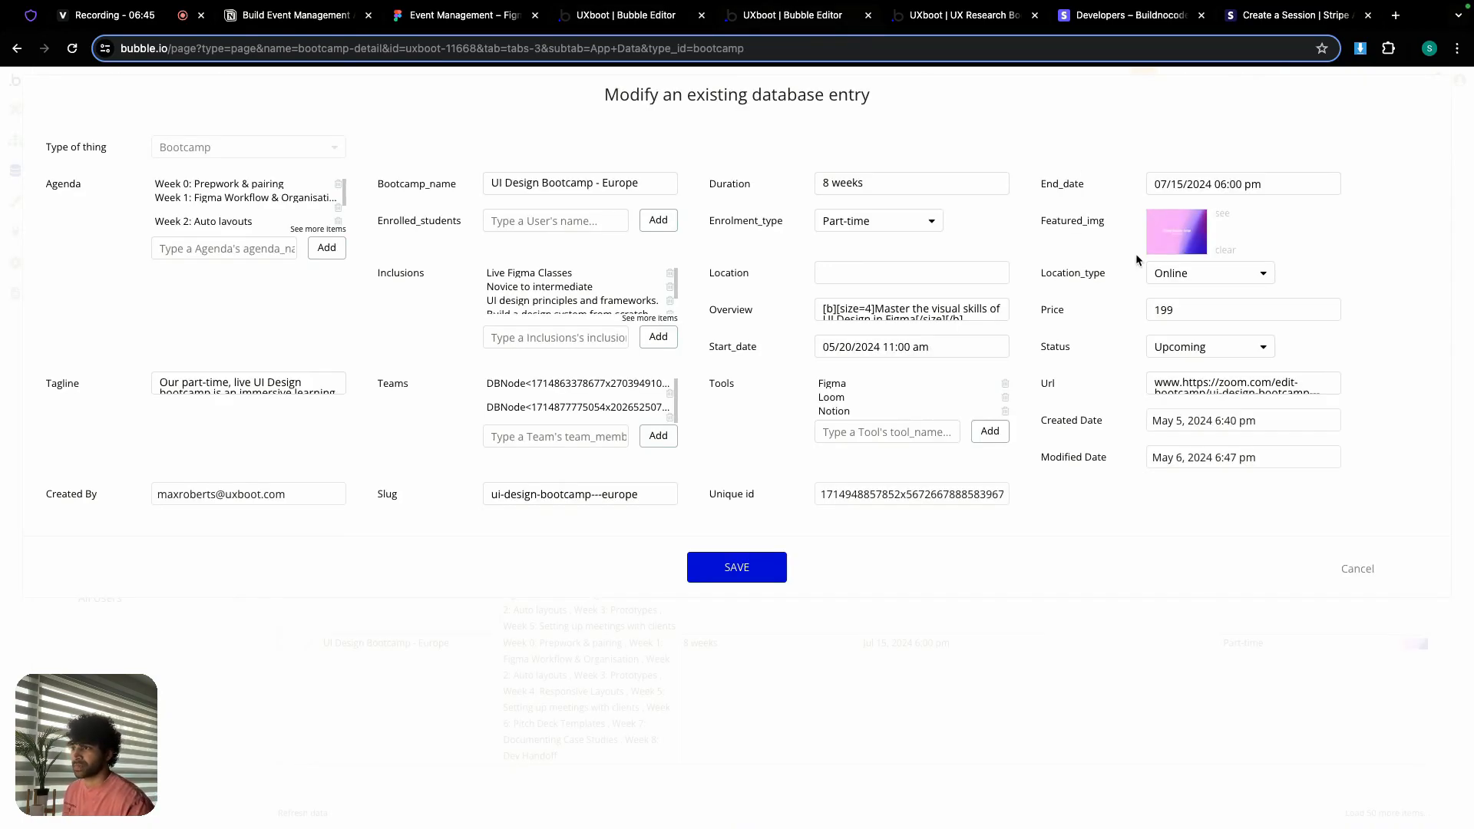
# Step: Copy the bootcamp's featured image URL from its opened link, then close that tab
pyautogui.click(1226, 220)
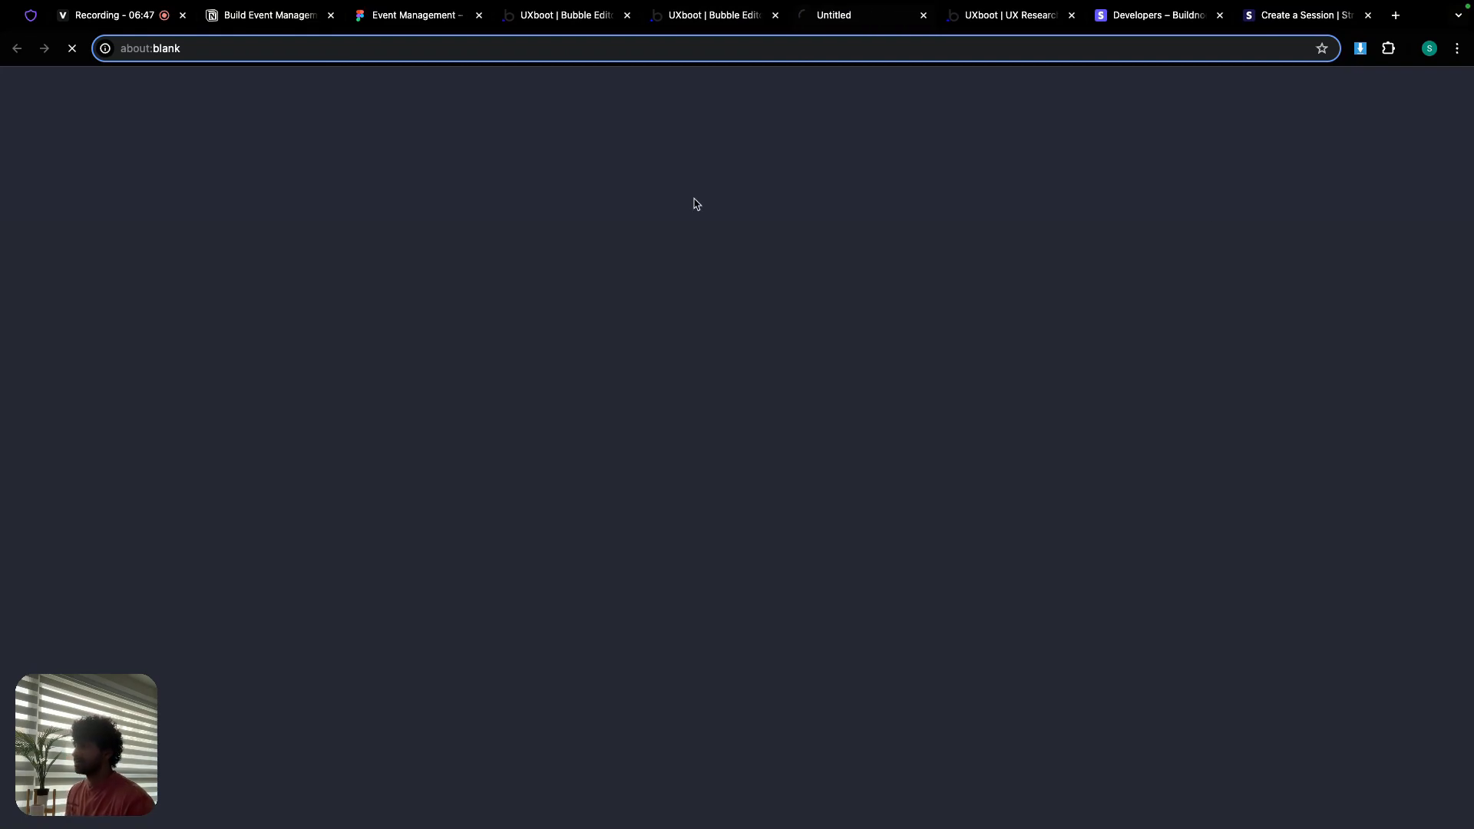
pyautogui.click(710, 52)
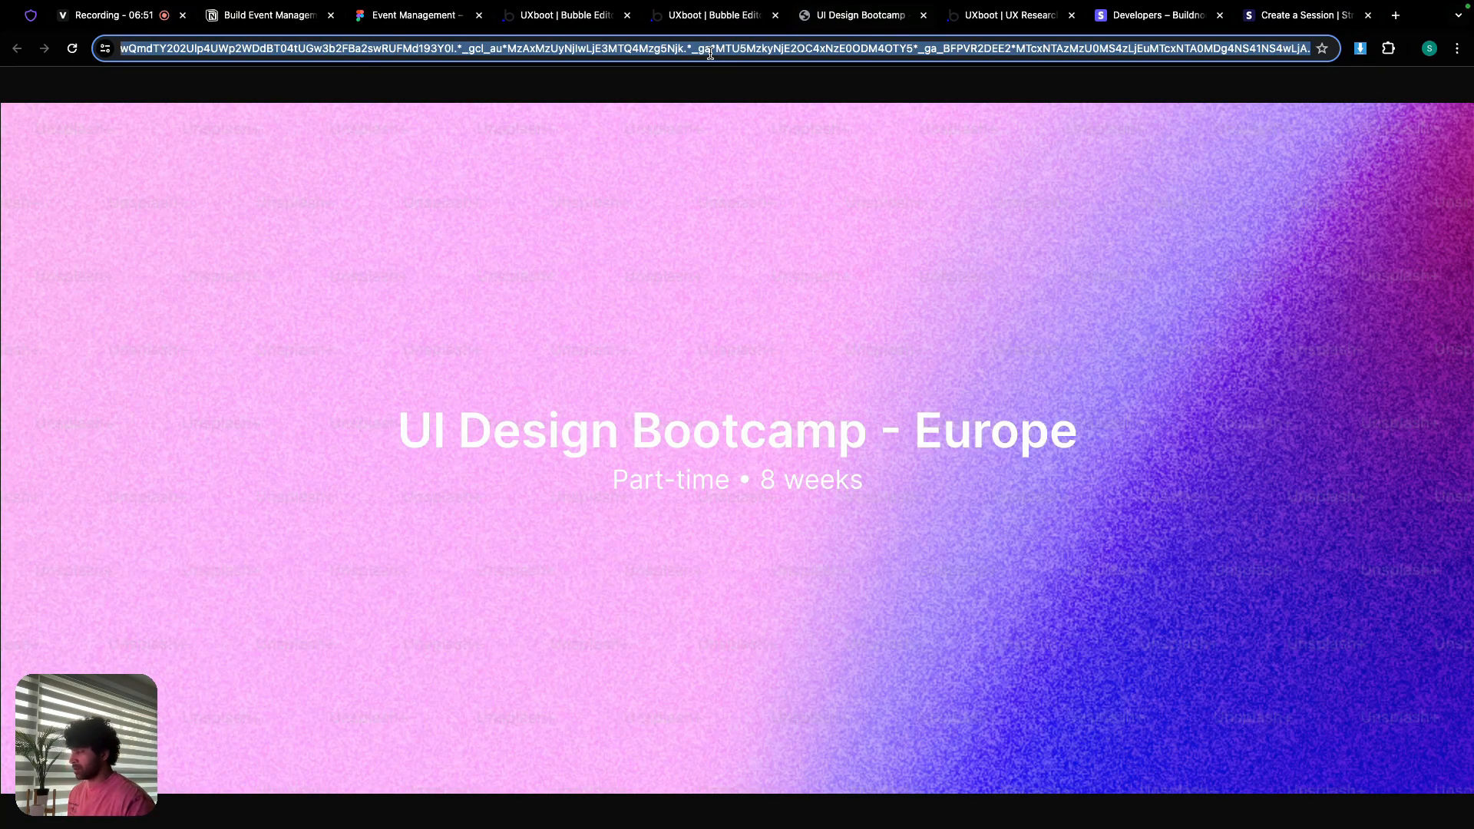
pyautogui.click(631, 49)
pyautogui.tripleClick(632, 49)
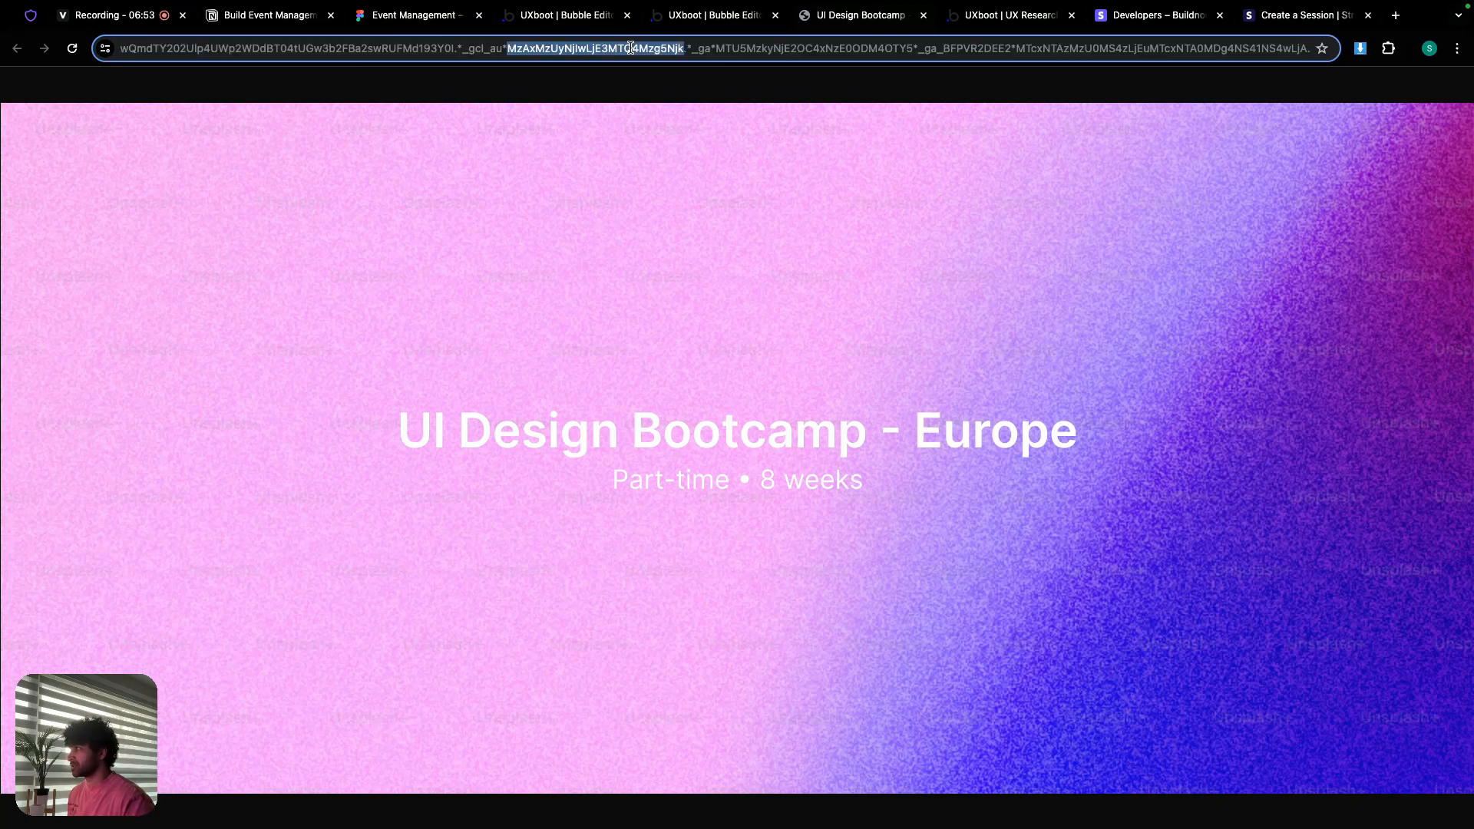
pyautogui.click(630, 49)
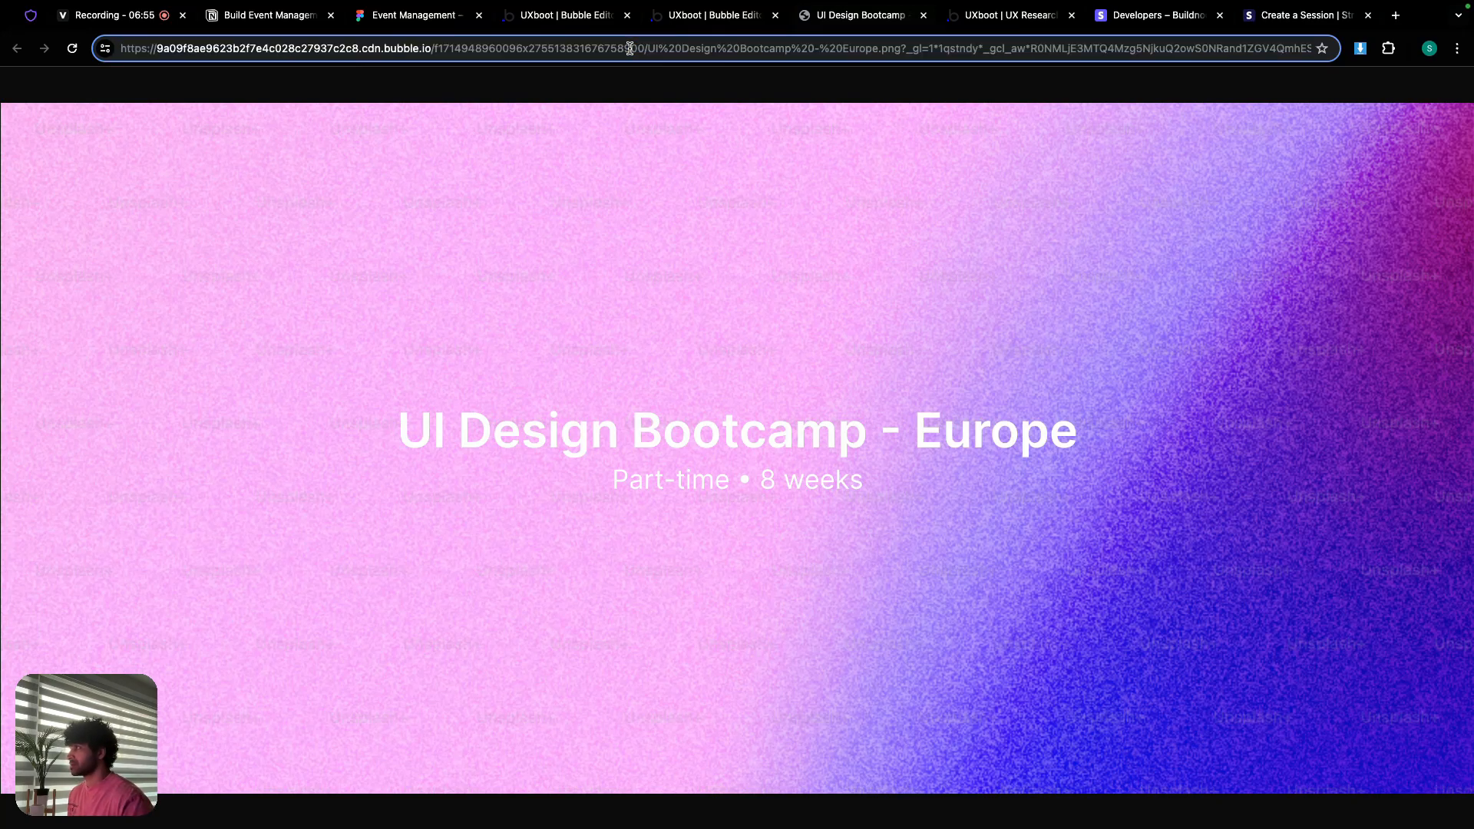
pyautogui.tripleClick(630, 48)
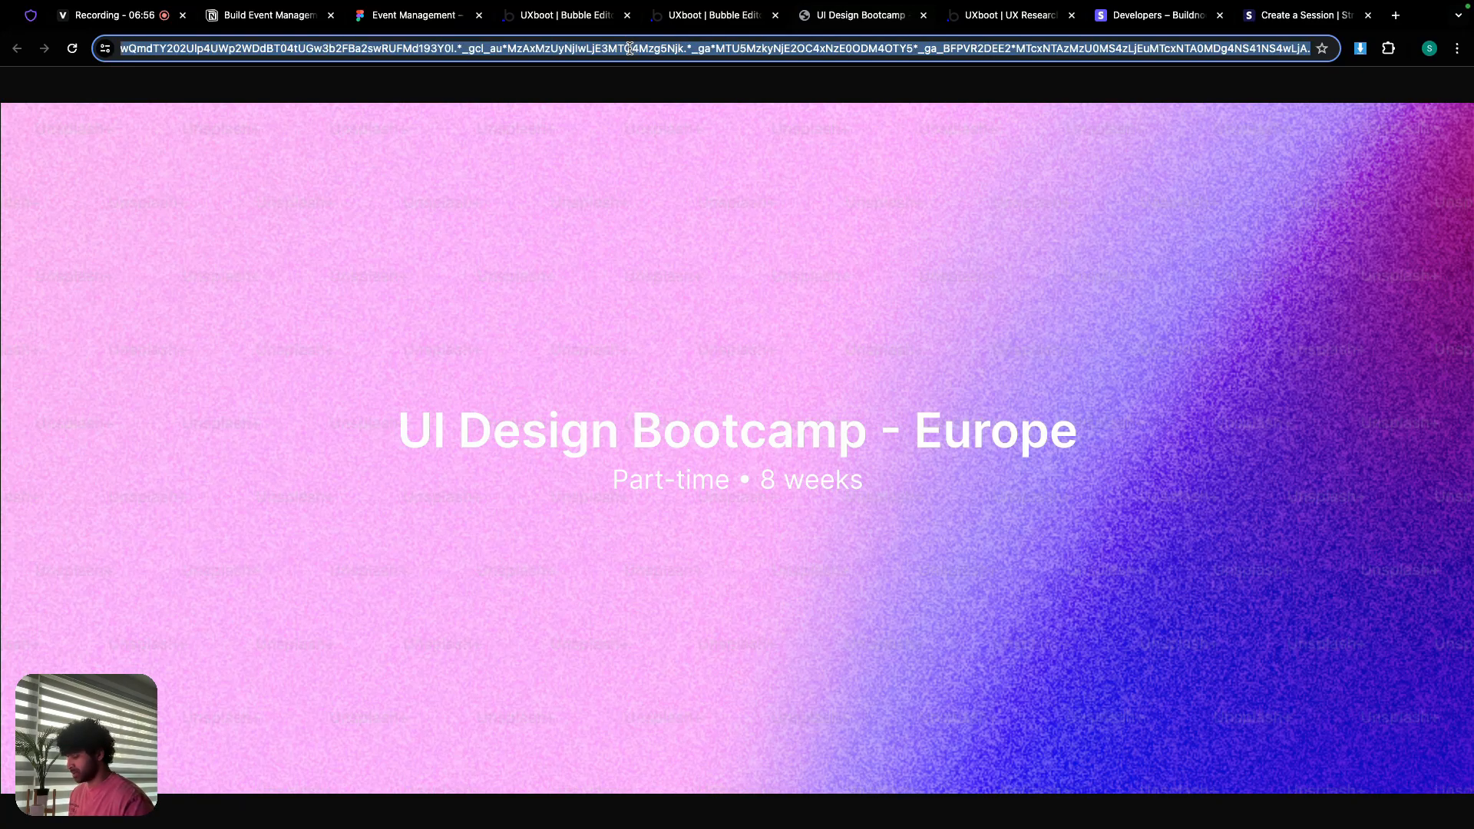
pyautogui.click(684, 17)
pyautogui.click(924, 15)
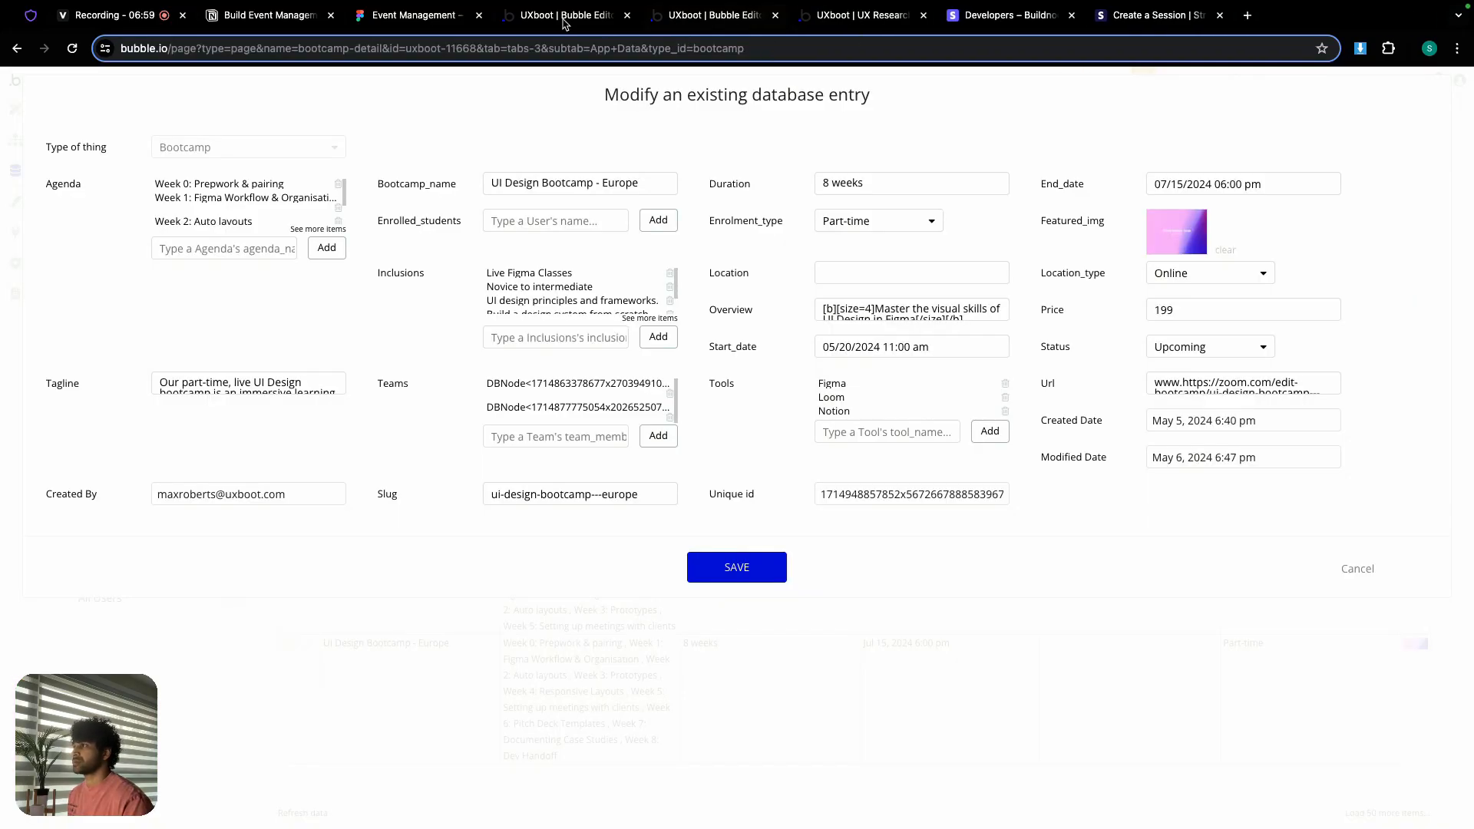
# Step: Paste the featured image URL as the images value, non-private and sent as a query string
pyautogui.click(568, 20)
pyautogui.click(952, 717)
pyautogui.hotkey('ctrl', 'v')
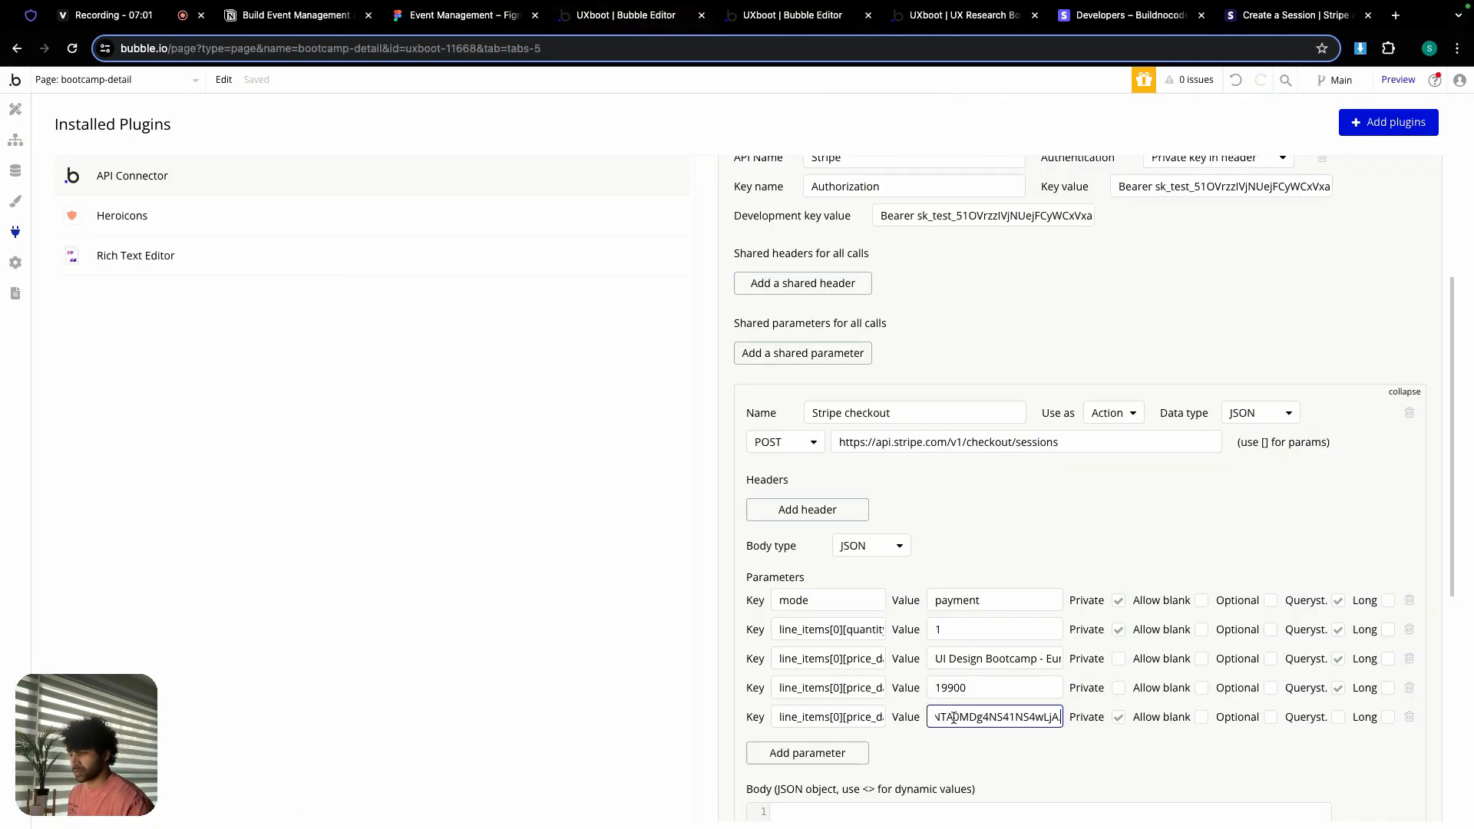
pyautogui.click(1119, 716)
pyautogui.click(1338, 717)
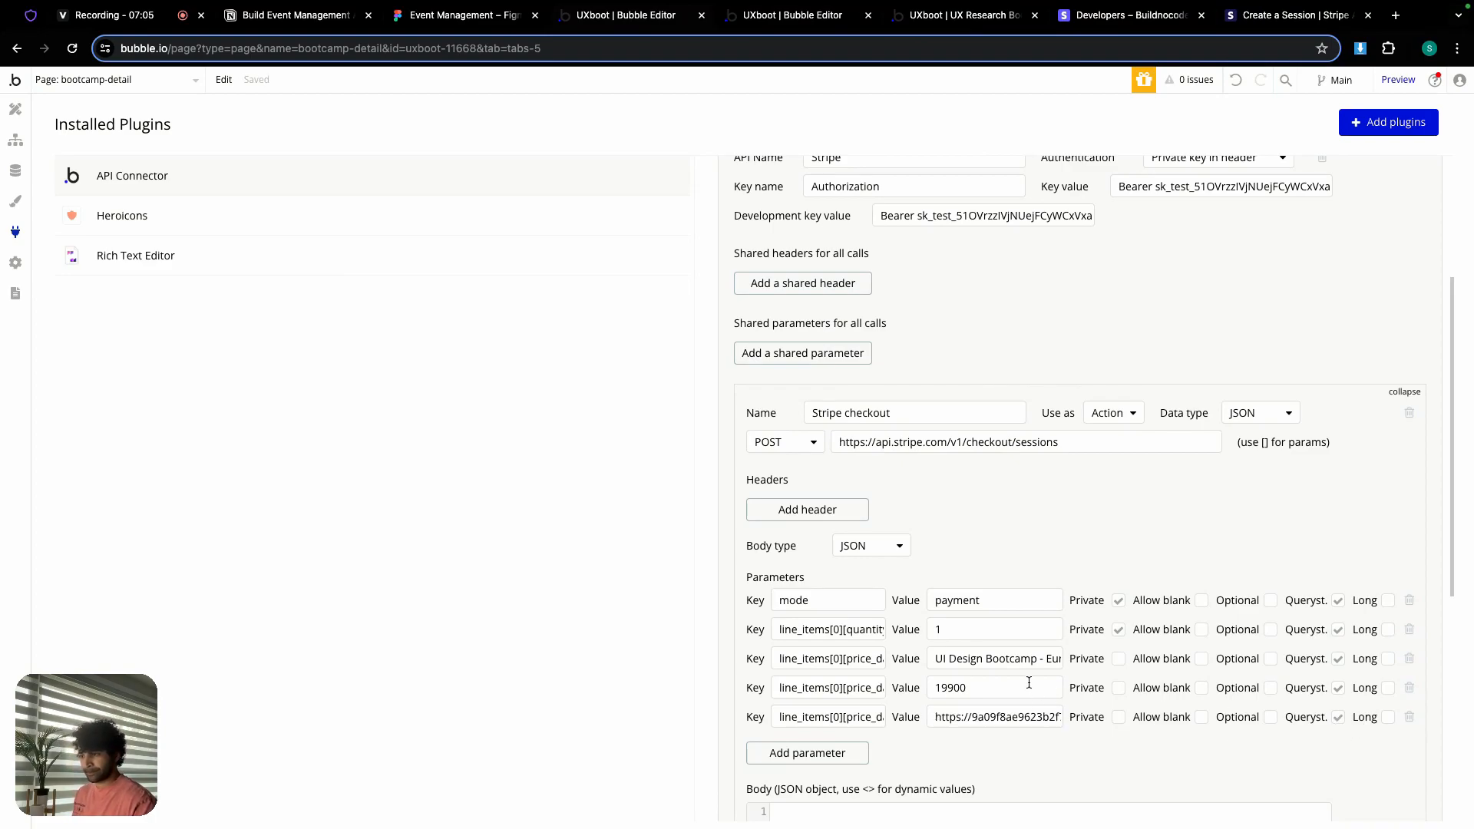
pyautogui.scroll(-1, 1029, 682)
# Step: Add a description parameter holding the bootcamp description text, made non-private
pyautogui.click(299, 15)
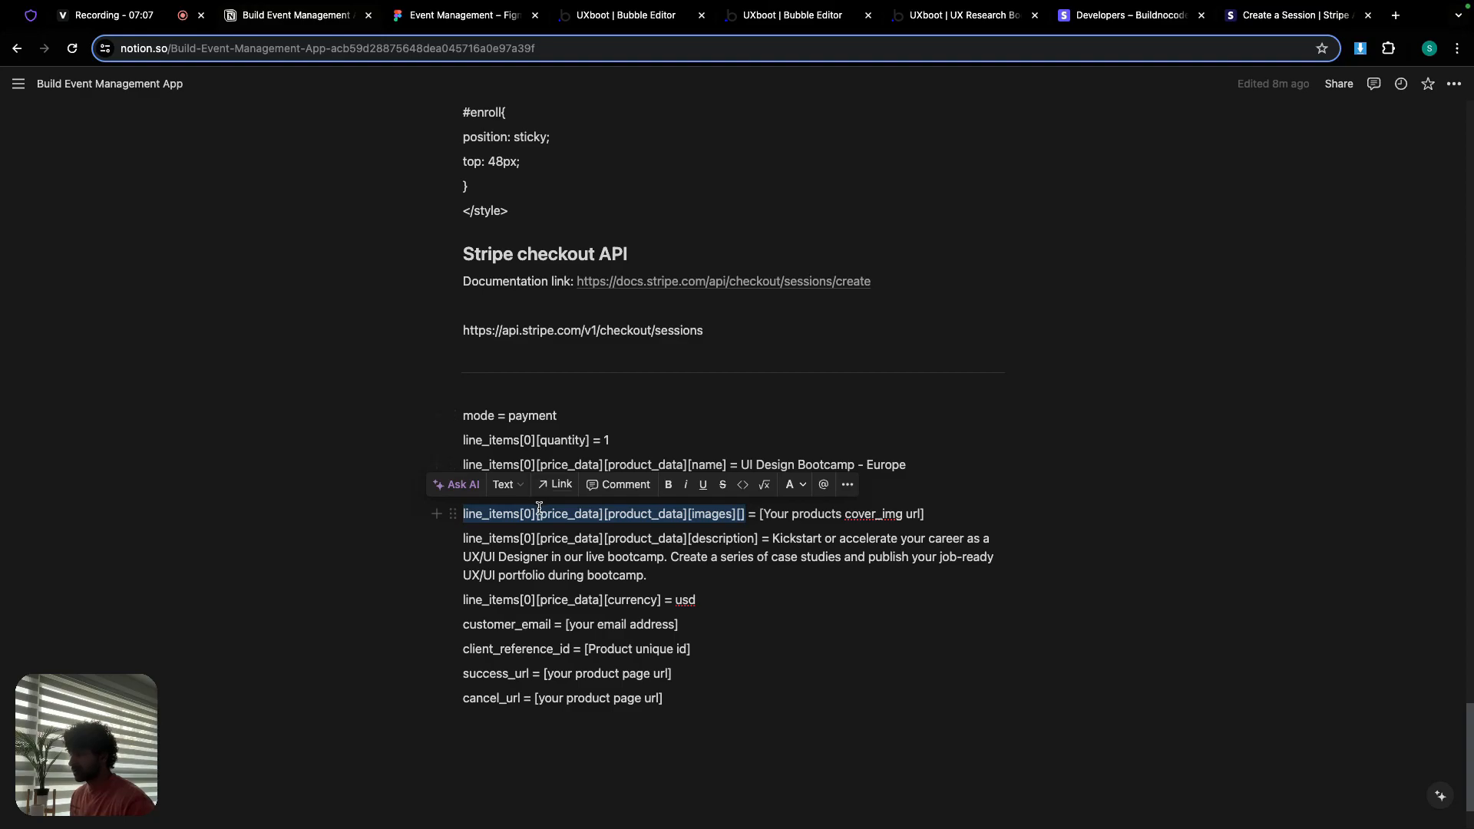
pyautogui.moveTo(465, 537); pyautogui.dragTo(575, 539)
pyautogui.click(465, 542)
pyautogui.moveTo(466, 540); pyautogui.dragTo(757, 541)
pyautogui.hotkey('ctrl', 'c')
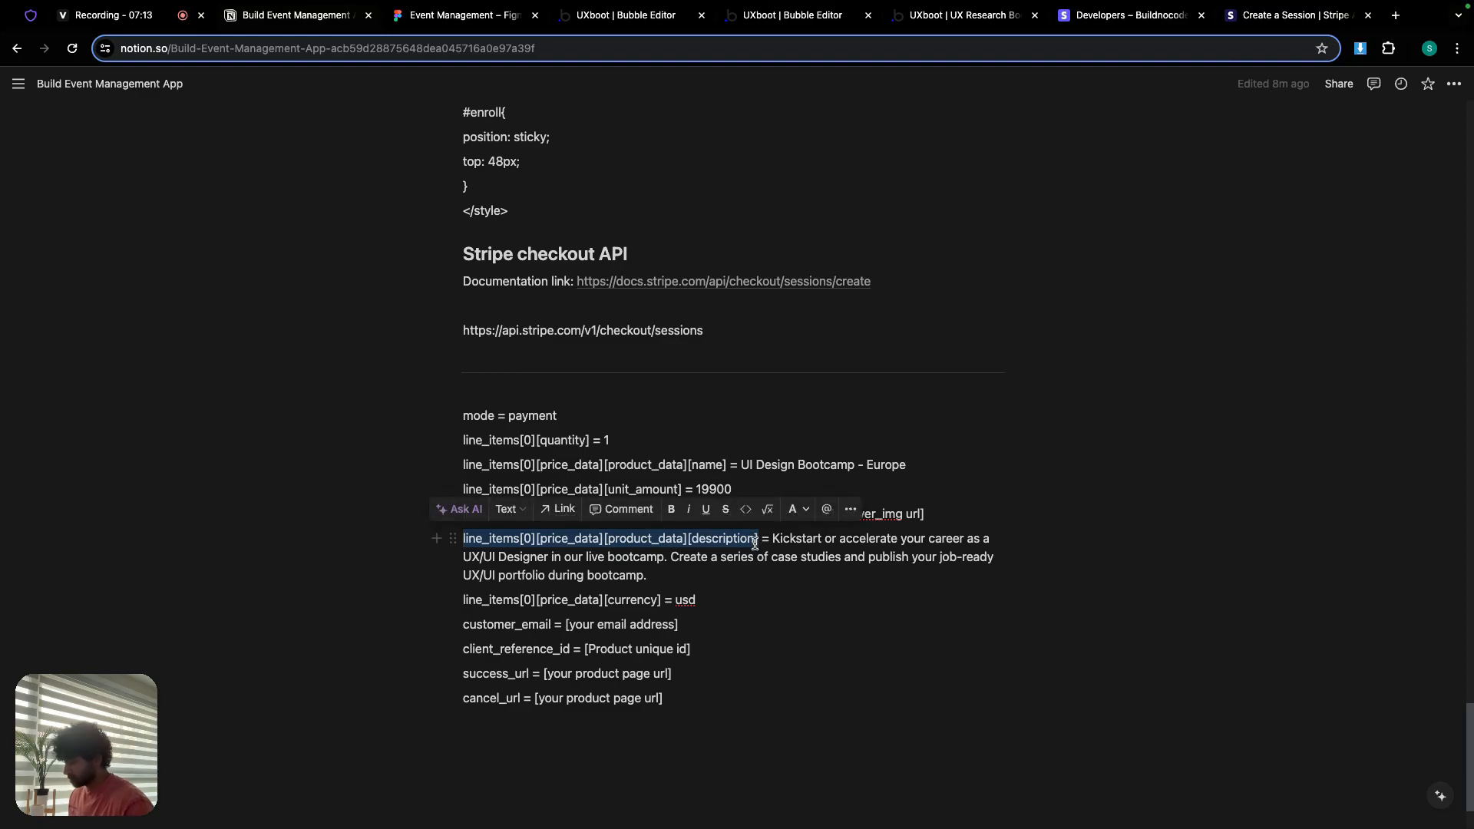
pyautogui.click(626, 15)
pyautogui.click(829, 732)
pyautogui.click(827, 728)
pyautogui.hotkey('ctrl', 'v')
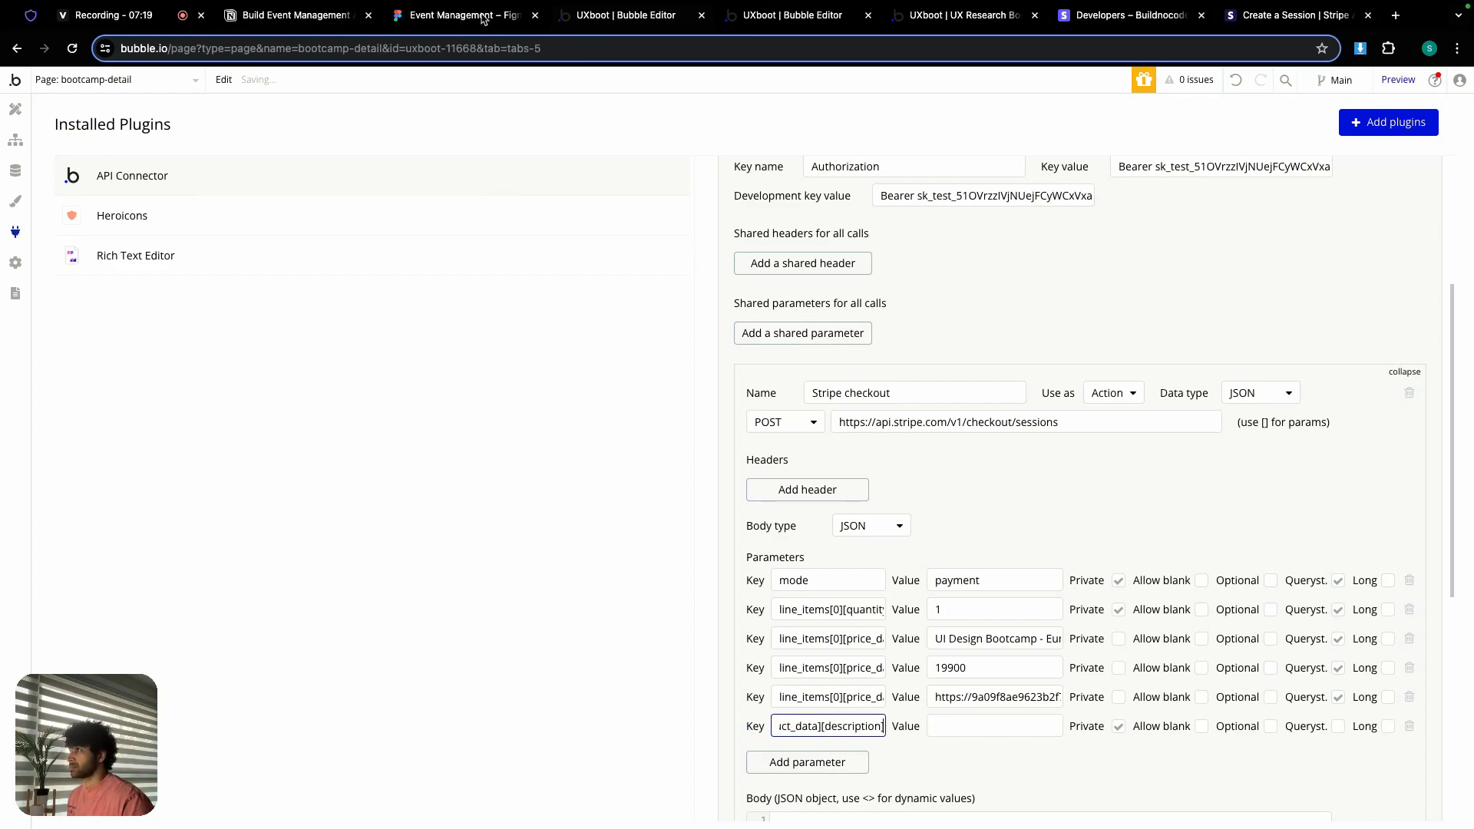
pyautogui.click(307, 23)
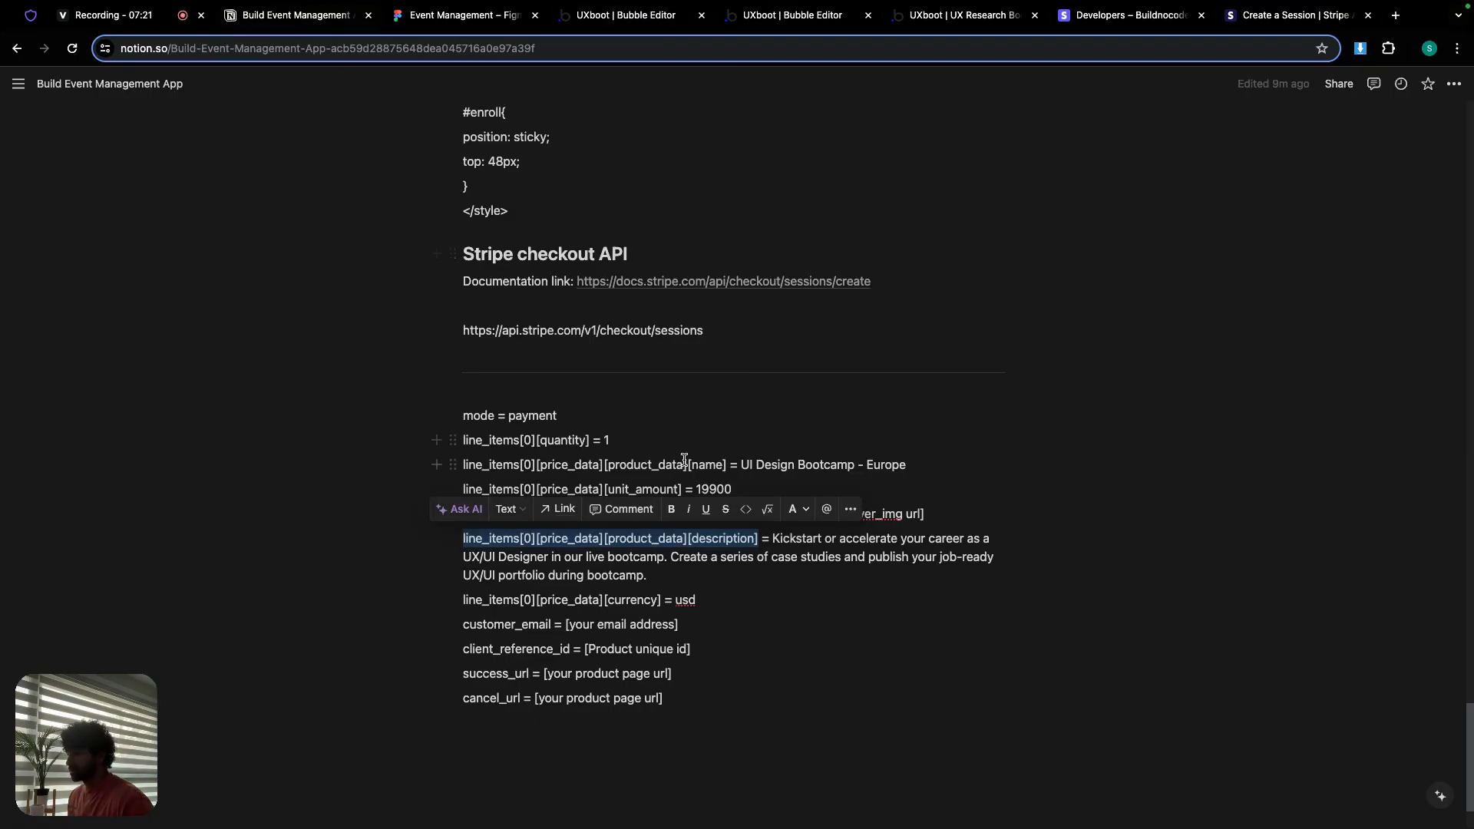
pyautogui.moveTo(771, 538); pyautogui.dragTo(819, 573)
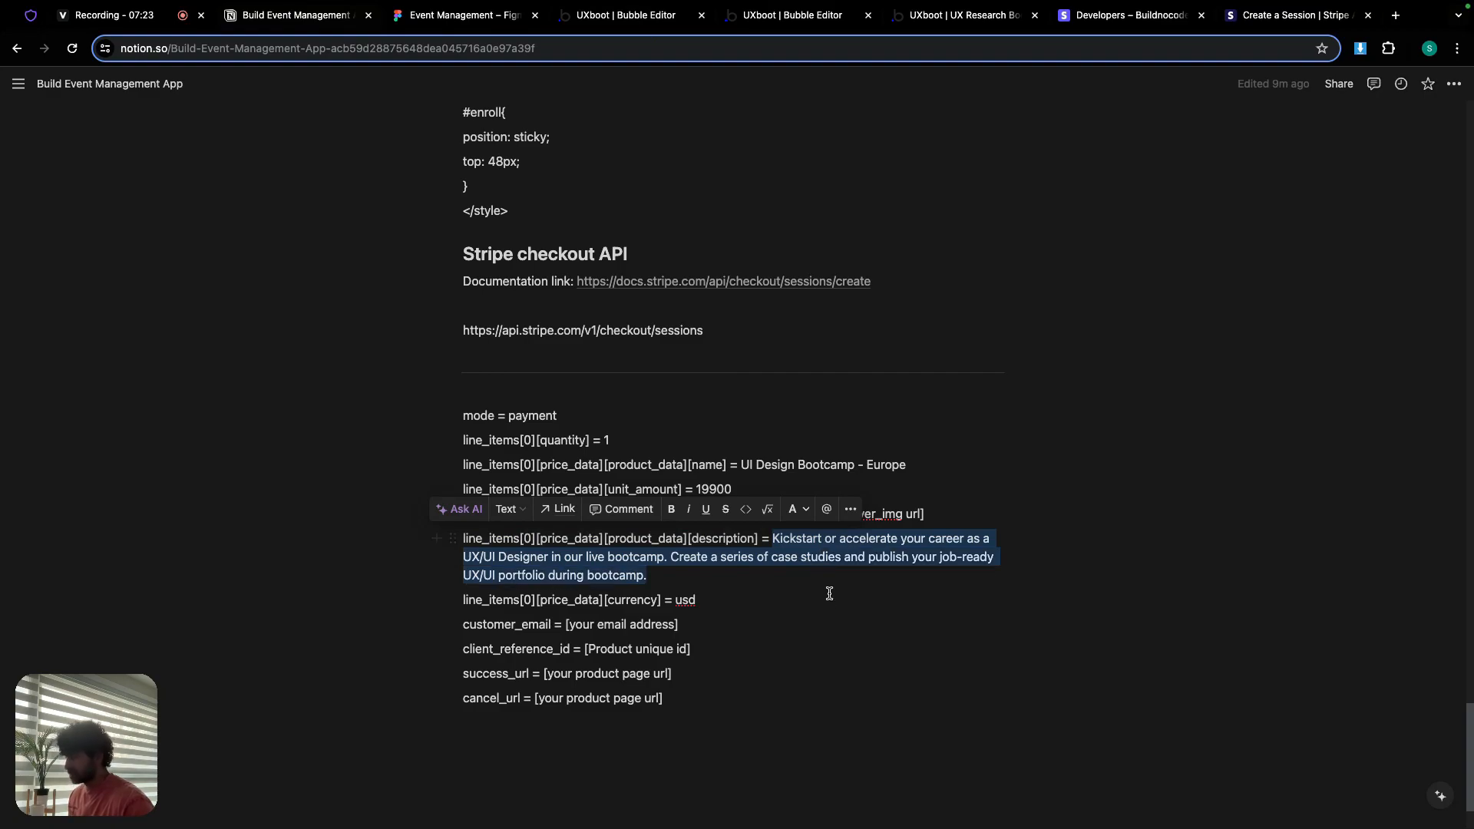
pyautogui.click(655, 15)
pyautogui.click(961, 726)
pyautogui.press('super+v')
pyautogui.click(1119, 728)
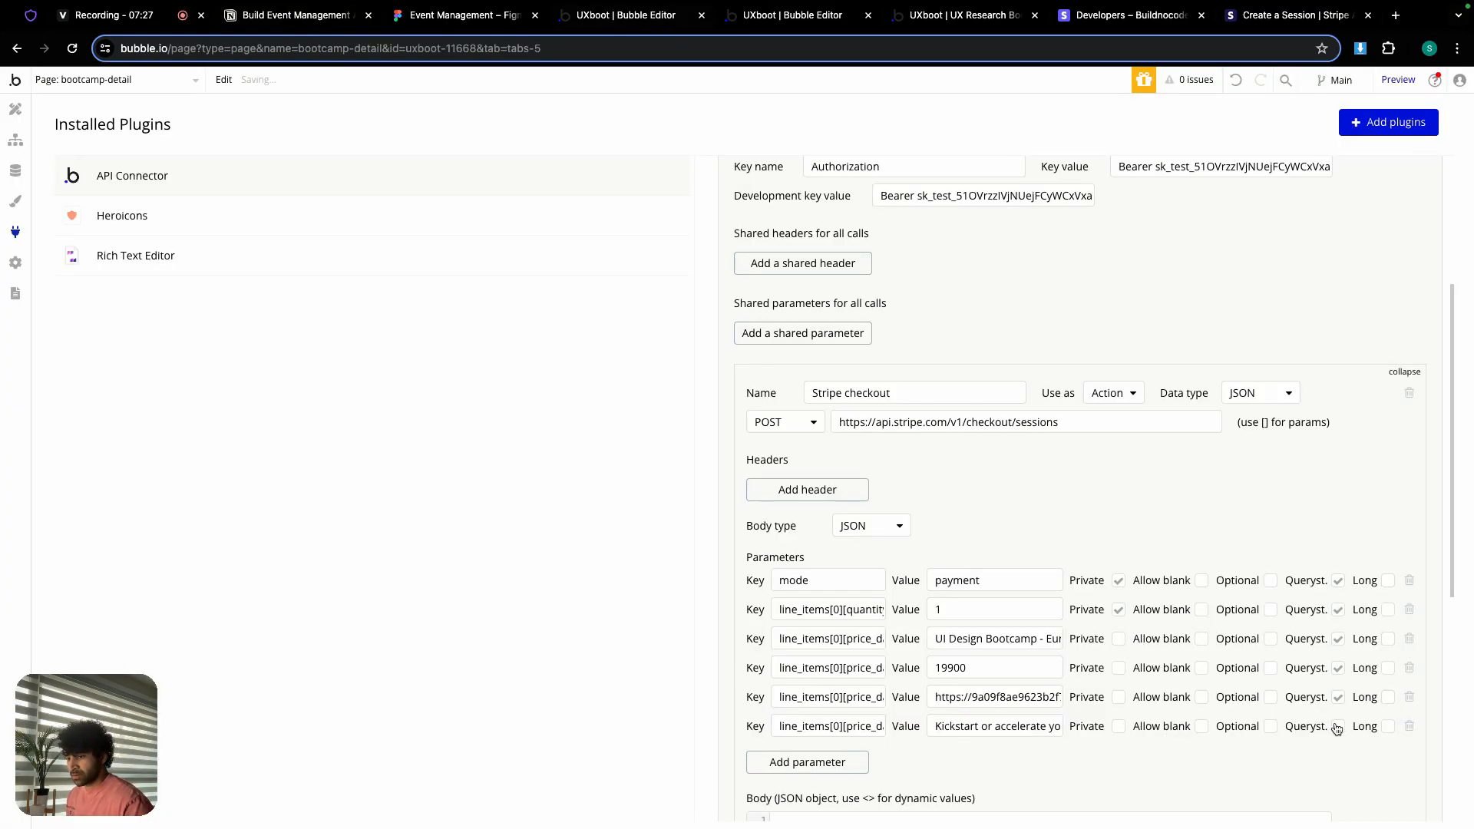
# Step: Add a currency parameter set to usd, sent as a query string
pyautogui.click(772, 767)
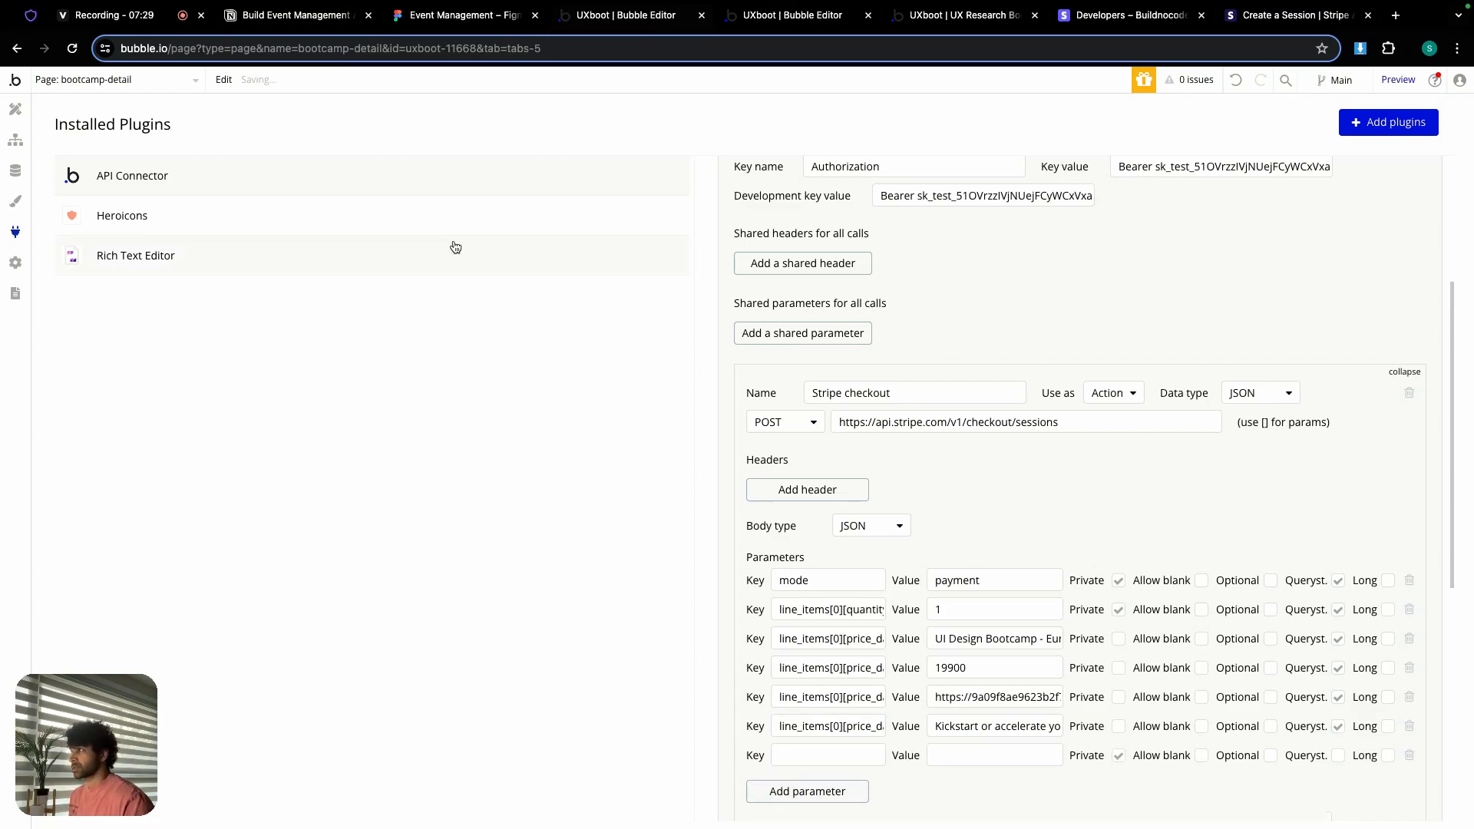
pyautogui.click(286, 23)
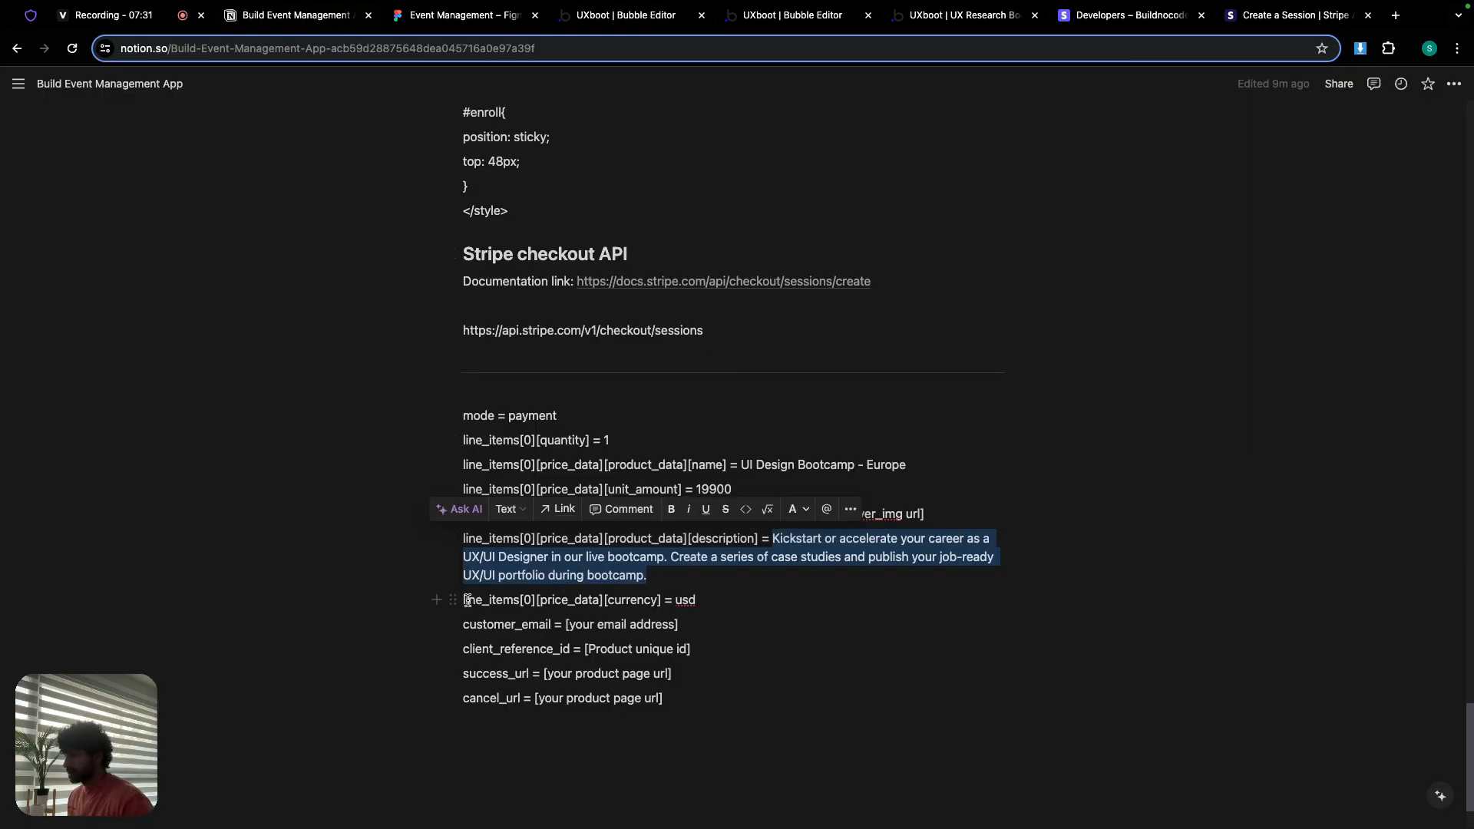
pyautogui.moveTo(465, 599); pyautogui.dragTo(661, 601)
pyautogui.hotkey('ctrl', 'c')
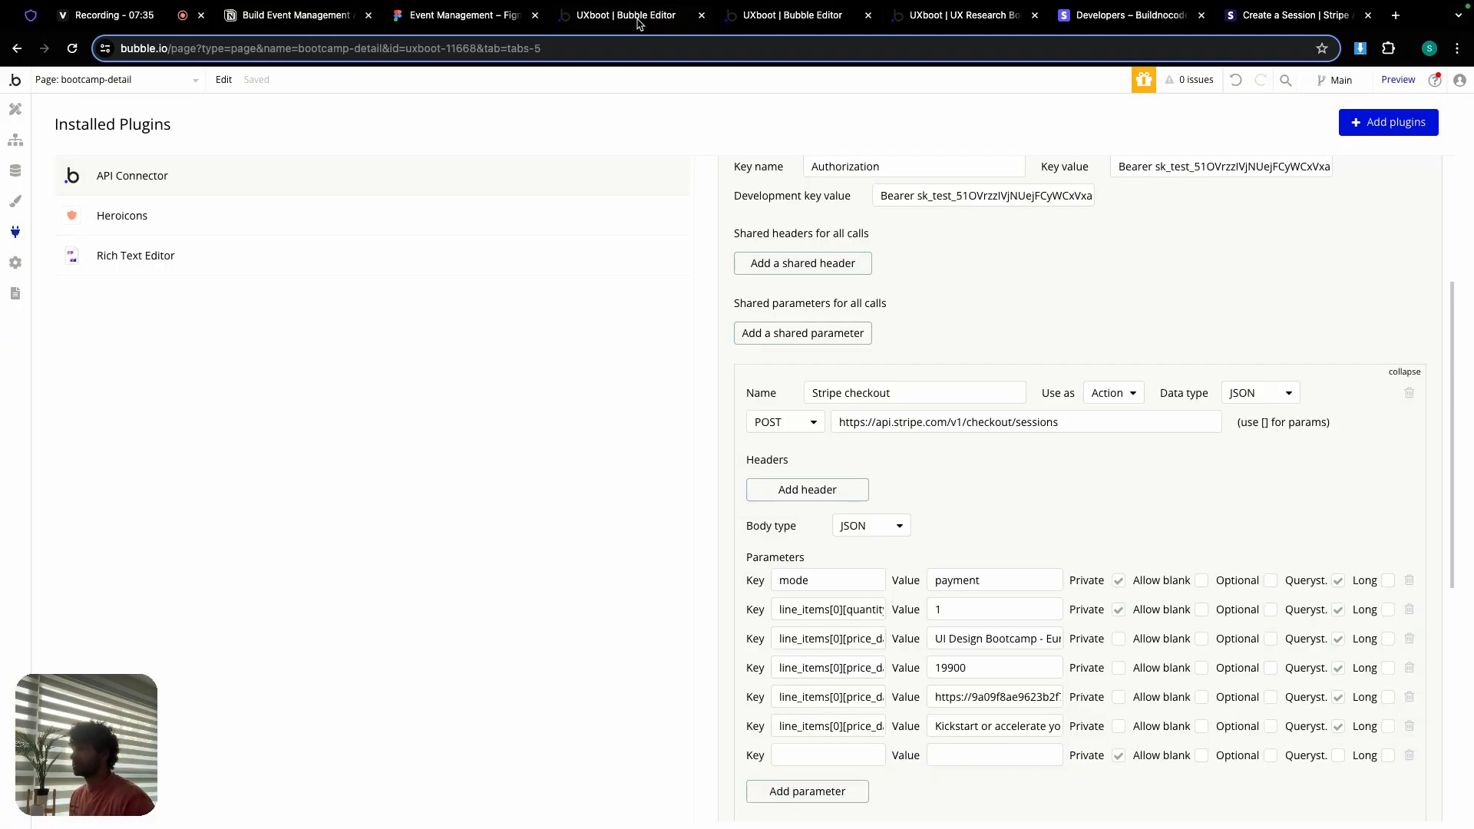
pyautogui.click(641, 22)
pyautogui.click(818, 754)
pyautogui.hotkey('ctrl', 'v')
pyautogui.click(999, 763)
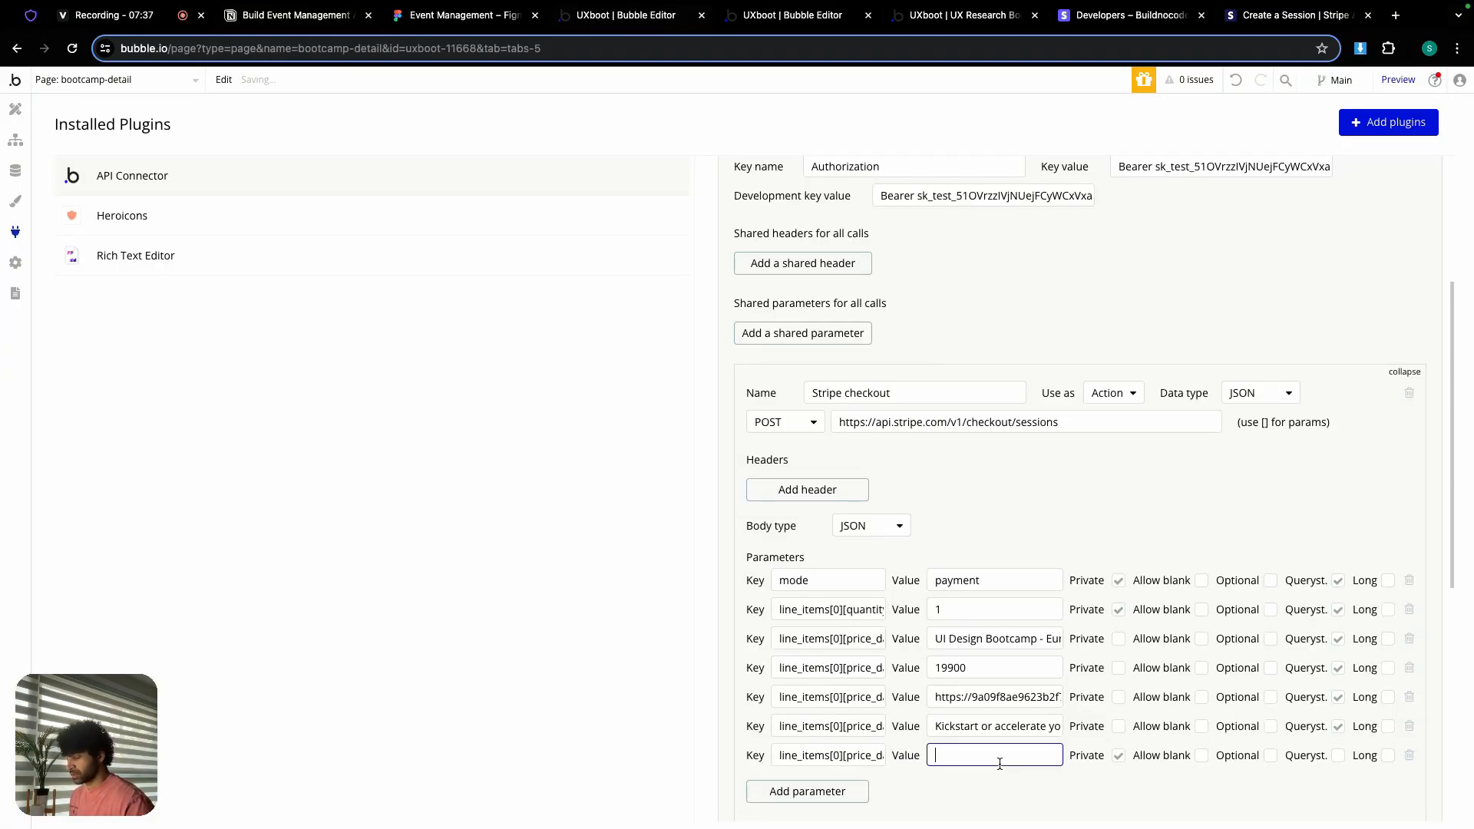
pyautogui.write('usd')
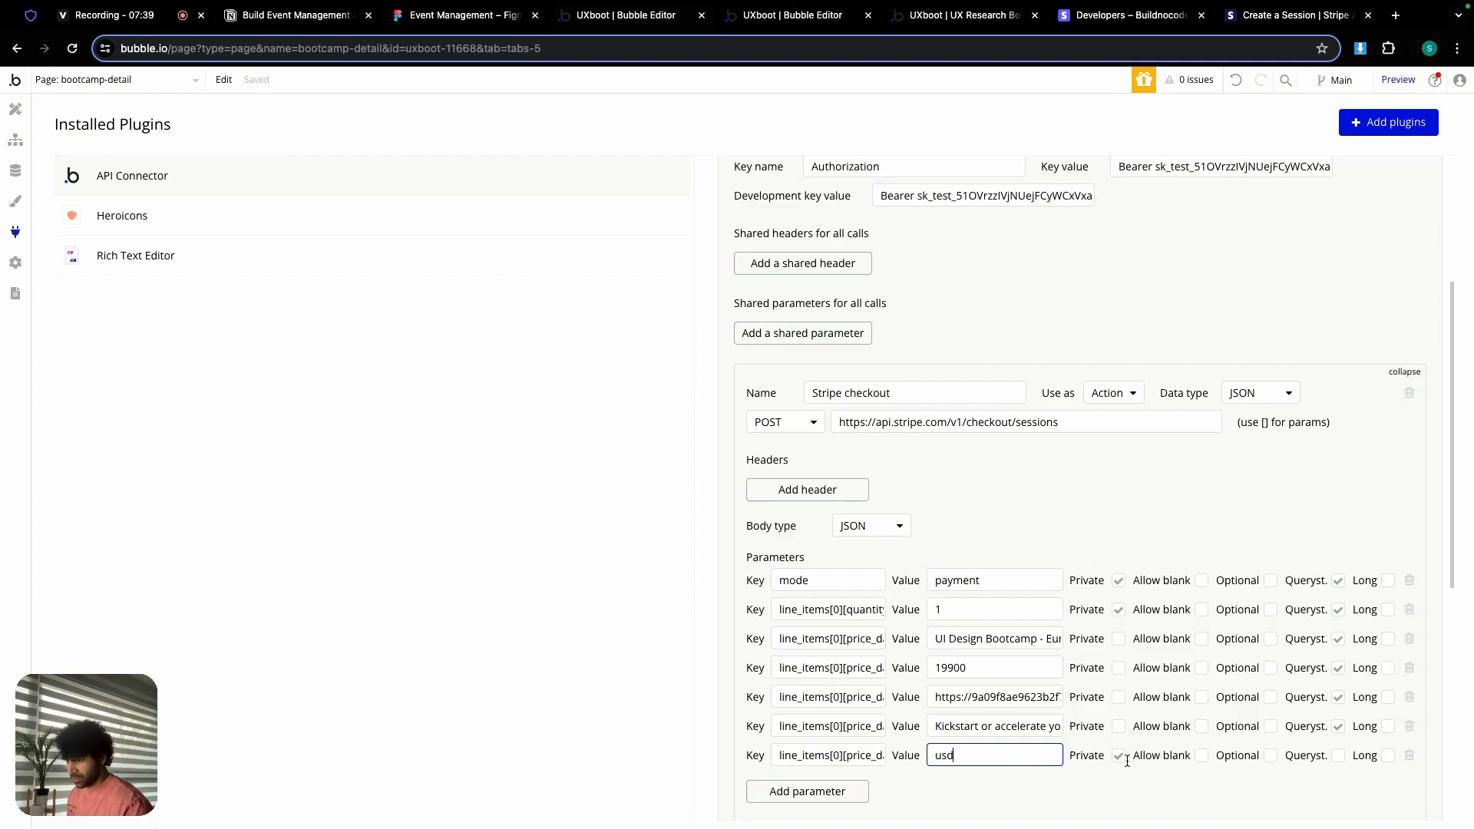
pyautogui.click(1338, 756)
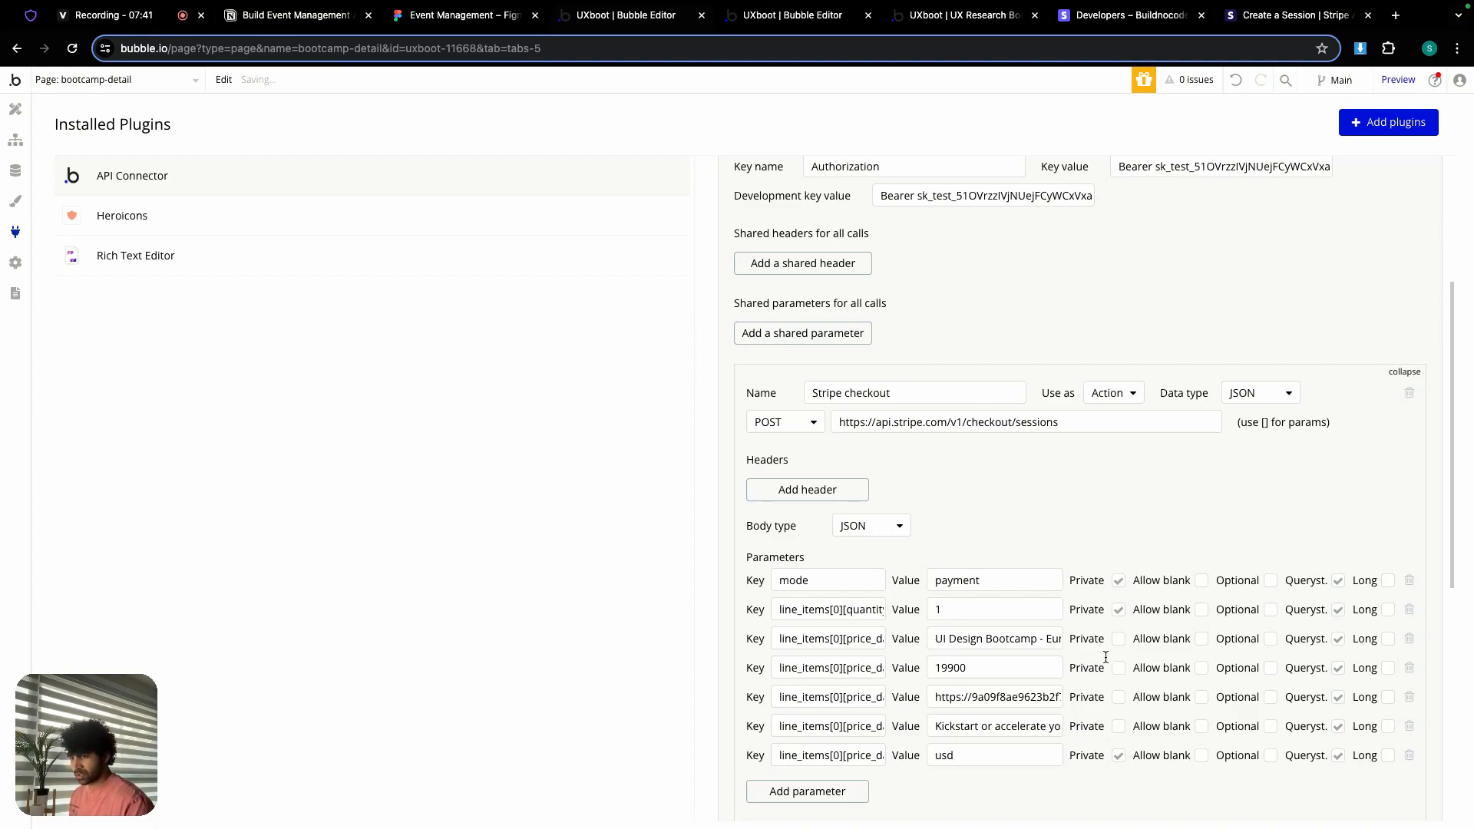
pyautogui.scroll(-1, 1105, 657)
# Step: Add a customer_email parameter with the customer's e-mail address, non-private, as a query string
pyautogui.click(843, 711)
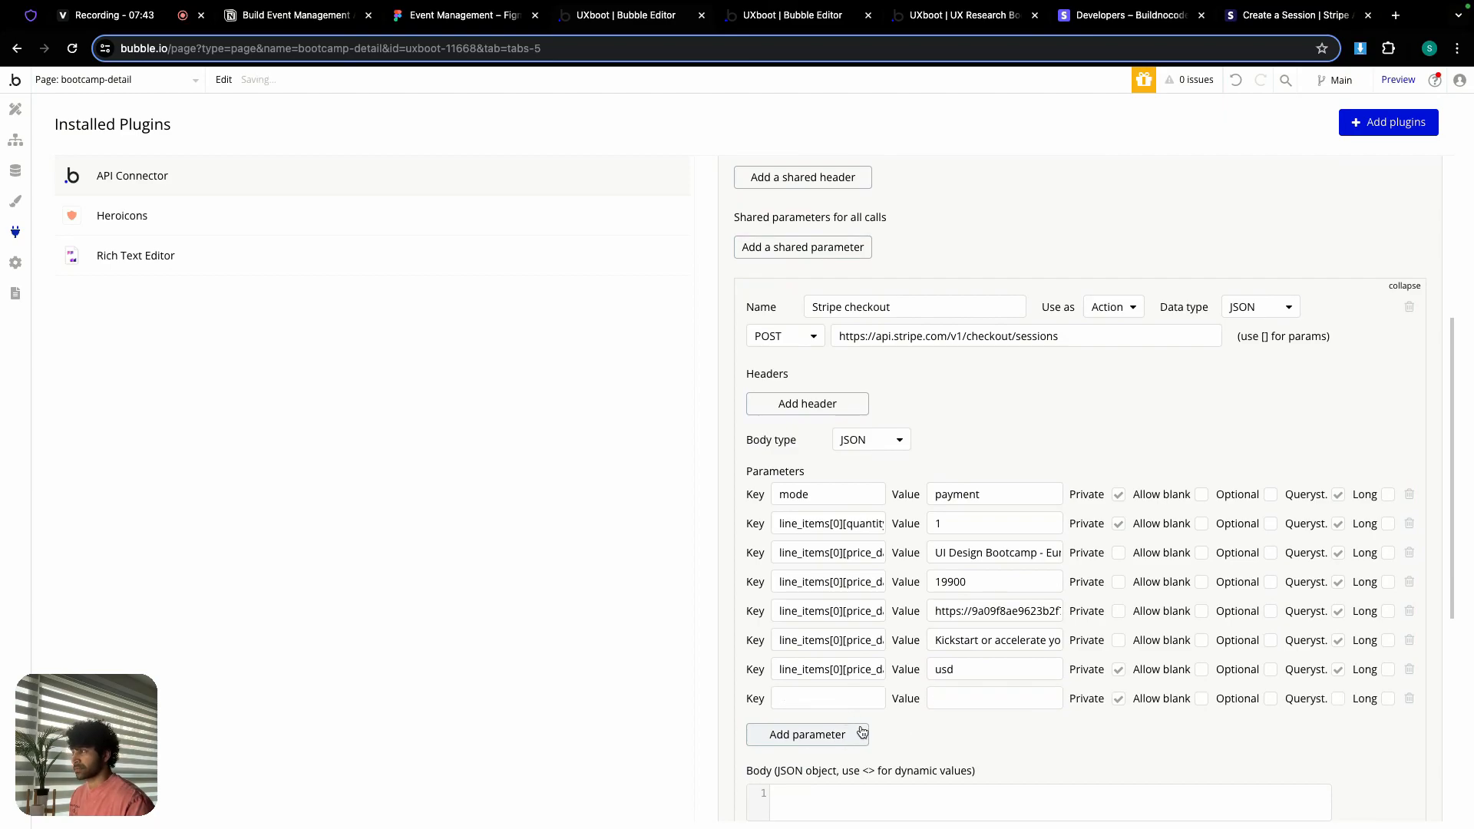
pyautogui.click(313, 17)
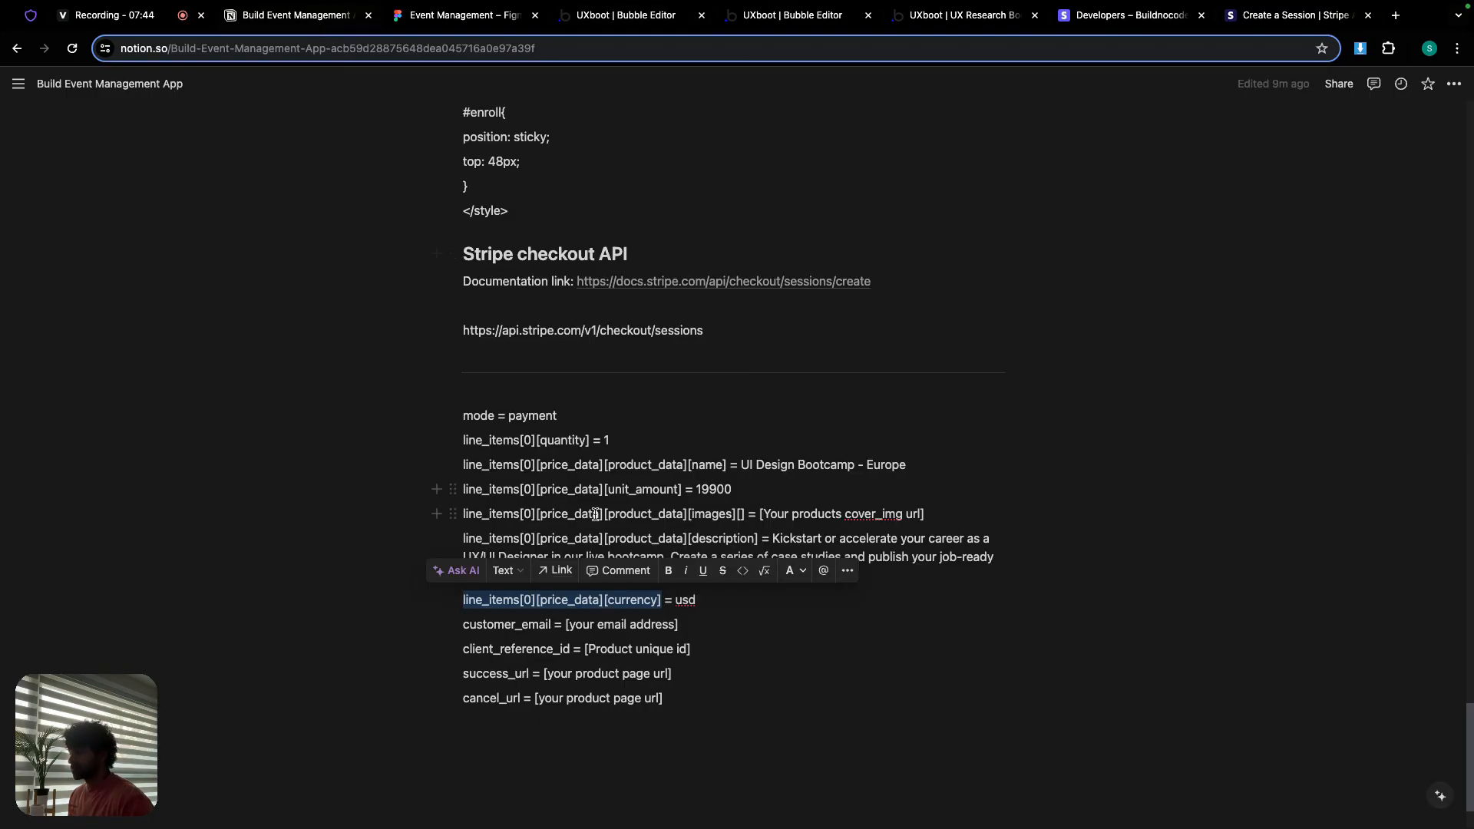
pyautogui.doubleClick(478, 624)
pyautogui.hotkey('ctrl', 'c')
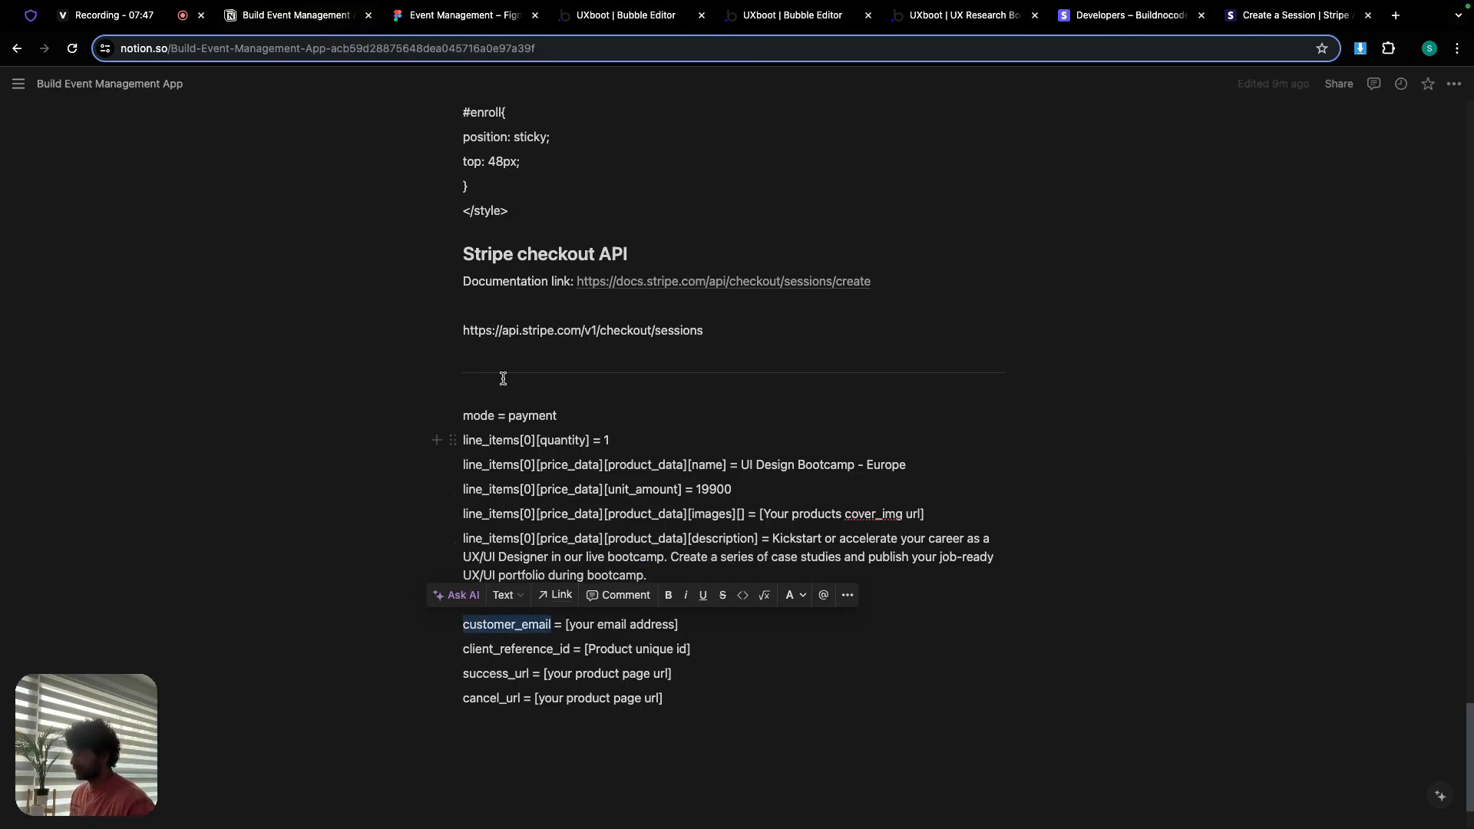
pyautogui.click(613, 22)
pyautogui.click(800, 699)
pyautogui.hotkey('ctrl', 'v')
pyautogui.click(951, 700)
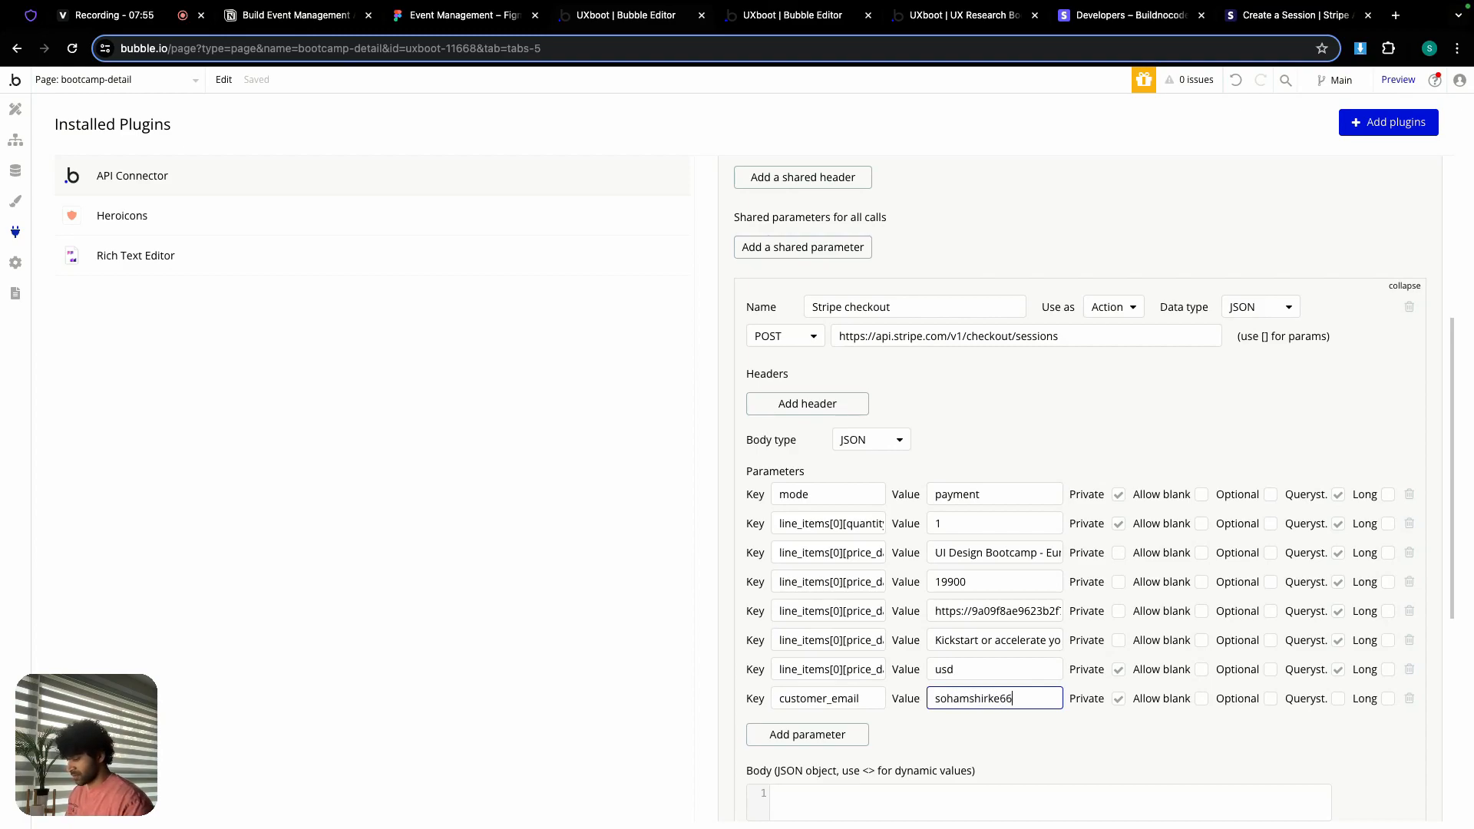
pyautogui.click(1121, 700)
pyautogui.click(1337, 699)
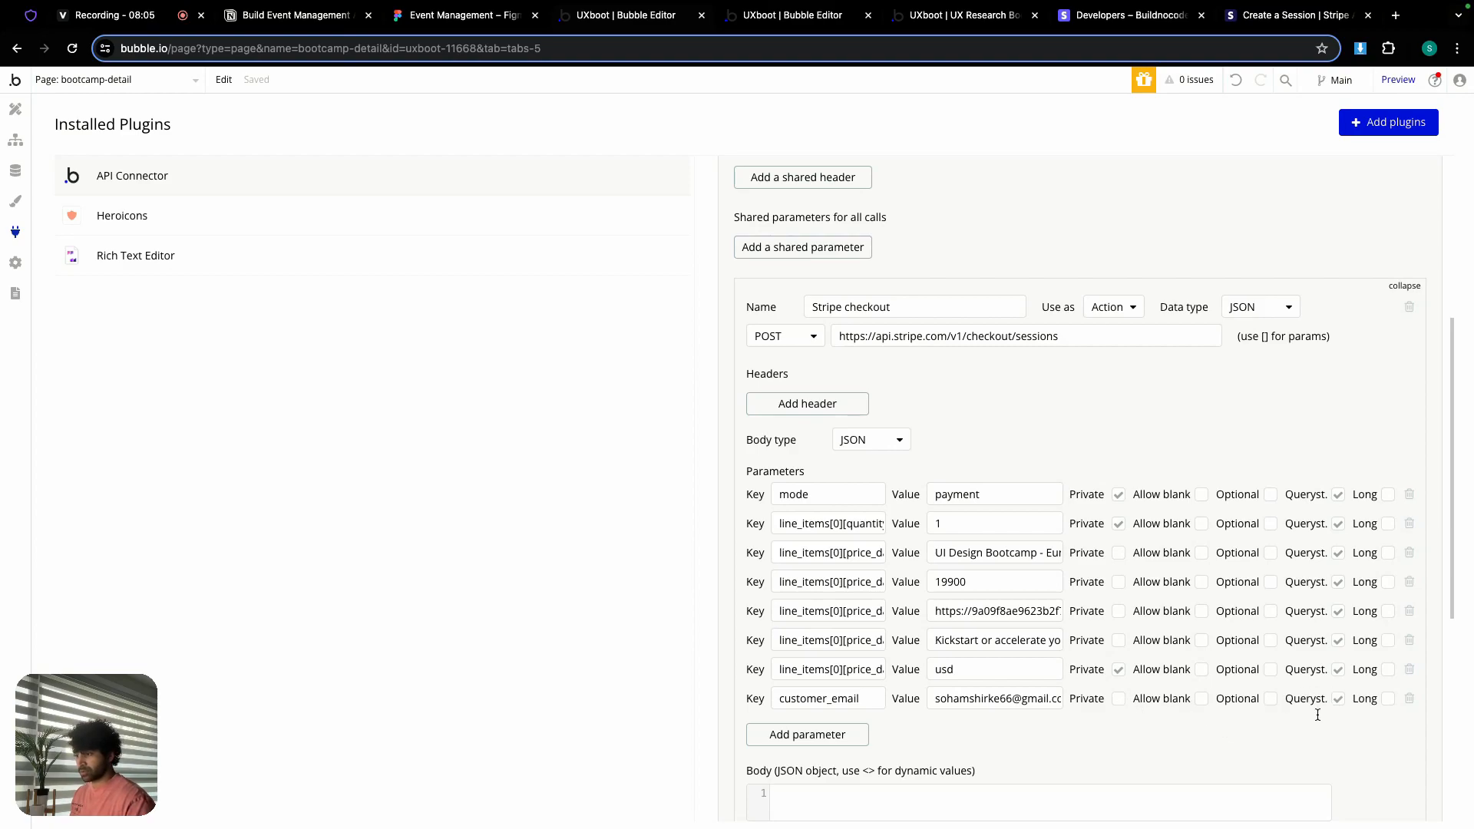
# Step: Copy the client_reference_id key name from the checkout notes
pyautogui.click(296, 16)
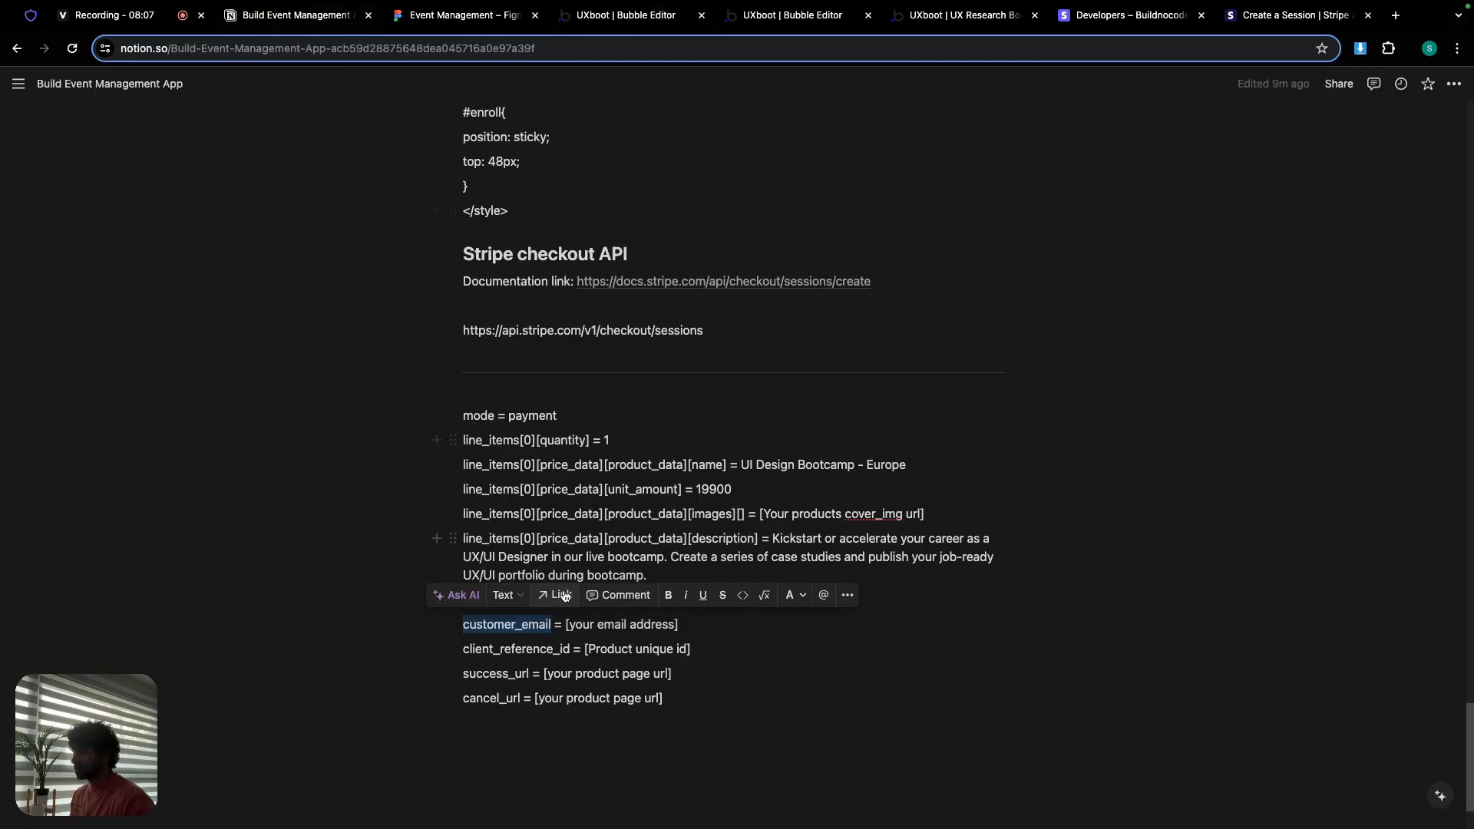
pyautogui.doubleClick(491, 648)
pyautogui.hotkey('ctrl', 'c')
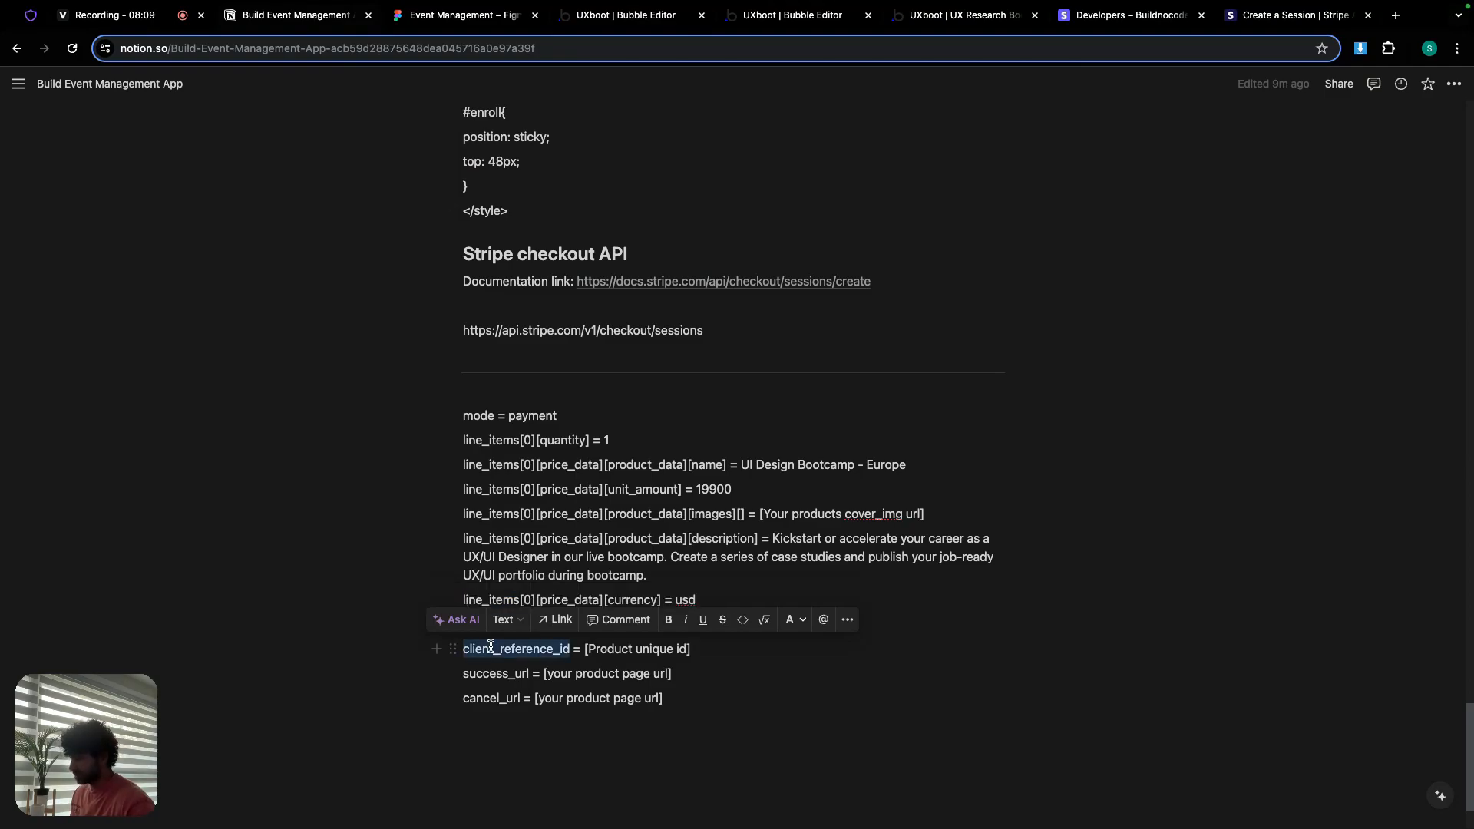
pyautogui.click(626, 19)
# Step: Add a client_reference_id parameter holding the bootcamp's unique id, non-private, as a query string
pyautogui.click(814, 729)
pyautogui.click(822, 727)
pyautogui.hotkey('ctrl', 'v')
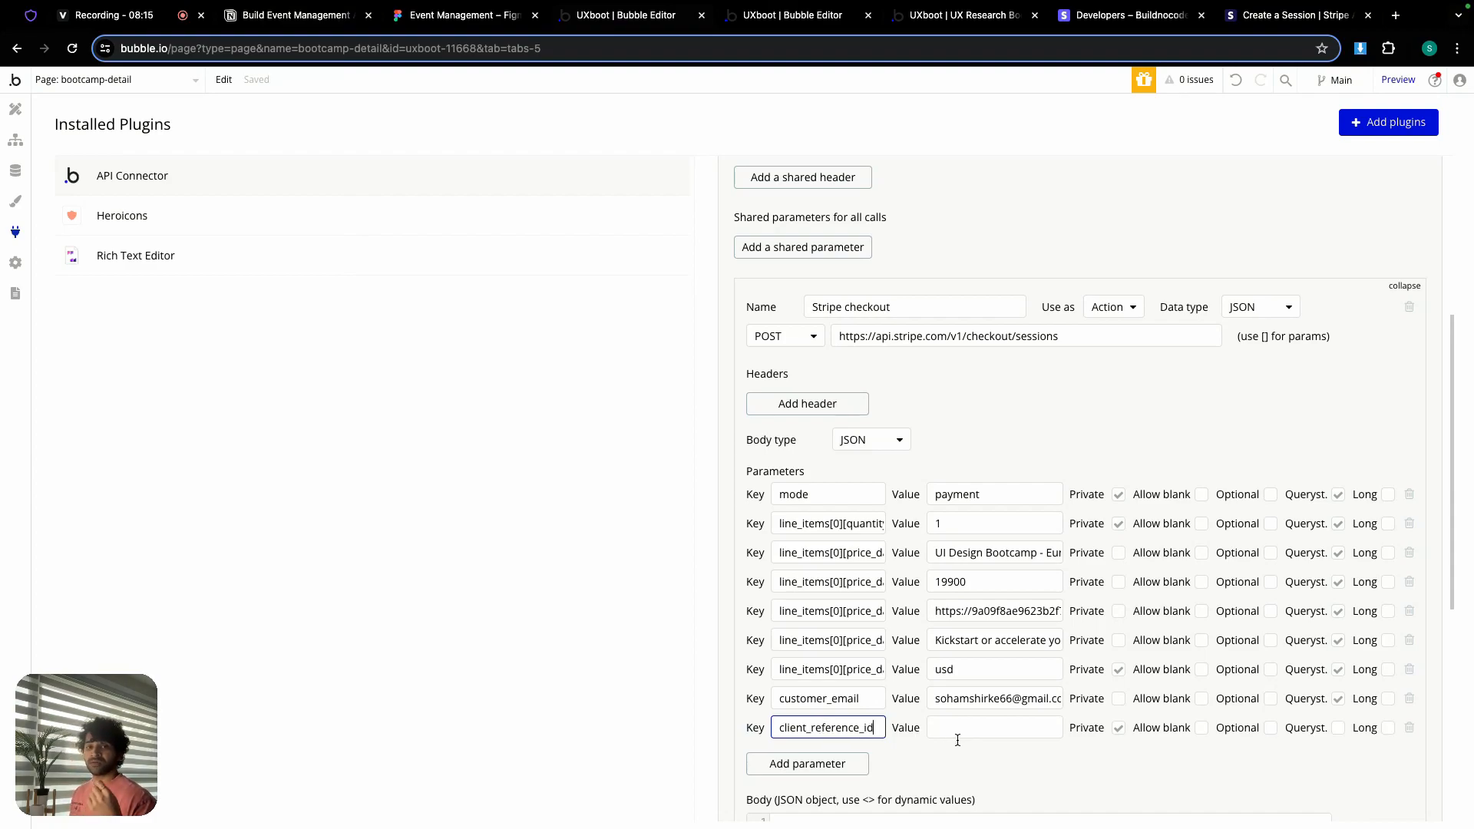
pyautogui.click(793, 19)
pyautogui.doubleClick(879, 494)
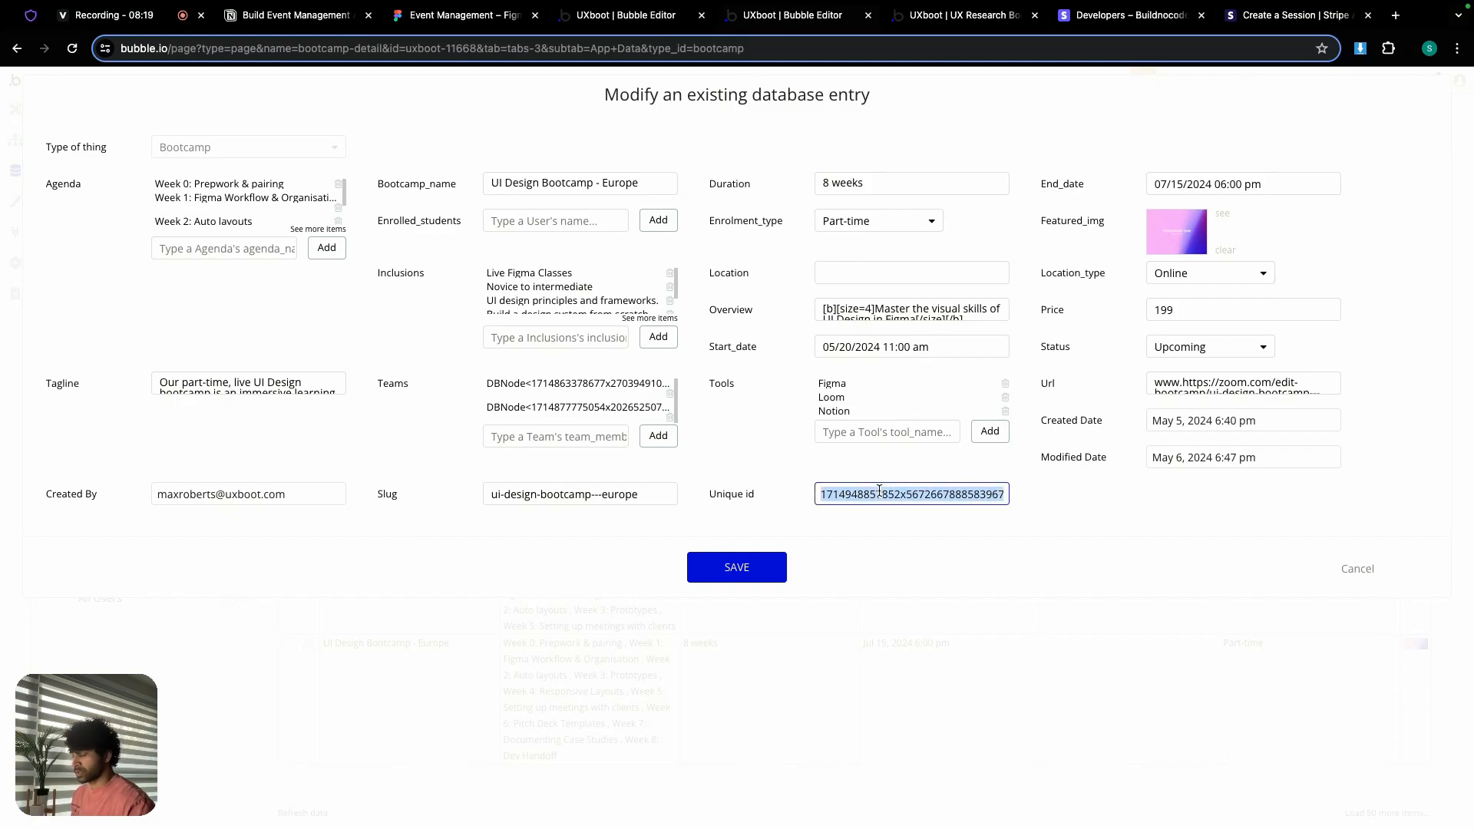
pyautogui.click(453, 17)
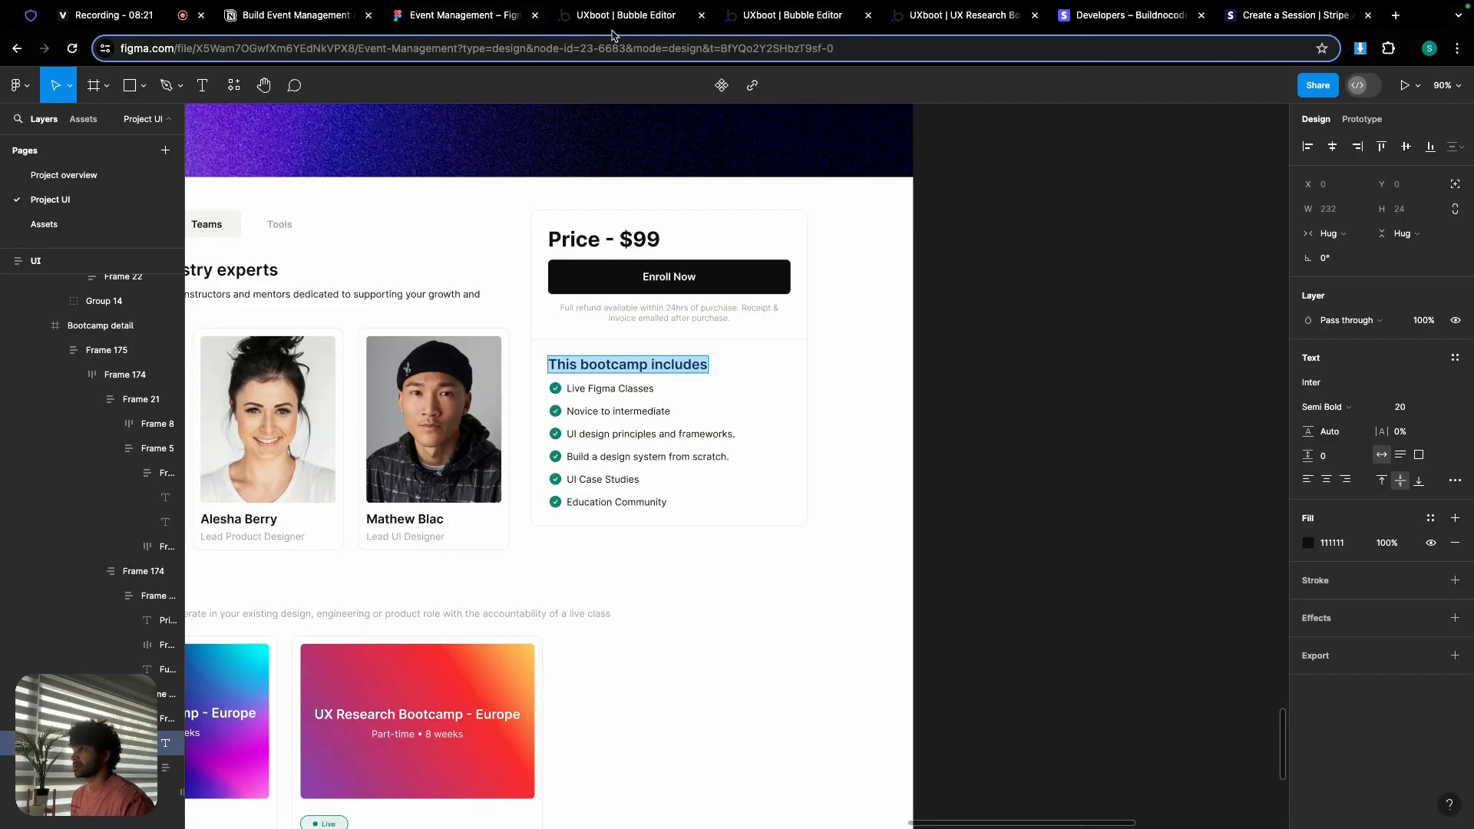
pyautogui.click(613, 21)
pyautogui.click(978, 729)
pyautogui.hotkey('ctrl', 'v')
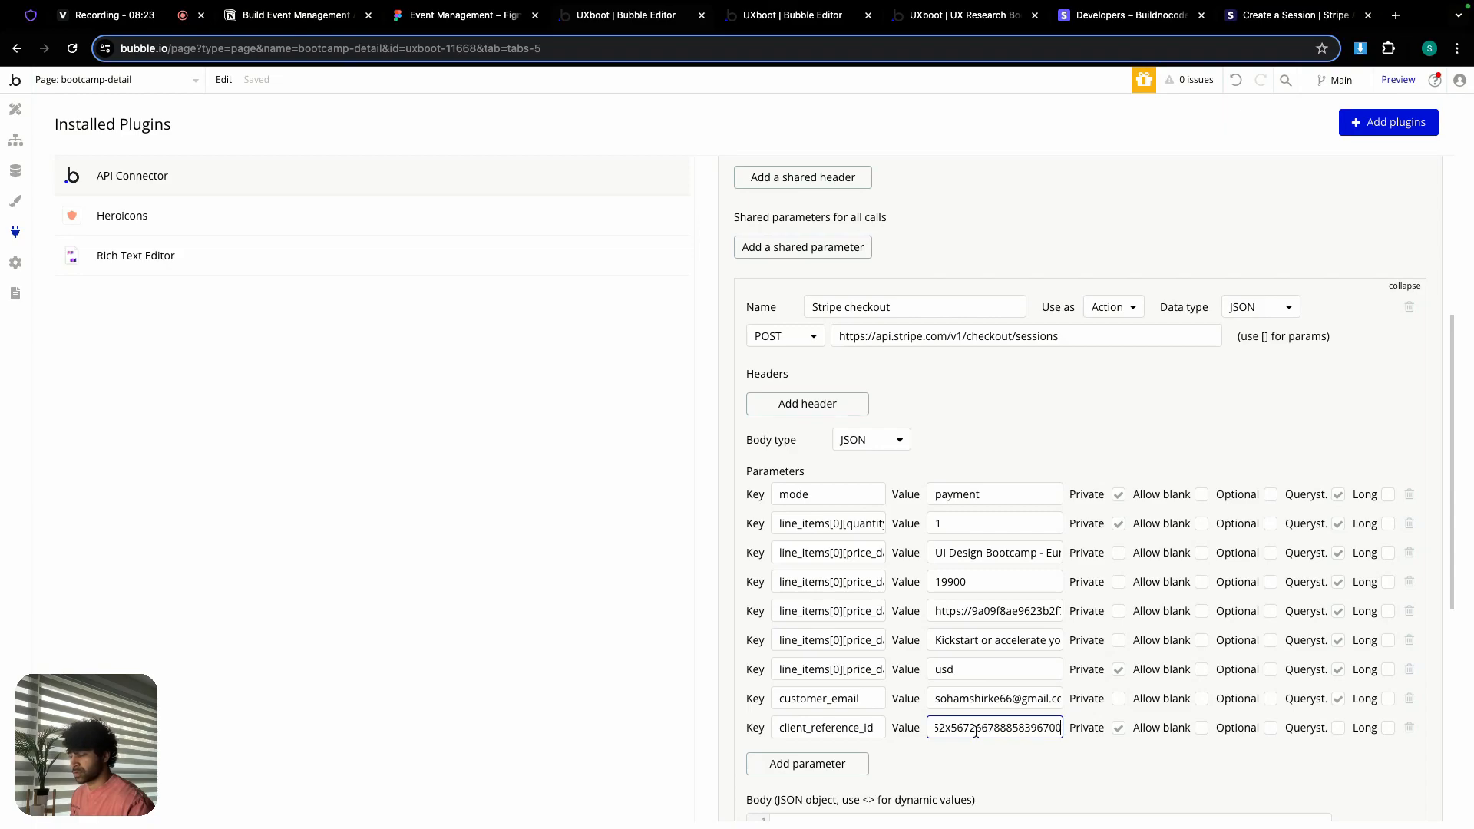
pyautogui.click(1120, 729)
pyautogui.click(1338, 729)
pyautogui.click(854, 768)
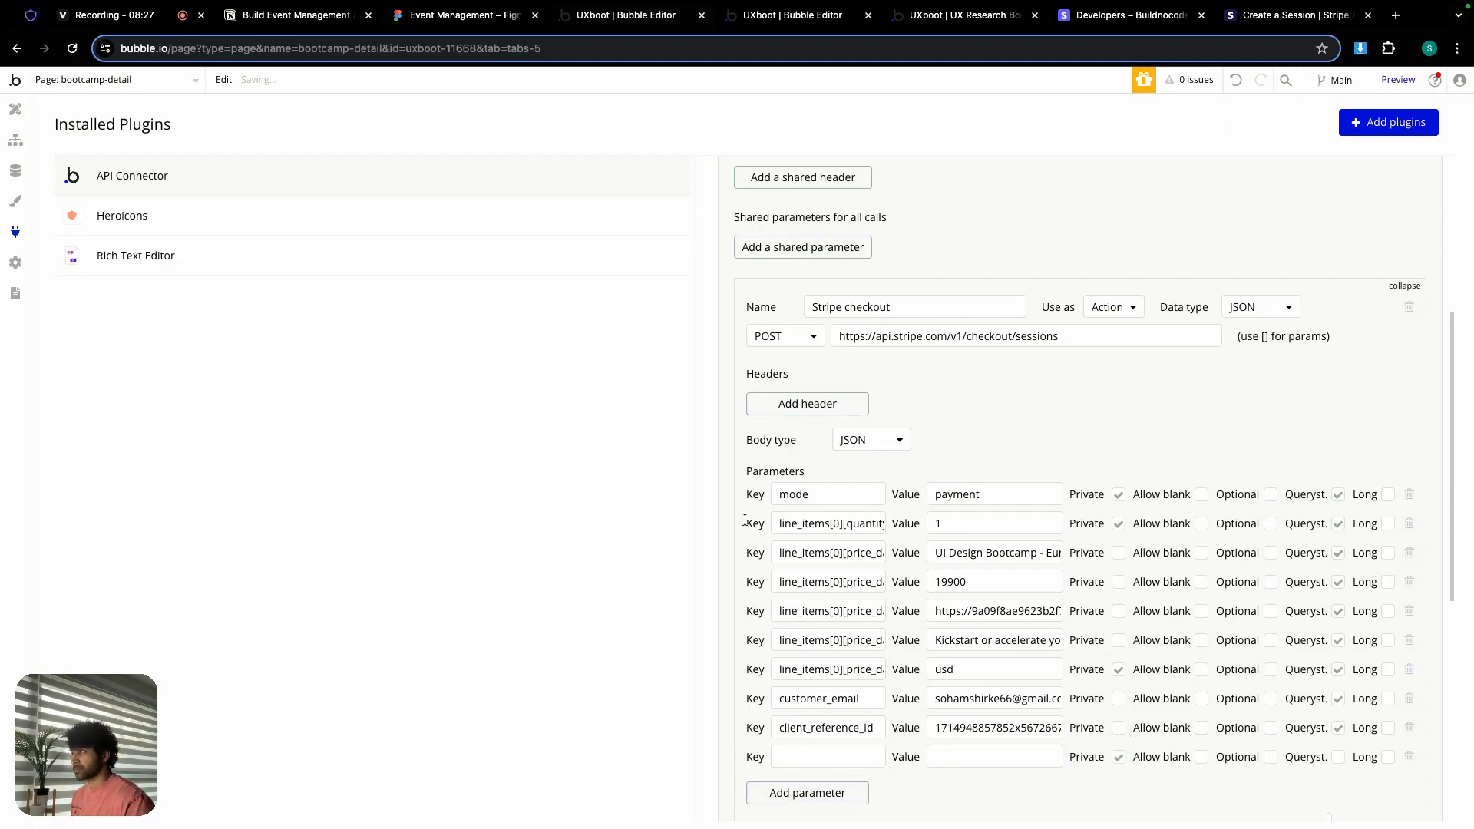
pyautogui.click(295, 15)
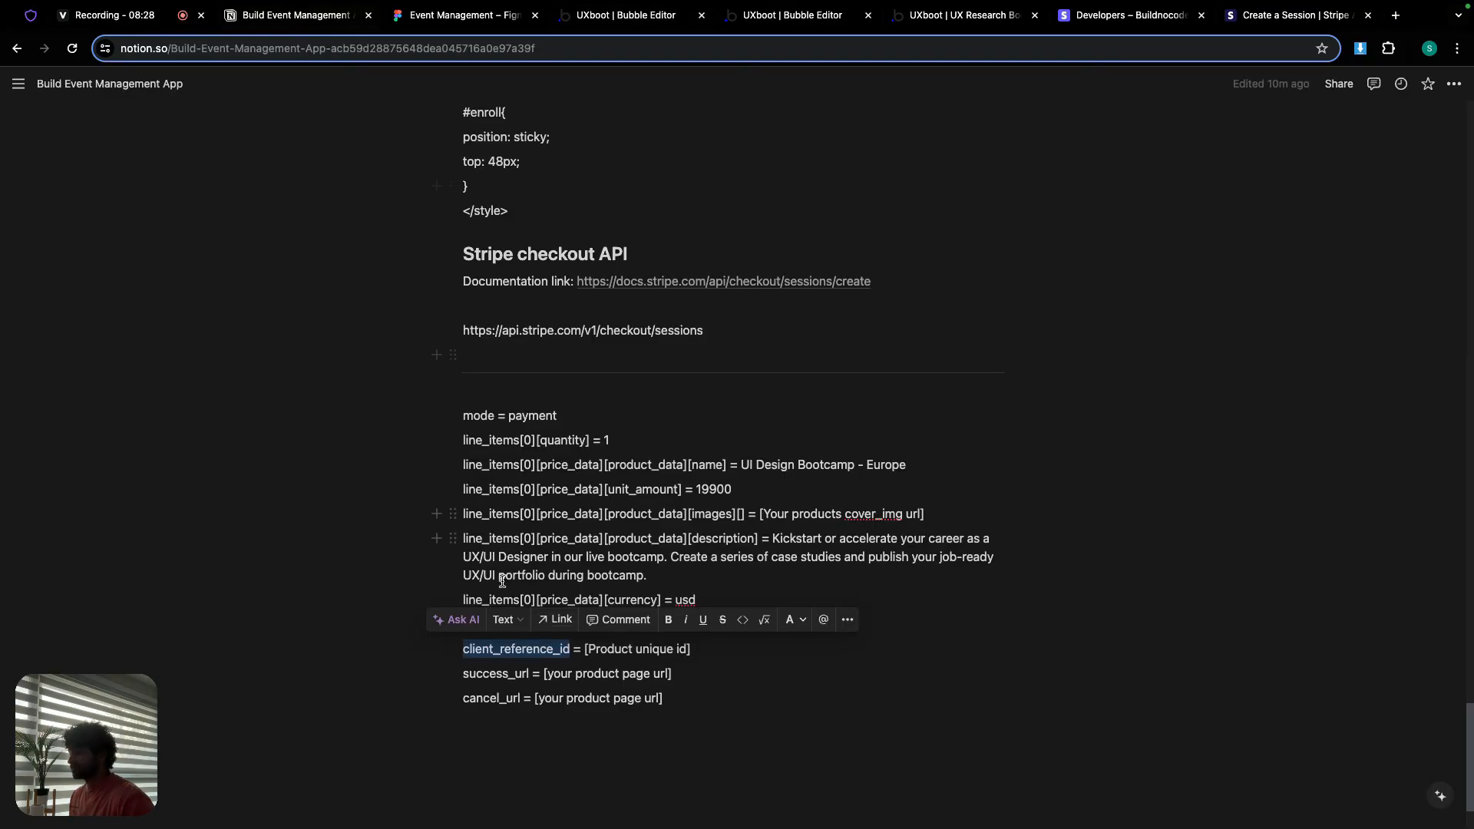
# Step: Add a success_url parameter with the bootcamp overview page address, non-private, as a query string
pyautogui.doubleClick(500, 675)
pyautogui.hotkey('ctrl', 'c')
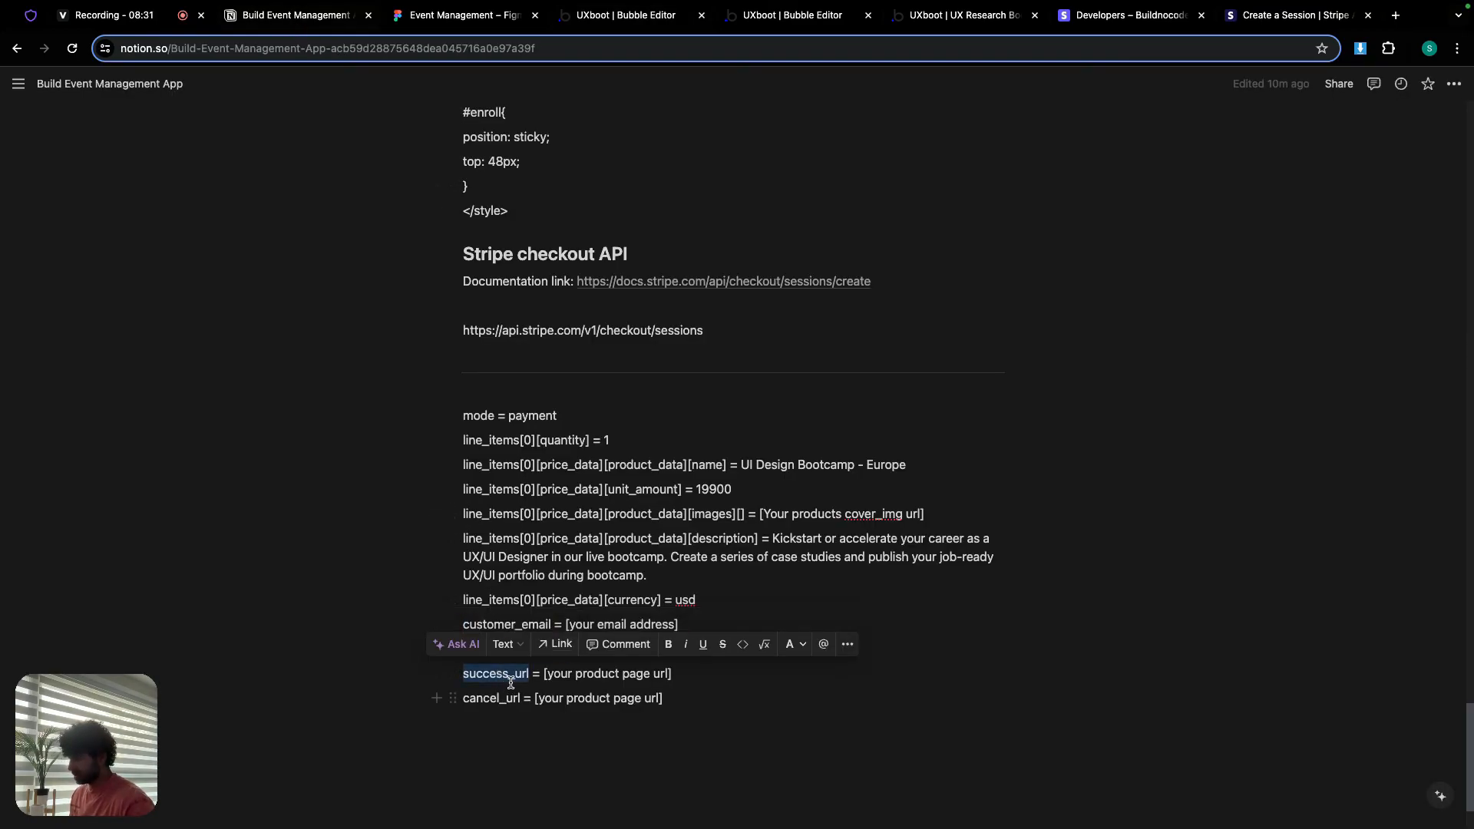
pyautogui.click(606, 17)
pyautogui.click(790, 753)
pyautogui.hotkey('ctrl', 'v')
pyautogui.click(944, 758)
pyautogui.click(967, 17)
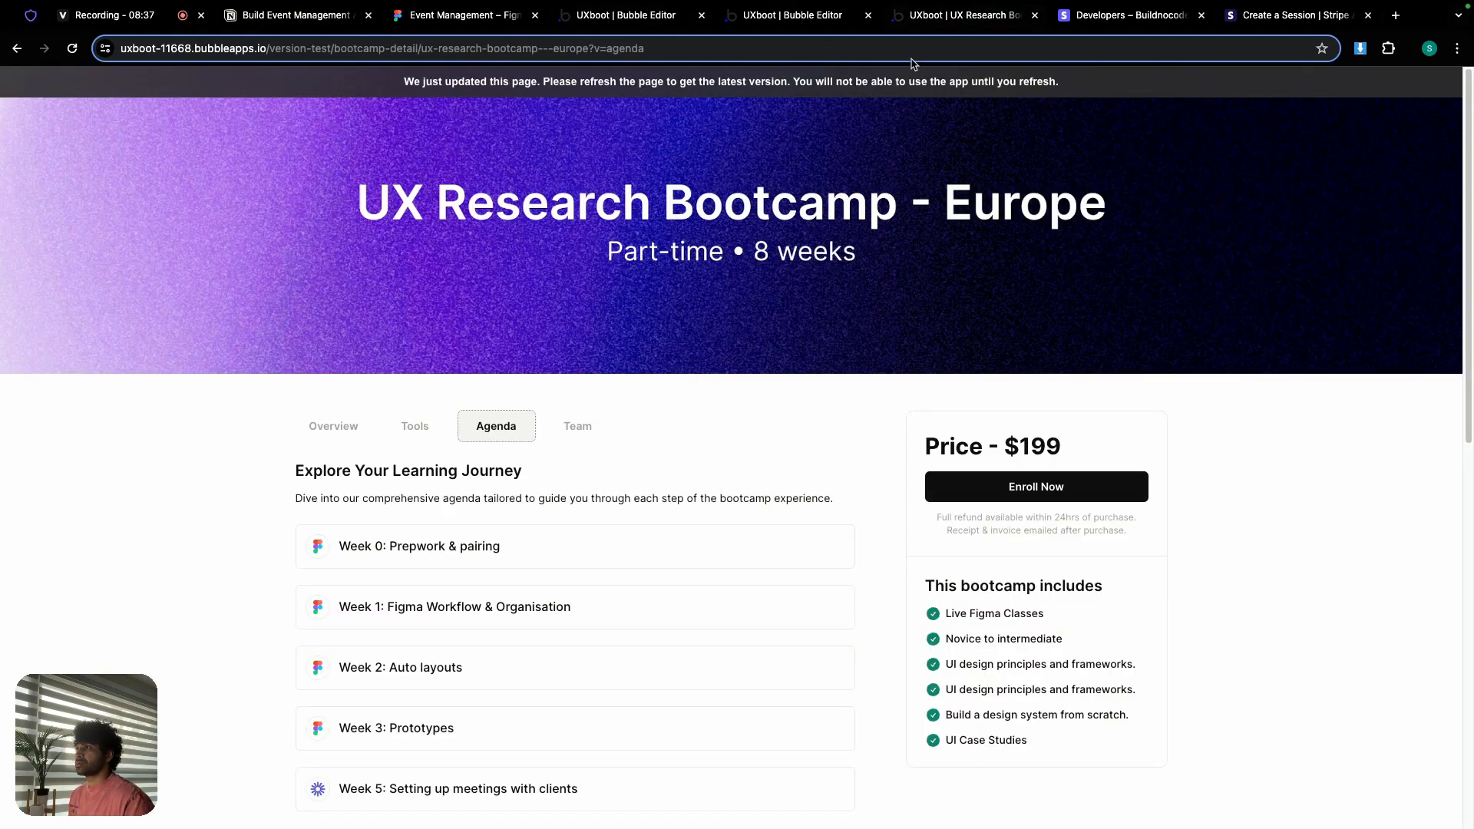
pyautogui.click(813, 86)
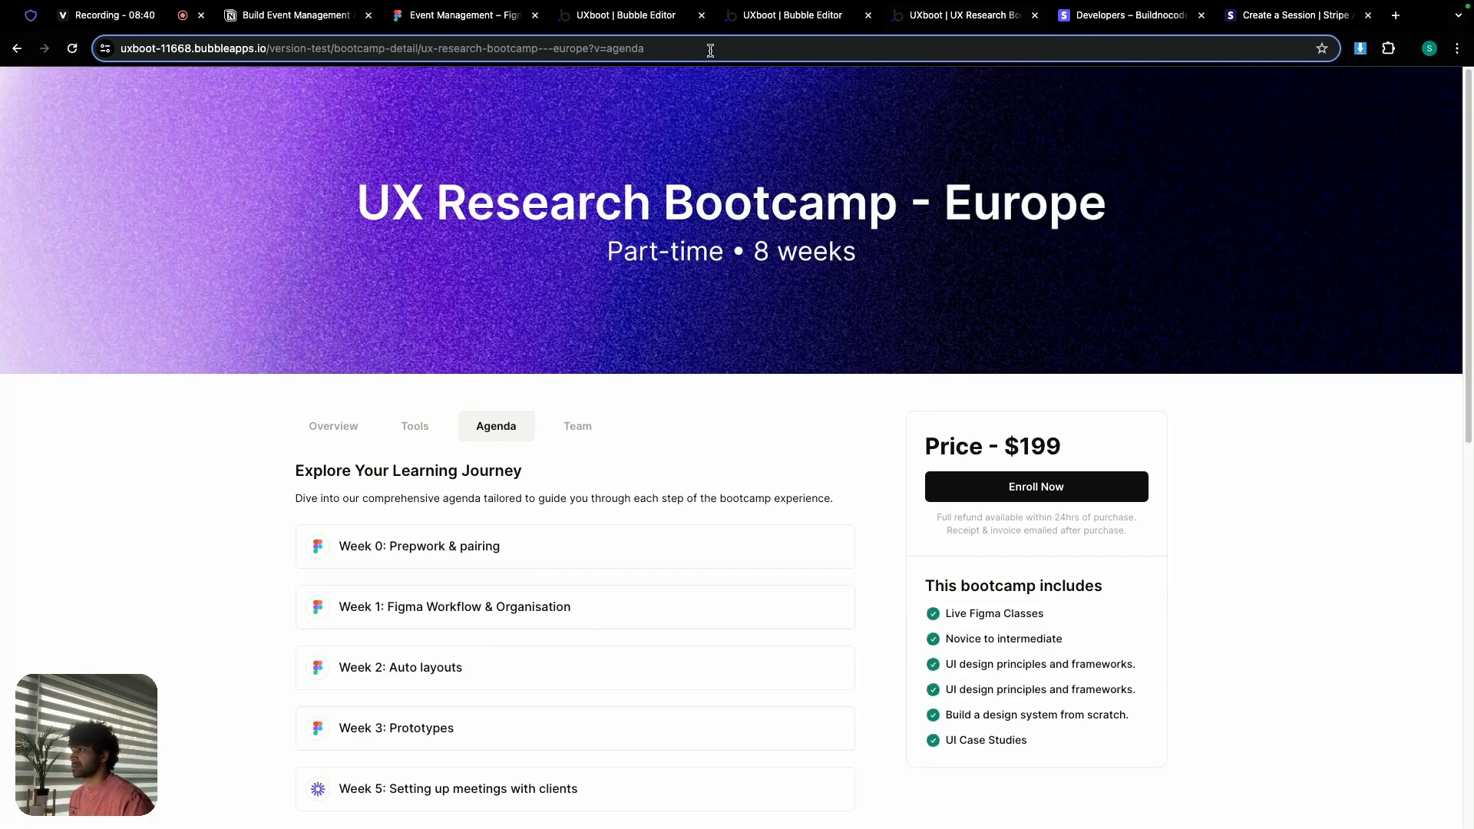
pyautogui.click(710, 51)
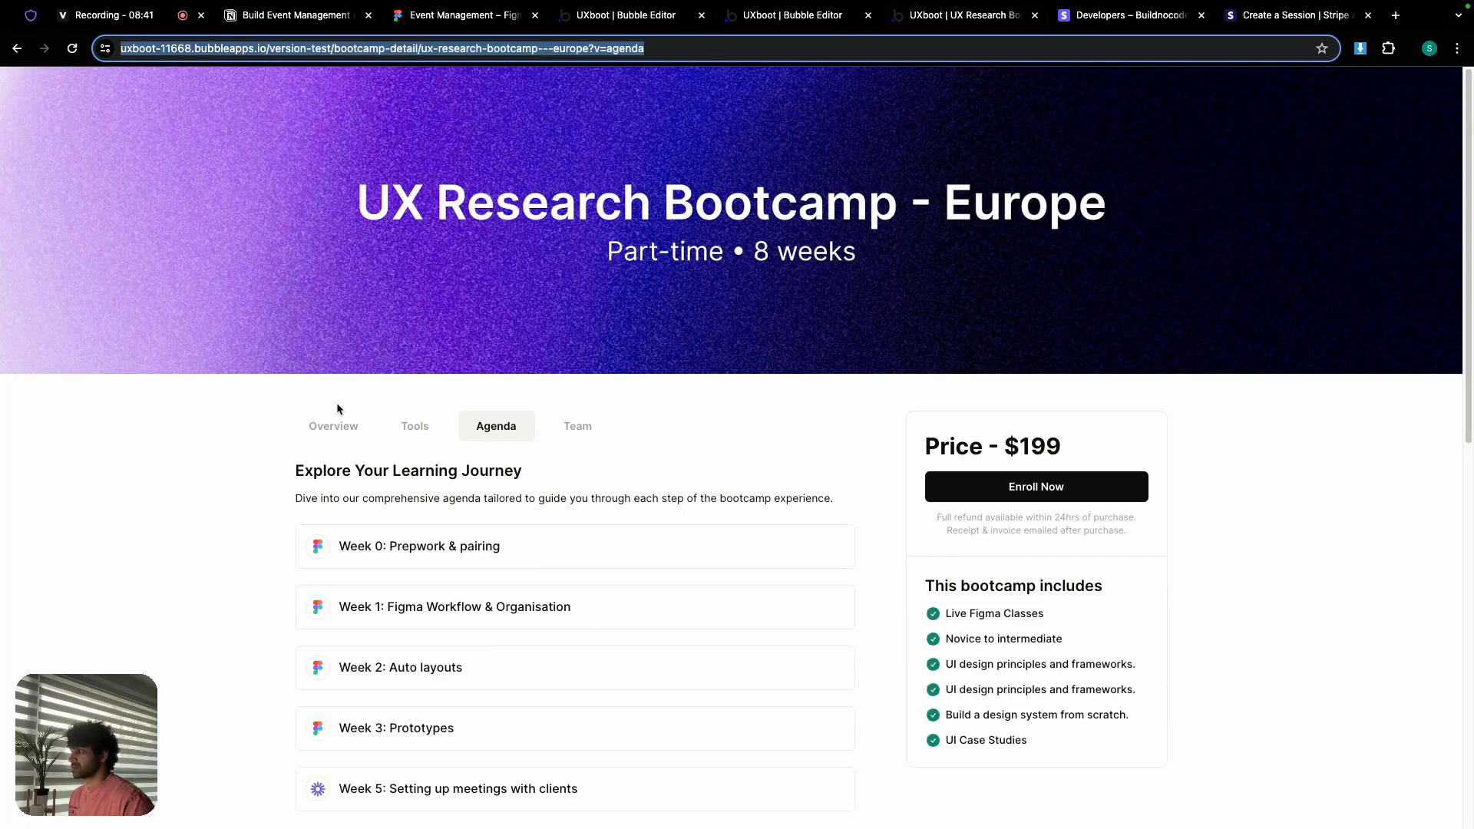
pyautogui.click(337, 426)
pyautogui.click(728, 44)
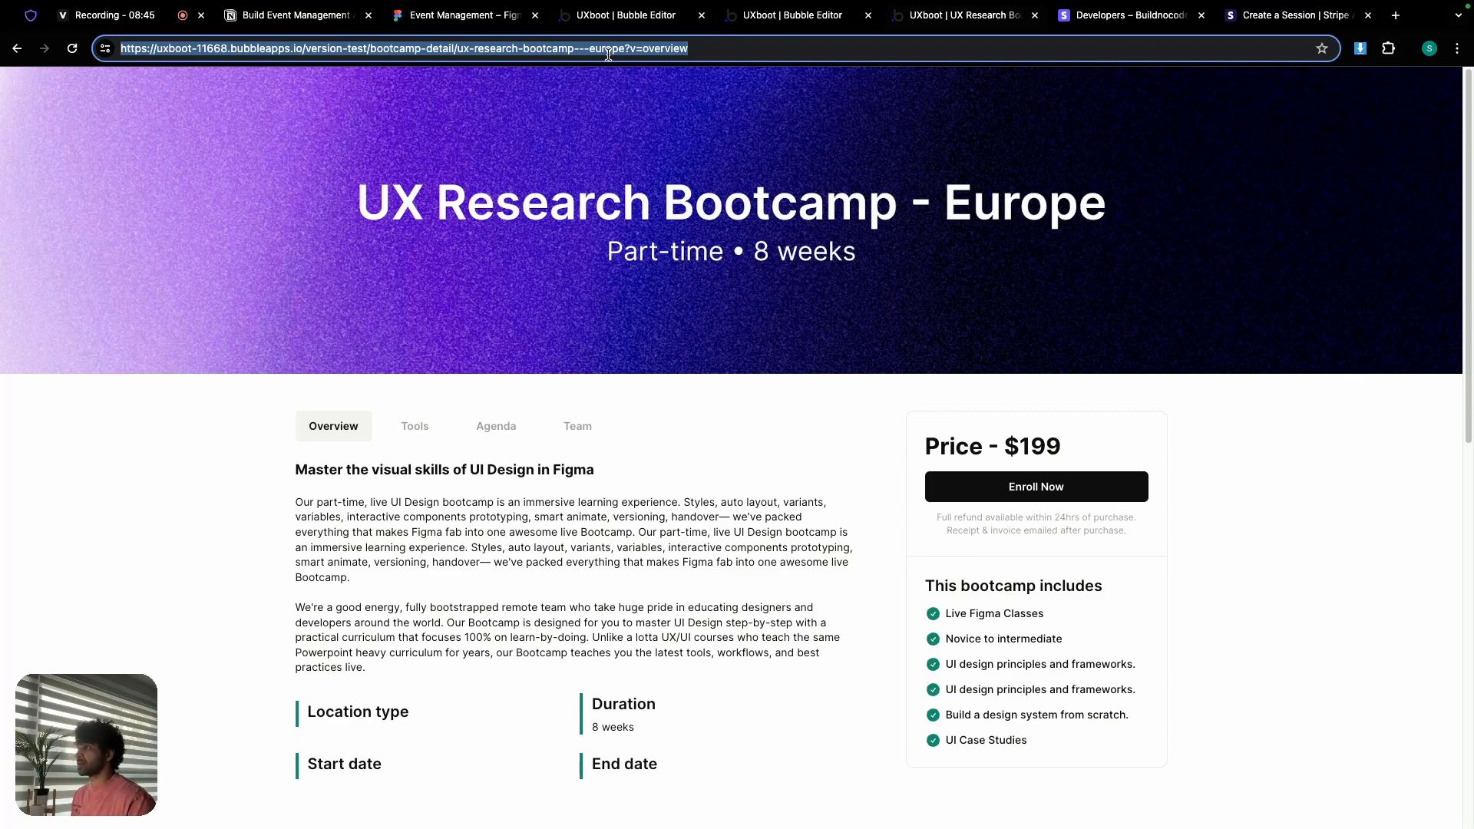
pyautogui.click(630, 21)
pyautogui.click(990, 754)
pyautogui.press('super+v')
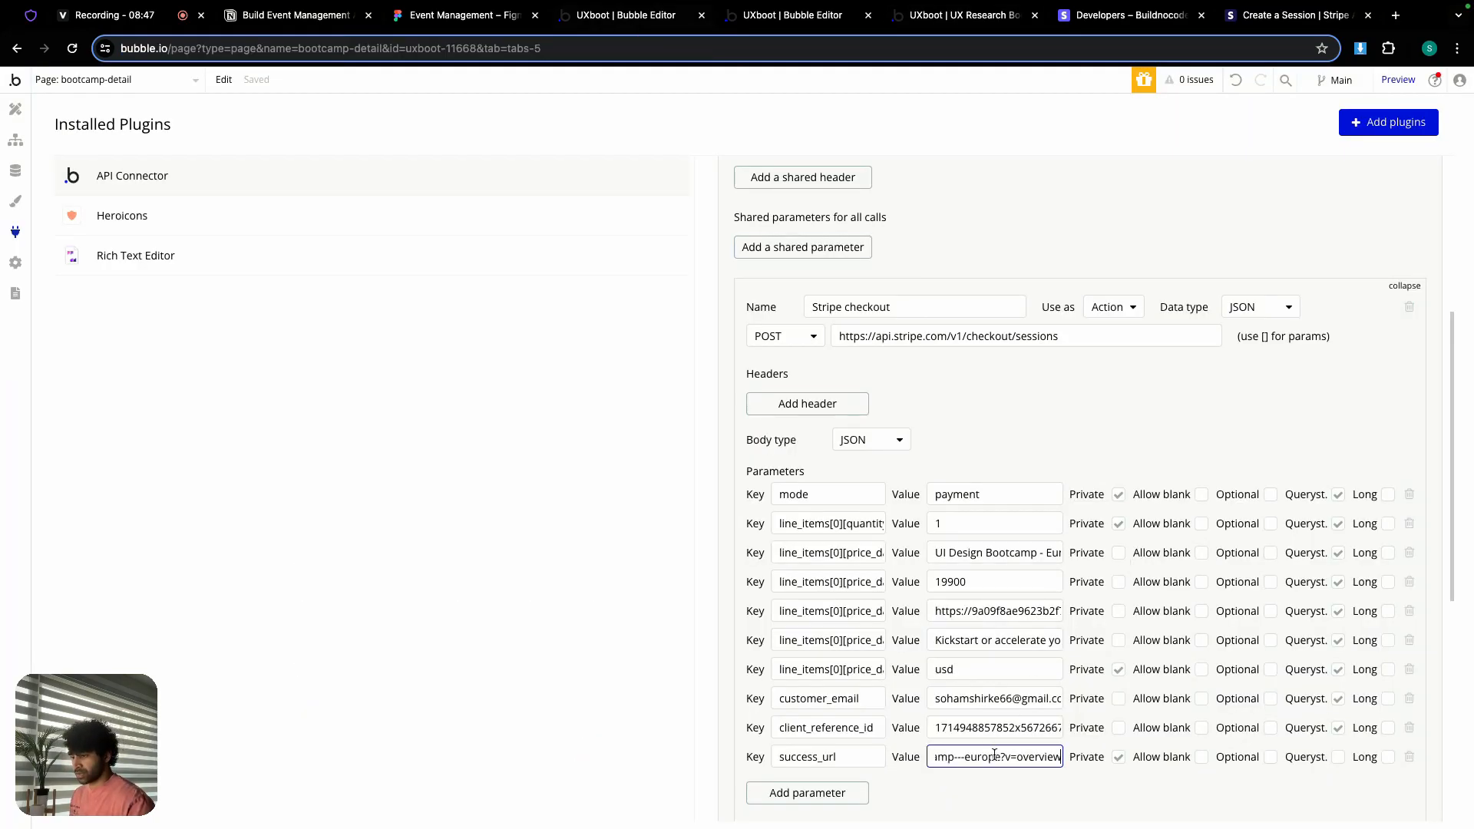
pyautogui.click(1118, 757)
pyautogui.click(1338, 757)
pyautogui.click(809, 795)
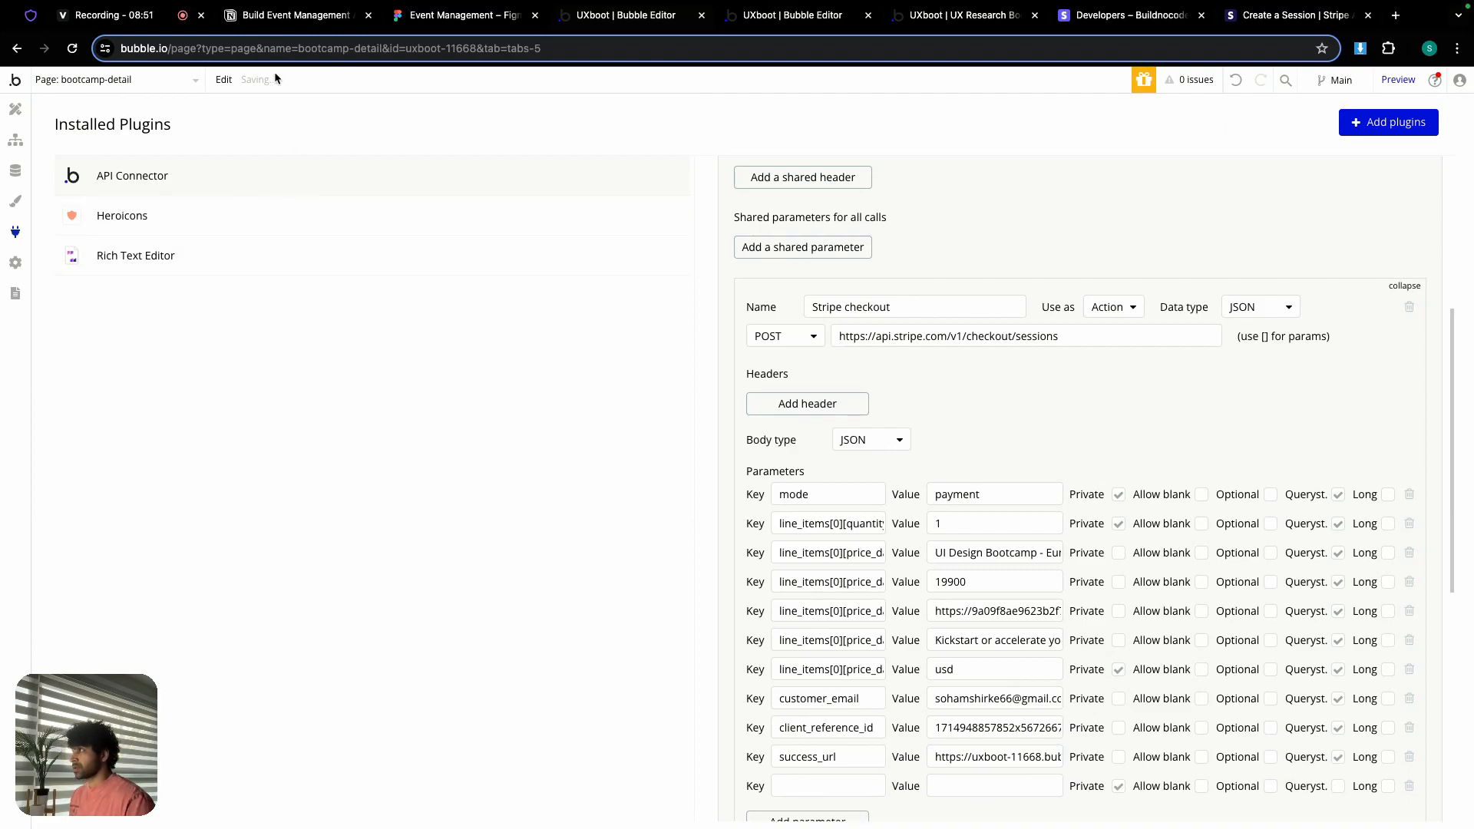
# Step: Add a cancel_url parameter with the same bootcamp page URL, non-private, as a query string
pyautogui.click(296, 15)
pyautogui.doubleClick(485, 693)
pyautogui.hotkey('ctrl', 'c')
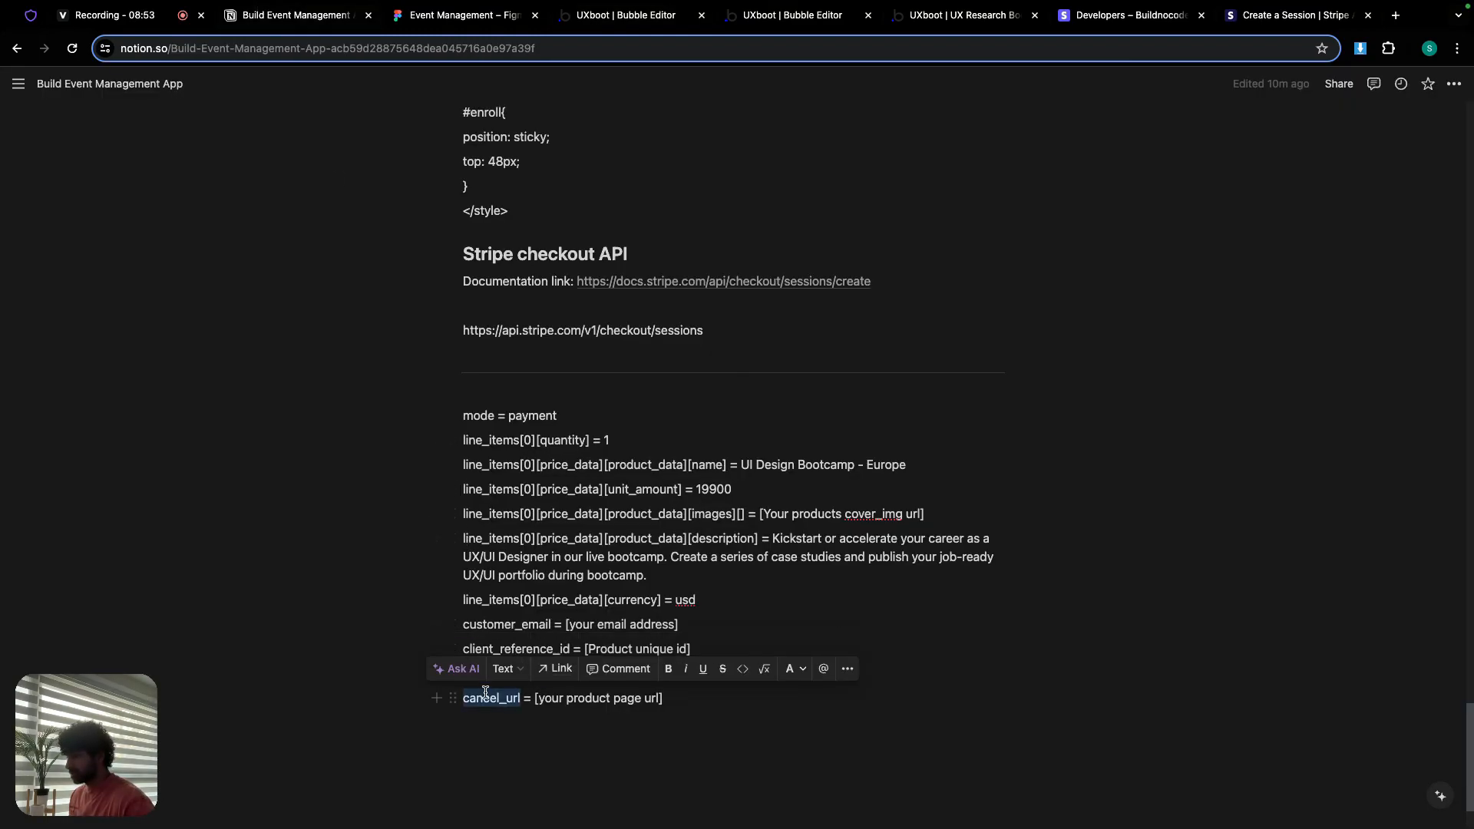
pyautogui.click(599, 16)
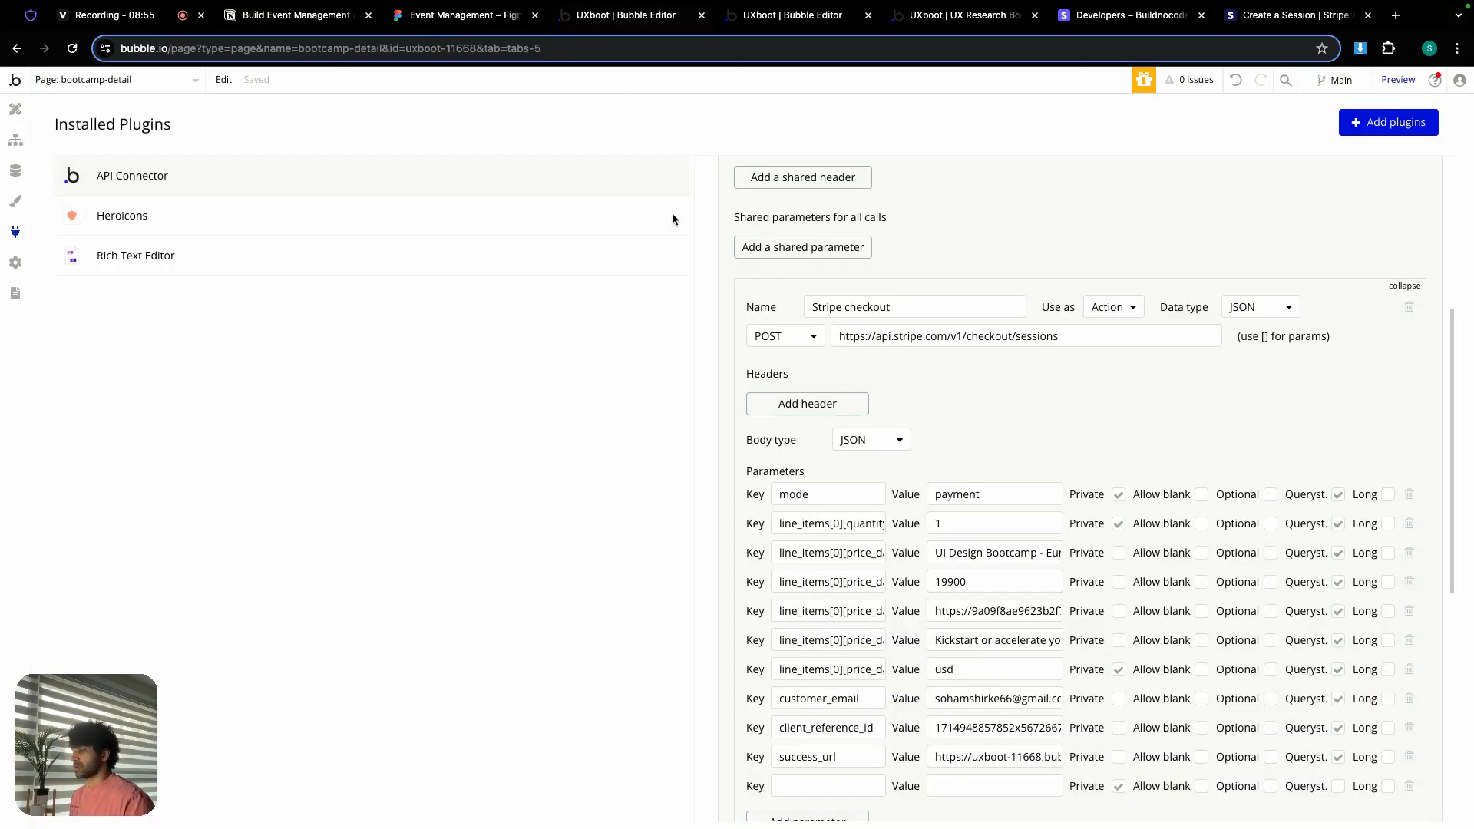
pyautogui.click(795, 785)
pyautogui.hotkey('ctrl', 'v')
pyautogui.scroll(-2, 939, 676)
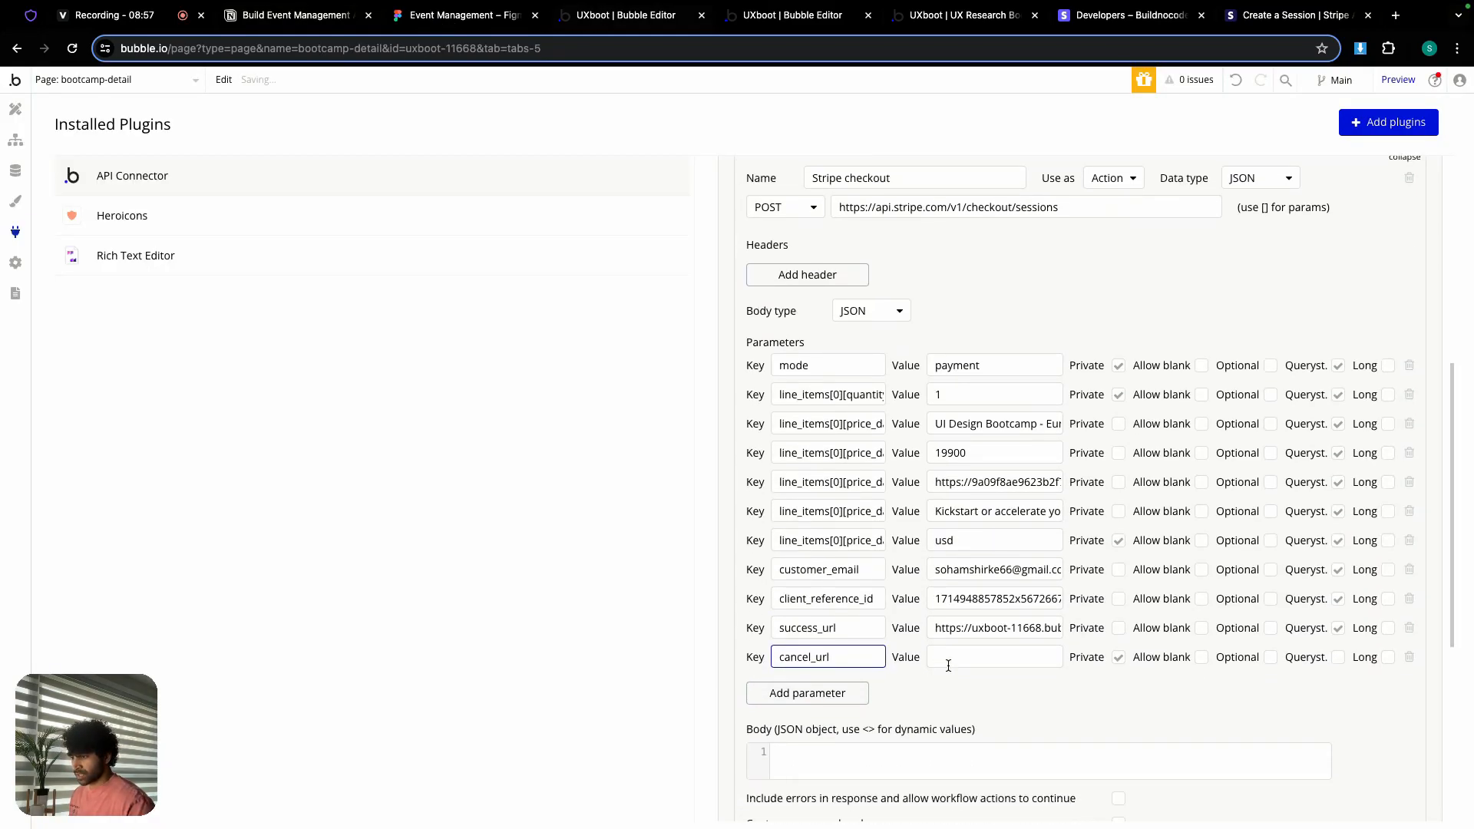
pyautogui.click(959, 630)
pyautogui.hotkey('ctrl', 'a')
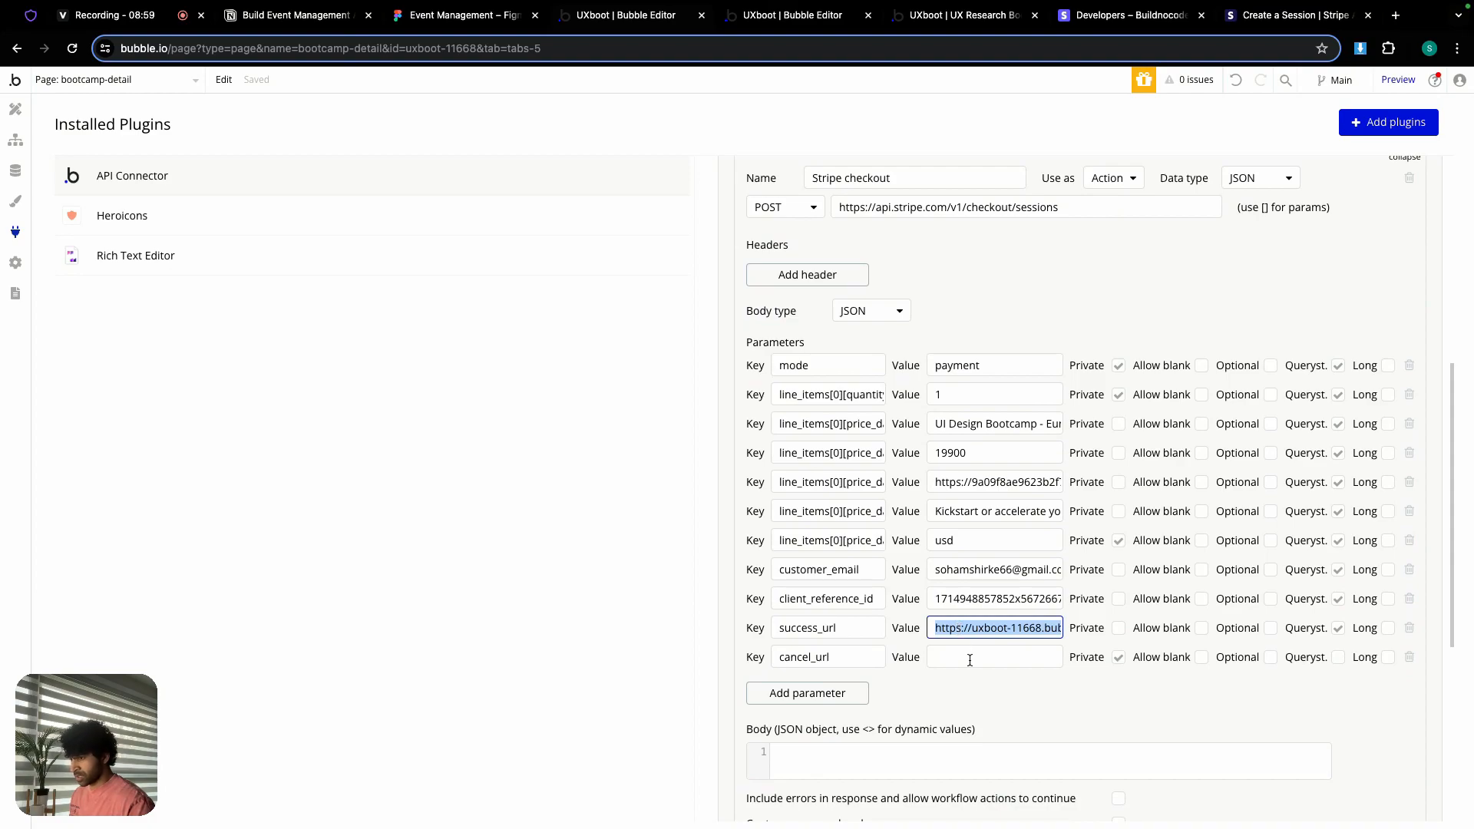
pyautogui.click(973, 658)
pyautogui.hotkey('ctrl', 'v')
pyautogui.click(1119, 658)
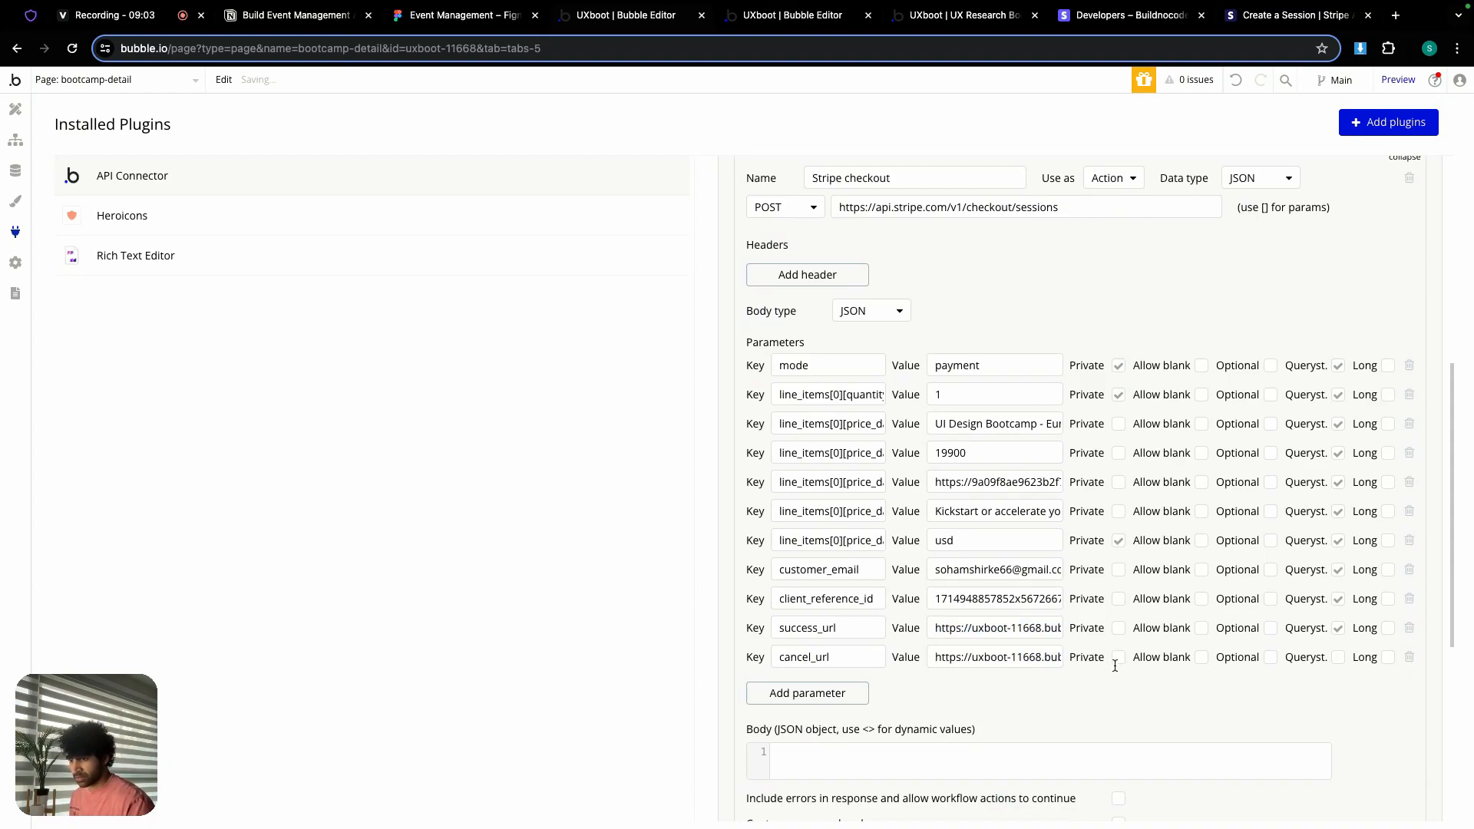
pyautogui.click(1338, 659)
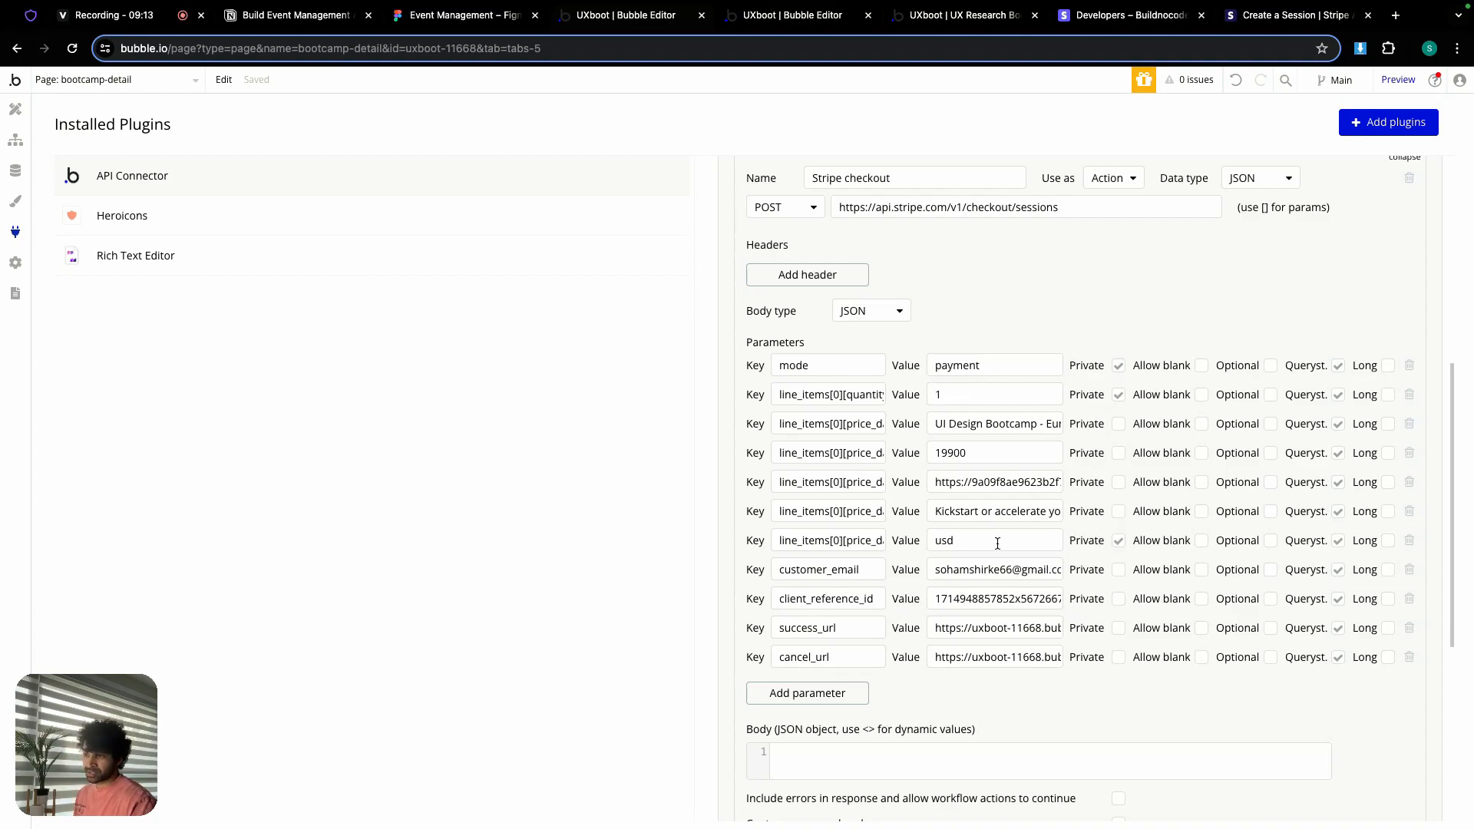
pyautogui.scroll(-3, 1070, 692)
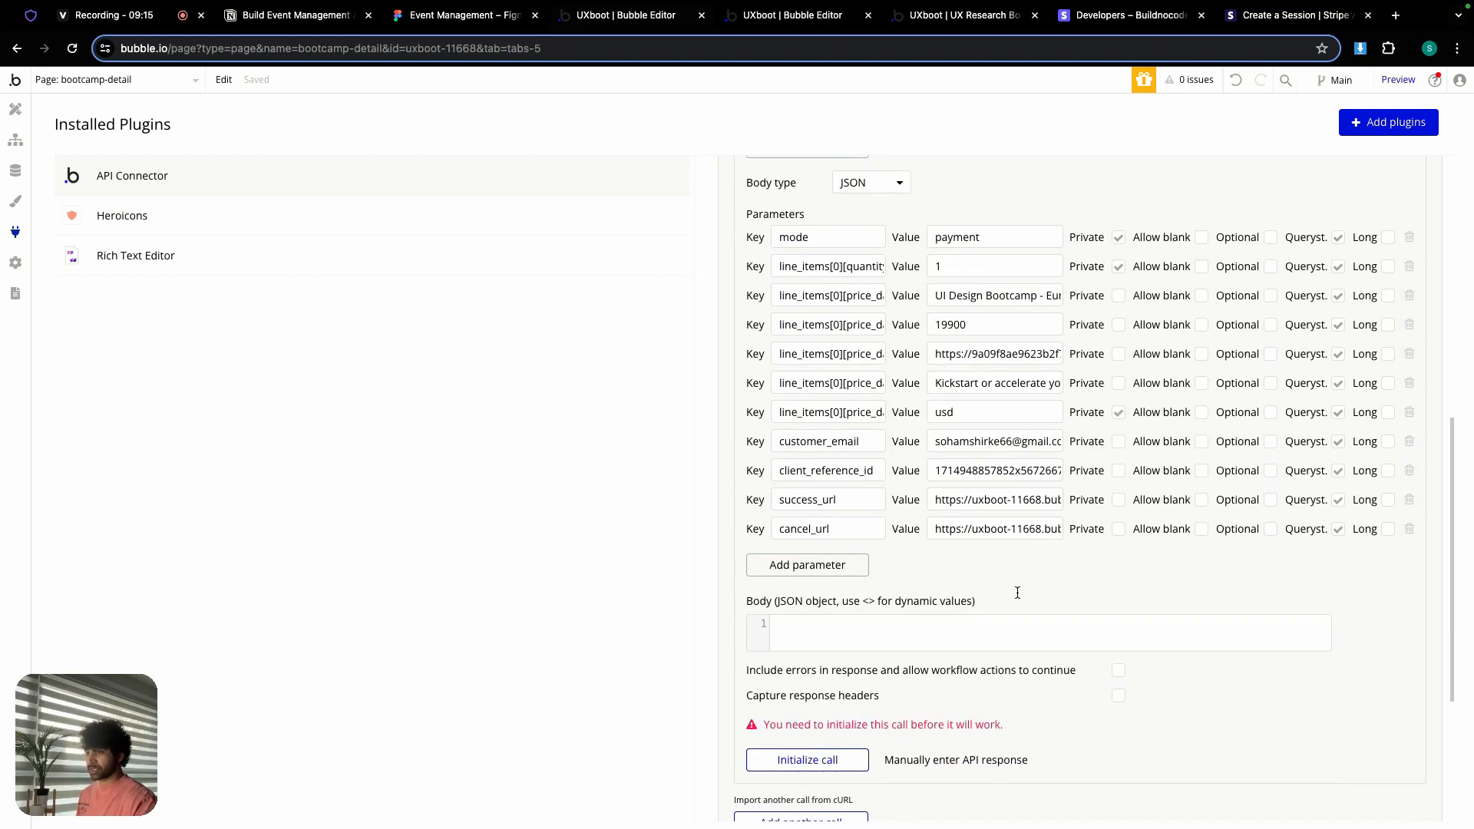
pyautogui.scroll(-1, 1017, 593)
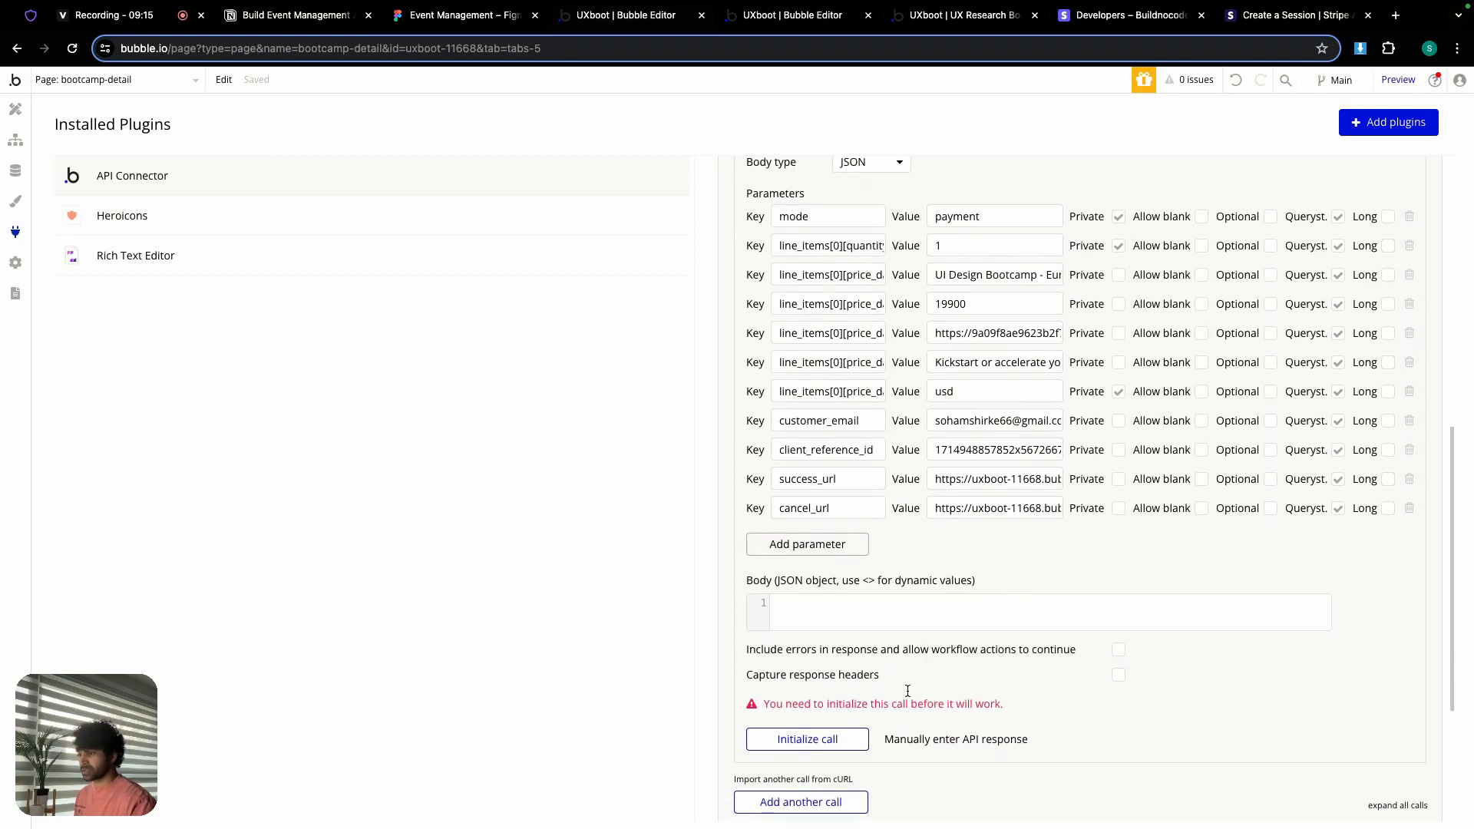
# Step: Initialize the Stripe checkout call, check the checkout url in the raw response, and save
pyautogui.click(827, 746)
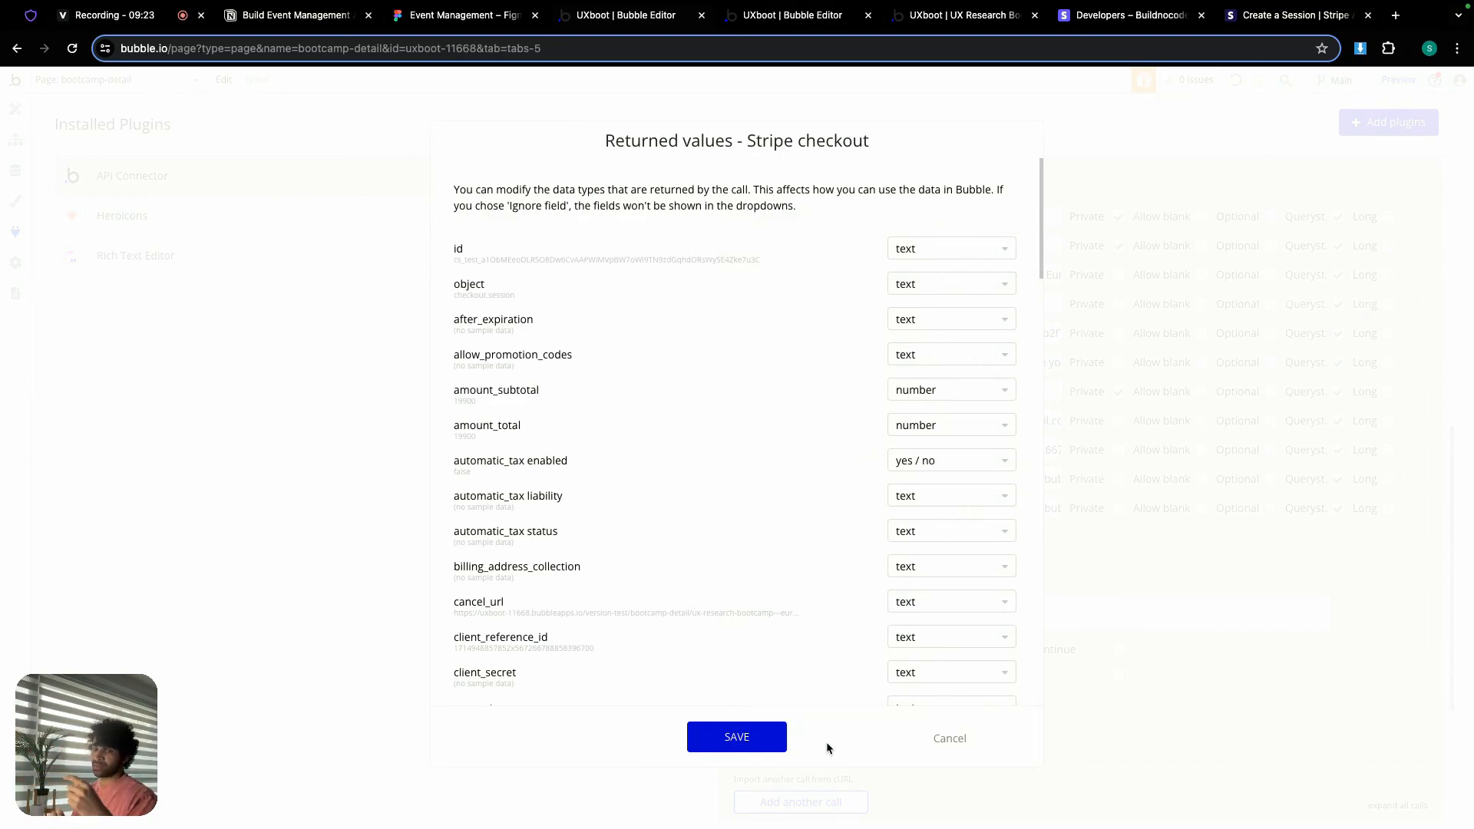
pyautogui.scroll(-3, 645, 435)
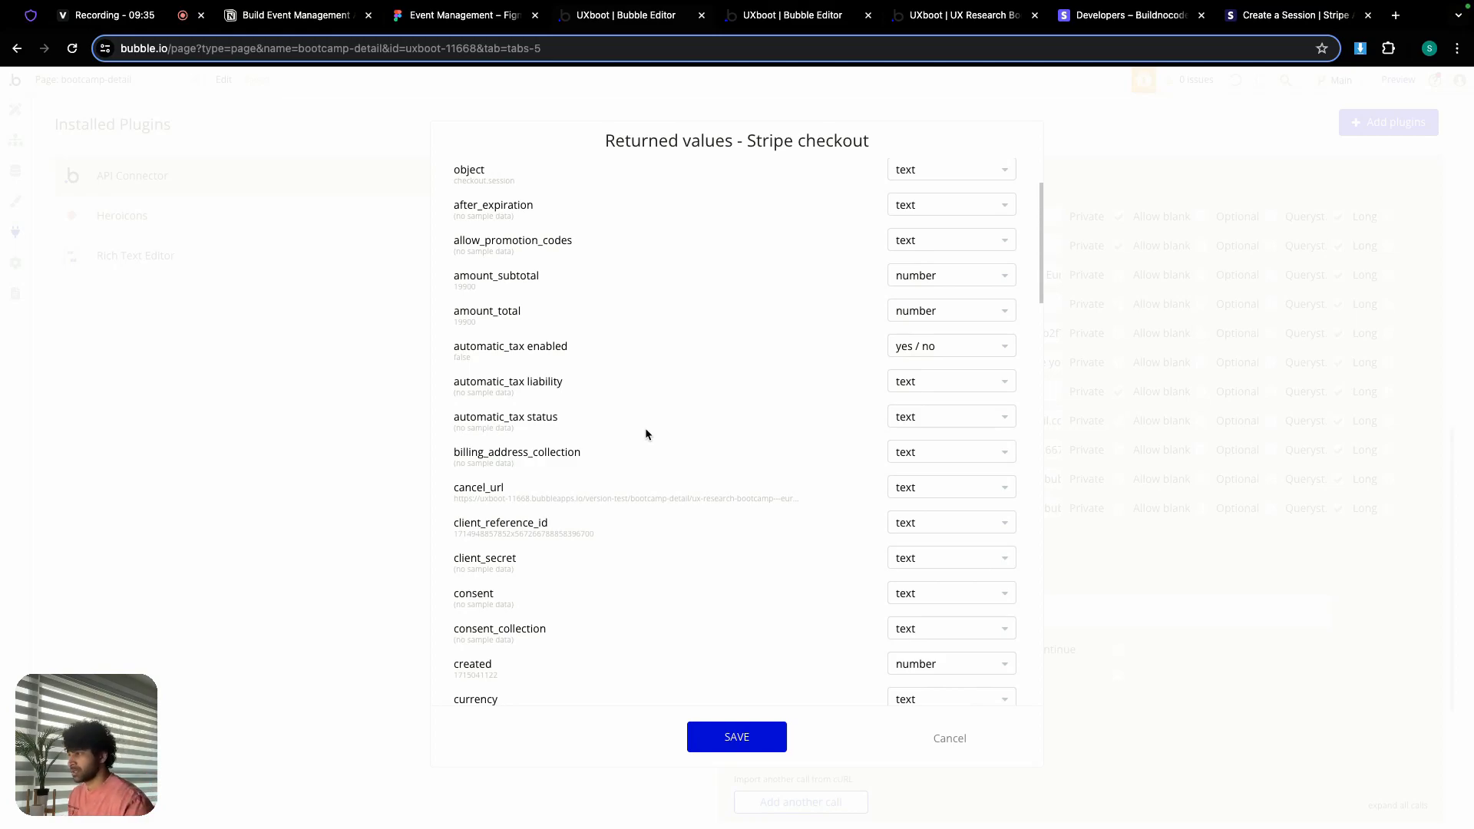
pyautogui.scroll(-15, 645, 431)
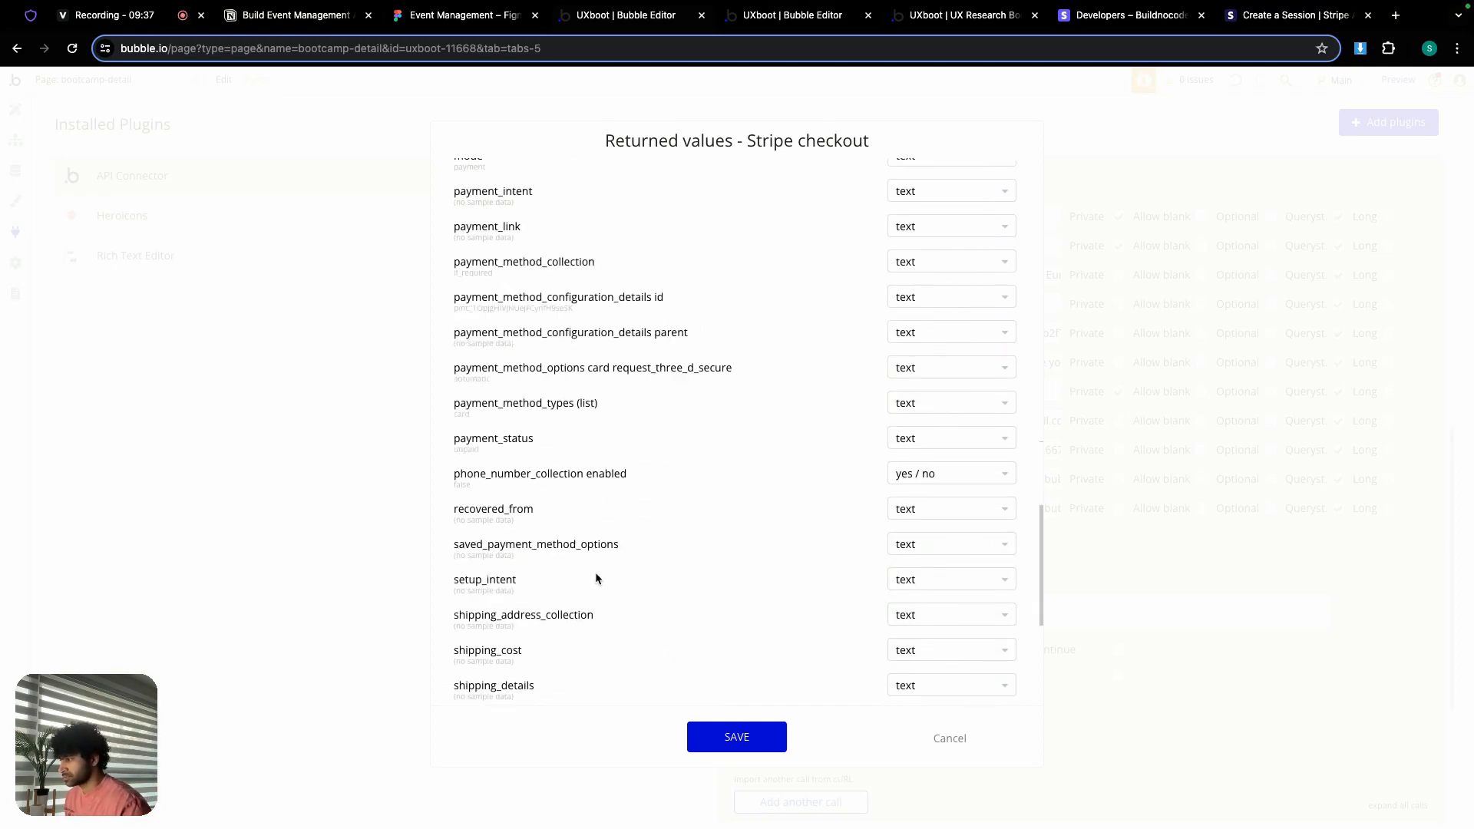
pyautogui.scroll(-5, 596, 578)
pyautogui.click(482, 679)
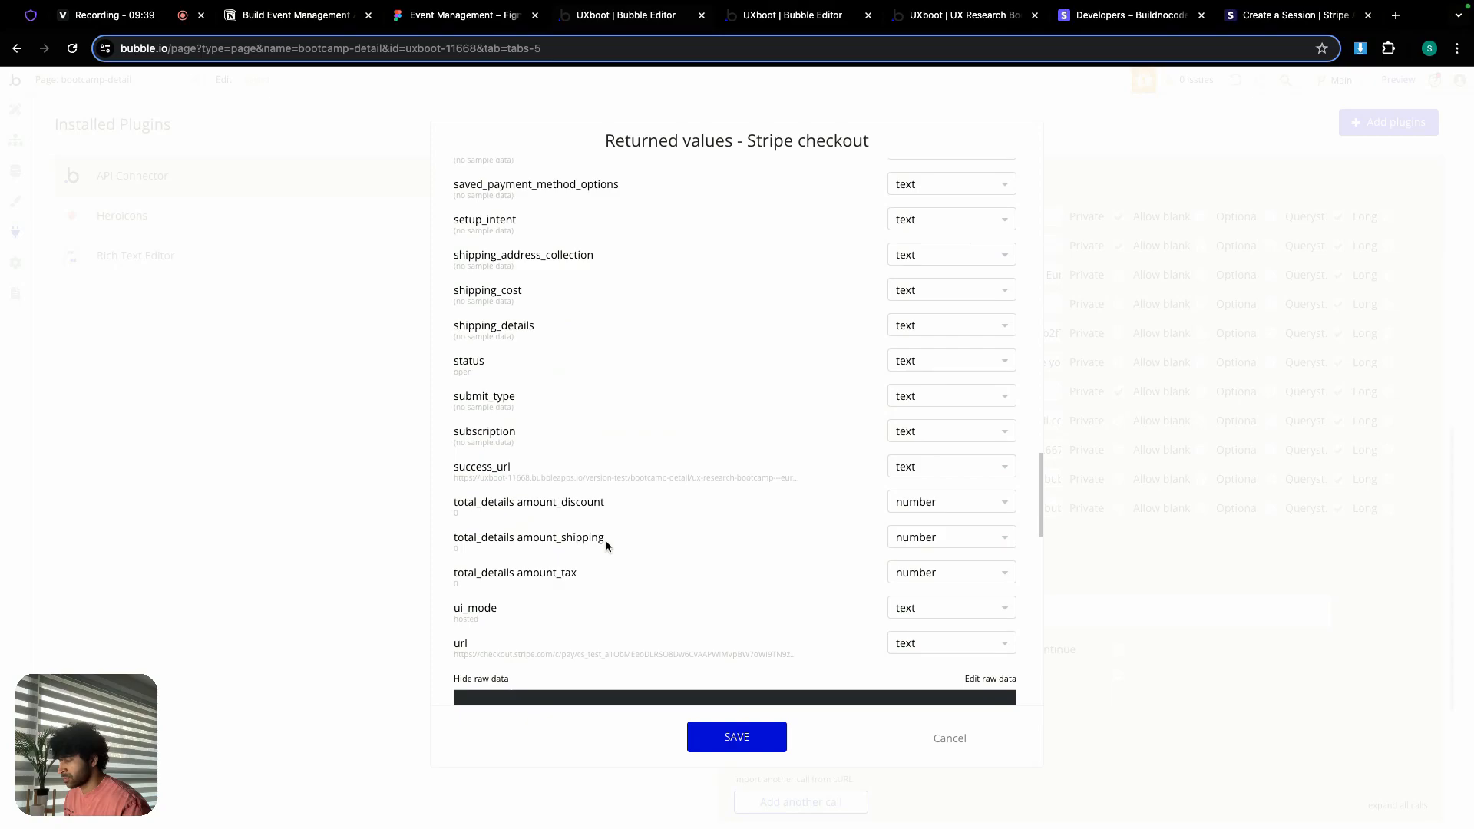
pyautogui.scroll(-12, 602, 543)
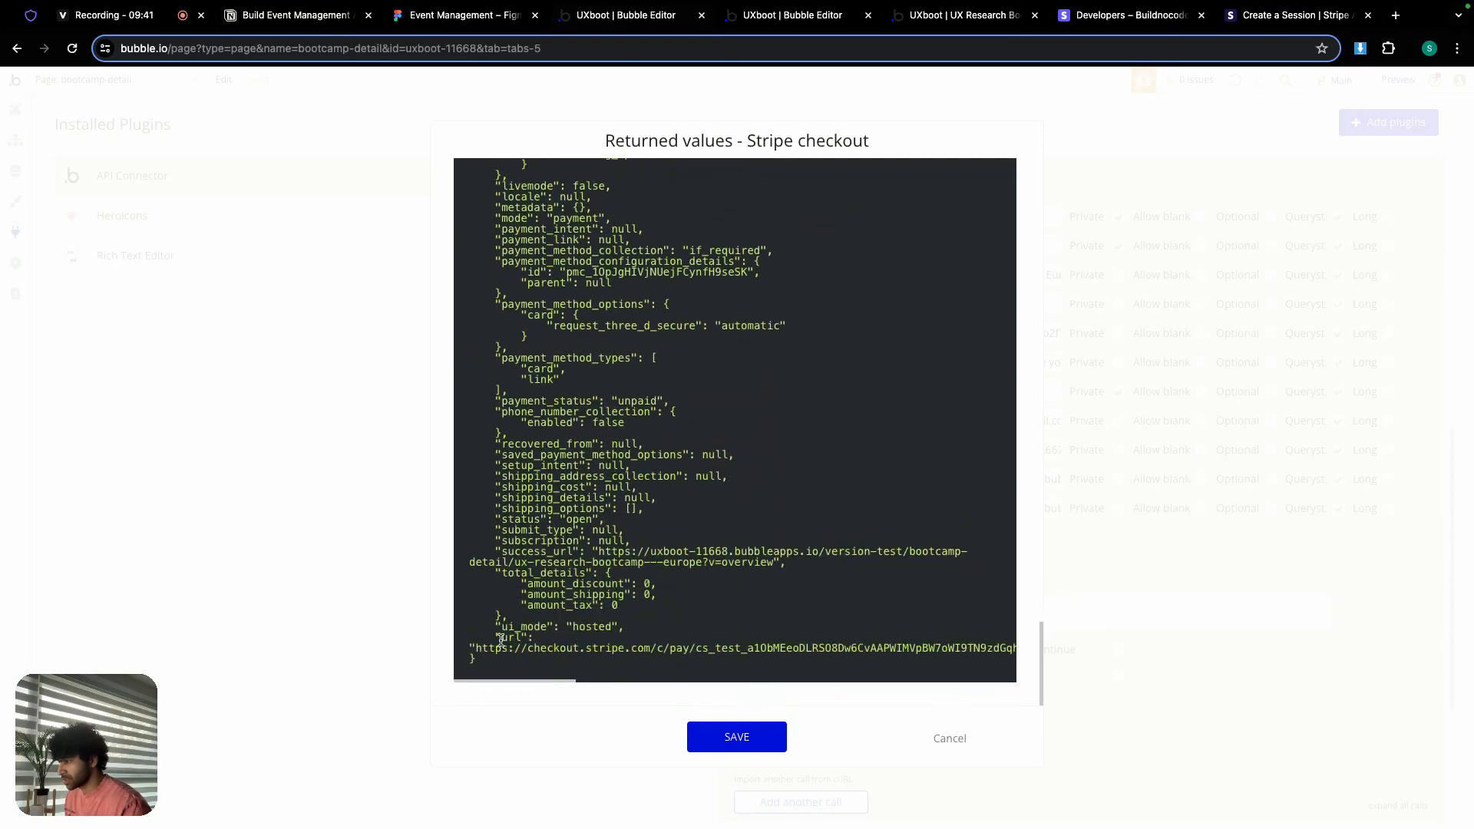
pyautogui.moveTo(476, 648); pyautogui.dragTo(999, 662)
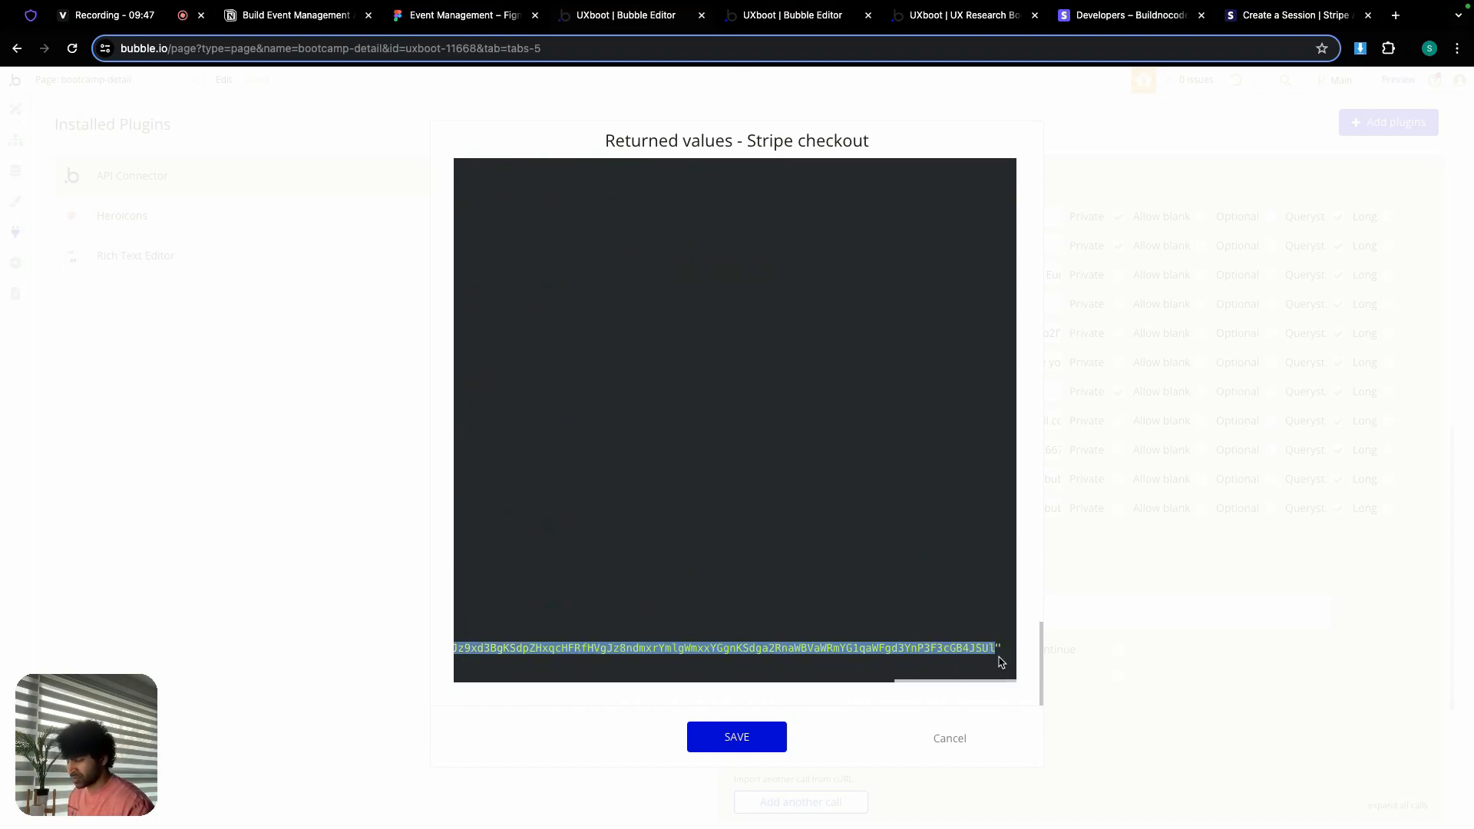
pyautogui.click(755, 739)
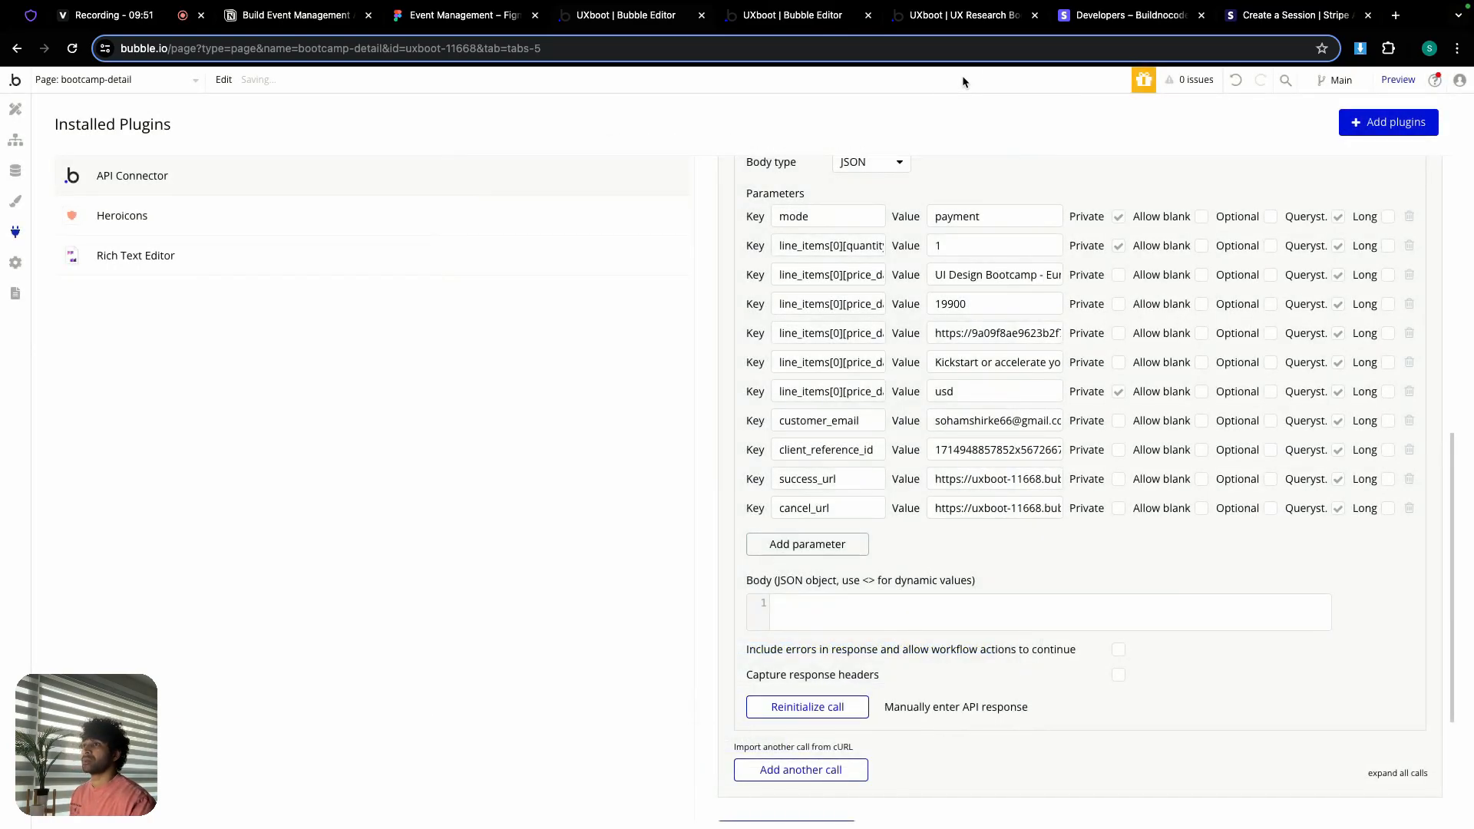
pyautogui.click(1395, 15)
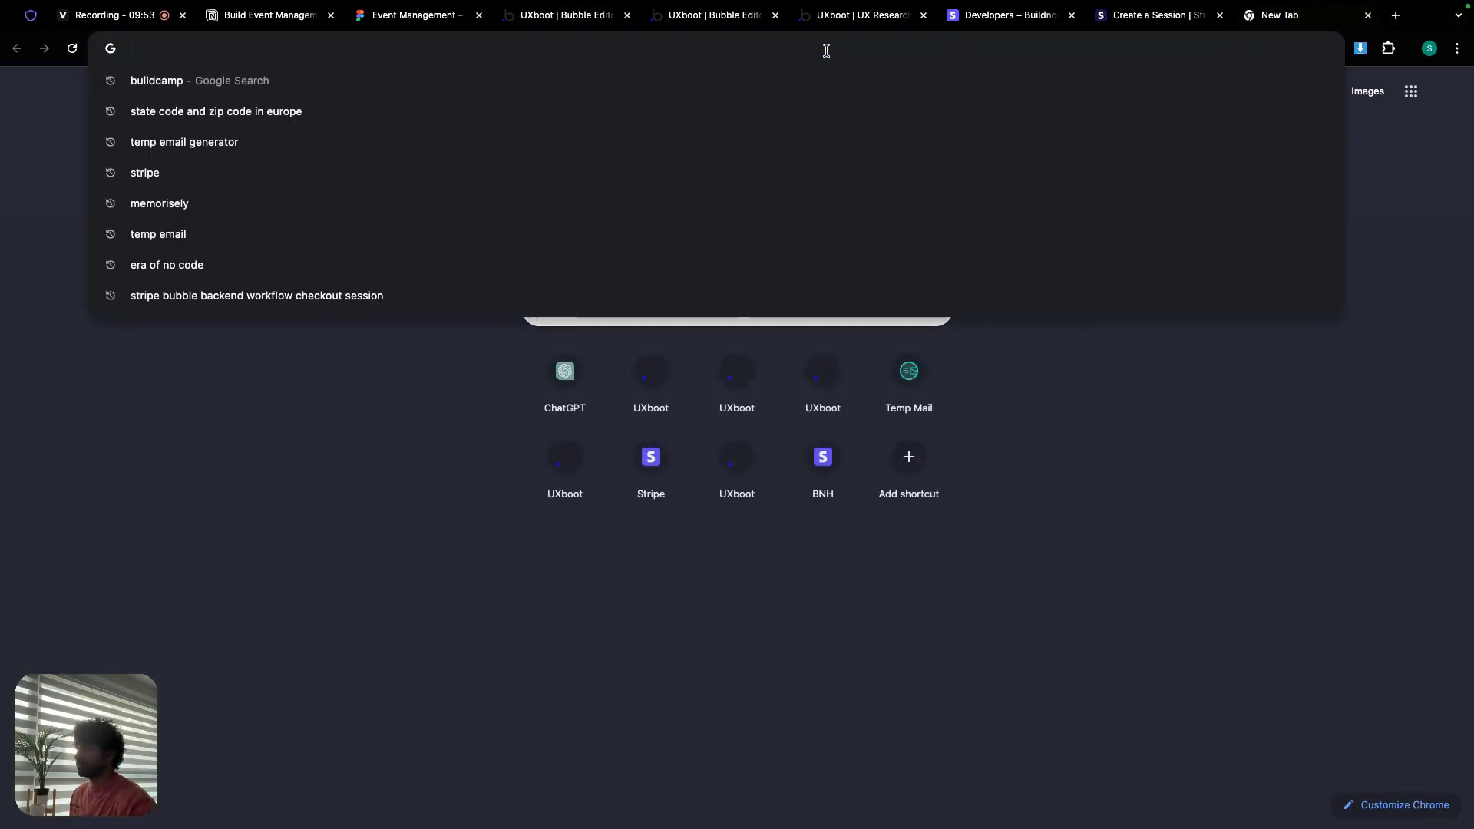
pyautogui.press('super+v')
pyautogui.press('Return')
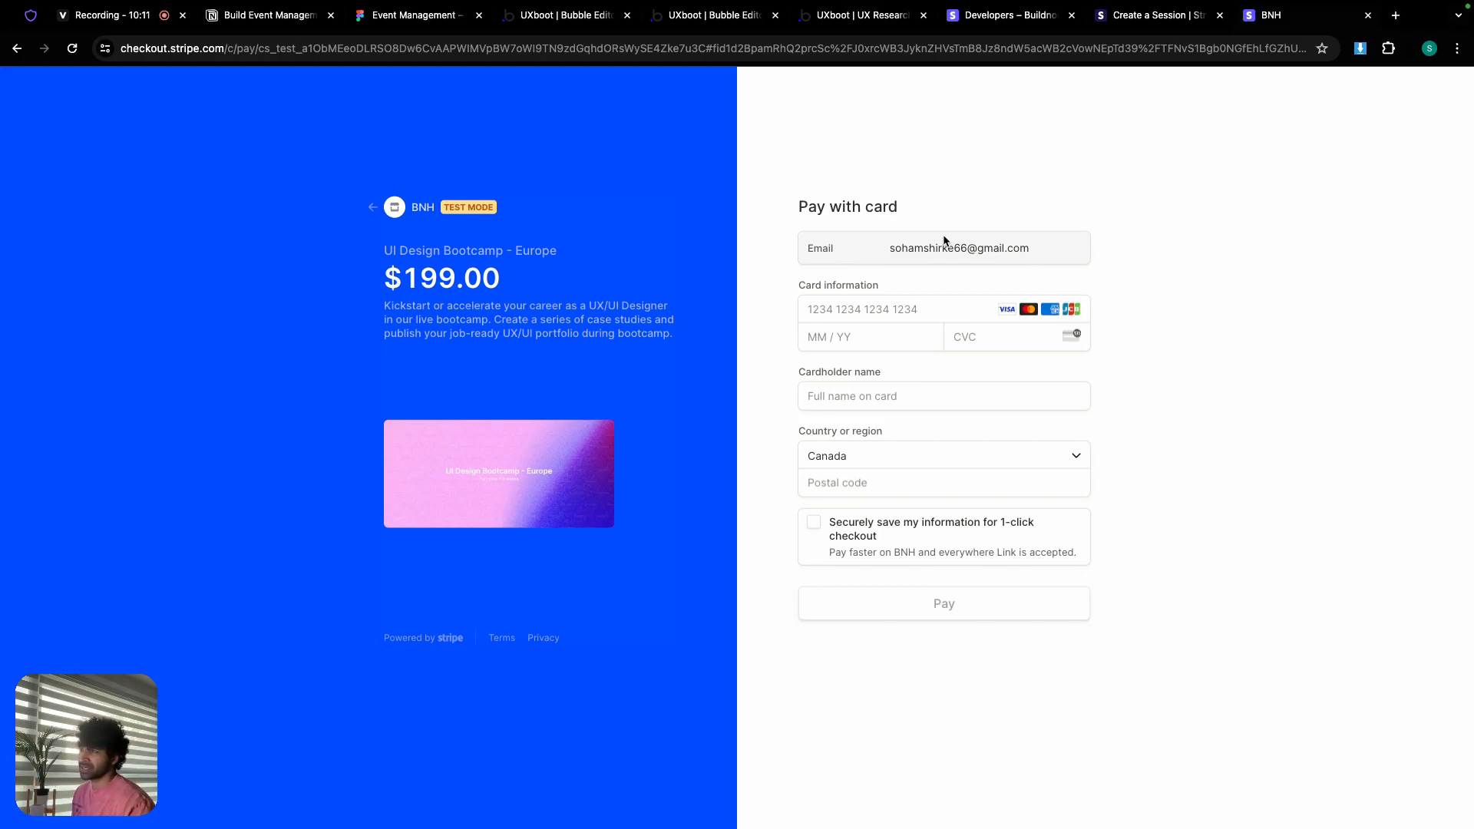
pyautogui.click(1368, 16)
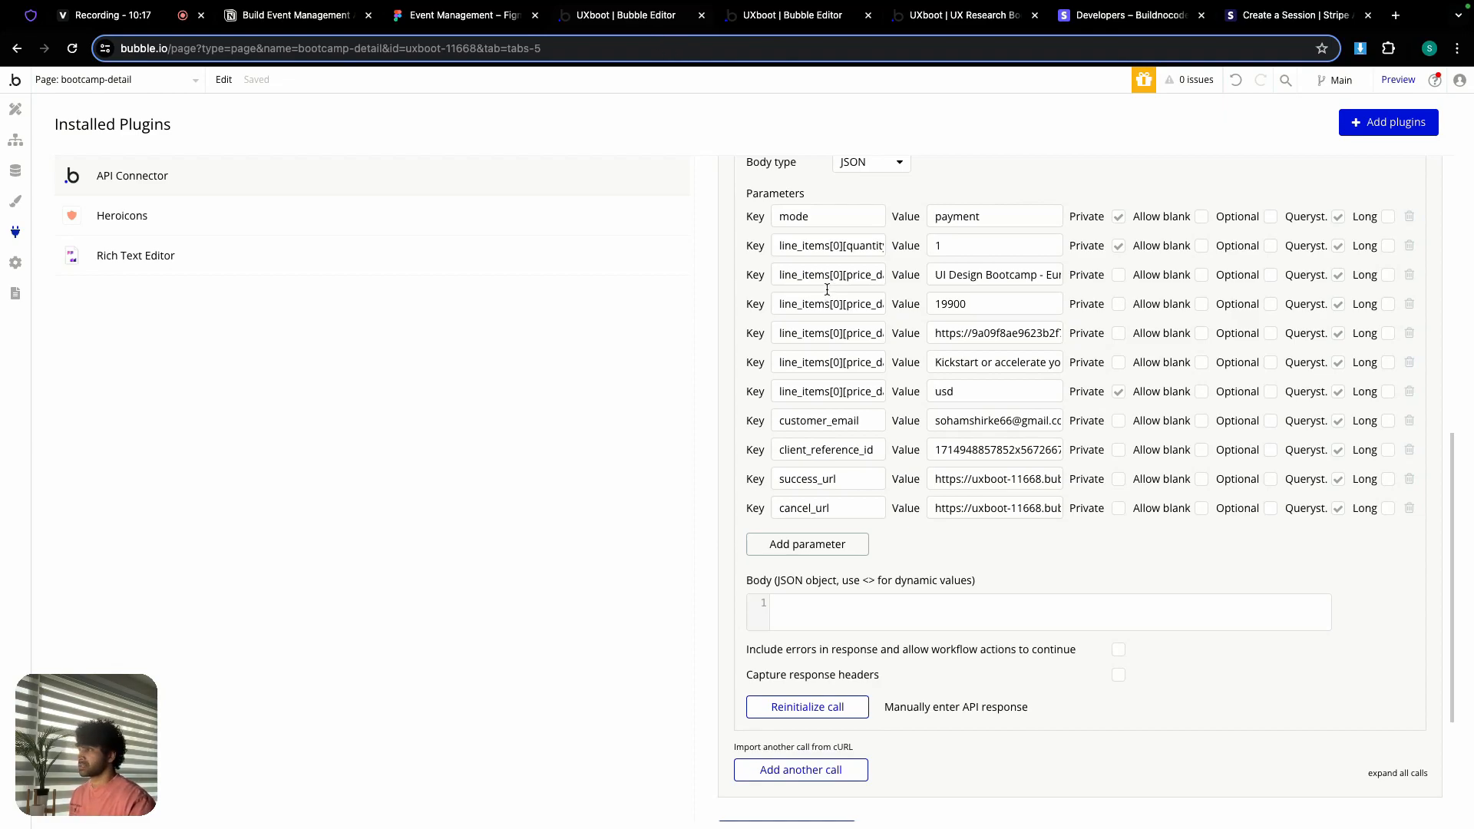
# Step: Open the Enroll Now button's workflow and add the 'Stripe - Stripe checkout' action as step 1
pyautogui.click(7, 108)
pyautogui.doubleClick(1099, 260)
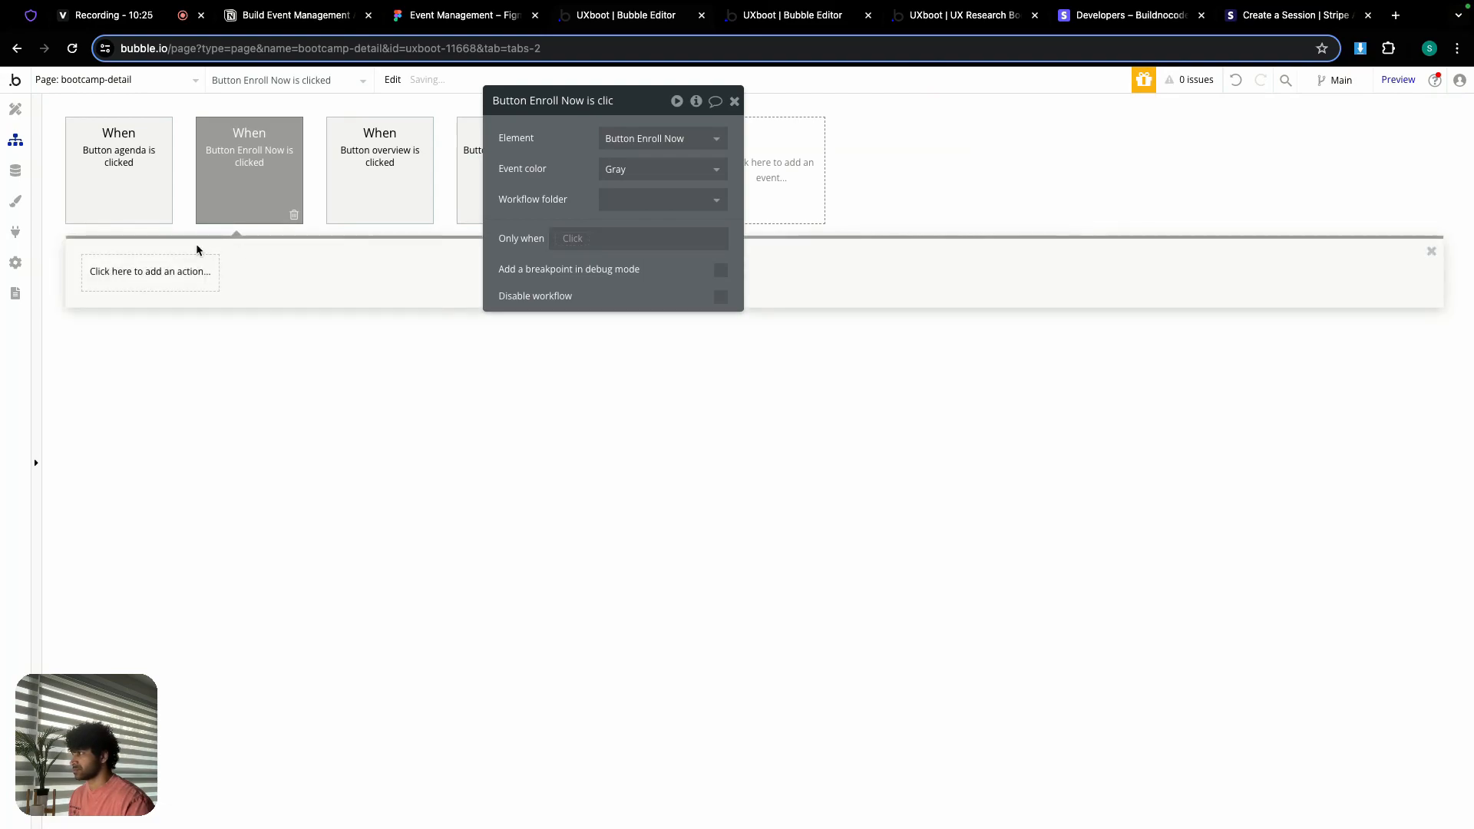
pyautogui.click(130, 285)
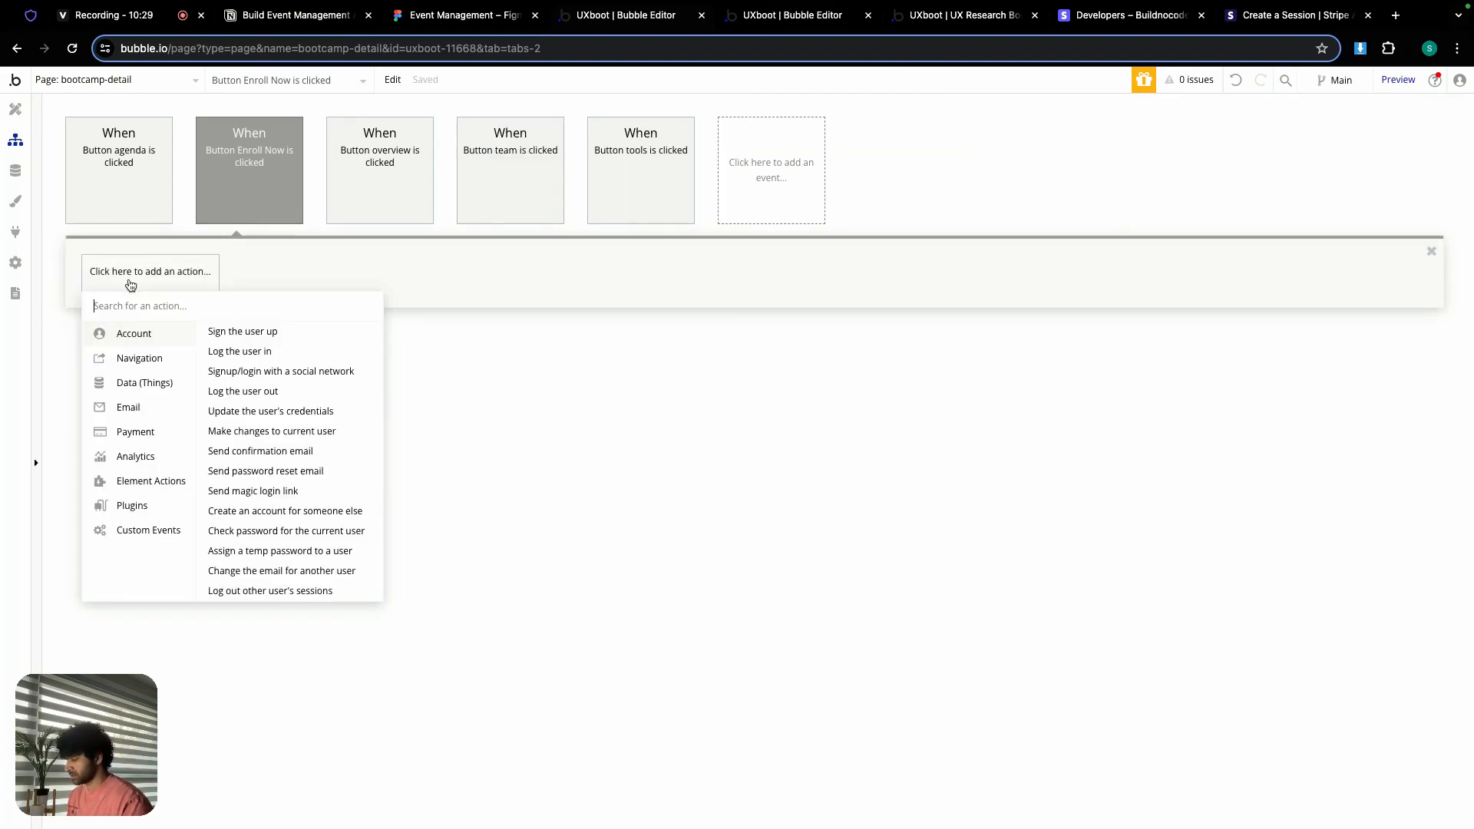
pyautogui.write('str')
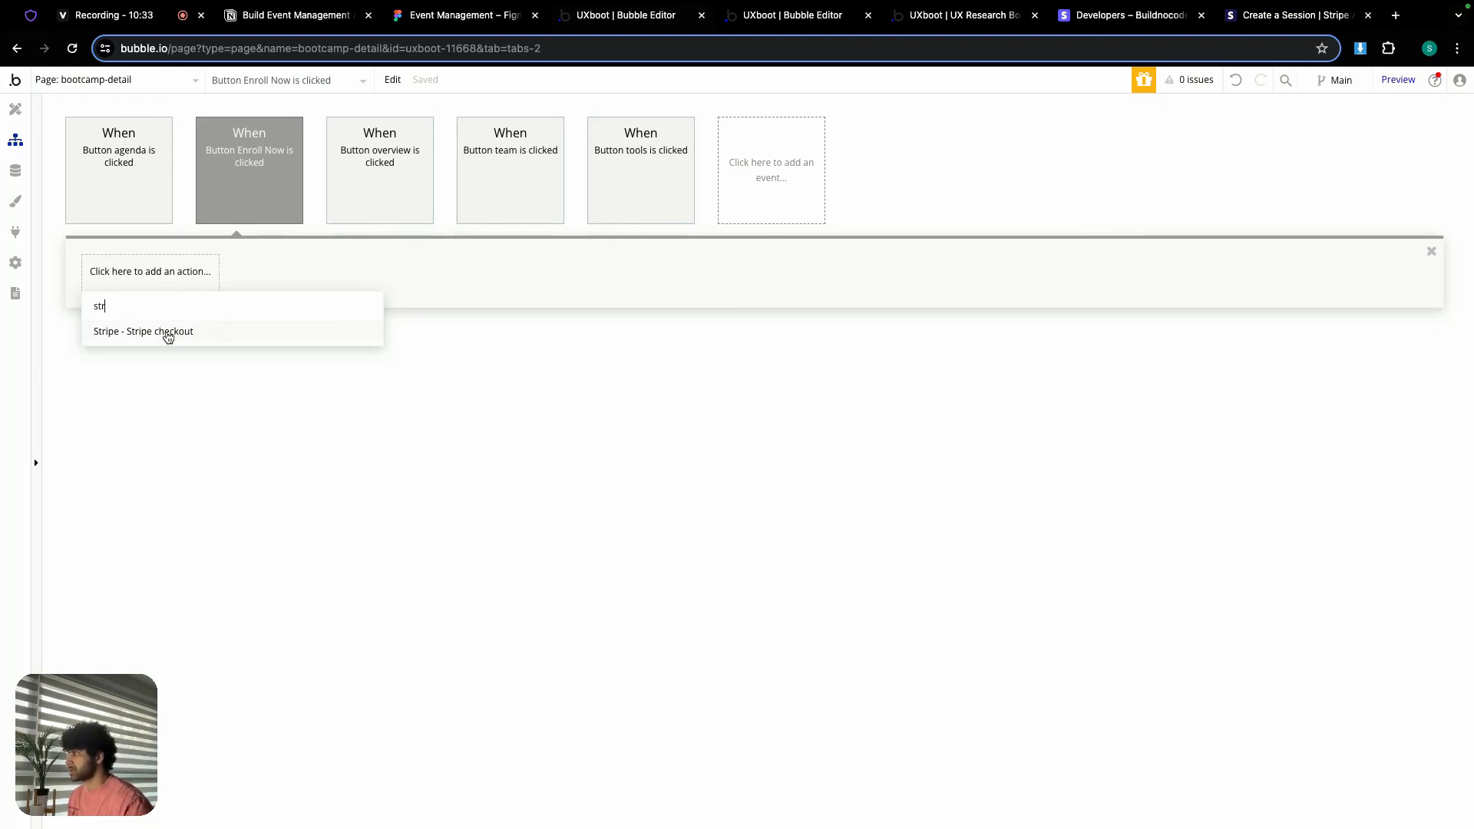
pyautogui.click(167, 334)
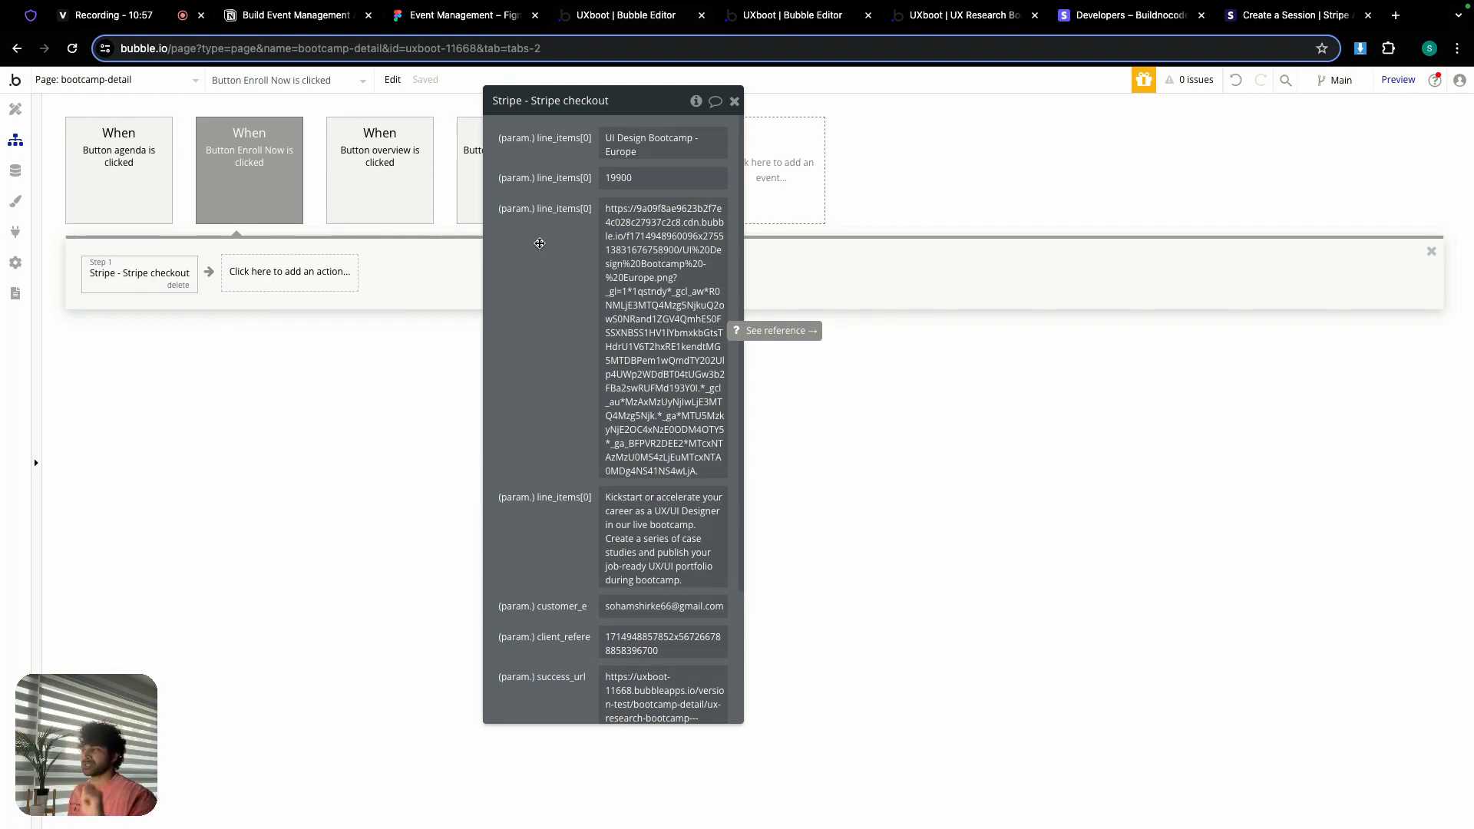
# Step: Set the line item's product name to Current page's Bootcamp's bootcamp_name
pyautogui.click(650, 150)
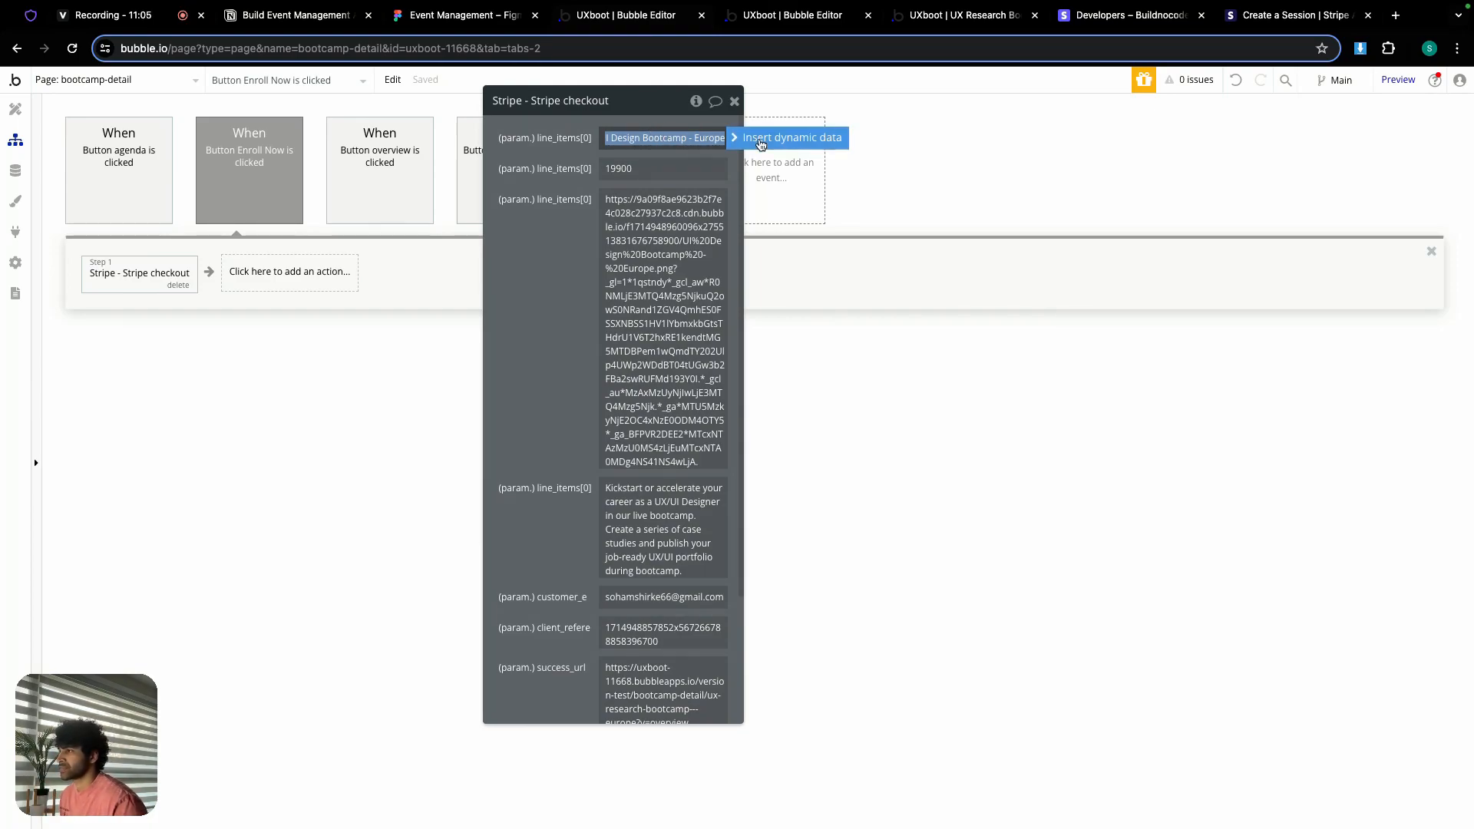
pyautogui.click(756, 140)
pyautogui.click(704, 265)
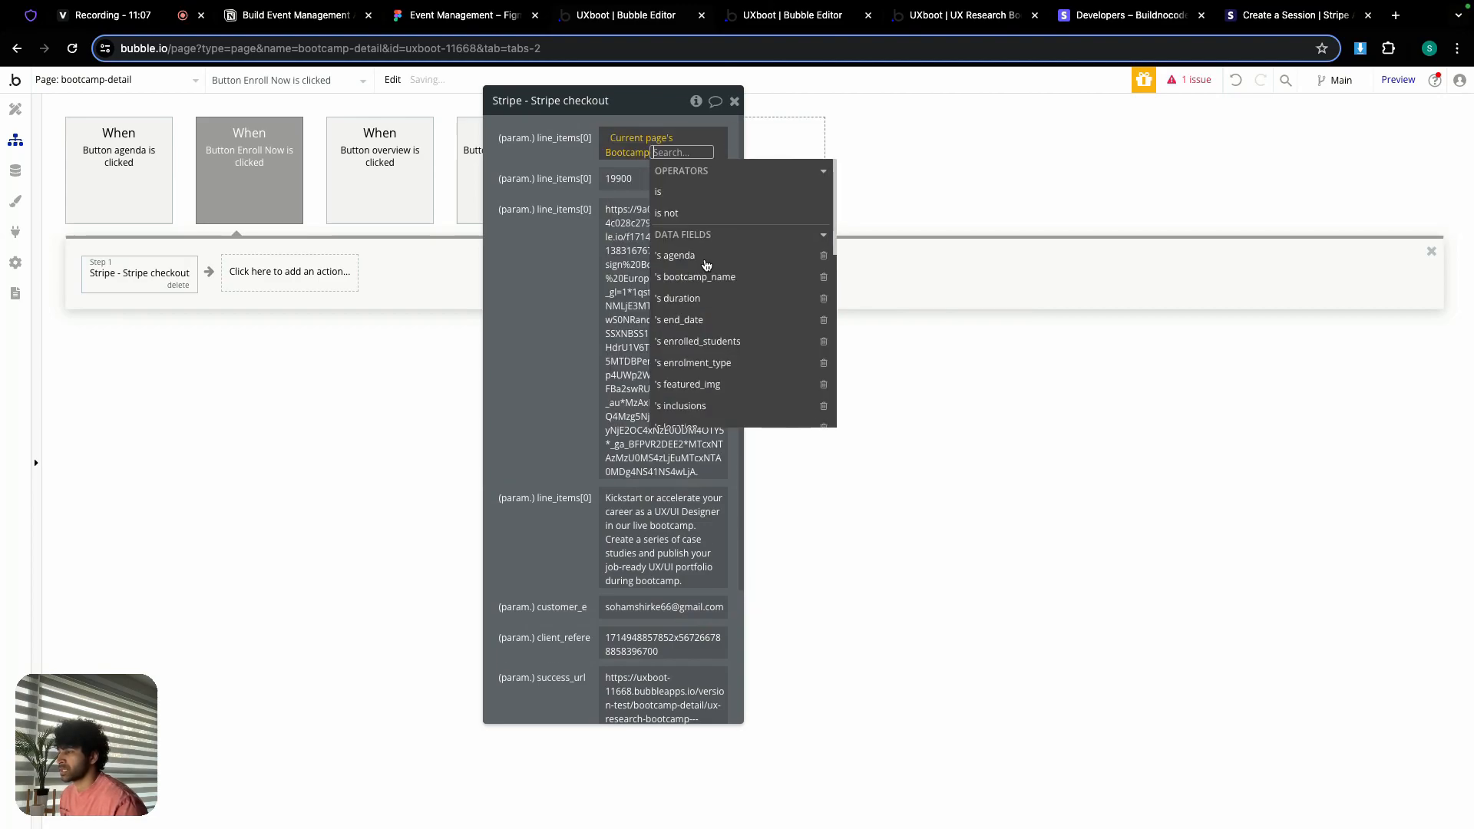
pyautogui.click(714, 278)
pyautogui.click(684, 204)
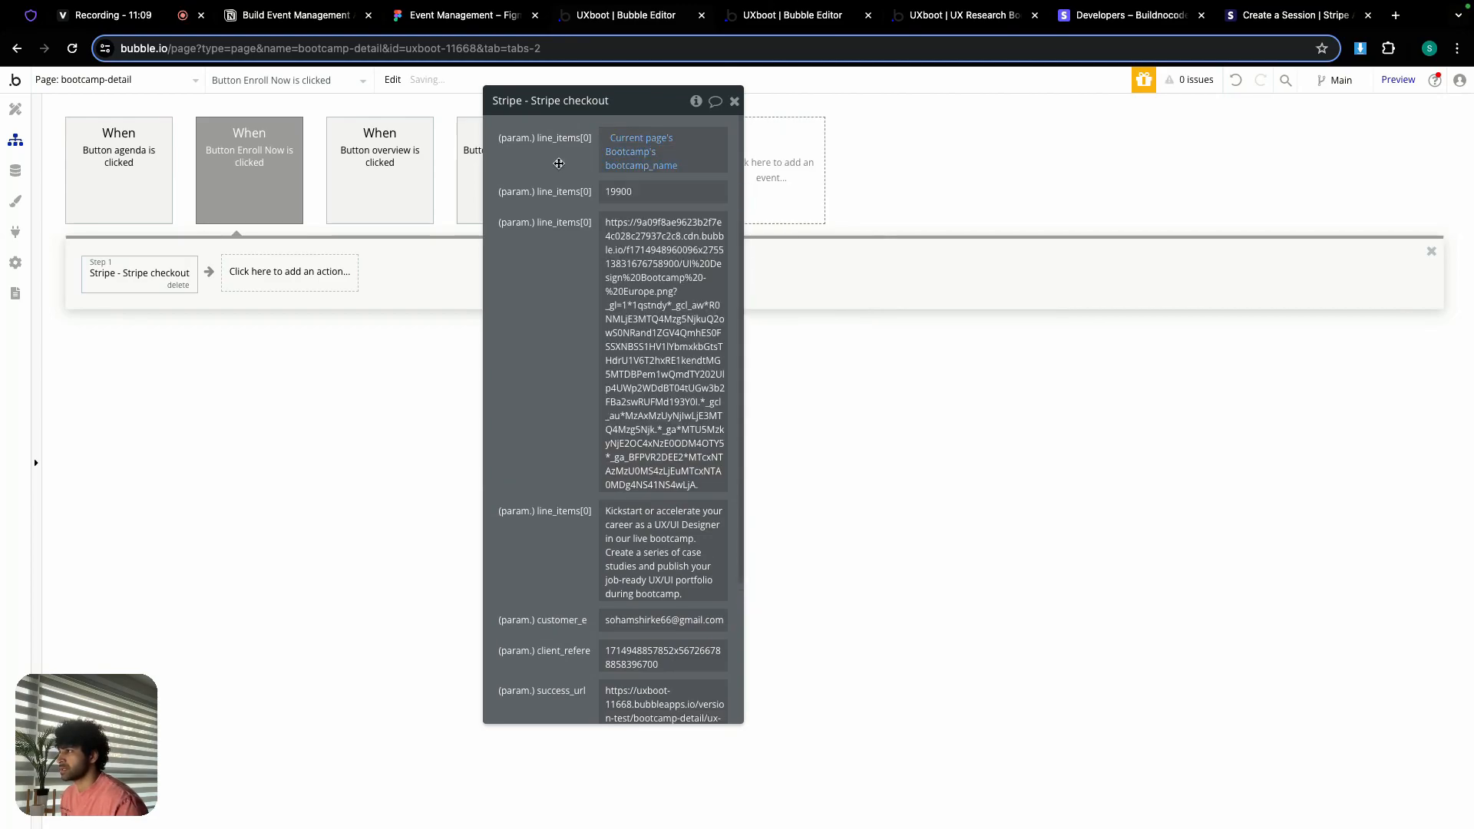
# Step: Replace the 19900 price with Current page's Bootcamp's price * 100
pyautogui.click(684, 201)
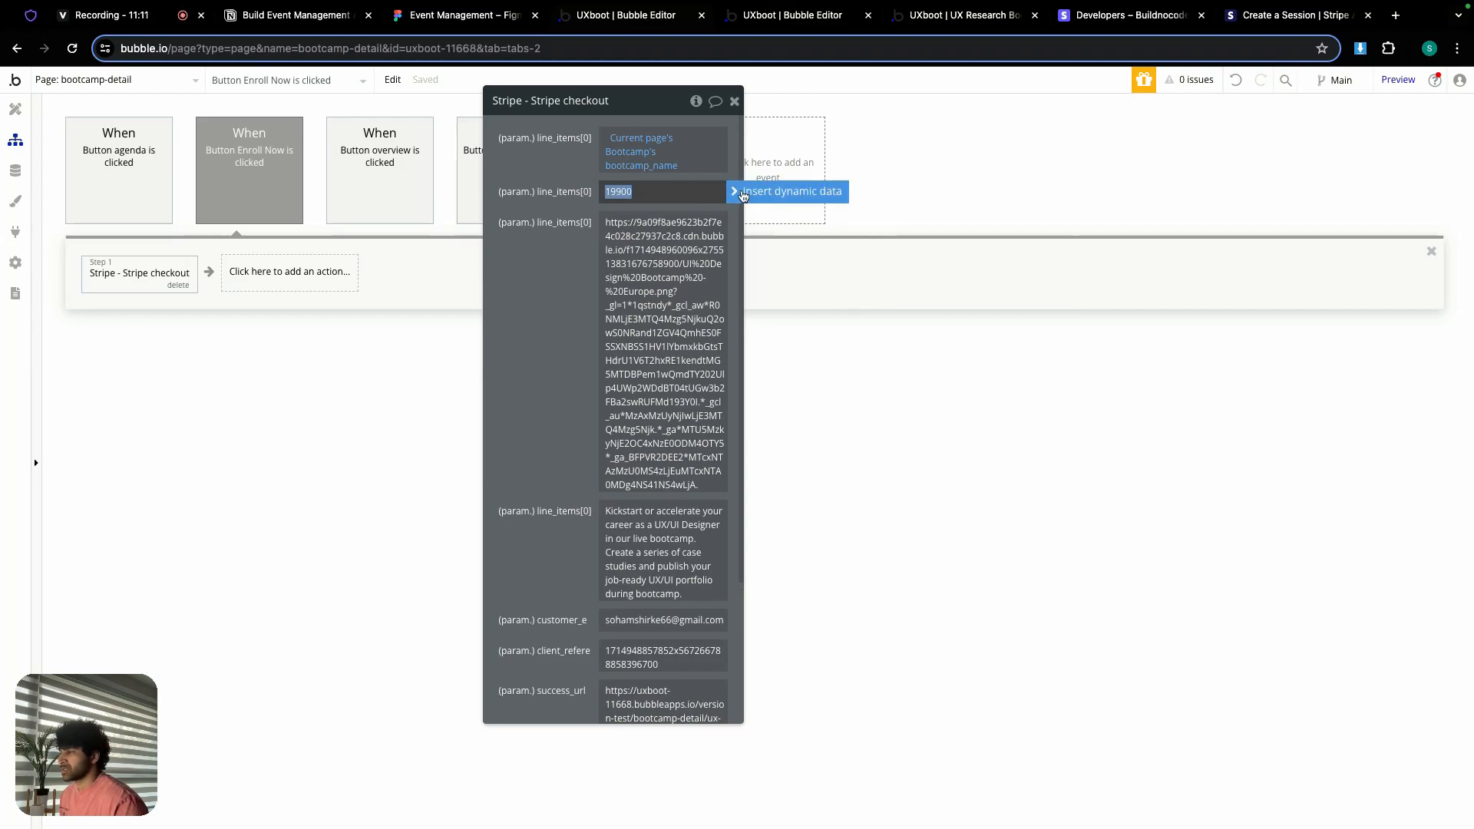
pyautogui.click(748, 192)
pyautogui.click(701, 320)
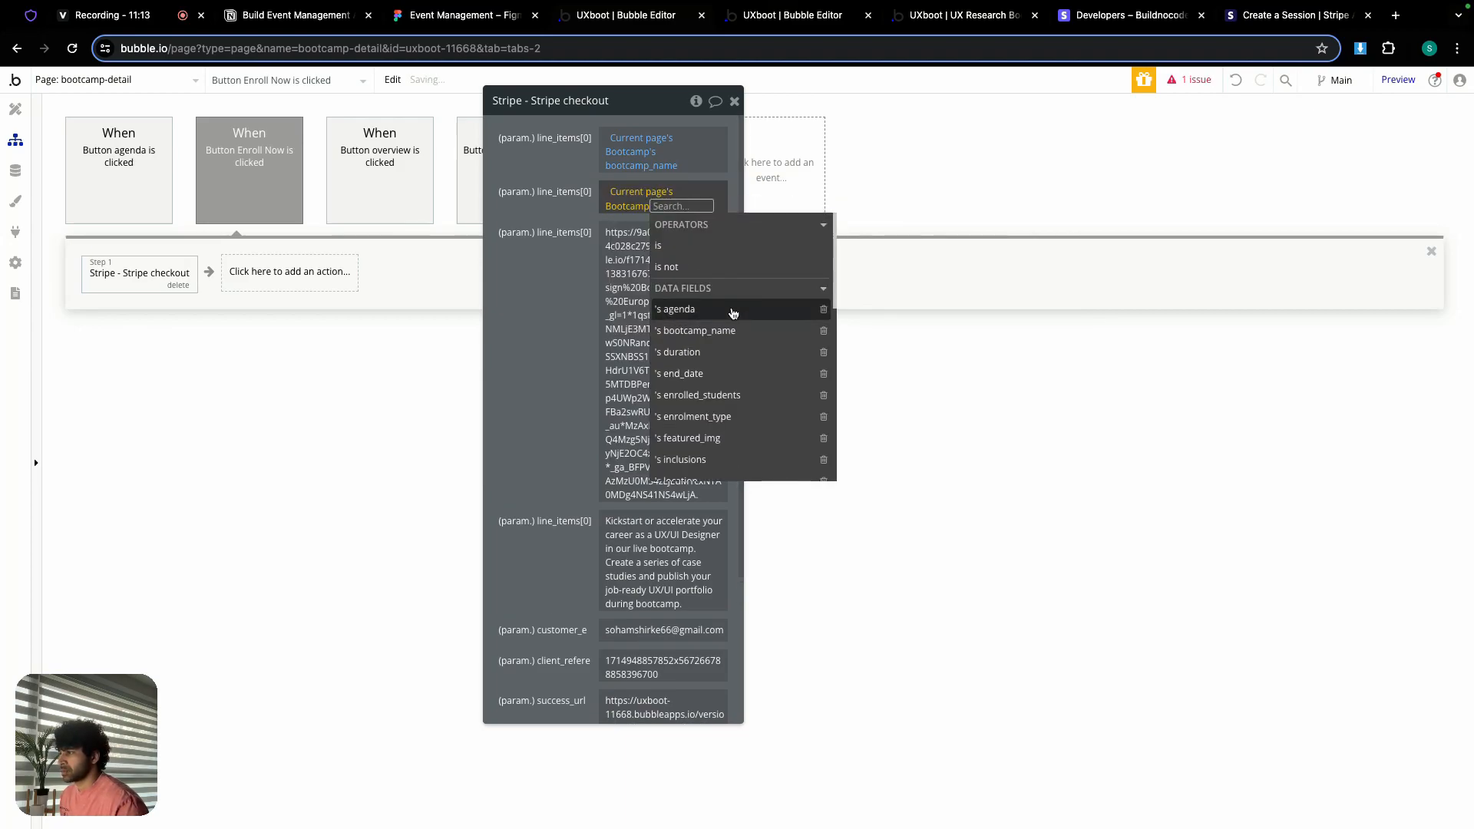
pyautogui.scroll(-3, 722, 381)
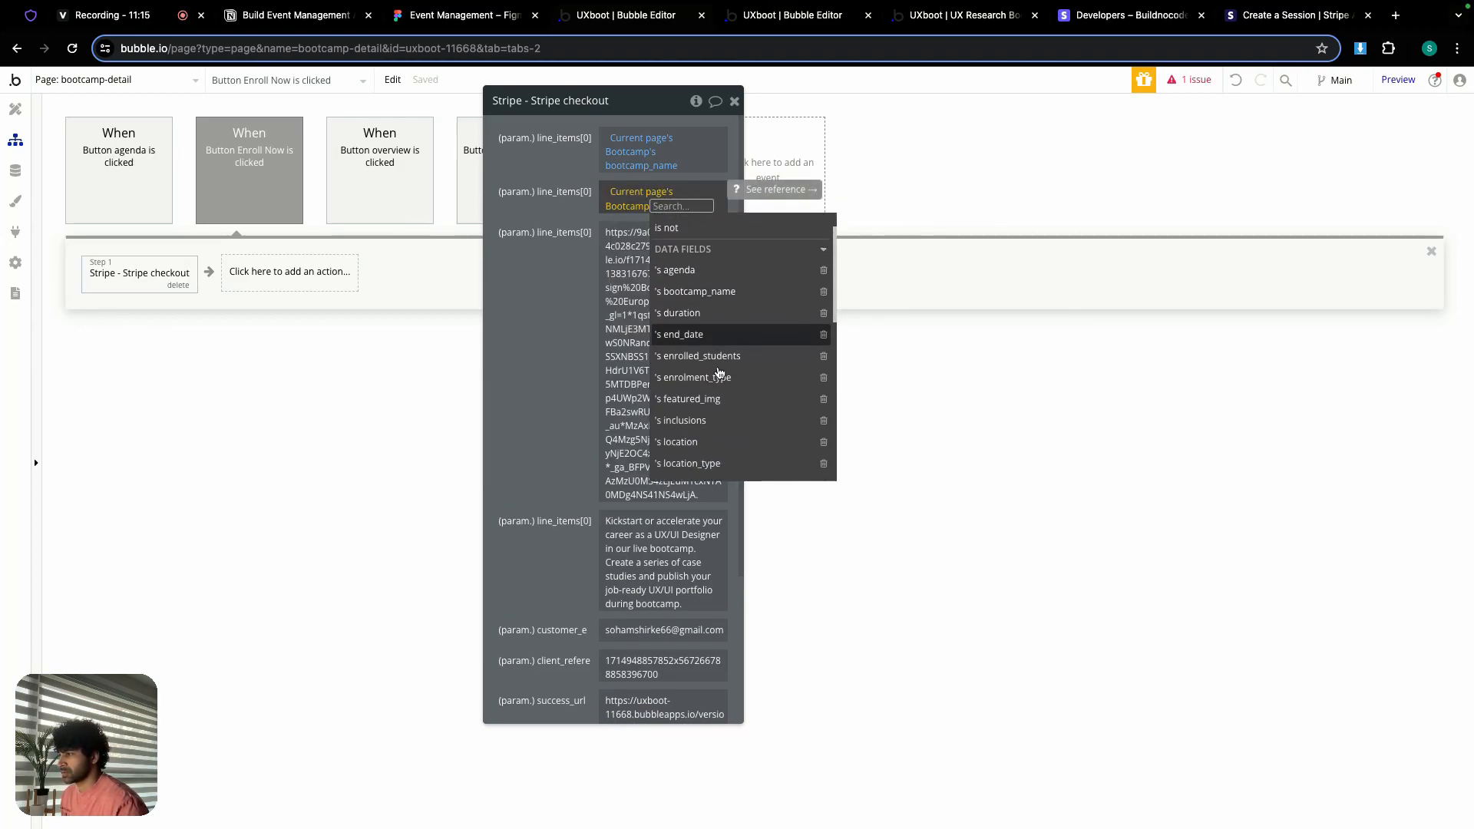
pyautogui.click(699, 434)
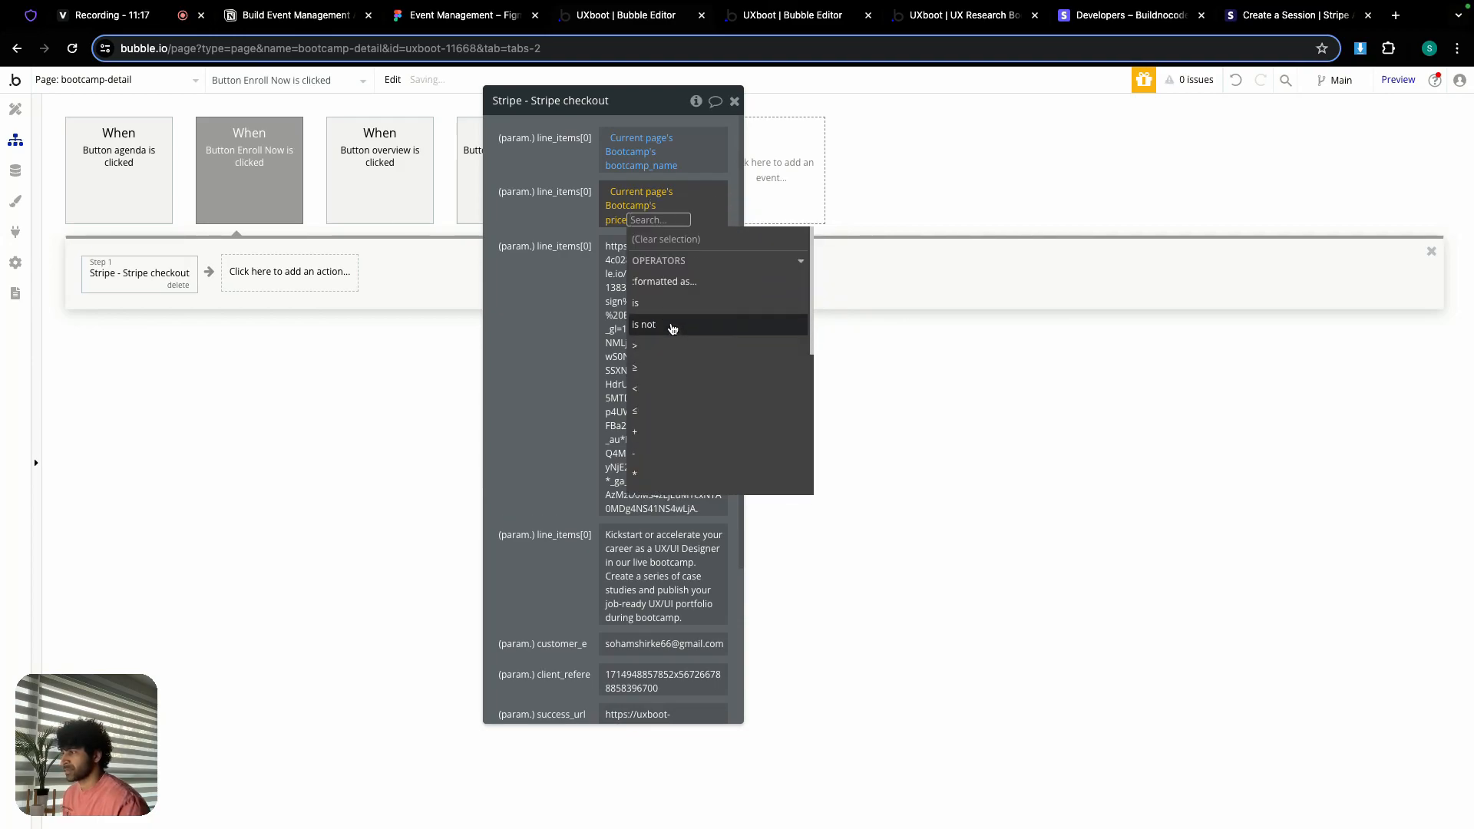
pyautogui.scroll(-2, 663, 426)
pyautogui.click(658, 470)
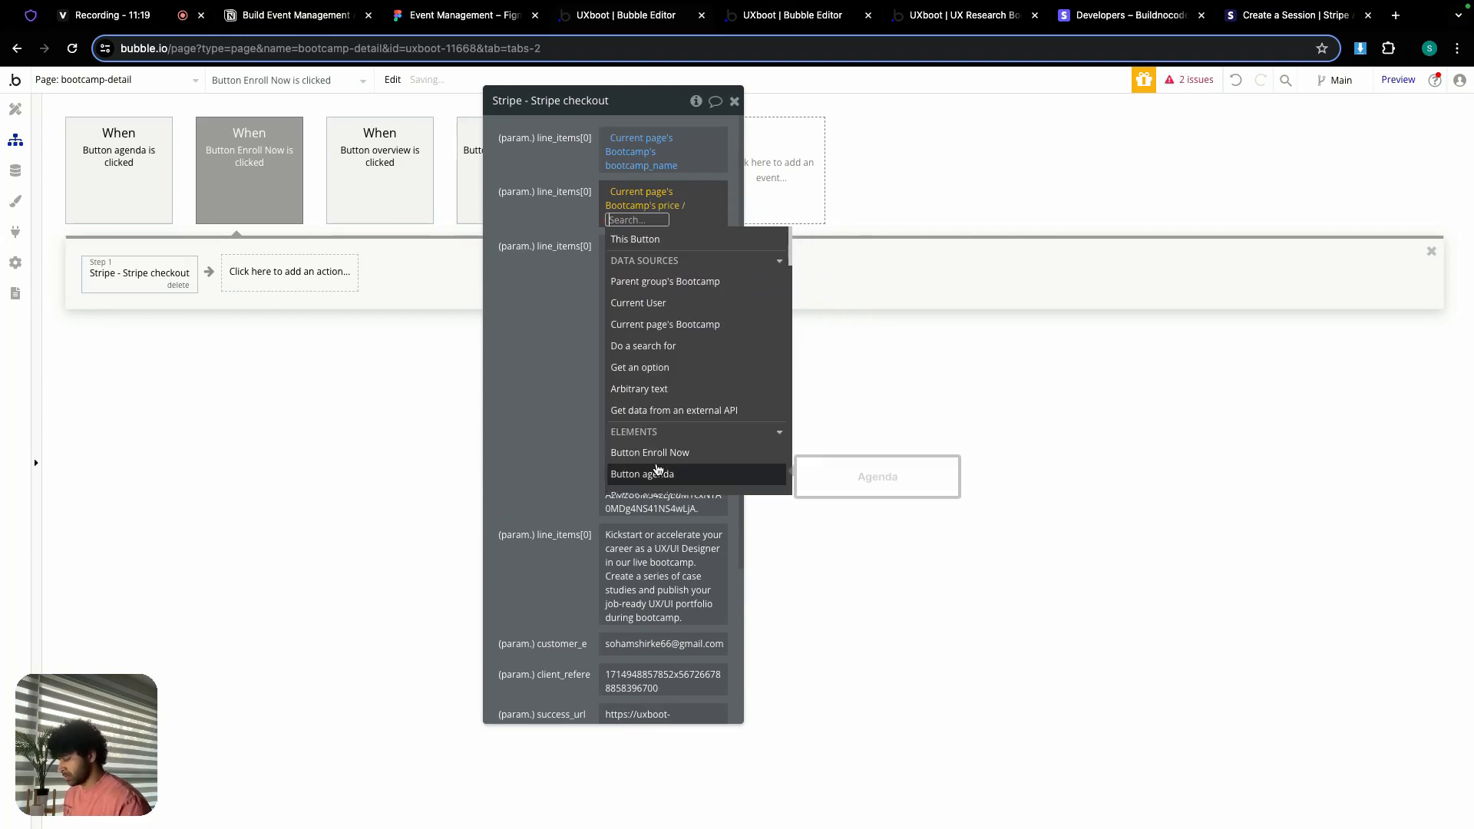
pyautogui.write('100')
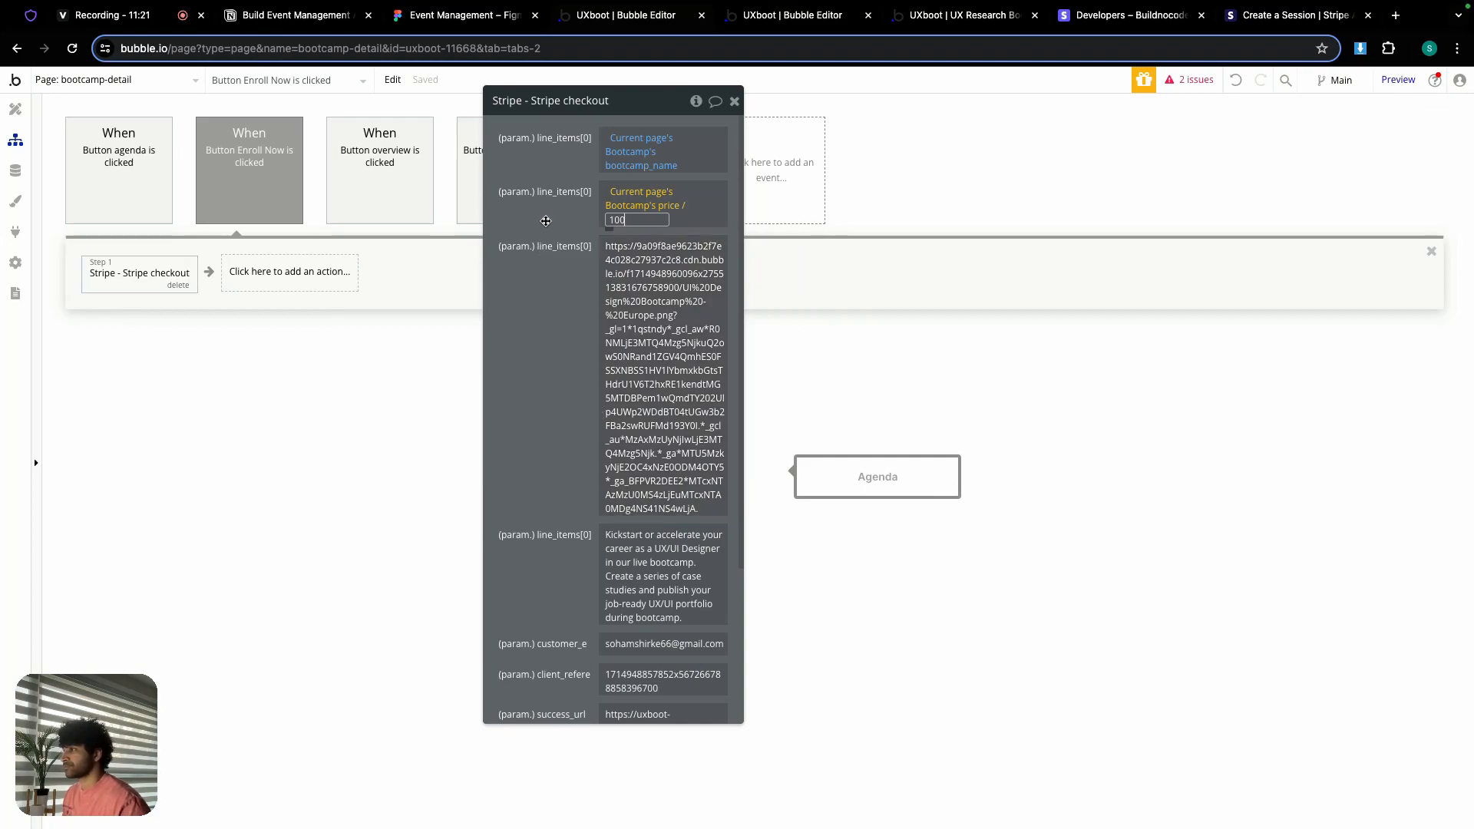
pyautogui.press('Return')
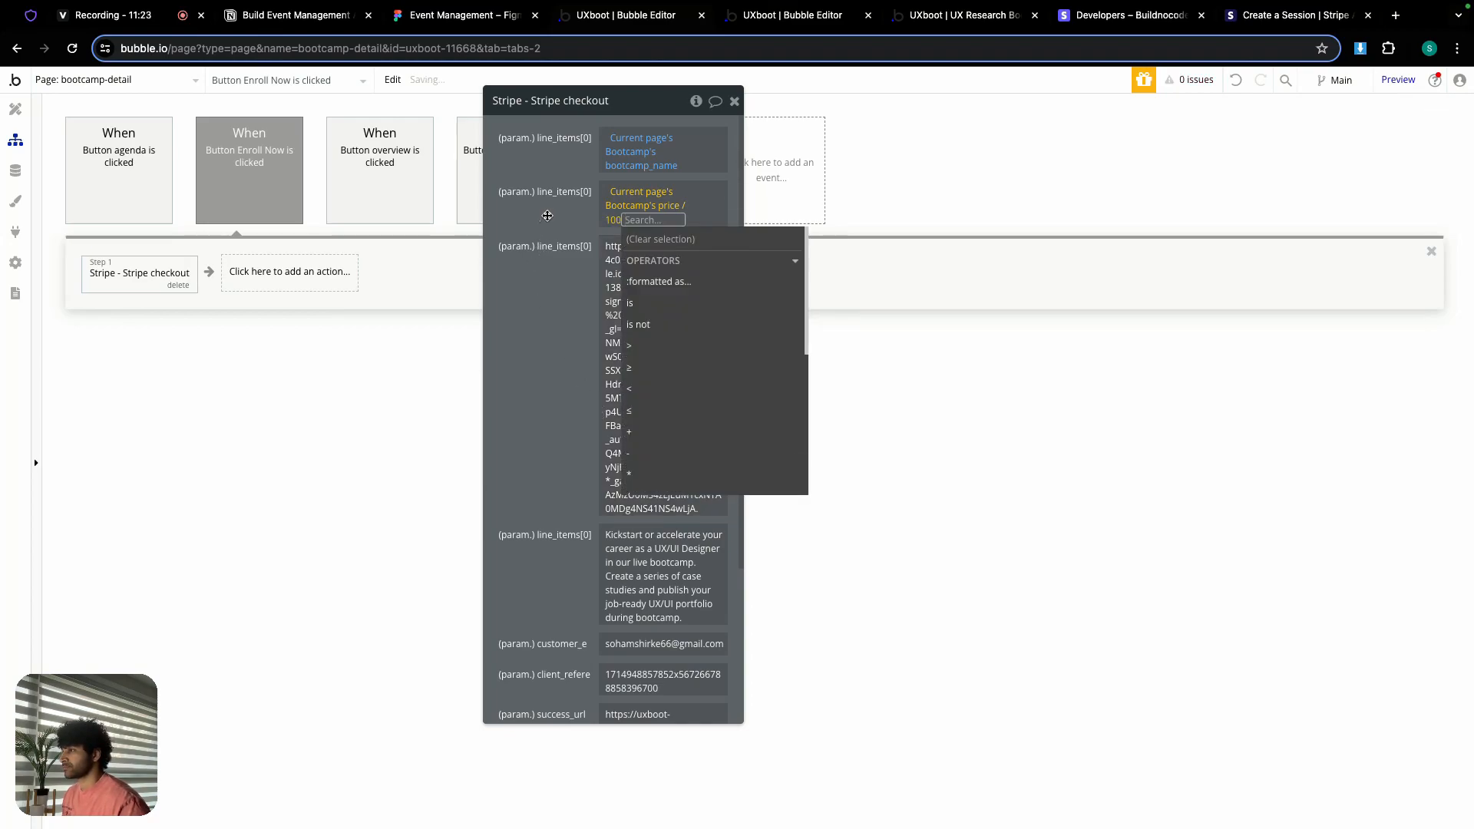
pyautogui.click(547, 215)
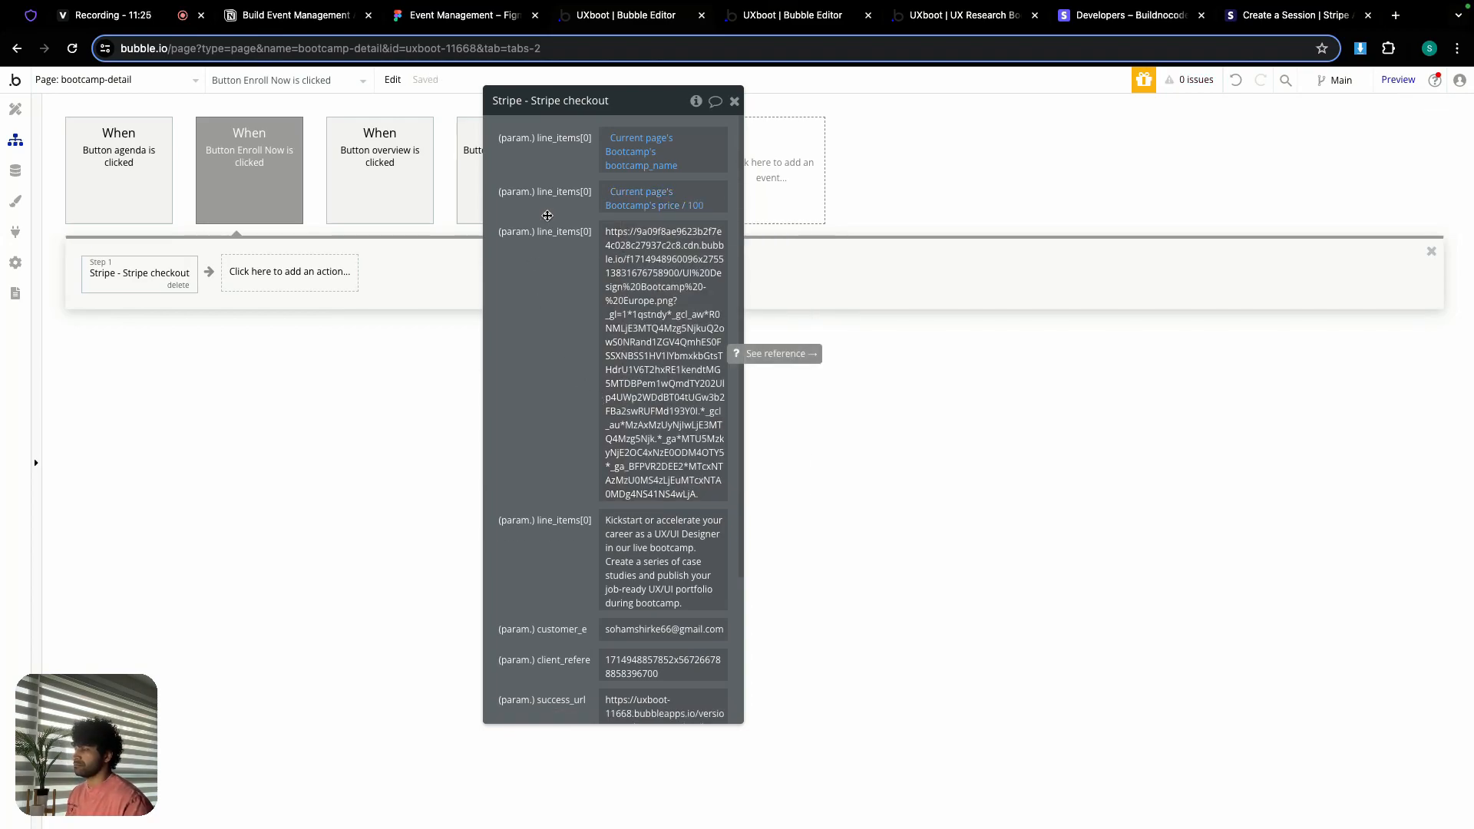
pyautogui.click(680, 205)
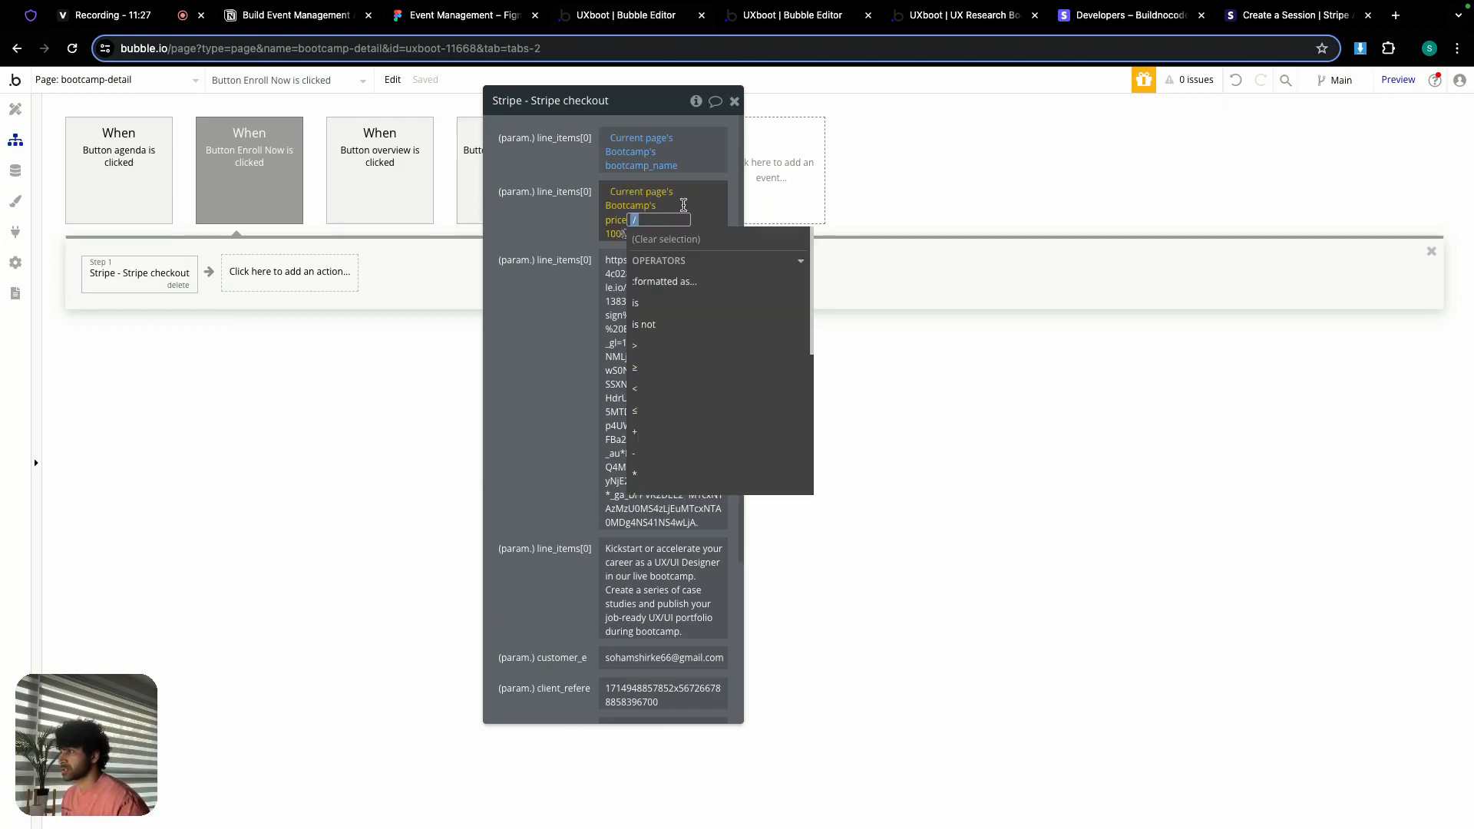
pyautogui.click(661, 474)
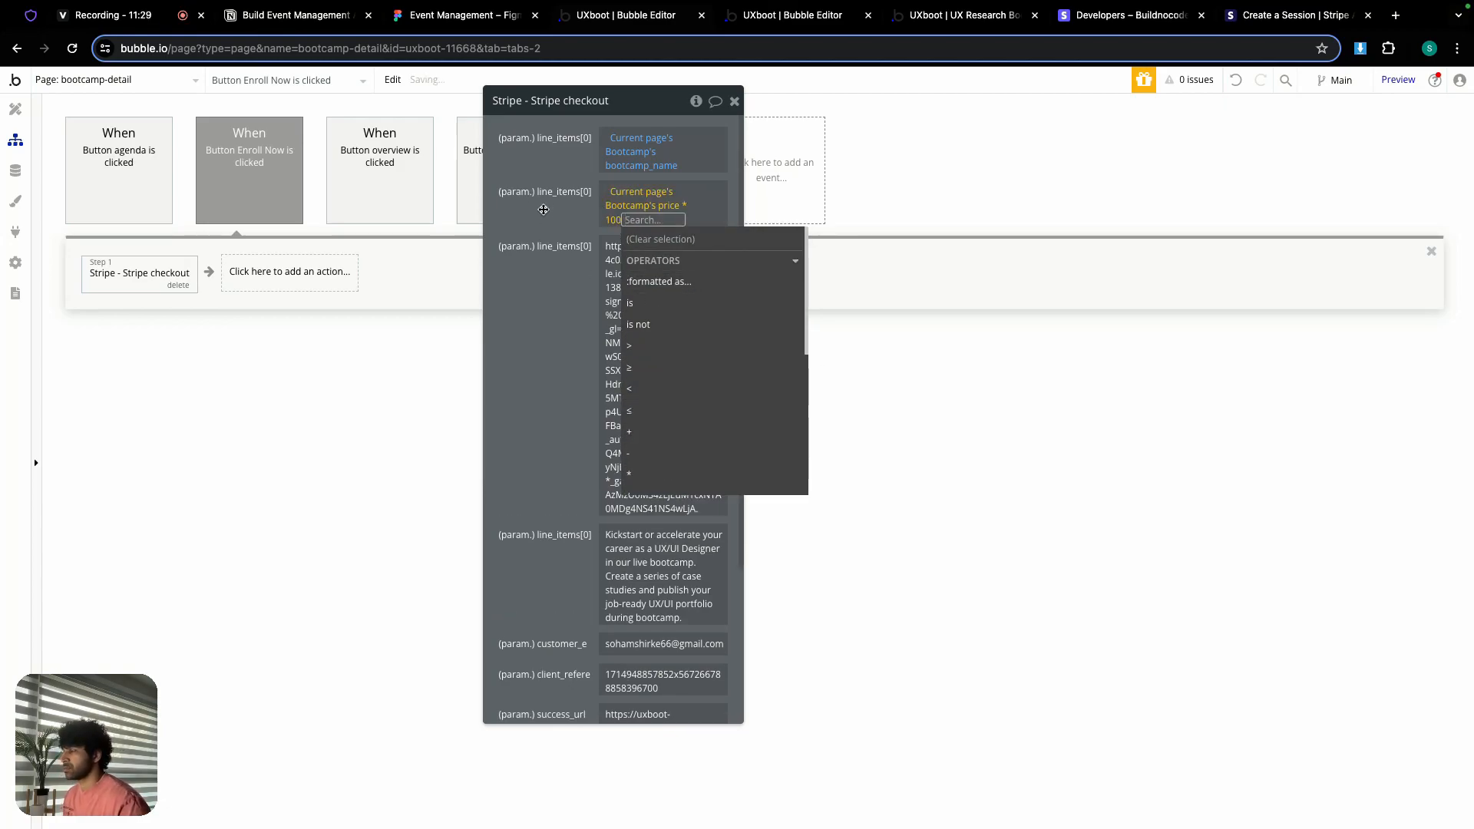
pyautogui.click(547, 212)
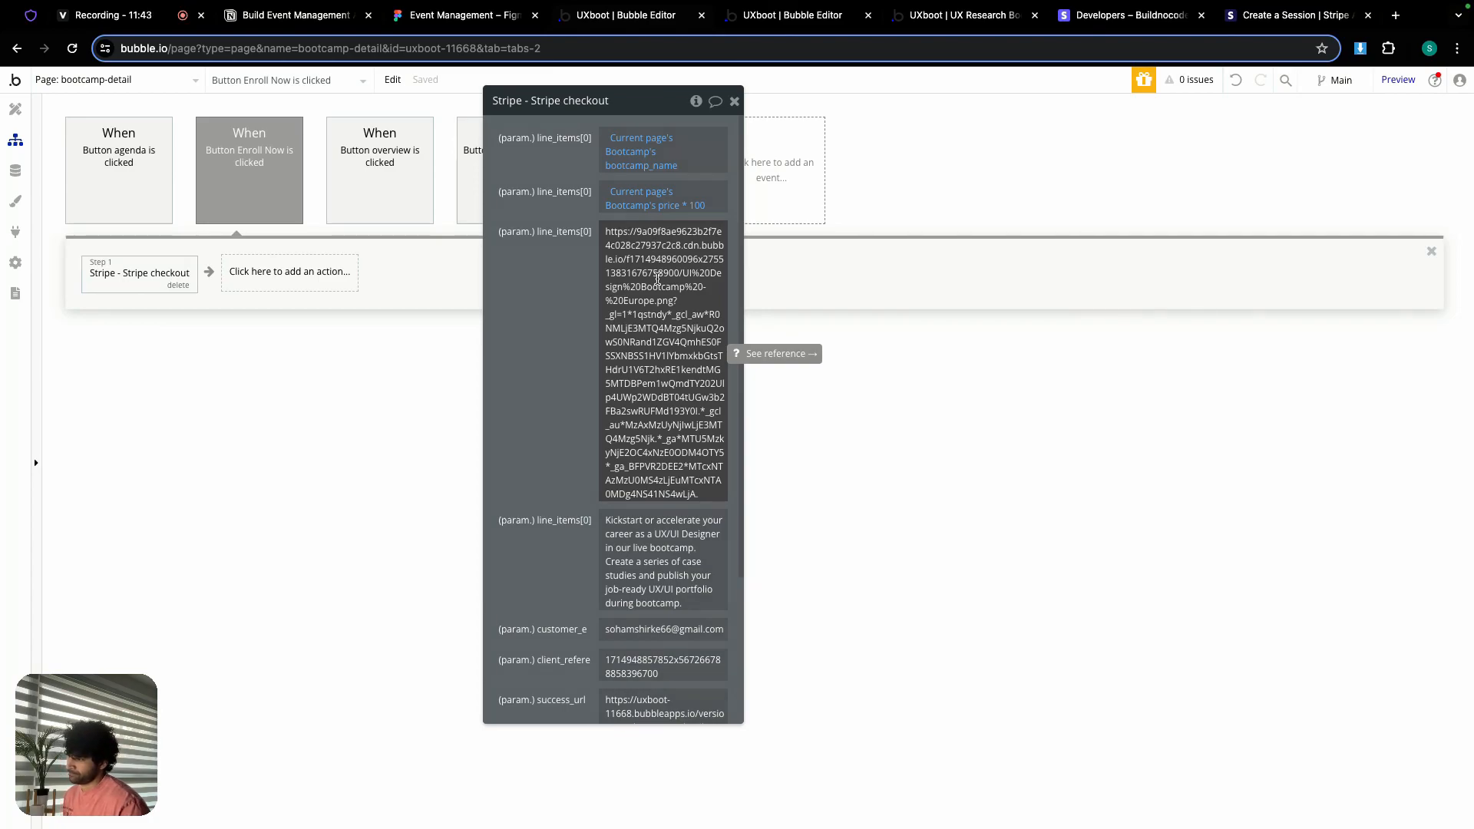
# Step: Set the line item image to https: plus the current page Bootcamp's featured_img URL
pyautogui.click(657, 279)
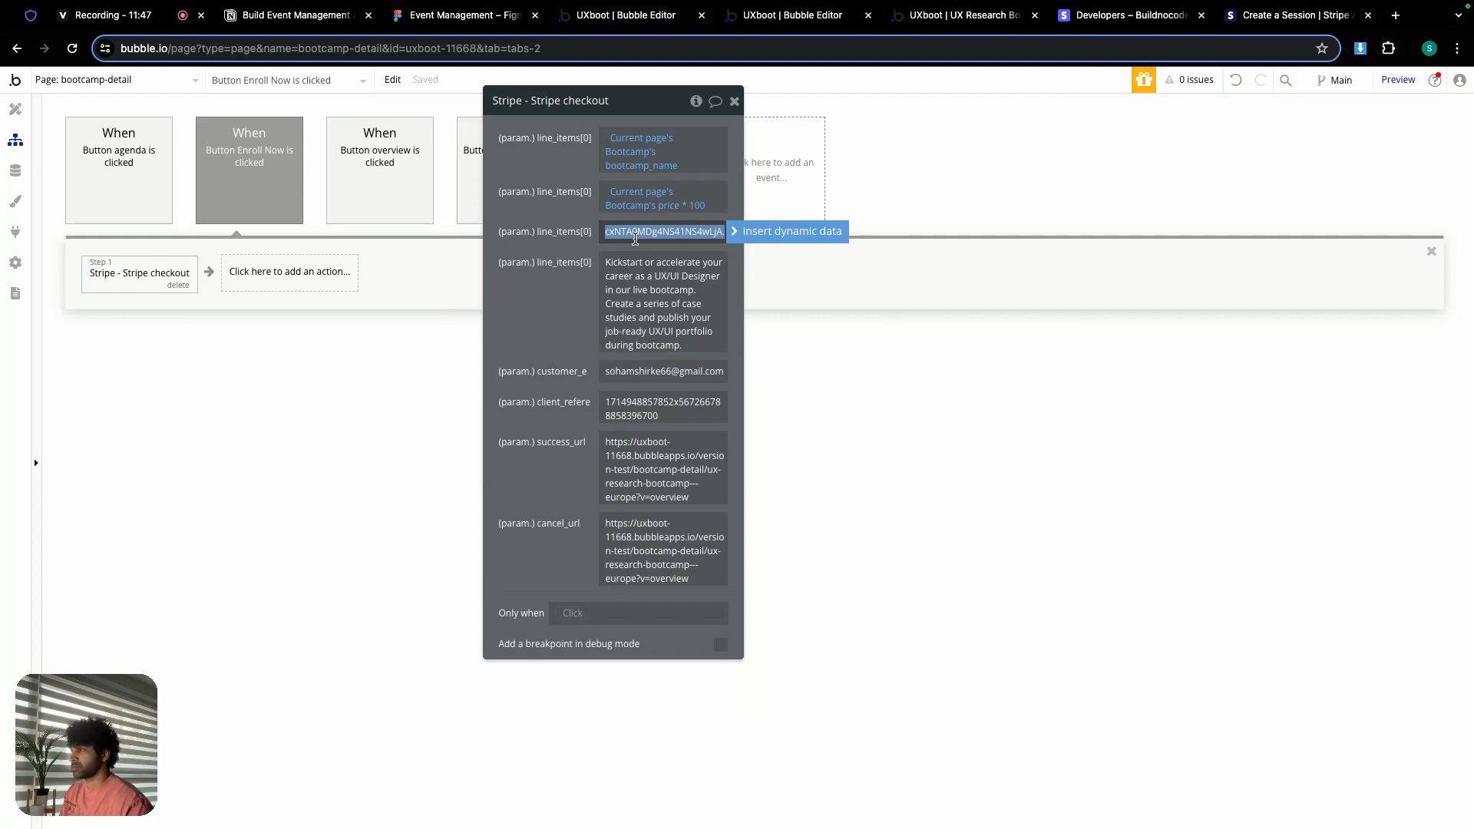
pyautogui.press('BackSpace')
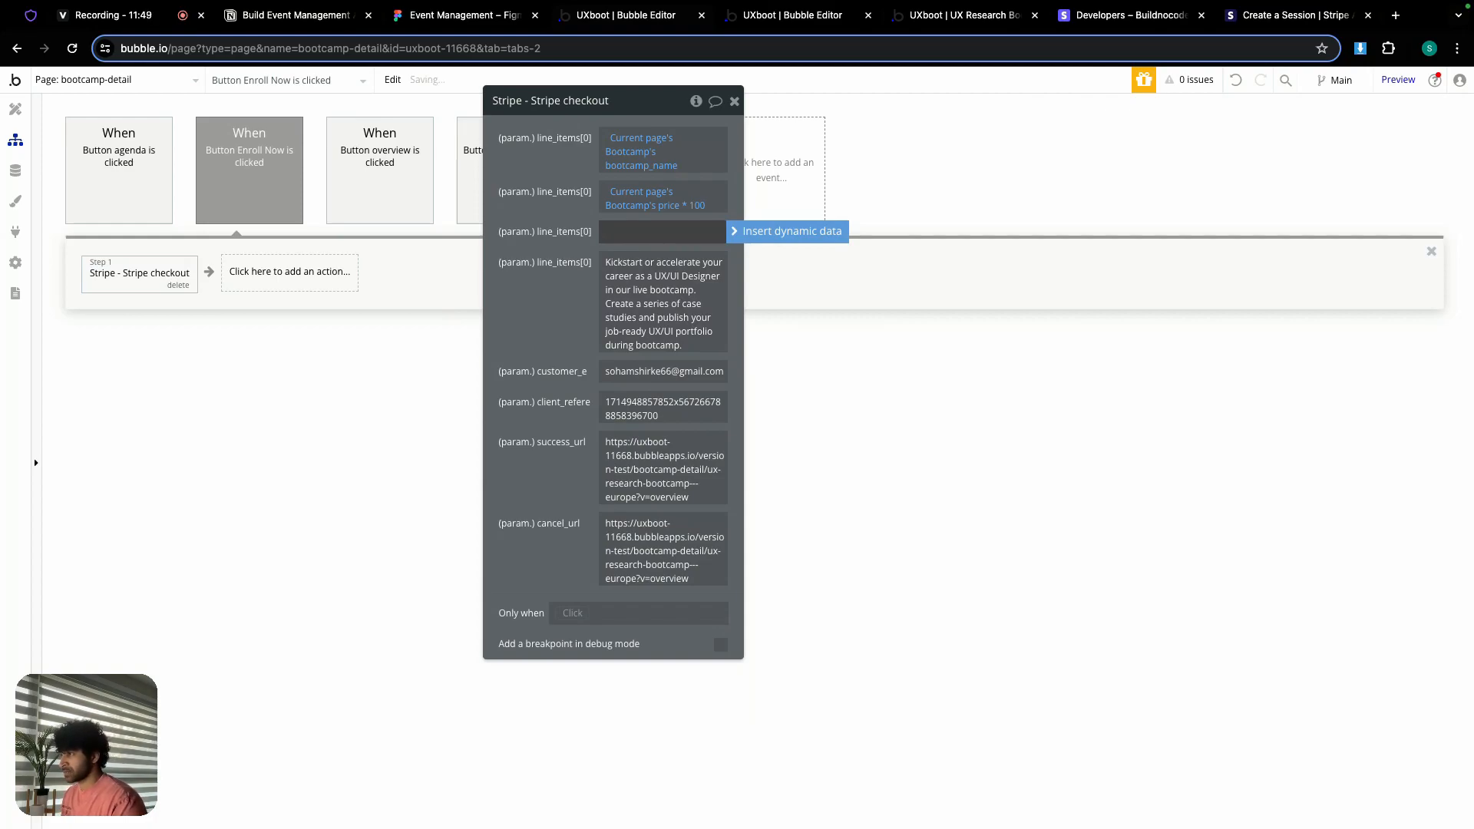
pyautogui.write('https')
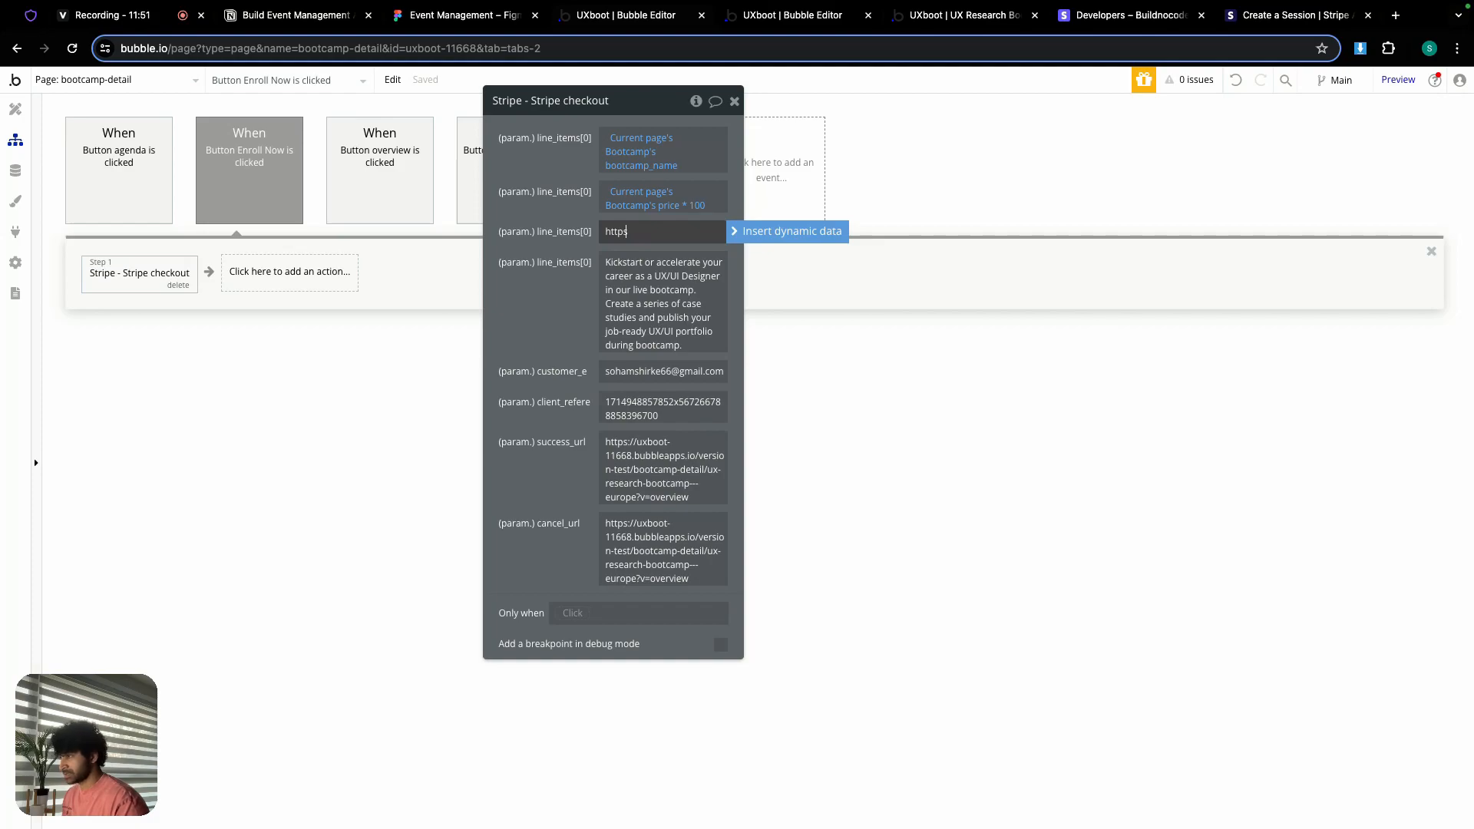
pyautogui.write(':')
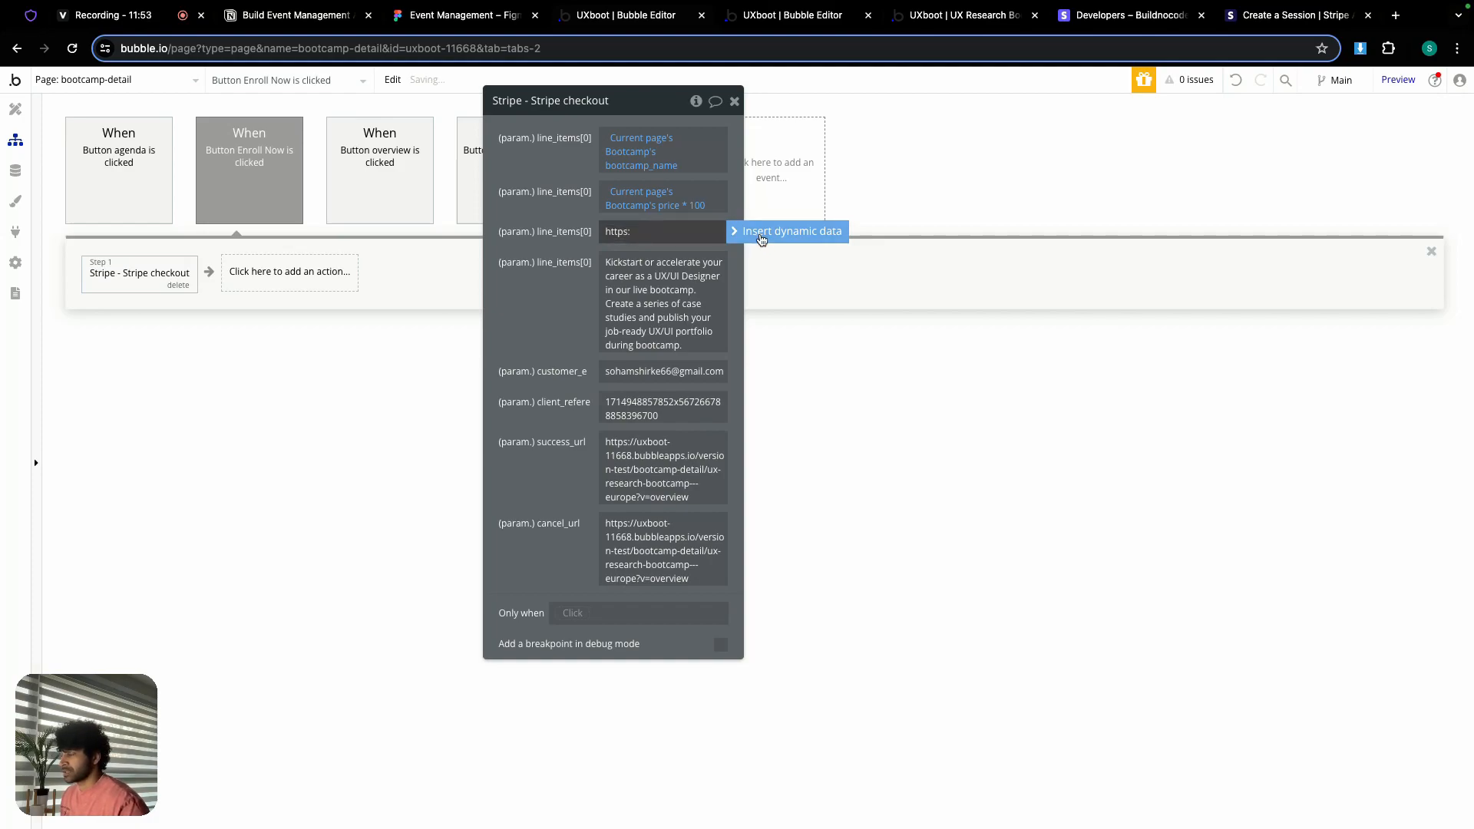
pyautogui.click(760, 236)
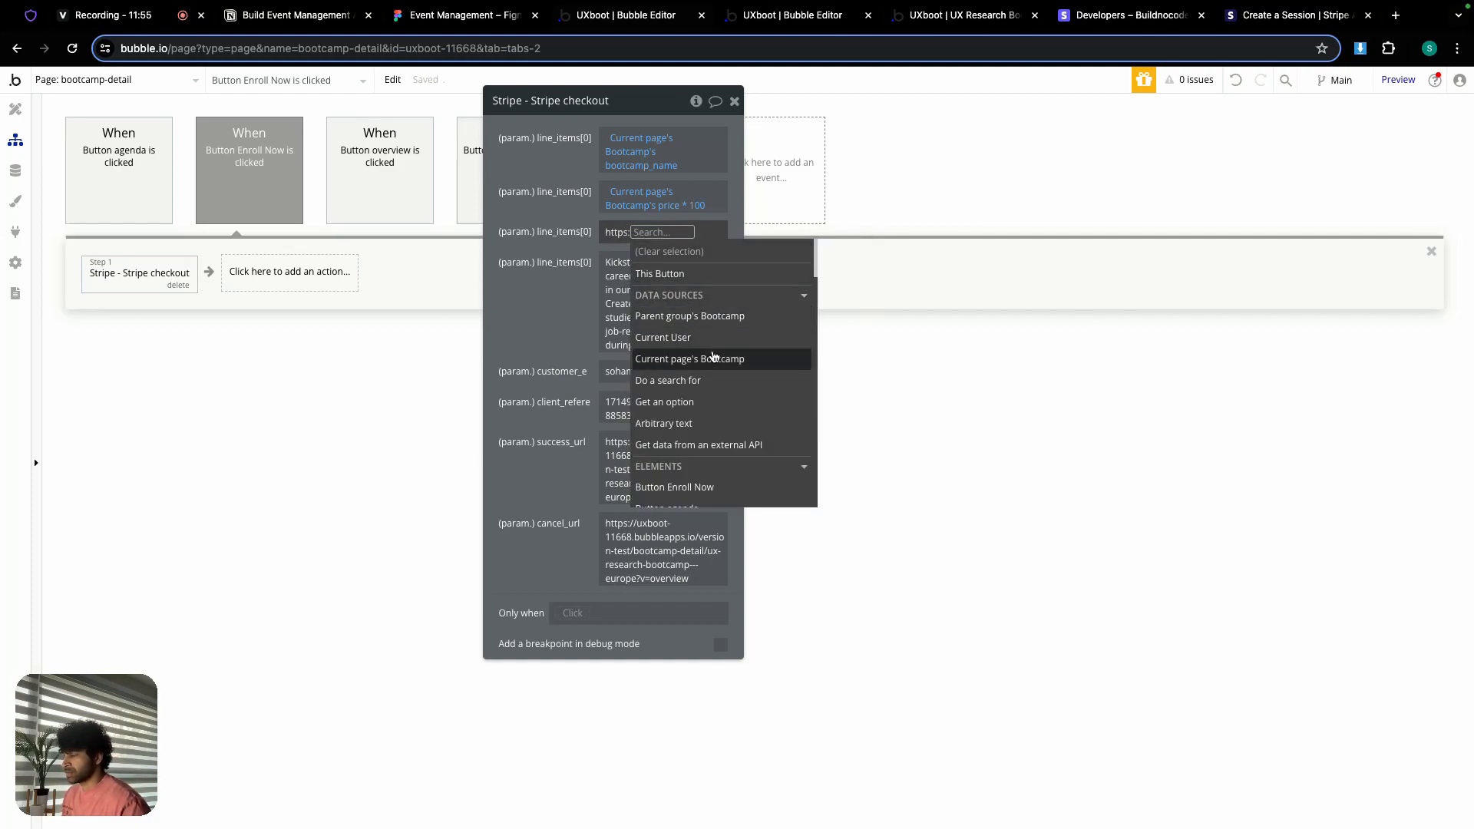
pyautogui.click(711, 358)
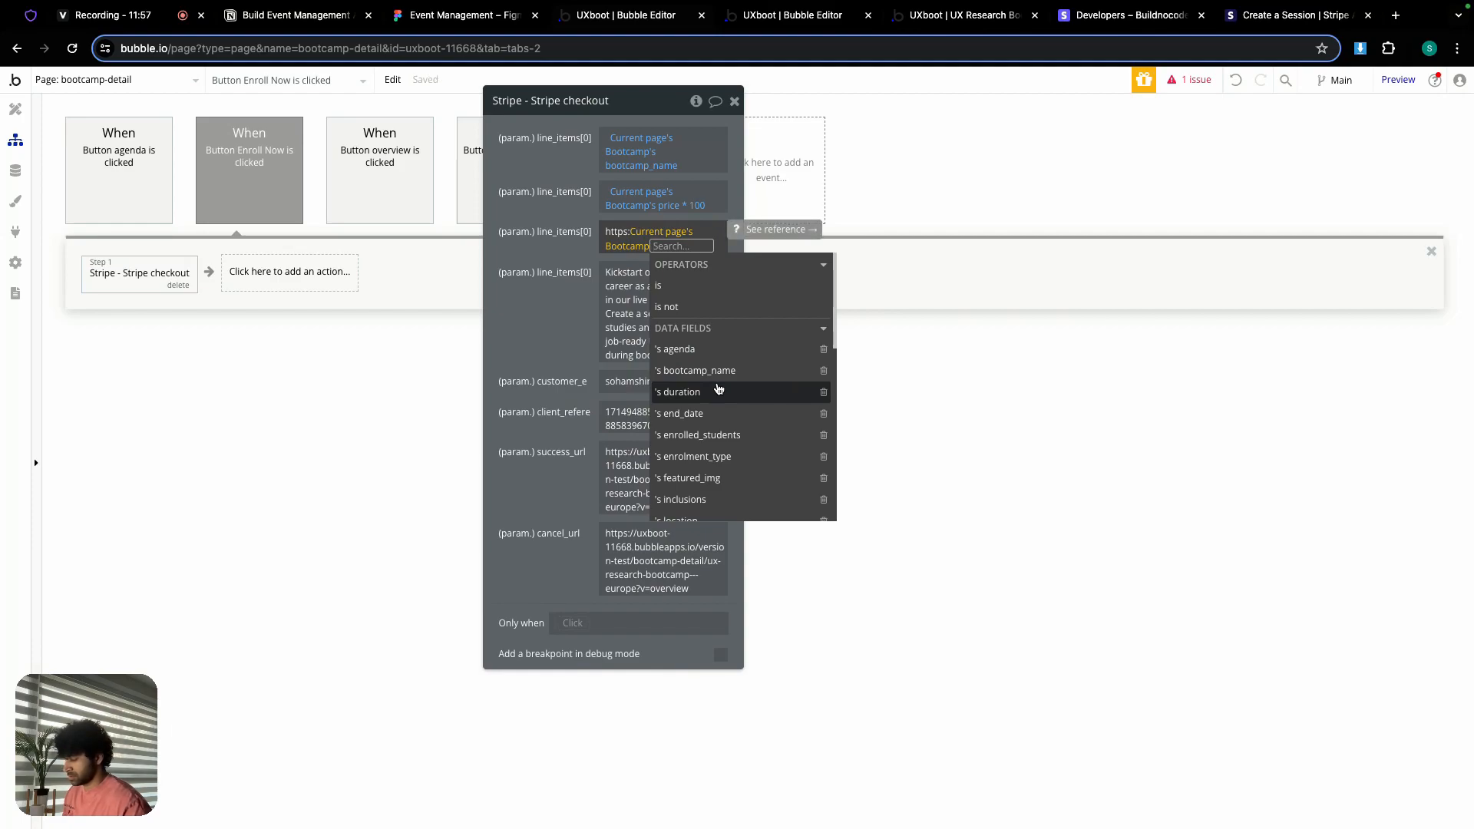
pyautogui.scroll(-1, 718, 415)
pyautogui.click(718, 462)
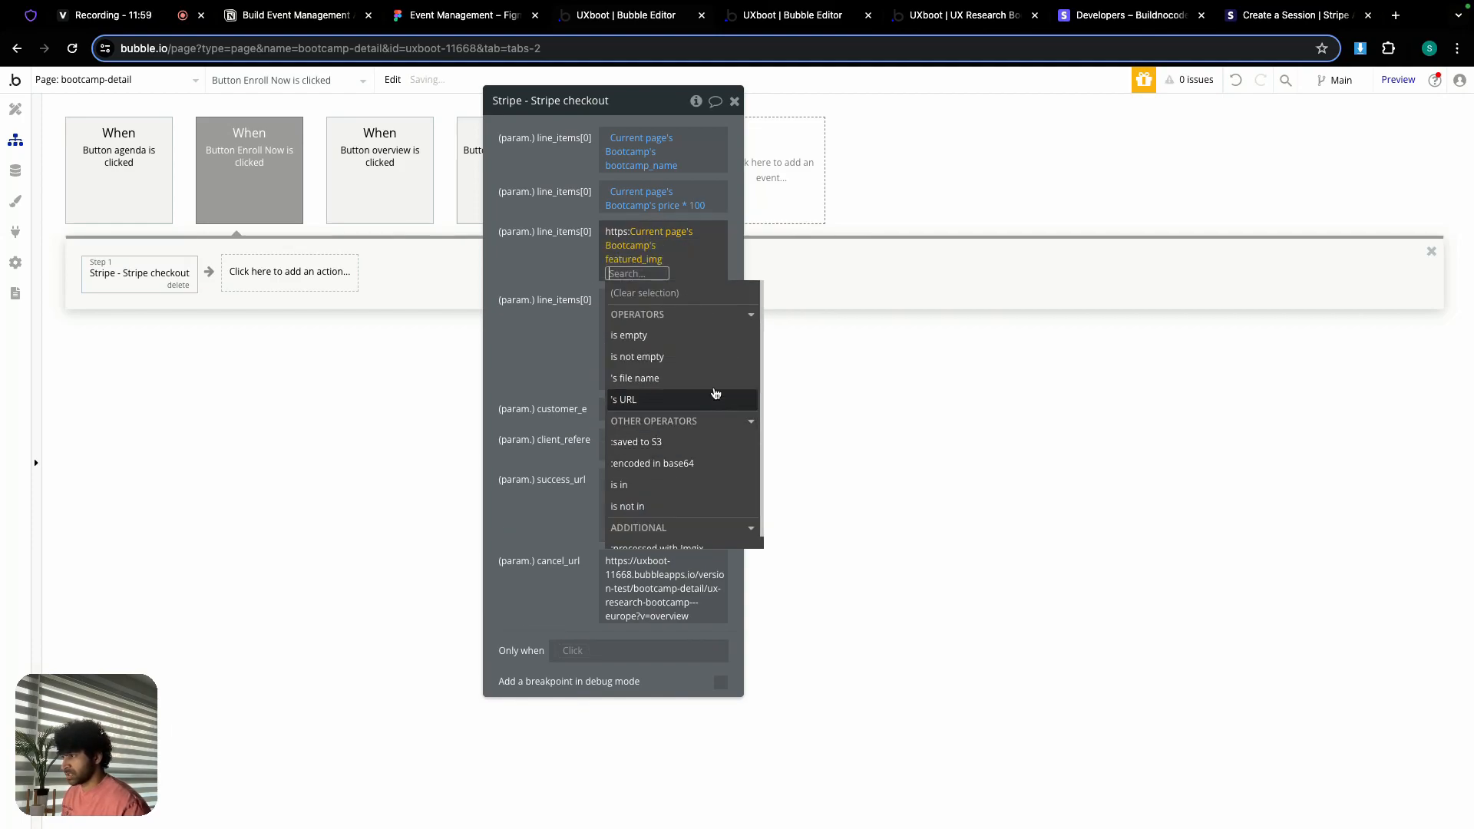
pyautogui.click(648, 399)
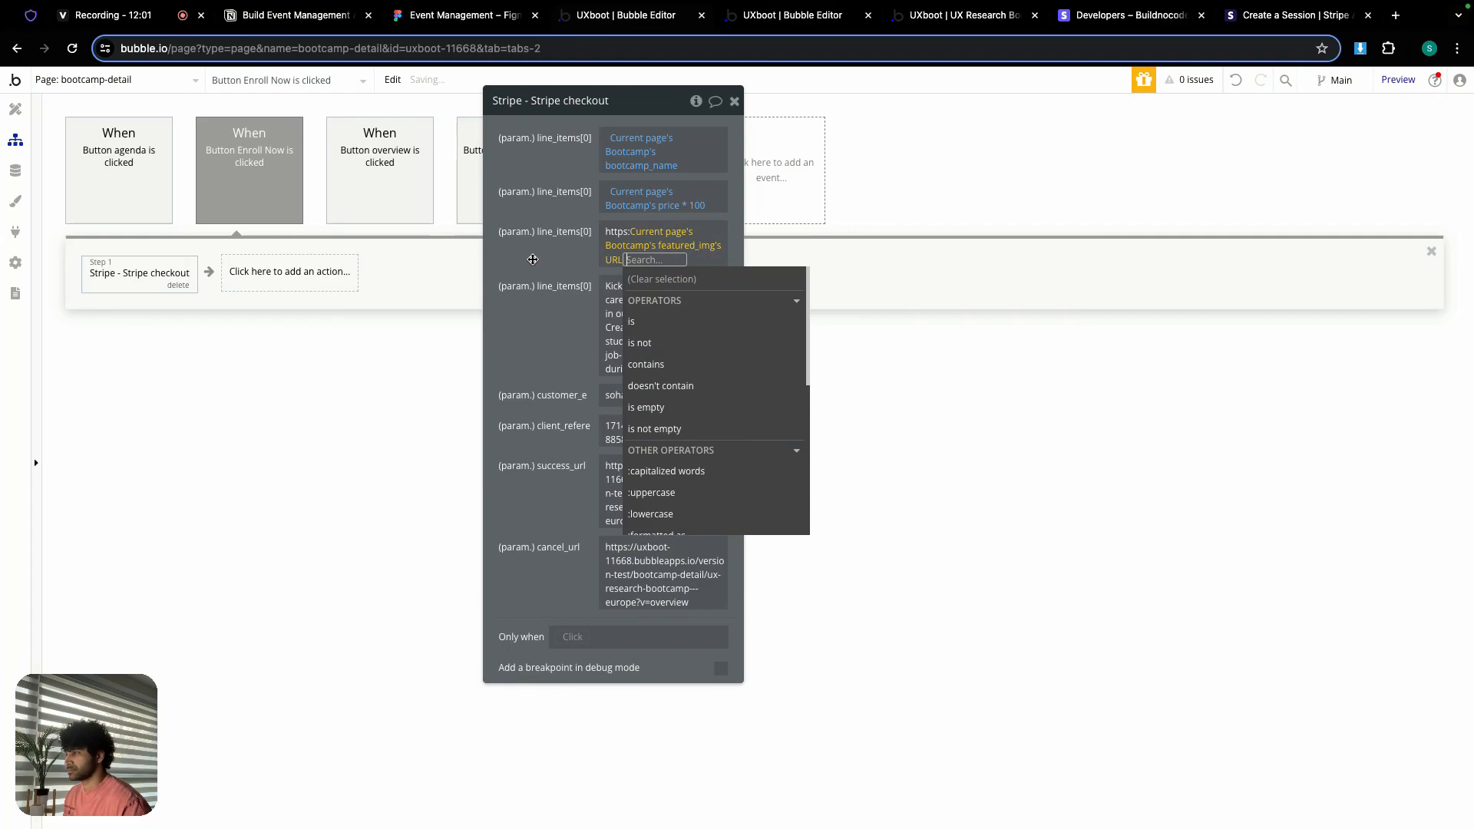
pyautogui.click(533, 260)
# Step: Set the description to the current page Bootcamp's tagline
pyautogui.click(658, 320)
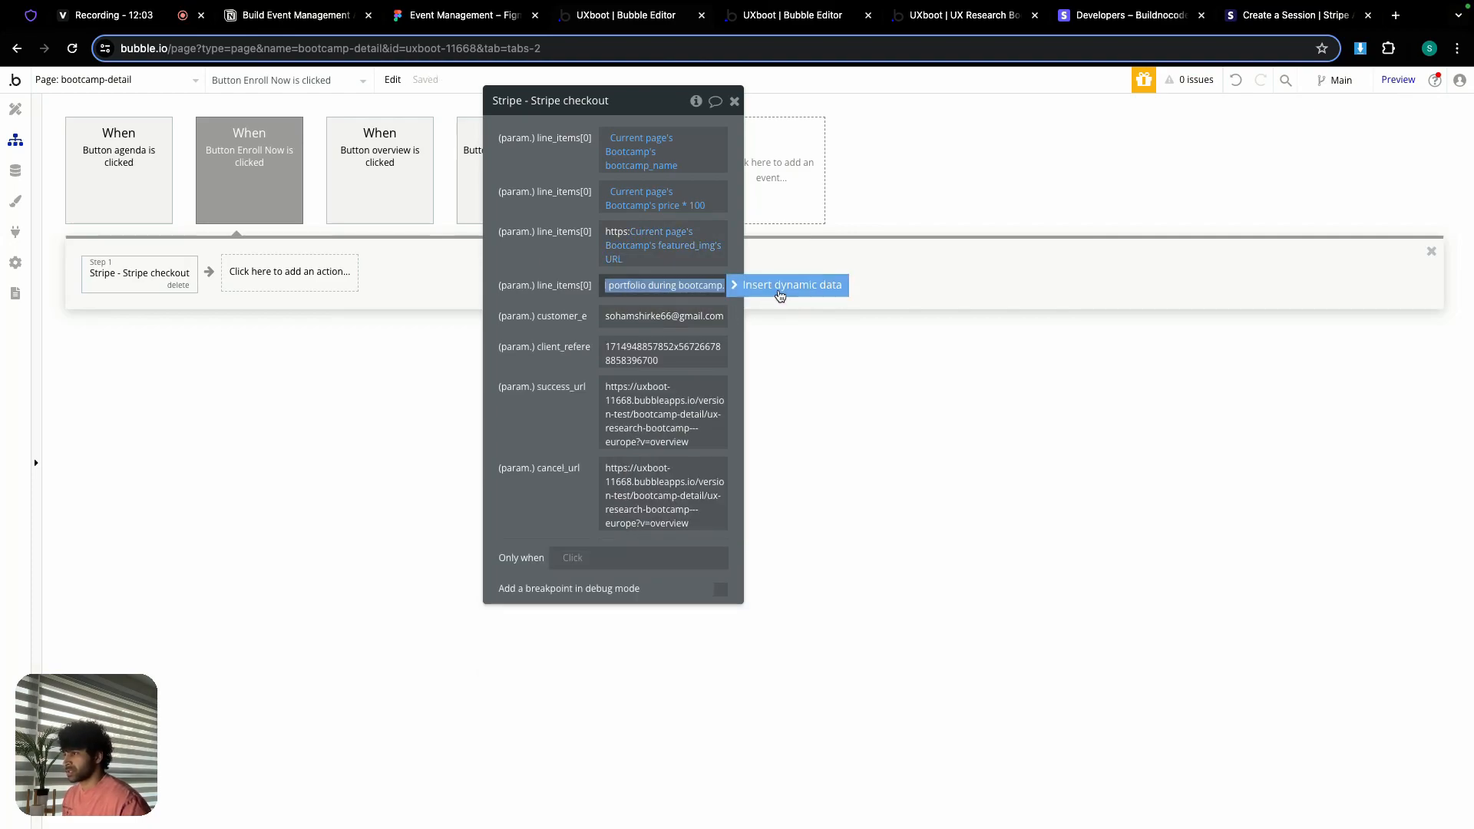
pyautogui.click(779, 295)
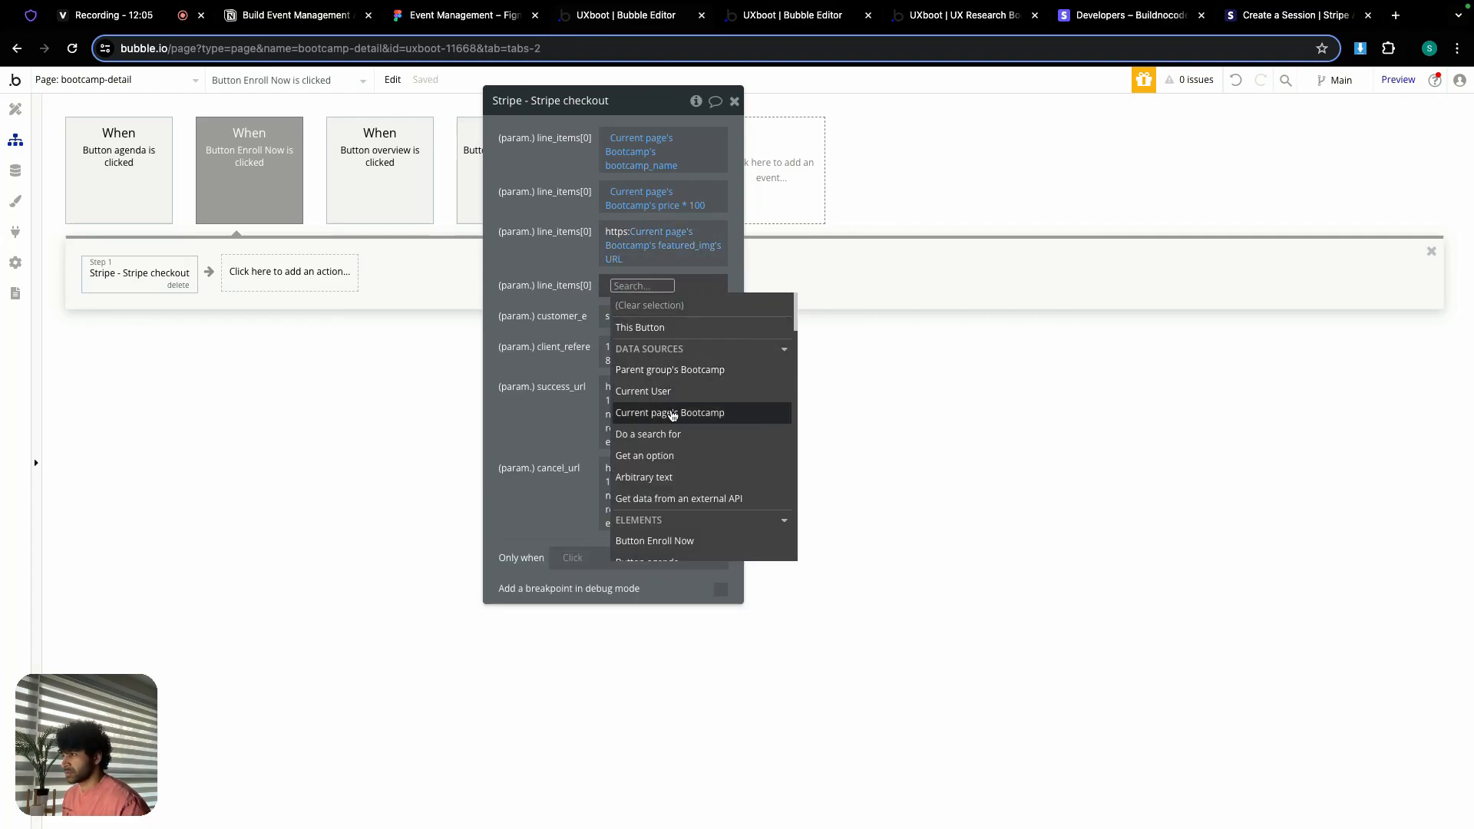
pyautogui.click(671, 414)
pyautogui.write('tag')
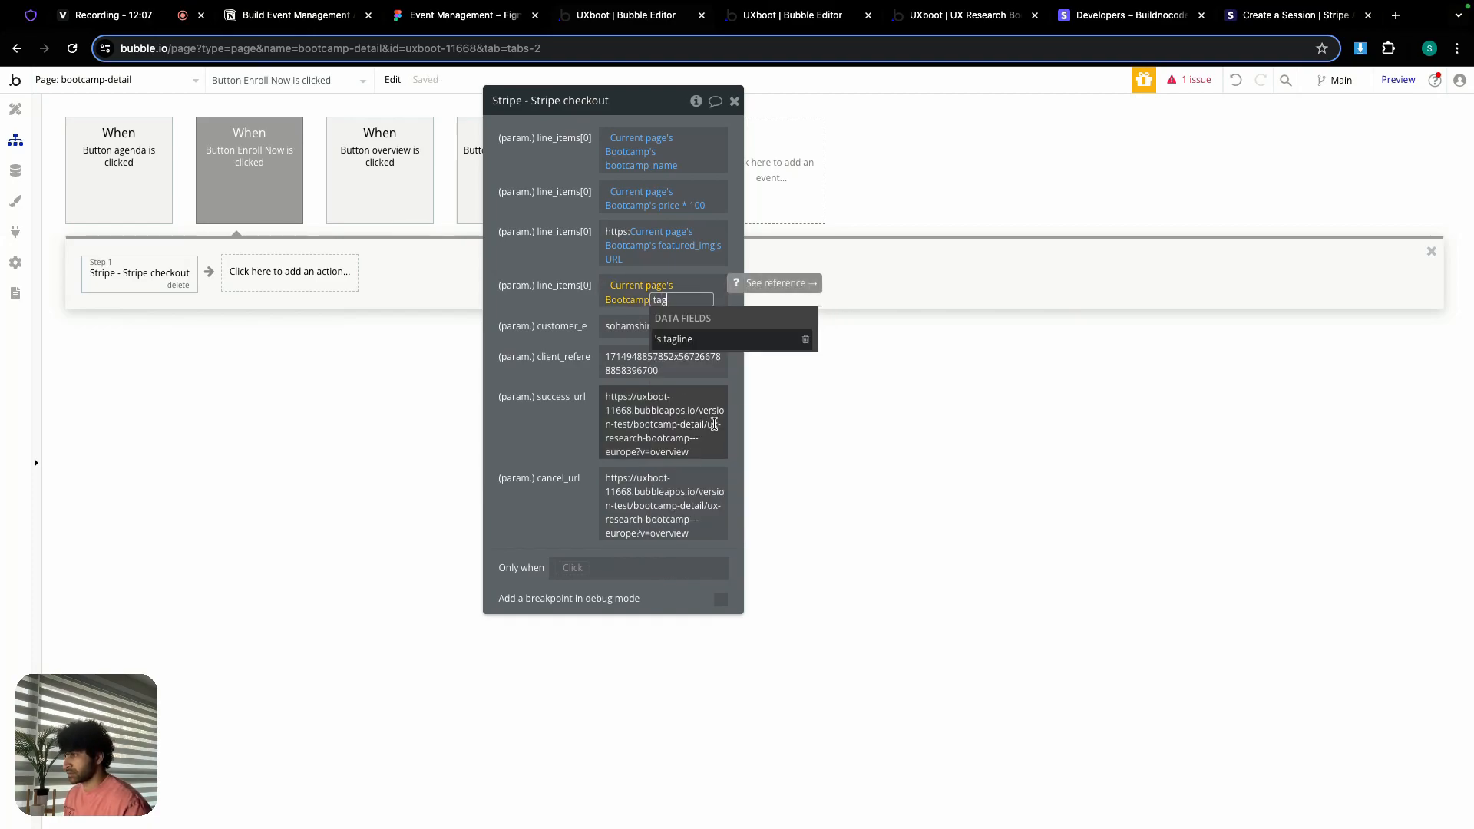
pyautogui.click(694, 339)
pyautogui.click(649, 306)
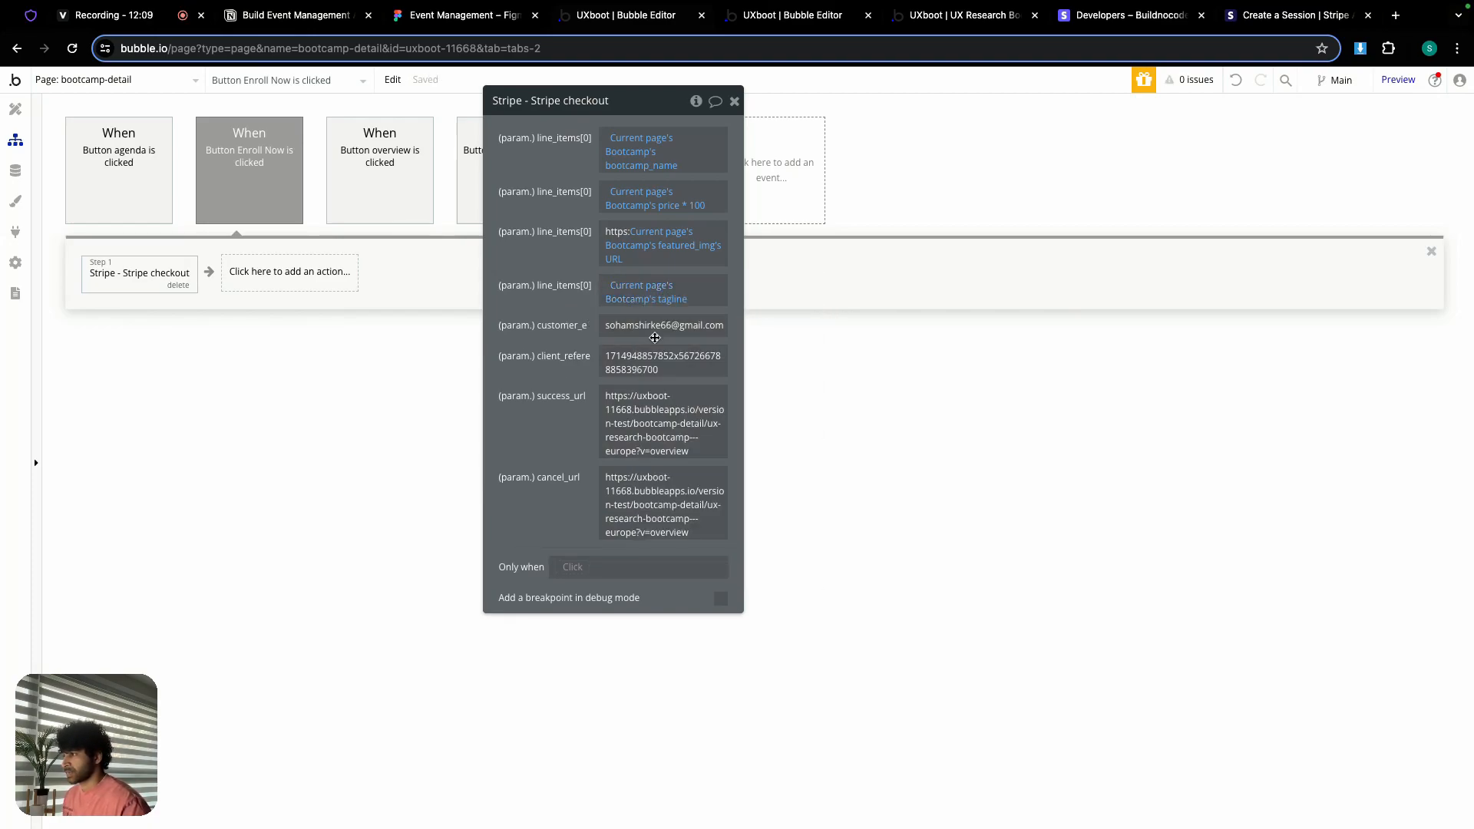
pyautogui.tripleClick(648, 327)
pyautogui.click(758, 326)
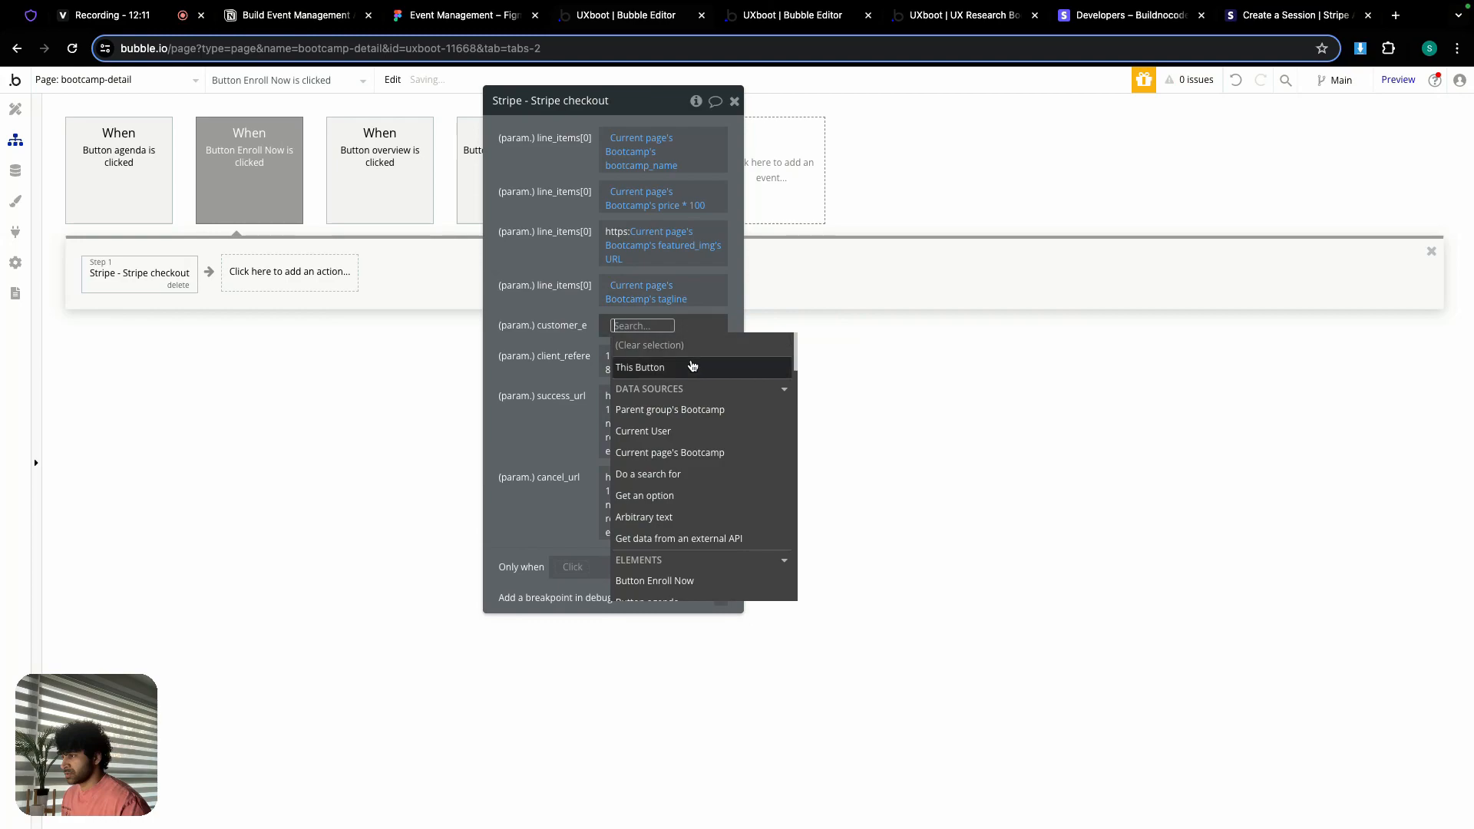
pyautogui.click(674, 431)
pyautogui.scroll(-1, 672, 484)
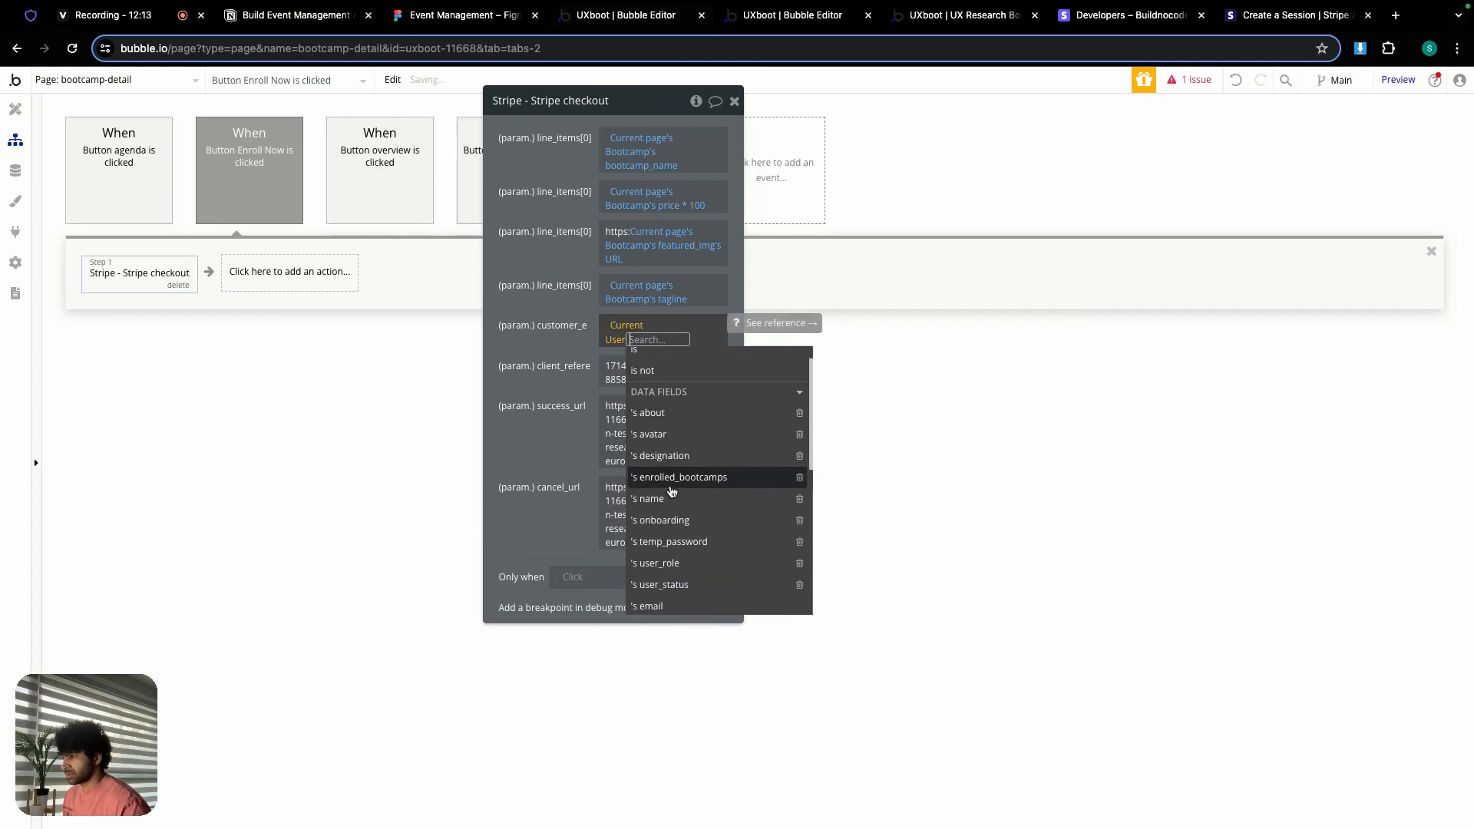
pyautogui.click(661, 578)
pyautogui.click(539, 359)
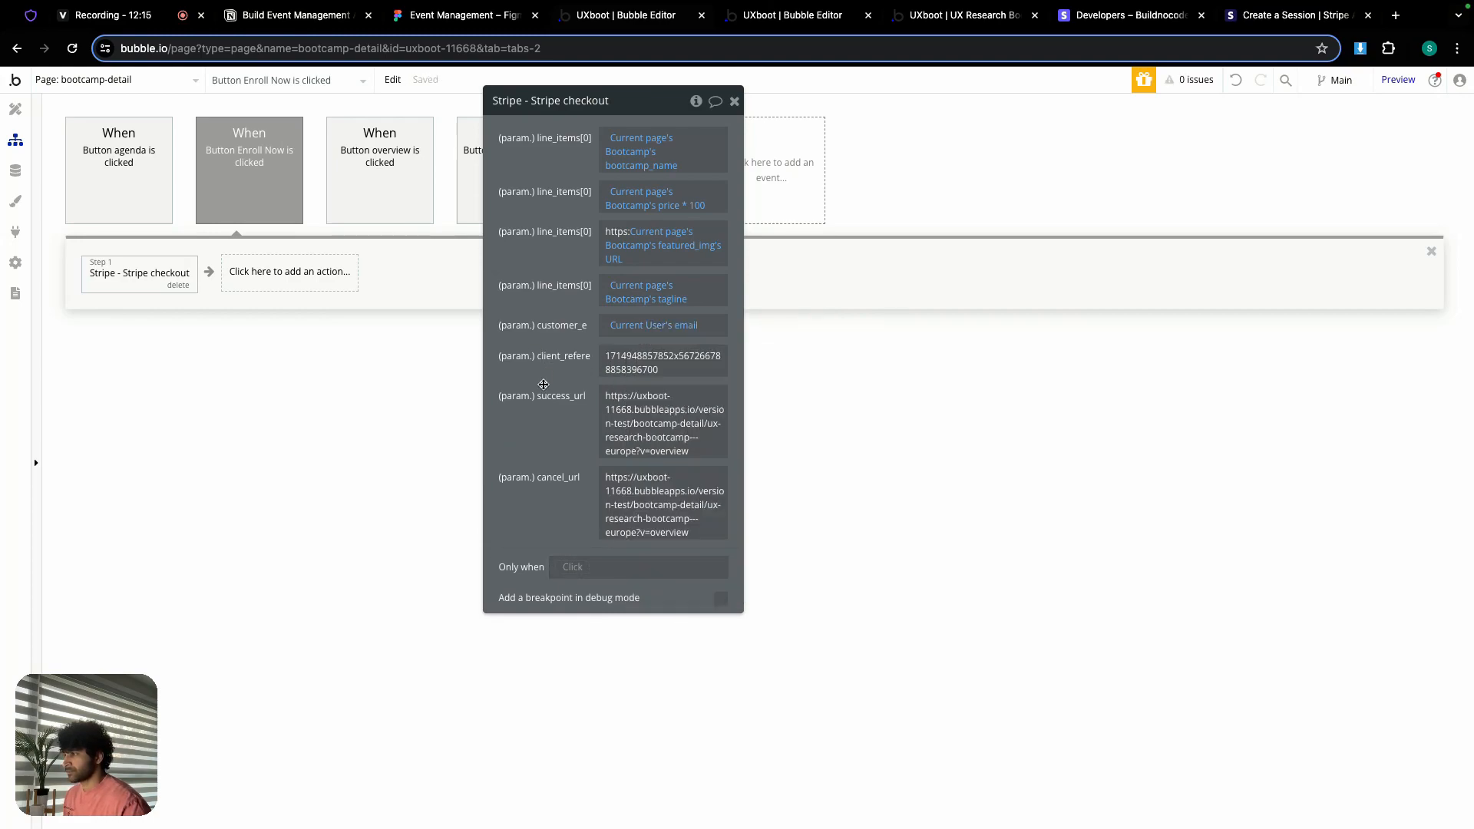
# Step: Set client_reference to the current page Bootcamp's unique id
pyautogui.tripleClick(643, 363)
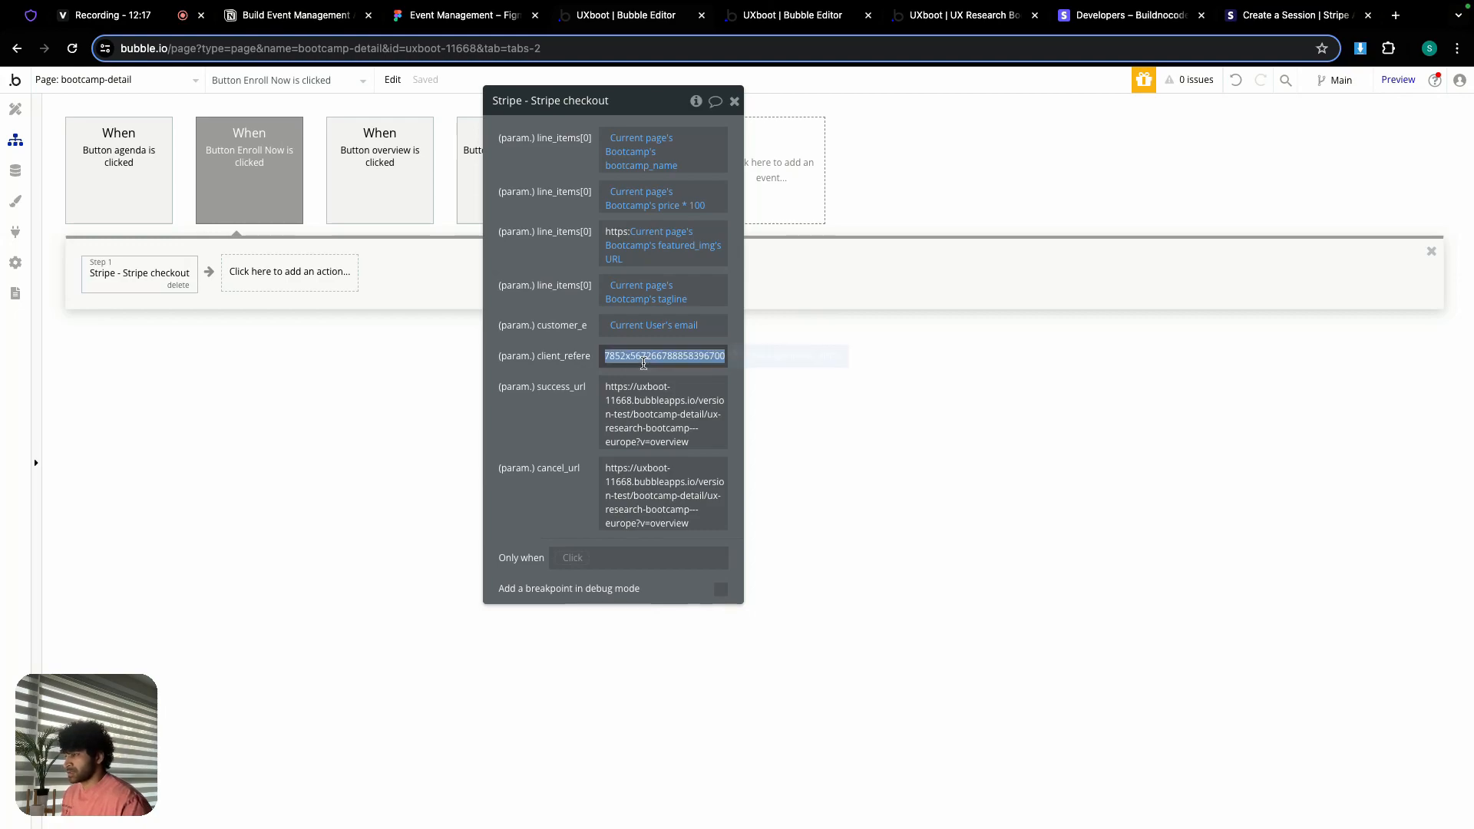
pyautogui.click(793, 358)
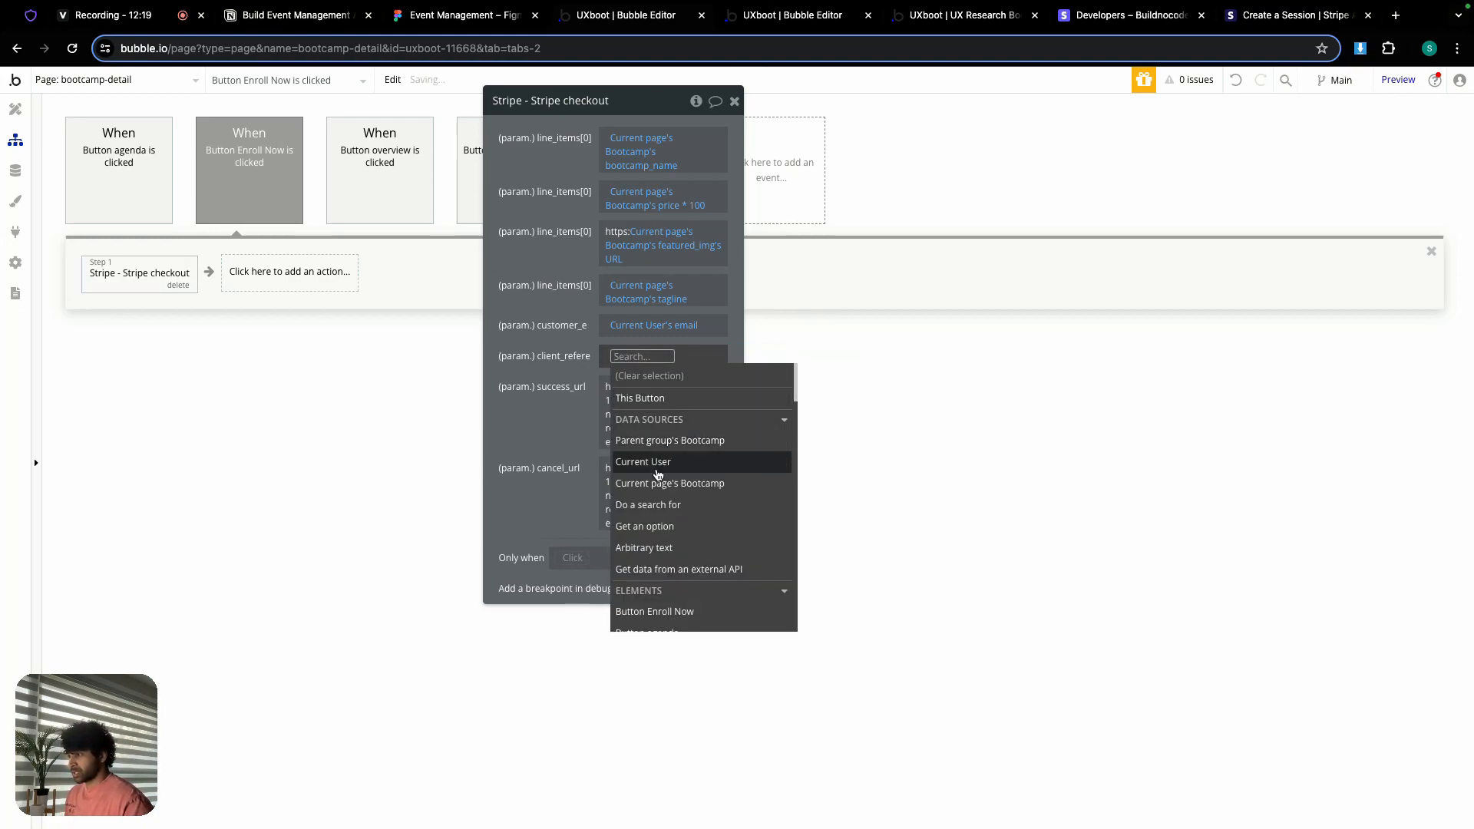
pyautogui.click(658, 483)
pyautogui.scroll(-3, 683, 518)
pyautogui.scroll(-5, 686, 524)
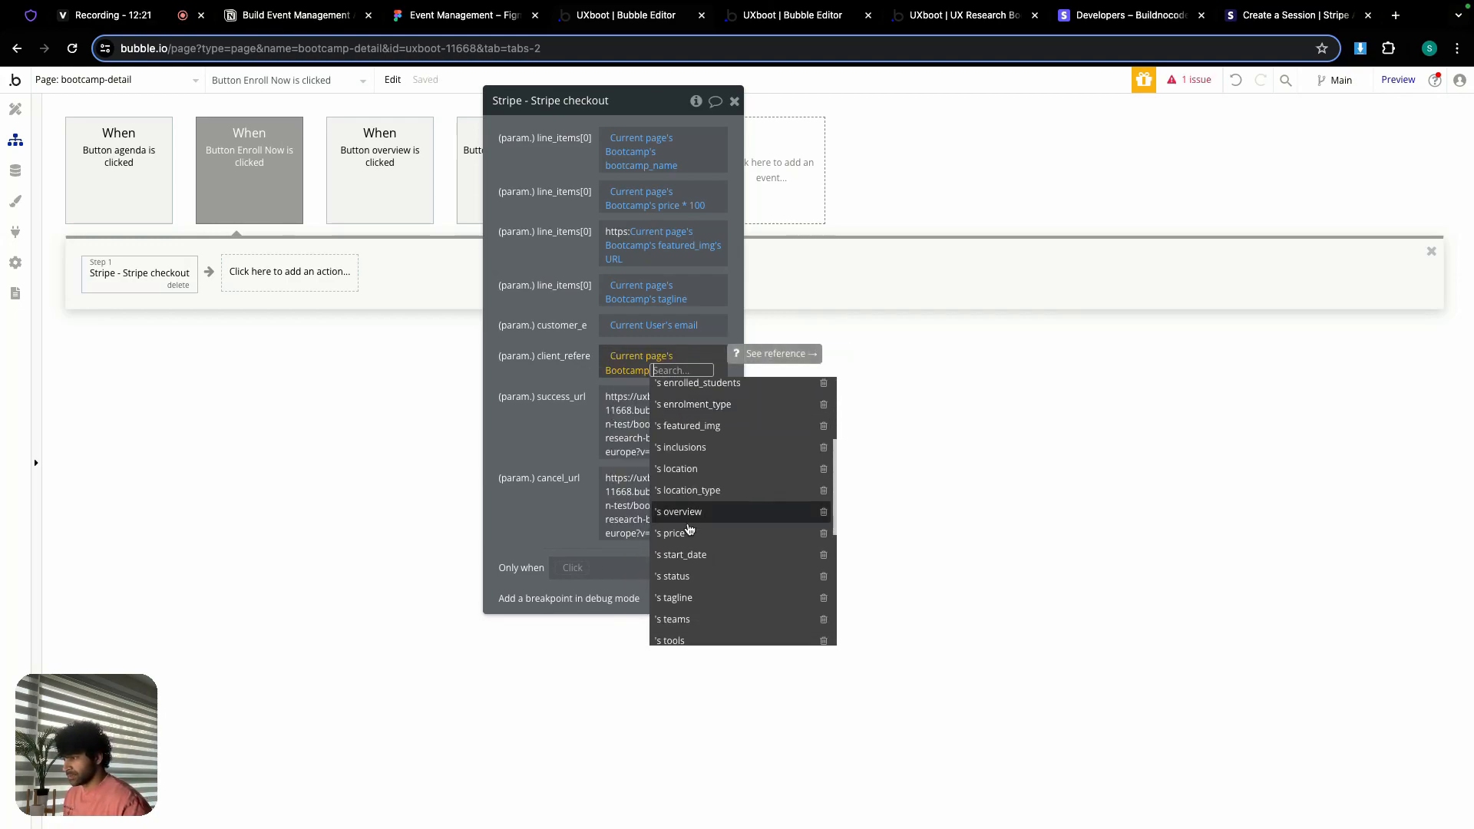
pyautogui.click(700, 608)
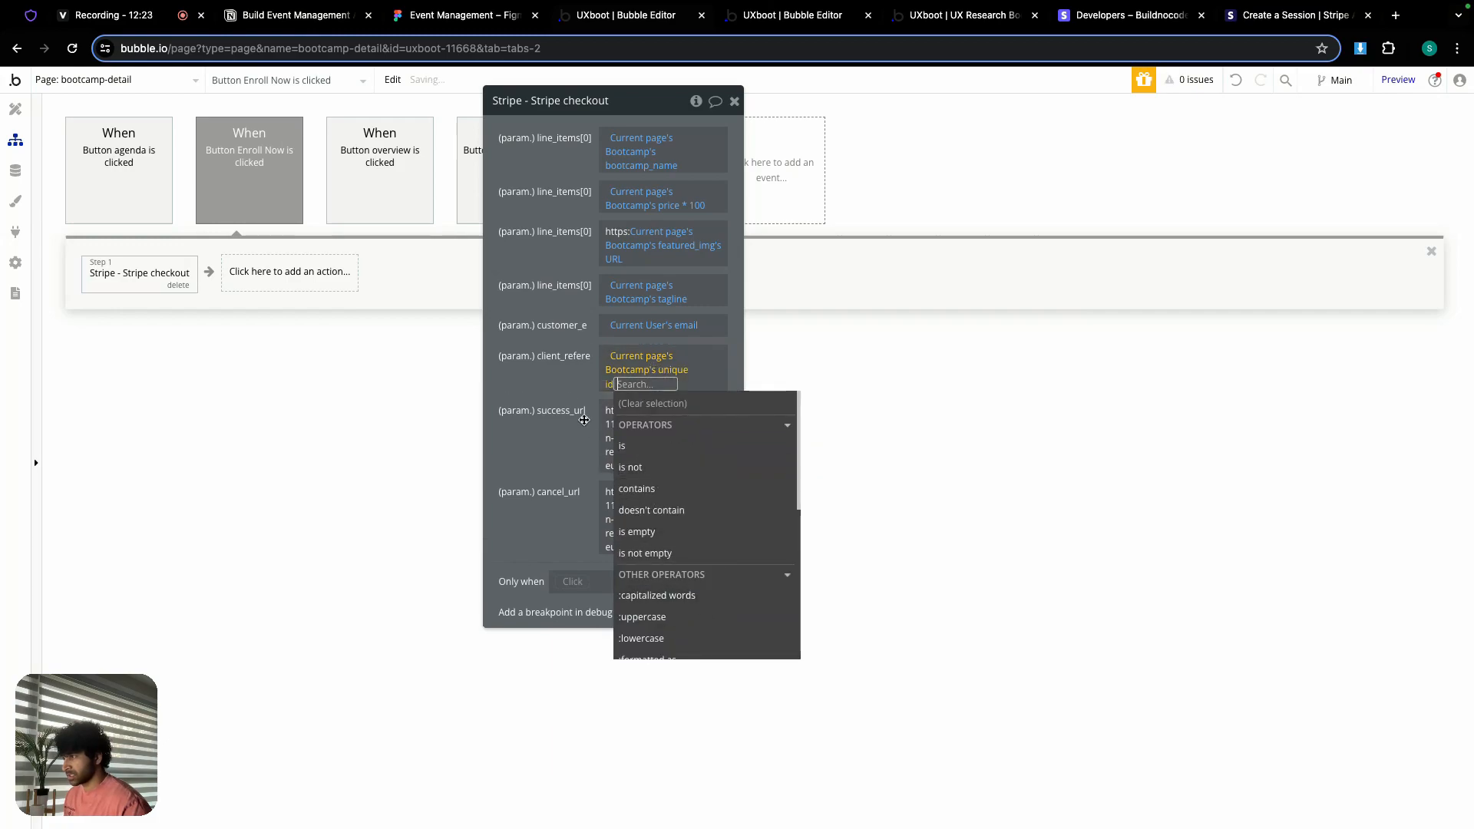
pyautogui.click(562, 383)
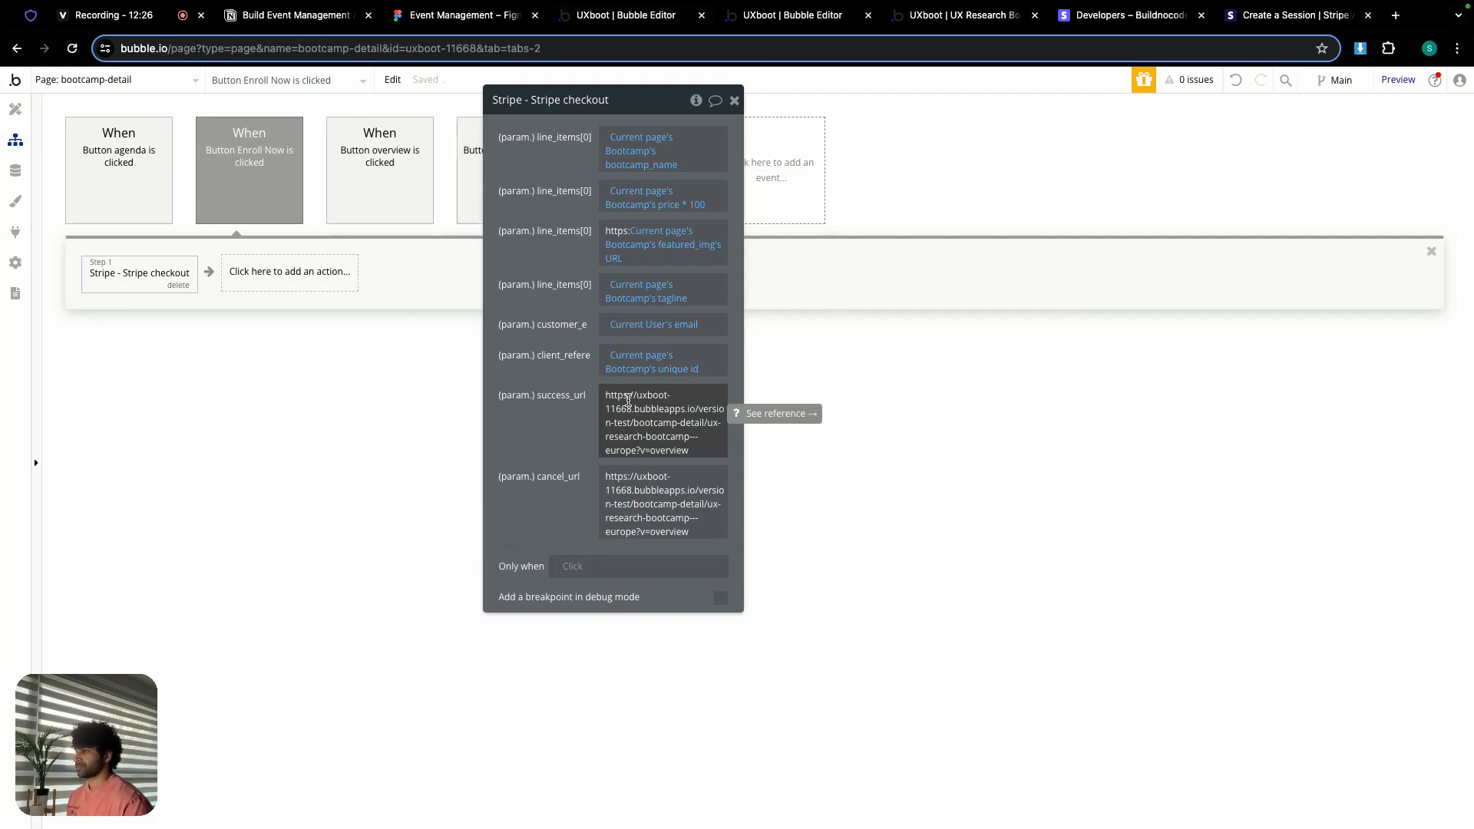
# Step: Set success_url to This URL followed by ?sucess=true
pyautogui.click(628, 400)
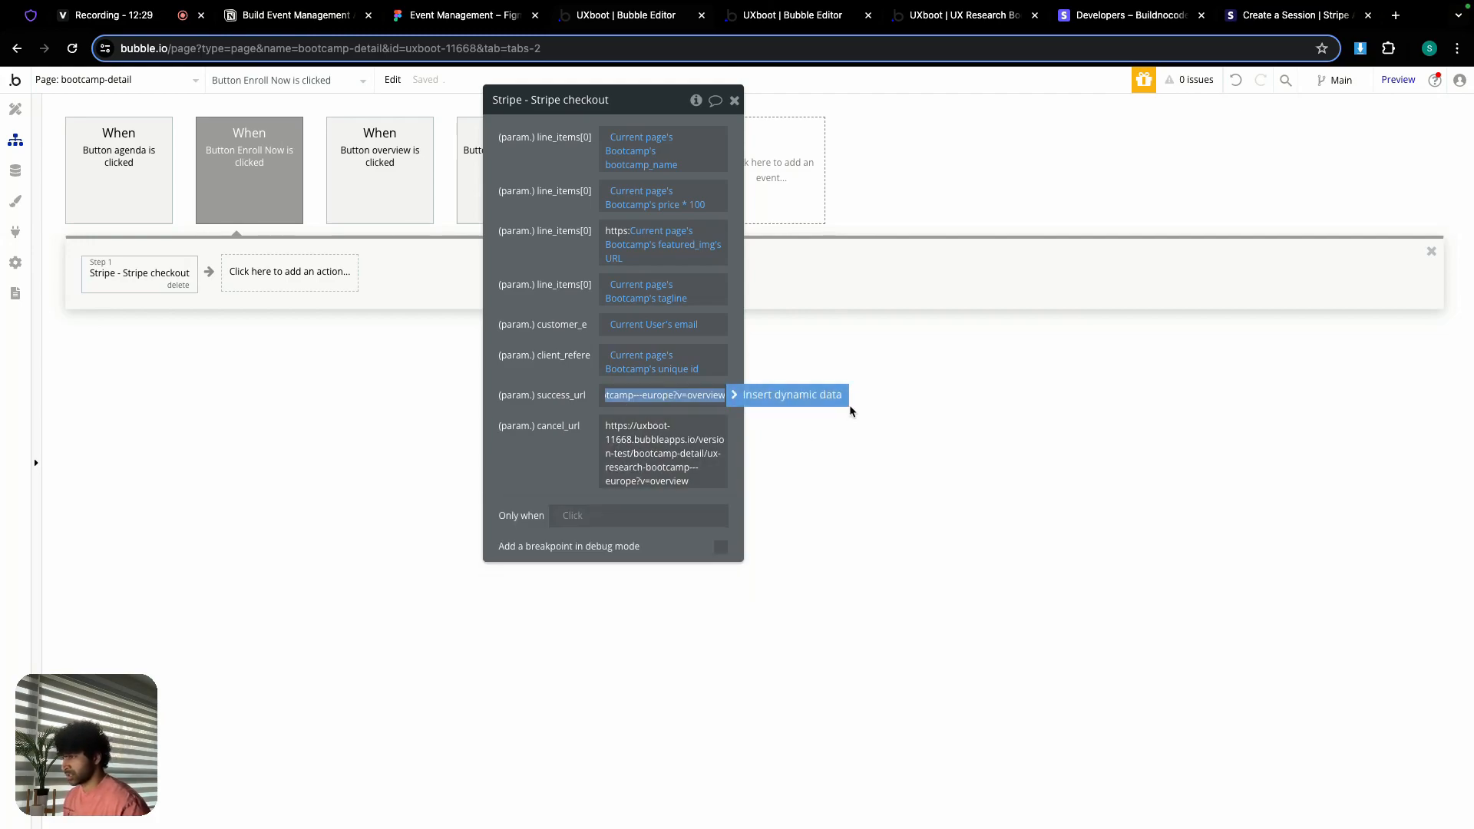
pyautogui.click(805, 396)
pyautogui.write('this')
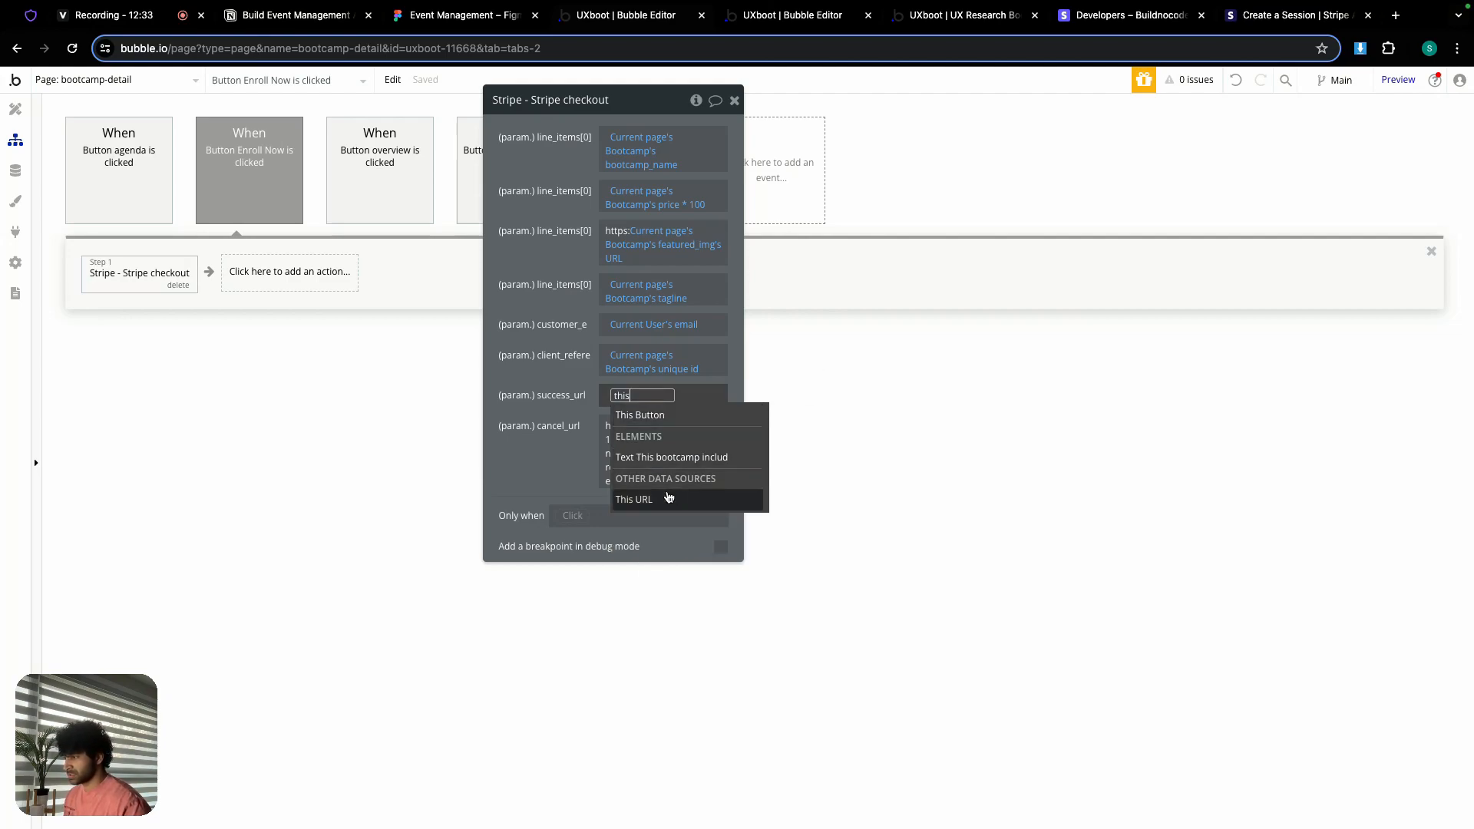
pyautogui.click(656, 499)
pyautogui.click(561, 414)
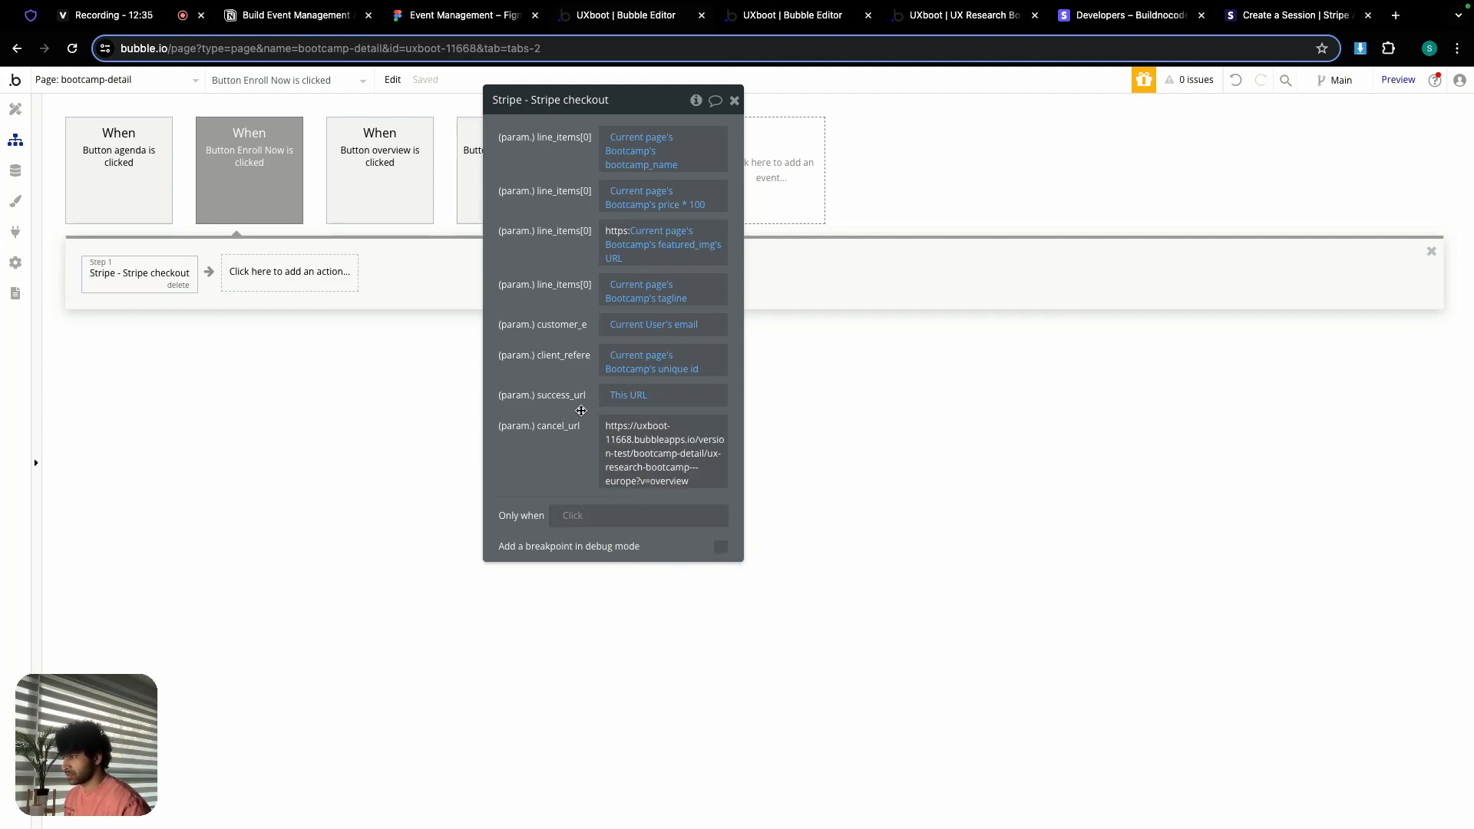
pyautogui.click(656, 390)
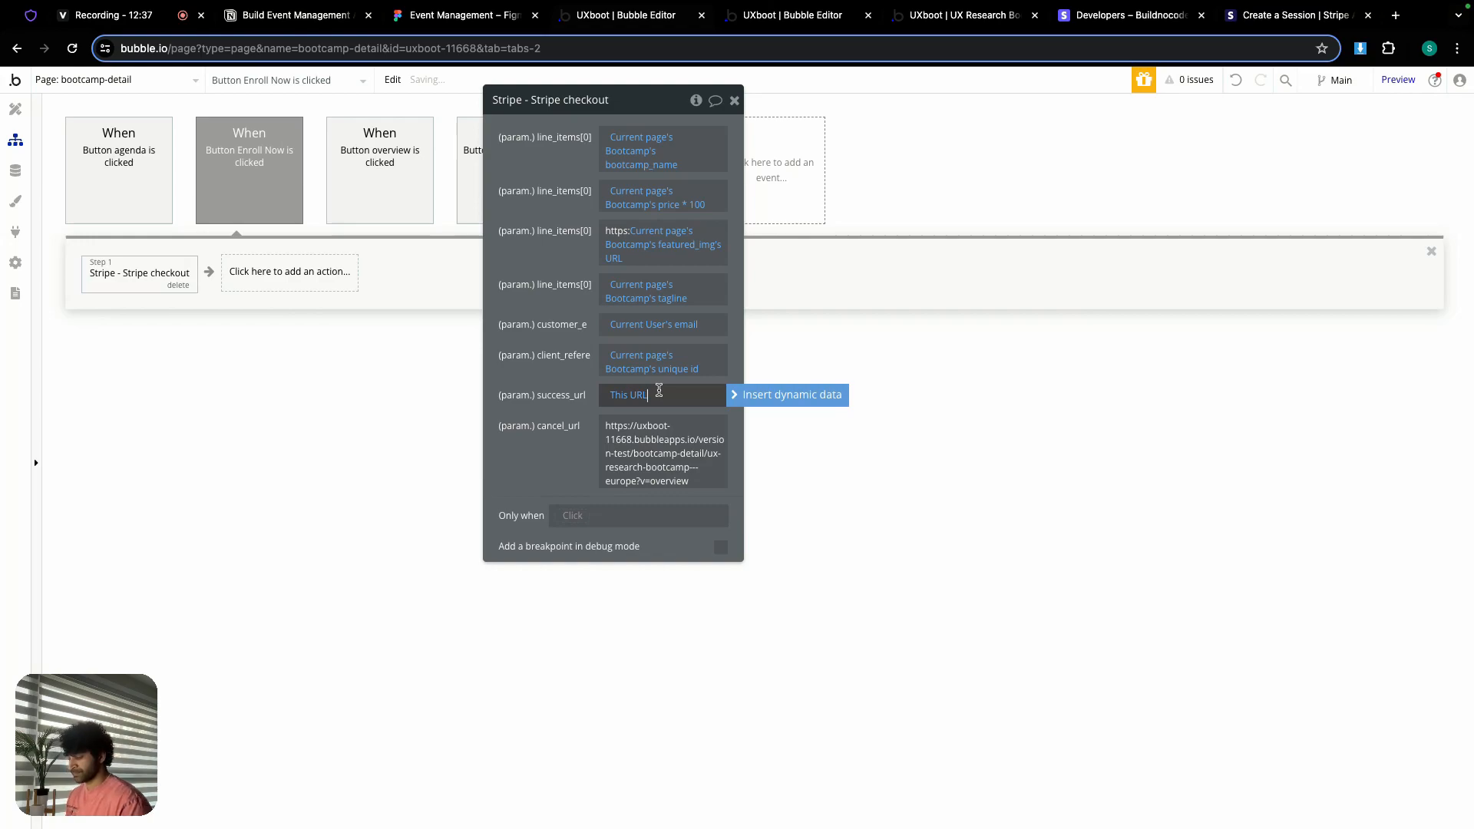
pyautogui.write('?suces')
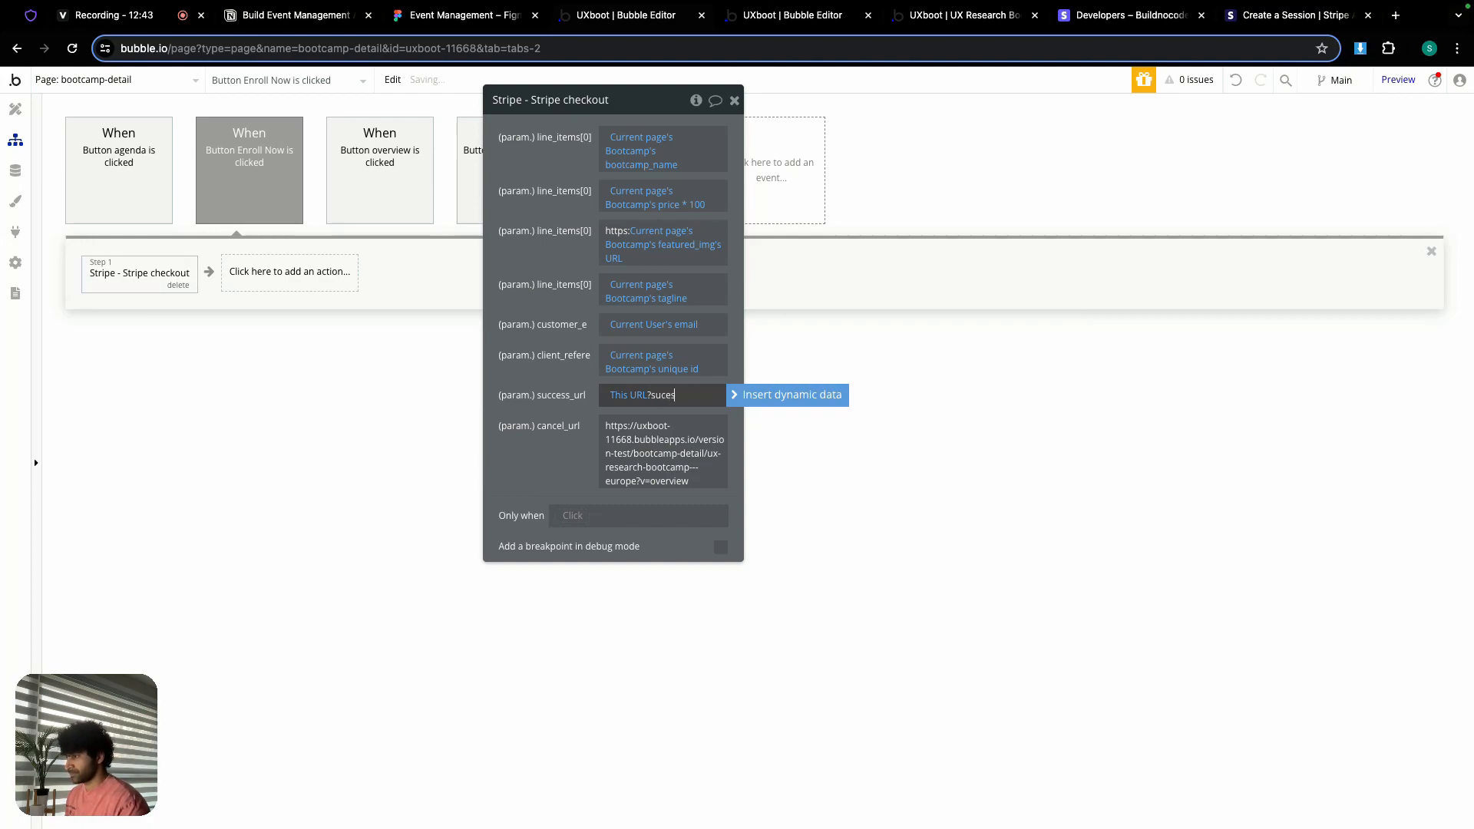
pyautogui.write('s=true')
pyautogui.click(576, 376)
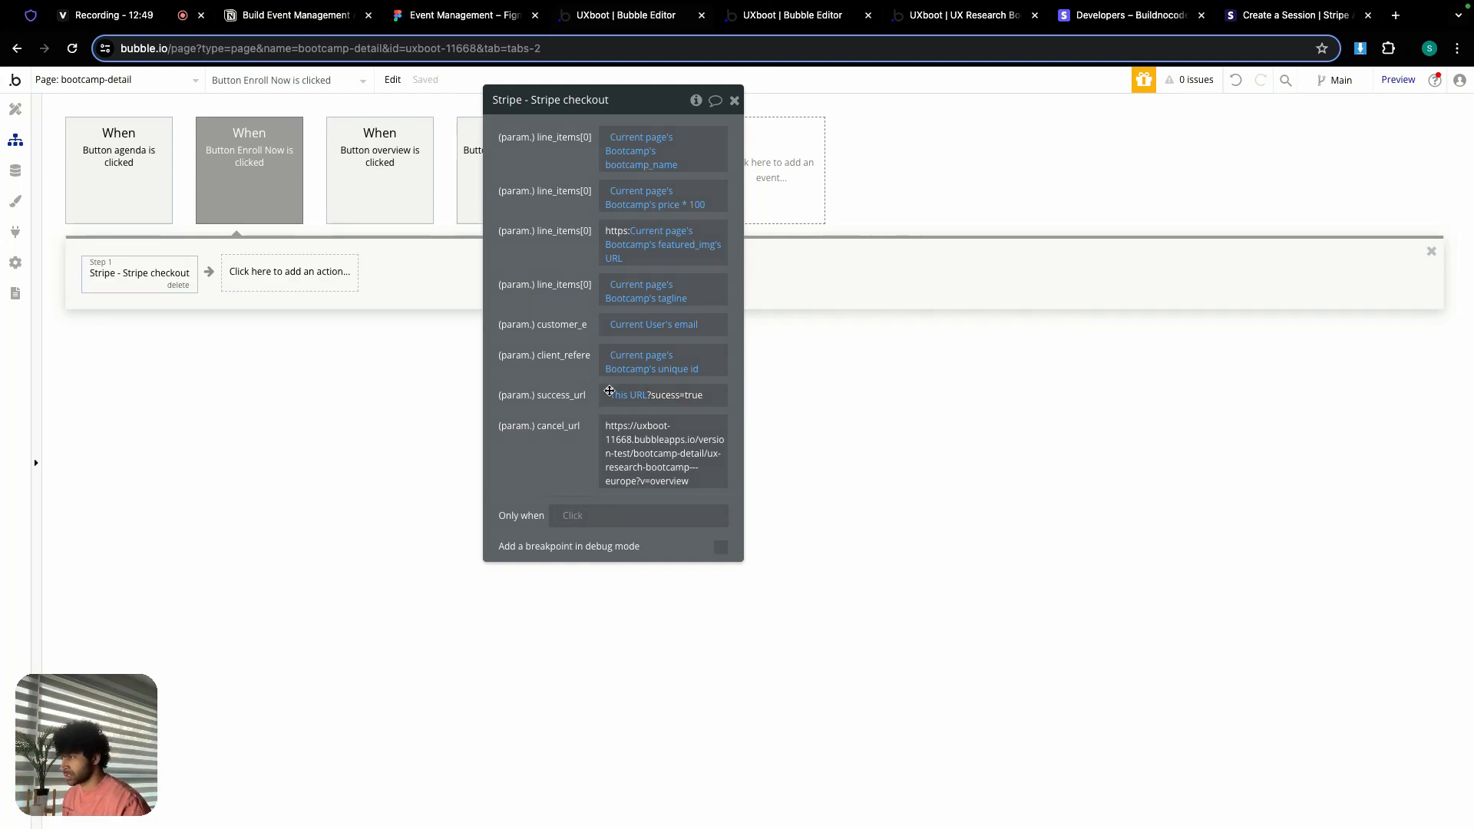
# Step: Replace the cancel_url with the dynamic This URL
pyautogui.click(654, 426)
pyautogui.hotkey('ctrl', 'a')
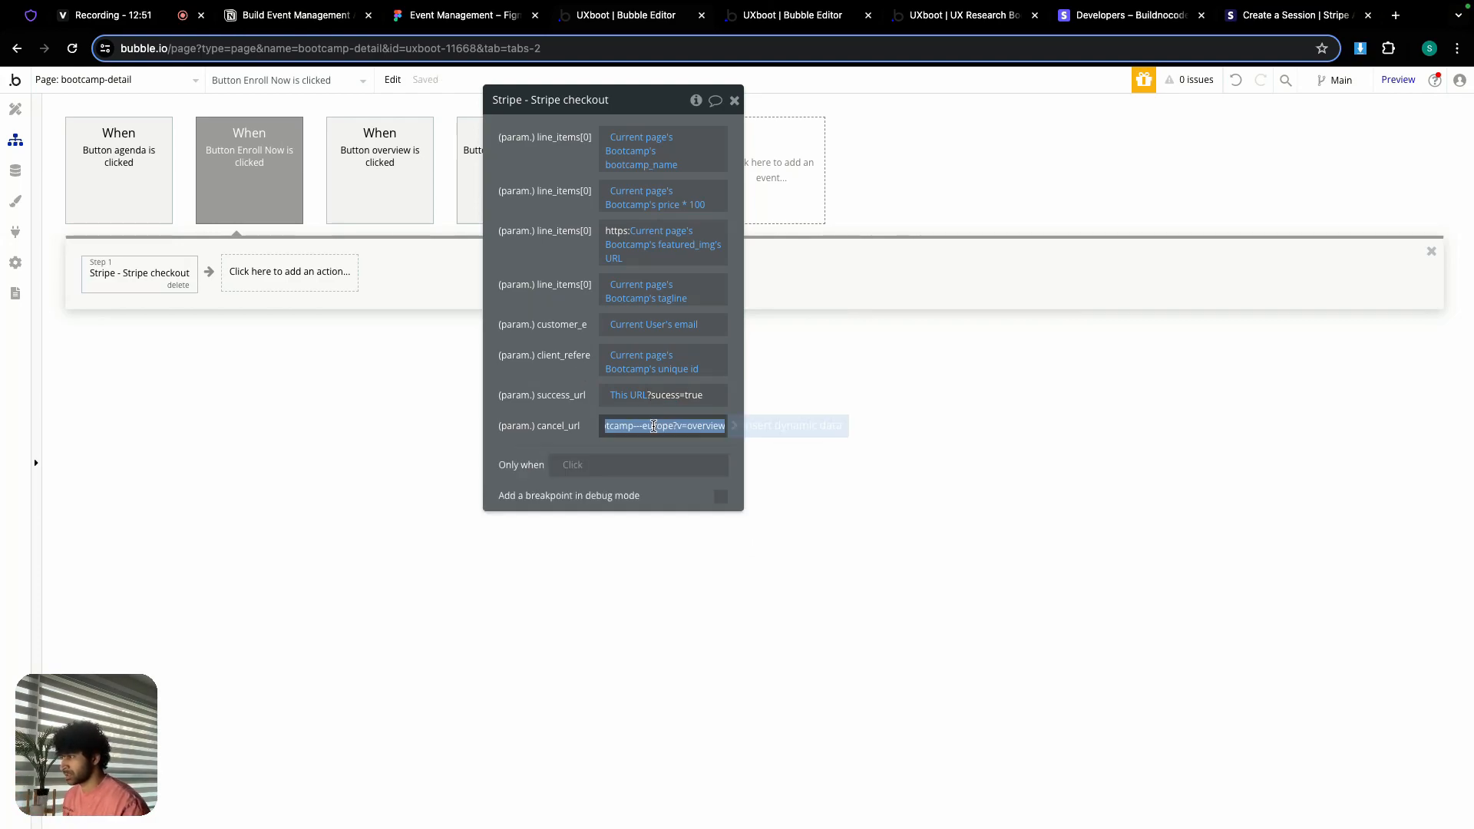
pyautogui.click(771, 426)
pyautogui.write('this')
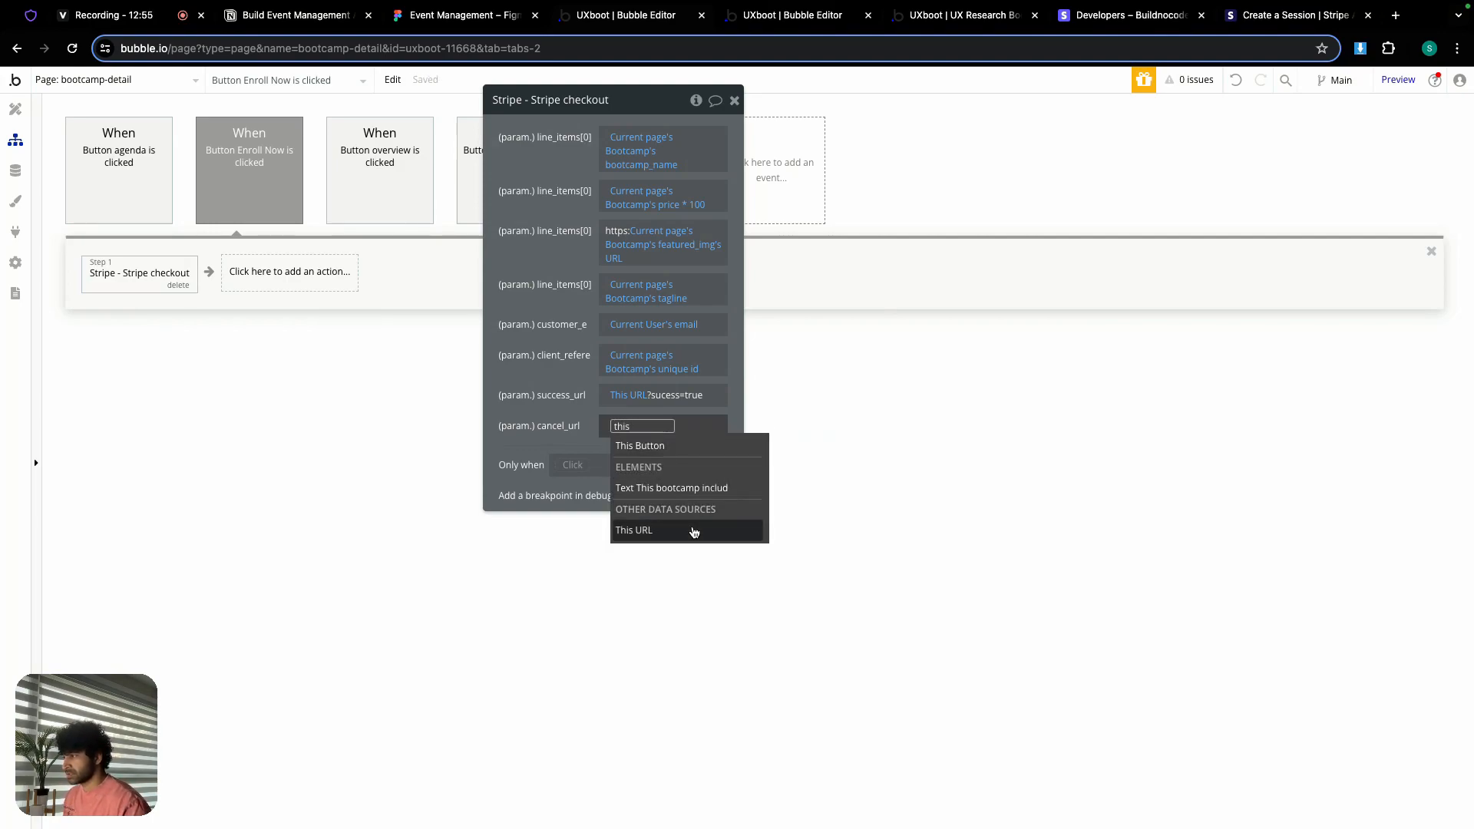
pyautogui.click(694, 530)
pyautogui.click(542, 415)
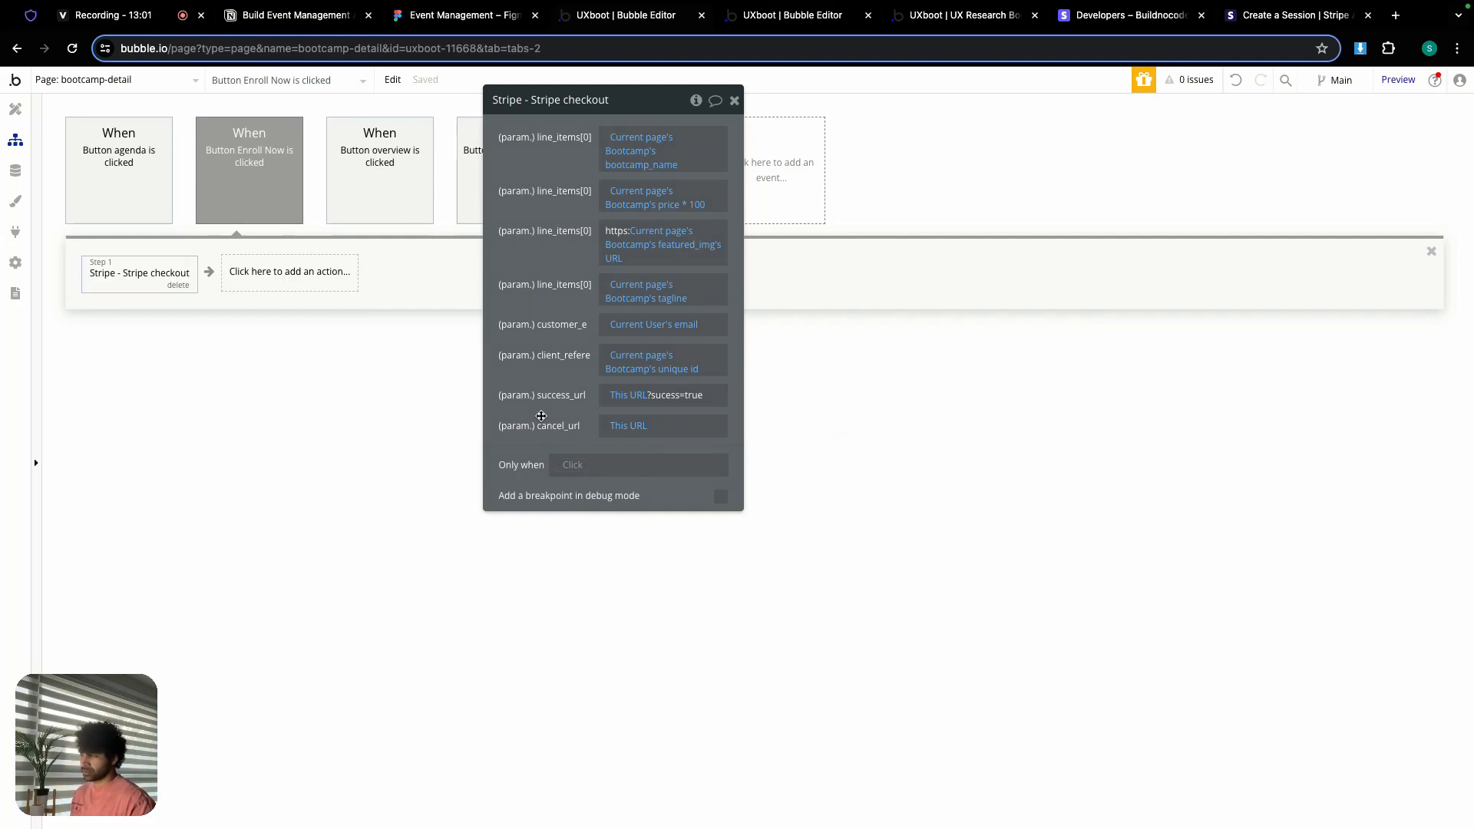
# Step: Close the Enroll Now button's settings and select the bootcamp-detail page
pyautogui.click(15, 109)
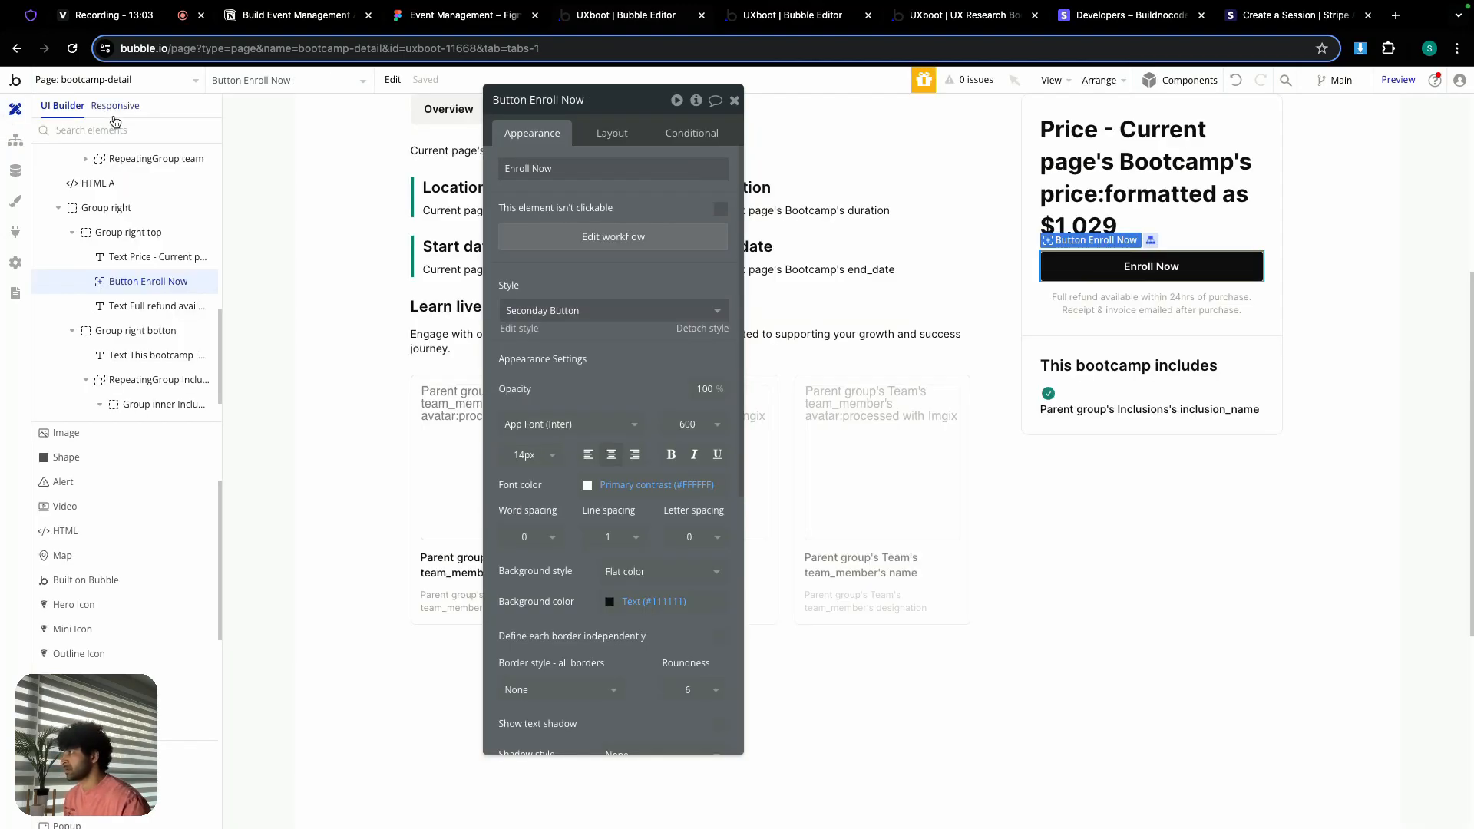
pyautogui.click(734, 99)
pyautogui.scroll(2, 283, 227)
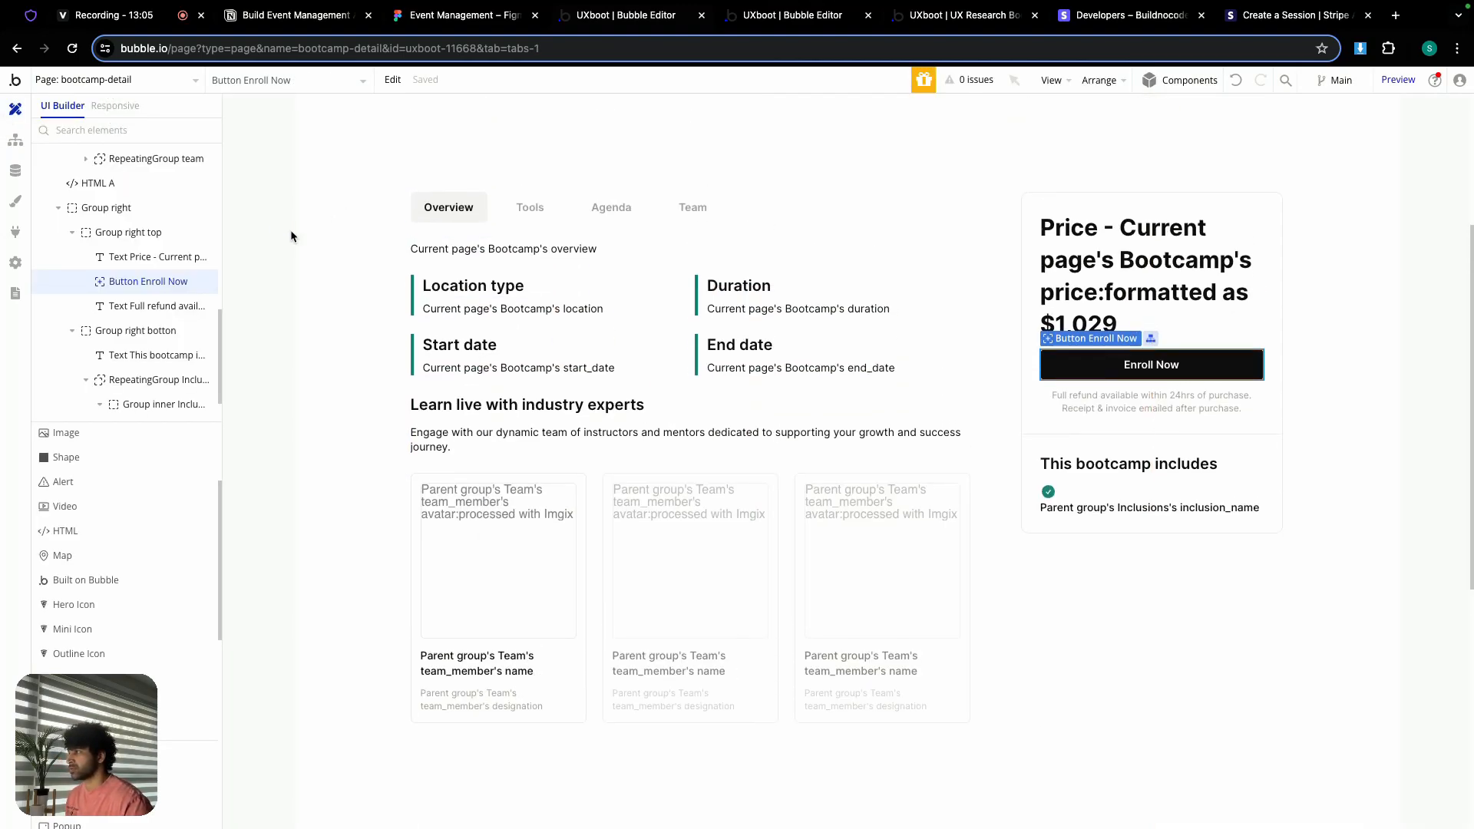
pyautogui.doubleClick(332, 240)
pyautogui.scroll(-8, 125, 549)
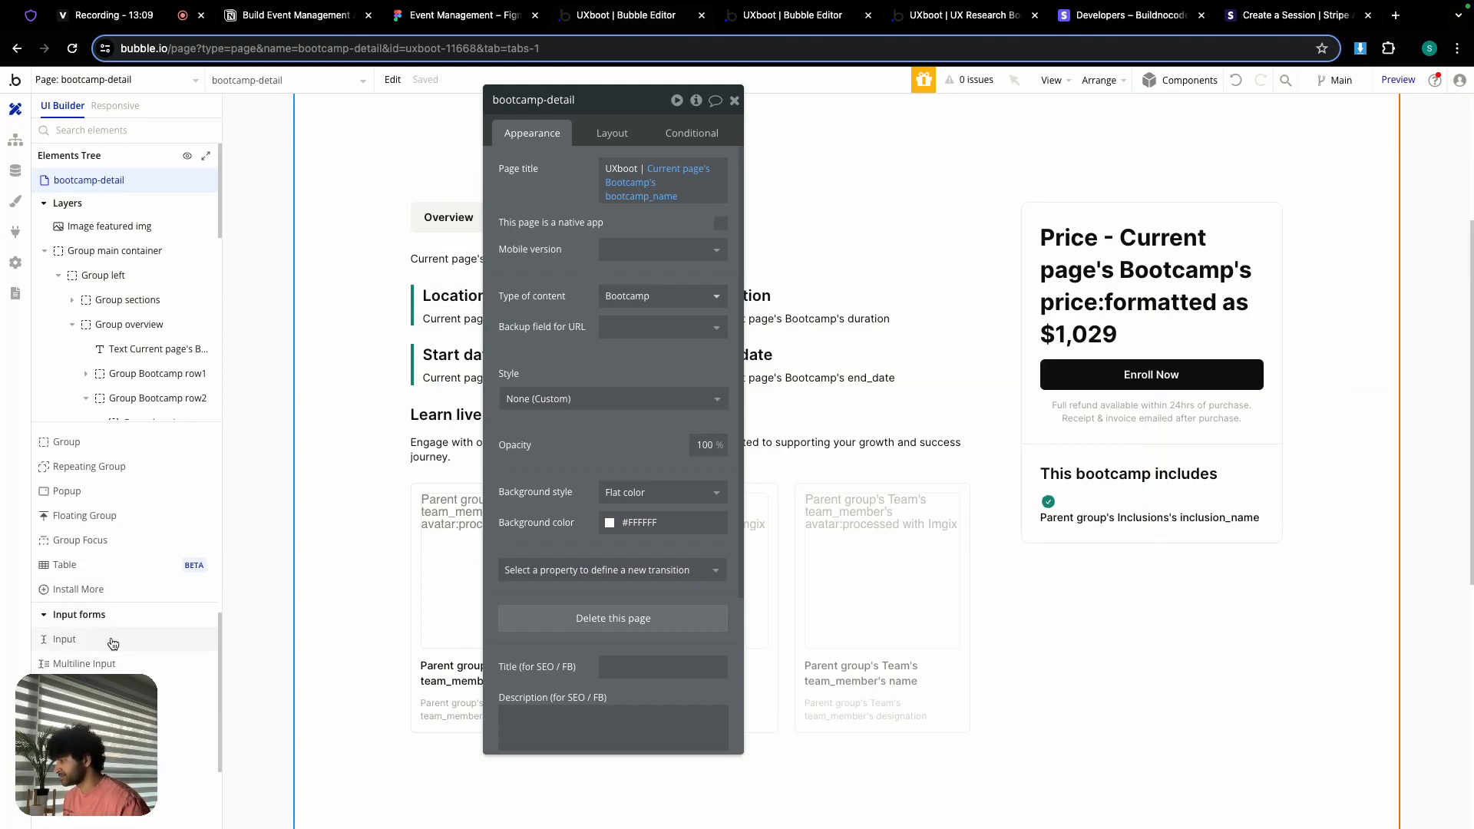
pyautogui.scroll(-1, 115, 645)
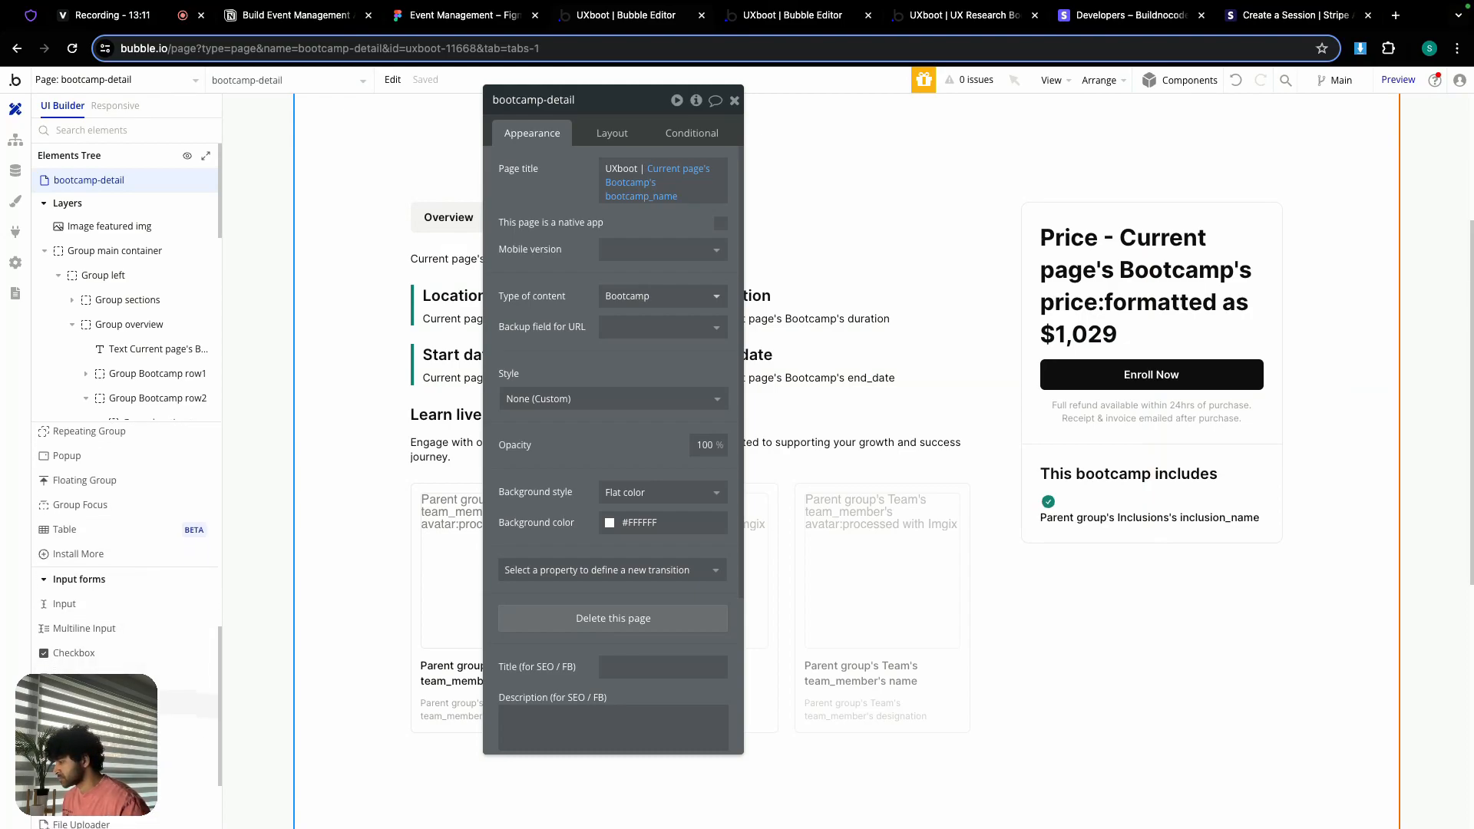
pyautogui.scroll(5, 123, 553)
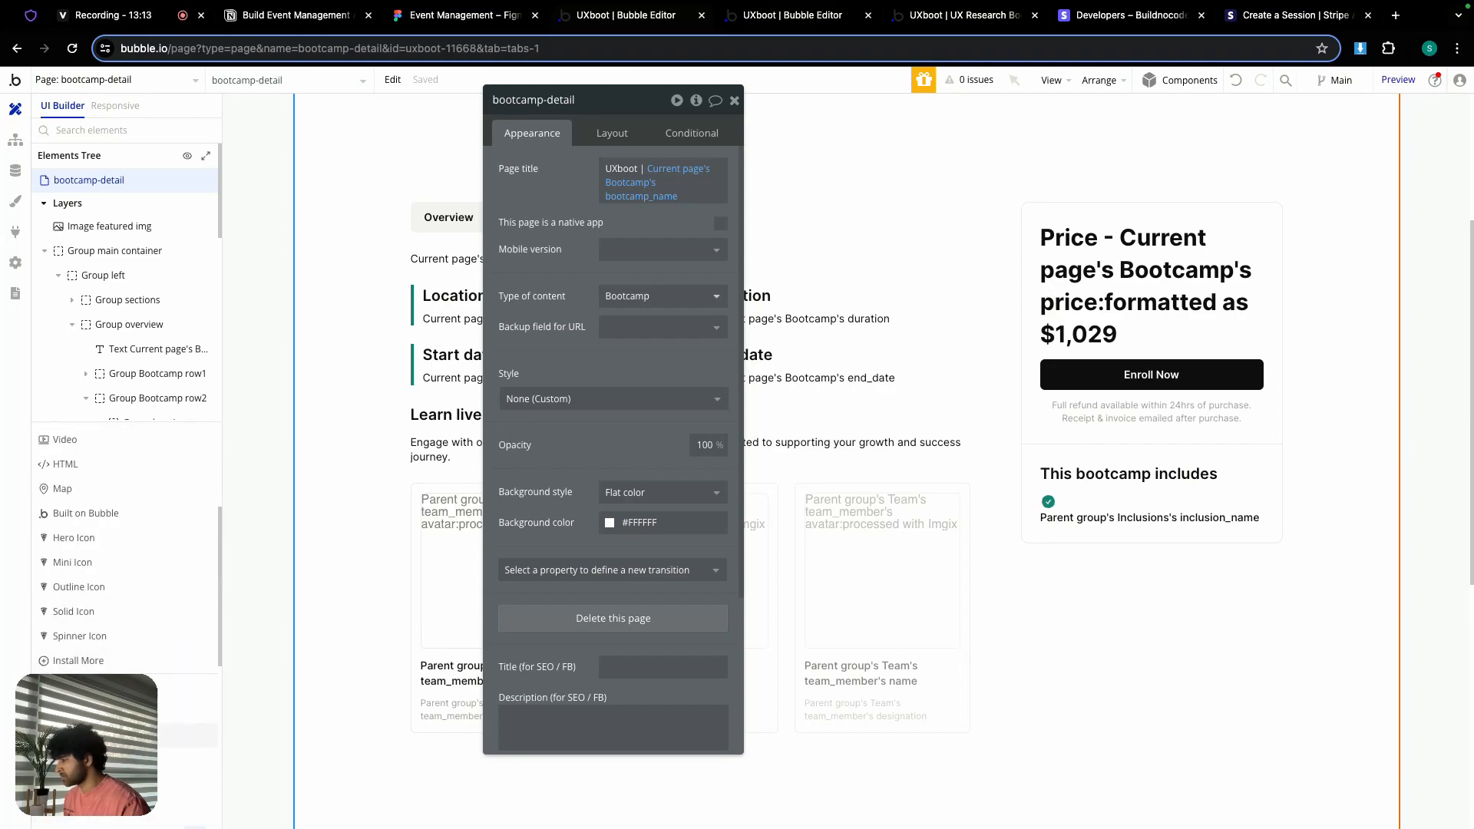
# Step: Draw a new Popup on the page and rename it Popup success
pyautogui.click(115, 760)
pyautogui.moveTo(339, 176)
pyautogui.mouseDown()
pyautogui.moveTo(449, 268)
pyautogui.moveTo(595, 283)
pyautogui.moveTo(653, 334)
pyautogui.mouseUp()
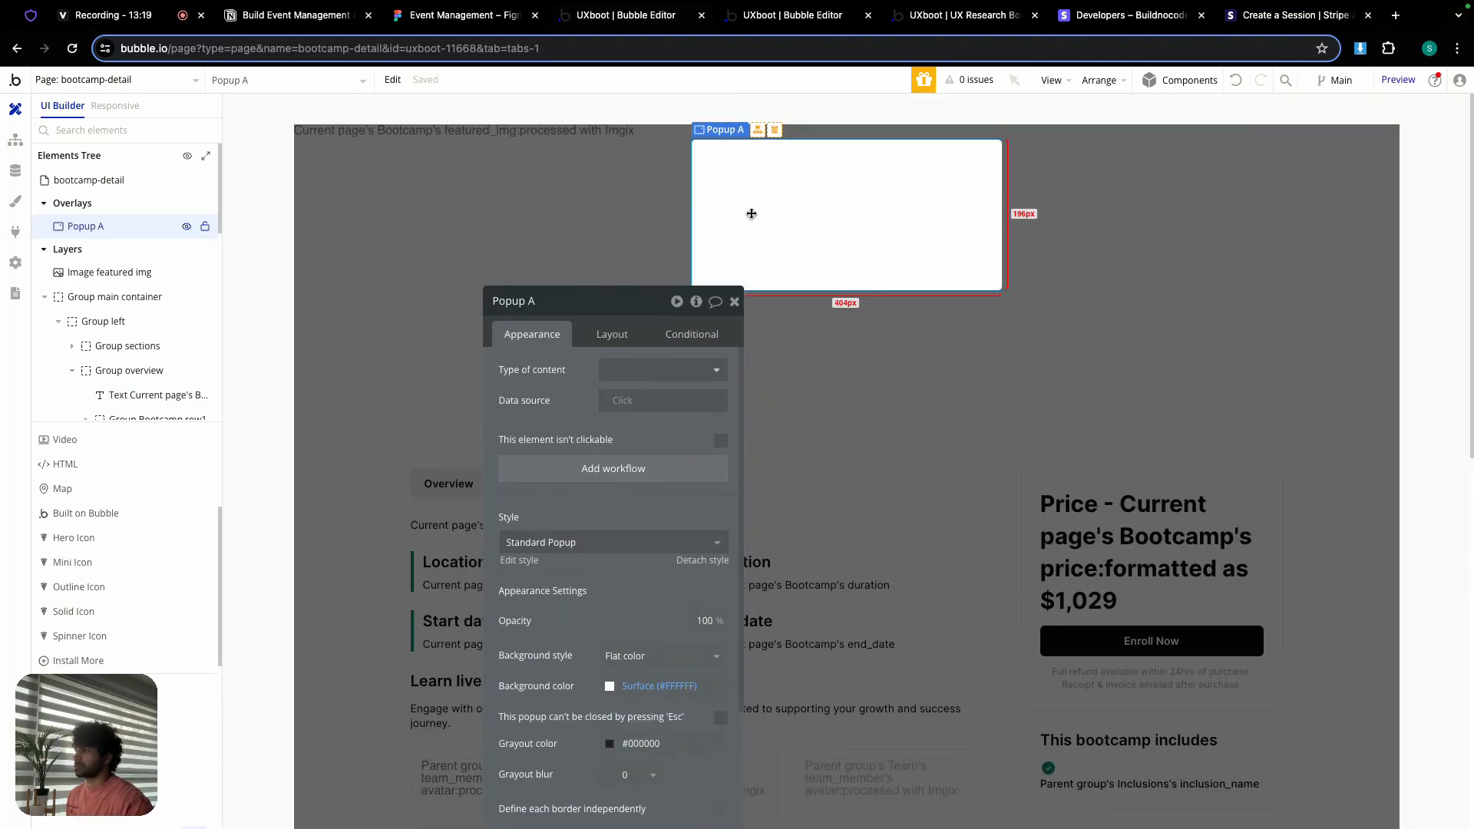
pyautogui.doubleClick(599, 298)
pyautogui.write('success')
pyautogui.moveTo(615, 297); pyautogui.dragTo(559, 225)
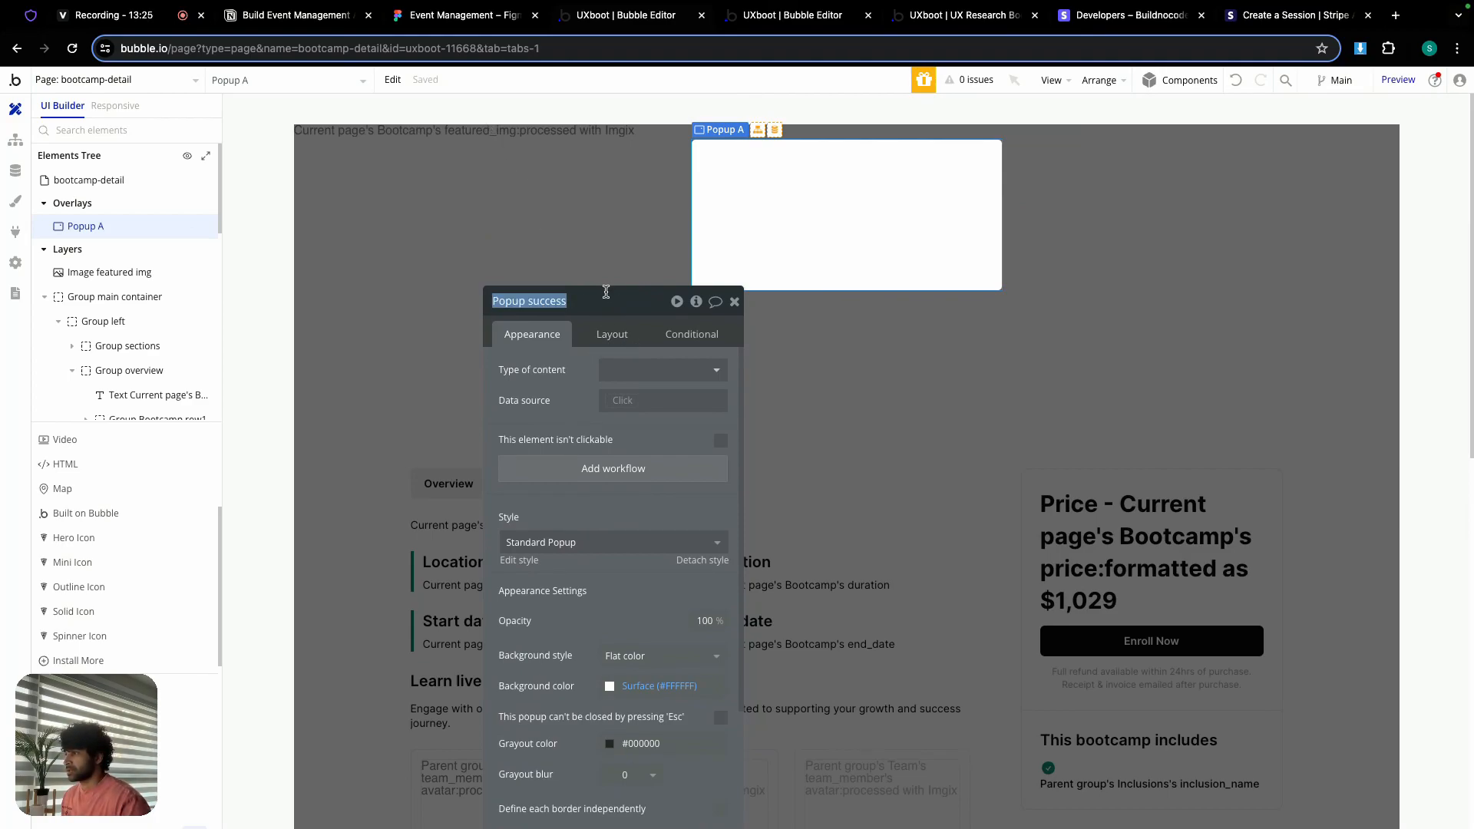
pyautogui.moveTo(622, 316); pyautogui.dragTo(521, 152)
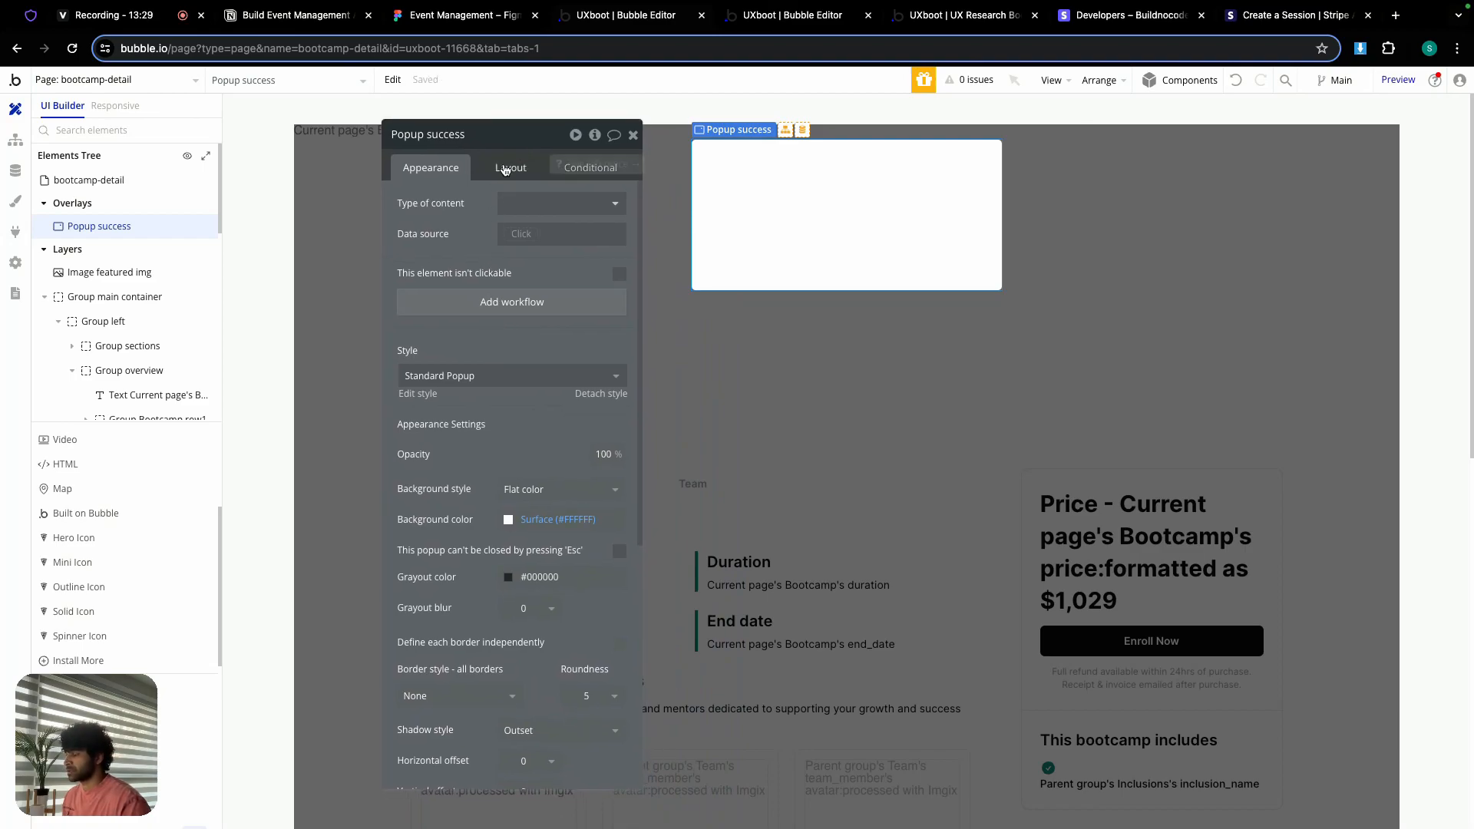
# Step: Give the popup a Column container layout, width 430 and min height 200
pyautogui.click(507, 168)
pyautogui.click(530, 204)
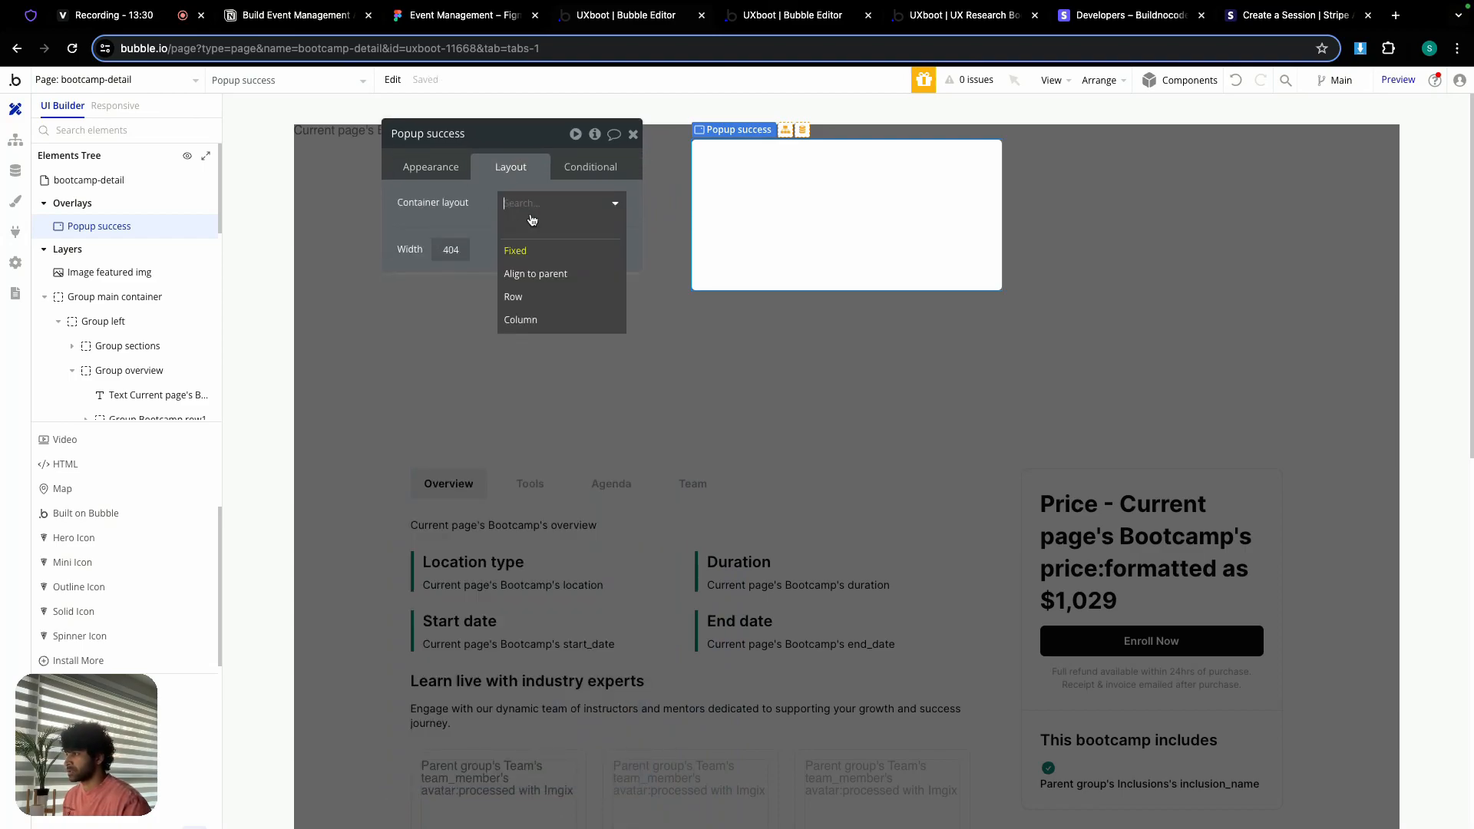
pyautogui.click(537, 320)
pyautogui.doubleClick(478, 341)
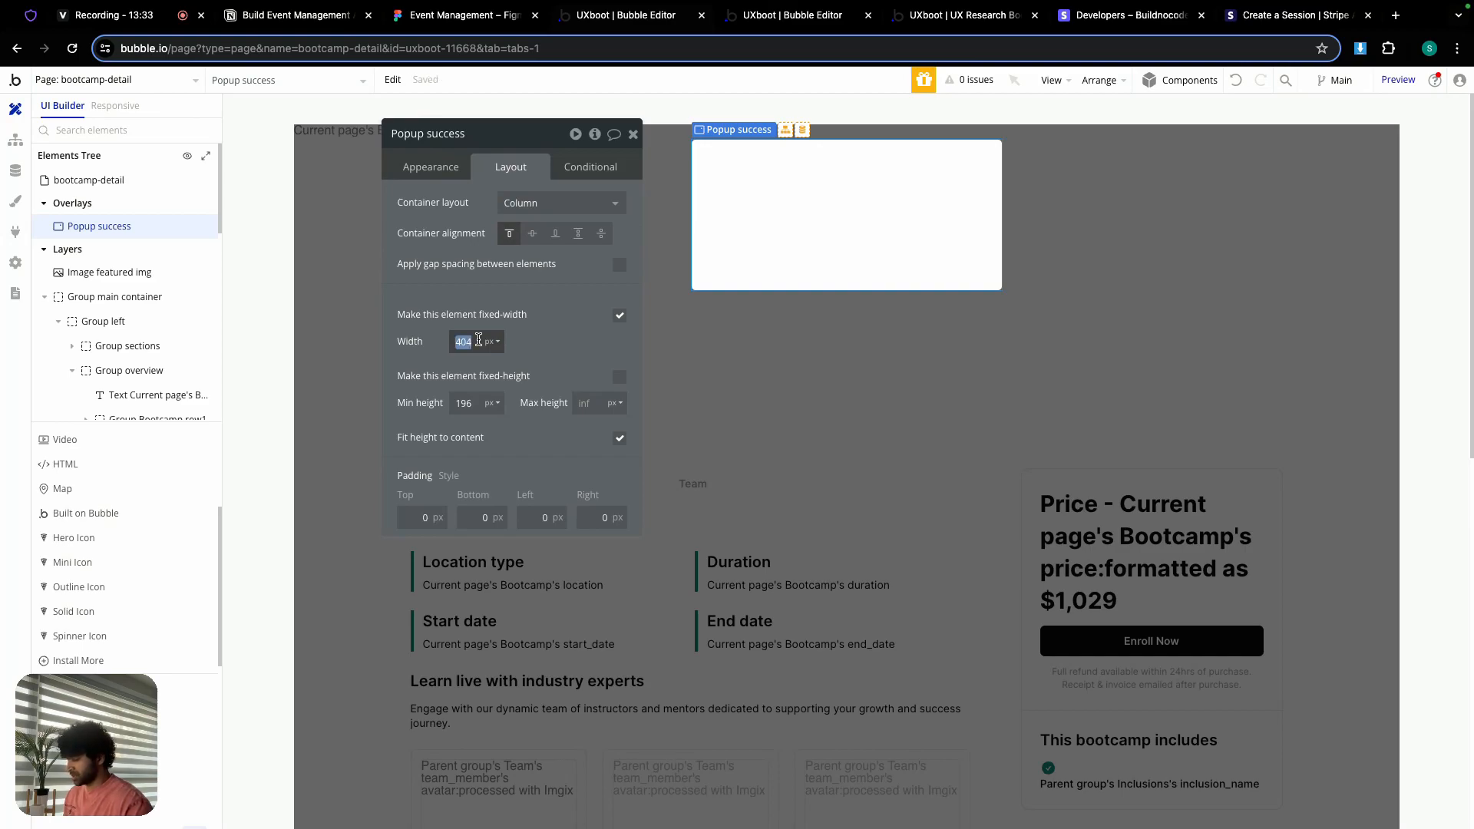
pyautogui.write('430')
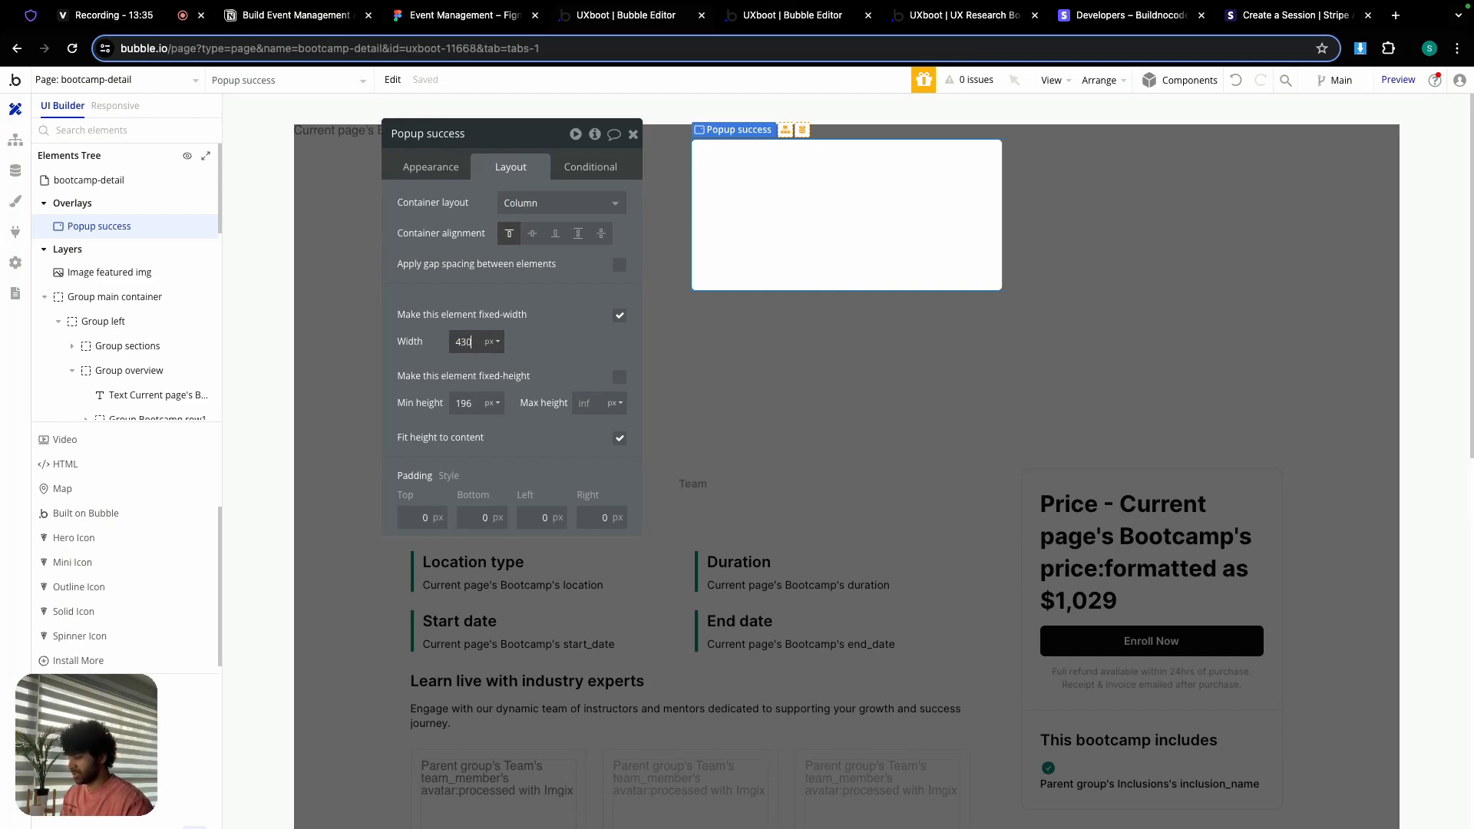
pyautogui.doubleClick(465, 403)
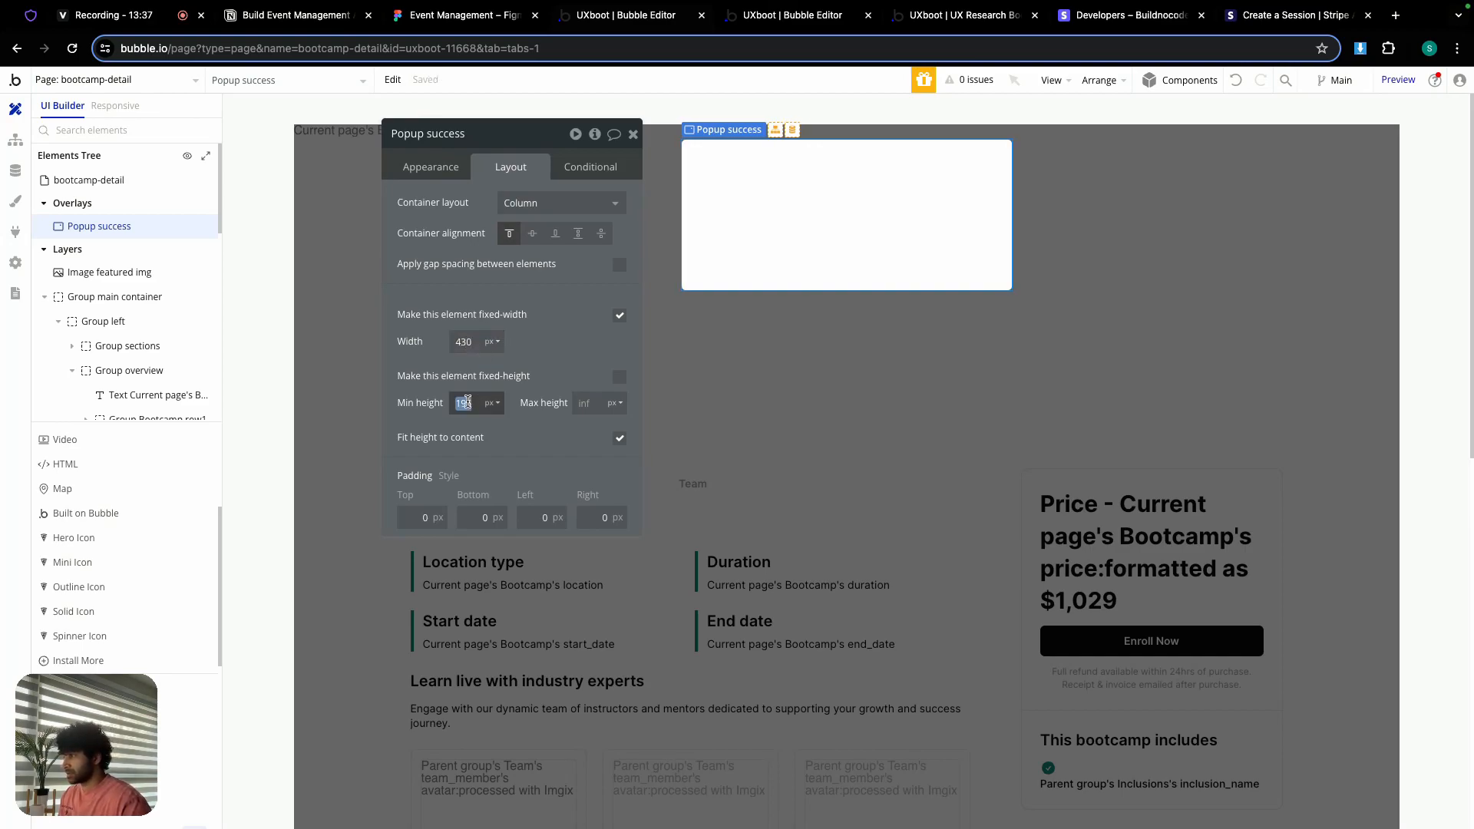
pyautogui.write('20')
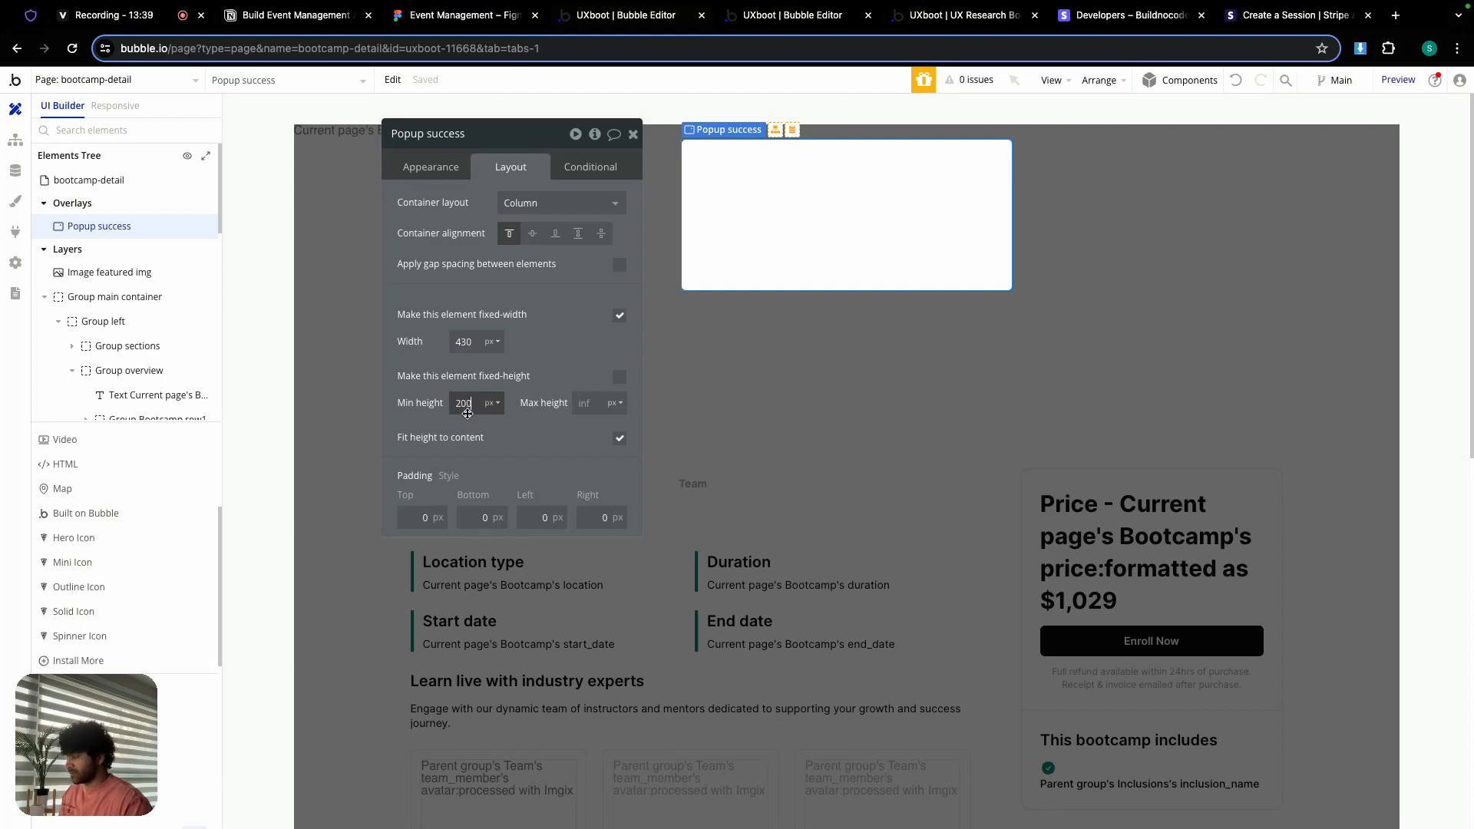
pyautogui.write('0')
# Step: Set 24 px padding on all four sides and a 12 px row gap
pyautogui.doubleClick(417, 512)
pyautogui.write('24')
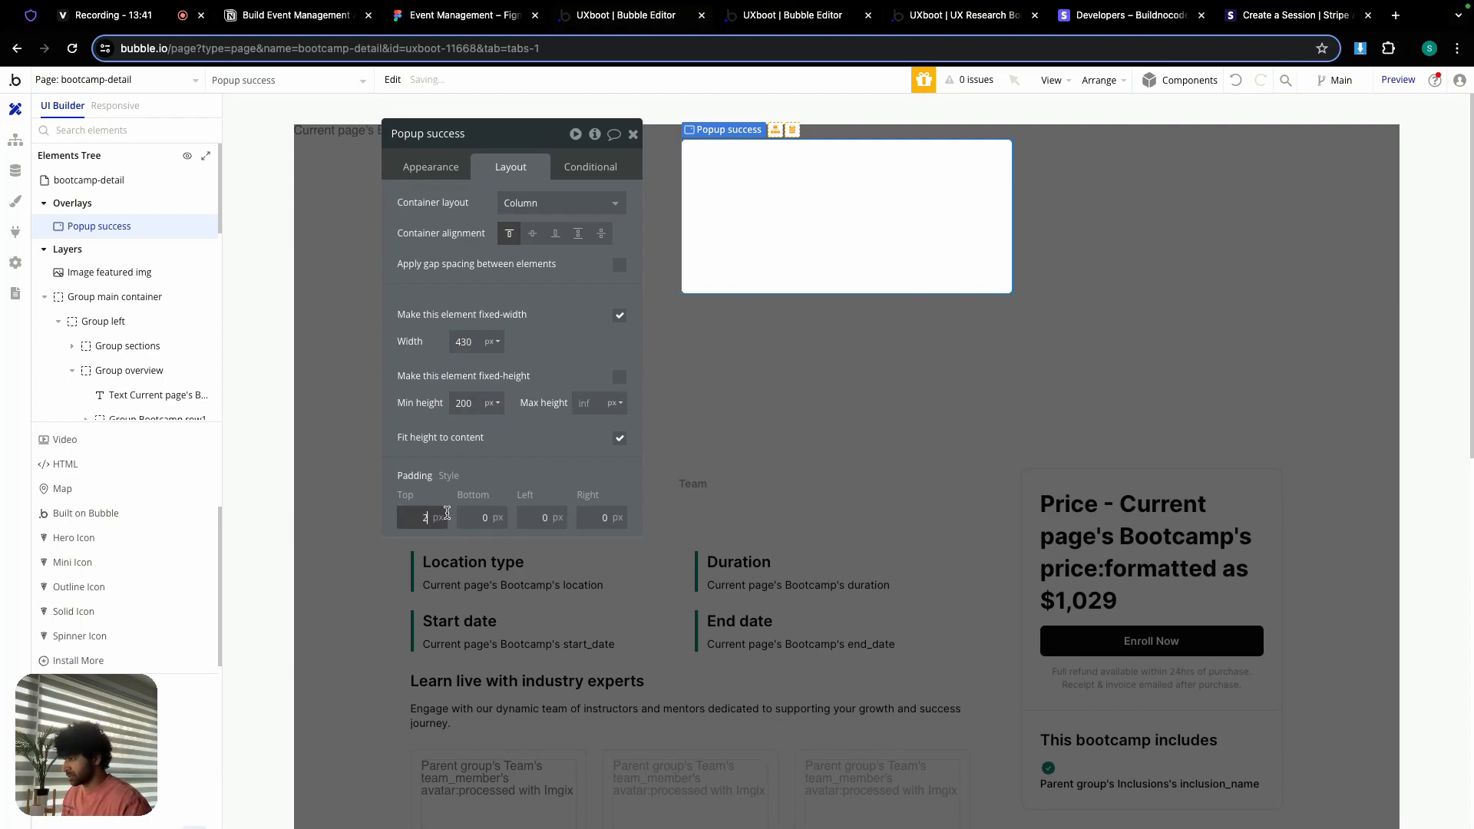
pyautogui.press('Tab')
pyautogui.write('24')
pyautogui.press('Tab')
pyautogui.write('24')
pyautogui.press('Tab')
pyautogui.write('24')
pyautogui.click(616, 285)
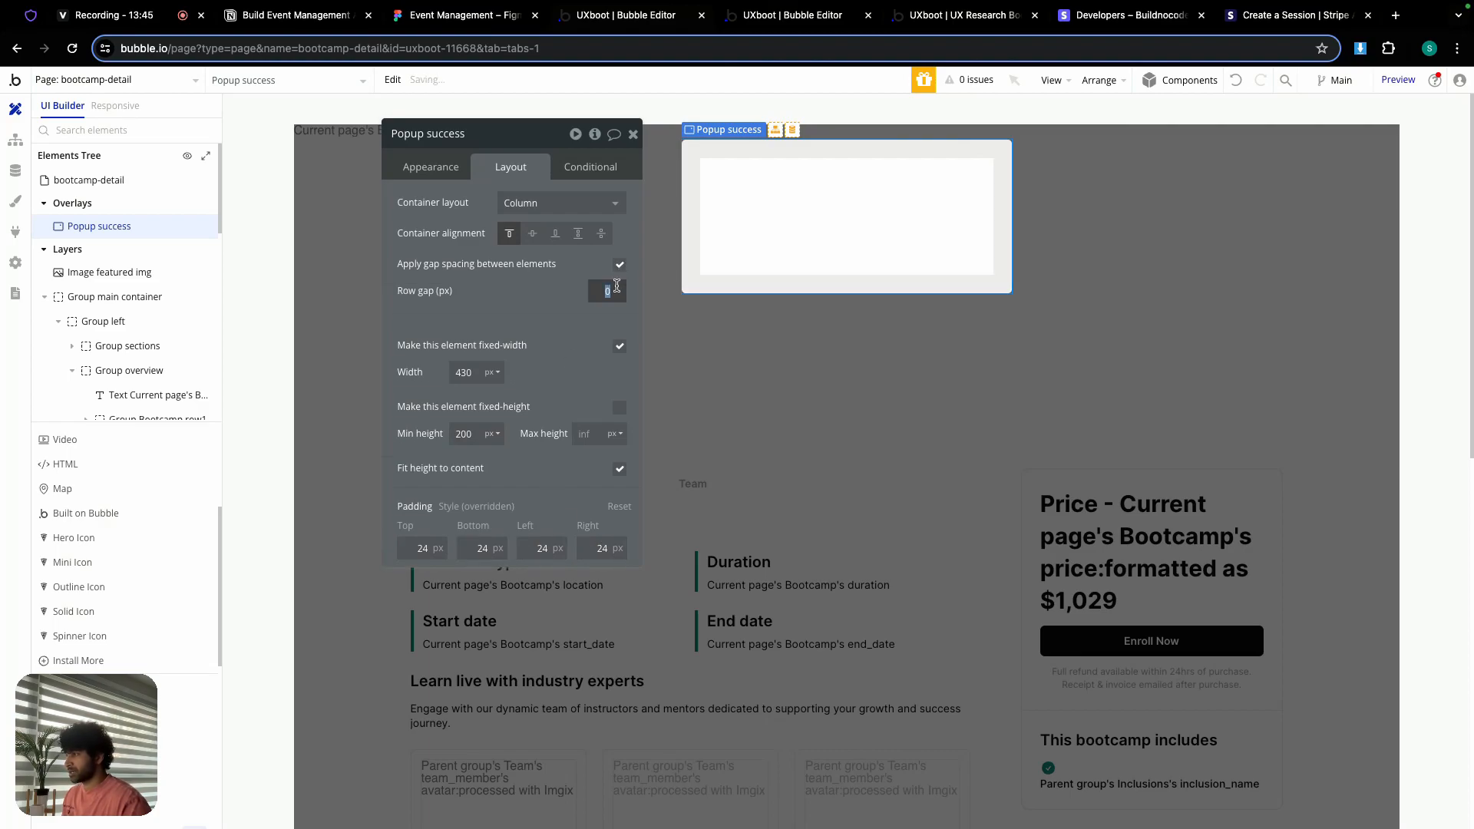
pyautogui.write('12')
pyautogui.press('Return')
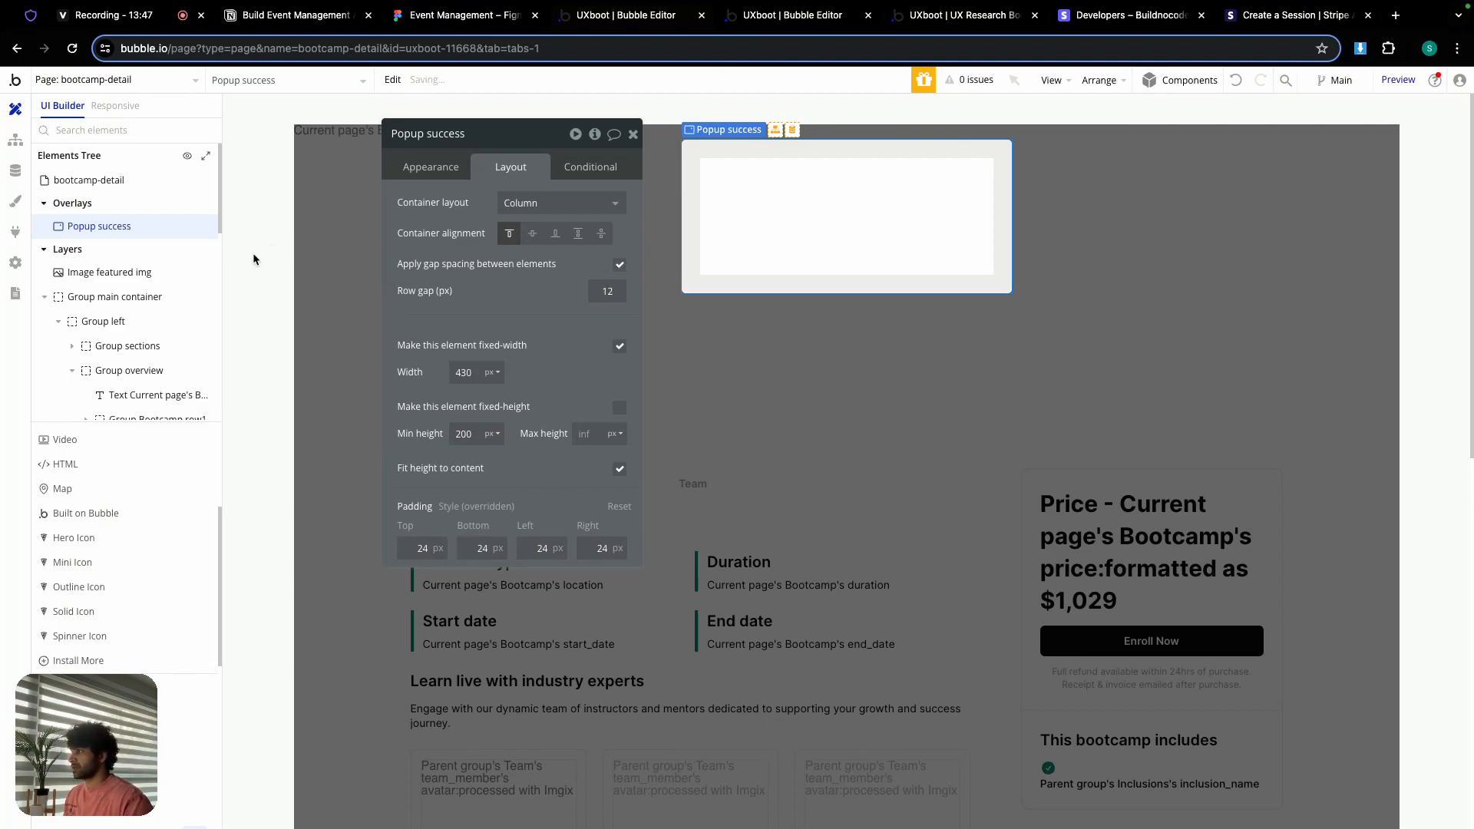
pyautogui.scroll(10, 122, 553)
# Step: Add a text reading 'Thank you for enrolling to' plus Current page's Bootcamp's bootcamp_name
pyautogui.moveTo(92, 483); pyautogui.dragTo(740, 173)
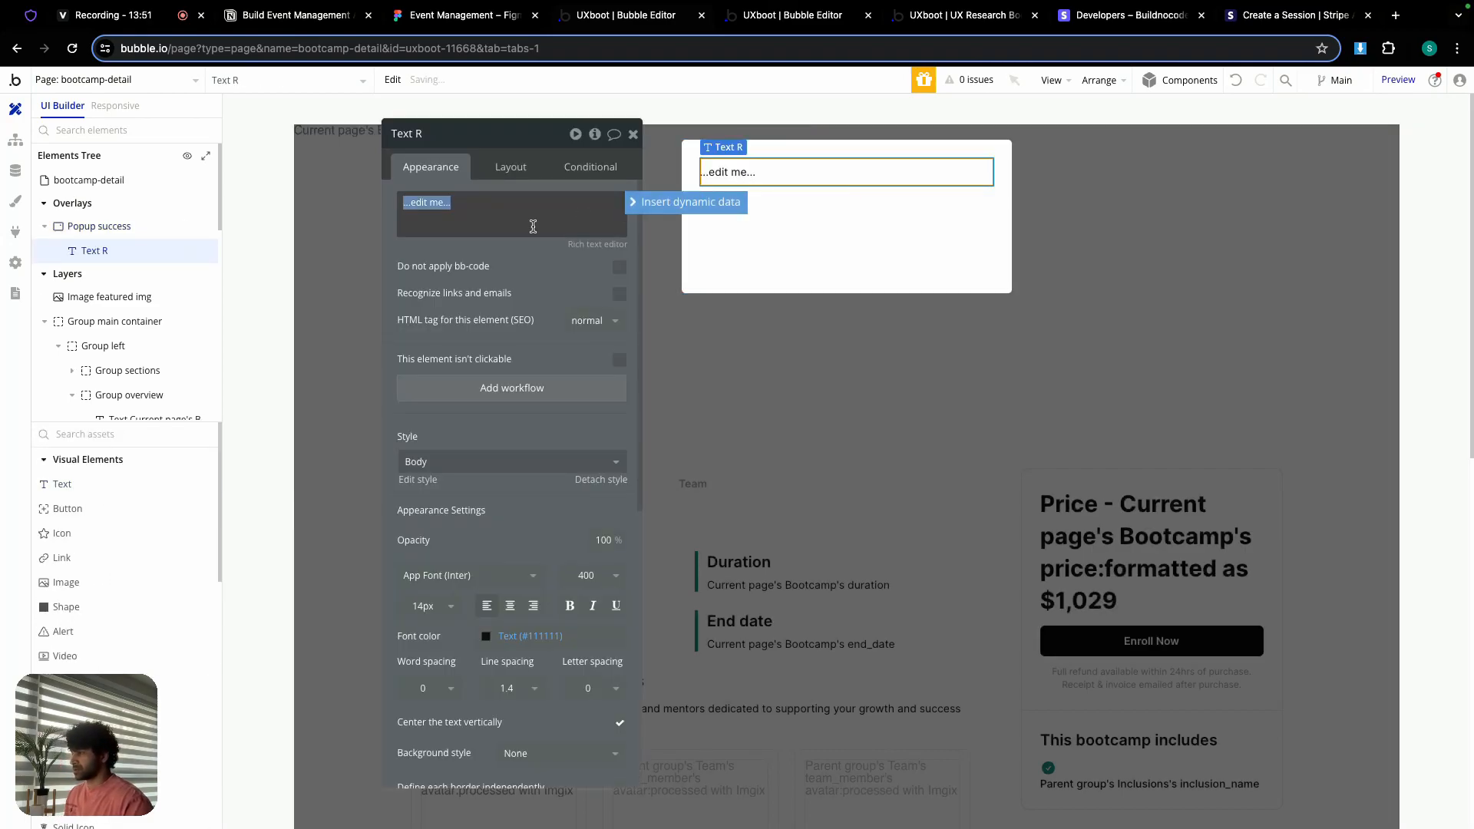
pyautogui.write('Thank ypo')
pyautogui.press('BackSpace')
pyautogui.press('BackSpace')
pyautogui.write('ou for enrolling to')
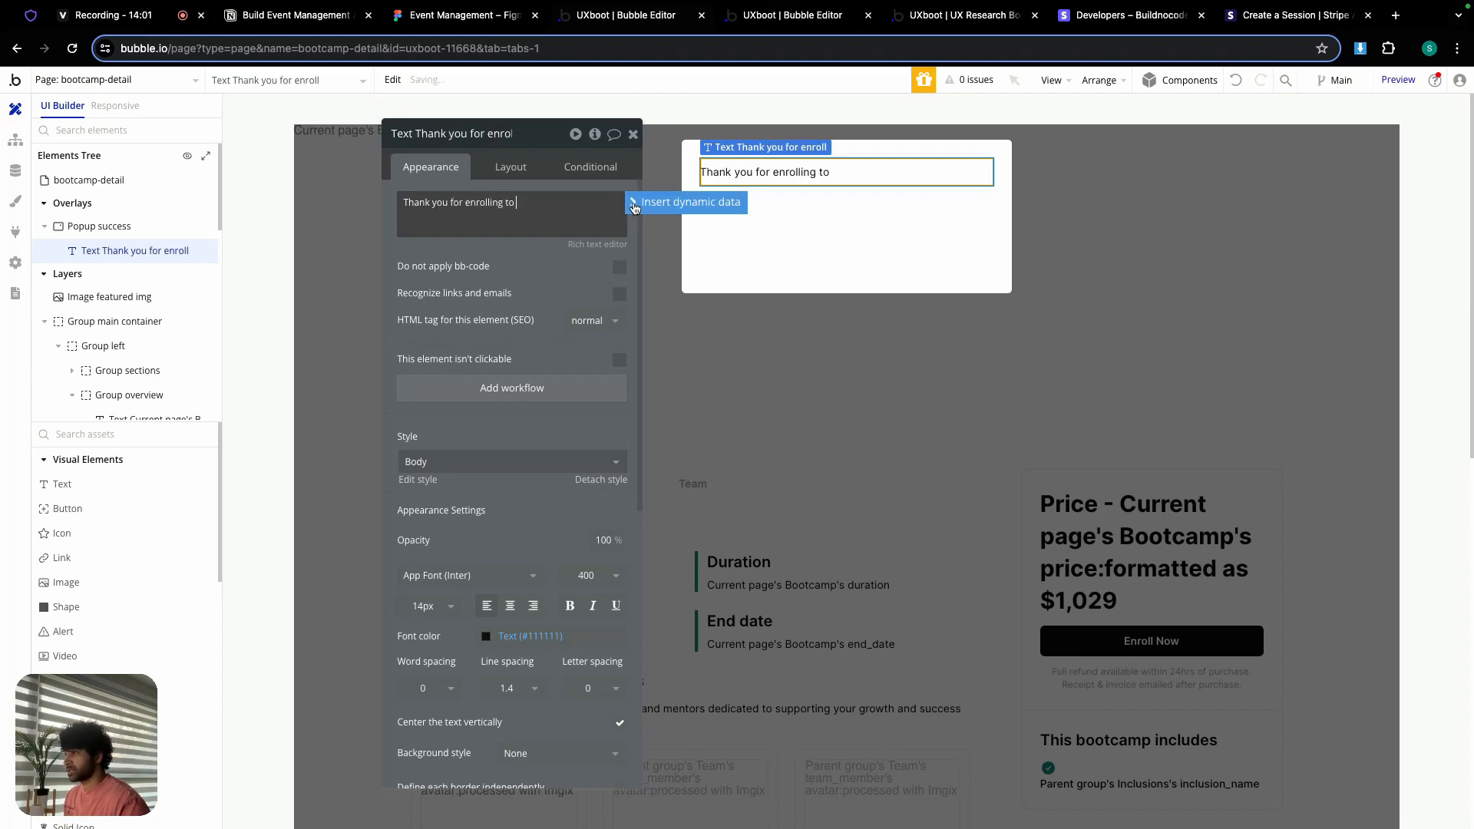
pyautogui.click(686, 202)
pyautogui.click(614, 307)
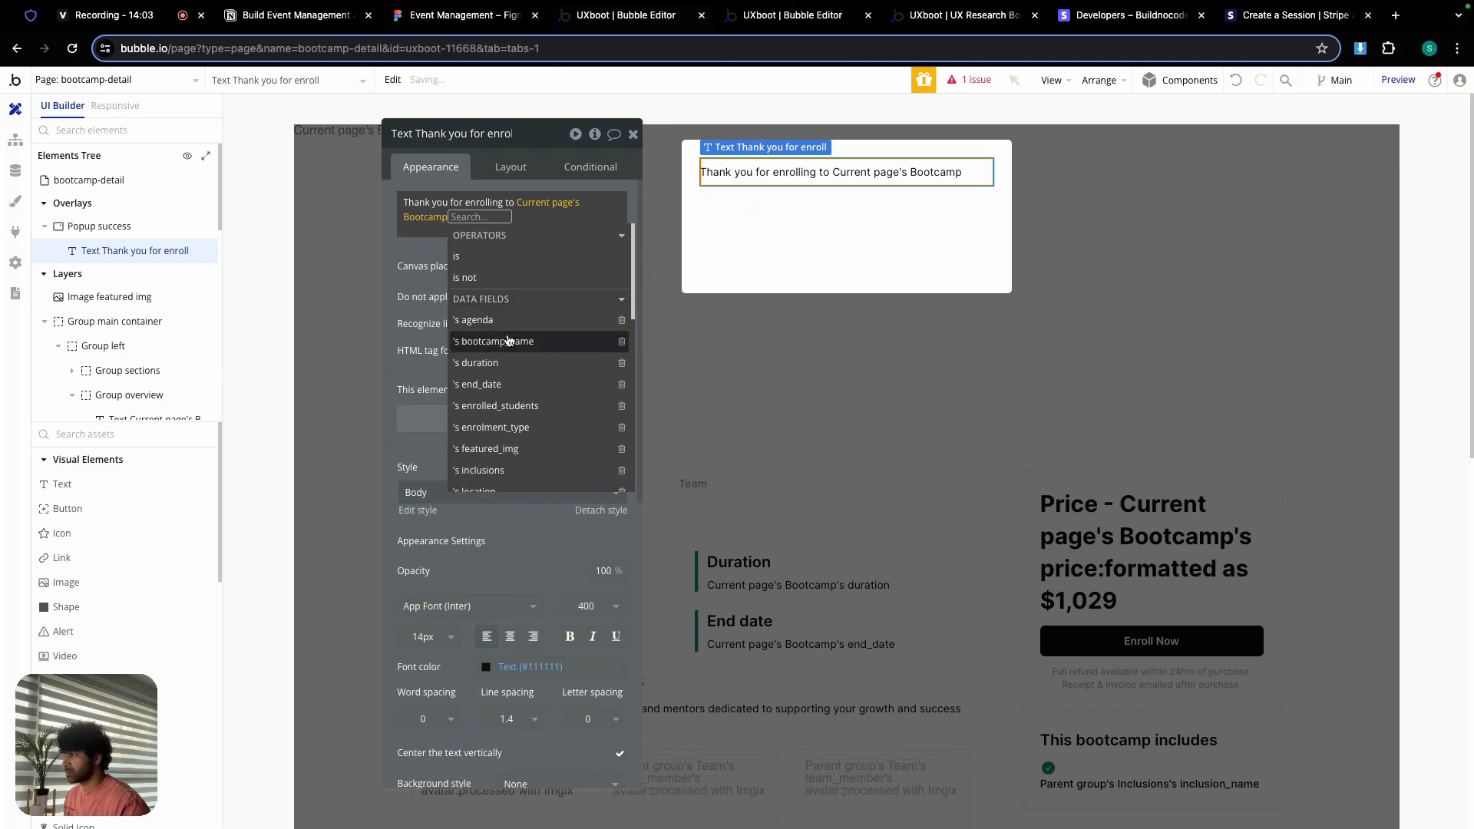
pyautogui.click(497, 341)
pyautogui.click(424, 251)
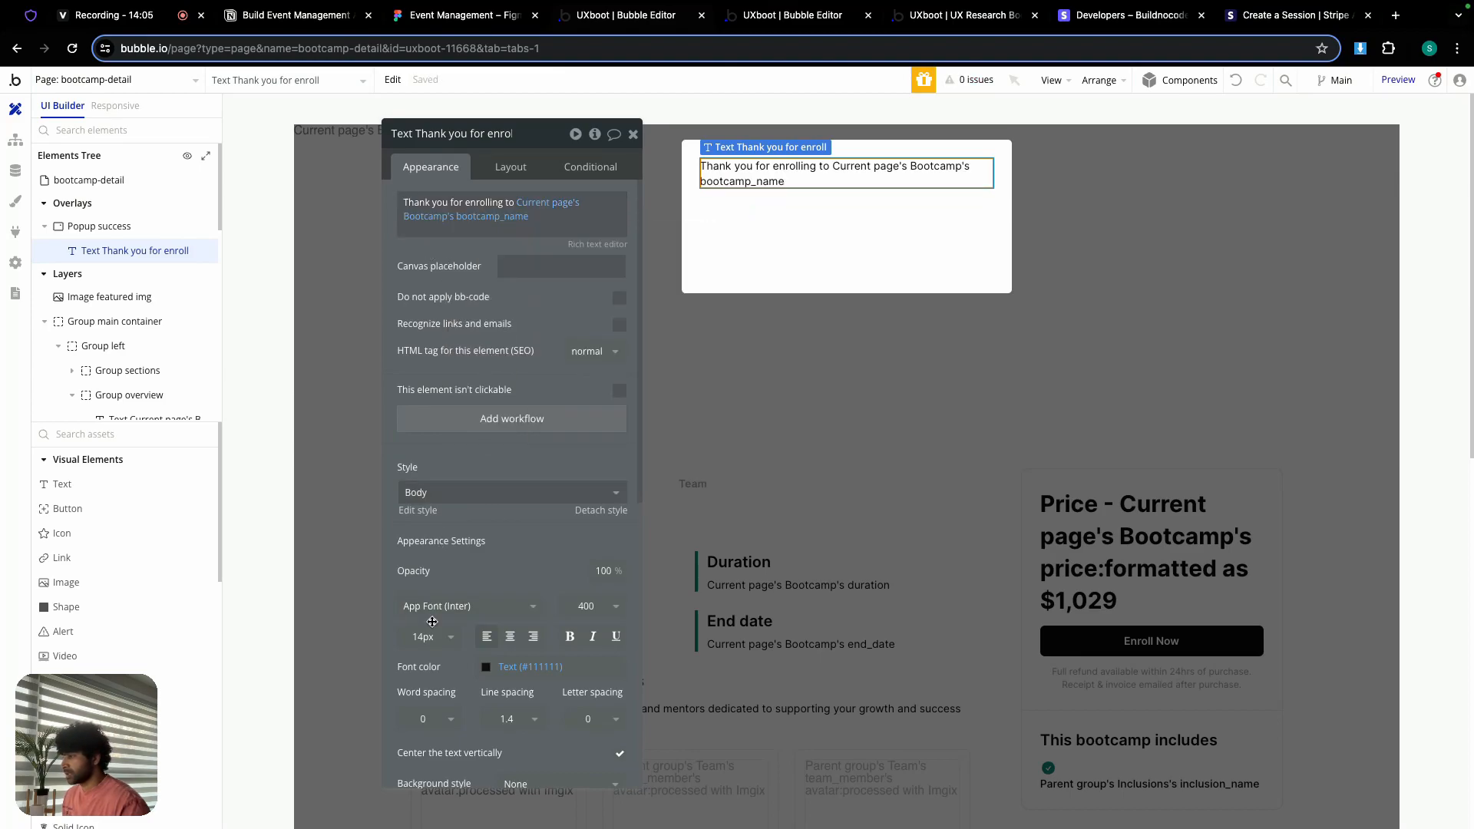
# Step: Make the thank-you text 20 px with font weight 700
pyautogui.click(427, 634)
pyautogui.click(429, 636)
pyautogui.click(427, 634)
pyautogui.write('20')
pyautogui.click(614, 606)
pyautogui.click(585, 792)
# Step: Set the text's minimum height to 0 and duplicate it
pyautogui.click(512, 173)
pyautogui.click(505, 176)
pyautogui.click(500, 168)
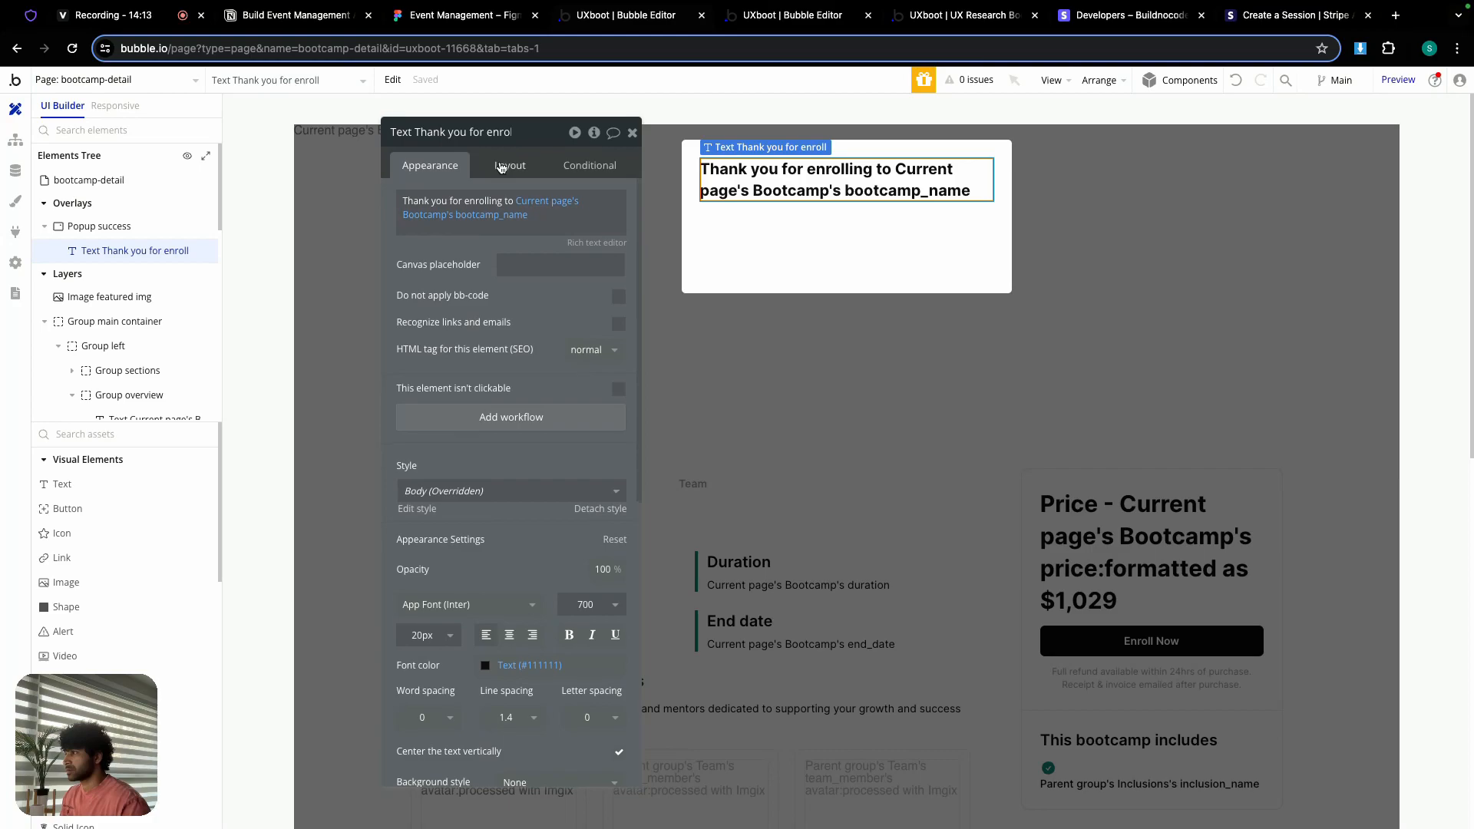
pyautogui.click(499, 169)
pyautogui.click(459, 375)
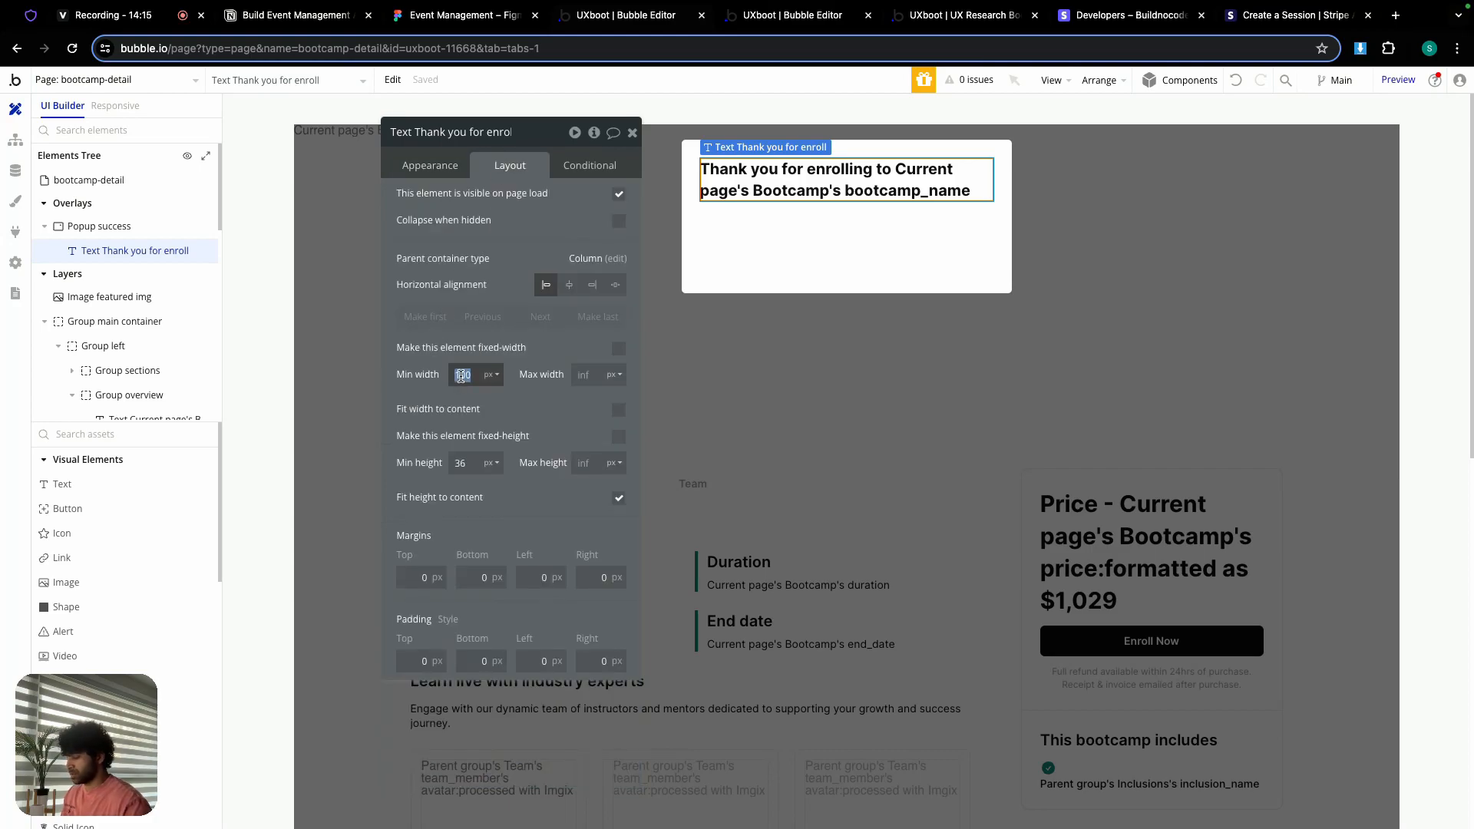
pyautogui.doubleClick(468, 463)
pyautogui.write('0')
pyautogui.click(435, 389)
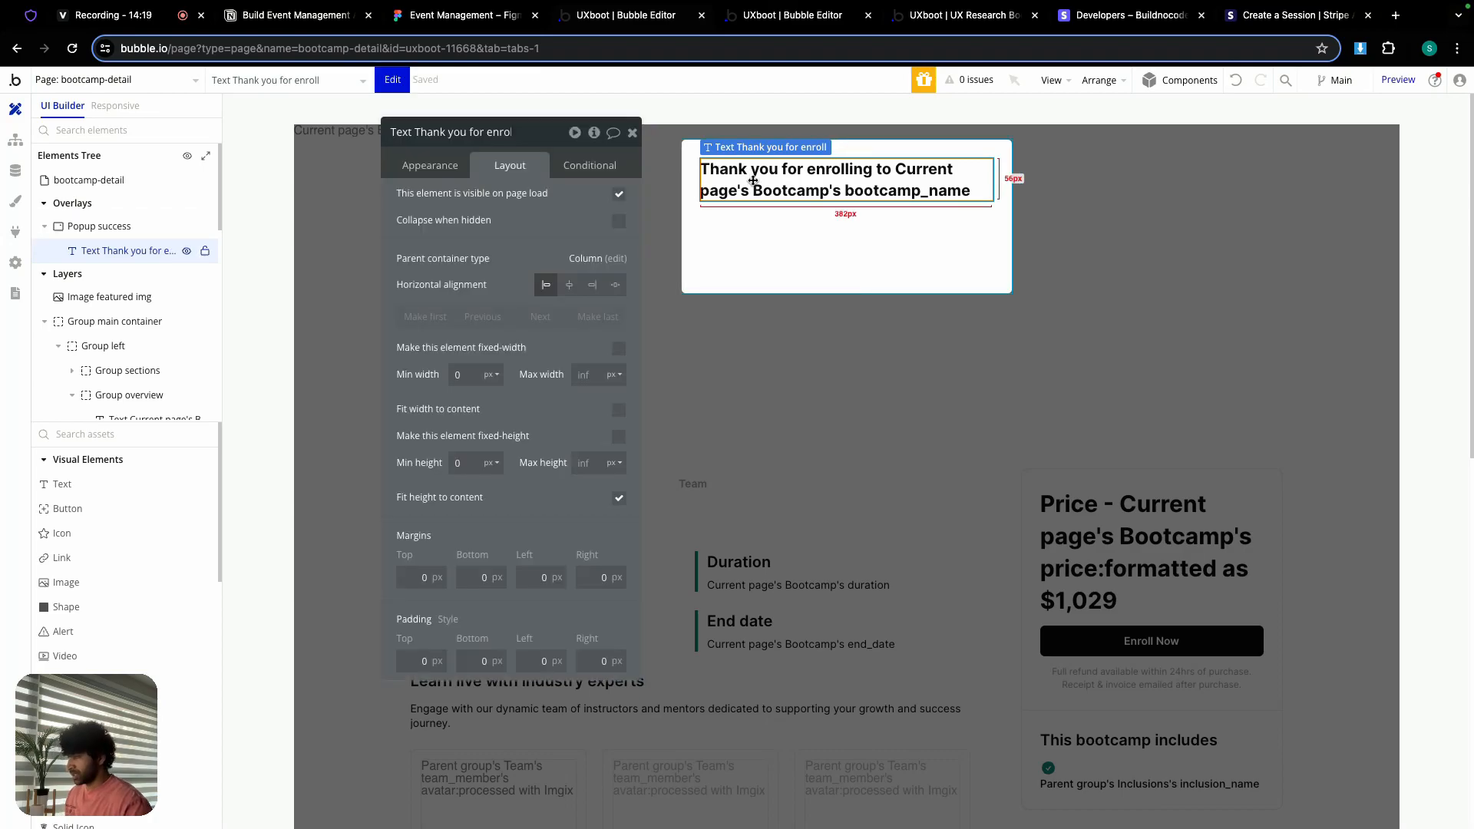
pyautogui.press('super+d')
pyautogui.click(430, 175)
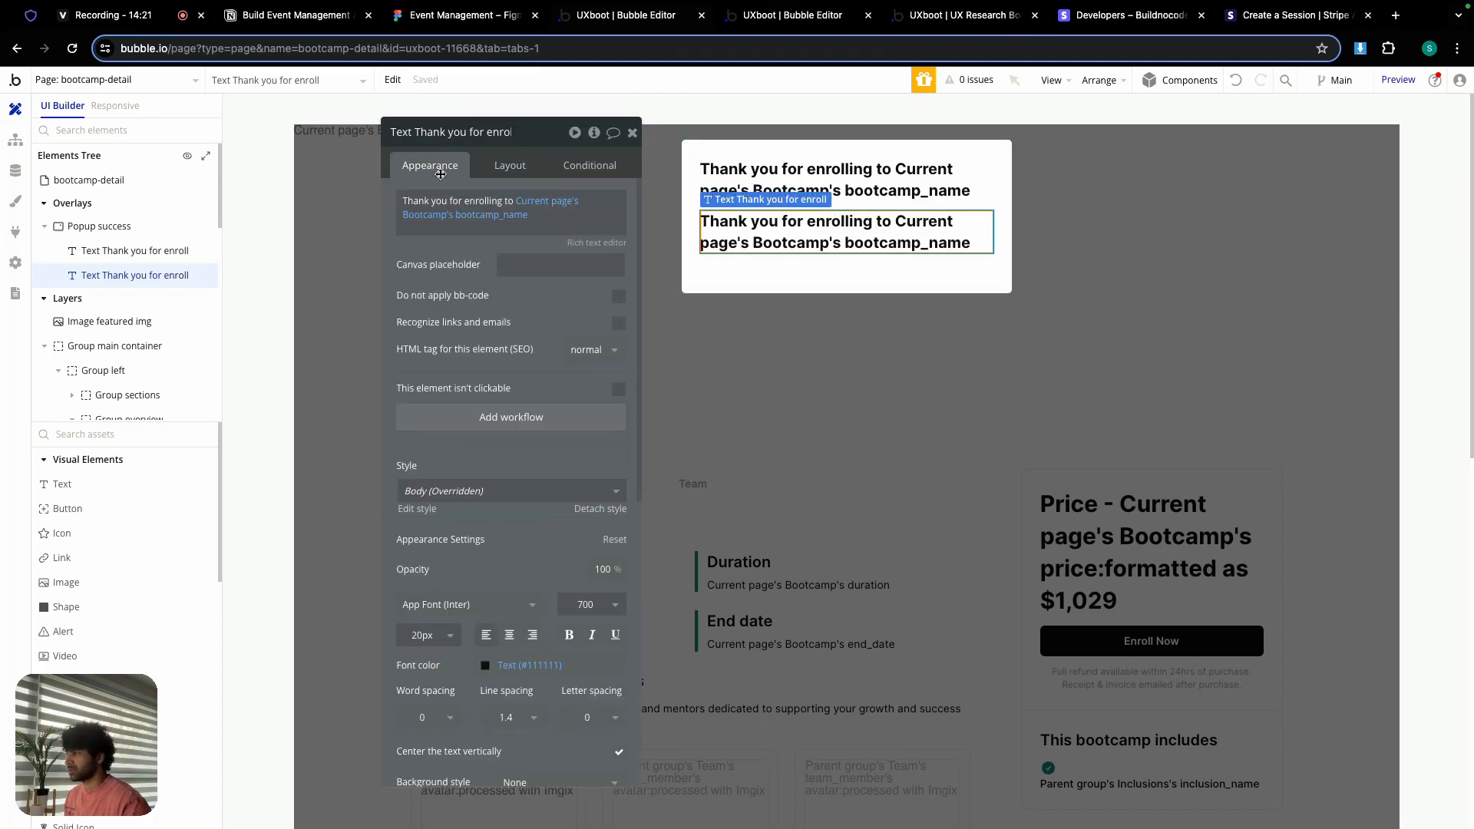
pyautogui.click(484, 216)
# Step: Change the copied text to 'We have emailed you bootcamp details'
pyautogui.press('BackSpace')
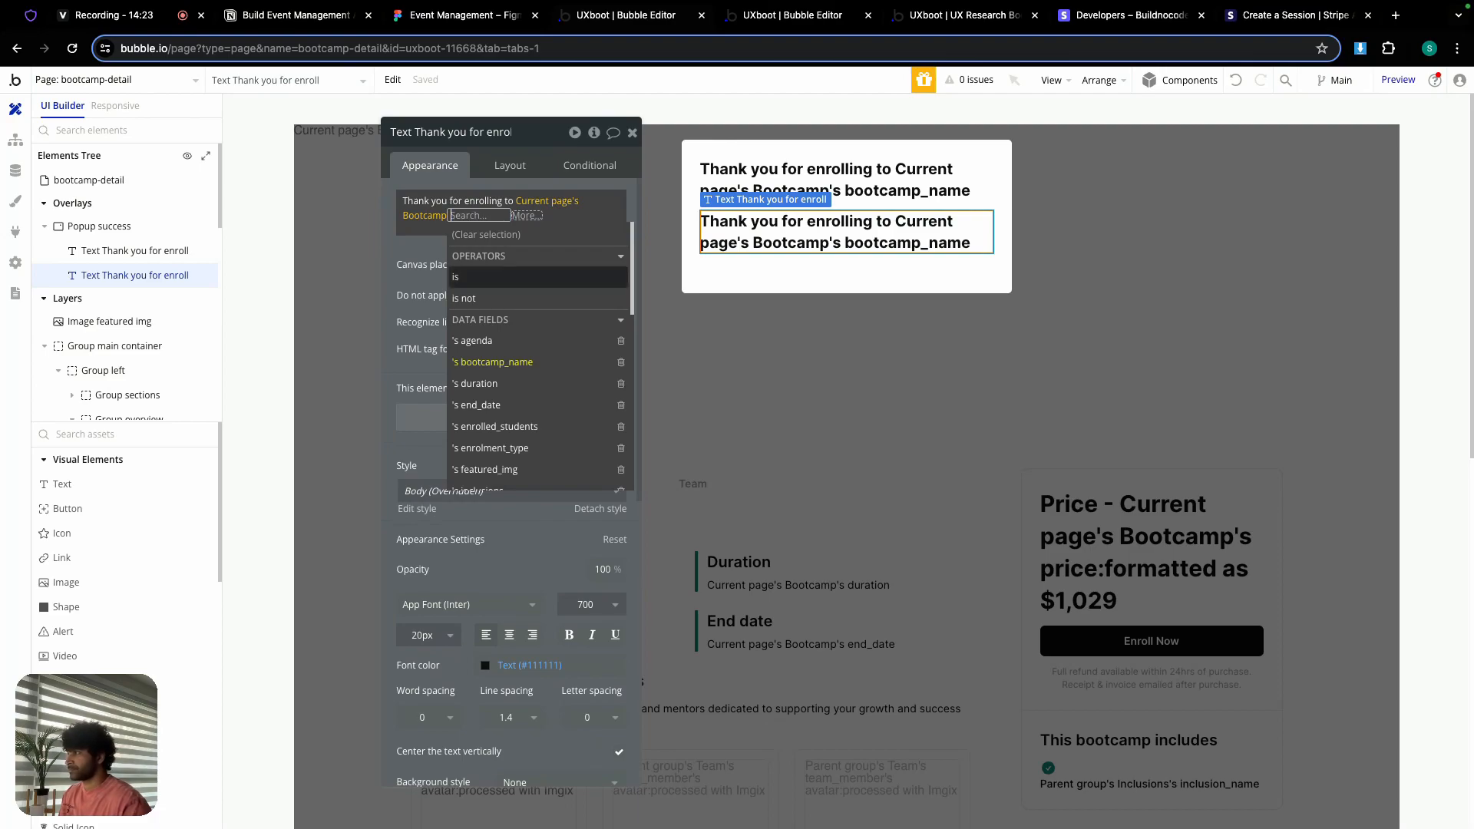
pyautogui.press('BackSpace')
pyautogui.press('BackSpace')
pyautogui.press('super+BackSpace')
pyautogui.click(519, 214)
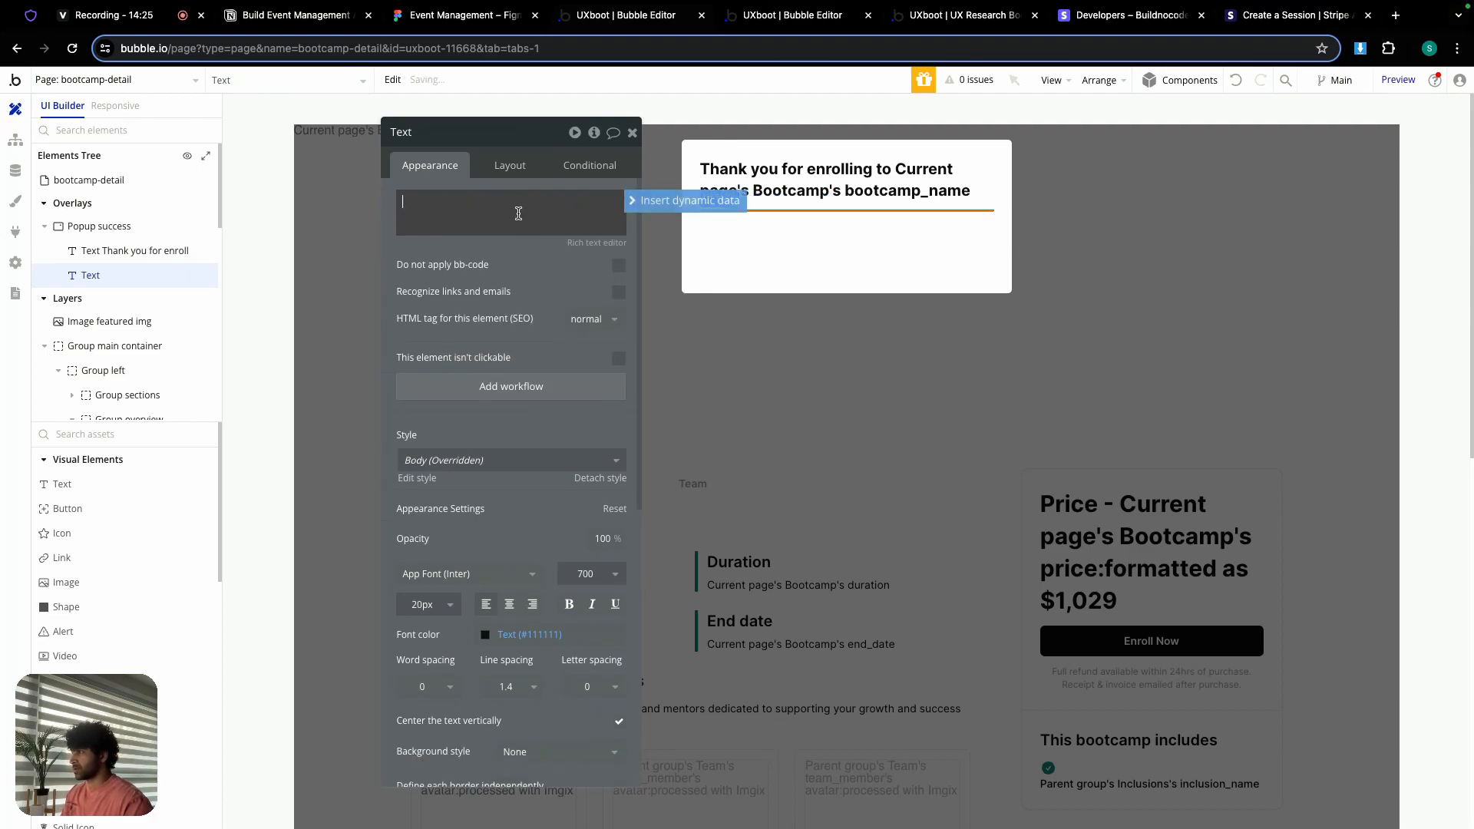
pyautogui.write('We have emailed you')
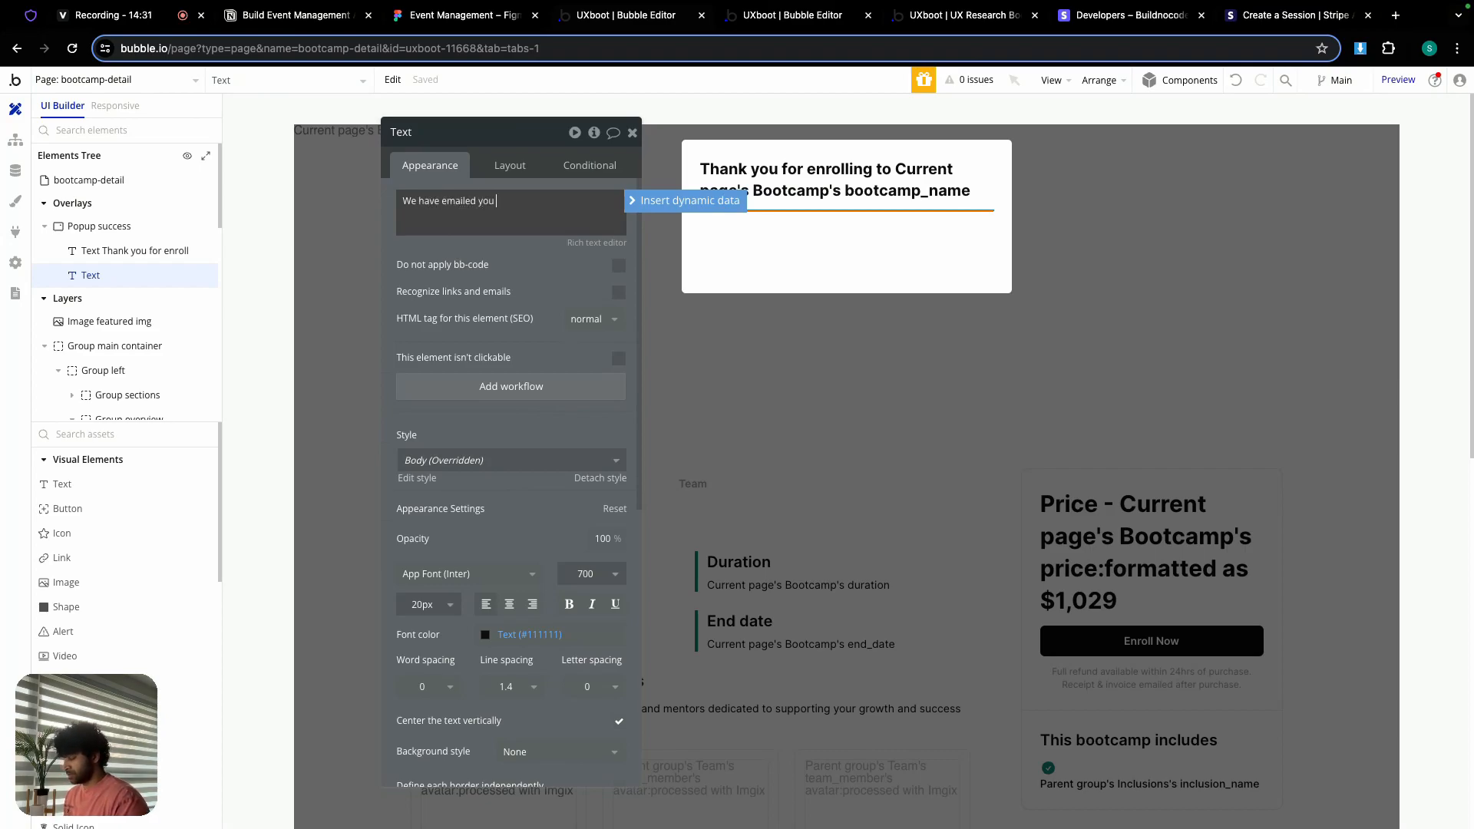
pyautogui.write(' bootcam')
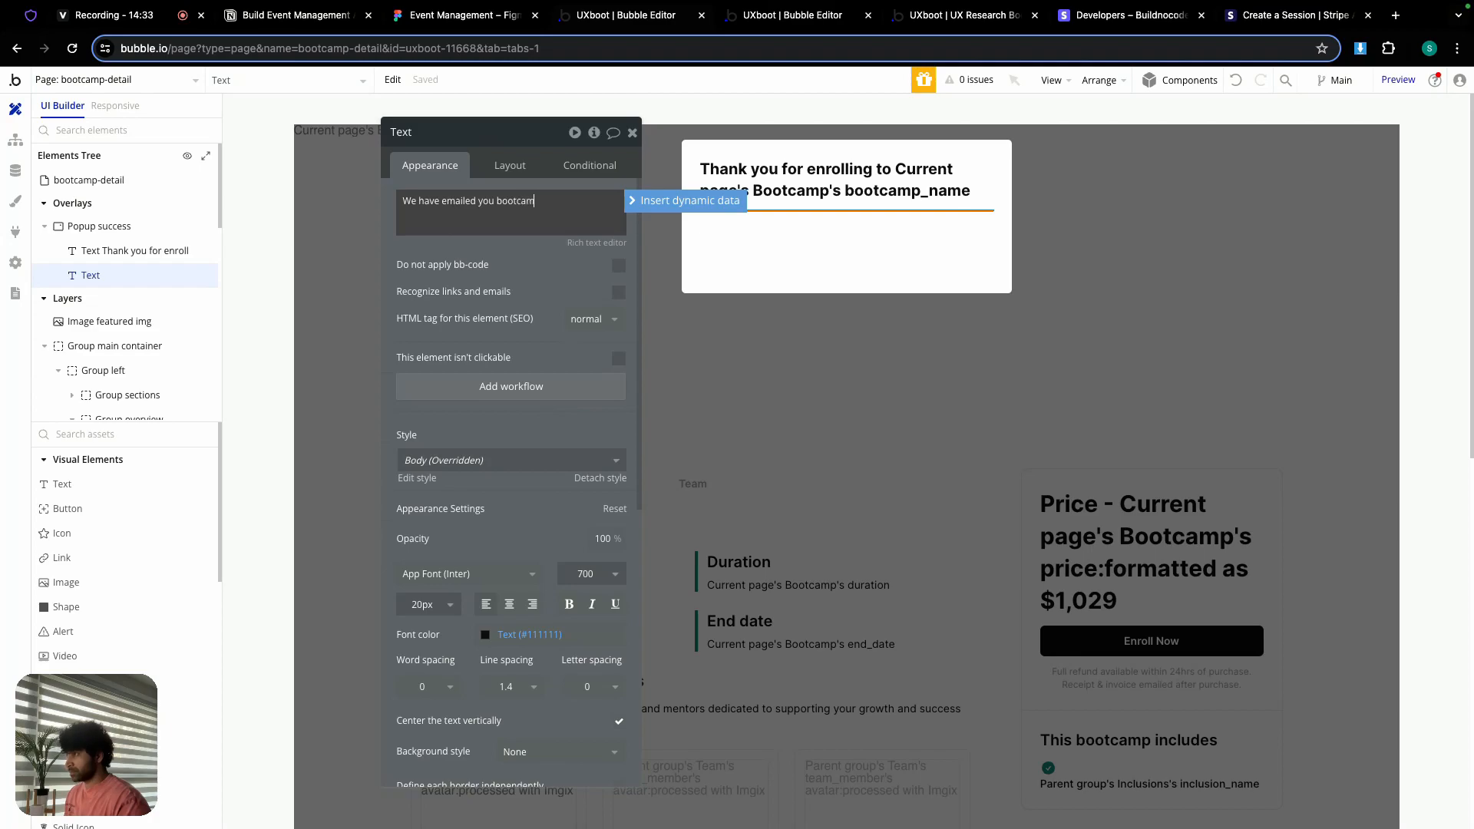
pyautogui.write('p details')
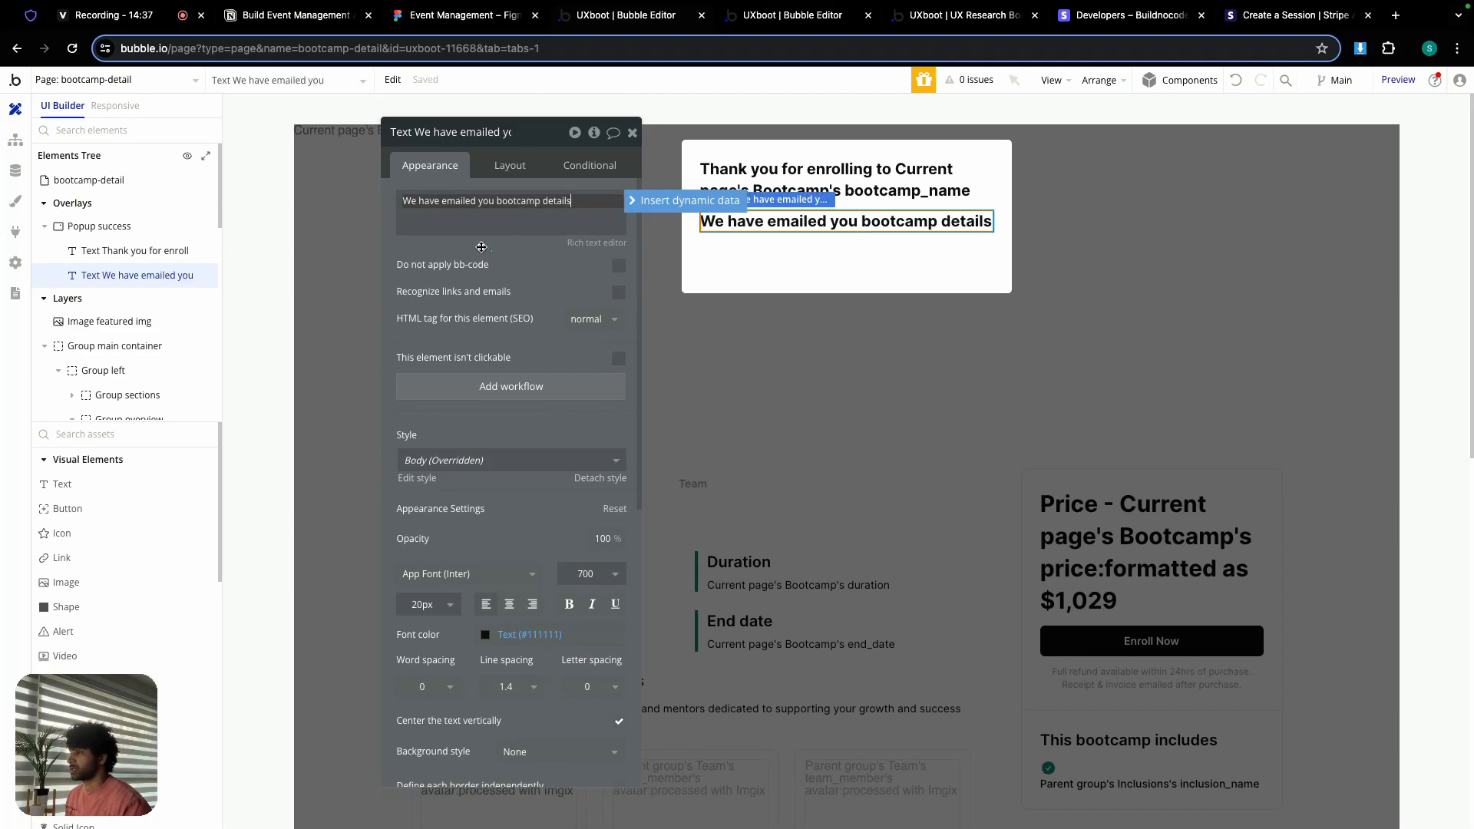
# Step: Style the message at 14 px, weight 400, in the grey secondary colour
pyautogui.doubleClick(426, 608)
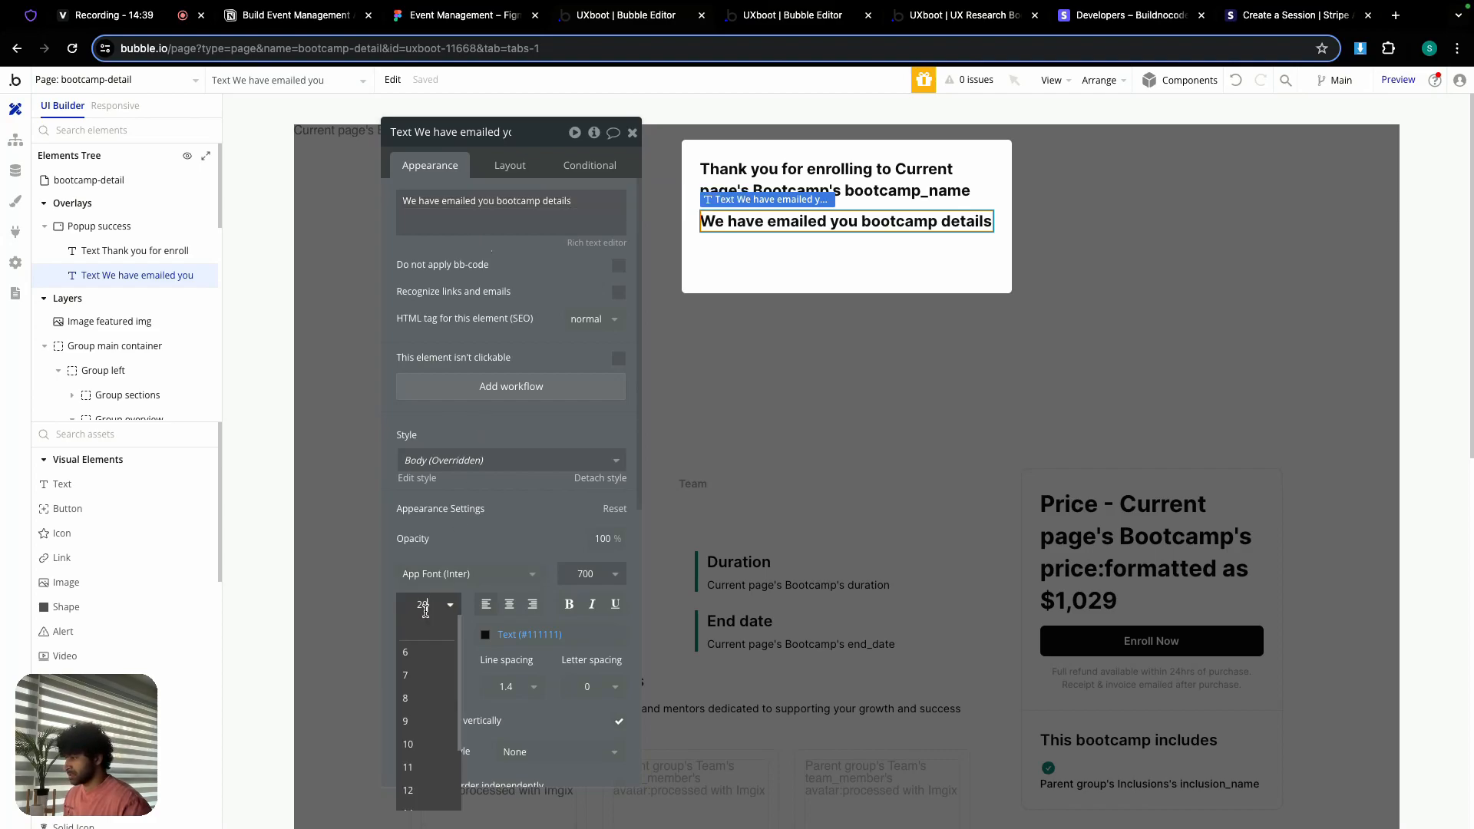
pyautogui.write('14')
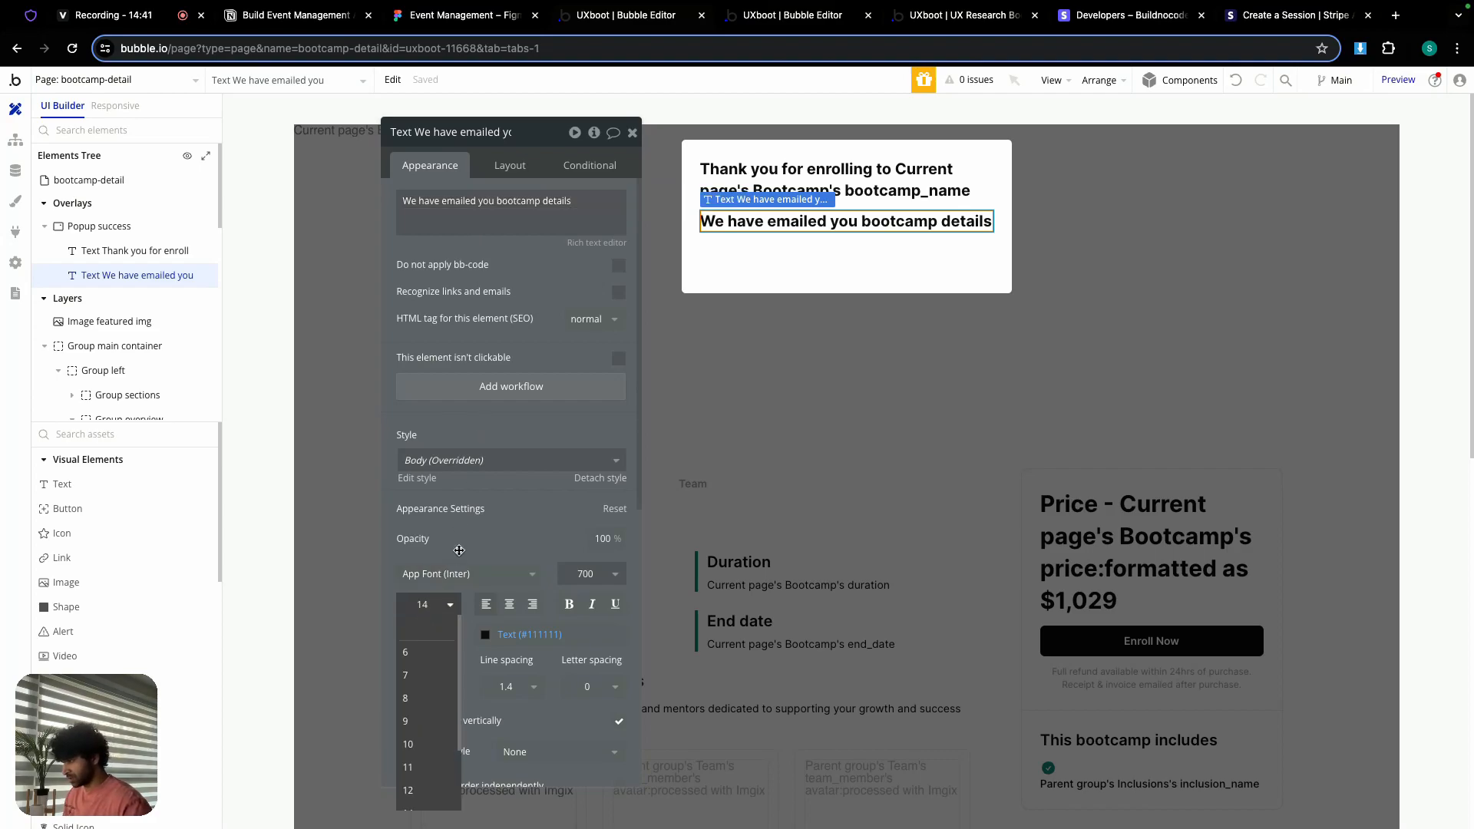
pyautogui.press('Return')
pyautogui.click(585, 573)
pyautogui.click(587, 695)
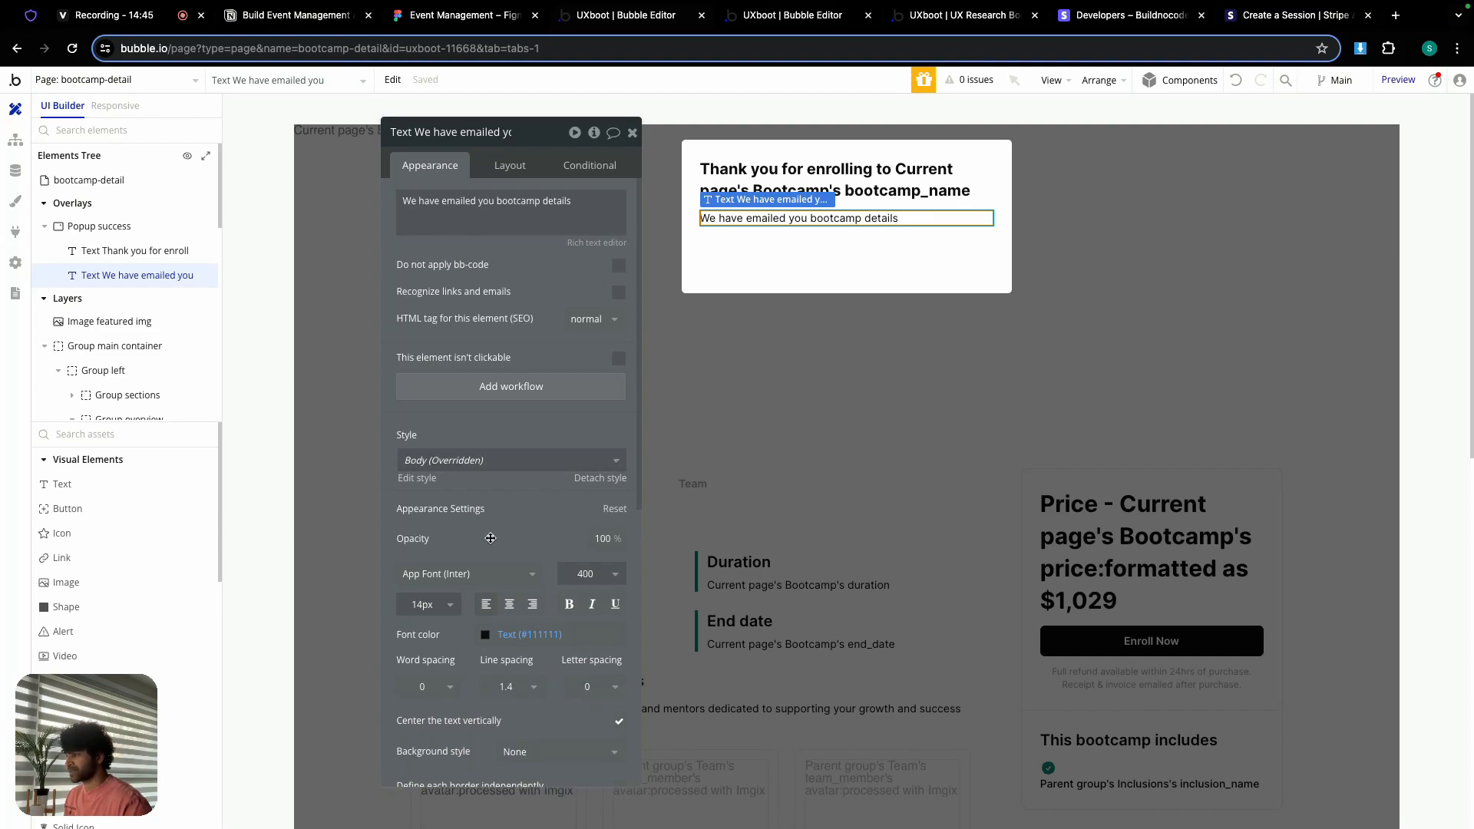
pyautogui.click(485, 634)
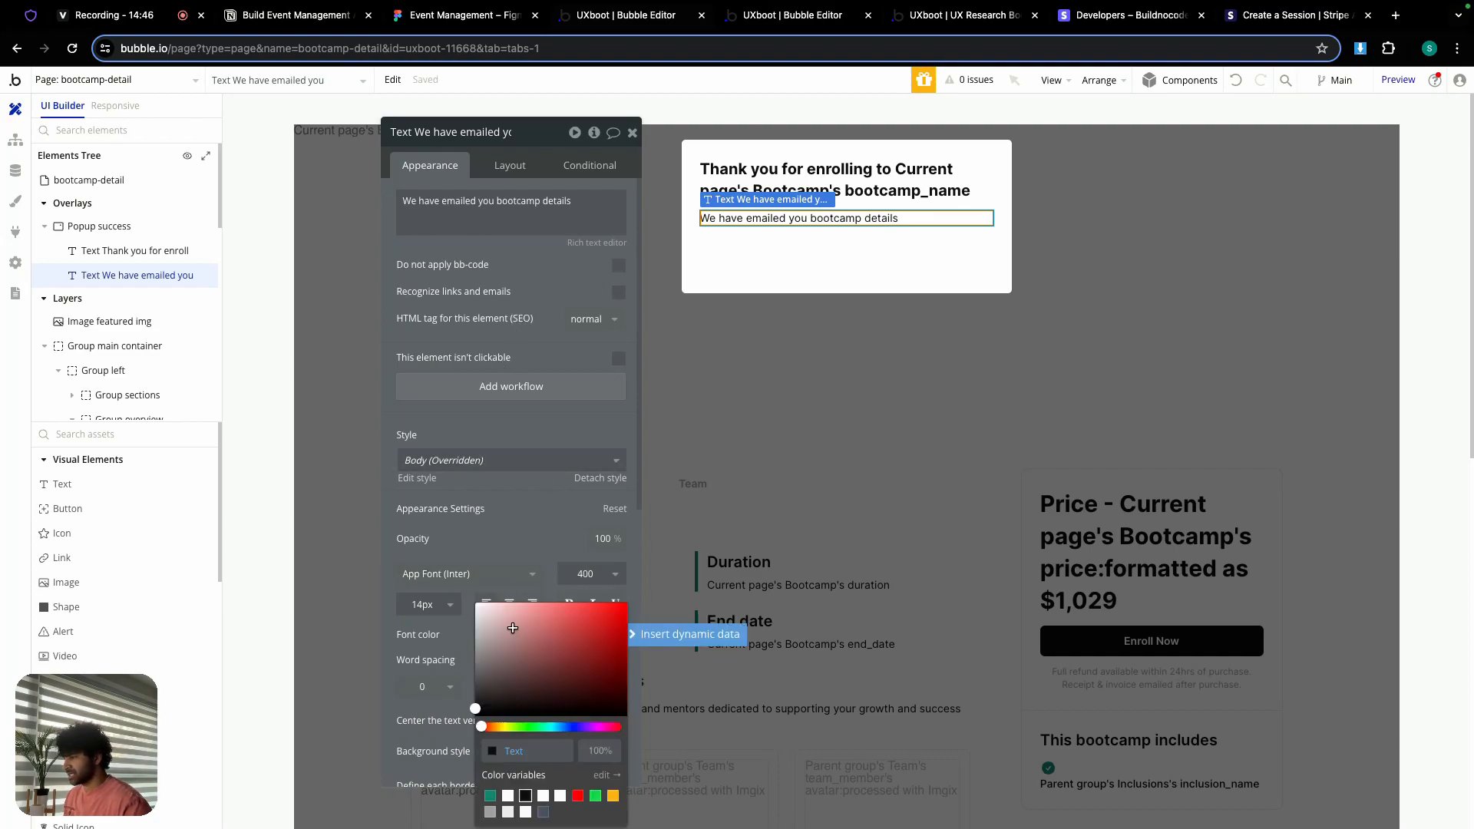
pyautogui.click(491, 814)
pyautogui.click(484, 438)
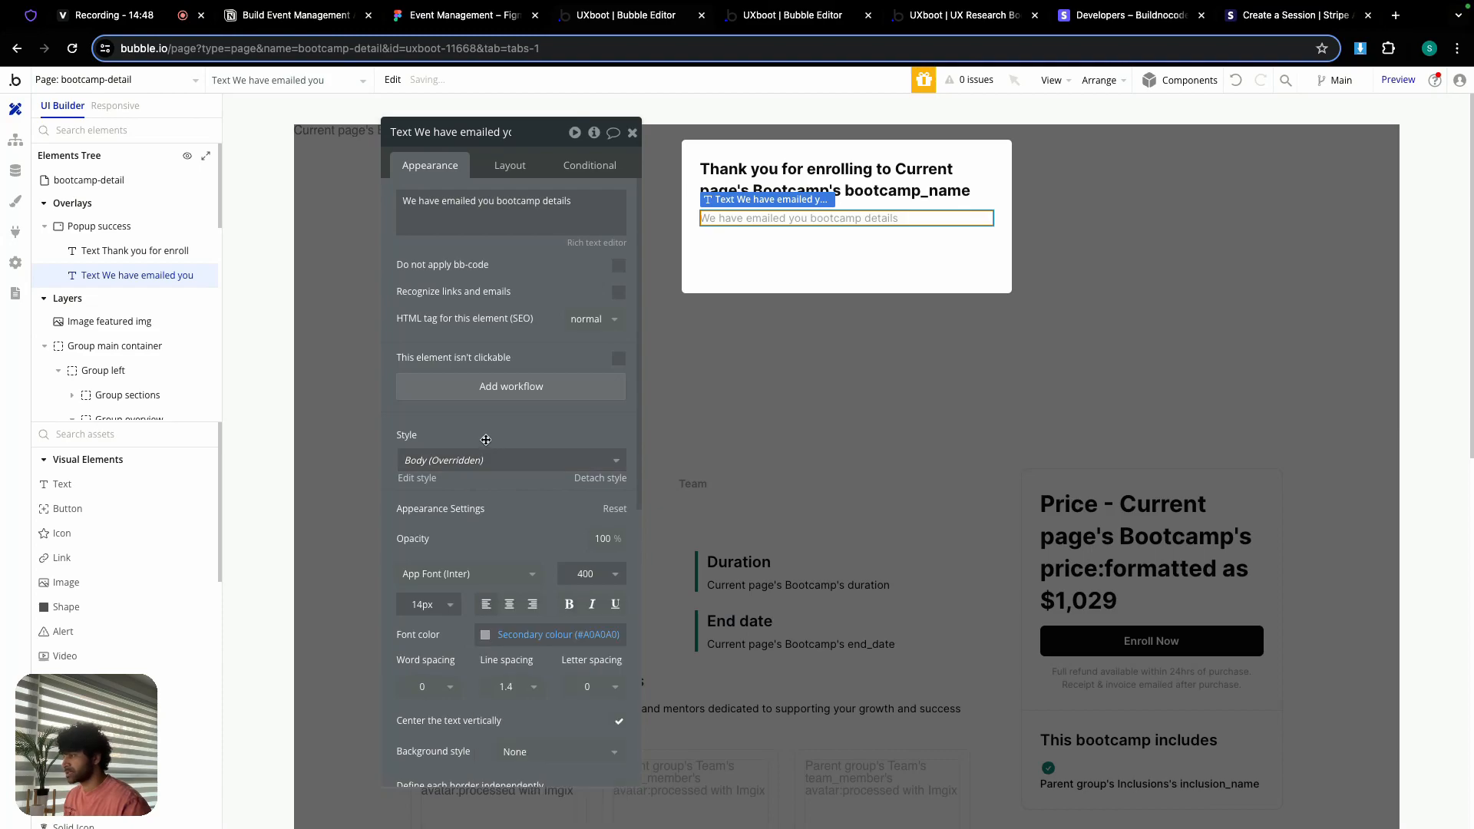
# Step: Change Popup success's minimum height from 200 to 0, then show the page's workflows
pyautogui.click(805, 255)
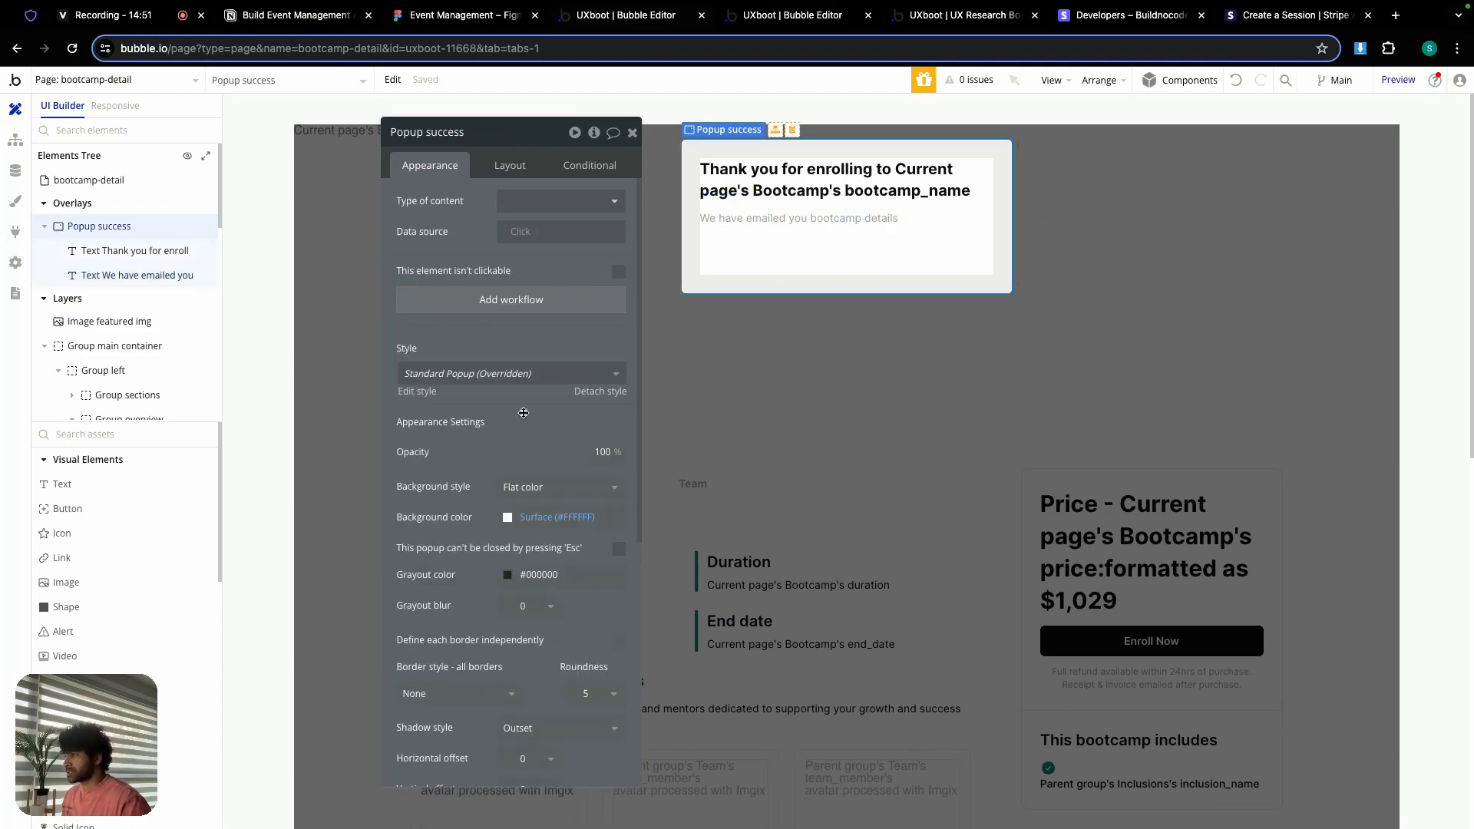
pyautogui.click(499, 167)
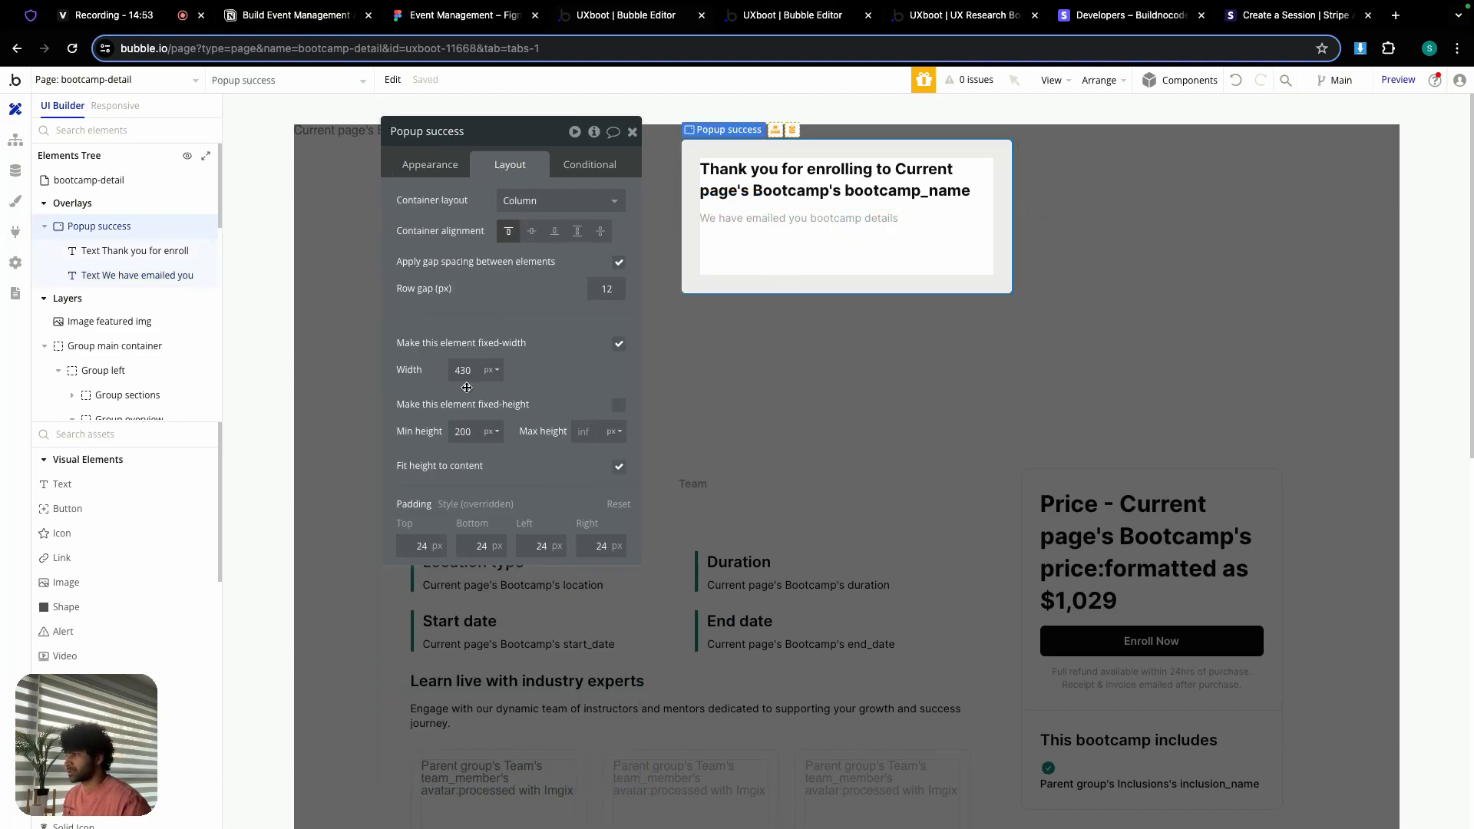
pyautogui.doubleClick(471, 433)
pyautogui.write('0')
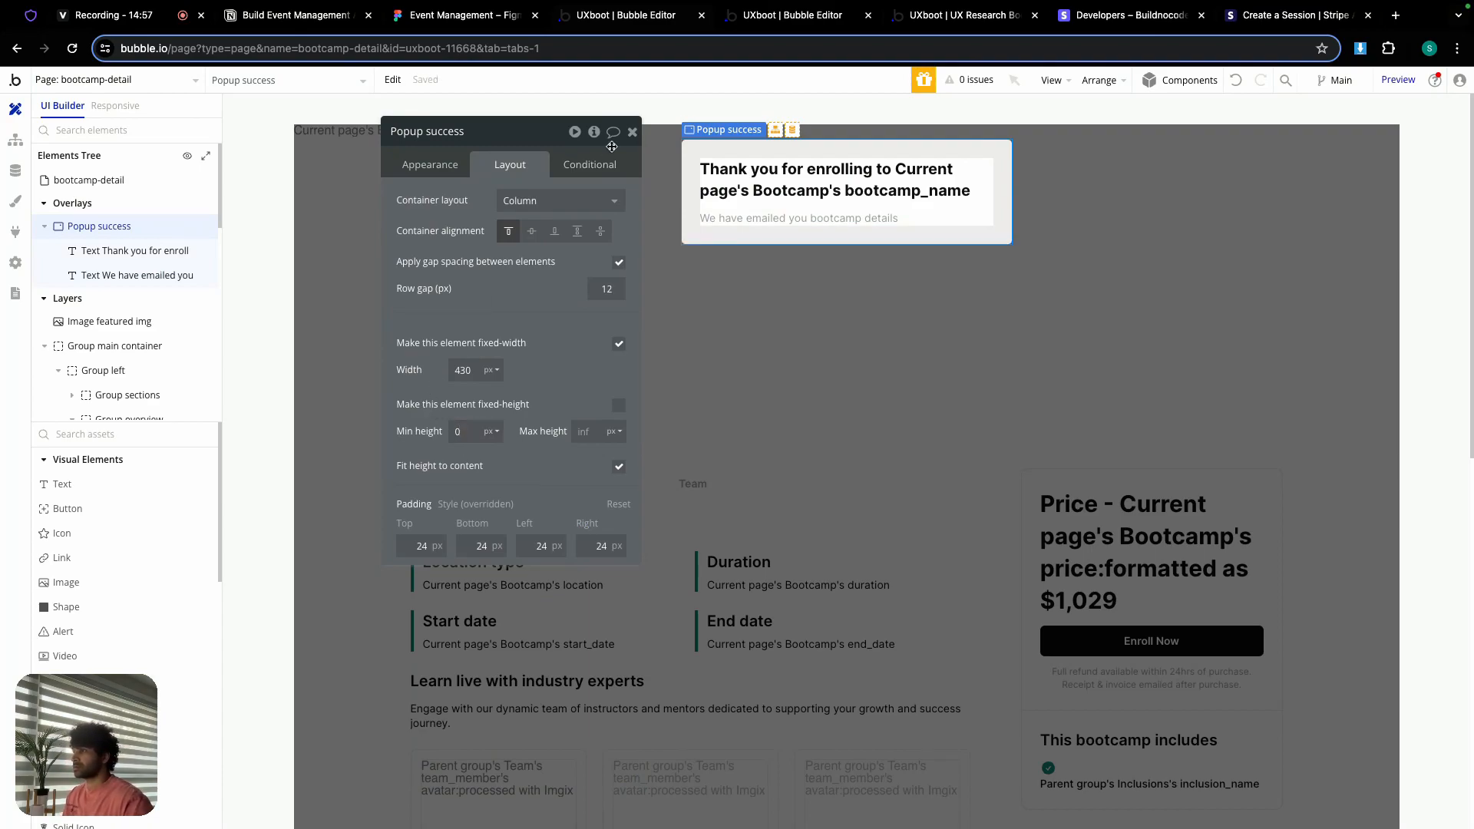
pyautogui.click(633, 133)
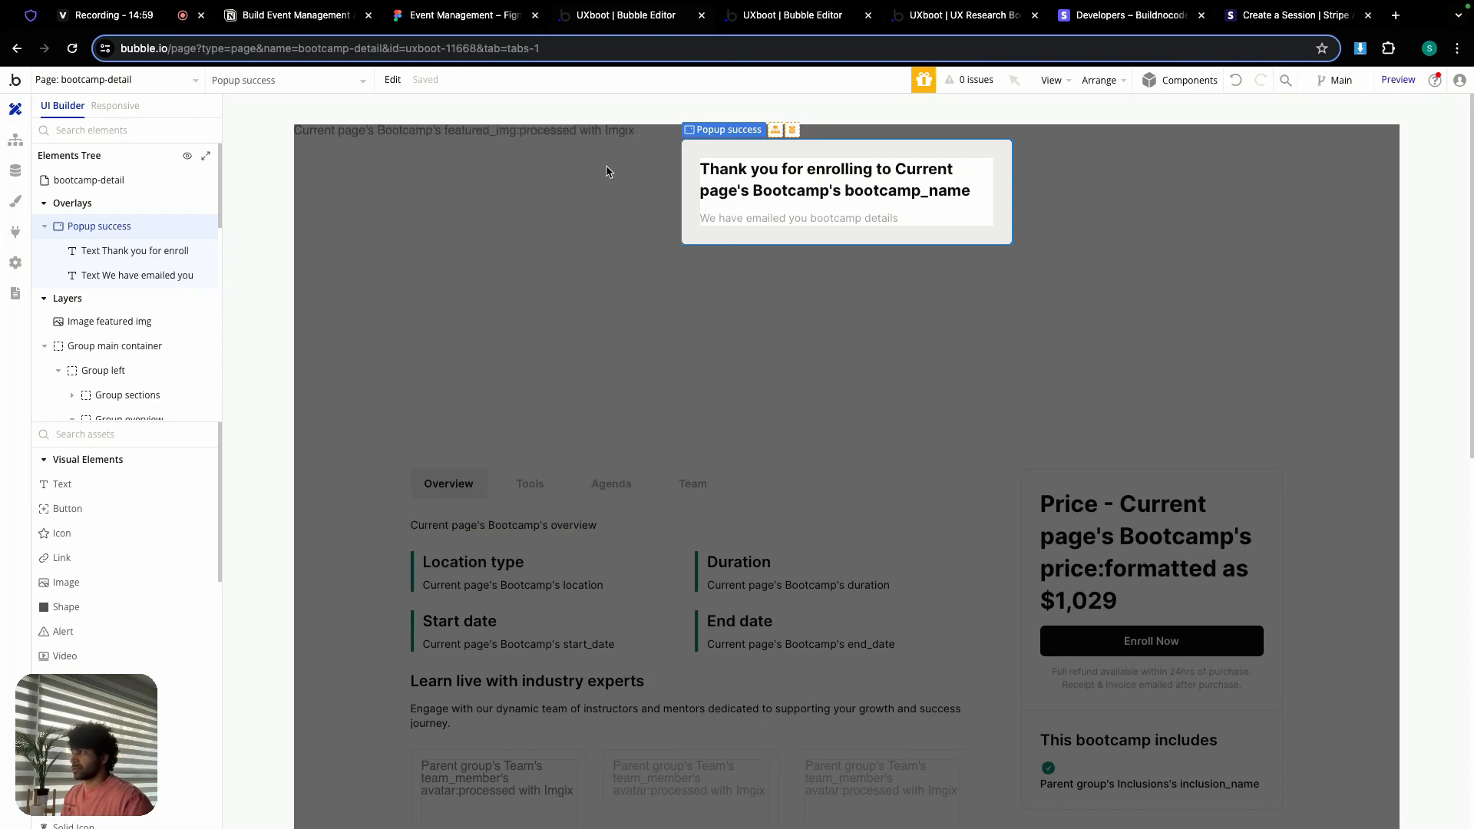
pyautogui.click(16, 145)
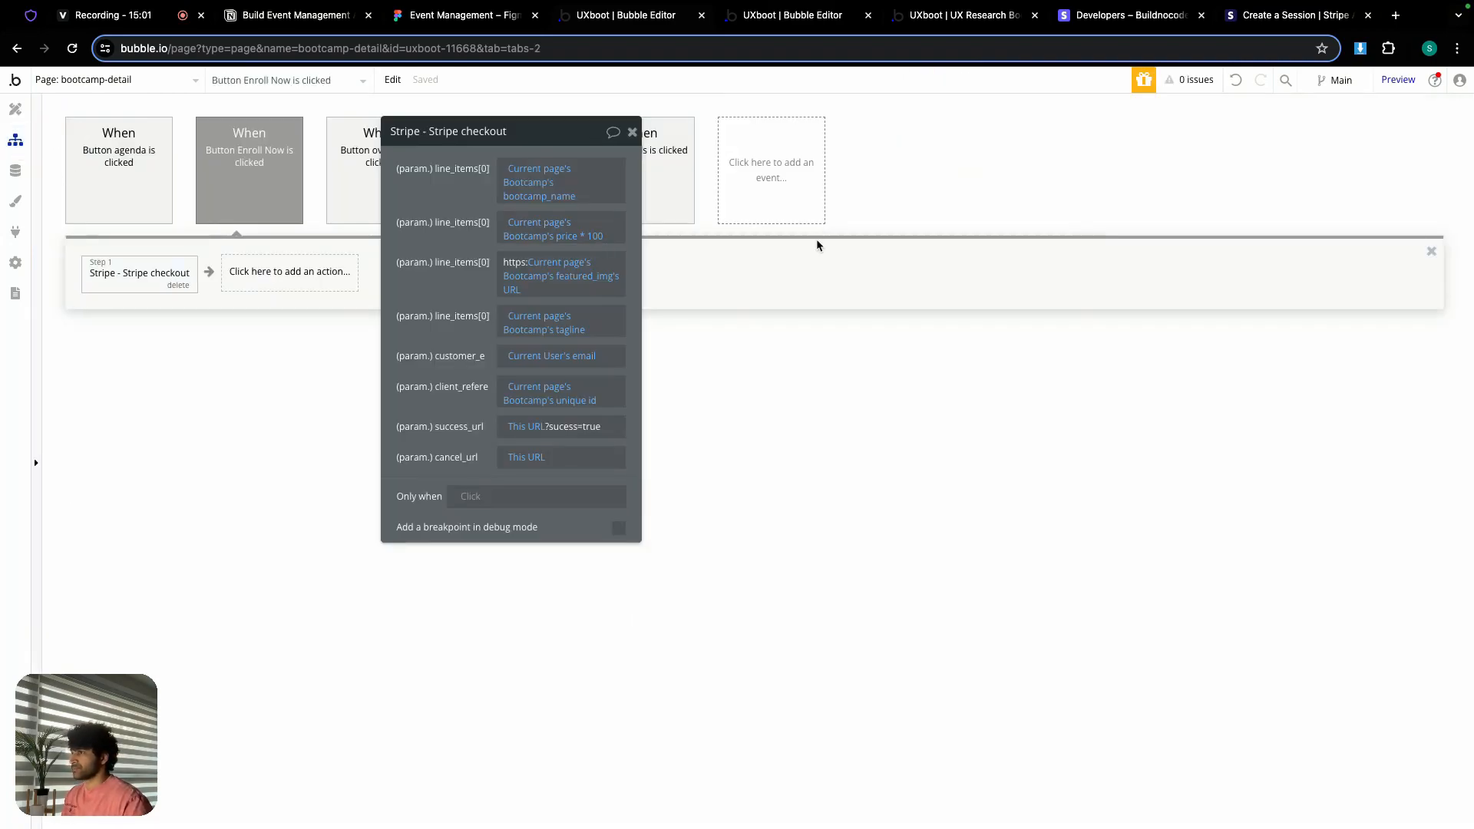
# Step: Add a 'Page is loaded' event that runs only when the URL parameter success is true
pyautogui.click(777, 165)
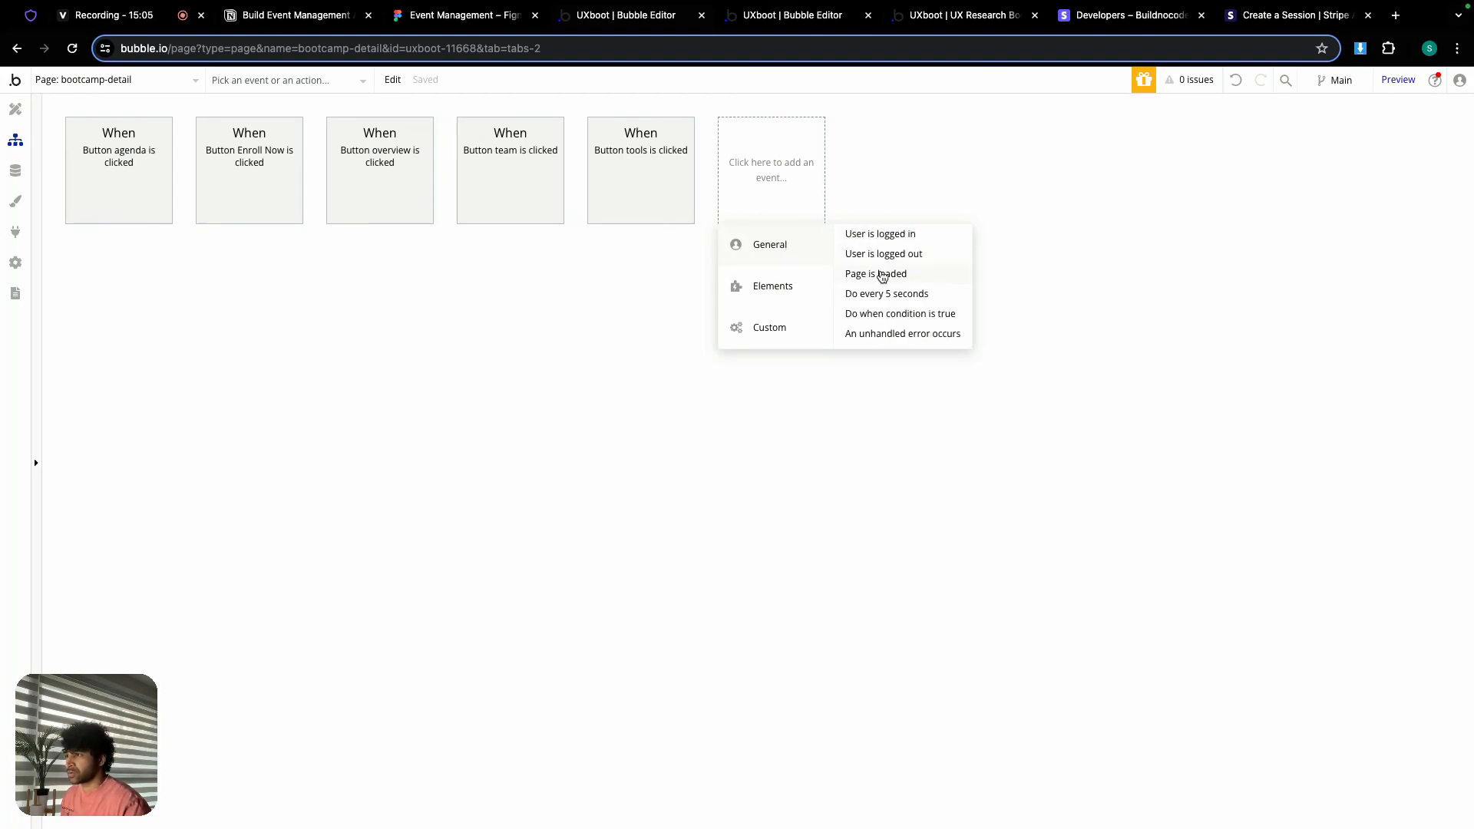
pyautogui.click(882, 275)
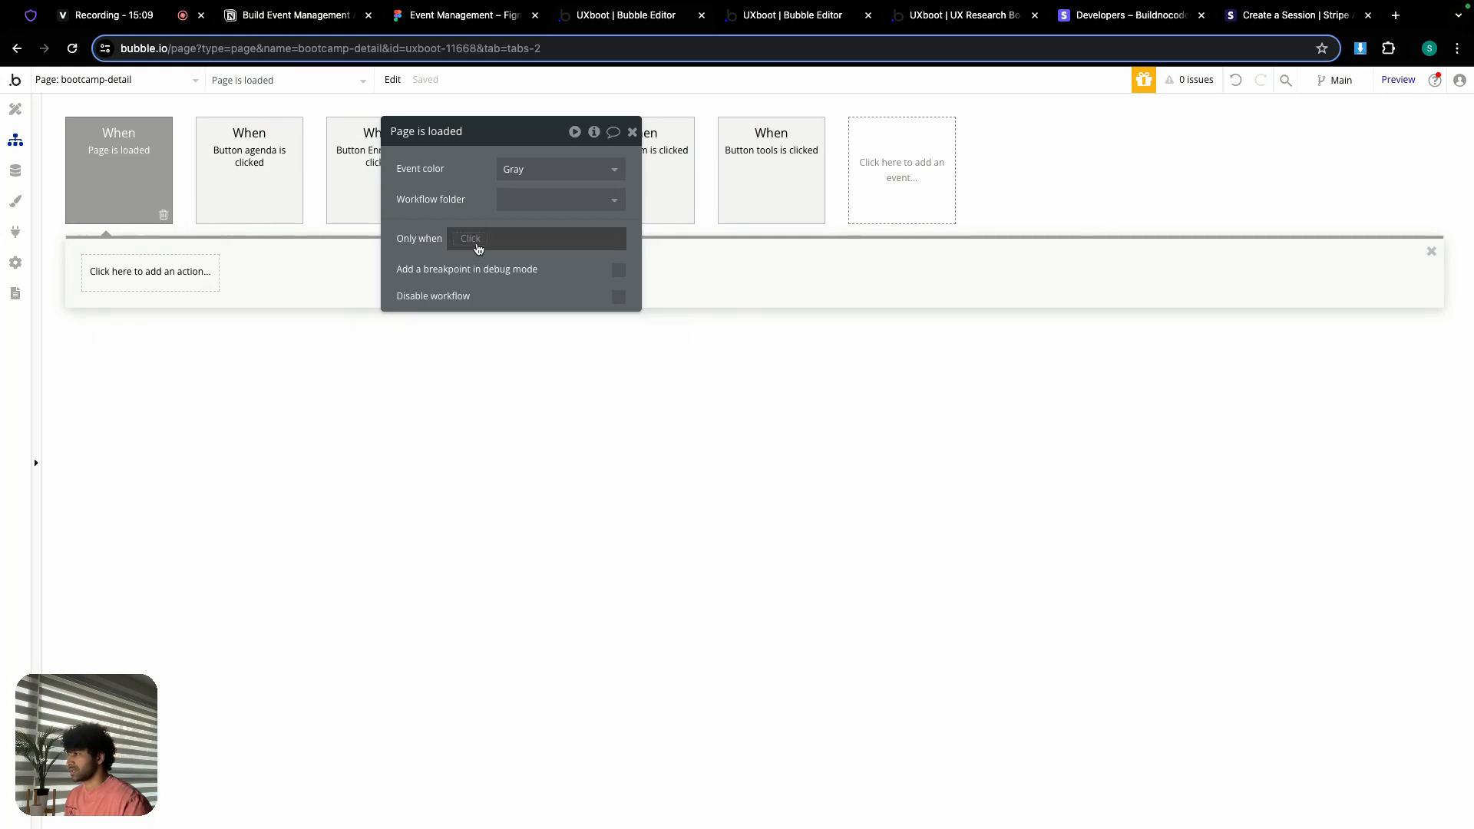
pyautogui.click(474, 239)
pyautogui.write('get')
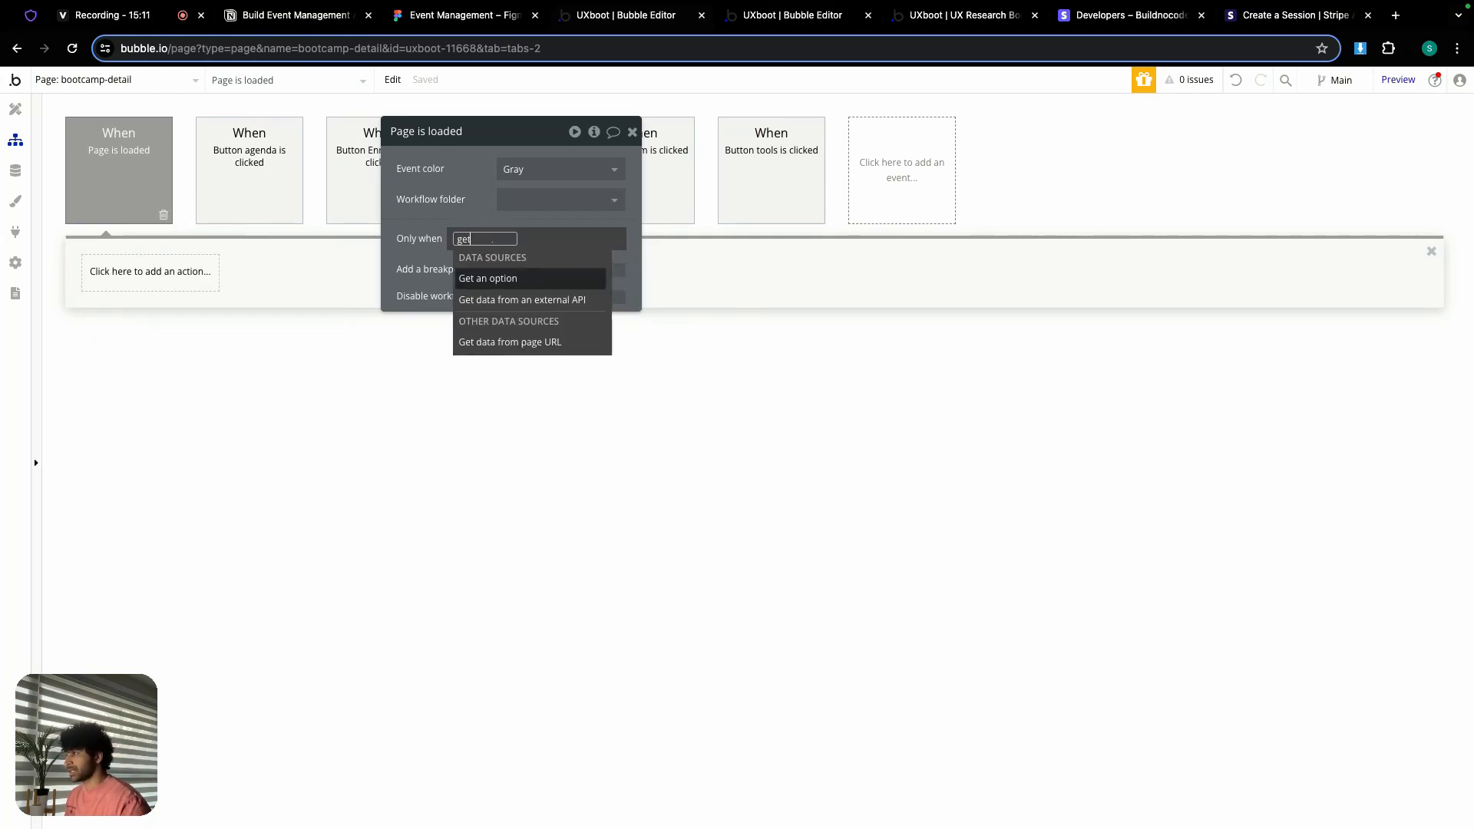
pyautogui.click(542, 341)
pyautogui.click(777, 201)
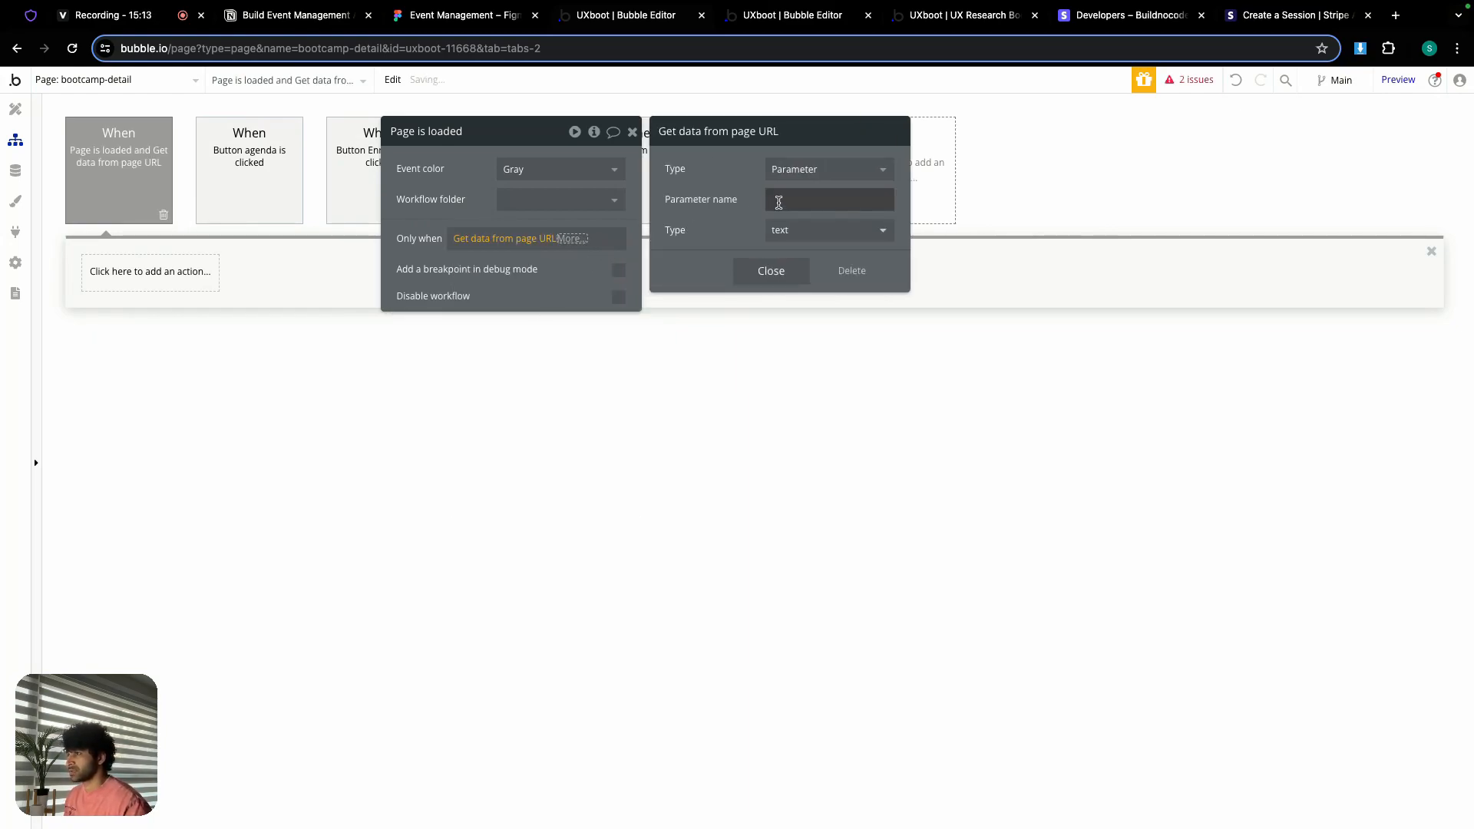
pyautogui.write('success')
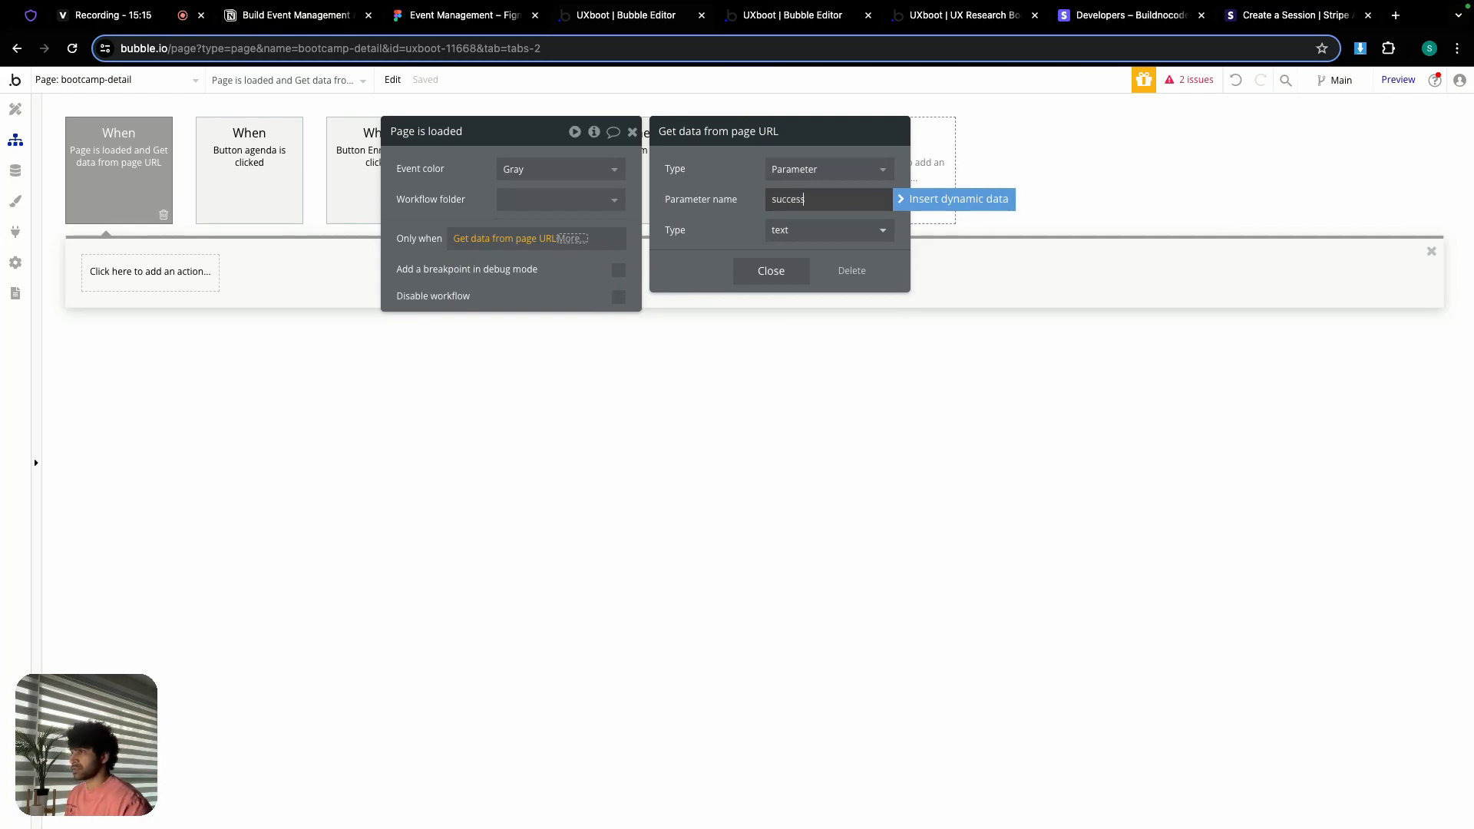
pyautogui.click(770, 270)
pyautogui.click(585, 239)
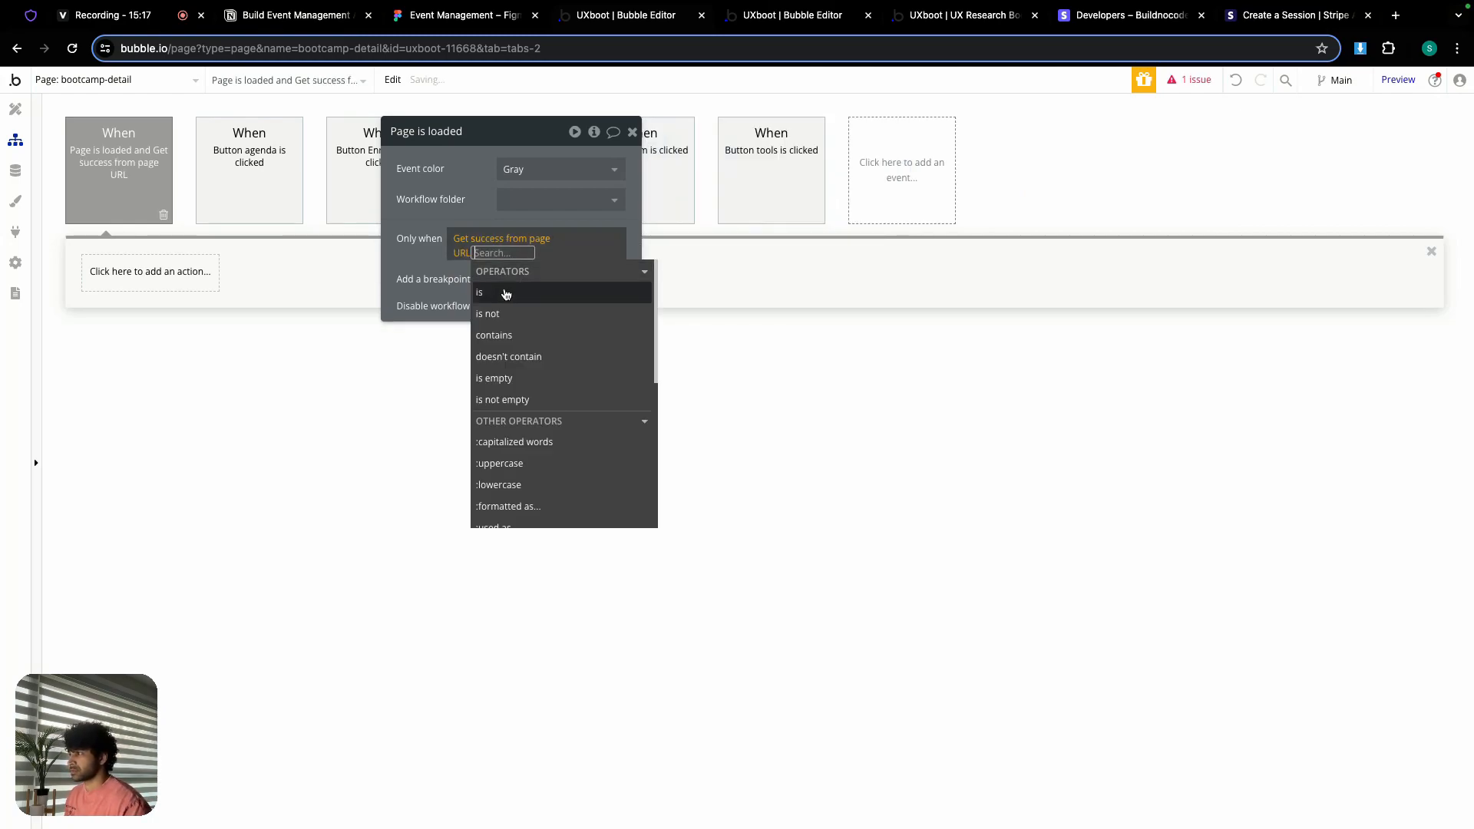
pyautogui.click(506, 295)
pyautogui.write('true')
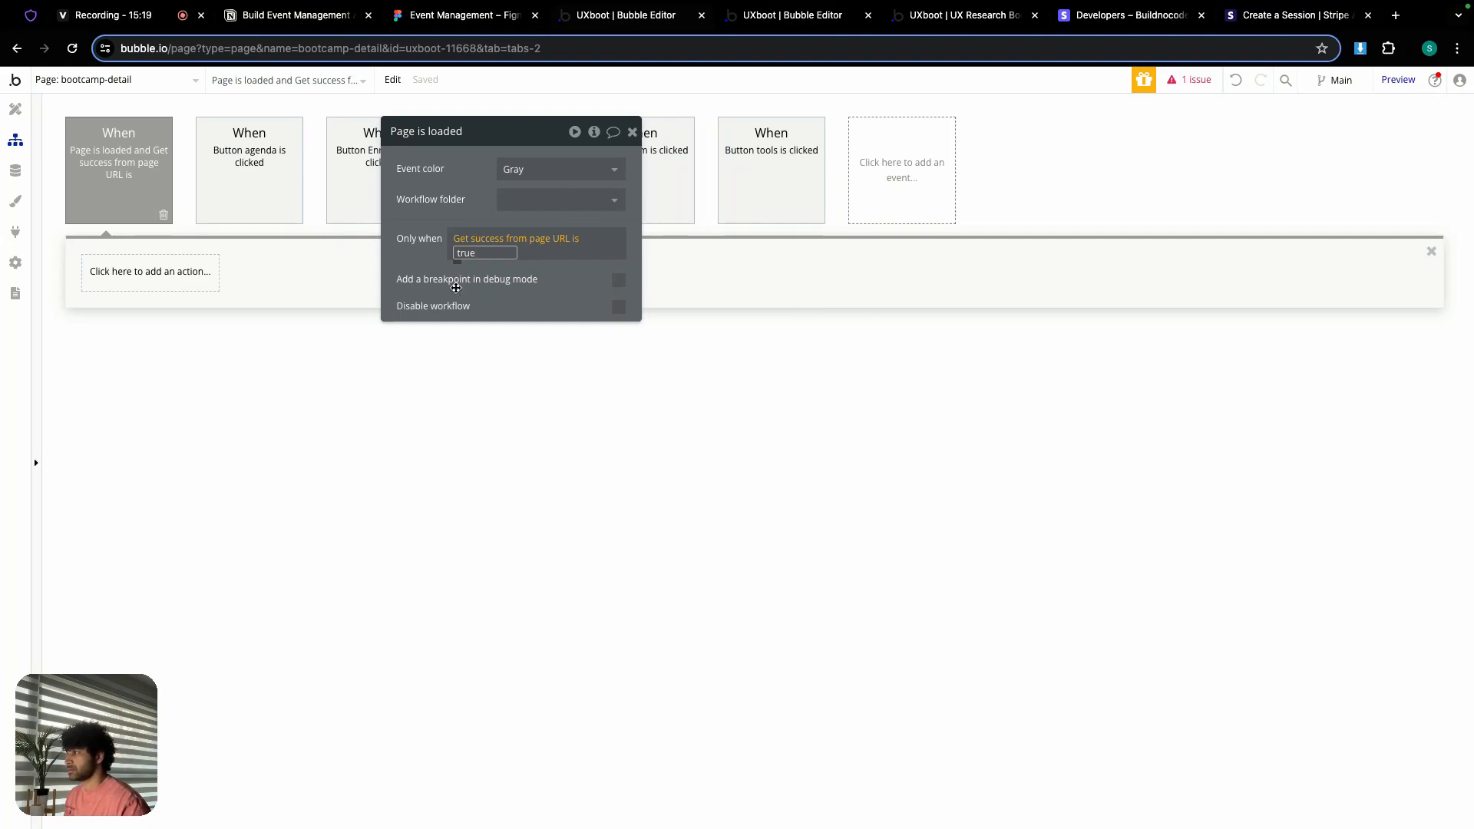
pyautogui.press('Return')
pyautogui.click(419, 258)
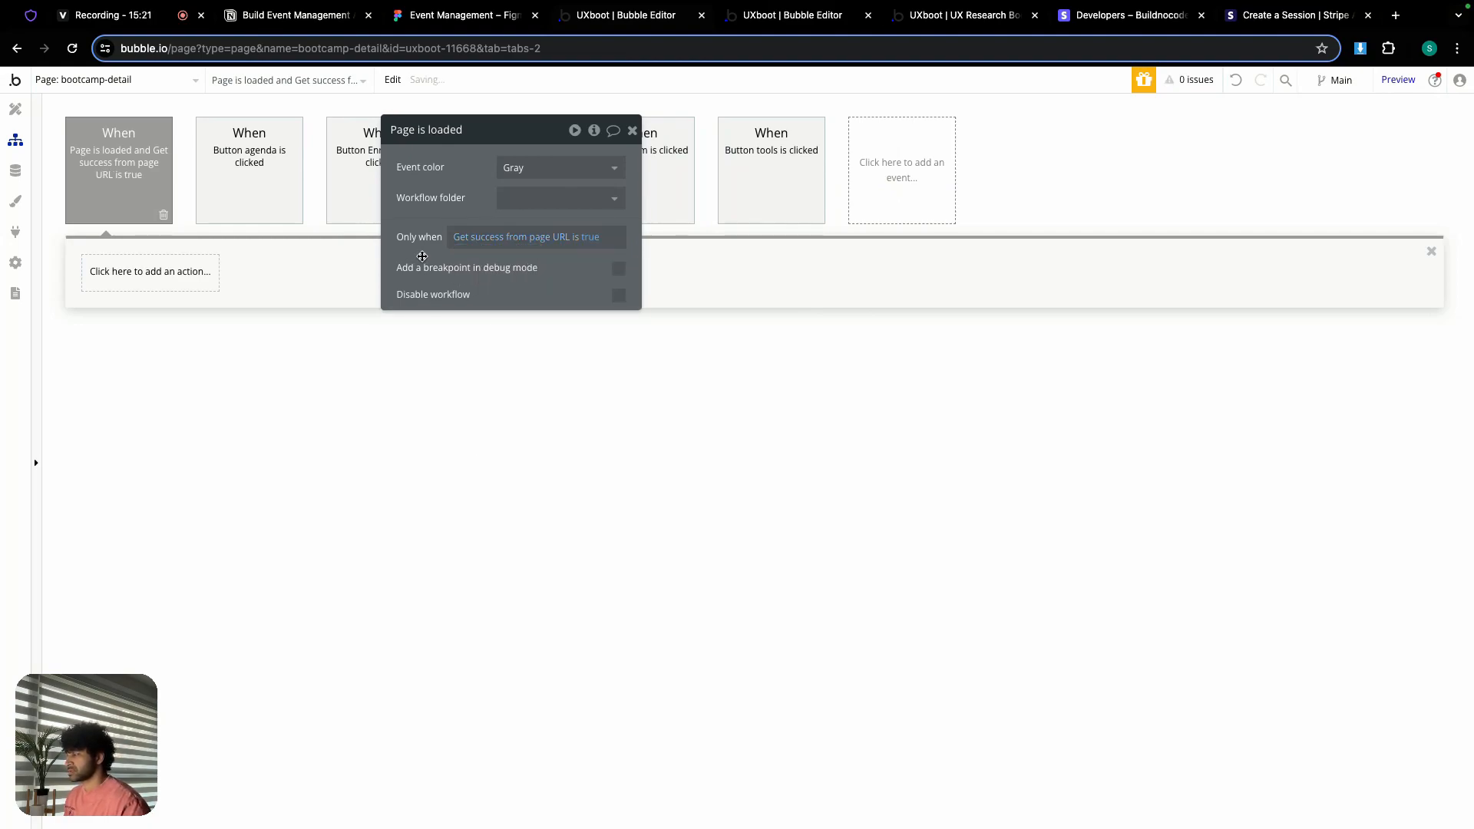
# Step: Add a Show action to the event that displays Popup success
pyautogui.click(135, 270)
pyautogui.moveTo(169, 484)
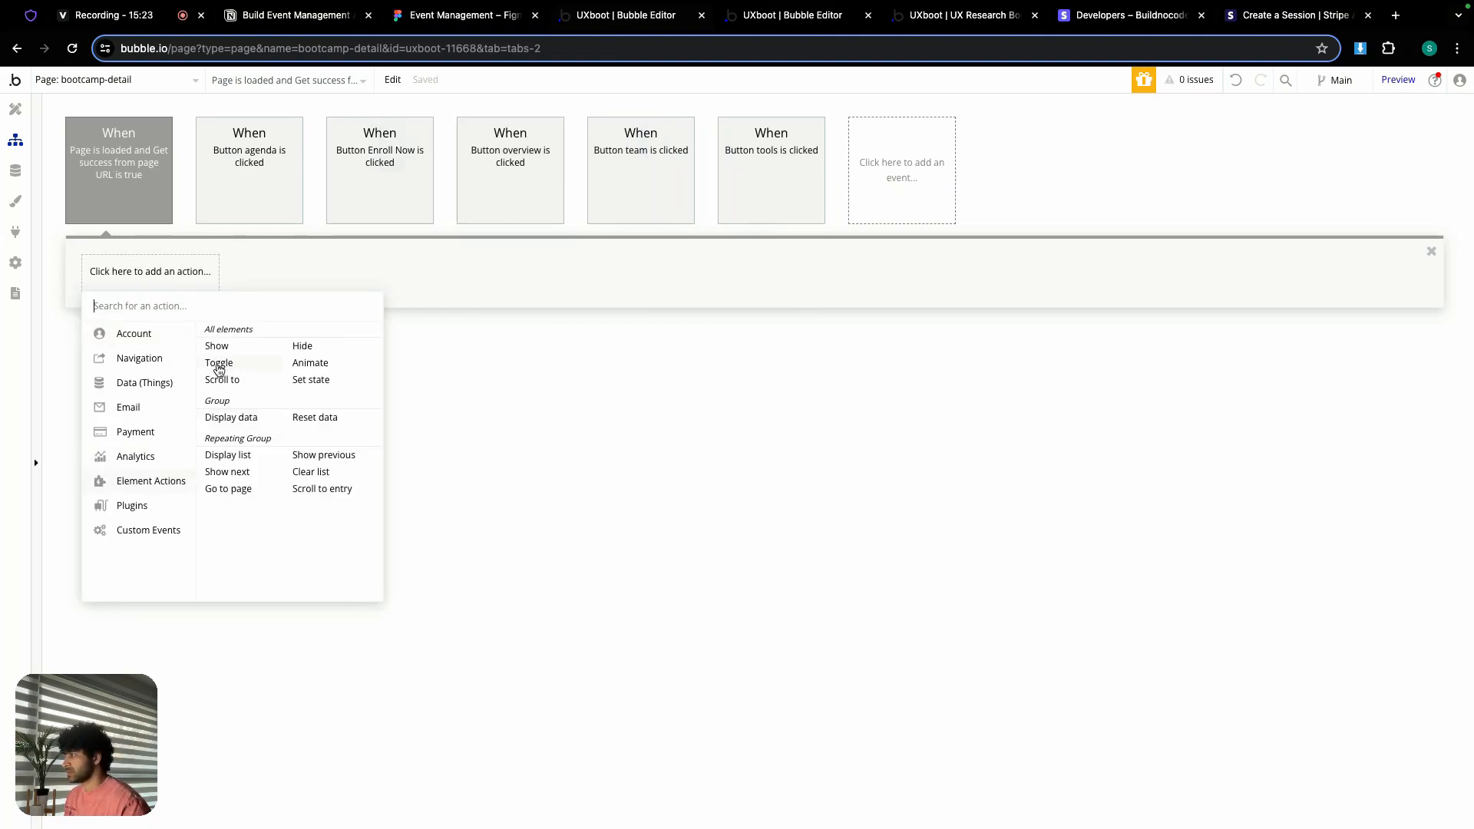
pyautogui.click(219, 347)
pyautogui.click(565, 167)
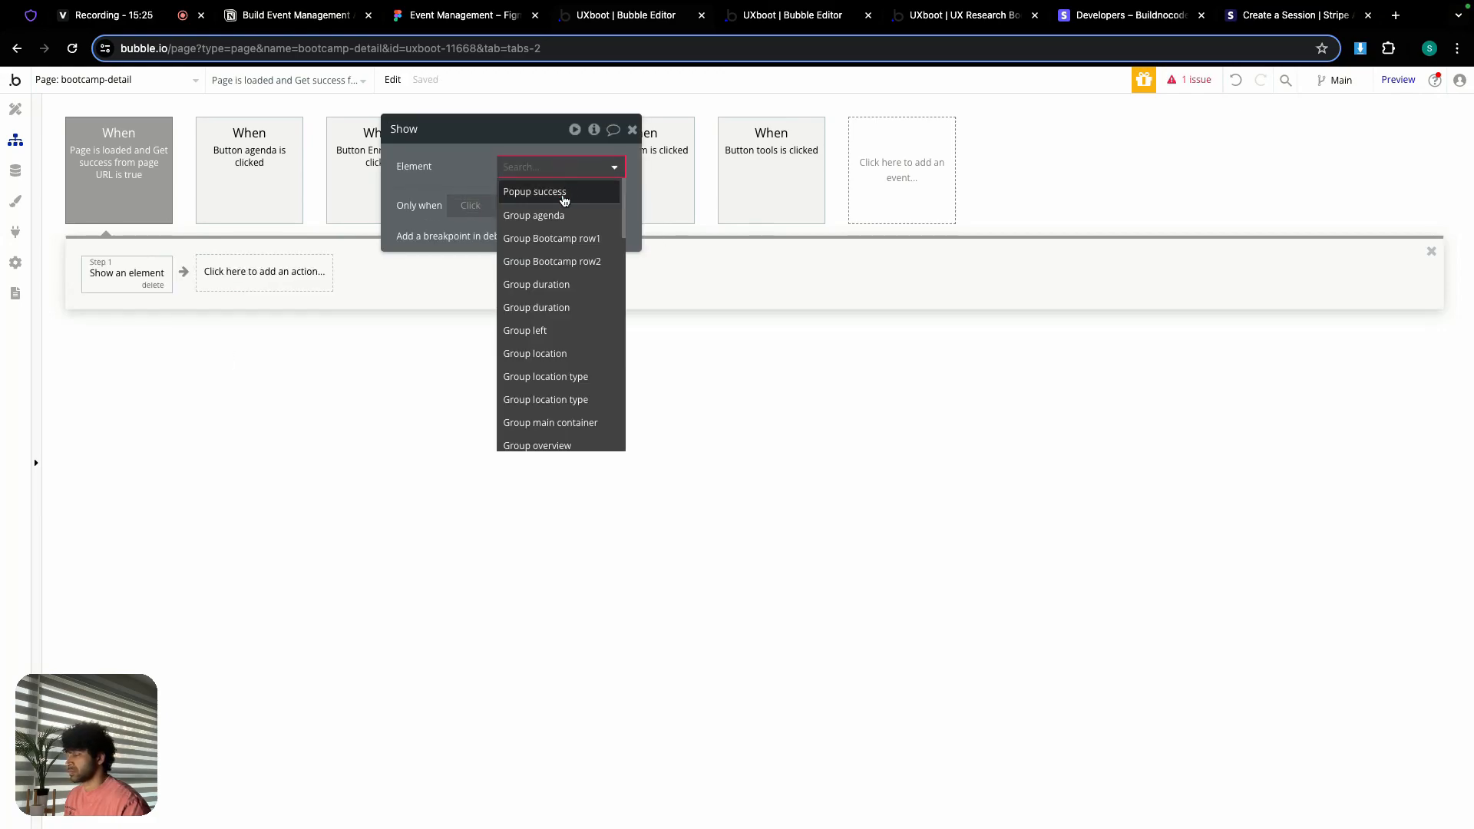
pyautogui.click(558, 192)
pyautogui.click(632, 129)
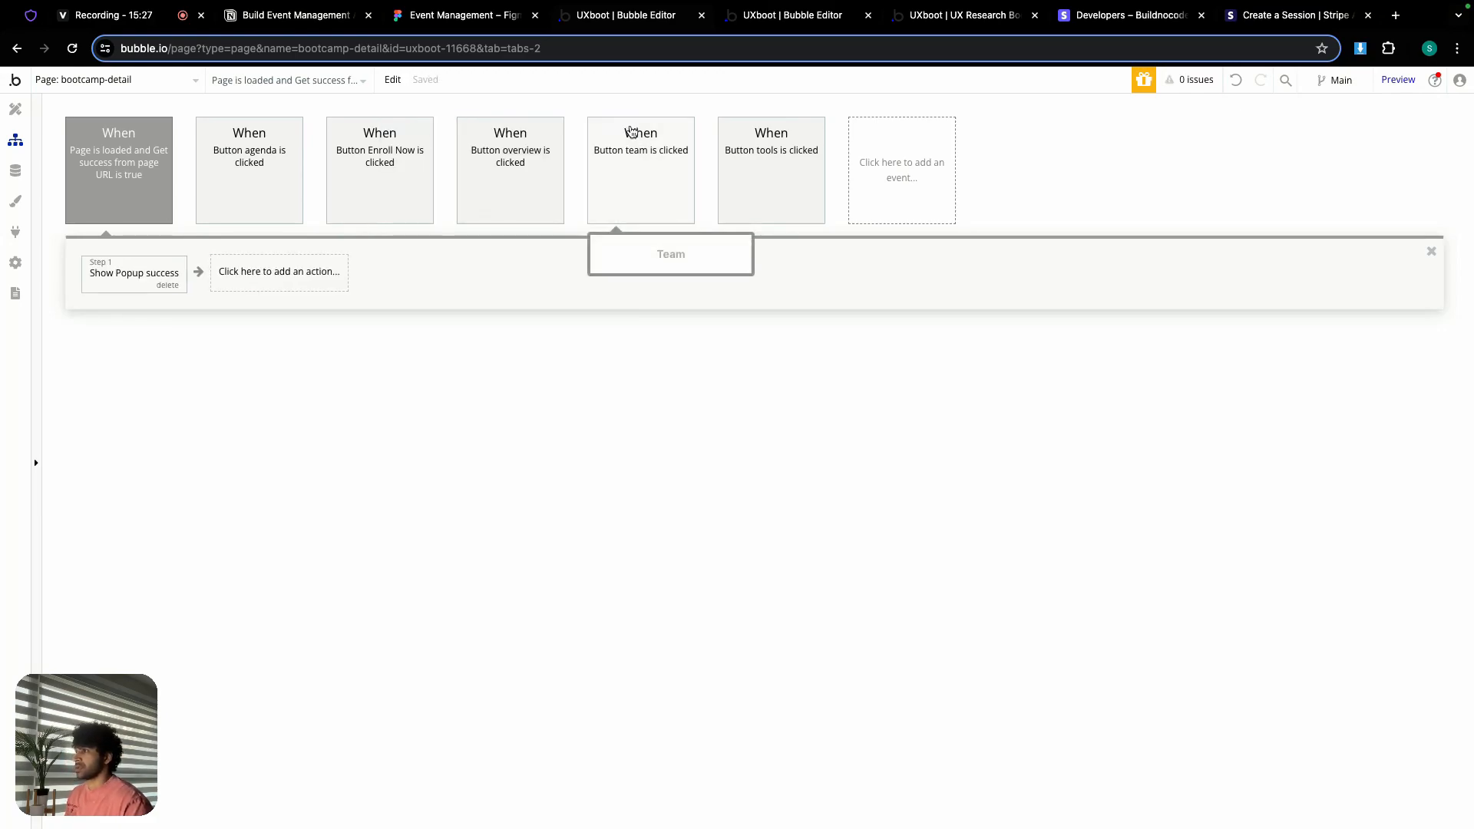
# Step: In the Enroll Now workflow, add an 'Open an external website' action after the Stripe checkout step
pyautogui.click(366, 157)
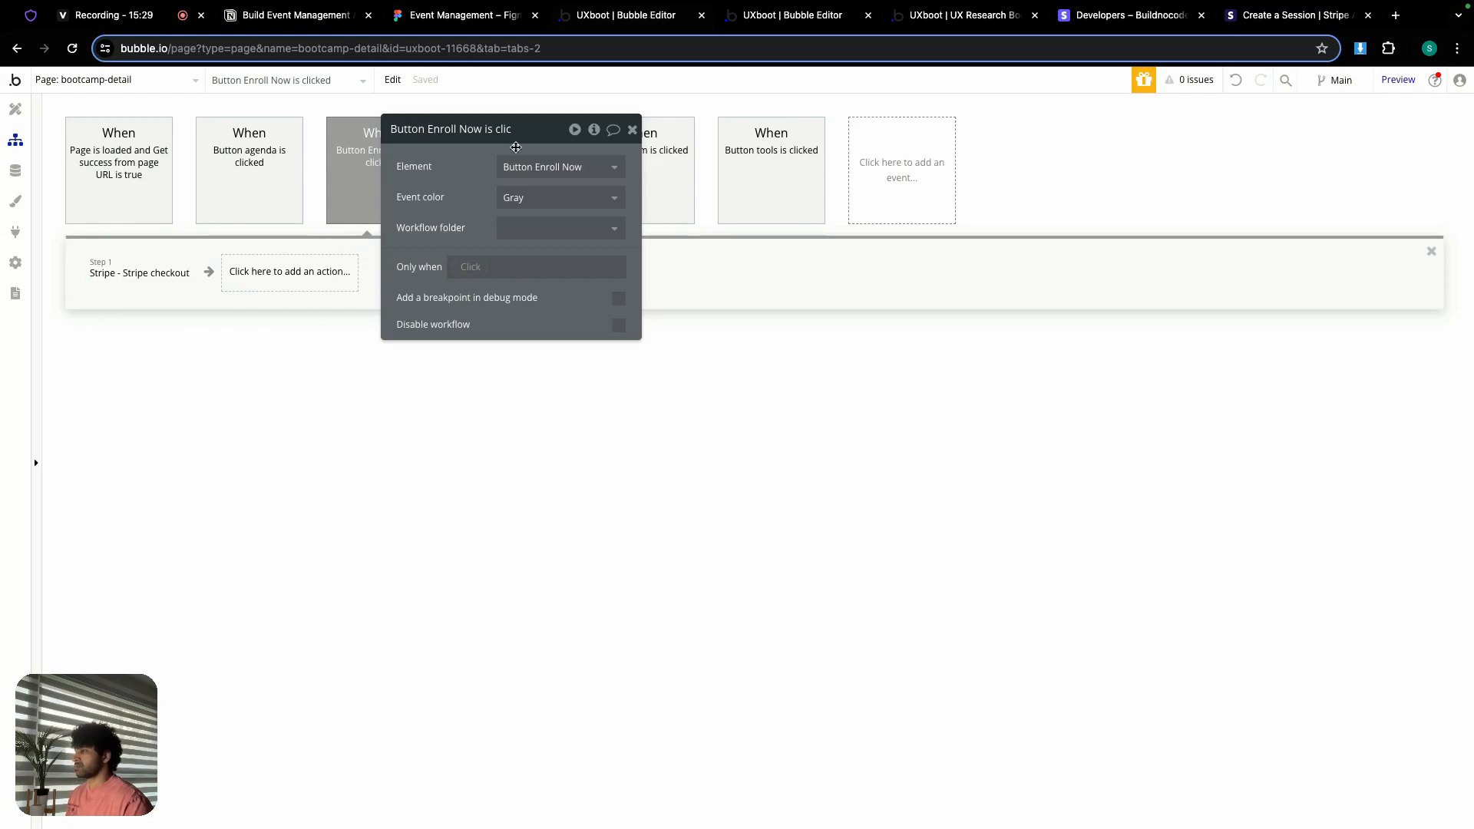
pyautogui.click(166, 270)
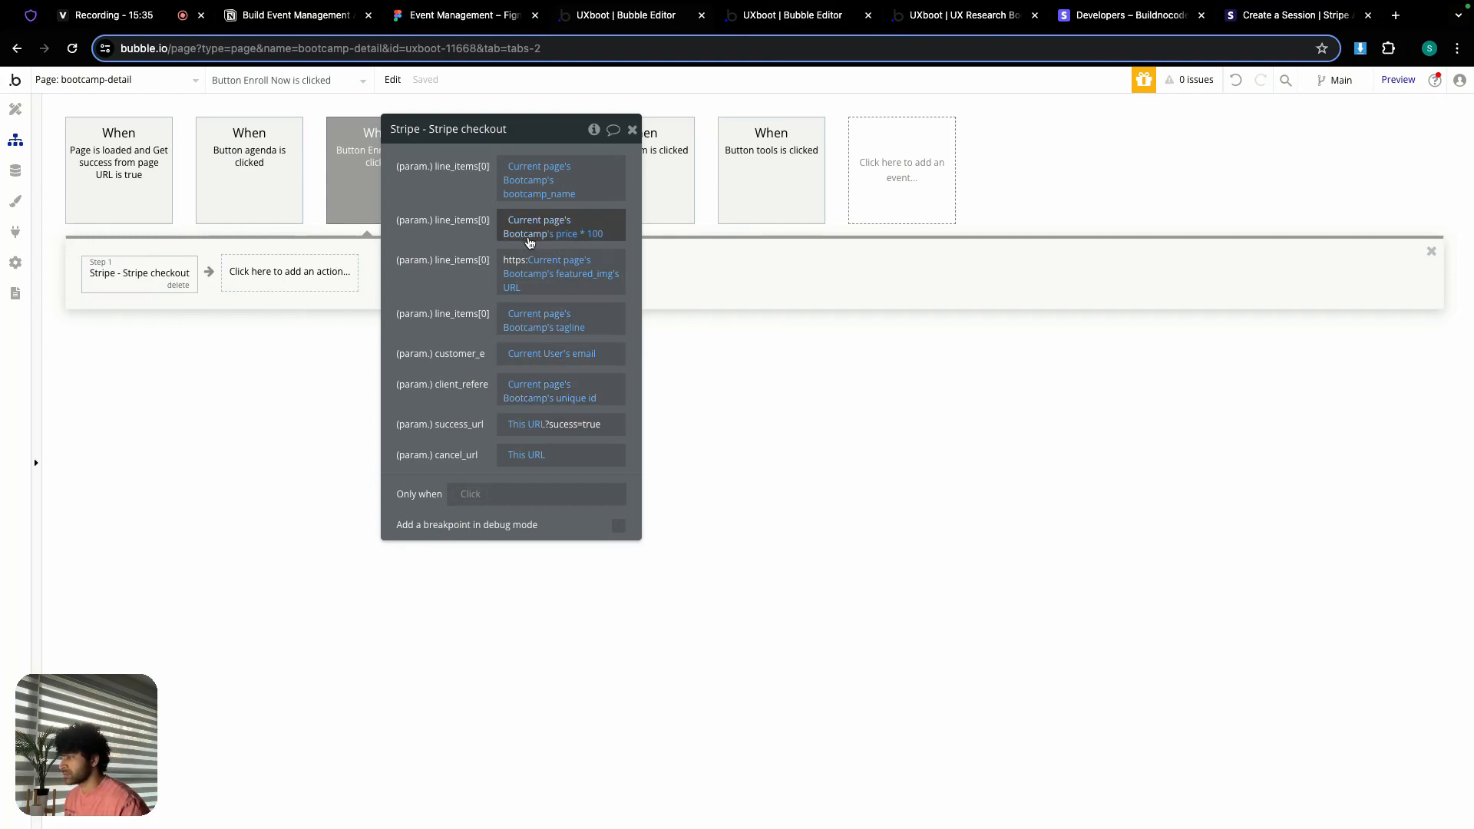
pyautogui.moveTo(531, 132); pyautogui.dragTo(690, 132)
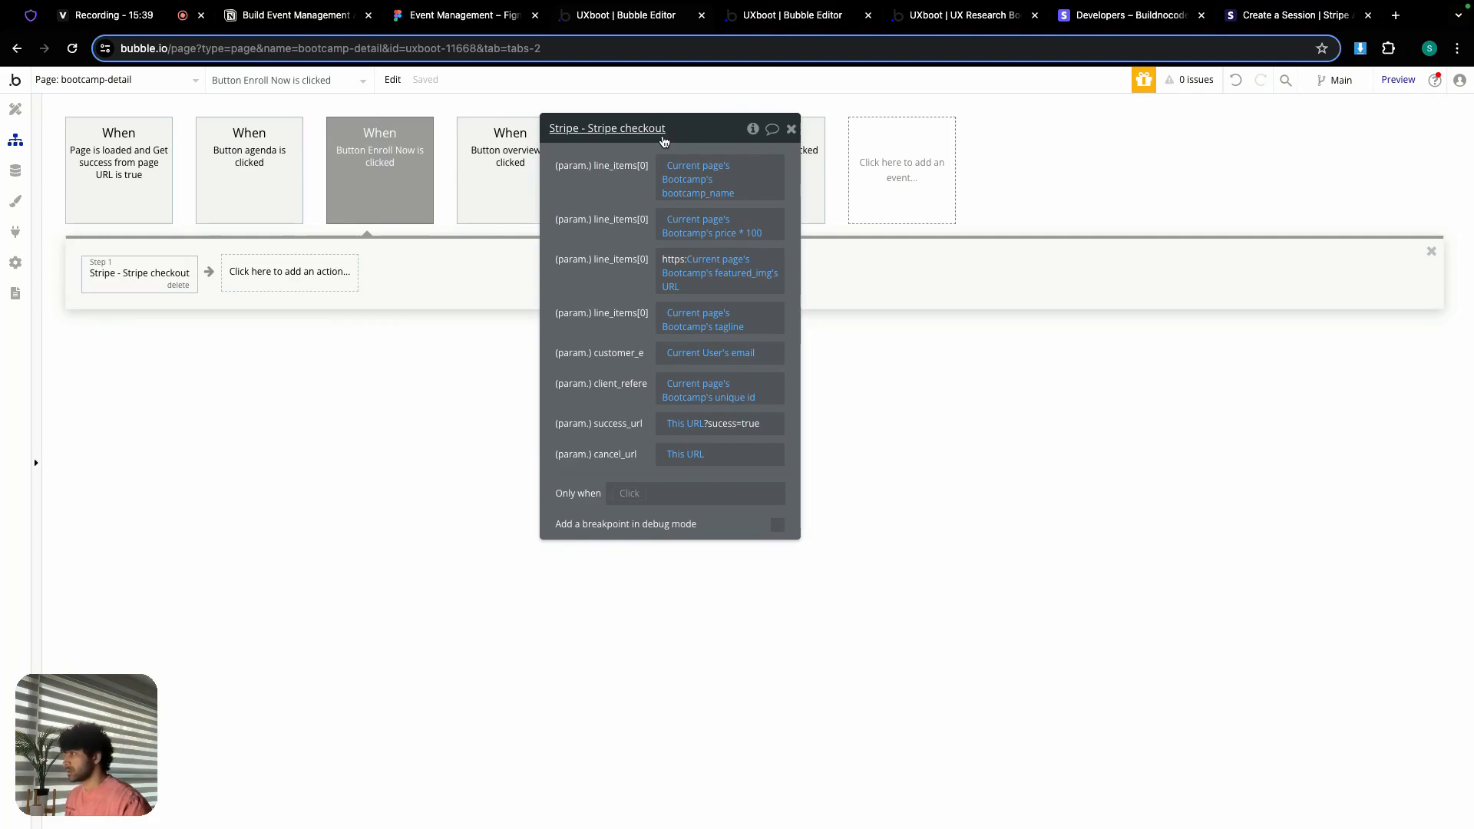
pyautogui.click(243, 276)
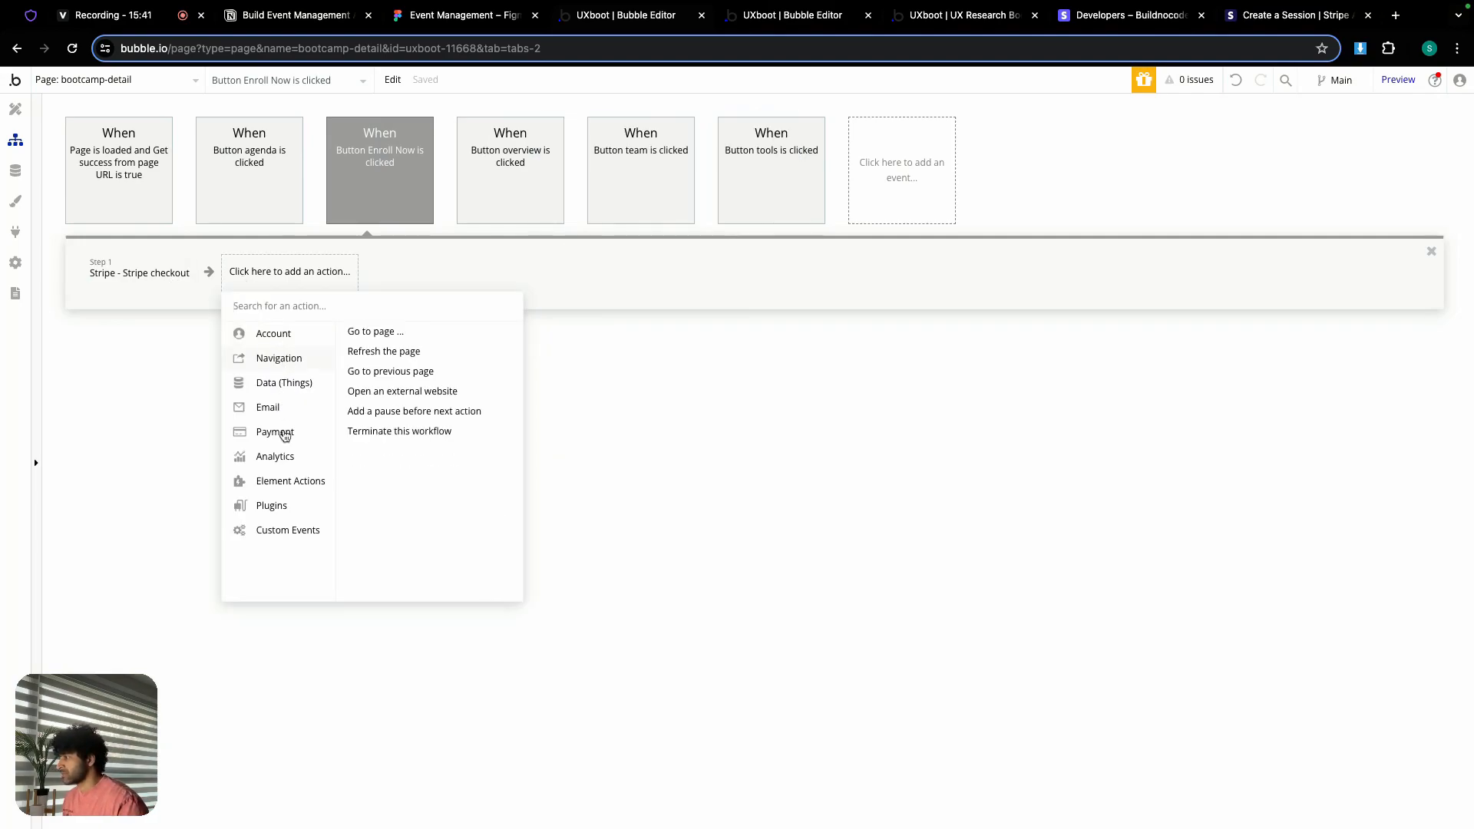
pyautogui.moveTo(281, 360)
pyautogui.click(398, 393)
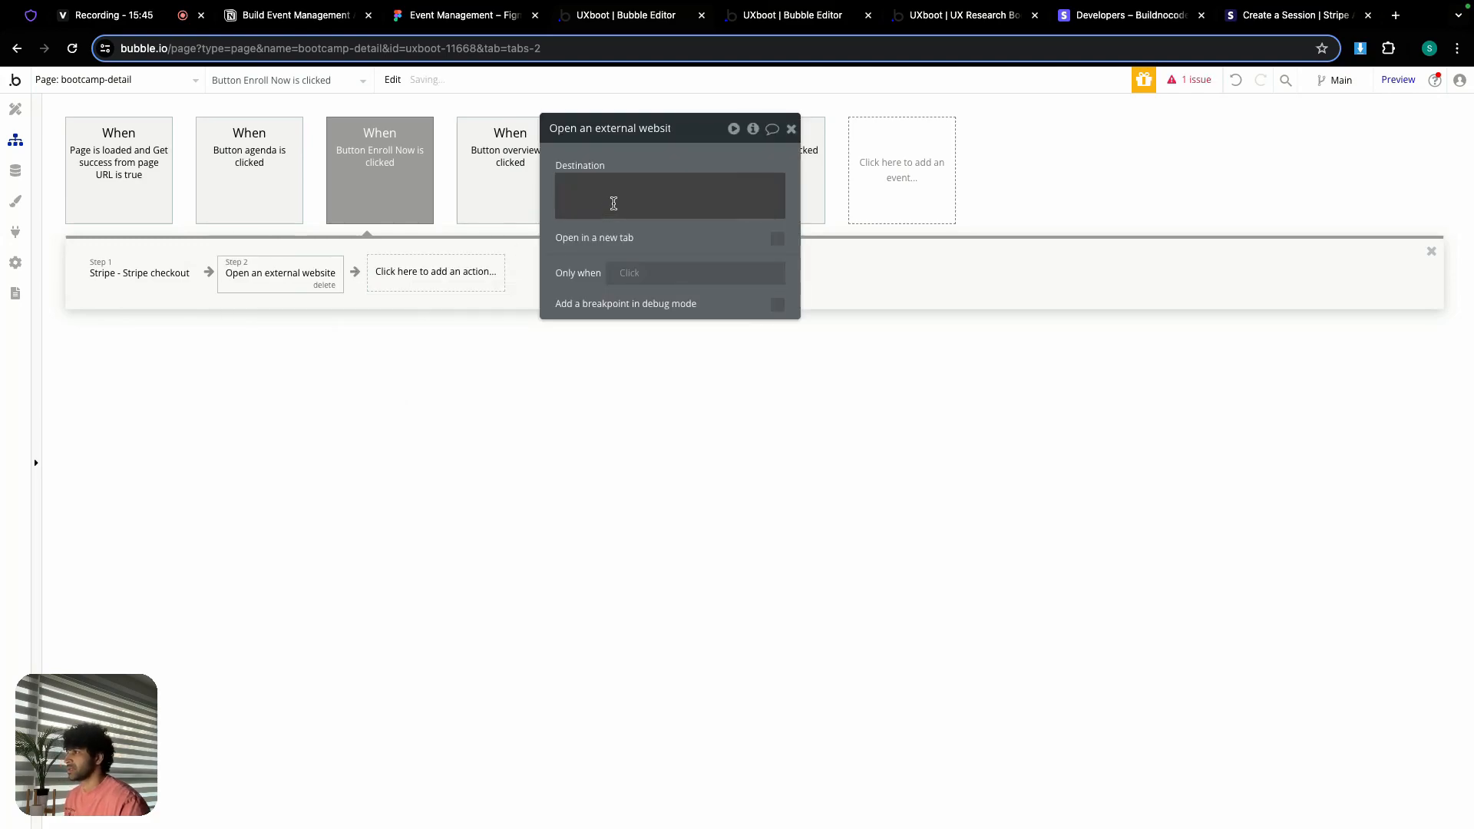
# Step: Set the external website destination to Result of step 1's url
pyautogui.click(612, 197)
pyautogui.click(806, 189)
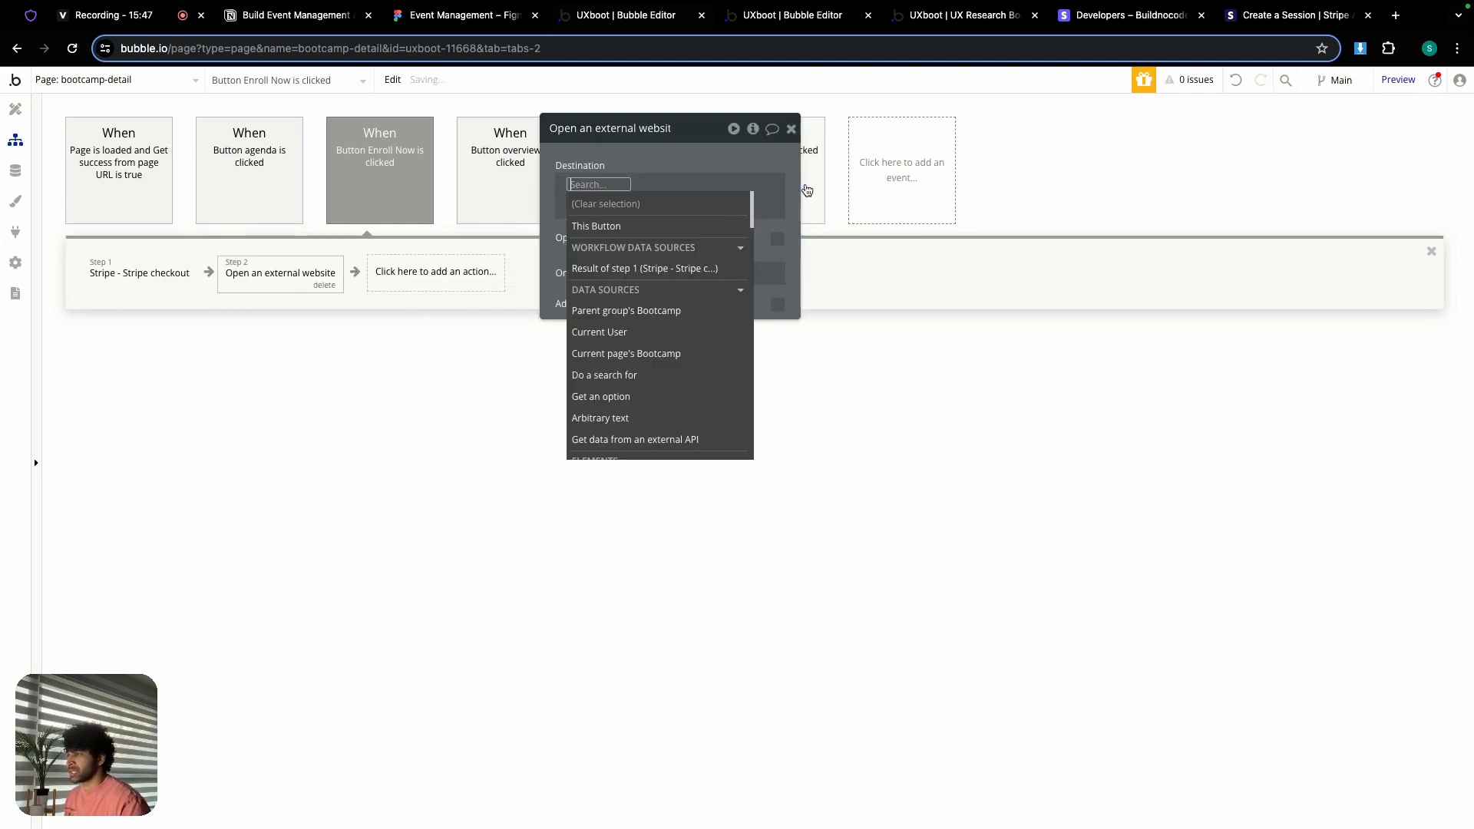
pyautogui.click(636, 274)
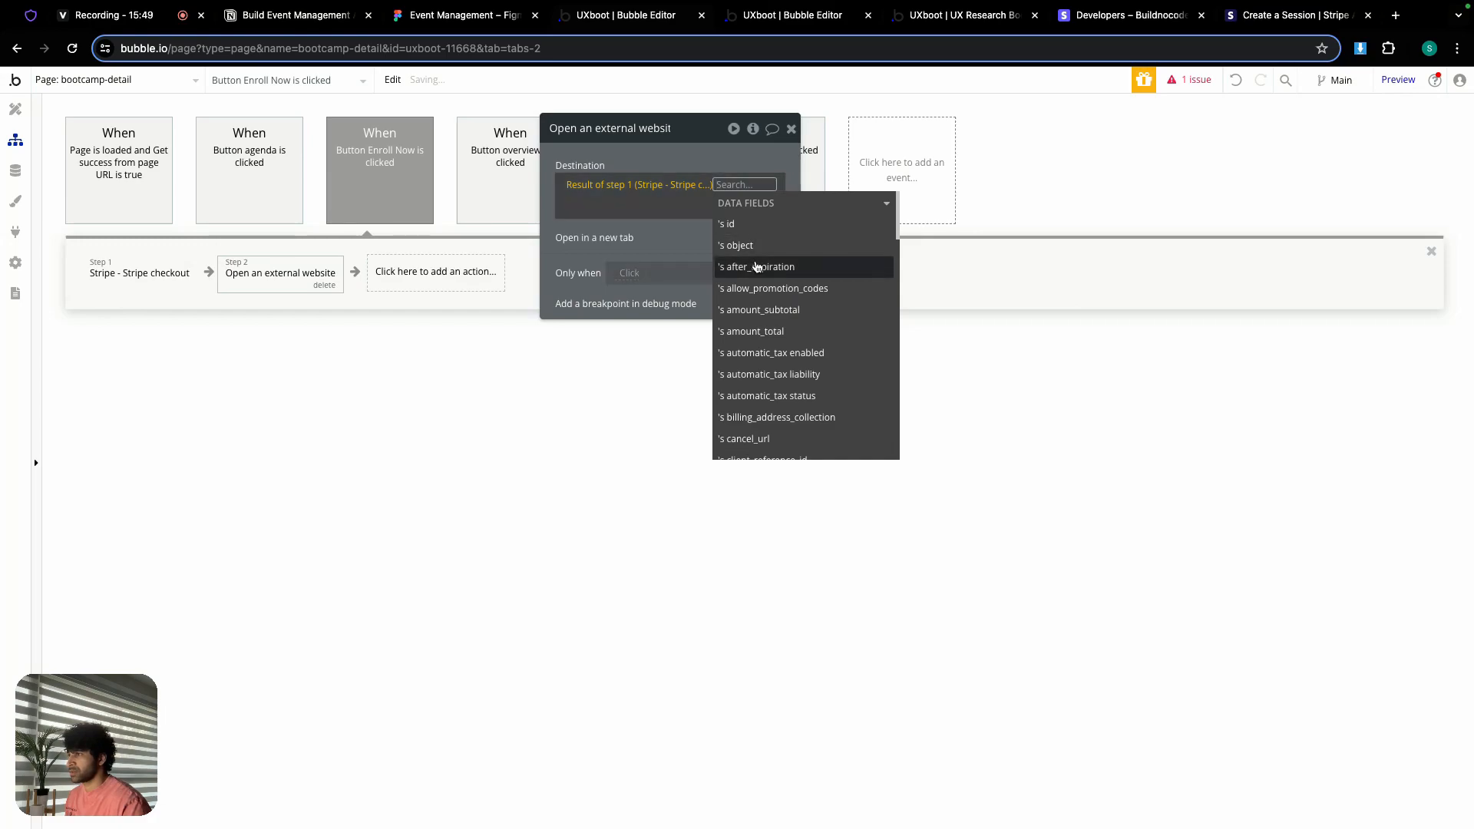
pyautogui.write('ur')
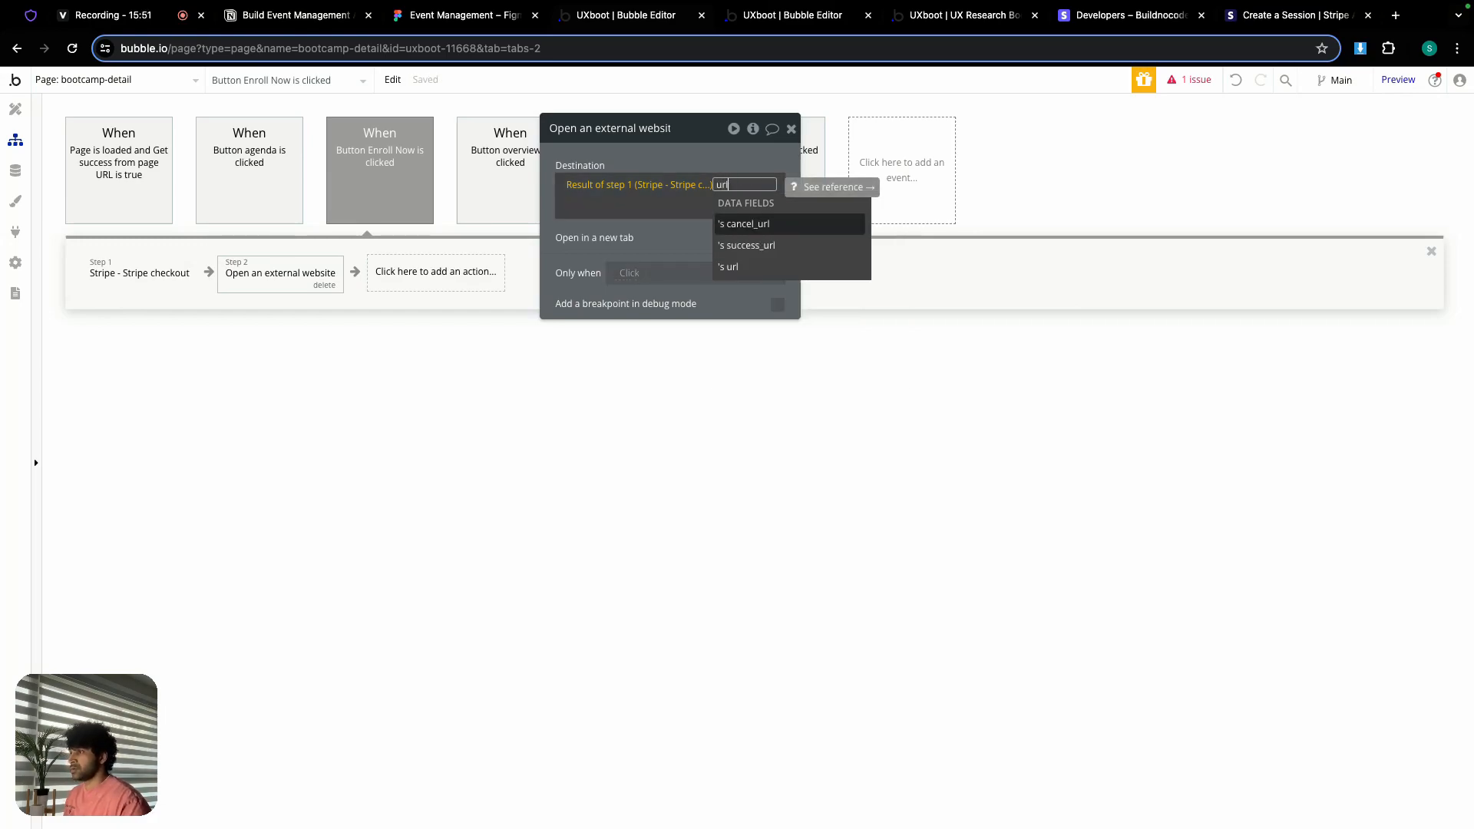
pyautogui.write('l')
pyautogui.click(741, 266)
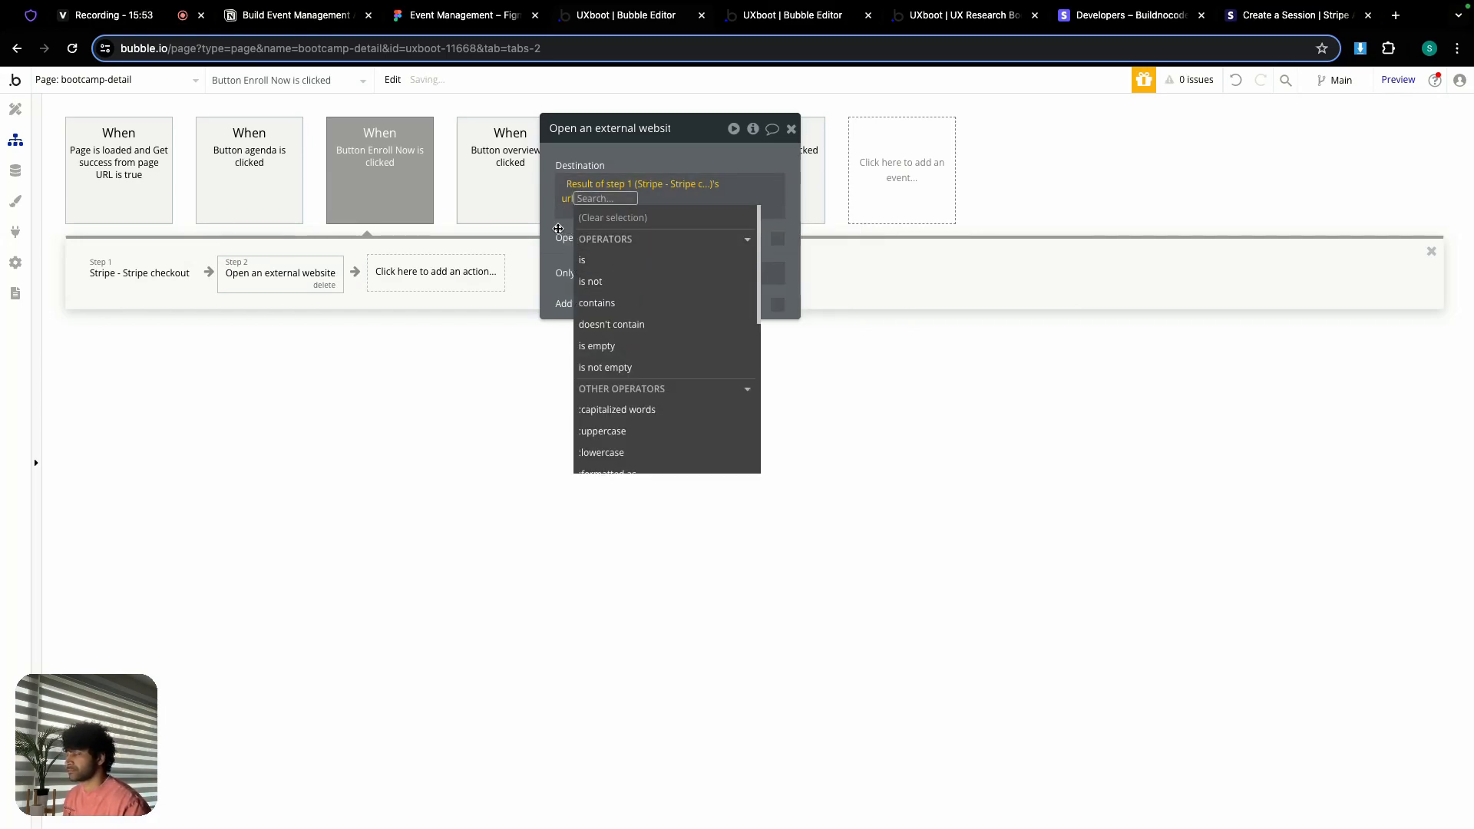
pyautogui.click(555, 232)
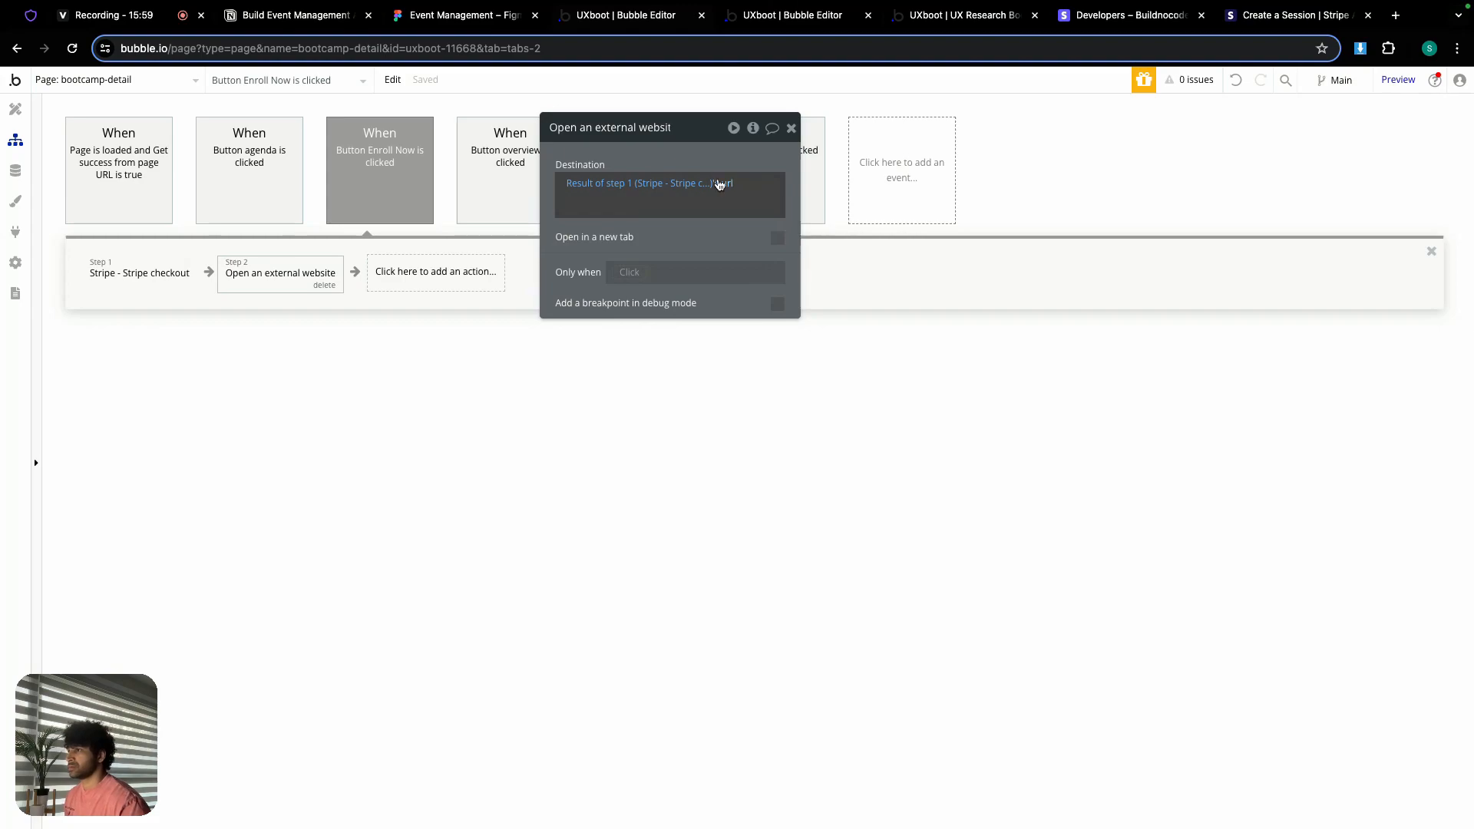
pyautogui.click(792, 132)
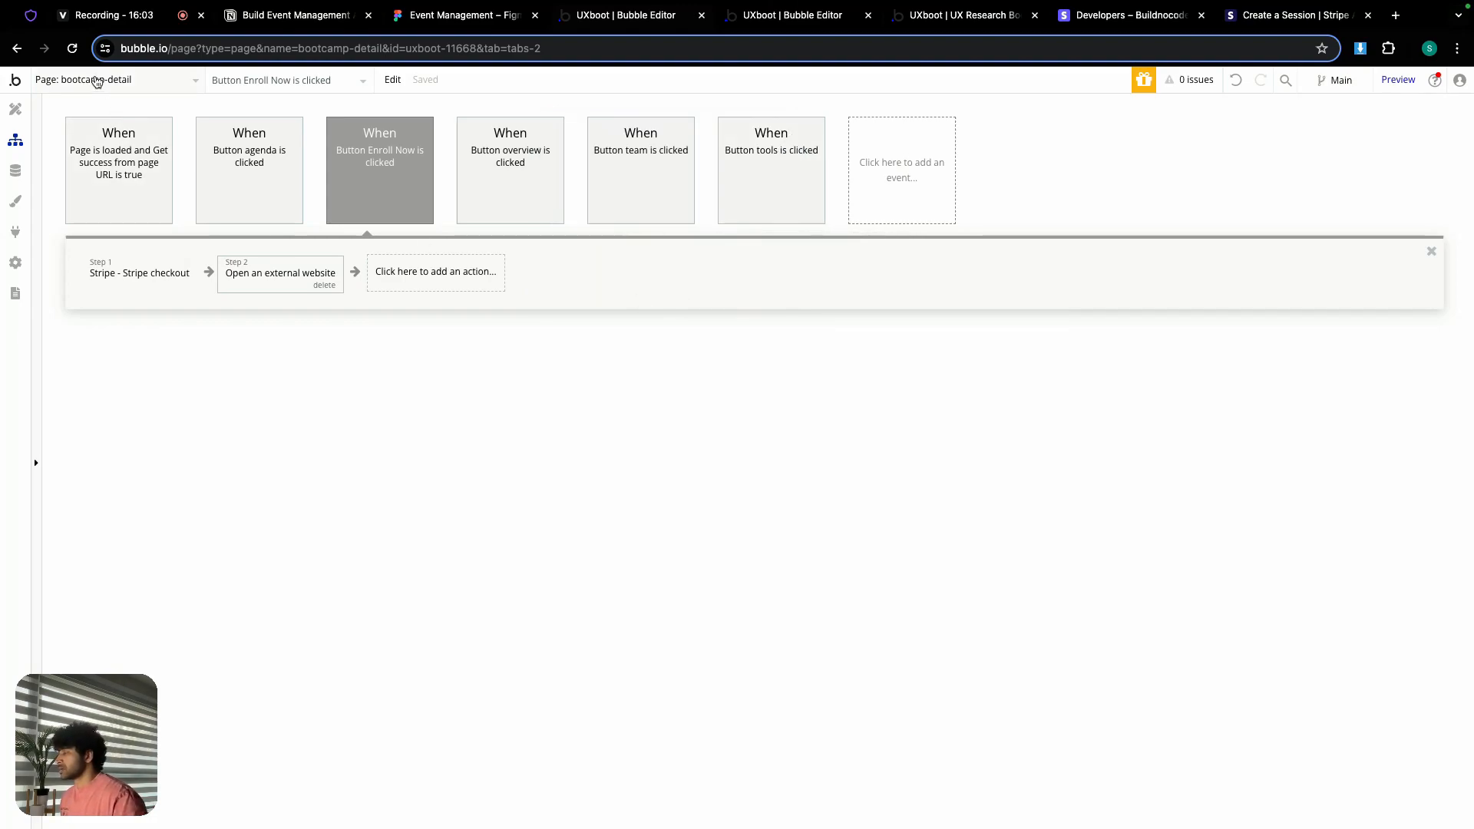
# Step: Switch from the bootcamp-detail page to the app's Backend workflows
pyautogui.click(96, 81)
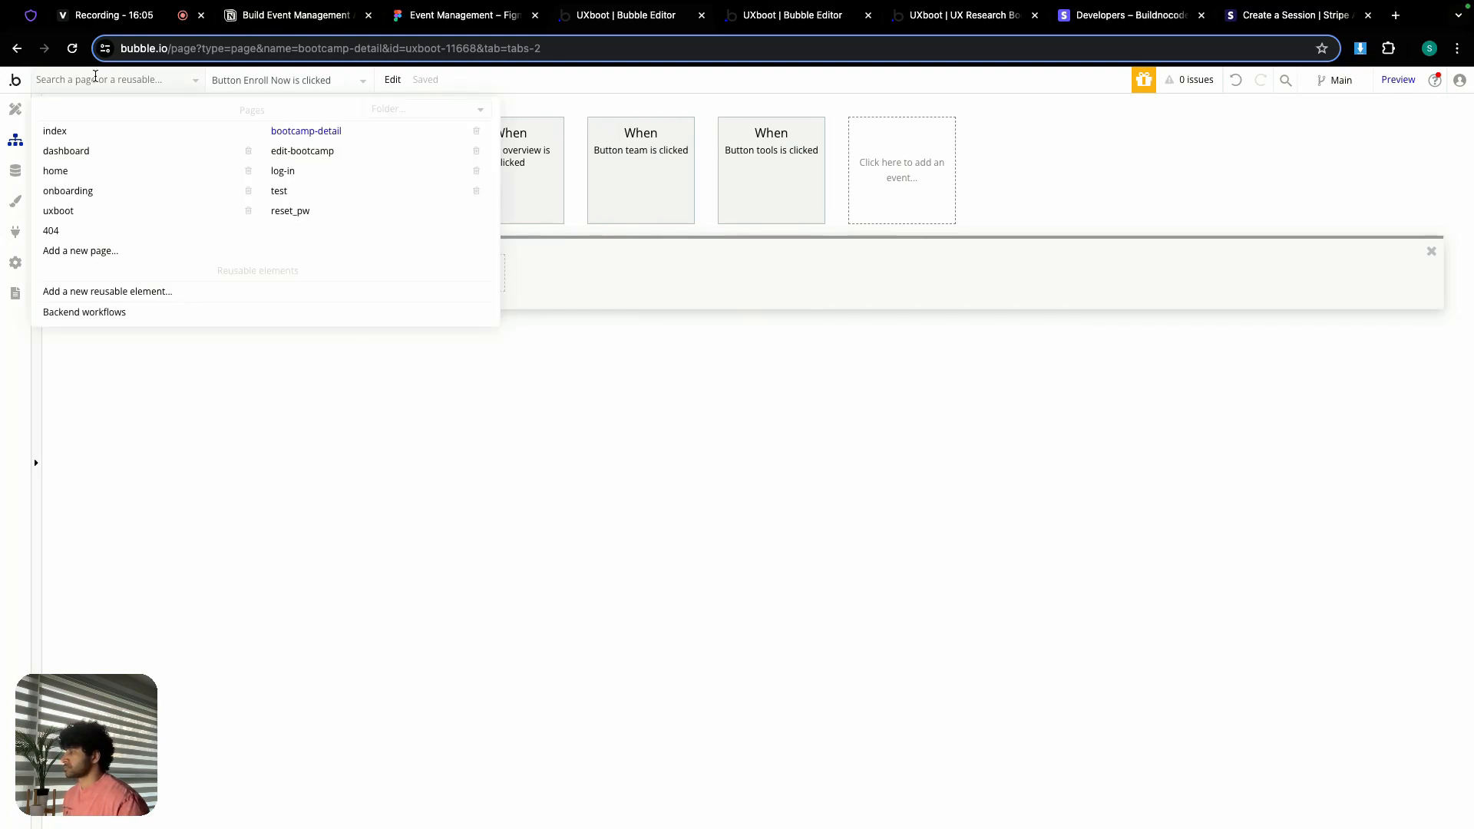
pyautogui.click(83, 318)
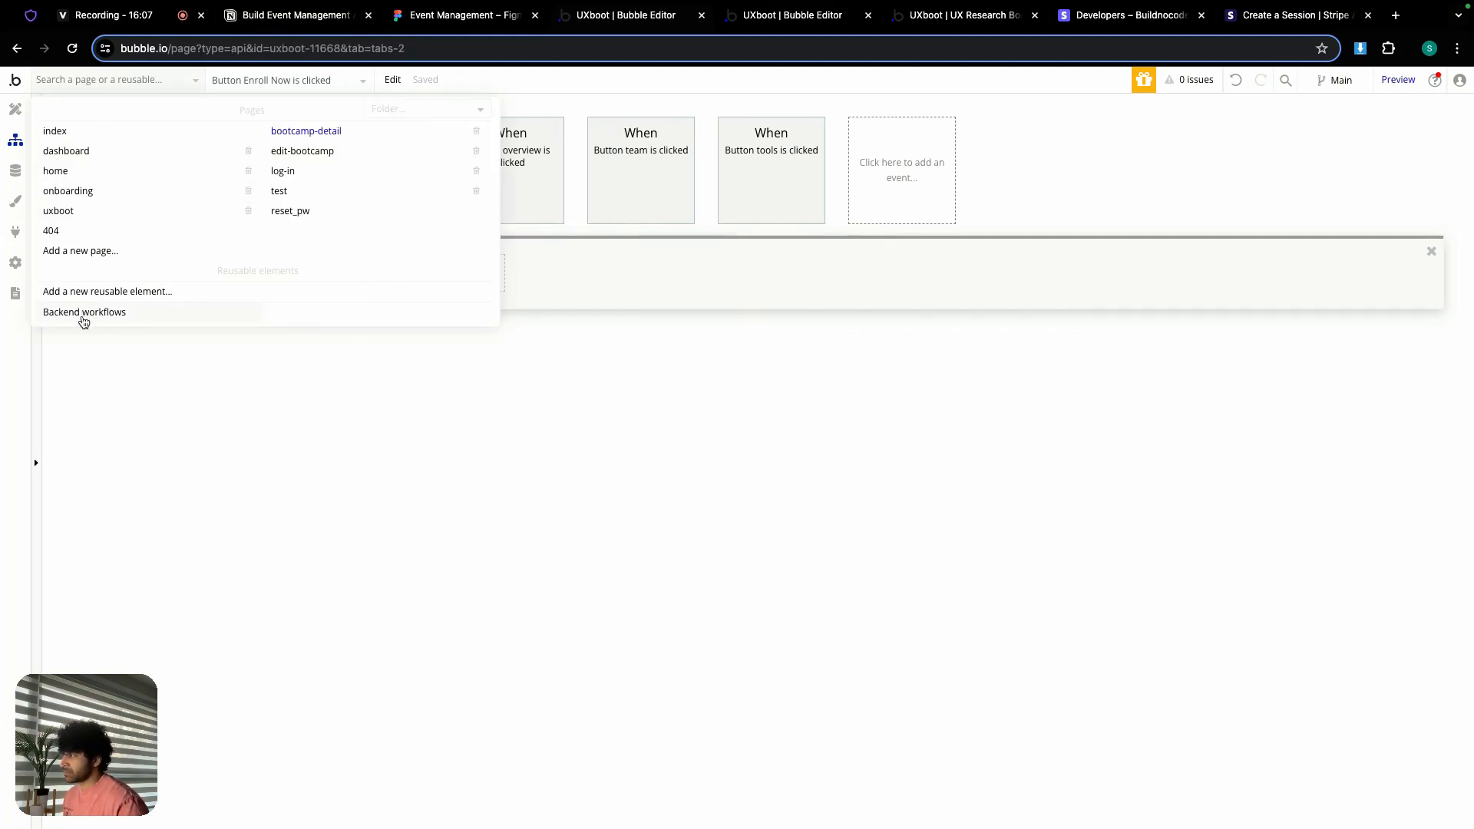
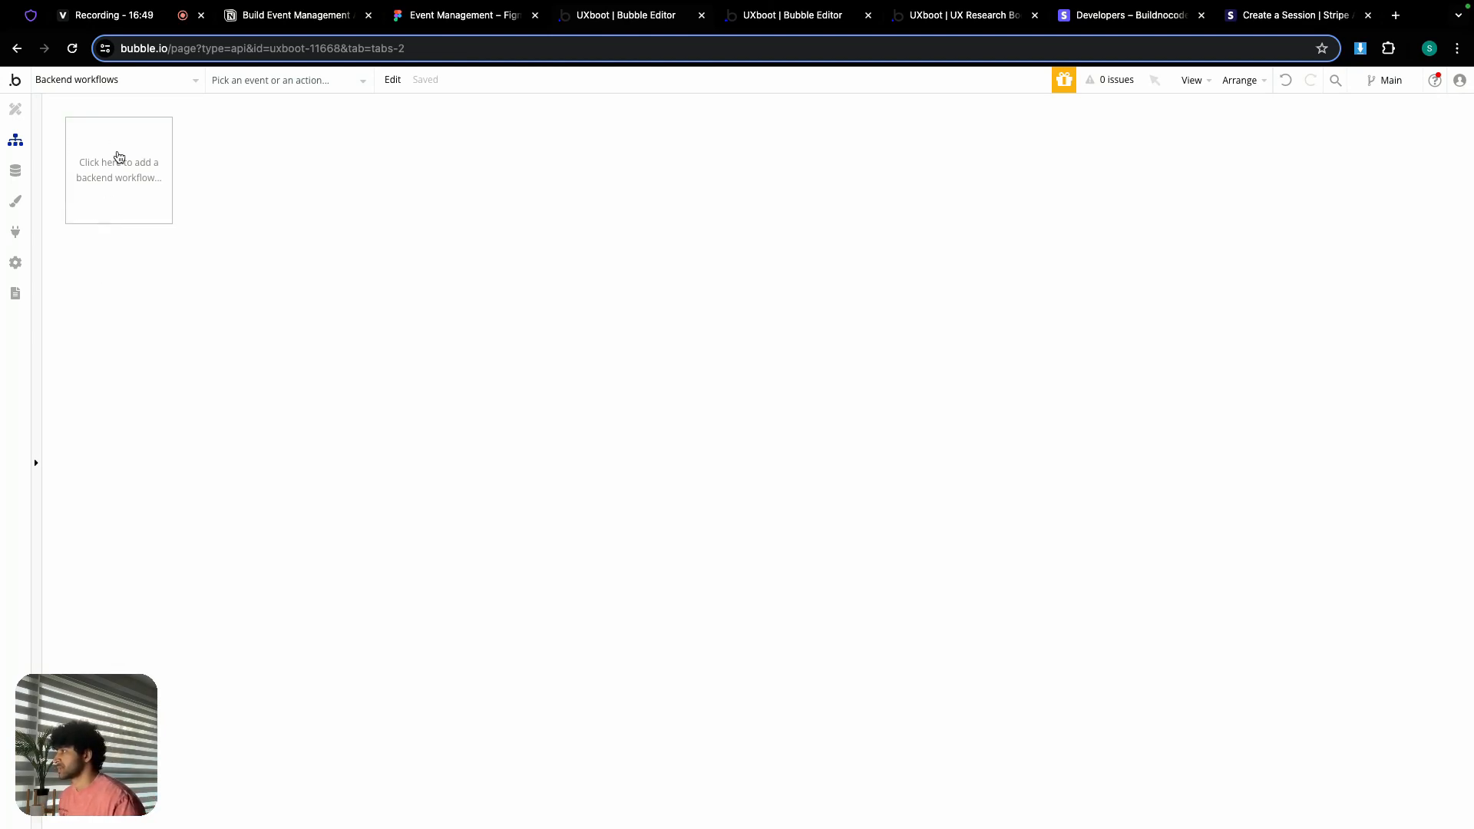
# Step: Create the API workflow 'checout-session', running without authentication and ignoring privacy rules, with manual parameters
pyautogui.click(119, 157)
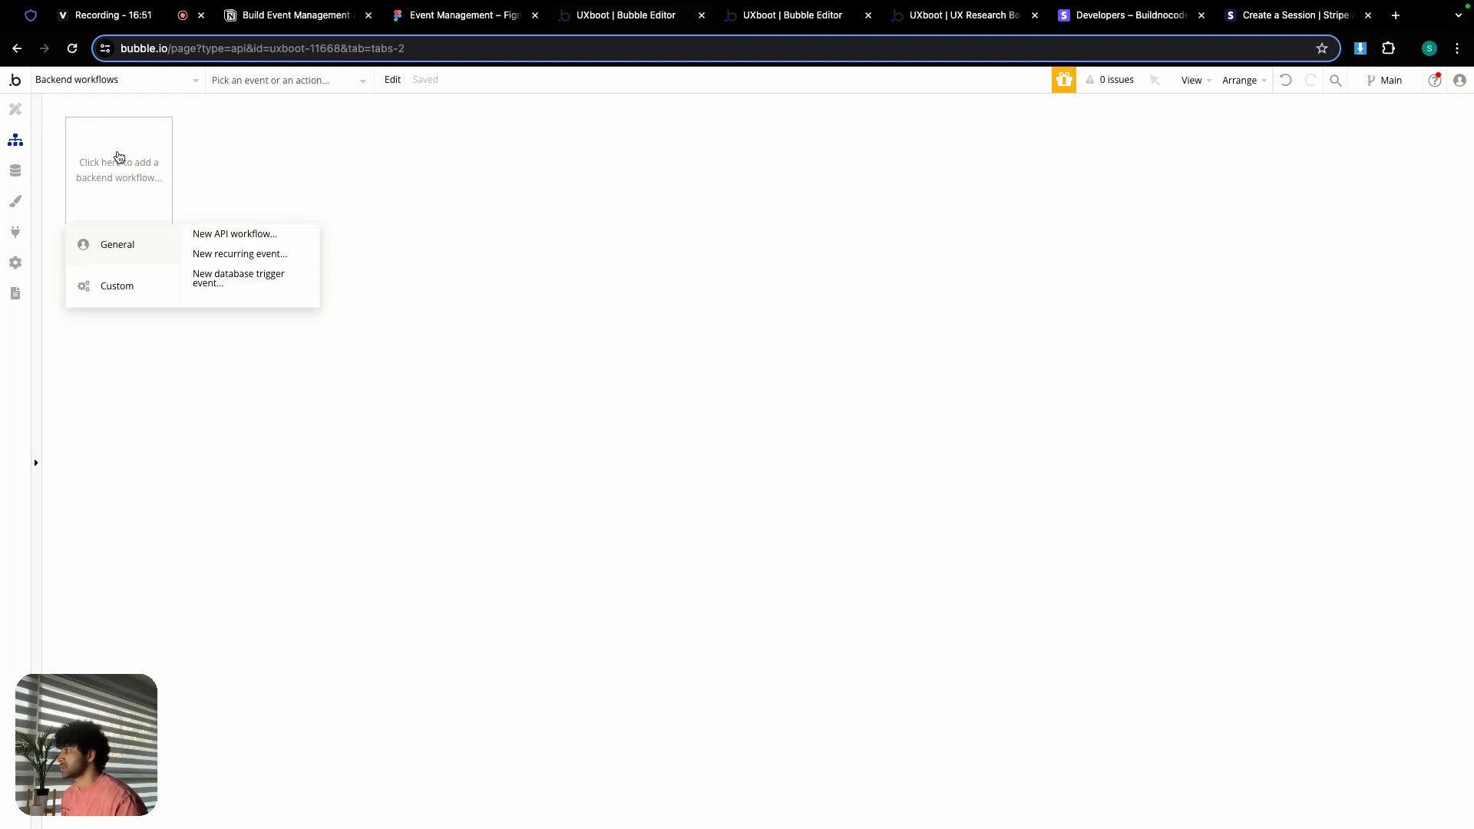
pyautogui.click(222, 235)
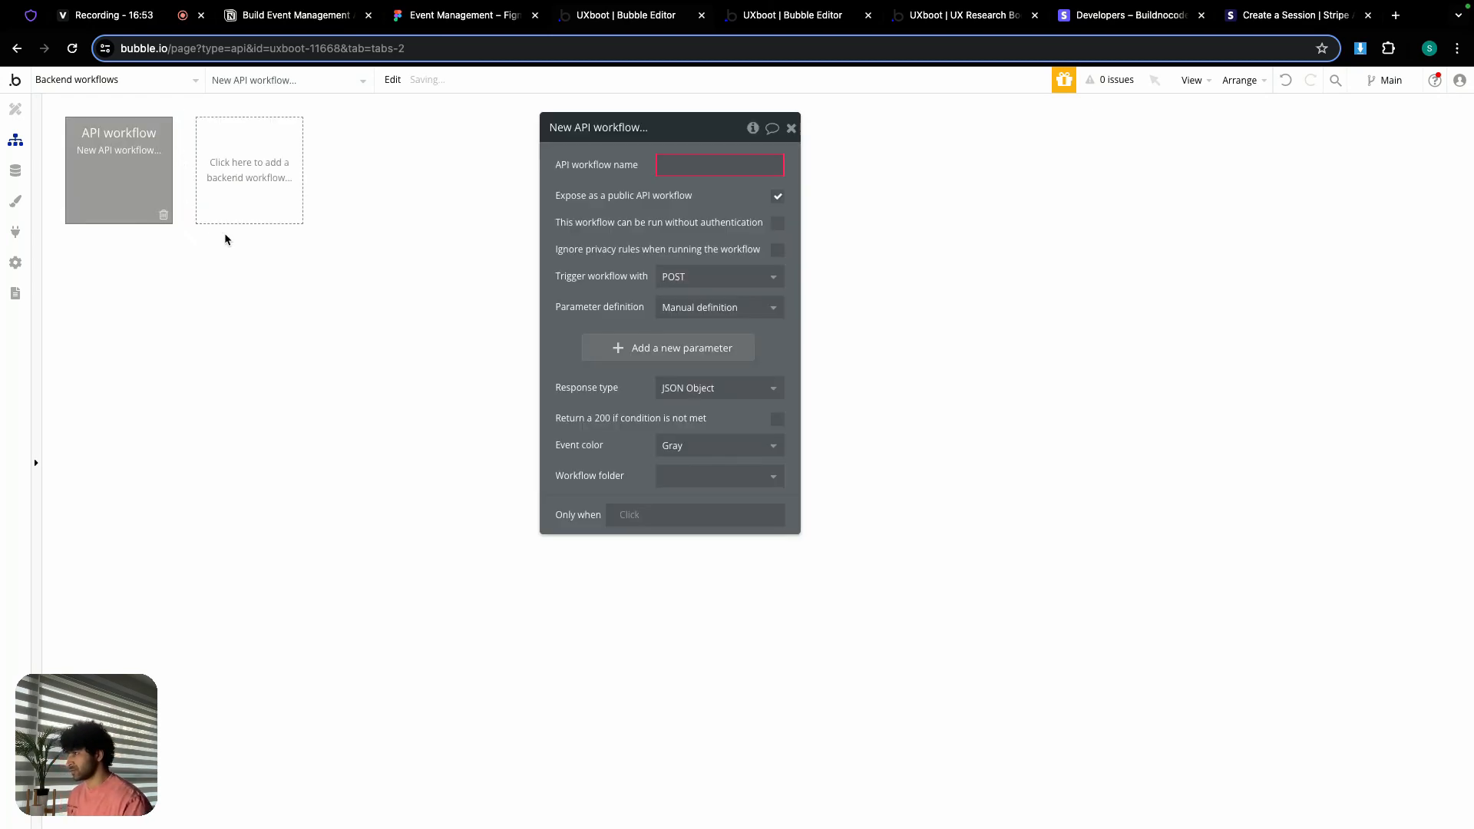
pyautogui.click(691, 166)
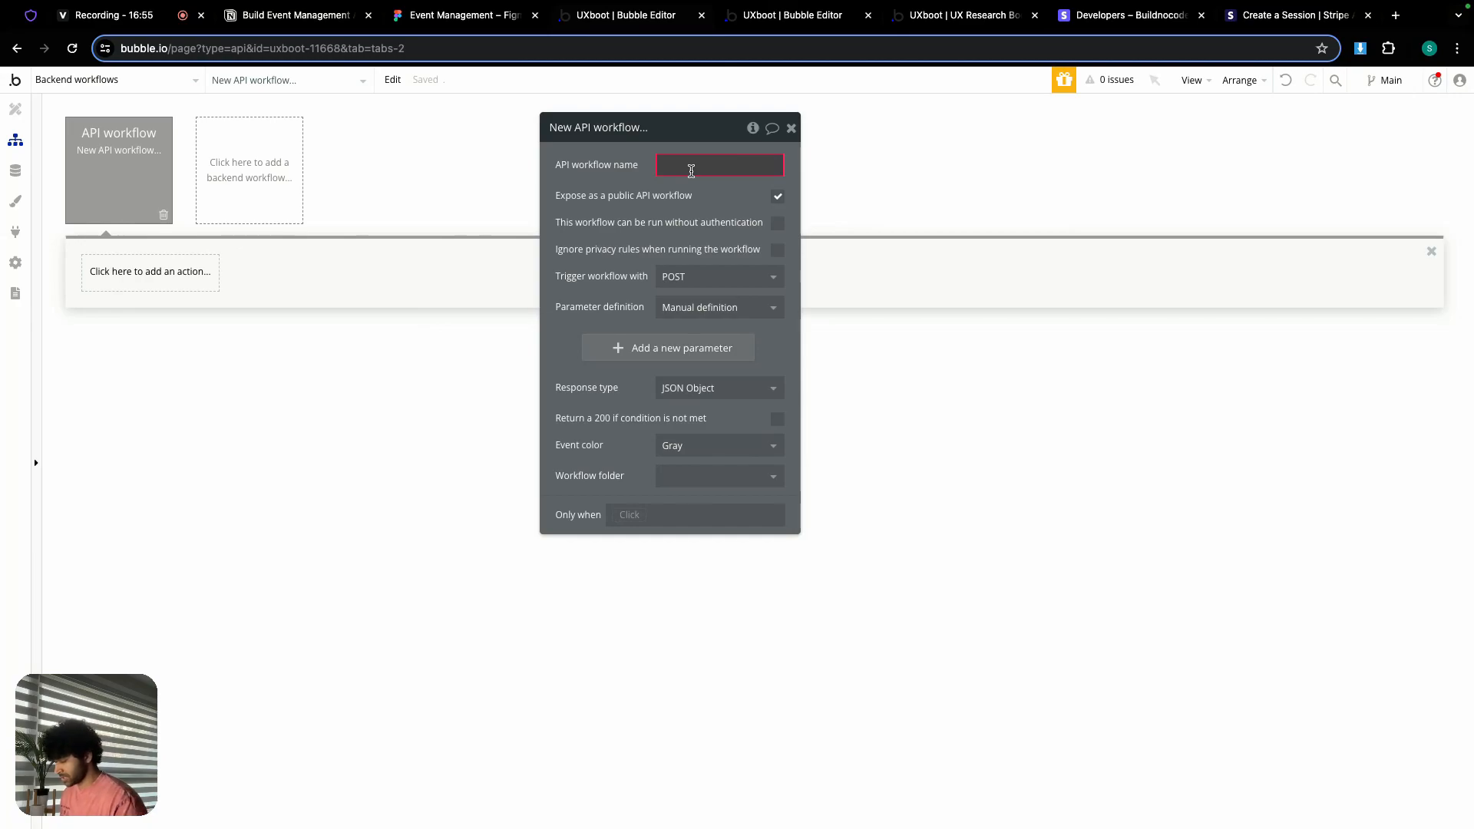
pyautogui.write('checout')
pyautogui.press('Return')
pyautogui.write('-sess')
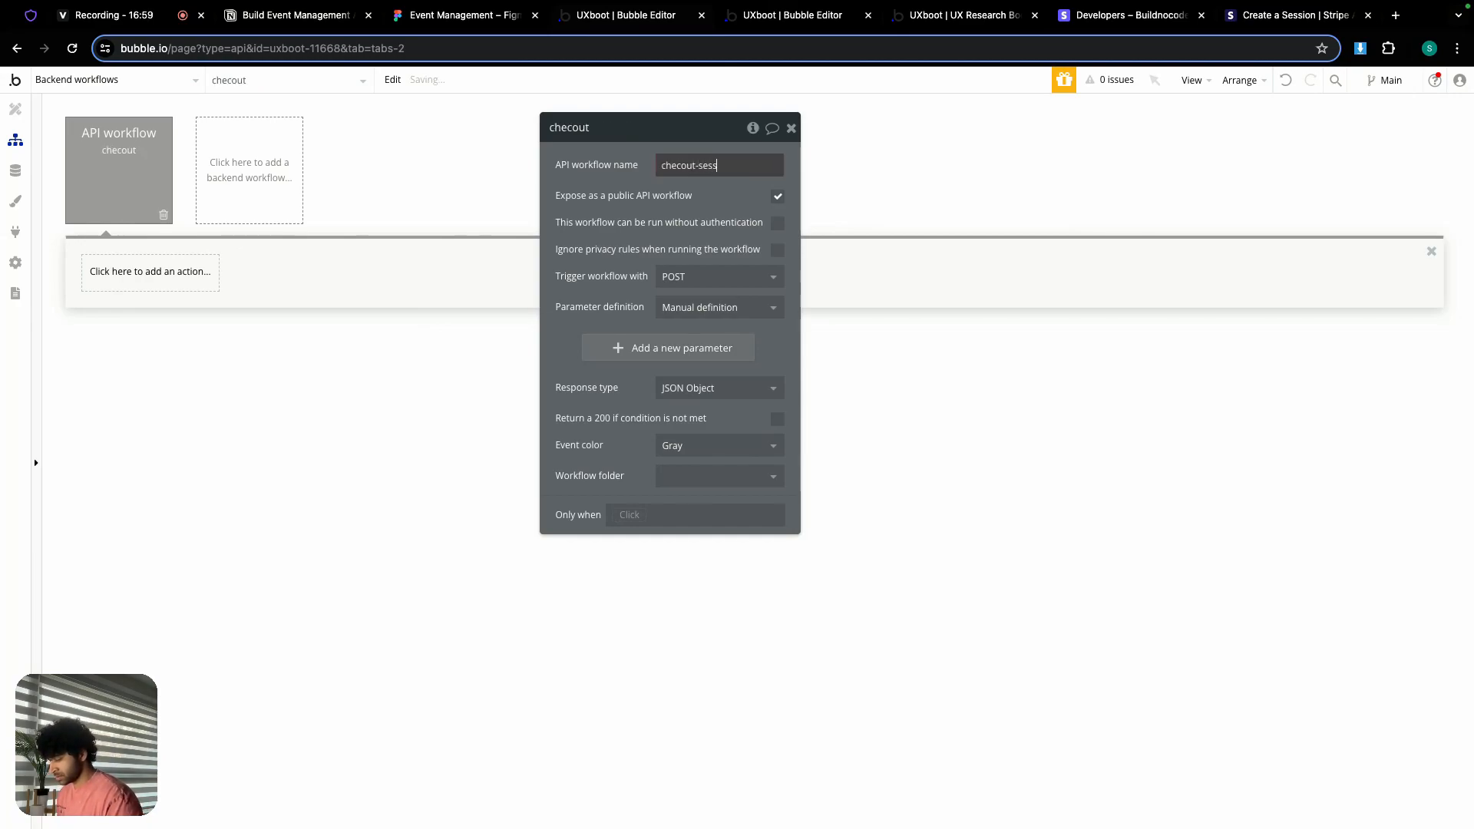
pyautogui.write('ion')
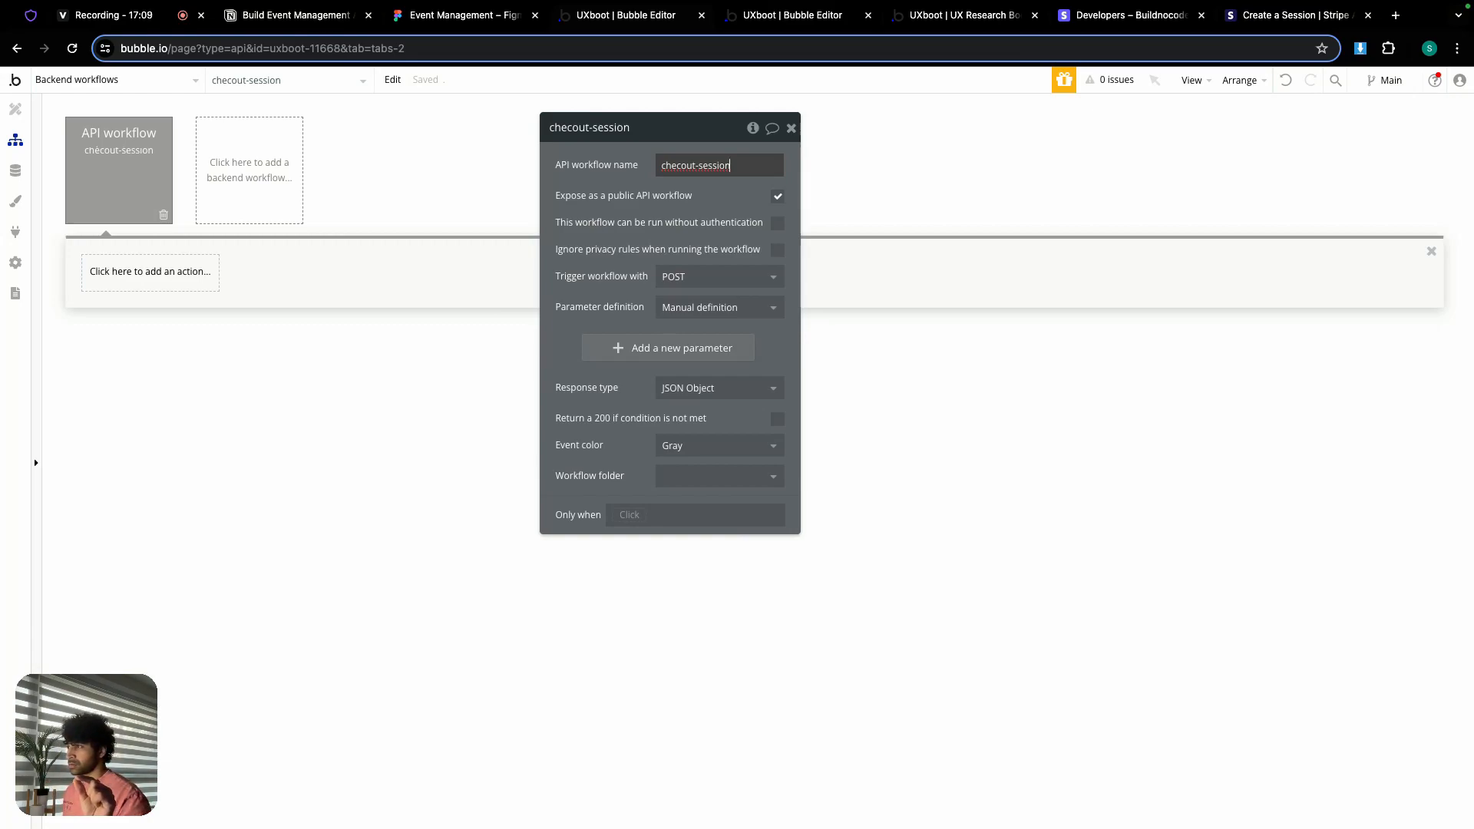
pyautogui.click(777, 221)
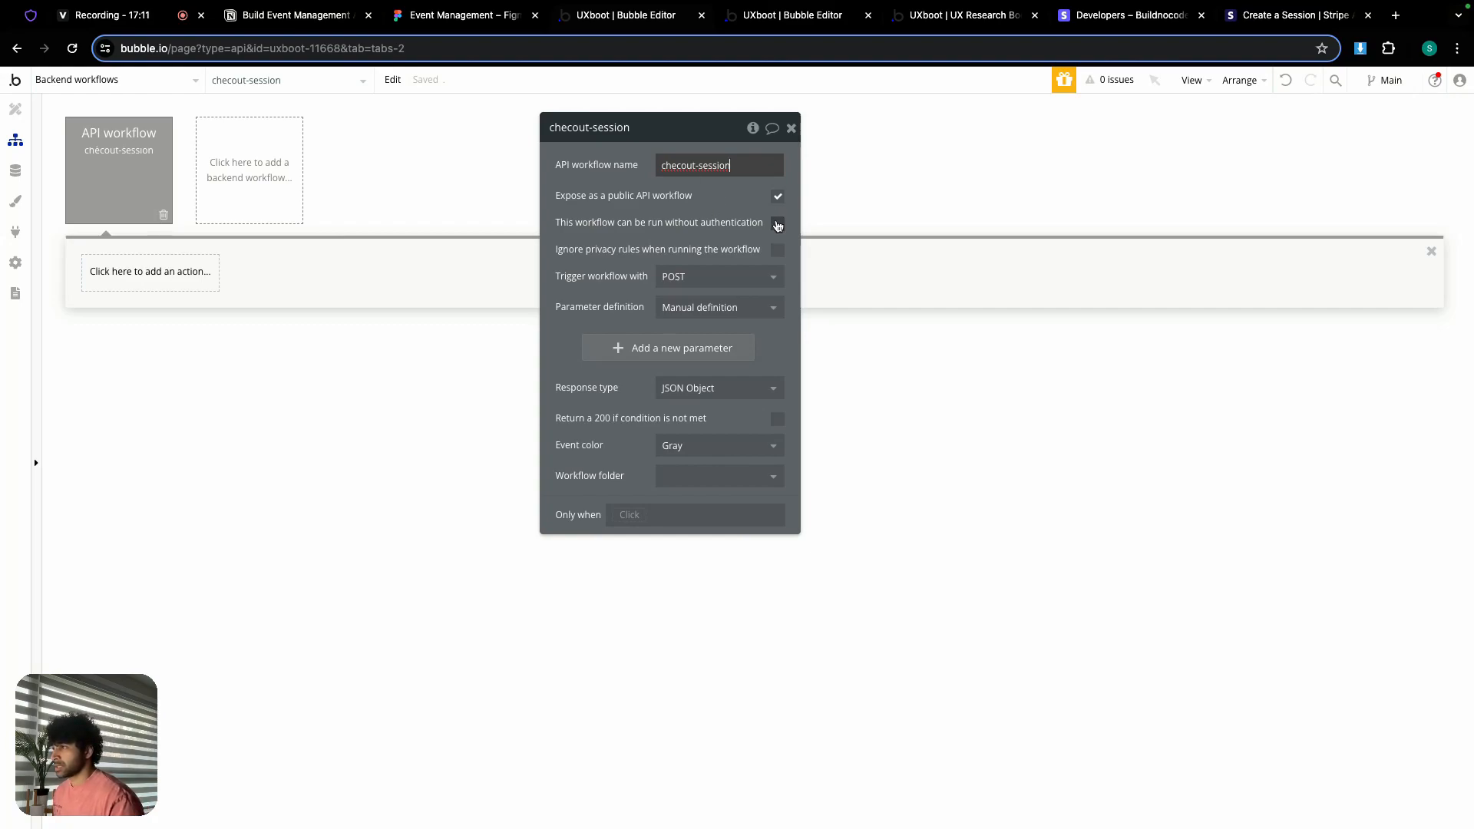
pyautogui.click(778, 249)
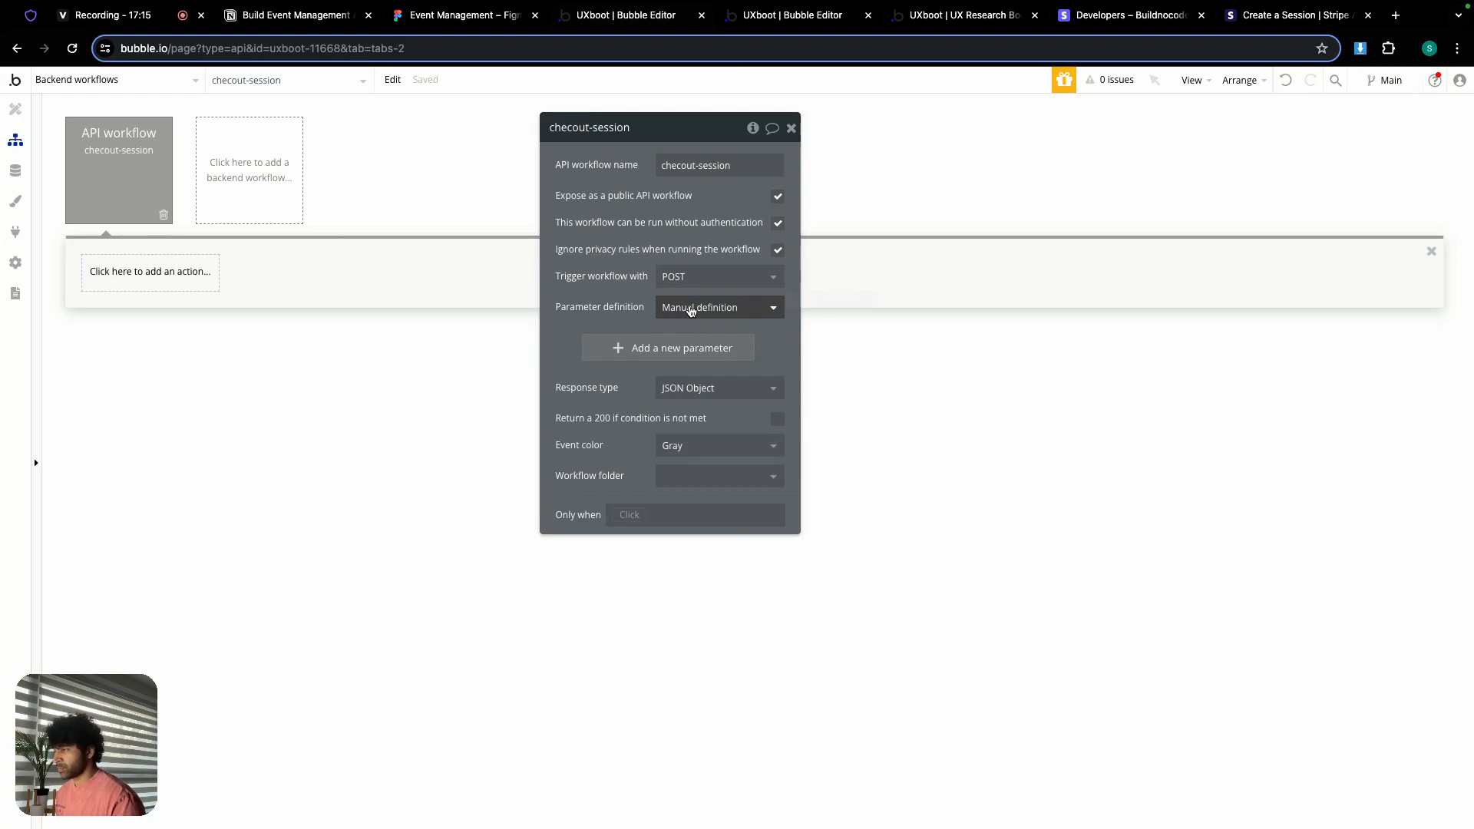
pyautogui.click(690, 308)
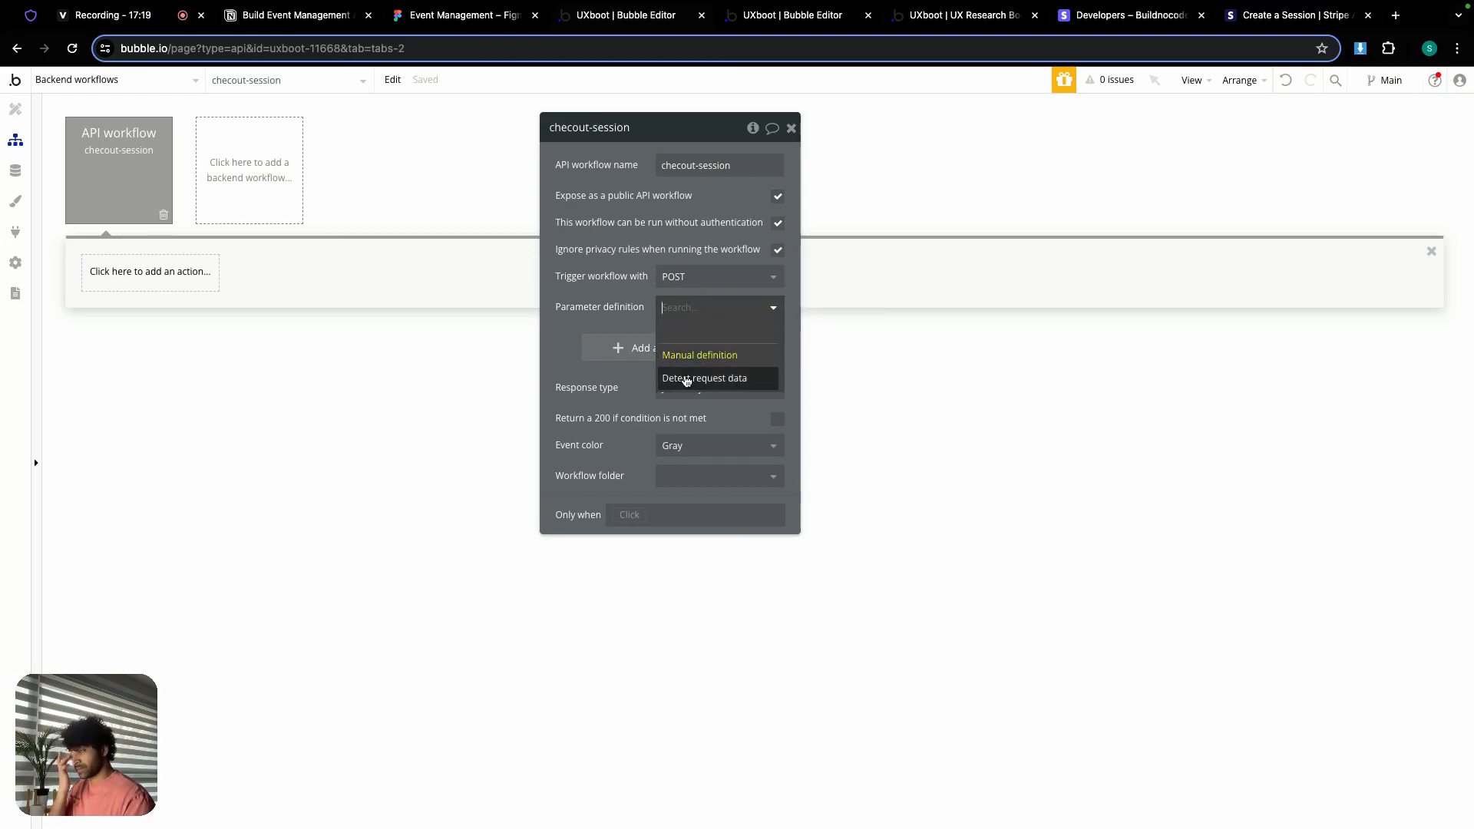
pyautogui.click(587, 295)
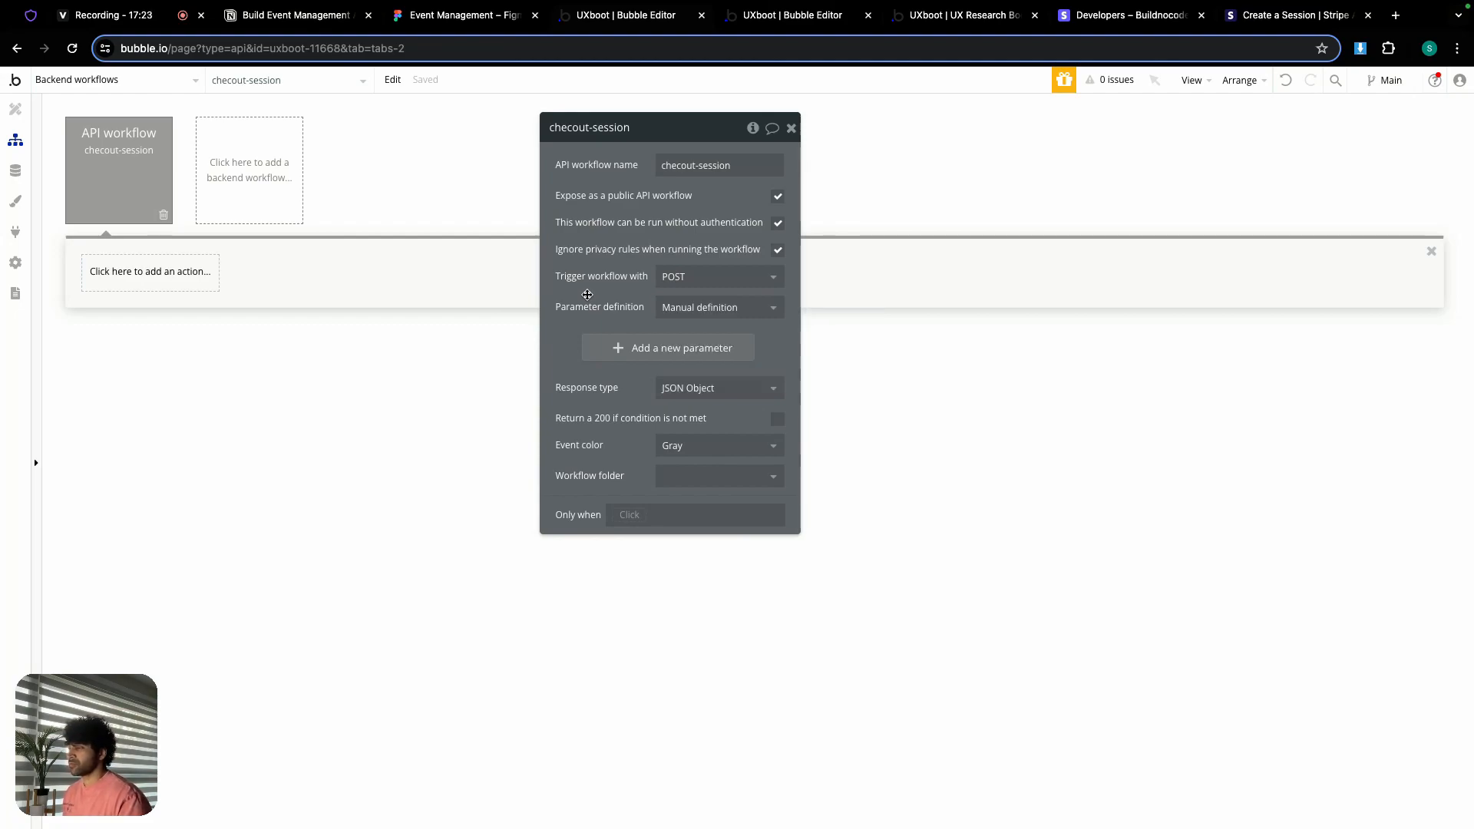
pyautogui.click(791, 130)
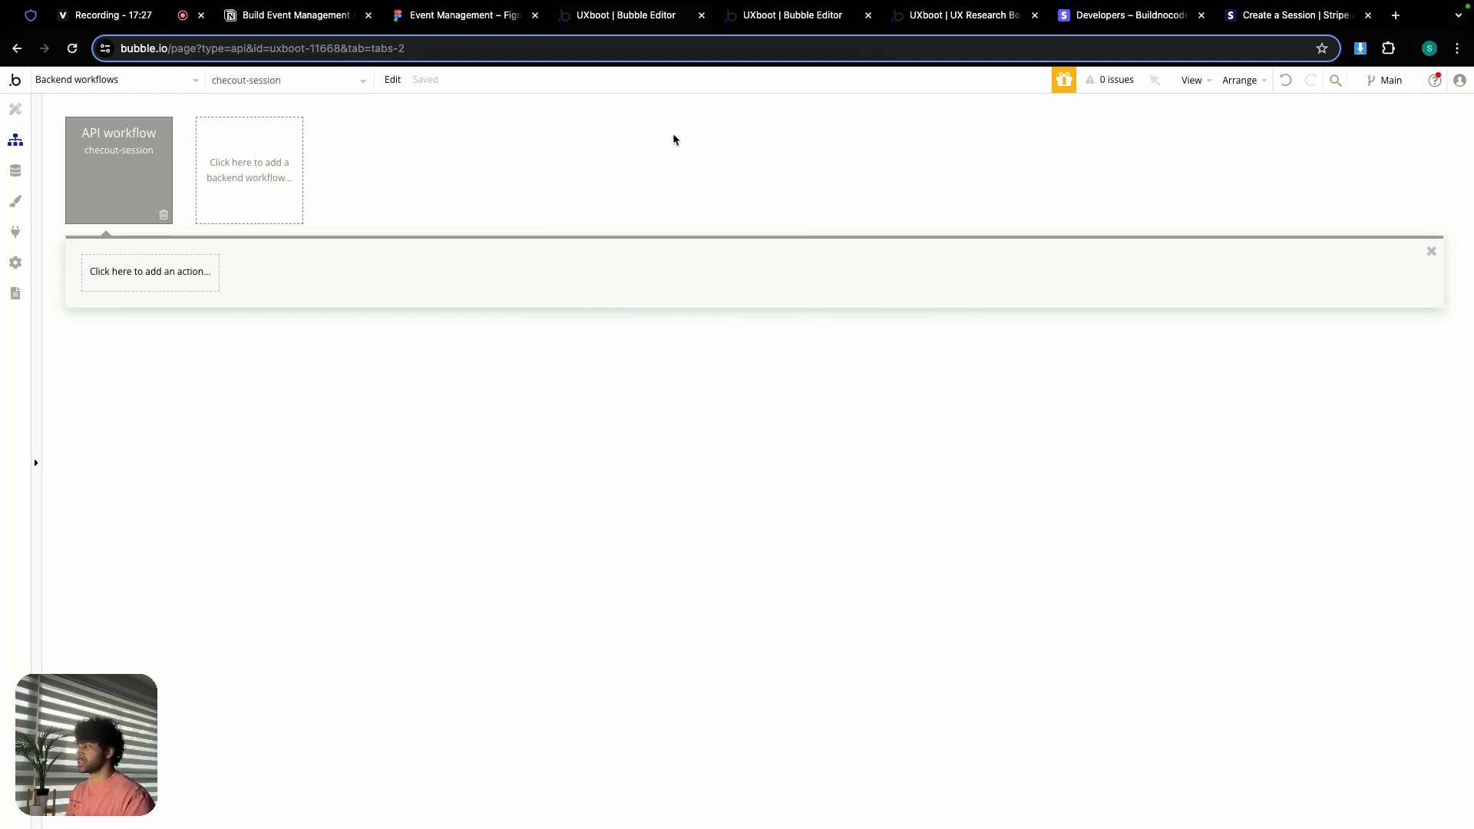
# Step: Switch to the bootcamp-detail page's design view and draw a new Popup
pyautogui.click(71, 82)
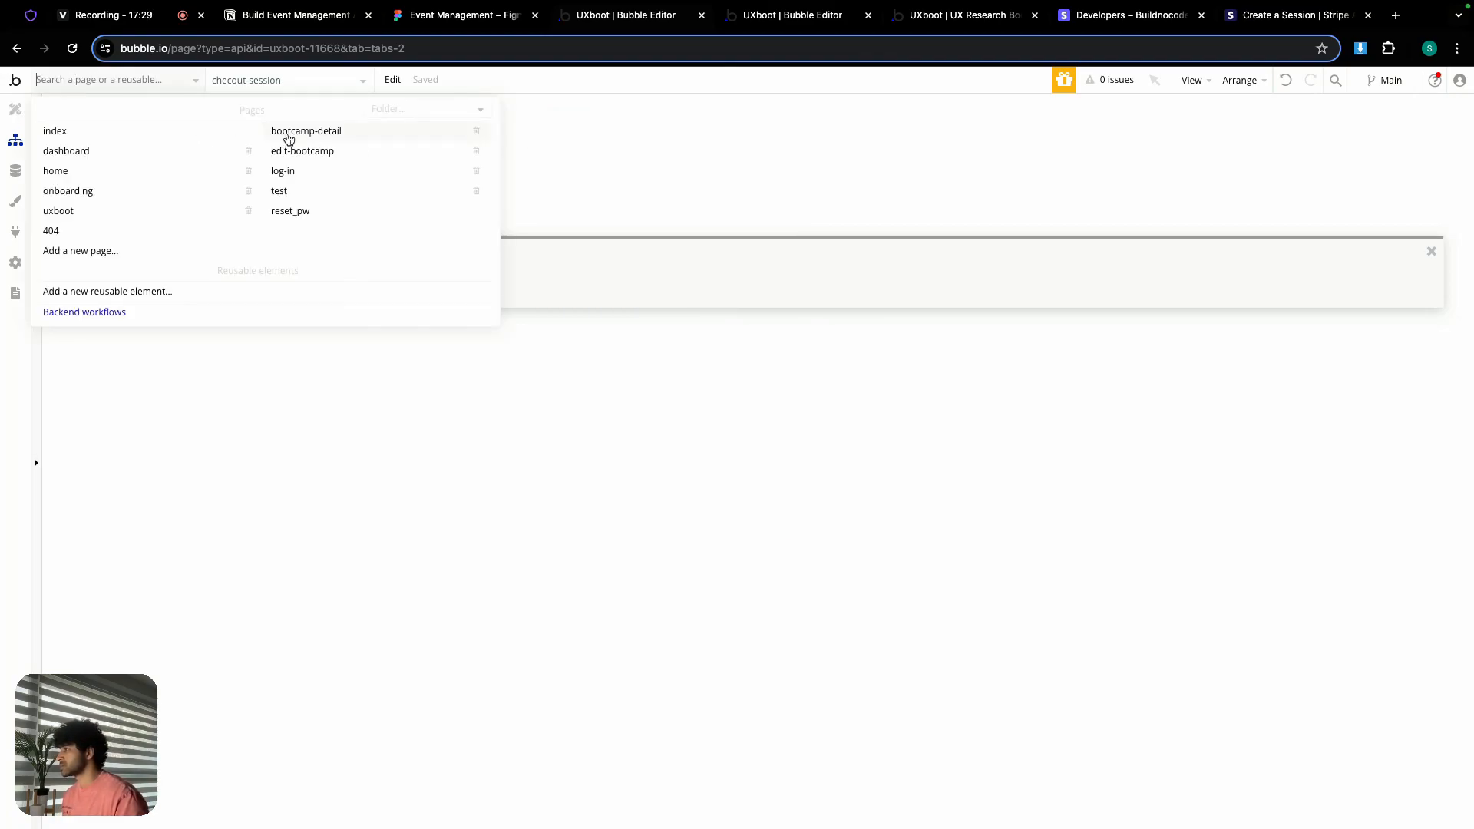
pyautogui.click(326, 140)
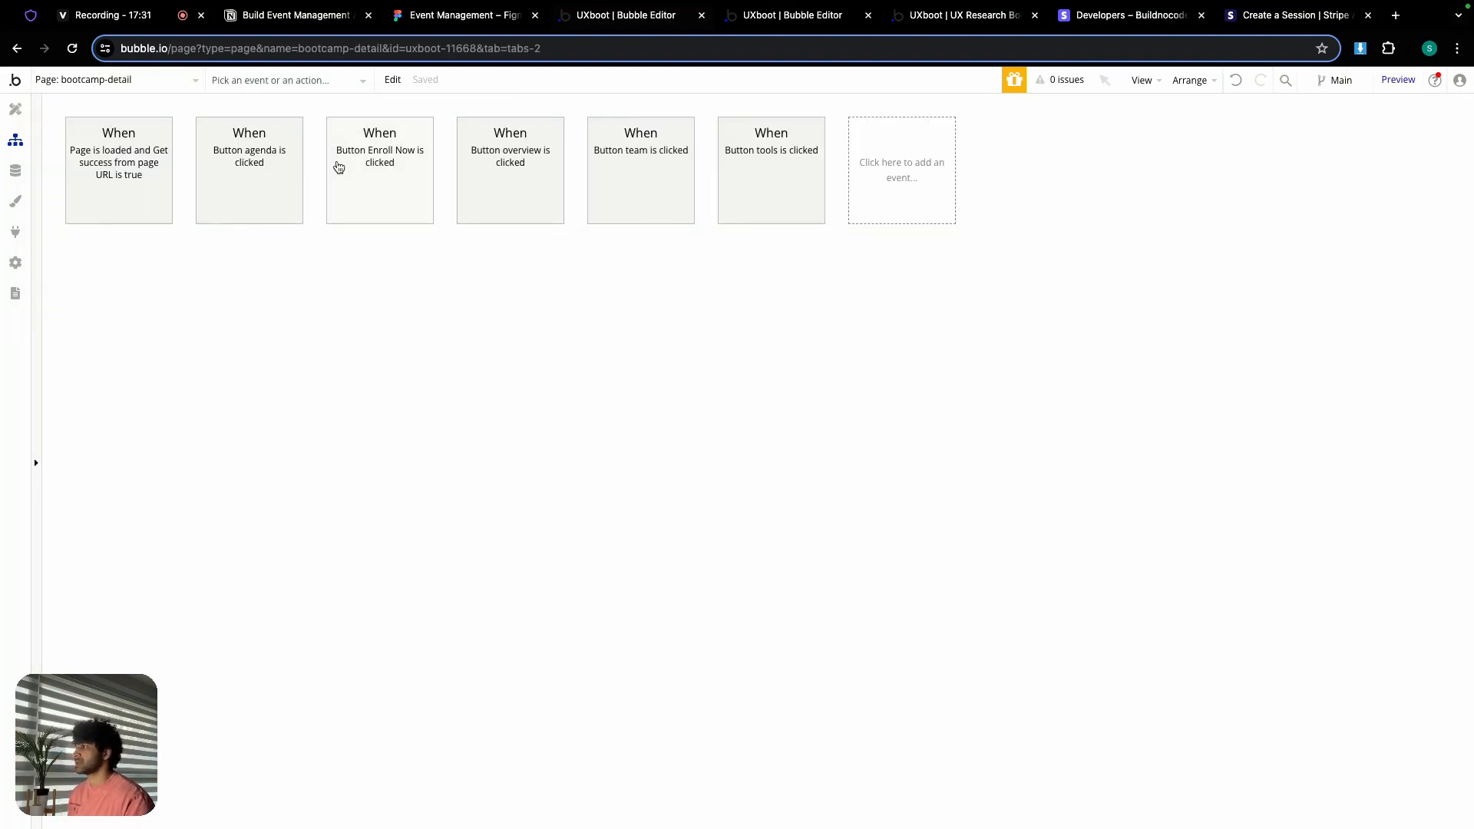
pyautogui.click(893, 164)
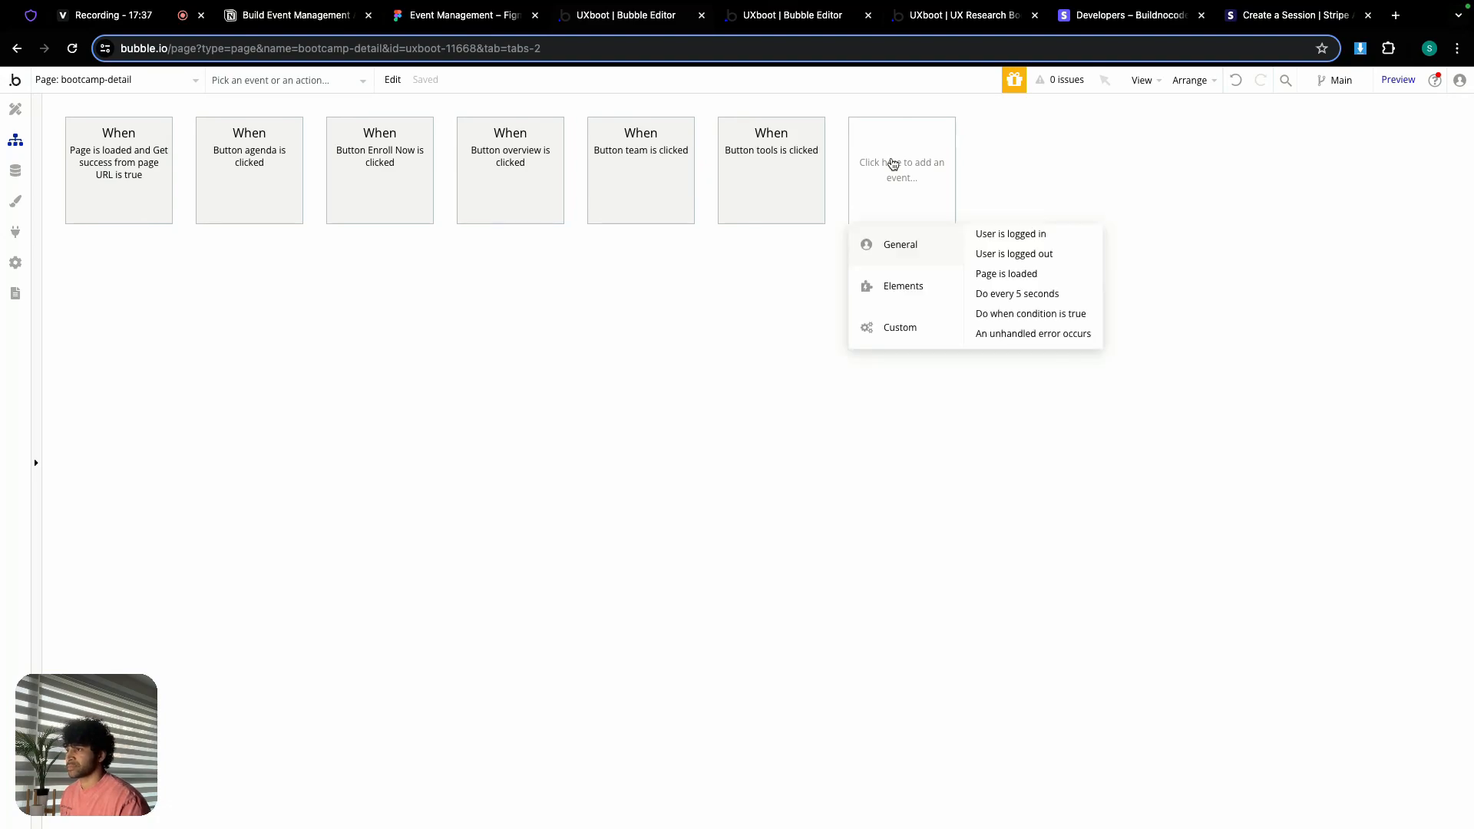
pyautogui.click(647, 311)
pyautogui.click(15, 109)
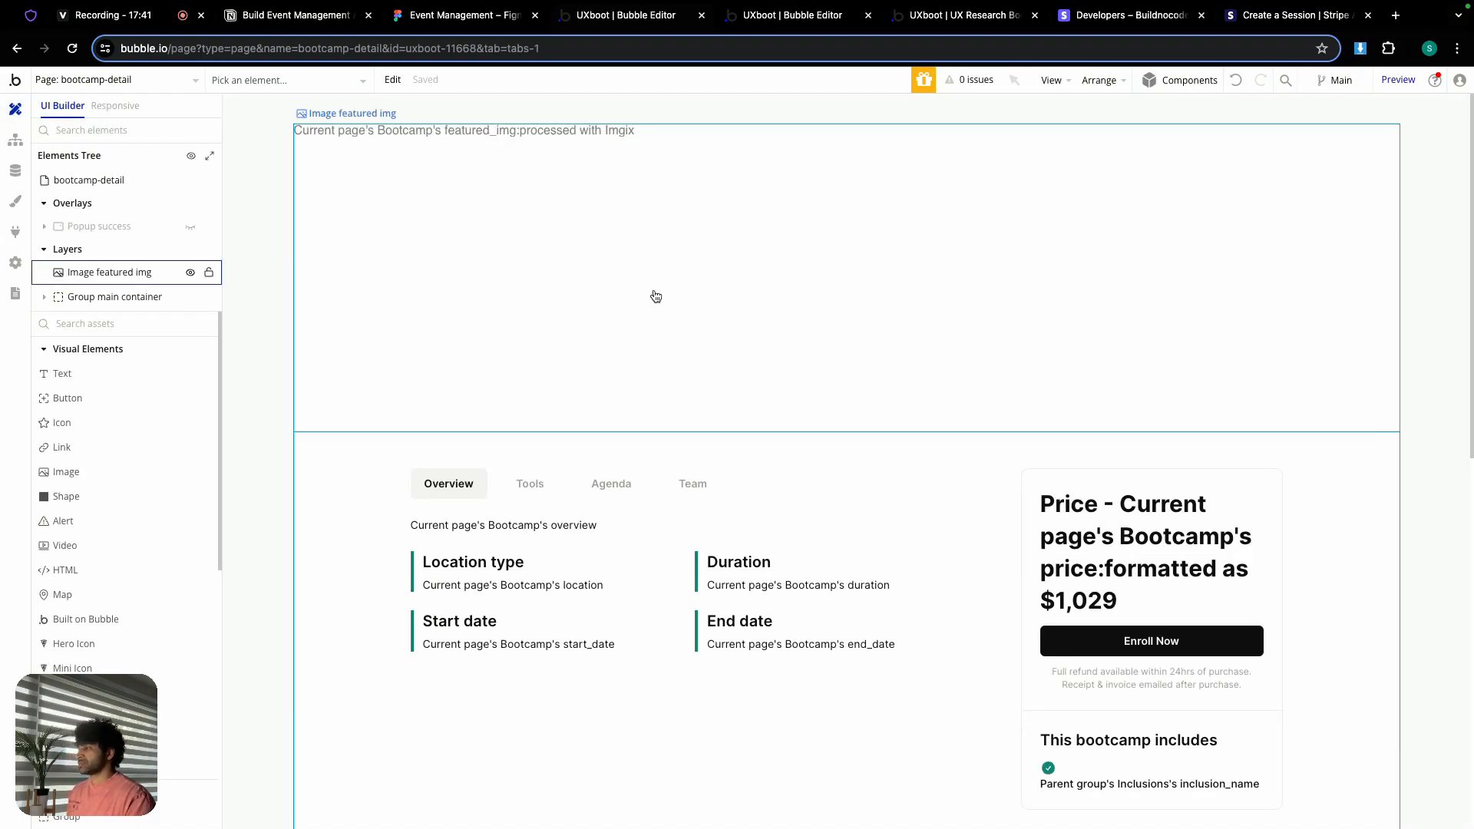
pyautogui.scroll(-5, 96, 430)
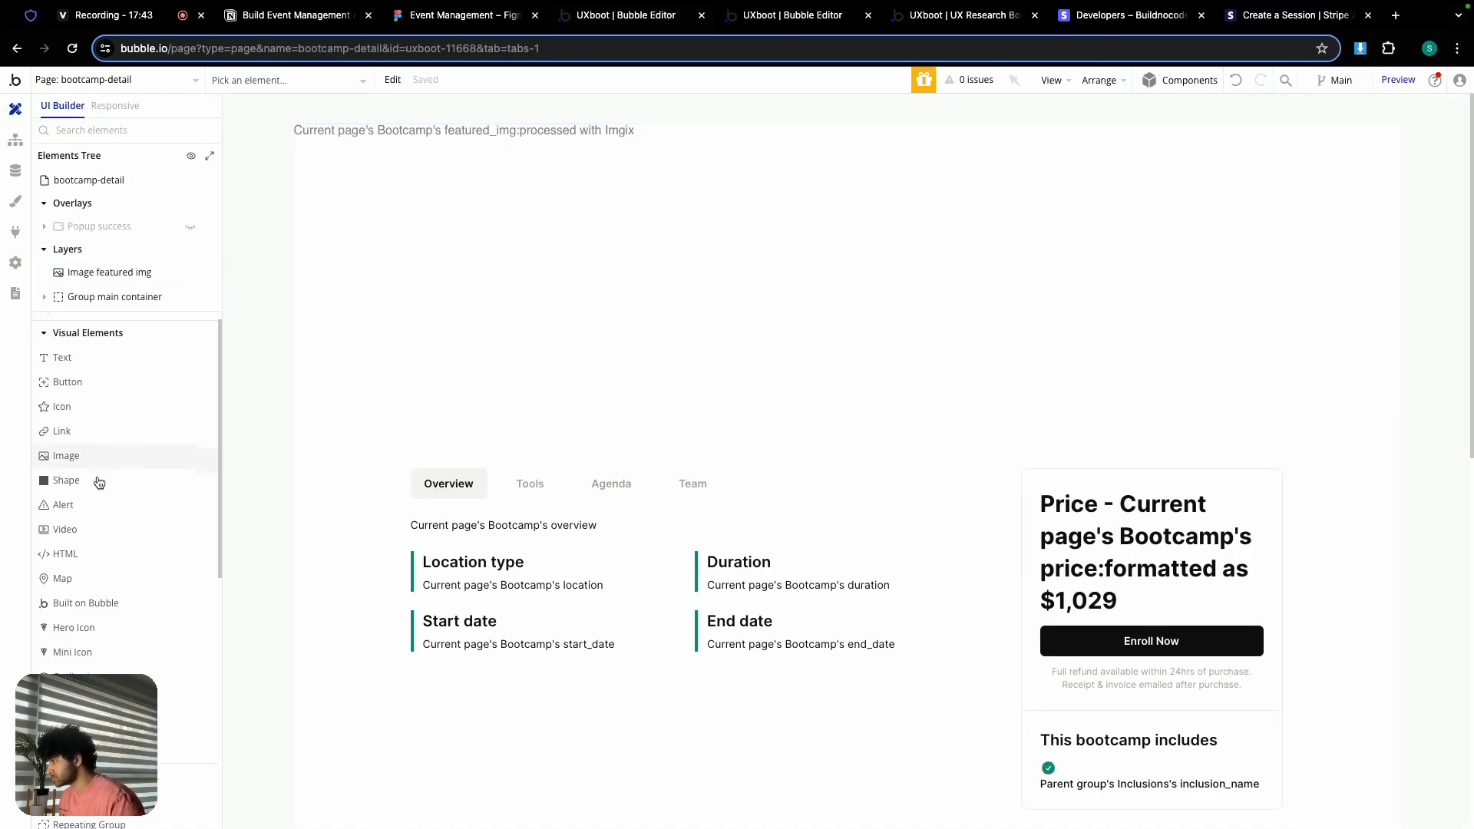
pyautogui.click(115, 579)
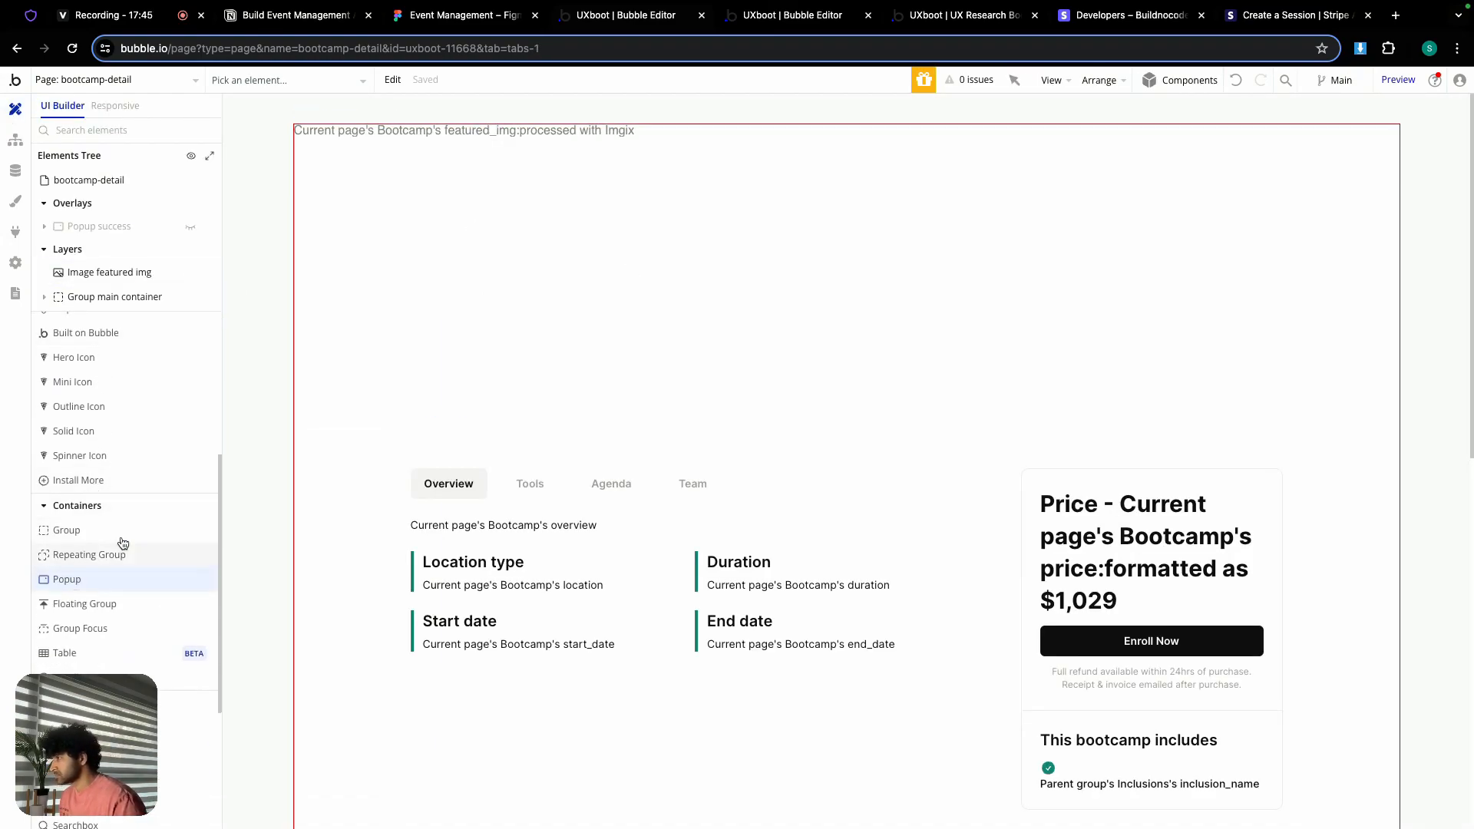
pyautogui.moveTo(348, 182)
pyautogui.mouseDown()
pyautogui.moveTo(404, 239)
pyautogui.moveTo(565, 341)
pyautogui.moveTo(513, 471)
pyautogui.moveTo(650, 548)
pyautogui.mouseUp()
# Step: Give Popup login a column layout, 430 px width and 600 px minimum height
pyautogui.doubleClick(599, 129)
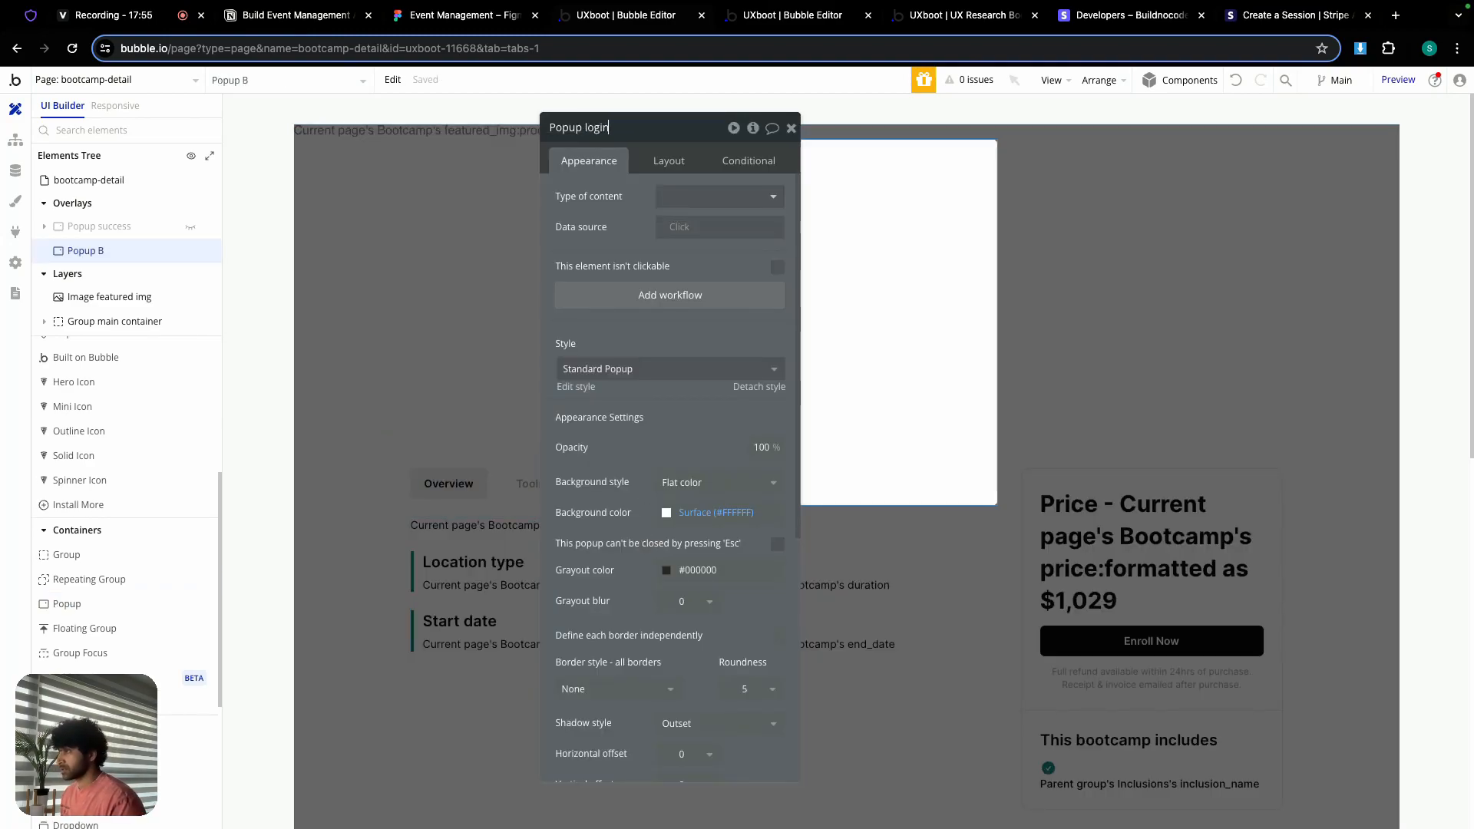
pyautogui.click(660, 161)
pyautogui.click(760, 197)
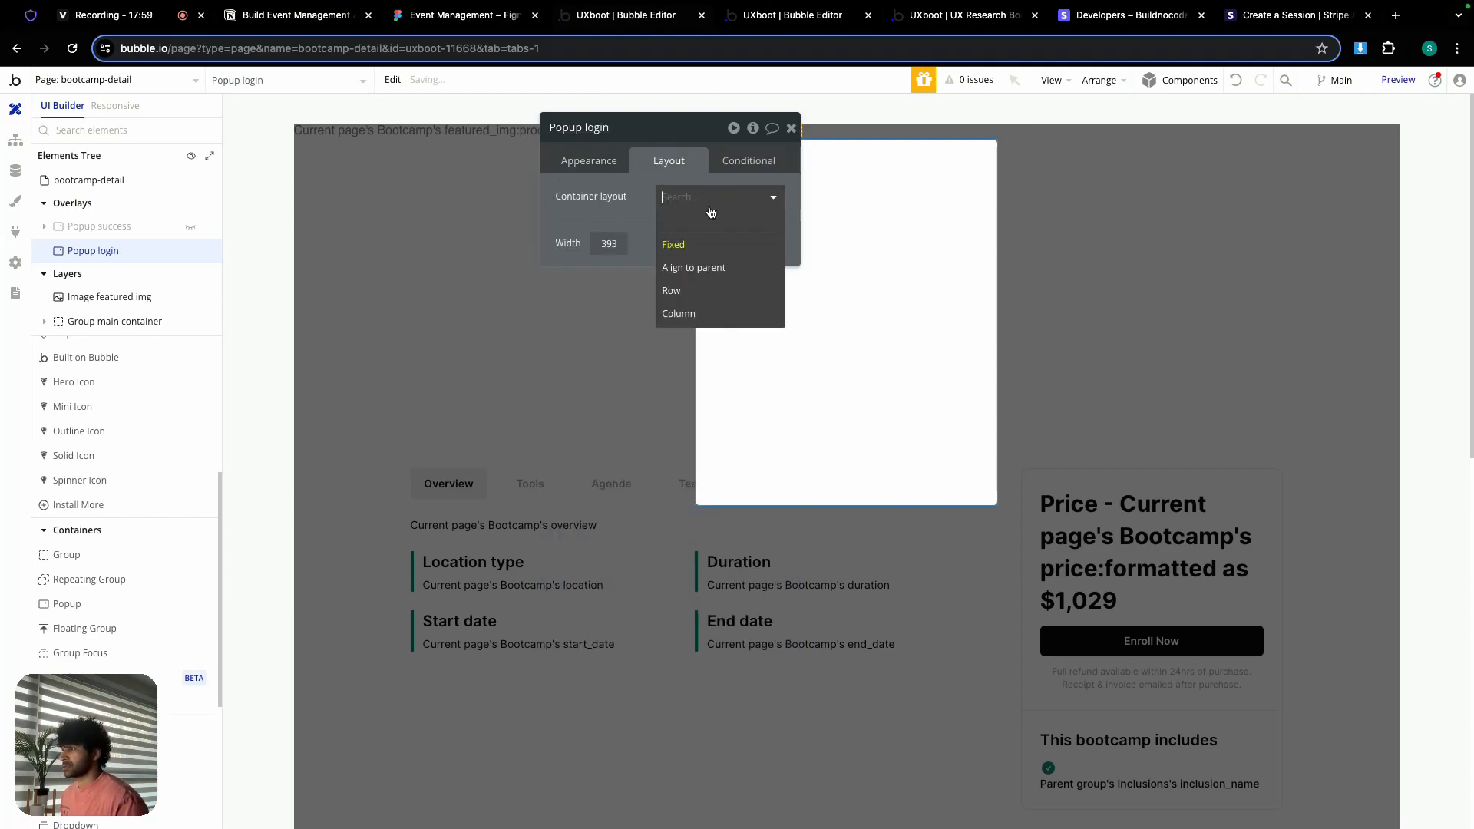
pyautogui.click(700, 315)
pyautogui.doubleClick(631, 335)
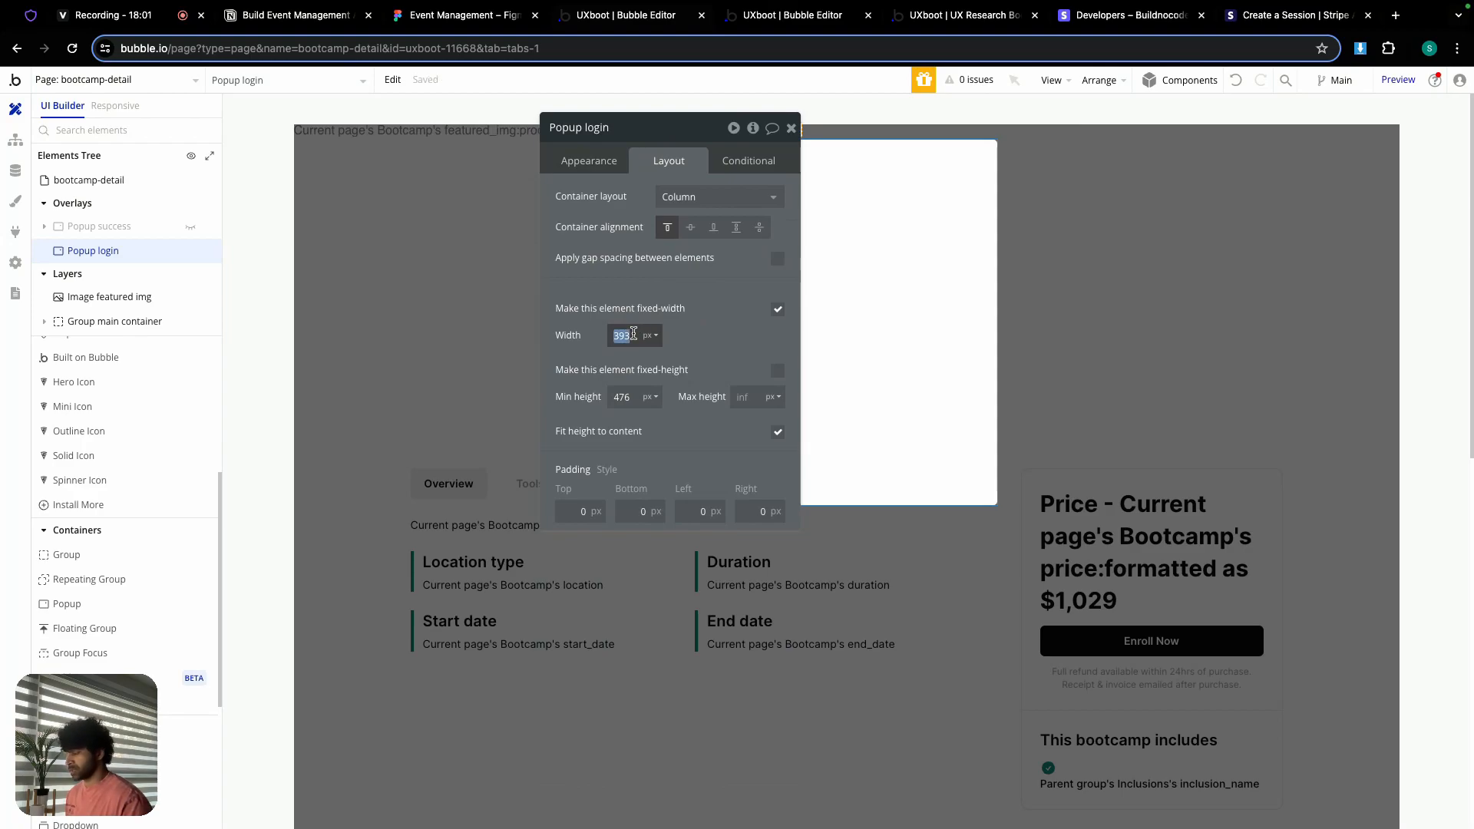
pyautogui.write('430')
pyautogui.press('Return')
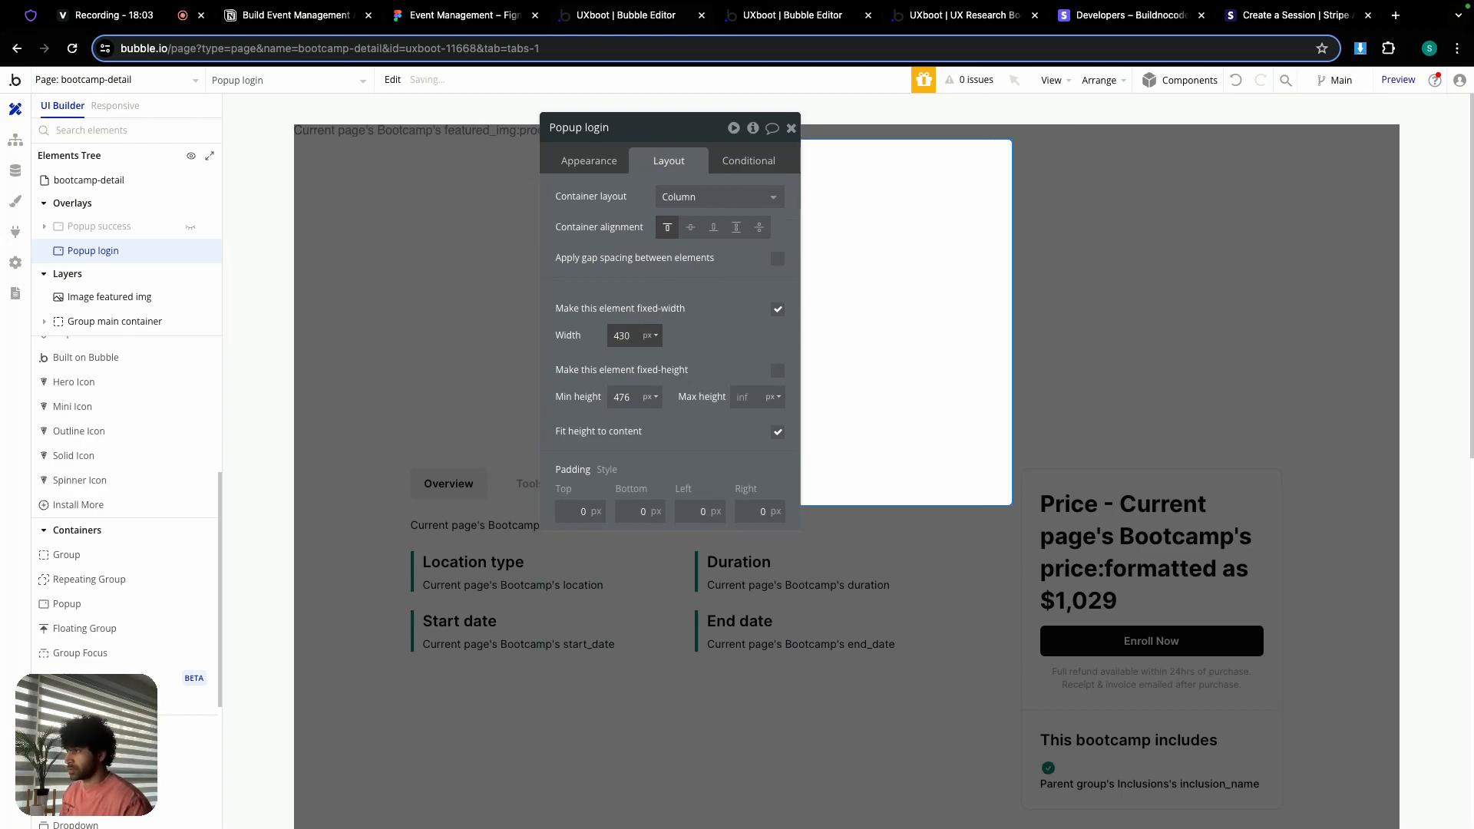
pyautogui.doubleClick(625, 393)
pyautogui.write('600')
pyautogui.press('Return')
# Step: Set all four of the popup's paddings to 24 px
pyautogui.click(583, 512)
pyautogui.write('24')
pyautogui.click(640, 511)
pyautogui.write('24')
pyautogui.click(699, 511)
pyautogui.write('24')
pyautogui.click(756, 511)
pyautogui.write('24')
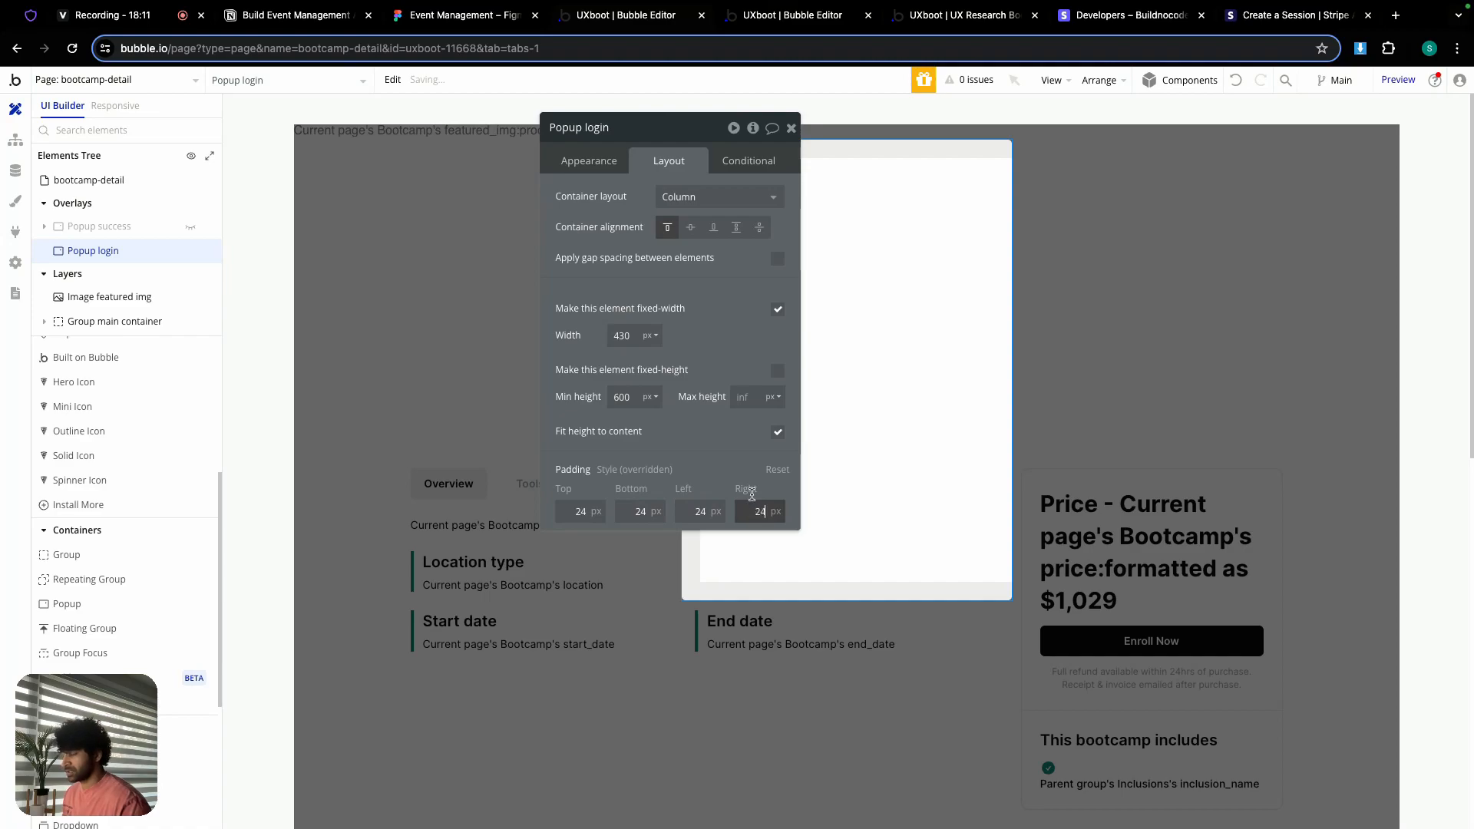
pyautogui.click(792, 128)
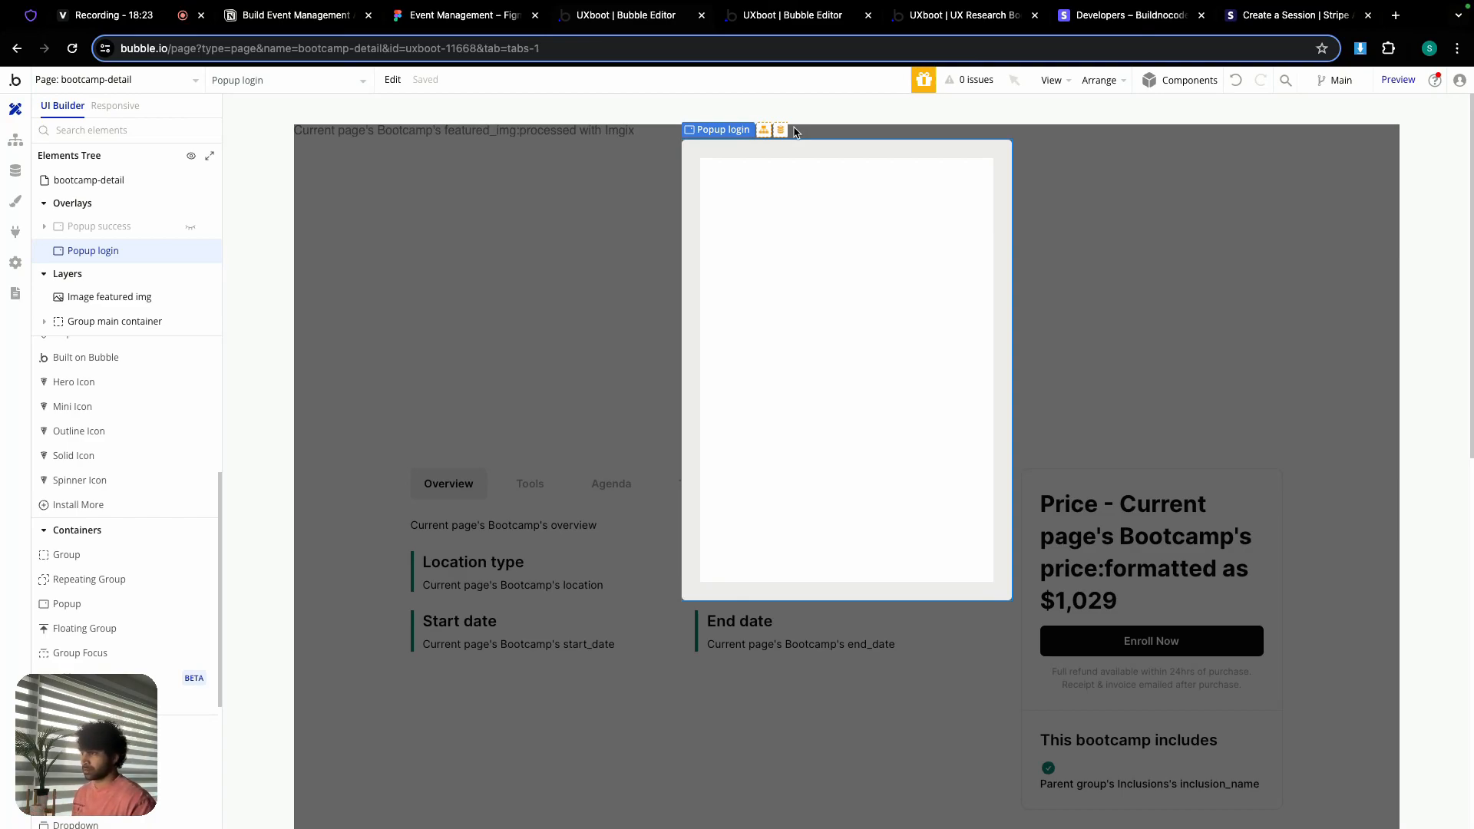
# Step: On the log-in page, rename the sign-up group to 'Group log in'
pyautogui.click(95, 79)
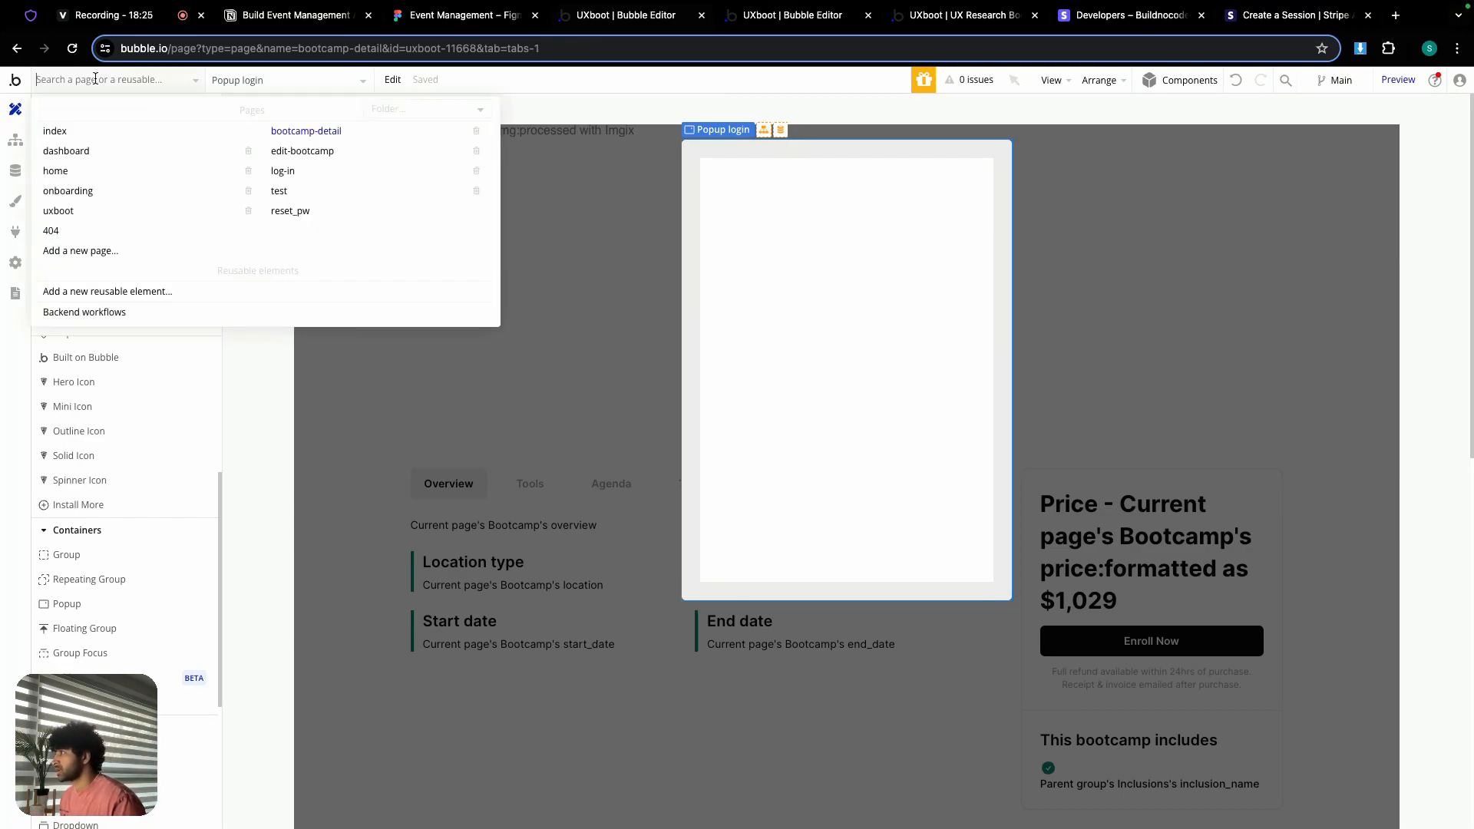
pyautogui.click(283, 170)
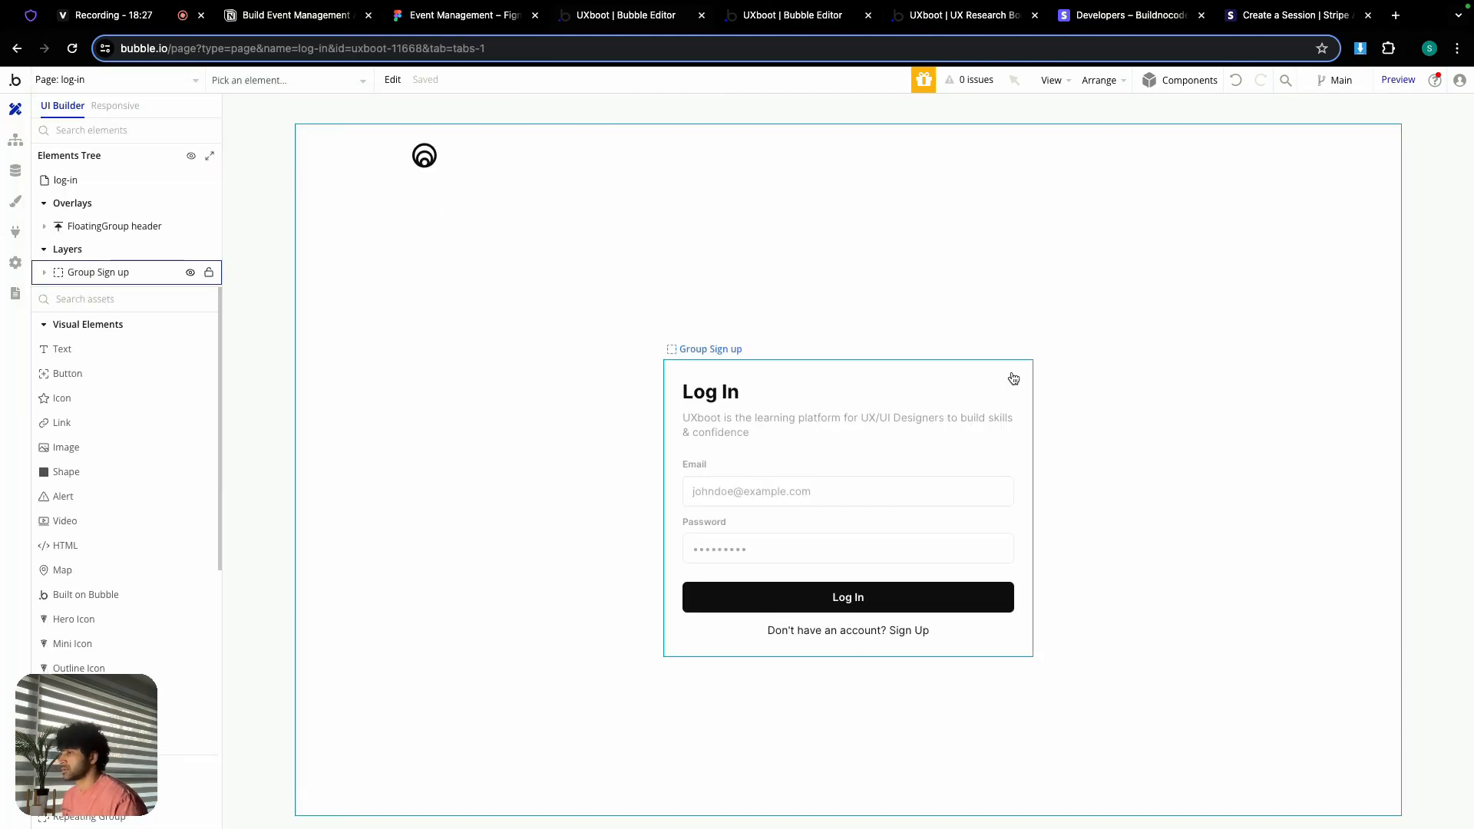
pyautogui.doubleClick(774, 431)
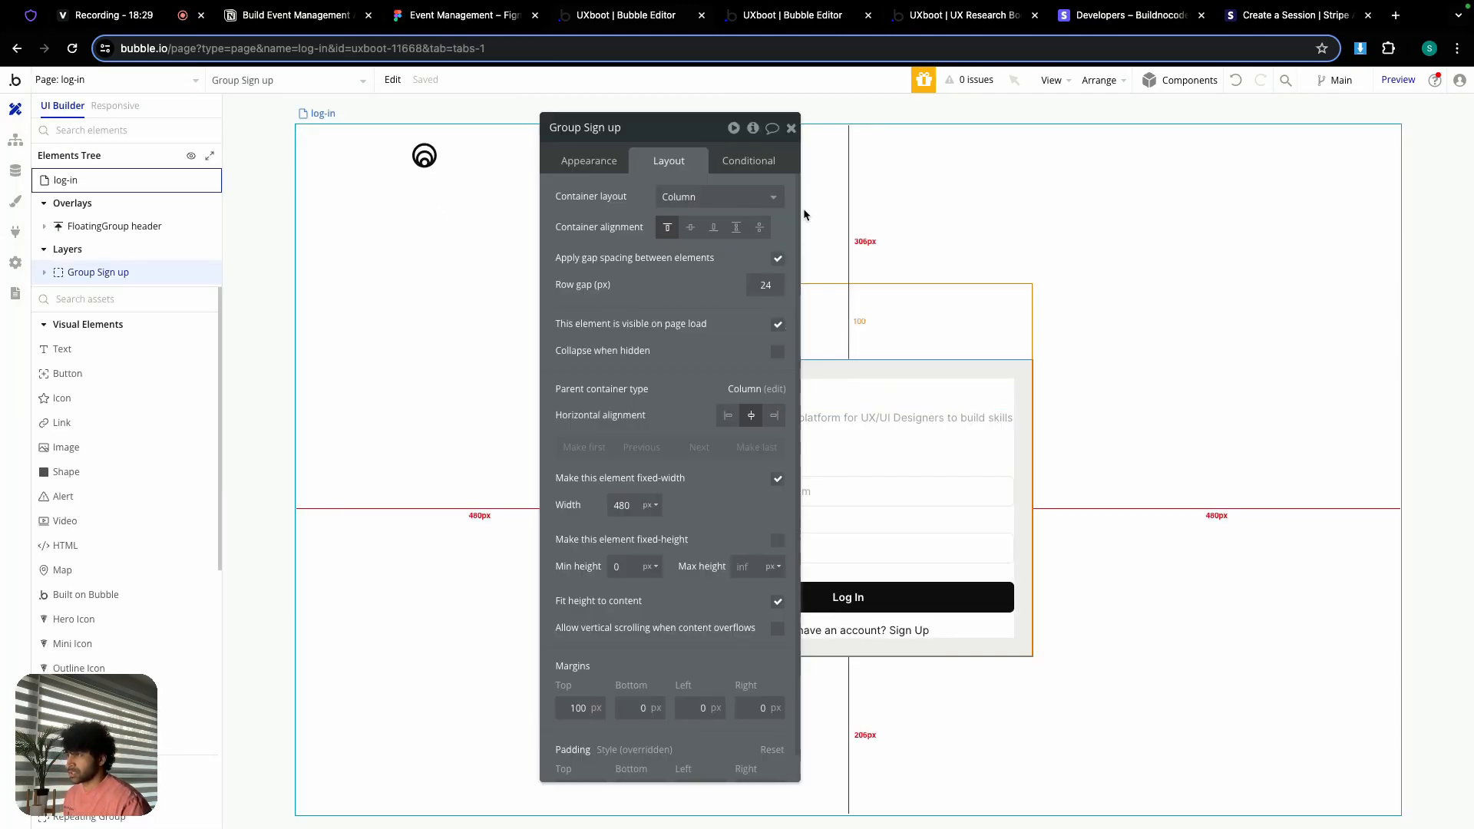
pyautogui.click(792, 128)
pyautogui.doubleClick(743, 449)
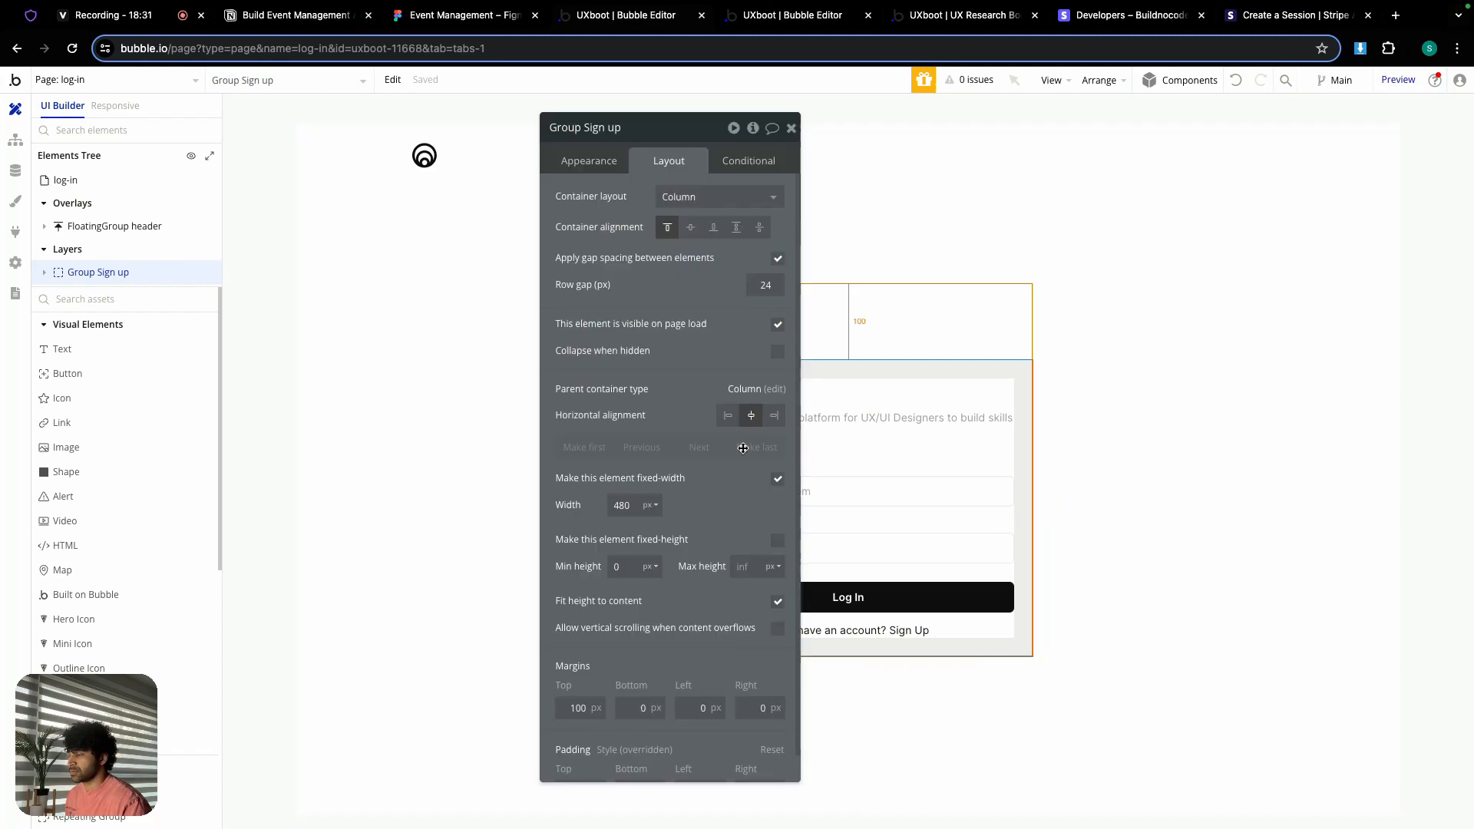
pyautogui.click(609, 127)
pyautogui.doubleClick(608, 127)
pyautogui.press('BackSpace')
pyautogui.press('BackSpace')
pyautogui.press('BackSpace')
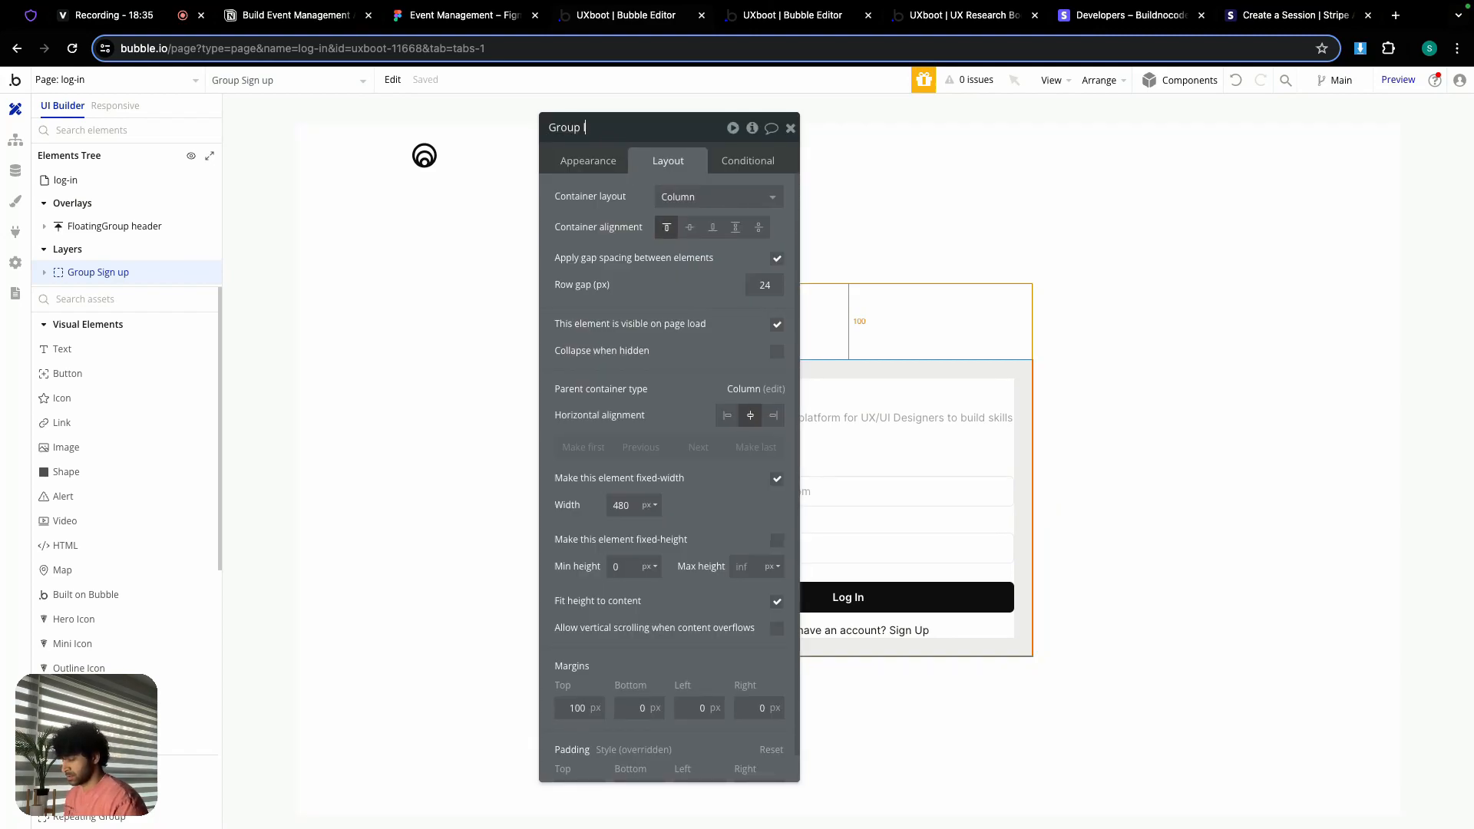
pyautogui.click(790, 132)
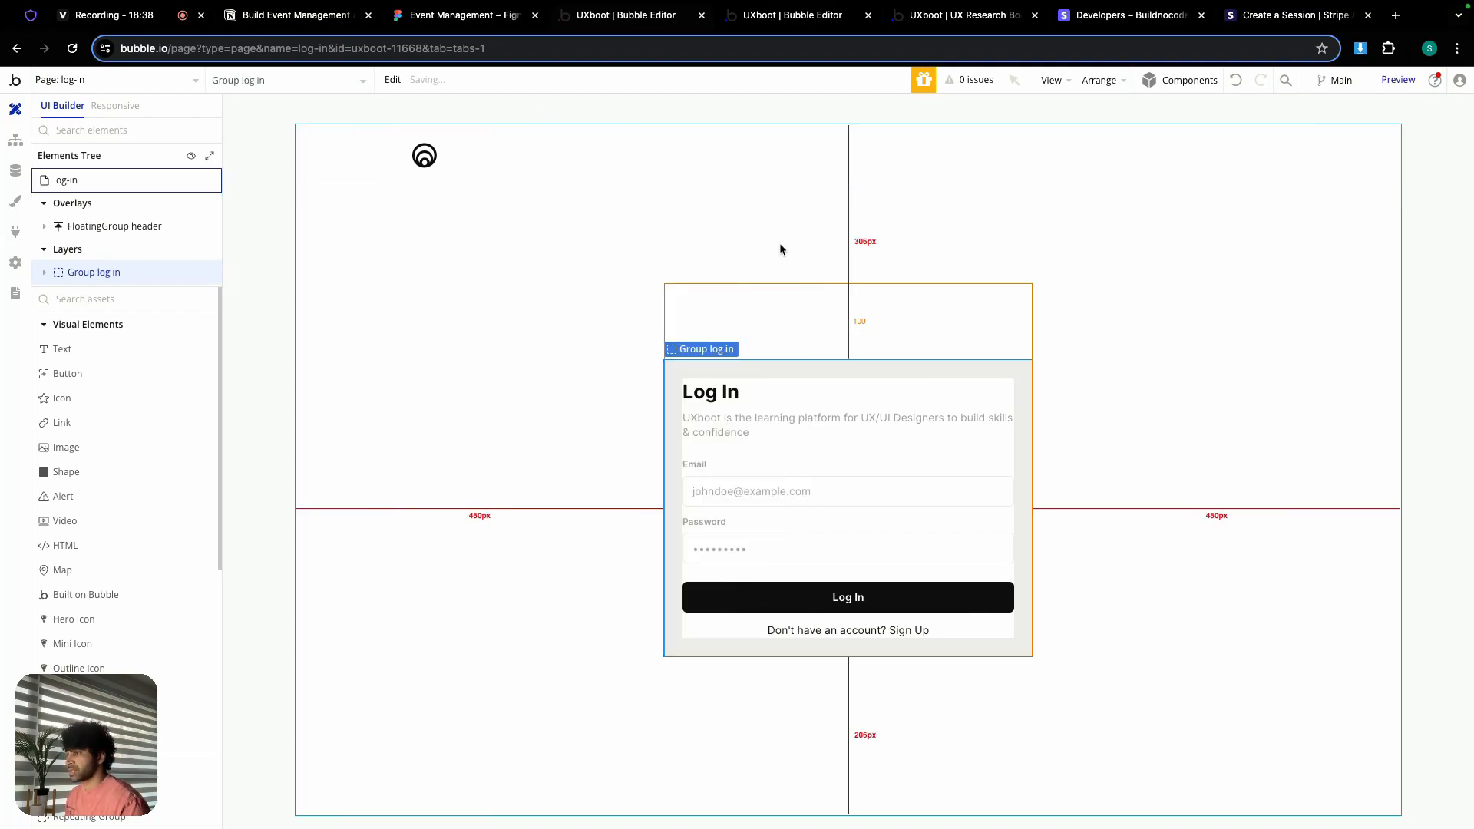
# Step: Copy Group log in together with its workflows
pyautogui.doubleClick(775, 364)
pyautogui.rightClick(775, 364)
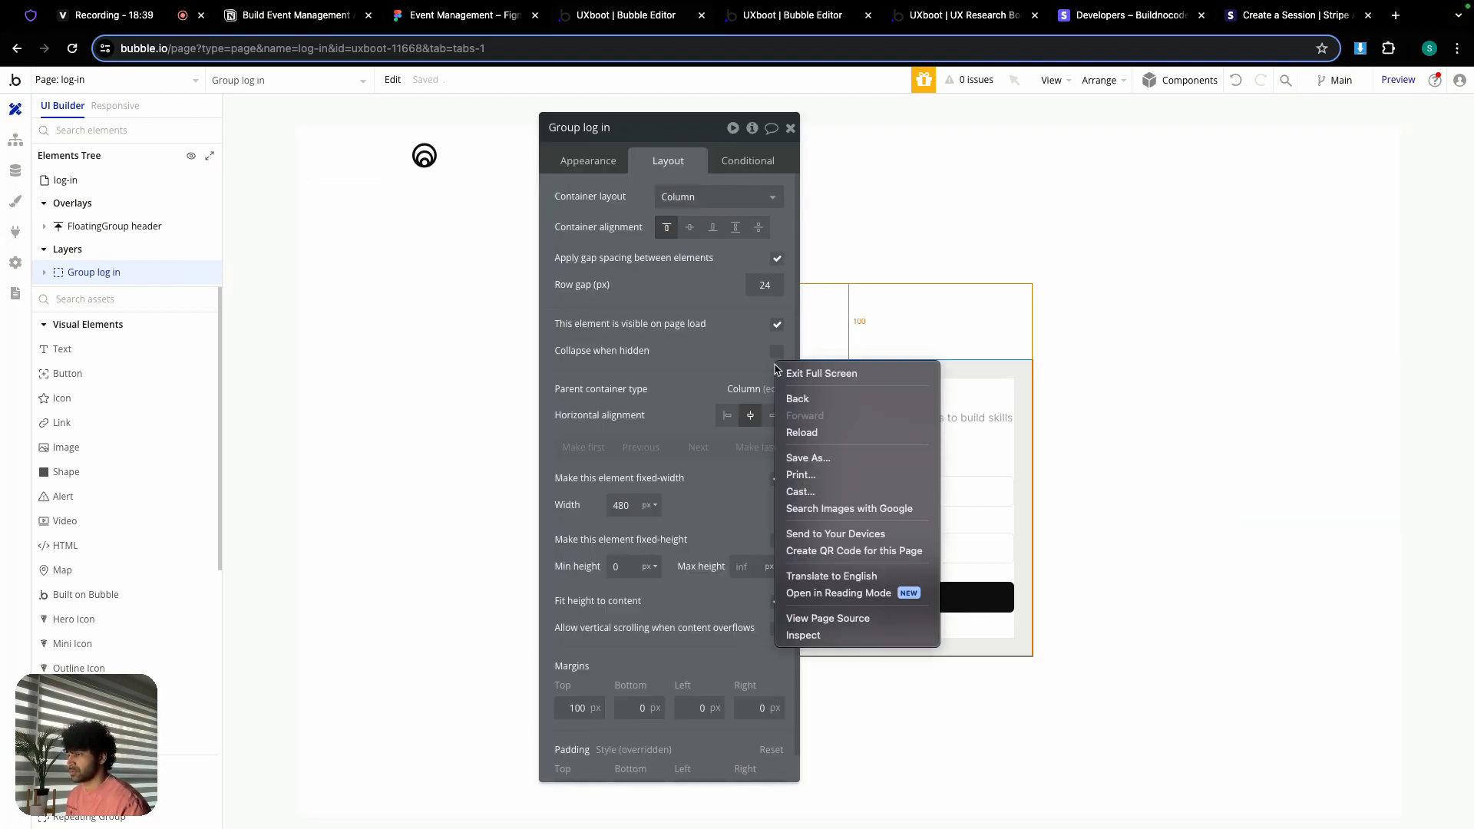
pyautogui.click(954, 372)
pyautogui.rightClick(961, 372)
pyautogui.moveTo(1007, 603)
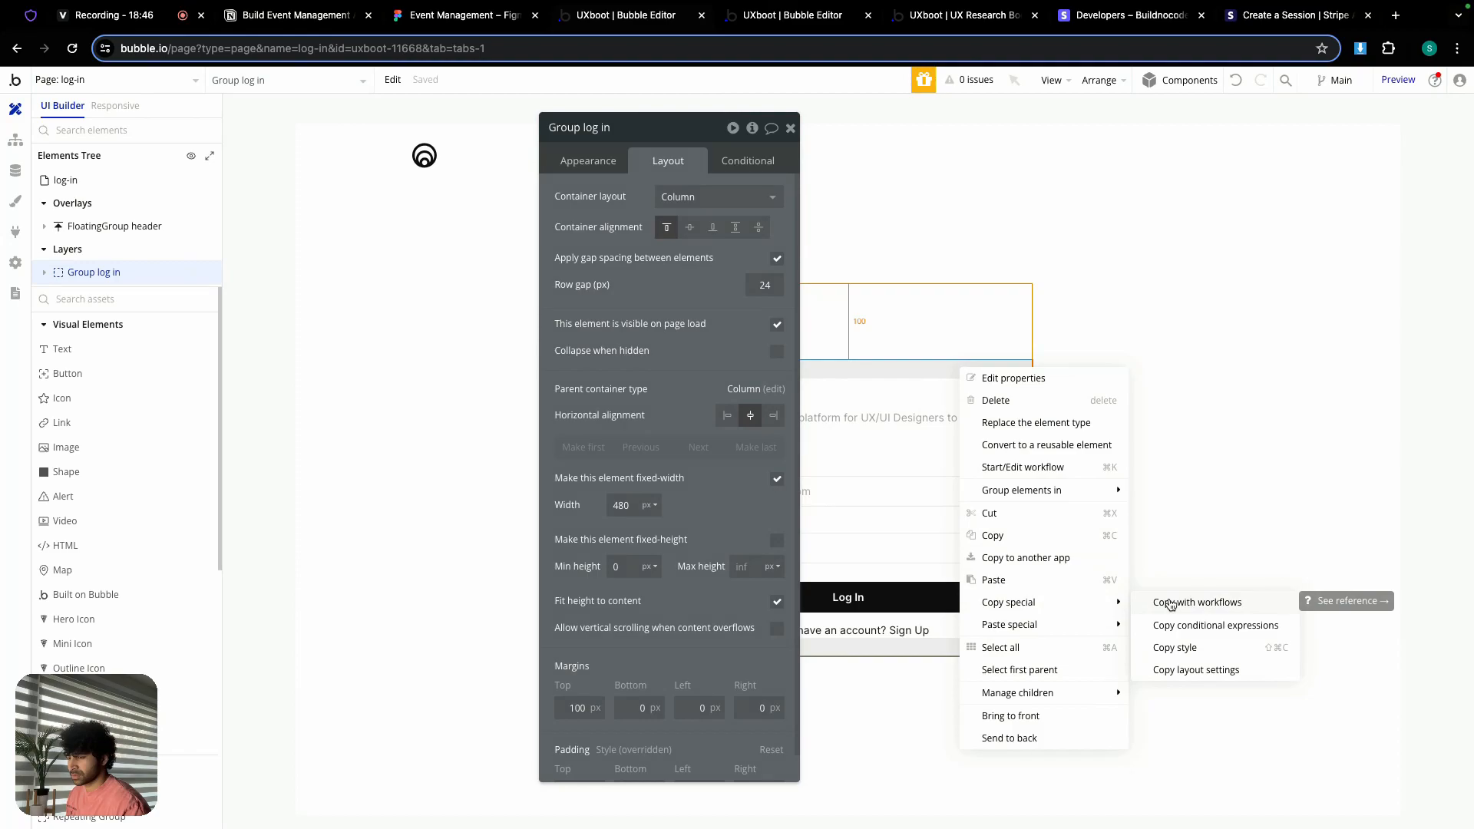
pyautogui.click(998, 536)
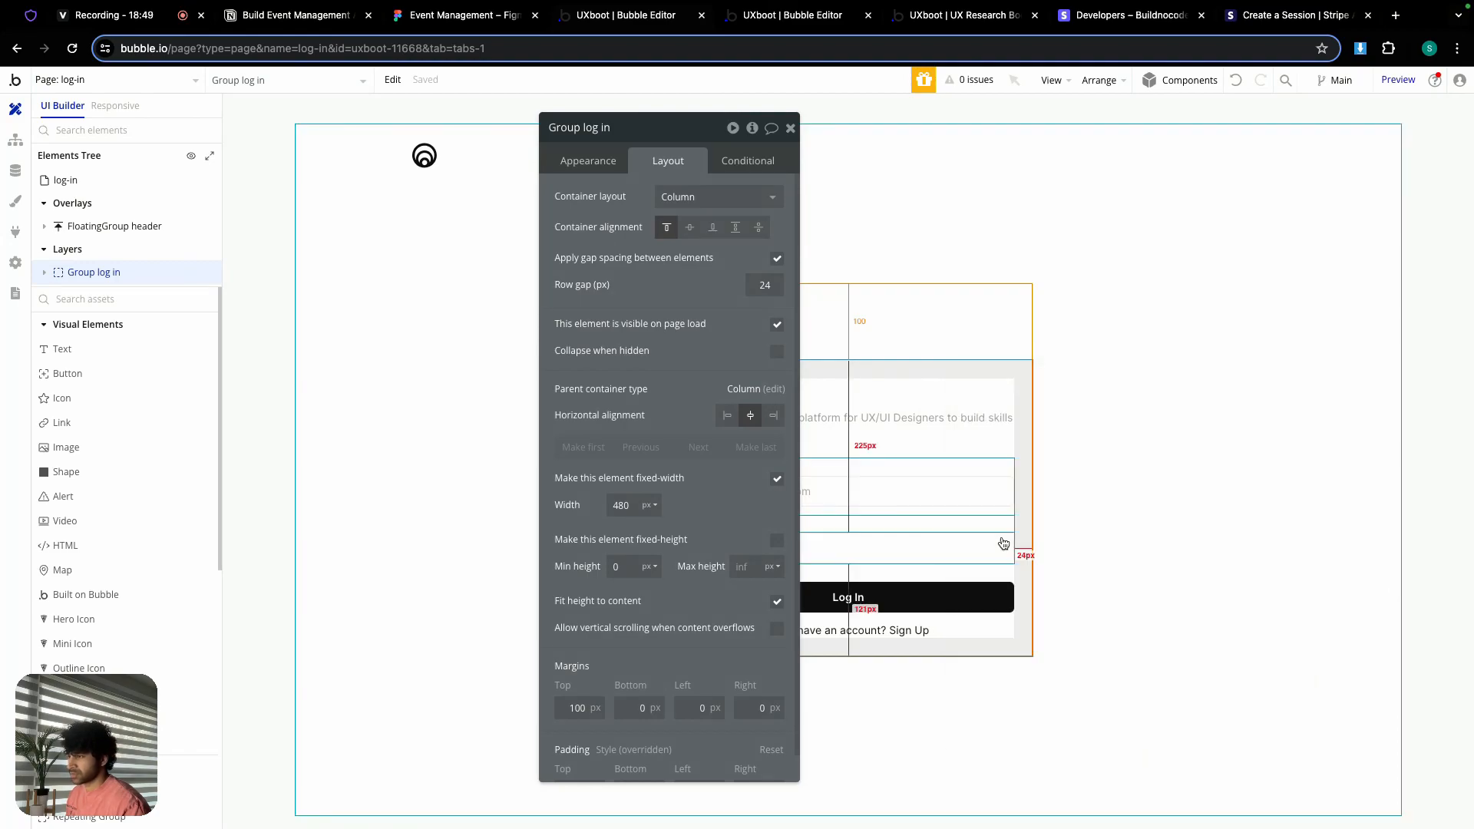
pyautogui.click(791, 129)
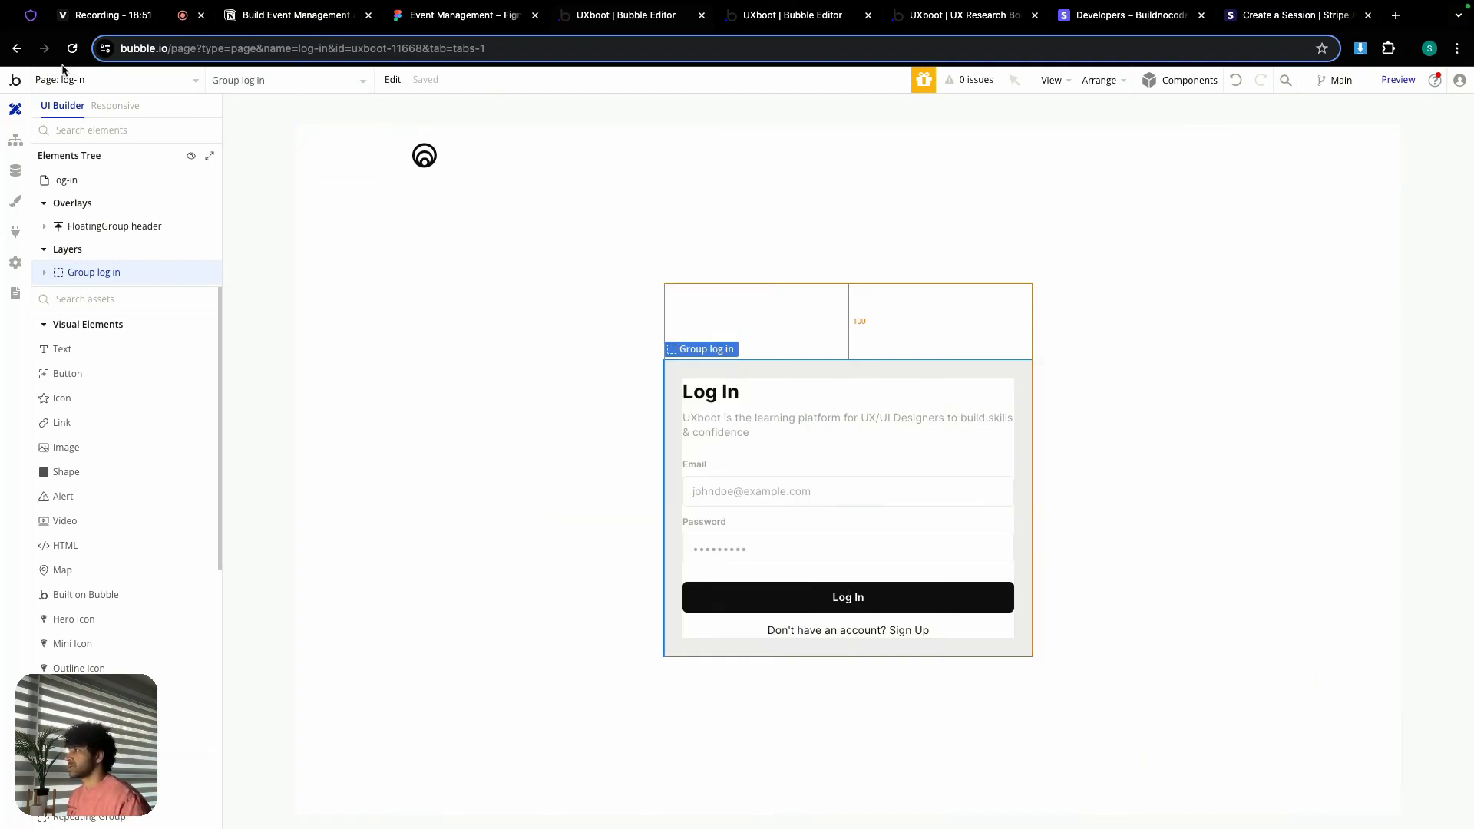
pyautogui.click(67, 77)
# Step: On bootcamp-detail, unhide Popup login and paste Group log in into it
pyautogui.moveTo(321, 133)
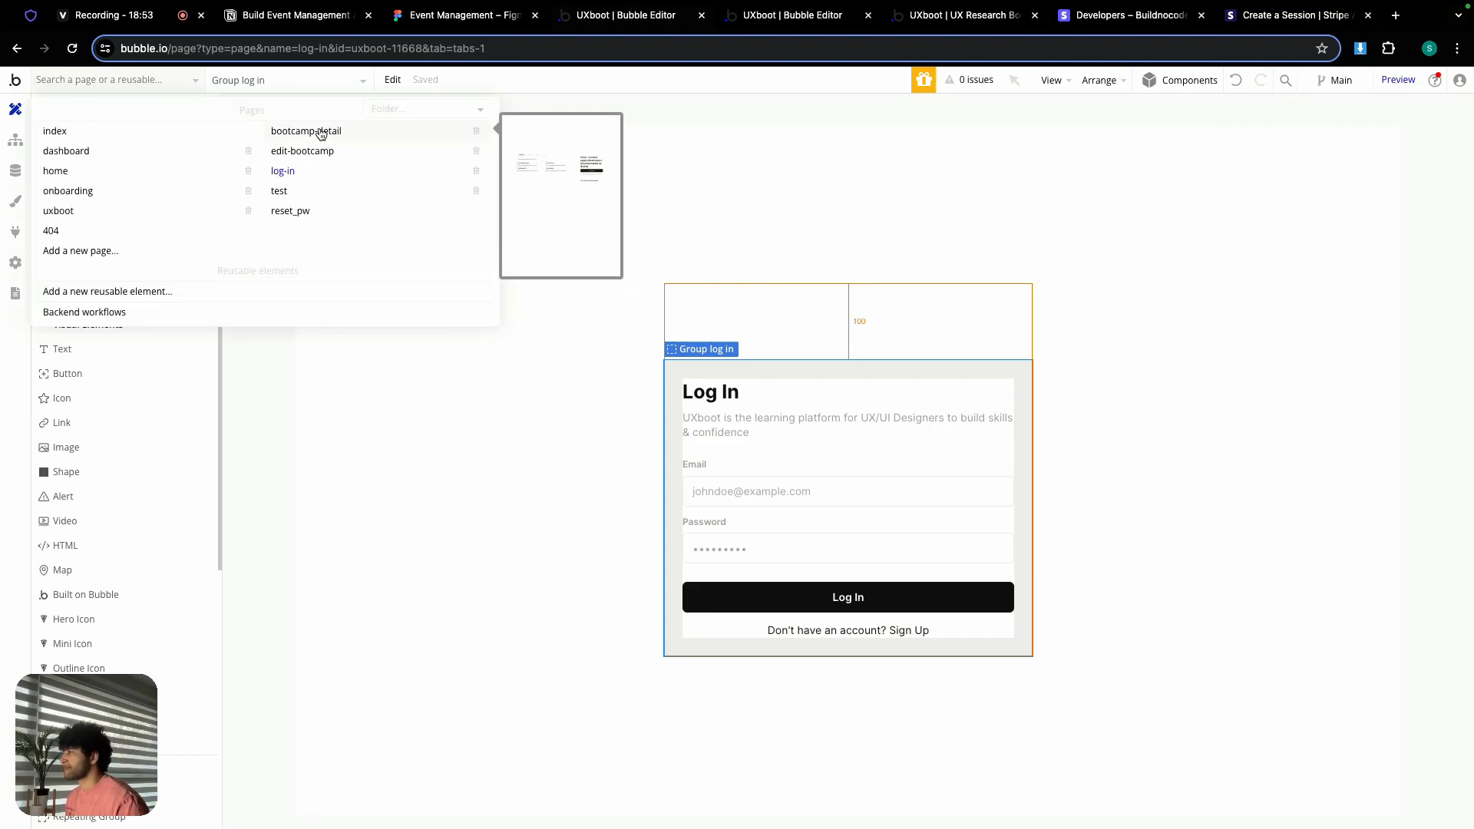
pyautogui.click(321, 132)
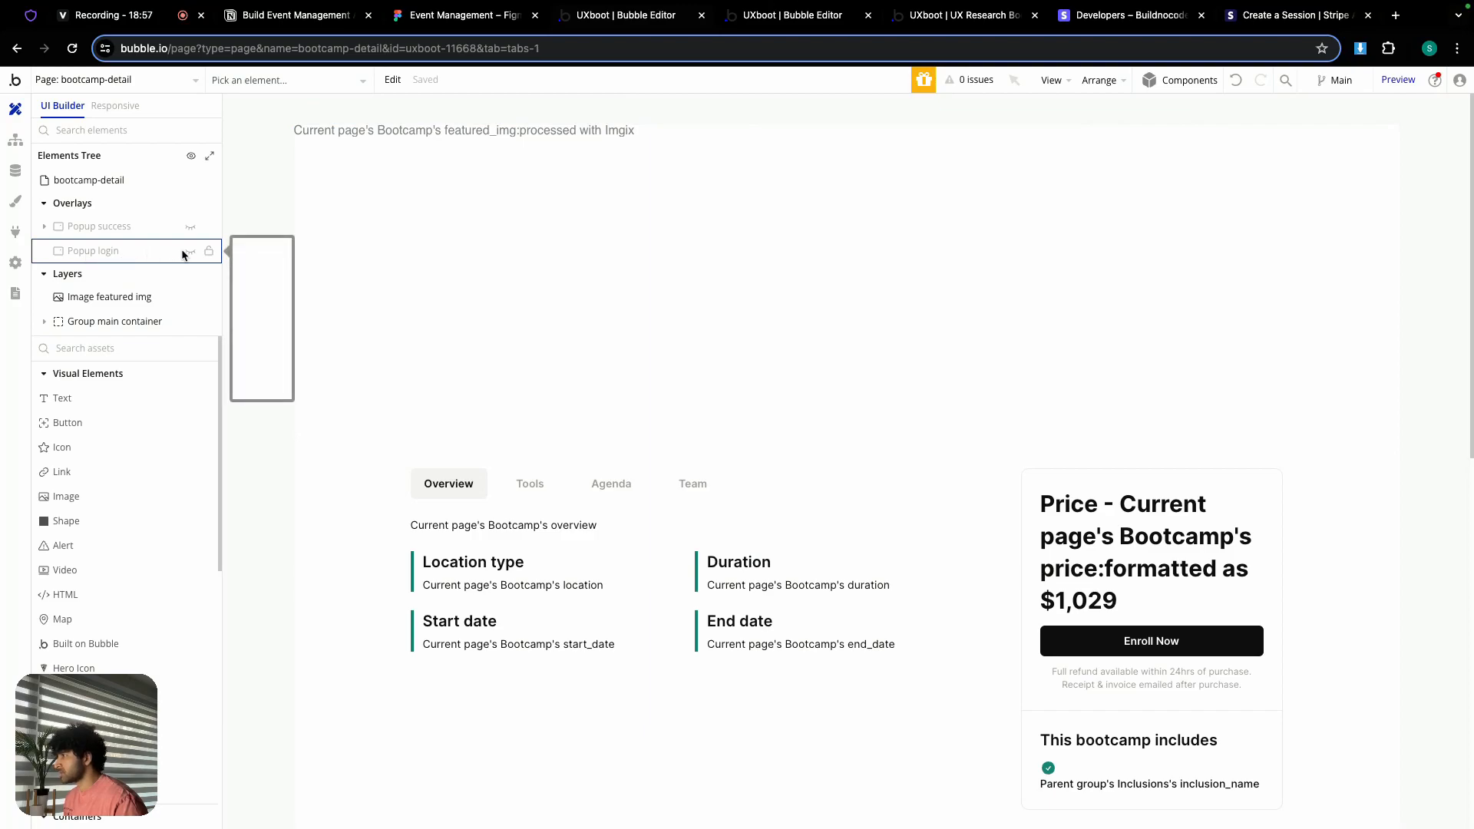
pyautogui.click(190, 251)
pyautogui.doubleClick(717, 261)
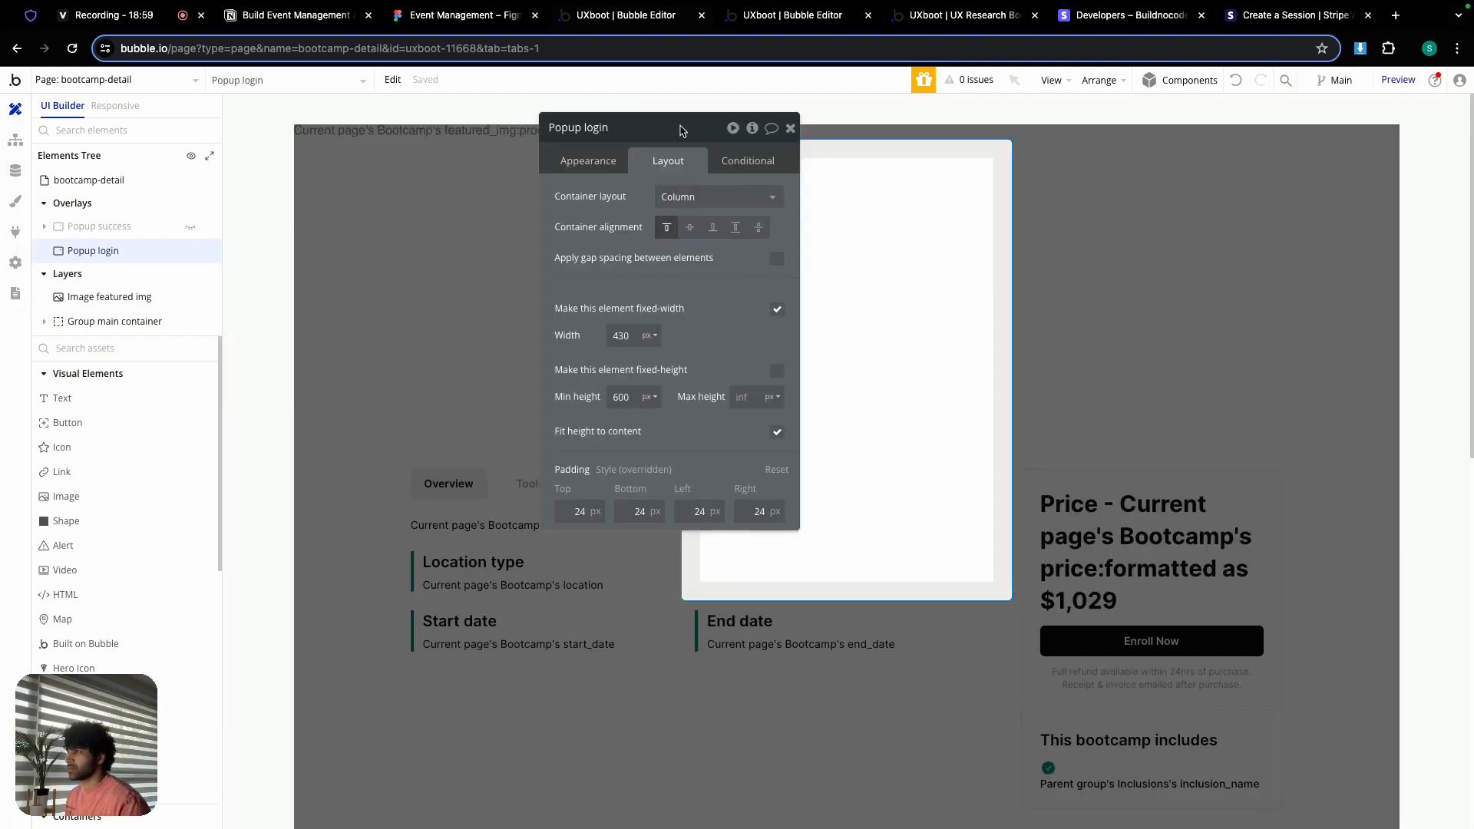
pyautogui.moveTo(680, 131); pyautogui.dragTo(420, 125)
pyautogui.rightClick(734, 218)
pyautogui.click(776, 403)
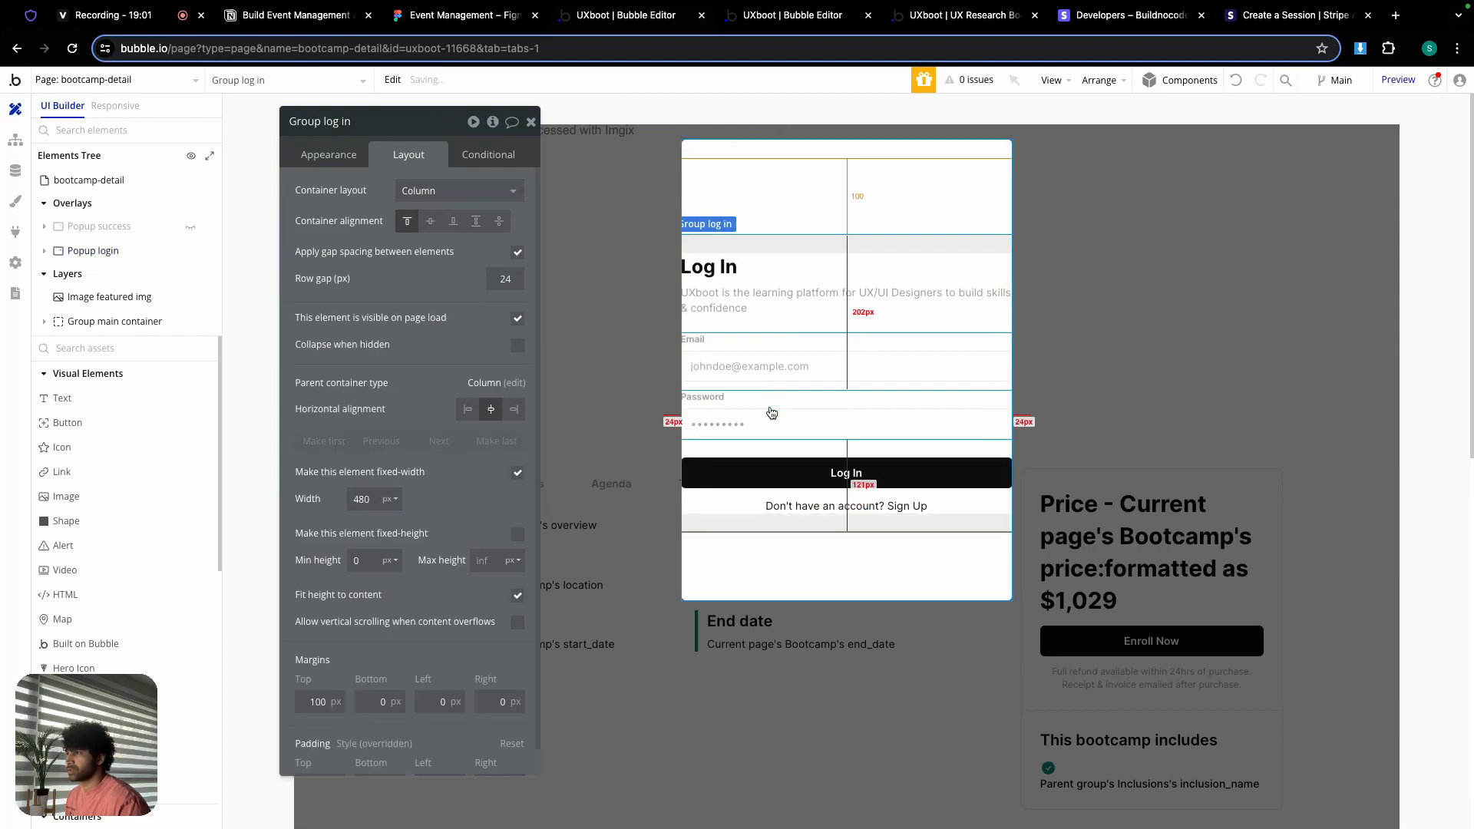
# Step: Uncheck the pasted group's fixed width, keep minimum width 0, and set all paddings to 0
pyautogui.click(518, 473)
pyautogui.click(357, 499)
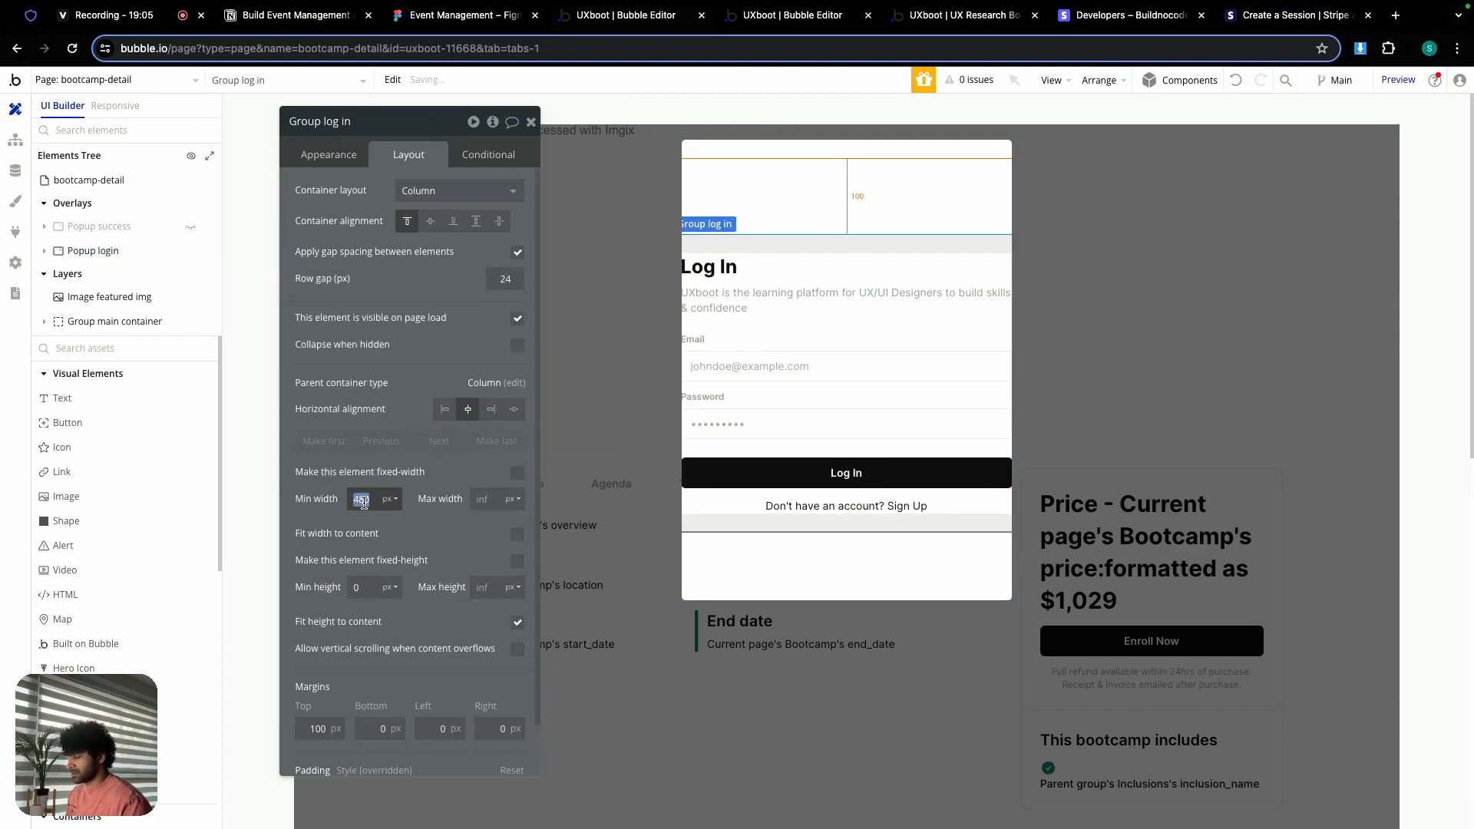
pyautogui.click(318, 502)
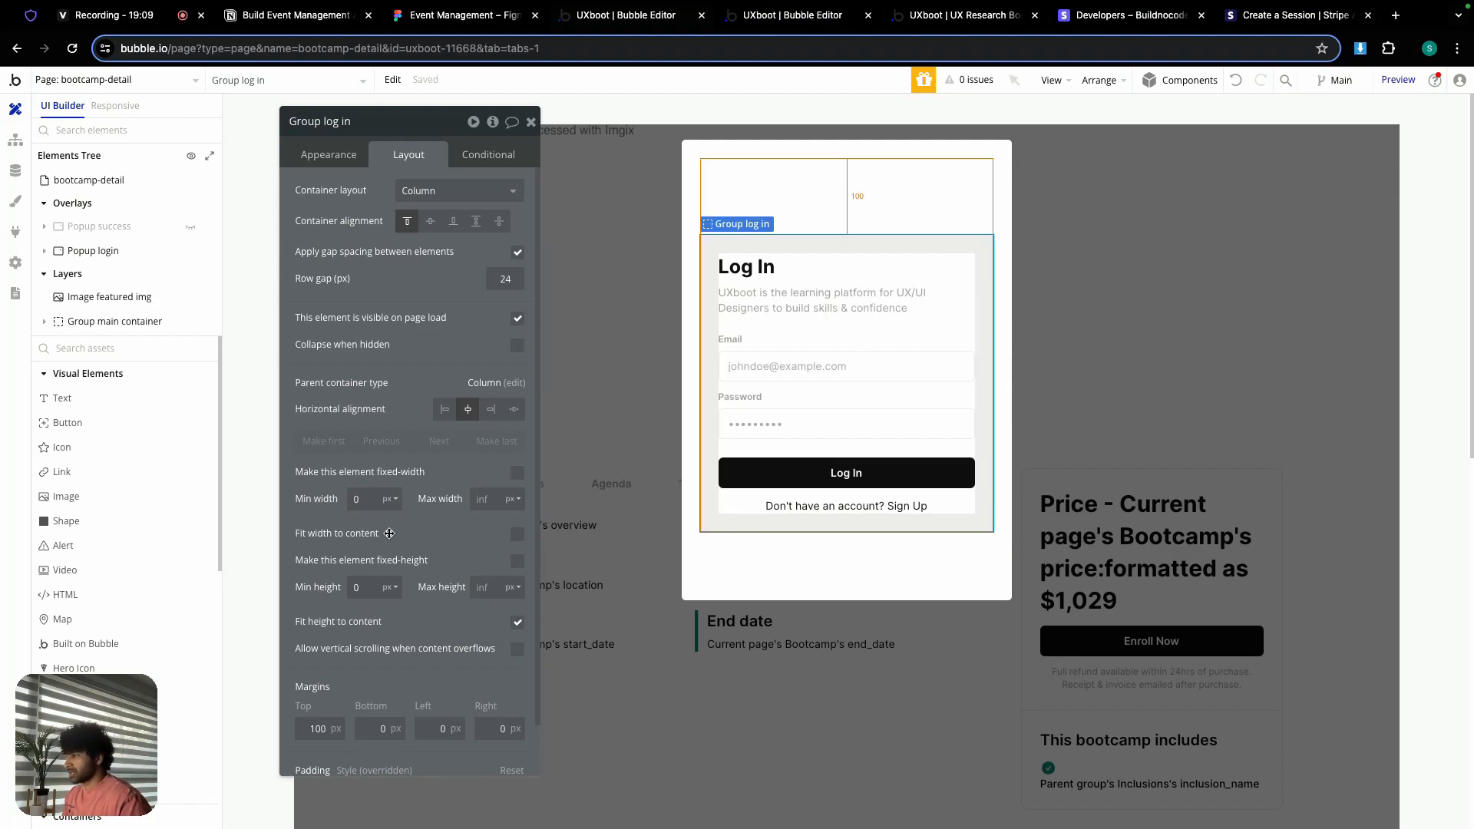
pyautogui.scroll(-2, 389, 533)
pyautogui.click(311, 756)
pyautogui.write('0')
pyautogui.click(378, 757)
pyautogui.write('0')
pyautogui.click(439, 757)
pyautogui.write('0')
pyautogui.click(492, 760)
pyautogui.write('0')
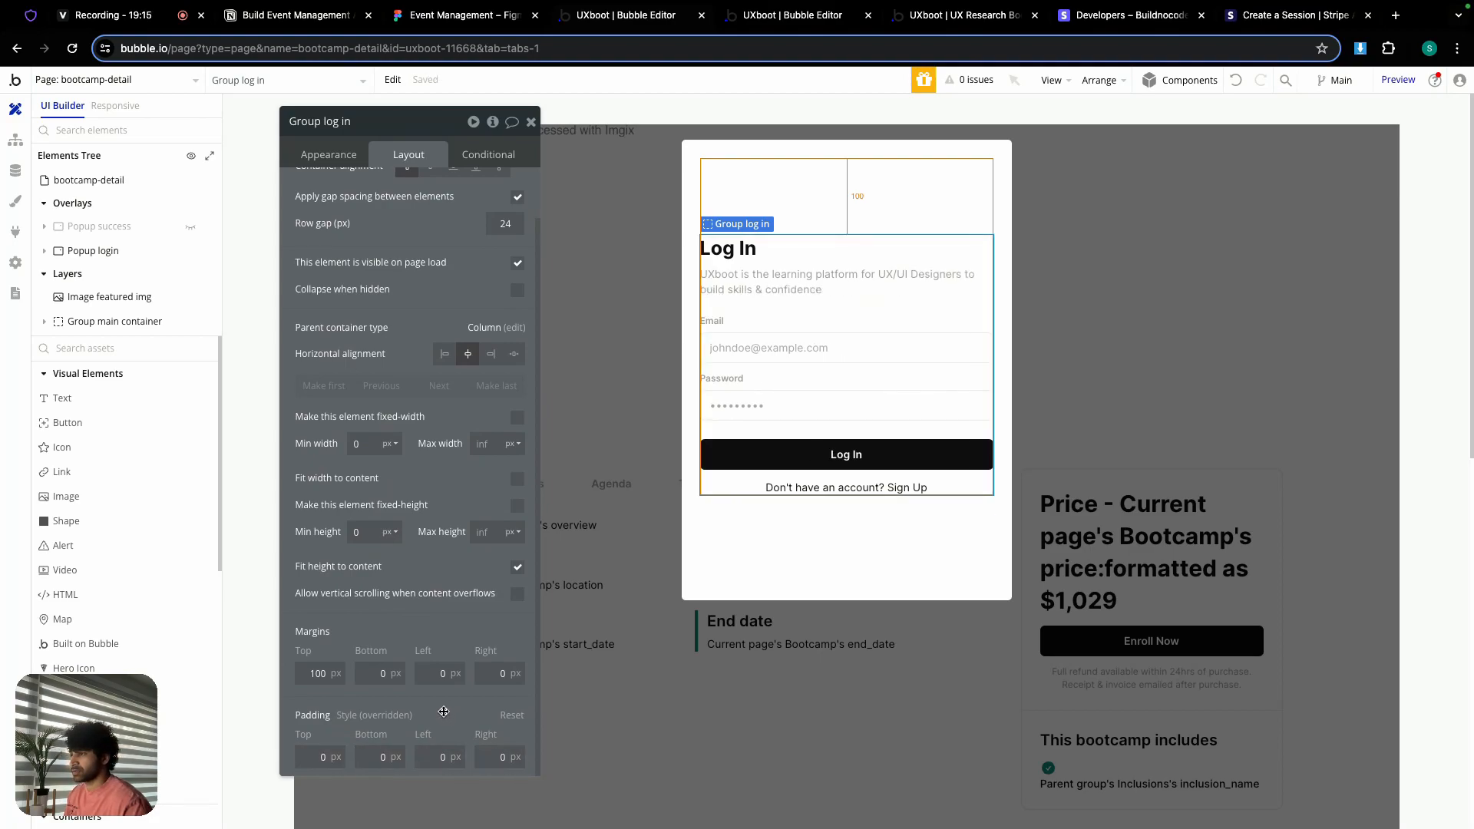
# Step: Set the group's top margin and Popup login's minimum height to 0, then check the form elements
pyautogui.click(314, 669)
pyautogui.write('0')
pyautogui.click(797, 520)
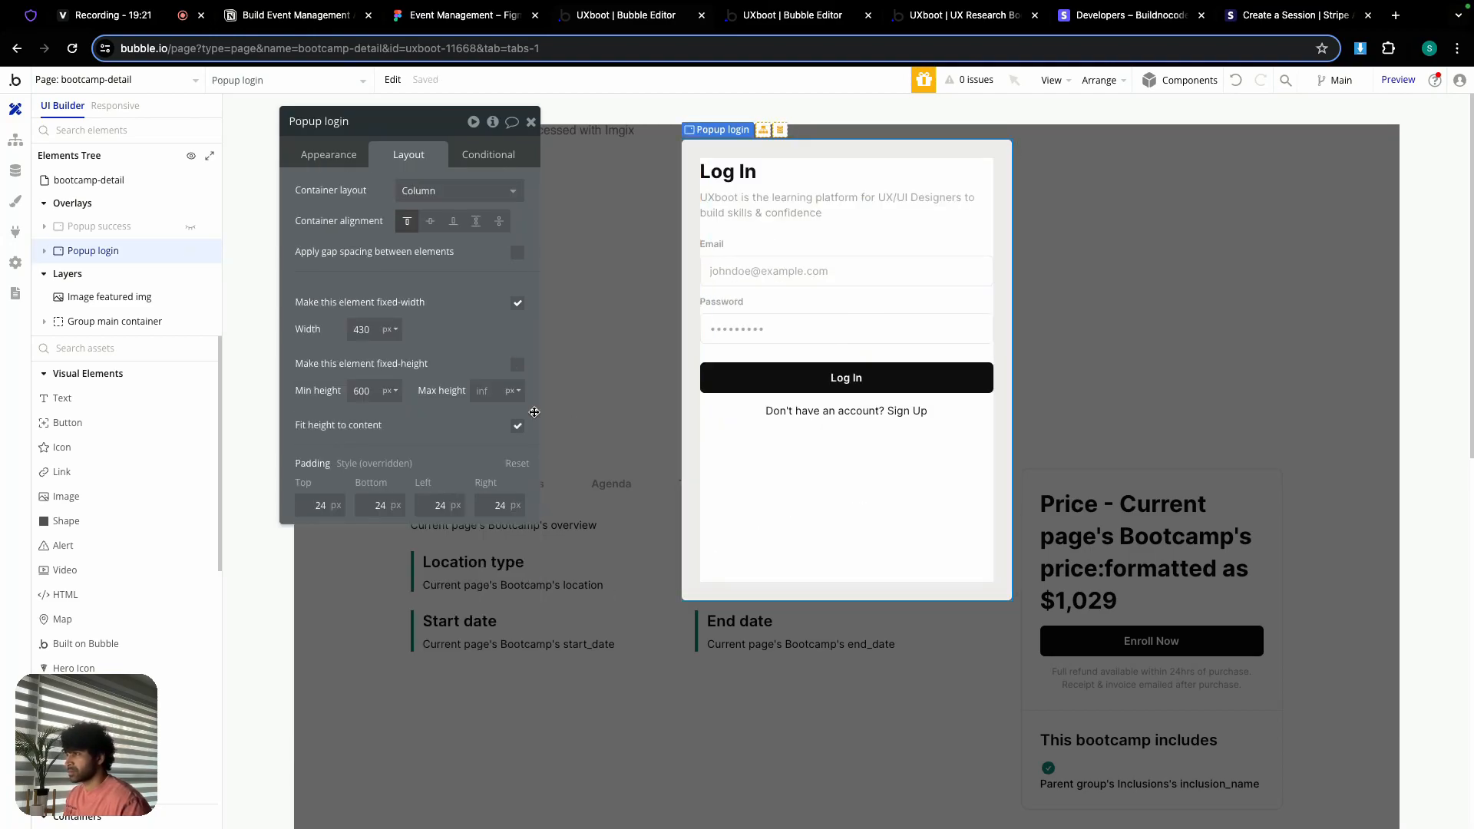
pyautogui.doubleClick(371, 393)
pyautogui.write('0')
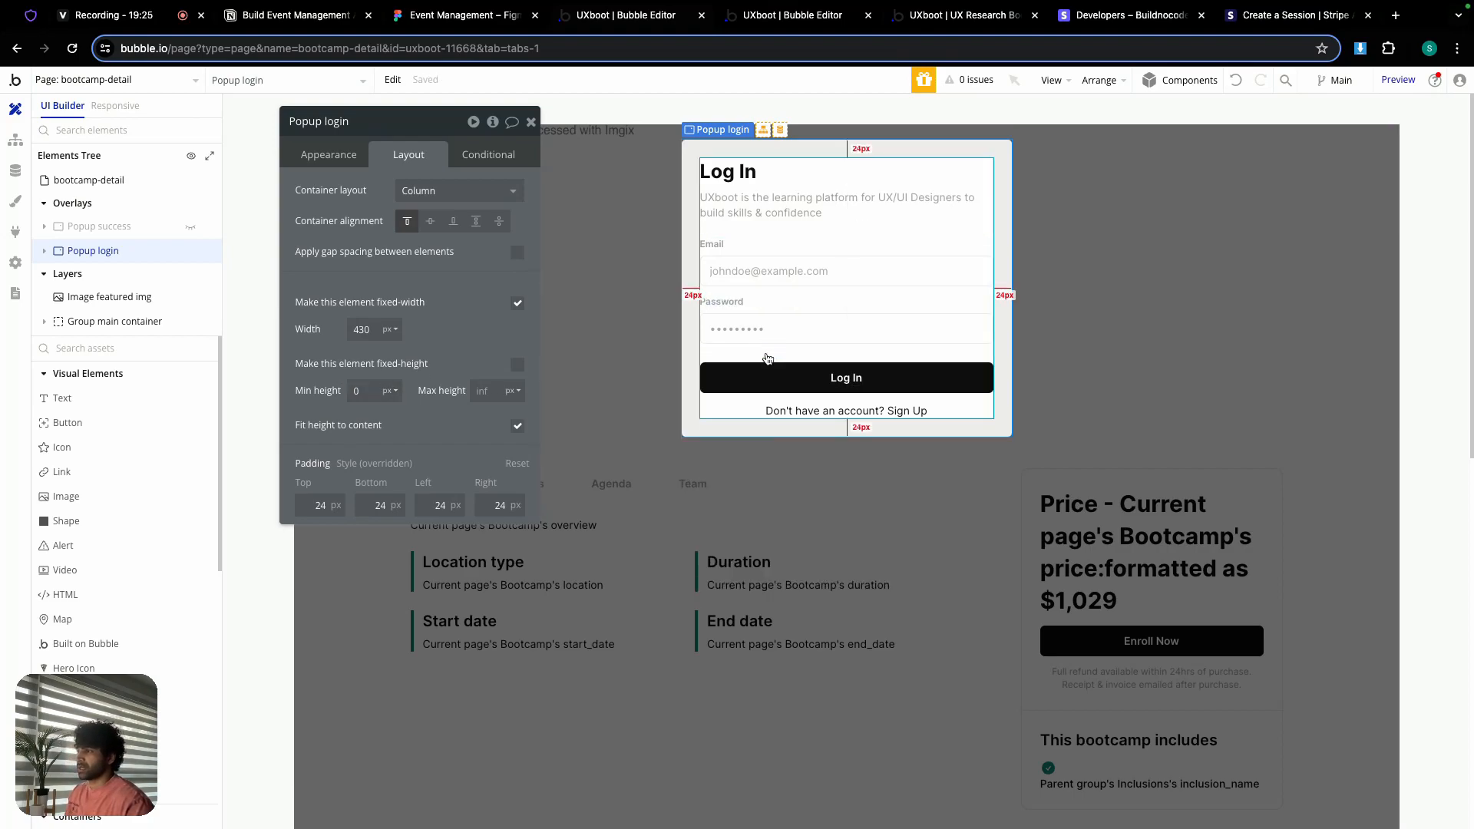
pyautogui.click(761, 270)
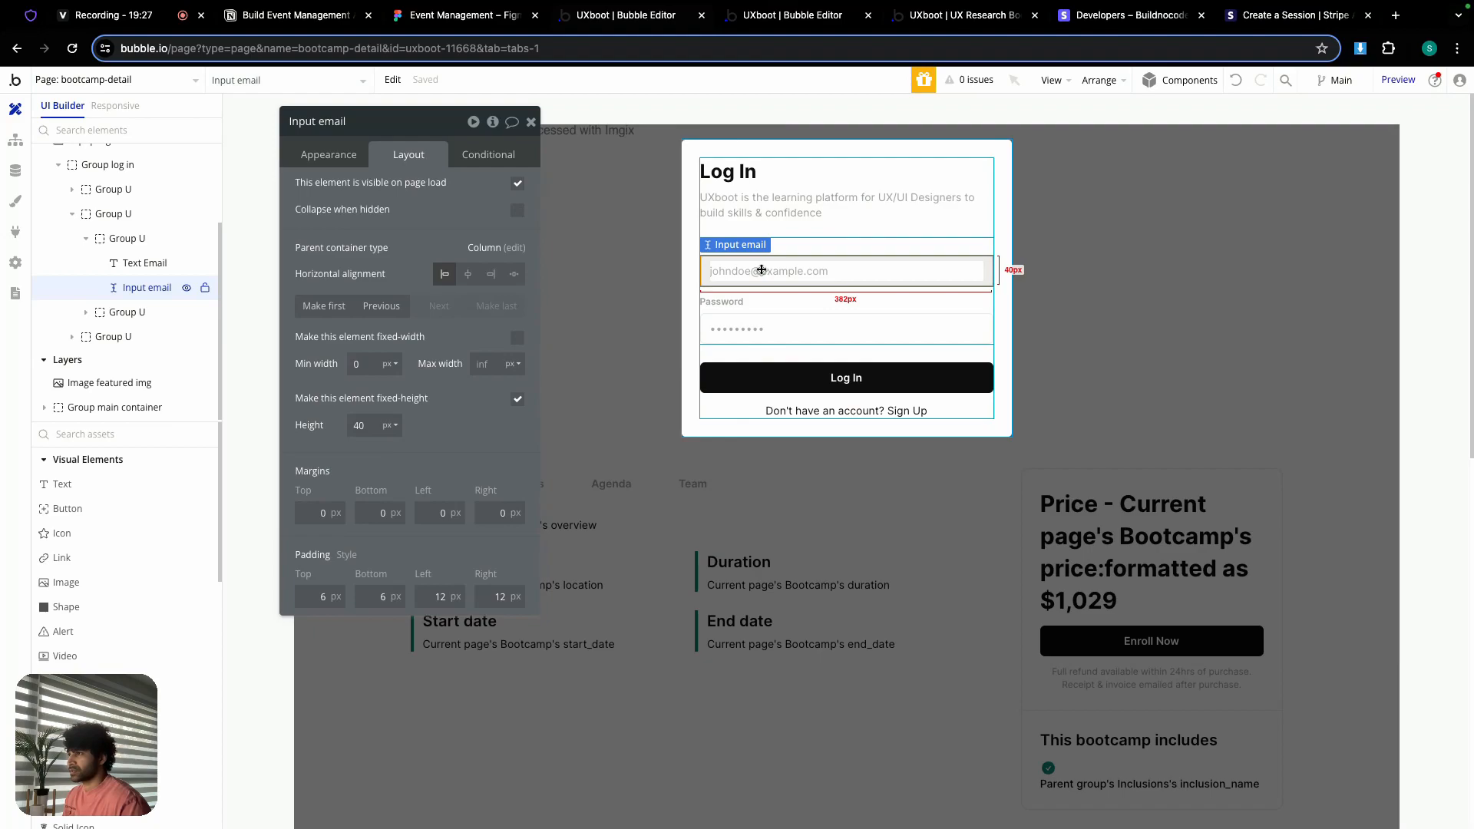
pyautogui.click(766, 328)
pyautogui.click(766, 374)
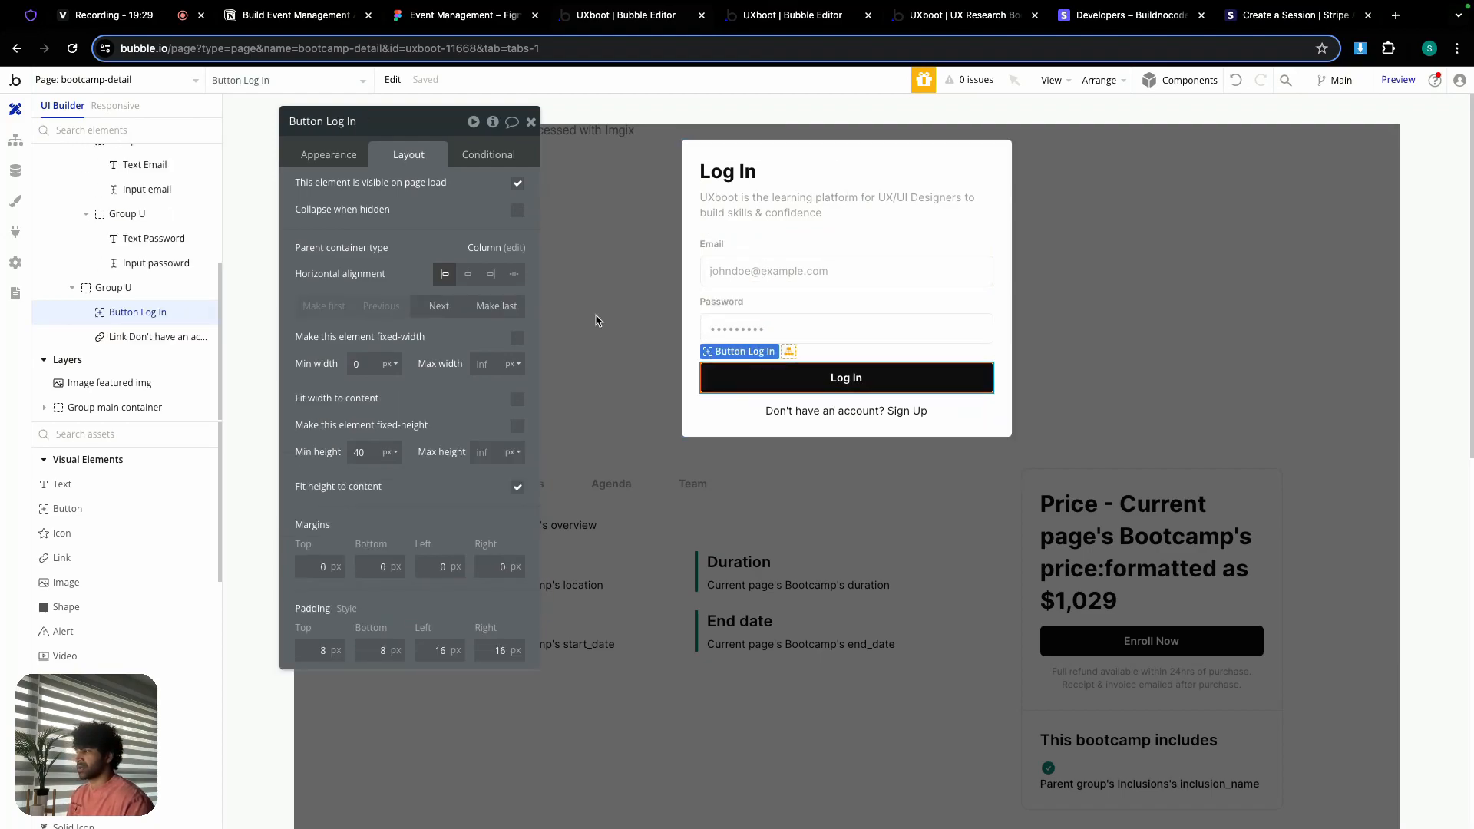
# Step: Create a Log In button click workflow with a 'Log the user in' action
pyautogui.click(350, 154)
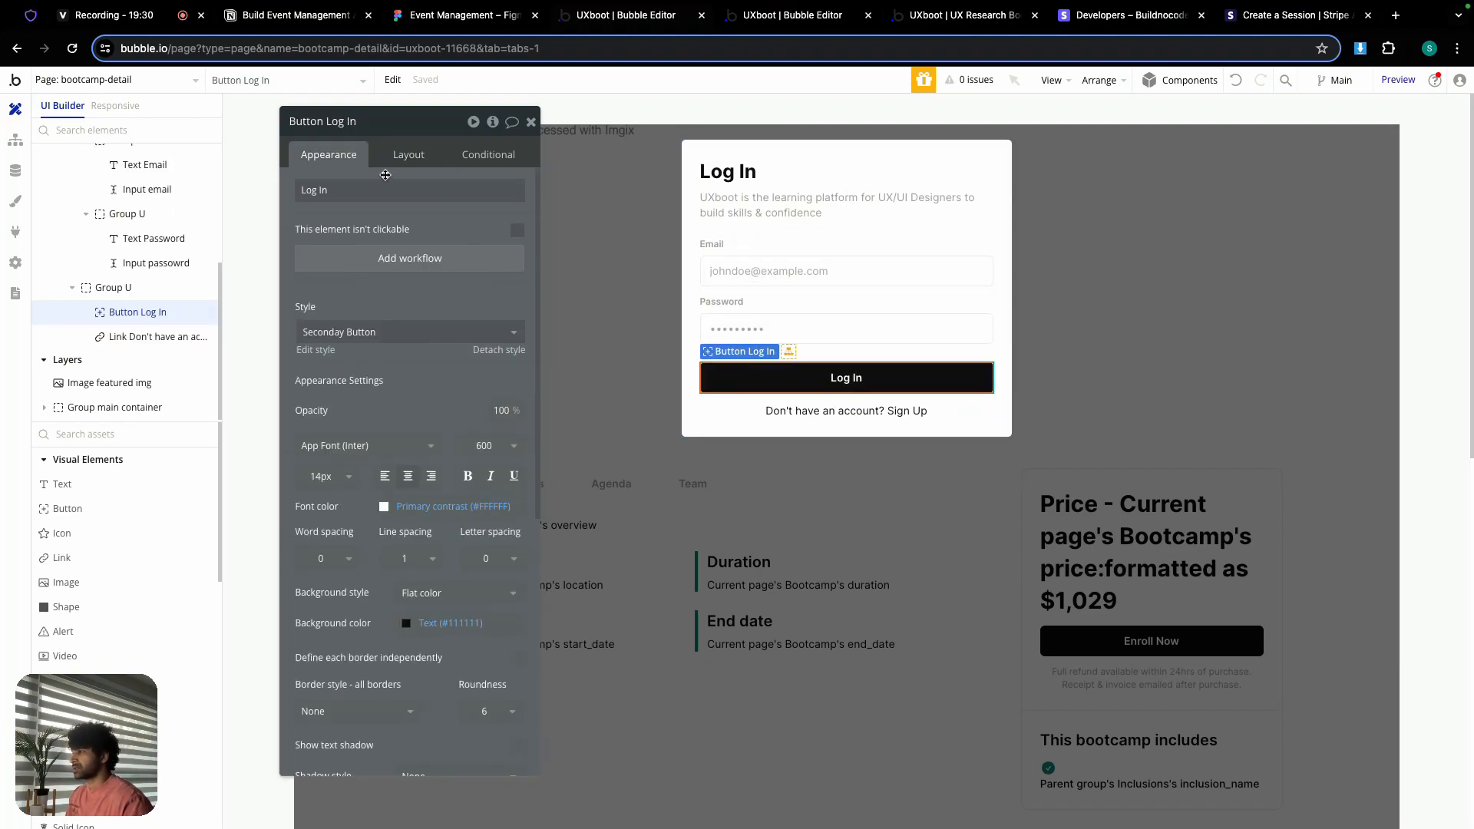
pyautogui.click(429, 265)
pyautogui.click(125, 269)
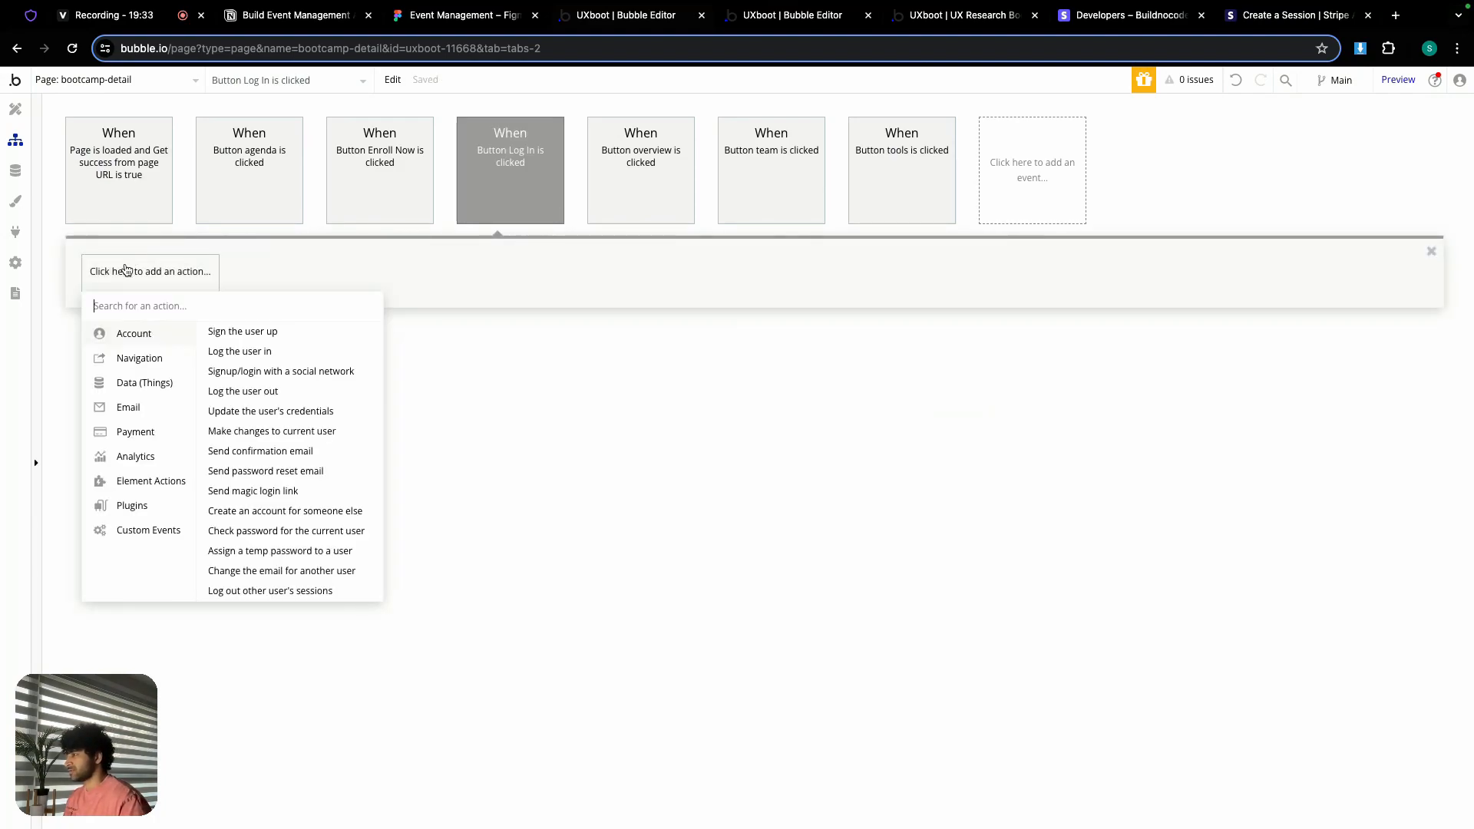
pyautogui.click(250, 353)
# Step: Set the login email and password to Input email's value and Input password's value
pyautogui.click(415, 157)
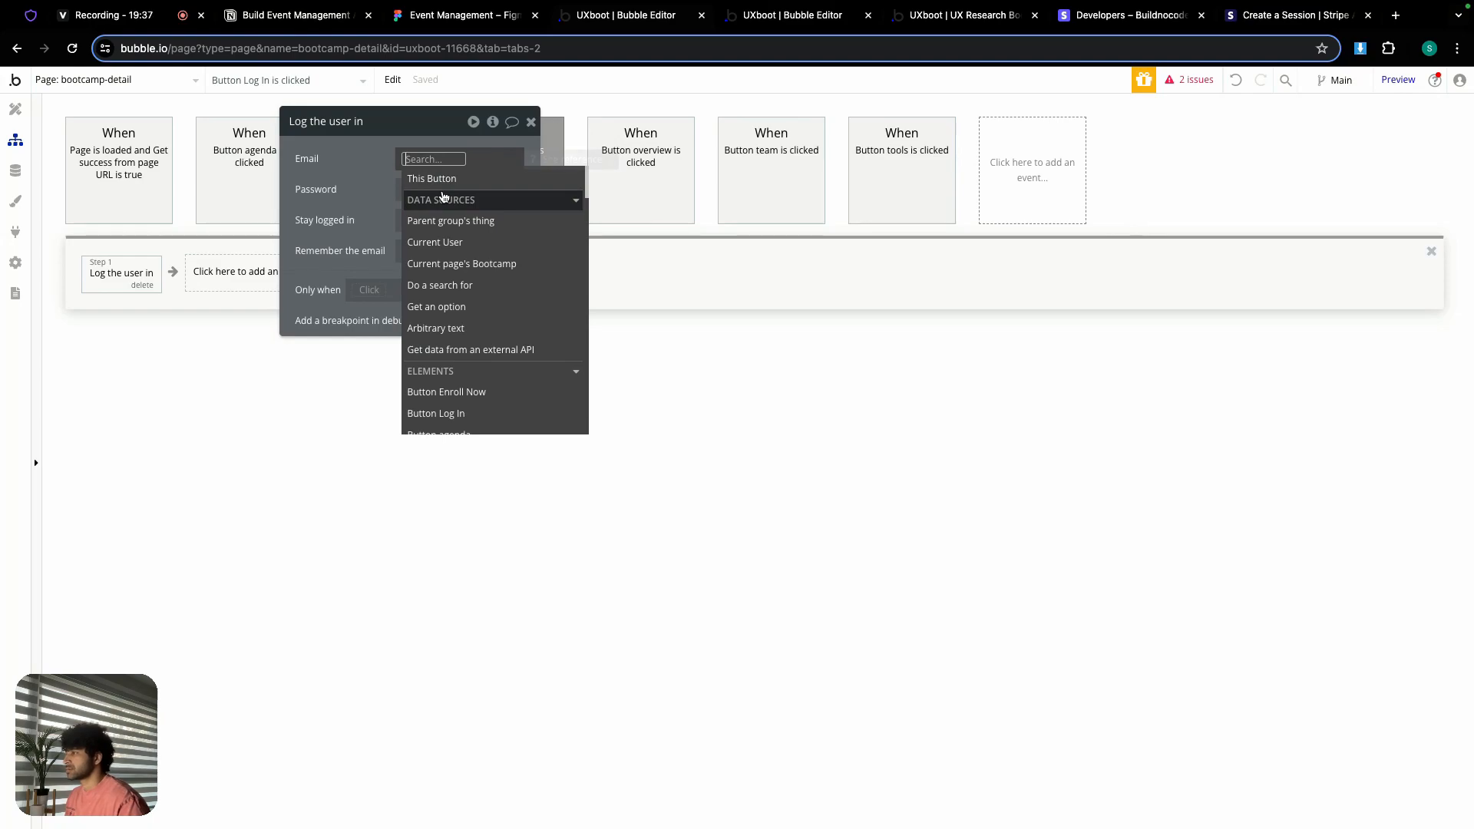
pyautogui.write('emai')
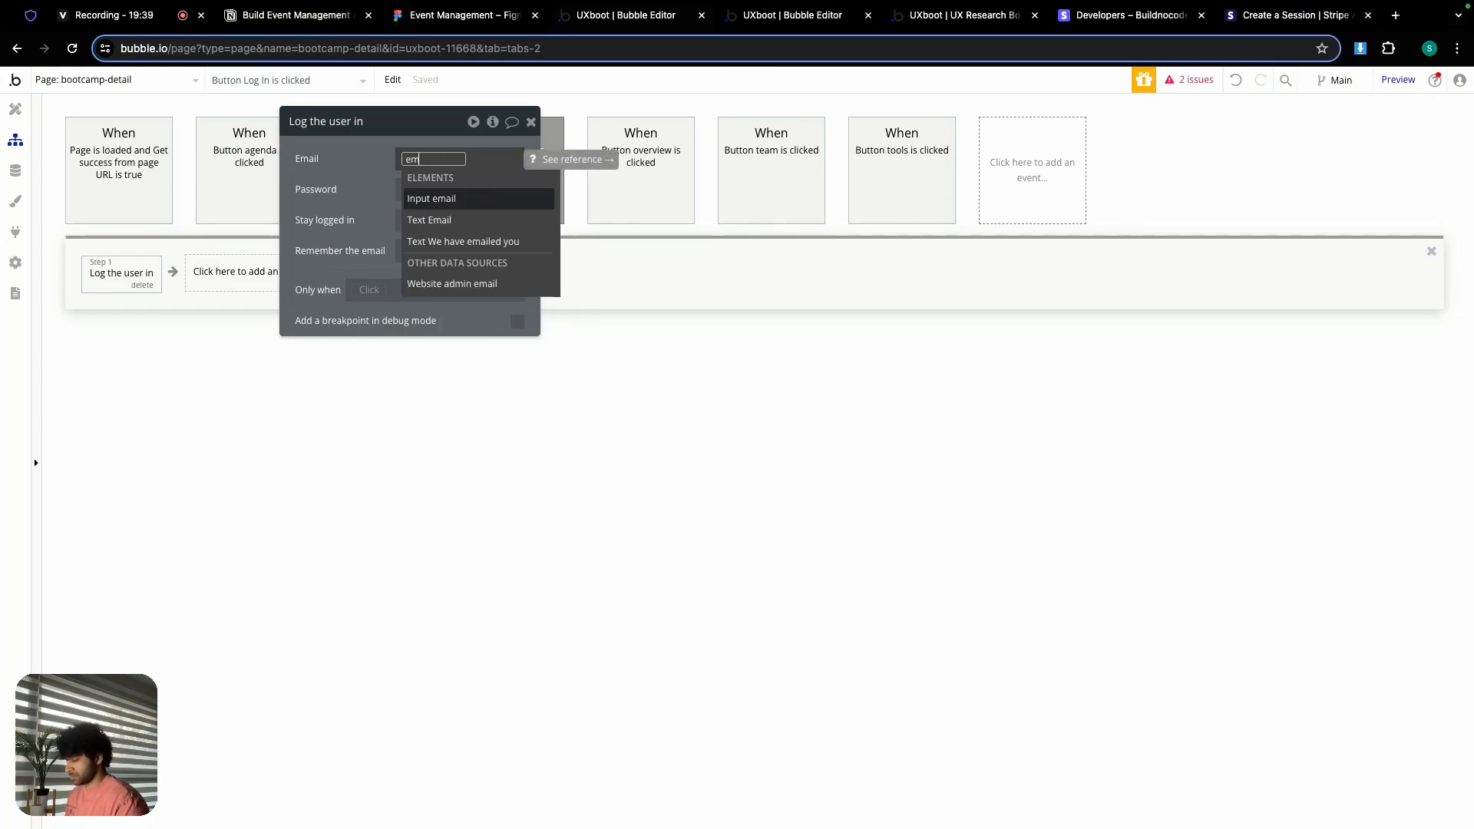
pyautogui.click(445, 206)
pyautogui.click(476, 204)
pyautogui.click(384, 192)
pyautogui.click(420, 193)
pyautogui.write('password')
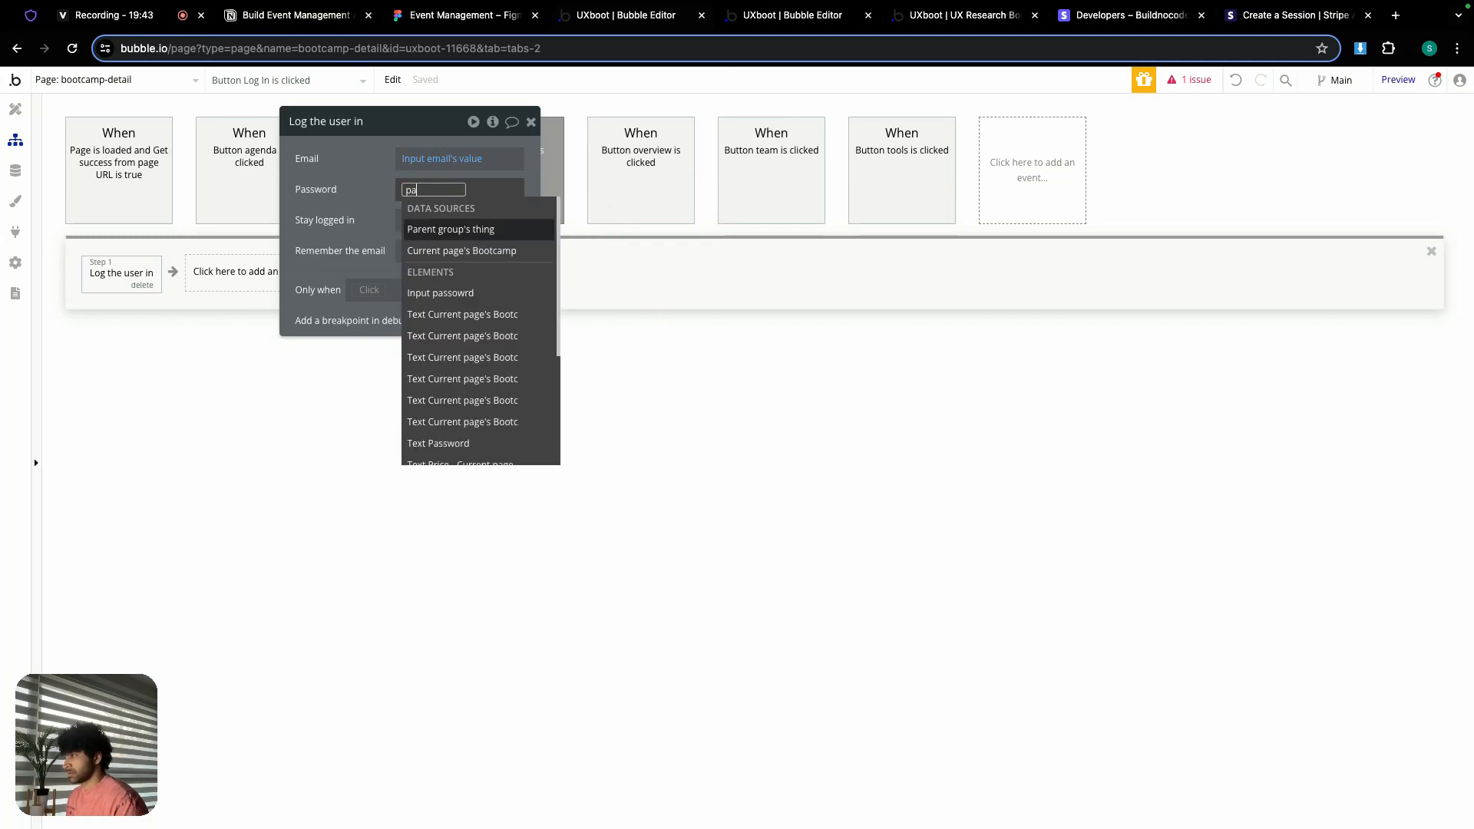
pyautogui.click(449, 228)
pyautogui.click(467, 239)
pyautogui.click(373, 202)
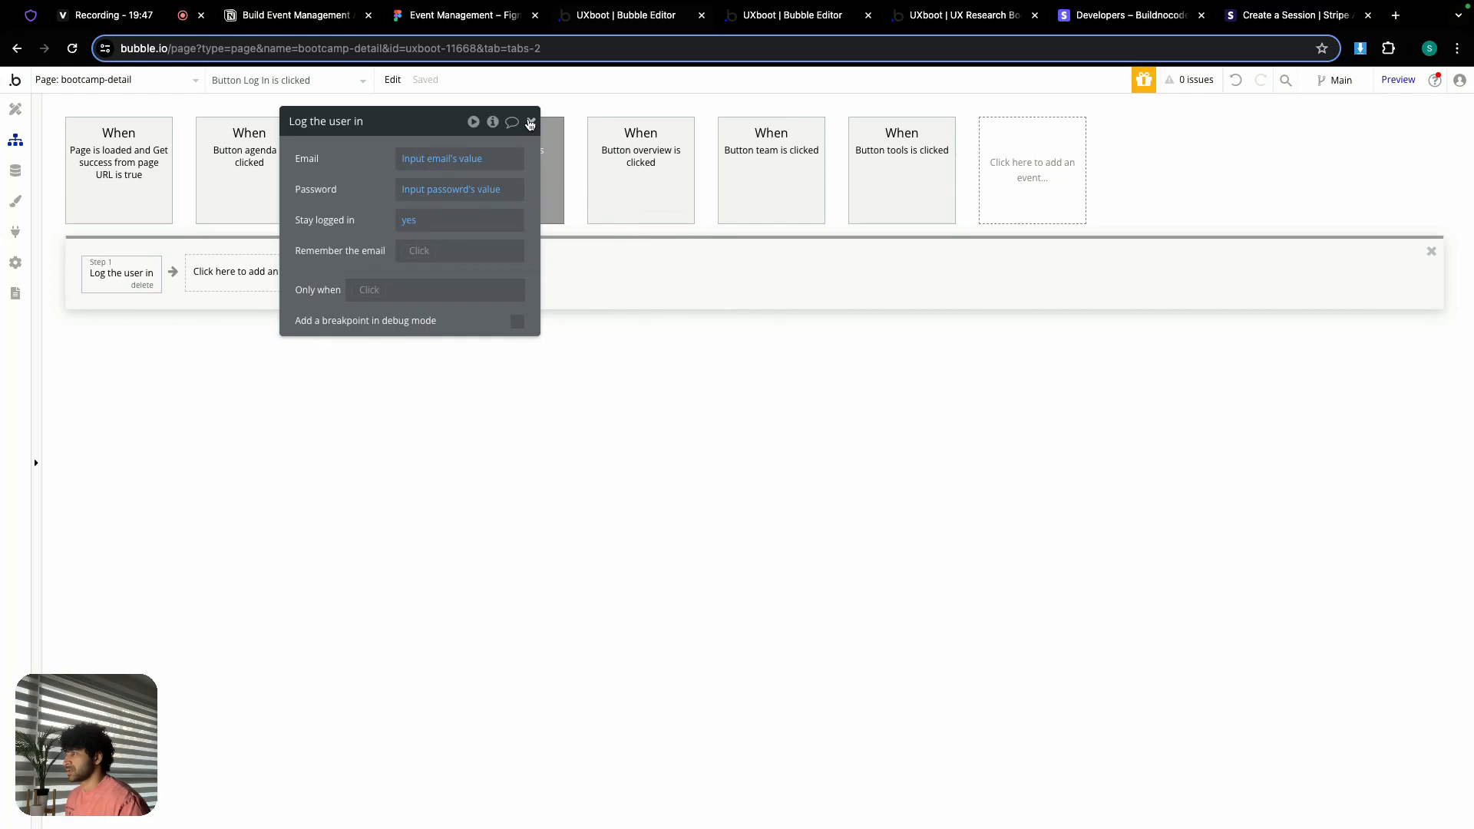
pyautogui.click(531, 121)
# Step: Add steps that reset relevant inputs and hide Popup login
pyautogui.click(242, 278)
pyautogui.moveTo(250, 481)
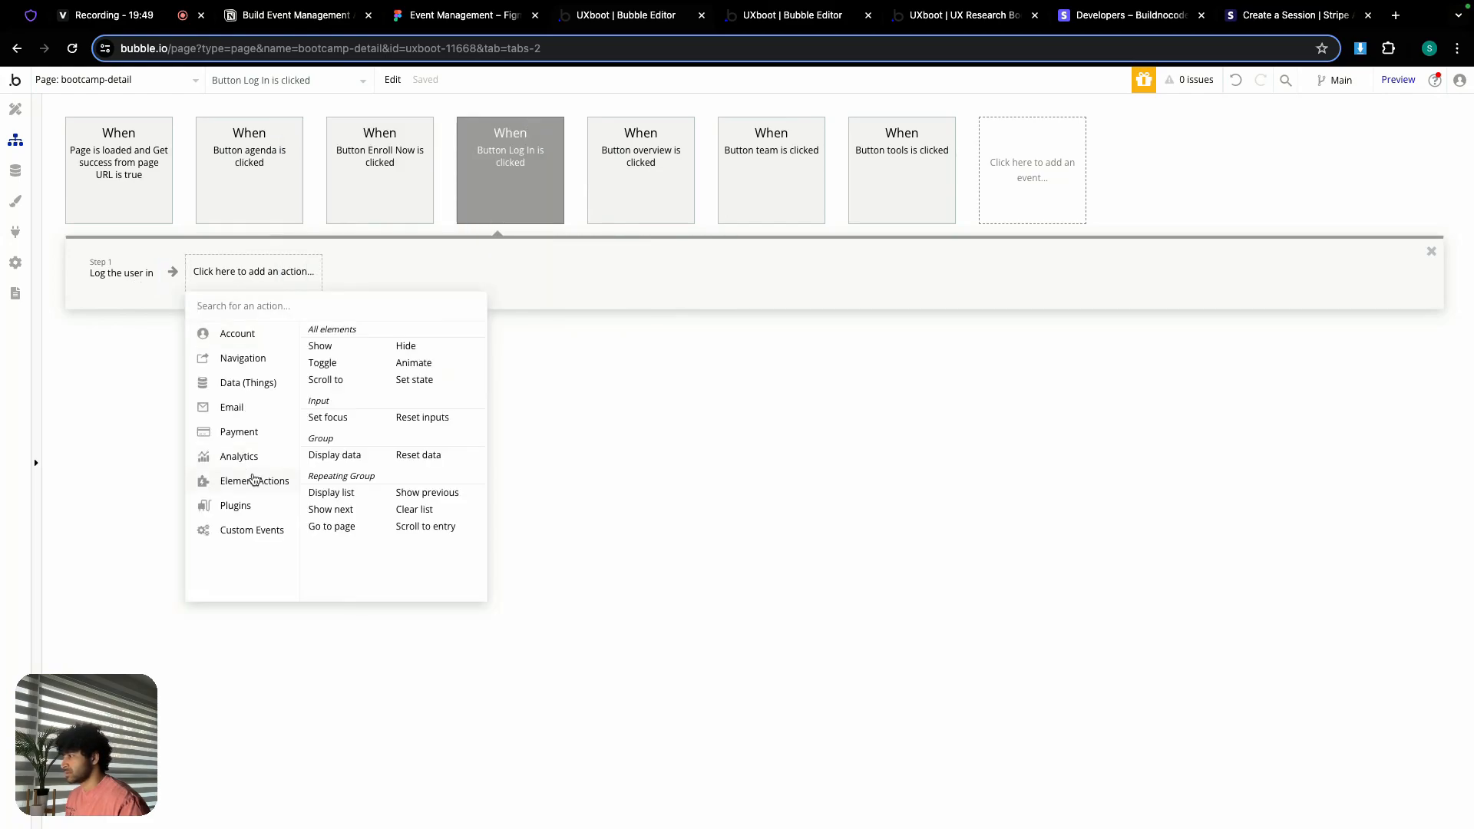
pyautogui.click(416, 420)
pyautogui.click(343, 282)
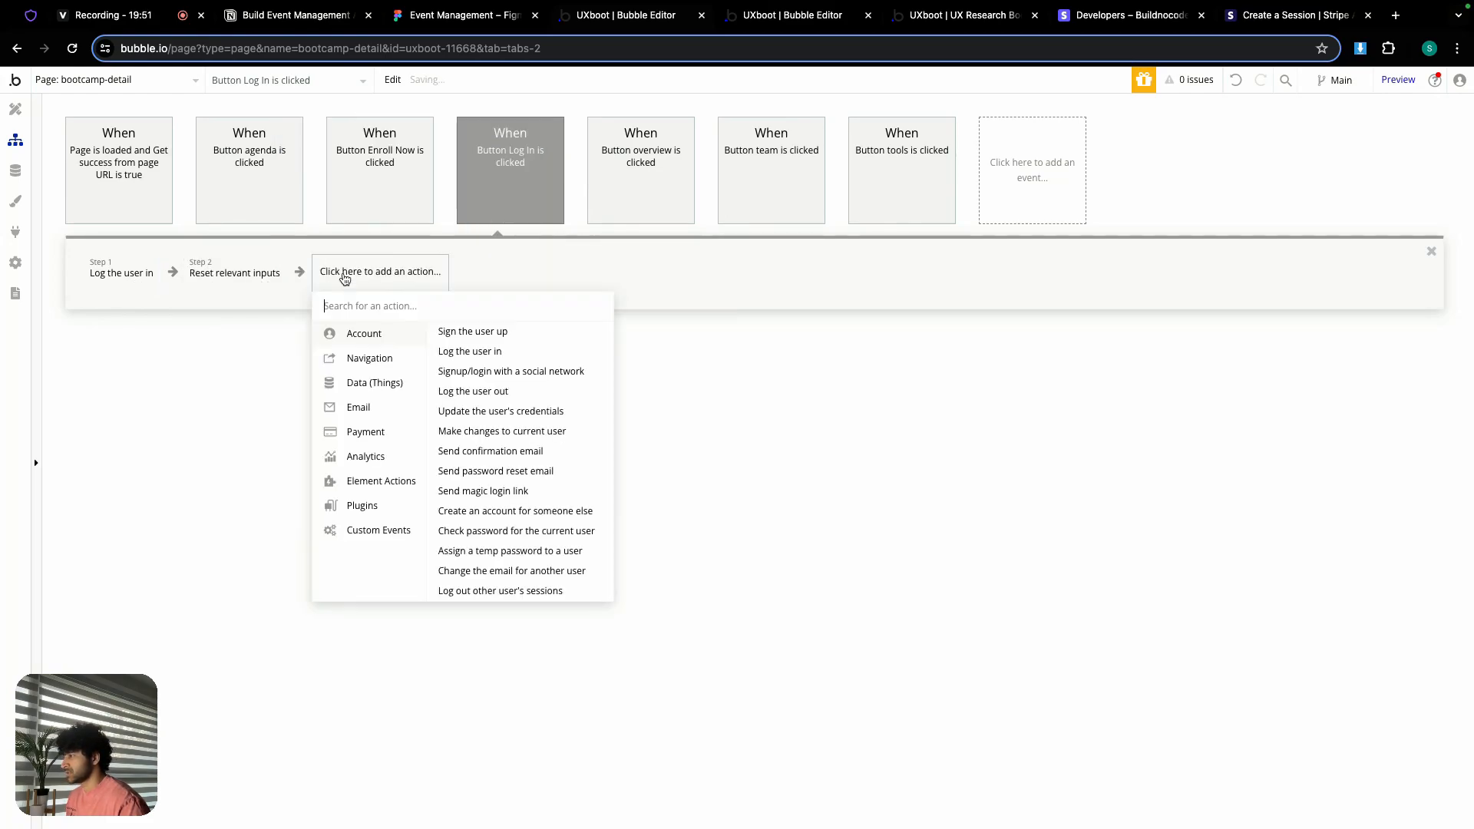
pyautogui.moveTo(393, 481)
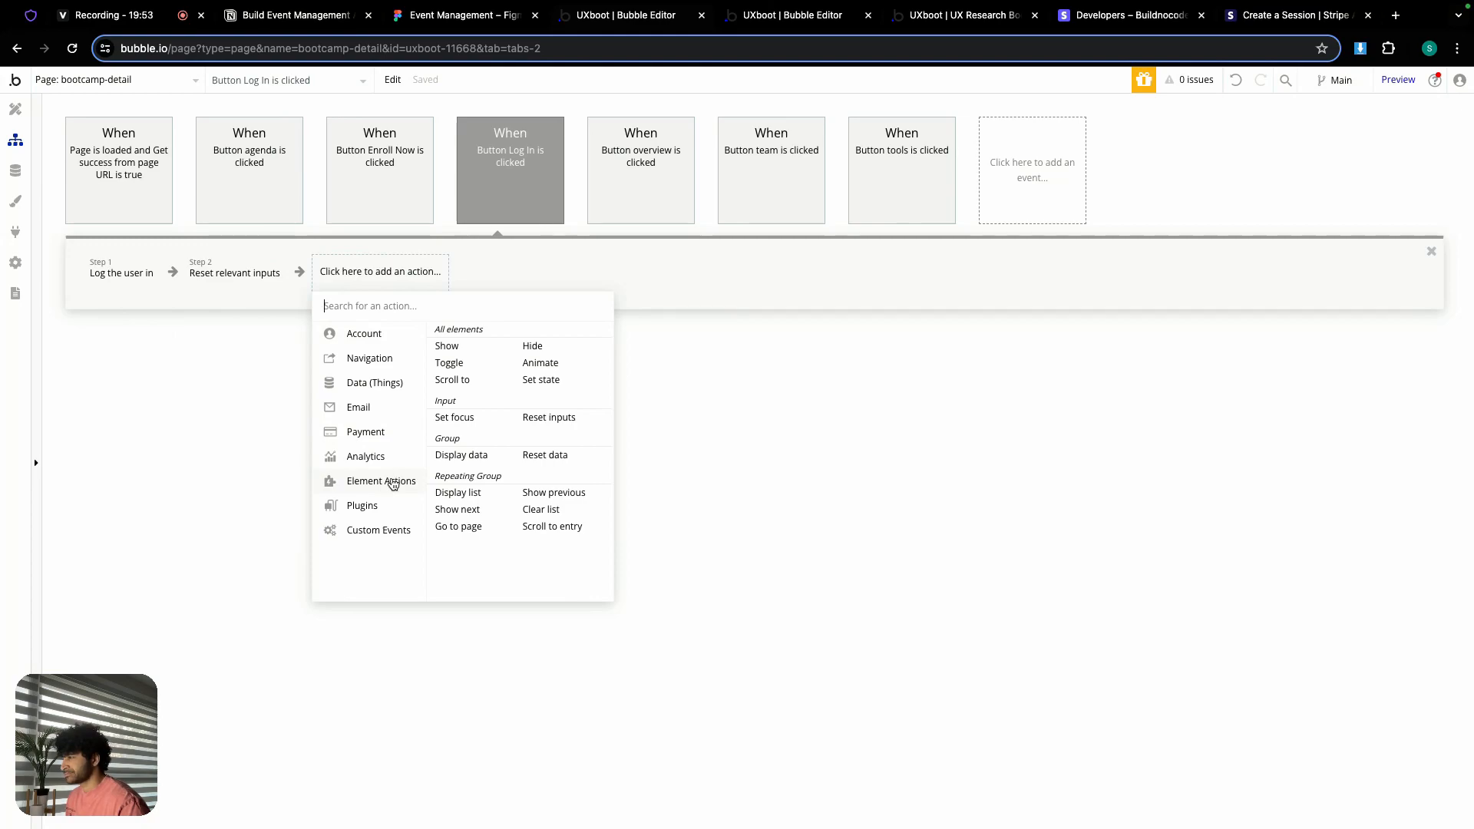
pyautogui.click(533, 346)
pyautogui.click(462, 159)
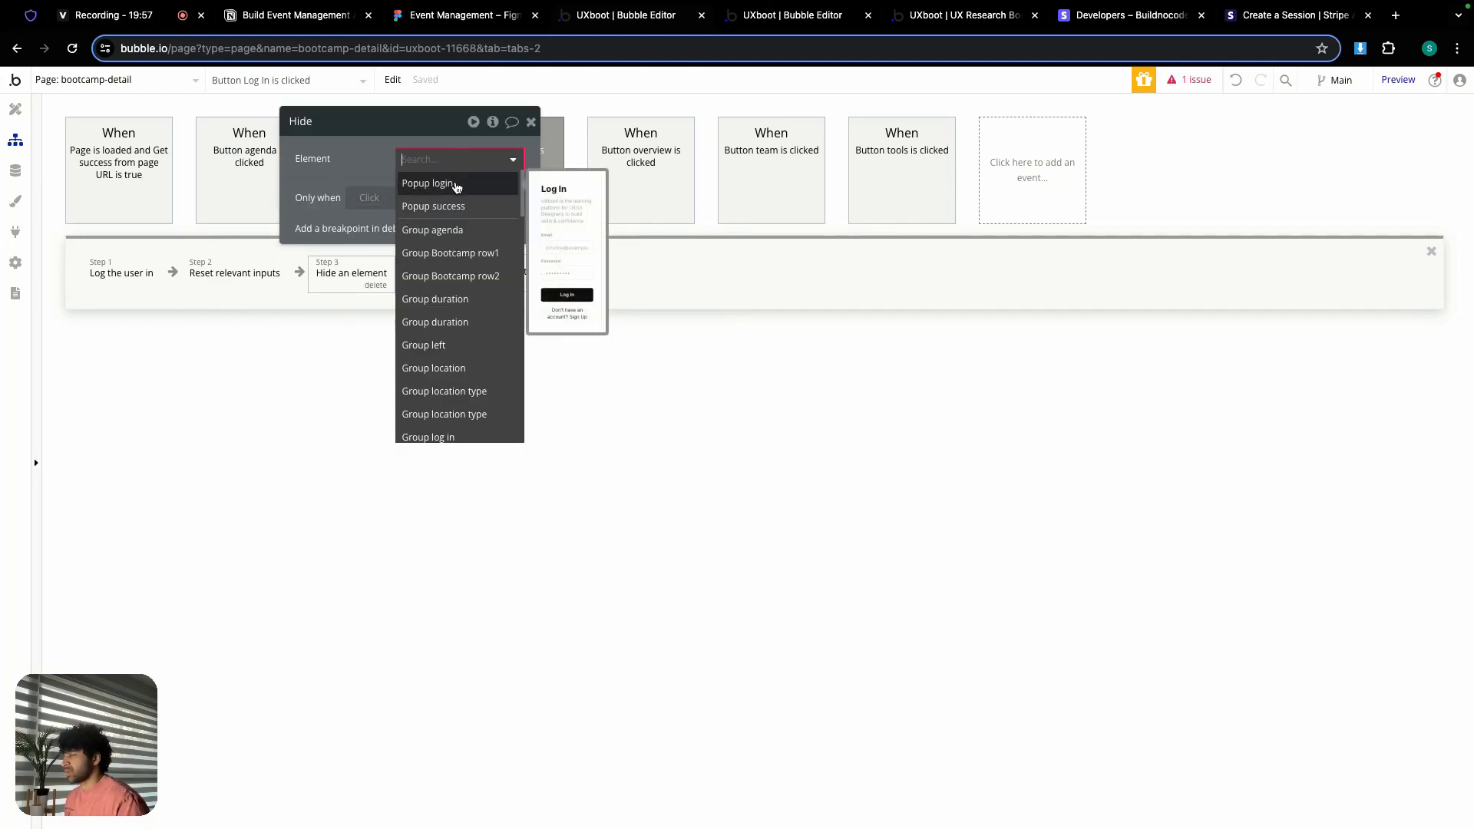
pyautogui.click(457, 183)
pyautogui.click(530, 121)
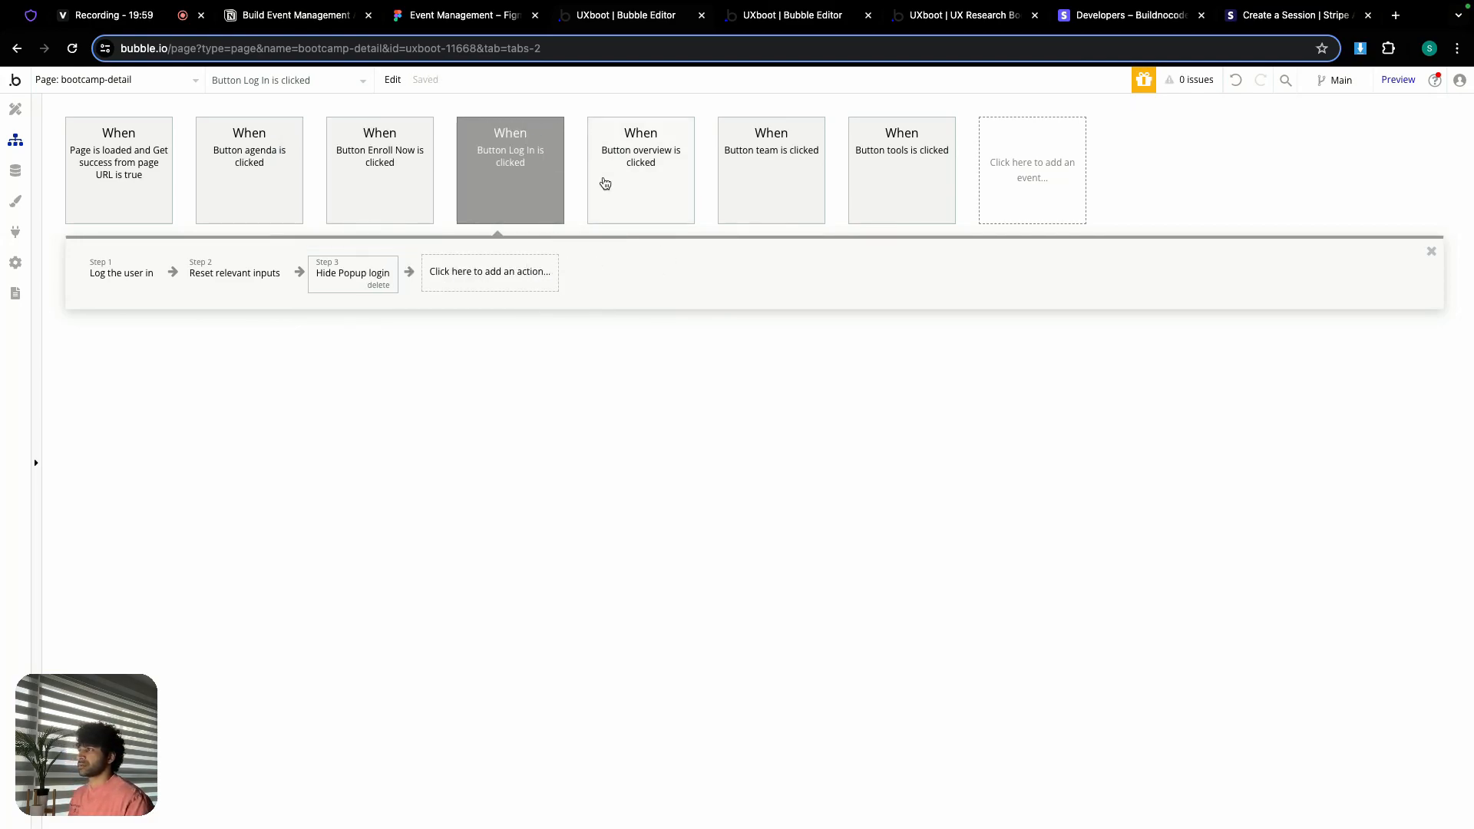
# Step: Add a Page is loaded workflow that shows Popup login
pyautogui.click(1019, 156)
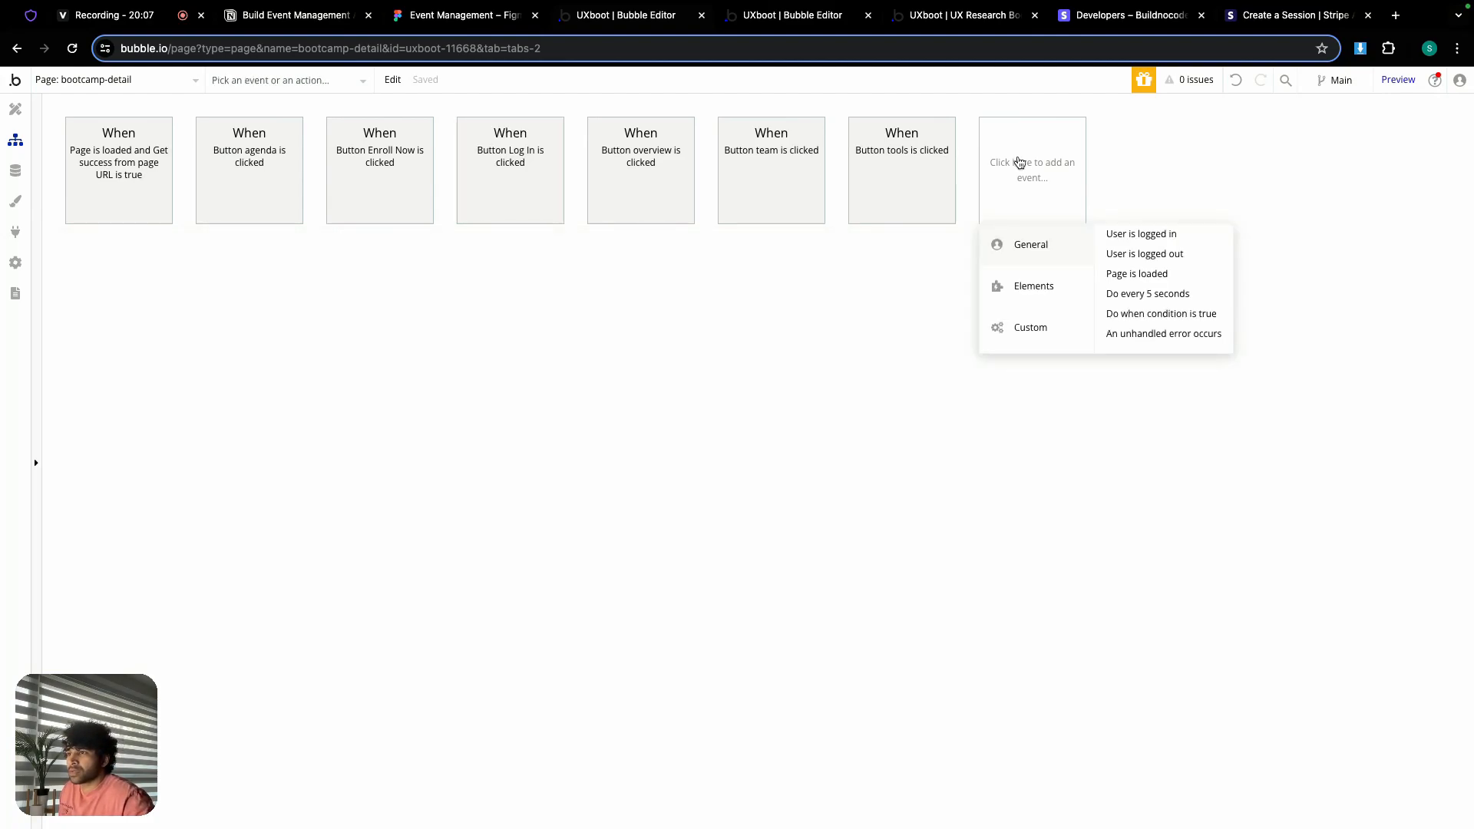
pyautogui.click(1136, 275)
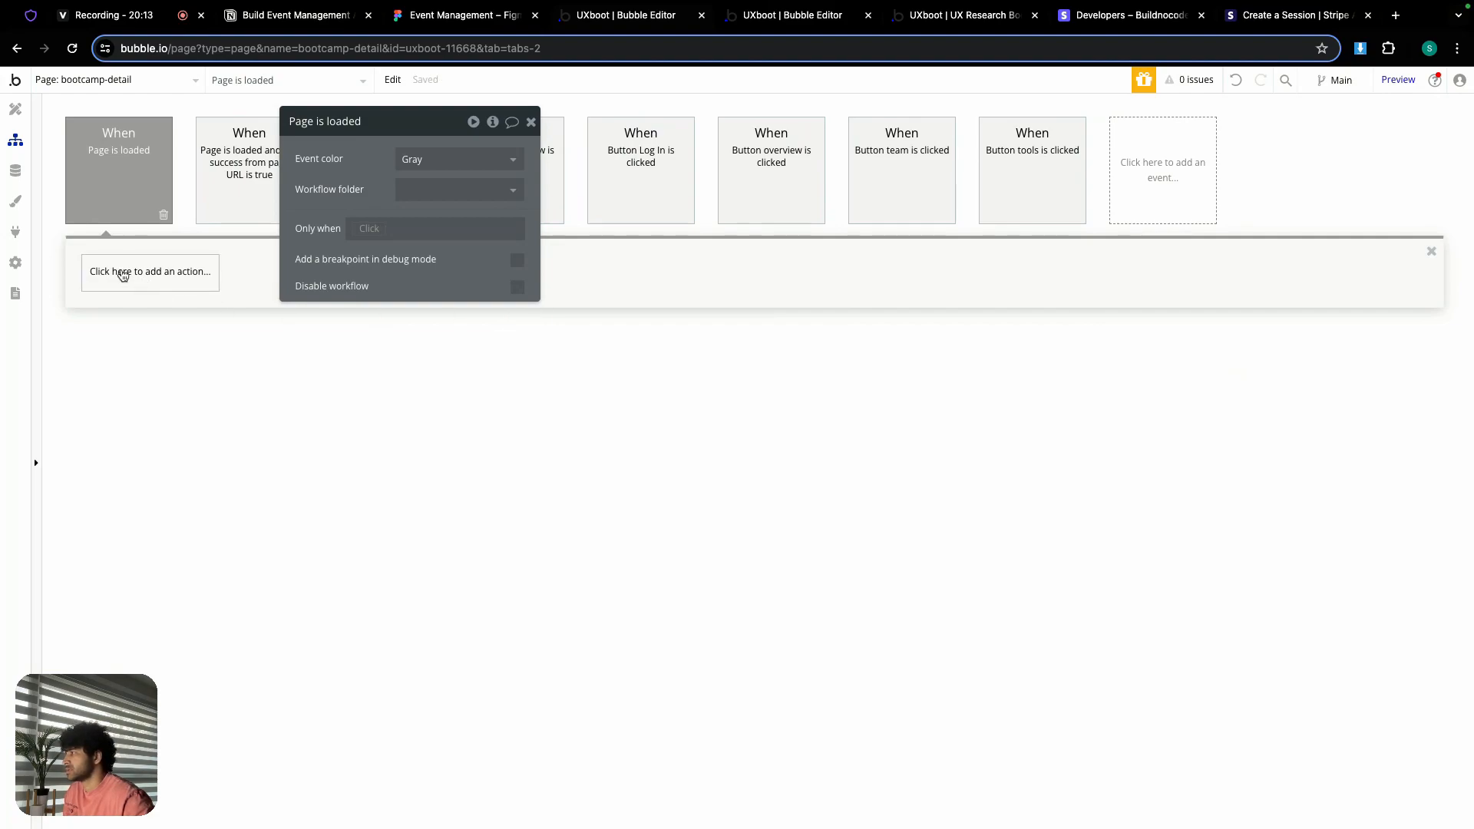
pyautogui.click(123, 275)
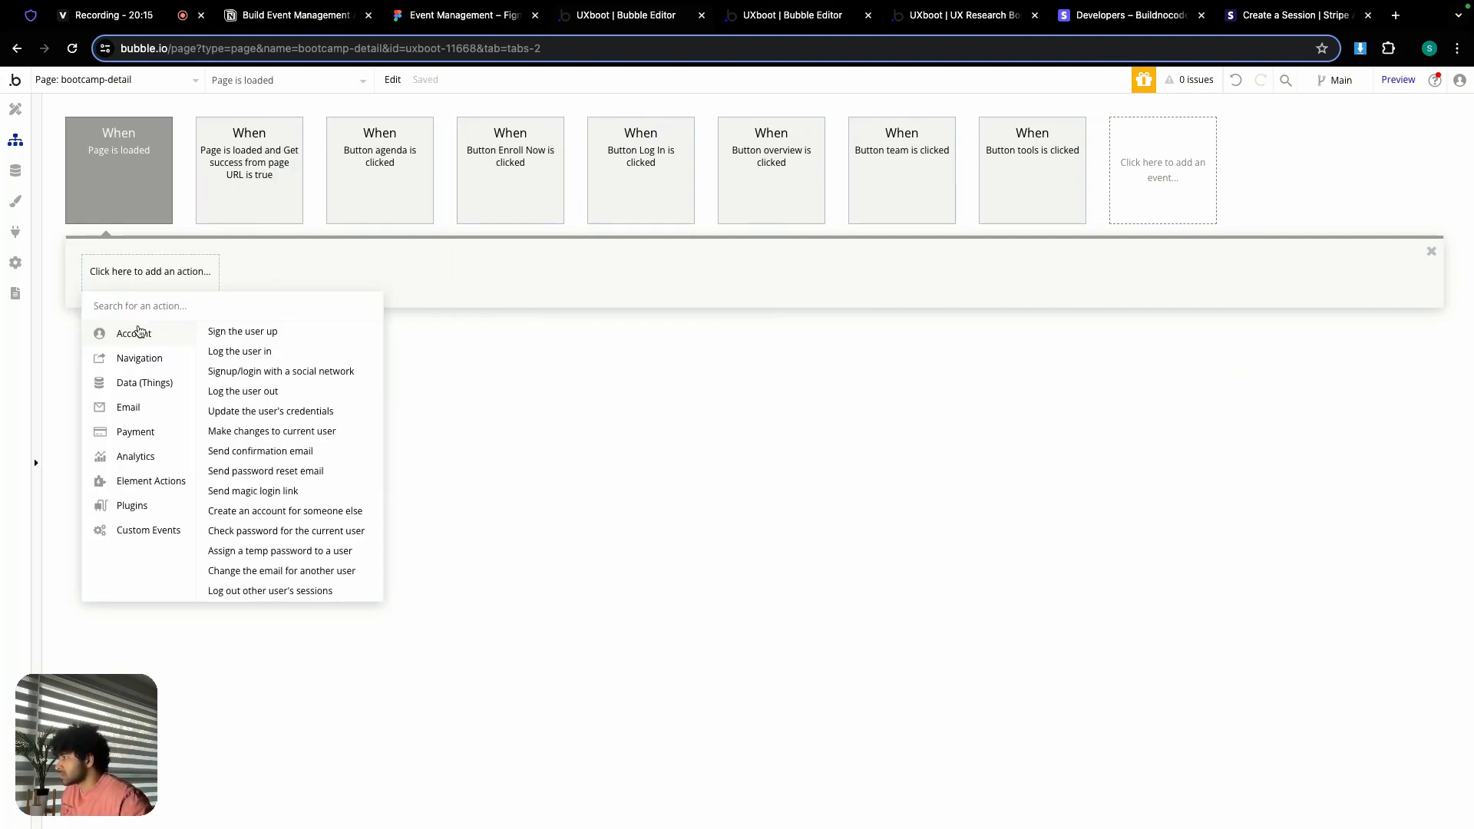
pyautogui.moveTo(152, 480)
pyautogui.click(221, 347)
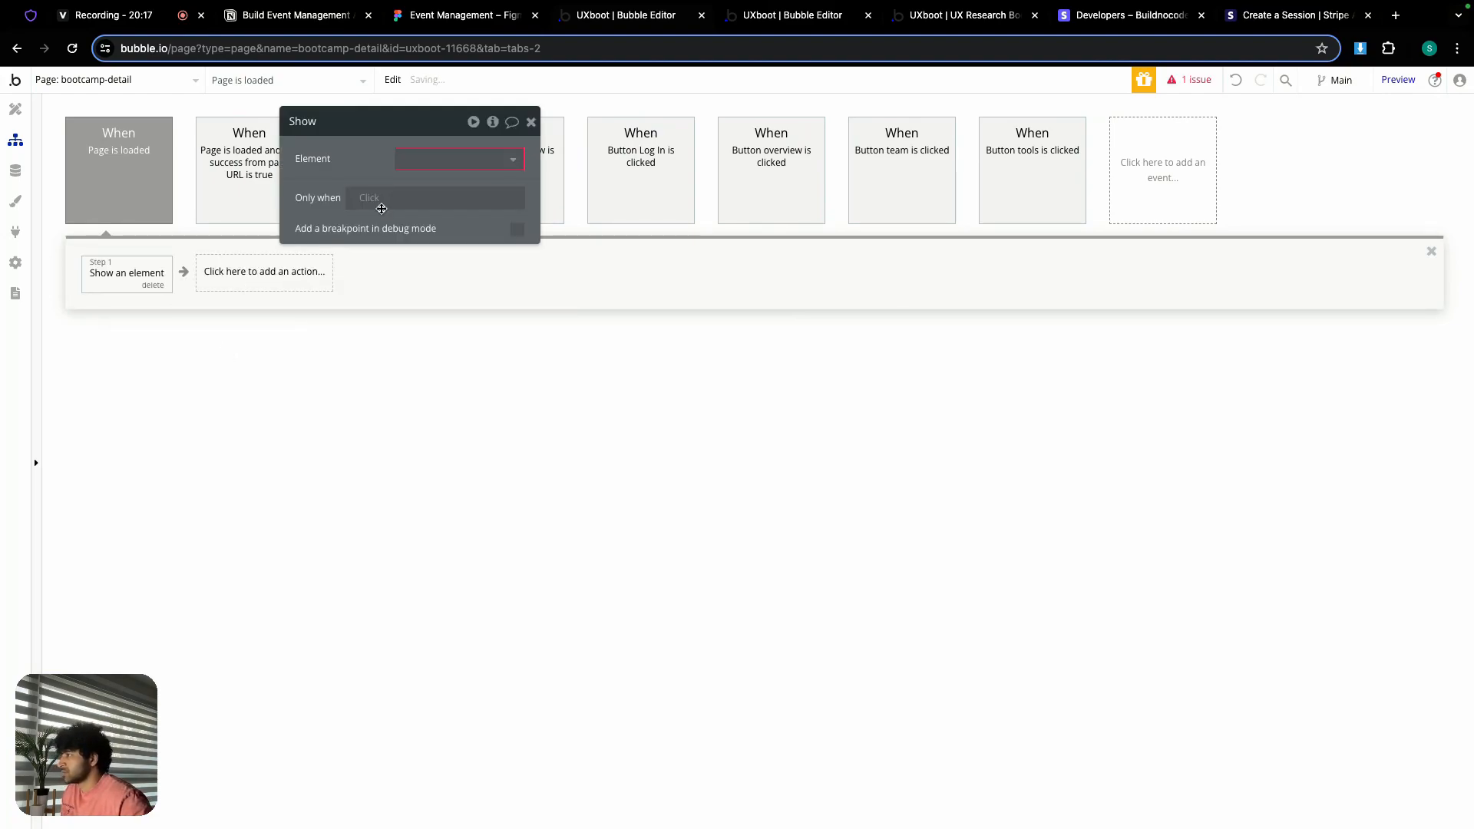
pyautogui.click(421, 160)
pyautogui.click(453, 184)
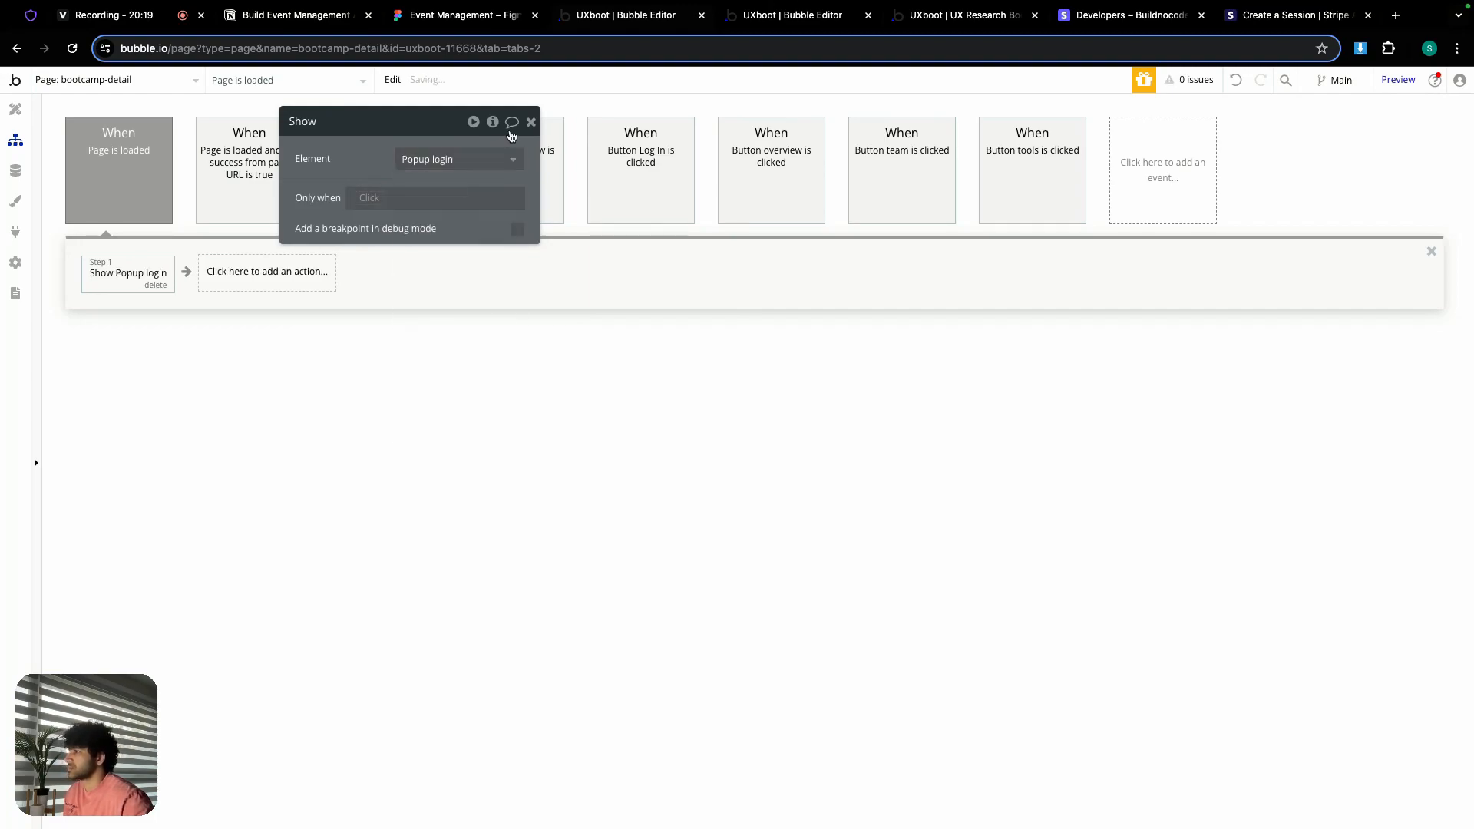
pyautogui.click(531, 122)
# Step: Review the Page is loaded event's condition options, leaving no condition set
pyautogui.click(99, 180)
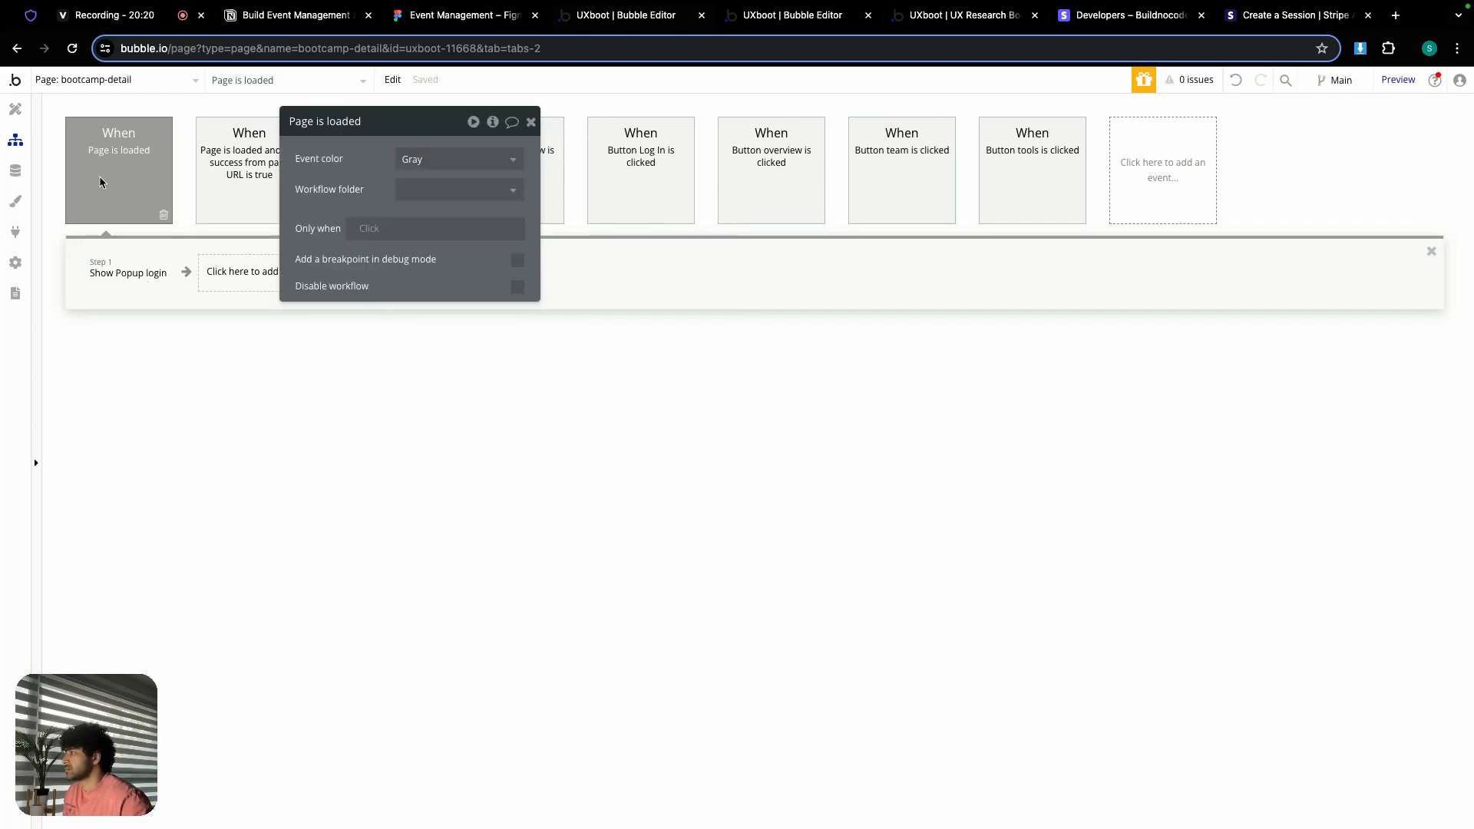
pyautogui.click(371, 230)
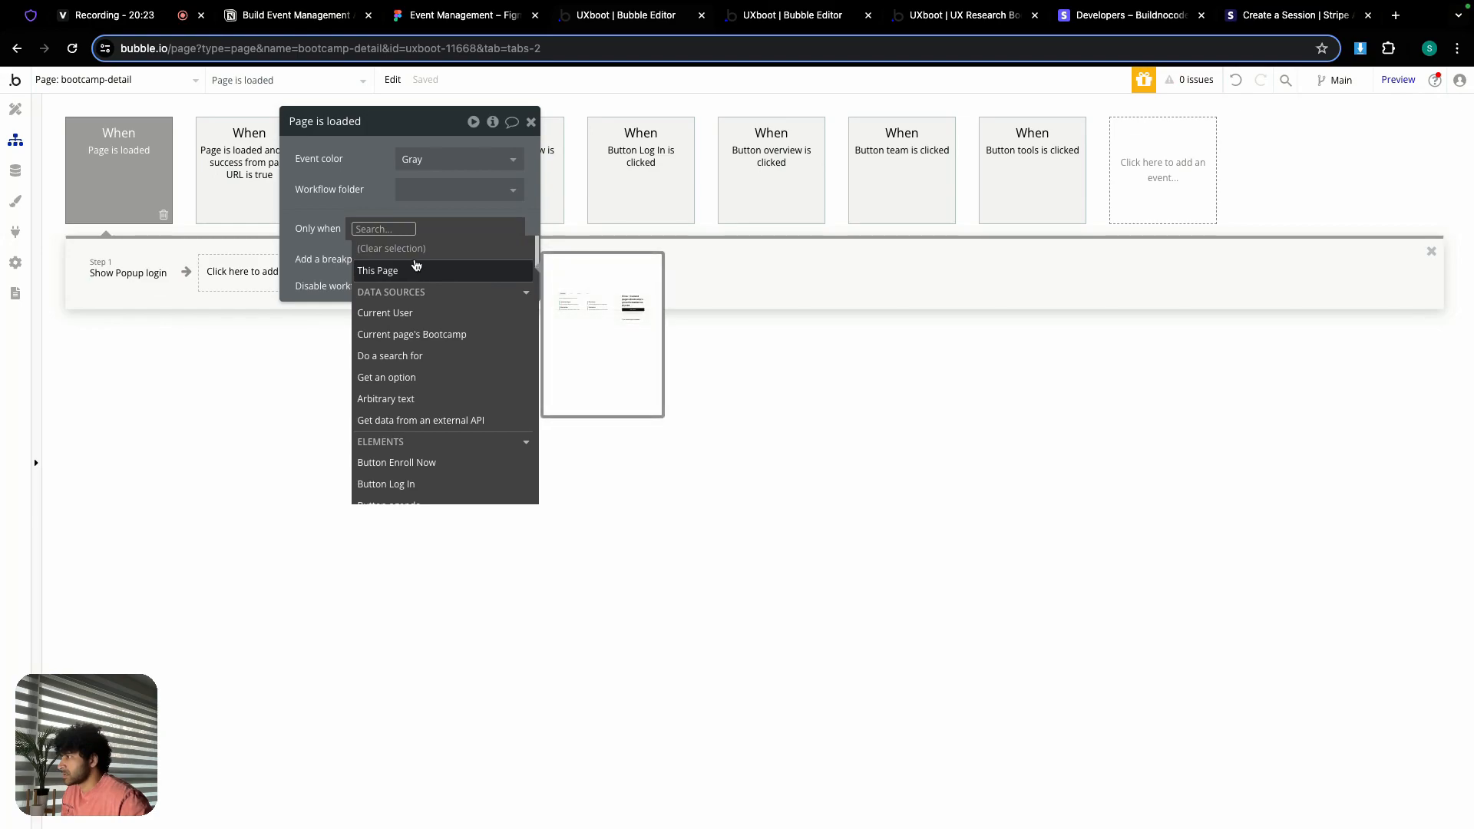
pyautogui.scroll(-15, 419, 328)
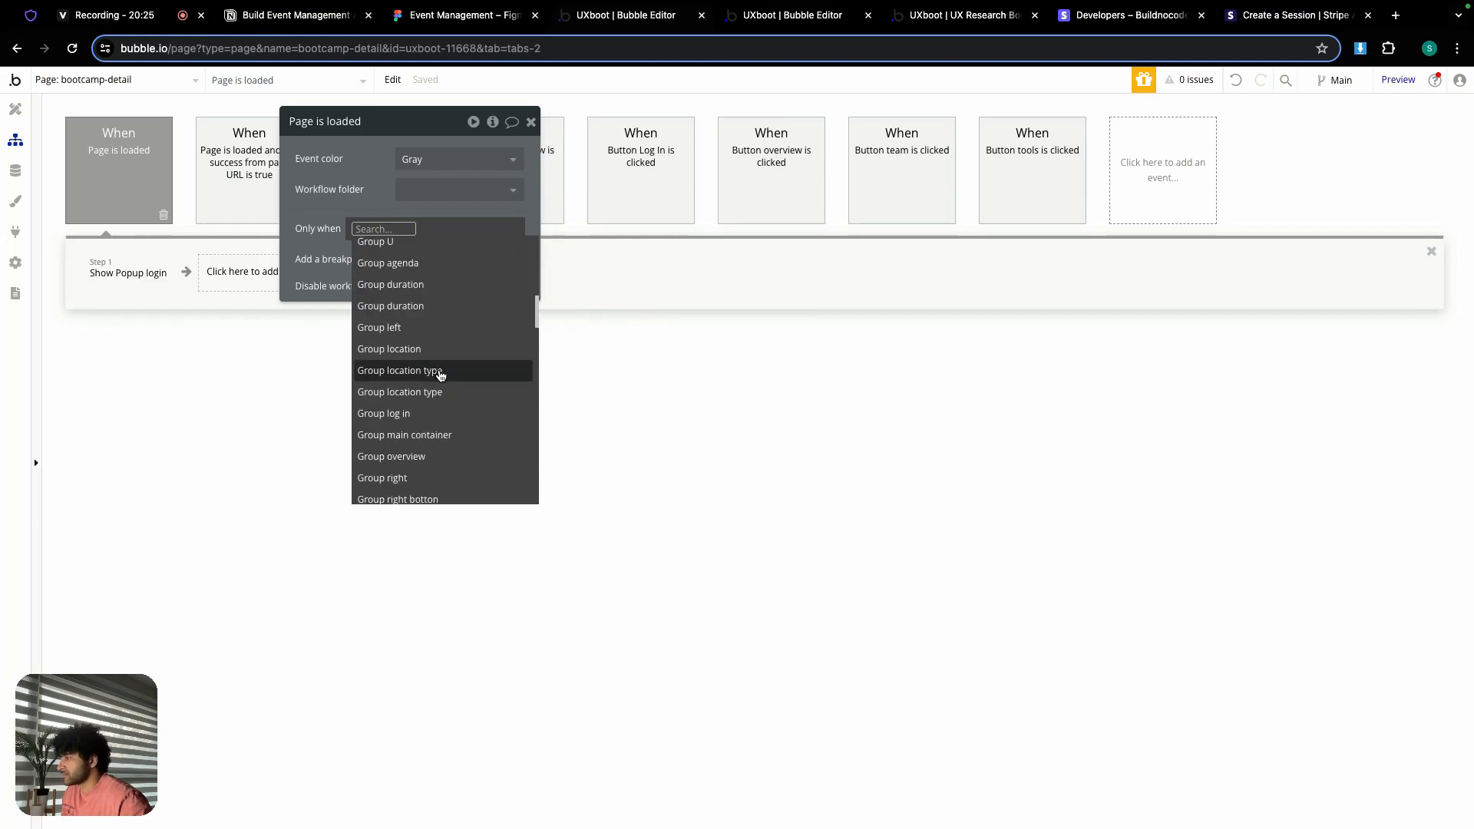
pyautogui.scroll(-8, 438, 369)
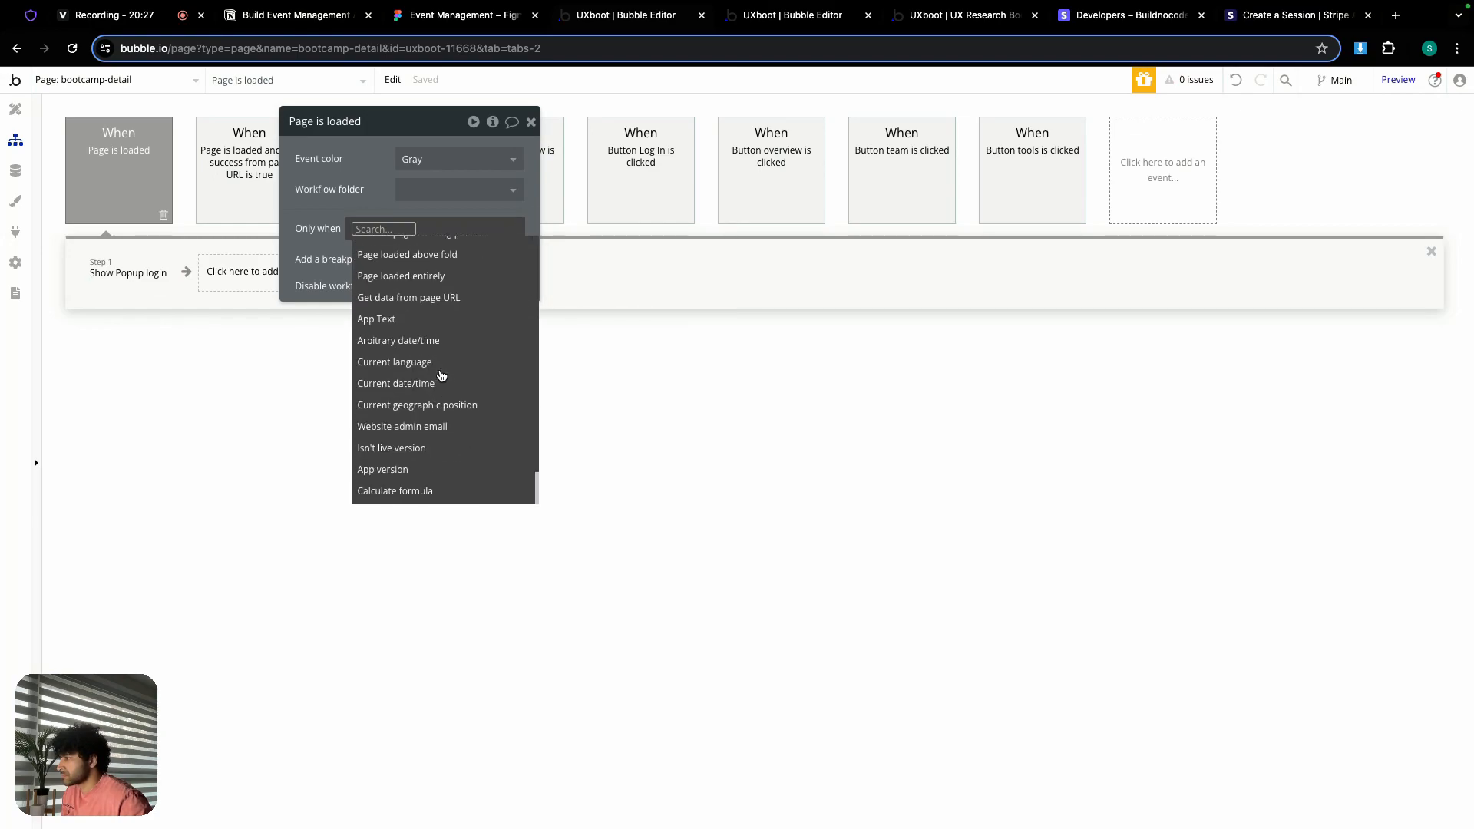
pyautogui.scroll(20, 430, 359)
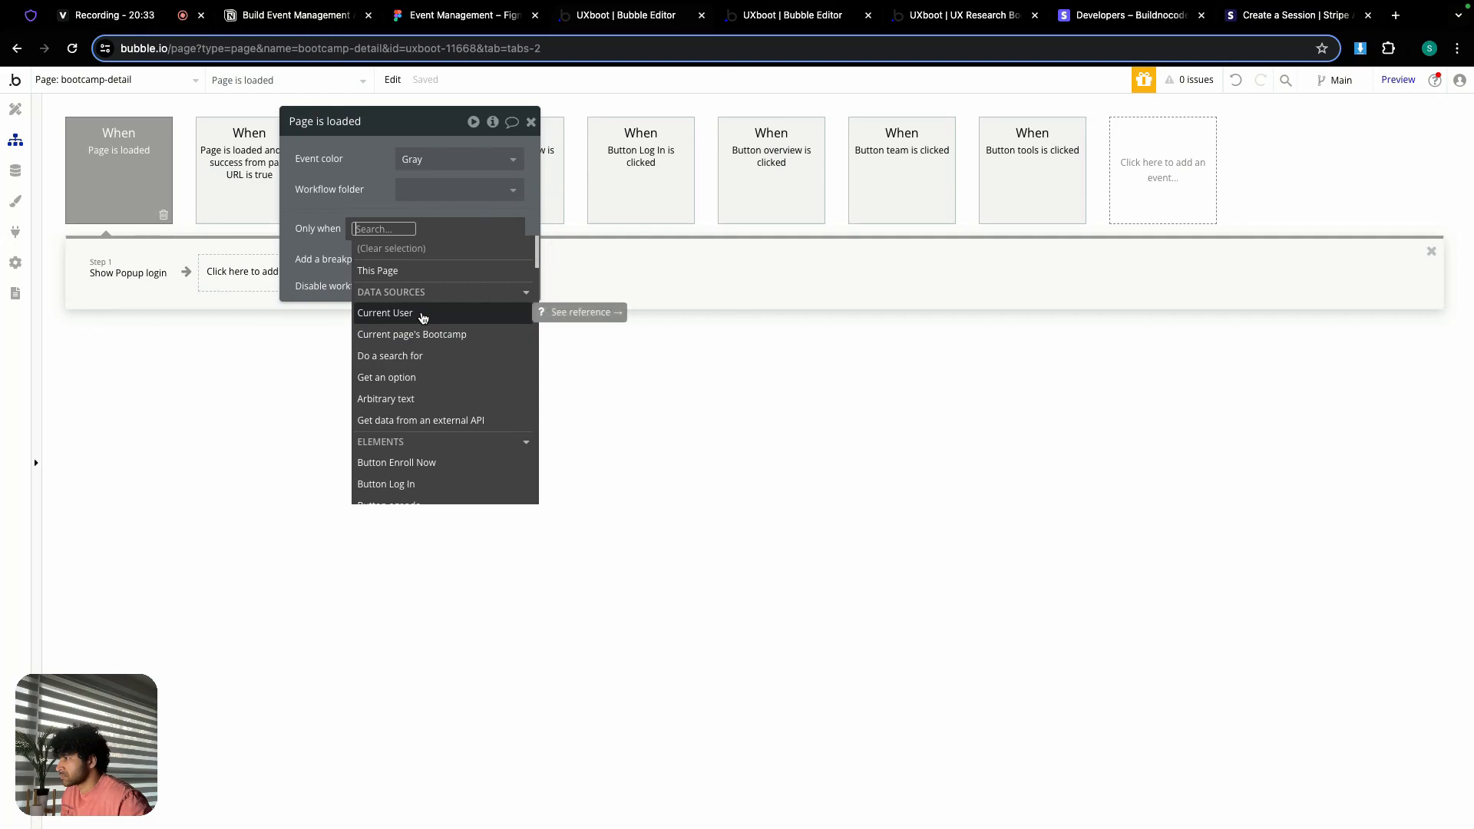
pyautogui.click(316, 250)
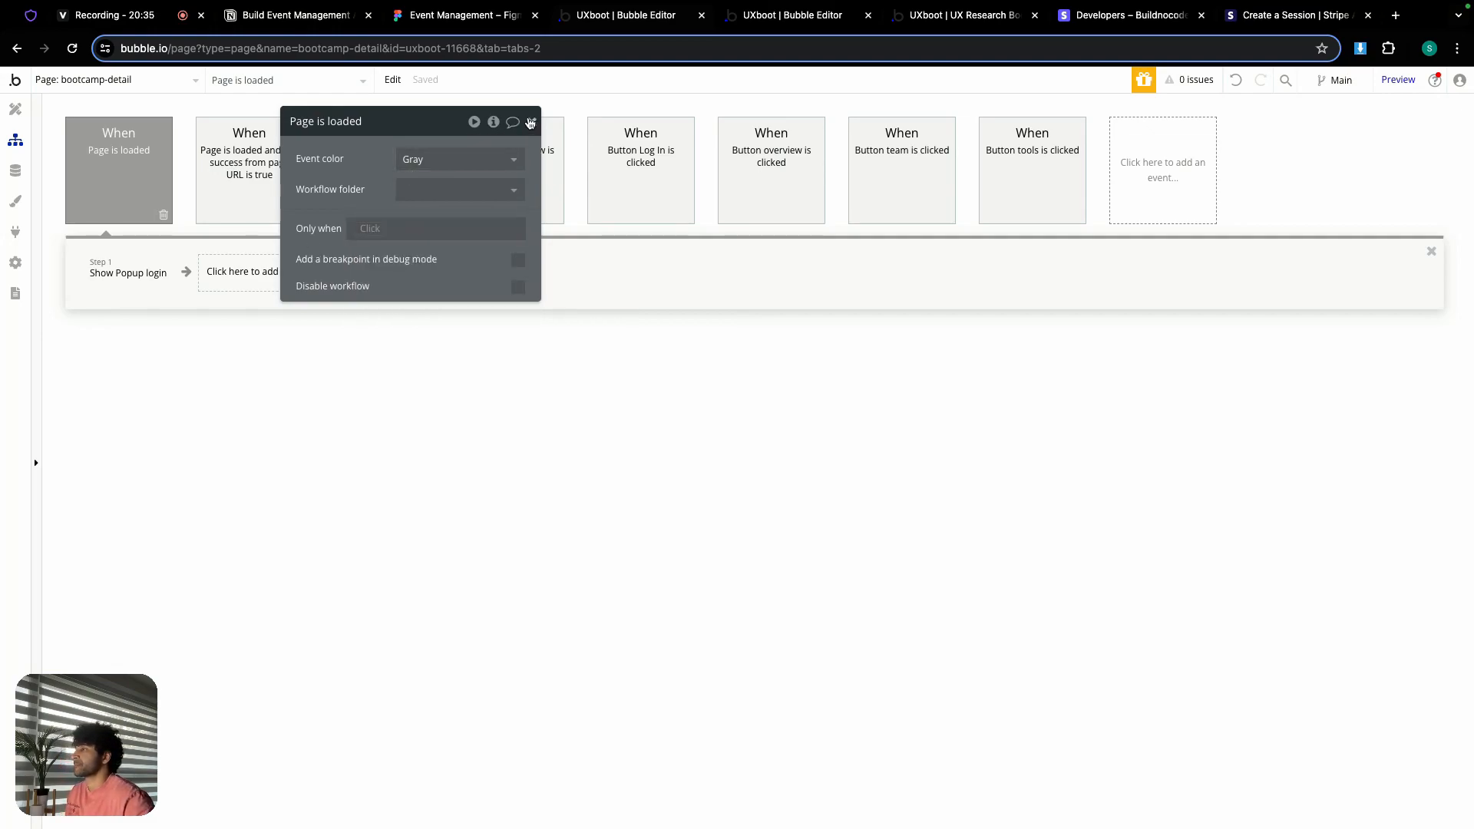
pyautogui.click(529, 123)
# Step: Switch checout-session to Detect request data, start detection, and copy its trigger URL
pyautogui.click(119, 81)
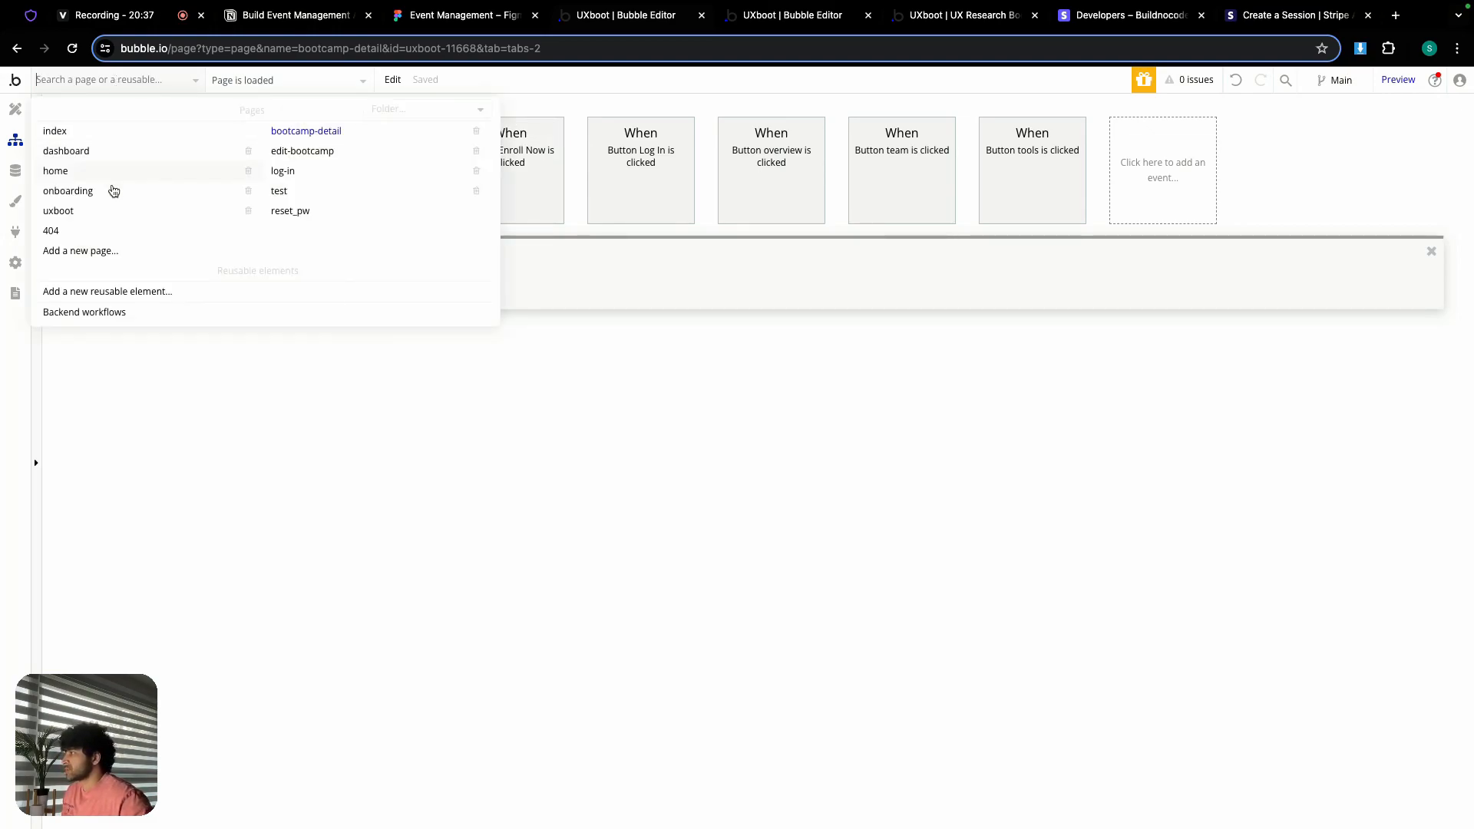
pyautogui.click(98, 313)
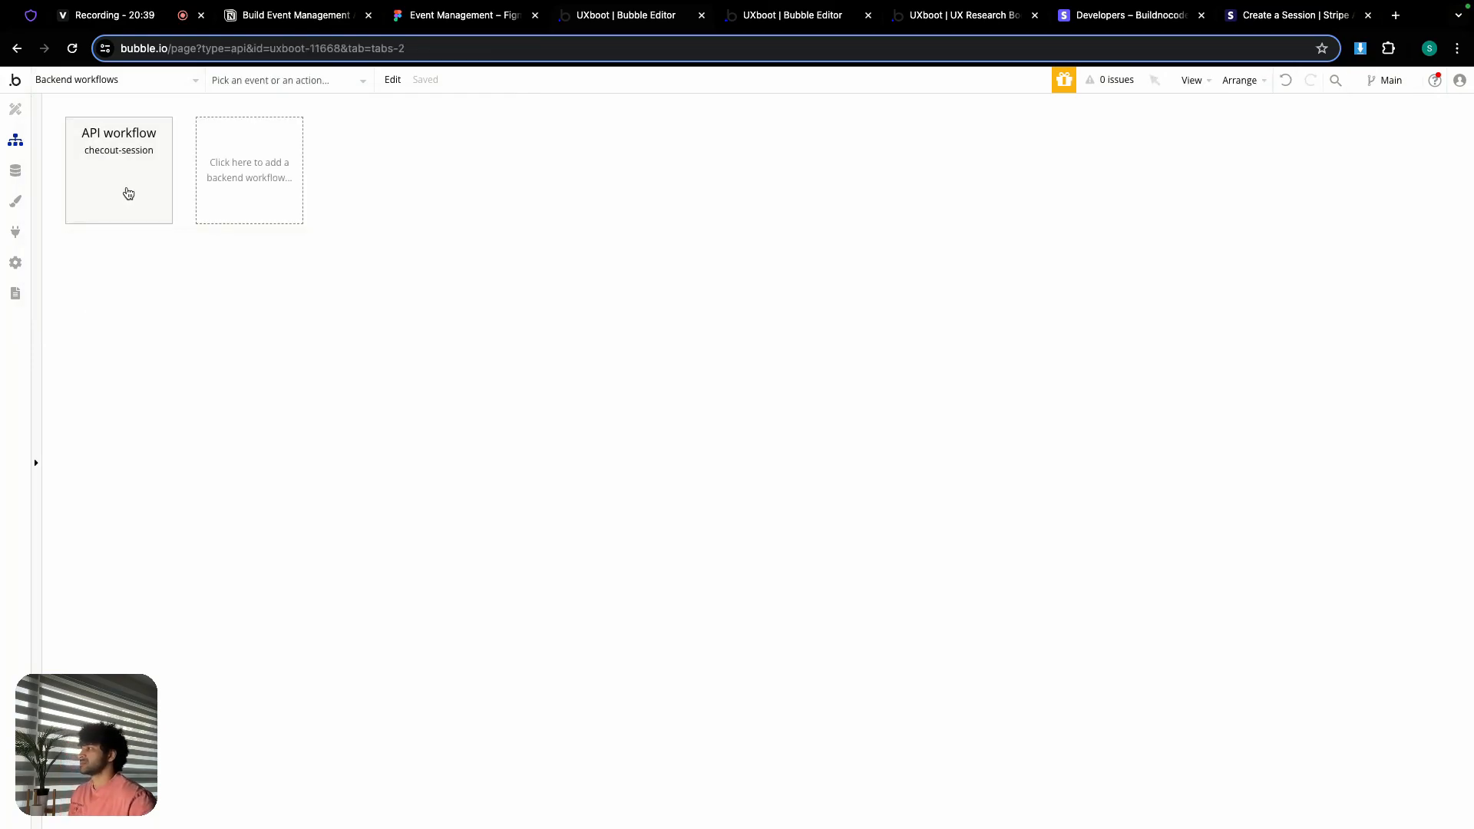
pyautogui.click(128, 193)
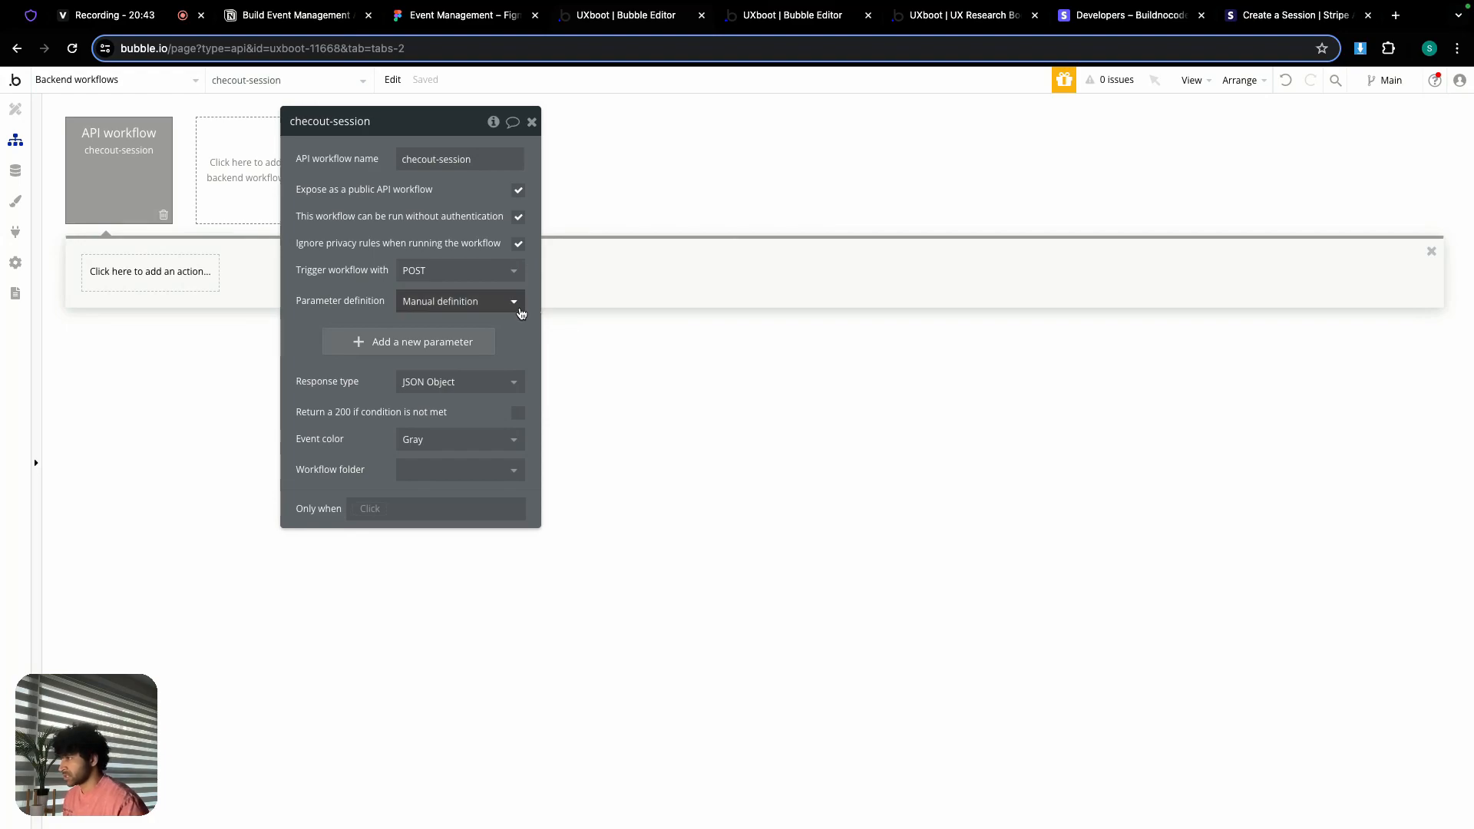
pyautogui.click(512, 307)
pyautogui.click(475, 372)
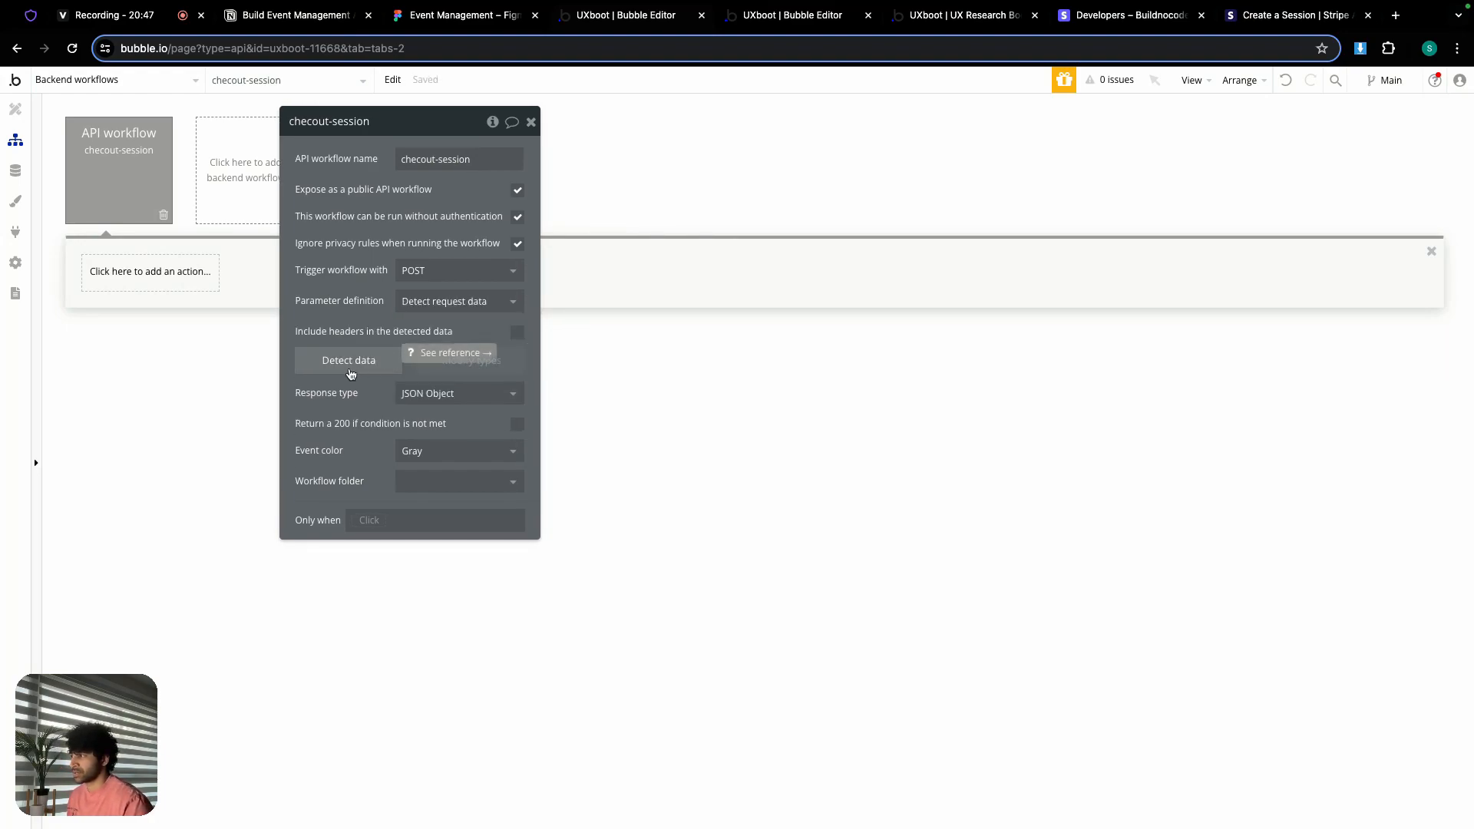
pyautogui.click(349, 373)
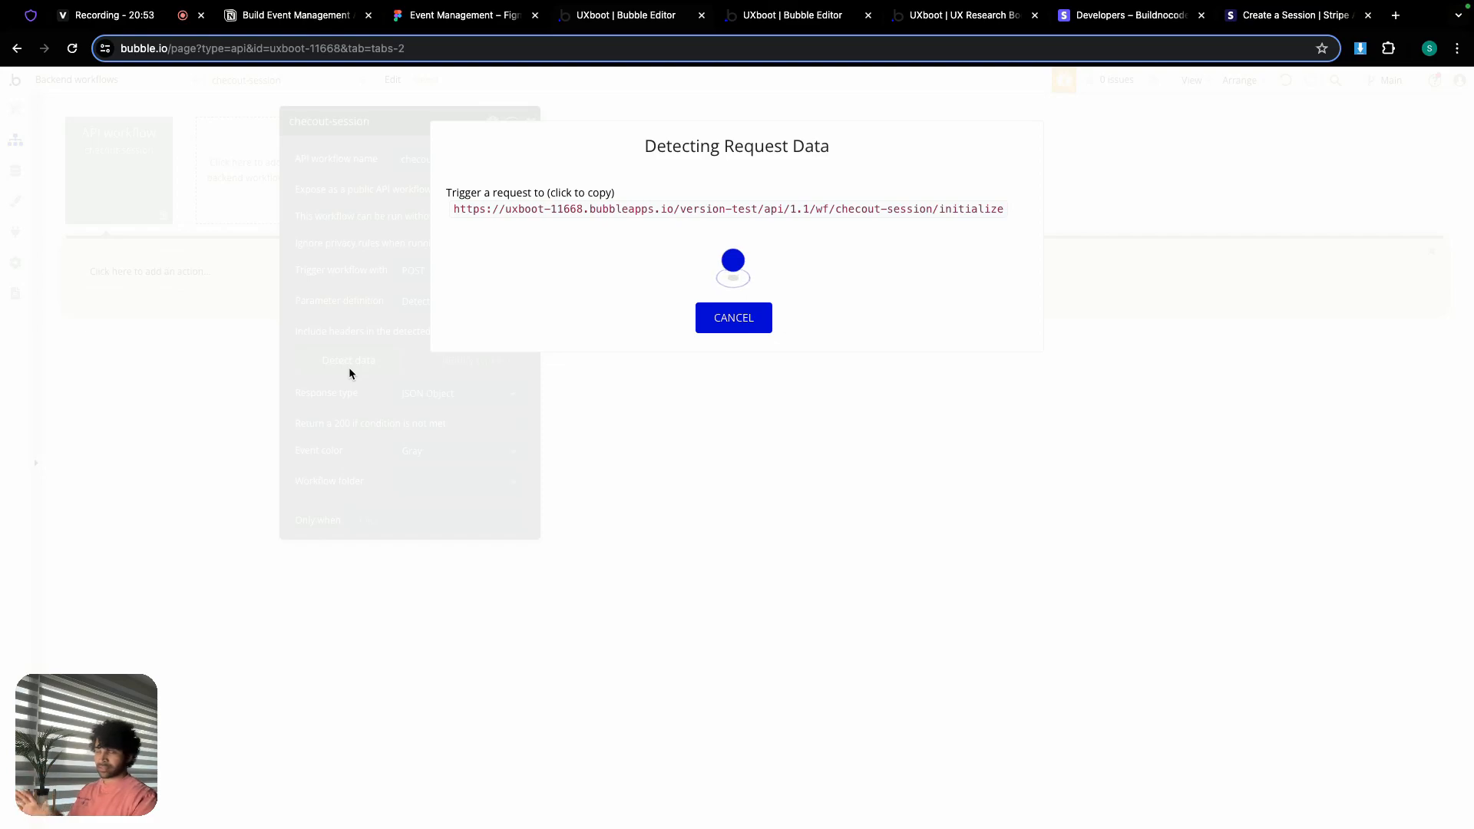
pyautogui.click(516, 212)
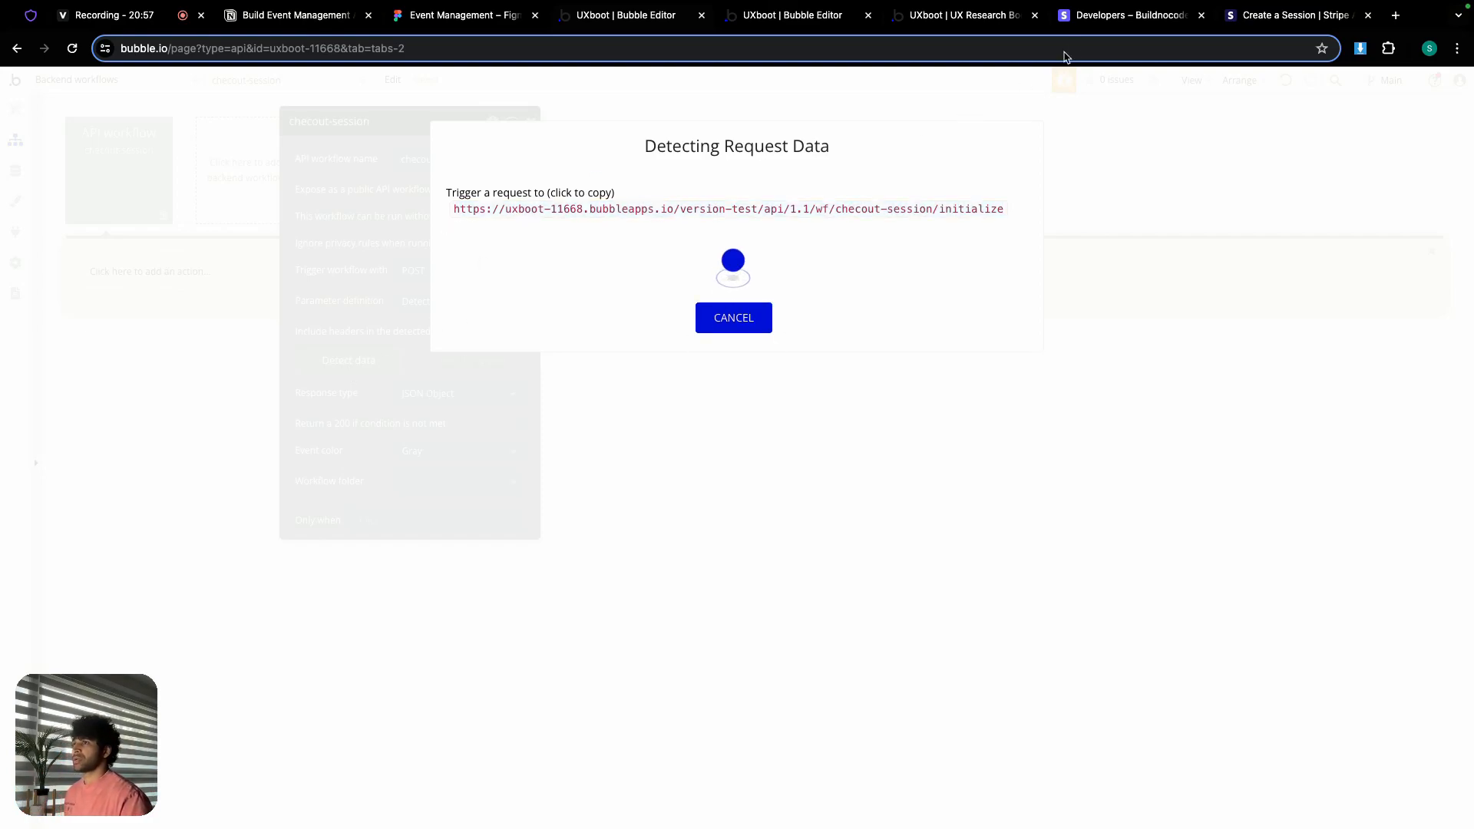
pyautogui.click(1104, 21)
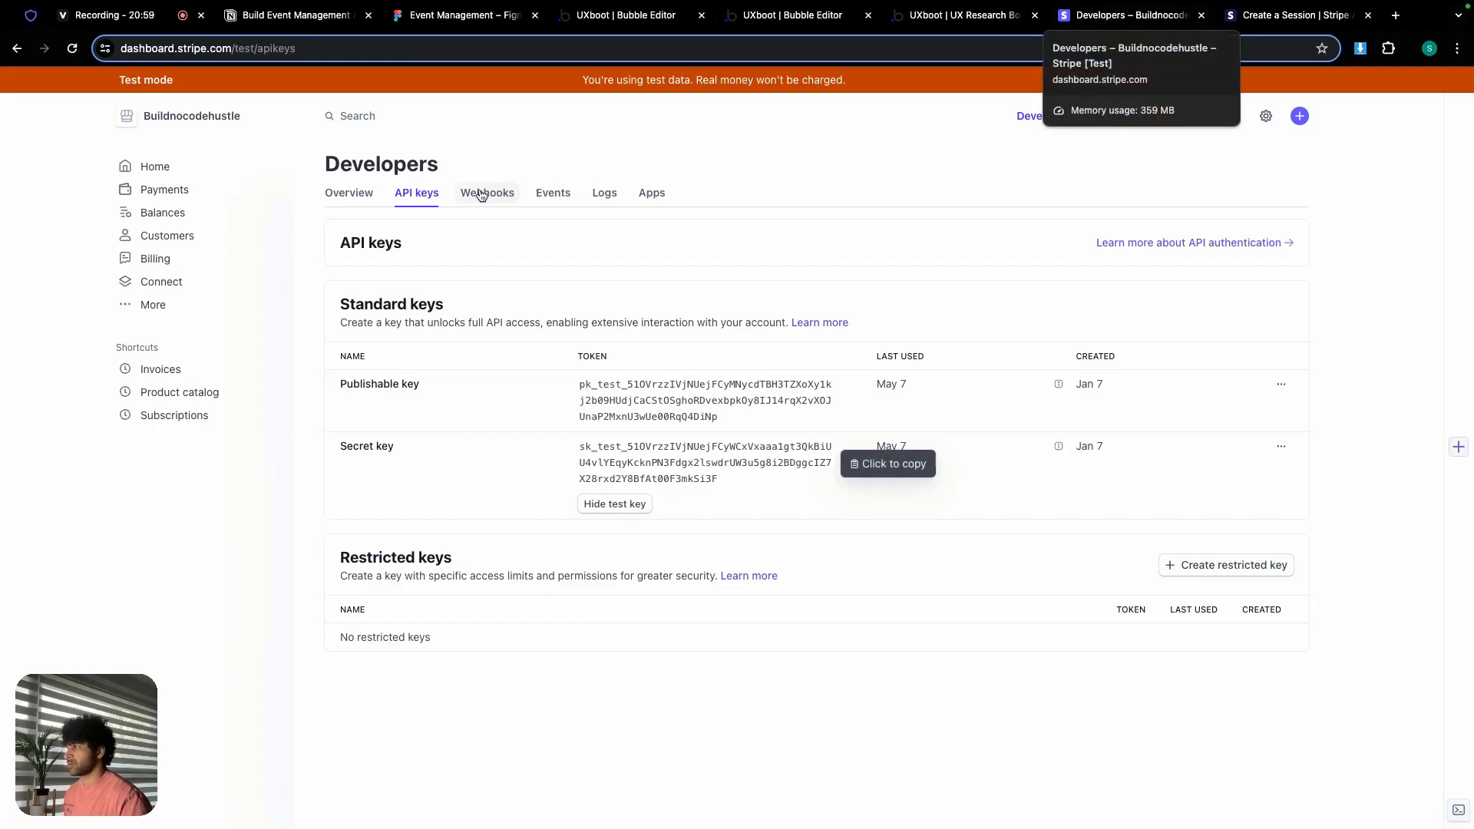
# Step: Add a Stripe webhook endpoint with the pasted initialize URL and description 'Student enrolls to bootcamp'
pyautogui.click(480, 194)
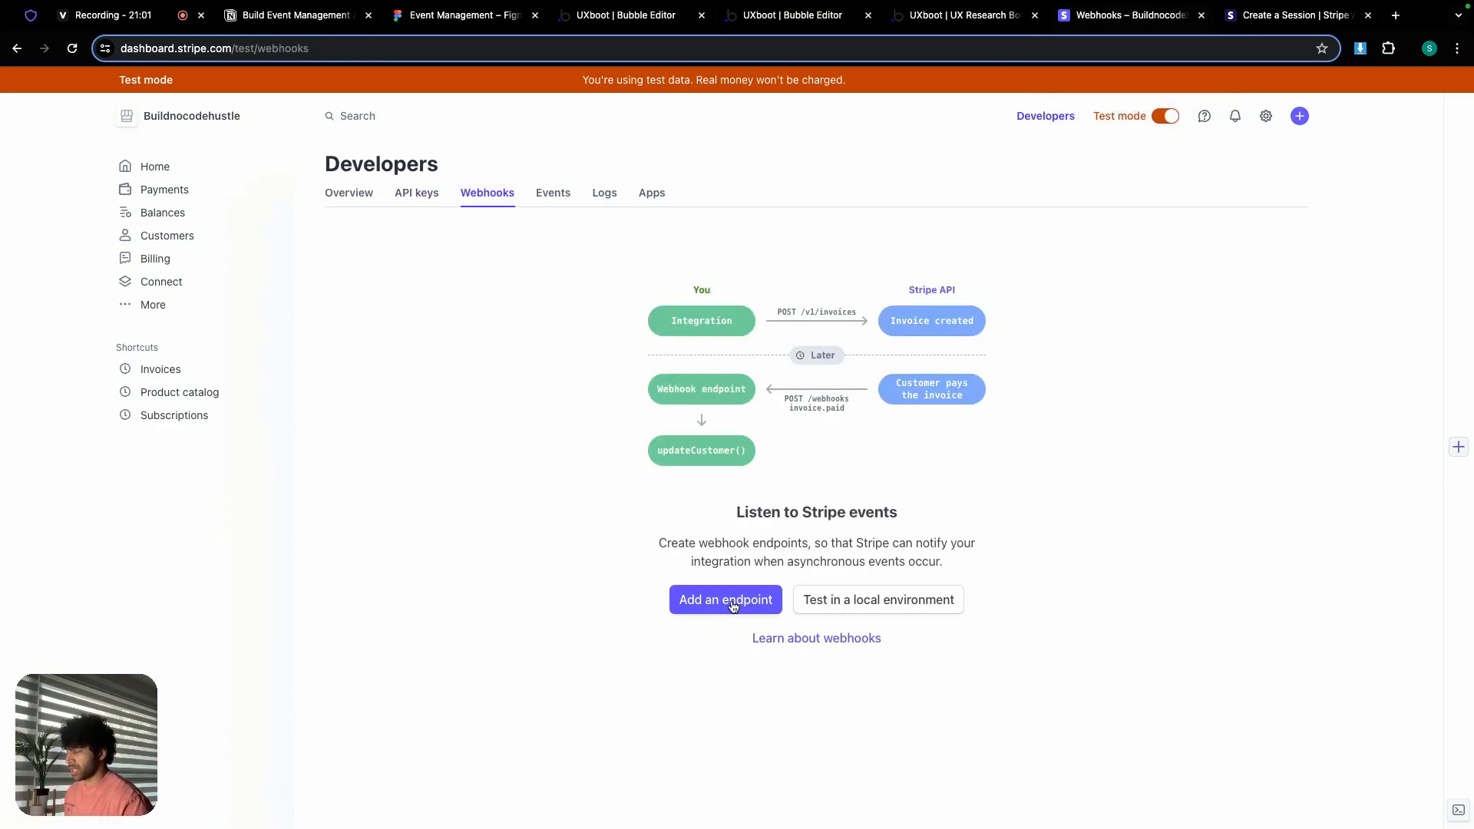
pyautogui.click(729, 602)
pyautogui.click(360, 314)
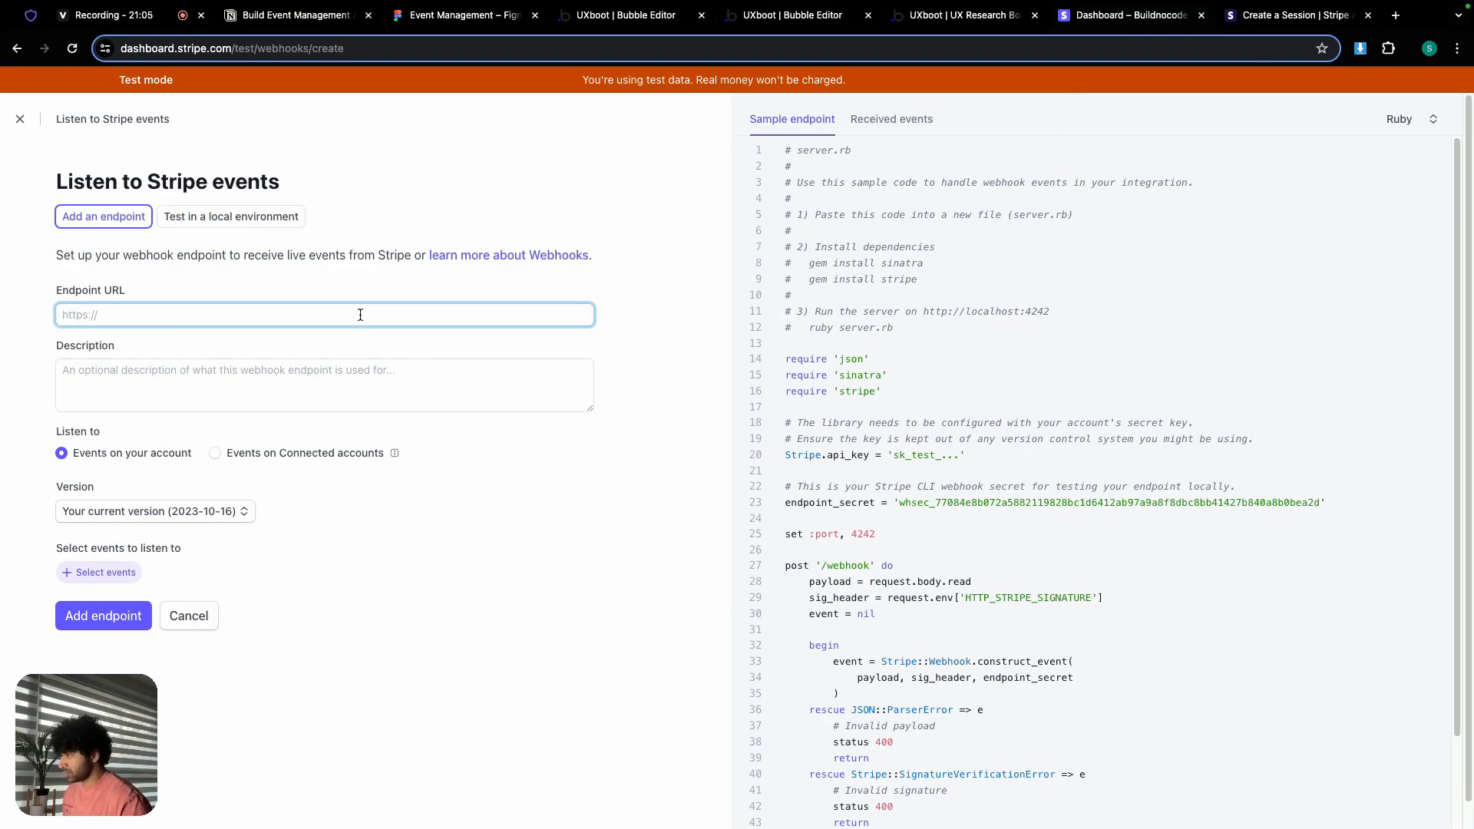
pyautogui.hotkey('ctrl', 'v')
pyautogui.click(363, 382)
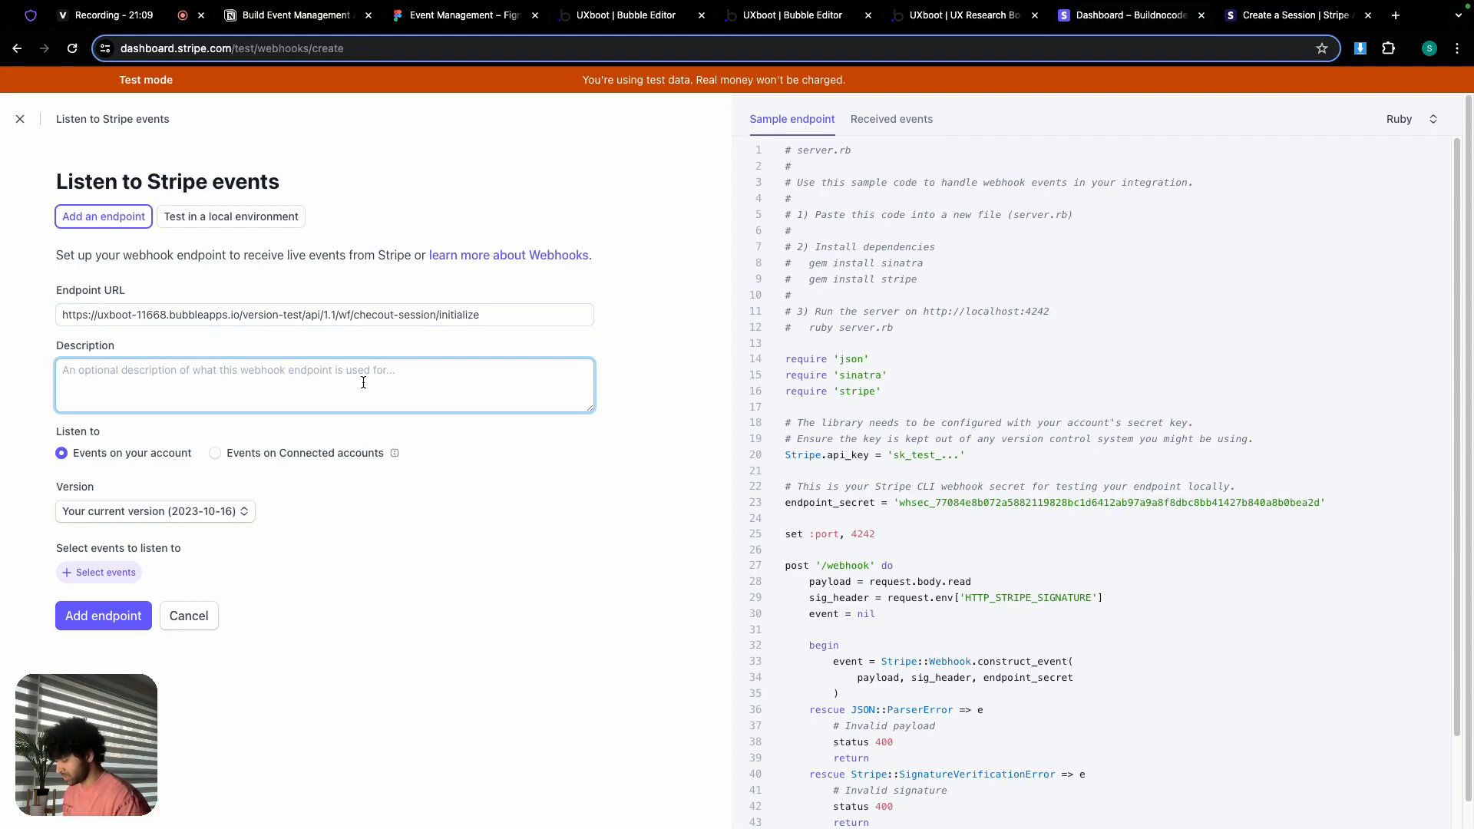
pyautogui.write('Student ')
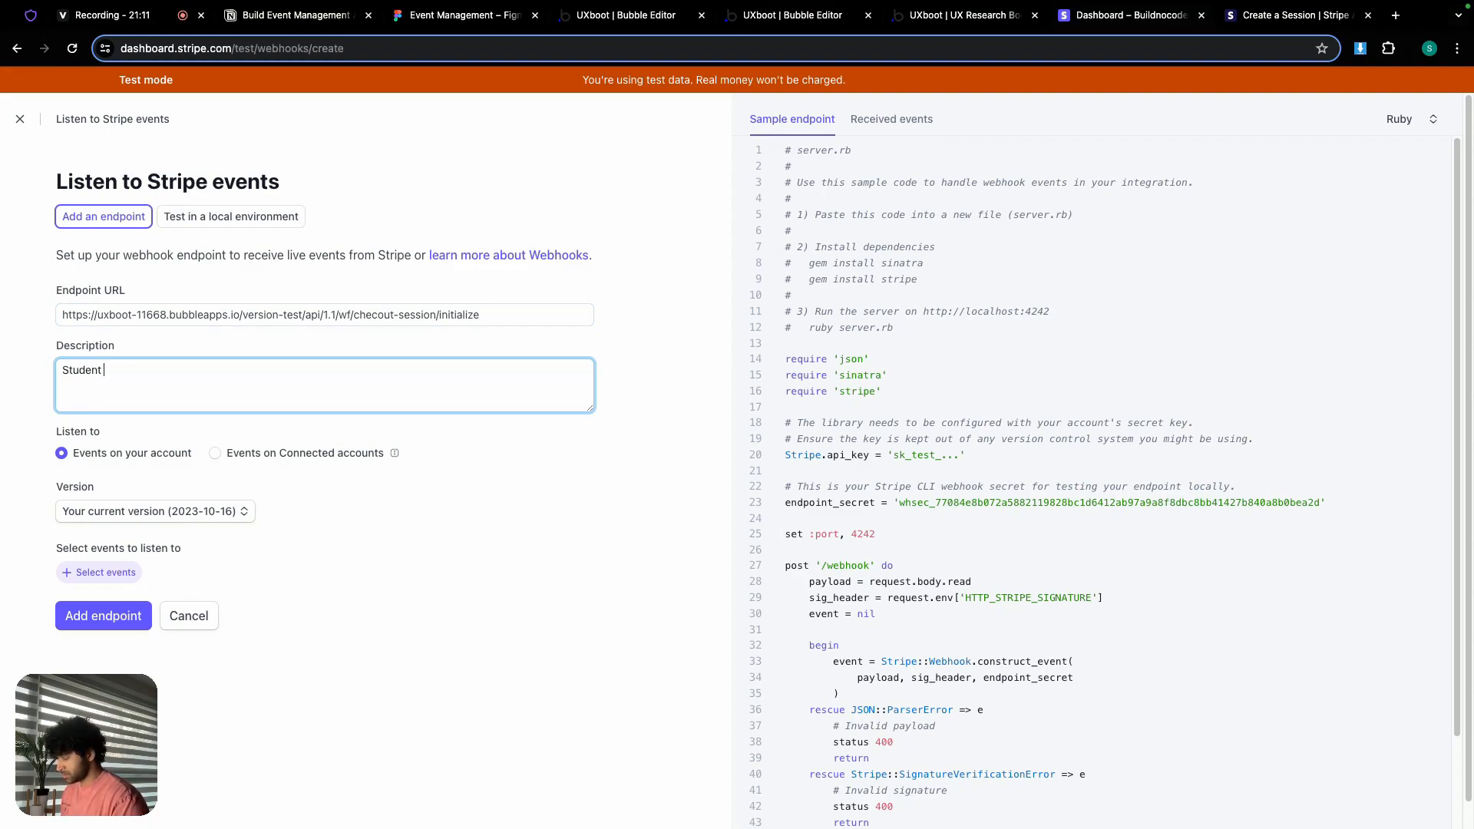
pyautogui.write('enrolls to bootcamp')
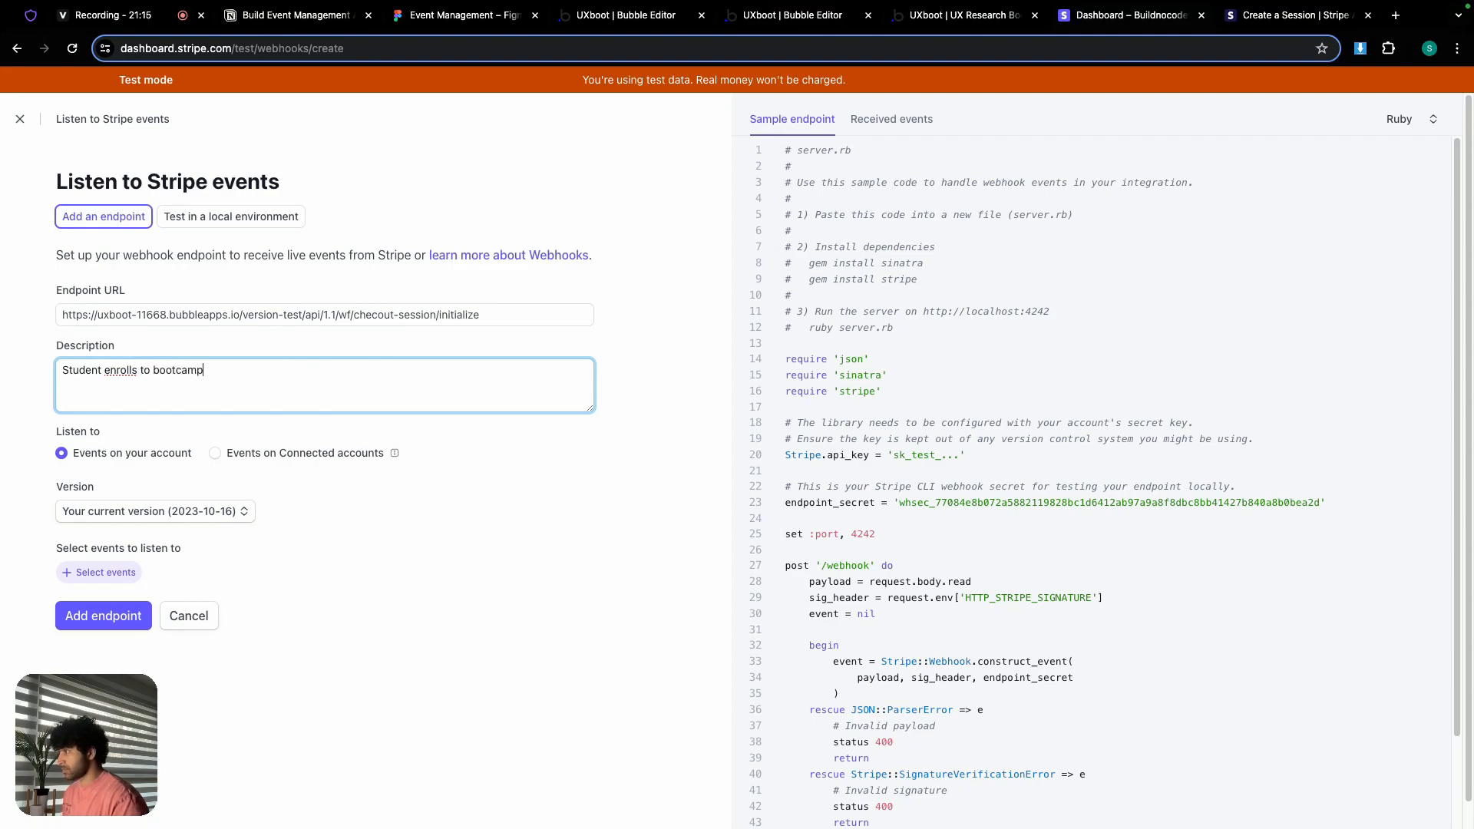
# Step: Subscribe the endpoint to checkout.session.completed, create it, and return to the Bubble editor
pyautogui.click(115, 578)
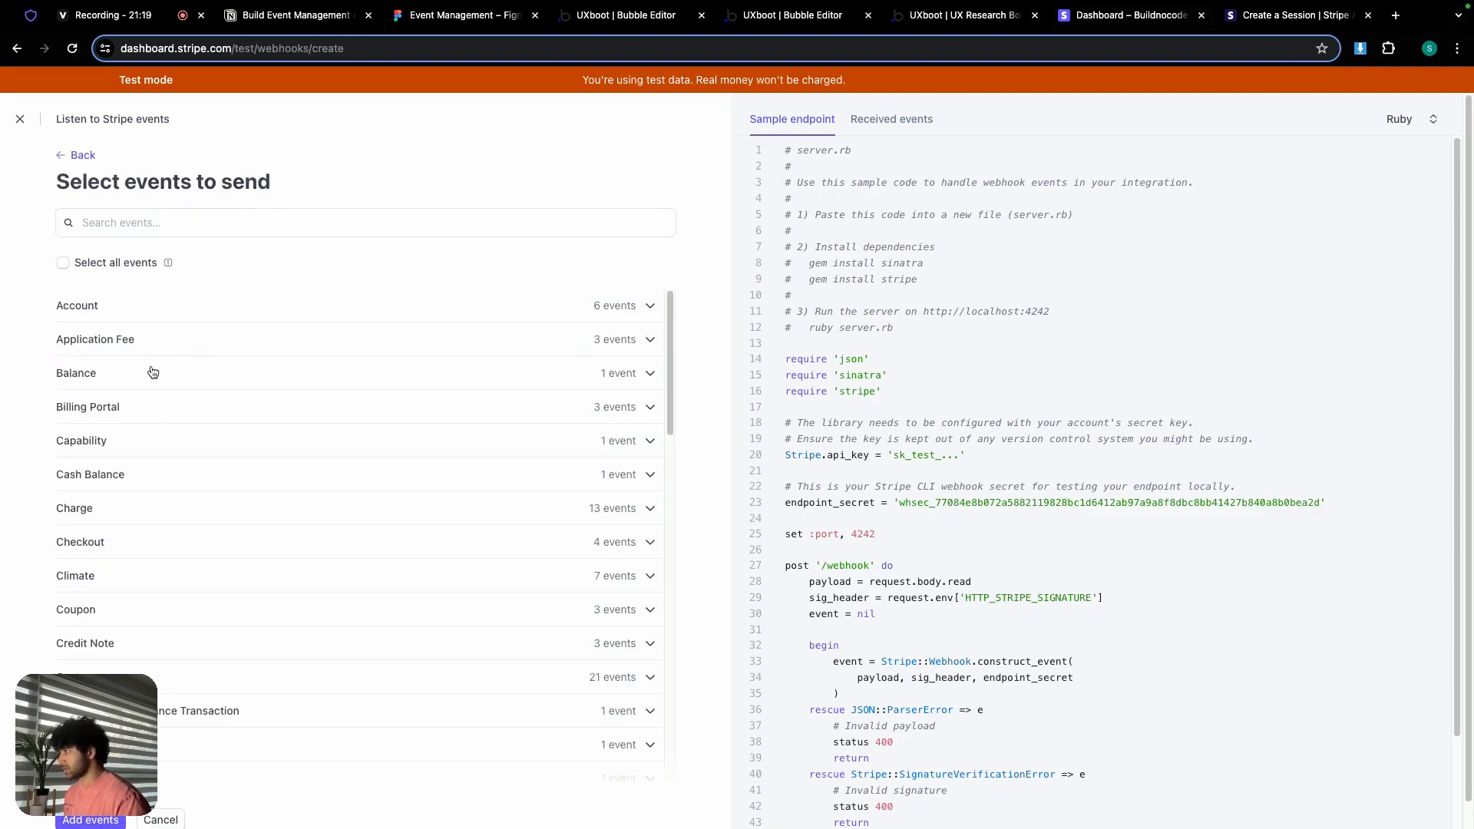
pyautogui.click(156, 224)
pyautogui.write('check')
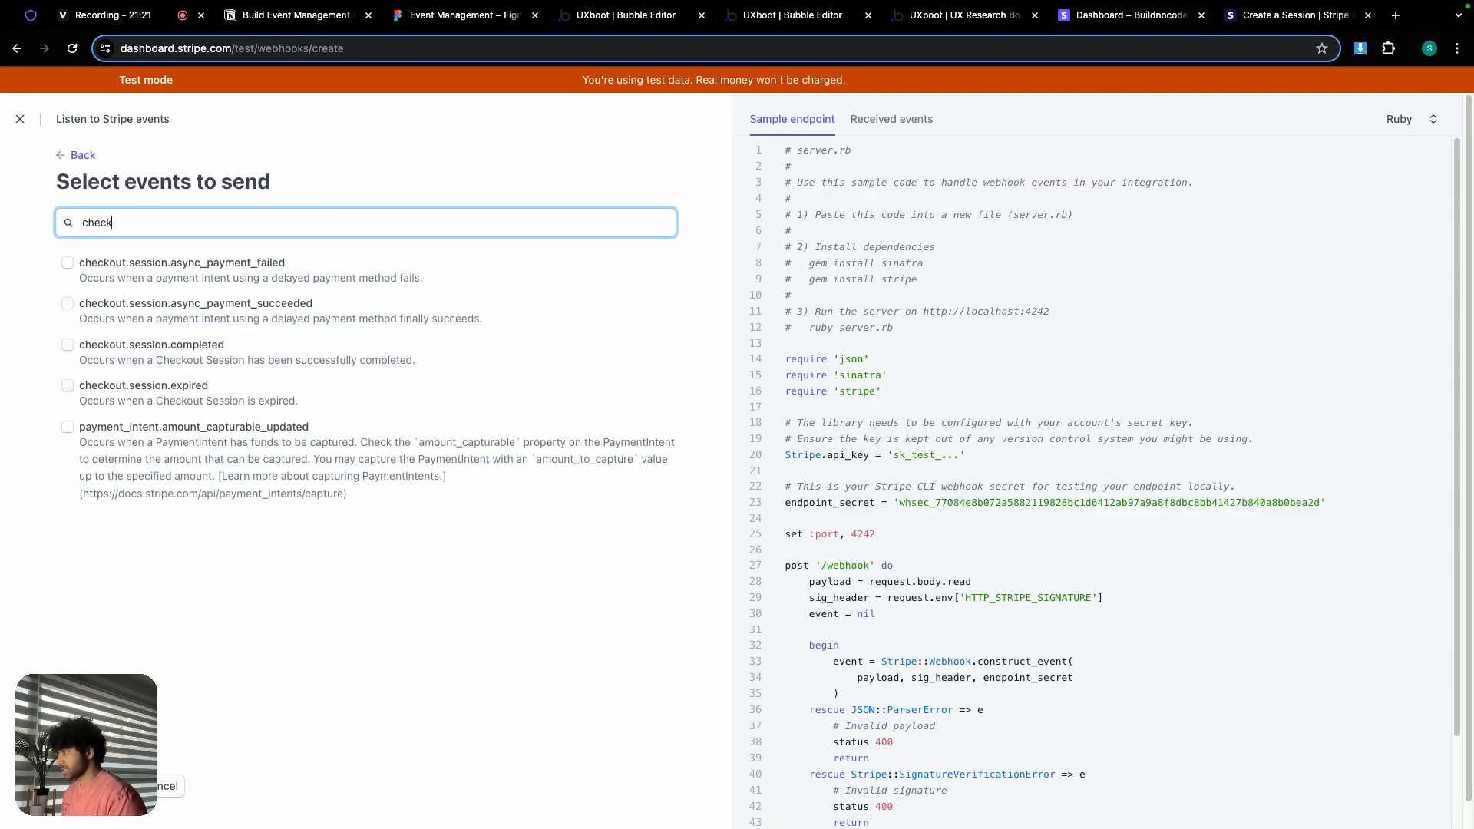
pyautogui.click(68, 349)
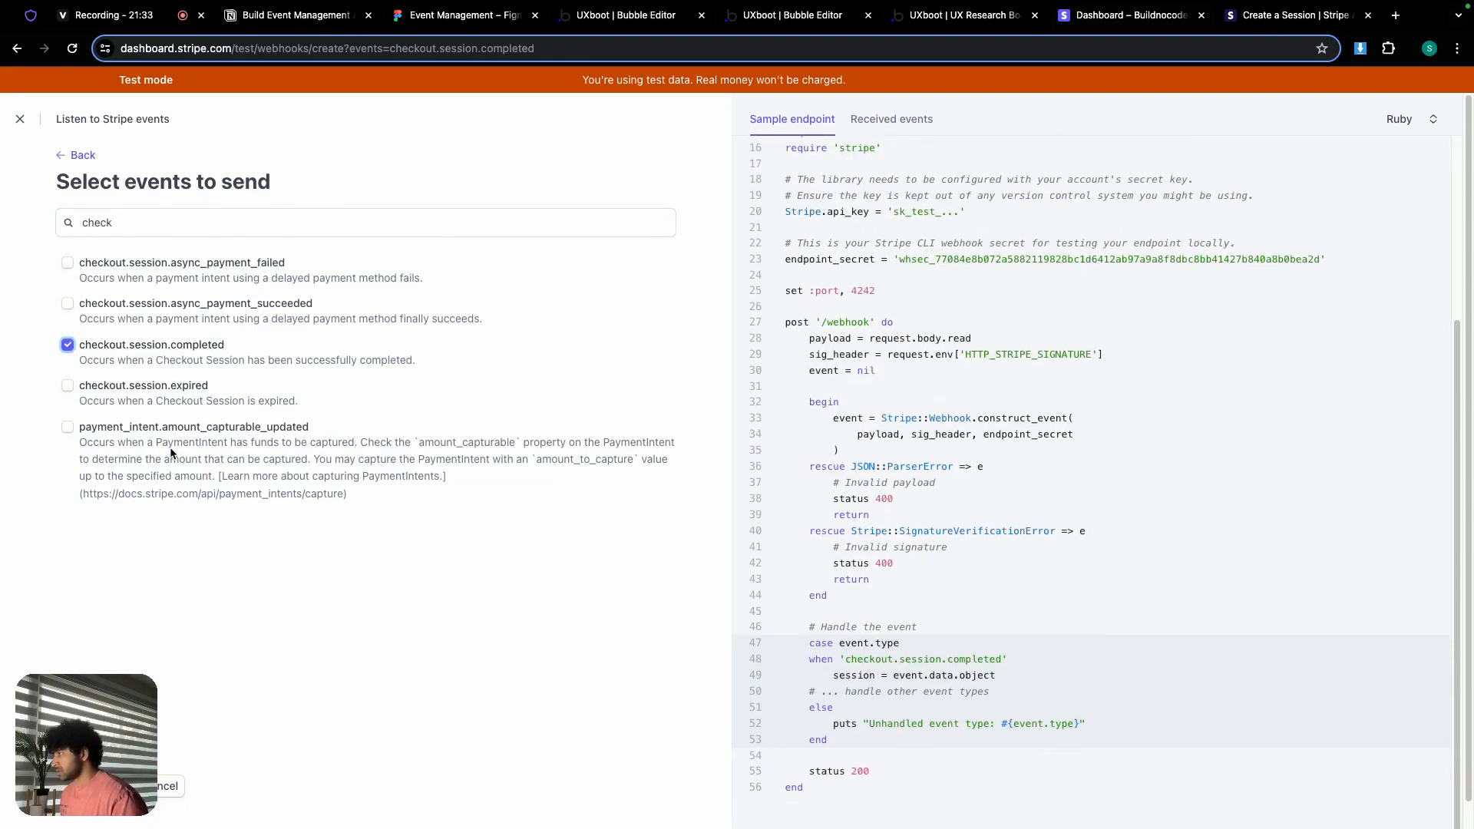
pyautogui.click(89, 786)
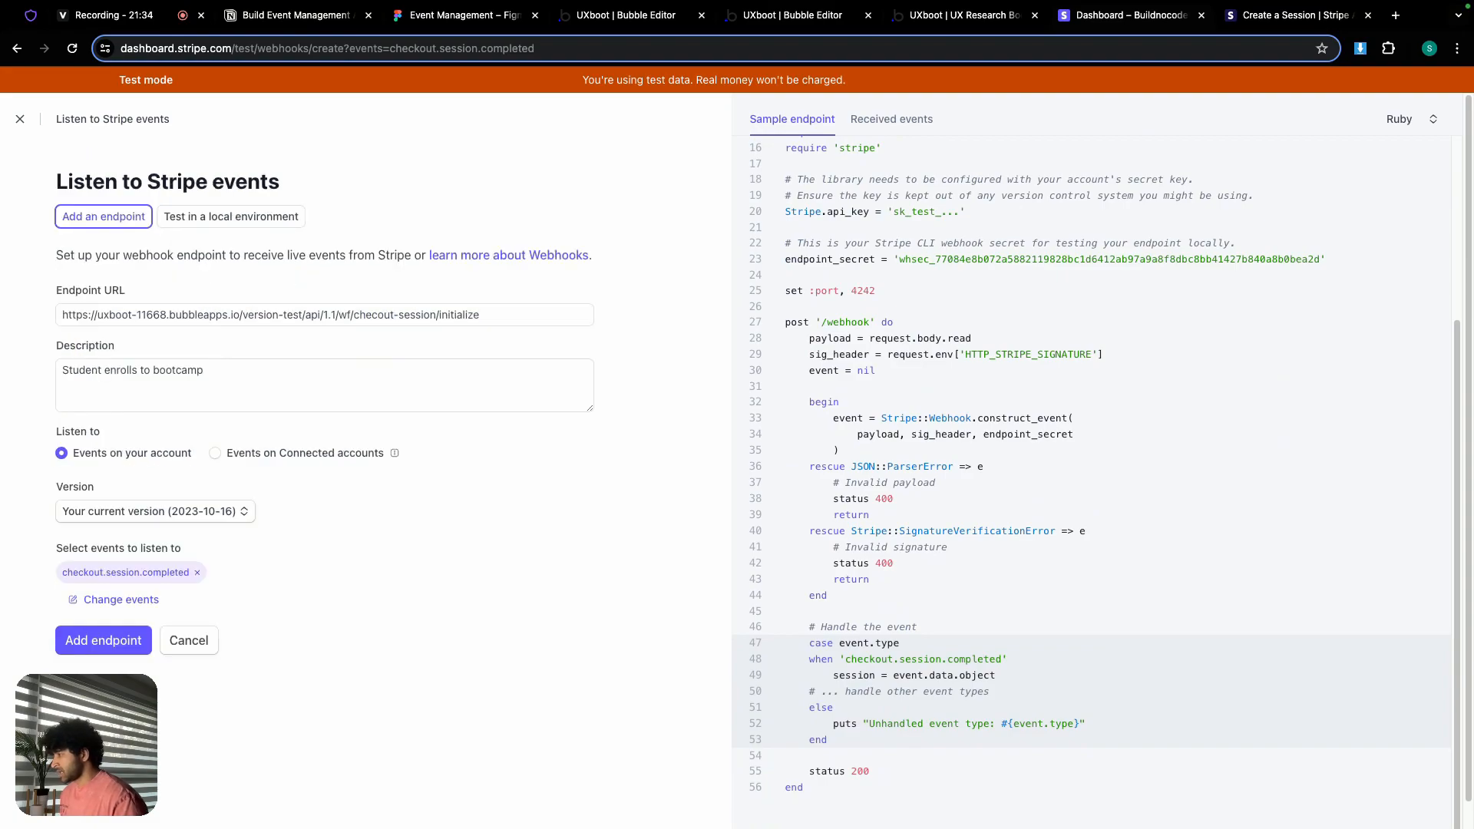
pyautogui.click(97, 641)
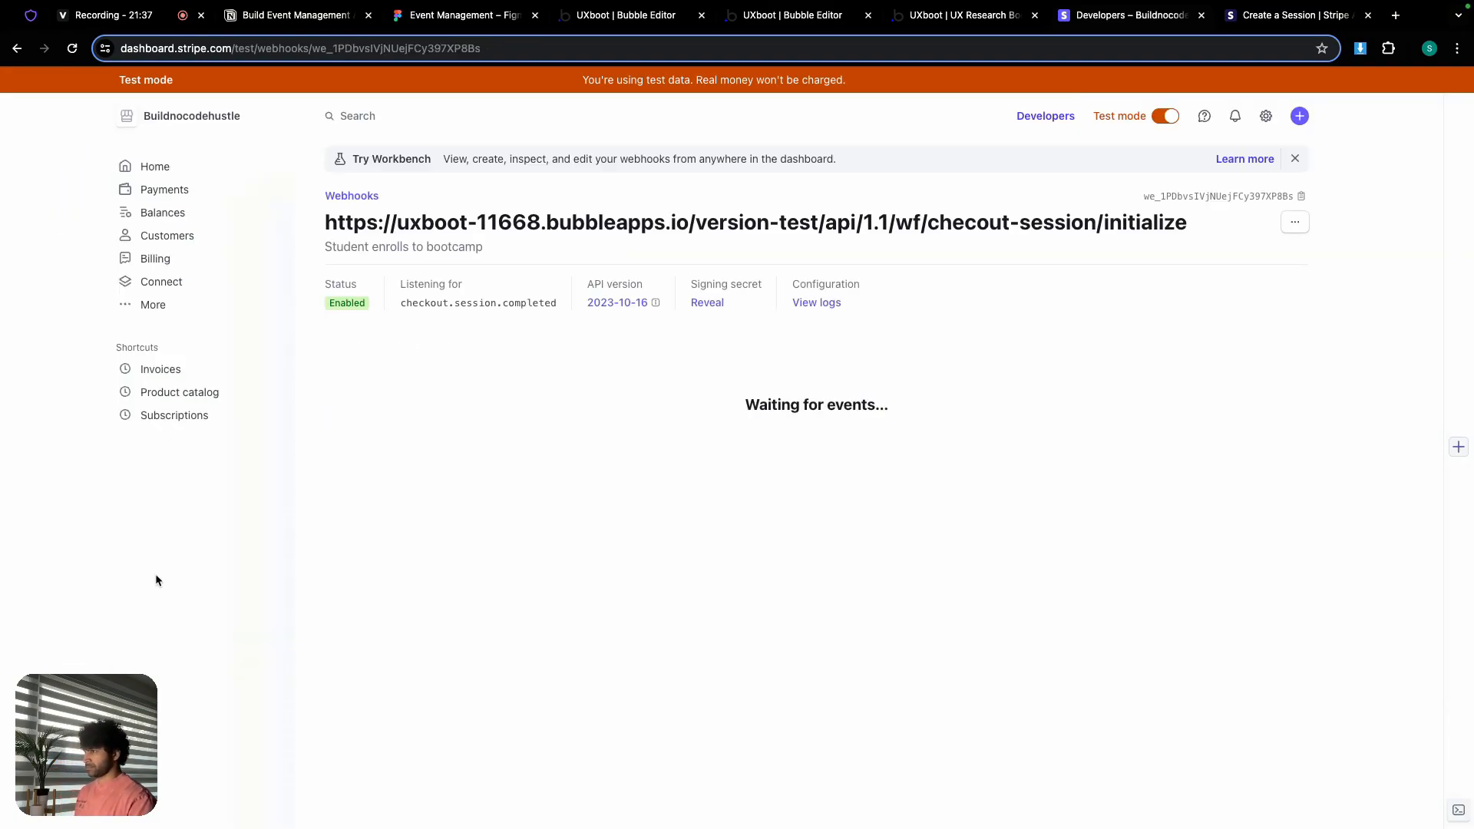
pyautogui.click(629, 15)
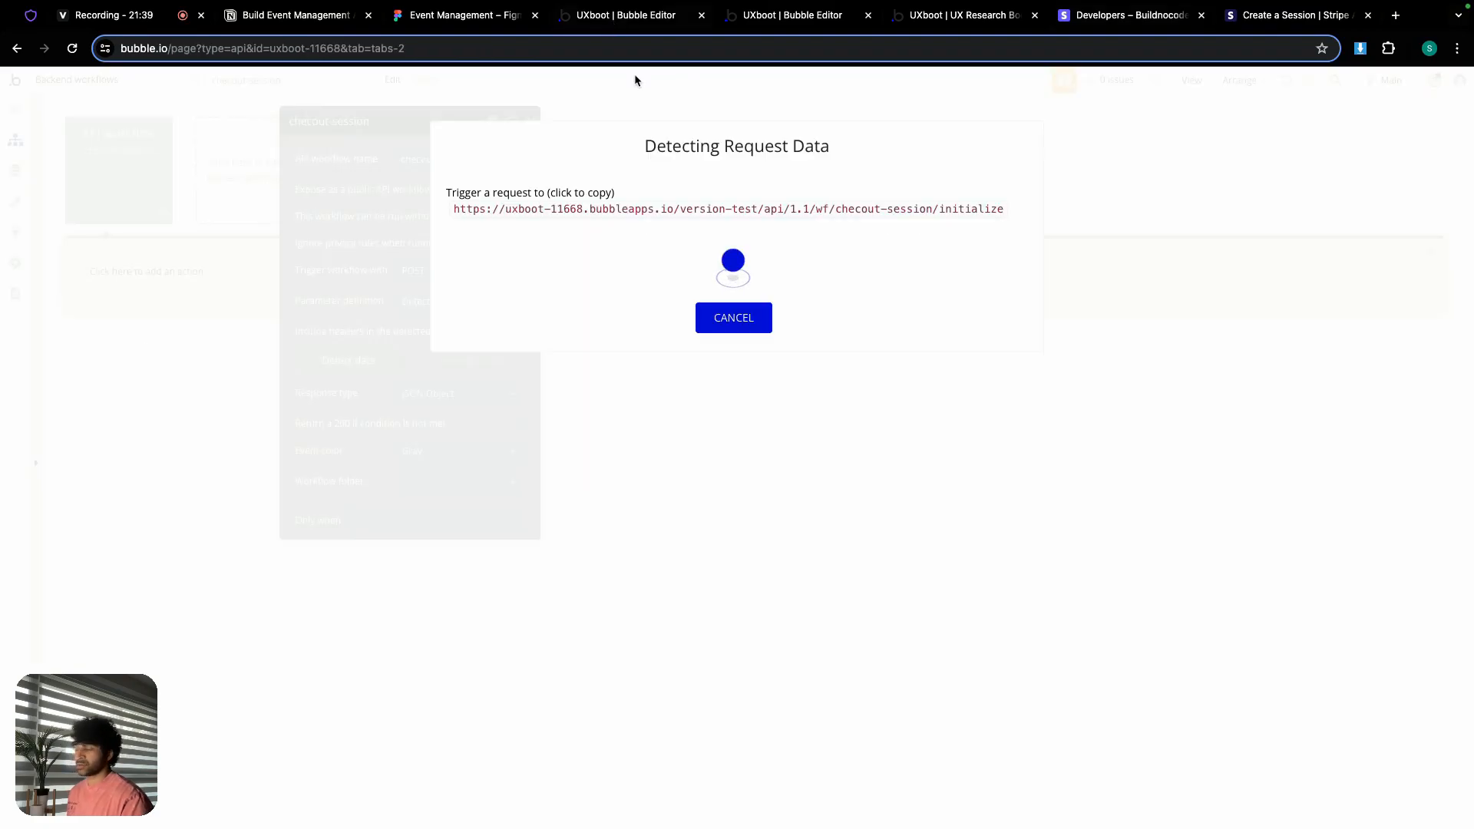
# Step: Close the extra Bubble editor tab and reload the bootcamp preview page
pyautogui.click(860, 21)
pyautogui.click(868, 15)
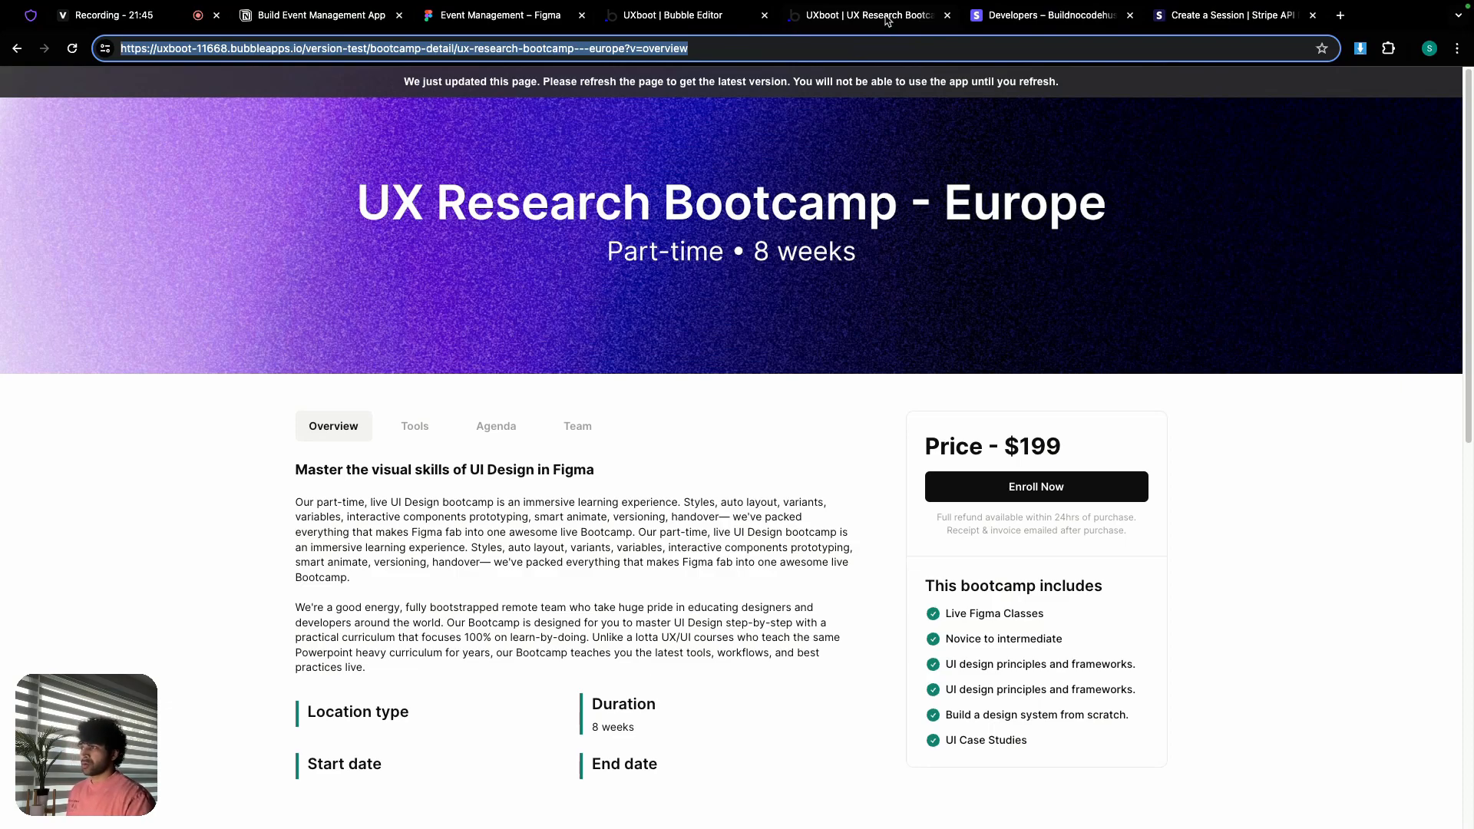
pyautogui.click(664, 91)
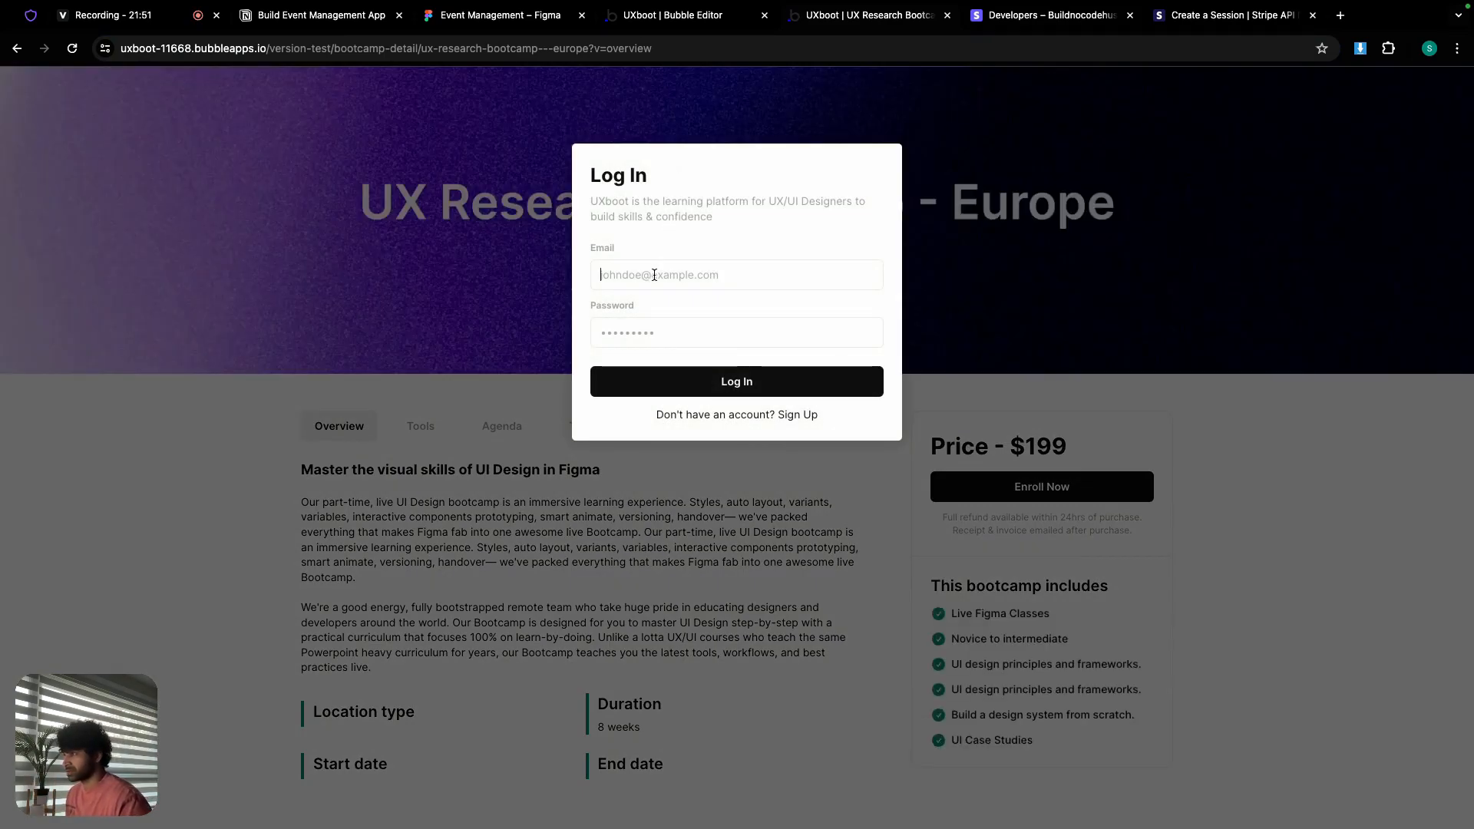
# Step: Log in to the app with the test account's email and password
pyautogui.click(654, 275)
pyautogui.write('sashawoods@')
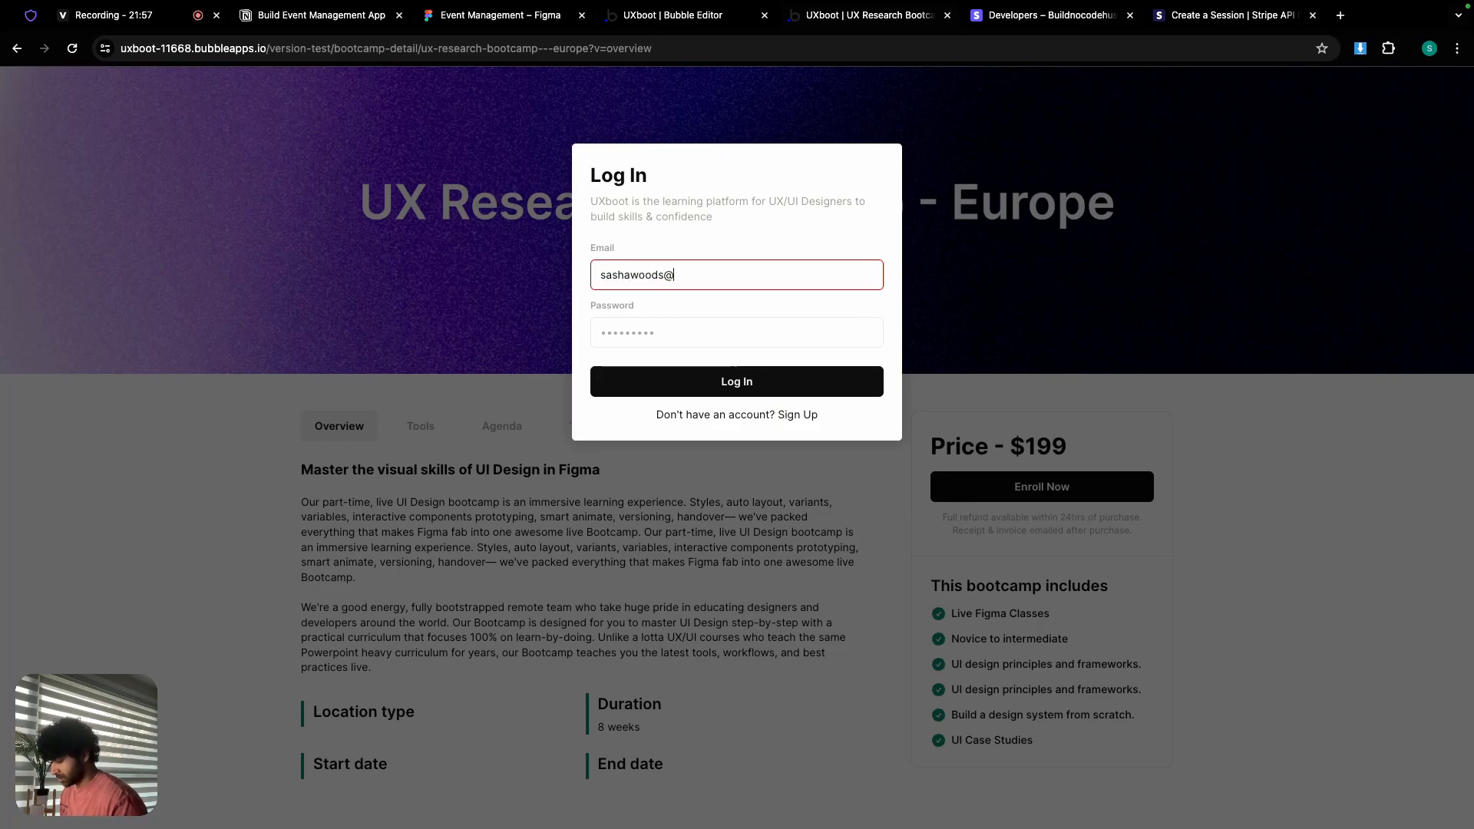
pyautogui.write('example.com')
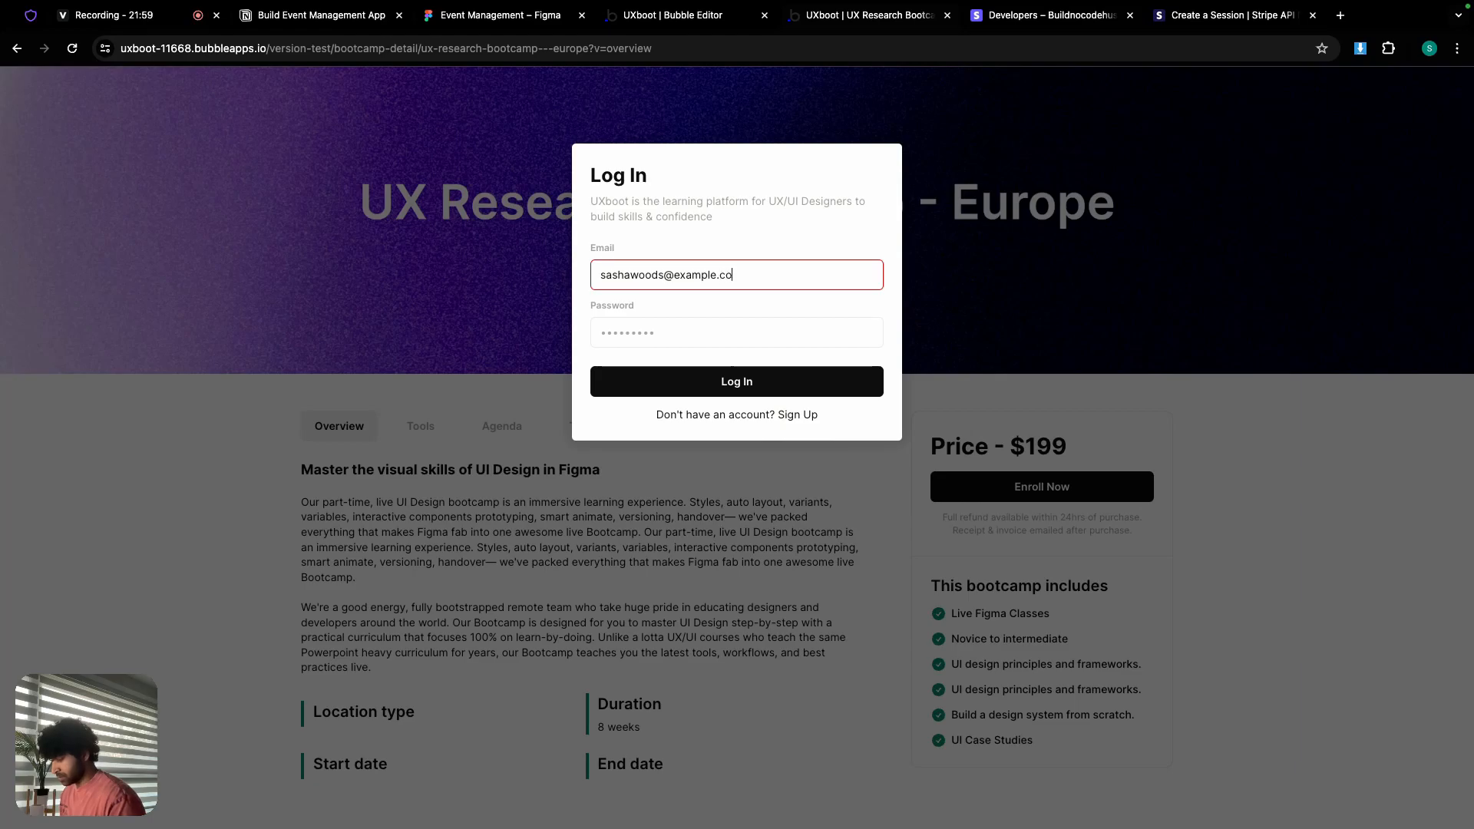
pyautogui.click(644, 330)
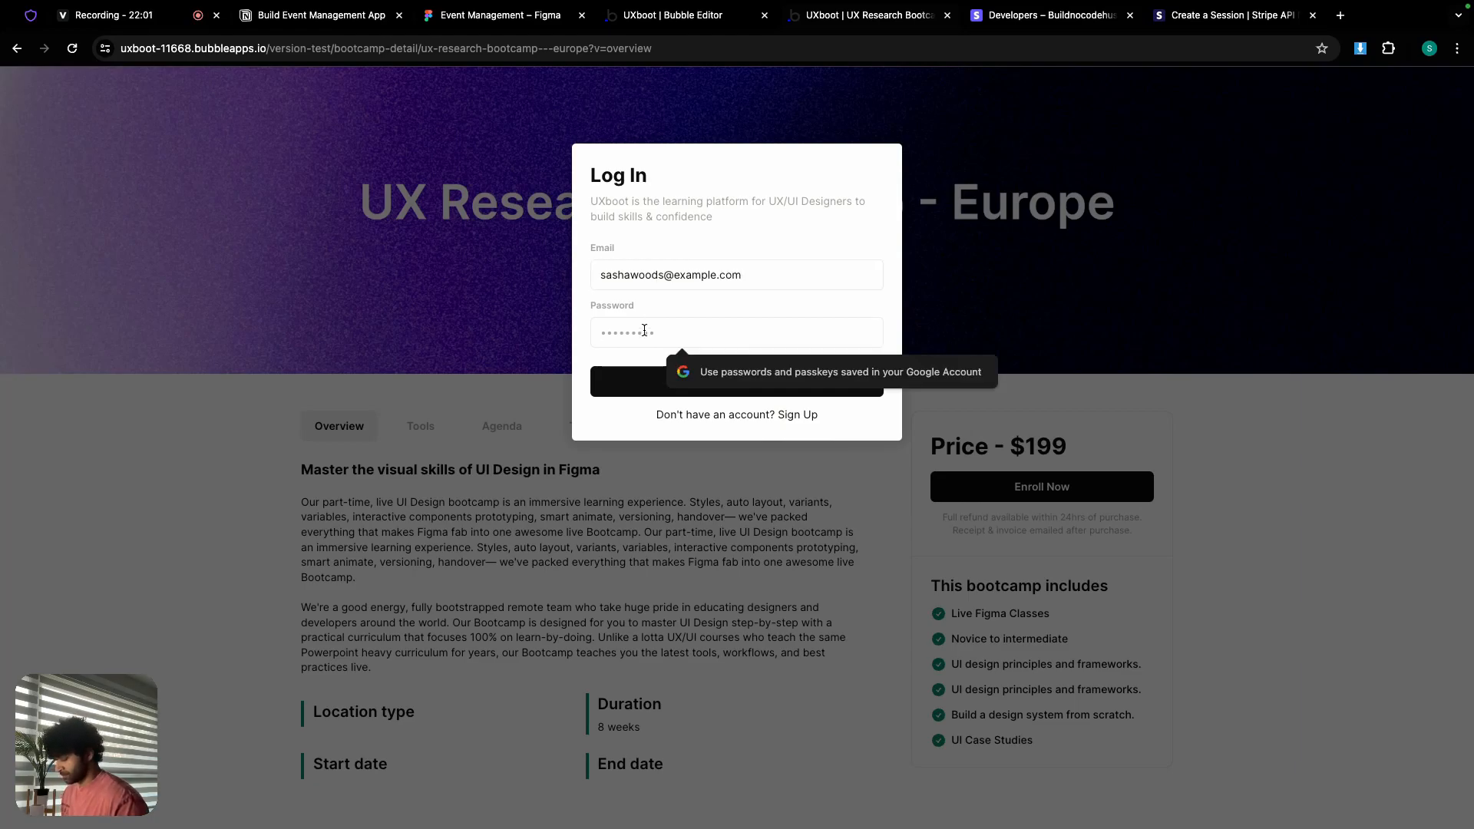
pyautogui.write('••••••')
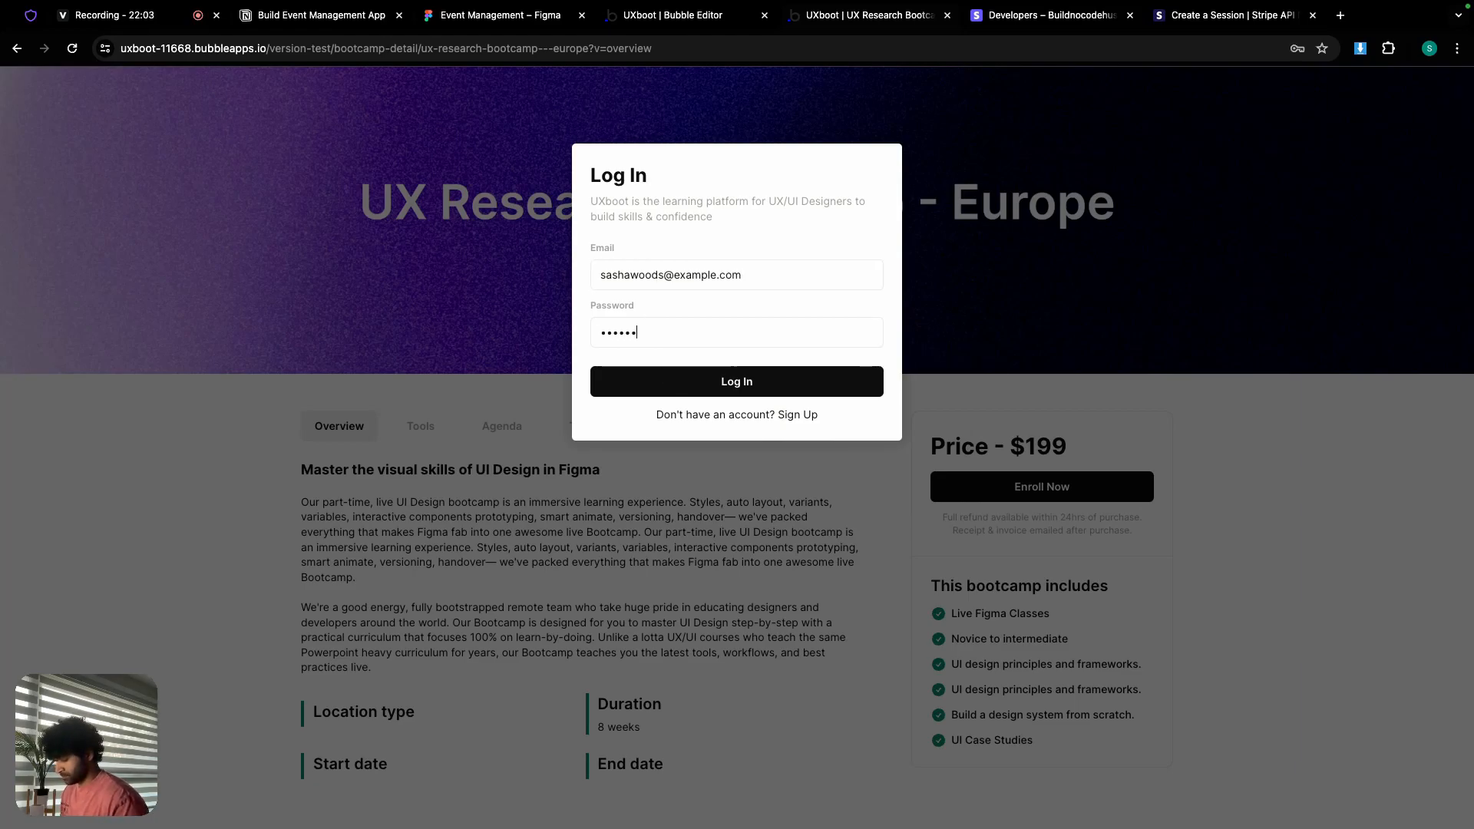
pyautogui.click(683, 384)
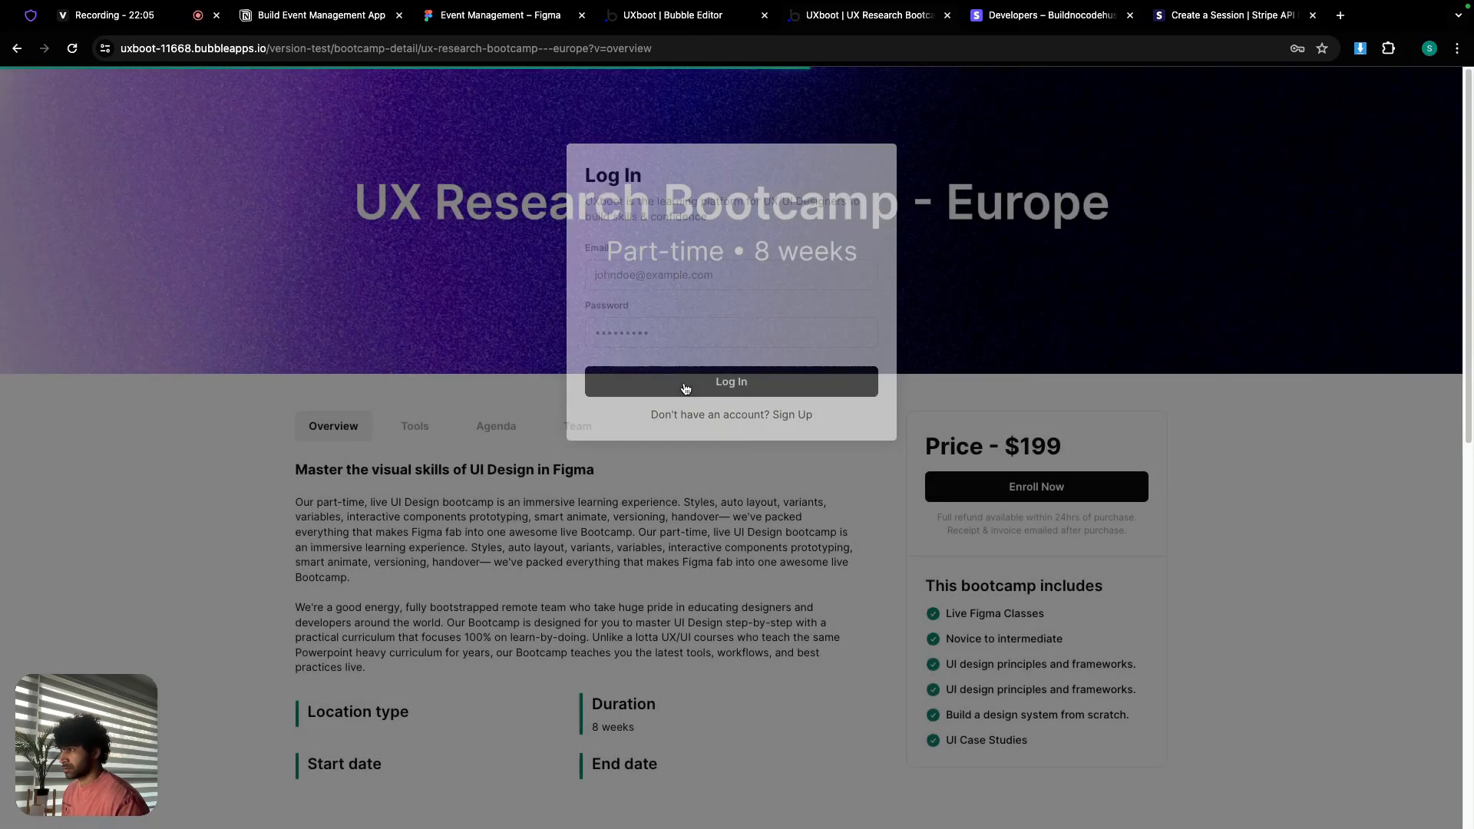
# Step: Enroll Now on UX Research Bootcamp - Europe to start the Stripe checkout
pyautogui.scroll(-3, 684, 399)
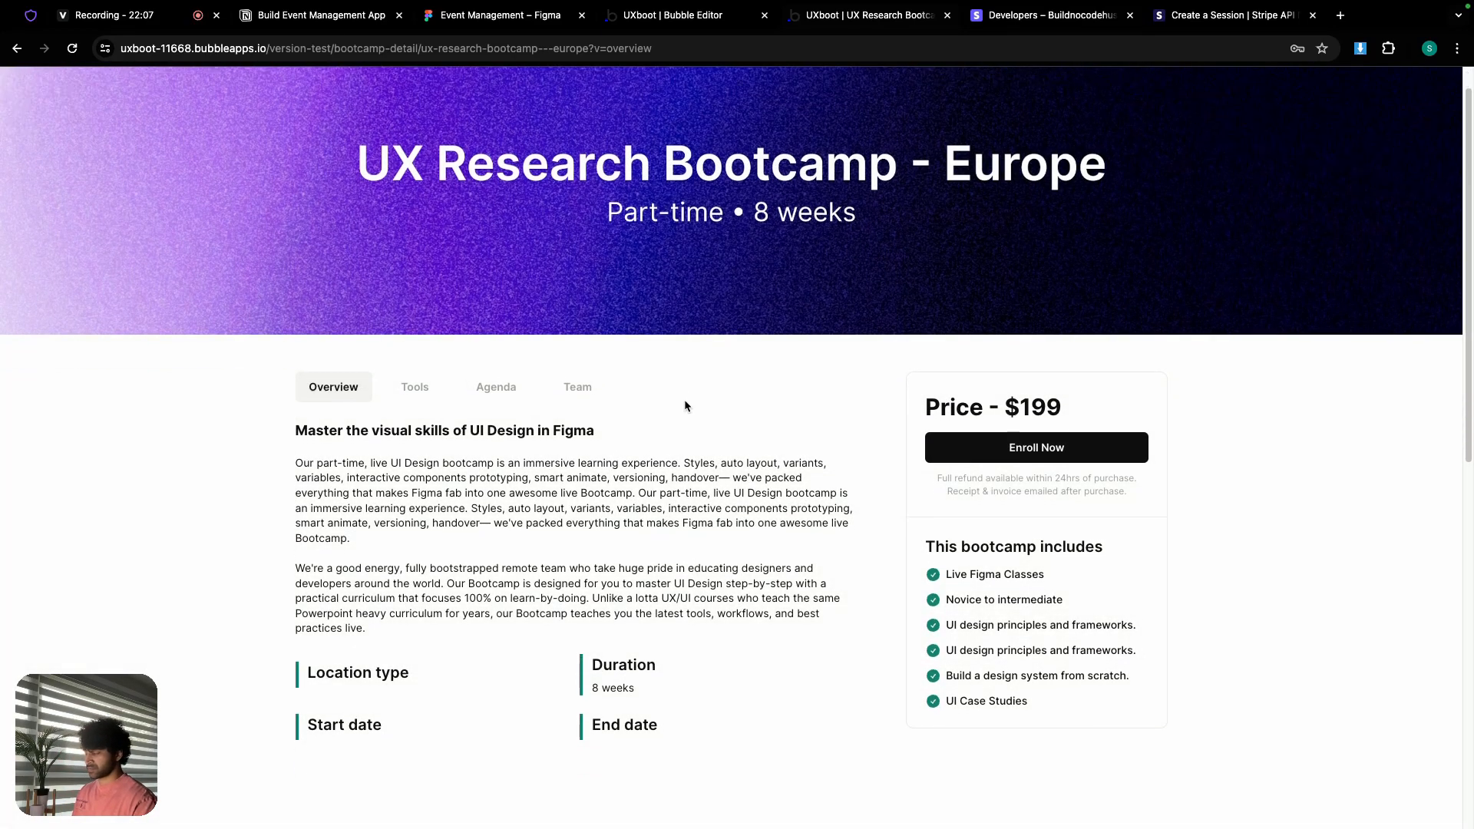
pyautogui.scroll(3, 1056, 446)
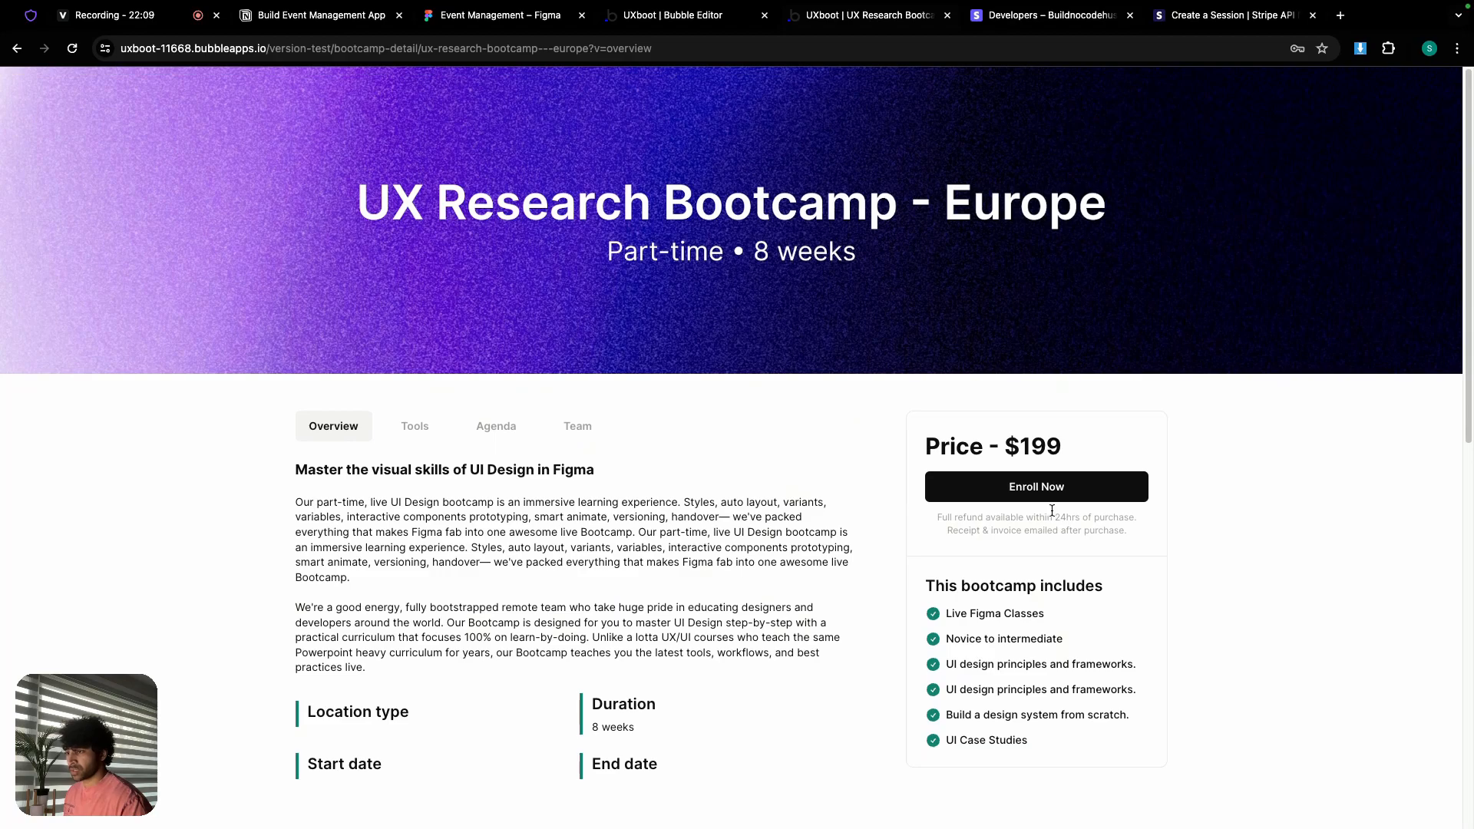
pyautogui.click(1055, 495)
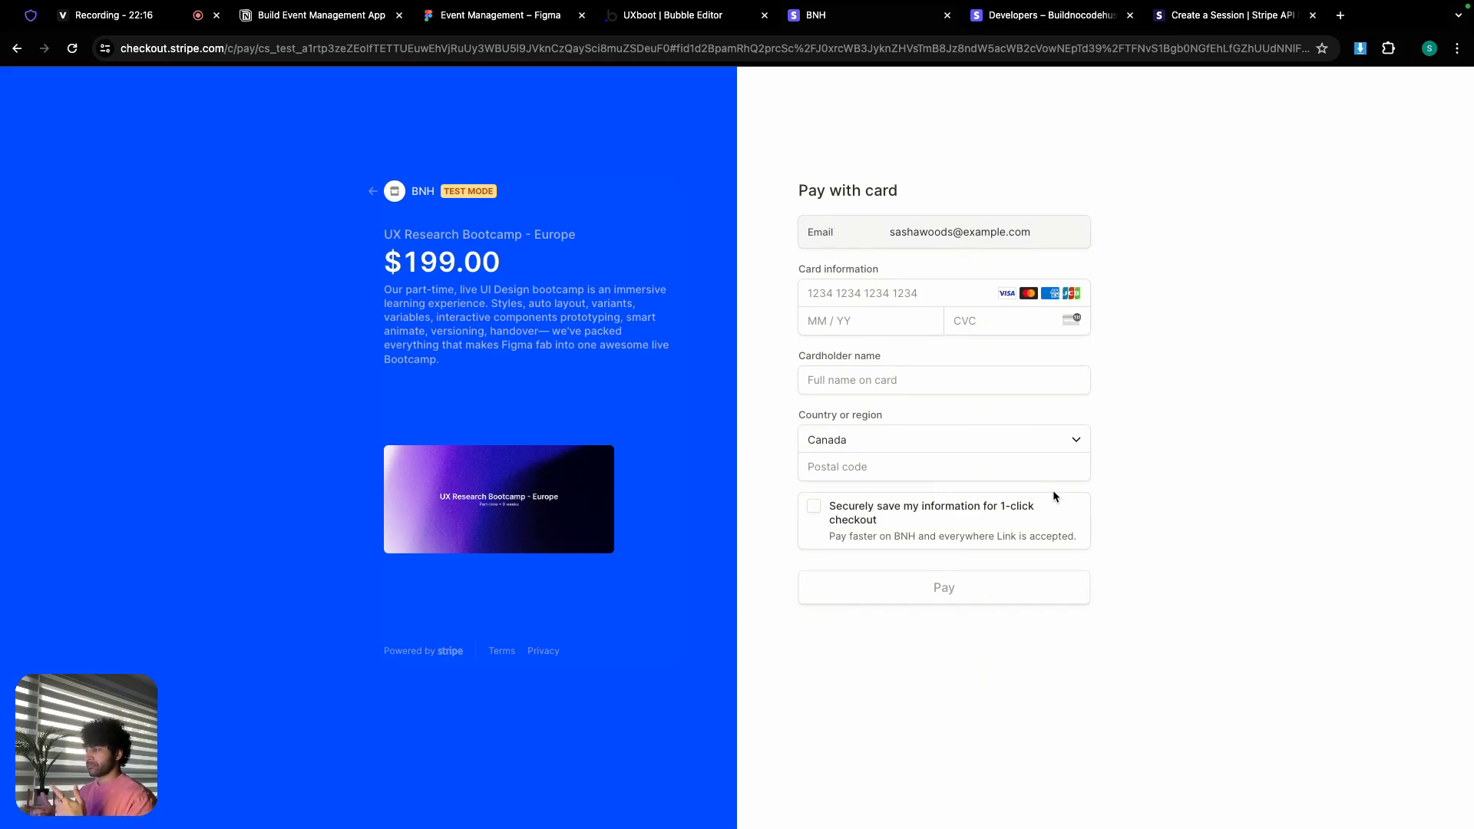
# Step: Pay $199.00 with the 4242 test card, 10/27 expiry, CVC 123, and autofilled name and postal code
pyautogui.click(850, 292)
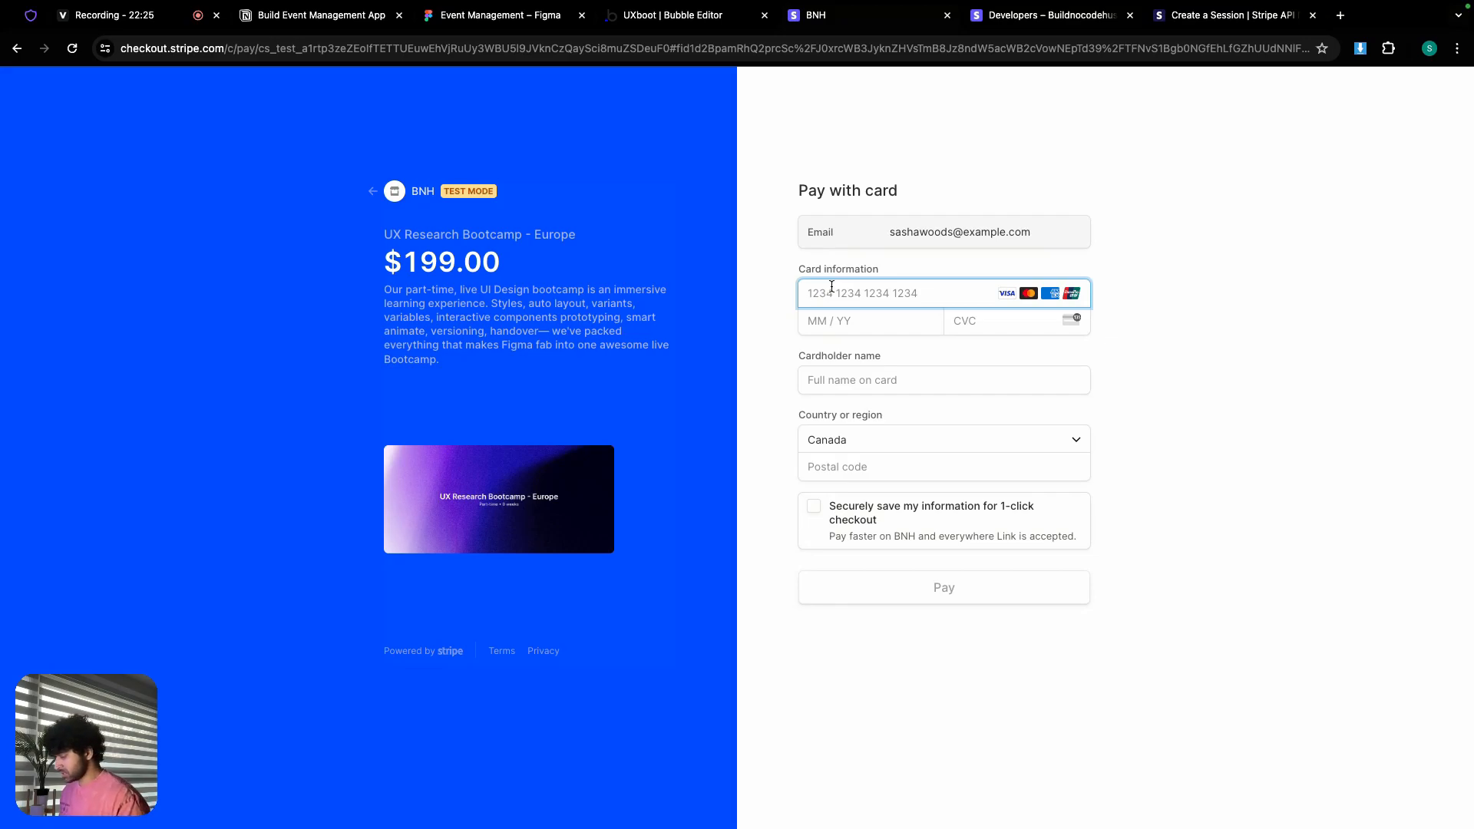
pyautogui.write('4242 4242 4242 4242')
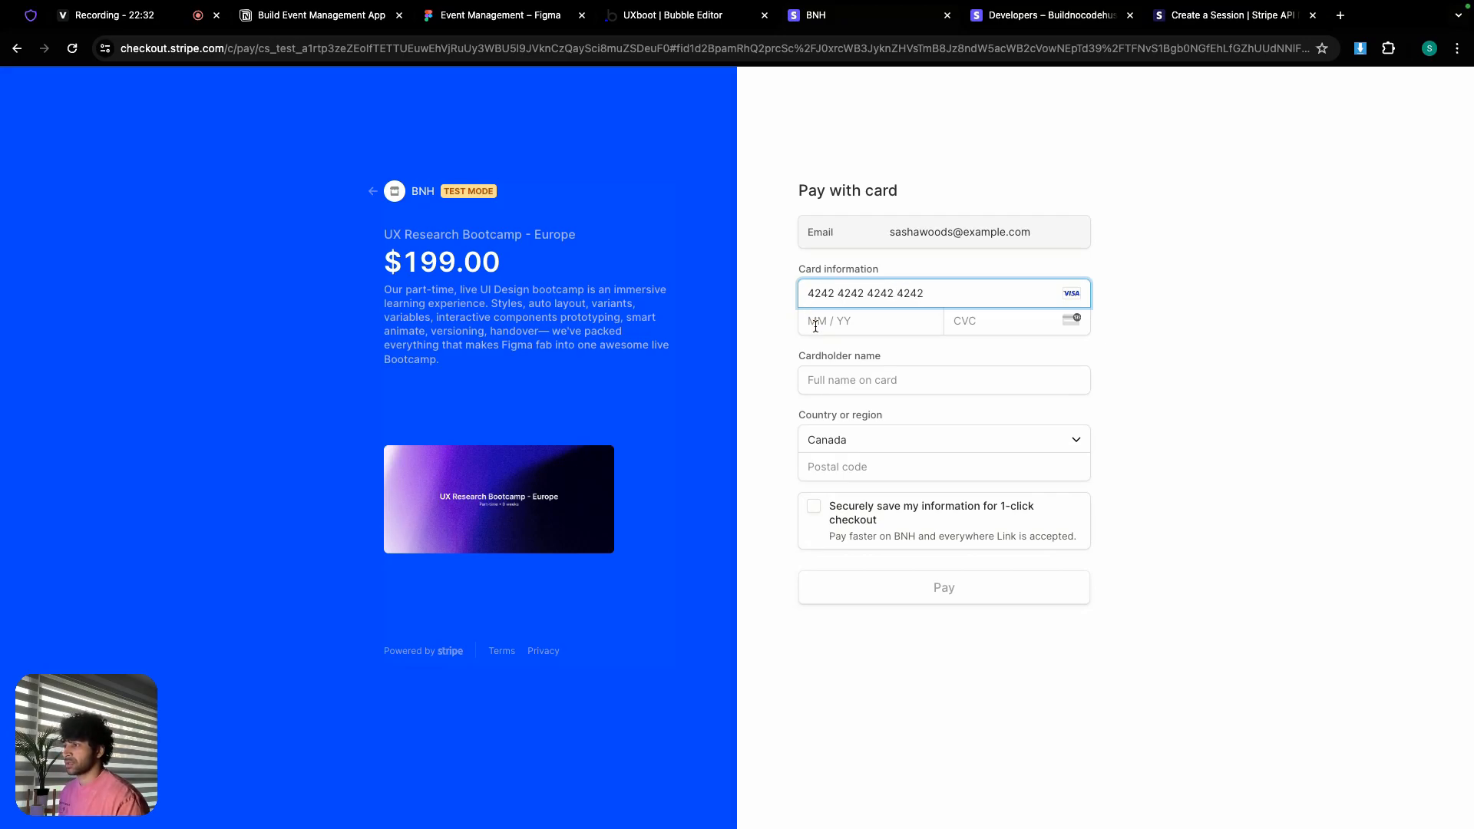
pyautogui.click(815, 326)
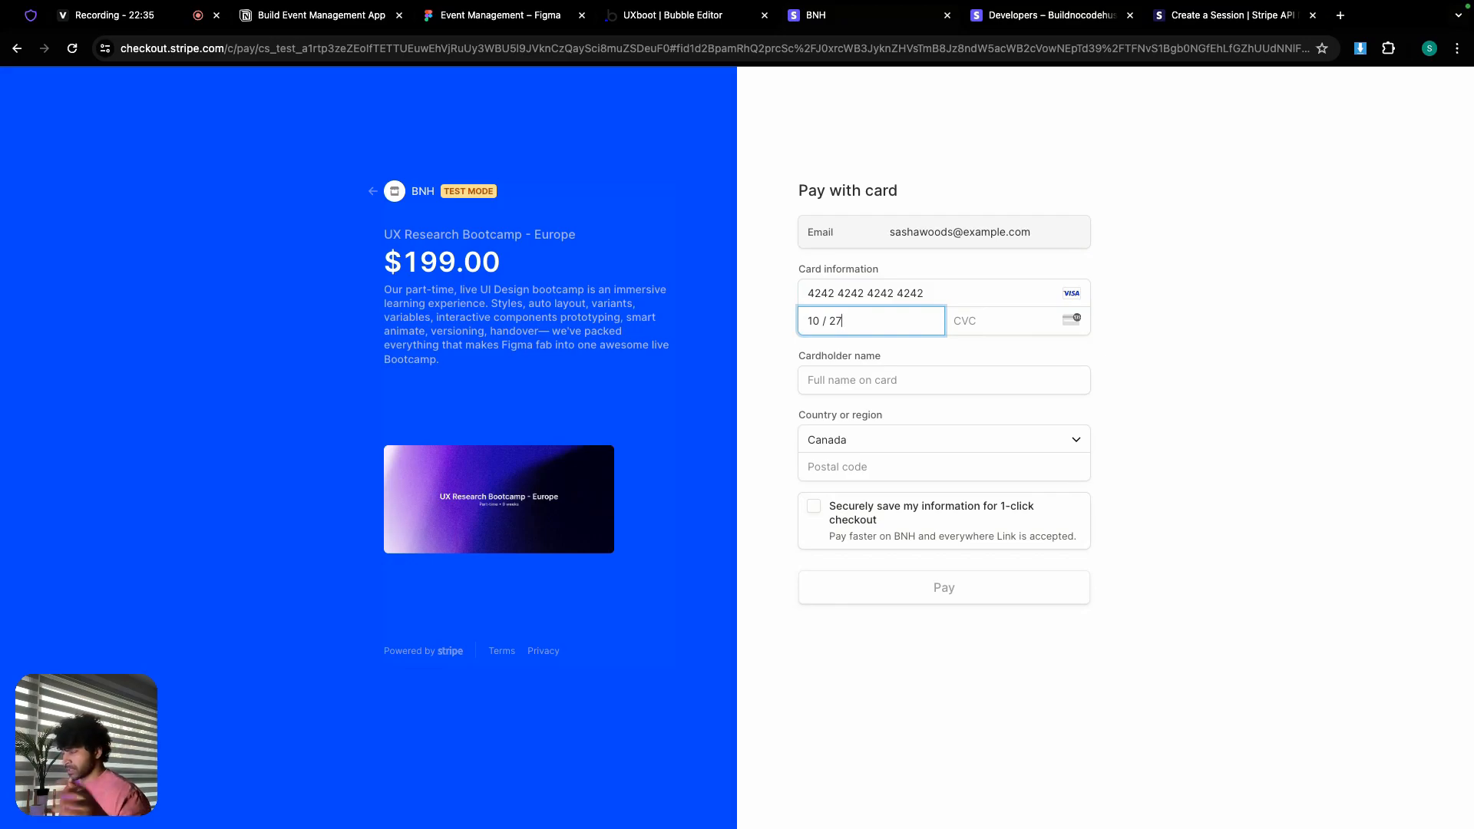
pyautogui.press('Tab')
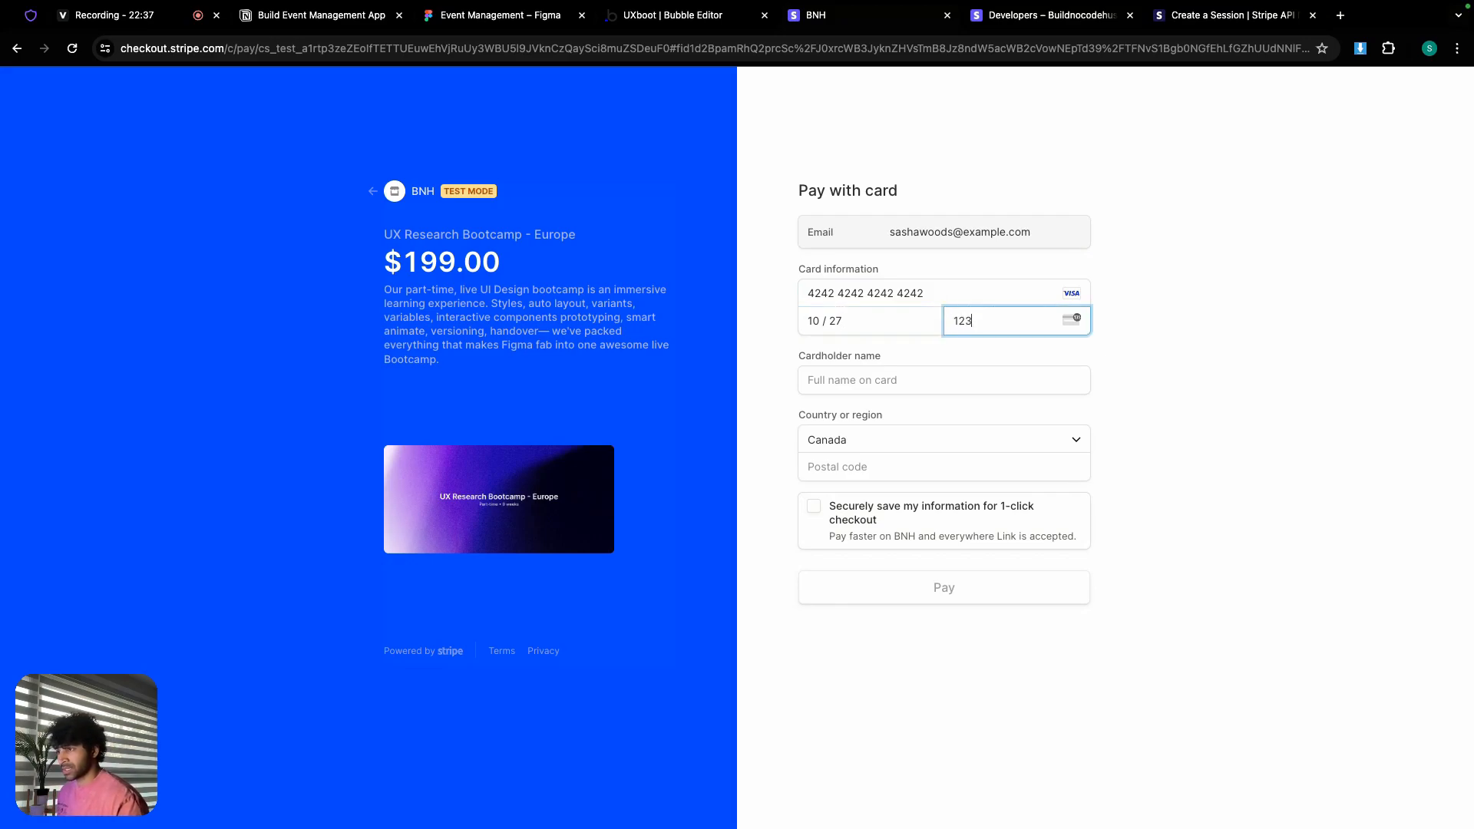
pyautogui.click(953, 374)
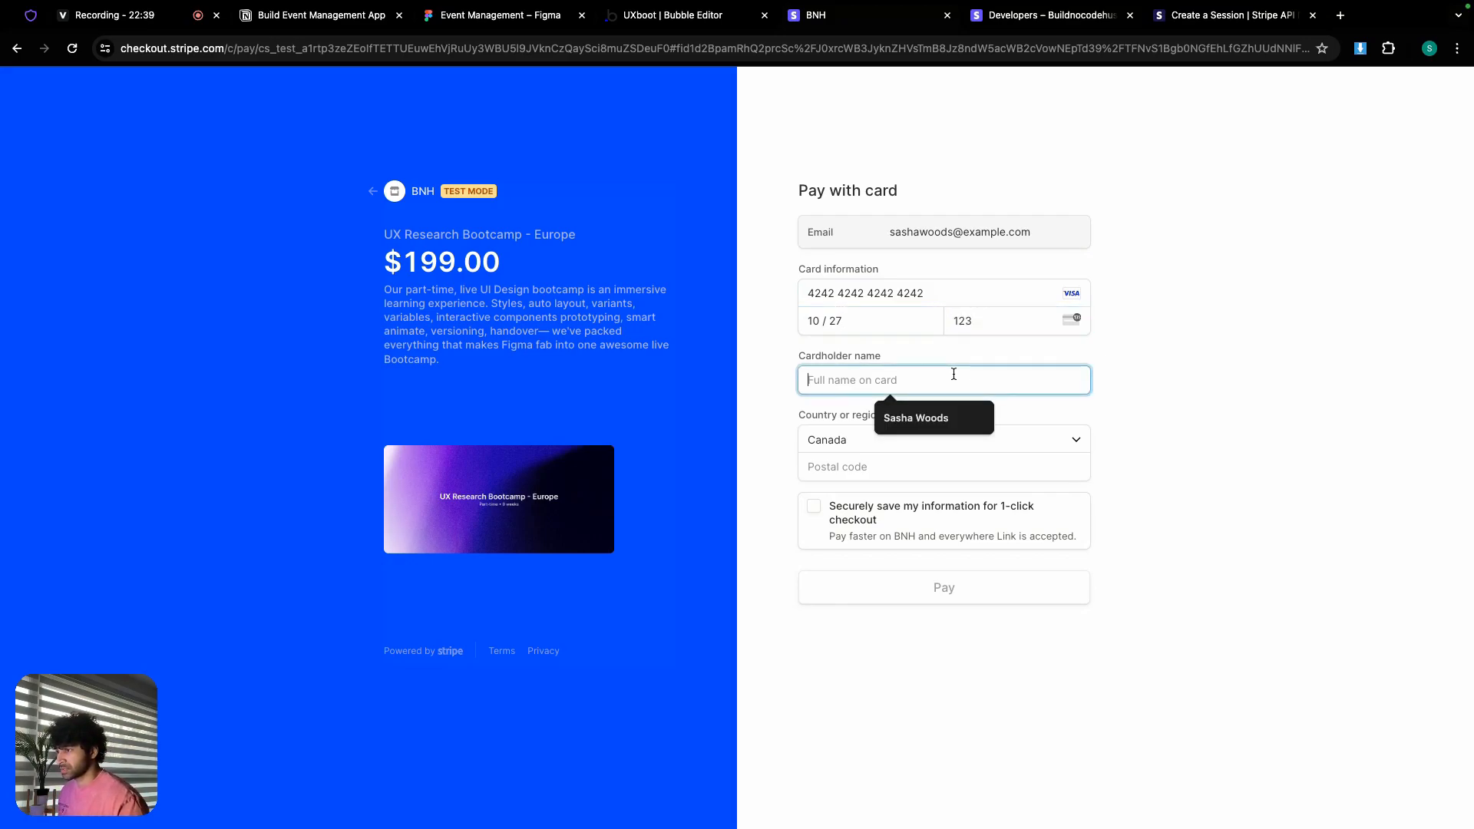
pyautogui.click(933, 421)
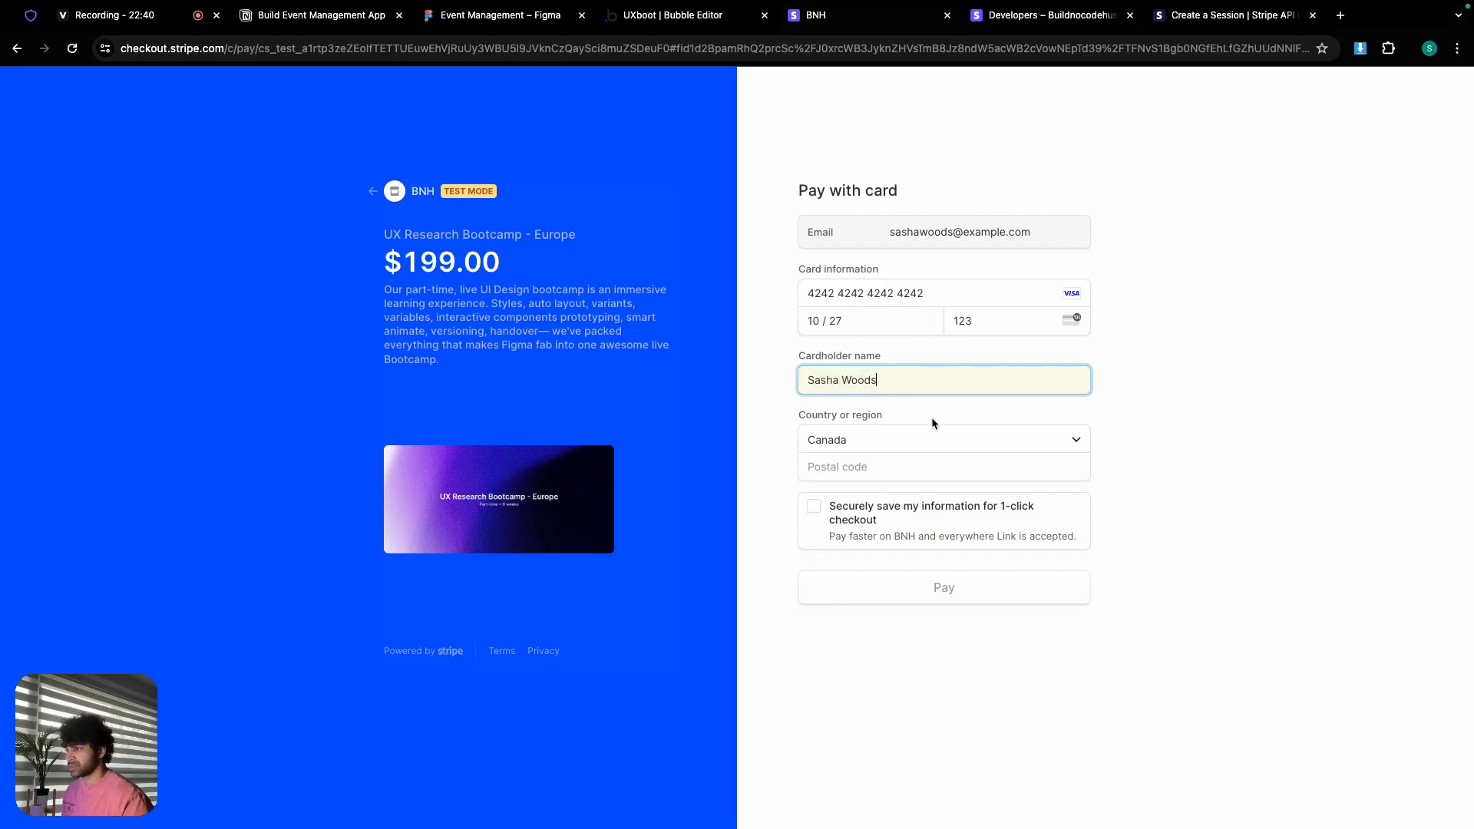
pyautogui.click(883, 466)
pyautogui.click(910, 501)
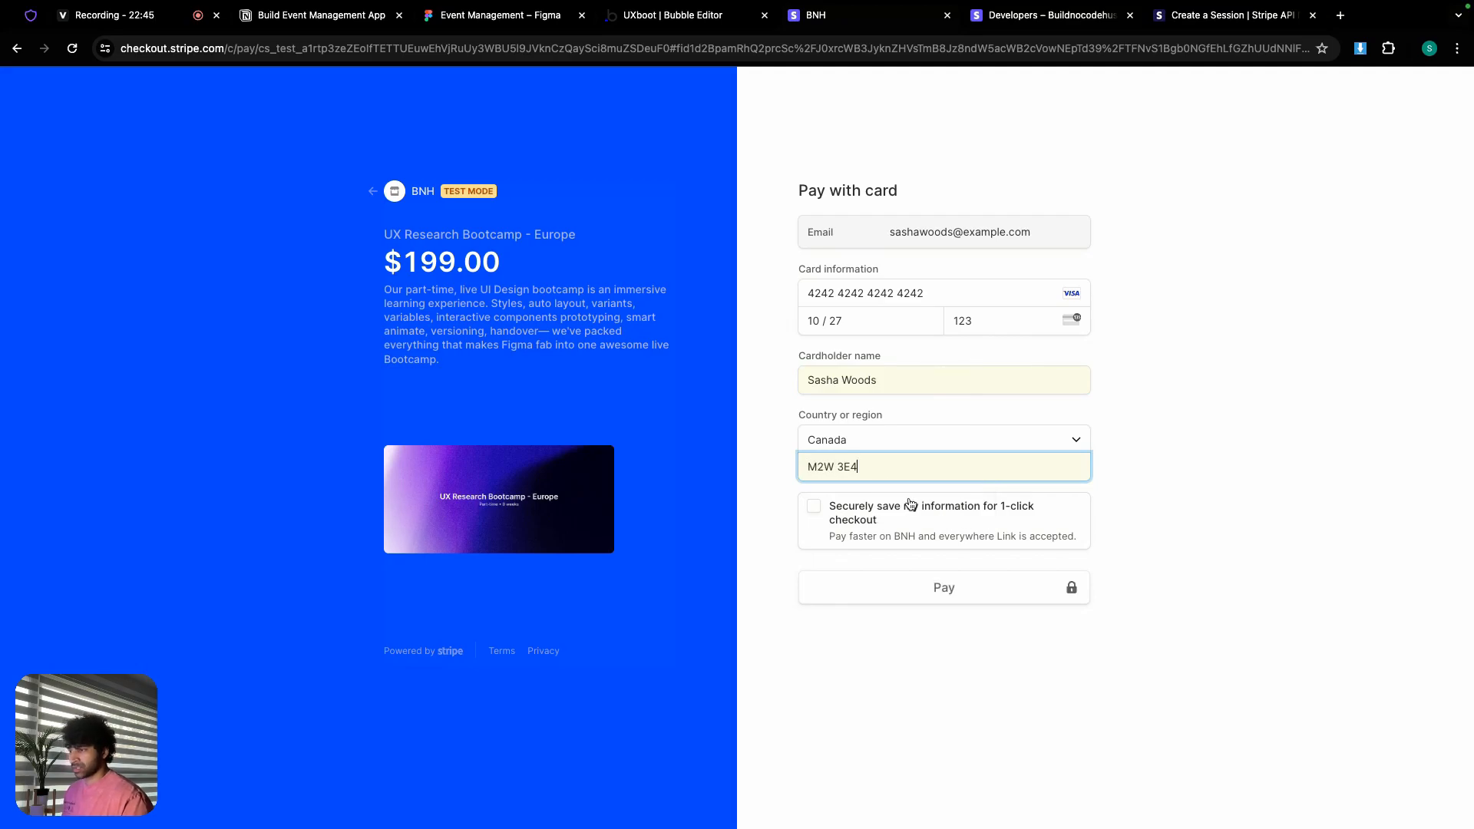
pyautogui.click(927, 590)
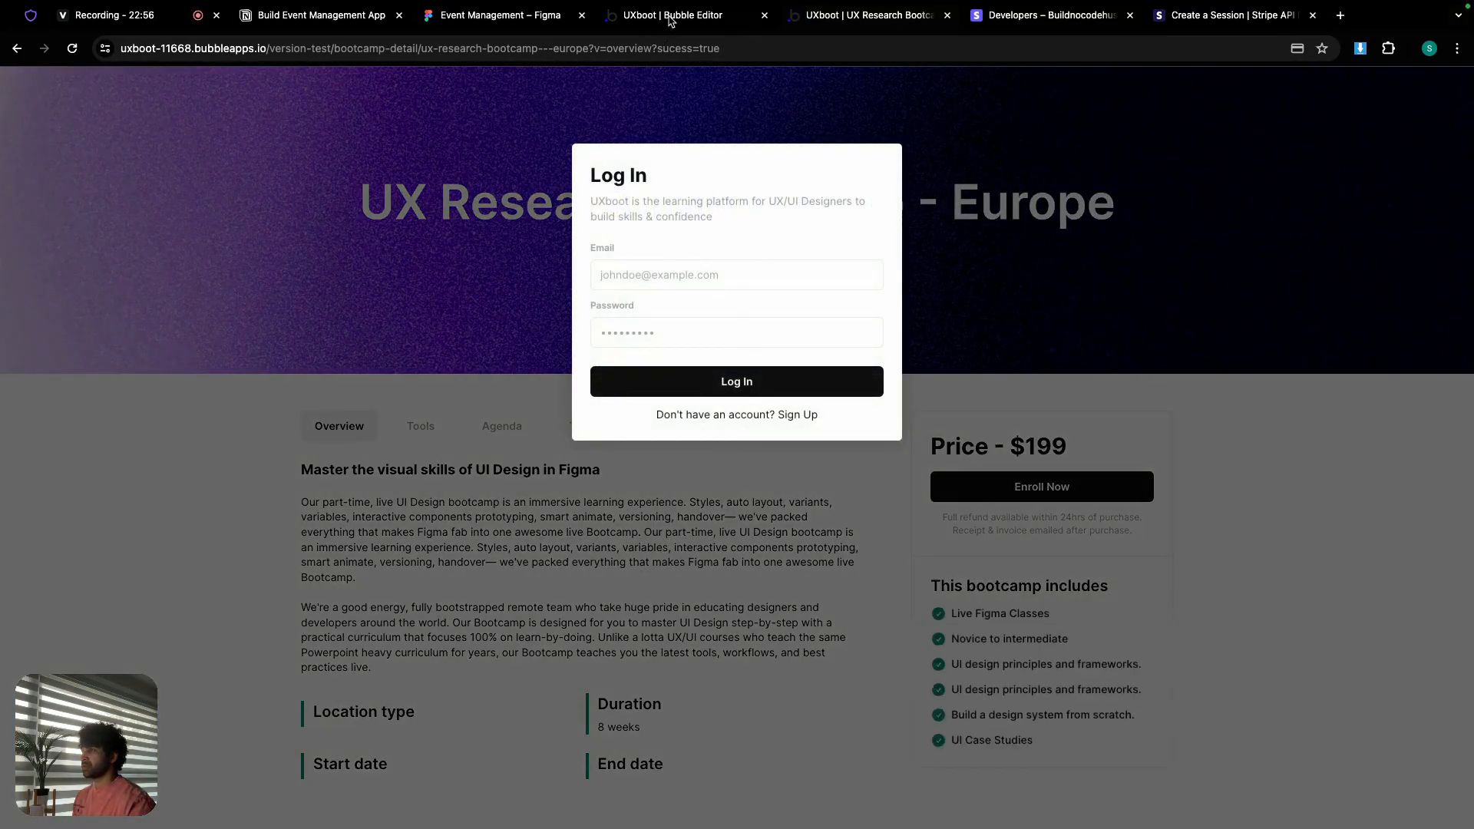
# Step: Review the raw checkout.session.completed JSON in Bubble and save the detected request data types
pyautogui.click(670, 21)
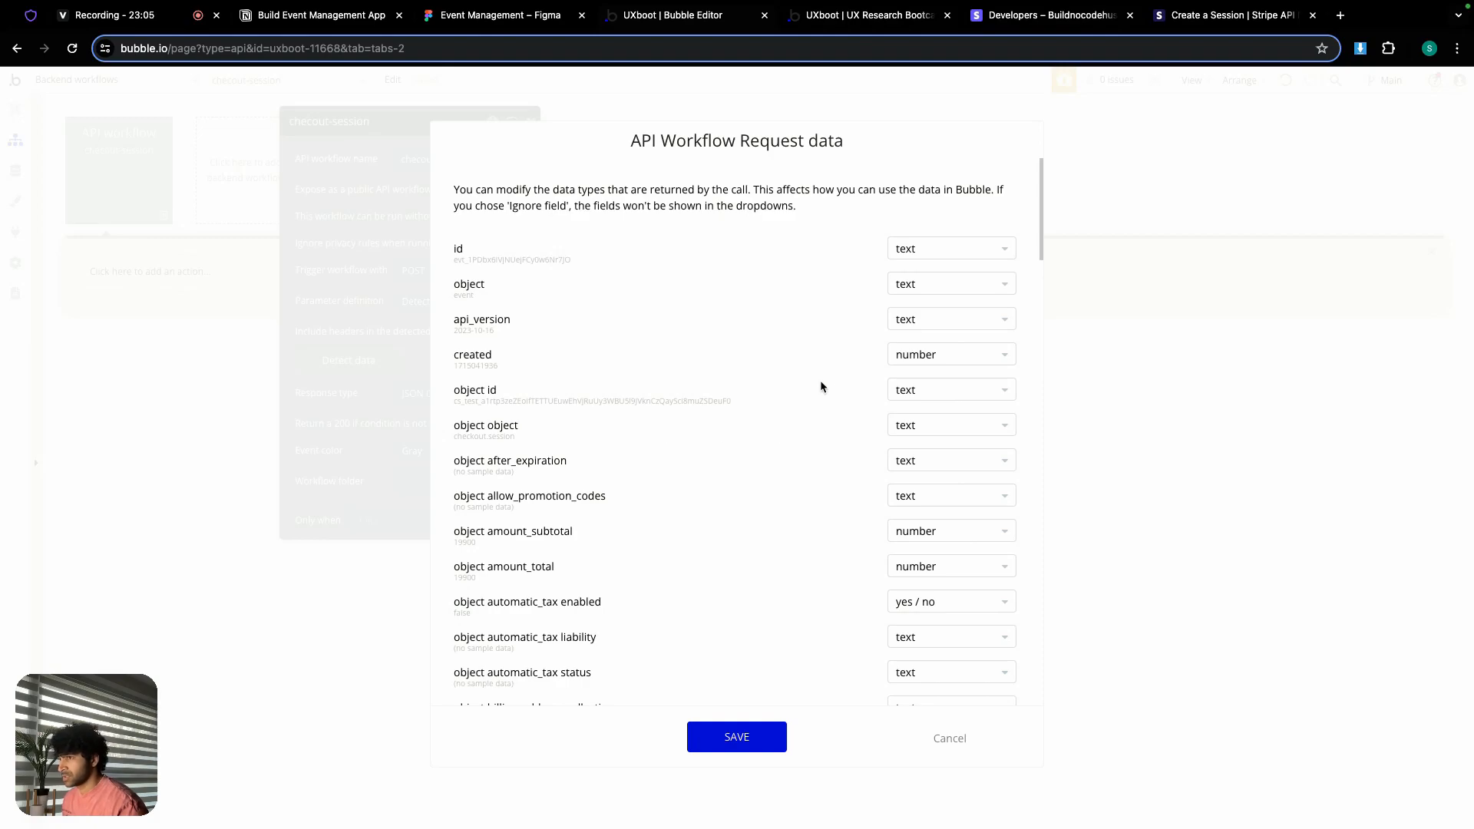
pyautogui.moveTo(1041, 234); pyautogui.dragTo(1013, 697)
pyautogui.click(484, 678)
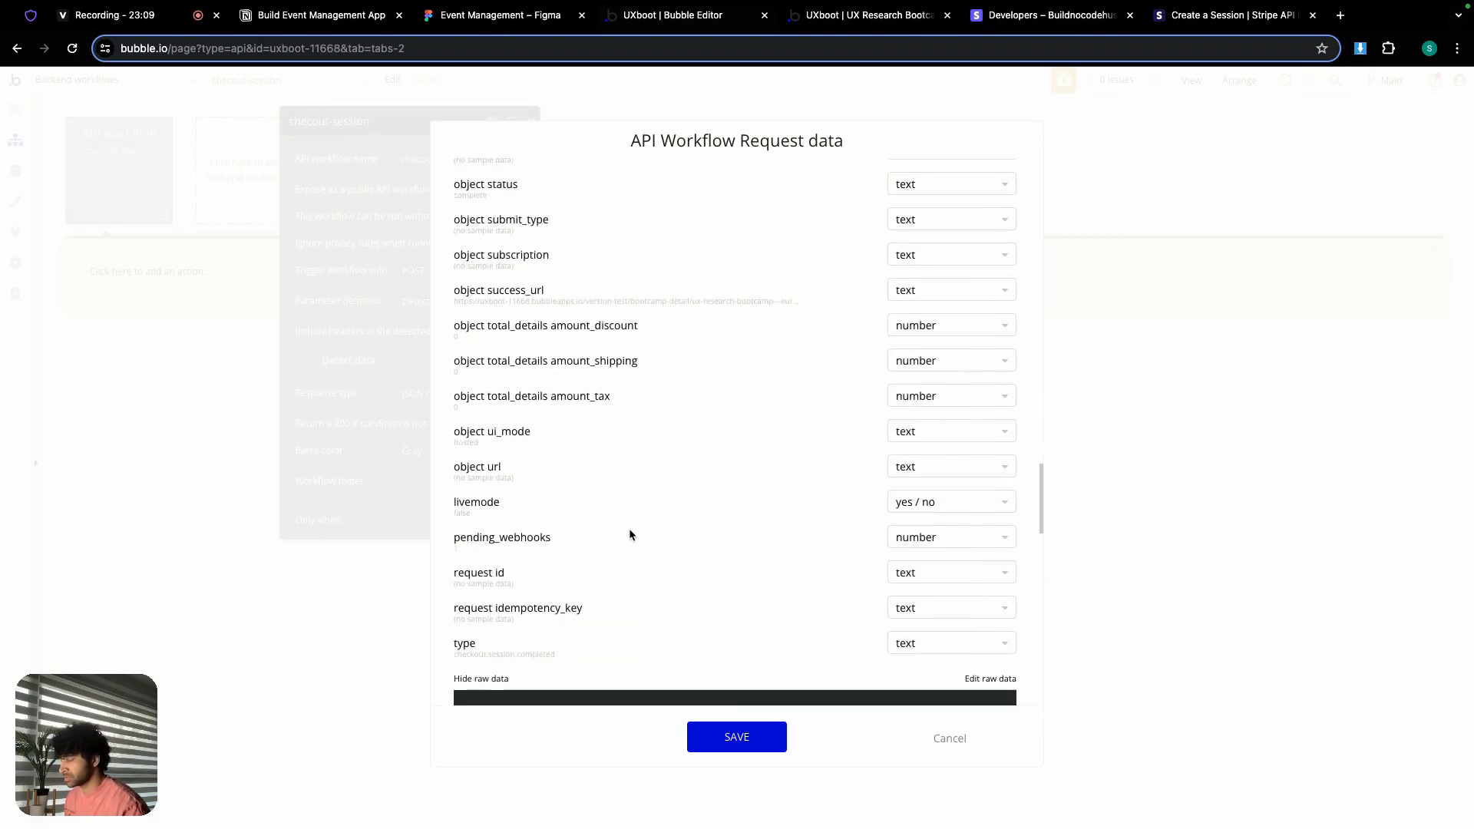
pyautogui.scroll(-3, 644, 511)
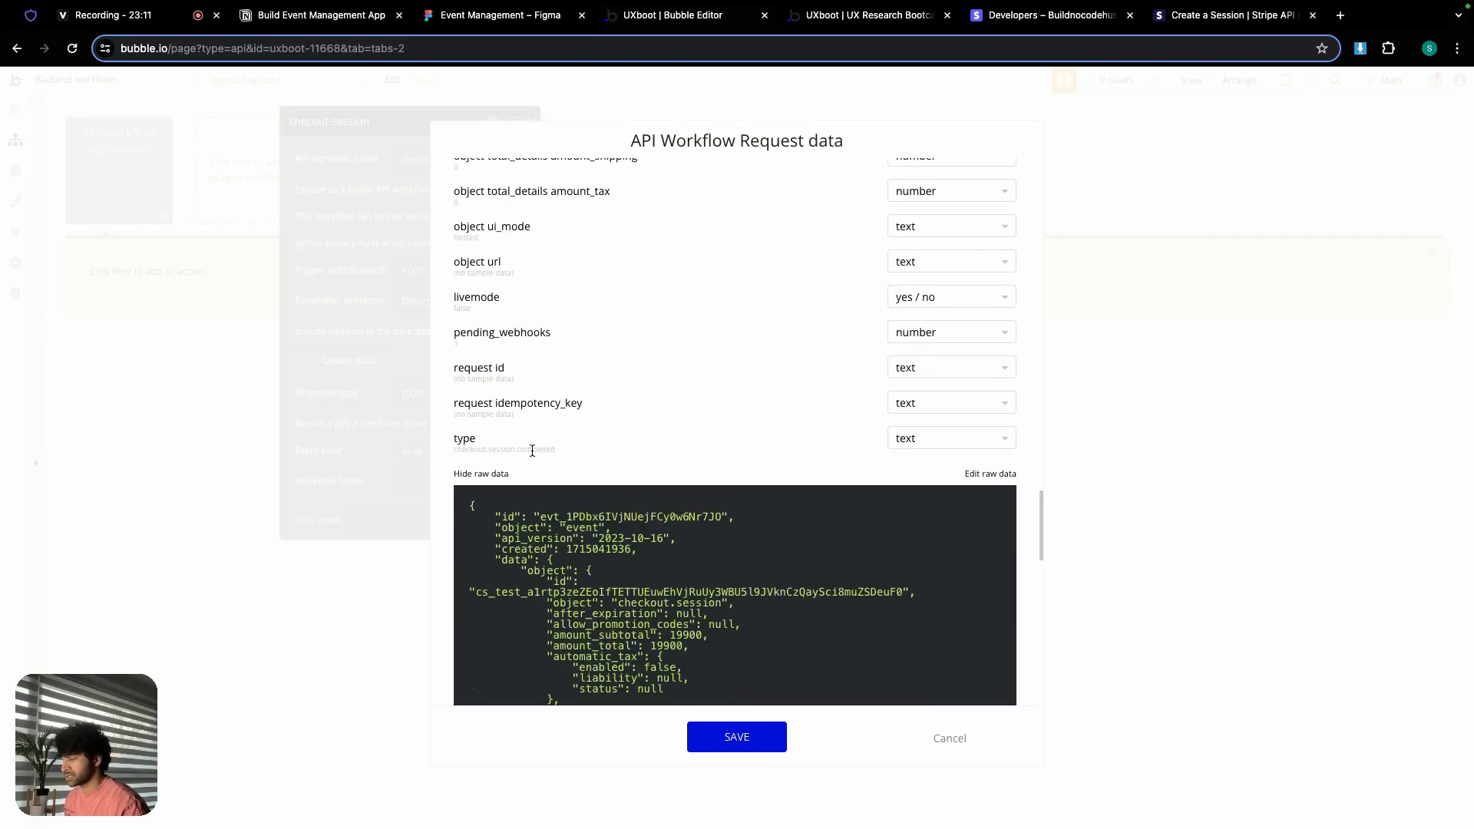
pyautogui.scroll(-3, 634, 515)
pyautogui.scroll(-10, 634, 515)
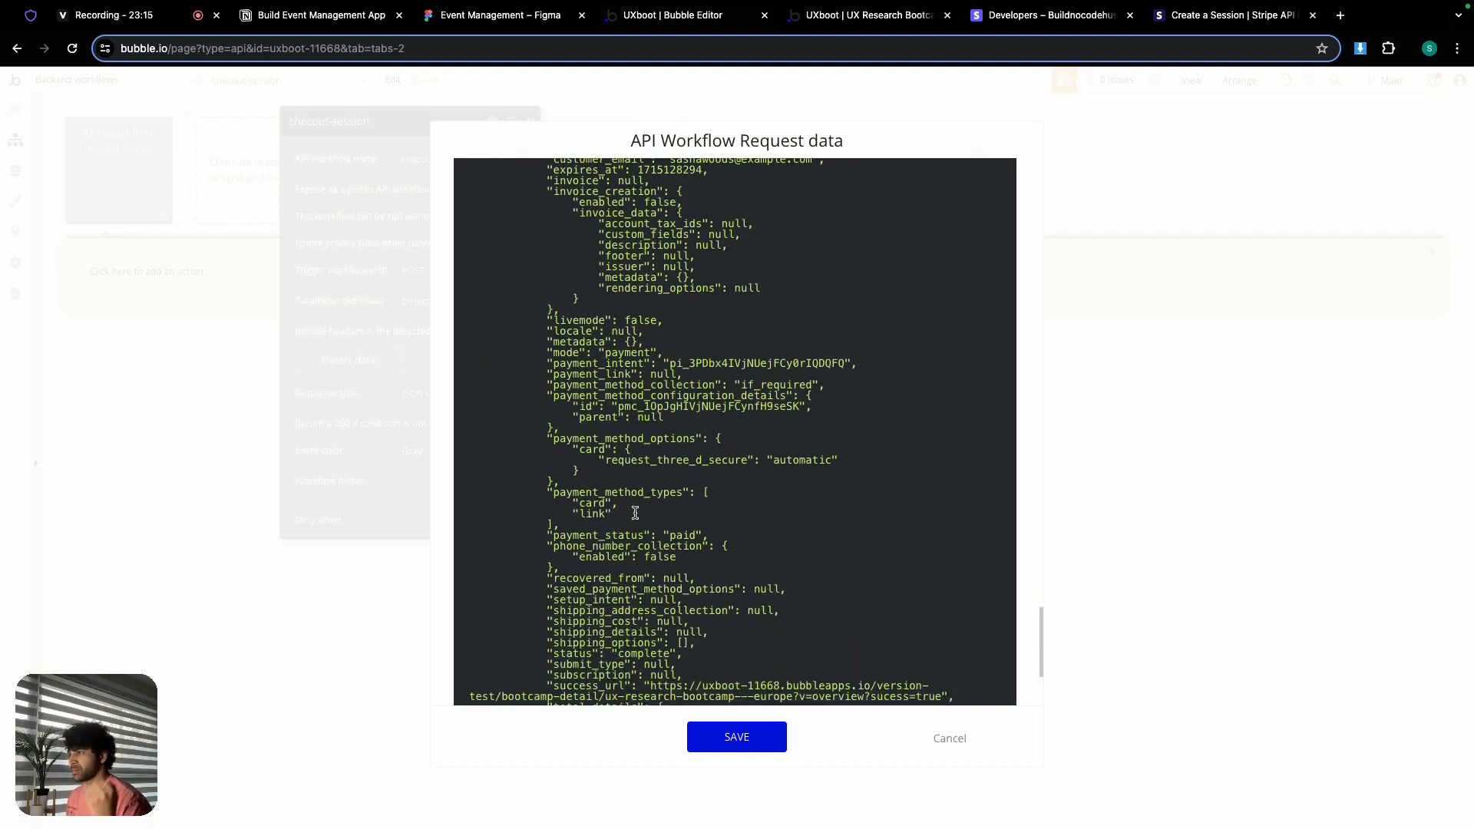
pyautogui.scroll(-3, 640, 518)
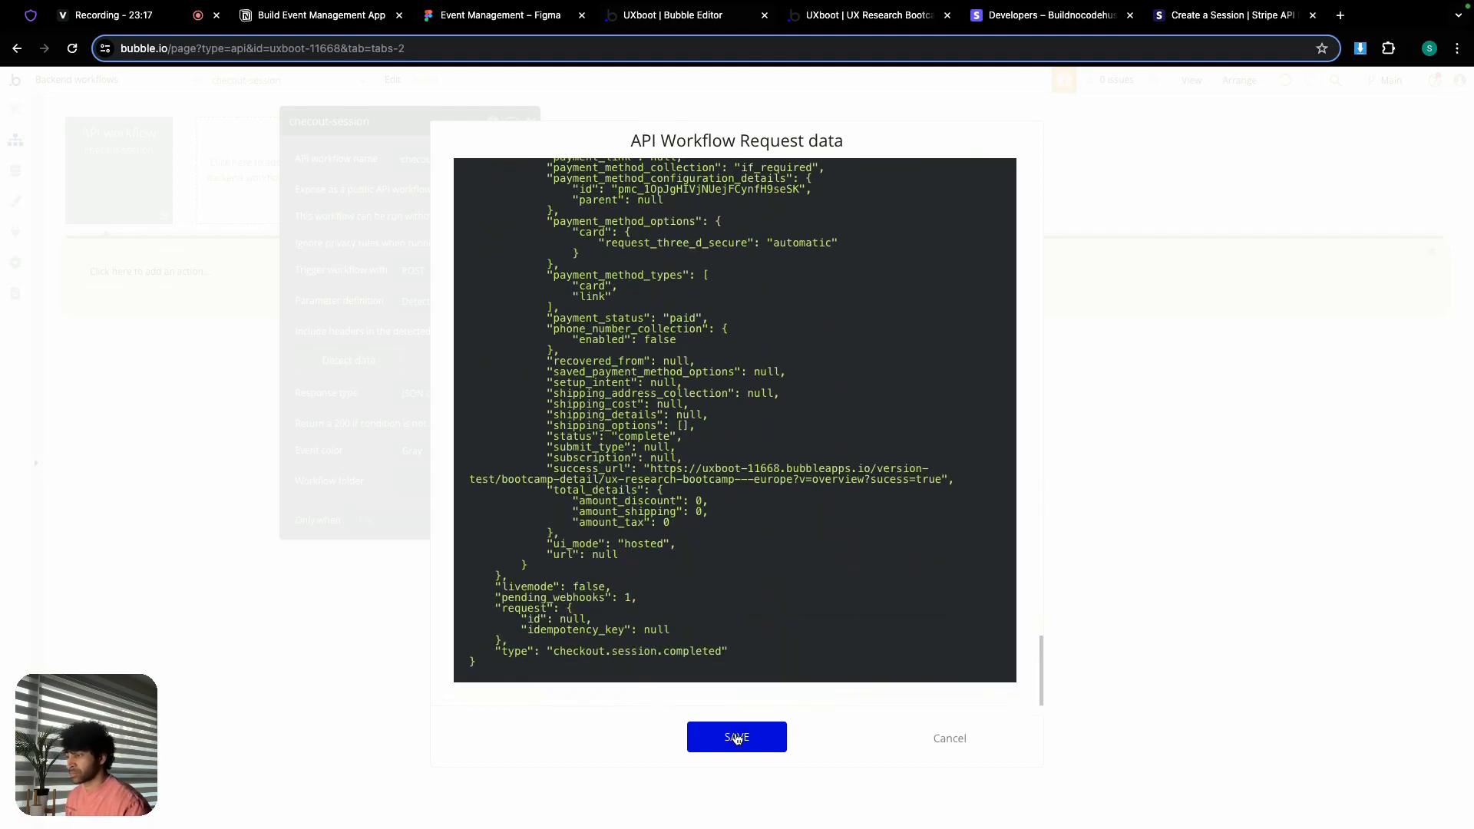
pyautogui.click(737, 739)
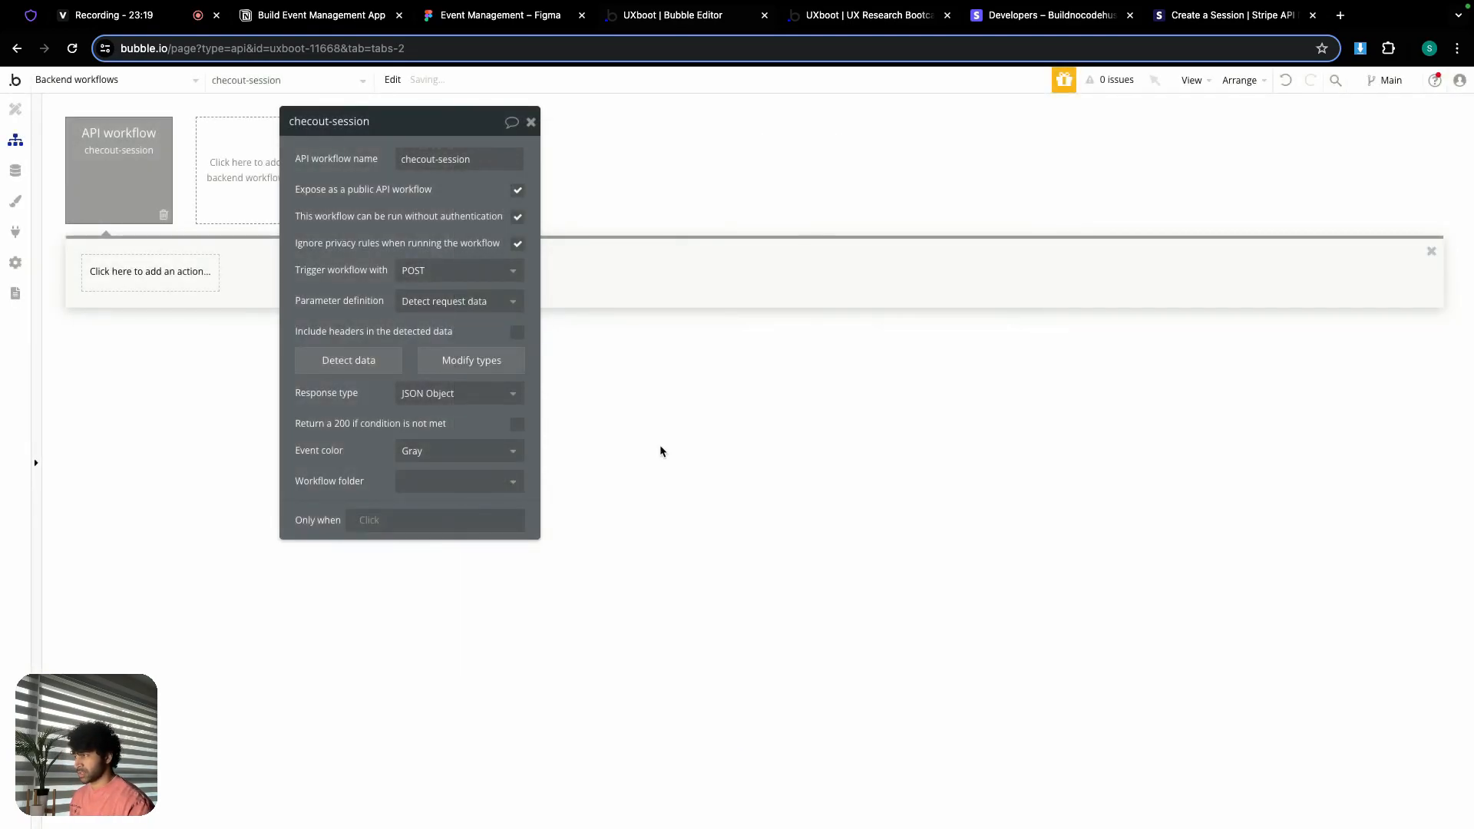
# Step: Add a Create a new thing action of type Booking to the checkout-session workflow
pyautogui.click(531, 123)
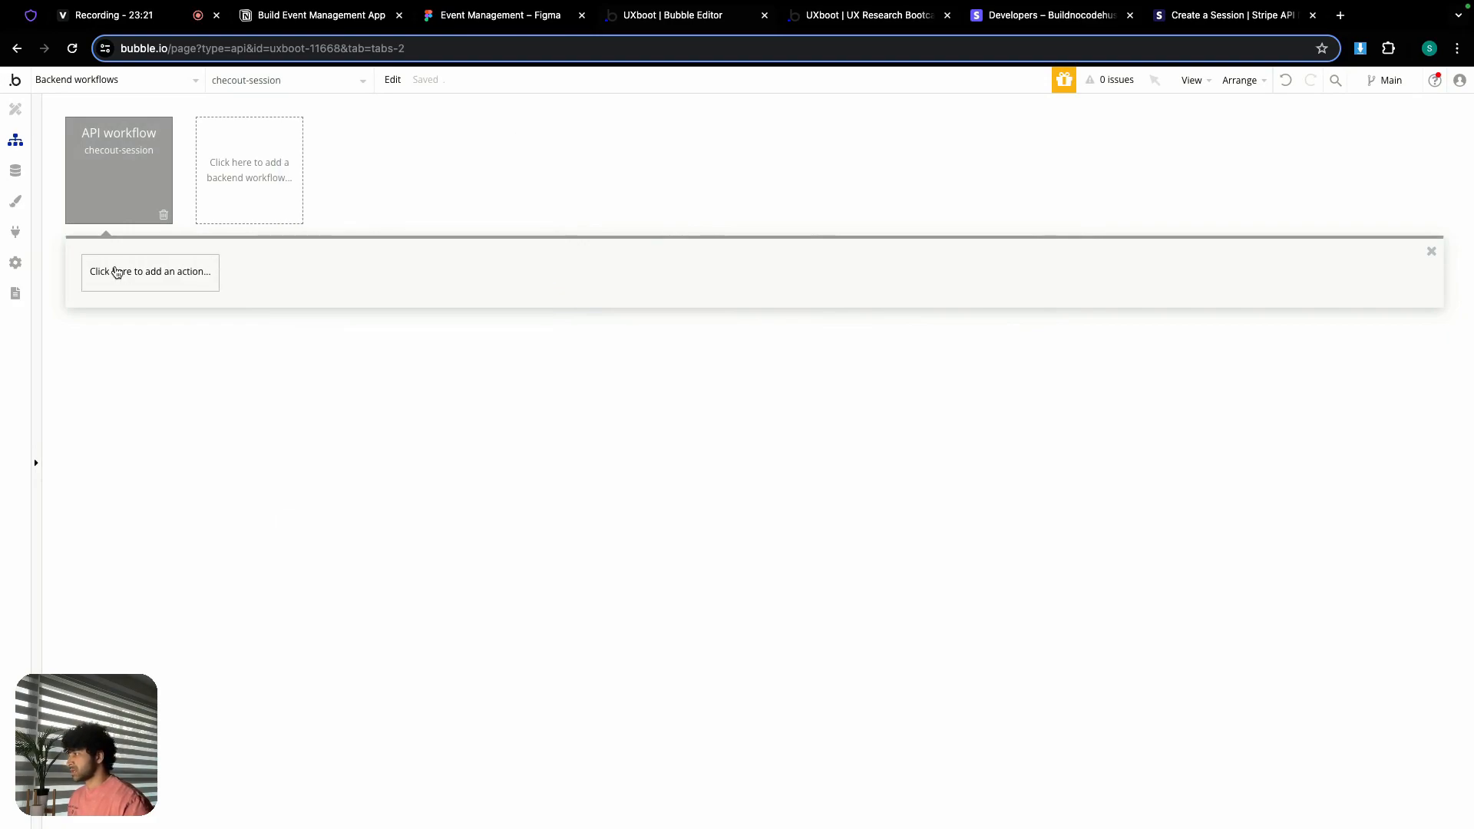
pyautogui.click(115, 272)
pyautogui.moveTo(139, 386)
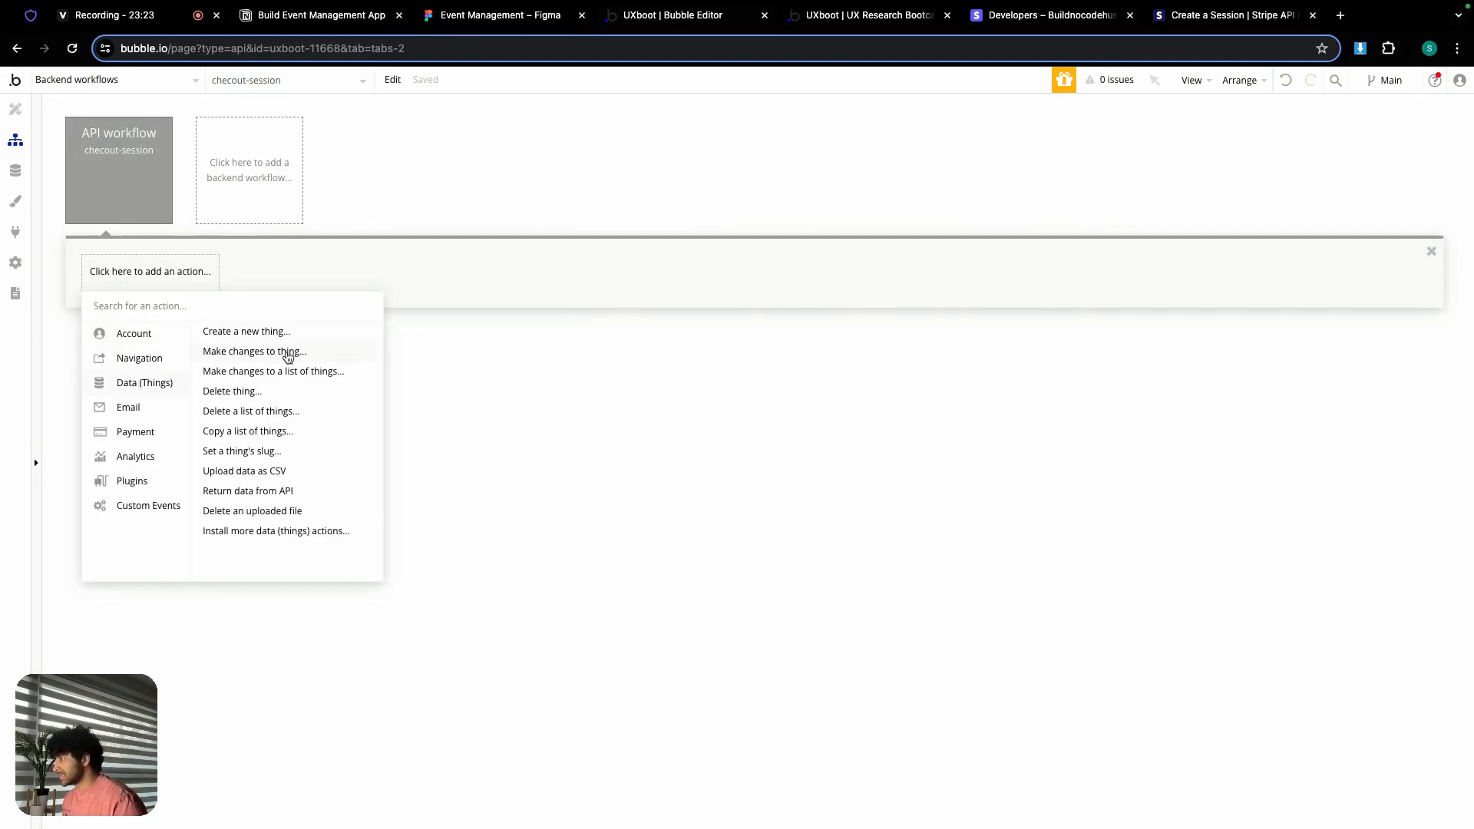
pyautogui.click(266, 333)
pyautogui.click(429, 159)
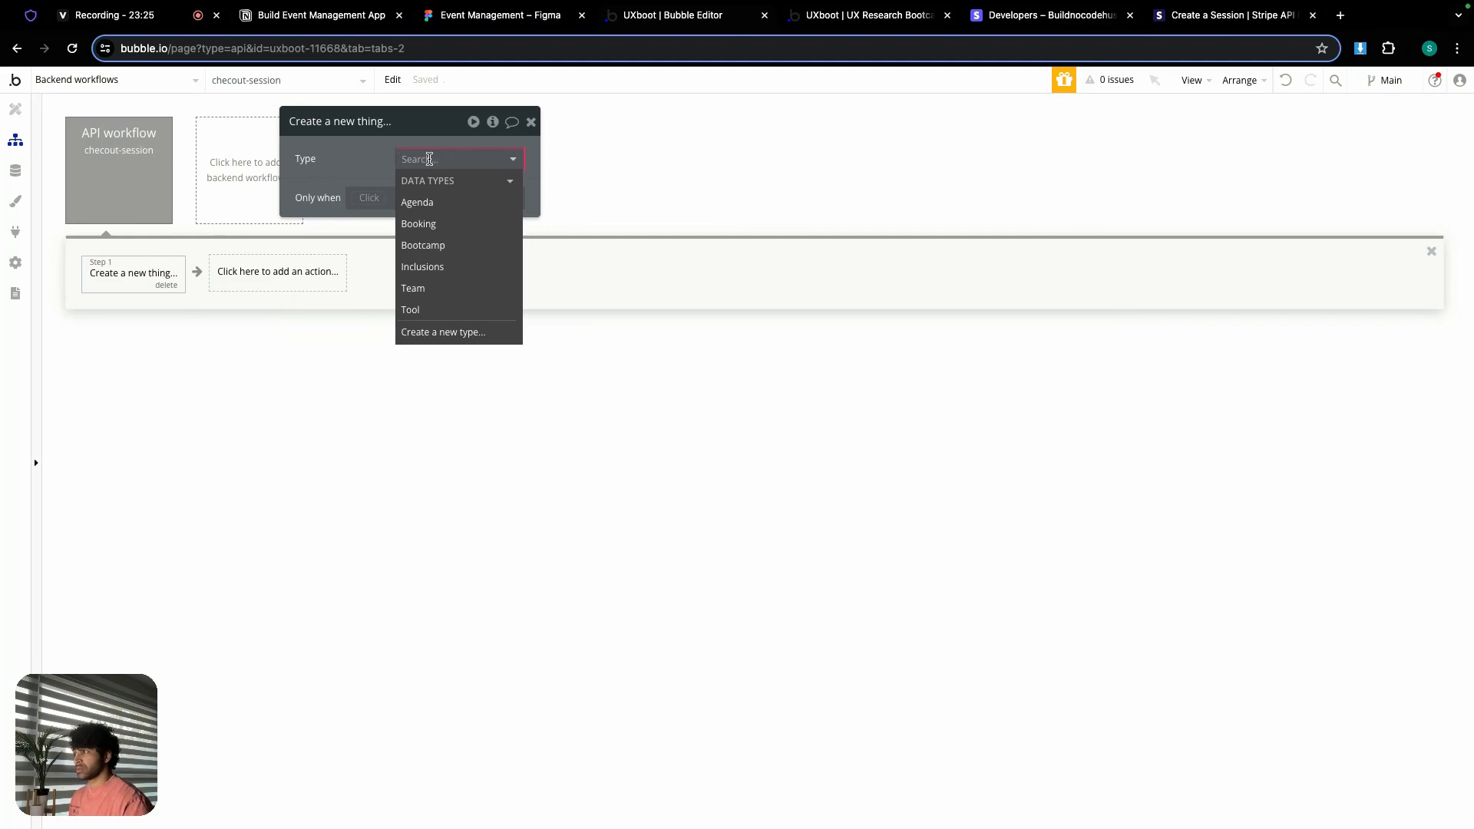
pyautogui.click(418, 224)
pyautogui.click(508, 232)
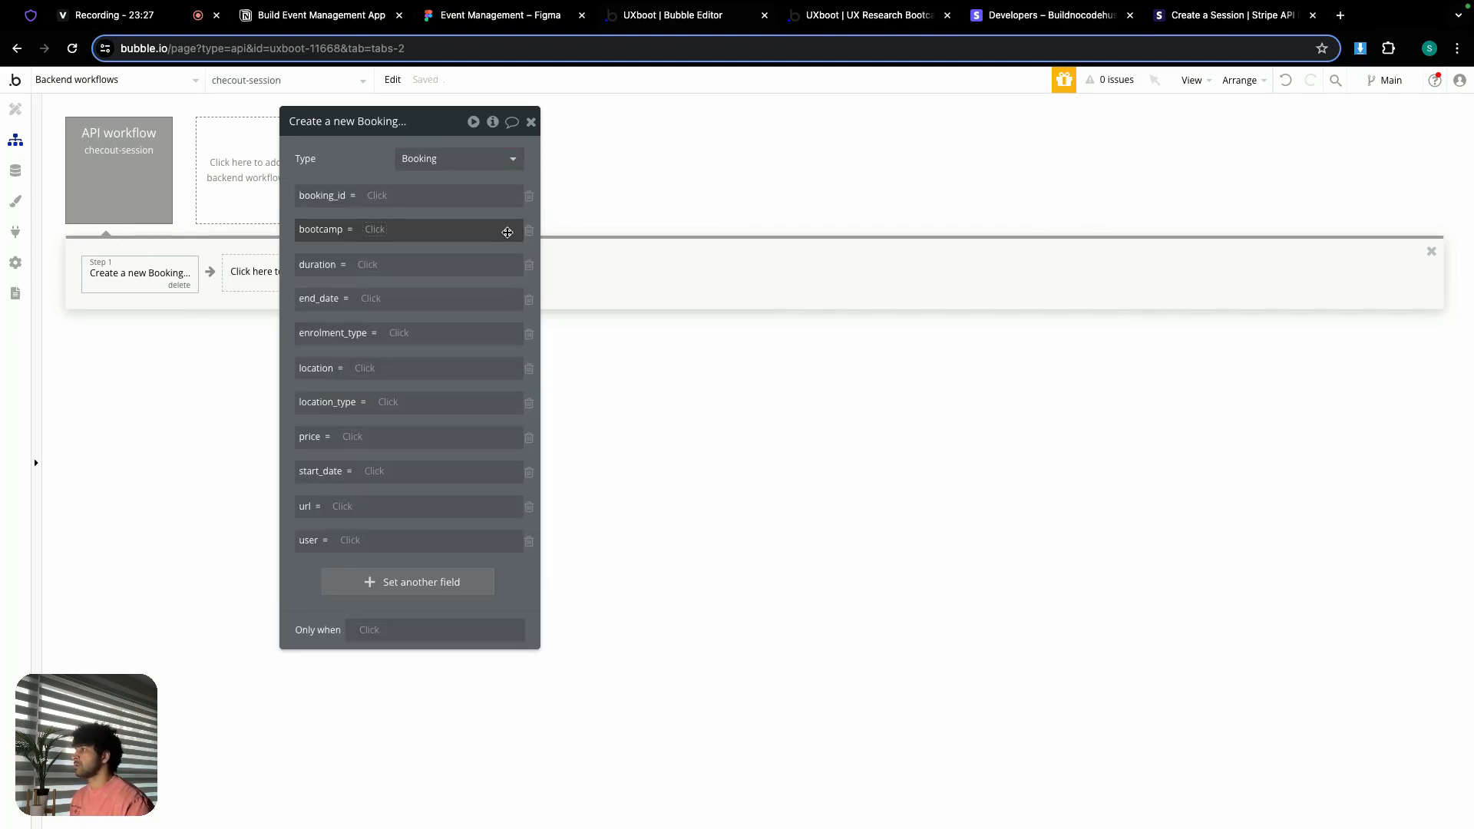
pyautogui.moveTo(428, 126); pyautogui.dragTo(768, 129)
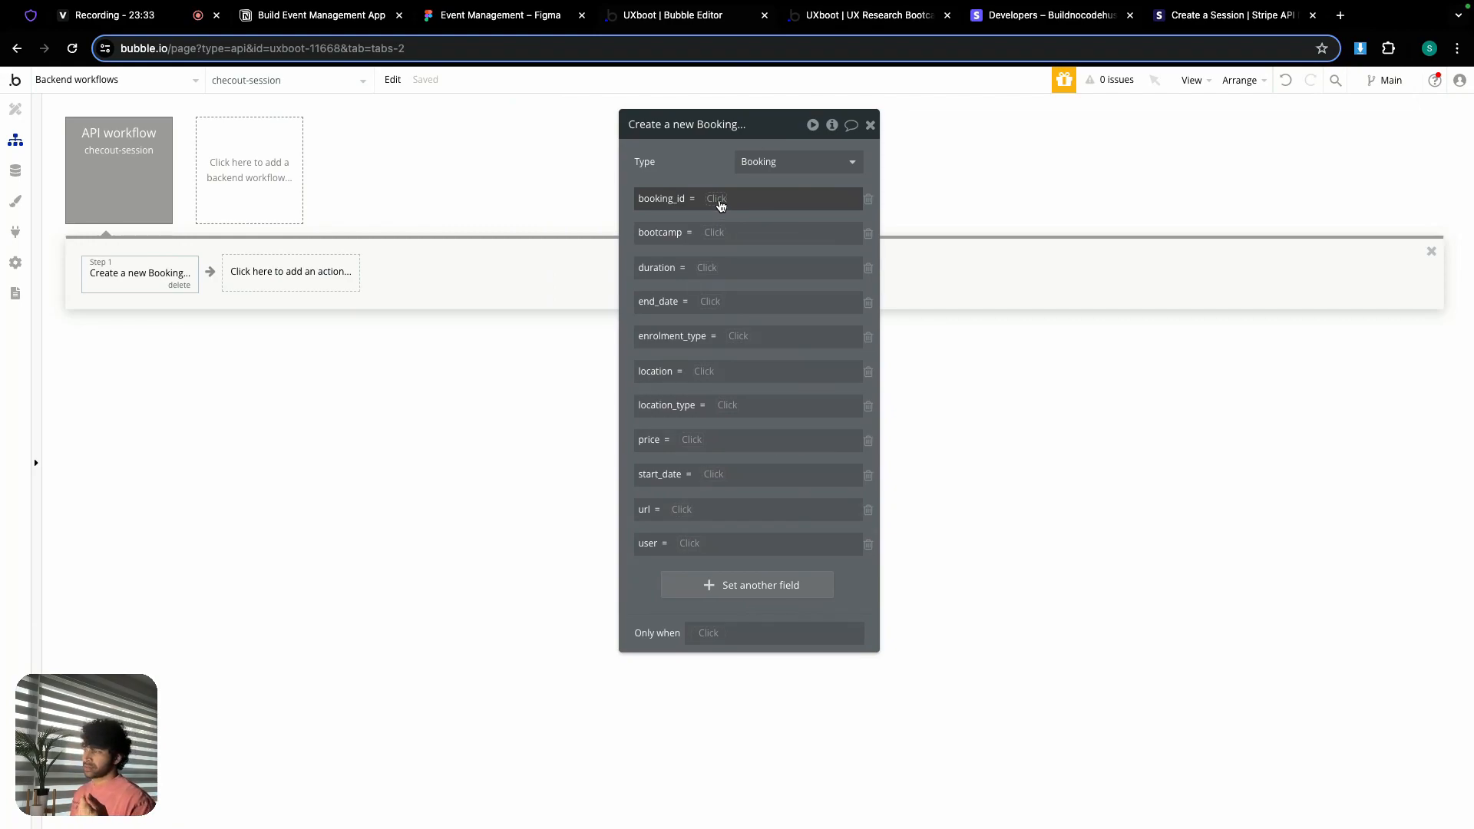
# Step: Set booking_id to a calculated random string of length 8 using numbers
pyautogui.click(719, 200)
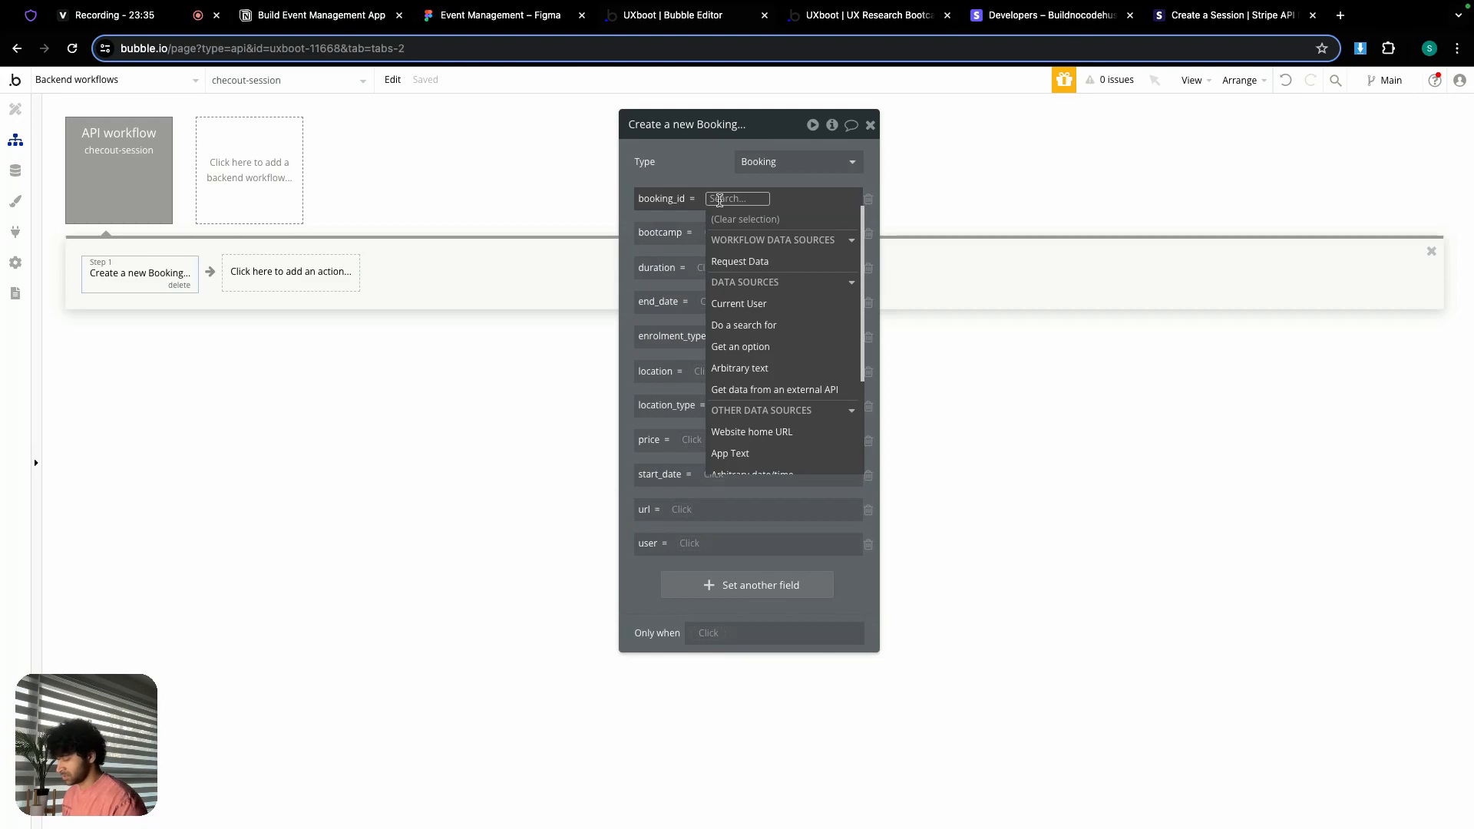
pyautogui.write('get')
pyautogui.press('BackSpace')
pyautogui.press('BackSpace')
pyautogui.press('BackSpace')
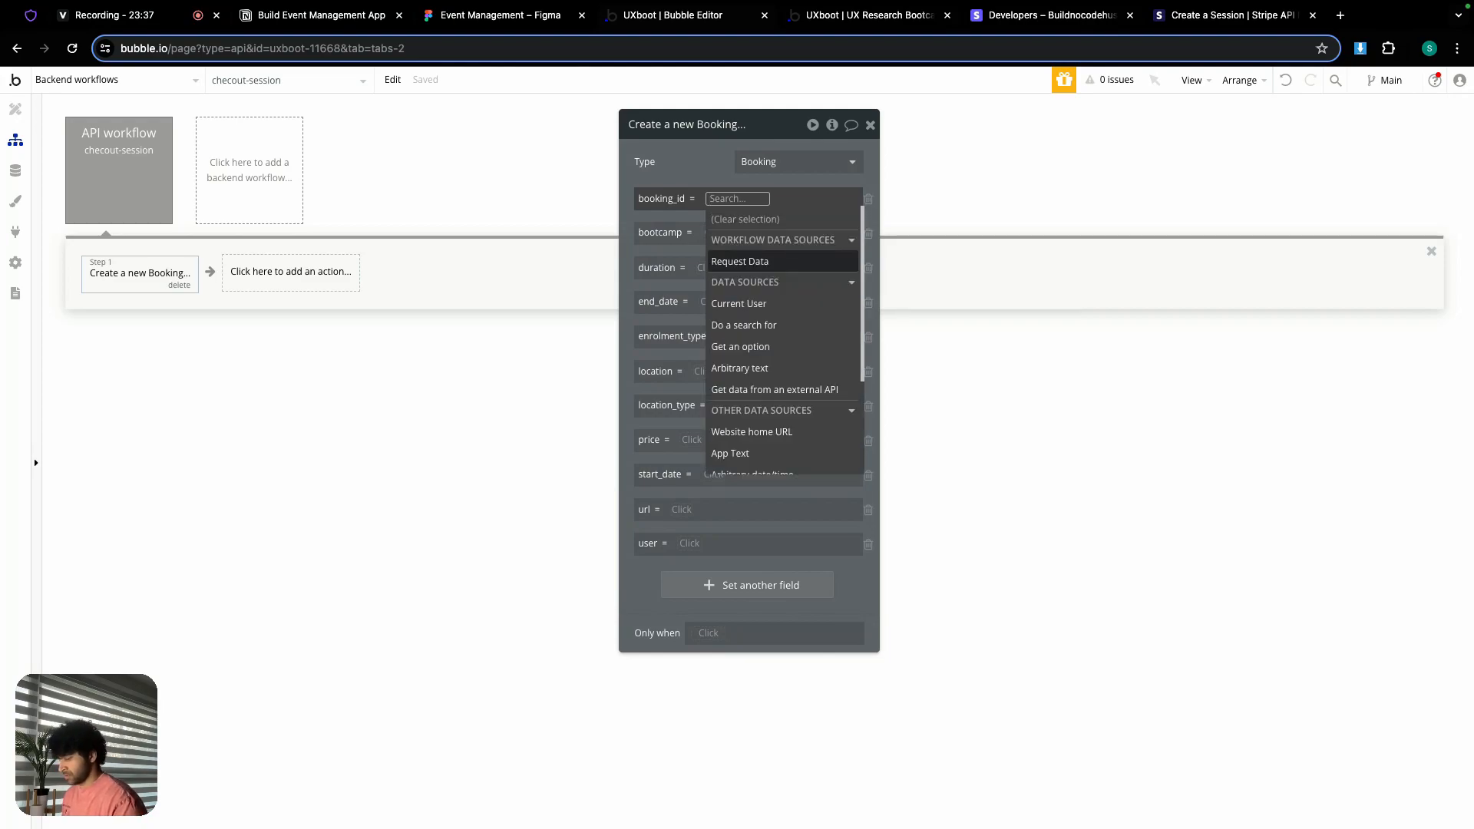
pyautogui.write('for')
pyautogui.click(749, 281)
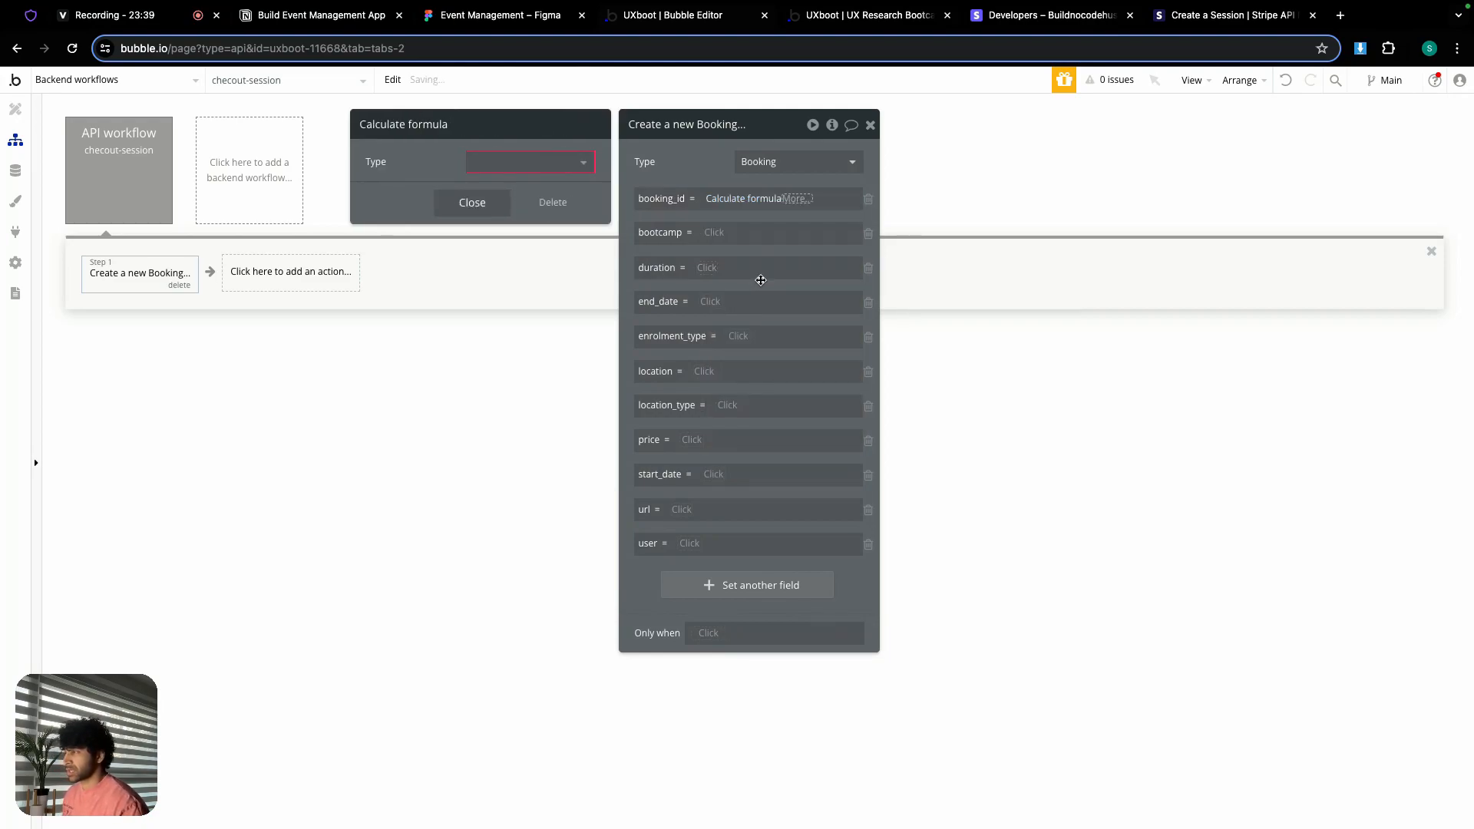
pyautogui.click(524, 160)
pyautogui.click(526, 232)
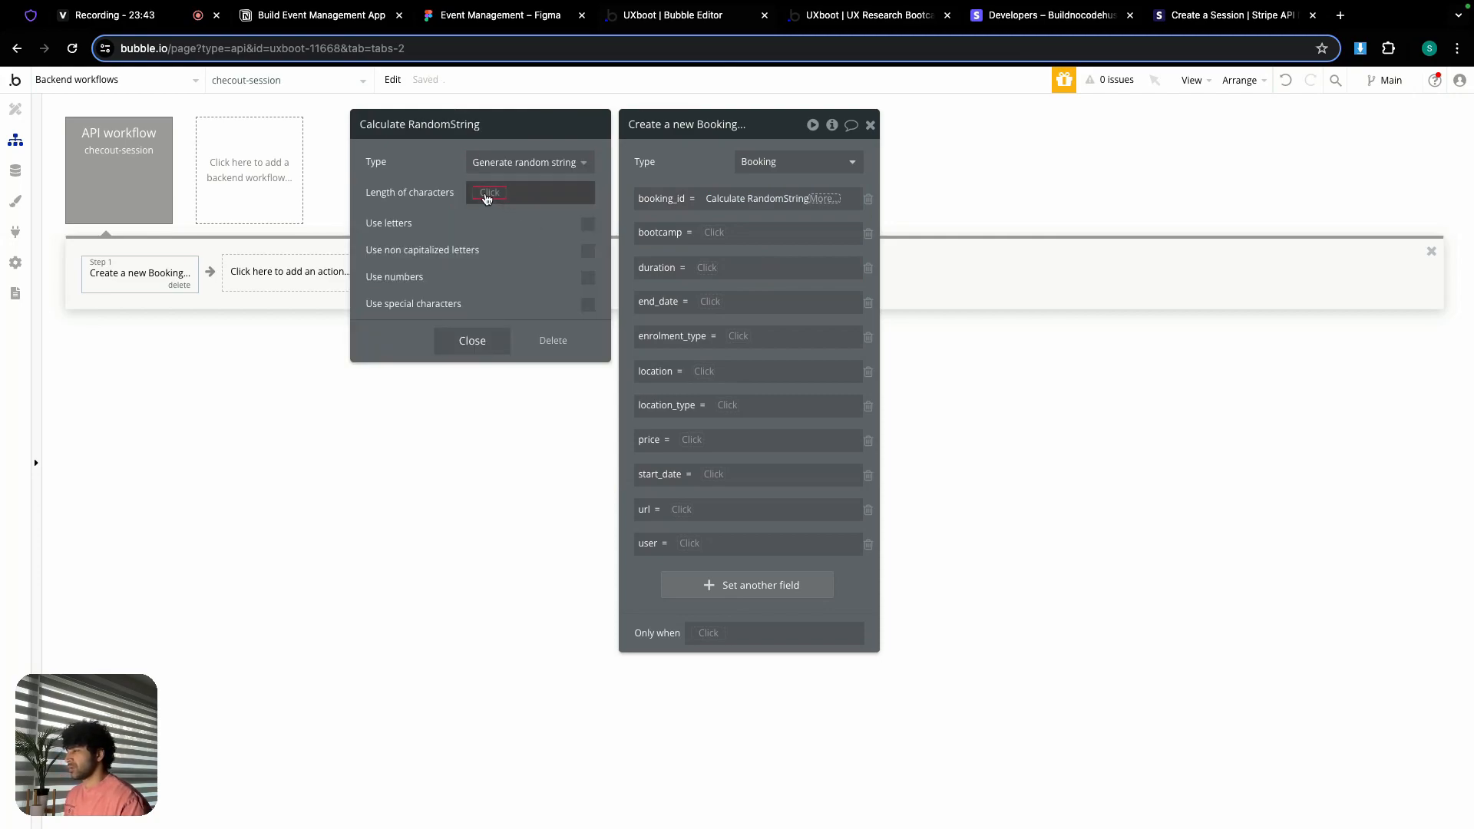
pyautogui.click(487, 198)
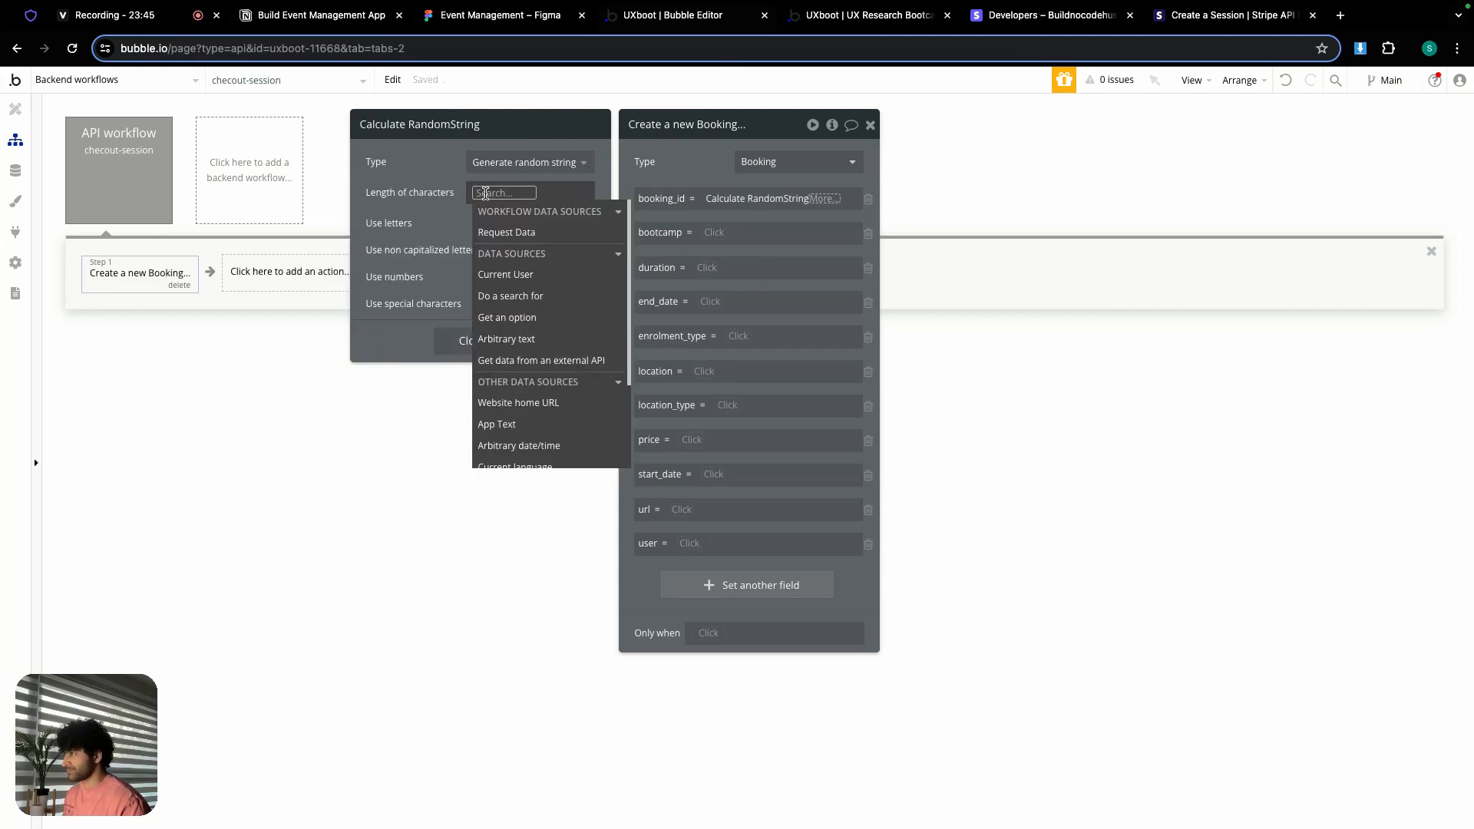
pyautogui.write('5')
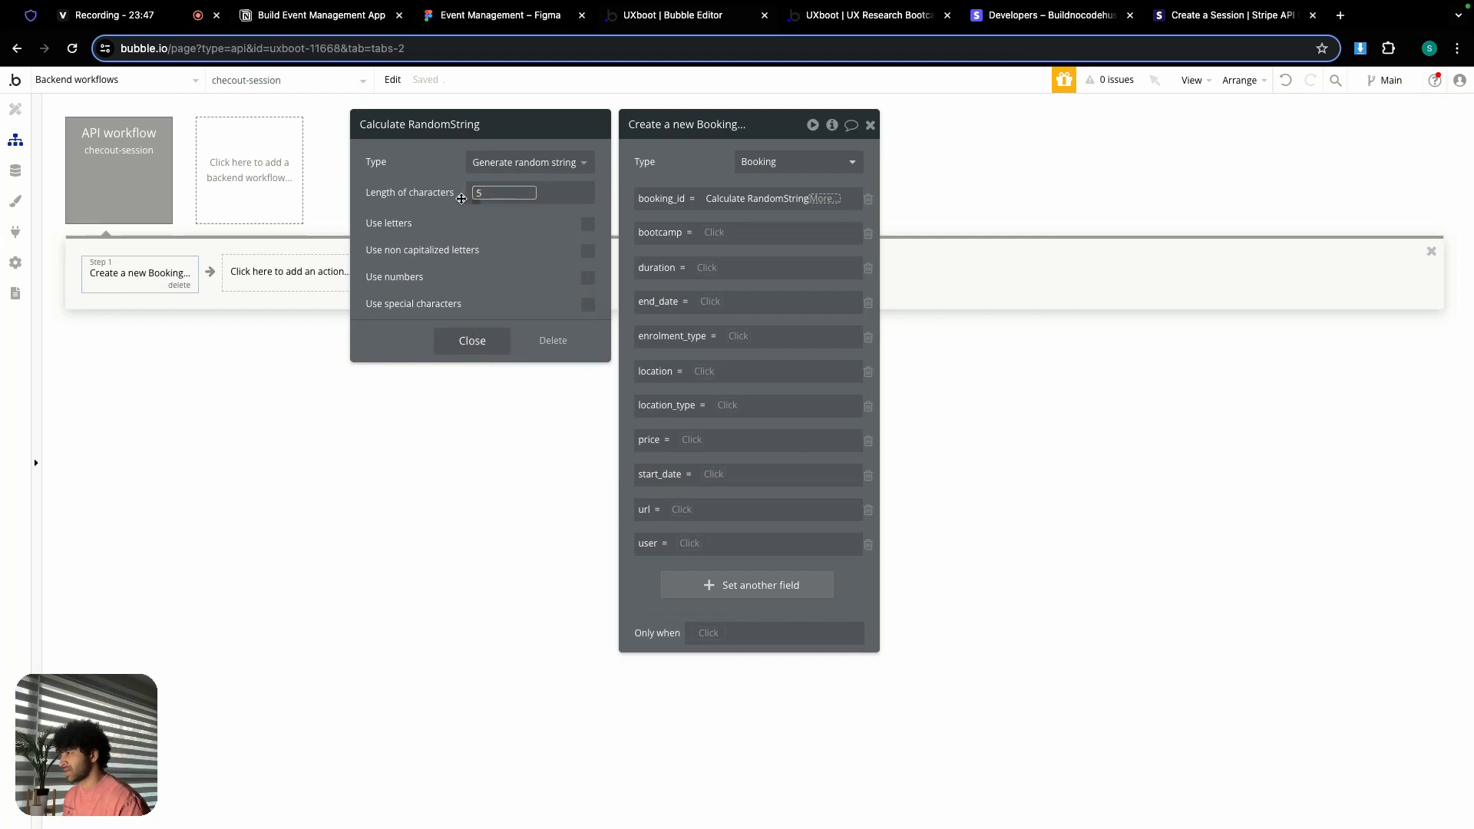
pyautogui.click(450, 206)
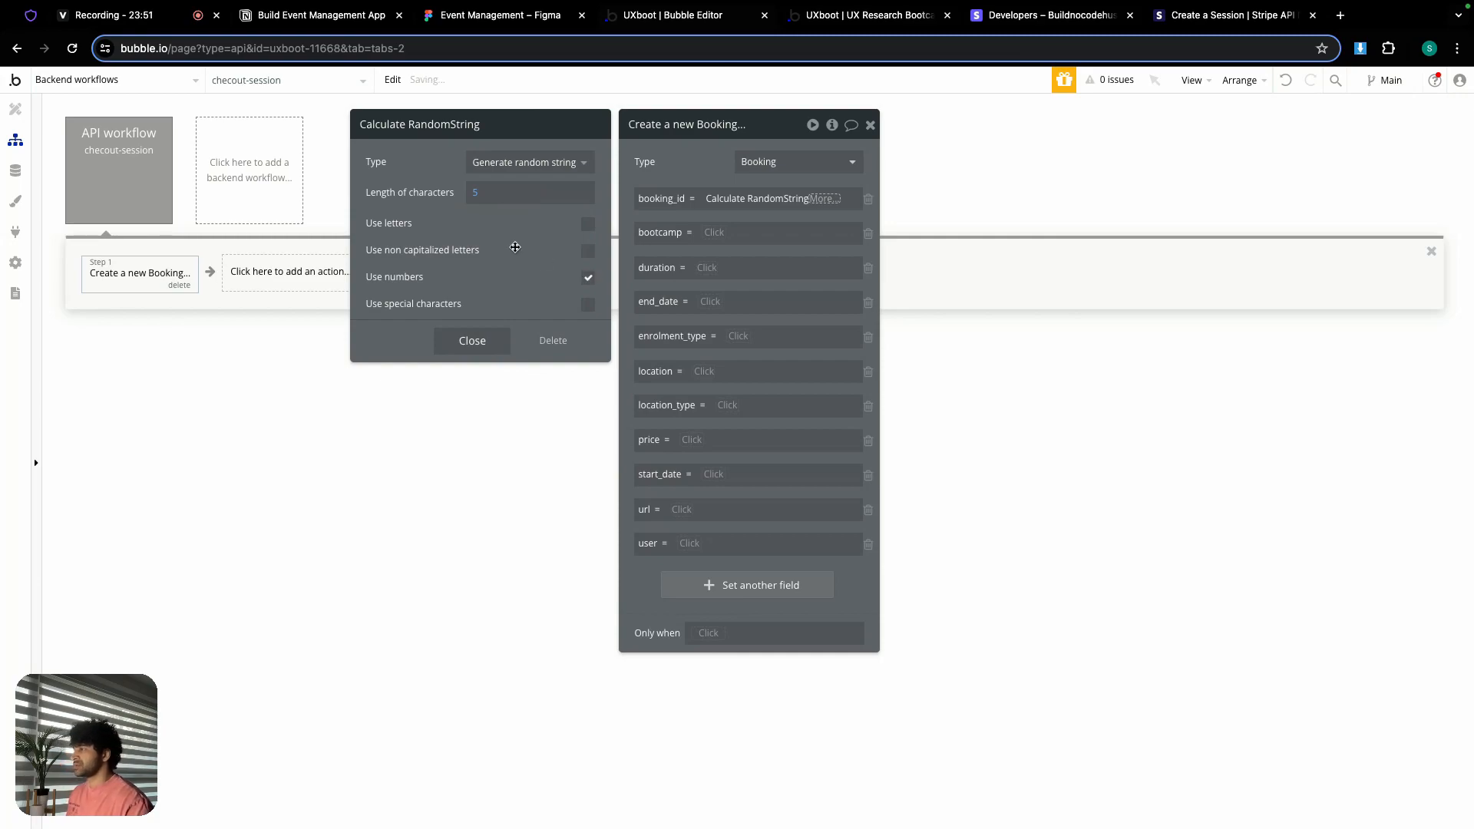
pyautogui.click(476, 193)
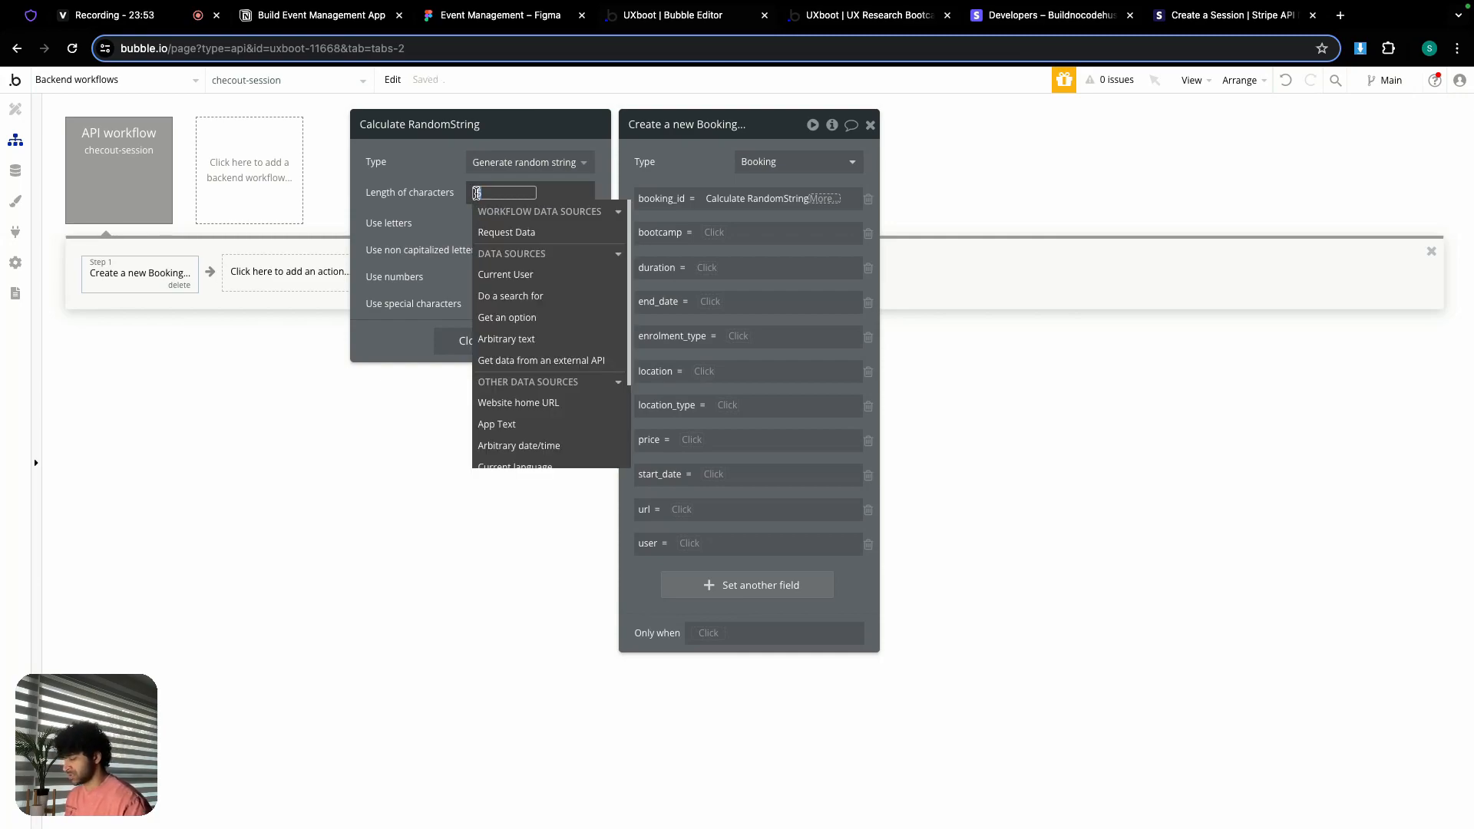
pyautogui.write('8')
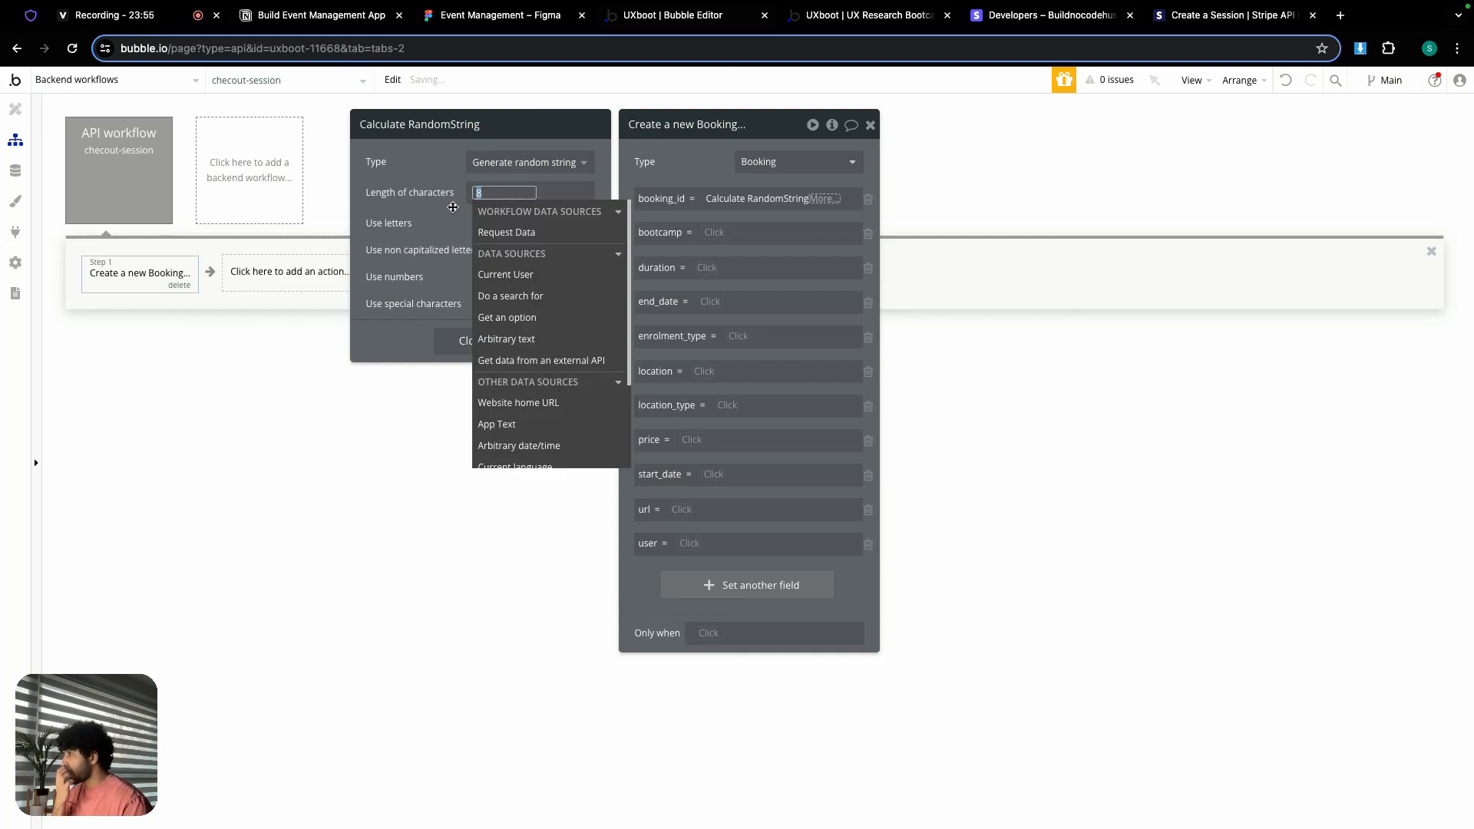
pyautogui.click(424, 228)
pyautogui.click(475, 341)
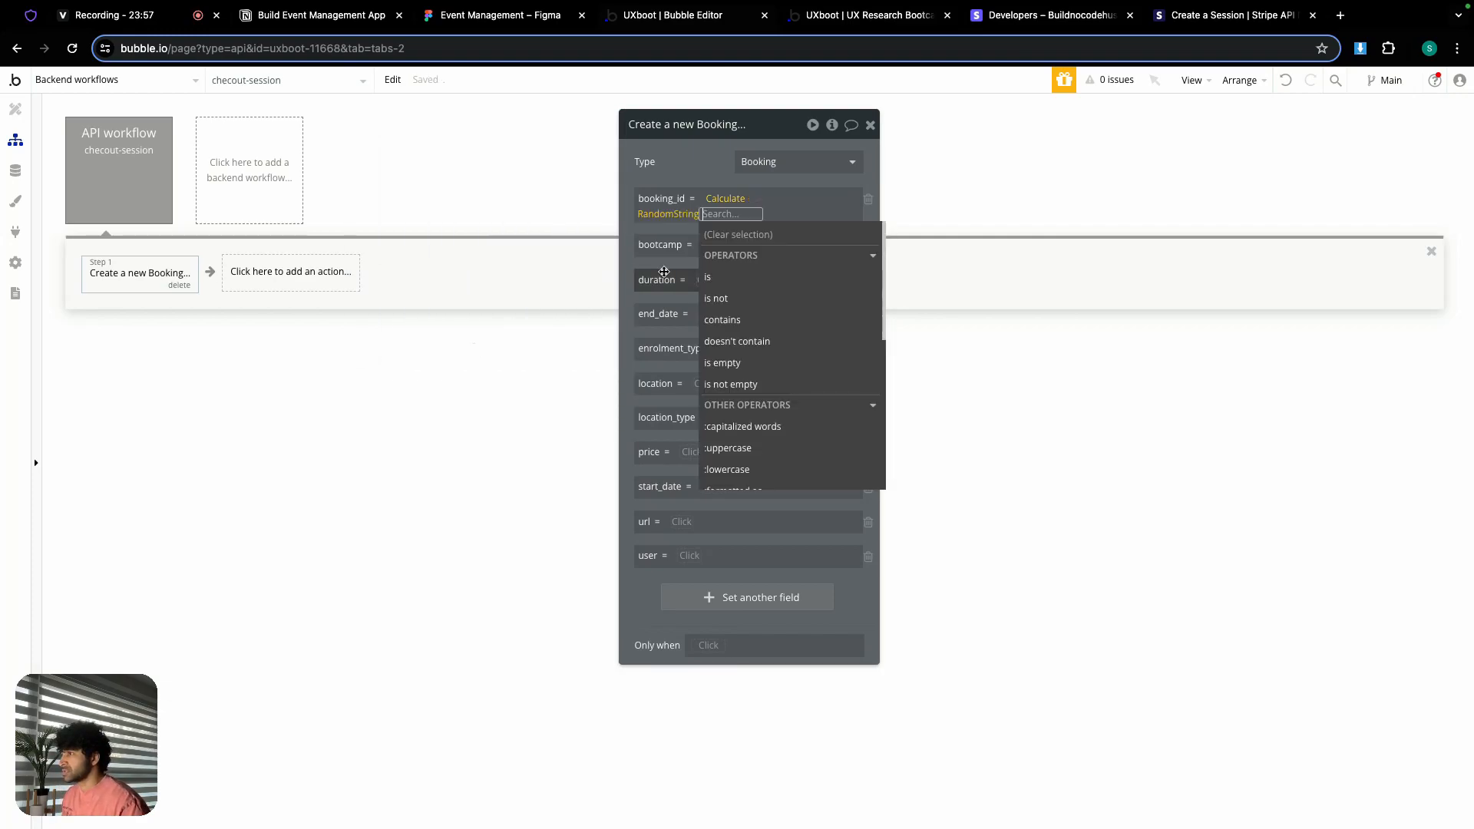
pyautogui.click(688, 167)
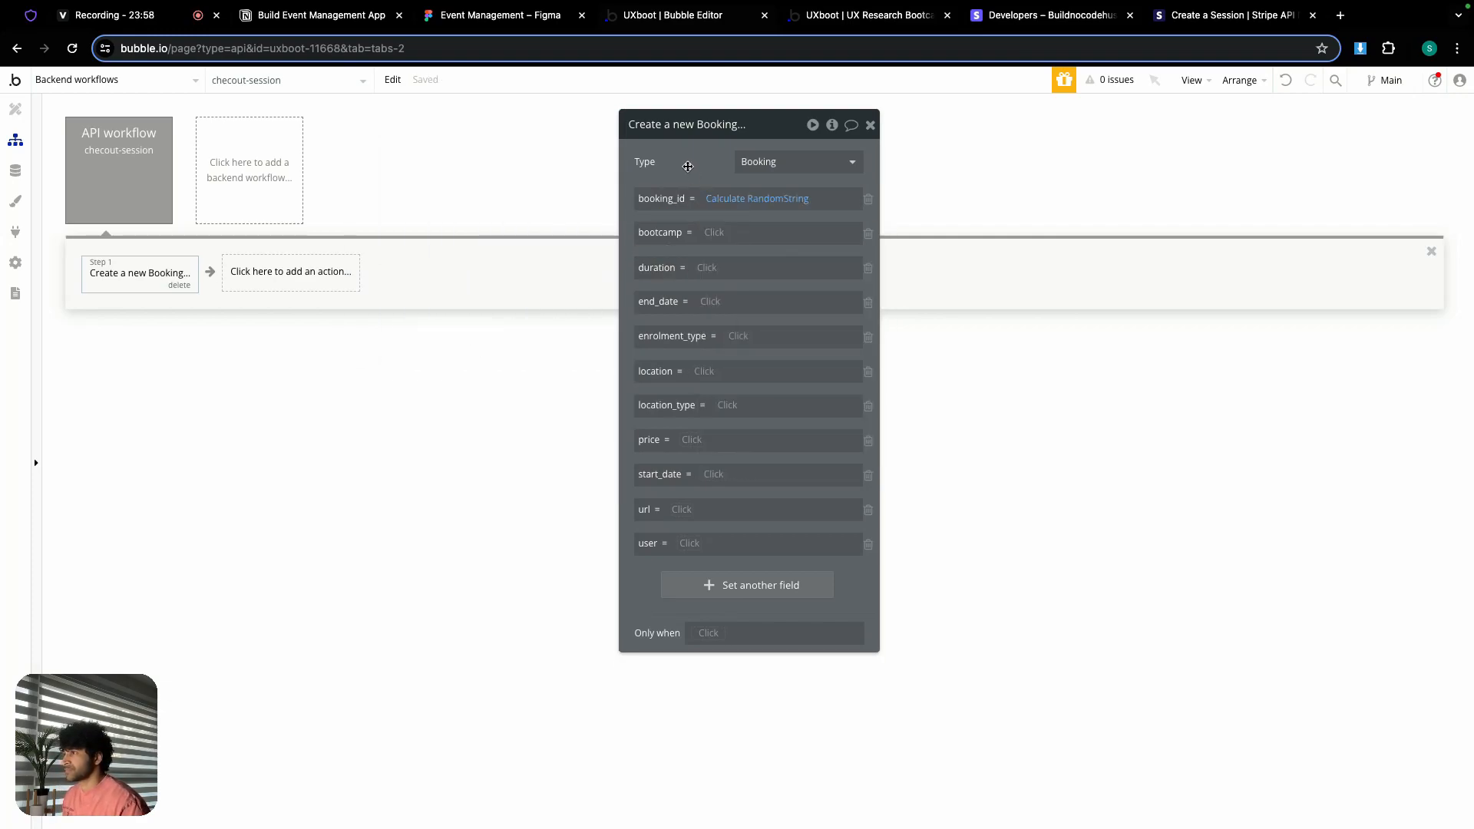
# Step: Set bootcamp to a Search for Bootcamps where unique id equals the request's client_reference_id
pyautogui.click(717, 234)
pyautogui.click(753, 357)
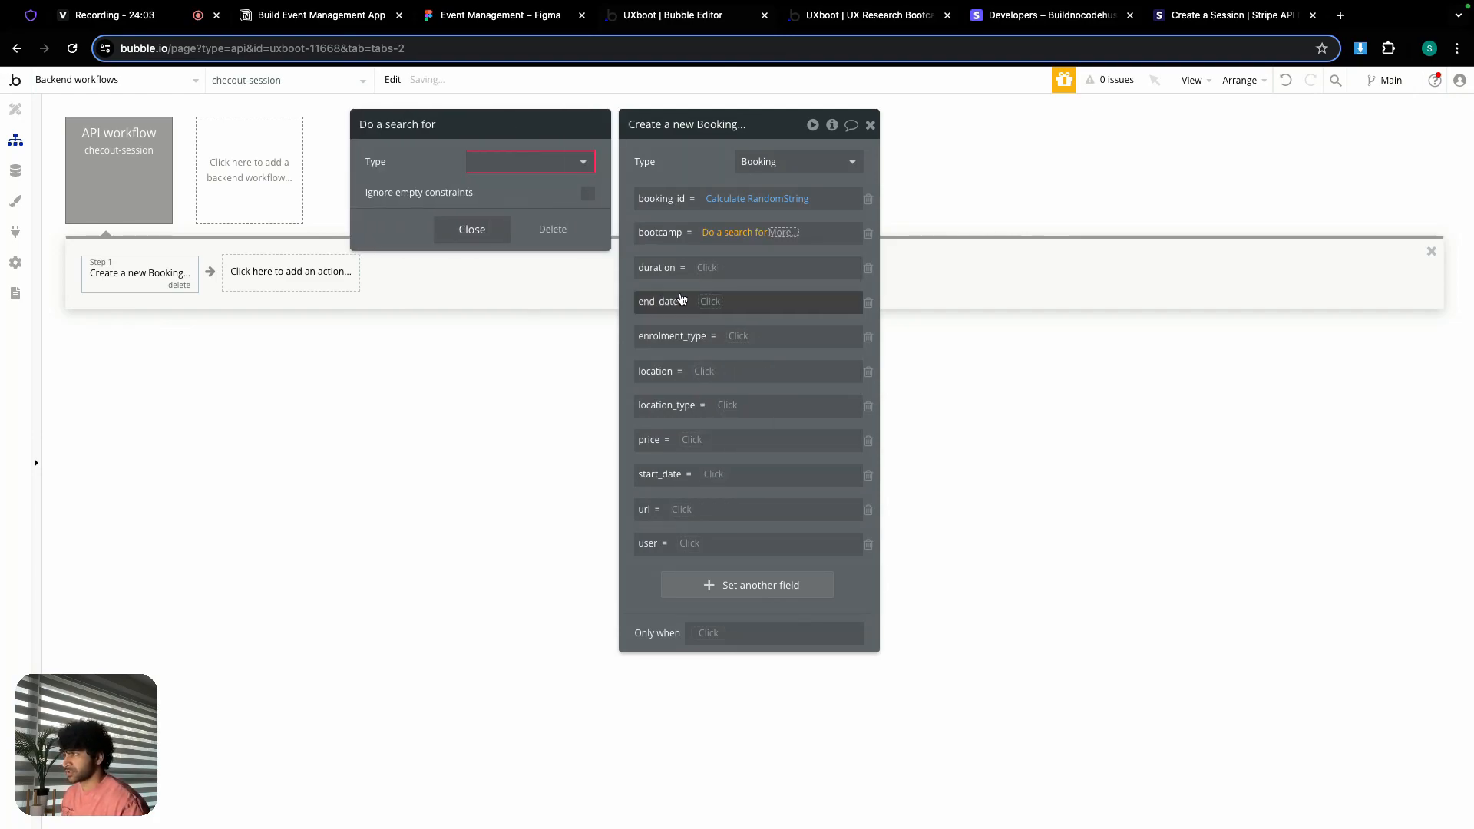
pyautogui.click(529, 161)
pyautogui.click(507, 263)
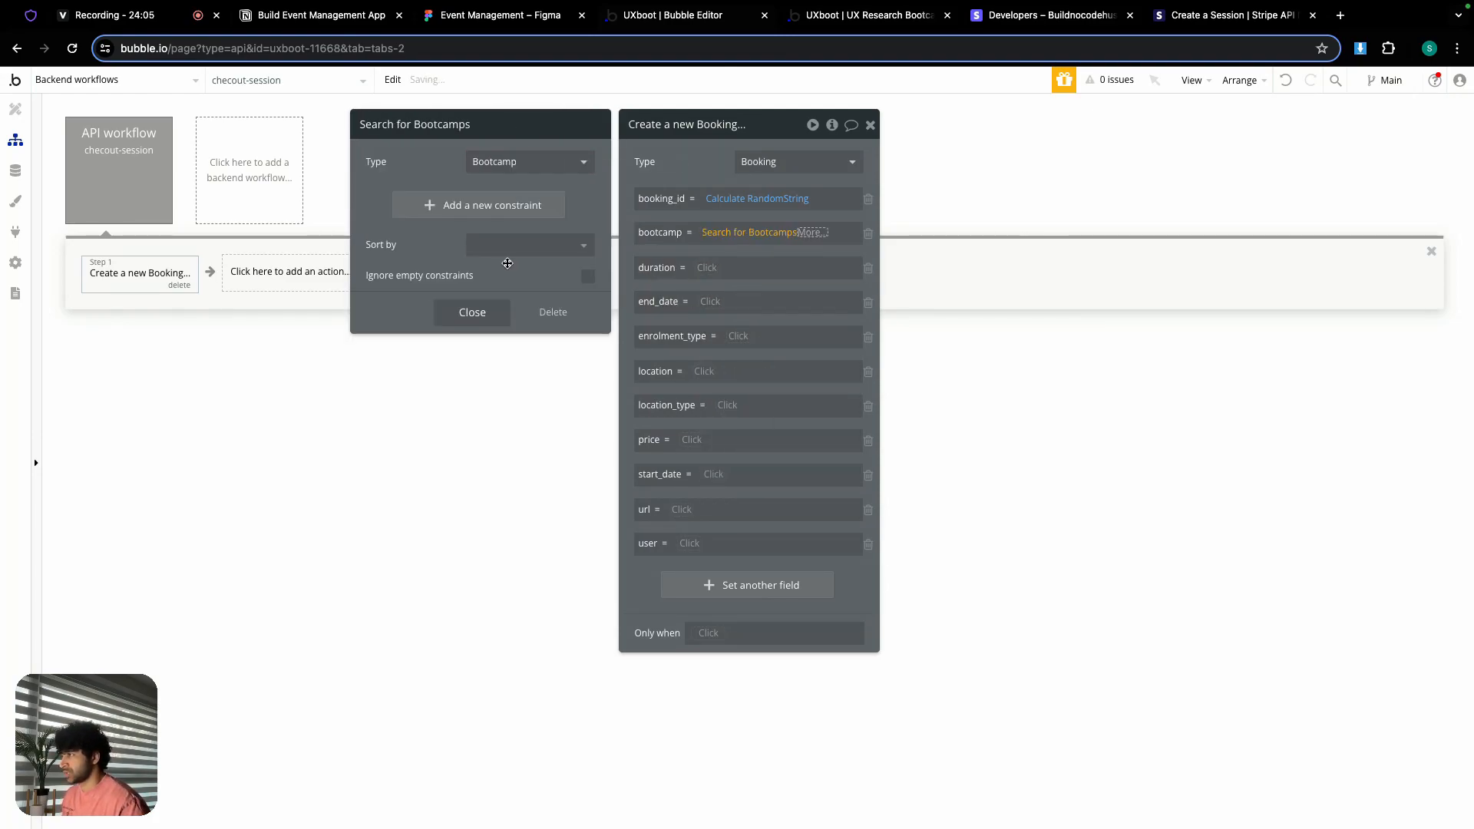
pyautogui.click(477, 205)
pyautogui.click(388, 201)
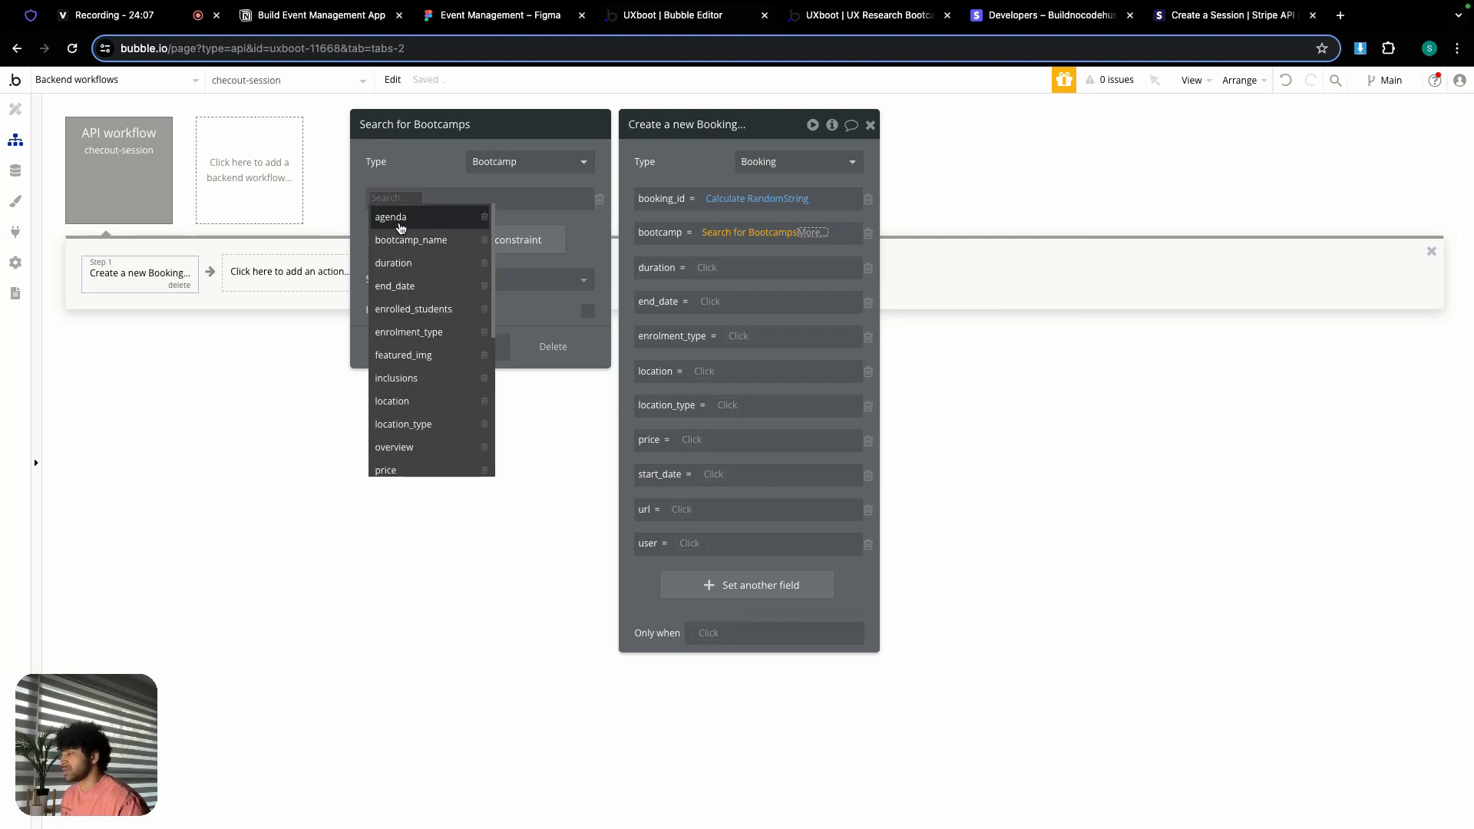
pyautogui.scroll(-5, 418, 292)
pyautogui.scroll(-3, 425, 384)
pyautogui.click(414, 464)
pyautogui.click(444, 198)
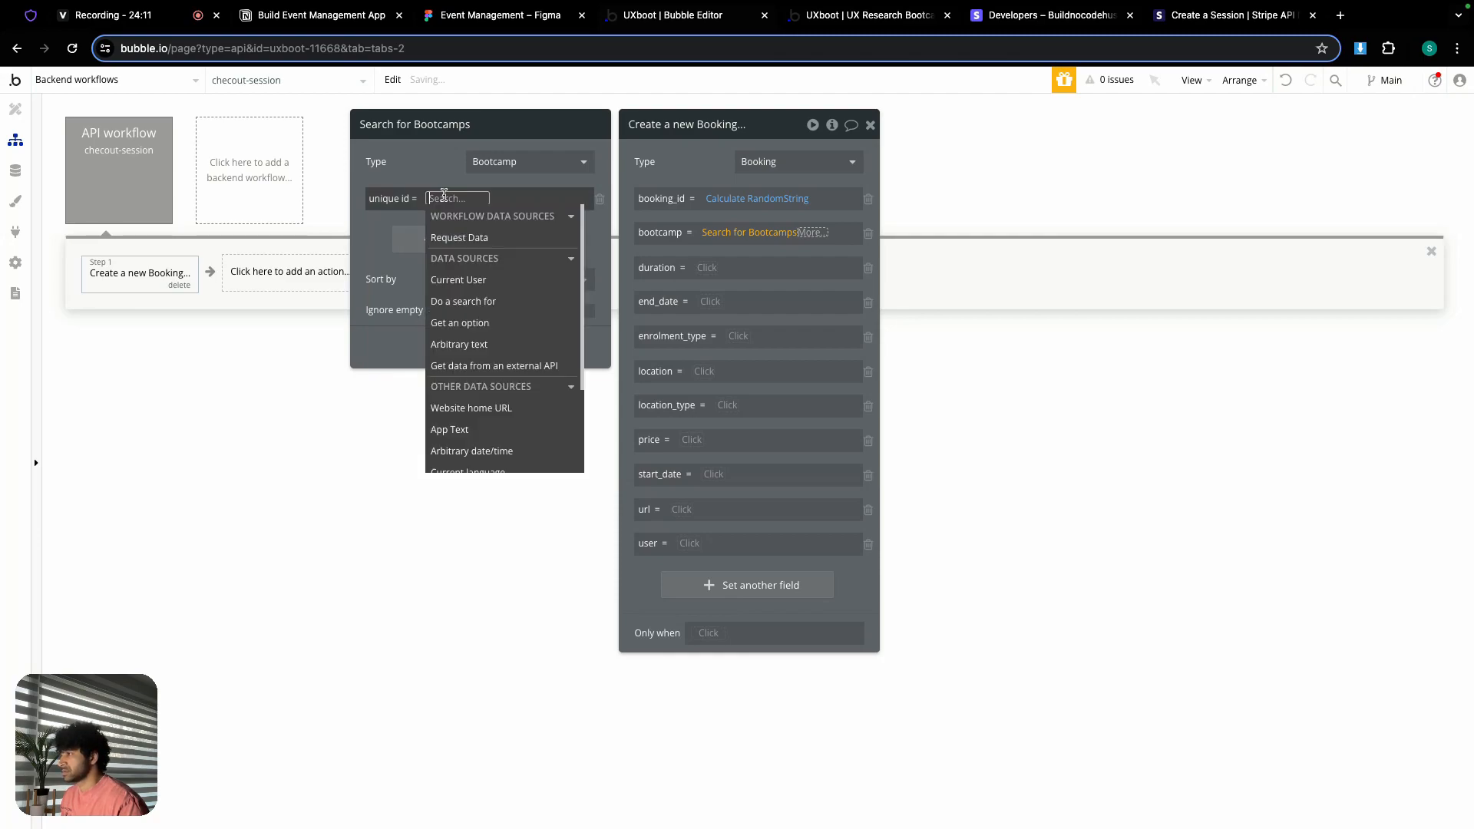
pyautogui.click(470, 238)
pyautogui.write('clie')
pyautogui.click(567, 243)
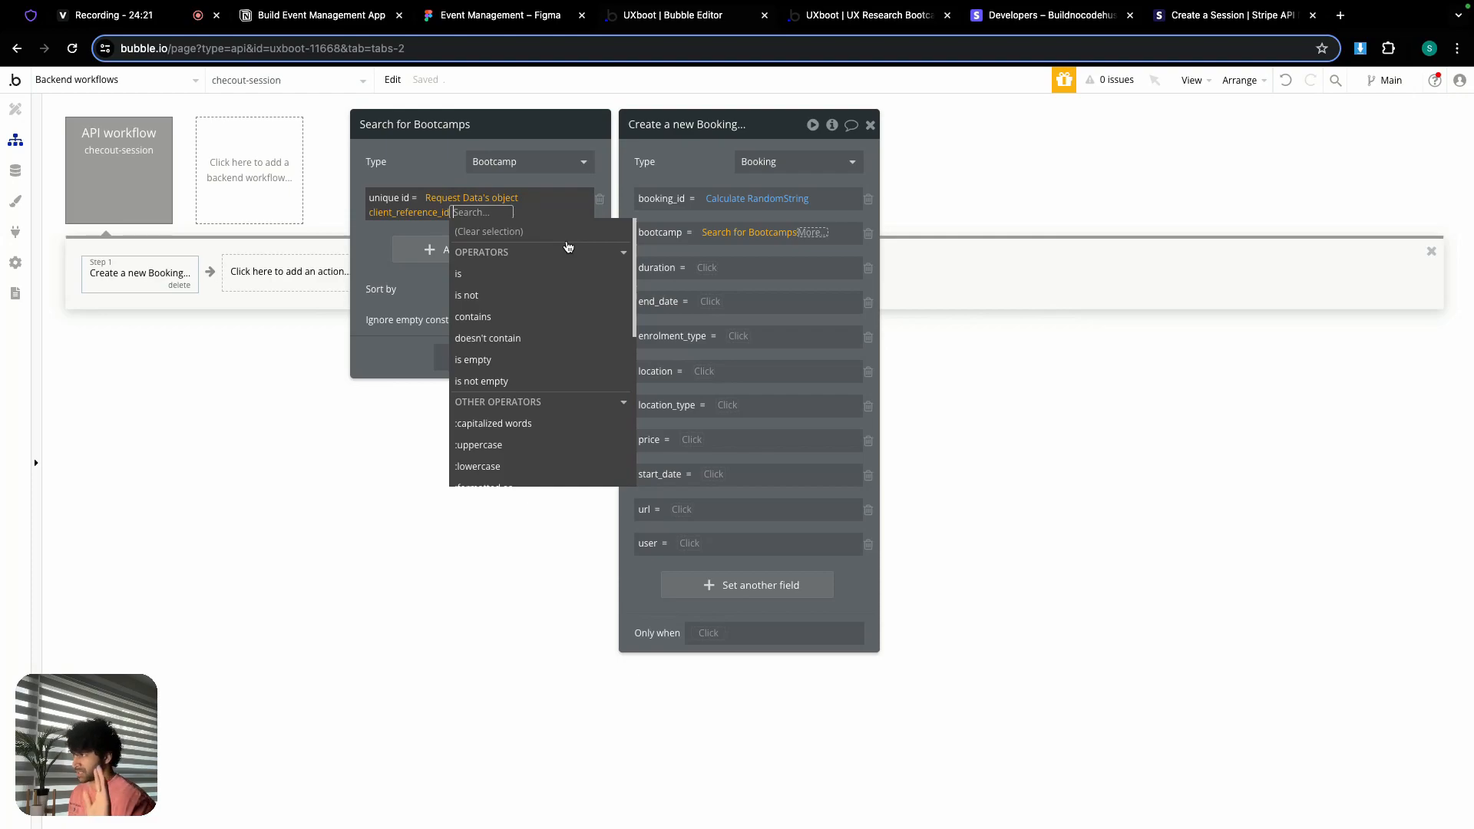
pyautogui.click(437, 167)
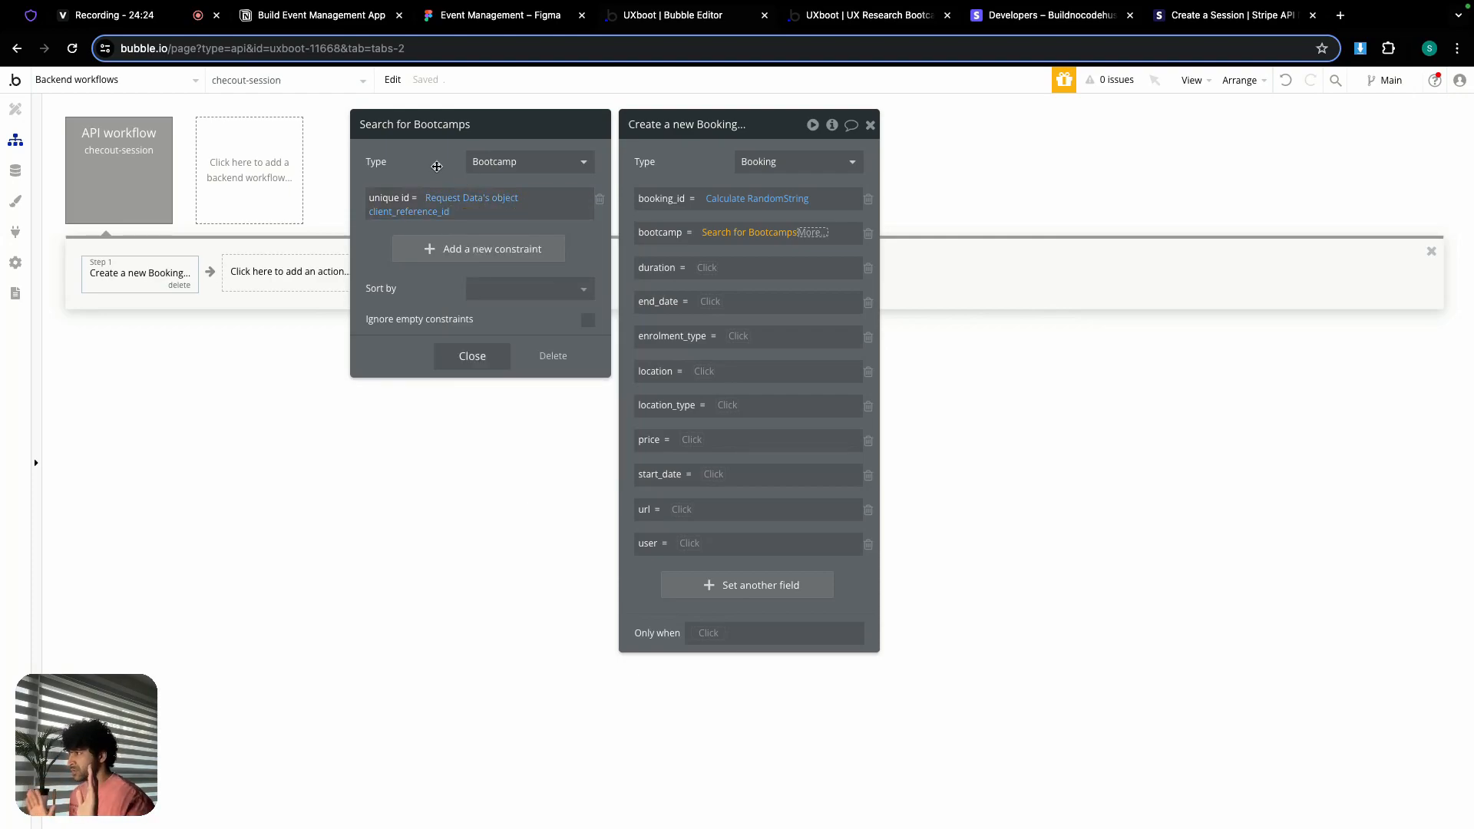
# Step: Close the search settings and take the search's first item as the bootcamp
pyautogui.click(472, 355)
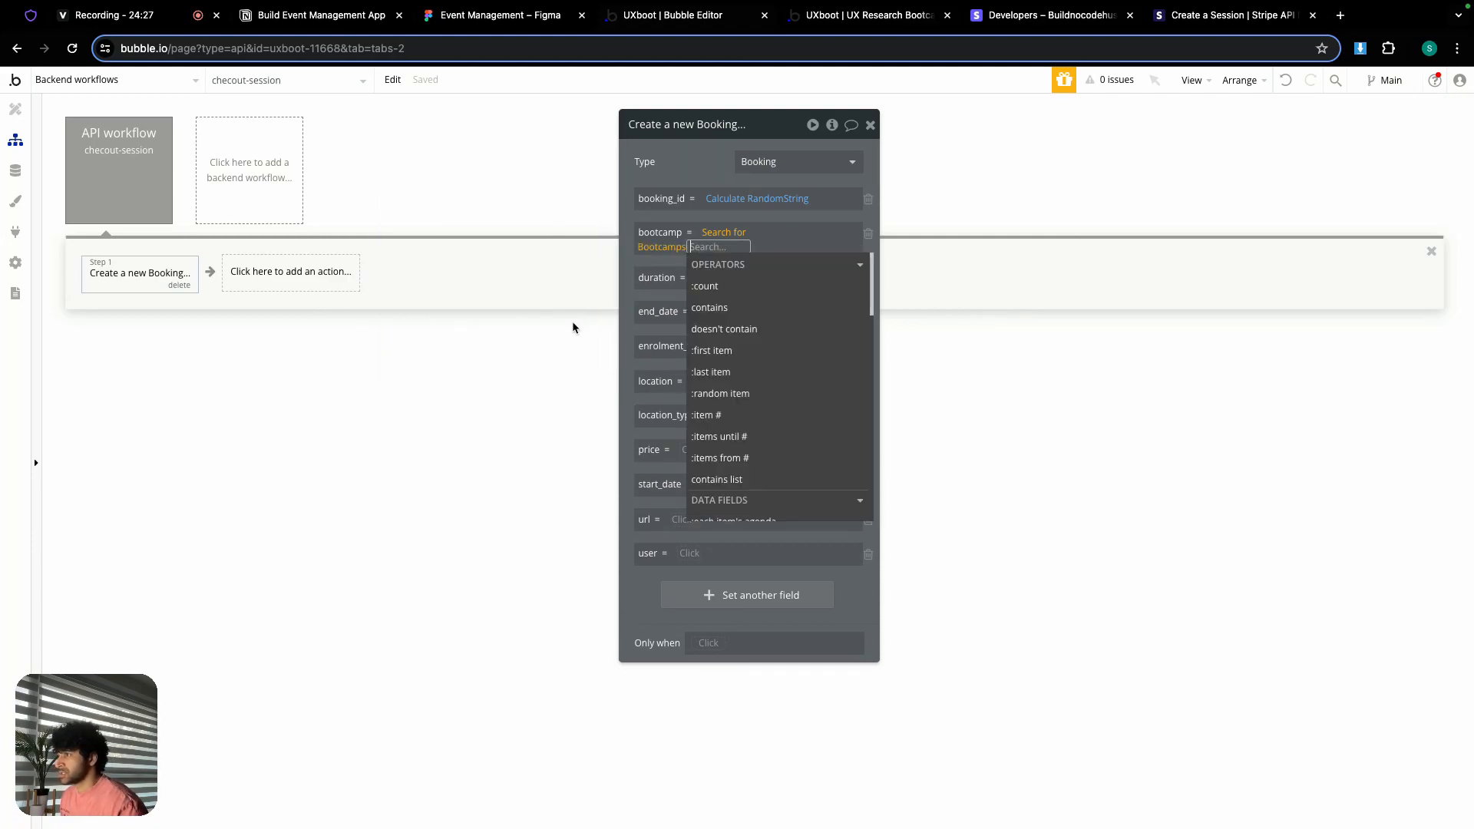
pyautogui.click(713, 350)
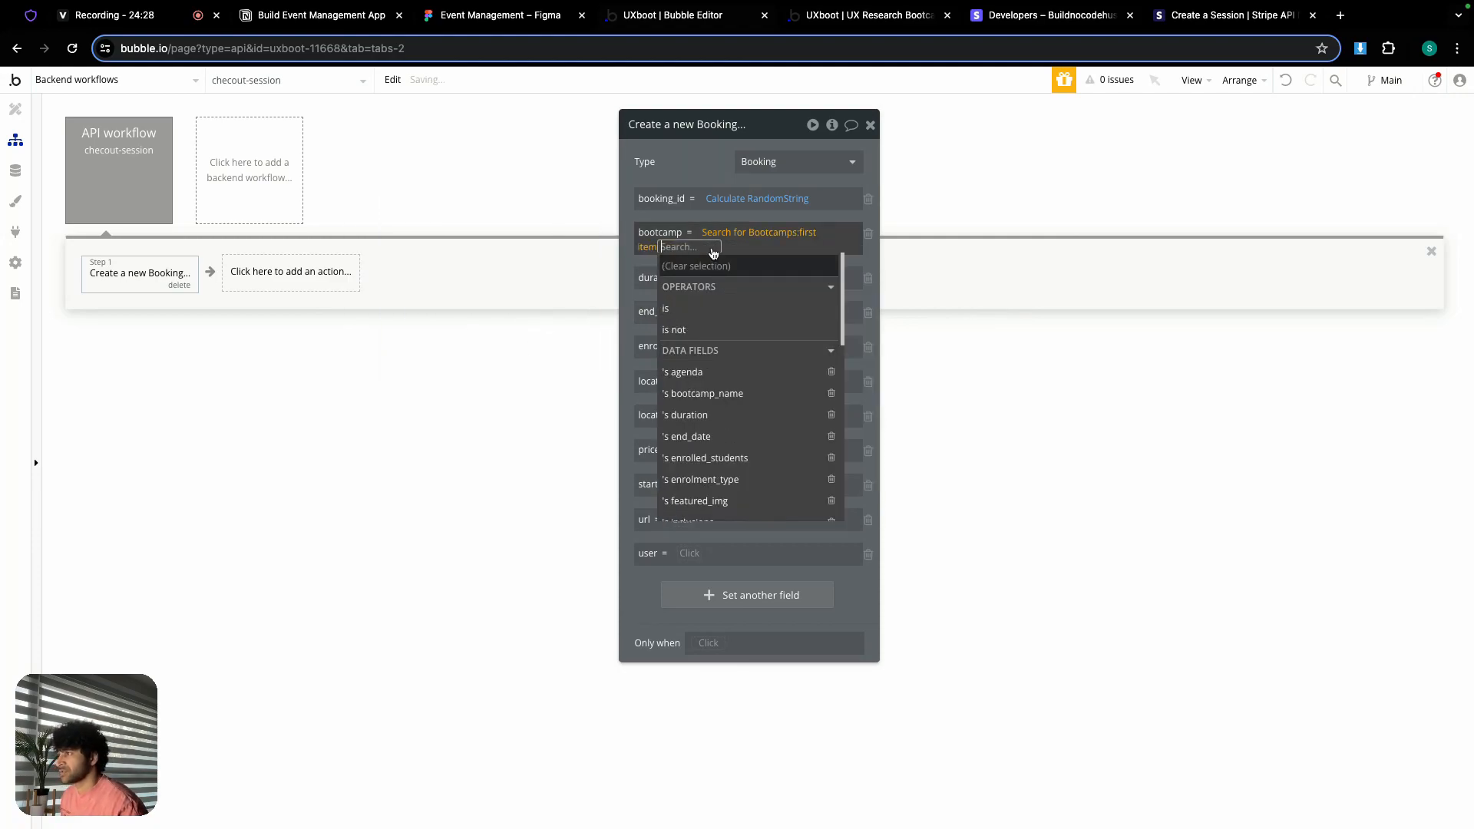
pyautogui.click(691, 167)
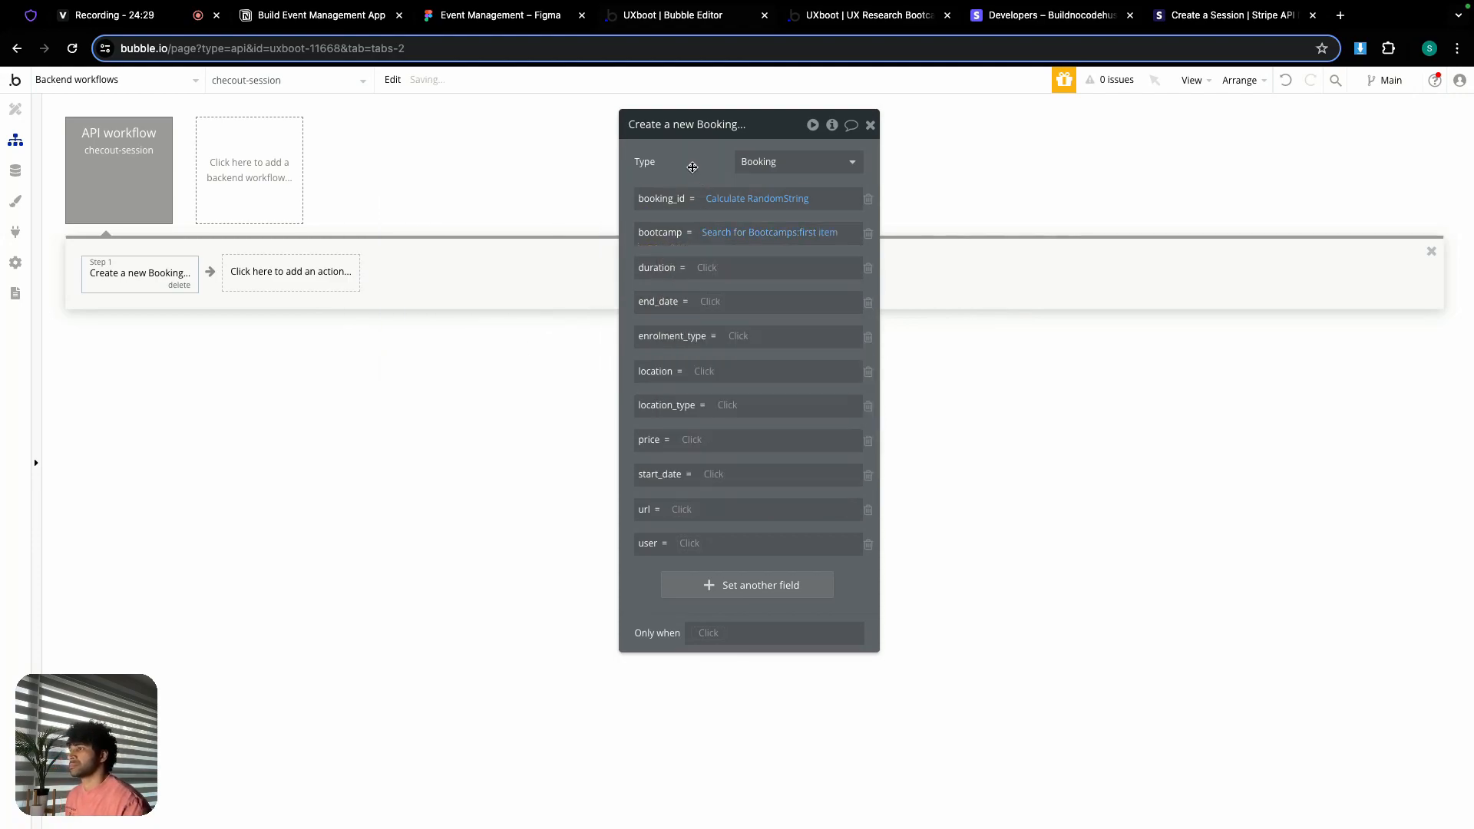
# Step: Copy the bootcamp expression and fill duration and end_date from the bootcamp's matching fields
pyautogui.rightClick(725, 234)
pyautogui.click(807, 201)
pyautogui.rightClick(705, 272)
pyautogui.click(814, 249)
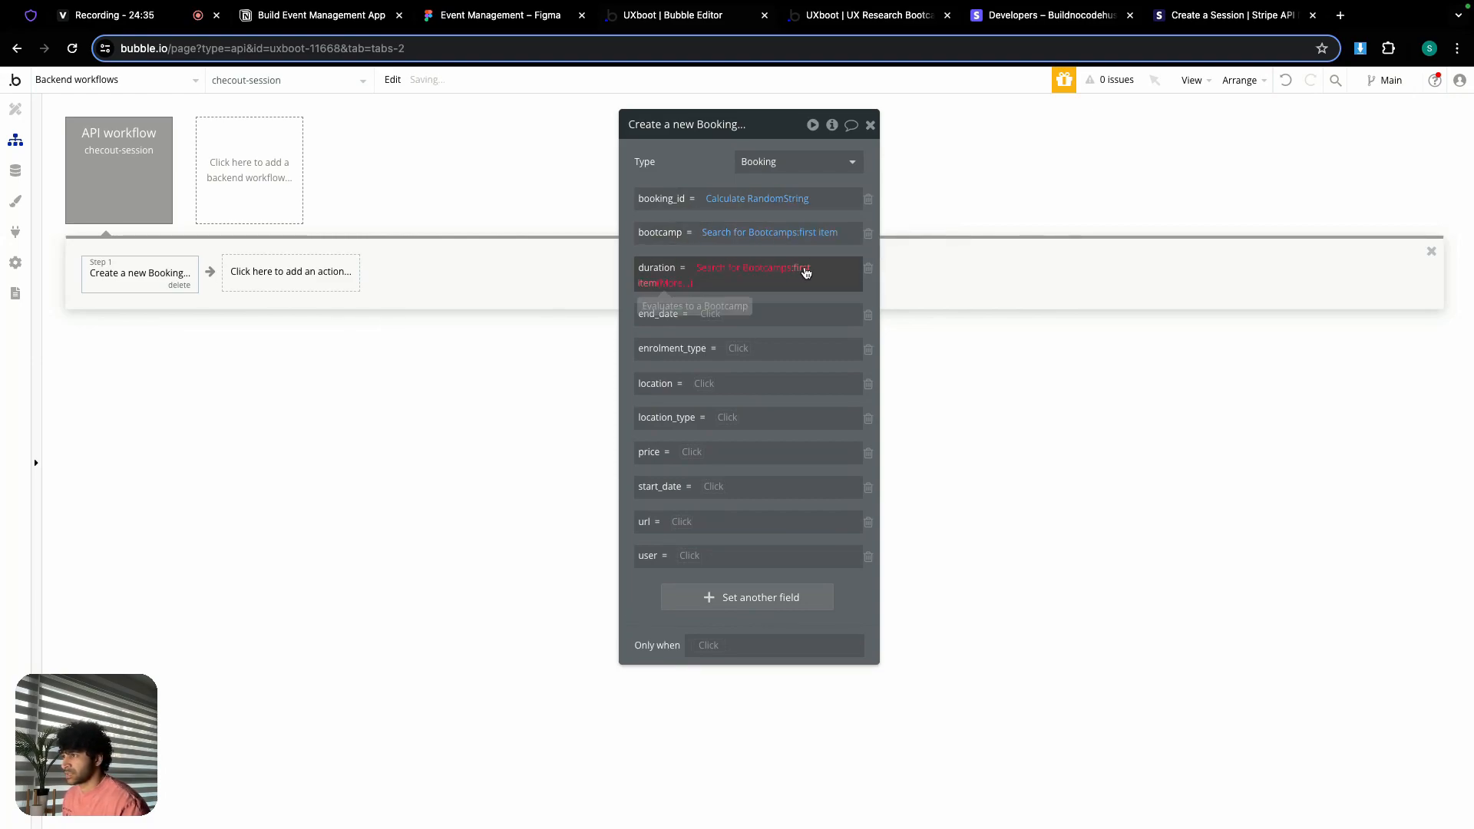
pyautogui.click(666, 284)
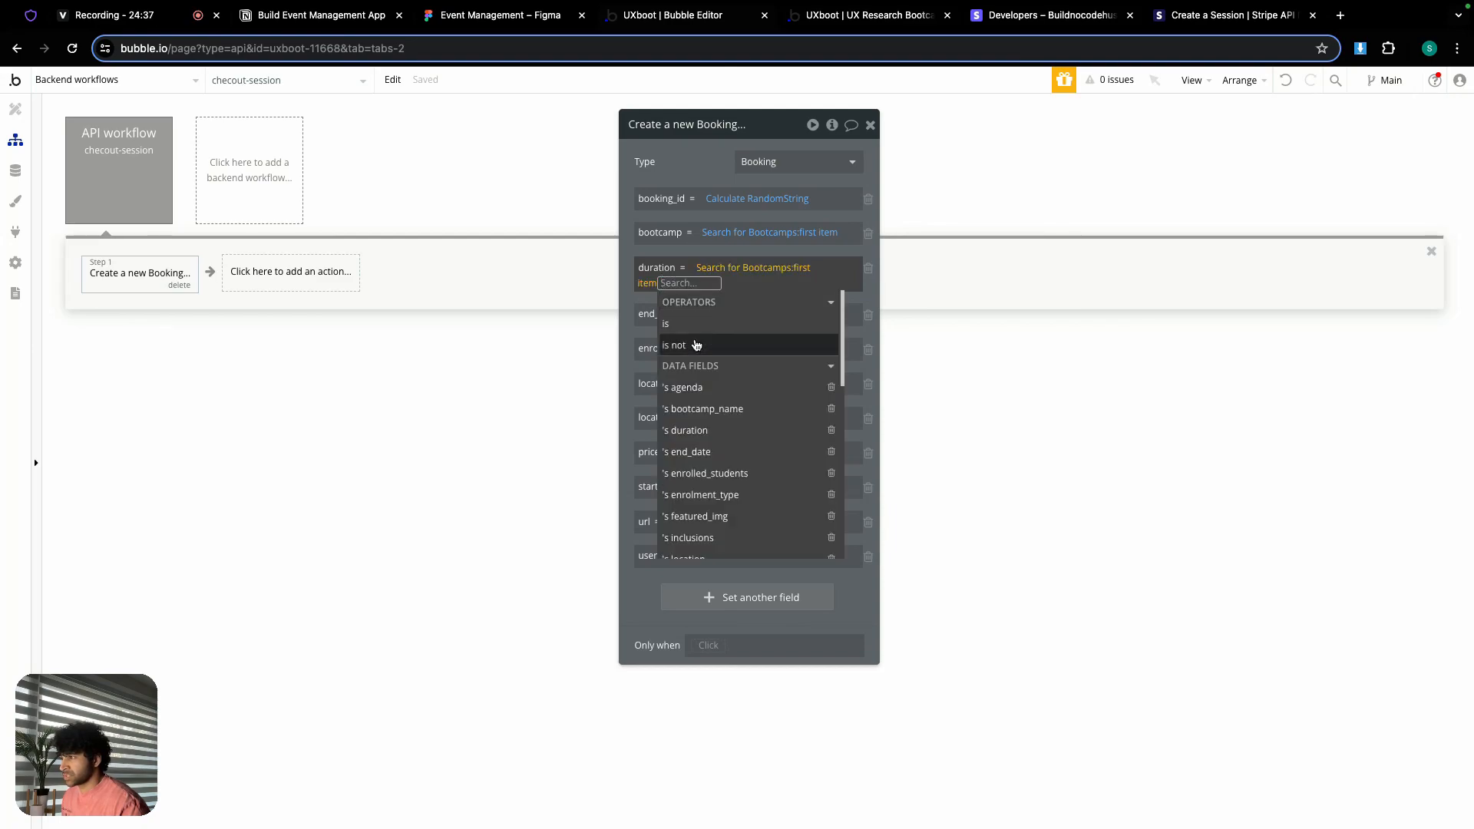
pyautogui.click(707, 429)
pyautogui.click(697, 174)
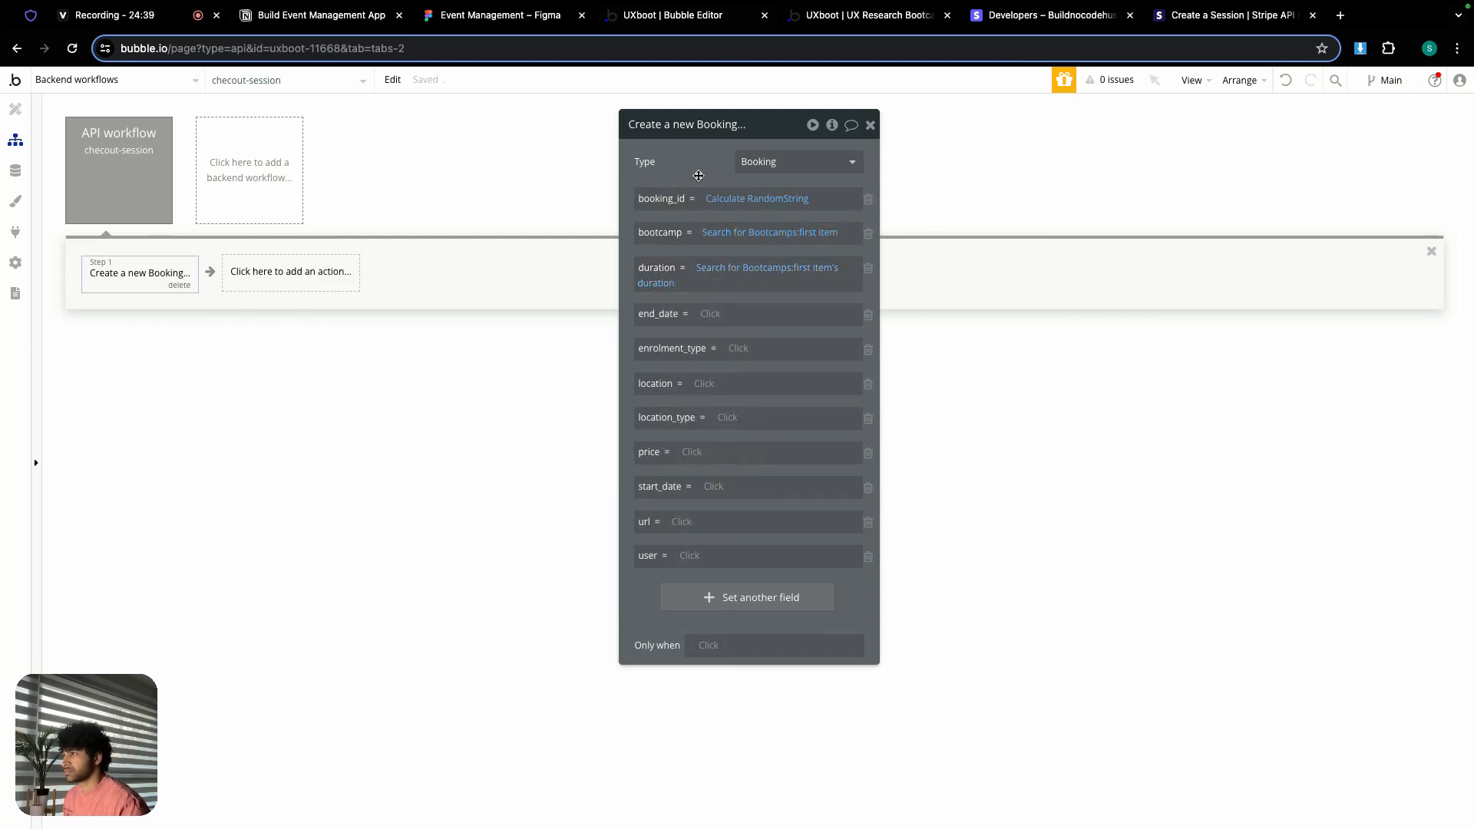
pyautogui.rightClick(708, 322)
pyautogui.click(785, 299)
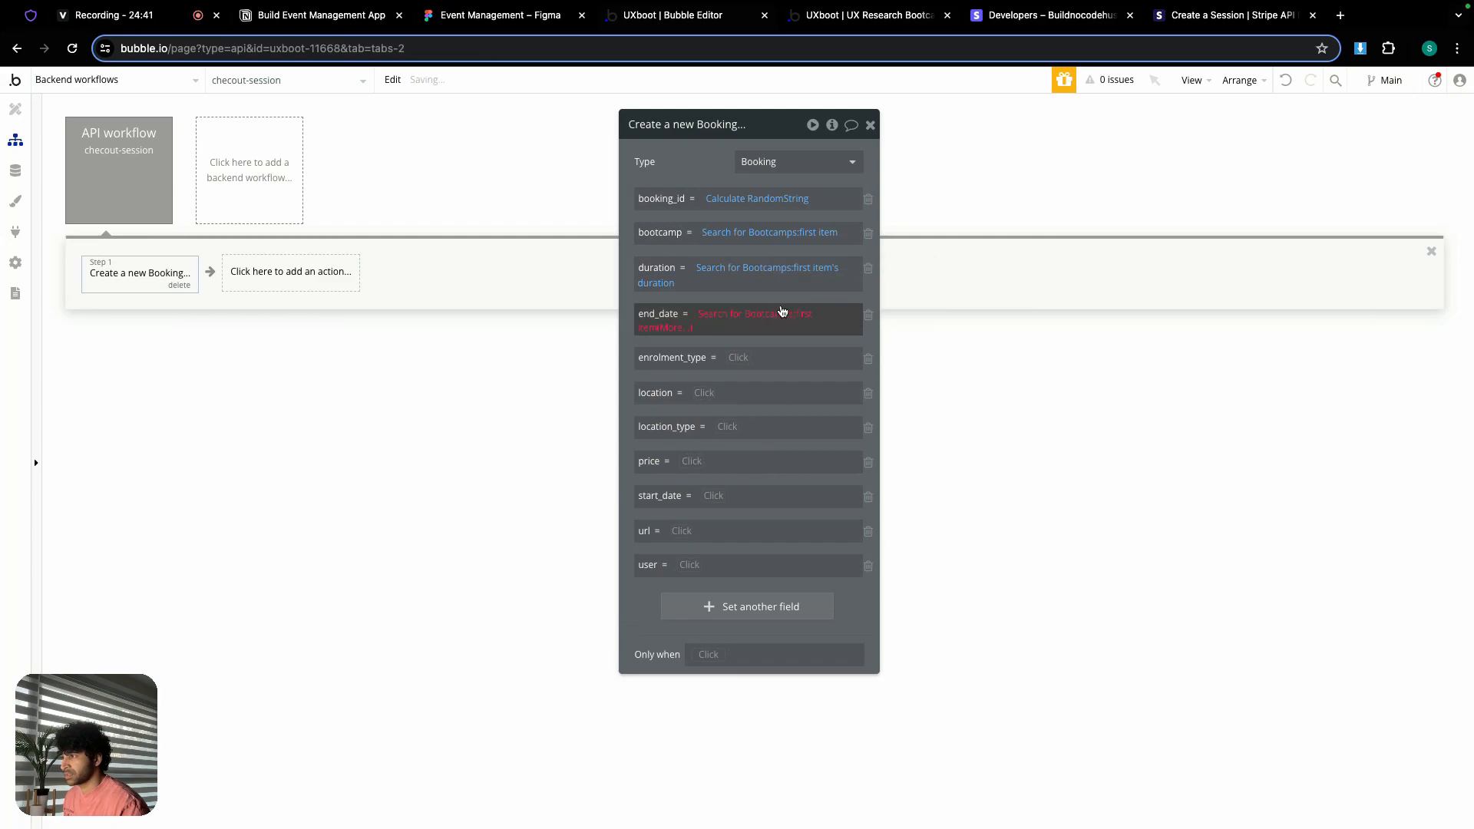
pyautogui.click(672, 328)
pyautogui.scroll(-2, 714, 488)
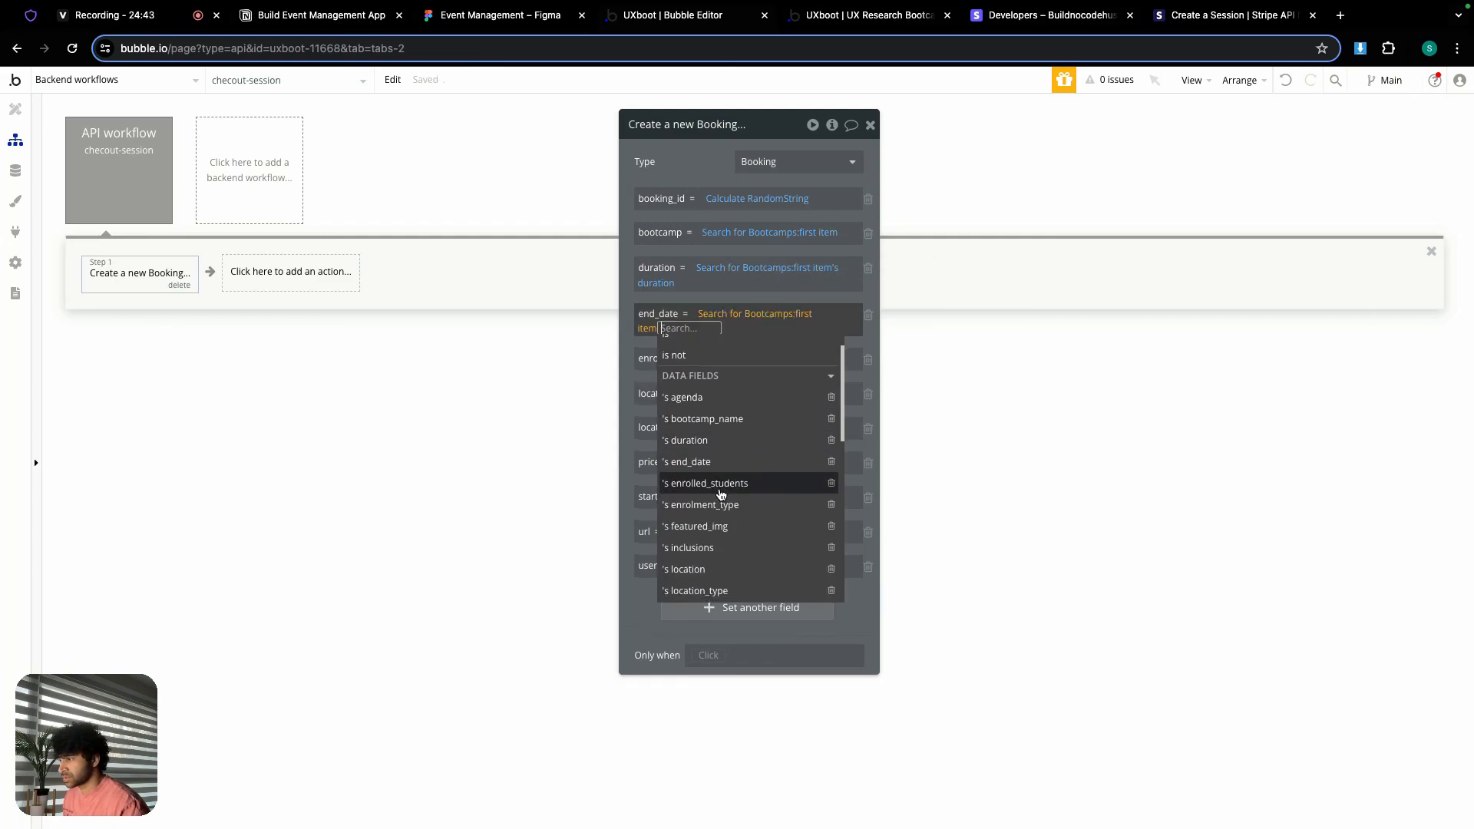
pyautogui.click(696, 435)
pyautogui.click(701, 172)
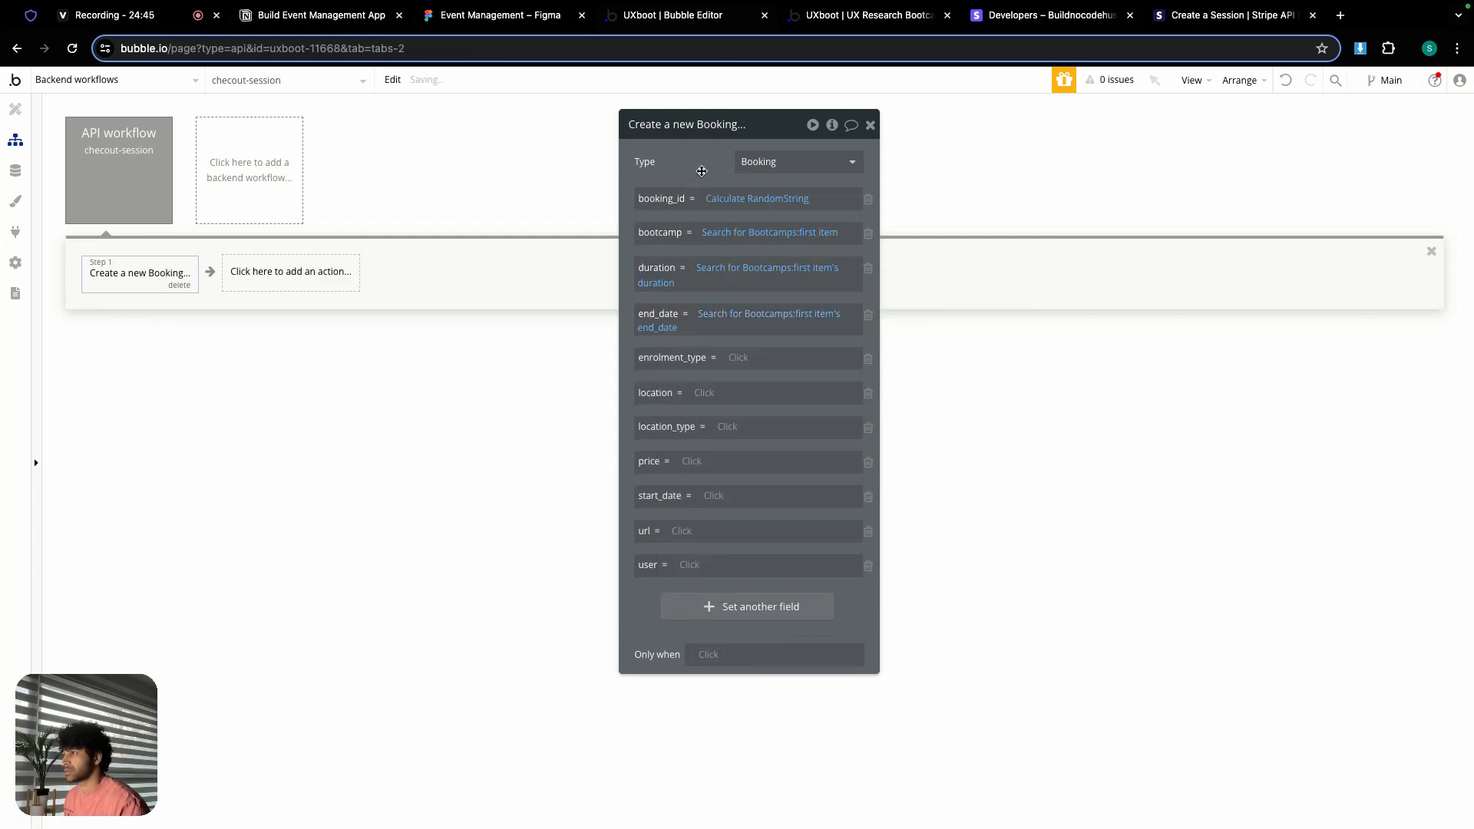
# Step: Fill enrolment_type, location and location_type from the first bootcamp's matching fields
pyautogui.rightClick(742, 361)
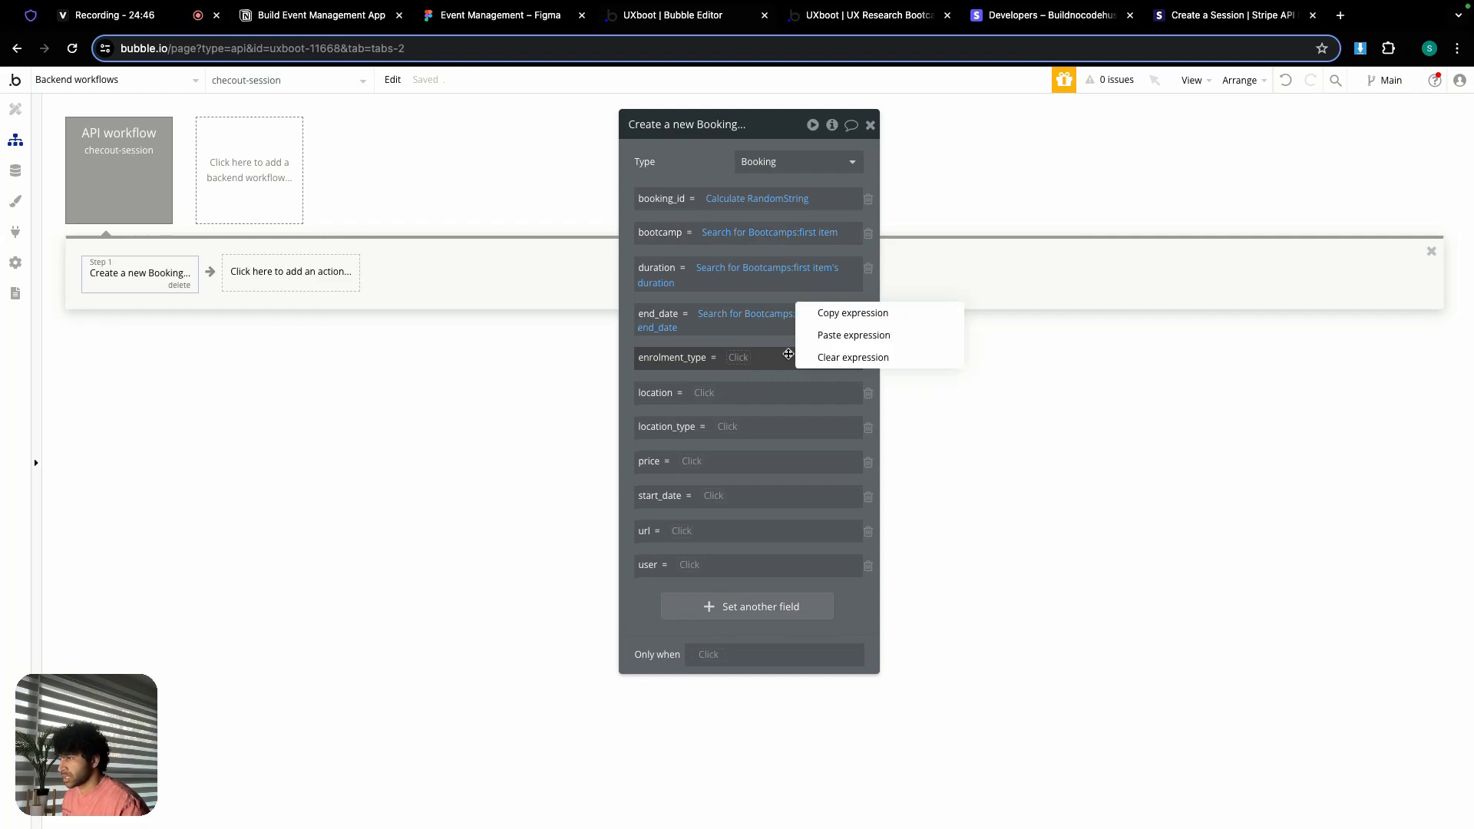
pyautogui.click(828, 334)
pyautogui.click(679, 371)
pyautogui.scroll(-1, 729, 522)
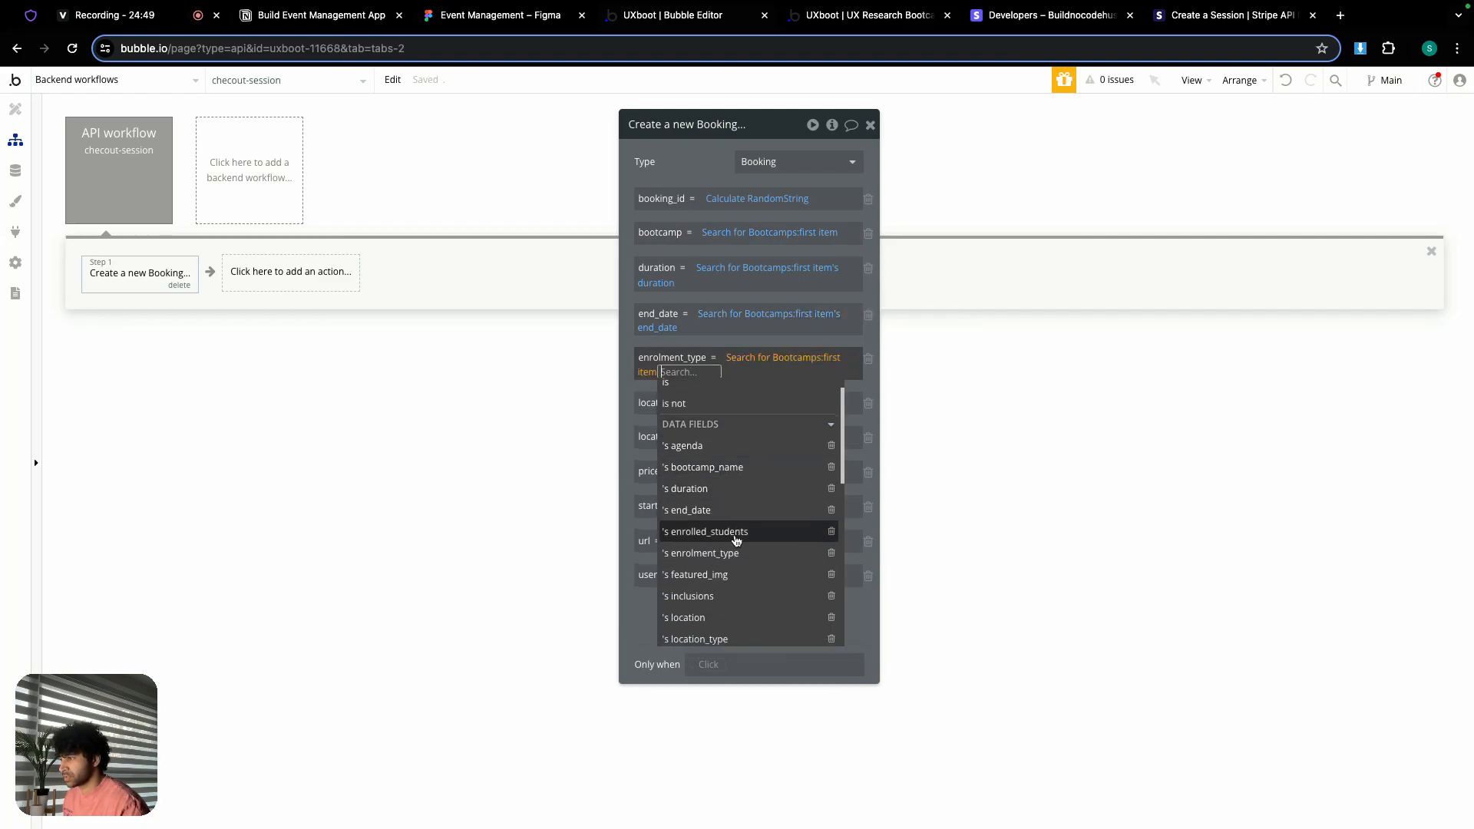
pyautogui.click(714, 559)
pyautogui.click(688, 339)
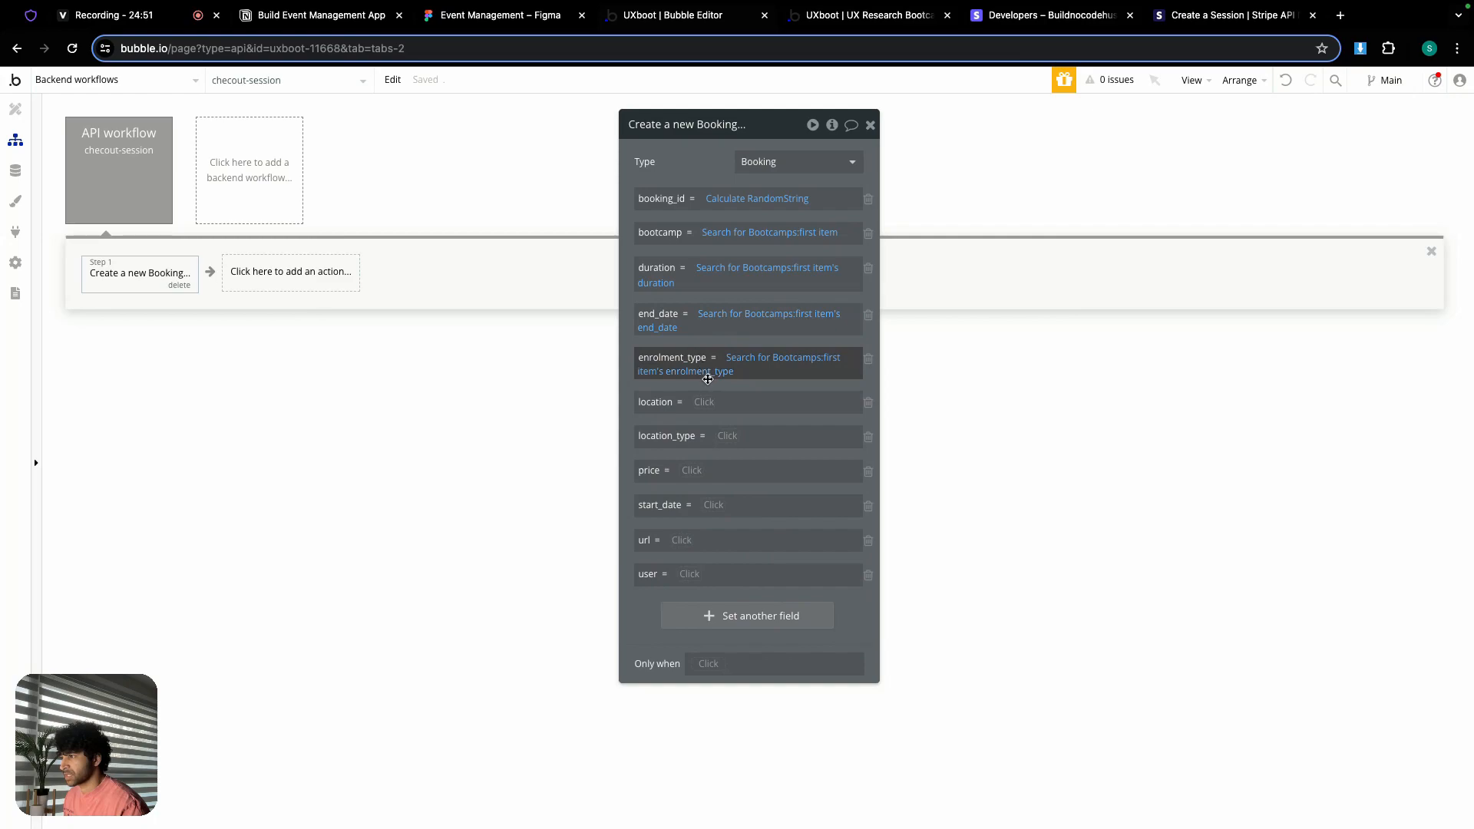
pyautogui.rightClick(704, 402)
pyautogui.click(781, 380)
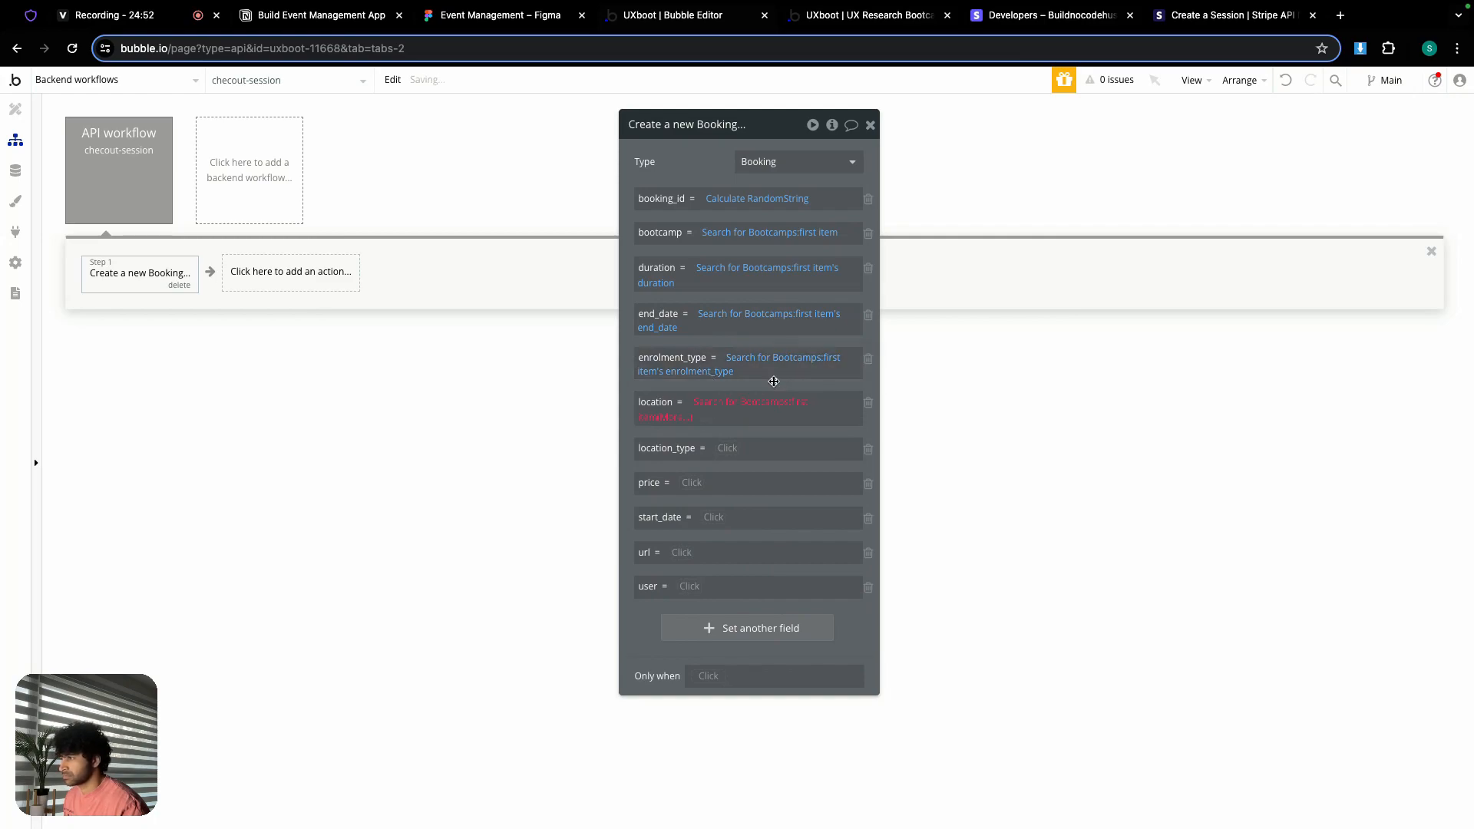
pyautogui.click(670, 415)
pyautogui.scroll(-1, 723, 535)
pyautogui.scroll(-3, 723, 535)
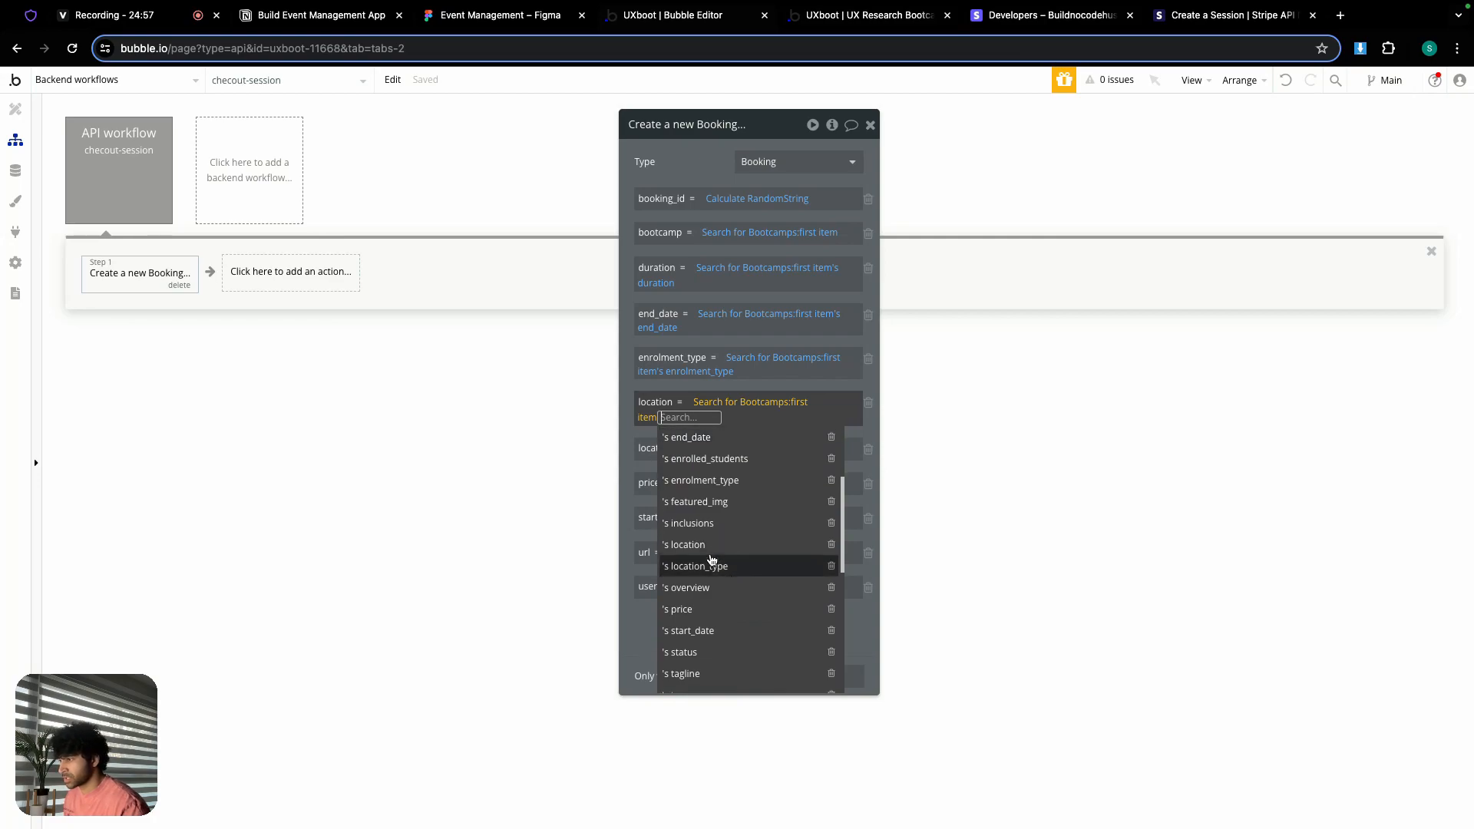
pyautogui.click(706, 550)
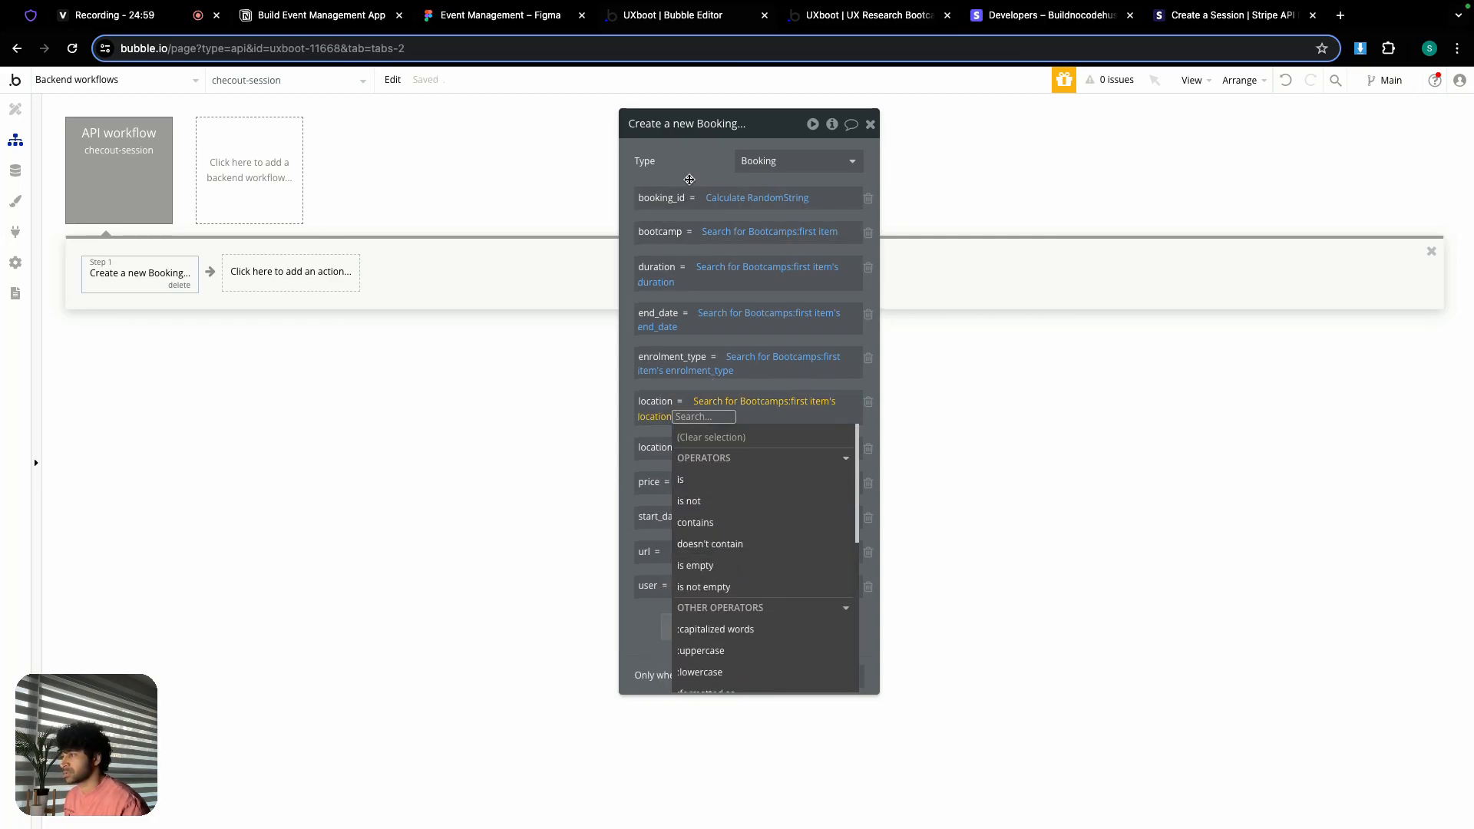
pyautogui.click(691, 168)
pyautogui.rightClick(725, 452)
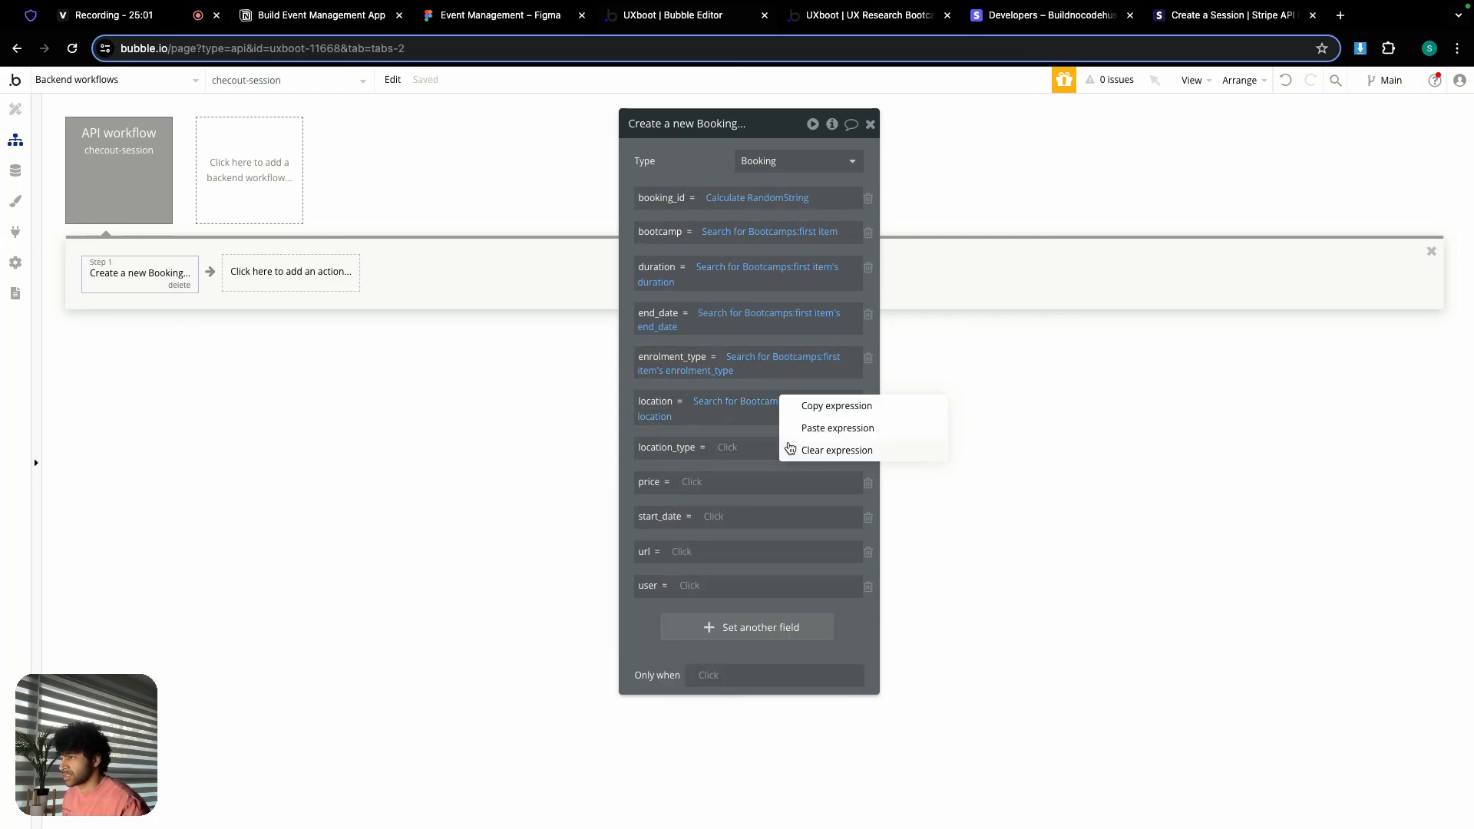
pyautogui.click(829, 428)
pyautogui.click(678, 463)
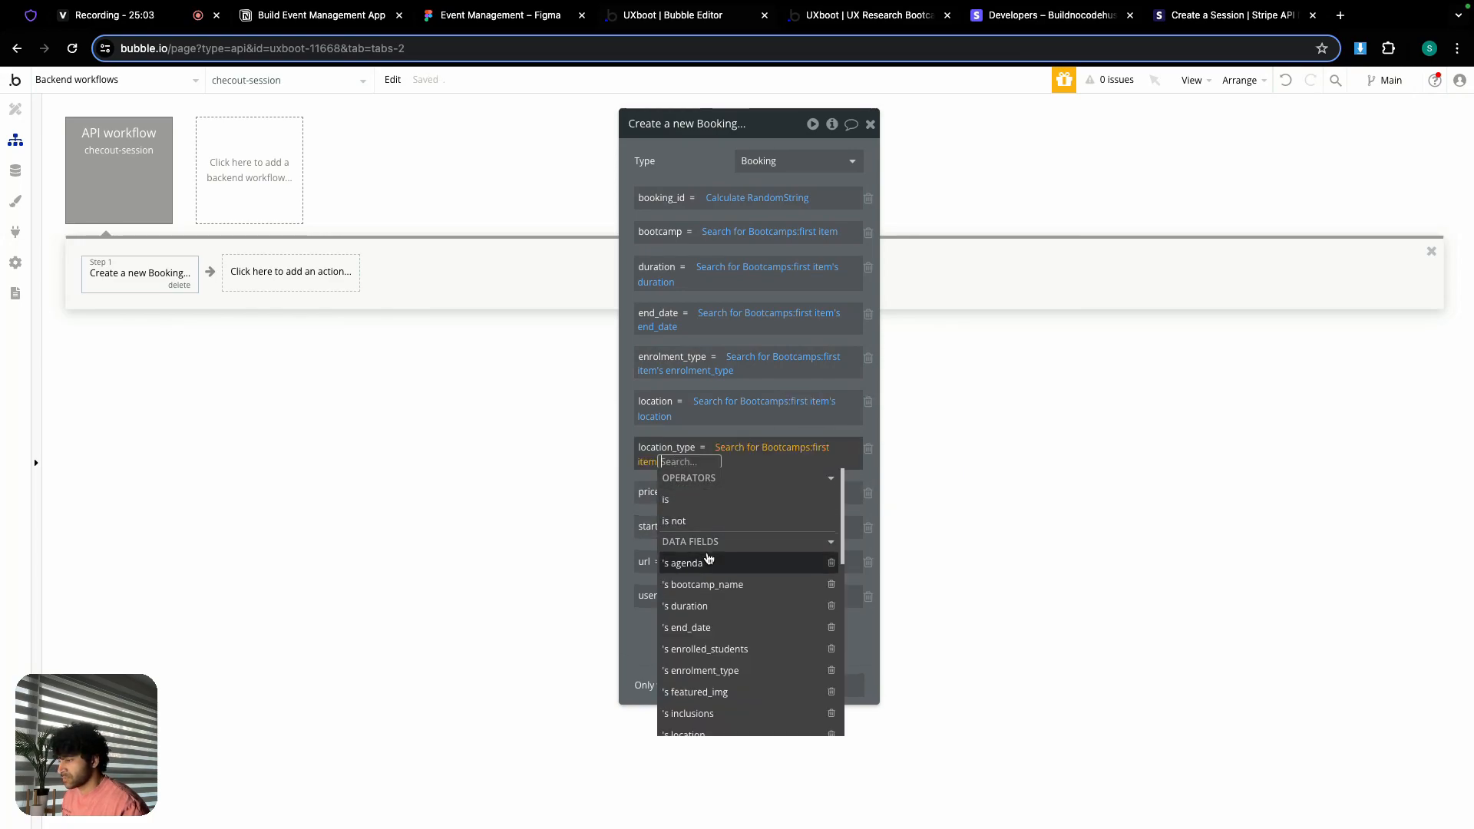
pyautogui.click(714, 621)
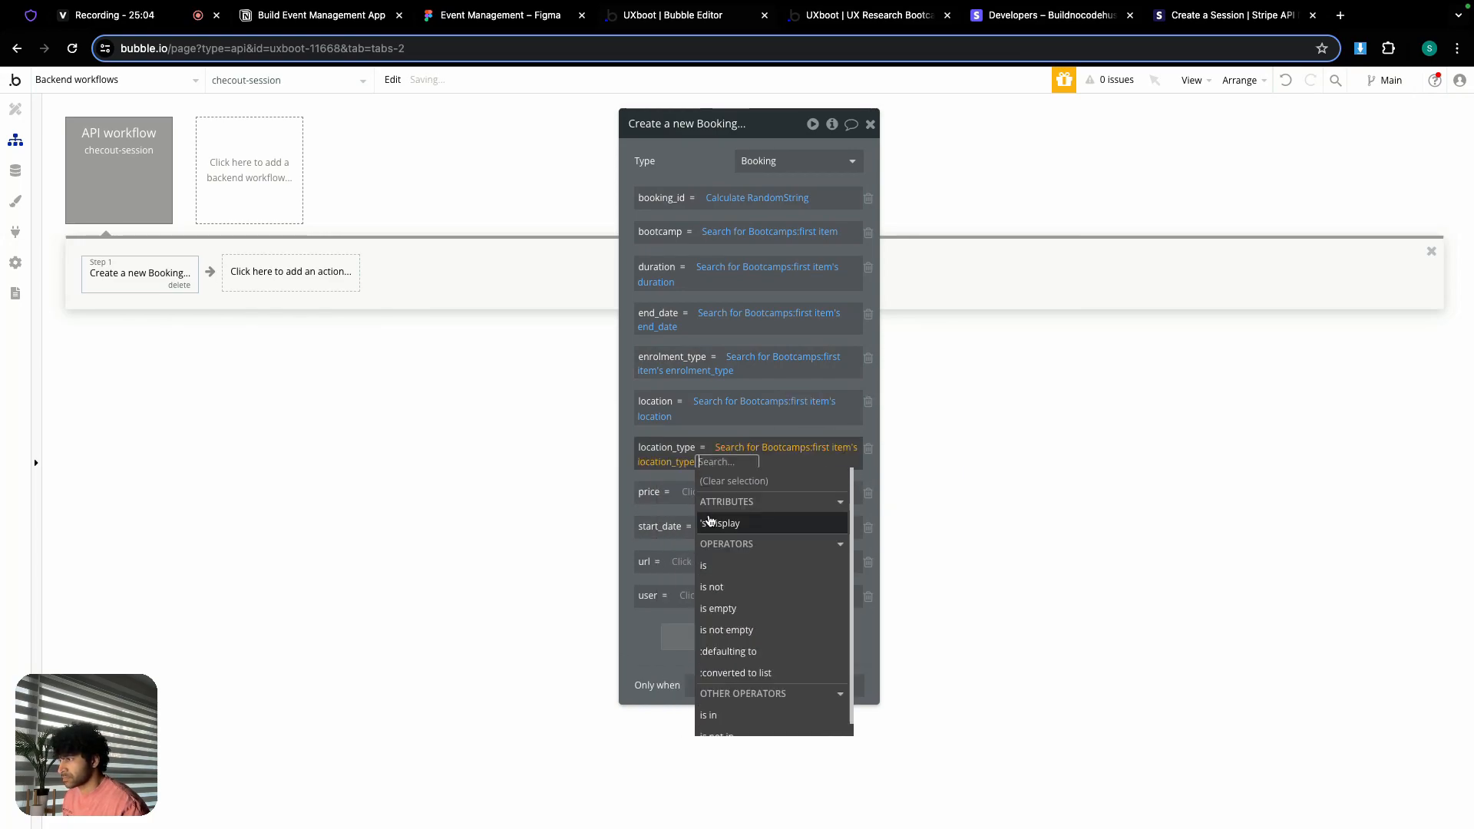
pyautogui.click(716, 442)
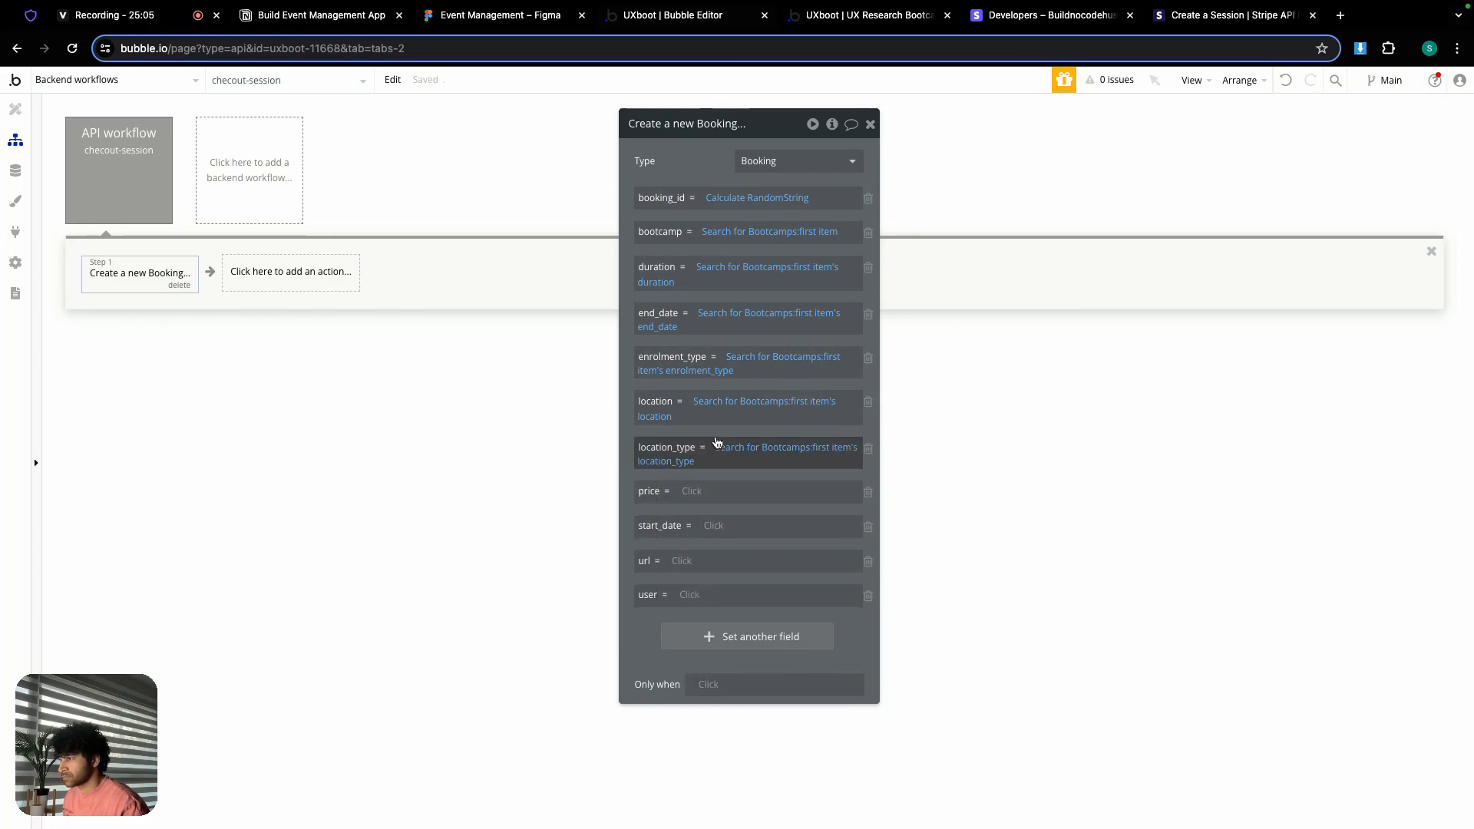
# Step: Set the Booking's price to Request Data's object amount_total / 100
pyautogui.click(693, 492)
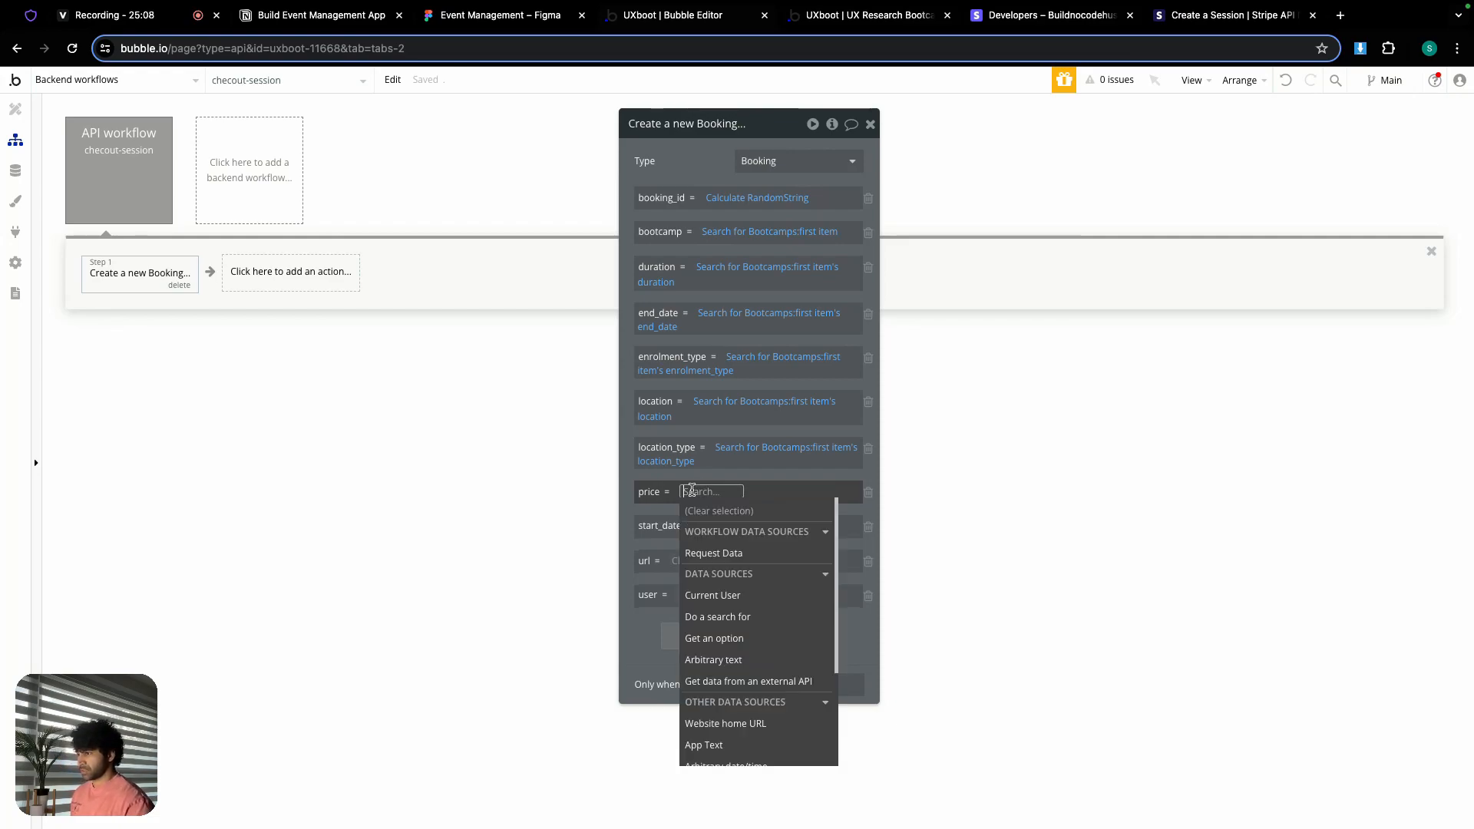
pyautogui.click(728, 555)
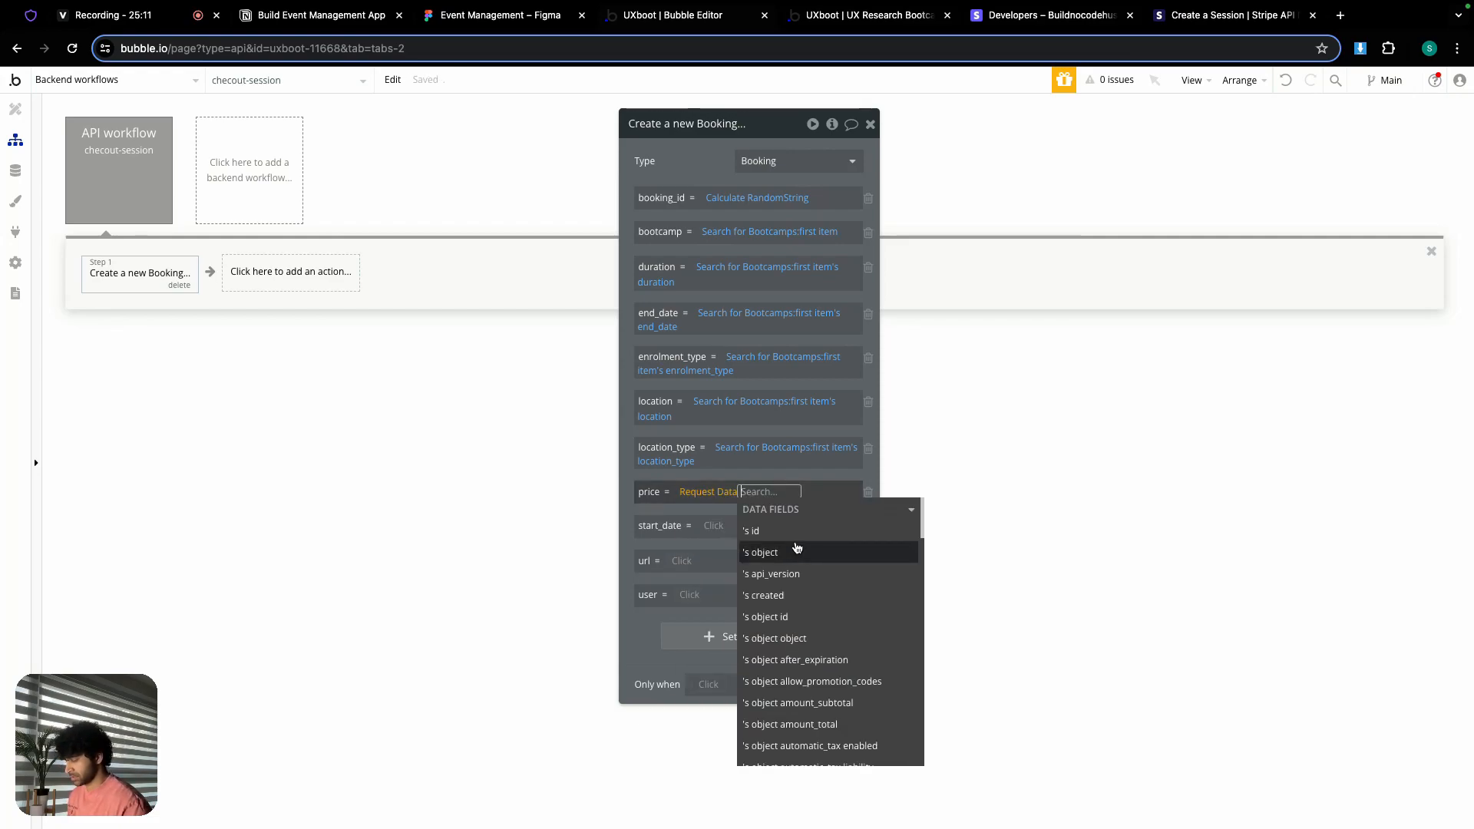
pyautogui.write('am')
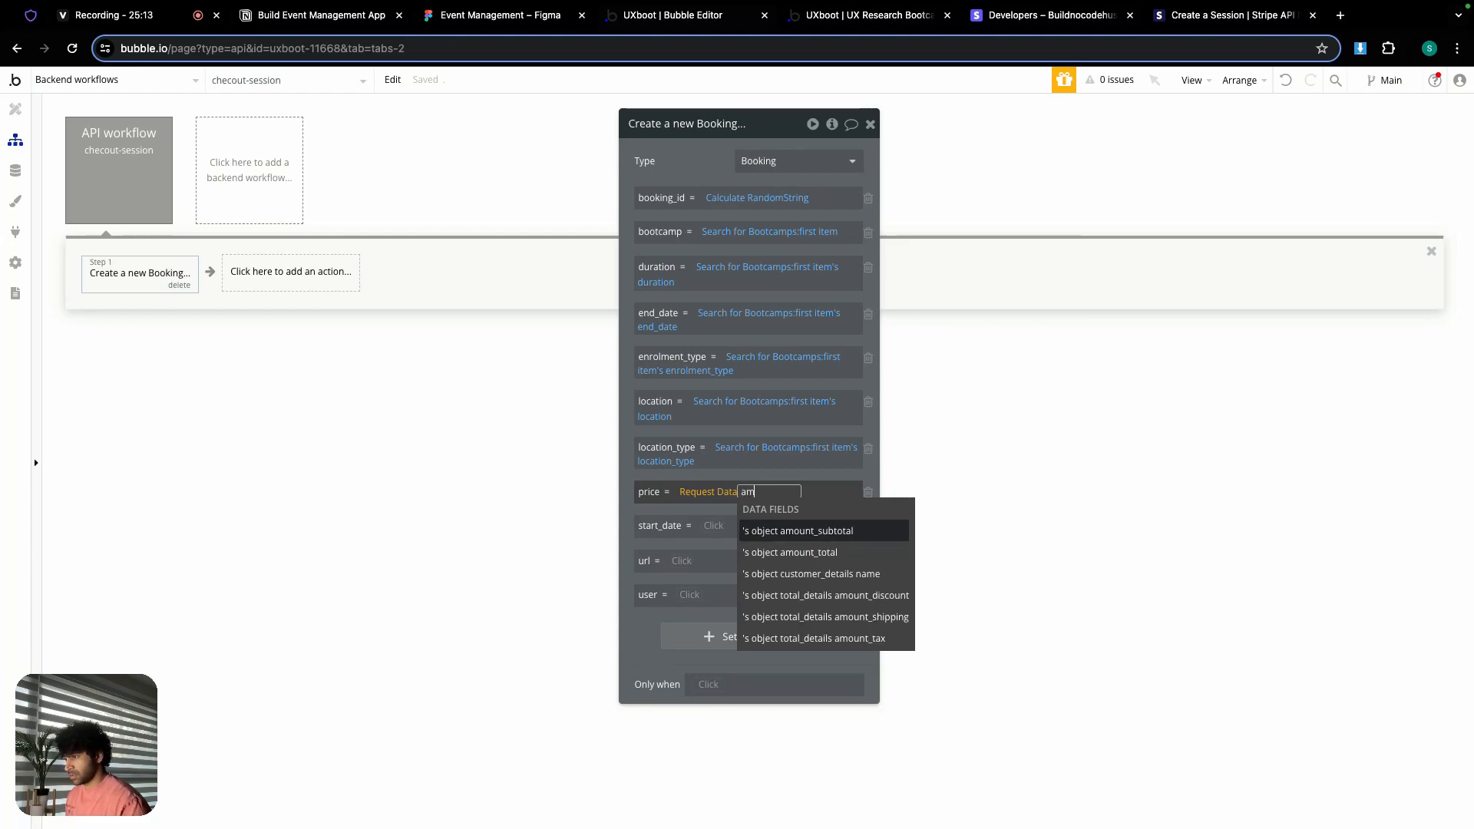
pyautogui.click(818, 554)
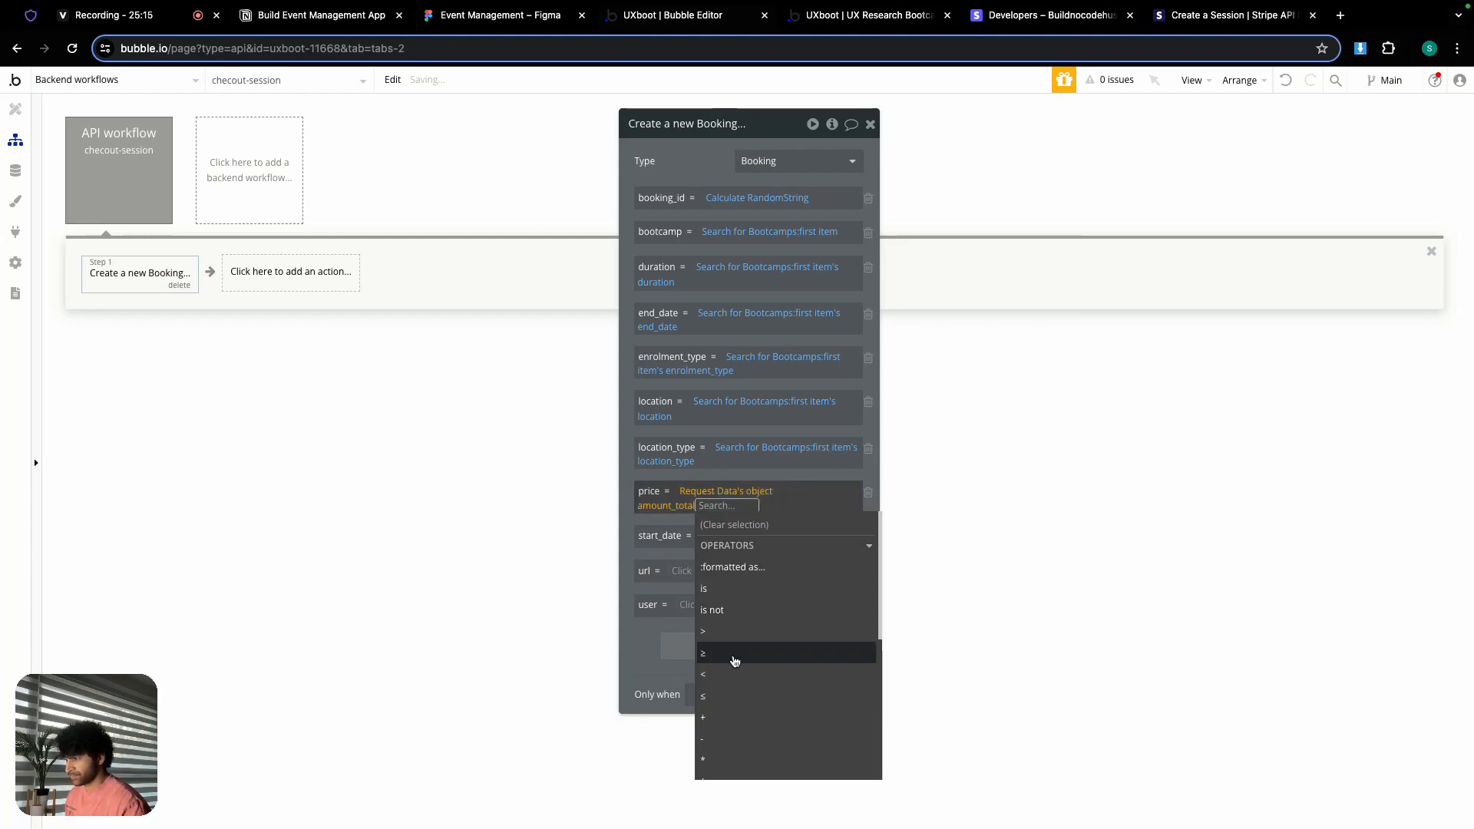
pyautogui.click(717, 757)
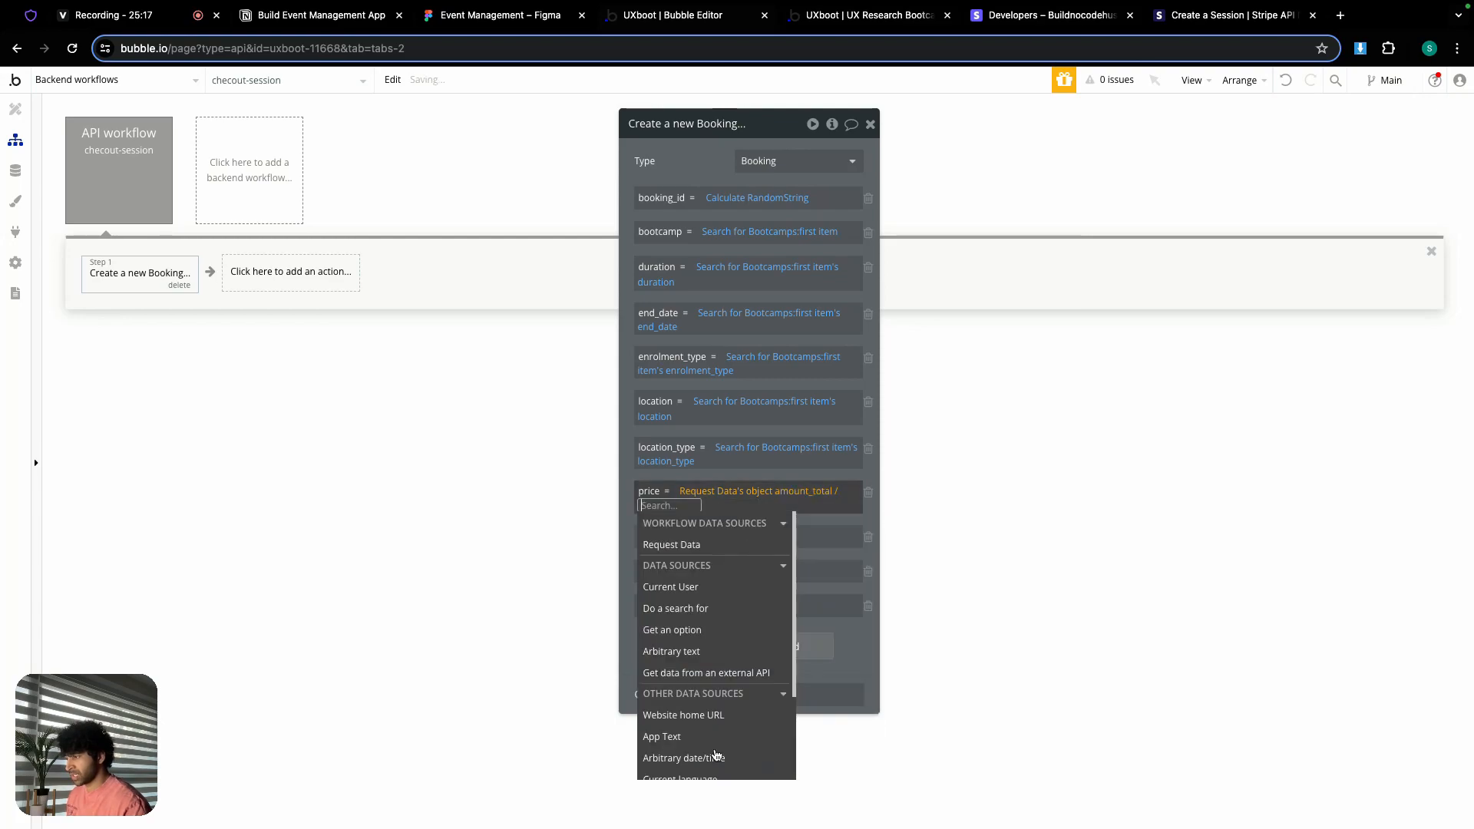
pyautogui.write('100')
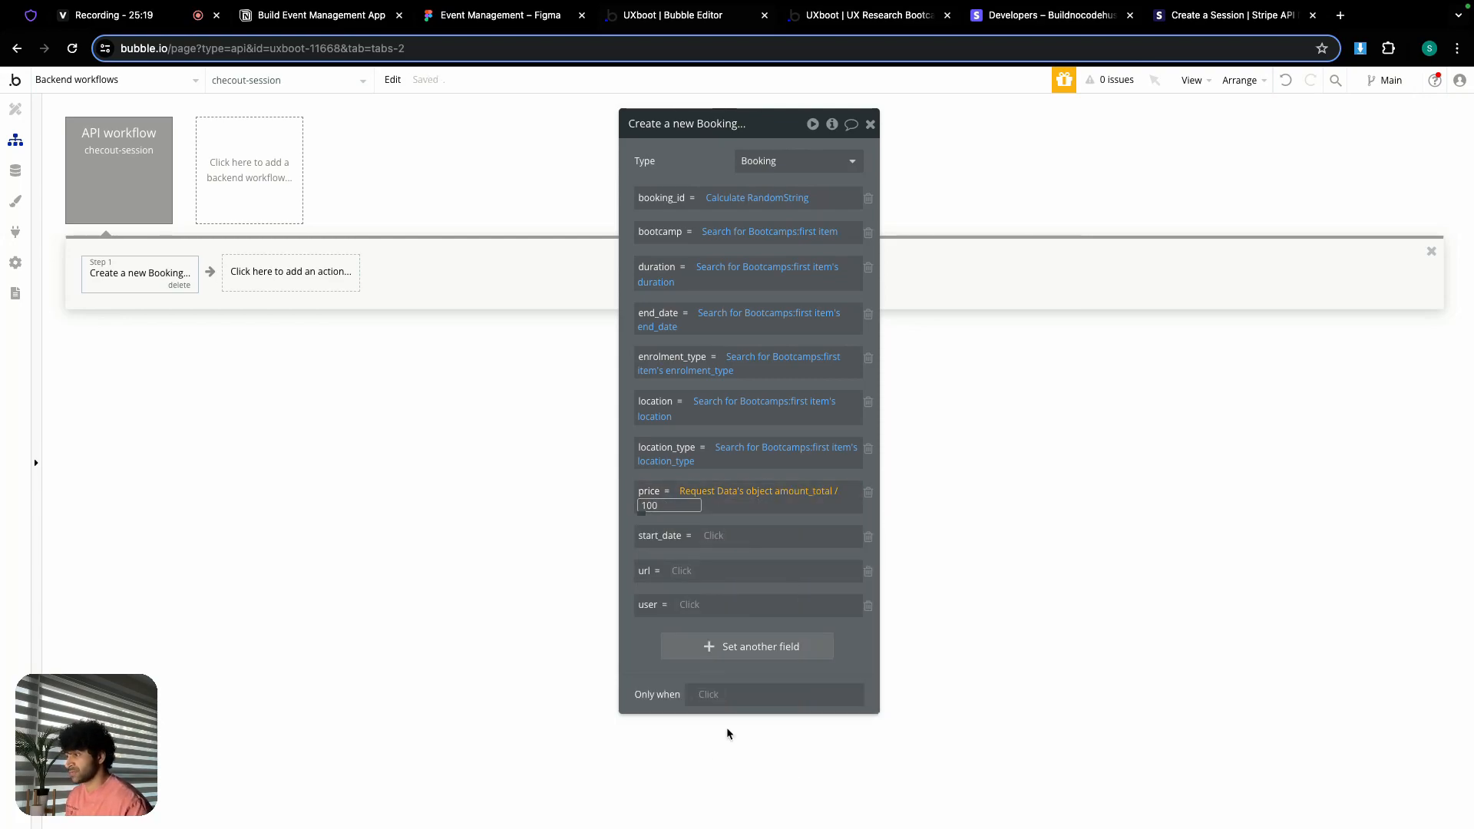
pyautogui.moveTo(765, 520); pyautogui.dragTo(765, 519)
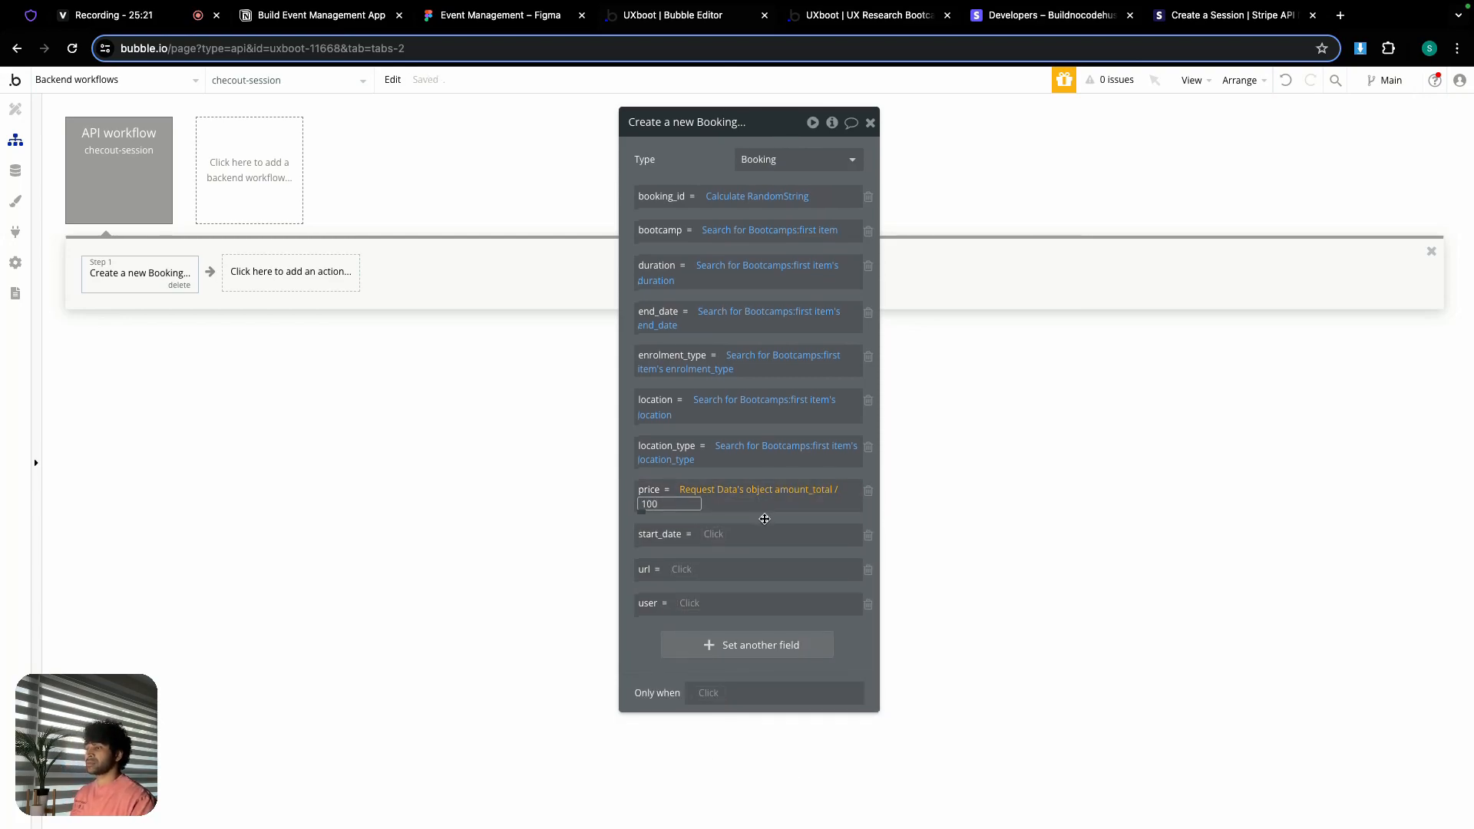
pyautogui.click(765, 519)
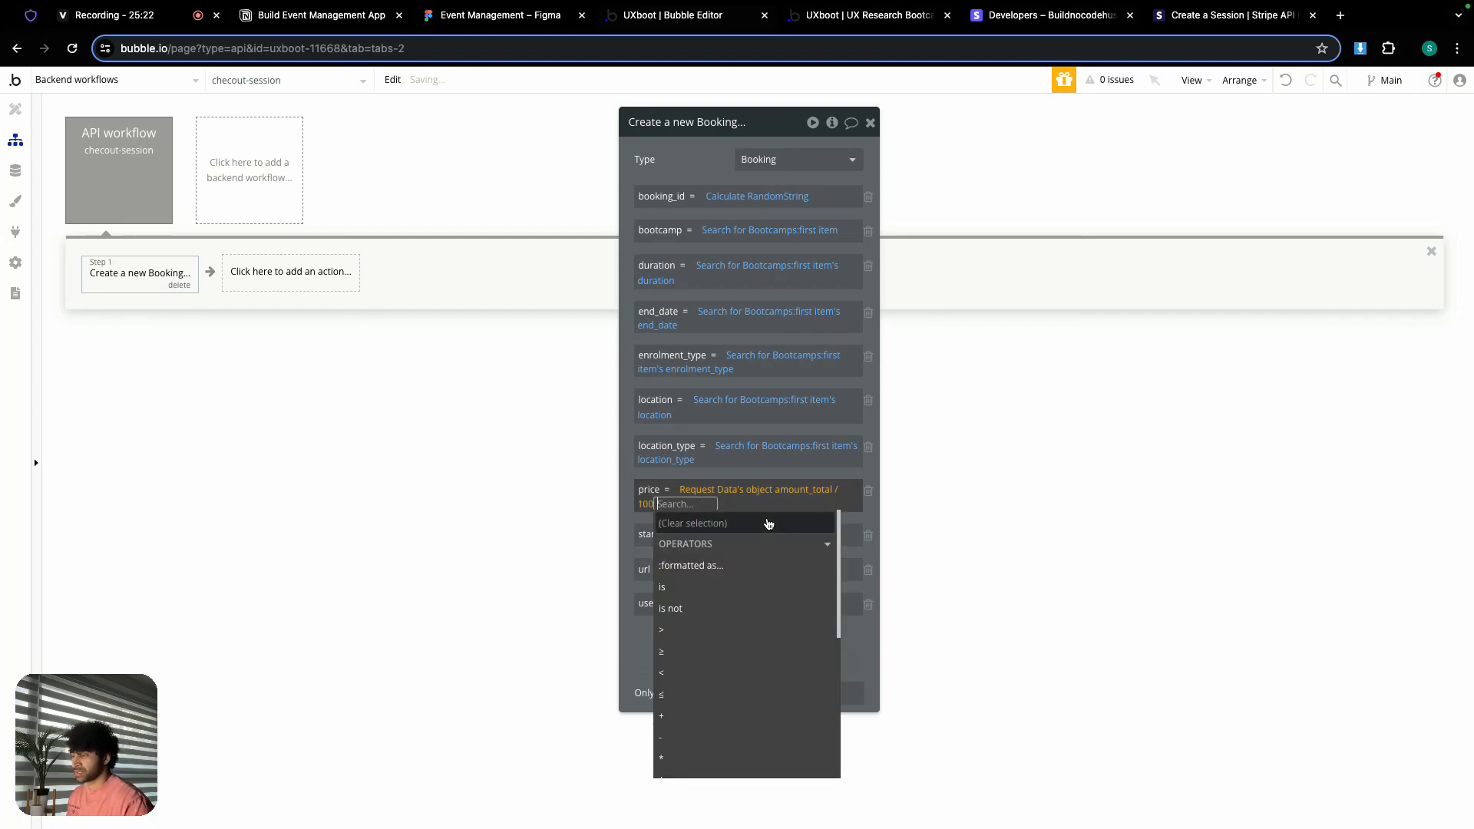
pyautogui.click(861, 521)
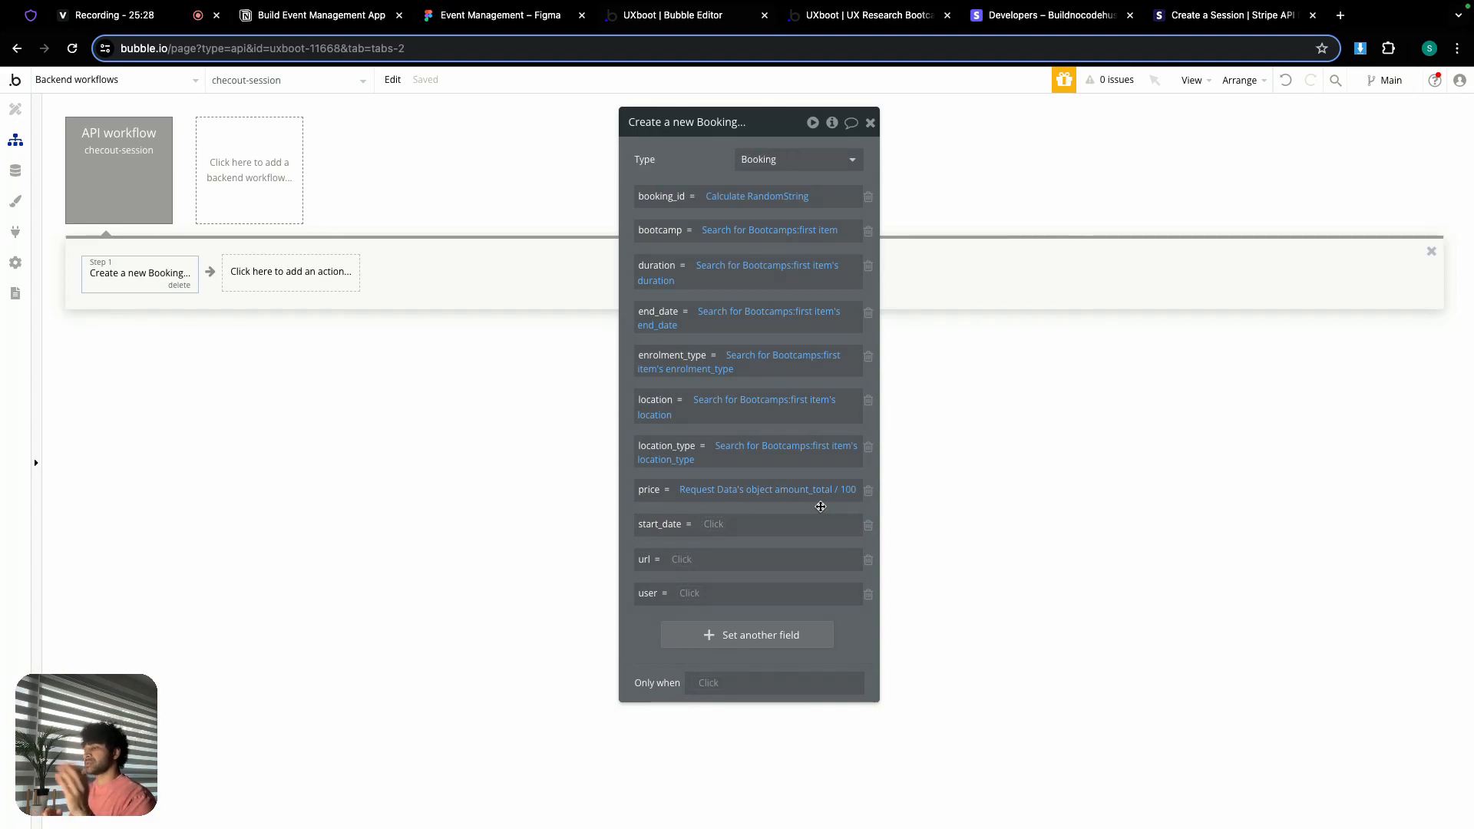
# Step: Set the Booking's start_date to the first found bootcamp's start_date
pyautogui.rightClick(719, 530)
pyautogui.click(799, 510)
pyautogui.click(687, 528)
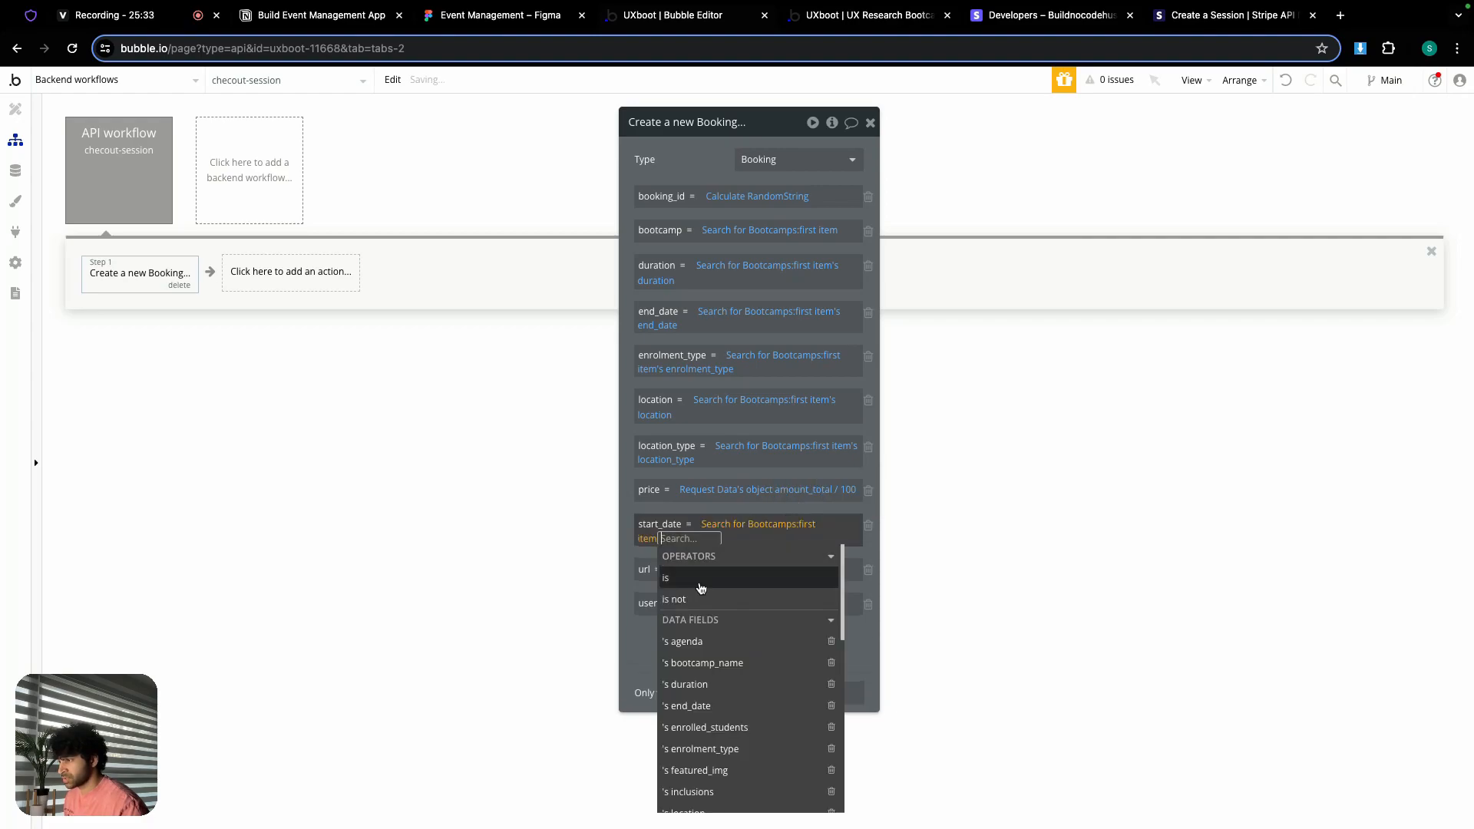
pyautogui.write('st')
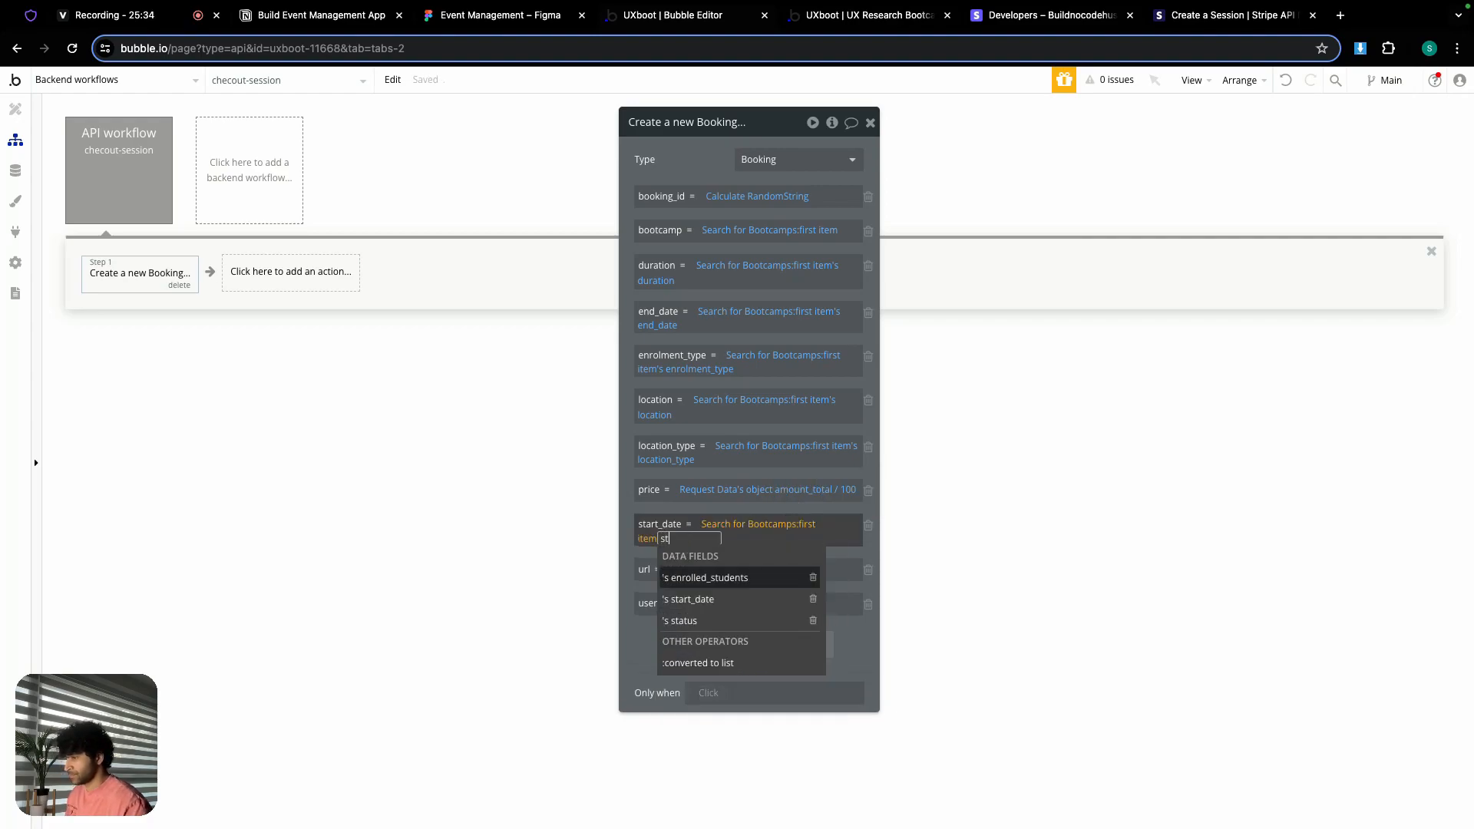
pyautogui.click(695, 600)
pyautogui.click(679, 551)
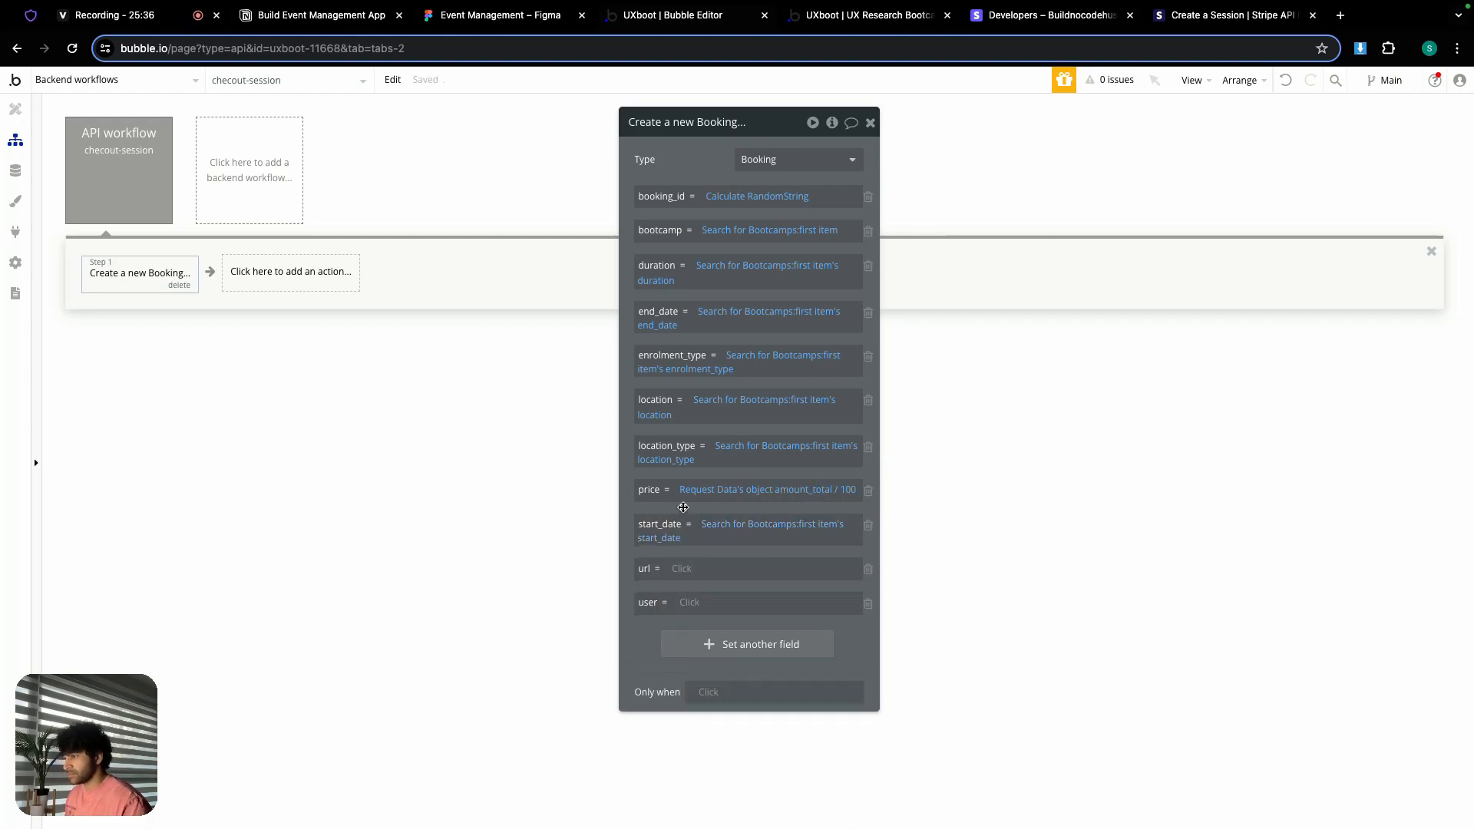
# Step: Set the Booking's url to the first found Bootcamp's url
pyautogui.click(682, 572)
pyautogui.rightClick(740, 573)
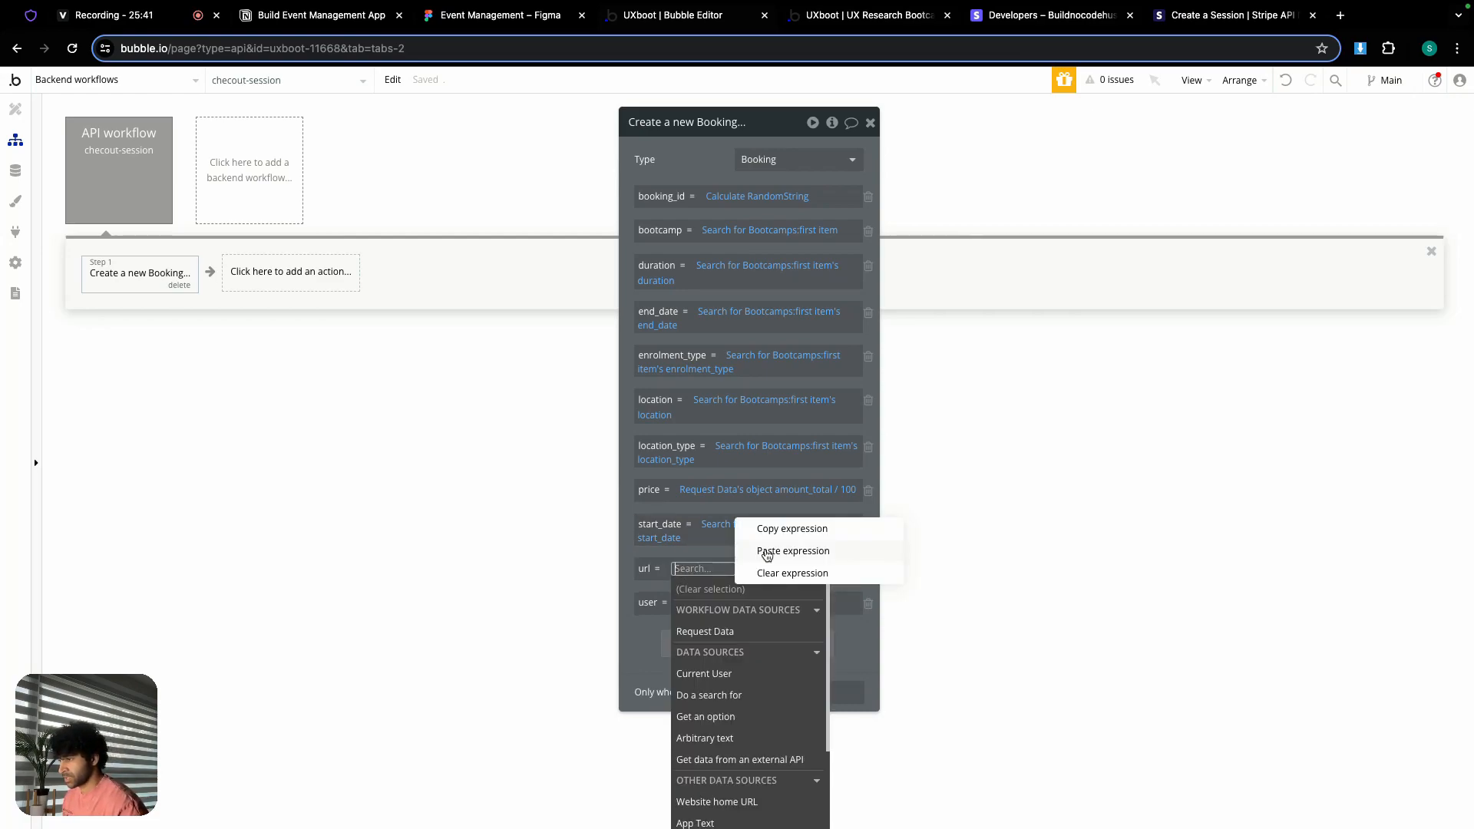
pyautogui.click(767, 550)
pyautogui.click(823, 569)
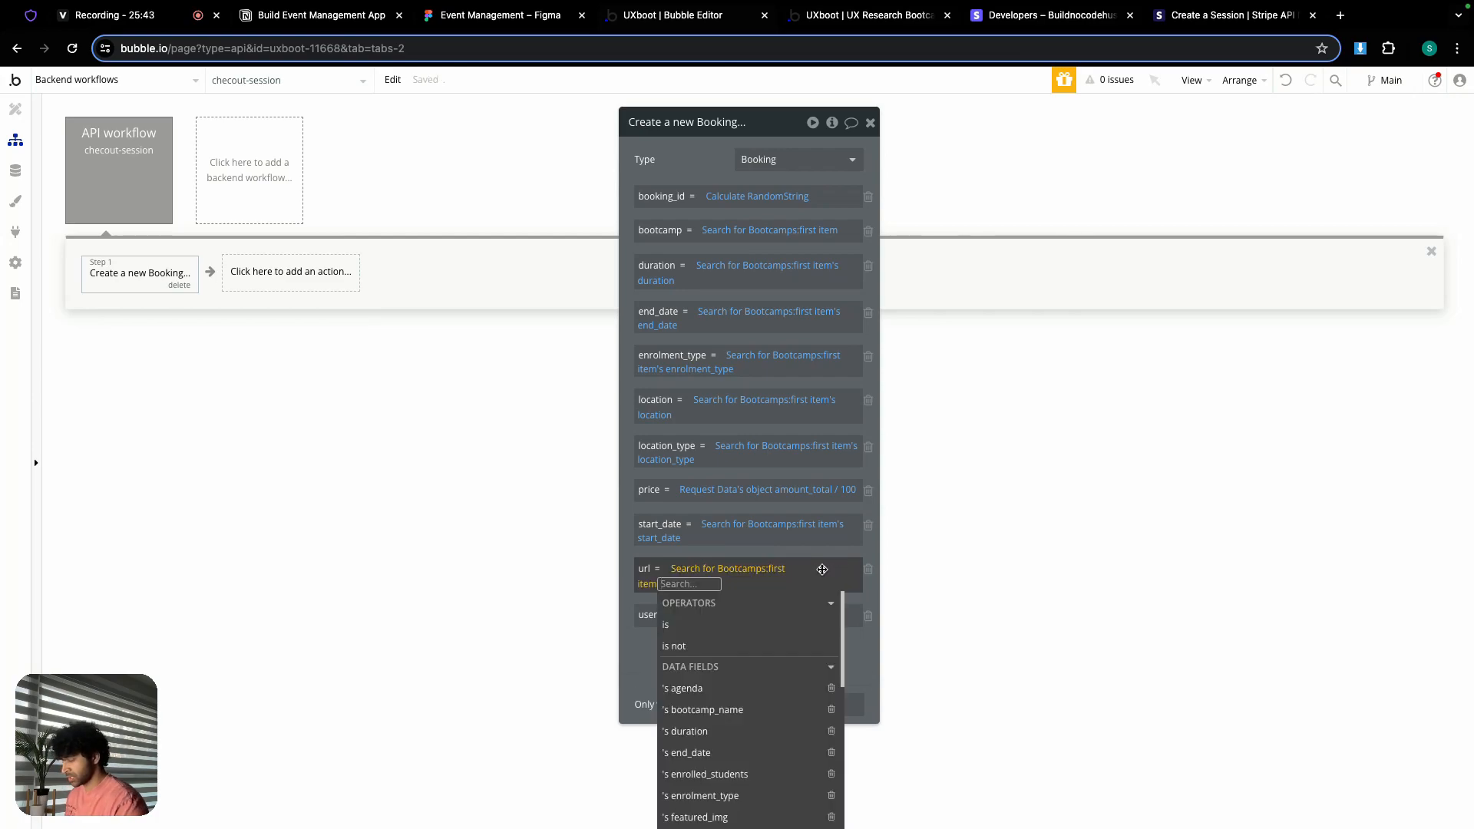
pyautogui.write('url')
pyautogui.click(709, 625)
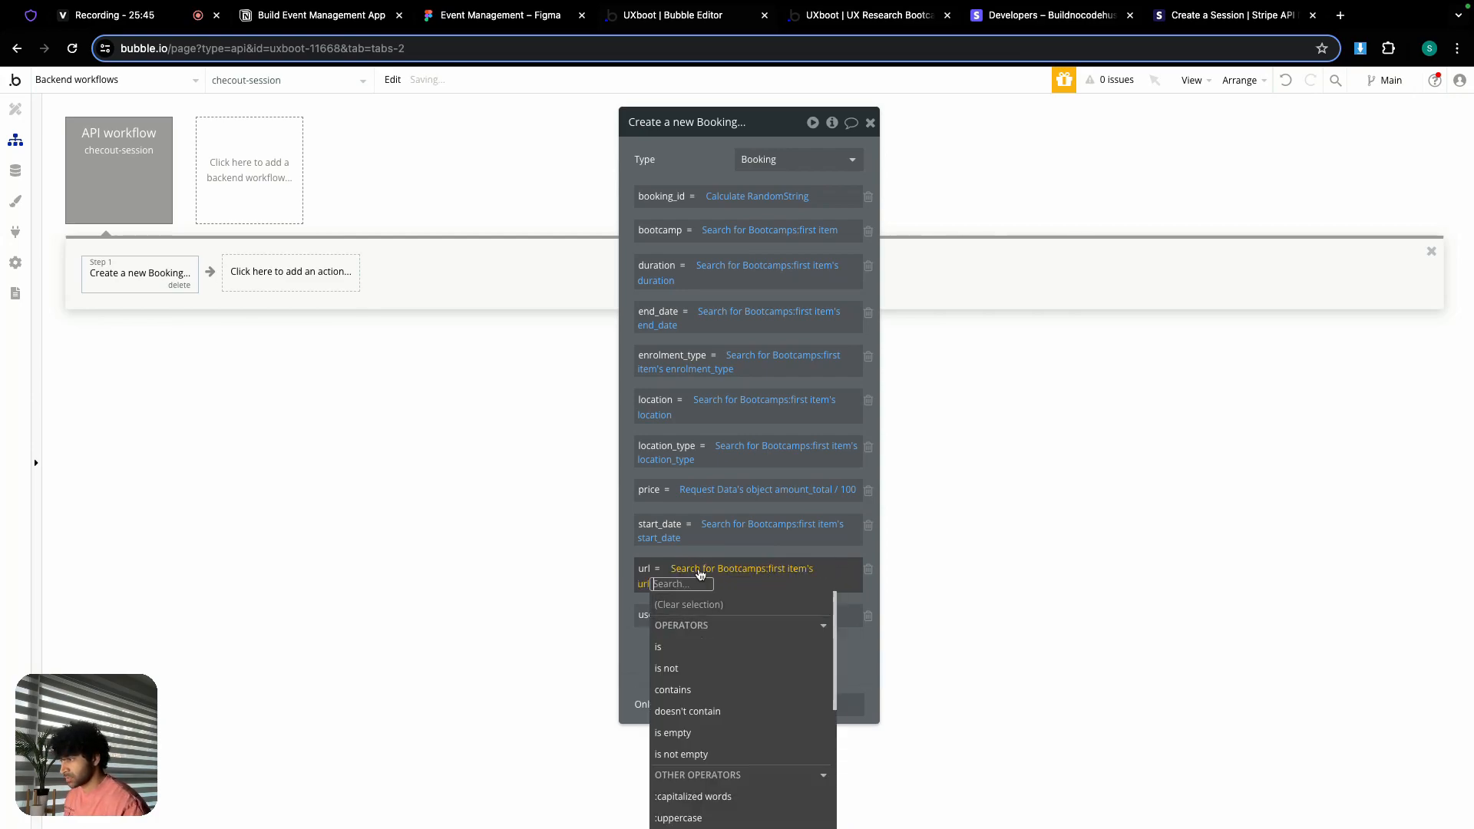
pyautogui.click(694, 550)
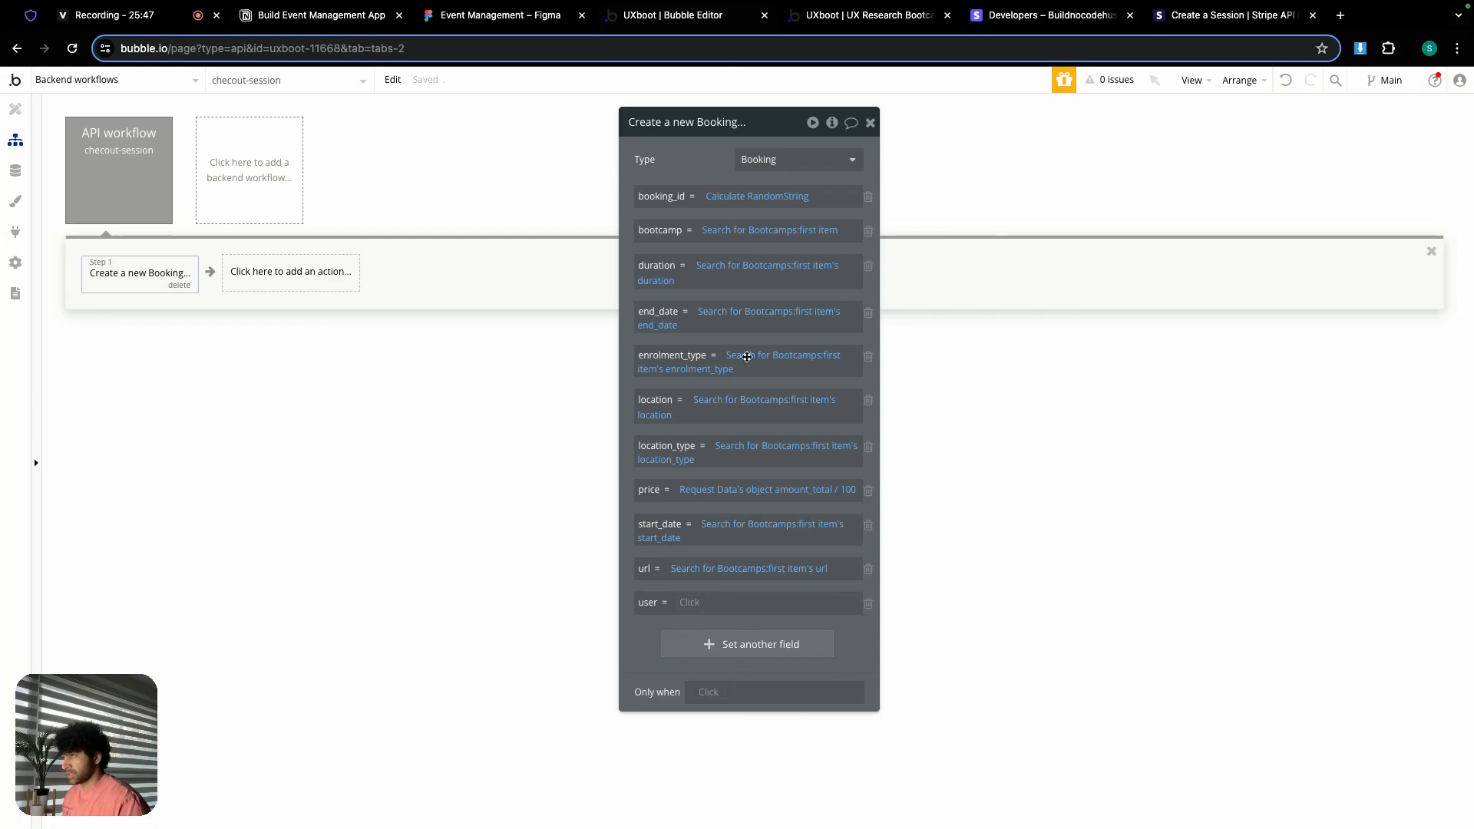
pyautogui.moveTo(773, 128); pyautogui.dragTo(767, 77)
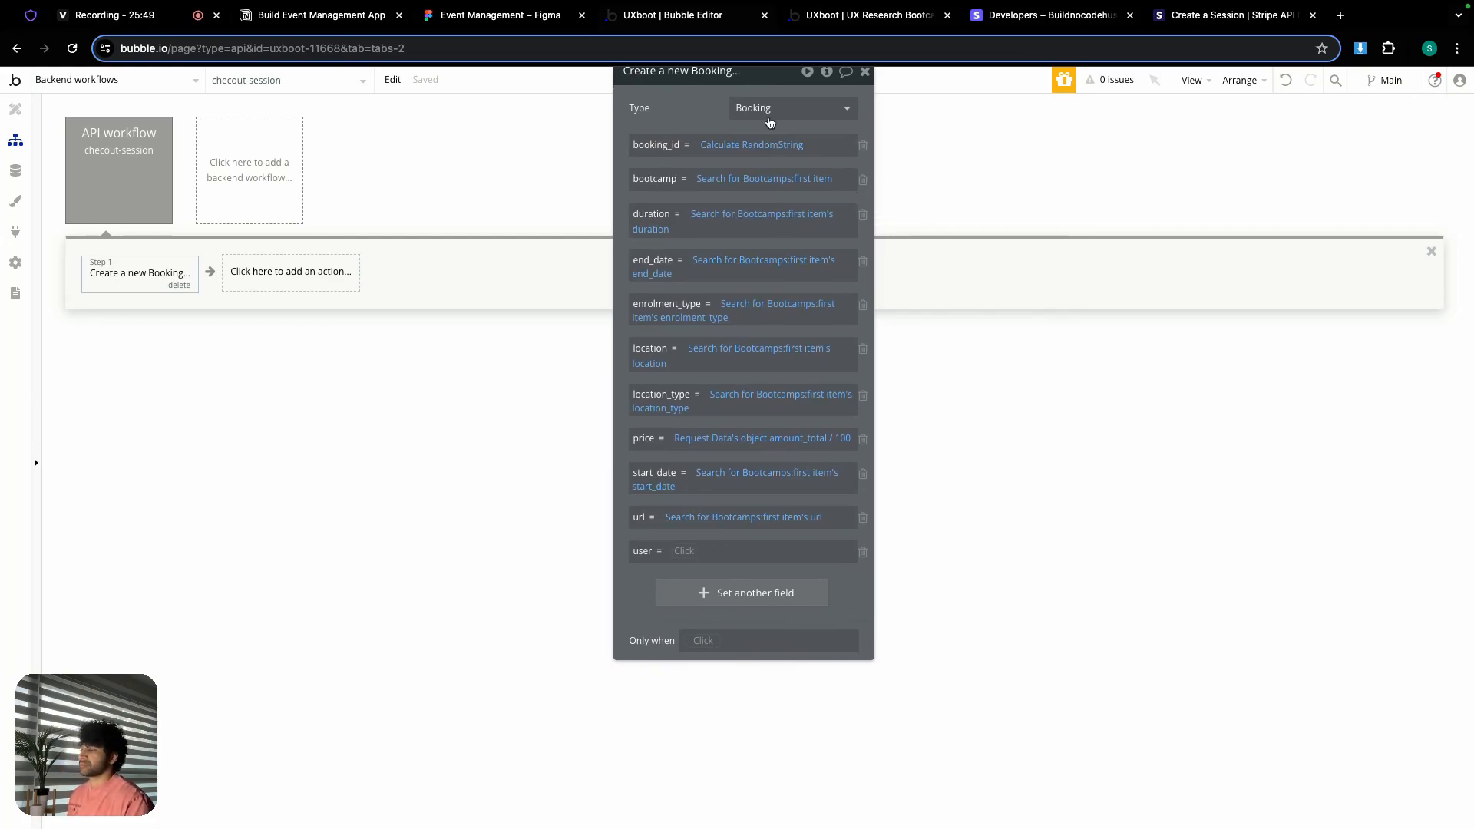
pyautogui.click(692, 554)
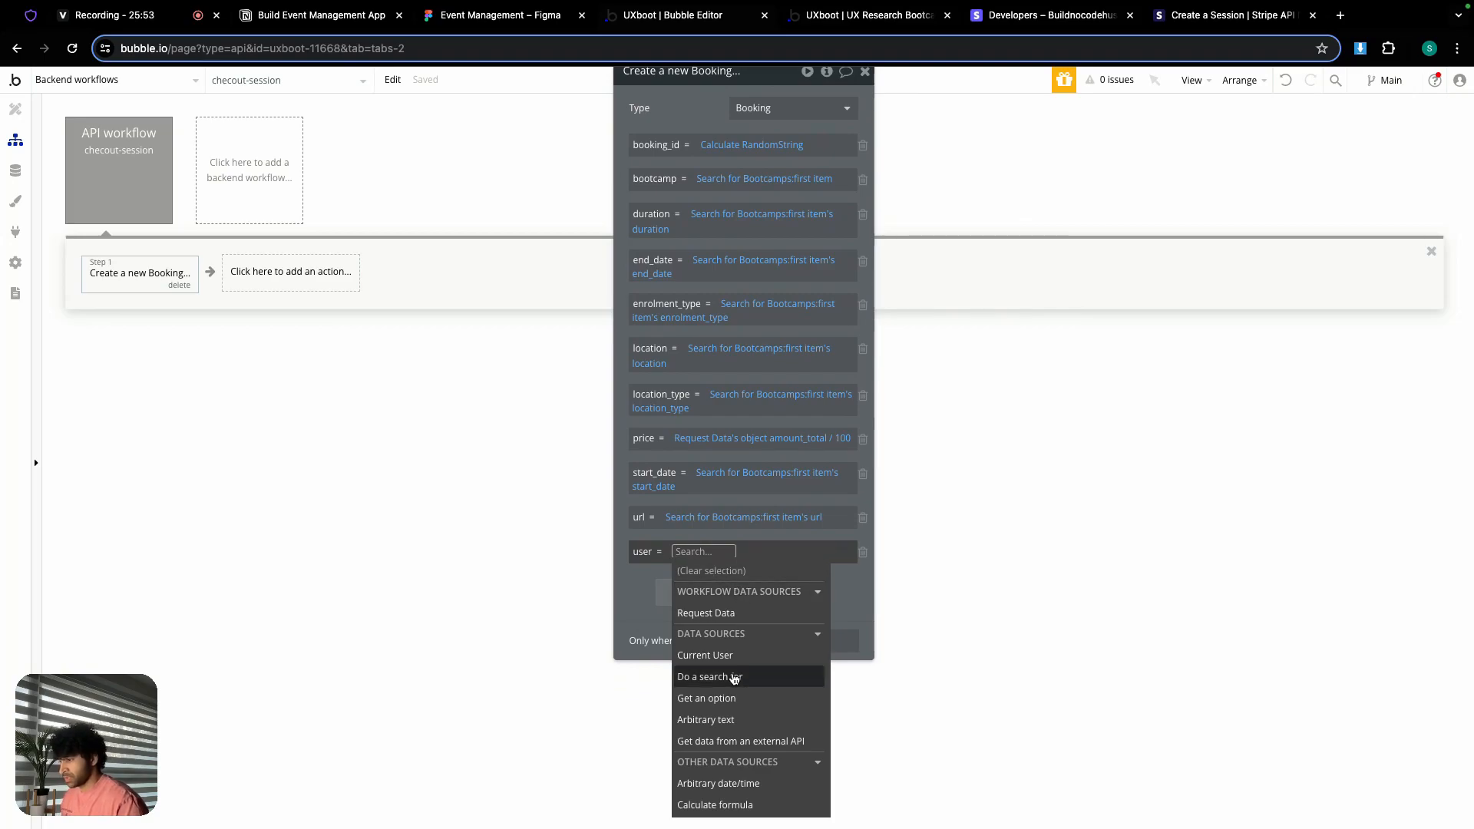
# Step: Set the Booking's user to a search for Users whose email equals the request data
pyautogui.click(734, 679)
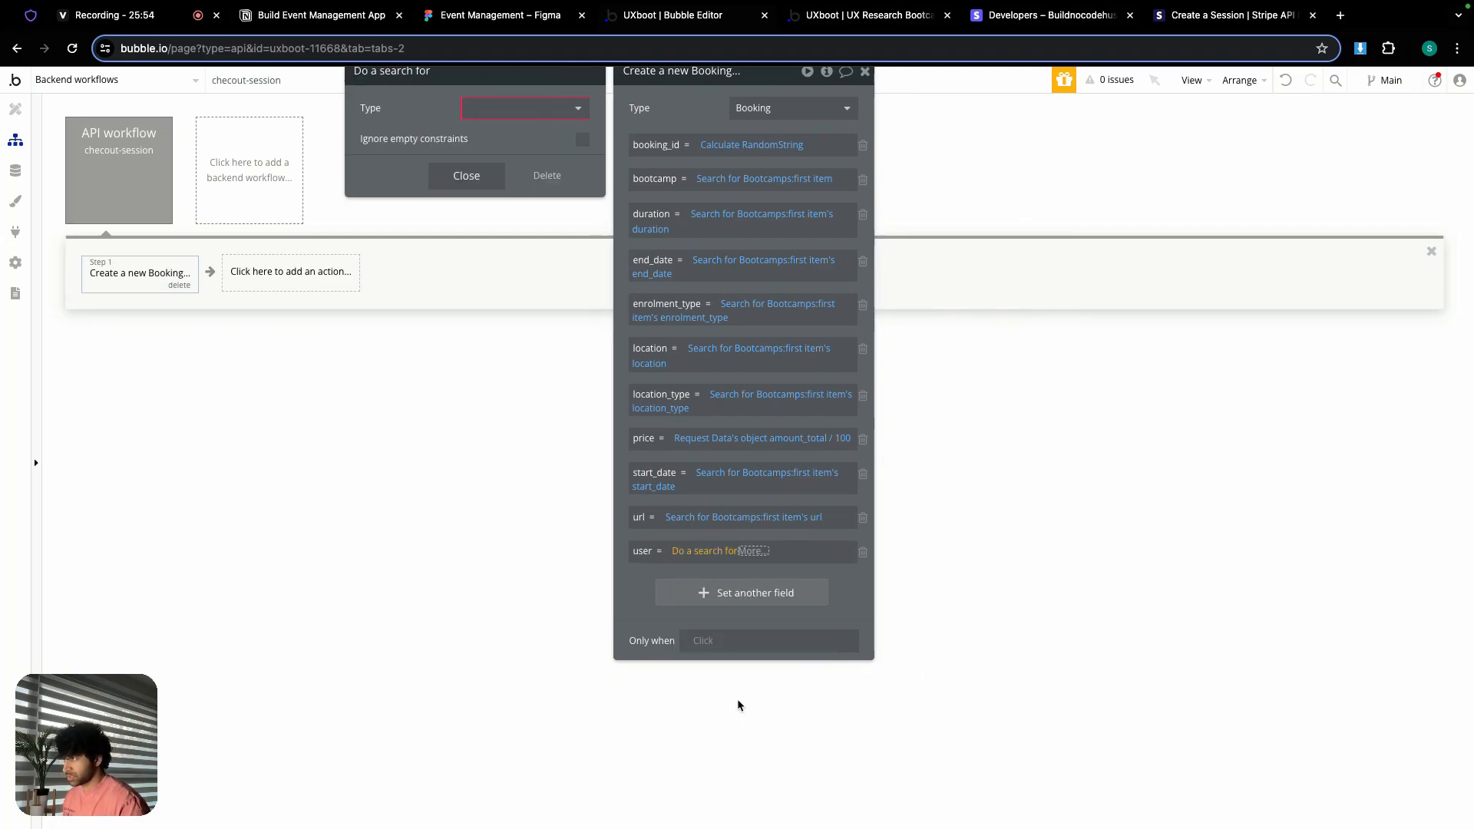
pyautogui.click(528, 121)
pyautogui.click(490, 148)
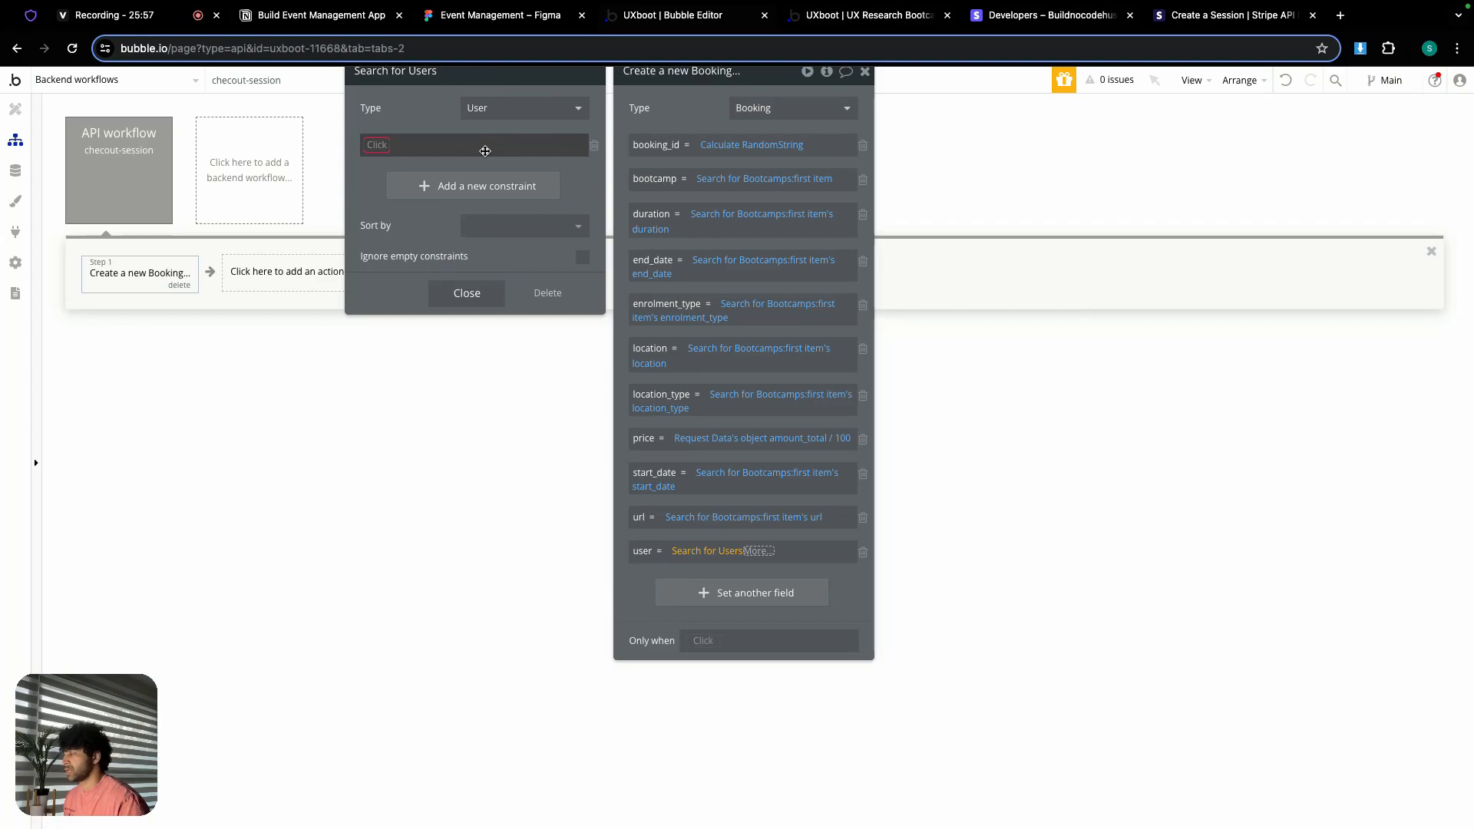
pyautogui.click(485, 151)
pyautogui.click(398, 161)
pyautogui.click(402, 166)
pyautogui.click(417, 145)
pyautogui.click(450, 190)
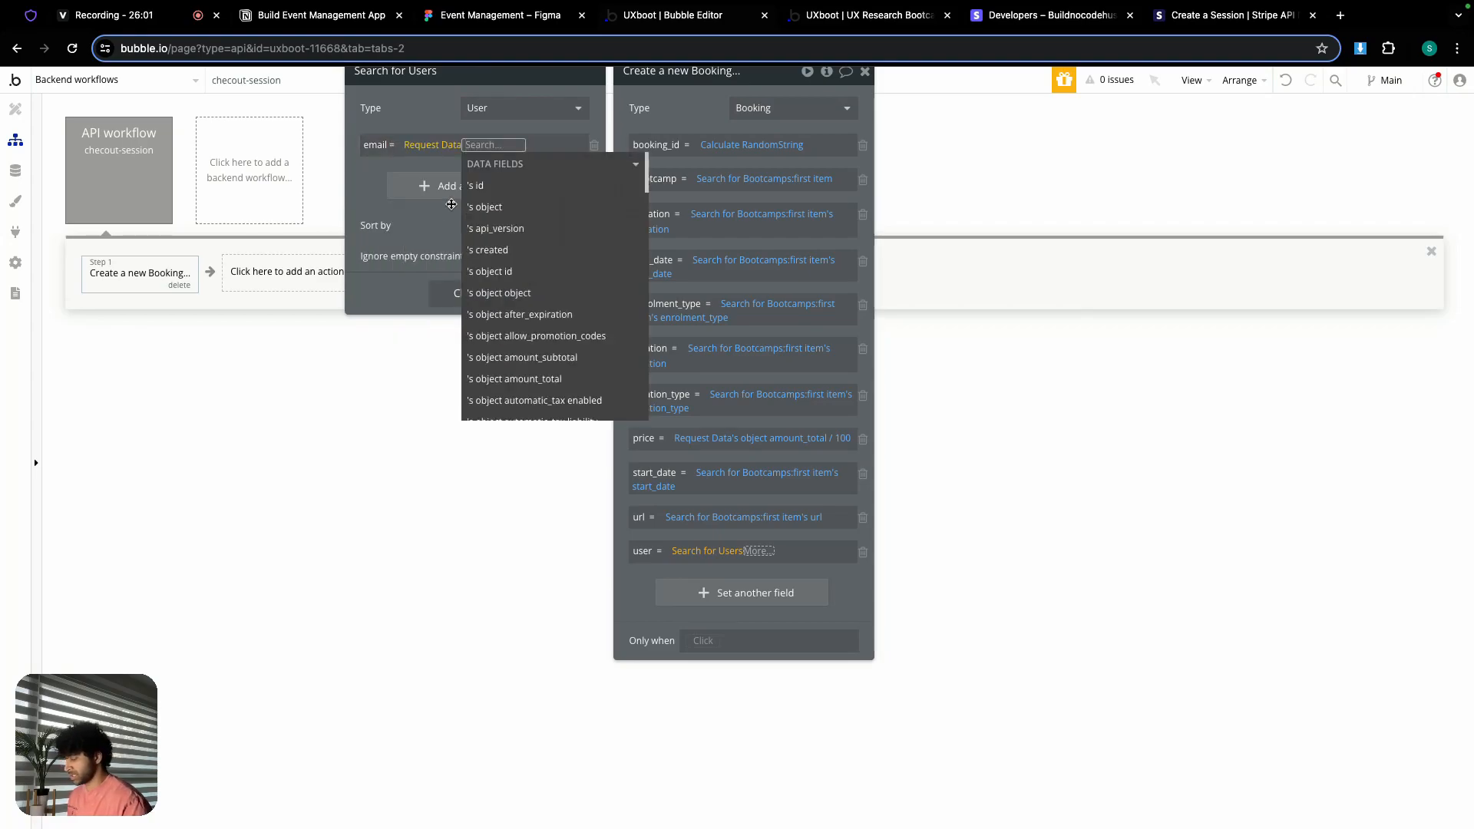
# Step: Match the constraint to the checkout's customer_details email and take the search's first item
pyautogui.write('cus')
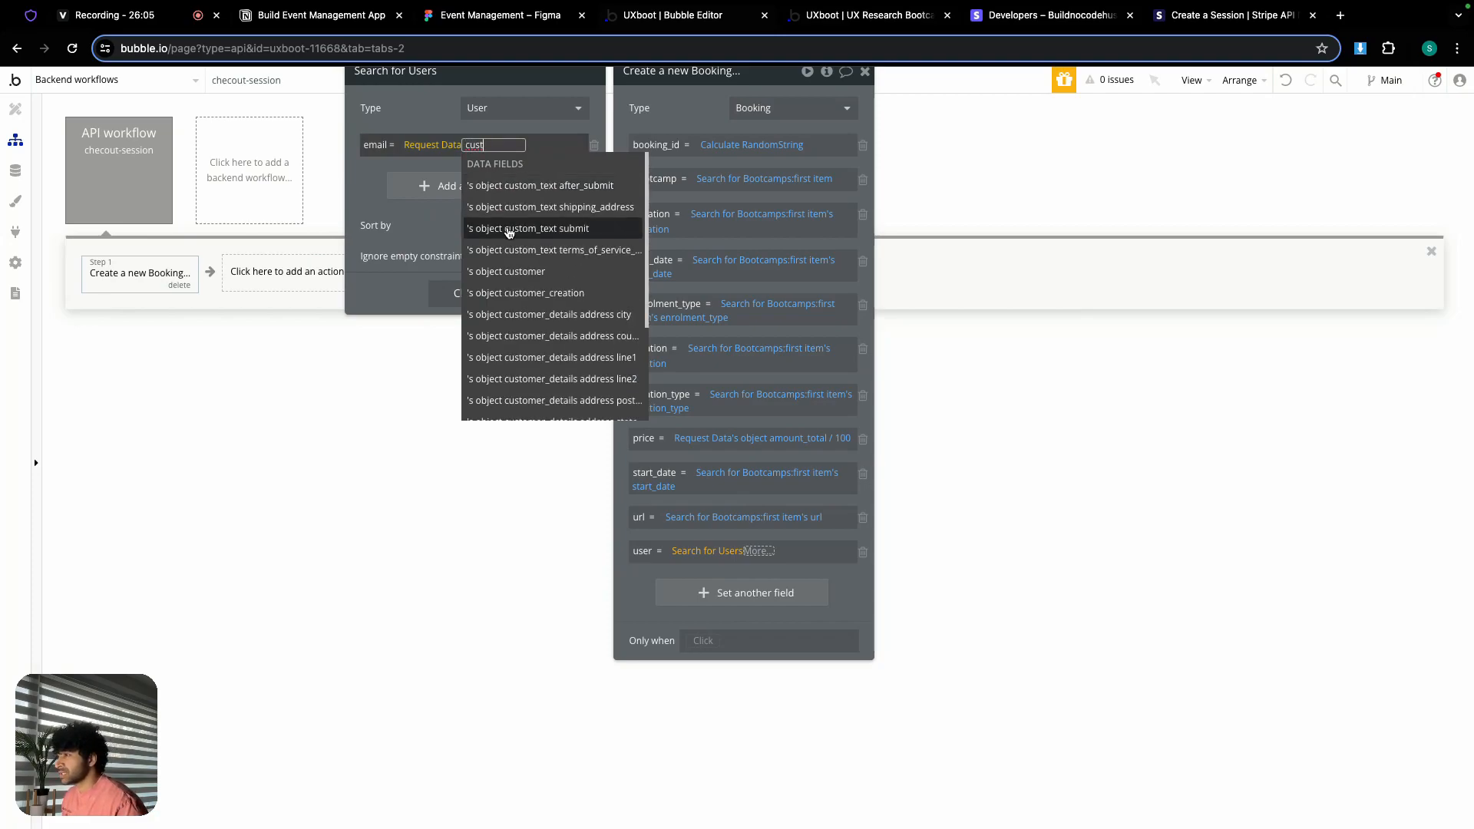
pyautogui.write('t')
pyautogui.press('BackSpace')
pyautogui.press('BackSpace')
pyautogui.press('BackSpace')
pyautogui.press('BackSpace')
pyautogui.write('emai')
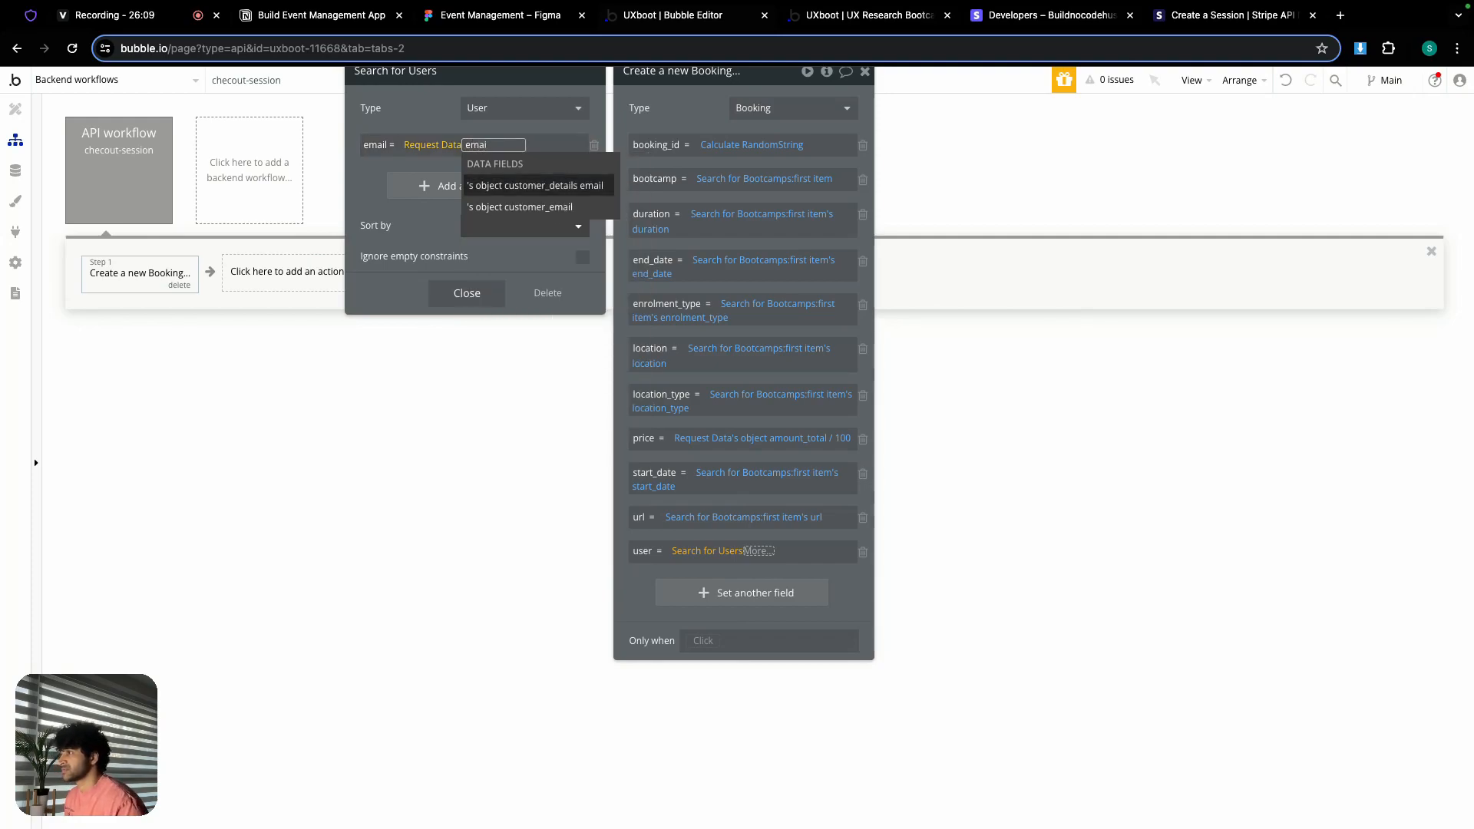
pyautogui.click(511, 189)
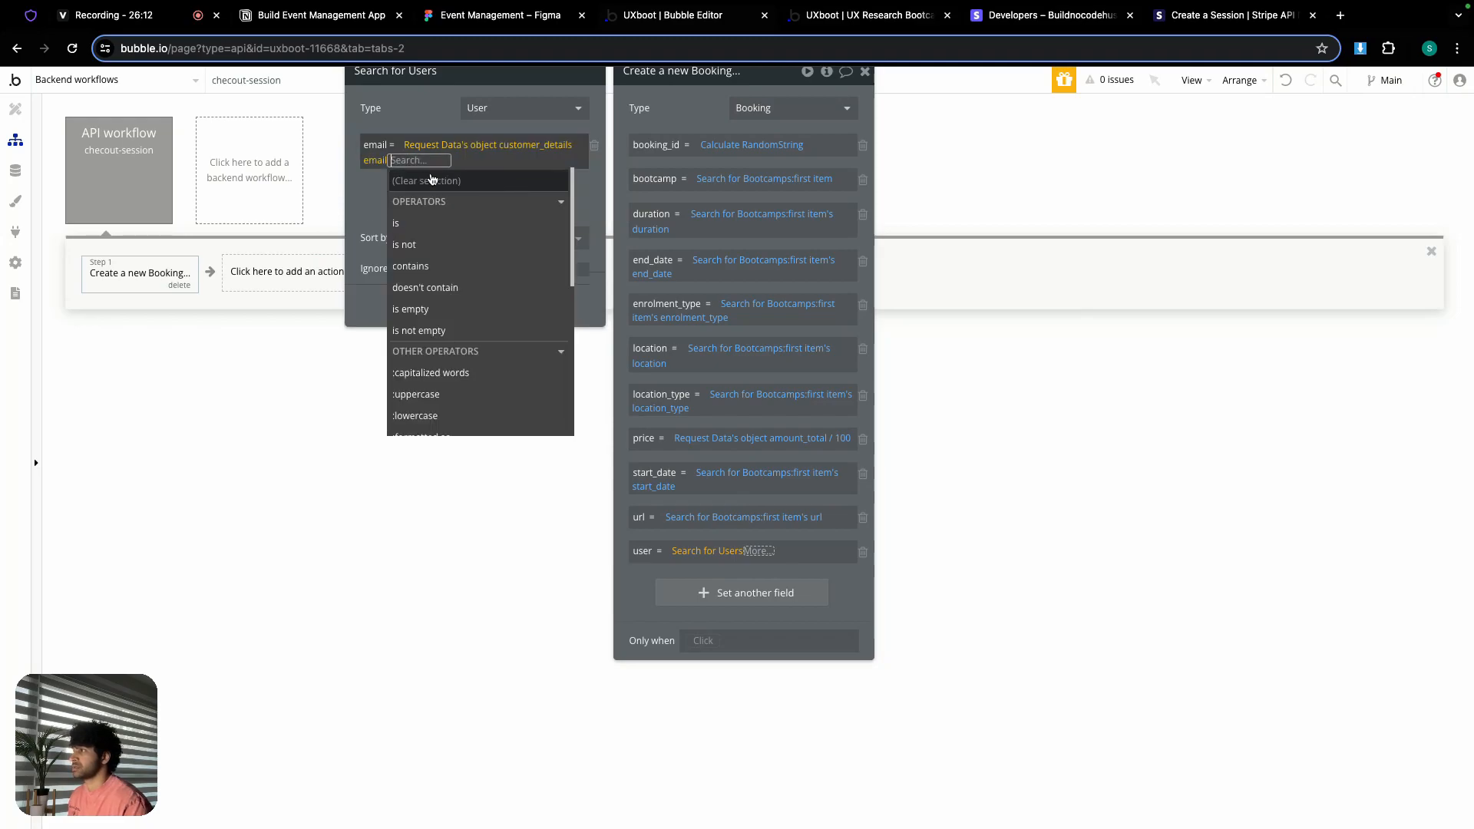
pyautogui.click(418, 114)
pyautogui.click(497, 307)
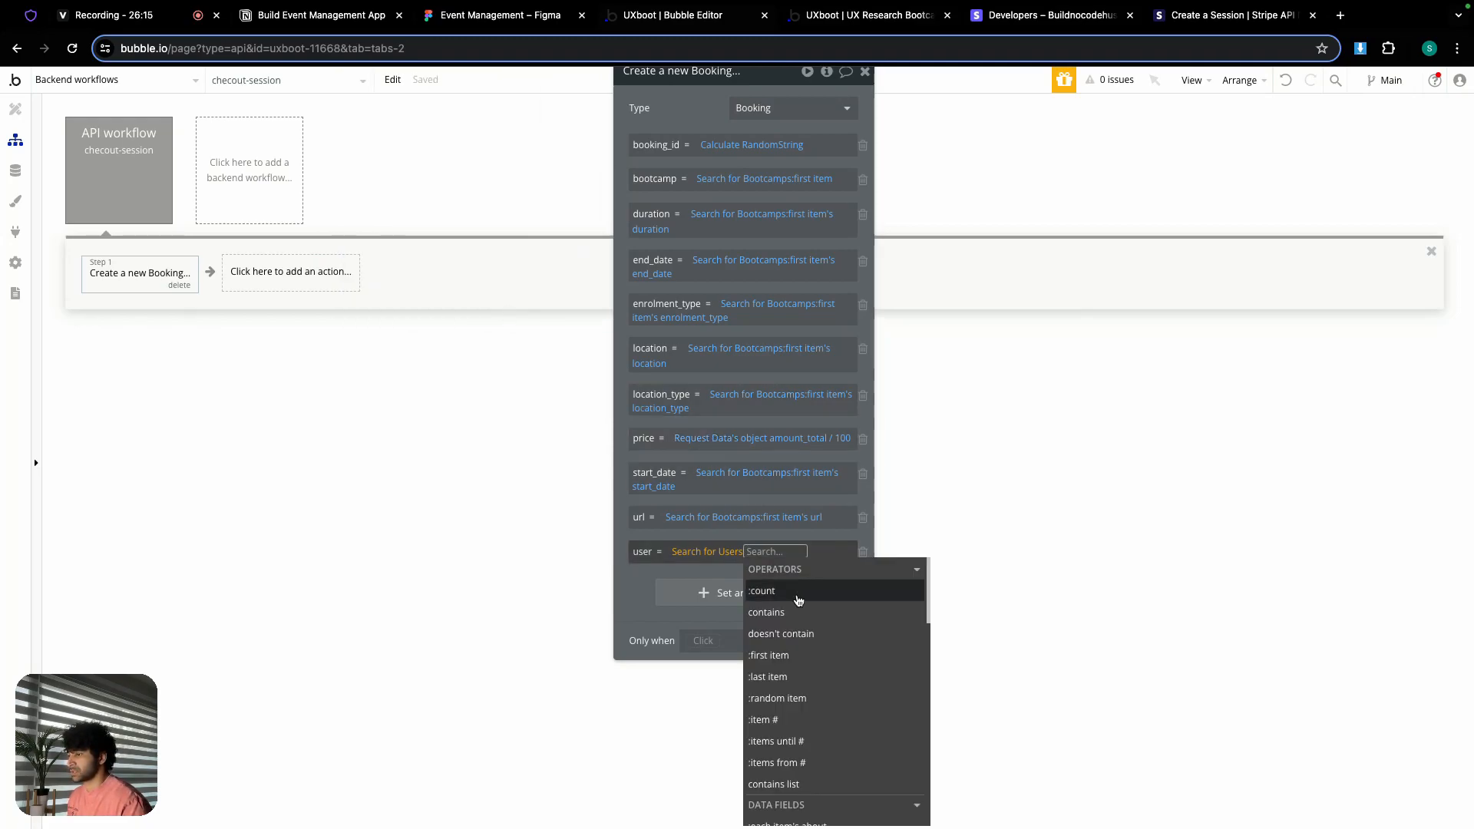
pyautogui.click(772, 655)
pyautogui.click(625, 597)
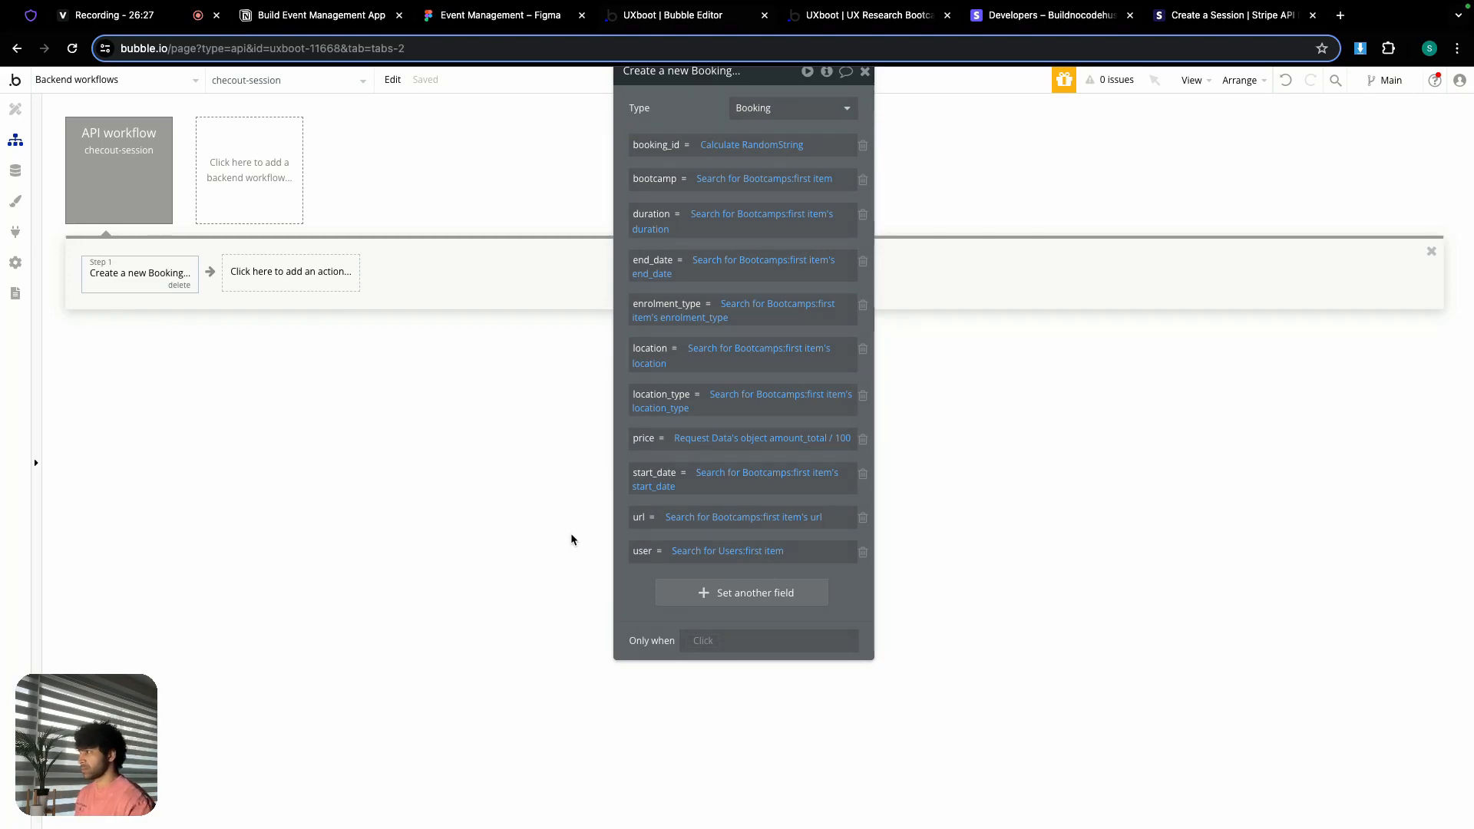
pyautogui.click(269, 272)
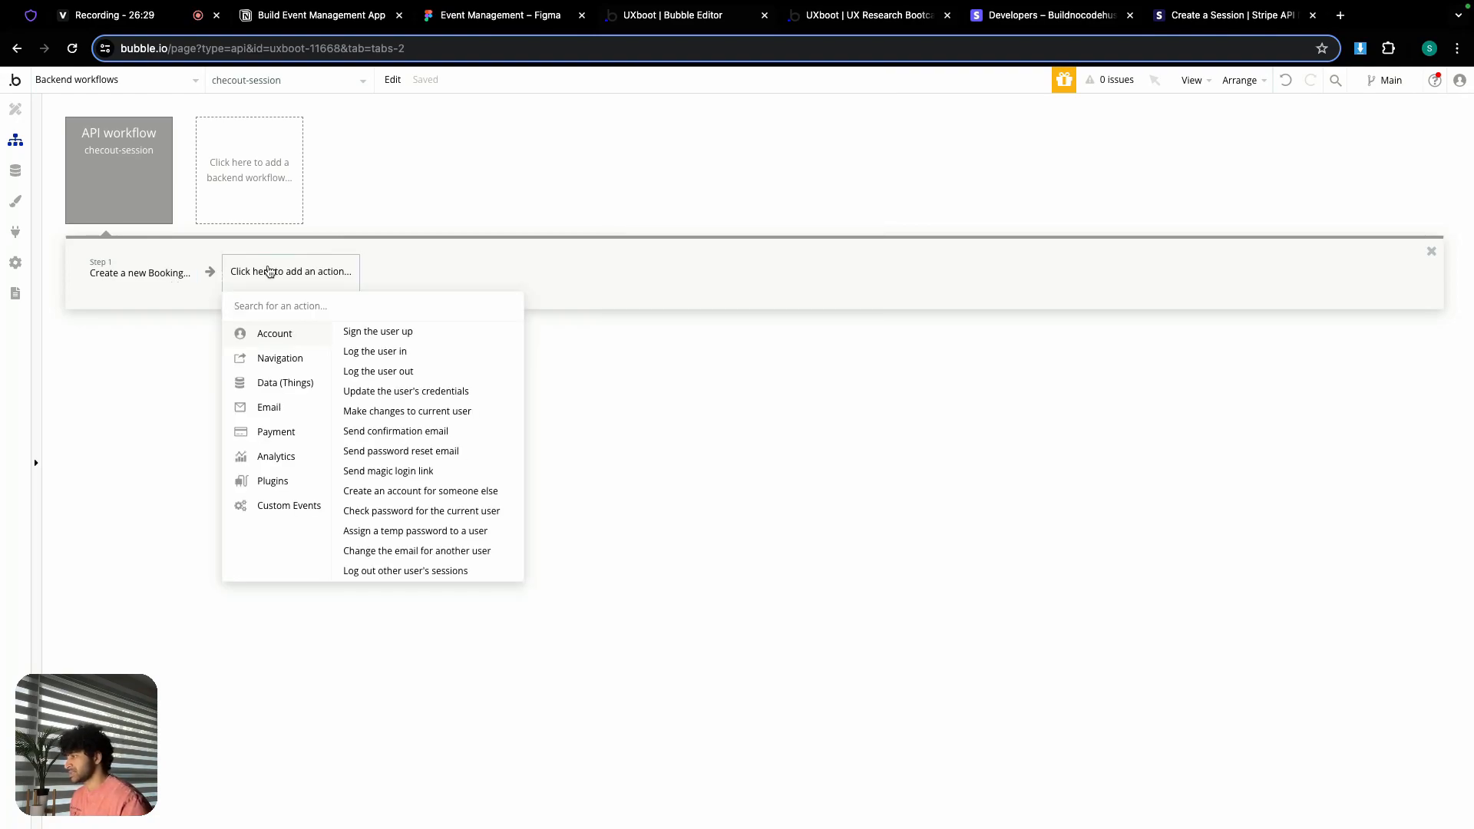
# Step: Add a Make changes to thing step on the first Bootcamp, adding to enrolled_students
pyautogui.moveTo(287, 388)
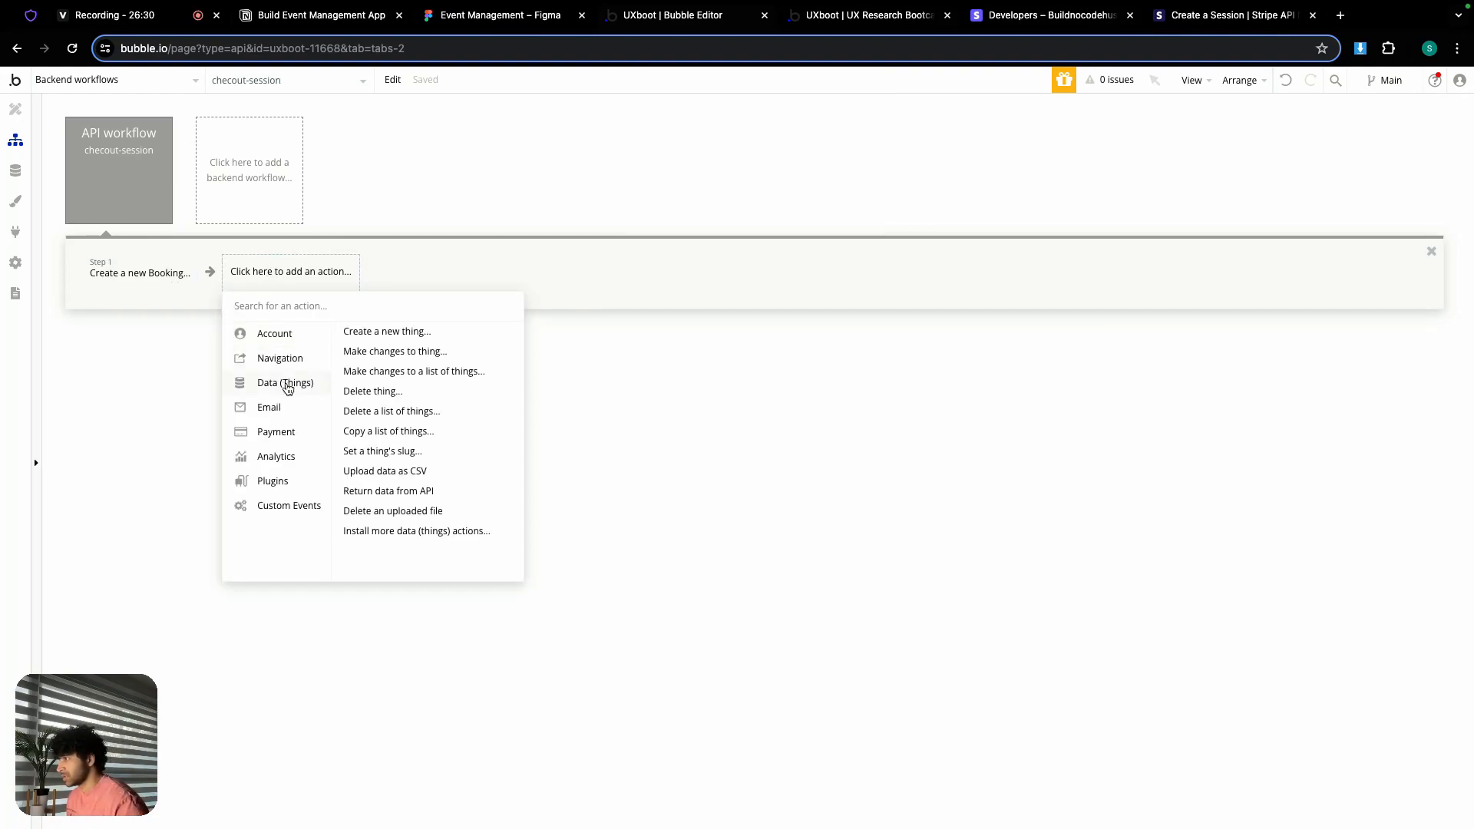
pyautogui.click(373, 354)
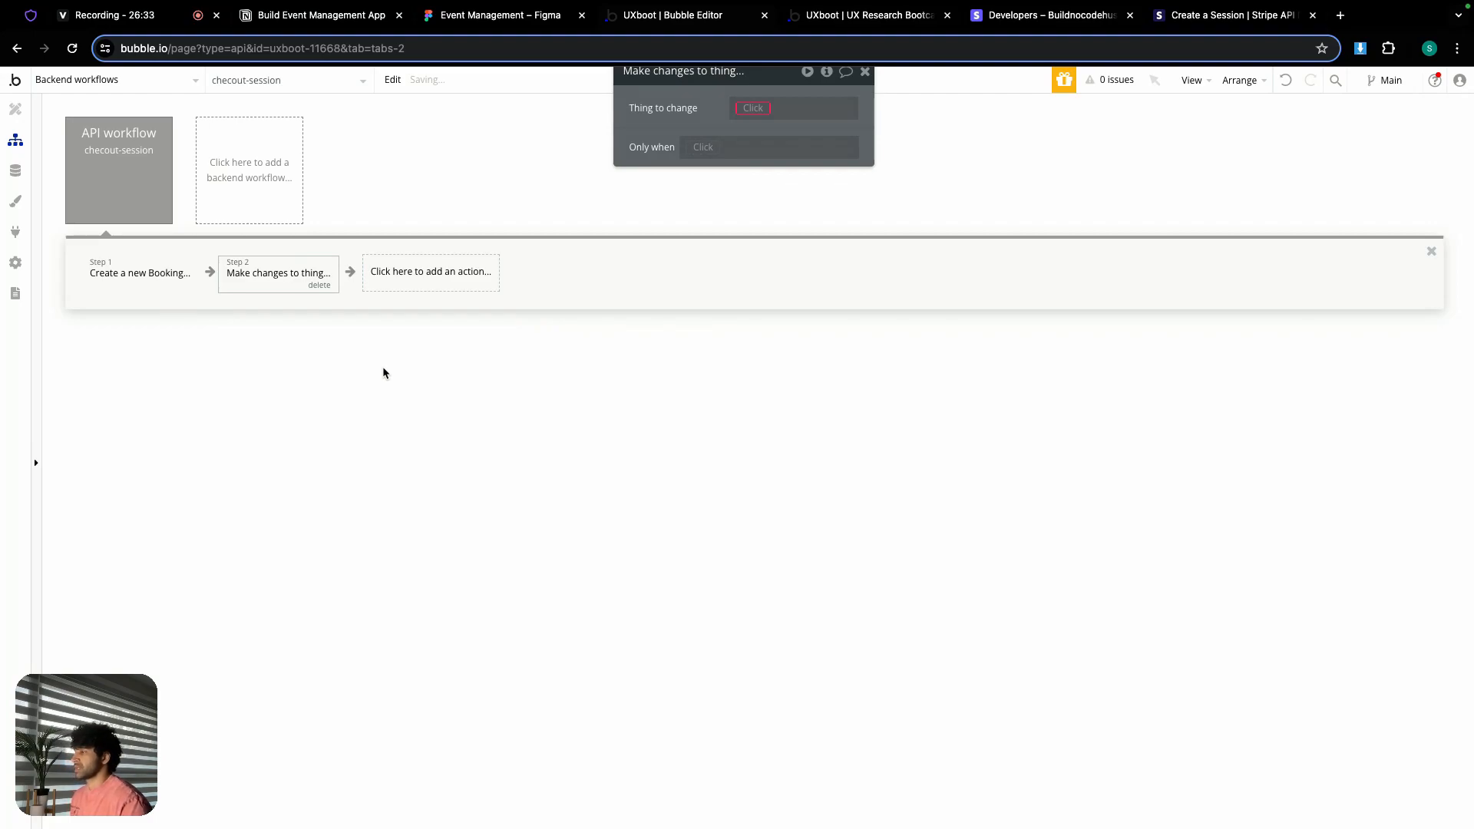
pyautogui.click(751, 108)
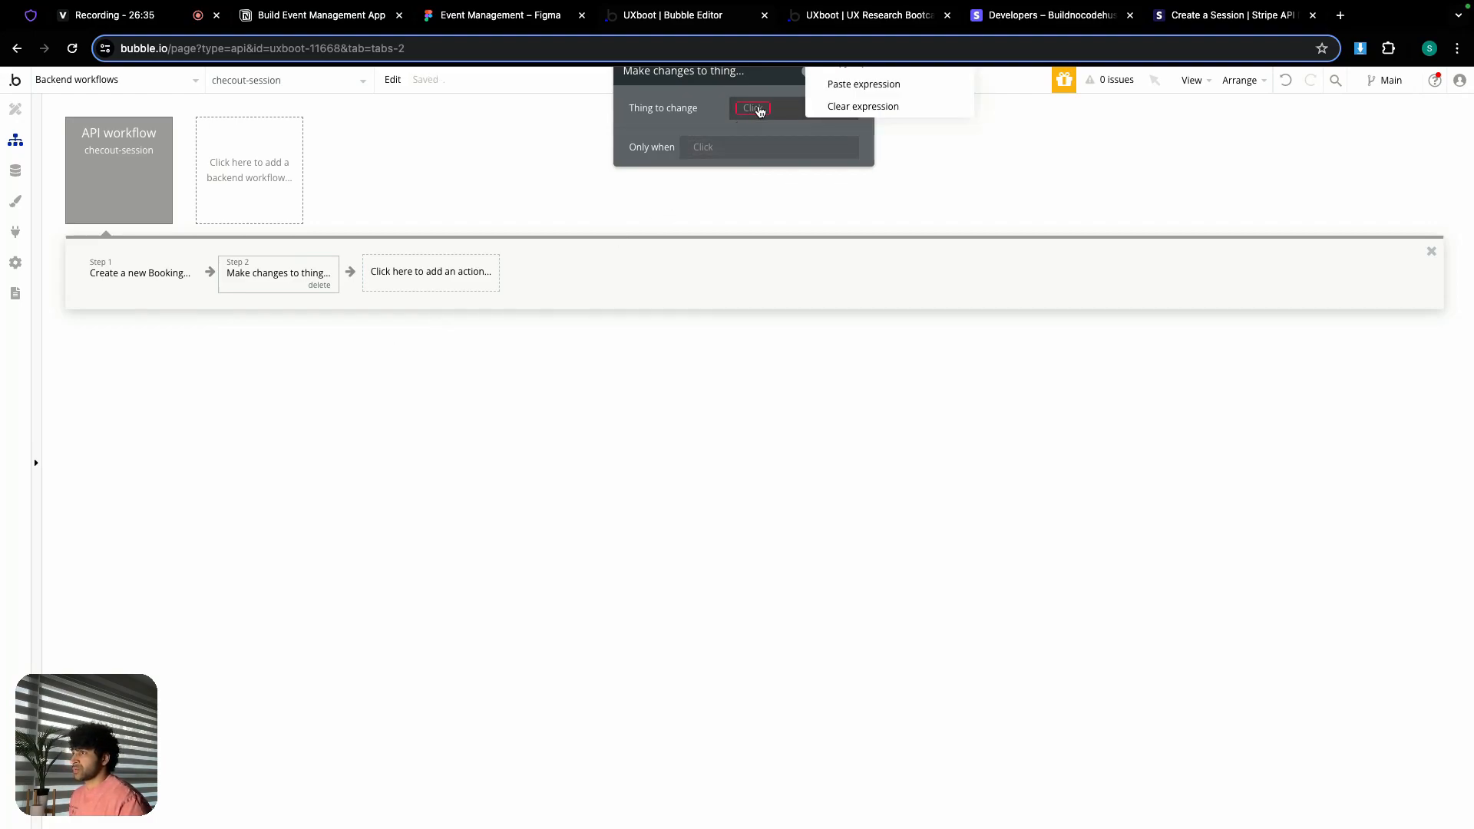
pyautogui.click(826, 84)
pyautogui.moveTo(788, 84); pyautogui.dragTo(770, 154)
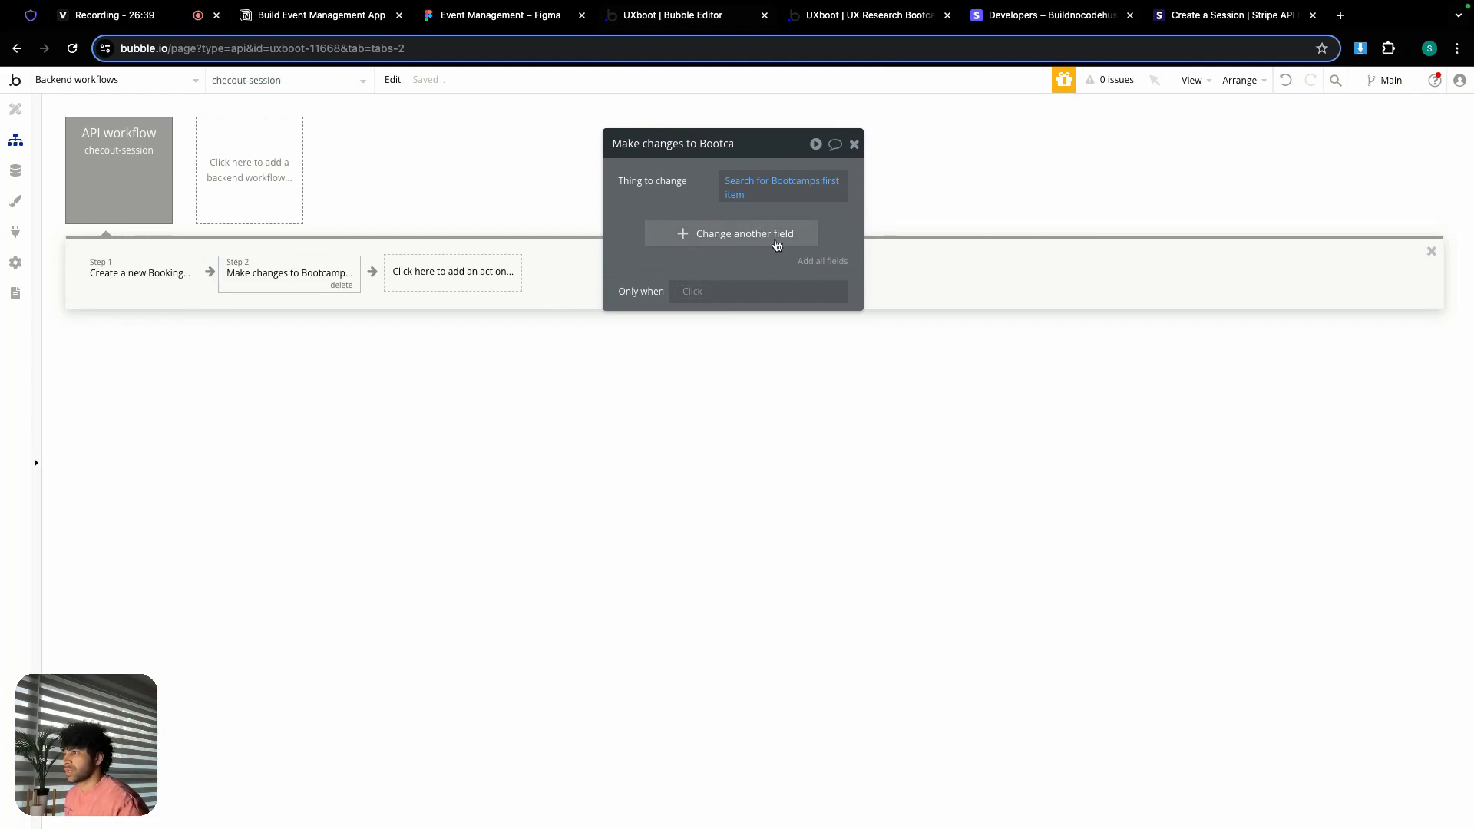
pyautogui.click(754, 232)
pyautogui.click(644, 232)
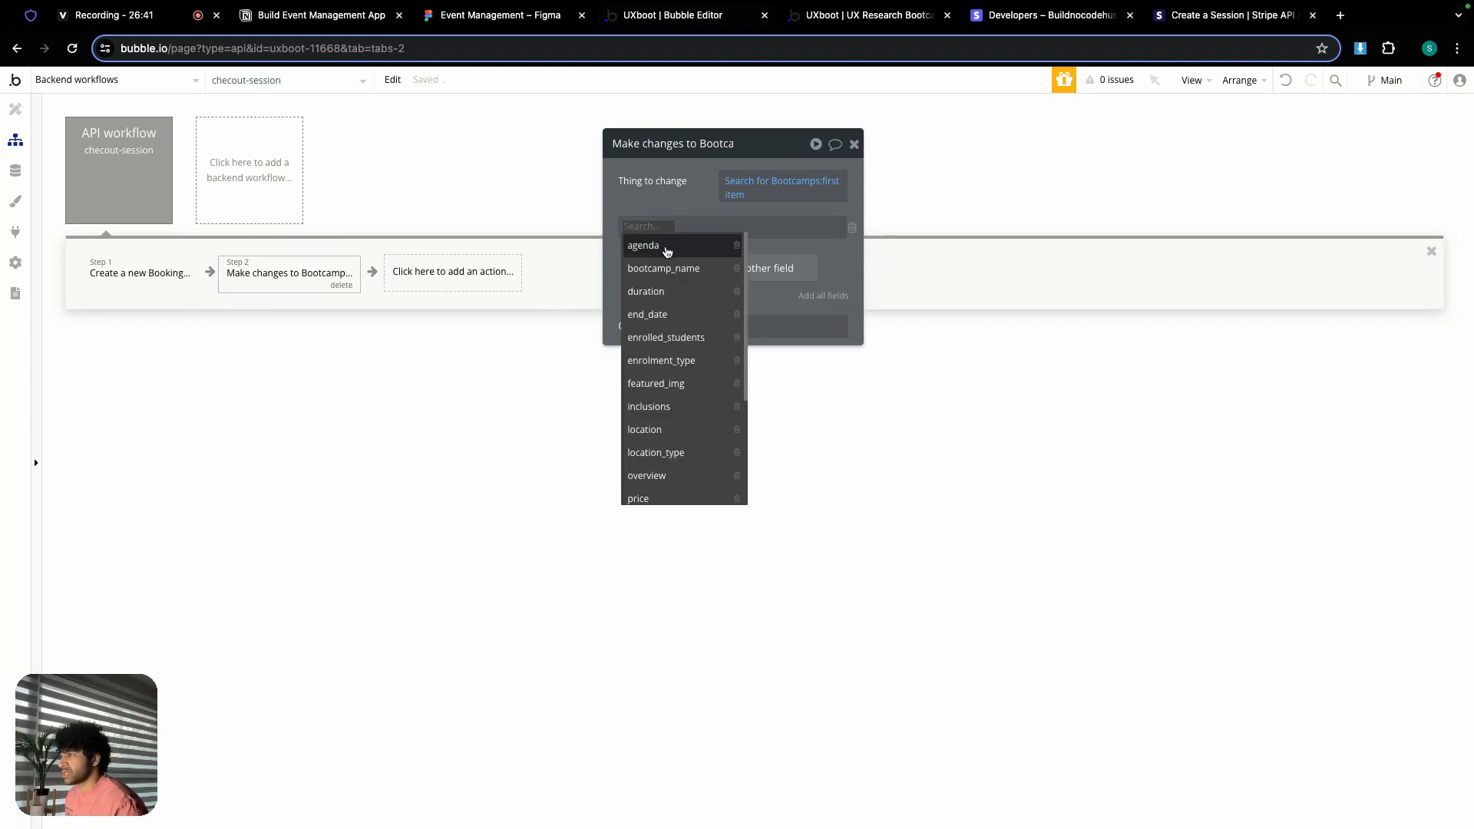
pyautogui.click(679, 335)
pyautogui.click(715, 226)
pyautogui.click(720, 244)
# Step: Copy the user search from the Booking step and paste it as the enrolled student
pyautogui.click(182, 288)
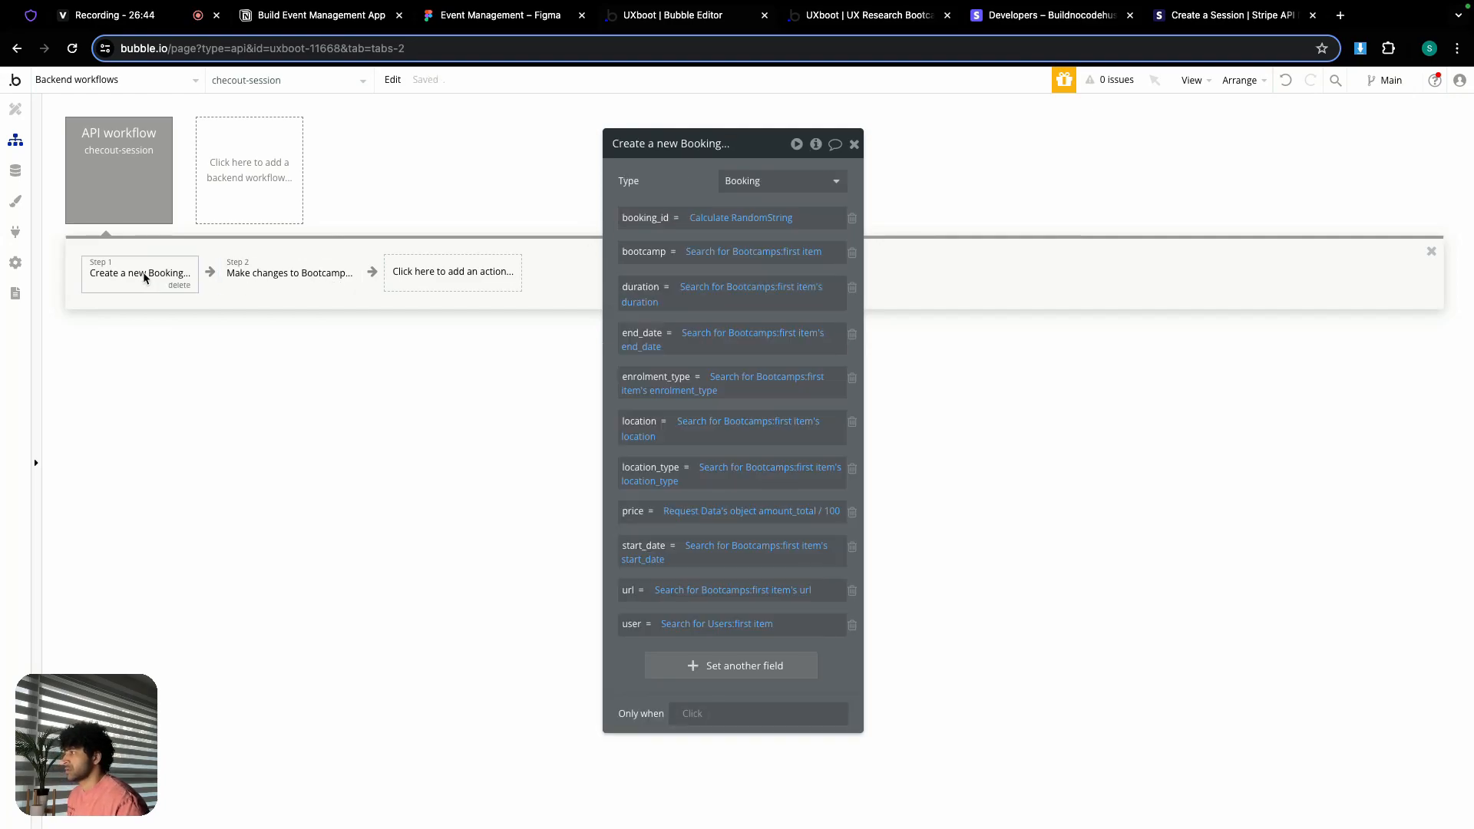
pyautogui.rightClick(664, 627)
pyautogui.click(780, 583)
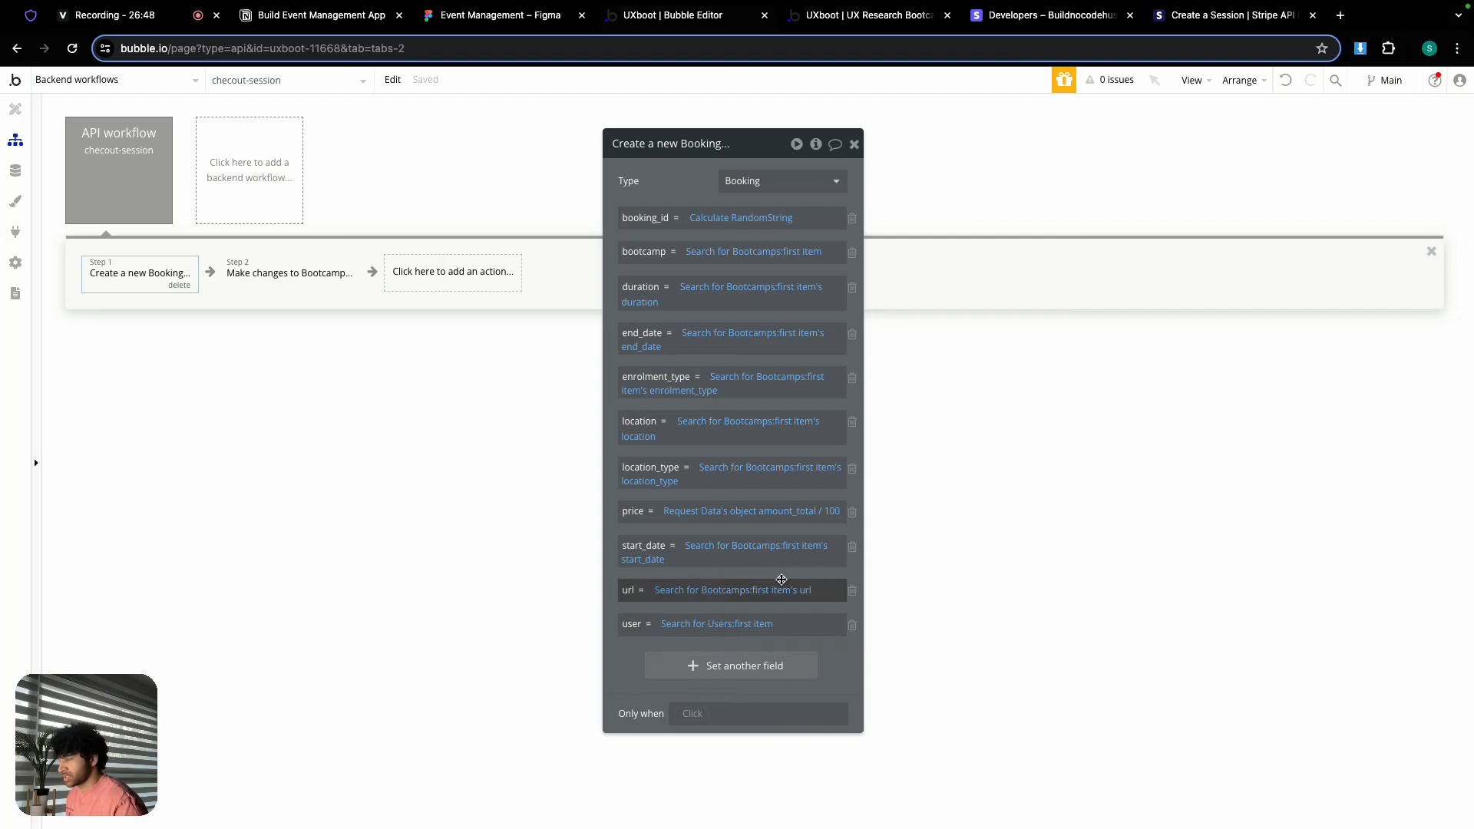
pyautogui.click(305, 284)
pyautogui.rightClick(691, 226)
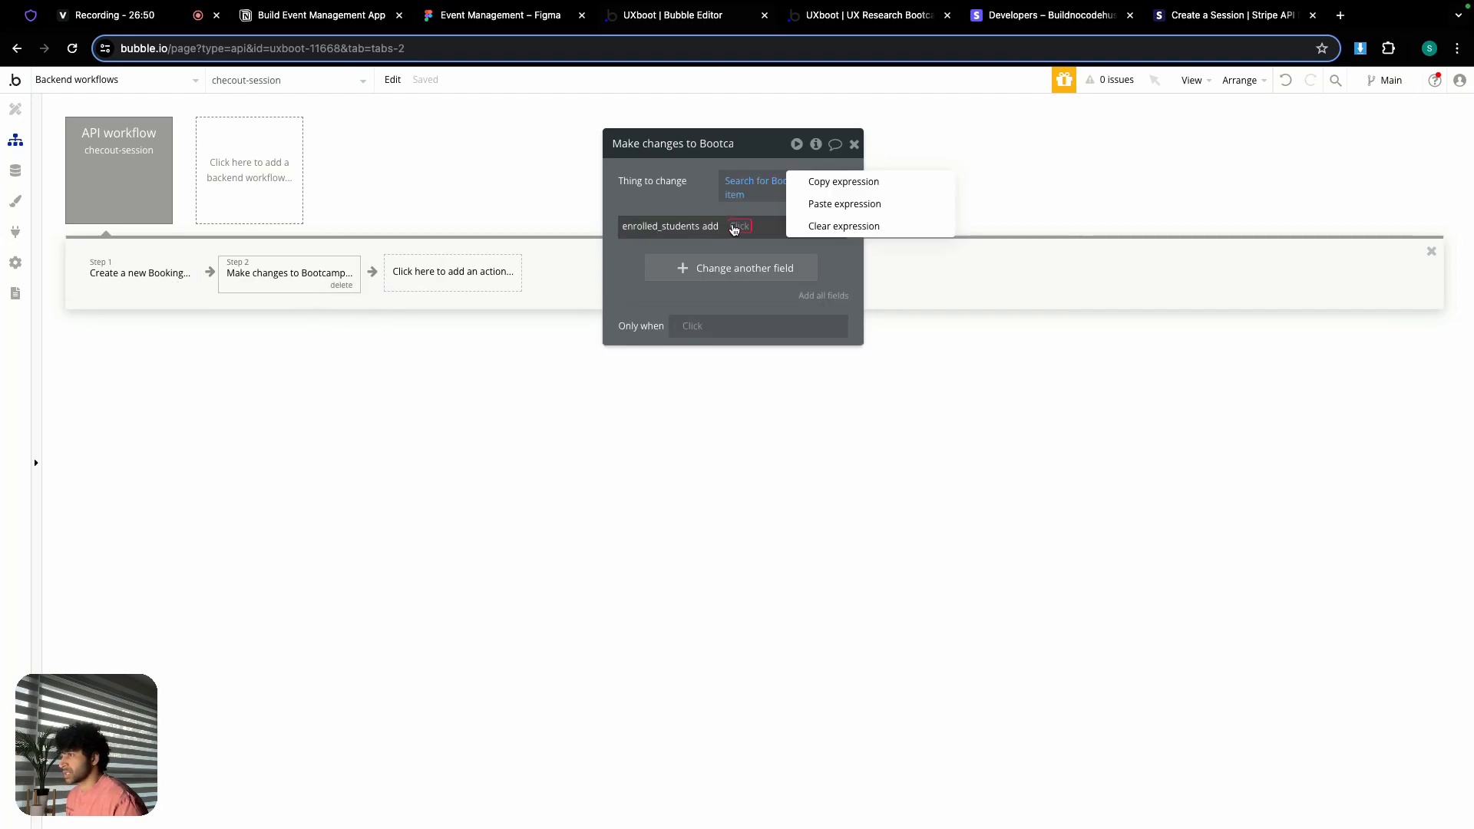
pyautogui.click(805, 201)
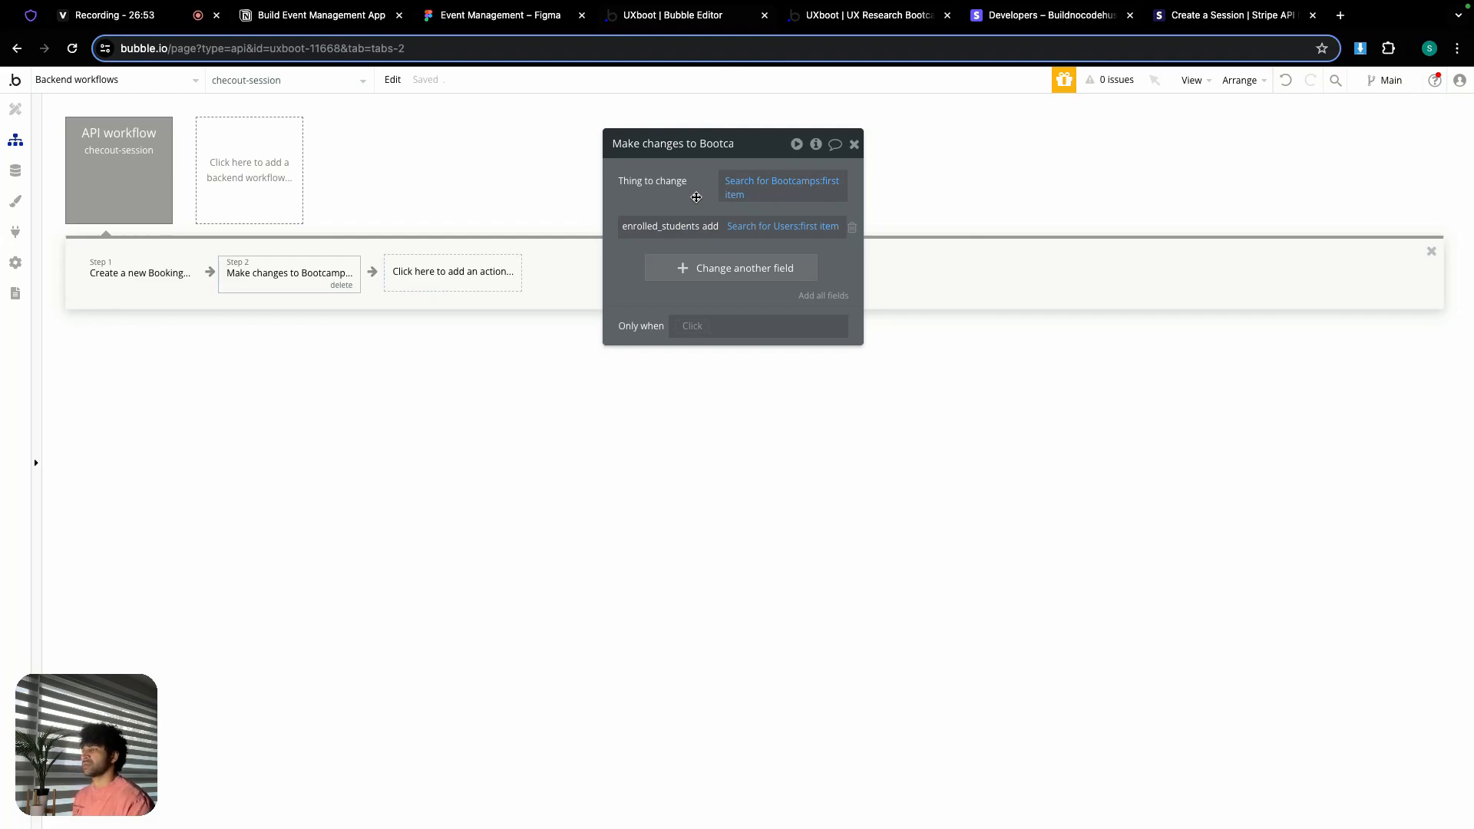
pyautogui.click(15, 170)
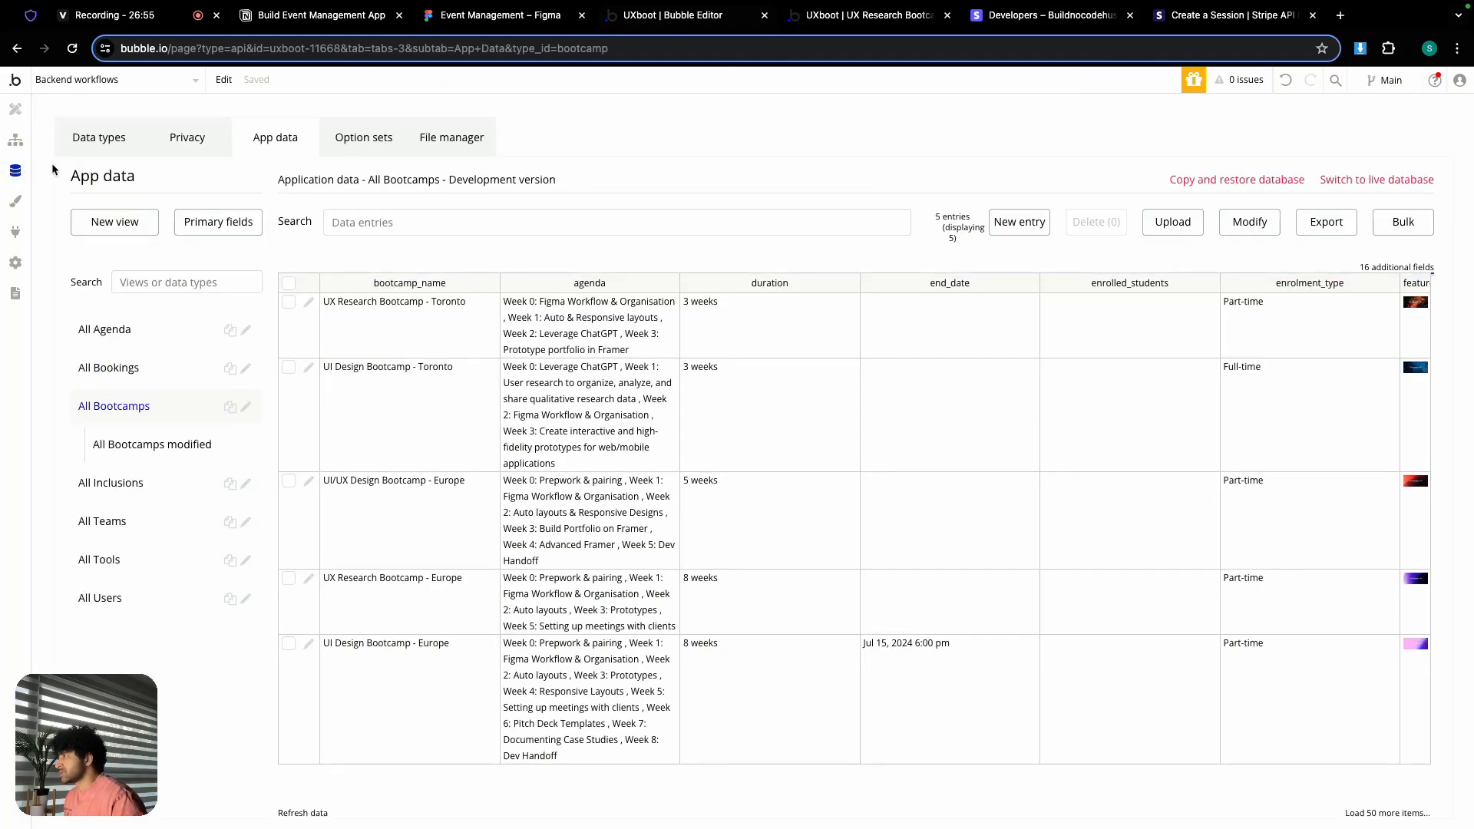
pyautogui.click(119, 139)
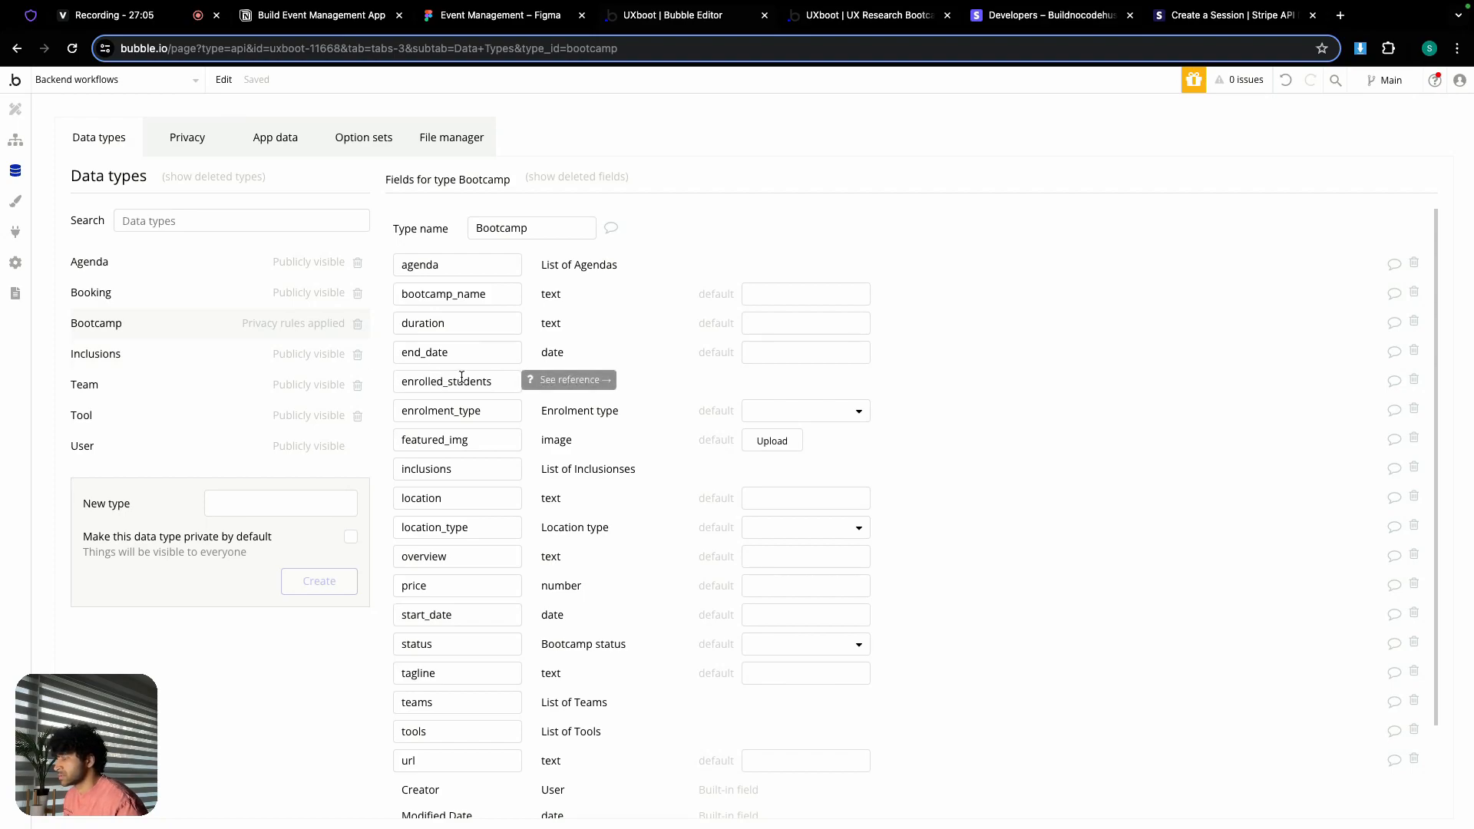
pyautogui.click(109, 449)
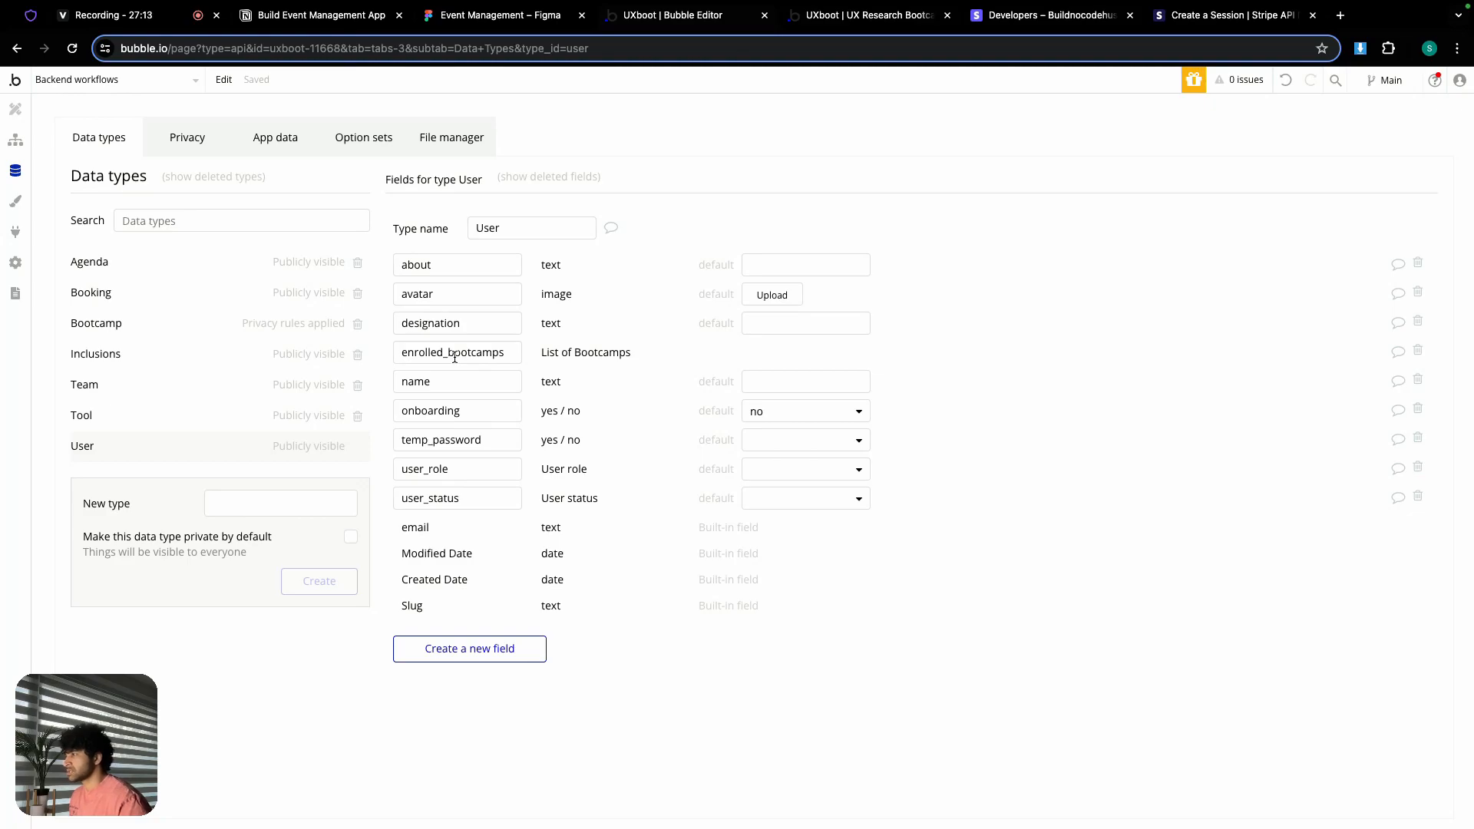
pyautogui.moveTo(454, 357)
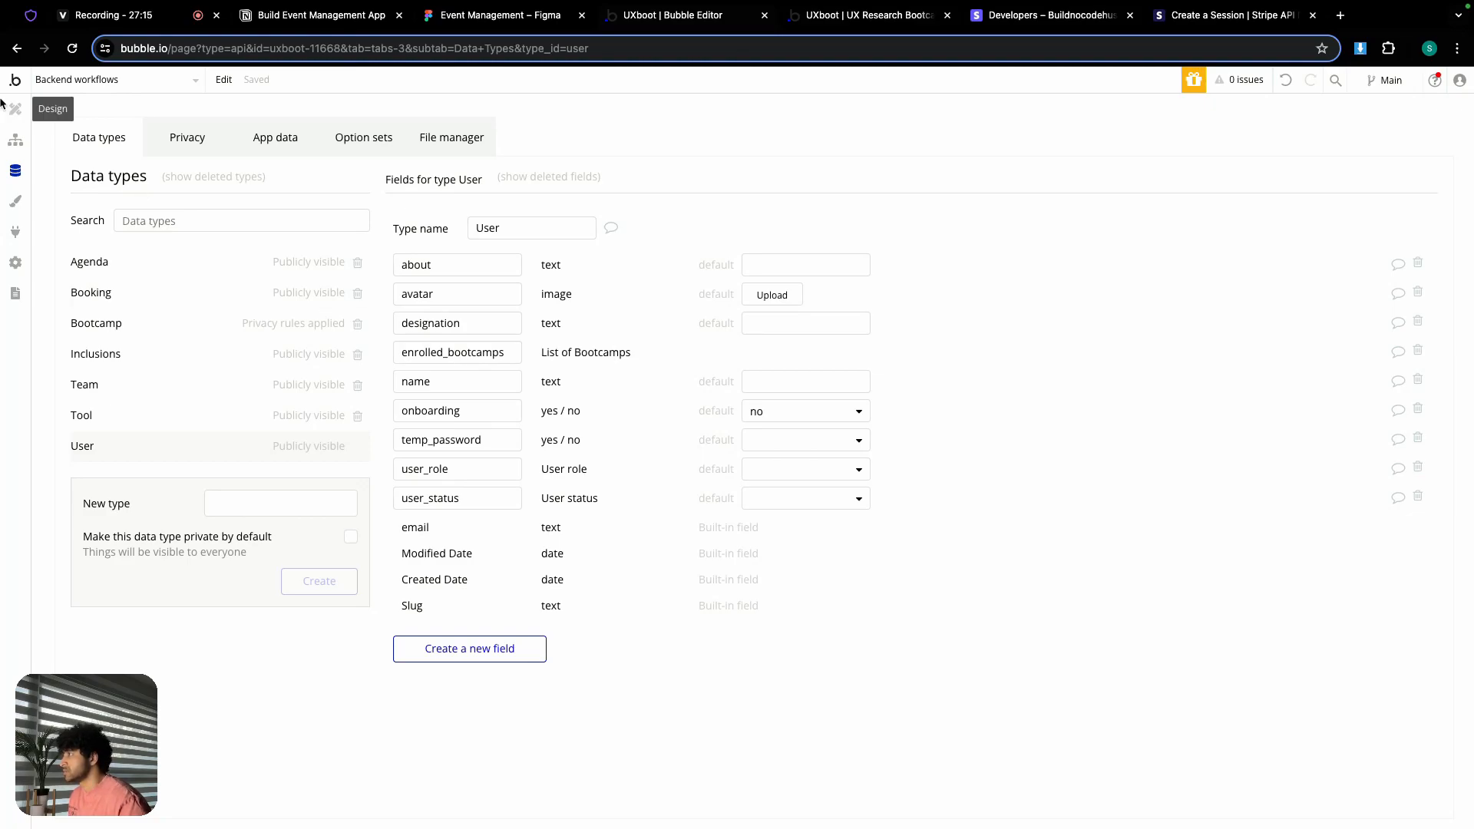
pyautogui.click(16, 140)
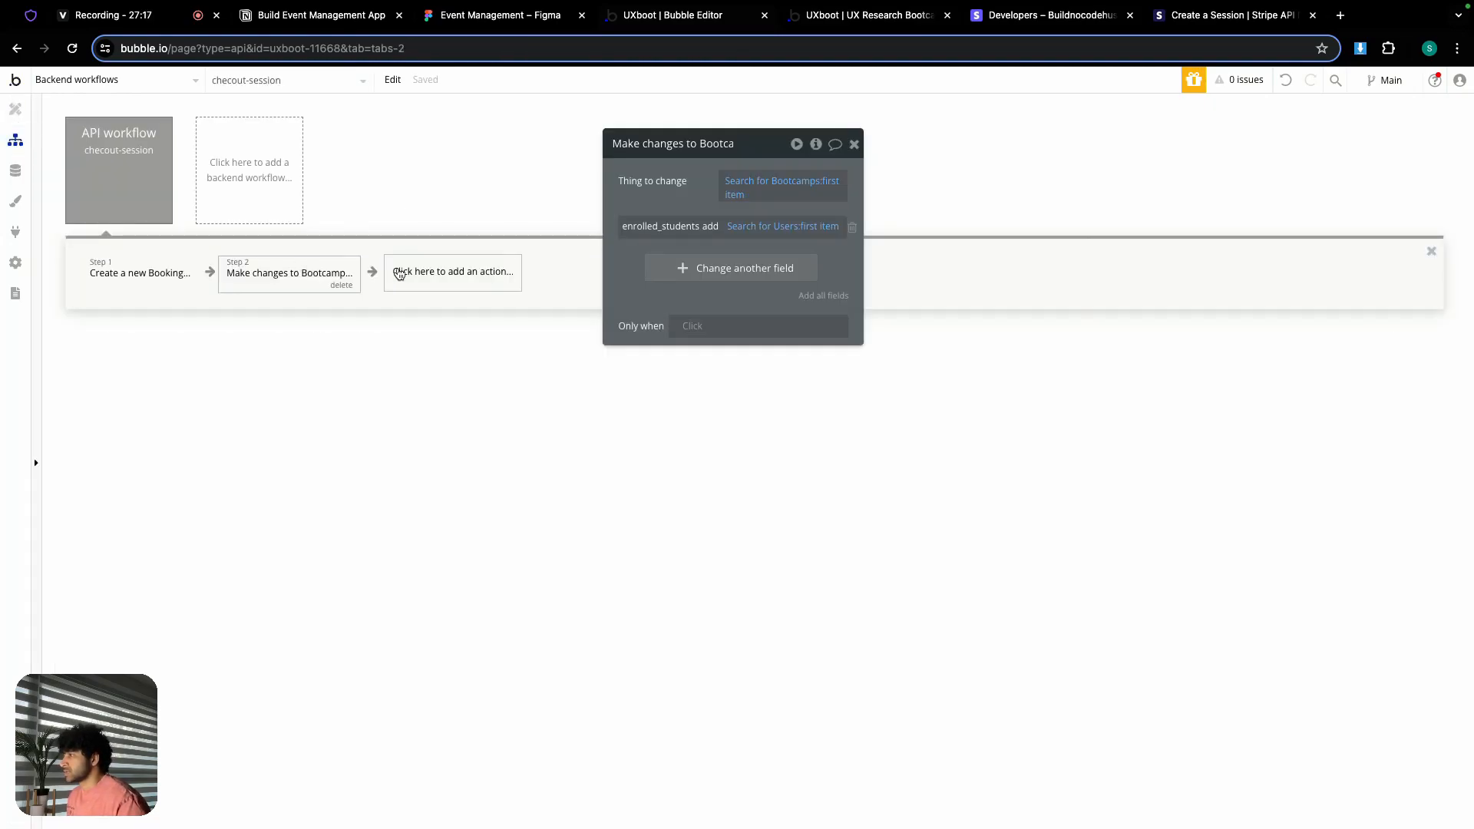
# Step: Add a third Make changes step whose thing to change is Search for Users:first item
pyautogui.click(400, 275)
pyautogui.moveTo(446, 382)
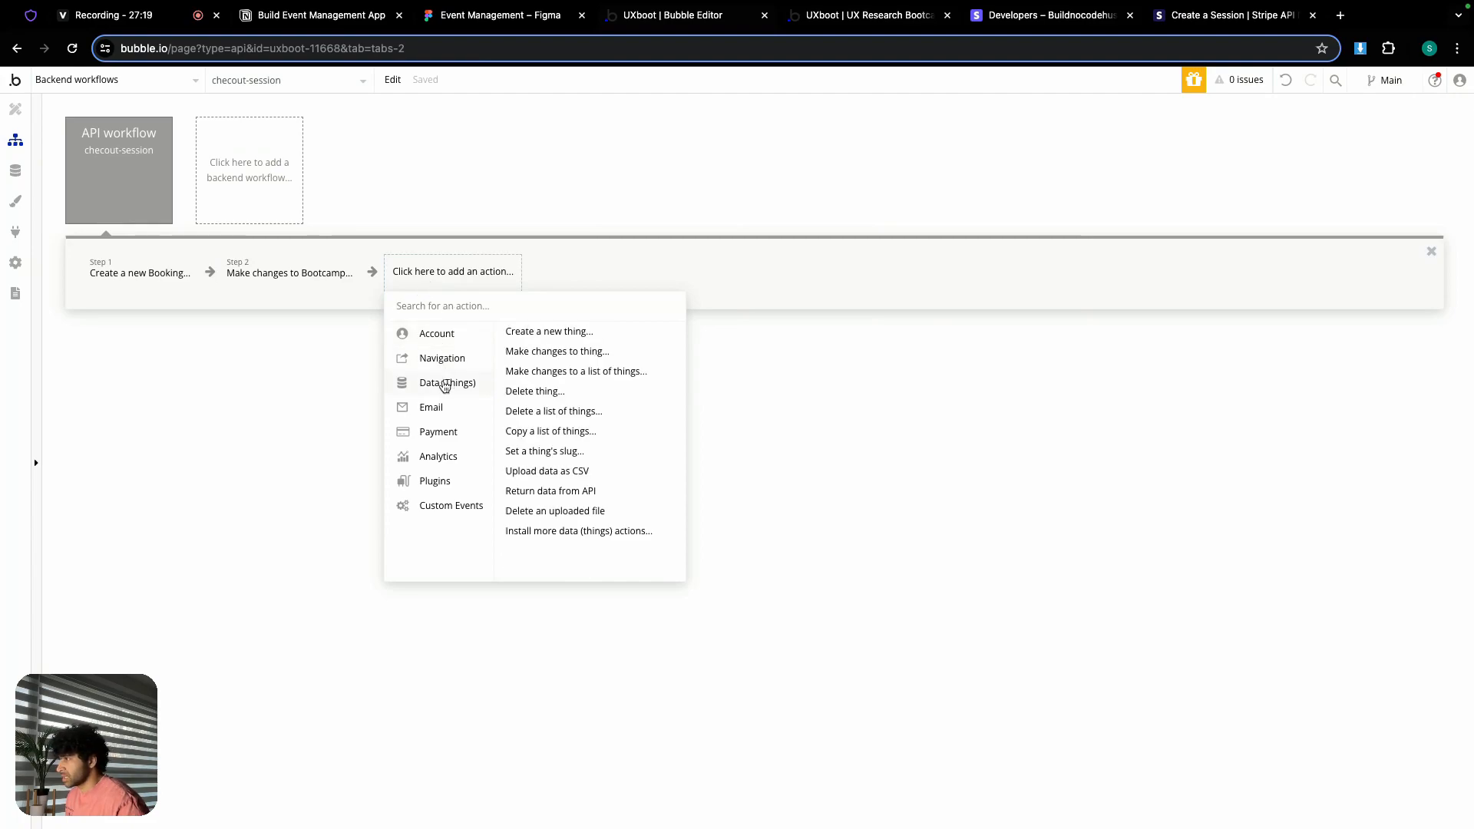
pyautogui.click(537, 352)
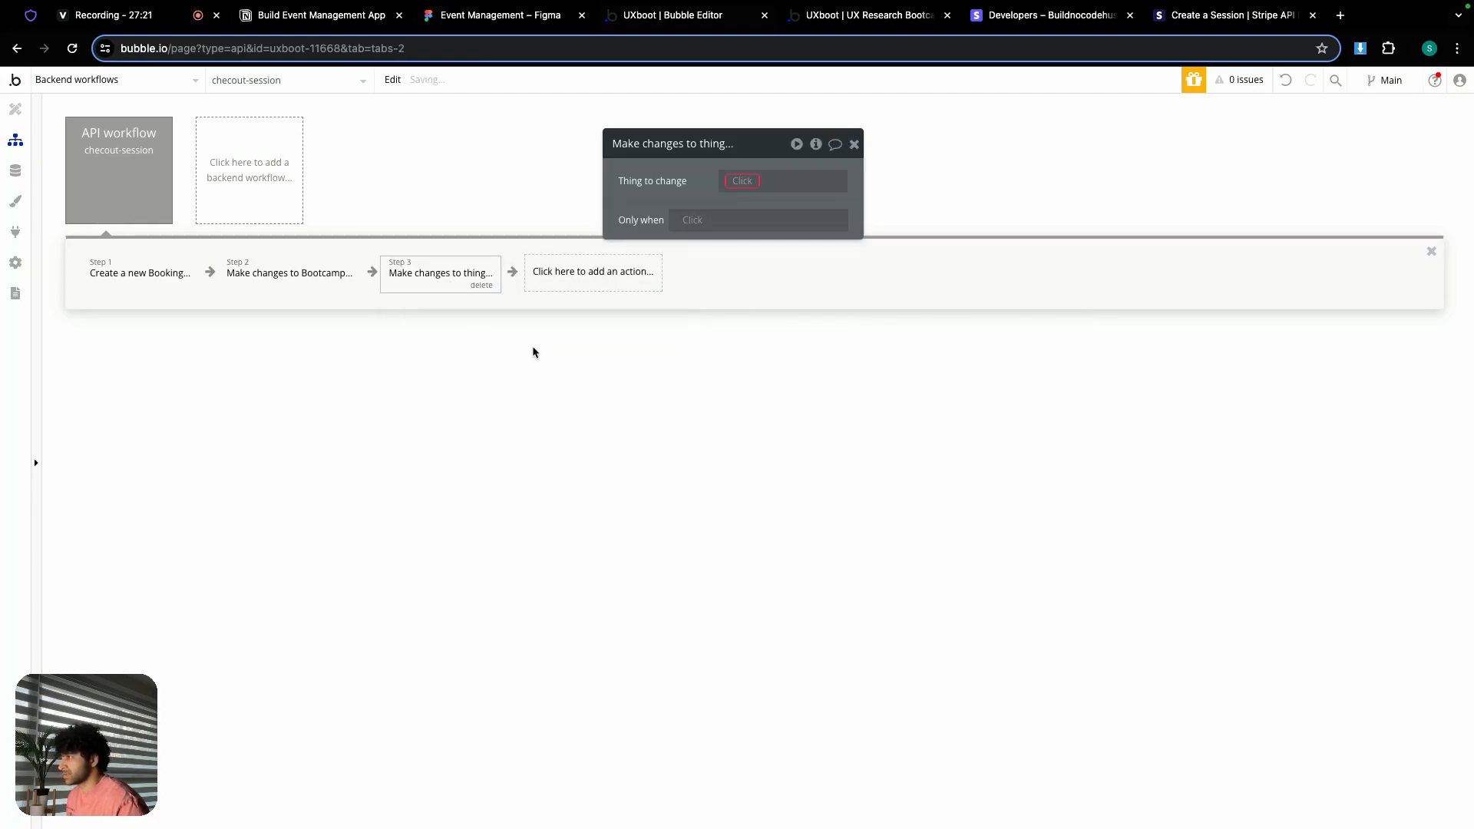
pyautogui.click(257, 278)
pyautogui.rightClick(809, 226)
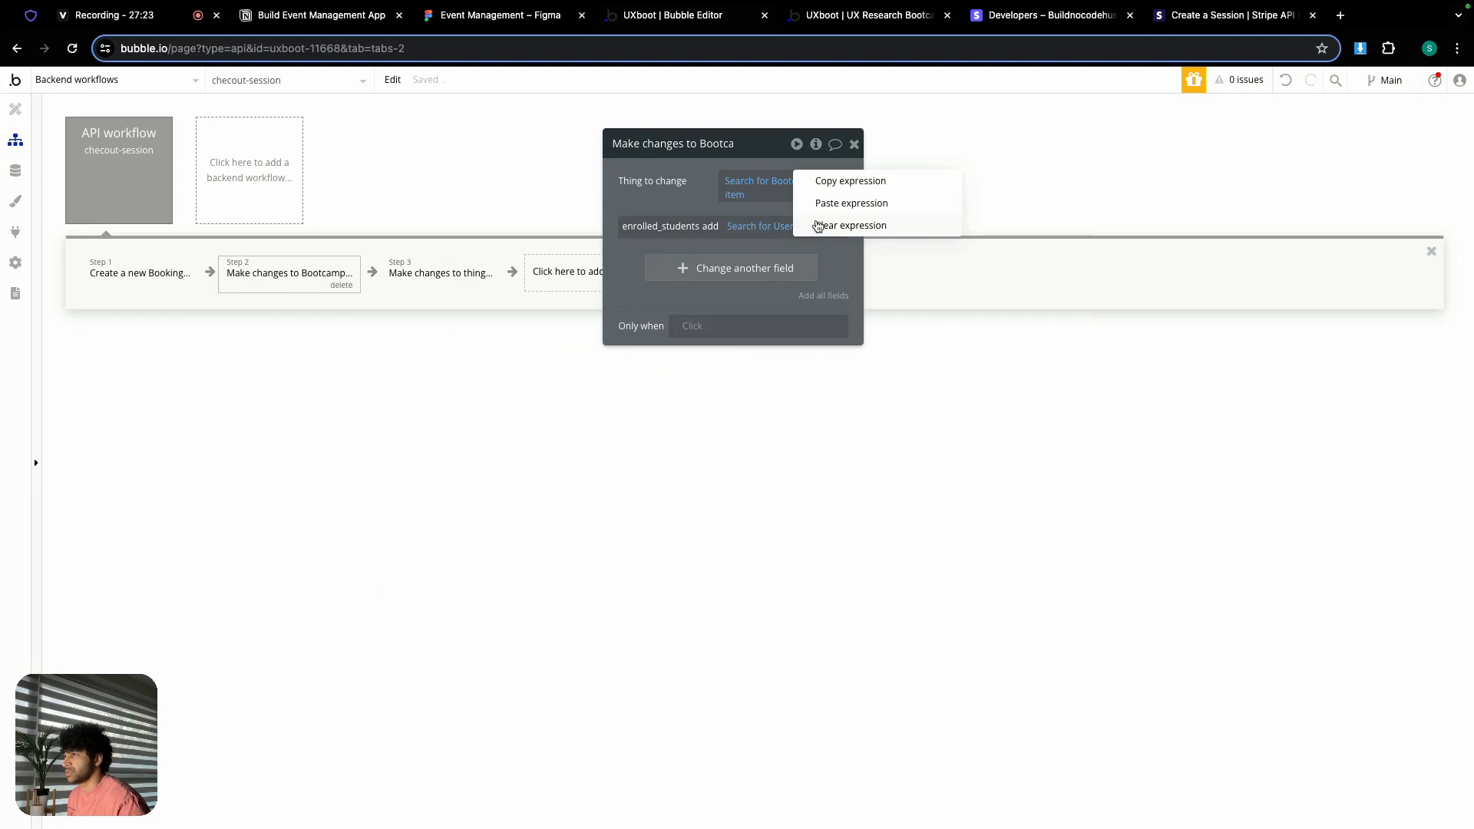
pyautogui.click(825, 181)
pyautogui.click(477, 272)
pyautogui.rightClick(798, 182)
pyautogui.click(834, 163)
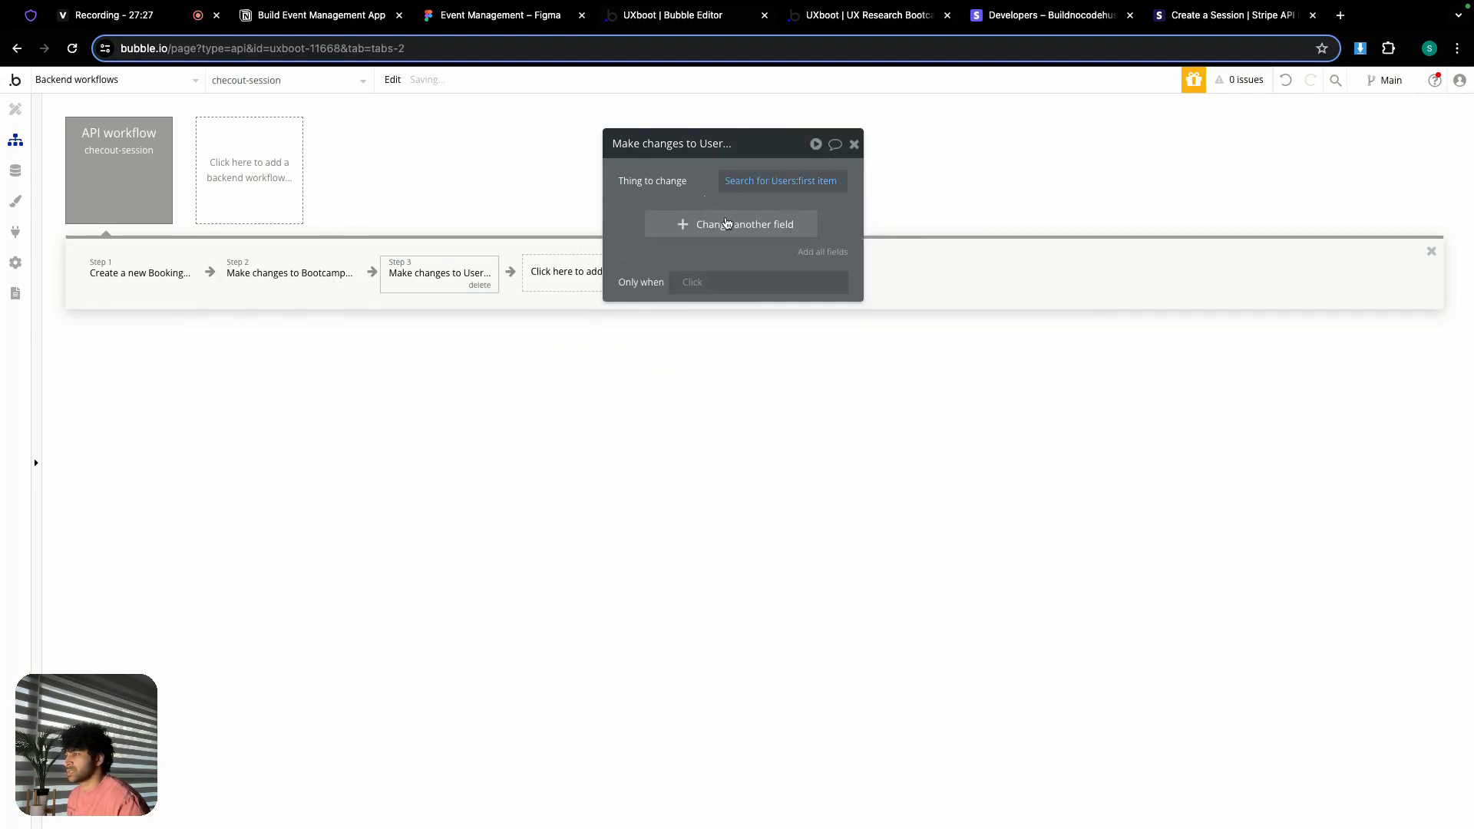
# Step: Change the User's enrolled_bootcamps field with an add operation
pyautogui.click(729, 224)
pyautogui.click(680, 219)
pyautogui.click(671, 305)
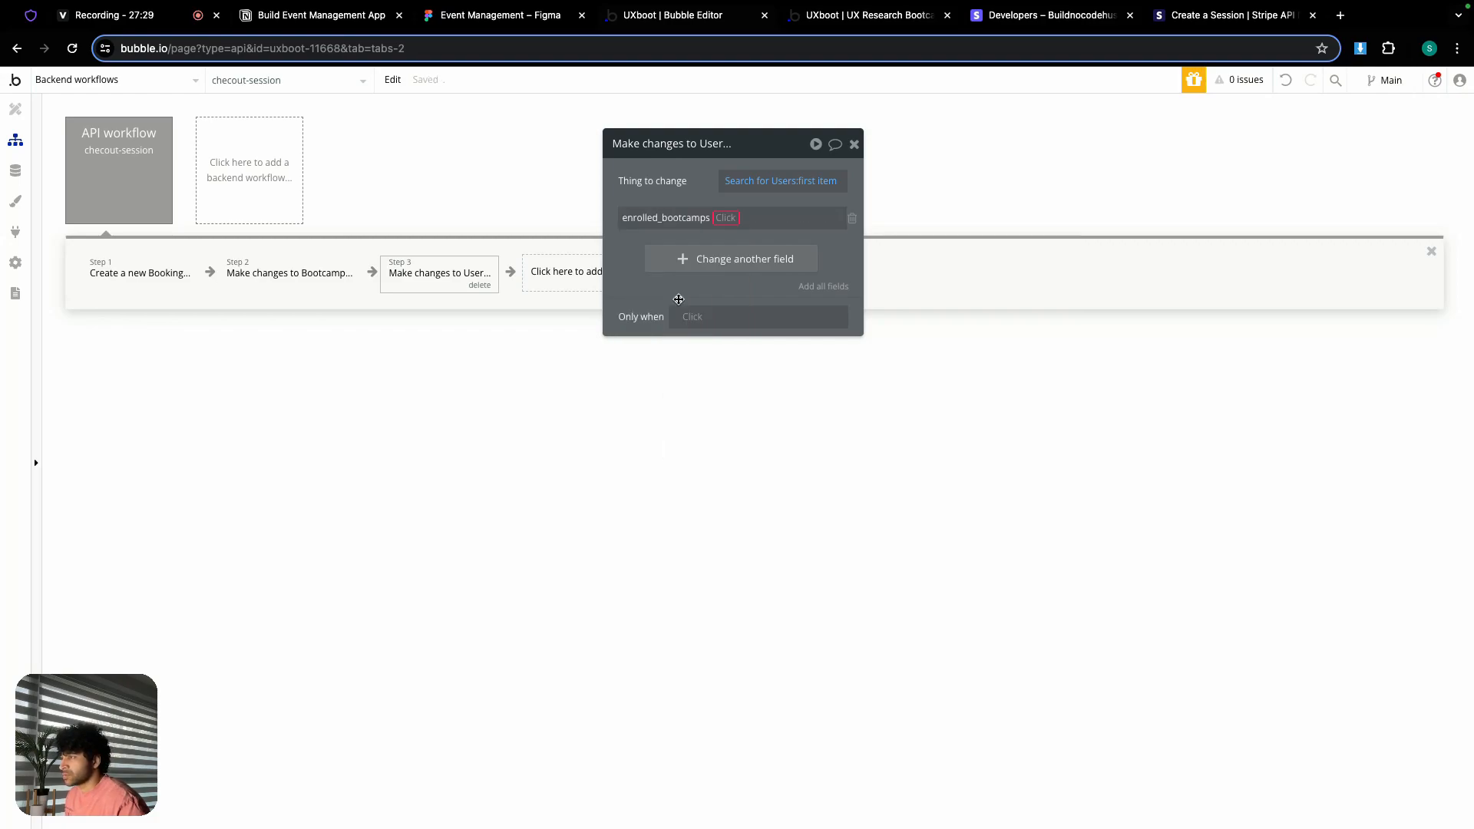
pyautogui.click(728, 217)
pyautogui.click(734, 239)
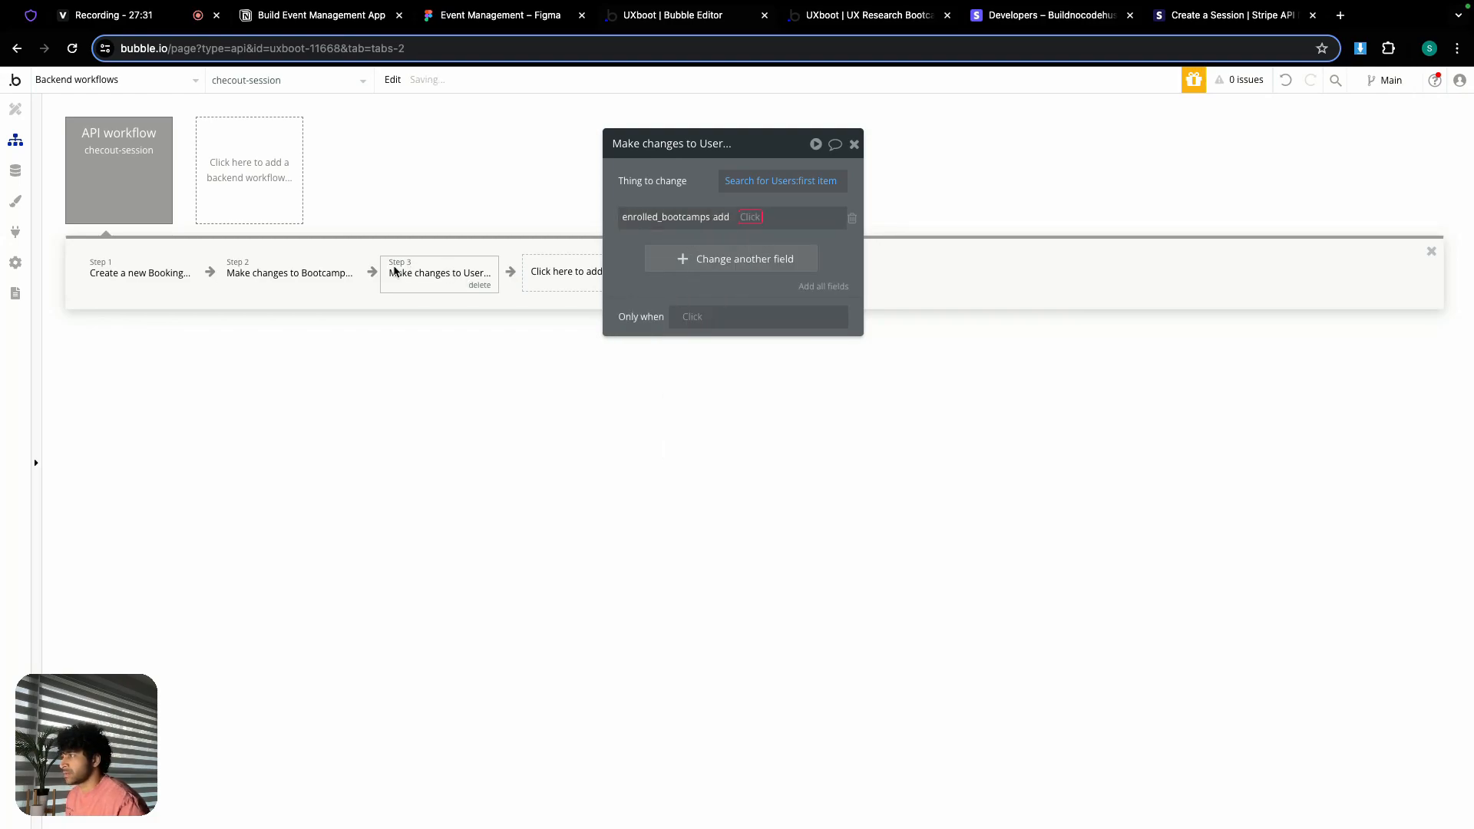
# Step: Paste Search for Bootcamps:first item from step 2 as the enrolled_bootcamps value
pyautogui.click(315, 281)
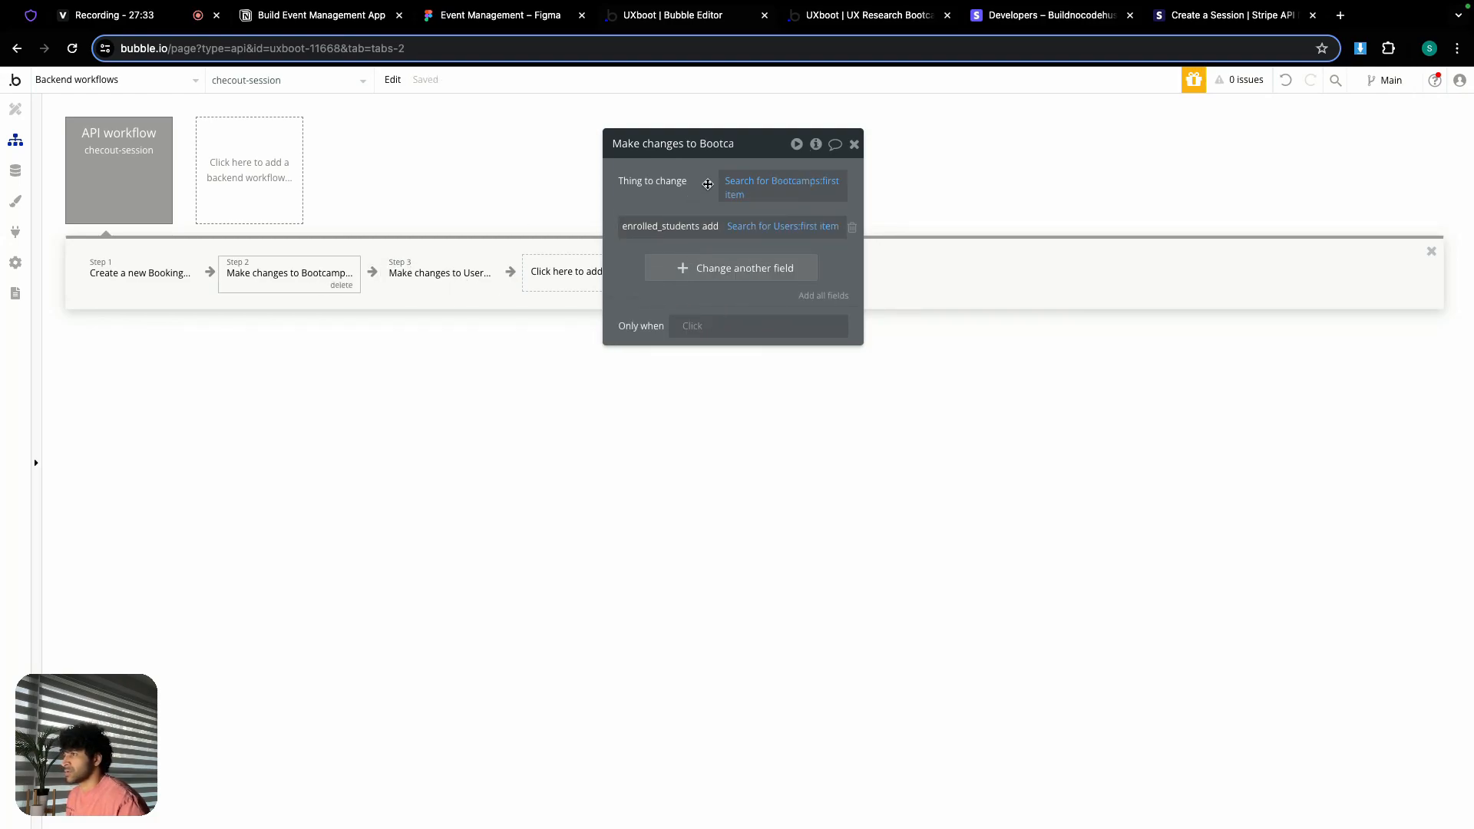
pyautogui.rightClick(806, 180)
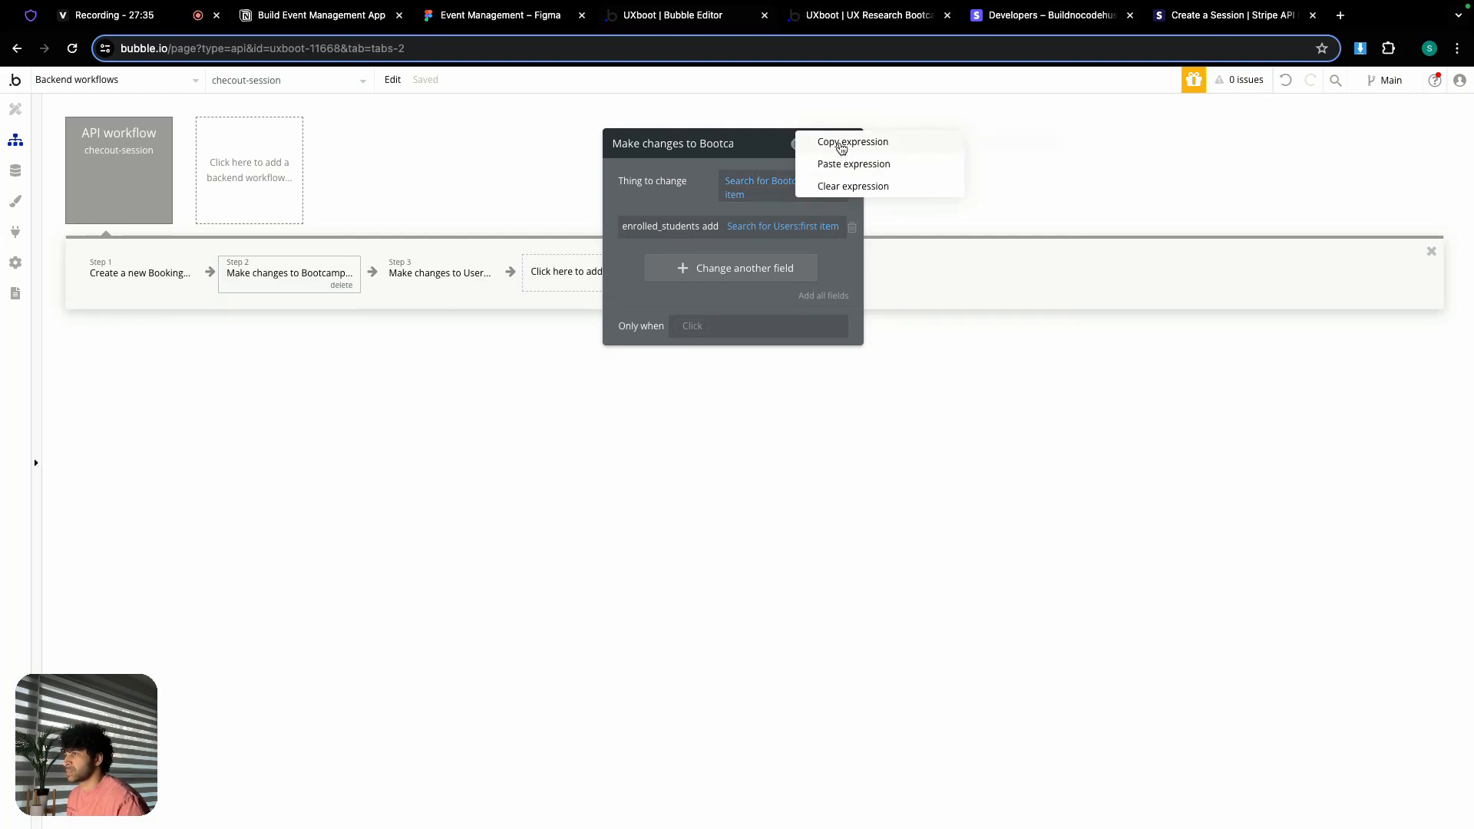
pyautogui.click(842, 147)
pyautogui.click(453, 273)
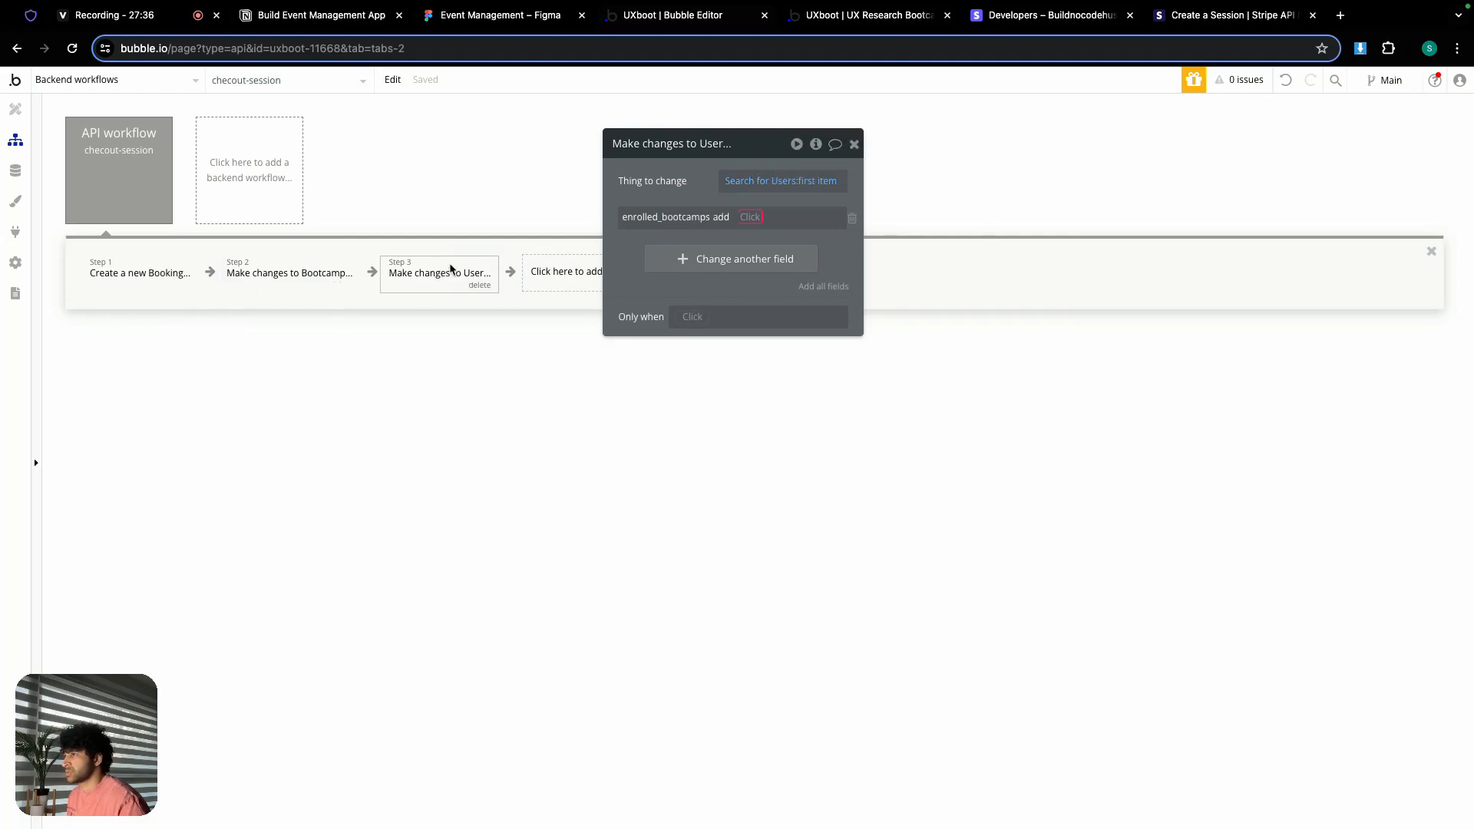
pyautogui.rightClick(758, 222)
pyautogui.click(843, 199)
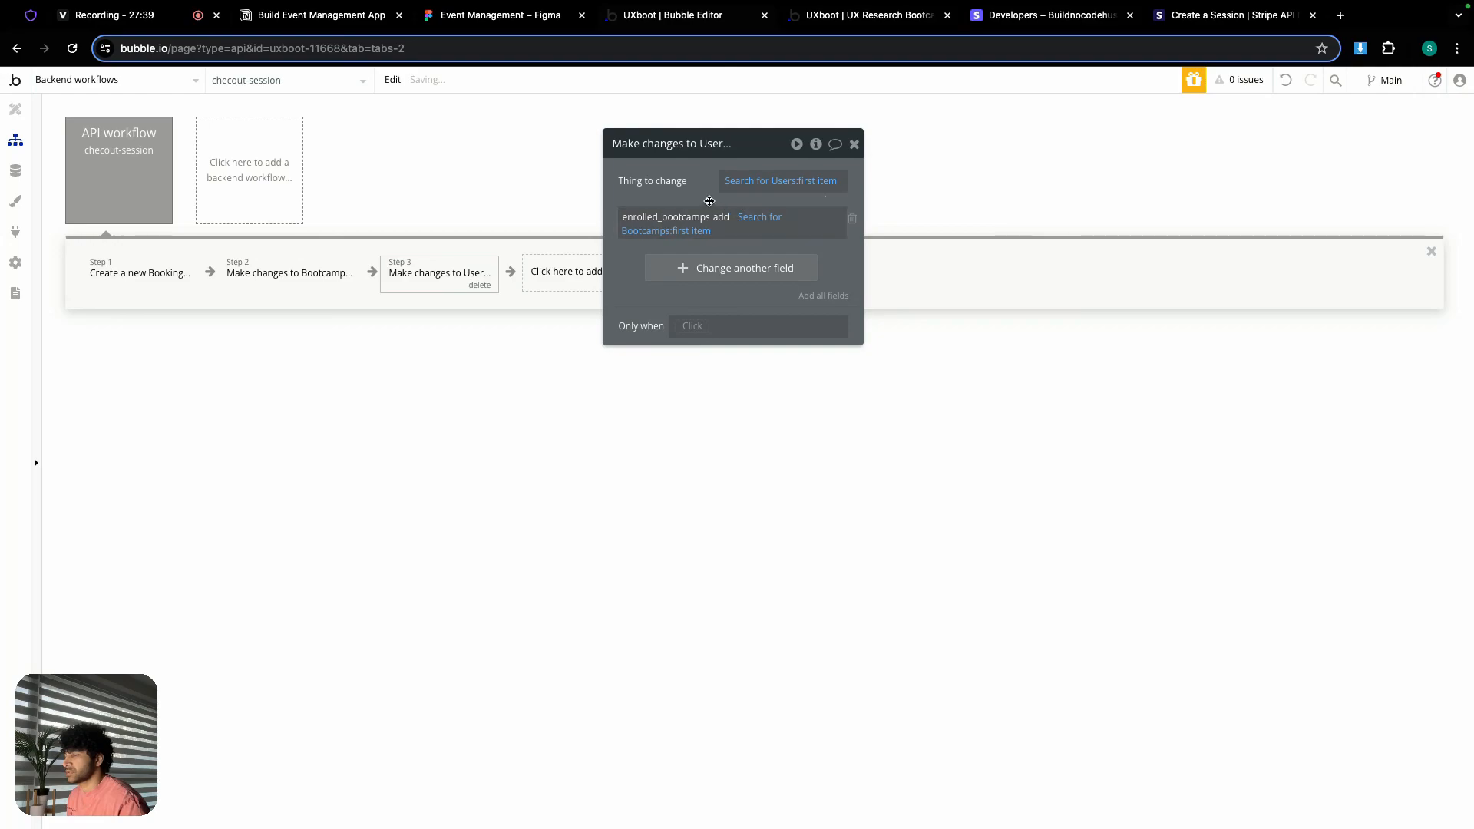
pyautogui.click(853, 144)
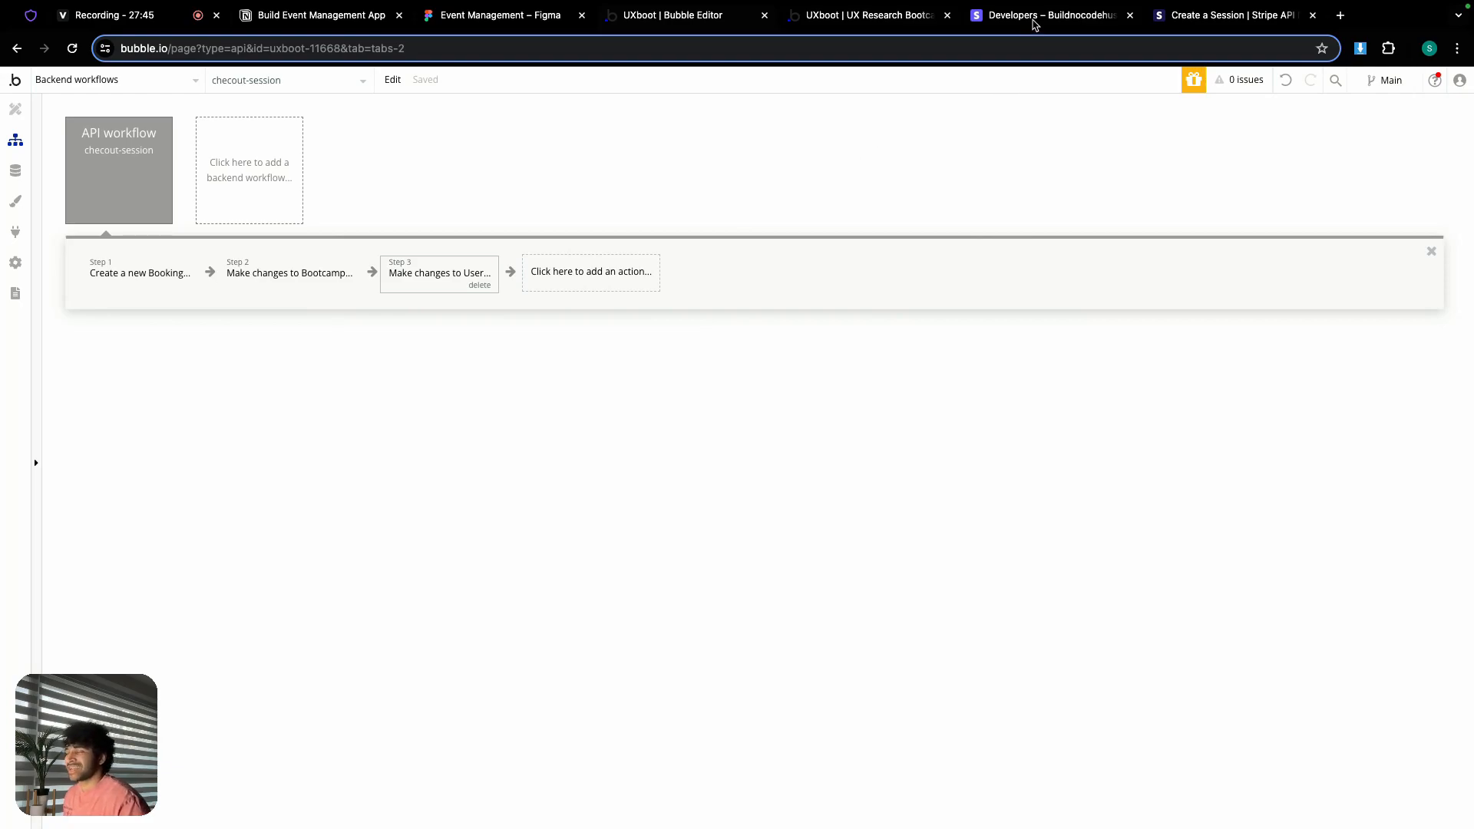
# Step: Delete 'initialize' from the Stripe webhook endpoint URL and save the updated endpoint
pyautogui.click(1035, 17)
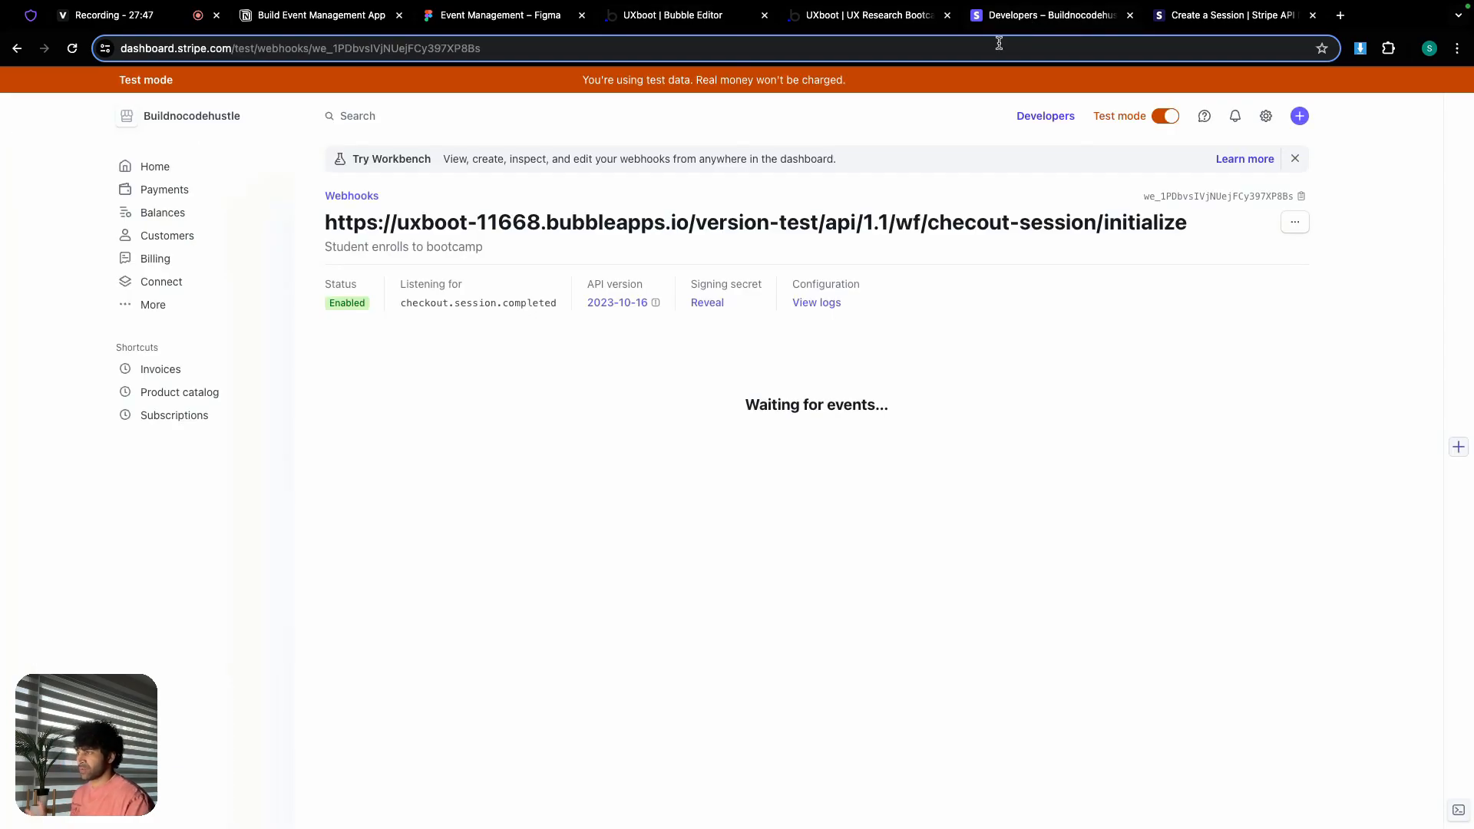
pyautogui.click(1296, 225)
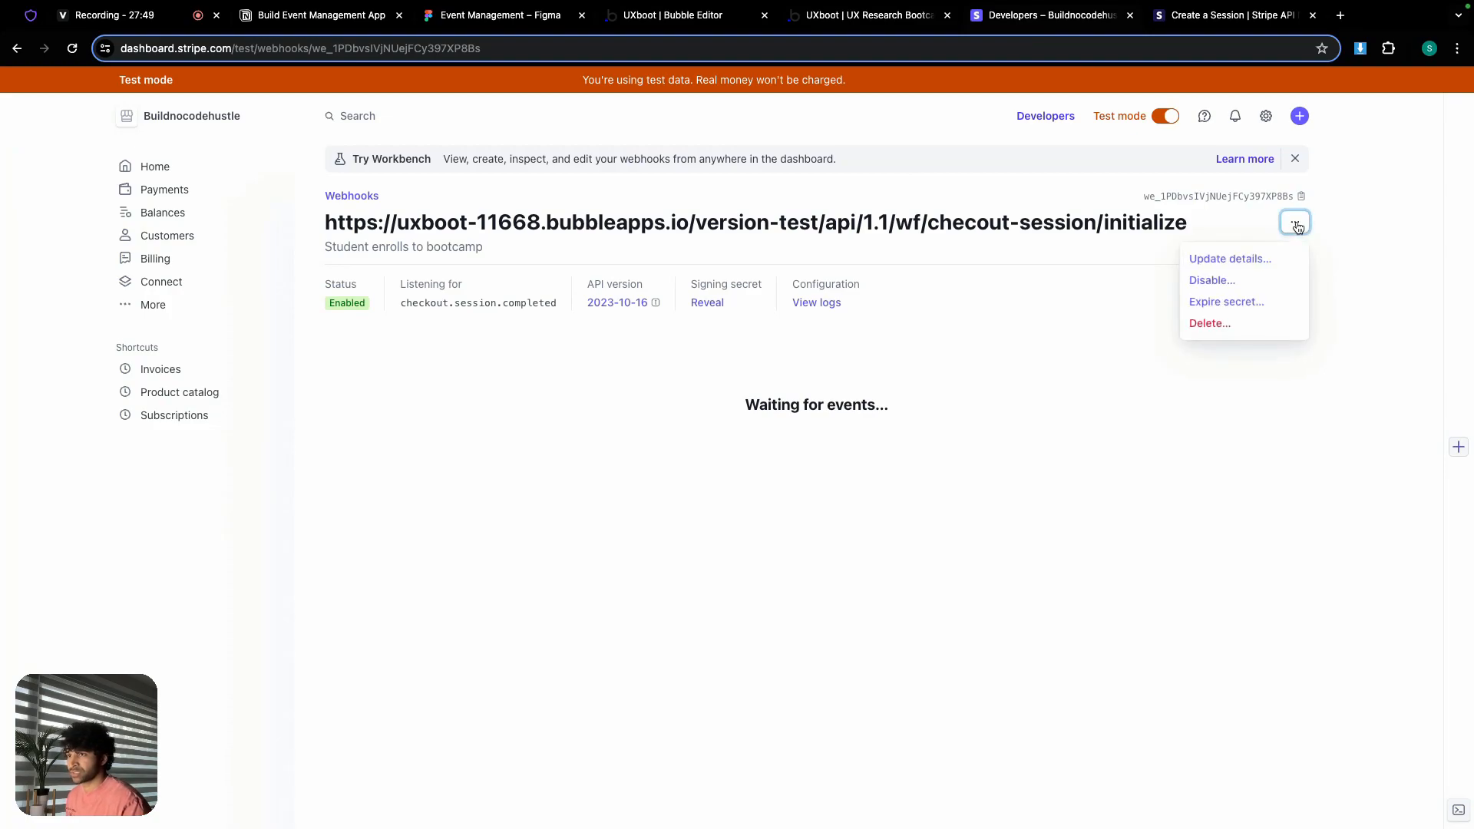
pyautogui.click(1246, 259)
pyautogui.click(927, 224)
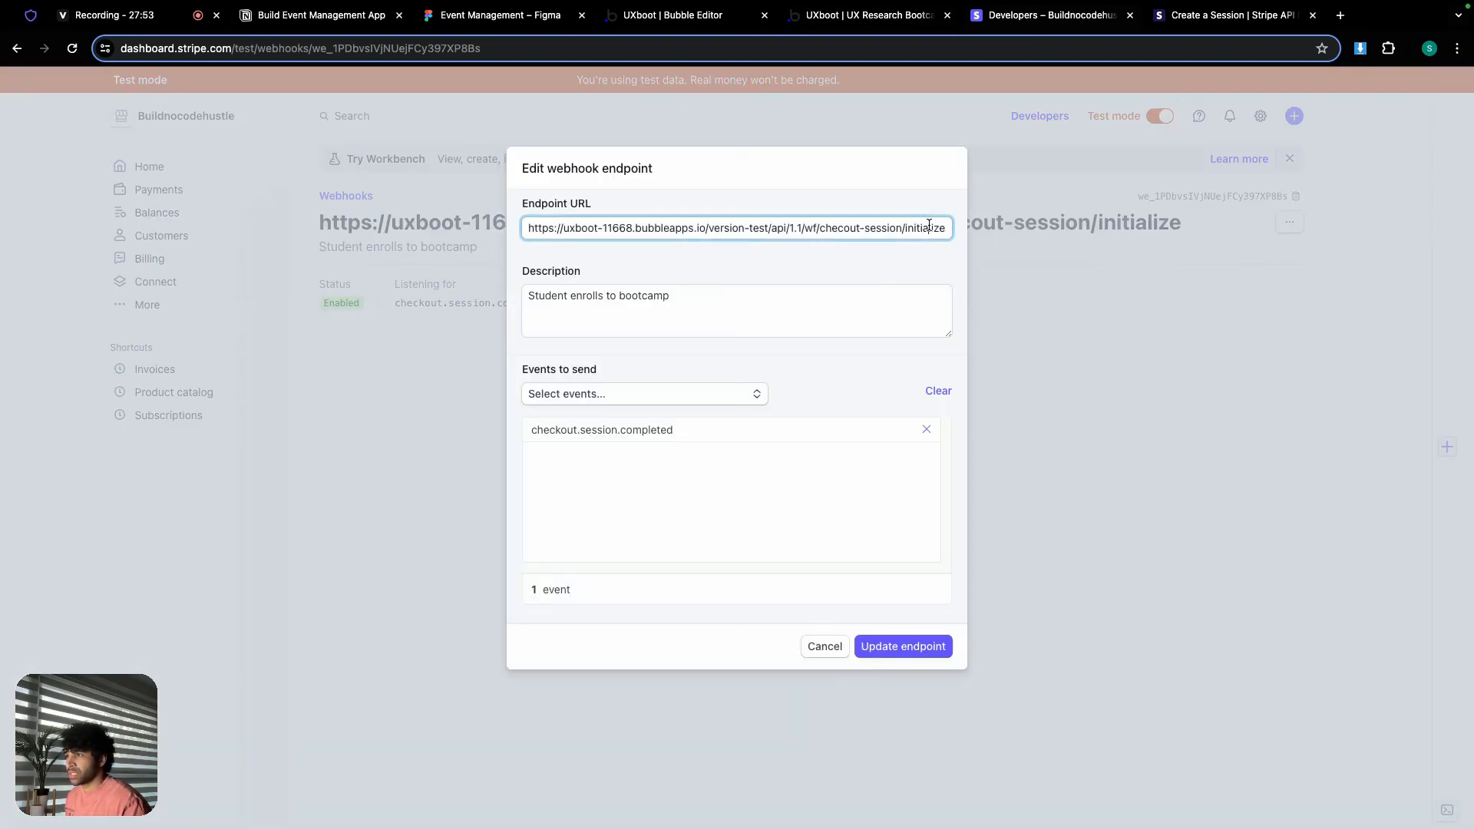
pyautogui.doubleClick(929, 224)
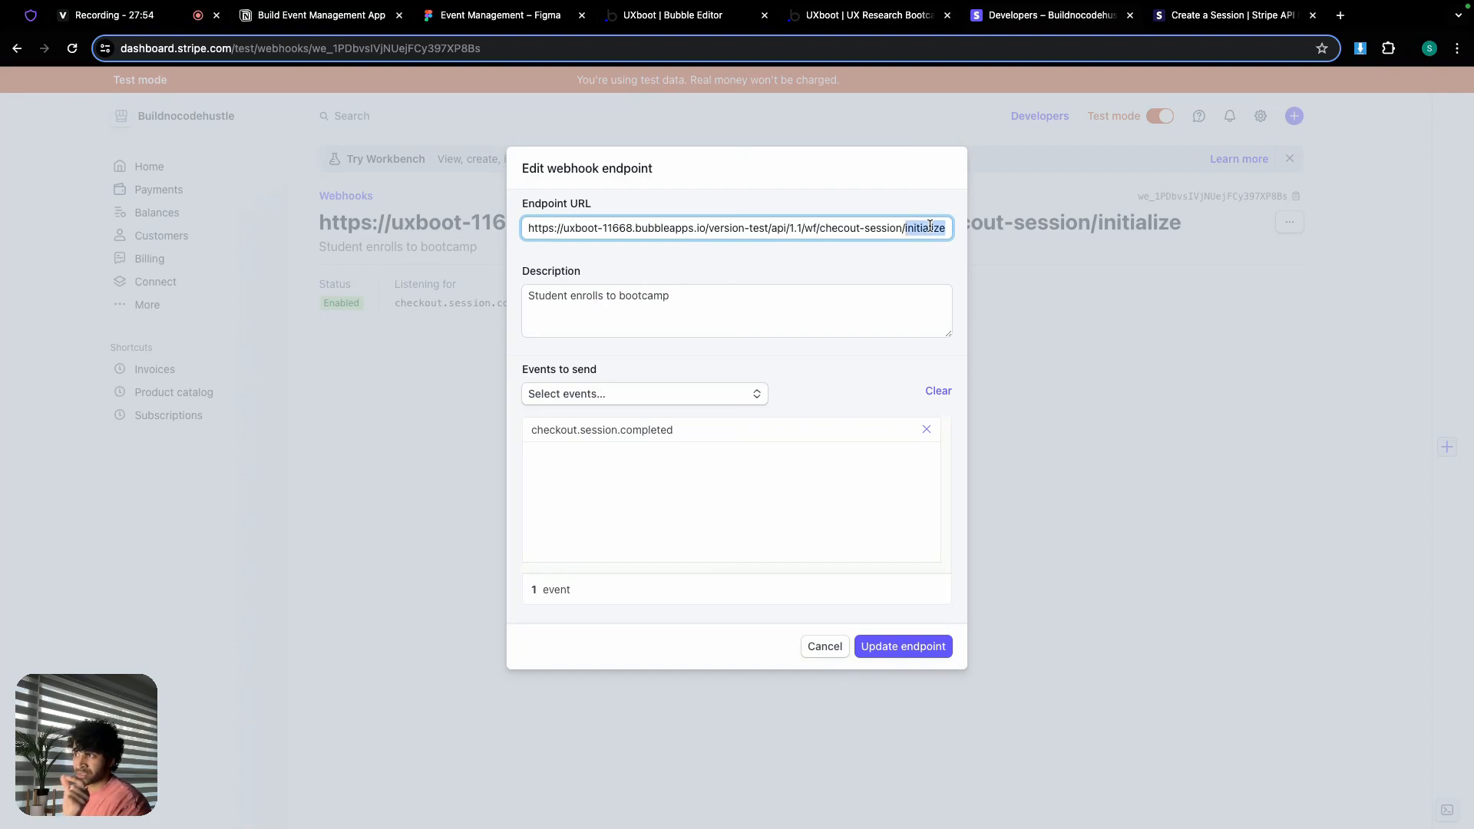
pyautogui.press('BackSpace')
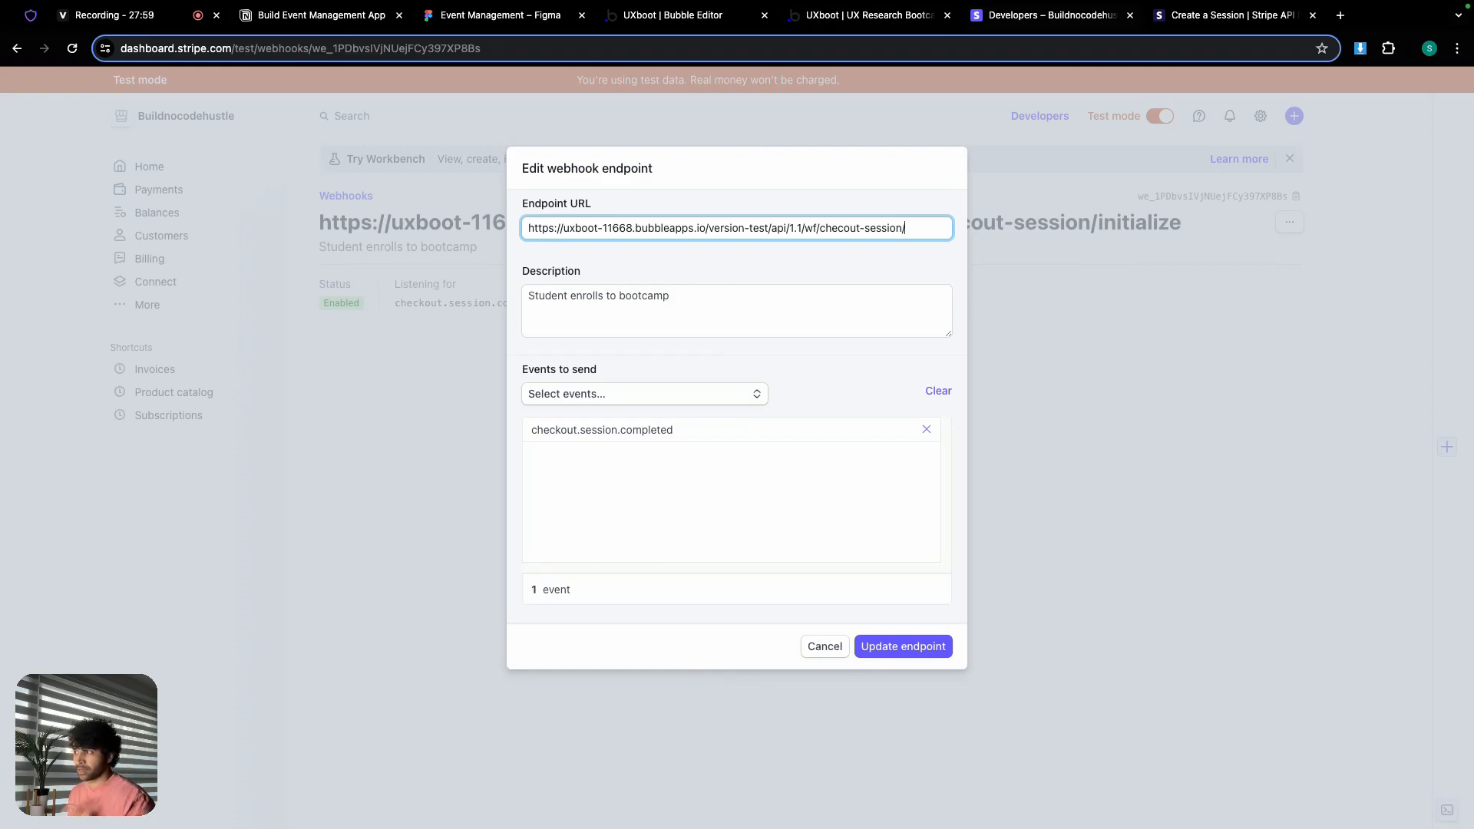
pyautogui.click(909, 648)
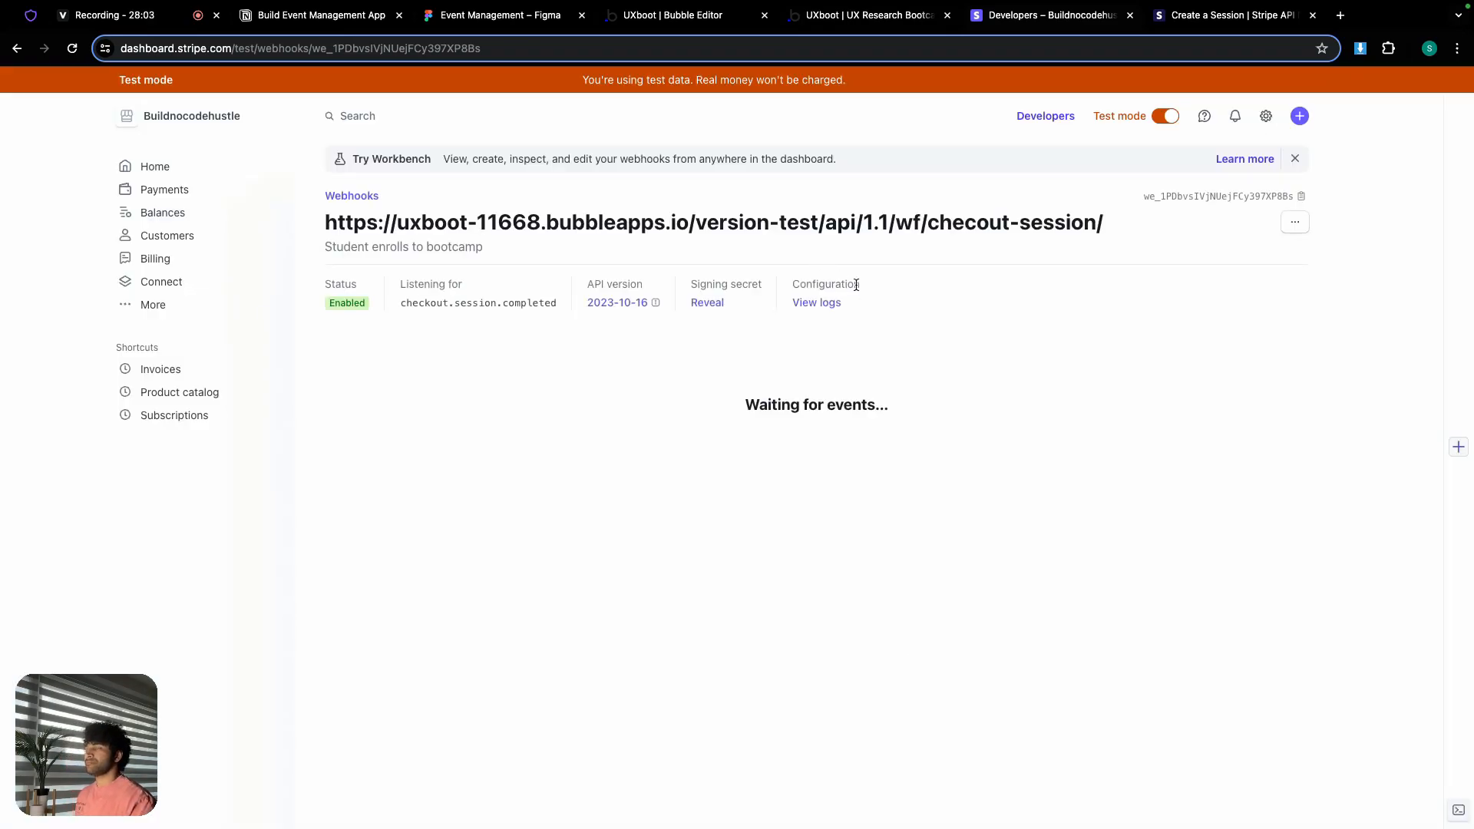
pyautogui.click(874, 17)
# Step: Reload the UXboot bootcamp page and log in with the test user's email and password
pyautogui.click(768, 89)
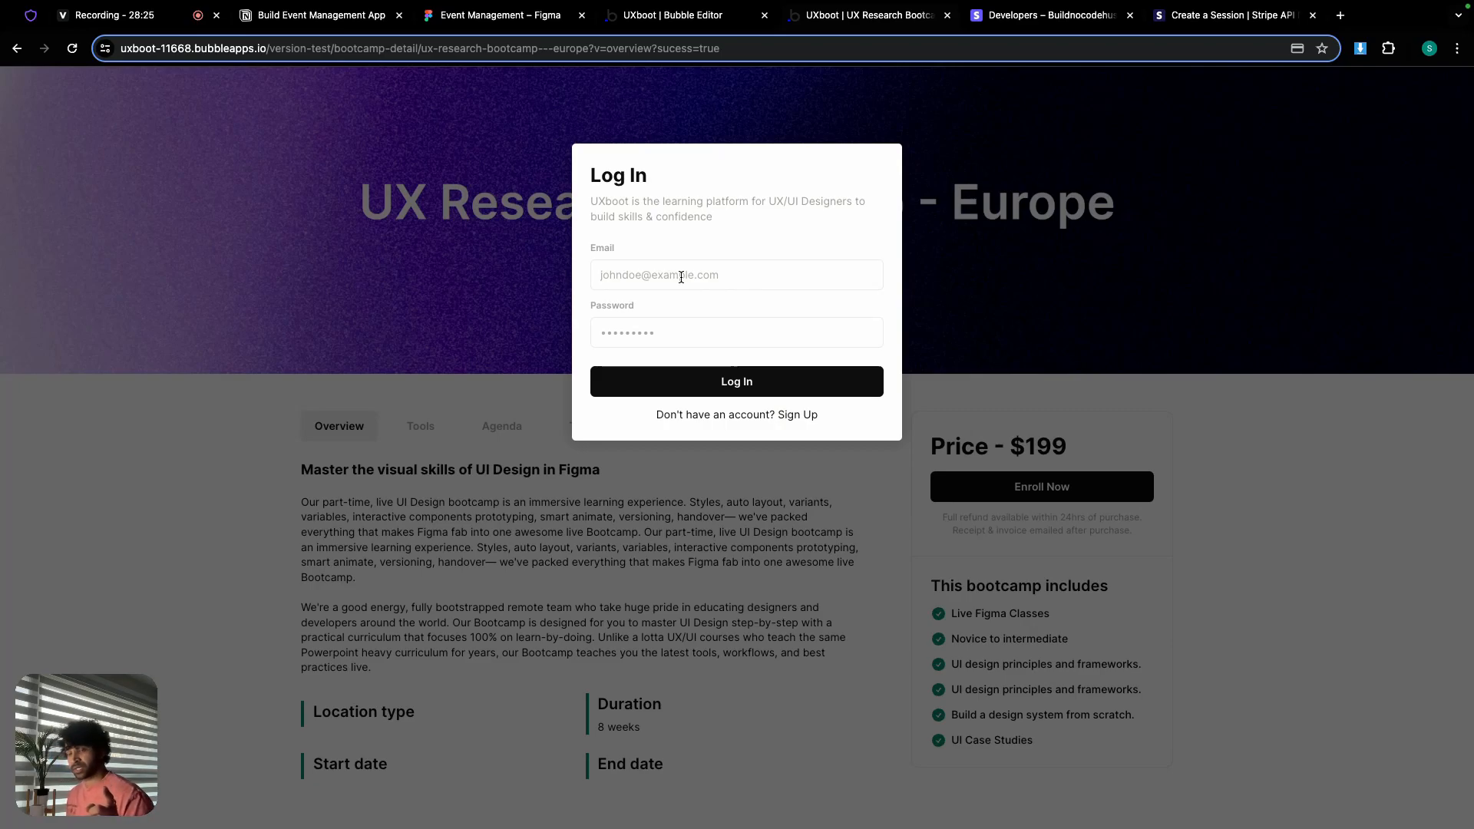
pyautogui.write('sasha')
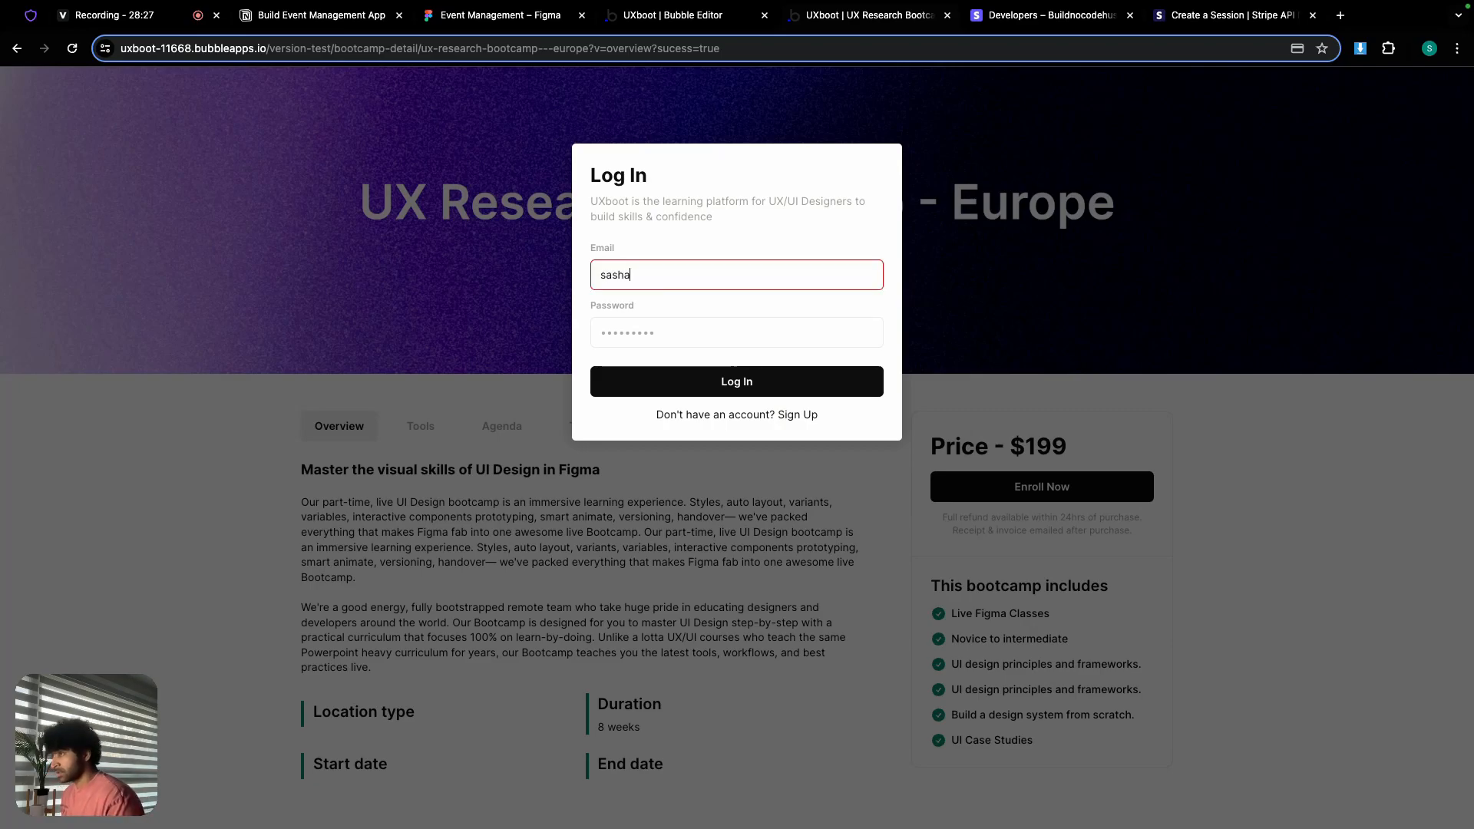
pyautogui.write('woods')
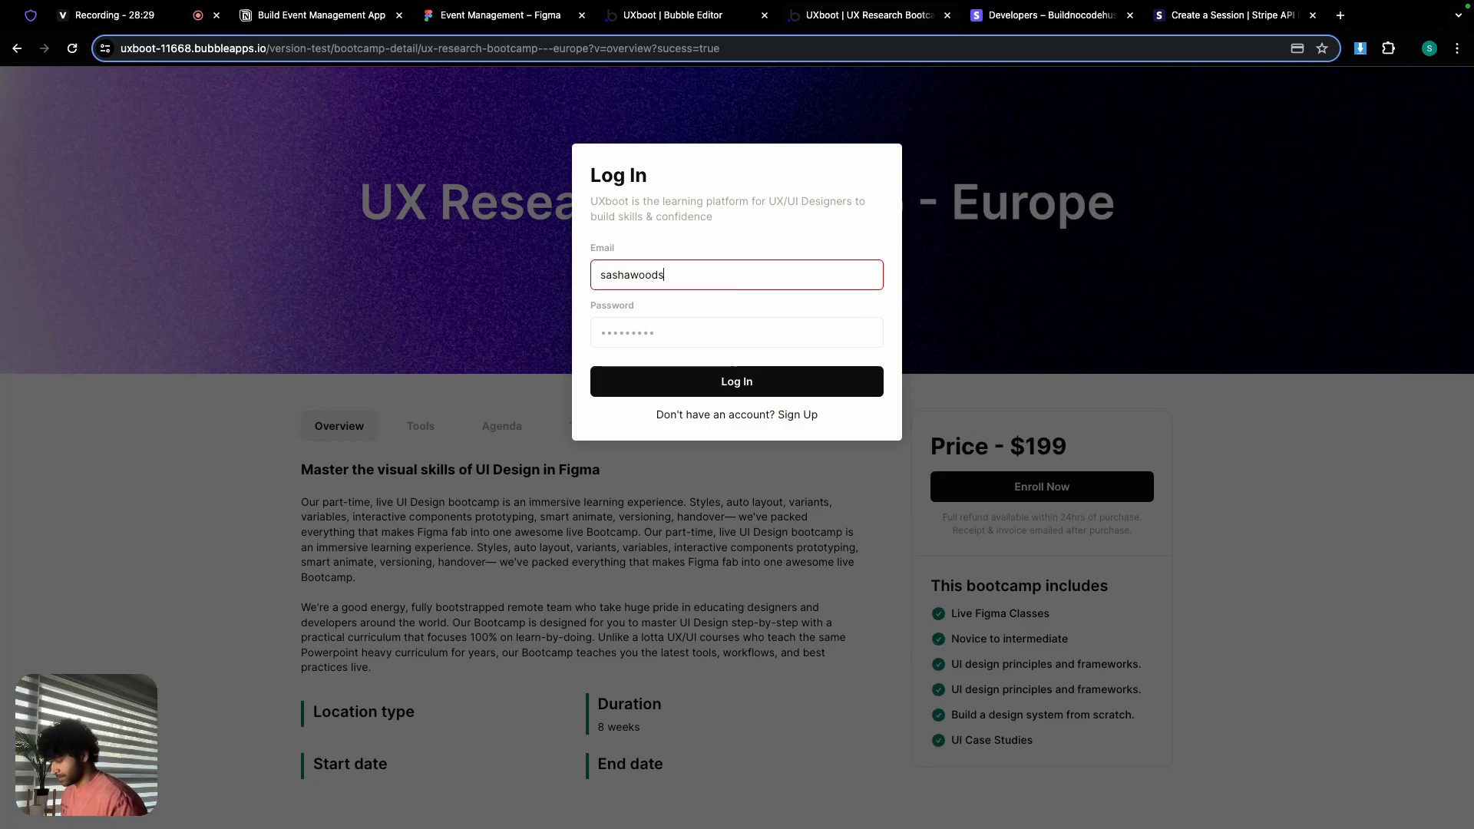
pyautogui.write('@example.com')
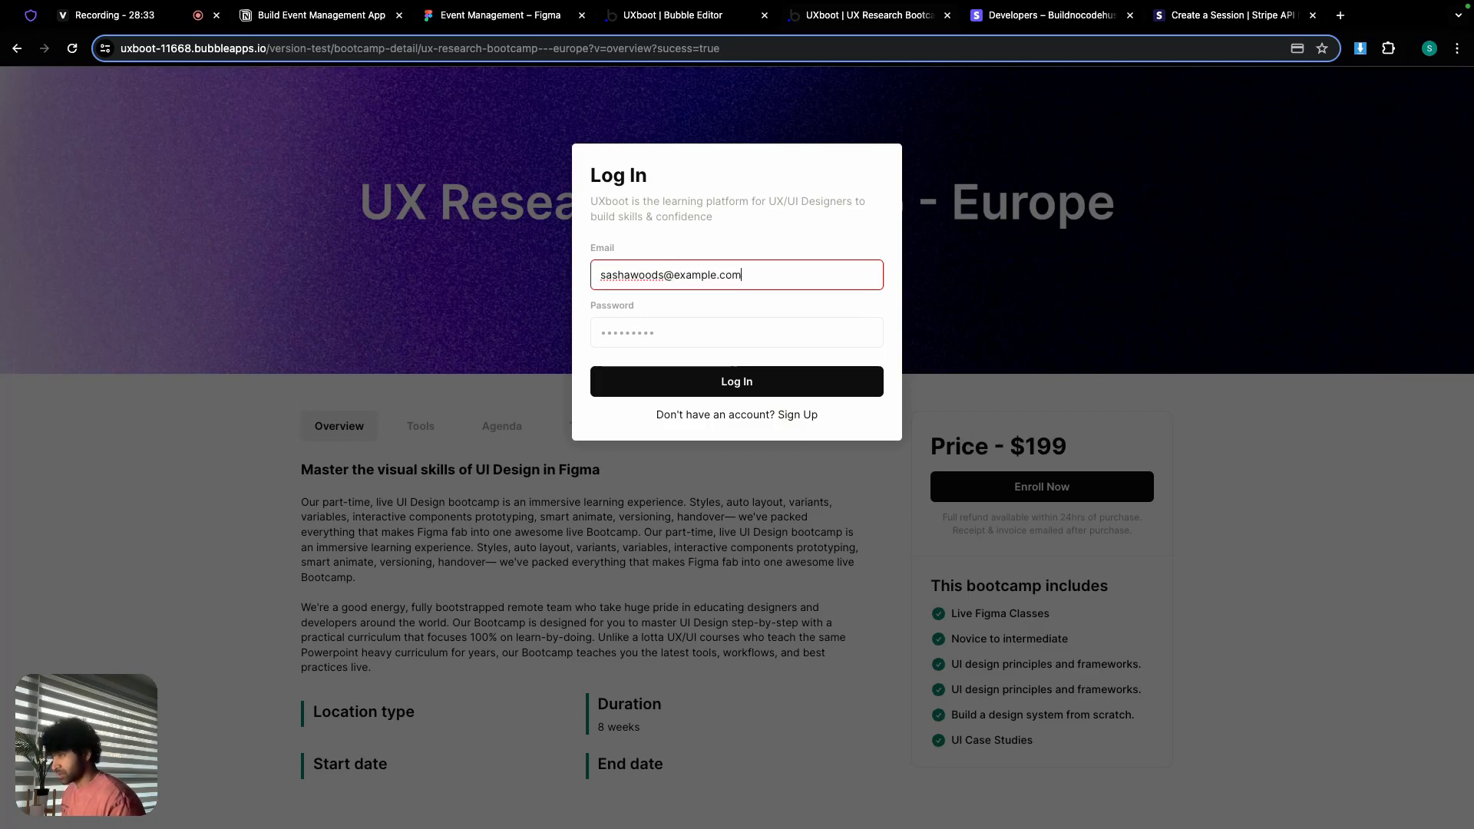
pyautogui.click(662, 323)
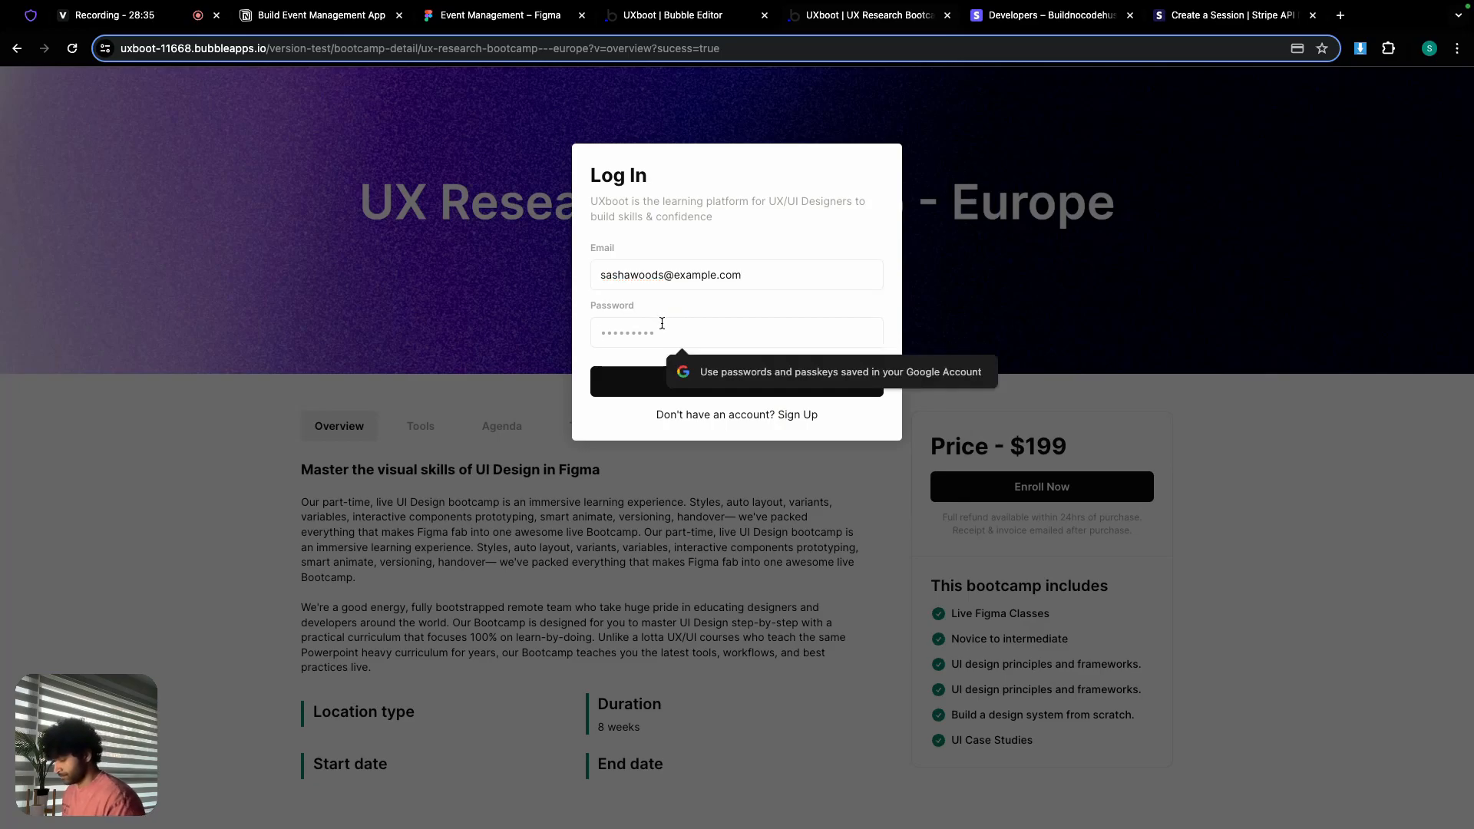
pyautogui.write('p')
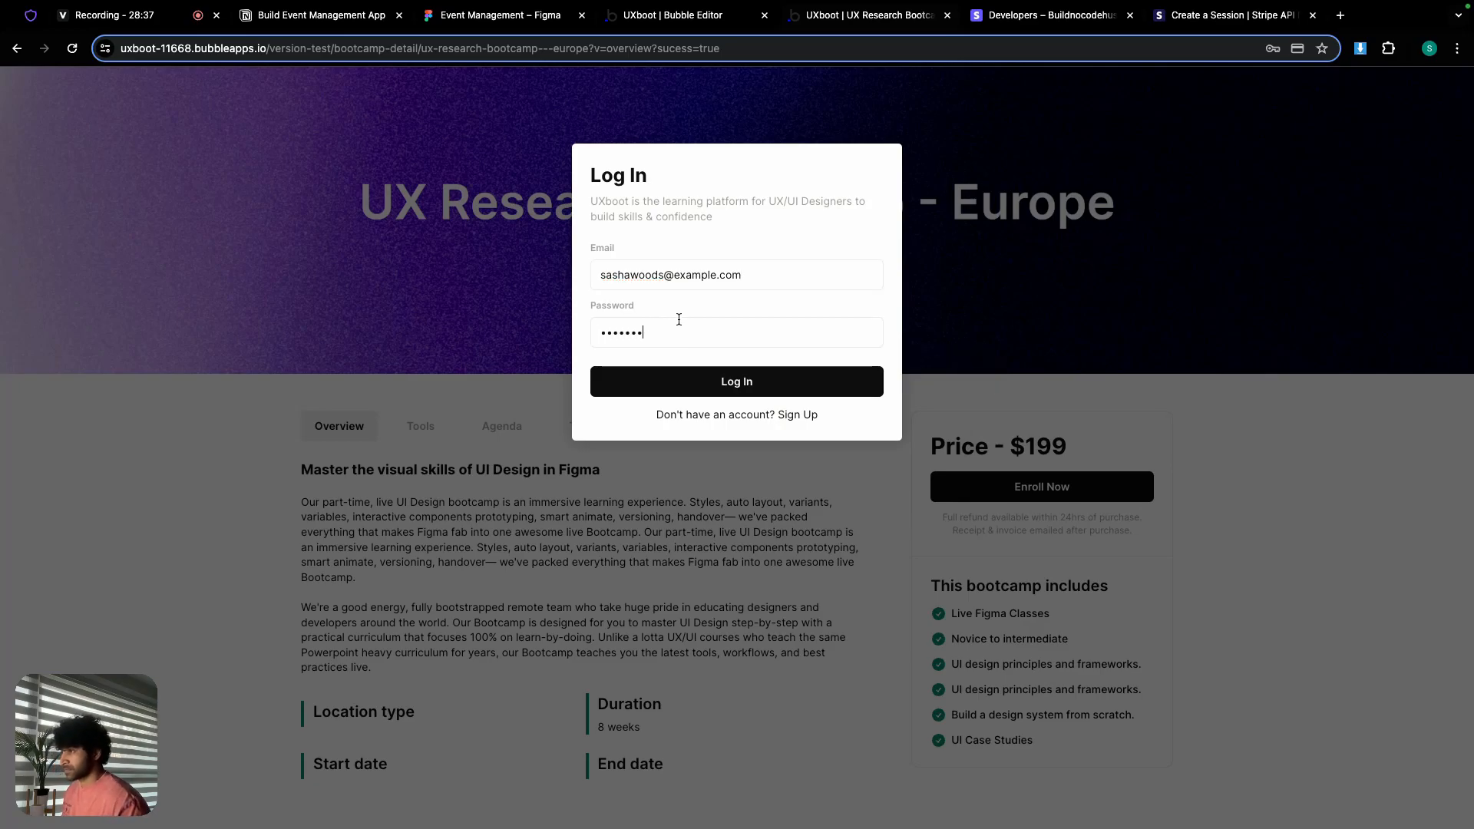
pyautogui.click(689, 377)
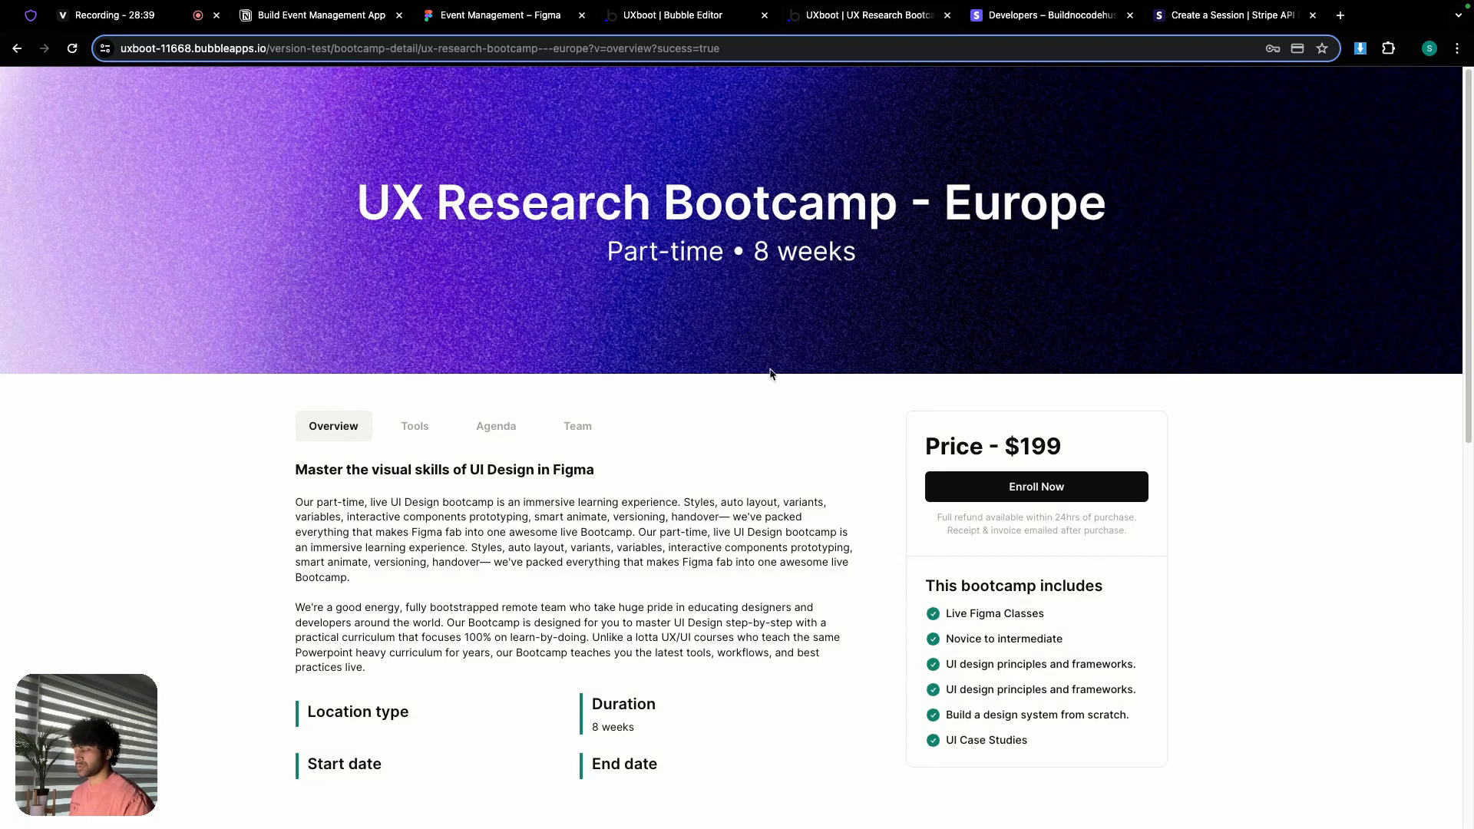
pyautogui.scroll(-2, 772, 371)
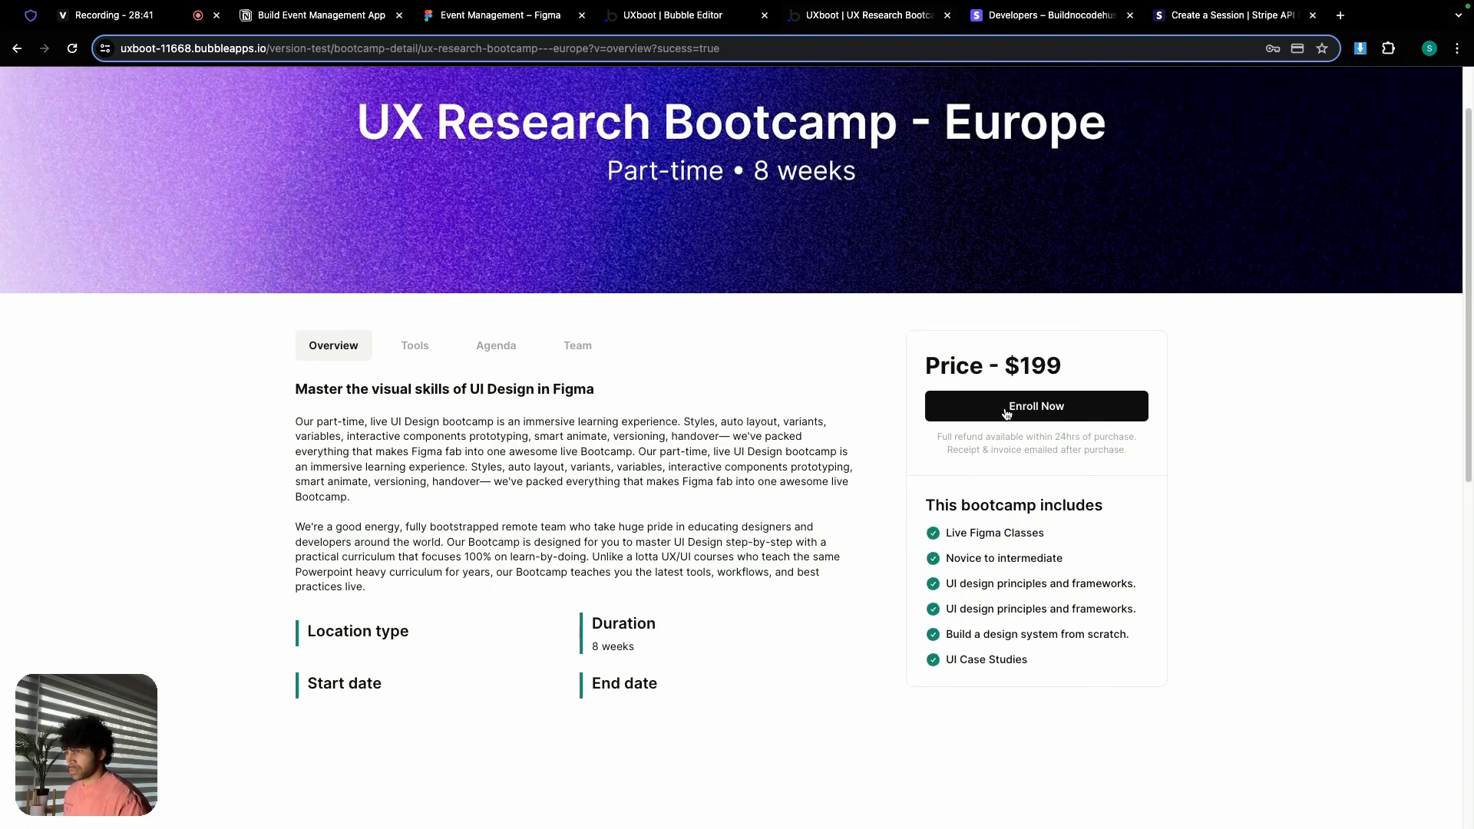
pyautogui.click(678, 20)
# Step: Confirm All Bookings is empty, then Enroll Now on UX Research Bootcamp - Europe
pyautogui.click(19, 171)
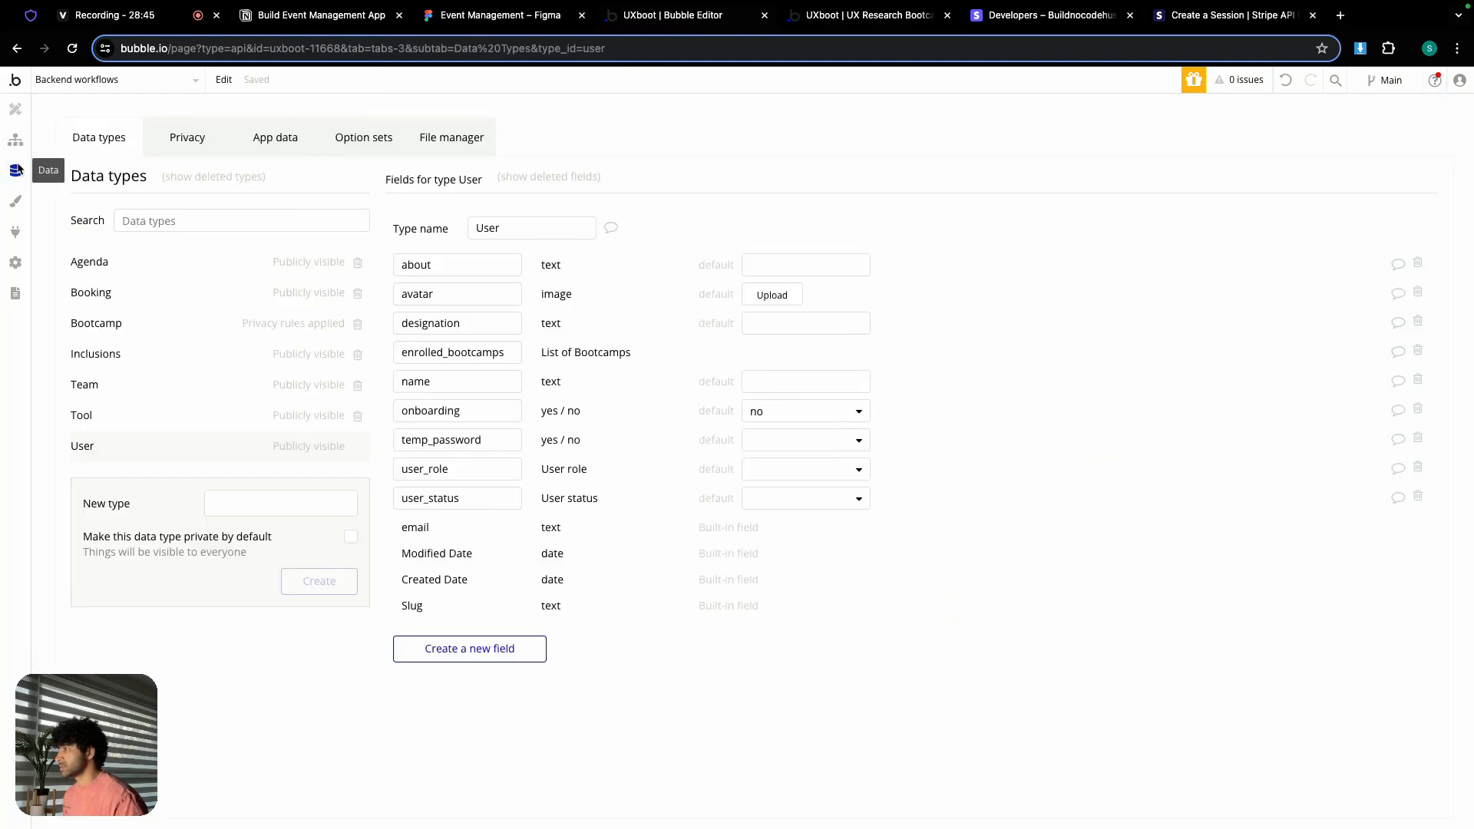
pyautogui.click(285, 144)
pyautogui.click(135, 369)
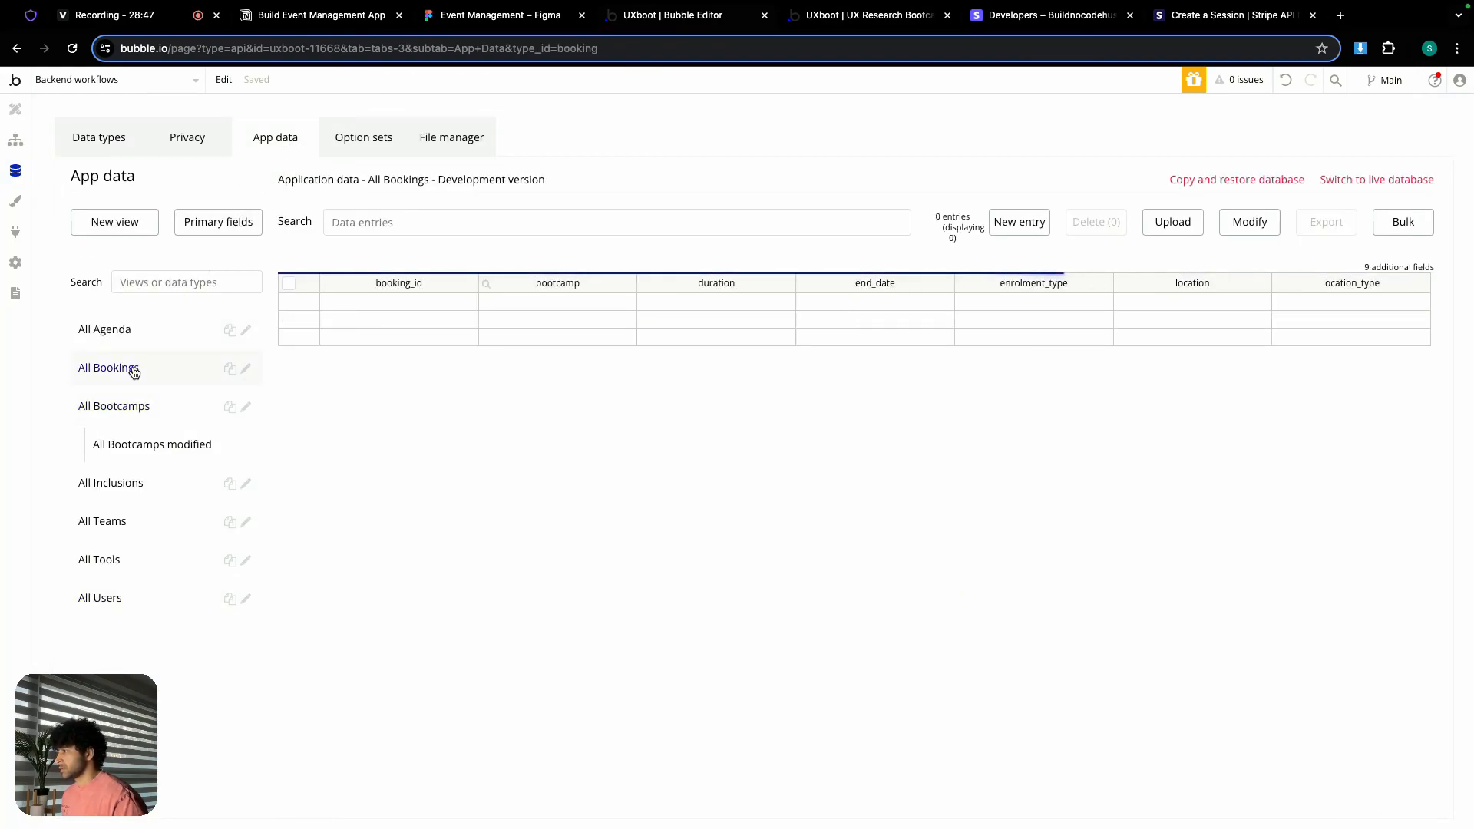
pyautogui.click(863, 20)
pyautogui.click(1019, 415)
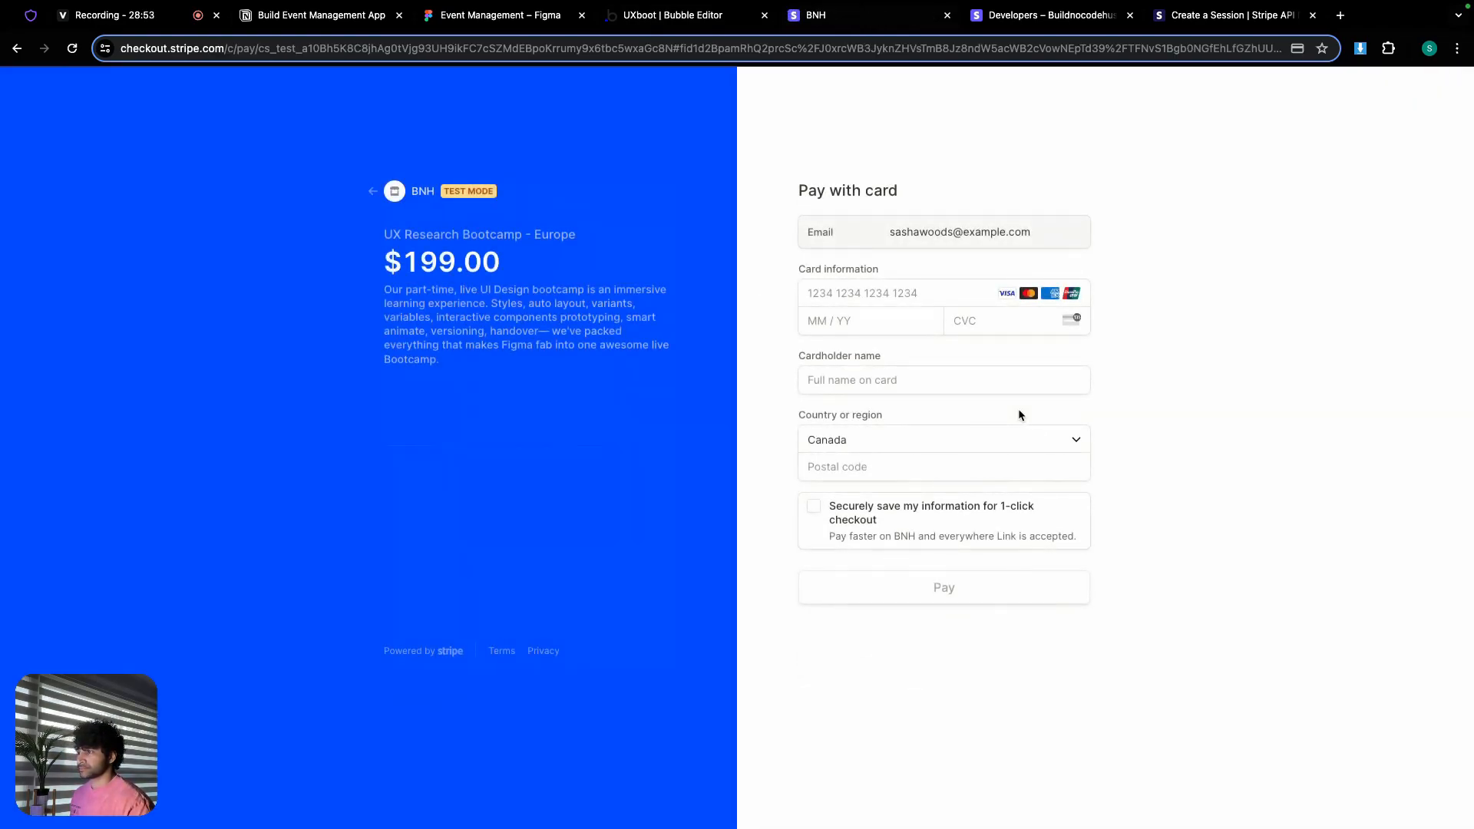
pyautogui.click(858, 293)
pyautogui.write('4242')
pyautogui.write('42424242424')
pyautogui.write('2')
pyautogui.write('1027')
pyautogui.write('123')
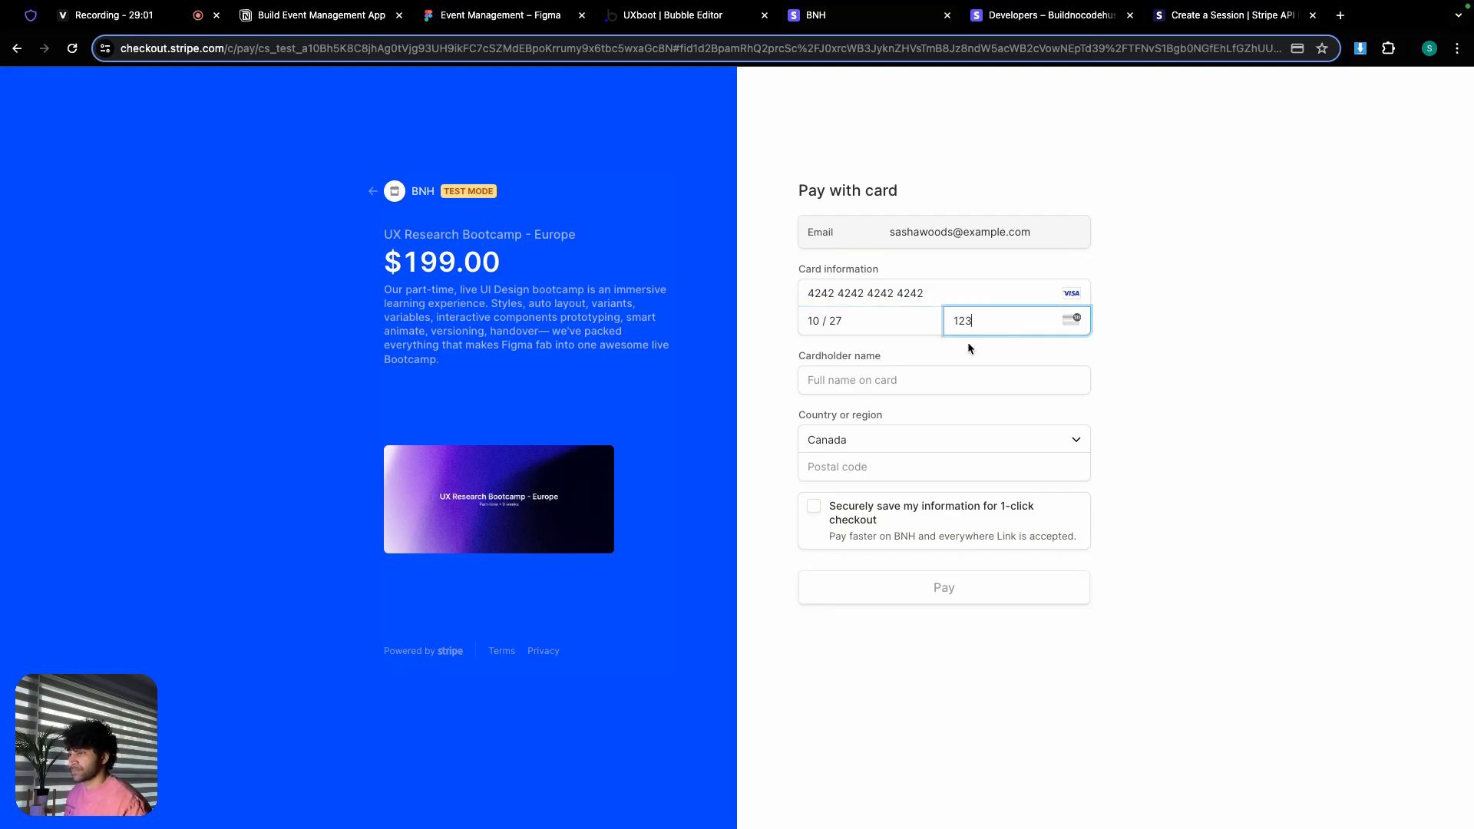
pyautogui.click(898, 384)
pyautogui.click(910, 414)
pyautogui.click(883, 465)
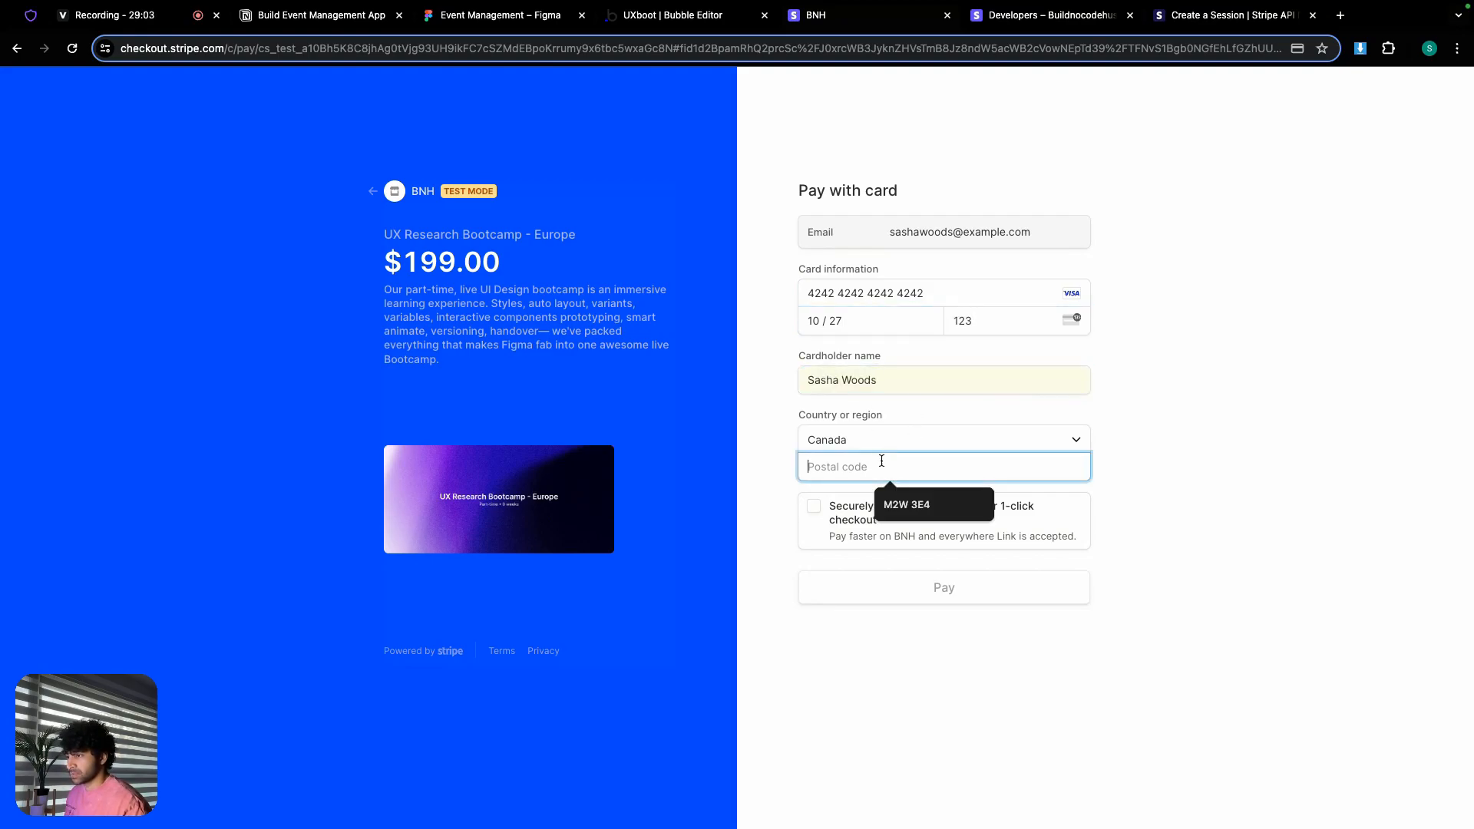
pyautogui.click(898, 504)
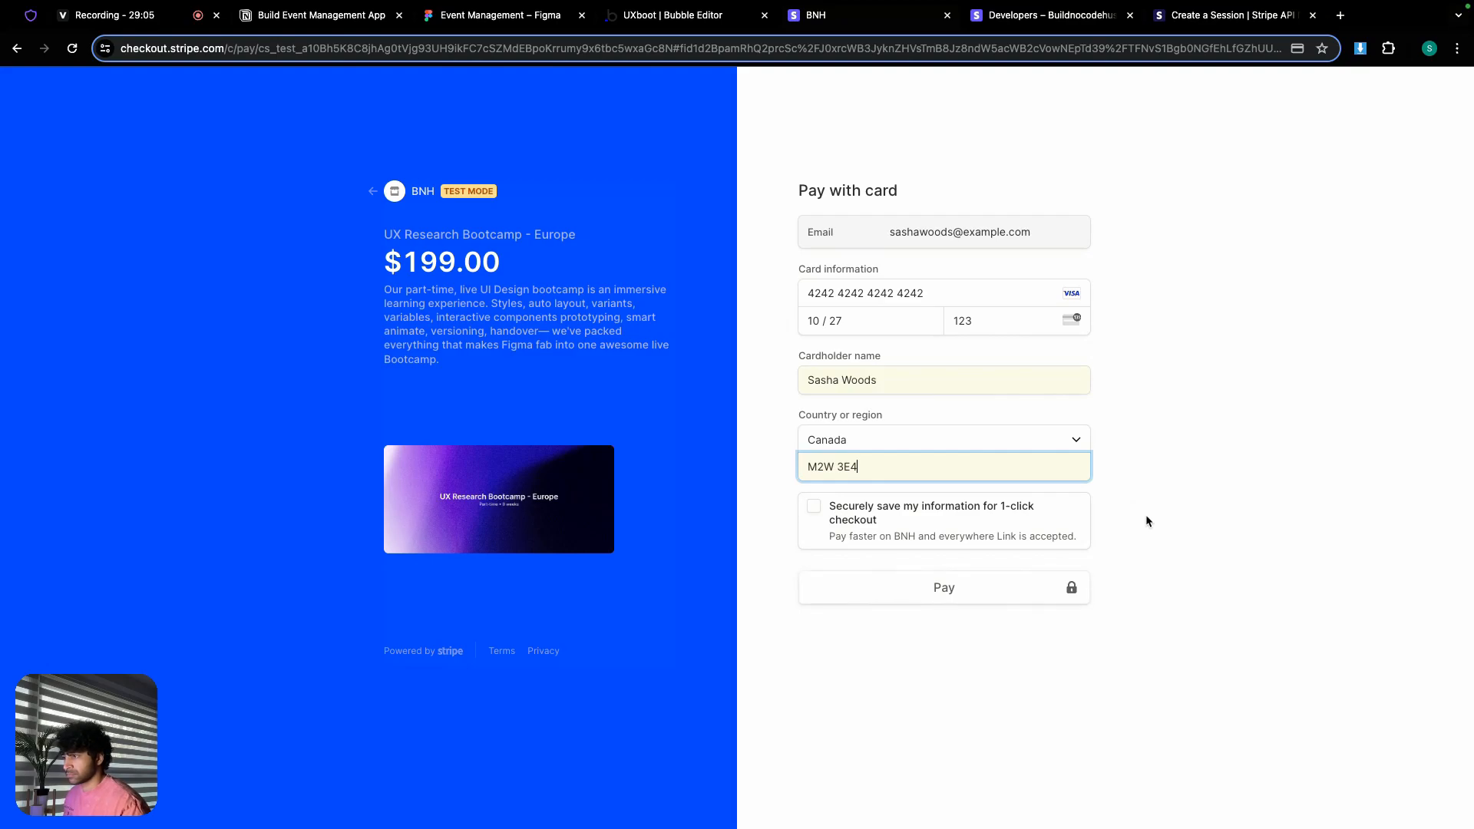
pyautogui.click(970, 595)
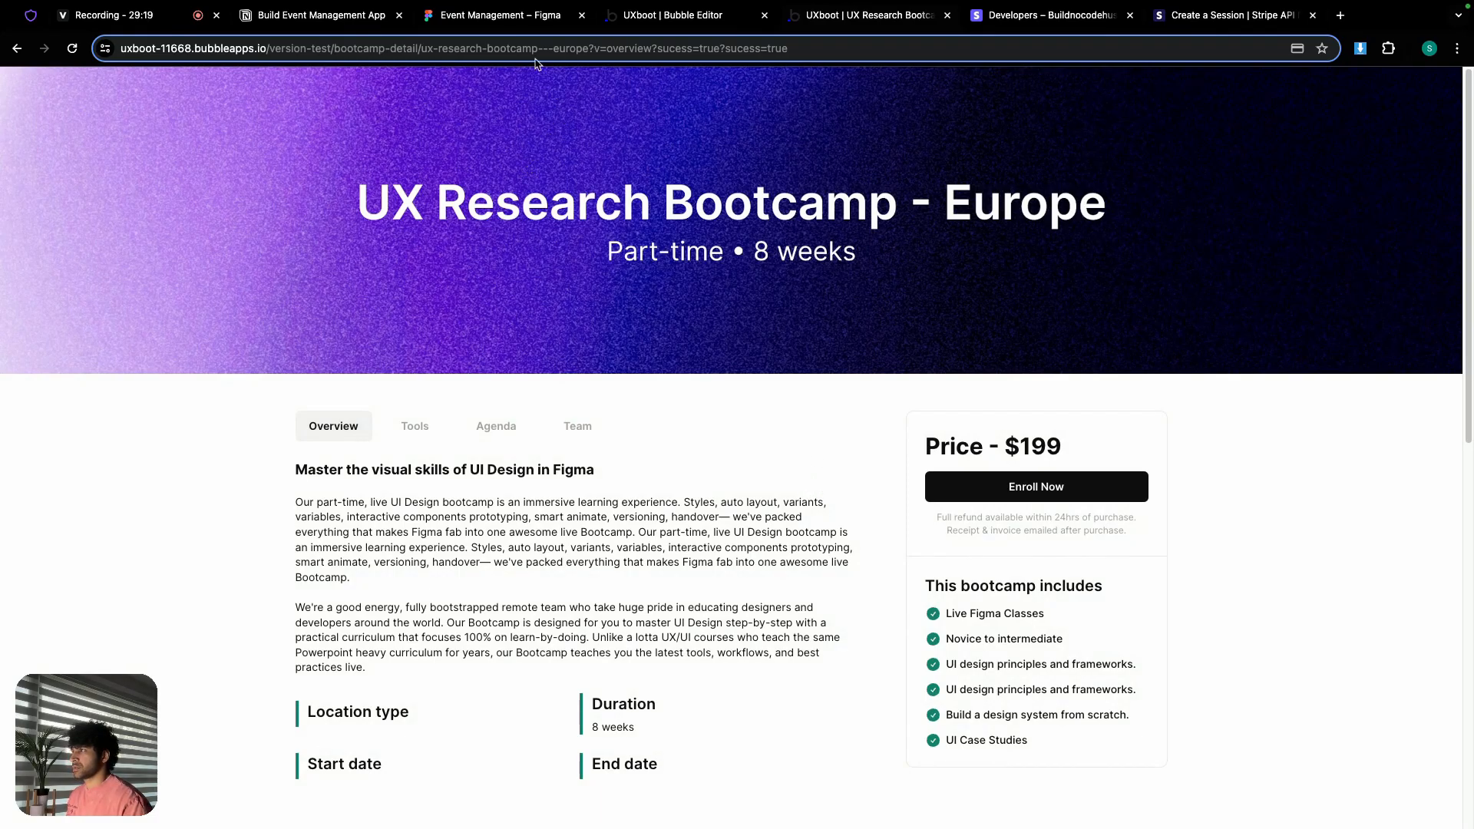
# Step: Inspect the new booking record and the modified Bootcamps data in Bubble
pyautogui.click(644, 15)
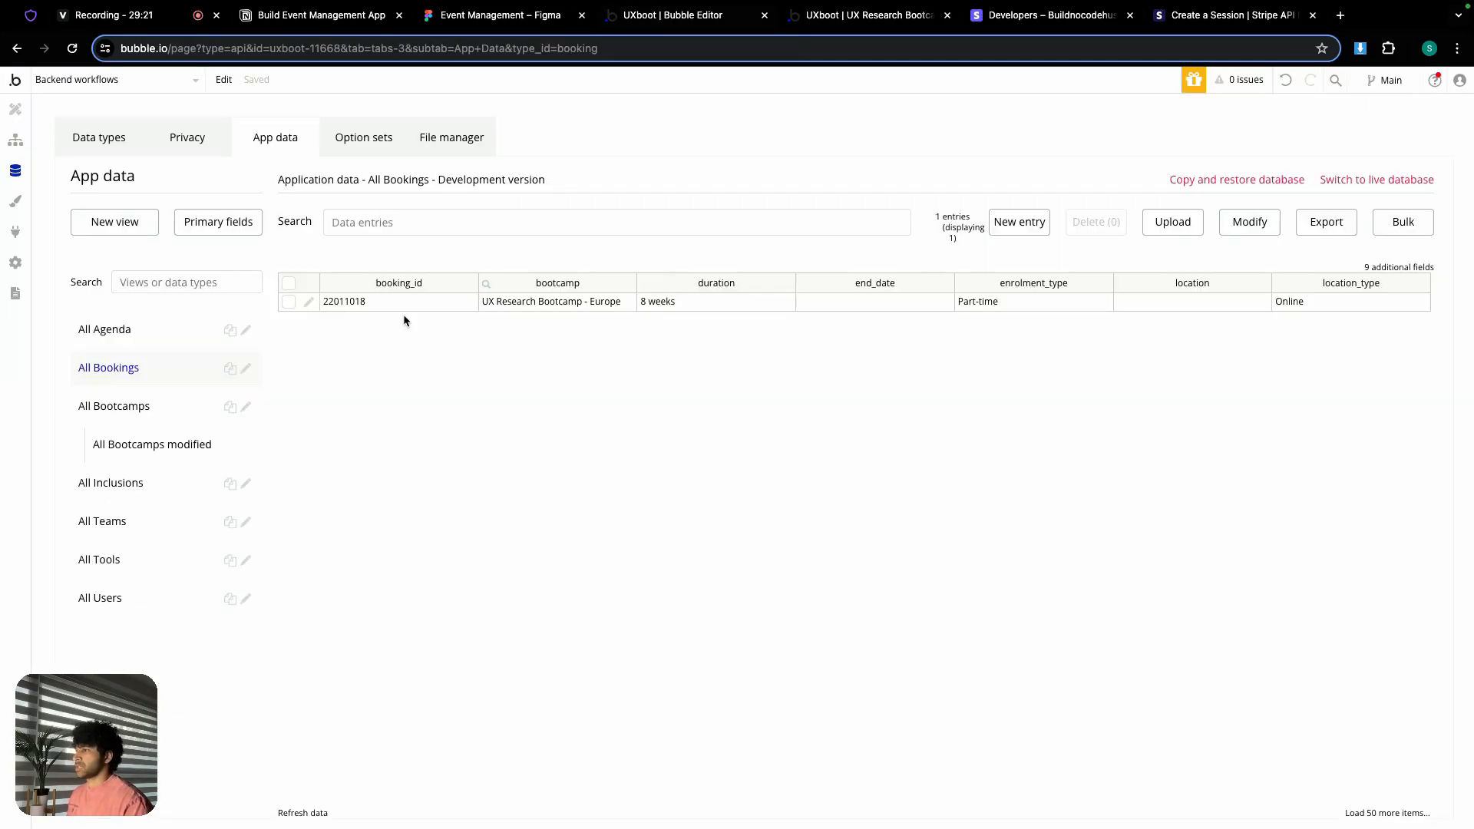
pyautogui.click(310, 303)
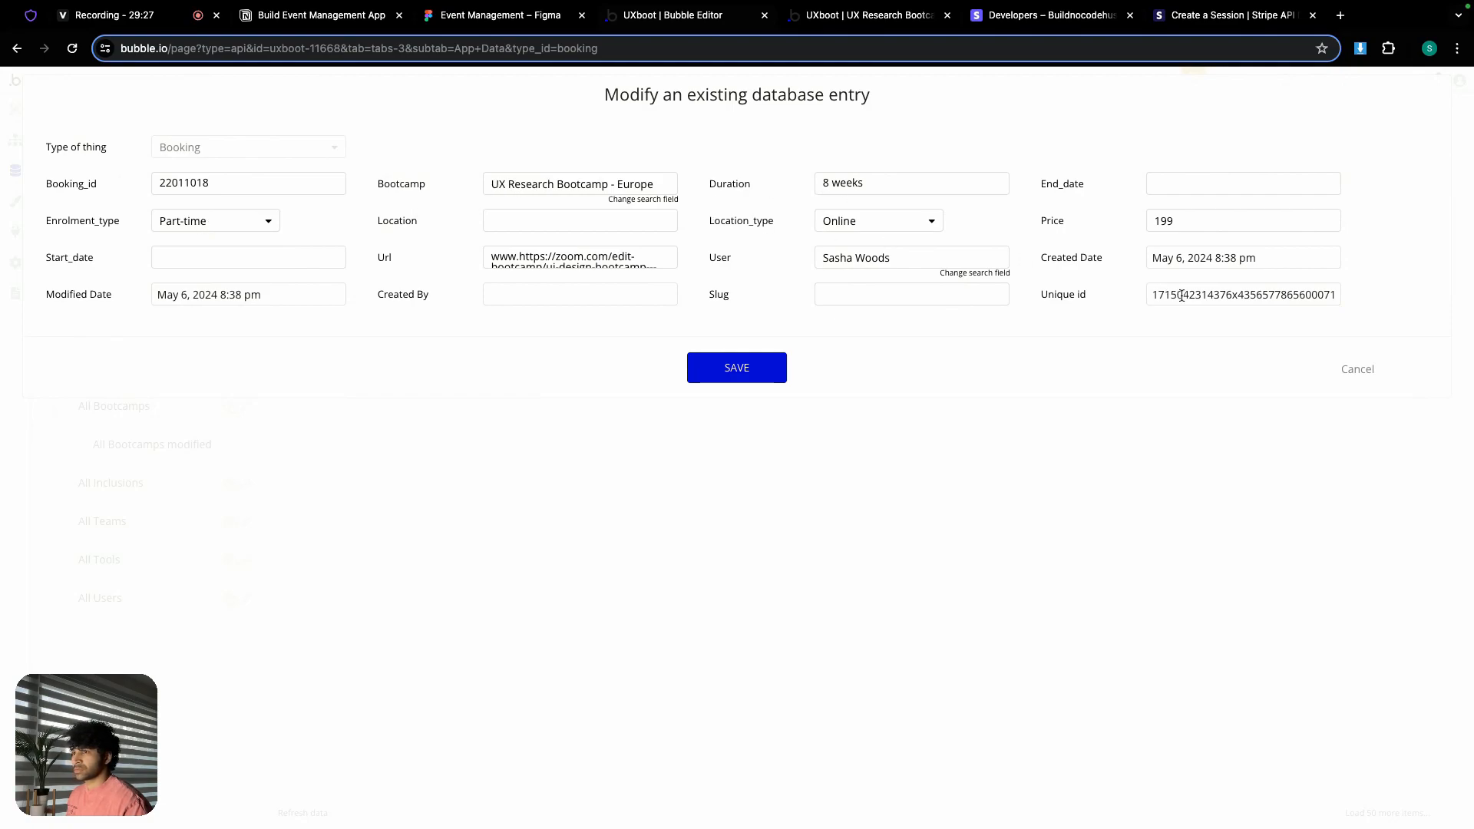
pyautogui.click(1351, 370)
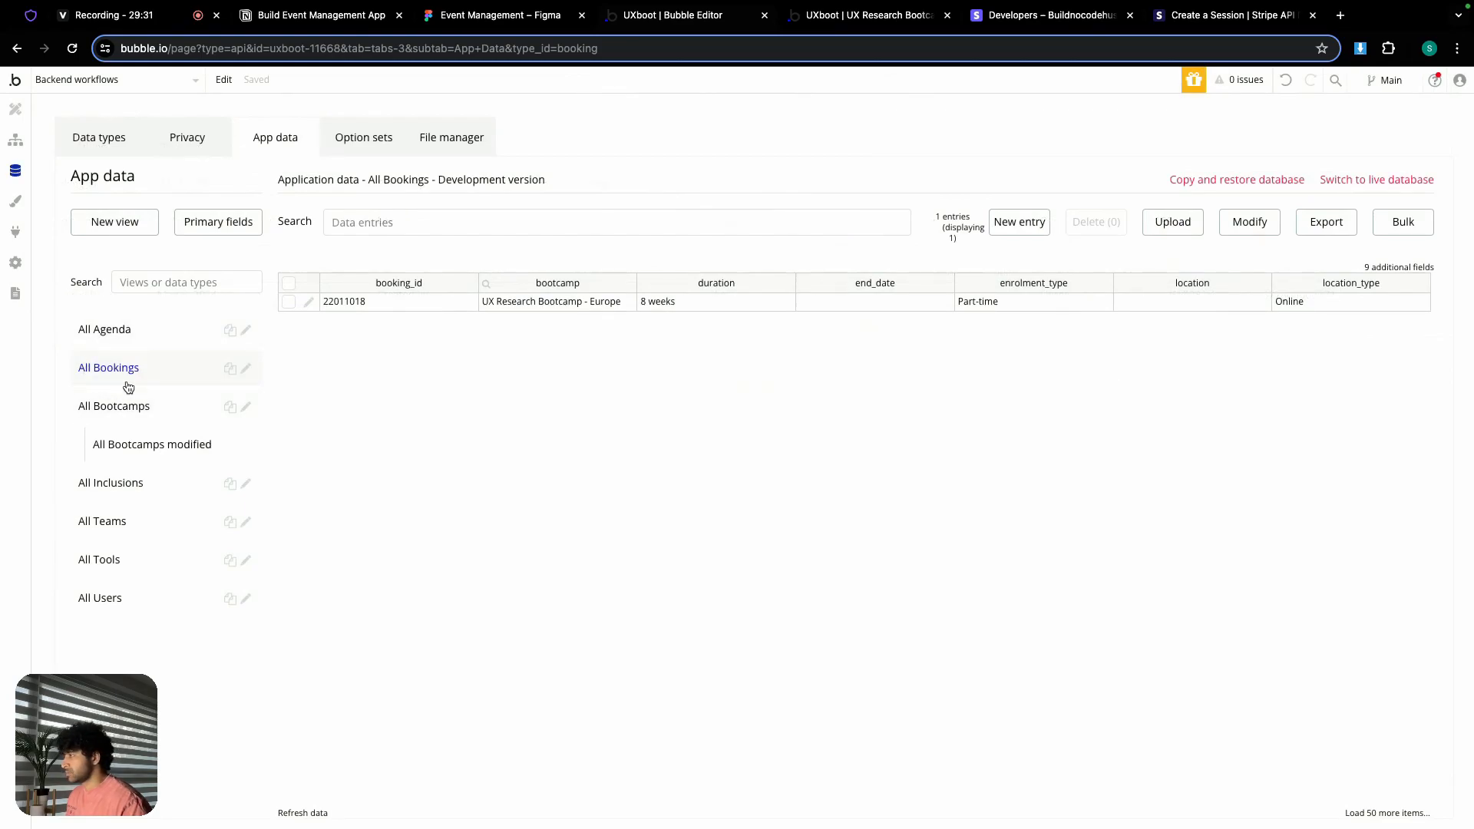
pyautogui.click(133, 411)
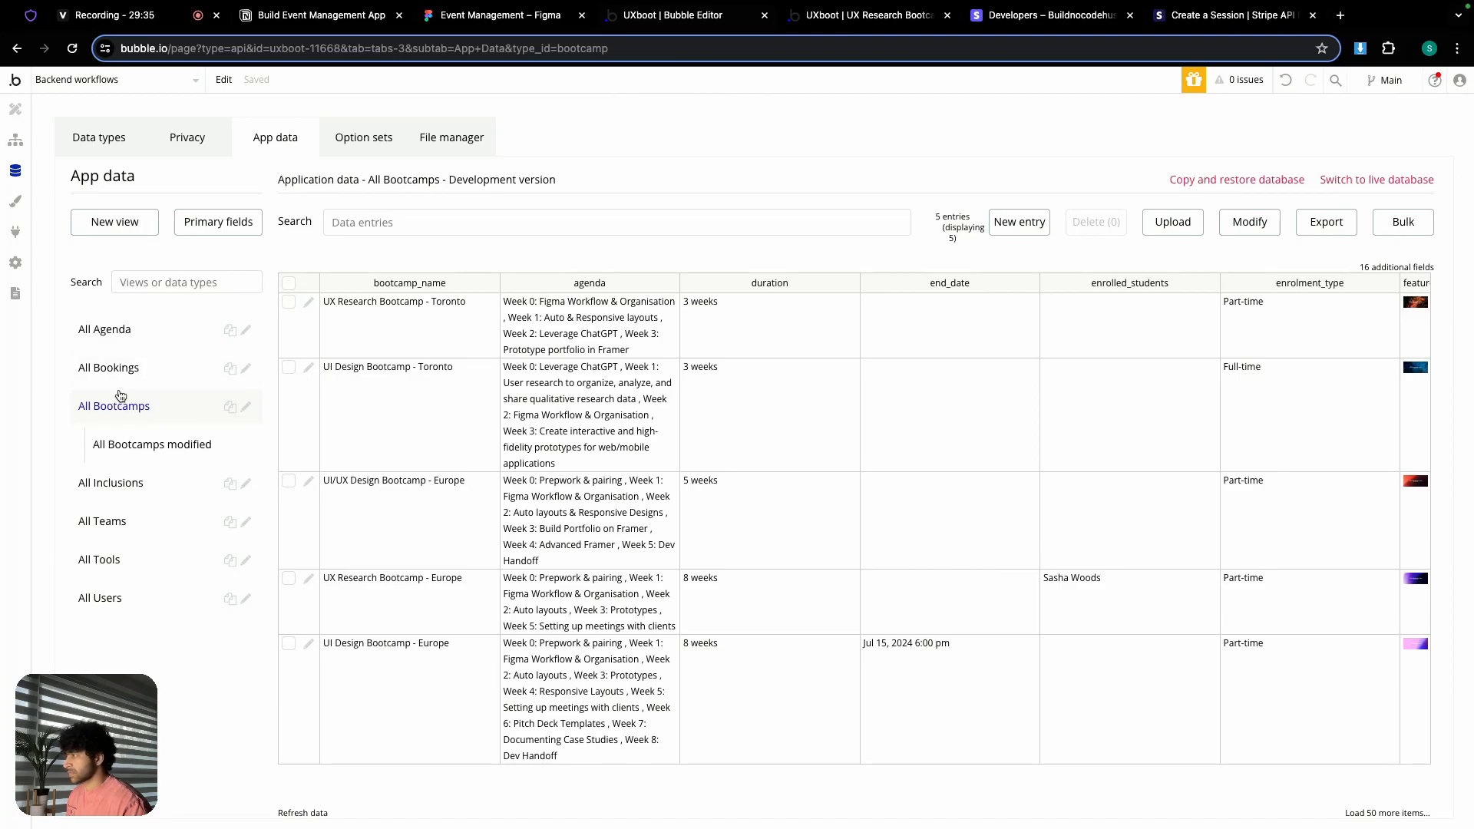
pyautogui.click(127, 444)
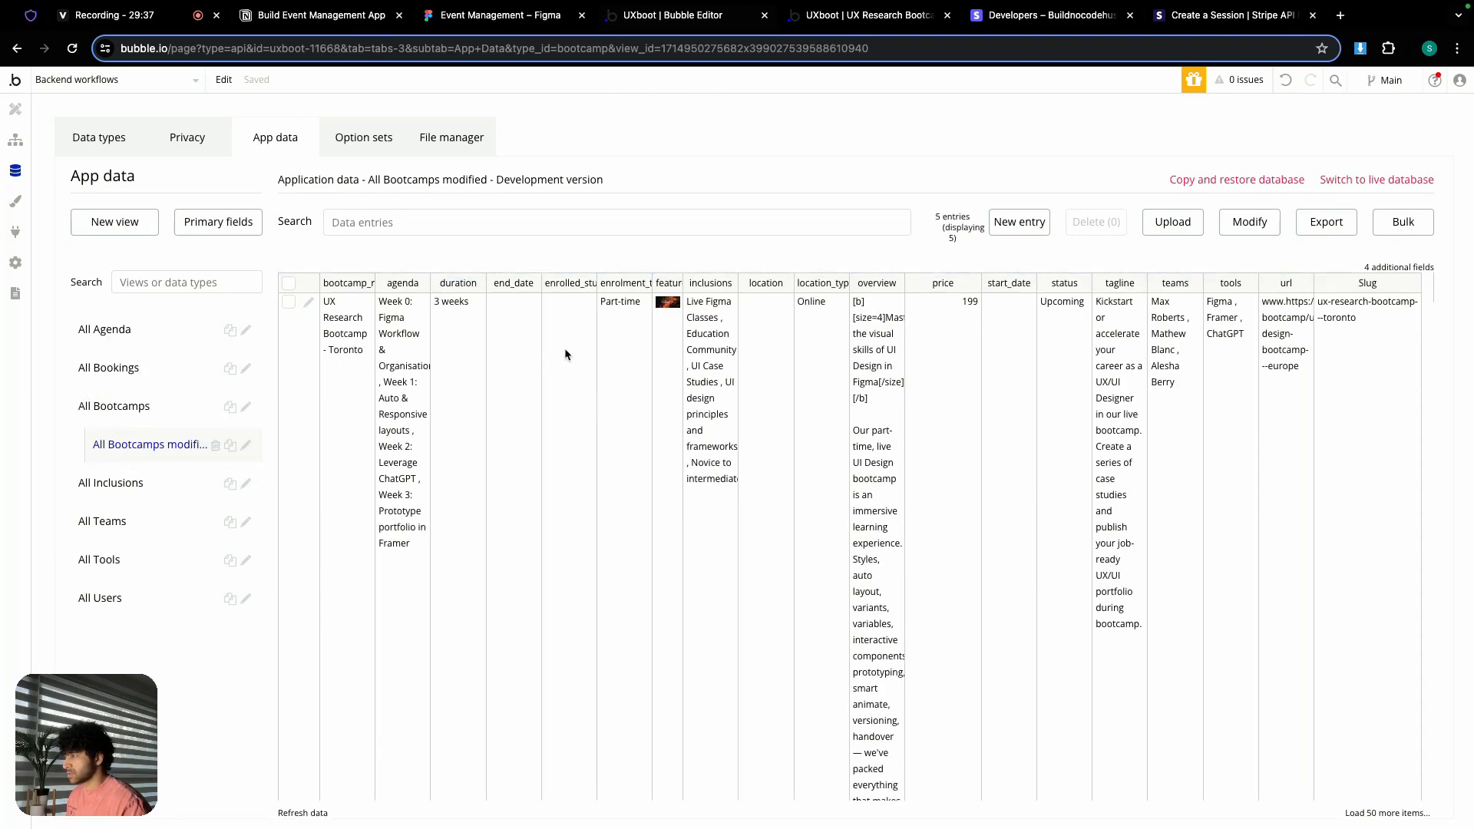
pyautogui.scroll(-10, 565, 361)
pyautogui.scroll(-10, 568, 390)
pyautogui.scroll(-5, 568, 390)
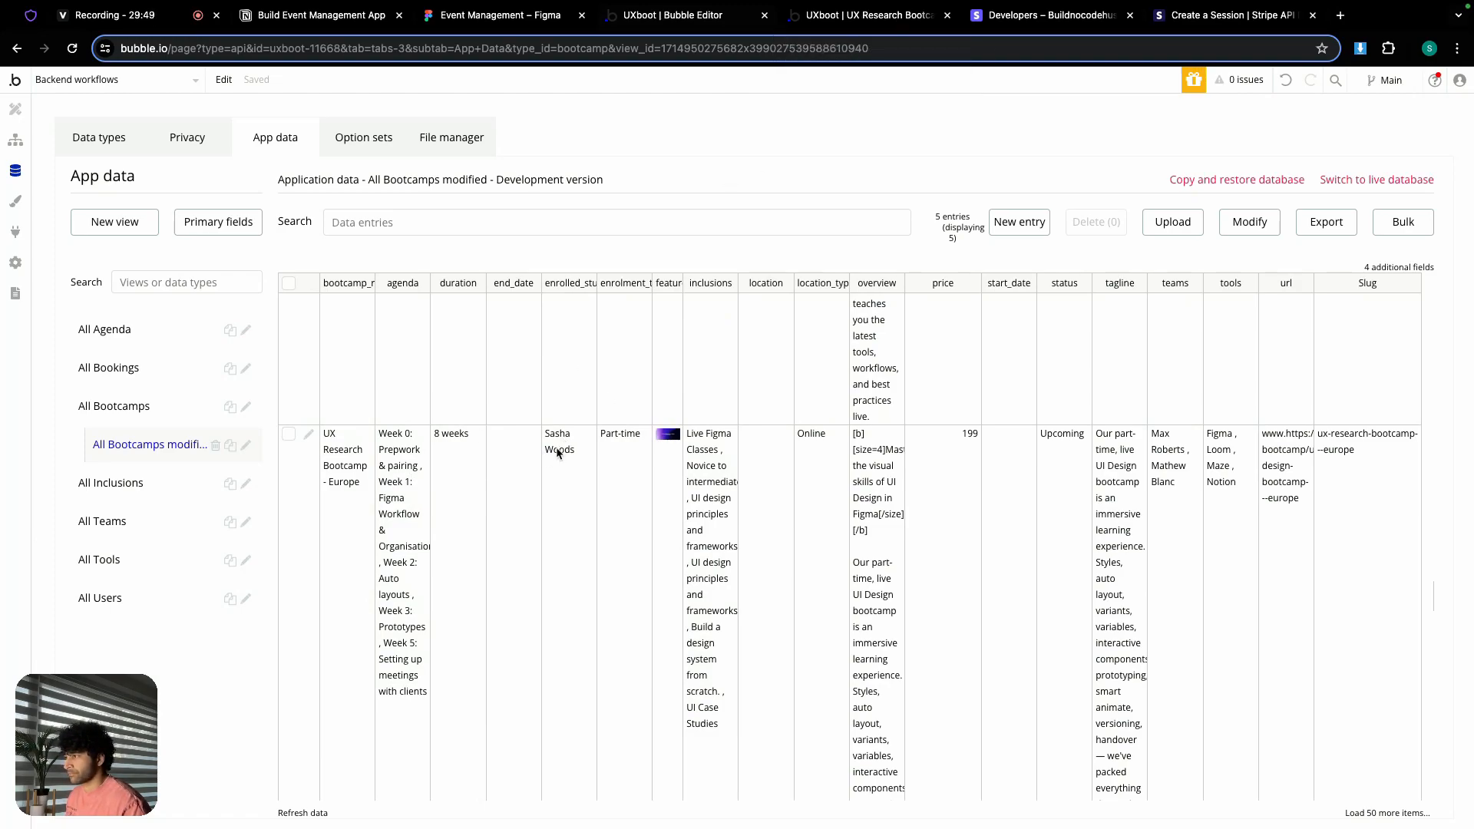
# Step: Check the enrolled student's record in All Users
pyautogui.click(115, 598)
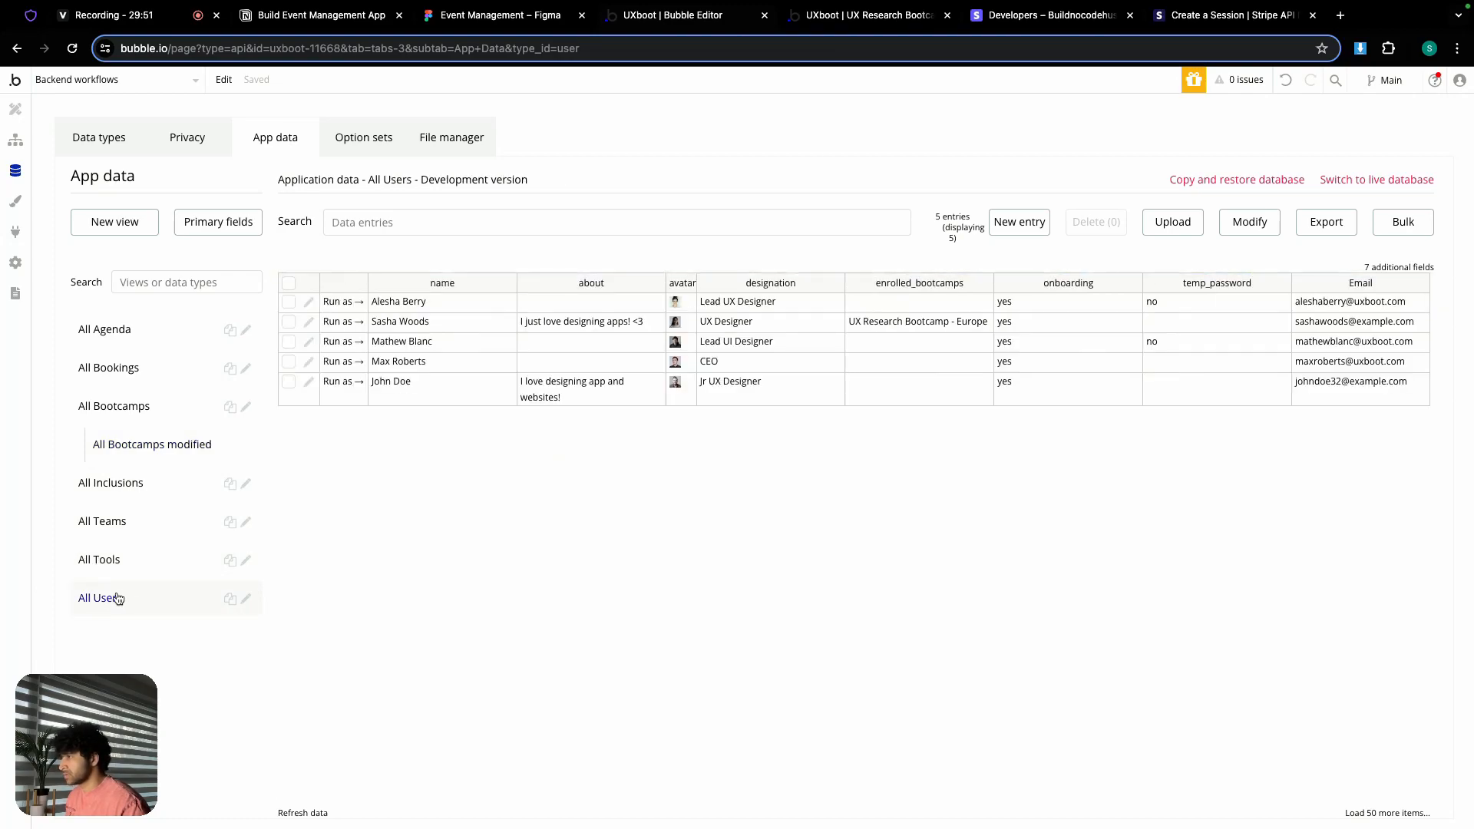
pyautogui.click(309, 322)
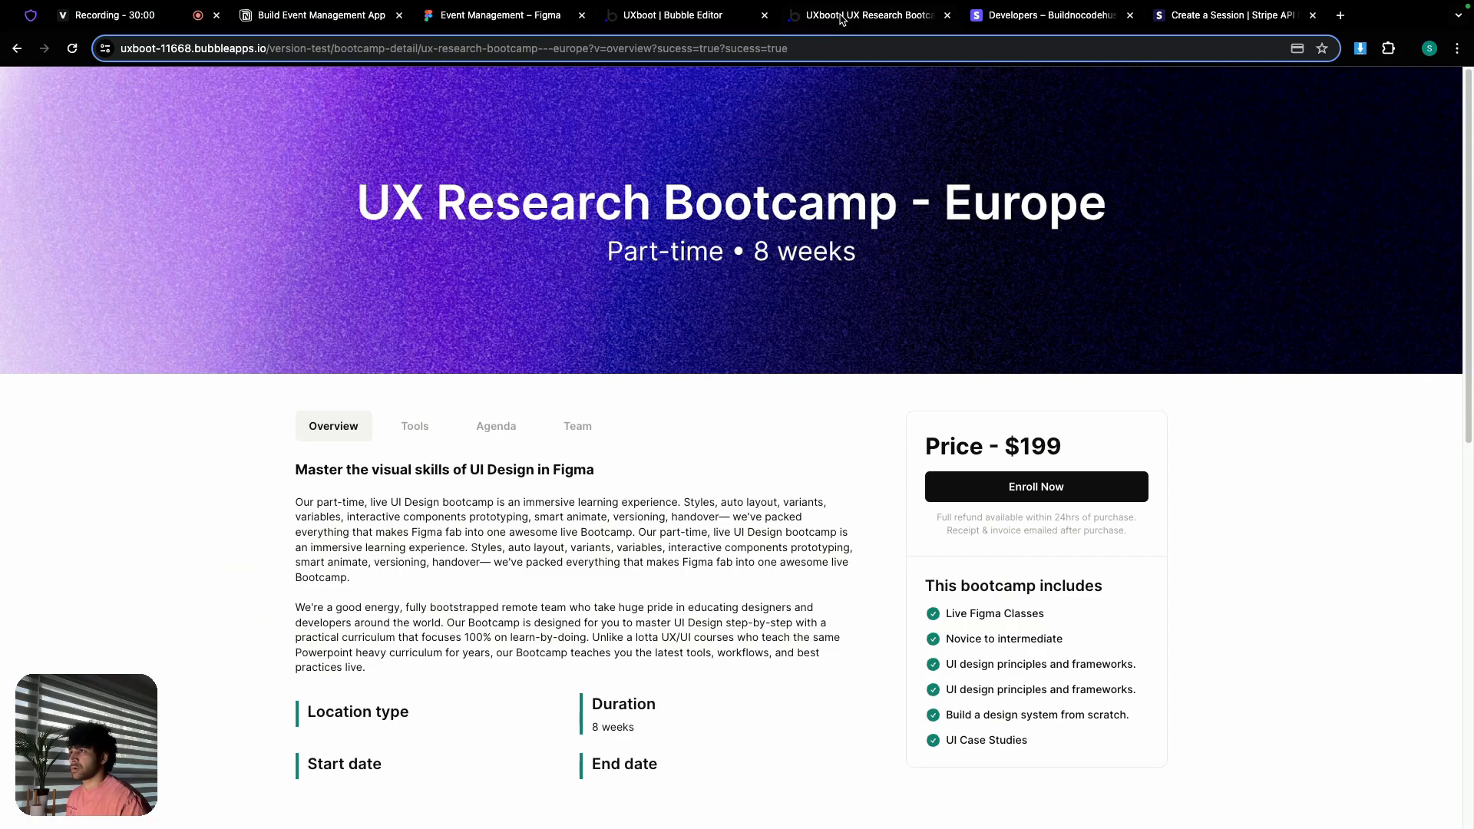
pyautogui.click(843, 18)
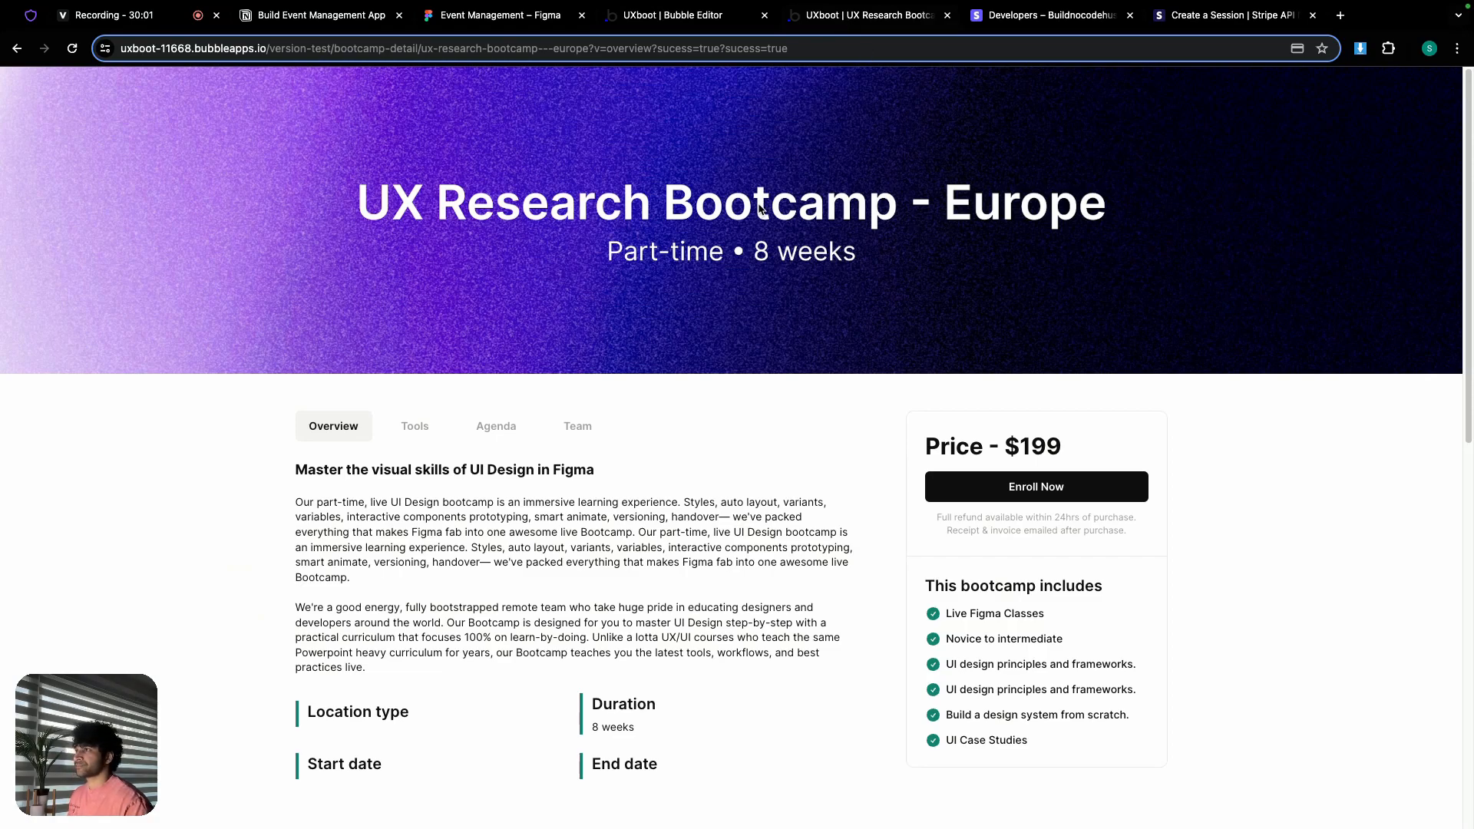
# Step: Load the app's /version-test/test page
pyautogui.click(823, 48)
pyautogui.doubleClick(815, 48)
pyautogui.moveTo(829, 49); pyautogui.dragTo(382, 49)
pyautogui.write('test/test')
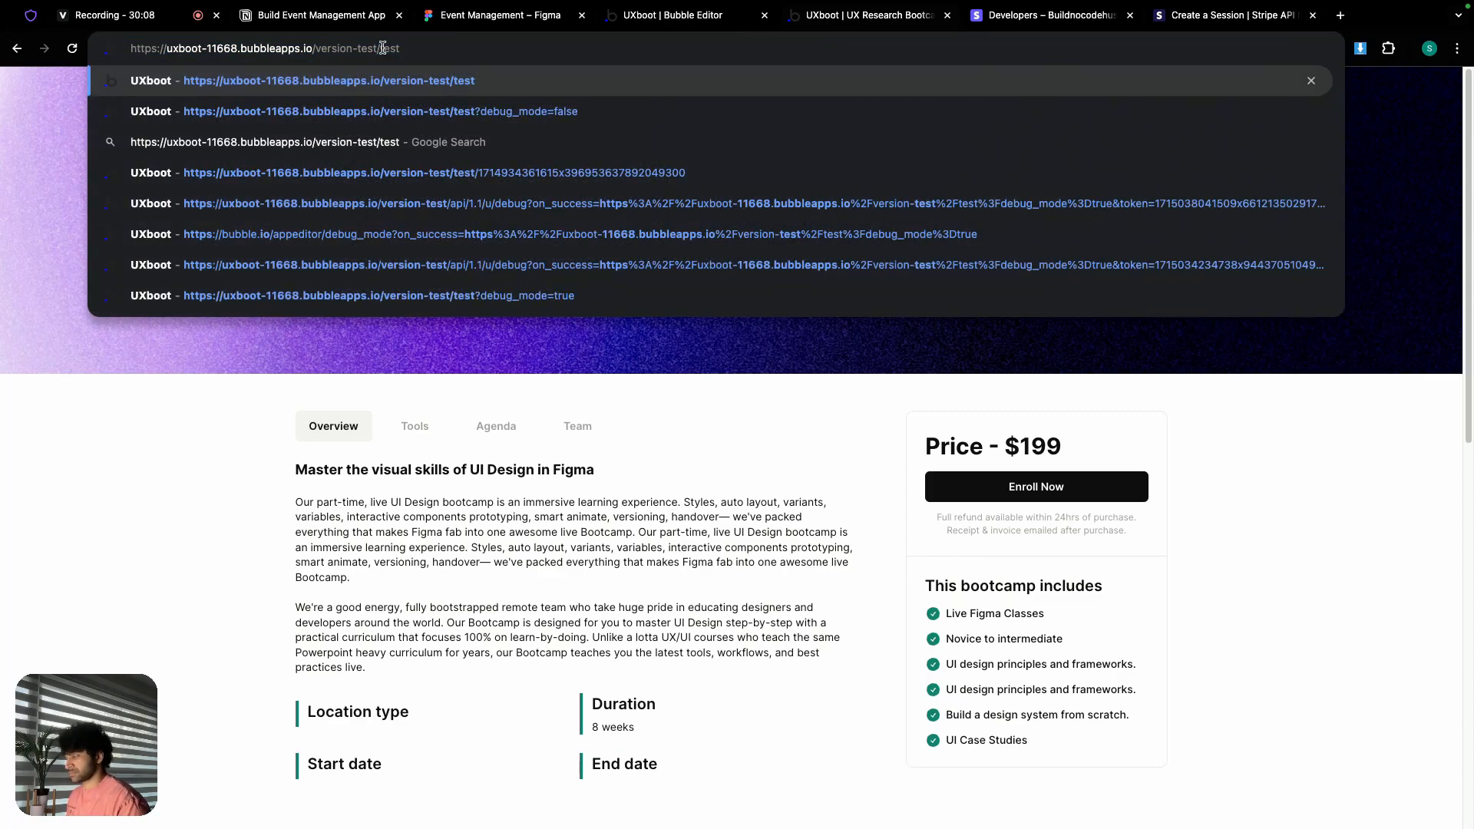
pyautogui.press('Return')
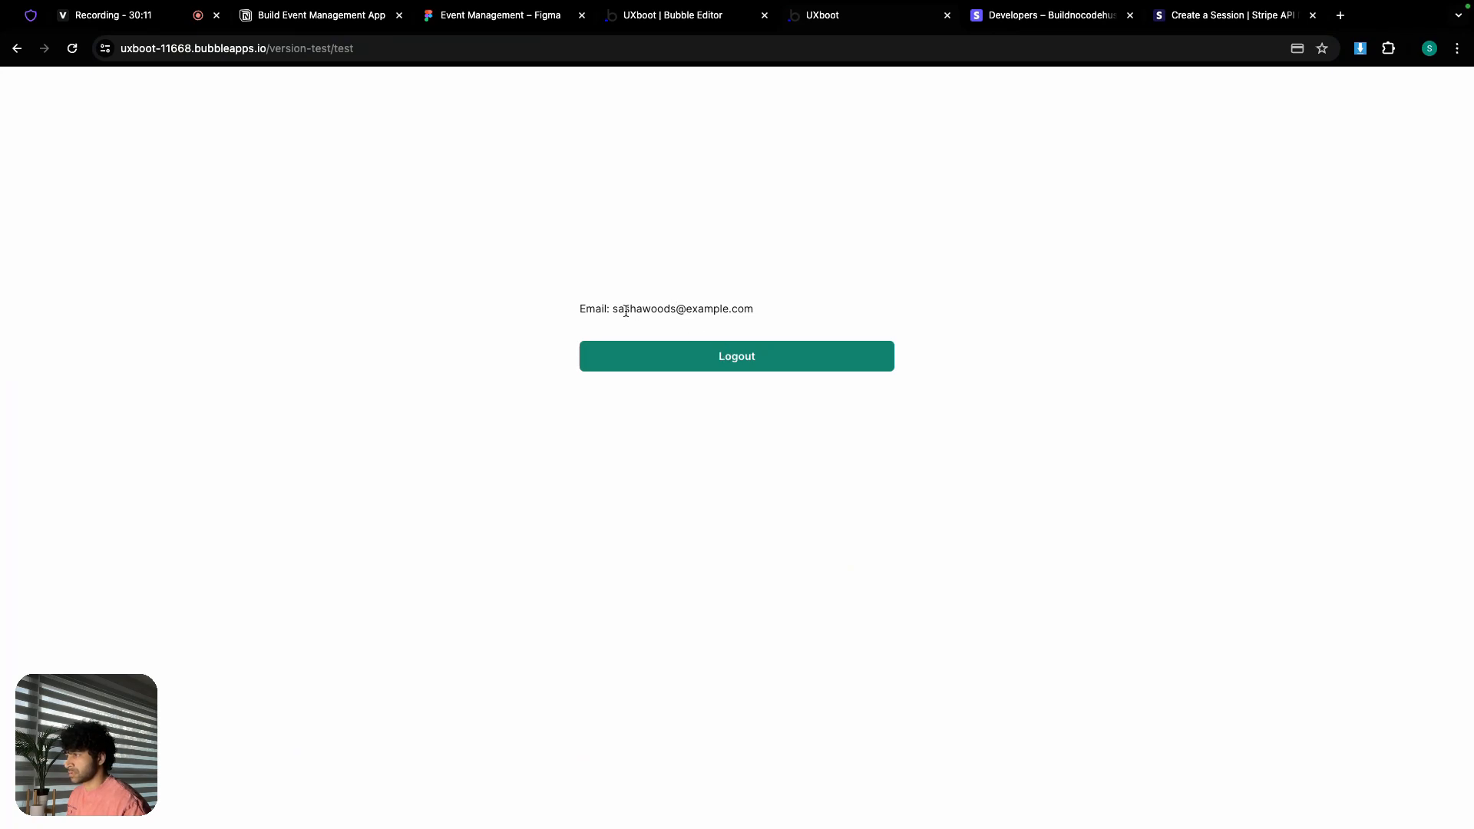
# Step: Copy the shown email, log out, and log back in with that email and password
pyautogui.moveTo(614, 309); pyautogui.dragTo(757, 315)
pyautogui.hotkey('ctrl', 'c')
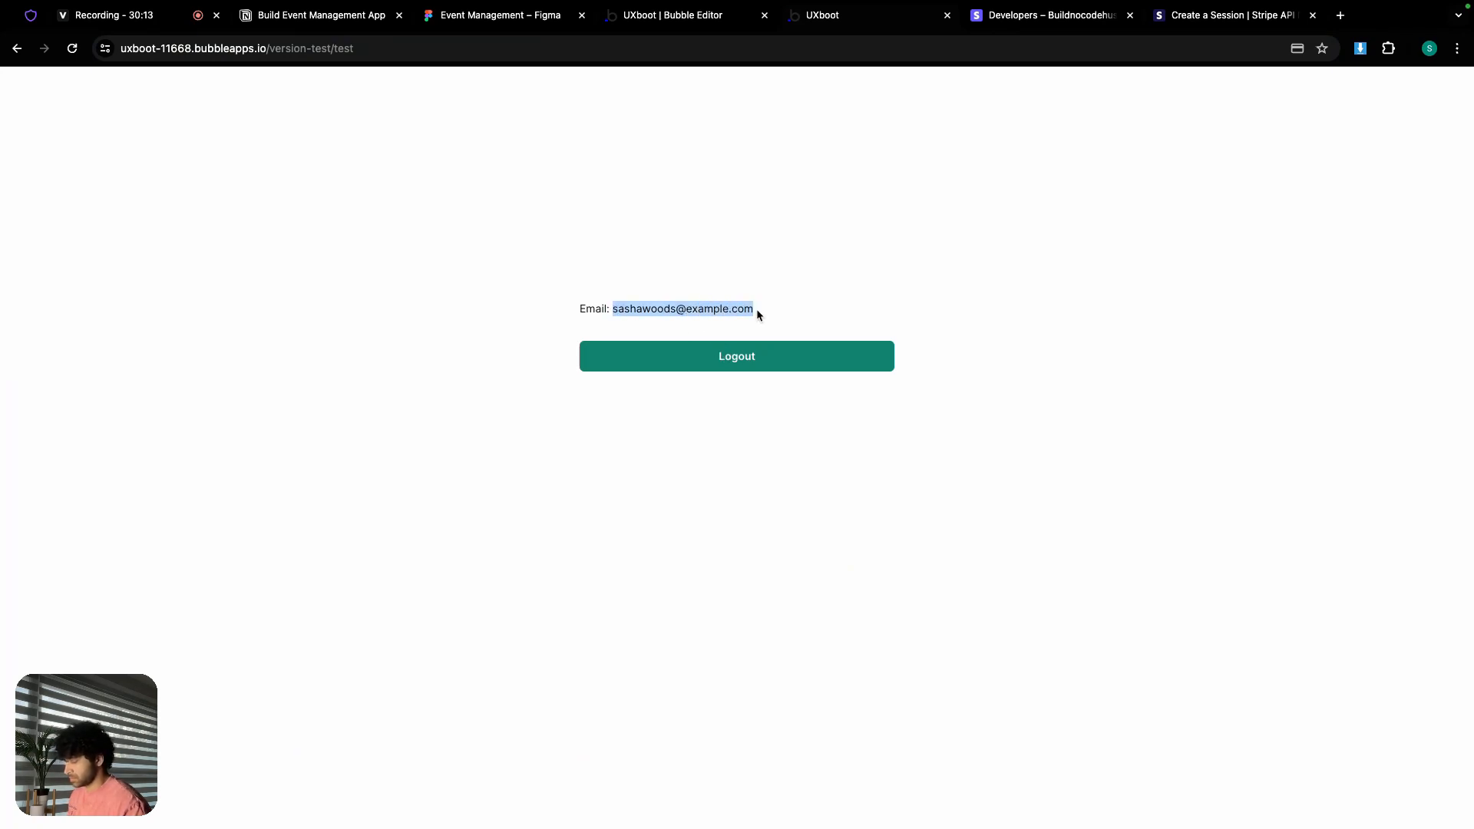
pyautogui.click(764, 357)
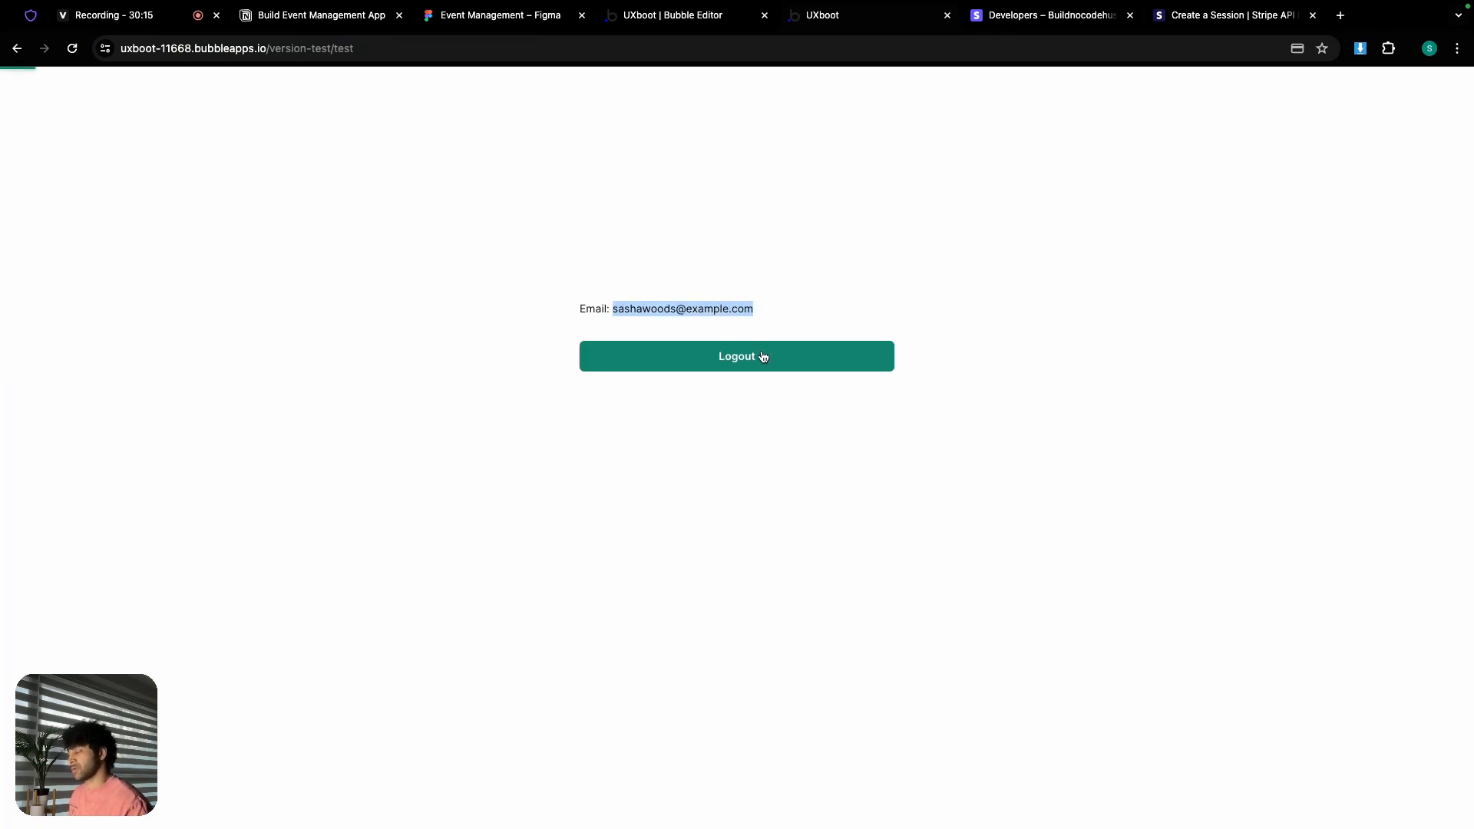
pyautogui.click(724, 463)
pyautogui.hotkey('ctrl', 'v')
pyautogui.click(694, 520)
pyautogui.write('•••••••')
pyautogui.click(753, 577)
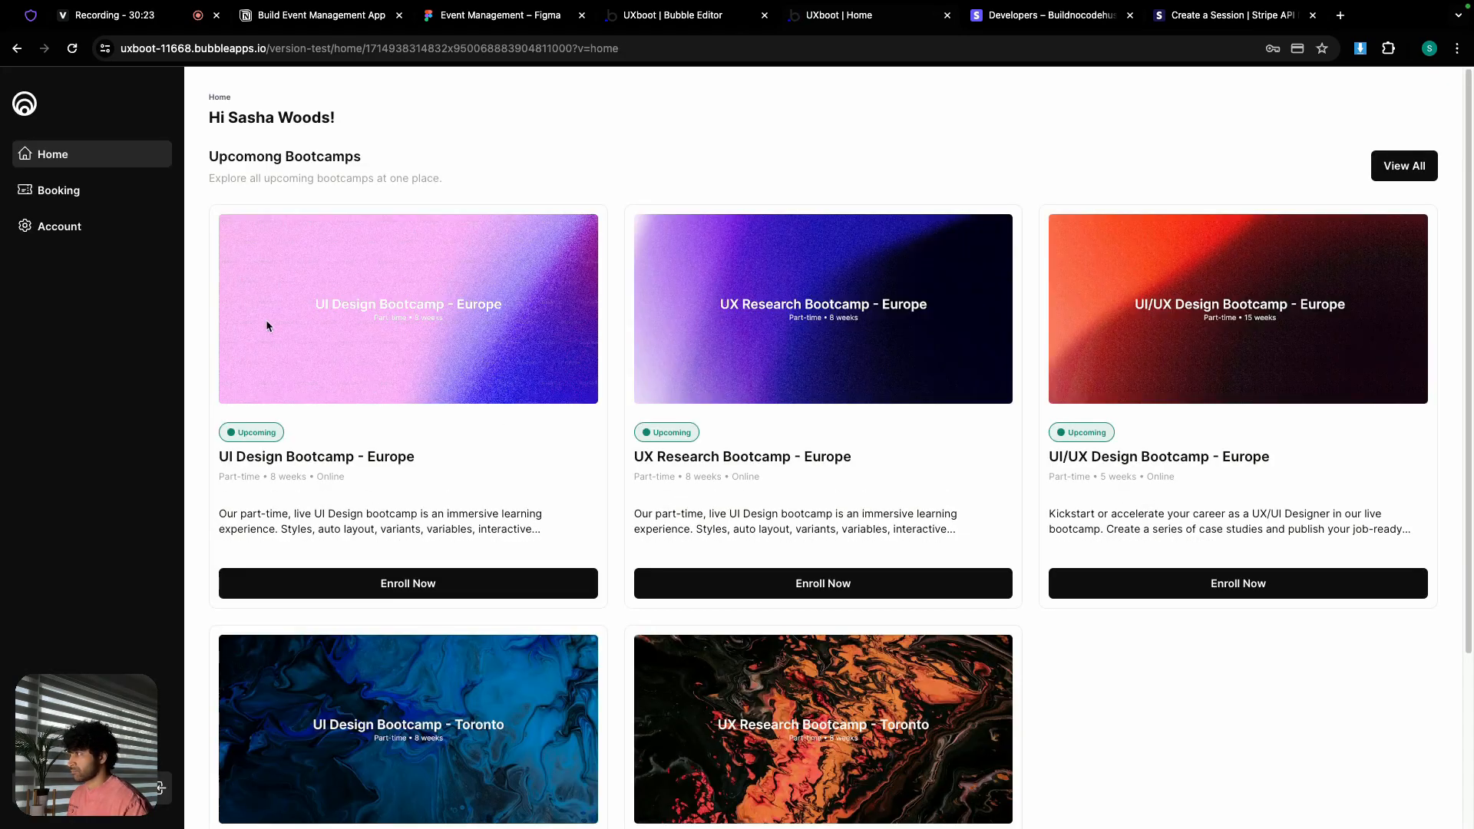
# Step: Open My Bookings to see UX Research Bootcamp - Europe, then cancel the editor's user entry
pyautogui.click(40, 195)
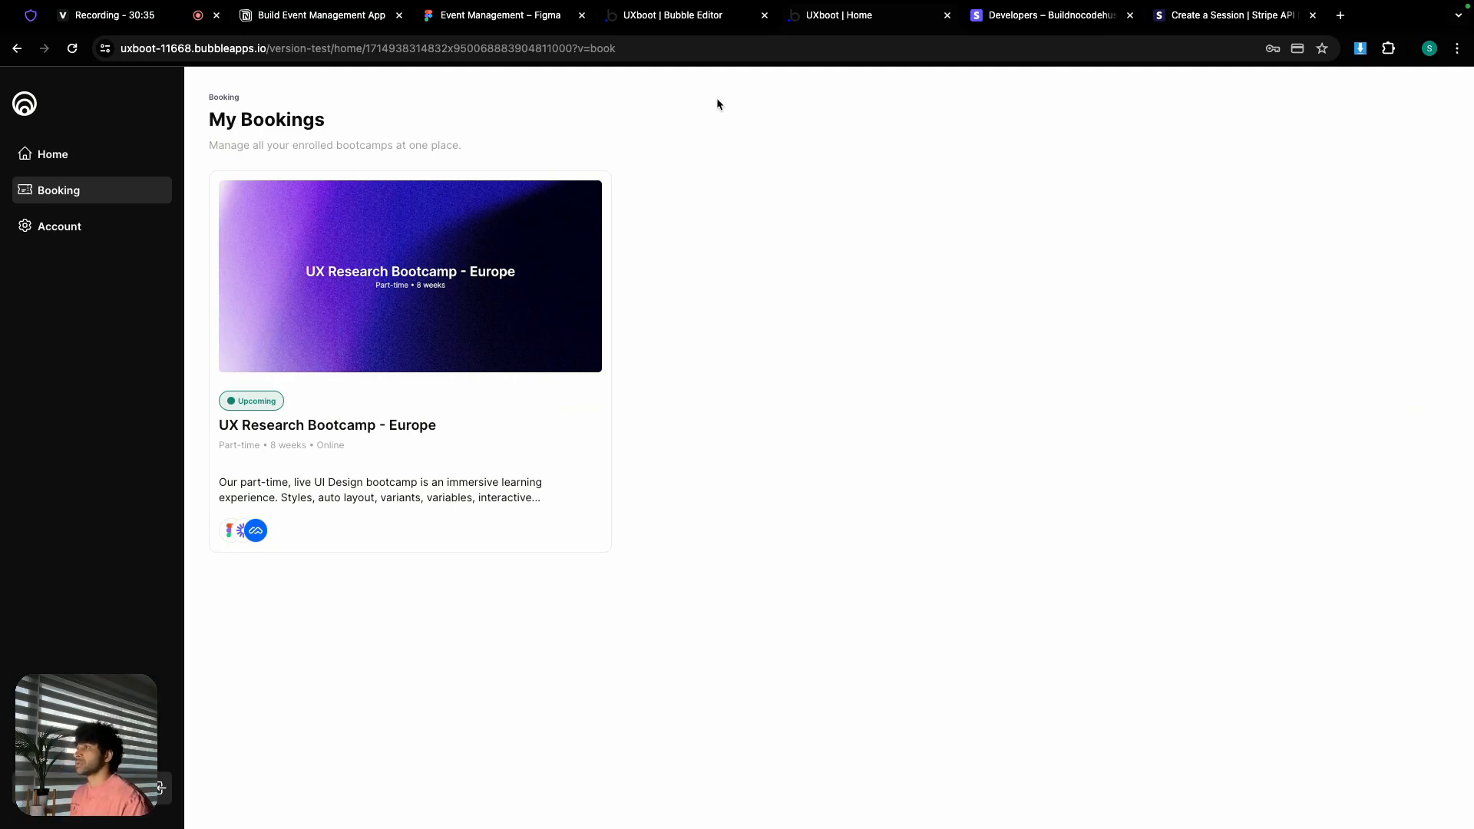
pyautogui.click(651, 21)
pyautogui.click(1355, 384)
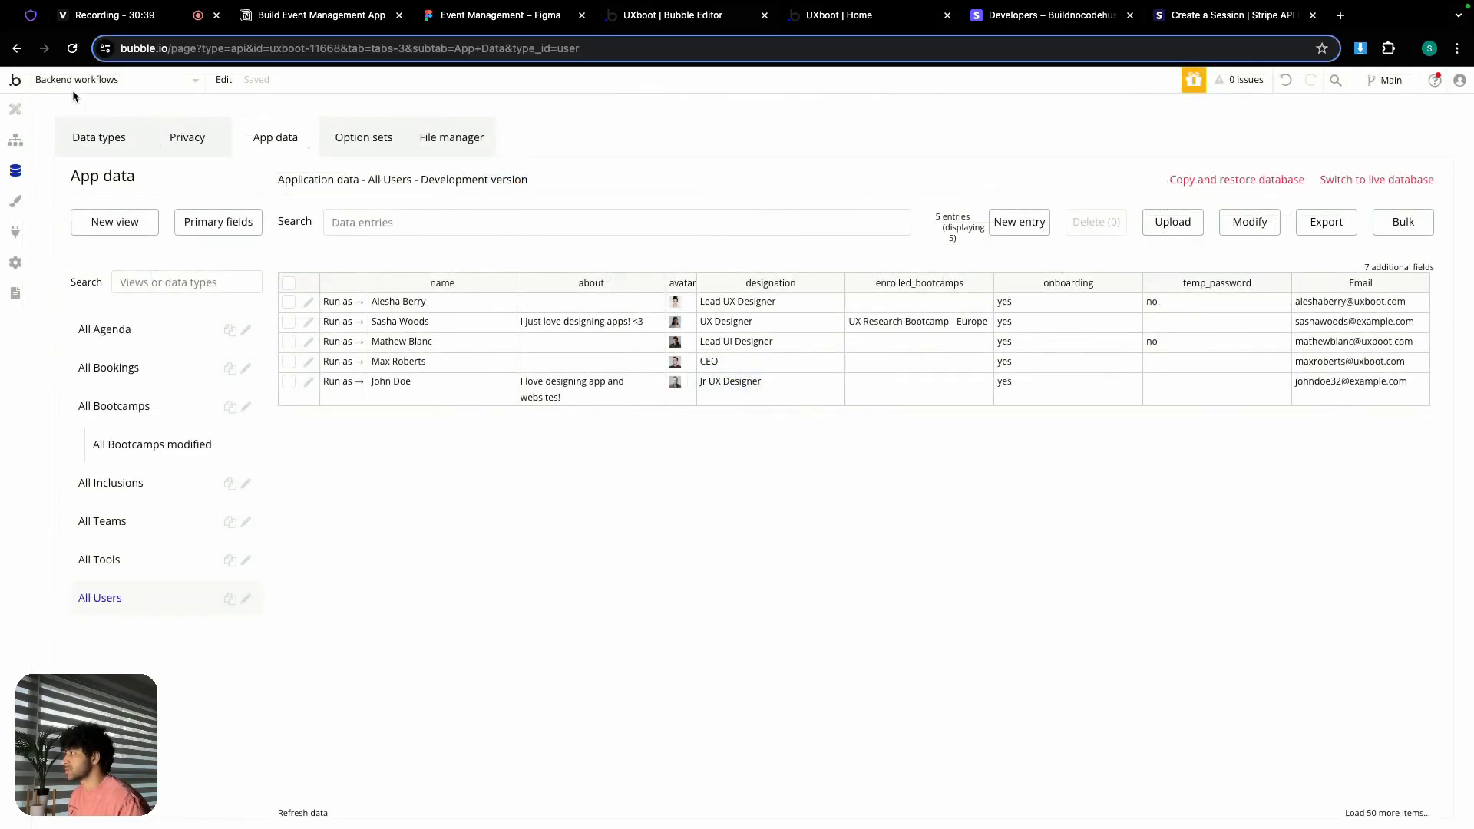
# Step: Open the 'home' page in the editor and unhide Group booking
pyautogui.click(73, 83)
pyautogui.moveTo(328, 136)
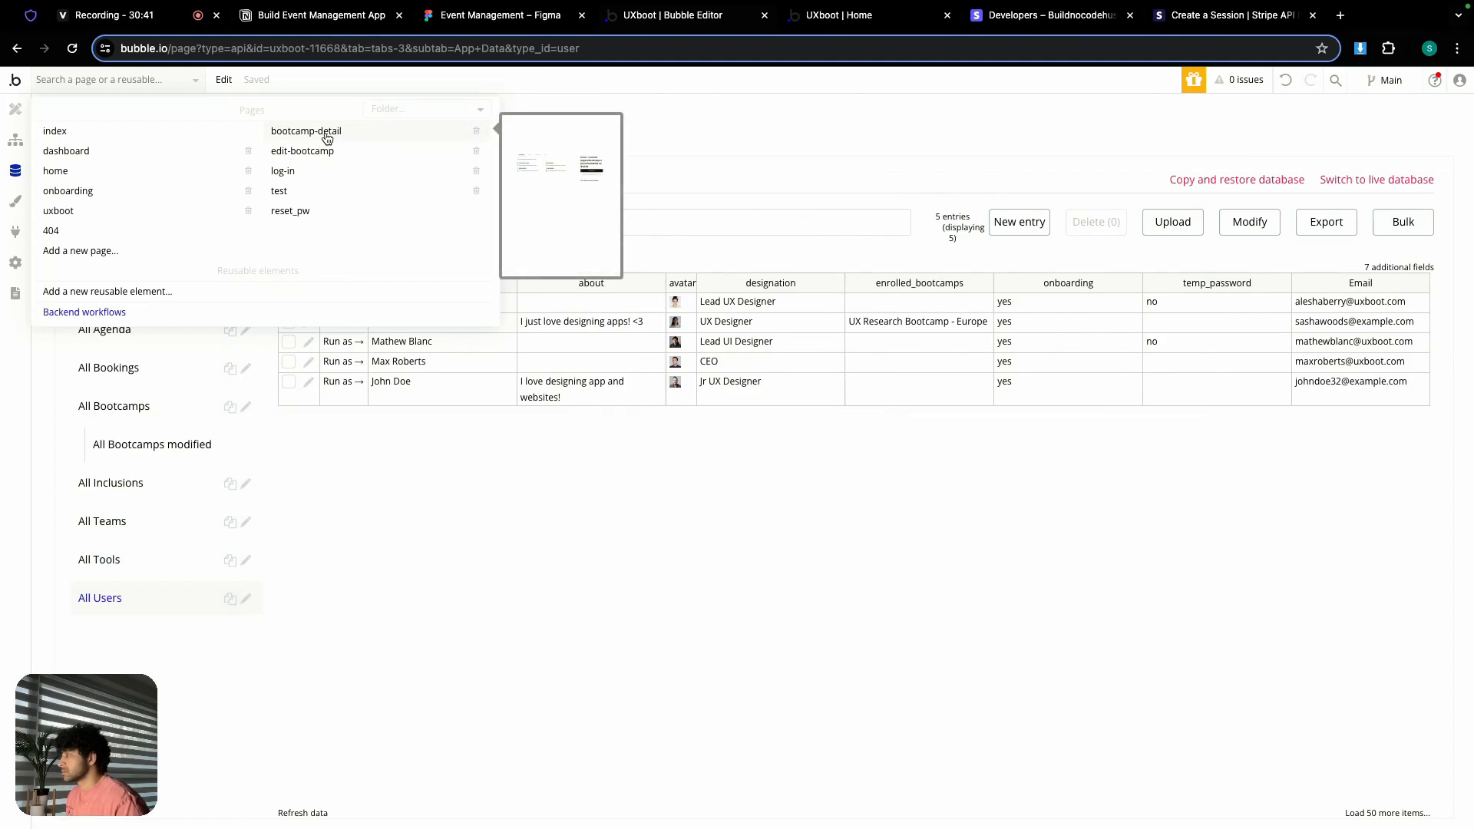
pyautogui.click(68, 172)
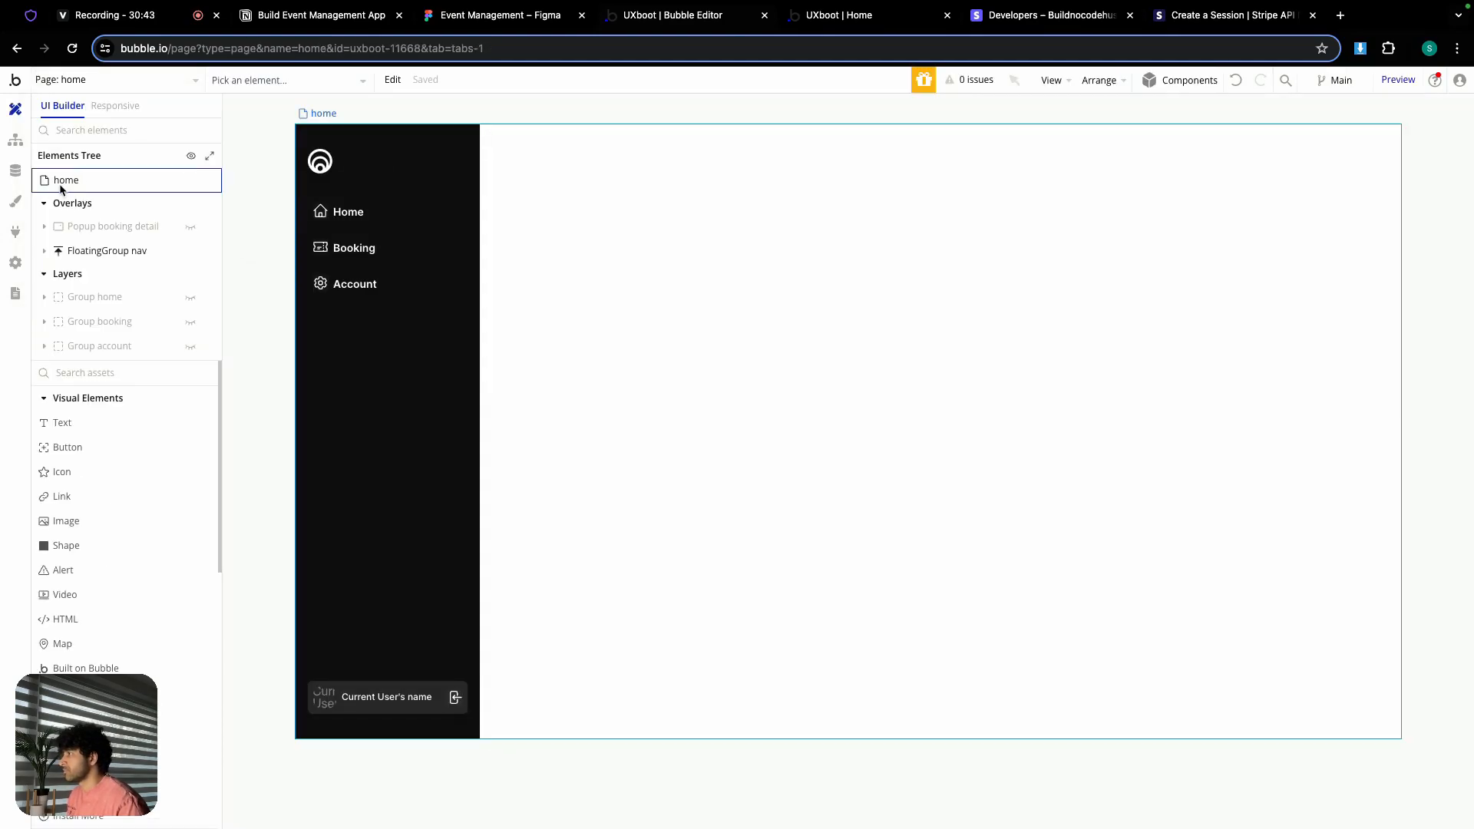
pyautogui.click(190, 321)
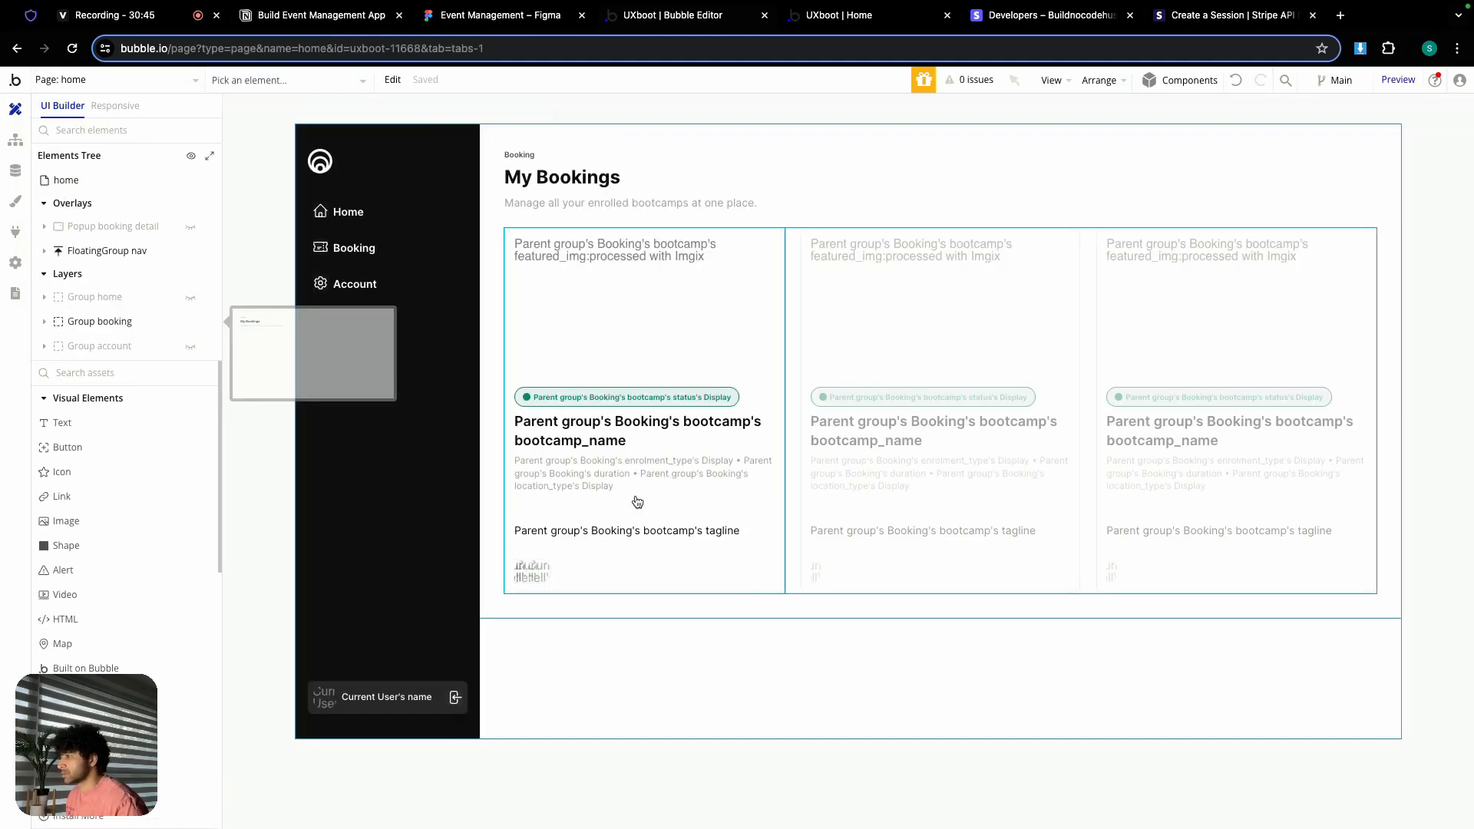
# Step: Inspect the booking card's child elements, then open the UX Research Bootcamp - Europe detail popup in the live app
pyautogui.doubleClick(691, 504)
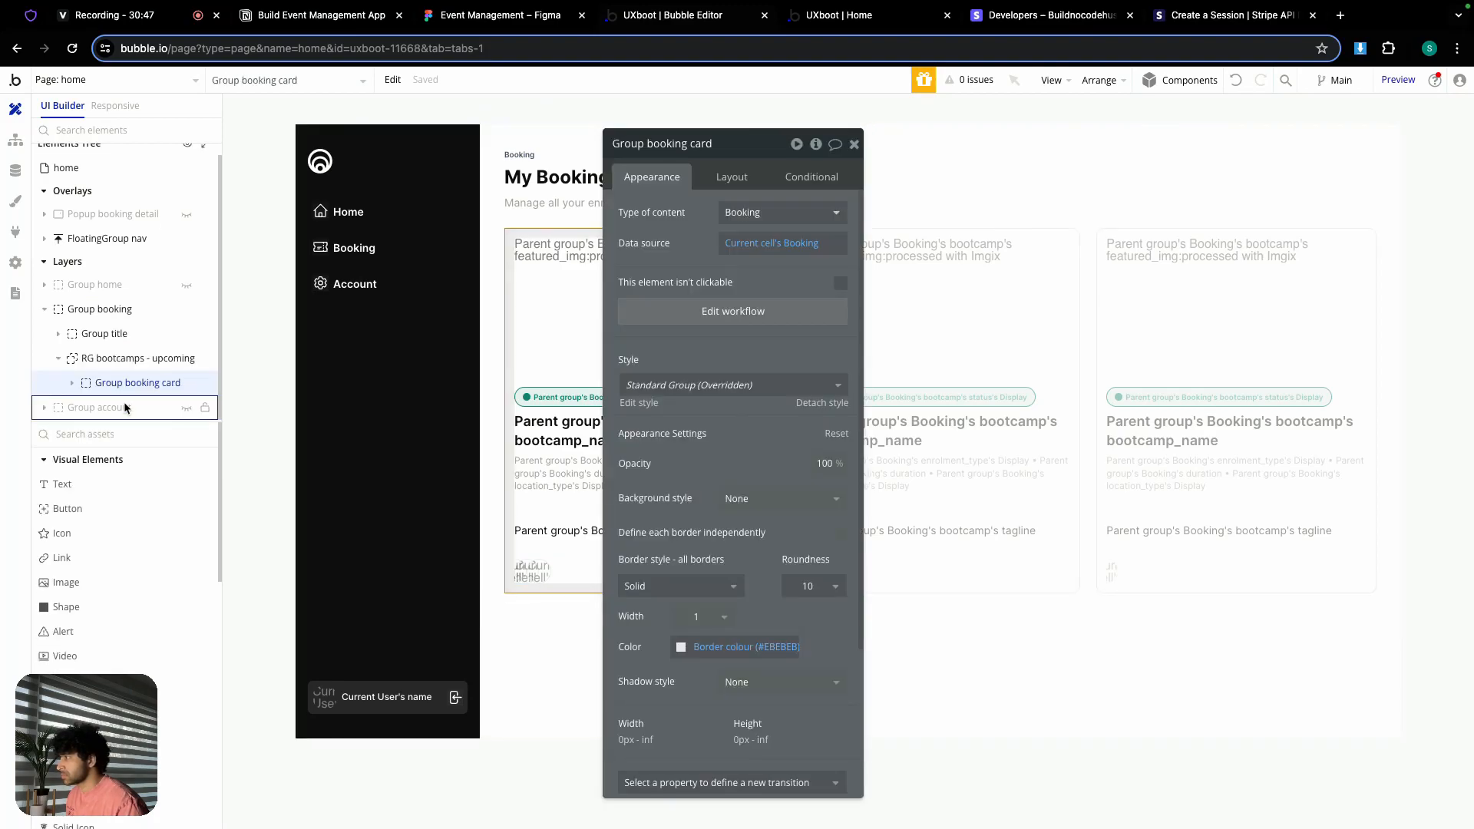
pyautogui.click(72, 383)
pyautogui.scroll(-2, 113, 386)
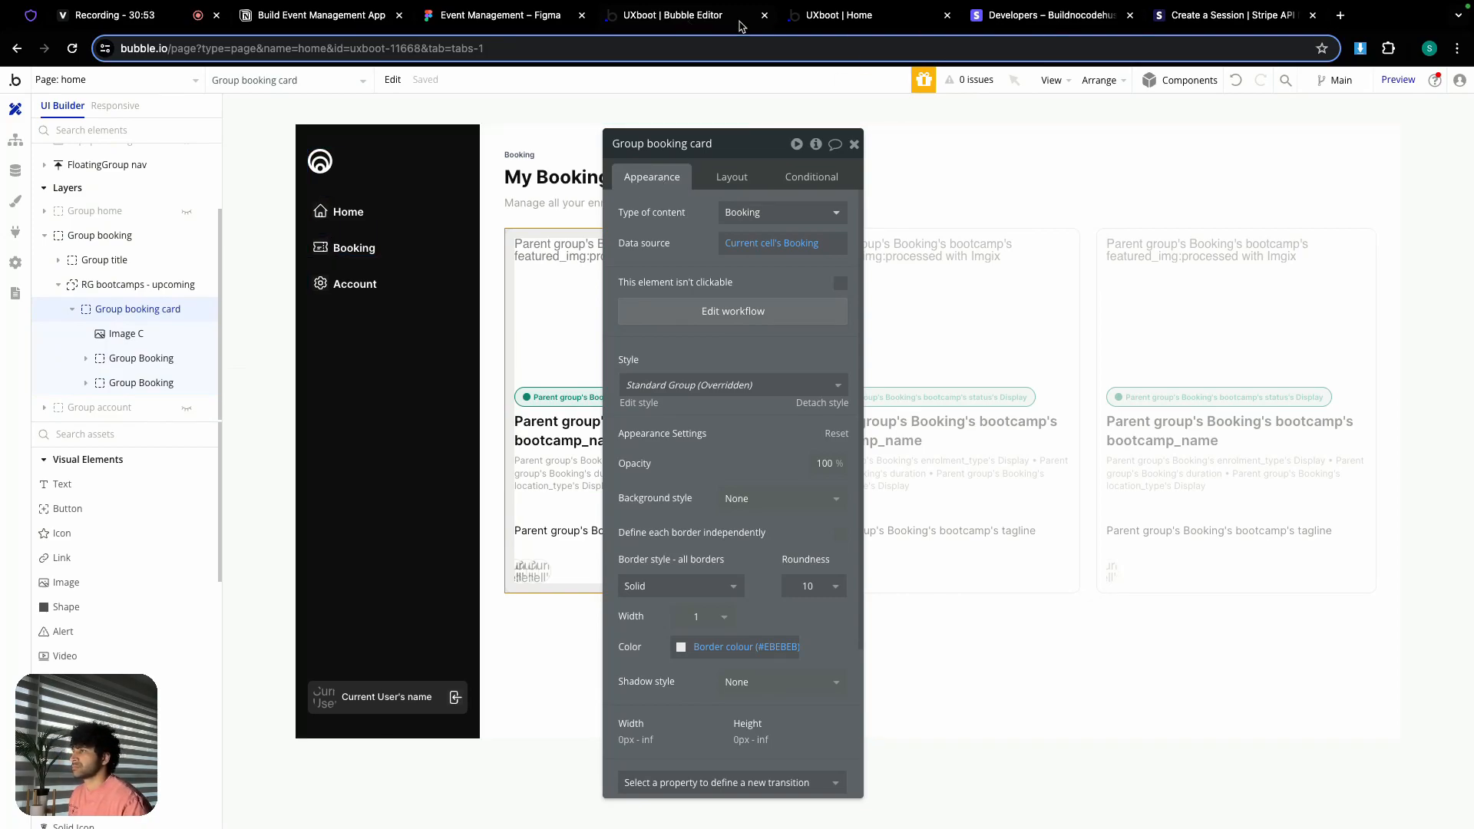
pyautogui.click(846, 21)
pyautogui.click(486, 418)
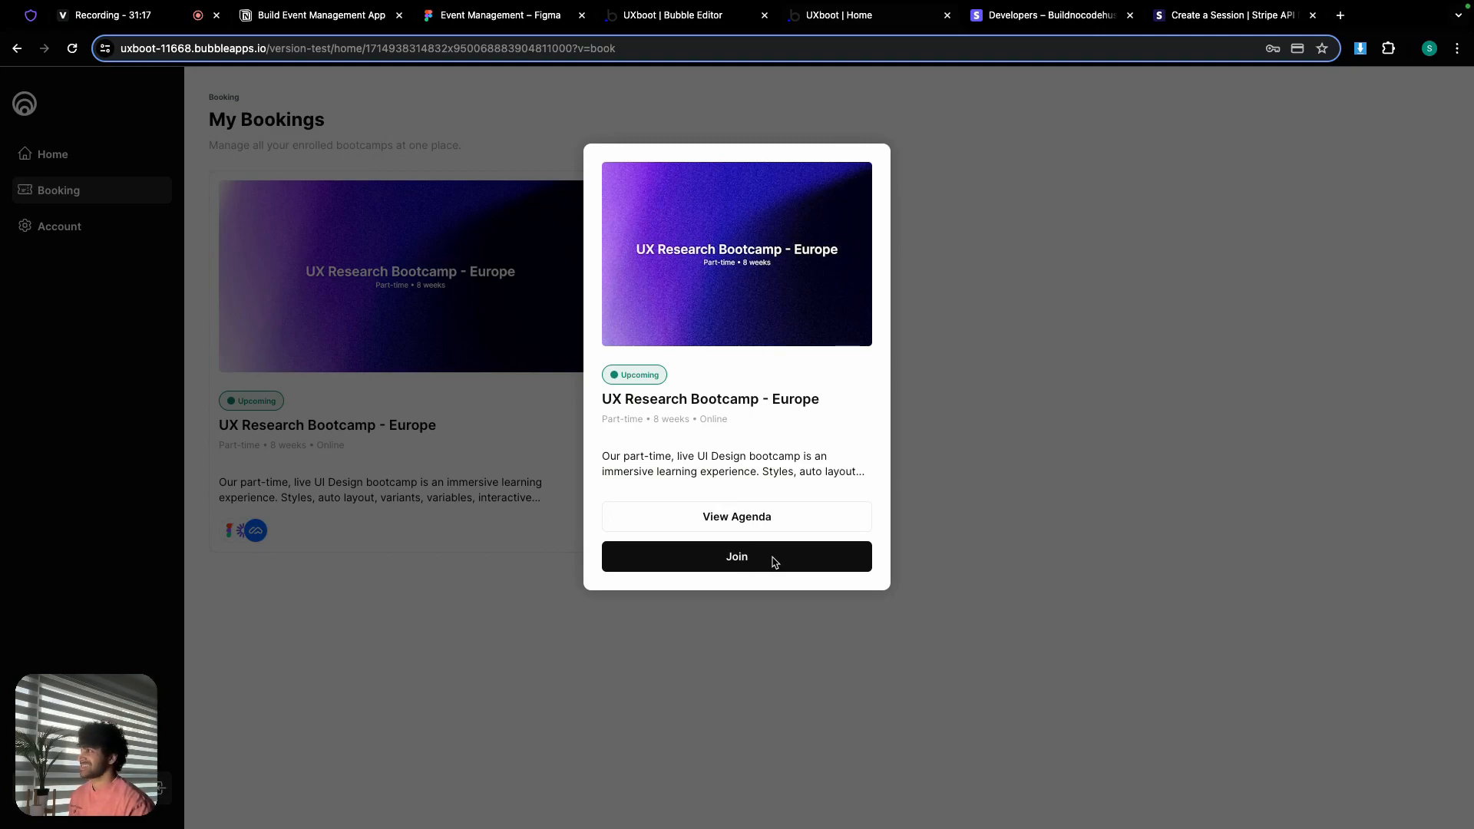
# Step: Move the two Stripe tasks from Day 7 to the end of Day 6's task list
pyautogui.click(350, 23)
pyautogui.scroll(8, 623, 423)
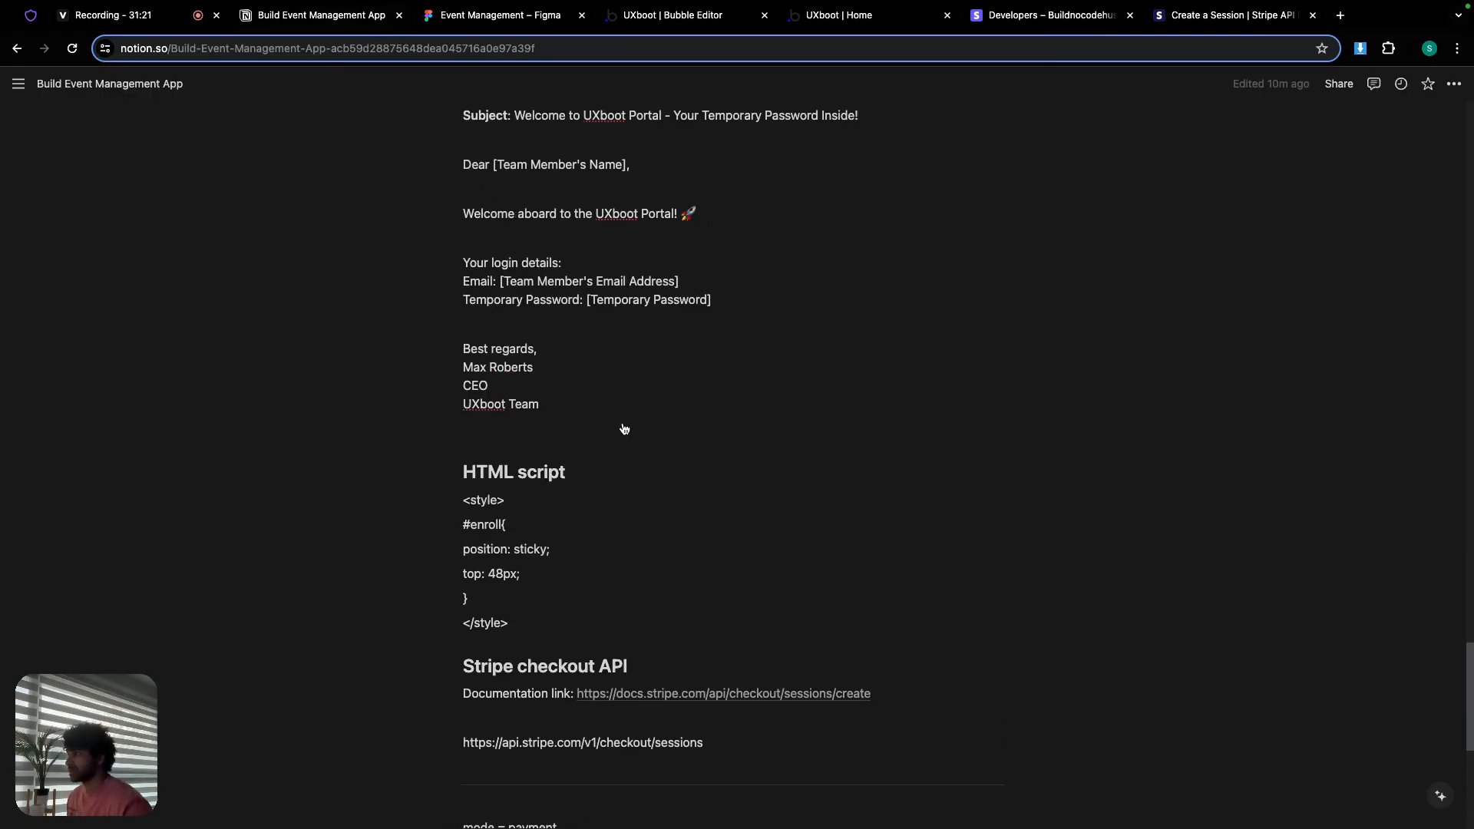
pyautogui.scroll(5, 622, 423)
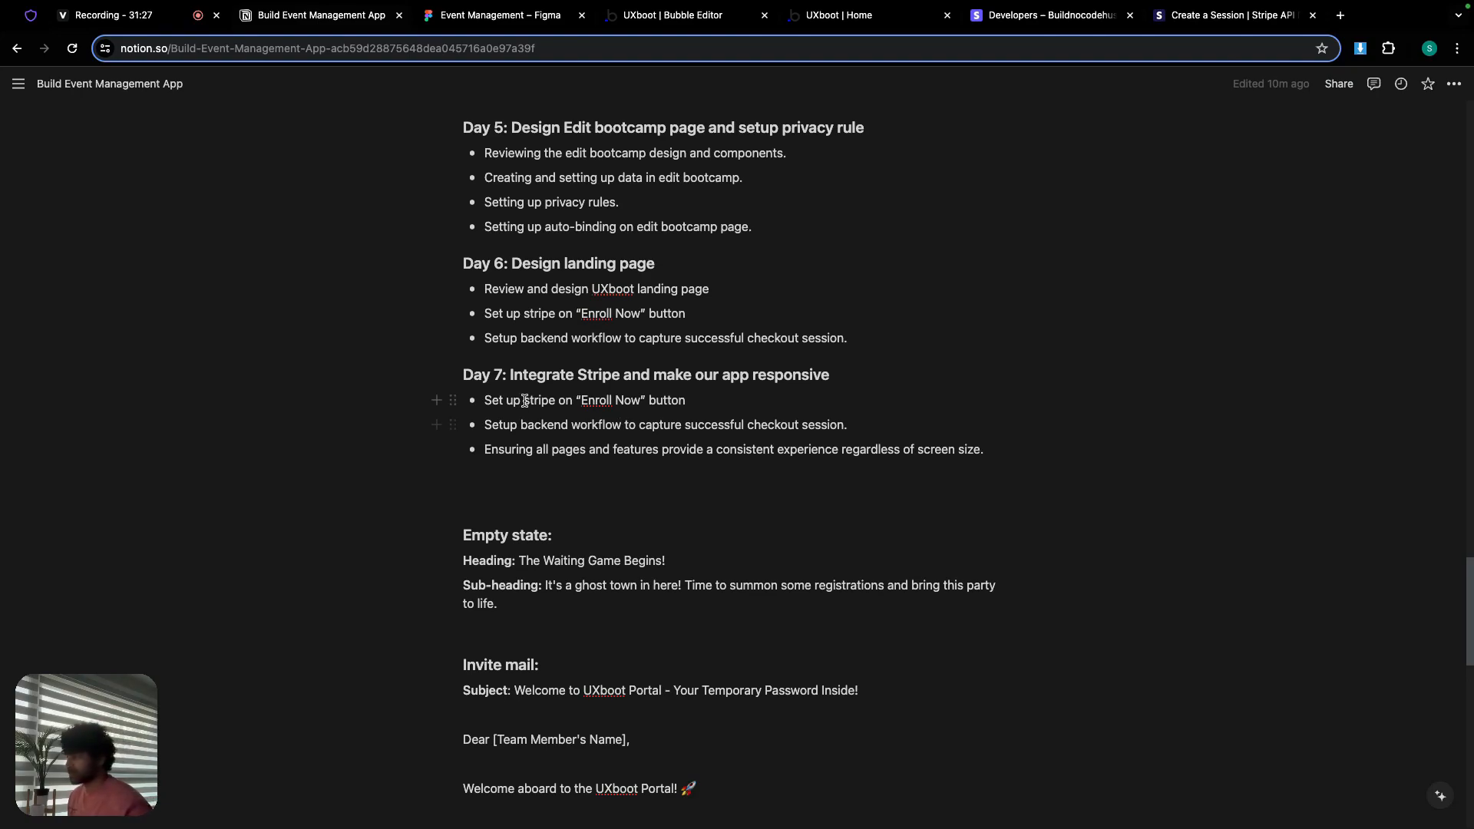
pyautogui.moveTo(482, 400); pyautogui.dragTo(851, 424)
pyautogui.press('super+c')
pyautogui.press('BackSpace')
pyautogui.press('BackSpace')
pyautogui.press('BackSpace')
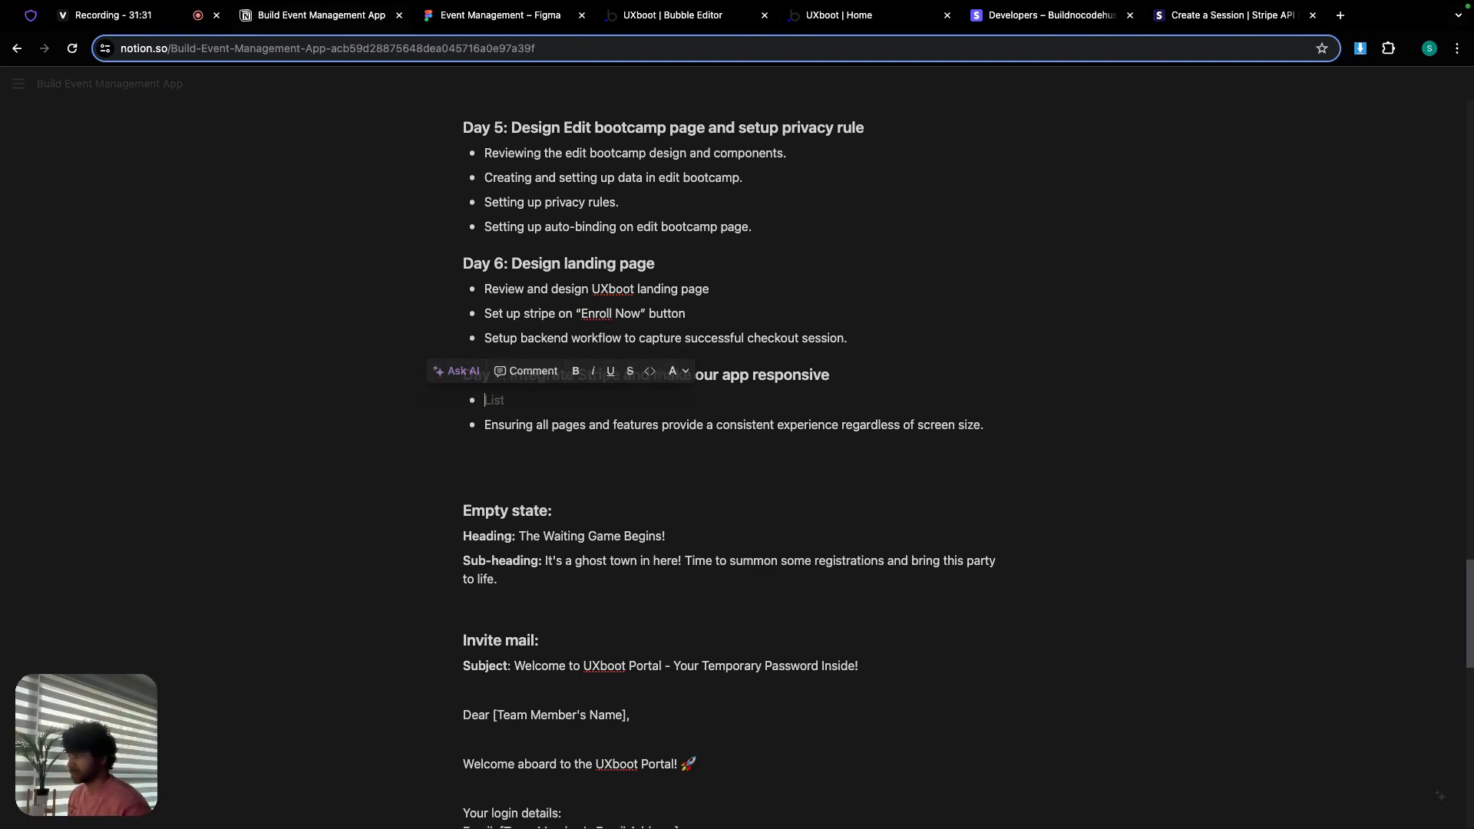
pyautogui.click(875, 340)
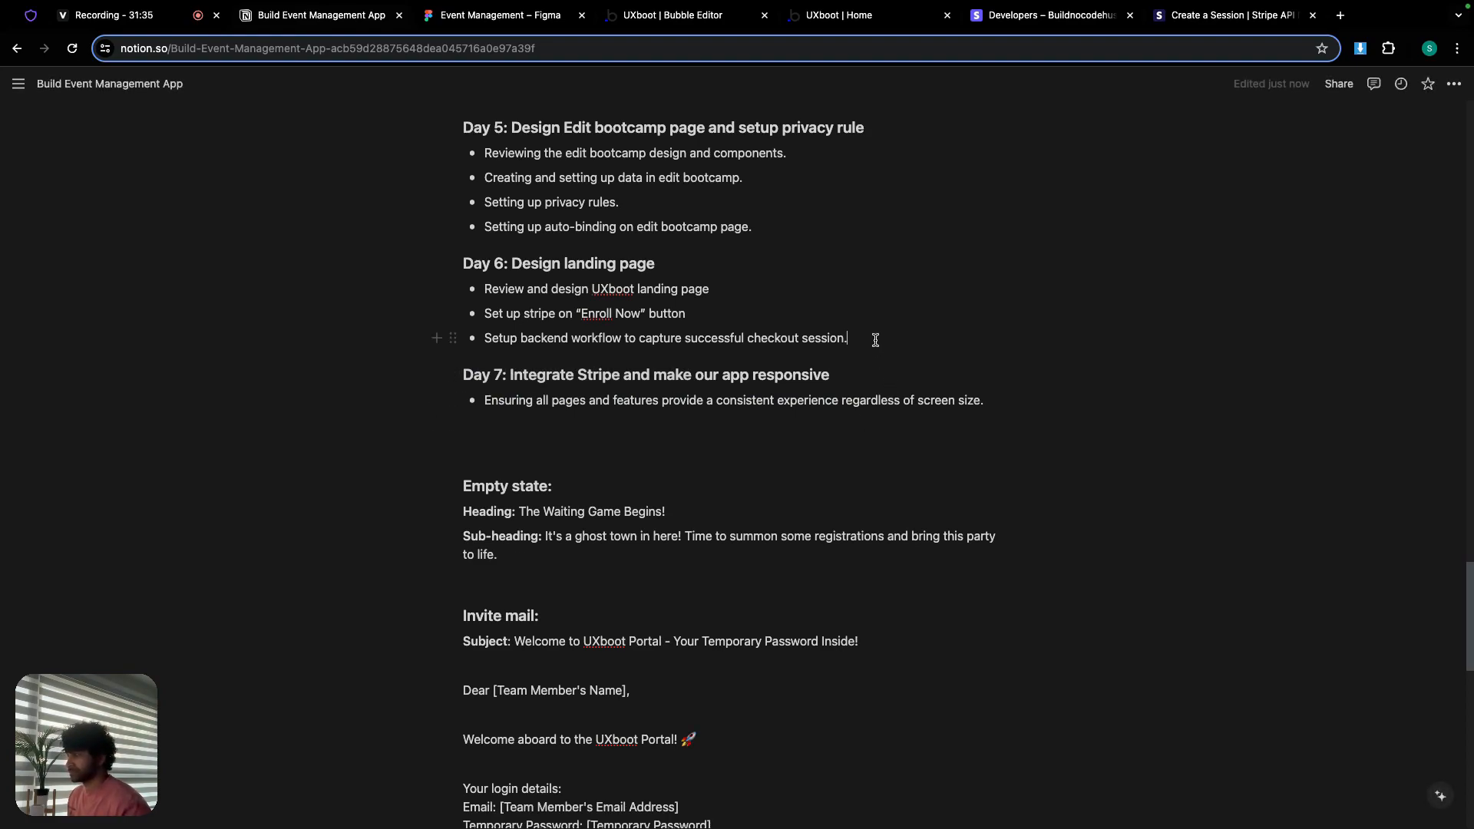
pyautogui.tripleClick(822, 340)
pyautogui.press('super+v')
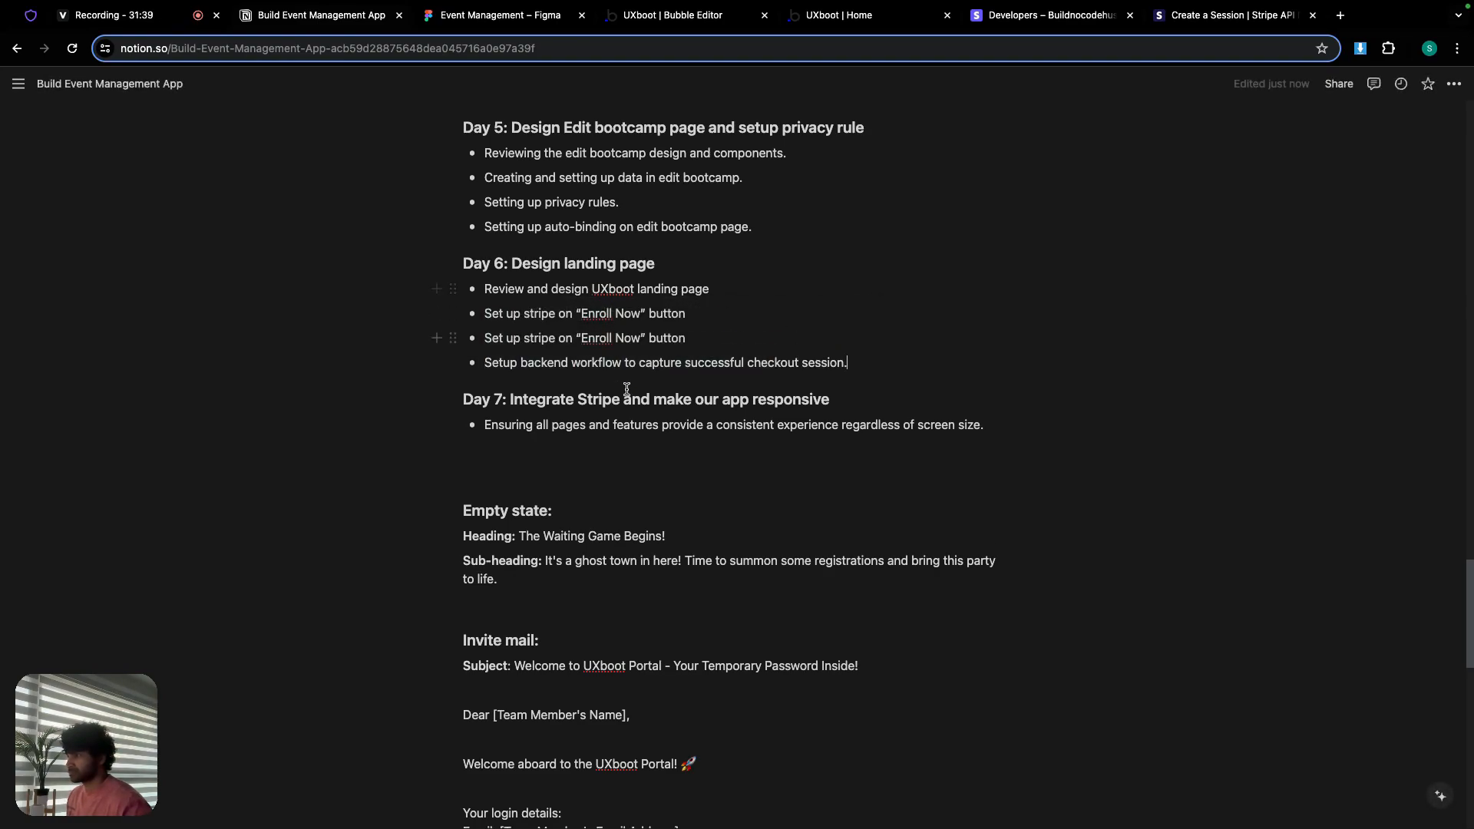
# Step: Retitle Day 6 'Design landing page & Integrate Stripe' and Day 7 'Make our app responsive'
pyautogui.moveTo(511, 400); pyautogui.dragTo(620, 400)
pyautogui.press('super+c')
pyautogui.click(661, 265)
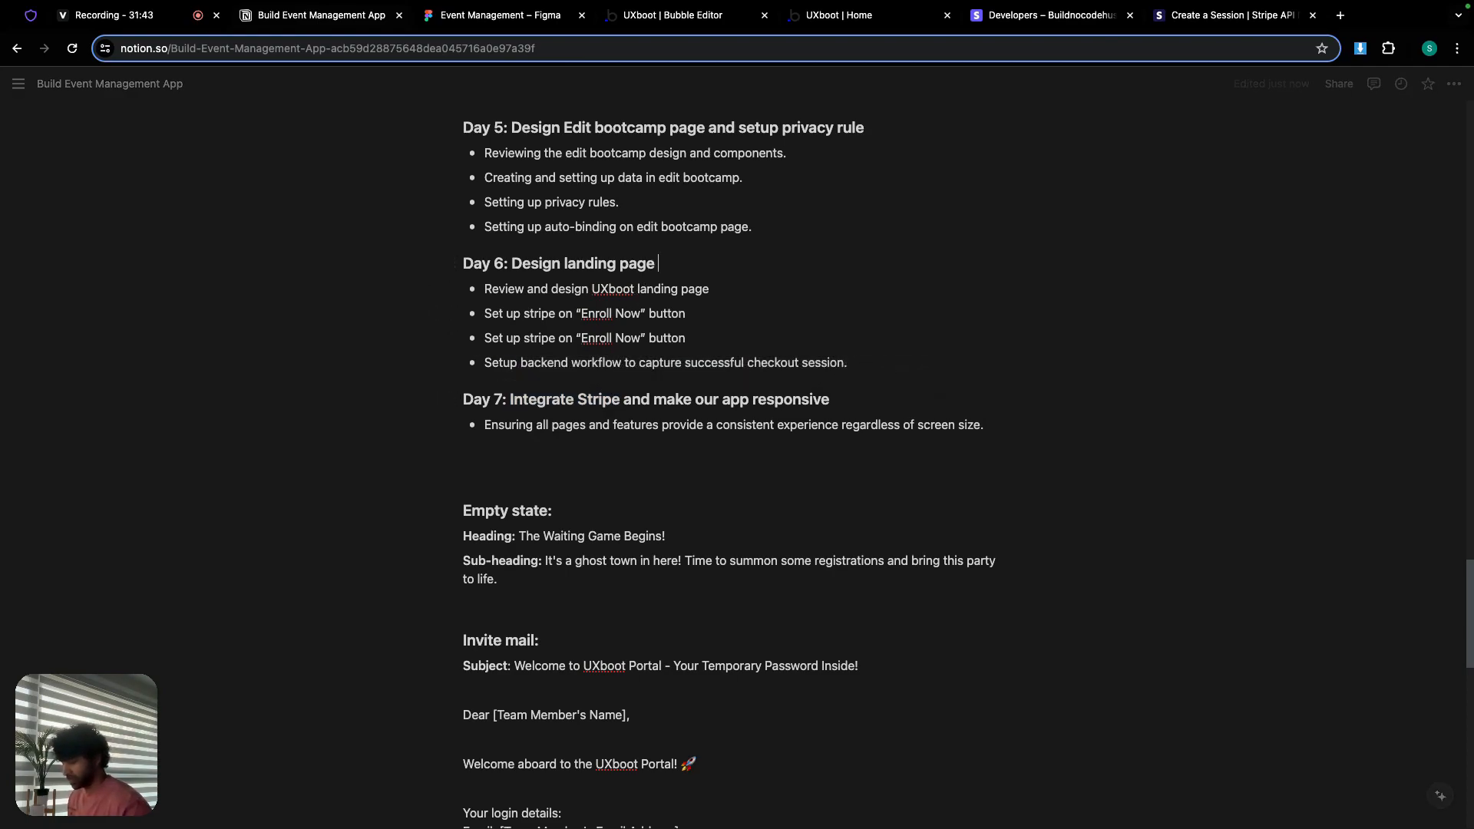
pyautogui.write('&')
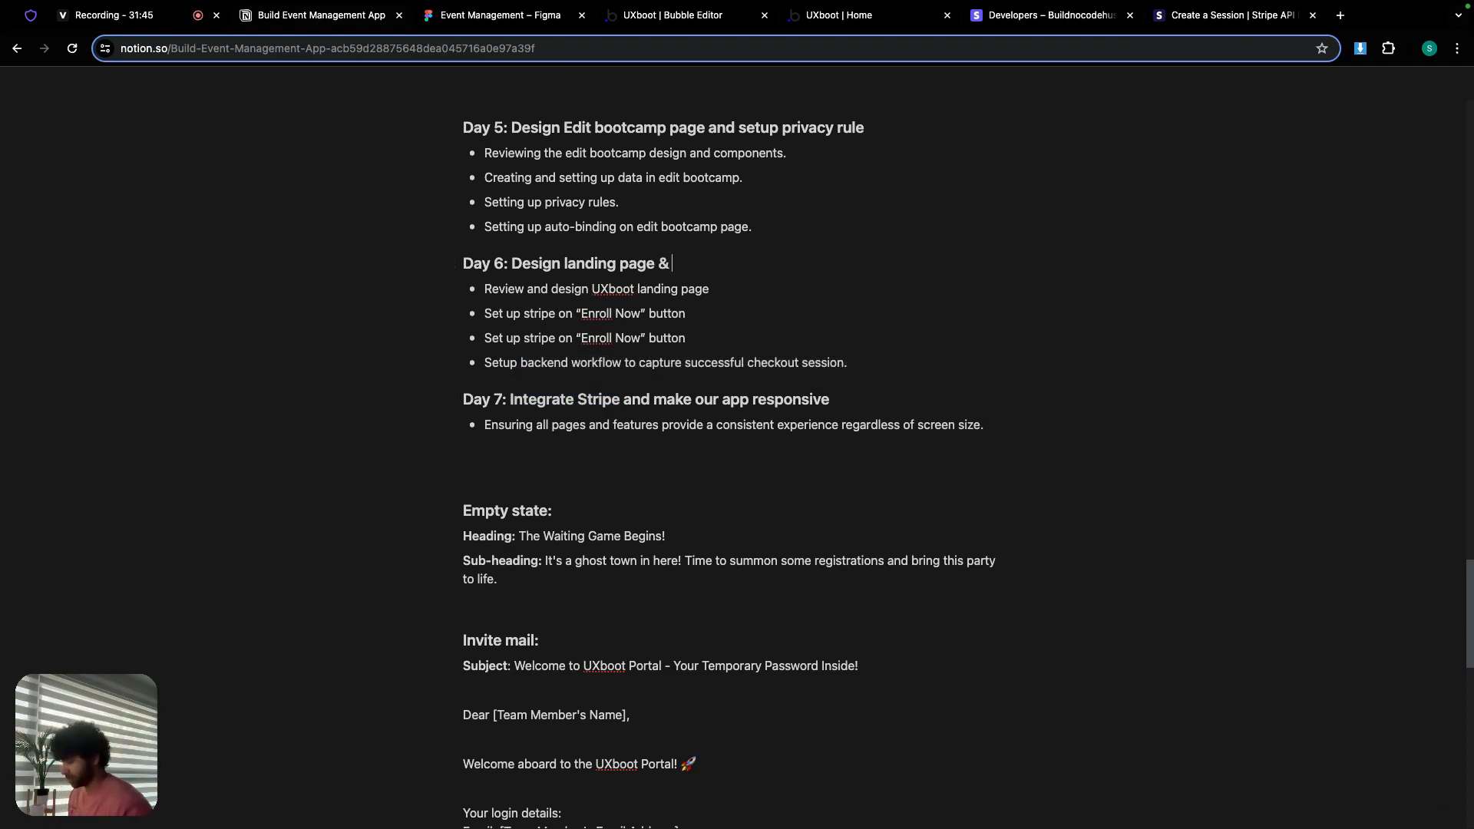
pyautogui.press('super+v')
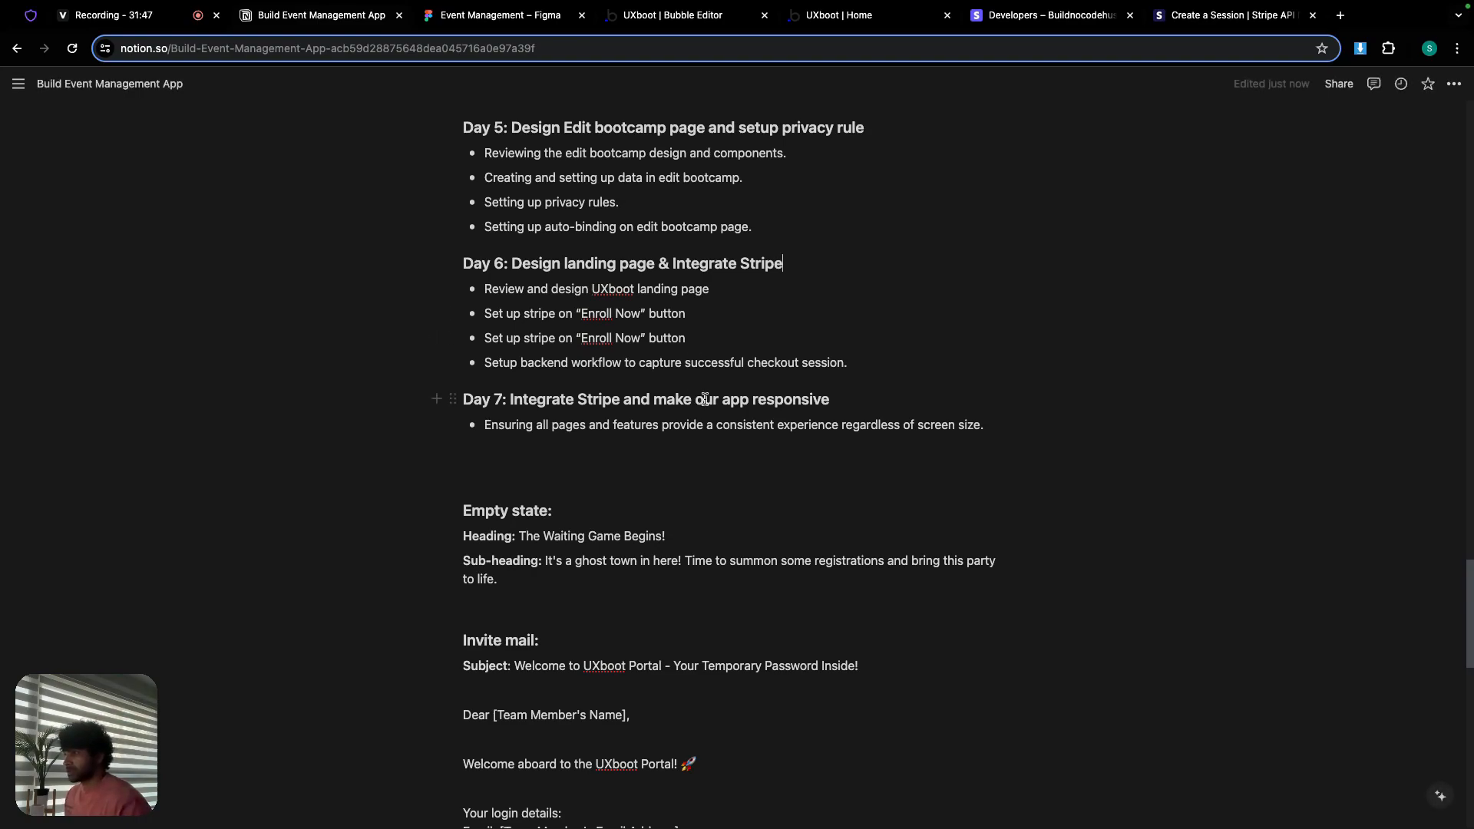
pyautogui.moveTo(666, 400); pyautogui.dragTo(508, 399)
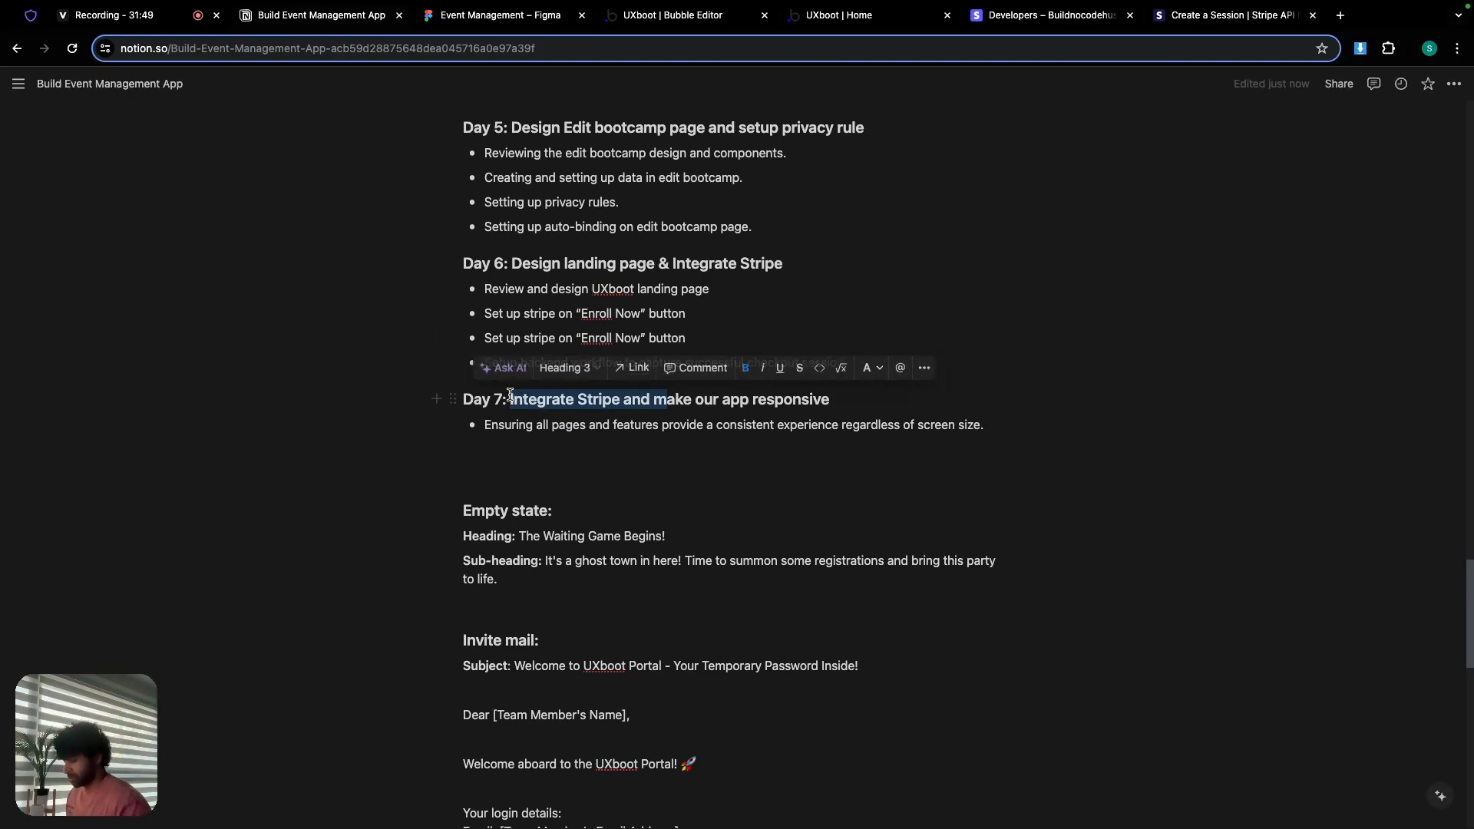
pyautogui.write('M')
pyautogui.click(622, 458)
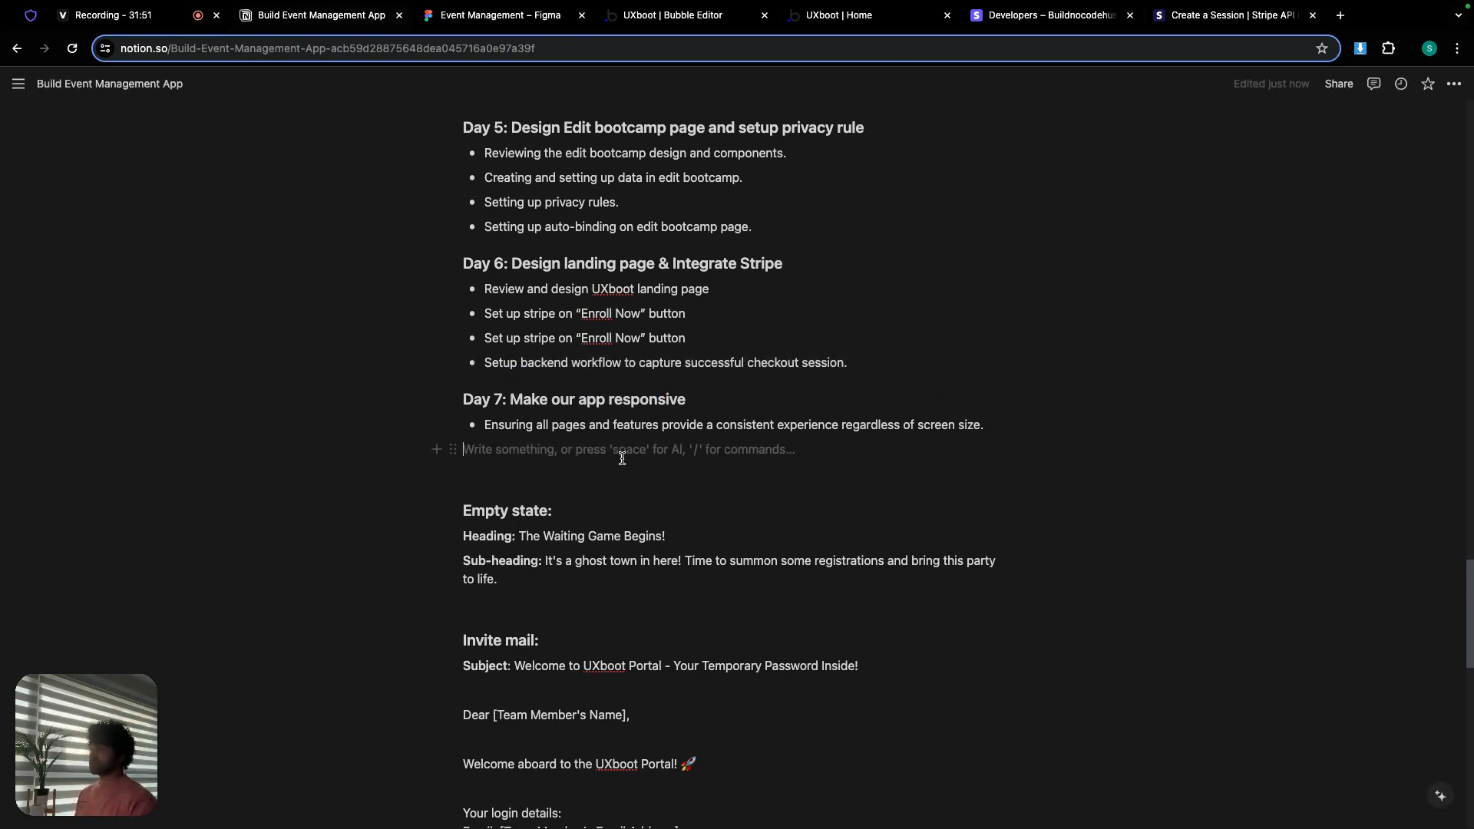